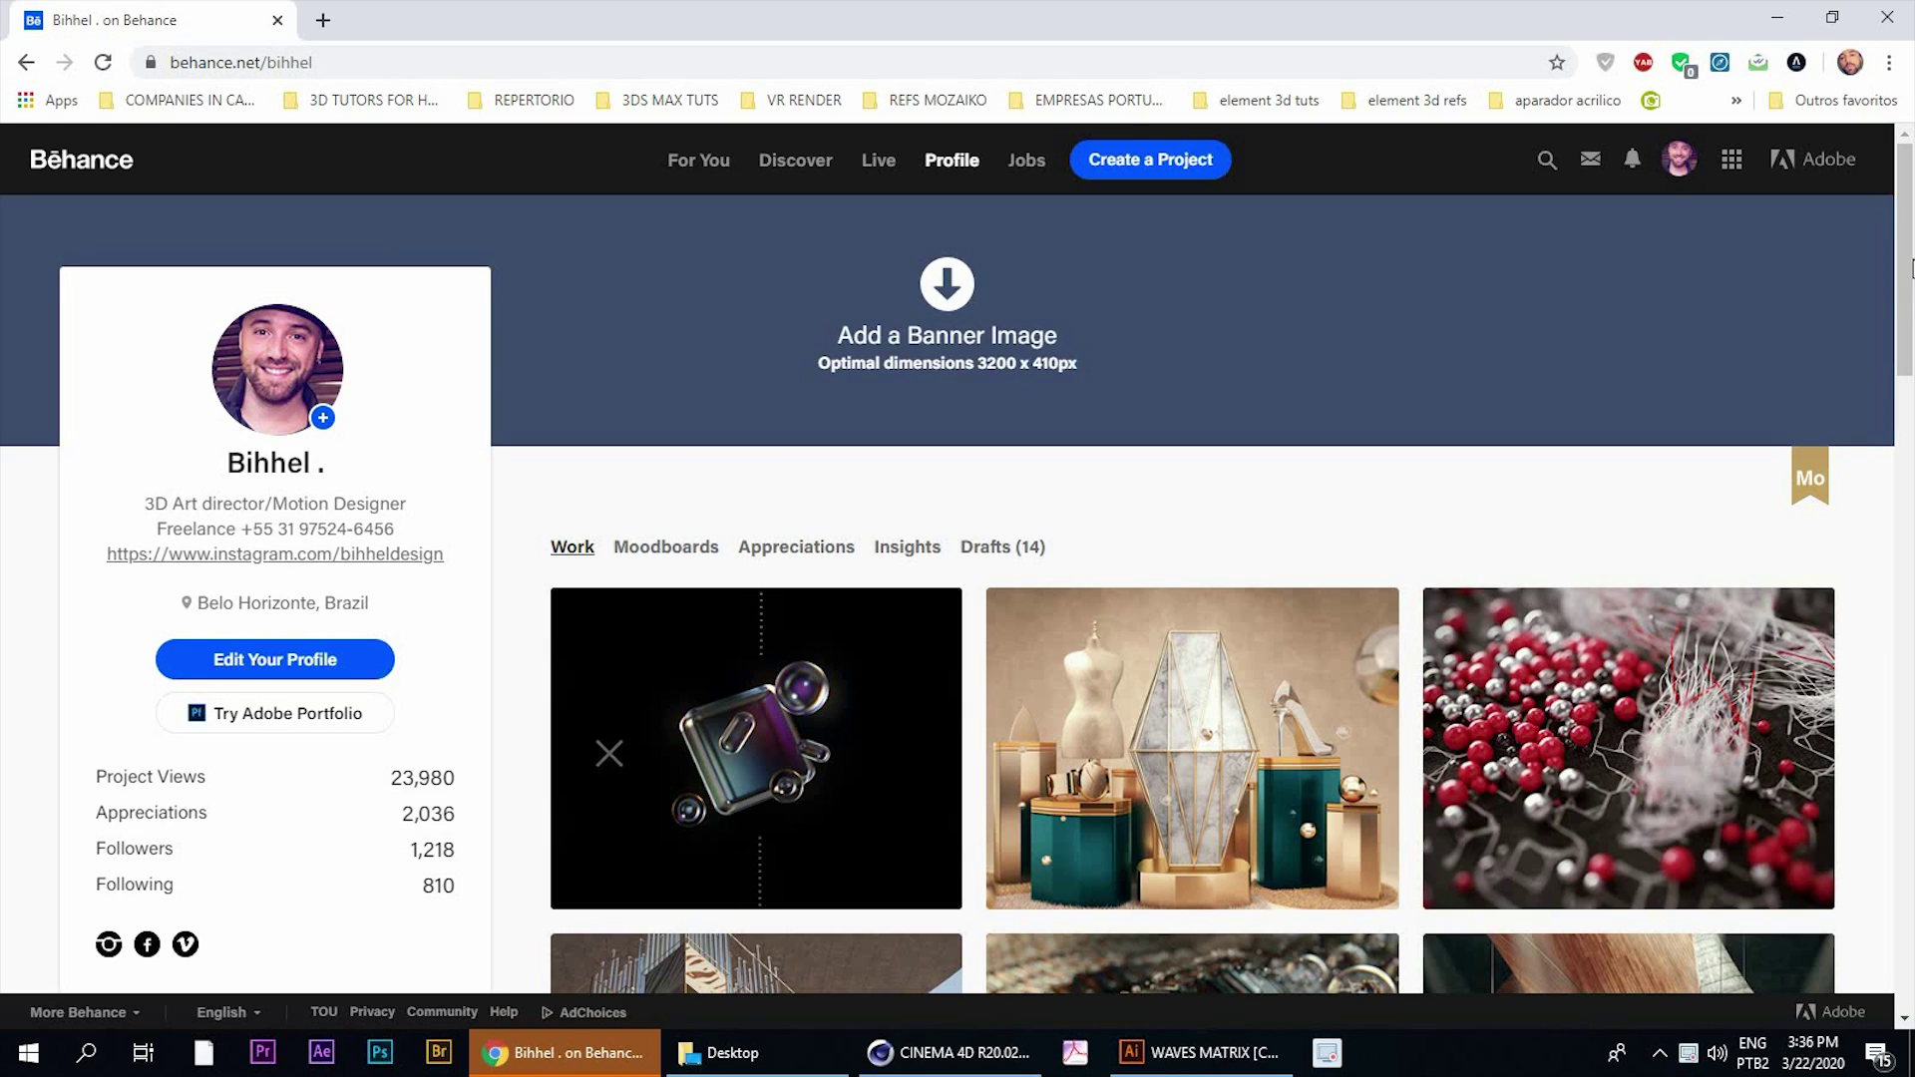
# Open the Experiments C4D project from the Behance profile and view its wave render
pyautogui.scroll(-4, 1907, 322)
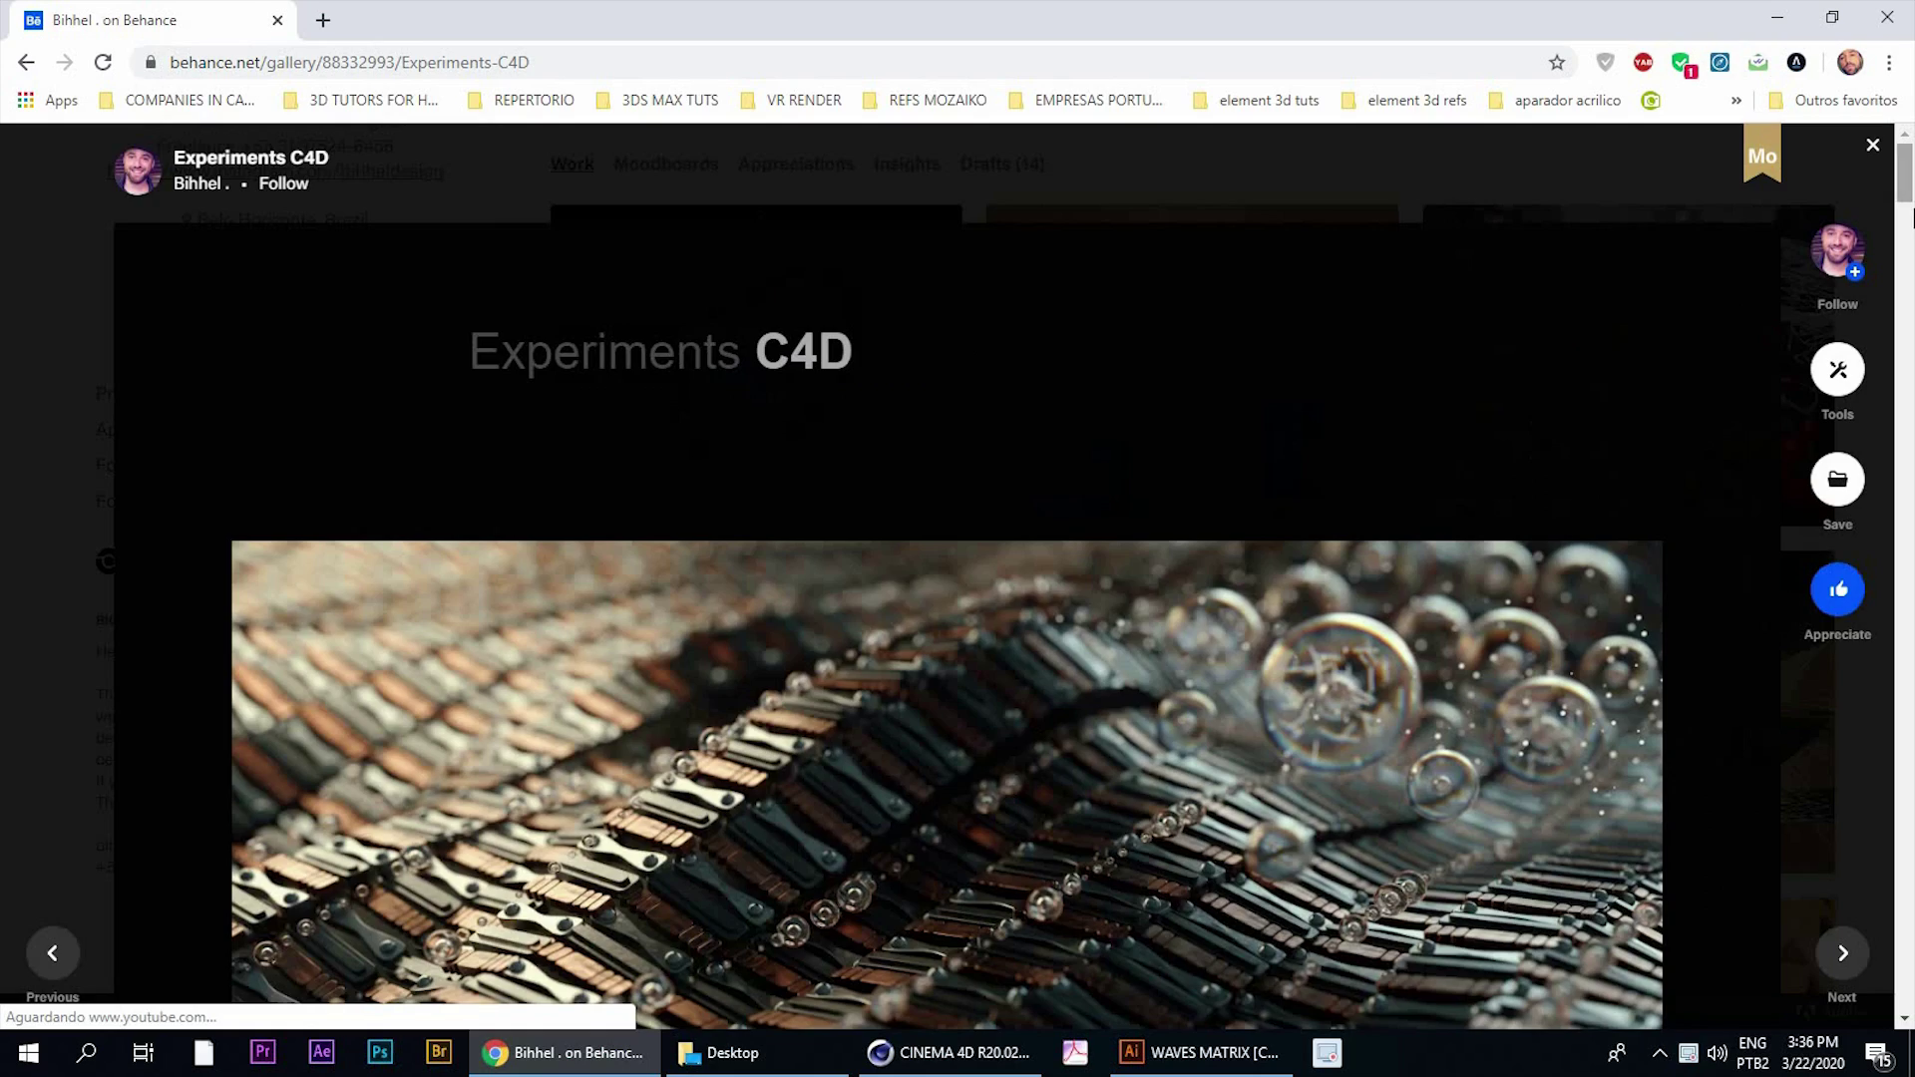
pyautogui.moveTo(1905, 188)
pyautogui.mouseDown()
pyautogui.moveTo(1905, 220)
pyautogui.moveTo(1906, 204)
pyautogui.mouseUp()
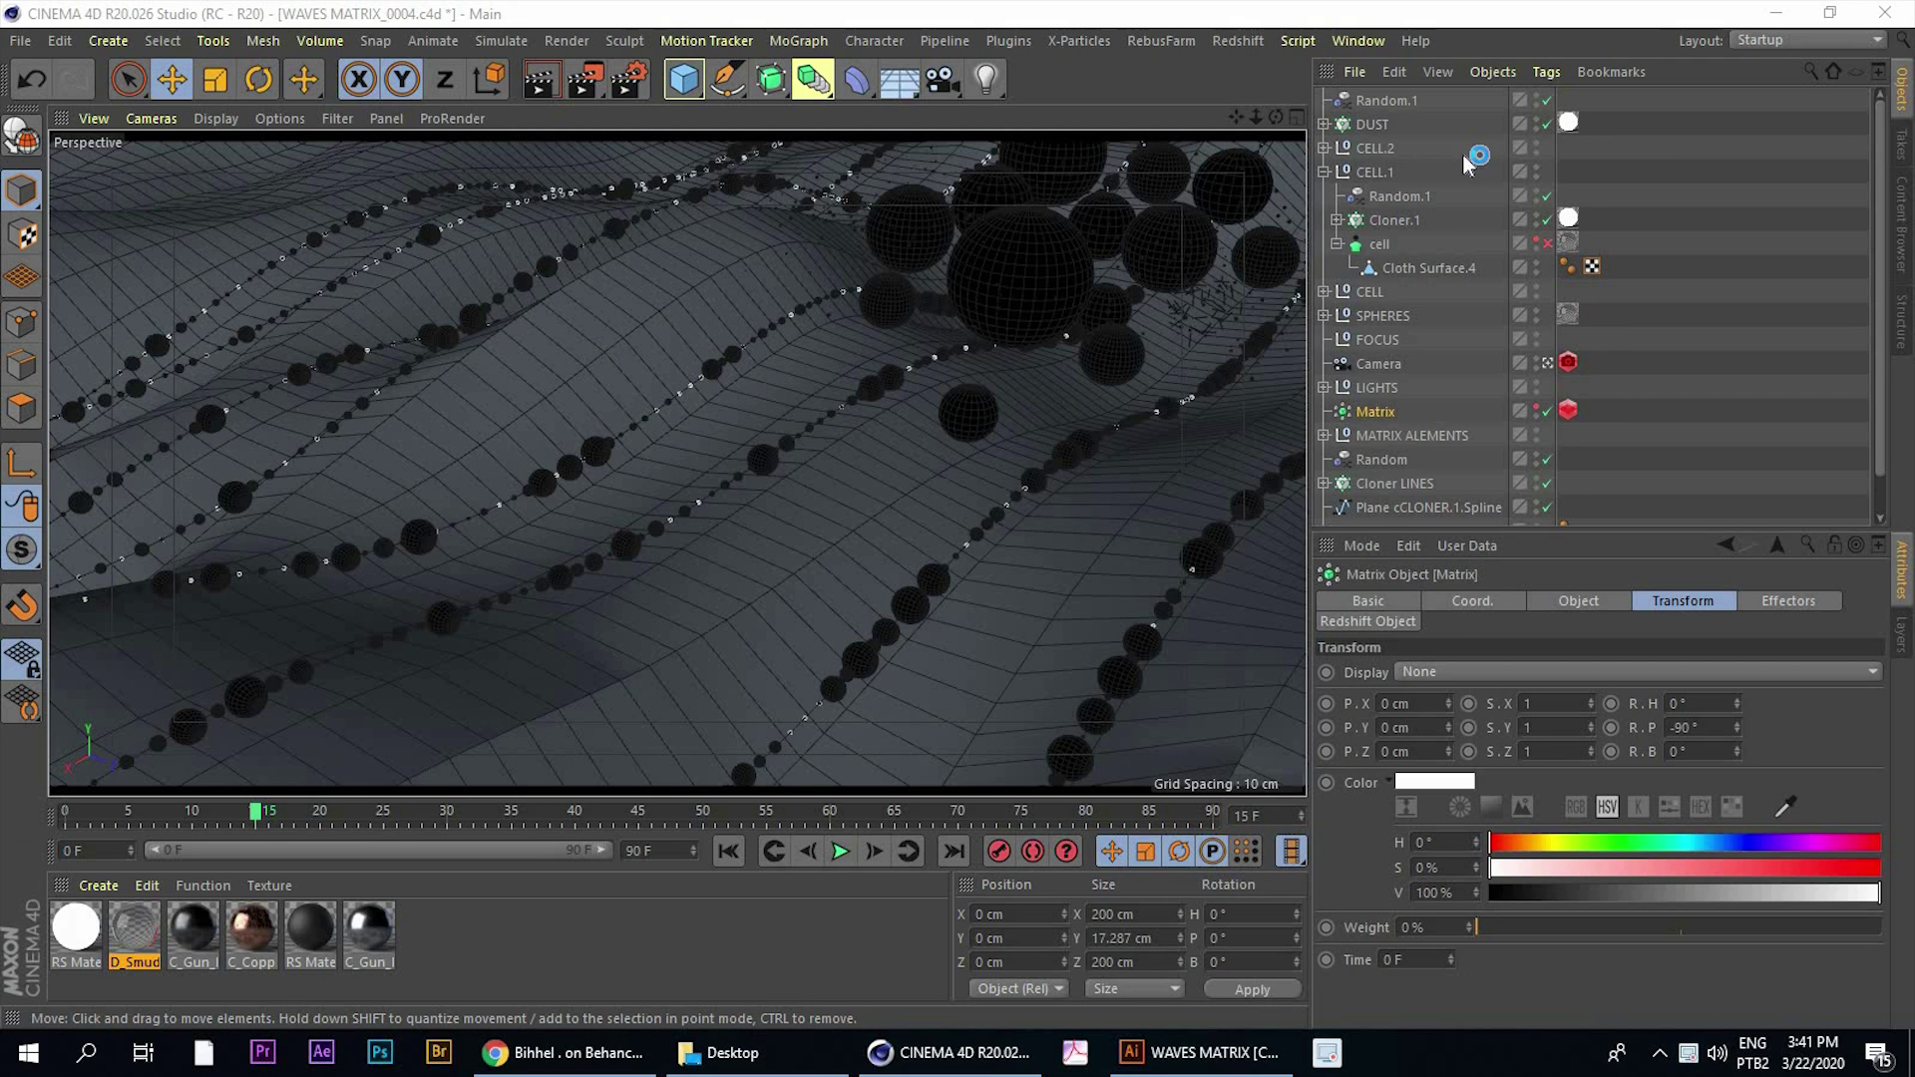
# Switch to the WAVES MATRIX scene in Cinema 4D, collapse the CELL.1 group and clear the object selection
pyautogui.click(1322, 174)
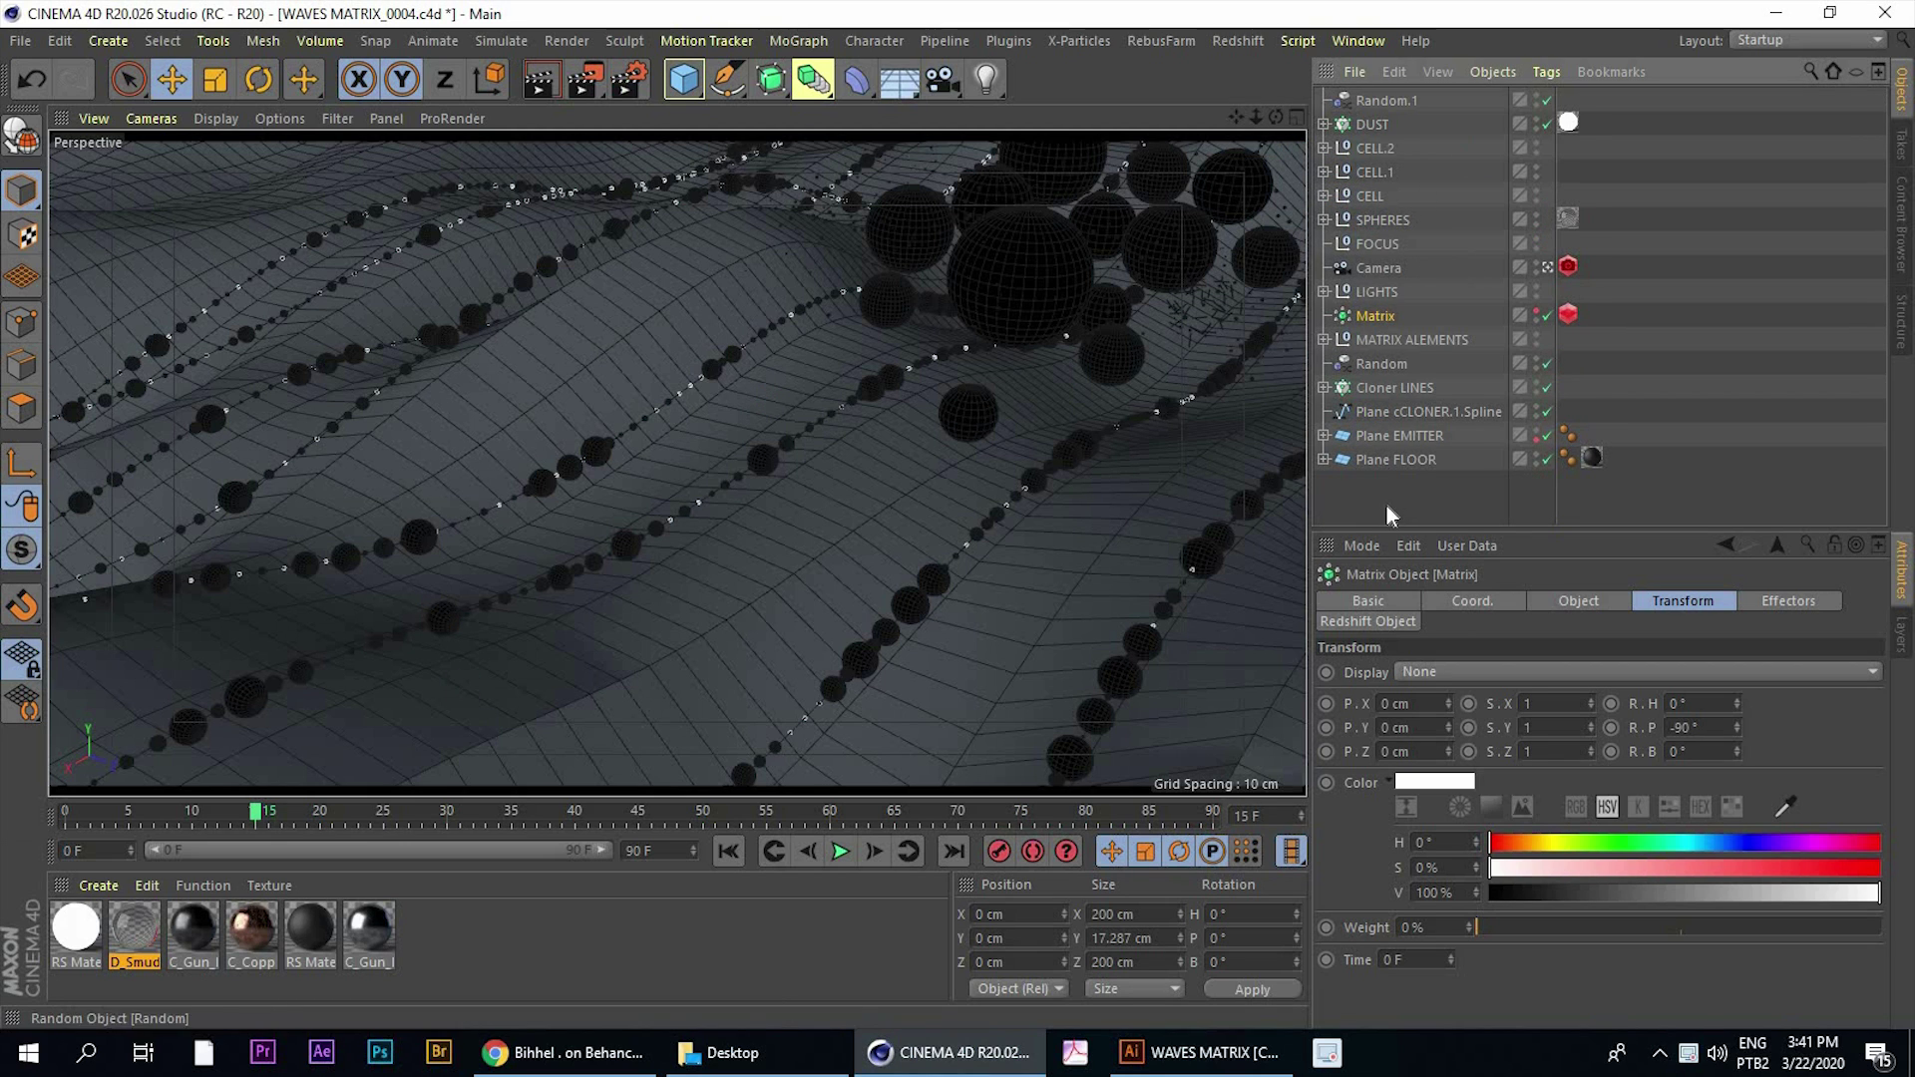
pyautogui.click(1412, 502)
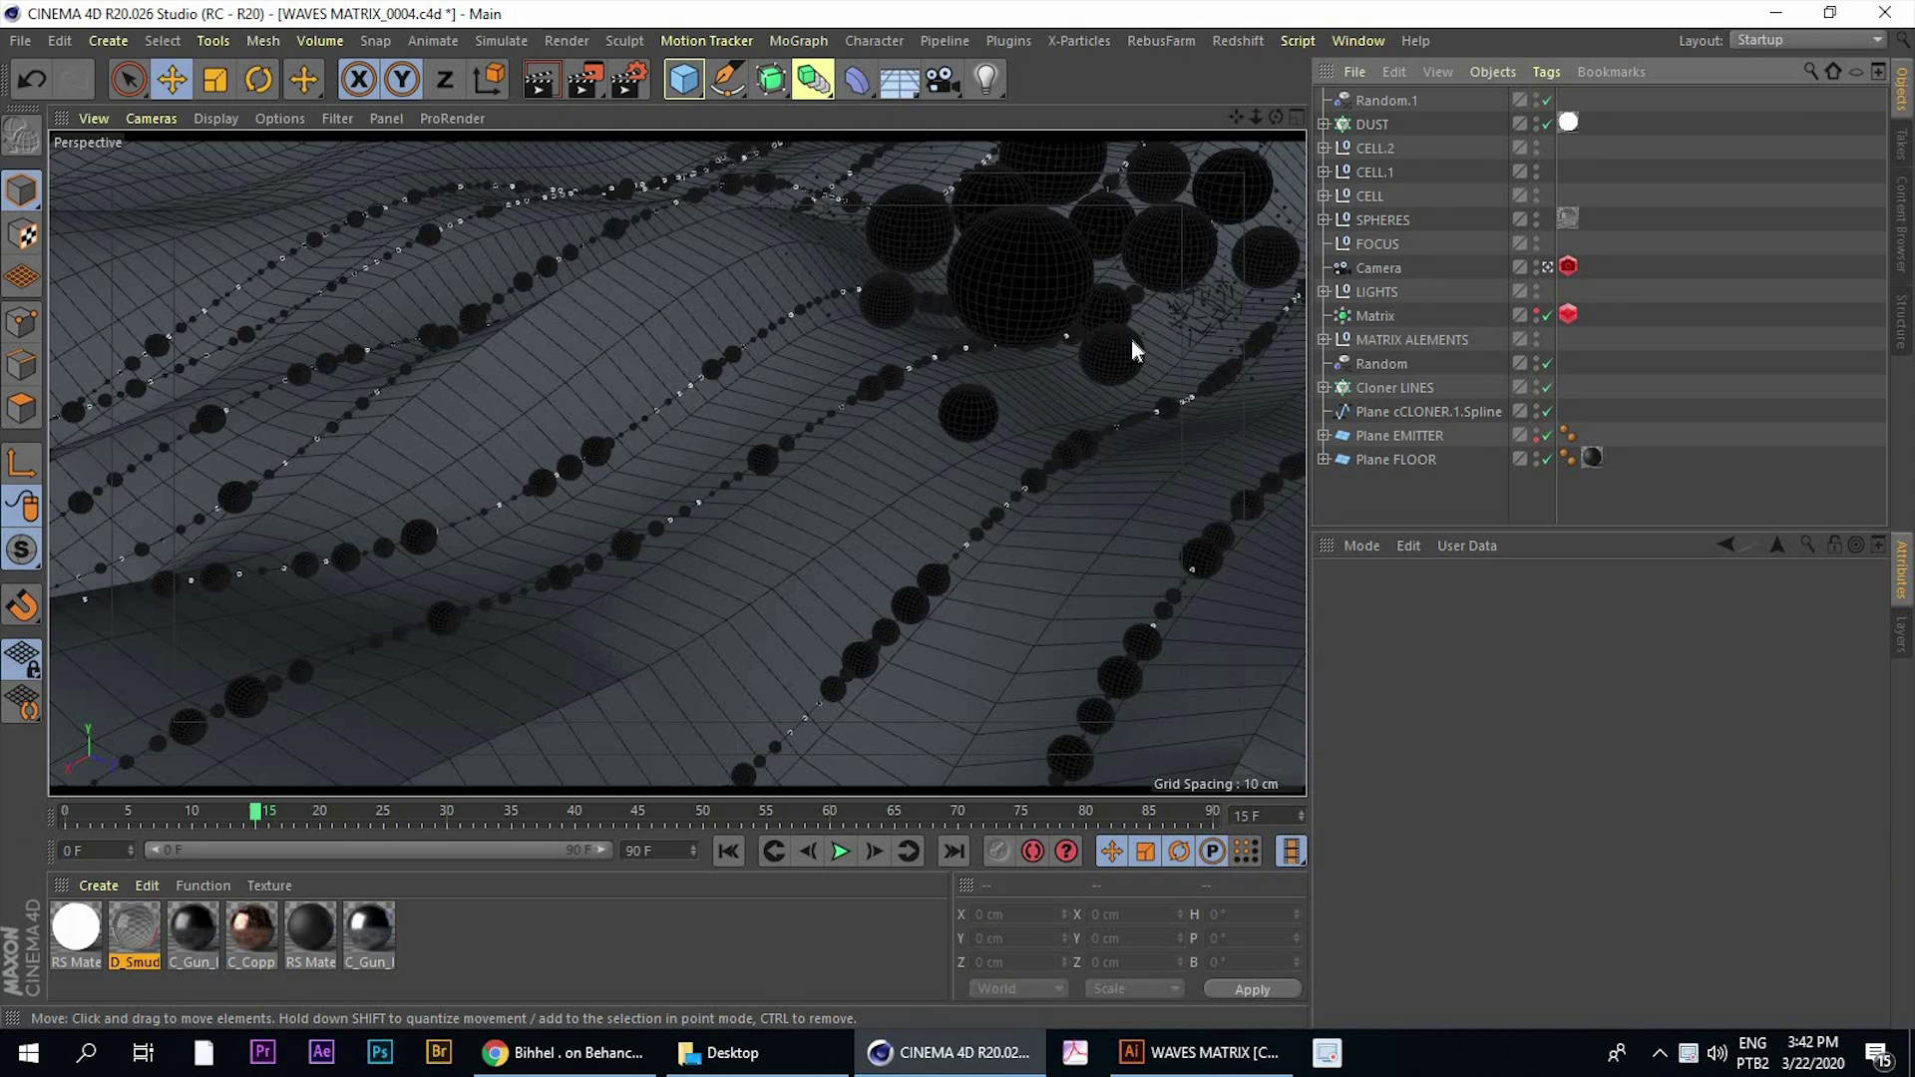
# Compare the Behance render with the Cinema 4D scene, examining the stick cluster among the spheres up close in the free perspective view
pyautogui.click(607, 1066)
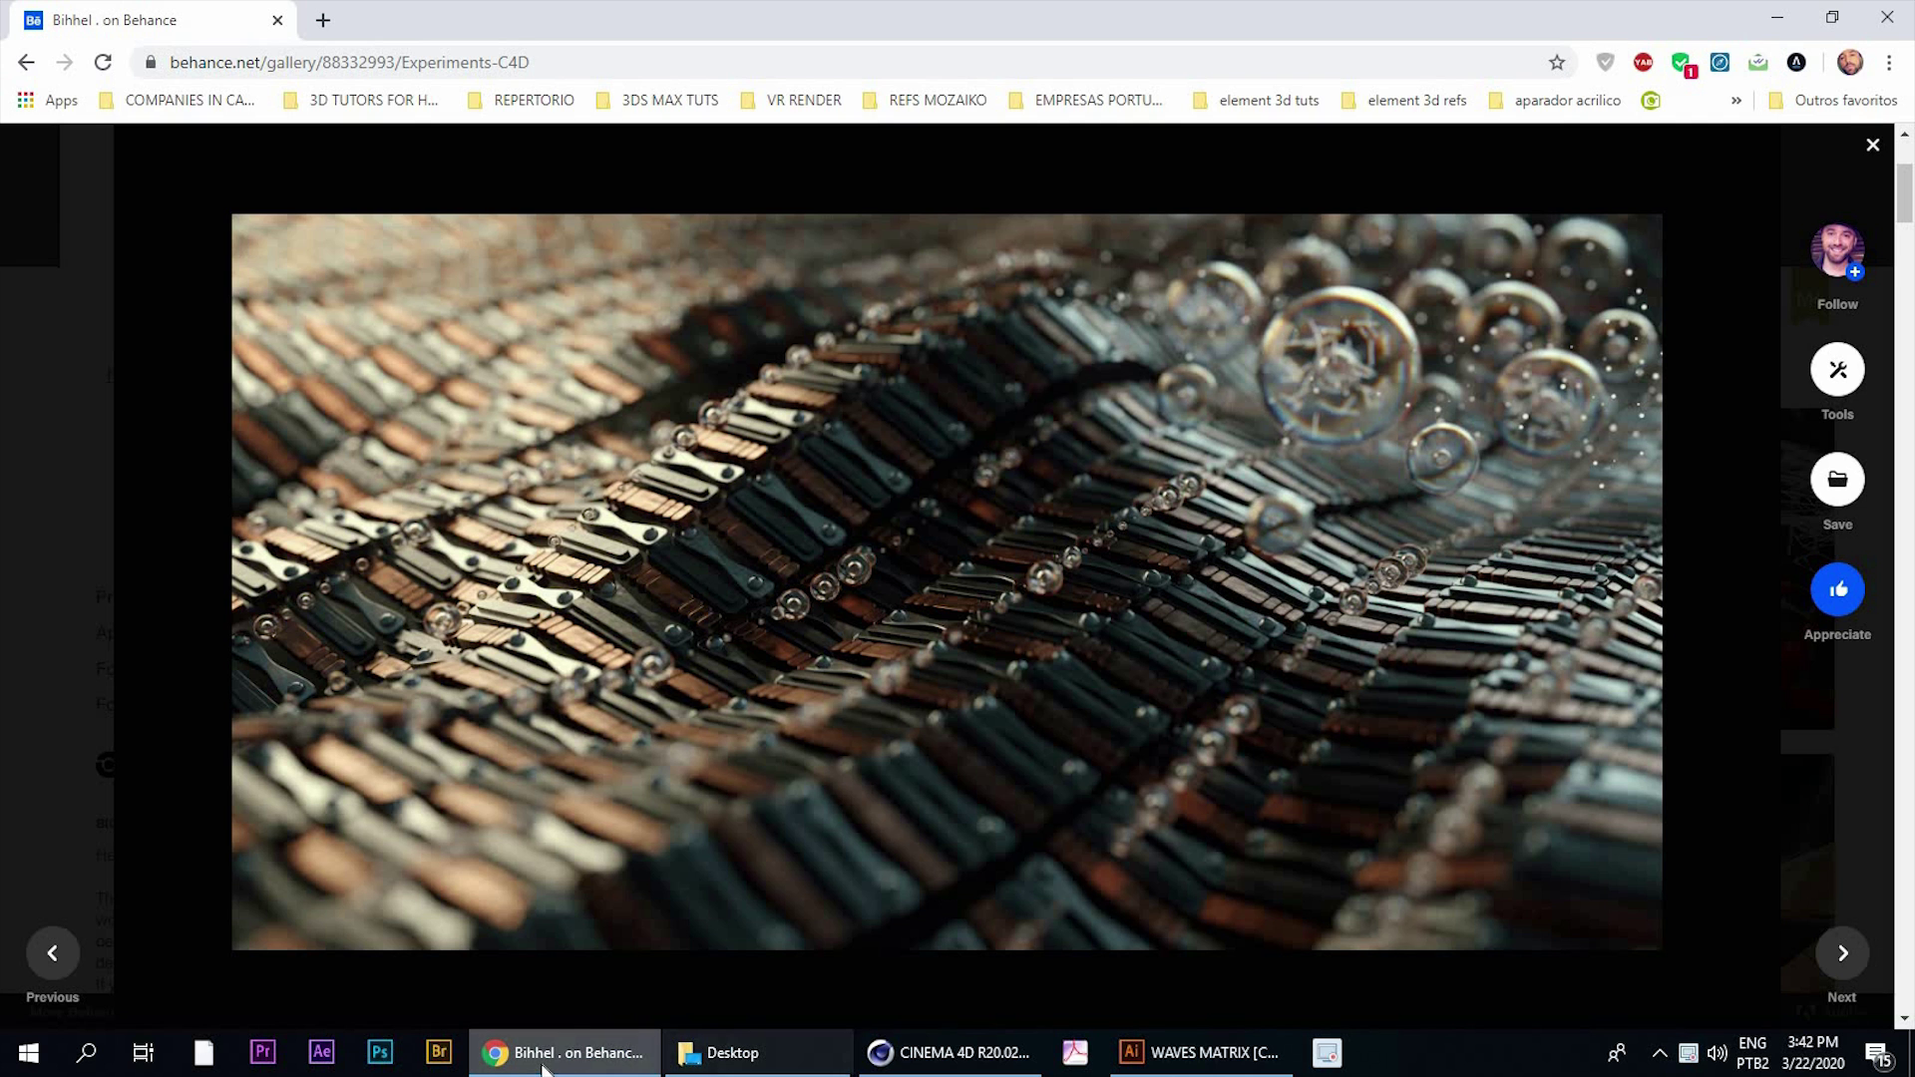
pyautogui.click(947, 1052)
pyautogui.middleClick(1053, 329)
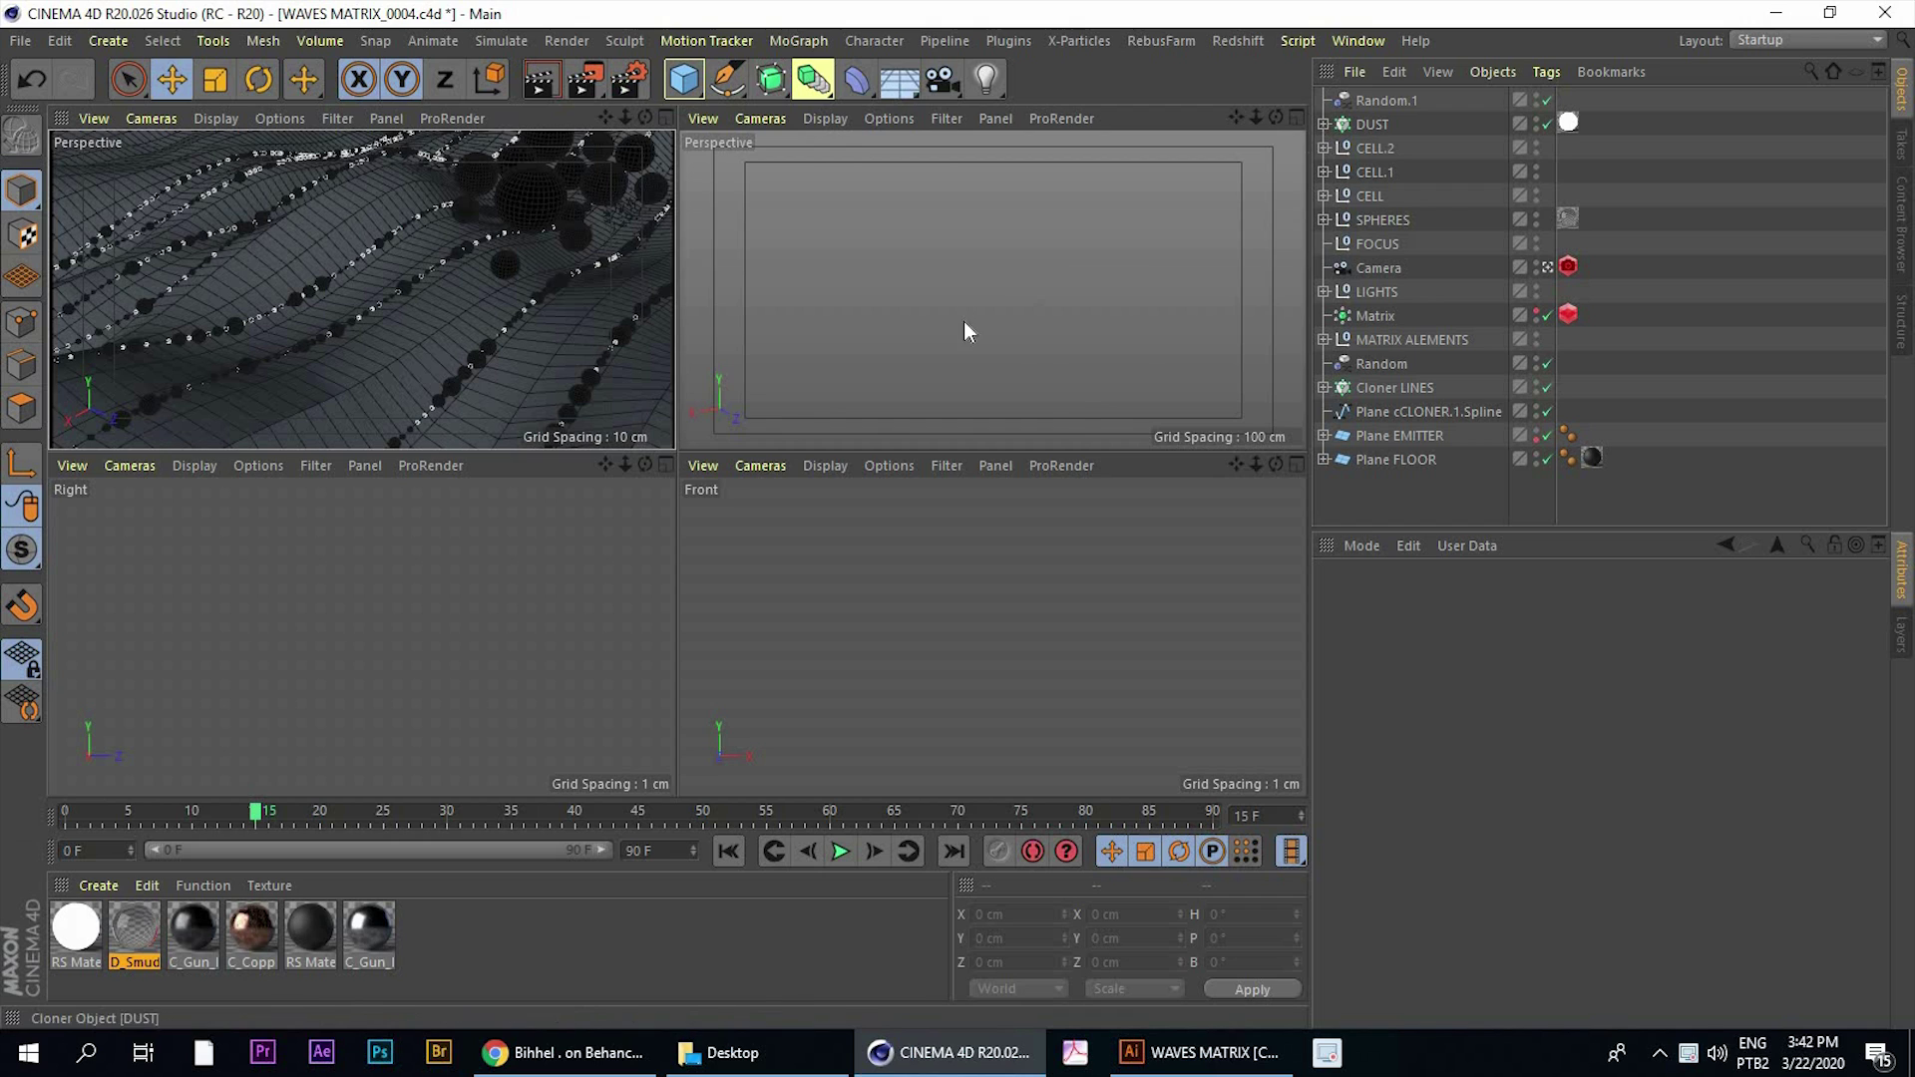
pyautogui.middleClick(733, 373)
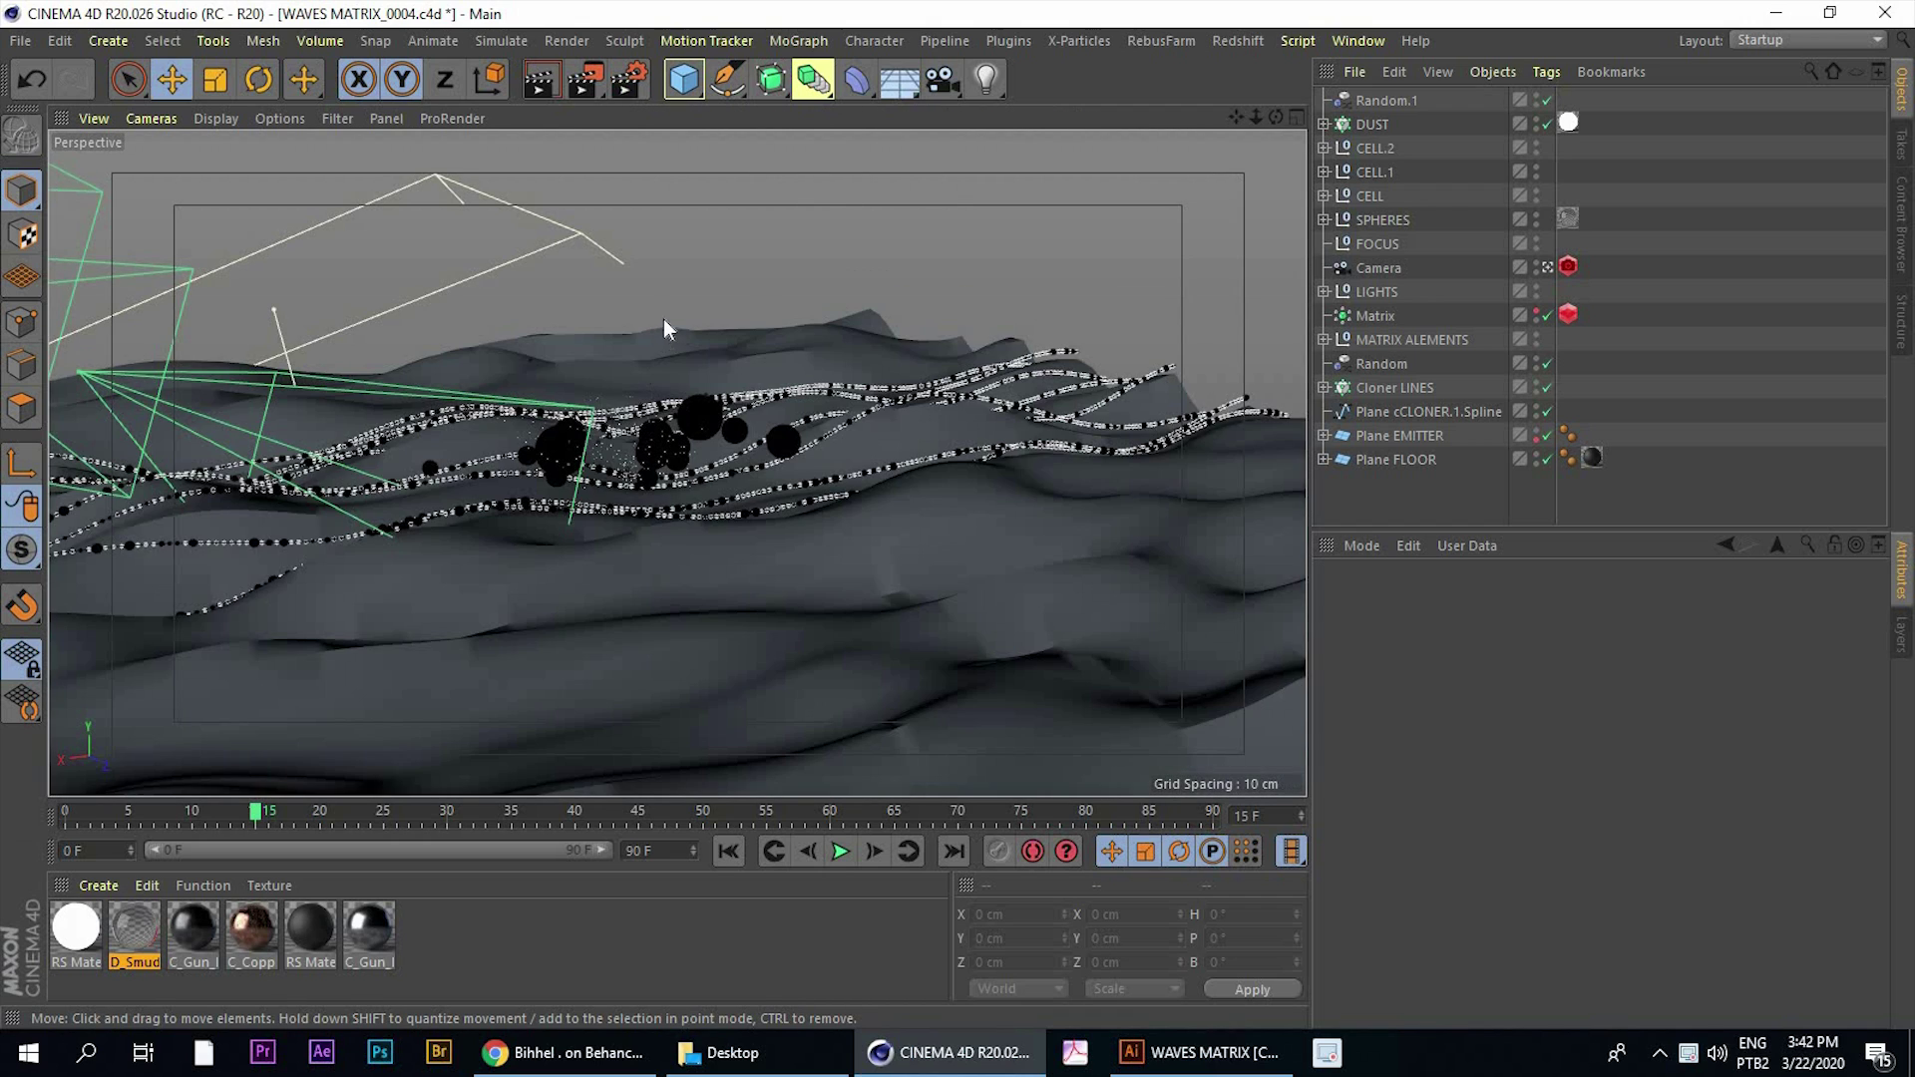
pyautogui.keyDown('alt'); pyautogui.moveTo(653, 444); pyautogui.dragTo(607, 505, button='right'); pyautogui.keyUp('alt')
pyautogui.keyDown('alt'); pyautogui.moveTo(606, 504); pyautogui.dragTo(654, 571); pyautogui.keyUp('alt')
pyautogui.keyDown('alt'); pyautogui.moveTo(654, 570); pyautogui.dragTo(729, 419, button='right'); pyautogui.keyUp('alt')
pyautogui.keyDown('alt'); pyautogui.moveTo(729, 419); pyautogui.dragTo(463, 391); pyautogui.keyUp('alt')
pyautogui.keyDown('alt'); pyautogui.moveTo(463, 391); pyautogui.dragTo(525, 363, button='right'); pyautogui.keyUp('alt')
pyautogui.click(417, 304)
pyautogui.keyDown('alt'); pyautogui.moveTo(417, 304); pyautogui.dragTo(344, 222); pyautogui.keyUp('alt')
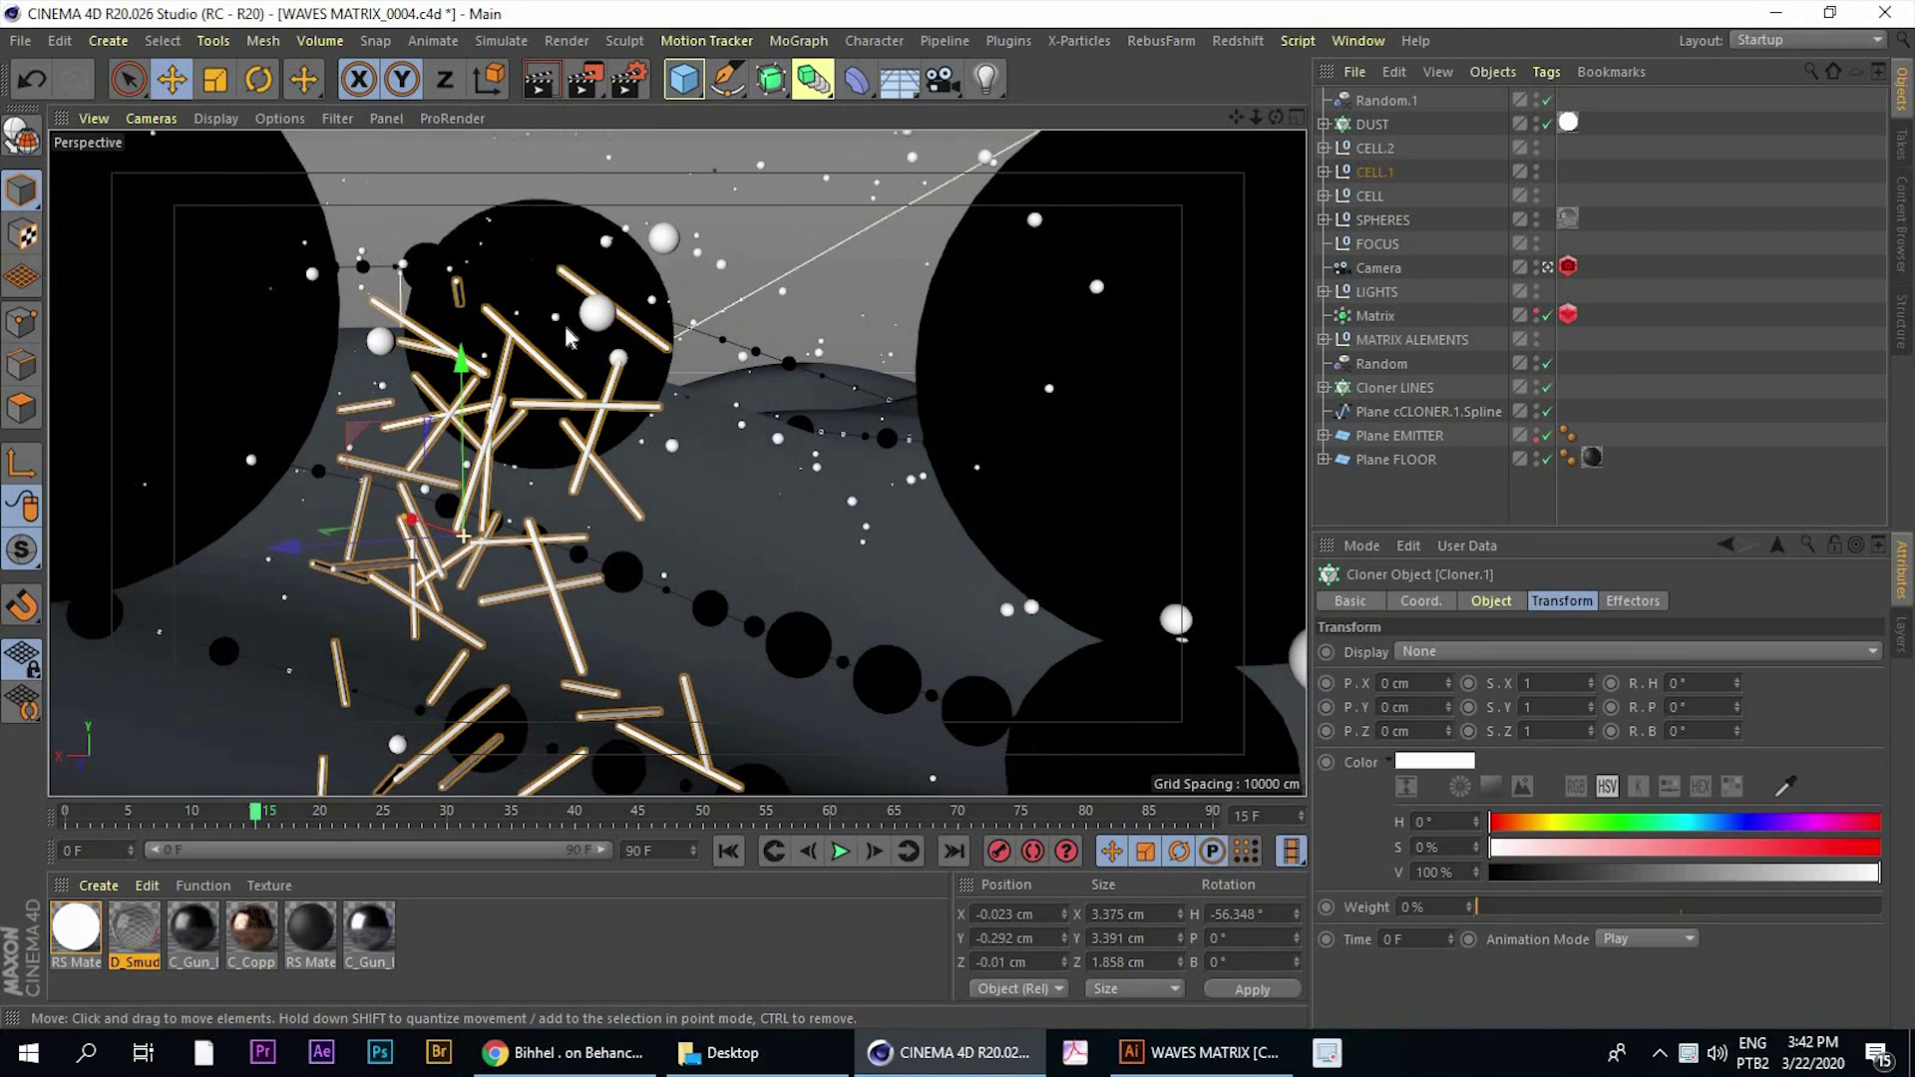
# Check the Behance render again and examine the DUST particles around the large spheres in the Cinema 4D scene
pyautogui.click(564, 1052)
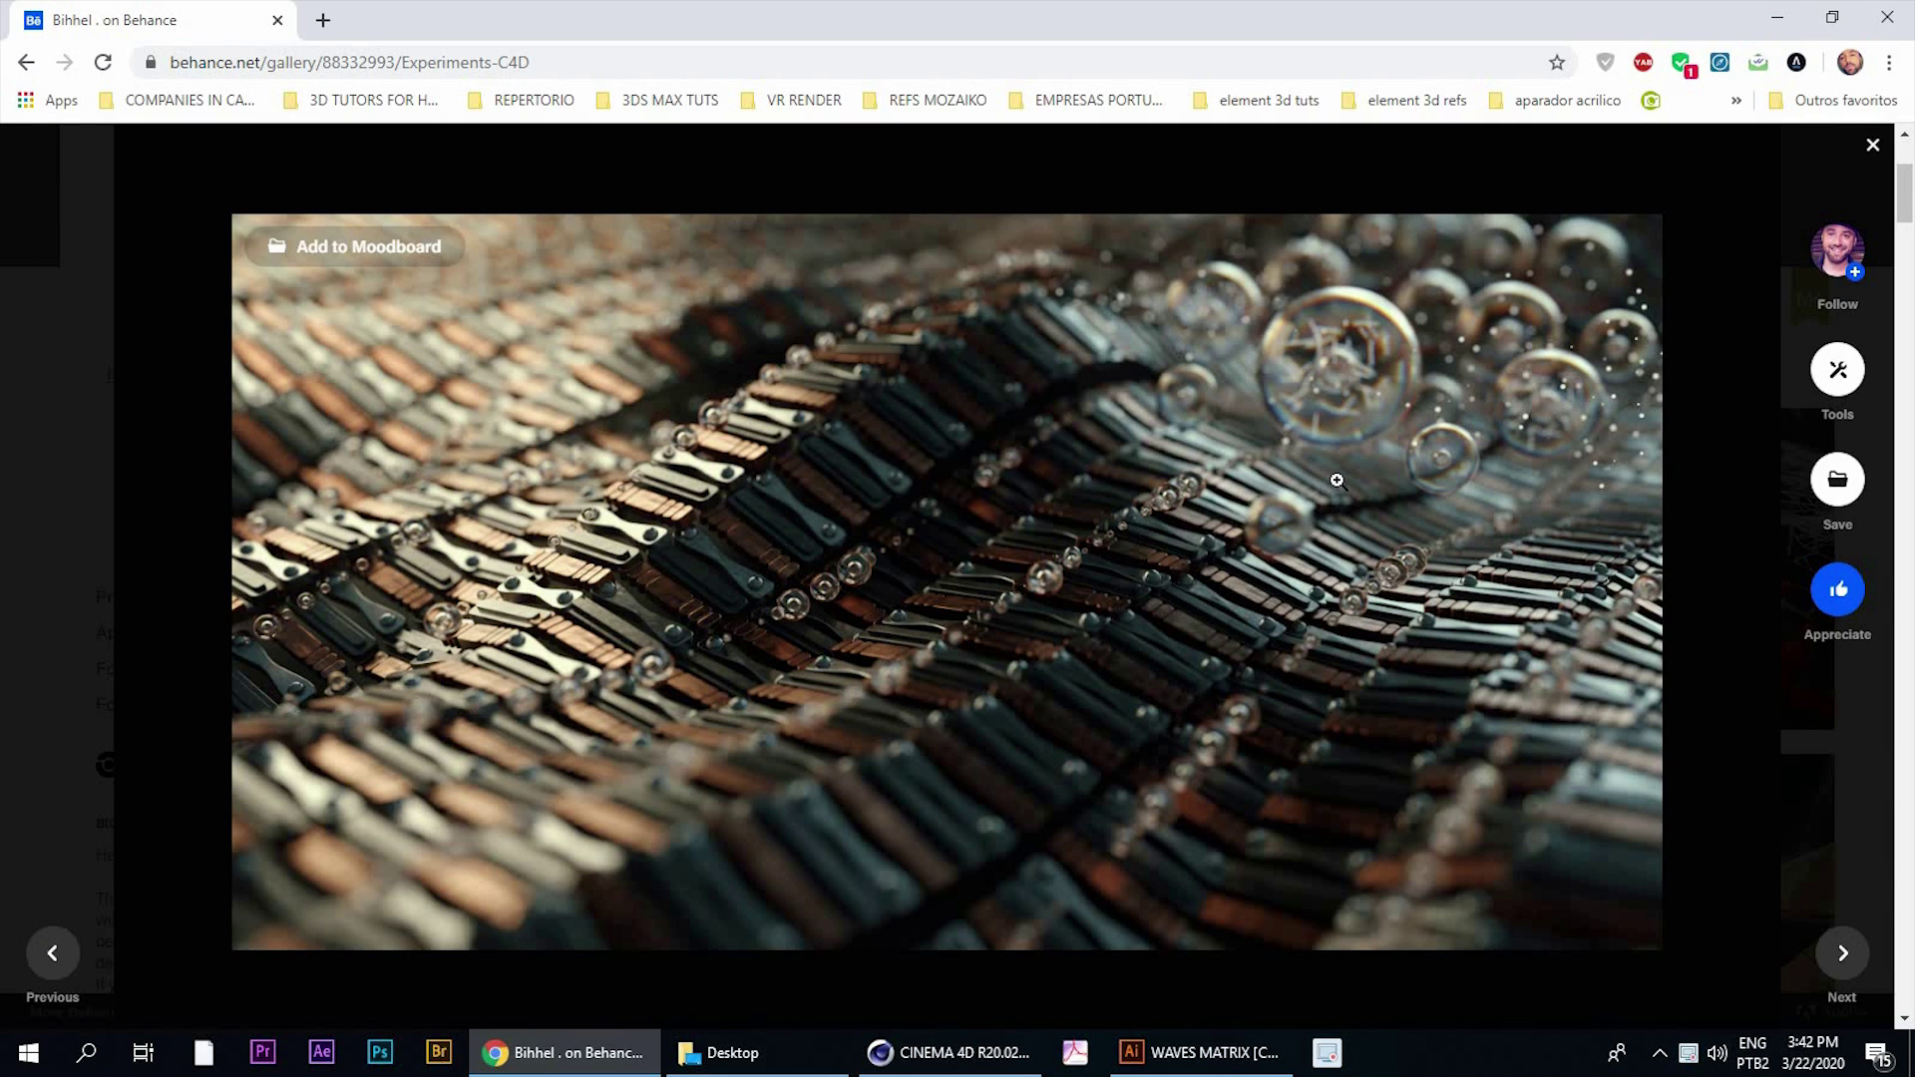
pyautogui.click(917, 1058)
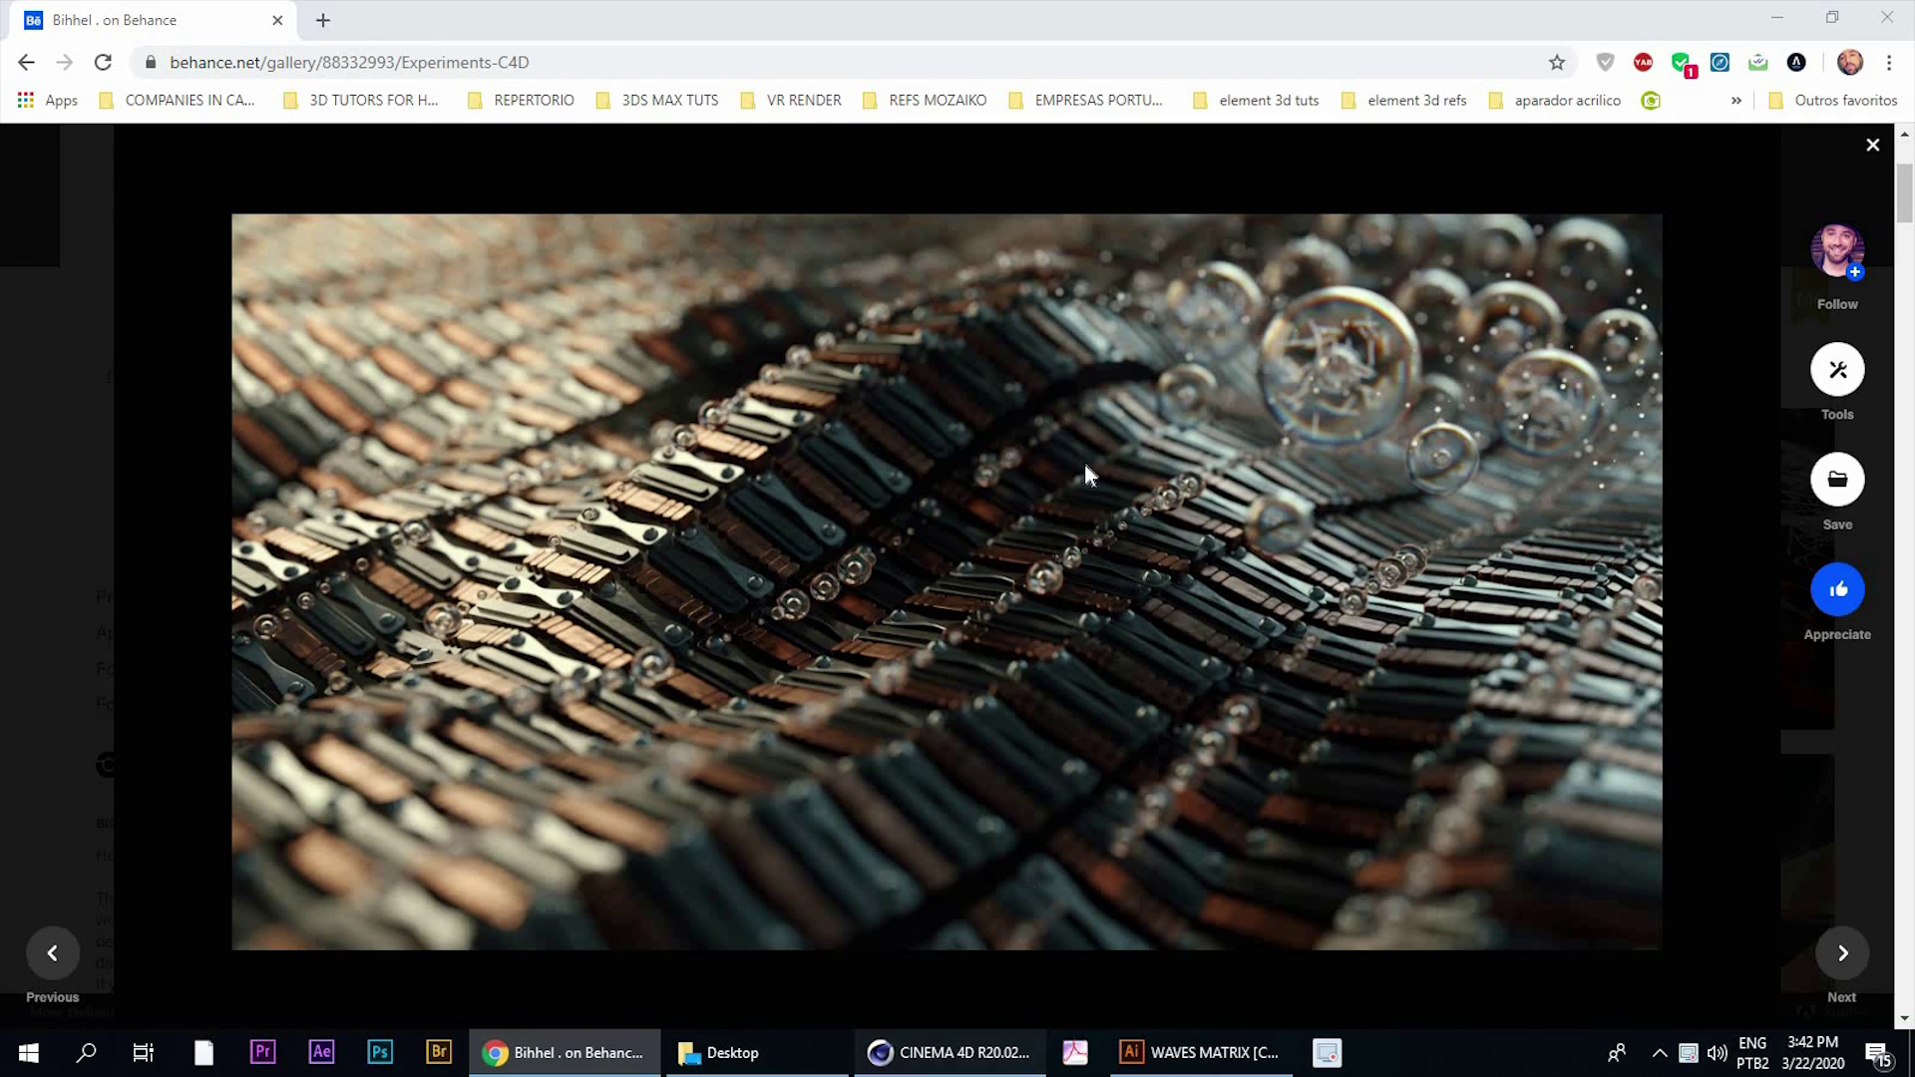
pyautogui.click(580, 357)
pyautogui.scroll(-5, 578, 351)
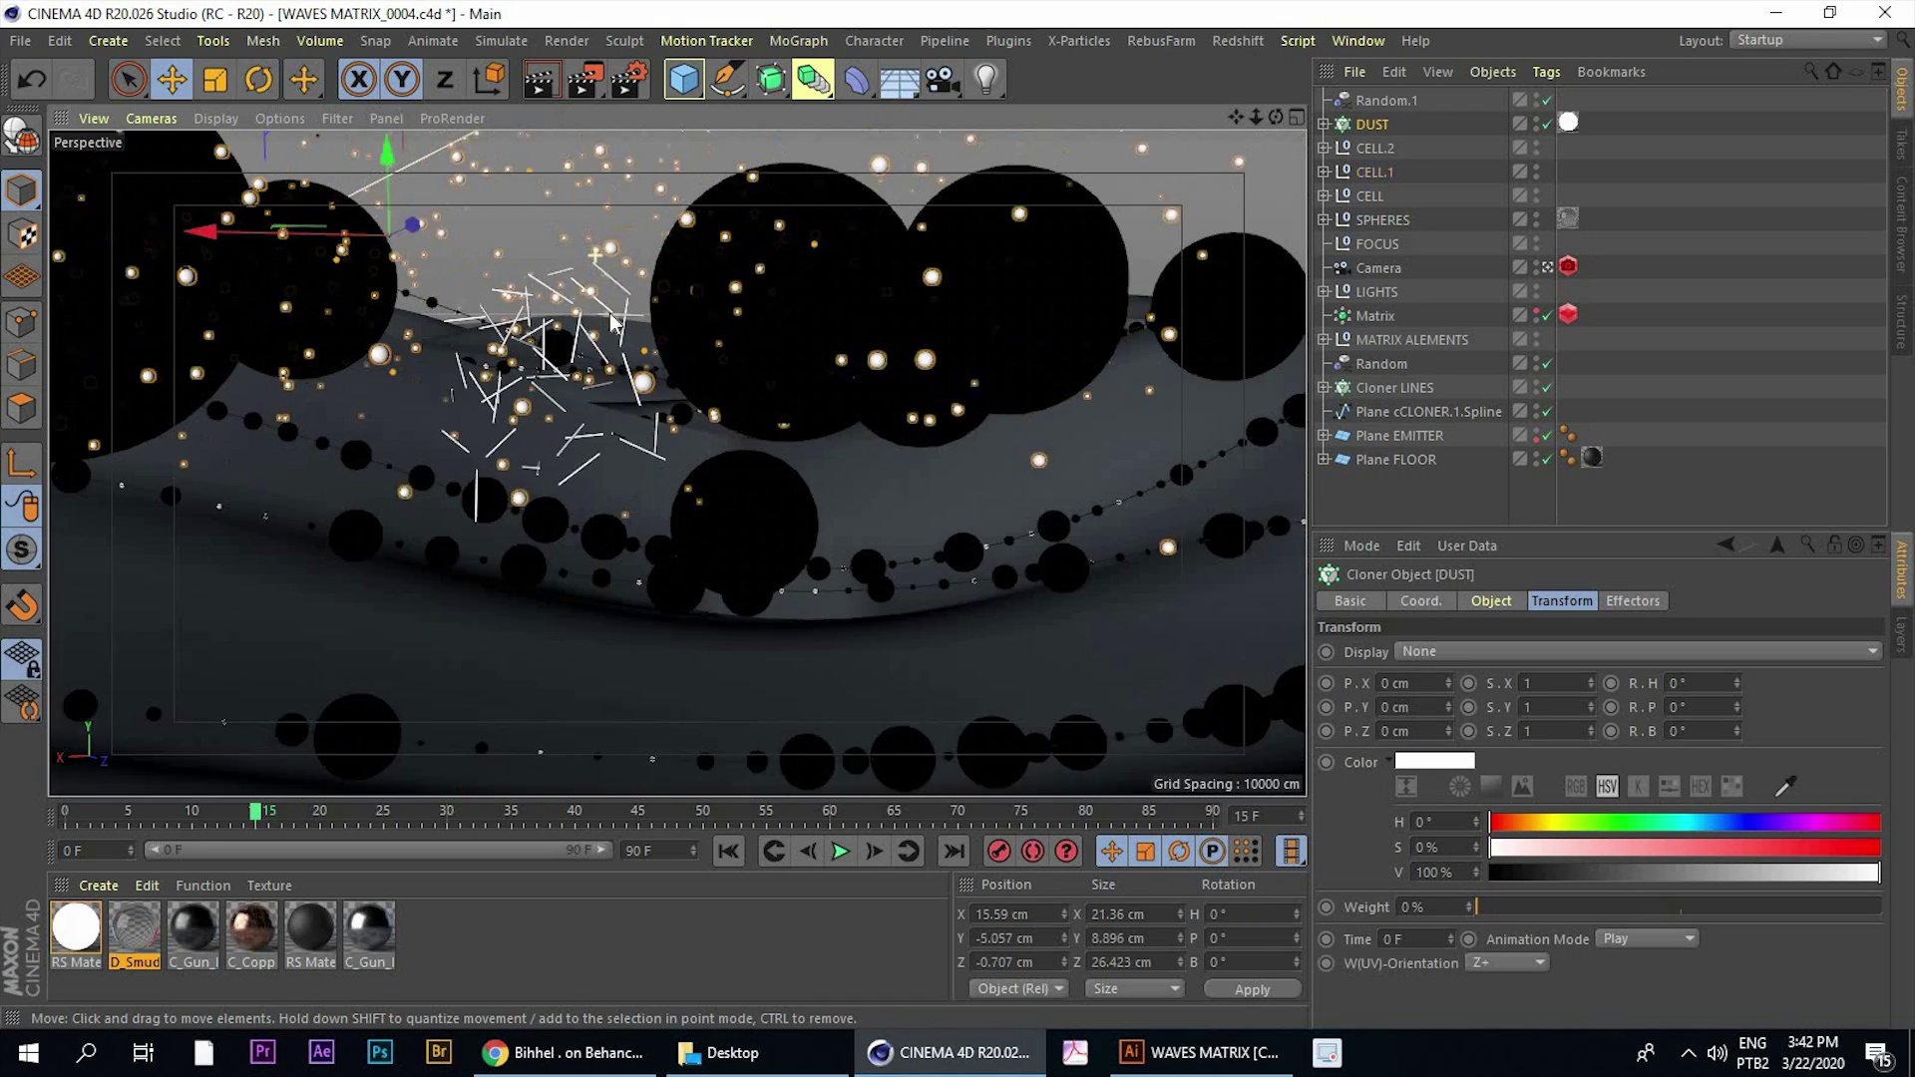
pyautogui.keyDown('alt'); pyautogui.moveTo(572, 329); pyautogui.dragTo(783, 334); pyautogui.keyUp('alt')
pyautogui.scroll(-8, 522, 357)
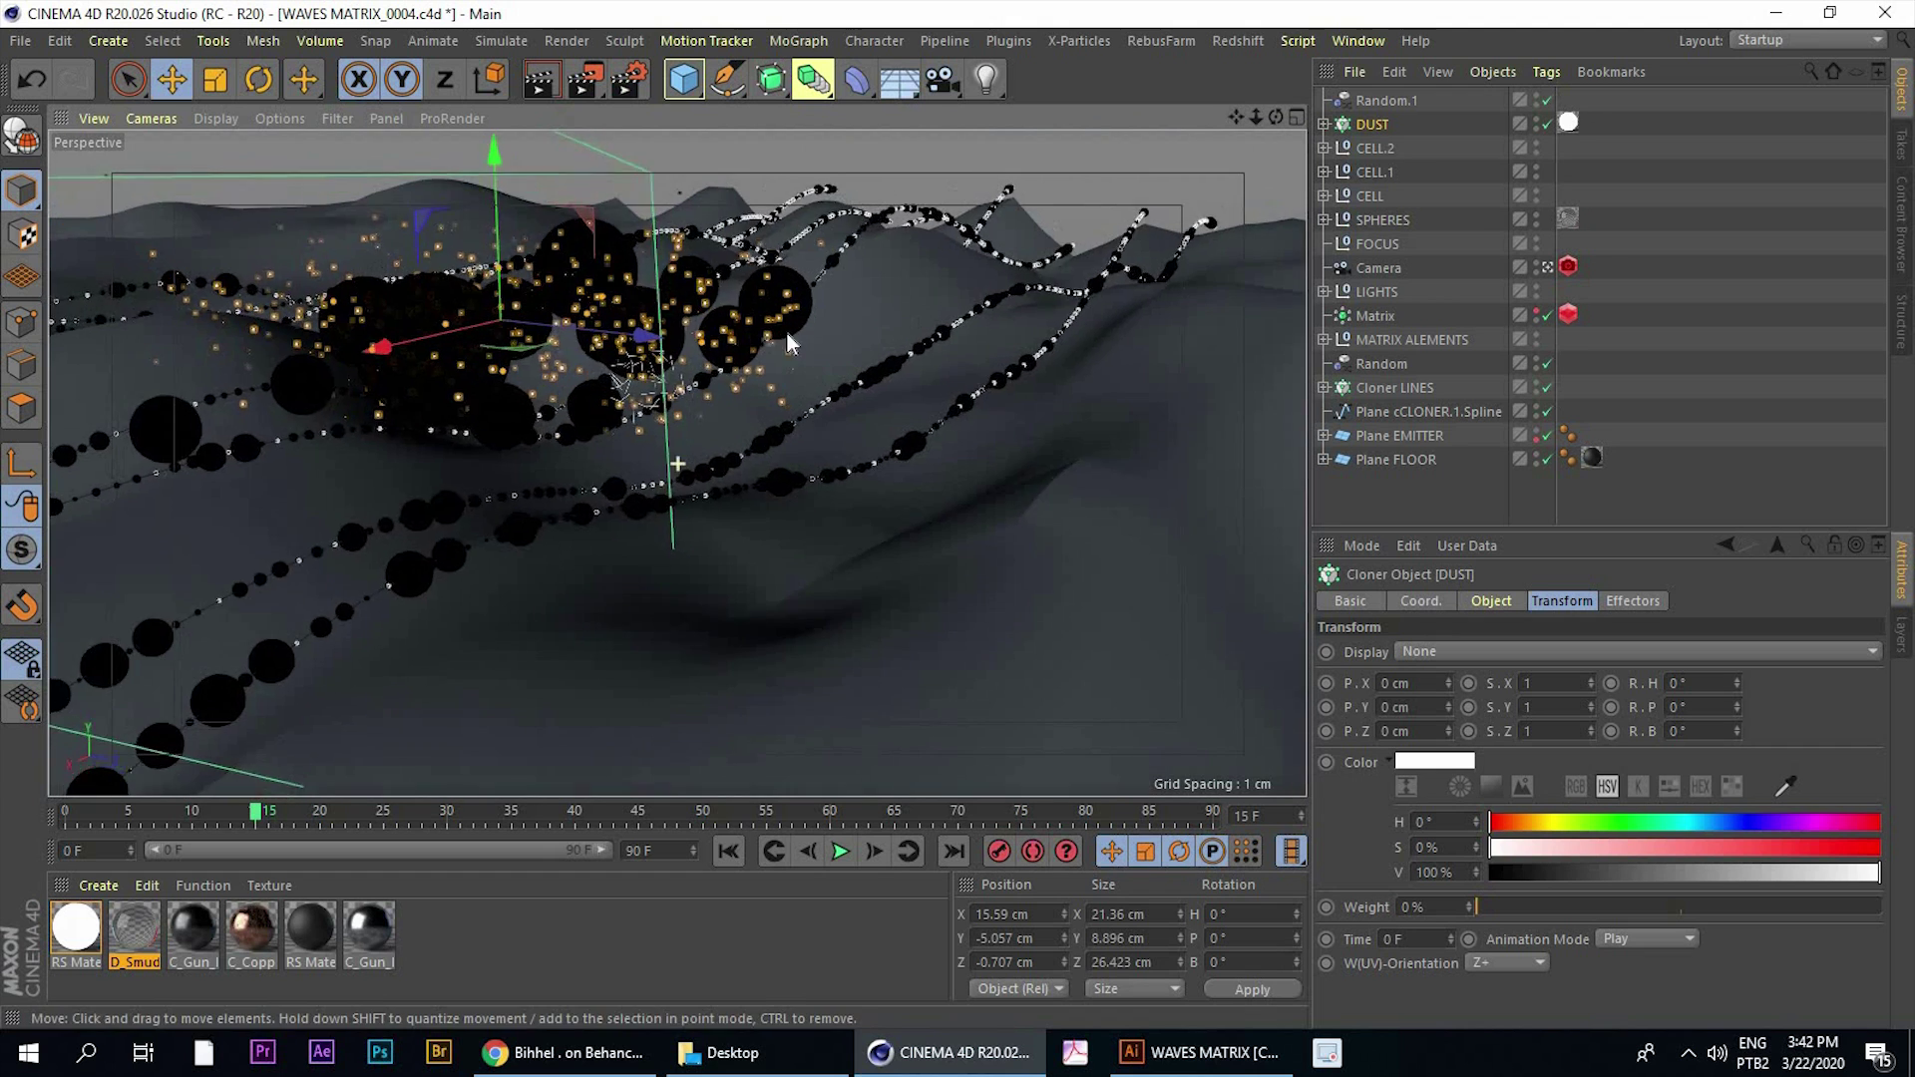
pyautogui.keyDown('alt'); pyautogui.moveTo(399, 349); pyautogui.dragTo(655, 362, button='middle'); pyautogui.keyUp('alt')
pyautogui.scroll(-4, 676, 337)
pyautogui.keyDown('alt'); pyautogui.moveTo(558, 509); pyautogui.dragTo(684, 466, button='middle'); pyautogui.keyUp('alt')
pyautogui.keyDown('alt'); pyautogui.moveTo(684, 469); pyautogui.dragTo(906, 479); pyautogui.keyUp('alt')
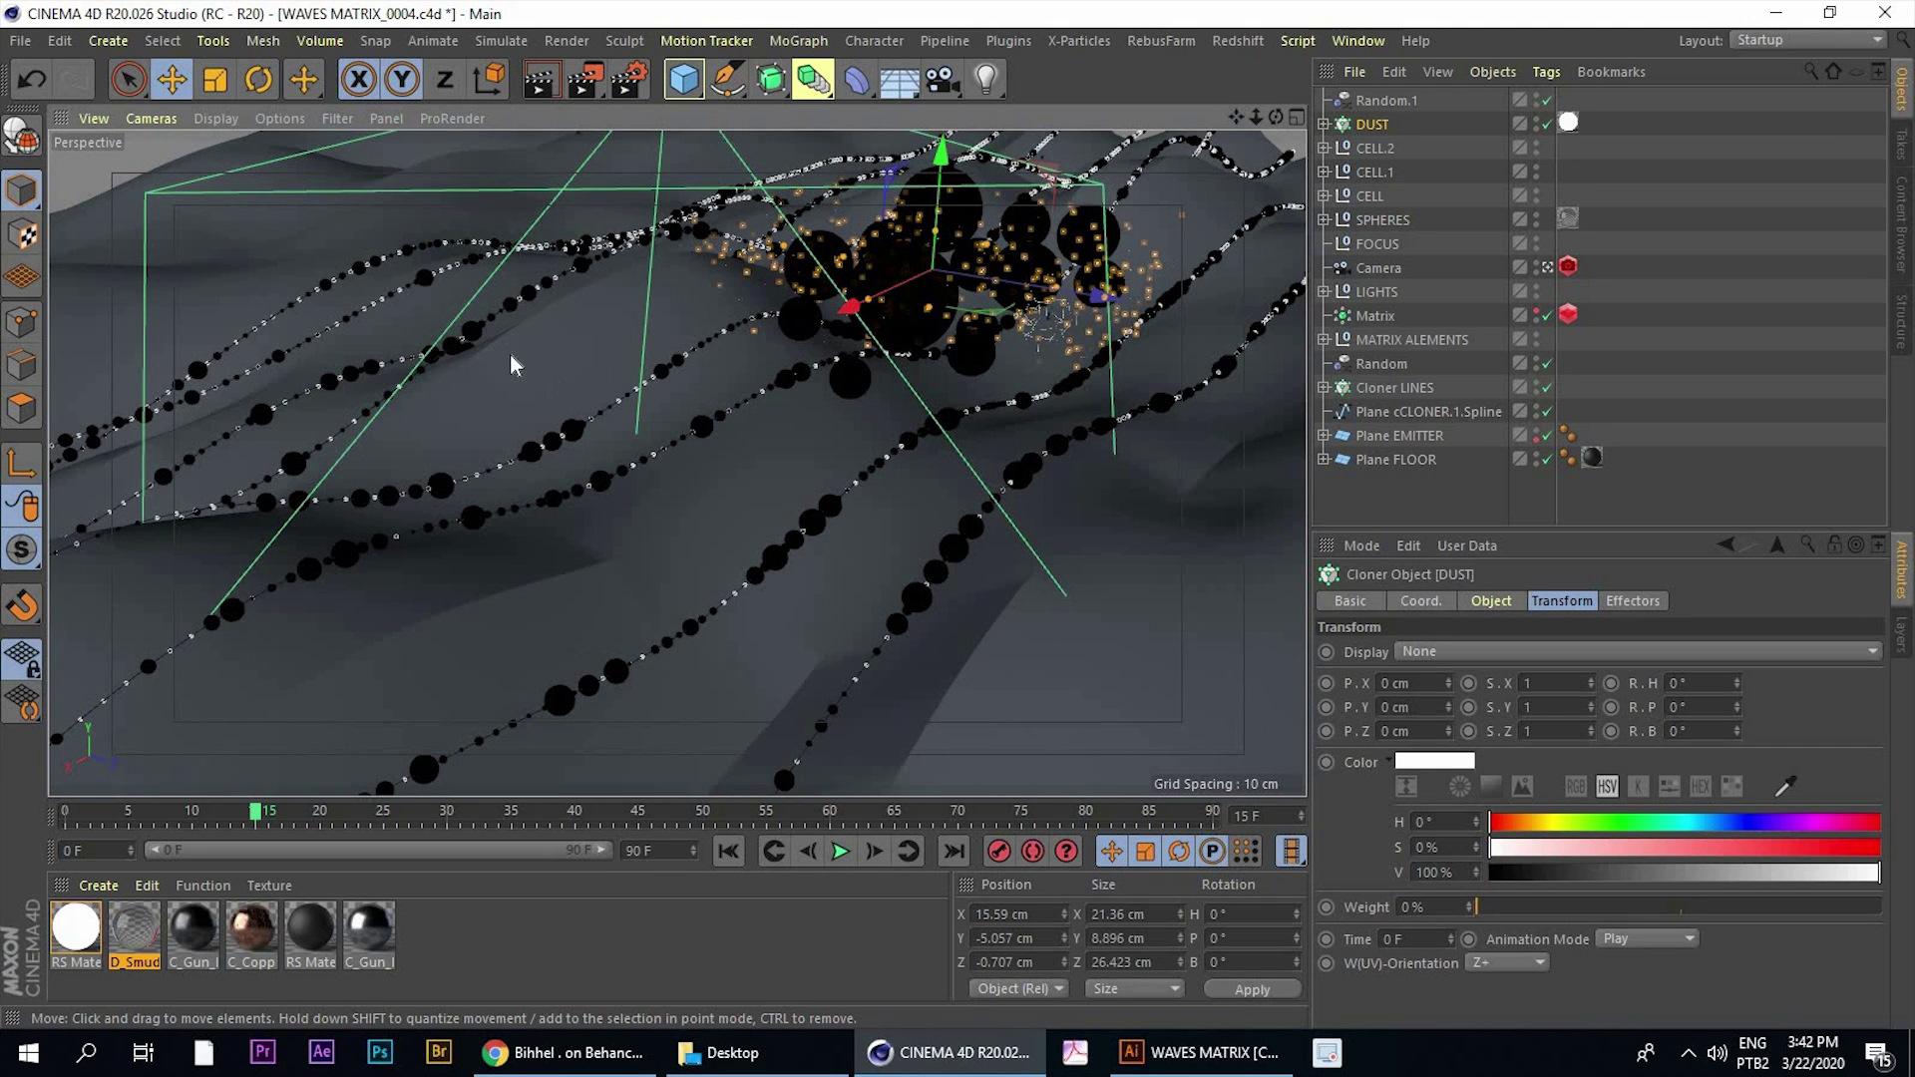
# Examine the chains of small spheres along the wavy floor from several angles and distances
pyautogui.scroll(10, 545, 369)
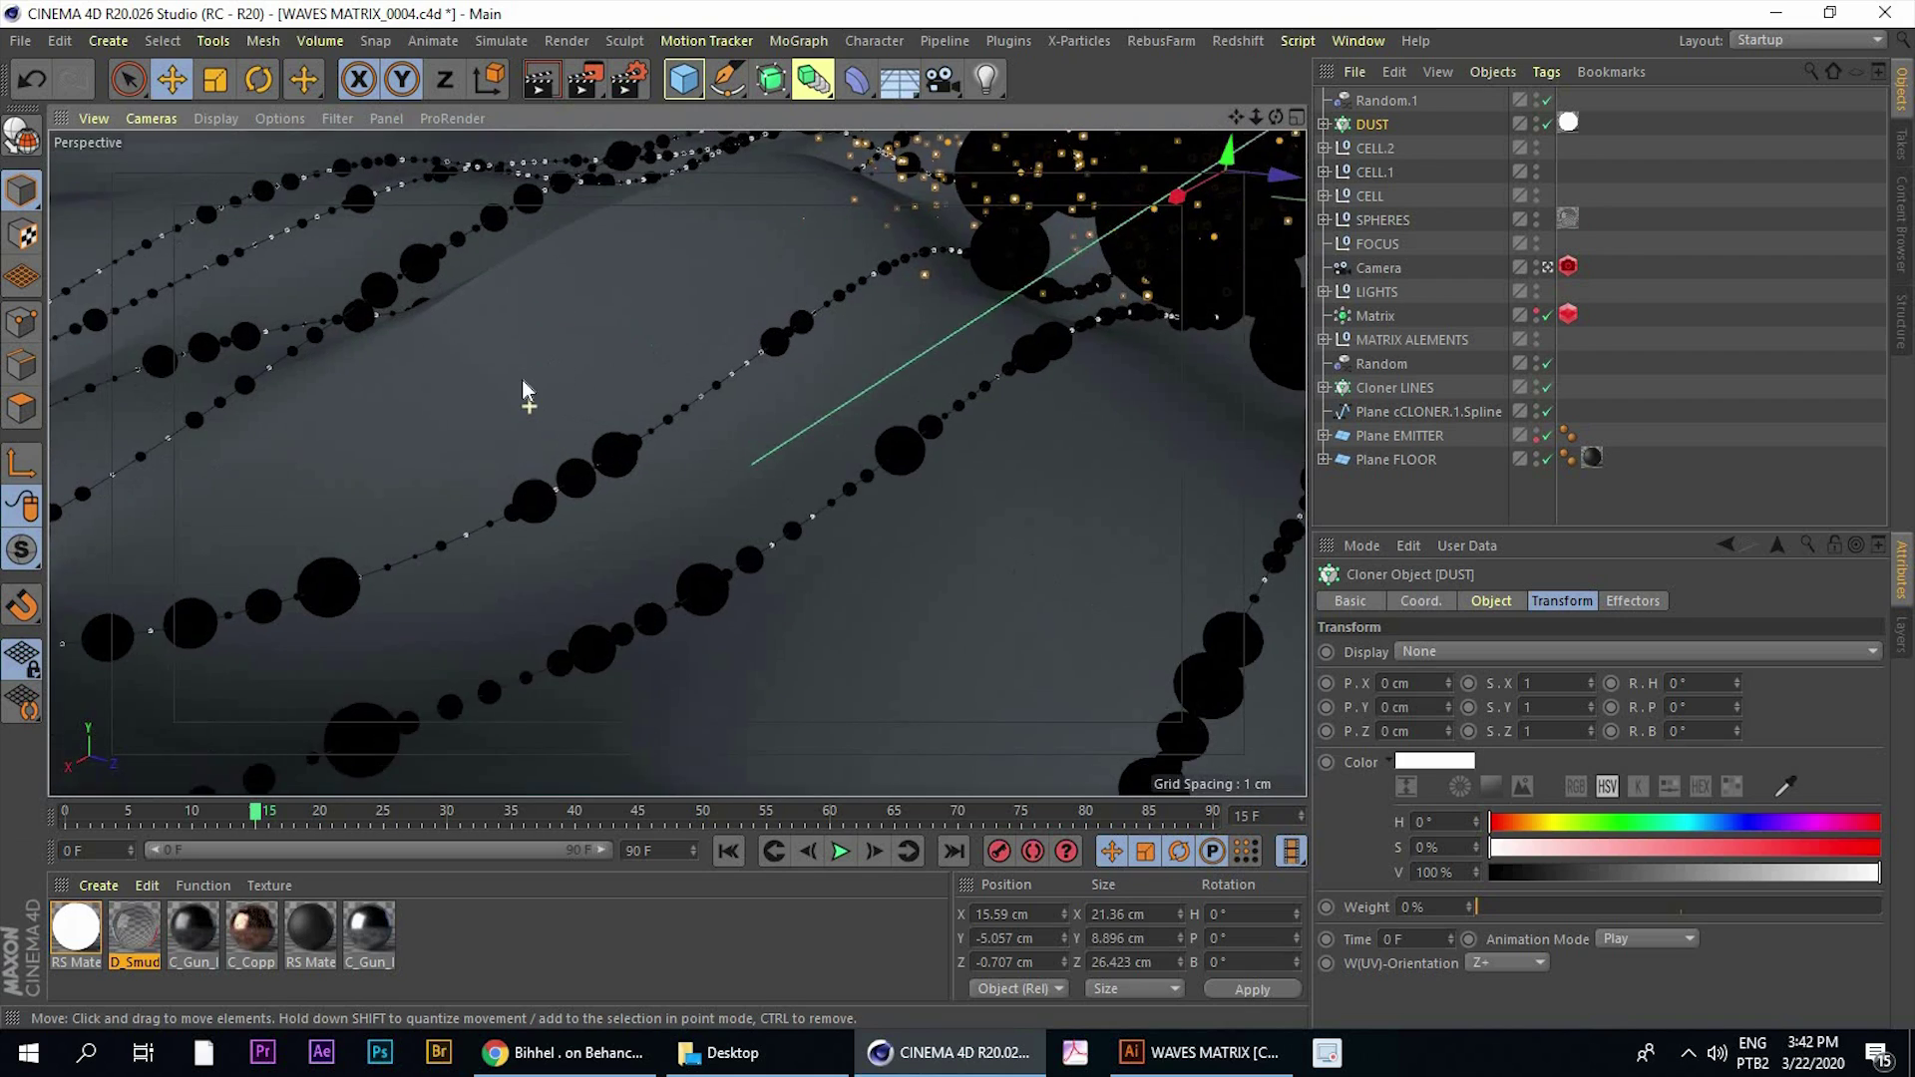
pyautogui.scroll(-10, 846, 387)
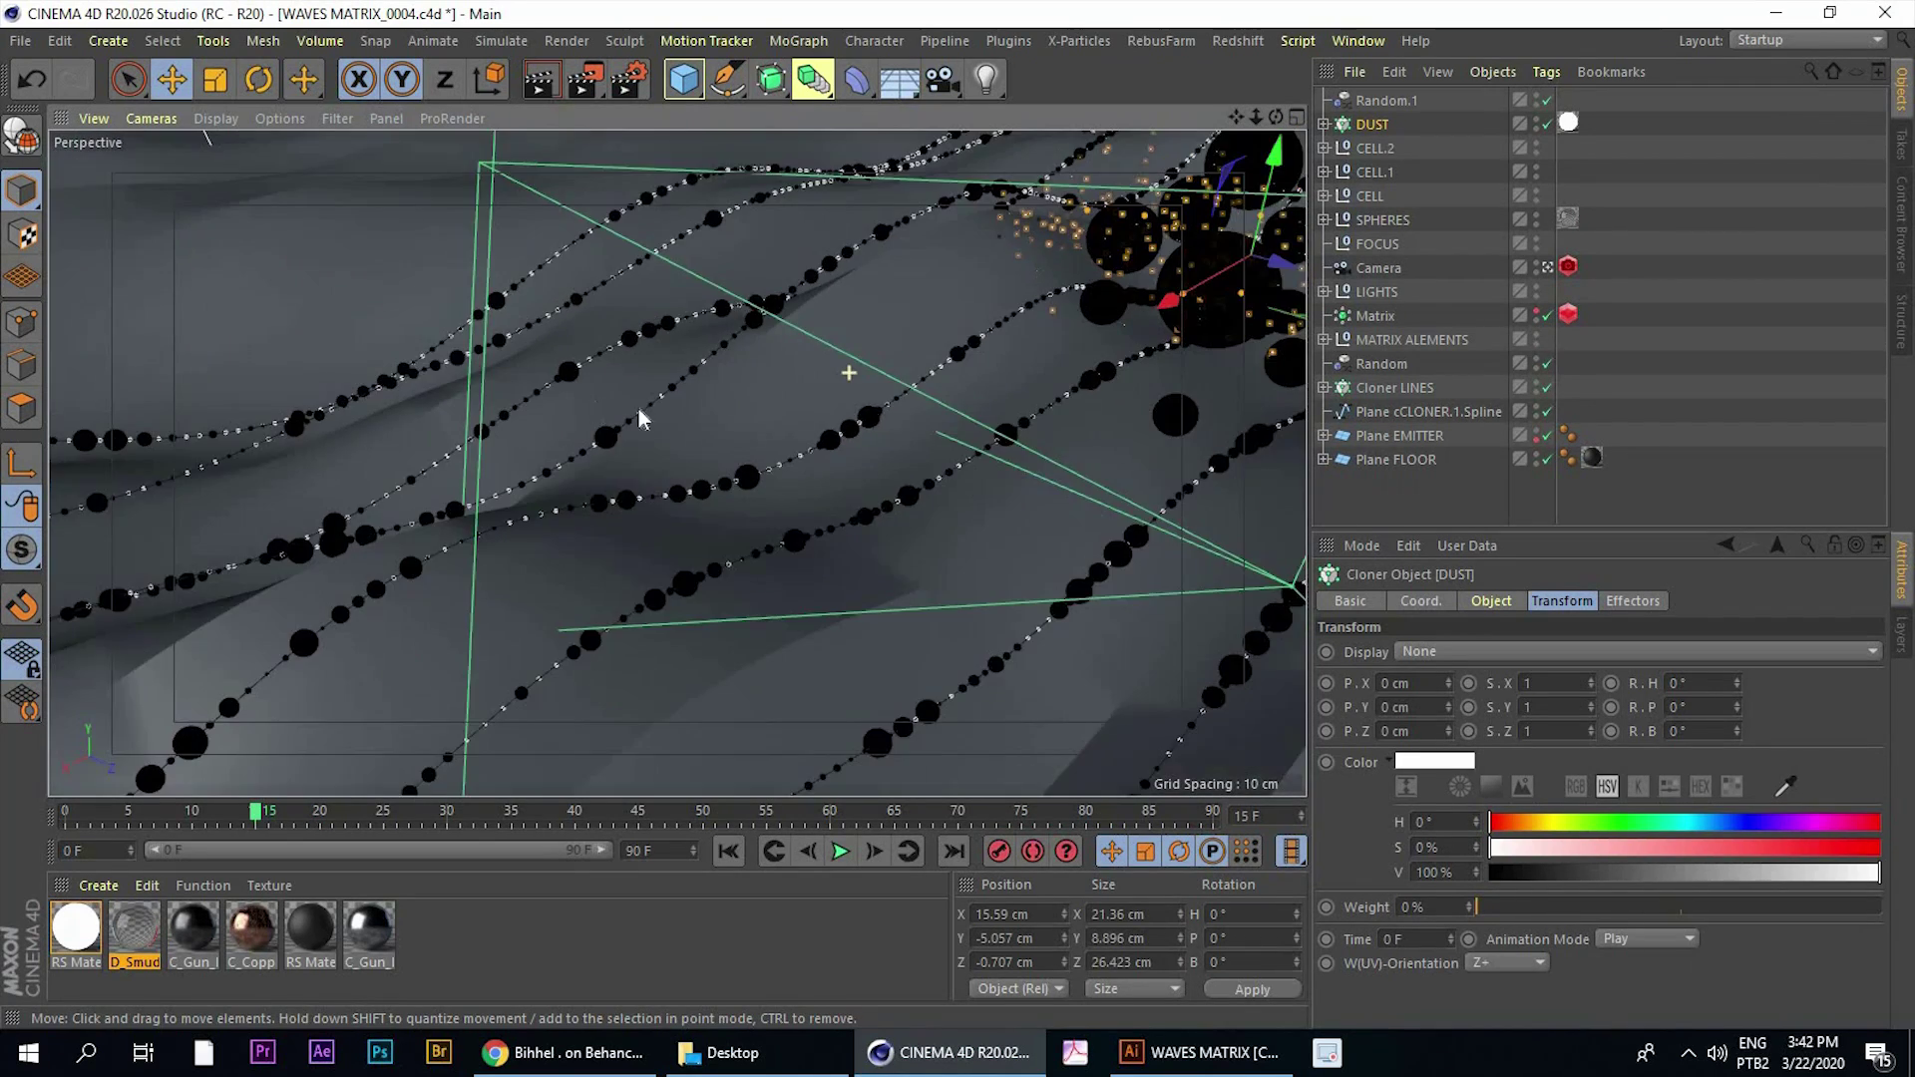
pyautogui.keyDown('alt'); pyautogui.moveTo(738, 377); pyautogui.dragTo(543, 415, button='middle'); pyautogui.keyUp('alt')
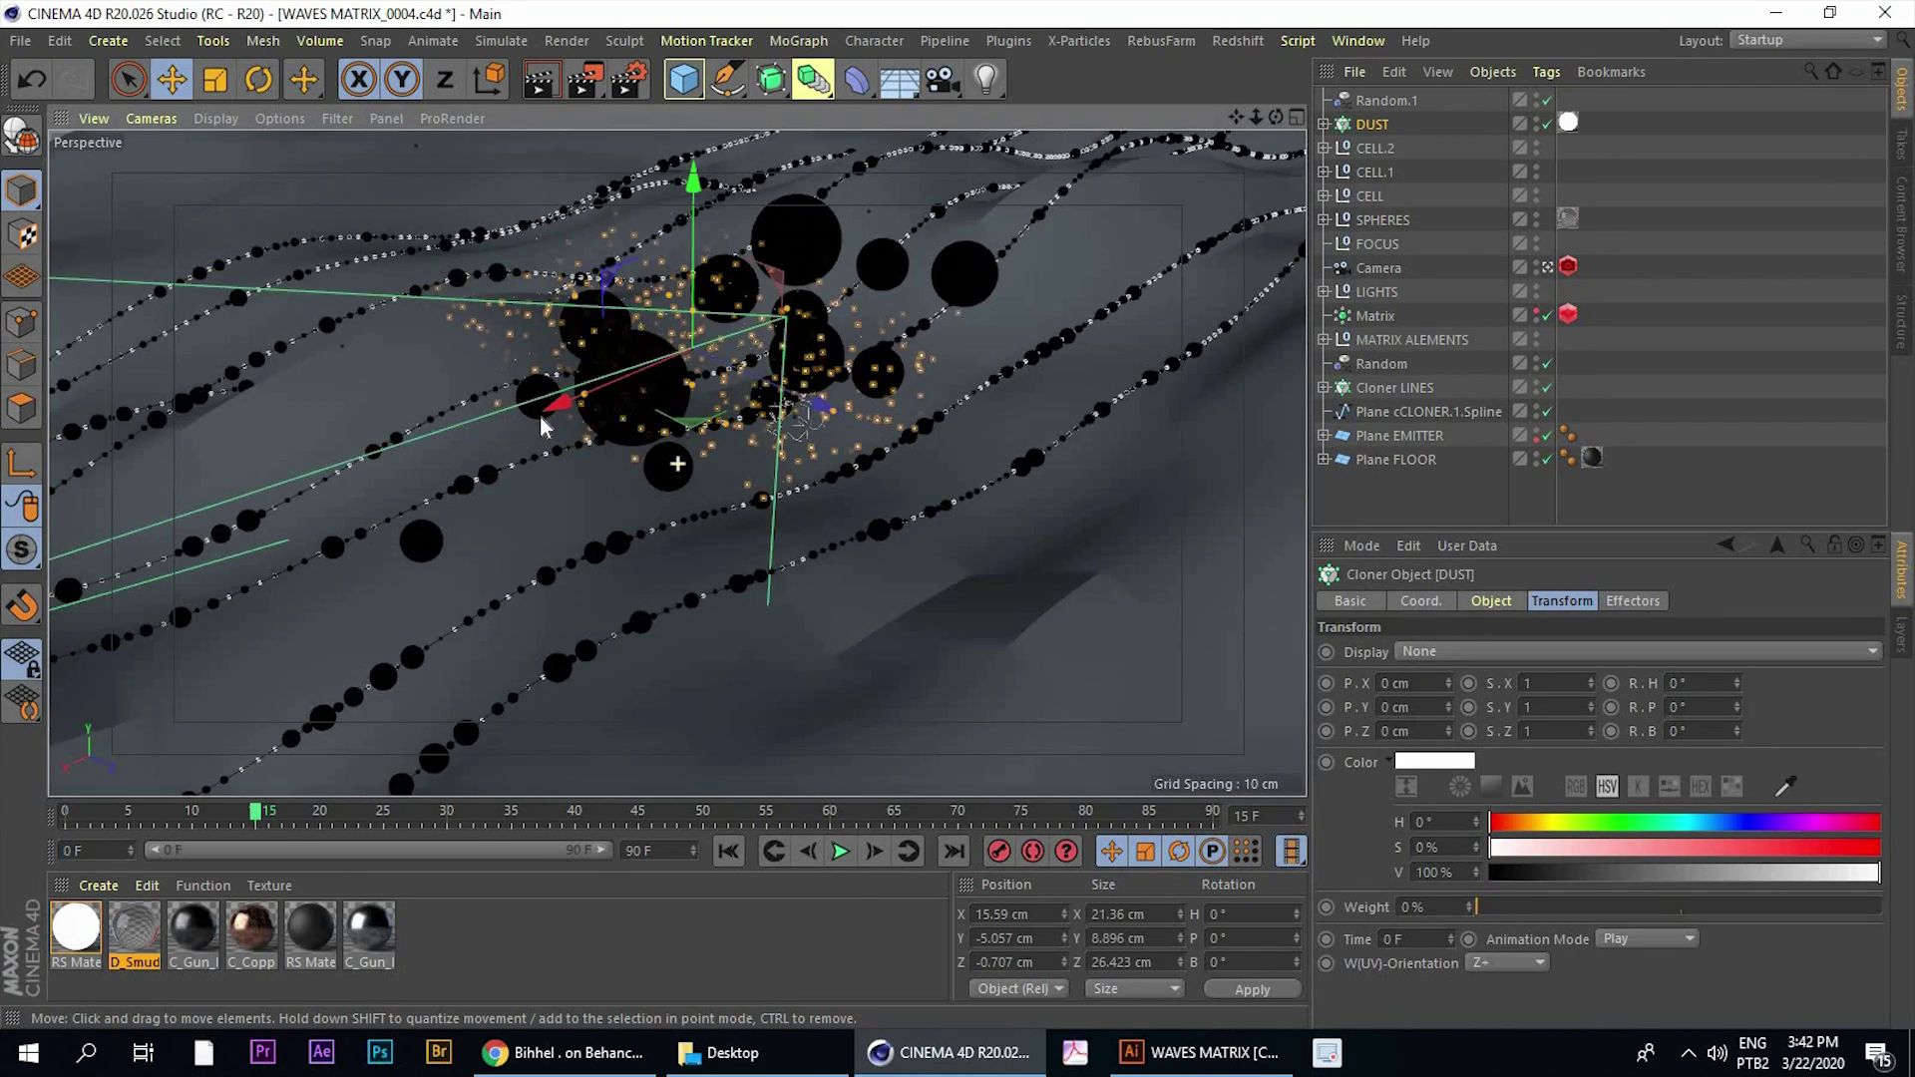
pyautogui.scroll(-3, 579, 417)
pyautogui.keyDown('alt'); pyautogui.moveTo(611, 423); pyautogui.dragTo(954, 325); pyautogui.keyUp('alt')
pyautogui.keyDown('alt'); pyautogui.moveTo(569, 499); pyautogui.dragTo(973, 427, button='middle'); pyautogui.keyUp('alt')
pyautogui.keyDown('alt'); pyautogui.moveTo(1376, 493); pyautogui.dragTo(1097, 412); pyautogui.keyUp('alt')
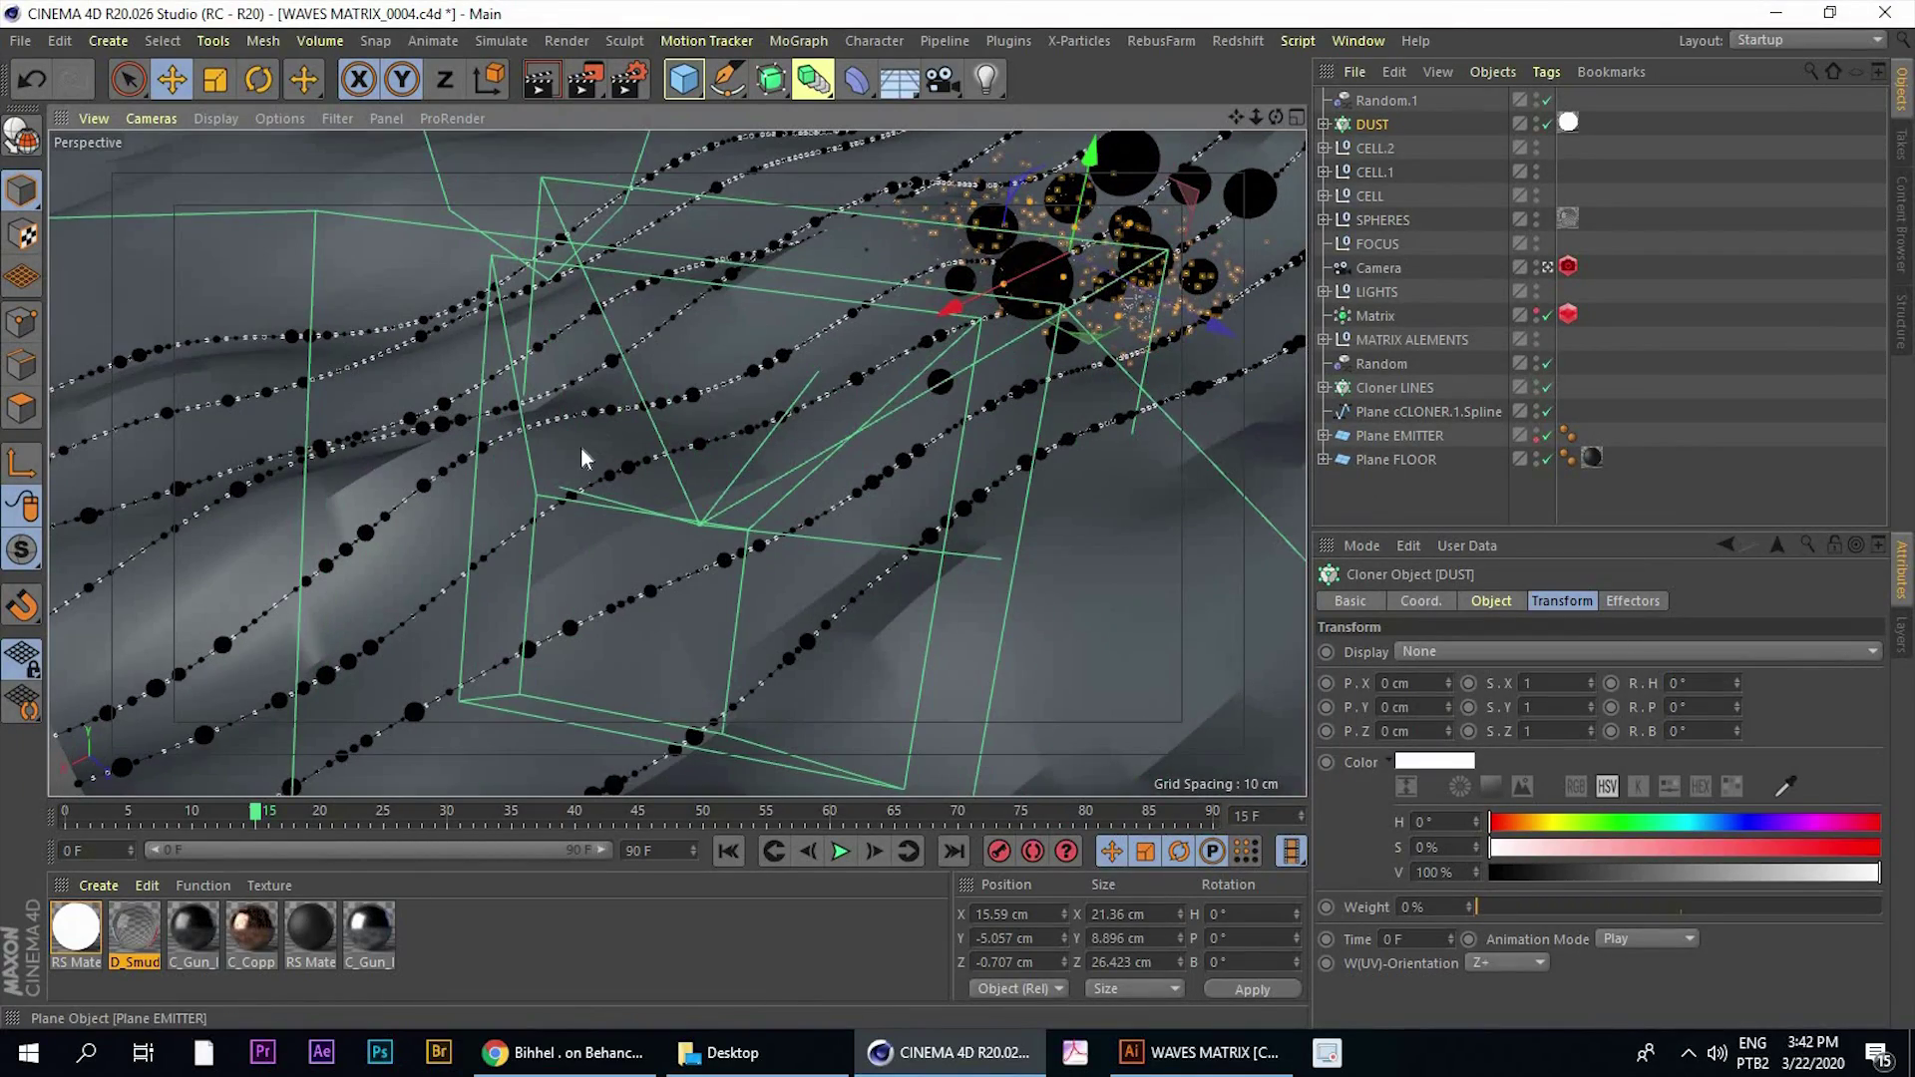
pyautogui.keyDown('alt'); pyautogui.moveTo(581, 448); pyautogui.dragTo(713, 311); pyautogui.keyUp('alt')
pyautogui.scroll(-3, 776, 294)
pyautogui.scroll(5, 662, 423)
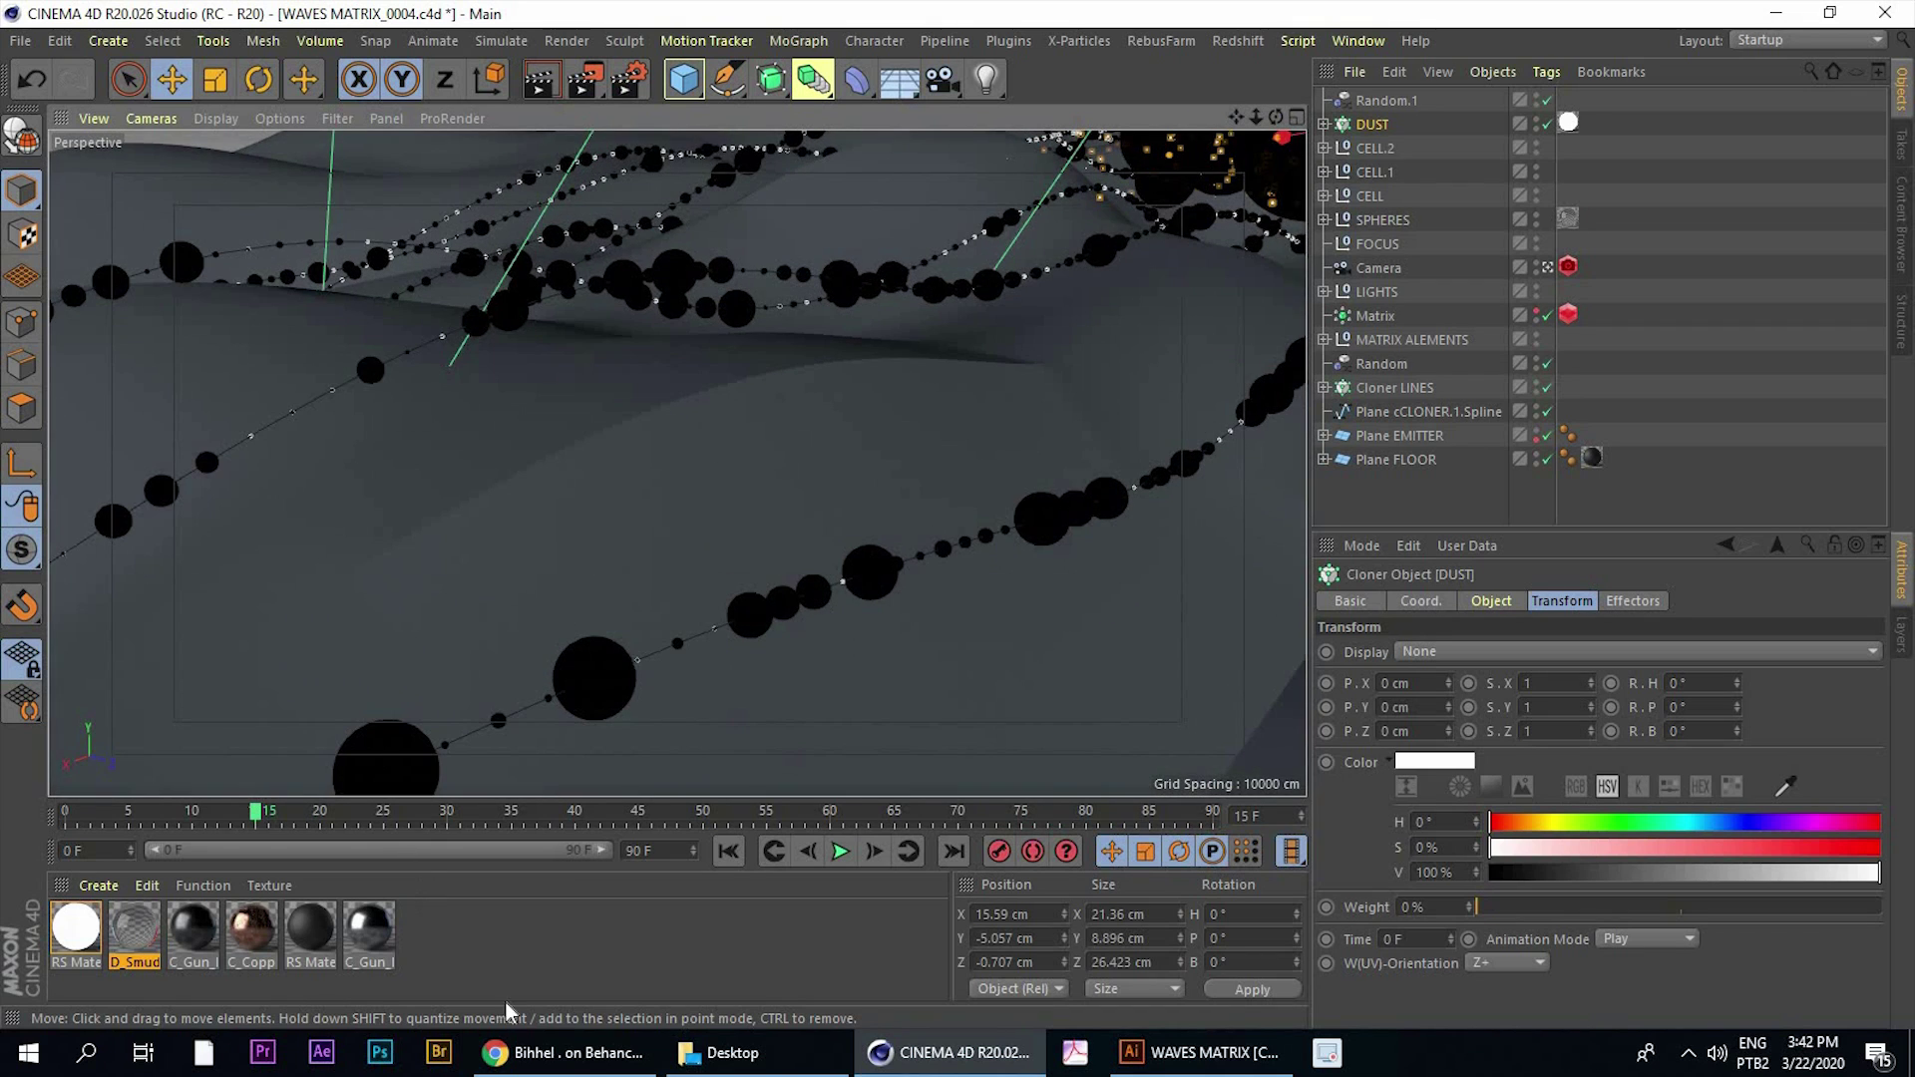
# Compare the strips in the Behance render with the rounded bar and hourglass shapes in the WAVES MATRIX Illustrator document
pyautogui.click(563, 1061)
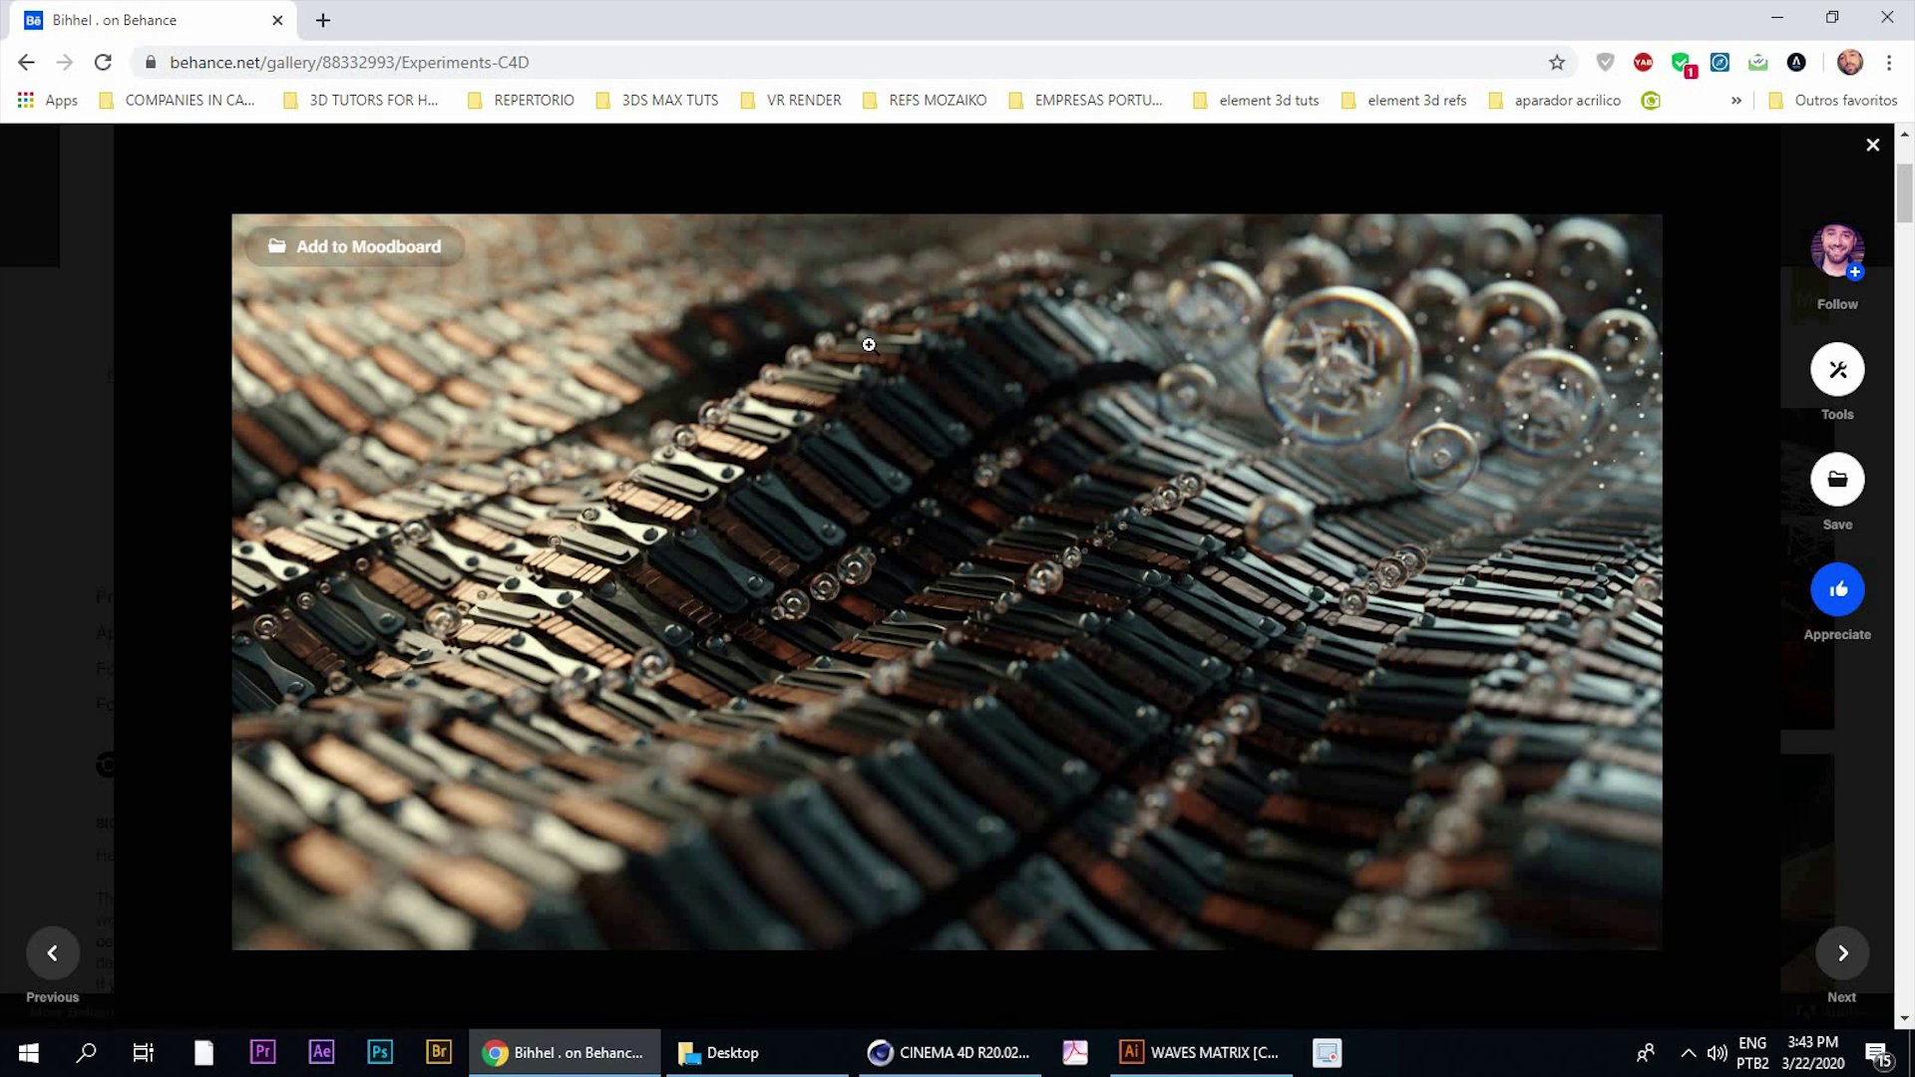
pyautogui.click(1167, 1053)
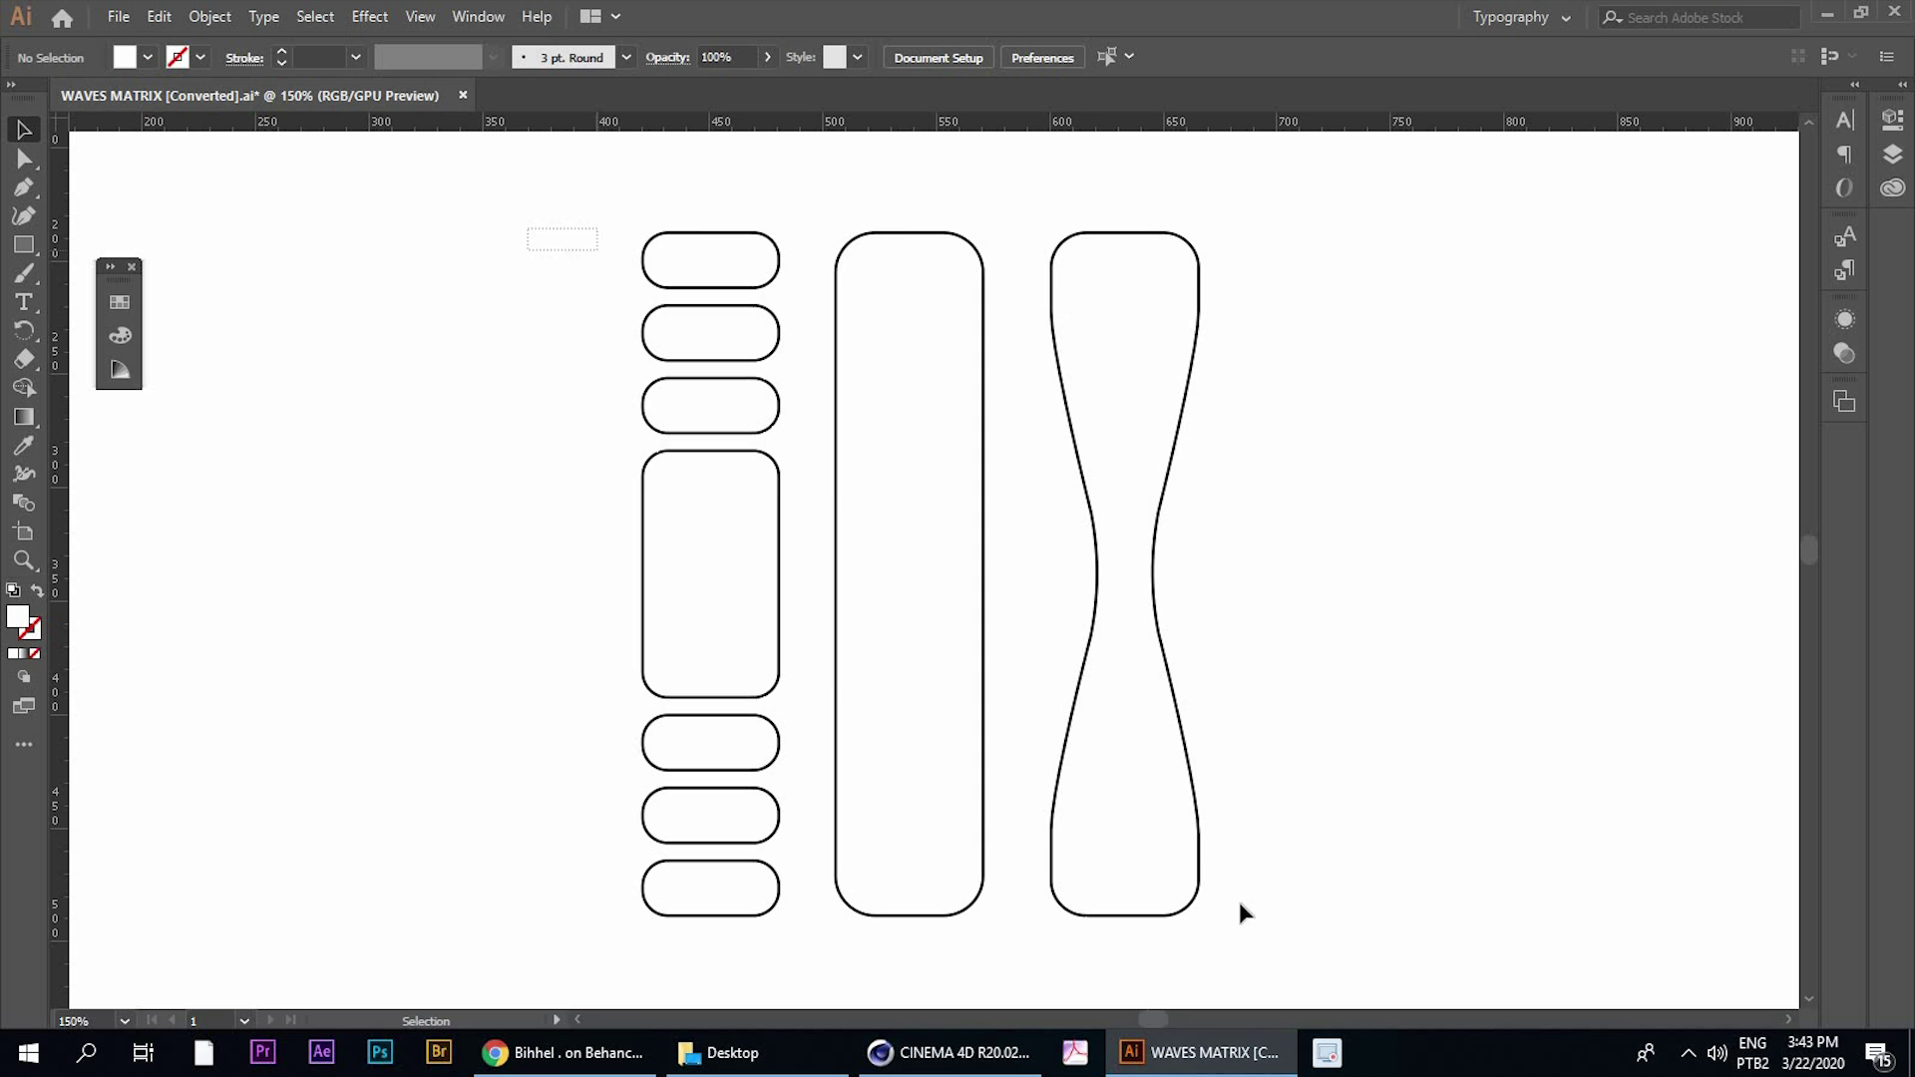
pyautogui.moveTo(1239, 902); pyautogui.dragTo(1240, 908)
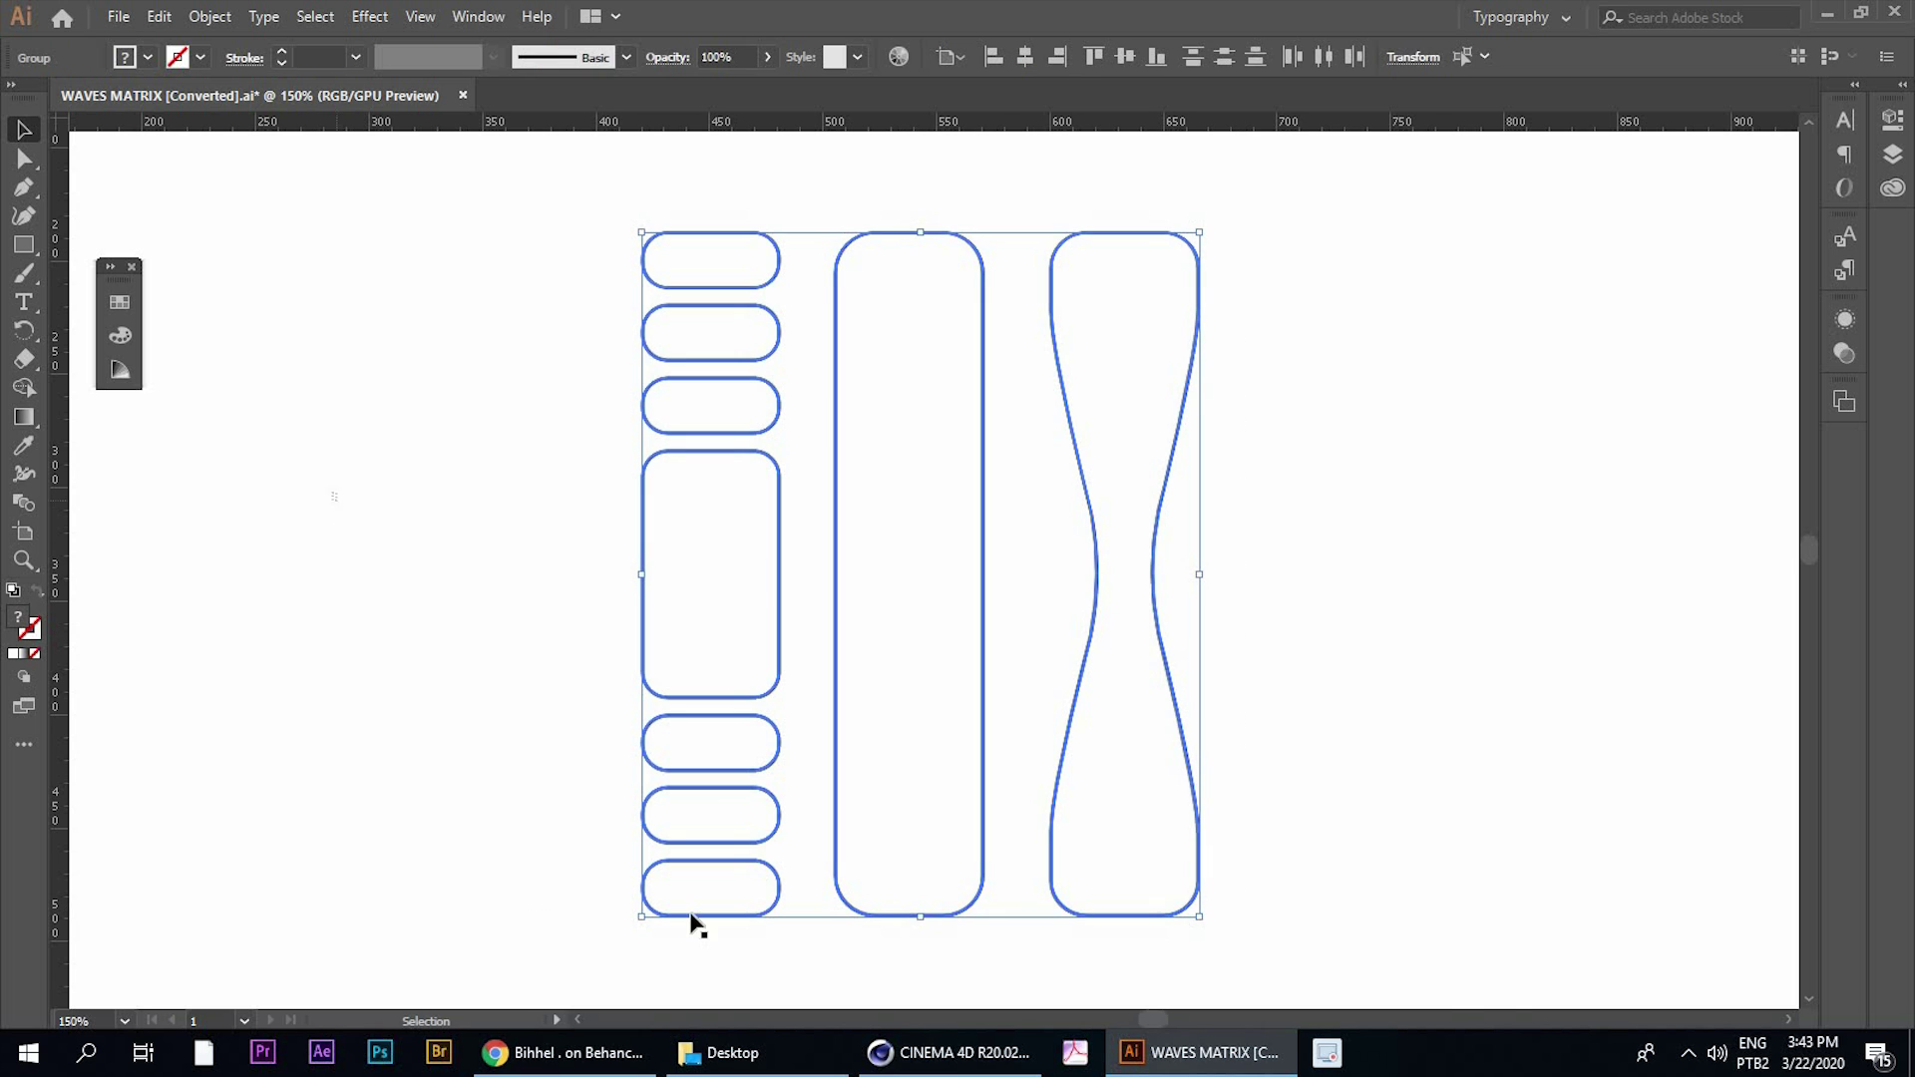
pyautogui.click(666, 963)
pyautogui.click(578, 1056)
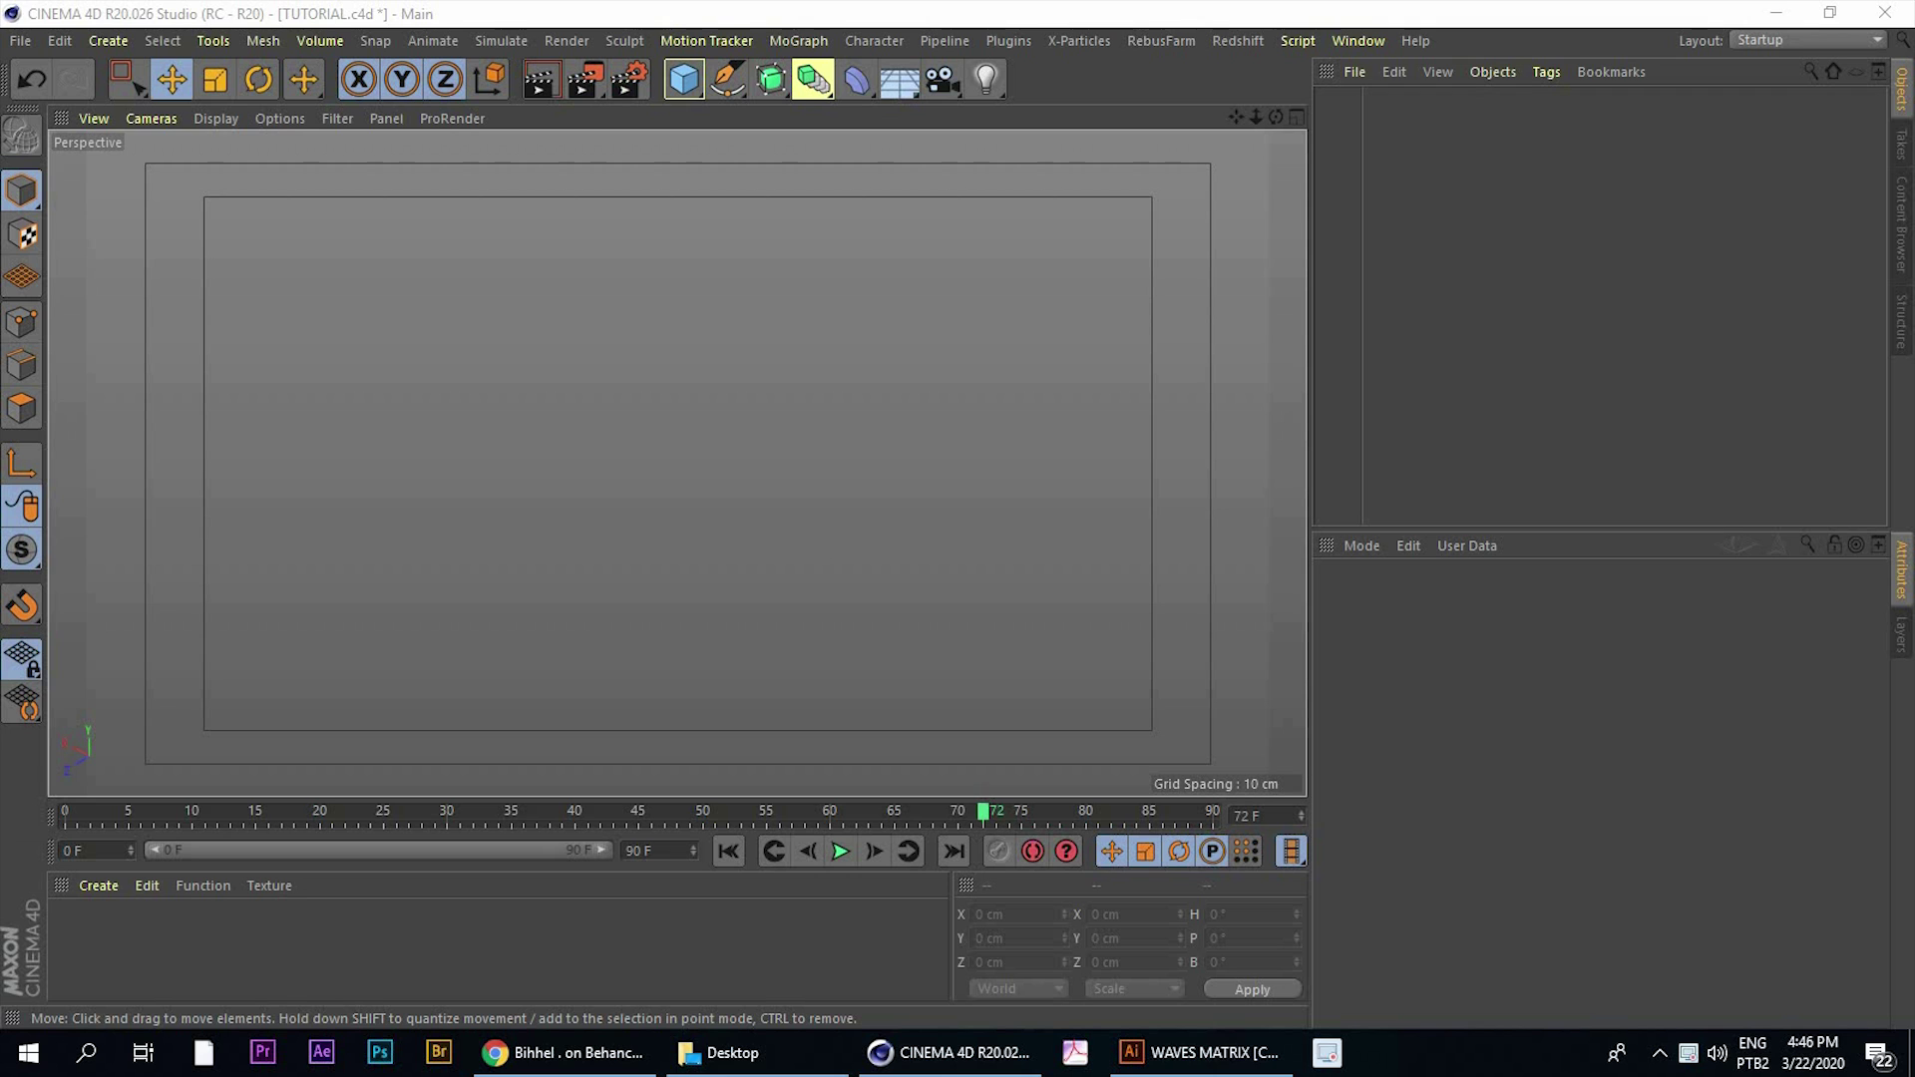
# Add a Plane primitive to the empty TUTORIAL scene in Cinema 4D
pyautogui.click(688, 78)
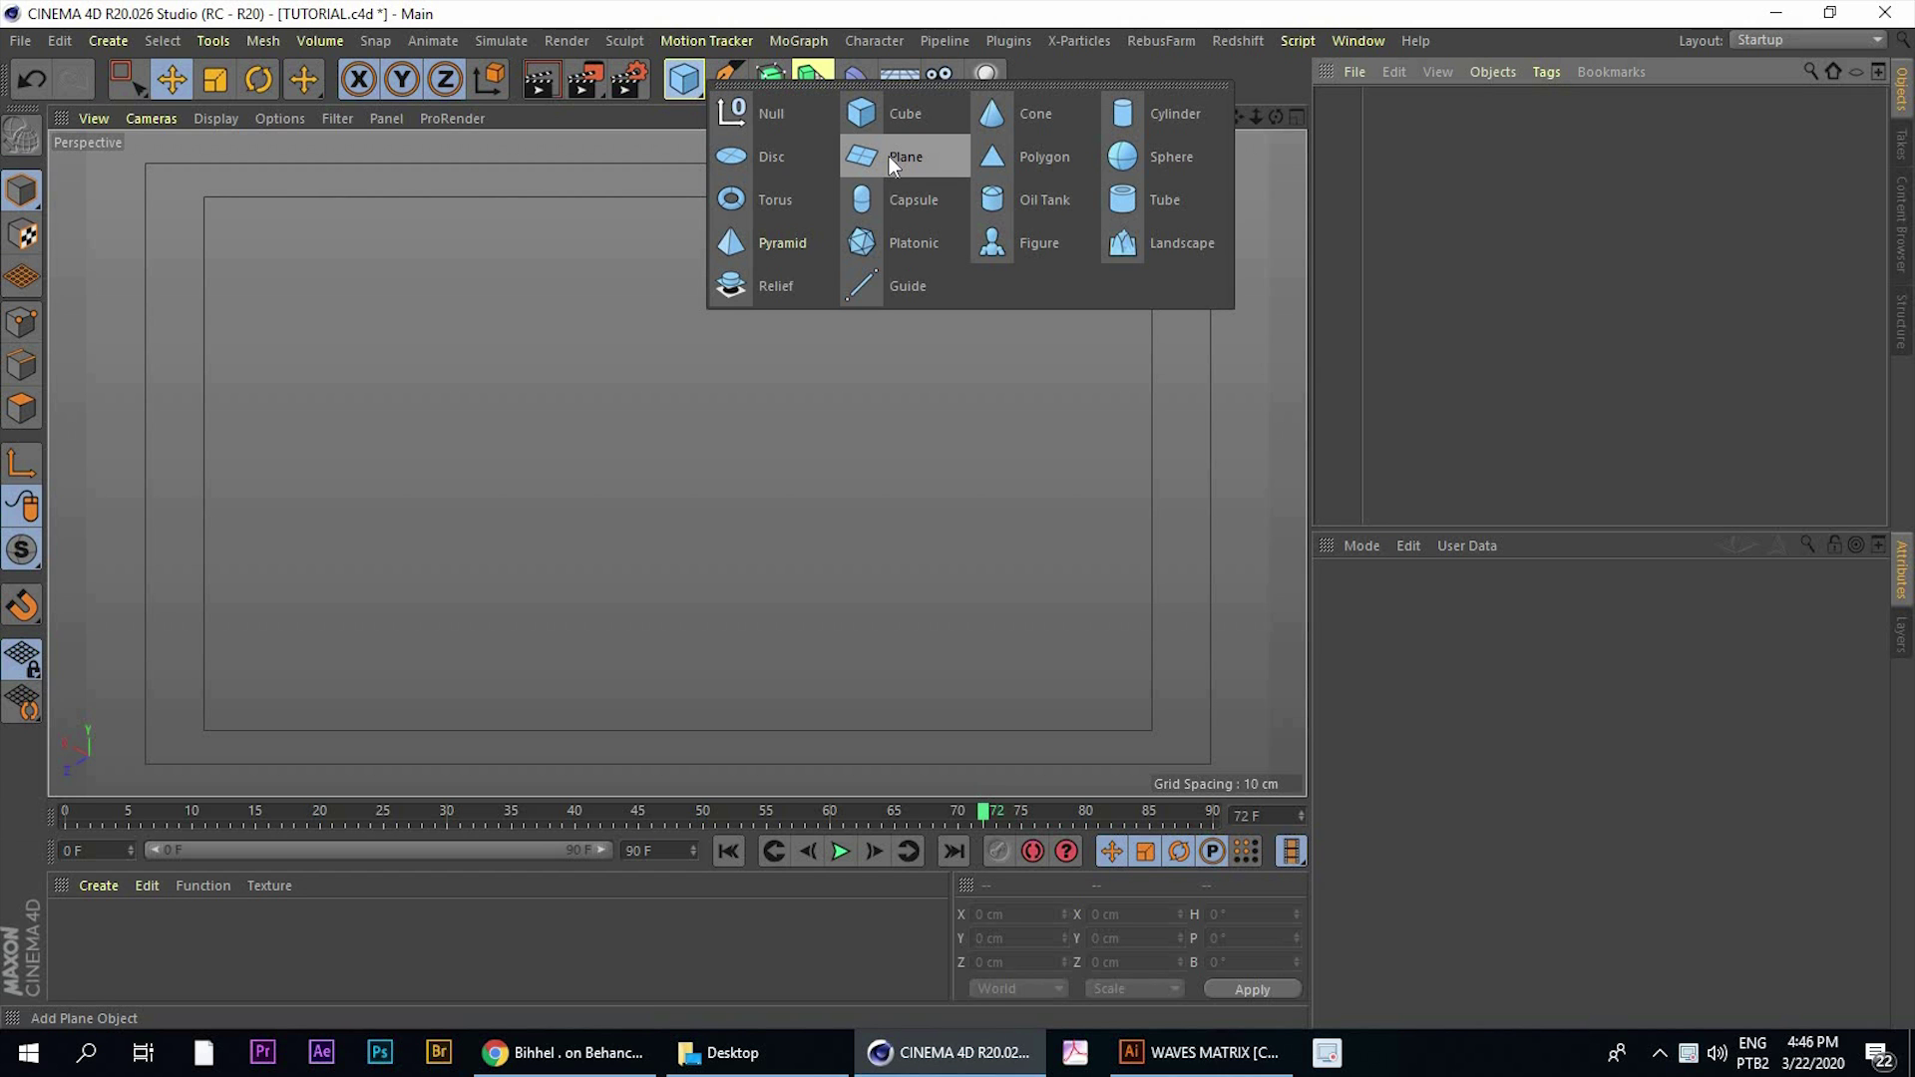
pyautogui.click(883, 158)
pyautogui.keyDown('alt'); pyautogui.moveTo(894, 339); pyautogui.dragTo(978, 415, button='right'); pyautogui.keyUp('alt')
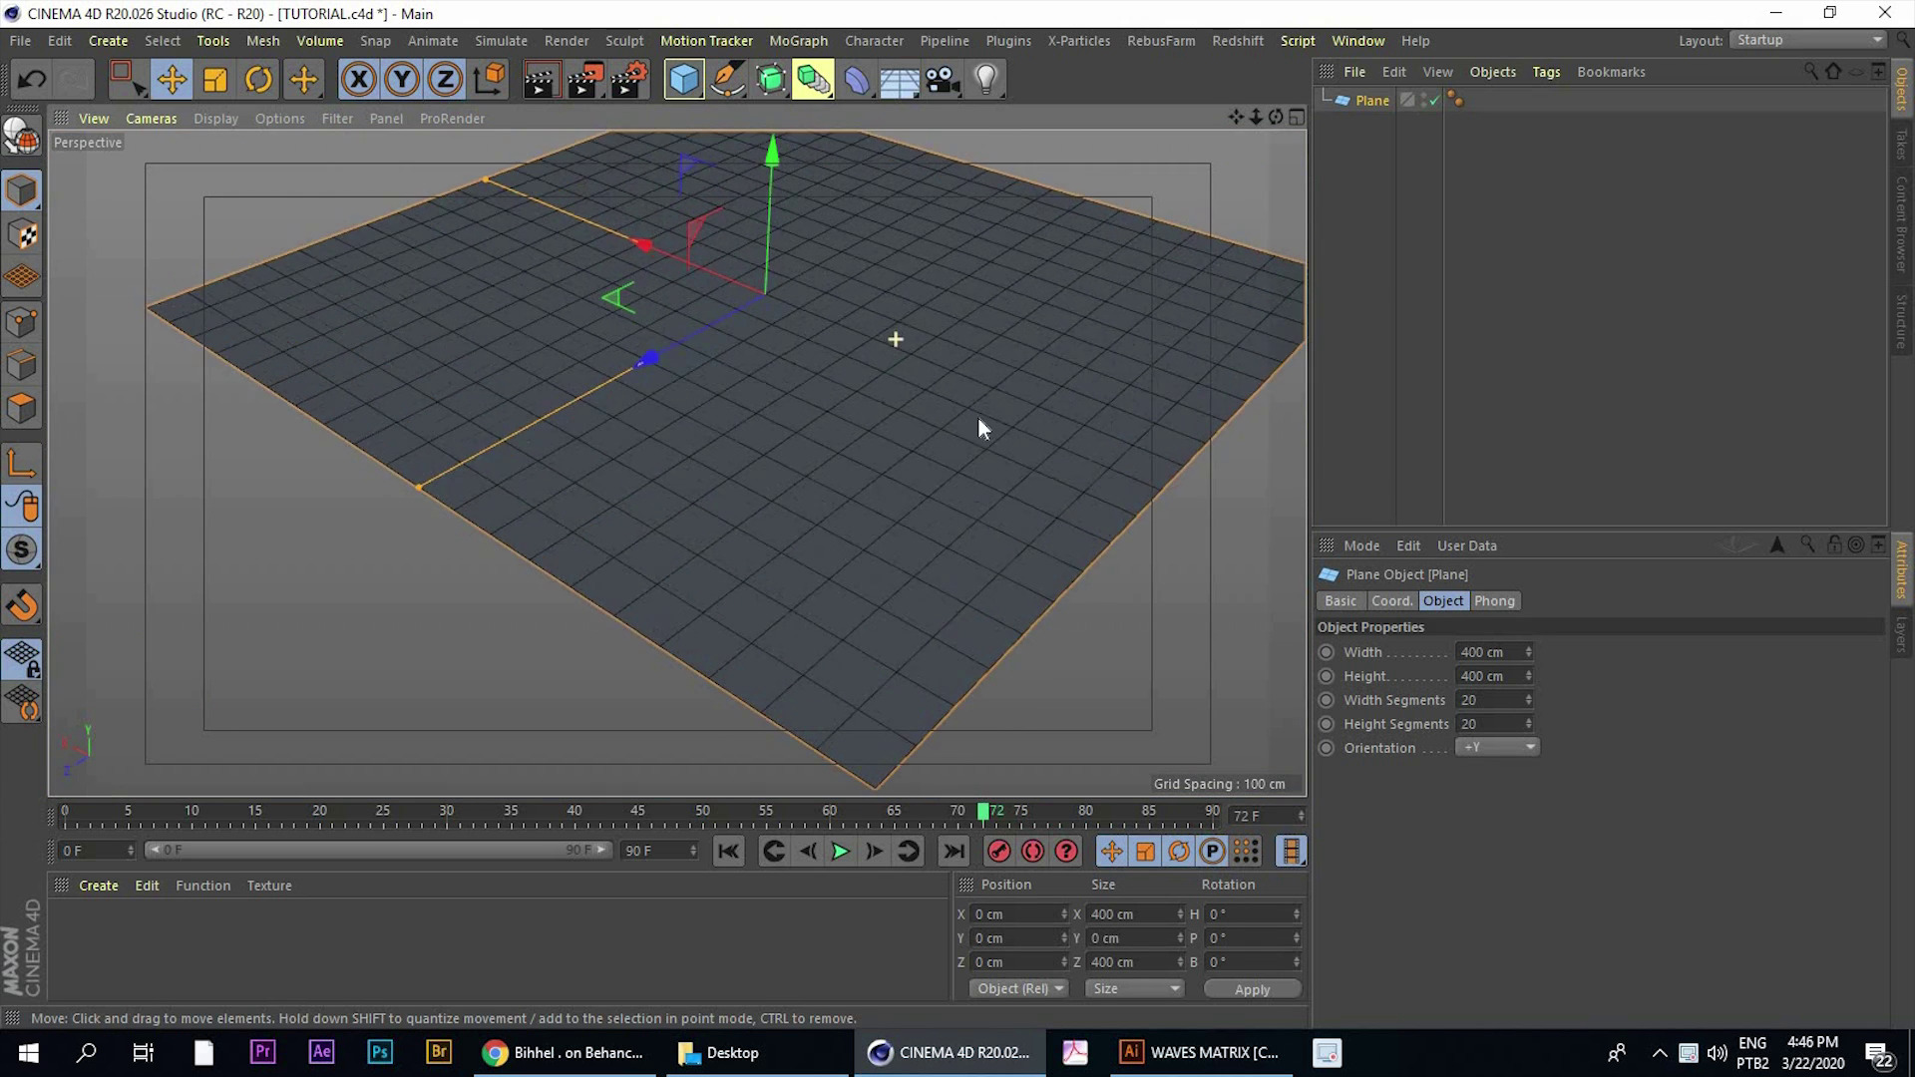
pyautogui.keyDown('alt'); pyautogui.moveTo(978, 415); pyautogui.dragTo(728, 428); pyautogui.keyUp('alt')
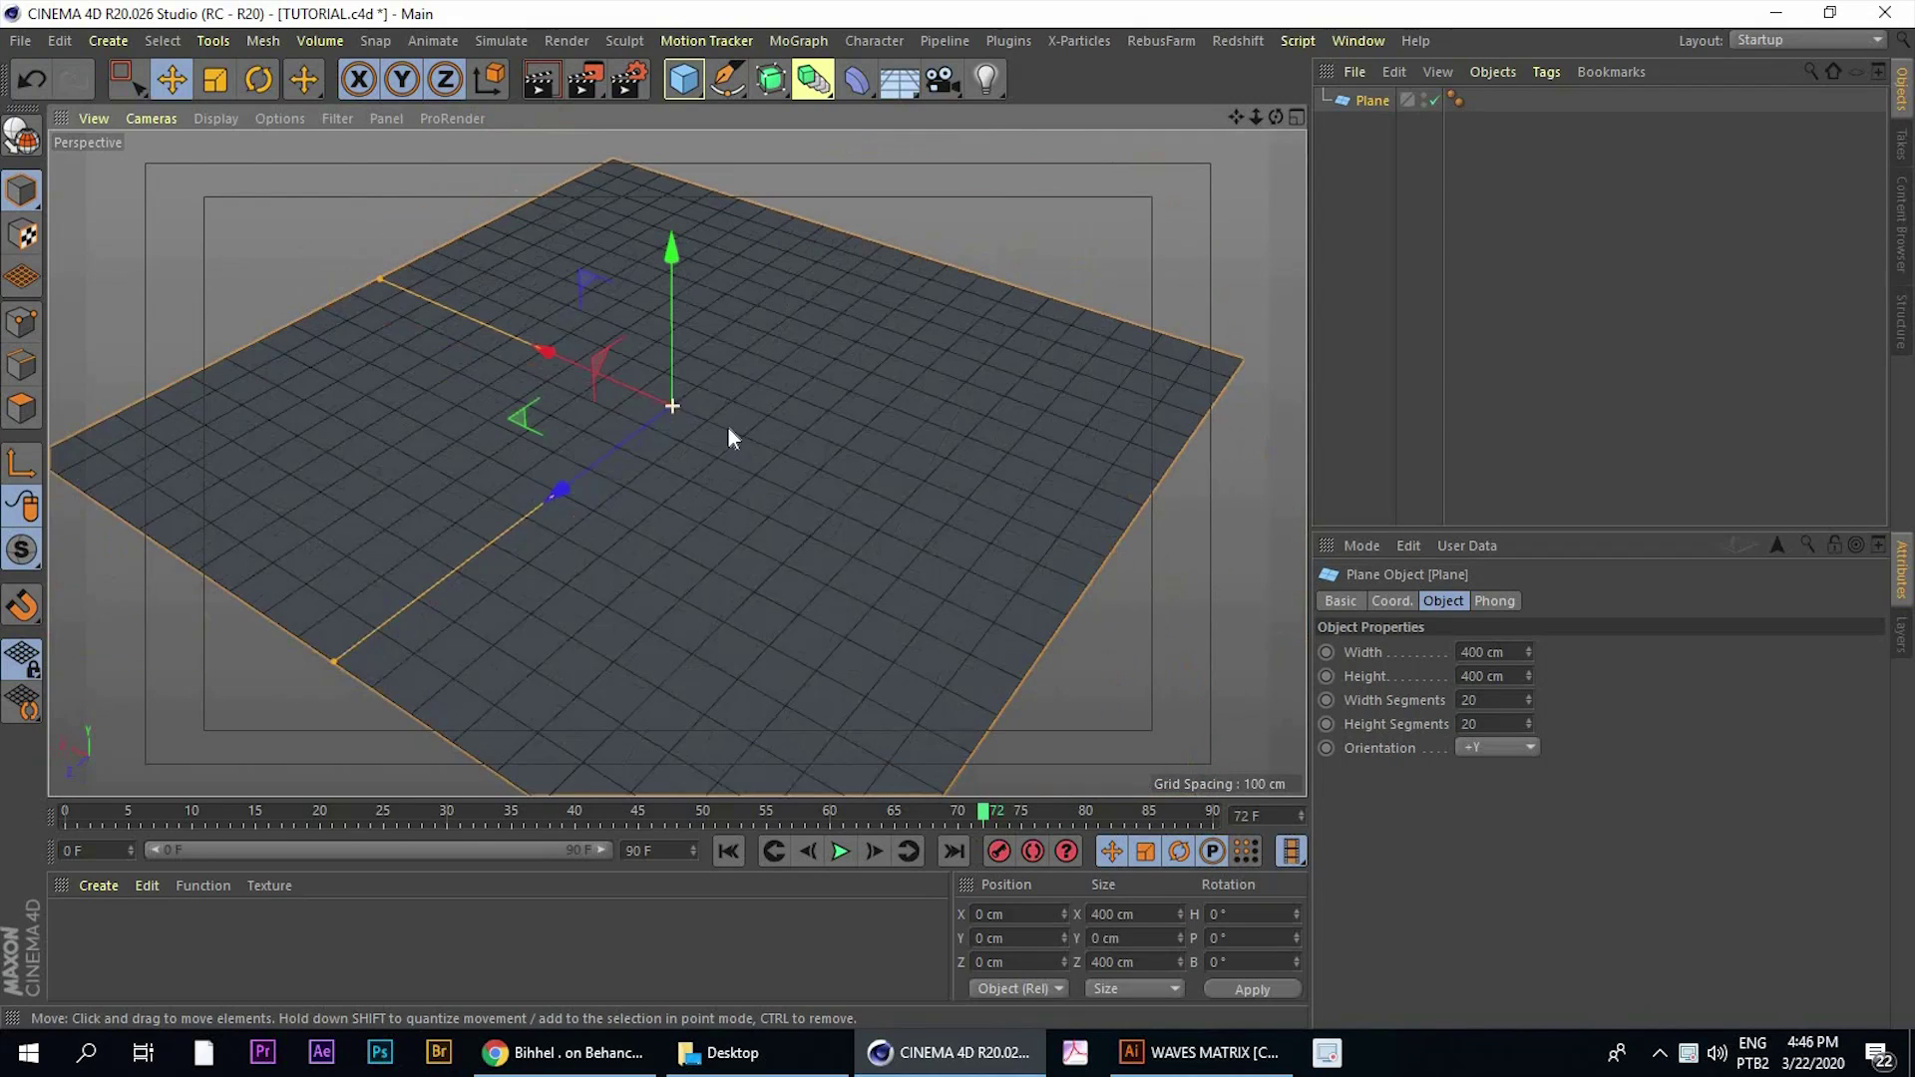
# Try the perspective view in Gouraud Shading, then set its display mode to Gouraud Shading (Lines)
pyautogui.click(215, 118)
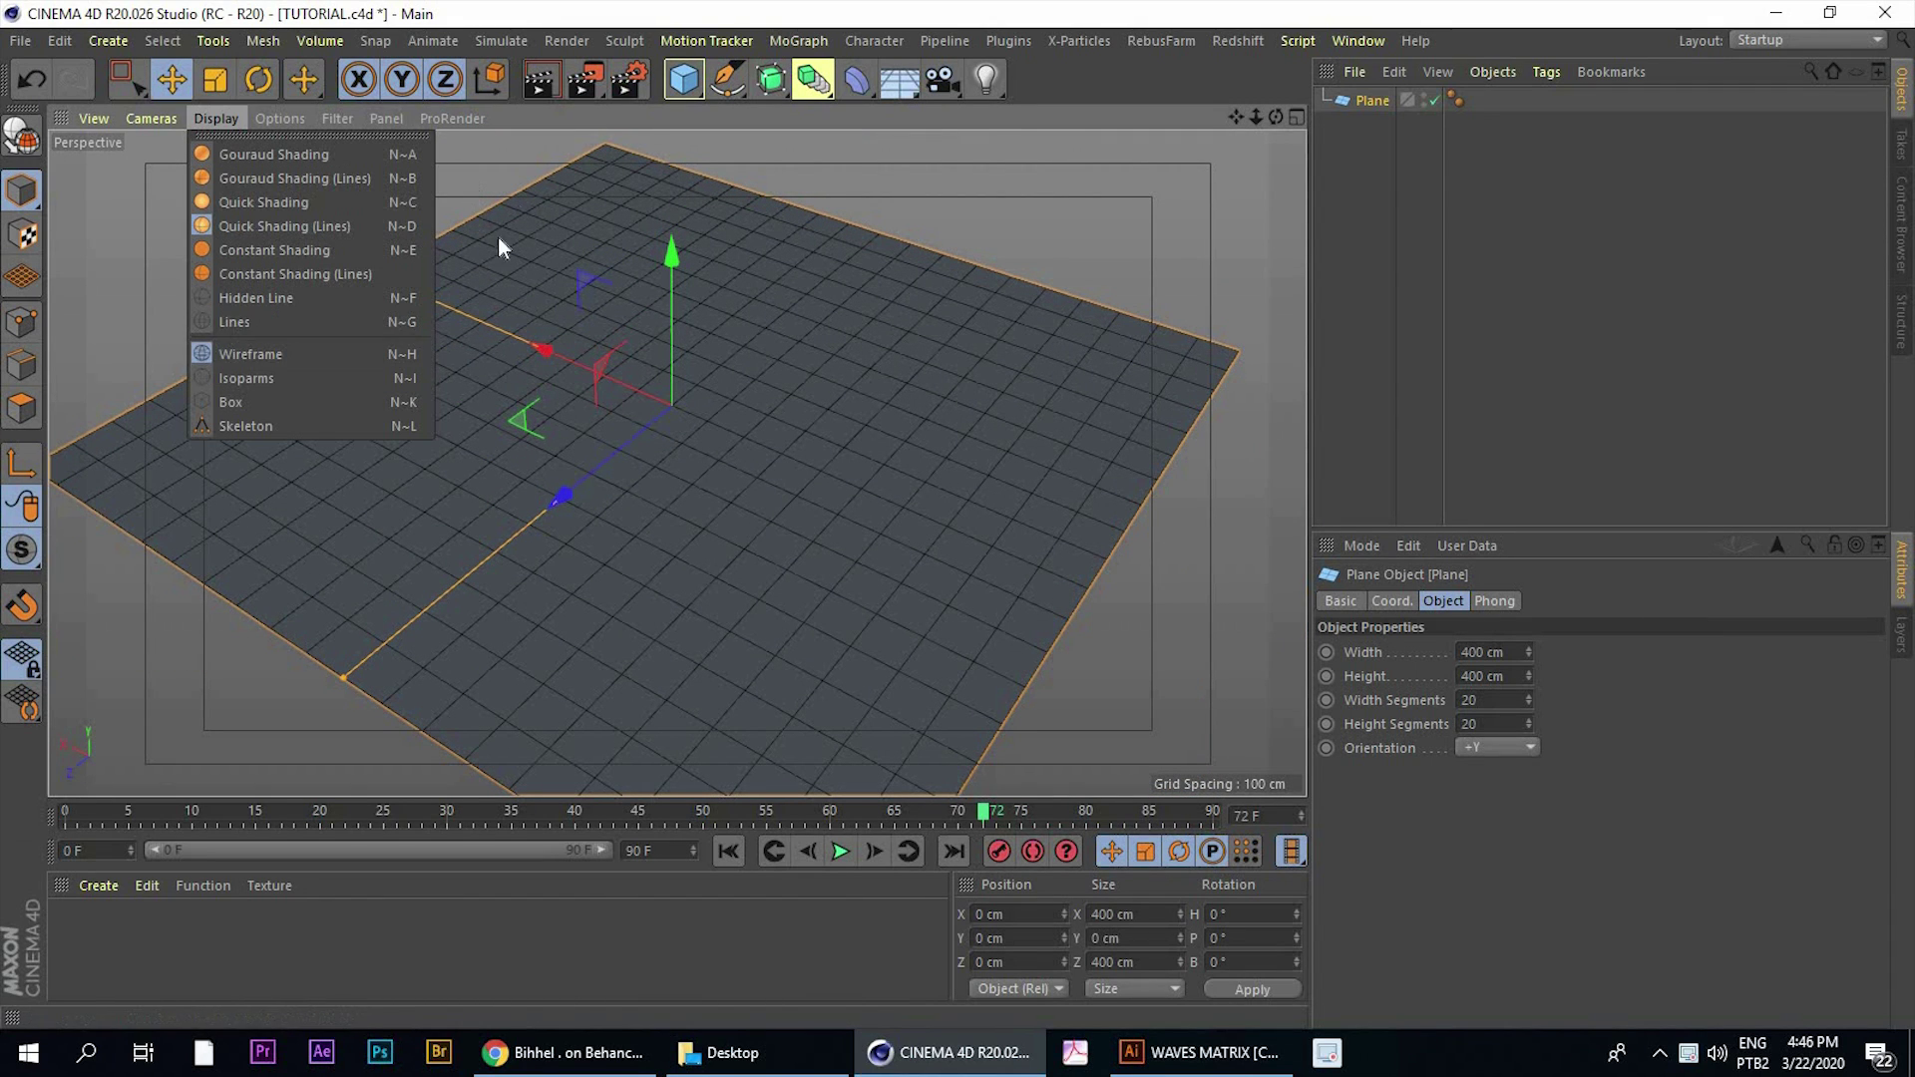
pyautogui.click(517, 209)
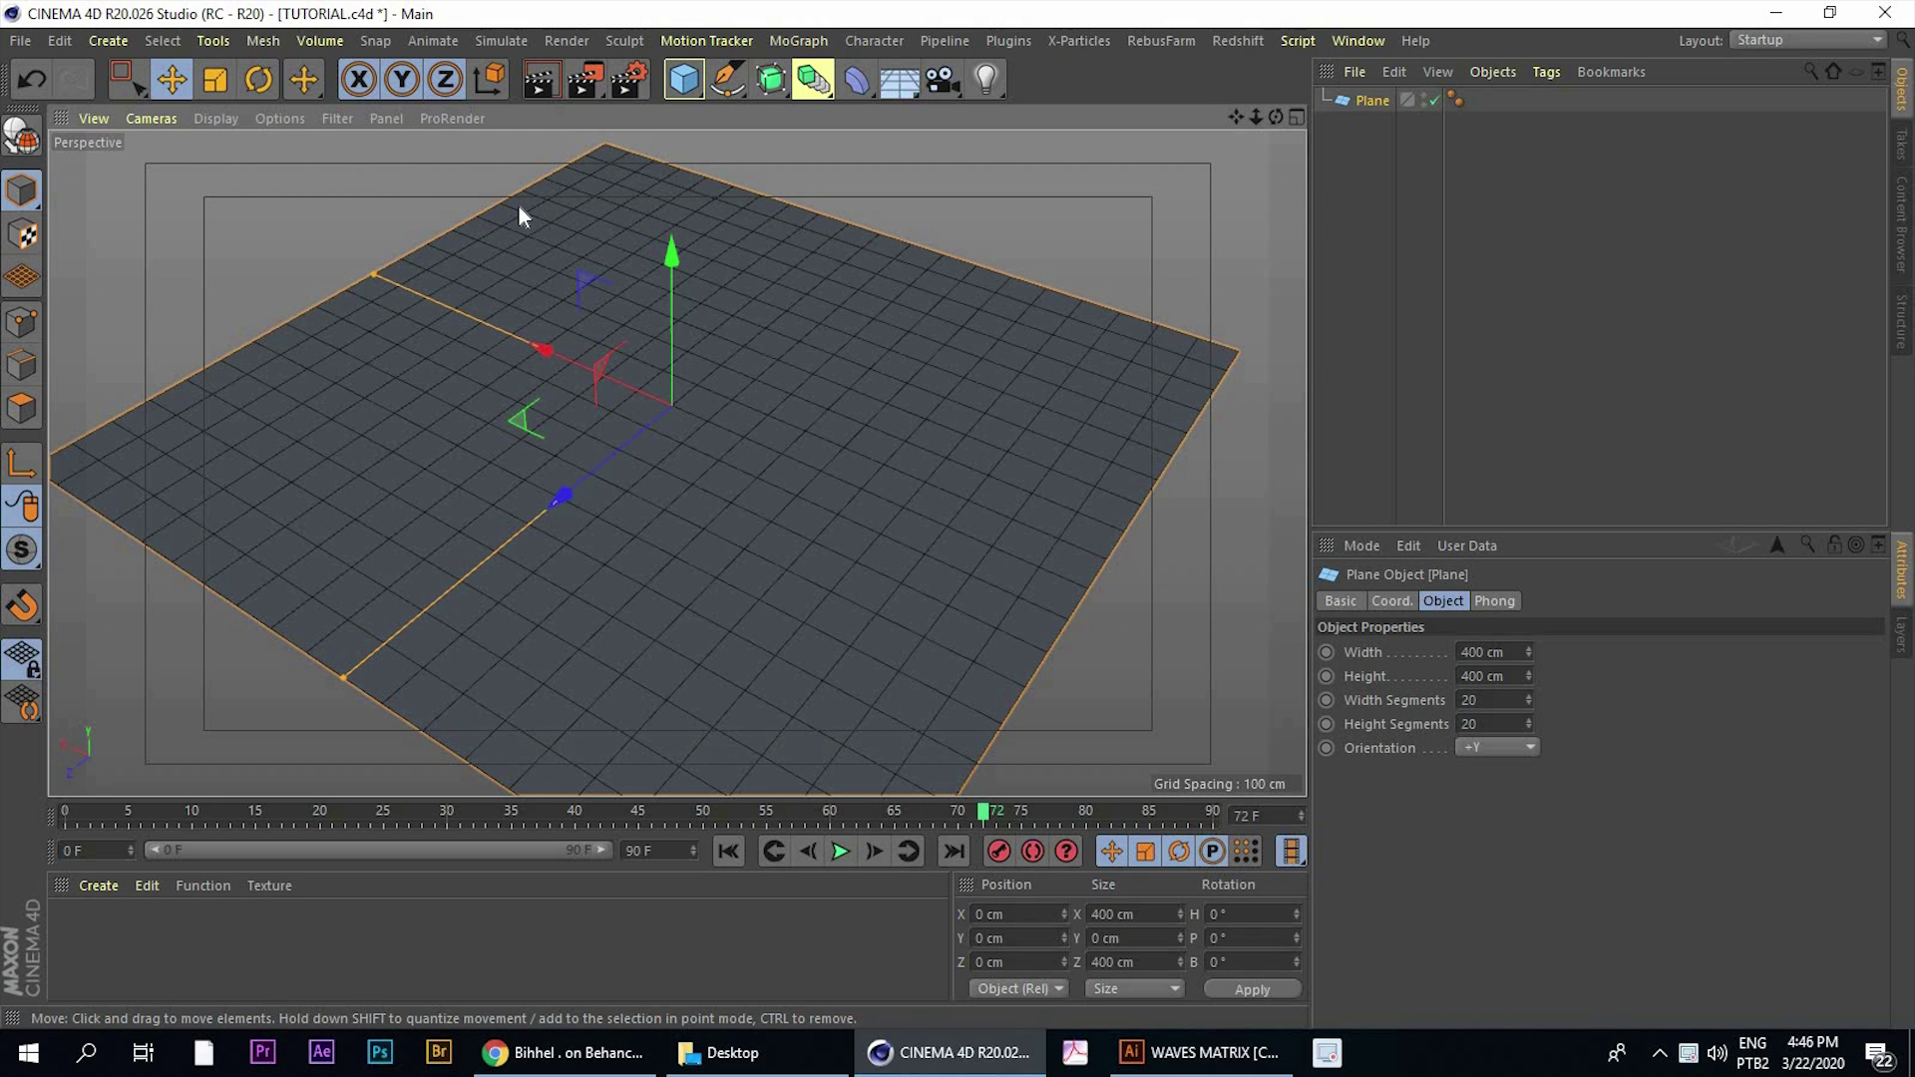
pyautogui.press('n')
pyautogui.press('a')
pyautogui.press('n')
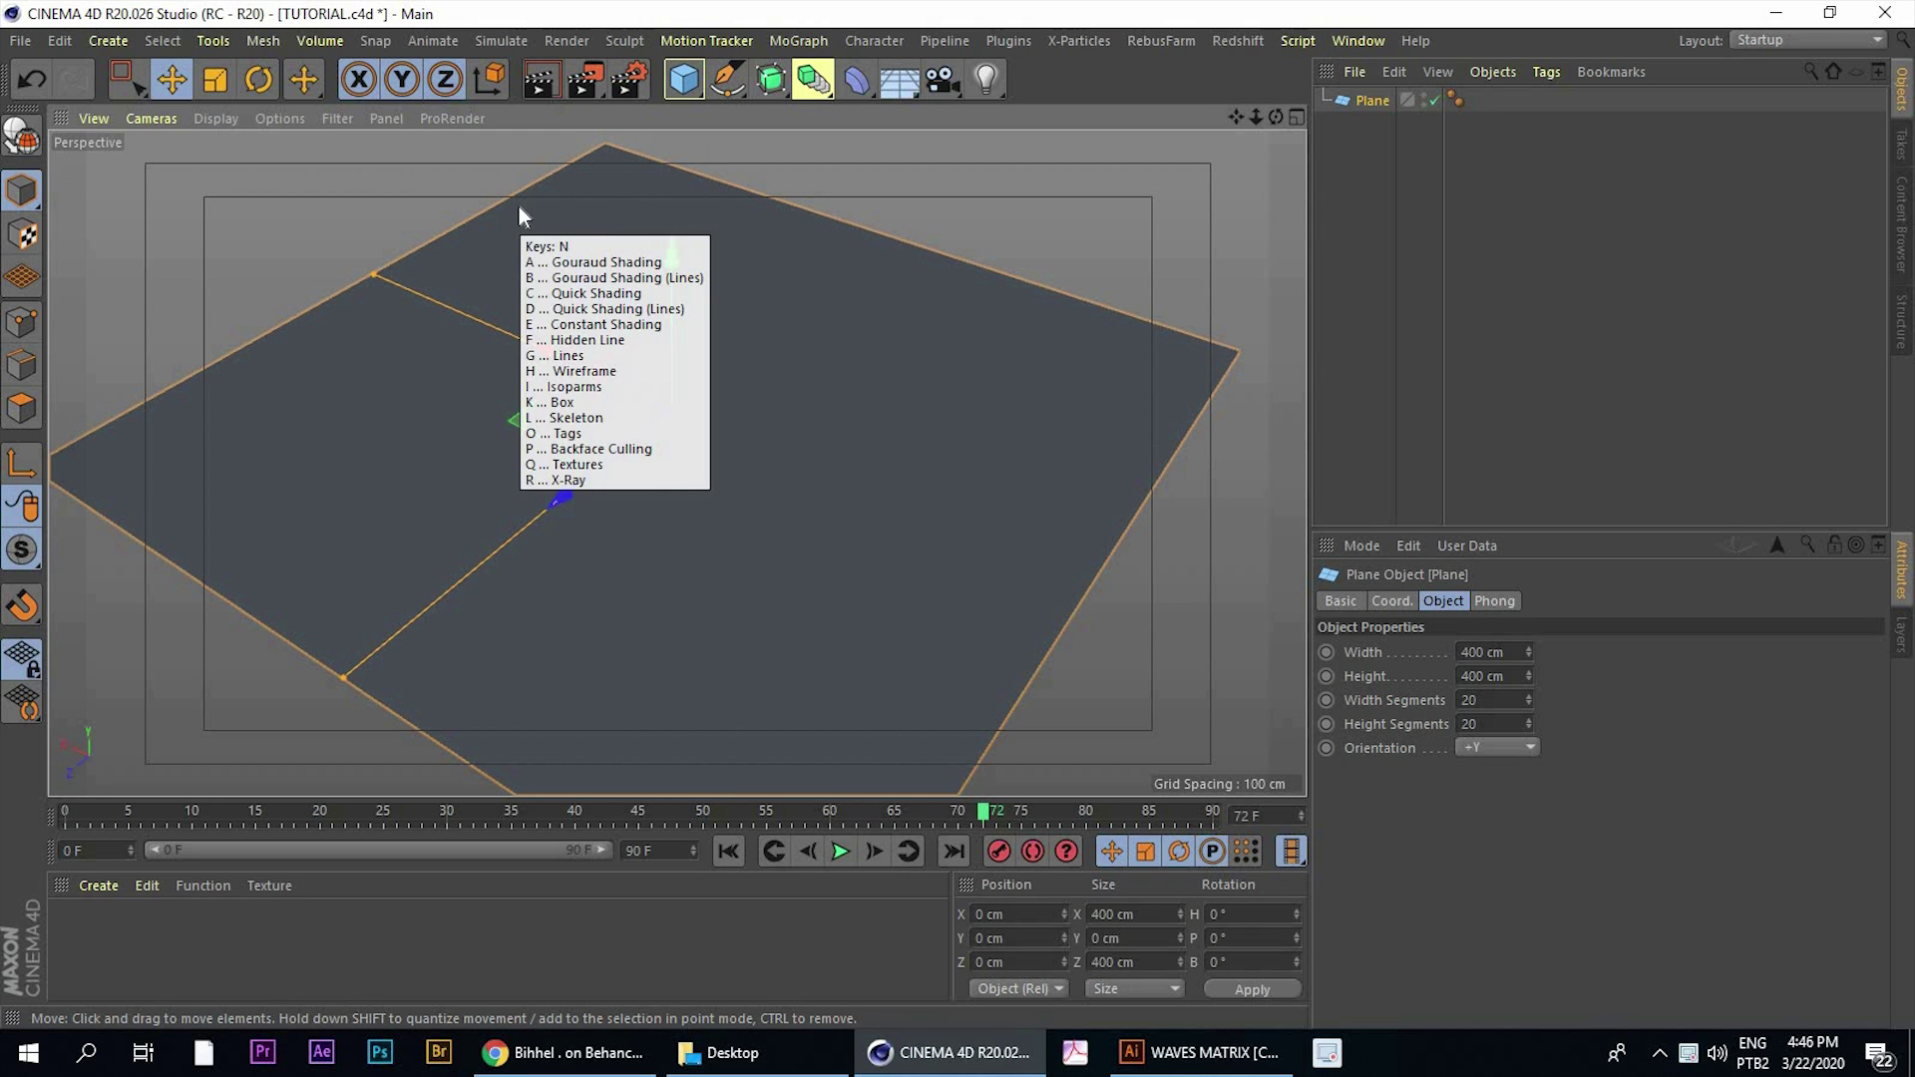
pyautogui.press('b')
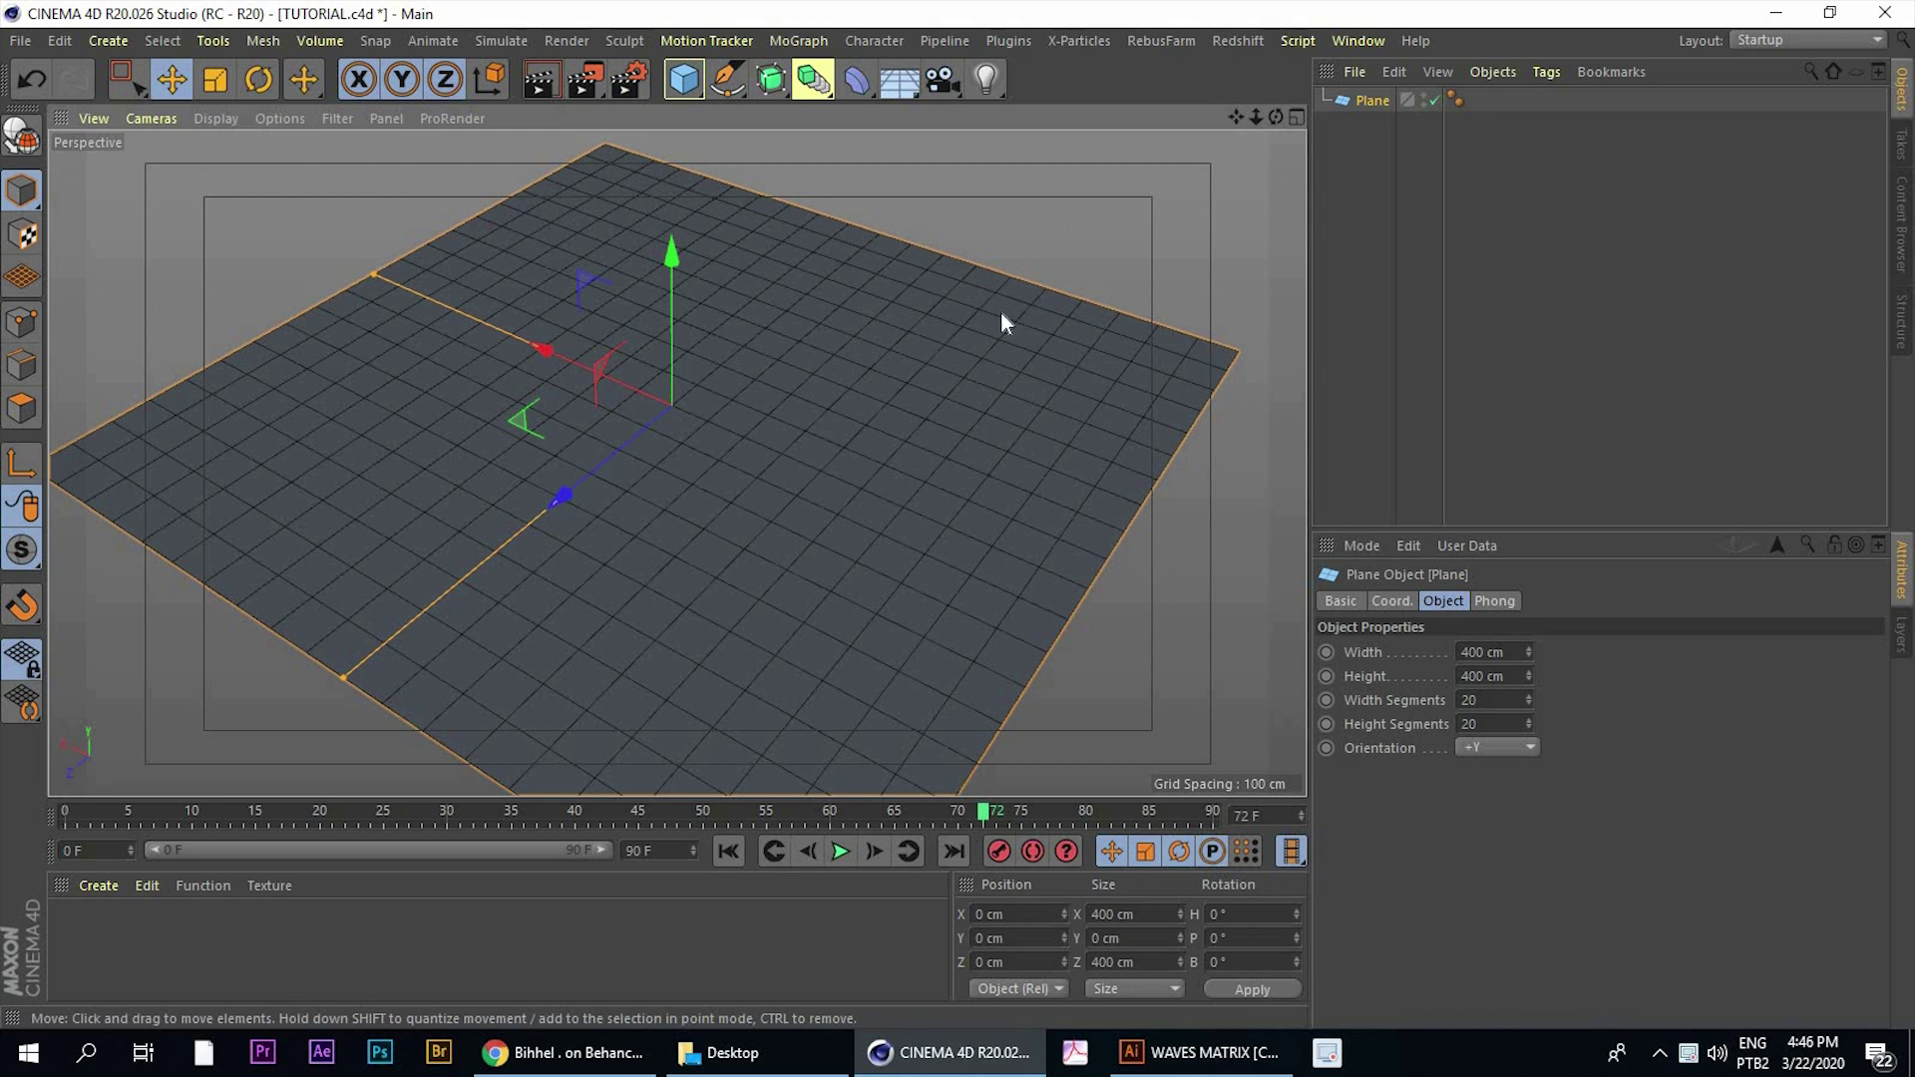
# Set the plane's width segments and height segments to 80 each
pyautogui.click(1016, 251)
pyautogui.keyDown('alt'); pyautogui.moveTo(973, 386); pyautogui.dragTo(959, 433); pyautogui.keyUp('alt')
pyautogui.click(1135, 505)
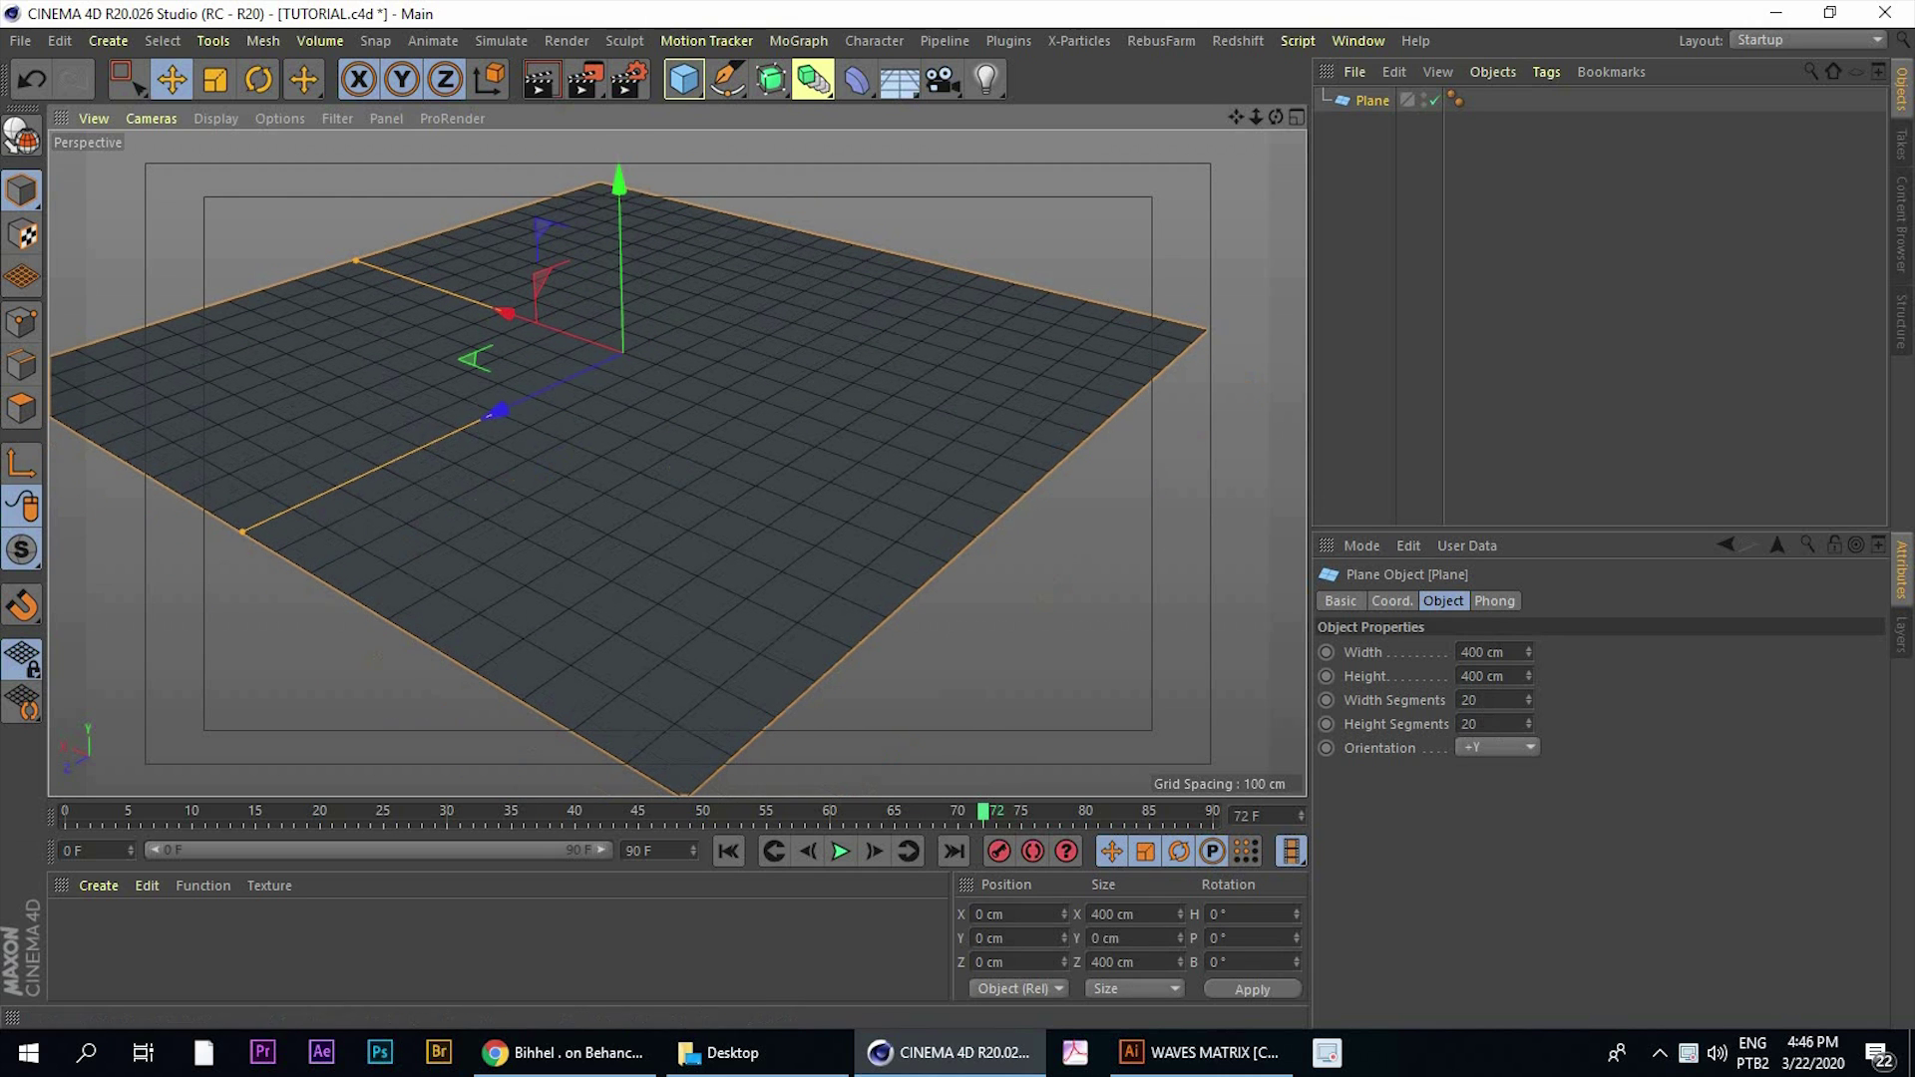
pyautogui.moveTo(1486, 703); pyautogui.dragTo(1423, 717)
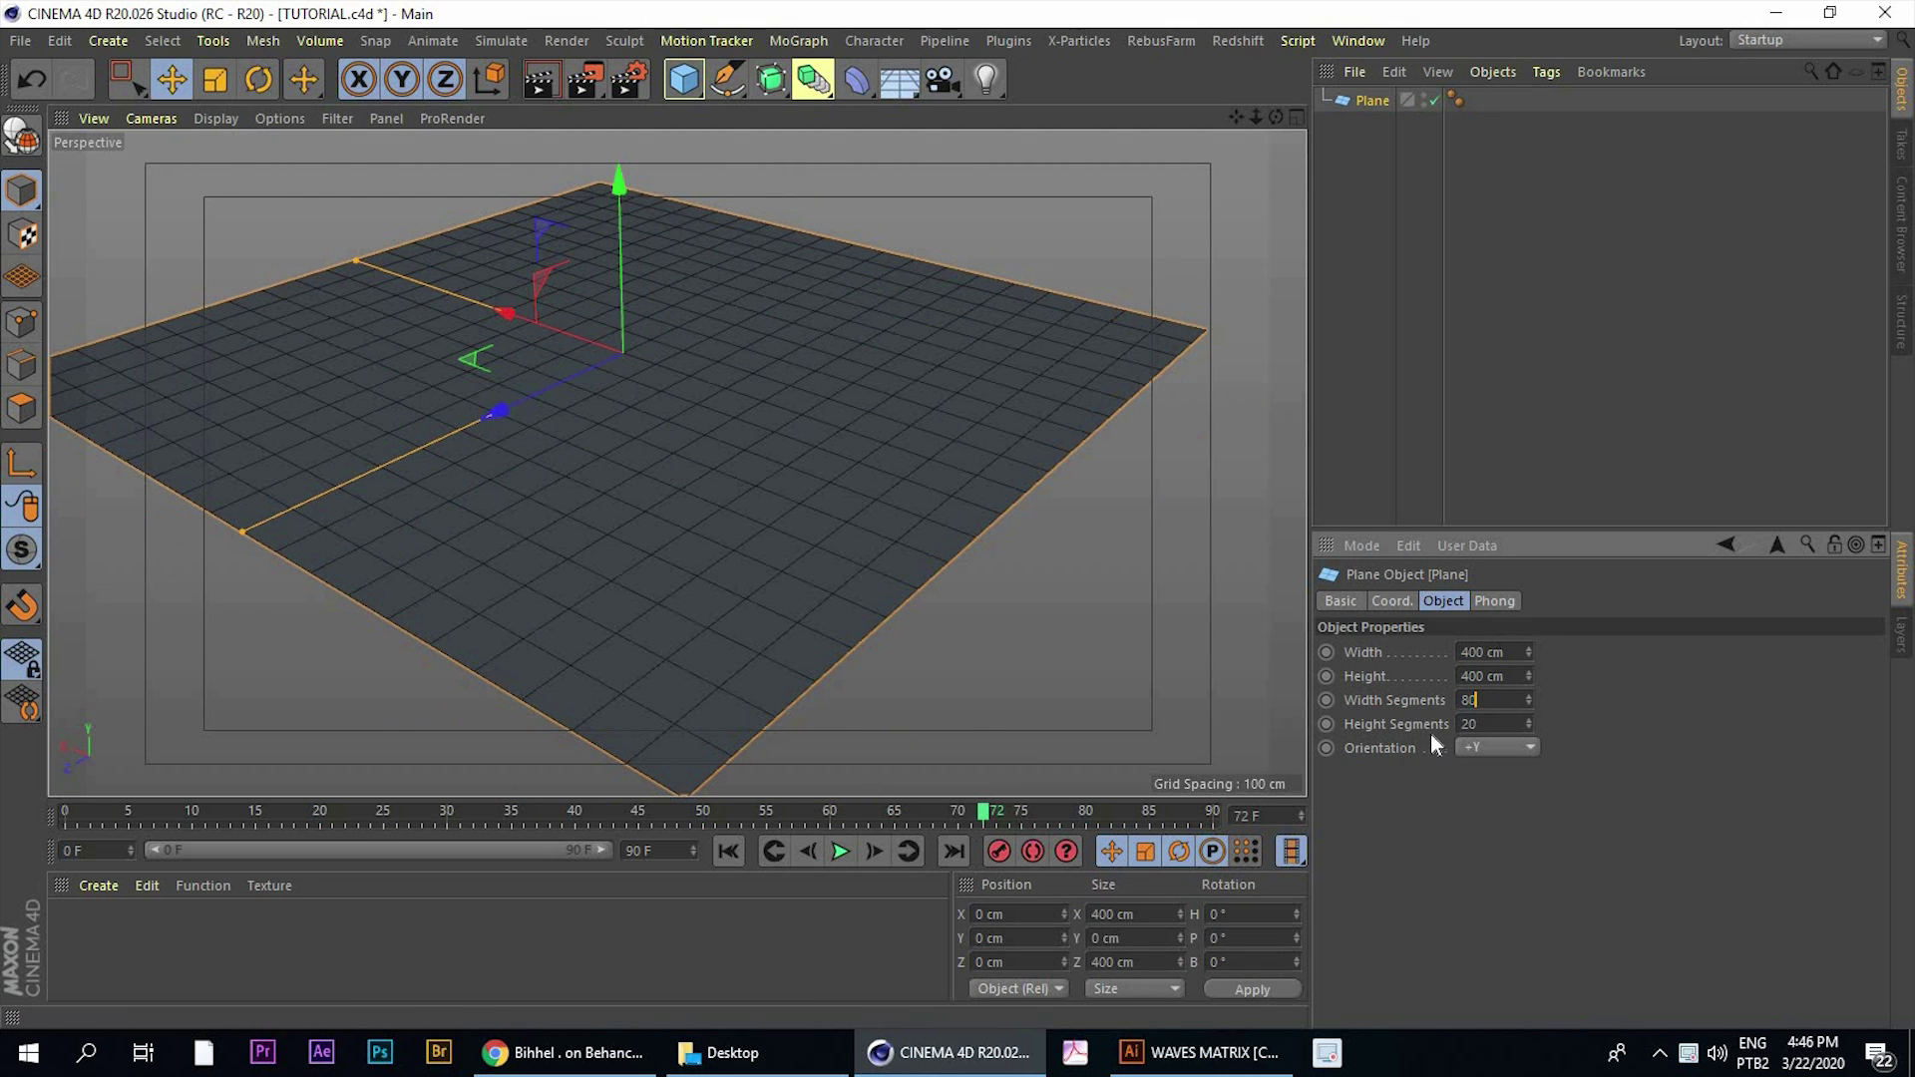
pyautogui.write('80')
pyautogui.press('Tab')
pyautogui.write('80')
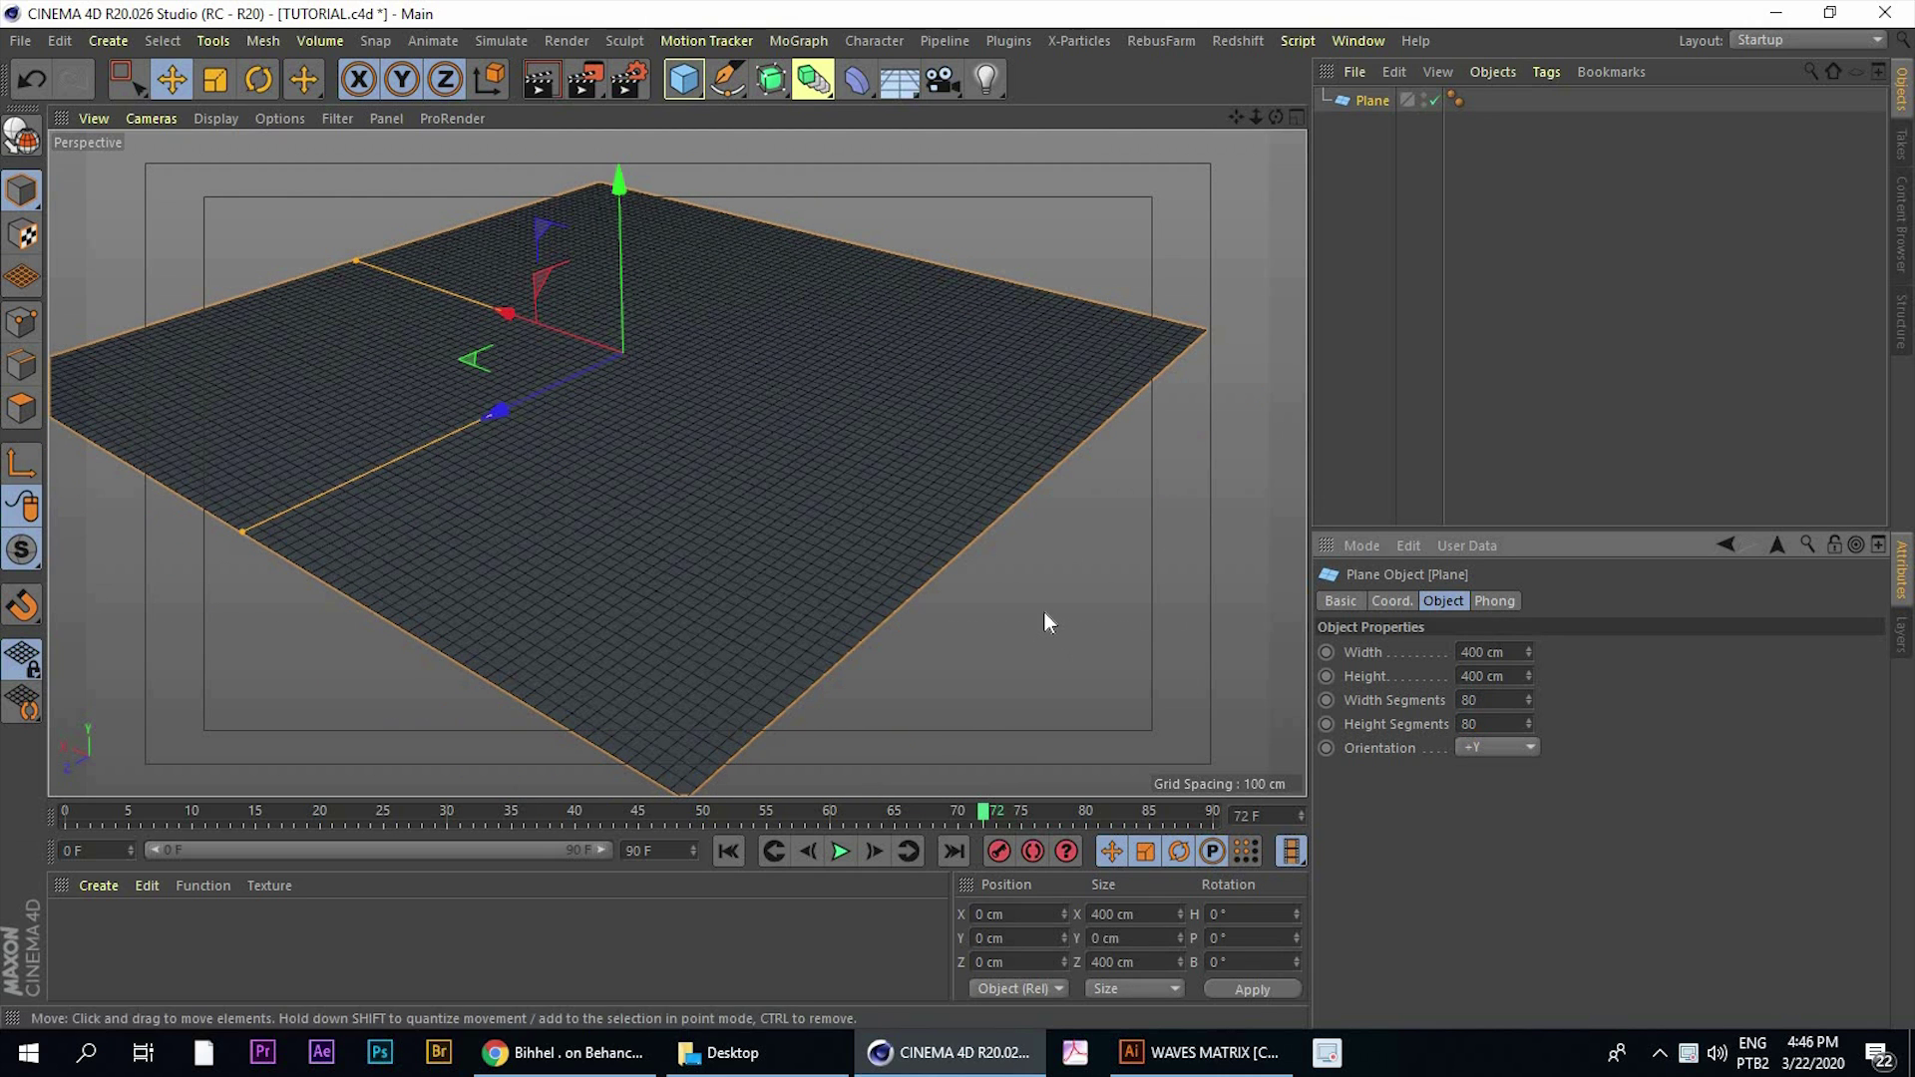
pyautogui.click(1039, 605)
pyautogui.keyDown('alt'); pyautogui.moveTo(585, 455); pyautogui.dragTo(732, 363); pyautogui.keyUp('alt')
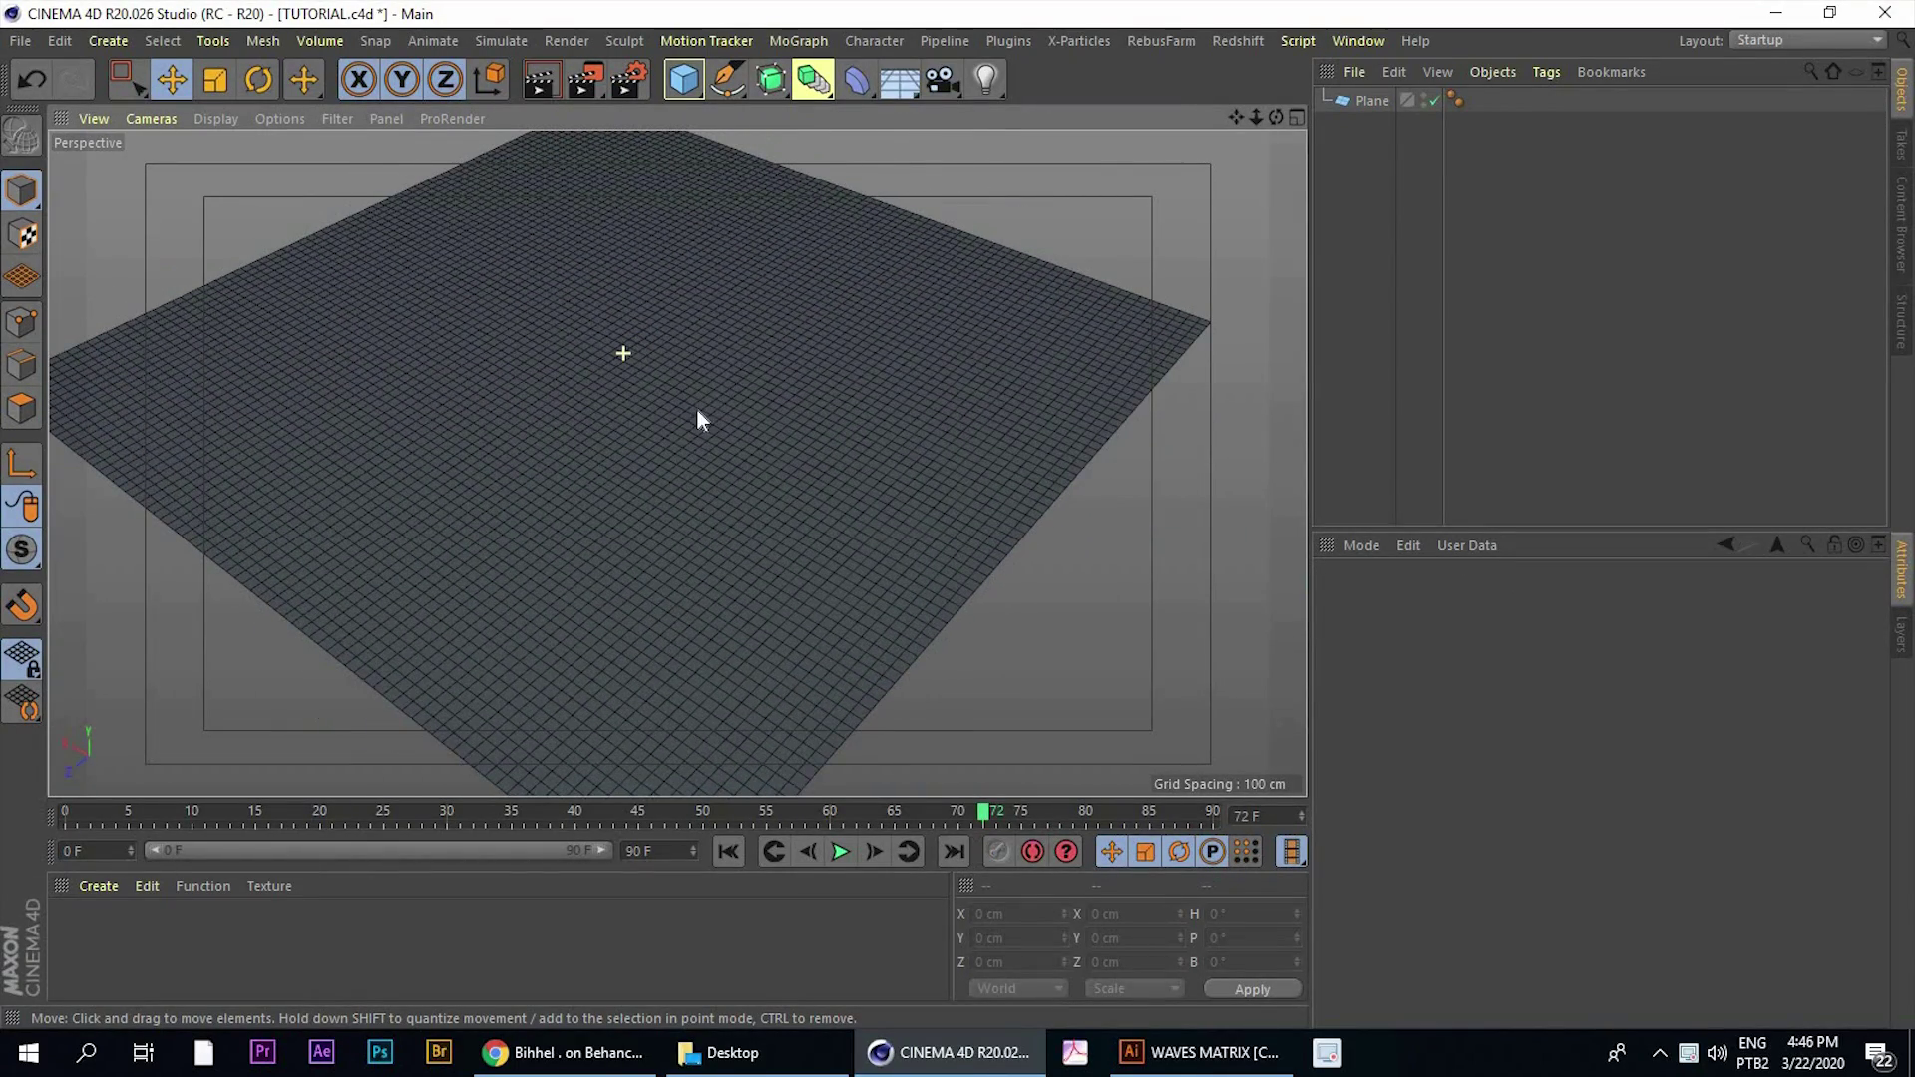
pyautogui.click(645, 439)
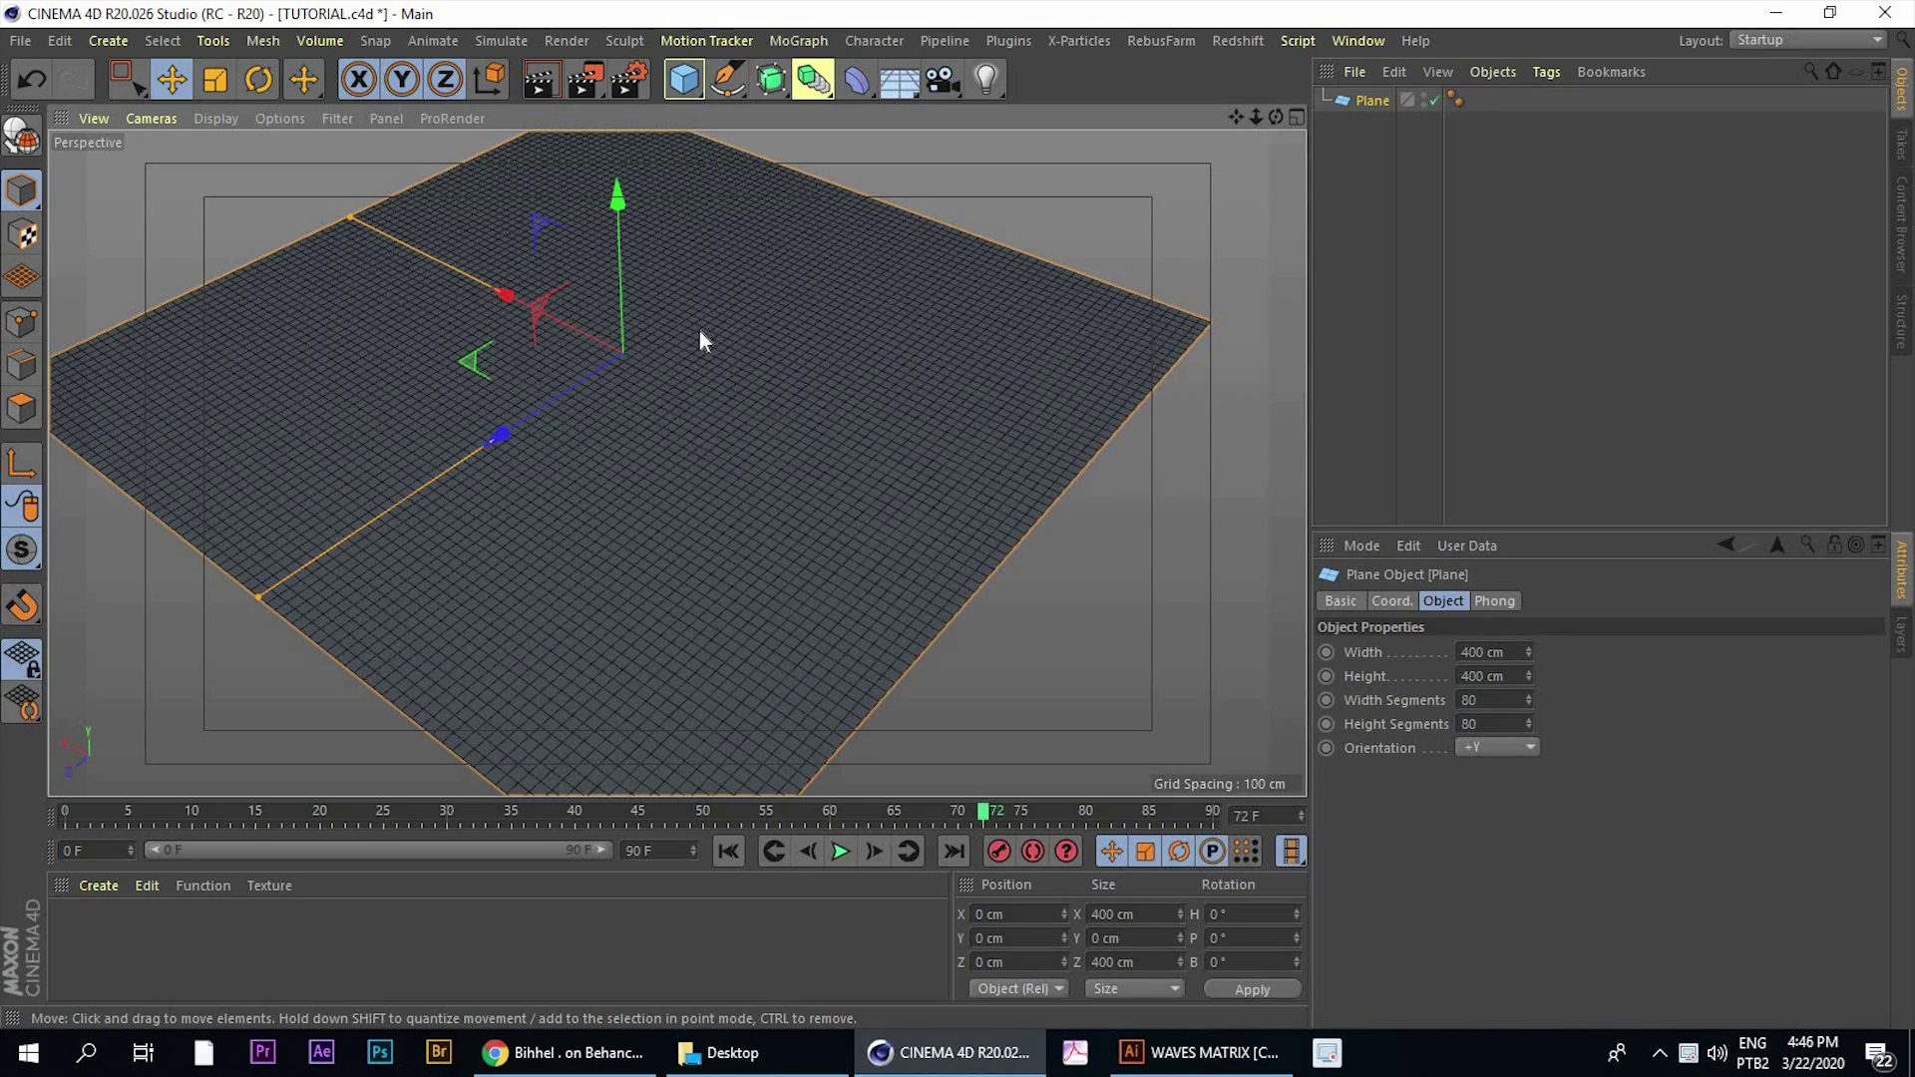
pyautogui.keyDown('alt'); pyautogui.moveTo(698, 331); pyautogui.dragTo(905, 234); pyautogui.keyUp('alt')
pyautogui.click(911, 223)
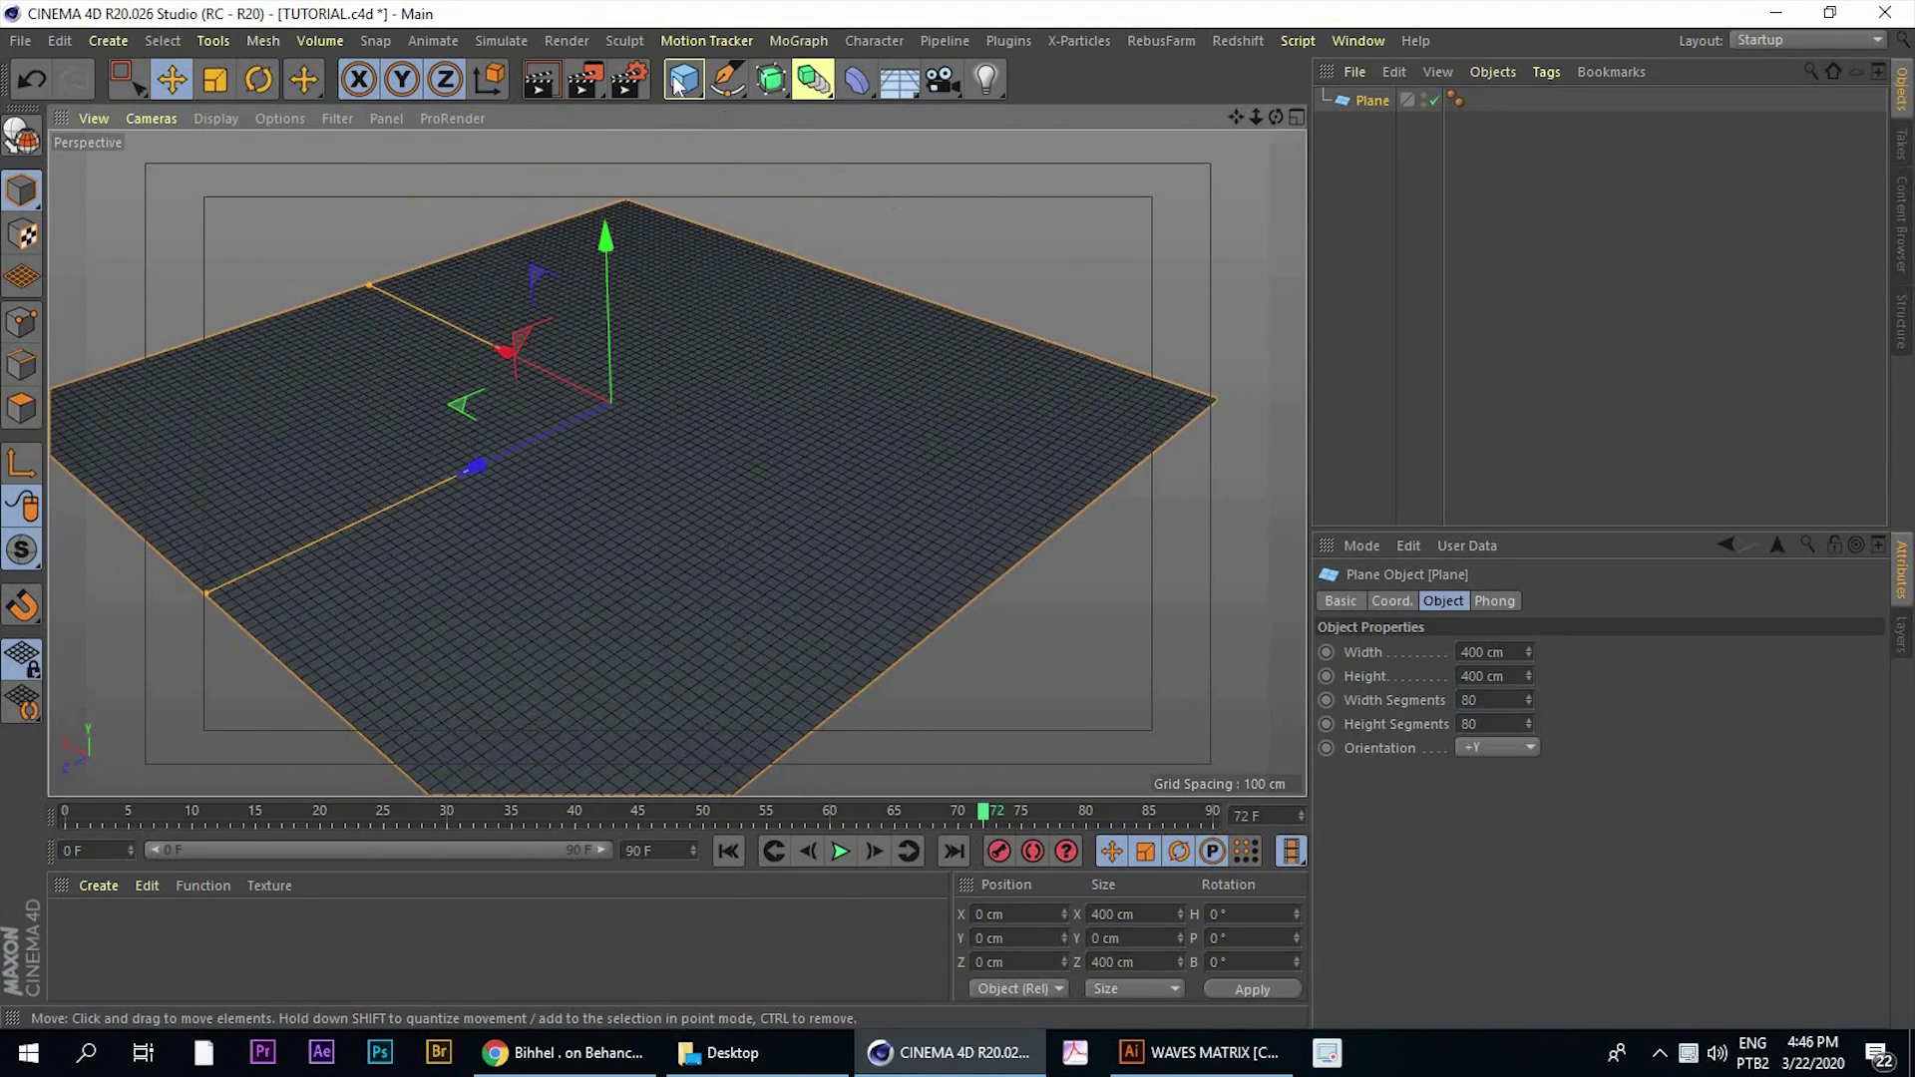
# Add a Displacer deformer to the scene without making it a child of the plane
pyautogui.click(685, 88)
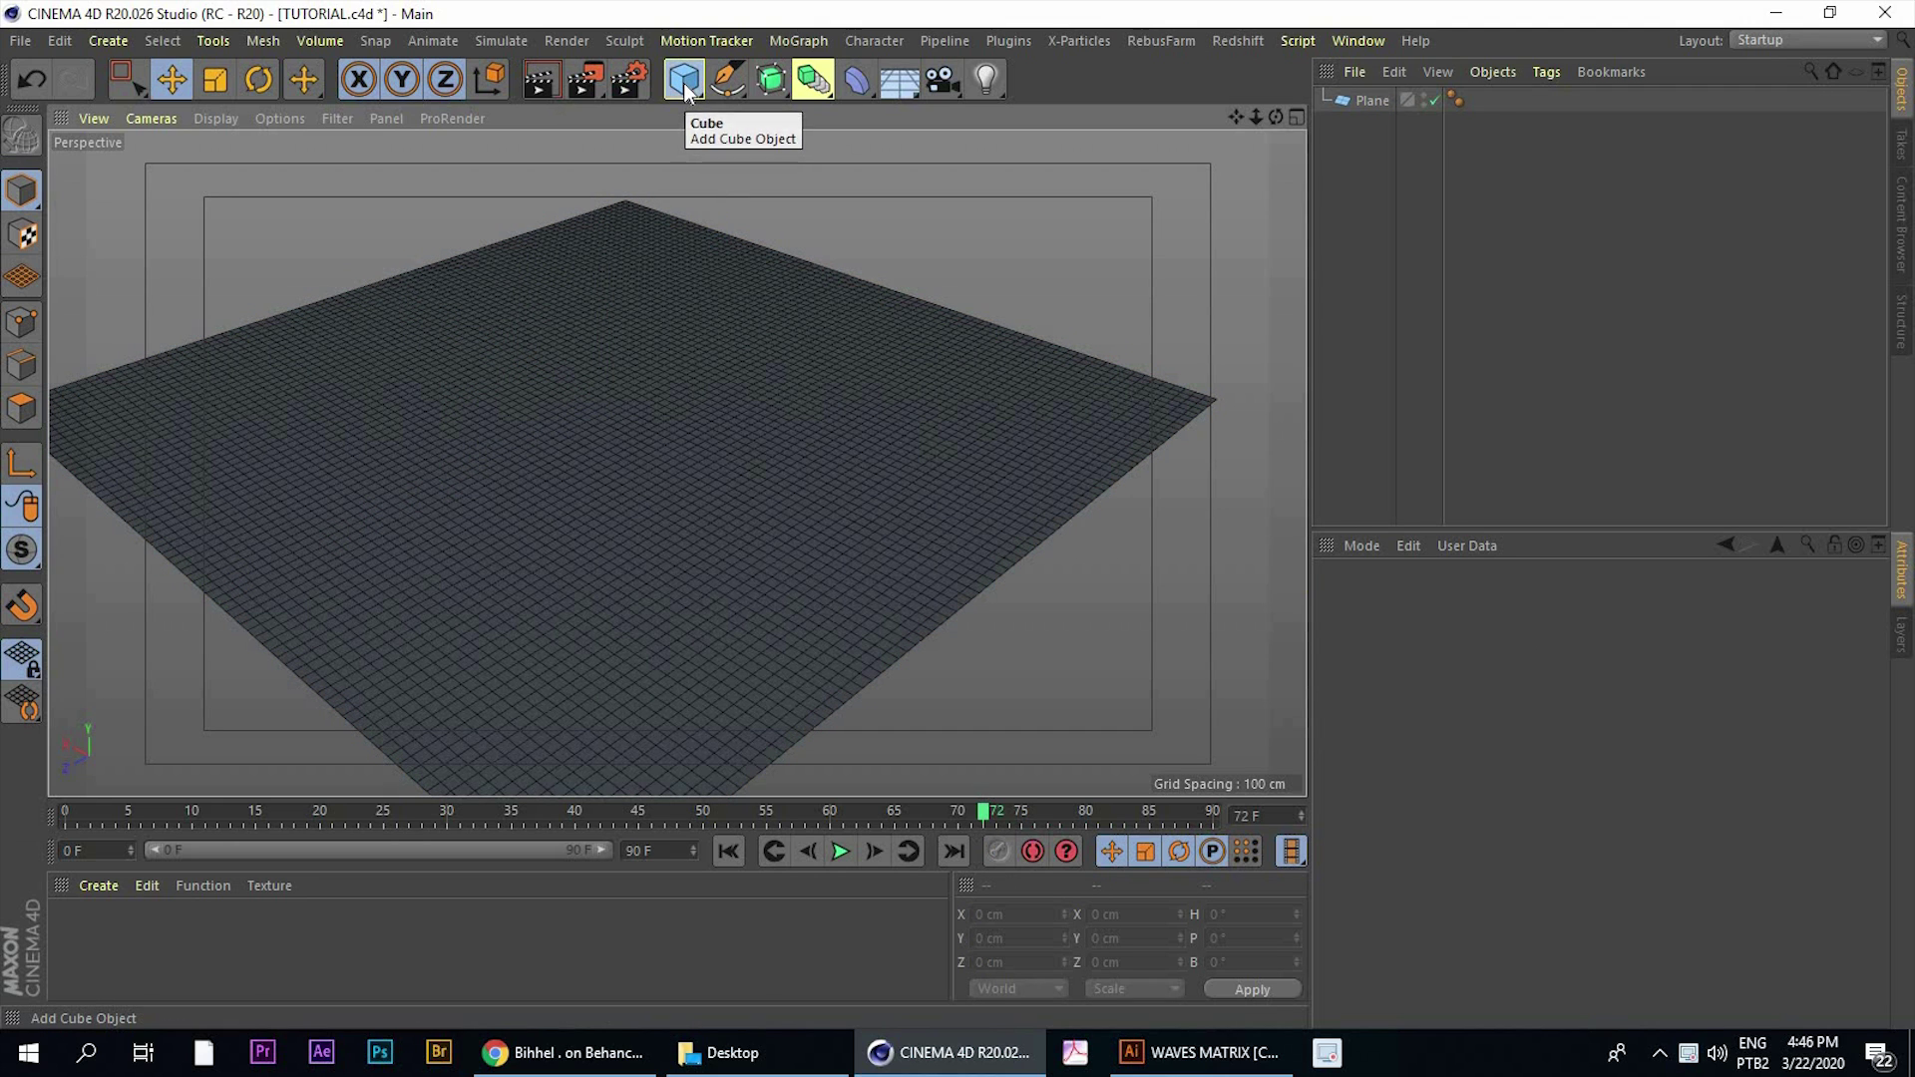
pyautogui.click(495, 166)
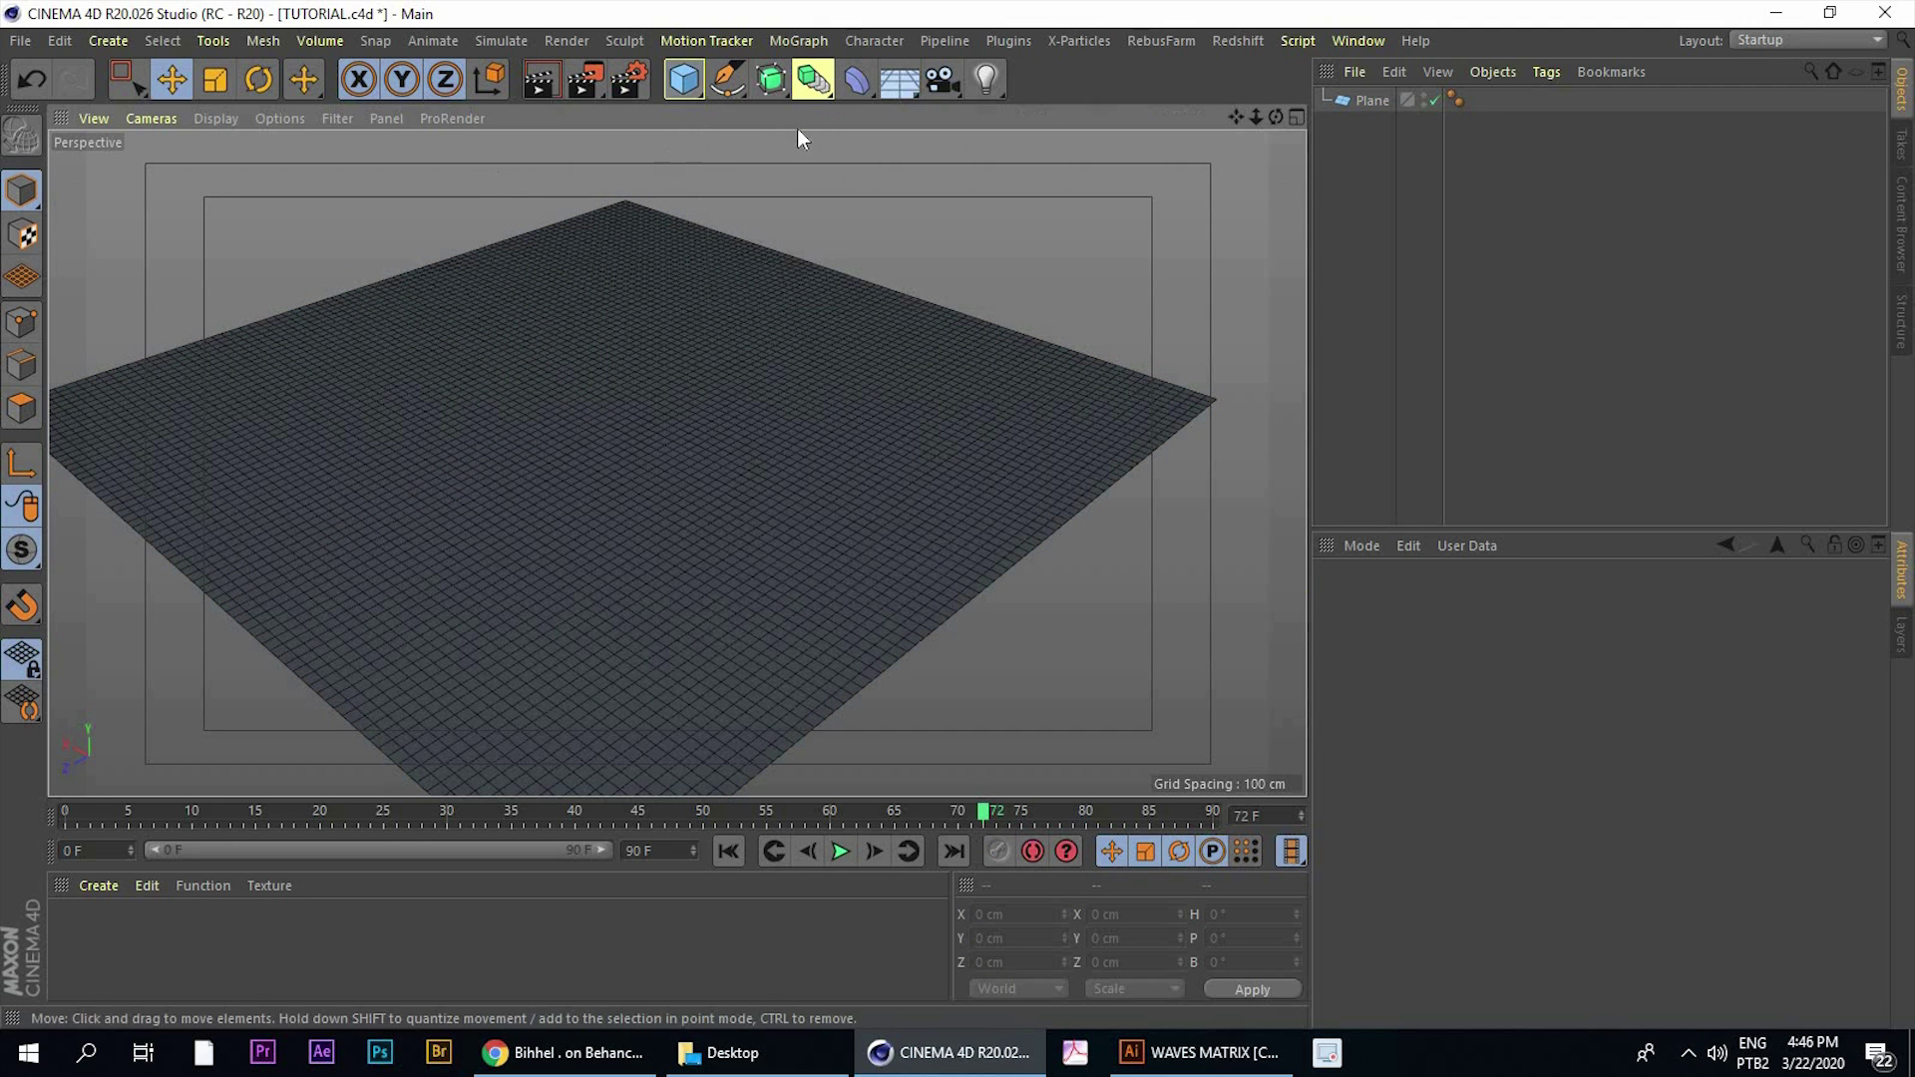
pyautogui.click(854, 82)
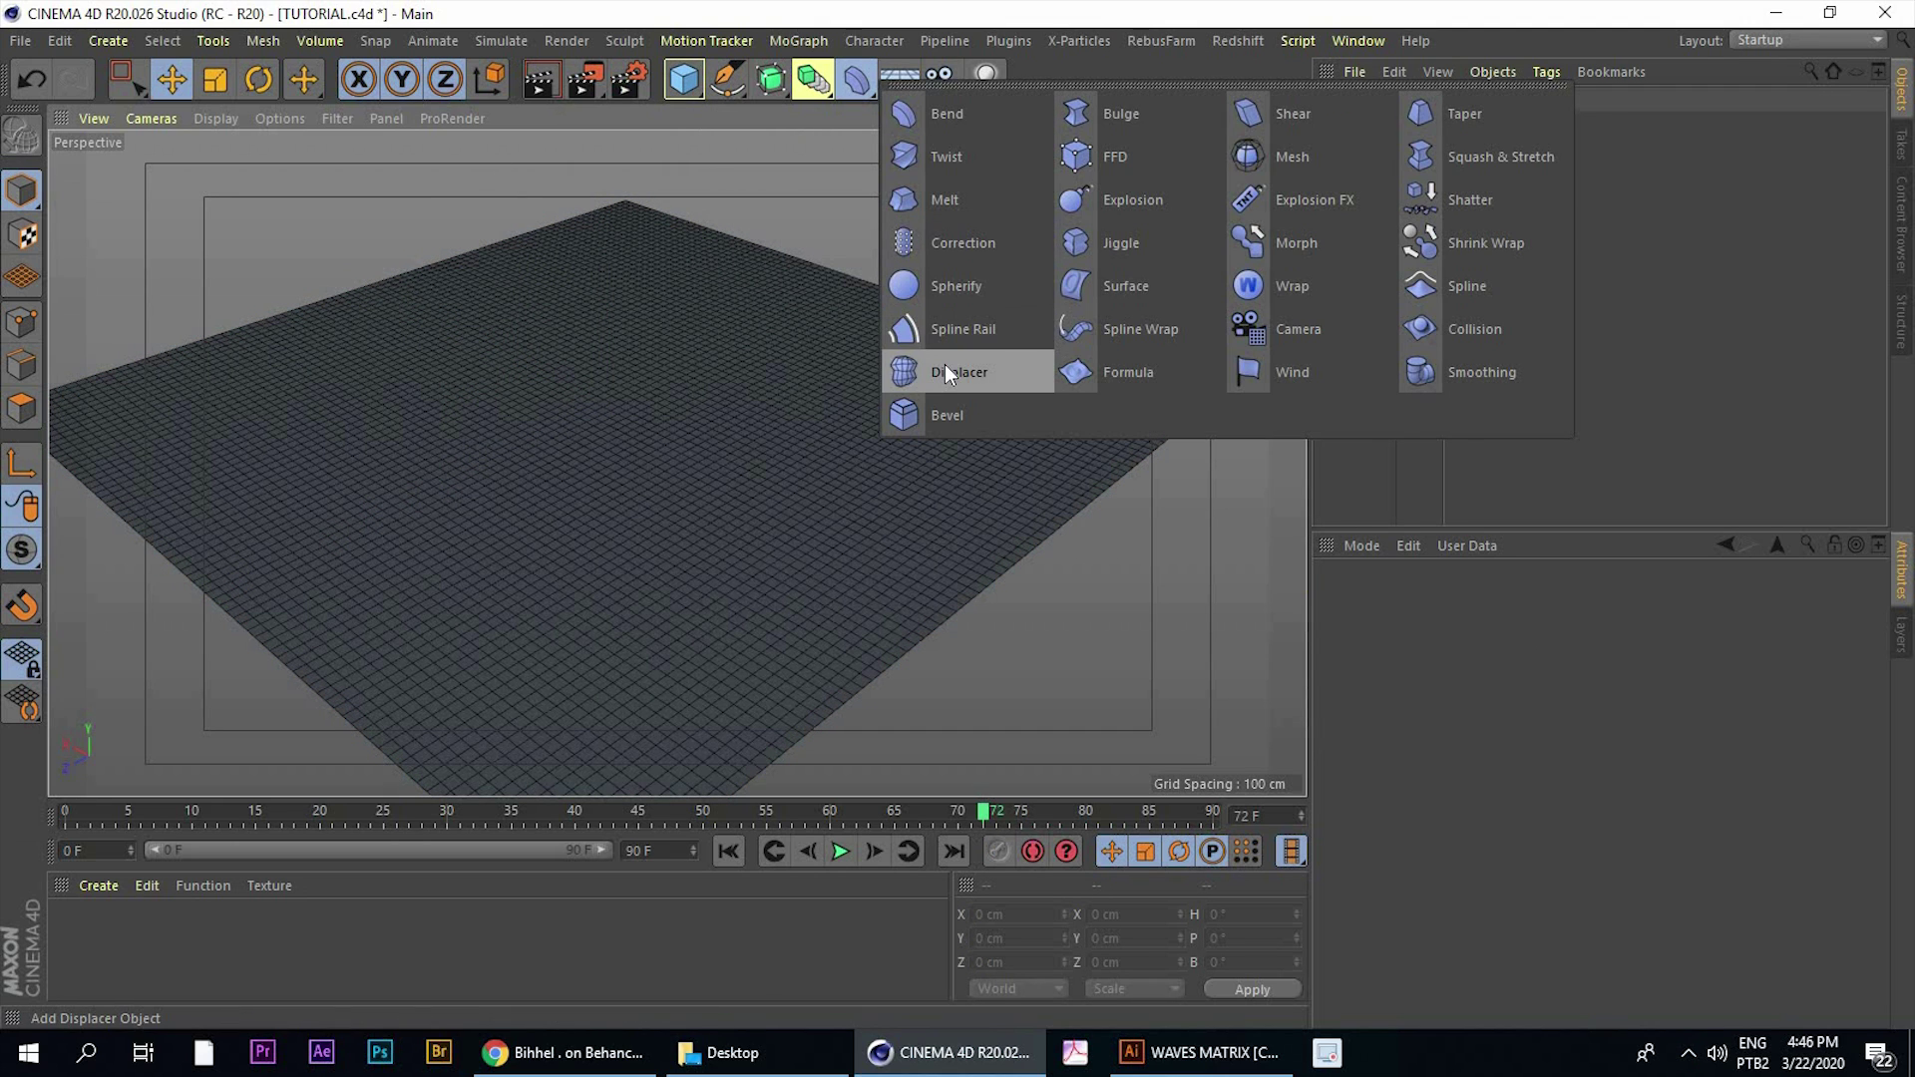
pyautogui.click(946, 361)
pyautogui.keyDown('alt'); pyautogui.moveTo(675, 461); pyautogui.dragTo(748, 326); pyautogui.keyUp('alt')
pyautogui.scroll(3, 746, 326)
pyautogui.keyDown('alt'); pyautogui.moveTo(613, 353); pyautogui.dragTo(700, 339); pyautogui.keyUp('alt')
pyautogui.keyDown('alt'); pyautogui.moveTo(695, 249); pyautogui.dragTo(662, 233); pyautogui.keyUp('alt')
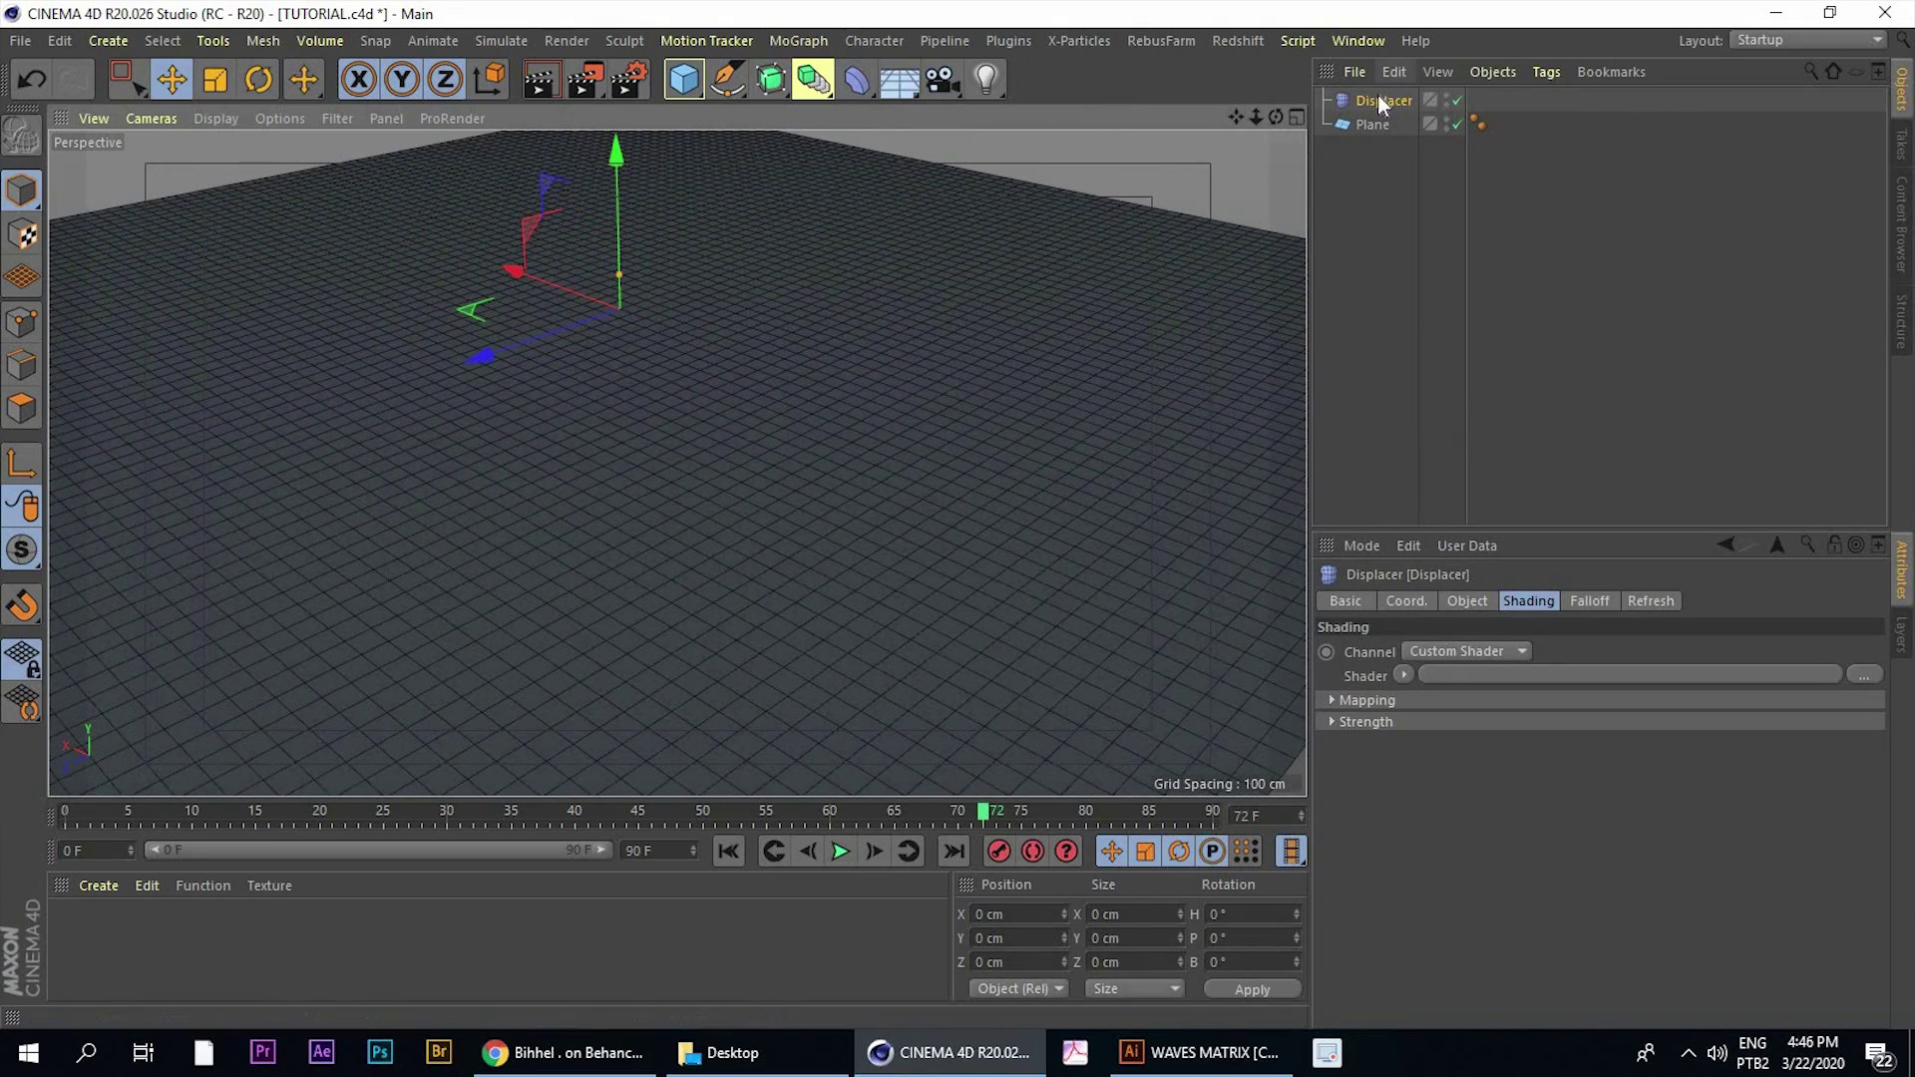
# Nest the Displacer under the Plane so that it deforms the plane's surface
pyautogui.moveTo(1368, 110); pyautogui.dragTo(1365, 123)
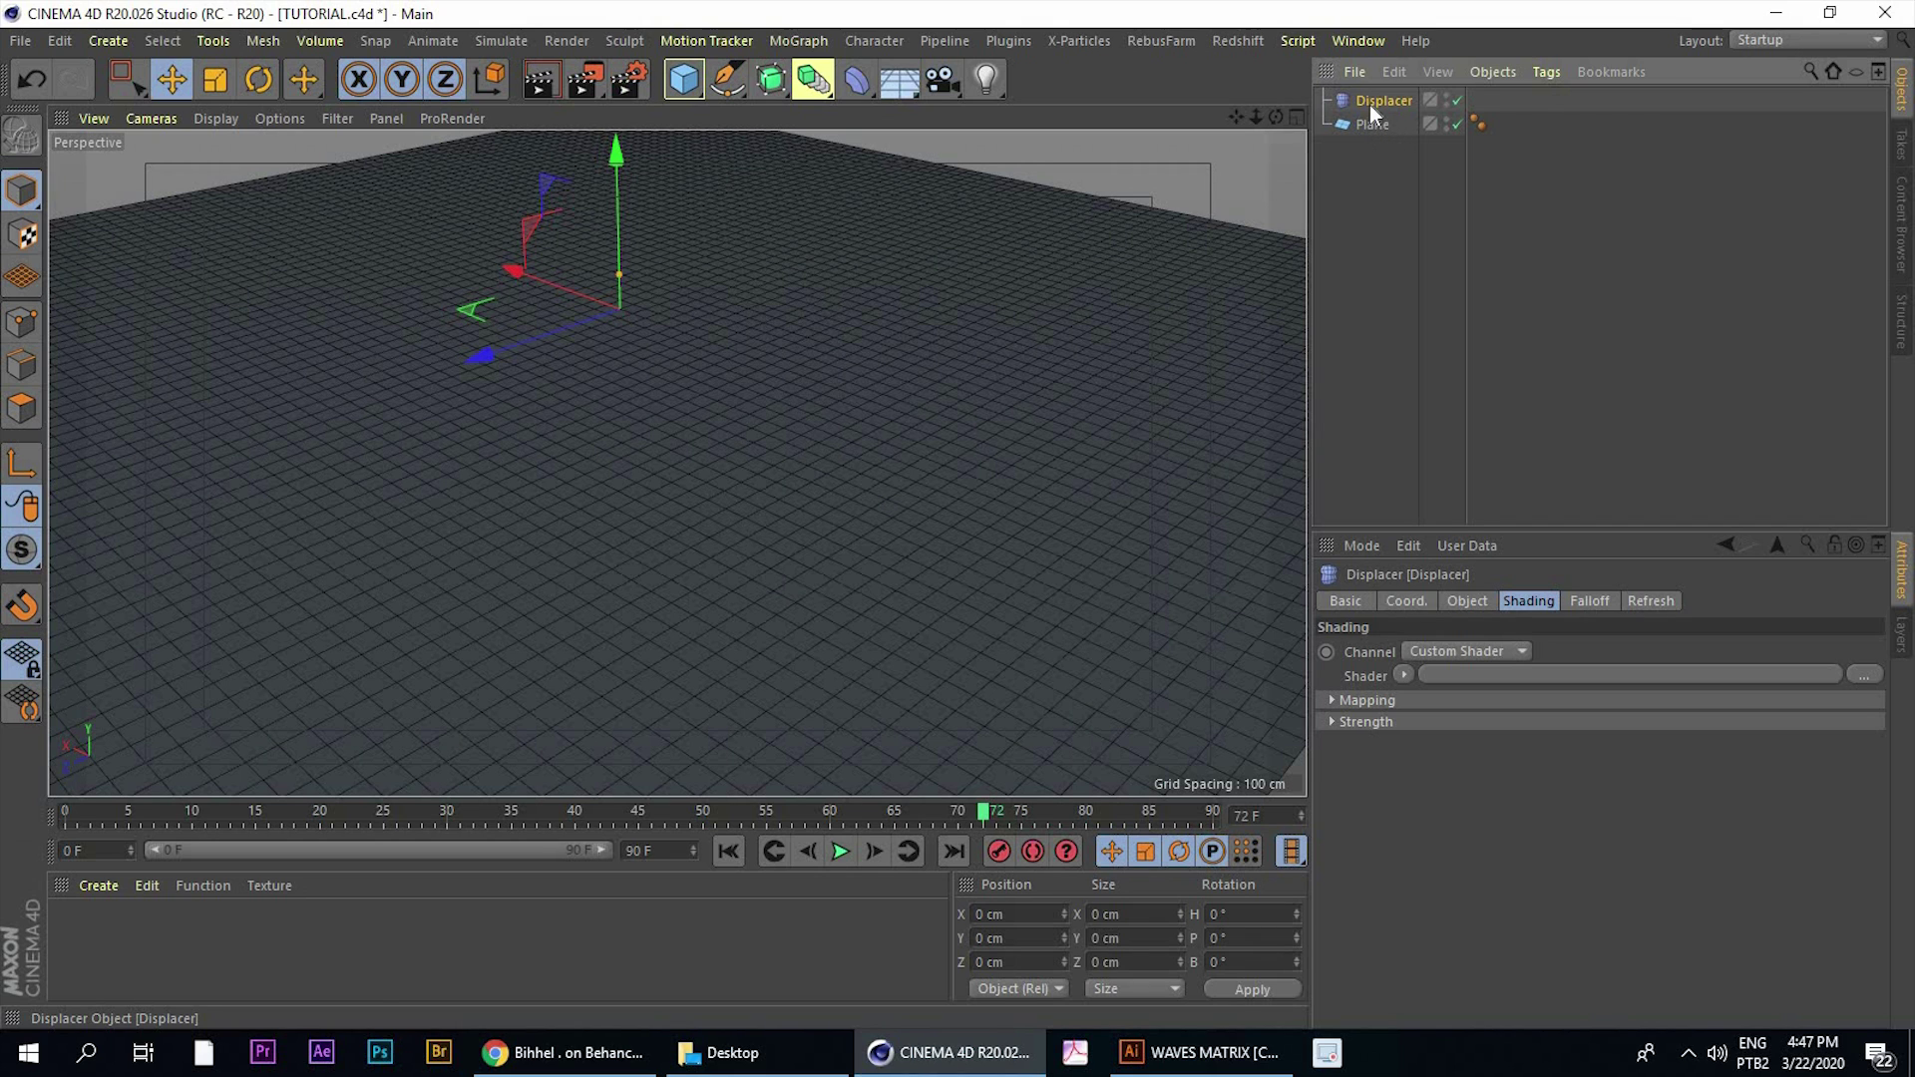
pyautogui.moveTo(1369, 104); pyautogui.dragTo(1371, 124)
pyautogui.click(1370, 102)
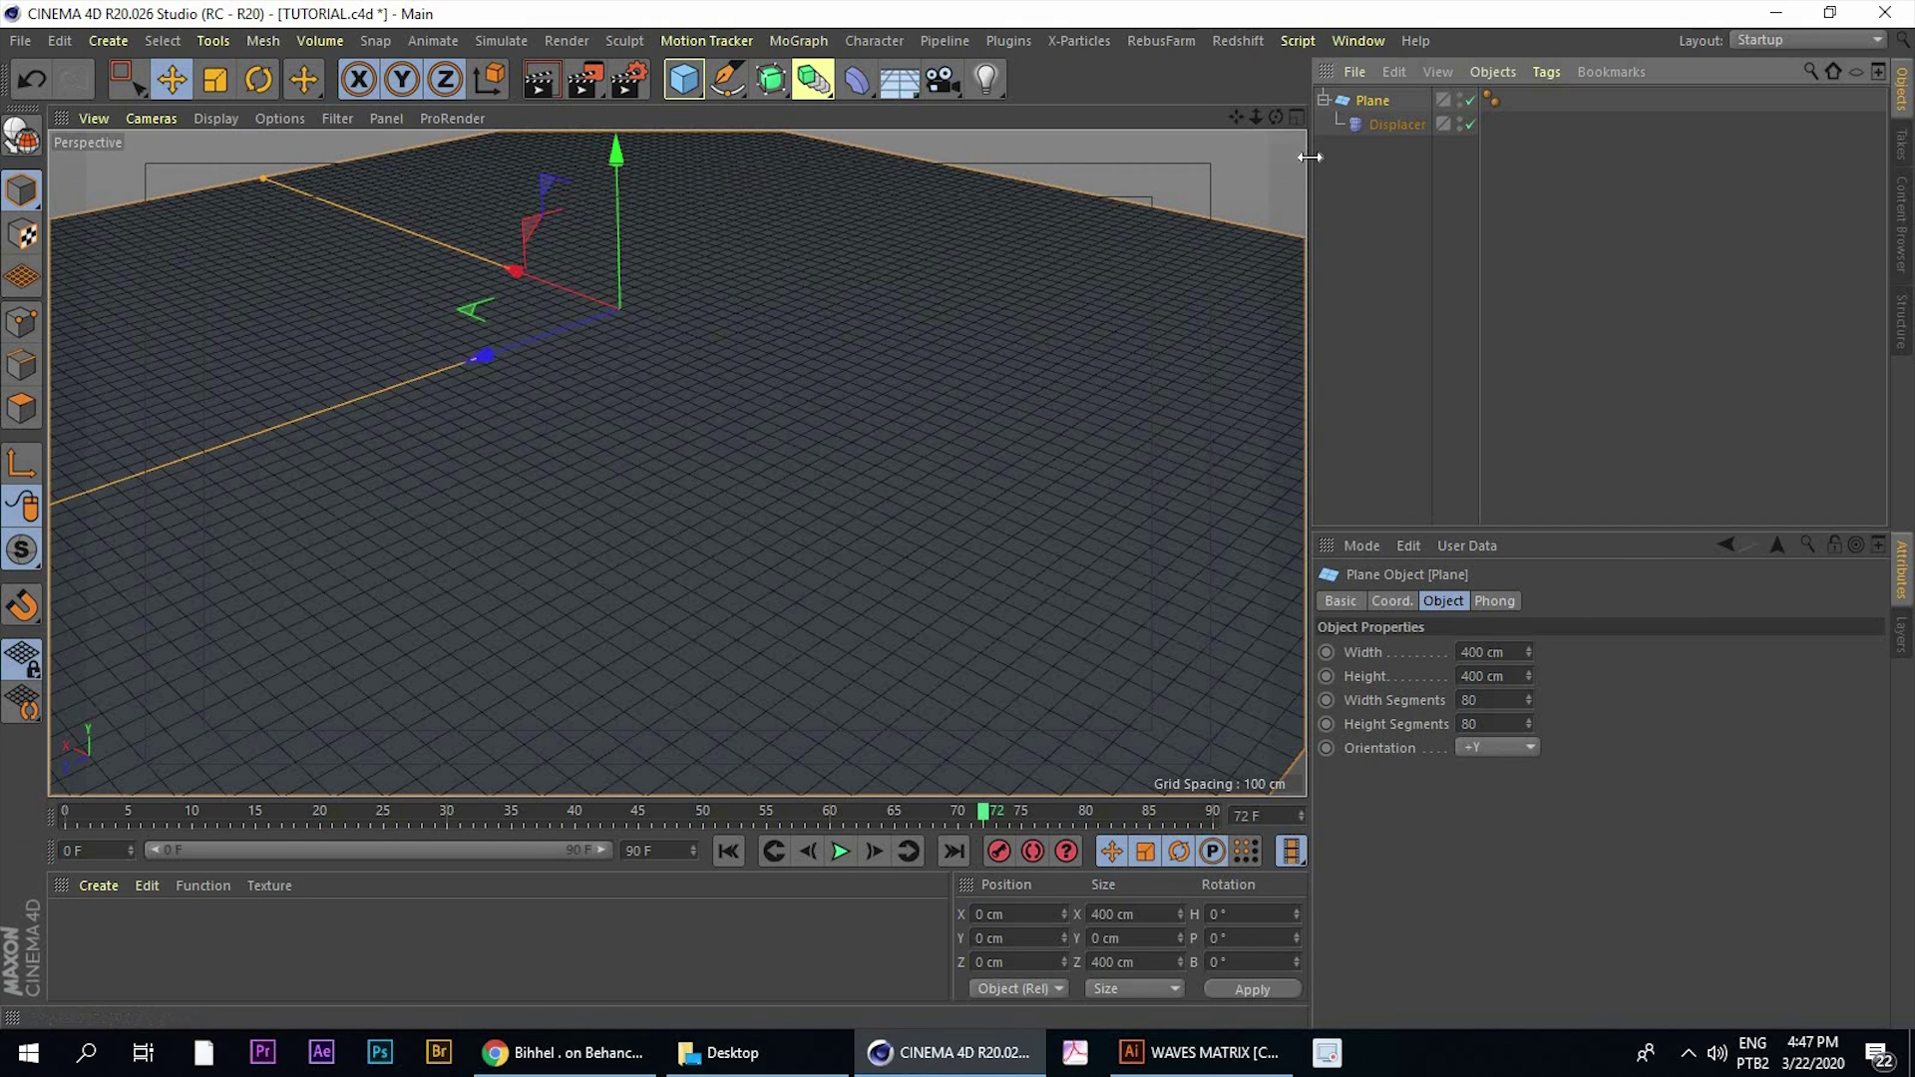
# Load a Noise shader into the Displacer's custom shader channel
pyautogui.click(1403, 125)
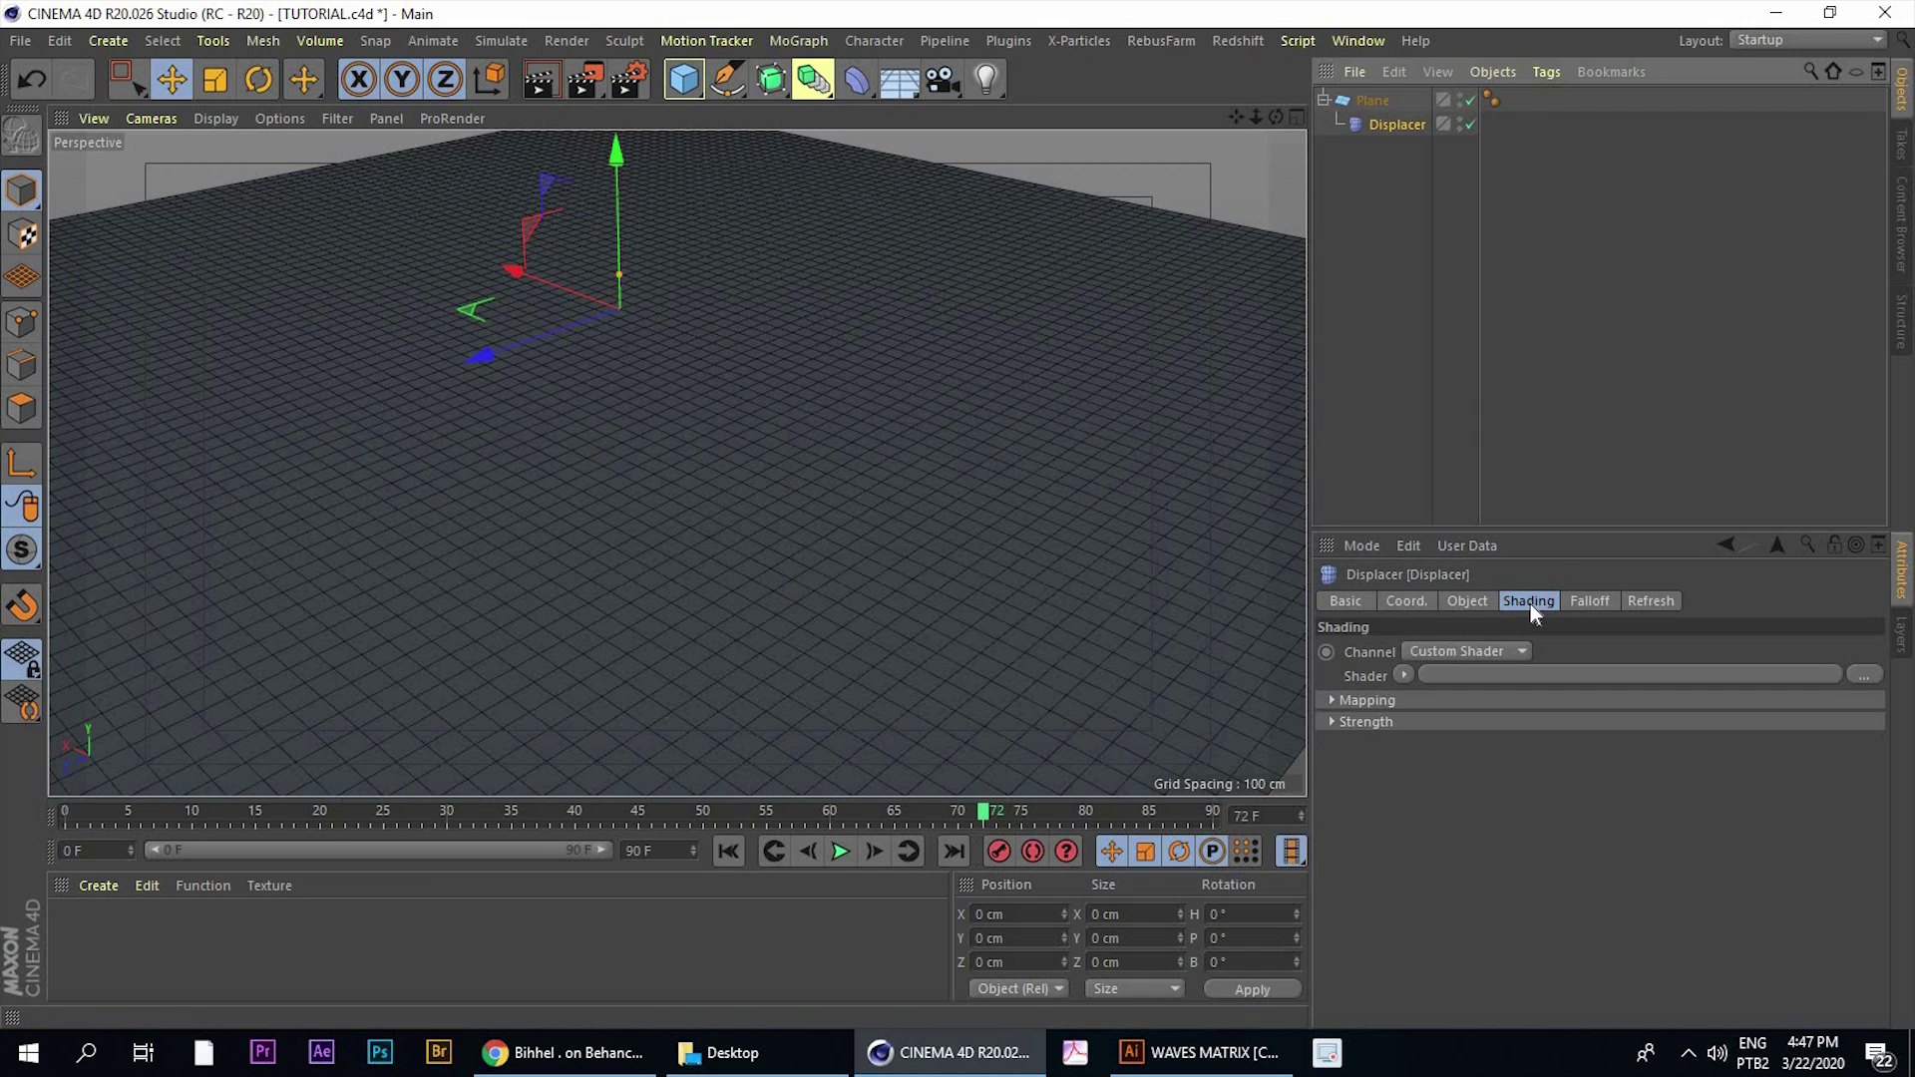
pyautogui.click(1404, 676)
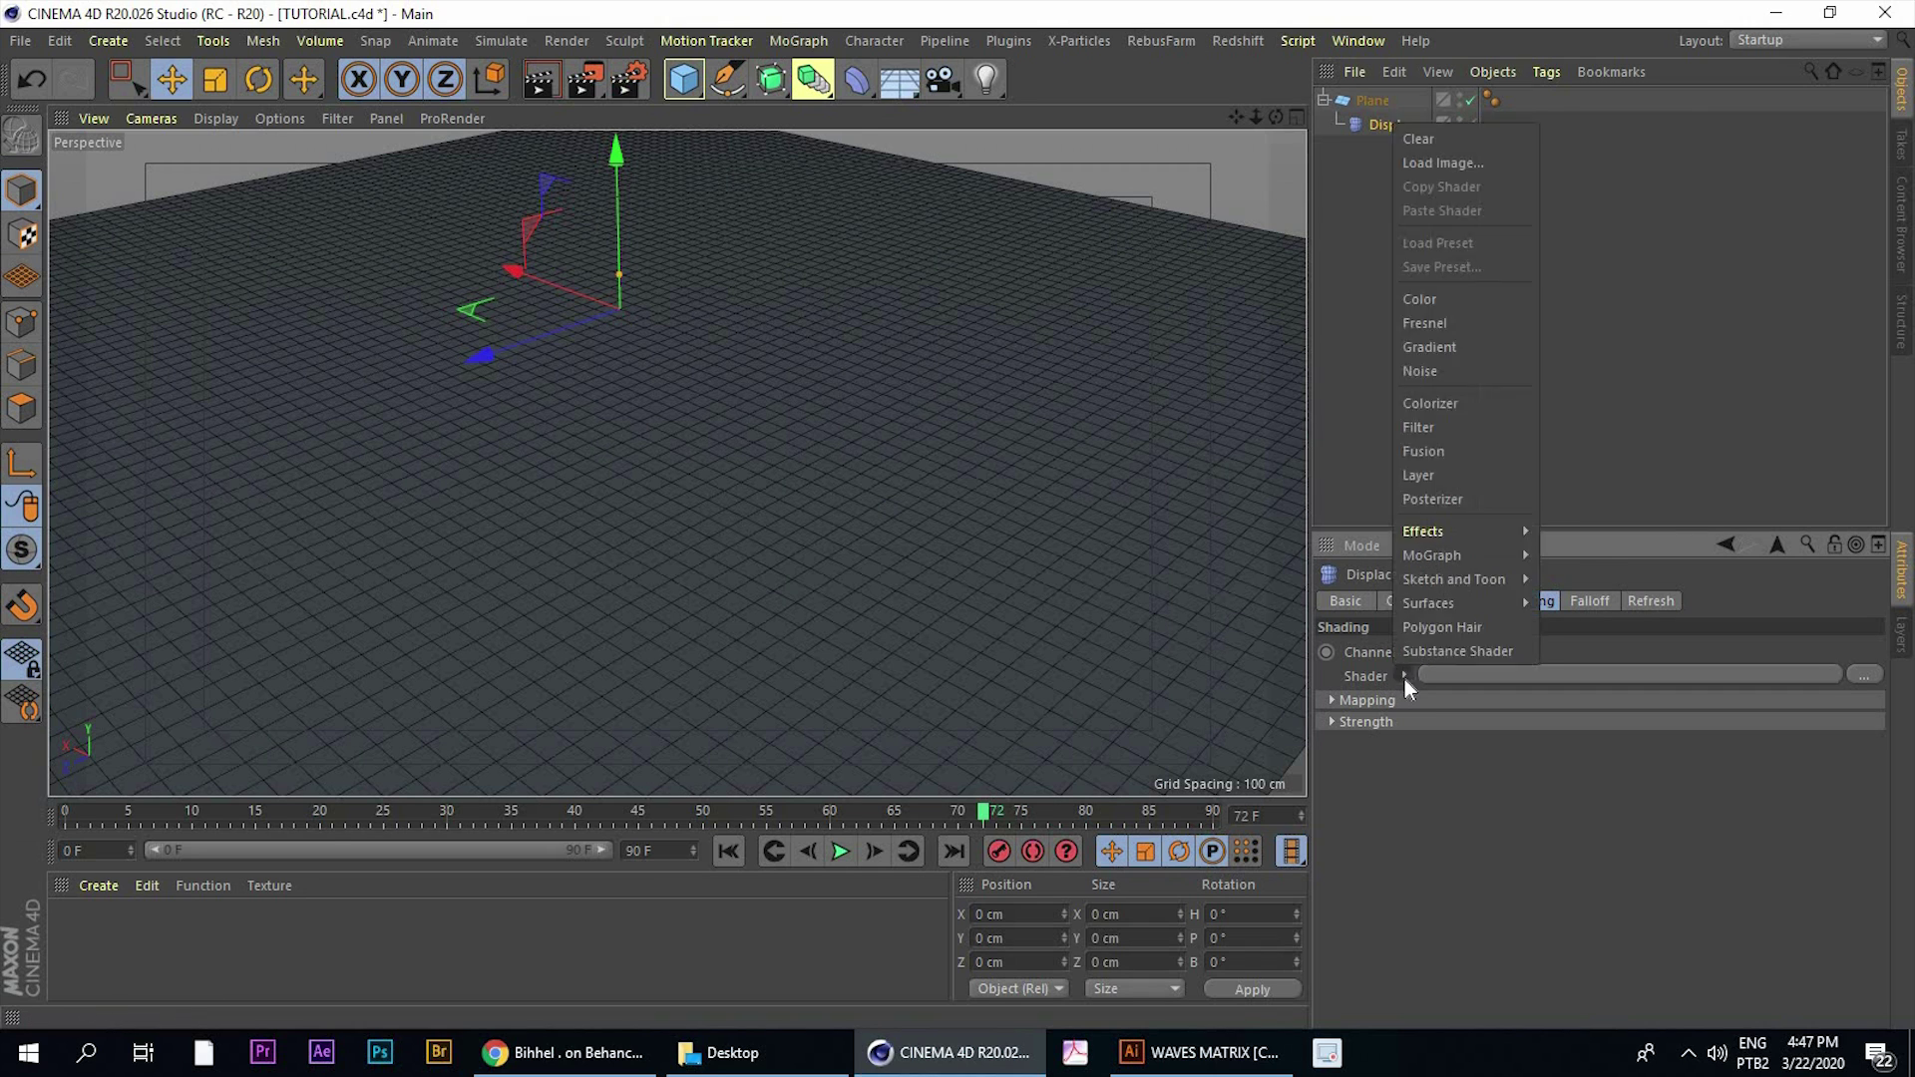
pyautogui.click(1404, 680)
pyautogui.click(1407, 675)
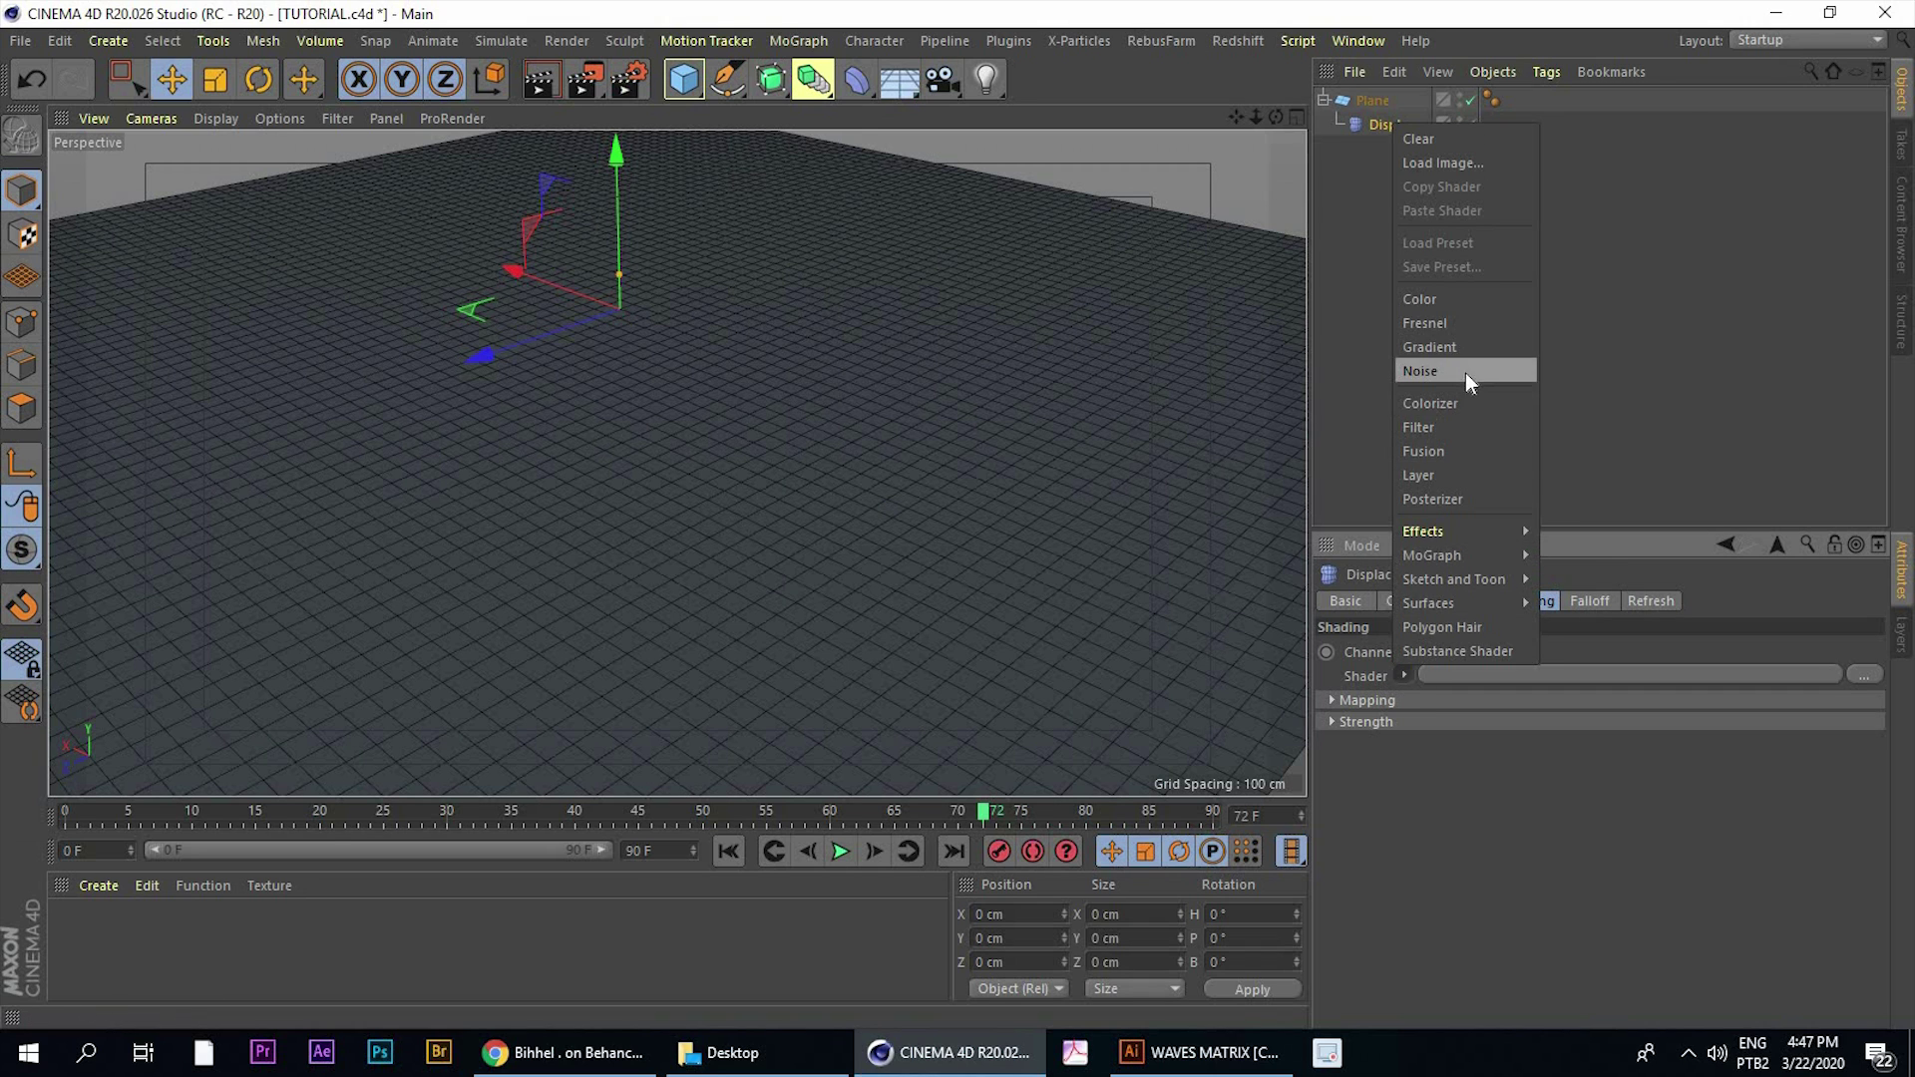
pyautogui.click(1467, 371)
pyautogui.scroll(-3, 826, 467)
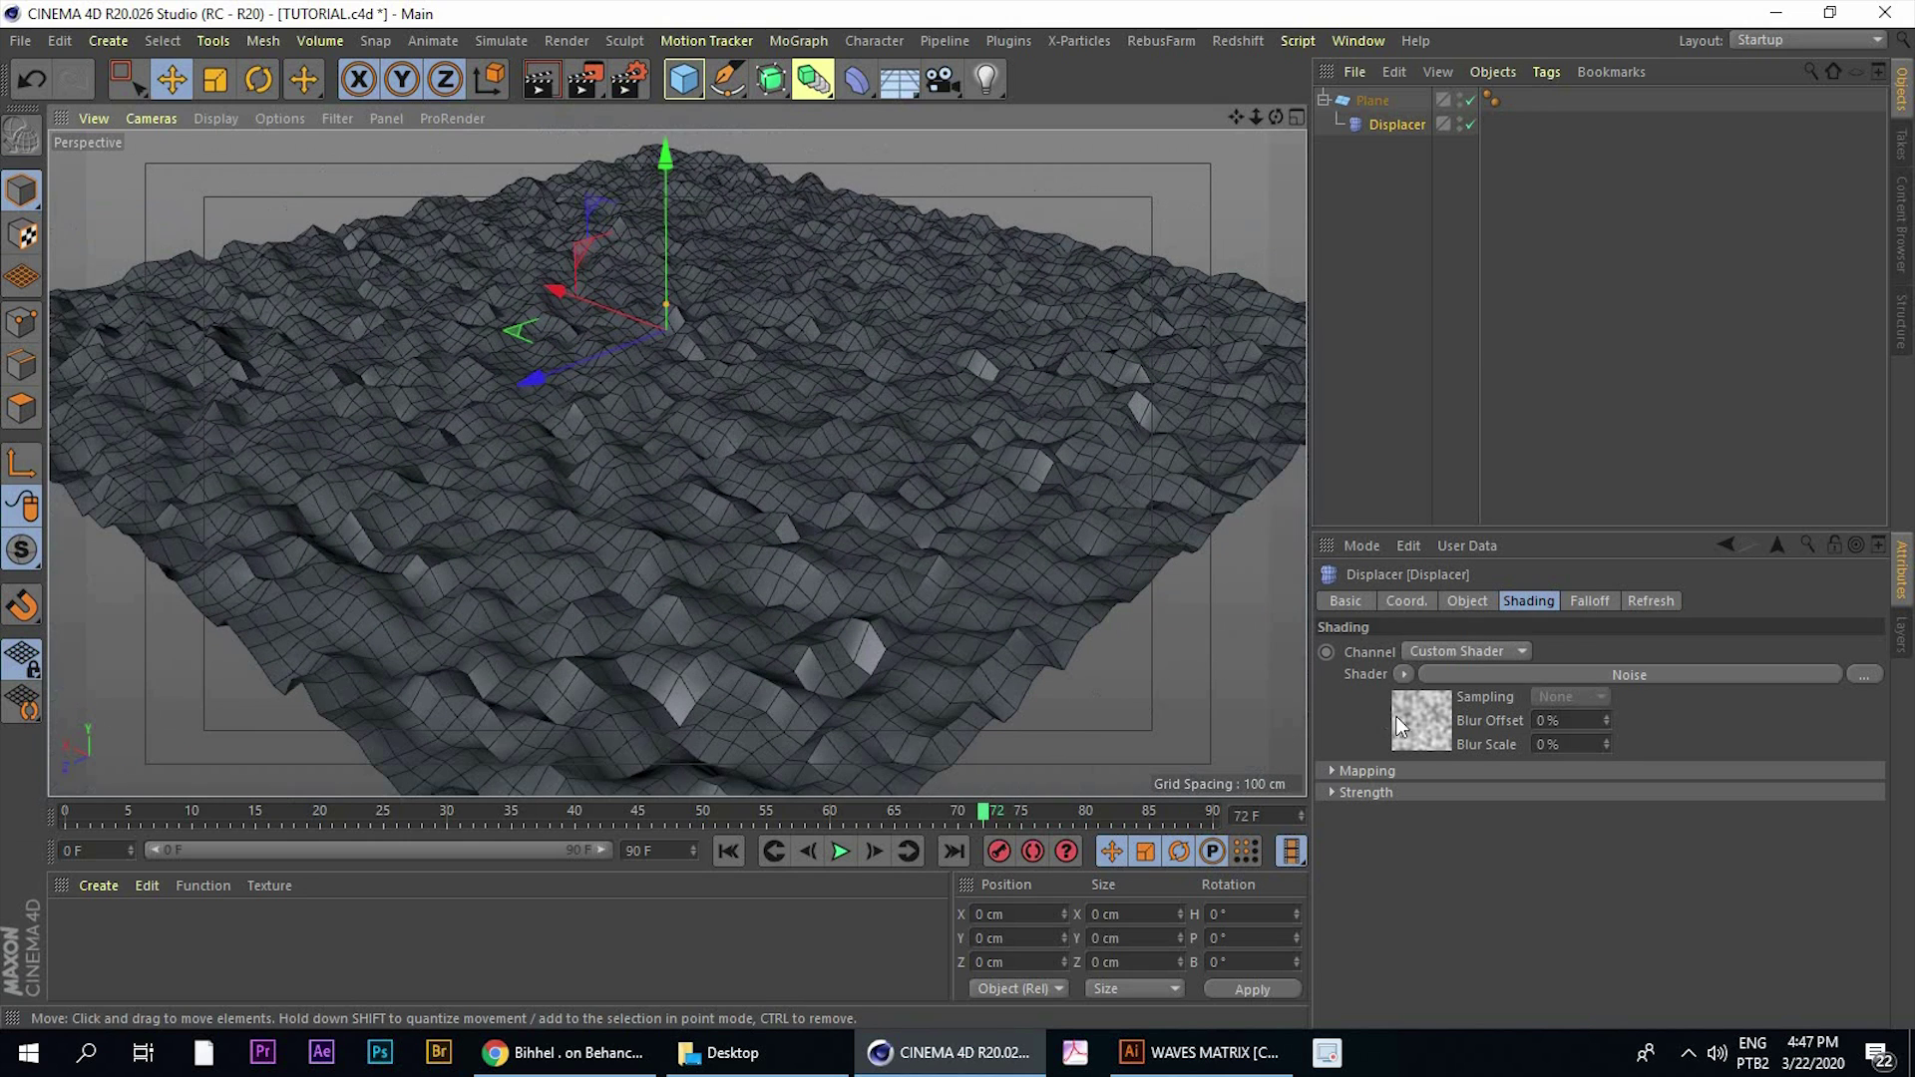
# Set the Displacer noise's global scale to 254 % and its first relative scale value to 216 % for broad, stretched waves
pyautogui.click(1431, 700)
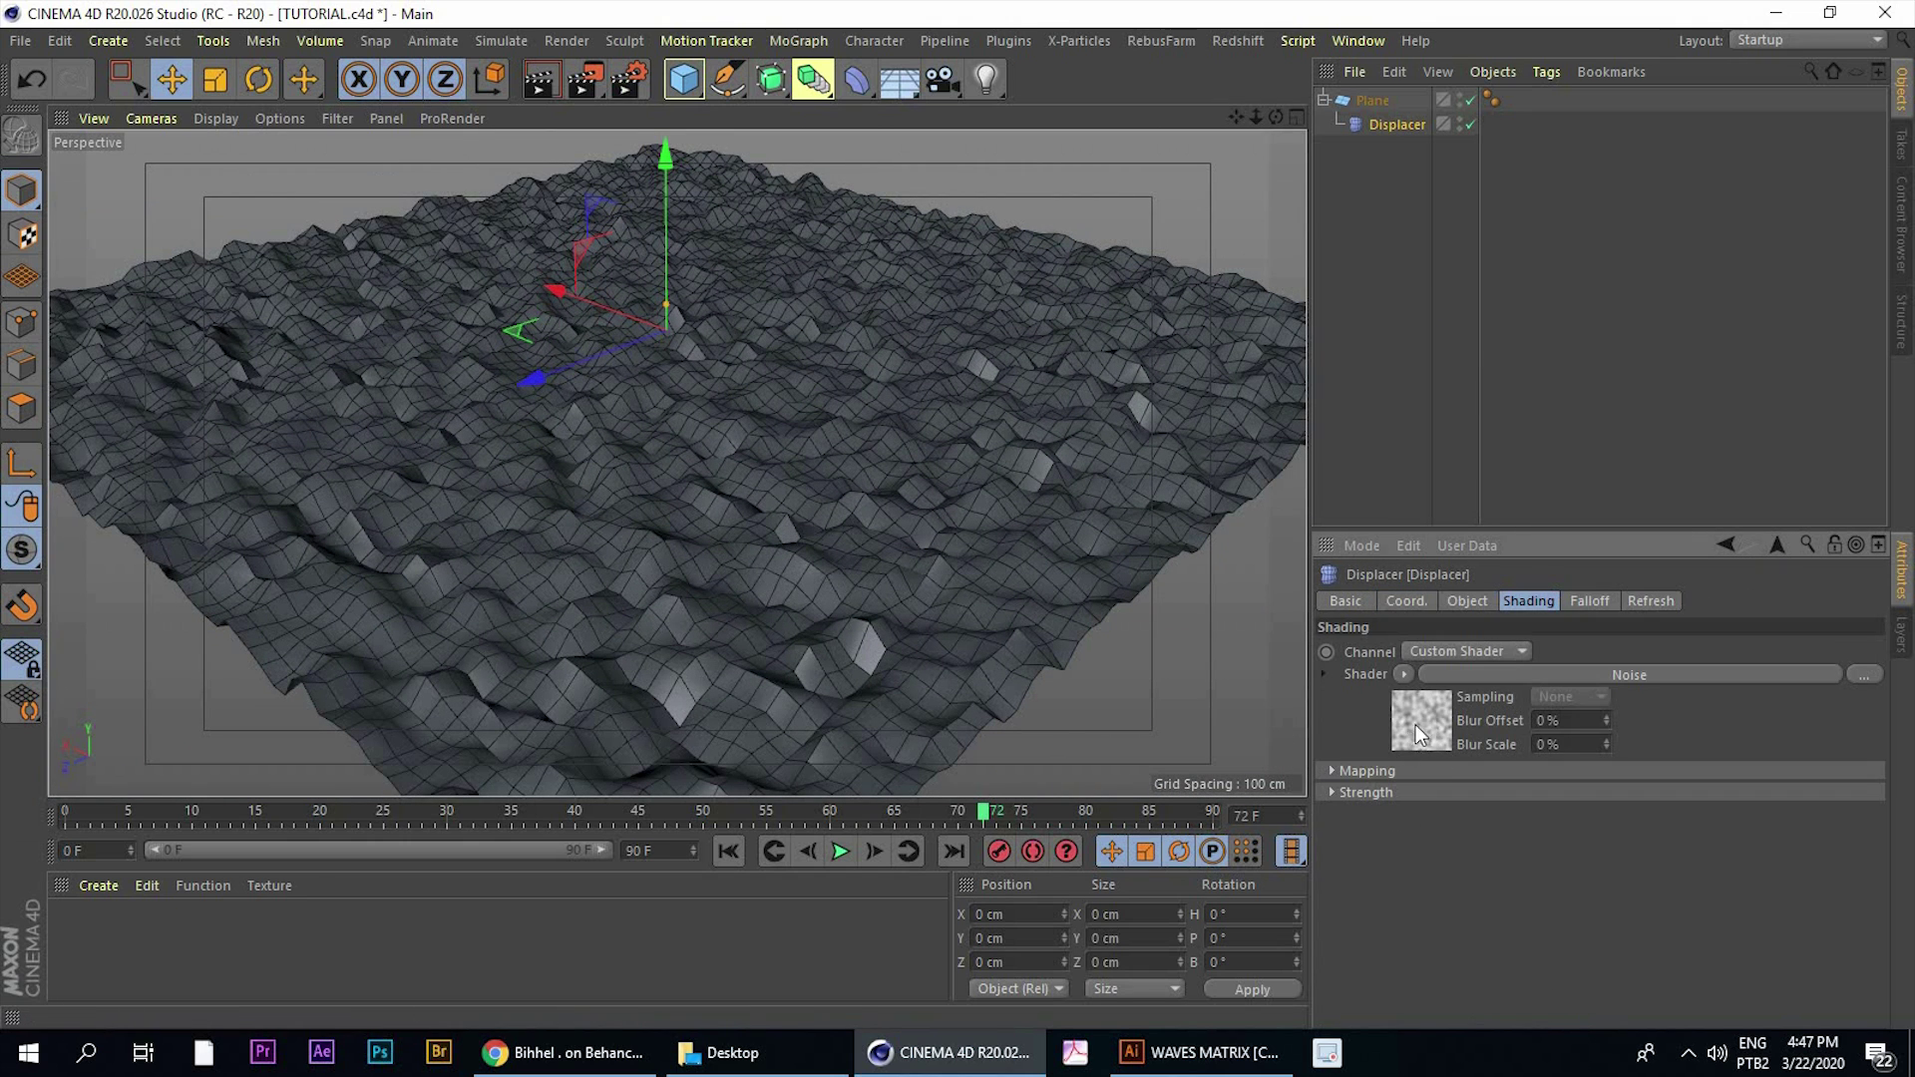
pyautogui.click(1417, 726)
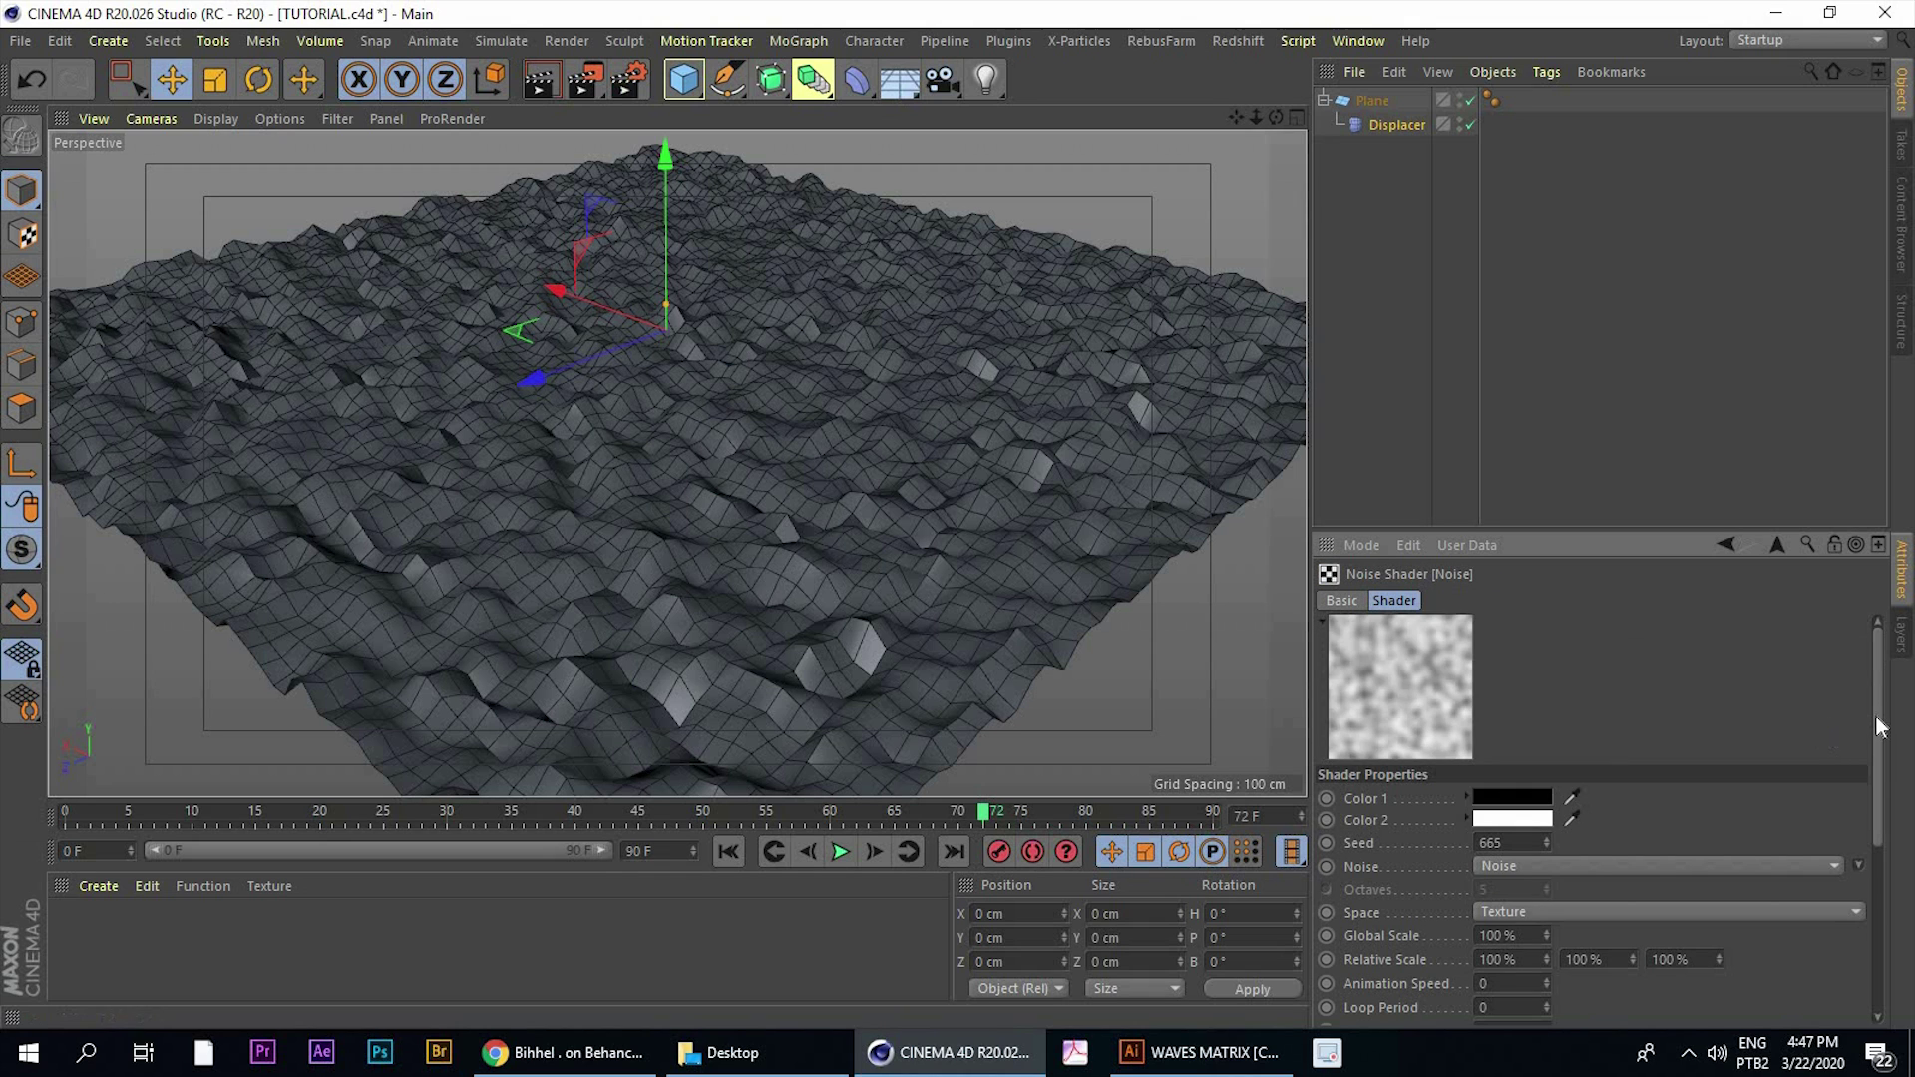
pyautogui.moveTo(1878, 830); pyautogui.dragTo(1303, 697)
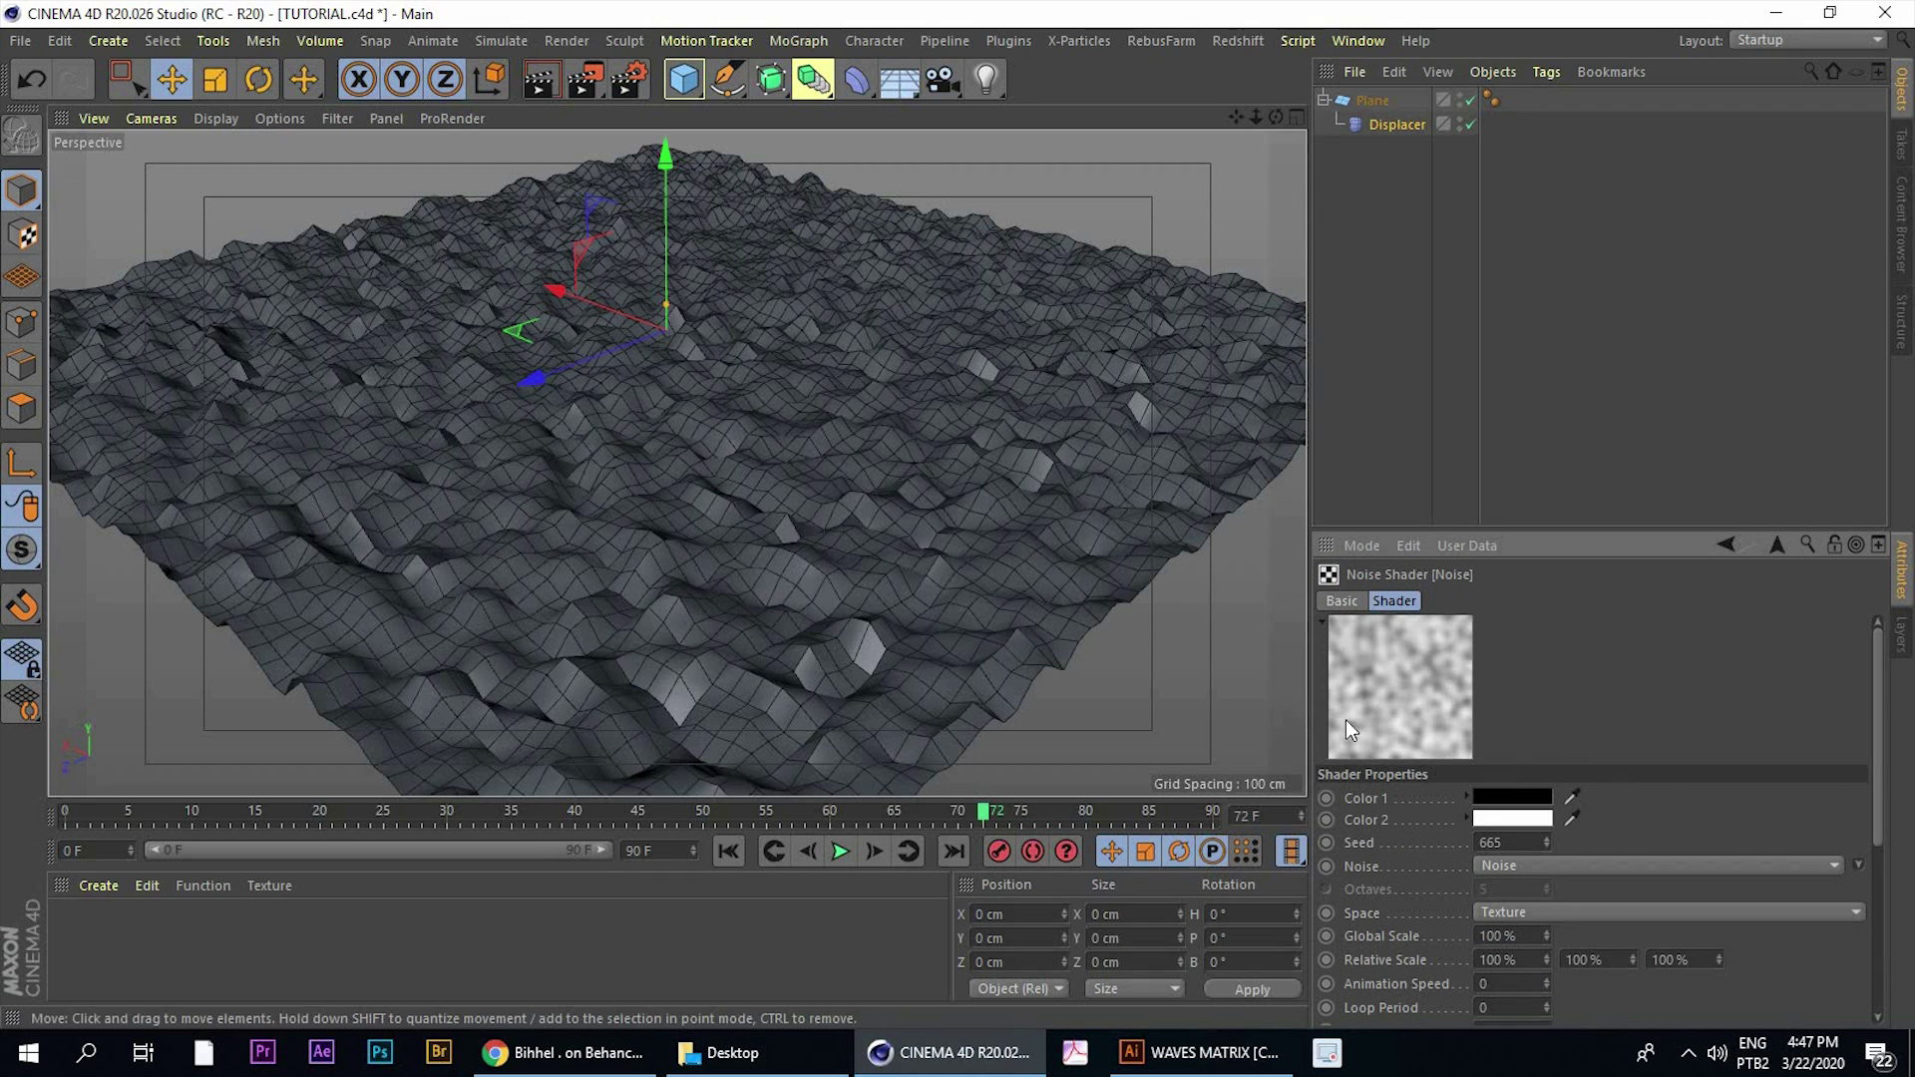
pyautogui.moveTo(1876, 840)
pyautogui.mouseDown()
pyautogui.moveTo(1875, 979)
pyautogui.moveTo(1875, 867)
pyautogui.mouseUp()
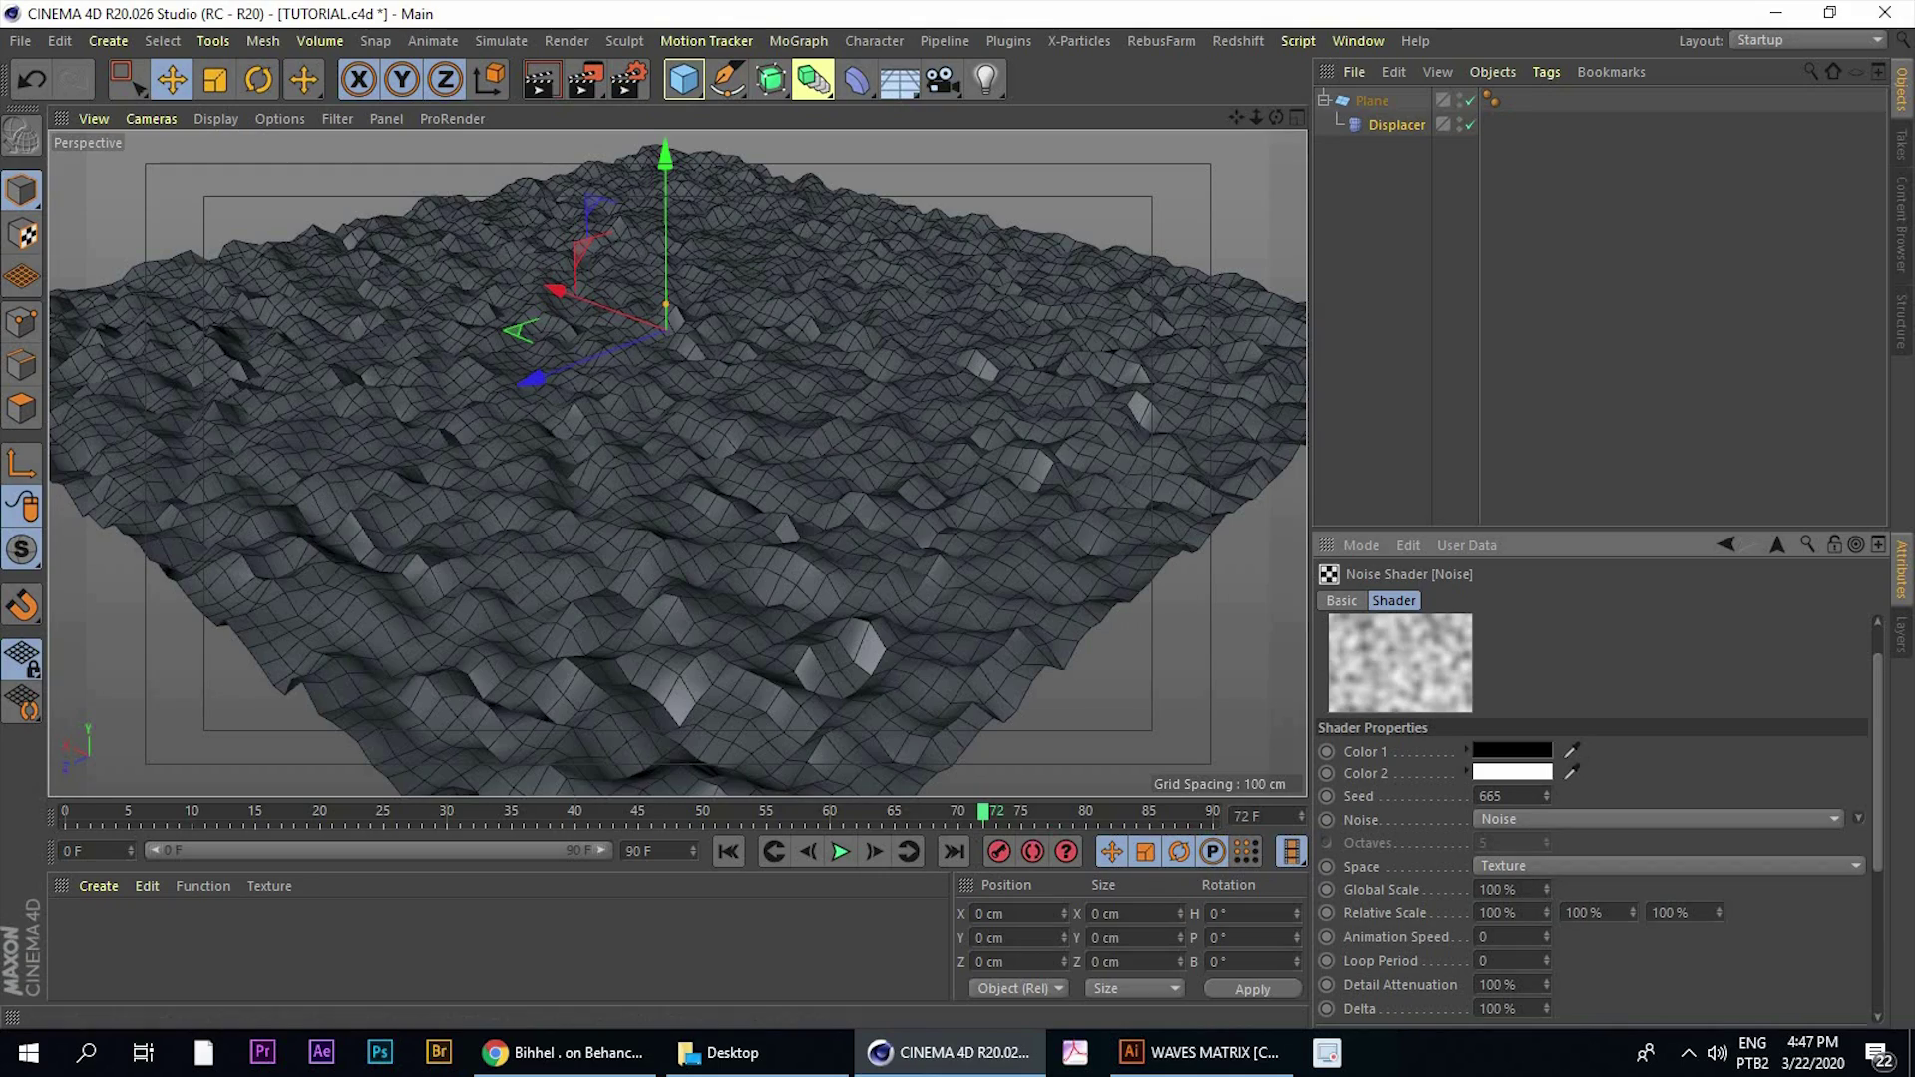
pyautogui.moveTo(1547, 889); pyautogui.dragTo(1547, 736)
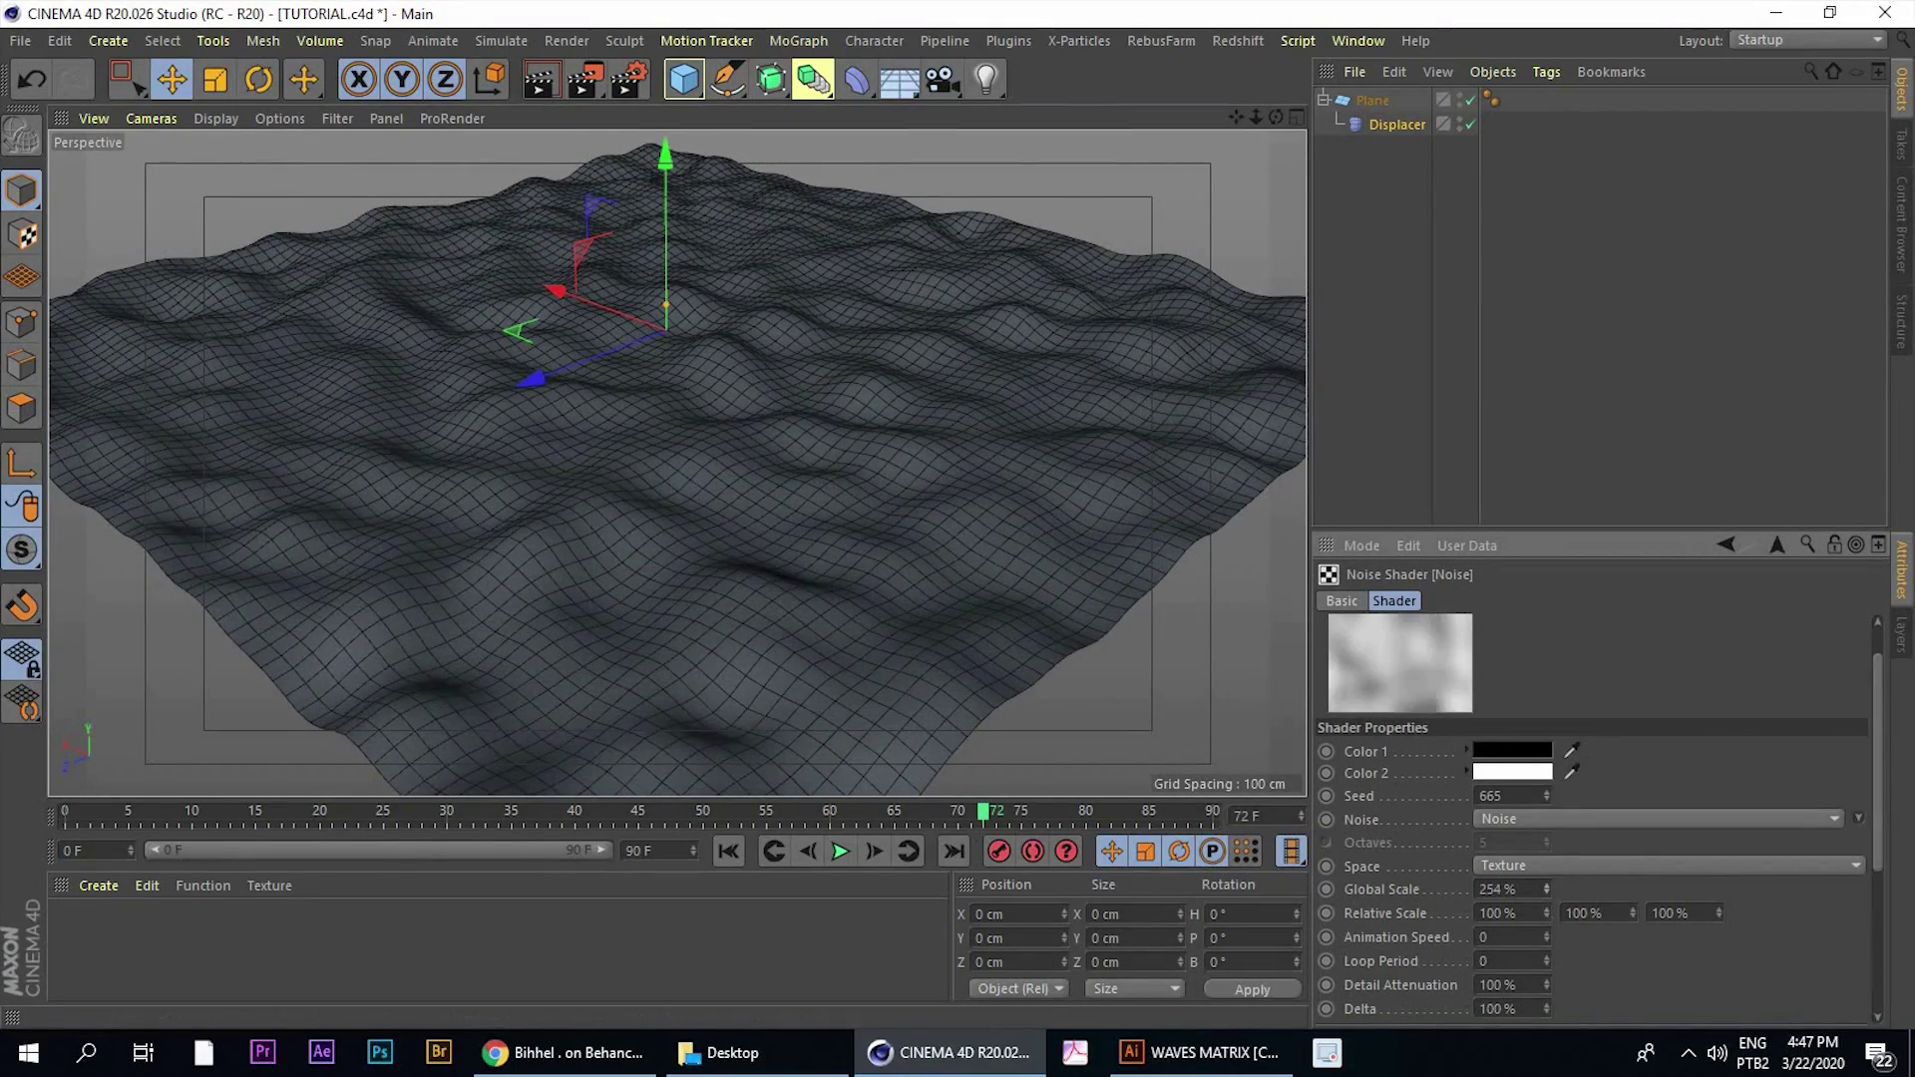
pyautogui.moveTo(1547, 914); pyautogui.dragTo(1547, 798)
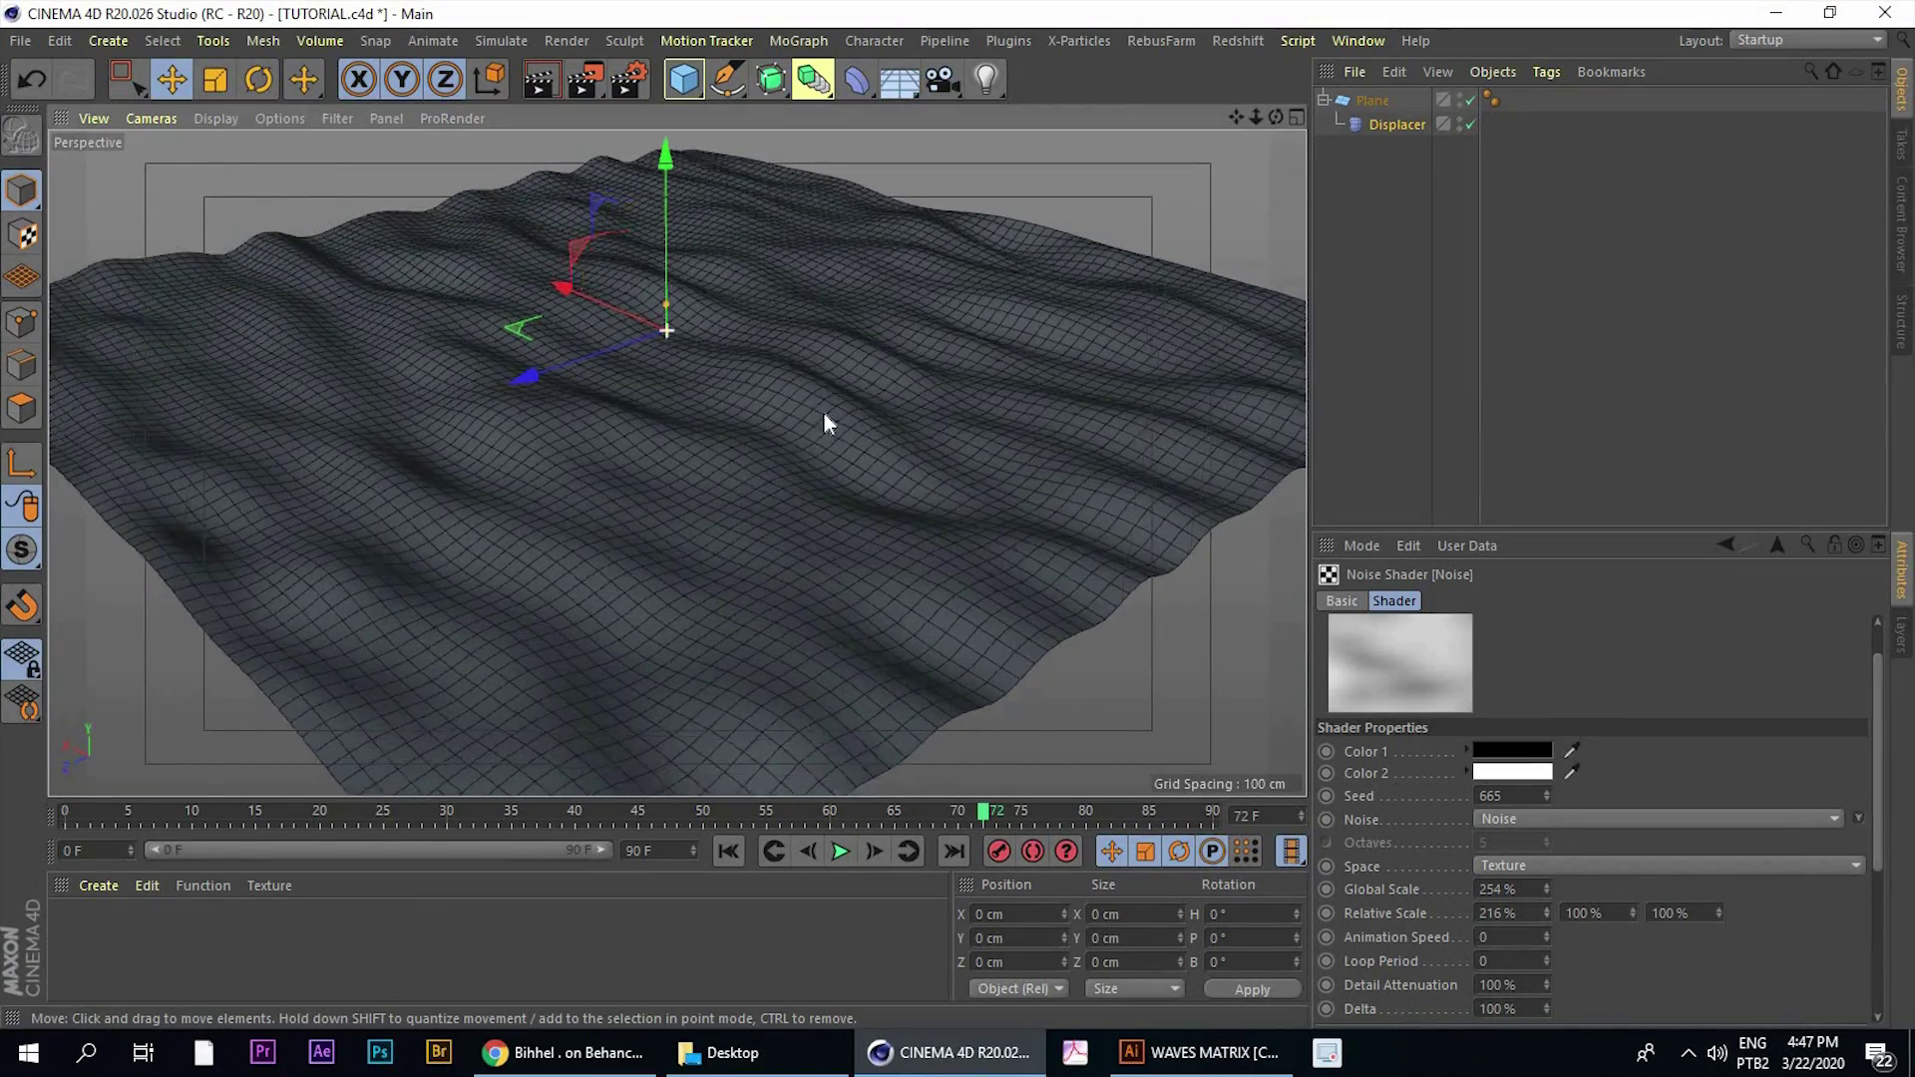
pyautogui.keyDown('alt'); pyautogui.moveTo(824, 413); pyautogui.dragTo(920, 419); pyautogui.keyUp('alt')
pyautogui.keyDown('alt'); pyautogui.moveTo(919, 419); pyautogui.dragTo(1046, 393, button='right'); pyautogui.keyUp('alt')
pyautogui.keyDown('alt'); pyautogui.moveTo(1045, 393); pyautogui.dragTo(789, 404); pyautogui.keyUp('alt')
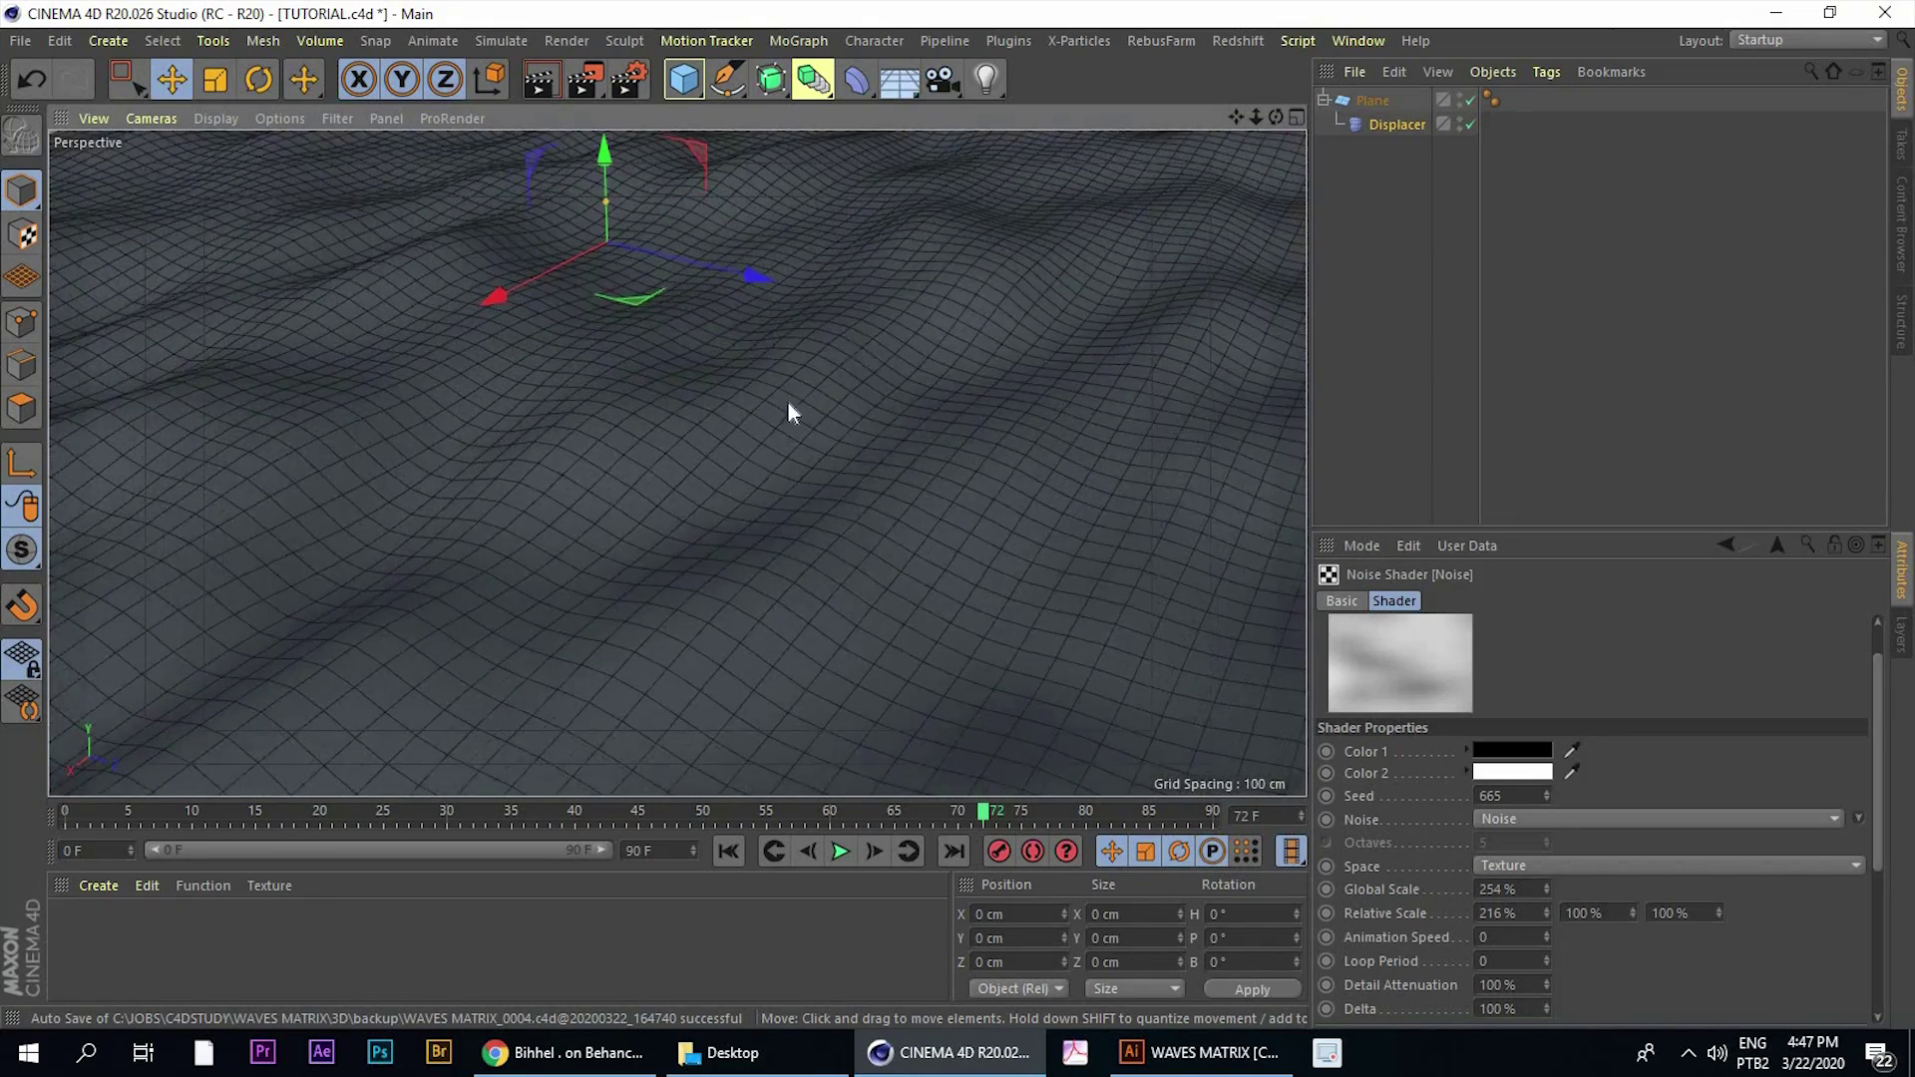
pyautogui.scroll(-5, 789, 403)
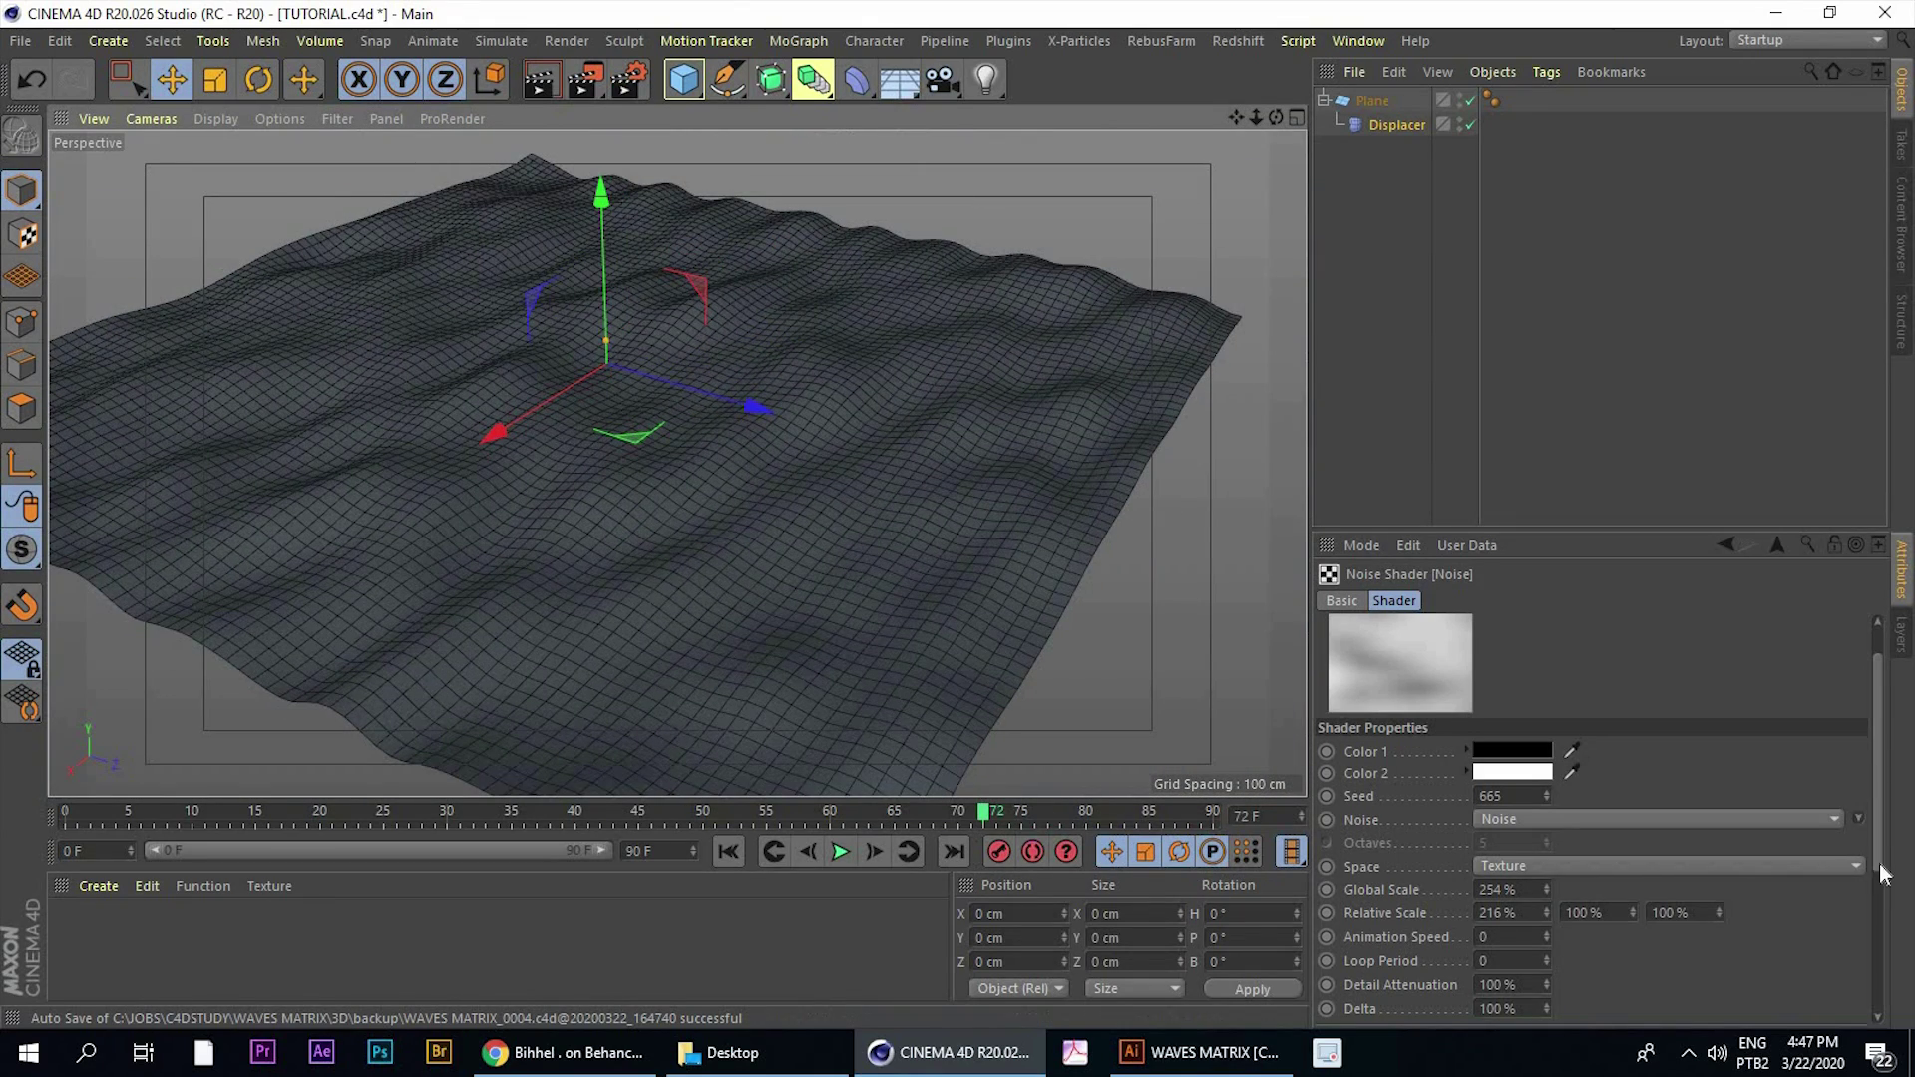
# Fine-tune the noise to a global scale of 258 % and a first relative scale value of 221 %
pyautogui.scroll(-4, 1548, 783)
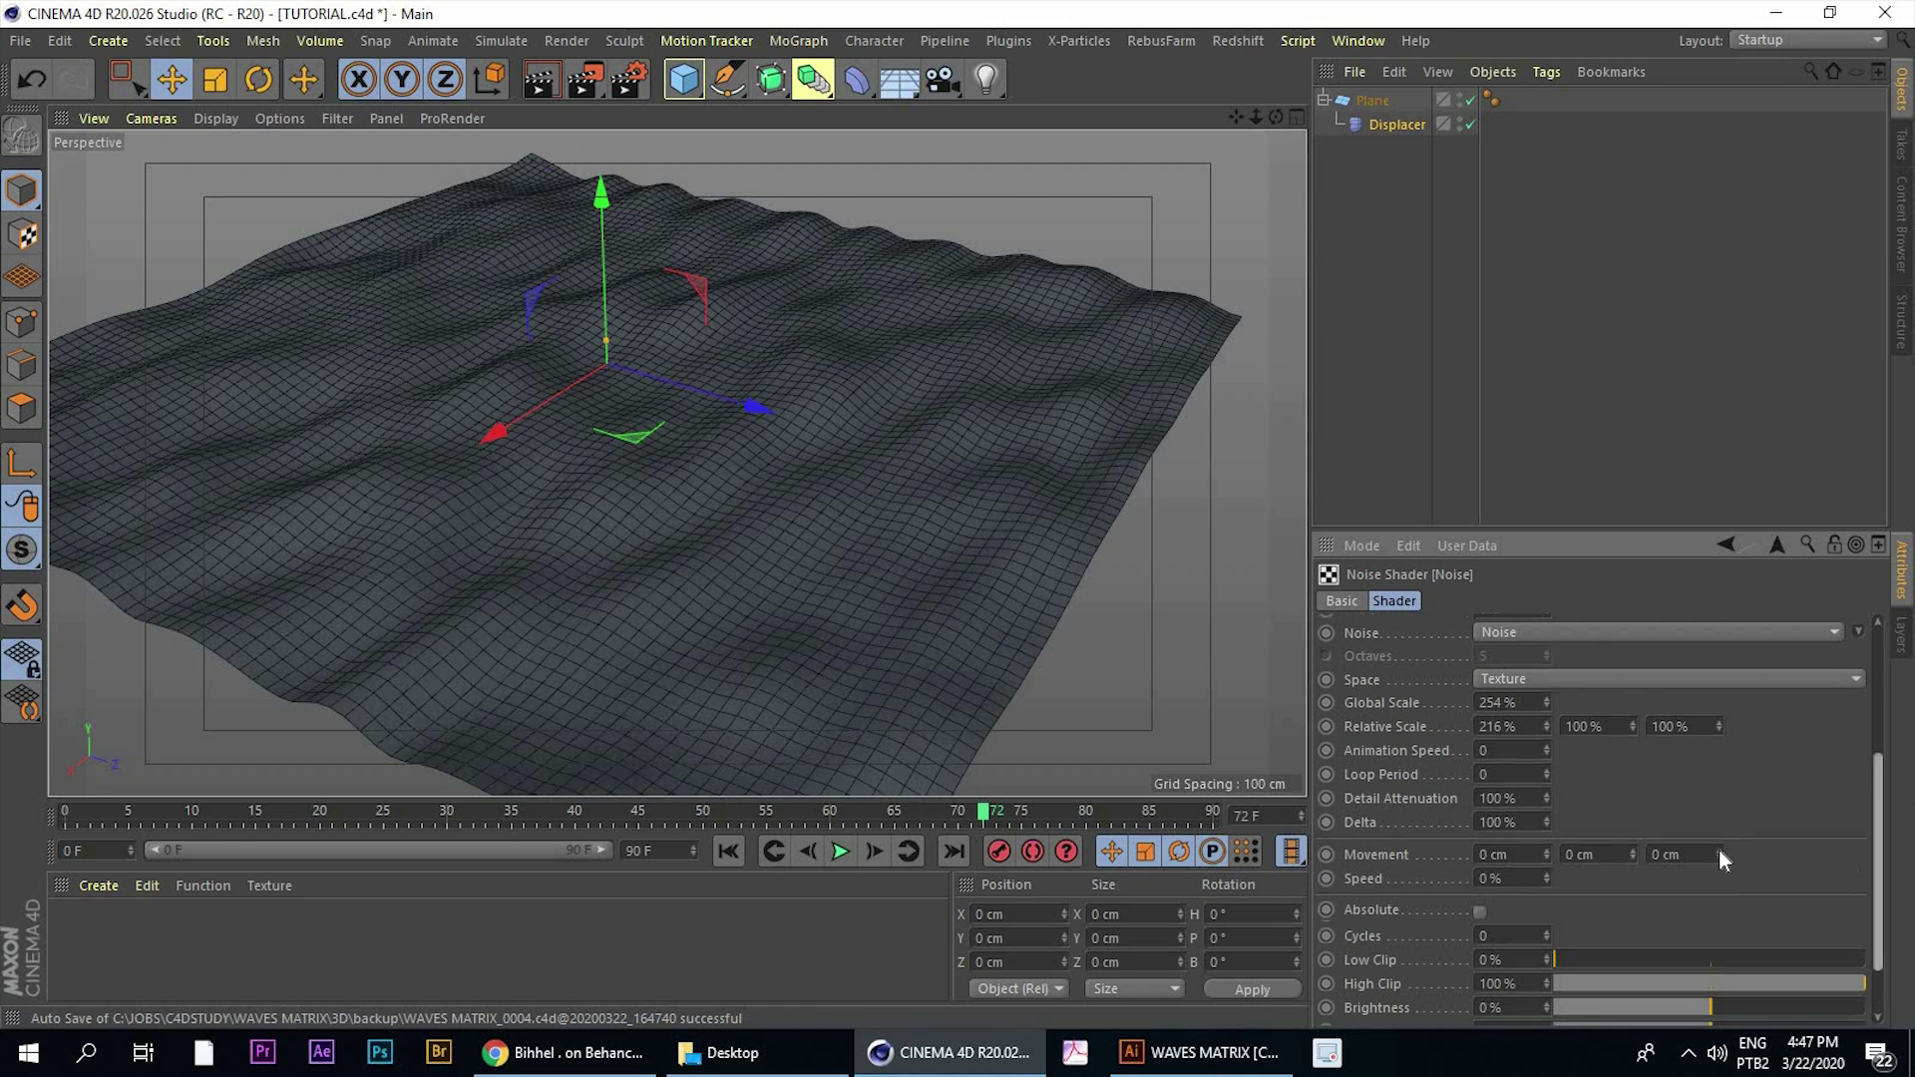
pyautogui.scroll(-2, 1720, 850)
pyautogui.scroll(6, 1878, 766)
pyautogui.scroll(-4, 1564, 697)
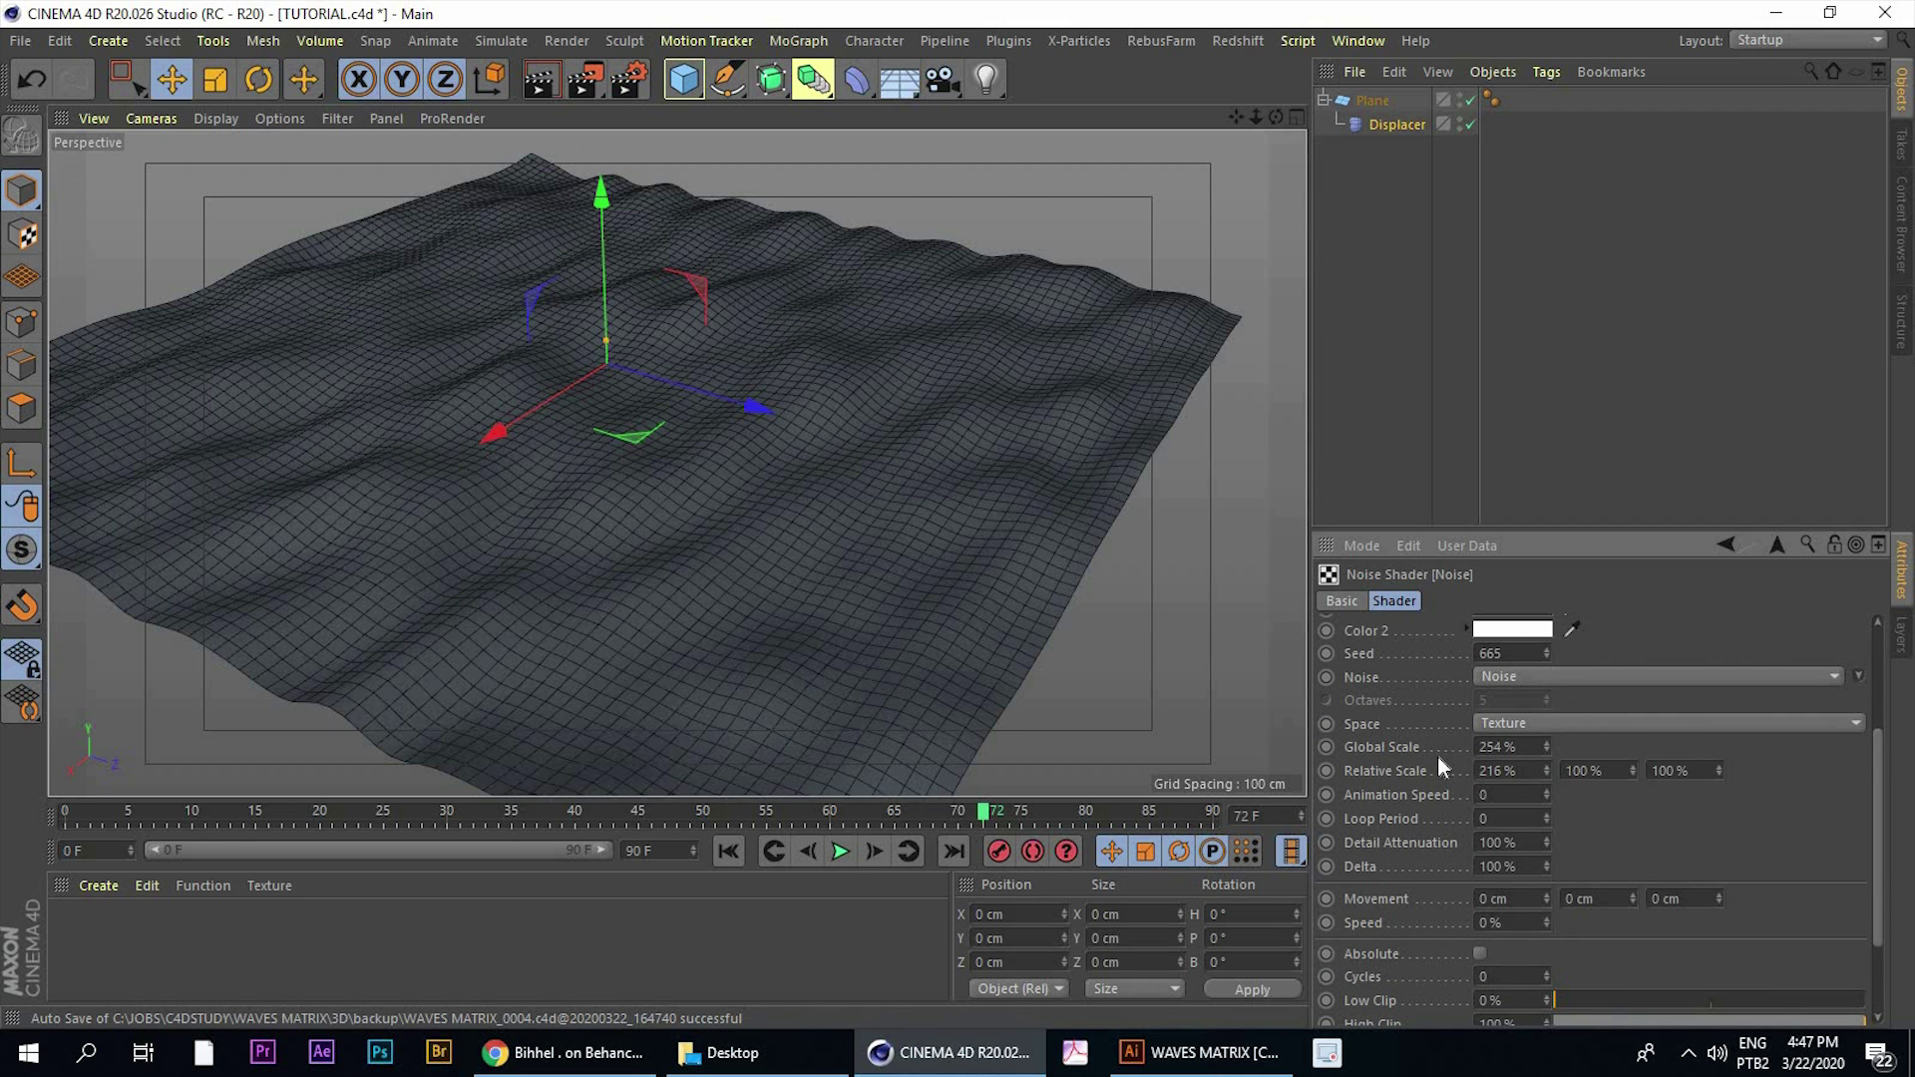
pyautogui.scroll(1, 1510, 788)
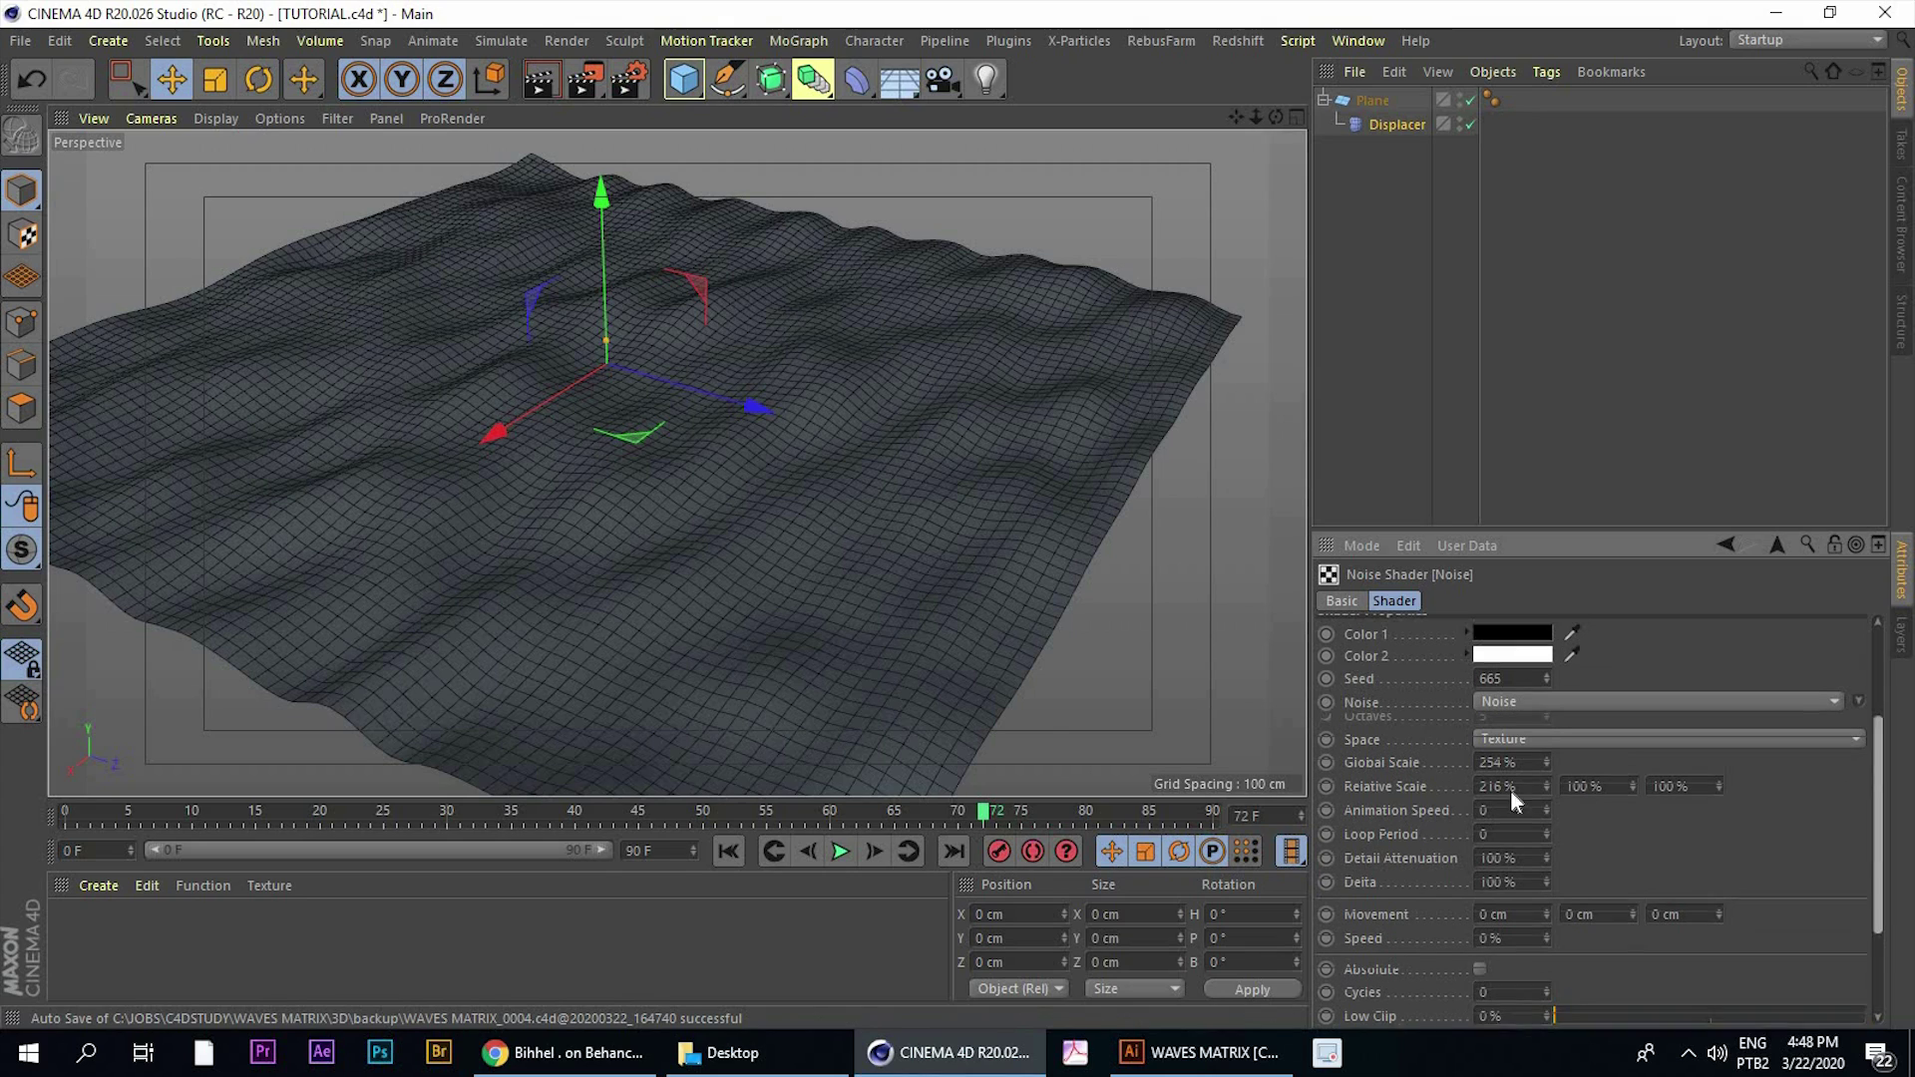
pyautogui.moveTo(1547, 781); pyautogui.dragTo(1547, 799)
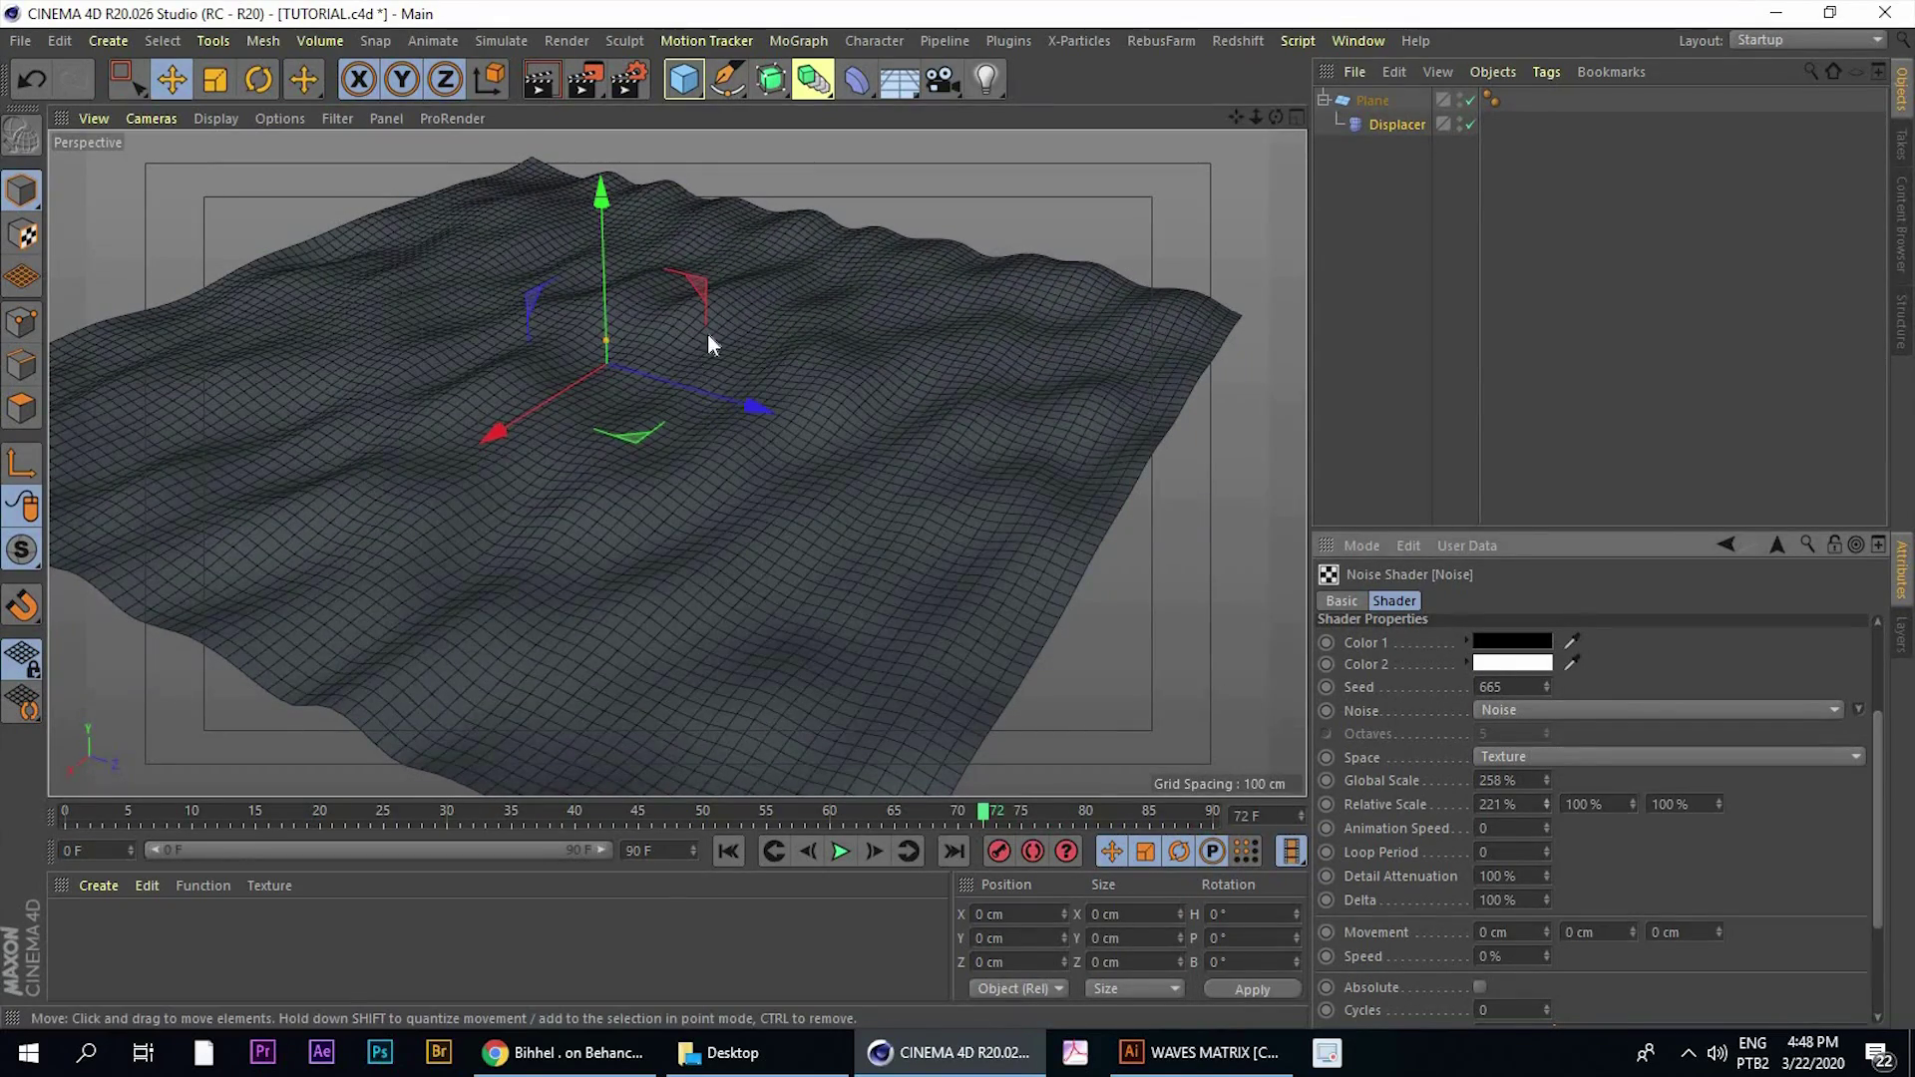
pyautogui.keyDown('alt'); pyautogui.moveTo(711, 344); pyautogui.dragTo(869, 411); pyautogui.keyUp('alt')
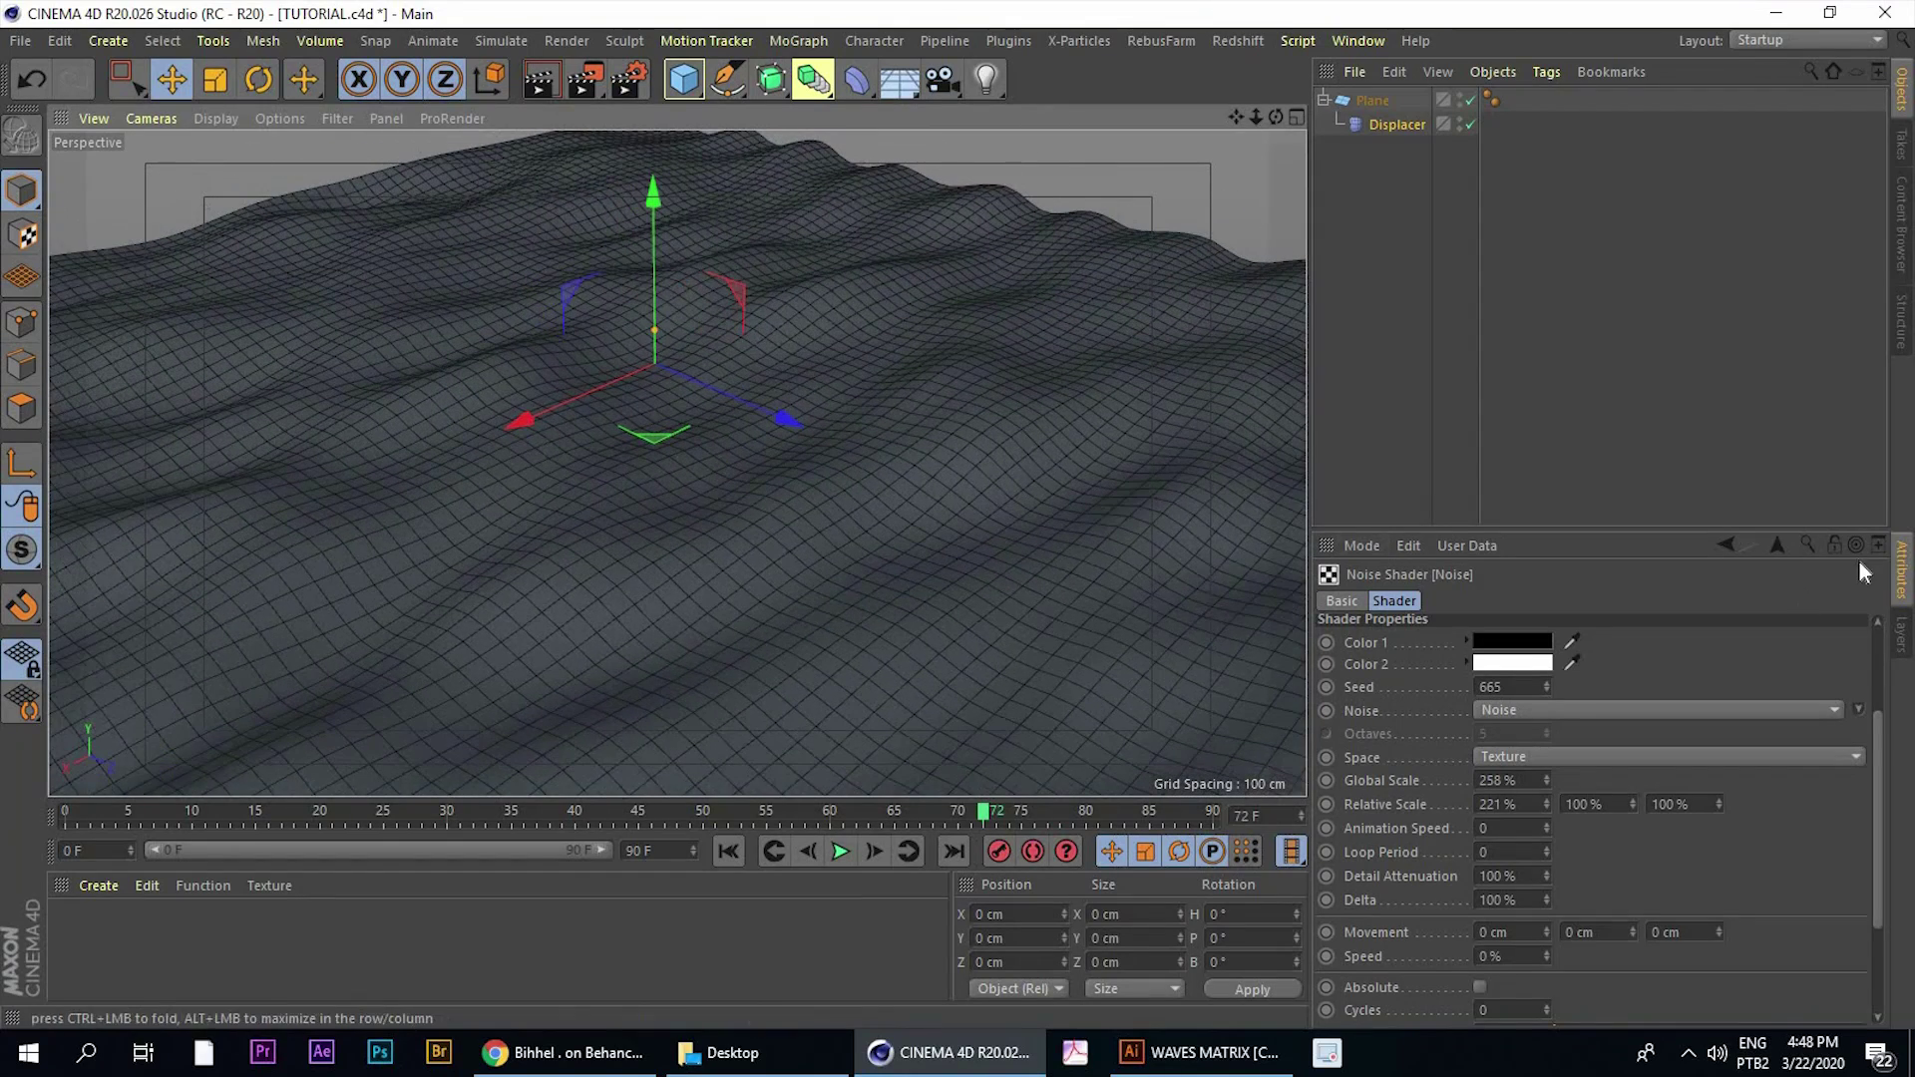
# Increase the Displacer's height to 22 cm to make the waves taller
pyautogui.click(1877, 670)
pyautogui.scroll(-5, 1806, 636)
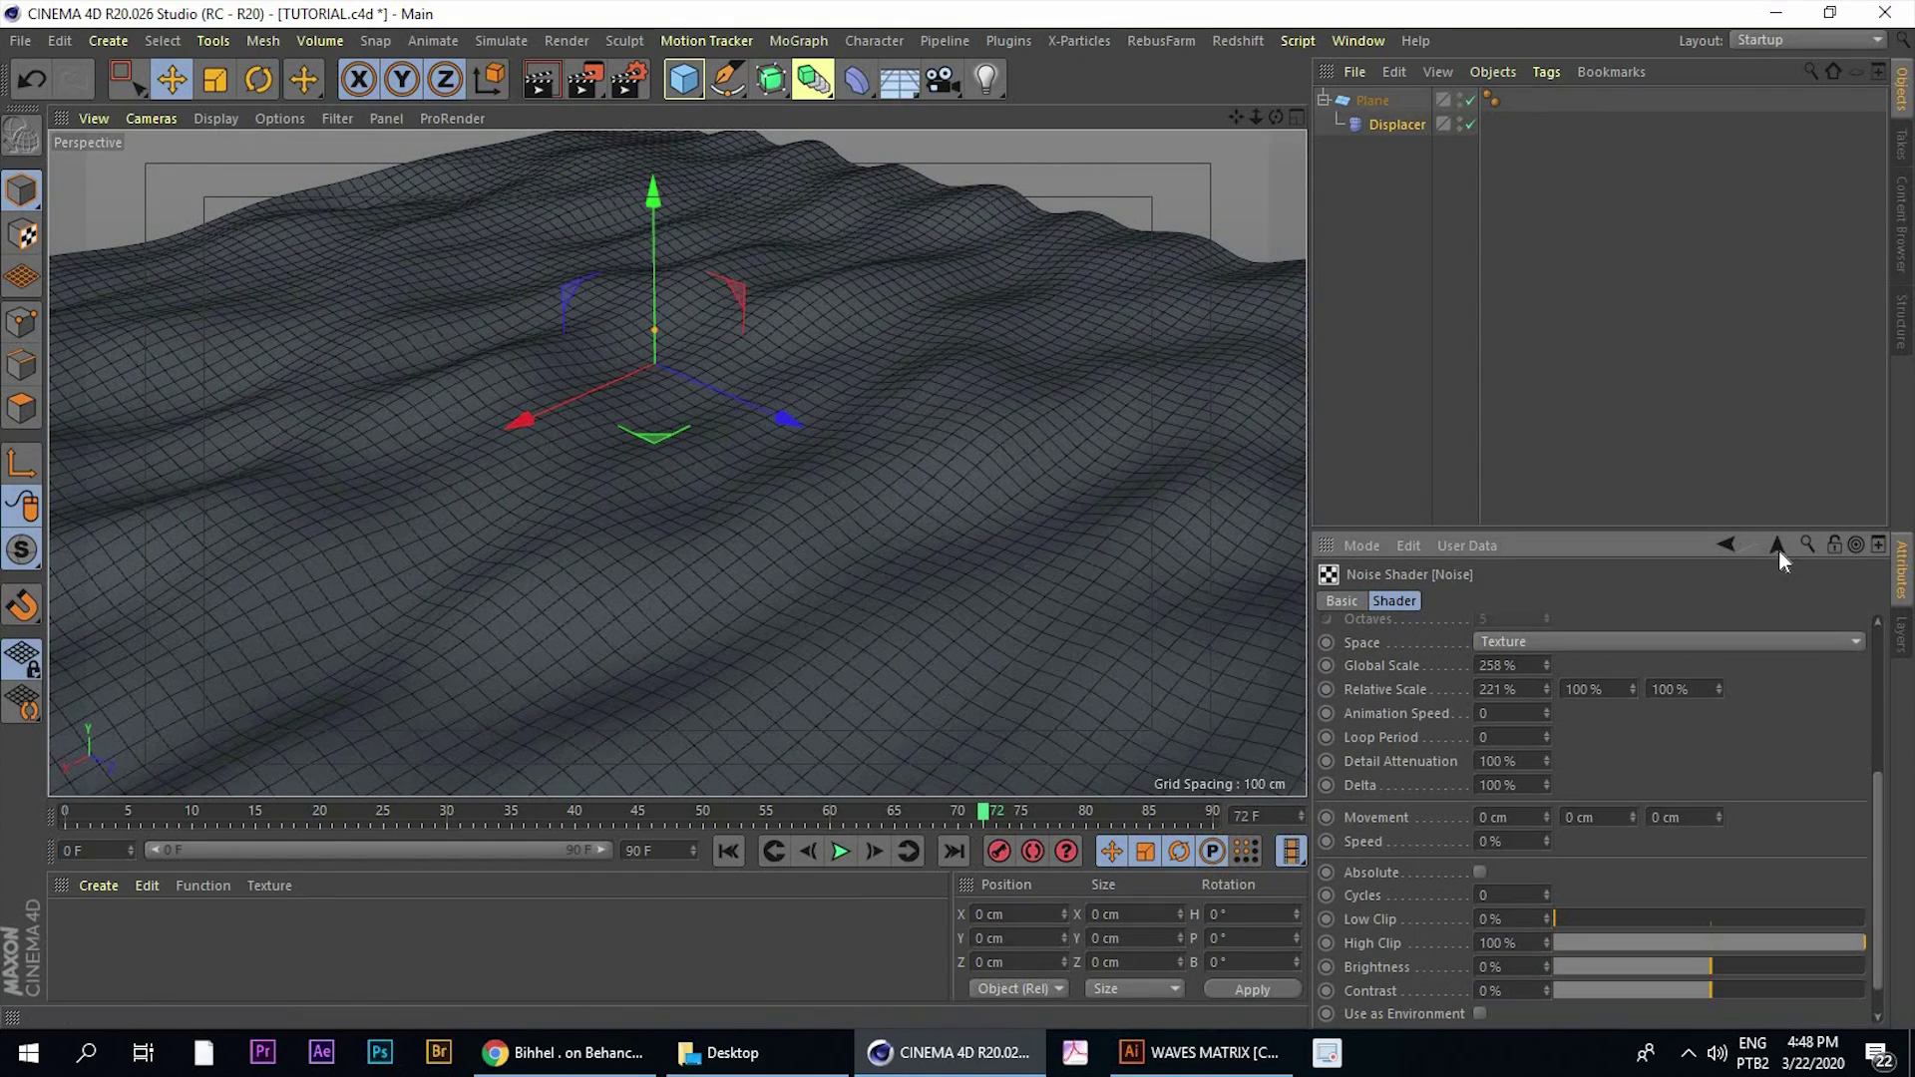
pyautogui.click(1775, 543)
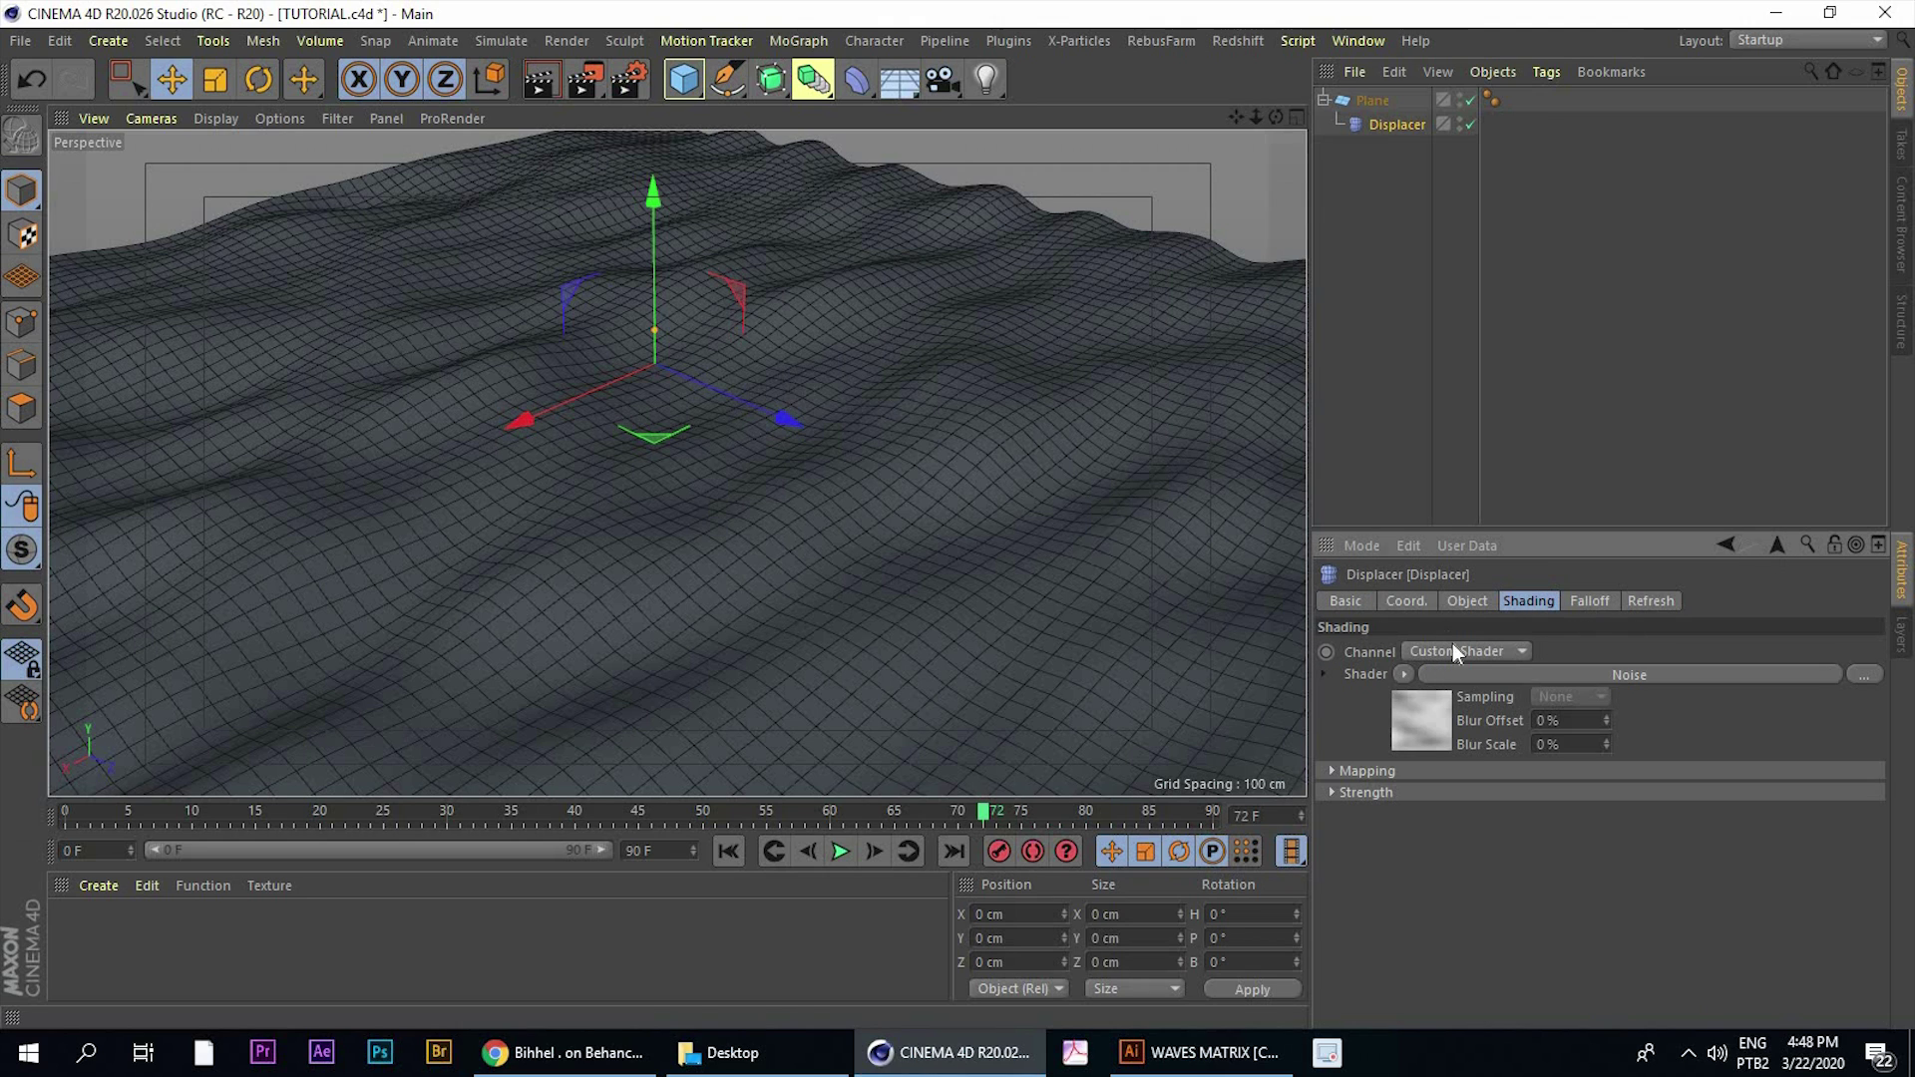
pyautogui.click(1467, 603)
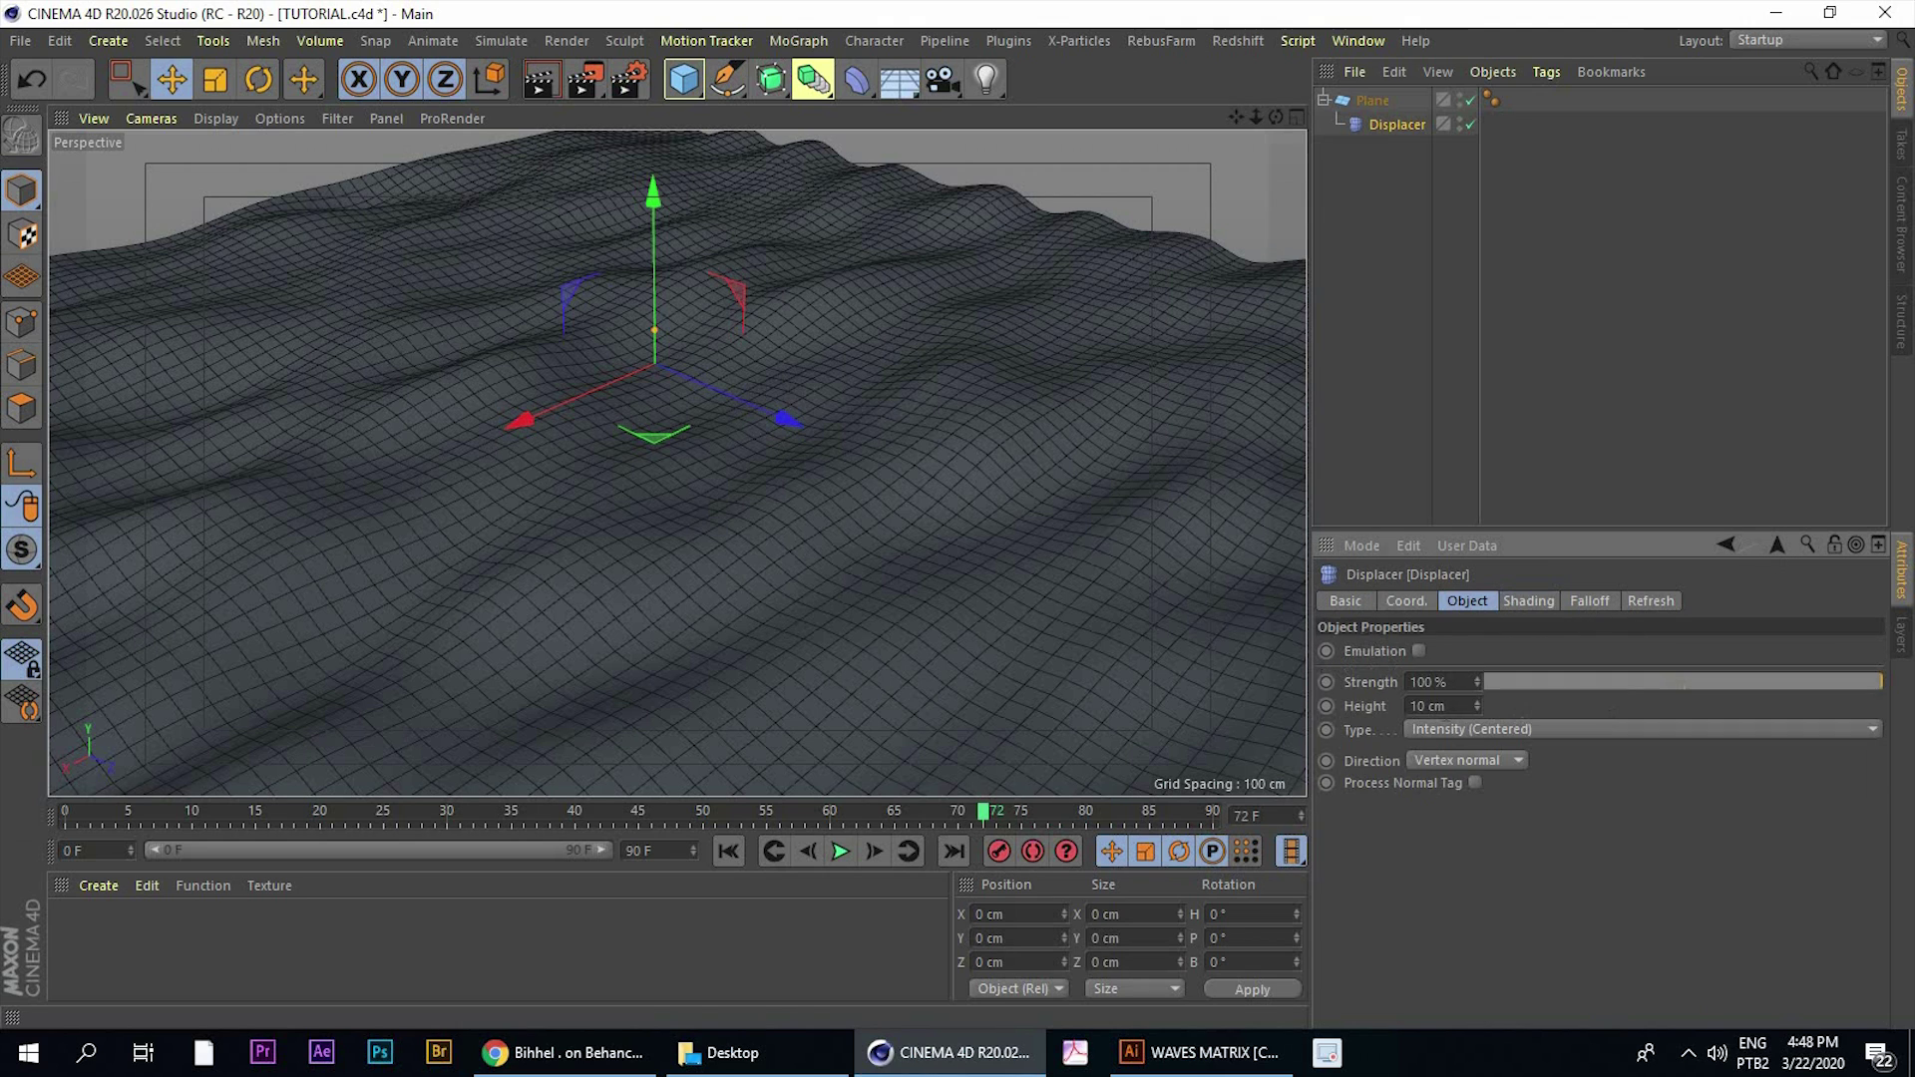
pyautogui.moveTo(1478, 708); pyautogui.dragTo(1478, 694)
pyautogui.keyDown('alt'); pyautogui.moveTo(590, 376); pyautogui.dragTo(667, 449); pyautogui.keyUp('alt')
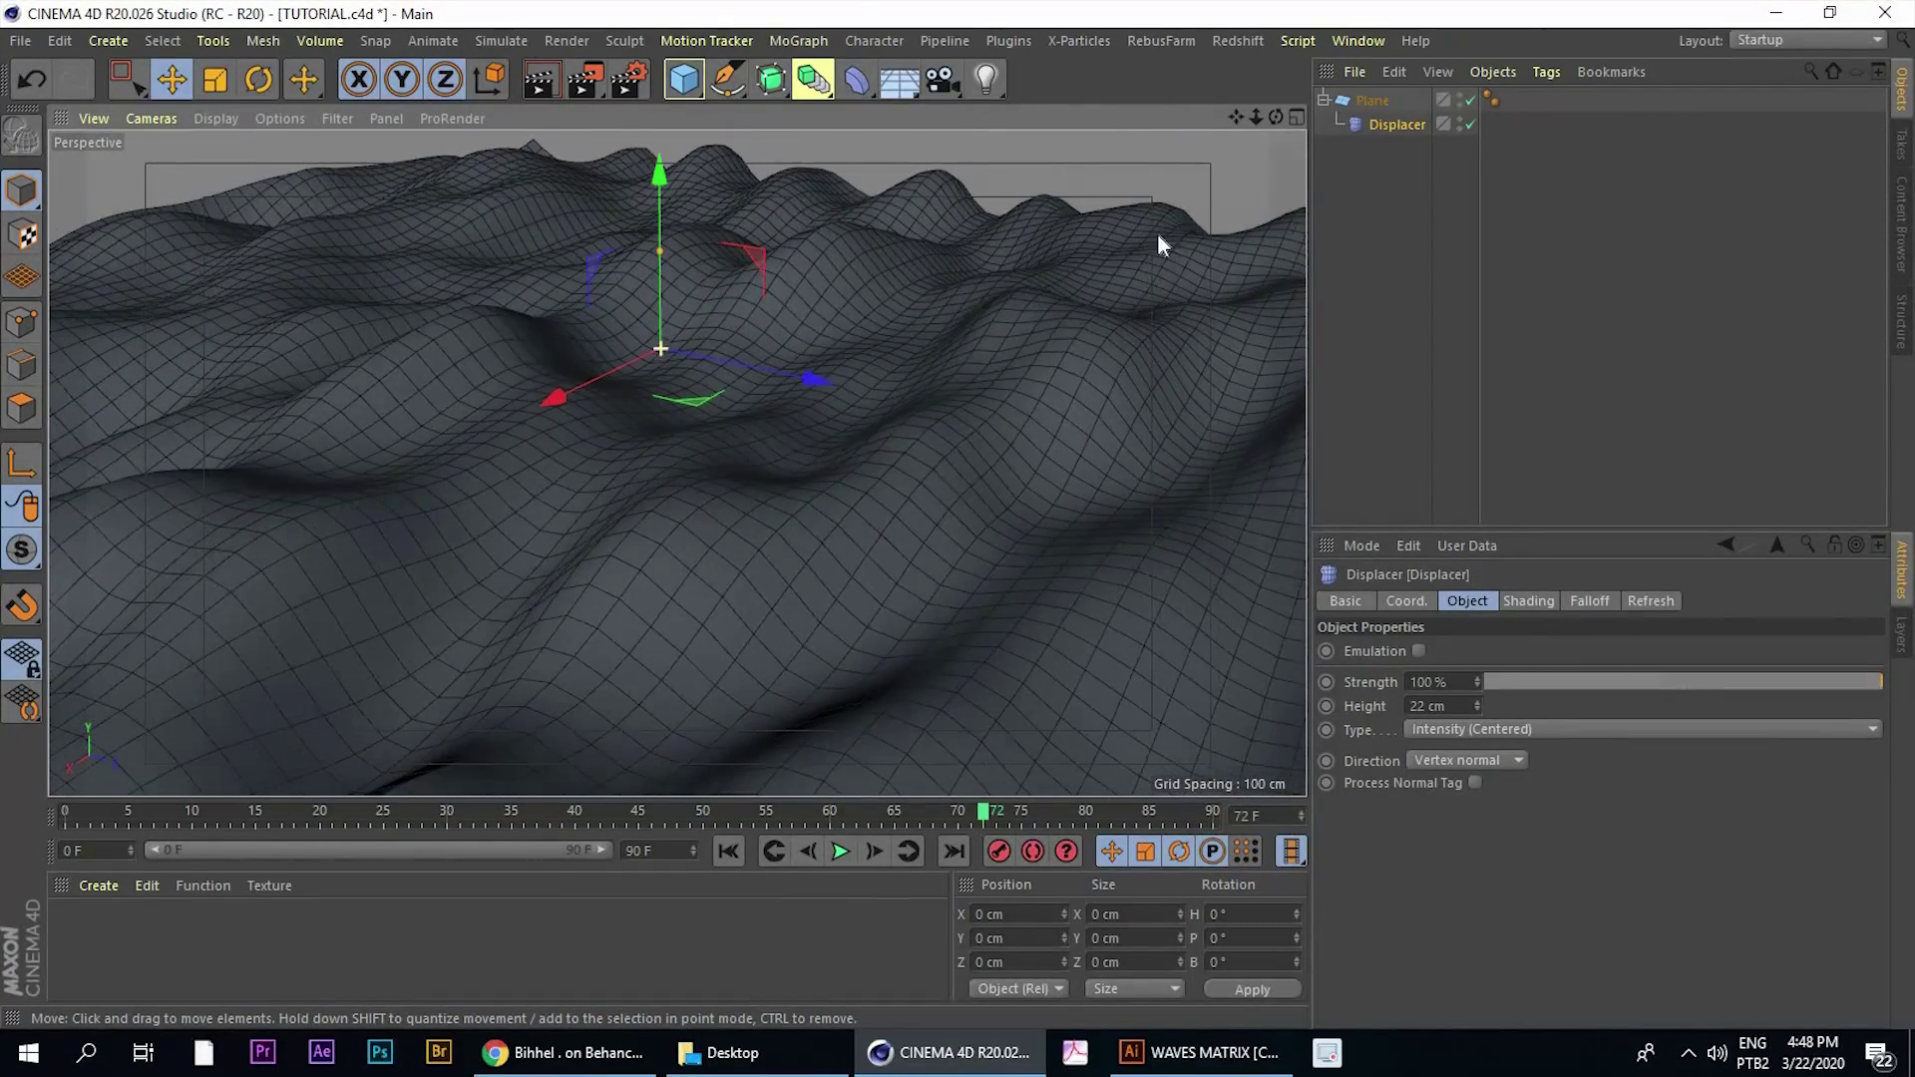
# Try the Displacer noise at a global scale of 600 %, and reduce it to 400 %
pyautogui.click(1526, 600)
pyautogui.click(1621, 676)
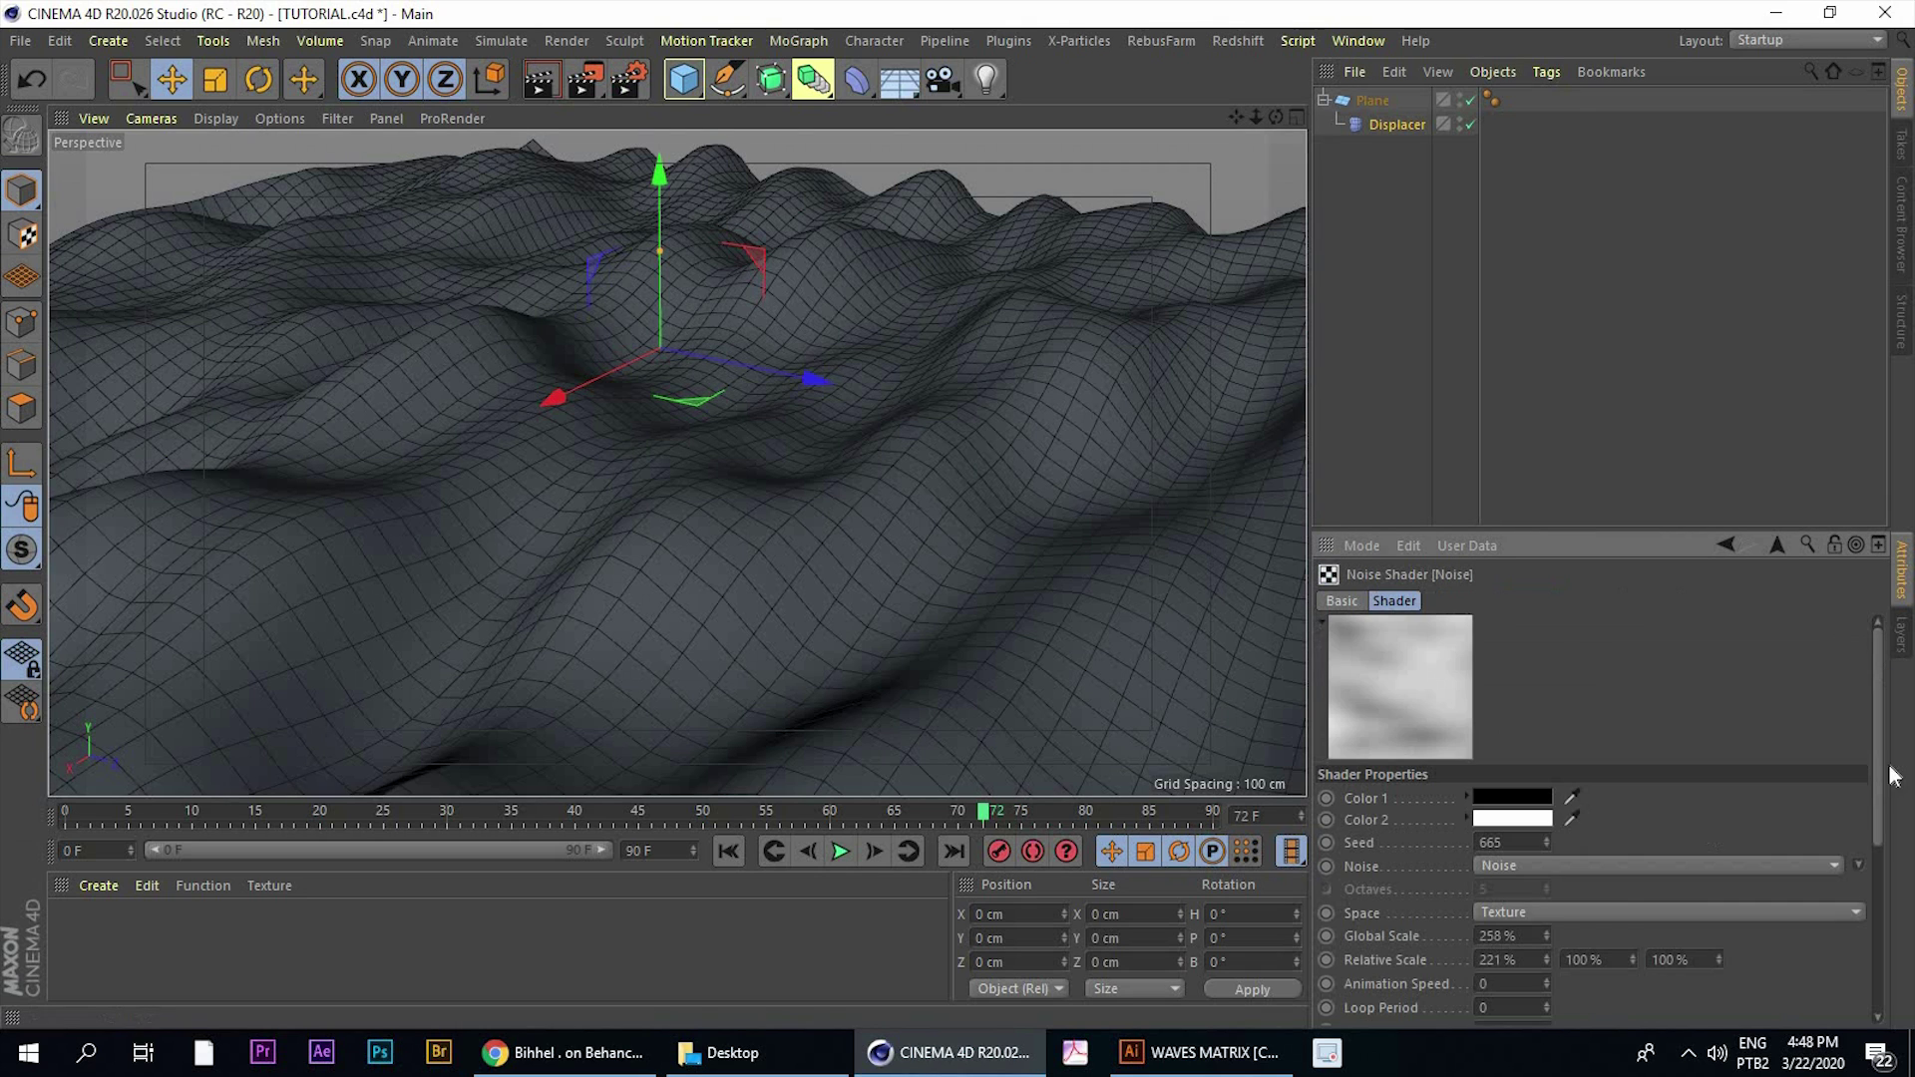
pyautogui.moveTo(1875, 845); pyautogui.dragTo(1876, 920)
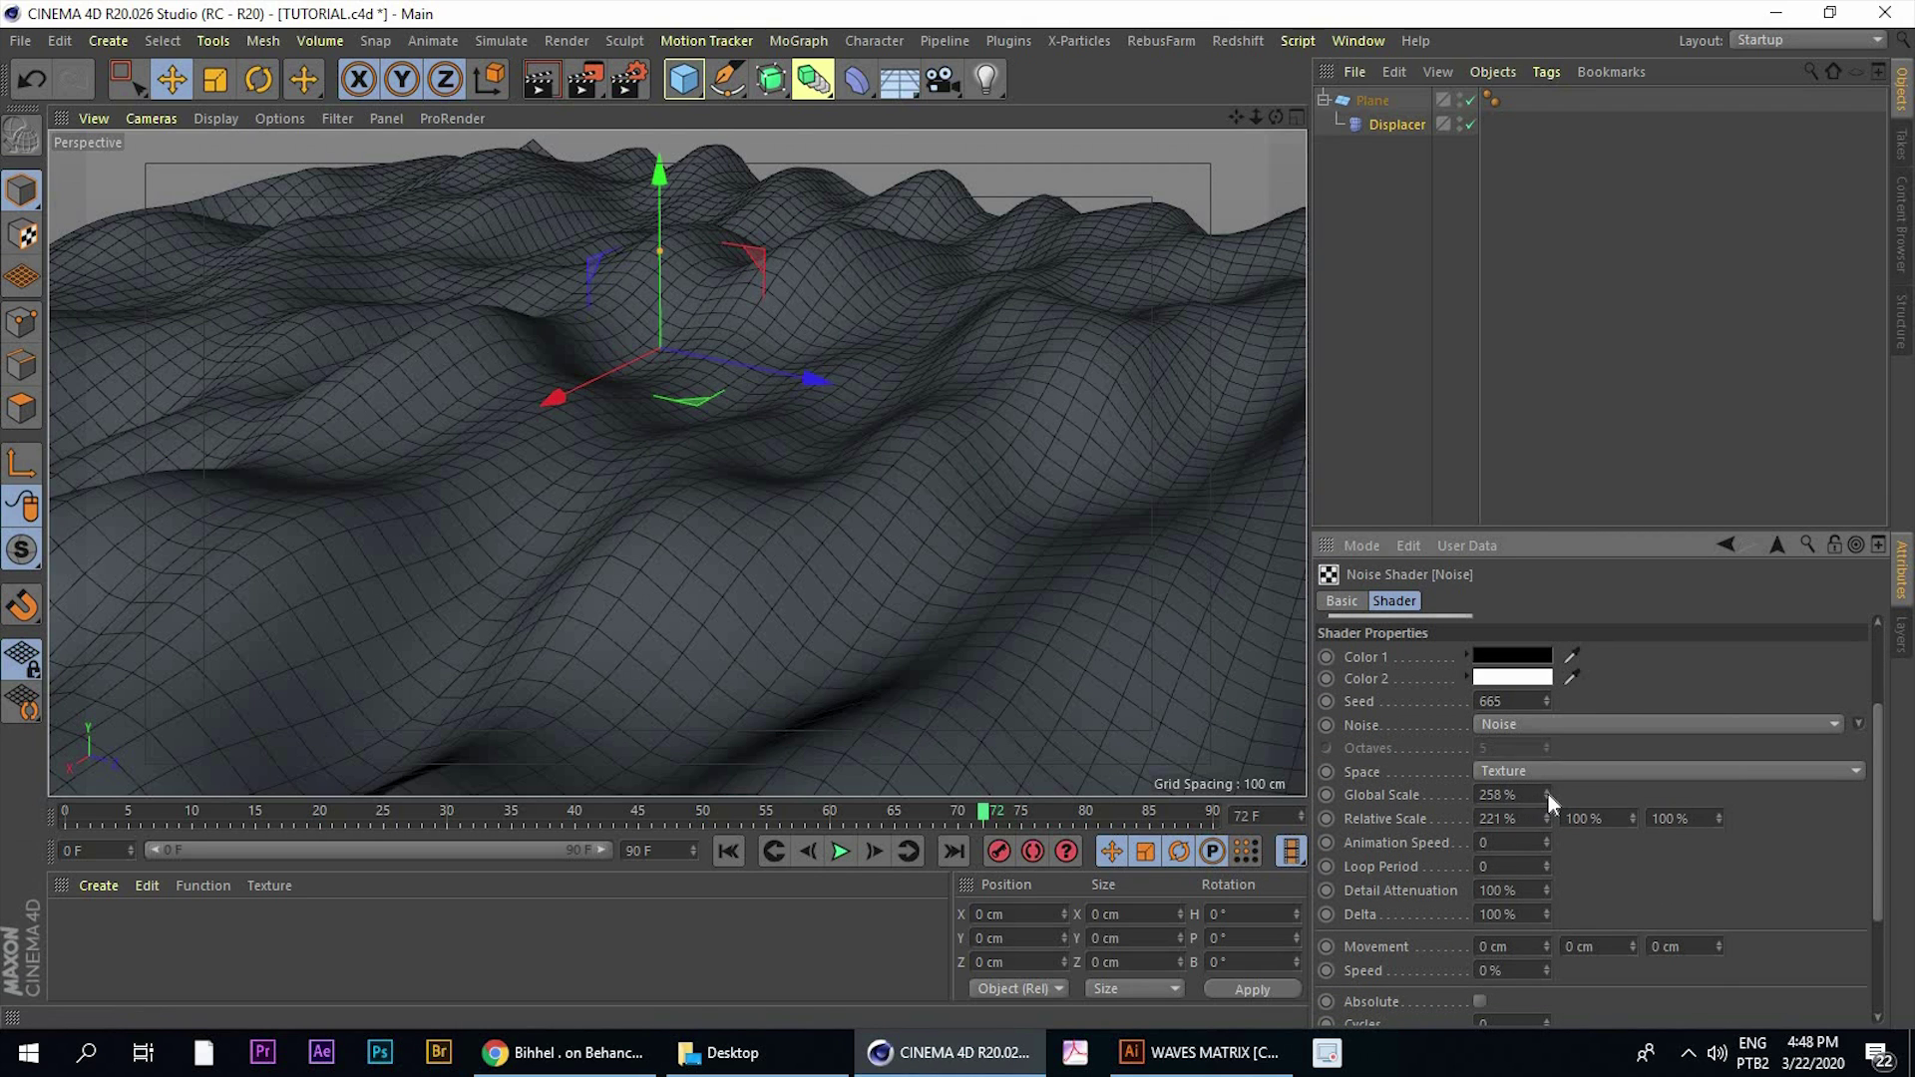
pyautogui.moveTo(1518, 796); pyautogui.dragTo(1439, 842)
pyautogui.write('600')
pyautogui.press('Return')
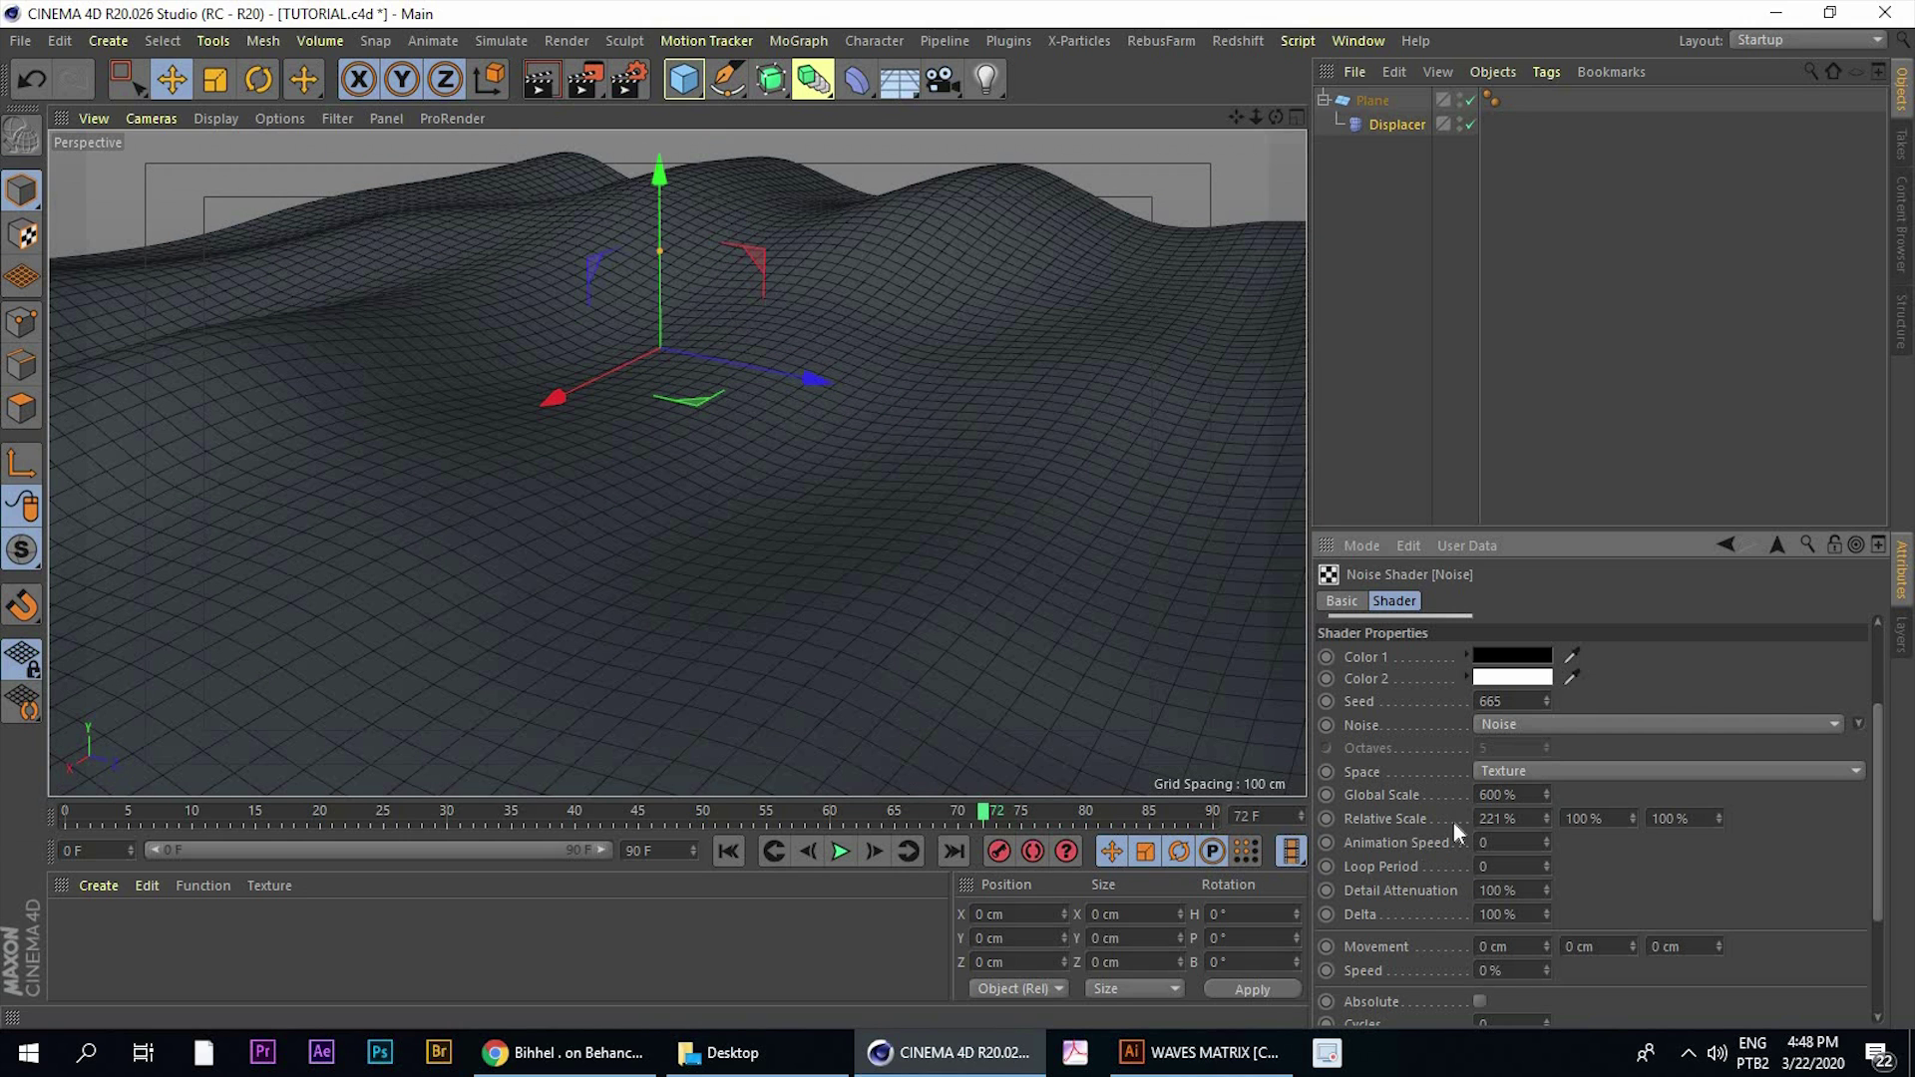
pyautogui.moveTo(1385, 842); pyautogui.dragTo(1376, 854)
pyautogui.write('400')
pyautogui.press('Return')
# Compare the displaced plane's waves from several angles with the surface in the Behance reference render
pyautogui.keyDown('alt'); pyautogui.moveTo(966, 421); pyautogui.dragTo(629, 650); pyautogui.keyUp('alt')
pyautogui.click(585, 1058)
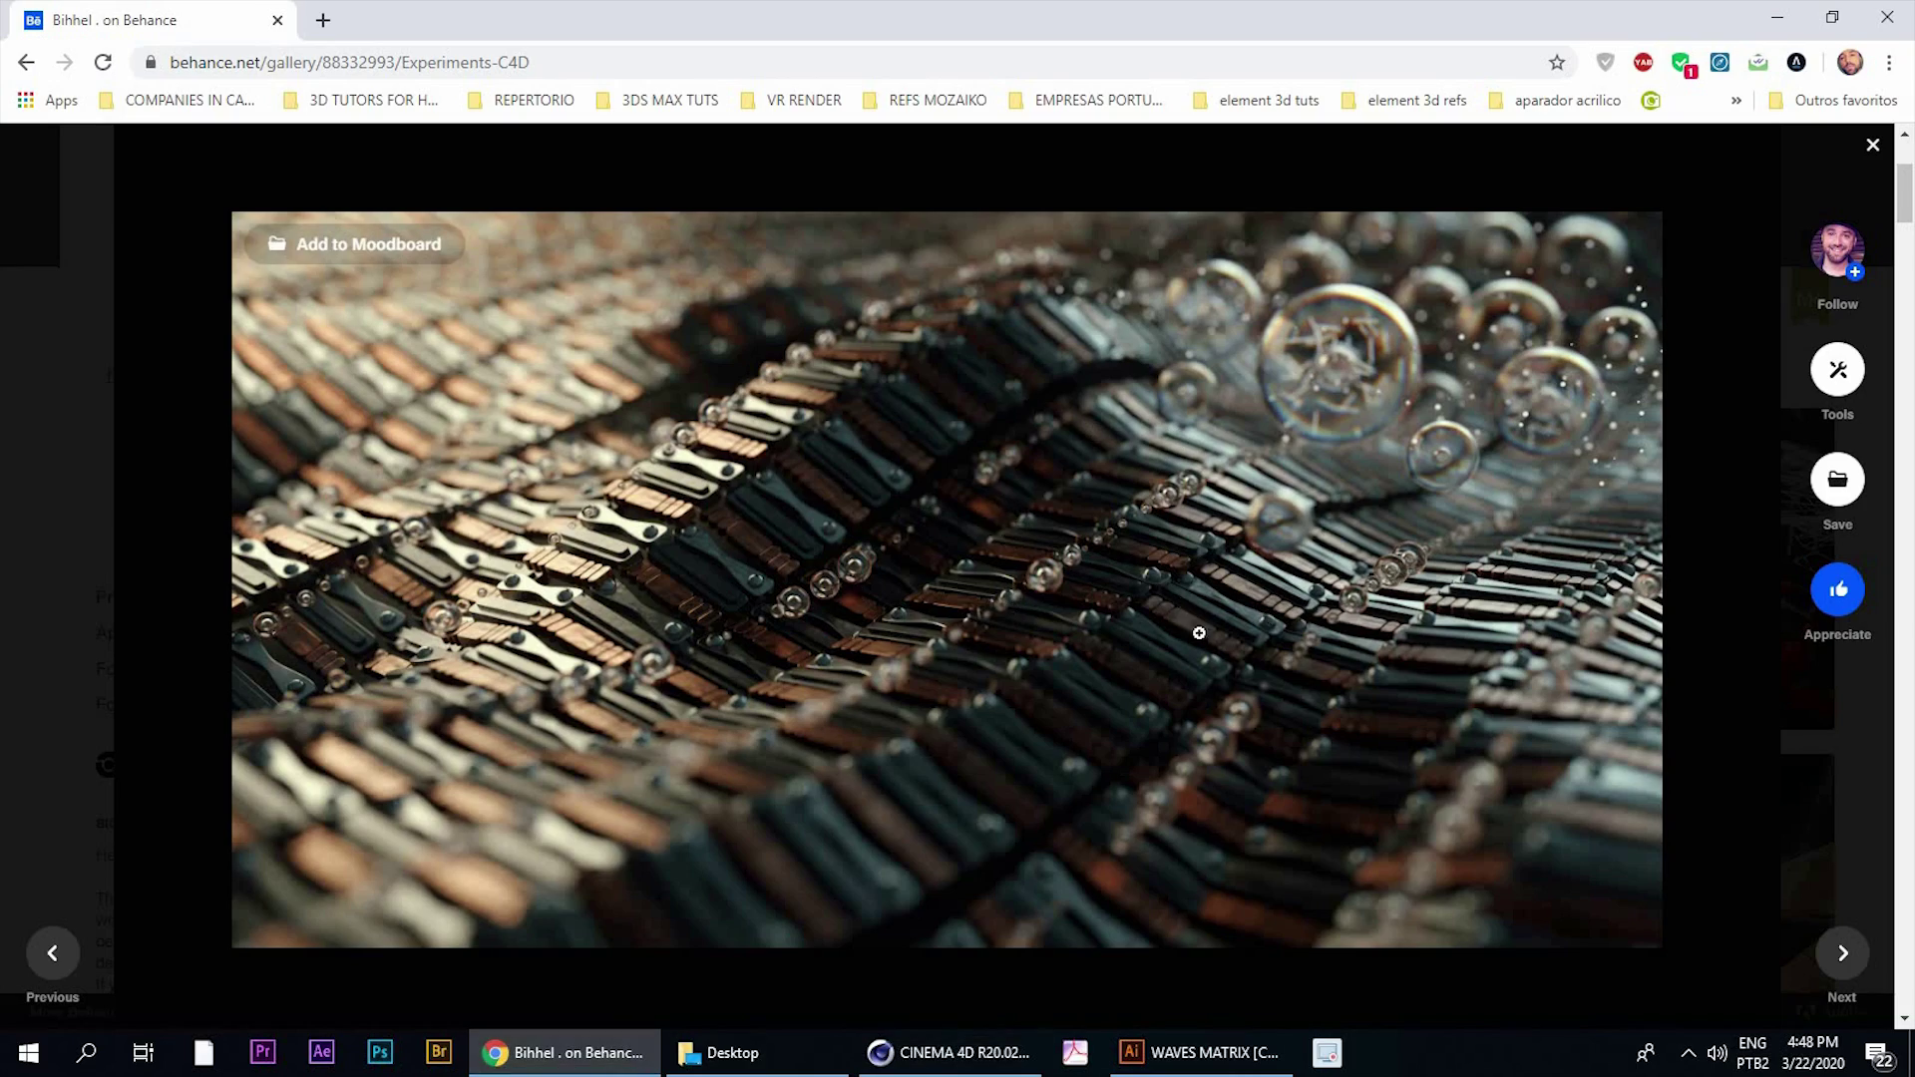
pyautogui.hotkey('alt', 'Tab')
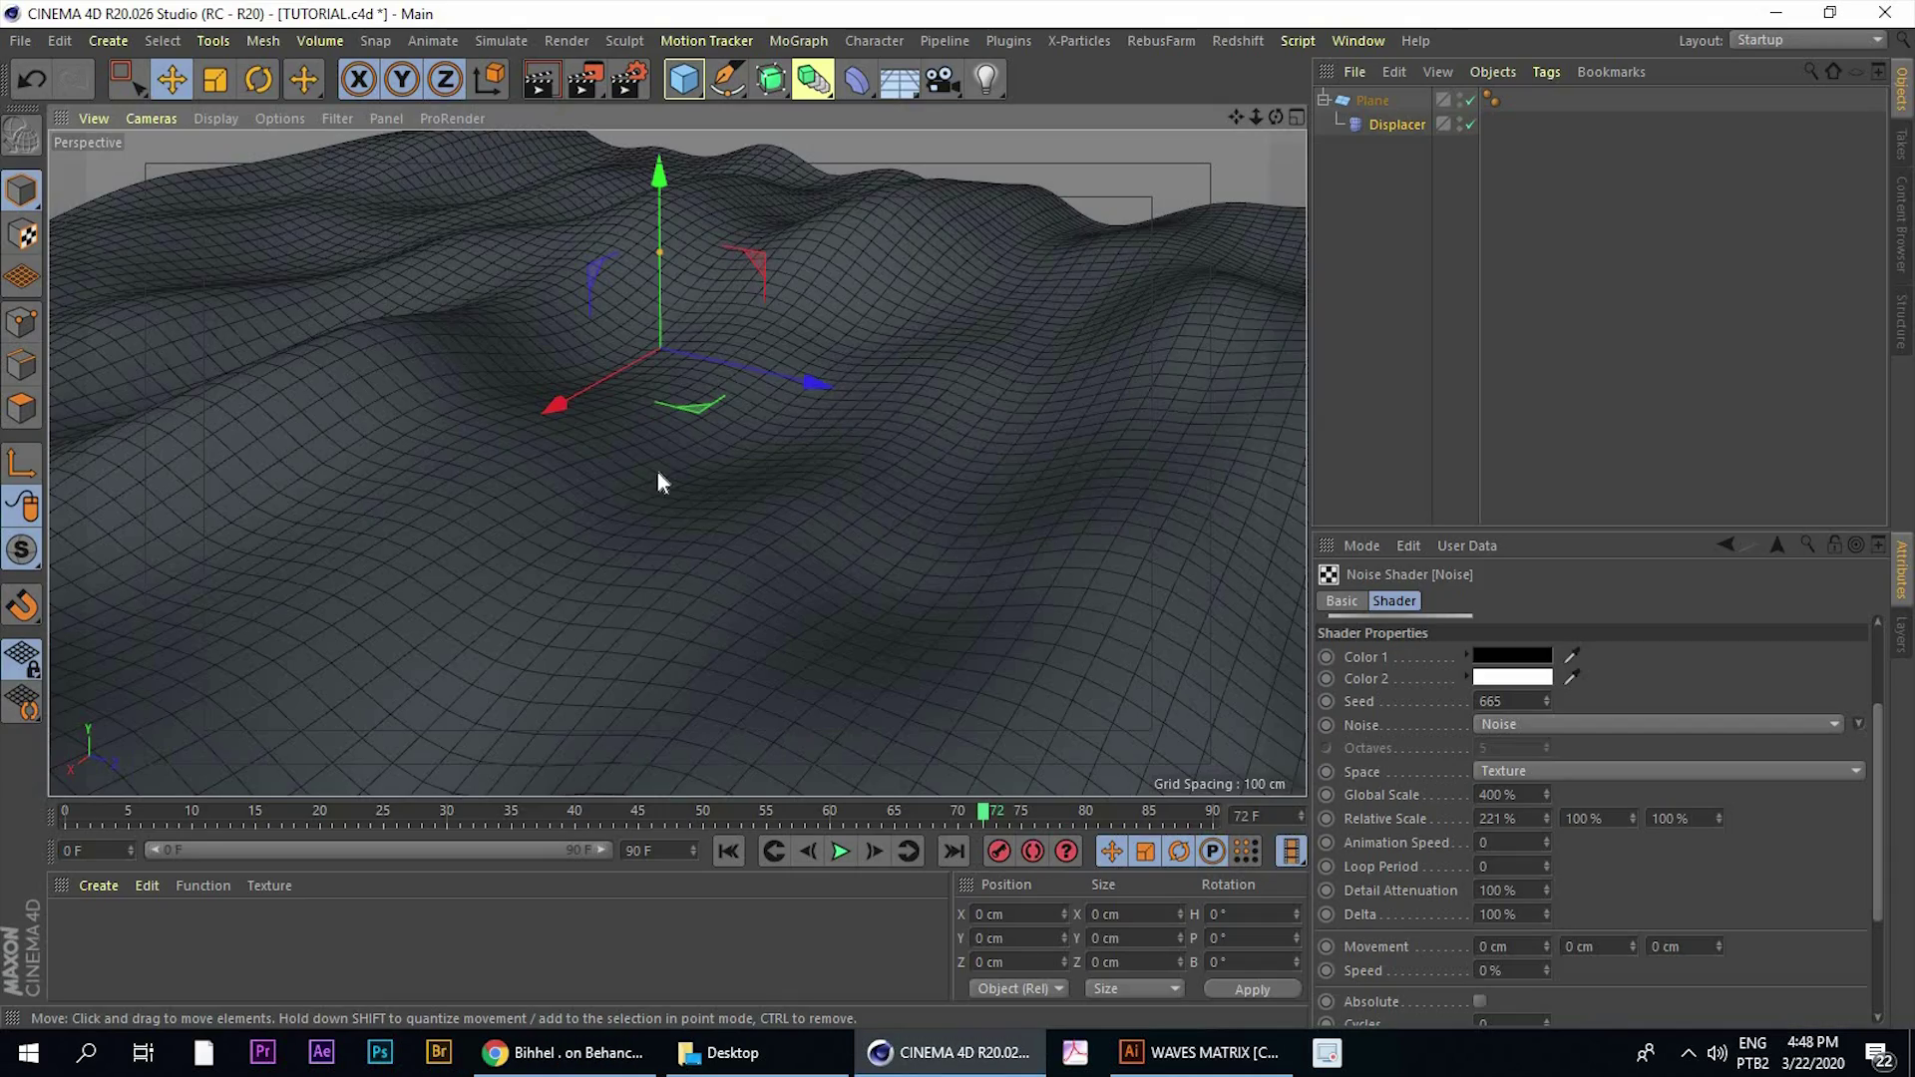
pyautogui.moveTo(619, 536)
pyautogui.keyDown('alt'); pyautogui.mouseDown()
pyautogui.moveTo(643, 437)
pyautogui.moveTo(832, 435)
pyautogui.moveTo(782, 374)
pyautogui.moveTo(894, 442)
pyautogui.moveTo(1101, 359)
pyautogui.moveTo(794, 359)
pyautogui.moveTo(771, 431)
pyautogui.moveTo(781, 375)
pyautogui.moveTo(886, 303)
pyautogui.moveTo(848, 303)
pyautogui.moveTo(804, 372)
pyautogui.moveTo(774, 372)
pyautogui.moveTo(973, 367)
pyautogui.moveTo(812, 363)
pyautogui.moveTo(855, 376)
pyautogui.moveTo(826, 413)
pyautogui.moveTo(962, 415)
pyautogui.moveTo(987, 393)
pyautogui.moveTo(739, 445)
pyautogui.moveTo(752, 406)
pyautogui.moveTo(765, 432)
pyautogui.moveTo(744, 406)
pyautogui.moveTo(764, 337)
pyautogui.moveTo(765, 368)
pyautogui.moveTo(896, 237)
pyautogui.mouseUp(); pyautogui.keyUp('alt')
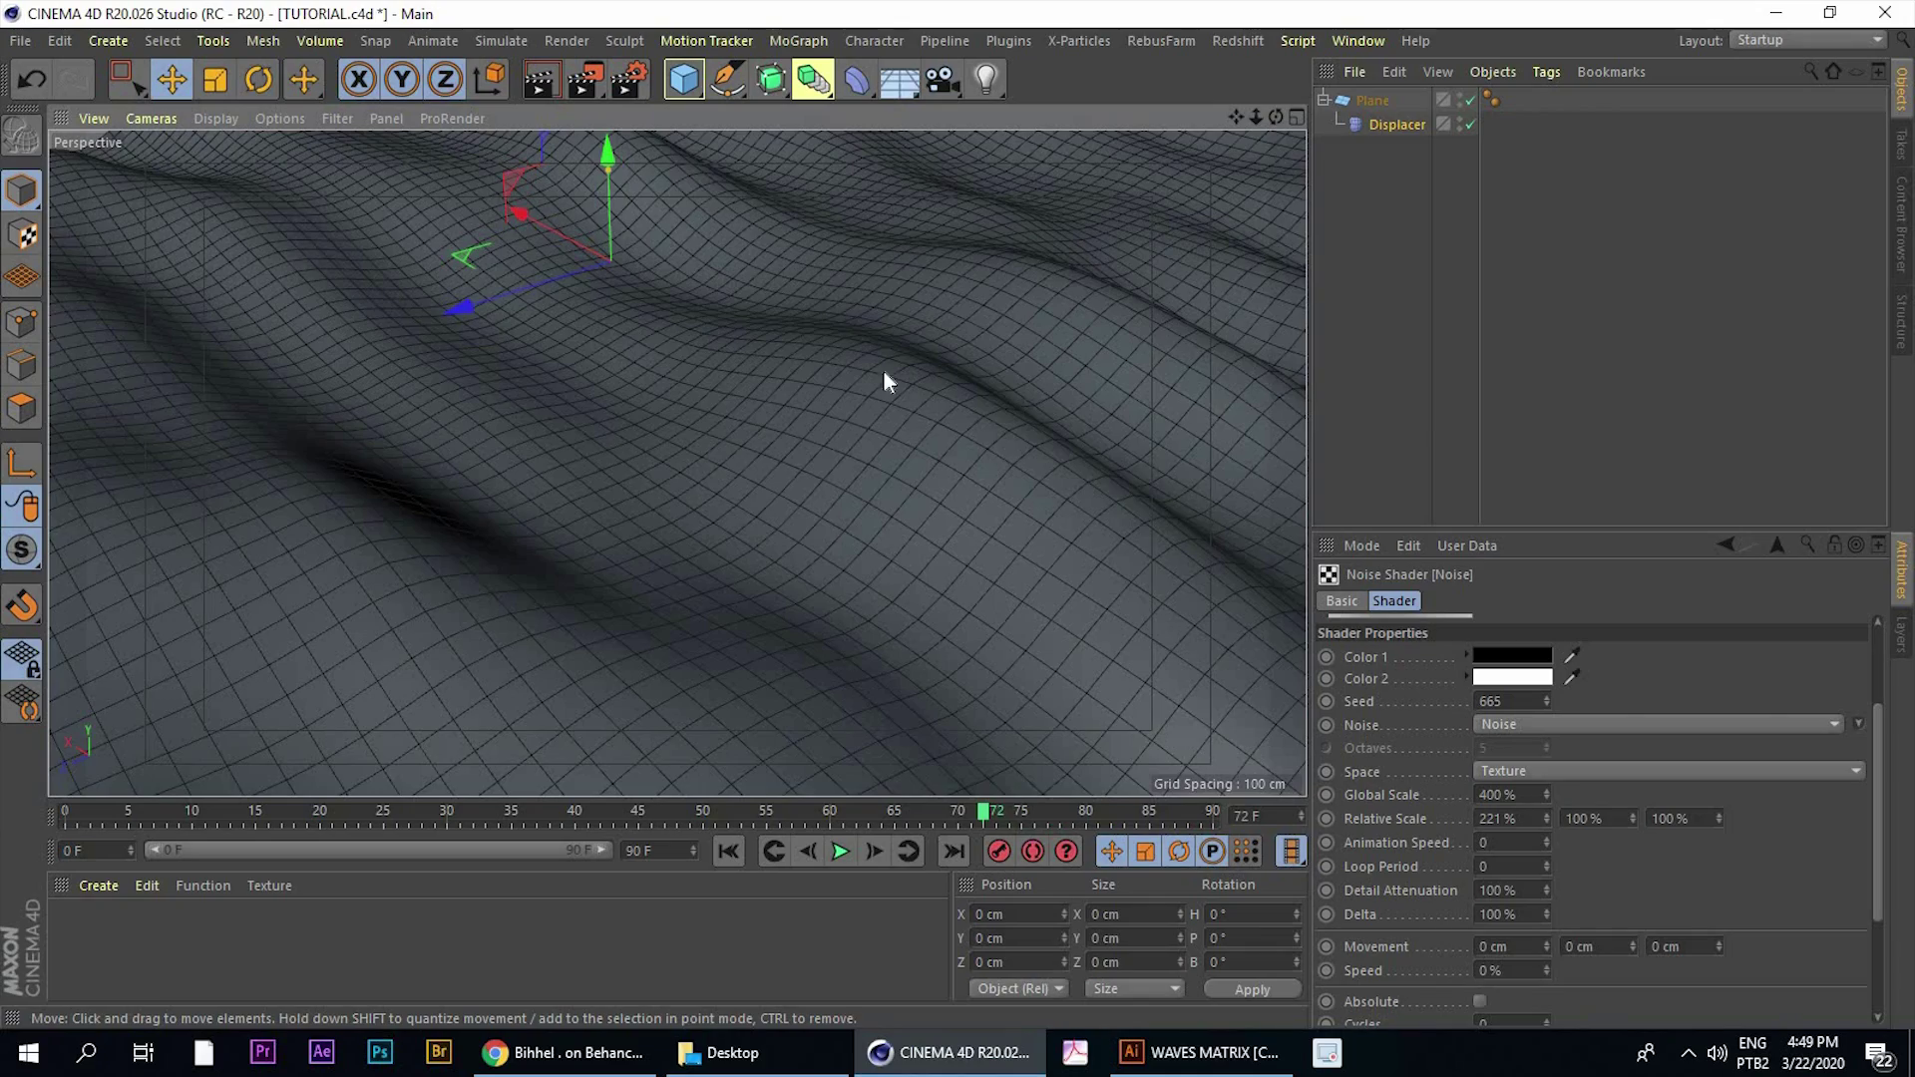
pyautogui.moveTo(547, 357)
pyautogui.keyDown('alt'); pyautogui.mouseDown()
pyautogui.moveTo(889, 295)
pyautogui.moveTo(1002, 324)
pyautogui.mouseUp(); pyautogui.keyUp('alt')
pyautogui.moveTo(647, 384)
pyautogui.keyDown('alt'); pyautogui.mouseDown()
pyautogui.moveTo(715, 368)
pyautogui.moveTo(698, 286)
pyautogui.moveTo(696, 334)
pyautogui.moveTo(799, 359)
pyautogui.moveTo(801, 315)
pyautogui.moveTo(684, 391)
pyautogui.mouseUp(); pyautogui.keyUp('alt')
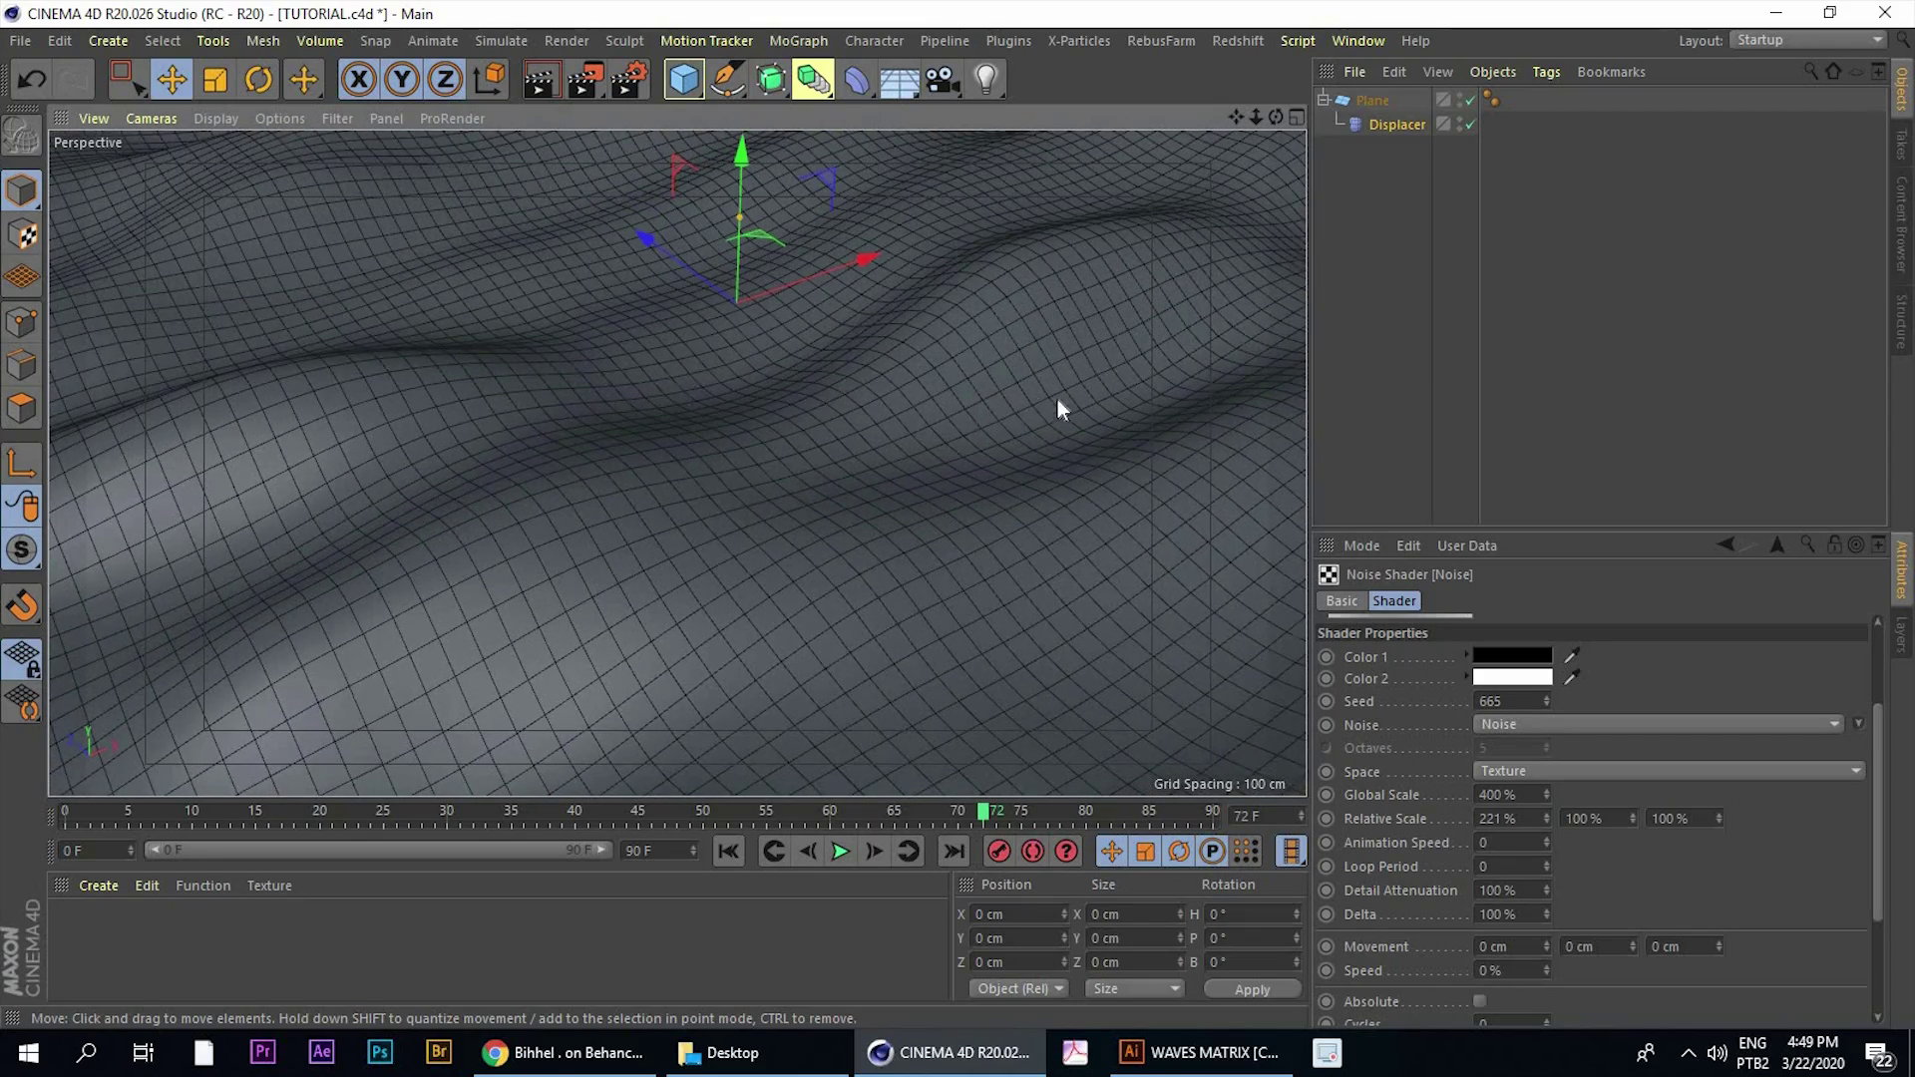
pyautogui.moveTo(1059, 406)
pyautogui.keyDown('alt'); pyautogui.mouseDown()
pyautogui.moveTo(1018, 372)
pyautogui.moveTo(847, 326)
pyautogui.moveTo(855, 367)
pyautogui.moveTo(792, 319)
pyautogui.moveTo(790, 369)
pyautogui.moveTo(826, 279)
pyautogui.moveTo(834, 351)
pyautogui.mouseUp(); pyautogui.keyUp('alt')
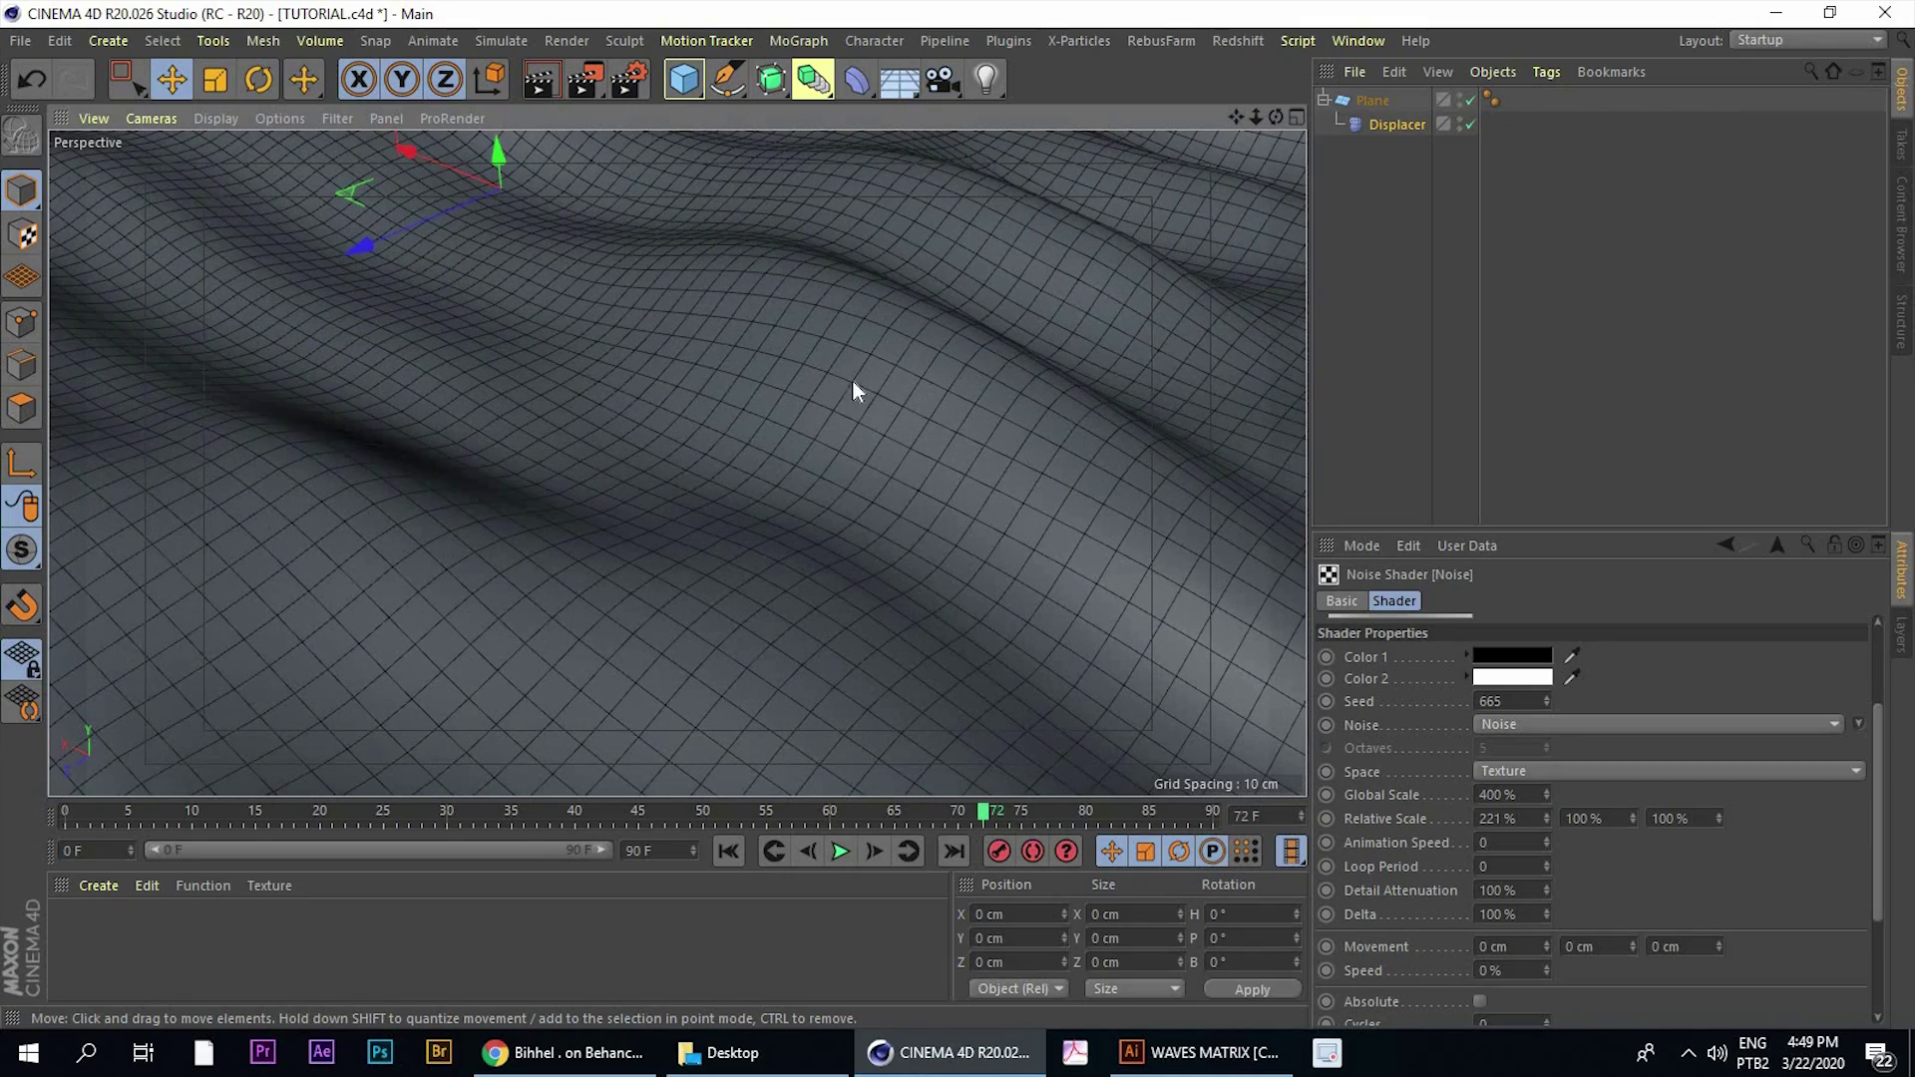
# Deselect the Displacer and collapse the Plane's hierarchy in the object list
pyautogui.keyDown('alt'); pyautogui.moveTo(859, 369); pyautogui.dragTo(861, 423, button='right'); pyautogui.keyUp('alt')
pyautogui.keyDown('alt'); pyautogui.moveTo(862, 423); pyautogui.dragTo(968, 489, button='middle'); pyautogui.keyUp('alt')
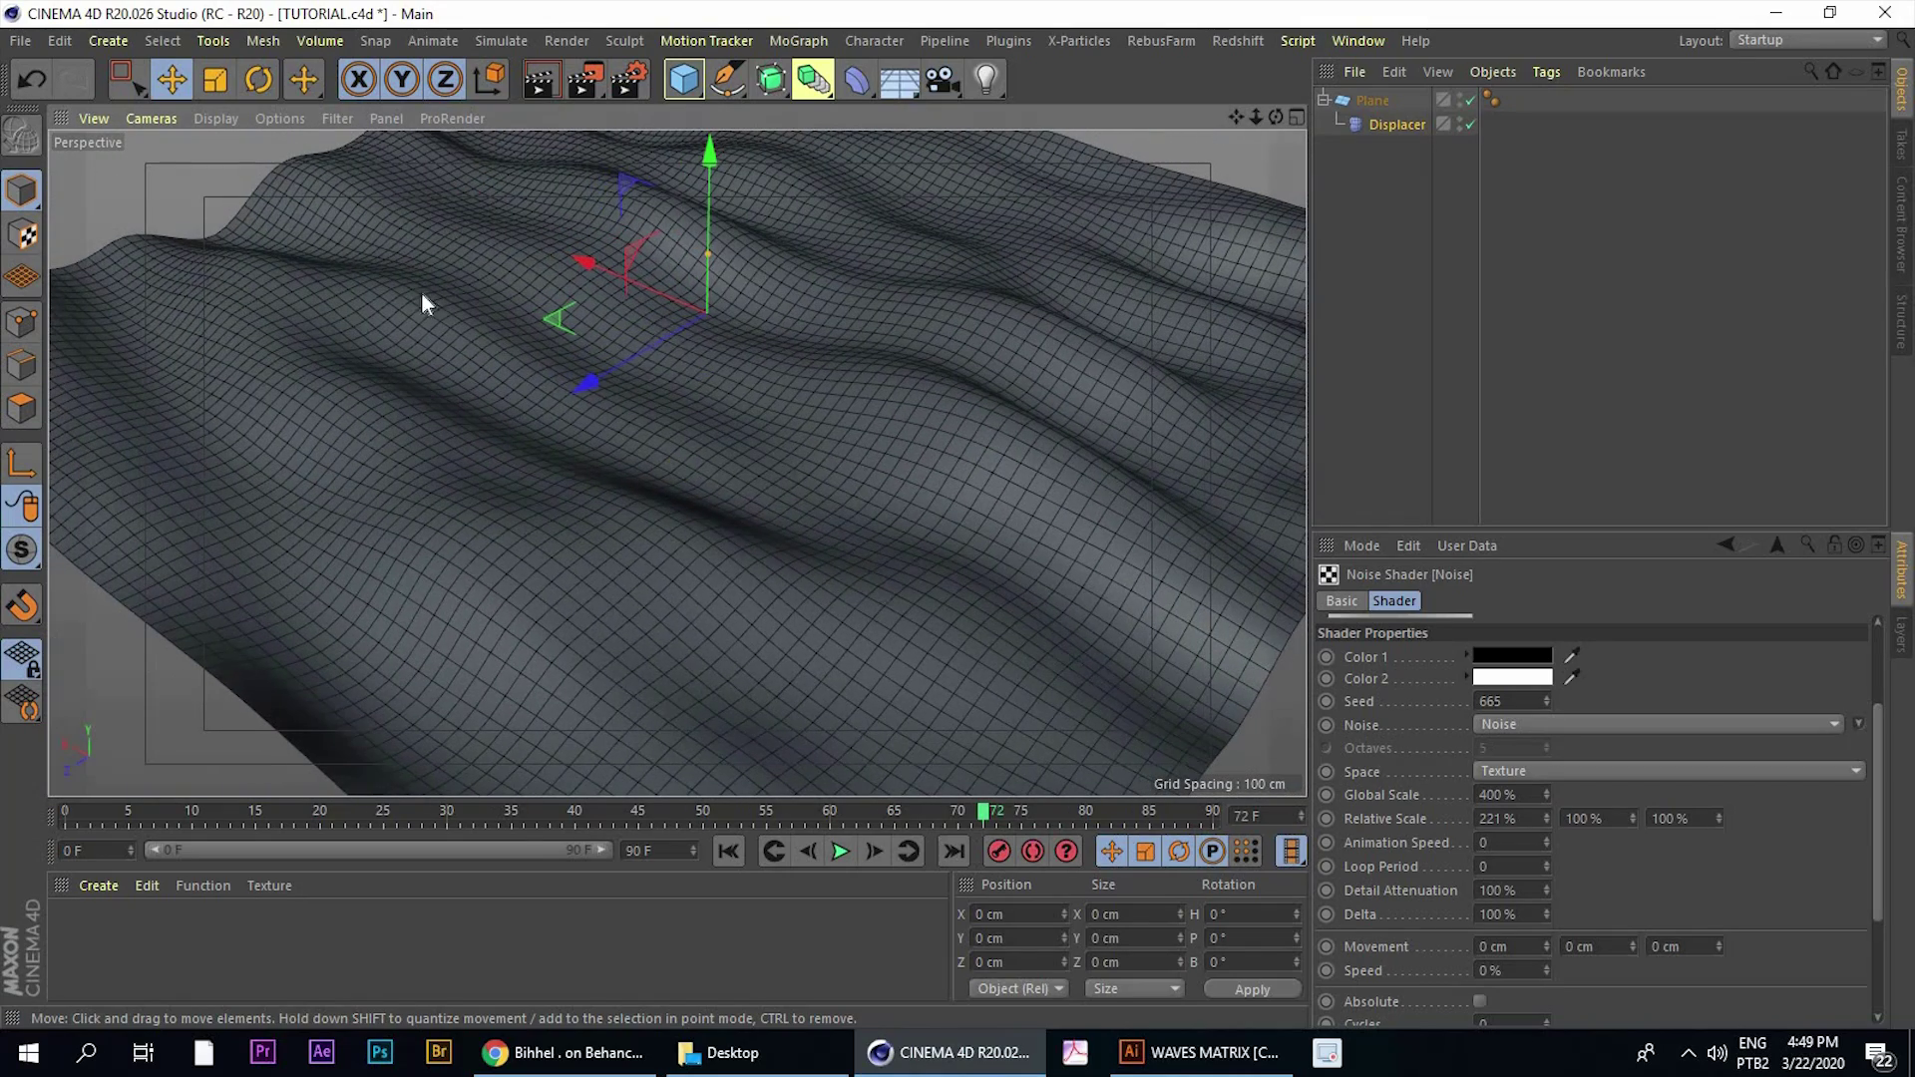
pyautogui.click(190, 191)
pyautogui.scroll(3, 781, 283)
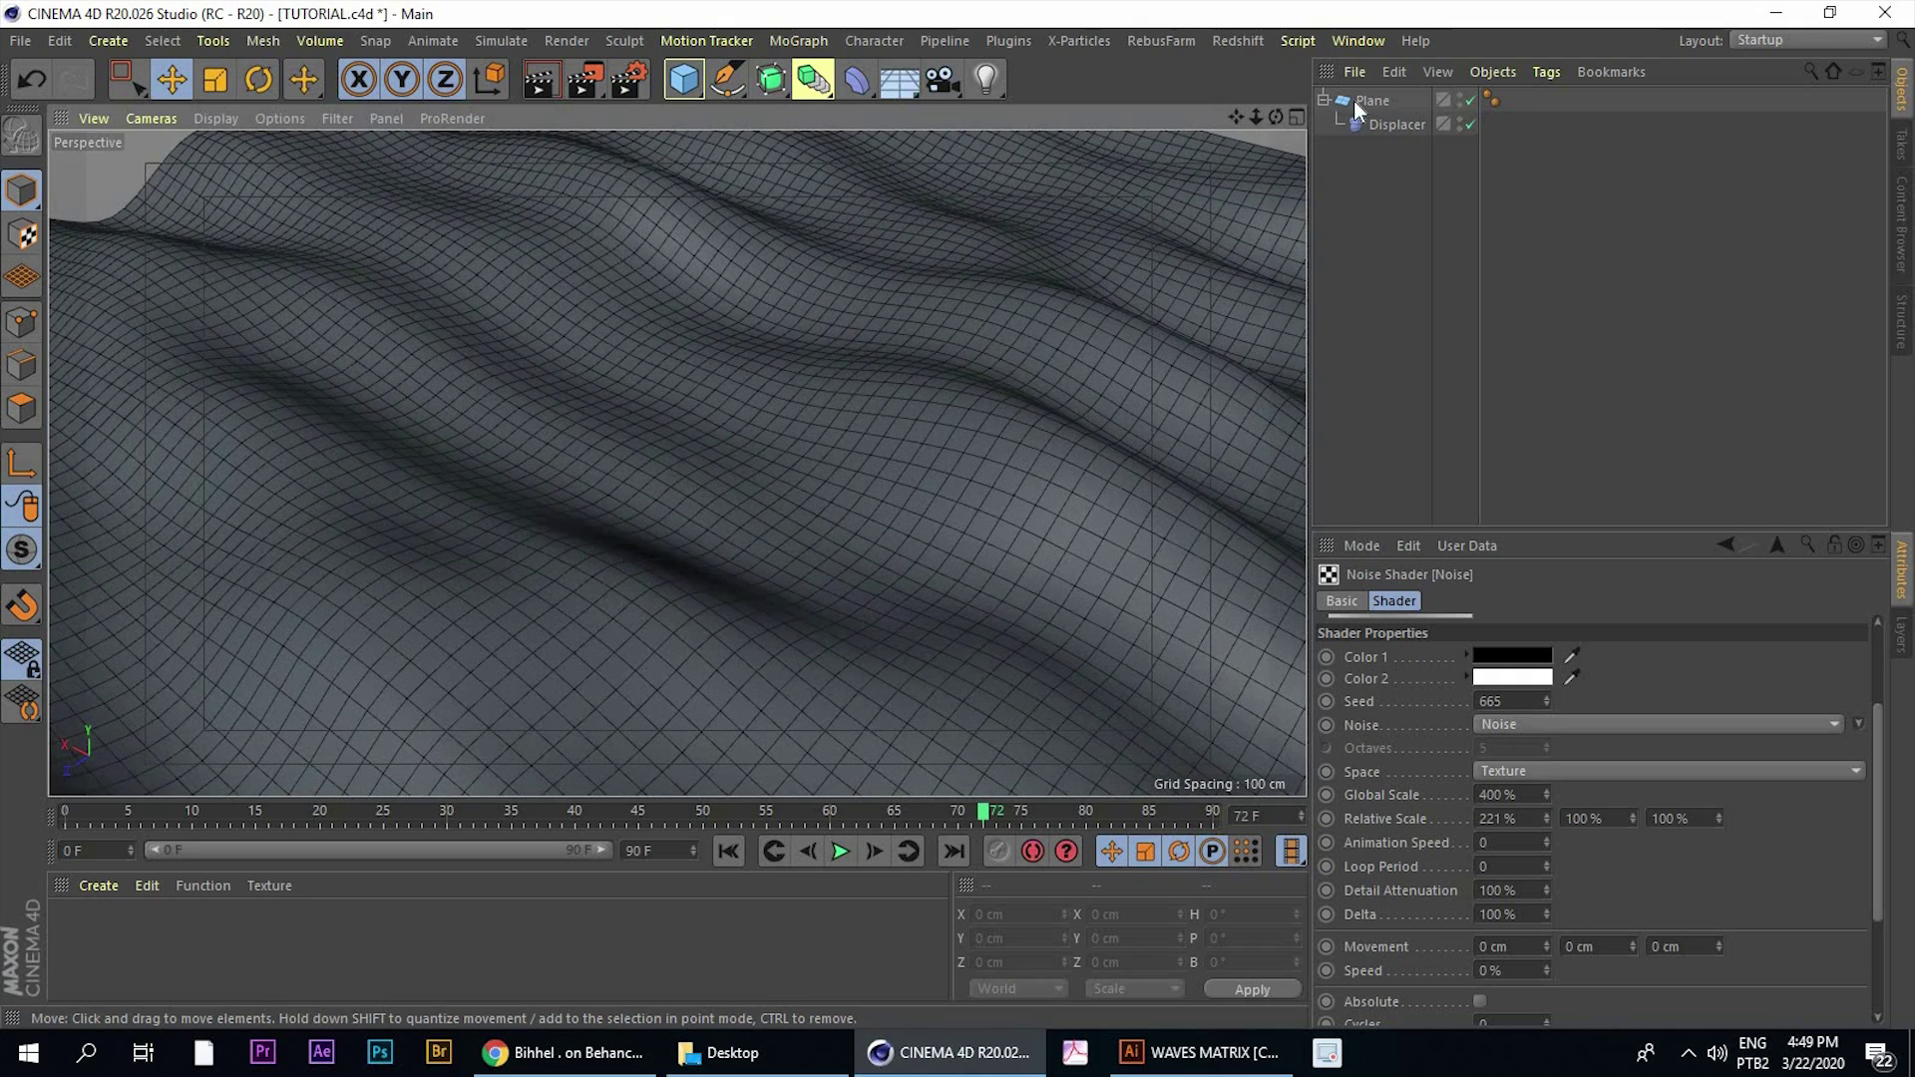
pyautogui.click(1323, 101)
pyautogui.keyDown('alt'); pyautogui.moveTo(871, 419); pyautogui.dragTo(1045, 234); pyautogui.keyUp('alt')
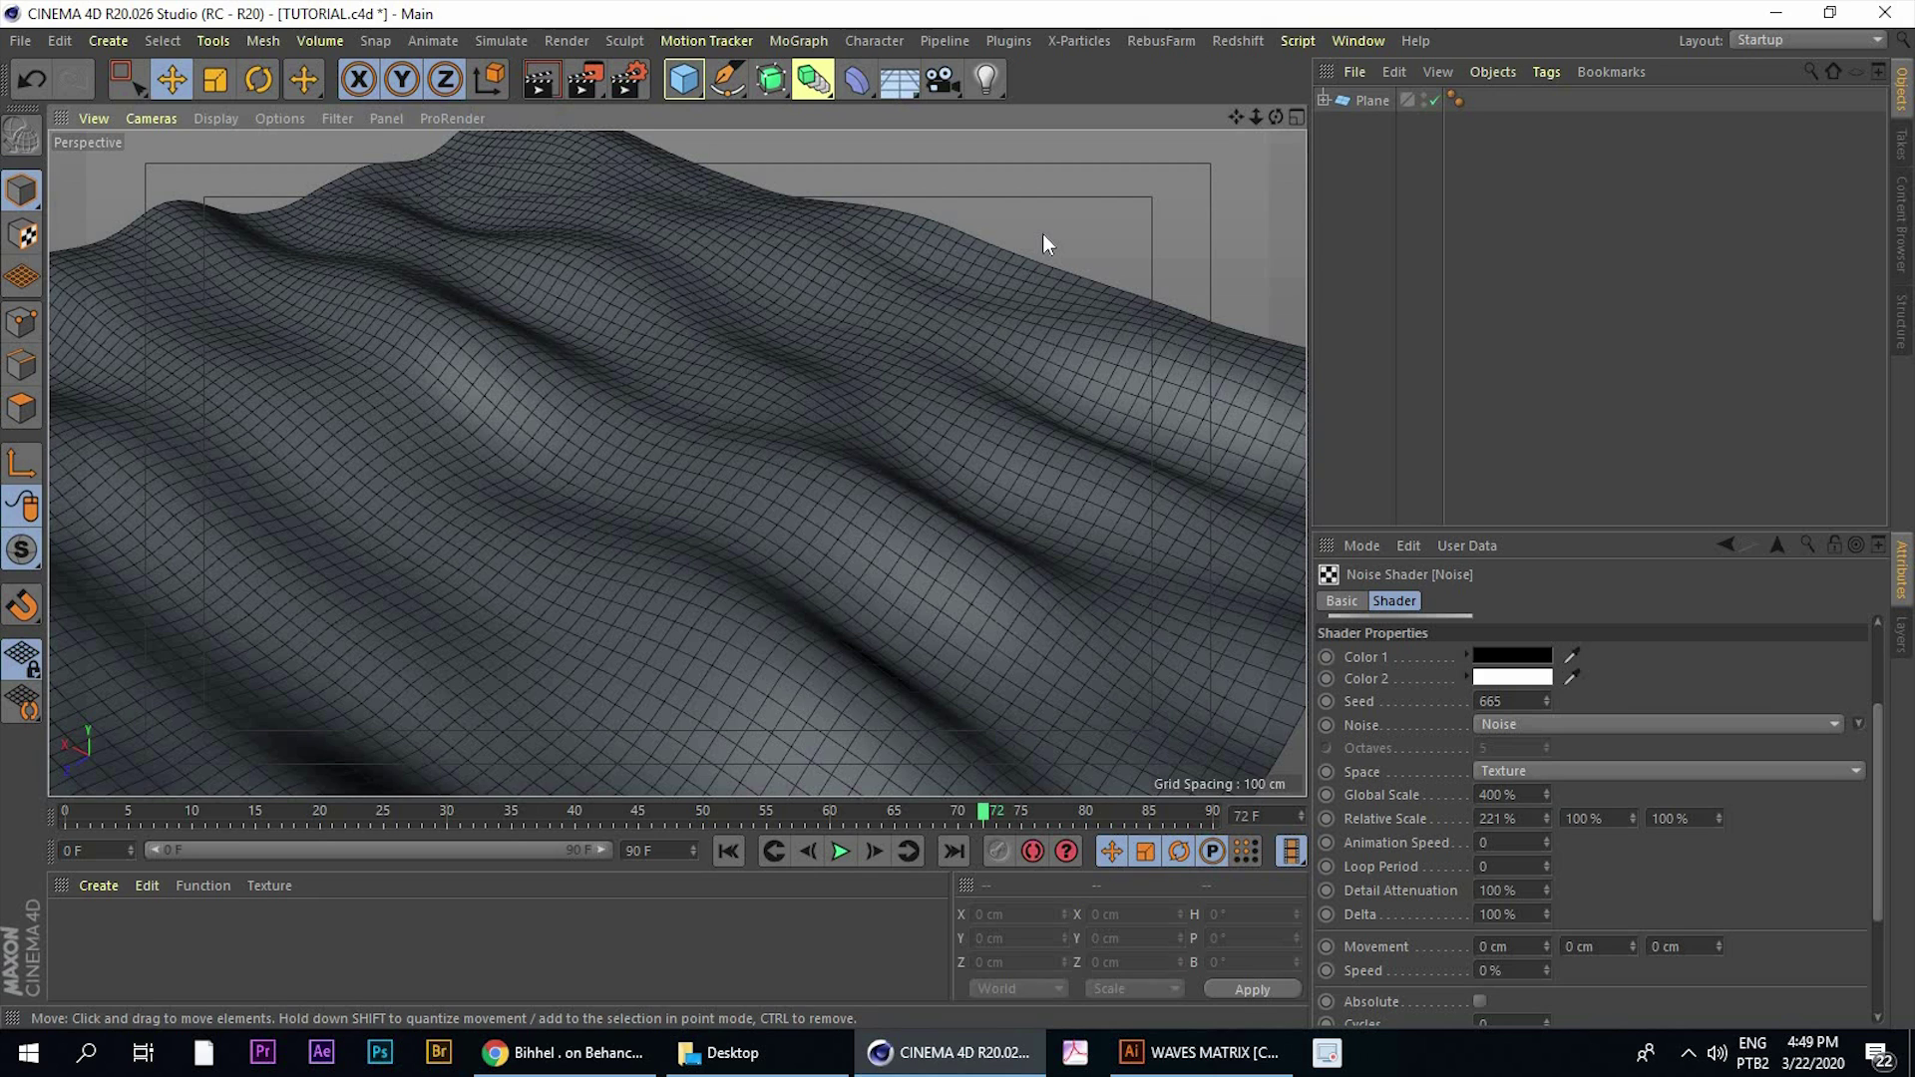
# Add a MoGraph Matrix object to the scene
pyautogui.hotkey('shift', 'c')
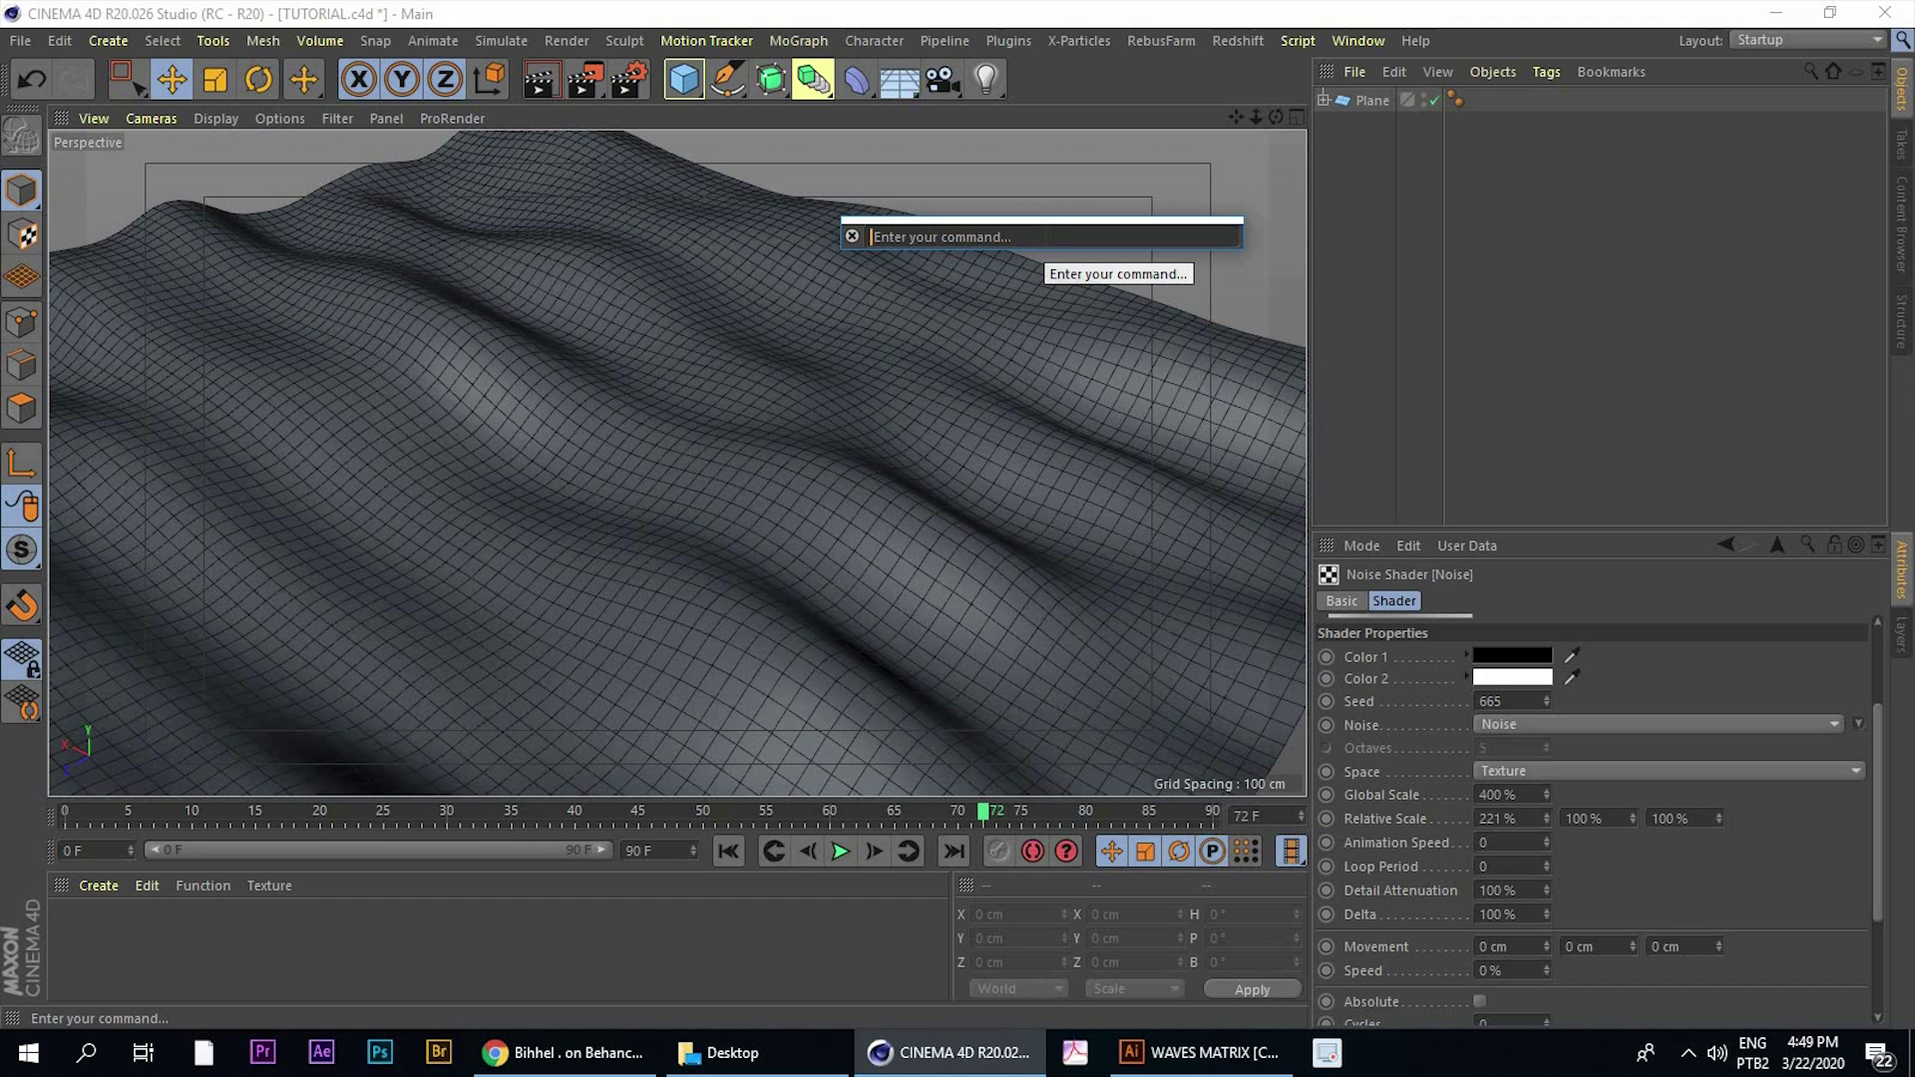
pyautogui.write('ma')
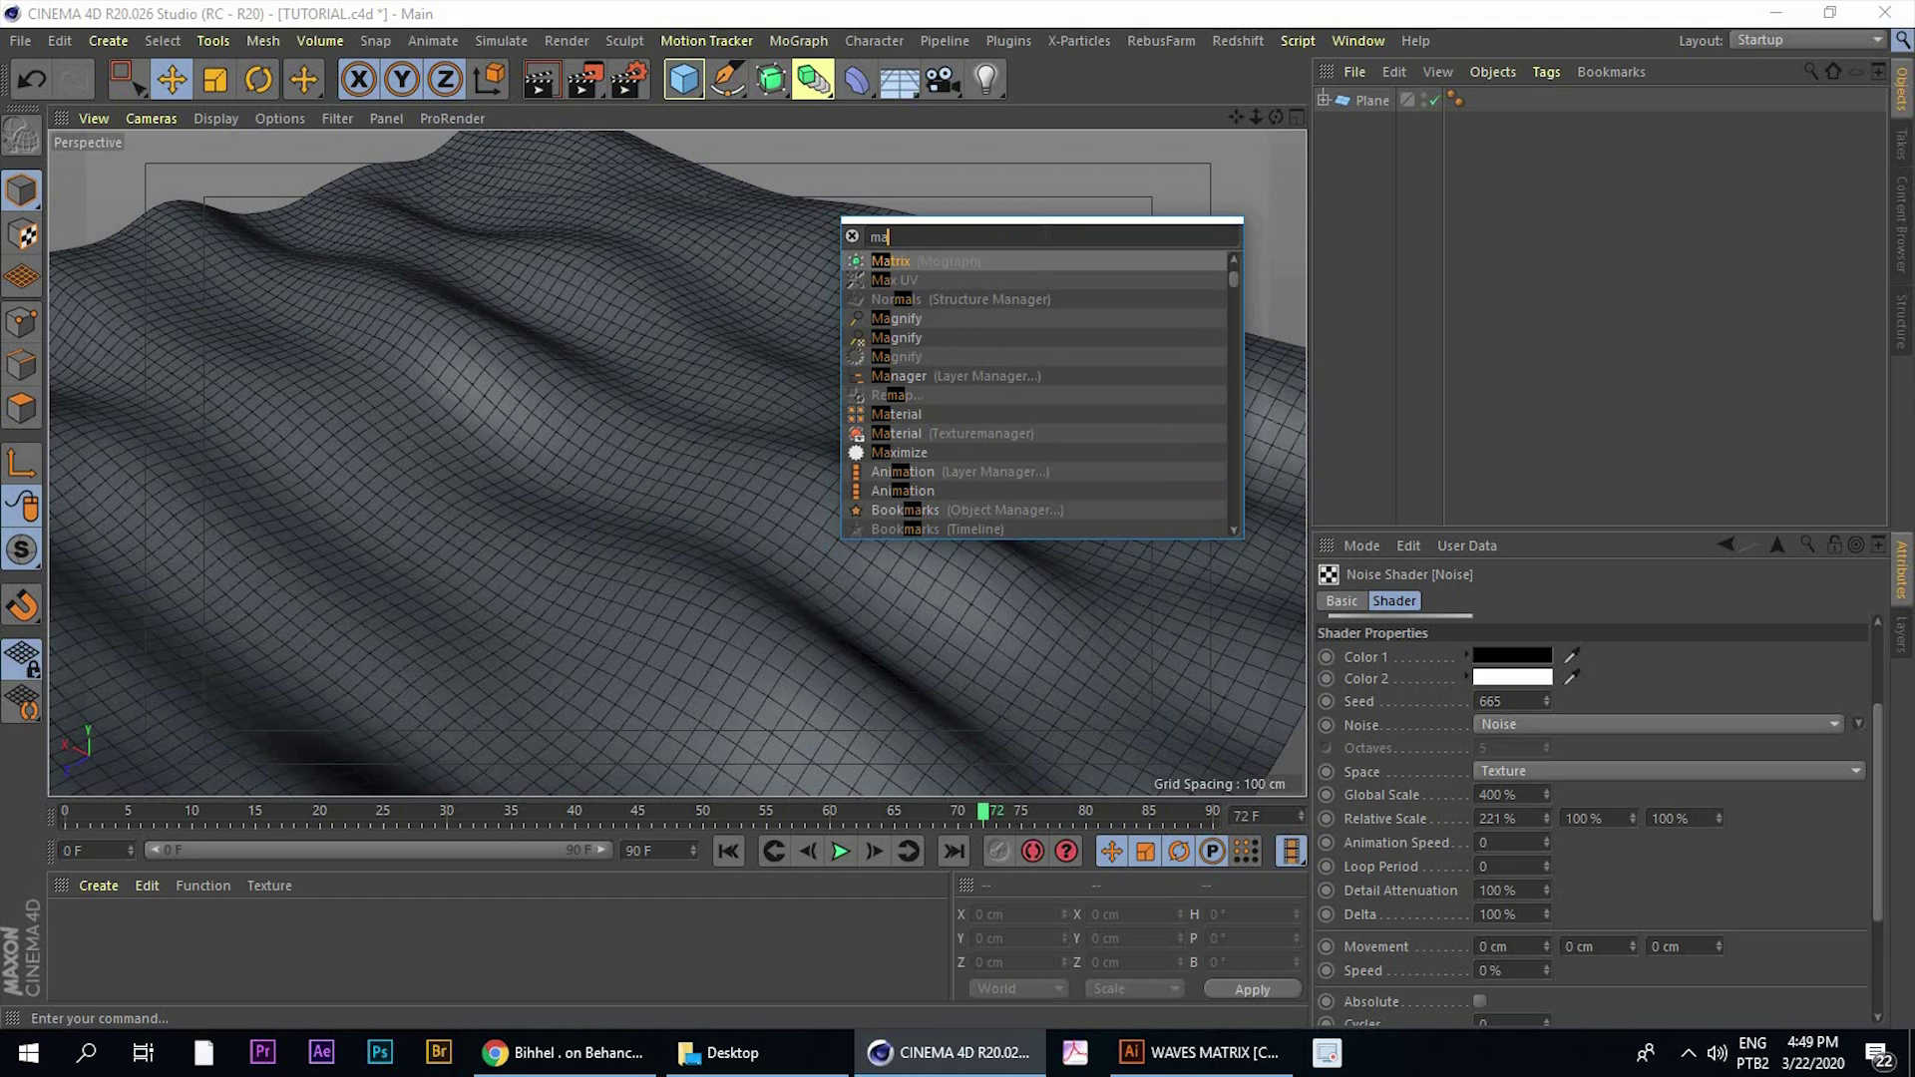
pyautogui.write('tr')
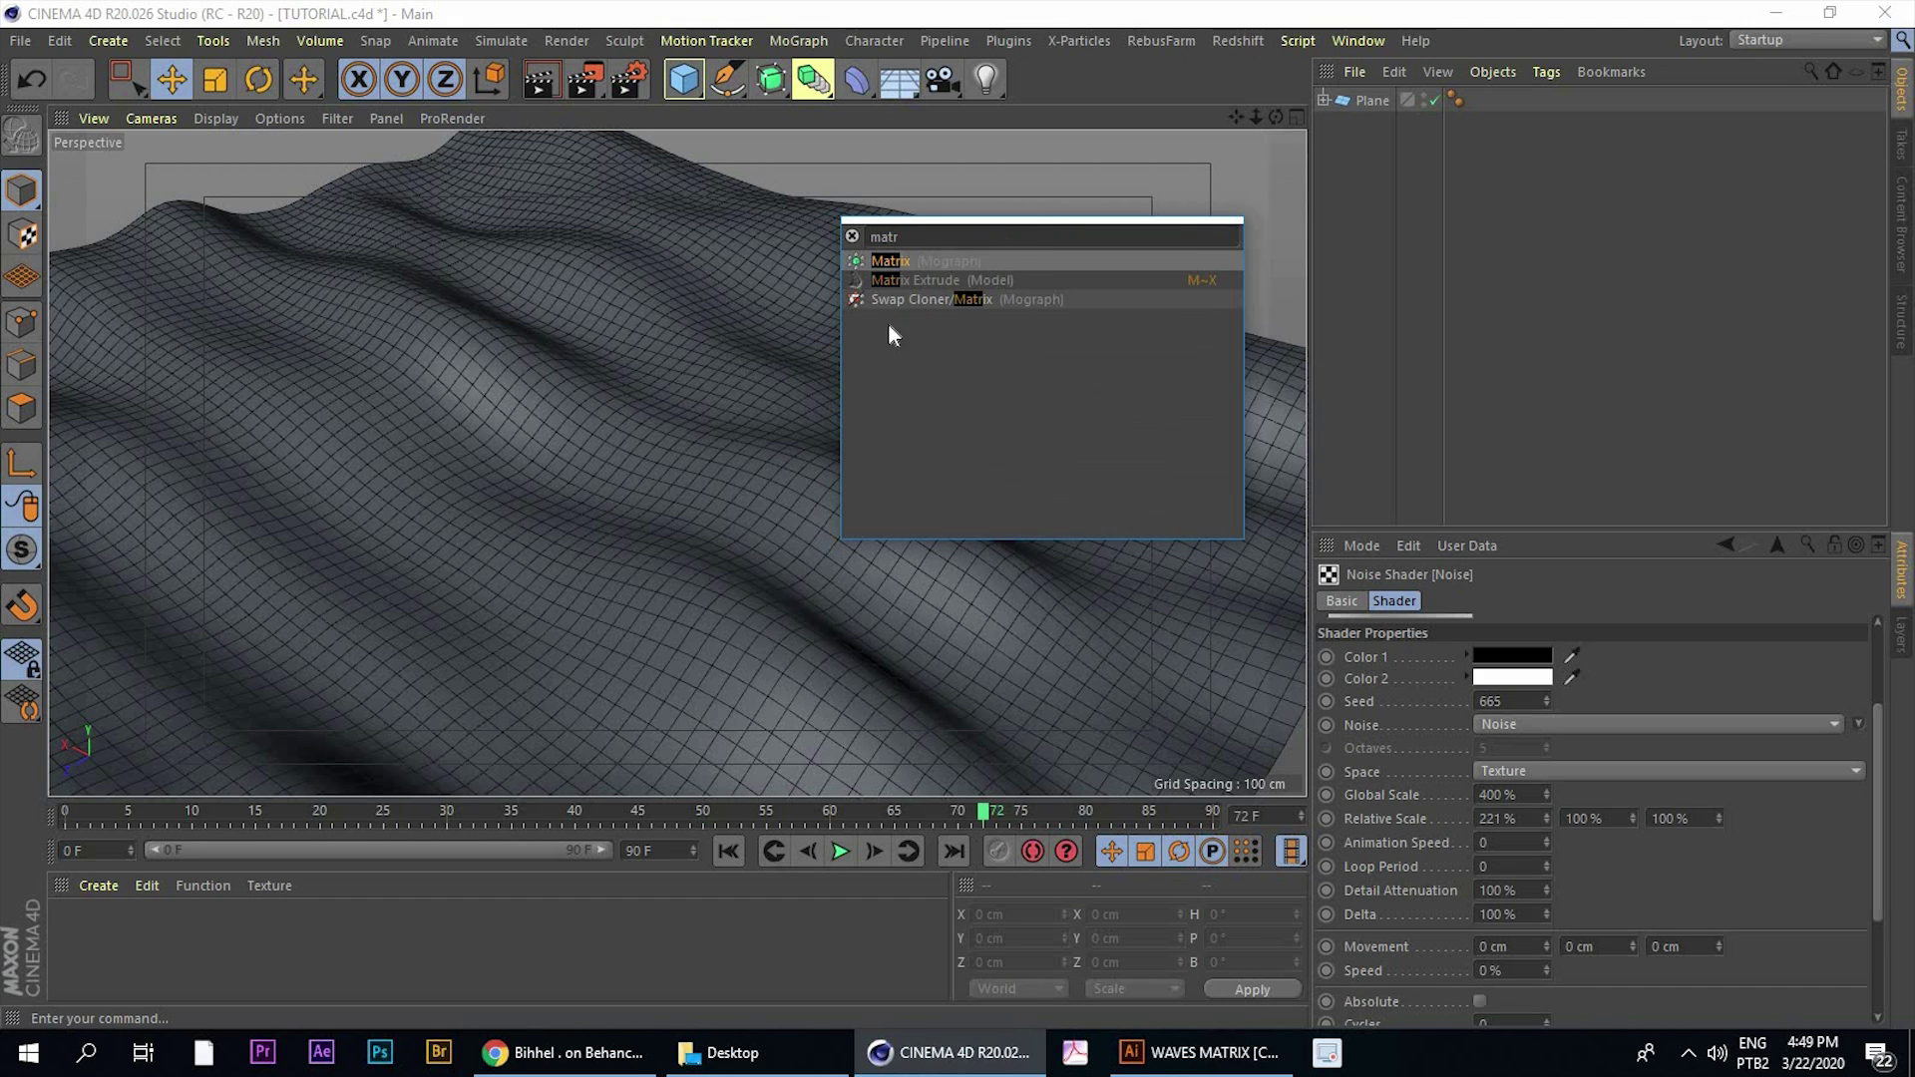
pyautogui.click(889, 265)
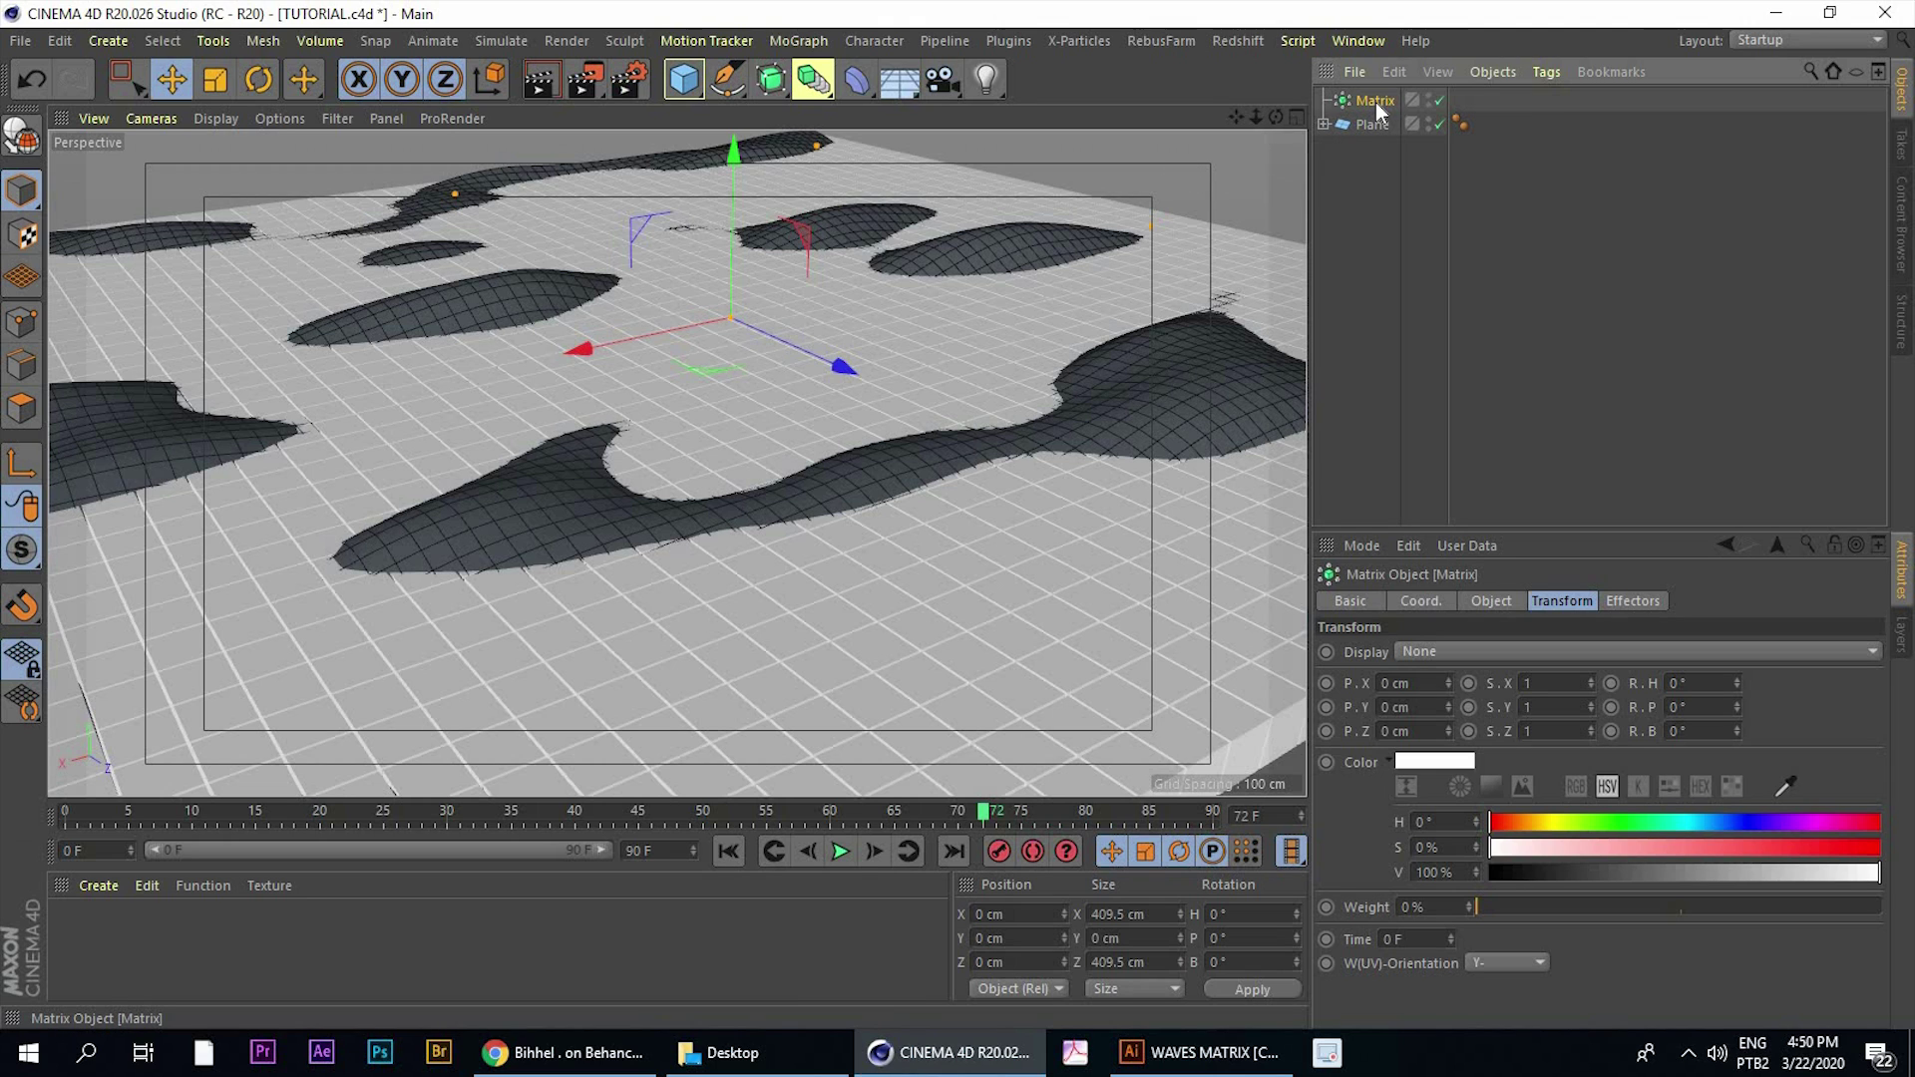
# Switch the Matrix to Object mode and assign the Plane as its distribution object
pyautogui.click(1487, 605)
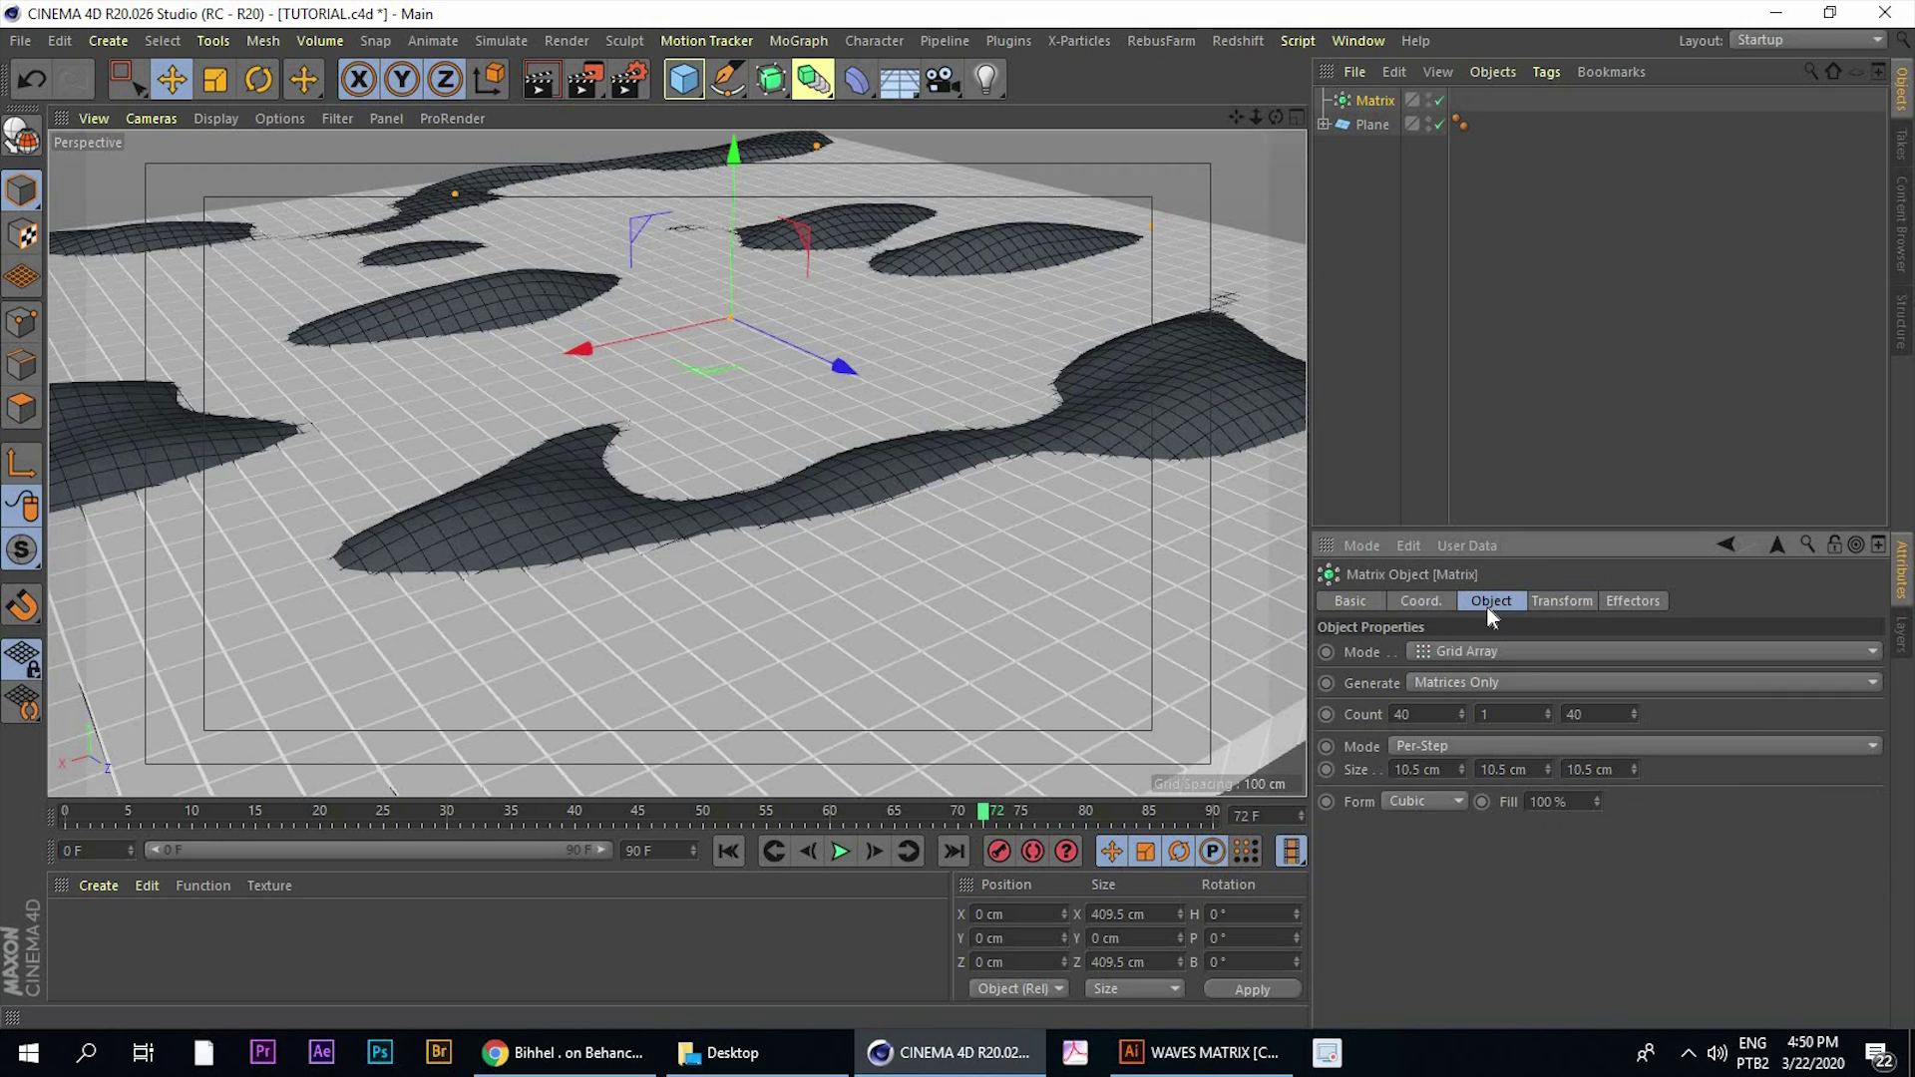
pyautogui.click(1444, 655)
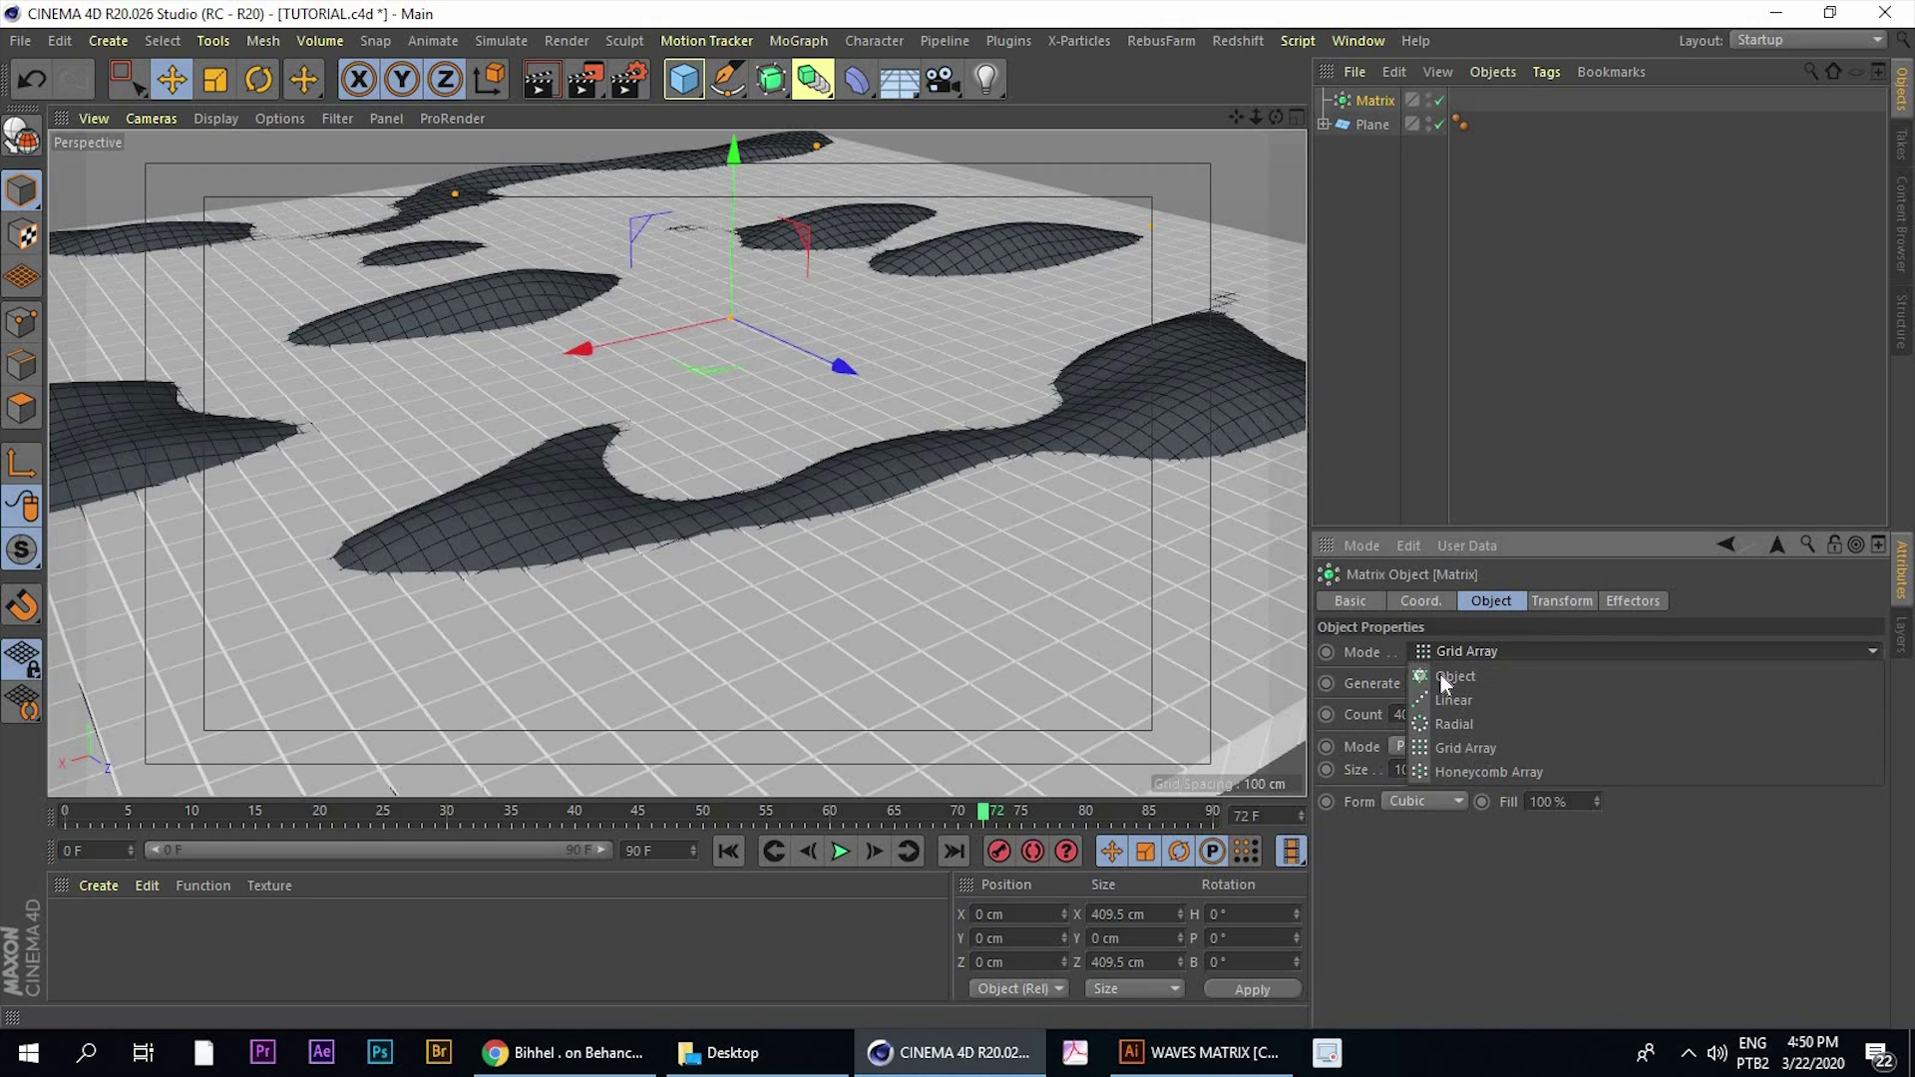
pyautogui.click(1442, 679)
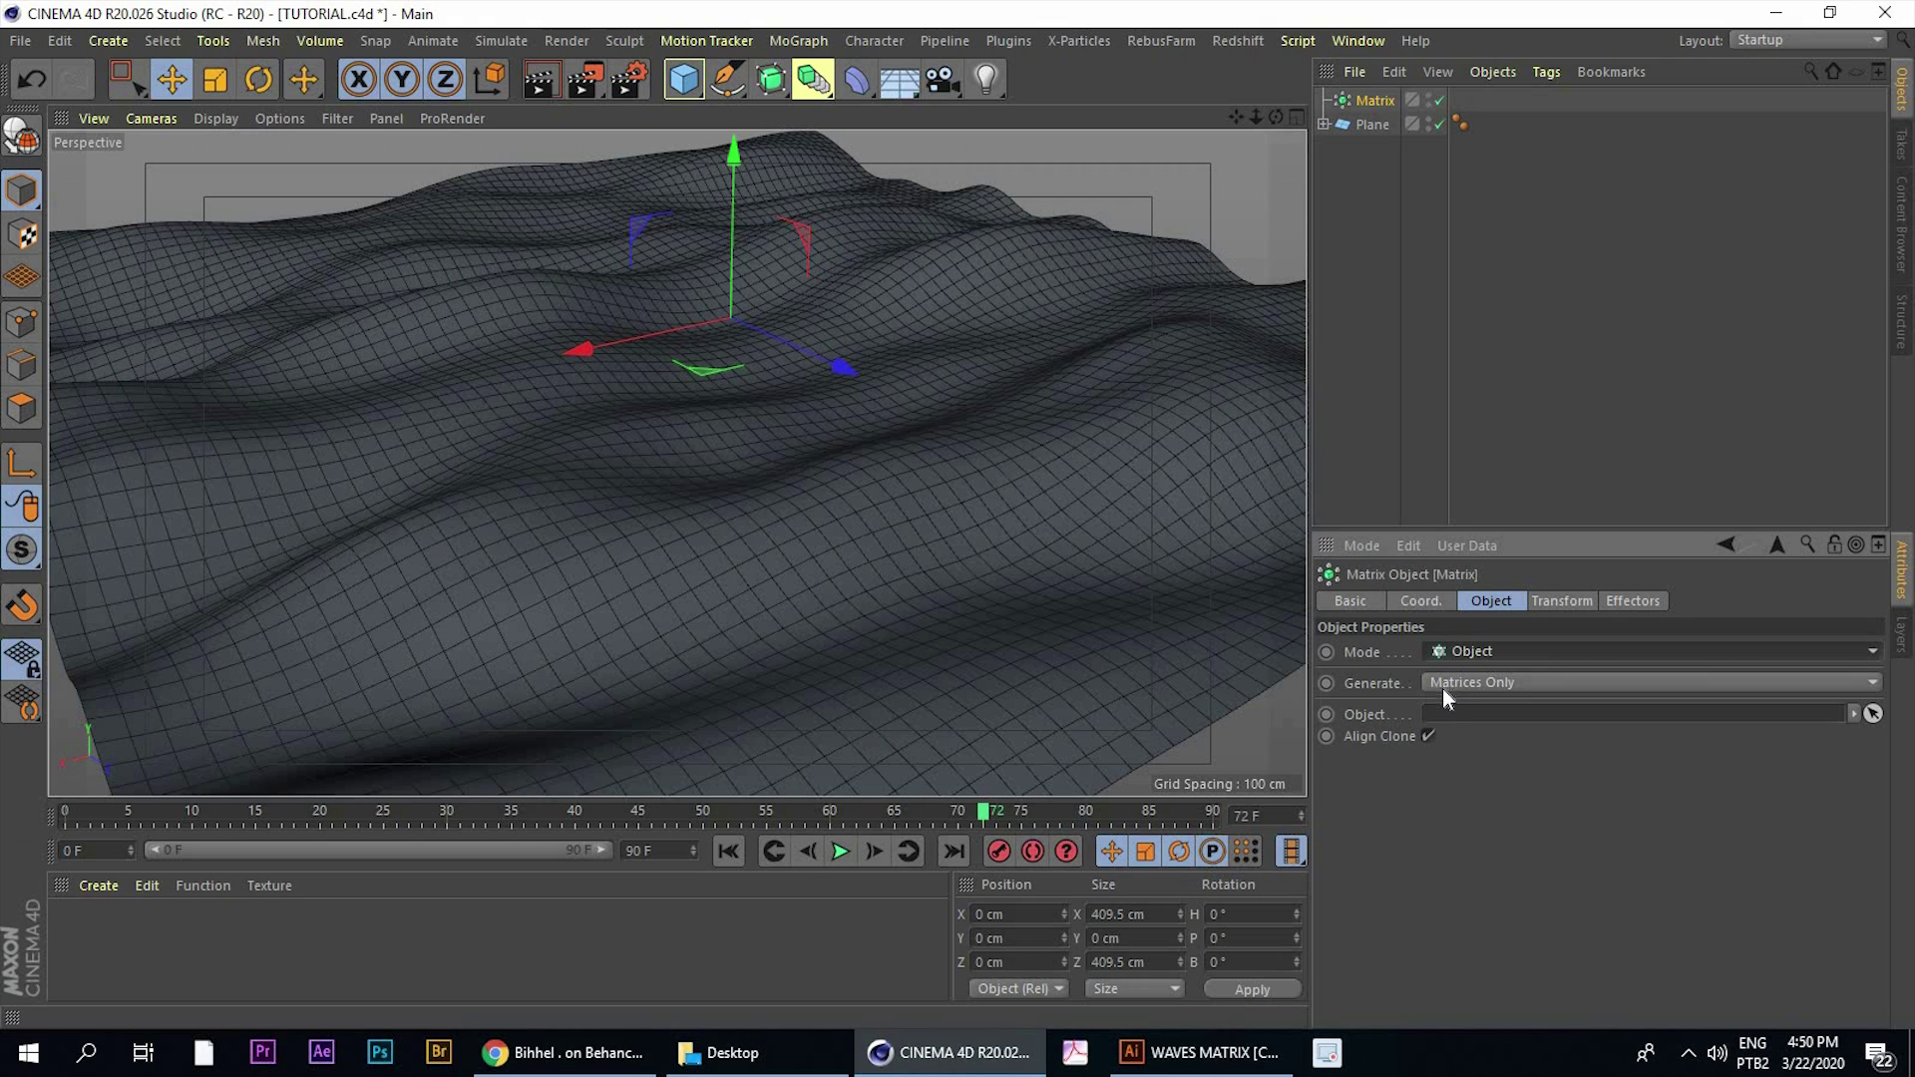
pyautogui.moveTo(1371, 126); pyautogui.dragTo(1451, 720)
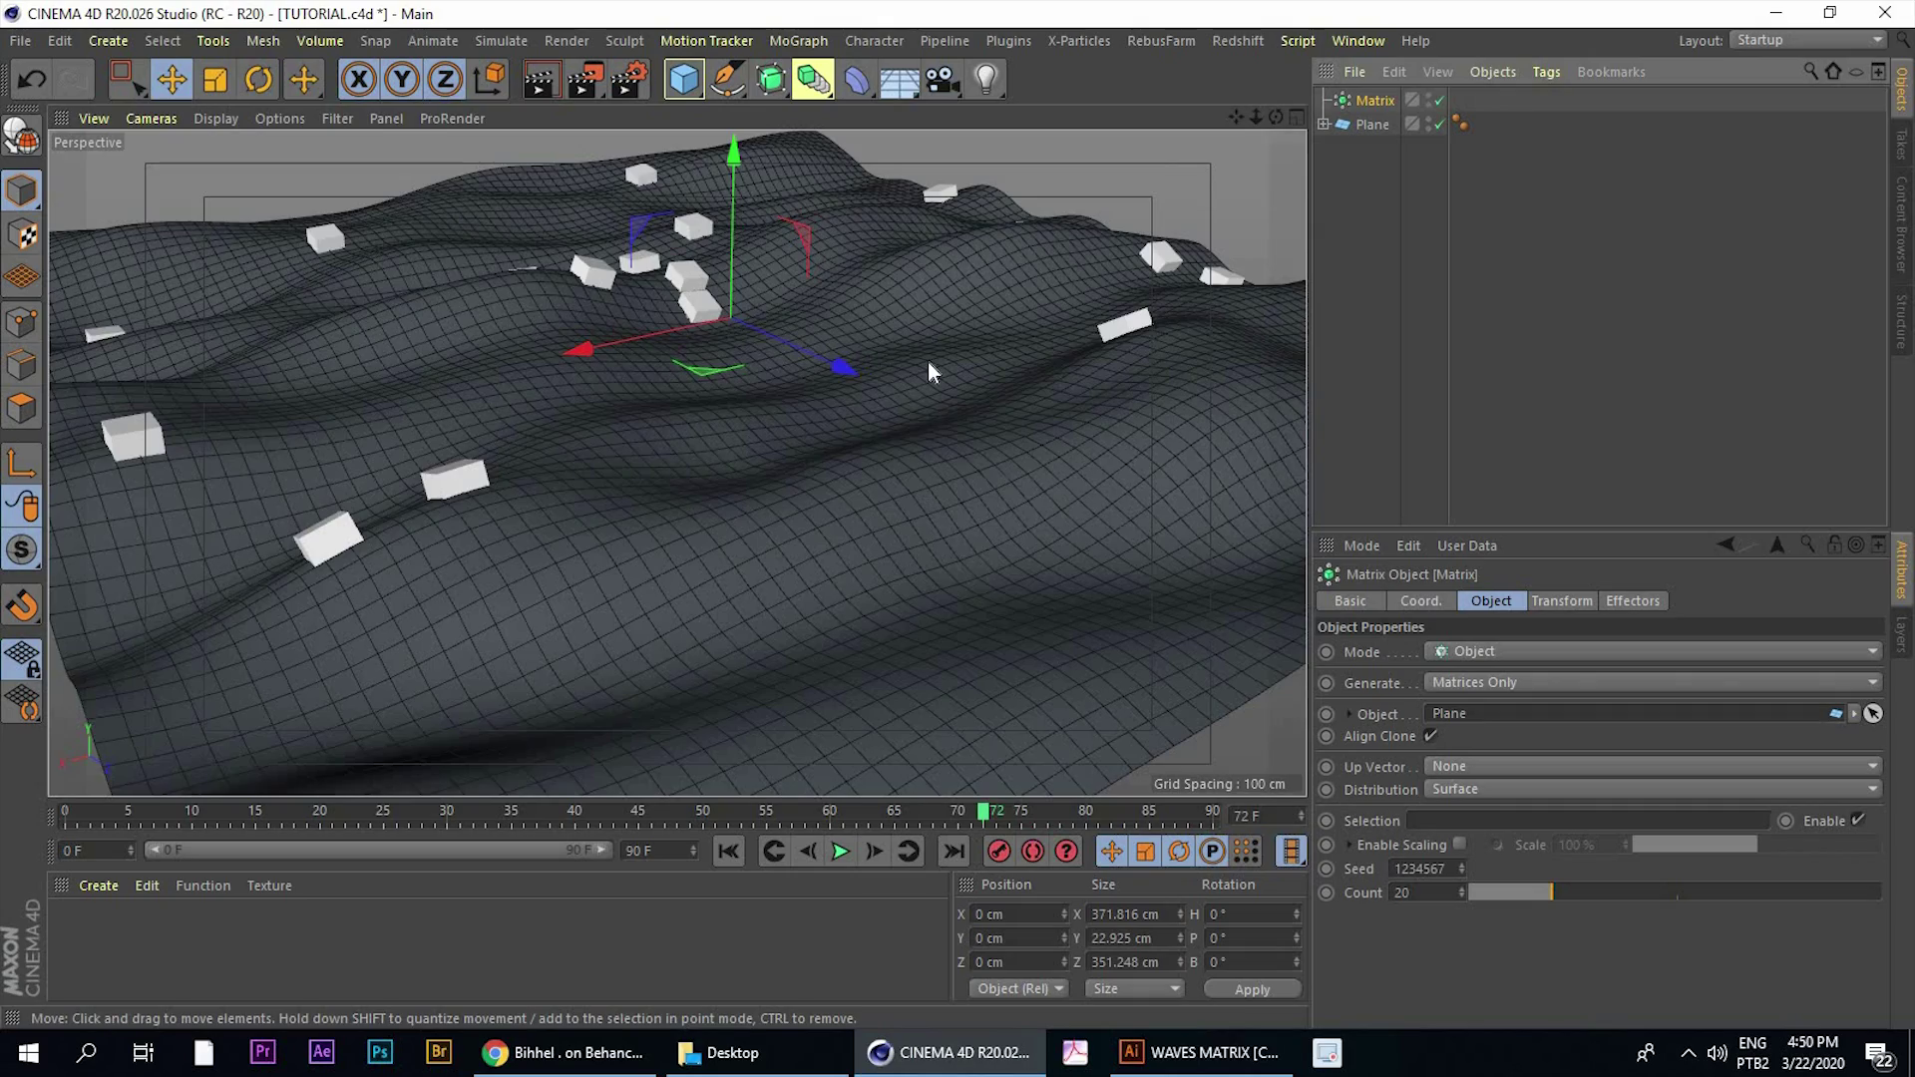
# Set the Matrix's count to 500 on the Plane's surface
pyautogui.keyDown('alt'); pyautogui.moveTo(932, 362); pyautogui.dragTo(813, 354); pyautogui.keyUp('alt')
pyautogui.keyDown('alt'); pyautogui.moveTo(1105, 415); pyautogui.dragTo(915, 435, button='middle'); pyautogui.keyUp('alt')
pyautogui.keyDown('alt'); pyautogui.moveTo(915, 435); pyautogui.dragTo(906, 386); pyautogui.keyUp('alt')
pyautogui.keyDown('alt'); pyautogui.moveTo(905, 385); pyautogui.dragTo(1042, 423, button='middle'); pyautogui.keyUp('alt')
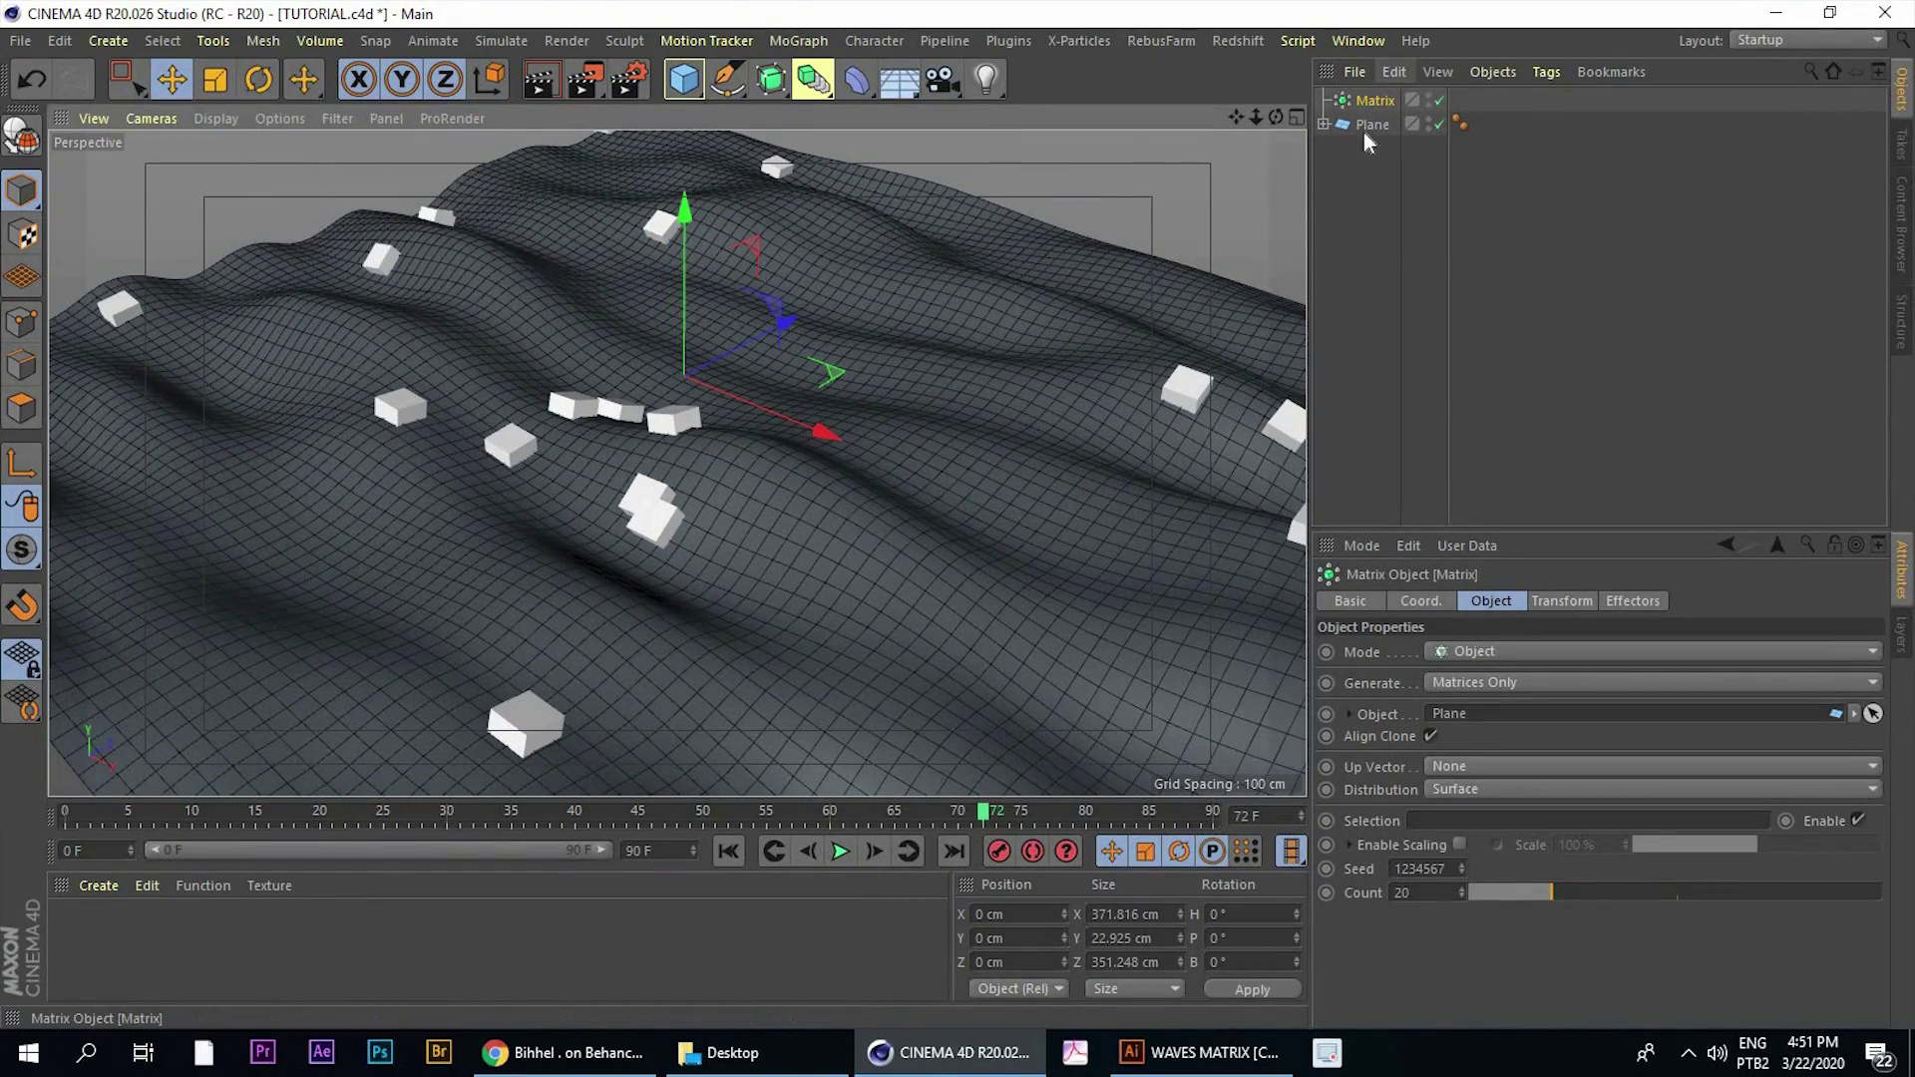
pyautogui.keyDown('alt'); pyautogui.moveTo(778, 424); pyautogui.dragTo(543, 444); pyautogui.keyUp('alt')
pyautogui.keyDown('alt'); pyautogui.moveTo(796, 435); pyautogui.dragTo(740, 391, button='middle'); pyautogui.keyUp('alt')
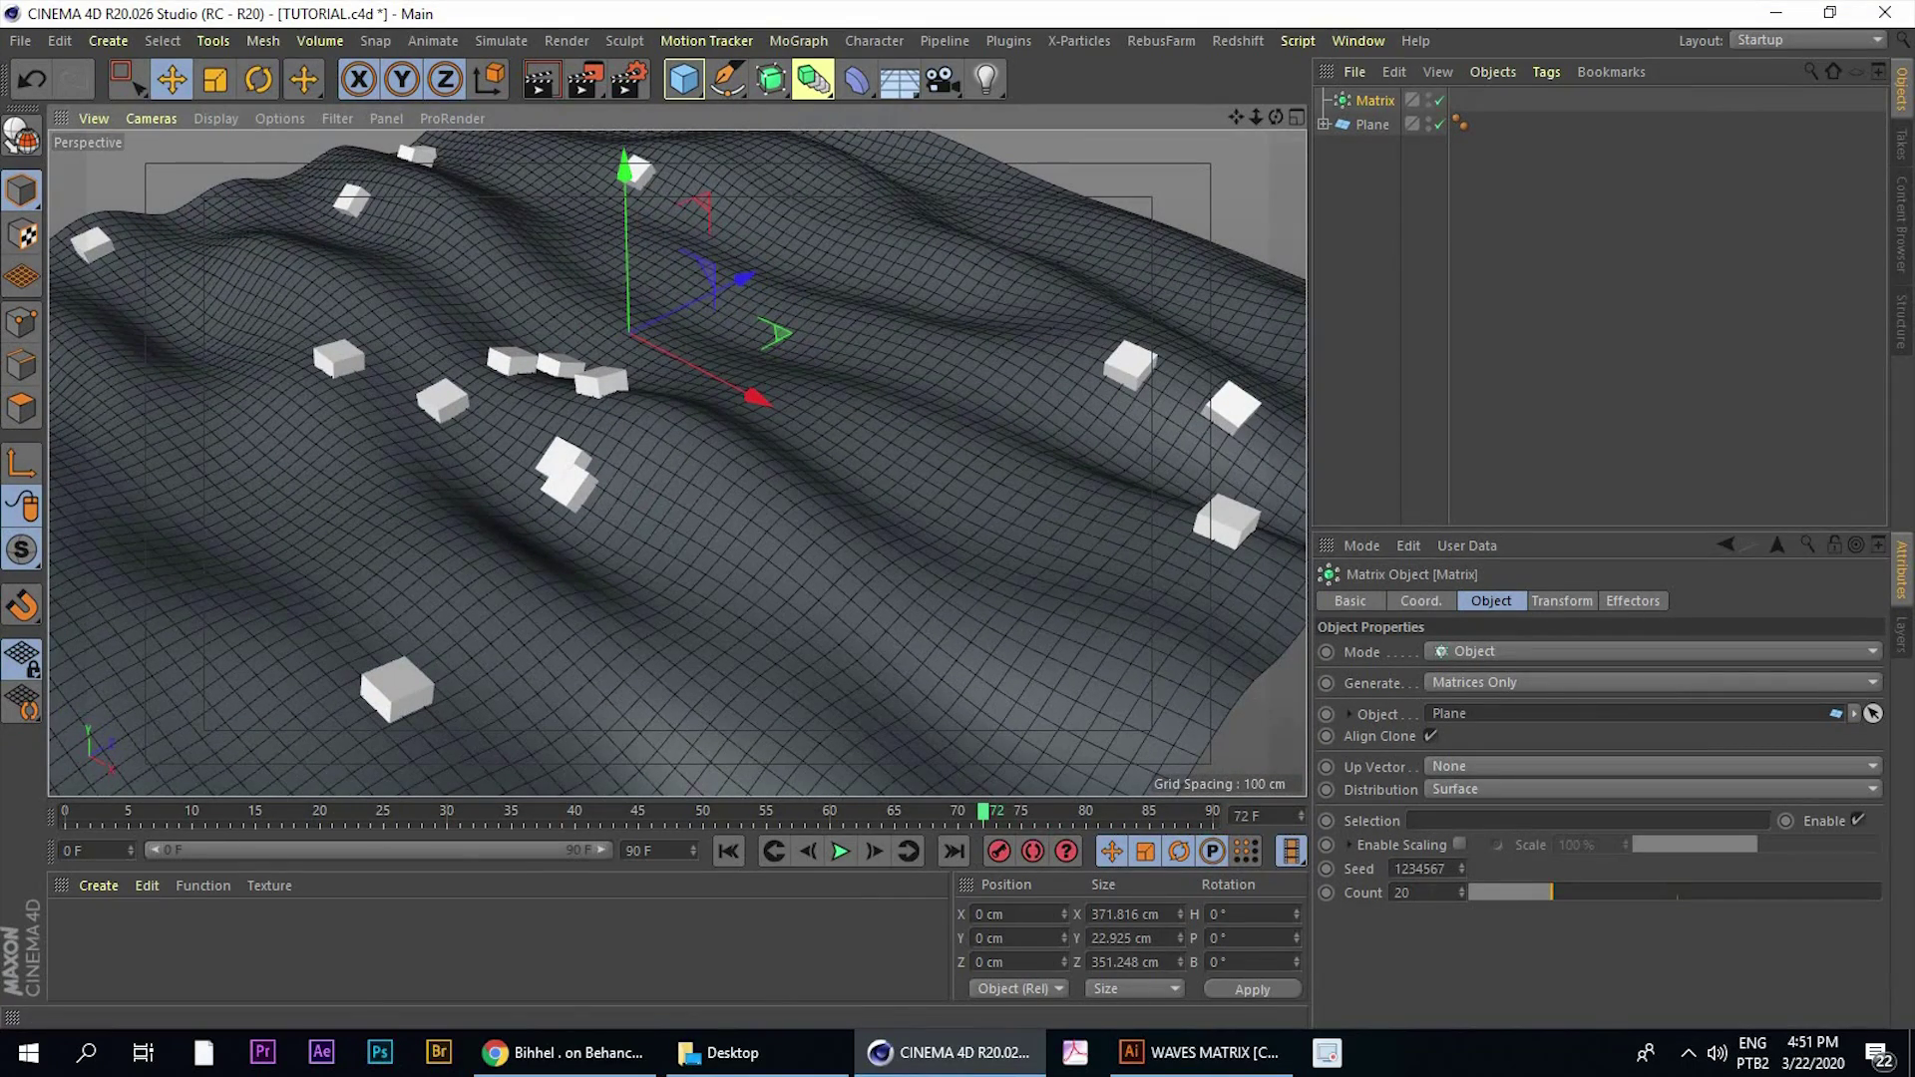
pyautogui.moveTo(1423, 894); pyautogui.dragTo(1302, 895)
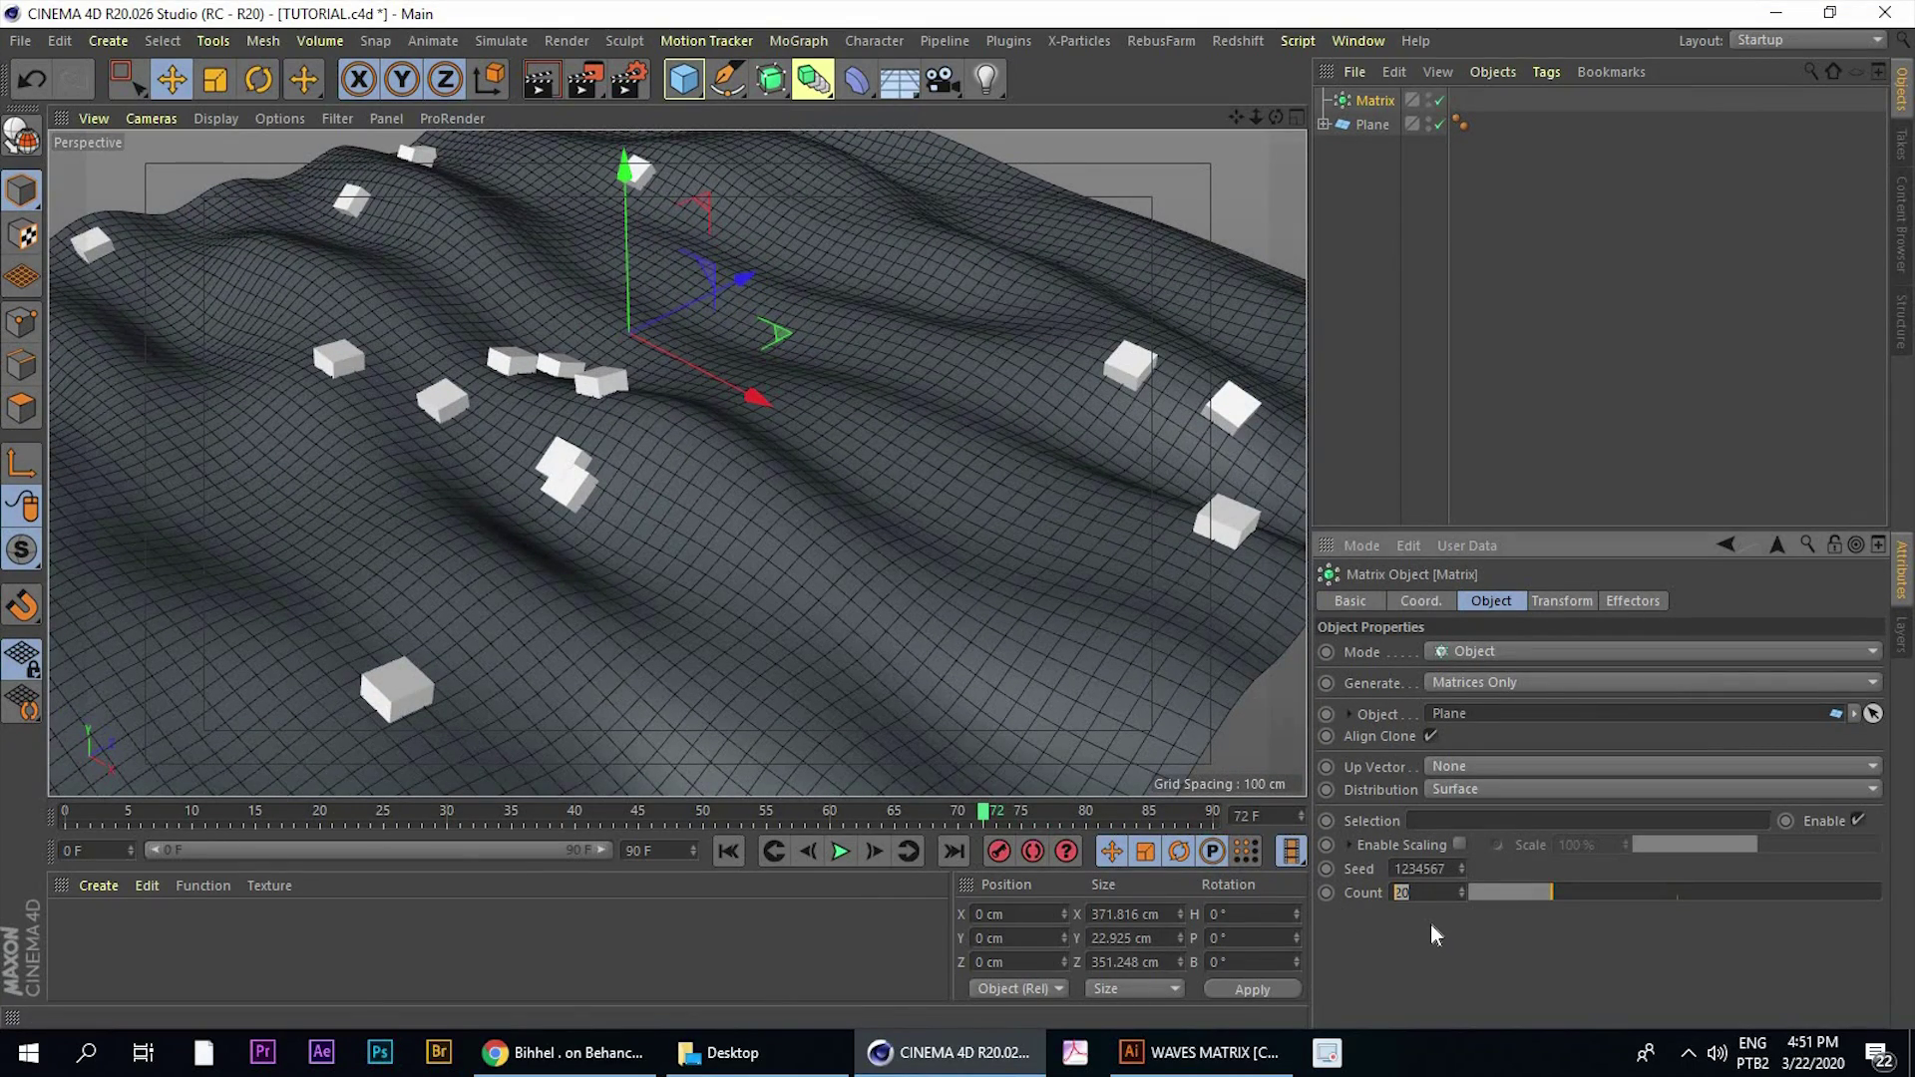
pyautogui.write('500')
pyautogui.press('Return')
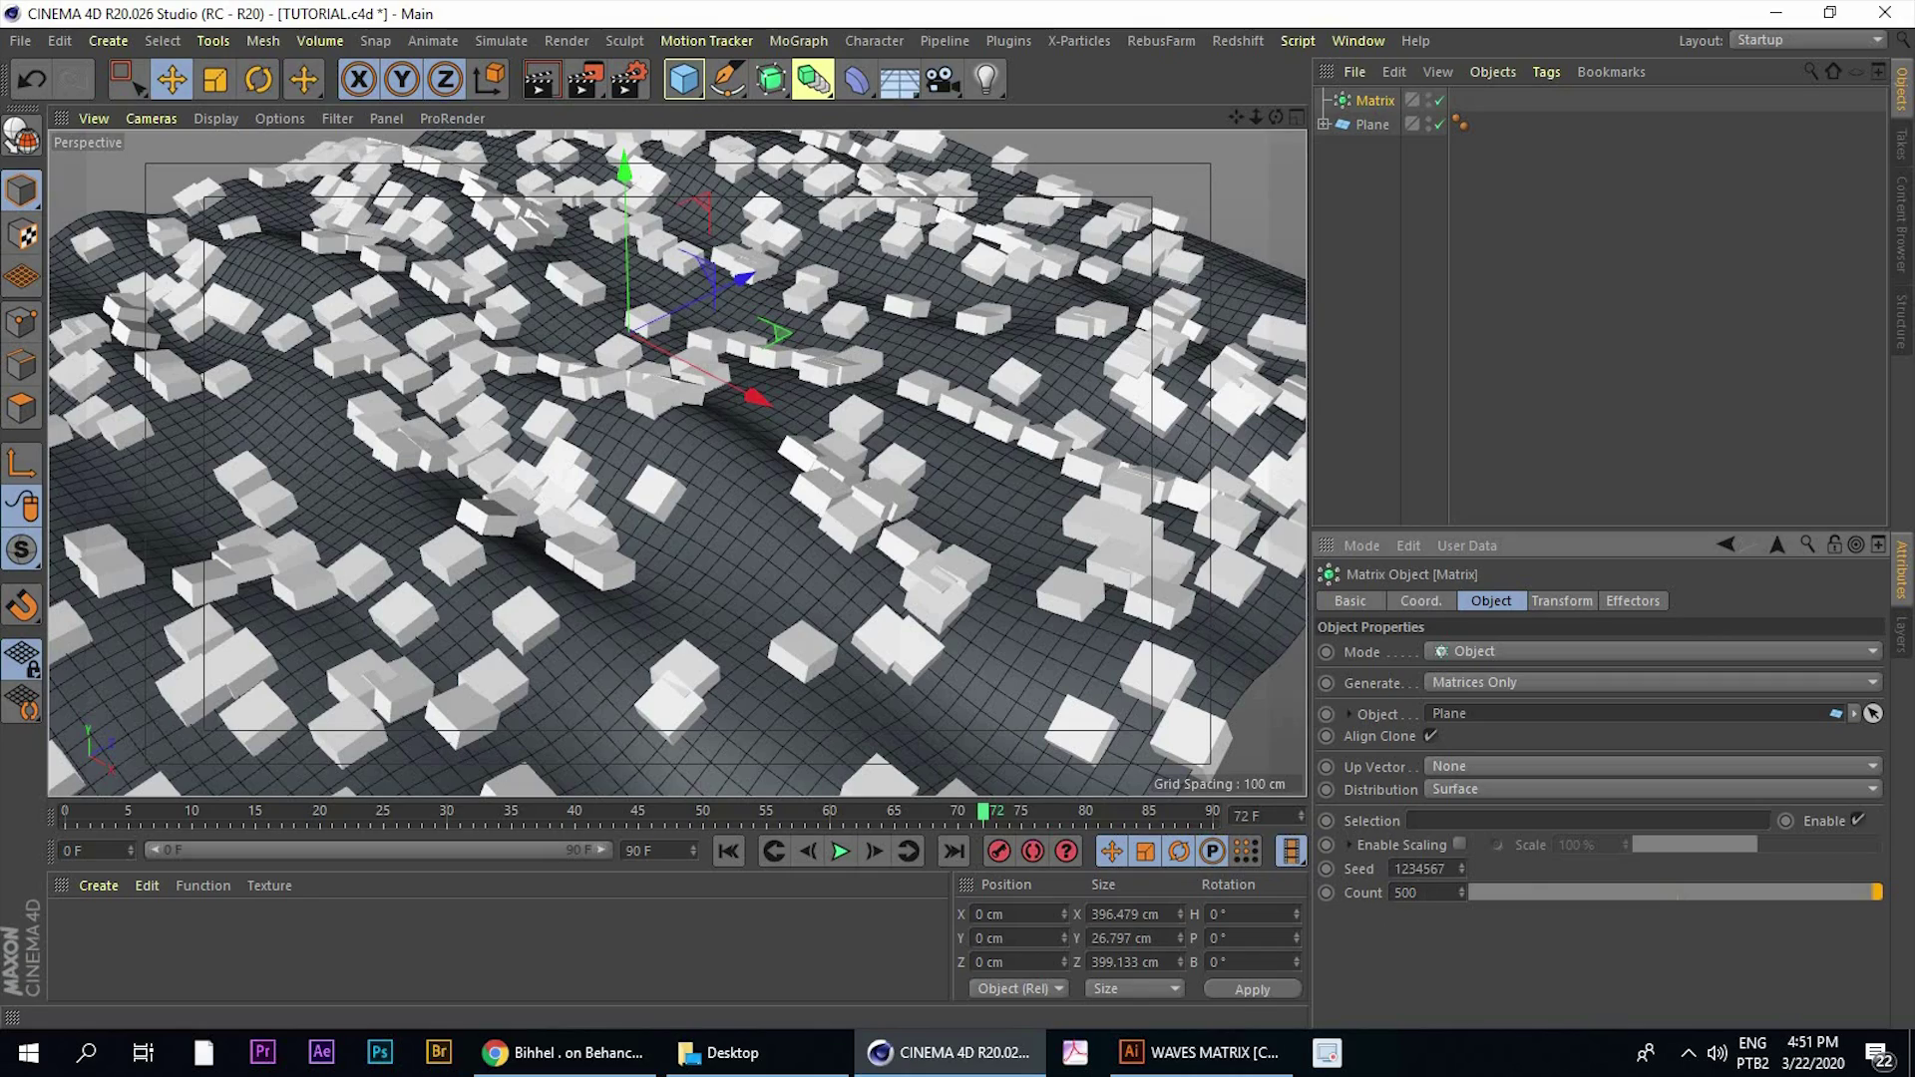
# Change the Matrix's distribution on the Plane to Vertex
pyautogui.keyDown('alt'); pyautogui.moveTo(655, 475); pyautogui.dragTo(1004, 405); pyautogui.keyUp('alt')
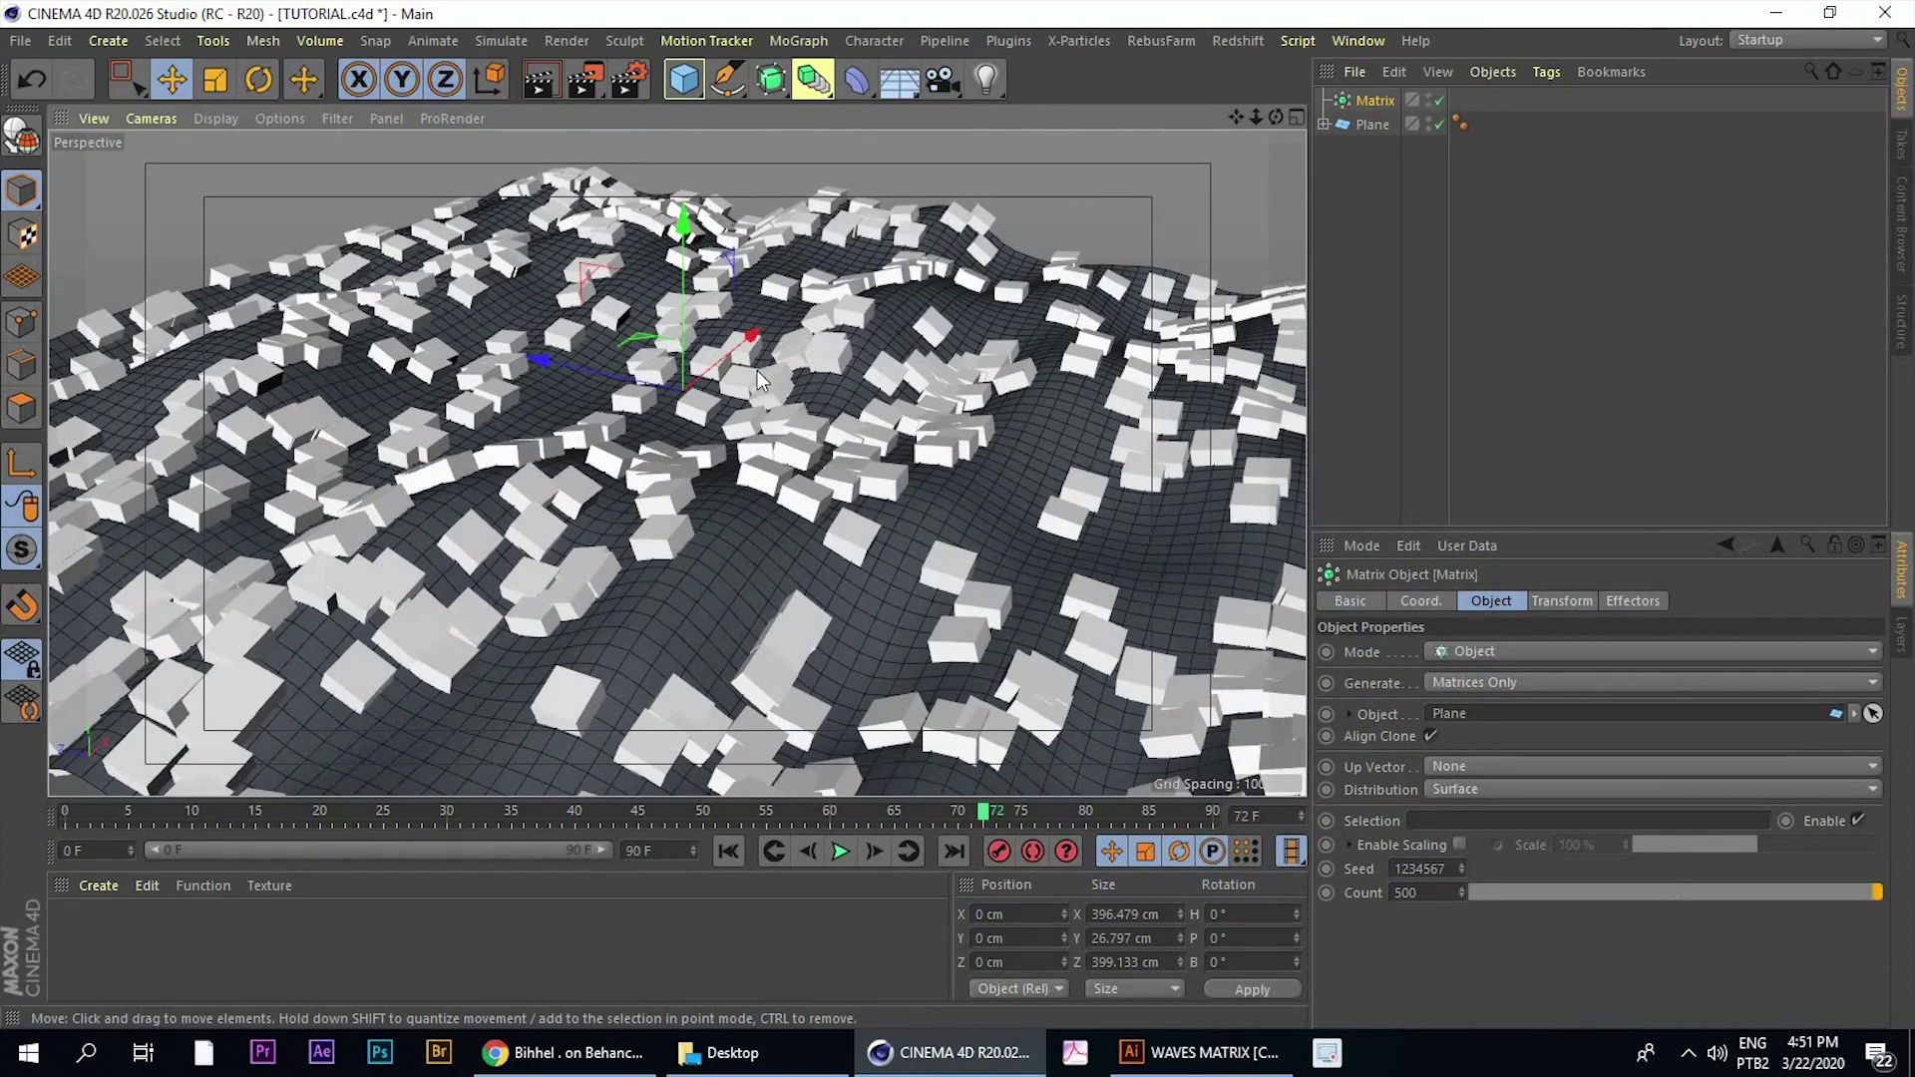
pyautogui.moveTo(755, 369)
pyautogui.keyDown('alt'); pyautogui.mouseDown()
pyautogui.moveTo(941, 351)
pyautogui.moveTo(889, 387)
pyautogui.moveTo(962, 550)
pyautogui.mouseUp(); pyautogui.keyUp('alt')
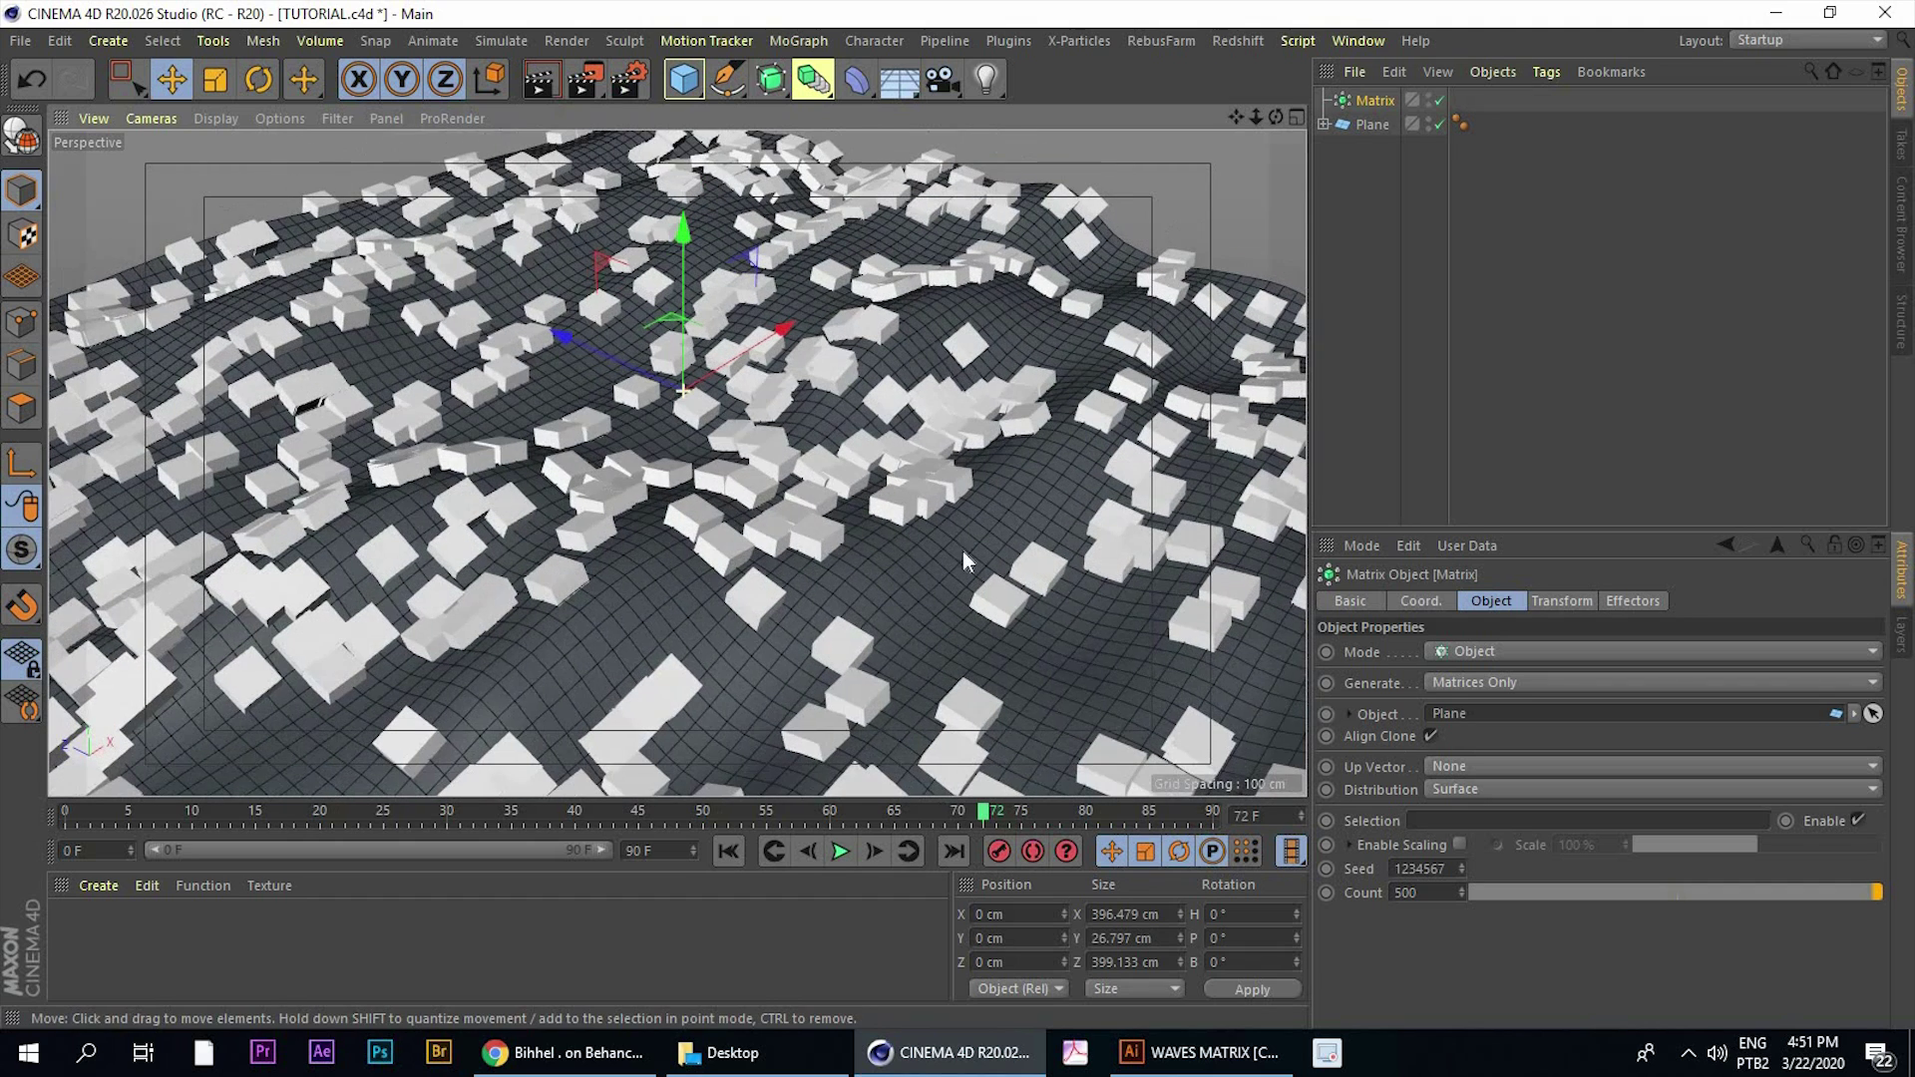
pyautogui.click(1441, 794)
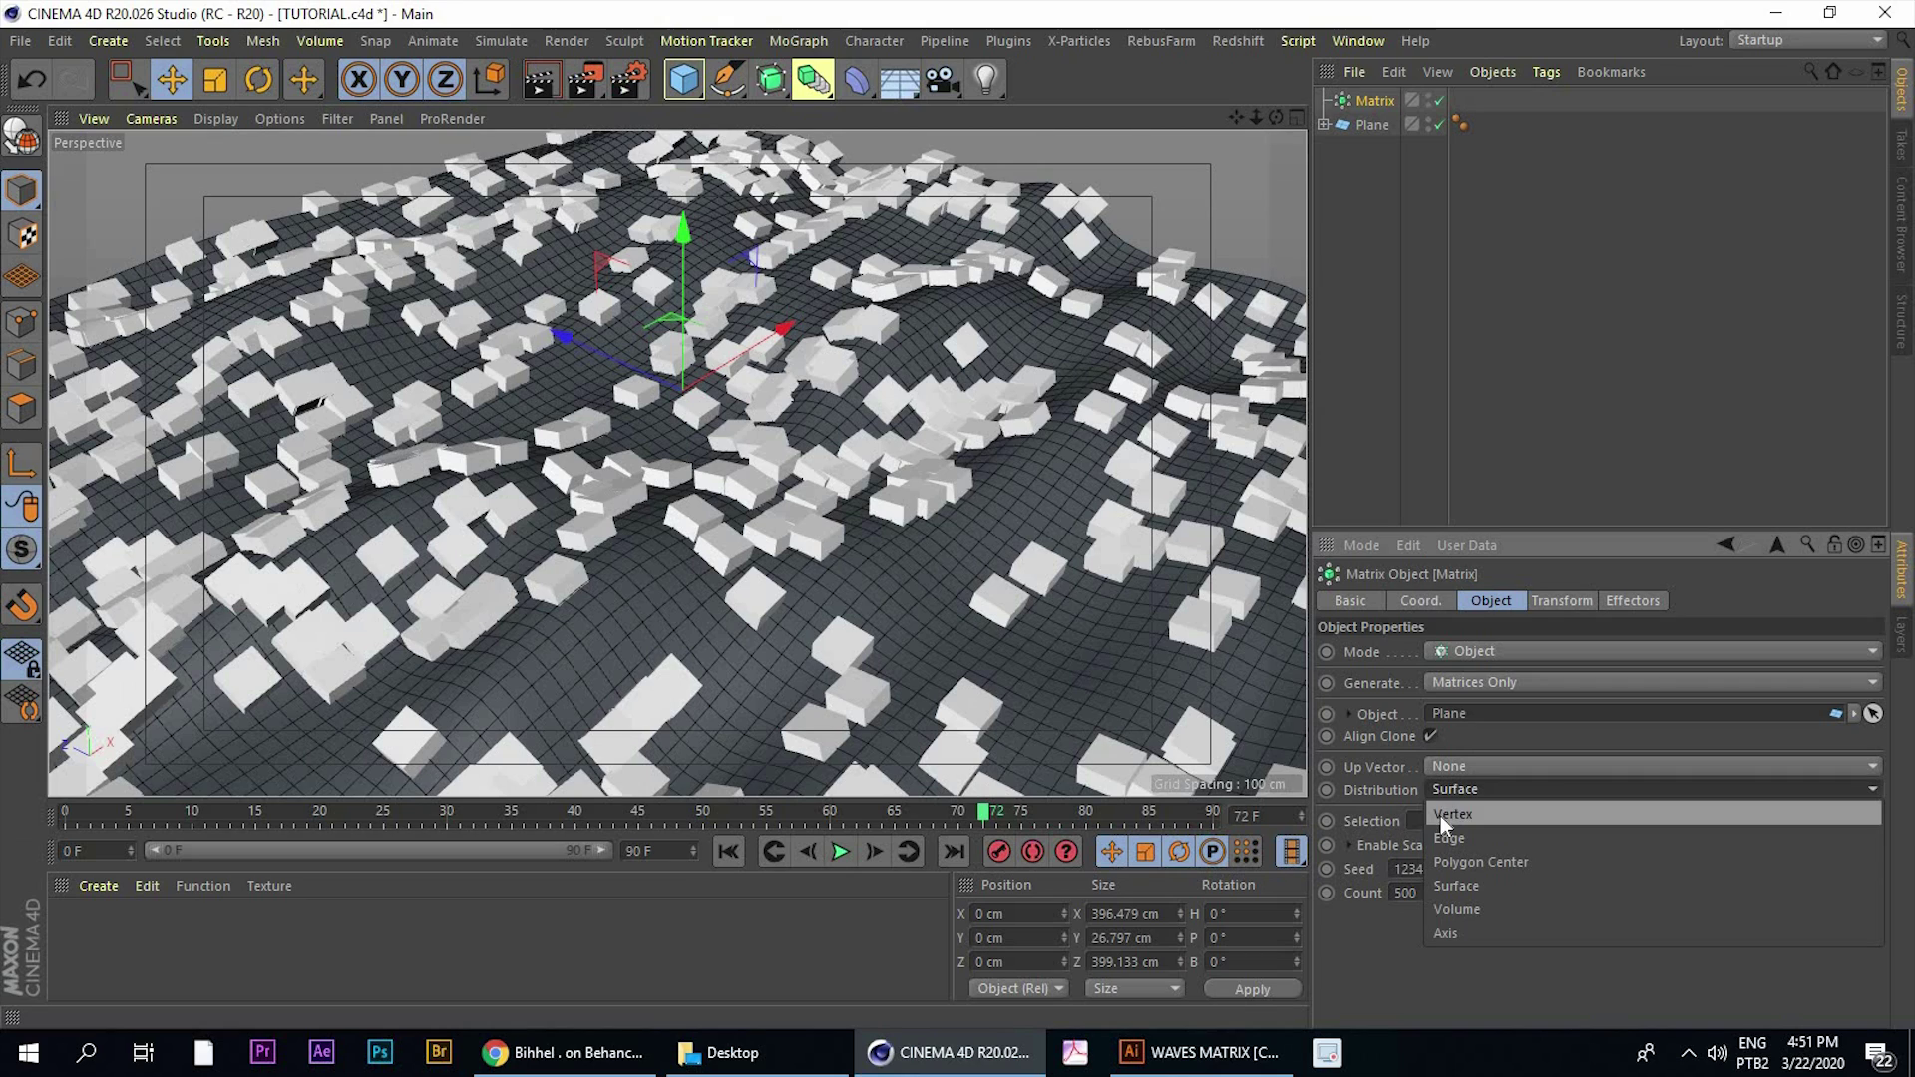
pyautogui.click(1440, 813)
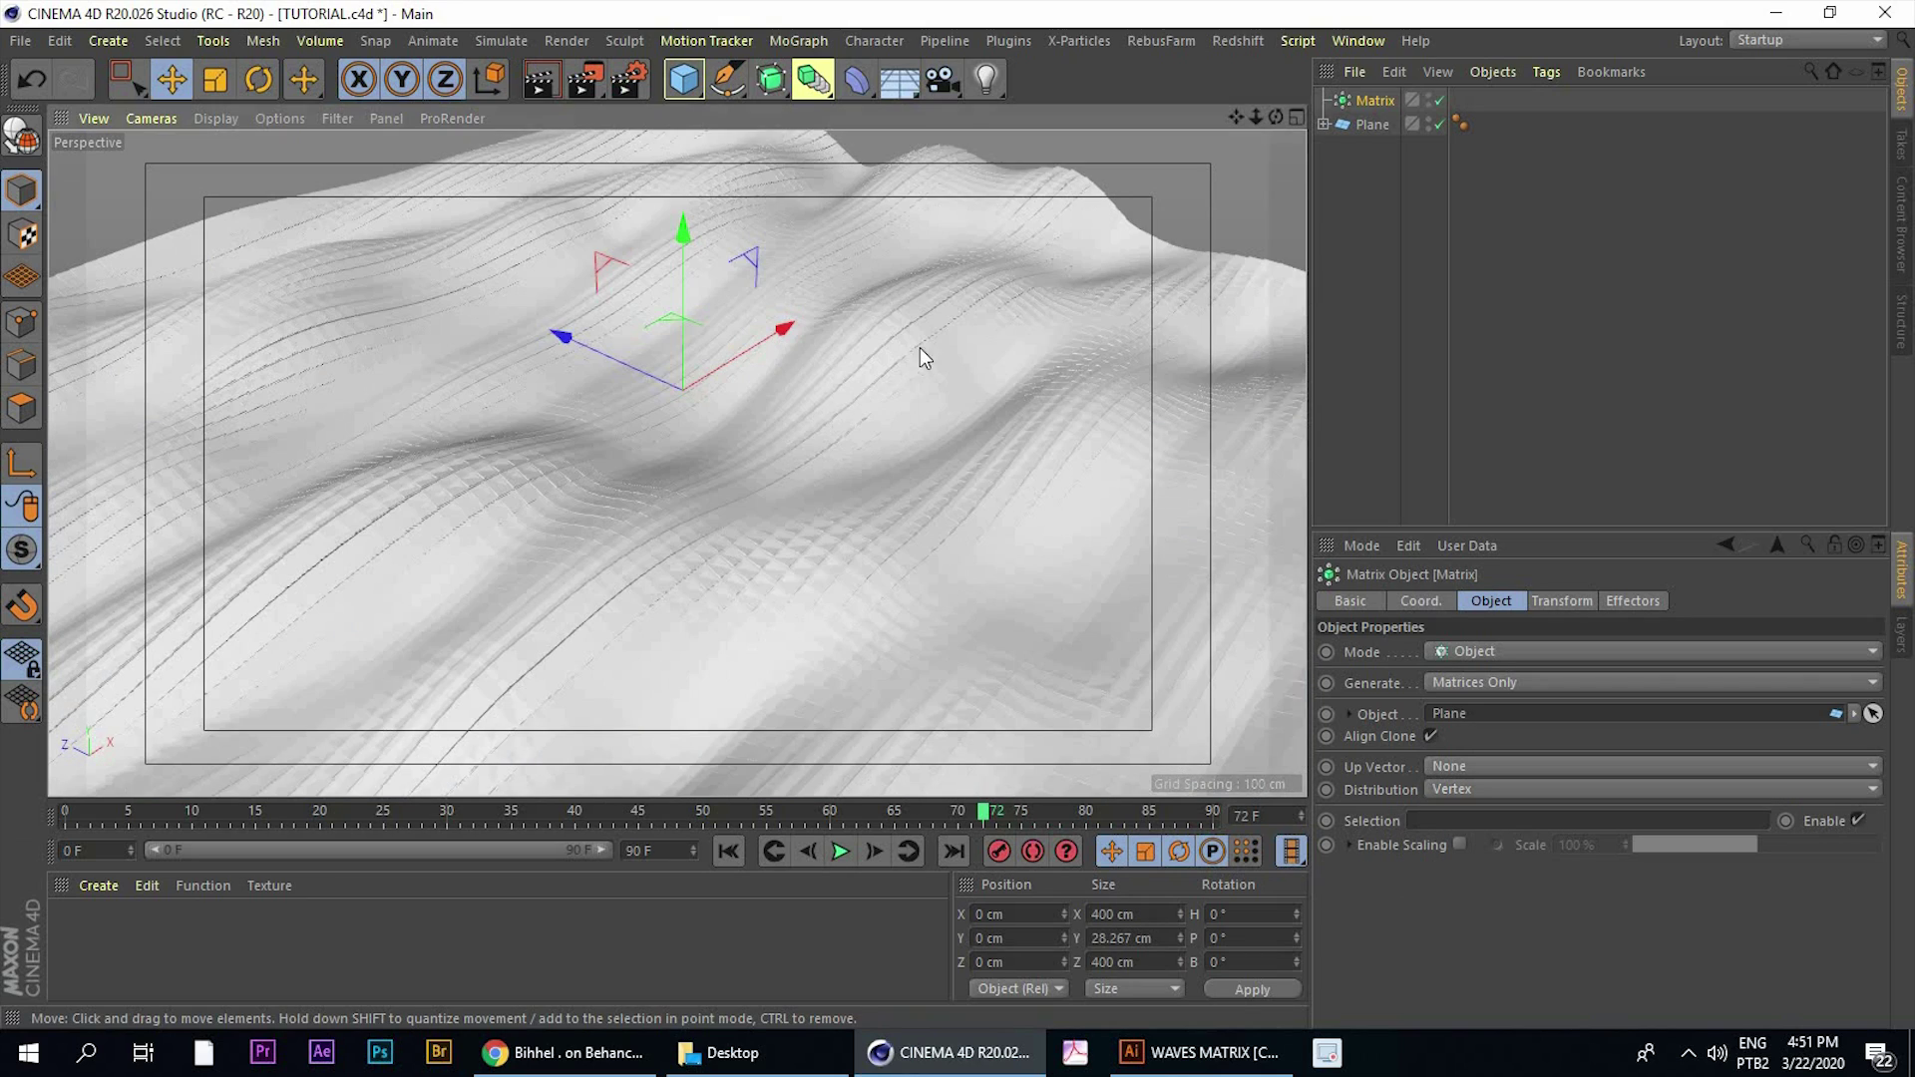
# Try the Matrix's transform scale at 0.5 on X, Y and Z
pyautogui.moveTo(920, 348)
pyautogui.keyDown('alt'); pyautogui.mouseDown()
pyautogui.moveTo(897, 332)
pyautogui.moveTo(703, 389)
pyautogui.mouseUp(); pyautogui.keyUp('alt')
pyautogui.keyDown('alt'); pyautogui.moveTo(692, 343); pyautogui.dragTo(870, 439); pyautogui.keyUp('alt')
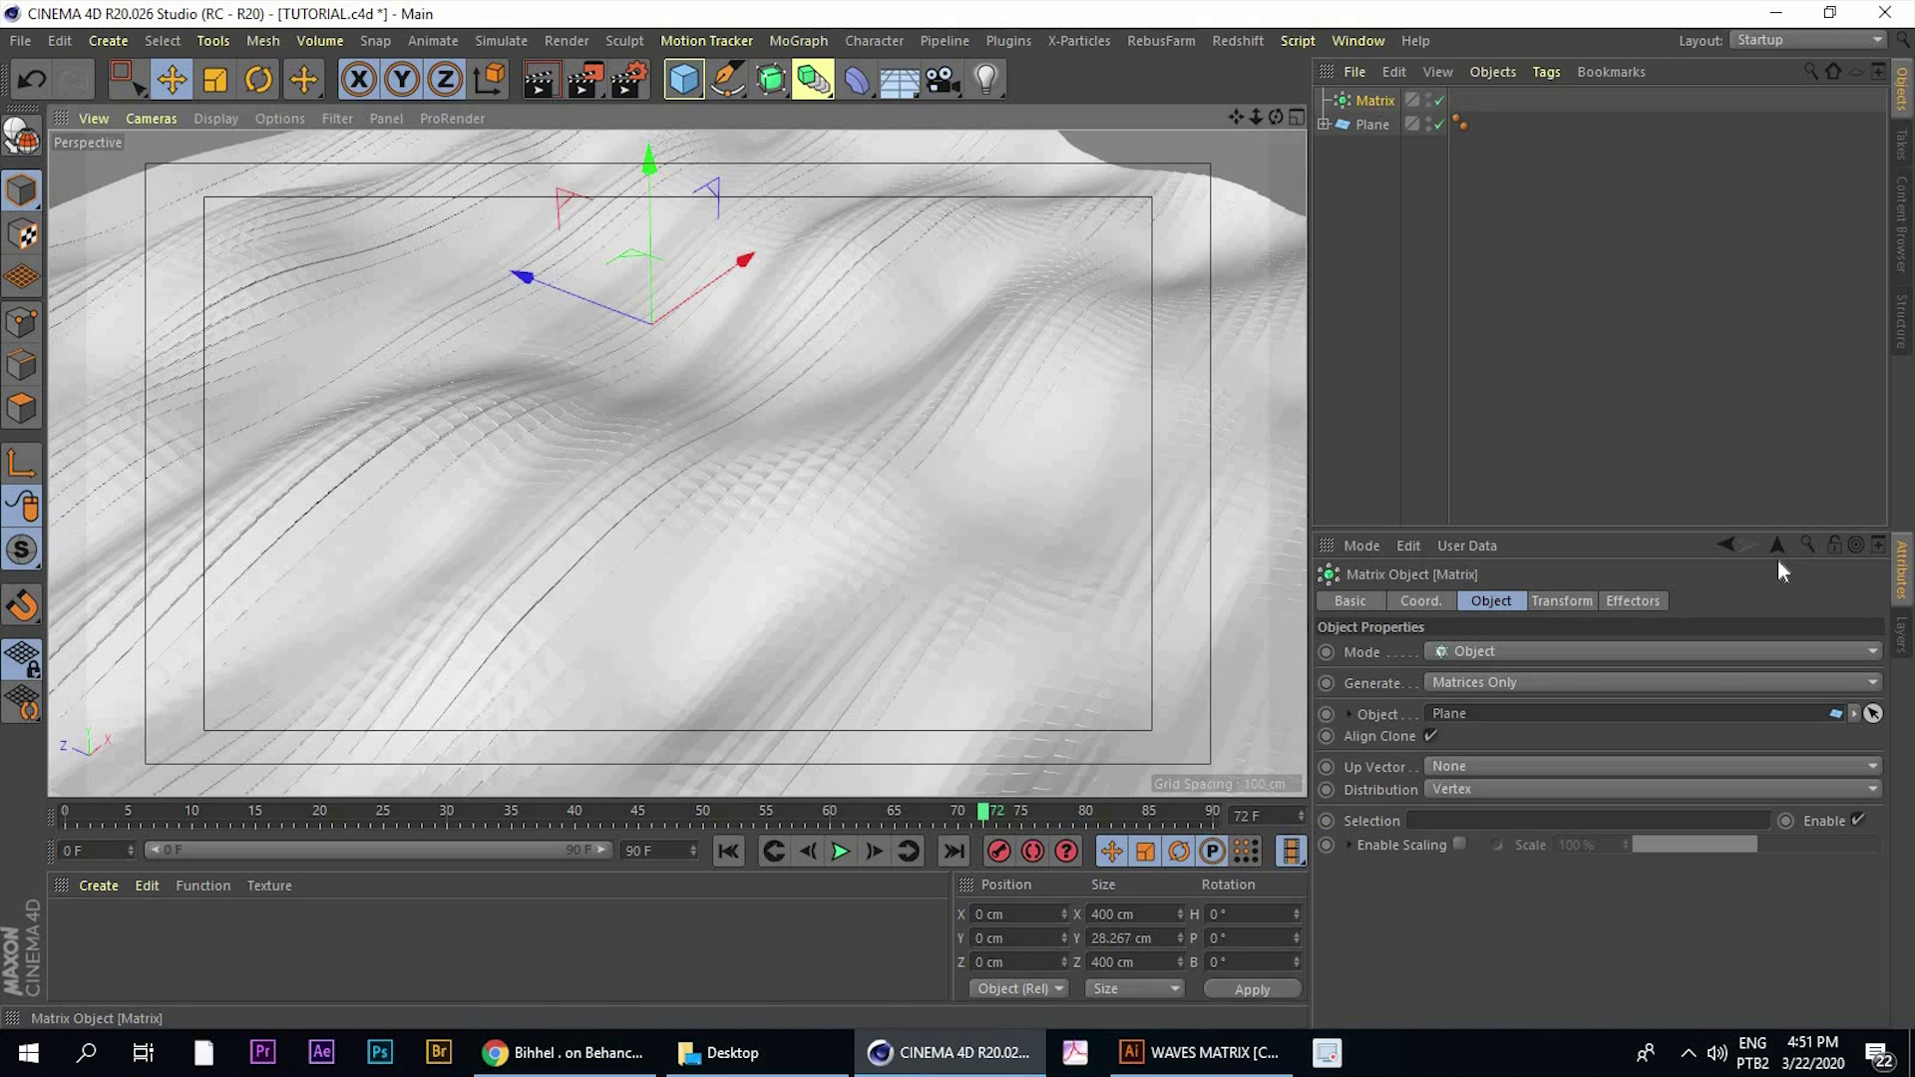
pyautogui.click(1612, 602)
pyautogui.click(1563, 601)
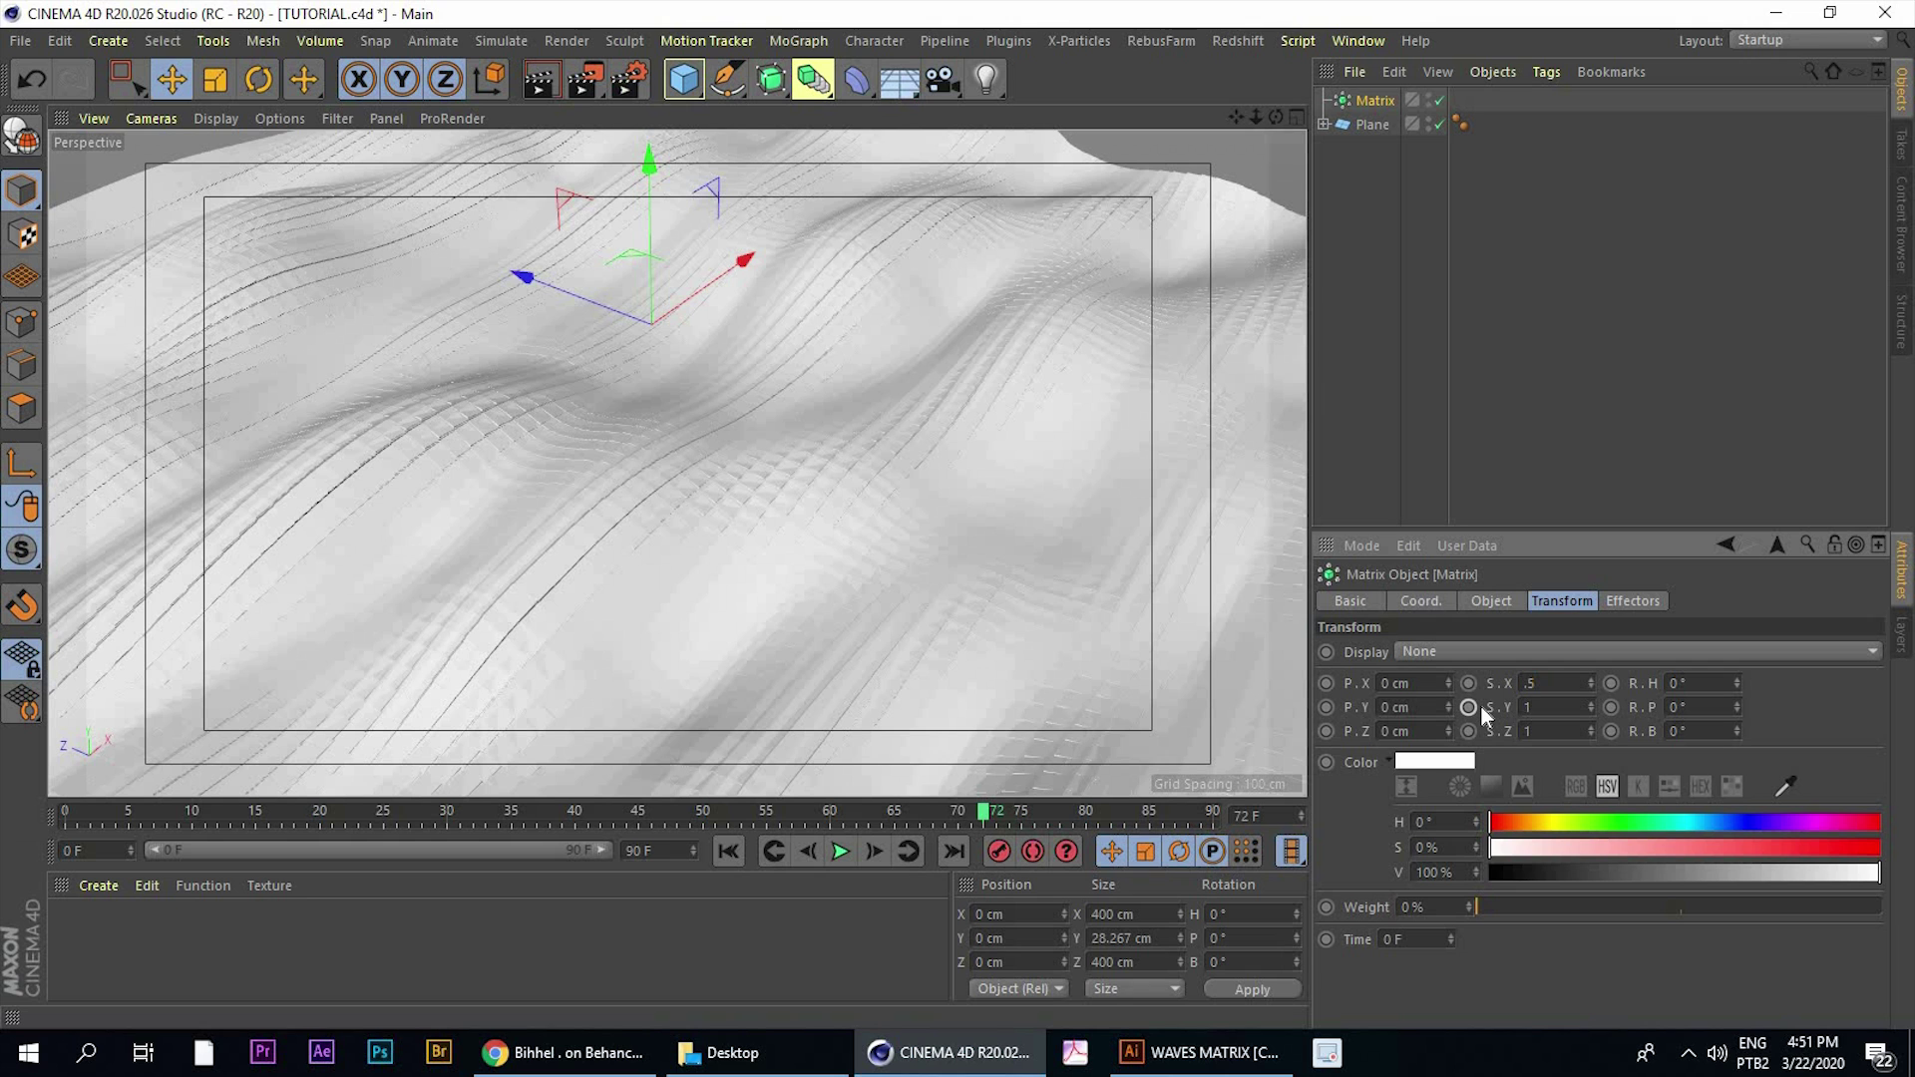
pyautogui.press('Tab')
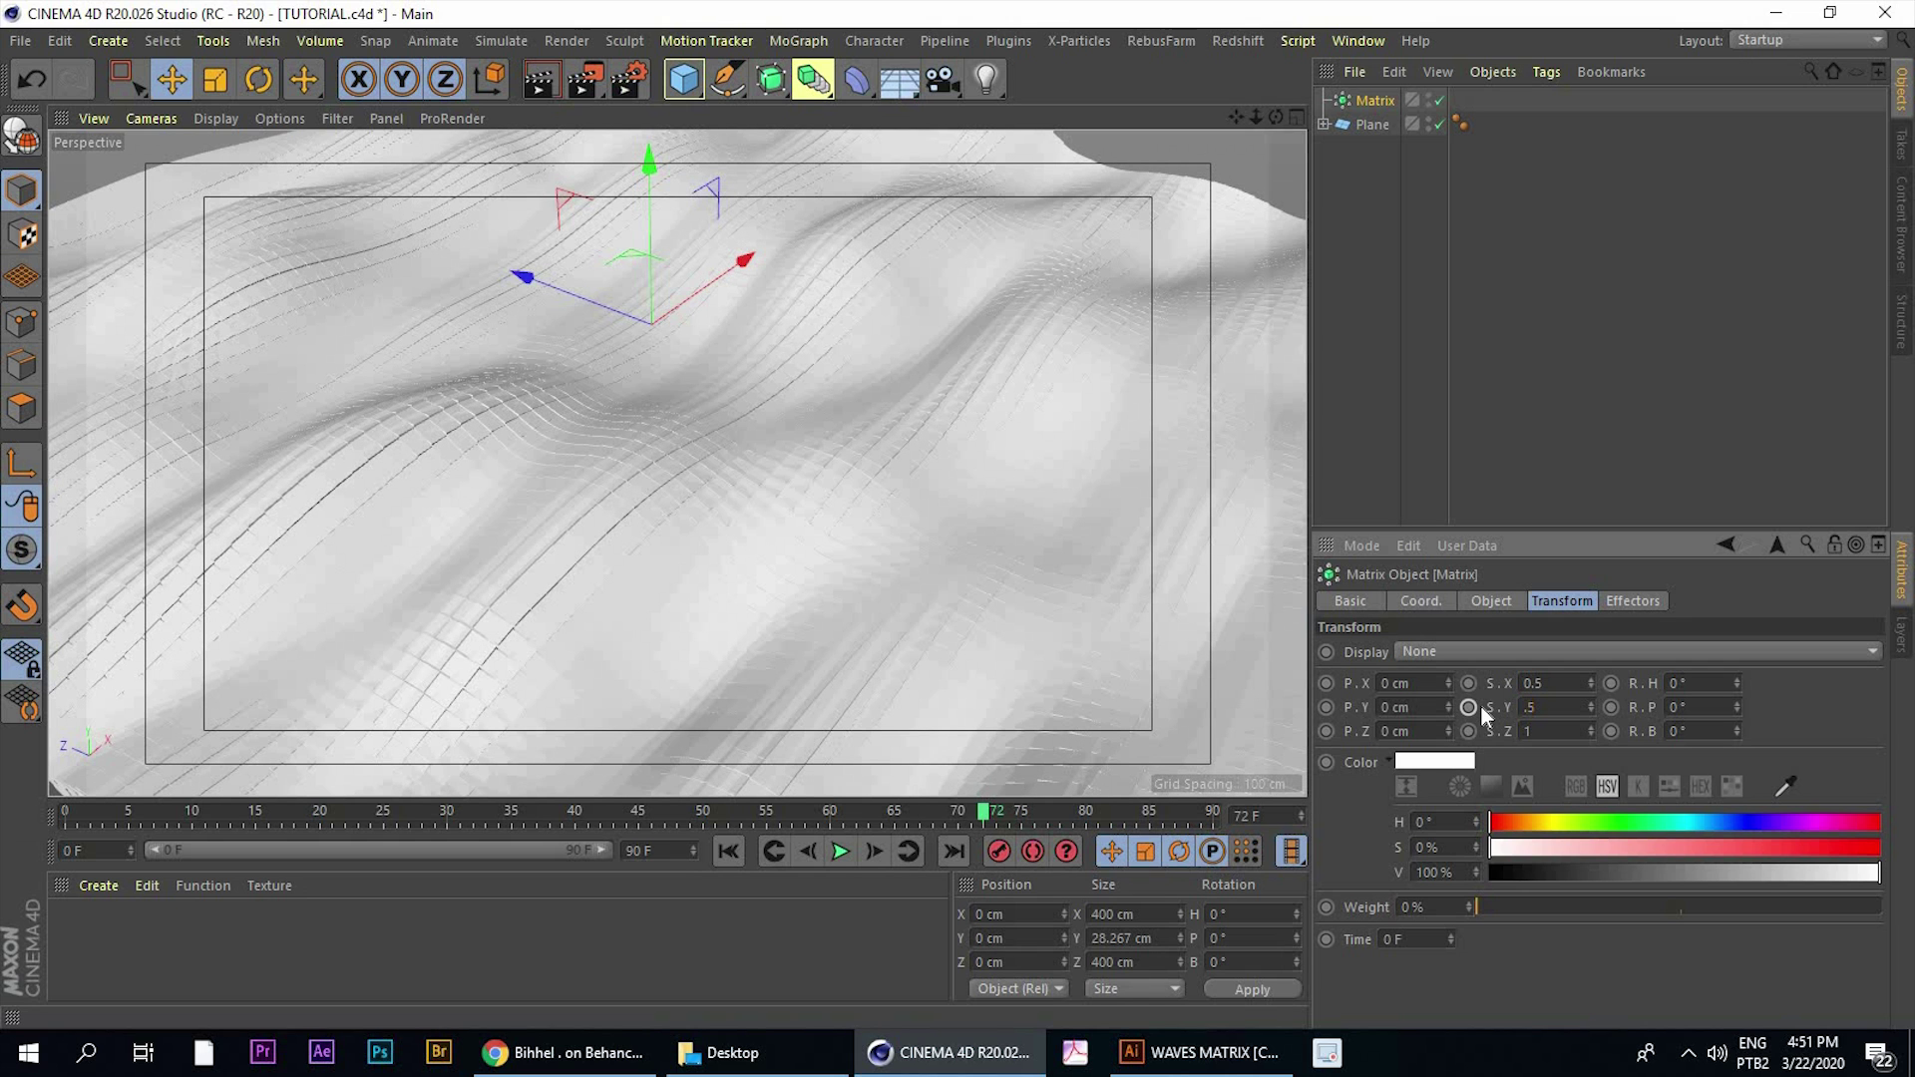
pyautogui.write('.5')
pyautogui.press('Tab')
pyautogui.press('Return')
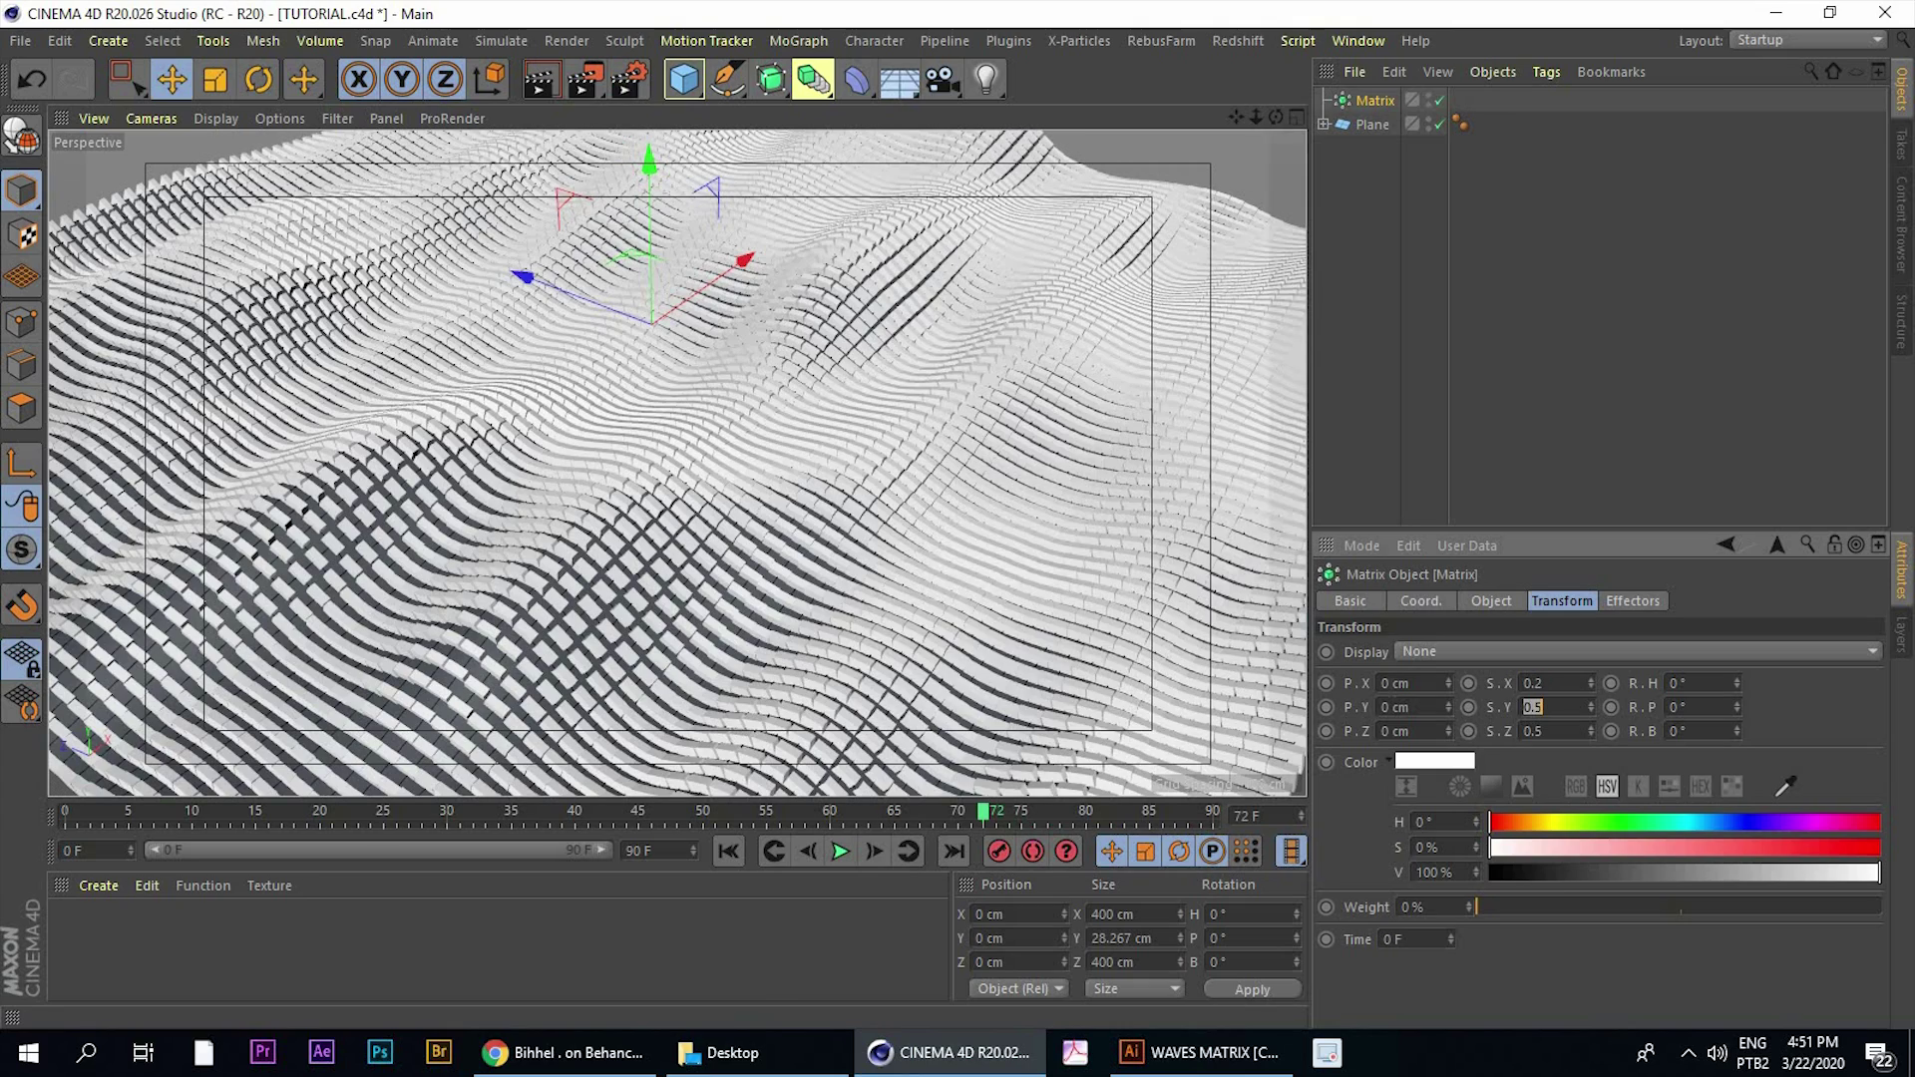
# Reduce the Matrix's transform scale to 0.2 on X, Y and Z
pyautogui.write('.2')
pyautogui.press('Tab')
pyautogui.write('.2')
pyautogui.press('Return')
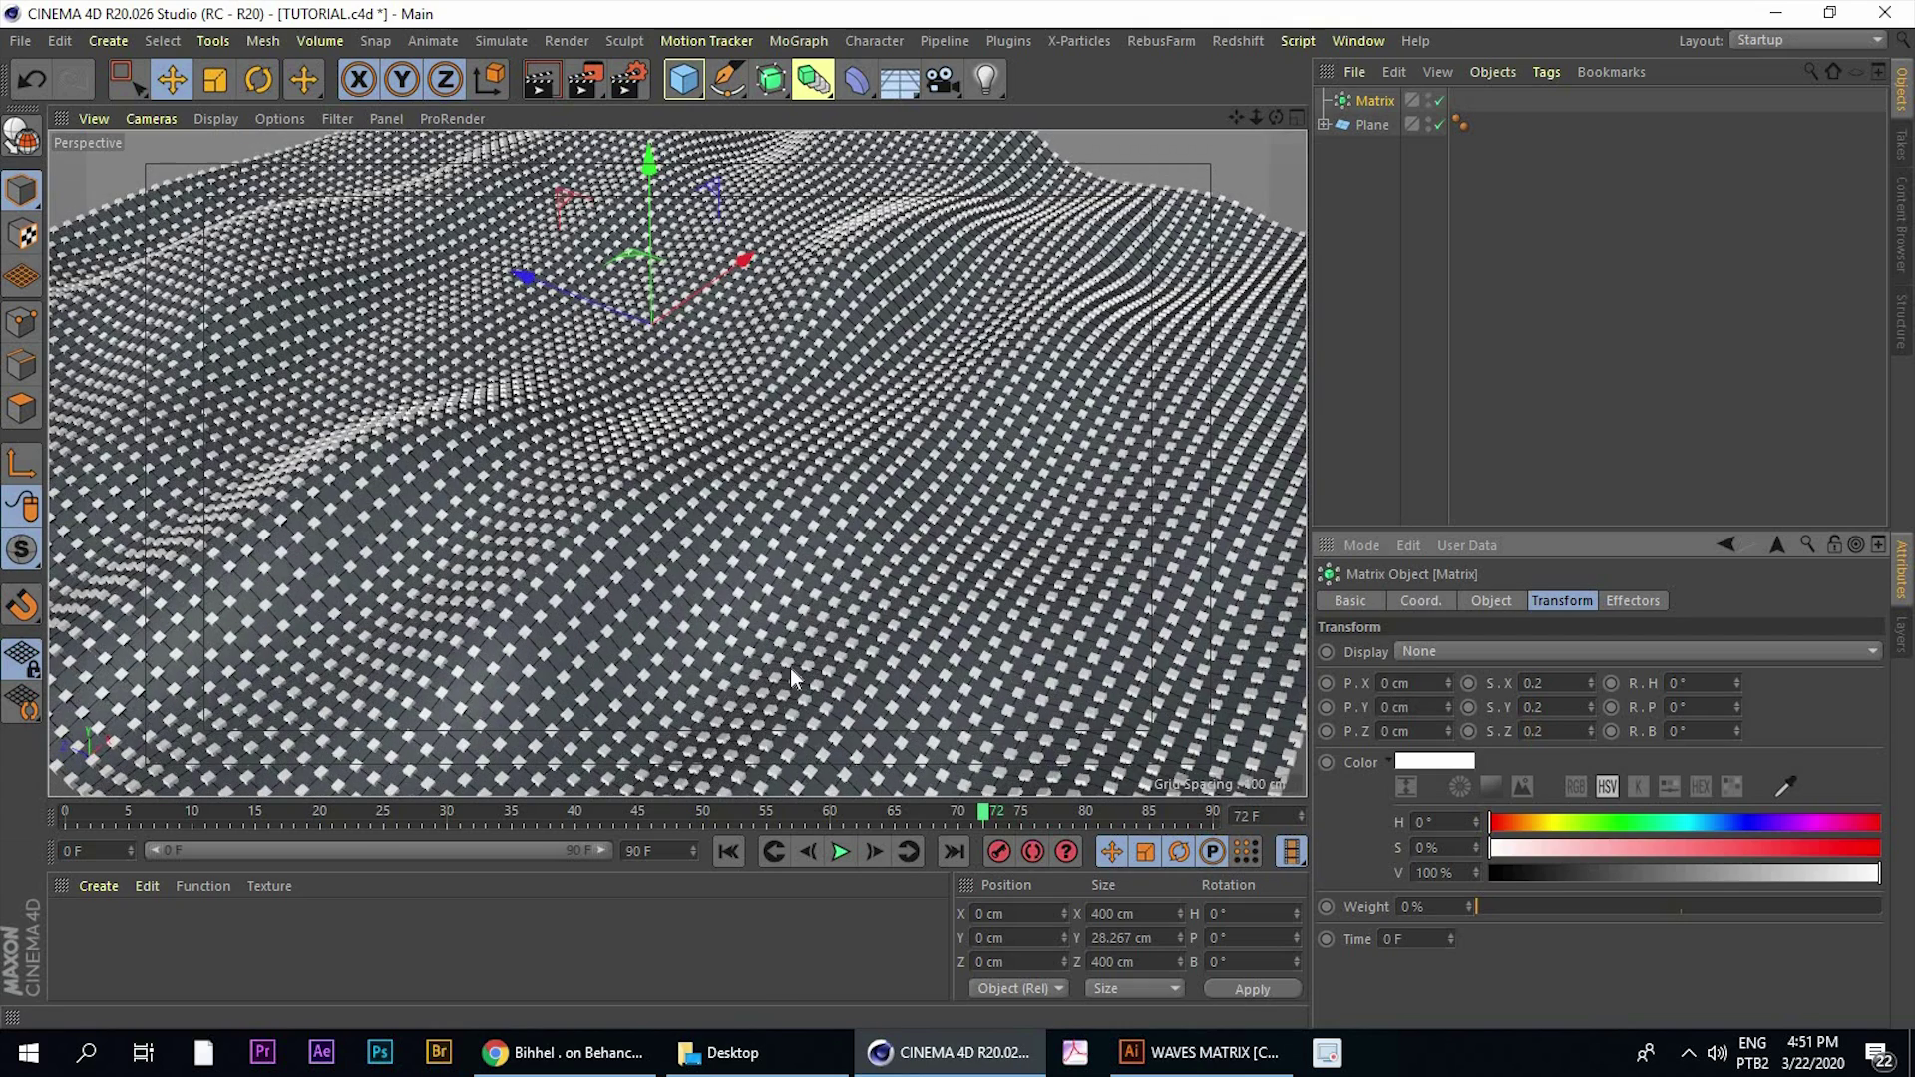
# Open the Redshift RenderView and start a live progressive render of the scene
pyautogui.scroll(10, 701, 413)
pyautogui.scroll(-10, 689, 424)
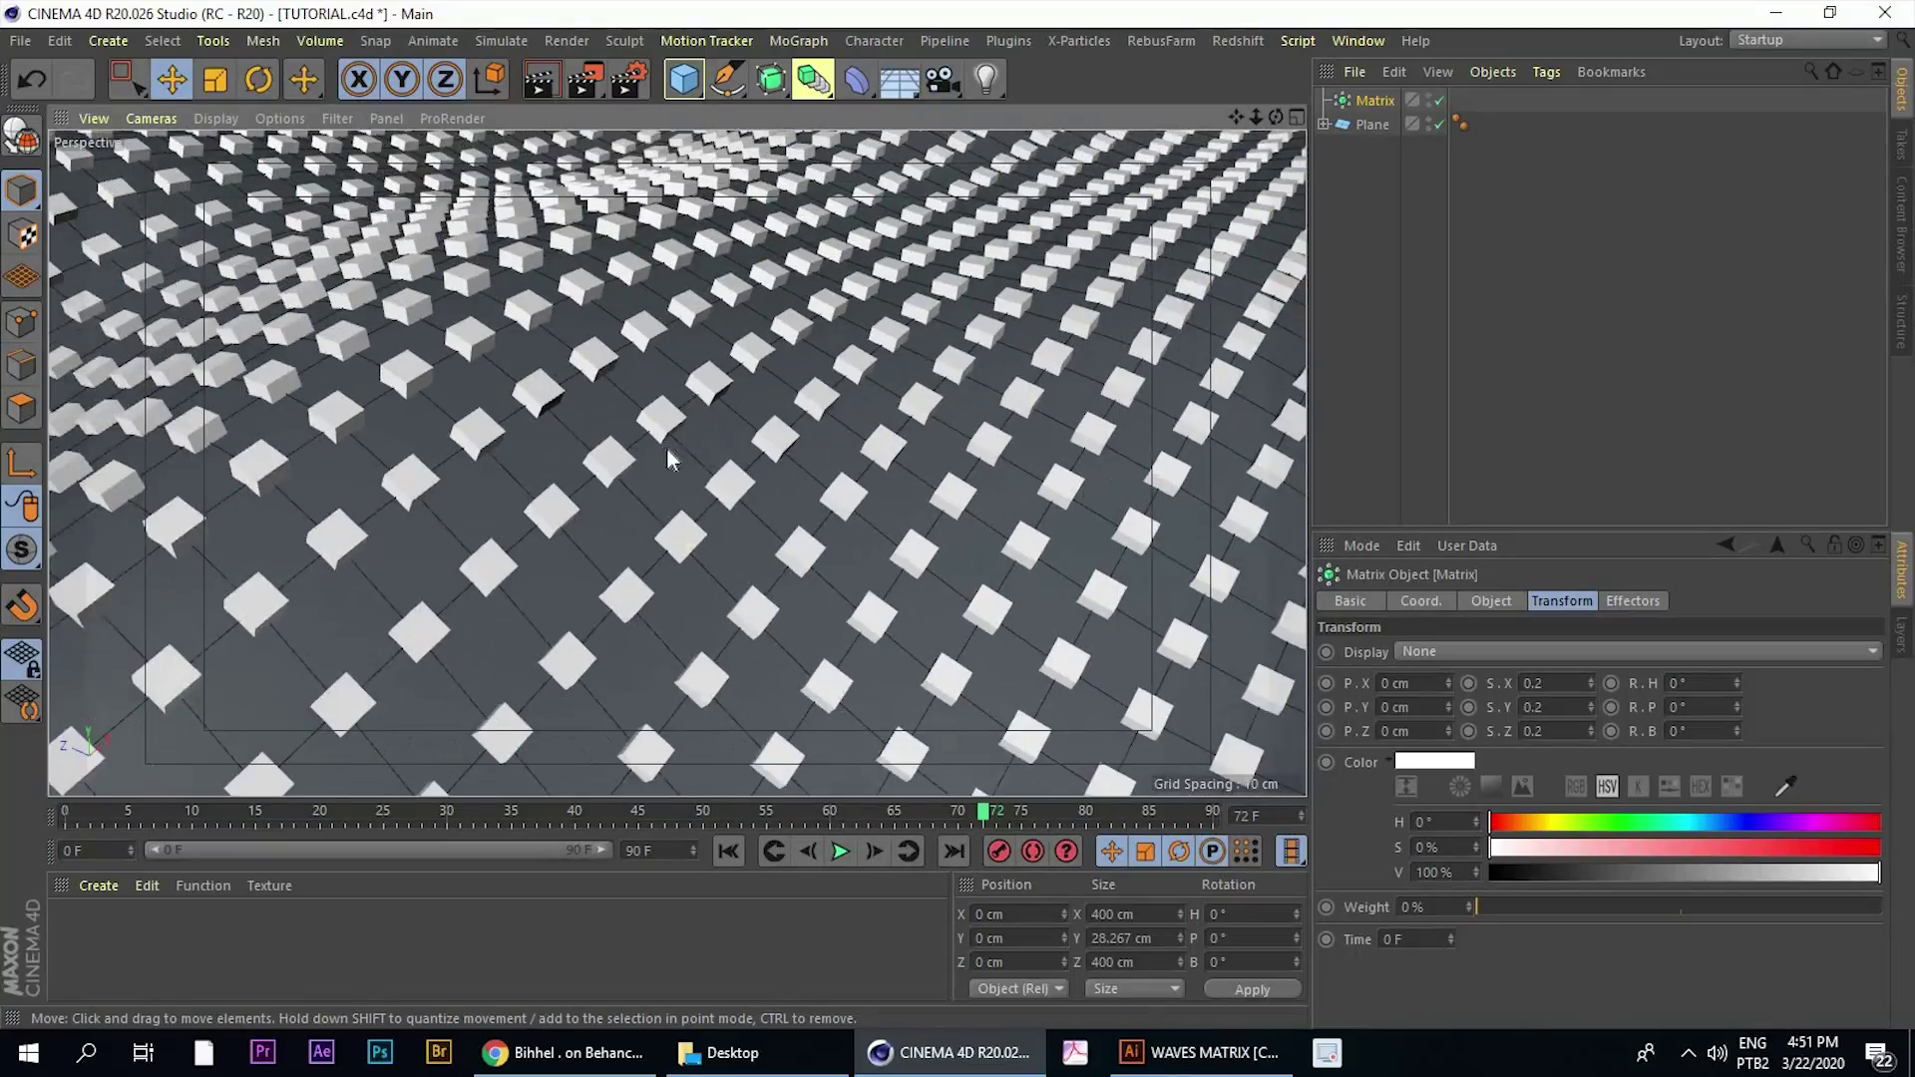
pyautogui.moveTo(667, 444)
pyautogui.keyDown('alt'); pyautogui.mouseDown()
pyautogui.moveTo(800, 422)
pyautogui.moveTo(633, 398)
pyautogui.moveTo(726, 399)
pyautogui.moveTo(726, 357)
pyautogui.moveTo(743, 429)
pyautogui.moveTo(793, 411)
pyautogui.mouseUp(); pyautogui.keyUp('alt')
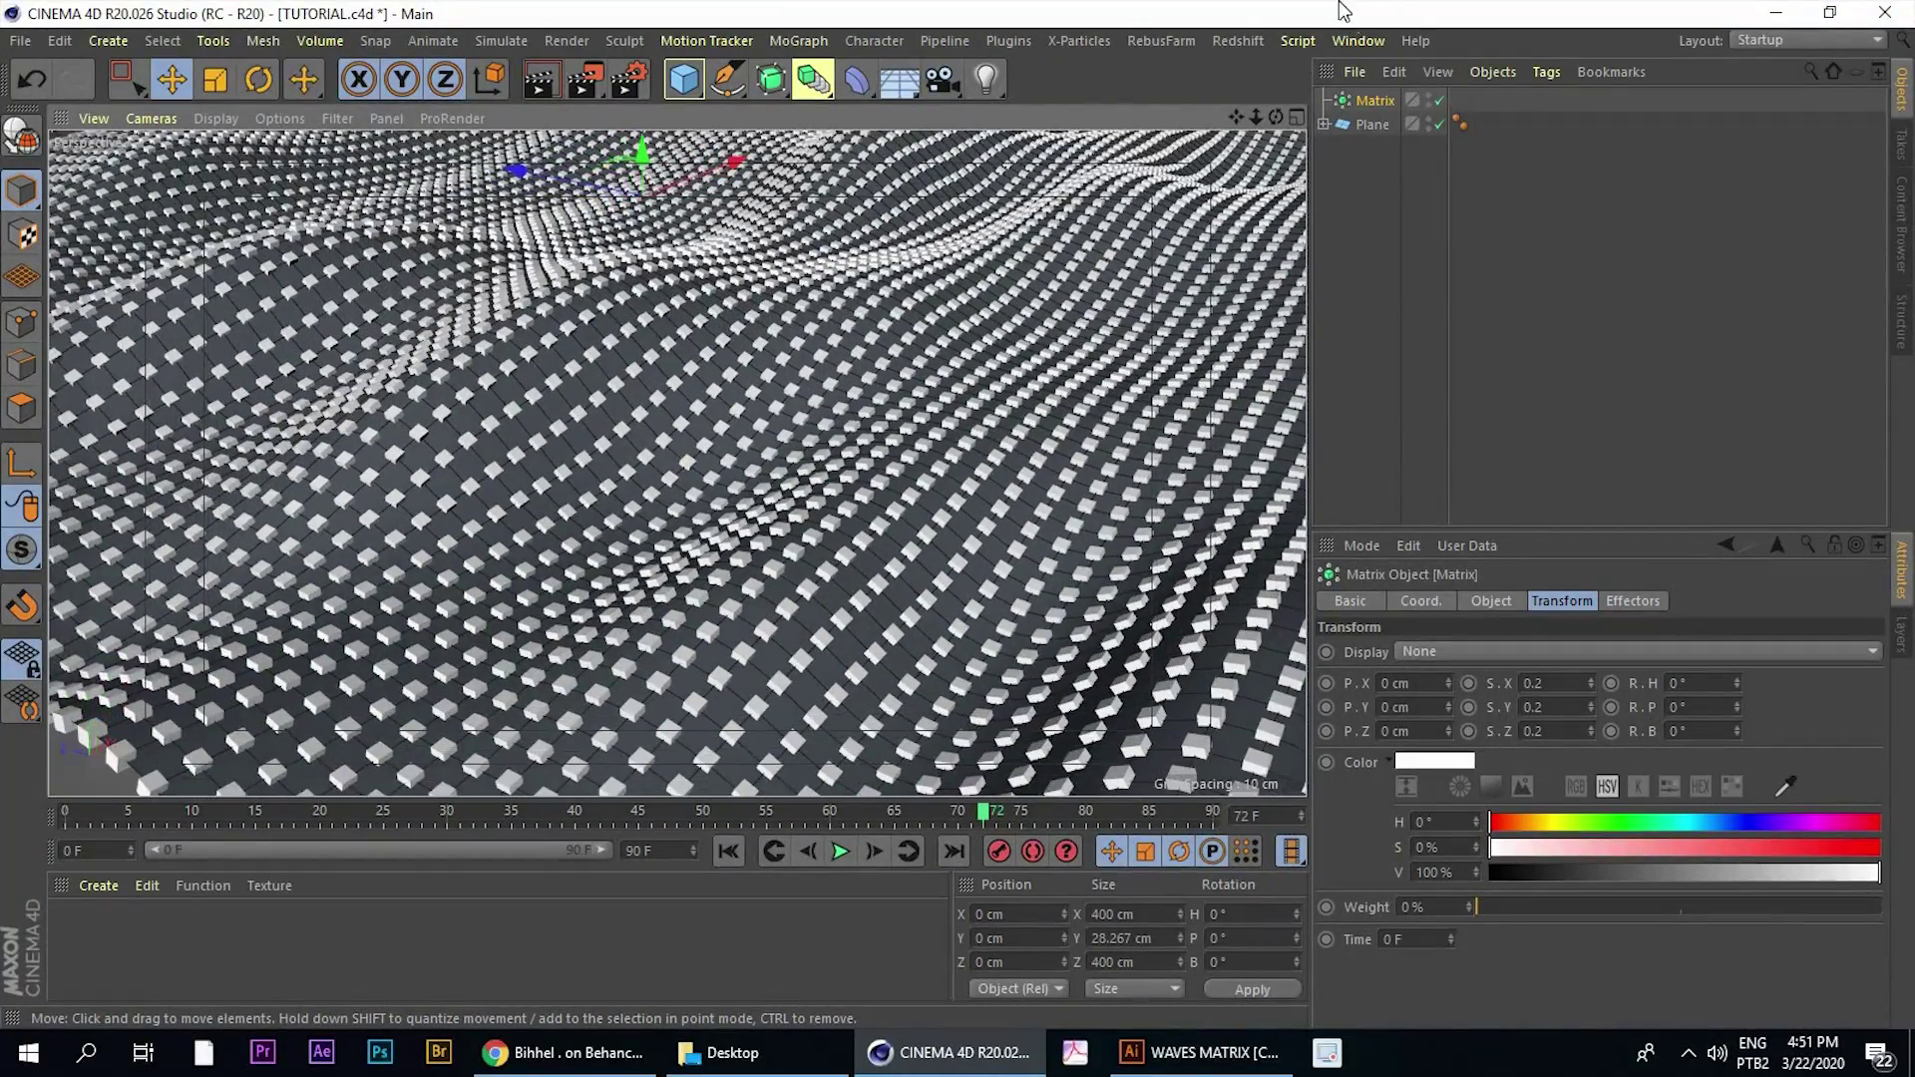
pyautogui.click(1229, 42)
pyautogui.moveTo(1258, 76)
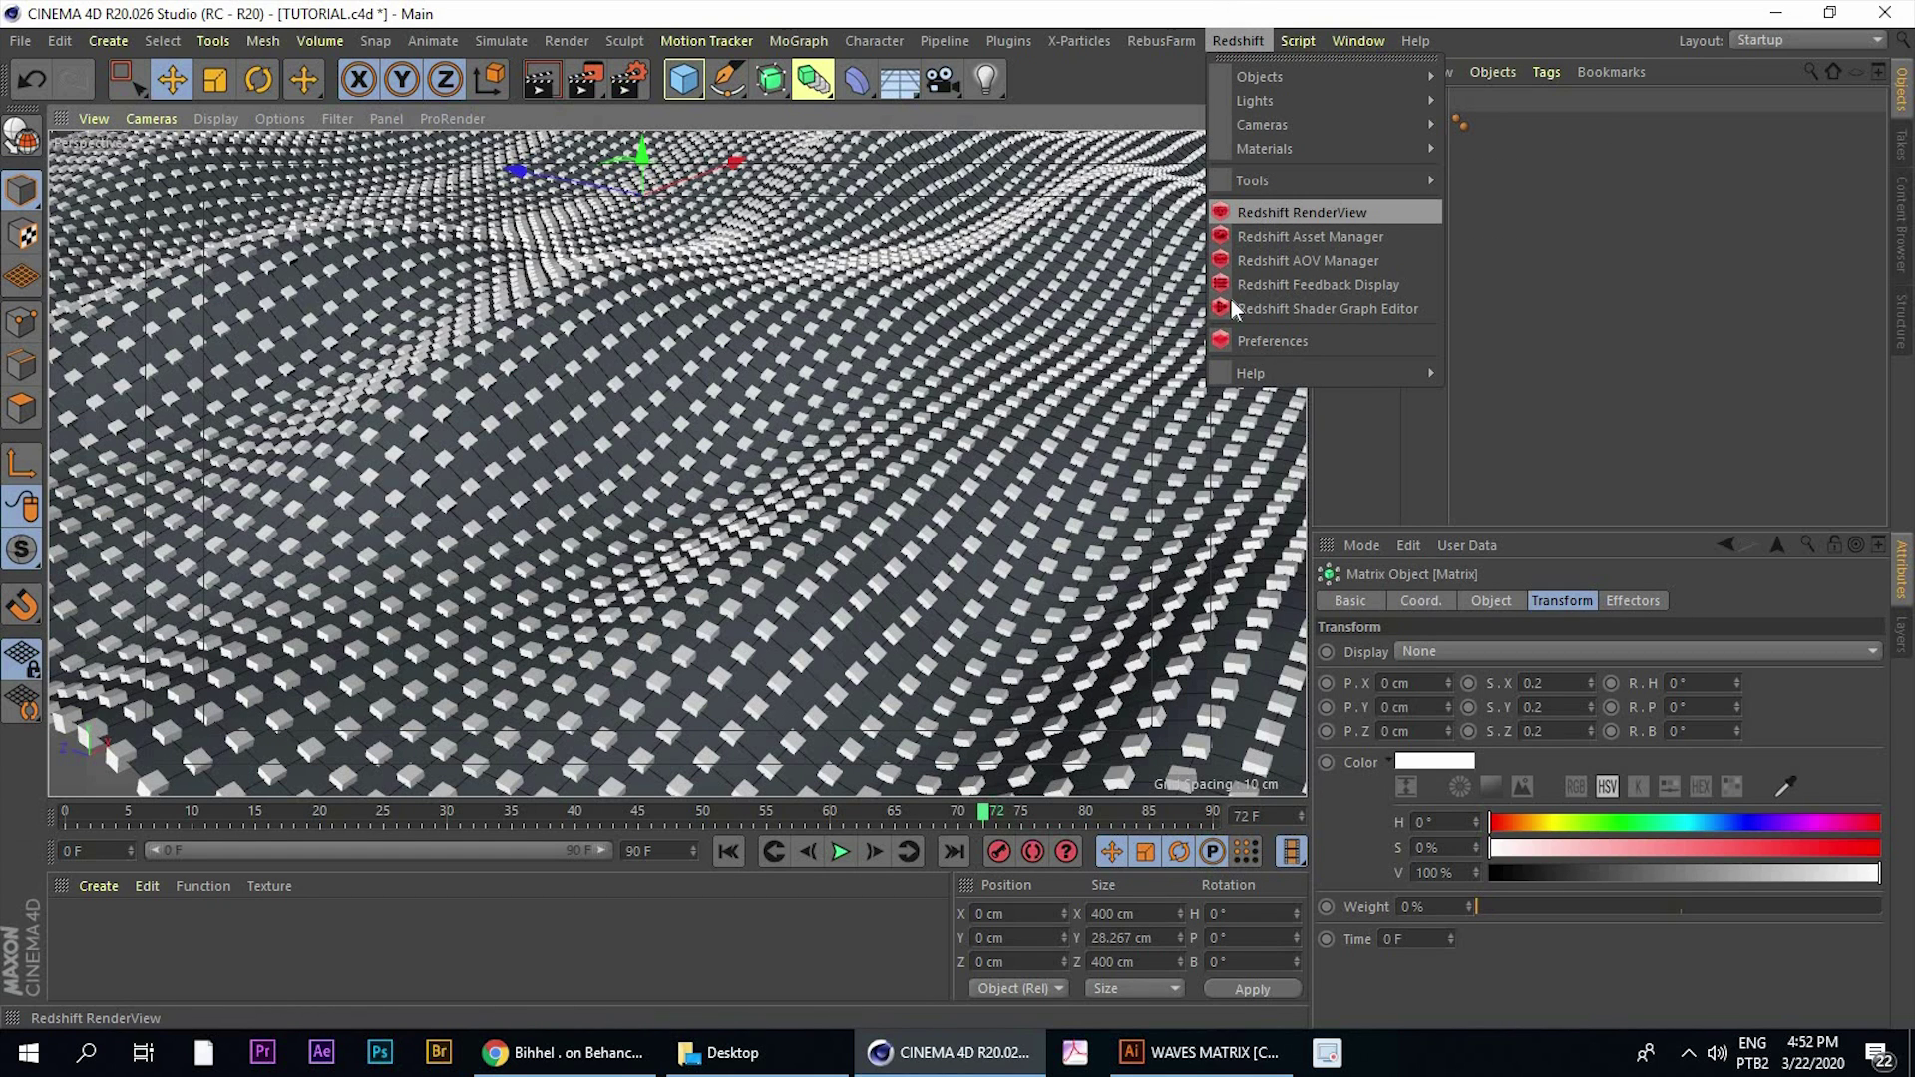
pyautogui.click(1257, 215)
pyautogui.click(550, 288)
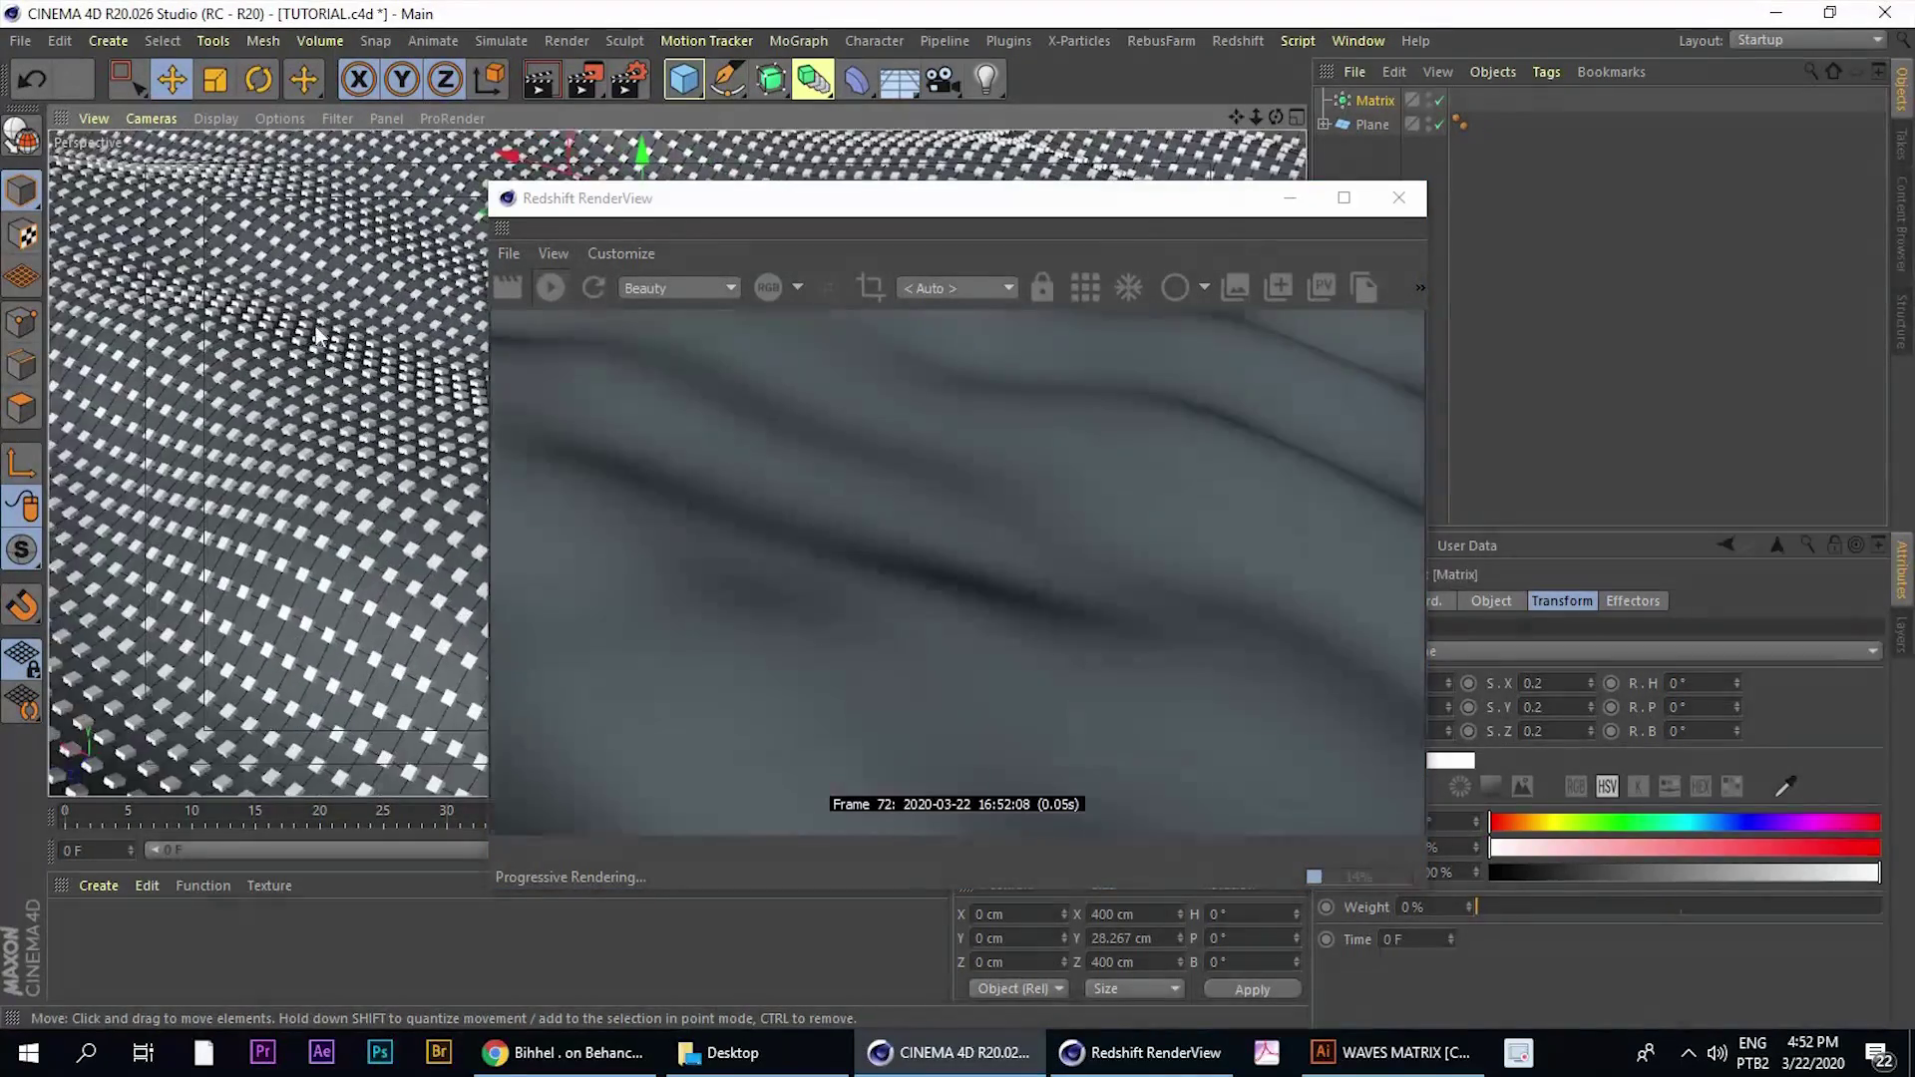
# Compare the Redshift render with the viewport's matrix cubes, checking whether the Matrix appears in the render
pyautogui.keyDown('alt'); pyautogui.moveTo(357, 337); pyautogui.dragTo(287, 381); pyautogui.keyUp('alt')
pyautogui.moveTo(883, 200); pyautogui.dragTo(499, 176)
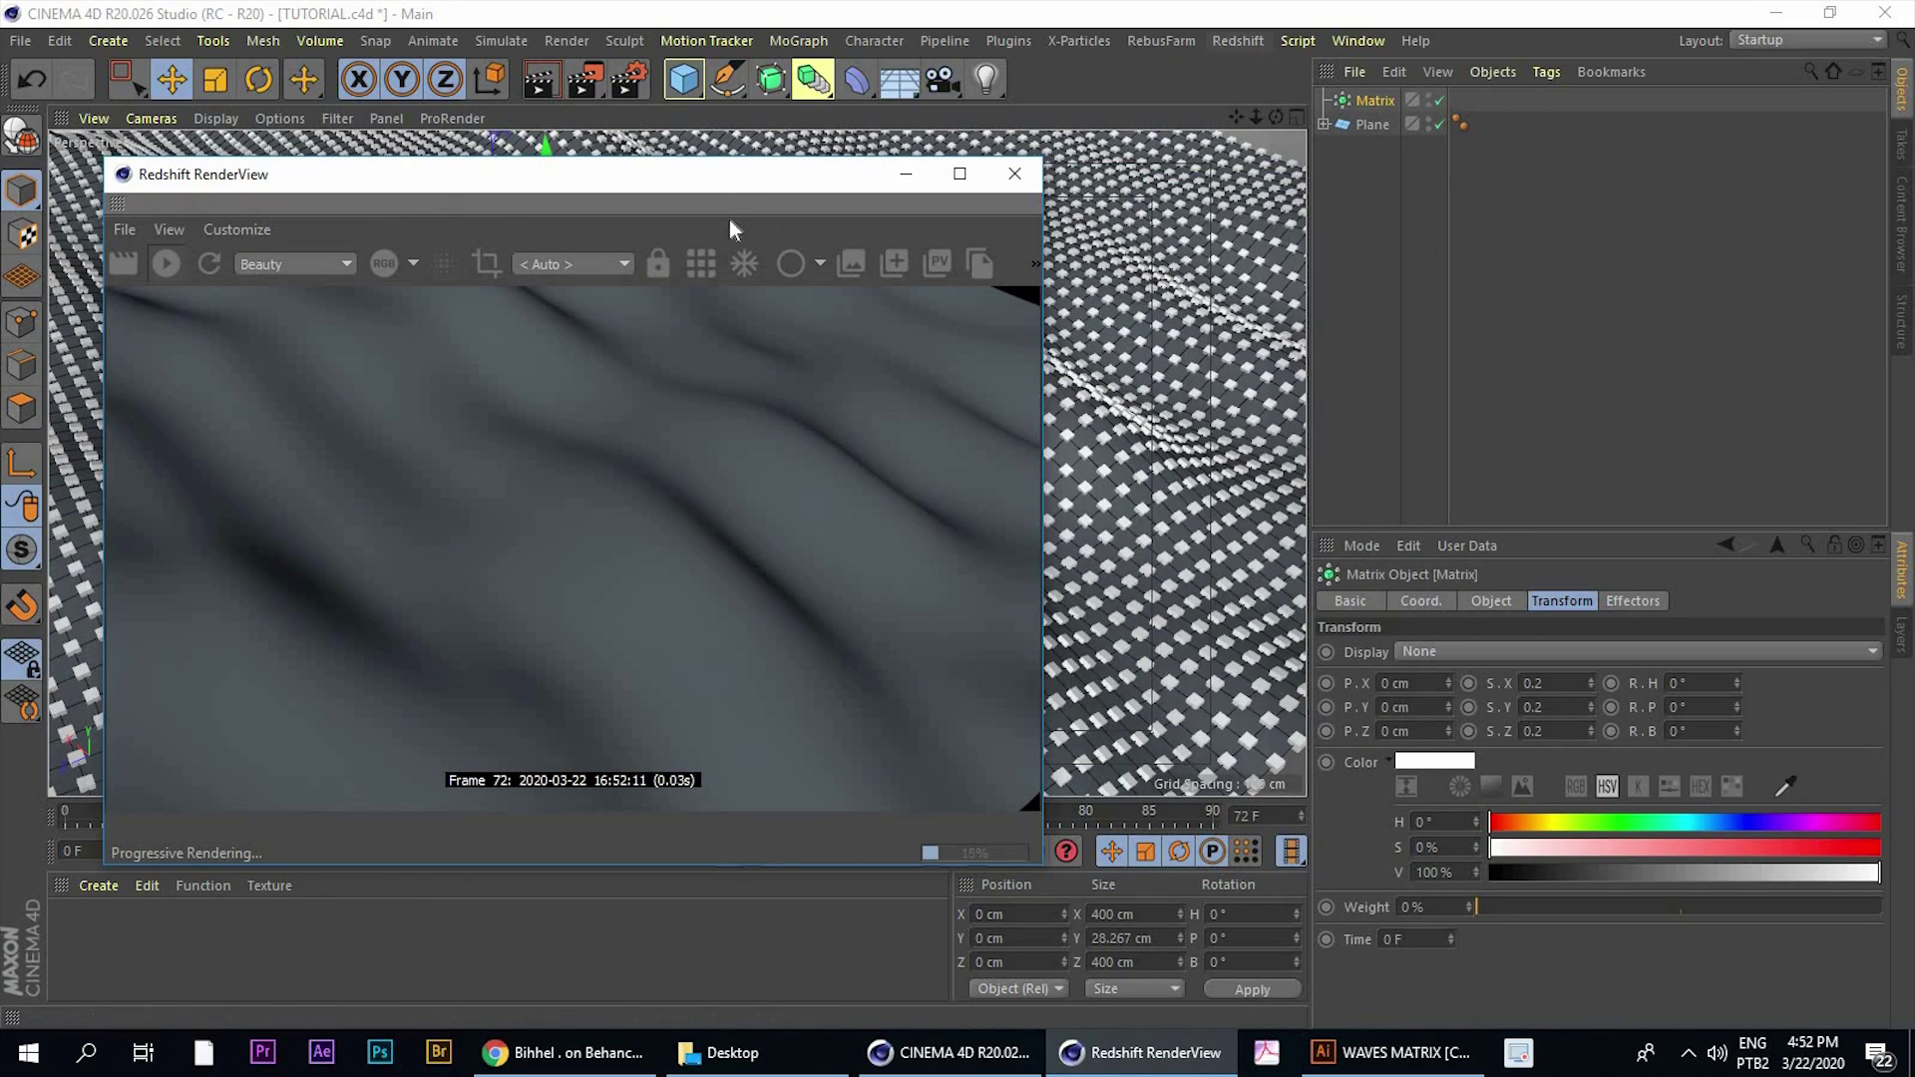
pyautogui.moveTo(619, 175); pyautogui.dragTo(1296, 184)
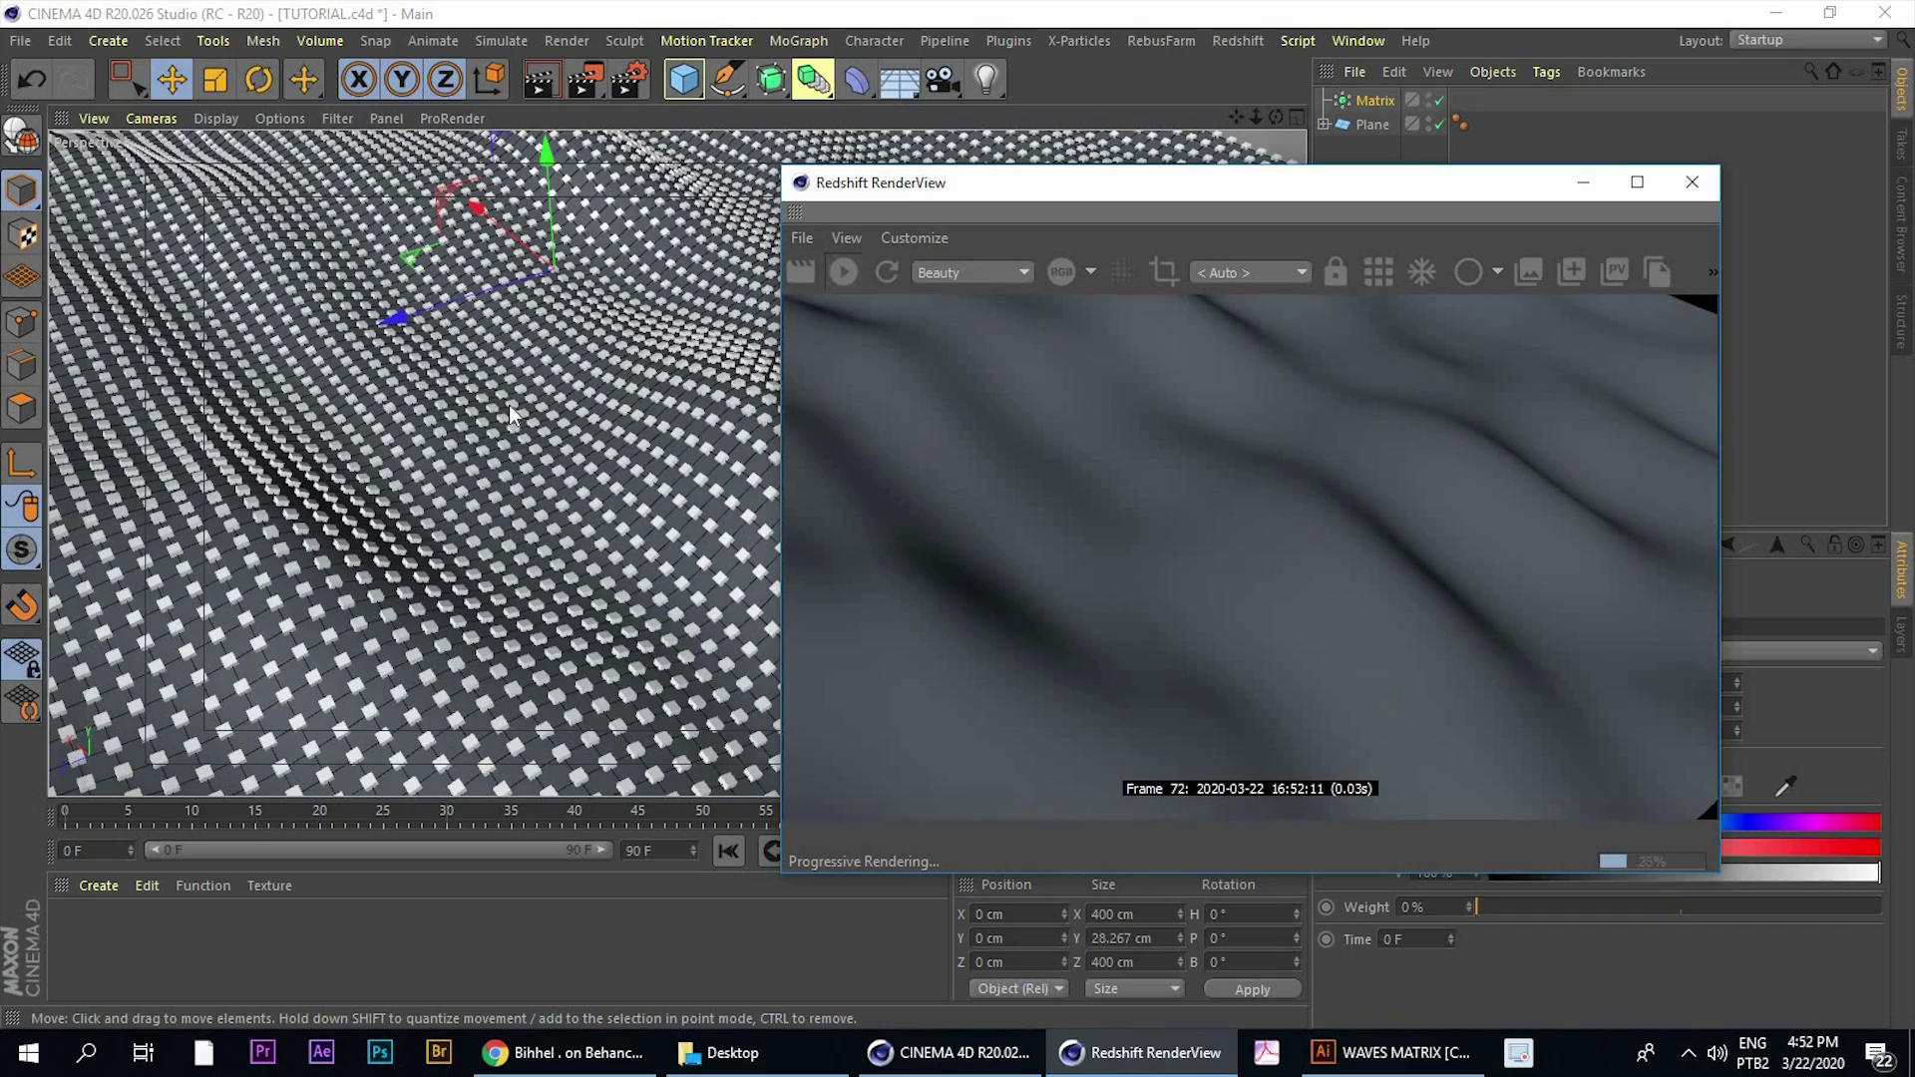
pyautogui.scroll(-3, 521, 401)
pyautogui.keyDown('alt'); pyautogui.moveTo(541, 435); pyautogui.dragTo(557, 391); pyautogui.keyUp('alt')
pyautogui.scroll(3, 519, 383)
pyautogui.scroll(2, 557, 391)
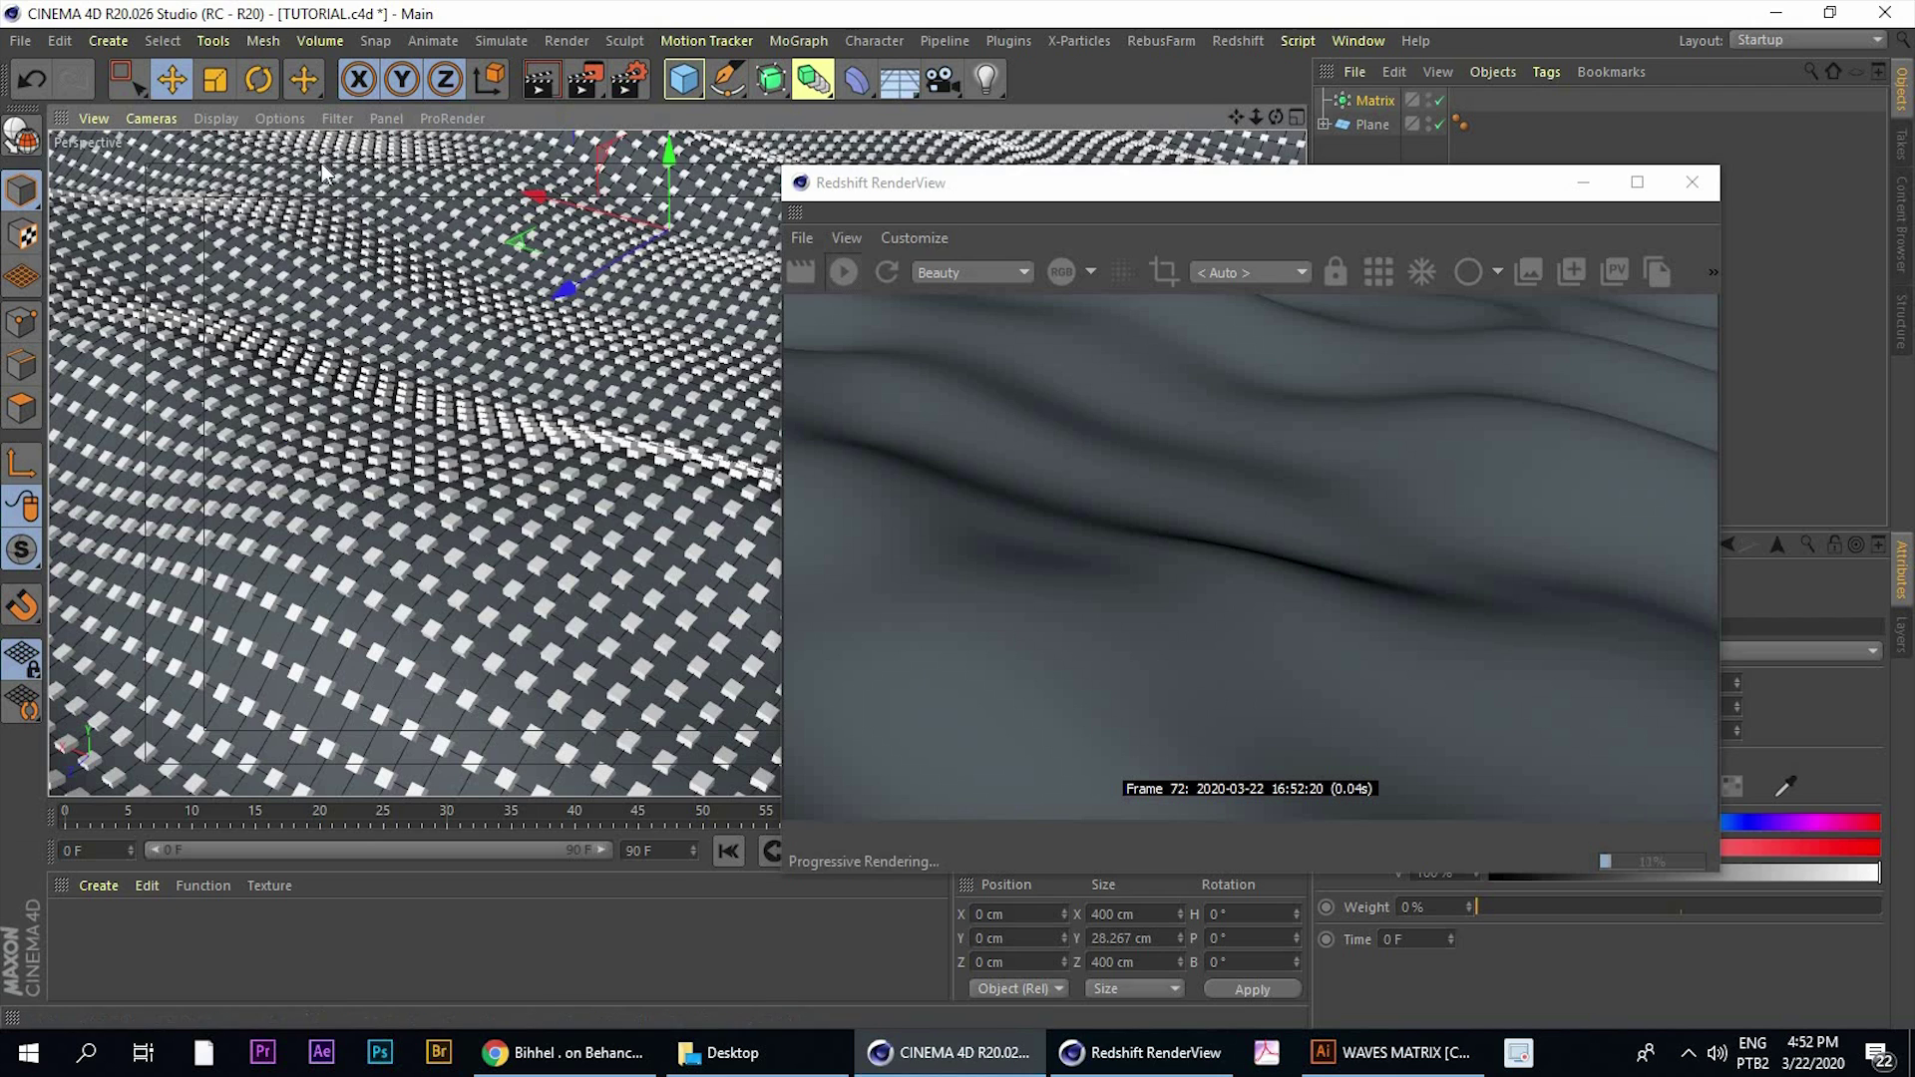
pyautogui.moveTo(938, 184); pyautogui.dragTo(309, 160)
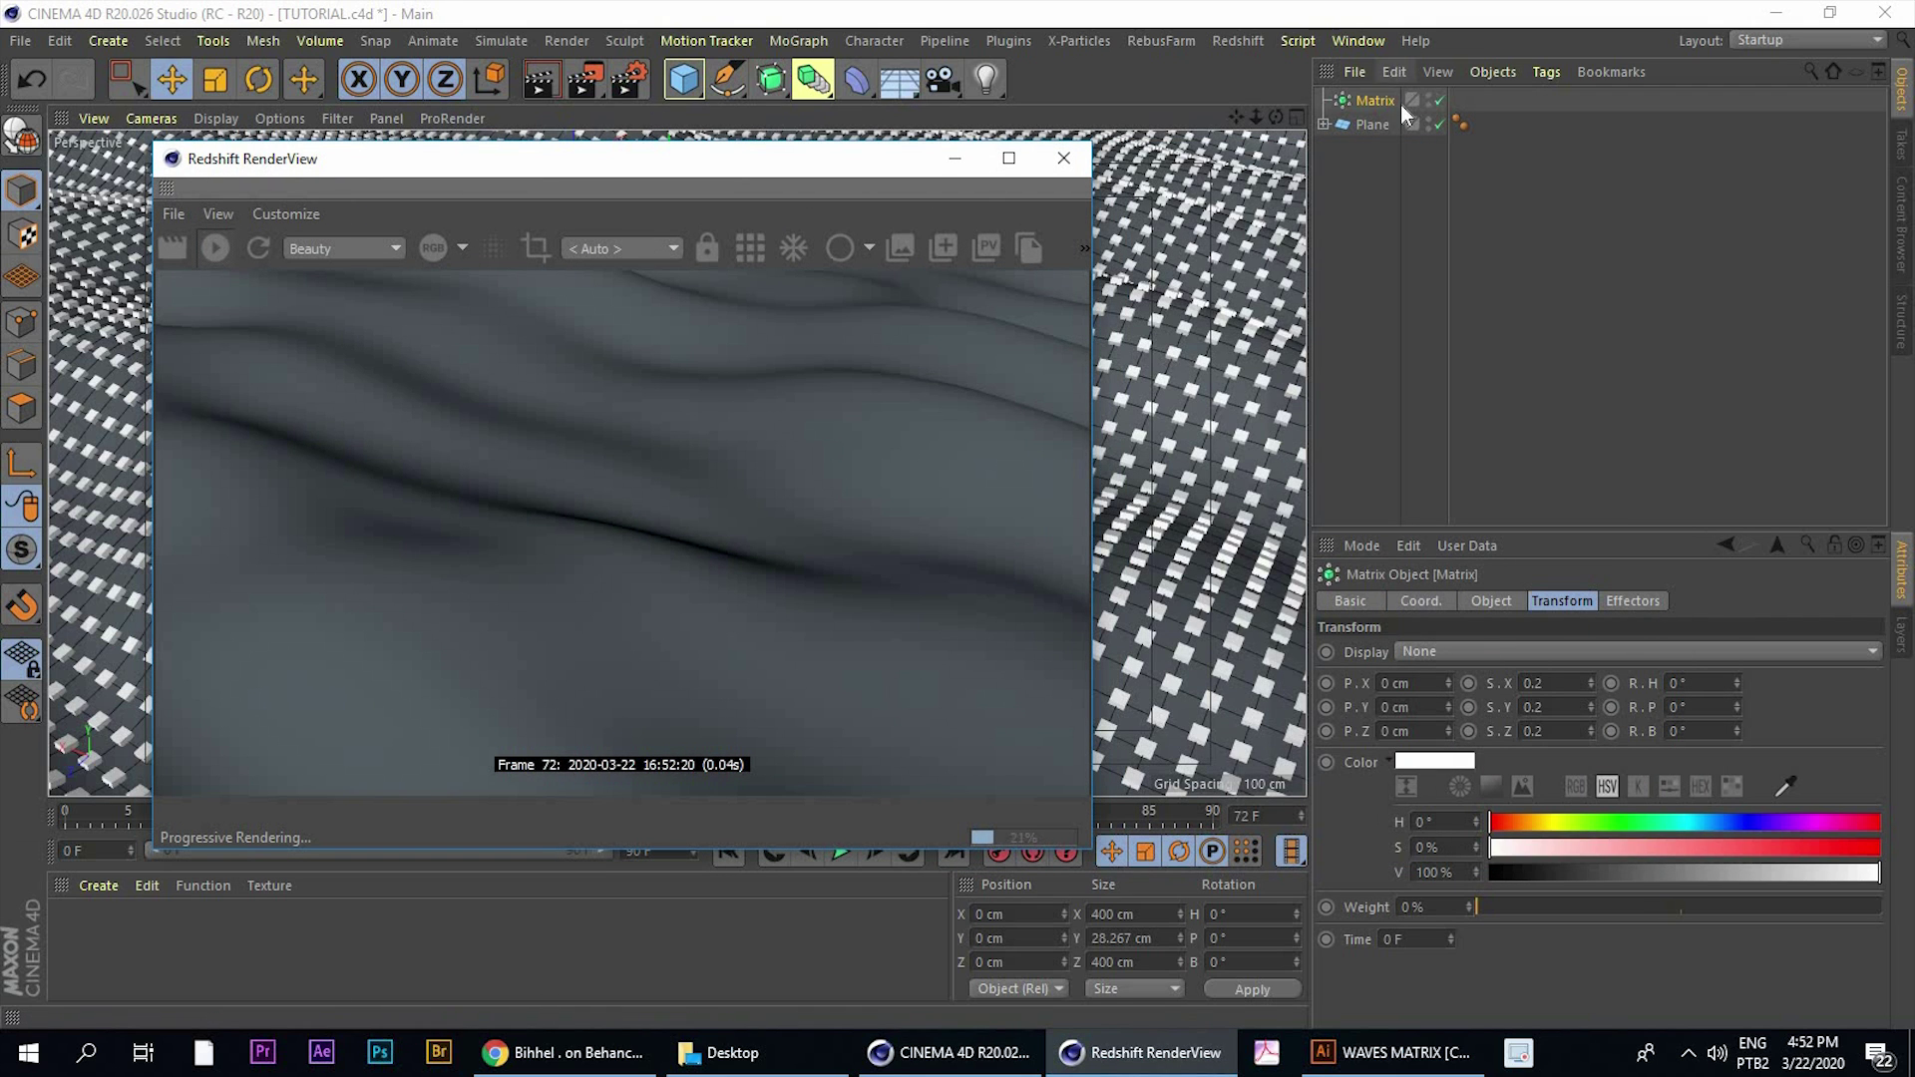
# Add a Redshift Object tag to the Matrix and set its particle mode to Sphere Instances
pyautogui.keyDown('alt'); pyautogui.moveTo(1193, 325); pyautogui.dragTo(1181, 367); pyautogui.keyUp('alt')
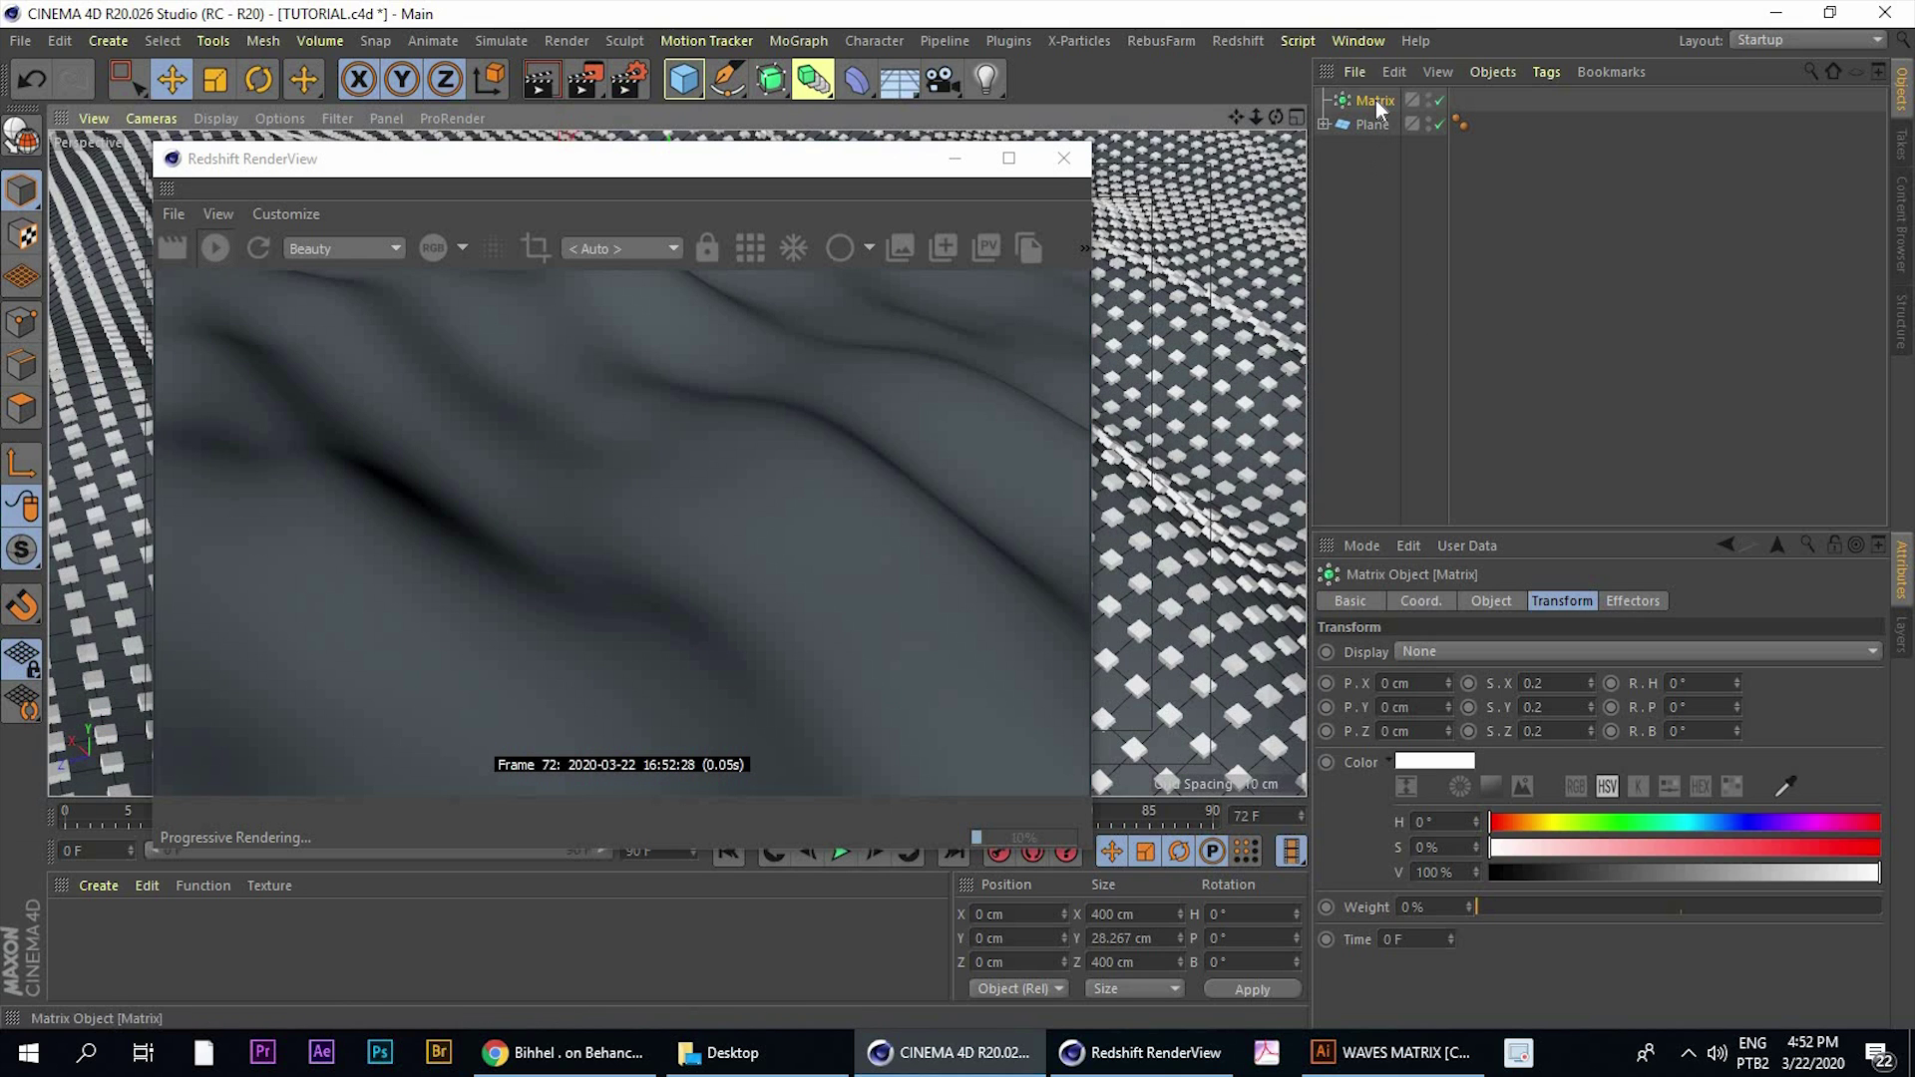
pyautogui.rightClick(1376, 101)
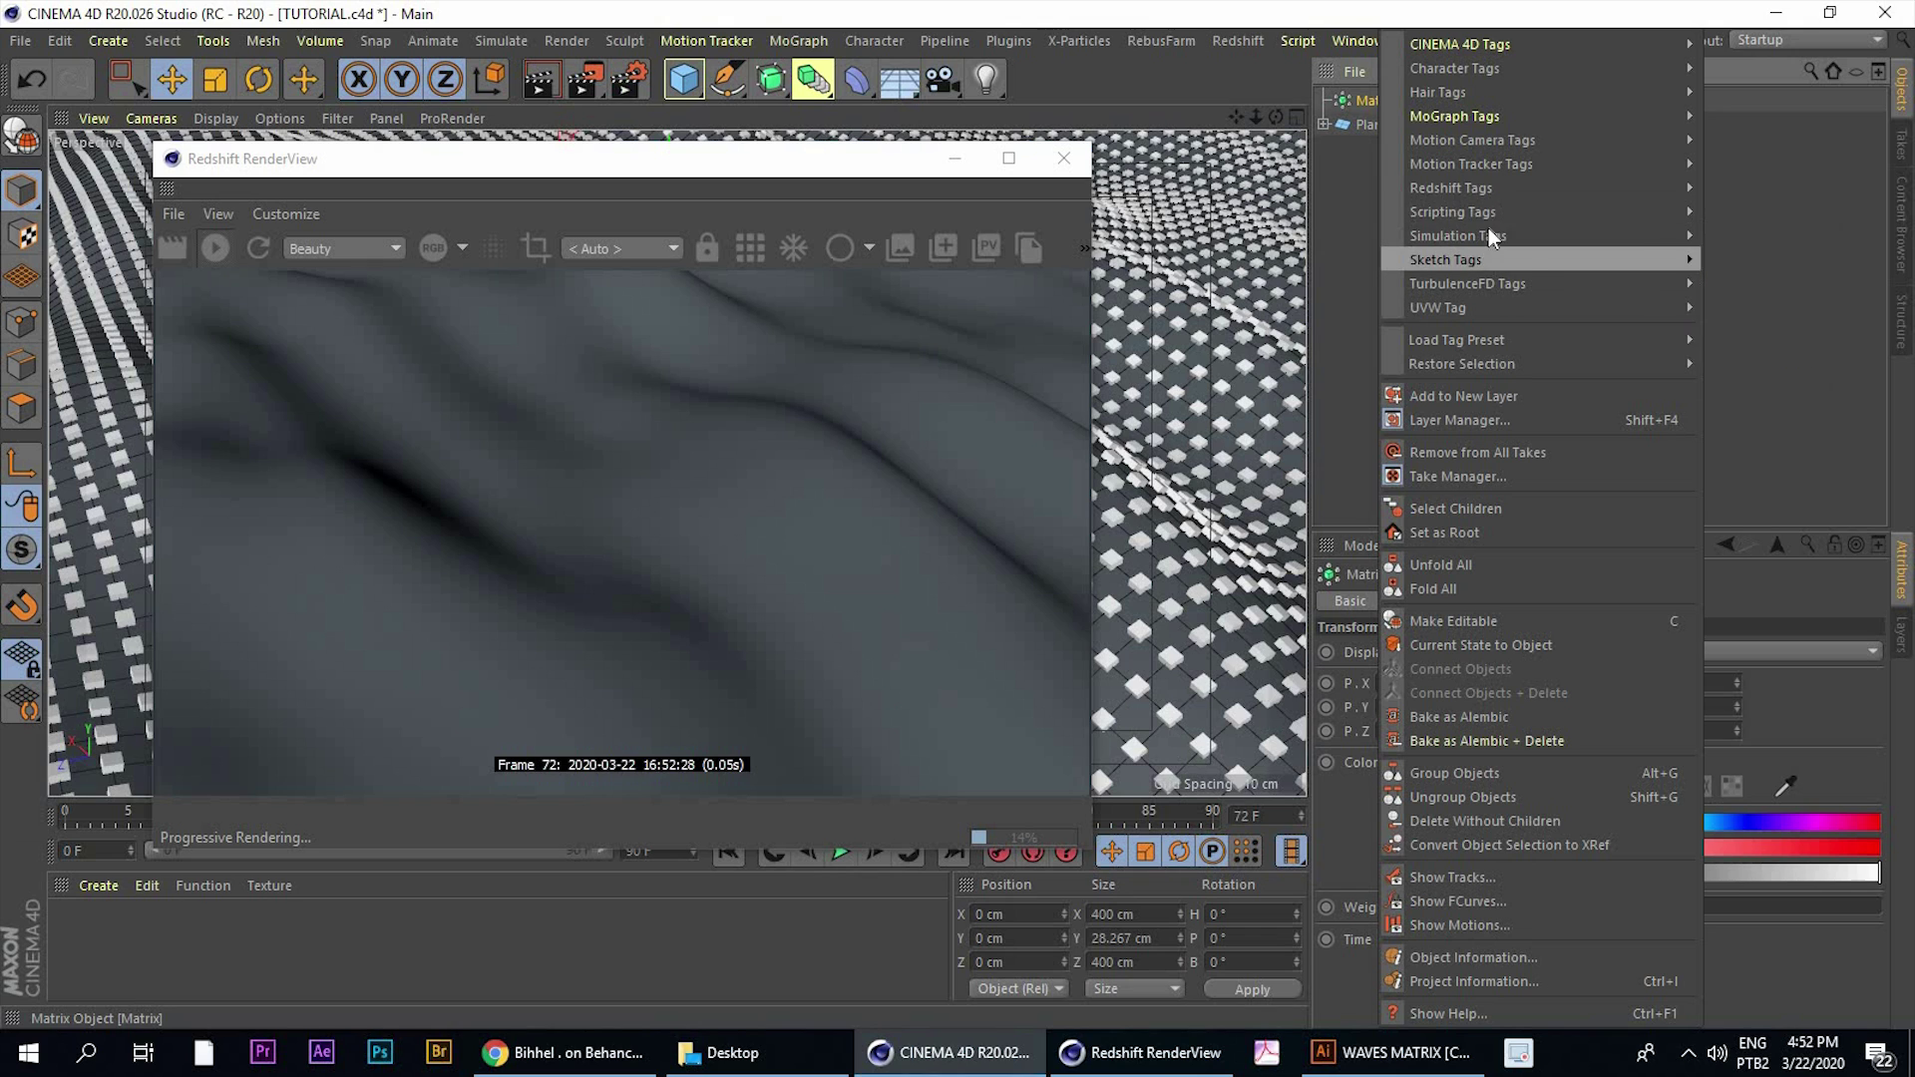
pyautogui.moveTo(1503, 195)
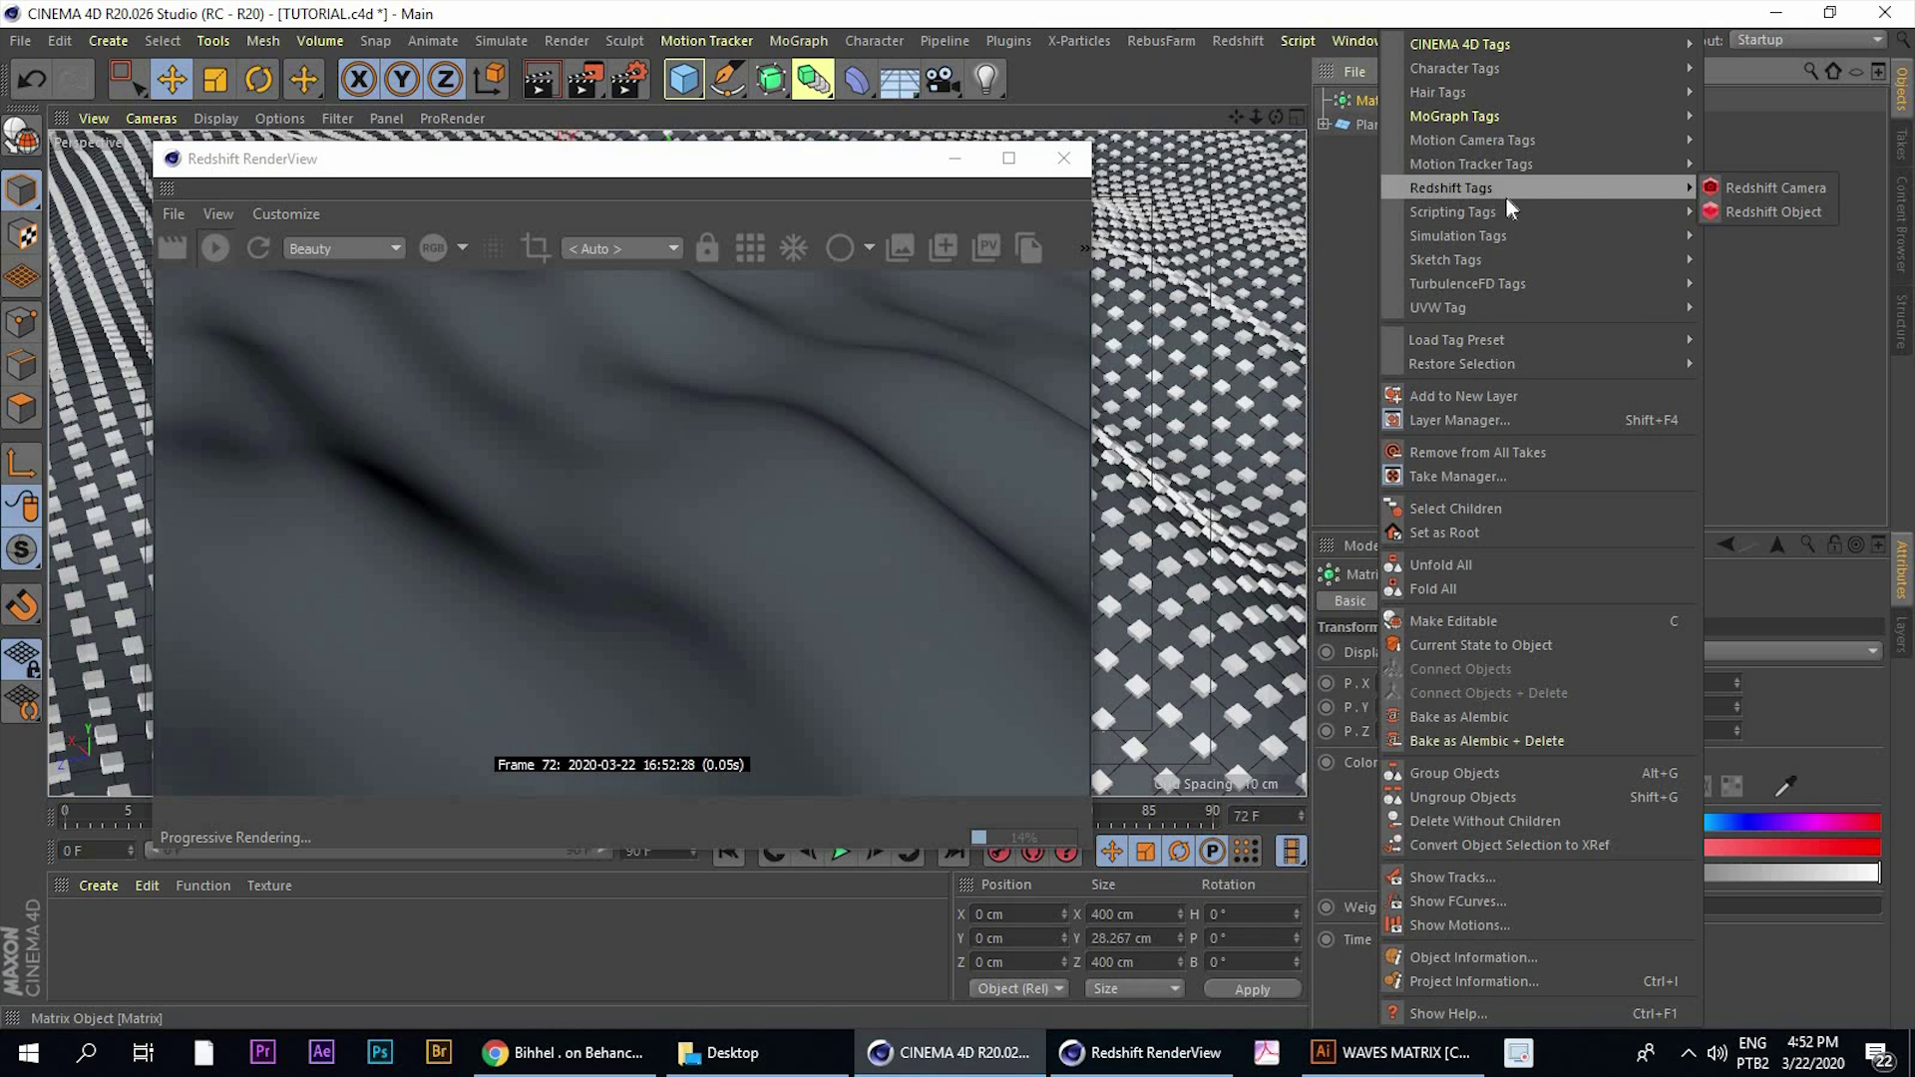
pyautogui.click(1725, 215)
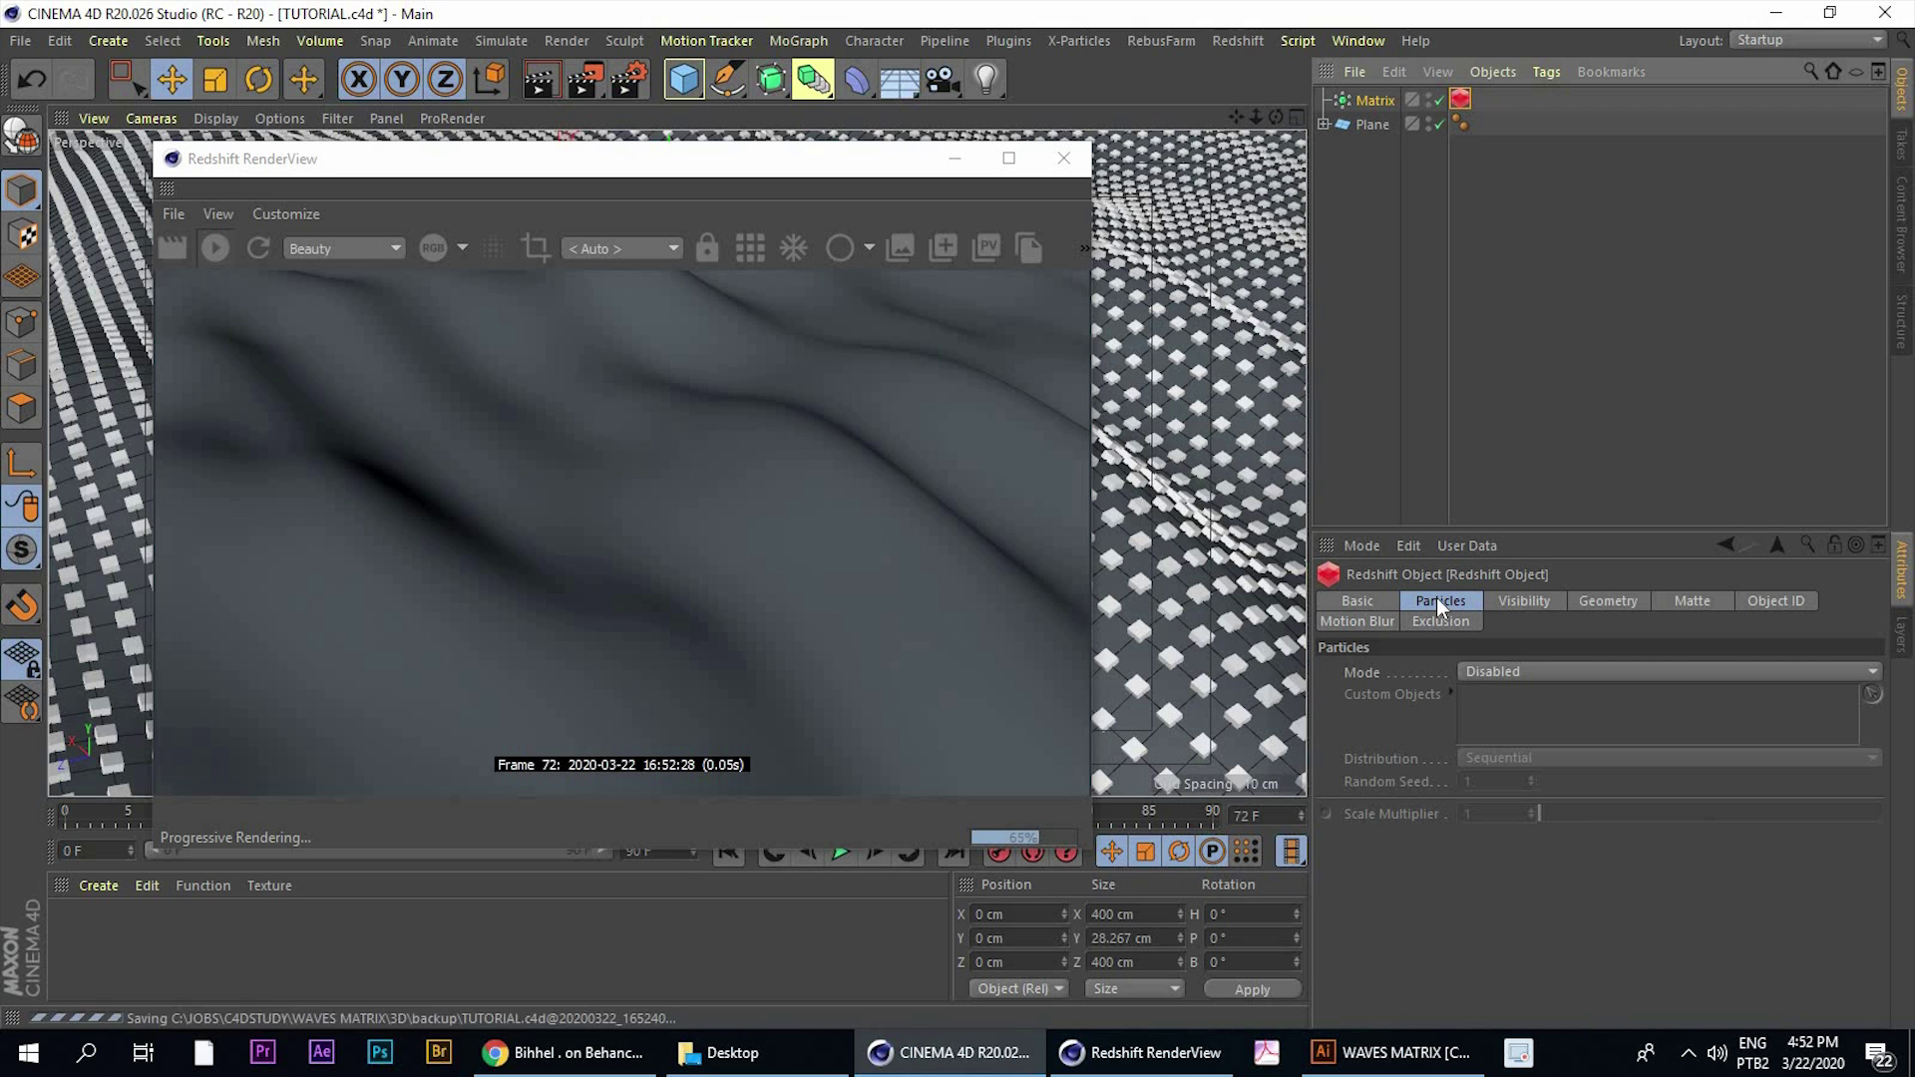
pyautogui.click(1488, 672)
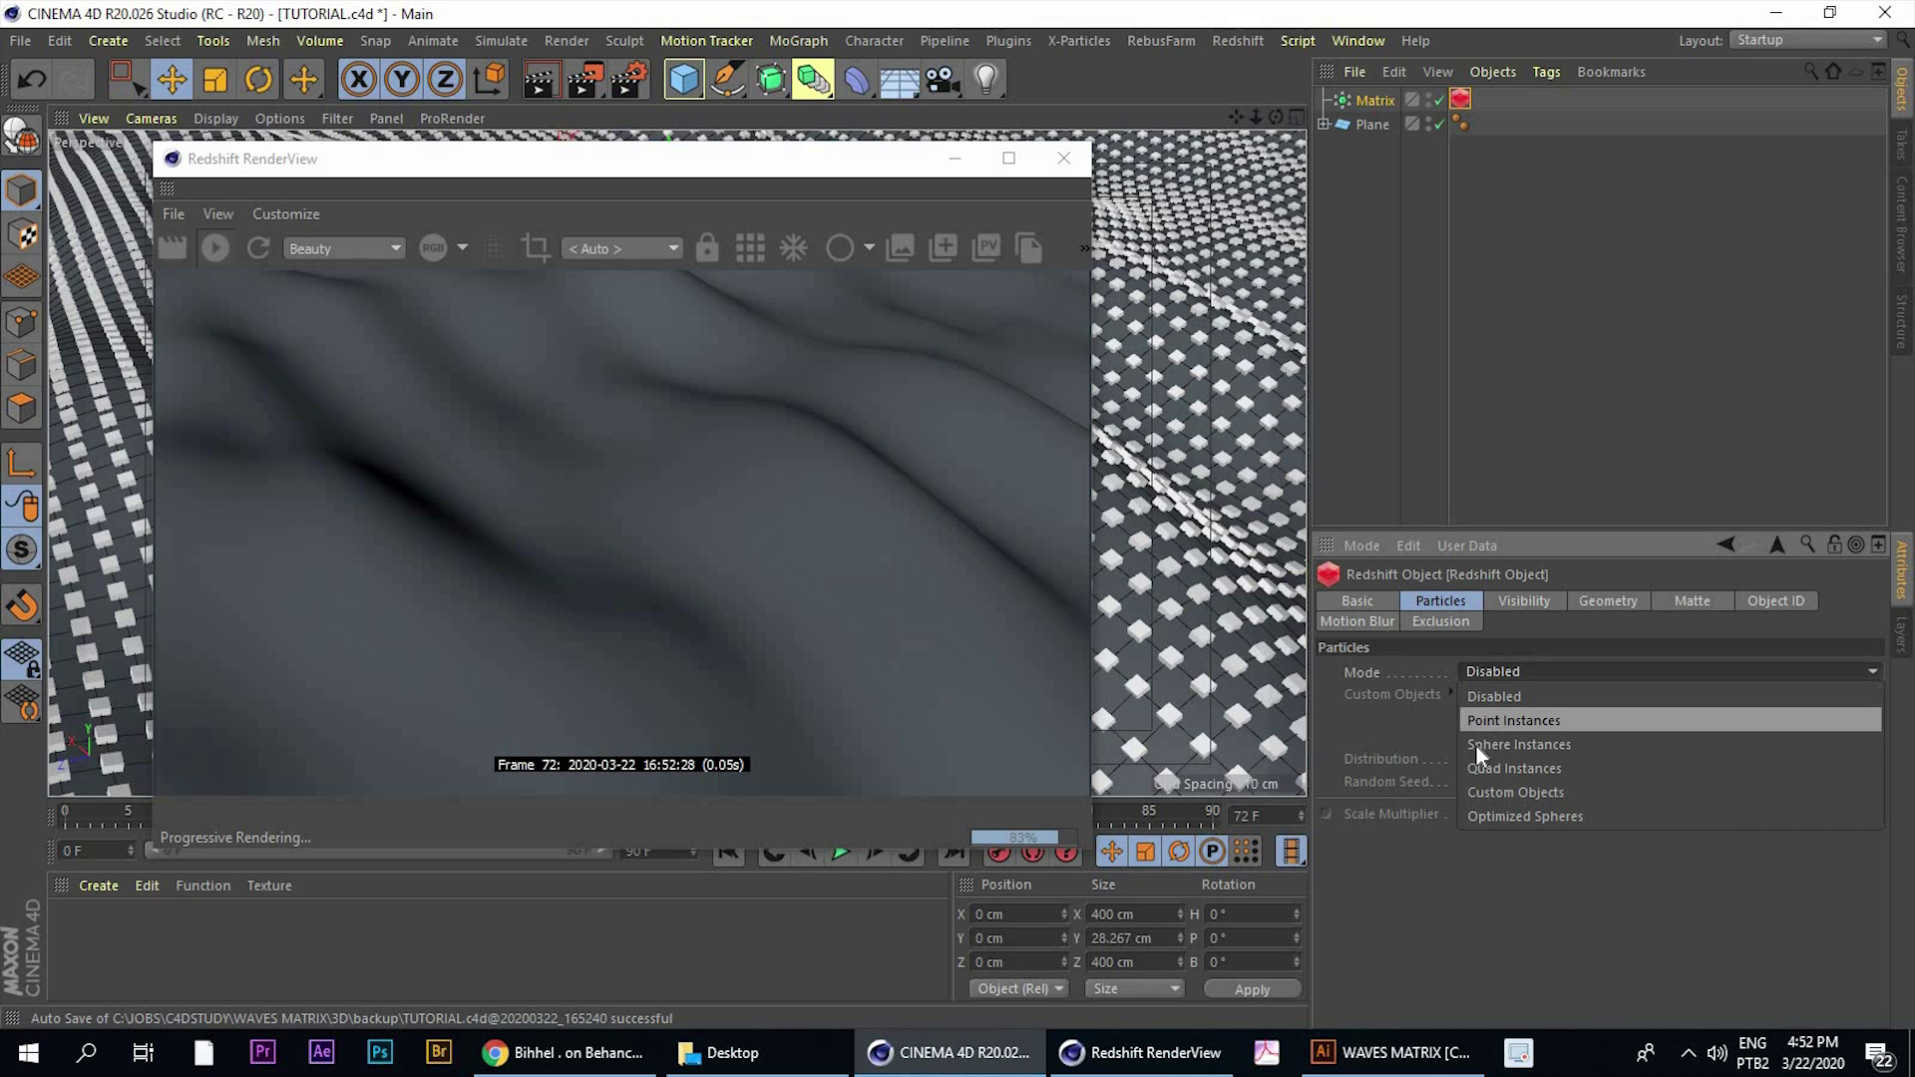
pyautogui.click(1475, 745)
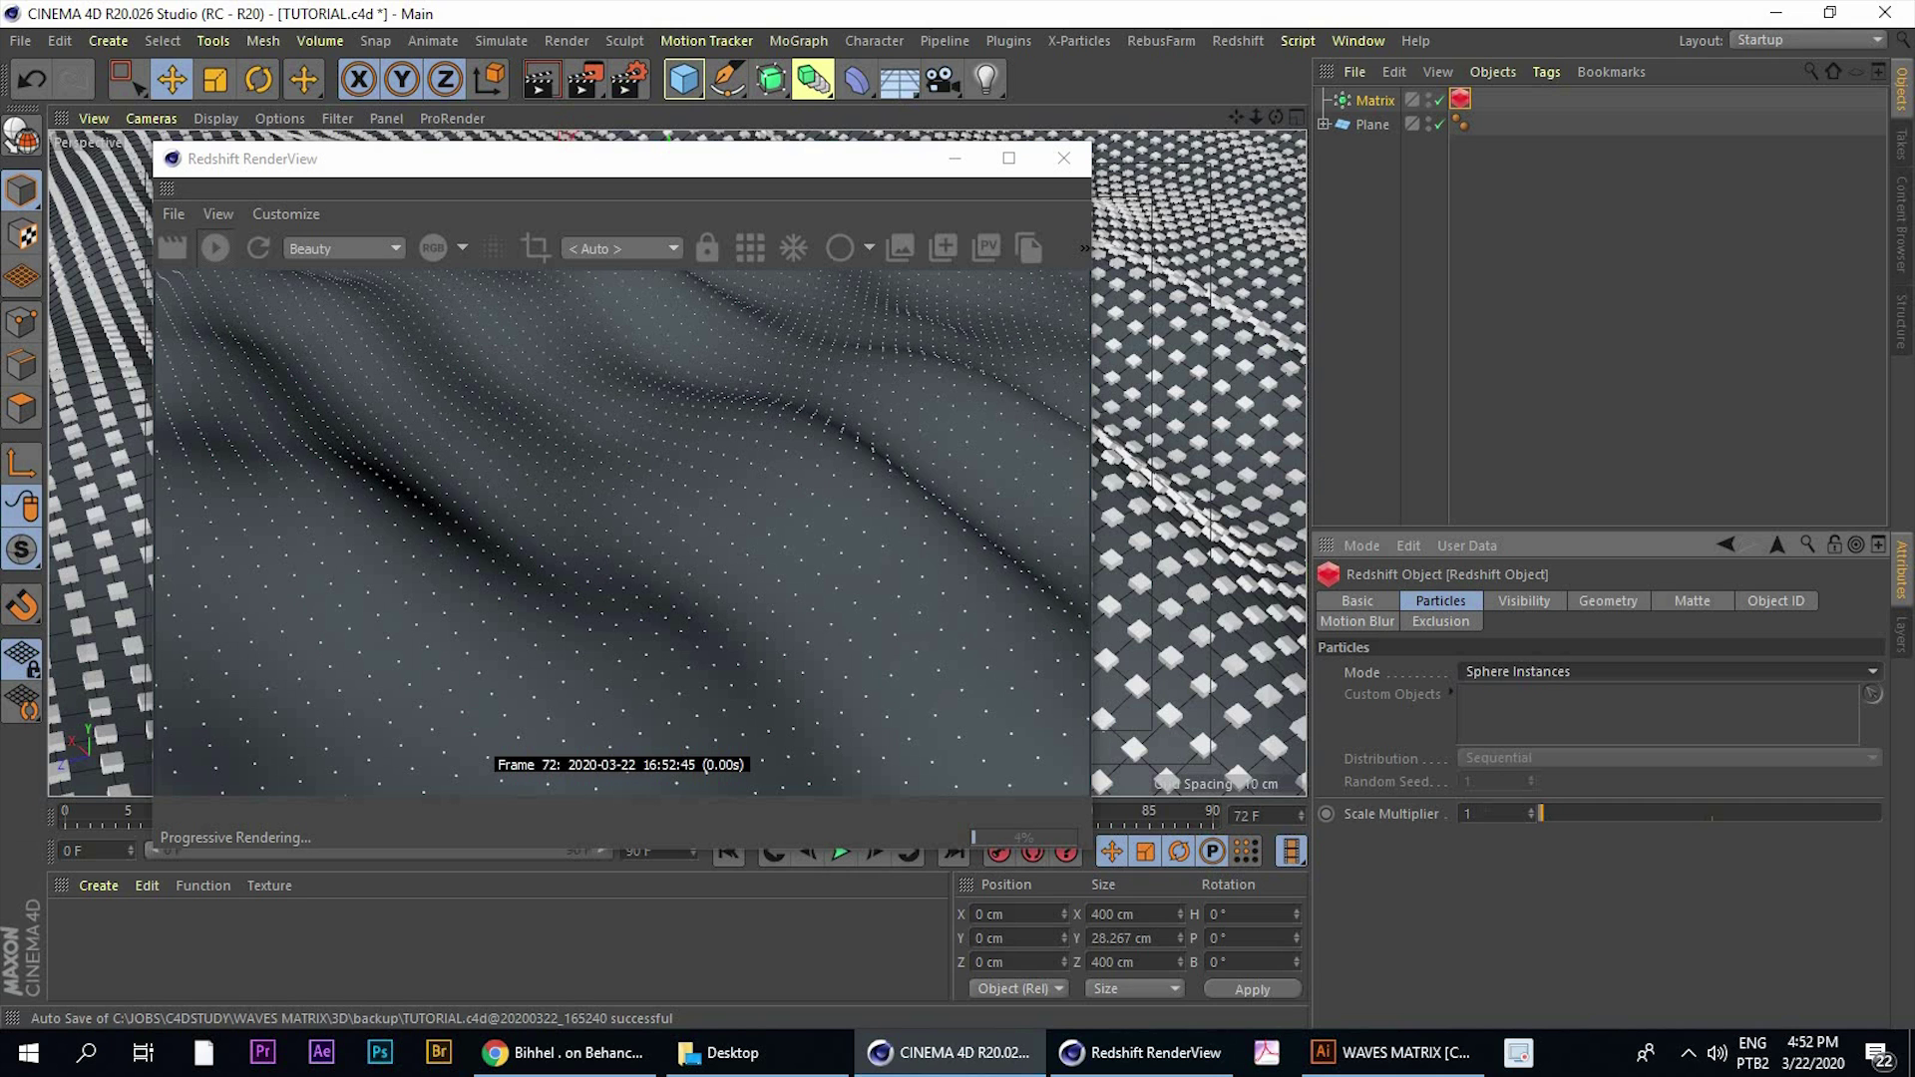
# Set the tag's particle scale multiplier to 10 and change the particle mode to Custom Objects
pyautogui.moveTo(1489, 814); pyautogui.dragTo(1431, 835)
pyautogui.write('10')
pyautogui.press('Return')
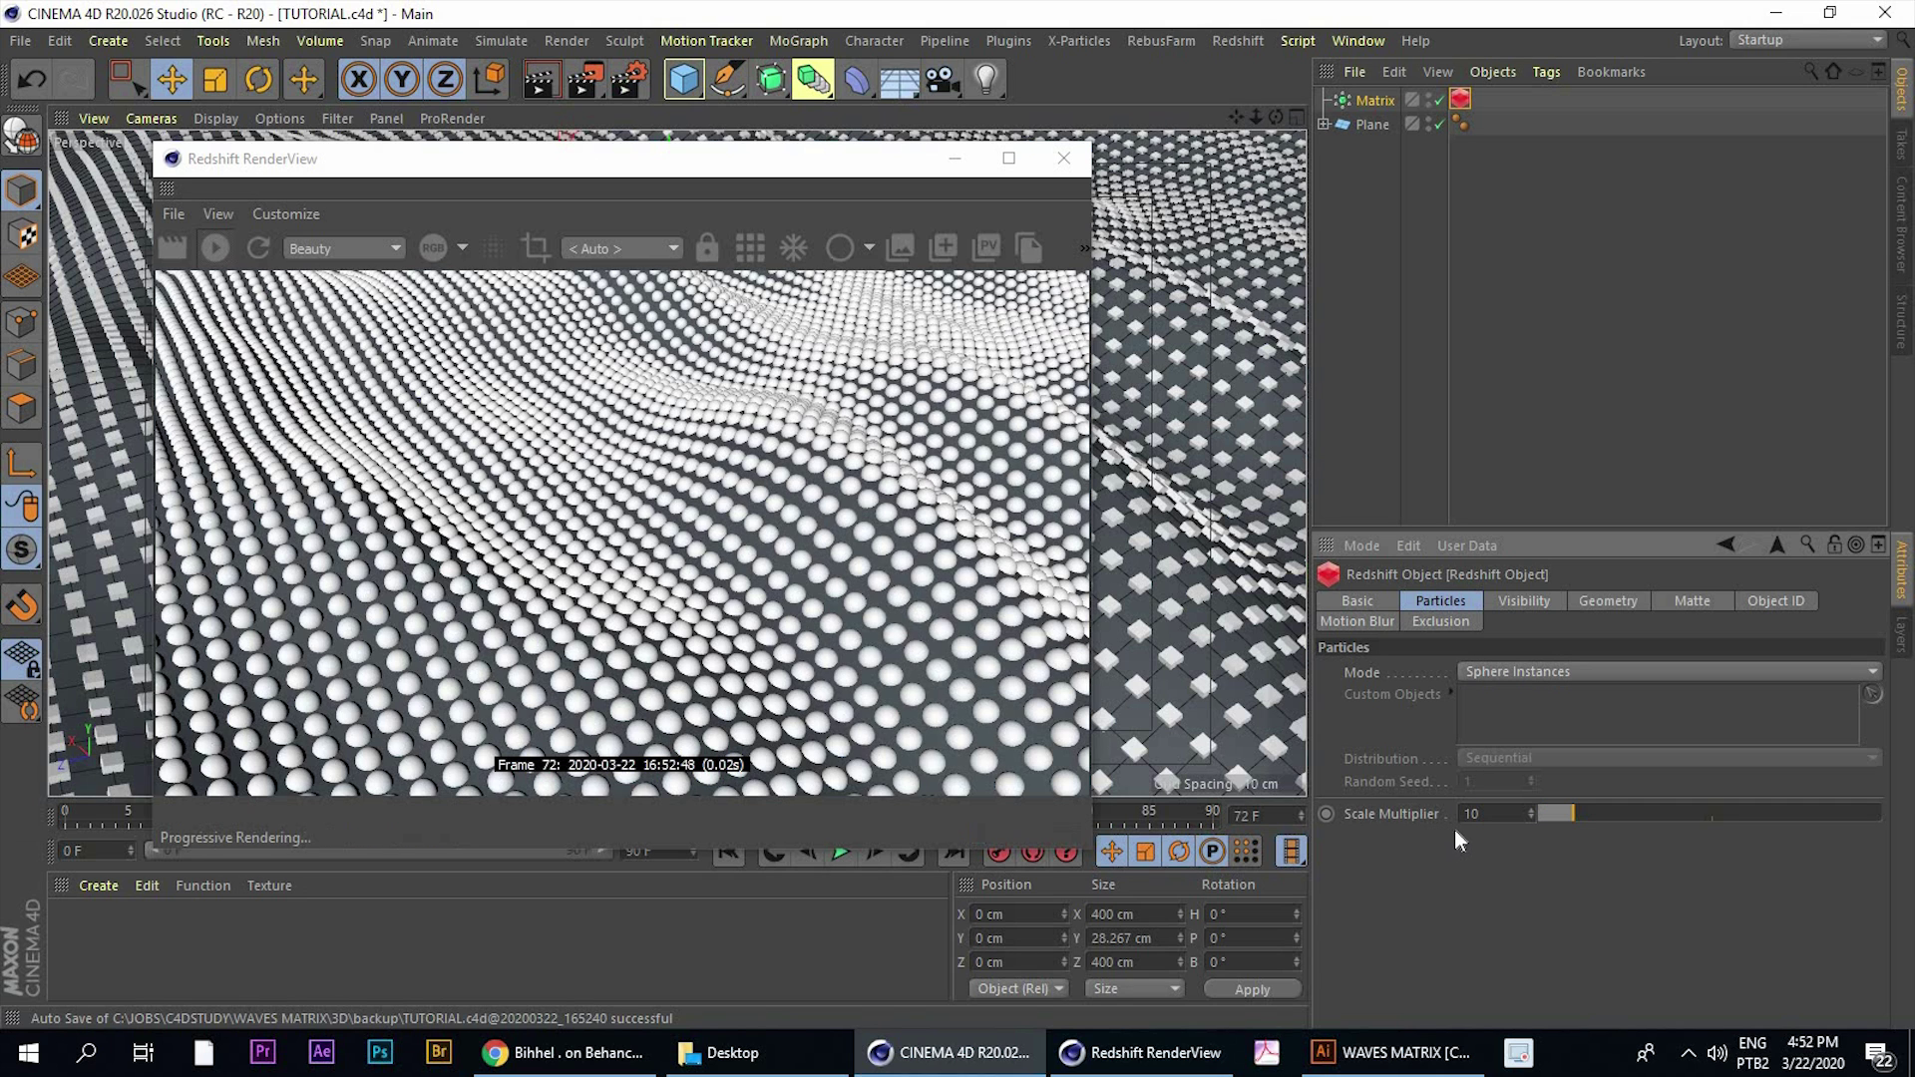
pyautogui.click(1530, 672)
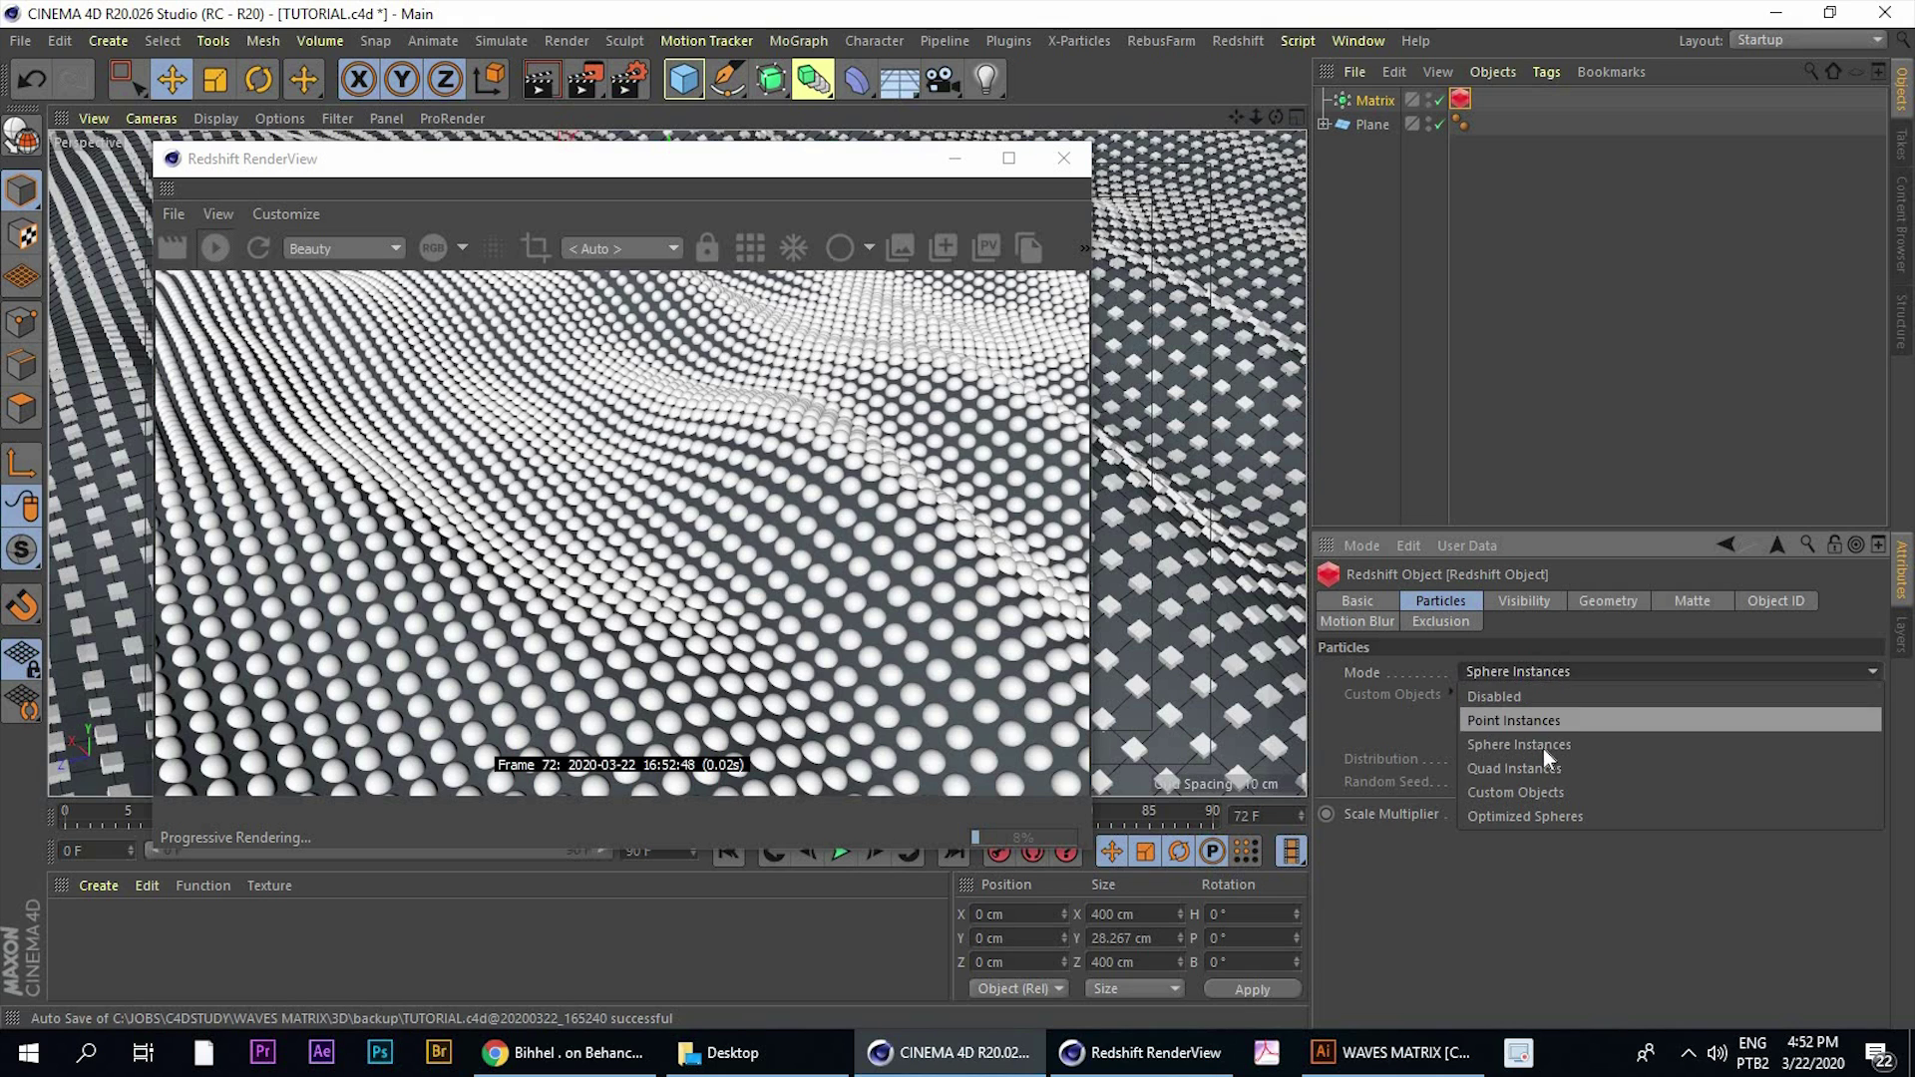
pyautogui.click(1492, 797)
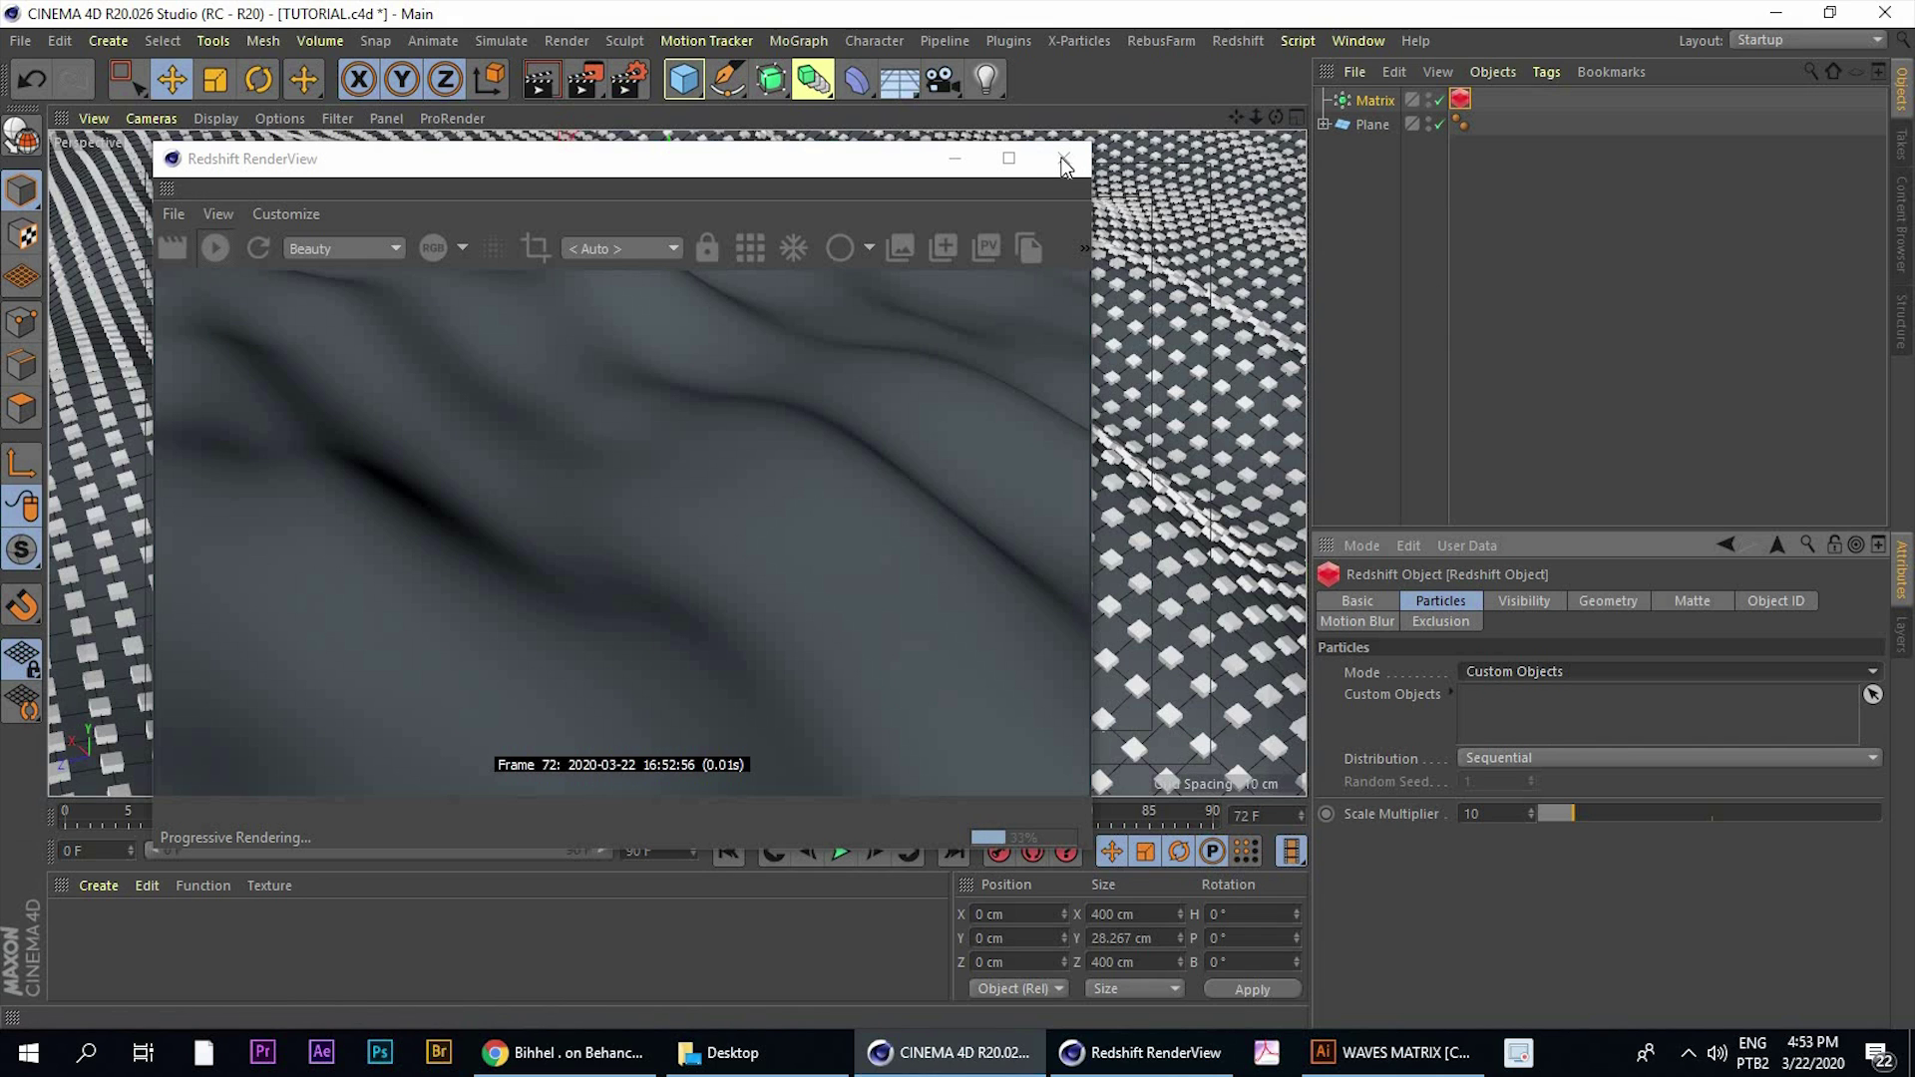
# Switch to Illustrator and examine the segmented strip, rounded bar and hourglass outlines in the WAVES MATRIX file
pyautogui.click(1364, 1062)
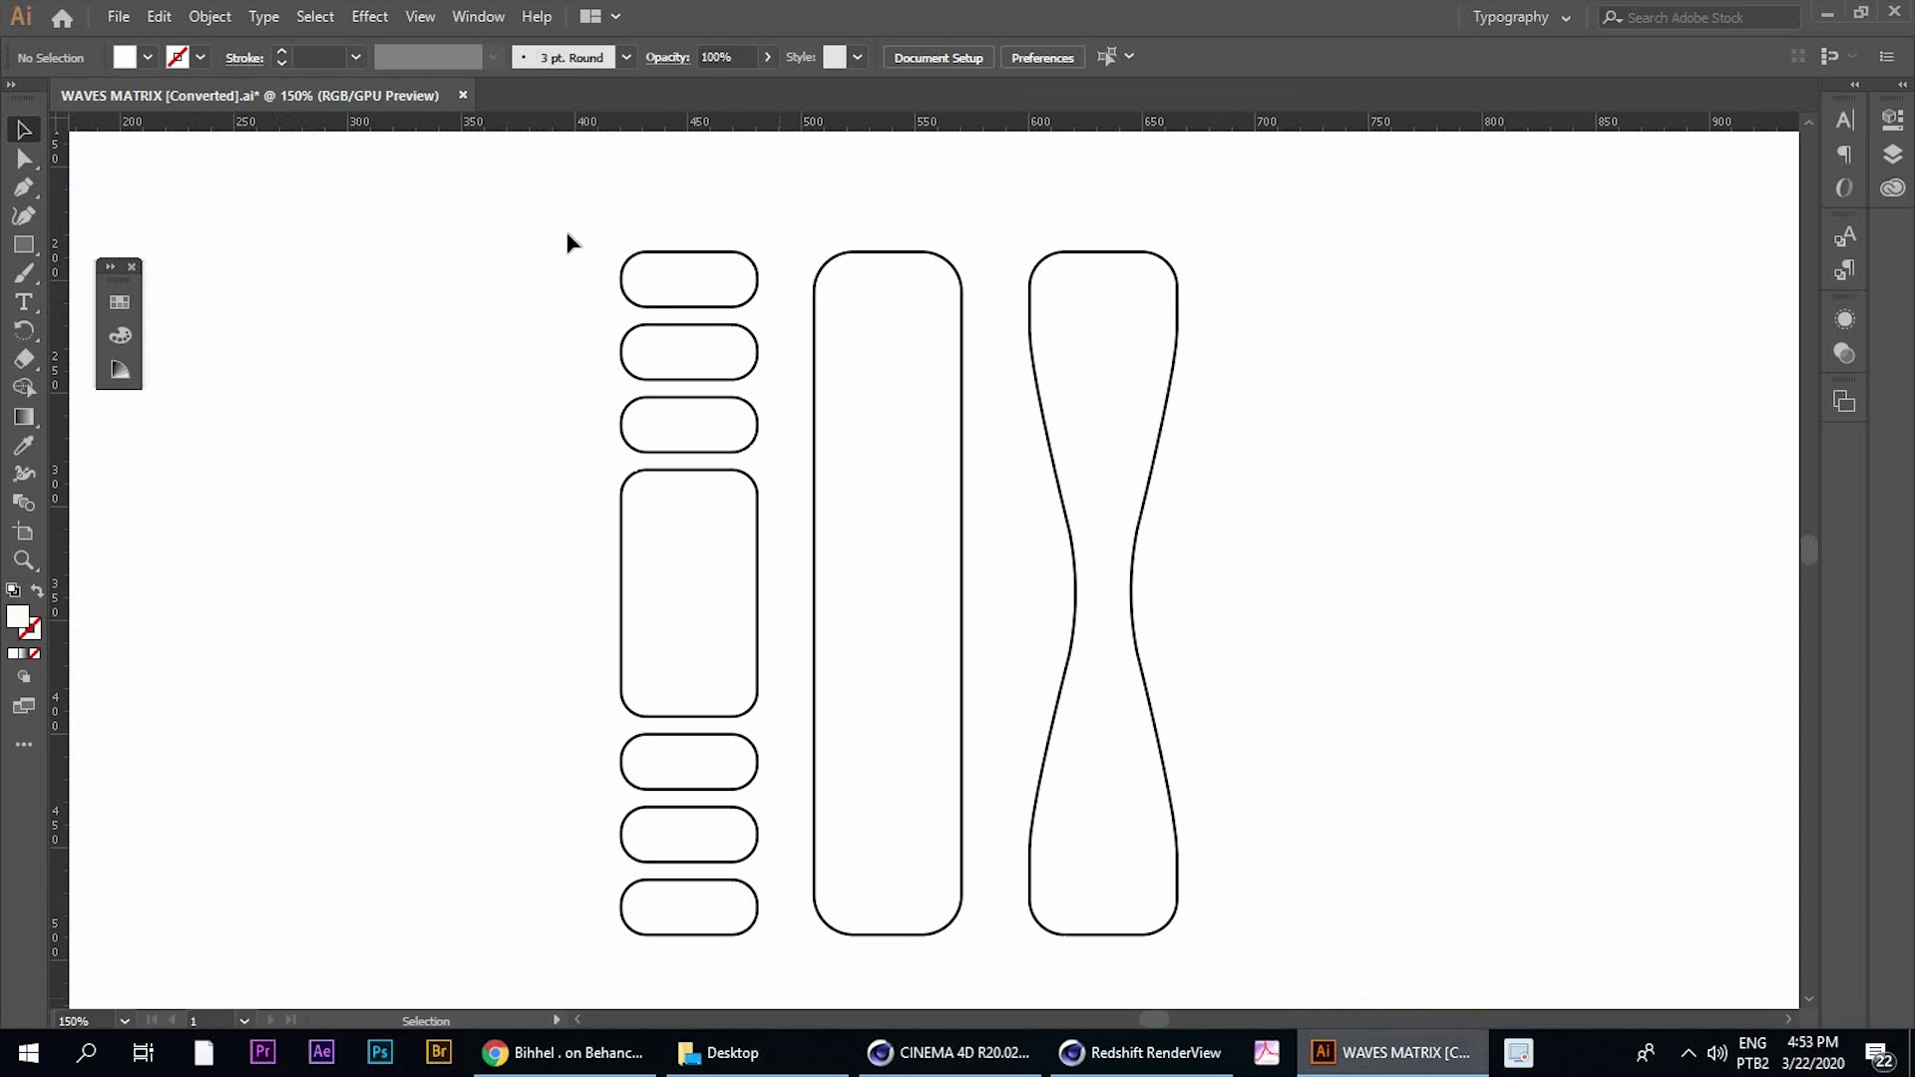
pyautogui.moveTo(1026, 821); pyautogui.dragTo(542, 218)
pyautogui.click(1332, 490)
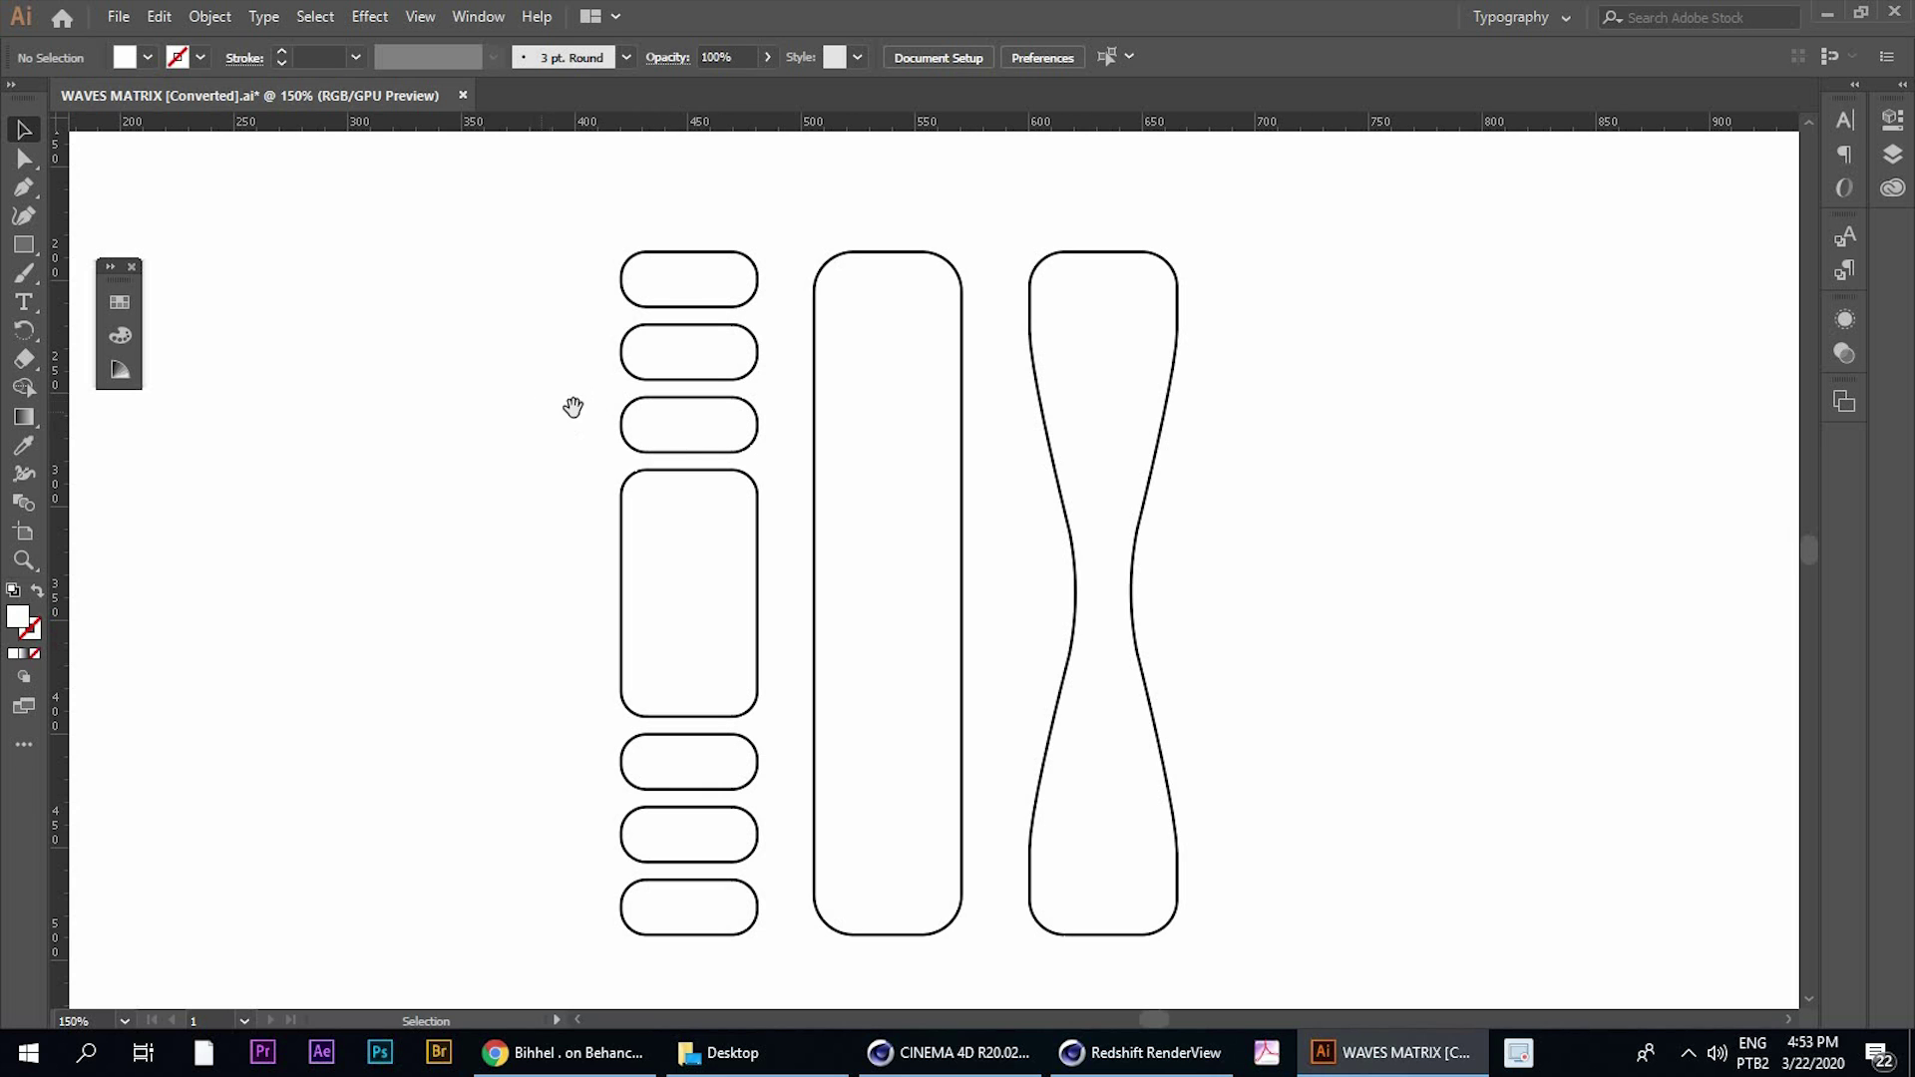
# Draw a tall rectangle about 110 by 210 px to the right of the three shapes and round all its corners
pyautogui.moveTo(574, 407); pyautogui.dragTo(305, 400)
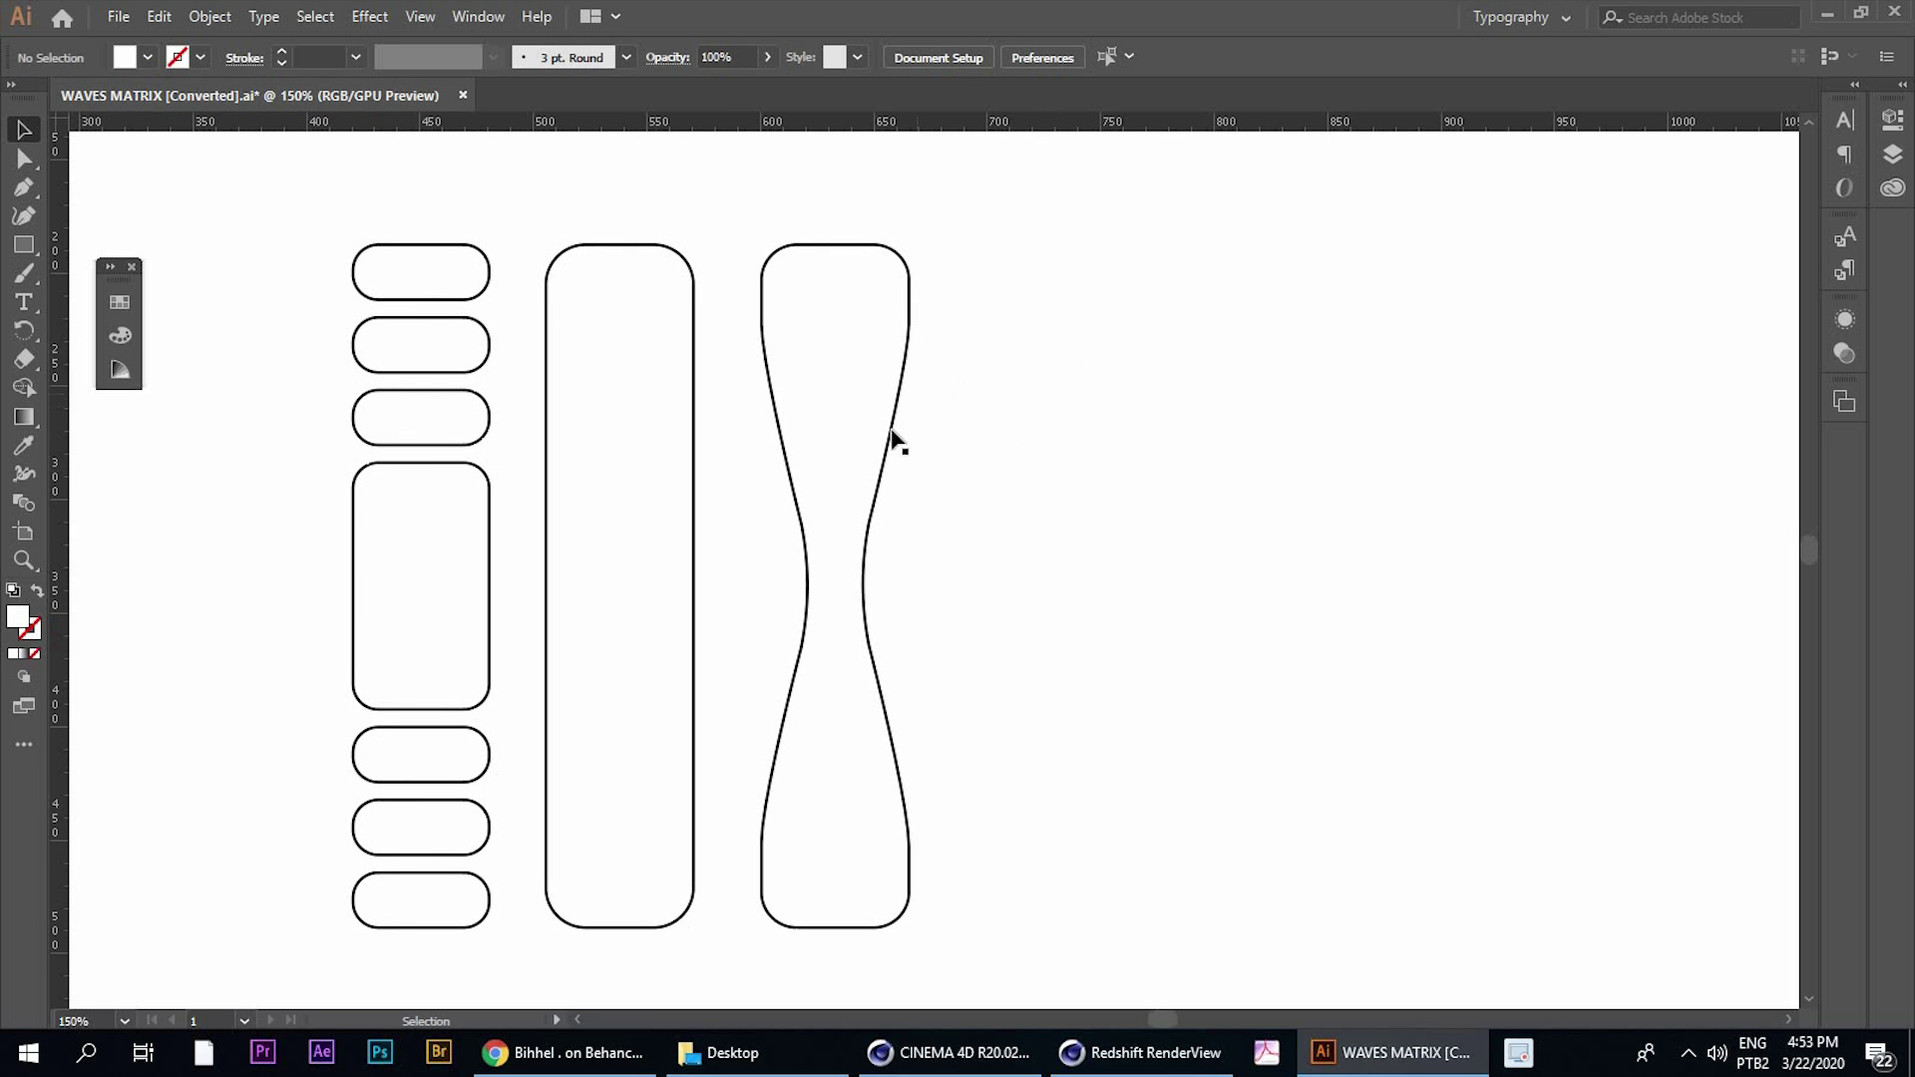
pyautogui.press('m')
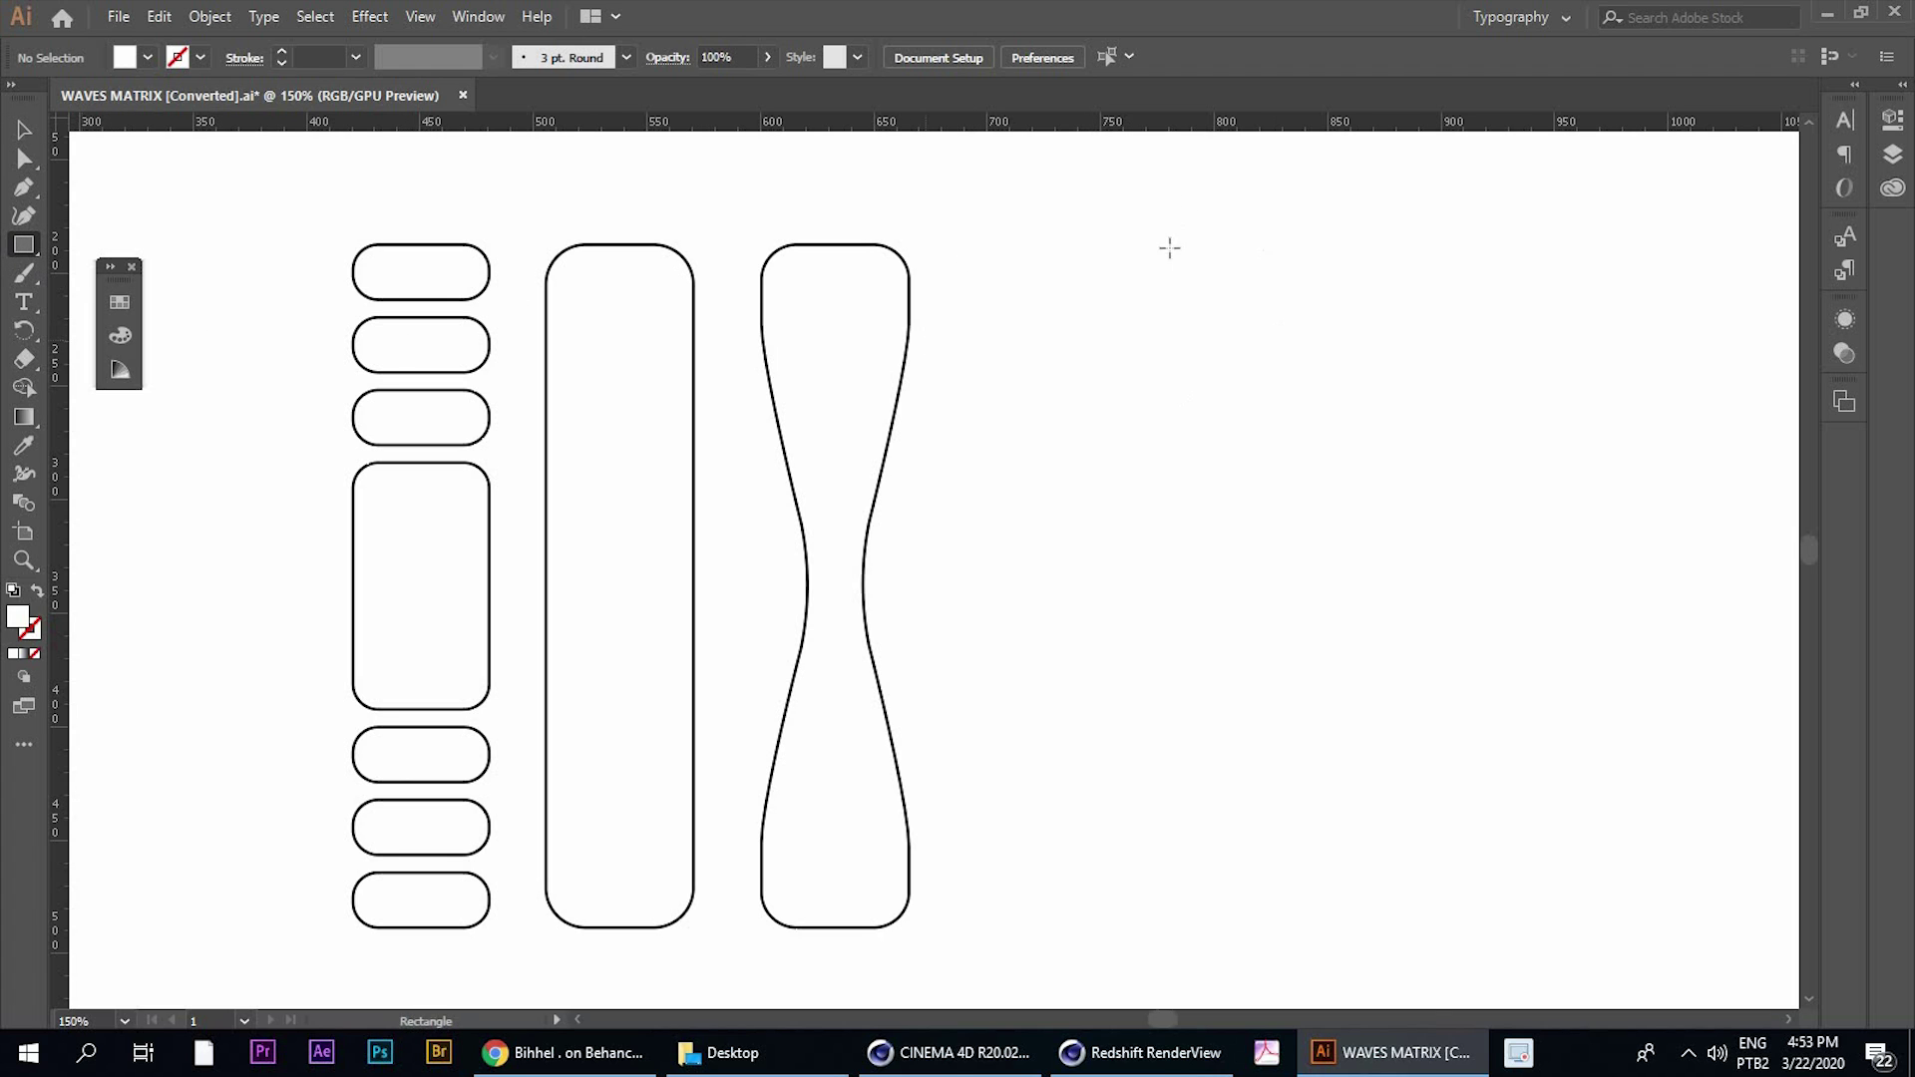
pyautogui.moveTo(1150, 264); pyautogui.dragTo(1395, 743)
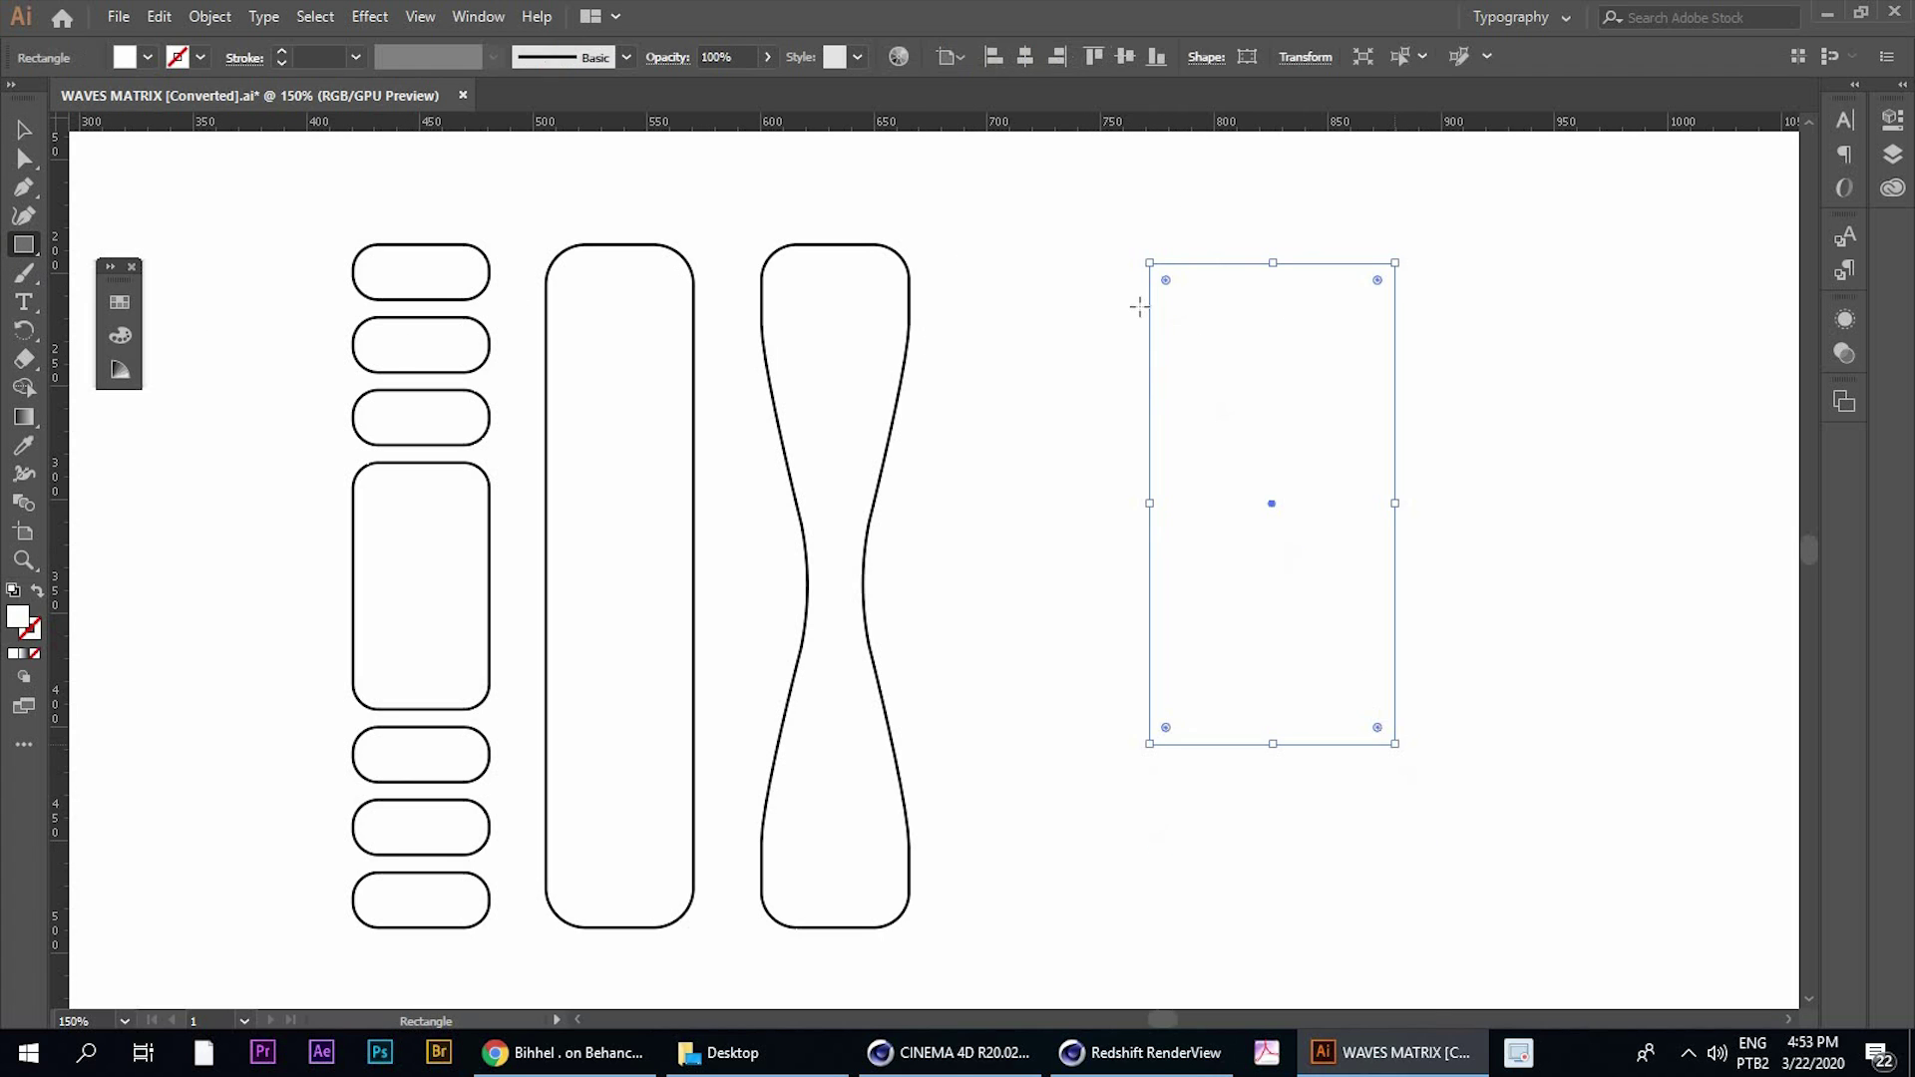
pyautogui.press('v')
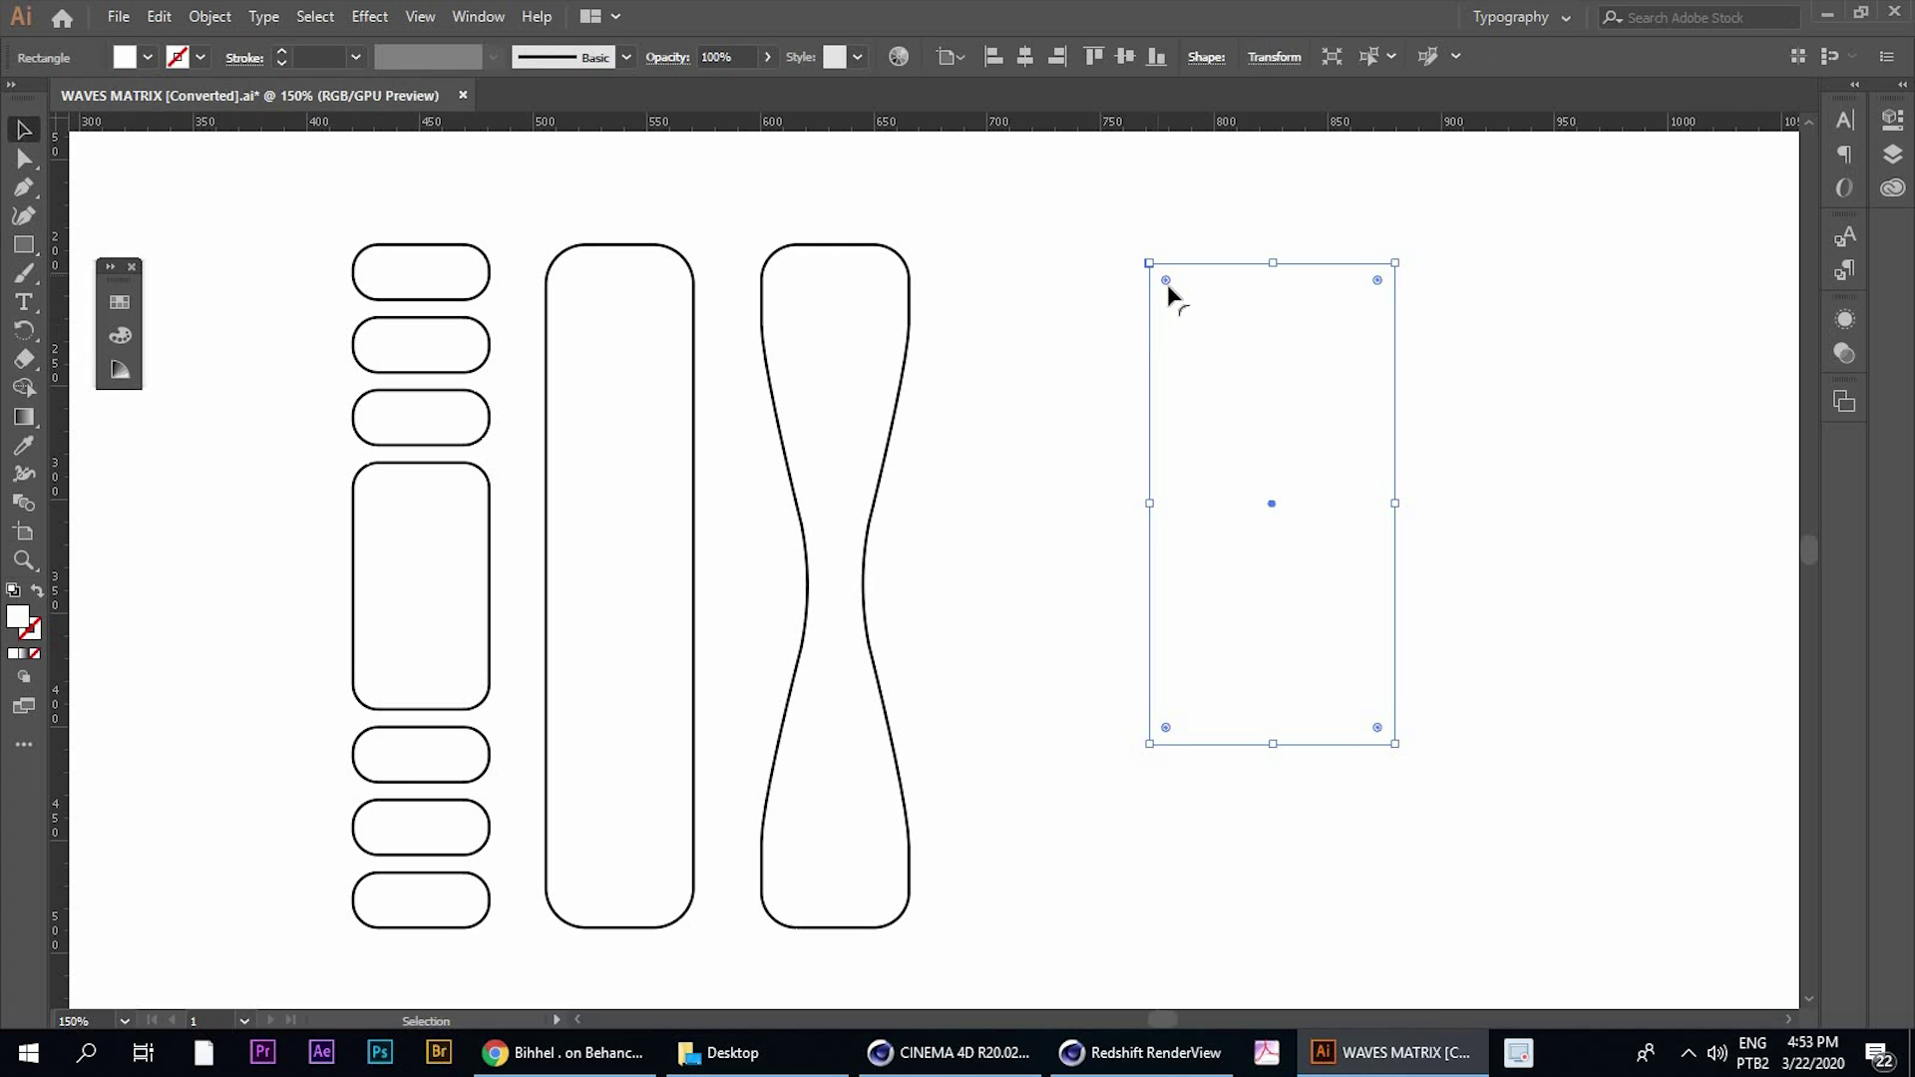
pyautogui.moveTo(1174, 296); pyautogui.dragTo(1173, 308)
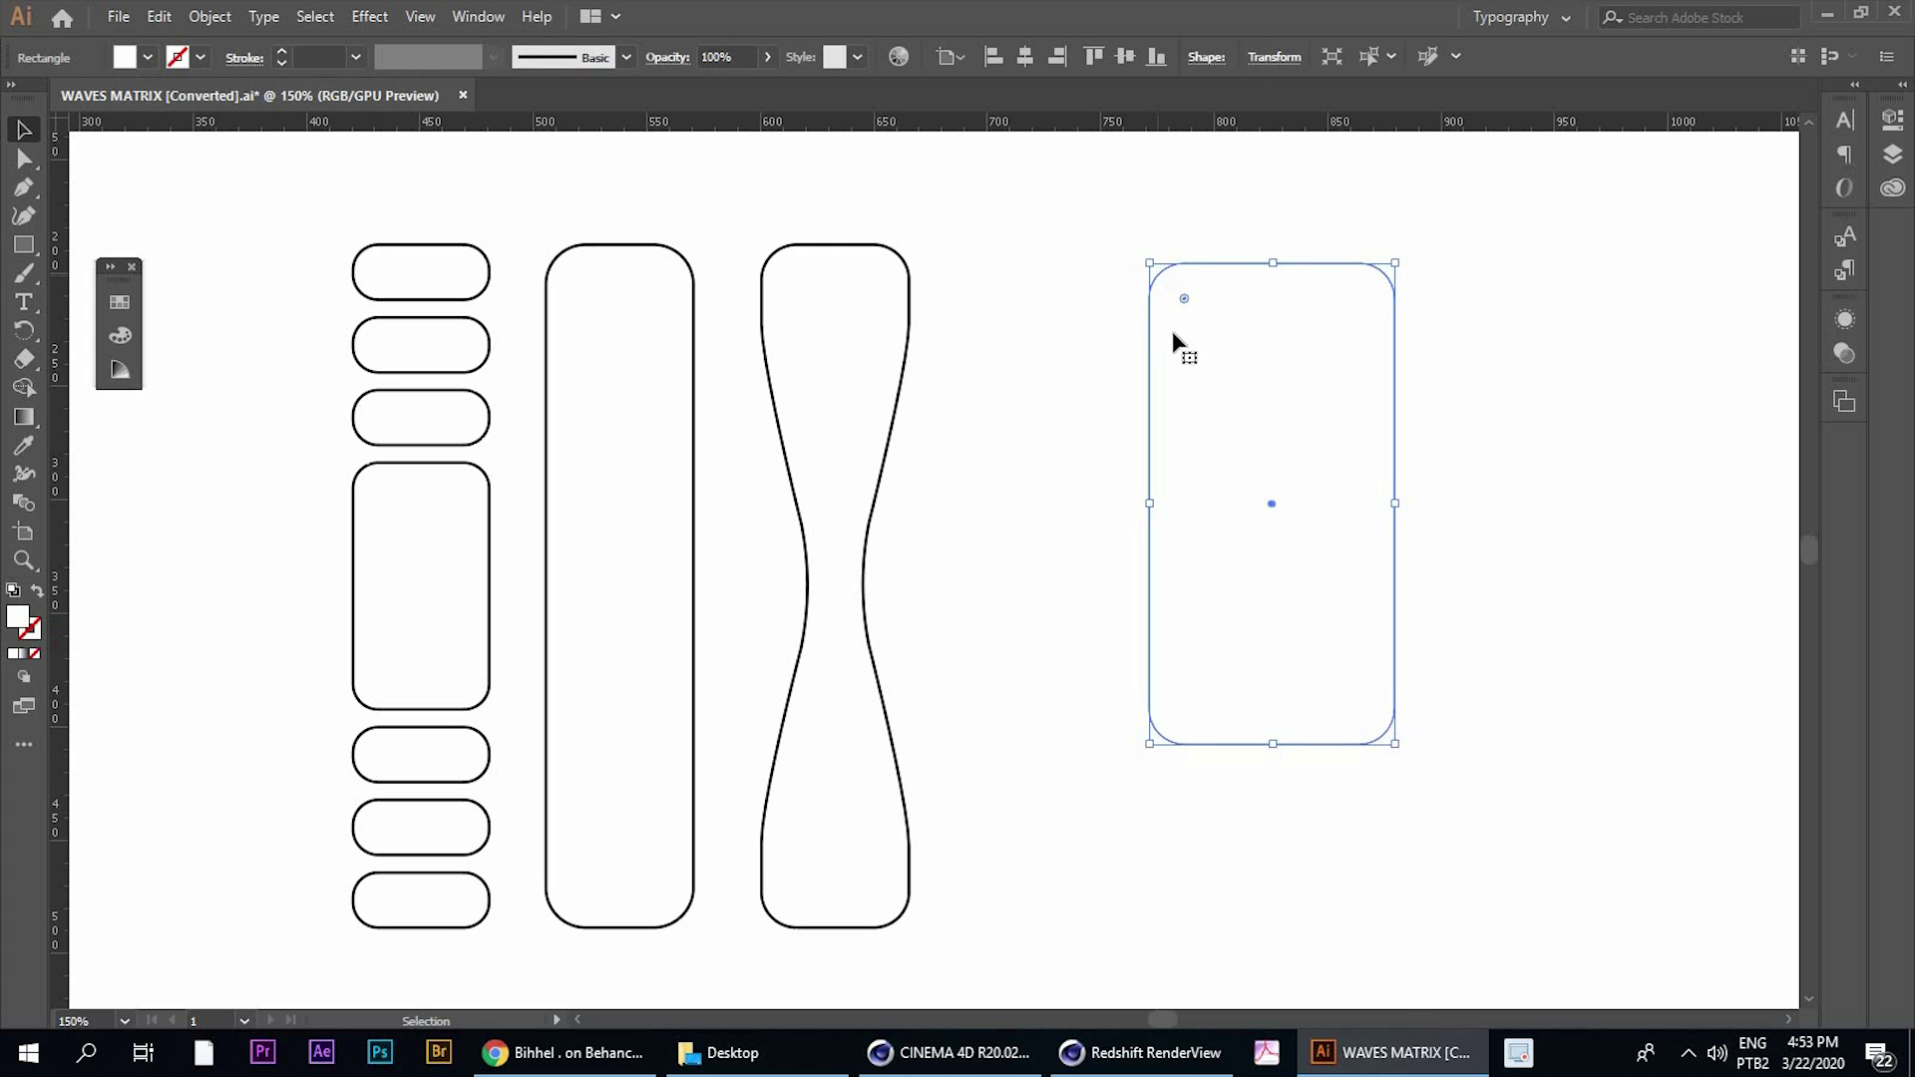
# Add an anchor point midway along each long side of the rounded rectangle, turning off the tool's repeated warning
pyautogui.press('+')
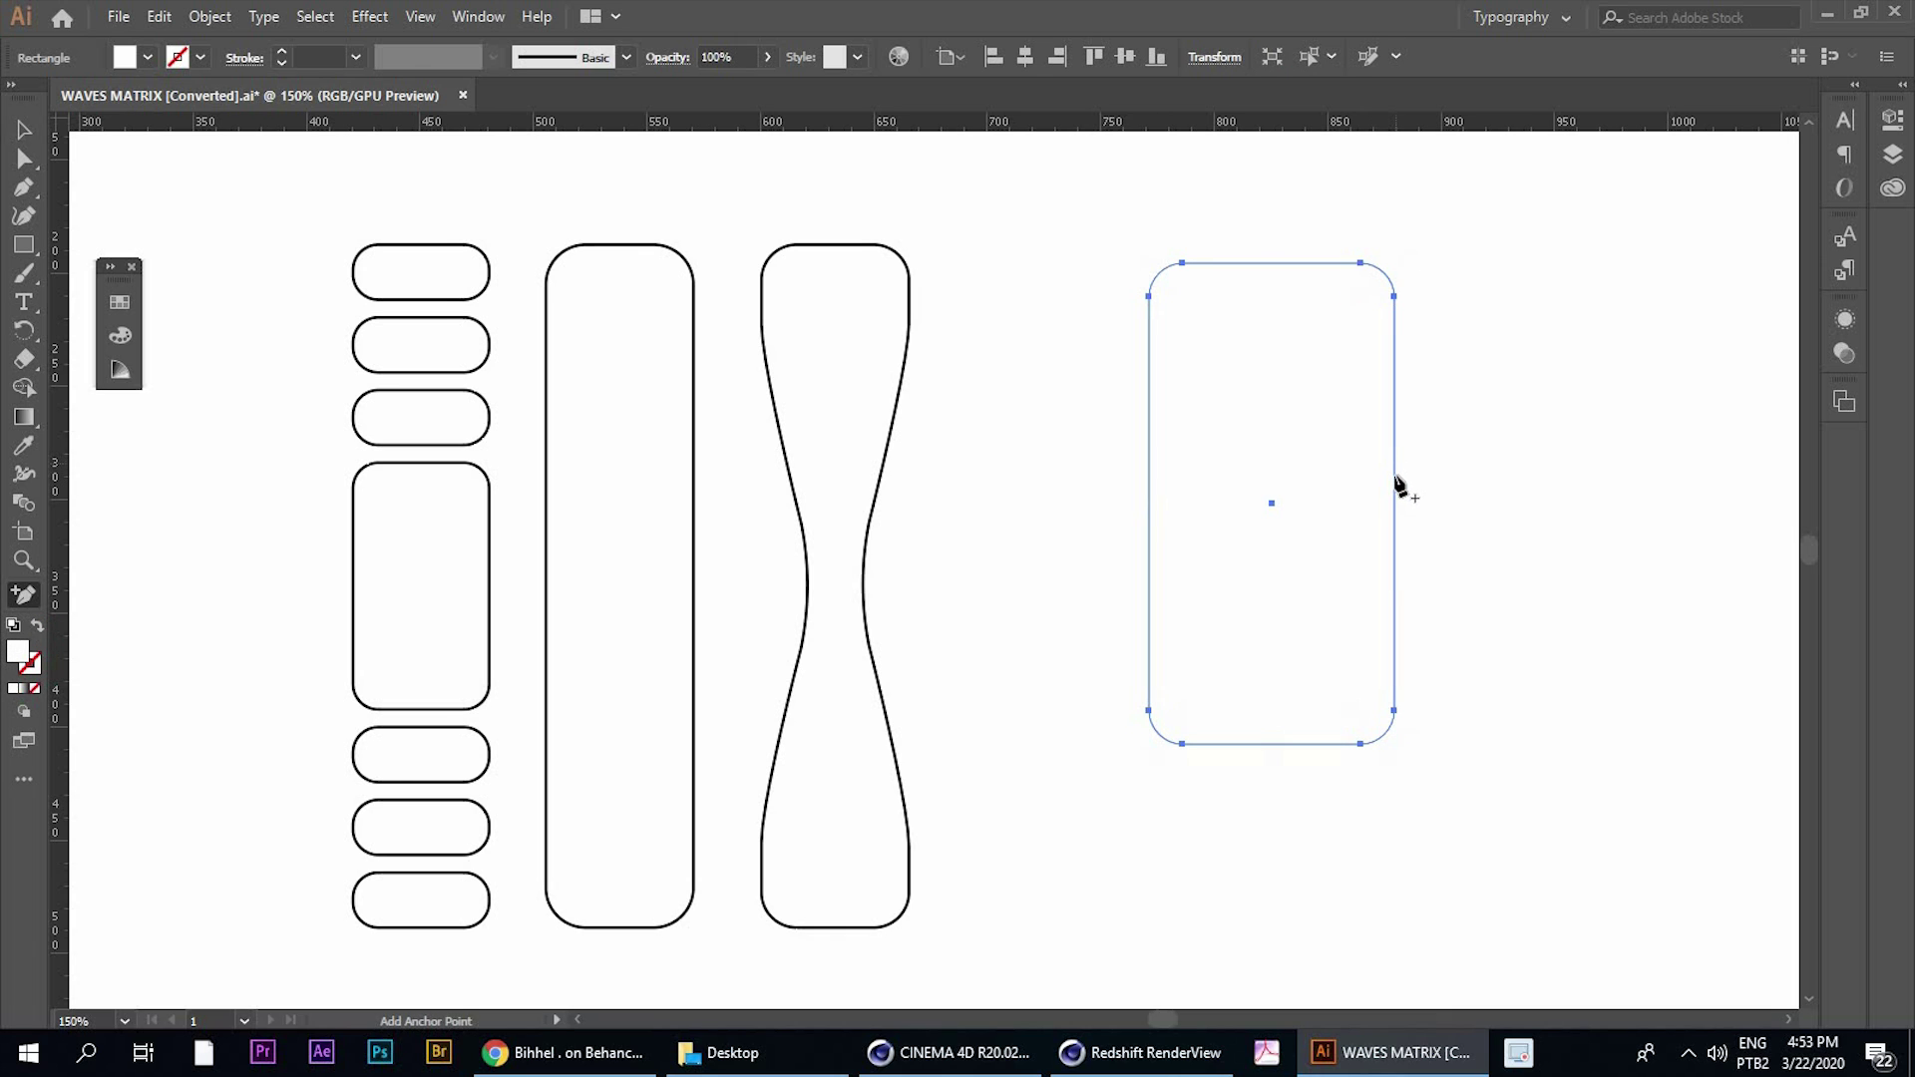
pyautogui.click(1177, 513)
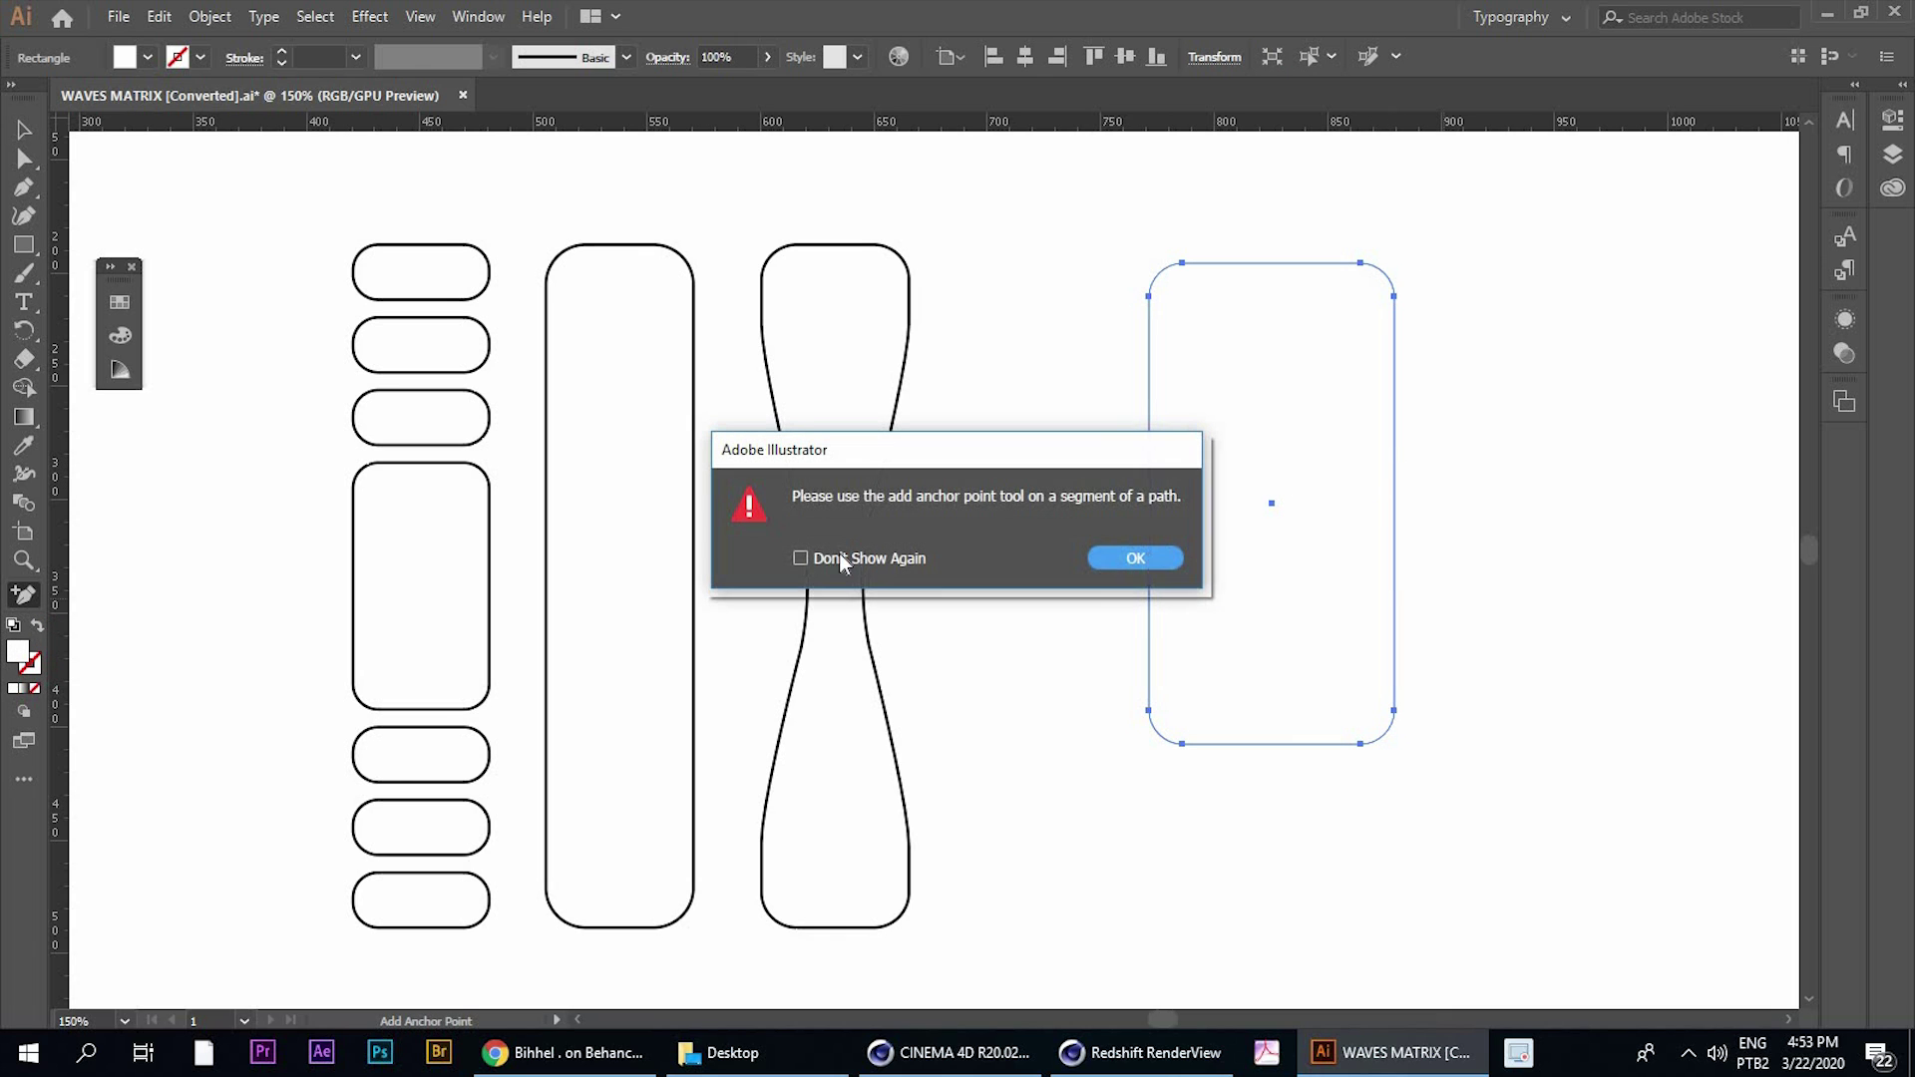
pyautogui.click(836, 559)
pyautogui.click(1138, 559)
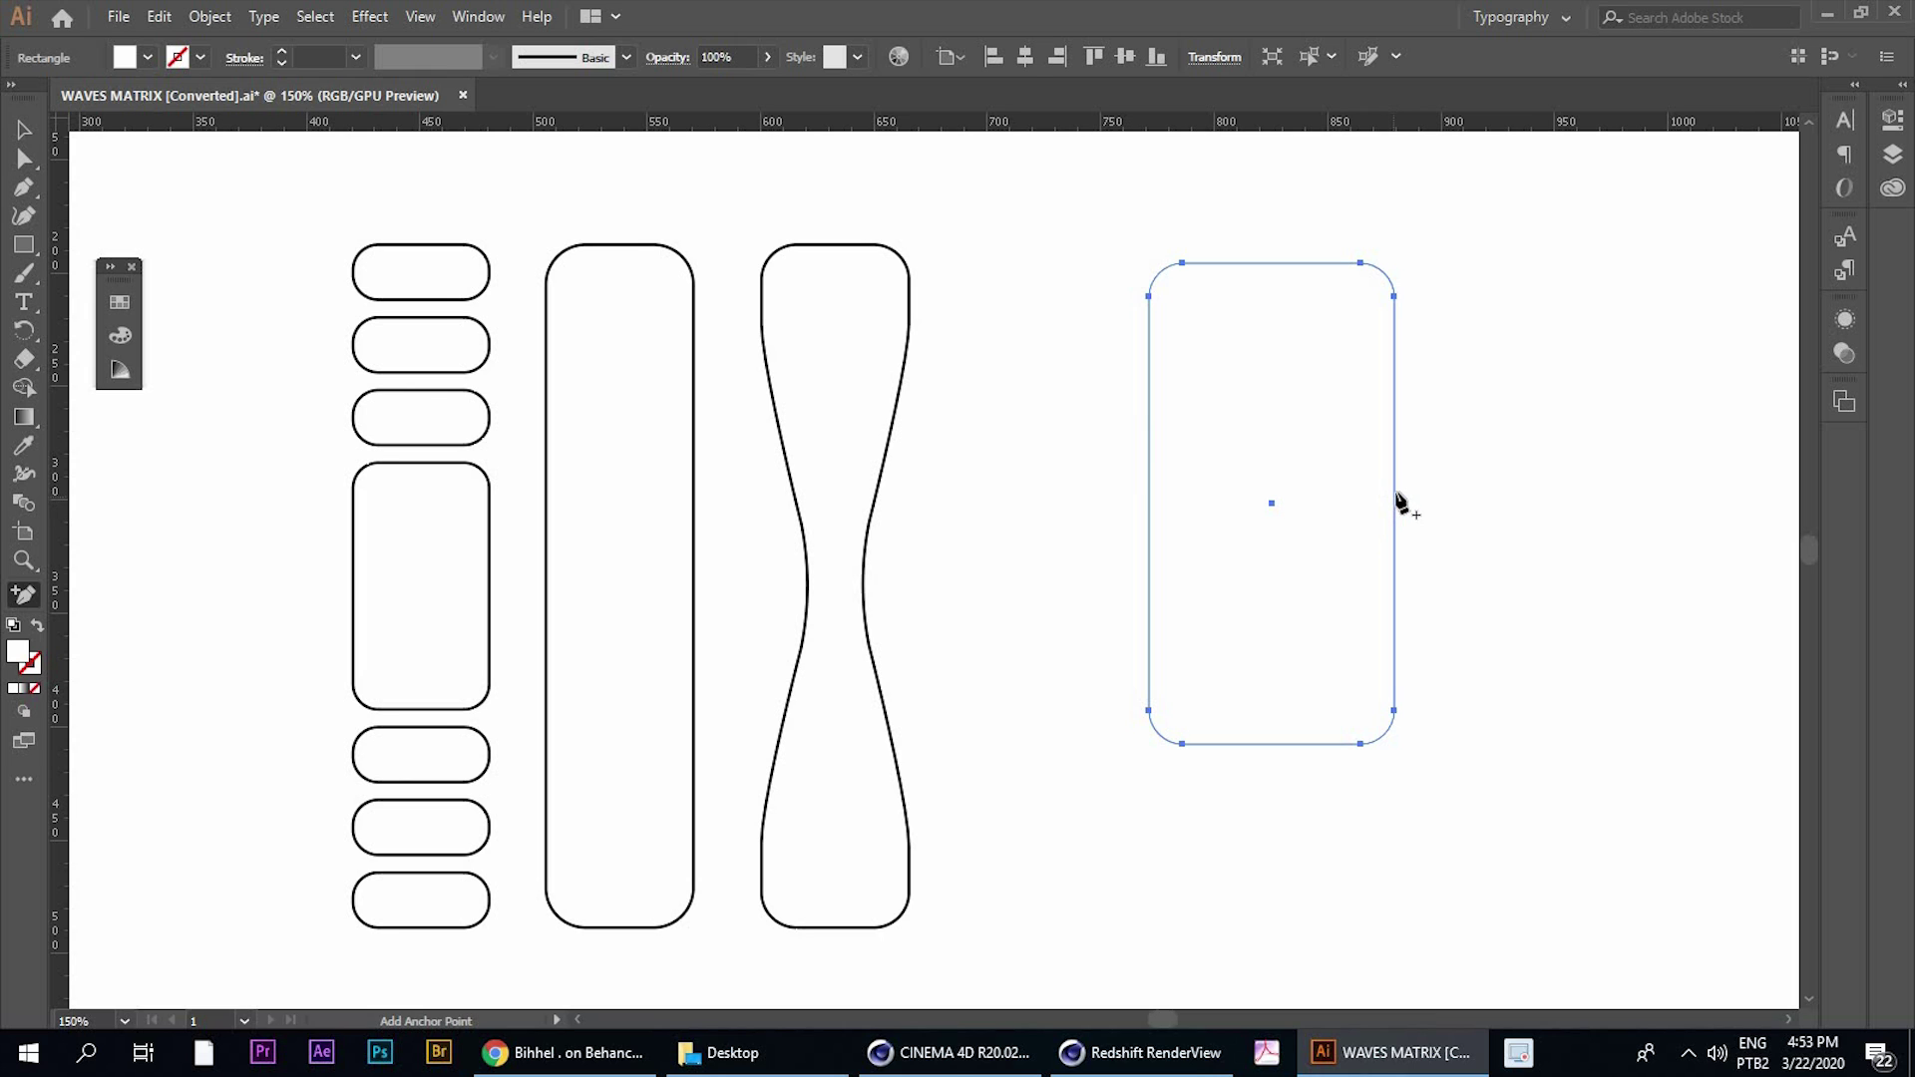
pyautogui.click(1393, 492)
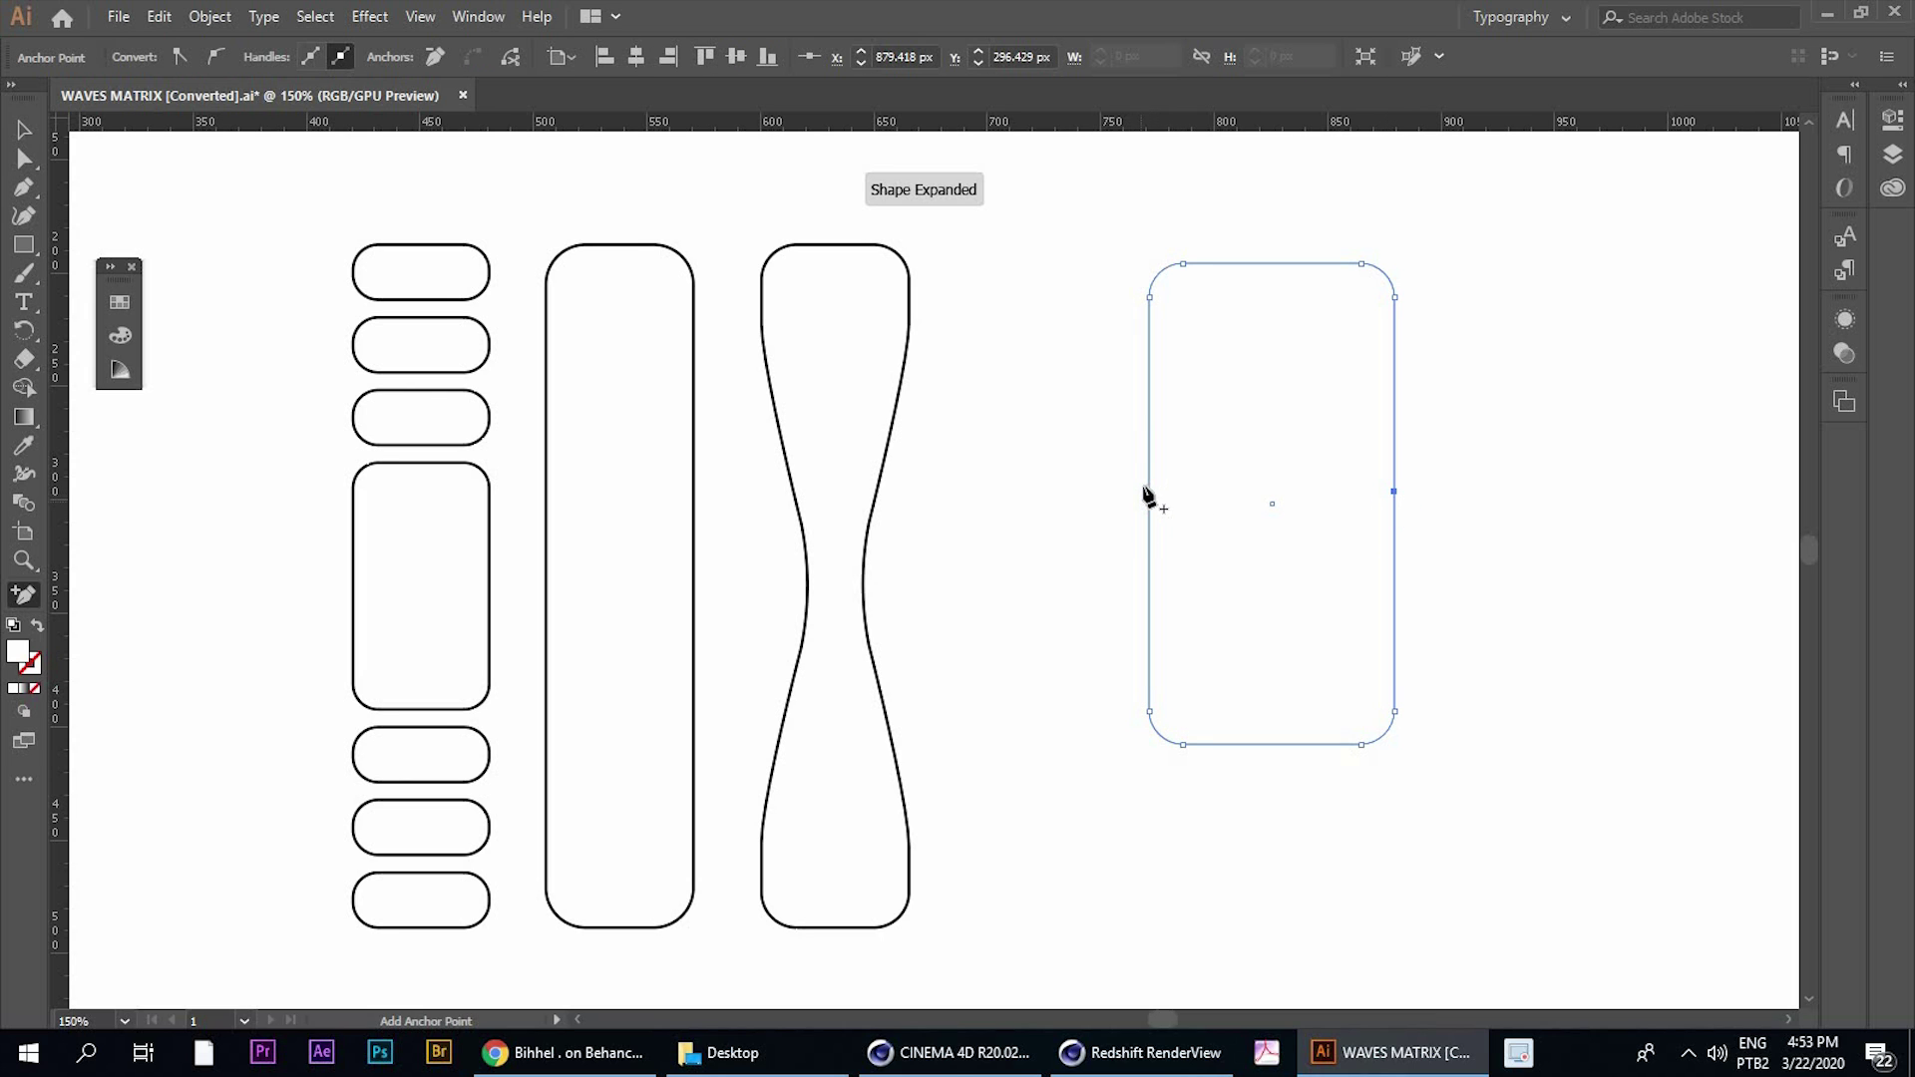
pyautogui.click(1146, 485)
# Nudge the two side anchor points inward 40 px each and round both waist corners to 35.41 px
pyautogui.press('a')
pyautogui.moveTo(1116, 456); pyautogui.dragTo(1174, 506)
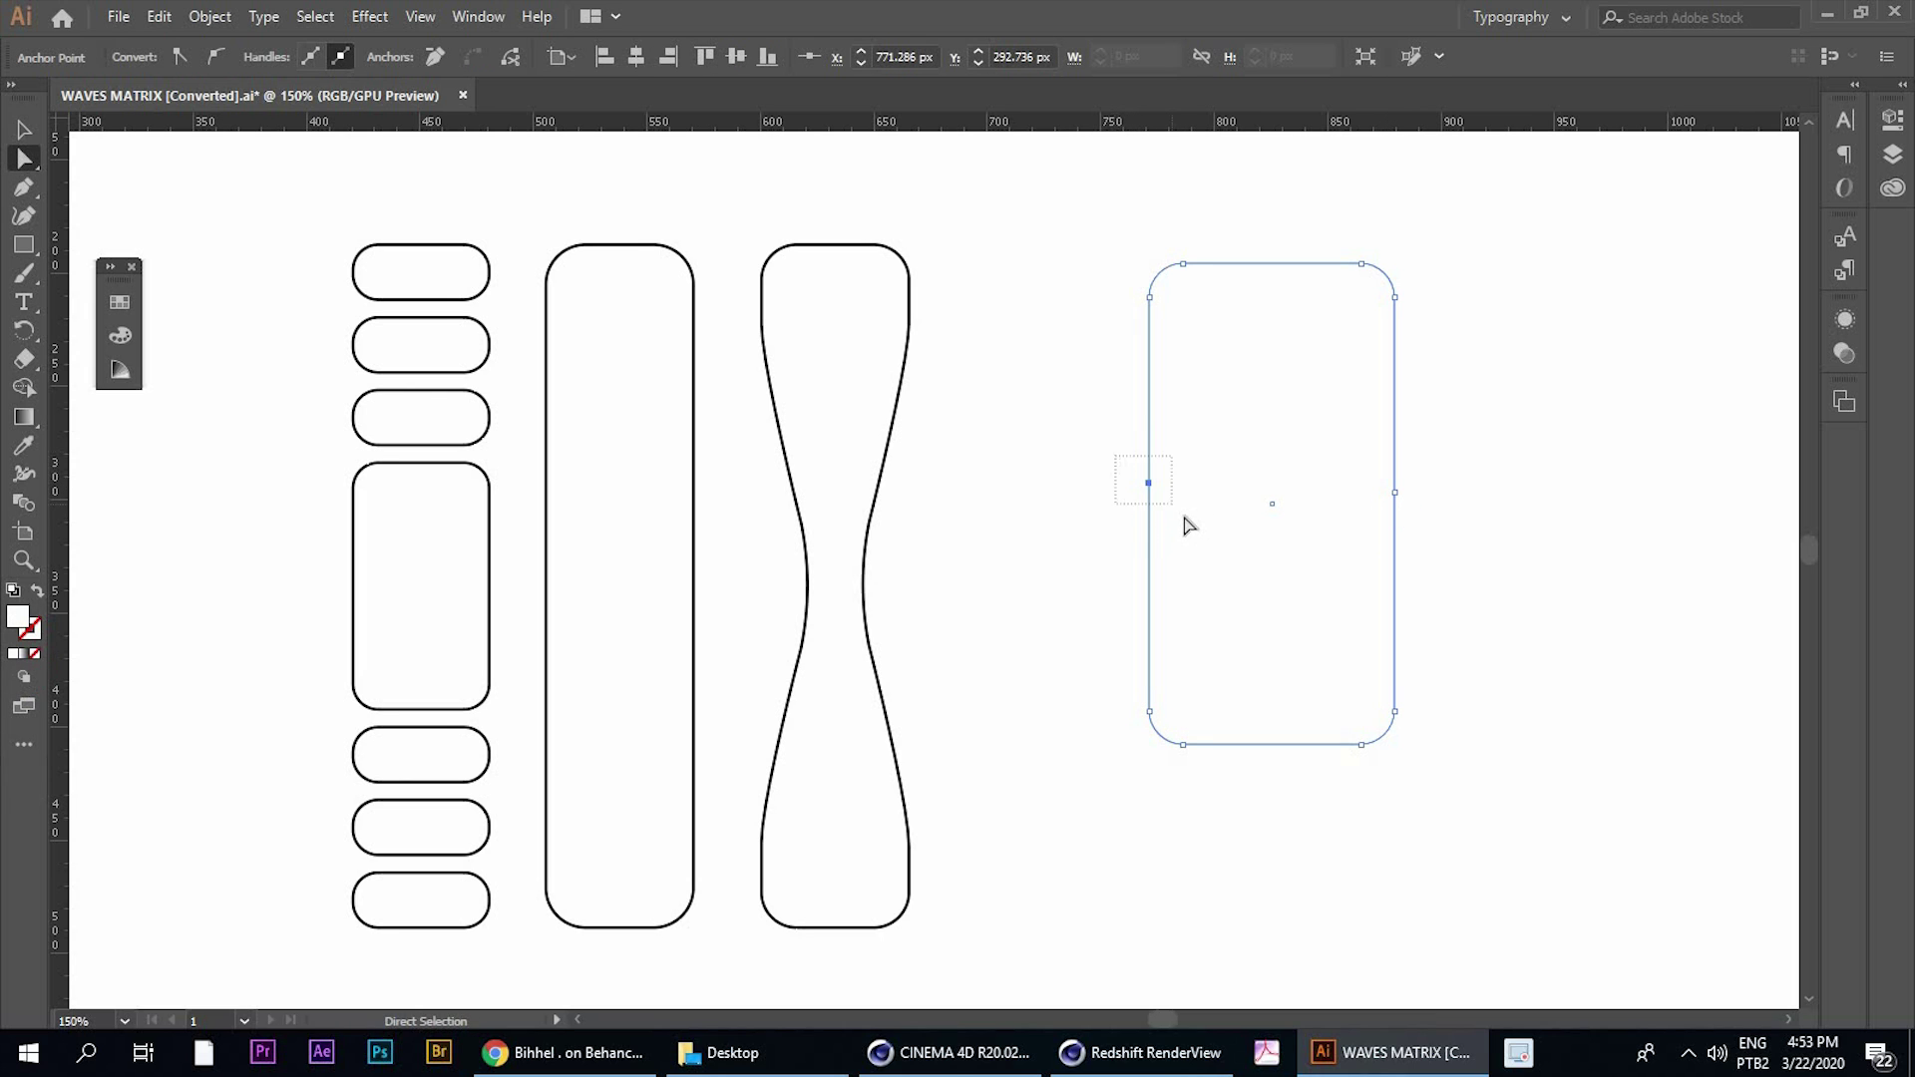
pyautogui.hotkey('shift', 'Right')
pyautogui.hotkey('shift', 'Right')
pyautogui.hotkey('shift', 'Right')
pyautogui.moveTo(1455, 445); pyautogui.dragTo(1342, 561)
pyautogui.hotkey('shift', 'Left')
pyautogui.hotkey('shift', 'Left')
pyautogui.hotkey('shift', 'Left')
pyautogui.hotkey('shift', 'Left')
pyautogui.moveTo(1161, 463)
pyautogui.mouseDown()
pyautogui.moveTo(1225, 519)
pyautogui.moveTo(1208, 537)
pyautogui.mouseUp()
pyautogui.hotkey('shift', 'Right')
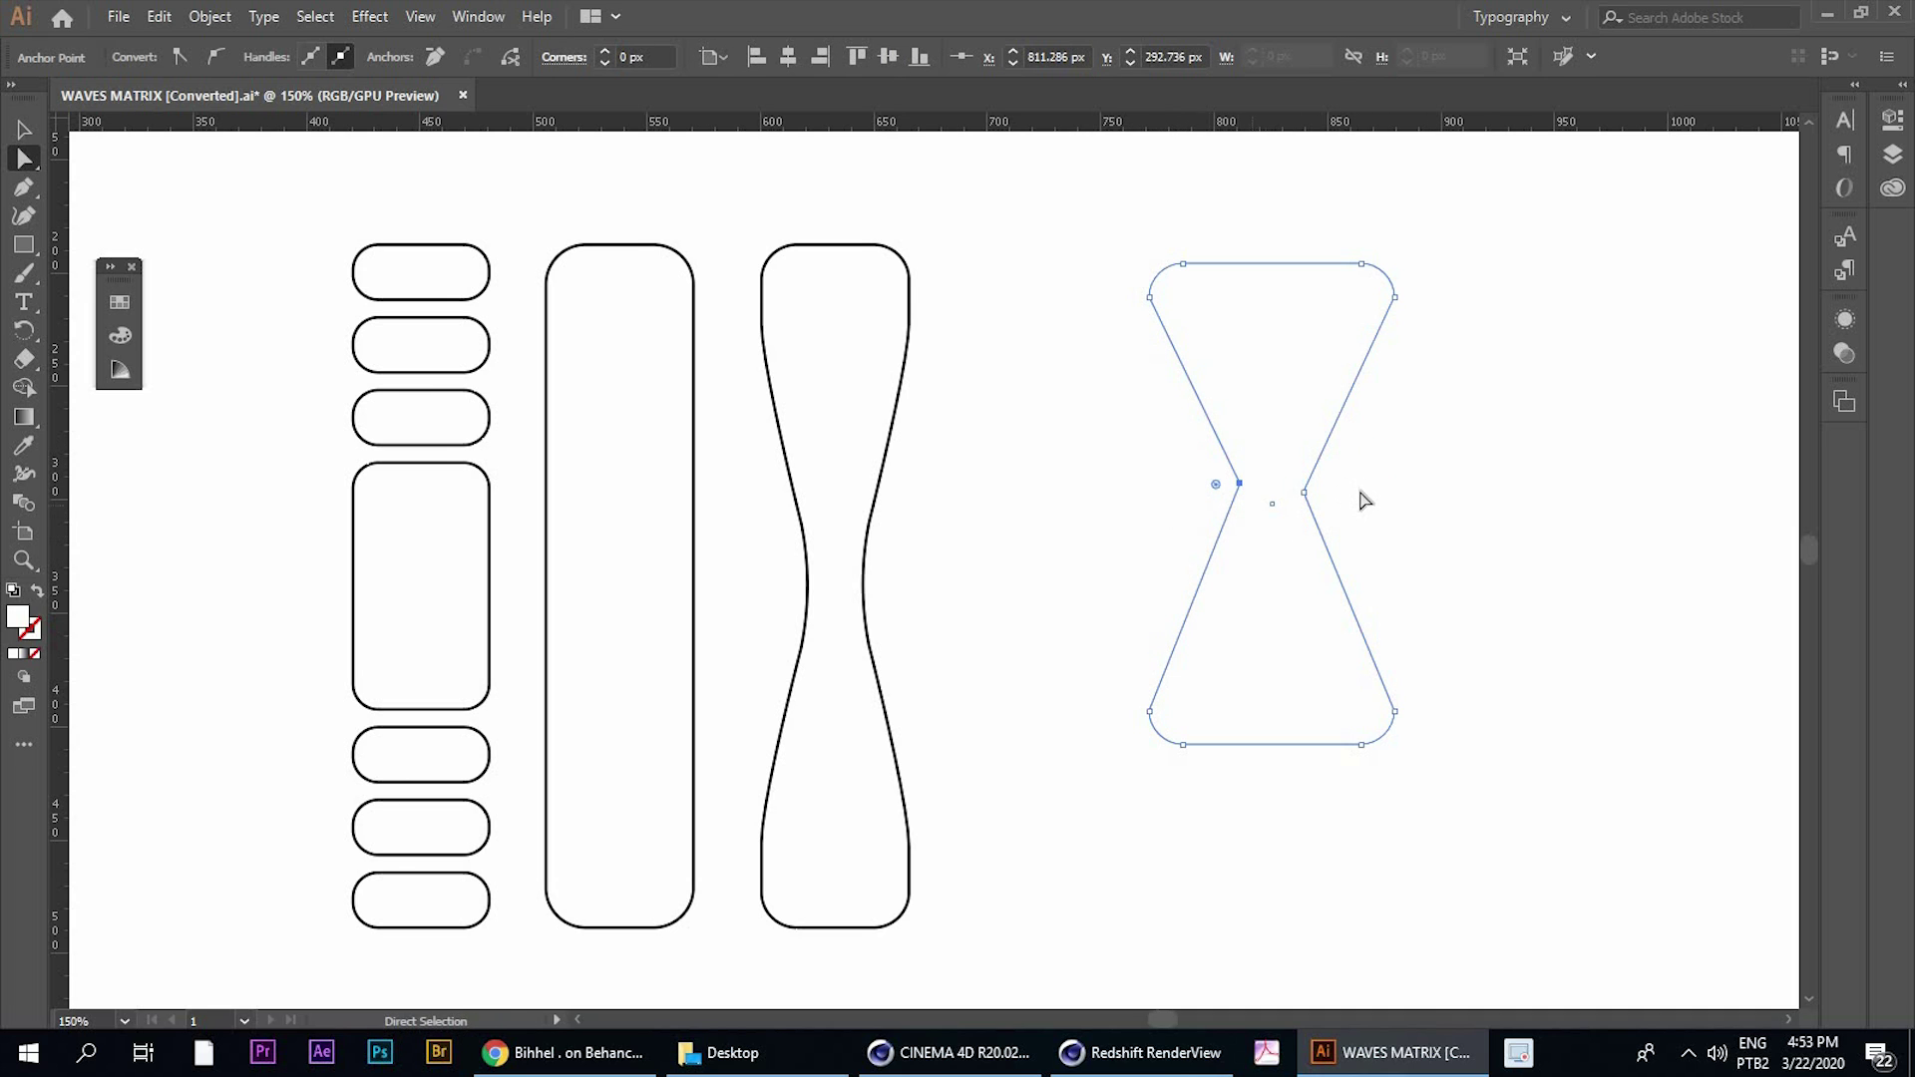
pyautogui.keyDown('shift'); pyautogui.moveTo(1427, 422); pyautogui.dragTo(1150, 504); pyautogui.keyUp('shift')
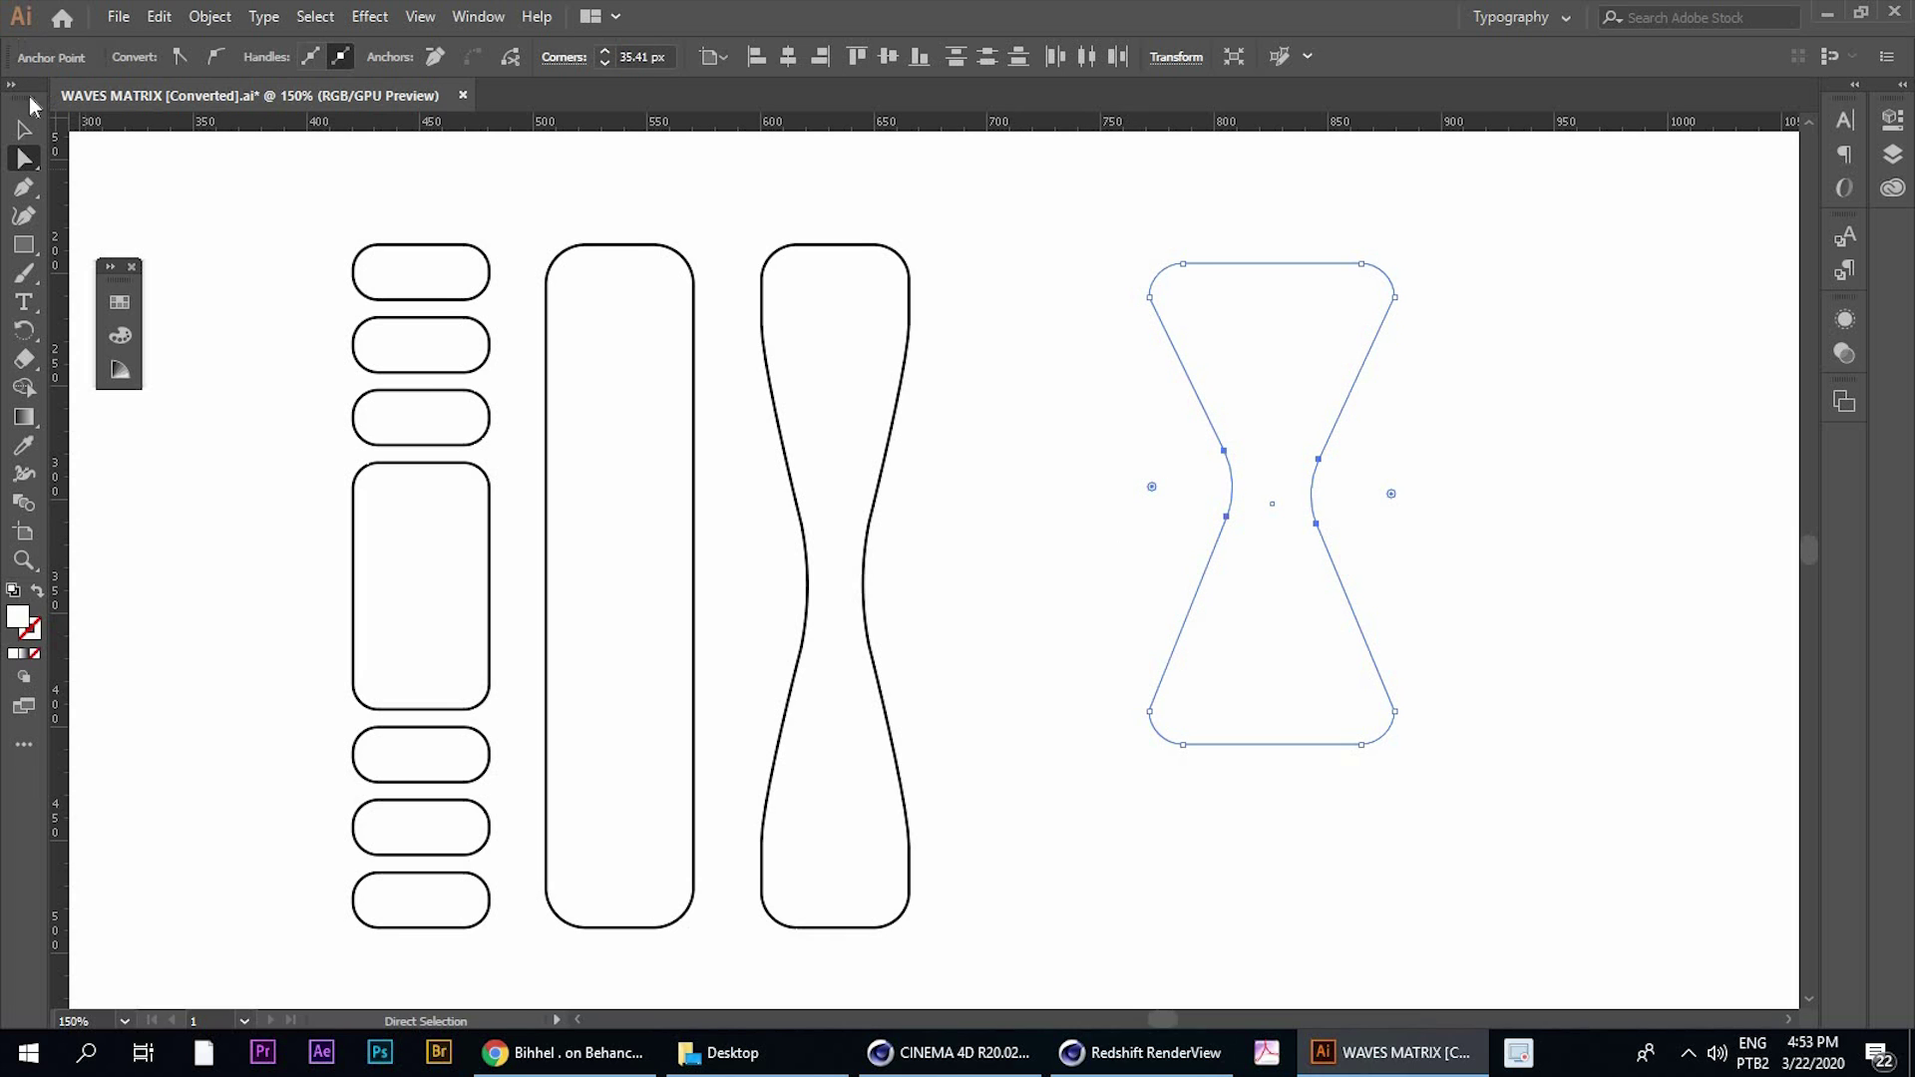
pyautogui.click(24, 132)
pyautogui.click(1179, 359)
pyautogui.press('Delete')
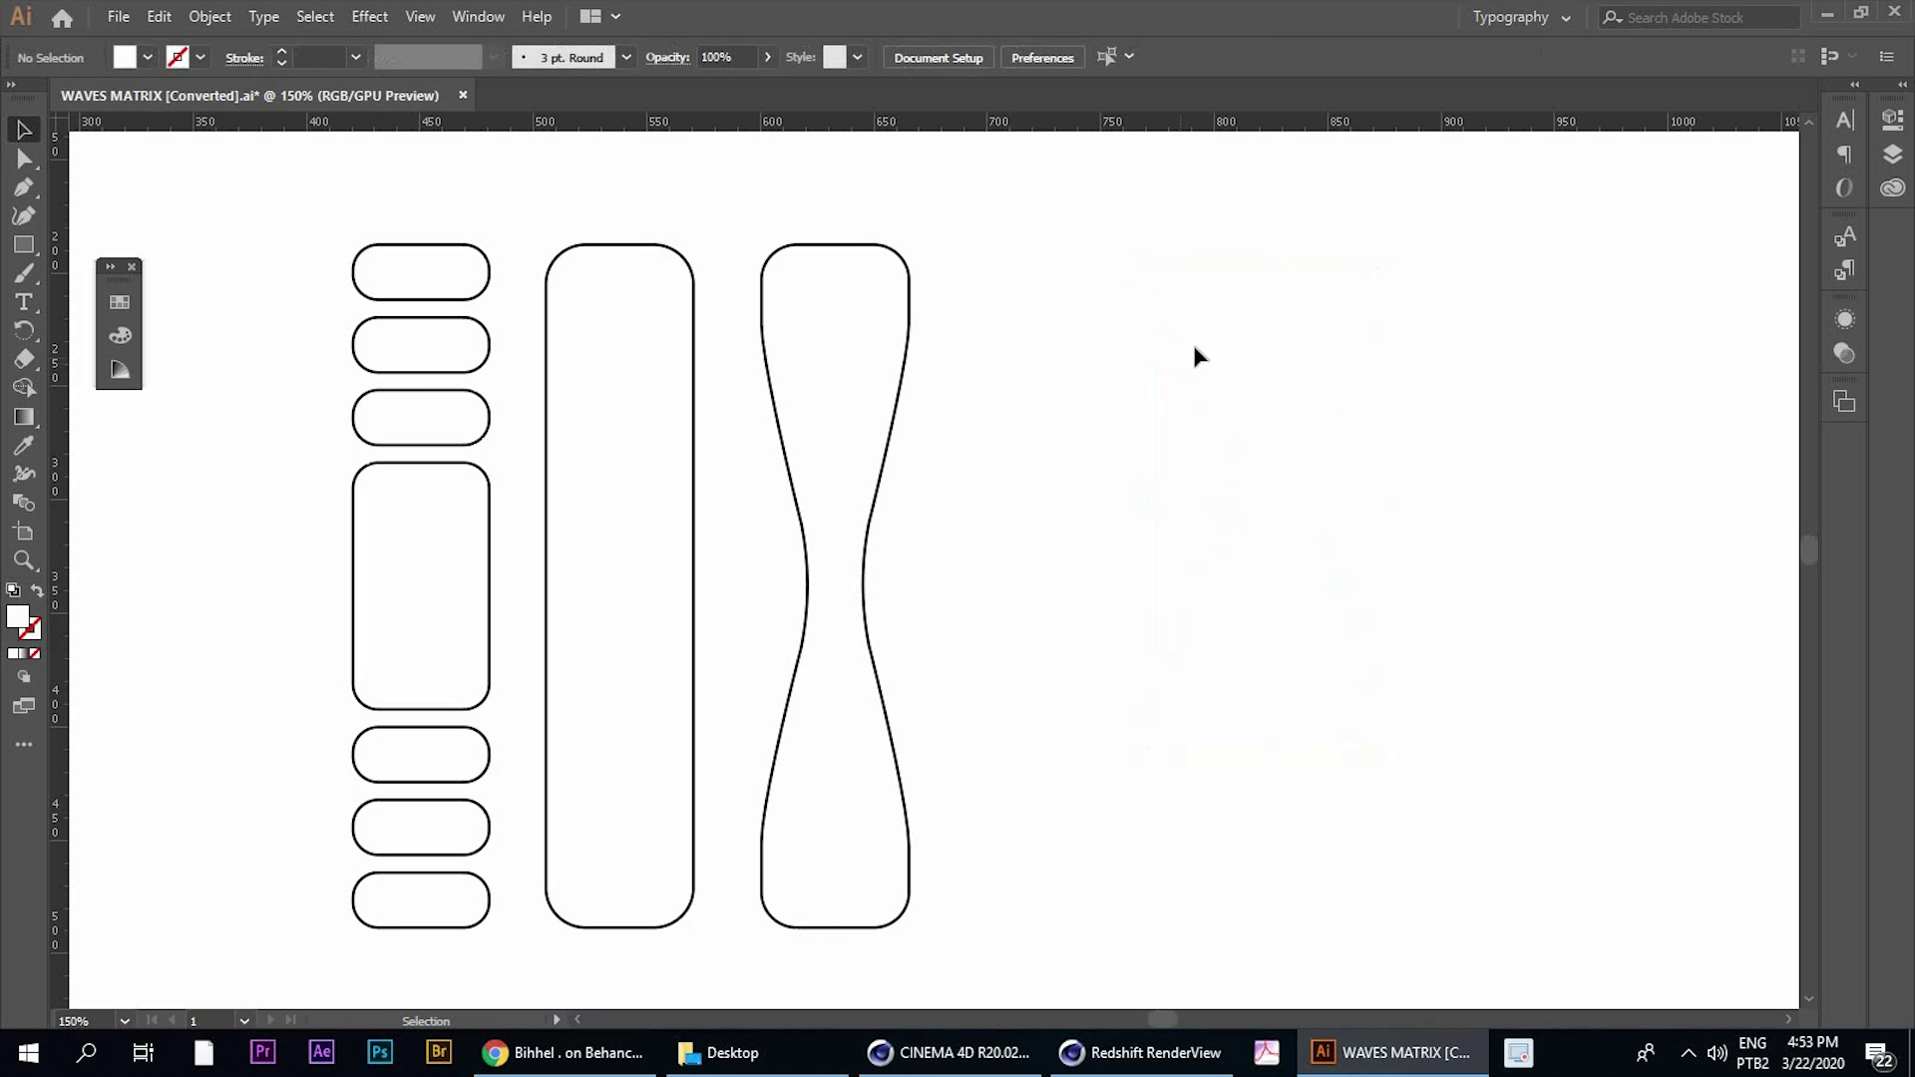
pyautogui.moveTo(1231, 237); pyautogui.dragTo(256, 487)
pyautogui.hotkey('ctrl', 'z')
# Apply the default white fill and 1 pt black stroke to the new hourglass shape, leaving nothing selected
pyautogui.click(14, 590)
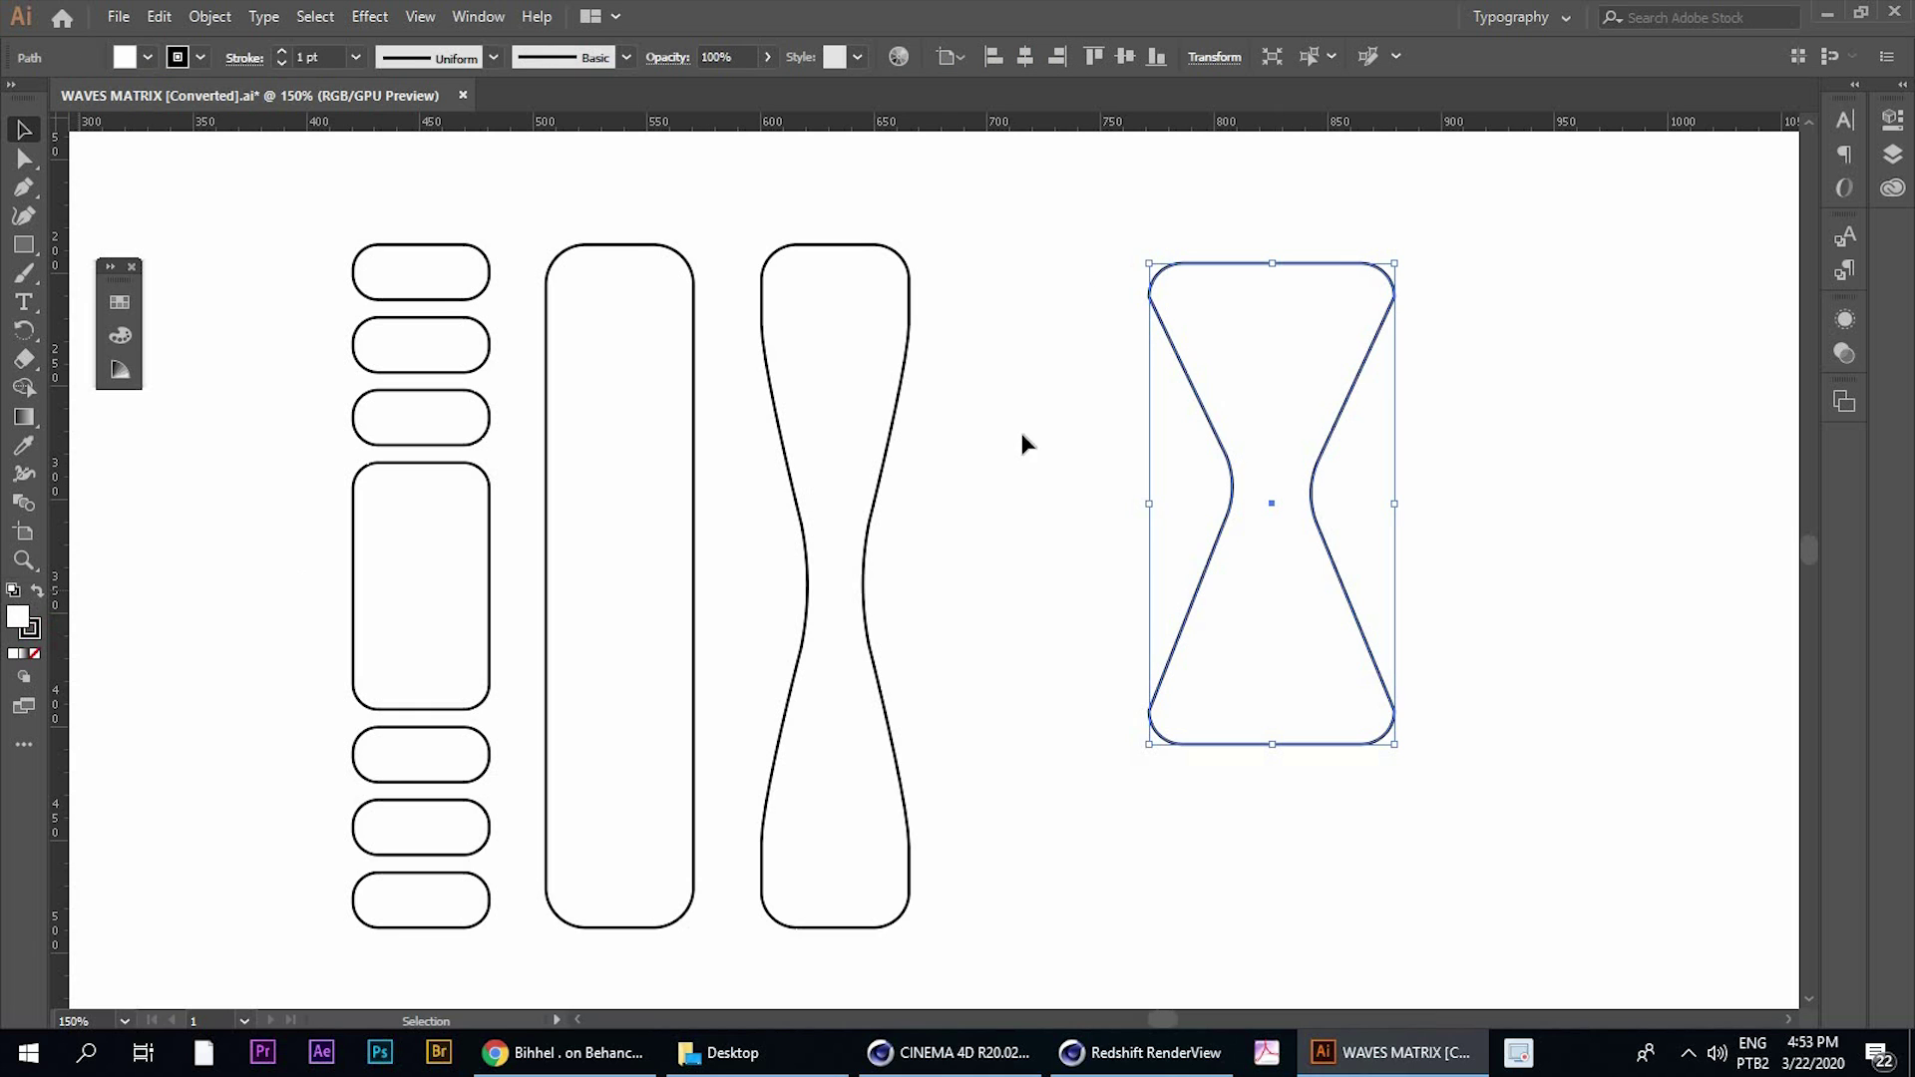
pyautogui.click(332, 581)
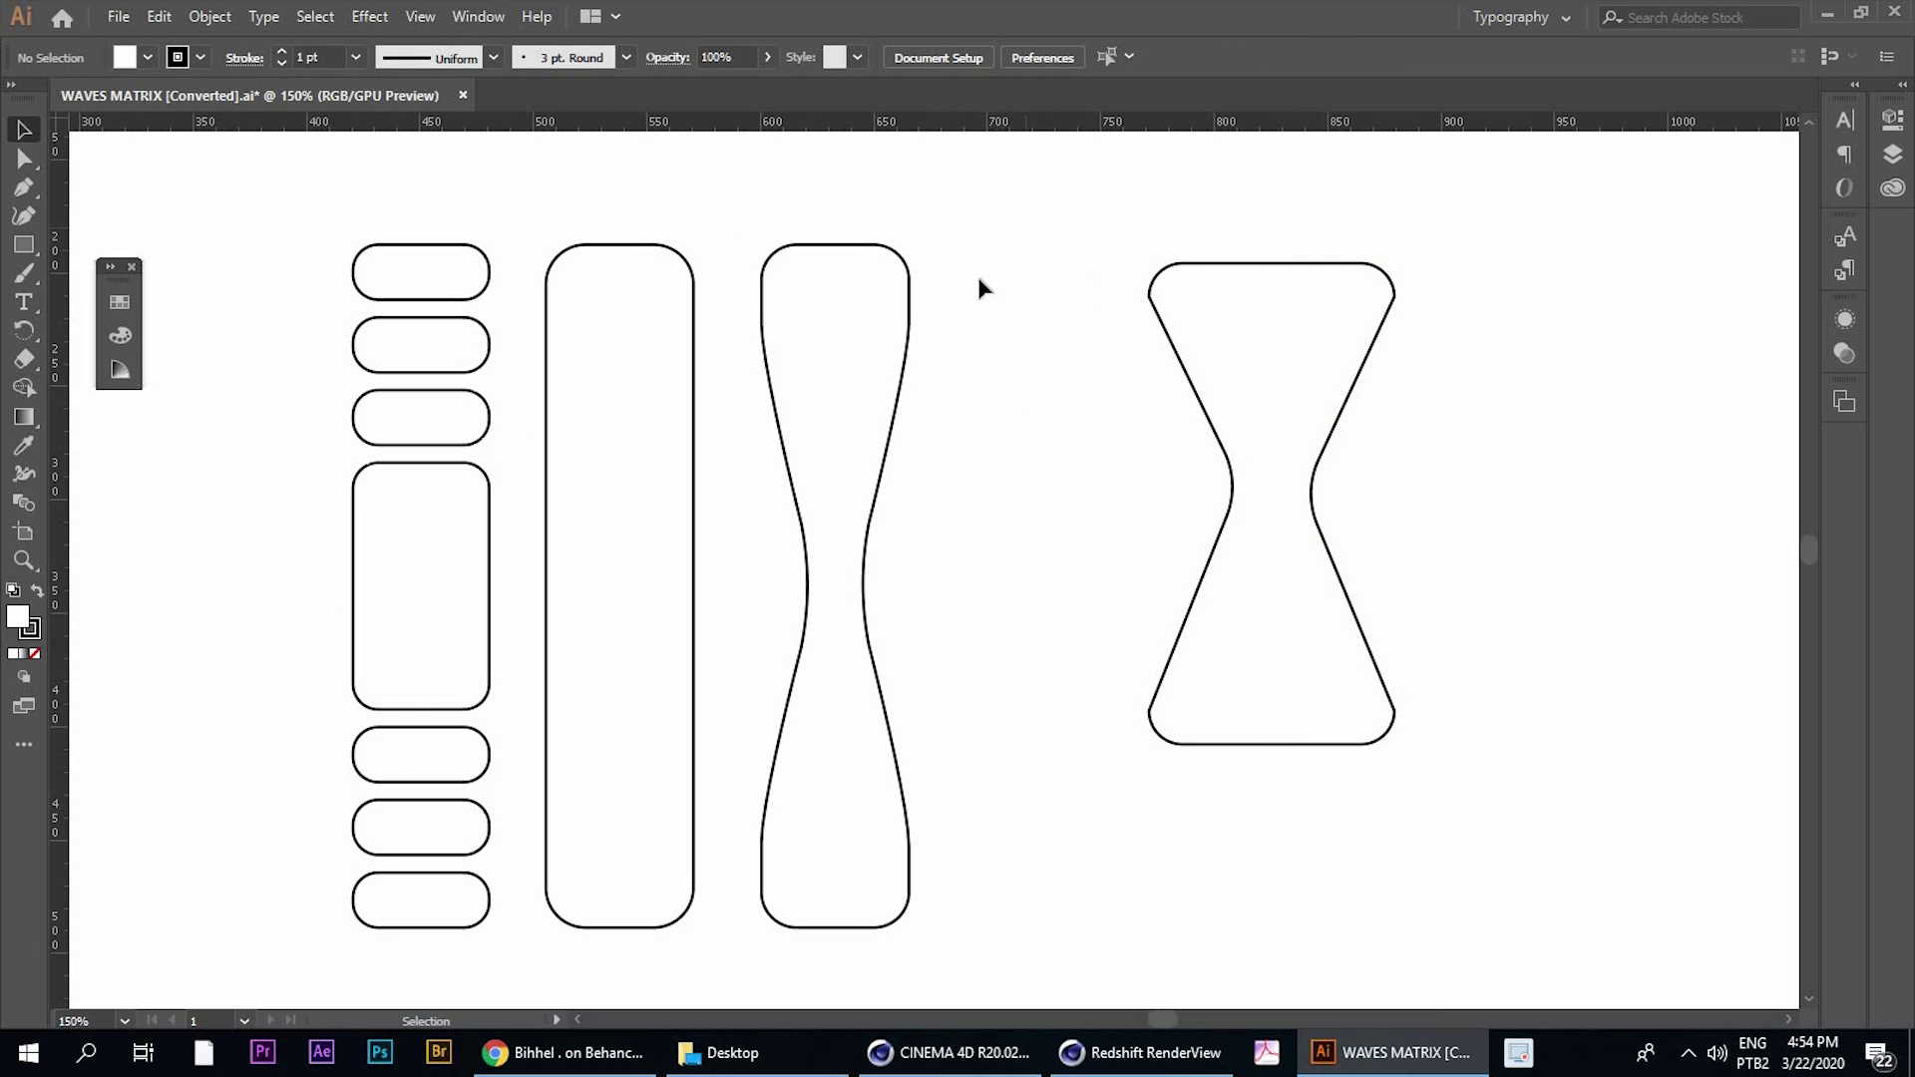
pyautogui.moveTo(1050, 248); pyautogui.dragTo(224, 651)
pyautogui.click(1219, 900)
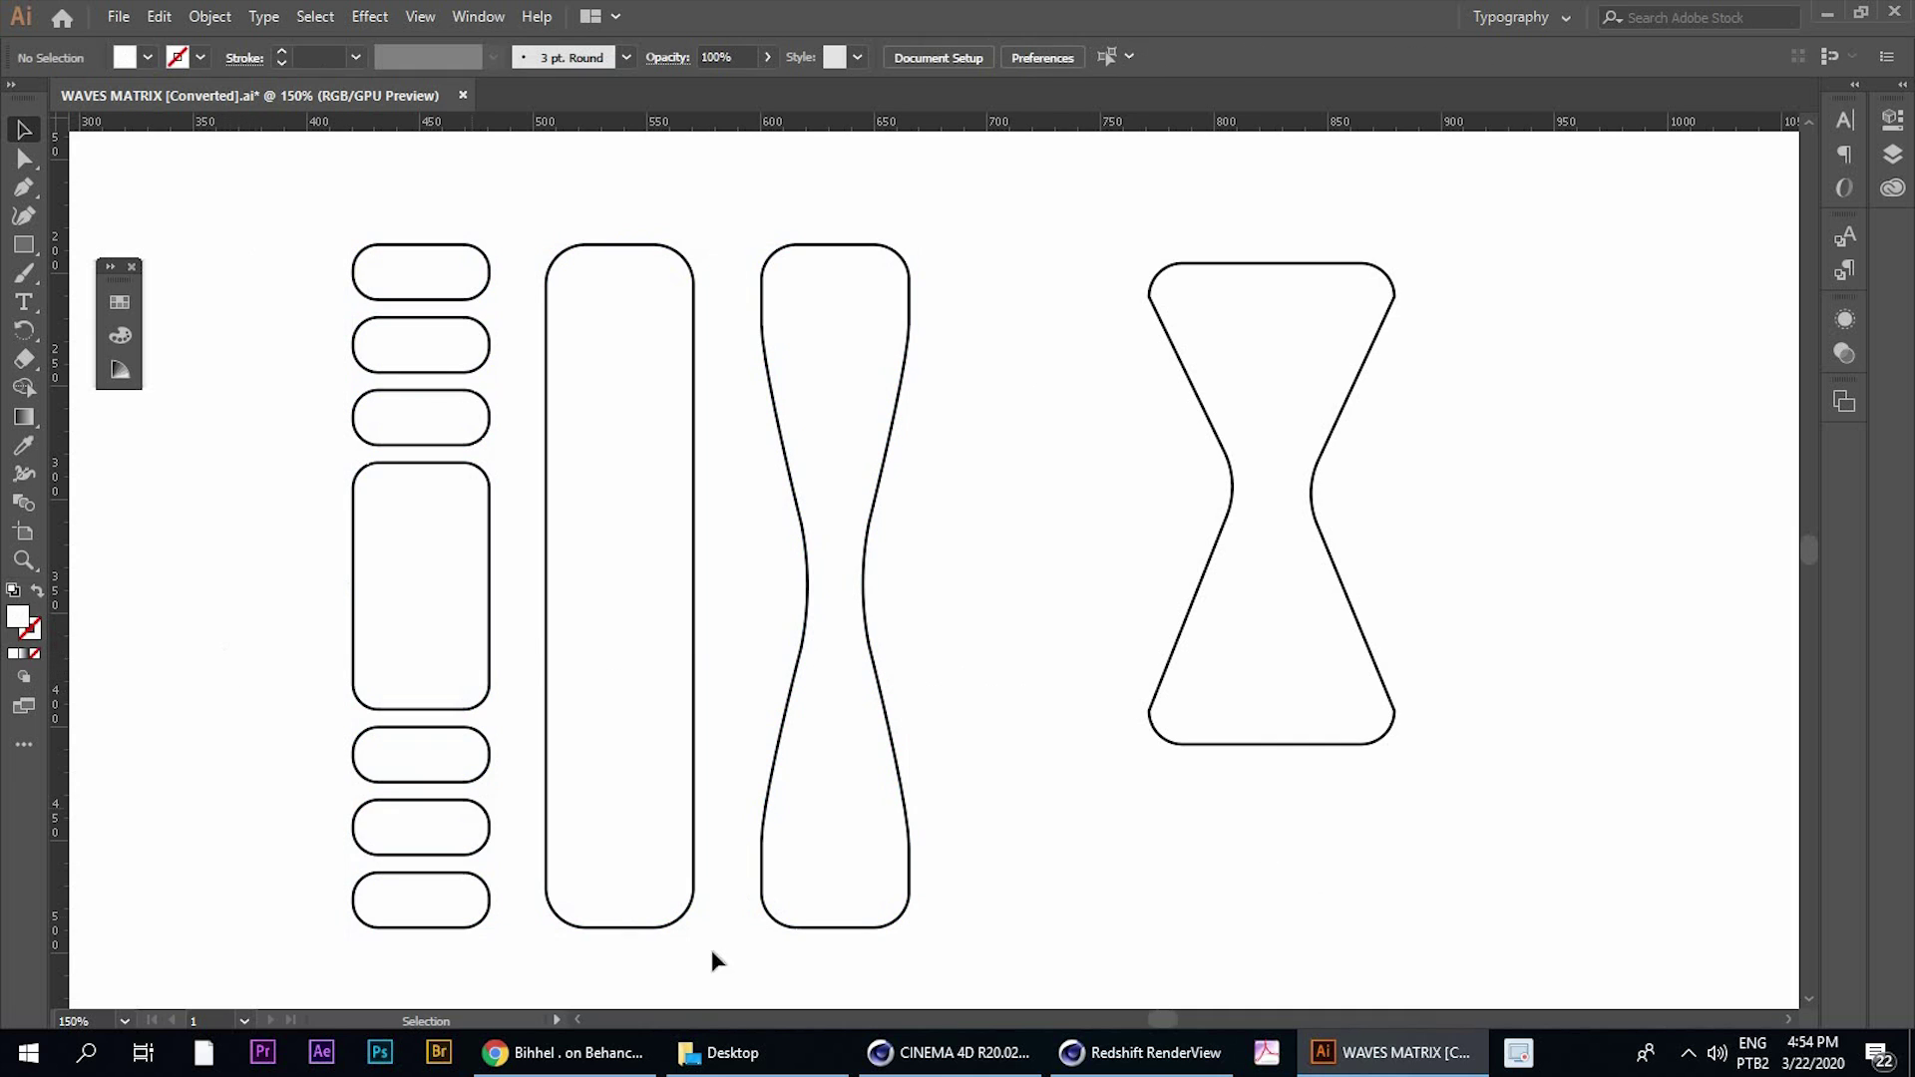
# Switch back to Cinema 4D and close the Redshift RenderView
pyautogui.click(922, 1053)
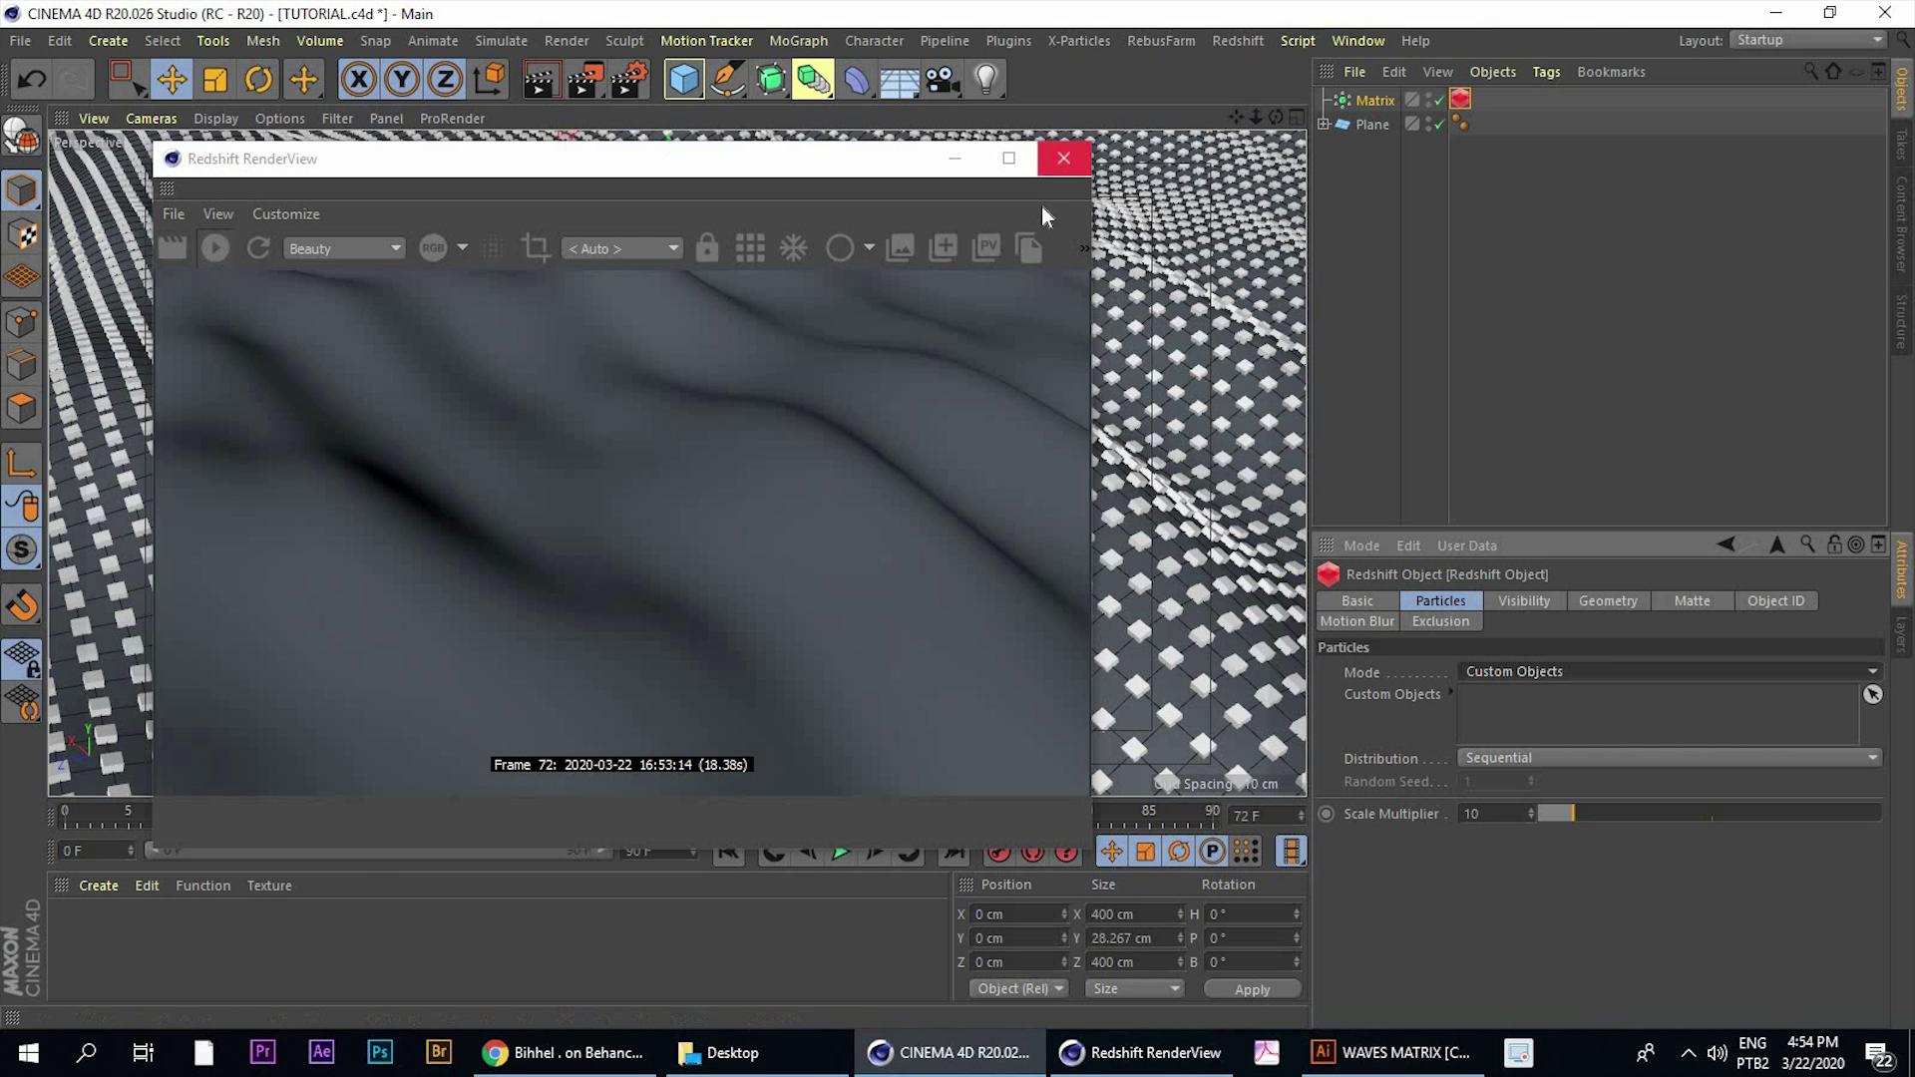
pyautogui.click(1064, 158)
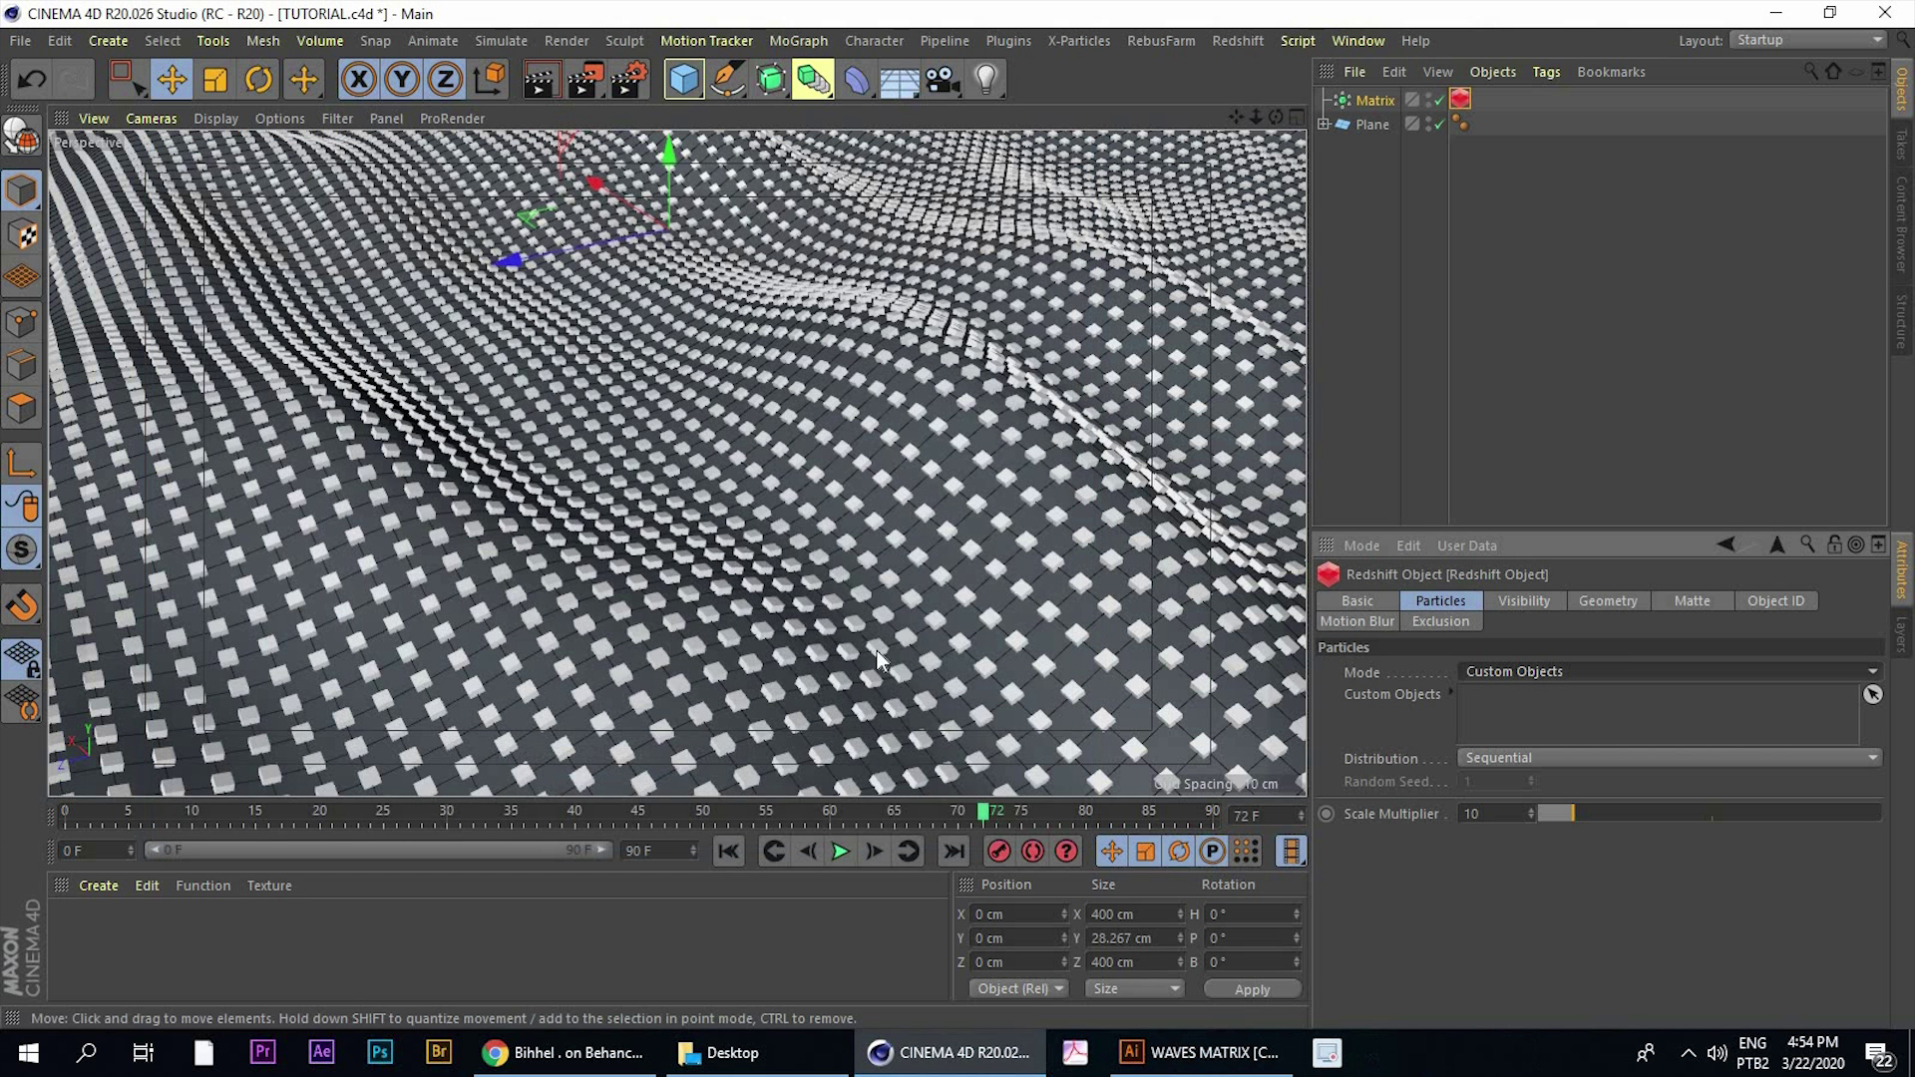
# Return to Illustrator and delete the demonstration hourglass drawn beside the three original shapes
pyautogui.click(1176, 1062)
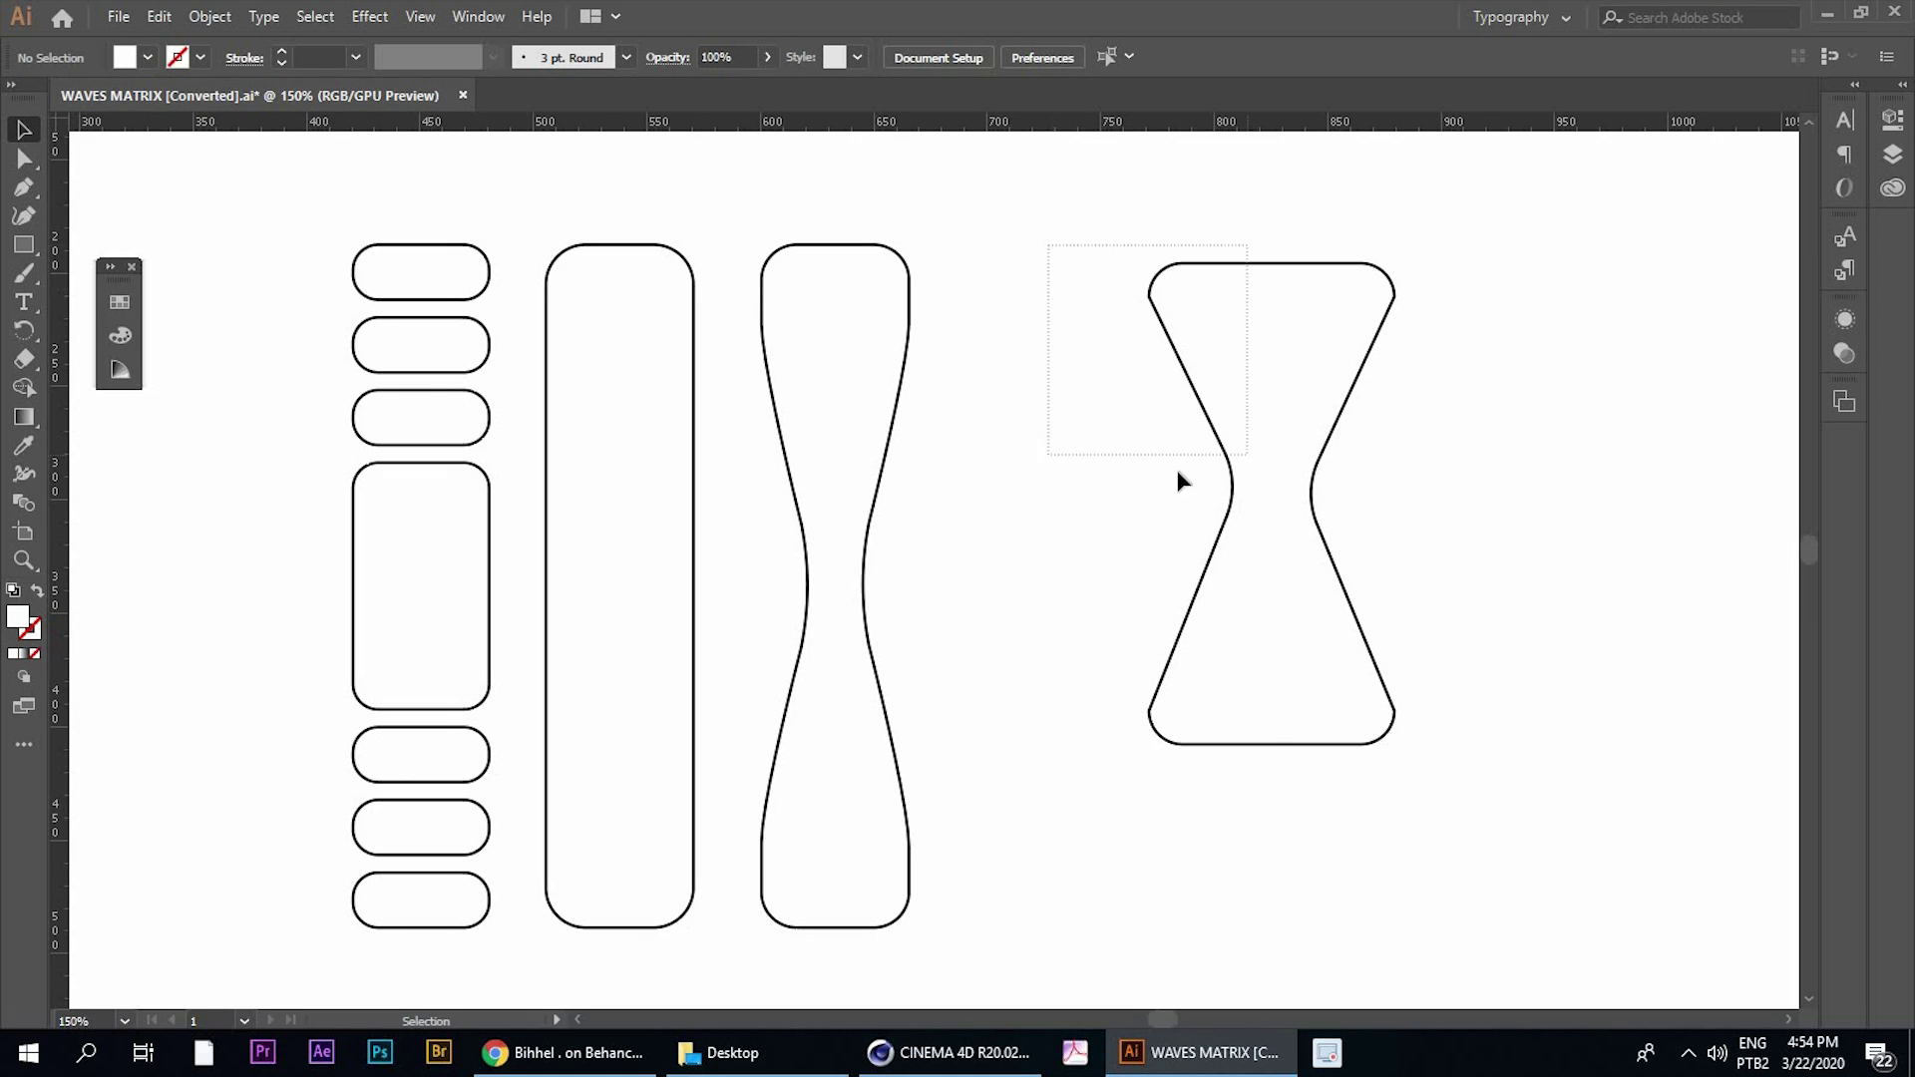
pyautogui.moveTo(1180, 482); pyautogui.dragTo(1182, 480)
pyautogui.press('Delete')
pyautogui.press('a')
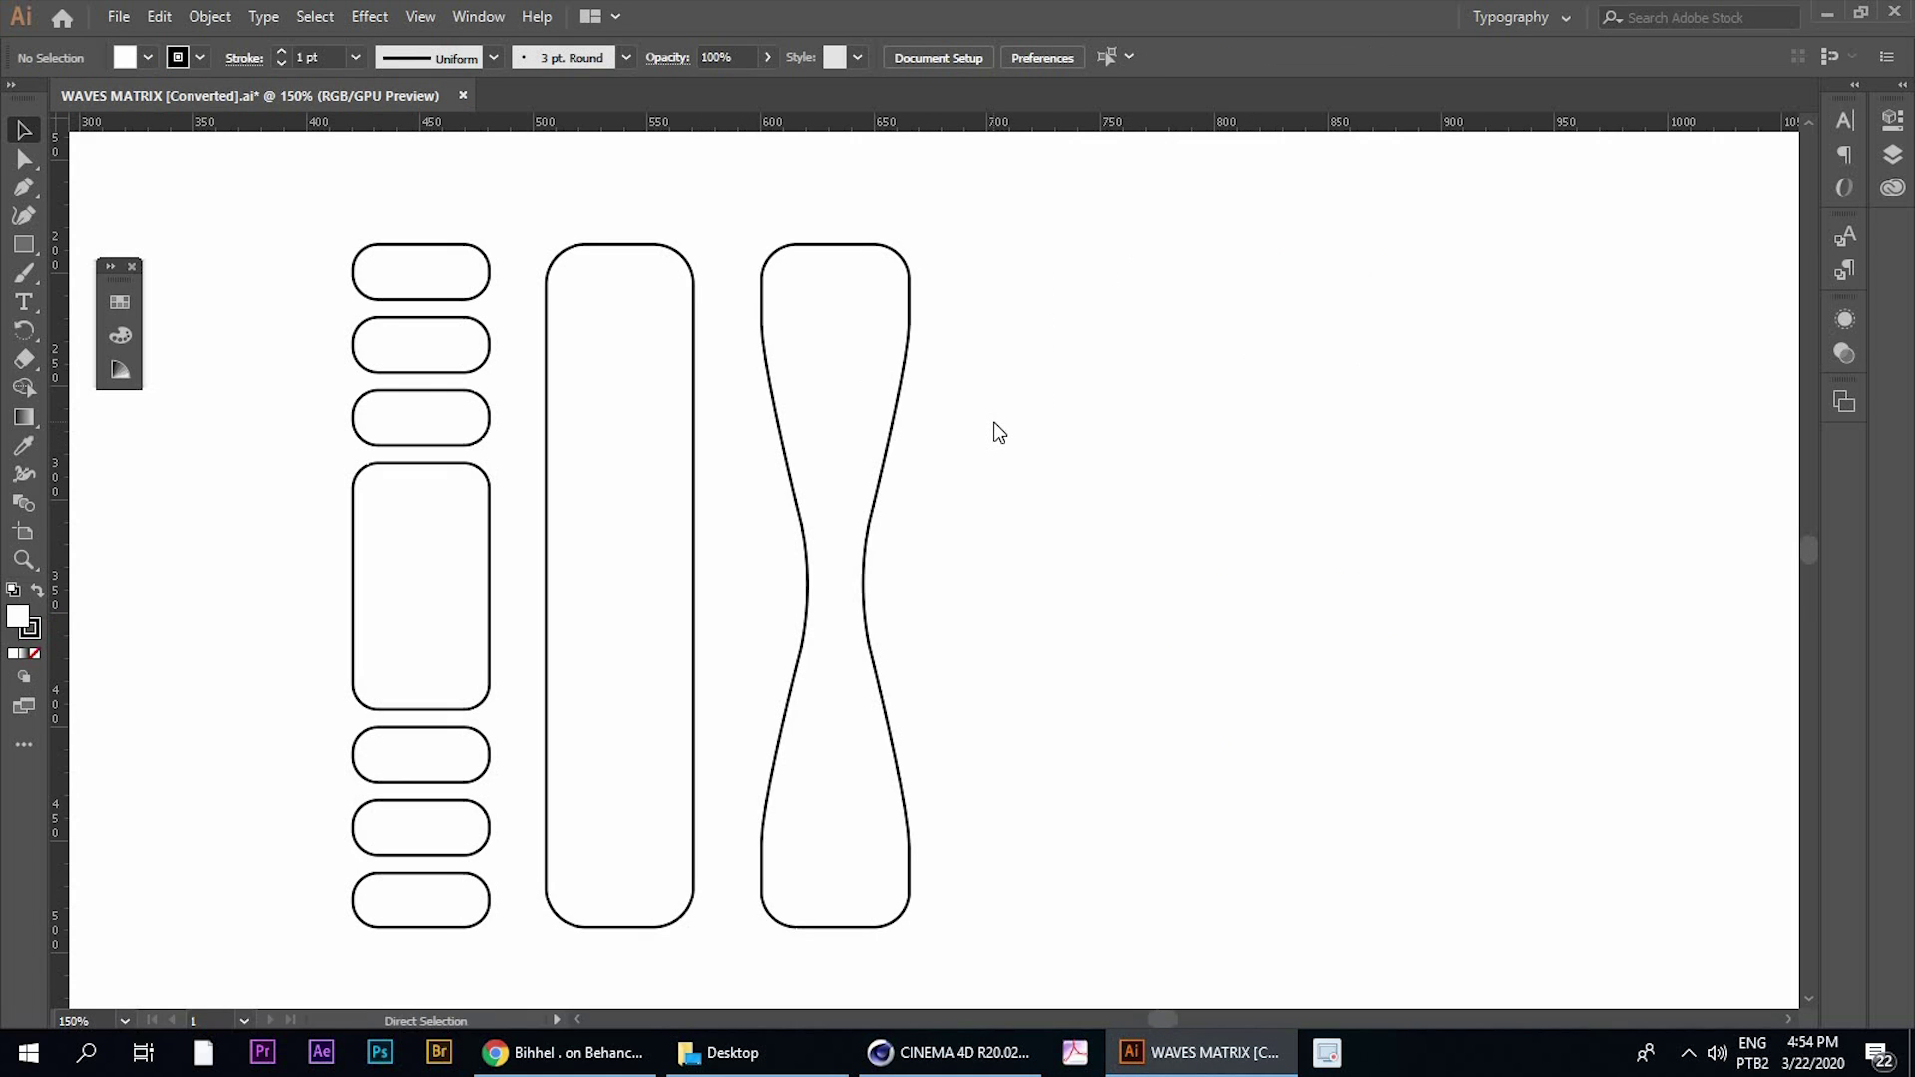
# Start a save-as of the artwork to examine the legacy Illustrator version options, including Illustrator 8, and back out without saving
pyautogui.hotkey('ctrl', 'shift', 's')
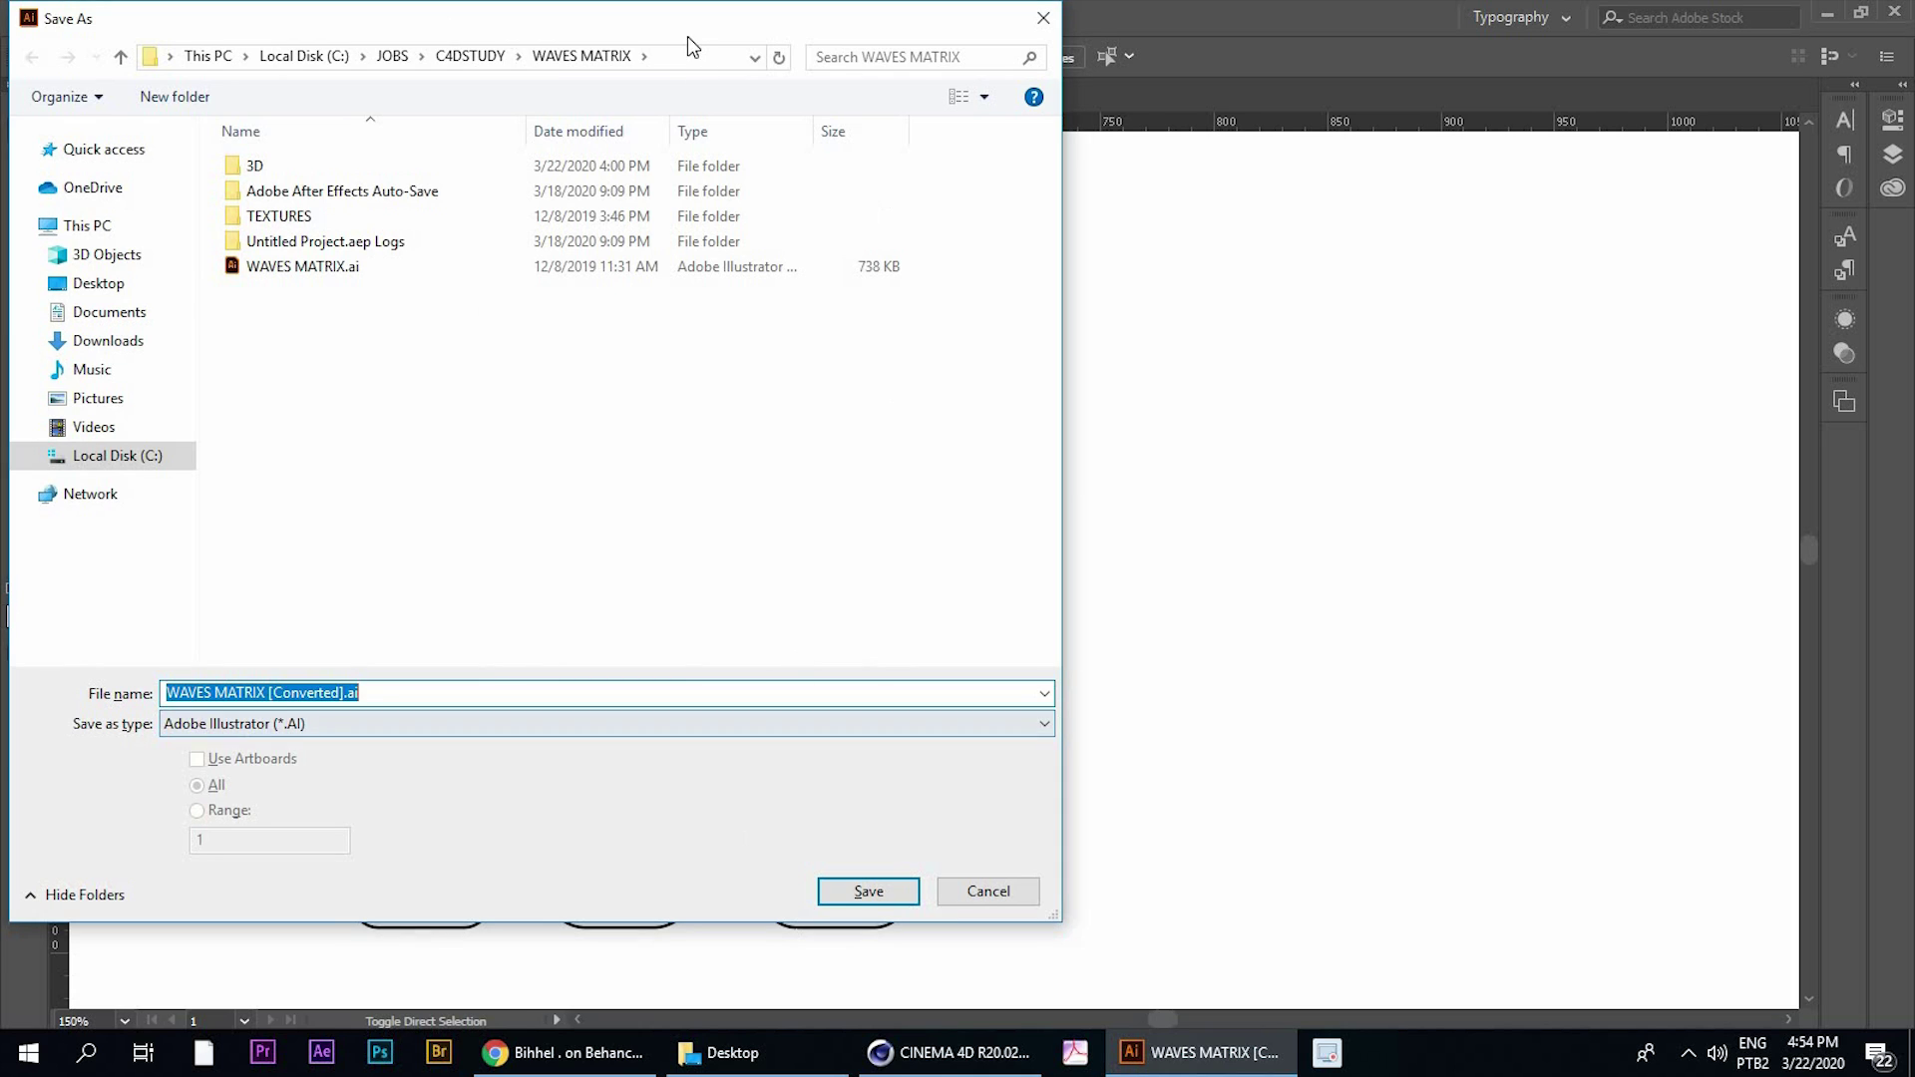
pyautogui.moveTo(596, 17); pyautogui.dragTo(1027, 28)
pyautogui.click(1259, 901)
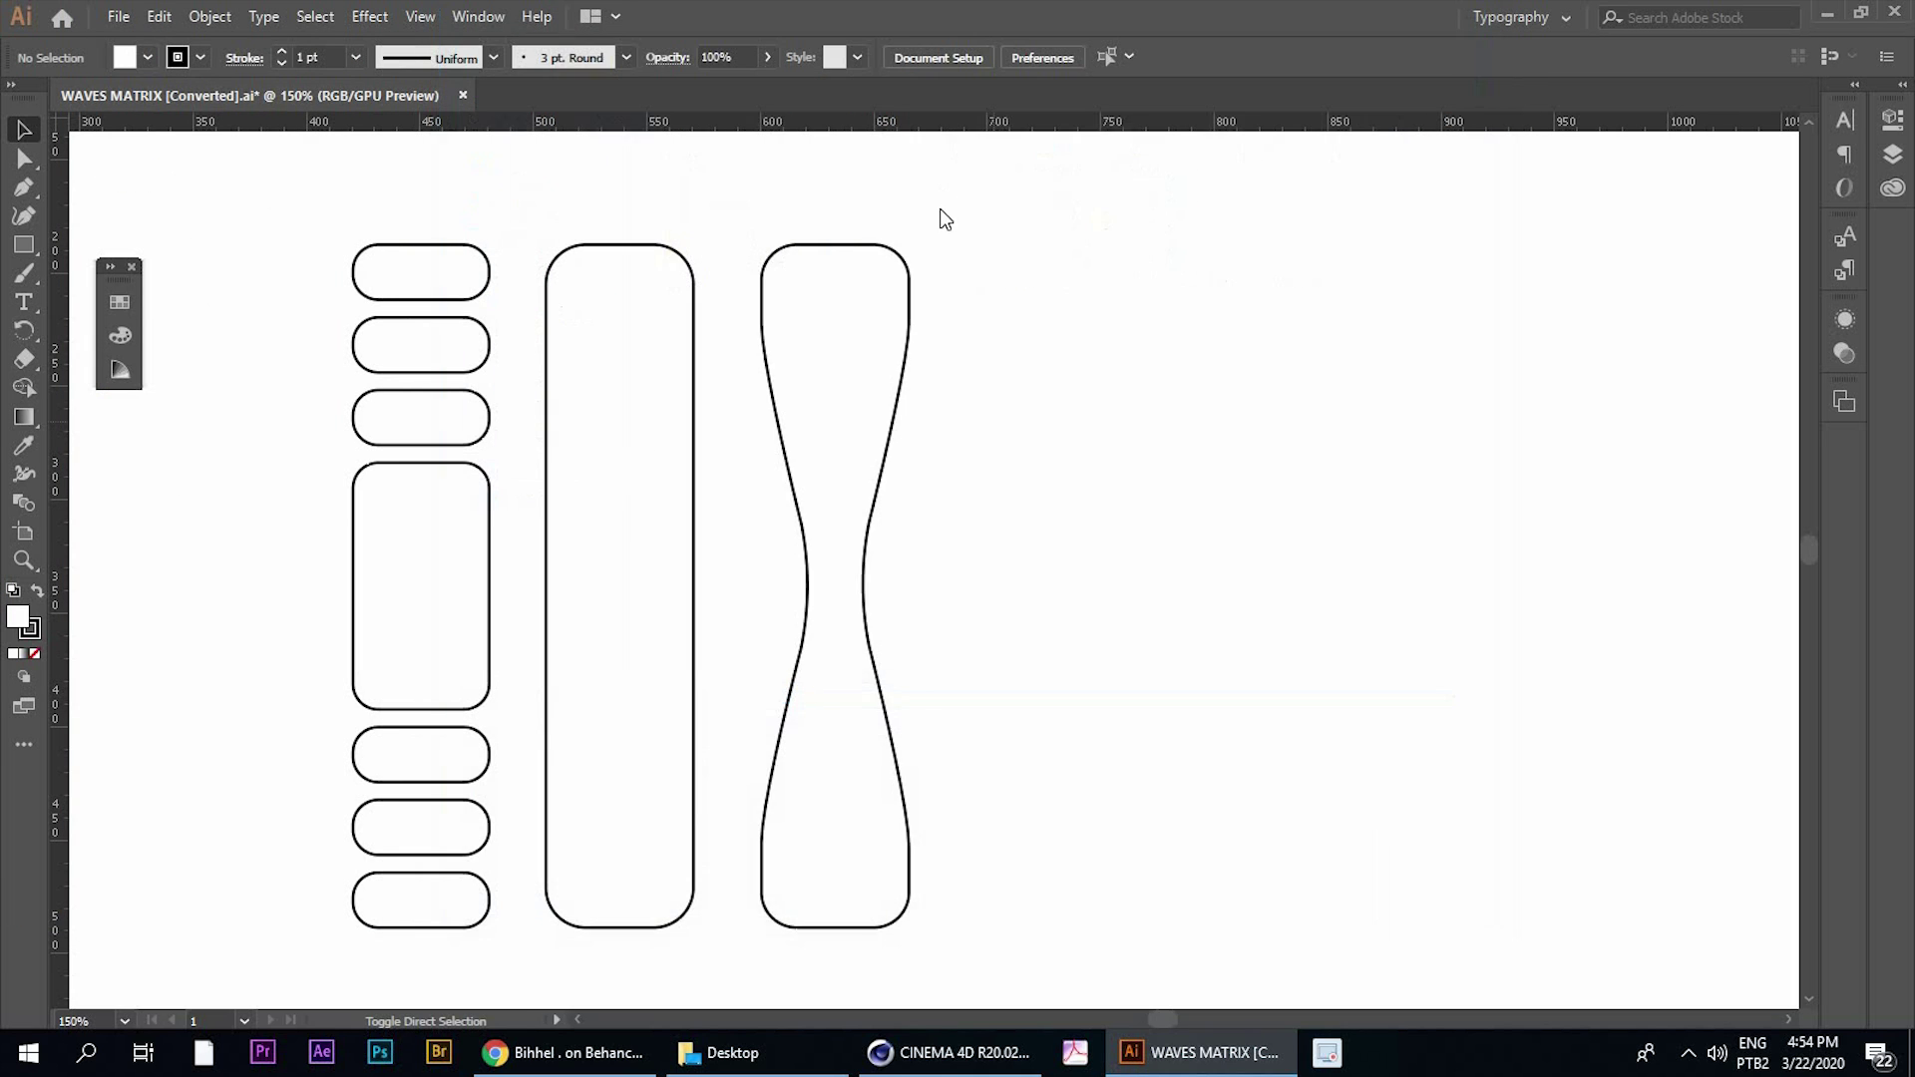
pyautogui.click(746, 194)
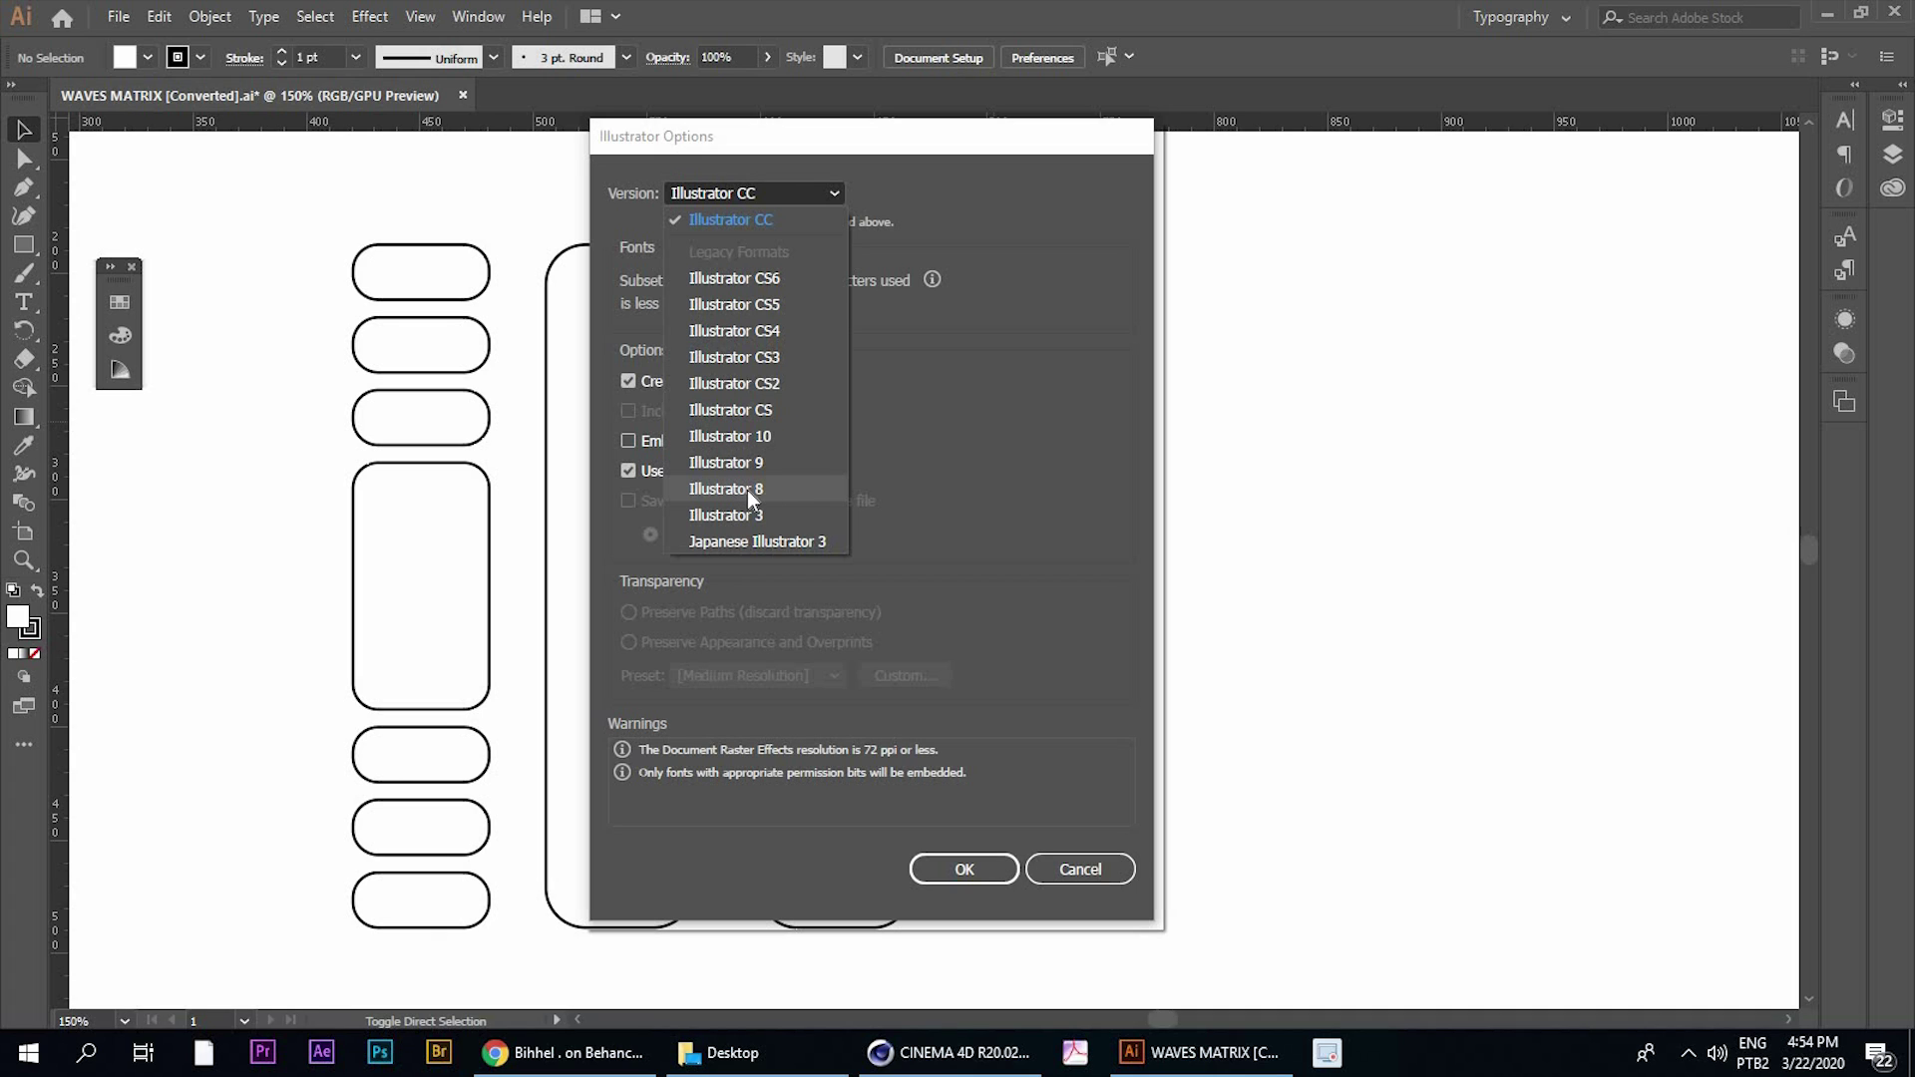
pyautogui.moveTo(840, 142); pyautogui.dragTo(844, 110)
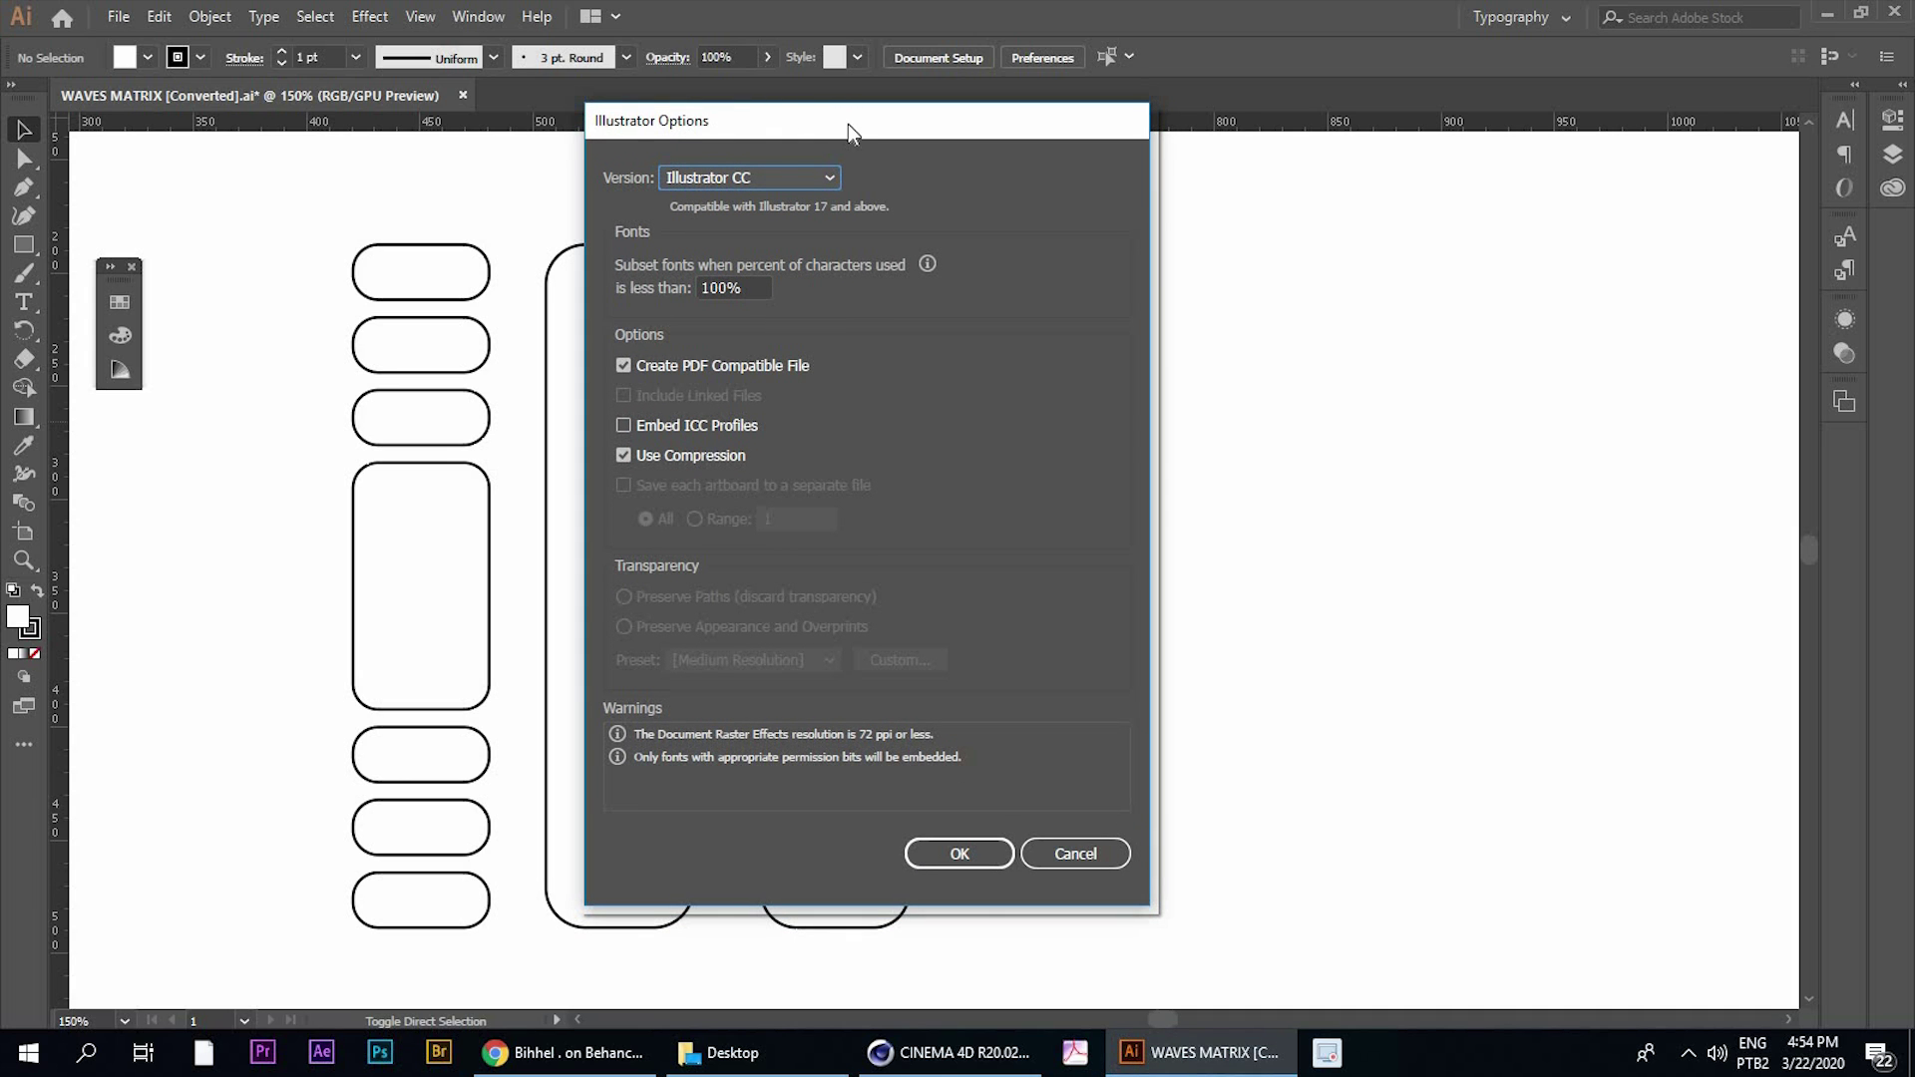
pyautogui.moveTo(734, 129); pyautogui.dragTo(689, 94)
pyautogui.click(702, 144)
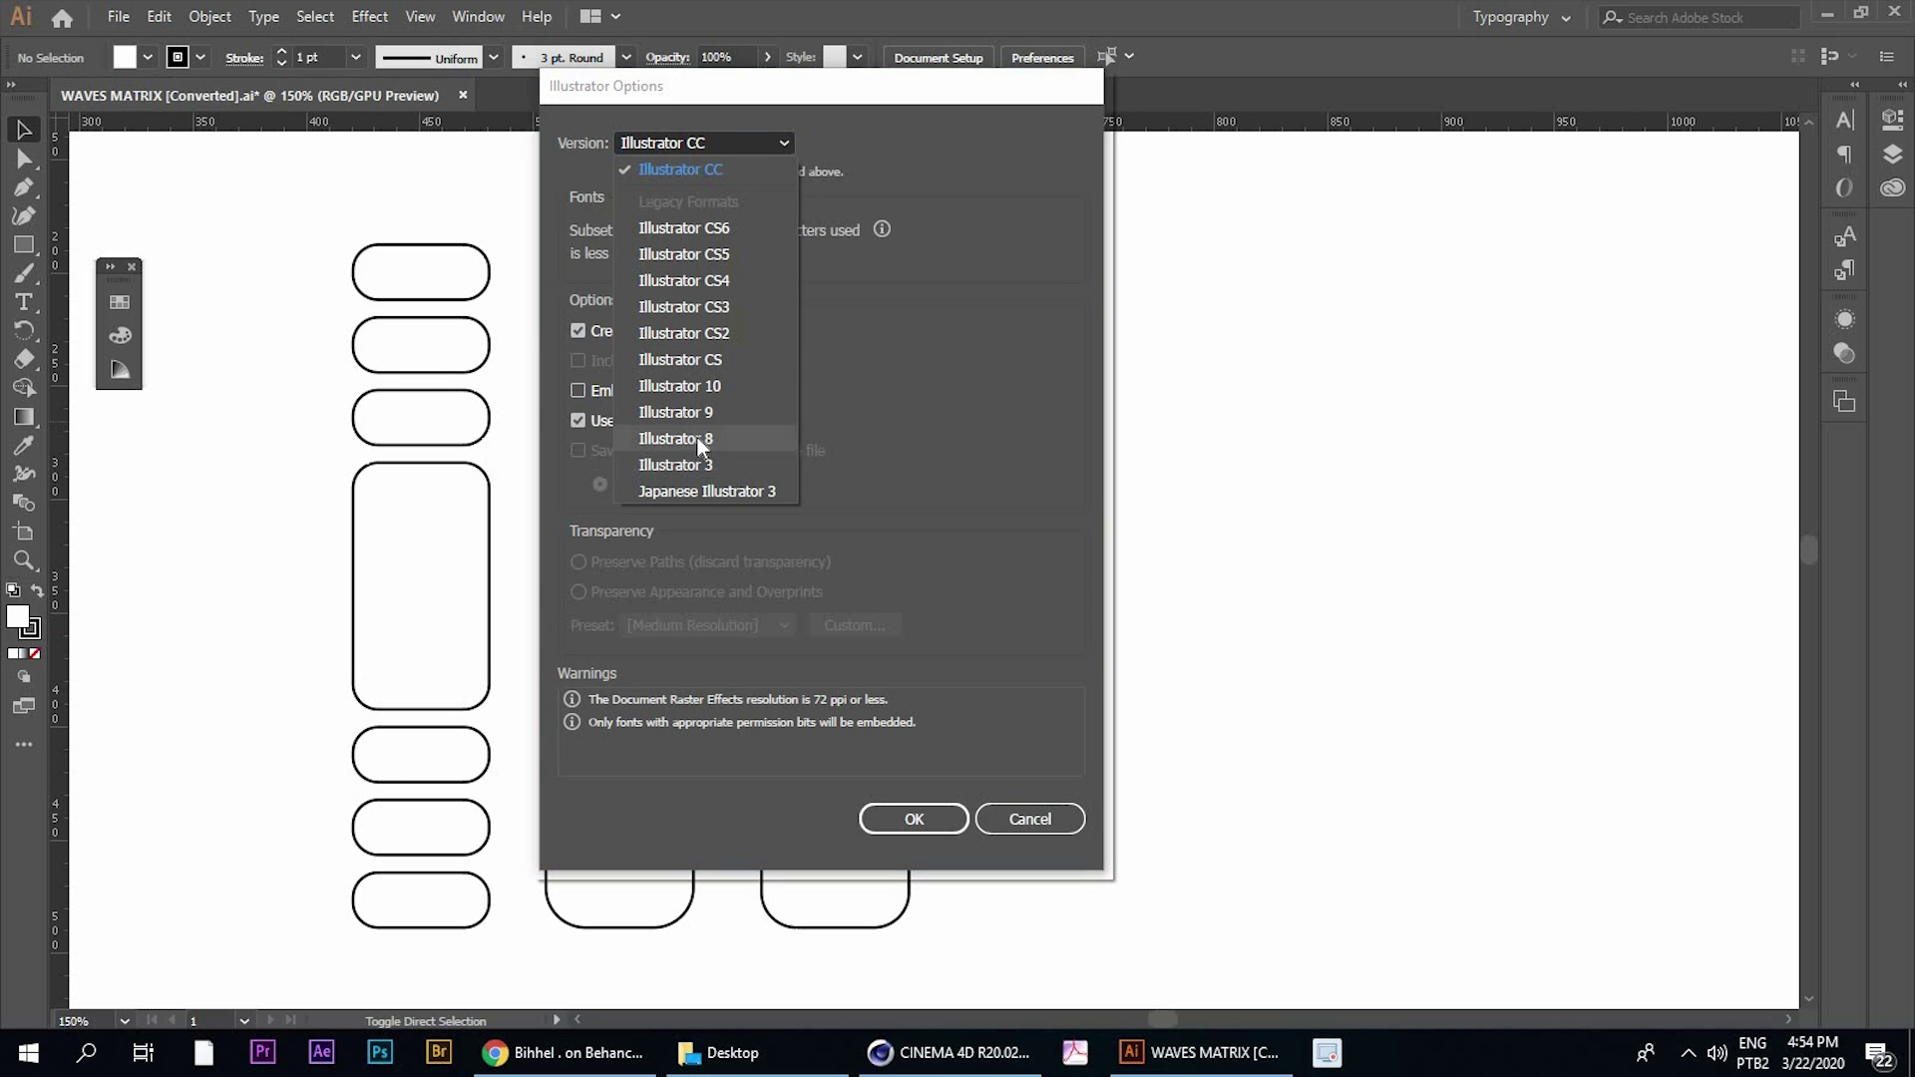
pyautogui.click(1012, 814)
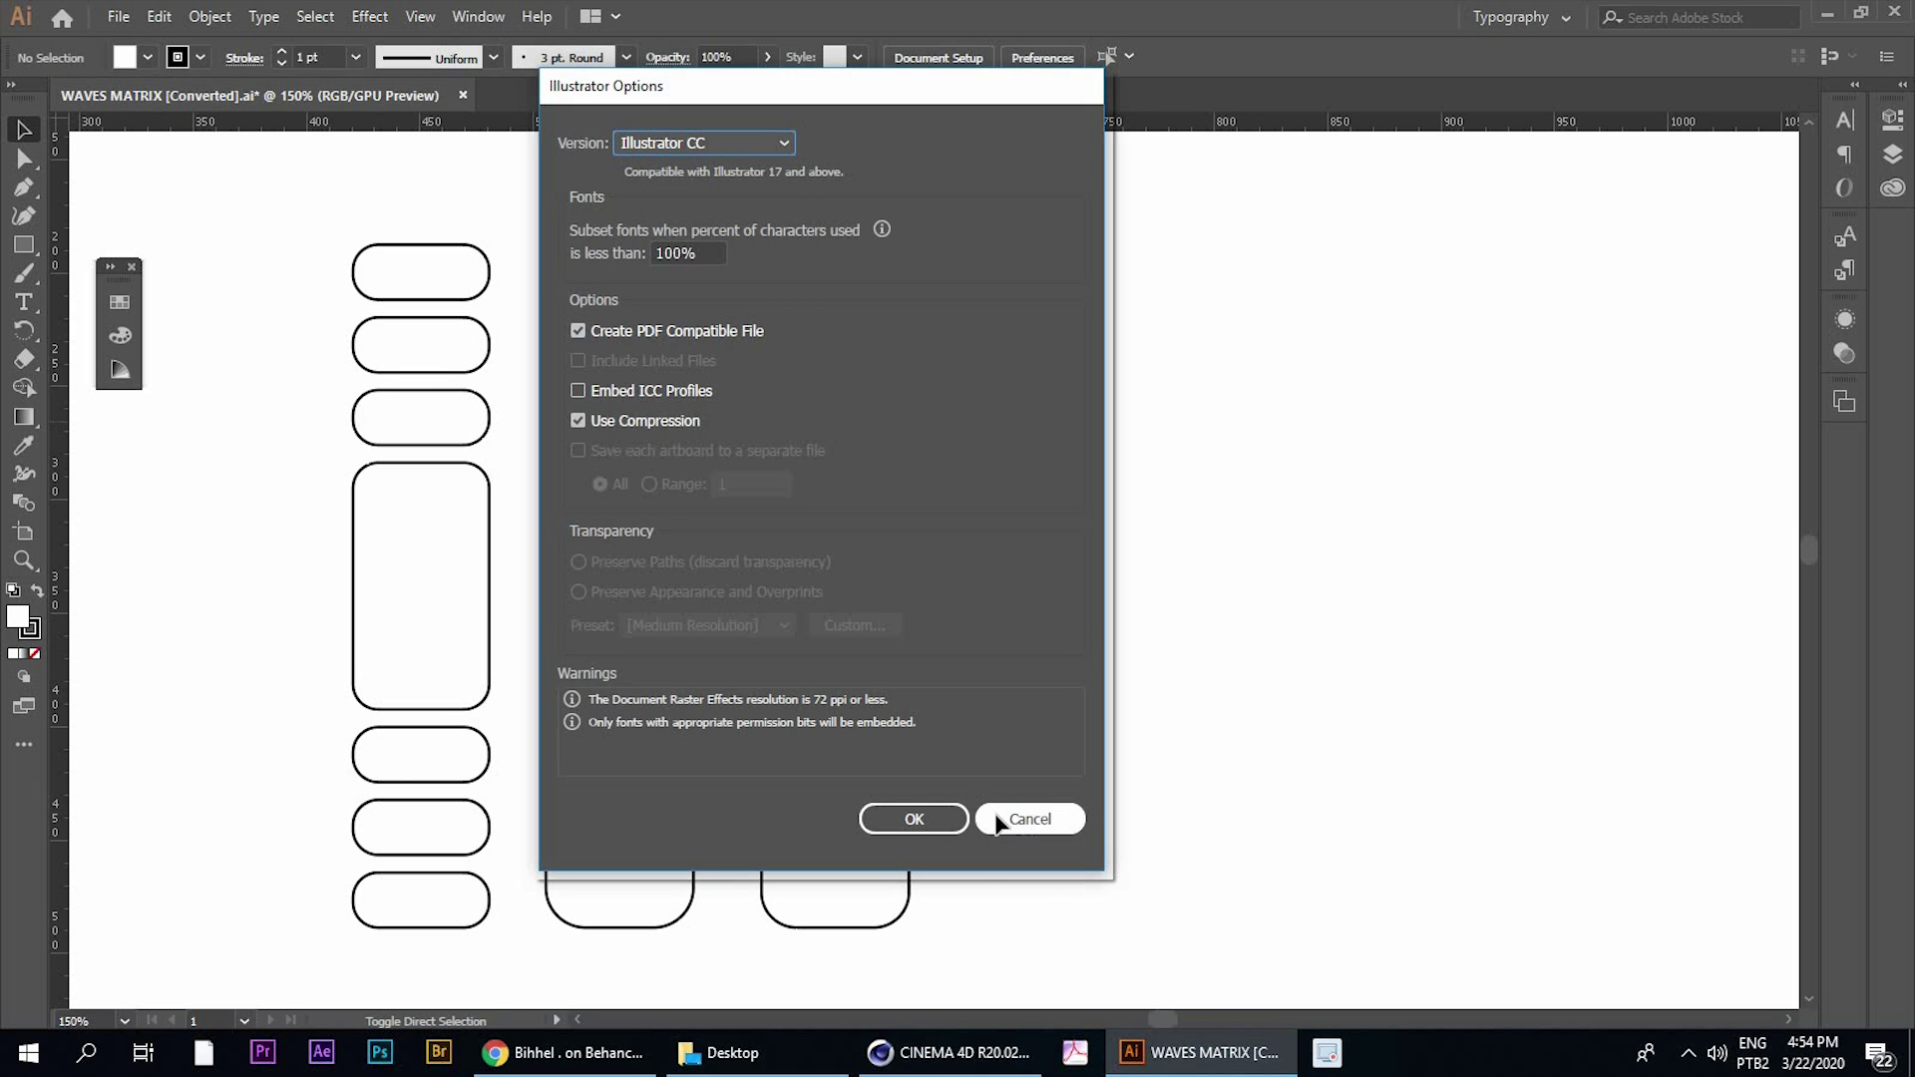
pyautogui.click(1014, 816)
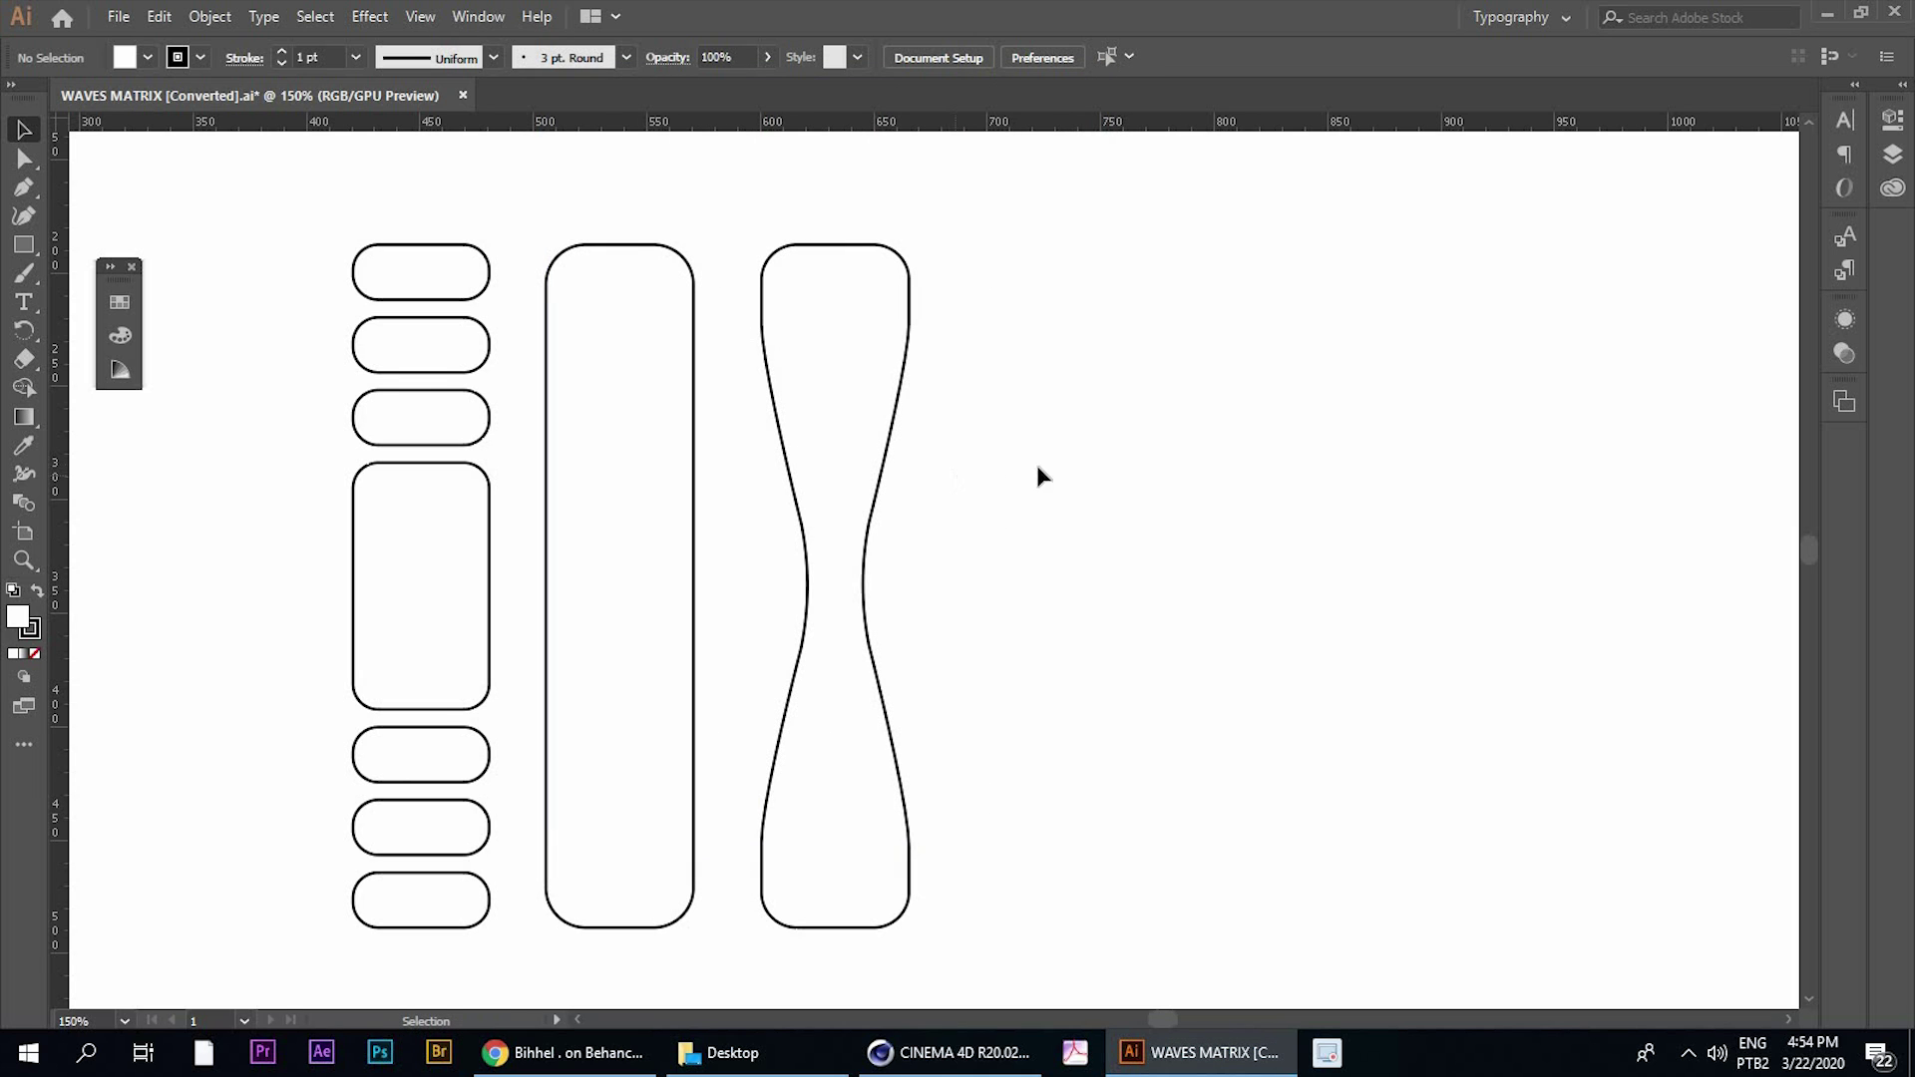
pyautogui.press('space')
pyautogui.moveTo(693, 357); pyautogui.dragTo(770, 371)
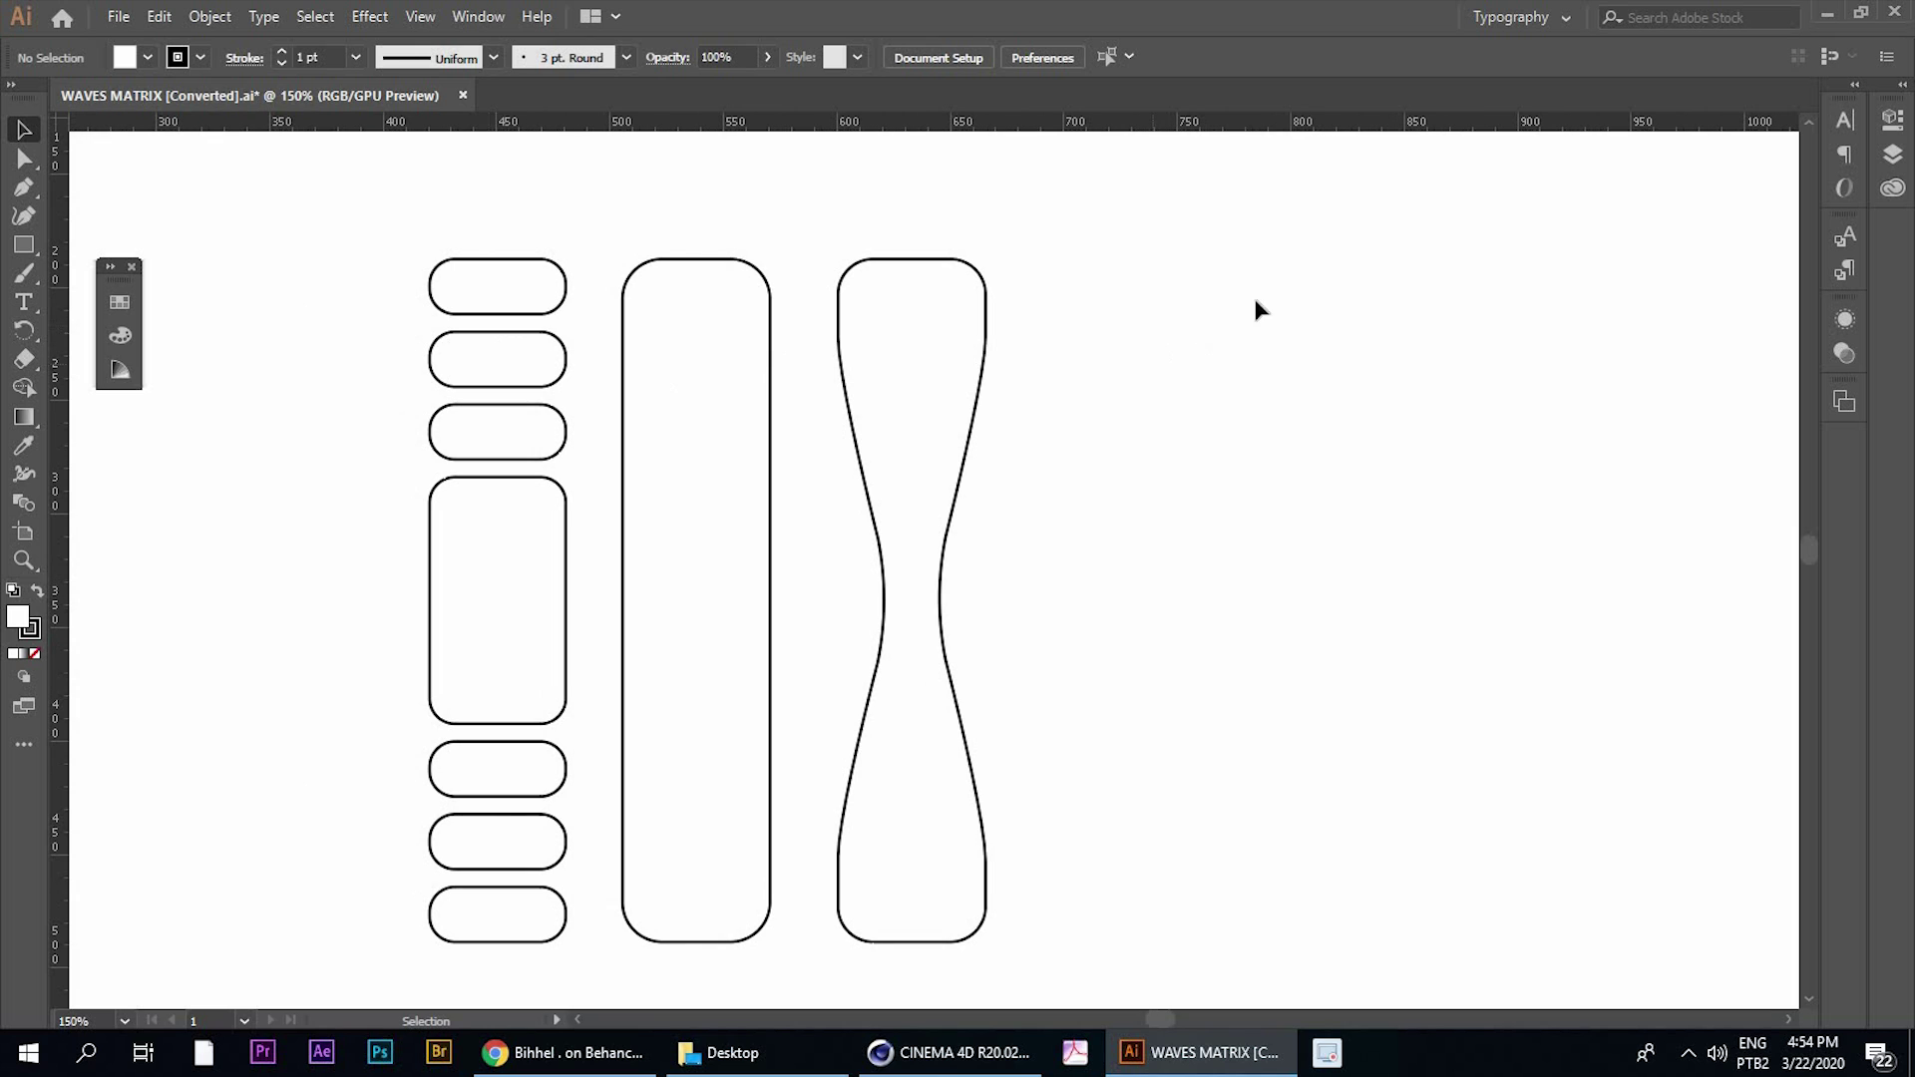
pyautogui.press('space')
pyautogui.moveTo(1209, 558); pyautogui.dragTo(1077, 533)
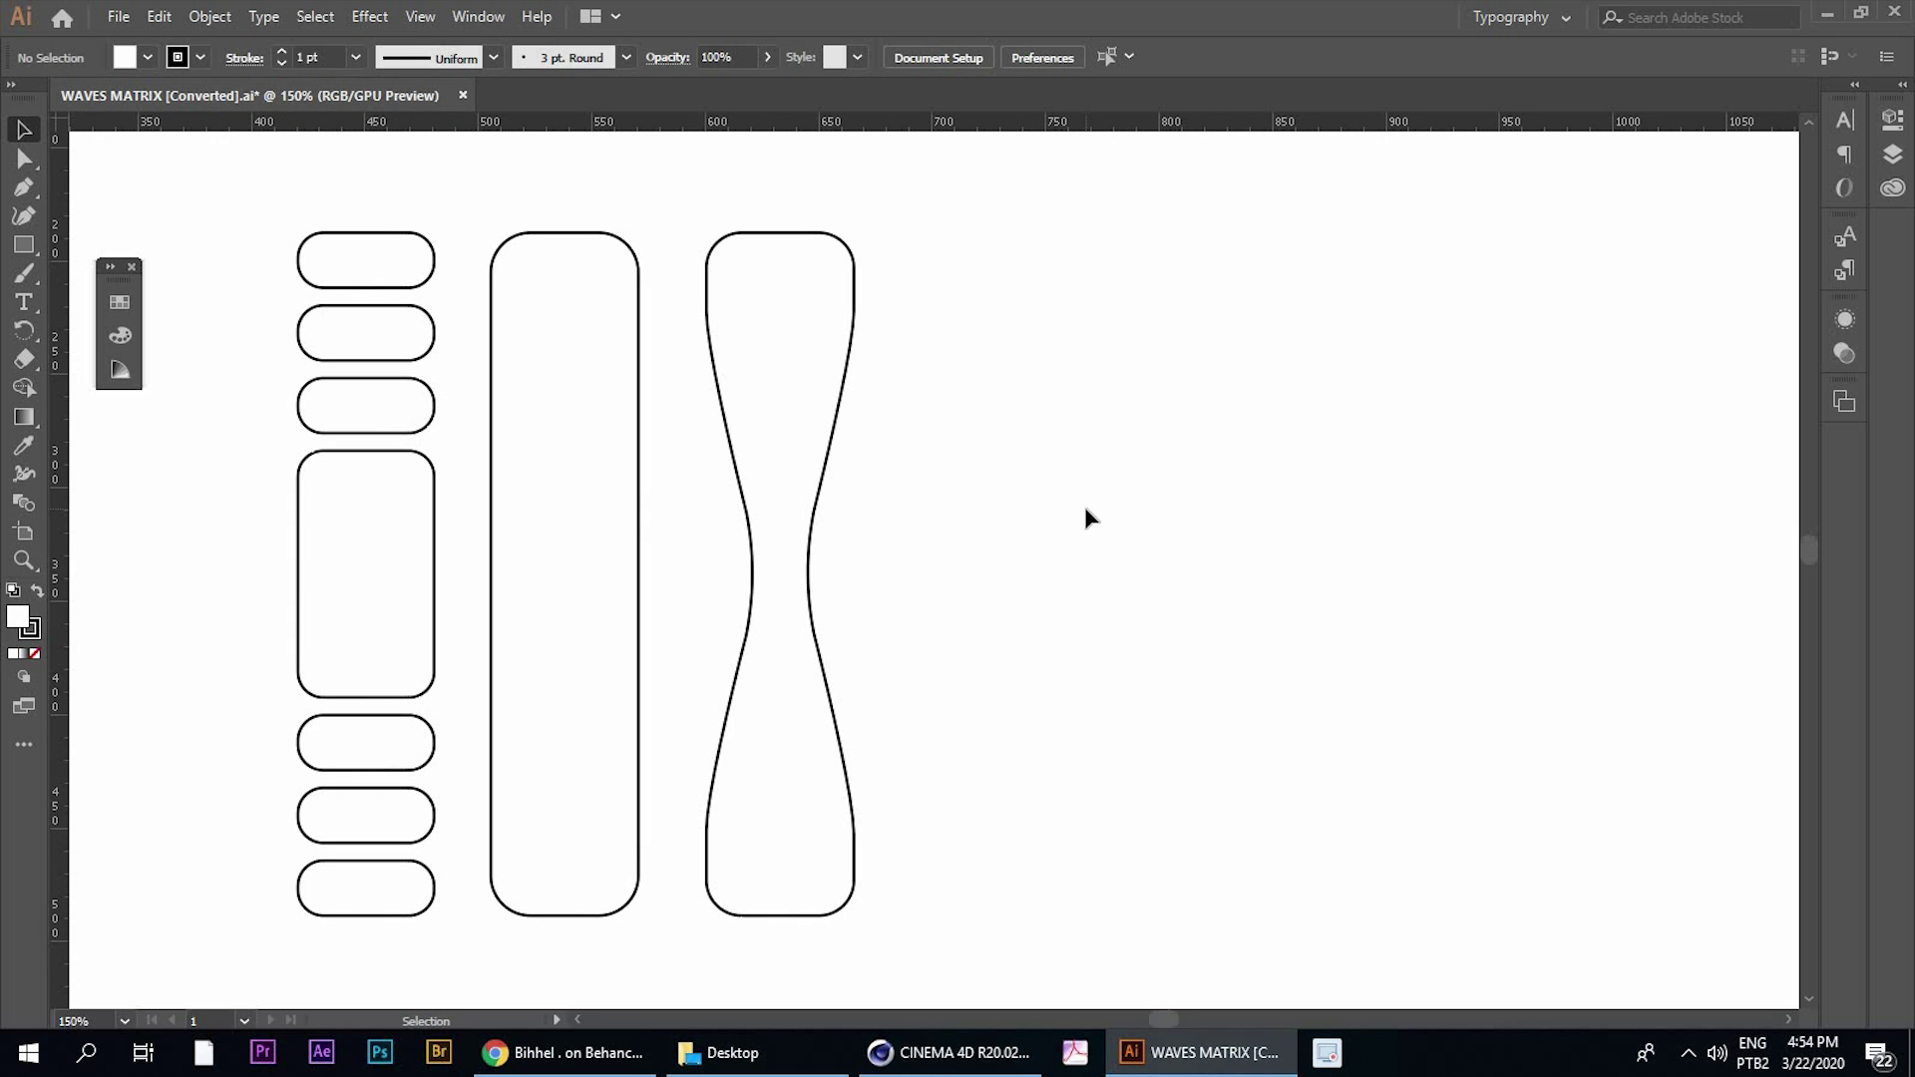
pyautogui.press('space')
pyautogui.moveTo(1065, 556); pyautogui.dragTo(1101, 510)
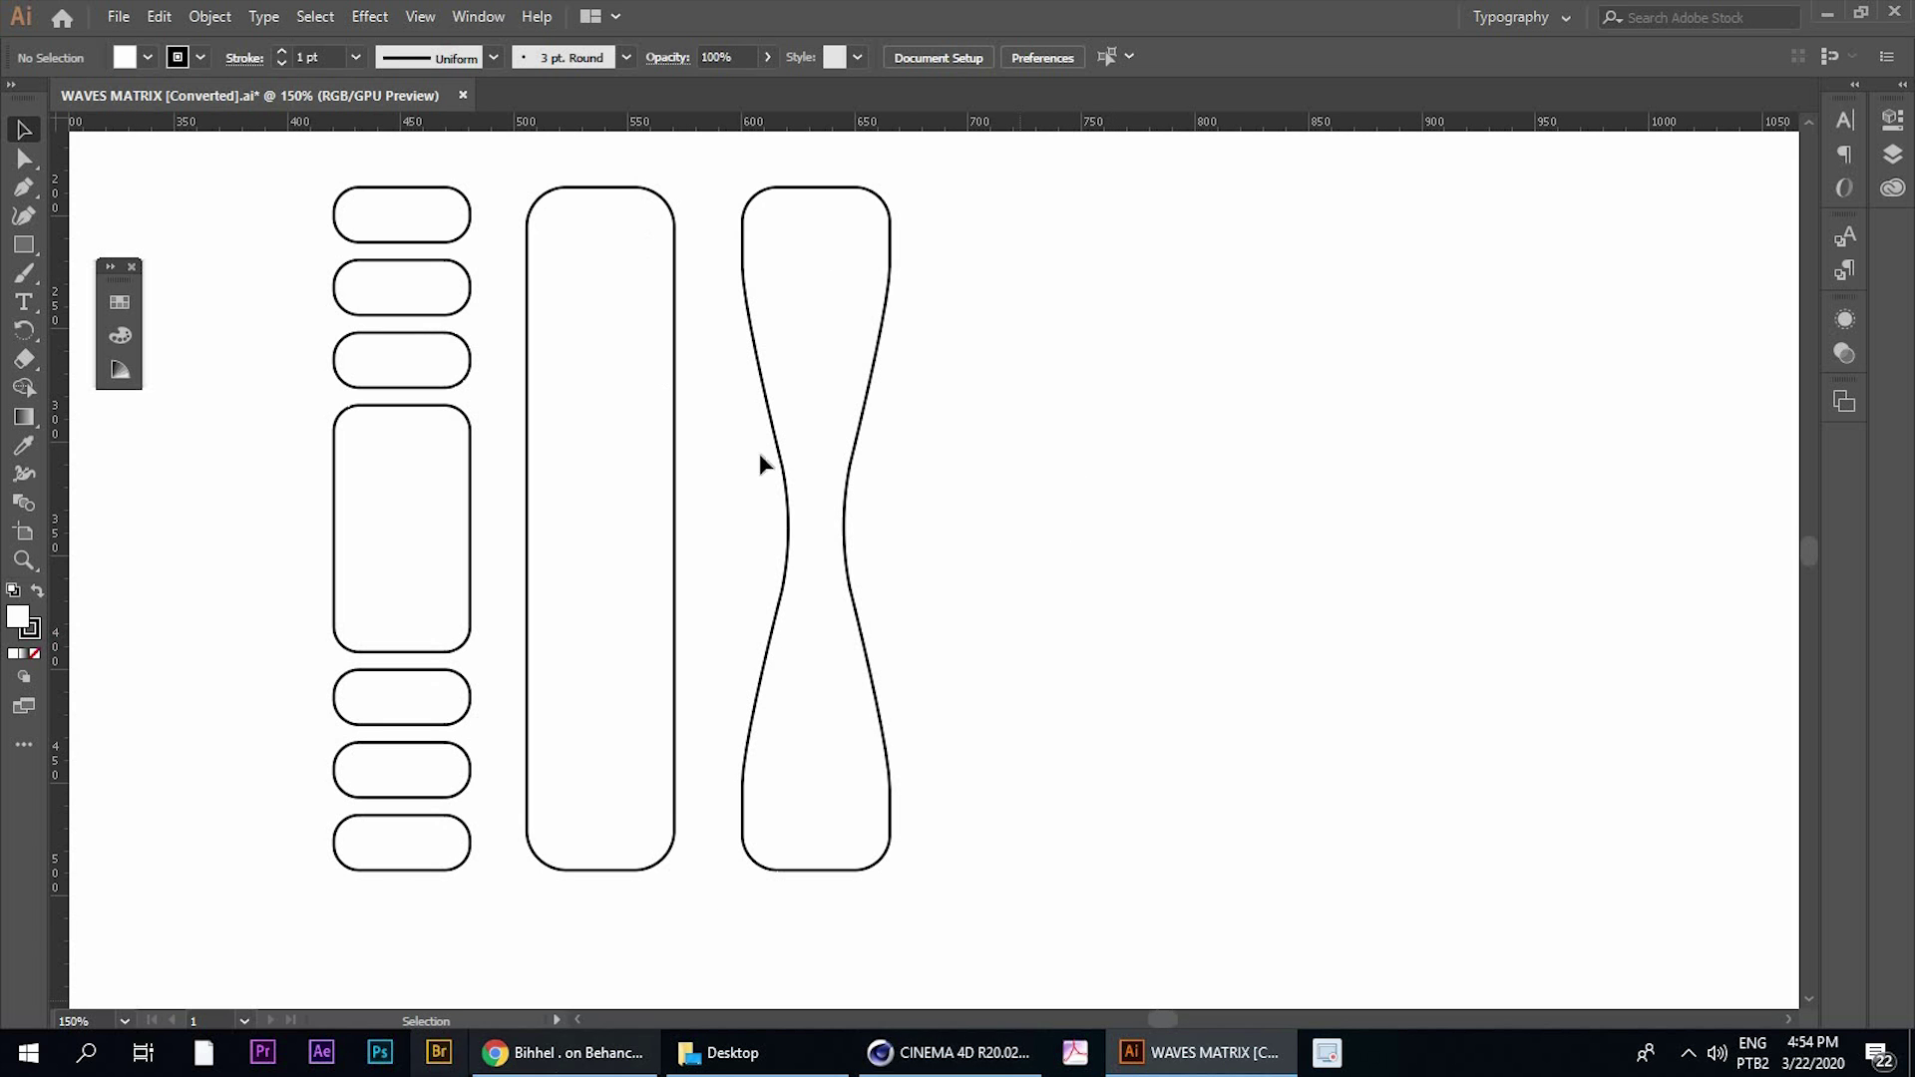
# Revisit the Behance reference render in Chrome and switch to the WAVES MATRIX_0004.c4d project in Cinema 4D
pyautogui.click(544, 1064)
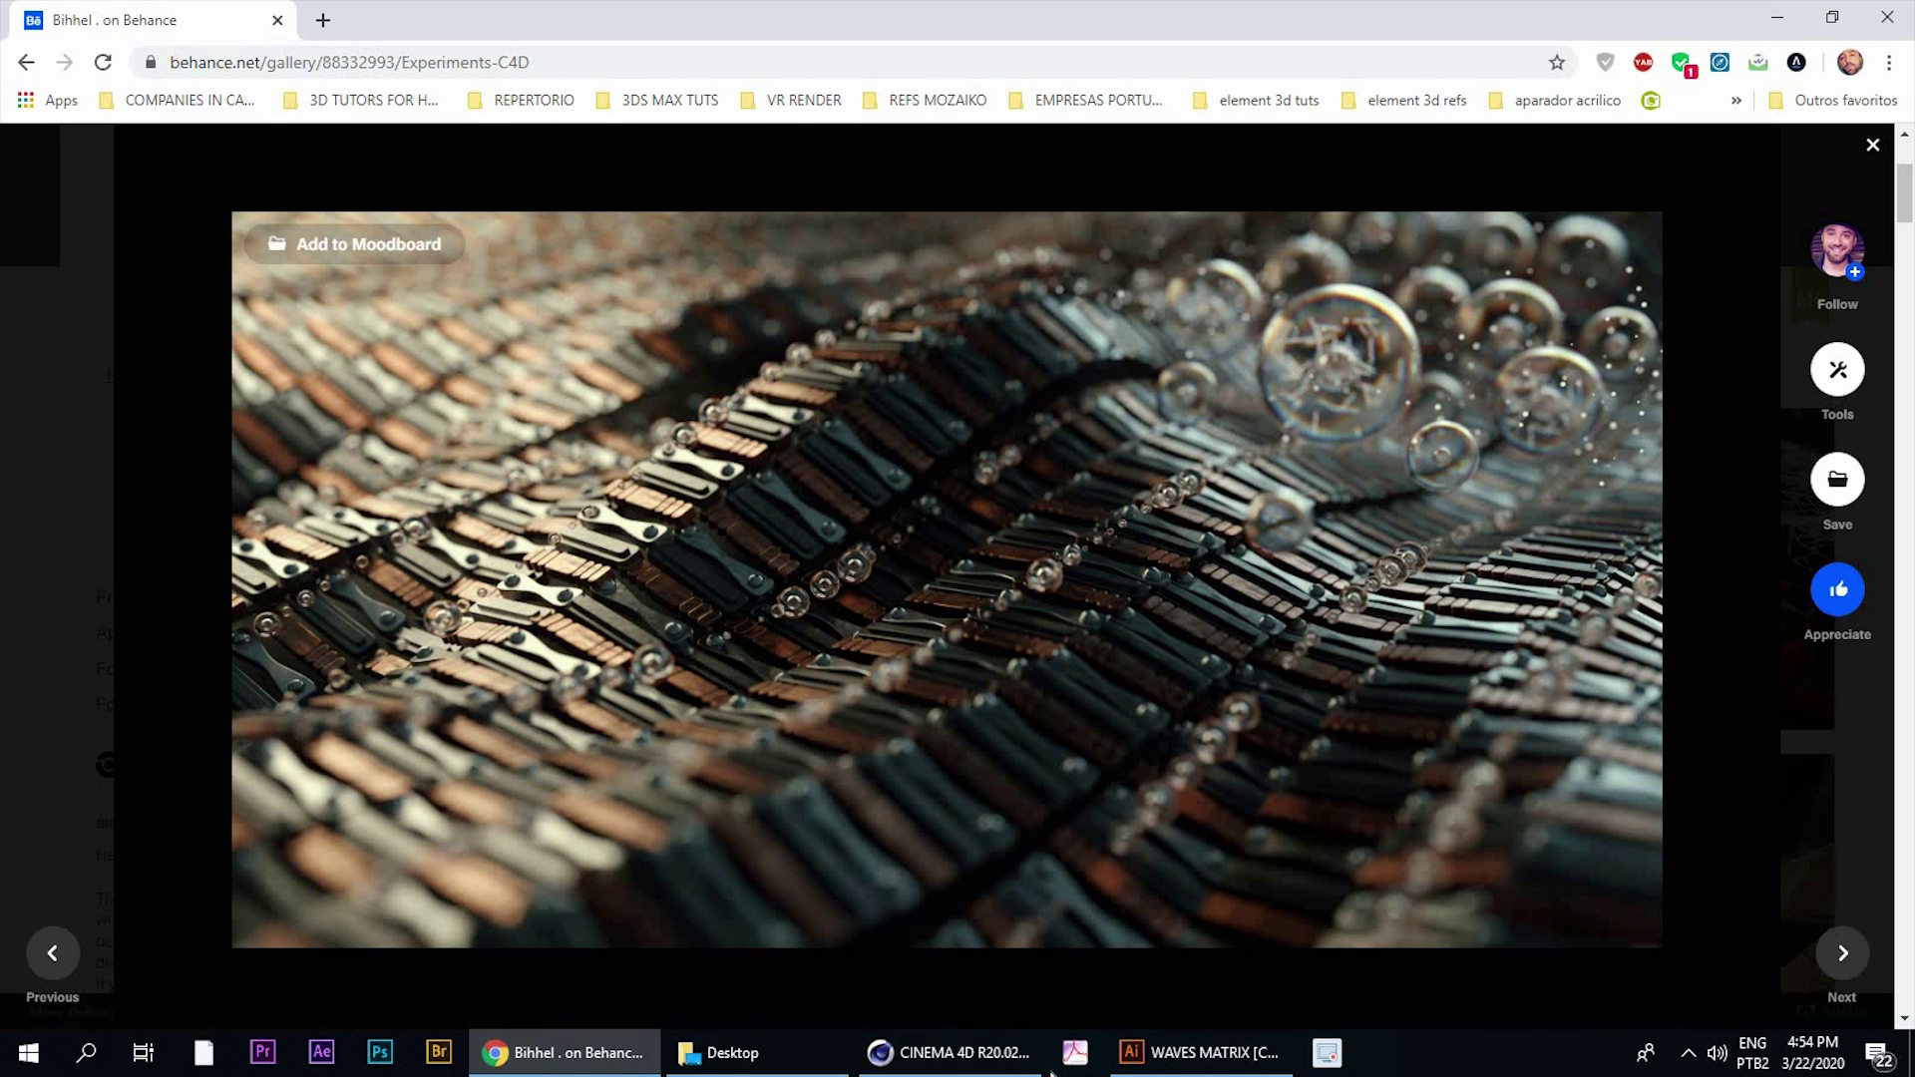
pyautogui.click(948, 1052)
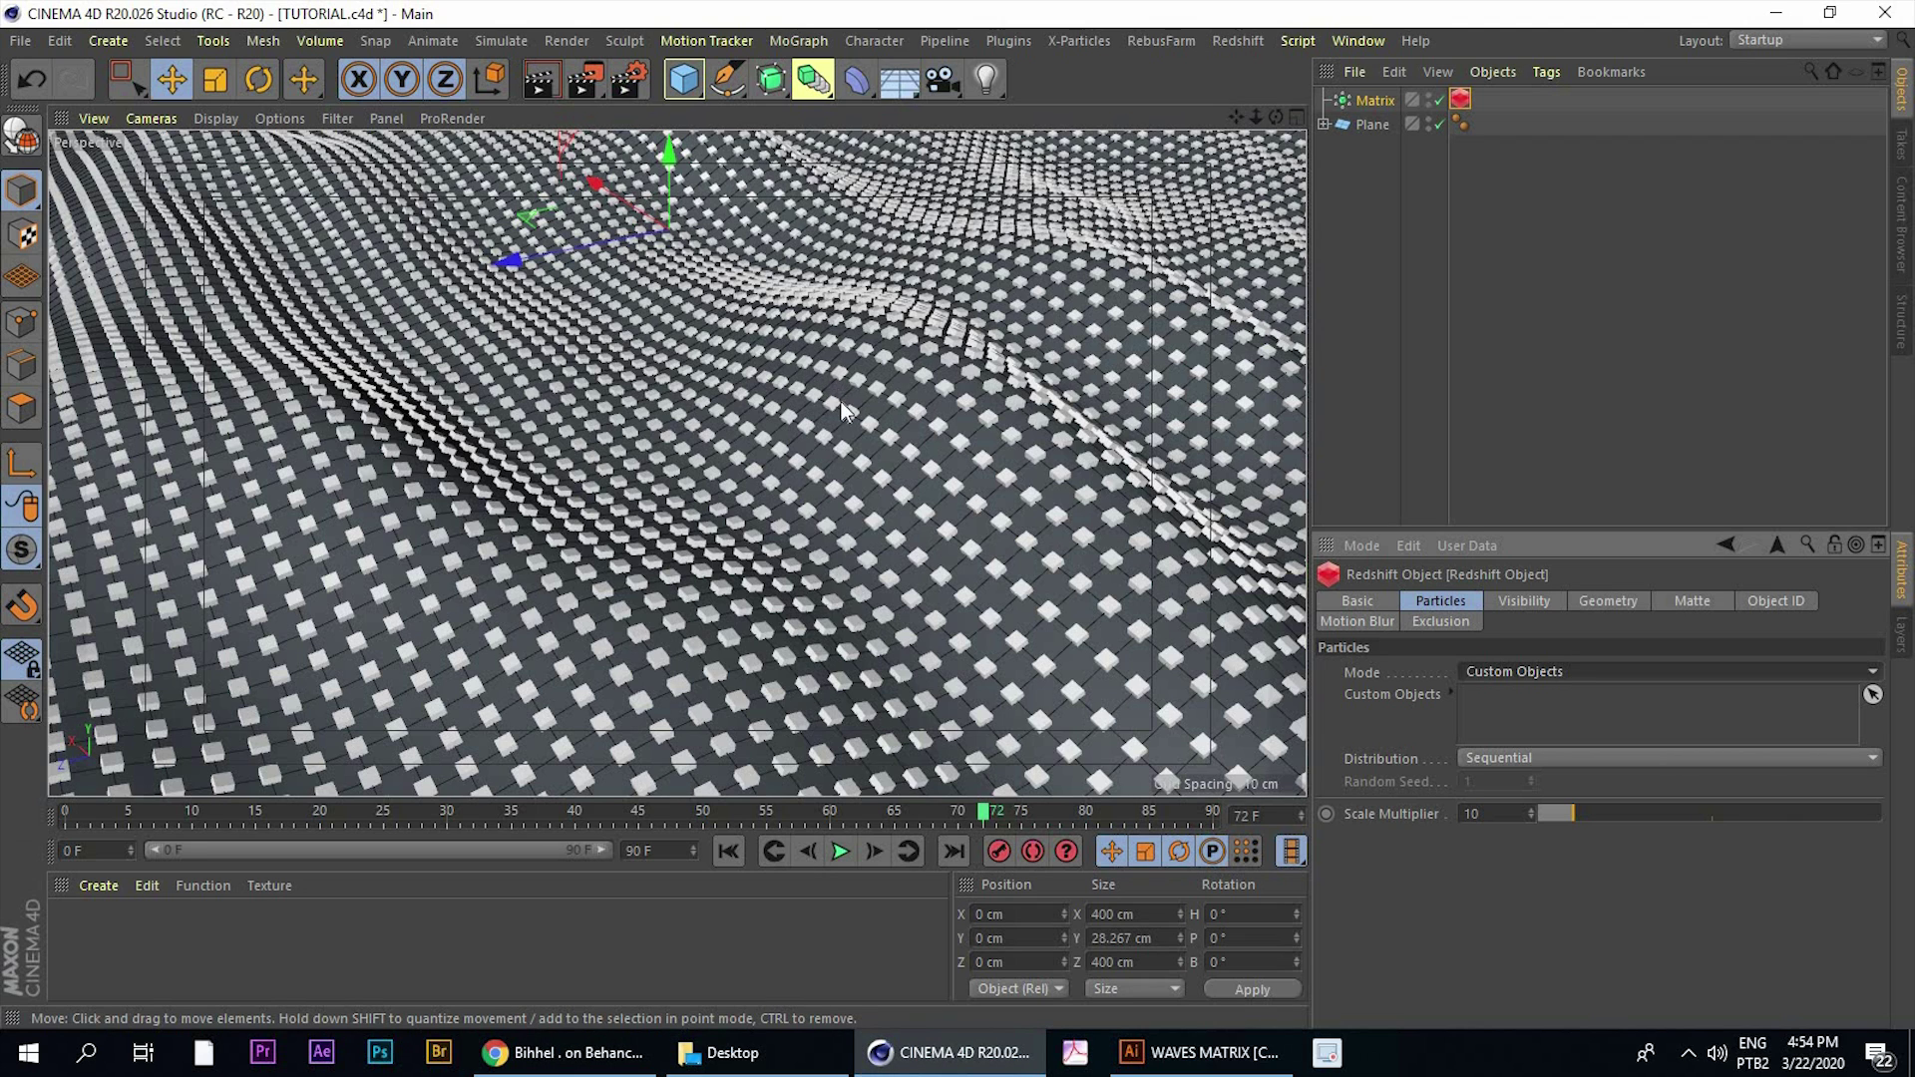
pyautogui.press('v')
pyautogui.moveTo(830, 436)
pyautogui.click(818, 482)
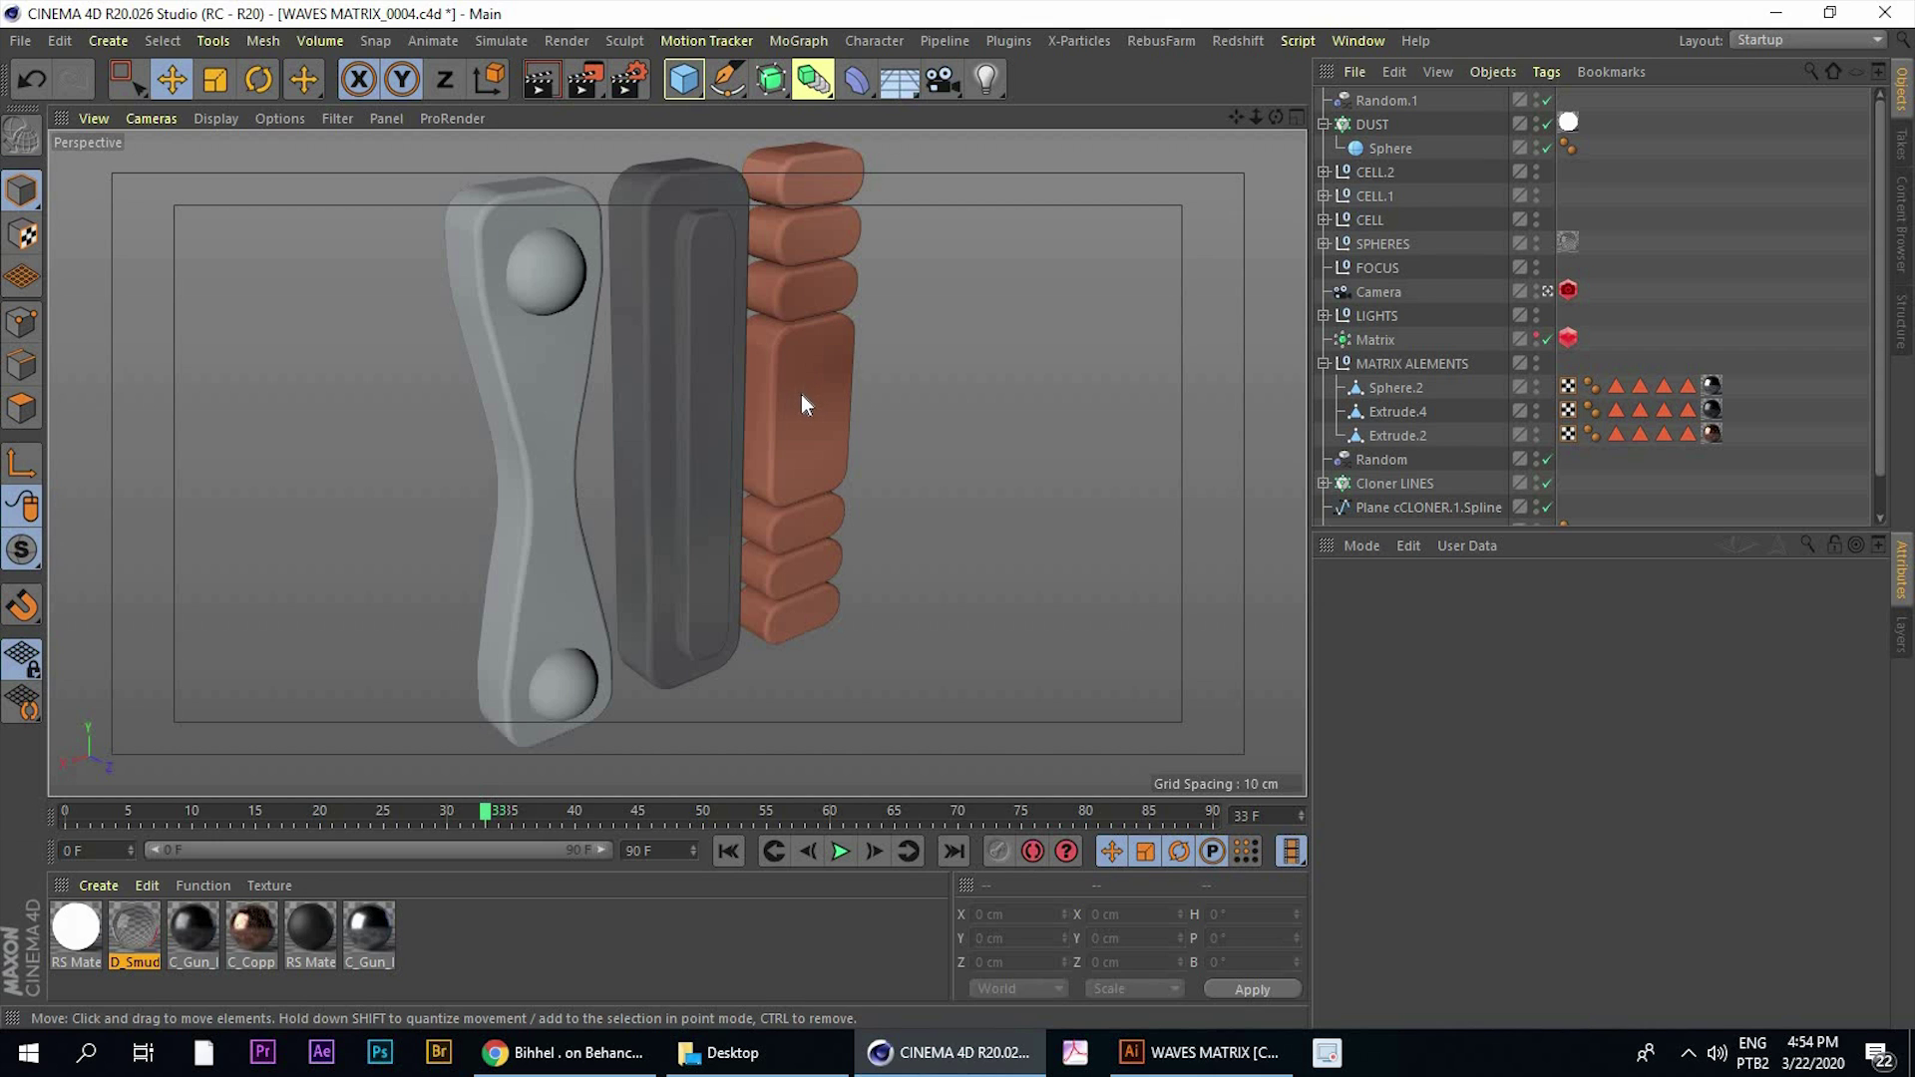
# Copy the MATRIX ALEMENTS group with its three modelled shapes from WAVES MATRIX_0004.c4d into the TUTORIAL.c4d project
pyautogui.click(824, 393)
pyautogui.moveTo(678, 423)
pyautogui.keyDown('alt'); pyautogui.mouseDown()
pyautogui.moveTo(888, 427)
pyautogui.moveTo(636, 291)
pyautogui.moveTo(705, 320)
pyautogui.moveTo(627, 416)
pyautogui.moveTo(682, 427)
pyautogui.mouseUp(); pyautogui.keyUp('alt')
pyautogui.keyDown('alt'); pyautogui.moveTo(683, 427); pyautogui.dragTo(707, 439, button='middle'); pyautogui.keyUp('alt')
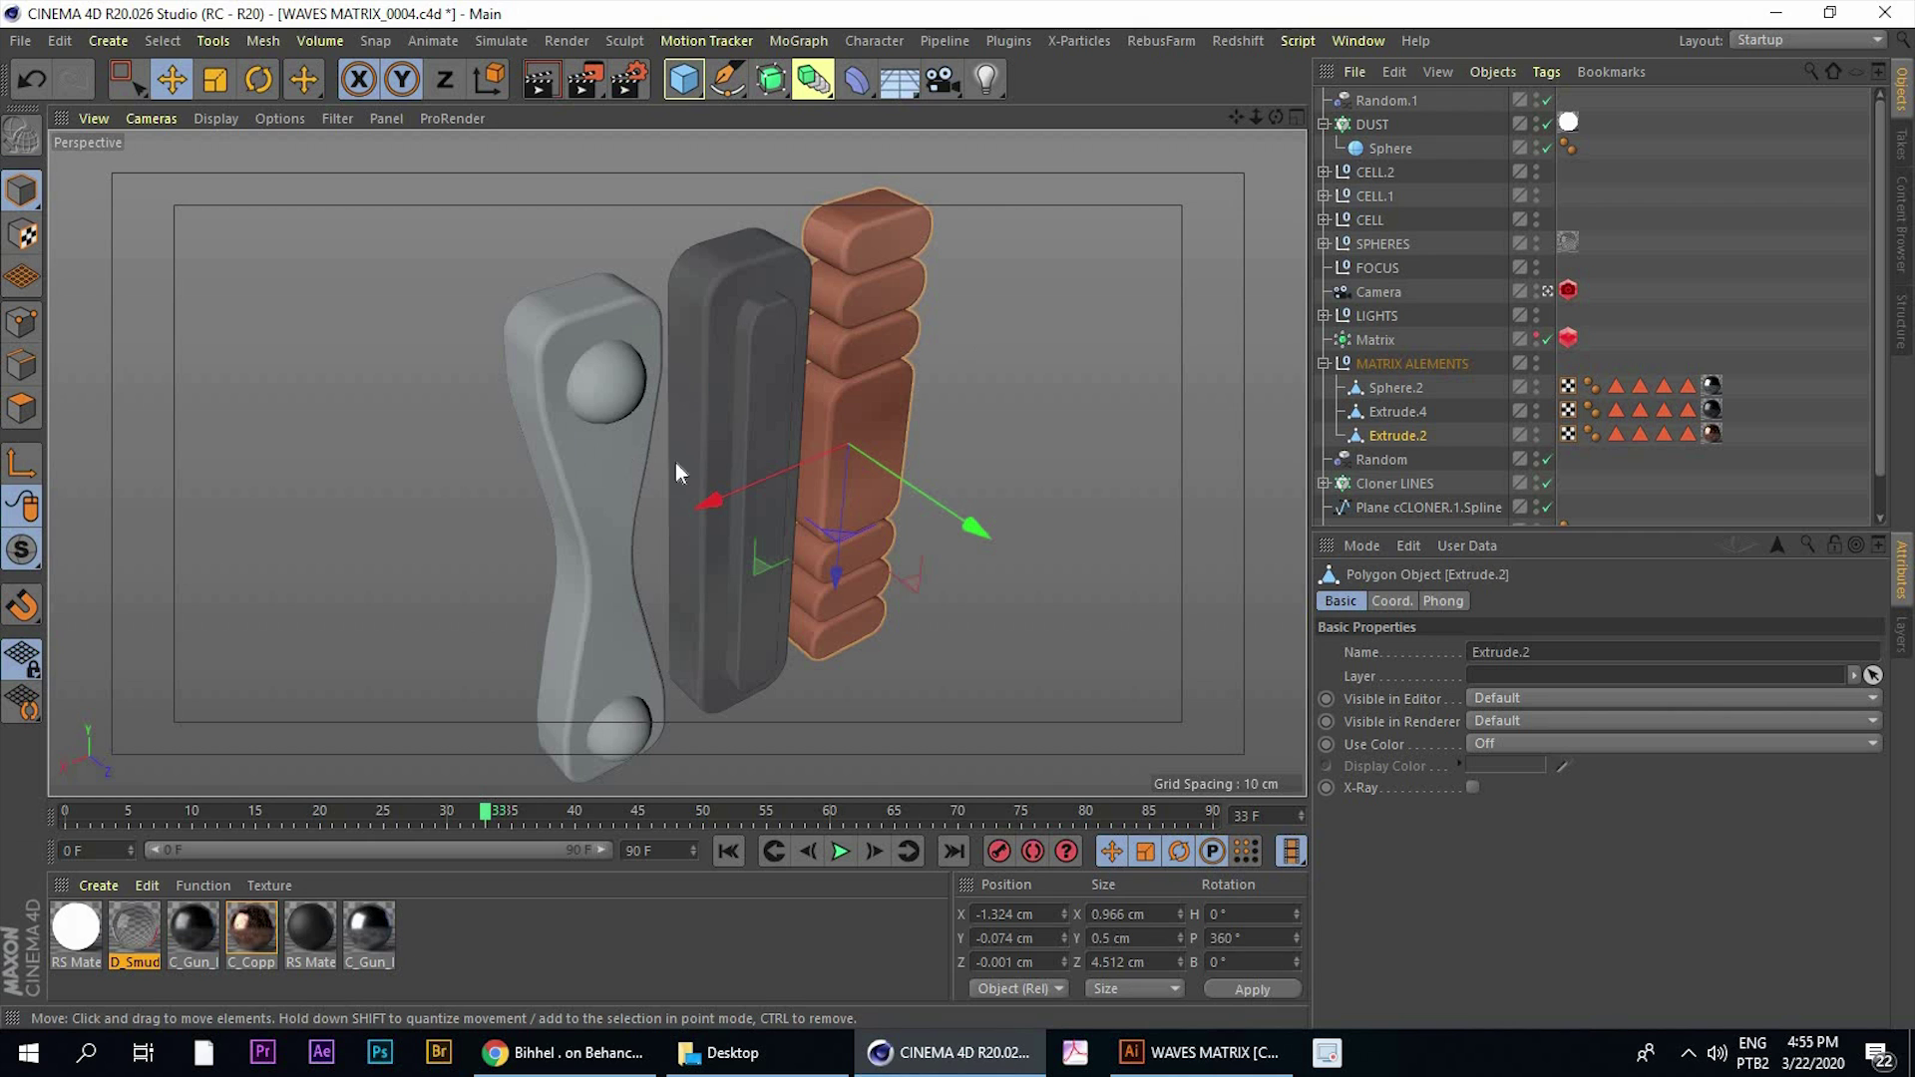
pyautogui.keyDown('alt'); pyautogui.moveTo(760, 442); pyautogui.dragTo(860, 436); pyautogui.keyUp('alt')
pyautogui.keyDown('alt'); pyautogui.moveTo(672, 475); pyautogui.dragTo(1041, 348); pyautogui.keyUp('alt')
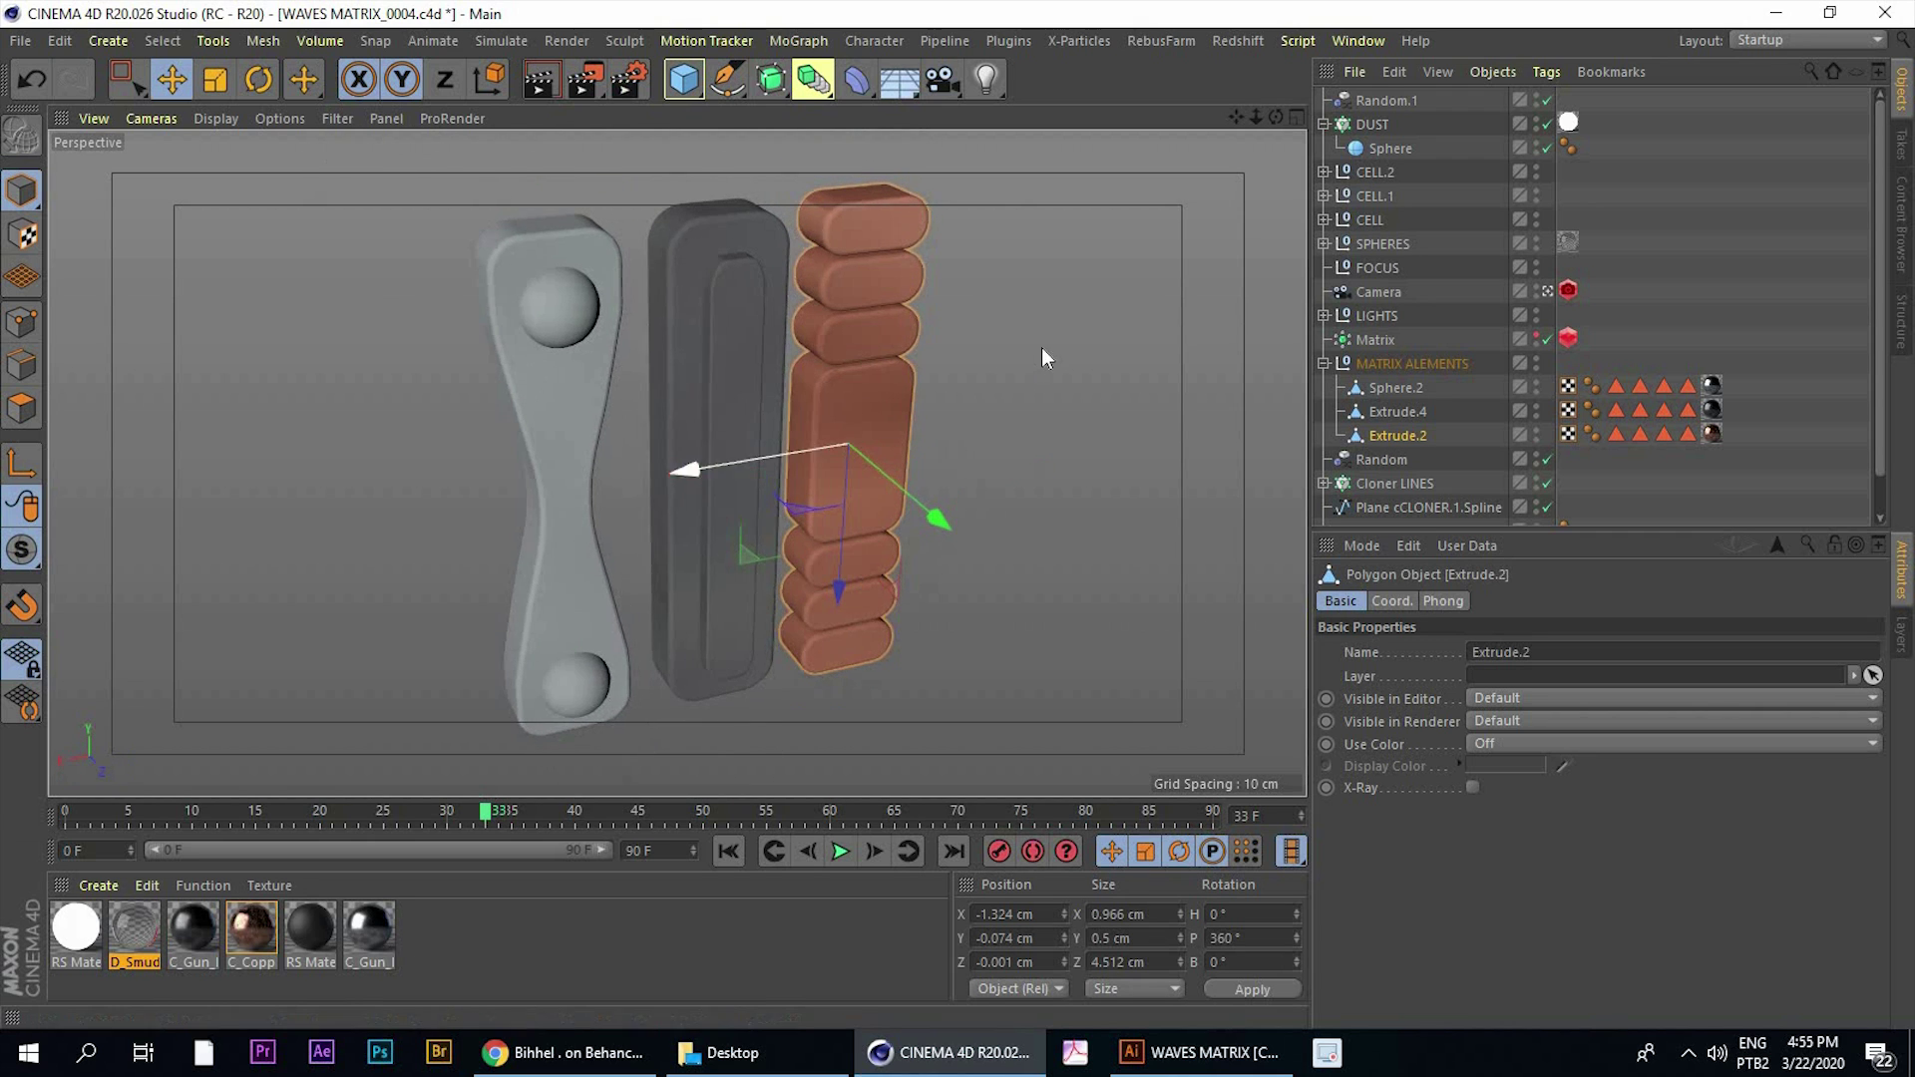
pyautogui.click(1385, 363)
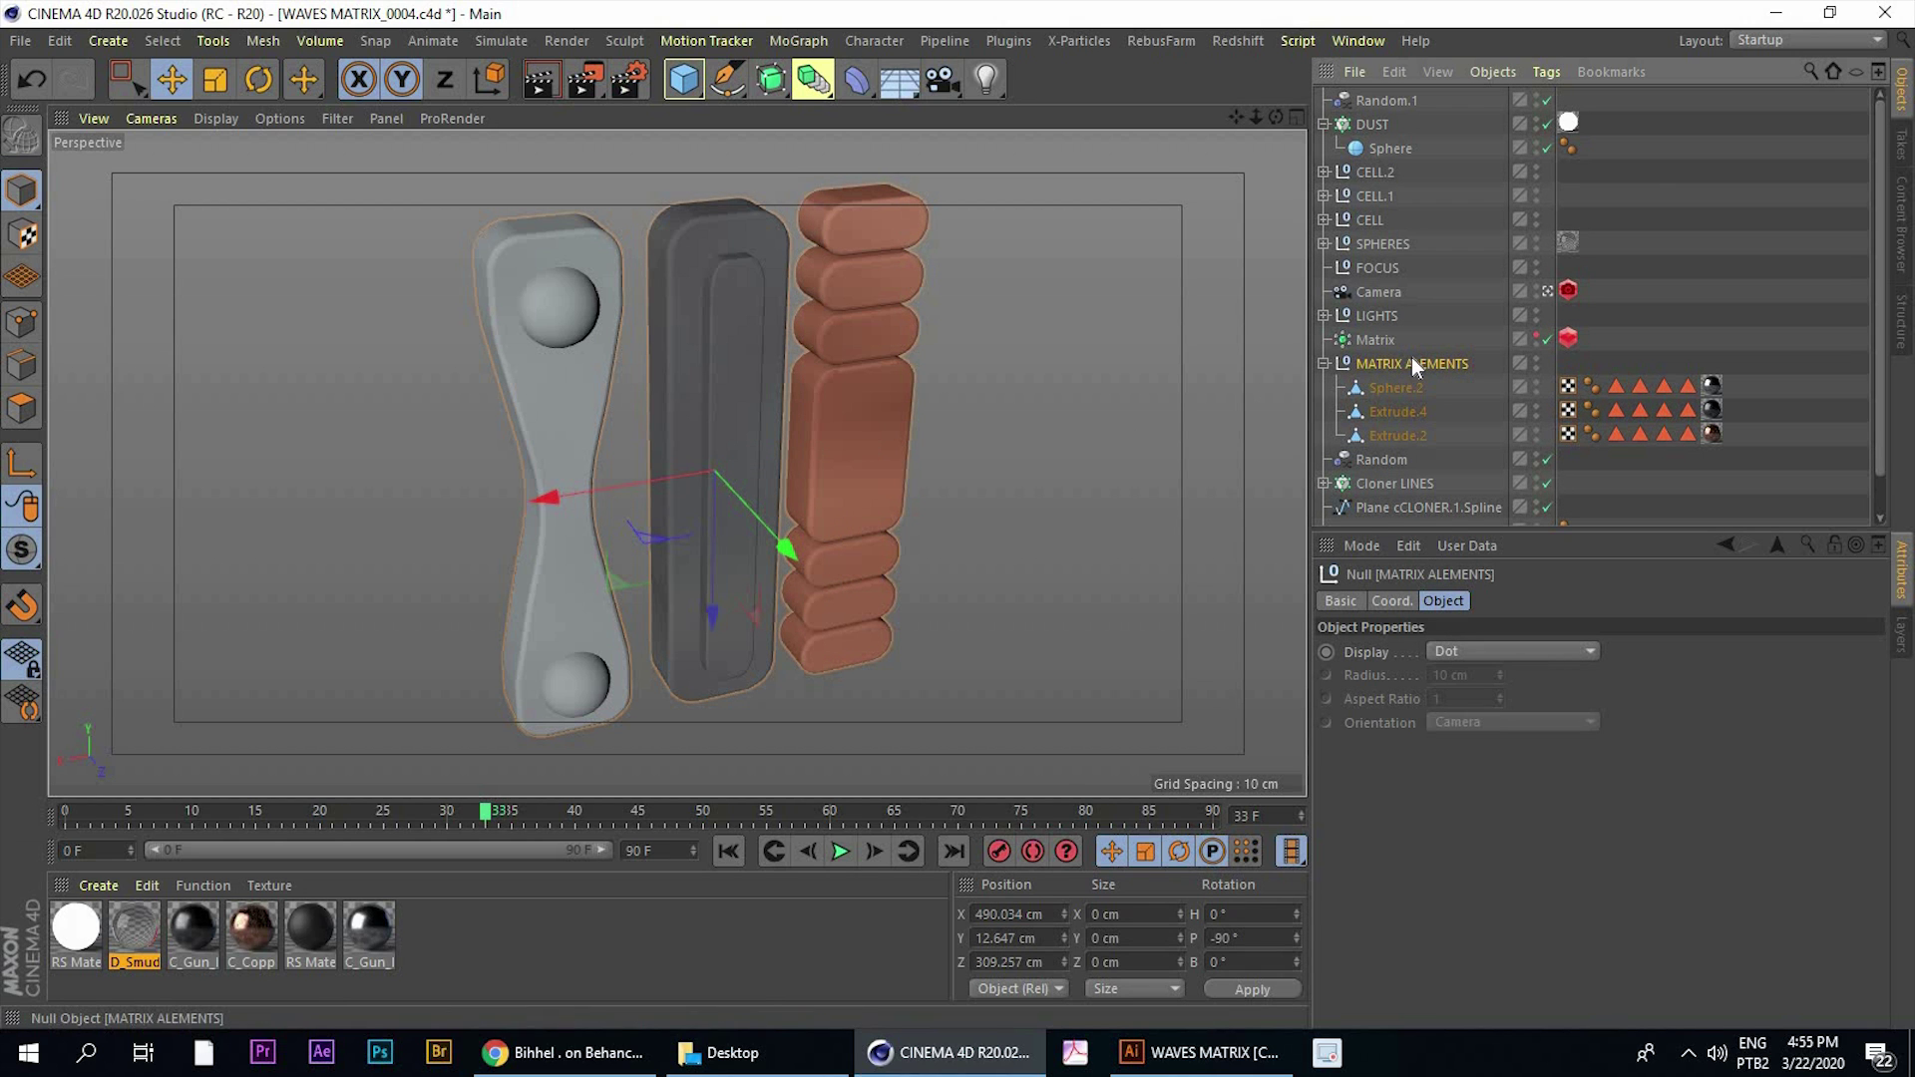
pyautogui.click(1098, 404)
pyautogui.press('v')
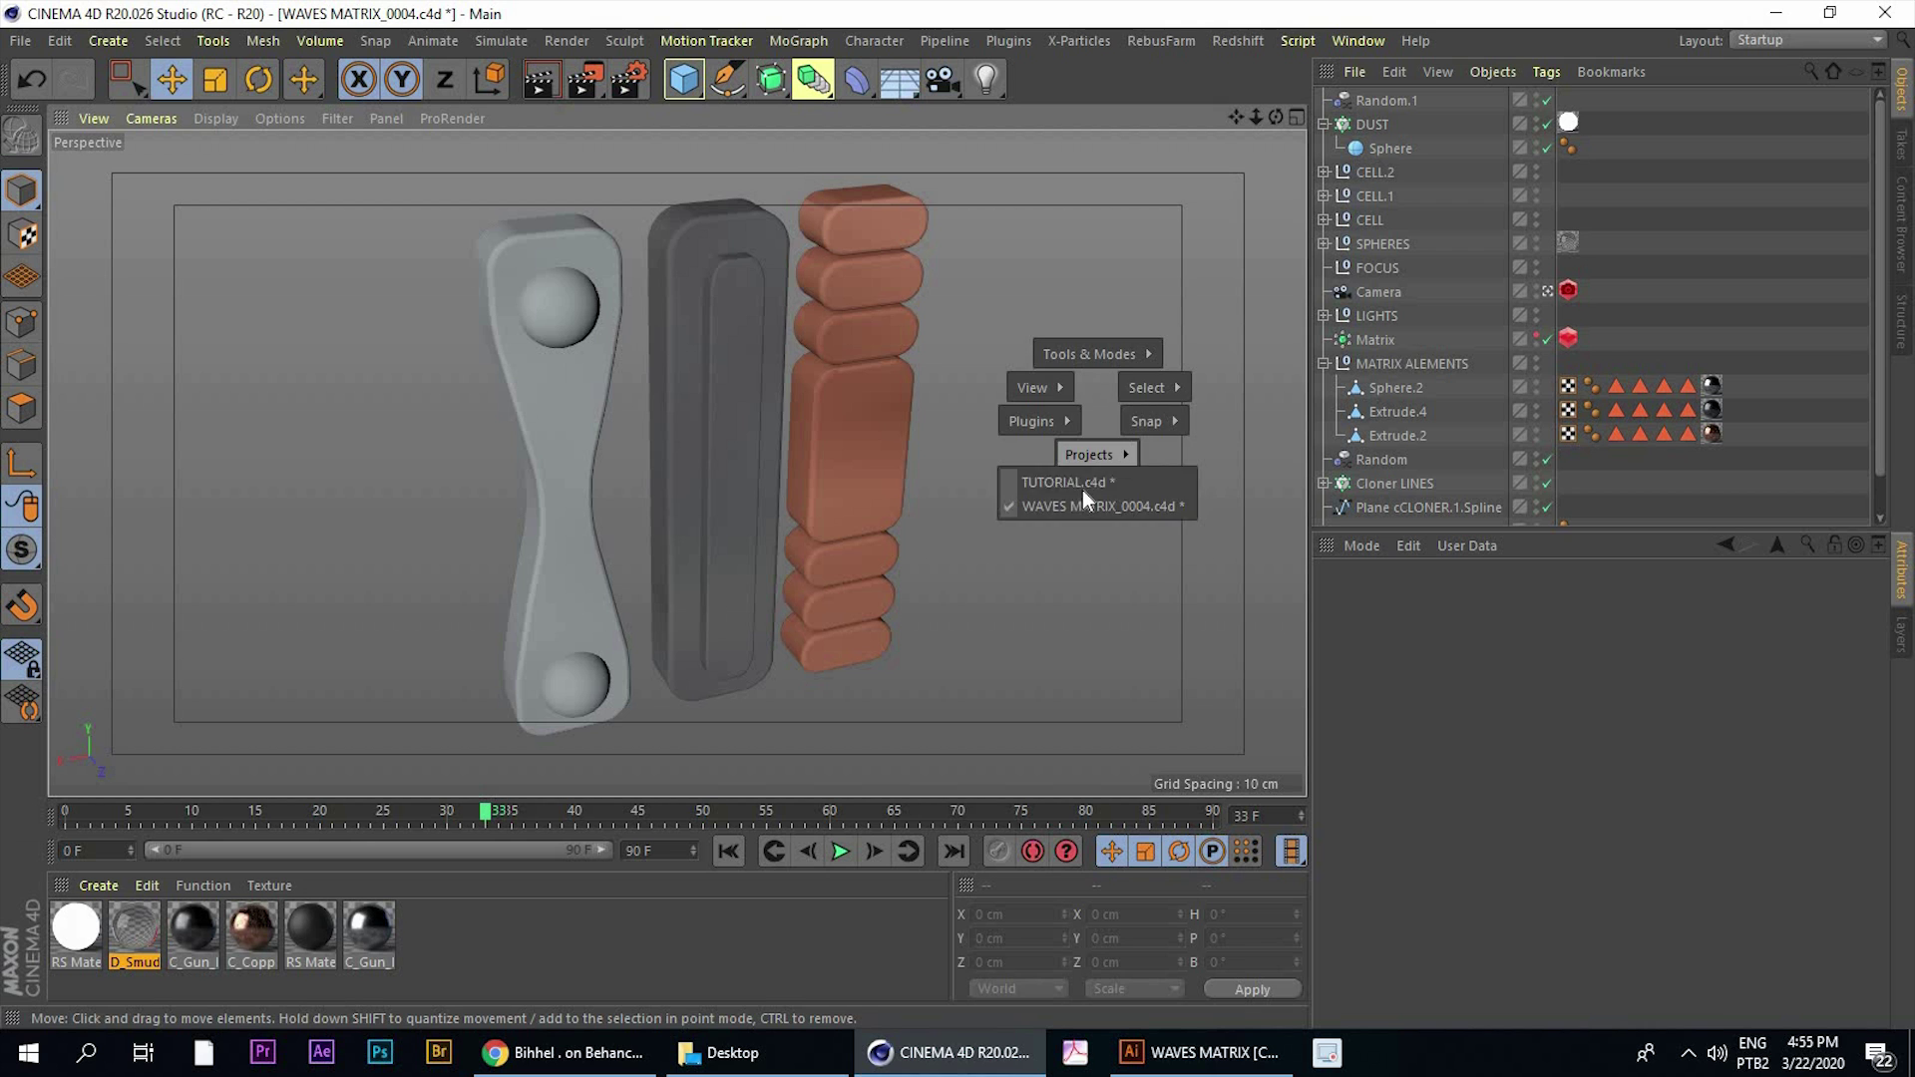
pyautogui.click(1065, 475)
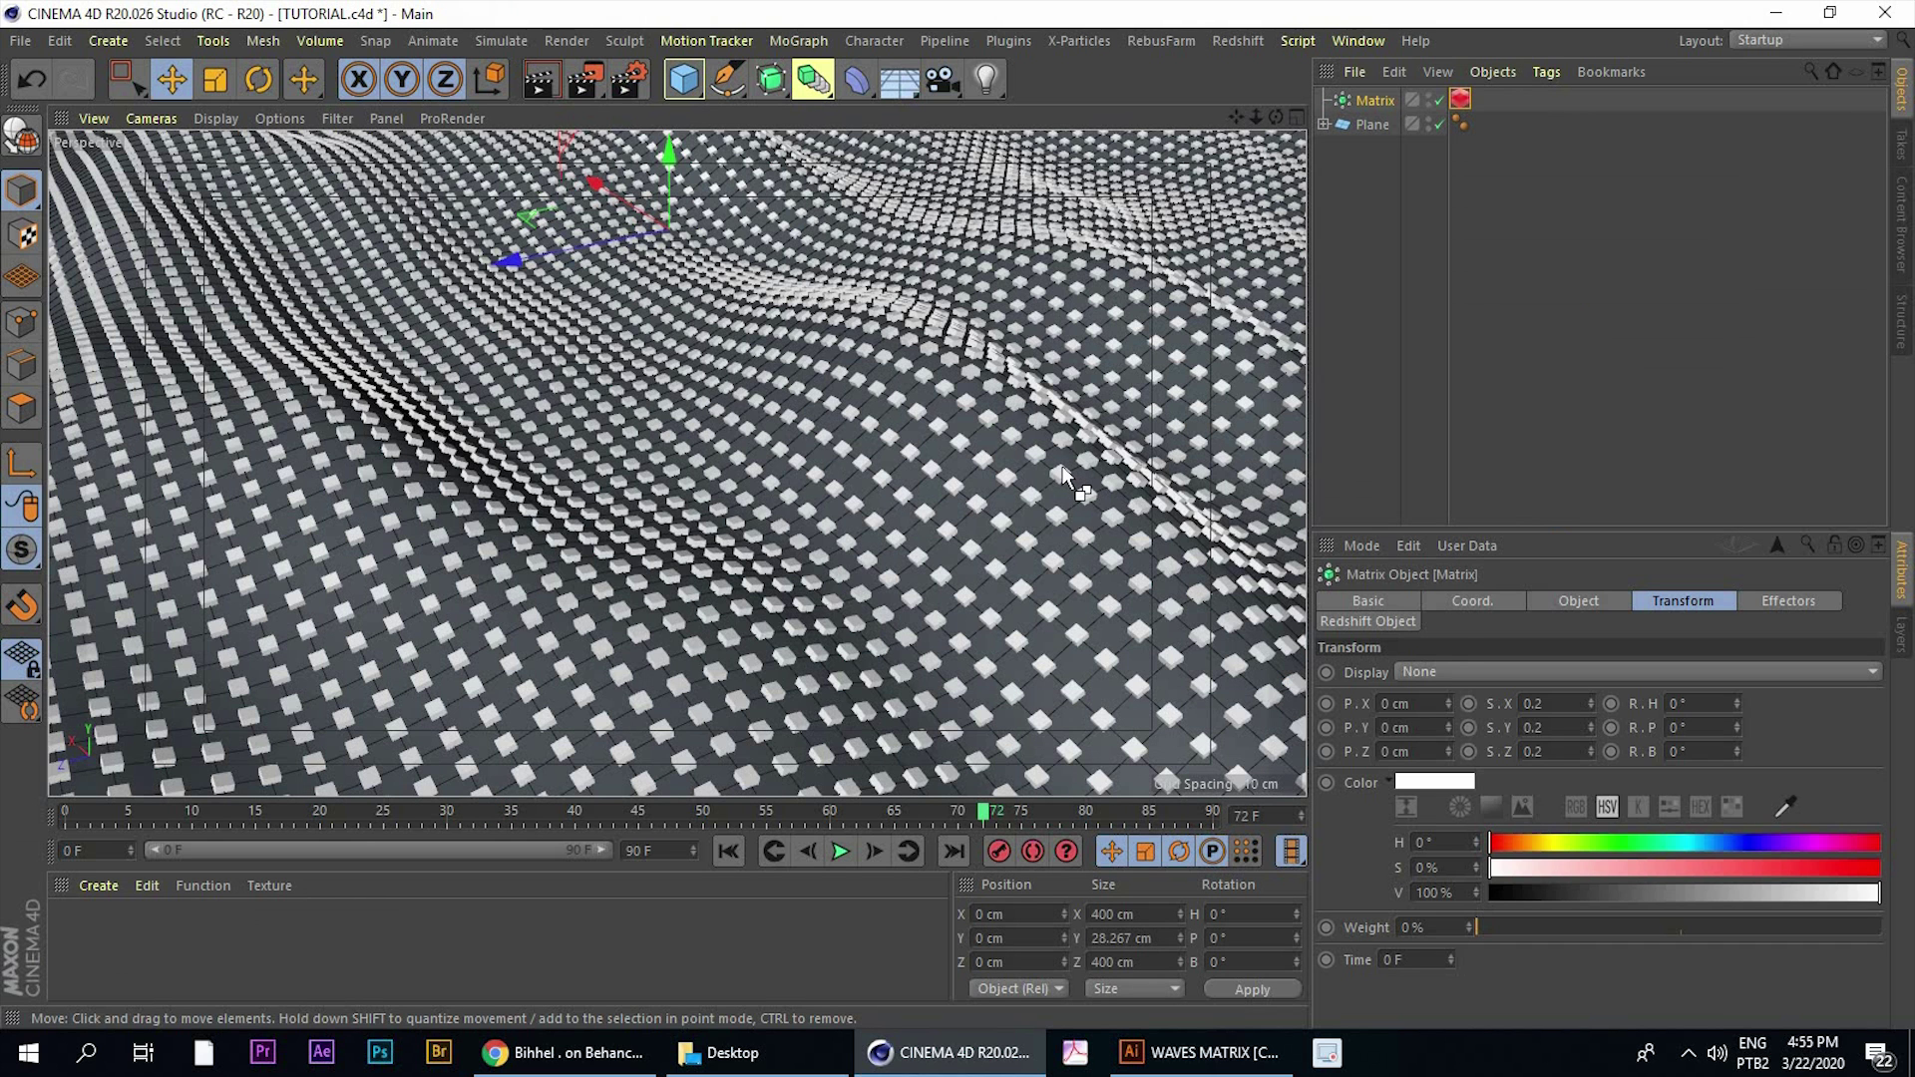
pyautogui.hotkey('ctrl', 'v')
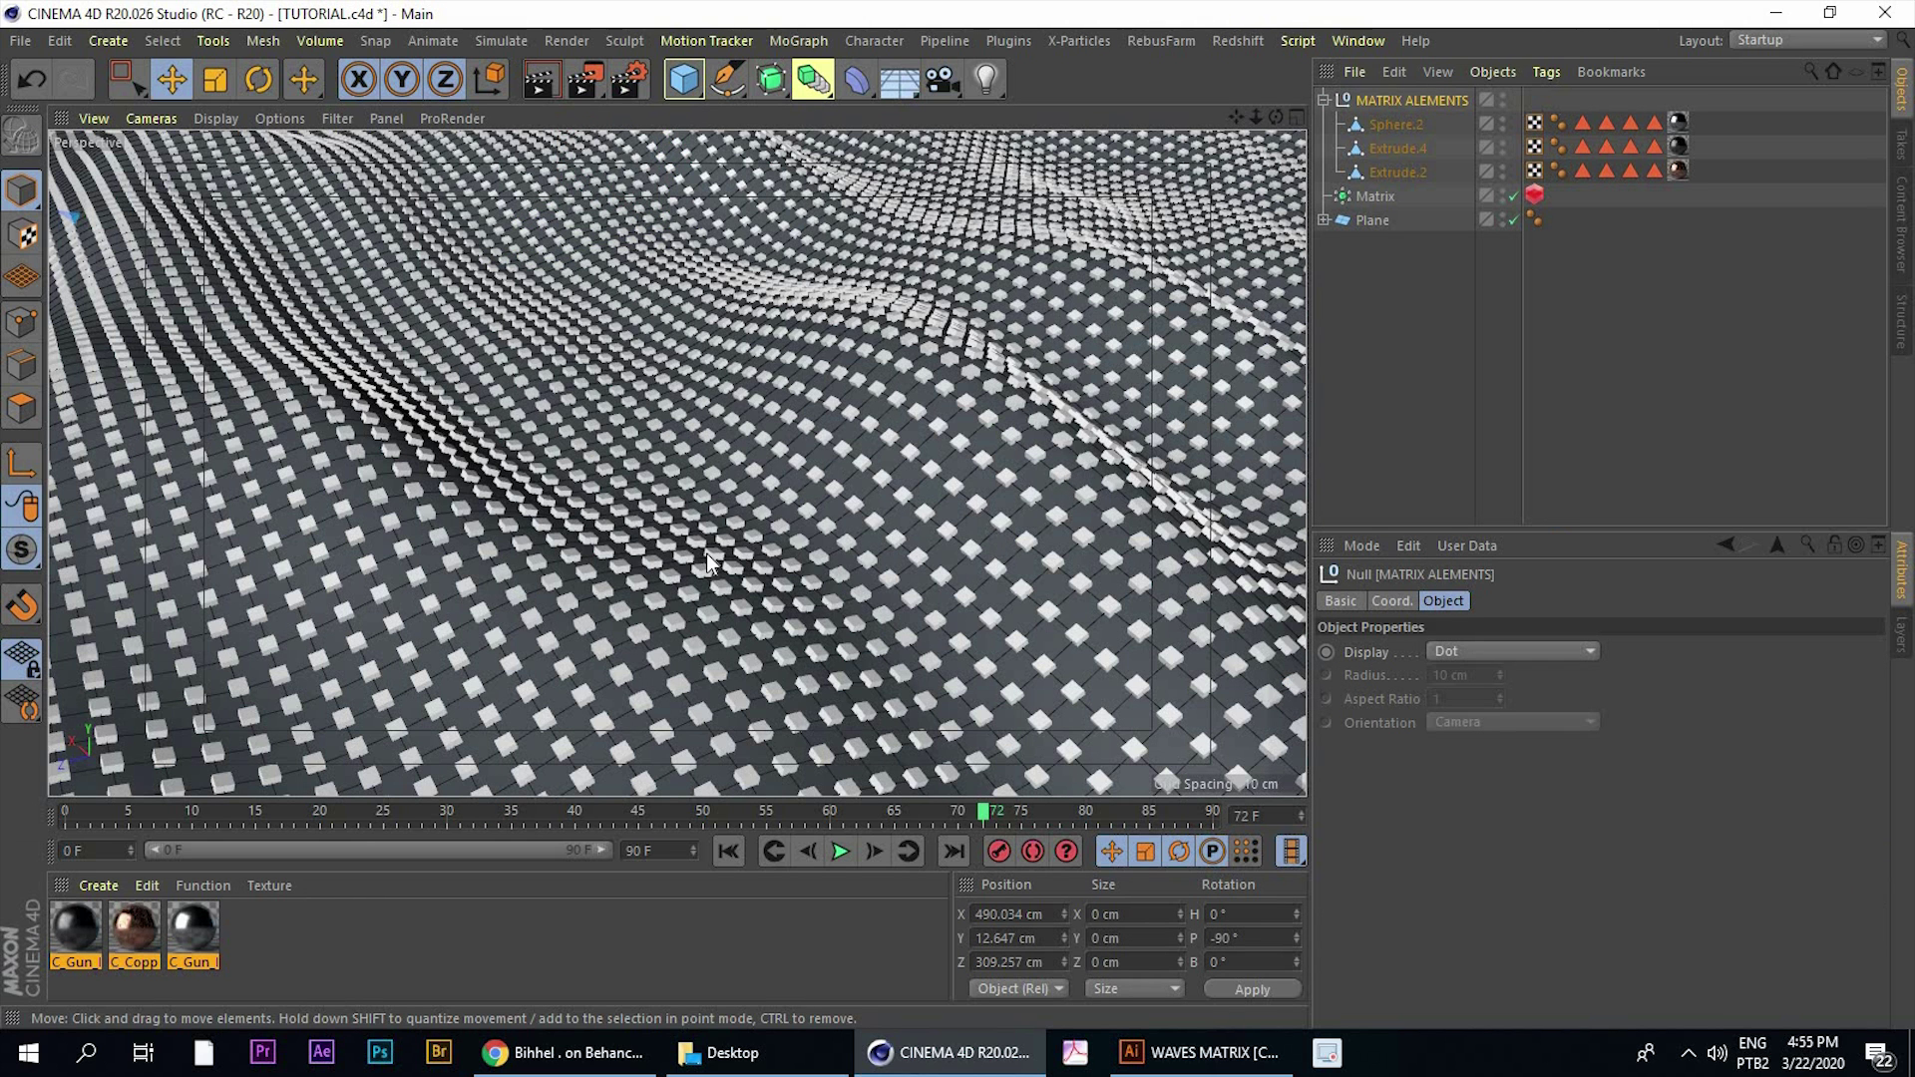
# Examine the pasted matrix elements, their three materials and their placement relative to the wavy Matrix surface
pyautogui.press('s')
pyautogui.keyDown('alt'); pyautogui.moveTo(854, 439); pyautogui.dragTo(642, 483); pyautogui.keyUp('alt')
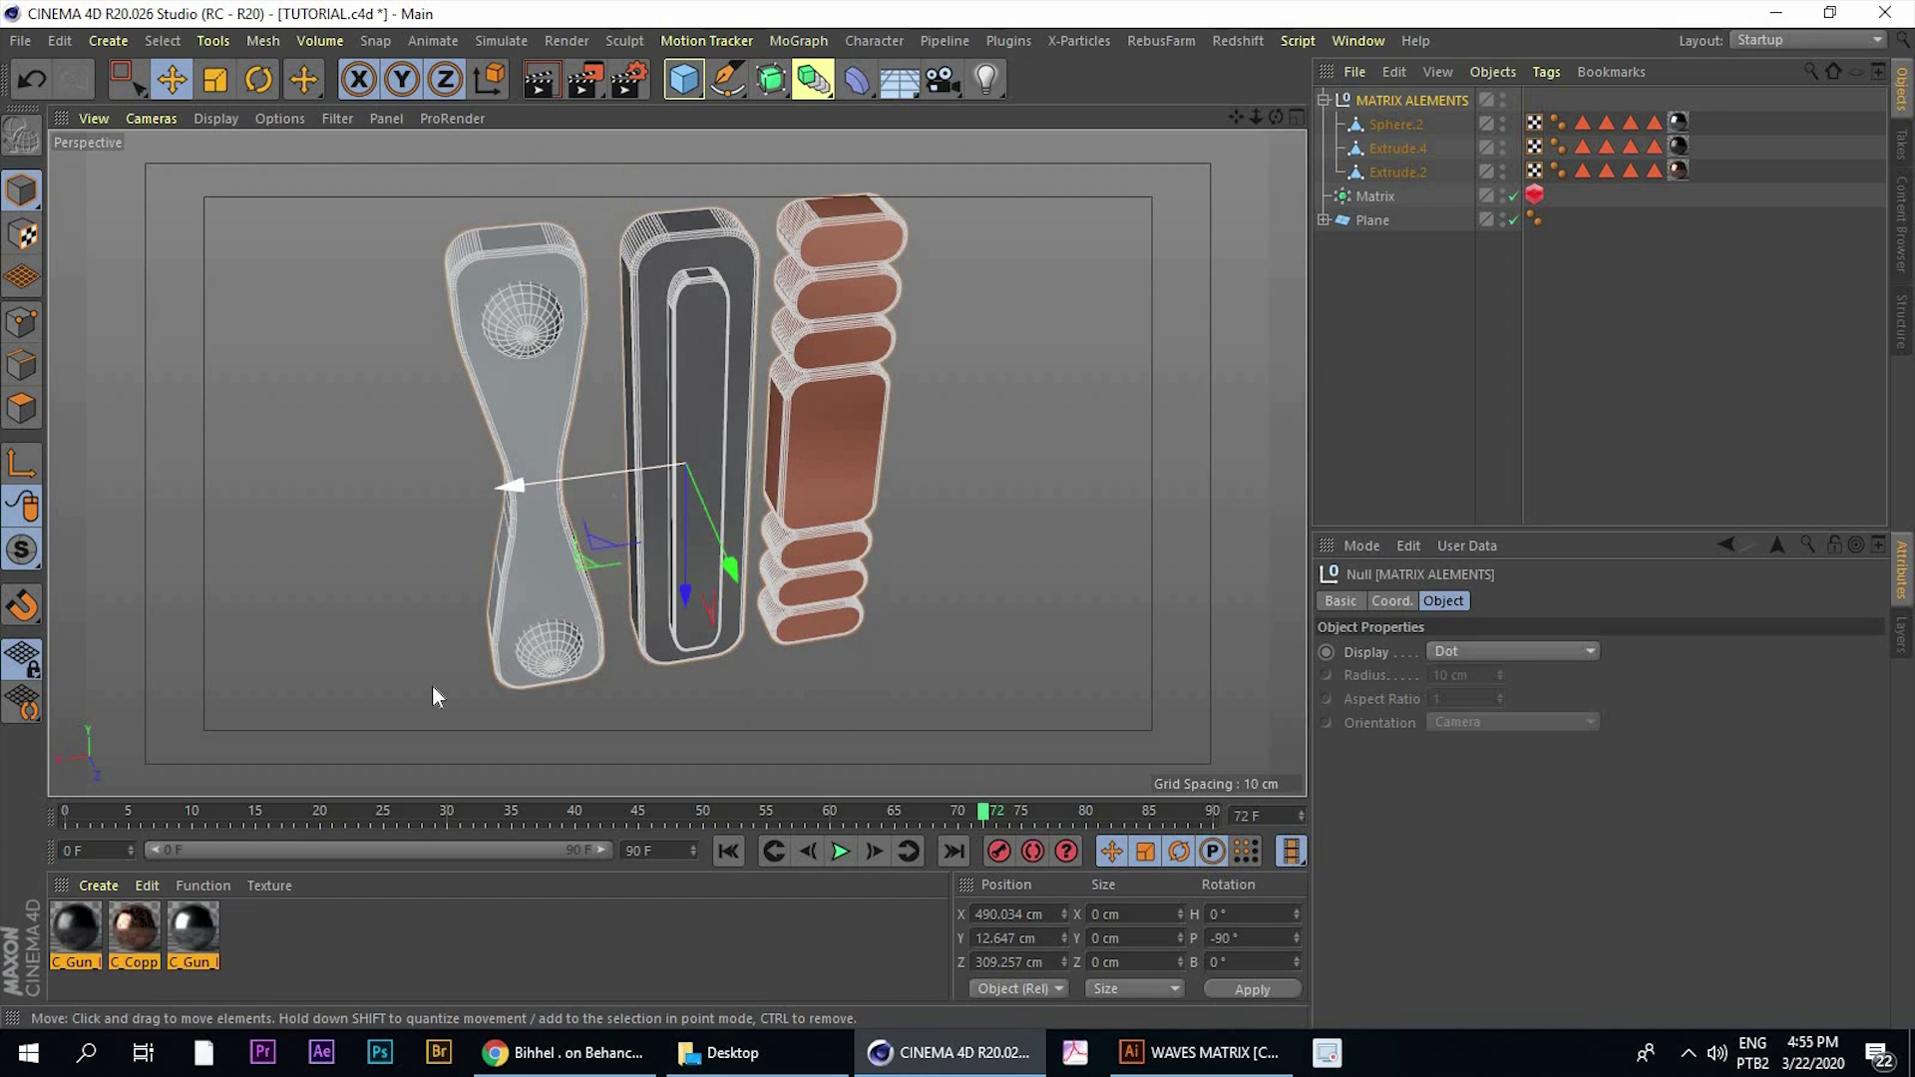
pyautogui.click(87, 971)
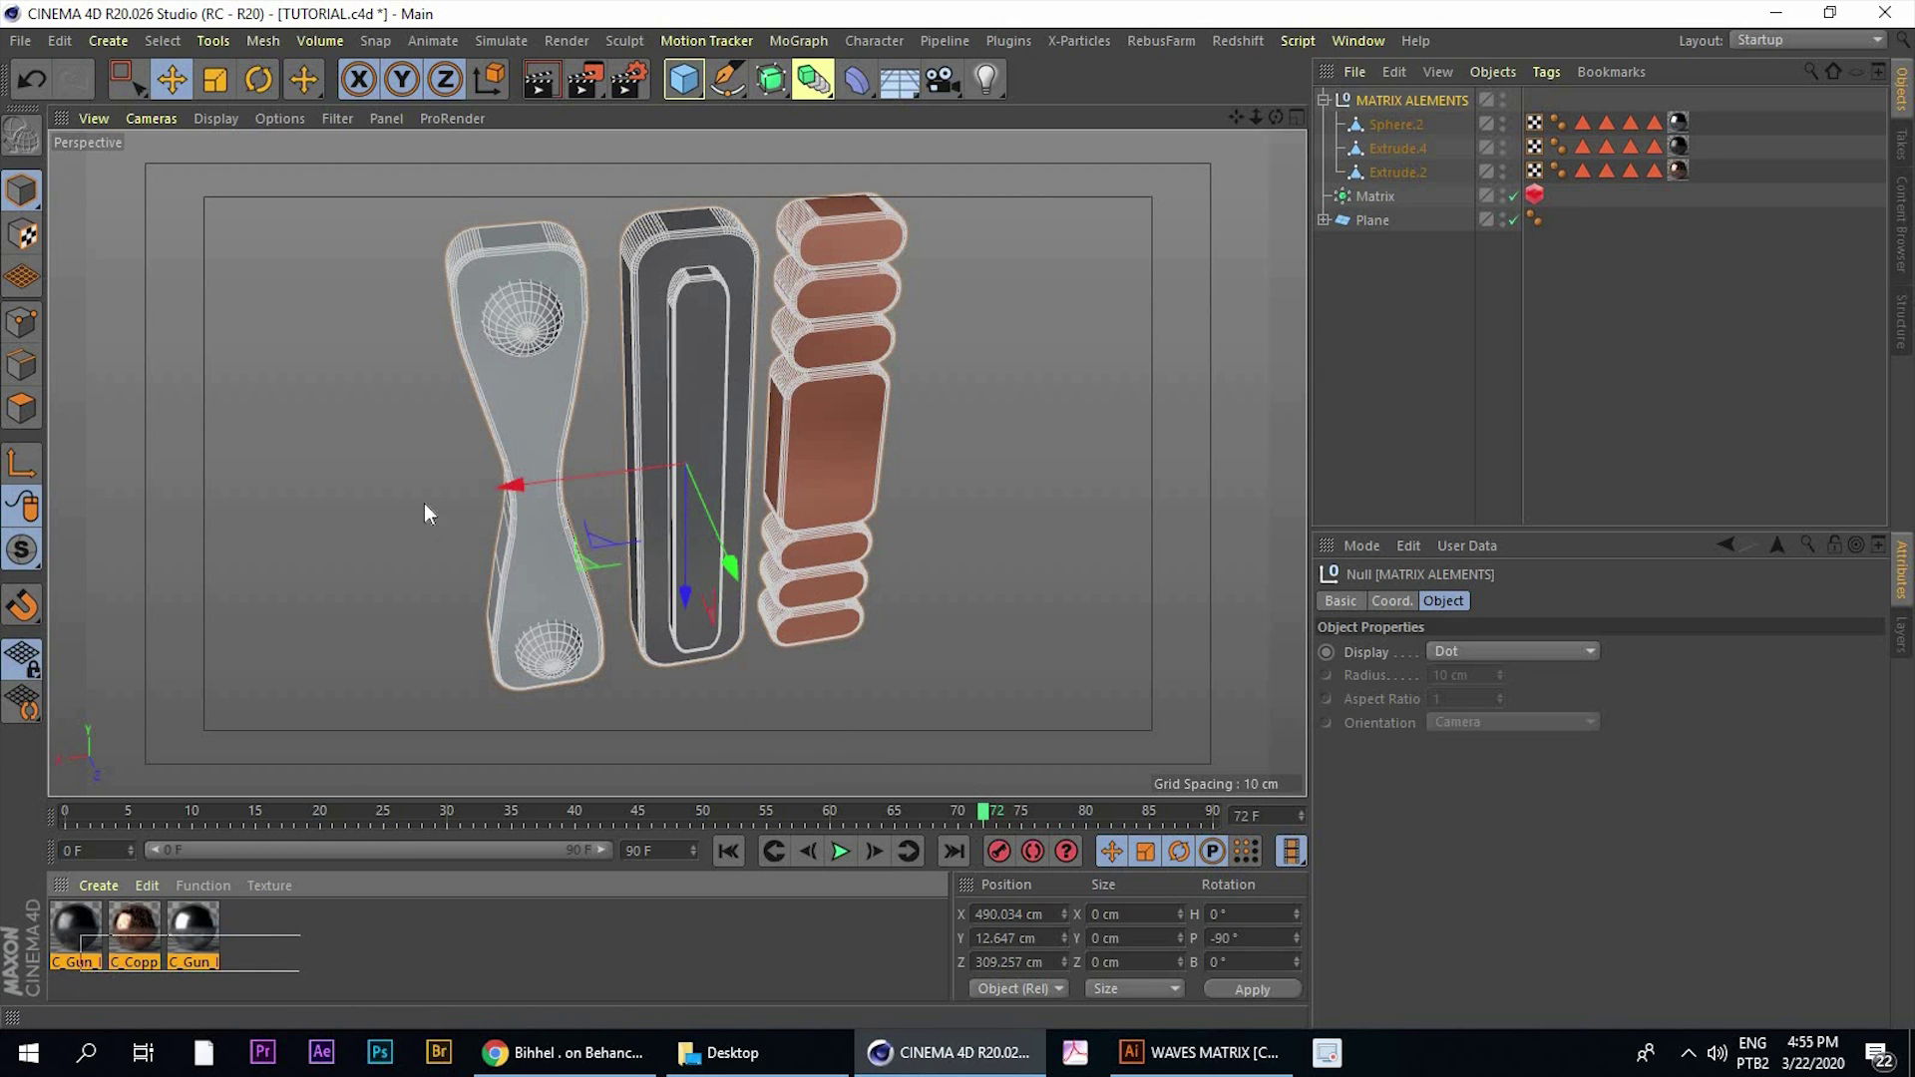
pyautogui.keyDown('alt'); pyautogui.moveTo(569, 430); pyautogui.dragTo(596, 425); pyautogui.keyUp('alt')
pyautogui.keyDown('alt'); pyautogui.moveTo(596, 425); pyautogui.dragTo(459, 537, button='right'); pyautogui.keyUp('alt')
pyautogui.keyDown('alt'); pyautogui.moveTo(459, 537); pyautogui.dragTo(698, 347, button='middle'); pyautogui.keyUp('alt')
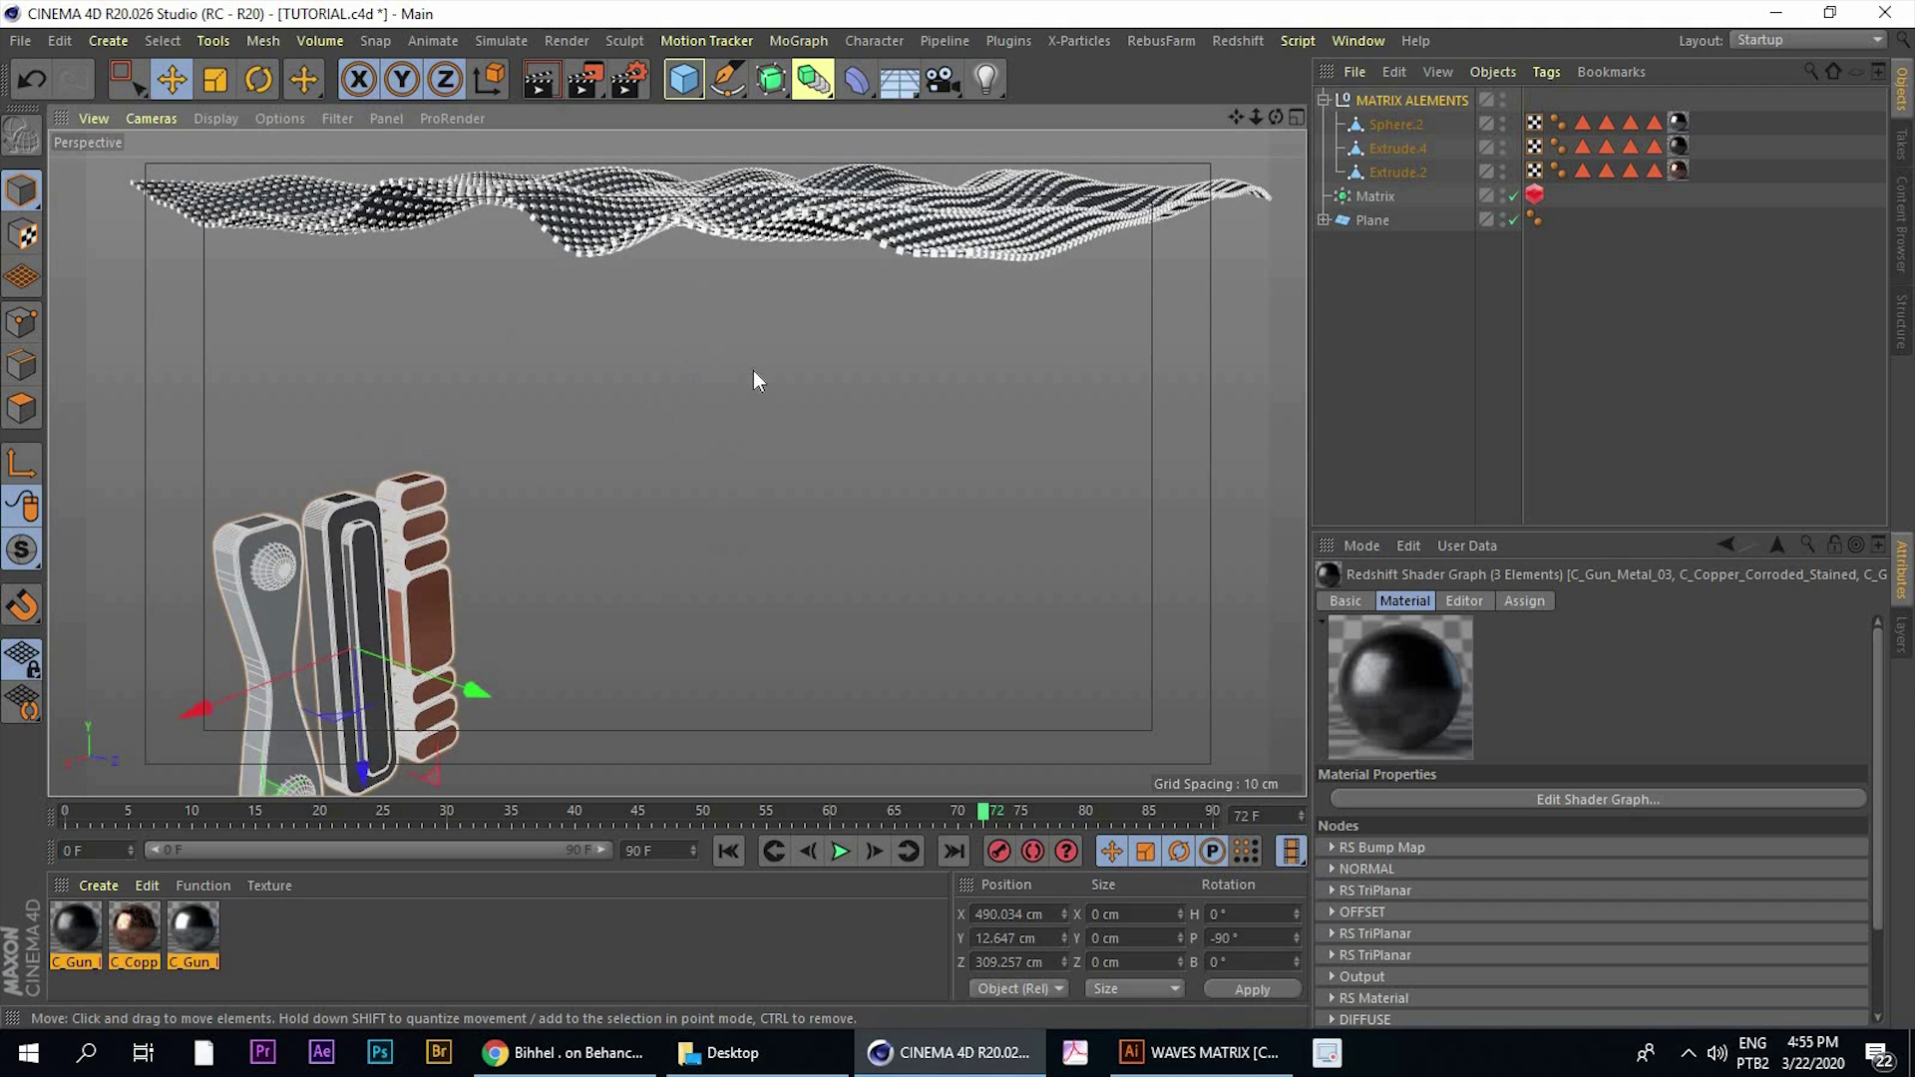
pyautogui.scroll(-5, 756, 361)
pyautogui.keyDown('alt'); pyautogui.moveTo(764, 340); pyautogui.dragTo(892, 321); pyautogui.keyUp('alt')
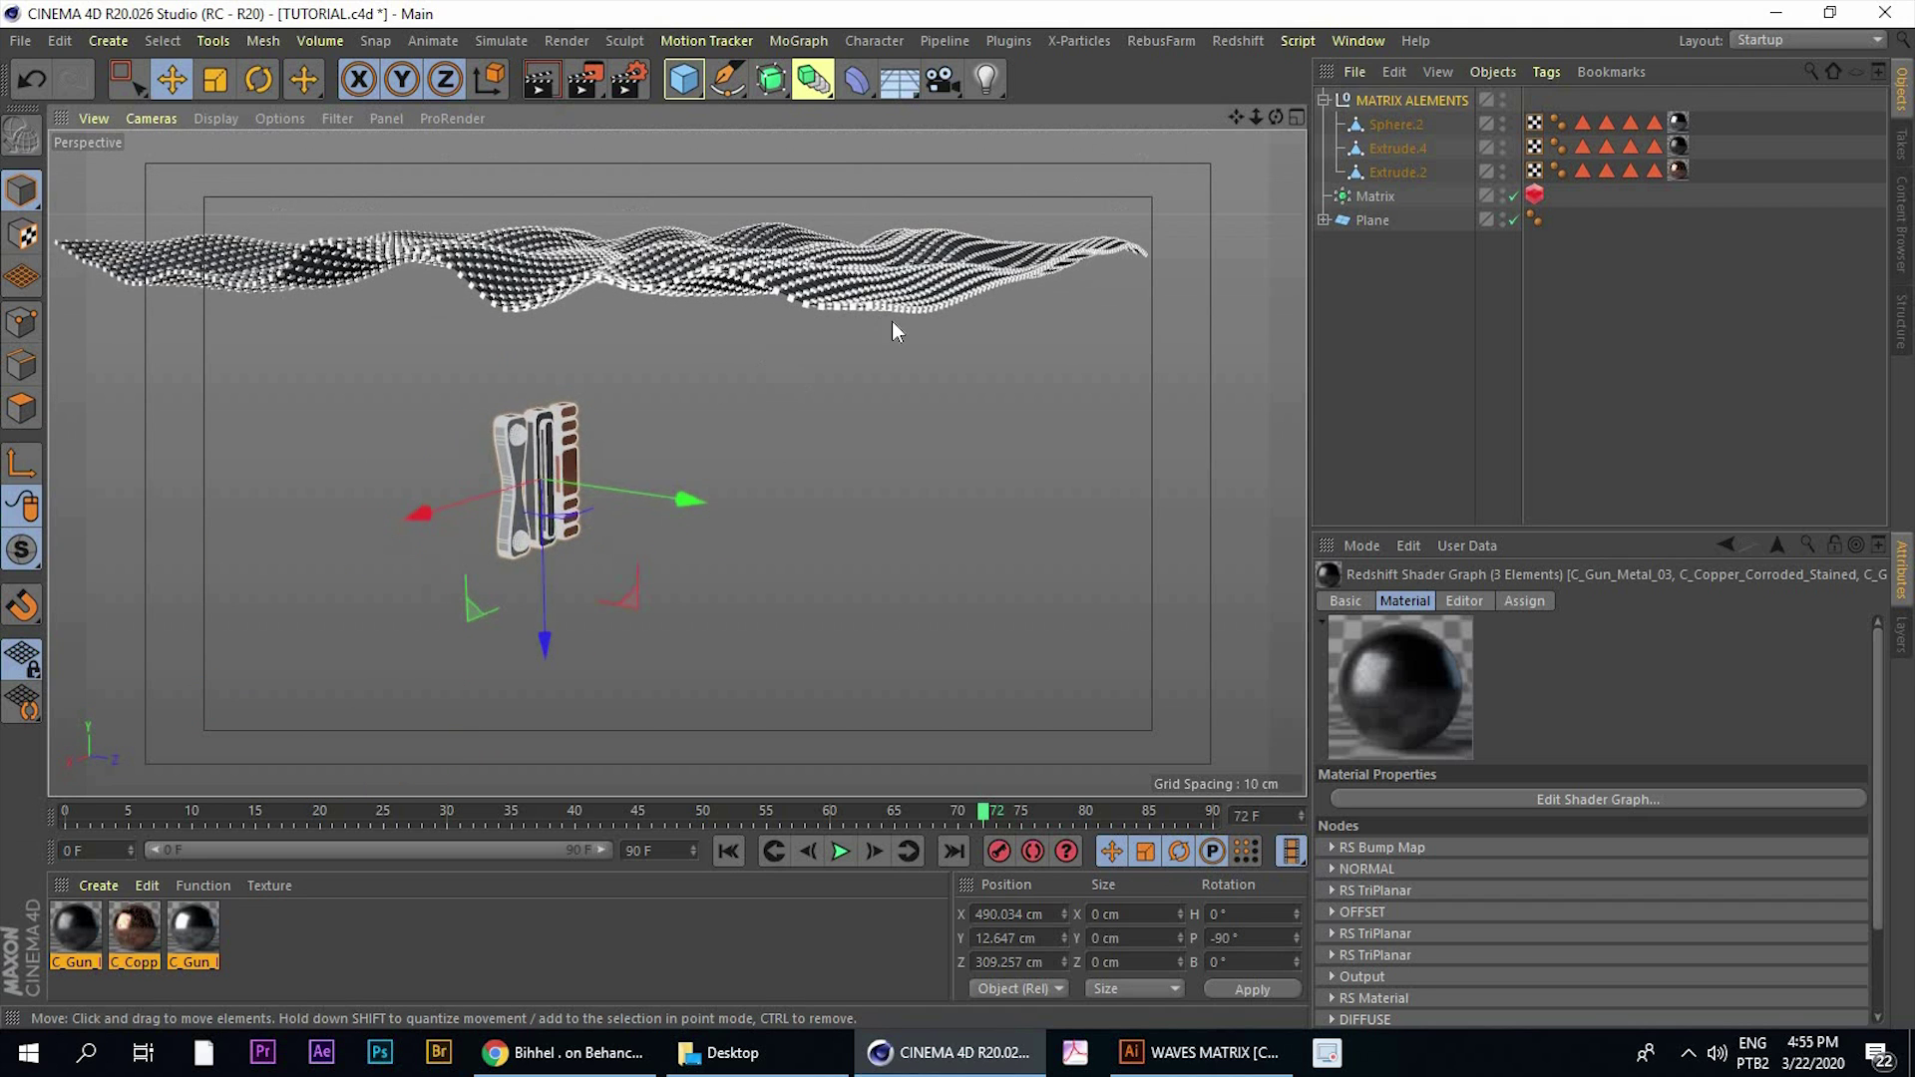
pyautogui.keyDown('alt'); pyautogui.moveTo(892, 322); pyautogui.dragTo(820, 408, button='middle'); pyautogui.keyUp('alt')
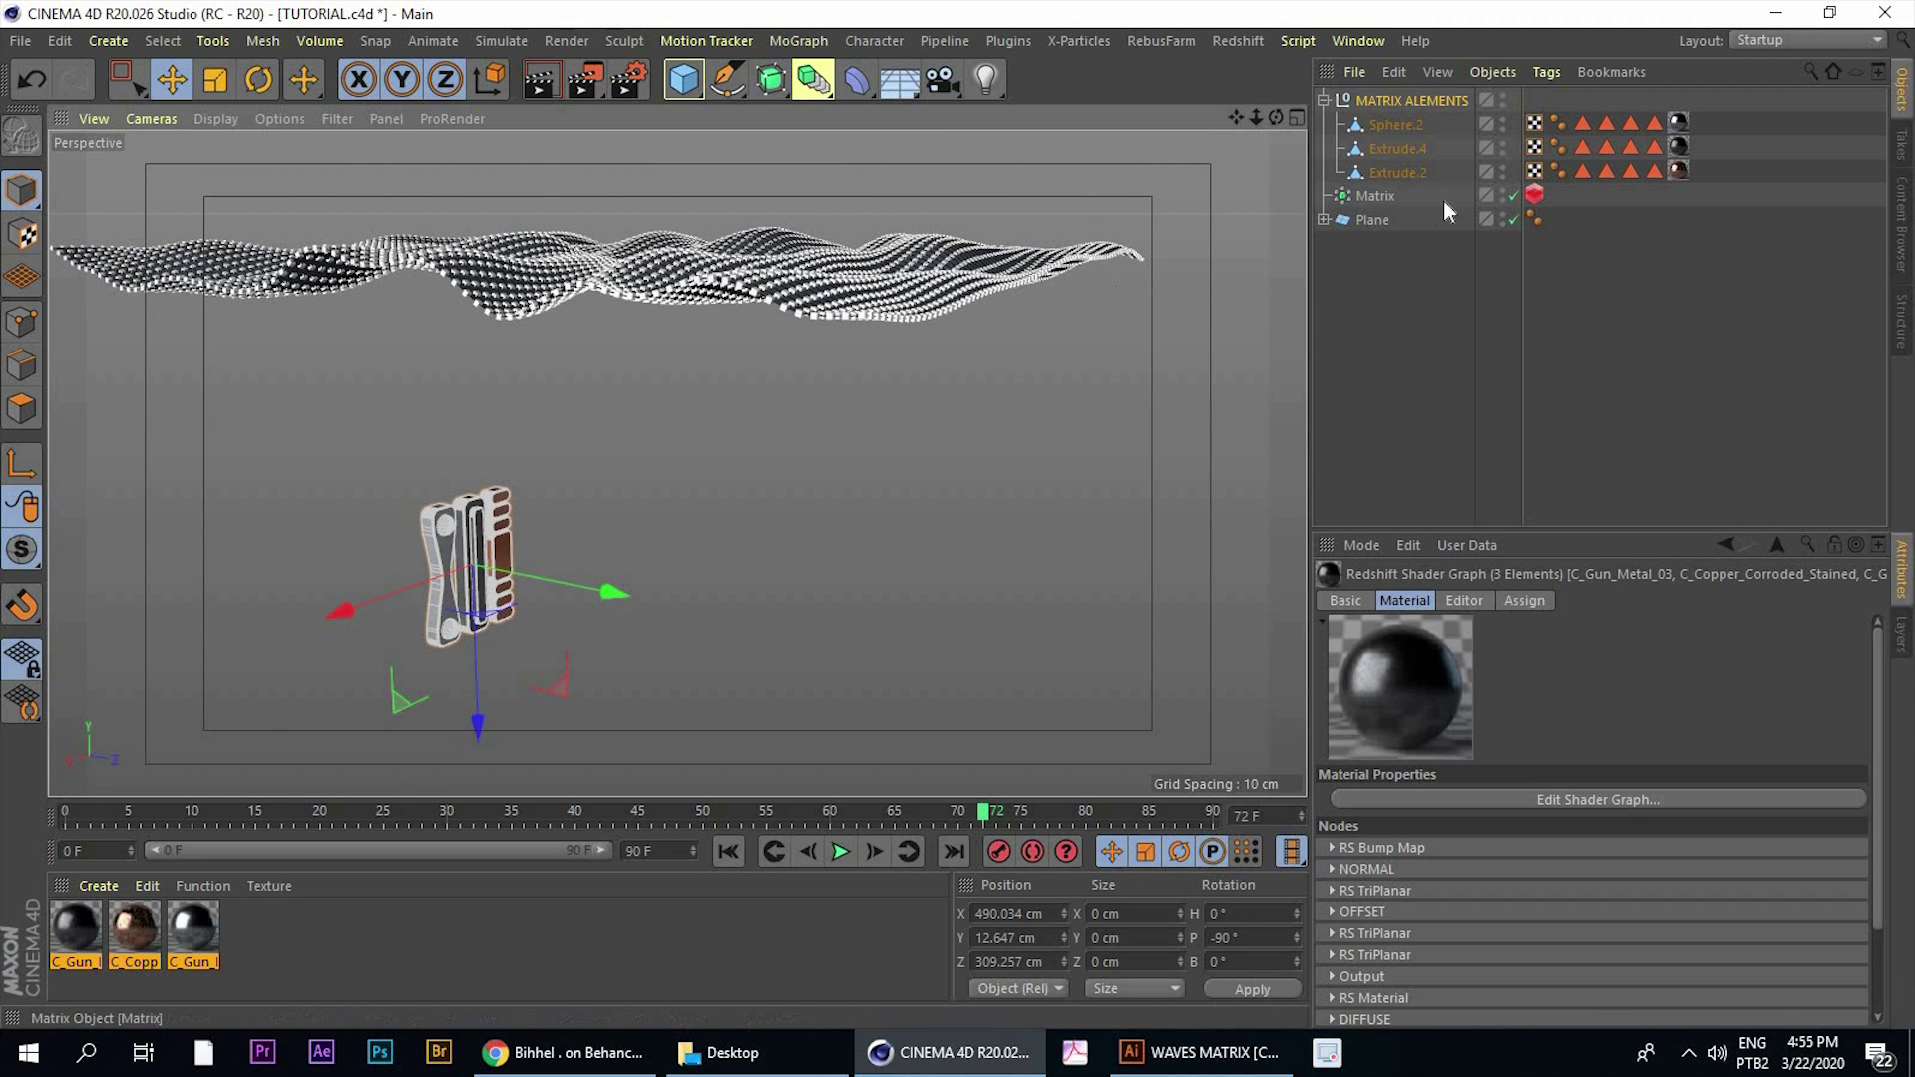
# Lock the attributes of the Matrix's Redshift Object tag and assign Sphere.2, Extrude.4 and Extrude.2 as its custom objects
pyautogui.click(1377, 197)
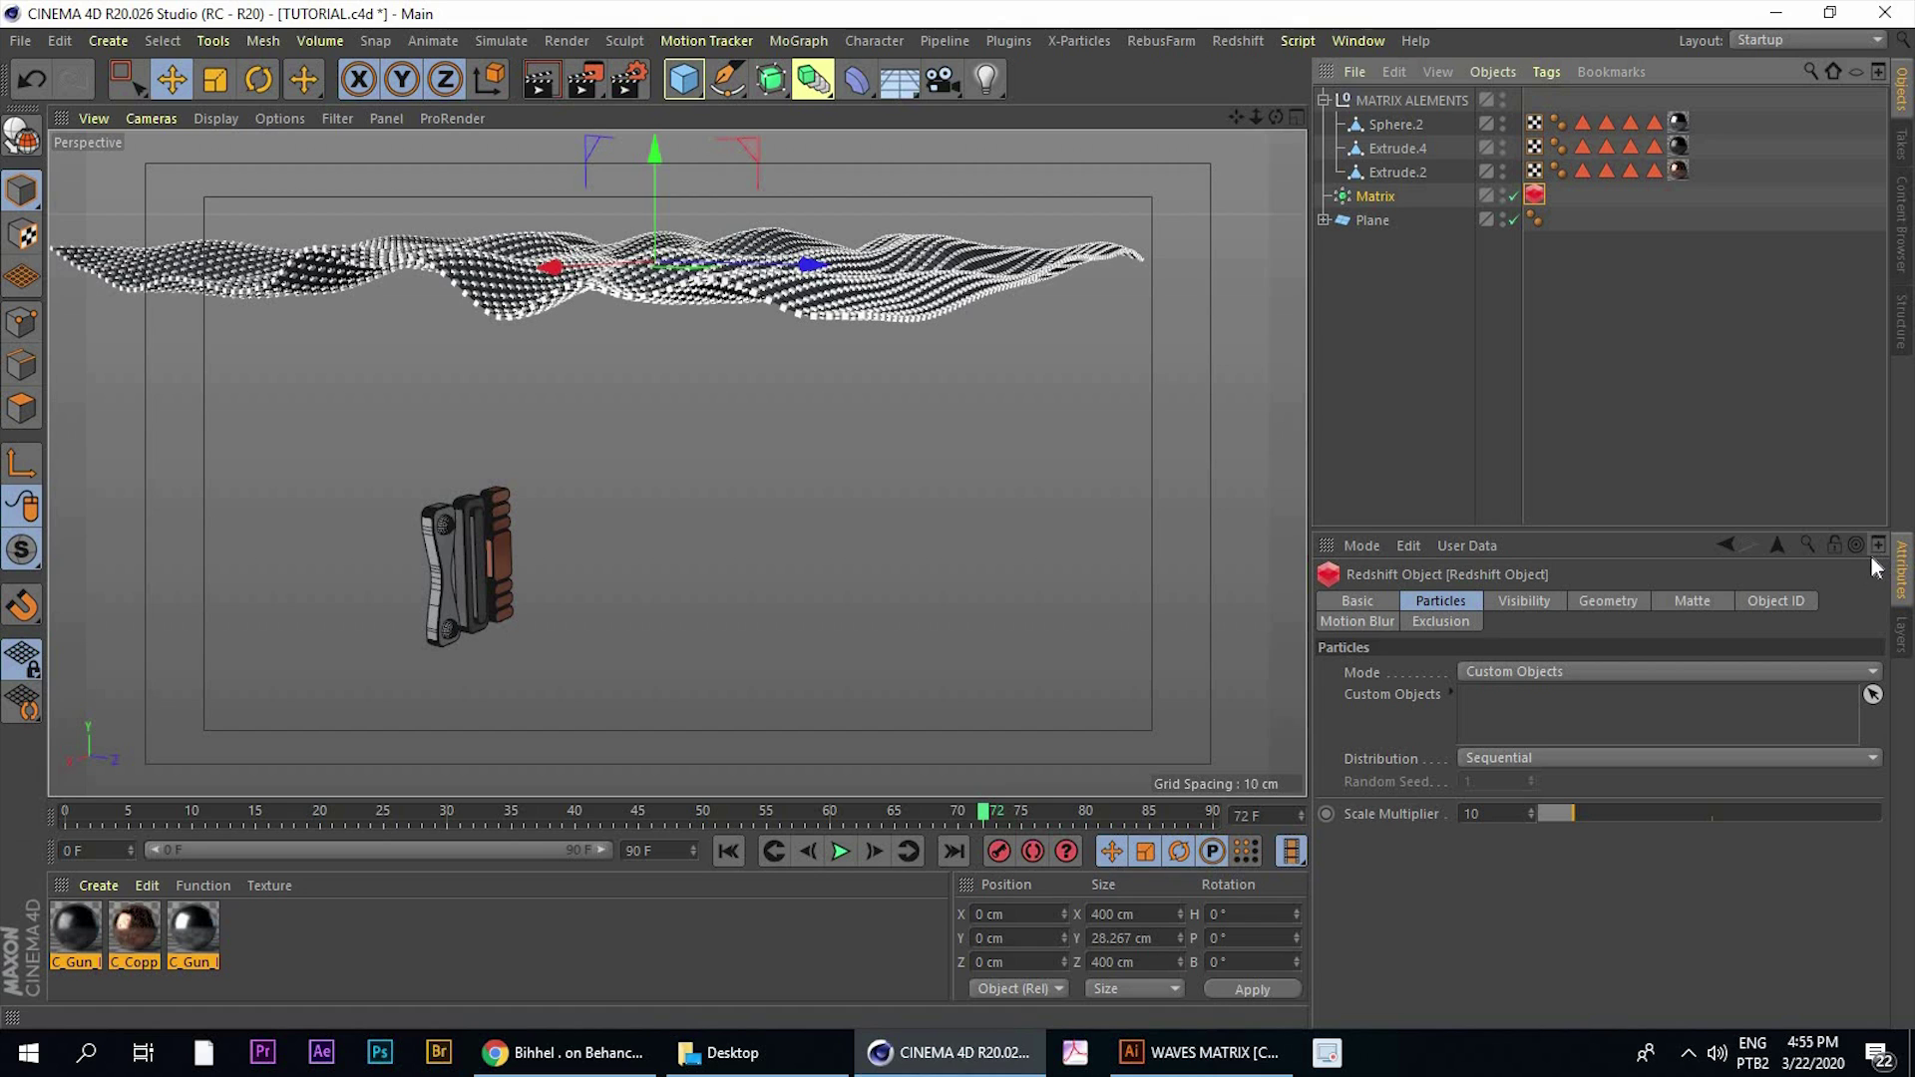
pyautogui.click(1834, 545)
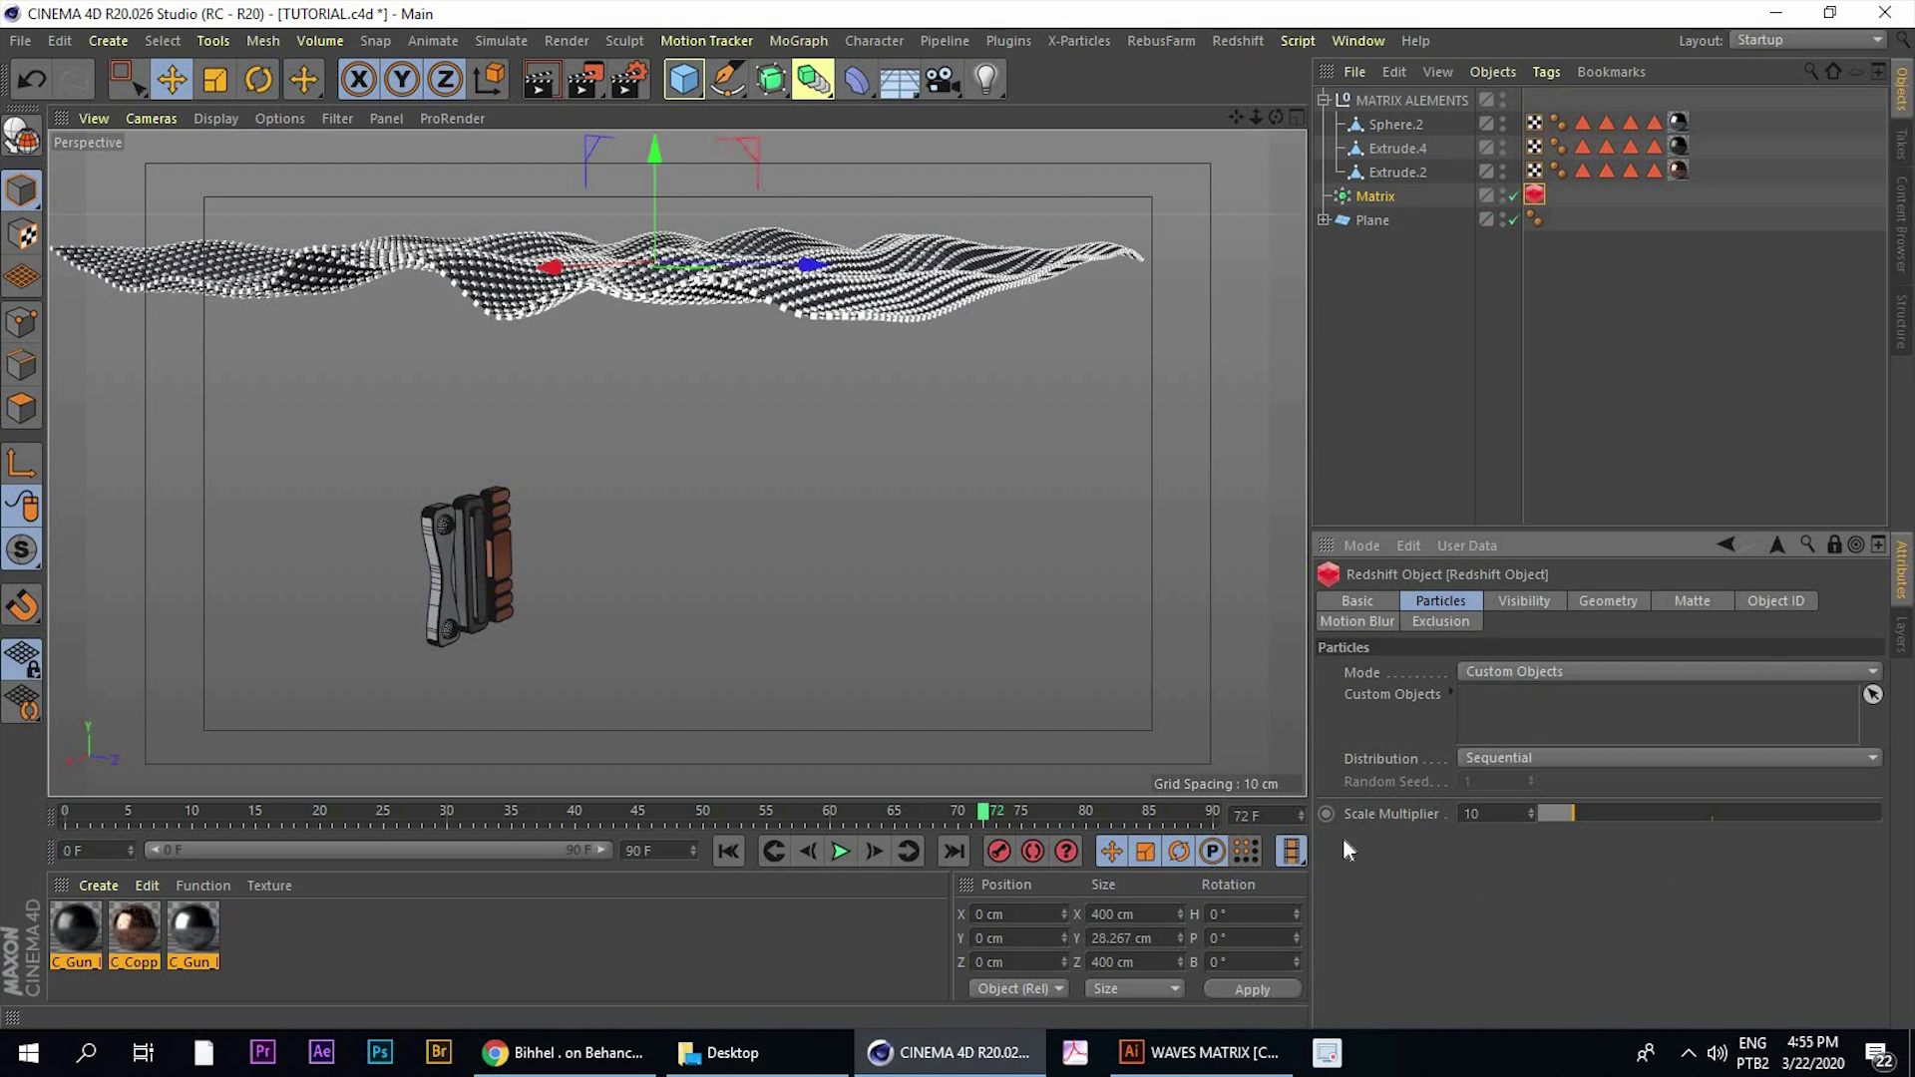
pyautogui.click(1393, 172)
pyautogui.keyDown('shift'); pyautogui.click(1404, 123); pyautogui.keyUp('shift')
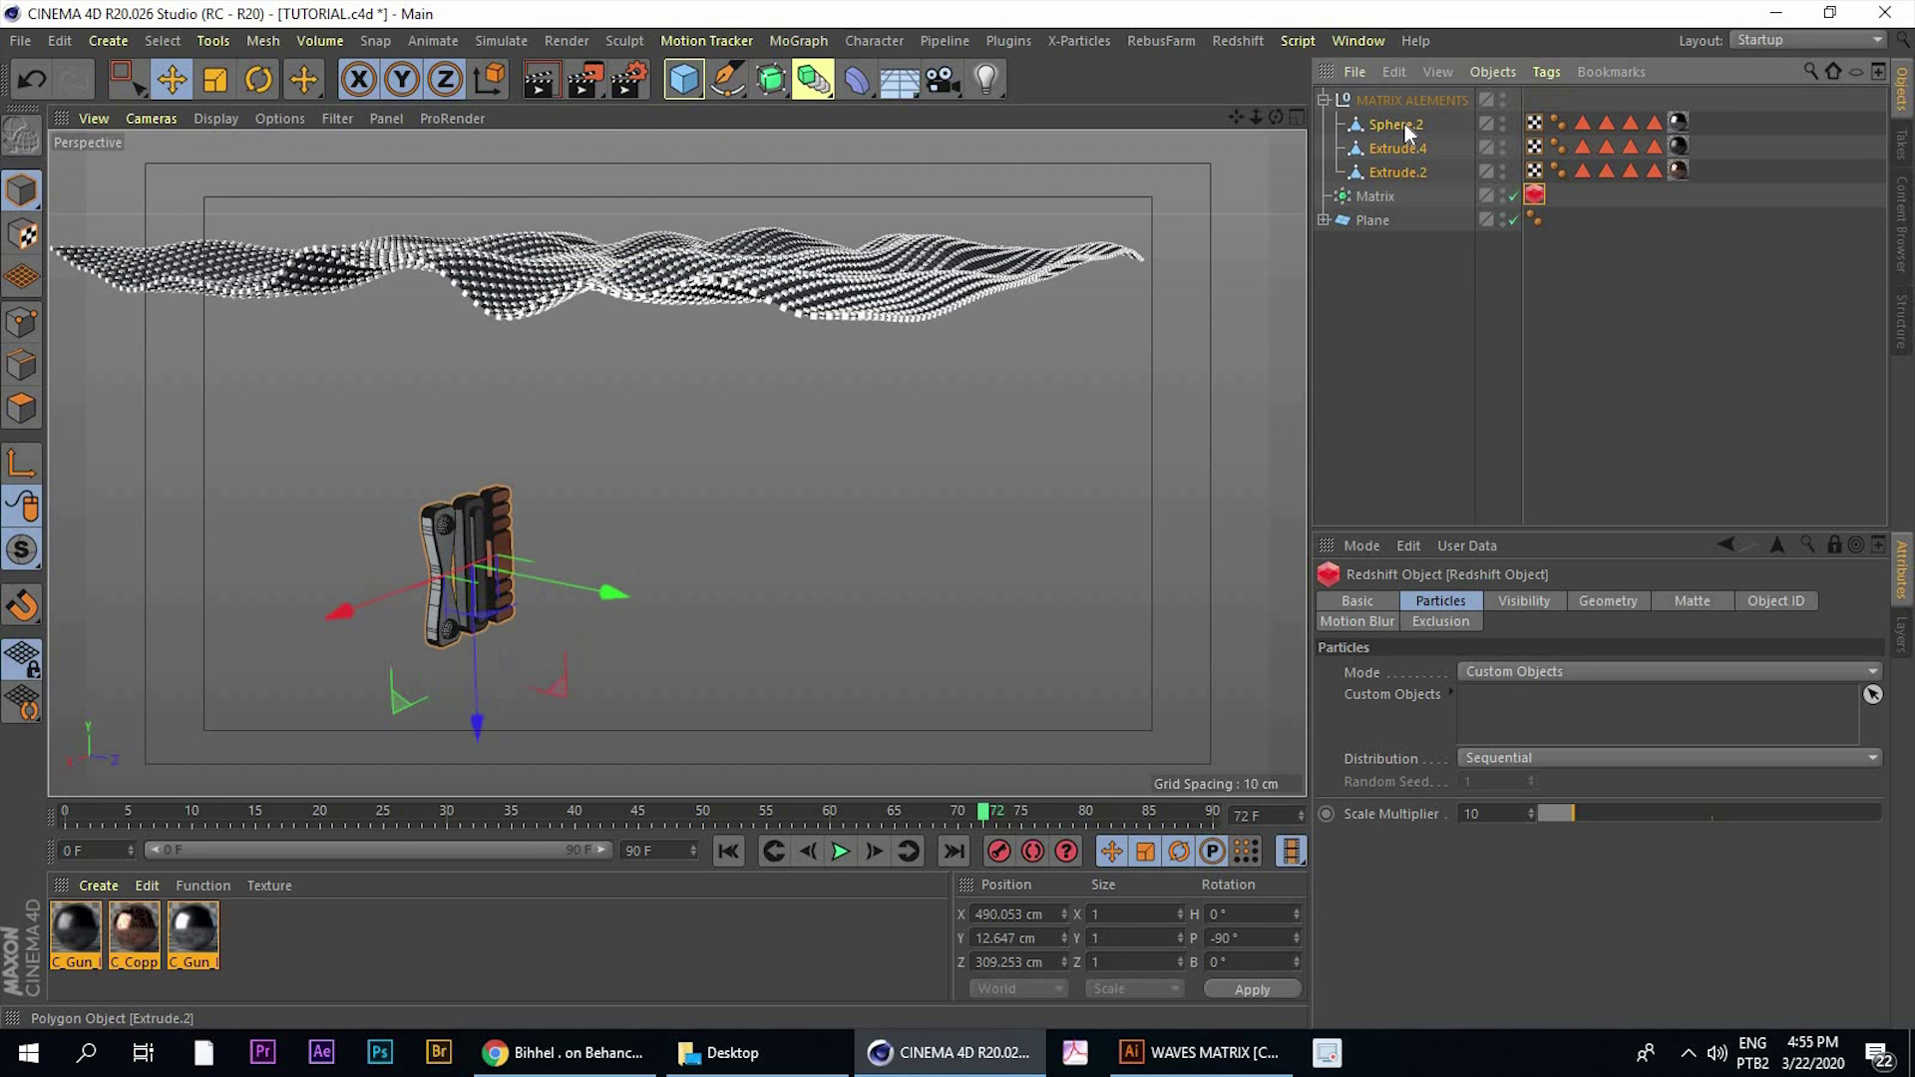
pyautogui.moveTo(1405, 124); pyautogui.dragTo(1406, 153)
pyautogui.moveTo(1468, 381); pyautogui.dragTo(1481, 705)
pyautogui.moveTo(1470, 700); pyautogui.dragTo(1471, 713)
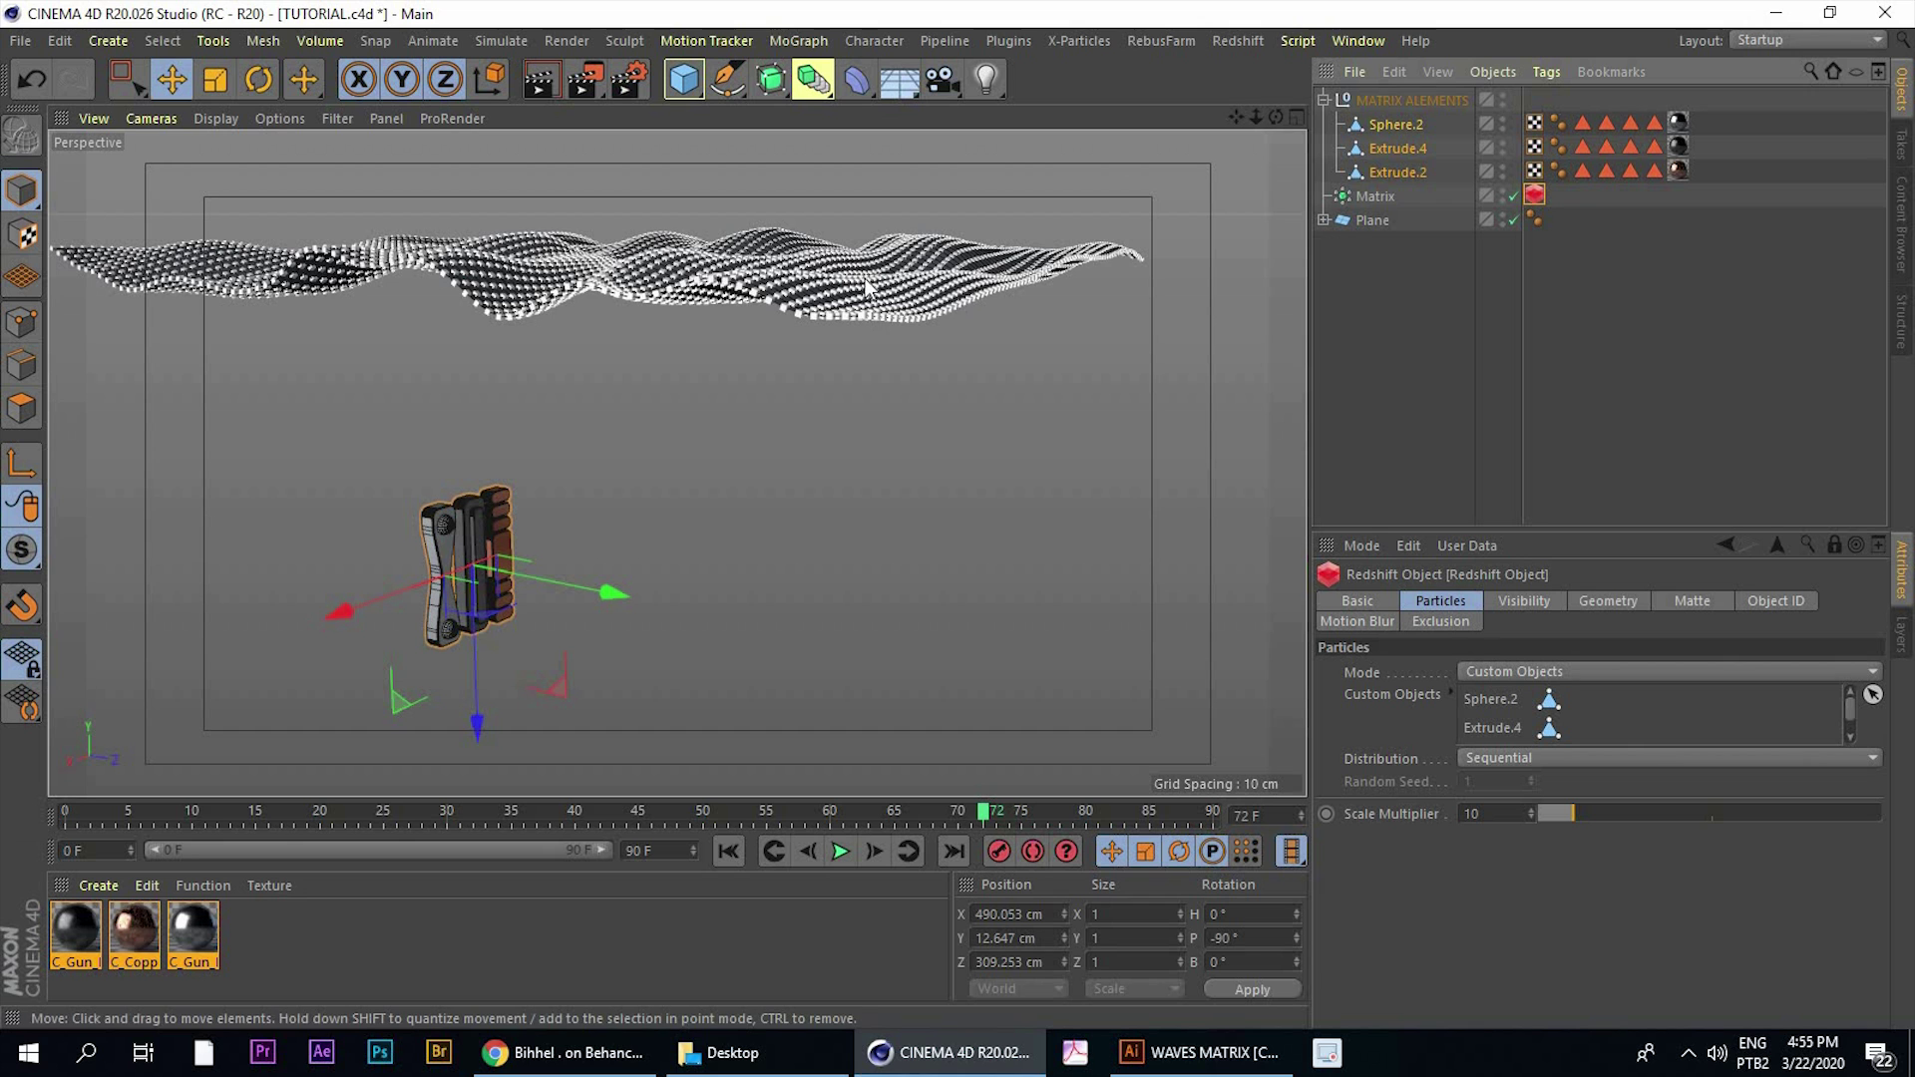
# Frame the Matrix's wavy surface up close in the perspective view and open the Redshift RenderView
pyautogui.click(1380, 132)
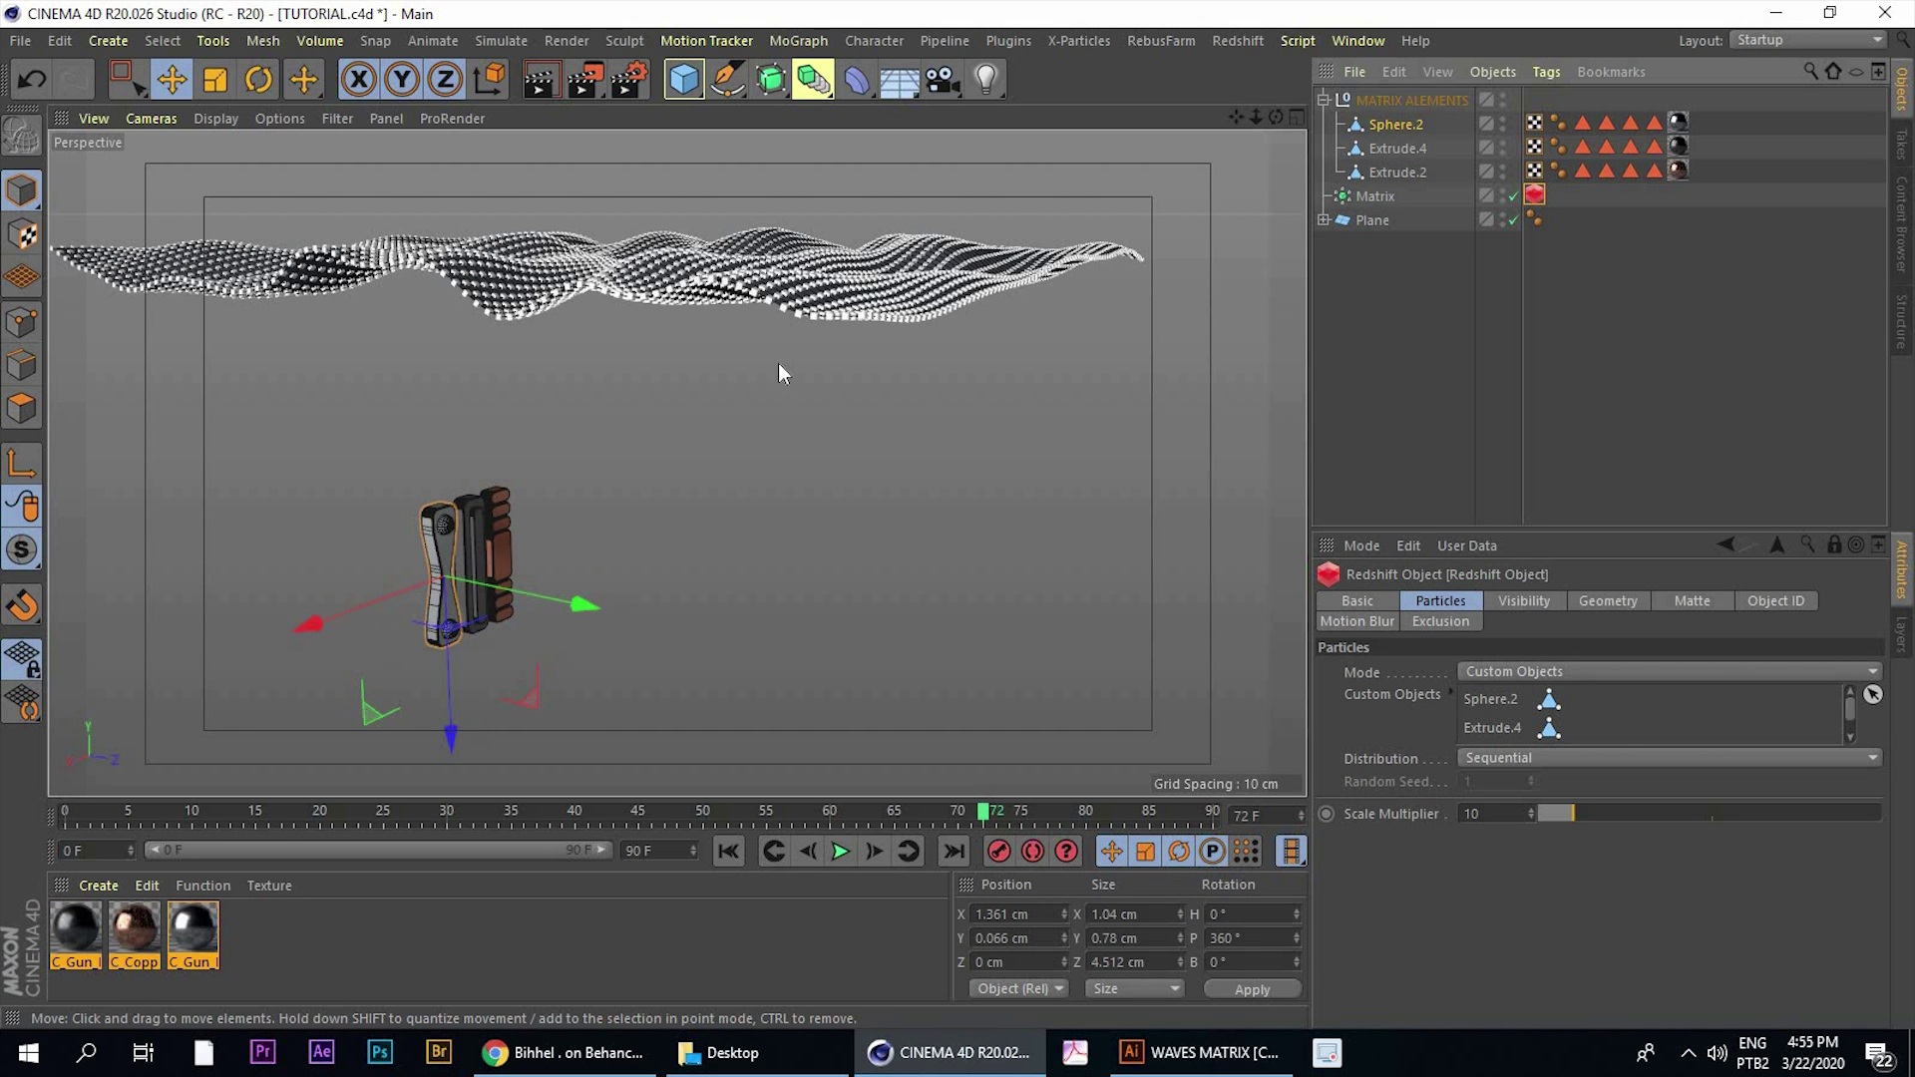
pyautogui.keyDown('alt'); pyautogui.moveTo(779, 363); pyautogui.dragTo(771, 387, button='middle'); pyautogui.keyUp('alt')
pyautogui.click(753, 311)
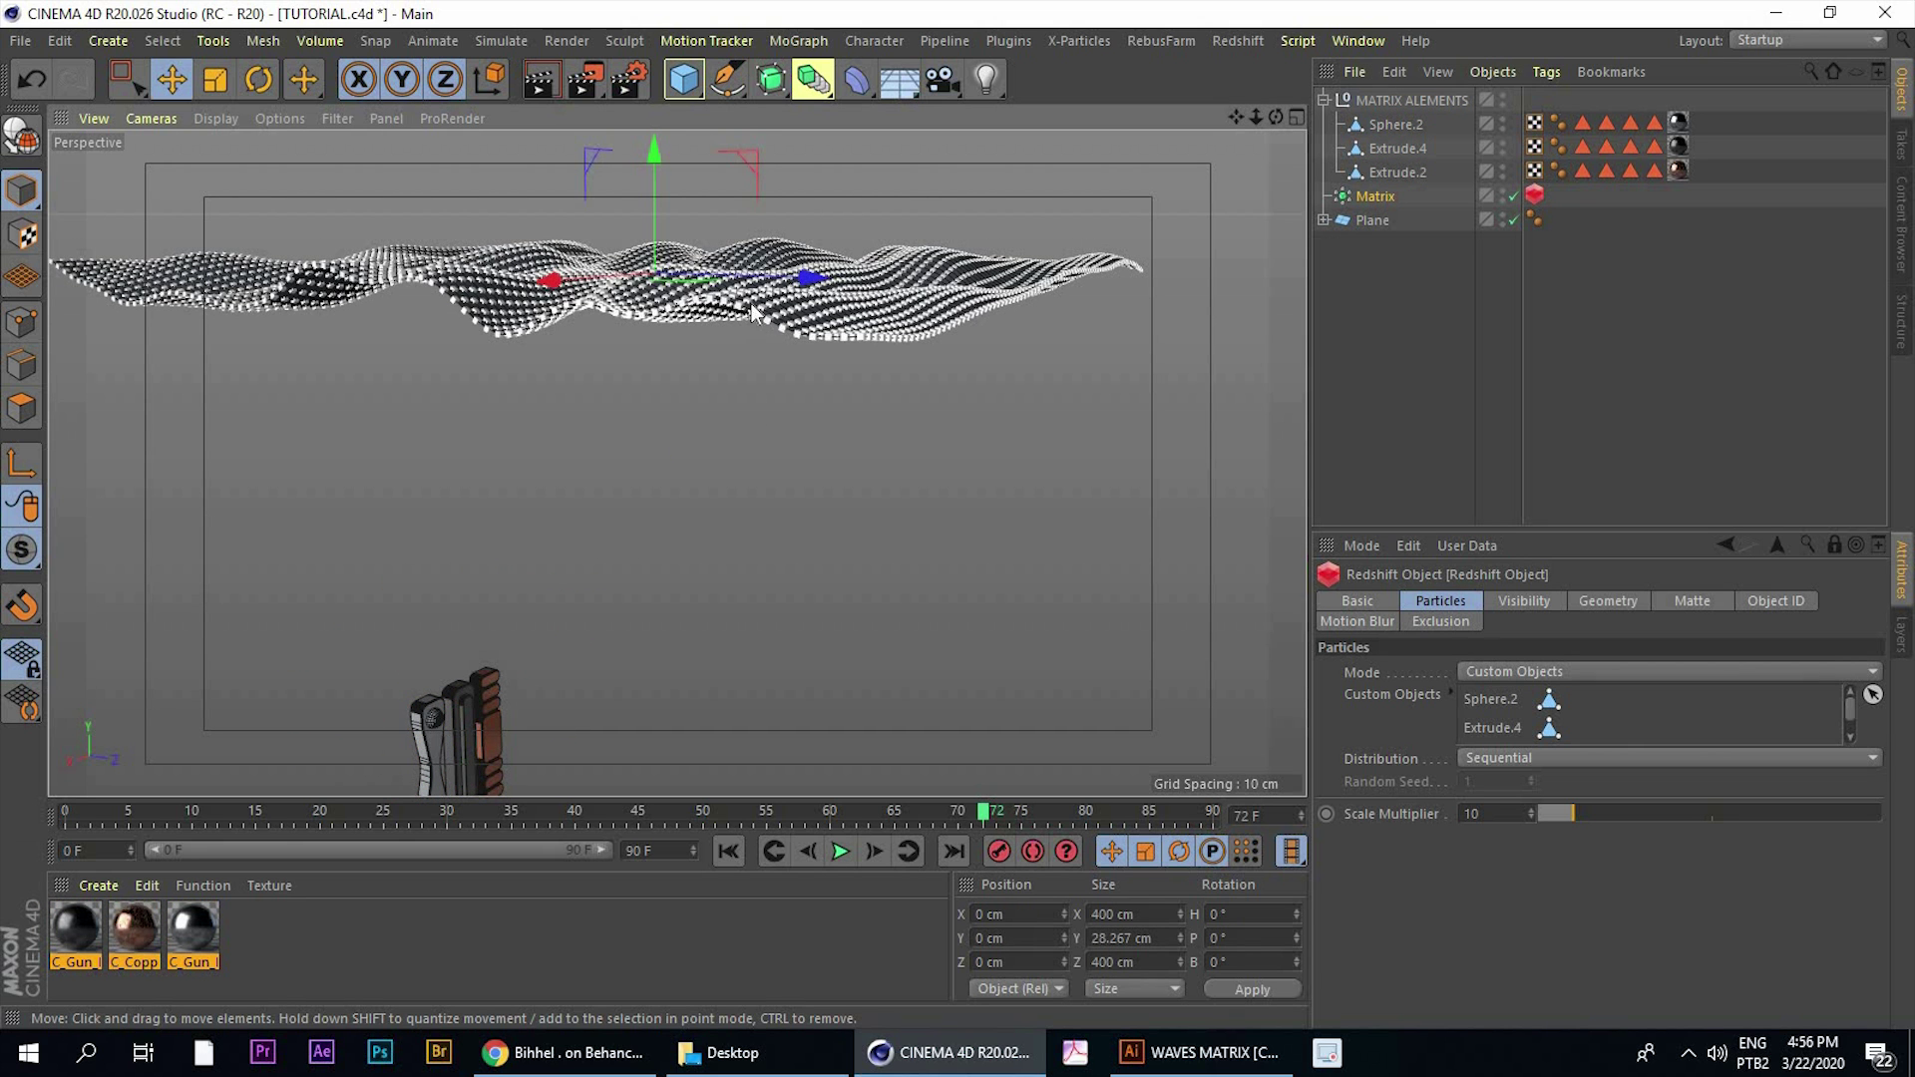
pyautogui.keyDown('alt'); pyautogui.moveTo(754, 312); pyautogui.dragTo(748, 374); pyautogui.keyUp('alt')
pyautogui.keyDown('alt'); pyautogui.moveTo(748, 374); pyautogui.dragTo(750, 329, button='middle'); pyautogui.keyUp('alt')
pyautogui.scroll(3, 720, 413)
pyautogui.scroll(2, 734, 454)
pyautogui.scroll(4, 752, 360)
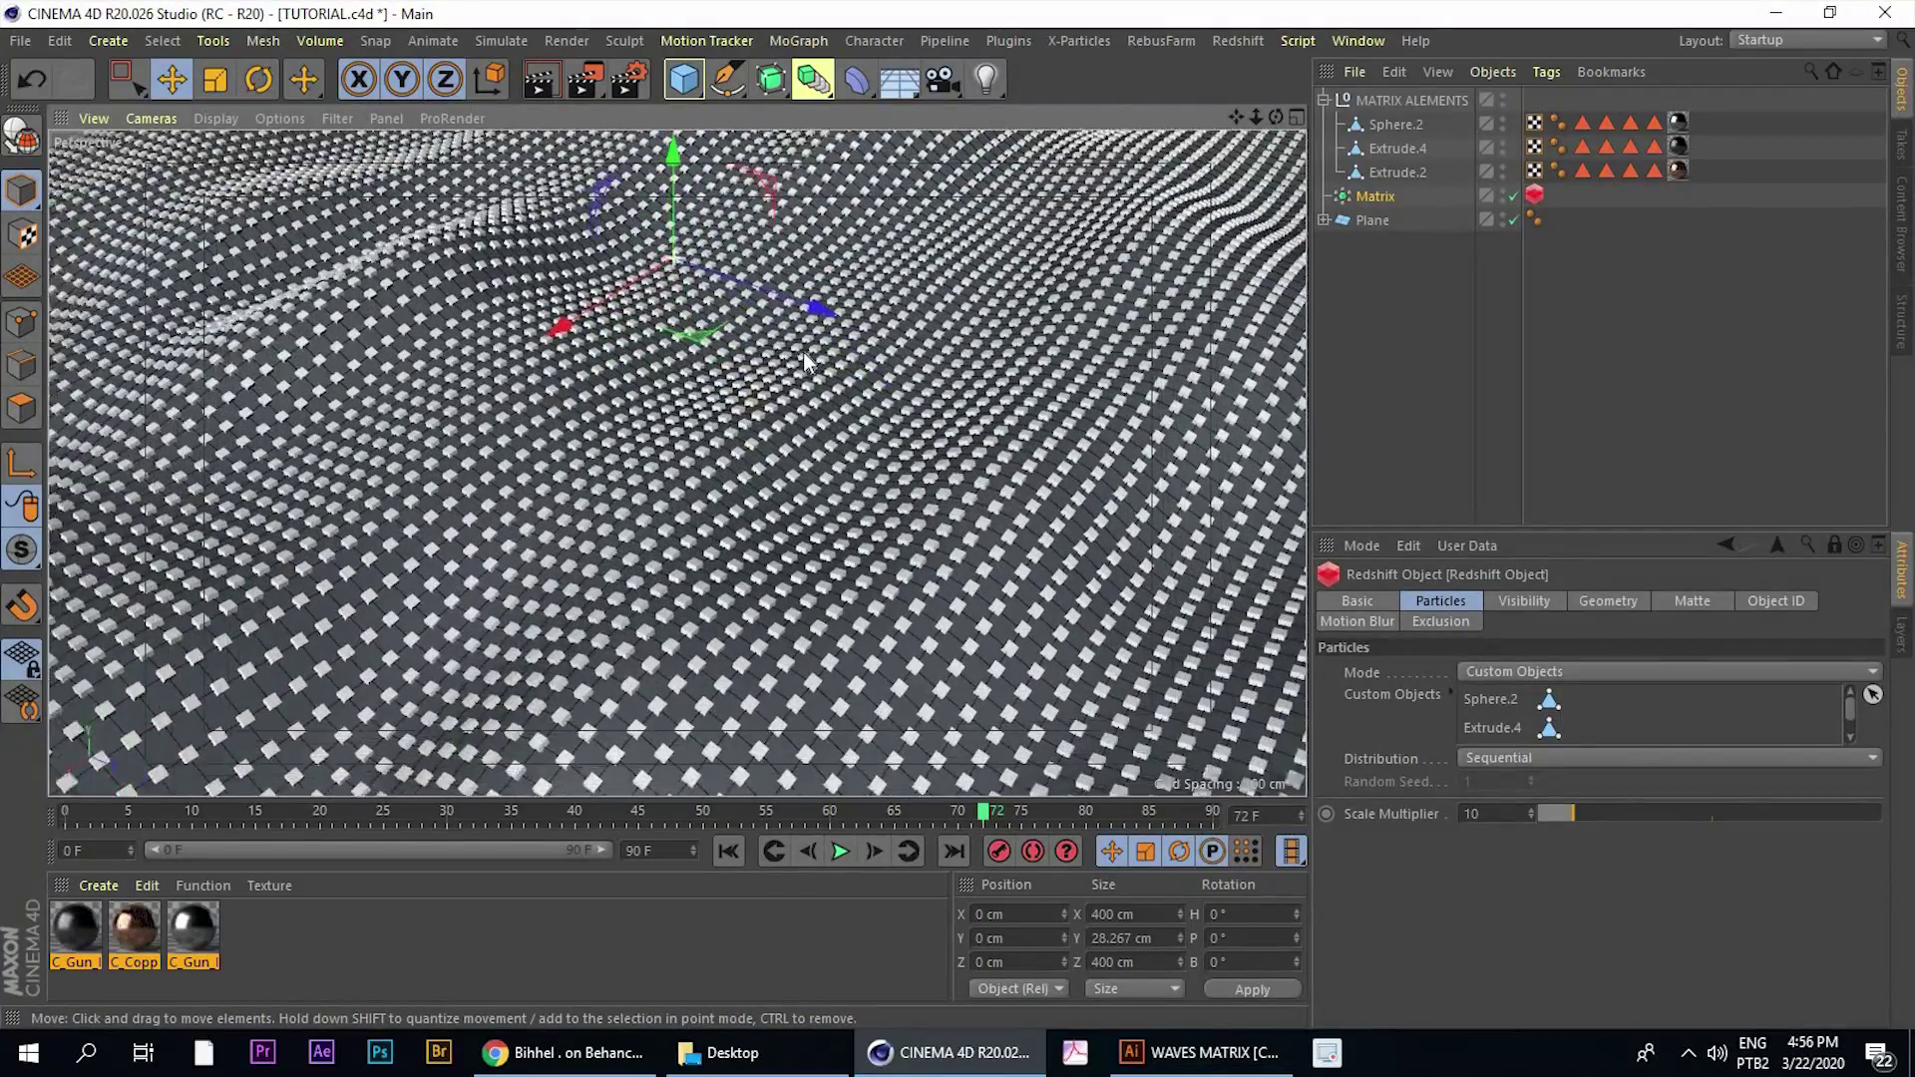
pyautogui.keyDown('alt'); pyautogui.moveTo(804, 361); pyautogui.dragTo(688, 284); pyautogui.keyUp('alt')
pyautogui.scroll(-3, 697, 336)
pyautogui.scroll(3, 668, 339)
pyautogui.keyDown('alt'); pyautogui.moveTo(579, 399); pyautogui.dragTo(764, 329, button='middle'); pyautogui.keyUp('alt')
pyautogui.keyDown('alt'); pyautogui.moveTo(763, 329); pyautogui.dragTo(753, 389); pyautogui.keyUp('alt')
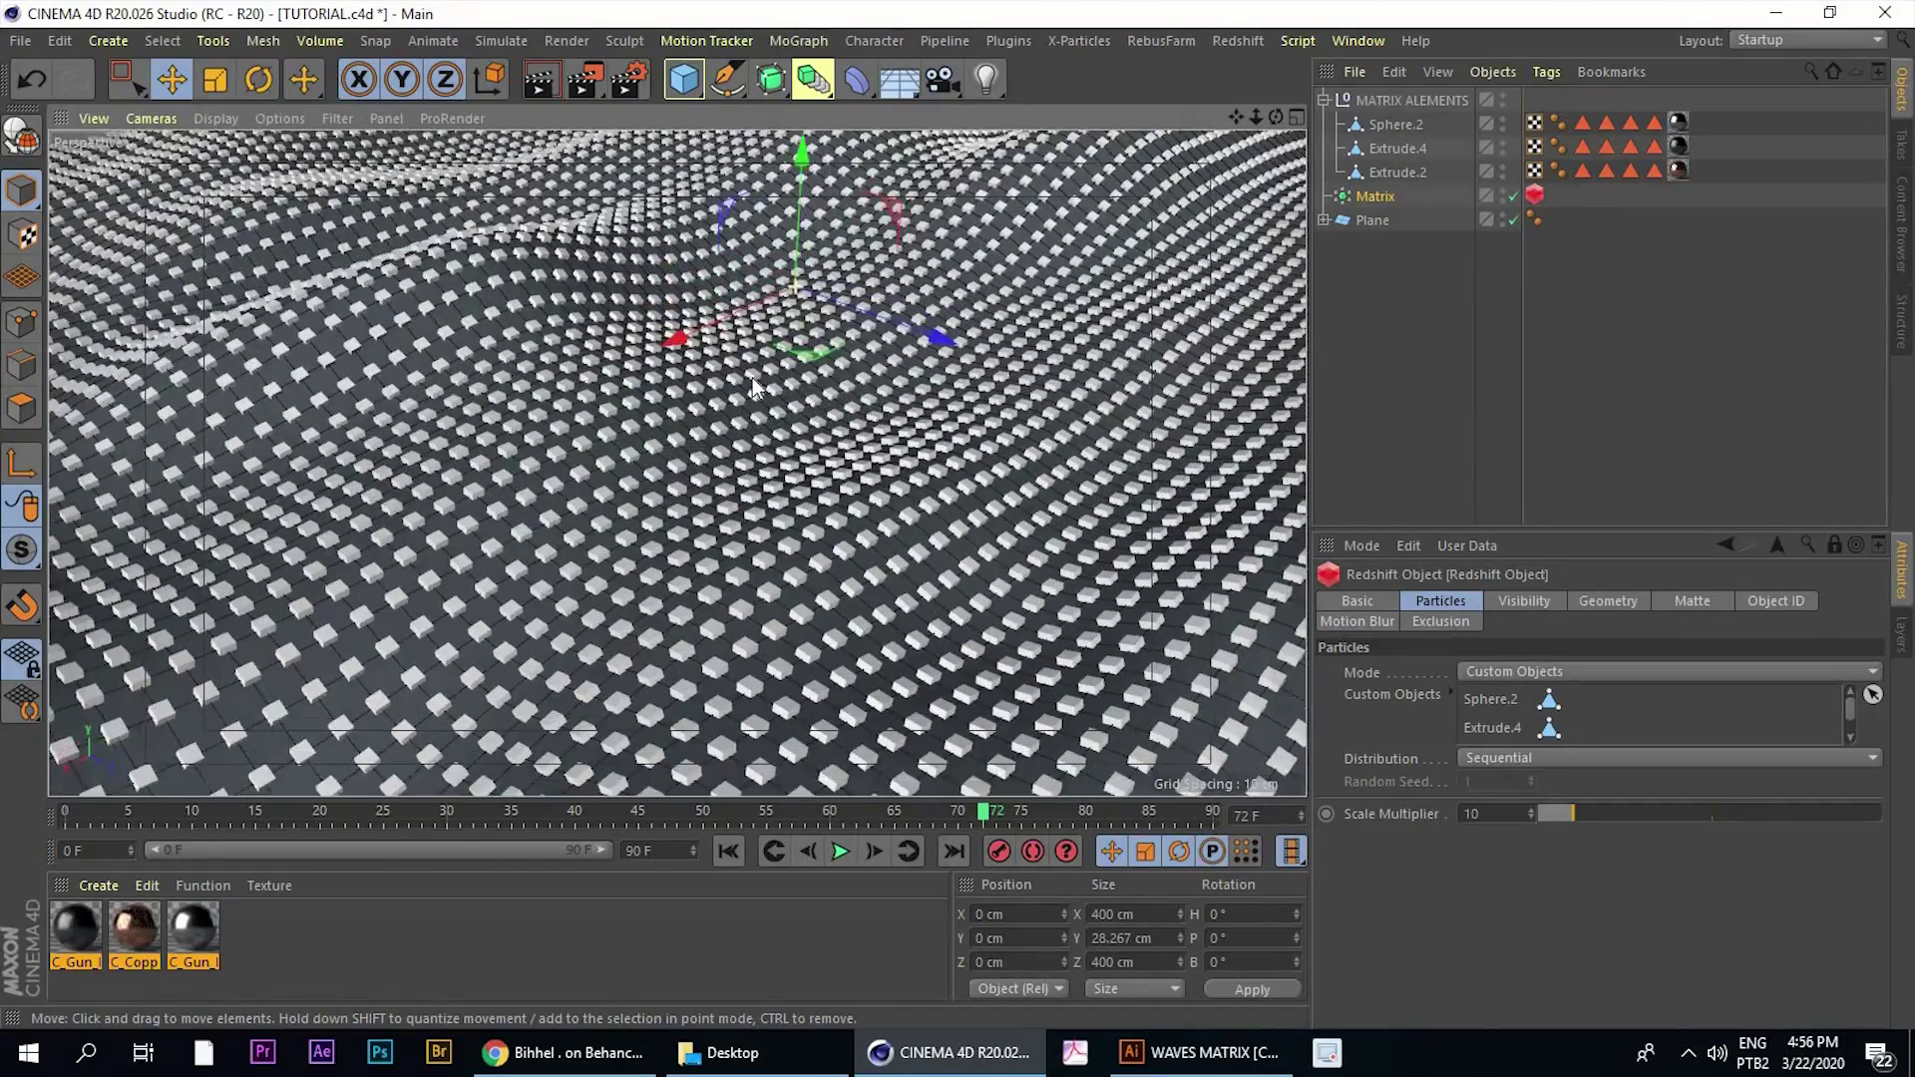
pyautogui.scroll(-3, 753, 383)
pyautogui.keyDown('alt'); pyautogui.moveTo(903, 472); pyautogui.dragTo(883, 444); pyautogui.keyUp('alt')
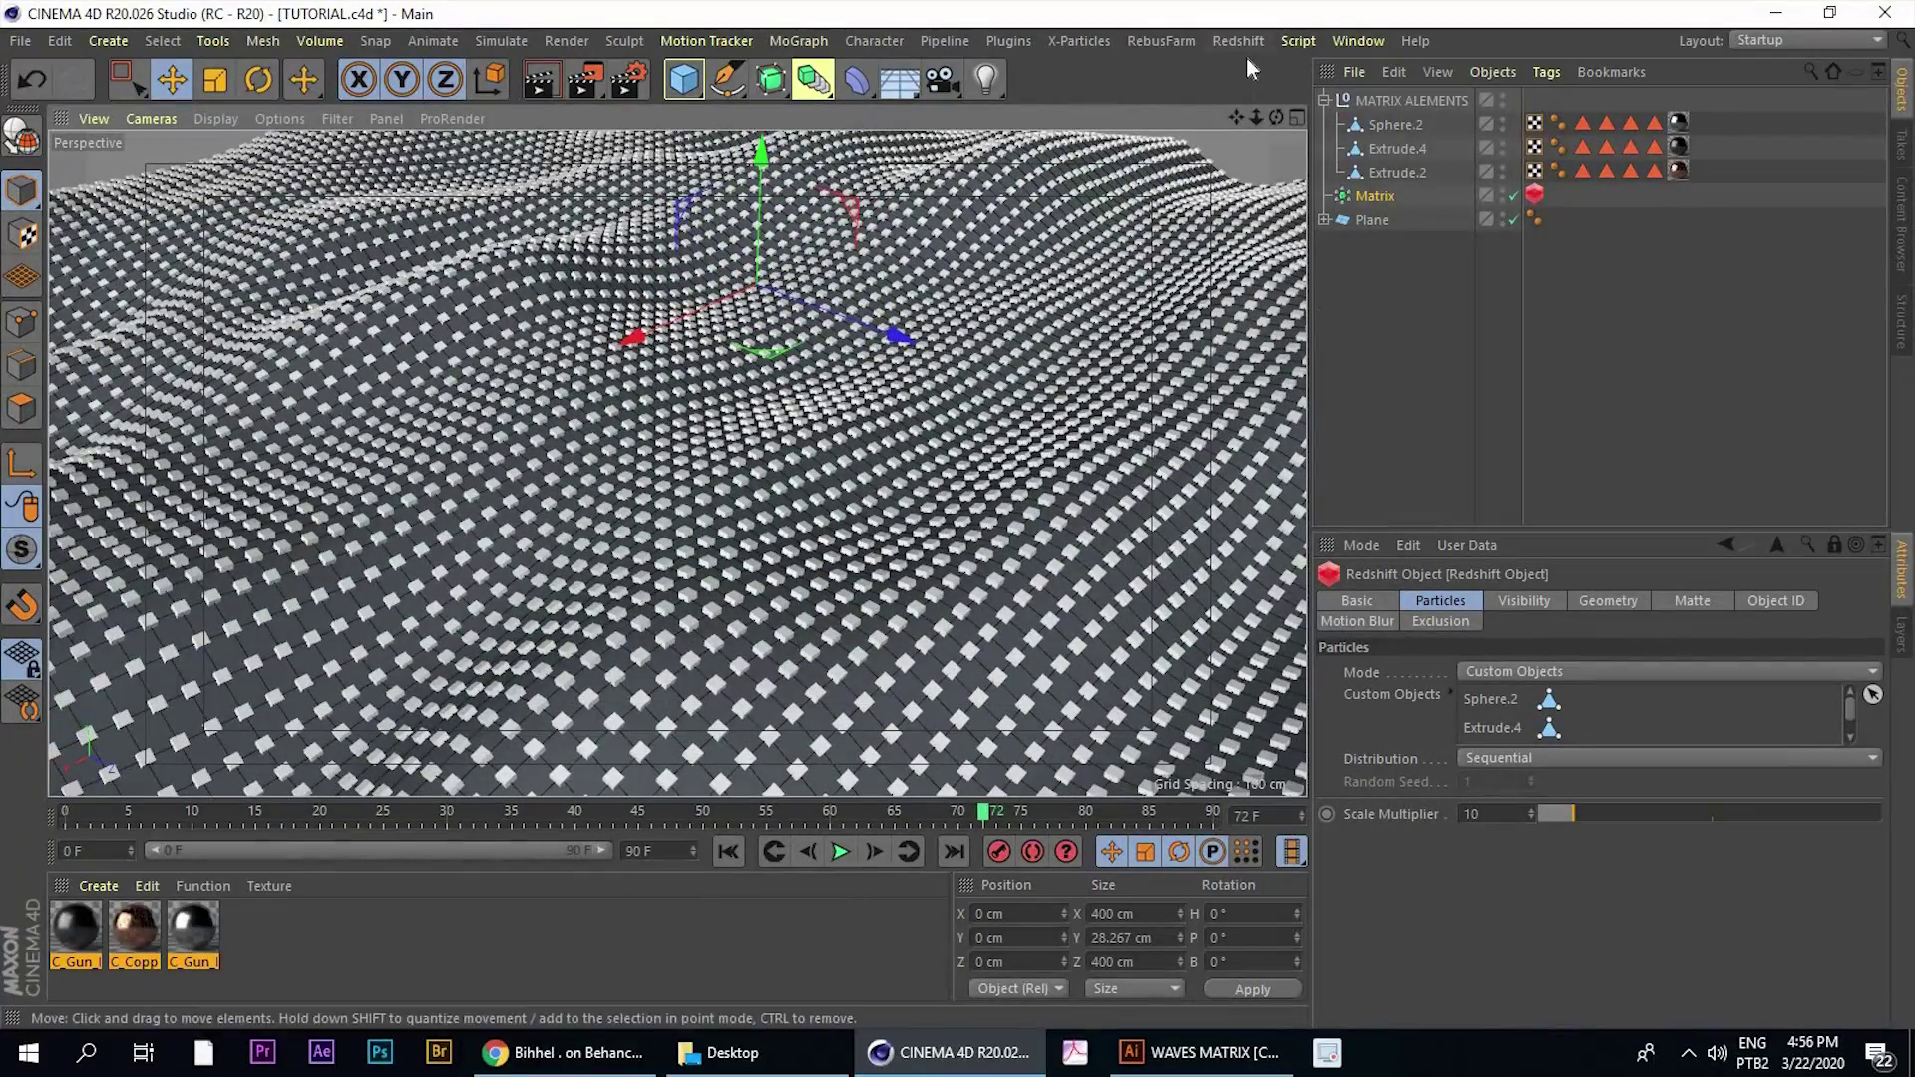
pyautogui.click(1239, 40)
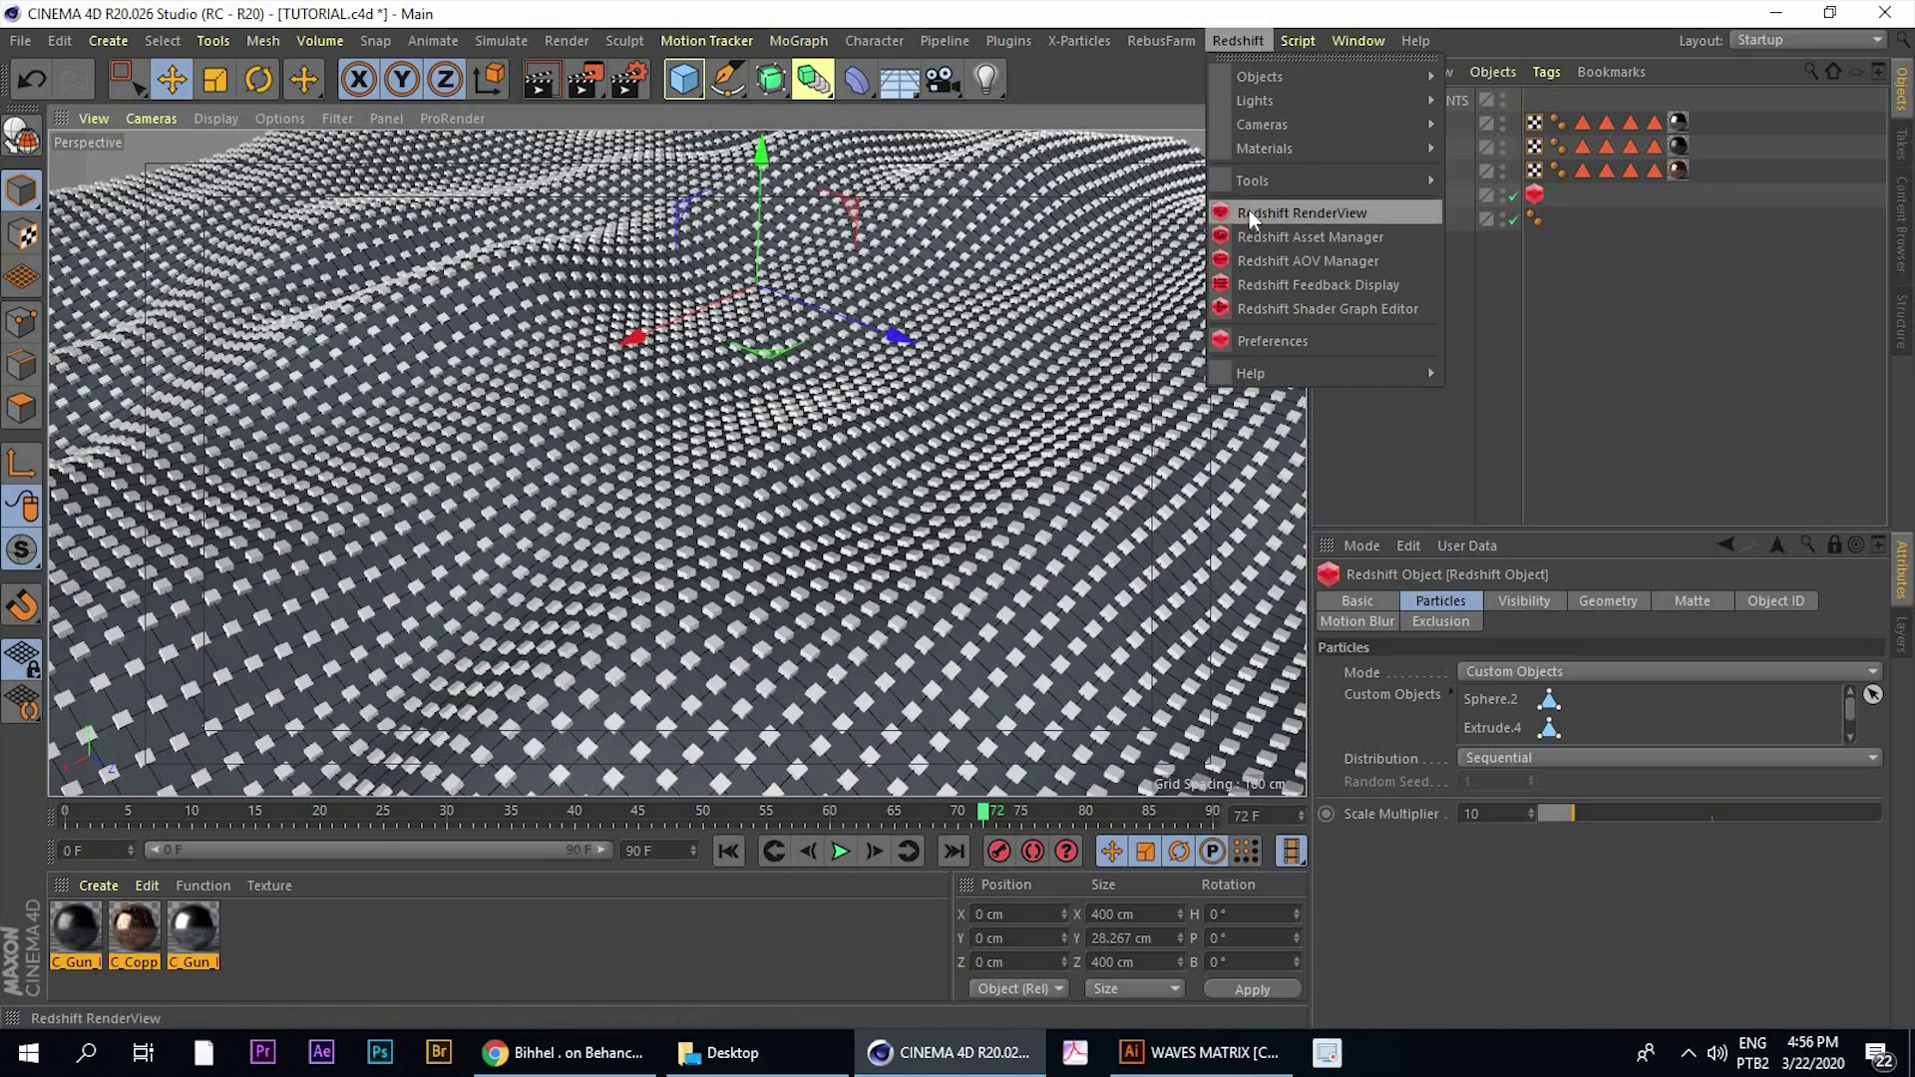
pyautogui.click(1249, 210)
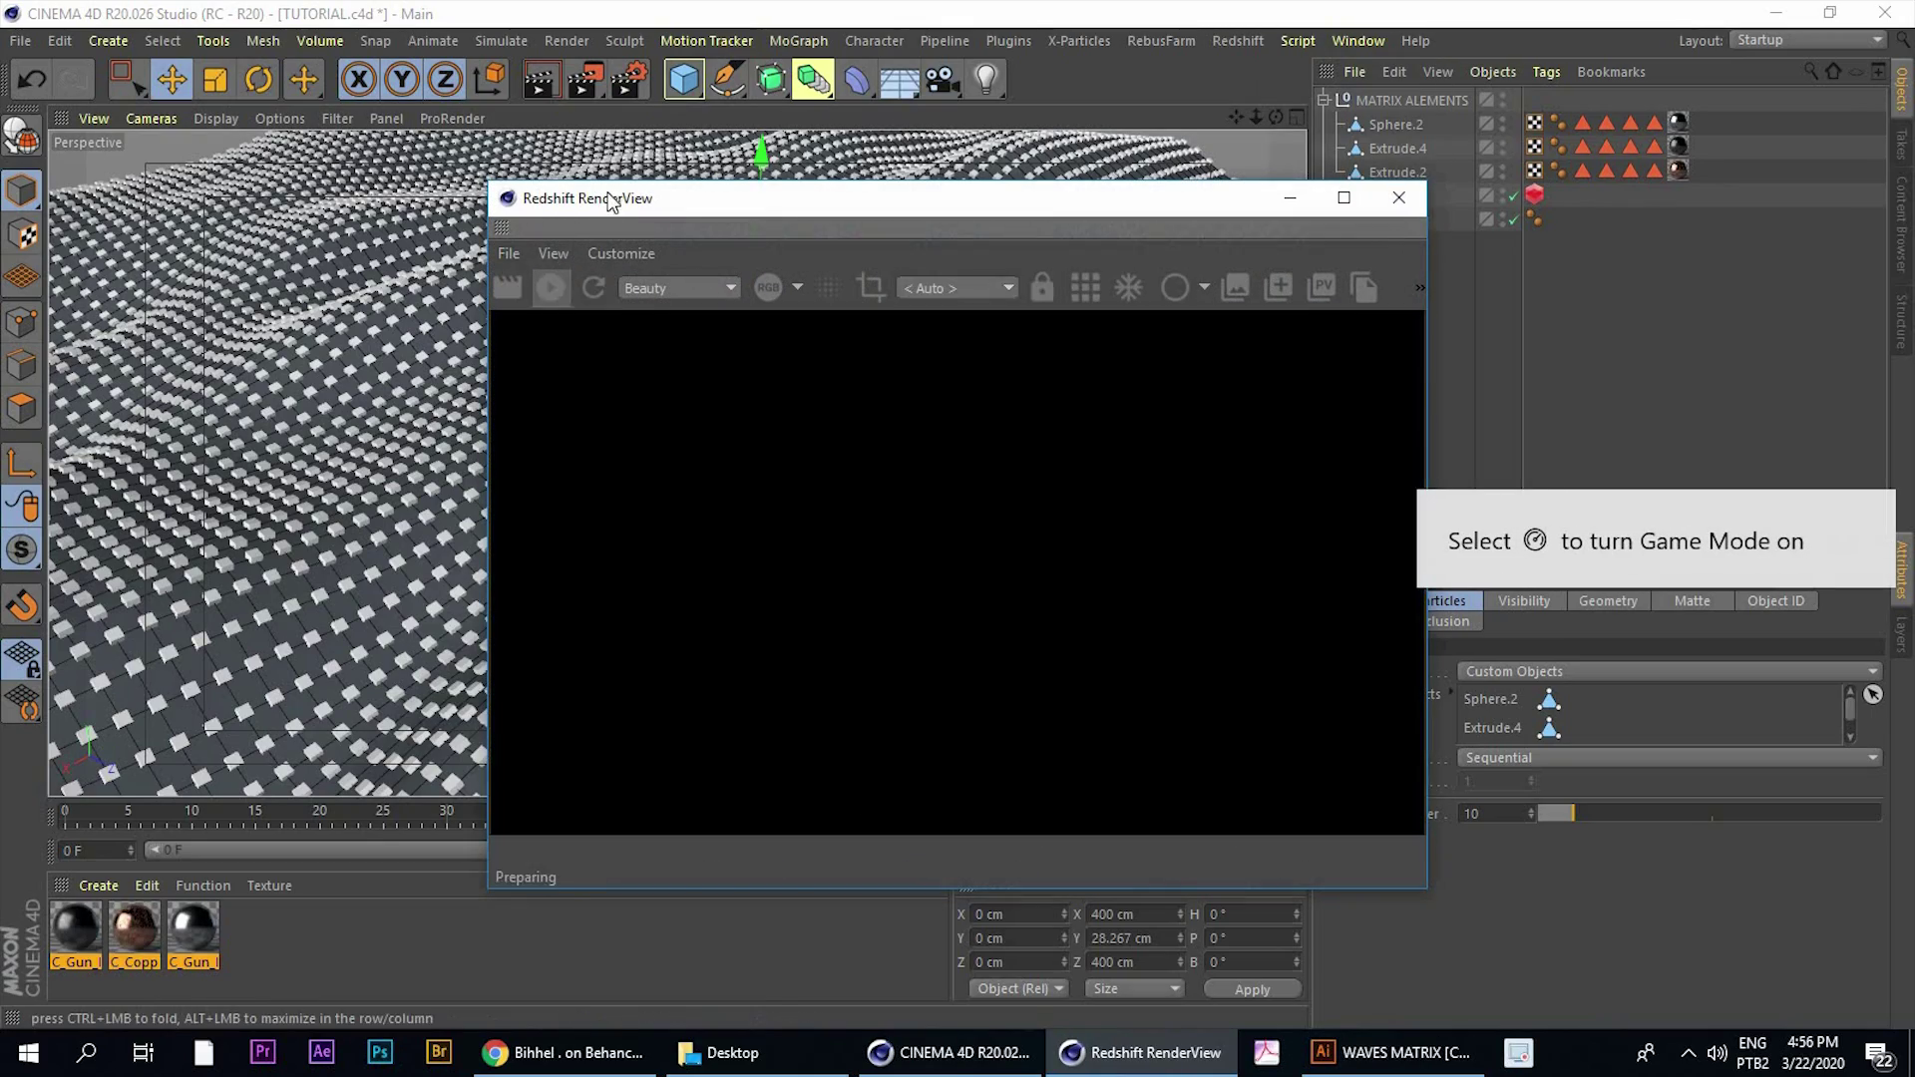
# Move the Redshift RenderView clear of the object list and view the rendered matrix elements up close
pyautogui.moveTo(609, 196); pyautogui.dragTo(770, 193)
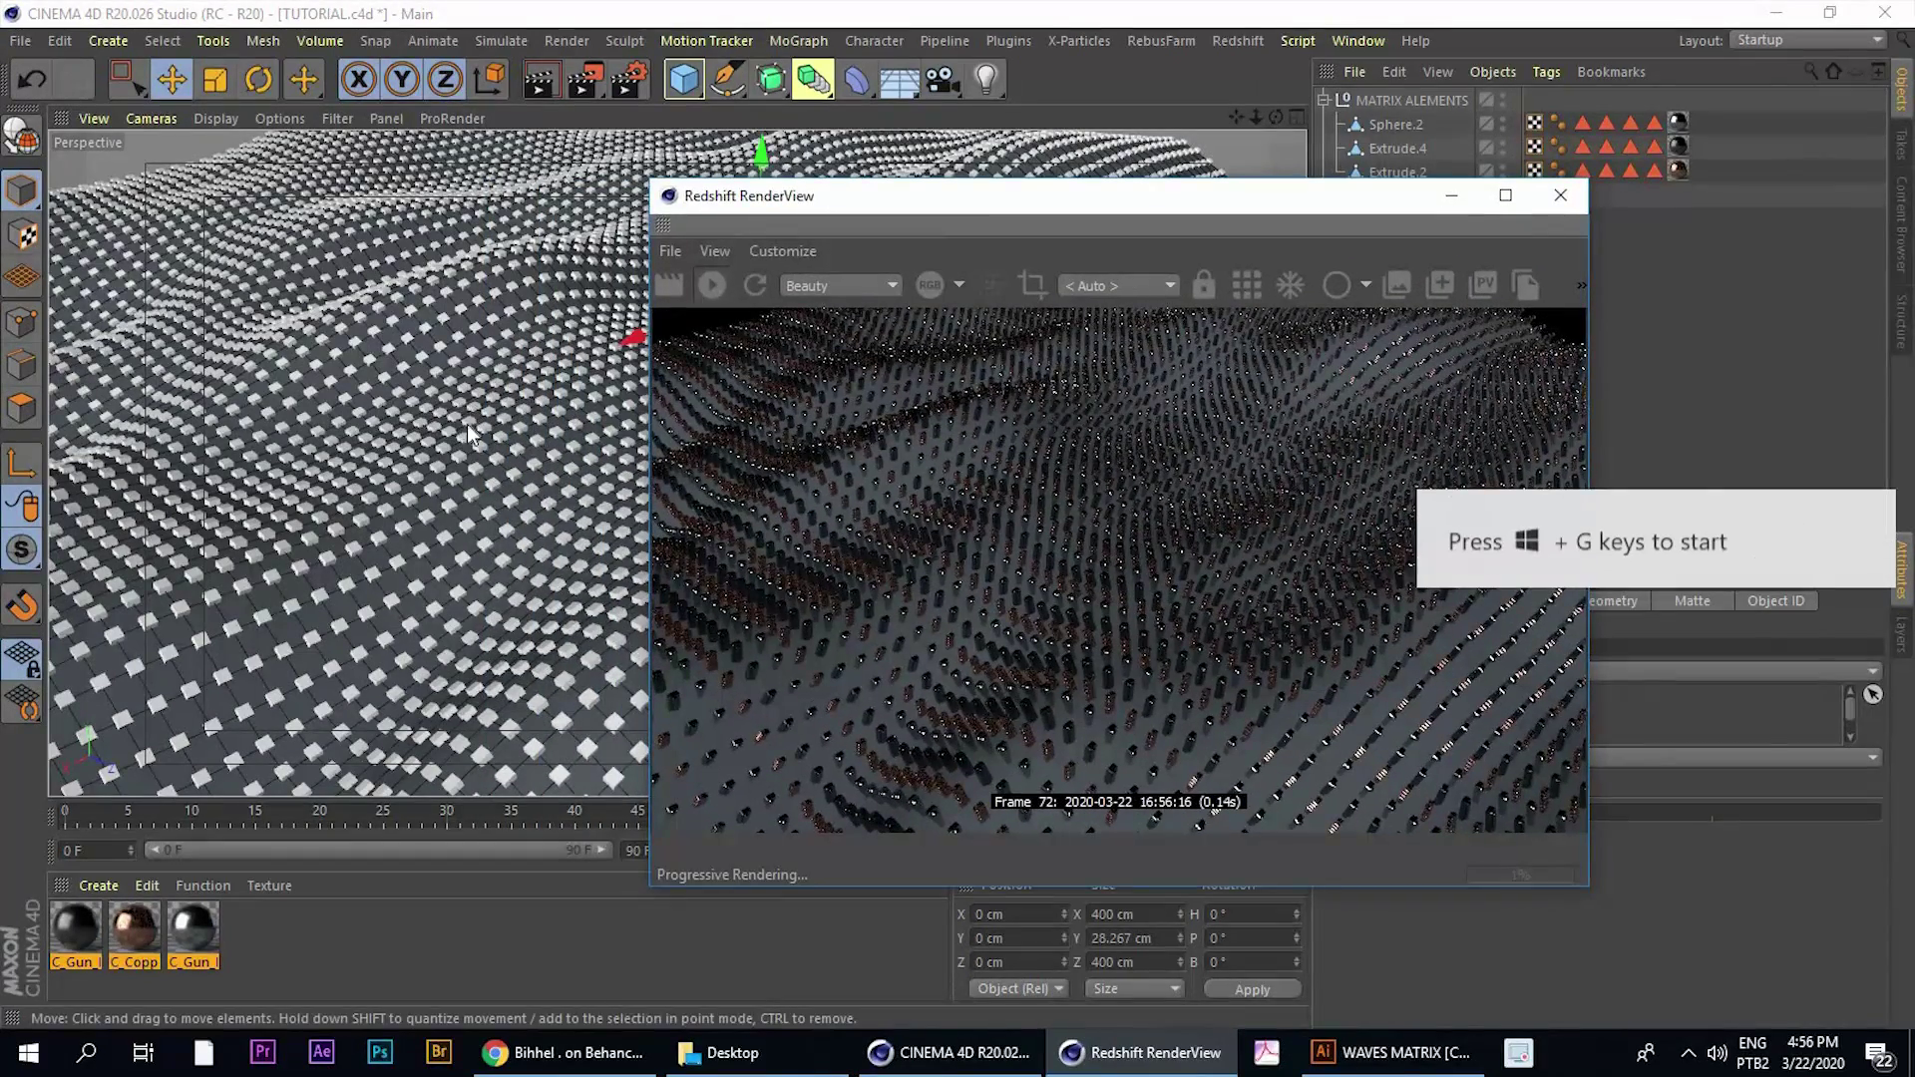
pyautogui.keyDown('alt'); pyautogui.moveTo(468, 426); pyautogui.dragTo(1202, 354, button='right'); pyautogui.keyUp('alt')
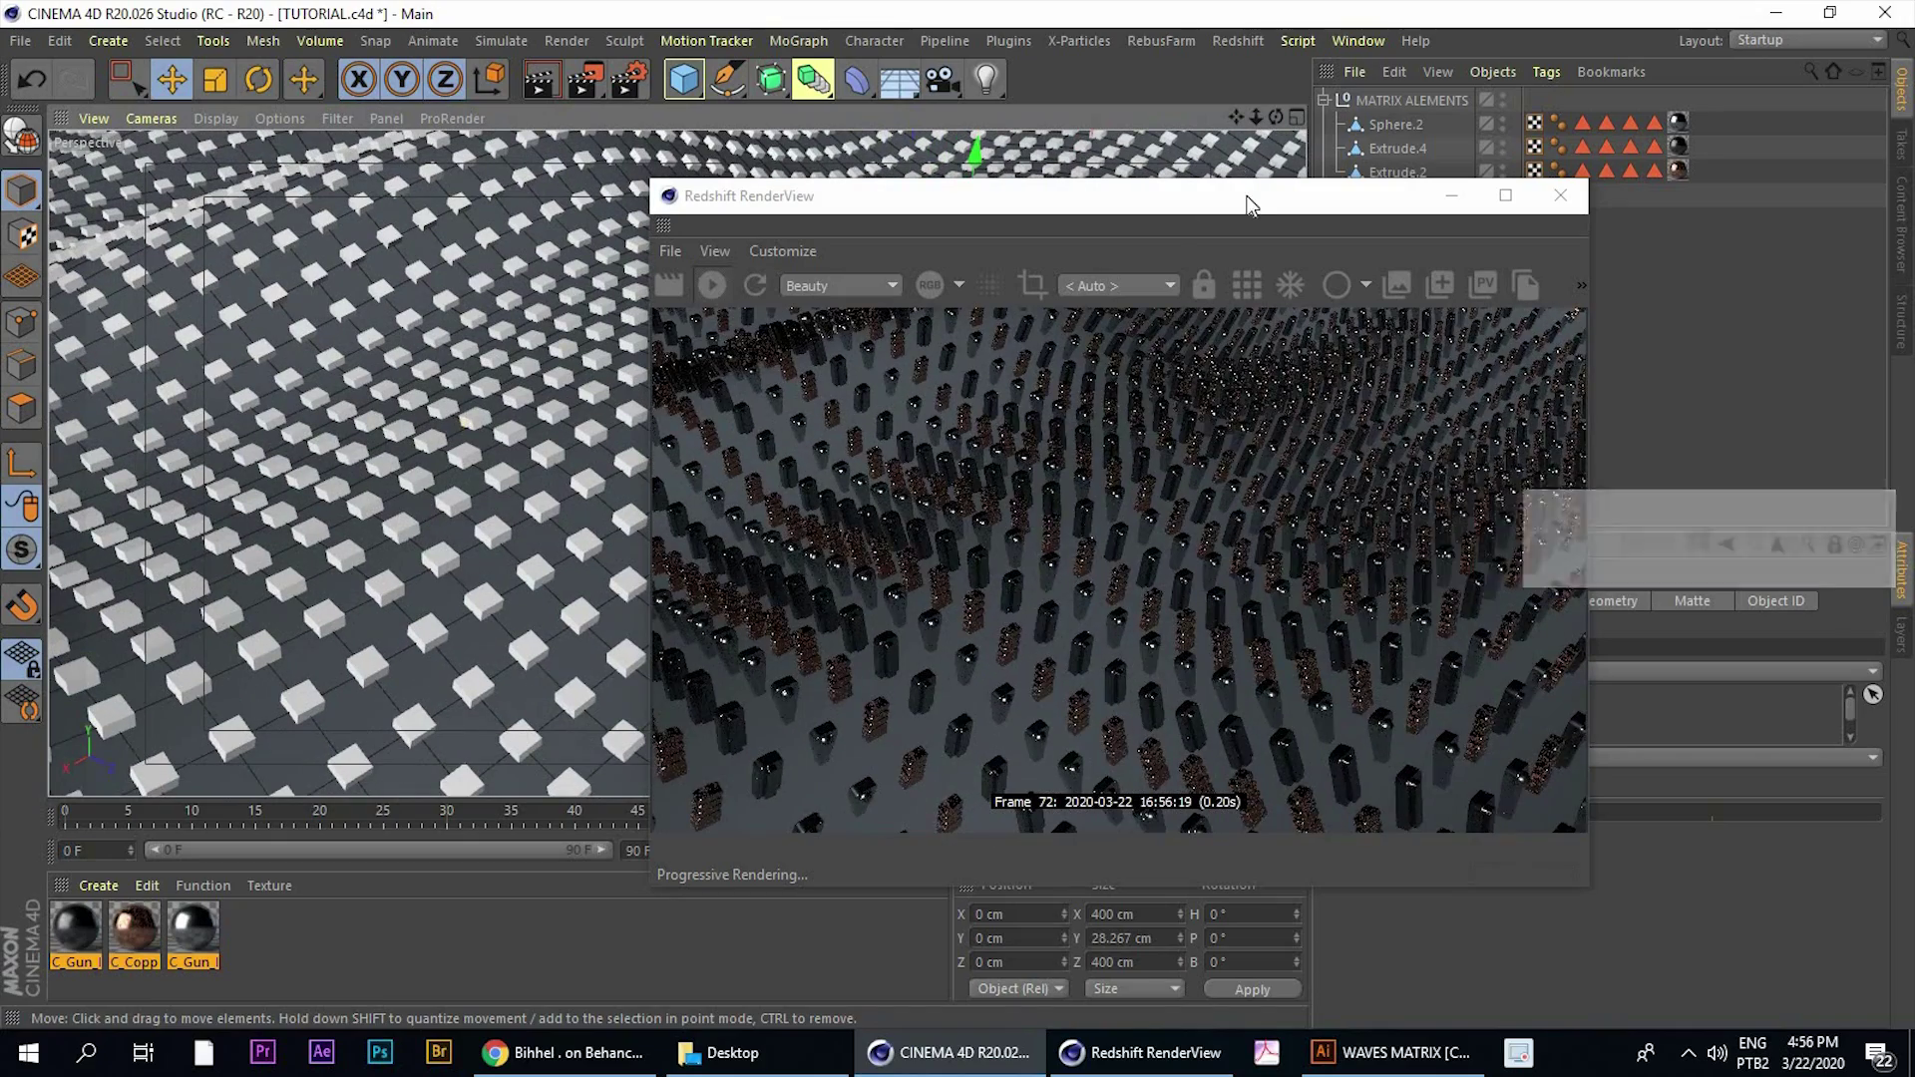
pyautogui.moveTo(1245, 196); pyautogui.dragTo(623, 63)
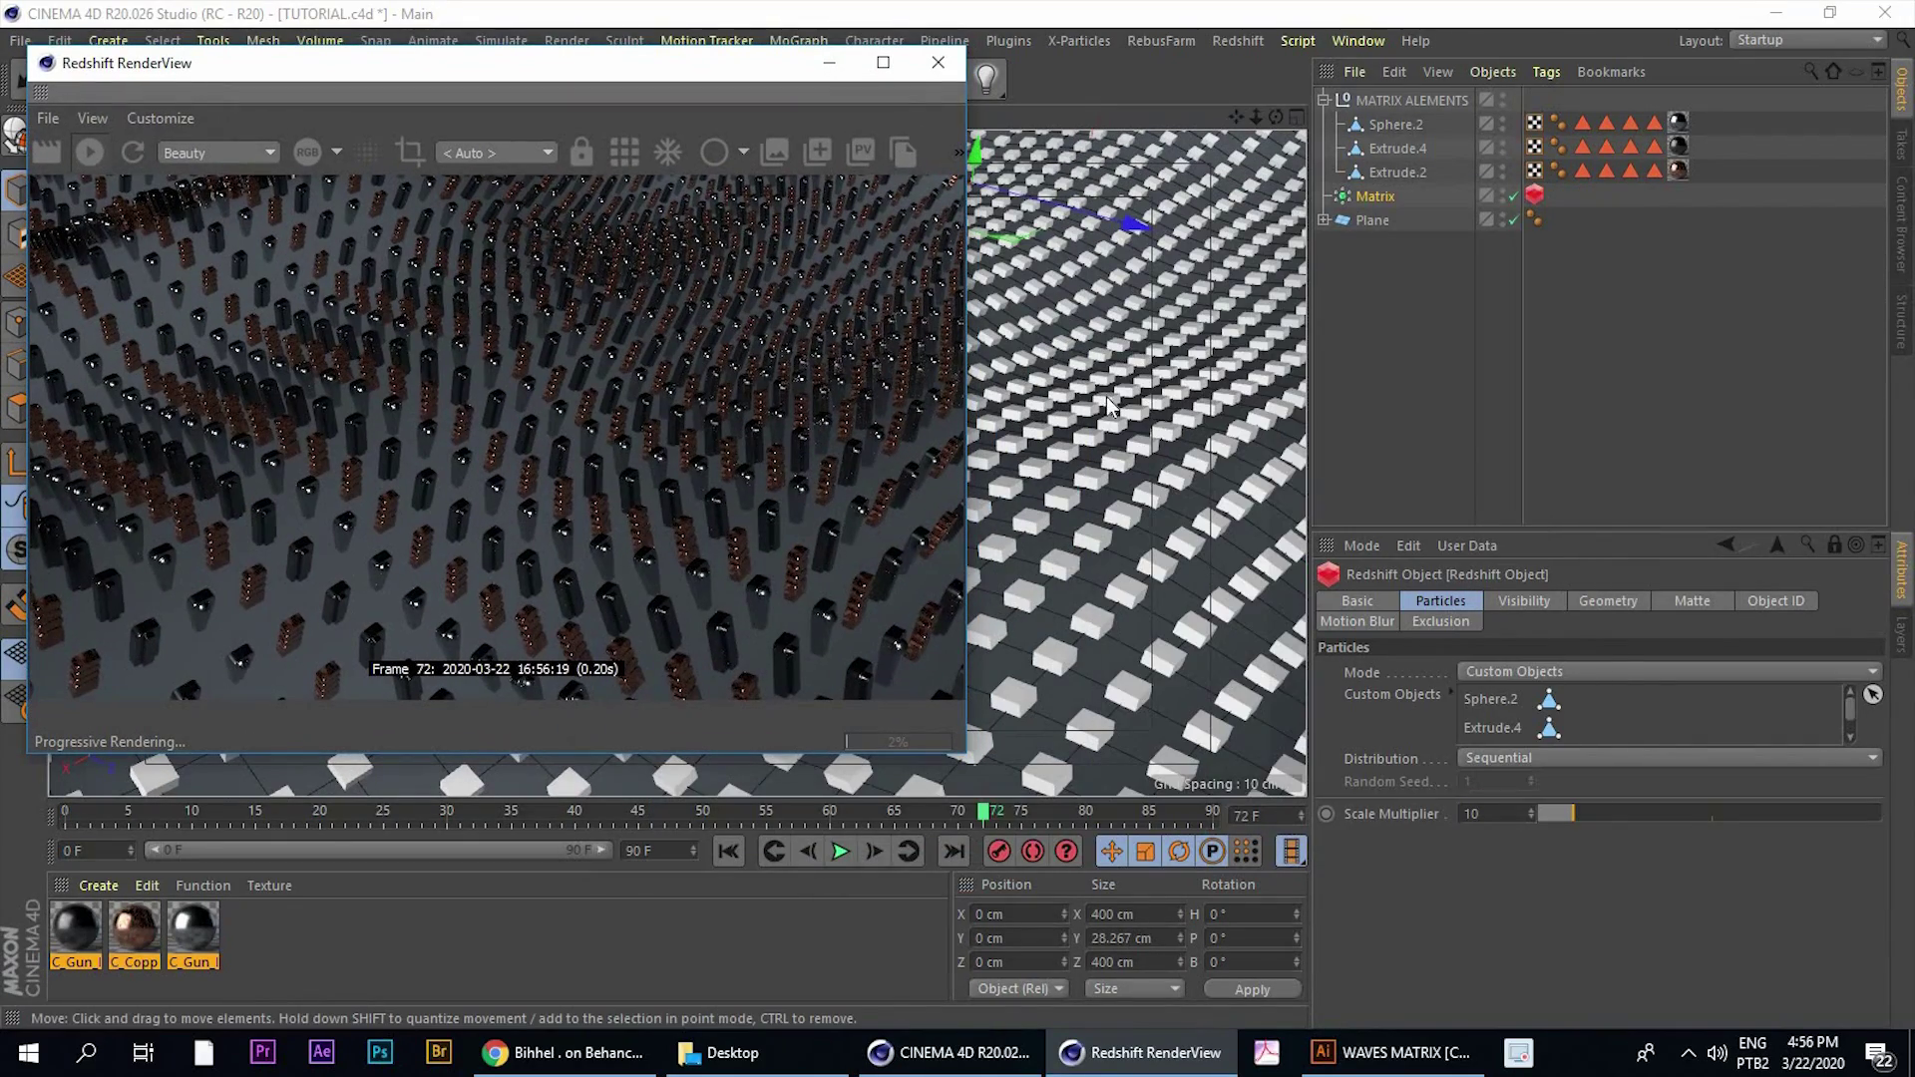
pyautogui.keyDown('alt'); pyautogui.moveTo(1150, 312); pyautogui.dragTo(1174, 317); pyautogui.keyUp('alt')
# Look through the Matte and Geometry settings of the Matrix's Redshift Object tag
pyautogui.click(1440, 285)
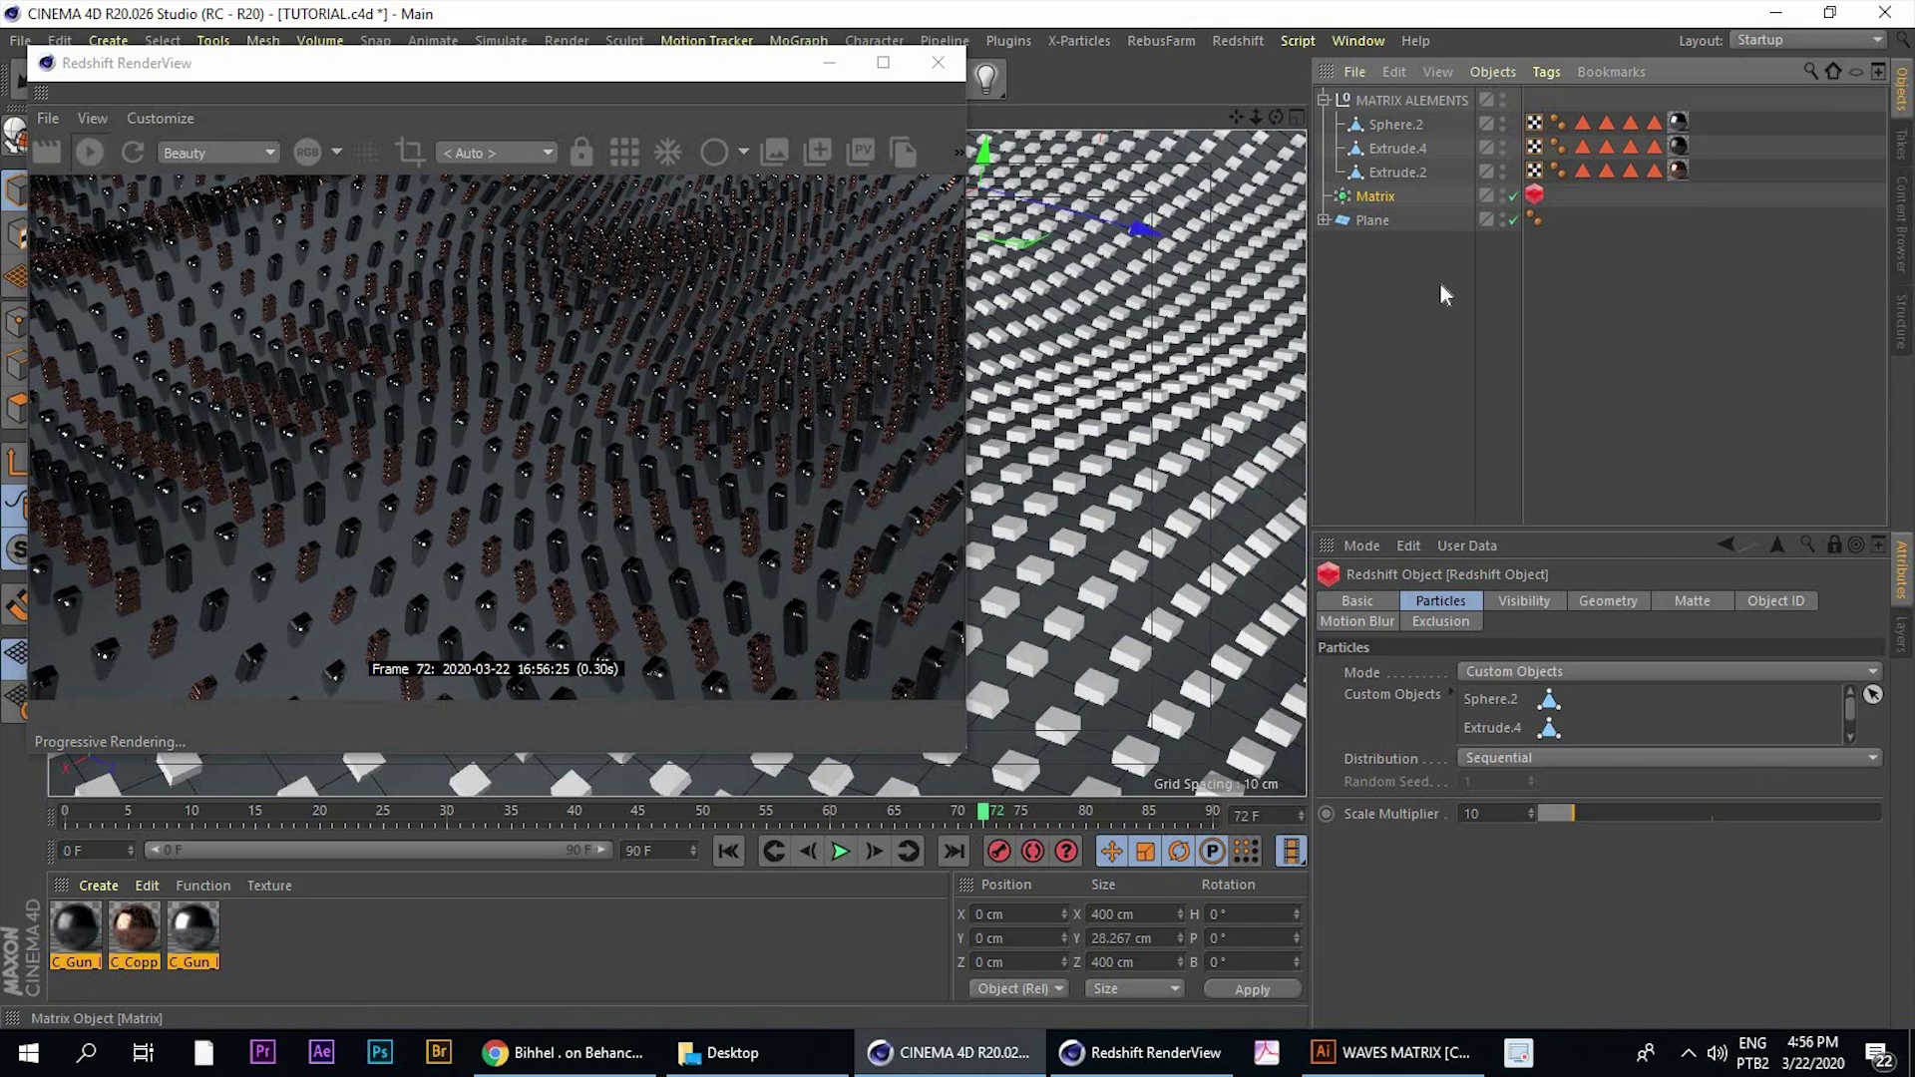
pyautogui.click(1697, 602)
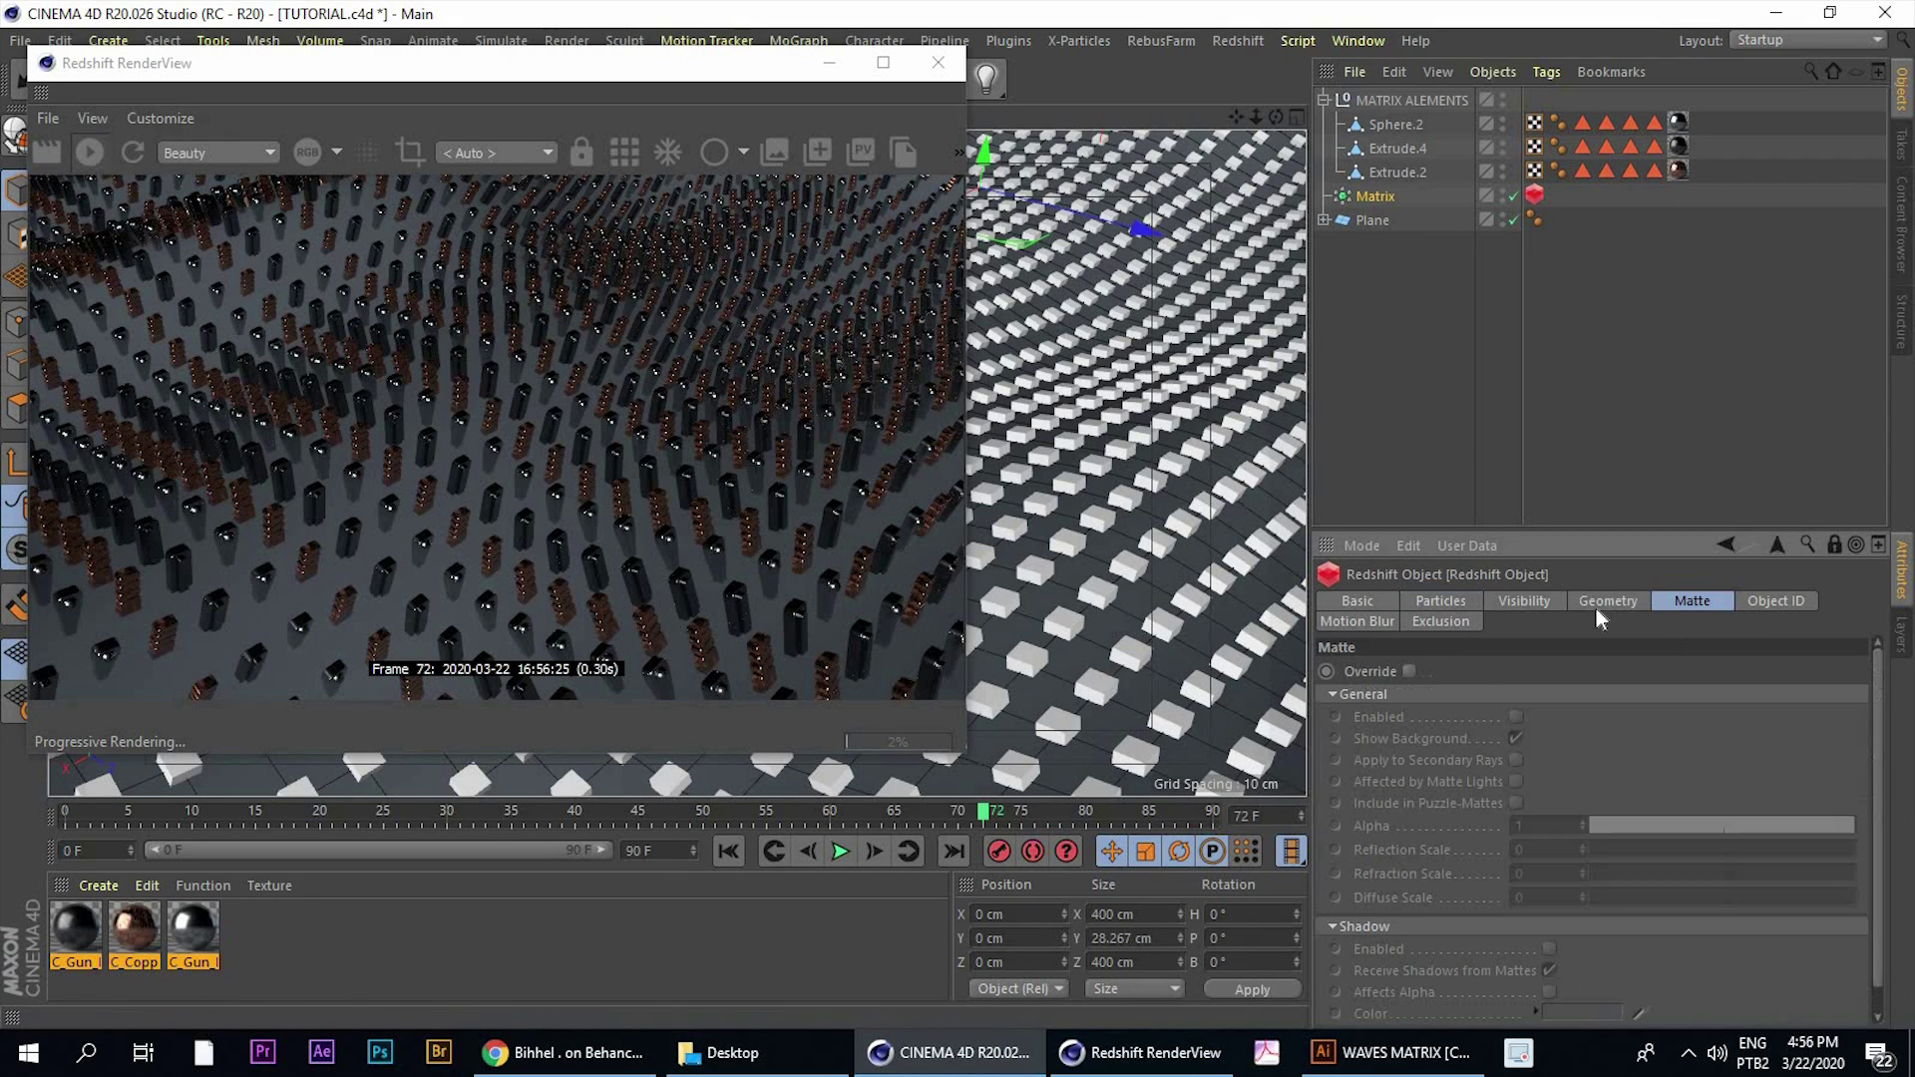
pyautogui.click(1606, 602)
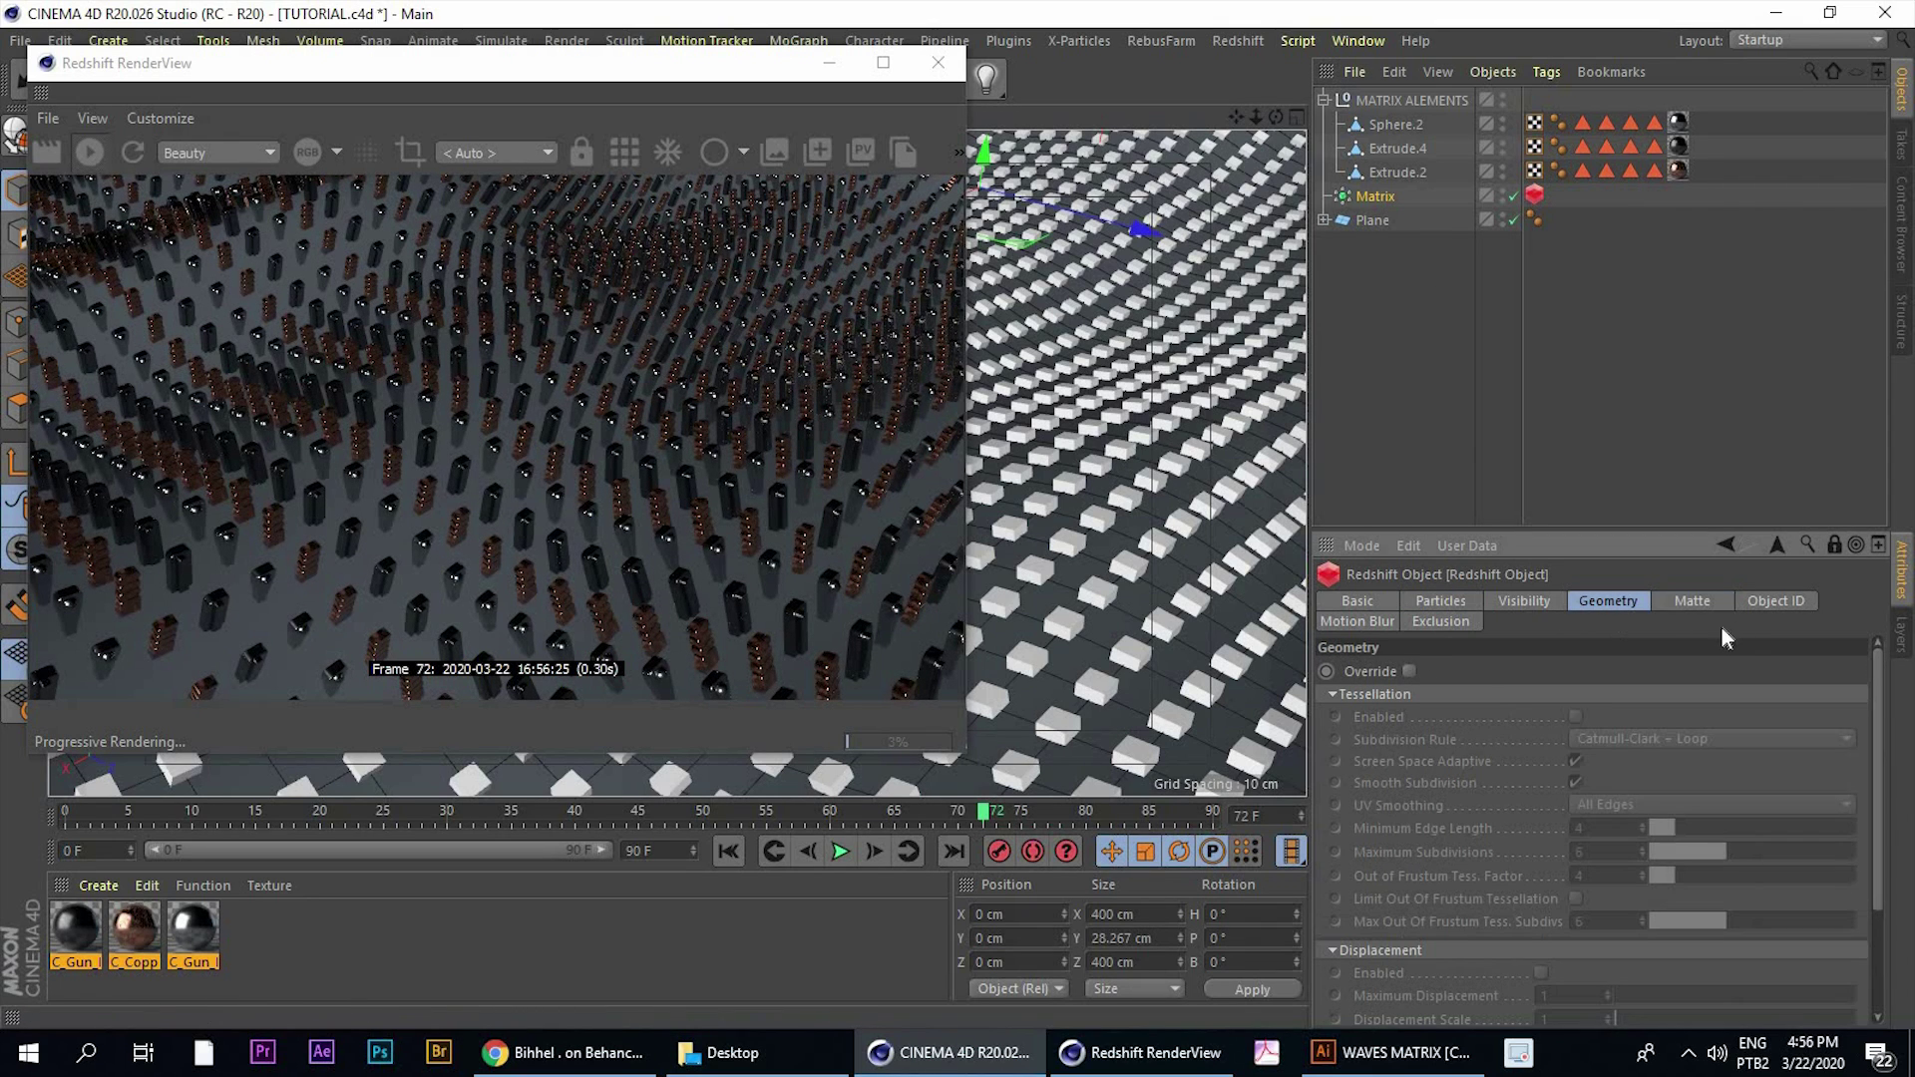
pyautogui.click(1380, 198)
pyautogui.doubleClick(1373, 200)
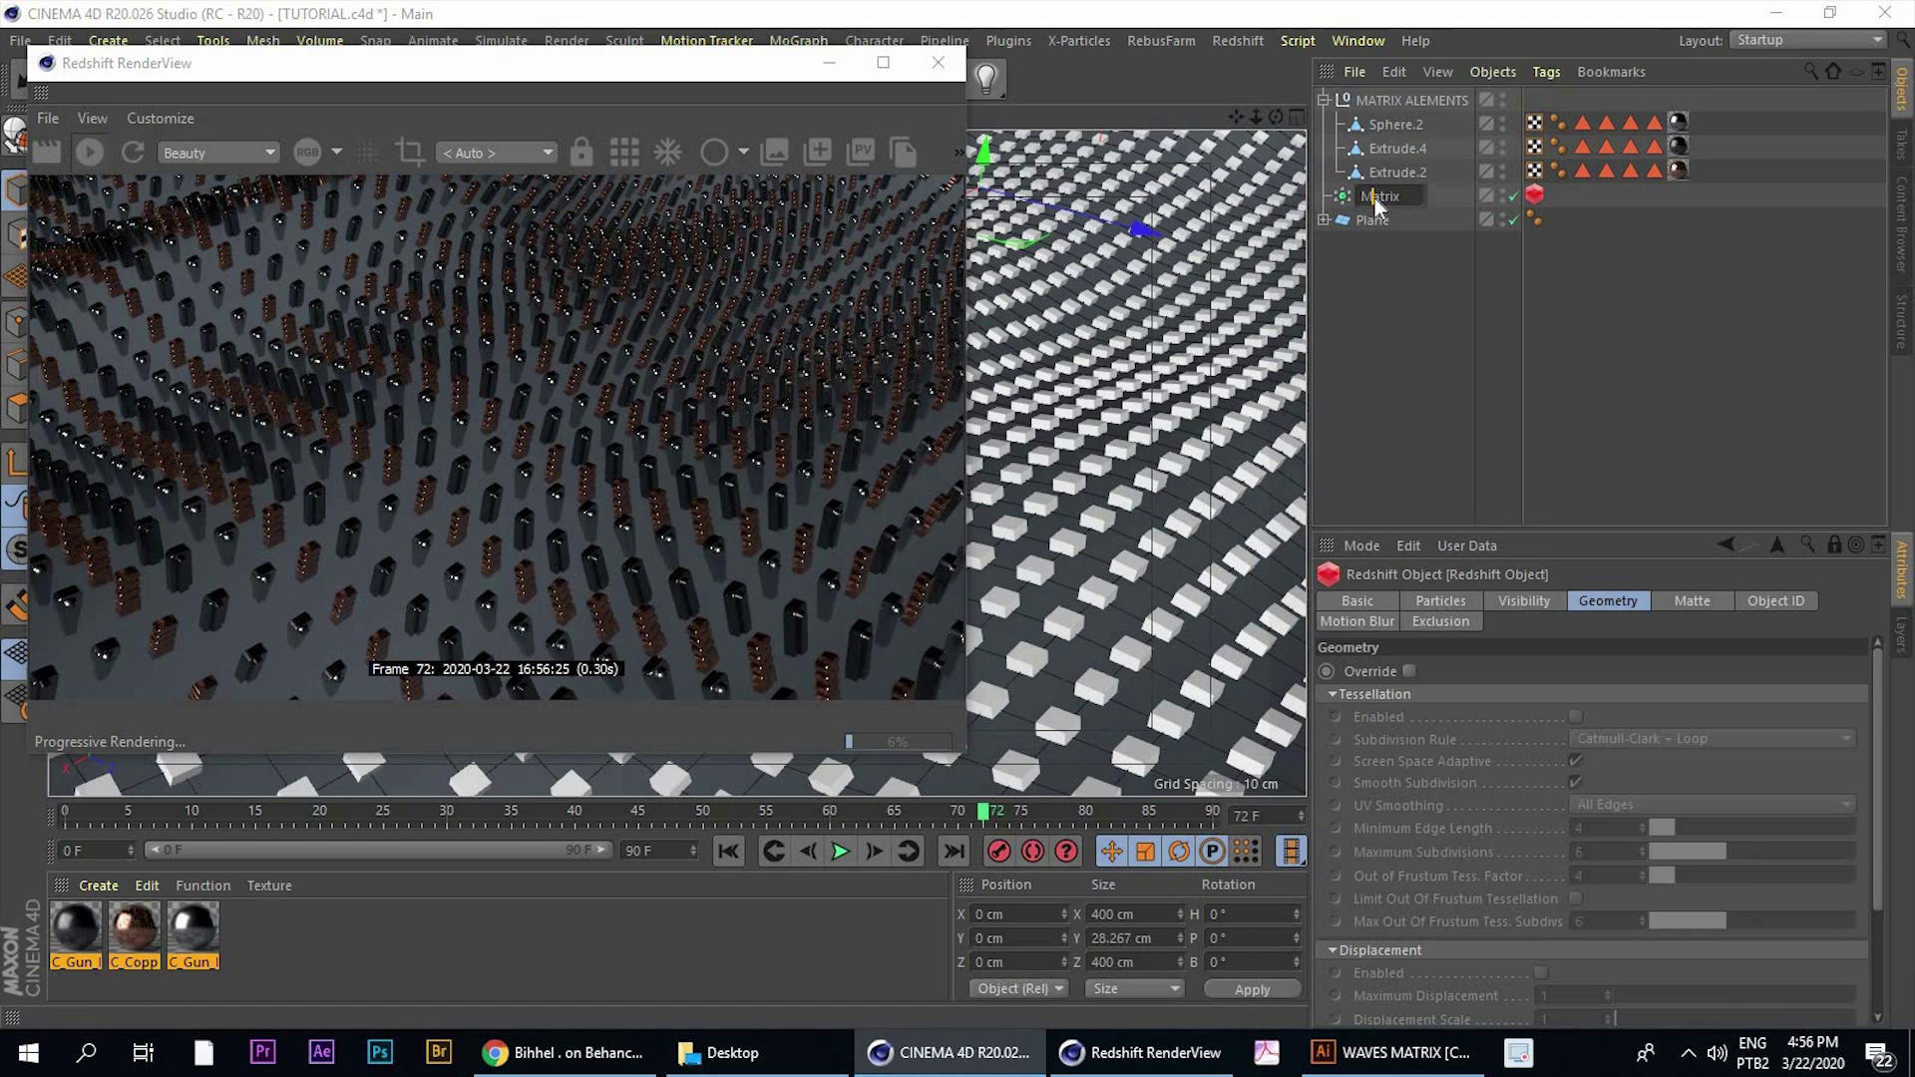
pyautogui.click(1858, 597)
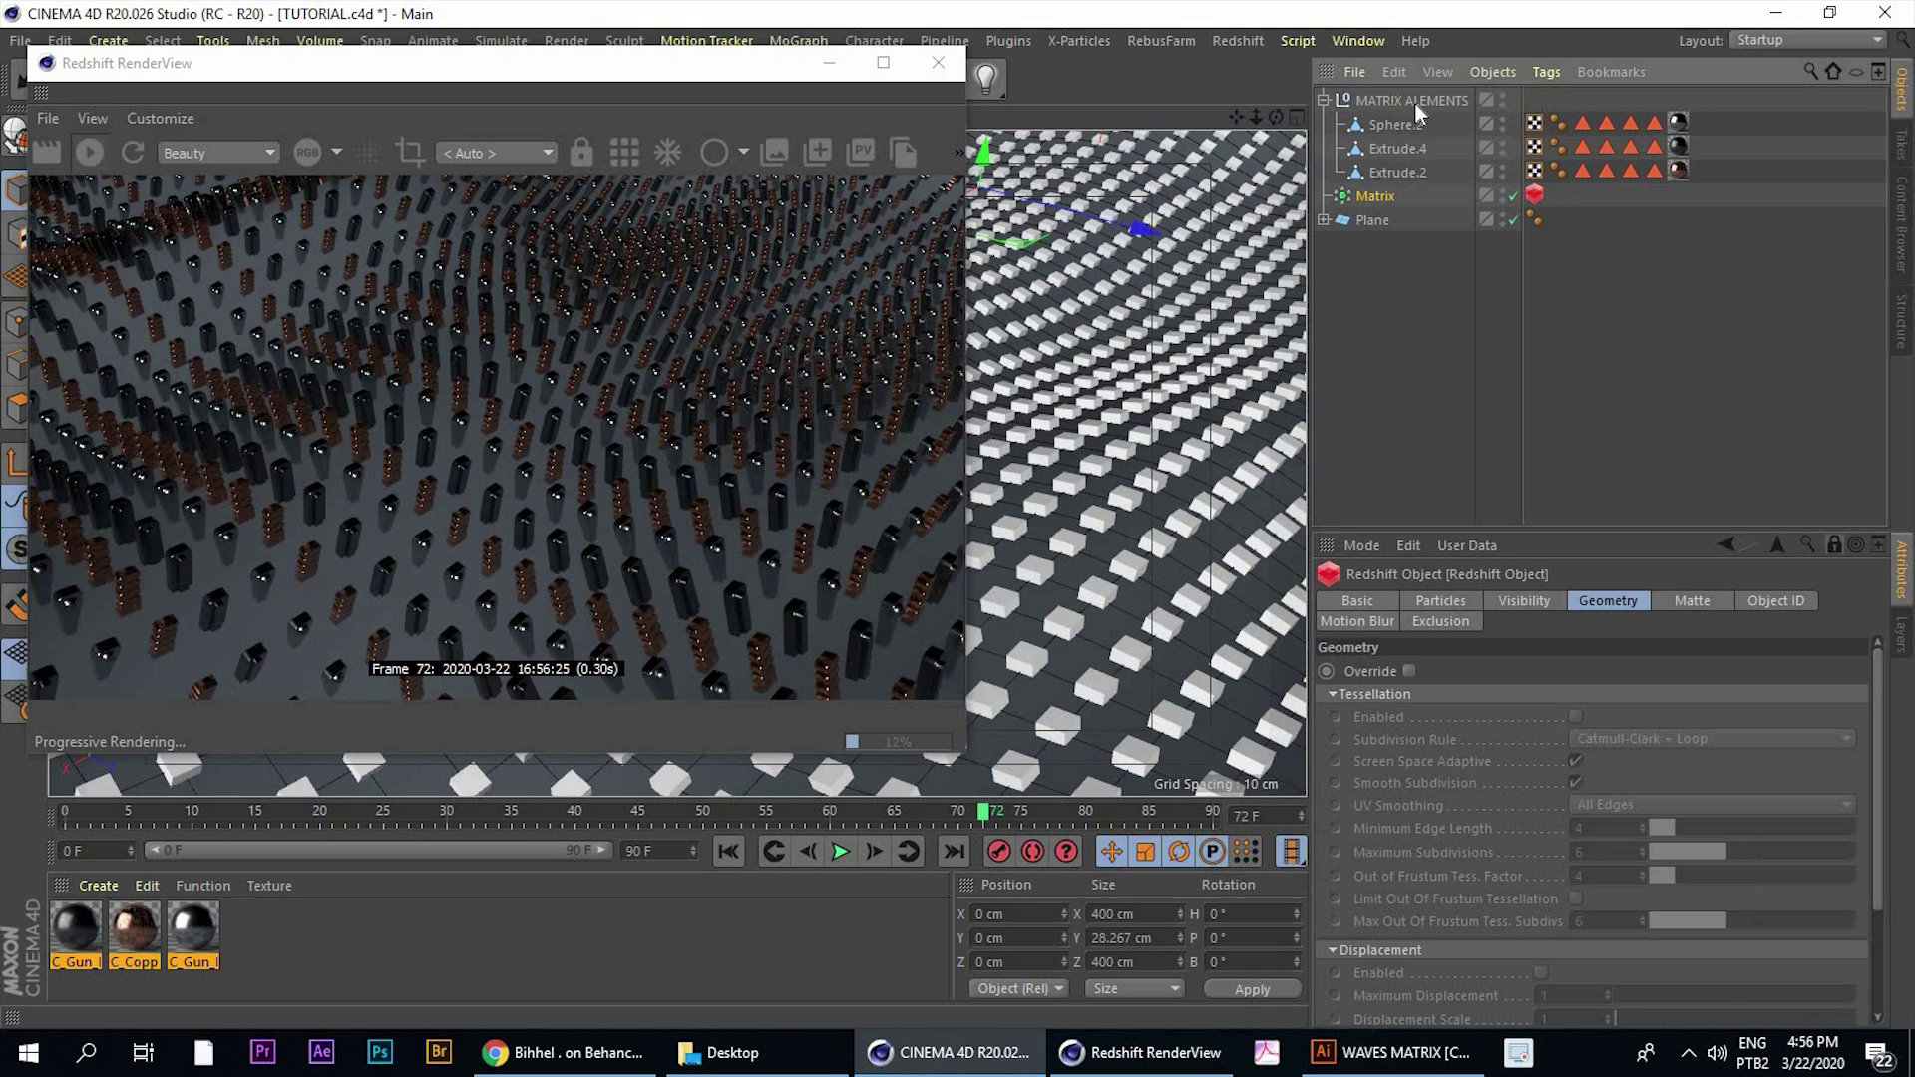
# Unlock the attributes from the Redshift Object tag and show the Matrix's Transform settings
pyautogui.click(1373, 222)
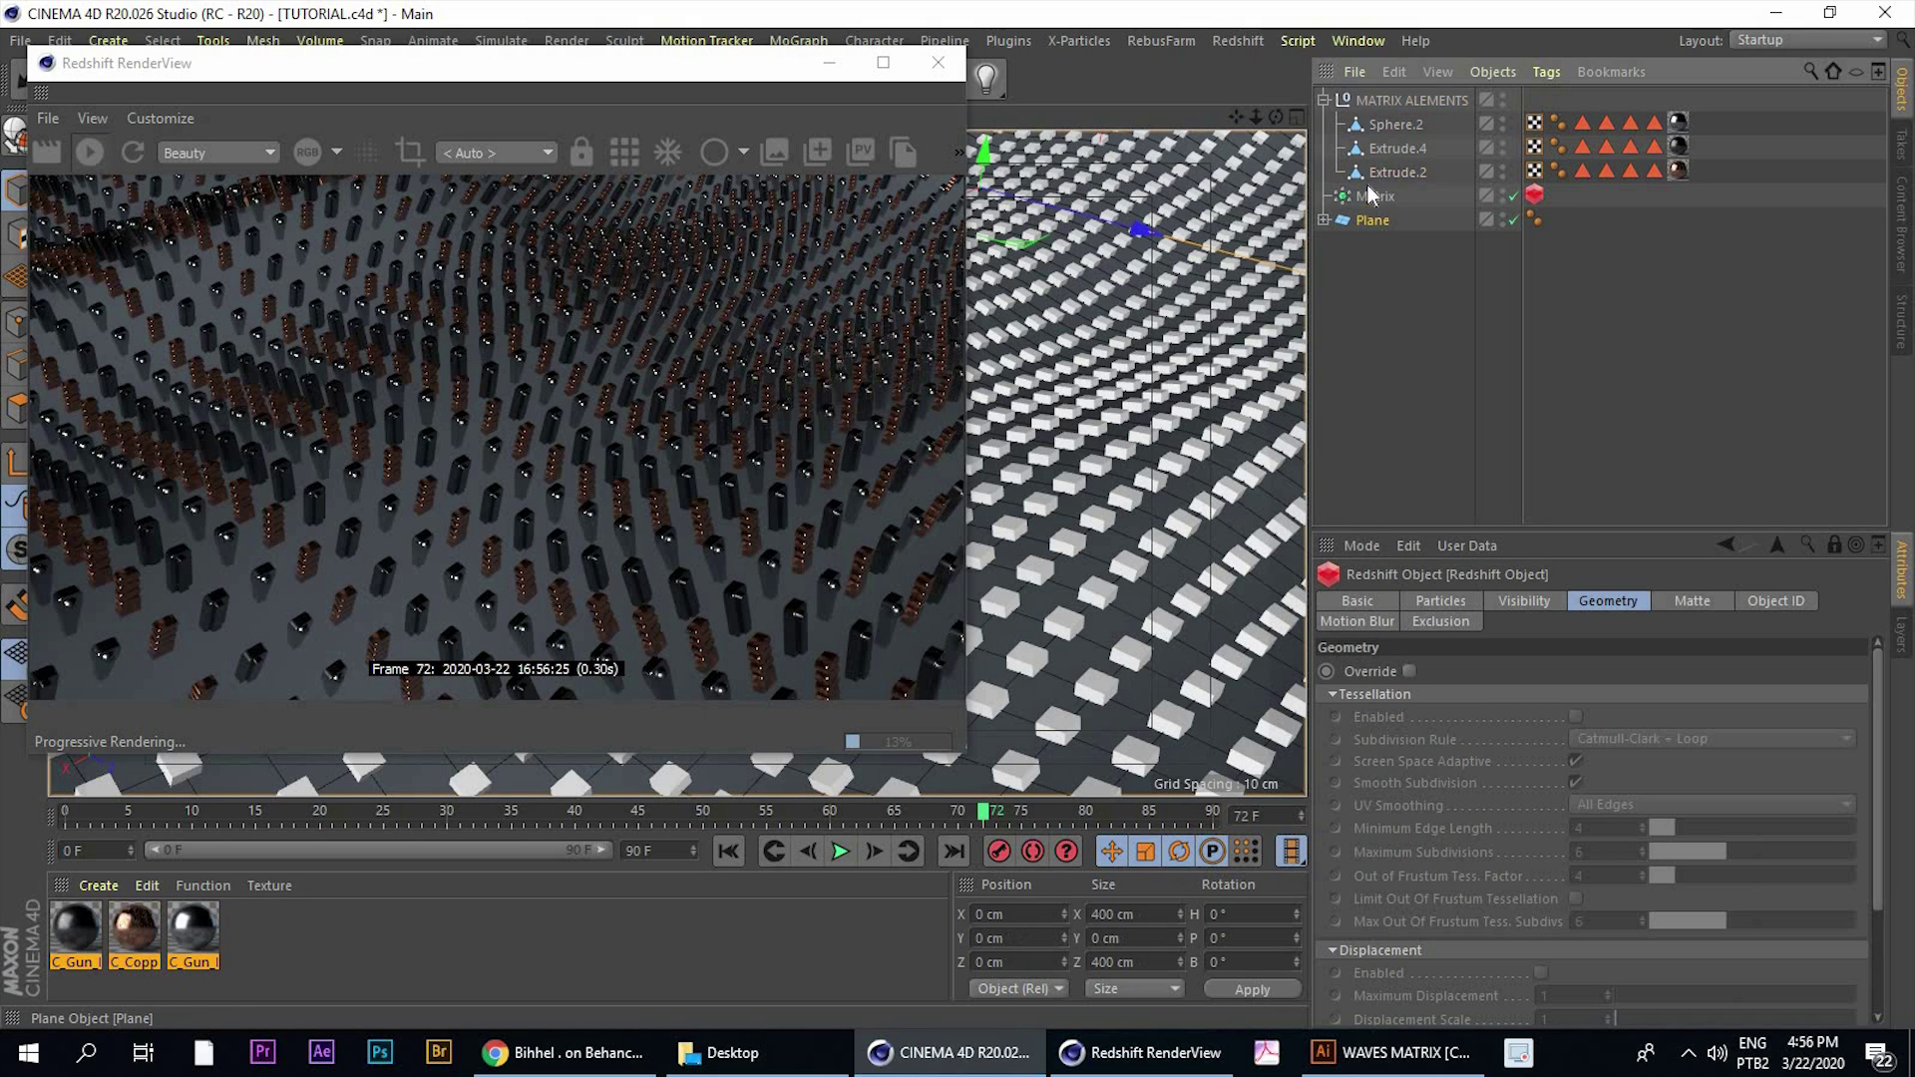
pyautogui.click(1368, 190)
pyautogui.click(1378, 101)
pyautogui.click(1375, 150)
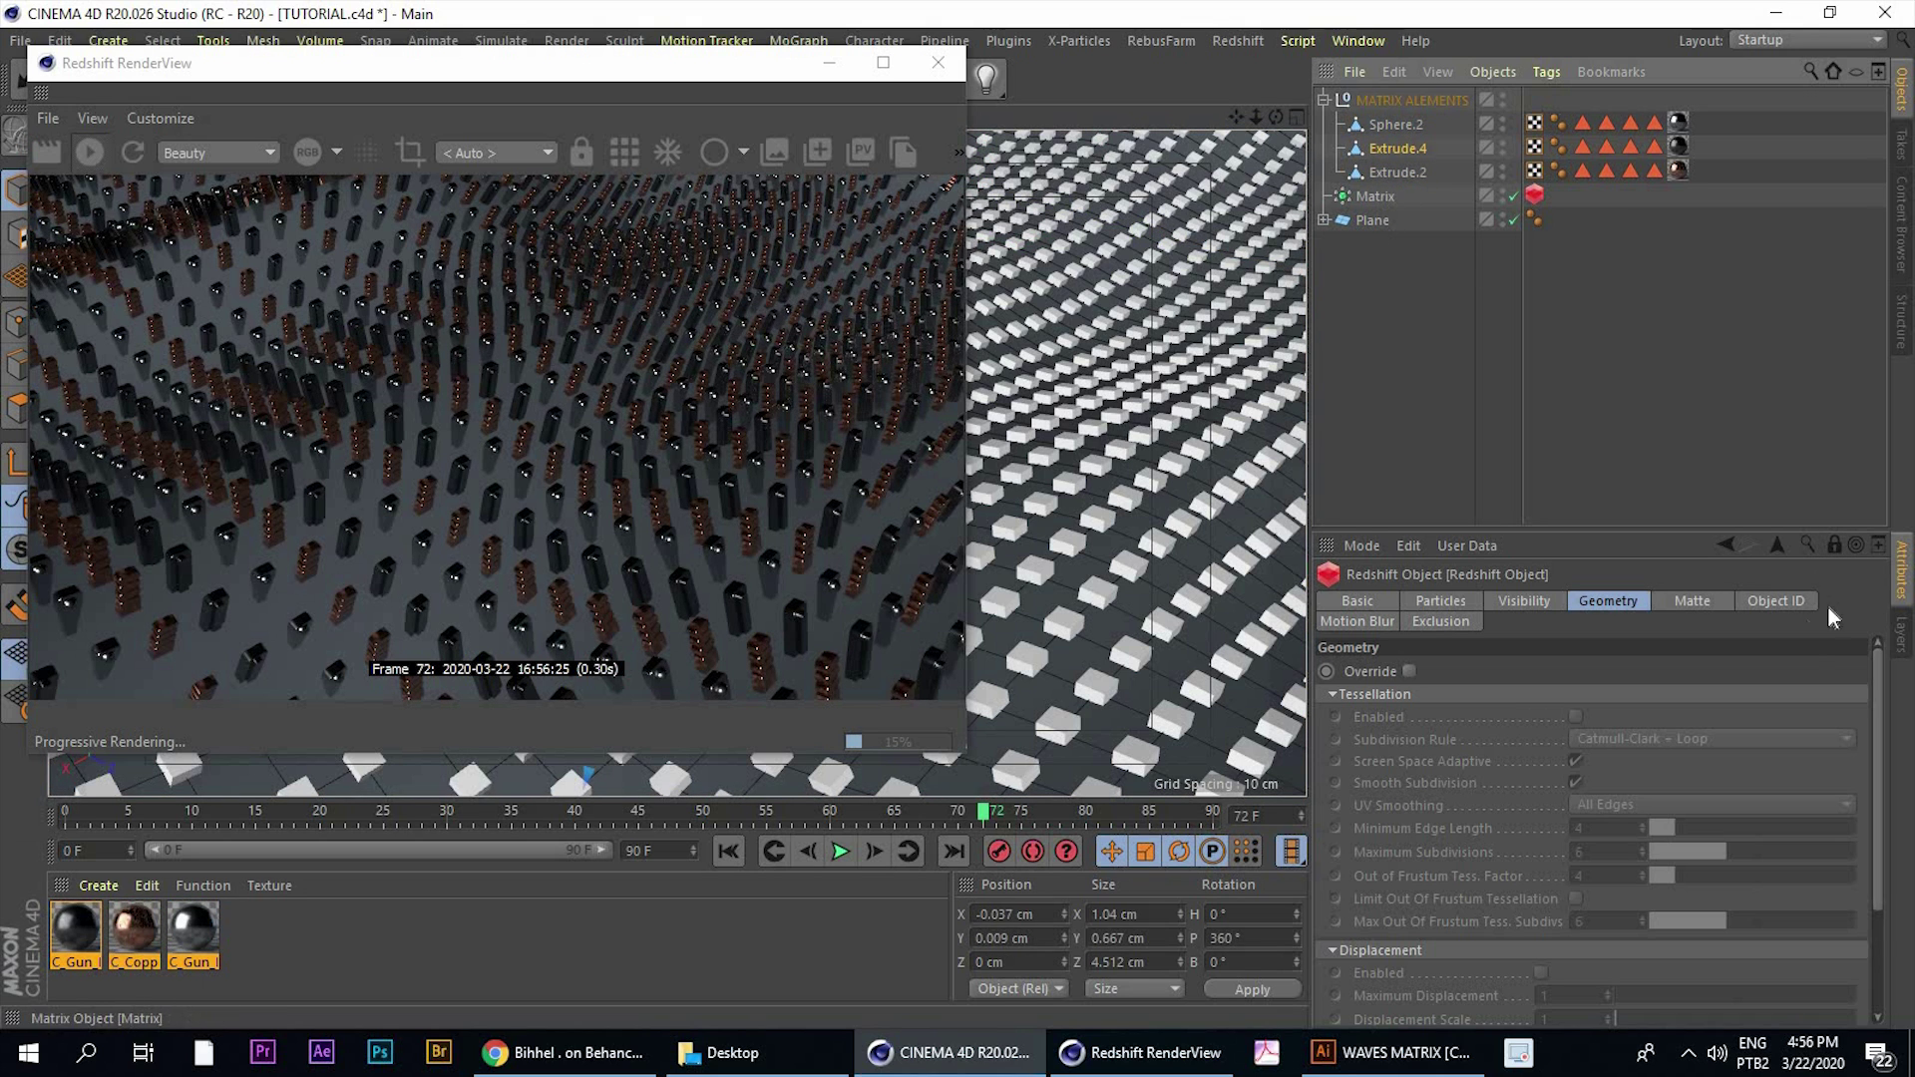
pyautogui.click(1834, 546)
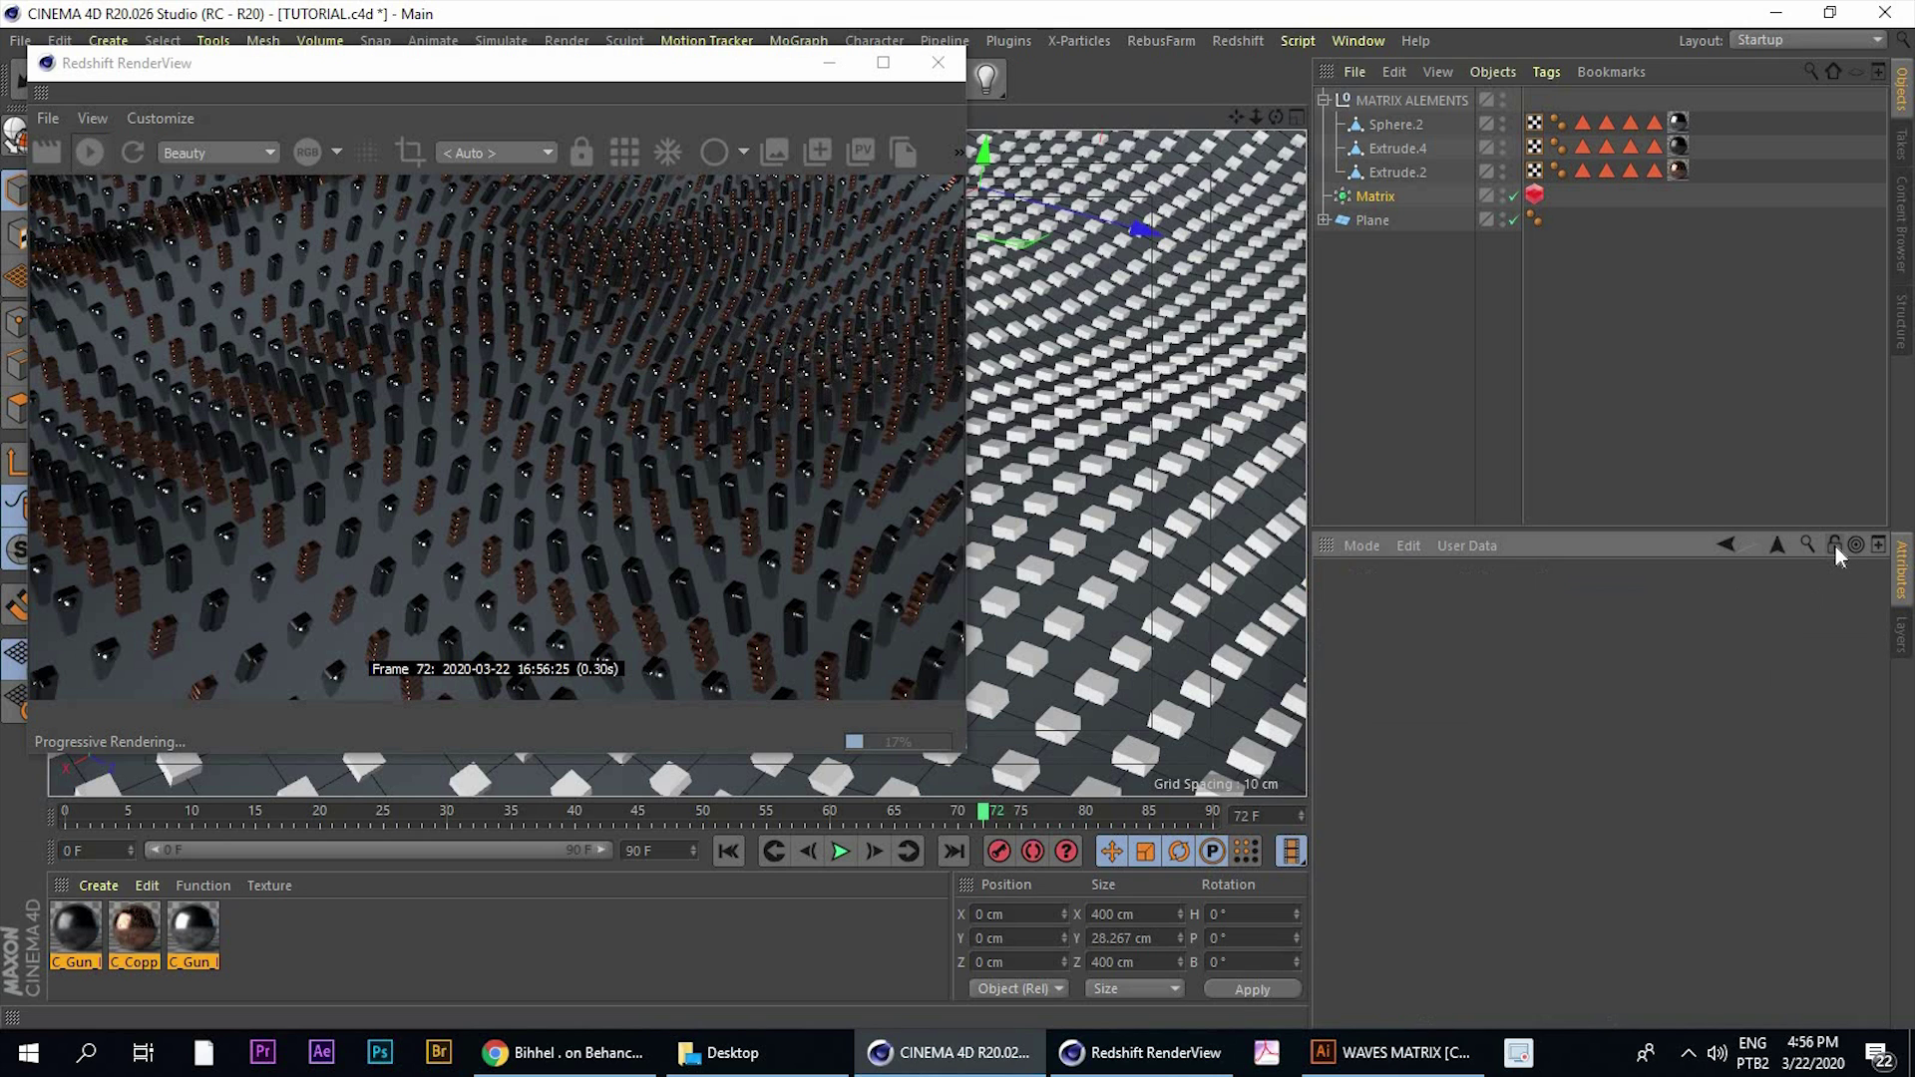
pyautogui.click(1377, 200)
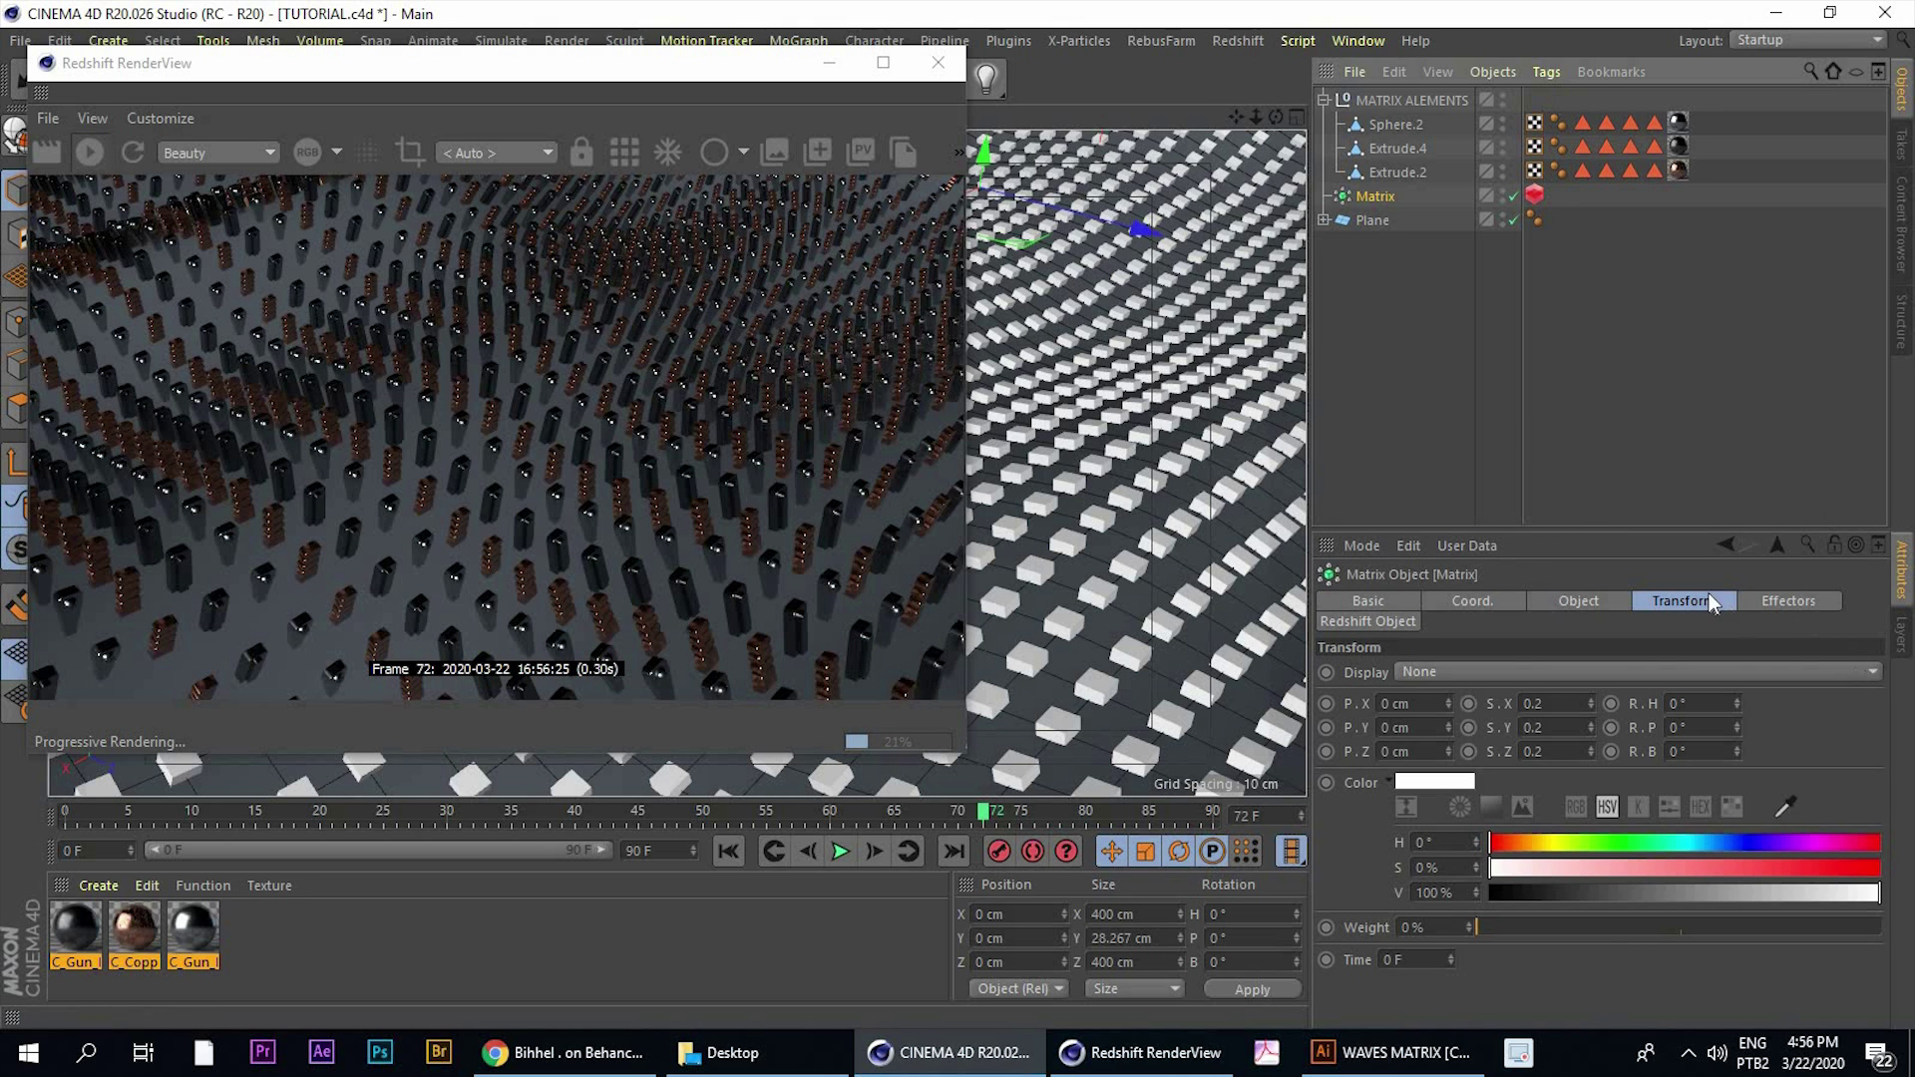
pyautogui.click(1387, 100)
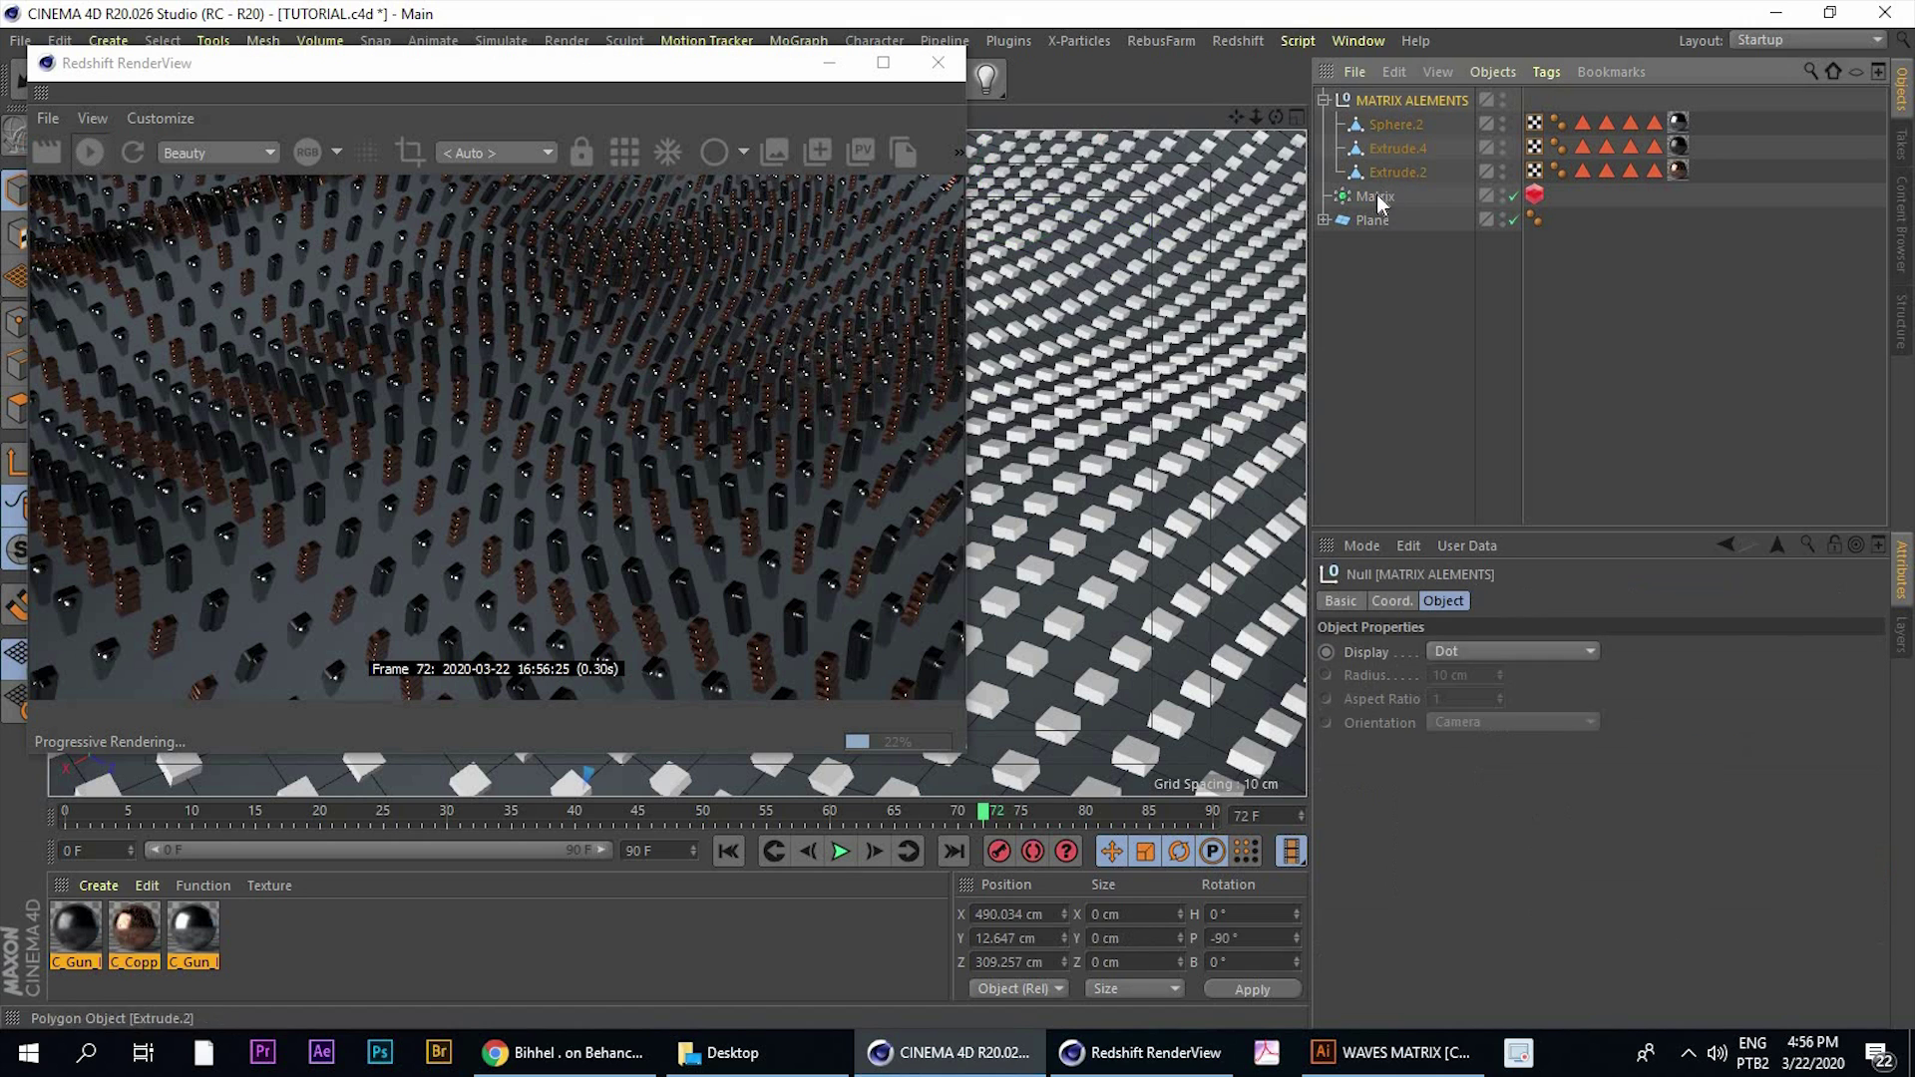
pyautogui.click(1376, 198)
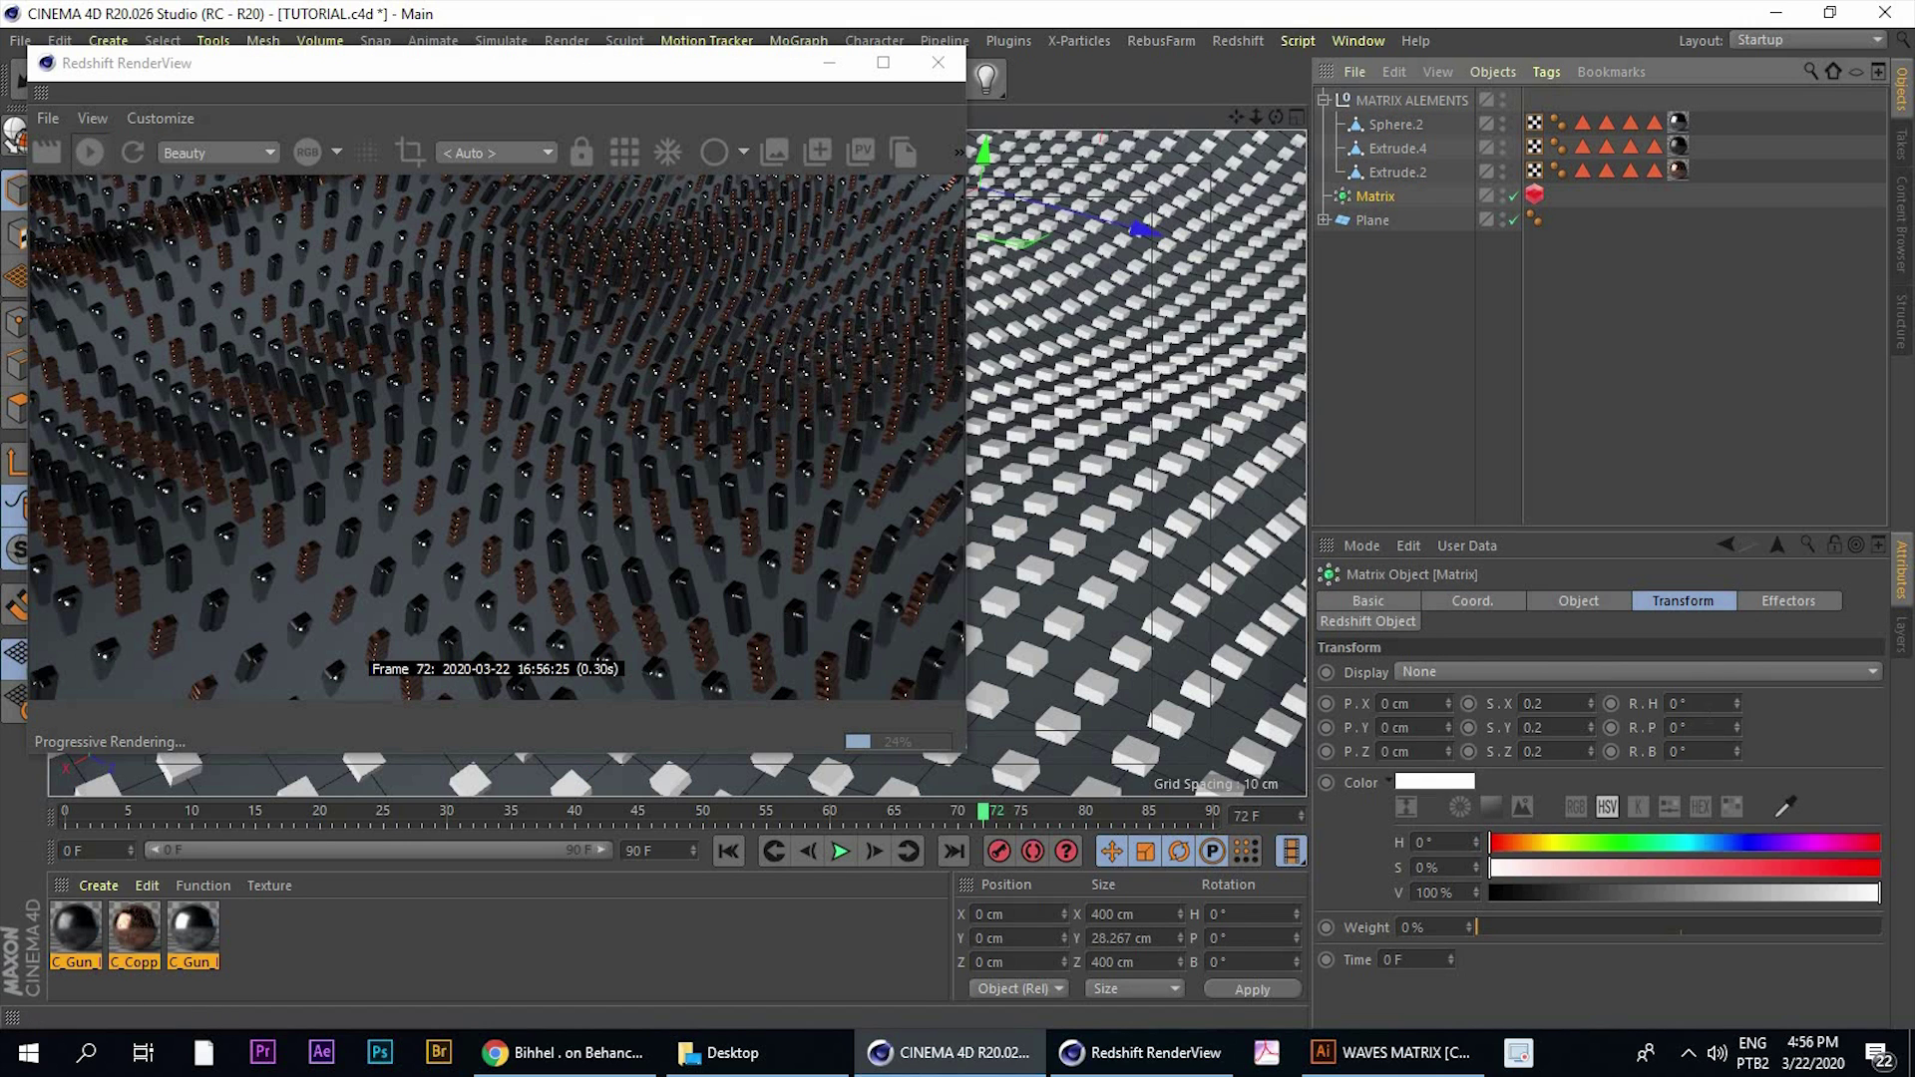
# Set the Matrix's heading rotation (R.H) to 90° in its Transform settings
pyautogui.moveTo(1694, 704); pyautogui.dragTo(1647, 690)
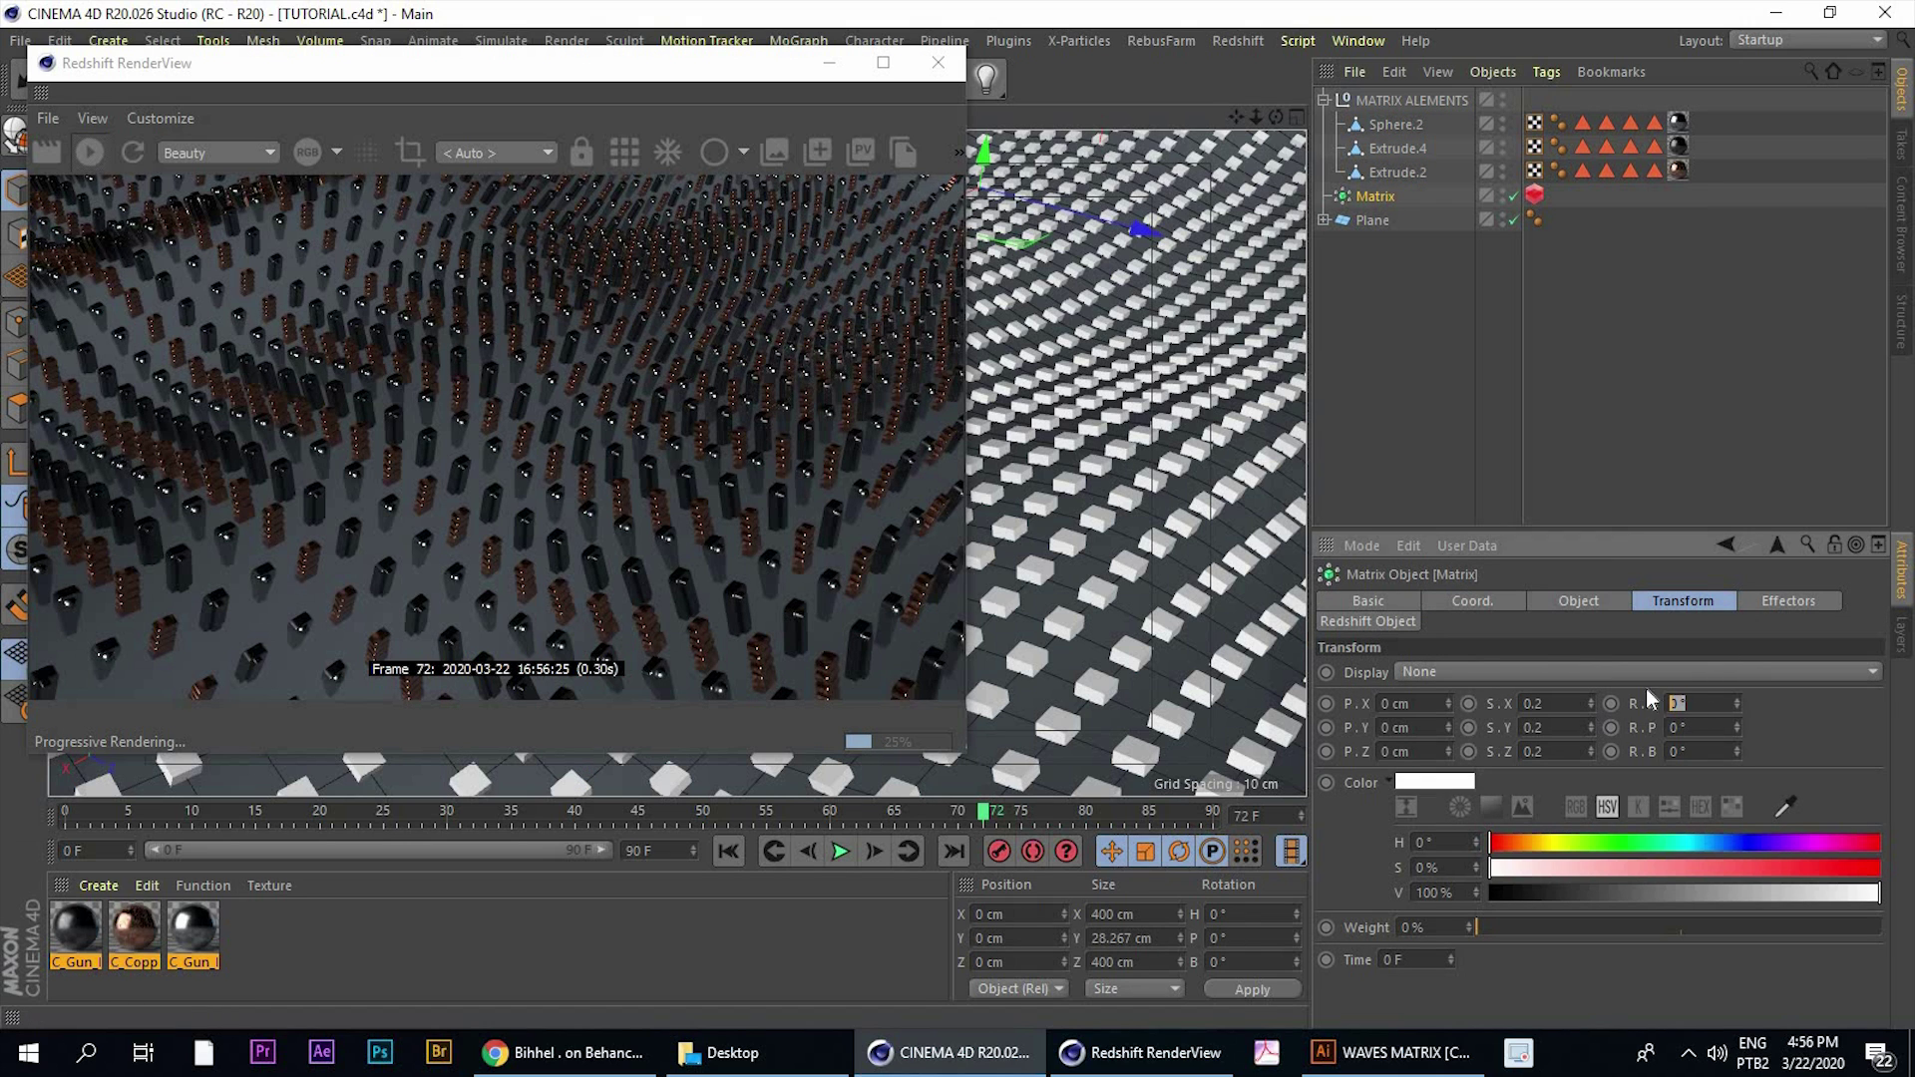
pyautogui.click(1622, 397)
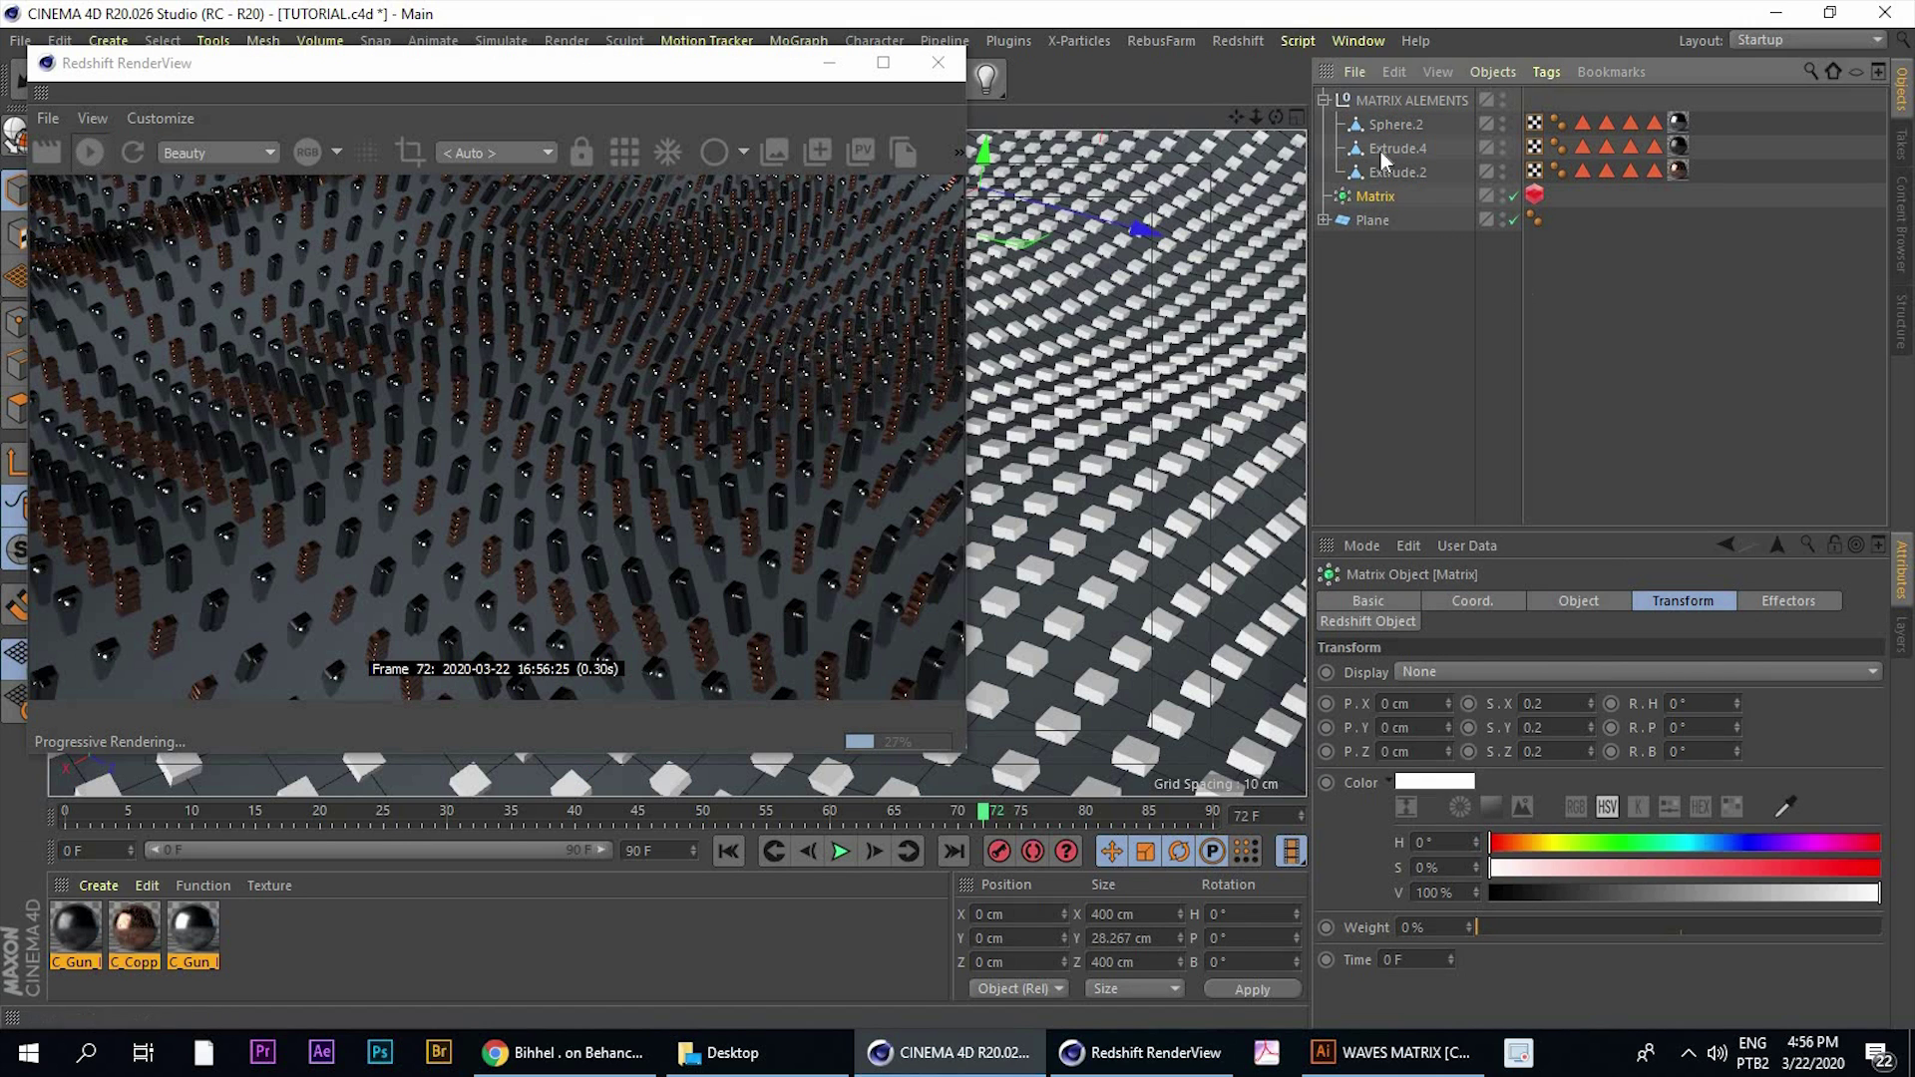
pyautogui.click(1692, 601)
pyautogui.write('90')
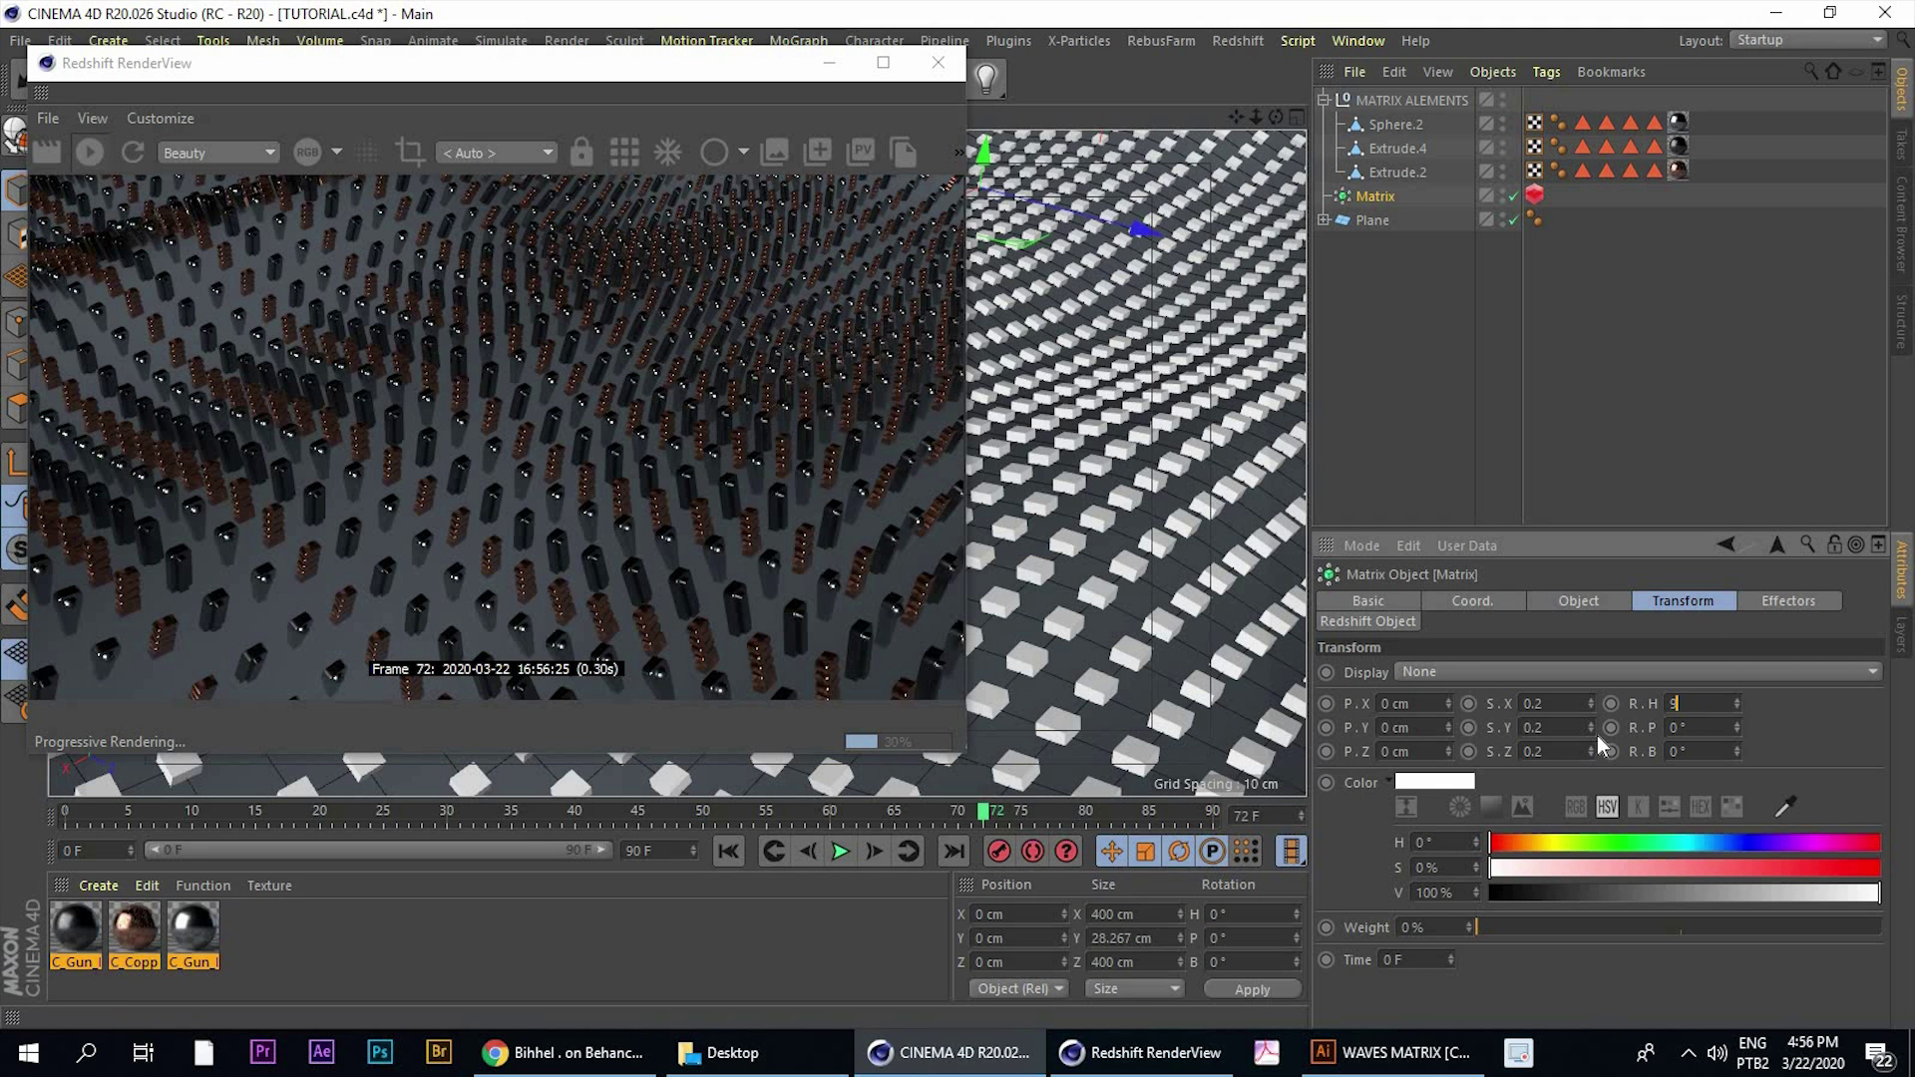
pyautogui.press('Return')
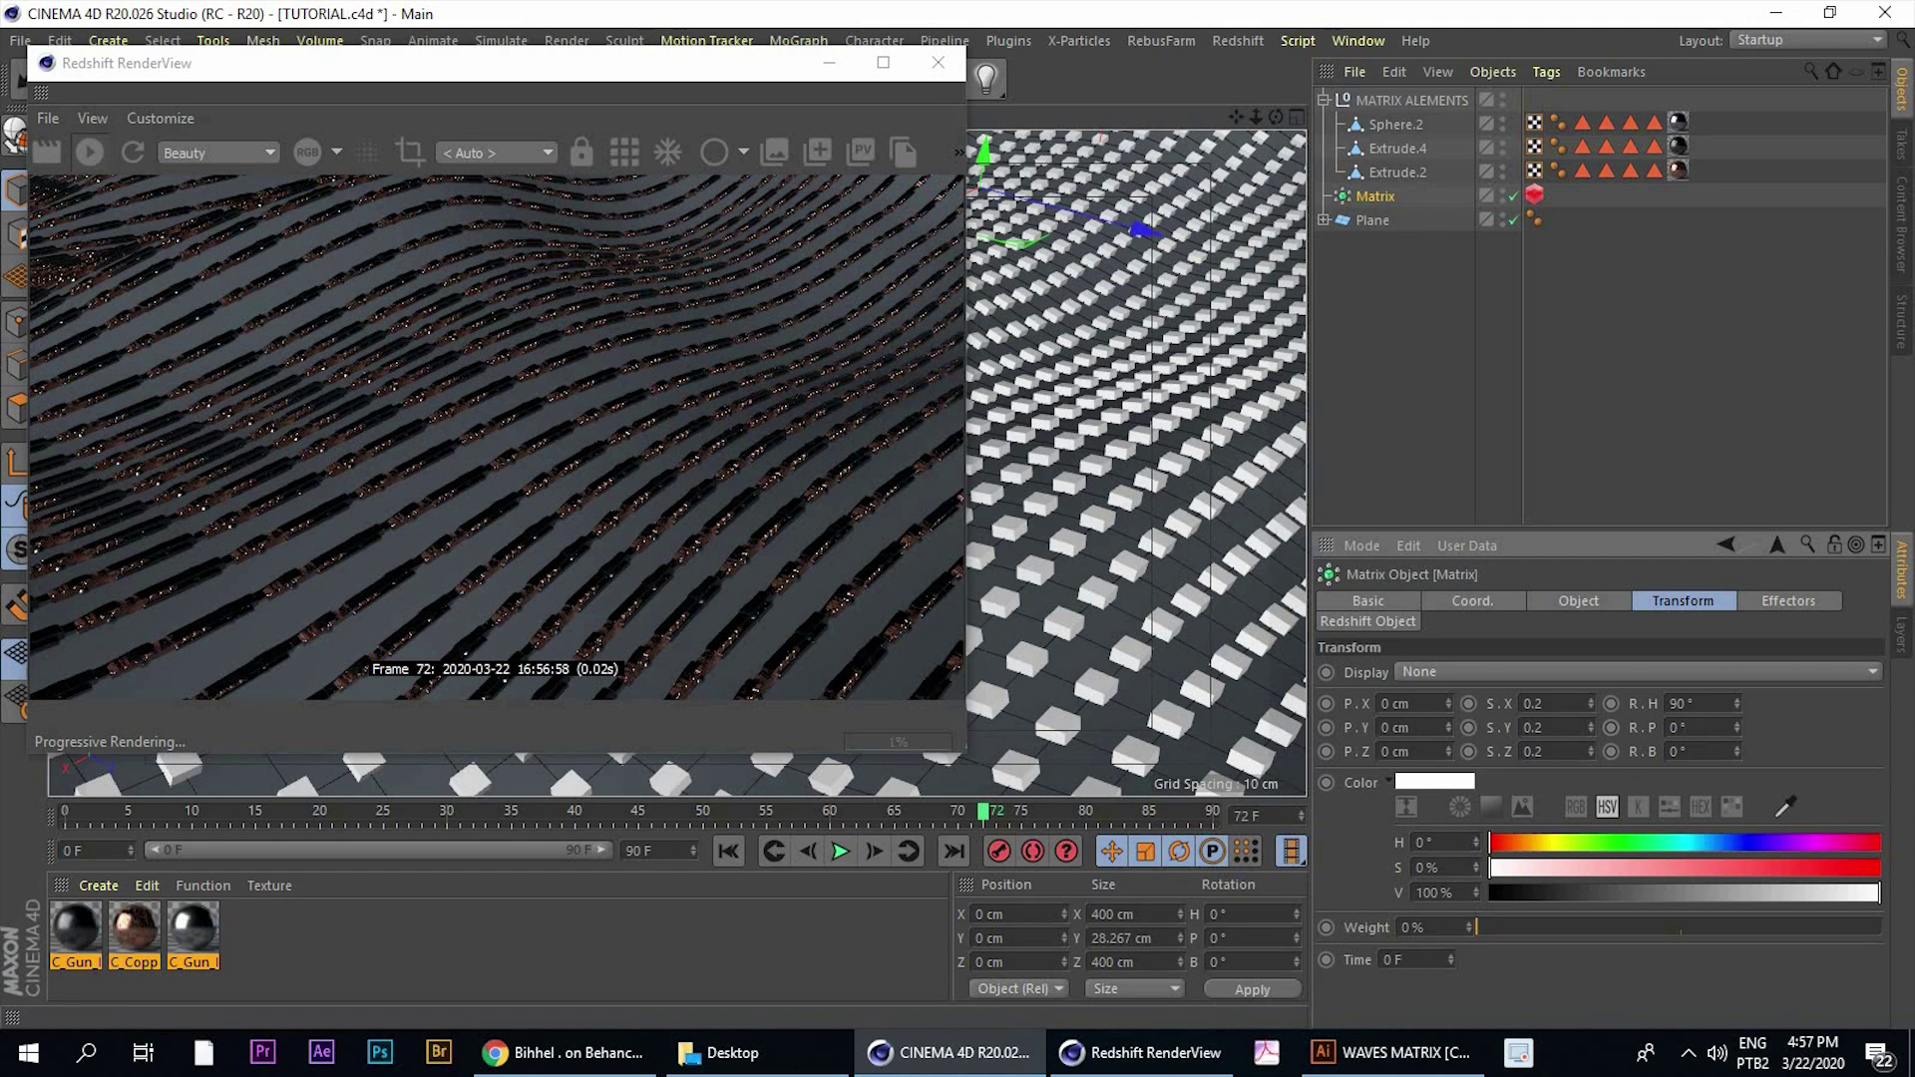
# Try a 90° pitch (R.P) and a 90° bank (R.B) rotation on the Matrix, resetting each to 0°
pyautogui.write('90')
pyautogui.press('Return')
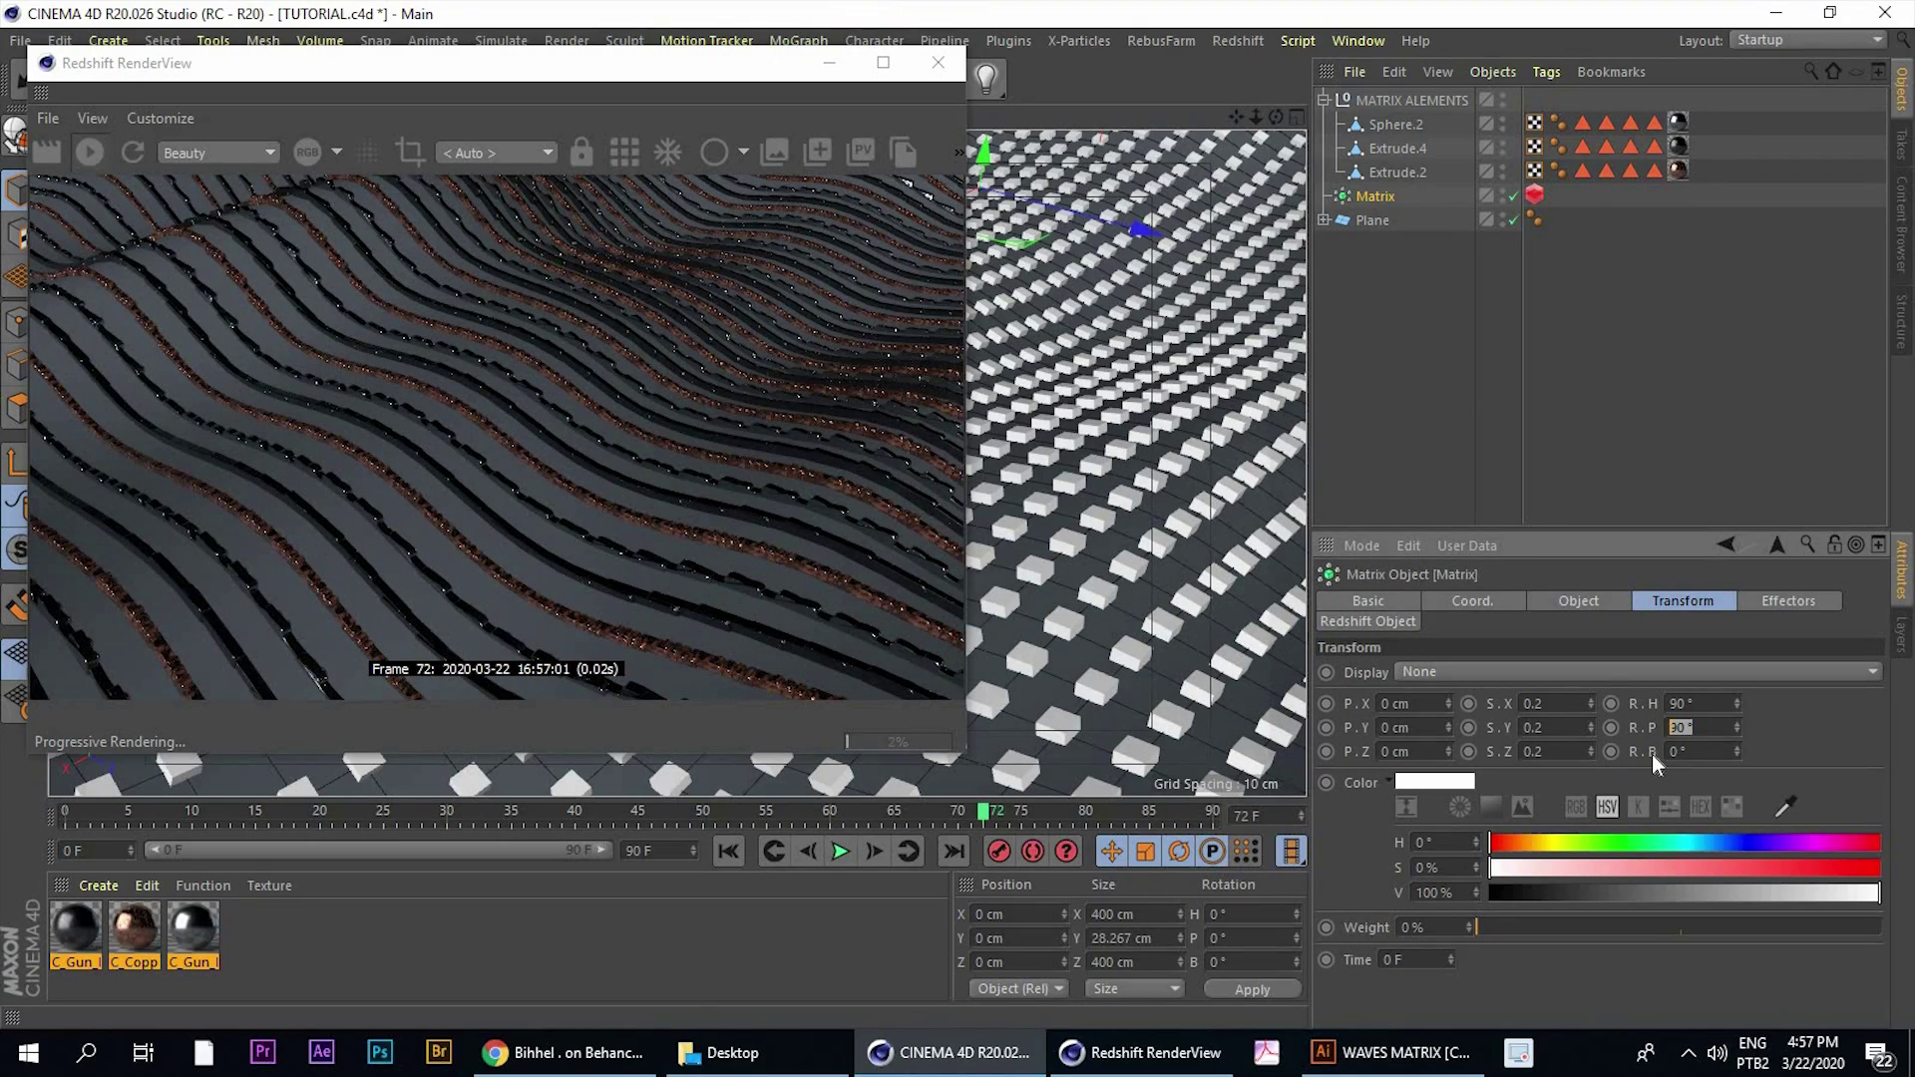
pyautogui.write('0')
pyautogui.press('Return')
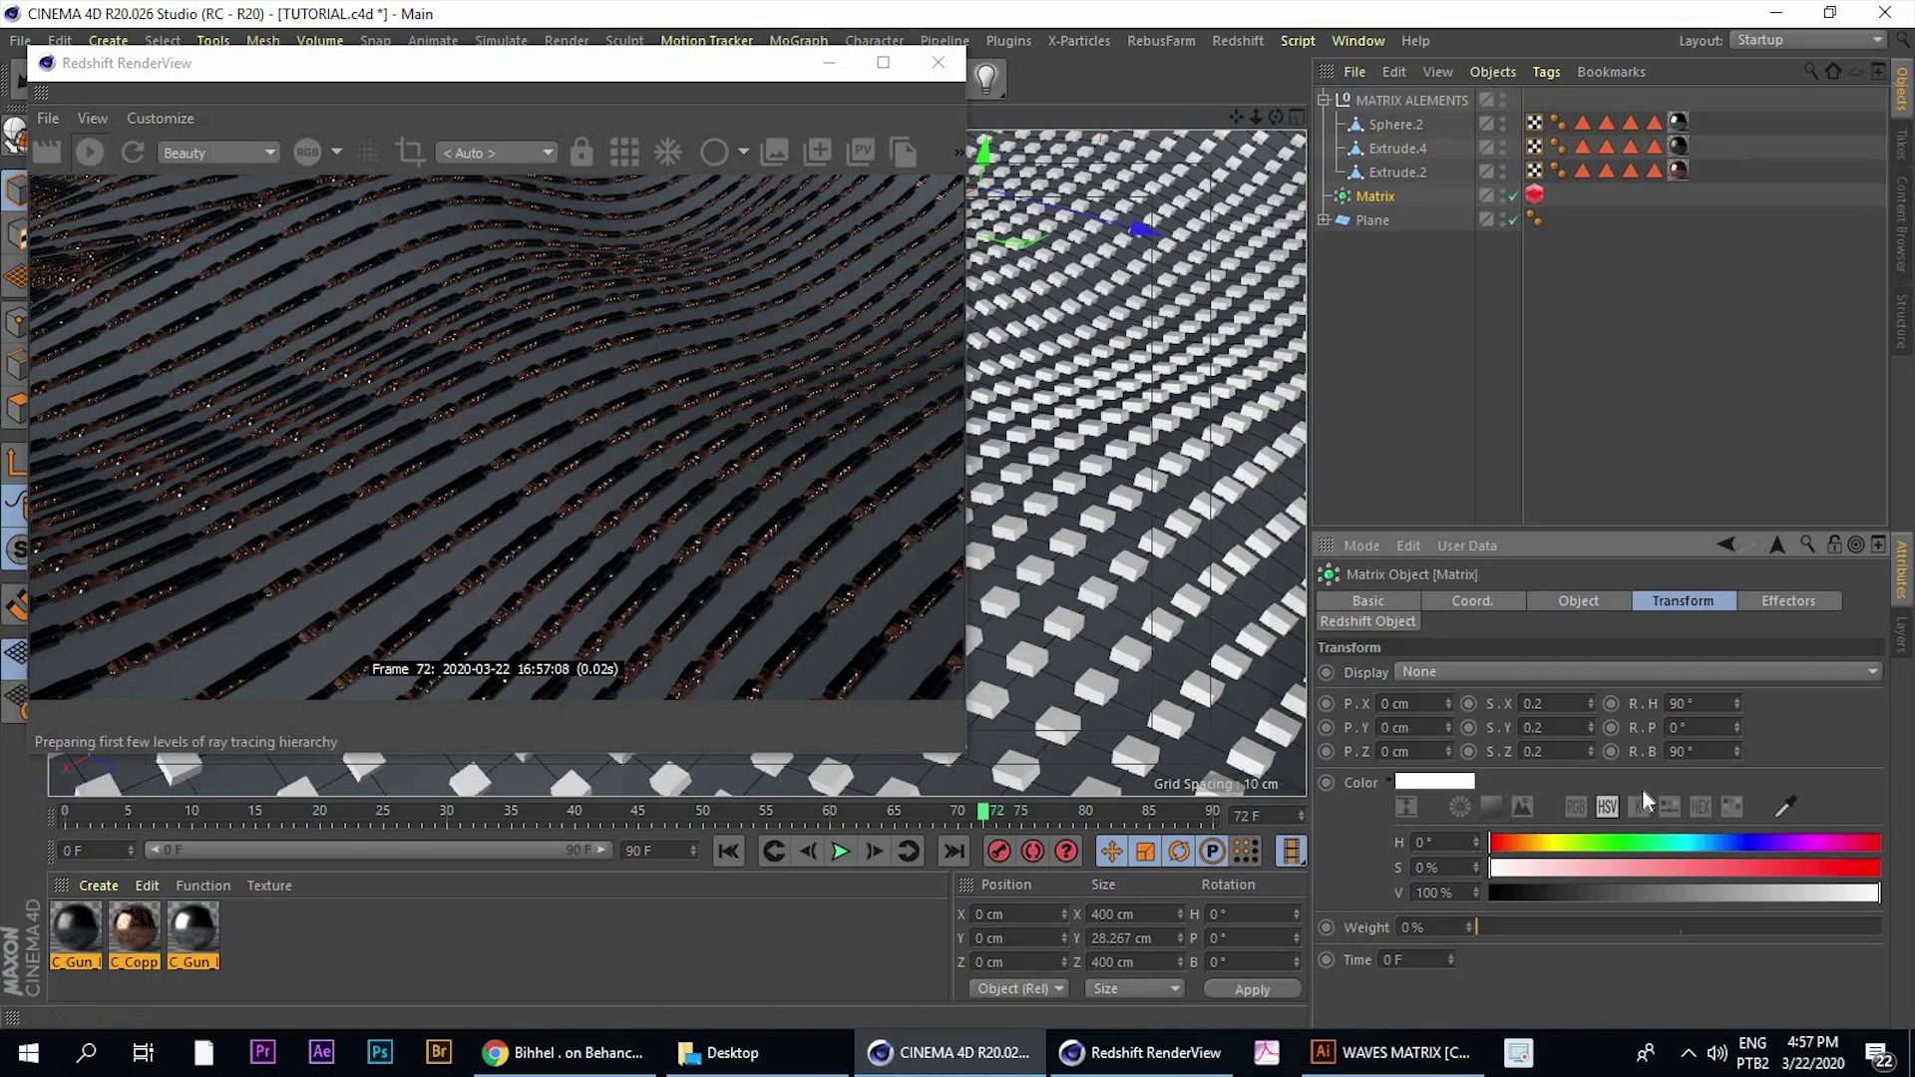
pyautogui.write('90')
pyautogui.press('Return')
pyautogui.doubleClick(1681, 753)
pyautogui.write('0')
pyautogui.press('Return')
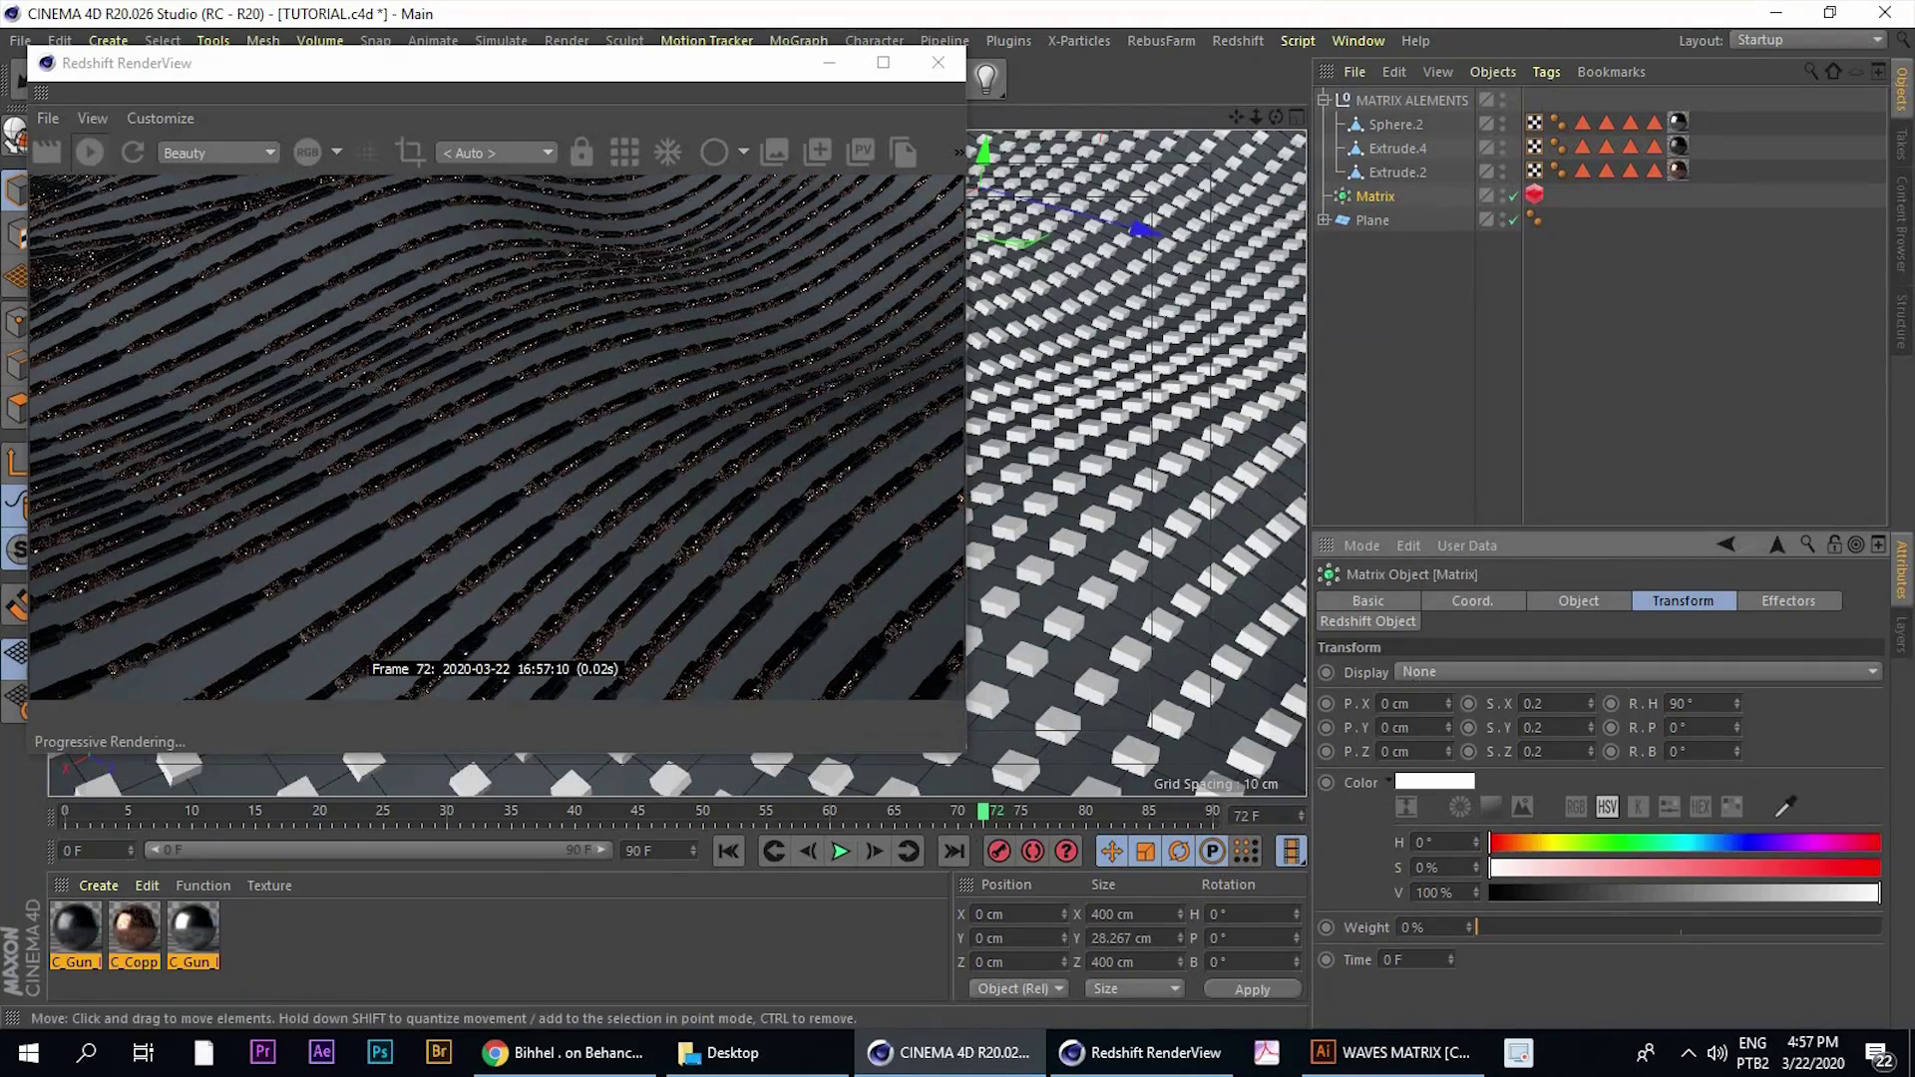
# Set the Matrix's bank rotation (R.B) to 90° while previewing its elements up close
pyautogui.keyDown('alt'); pyautogui.moveTo(1016, 479); pyautogui.dragTo(1064, 417, button='right'); pyautogui.keyUp('alt')
pyautogui.scroll(-1, 1067, 416)
pyautogui.scroll(-2, 1072, 414)
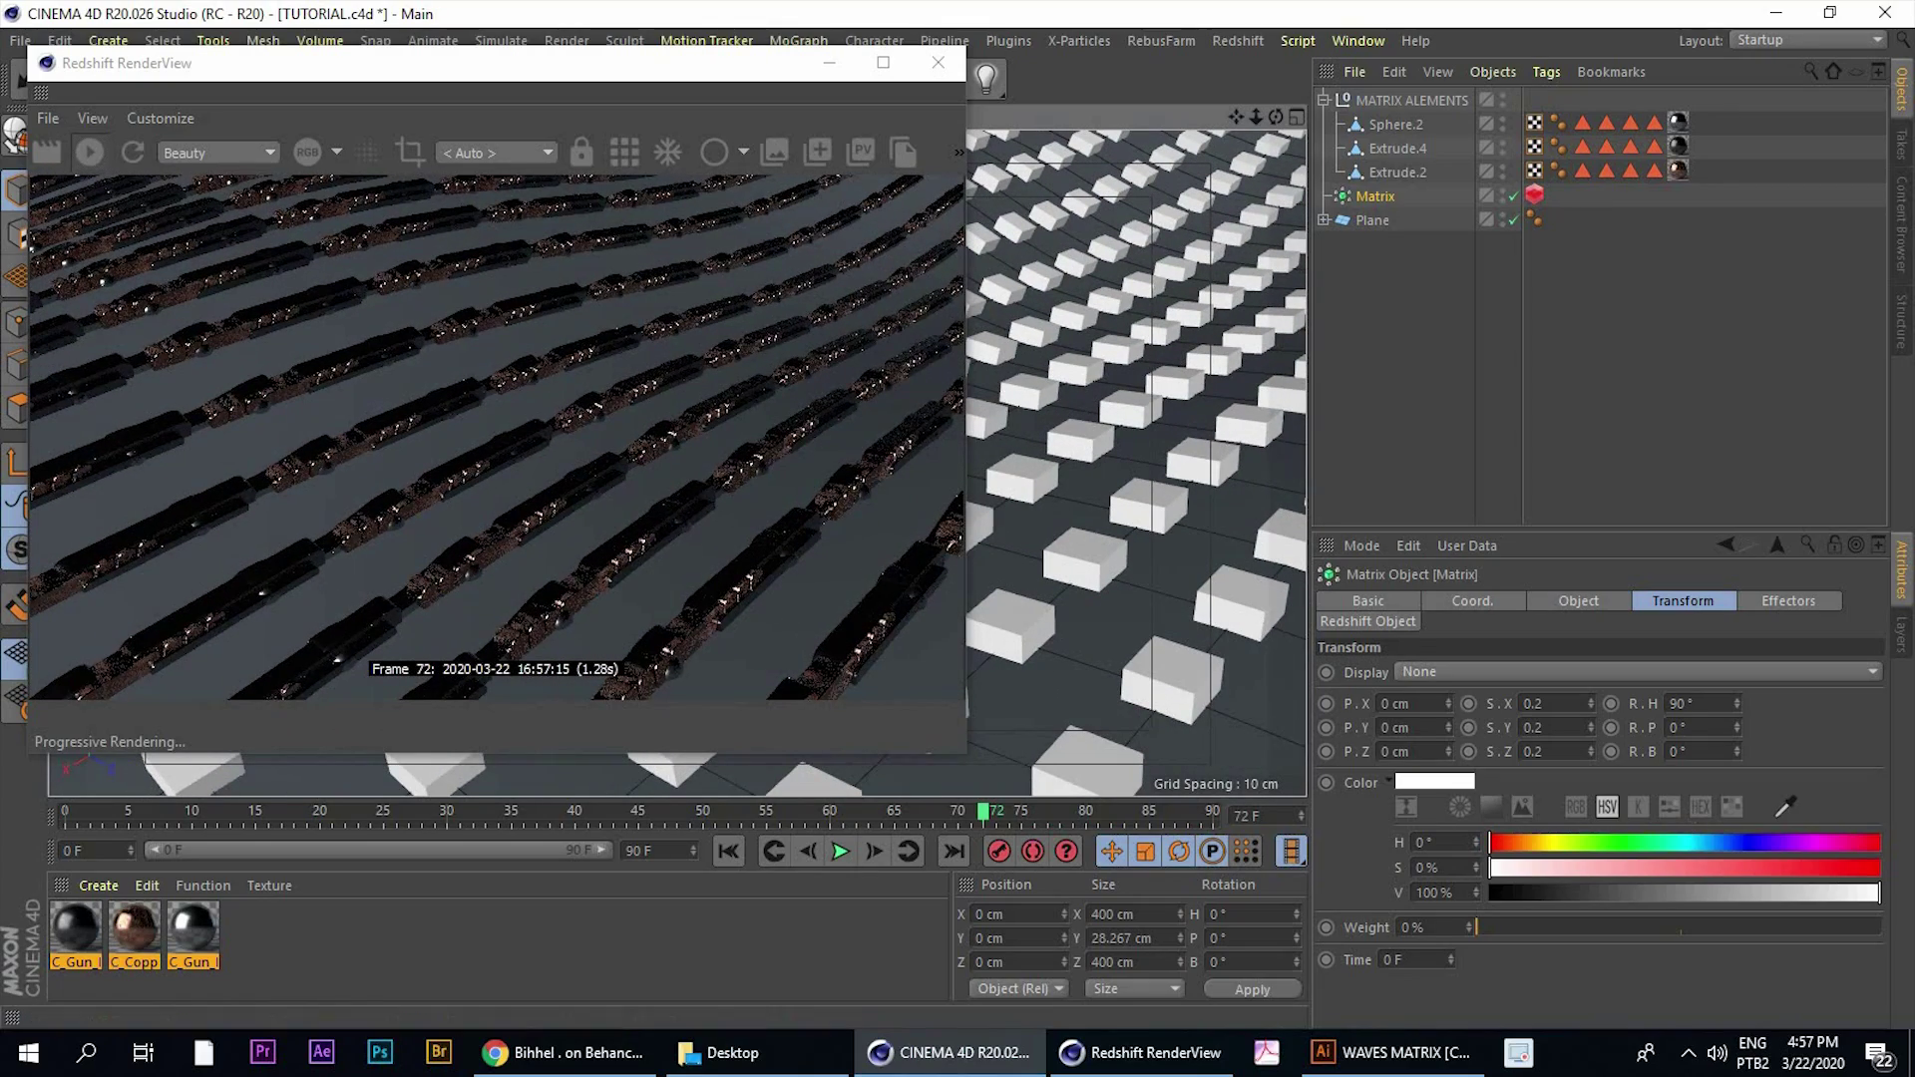
pyautogui.moveTo(1688, 752); pyautogui.dragTo(1648, 766)
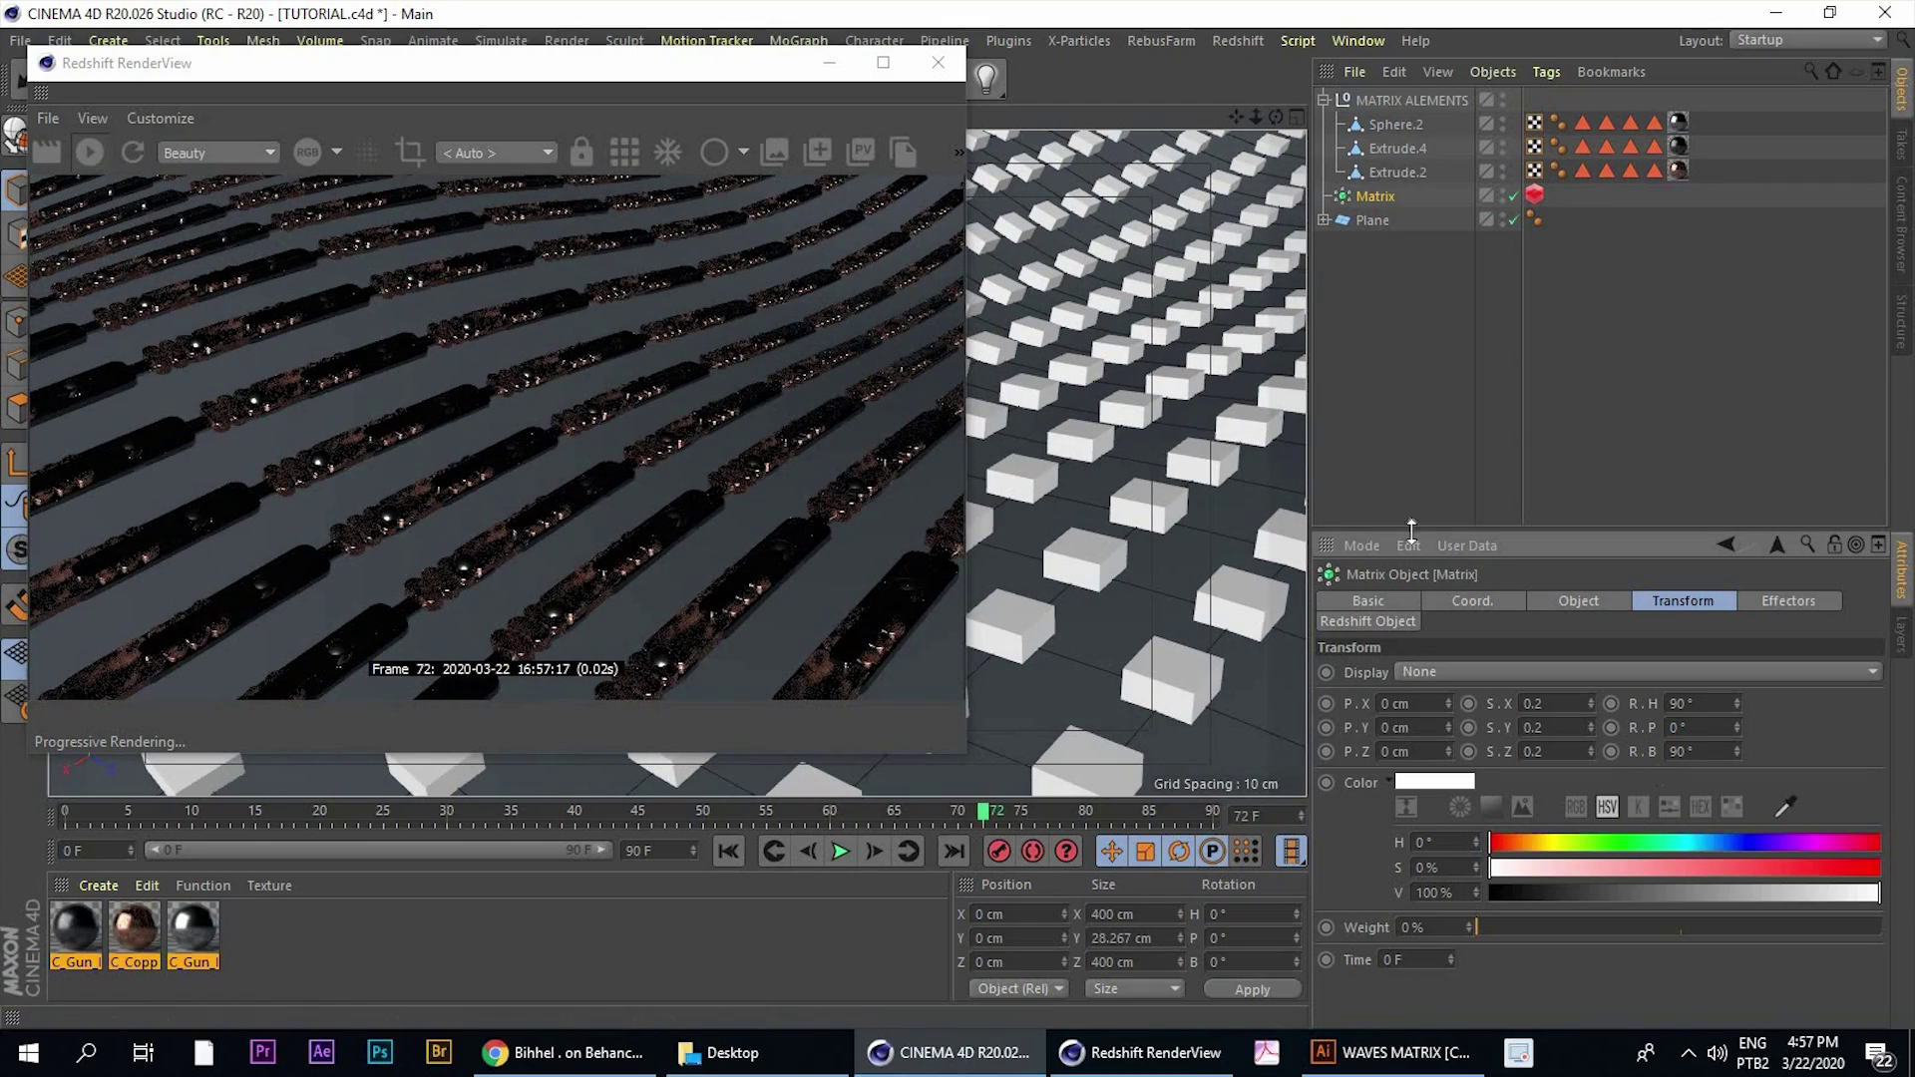
# Scale down Sphere.2, Extrude.4 and Extrude.2 together so neighbouring elements in the rendered rows stop overlapping
pyautogui.click(1386, 129)
pyautogui.keyDown('shift'); pyautogui.click(1377, 179); pyautogui.keyUp('shift')
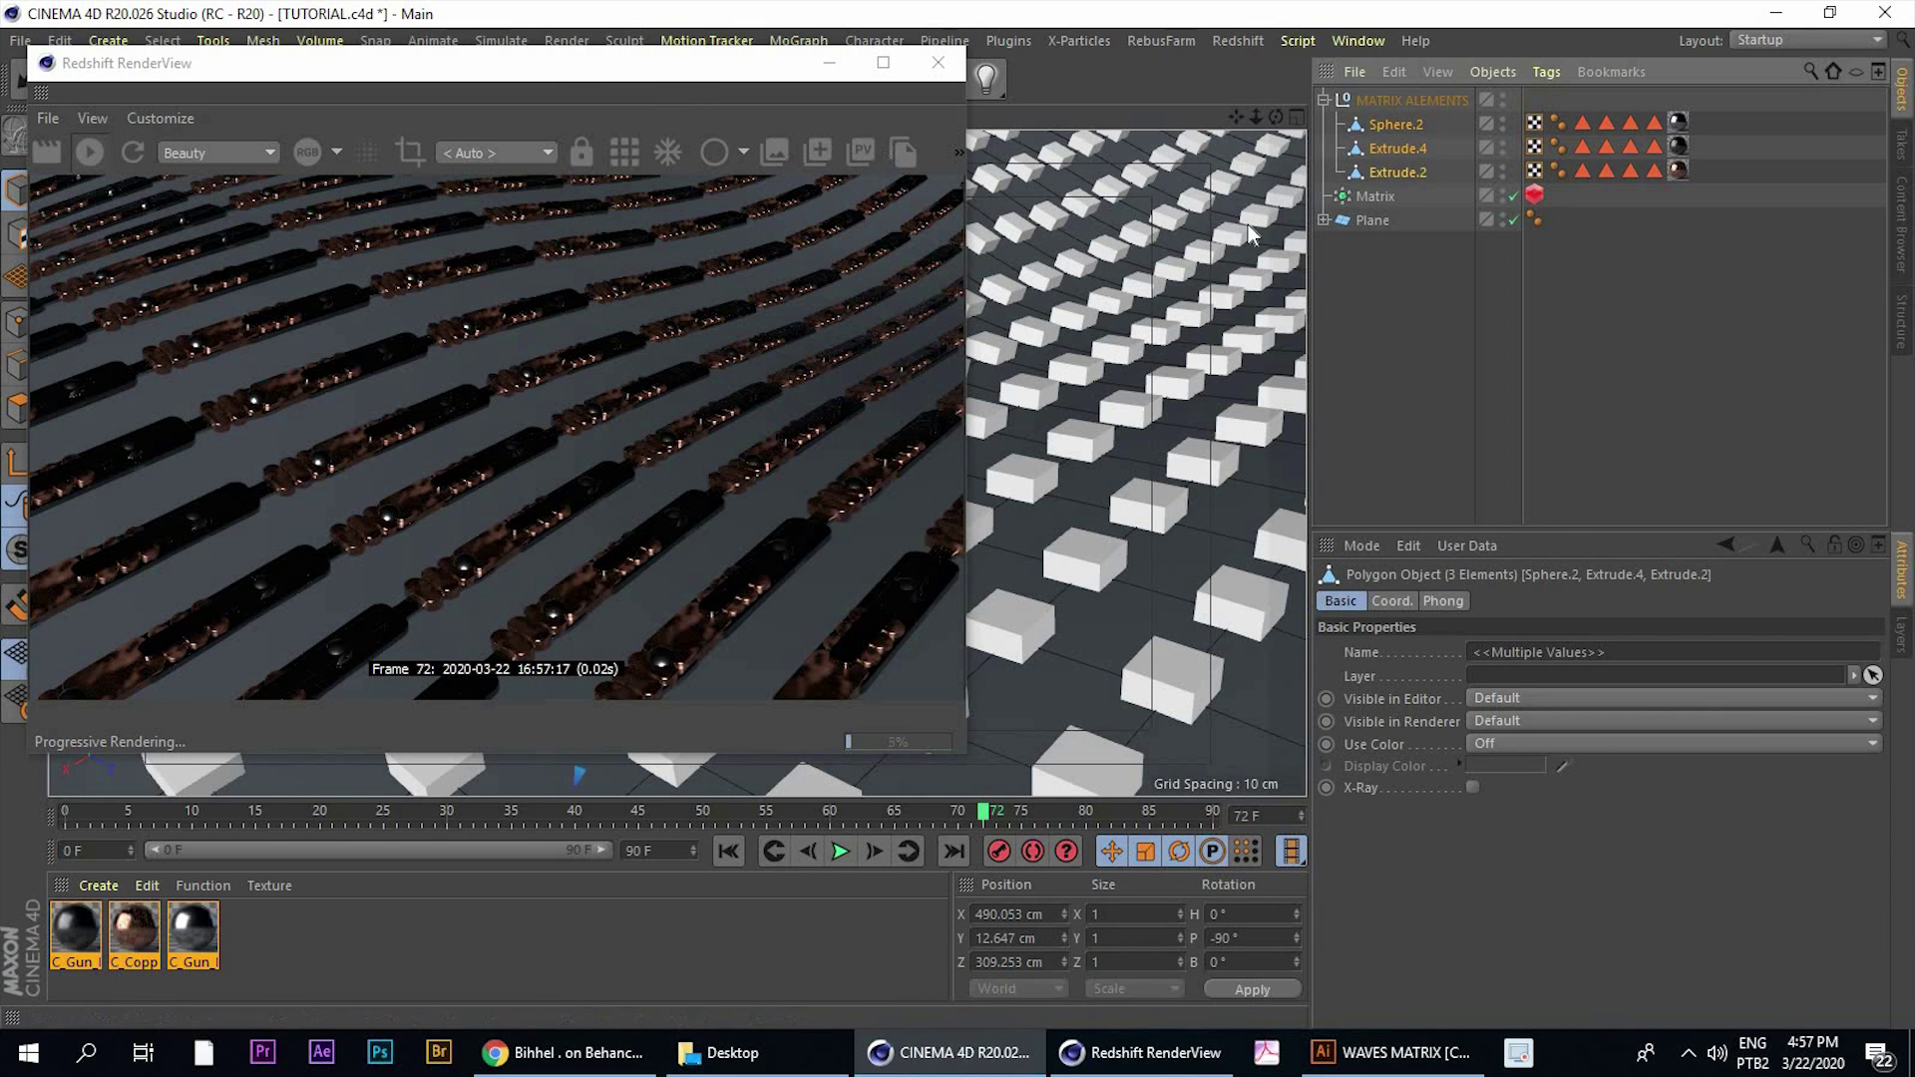
pyautogui.moveTo(449, 63); pyautogui.dragTo(1236, 232)
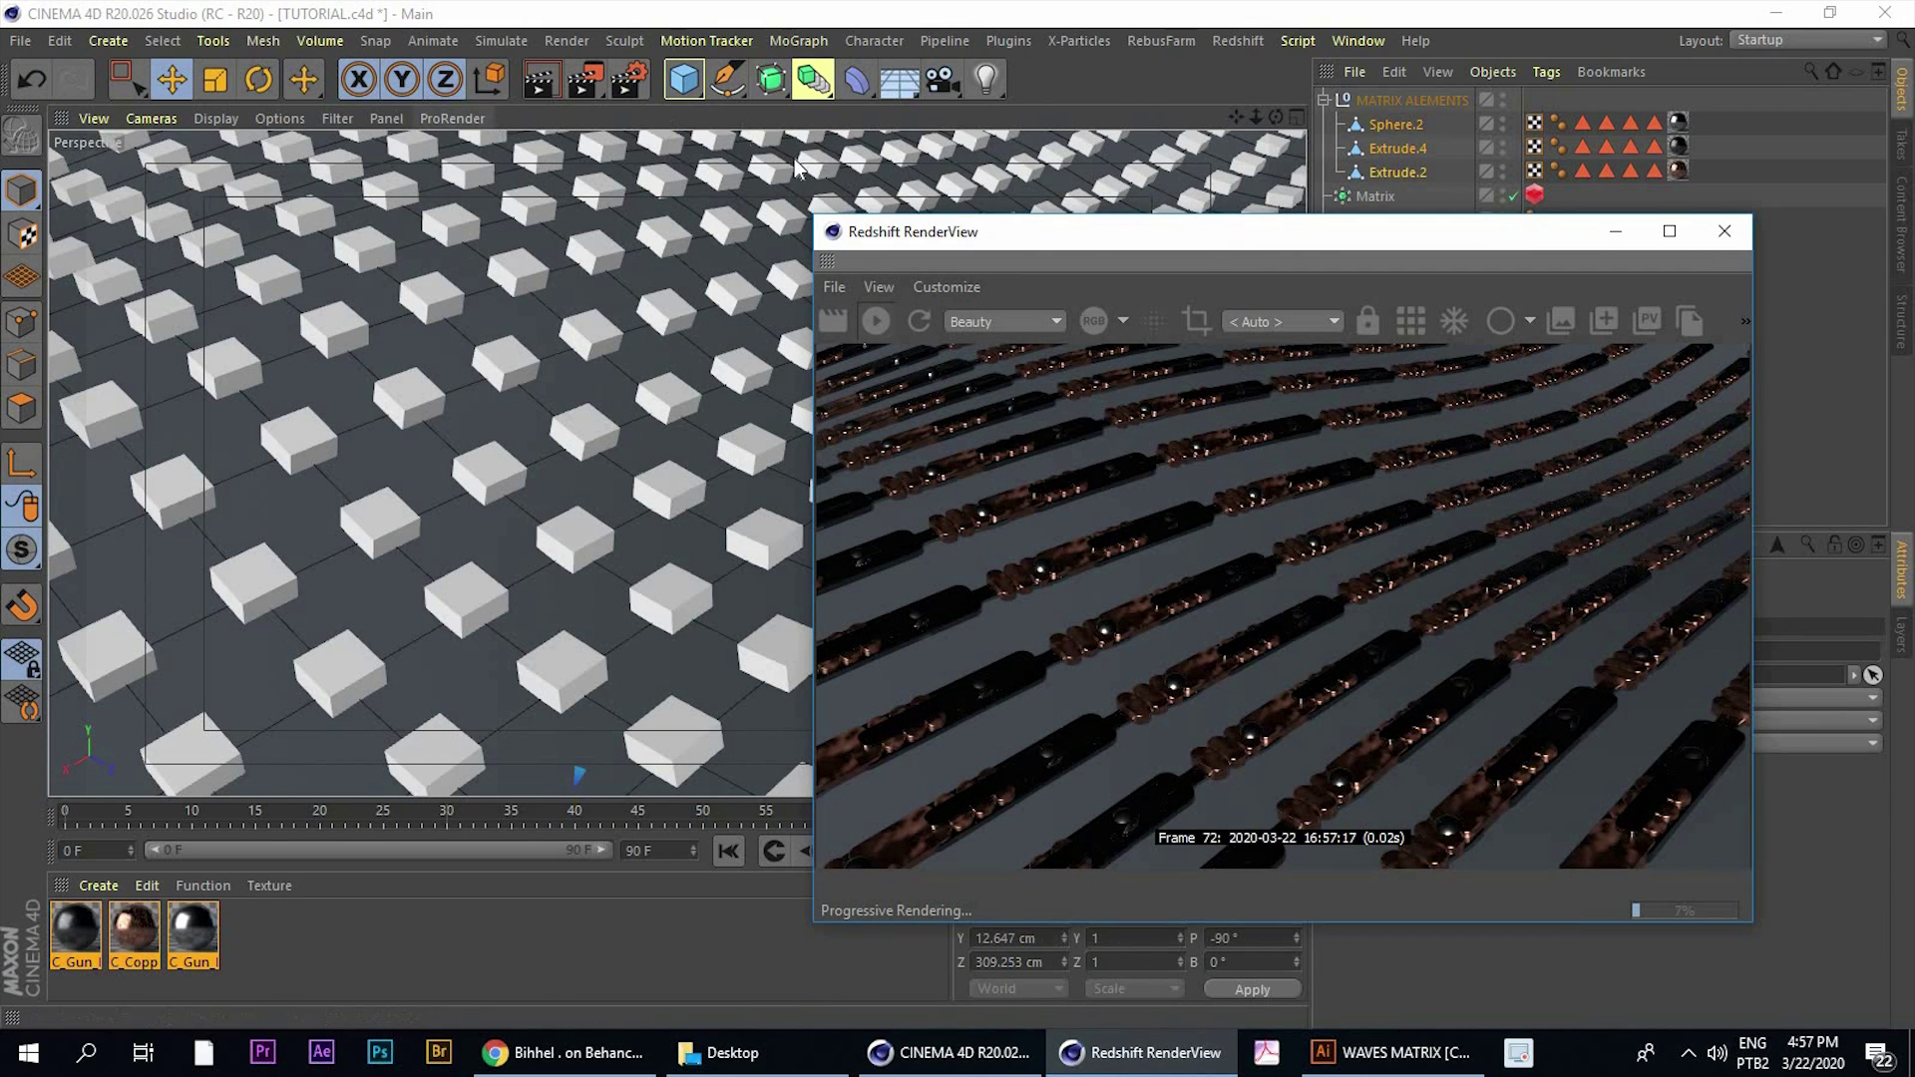
pyautogui.moveTo(1009, 234); pyautogui.dragTo(1123, 214)
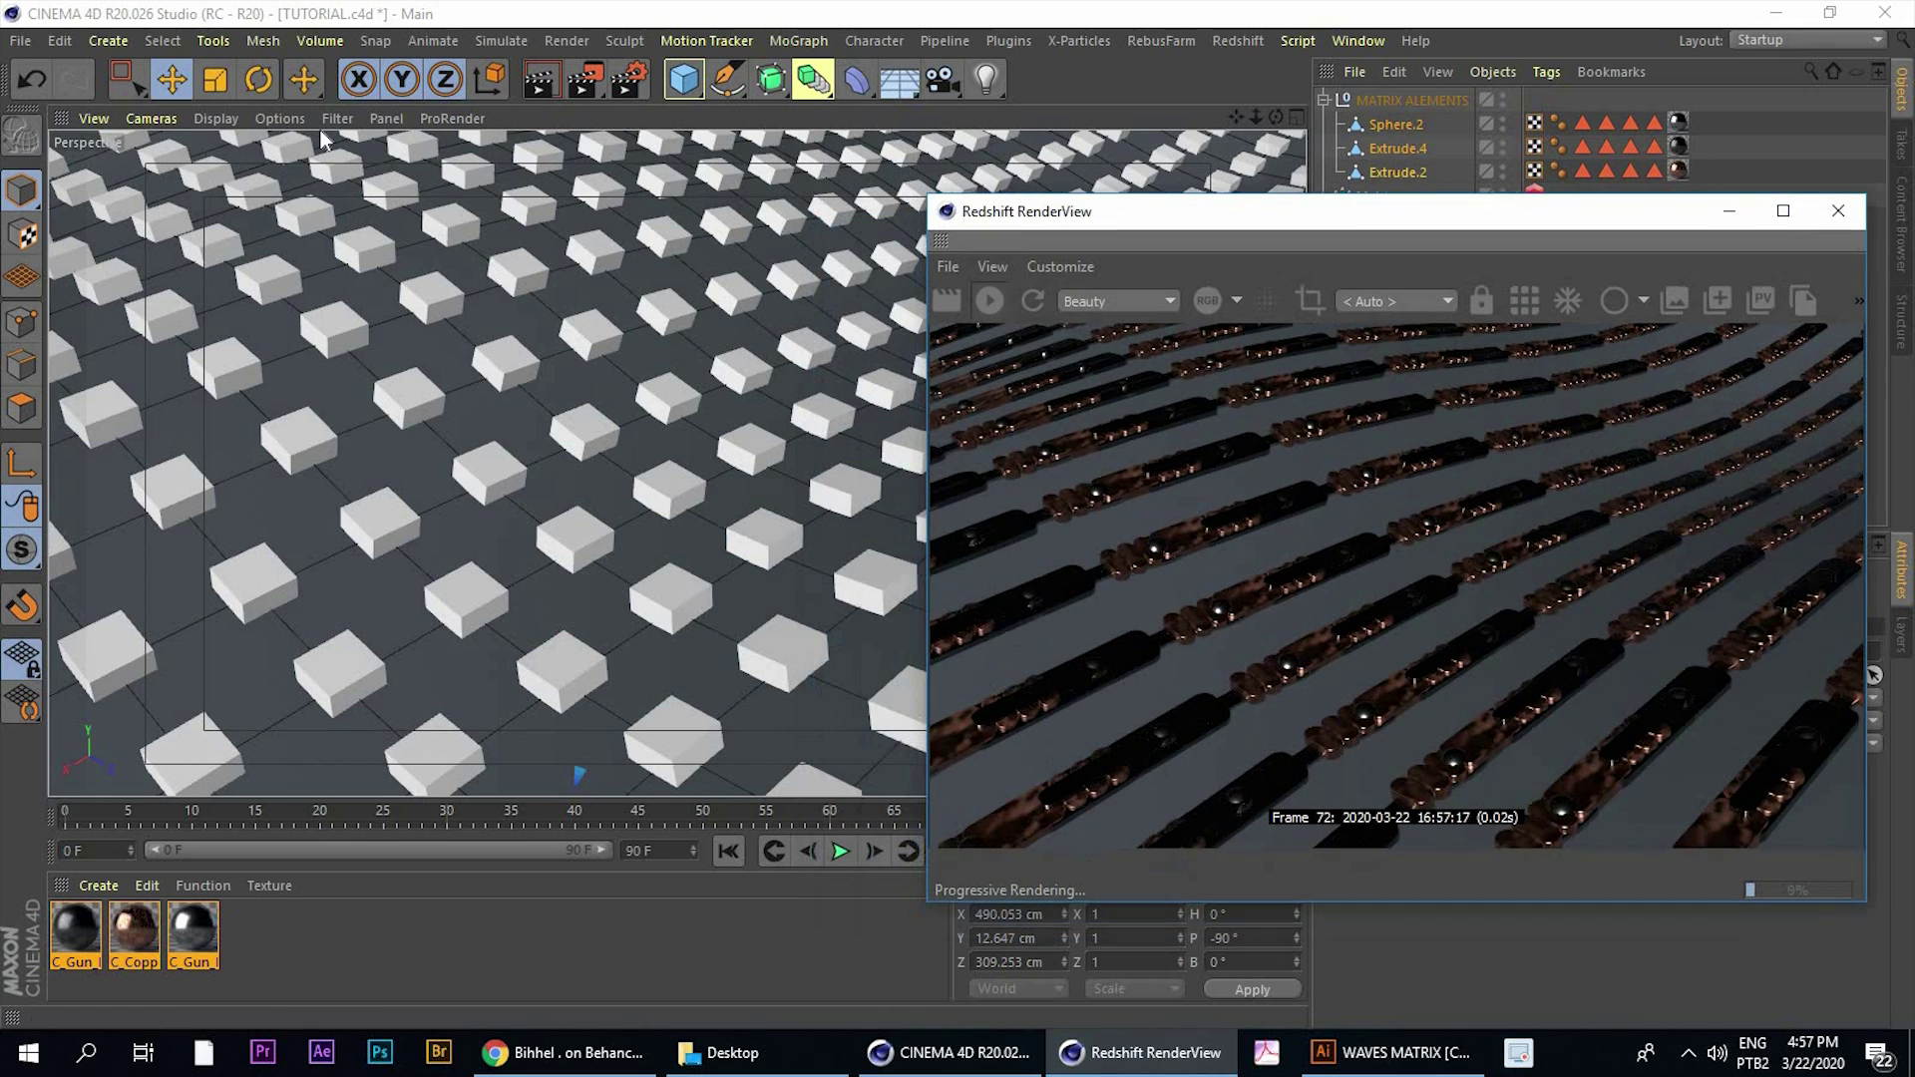
pyautogui.click(213, 87)
pyautogui.moveTo(634, 386); pyautogui.dragTo(368, 605)
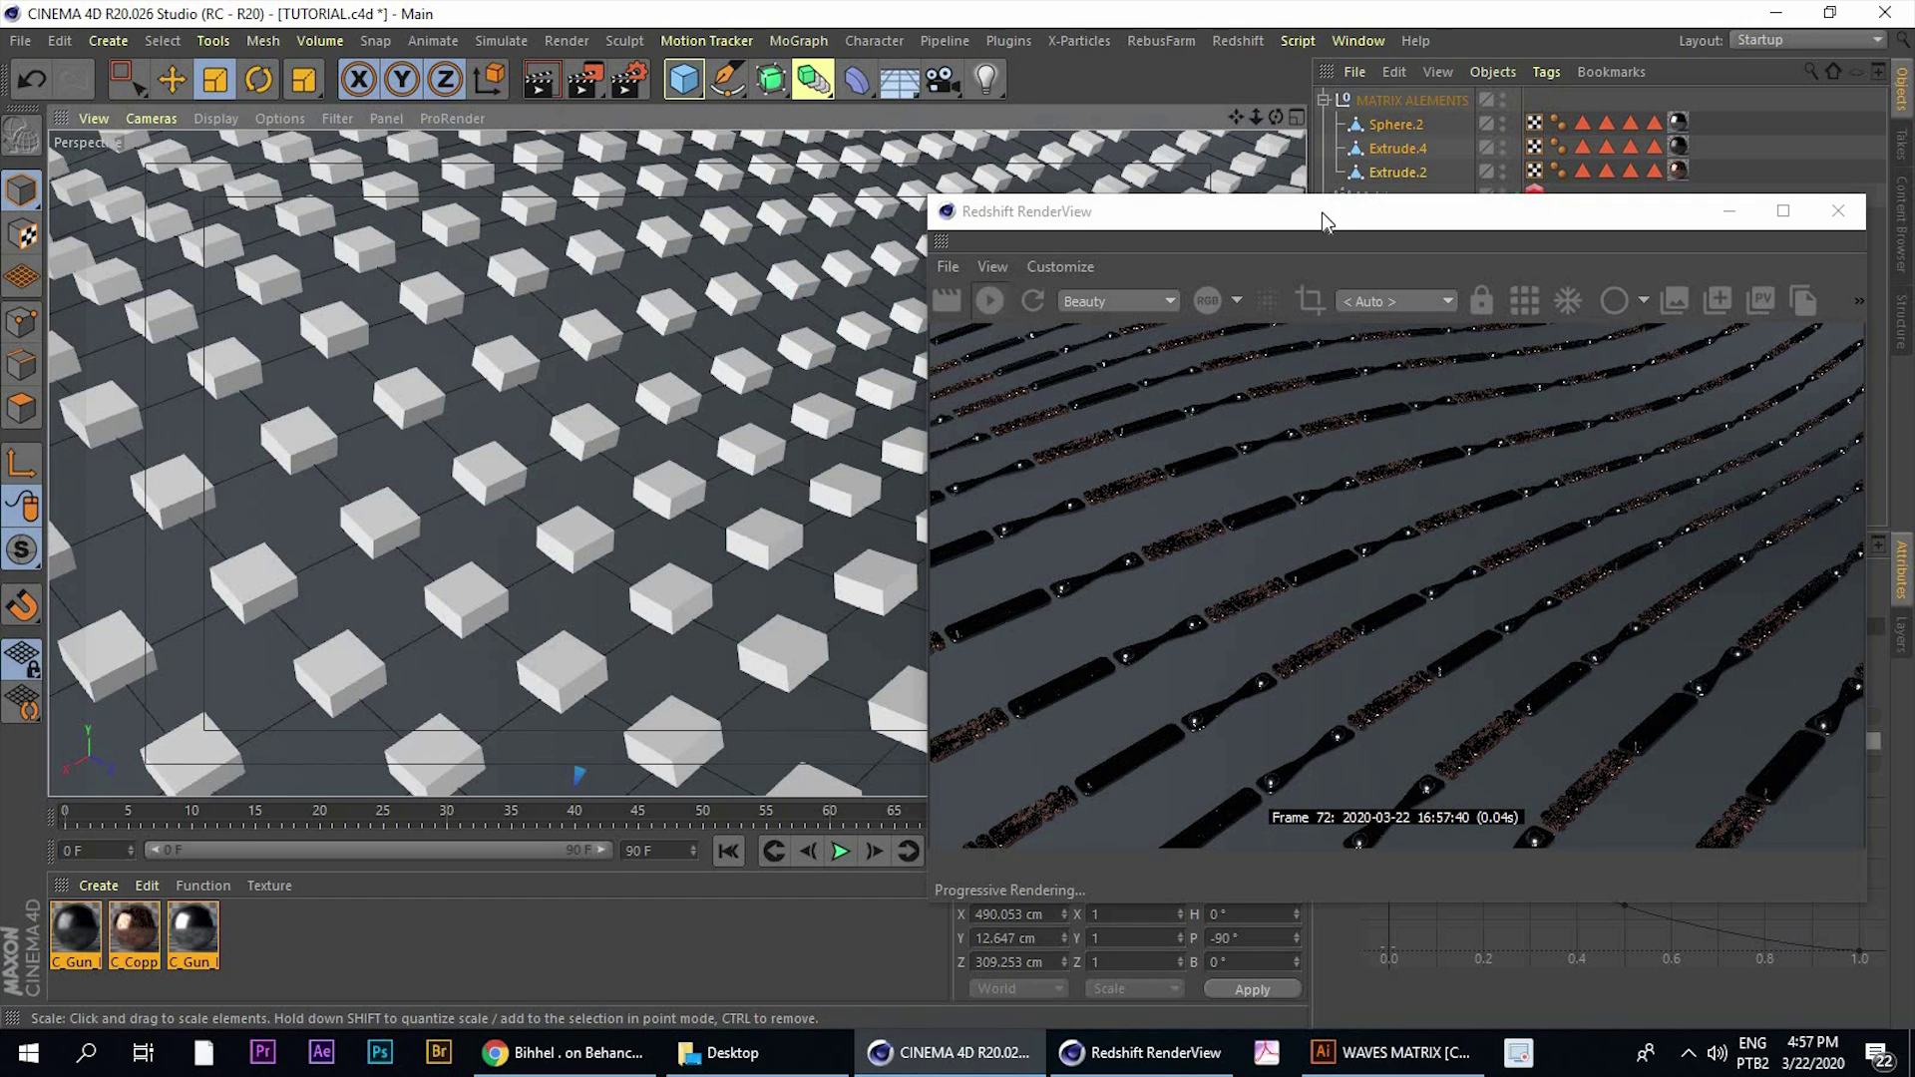
# Hide the Plane in the editor and renderer, and make a duplicate of it that is visible in both
pyautogui.moveTo(1321, 212); pyautogui.dragTo(586, 112)
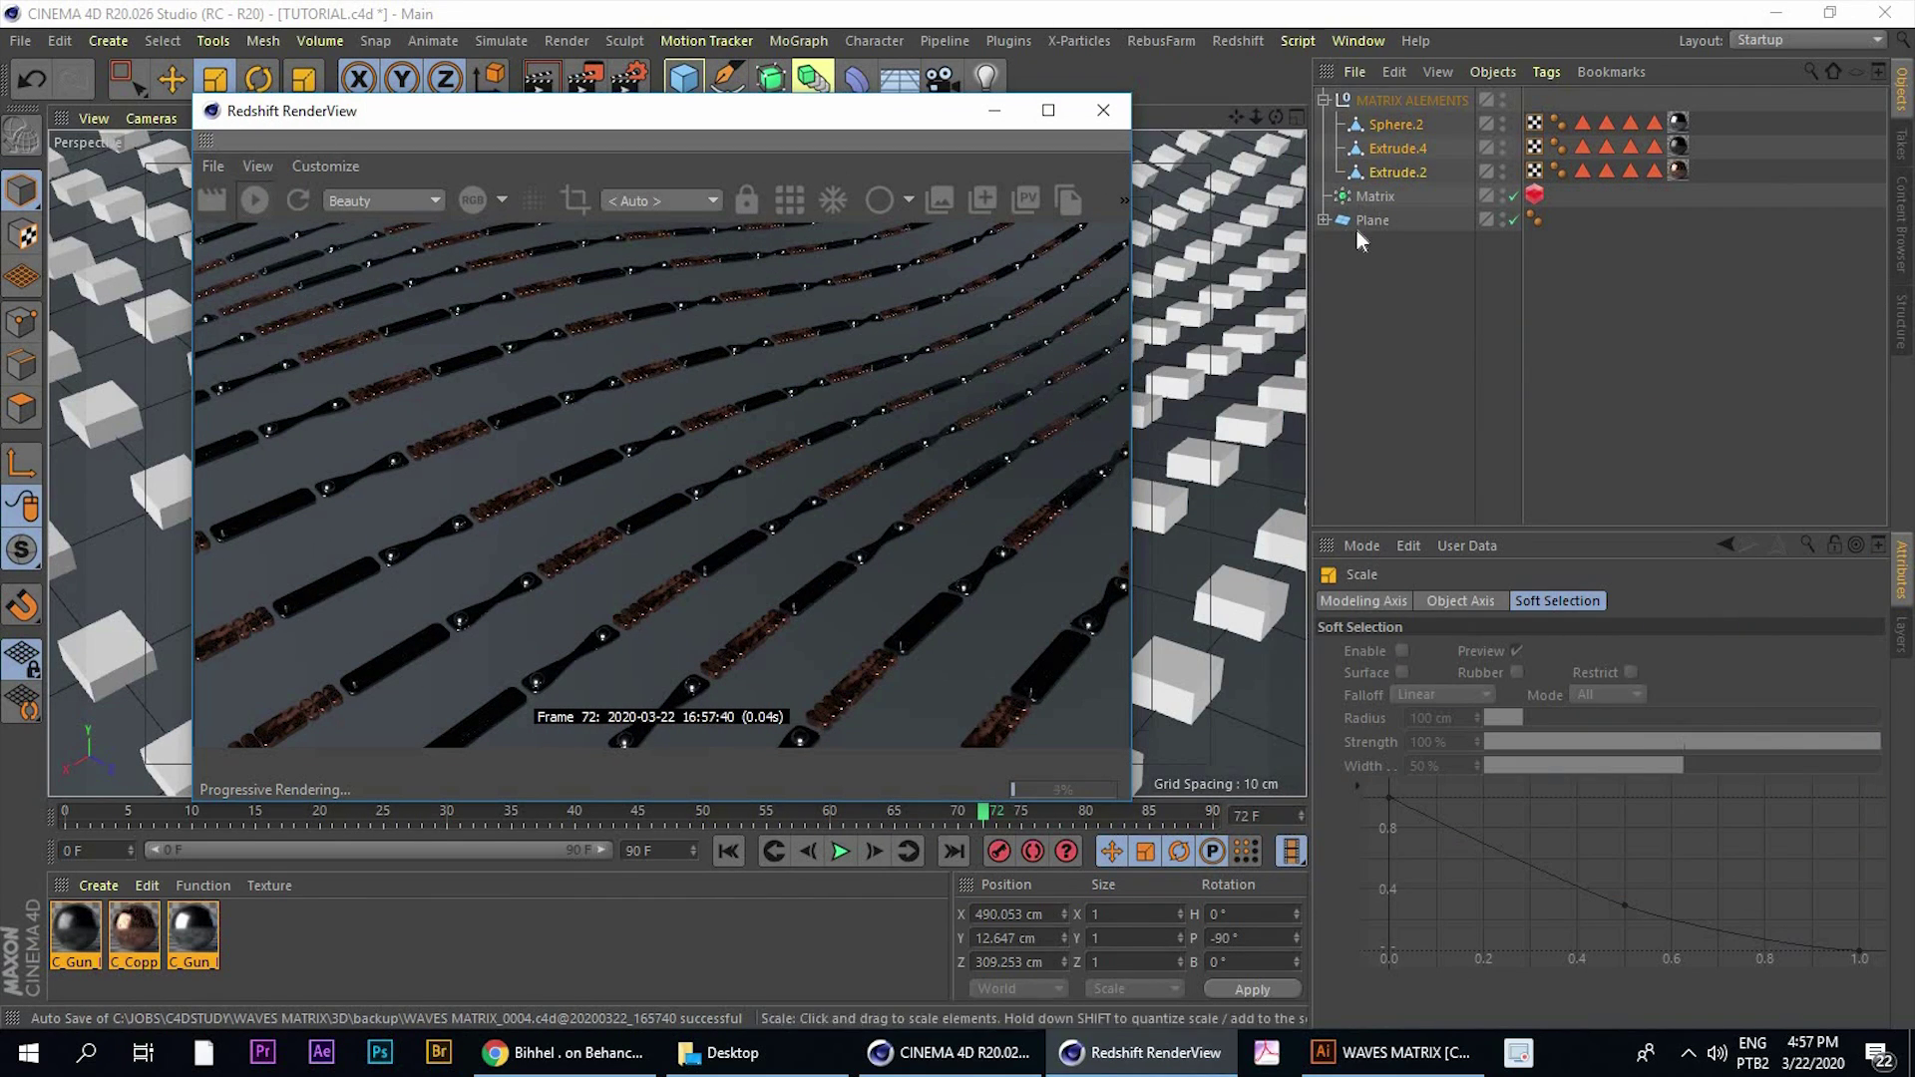
pyautogui.click(1383, 223)
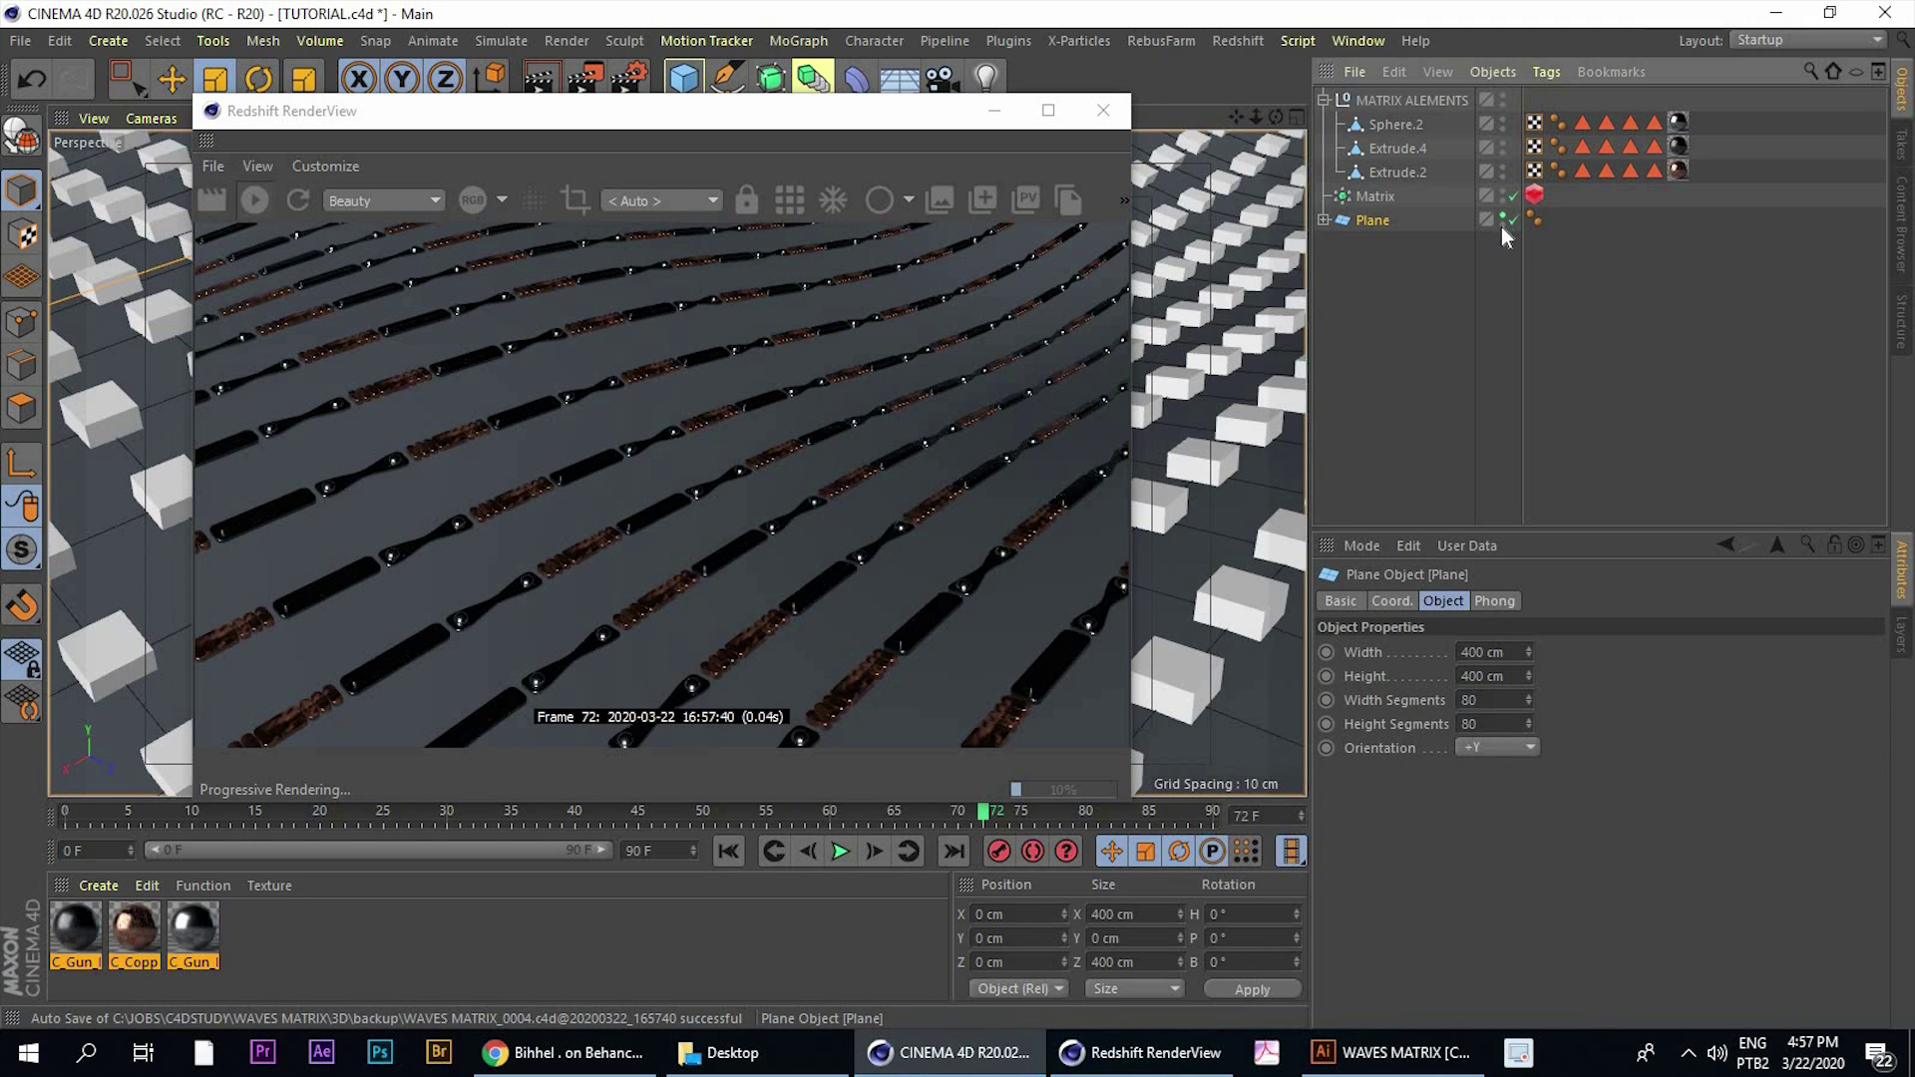
pyautogui.click(1502, 225)
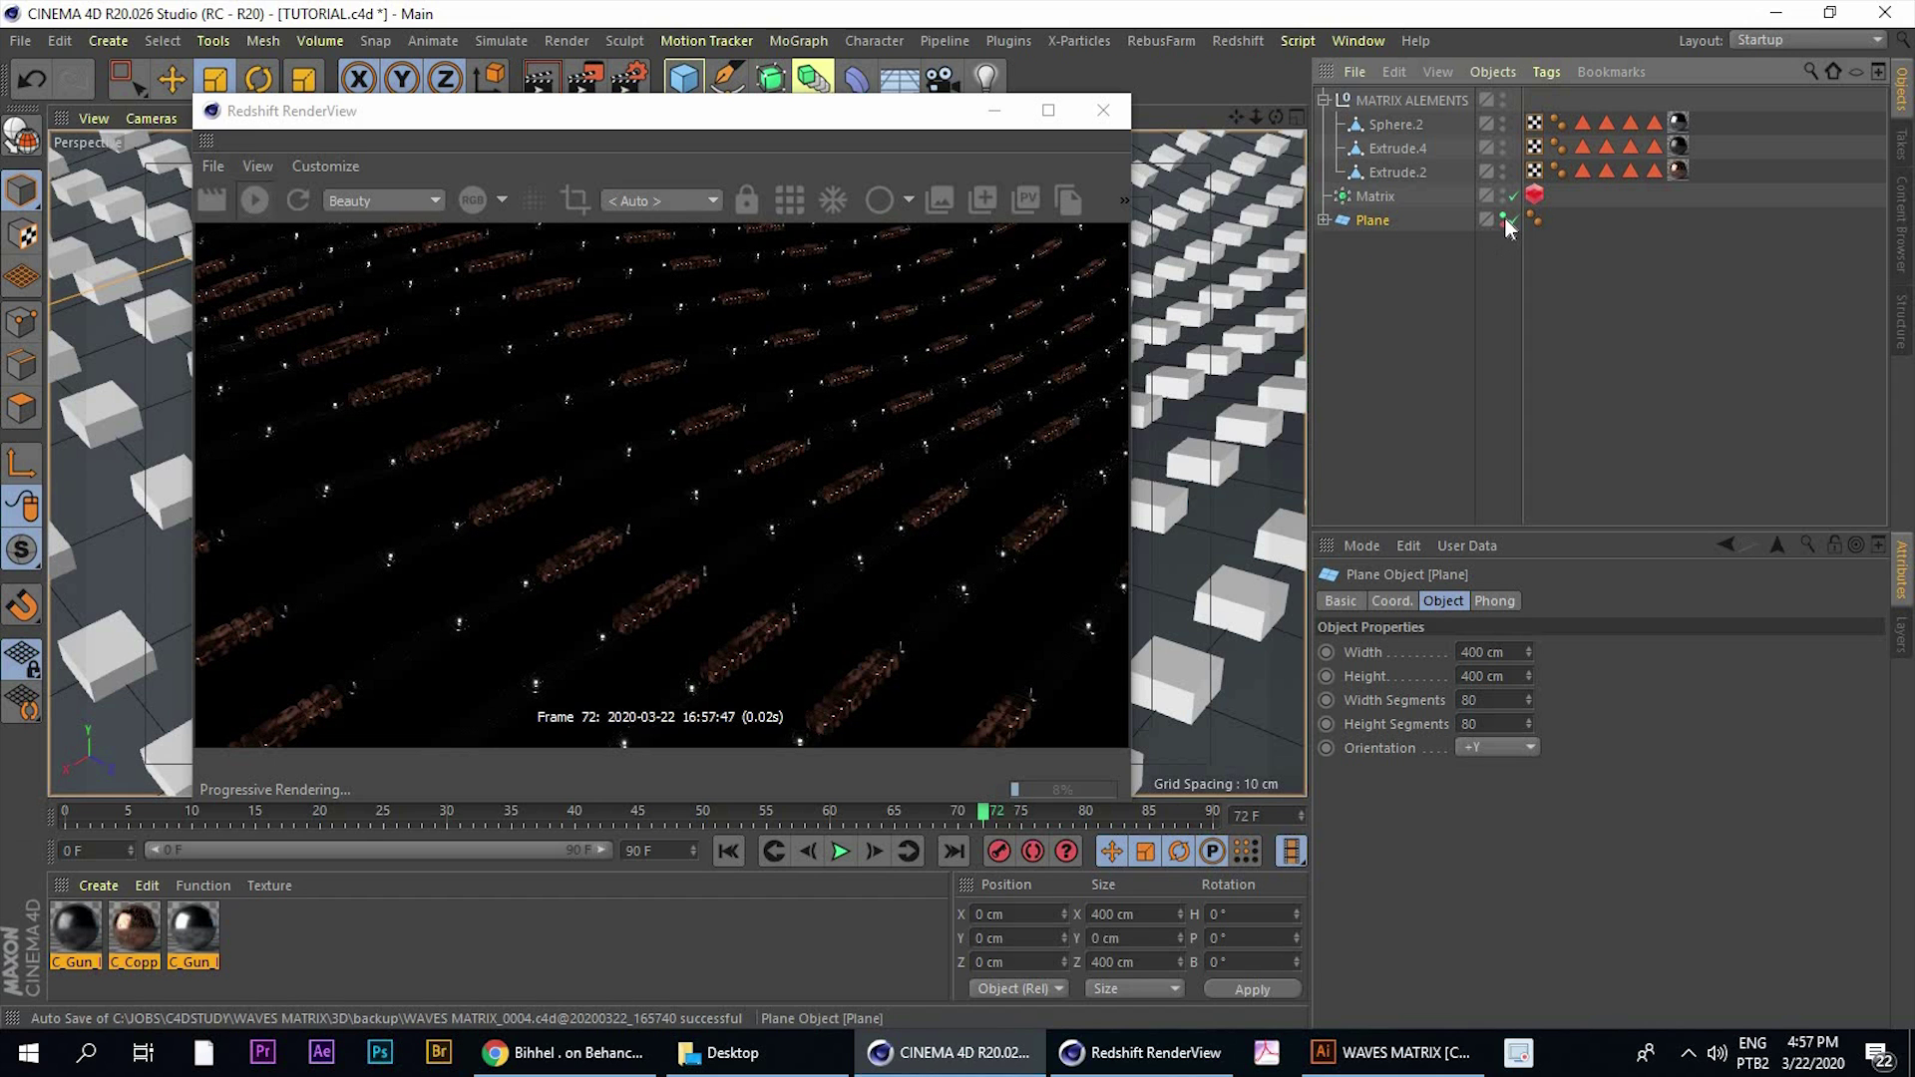
pyautogui.click(1501, 215)
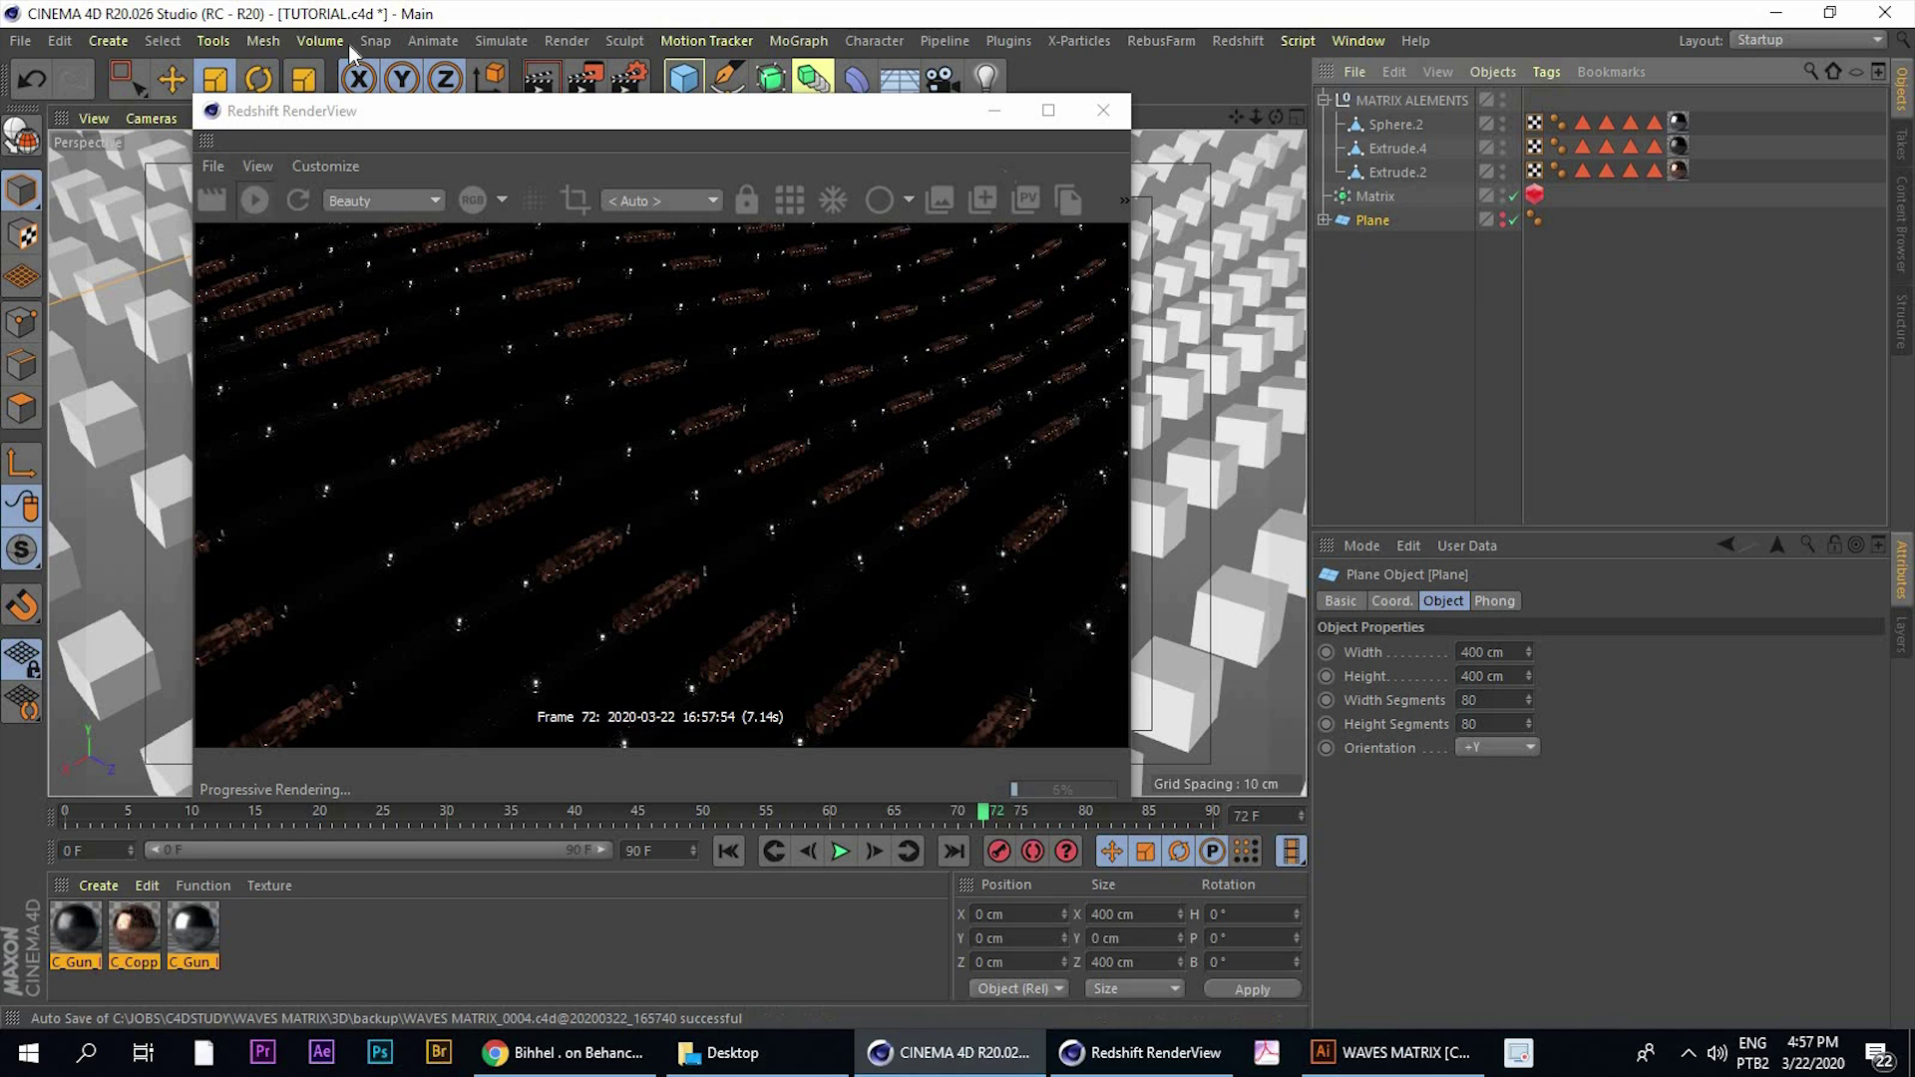
pyautogui.keyDown('ctrl'); pyautogui.moveTo(1361, 221); pyautogui.dragTo(1362, 251); pyautogui.keyUp('ctrl')
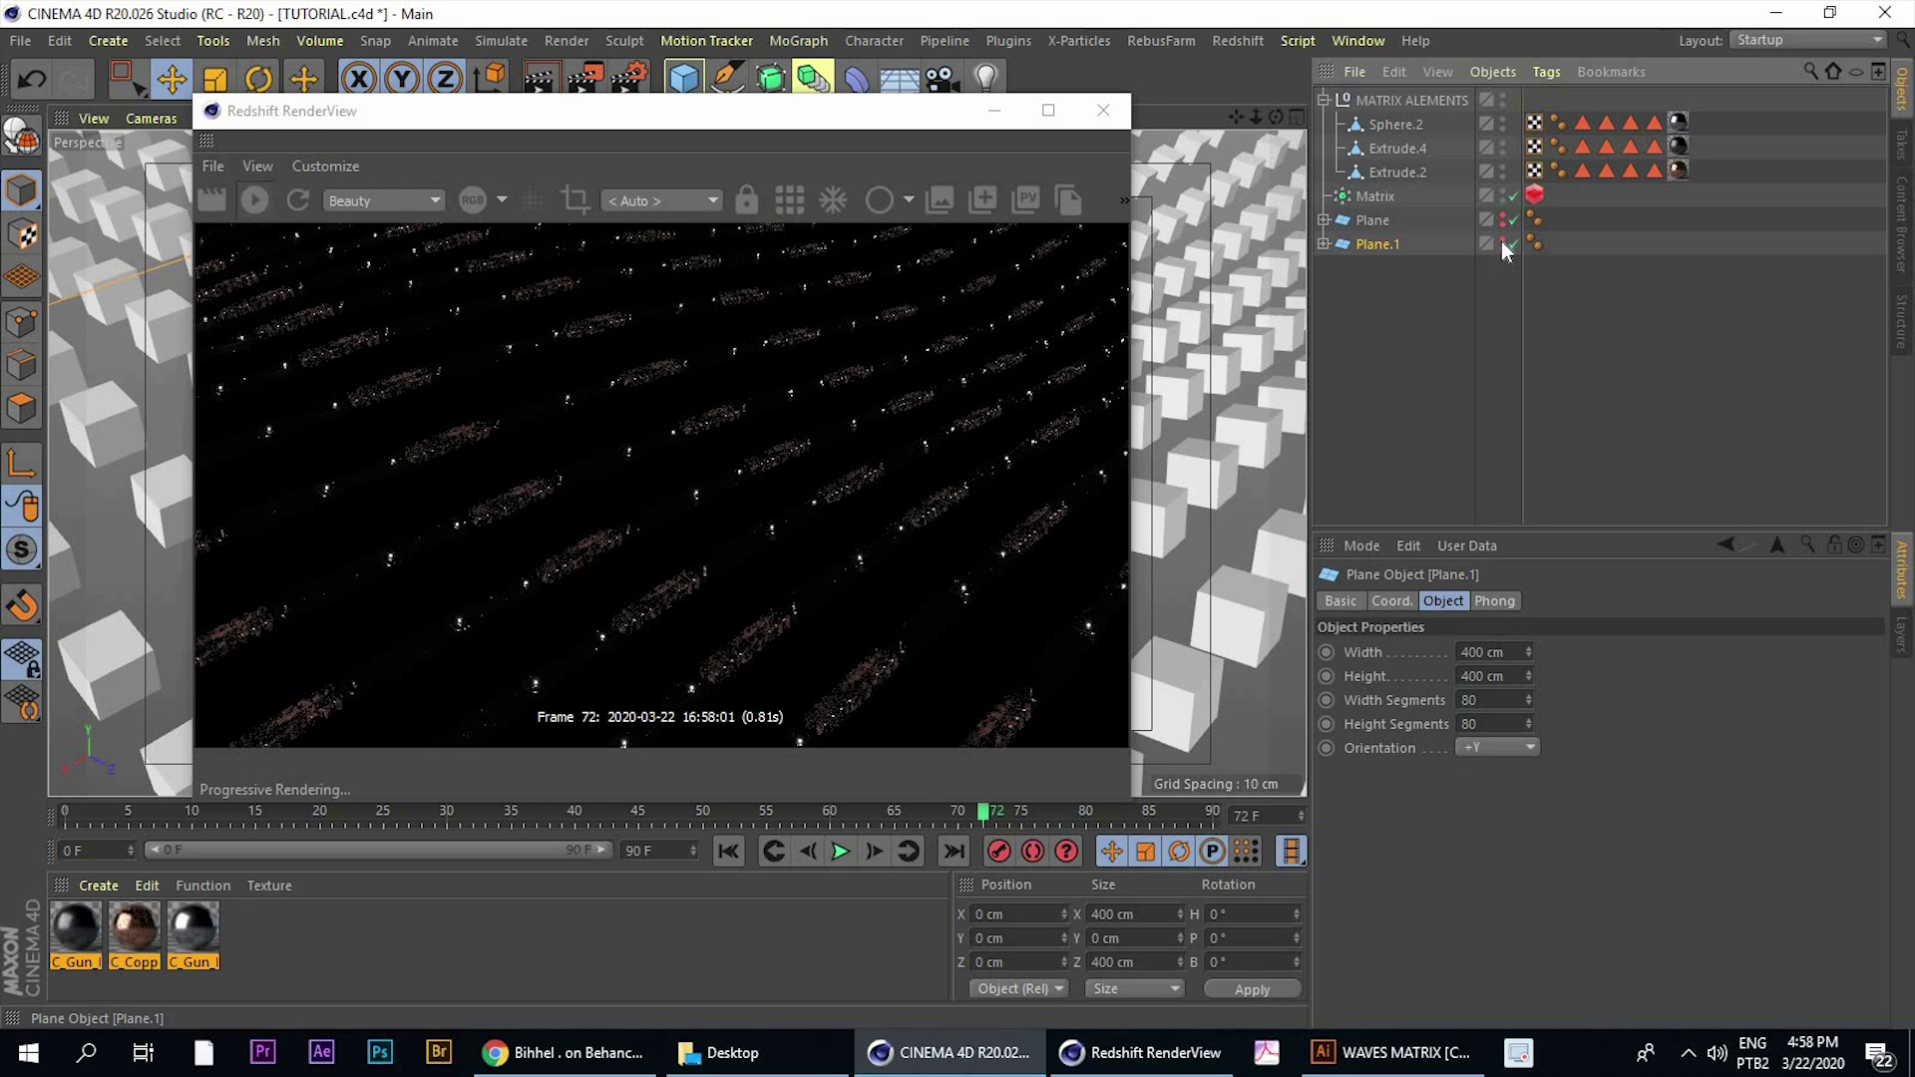
pyautogui.click(1503, 241)
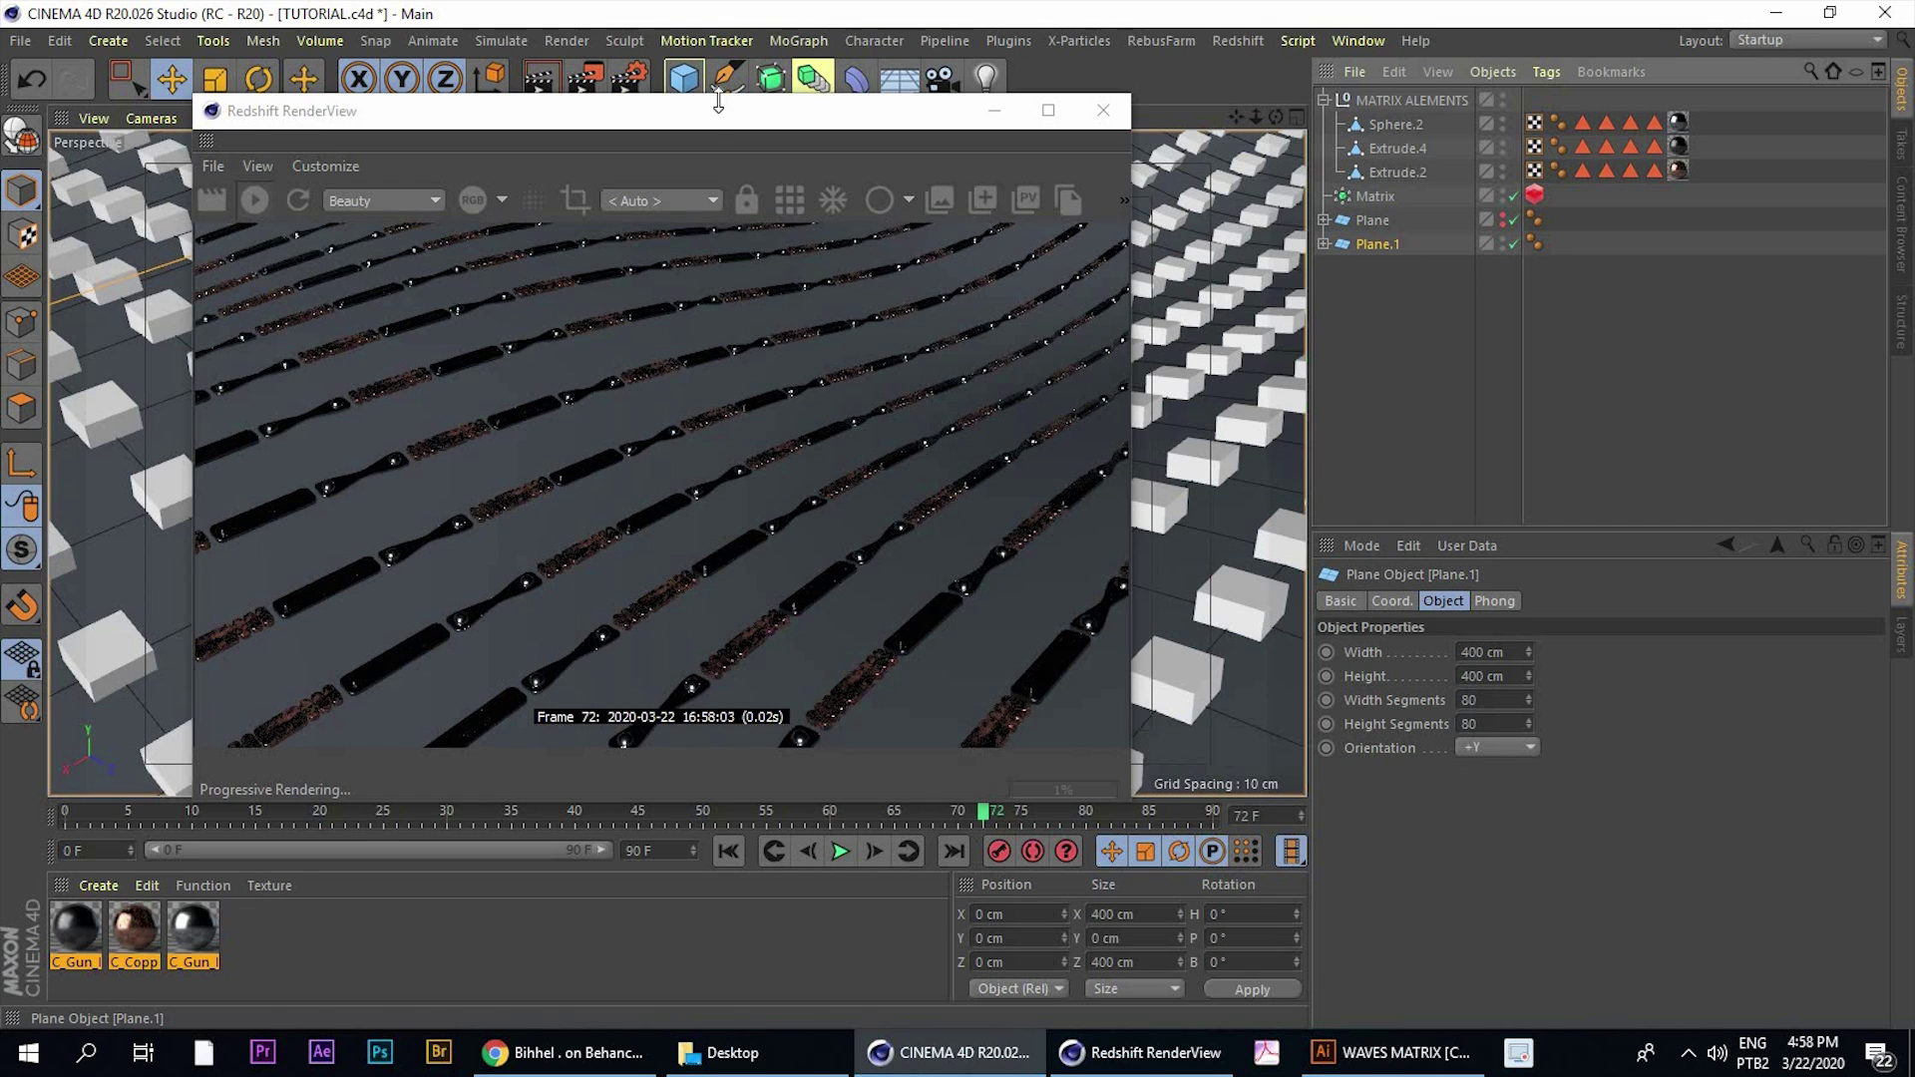
# Show the scene in perspective and lower Plane.1 to about -2.483 cm in Y, beneath the matrix elements
pyautogui.moveTo(305, 109); pyautogui.dragTo(1302, 242)
pyautogui.middleClick(670, 317)
pyautogui.middleClick(733, 414)
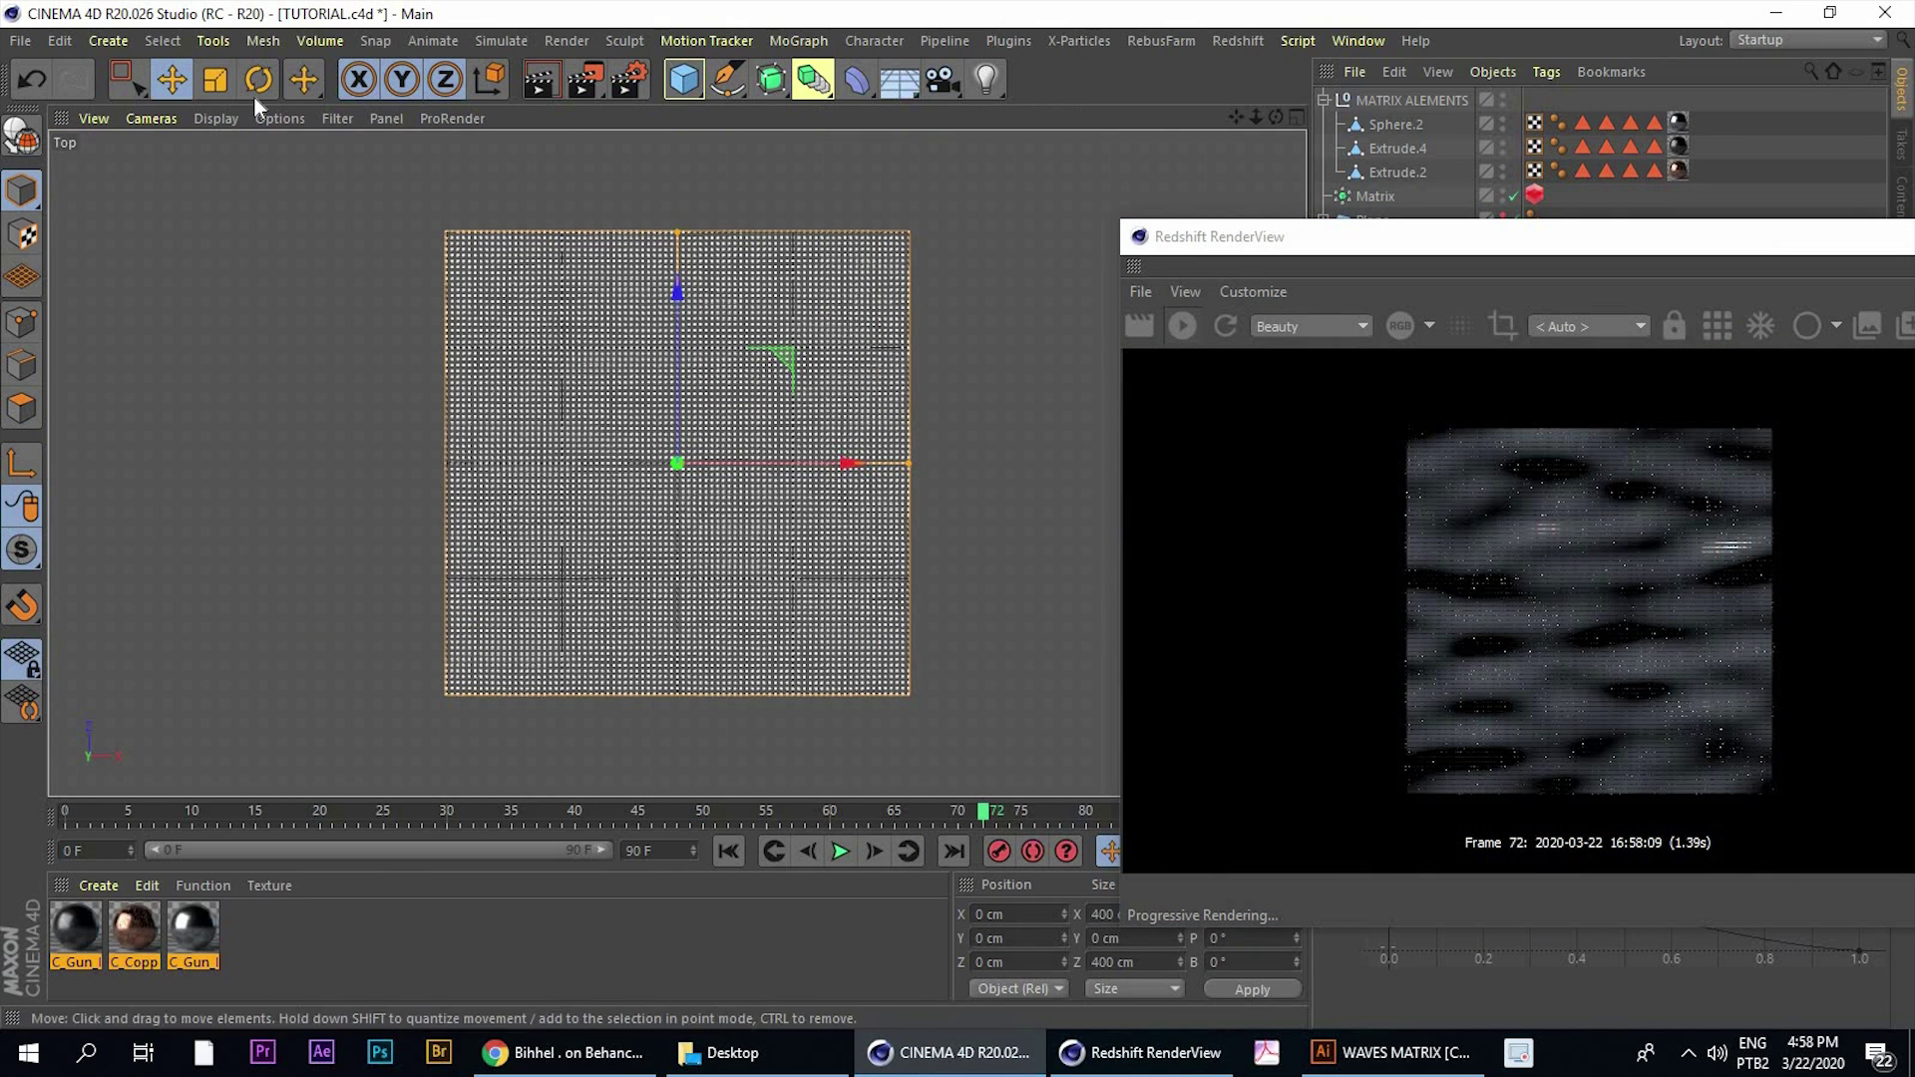
pyautogui.moveTo(168, 126)
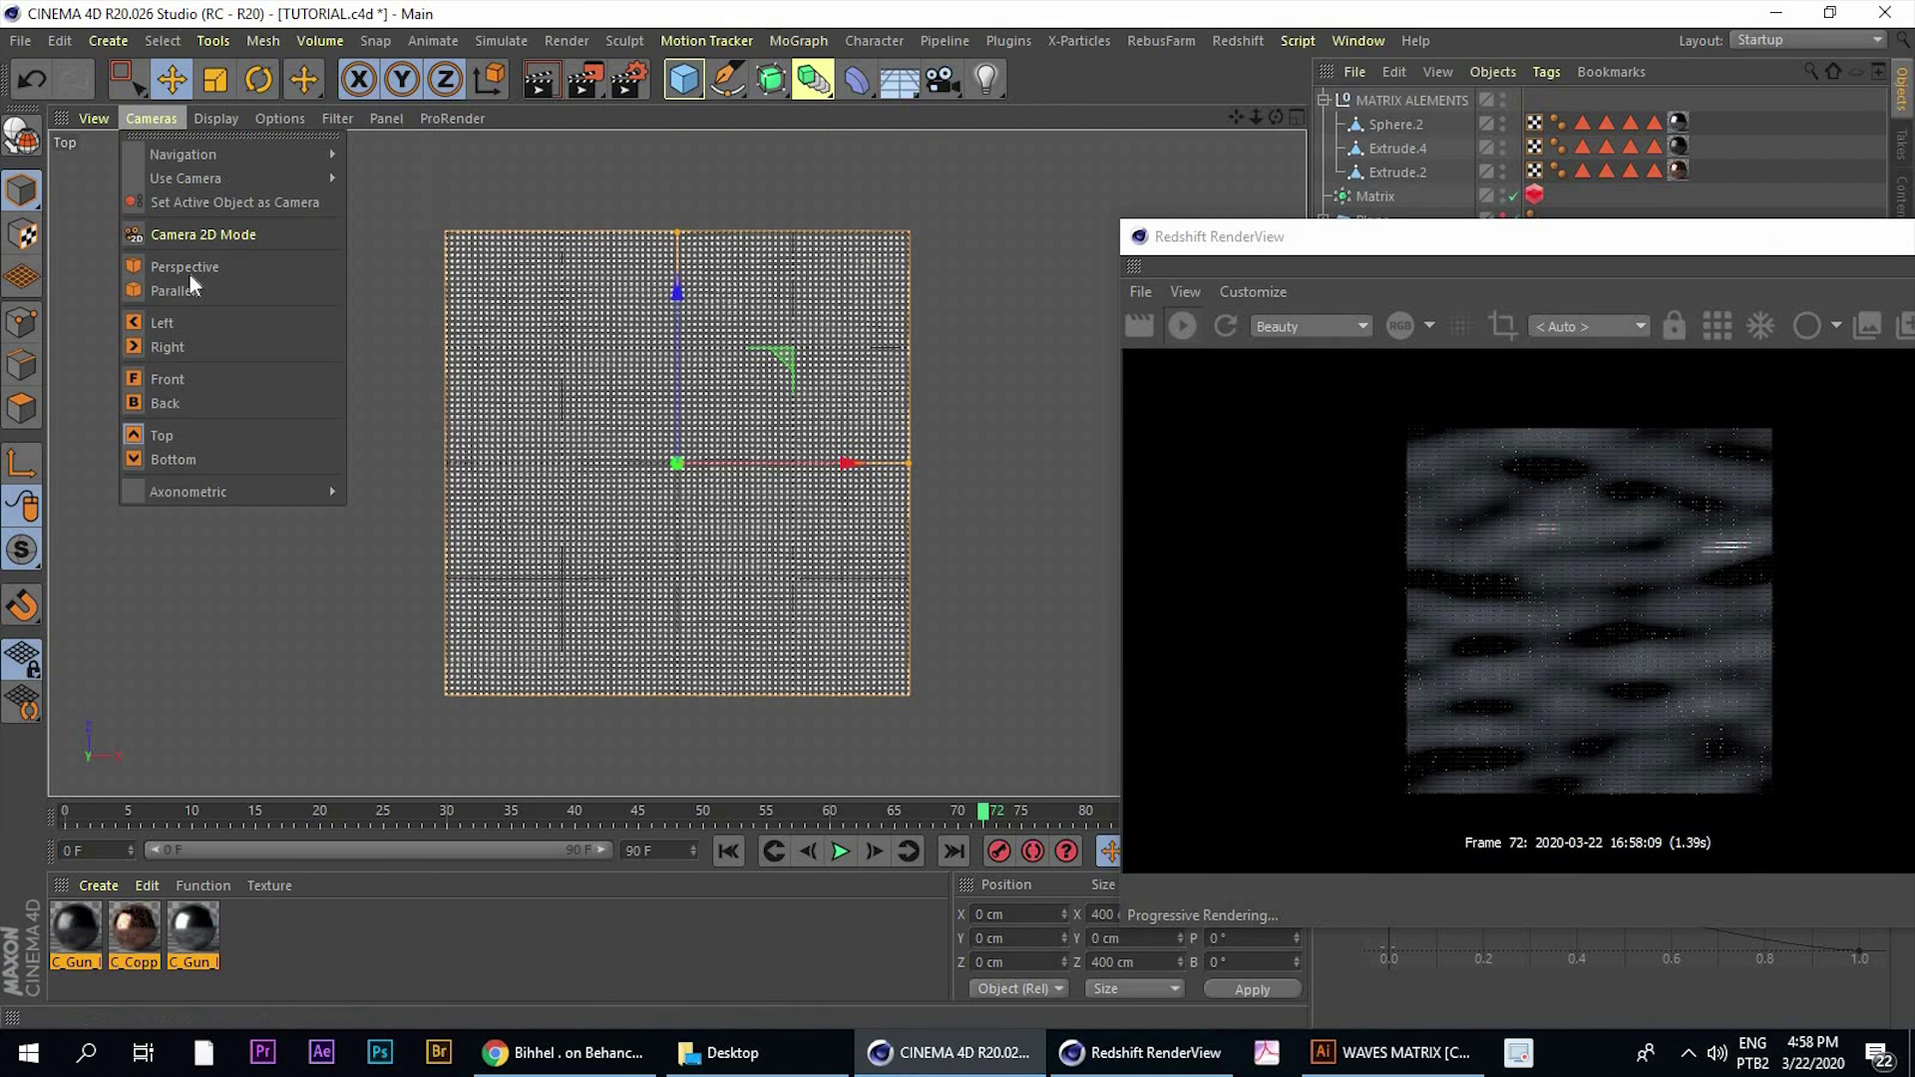
pyautogui.click(184, 267)
pyautogui.scroll(6, 731, 335)
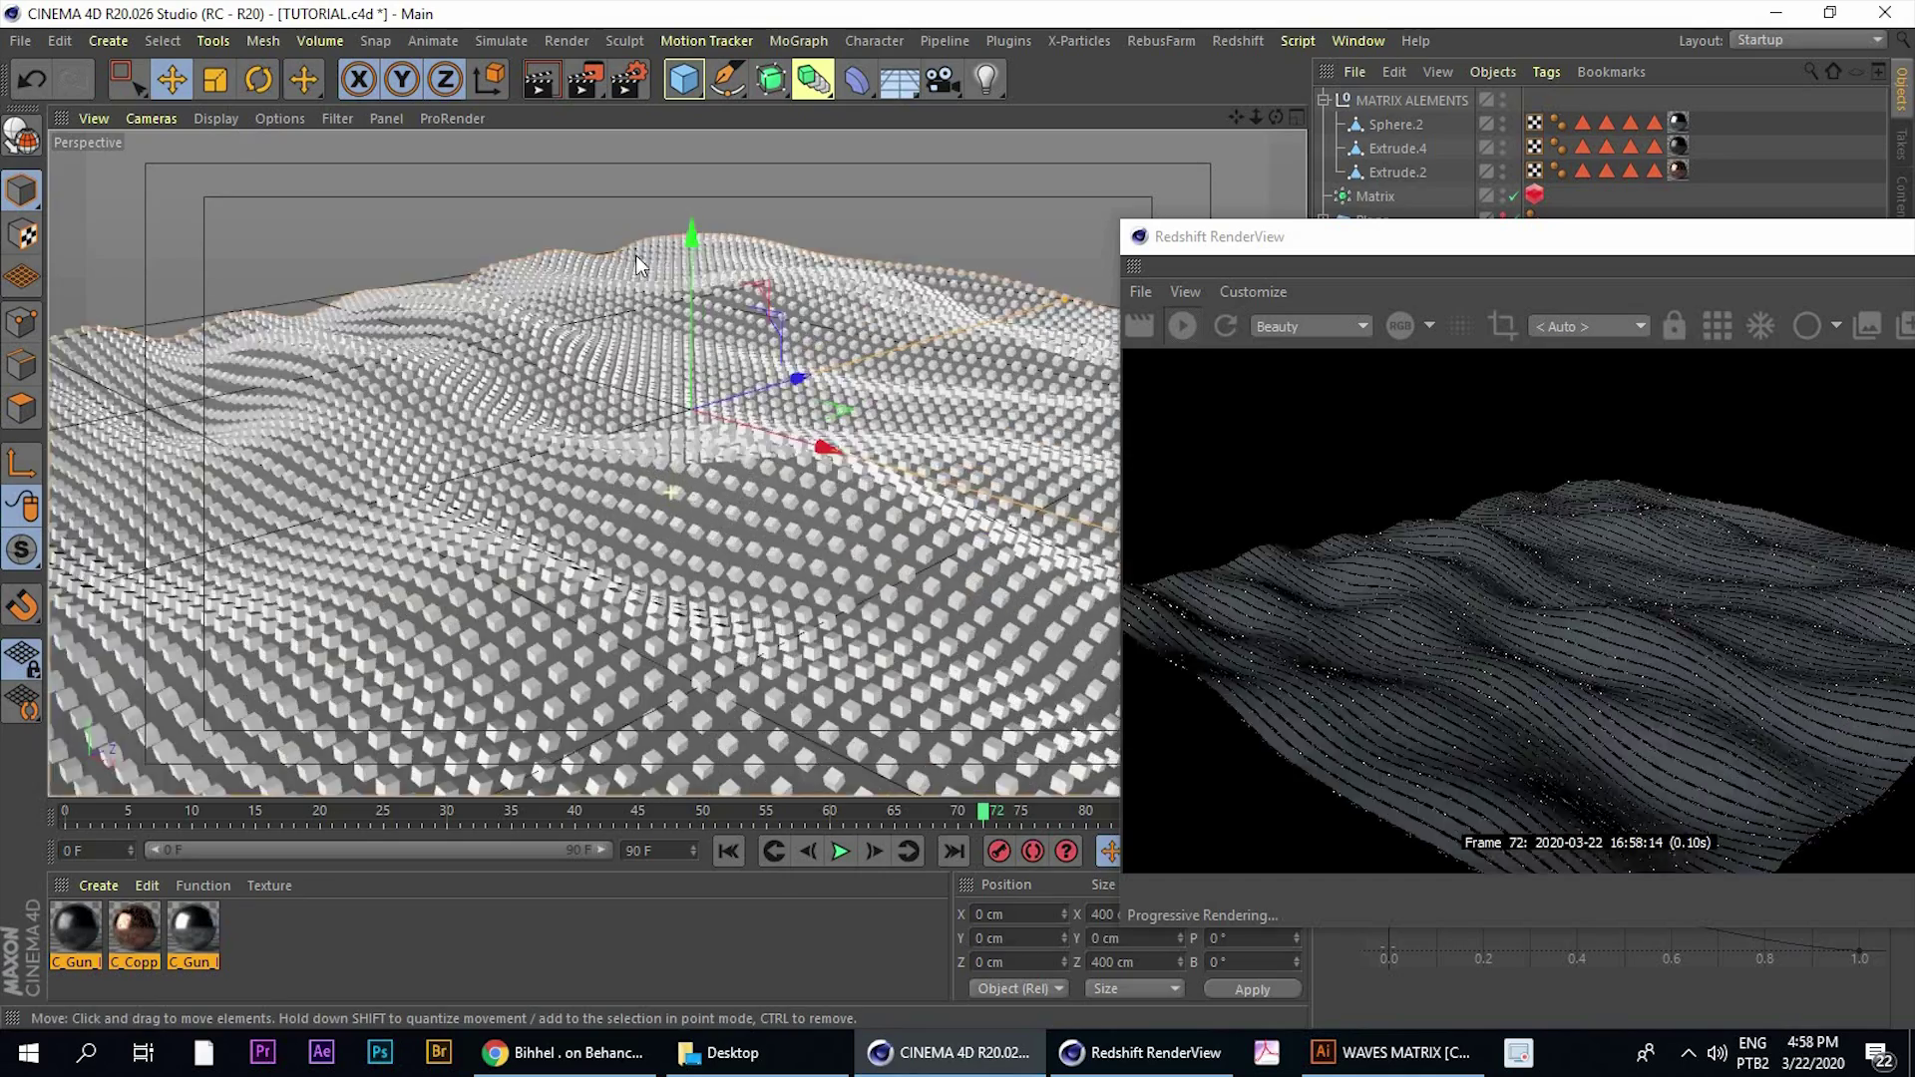
pyautogui.moveTo(692, 266); pyautogui.dragTo(691, 270)
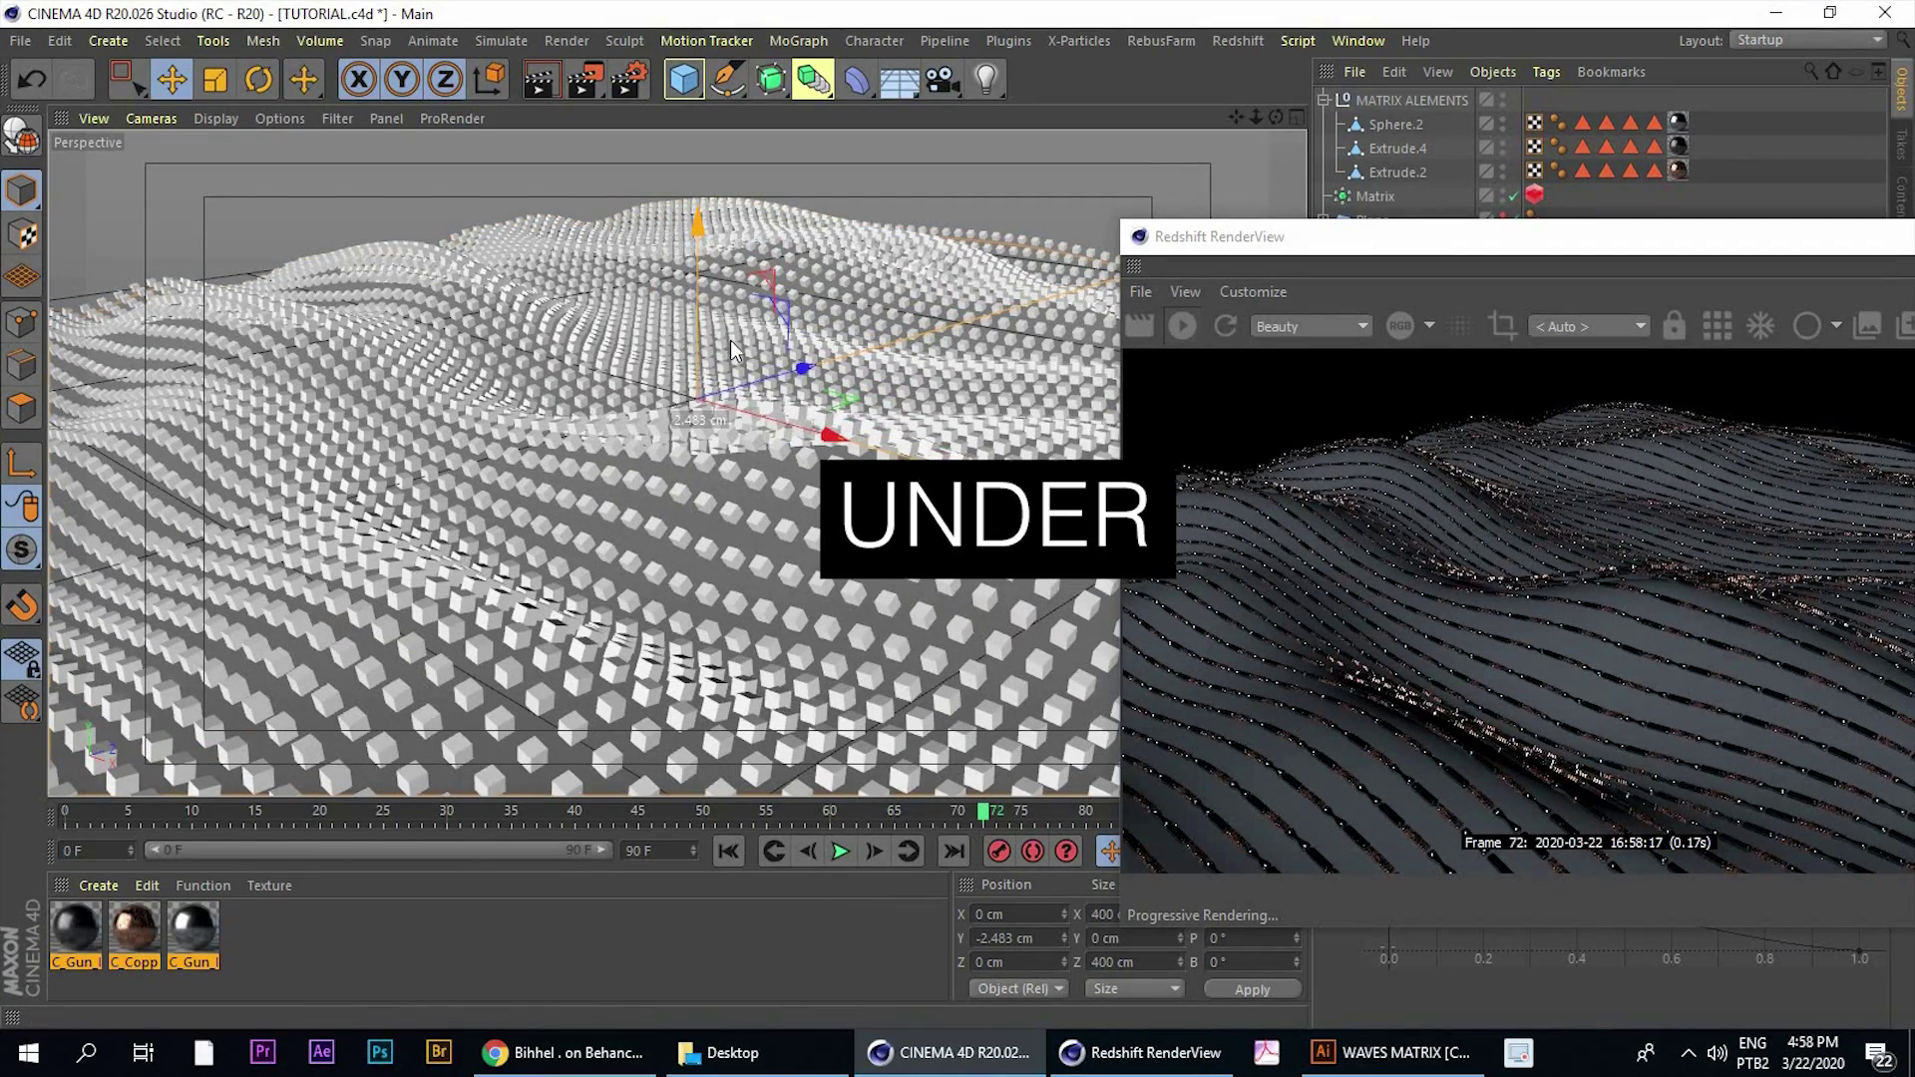
# Examine from close range how the matrix elements sit in relation to the lowered Plane.1
pyautogui.keyDown('alt'); pyautogui.moveTo(713, 365); pyautogui.dragTo(761, 178, button='right'); pyautogui.keyUp('alt')
pyautogui.scroll(5, 761, 178)
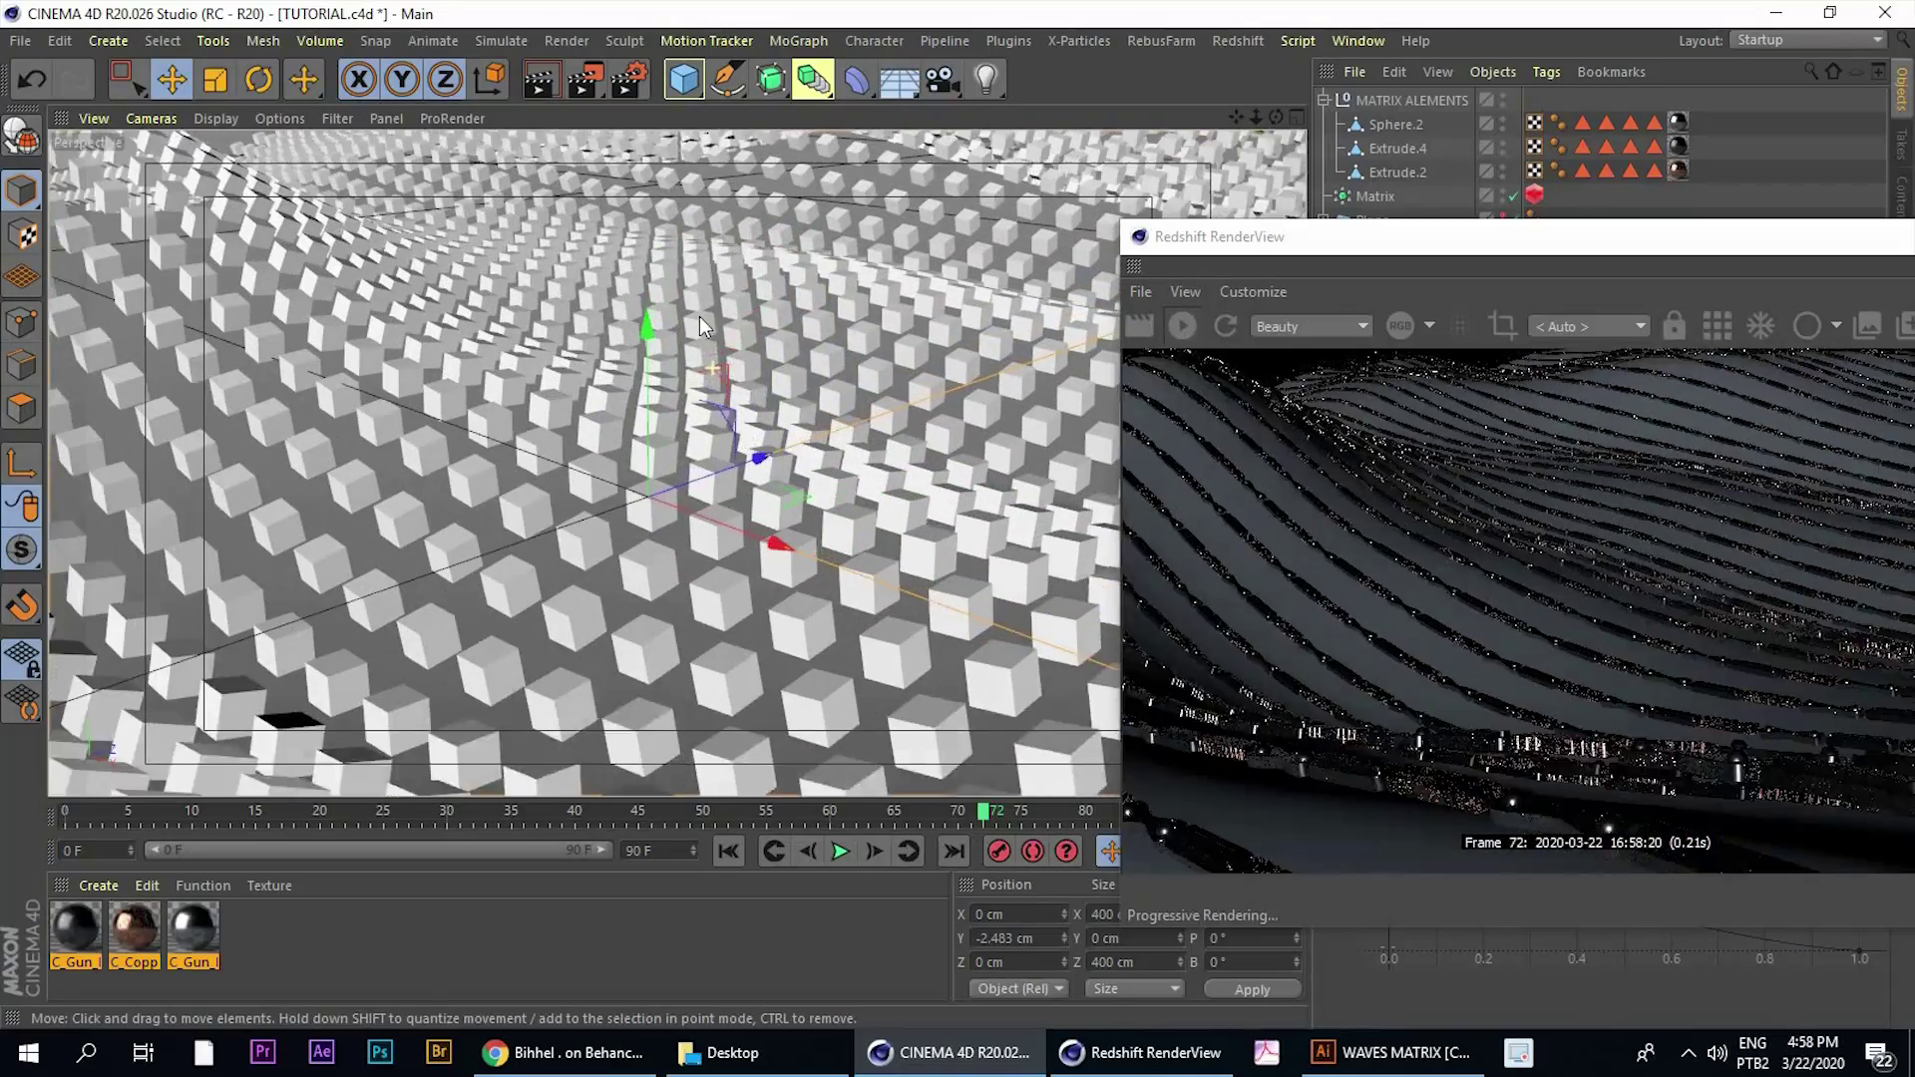
pyautogui.scroll(6, 638, 375)
pyautogui.keyDown('alt'); pyautogui.moveTo(627, 377); pyautogui.dragTo(620, 215); pyautogui.keyUp('alt')
pyautogui.scroll(5, 631, 314)
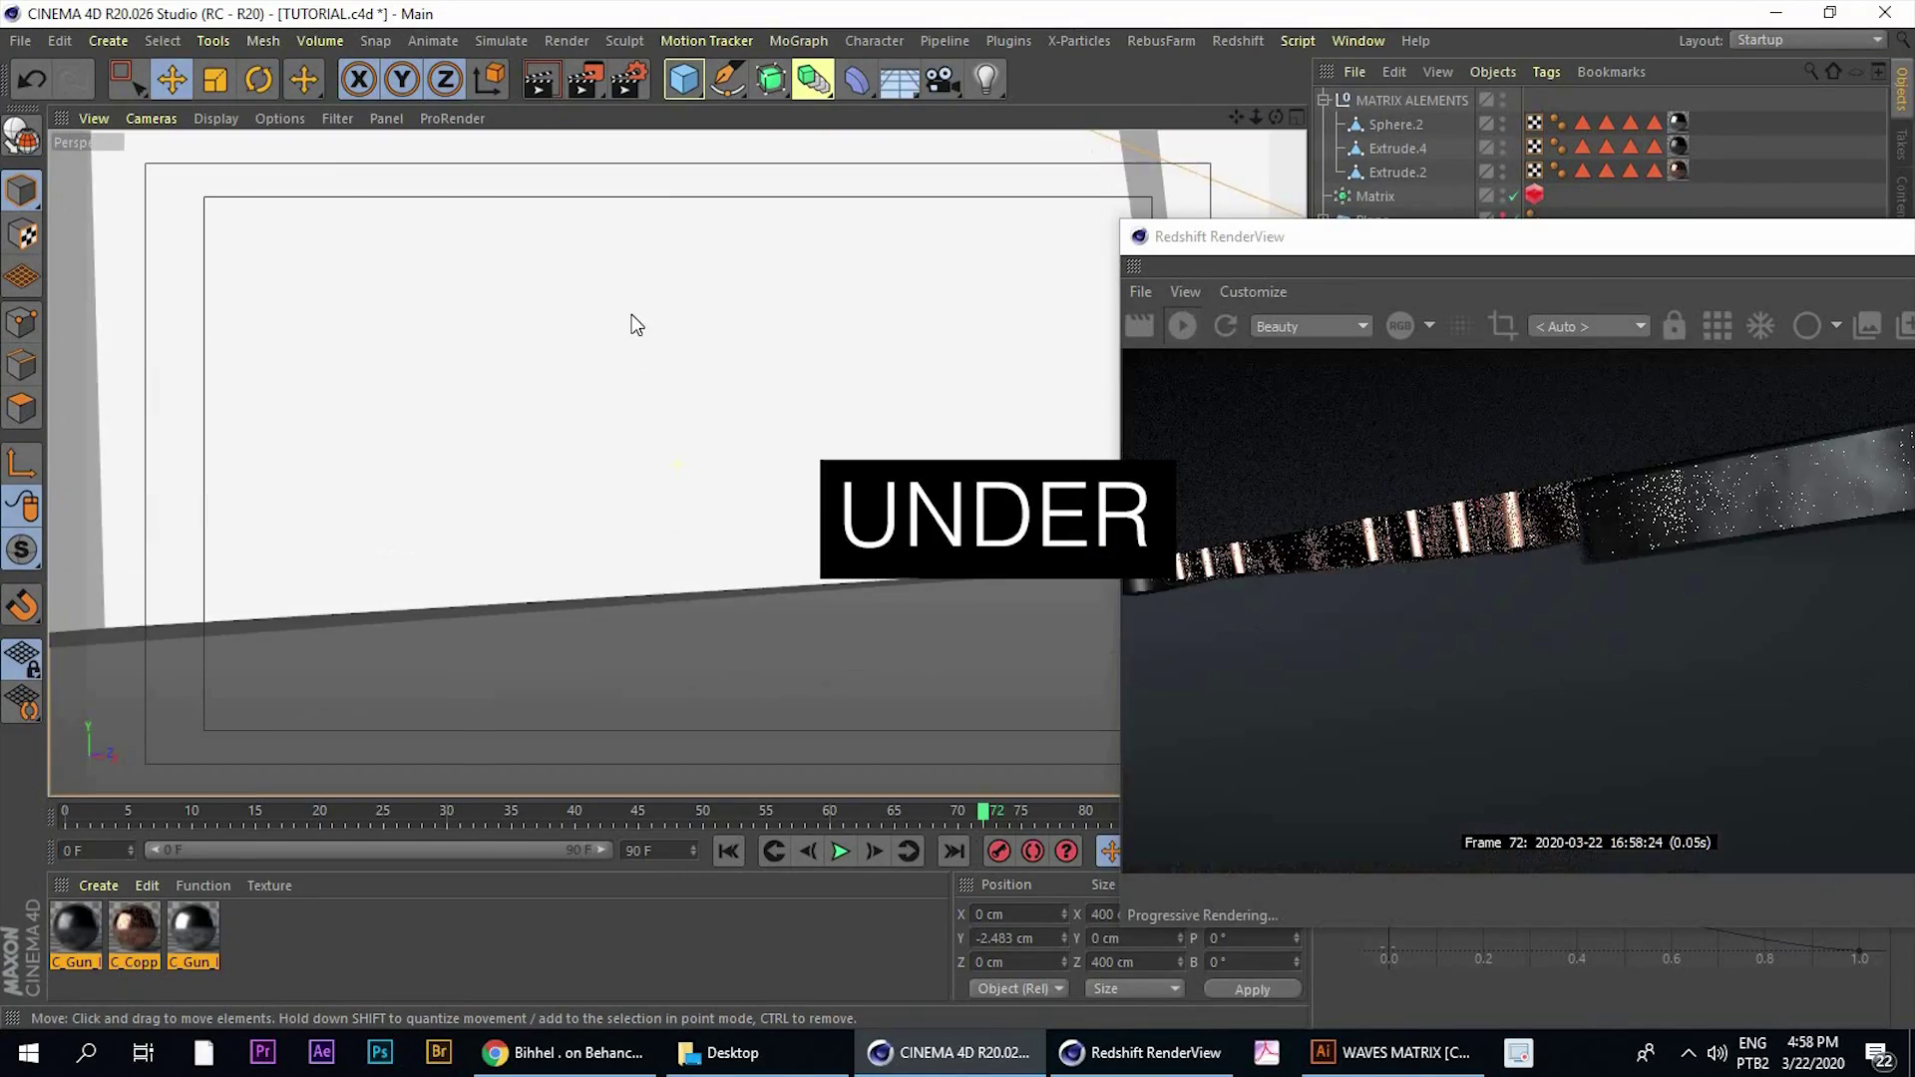
pyautogui.keyDown('alt'); pyautogui.moveTo(632, 319); pyautogui.dragTo(631, 287); pyautogui.keyUp('alt')
pyautogui.keyDown('alt'); pyautogui.moveTo(631, 287); pyautogui.dragTo(662, 507, button='middle'); pyautogui.keyUp('alt')
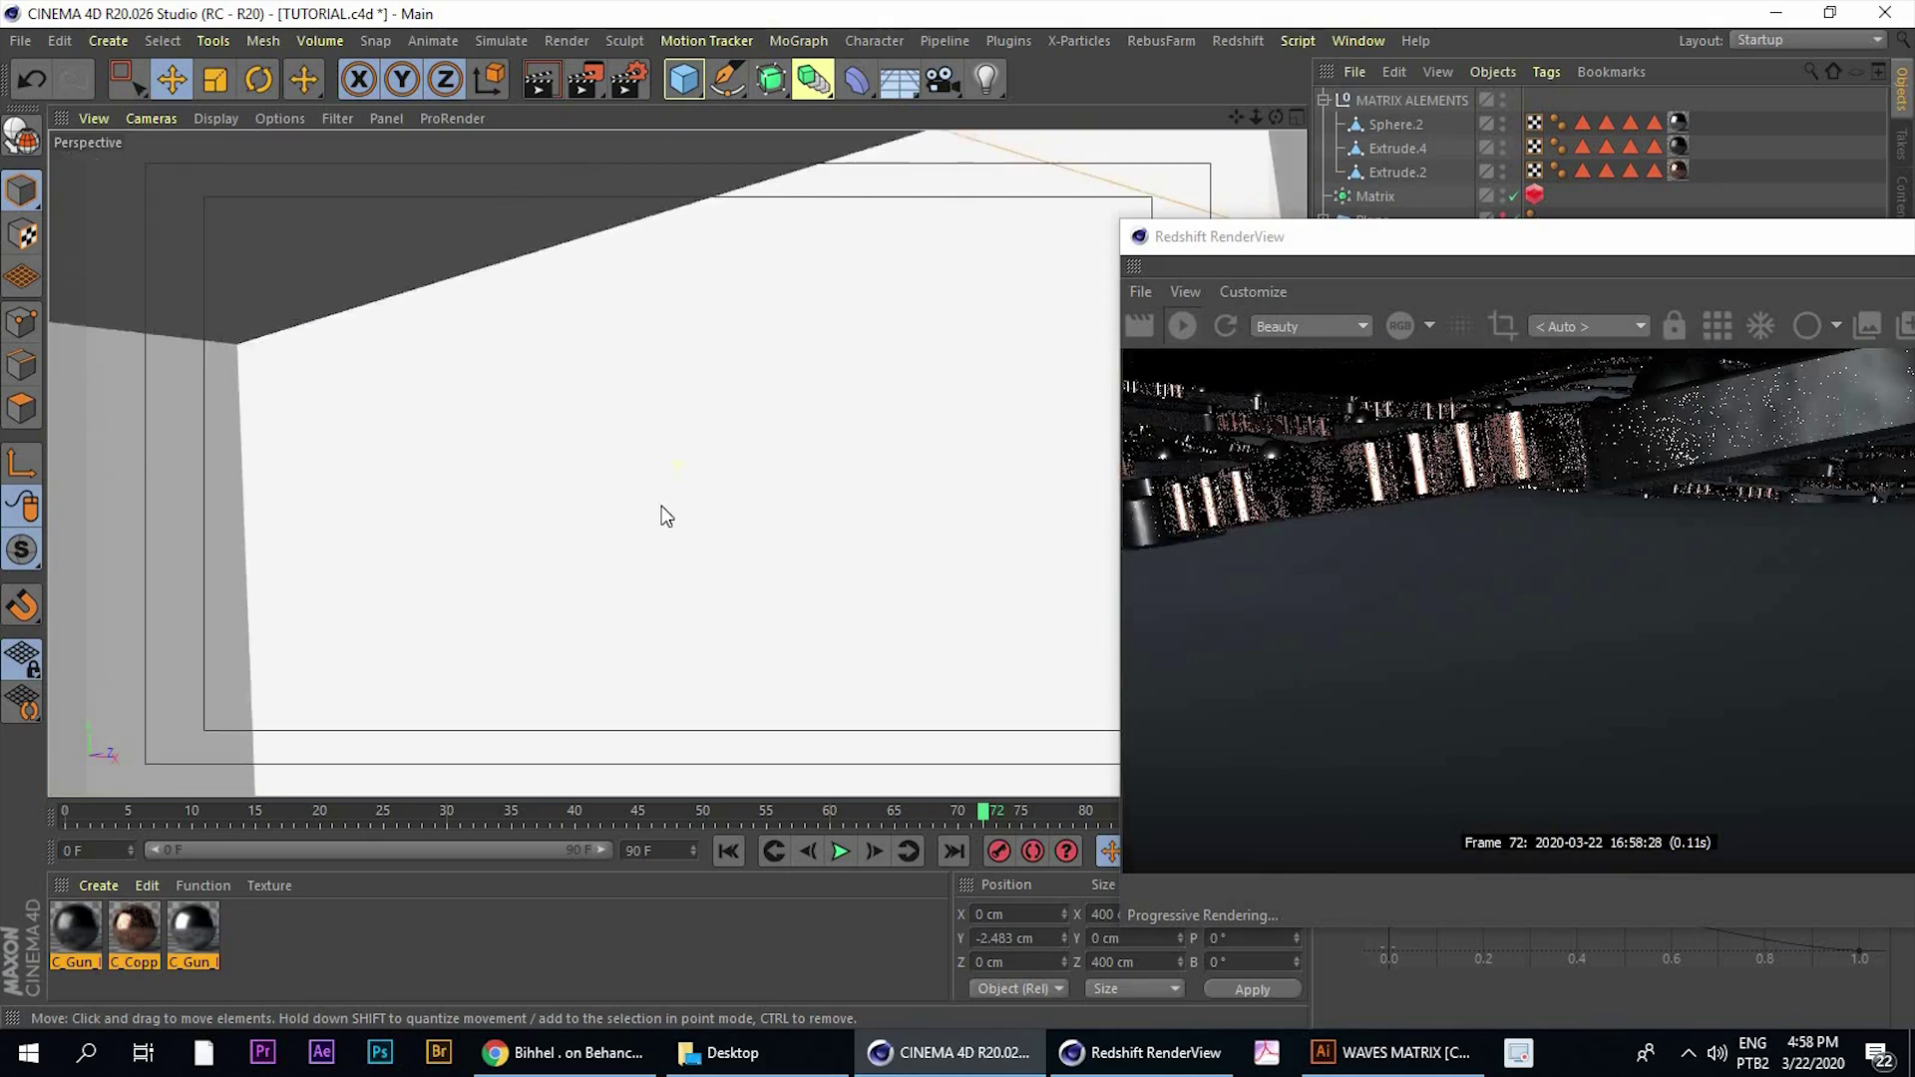
pyautogui.keyDown('alt'); pyautogui.moveTo(650, 389); pyautogui.dragTo(616, 445); pyautogui.keyUp('alt')
pyautogui.scroll(-4, 624, 439)
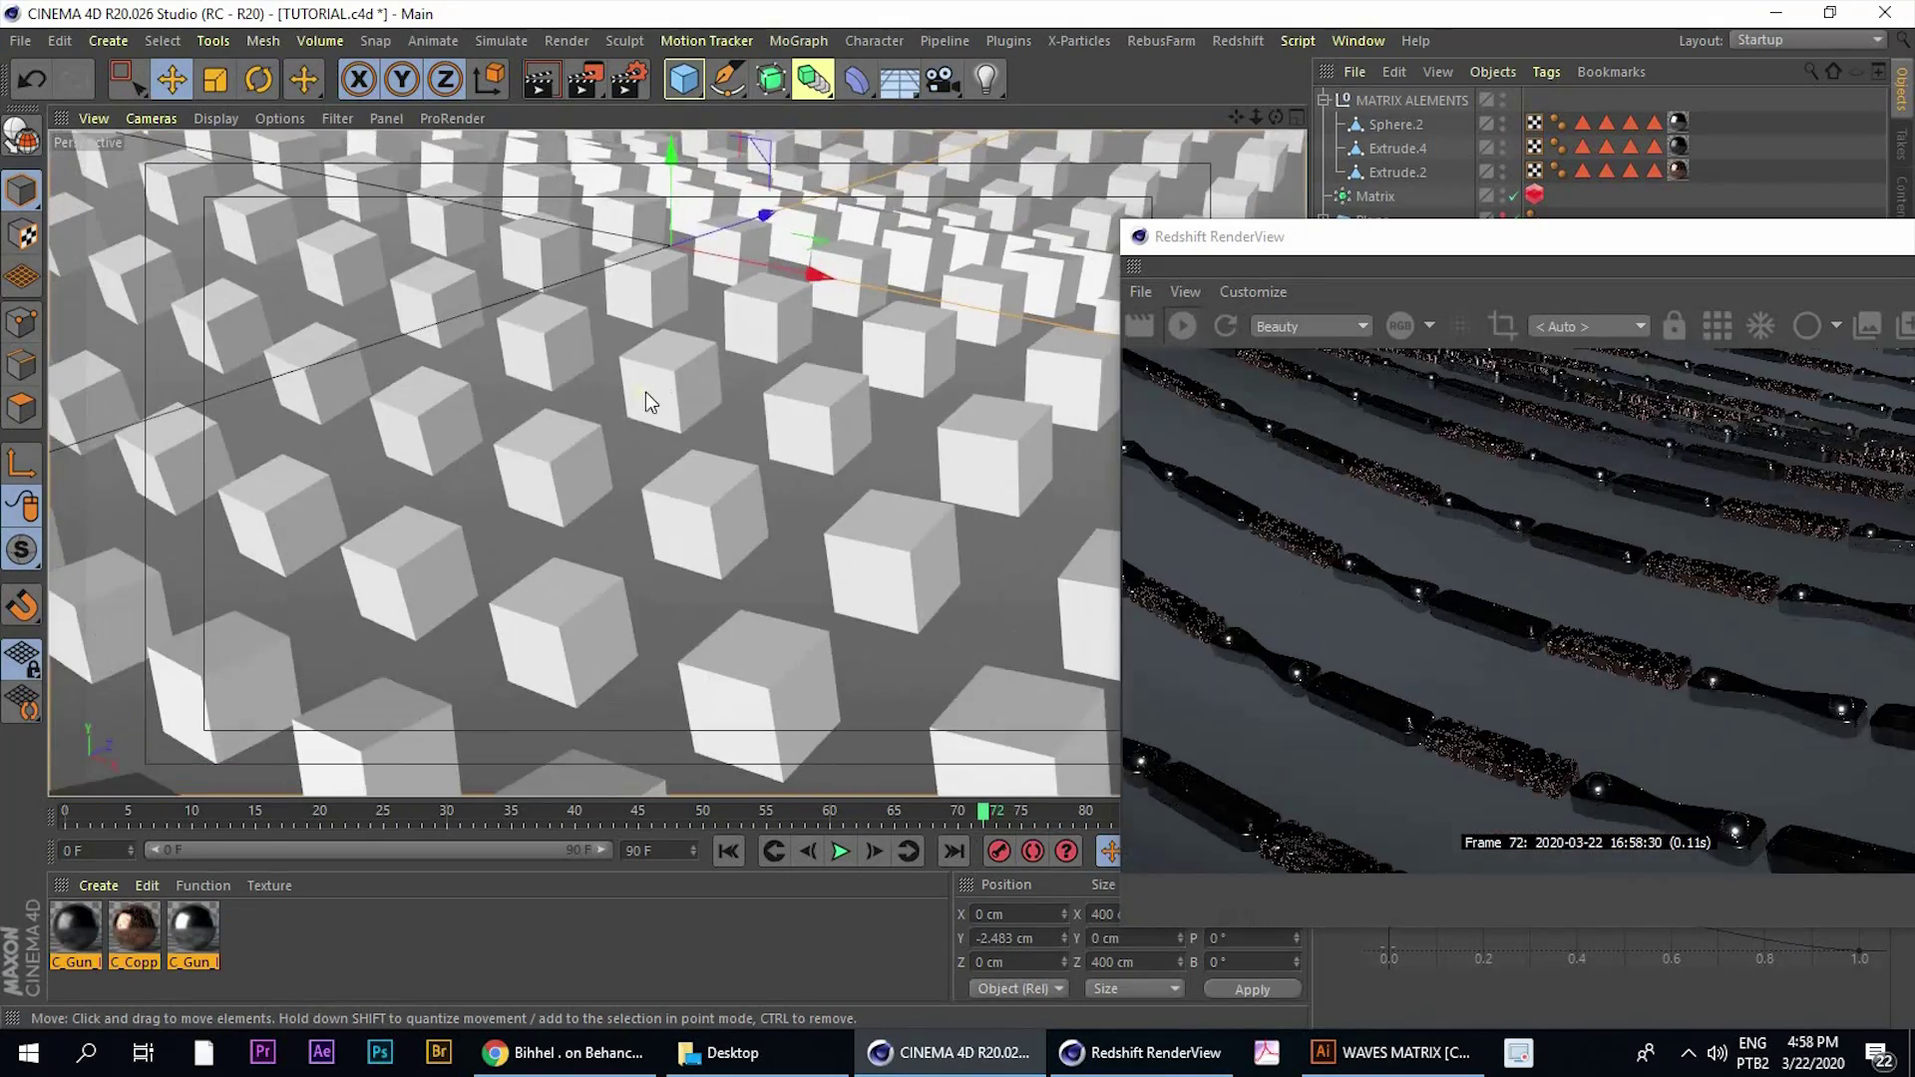
pyautogui.keyDown('alt'); pyautogui.moveTo(587, 469); pyautogui.dragTo(627, 507, button='middle'); pyautogui.keyUp('alt')
# Try the C_Gun_Metal_03 material on Plane.1 and remove it from the plane again
pyautogui.moveTo(75, 942); pyautogui.dragTo(253, 698)
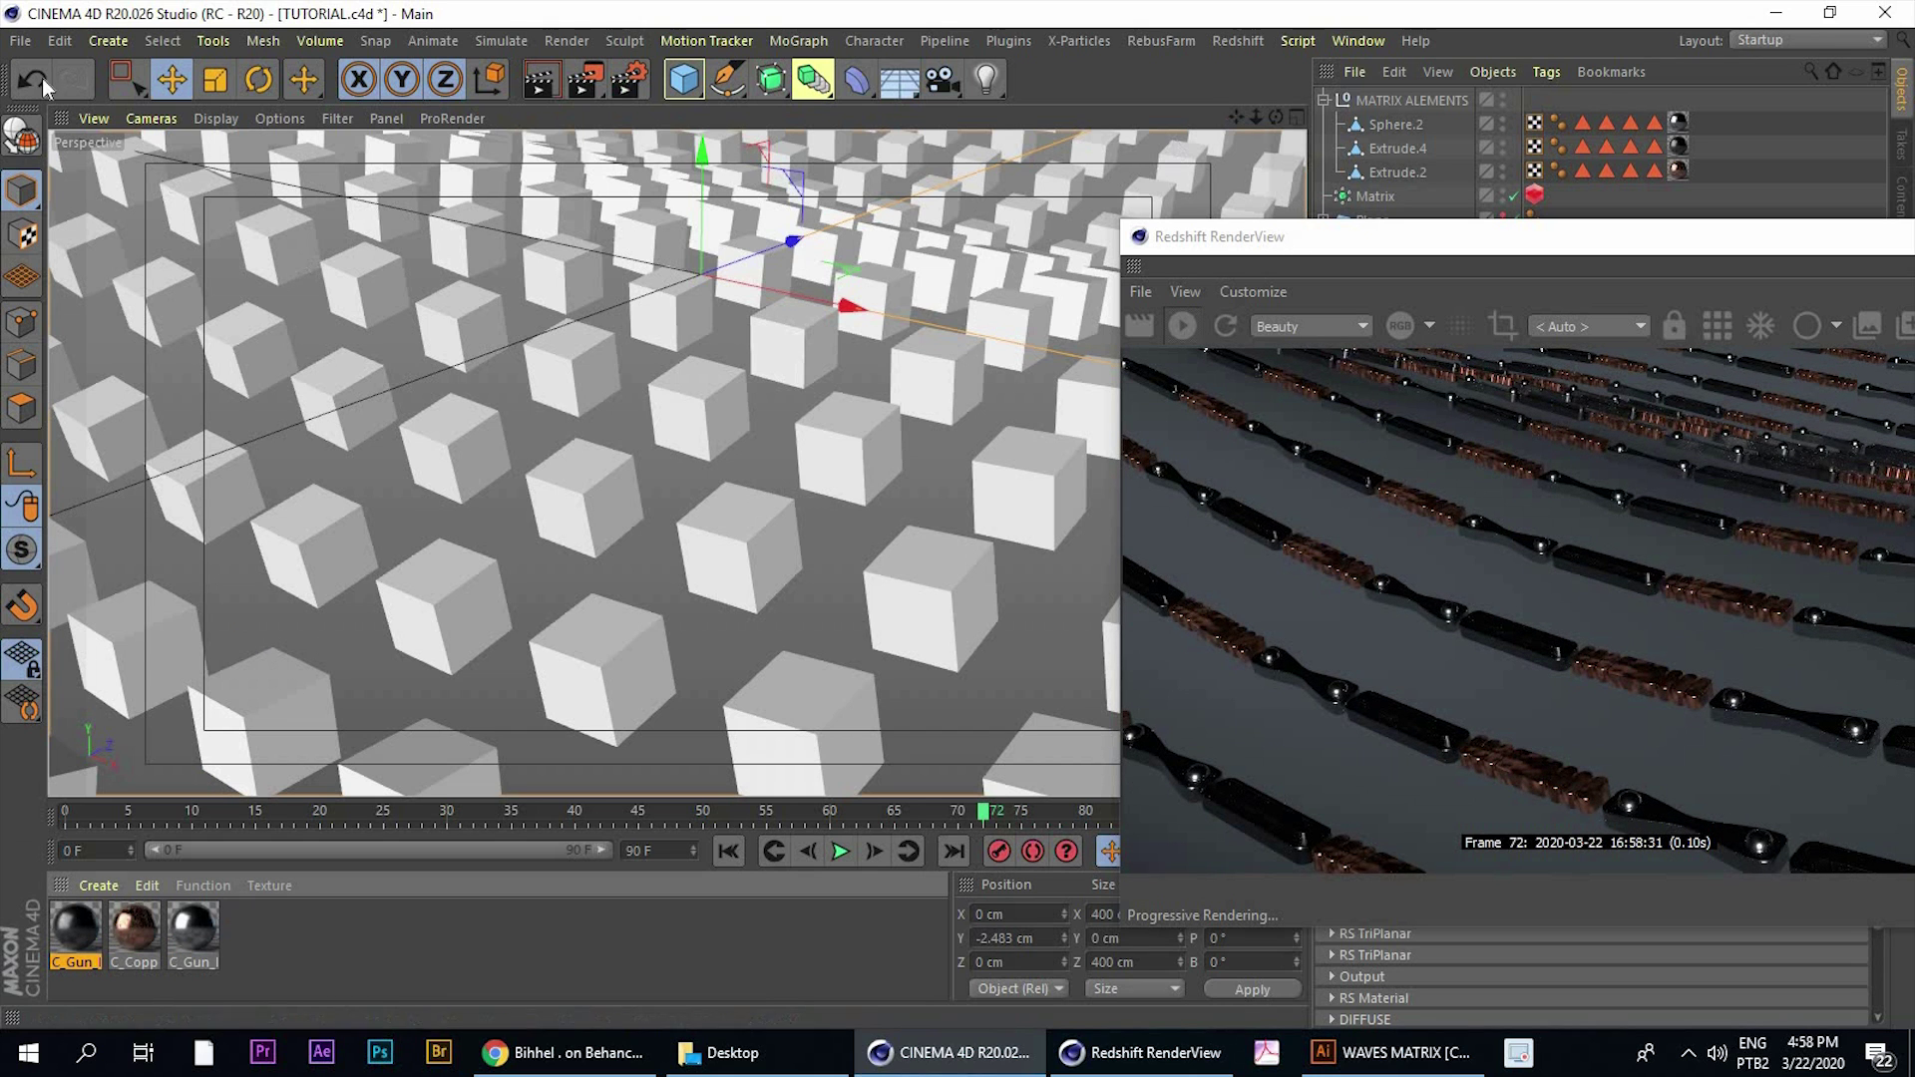
pyautogui.click(171, 80)
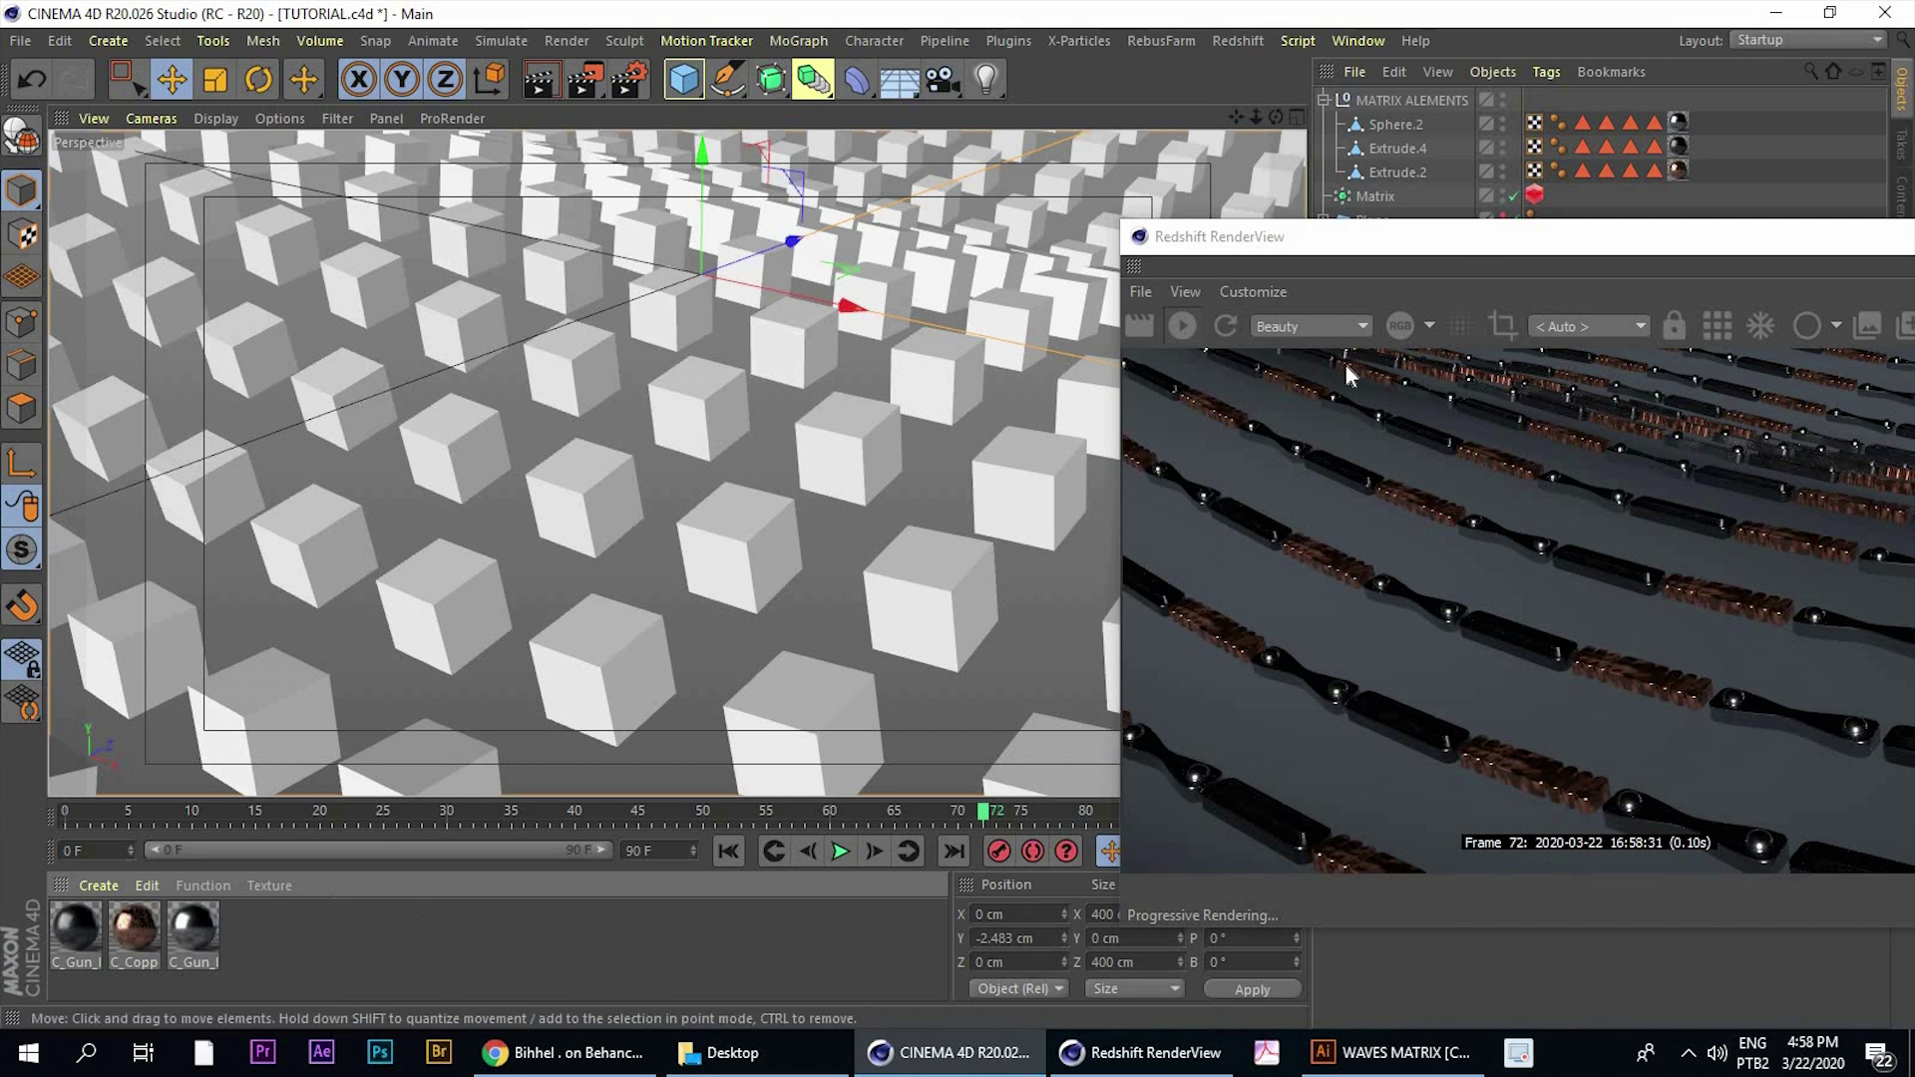
pyautogui.moveTo(1147, 245); pyautogui.dragTo(139, 116)
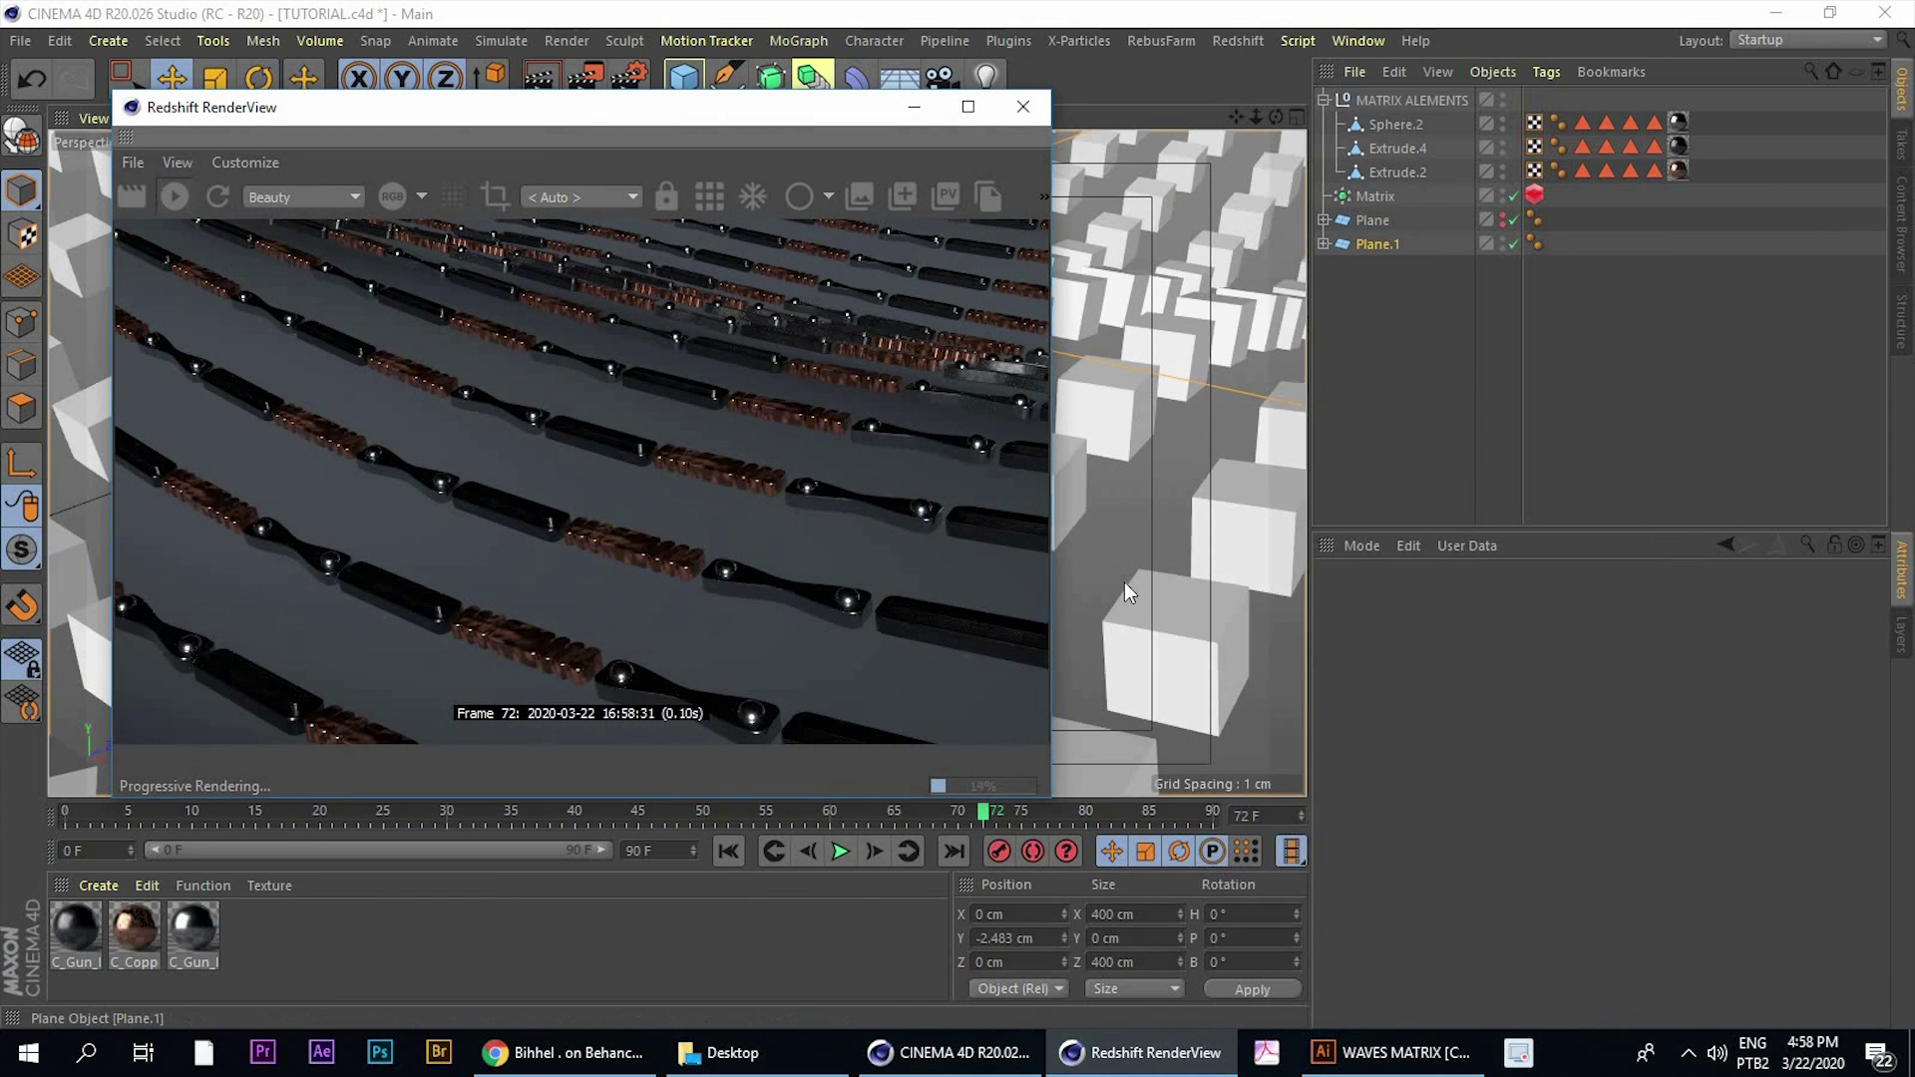
pyautogui.rightClick(84, 948)
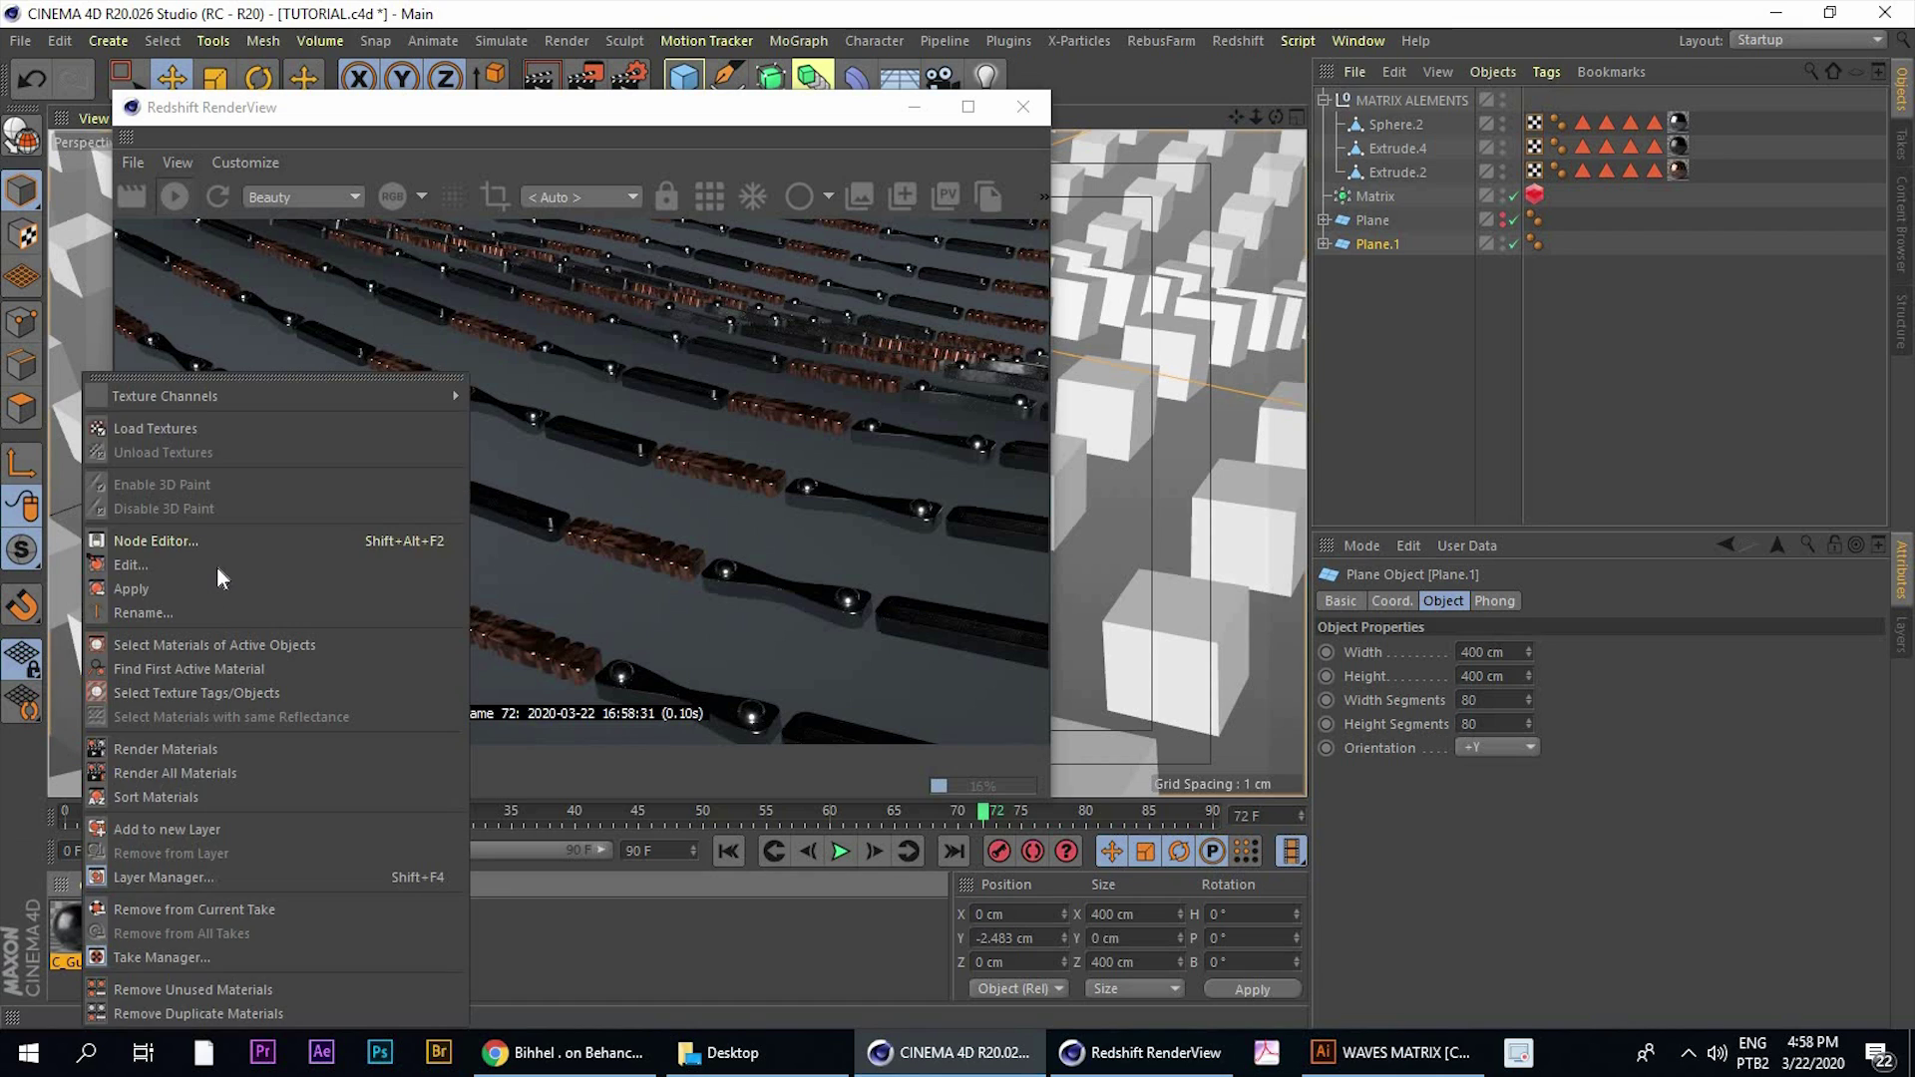
pyautogui.click(212, 589)
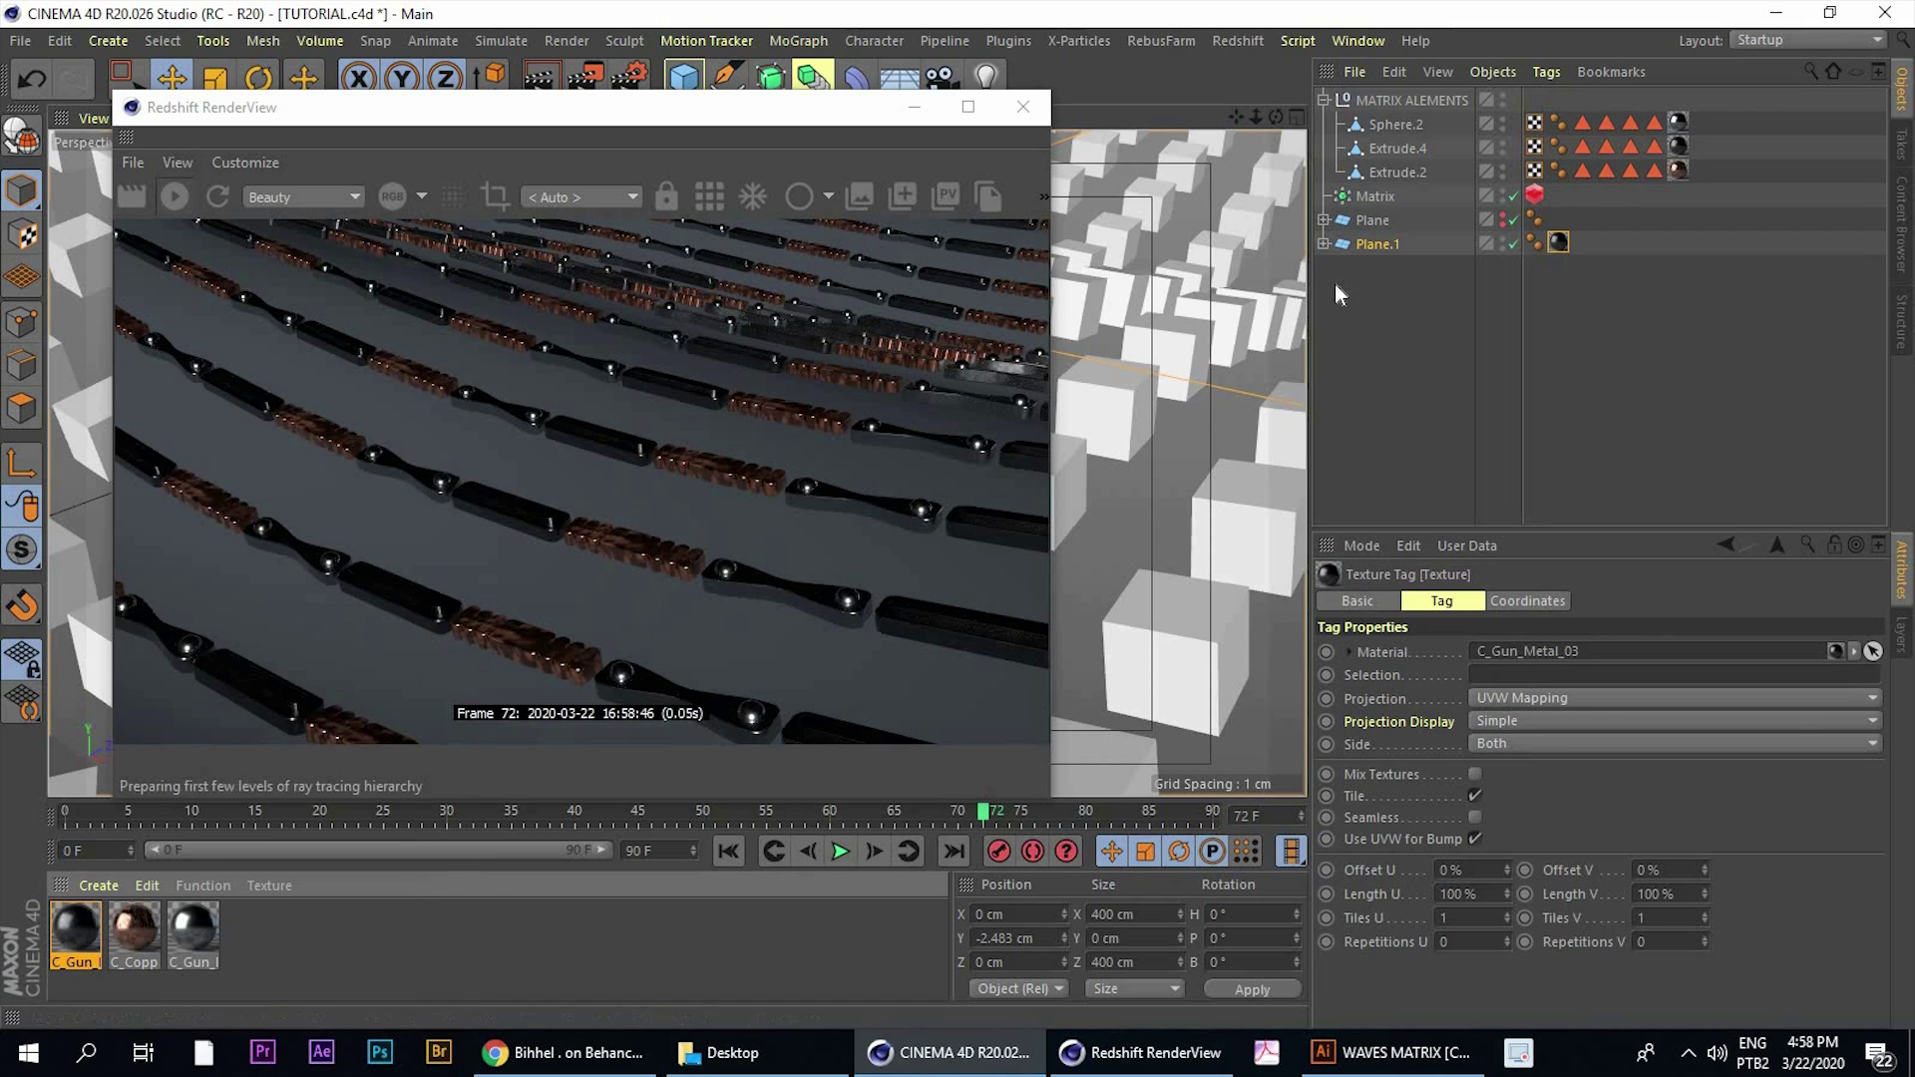
pyautogui.keyDown('alt'); pyautogui.moveTo(1109, 340); pyautogui.dragTo(1287, 307); pyautogui.keyUp('alt')
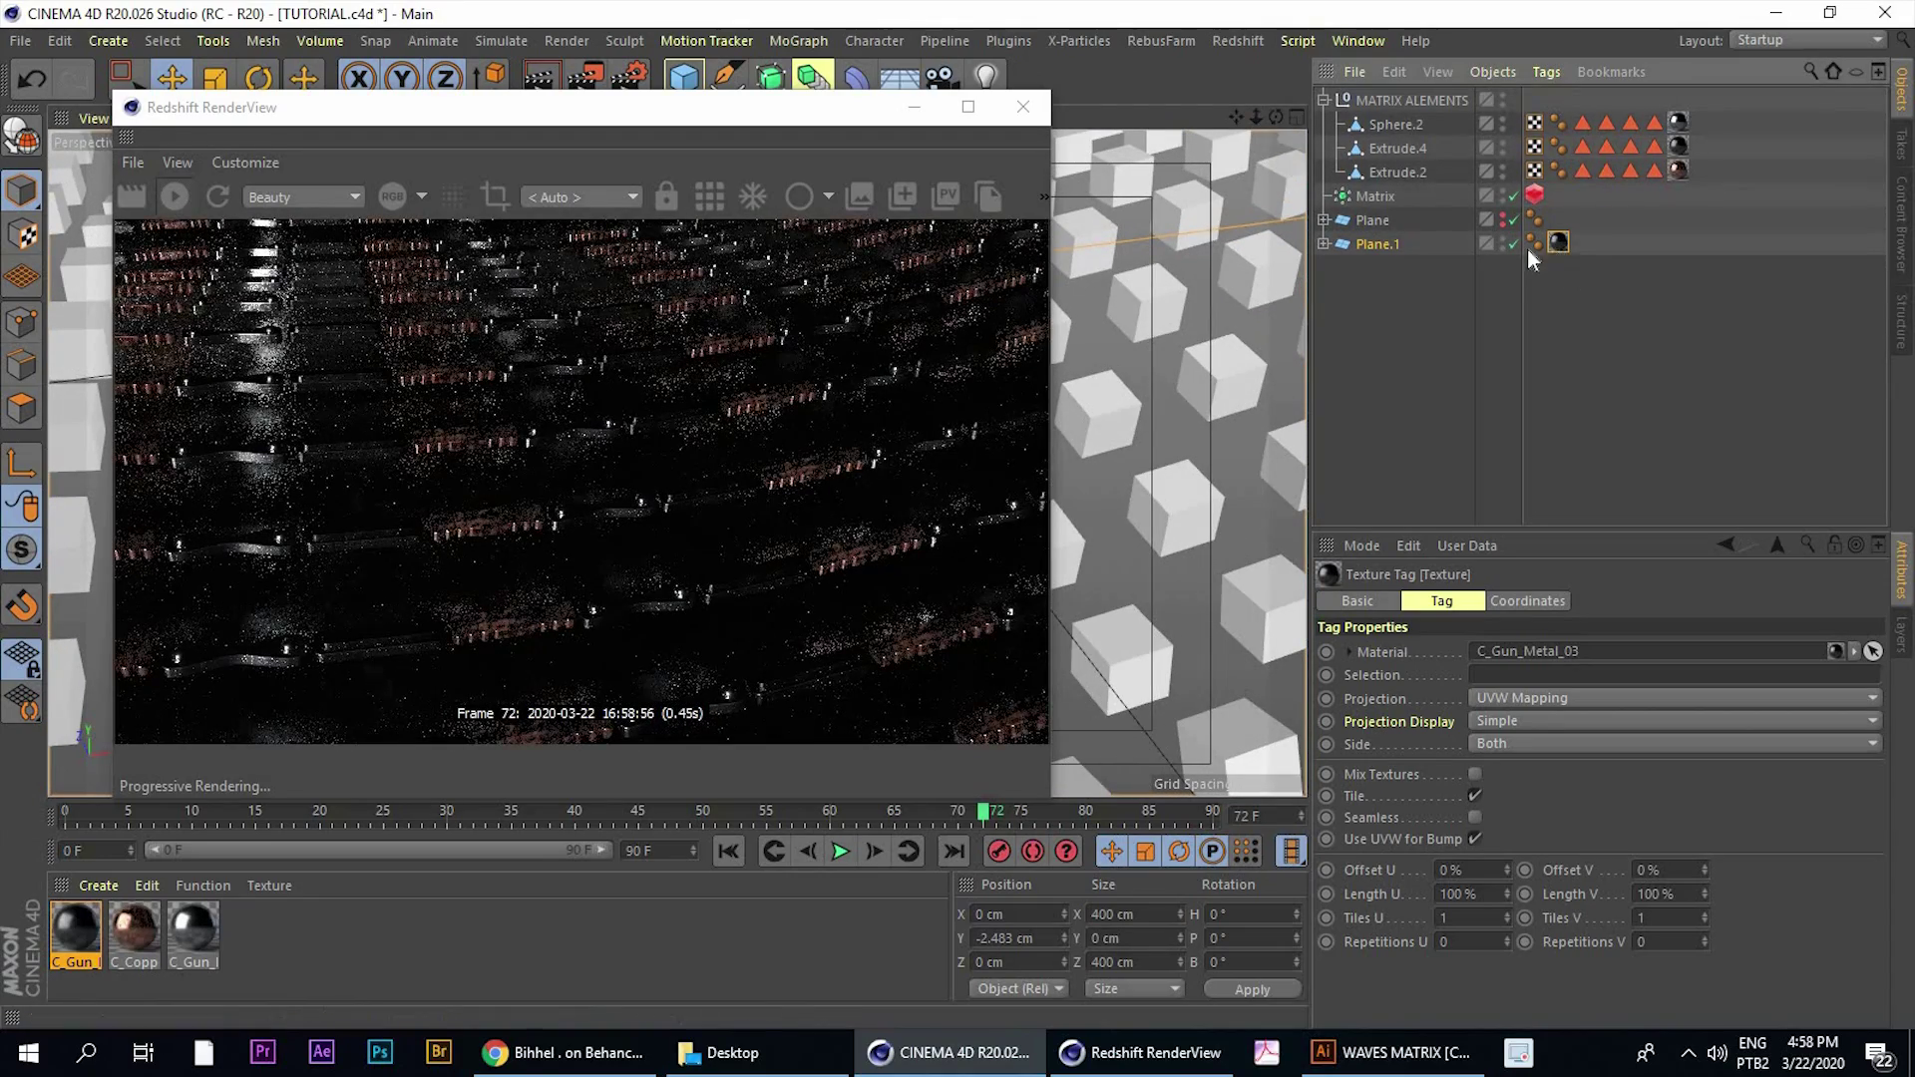
pyautogui.press('Delete')
pyautogui.keyDown('alt'); pyautogui.moveTo(1200, 357); pyautogui.dragTo(1287, 324); pyautogui.keyUp('alt')
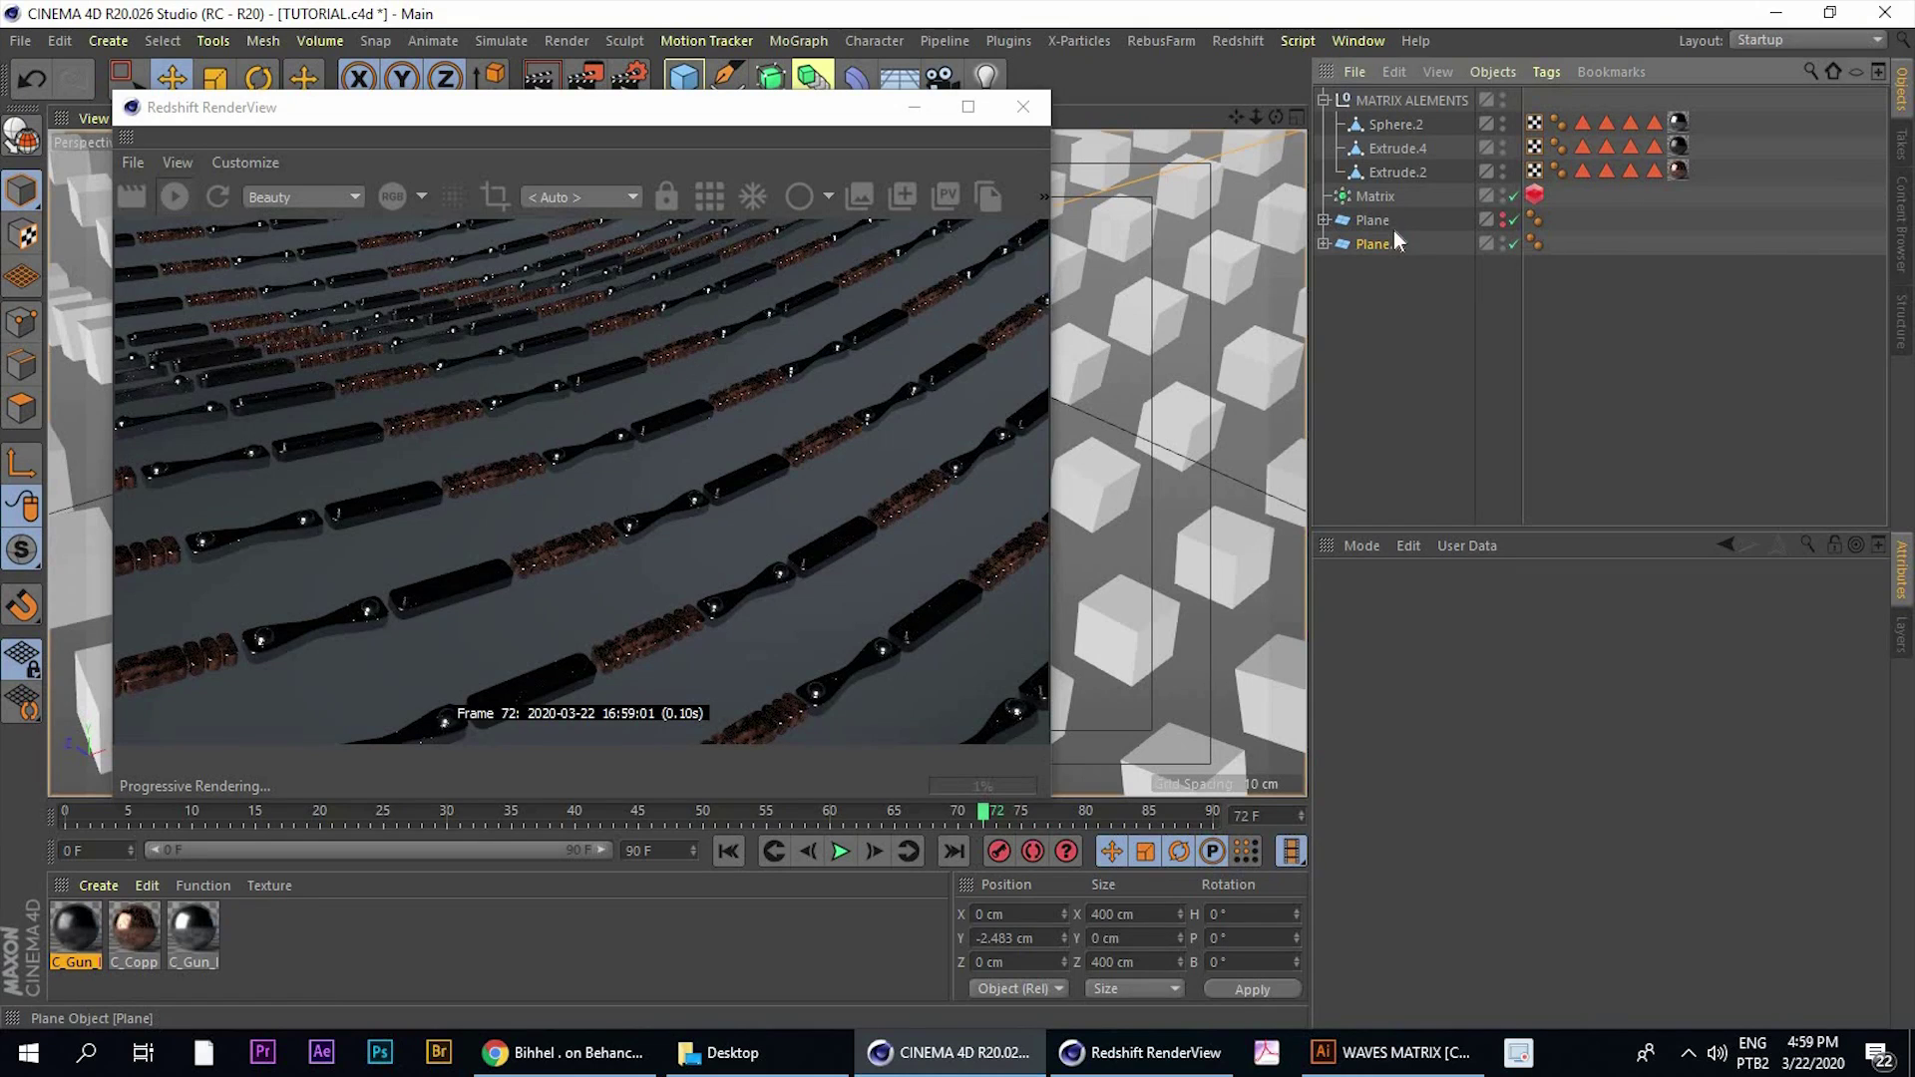
# Try 150 Height Segments and 150 Width Segments on the hidden Plane, resetting each to 80
pyautogui.click(1324, 220)
pyautogui.click(1379, 229)
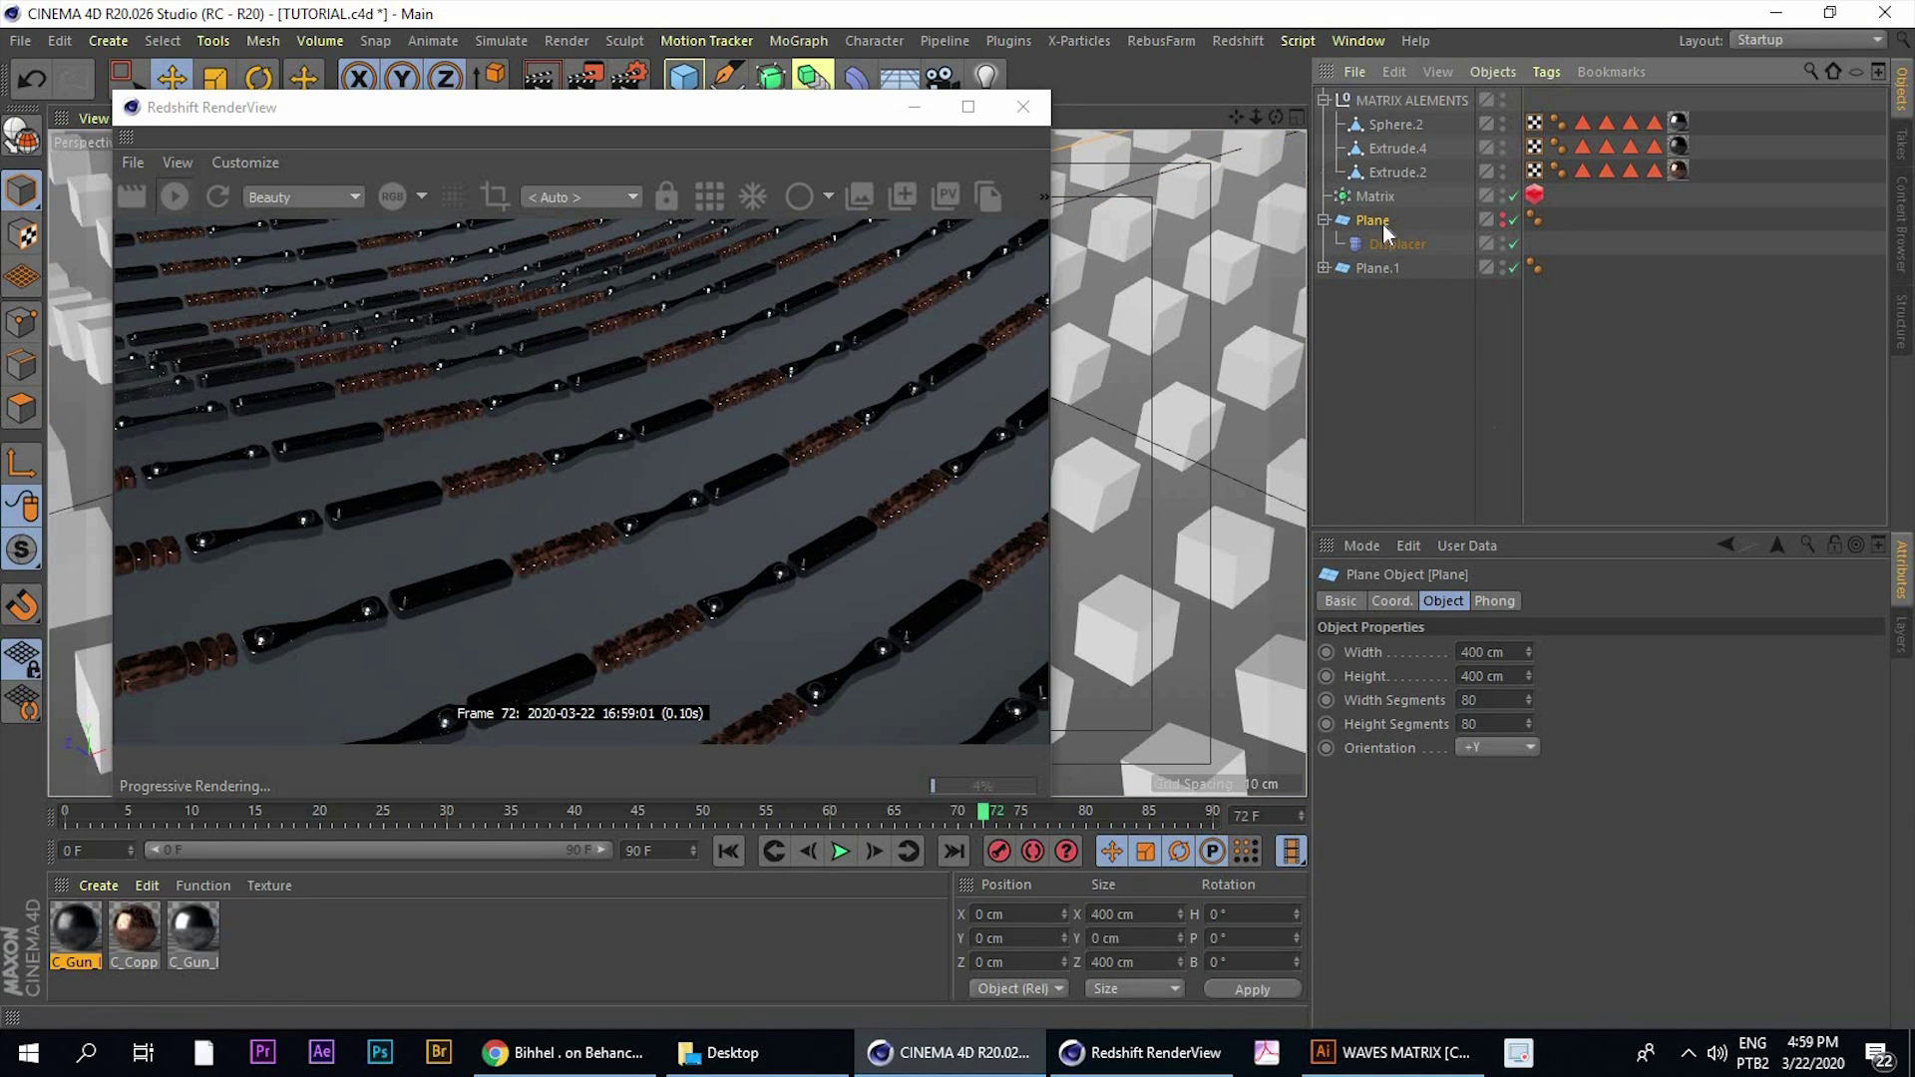
pyautogui.click(1393, 244)
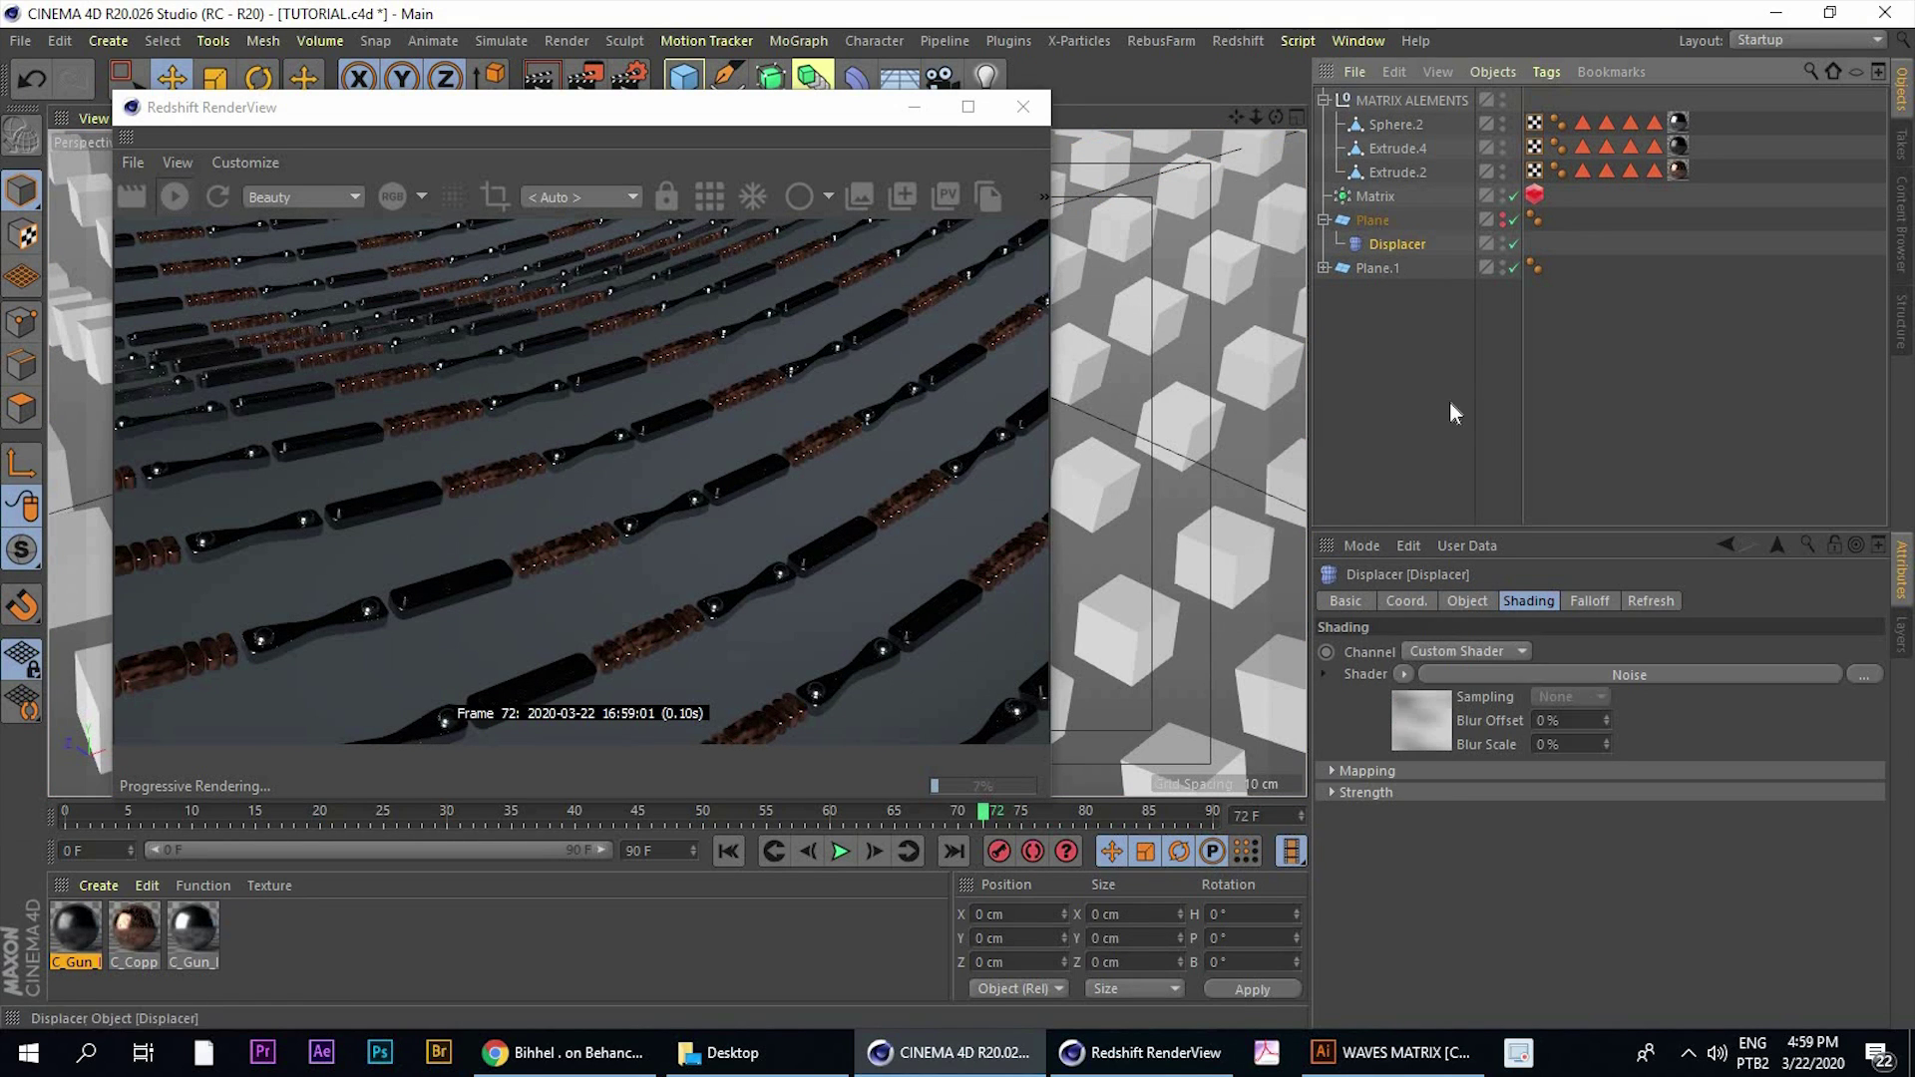
pyautogui.click(1373, 220)
pyautogui.moveTo(1505, 676); pyautogui.dragTo(1440, 698)
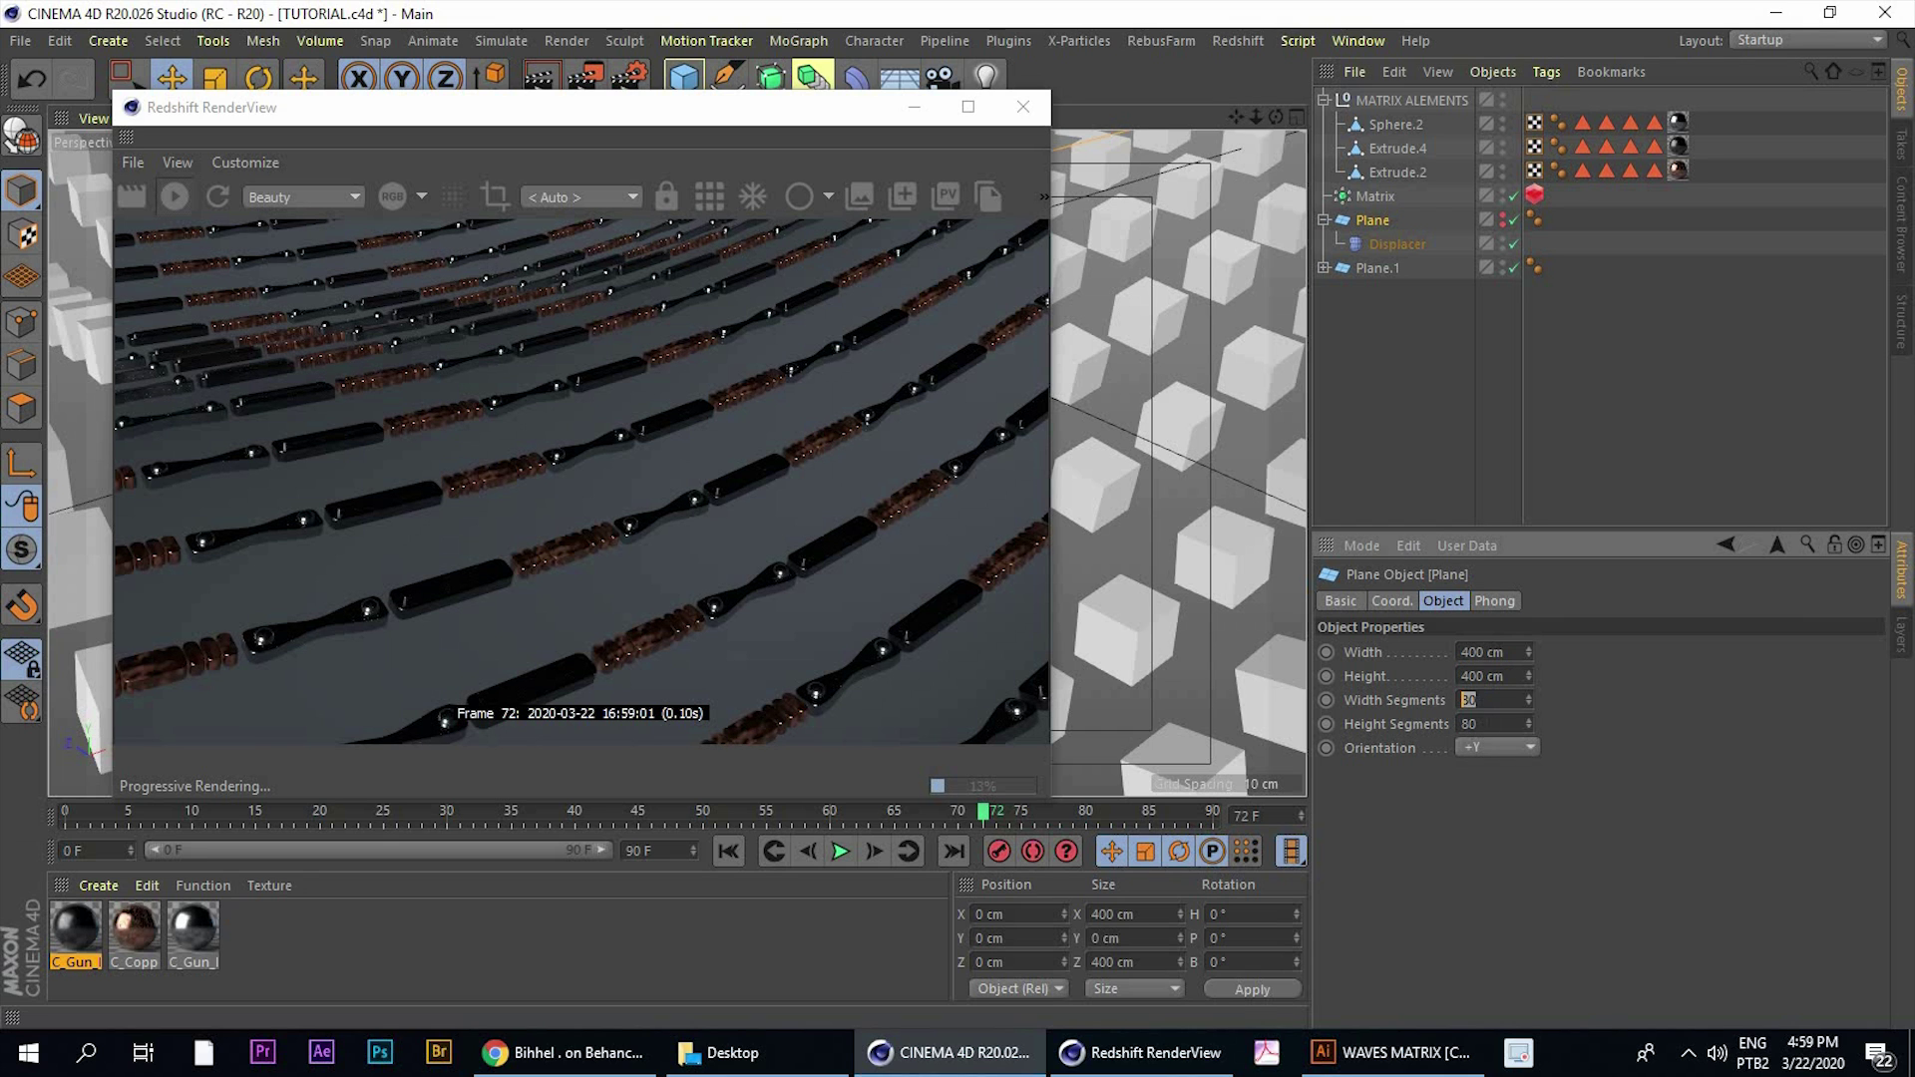
pyautogui.press('Tab')
pyautogui.write('150')
pyautogui.press('Return')
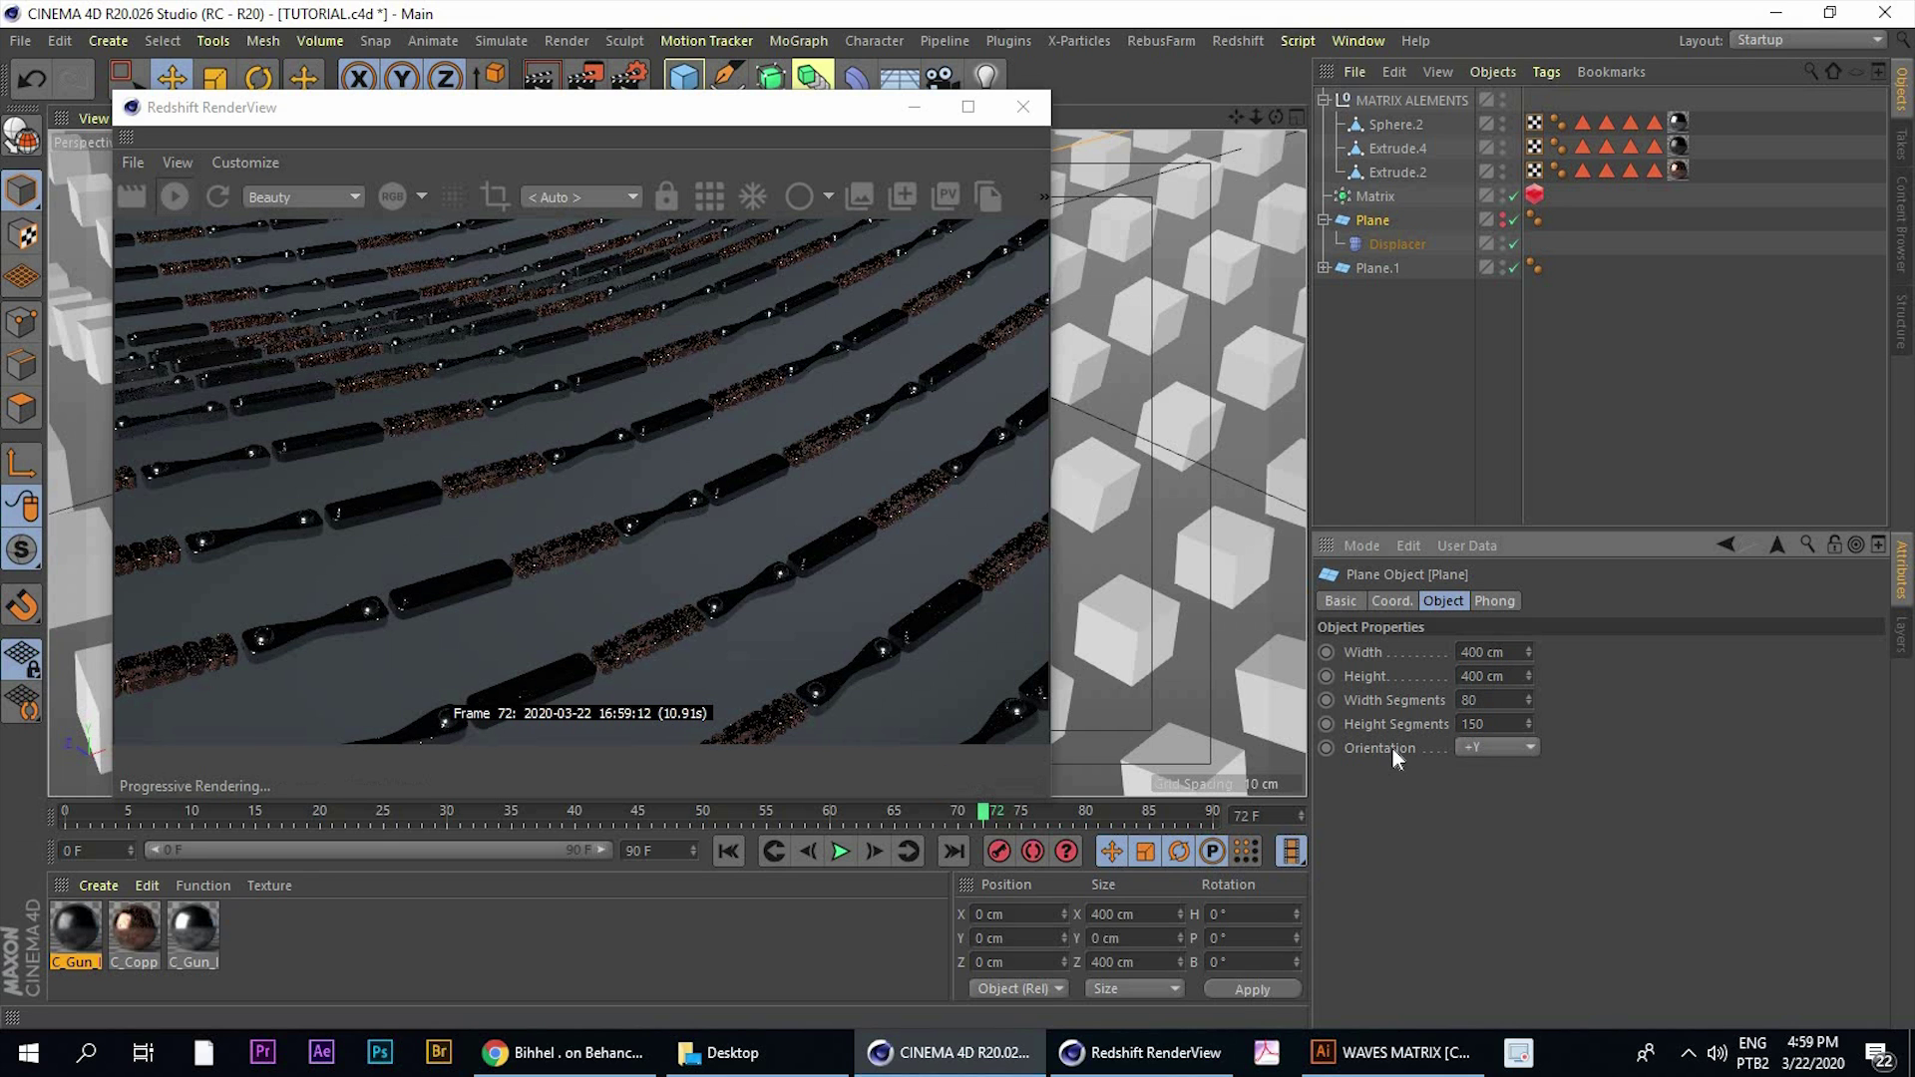
pyautogui.write('80')
pyautogui.press('Return')
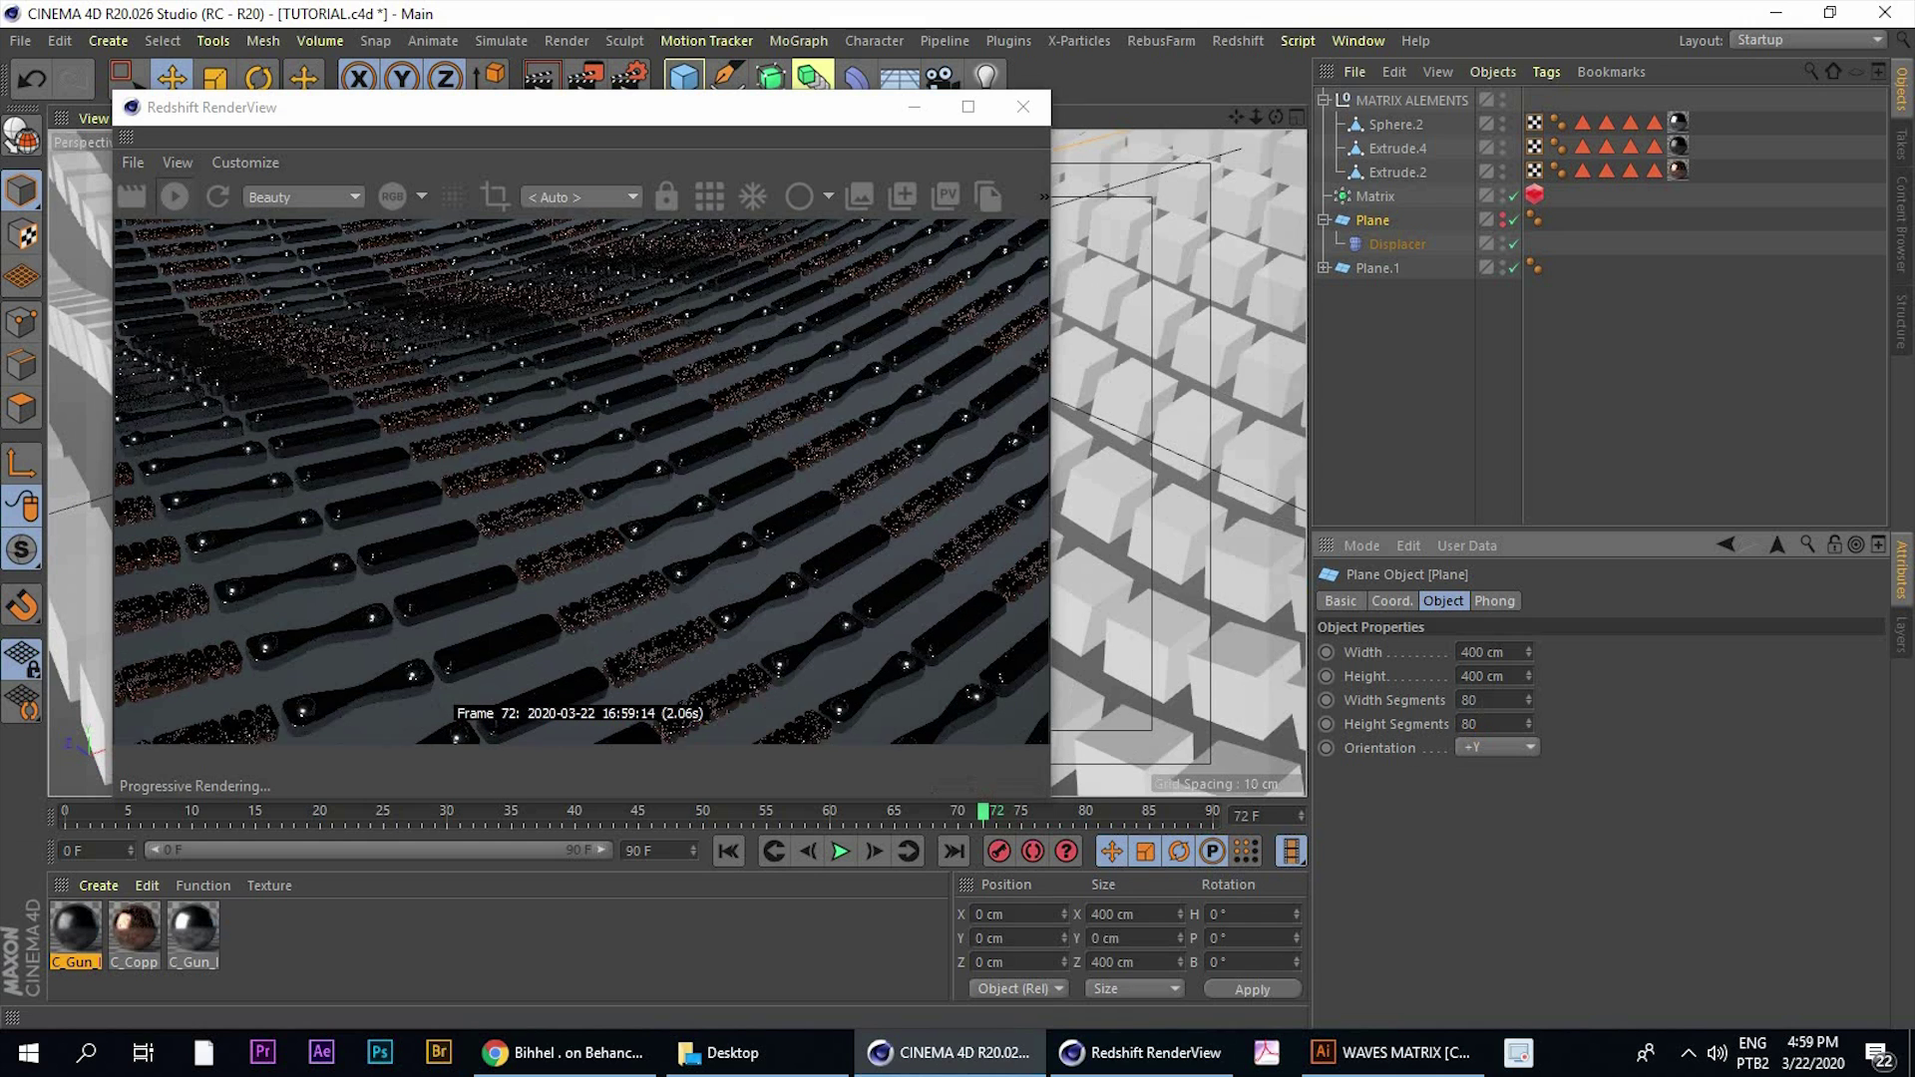
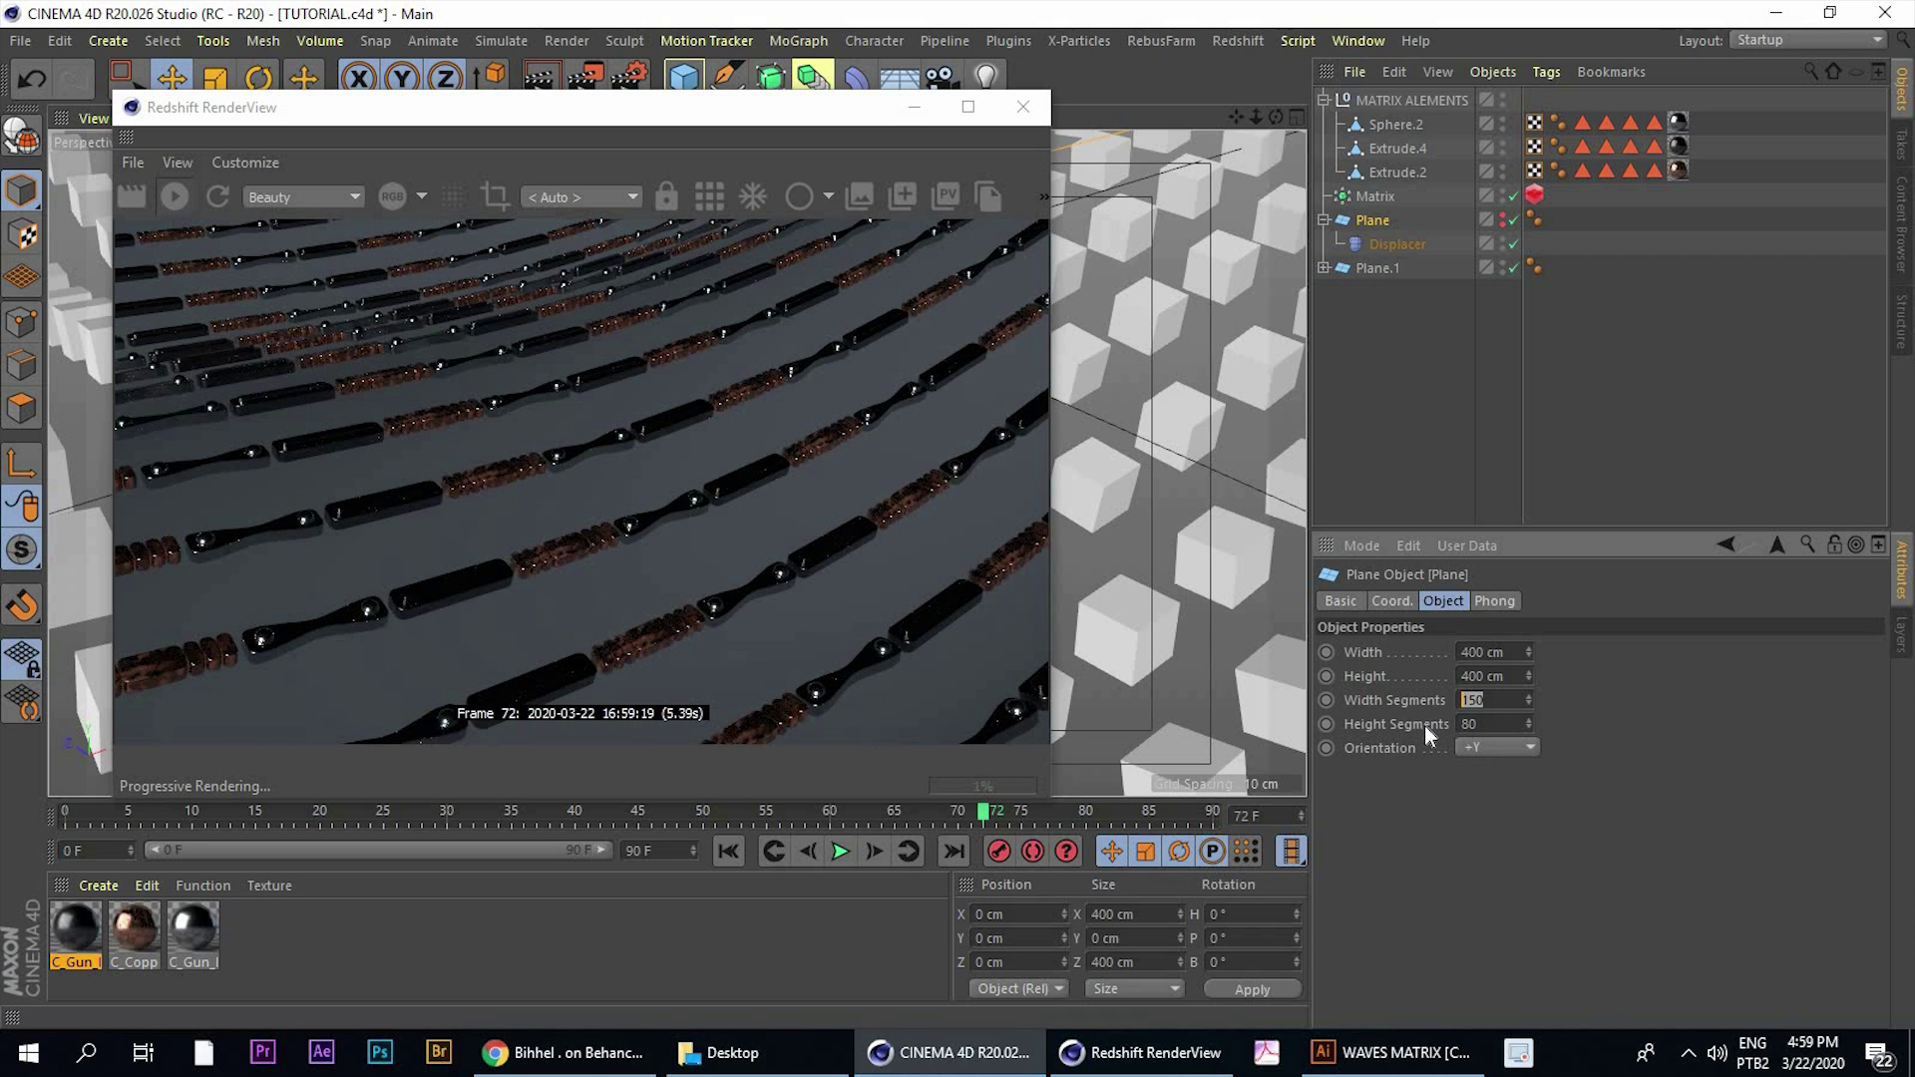
pyautogui.write('80')
pyautogui.press('Return')
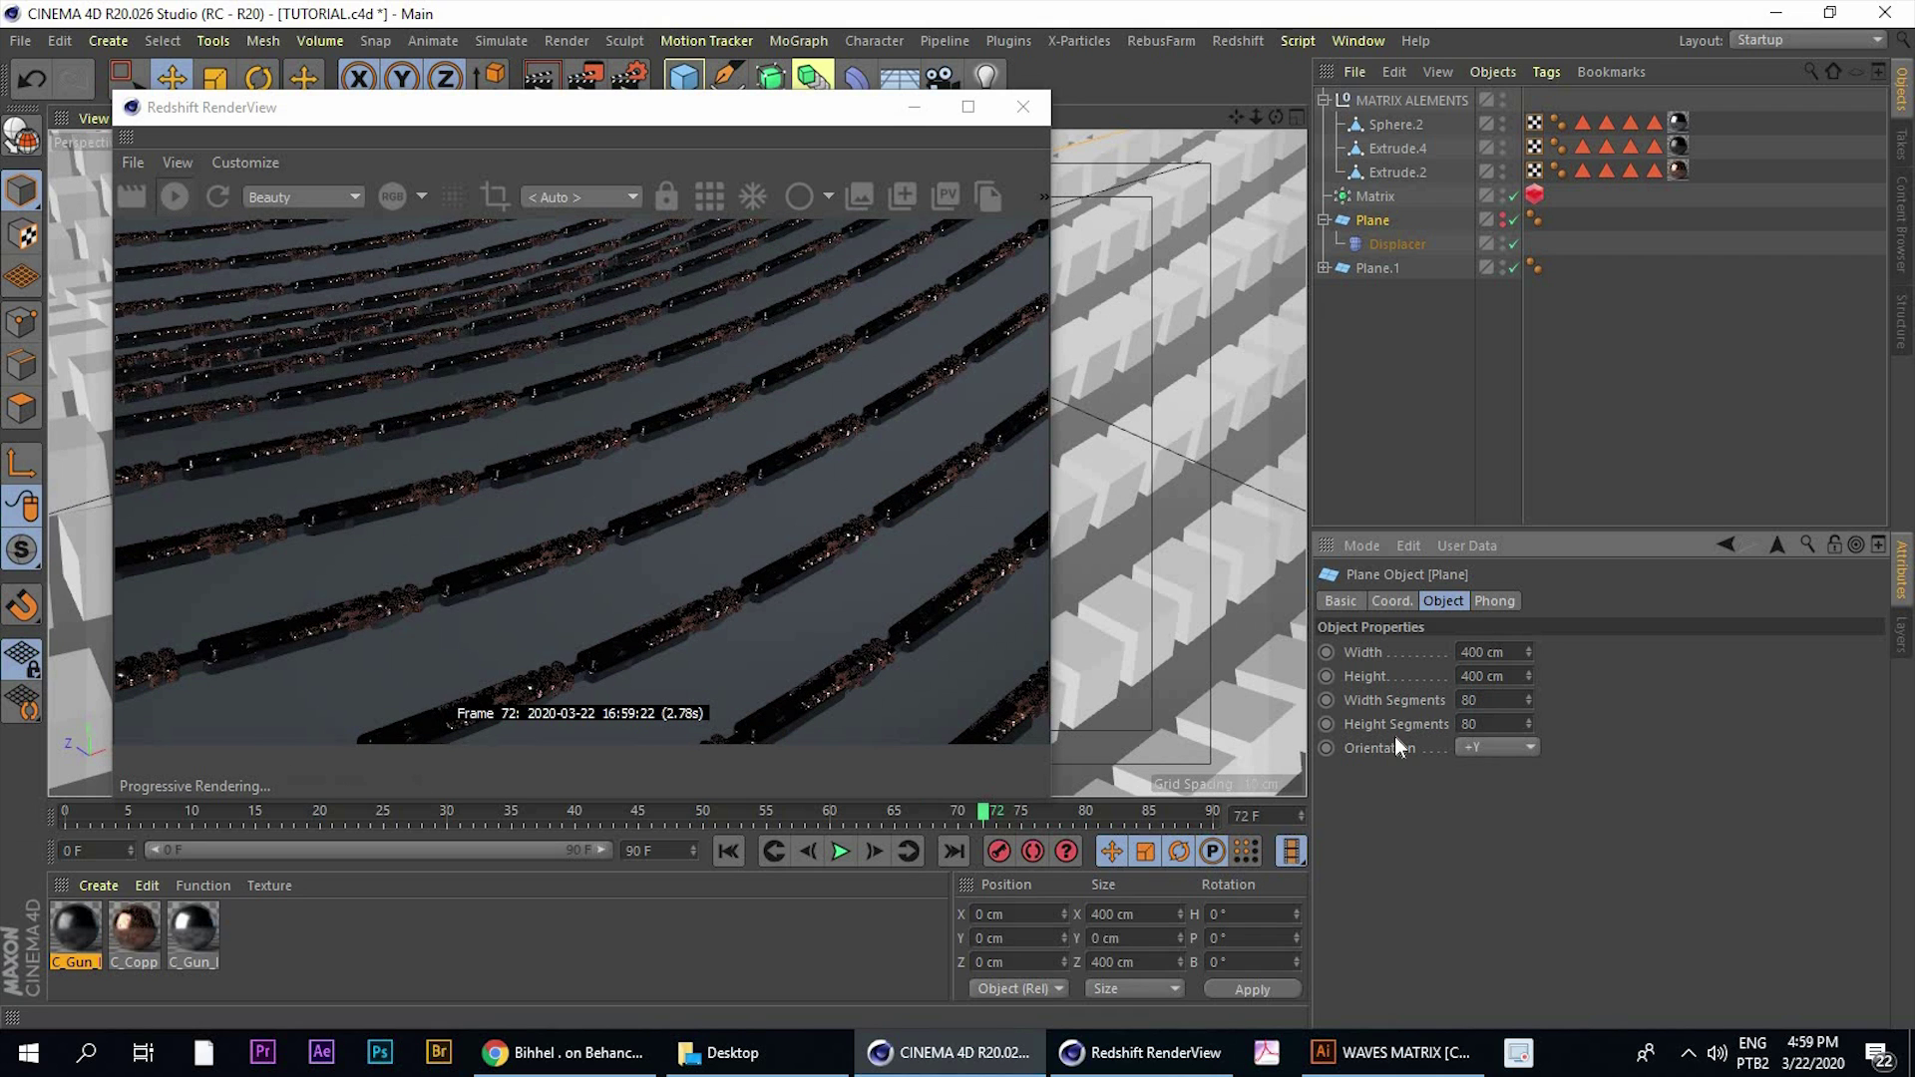
# Raise the hidden Plane's Height Segments to 150 and further up to 284 to pack the element rows tightly
pyautogui.press('Tab')
pyautogui.write('150')
pyautogui.press('Return')
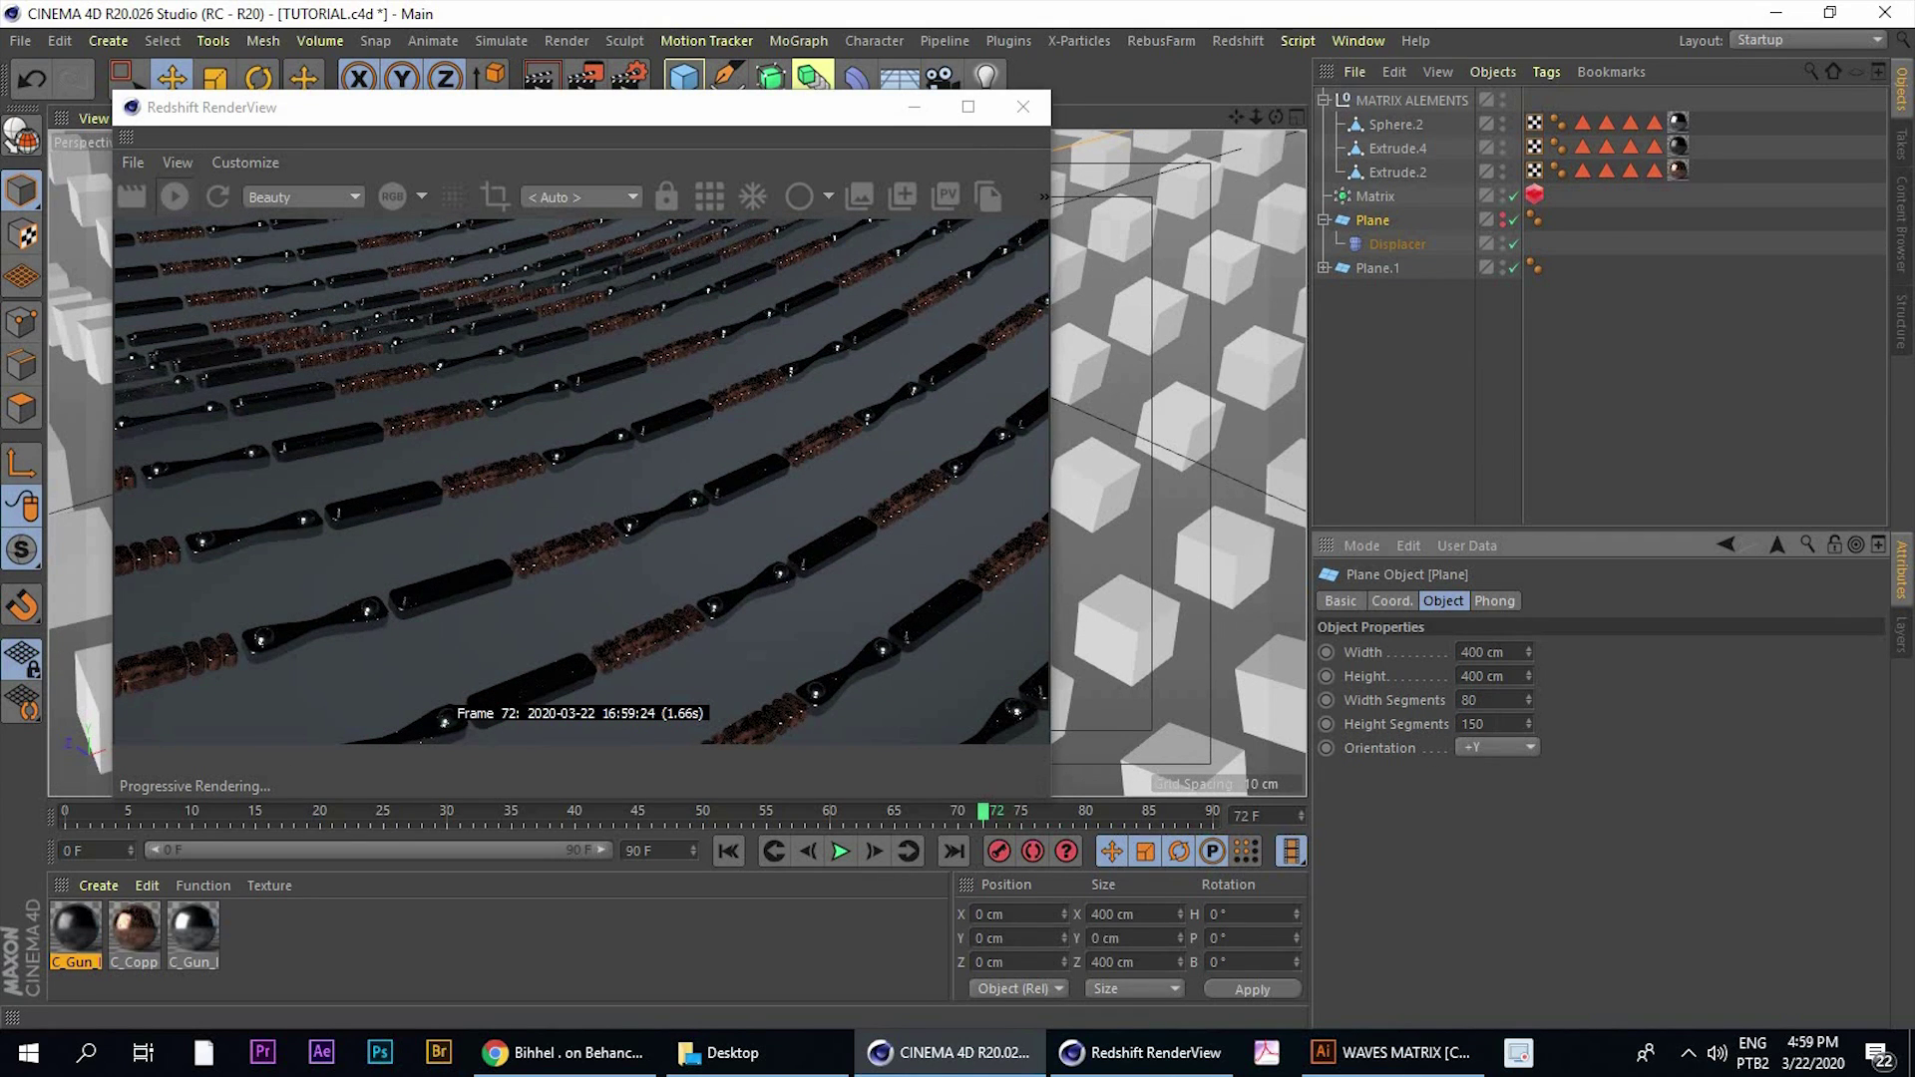
pyautogui.moveTo(1528, 724); pyautogui.dragTo(1528, 629)
pyautogui.moveTo(1529, 726)
pyautogui.mouseDown()
pyautogui.moveTo(1529, 693)
pyautogui.moveTo(1527, 720)
pyautogui.mouseUp()
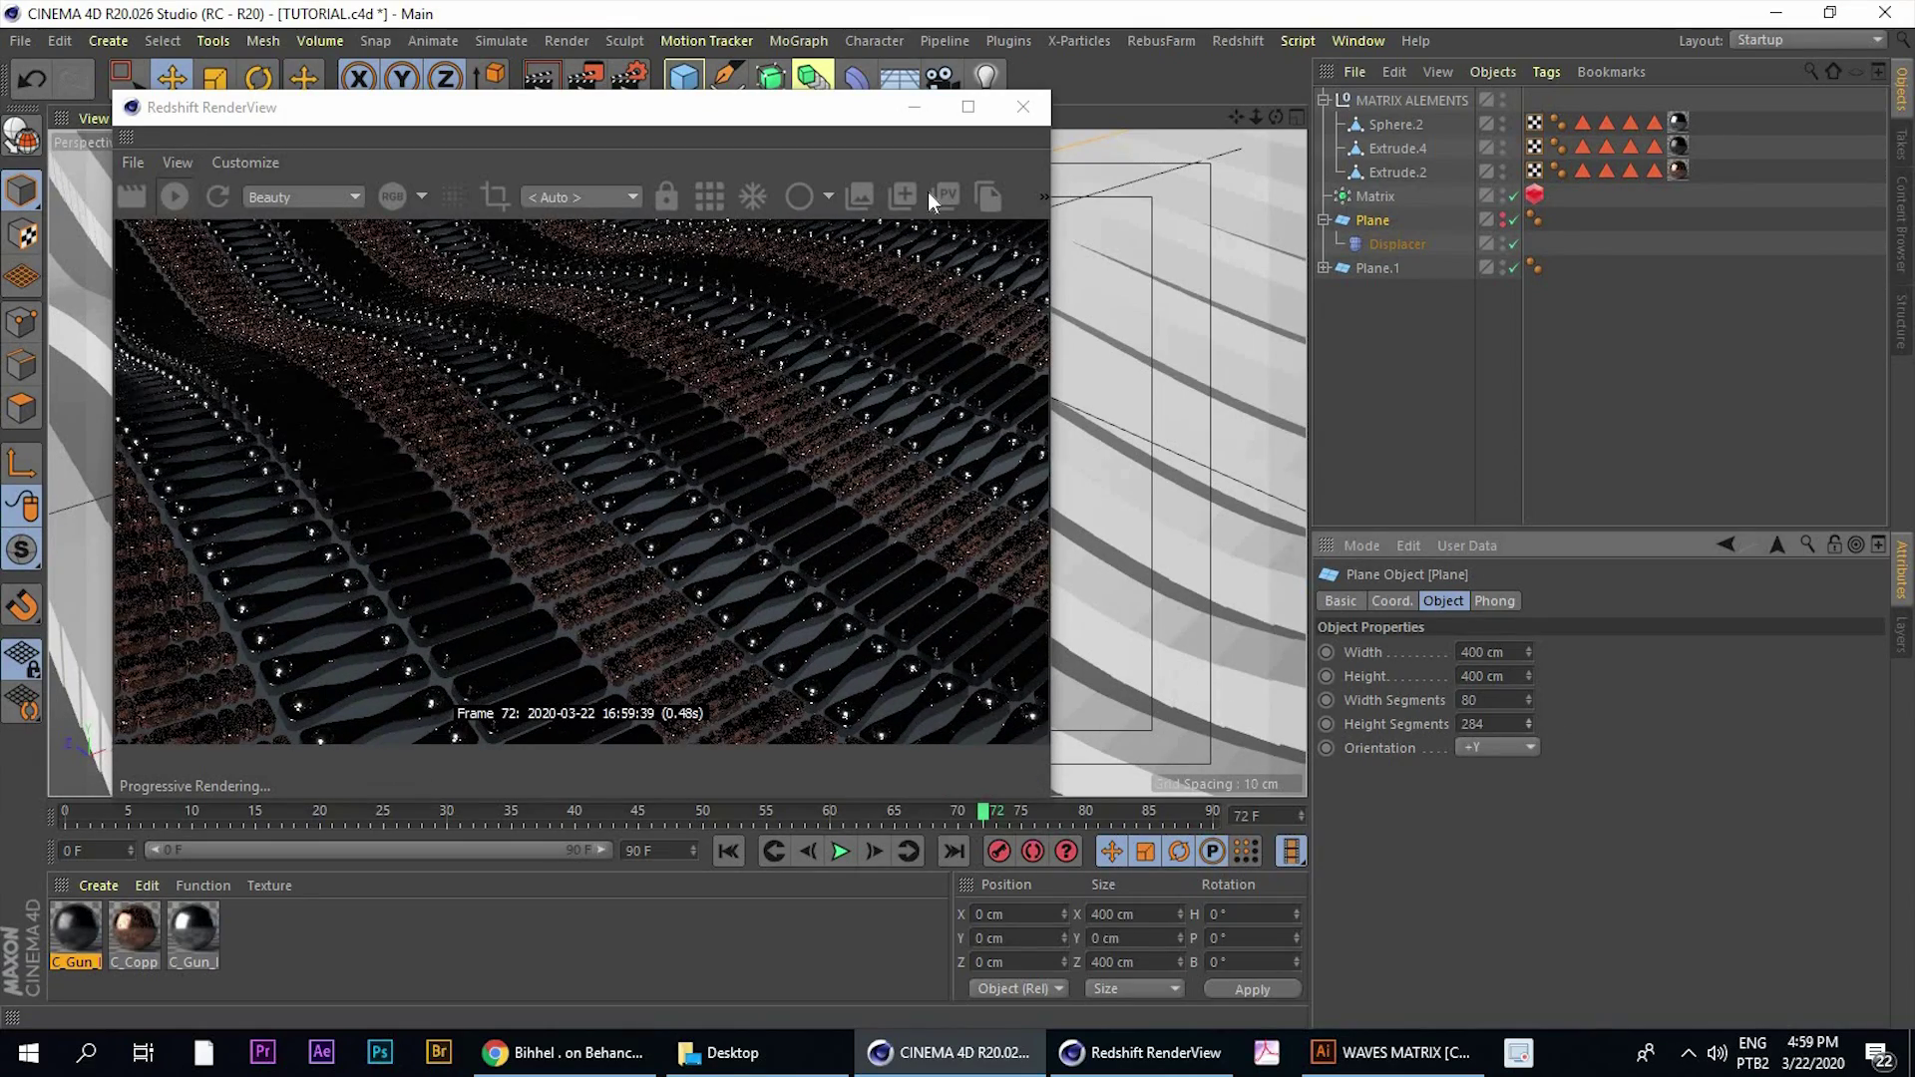
# Set the custom objects' Distribution to Random in the Matrix's Redshift Object tag
pyautogui.moveTo(620, 116); pyautogui.dragTo(1274, 151)
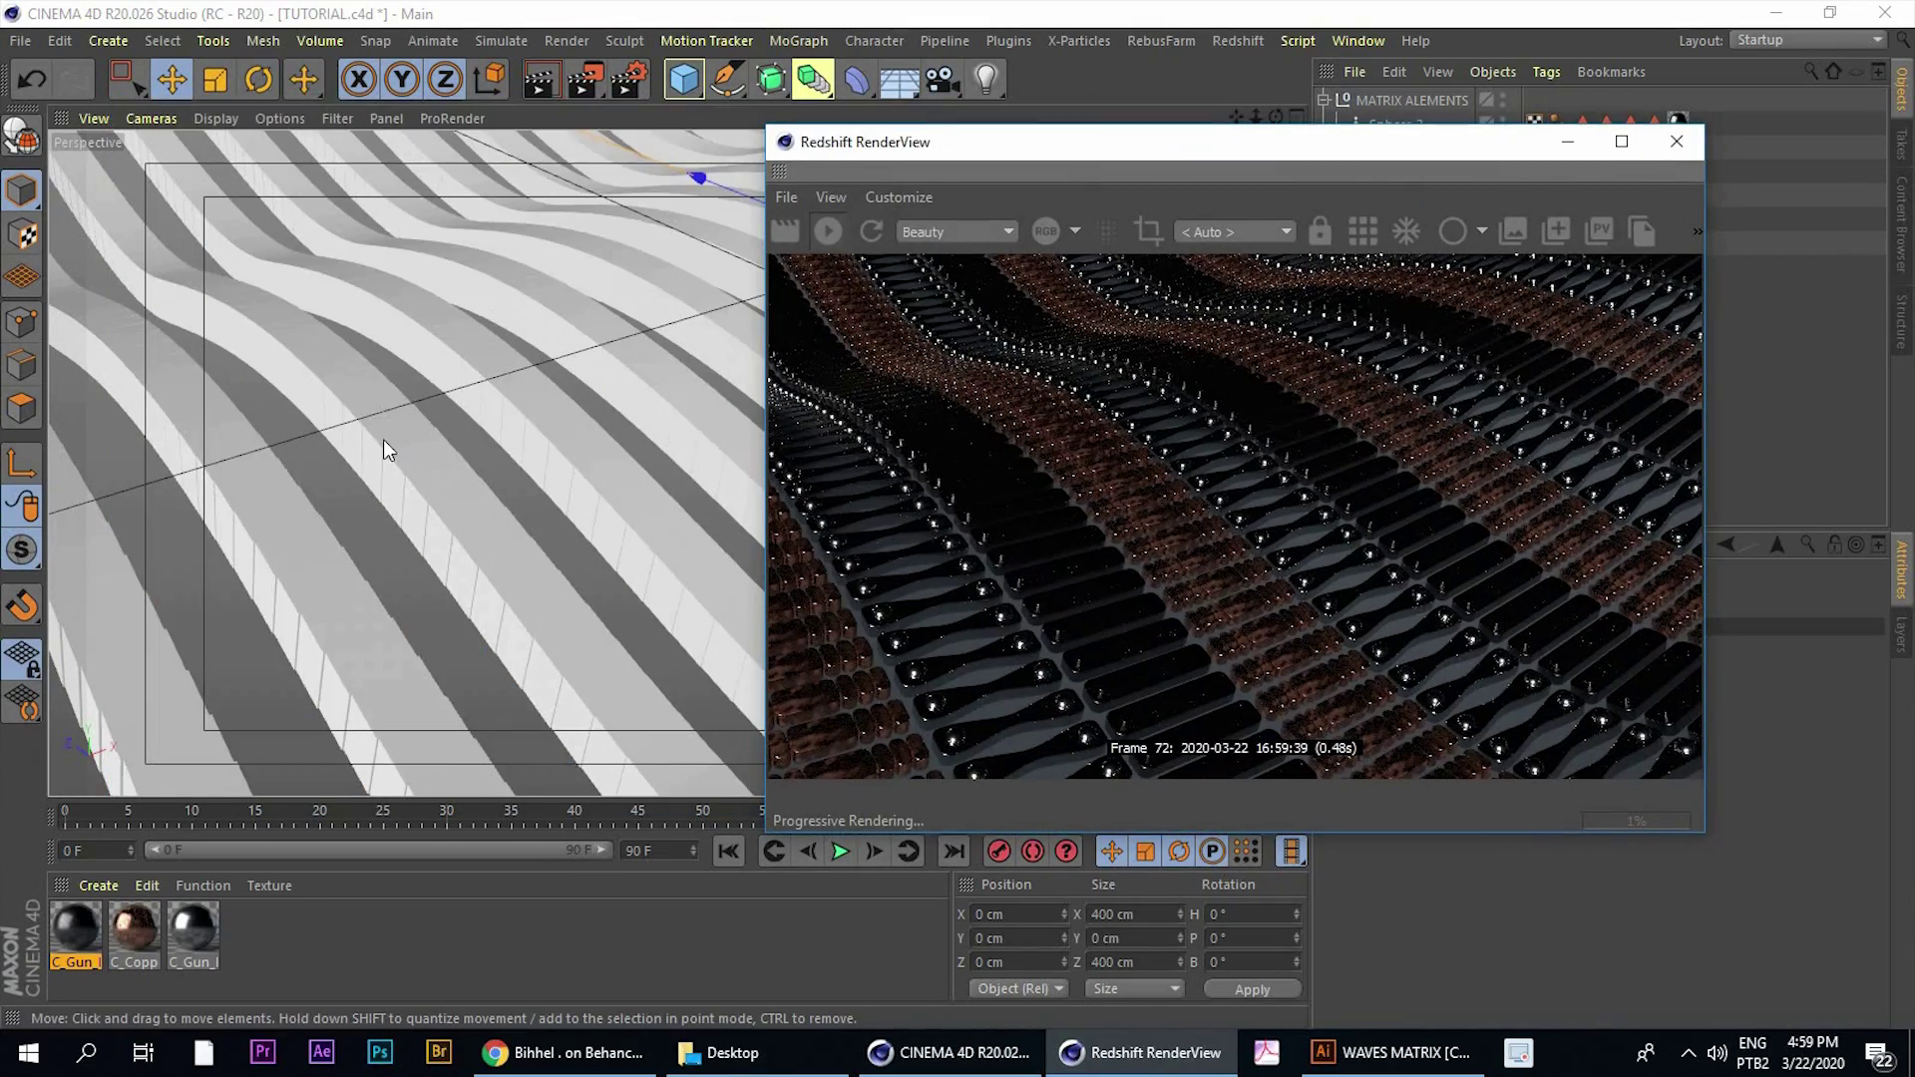
pyautogui.keyDown('alt'); pyautogui.moveTo(357, 417); pyautogui.dragTo(499, 383); pyautogui.keyUp('alt')
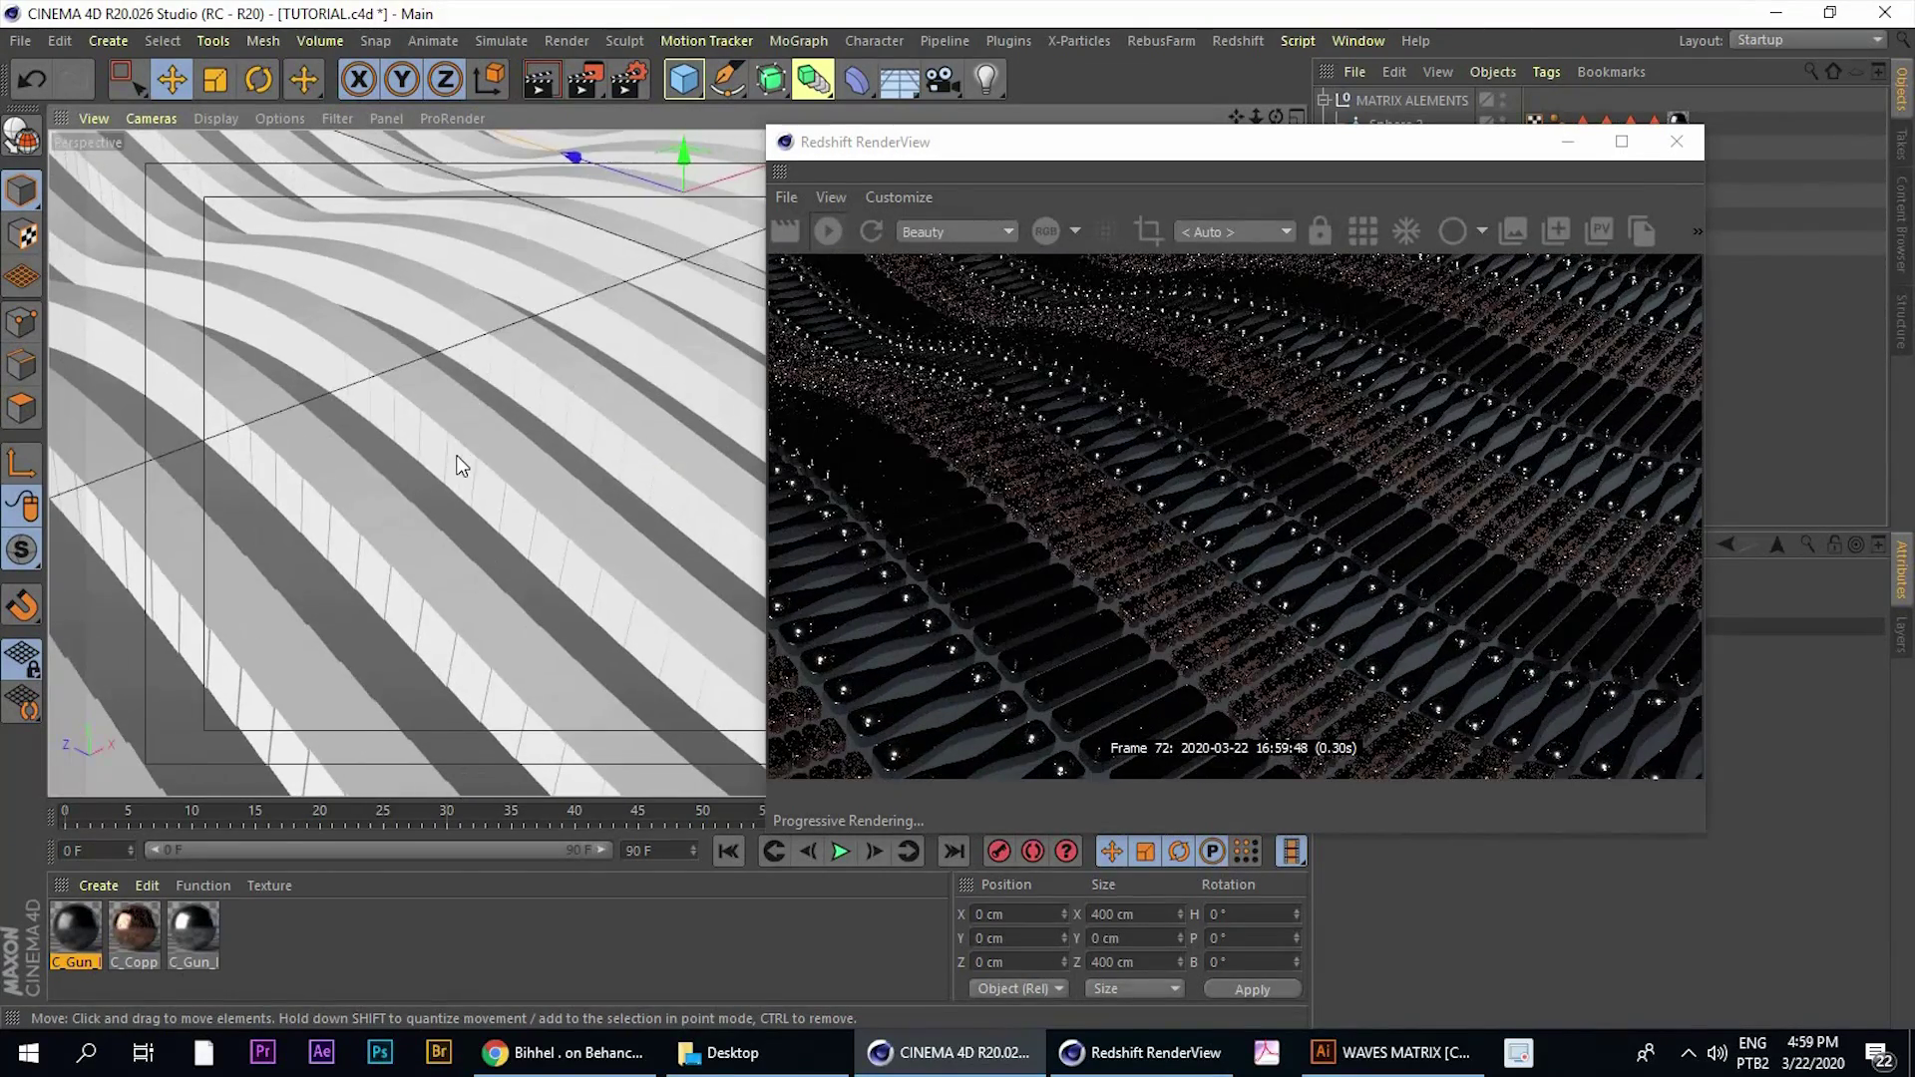
pyautogui.keyDown('alt'); pyautogui.moveTo(455, 455); pyautogui.dragTo(471, 405); pyautogui.keyUp('alt')
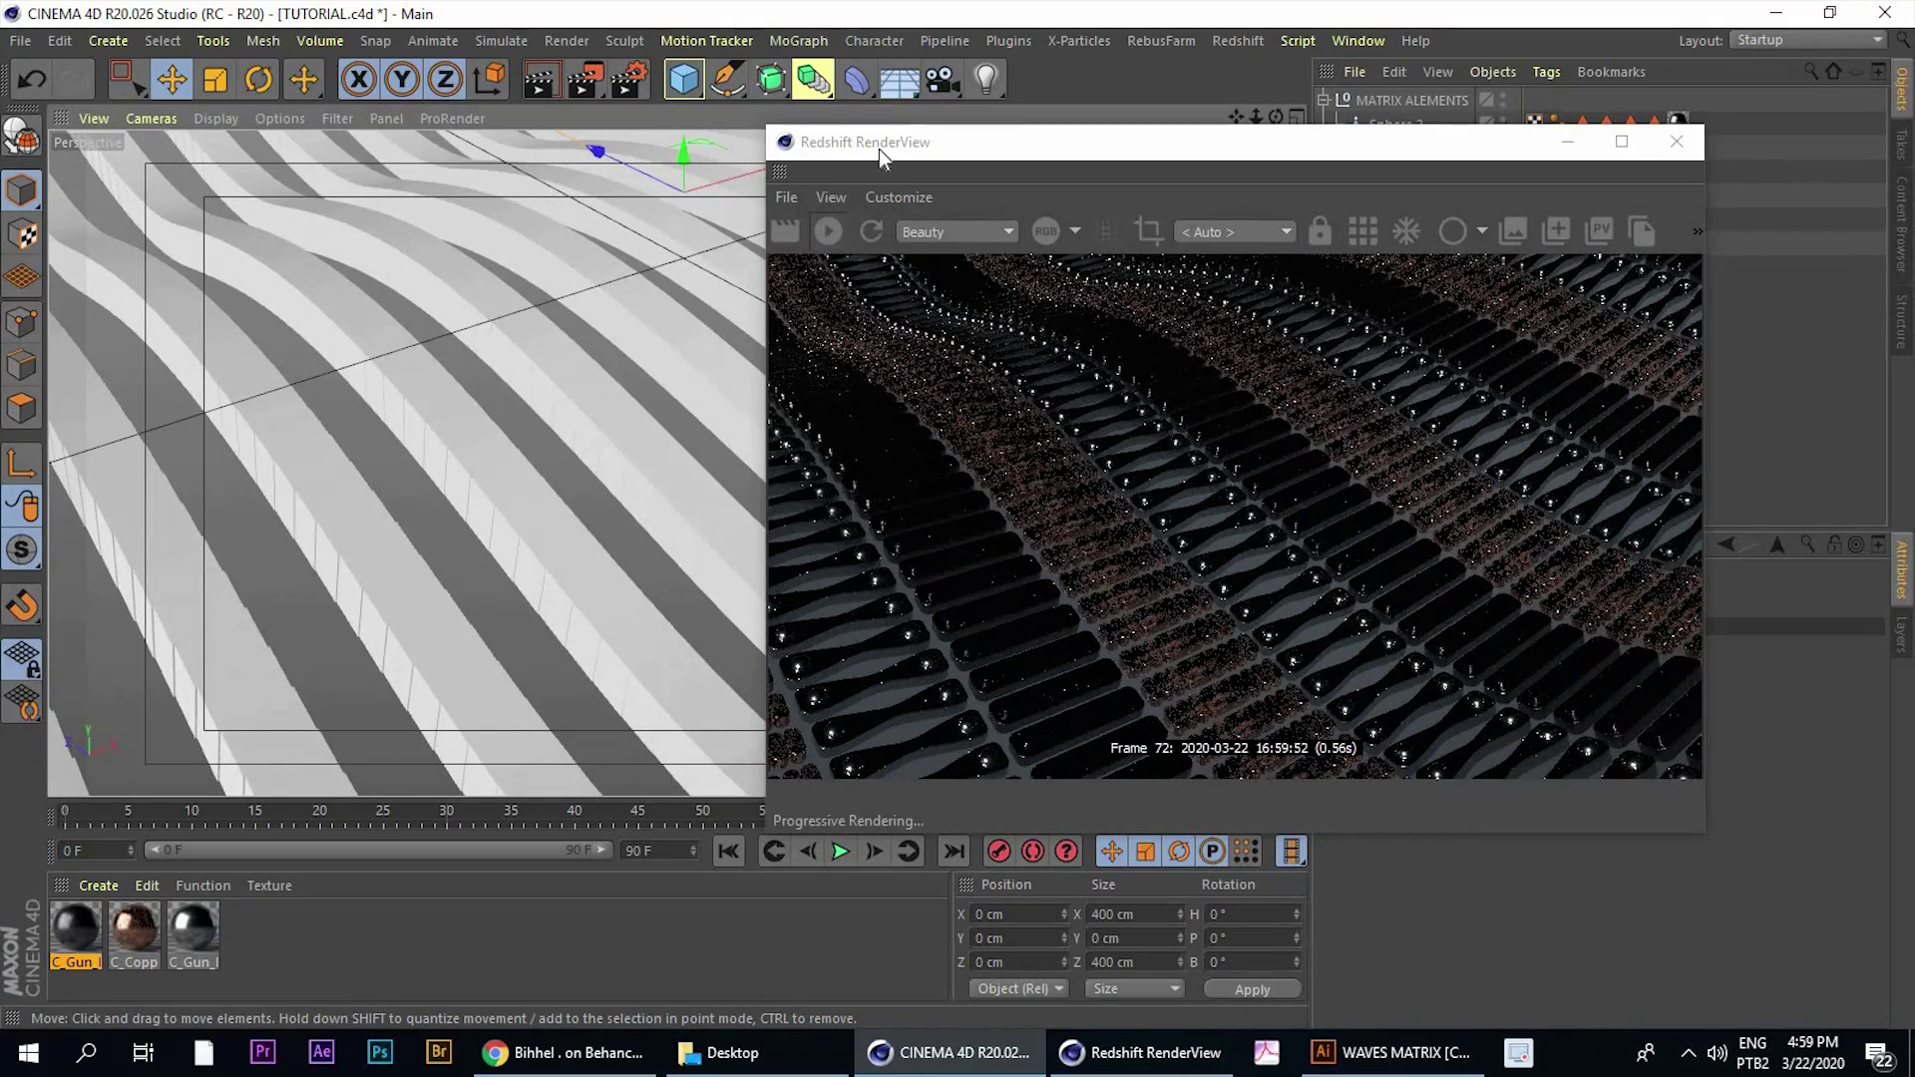
pyautogui.moveTo(1066, 143); pyautogui.dragTo(469, 72)
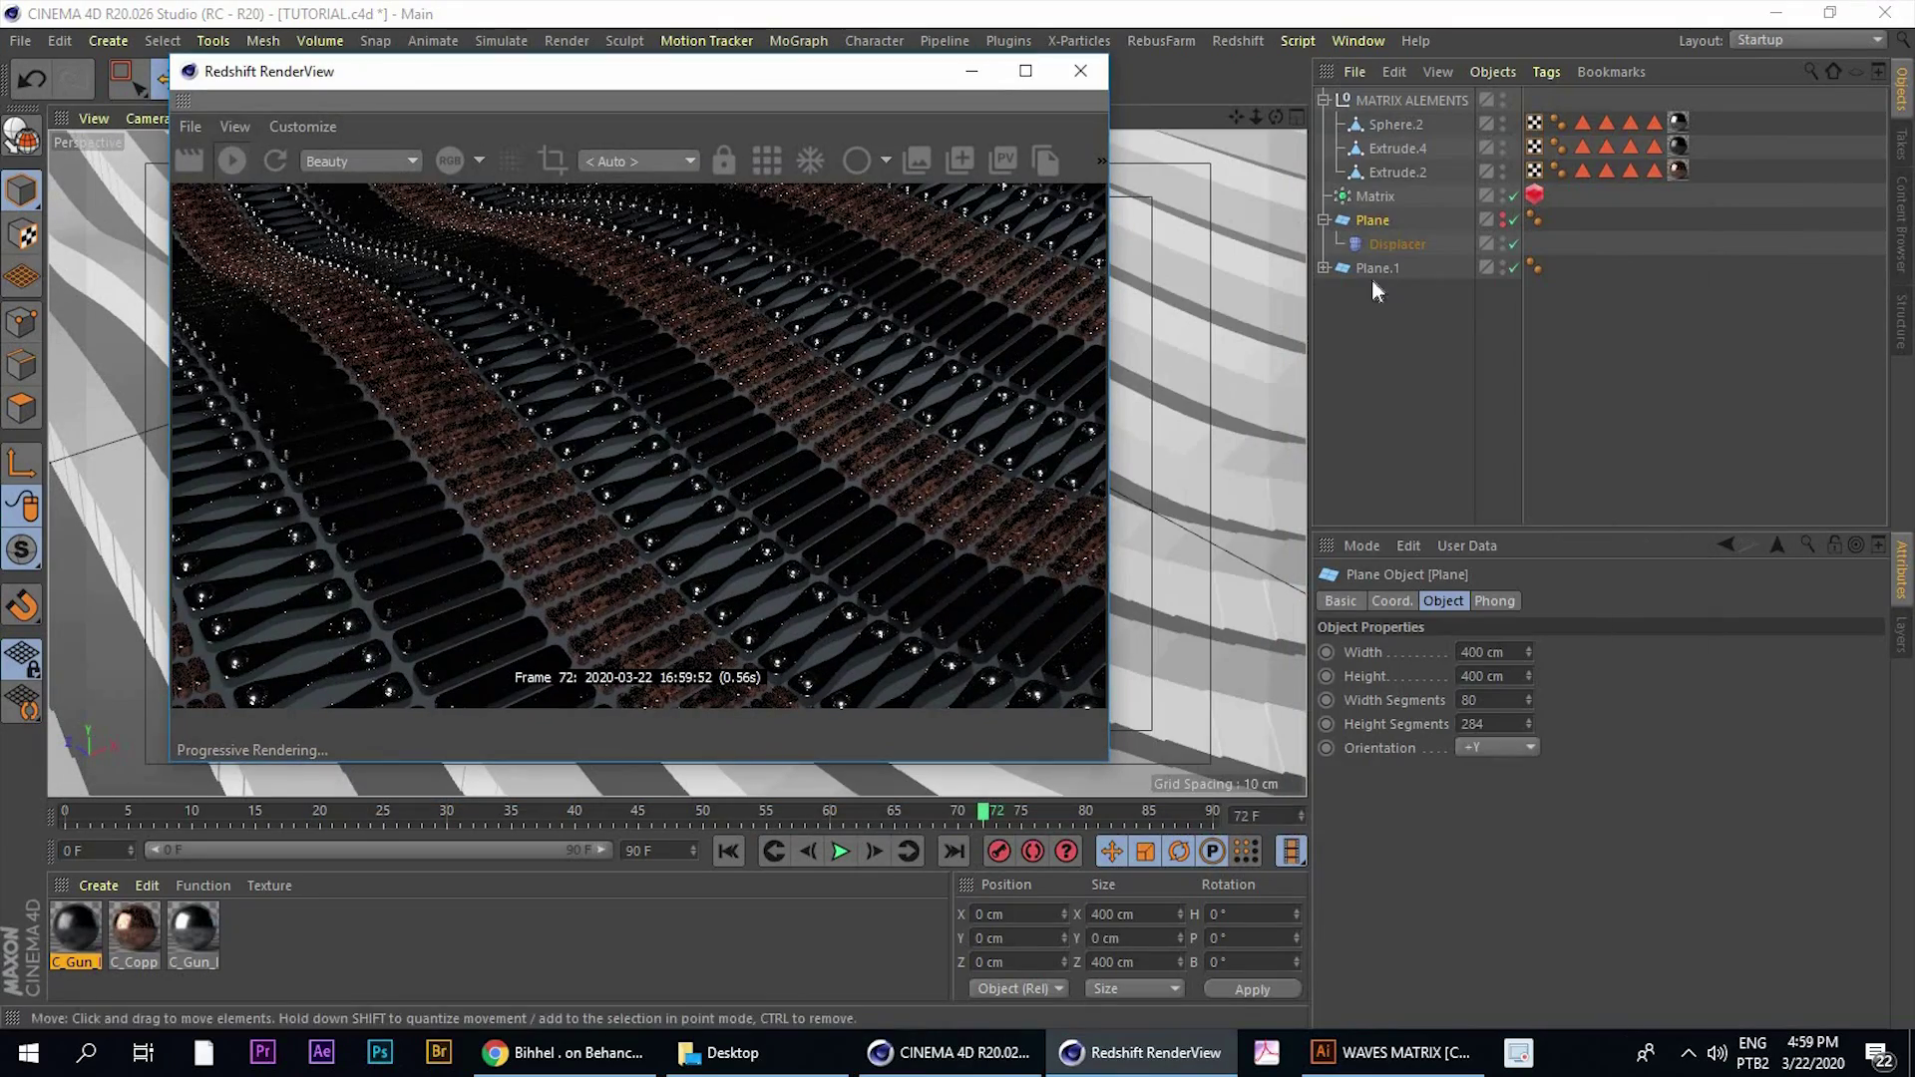
pyautogui.click(1374, 198)
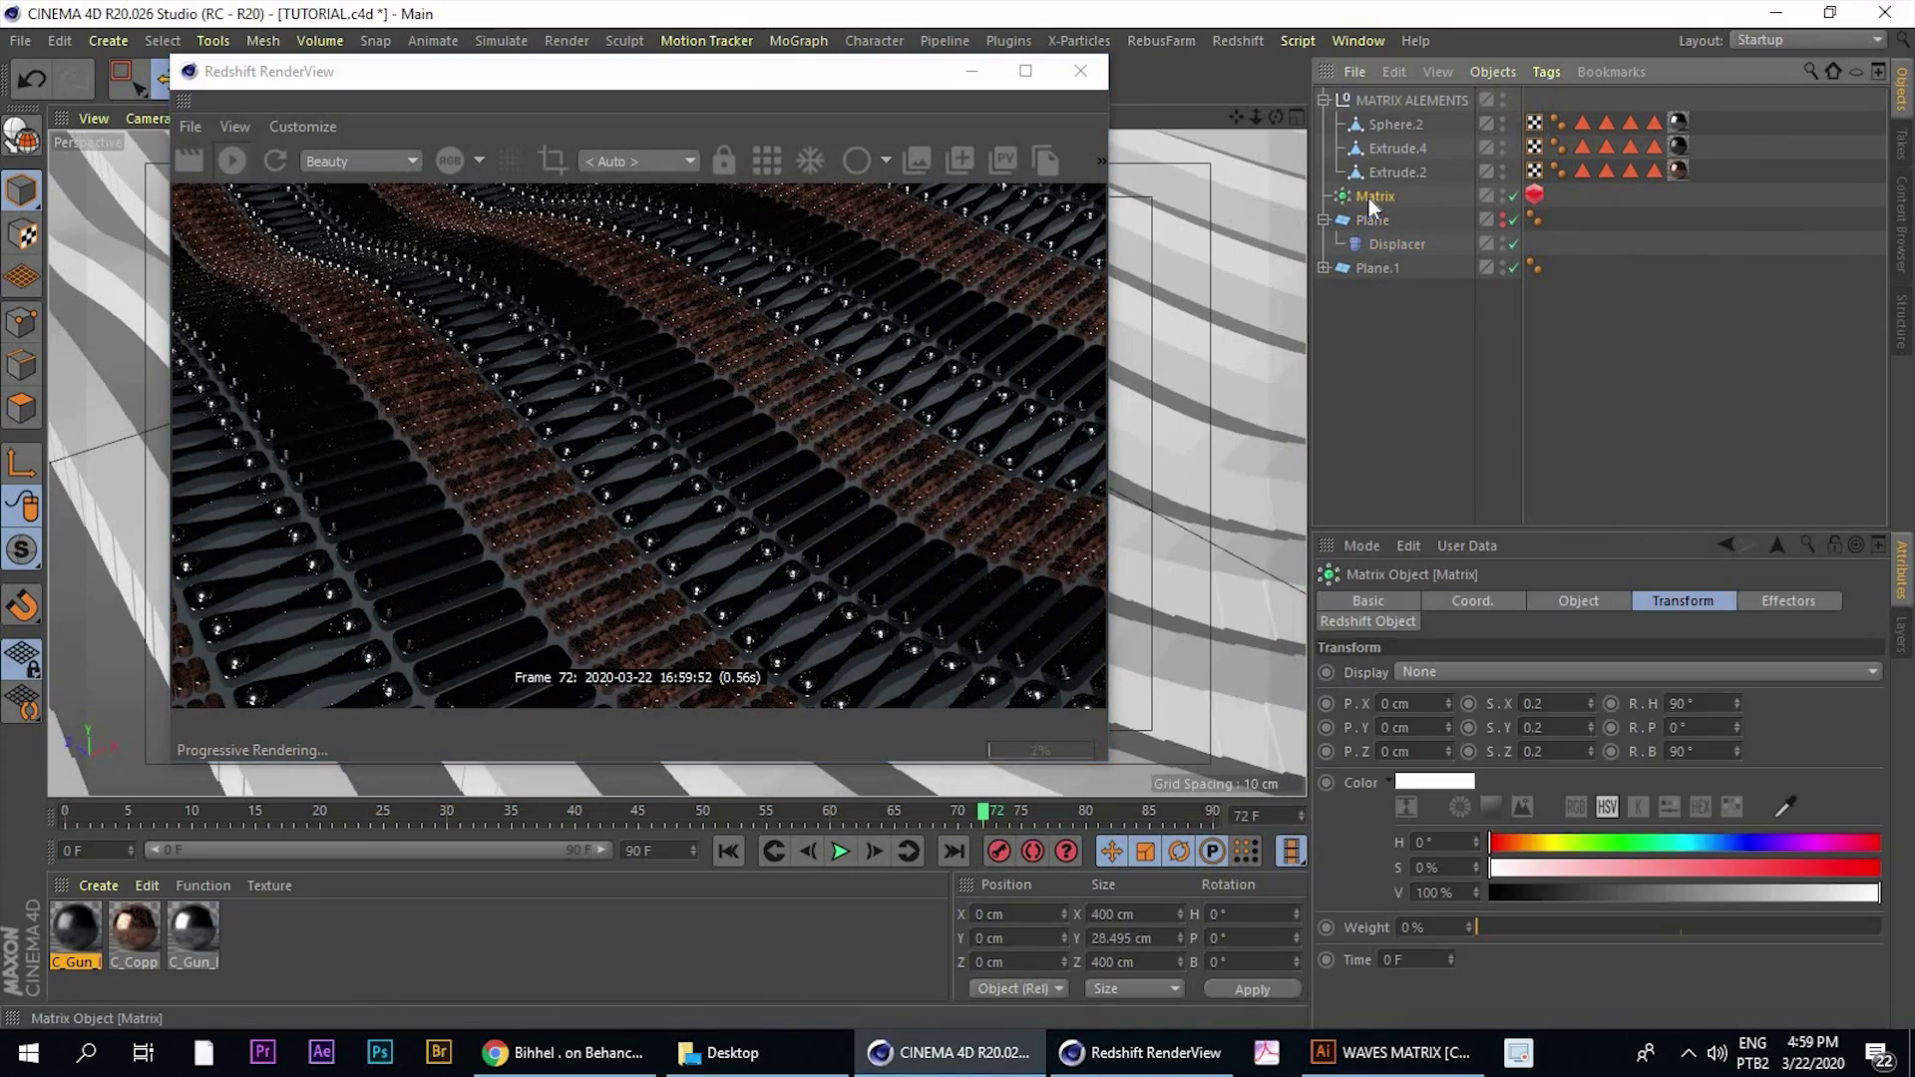
pyautogui.click(1535, 196)
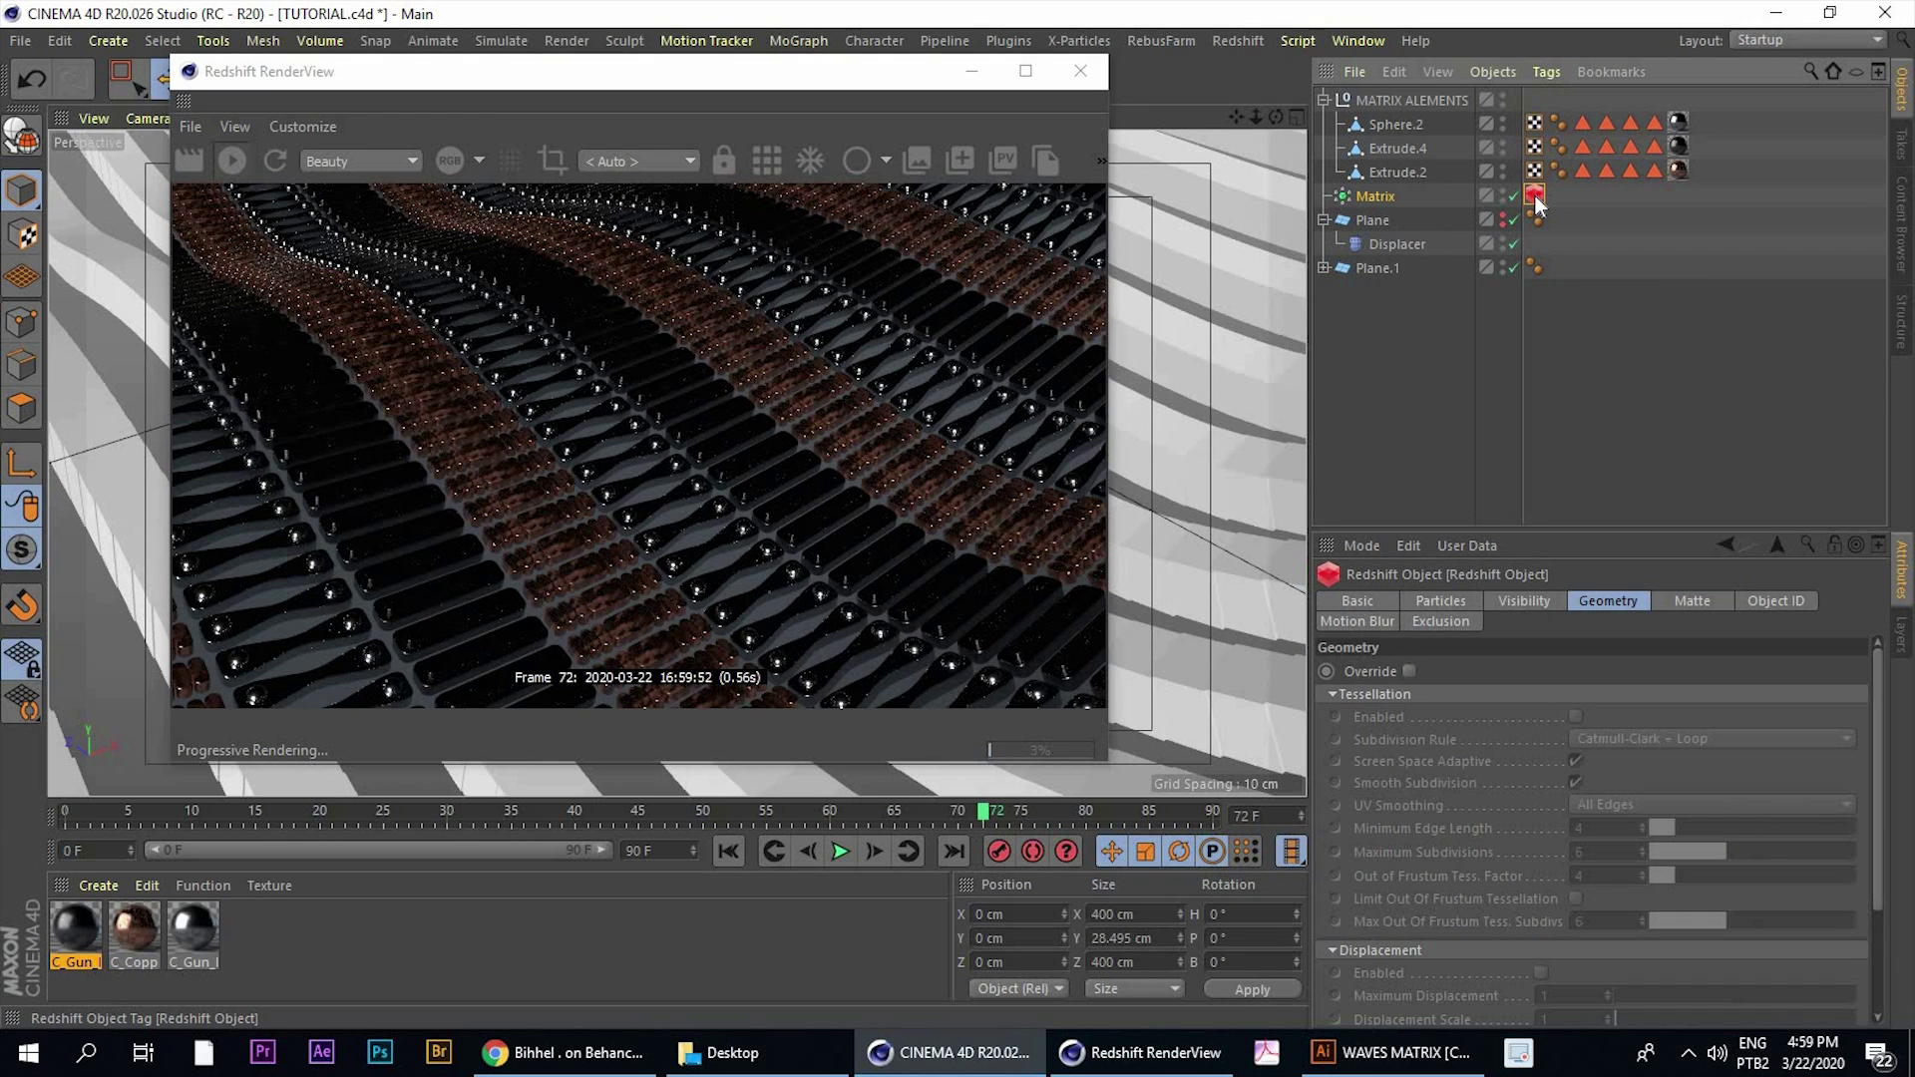
pyautogui.click(1441, 602)
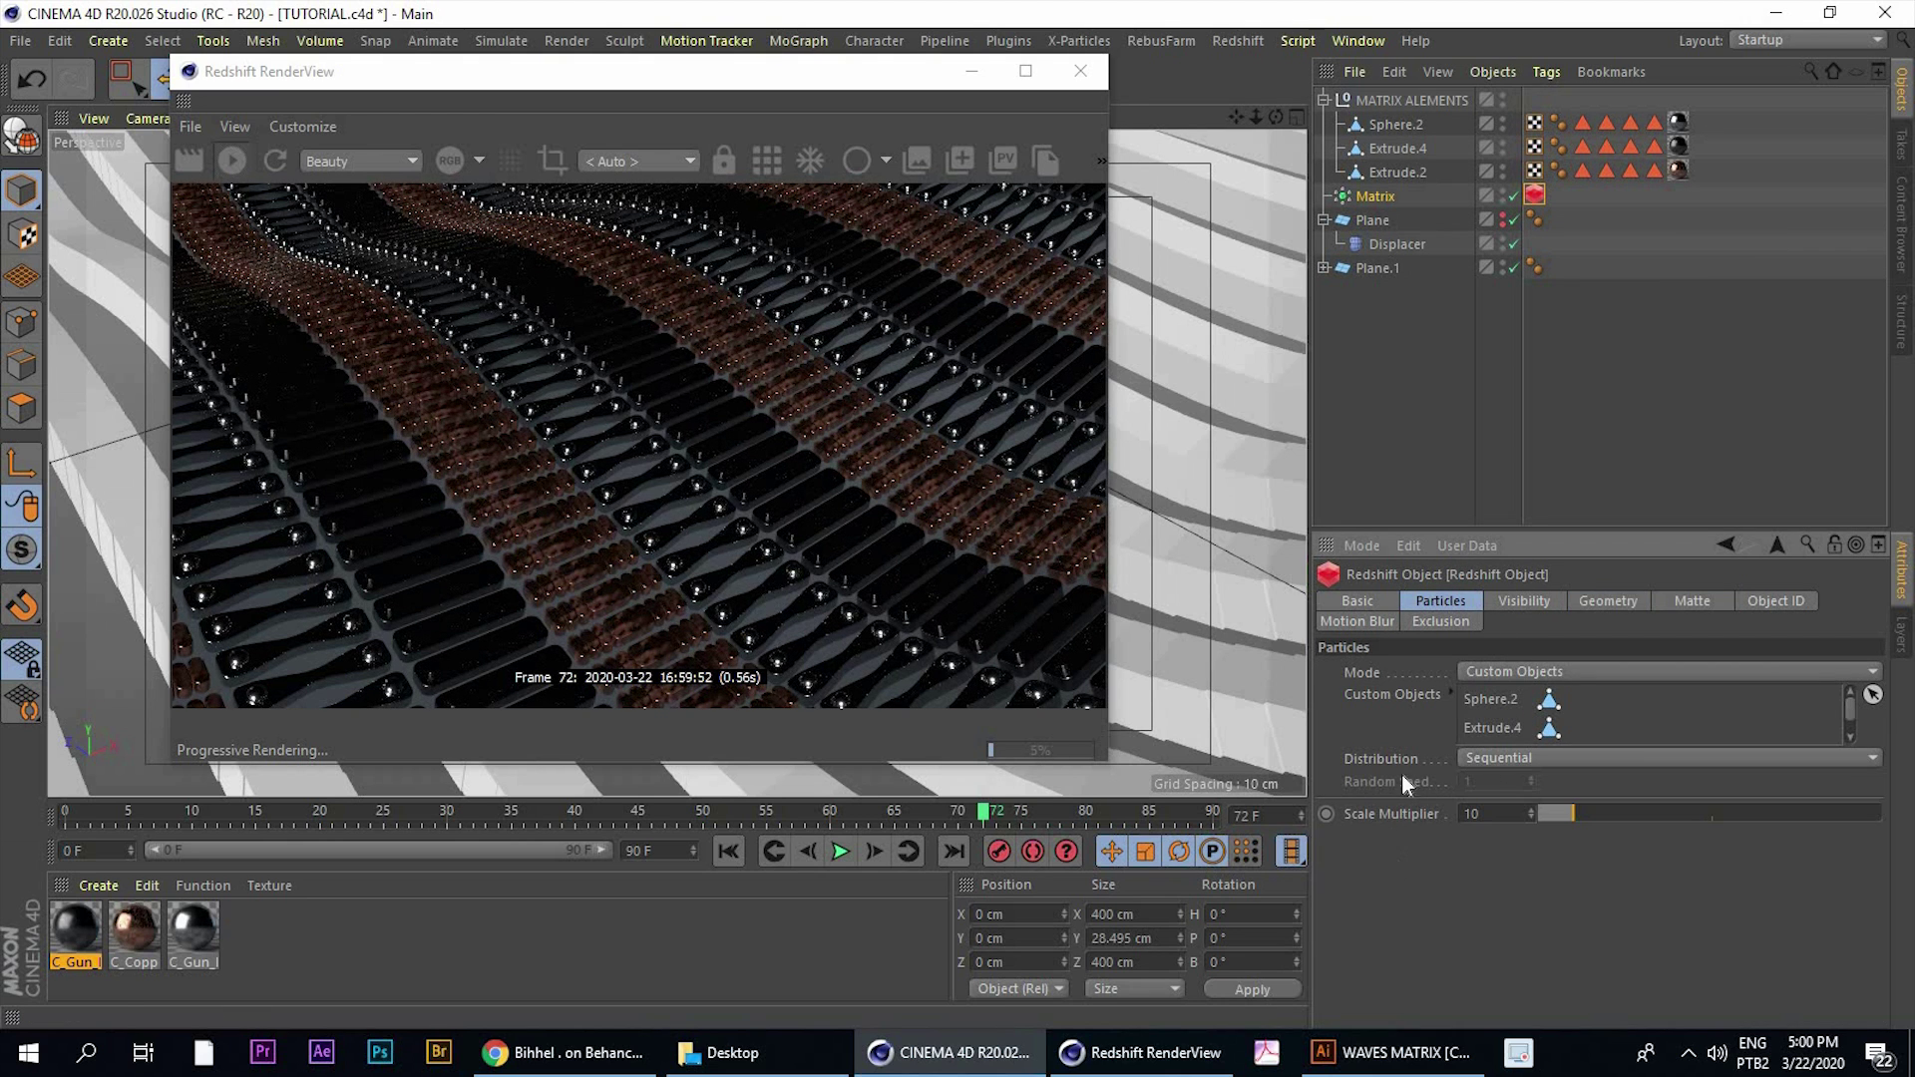
pyautogui.click(1502, 764)
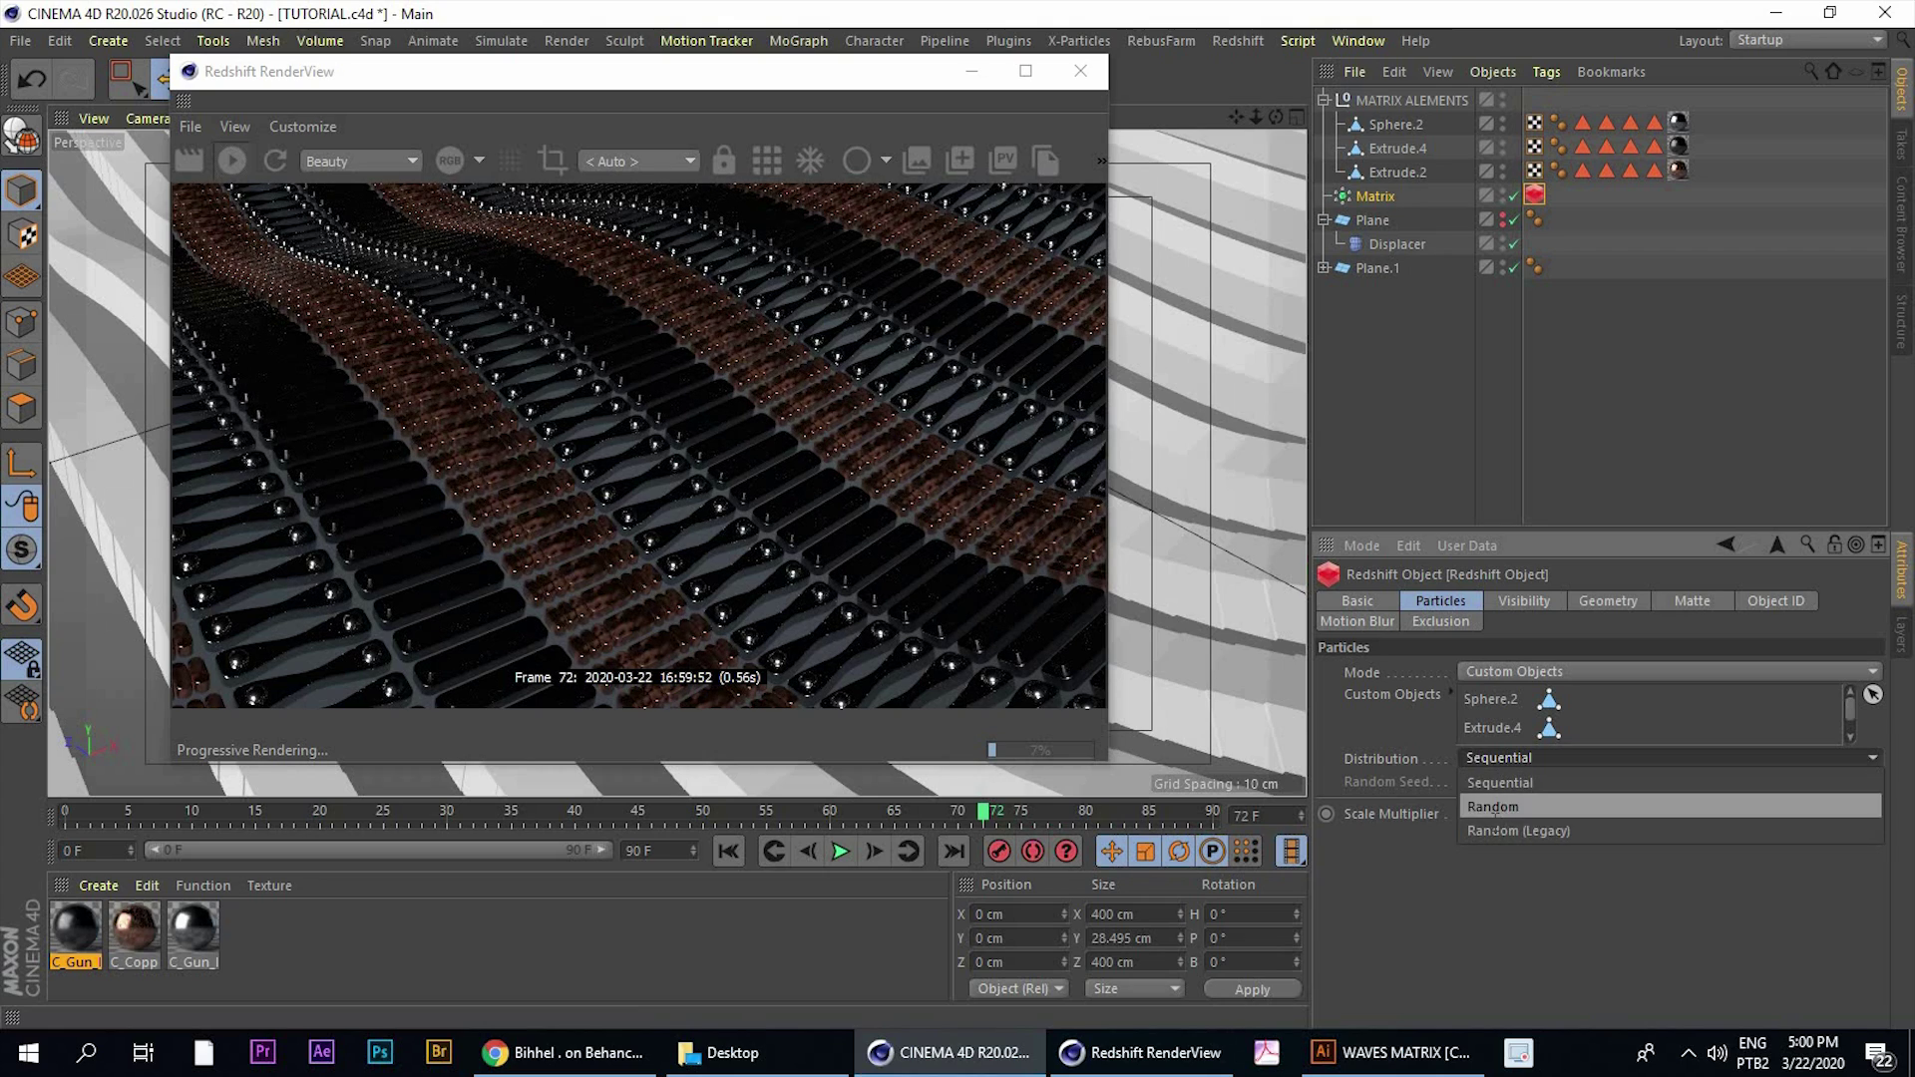
pyautogui.click(1499, 808)
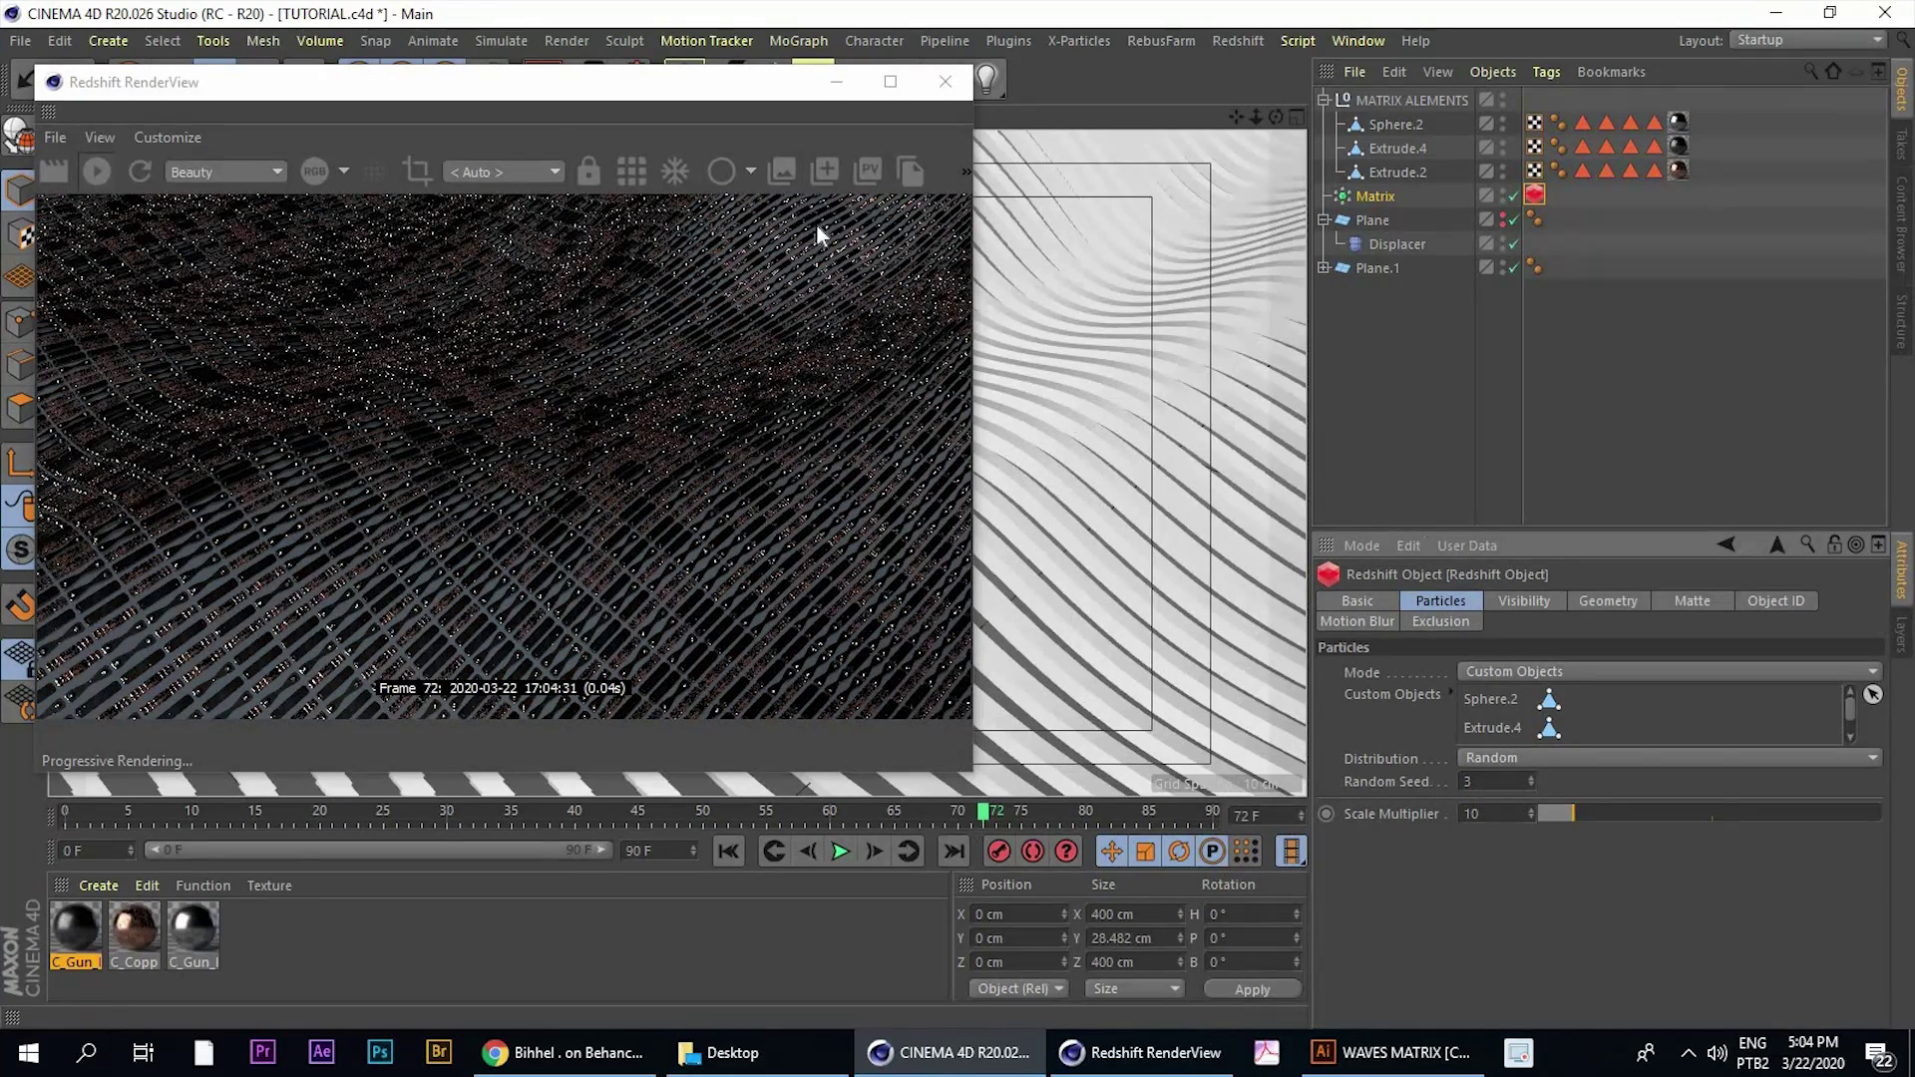
# Examine the randomly distributed elements in the live render from several angles and up close
pyautogui.moveTo(474, 87); pyautogui.dragTo(767, 191)
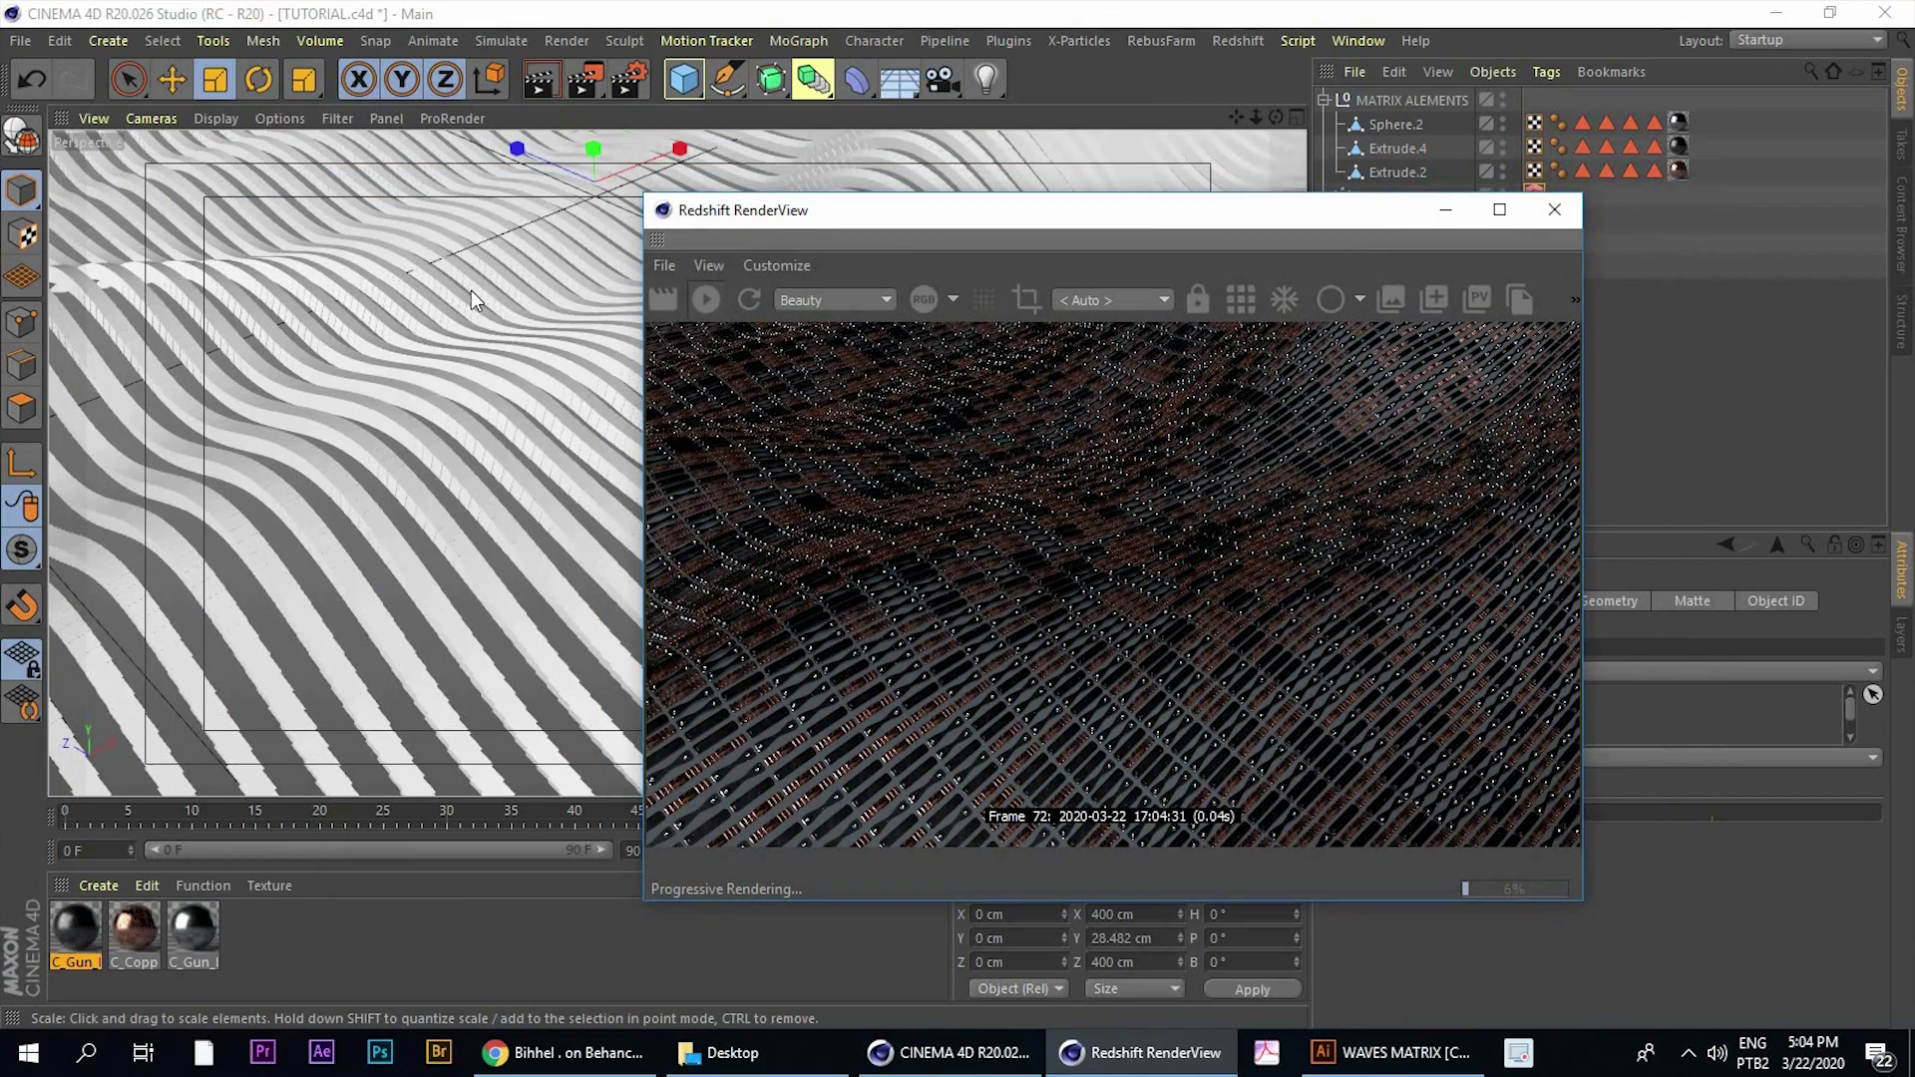
pyautogui.keyDown('alt'); pyautogui.moveTo(471, 290); pyautogui.dragTo(452, 483); pyautogui.keyUp('alt')
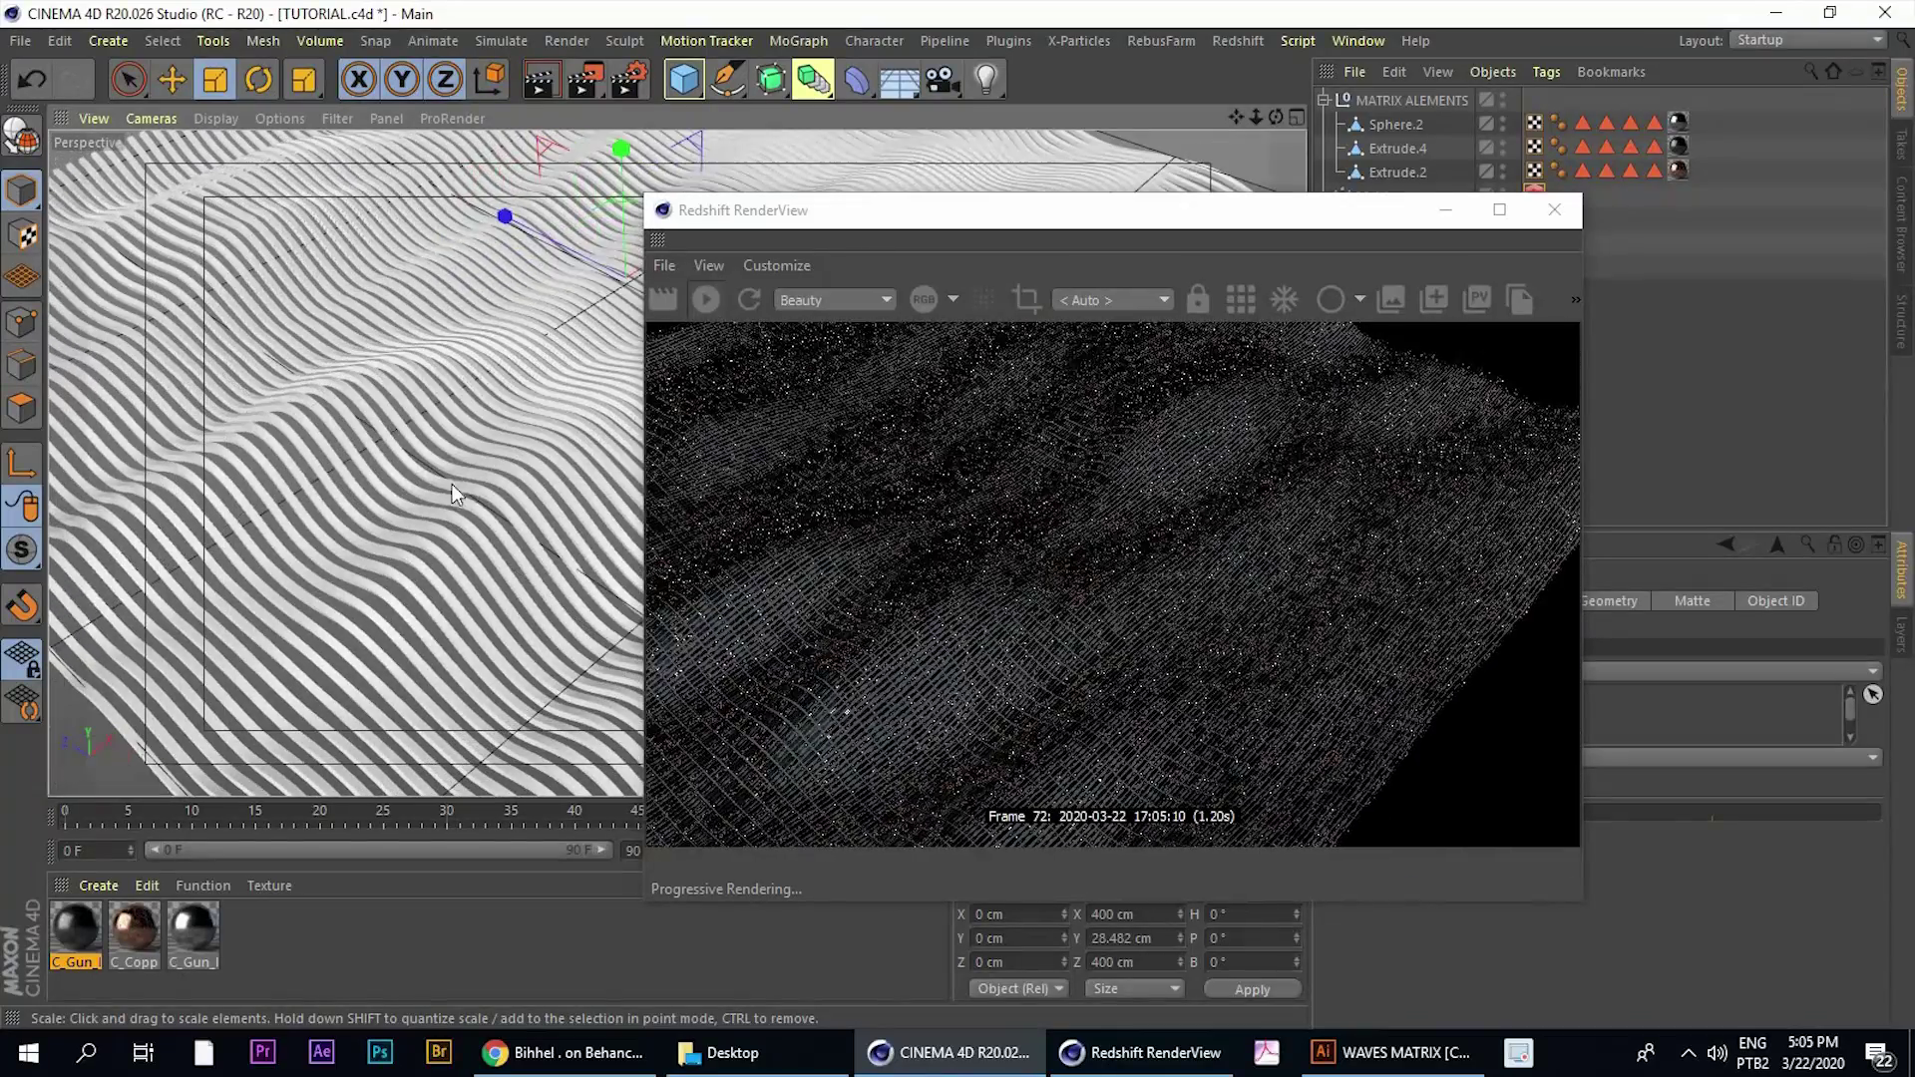
pyautogui.keyDown('alt'); pyautogui.moveTo(461, 409); pyautogui.dragTo(484, 367, button='middle'); pyautogui.keyUp('alt')
pyautogui.scroll(5, 483, 363)
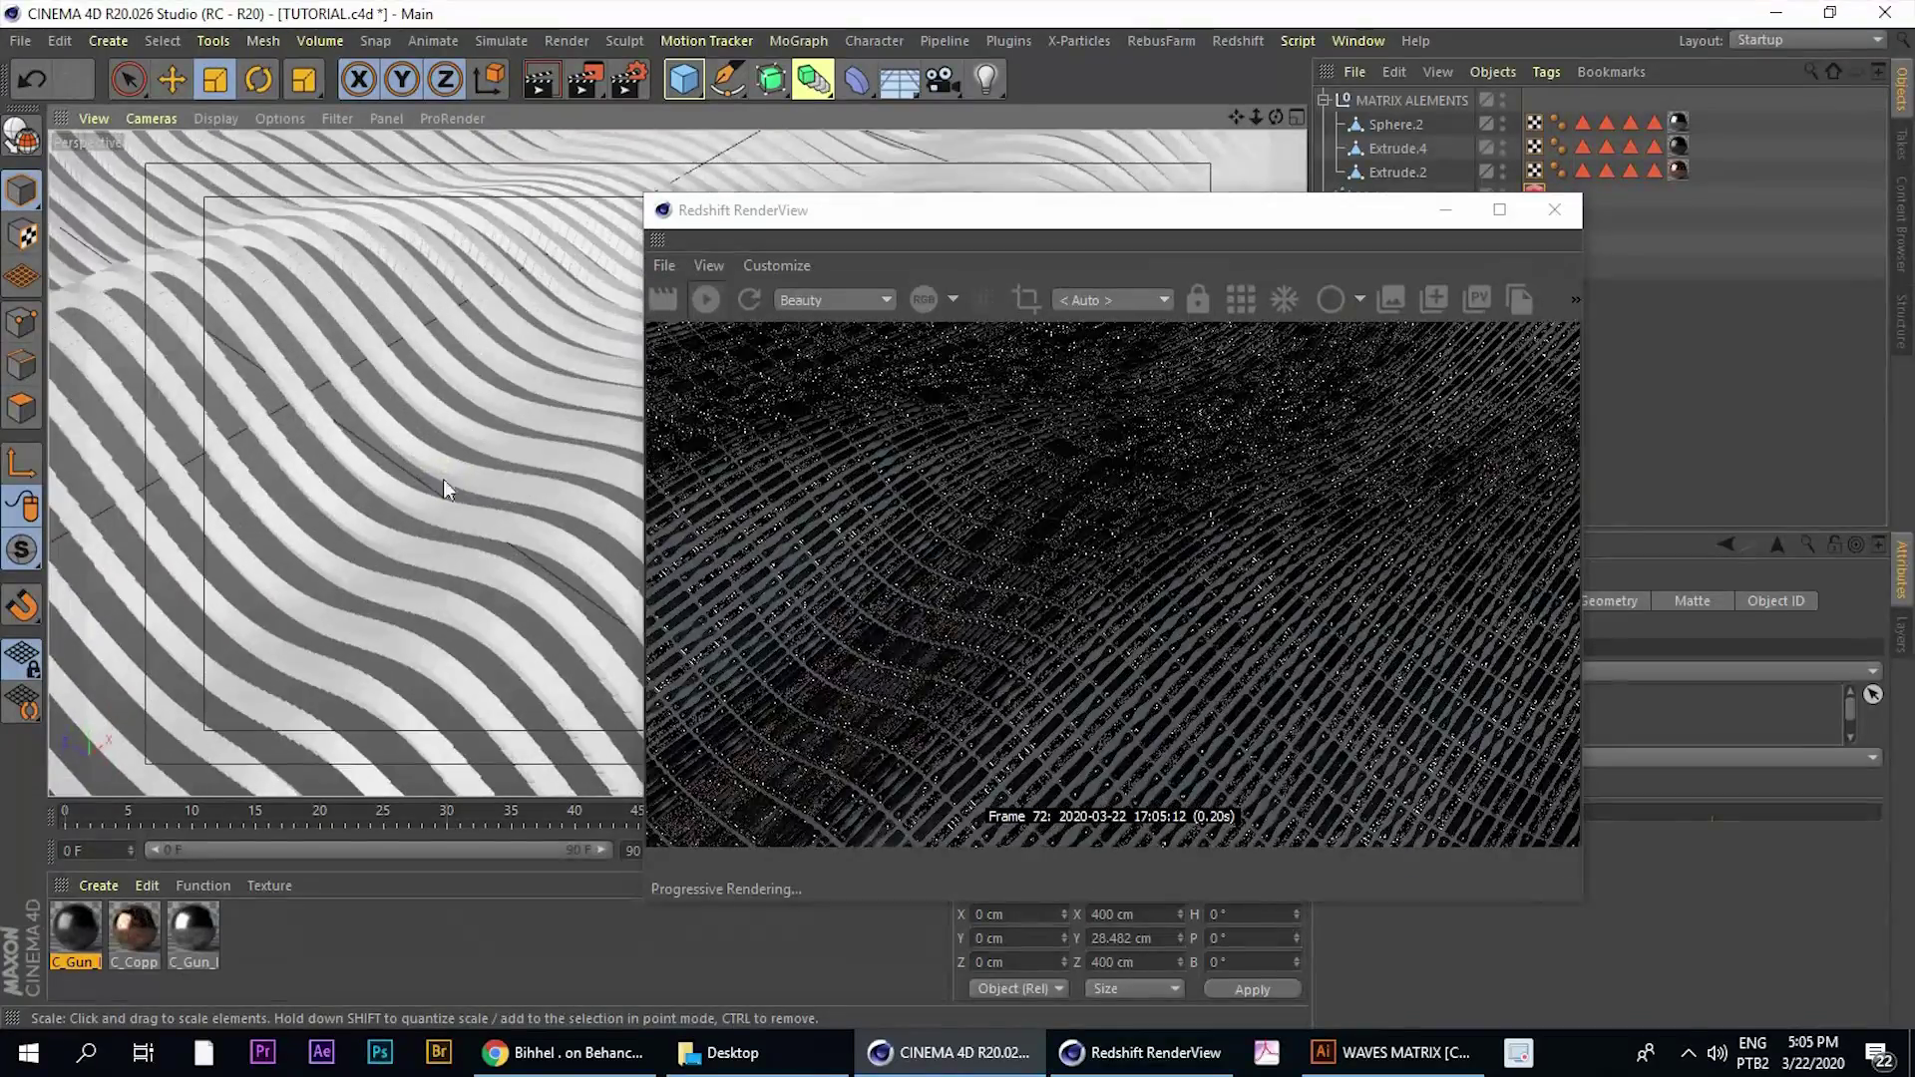
pyautogui.keyDown('alt'); pyautogui.moveTo(443, 479); pyautogui.dragTo(495, 361); pyautogui.keyUp('alt')
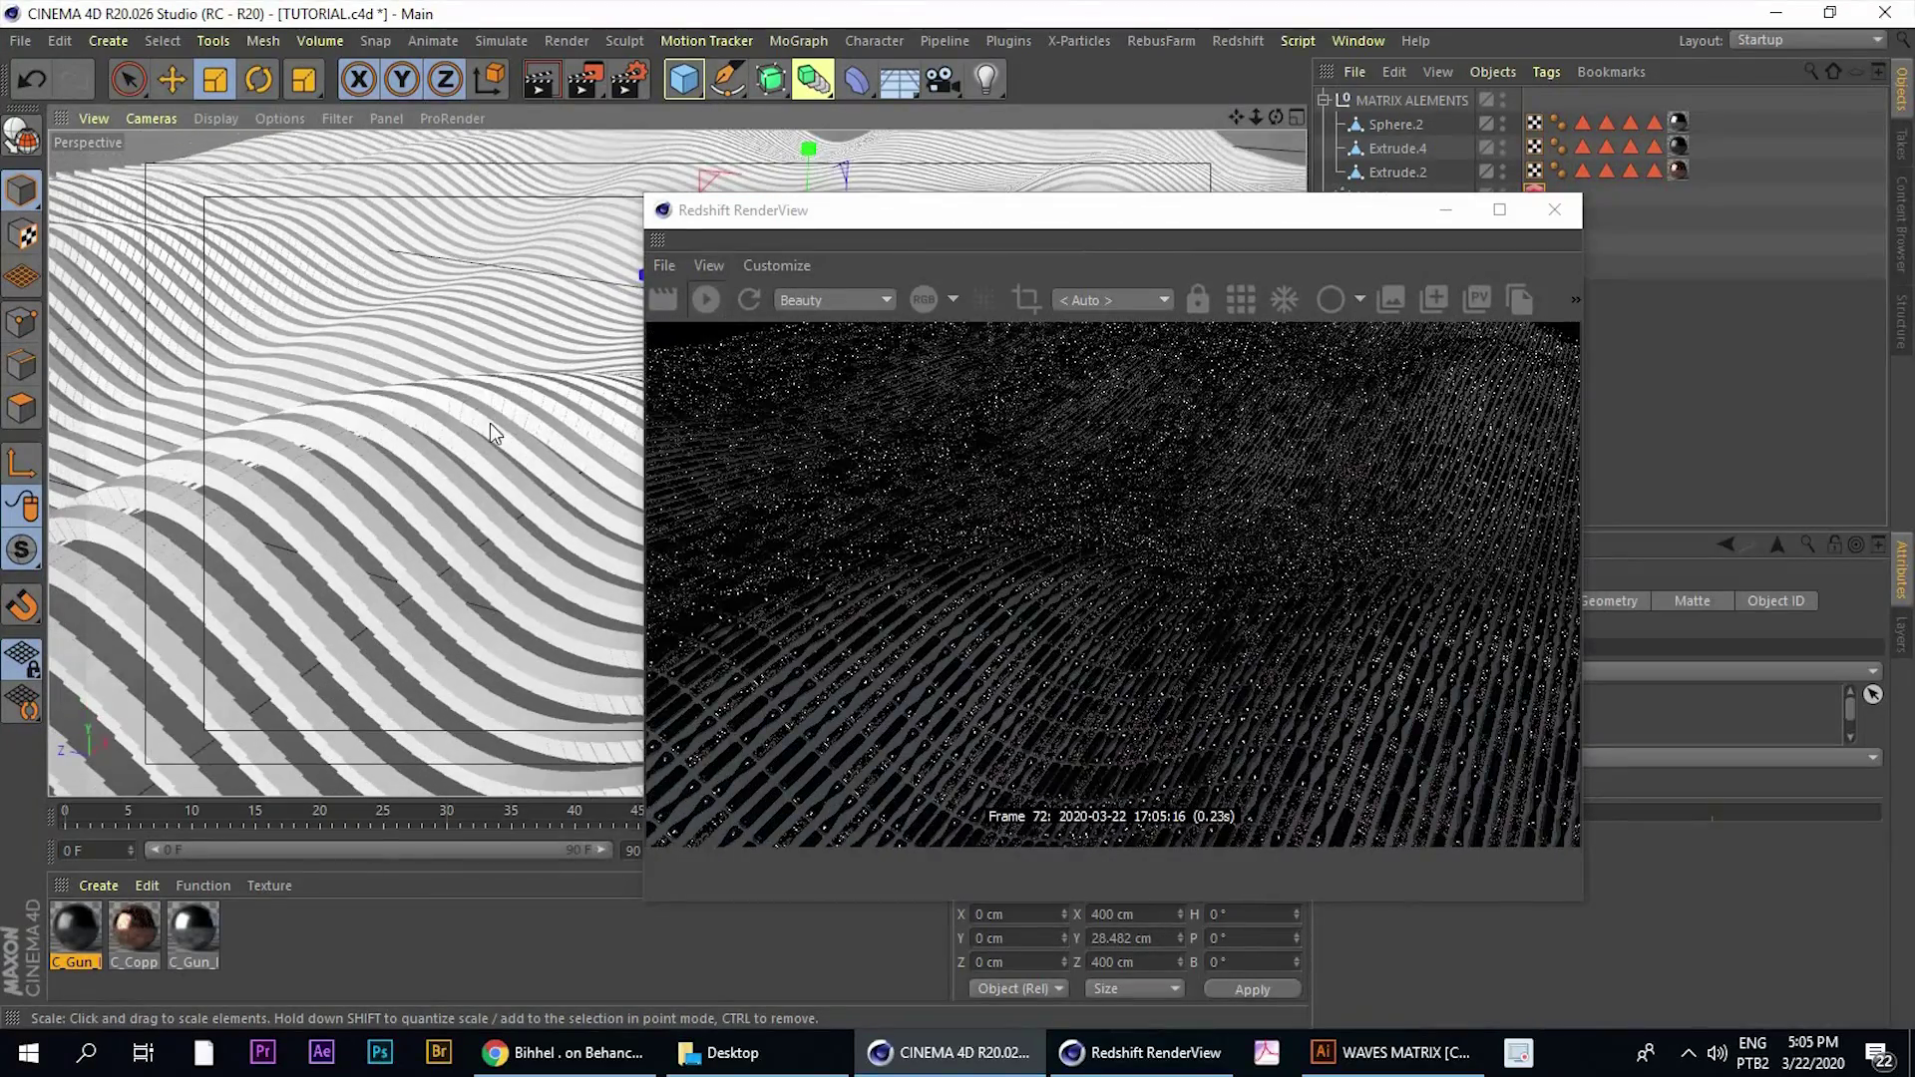
pyautogui.scroll(2, 476, 464)
pyautogui.scroll(8, 482, 445)
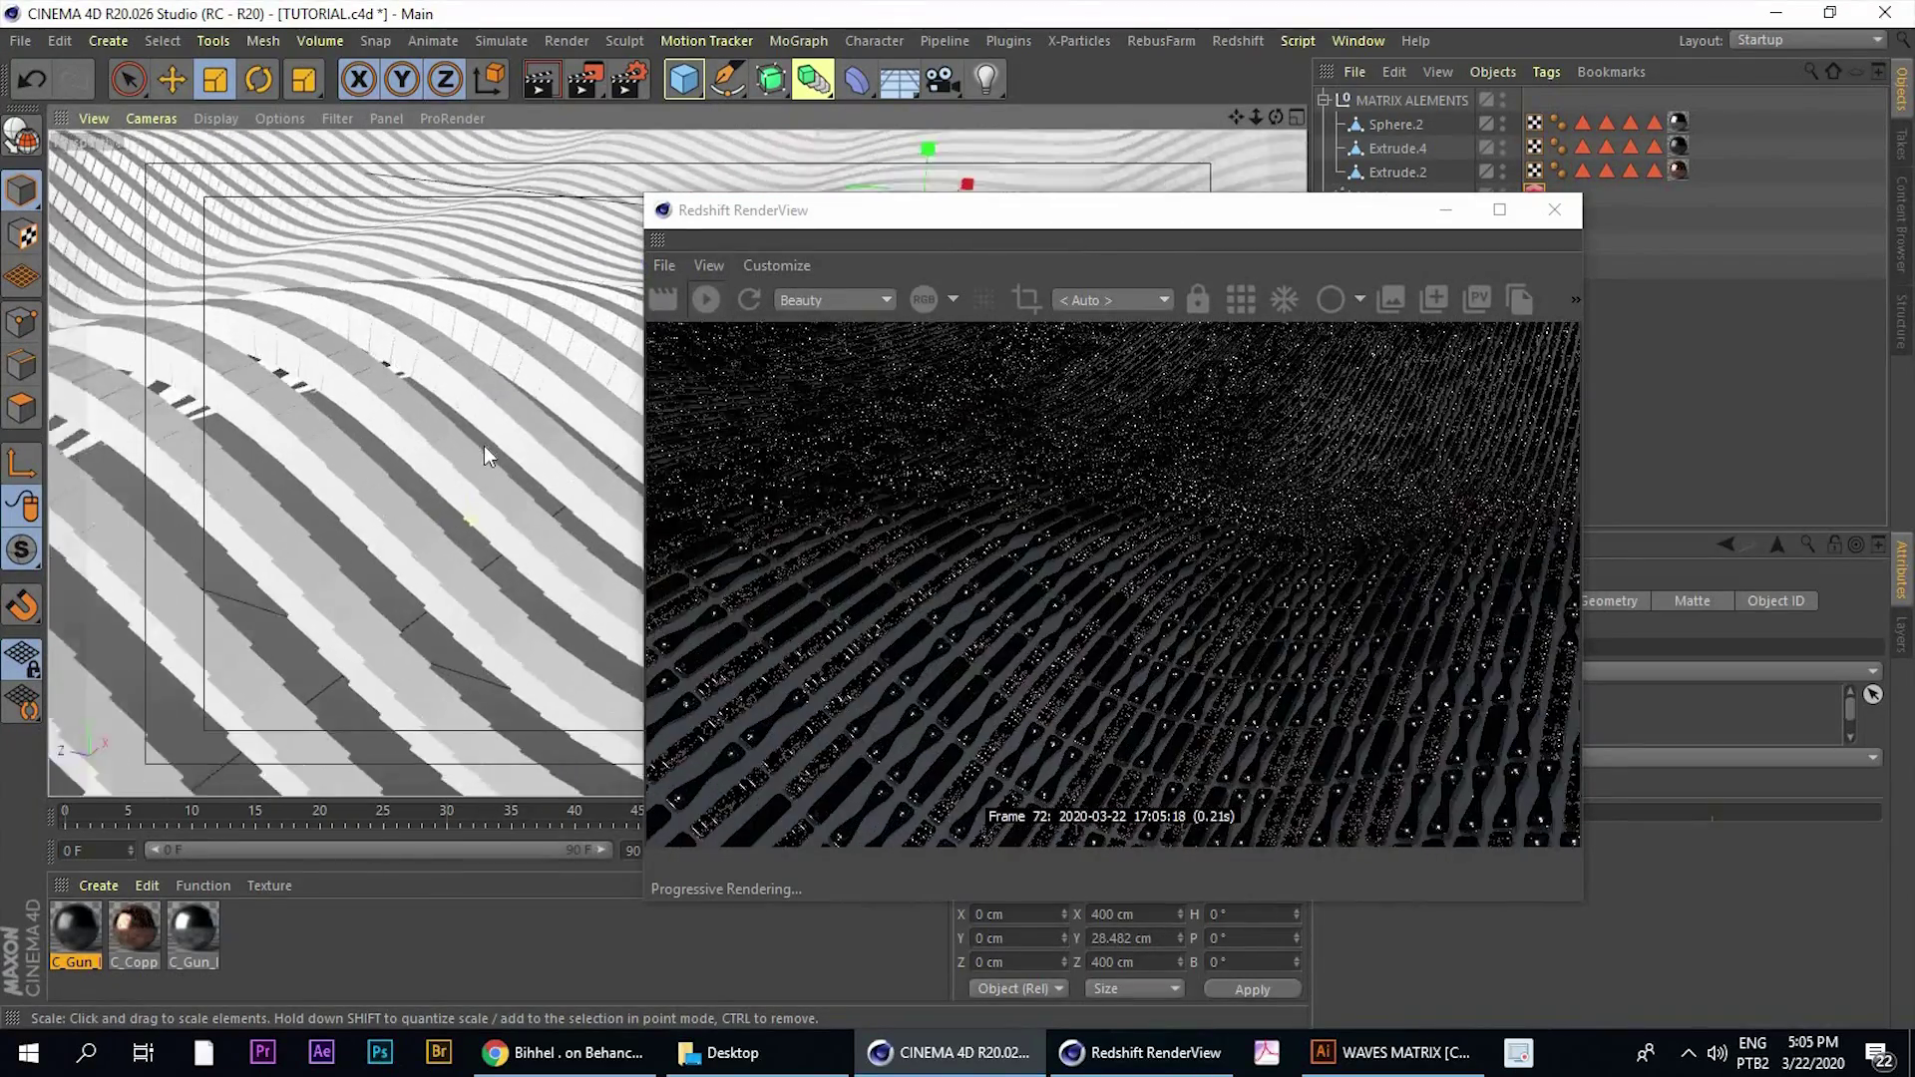
pyautogui.scroll(-2, 489, 430)
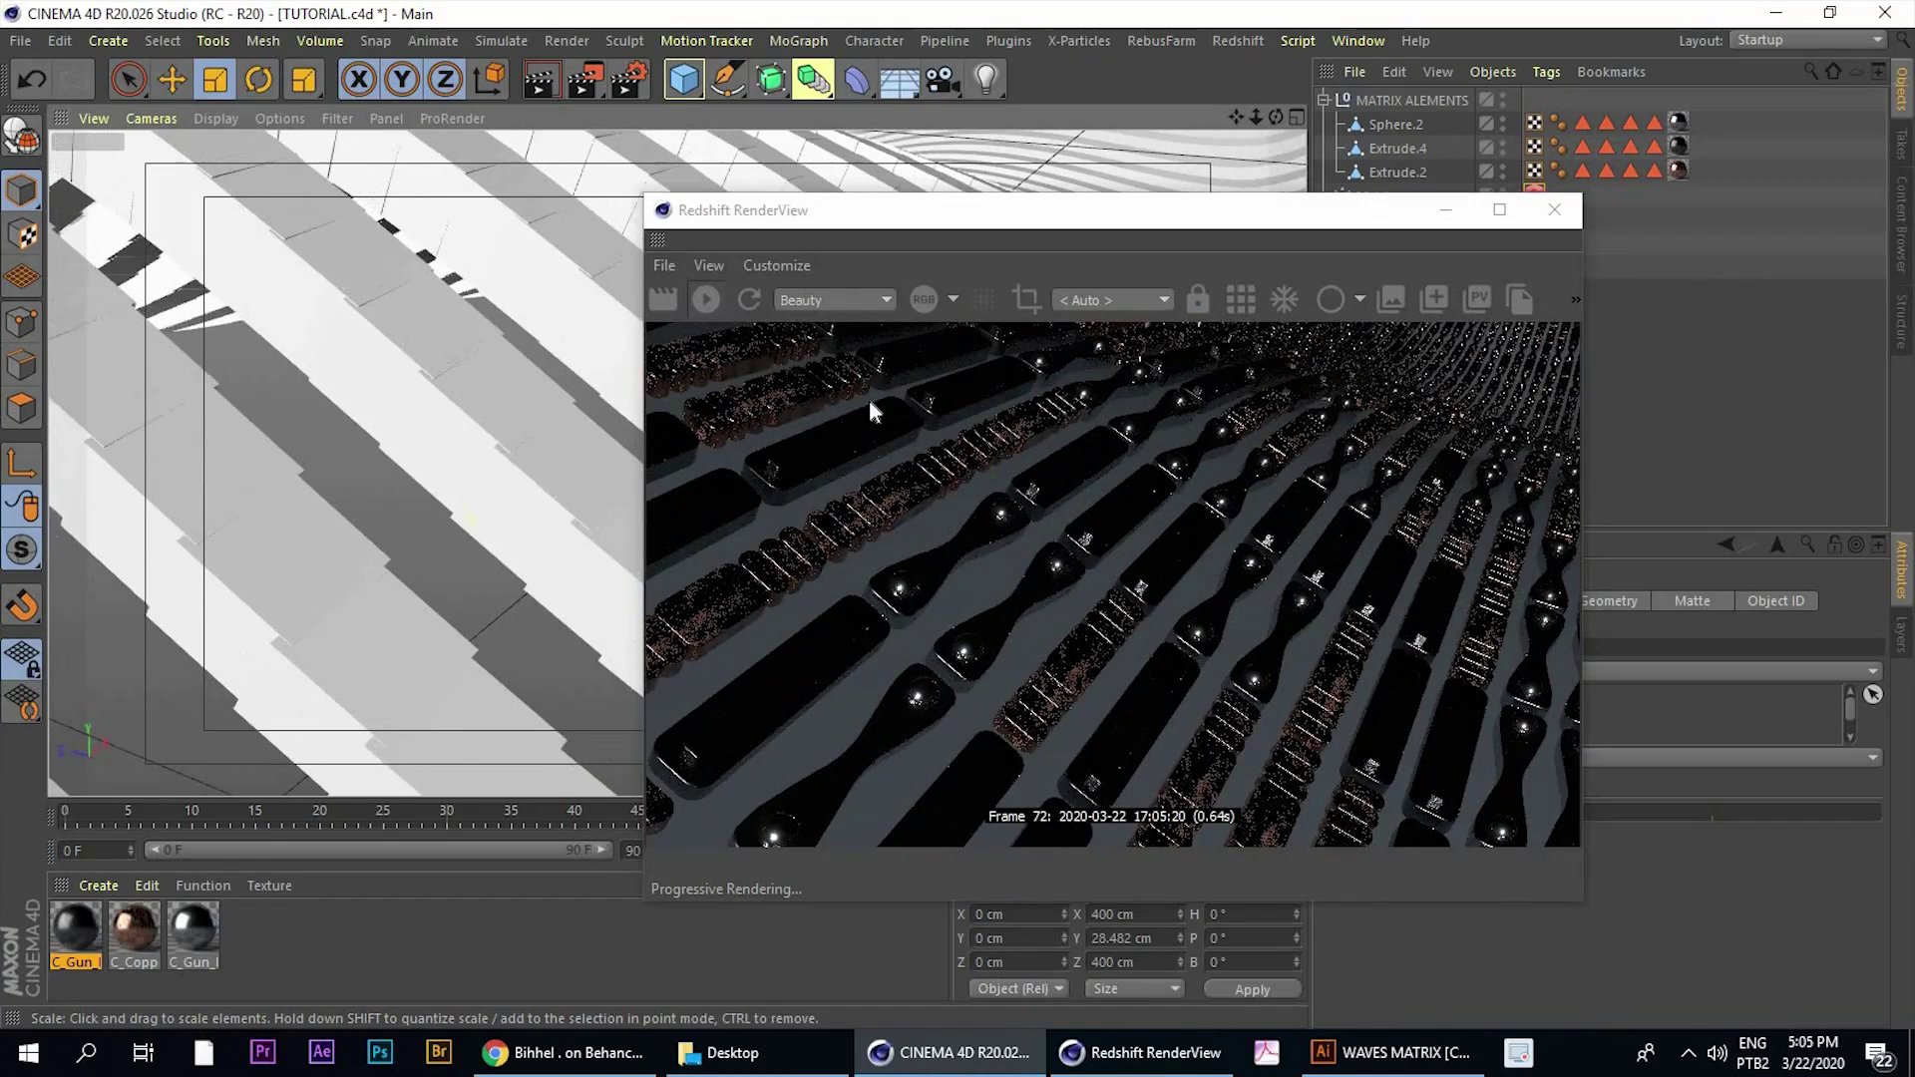
# Raise the hidden Plane's Height Segments in stages to 426 to close the gaps between the element rows
pyautogui.moveTo(936, 212); pyautogui.dragTo(556, 210)
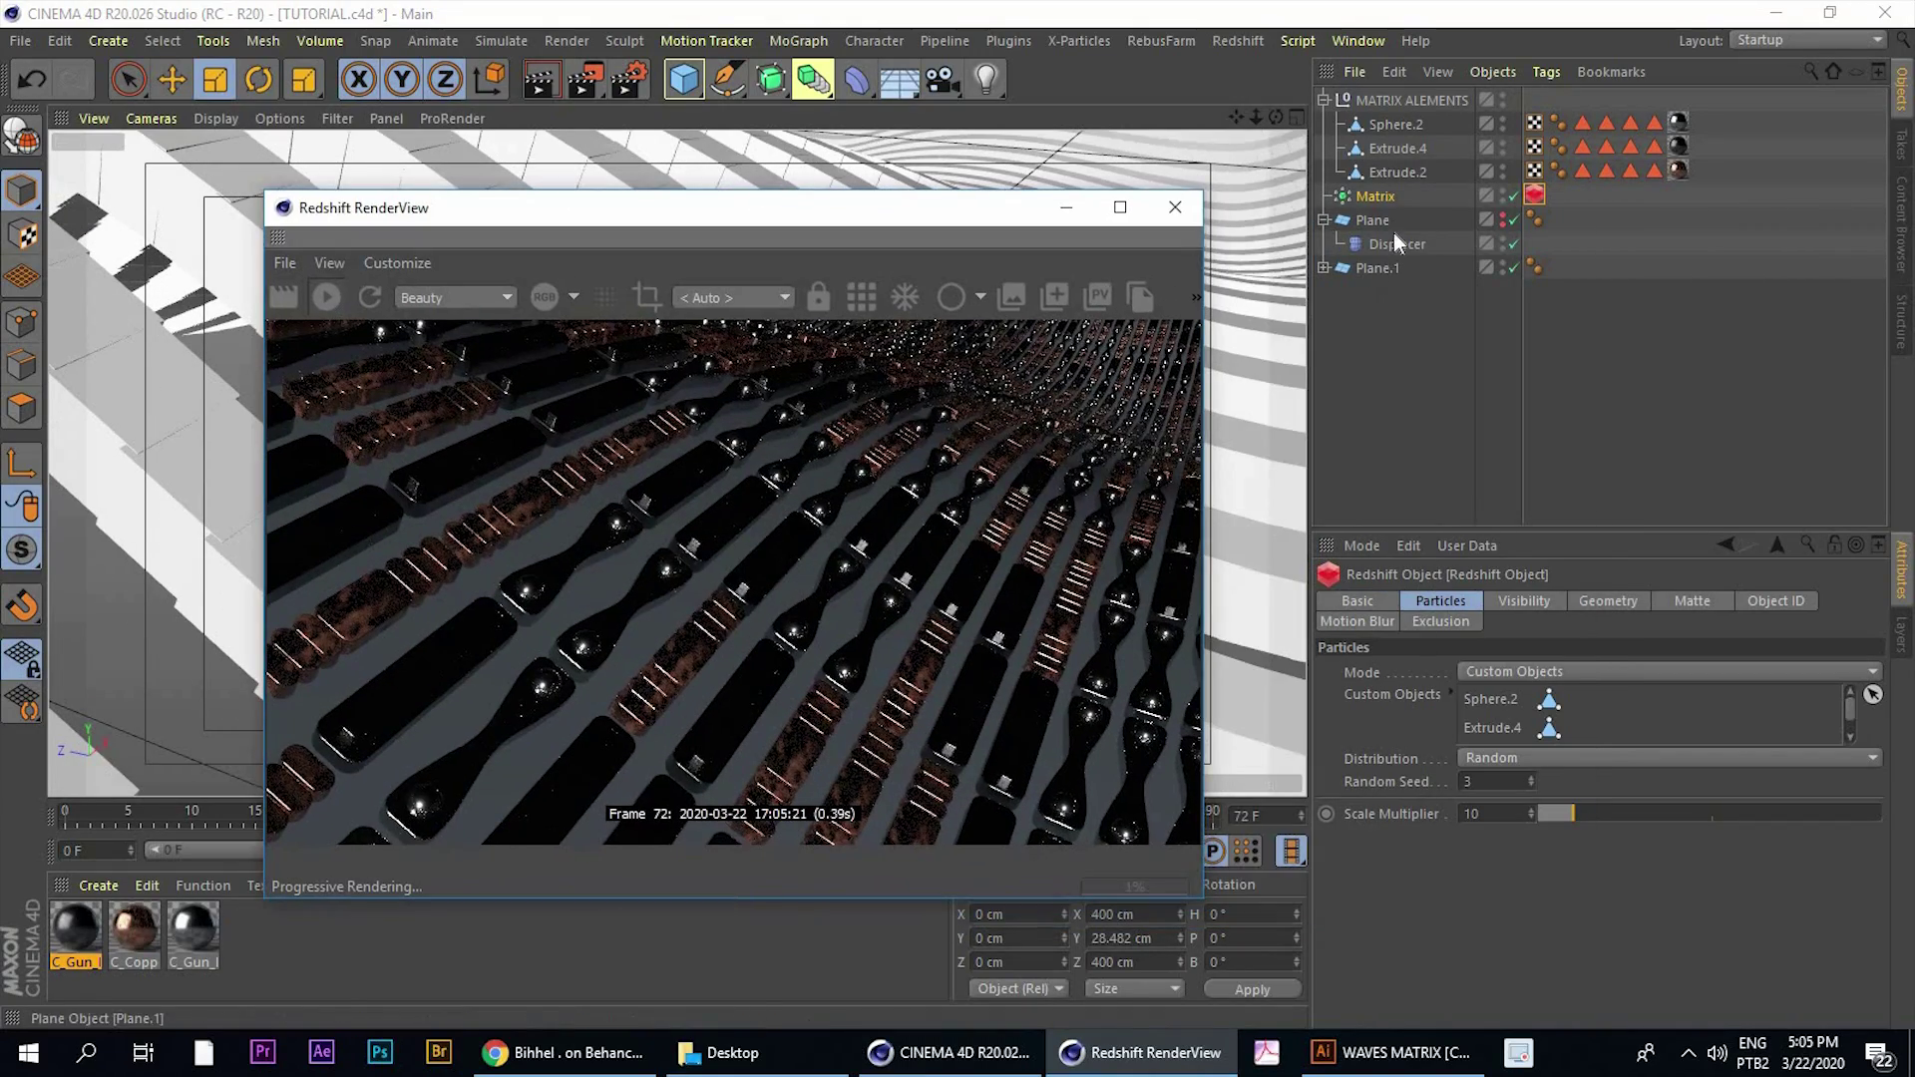
pyautogui.click(1383, 224)
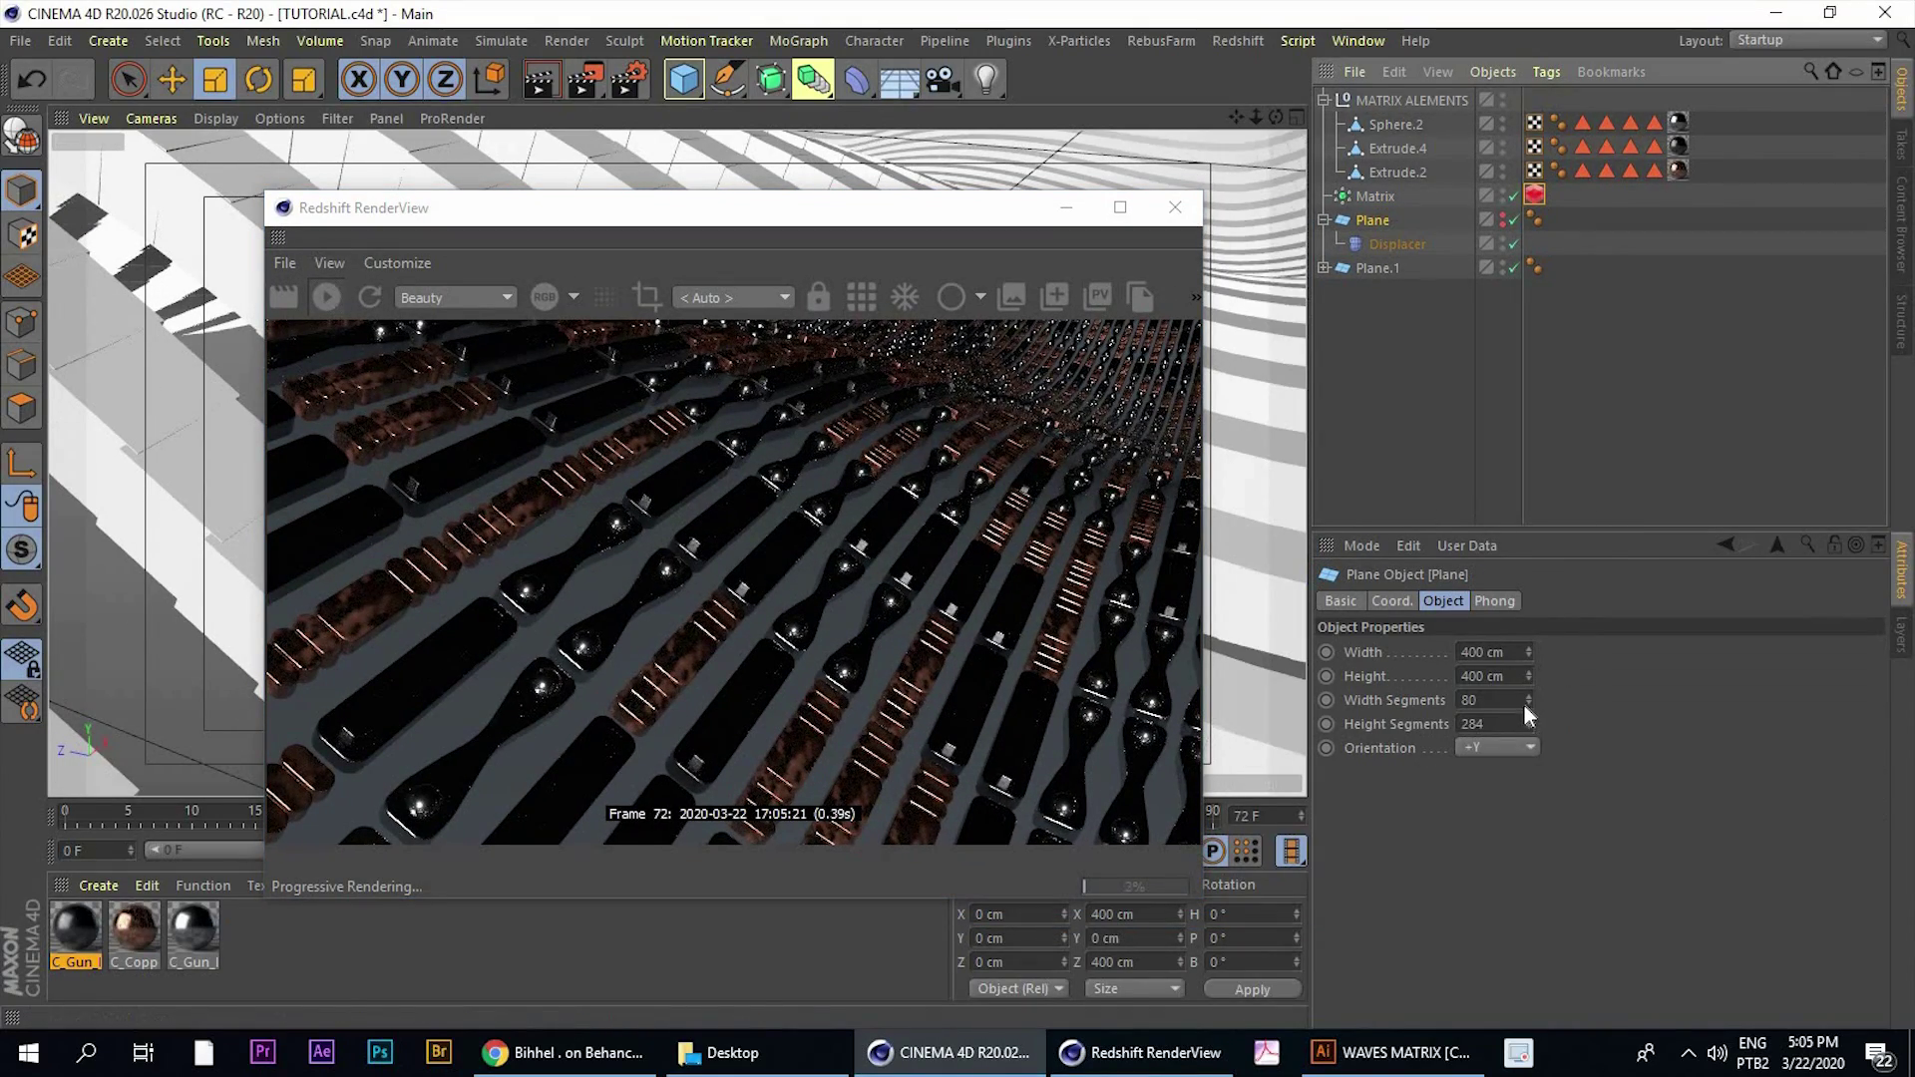
pyautogui.moveTo(1529, 723); pyautogui.dragTo(1529, 625)
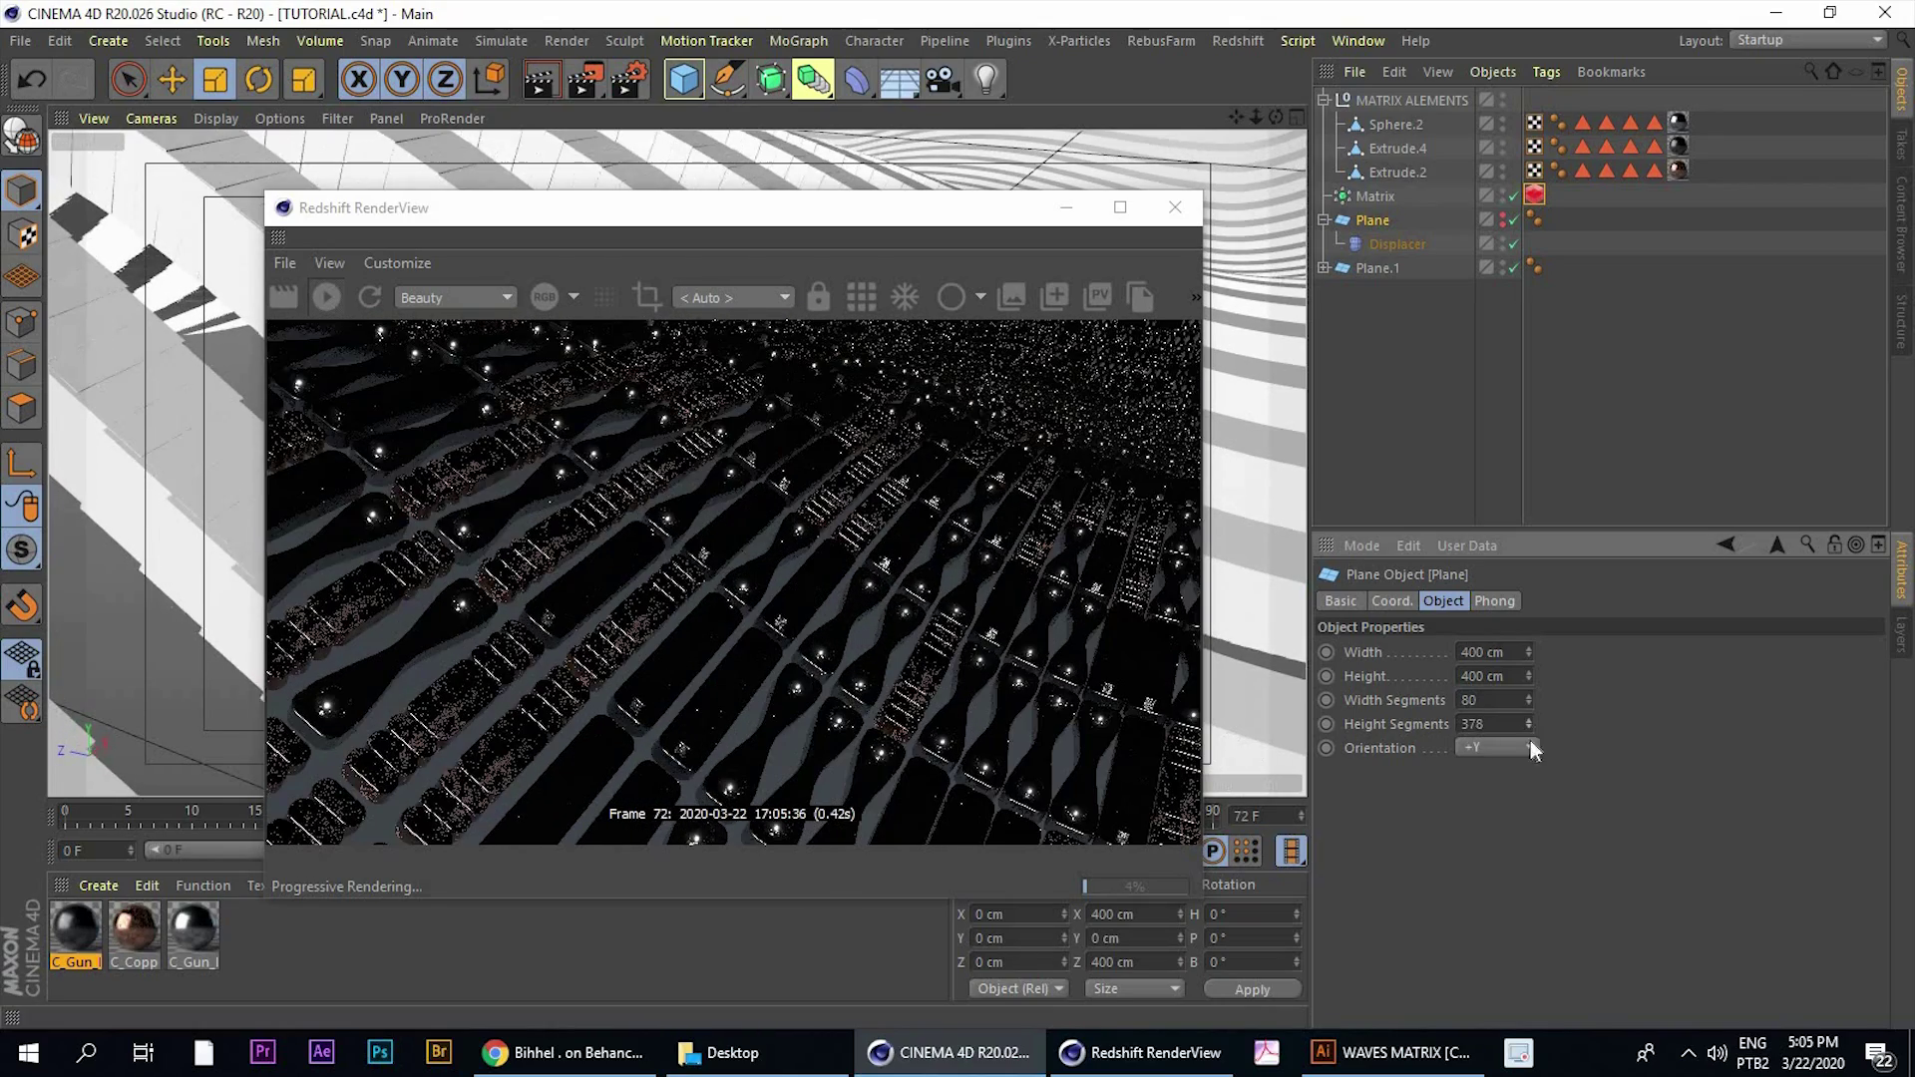
pyautogui.click(1530, 721)
pyautogui.click(1529, 719)
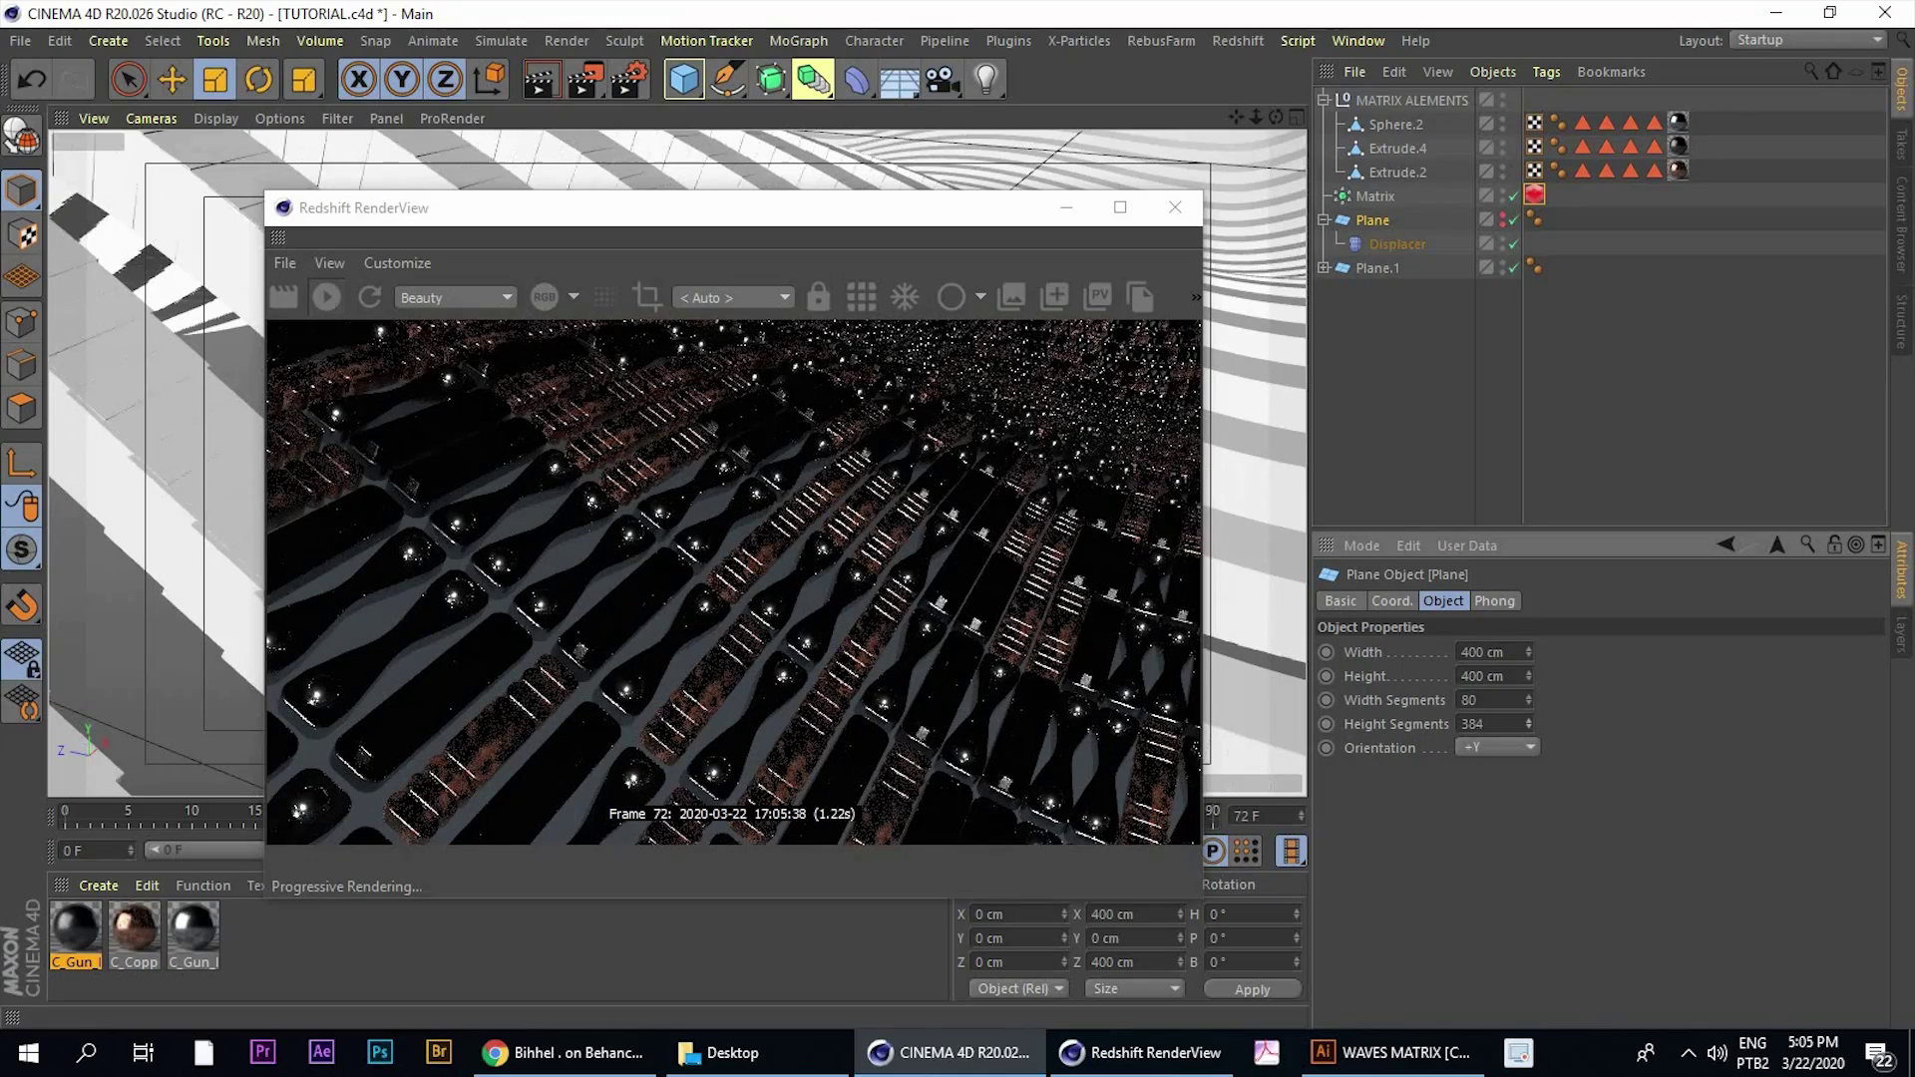
pyautogui.moveTo(1530, 716); pyautogui.dragTo(1529, 684)
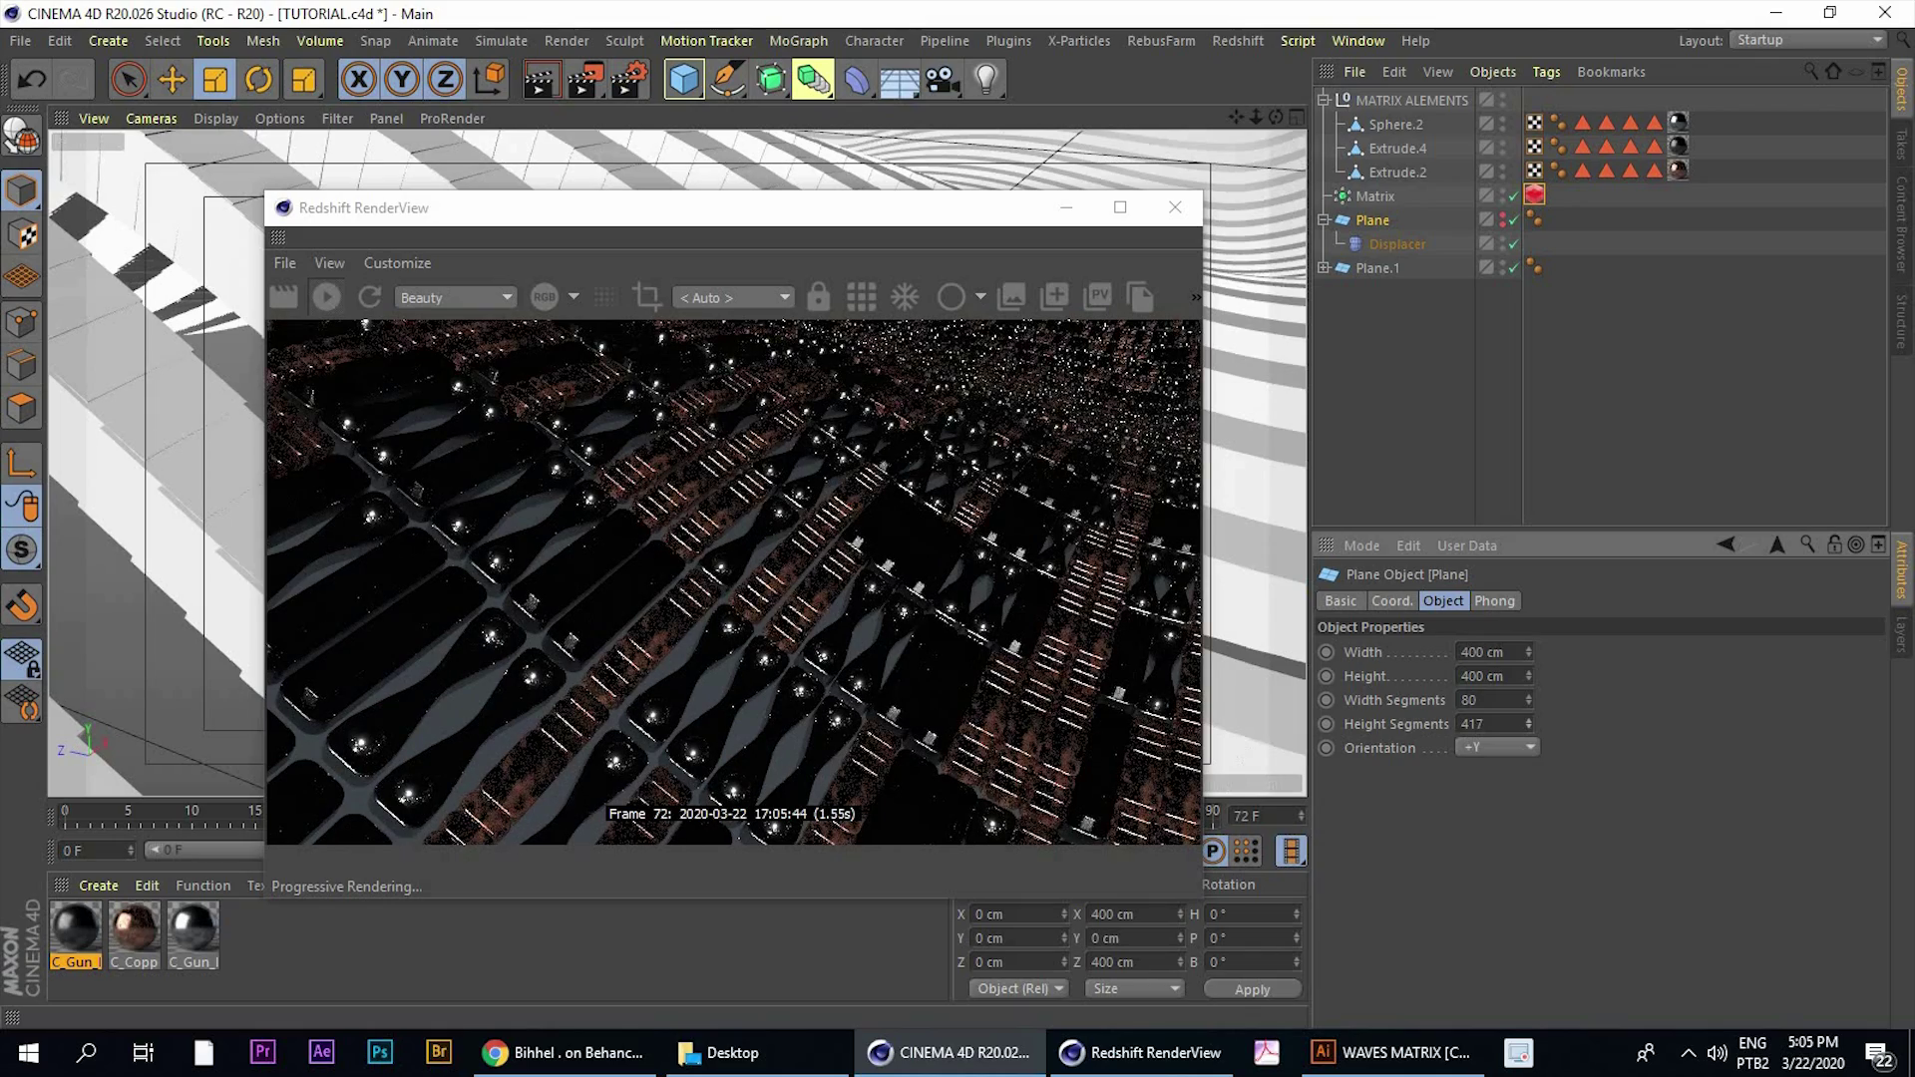
pyautogui.moveTo(1530, 679); pyautogui.dragTo(1530, 674)
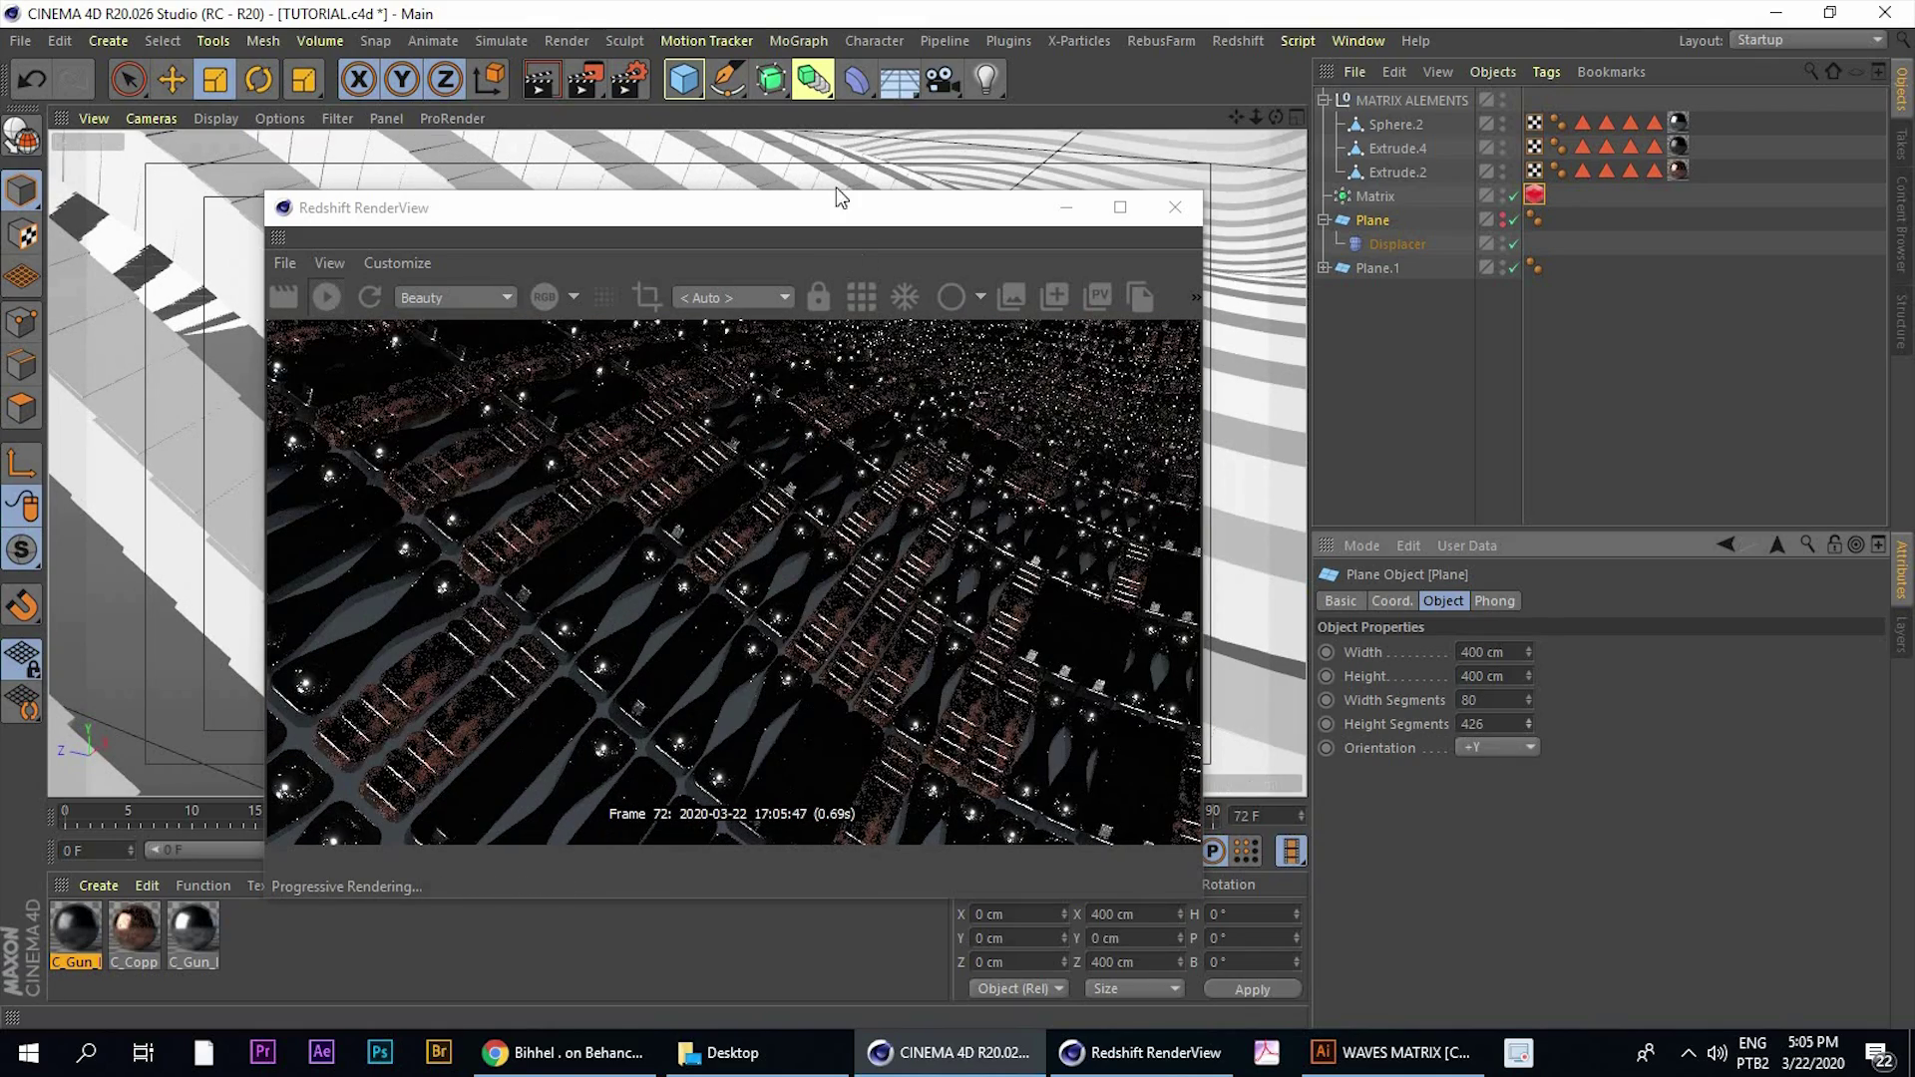
# Examine the denser element rows across the waves from several angles in the live render
pyautogui.moveTo(975, 213); pyautogui.dragTo(1358, 214)
pyautogui.scroll(-5, 377, 431)
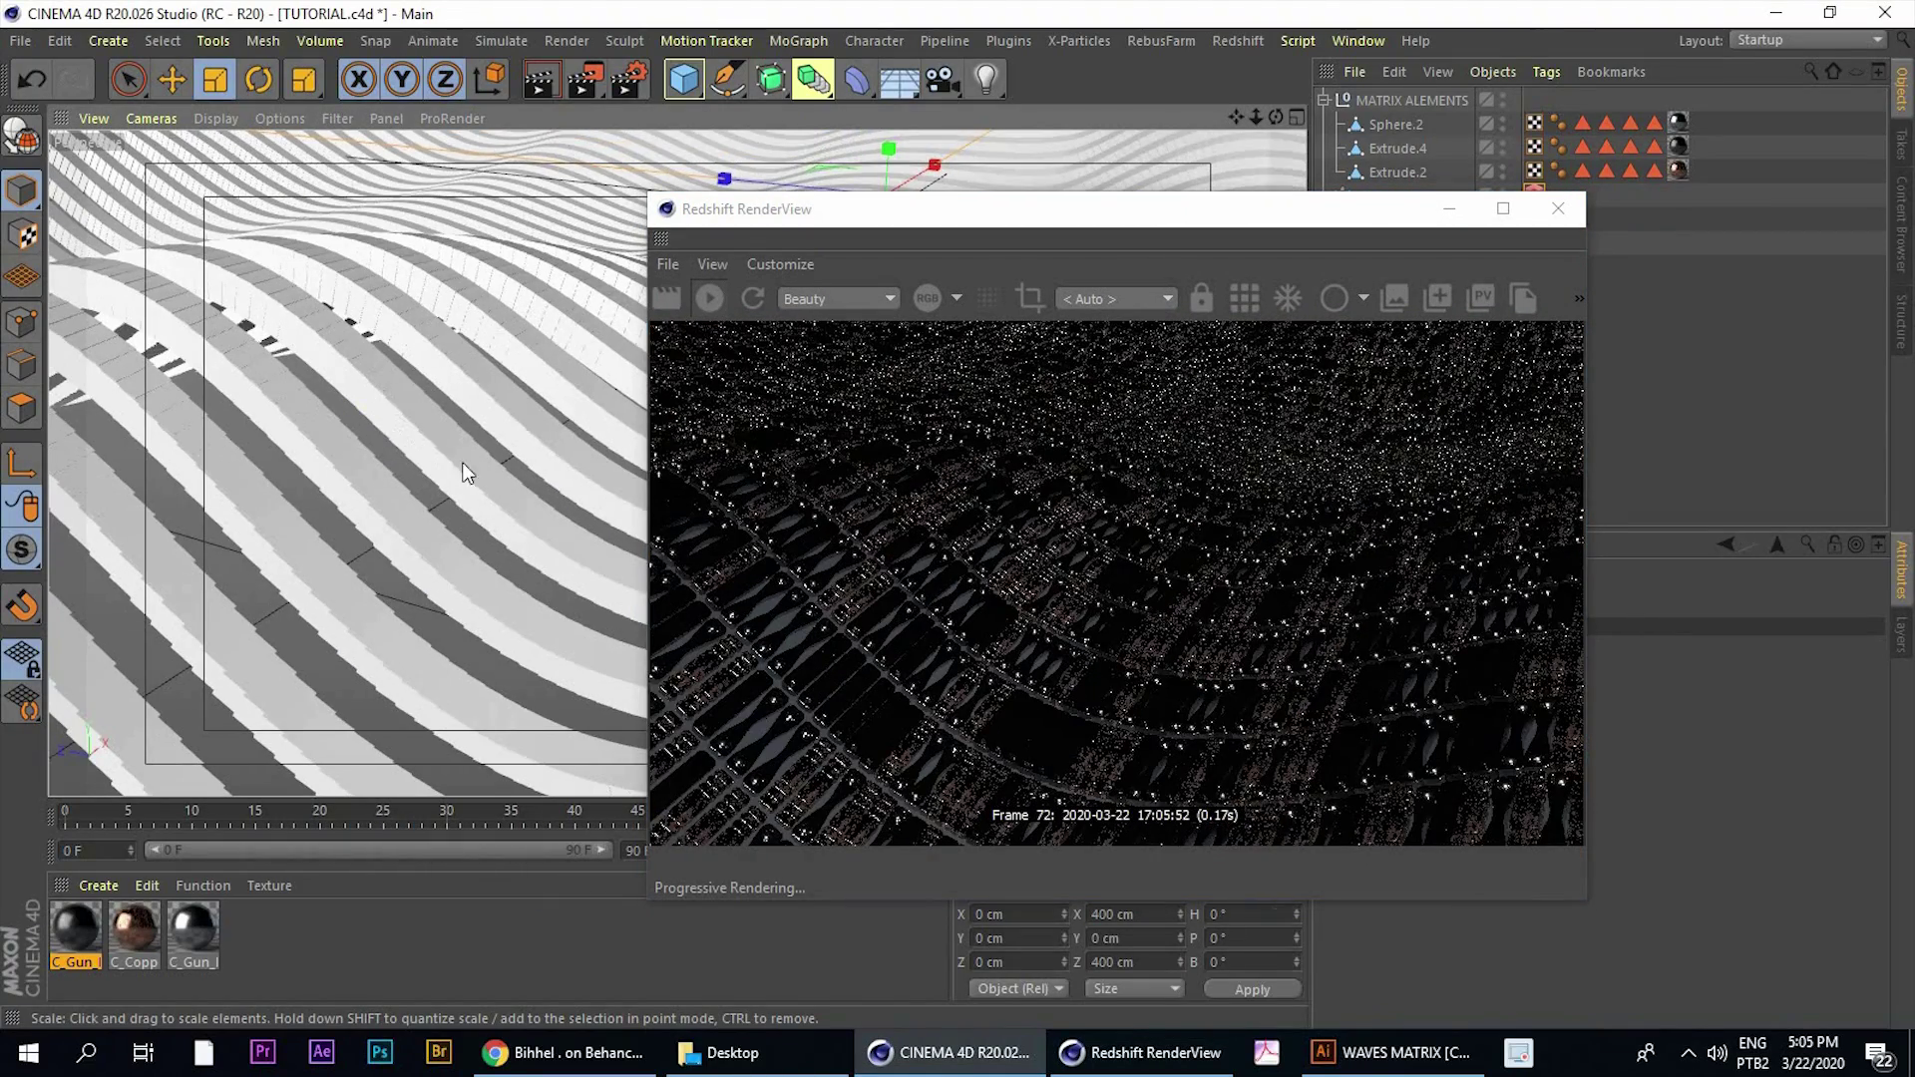
pyautogui.keyDown('alt'); pyautogui.moveTo(466, 470); pyautogui.dragTo(457, 477); pyautogui.keyUp('alt')
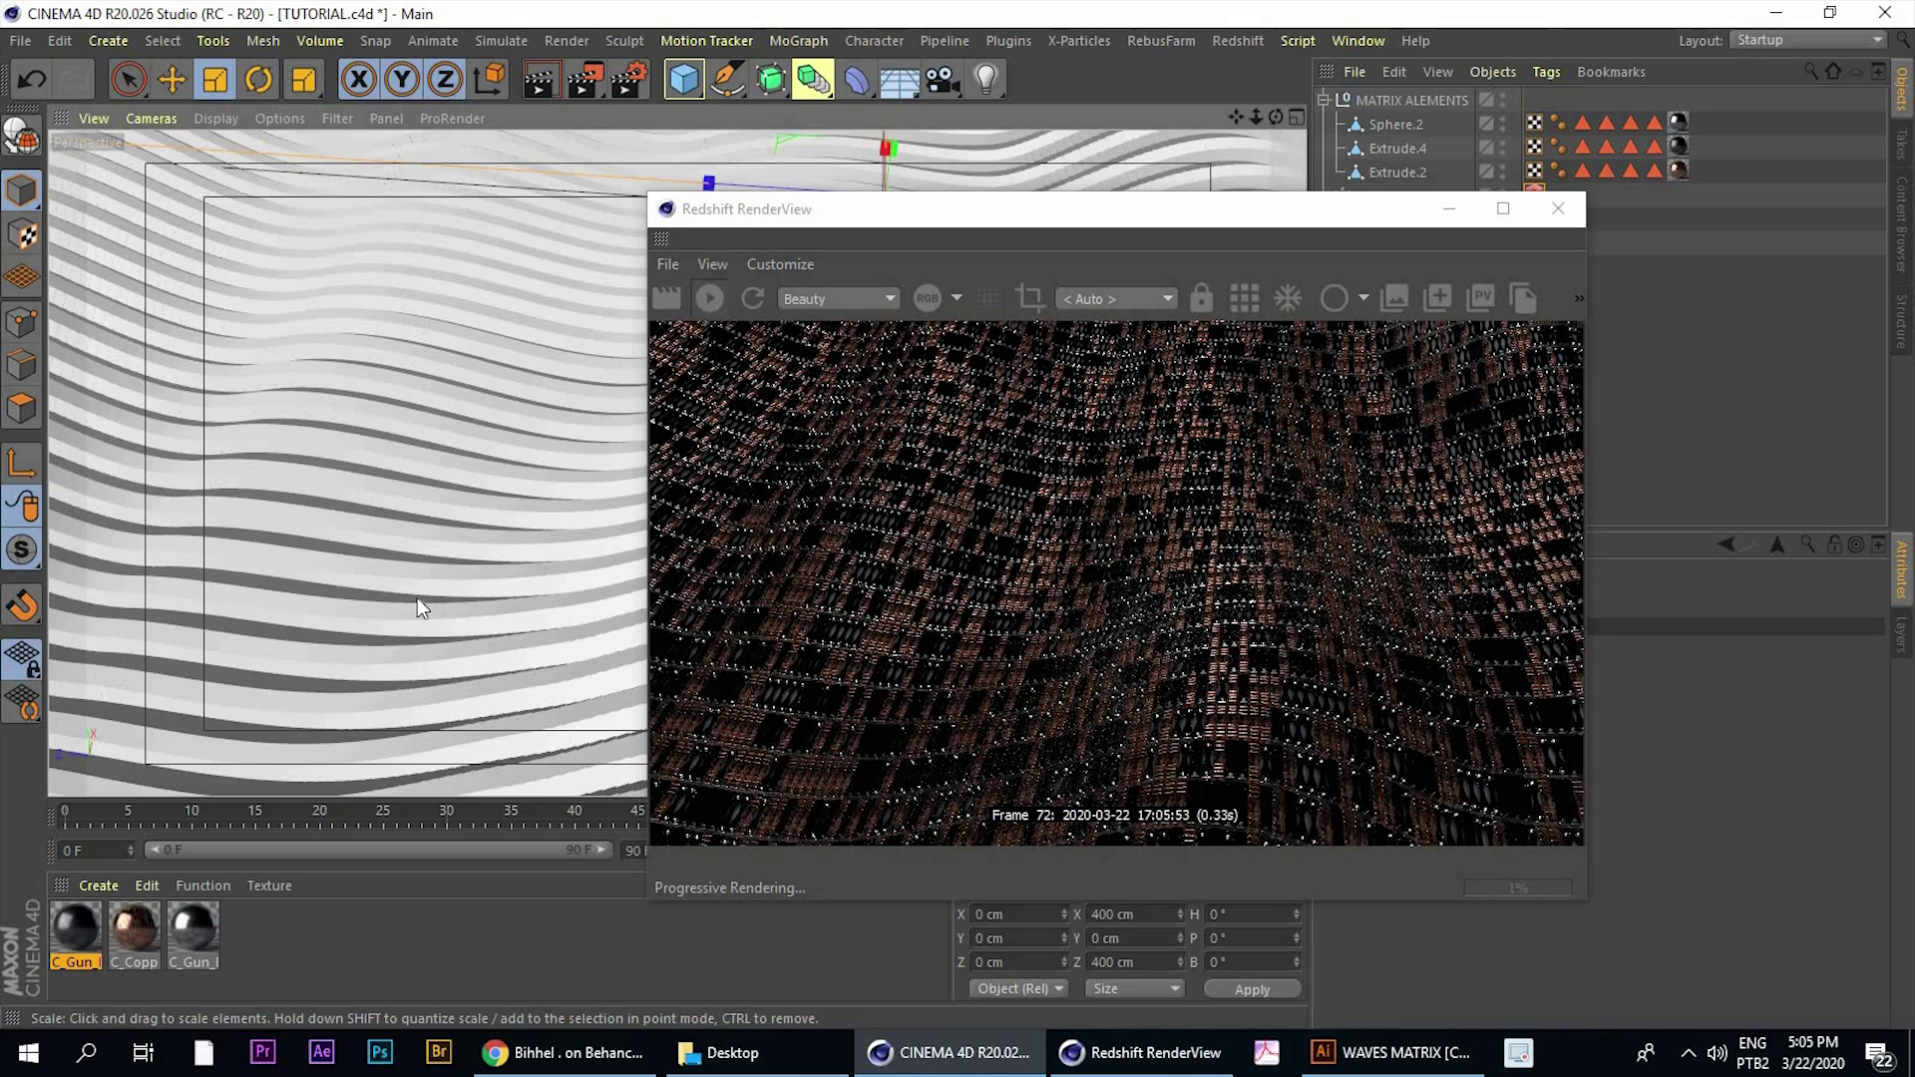
pyautogui.keyDown('alt'); pyautogui.moveTo(461, 501); pyautogui.dragTo(686, 470); pyautogui.keyUp('alt')
pyautogui.keyDown('alt'); pyautogui.moveTo(403, 405); pyautogui.dragTo(560, 427); pyautogui.keyUp('alt')
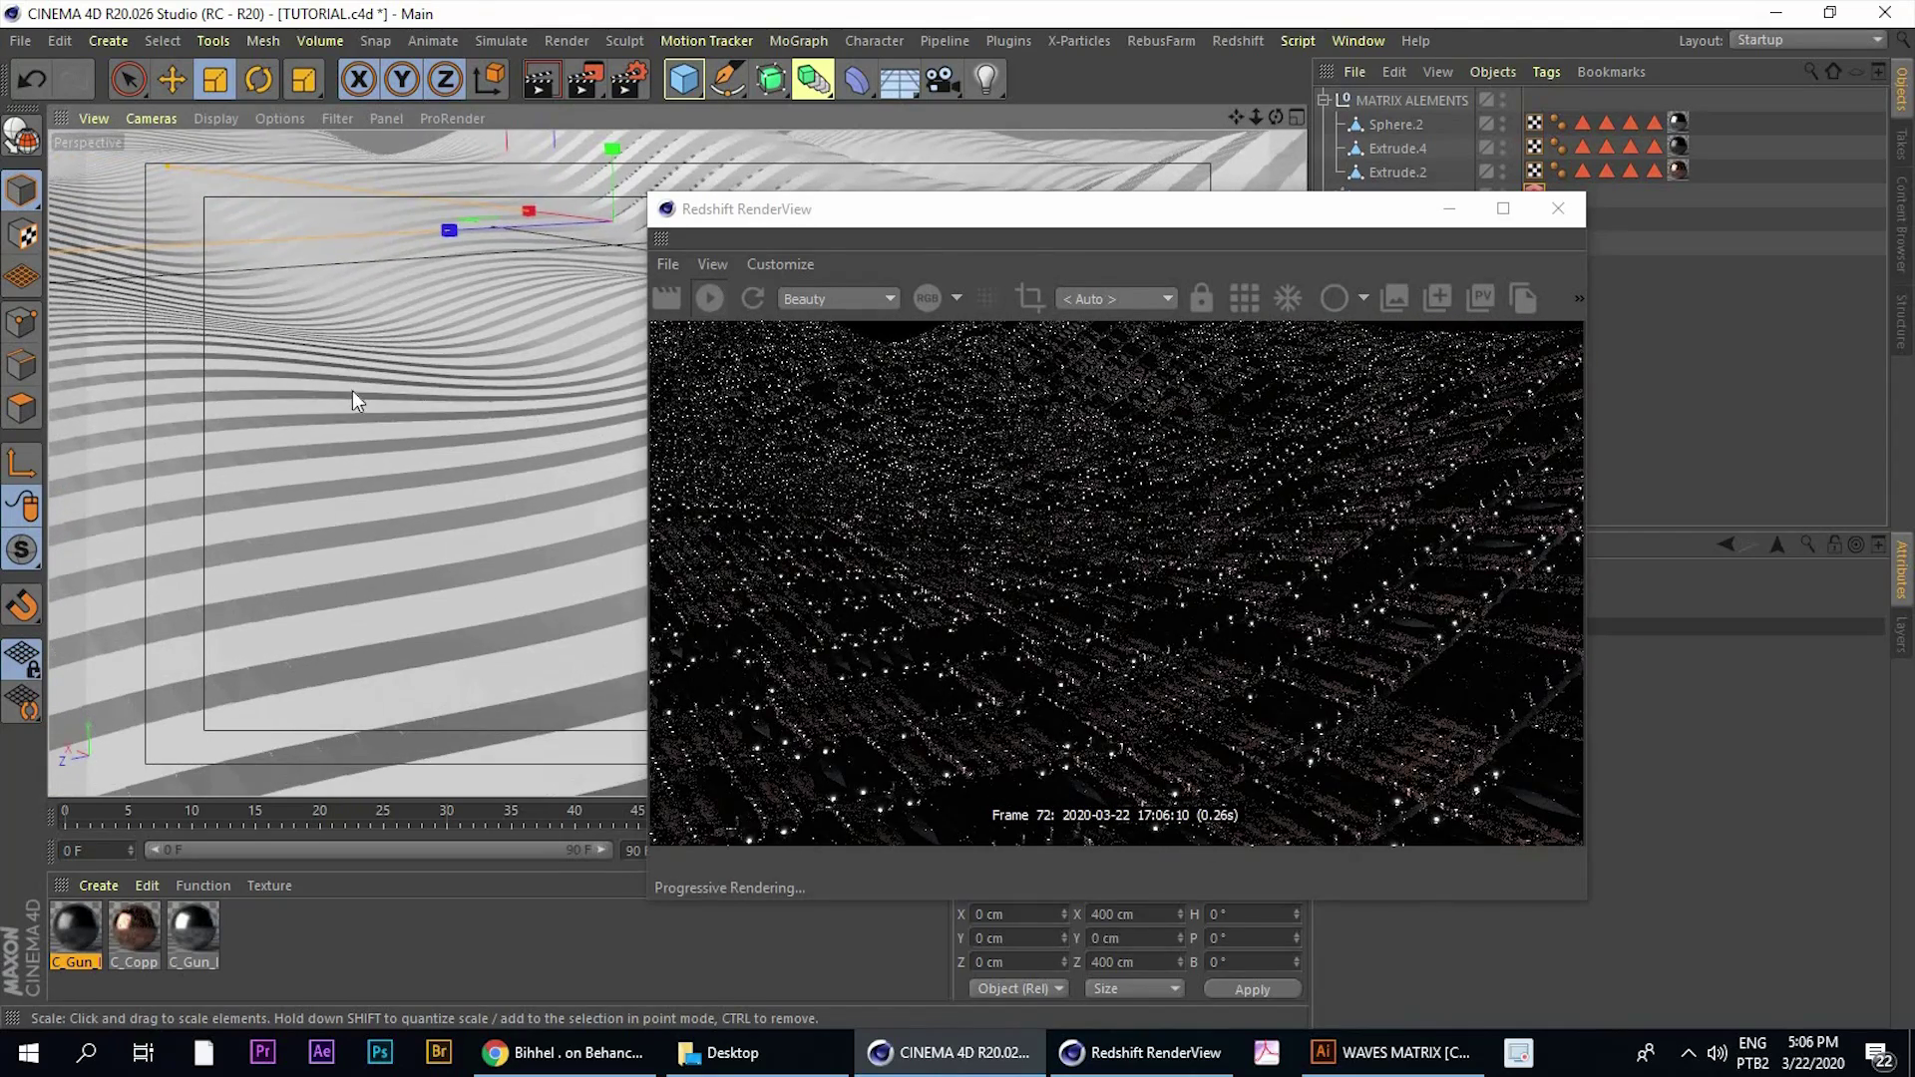
pyautogui.keyDown('alt'); pyautogui.moveTo(351, 391); pyautogui.dragTo(435, 452); pyautogui.keyUp('alt')
pyautogui.keyDown('alt'); pyautogui.moveTo(455, 435); pyautogui.dragTo(509, 409); pyautogui.keyUp('alt')
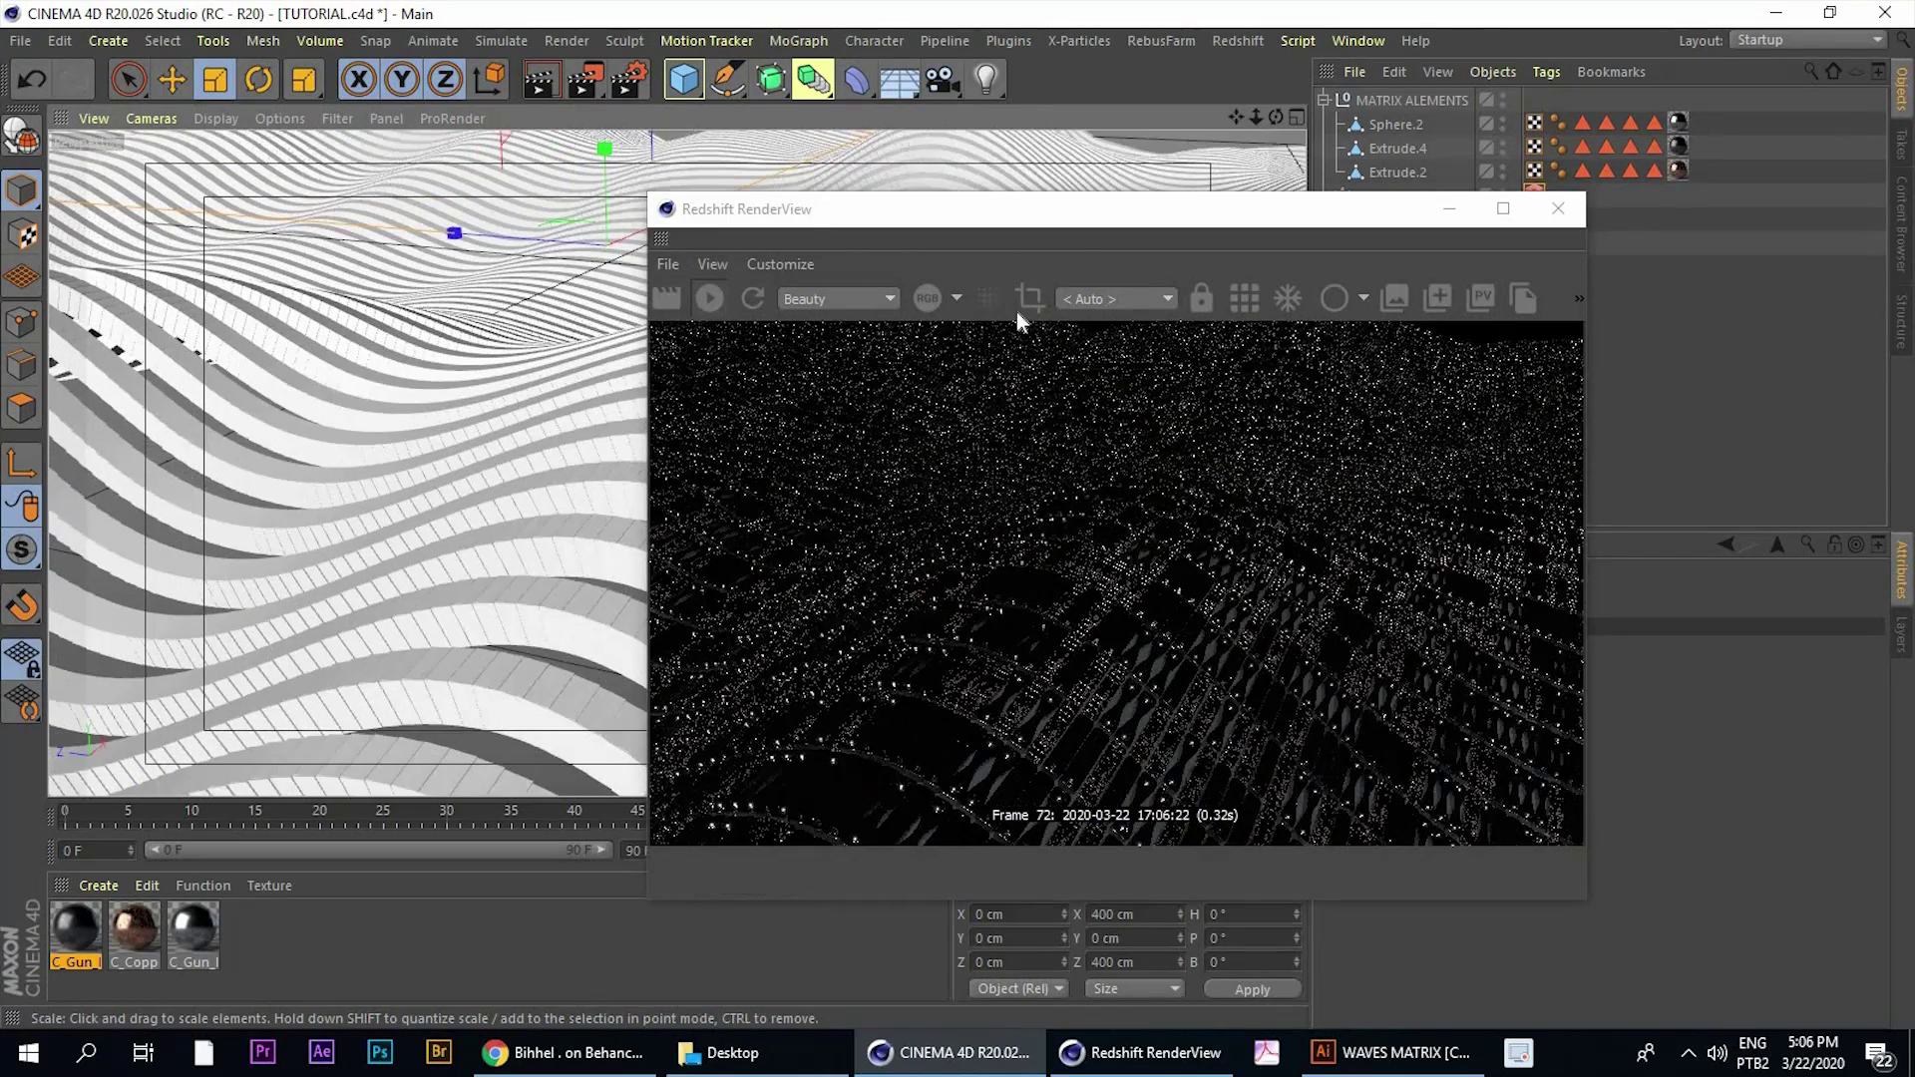
# Apply the C_Gun_Metal_03 material to Plane.1
pyautogui.moveTo(1032, 208); pyautogui.dragTo(647, 123)
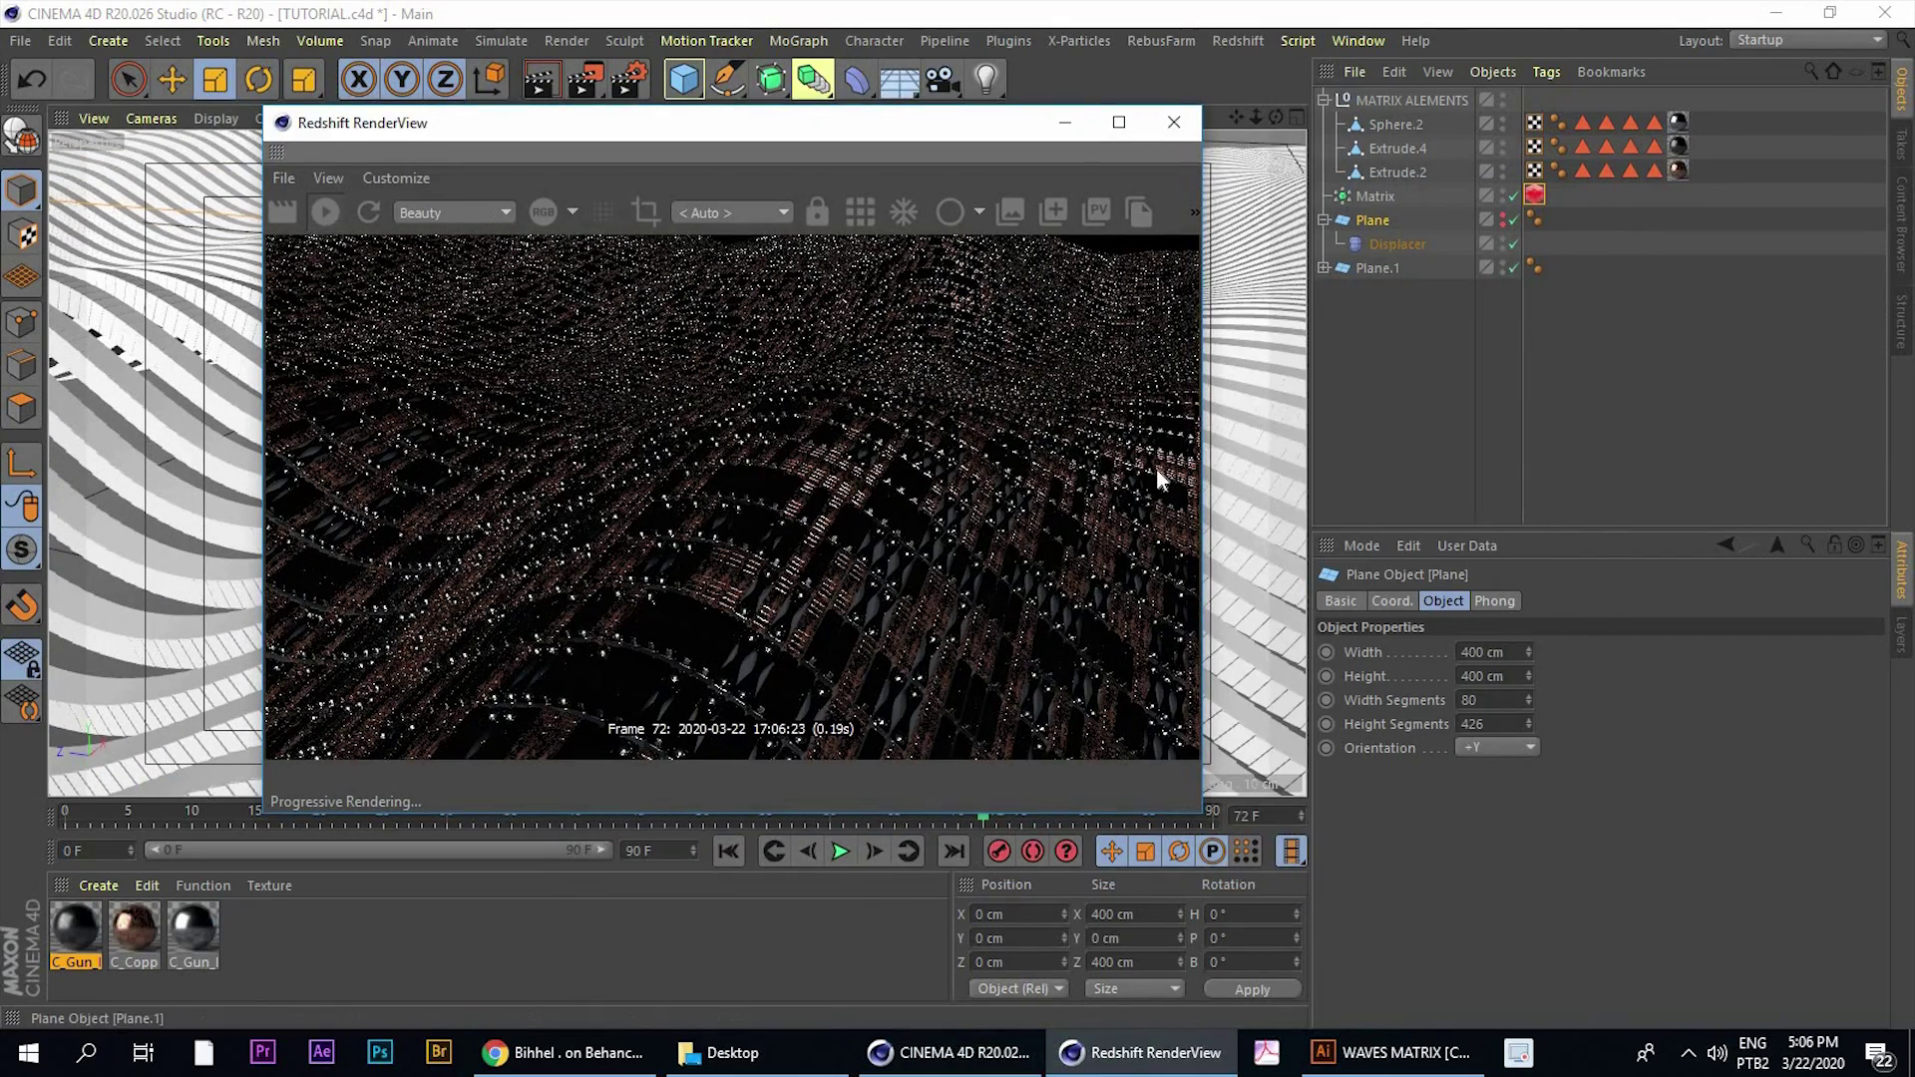
pyautogui.click(1377, 267)
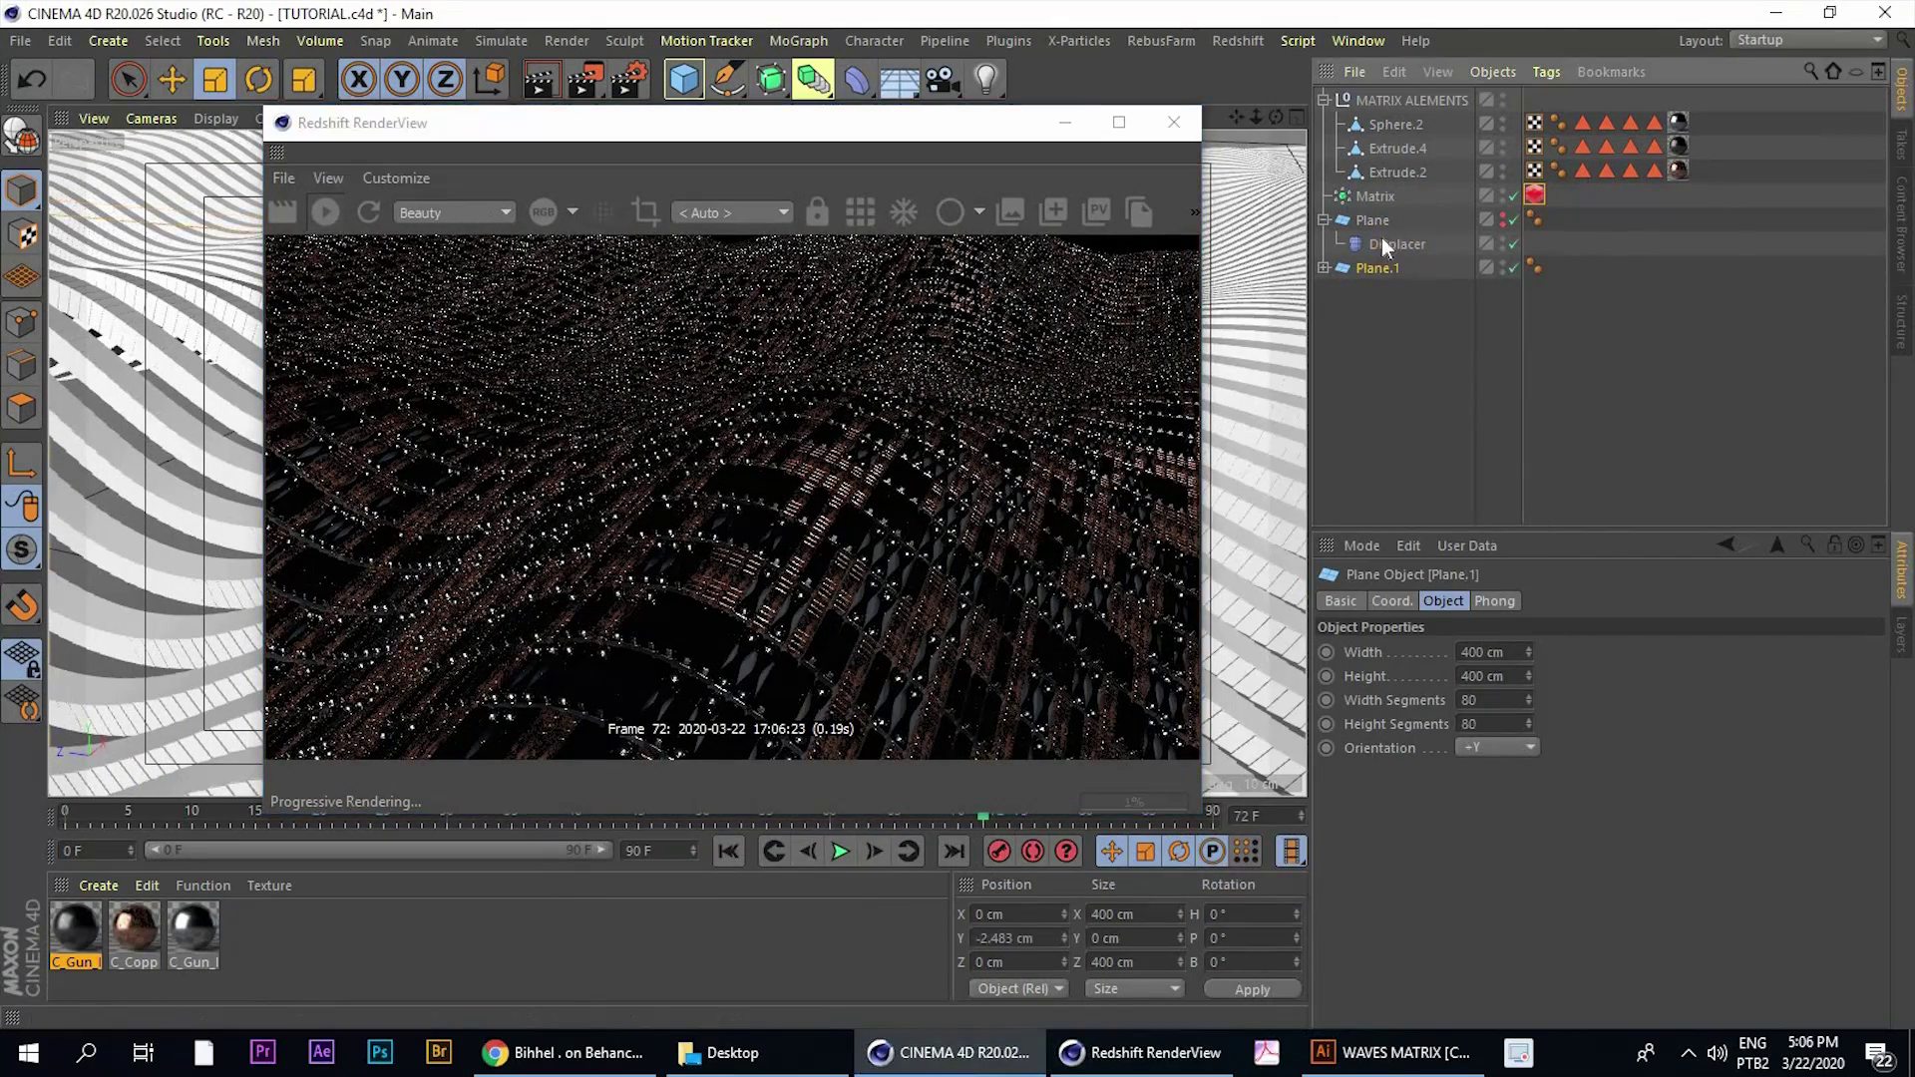
pyautogui.rightClick(60, 958)
pyautogui.click(158, 586)
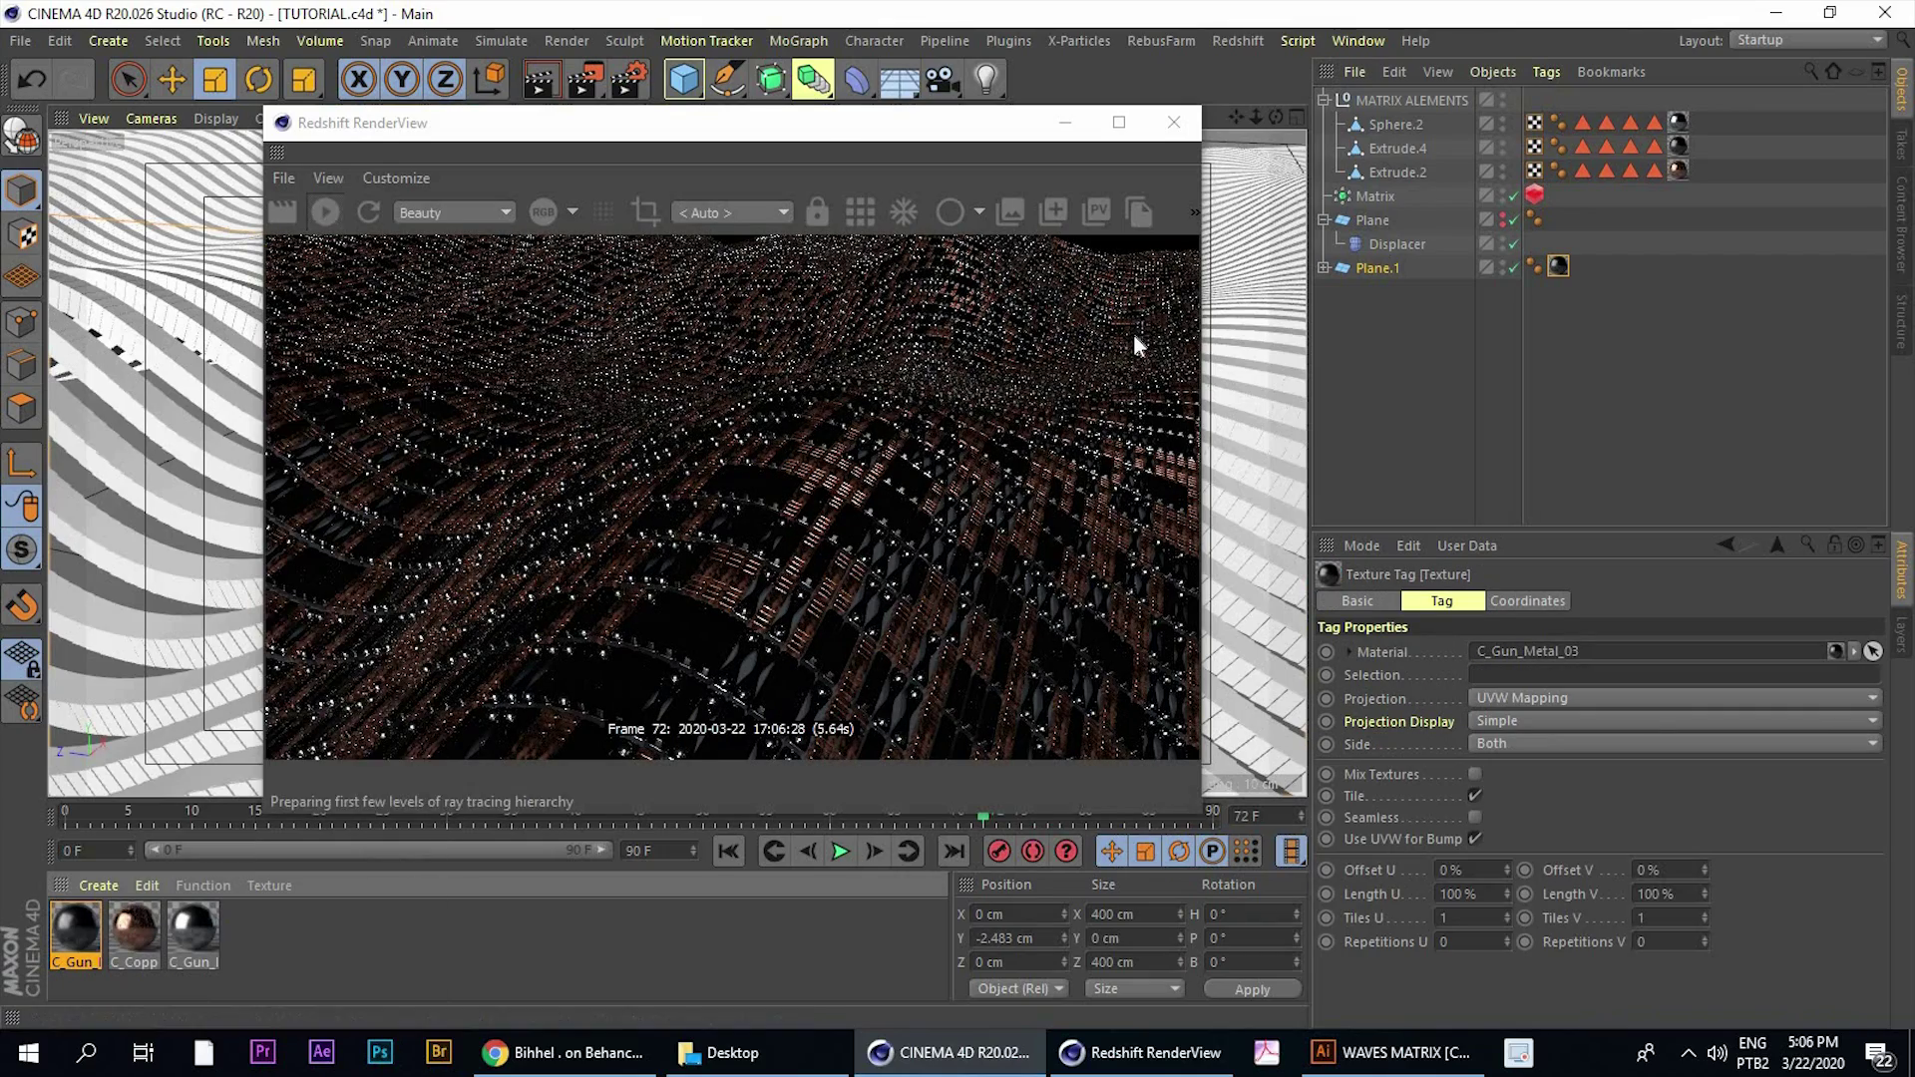
# Add a Redshift Dome Light to the scene
pyautogui.moveTo(835, 119); pyautogui.dragTo(1033, 150)
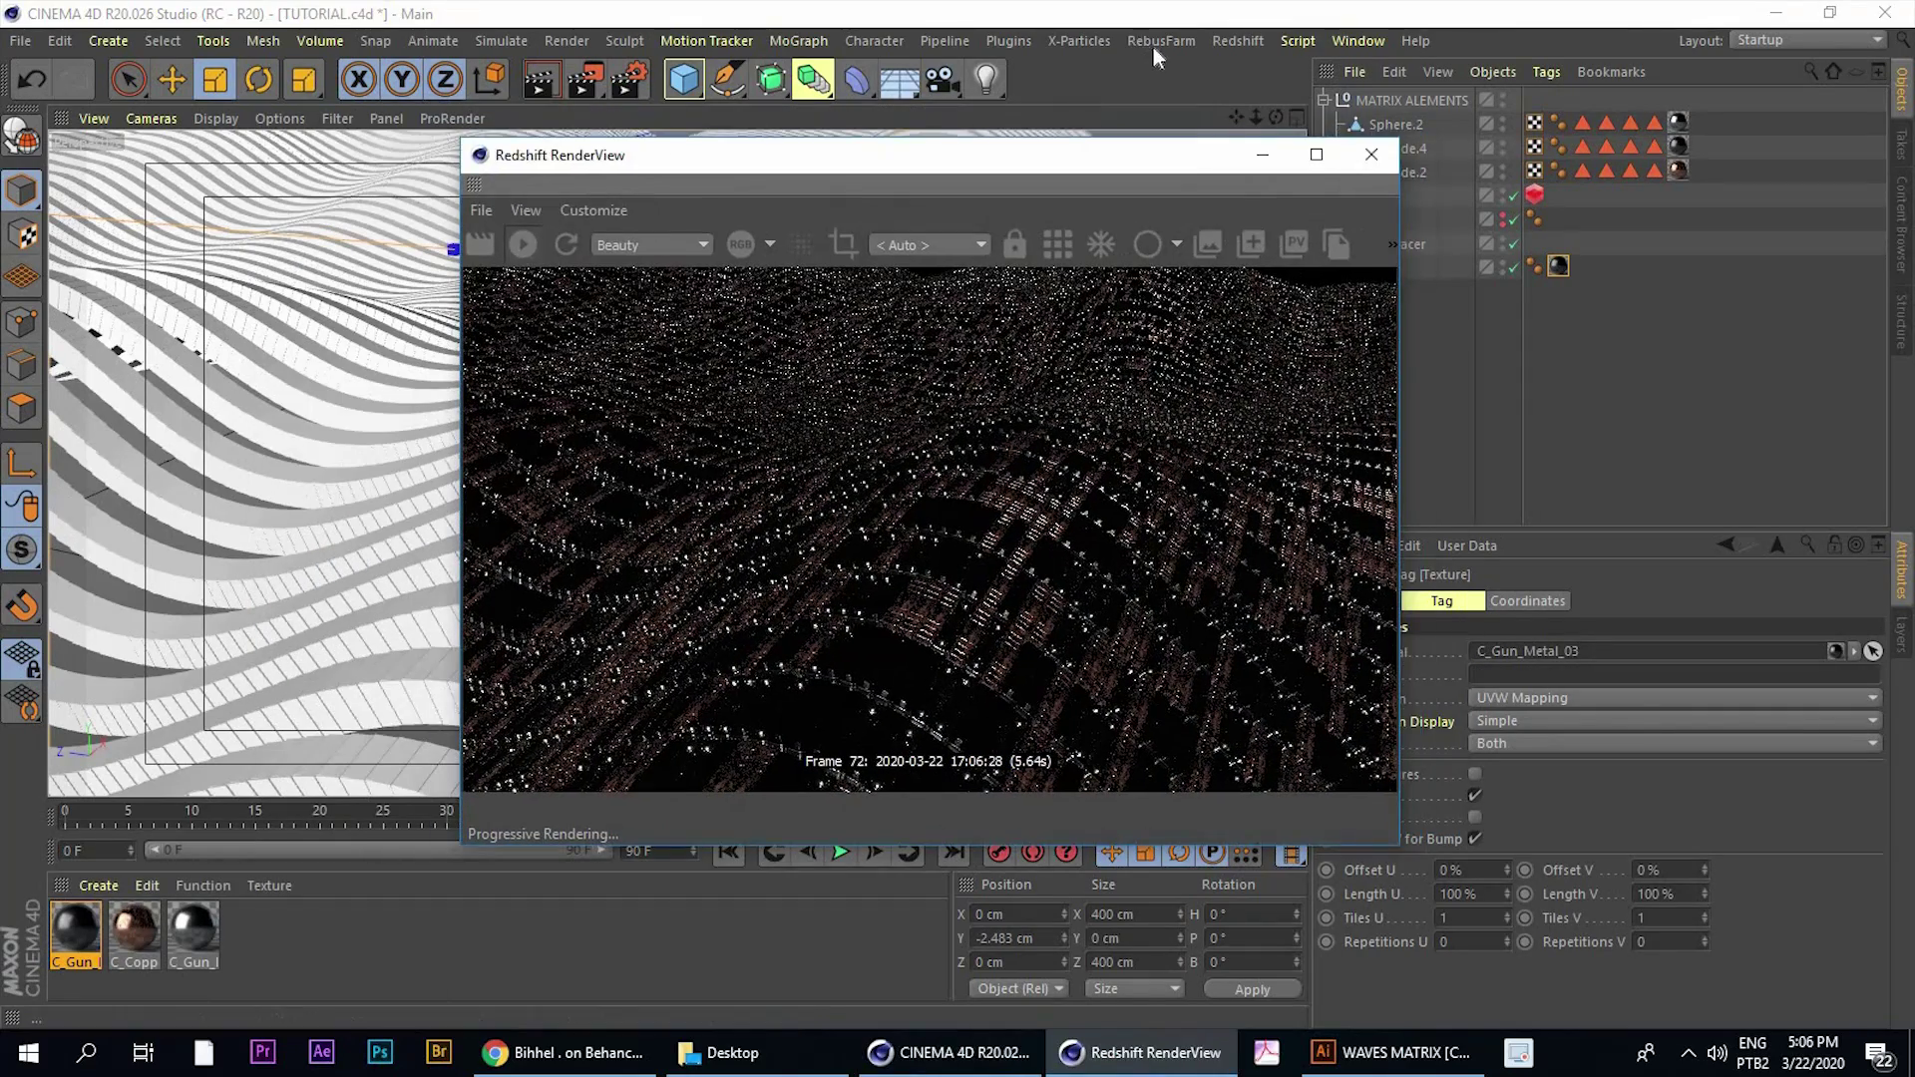
pyautogui.click(1158, 42)
pyautogui.moveTo(1239, 42)
pyautogui.moveTo(1301, 125)
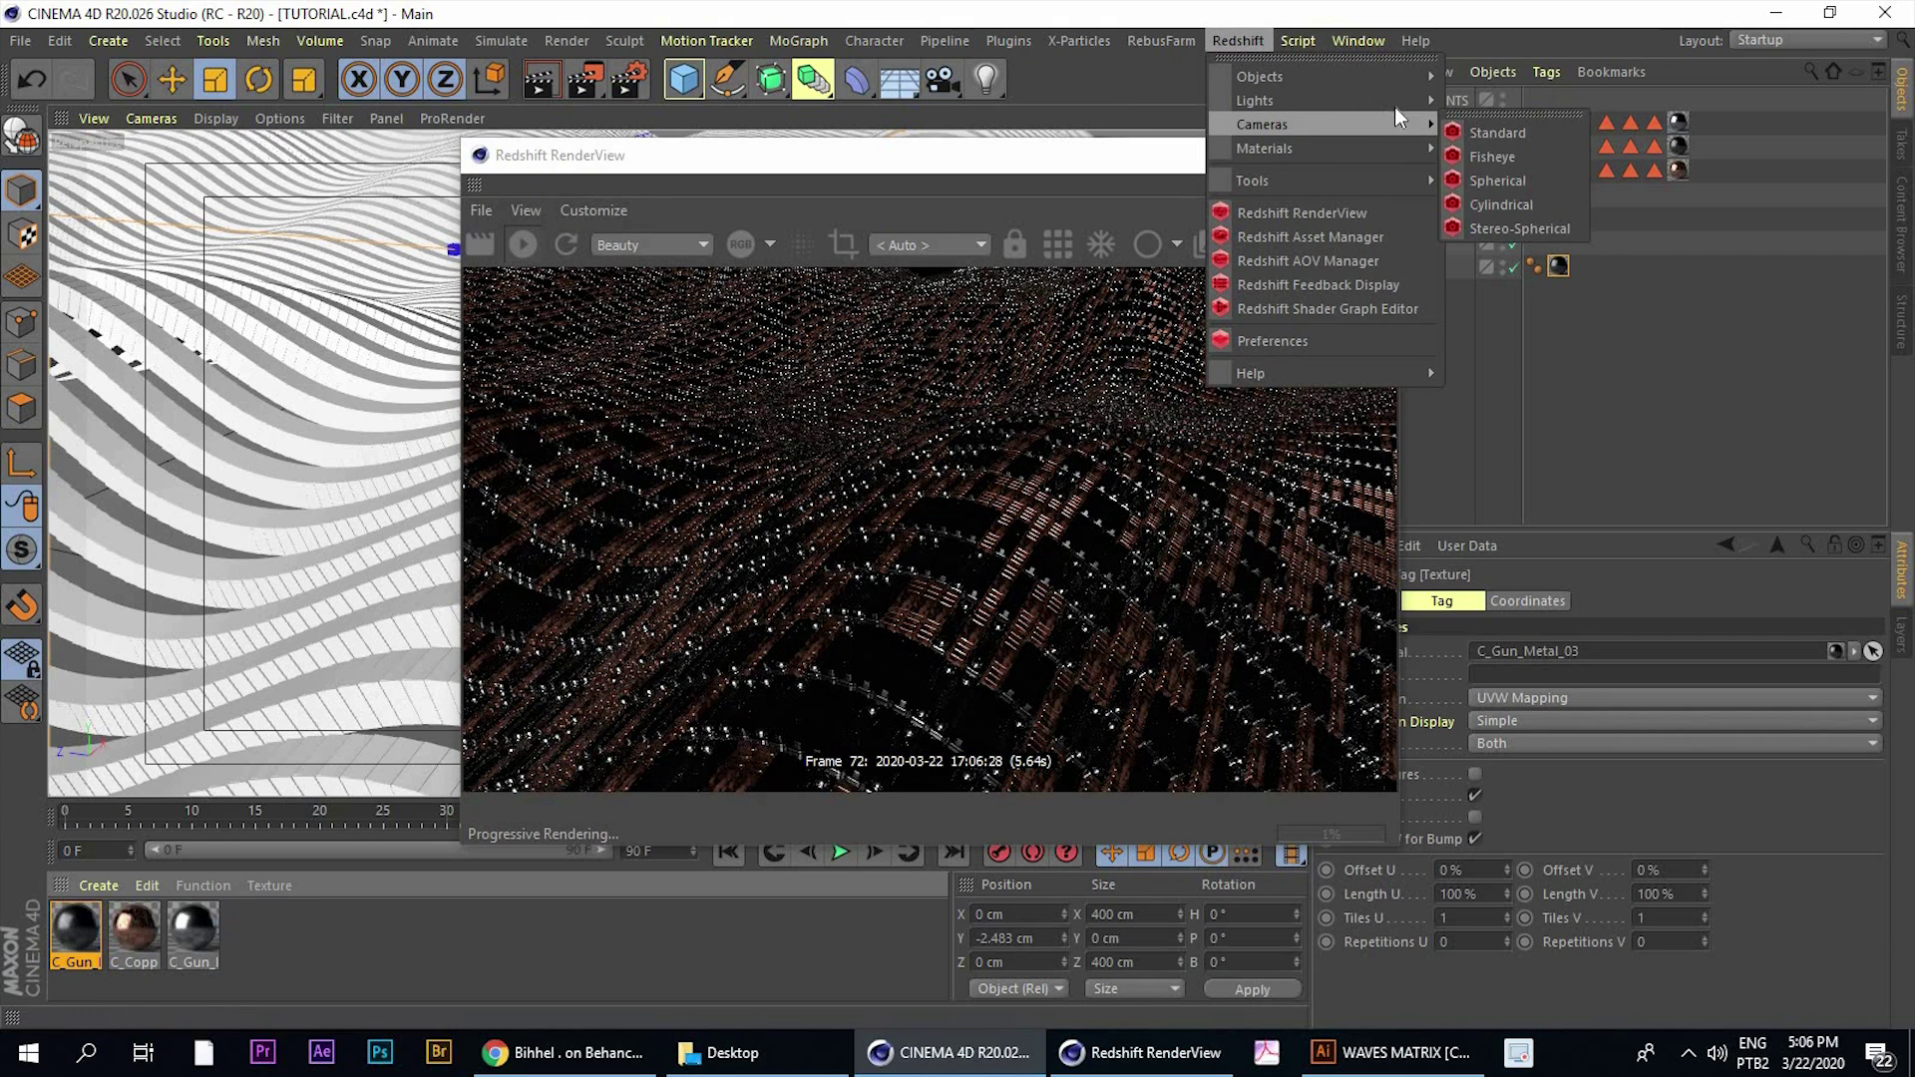
pyautogui.moveTo(1395, 104)
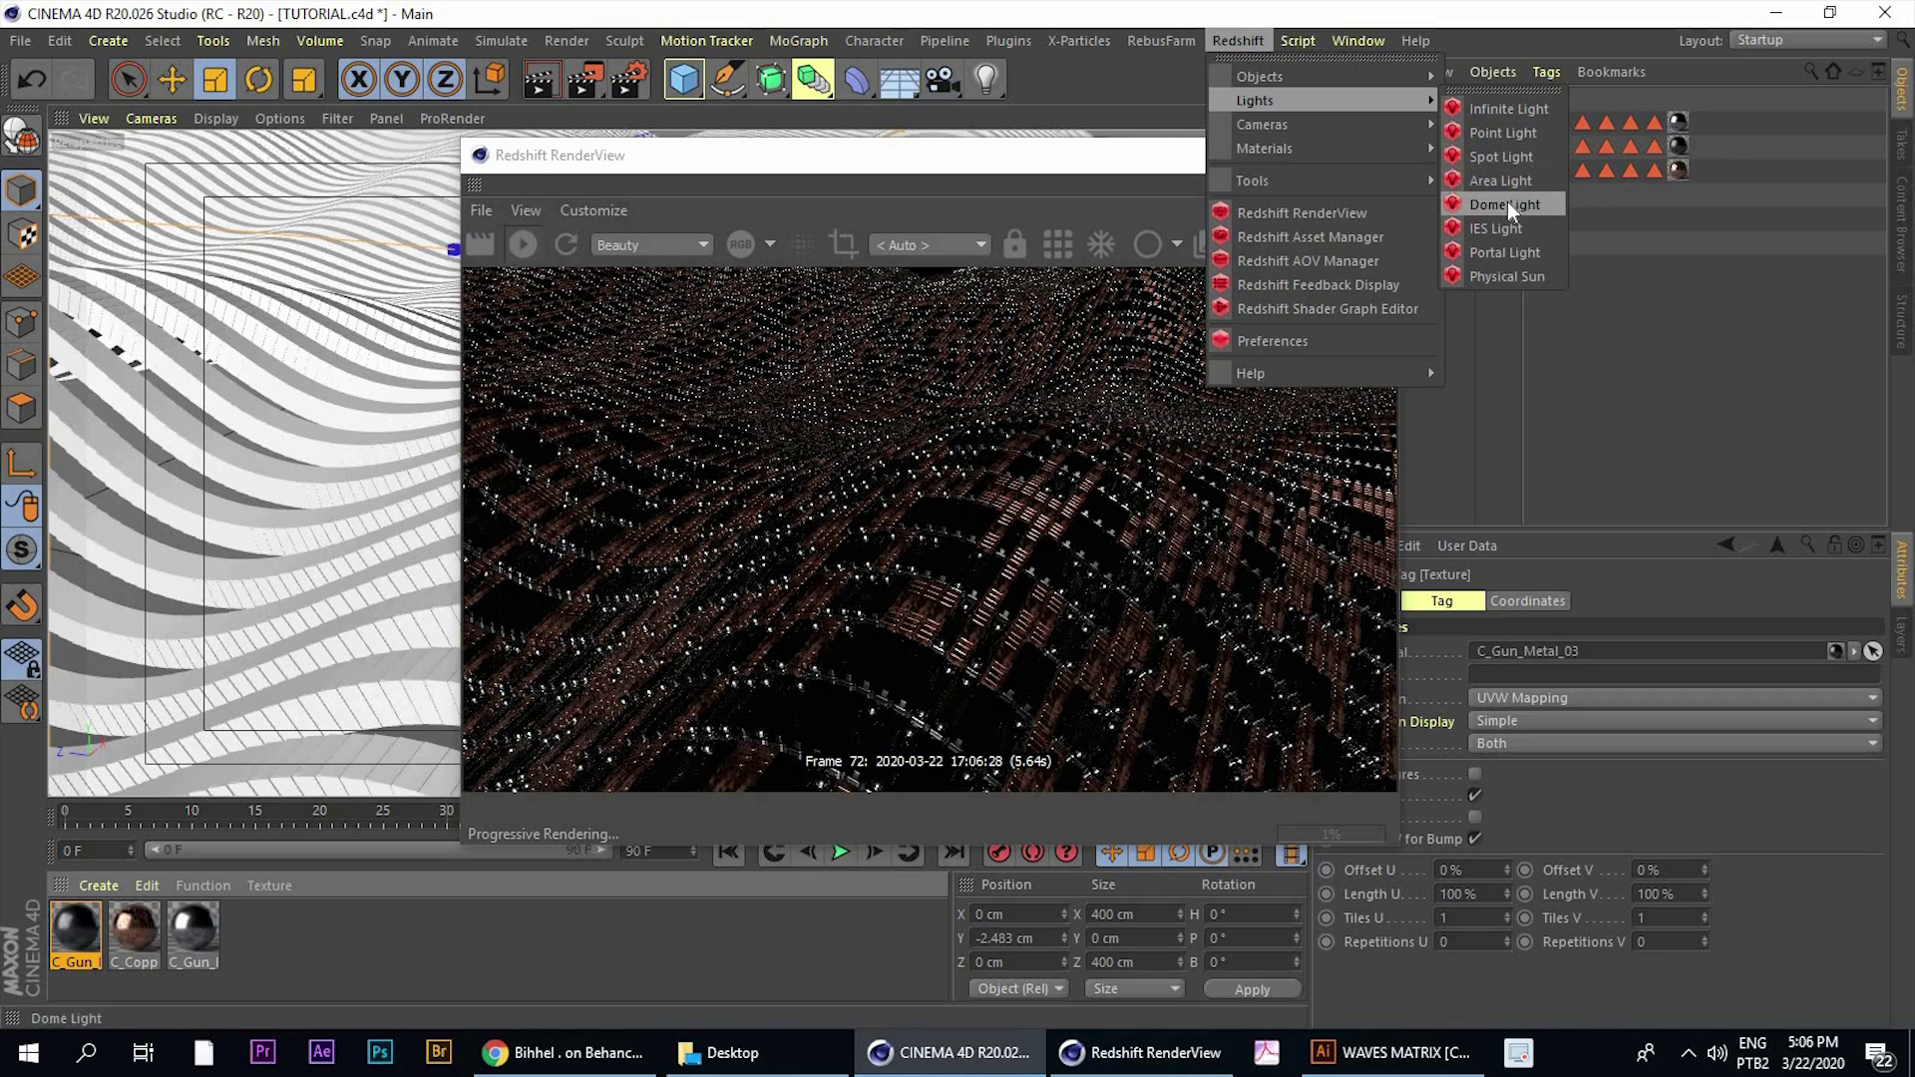
pyautogui.click(1507, 204)
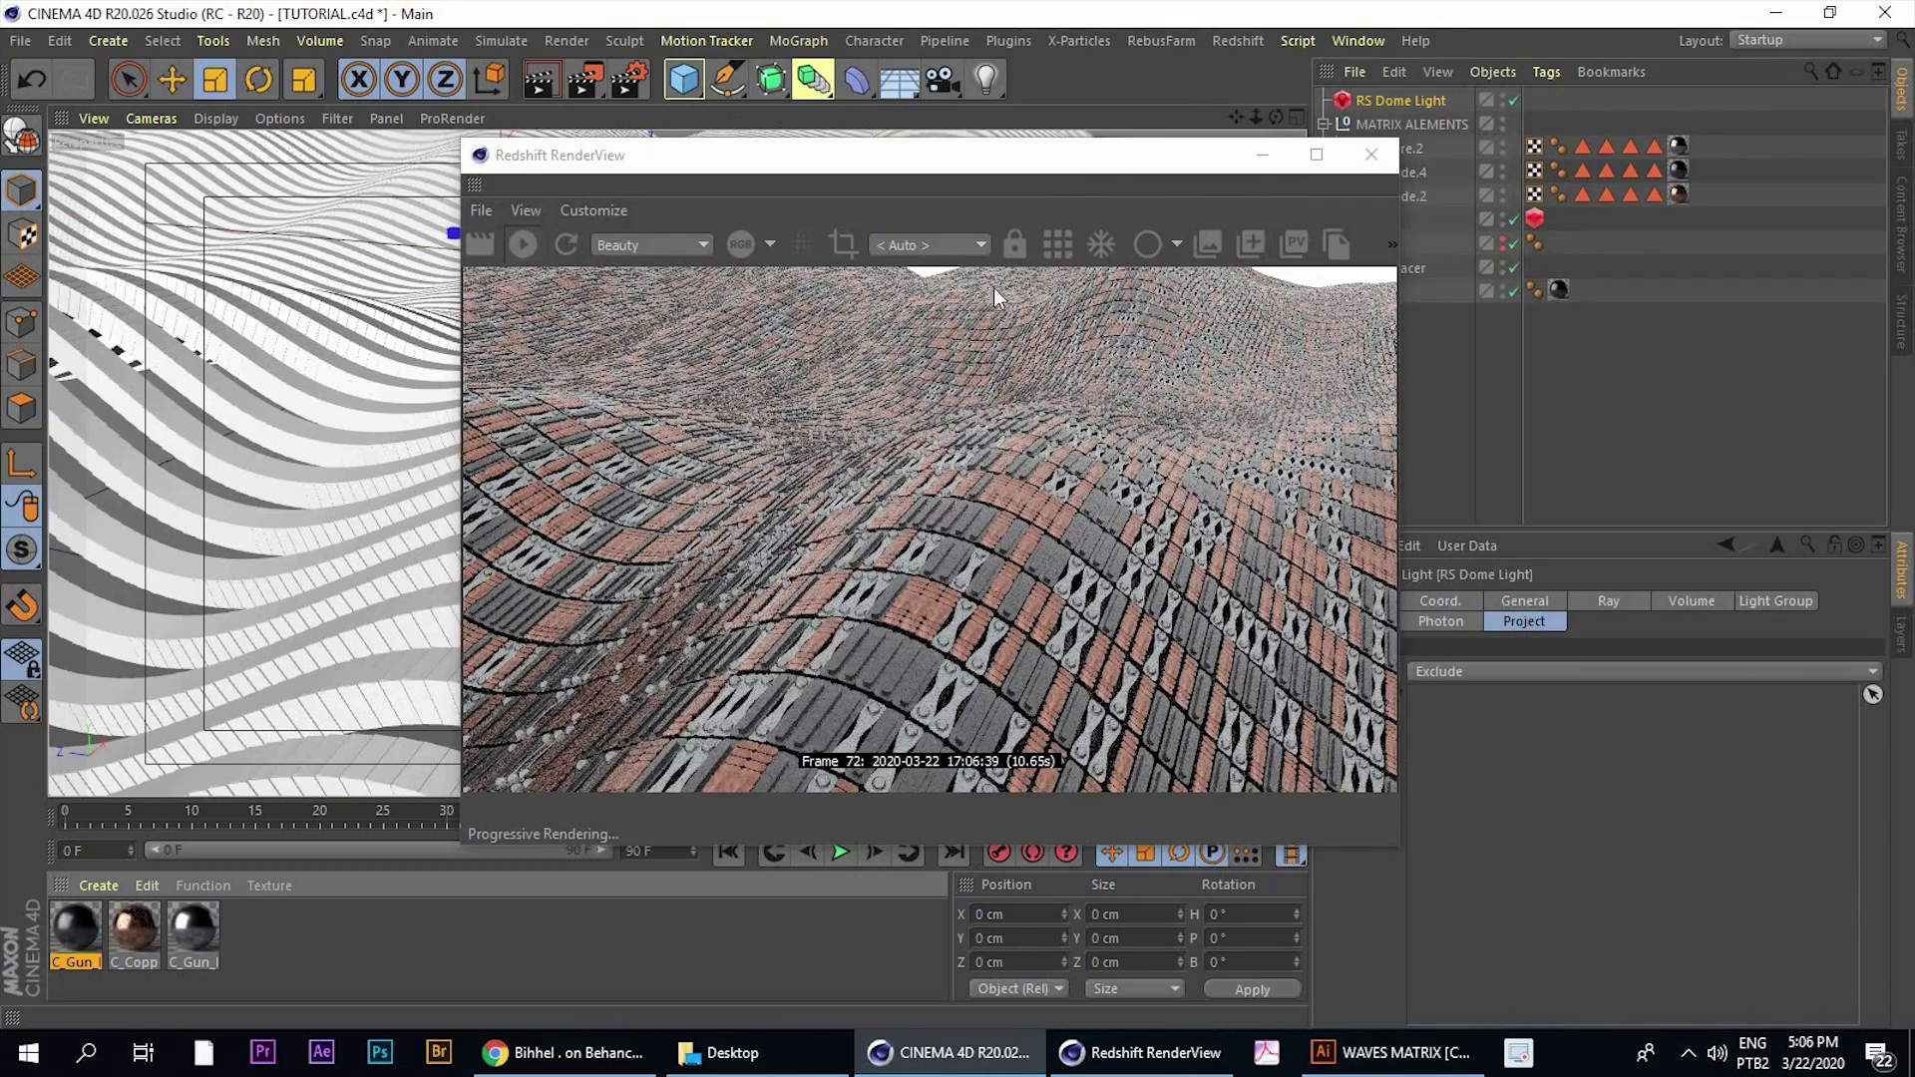
# Try studio_small_03_4k.hdr from the wharehouse folder as the Dome Light's Dome Map, without copying it to the project
pyautogui.moveTo(982, 157); pyautogui.dragTo(657, 114)
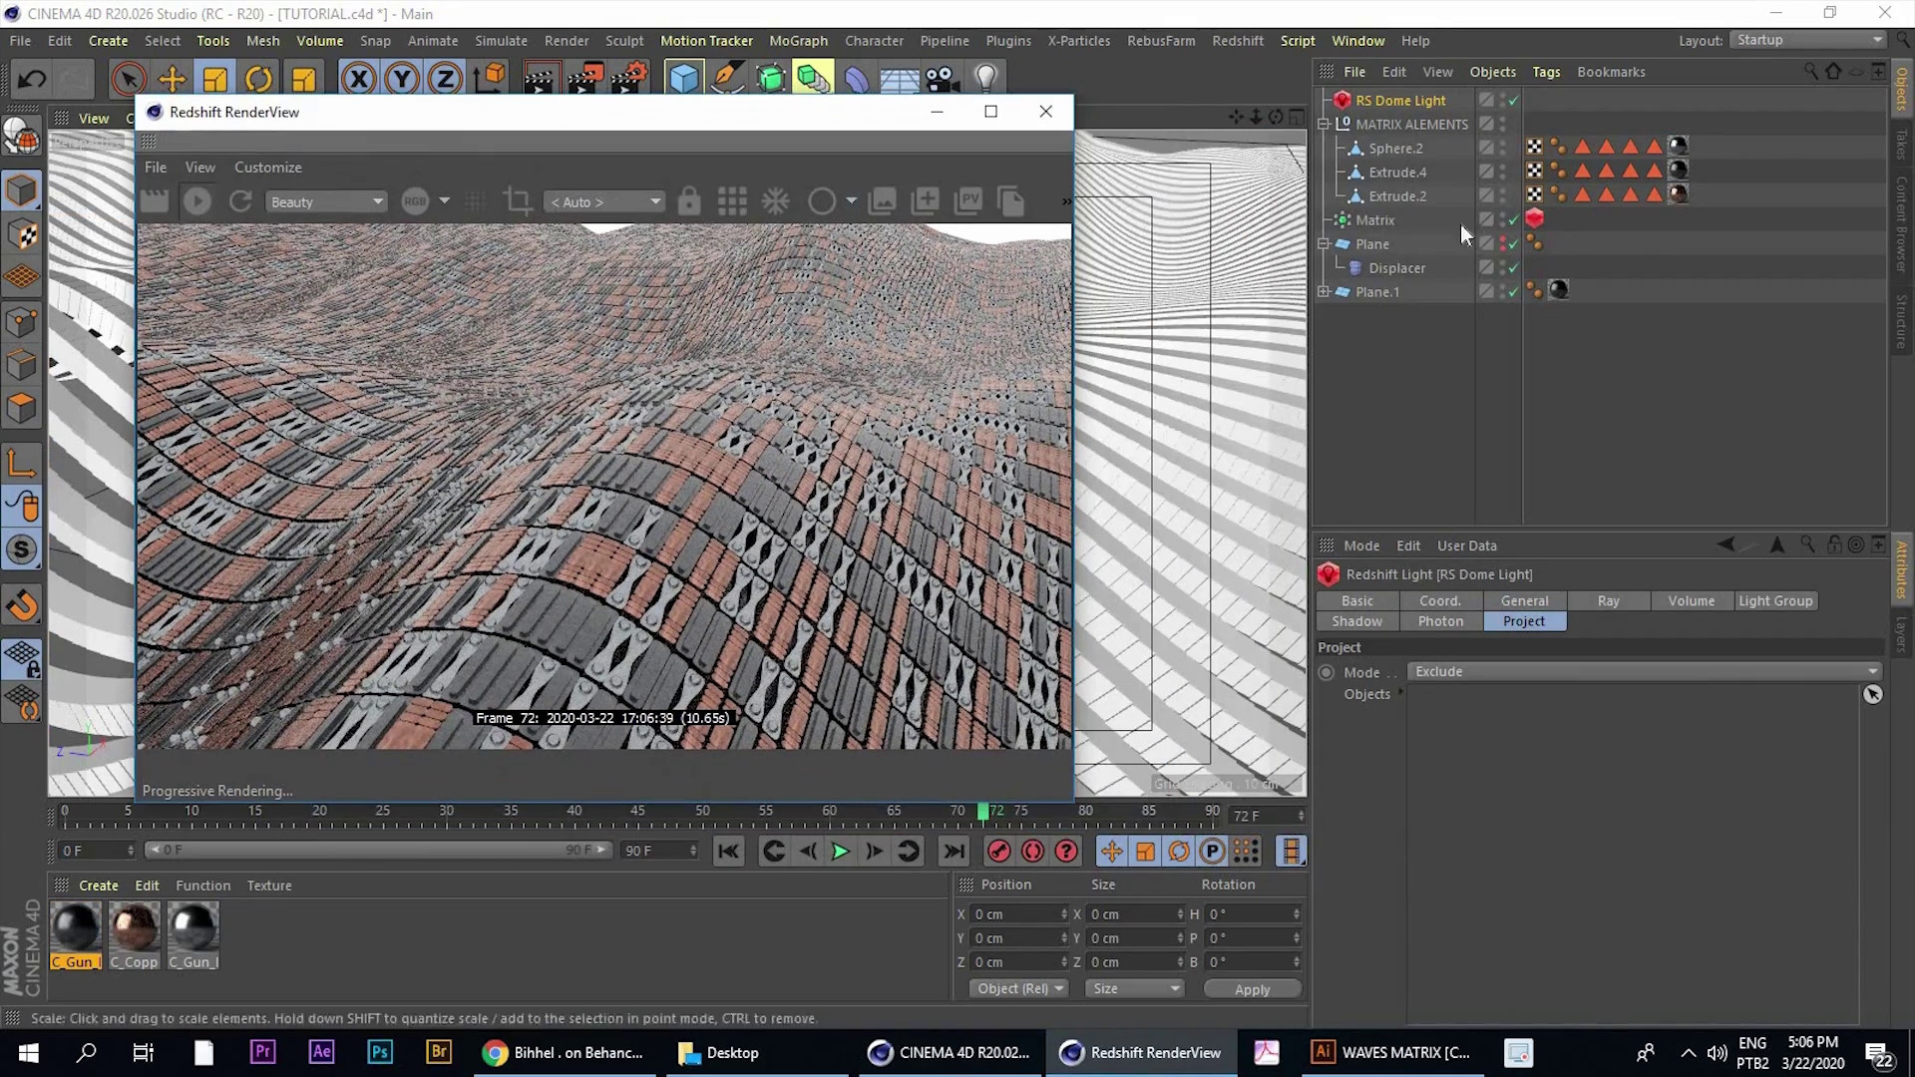
pyautogui.click(1526, 601)
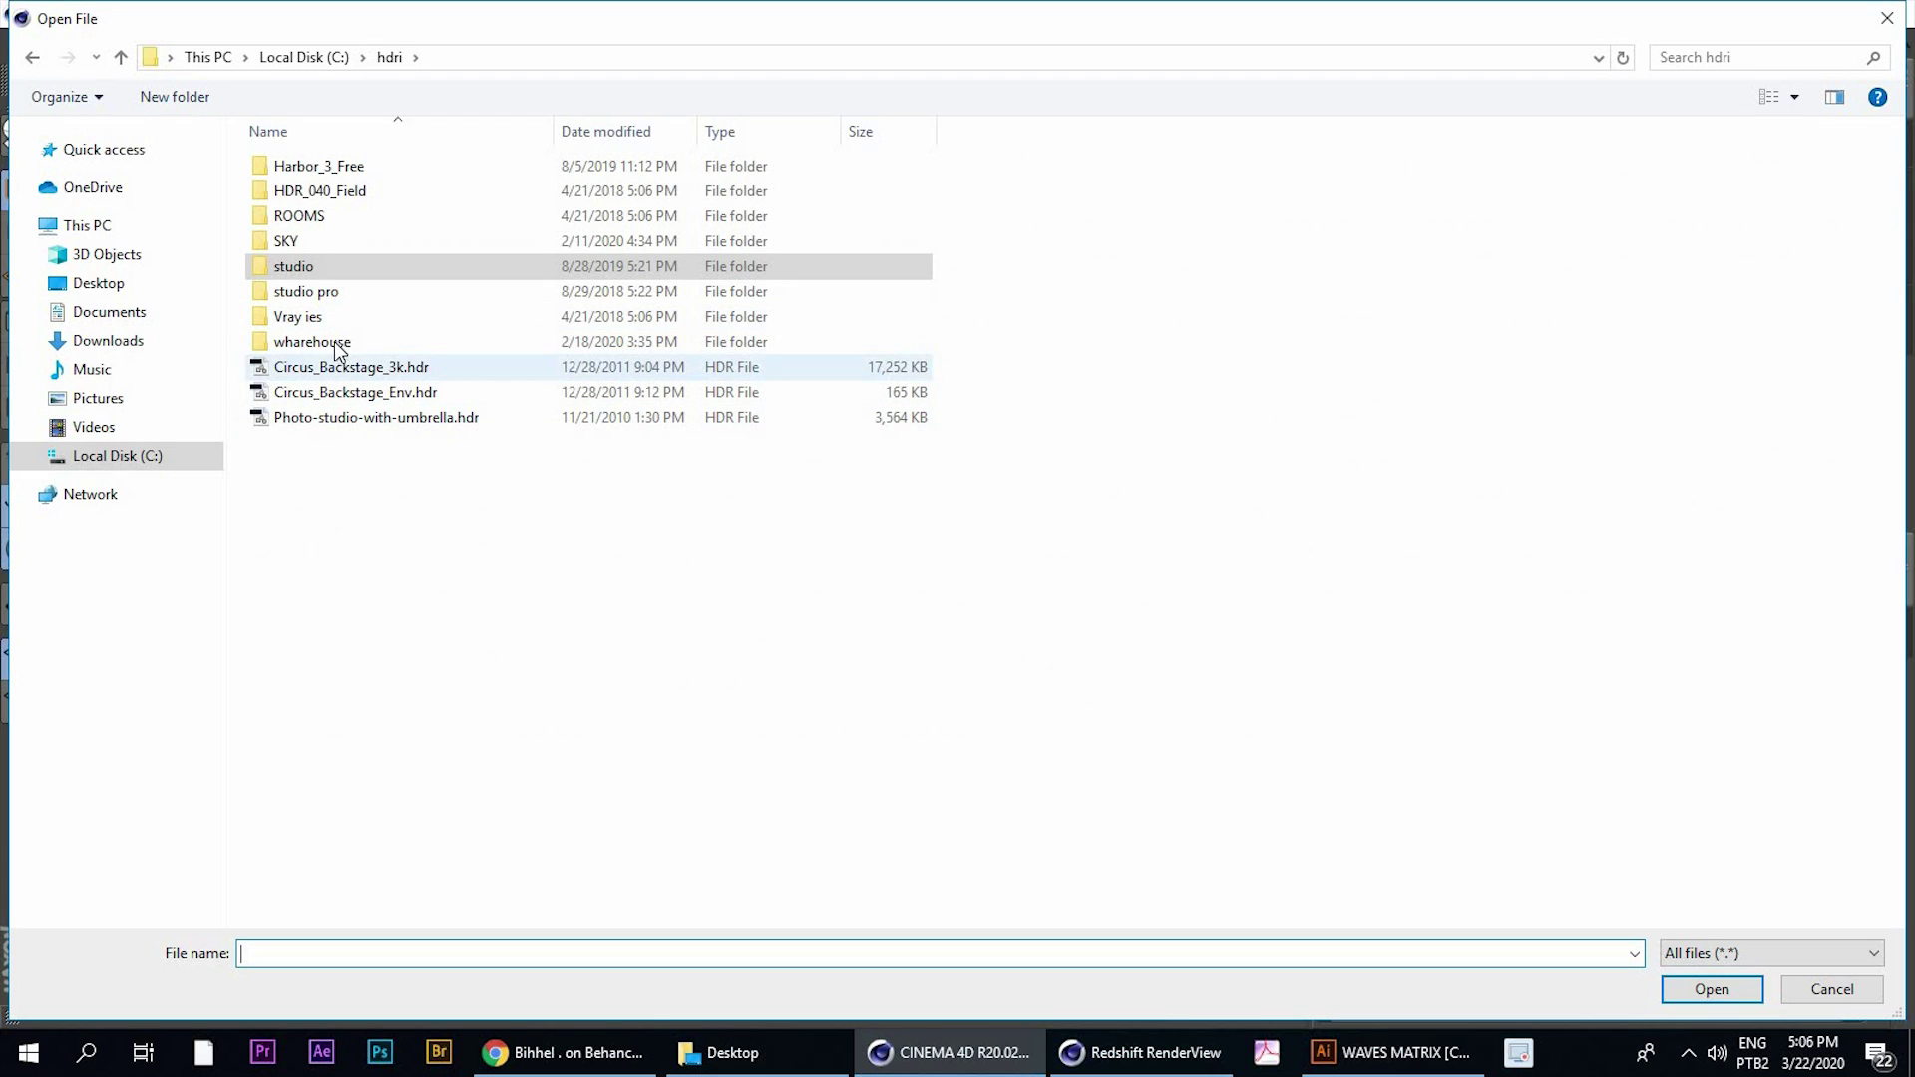
pyautogui.doubleClick(337, 349)
pyautogui.doubleClick(551, 224)
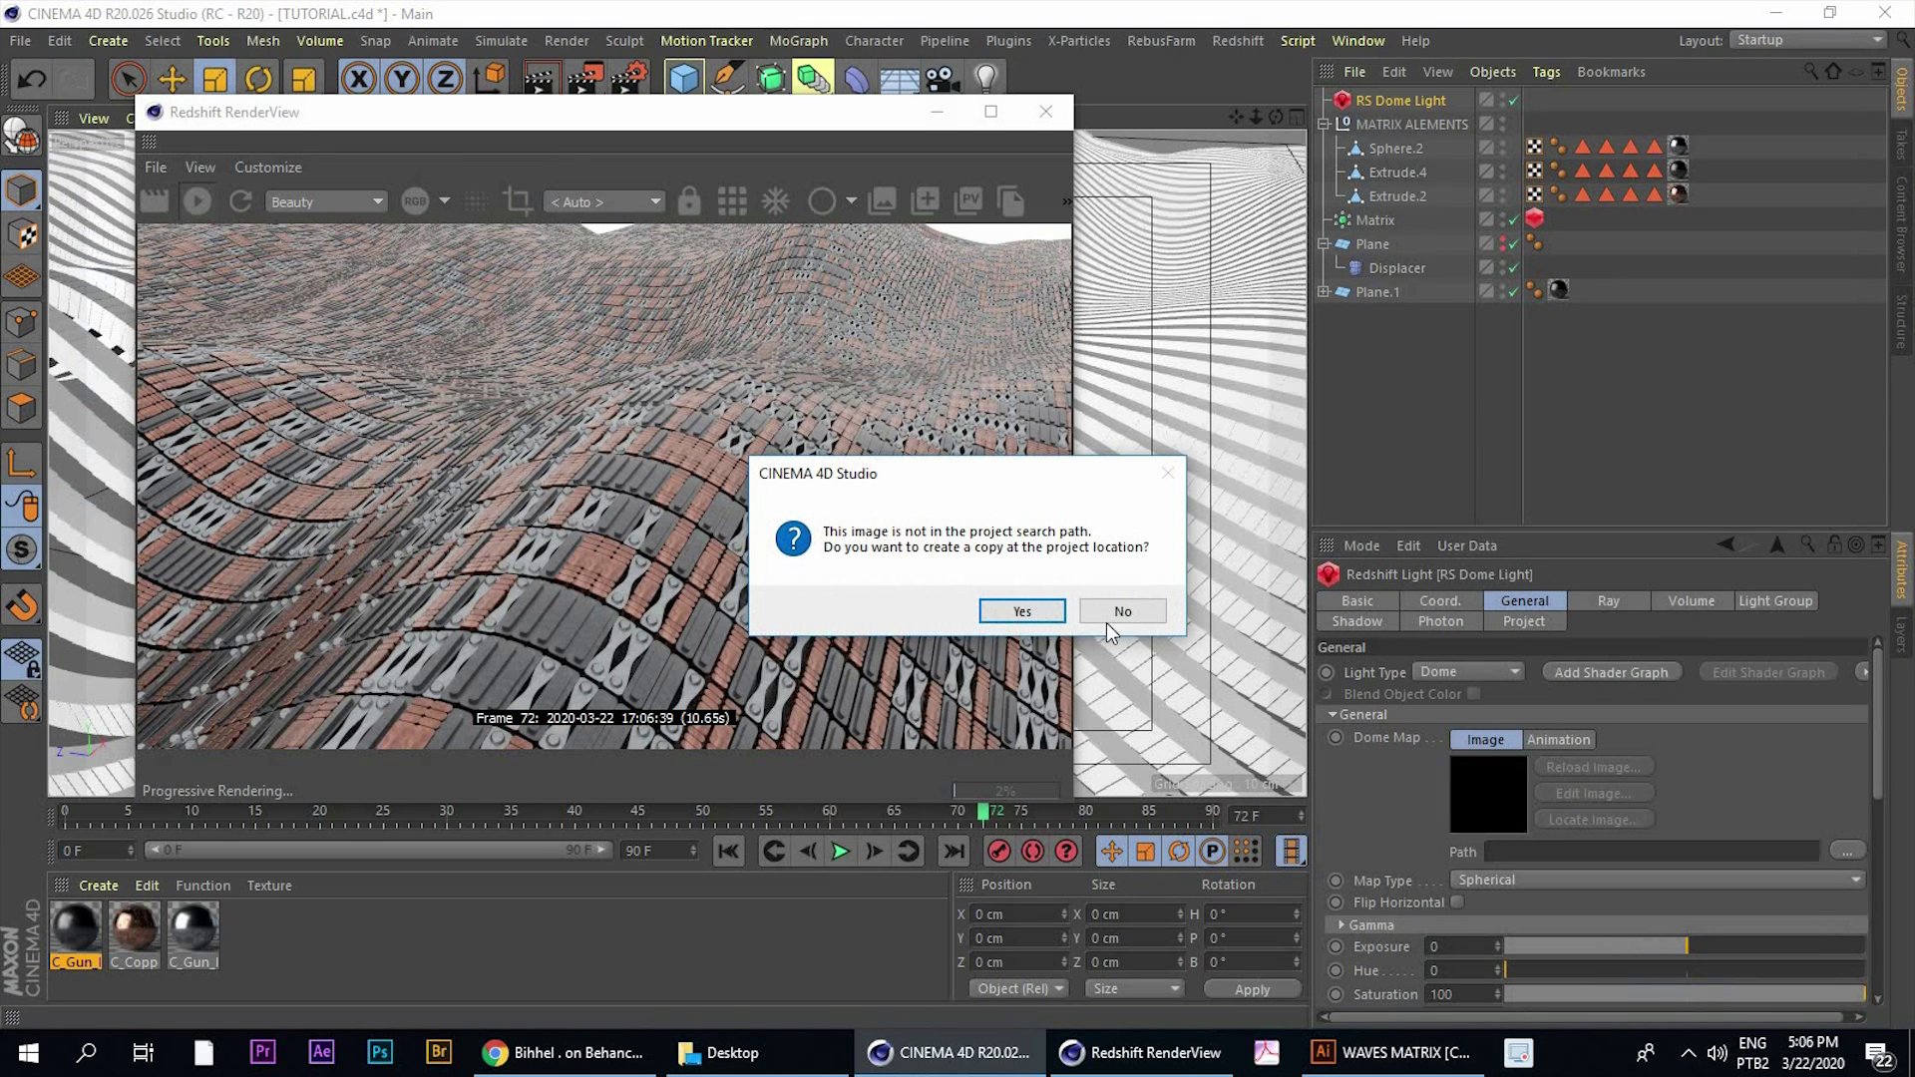
pyautogui.click(1101, 621)
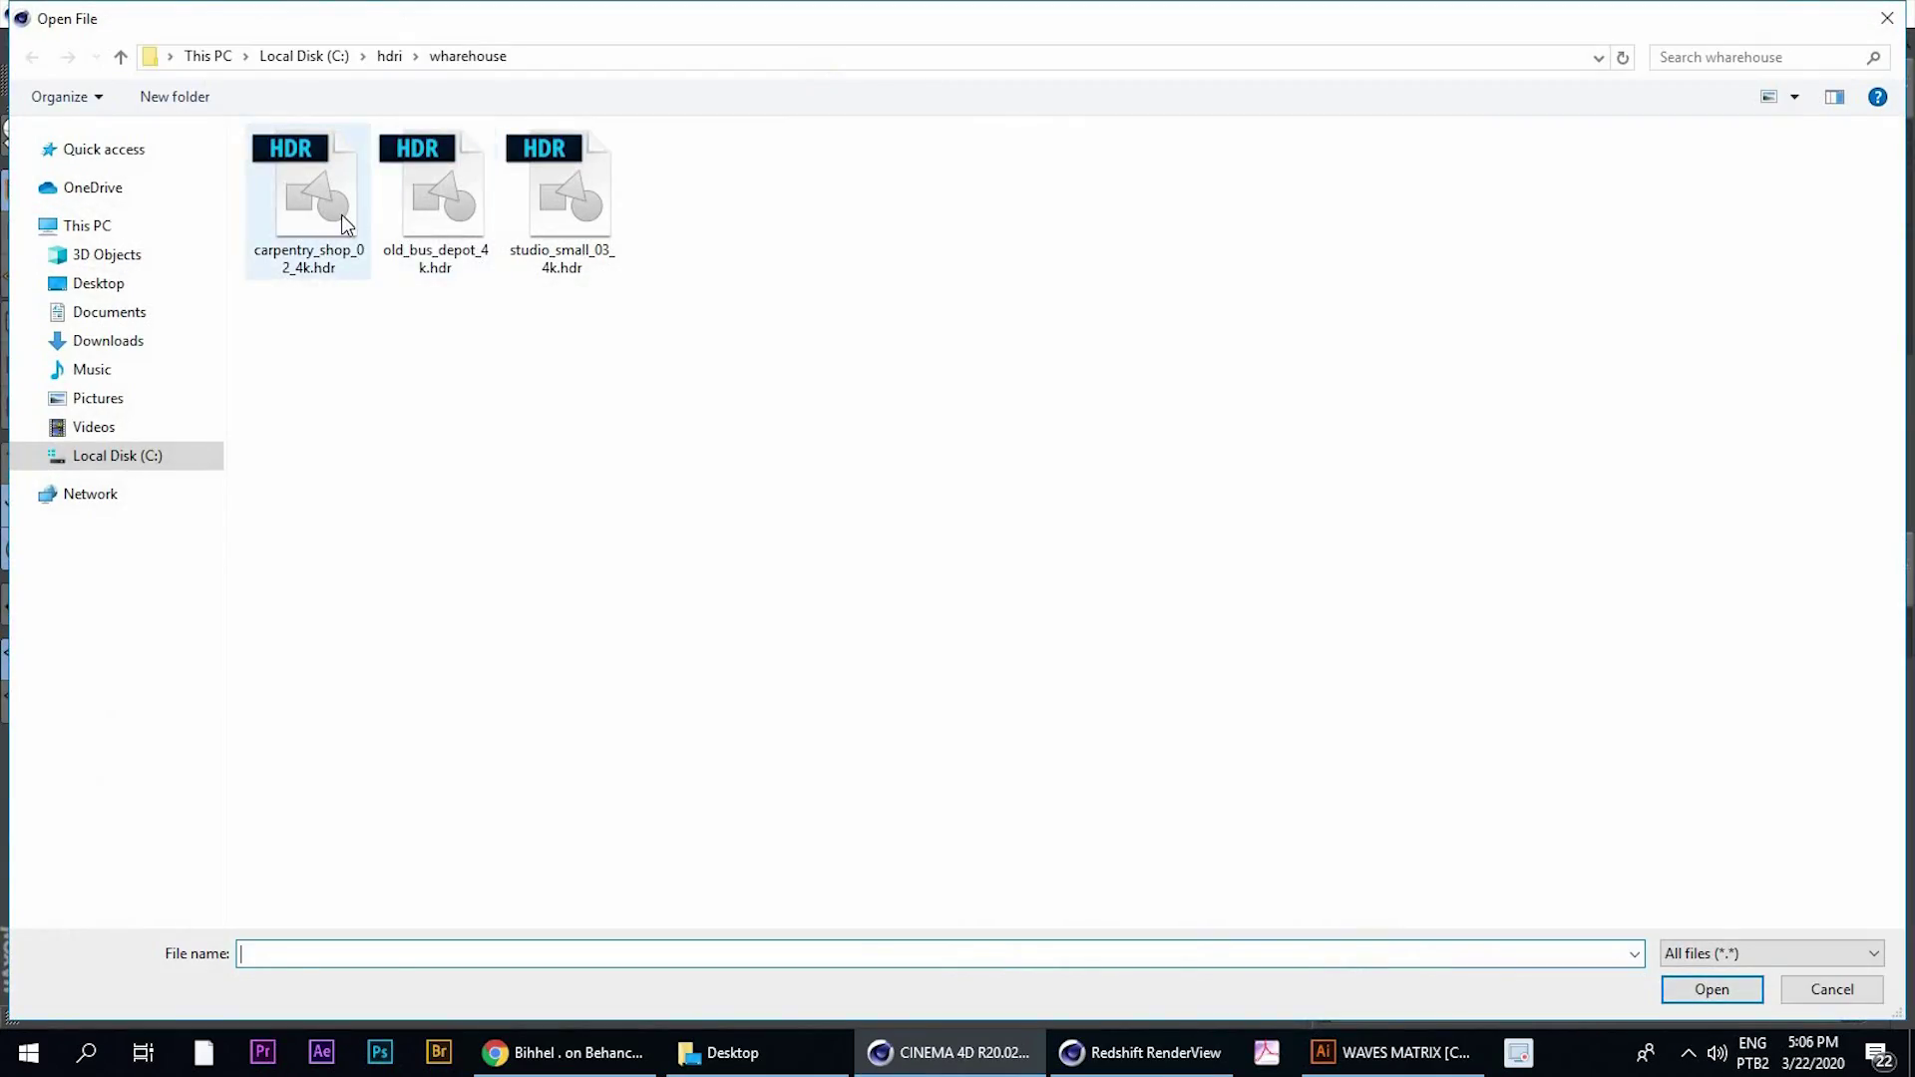
# Load carpentry_shop_02_4k.hdr as the Dome Light's Dome Map, without copying it to the project location
pyautogui.click(295, 214)
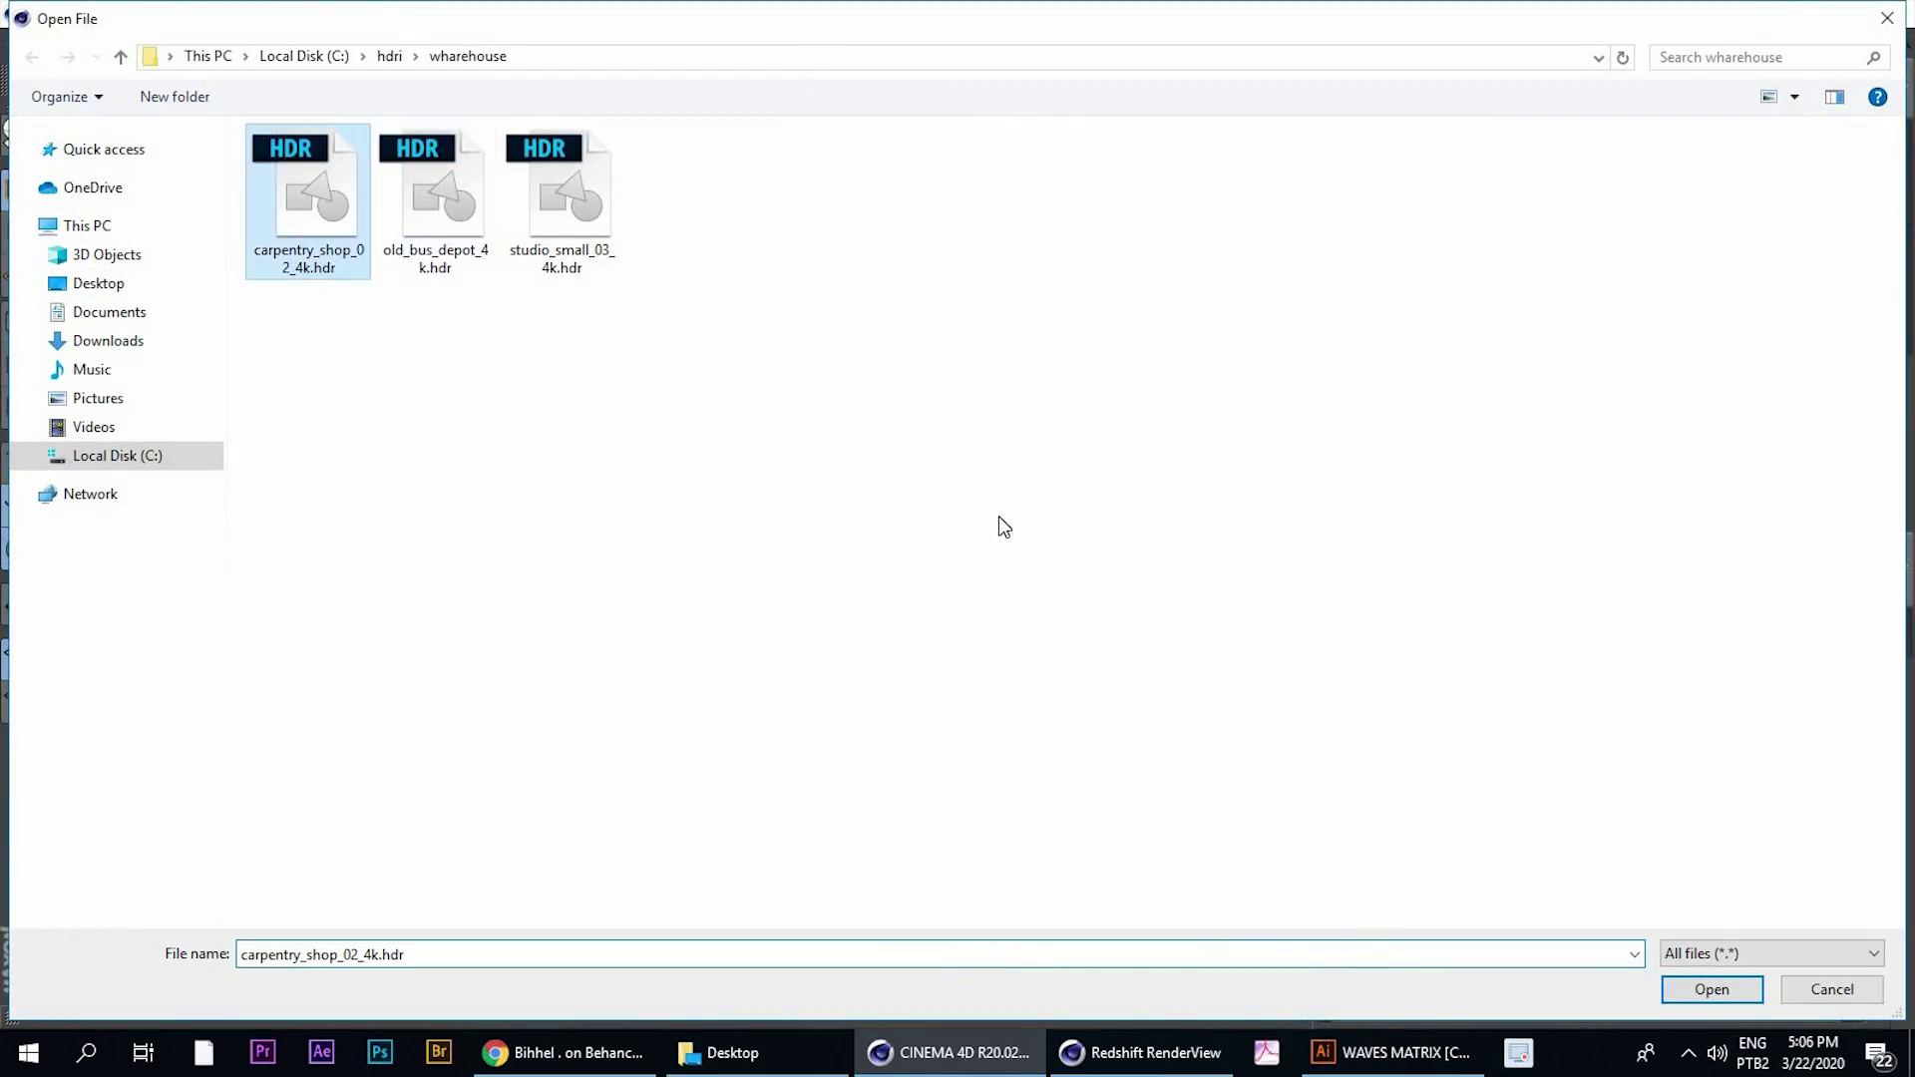
pyautogui.press('Return')
pyautogui.click(1101, 614)
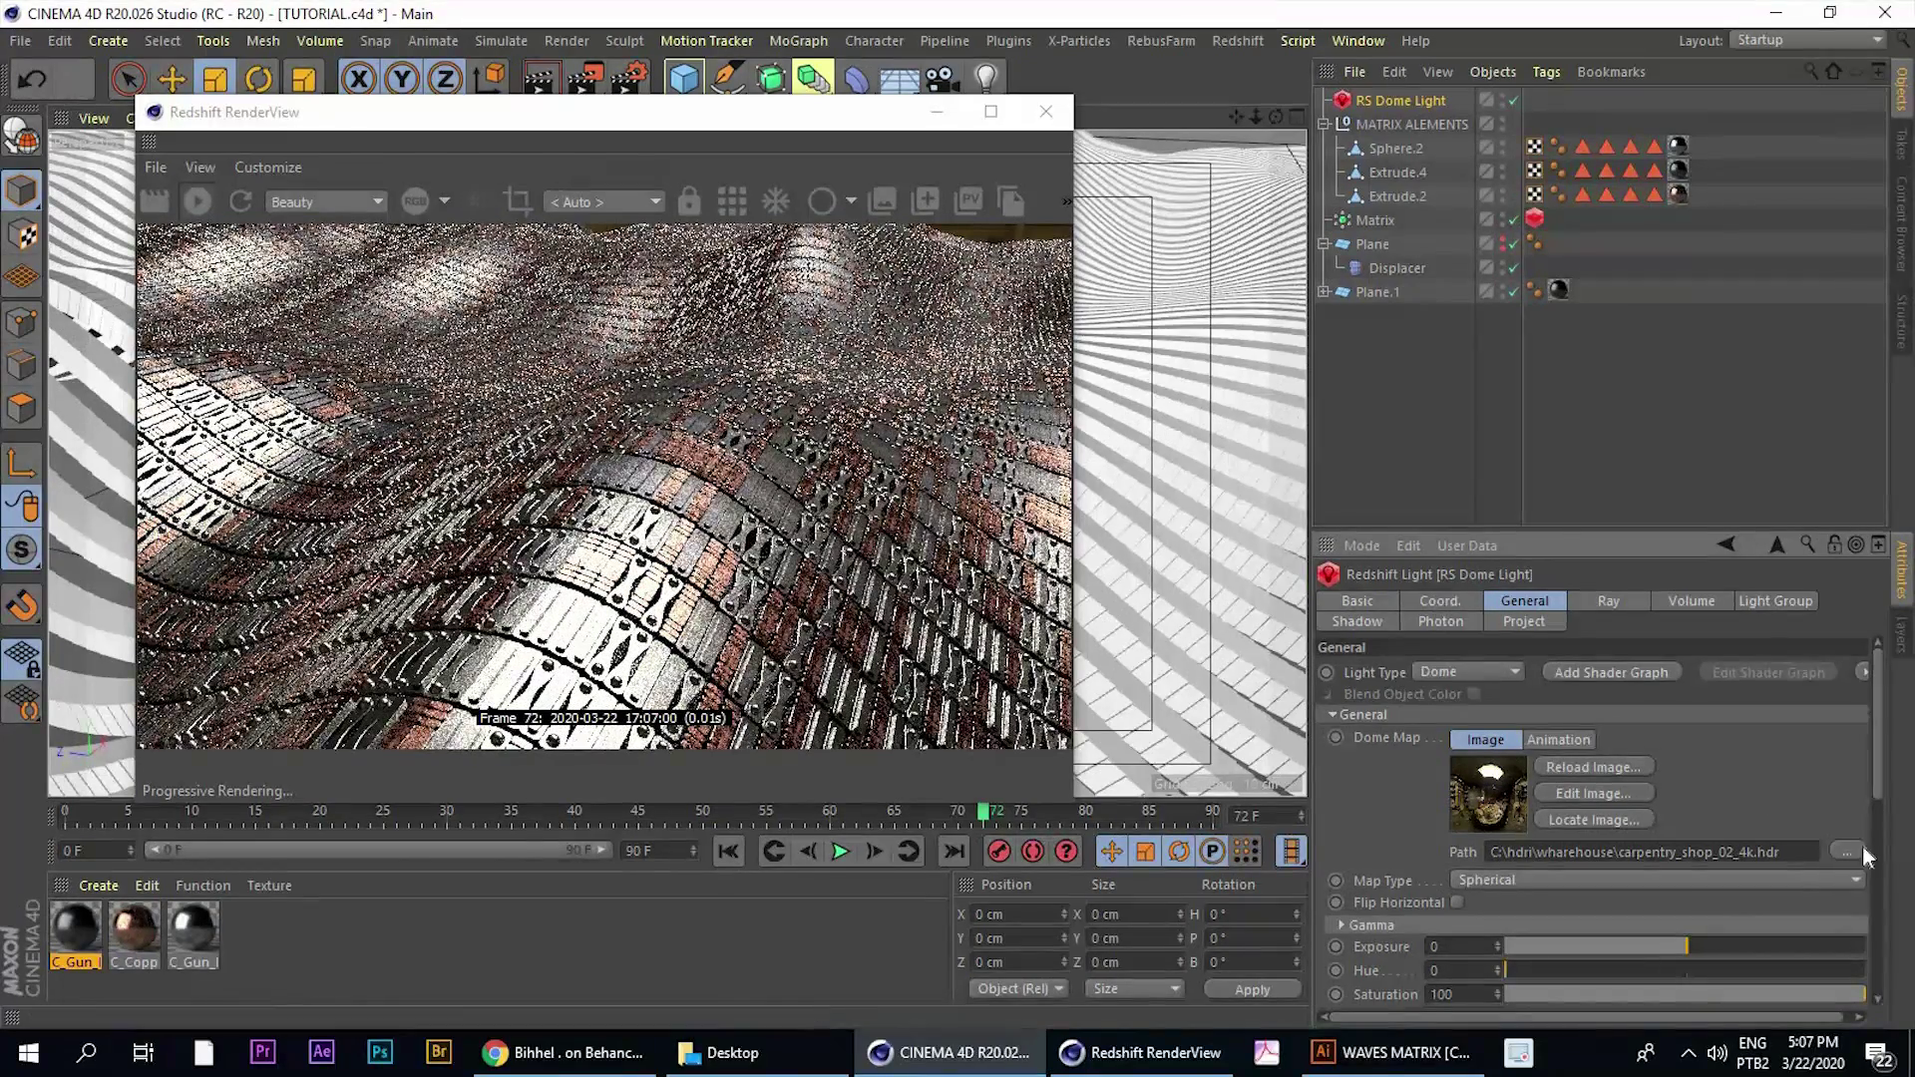
# Lower the Dome Light's Exposure to about -1.479
pyautogui.scroll(-2, 1870, 822)
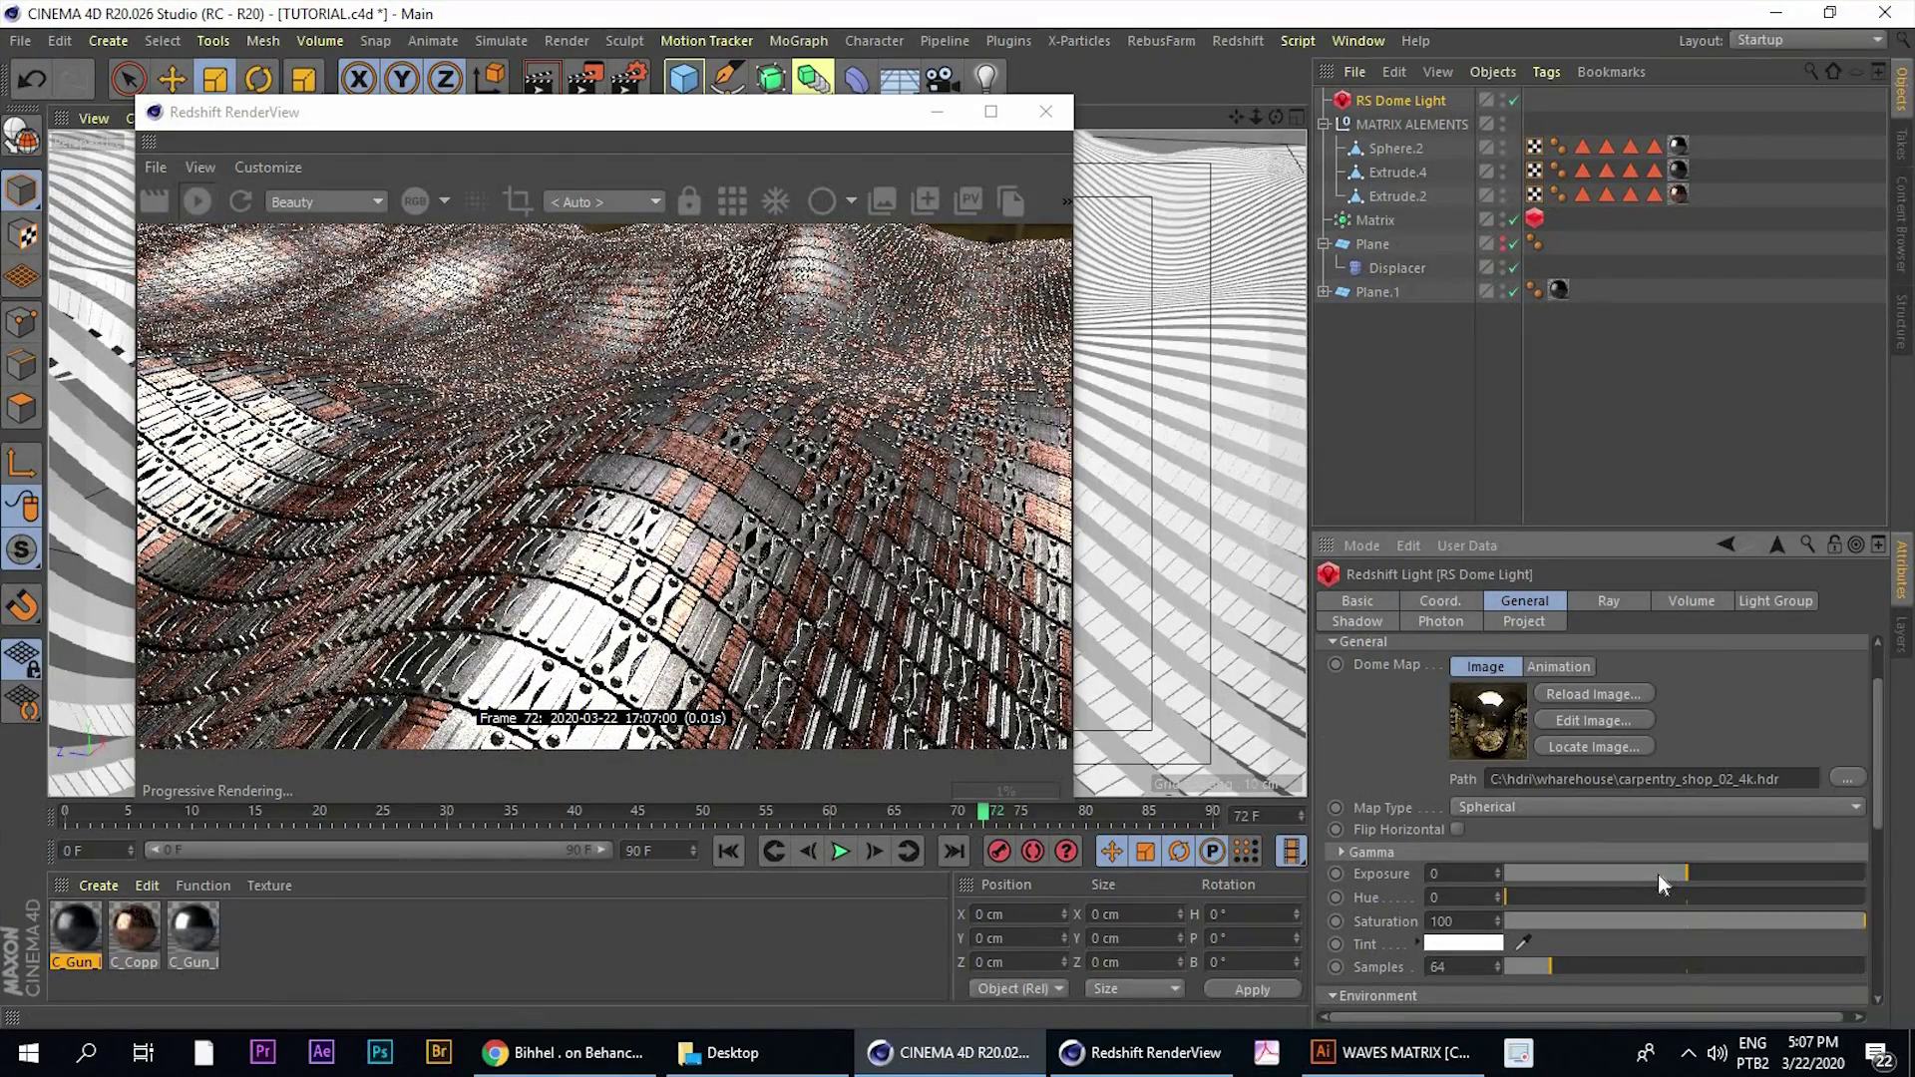
pyautogui.moveTo(1660, 875); pyautogui.dragTo(1644, 874)
pyautogui.click(1642, 873)
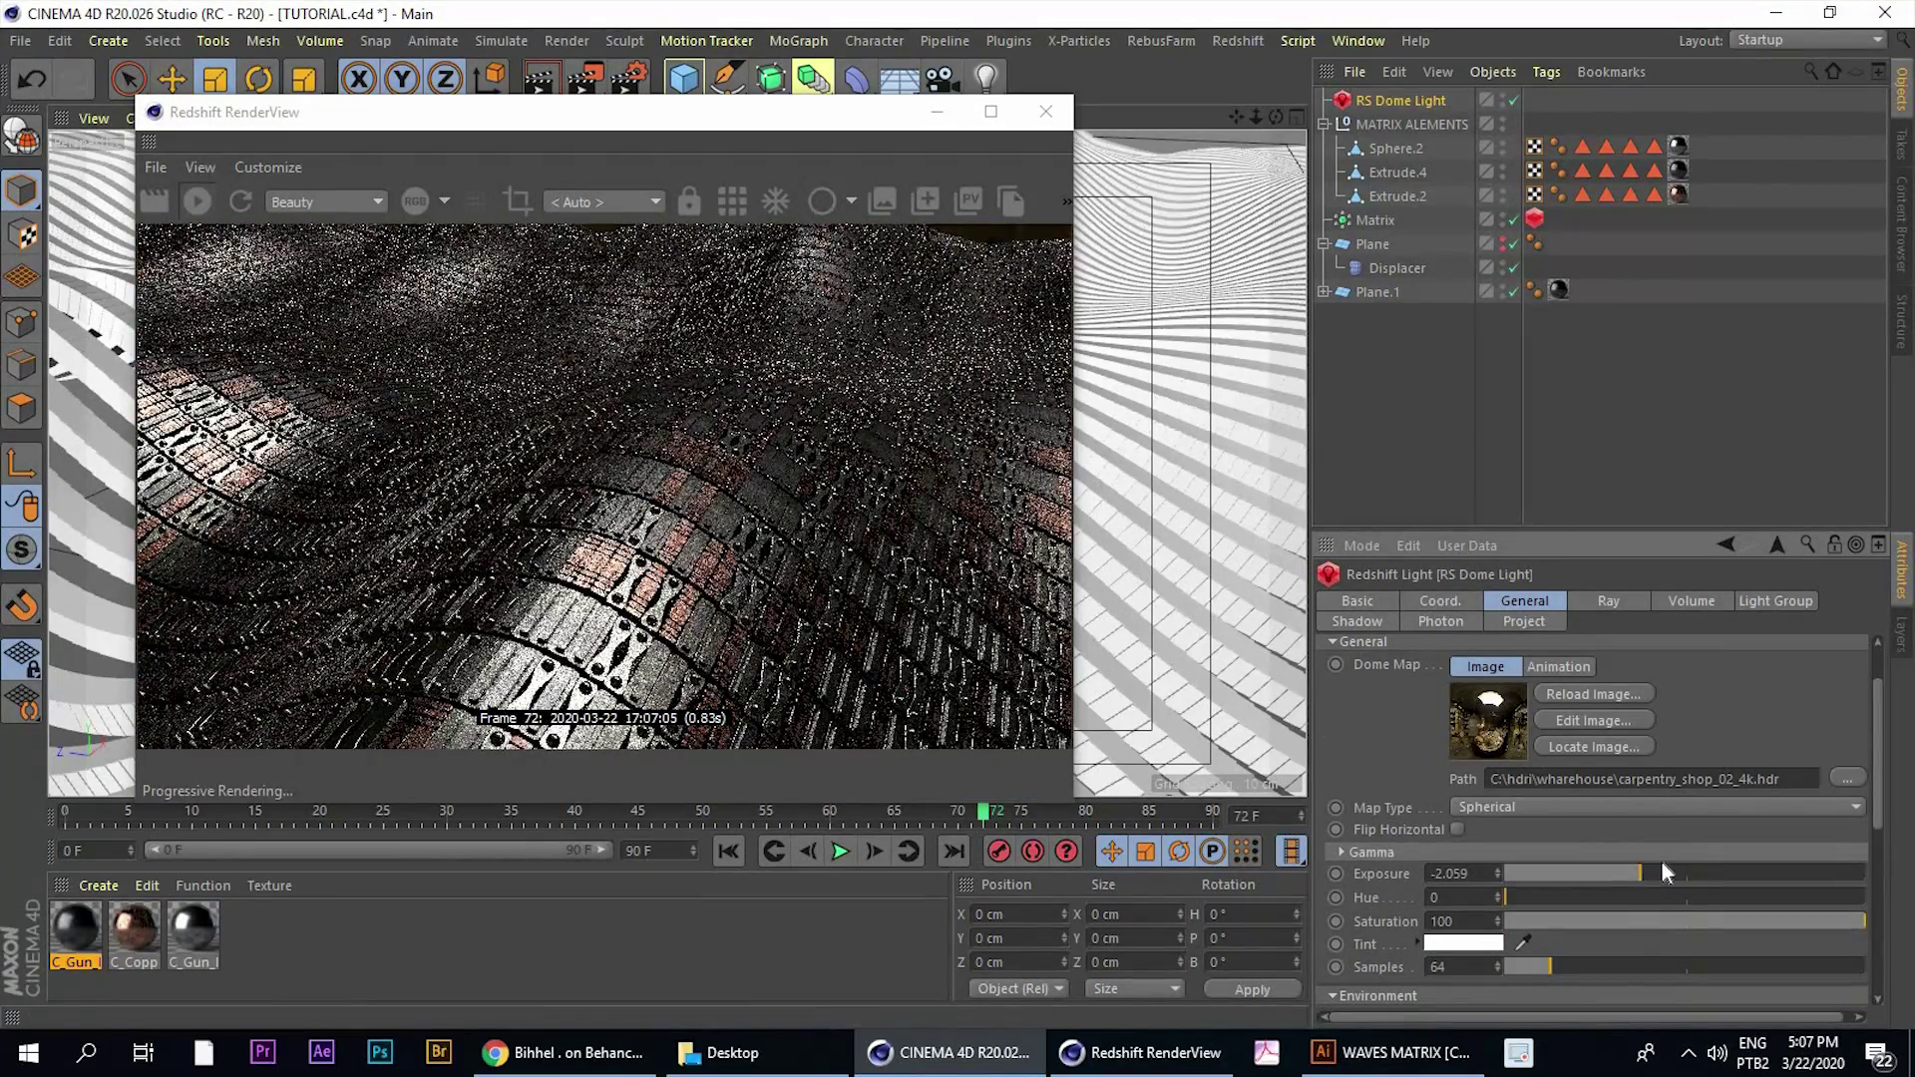
pyautogui.click(1653, 874)
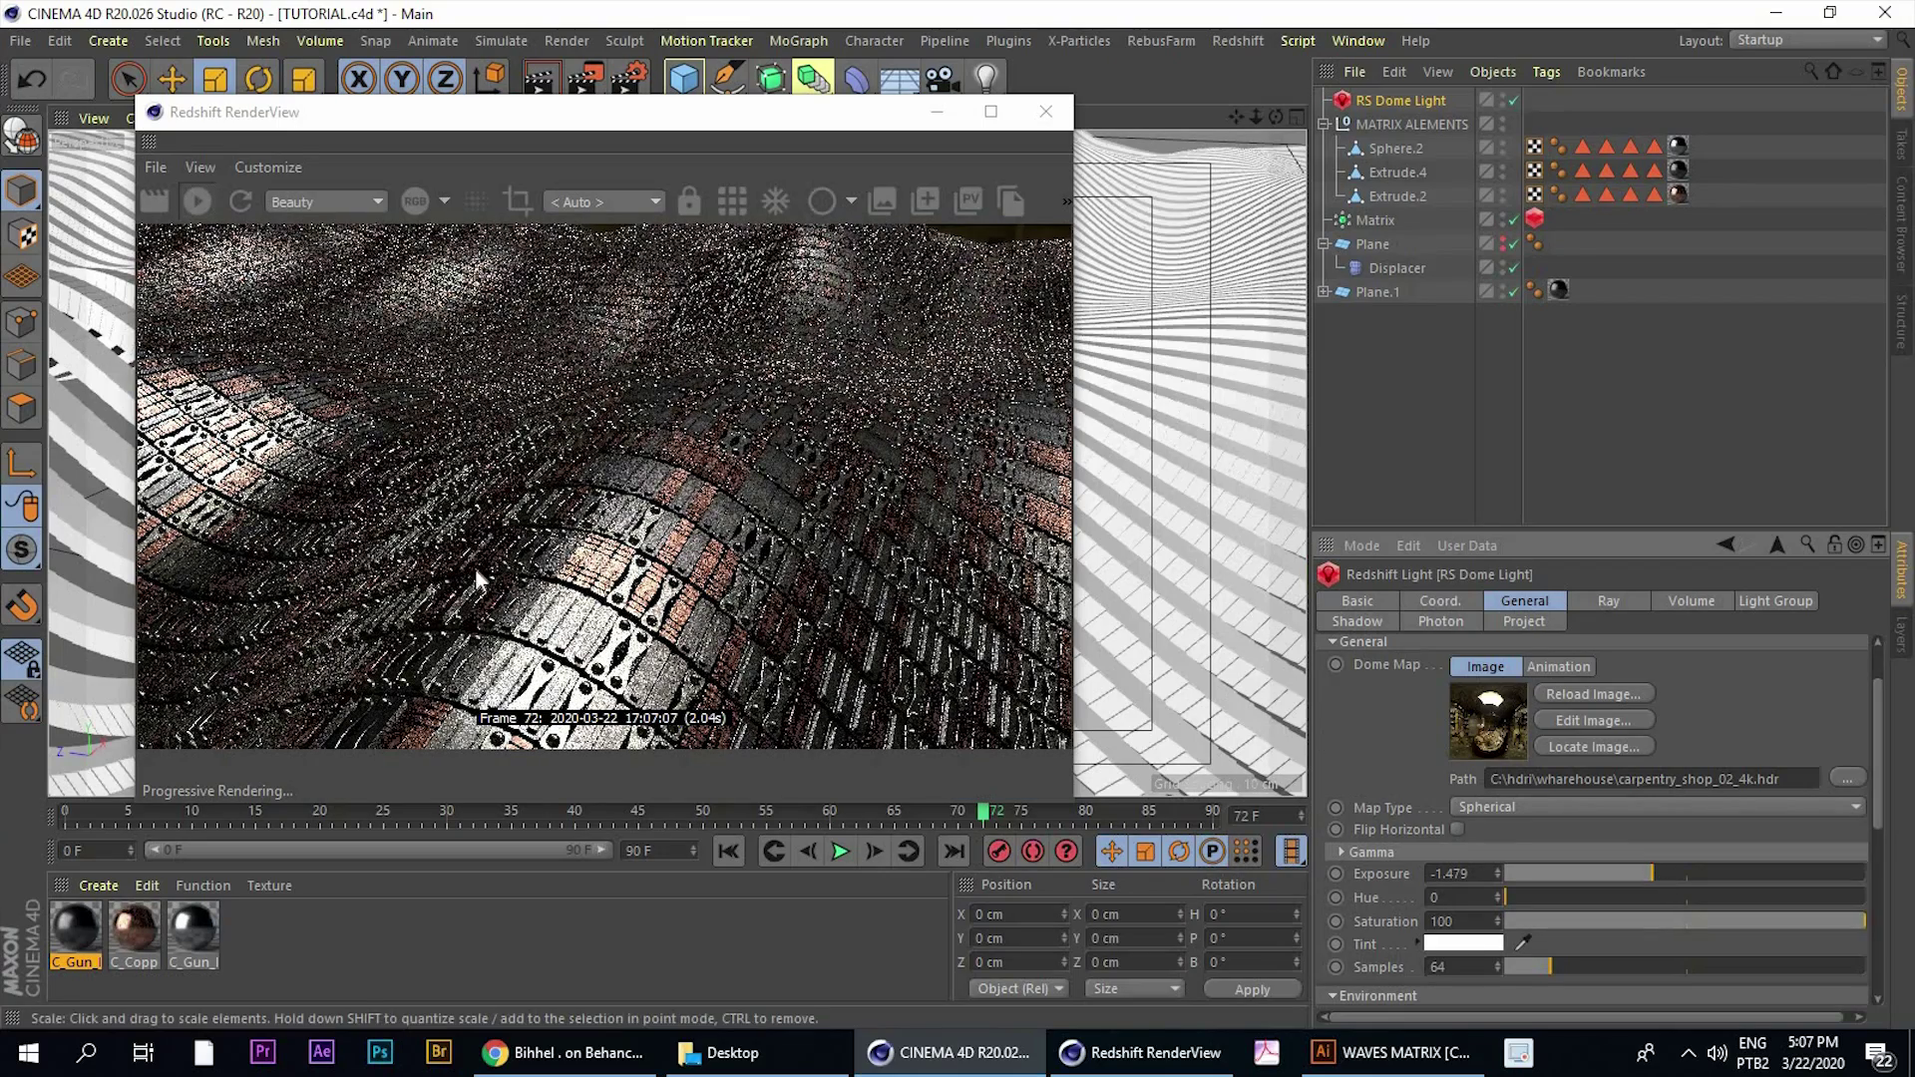
# Rotate the RS Dome Light to a pitch of about -24° and a bank of about 43° to redirect the lighting
pyautogui.moveTo(493, 126); pyautogui.dragTo(826, 224)
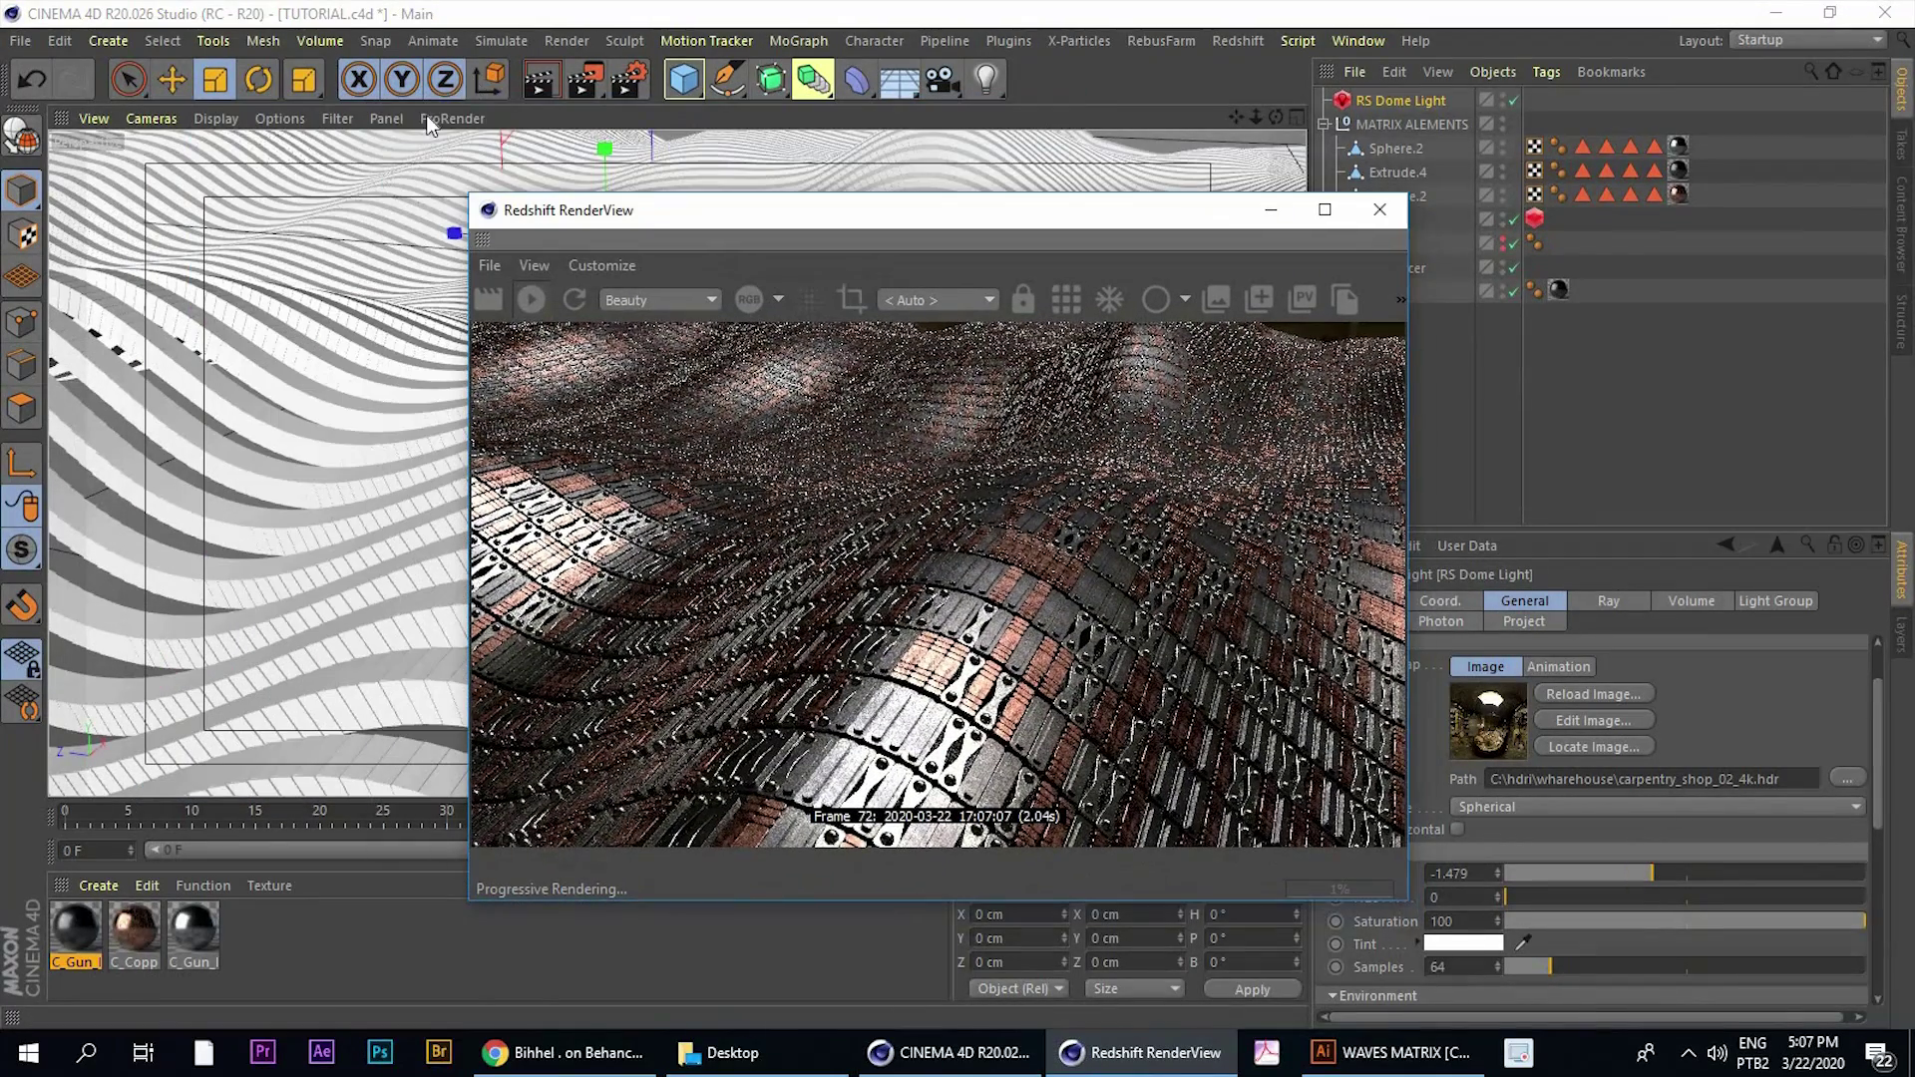
pyautogui.click(256, 83)
pyautogui.moveTo(632, 205); pyautogui.dragTo(848, 236)
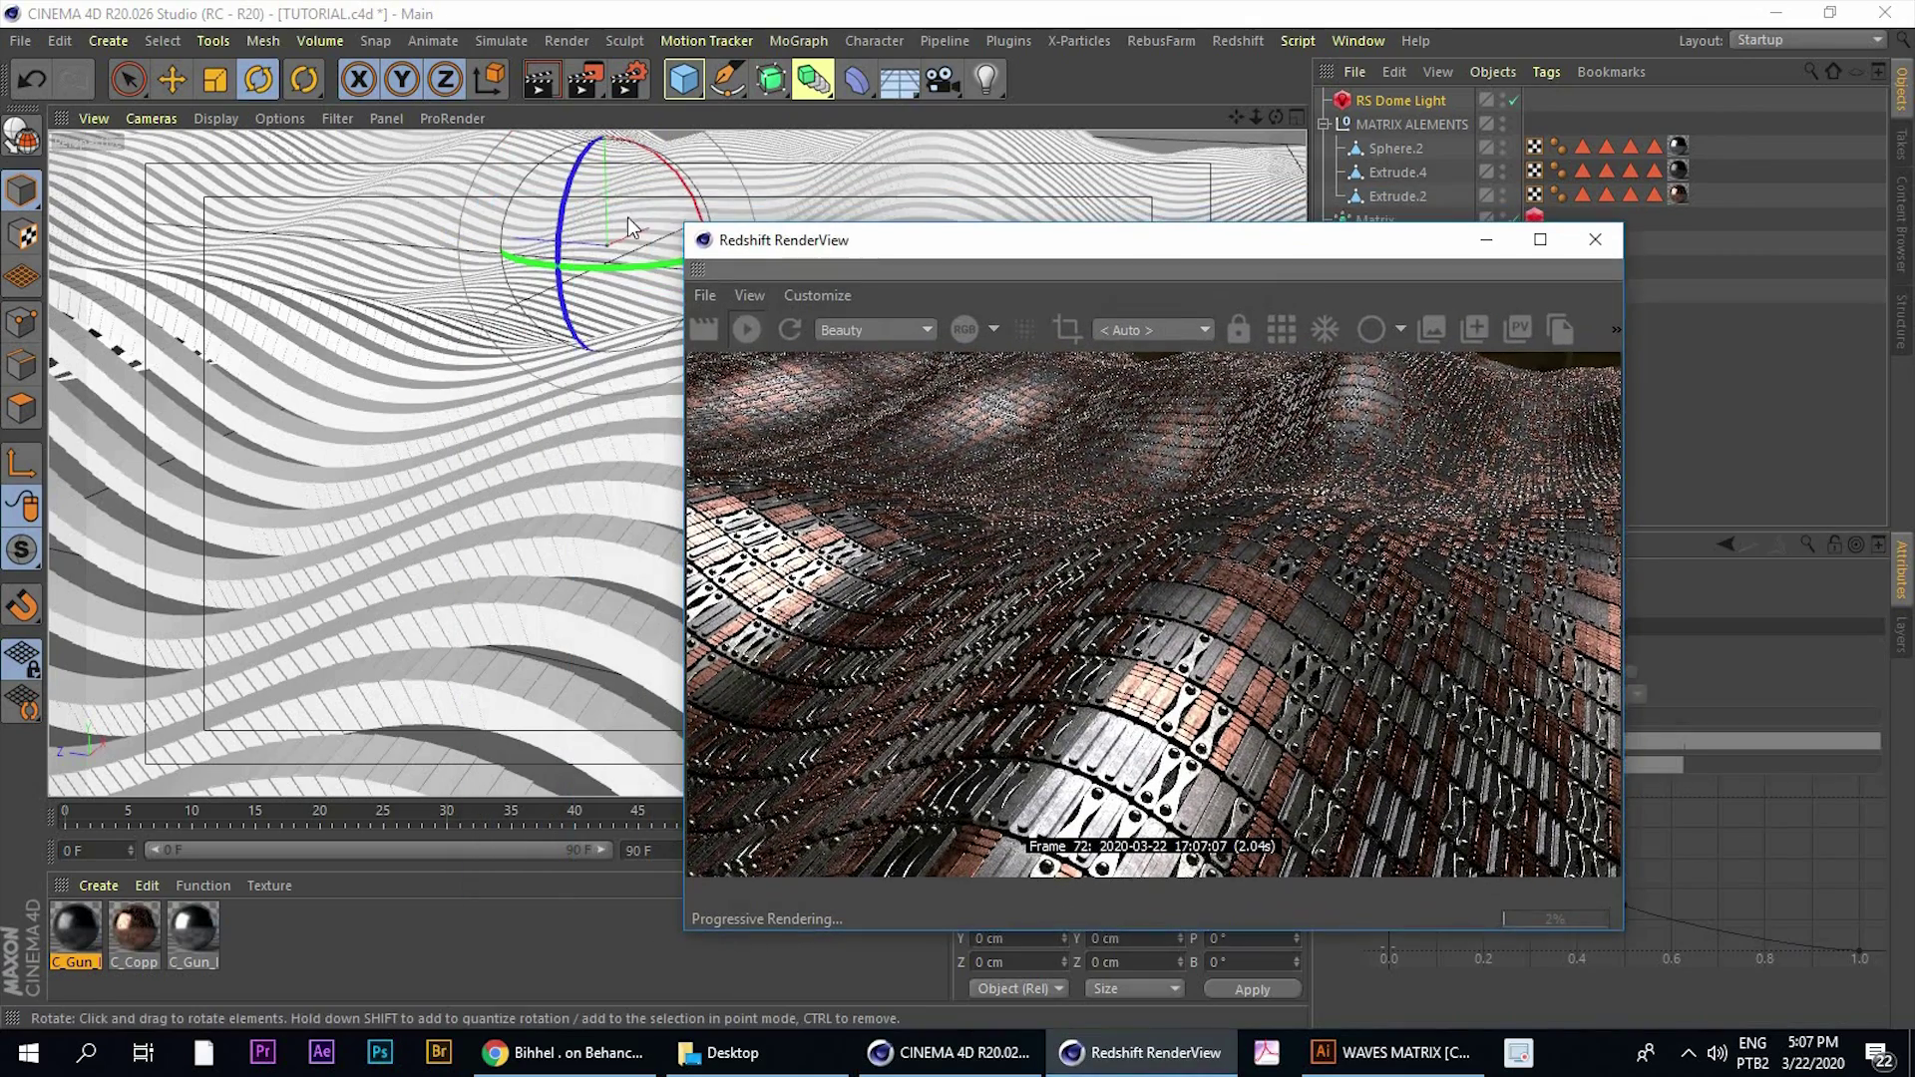
pyautogui.moveTo(614, 194); pyautogui.dragTo(619, 68)
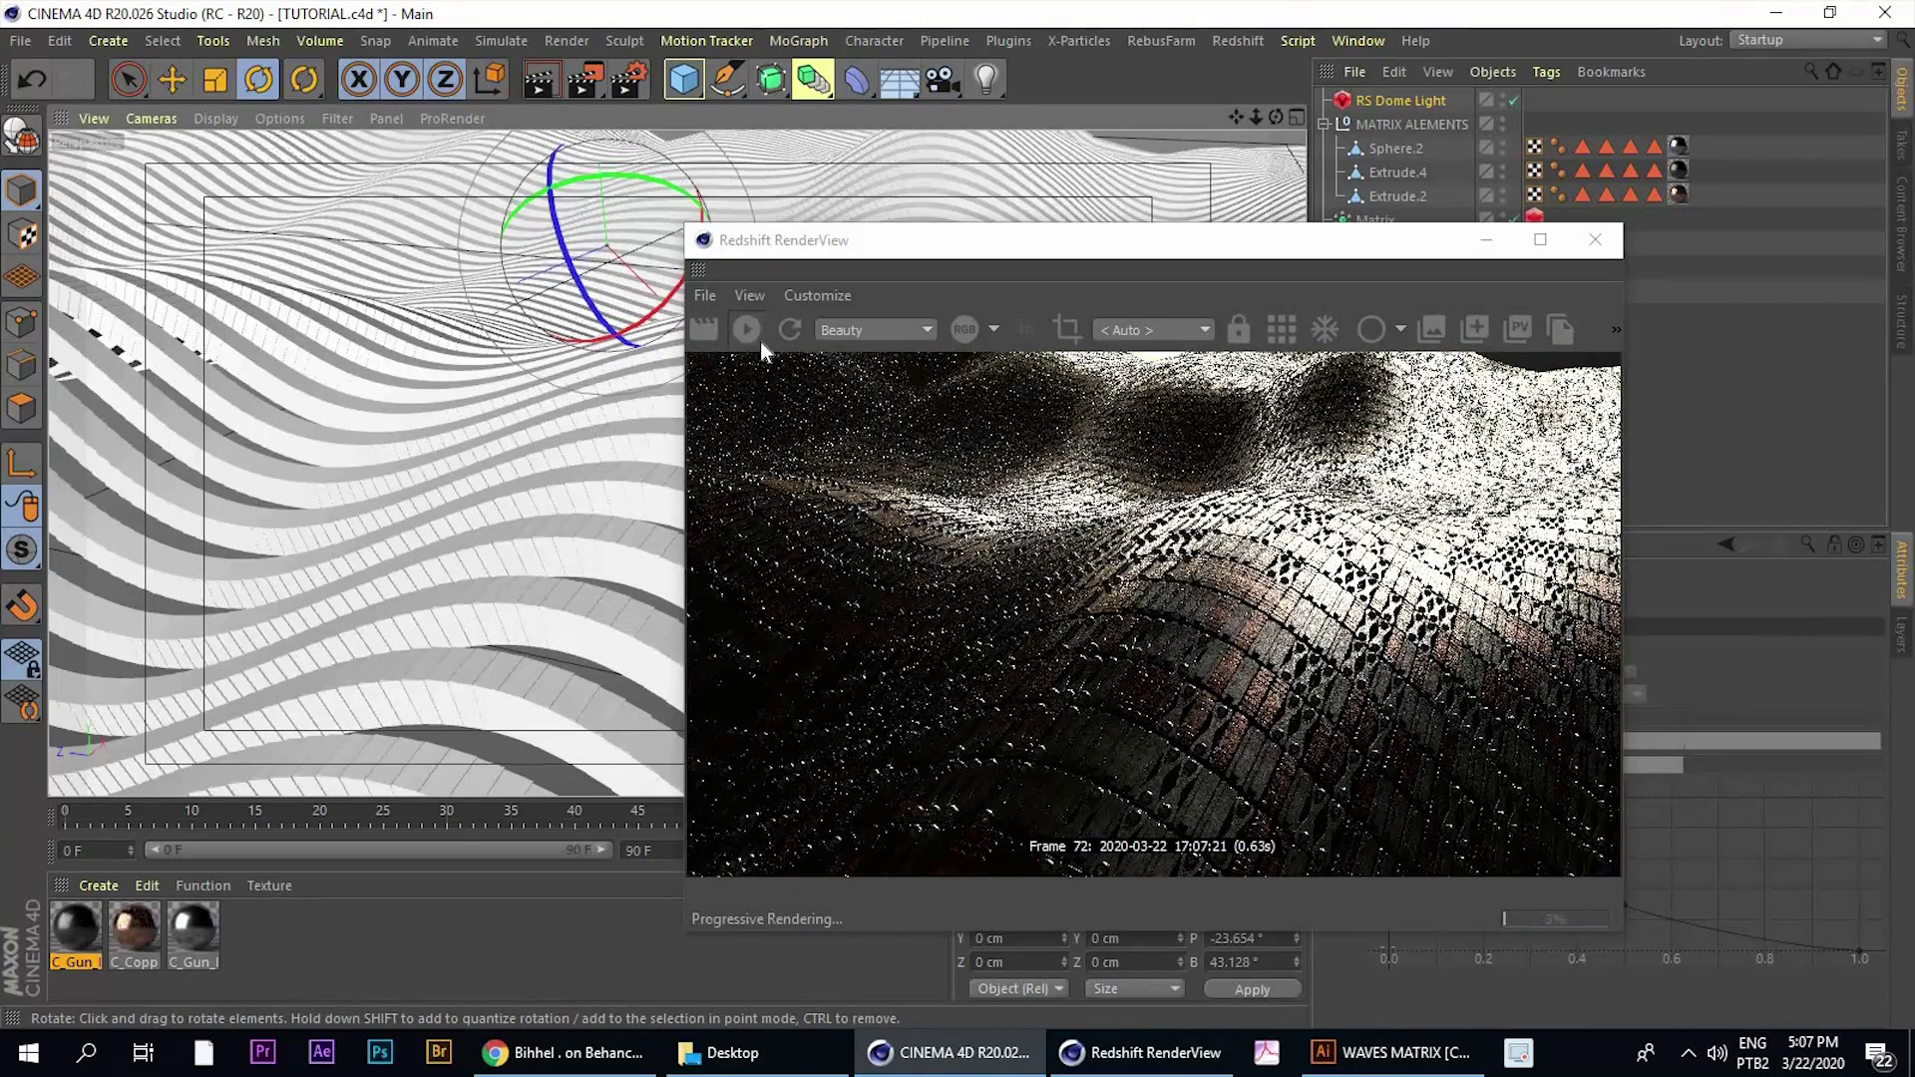
# Lower the RS Dome Light's Exposure to about -3.327 to darken the scene
pyautogui.moveTo(1269, 250); pyautogui.dragTo(768, 204)
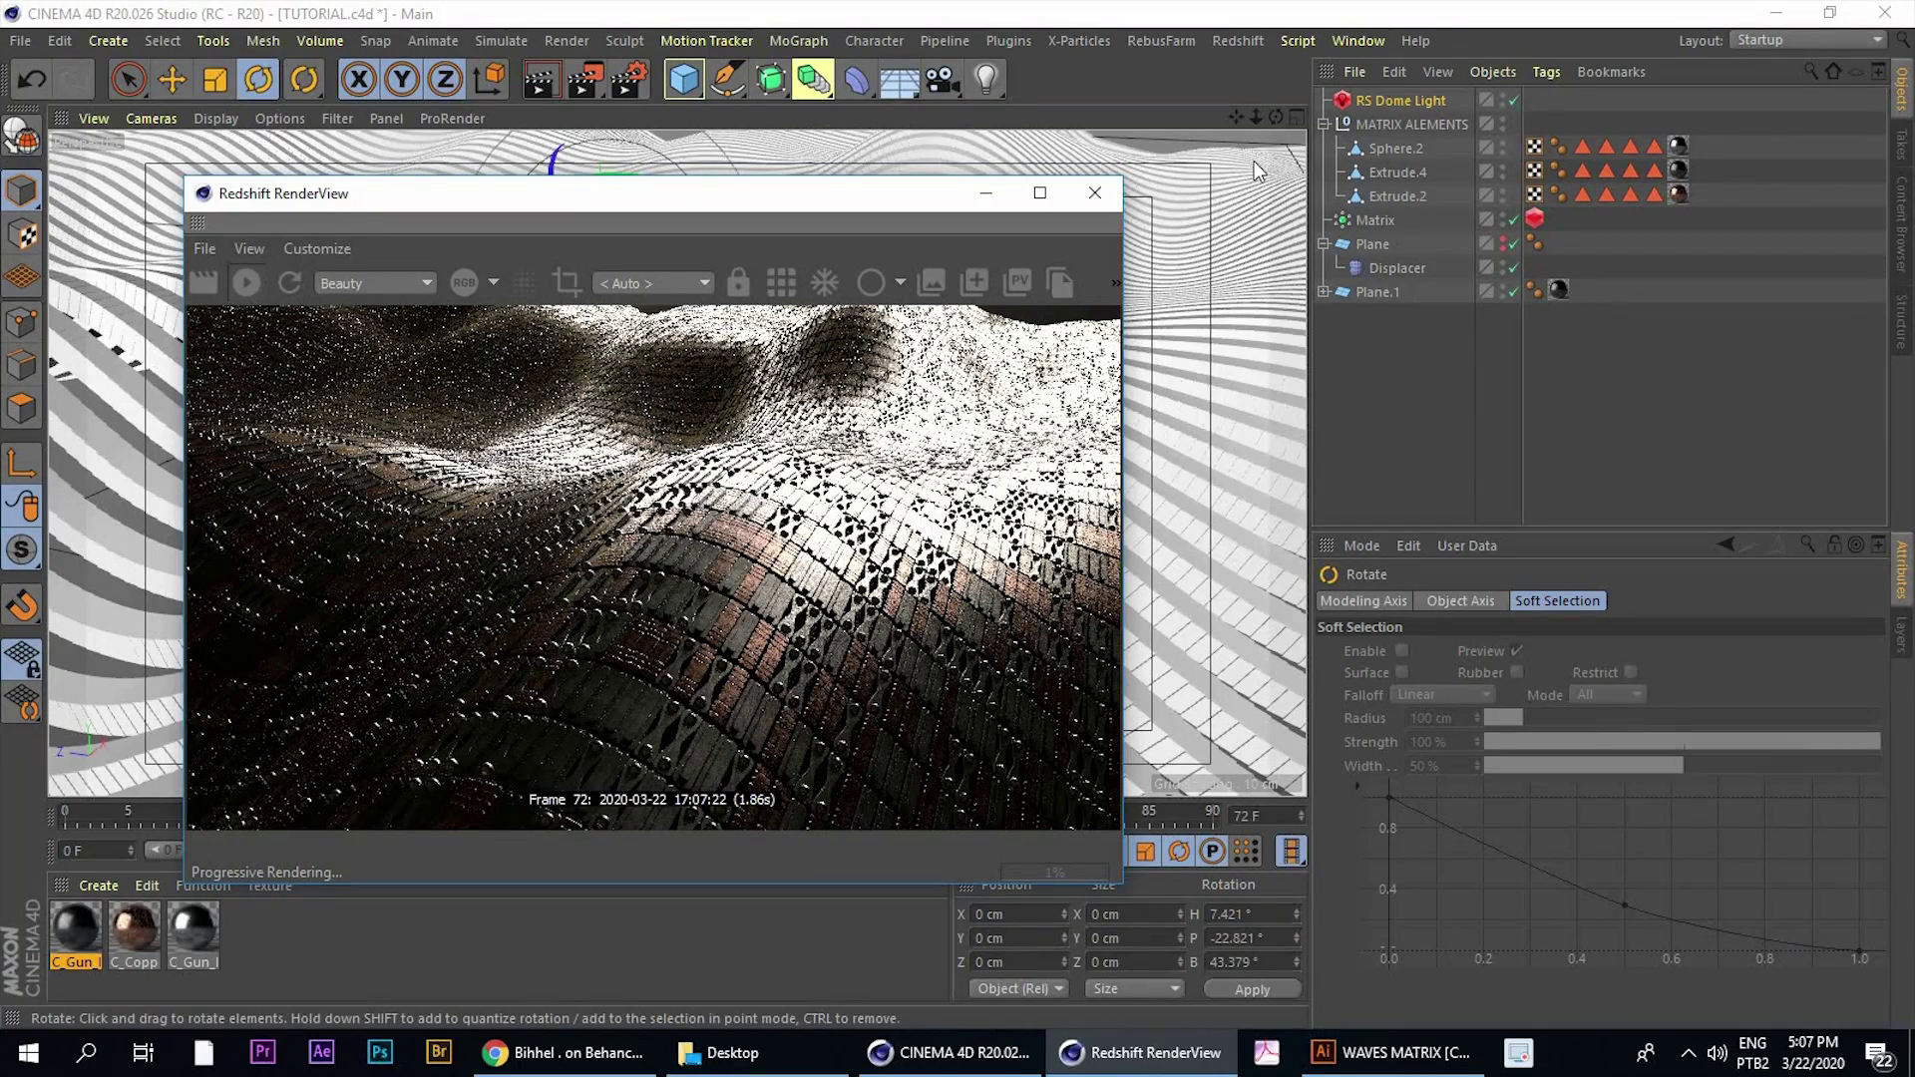
pyautogui.click(1400, 101)
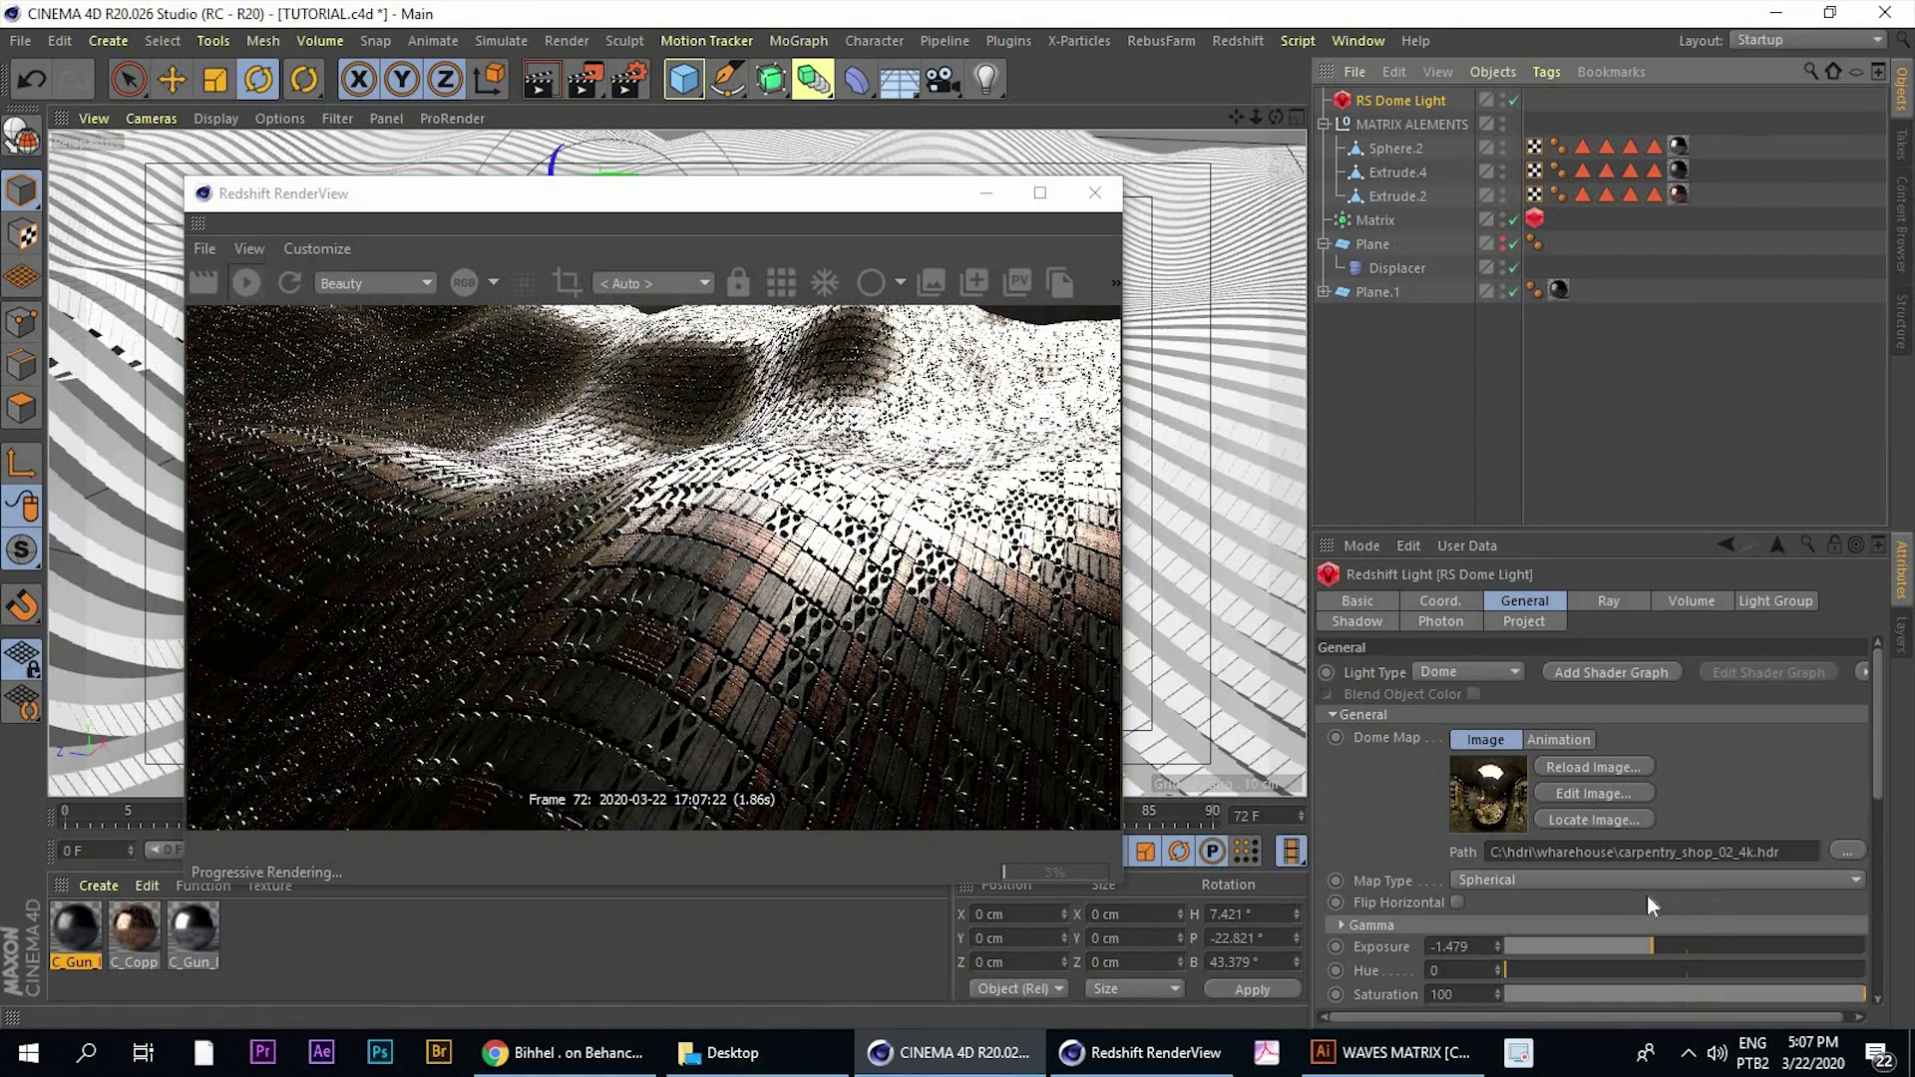
pyautogui.moveTo(1633, 943); pyautogui.dragTo(1608, 944)
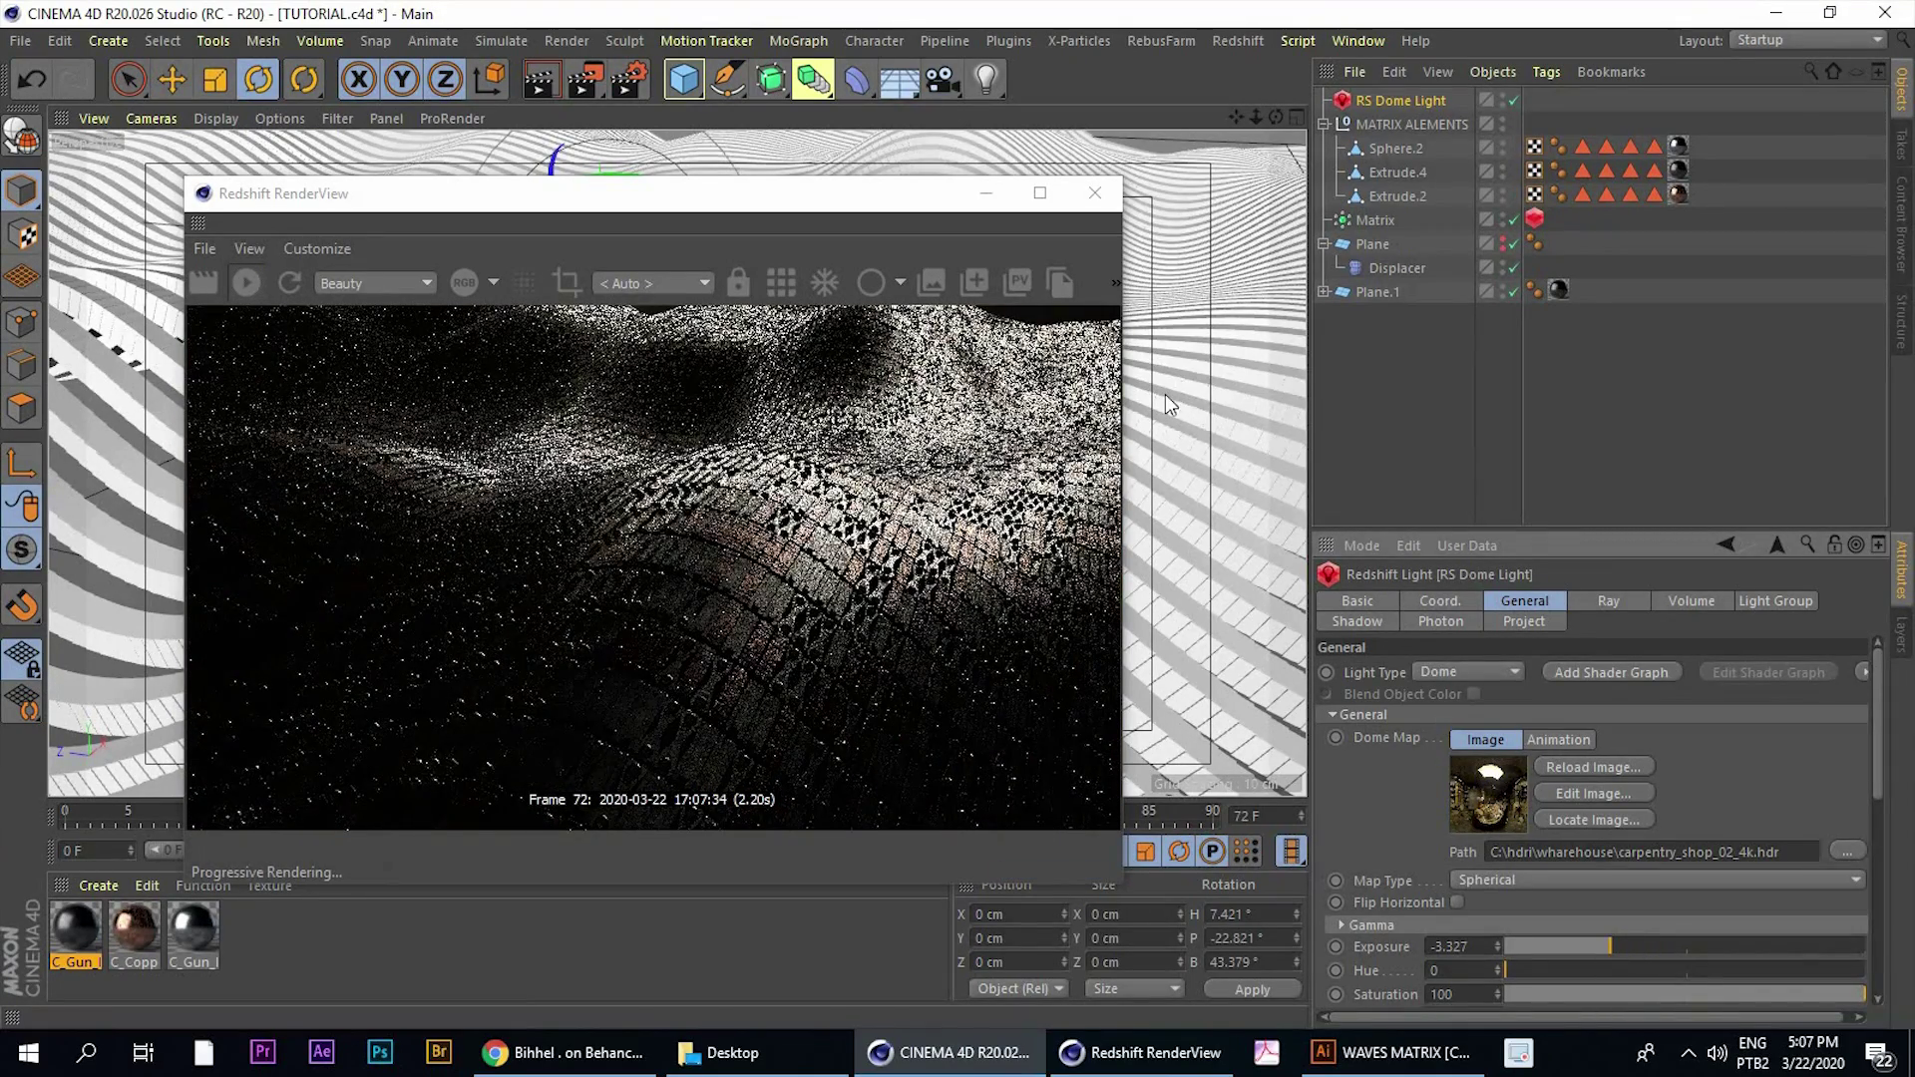
pyautogui.moveTo(853, 200); pyautogui.dragTo(1586, 266)
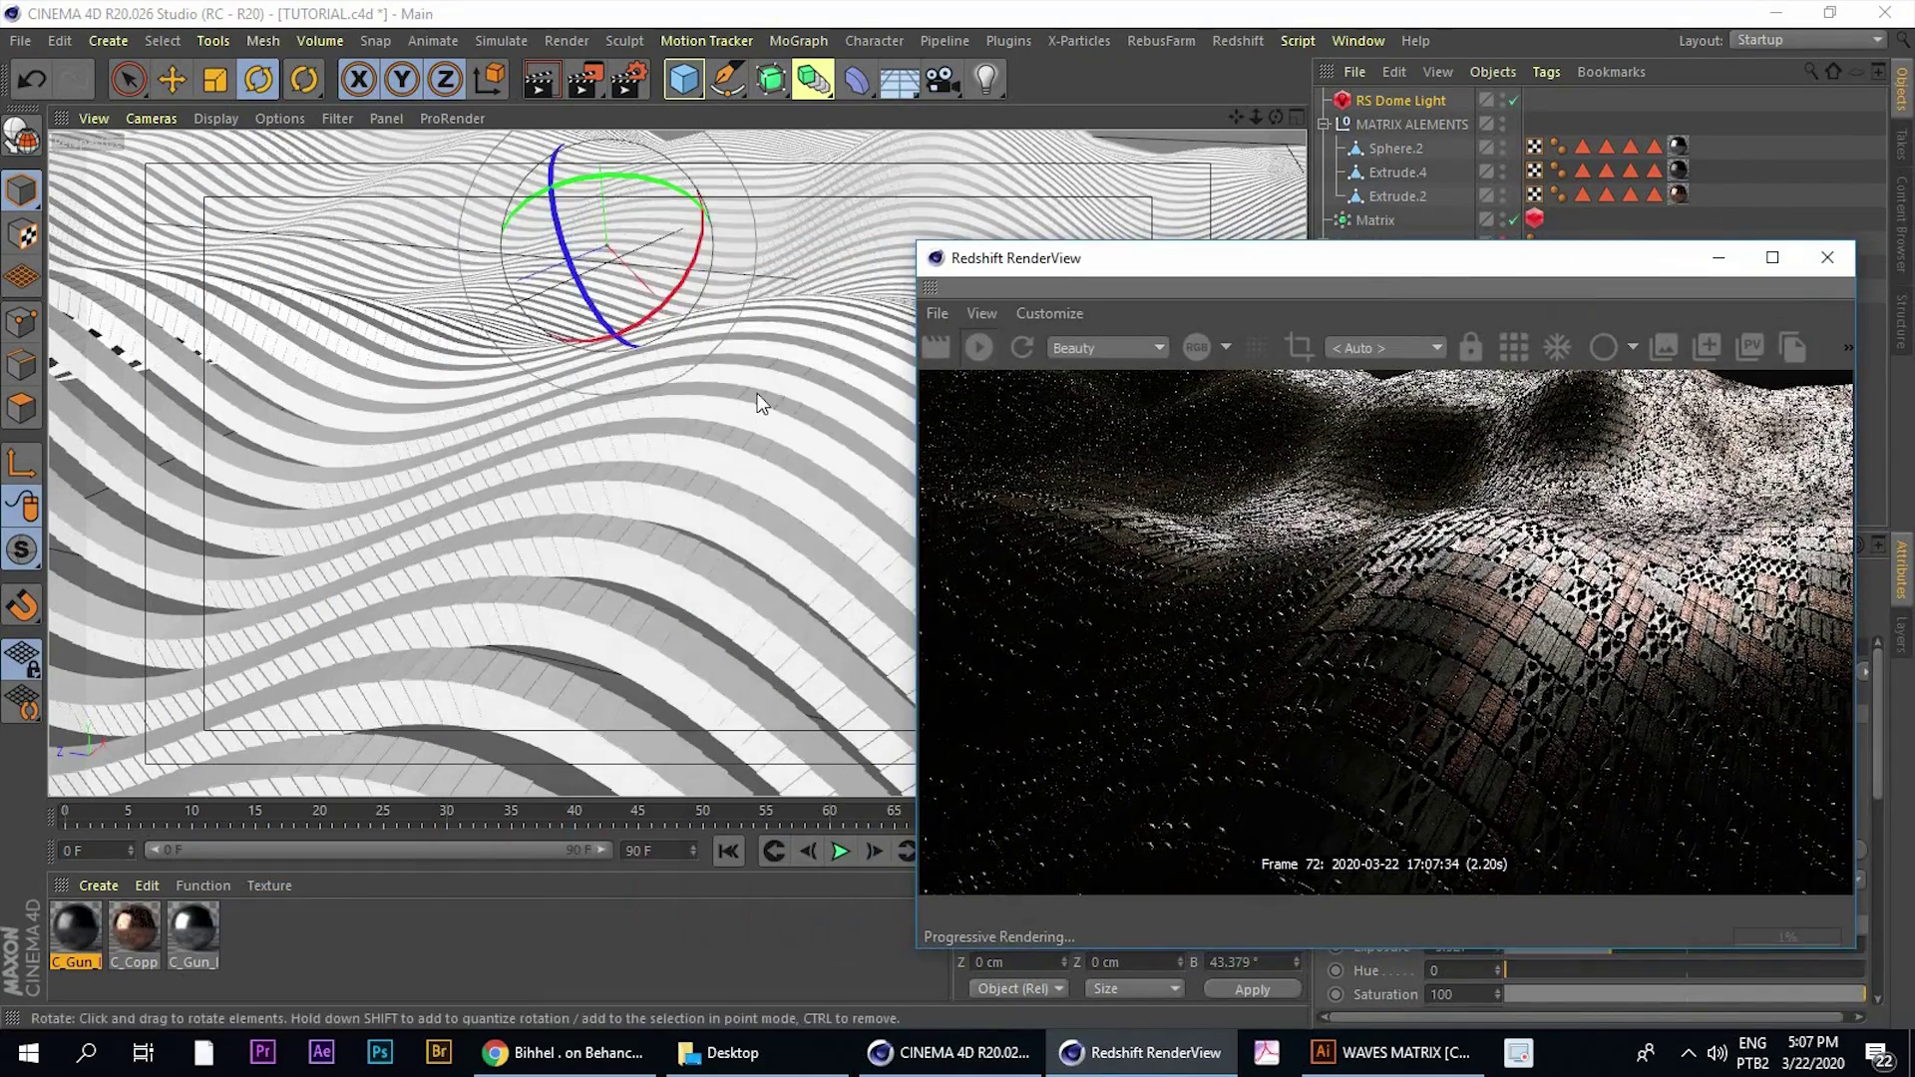
# Frame a low close-up of a wave crest in the perspective view, with the detailed matrix elements in the foreground
pyautogui.click(573, 411)
pyautogui.keyDown('alt'); pyautogui.moveTo(572, 411); pyautogui.dragTo(602, 381); pyautogui.keyUp('alt')
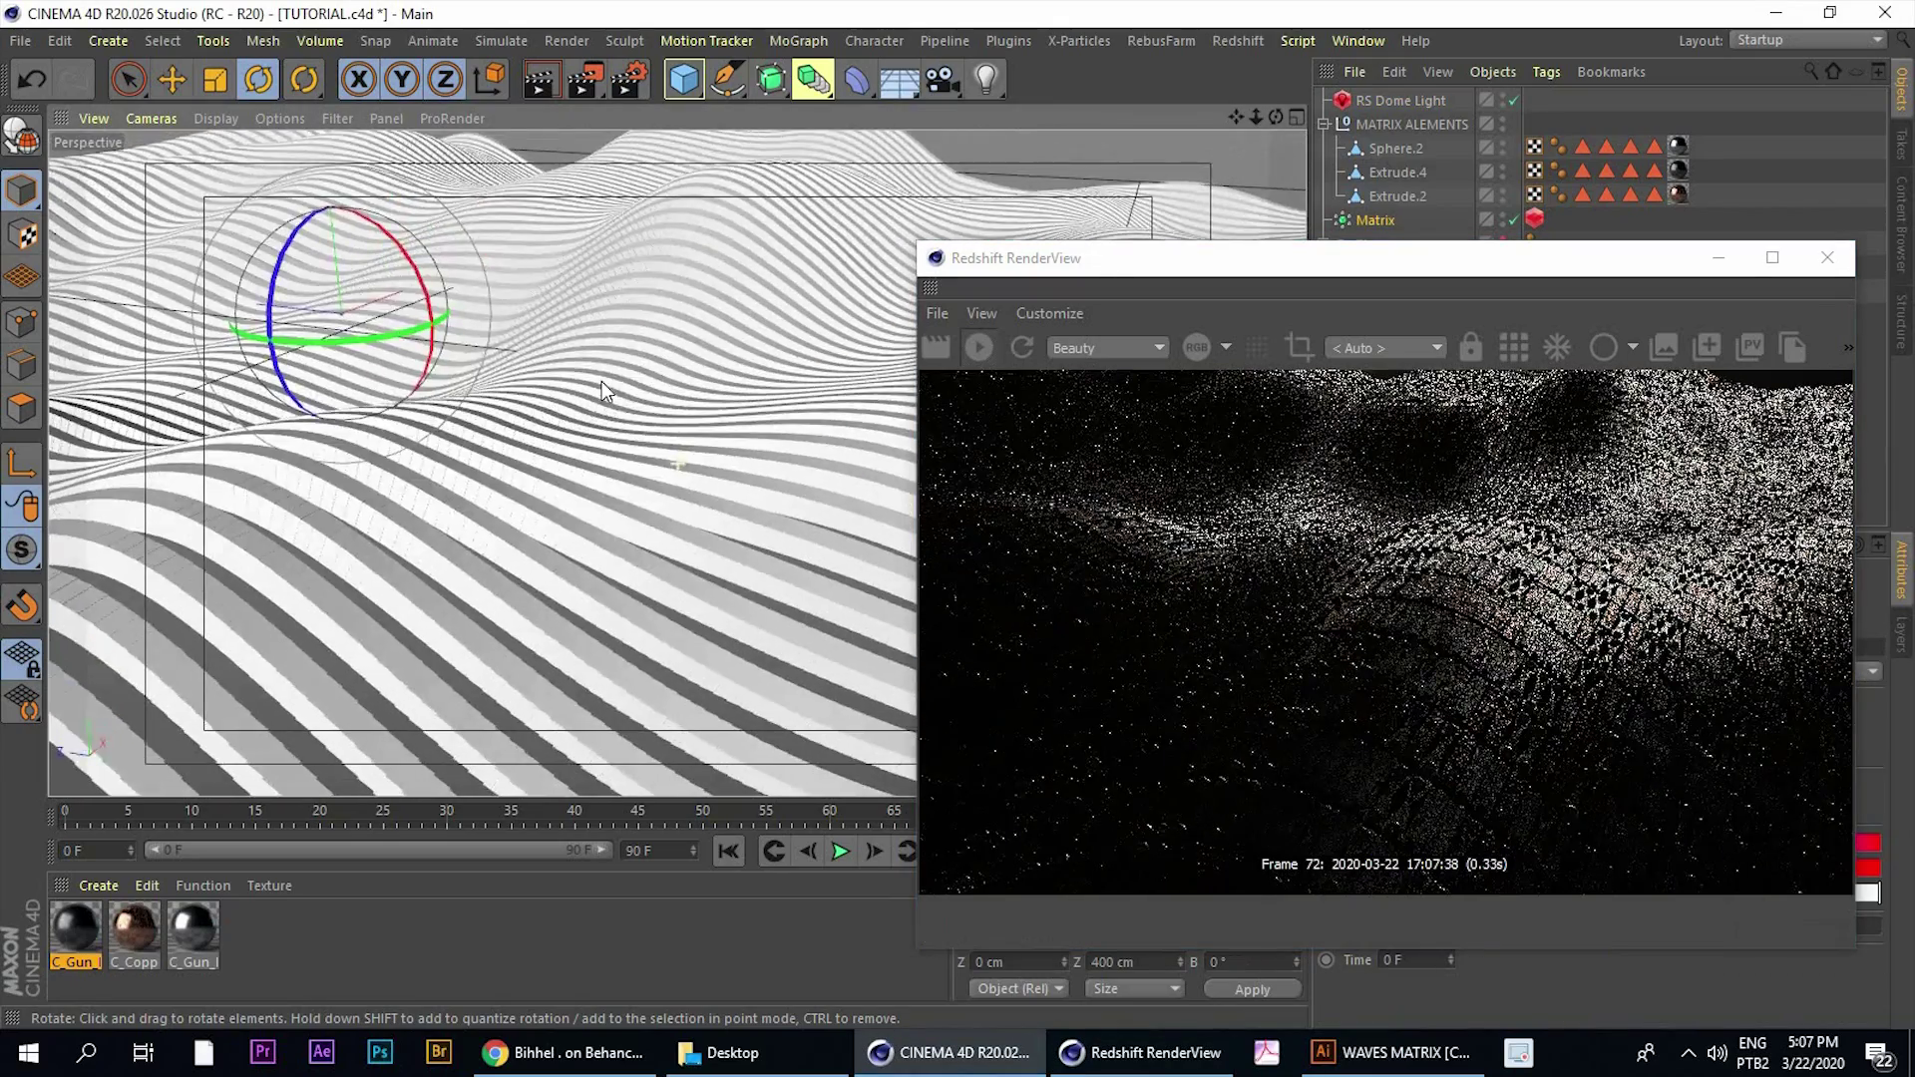
pyautogui.scroll(3, 602, 381)
pyautogui.moveTo(602, 379)
pyautogui.keyDown('alt'); pyautogui.mouseDown(button='right')
pyautogui.moveTo(591, 405)
pyautogui.moveTo(607, 410)
pyautogui.mouseUp(button='right'); pyautogui.keyUp('alt')
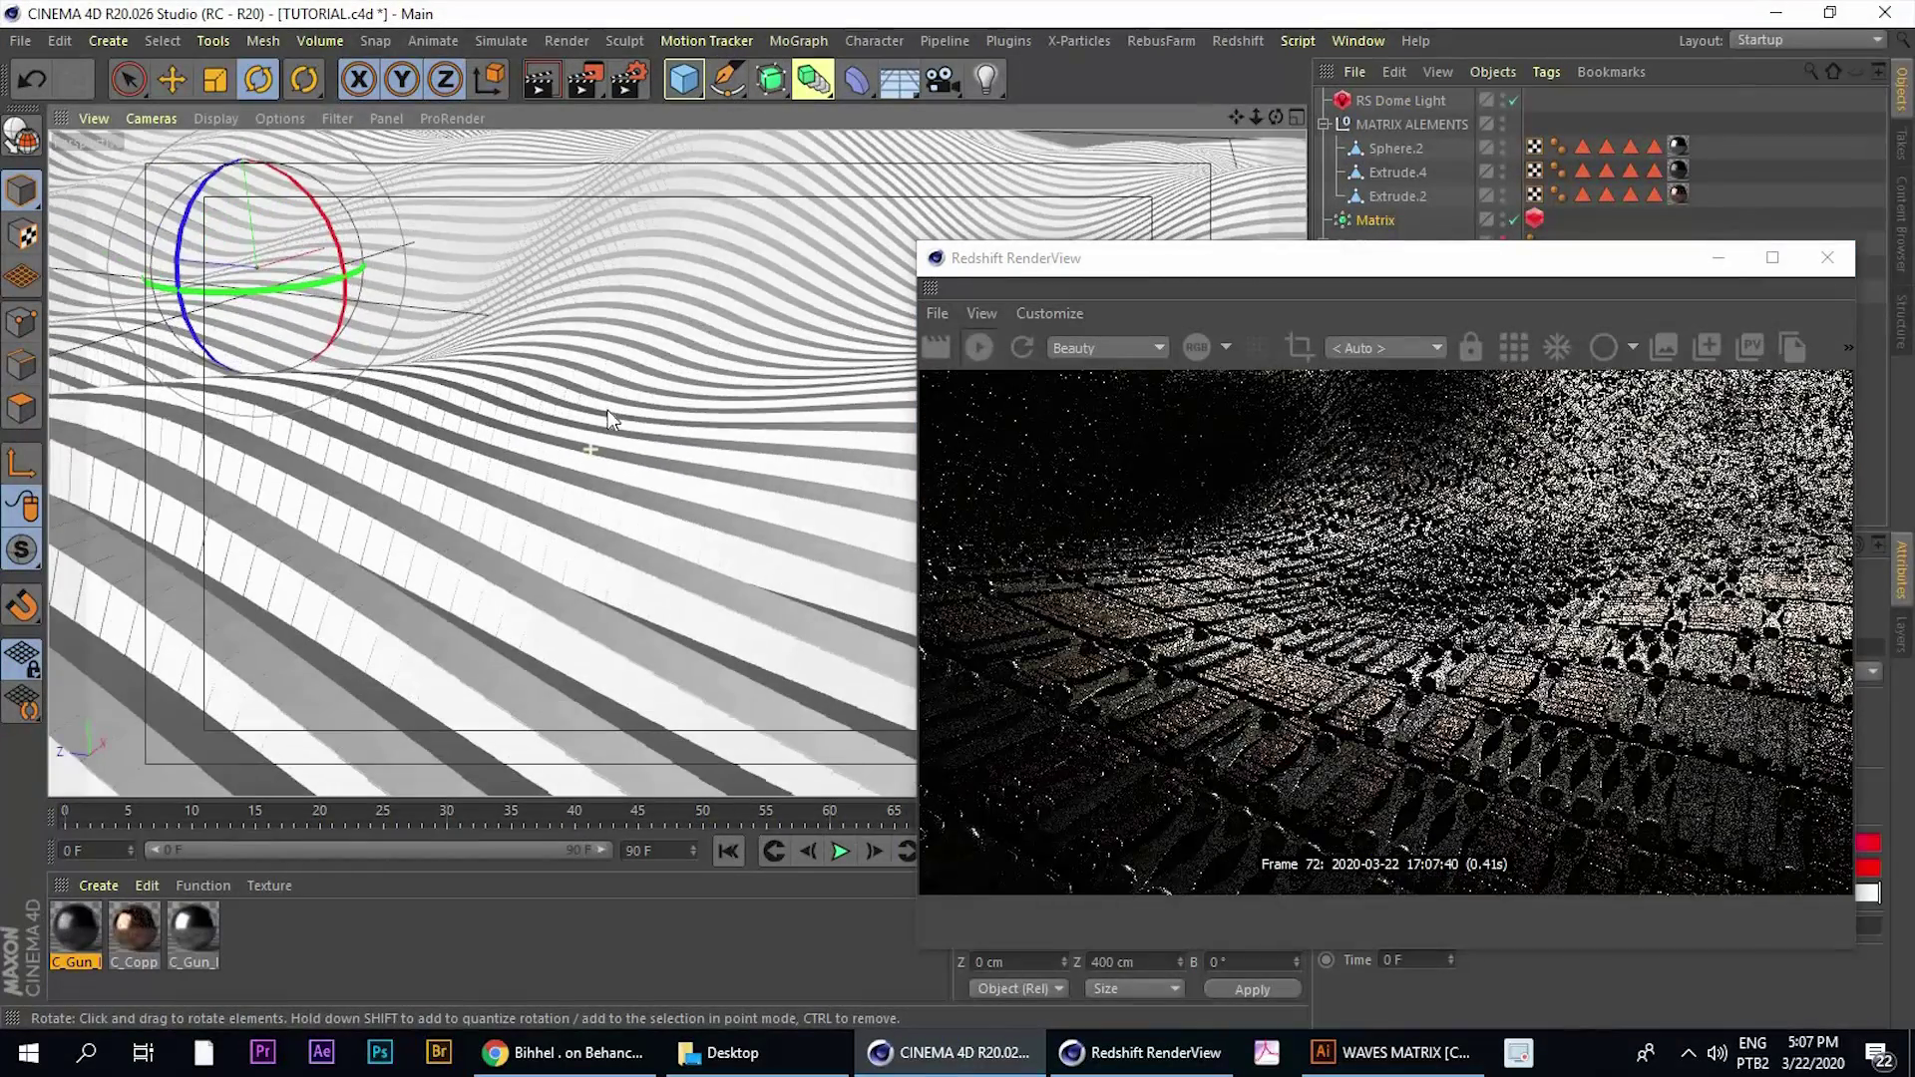
pyautogui.keyDown('alt'); pyautogui.moveTo(614, 393); pyautogui.dragTo(614, 397); pyautogui.keyUp('alt')
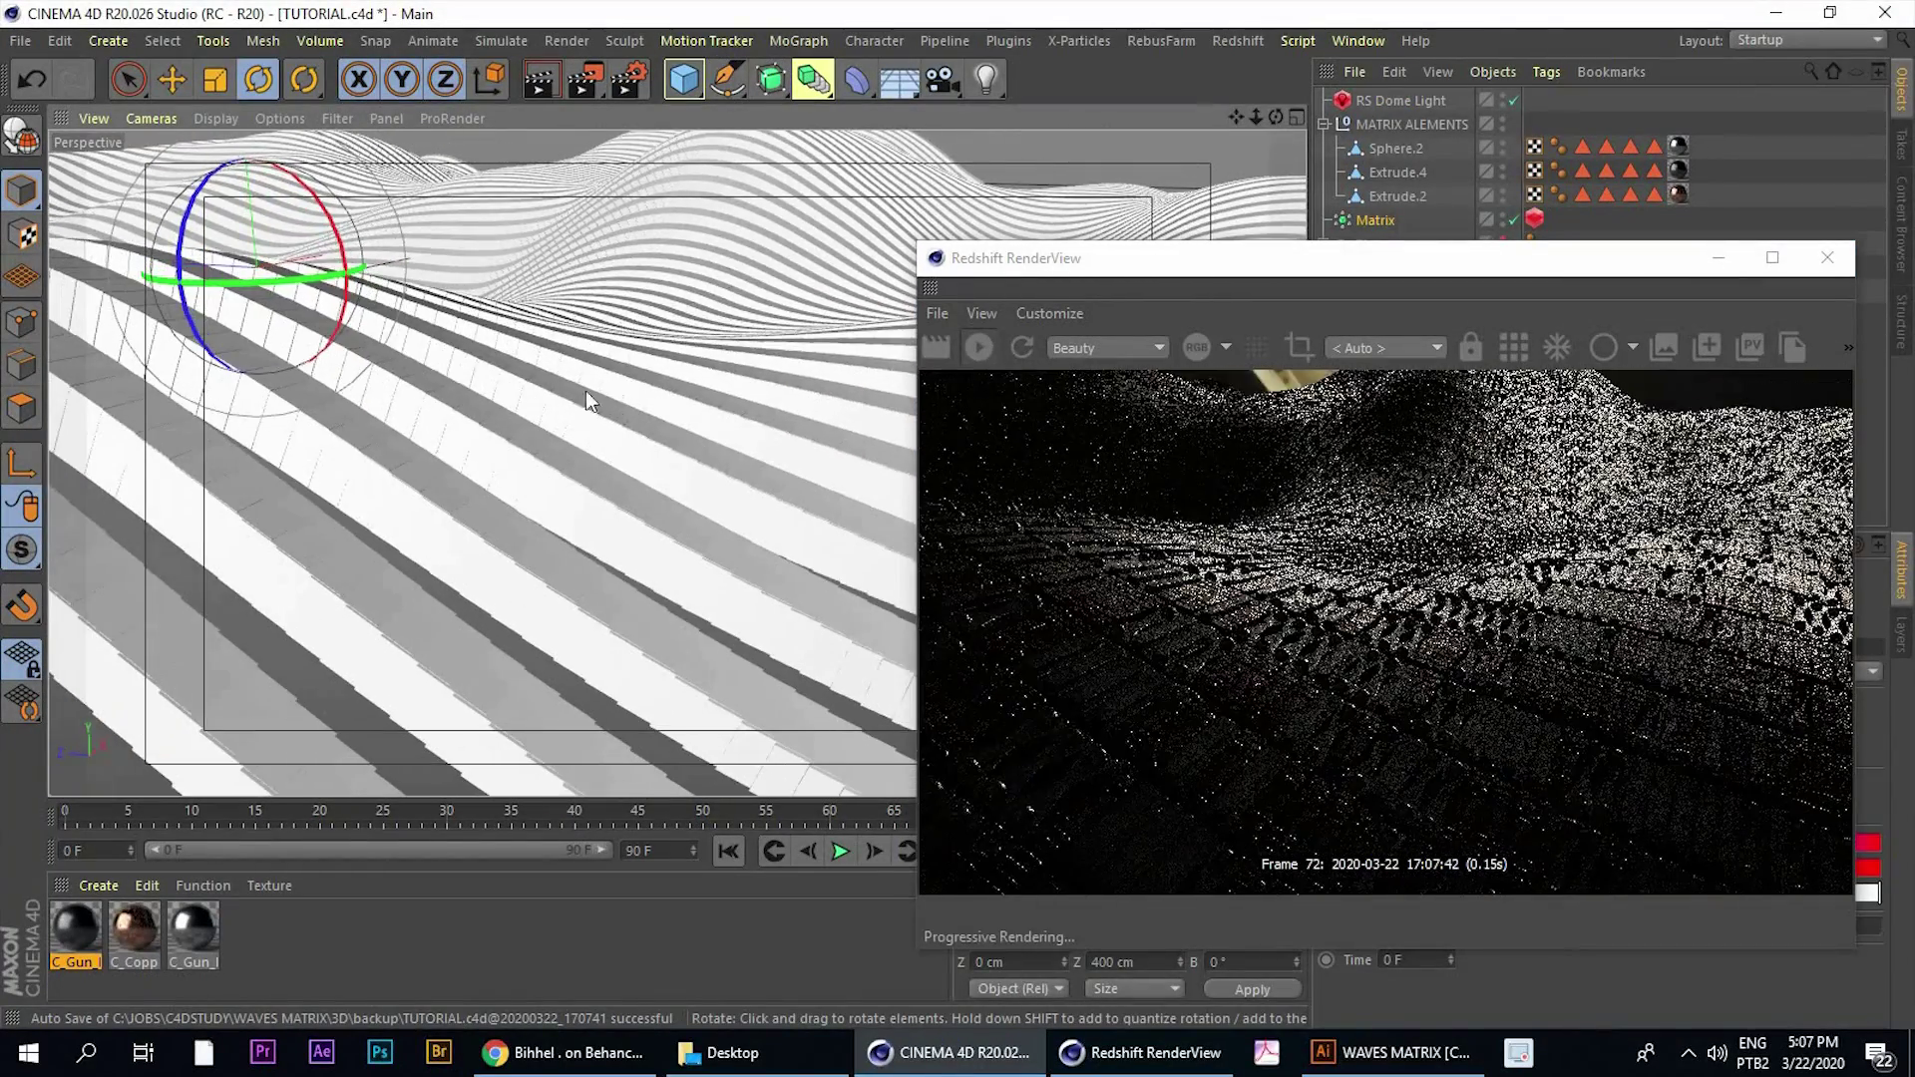
pyautogui.keyDown('alt'); pyautogui.moveTo(479, 324); pyautogui.dragTo(579, 315); pyautogui.keyUp('alt')
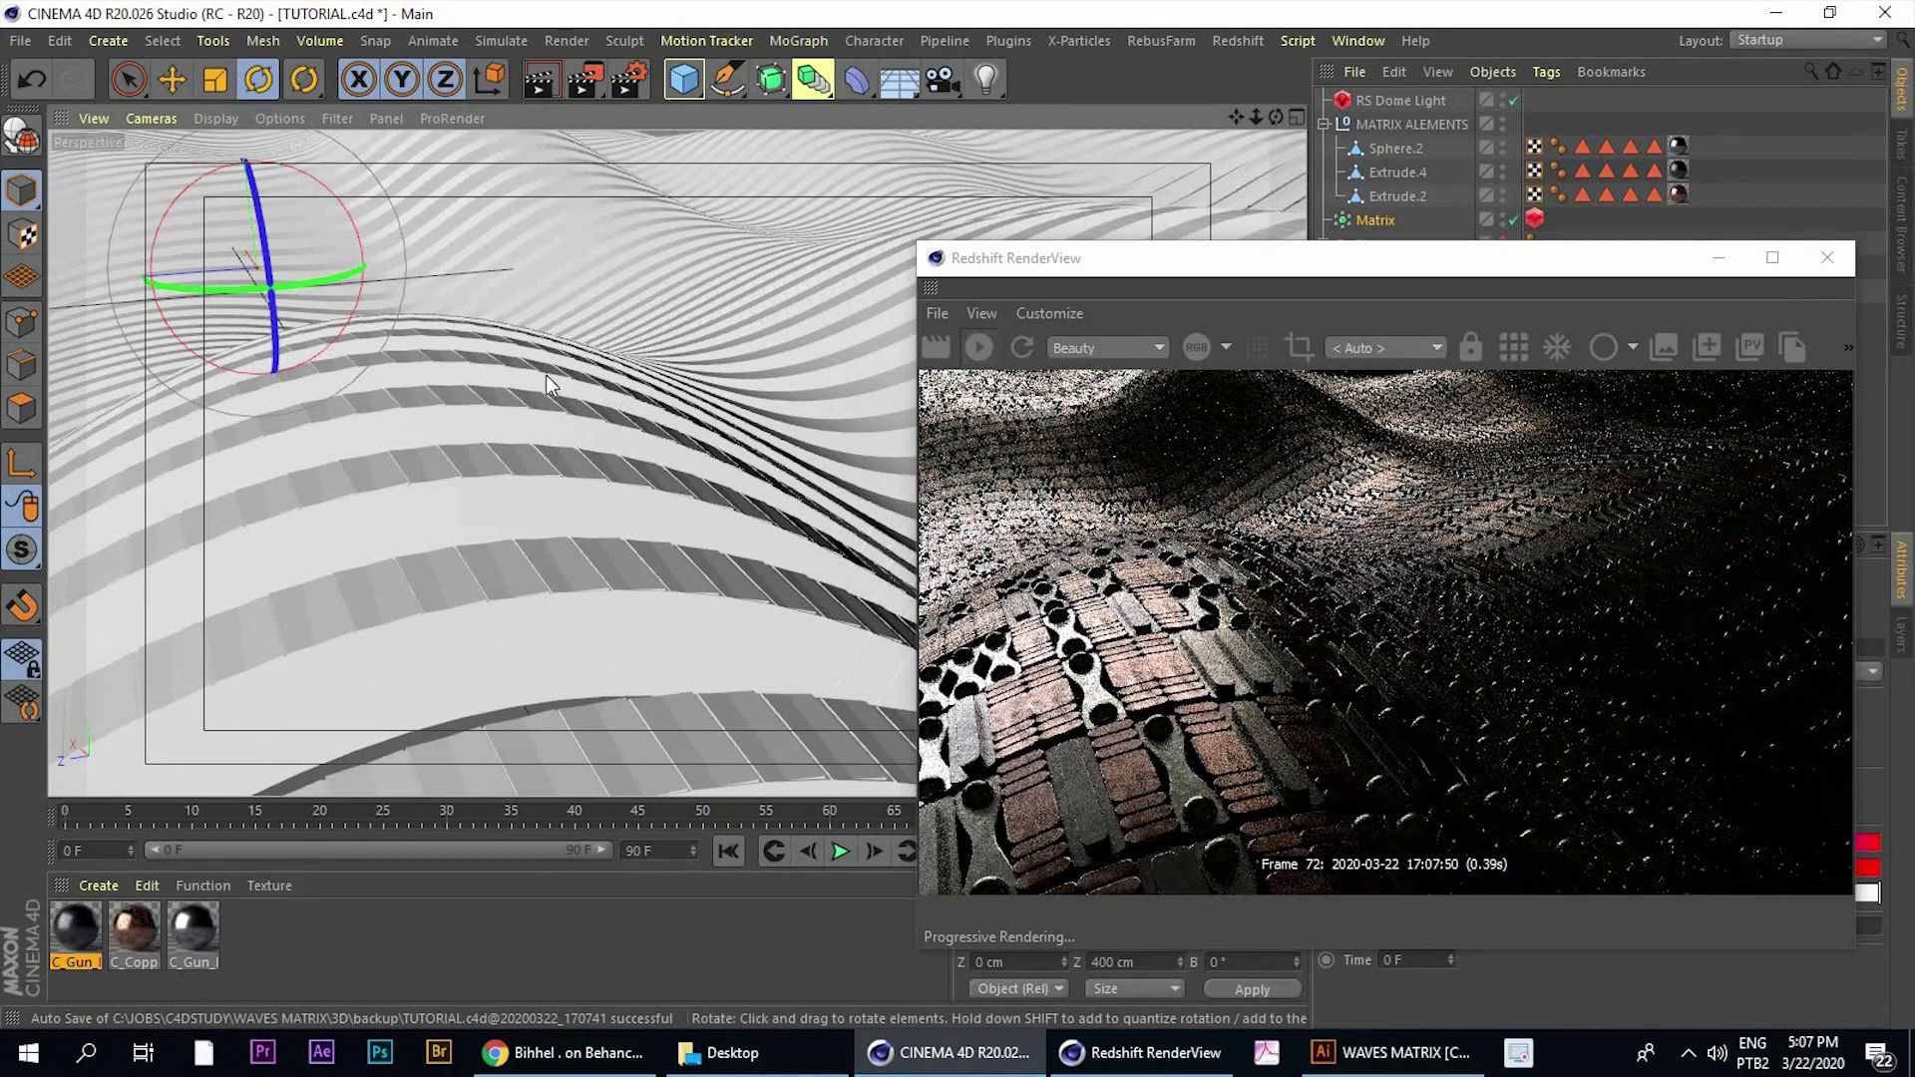
pyautogui.keyDown('alt'); pyautogui.moveTo(477, 401); pyautogui.dragTo(505, 401, button='middle'); pyautogui.keyUp('alt')
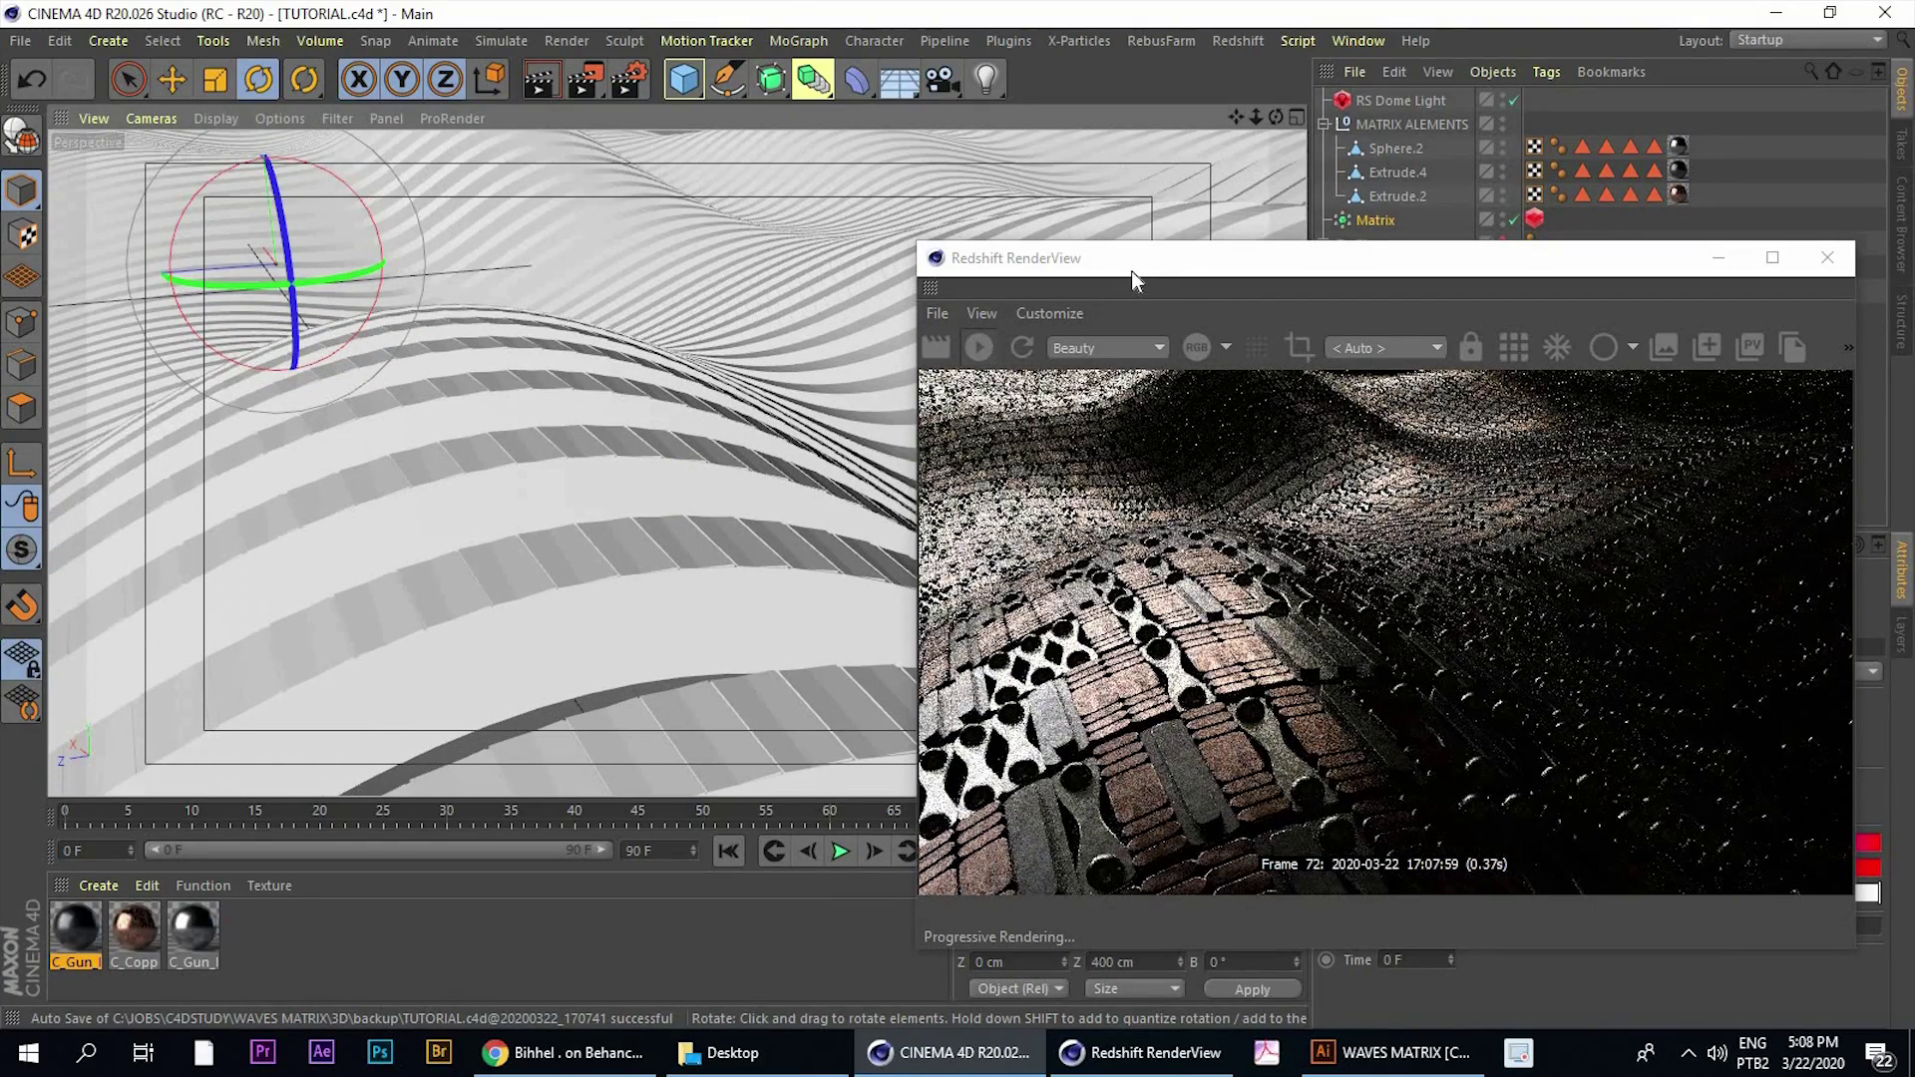
# Add a standard Redshift camera that takes over the current perspective view
pyautogui.moveTo(1131, 271); pyautogui.dragTo(739, 196)
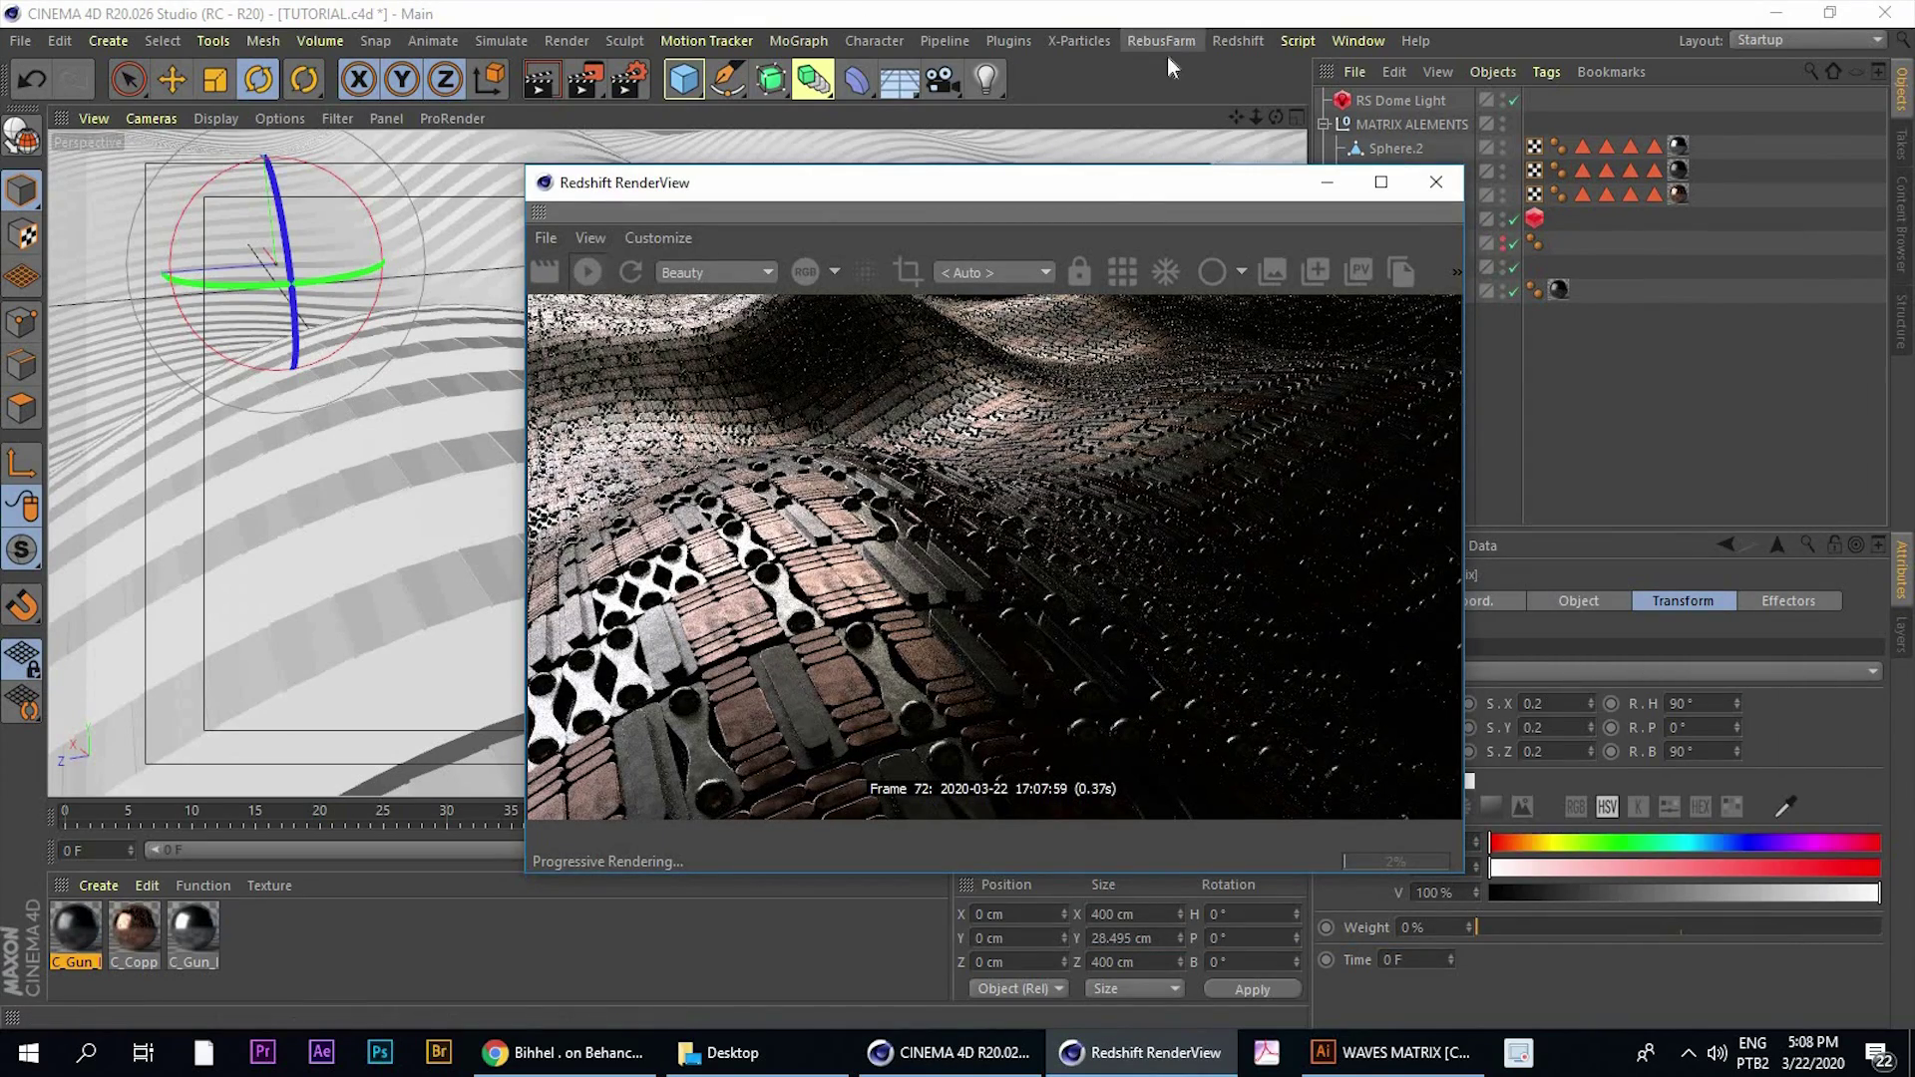
pyautogui.click(1229, 46)
pyautogui.moveTo(1285, 124)
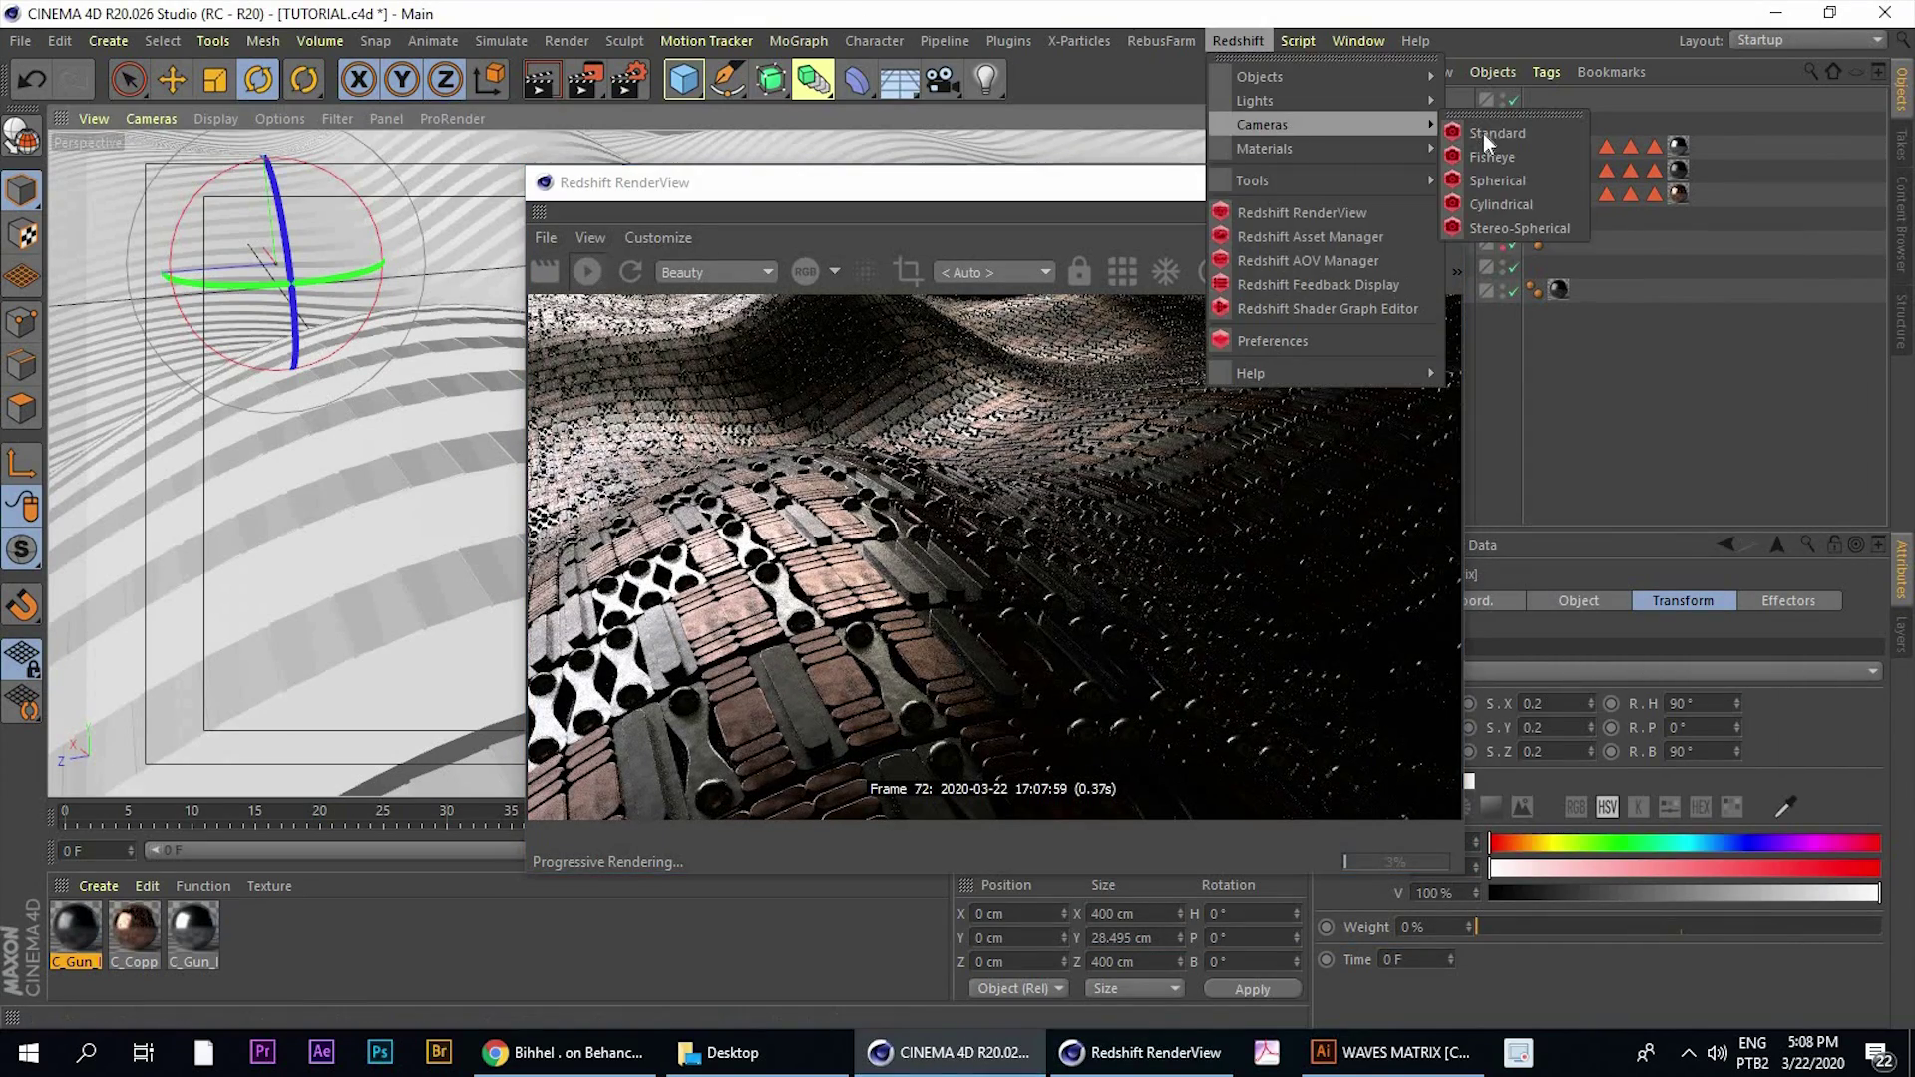
pyautogui.click(1486, 133)
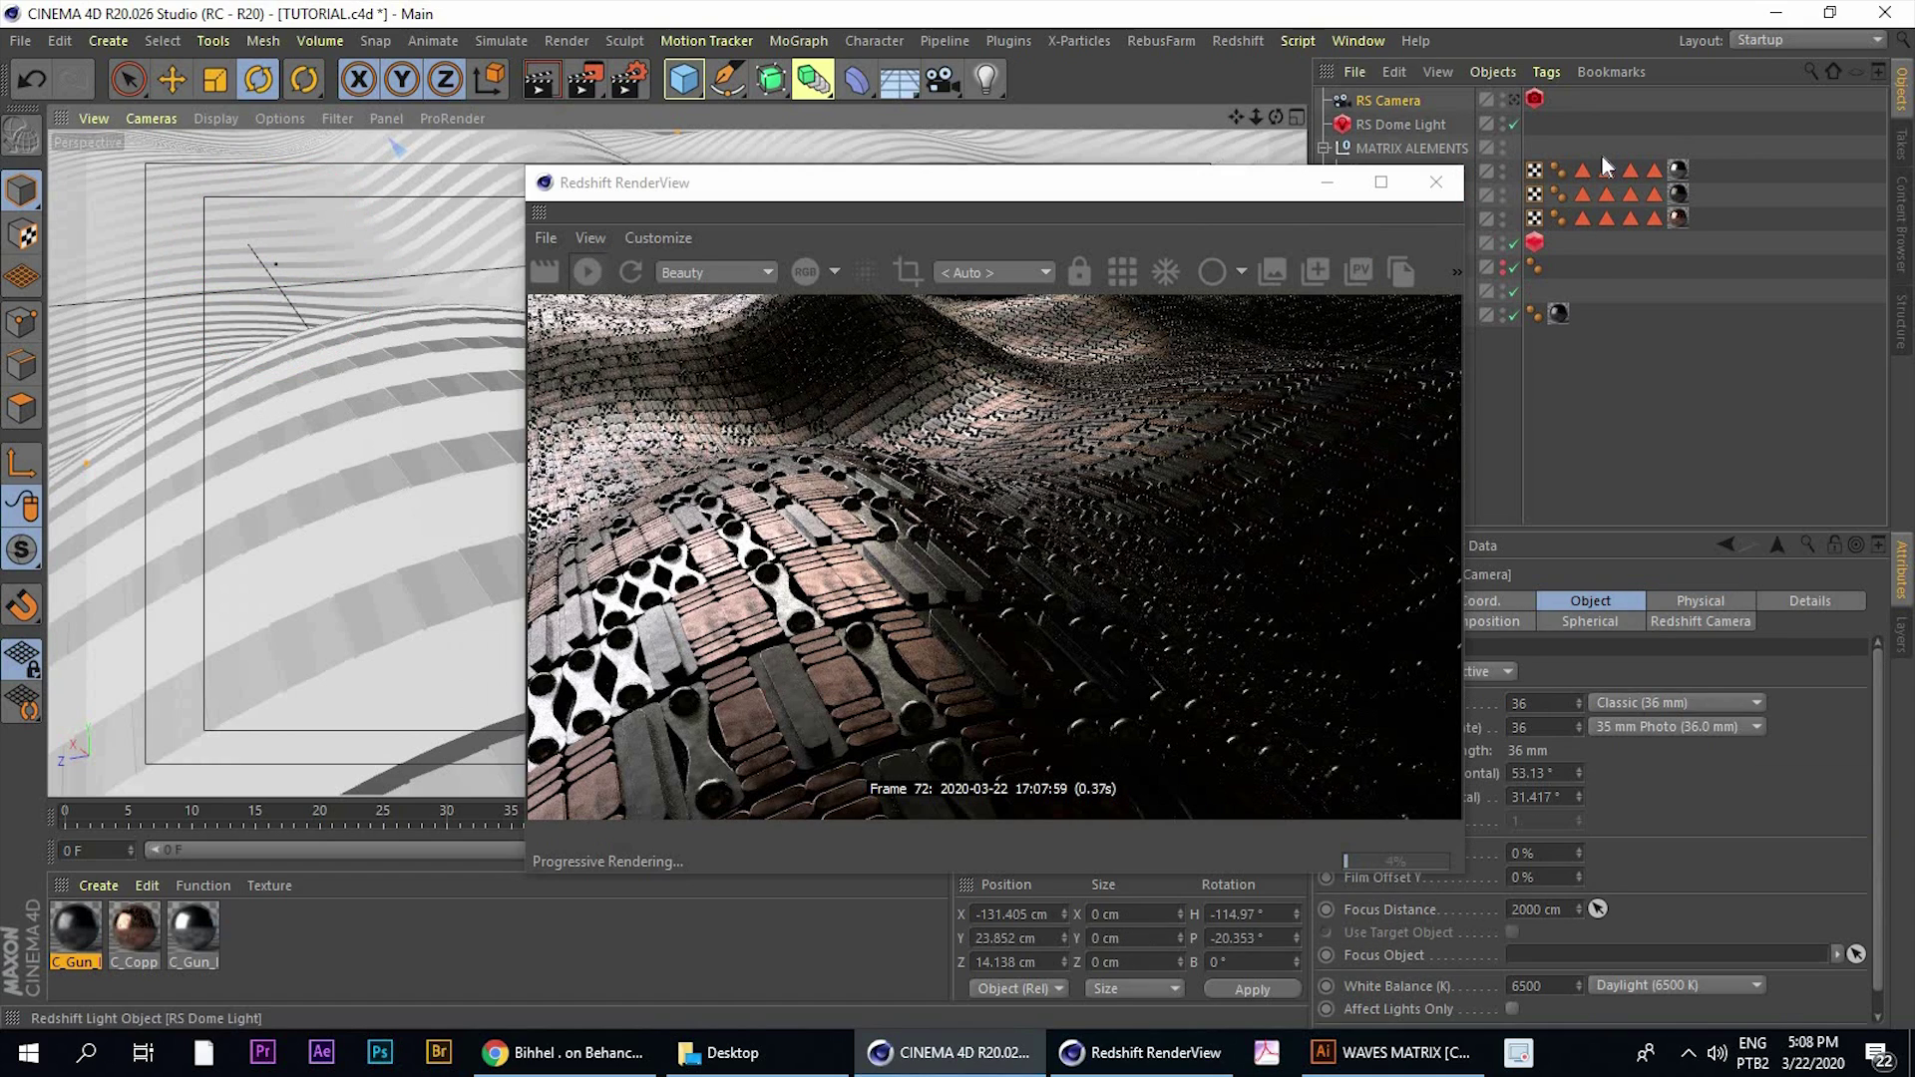
# Look through the RS Camera and record a keyframe for its position and rotation at frame 72
pyautogui.moveTo(648, 182); pyautogui.dragTo(114, 123)
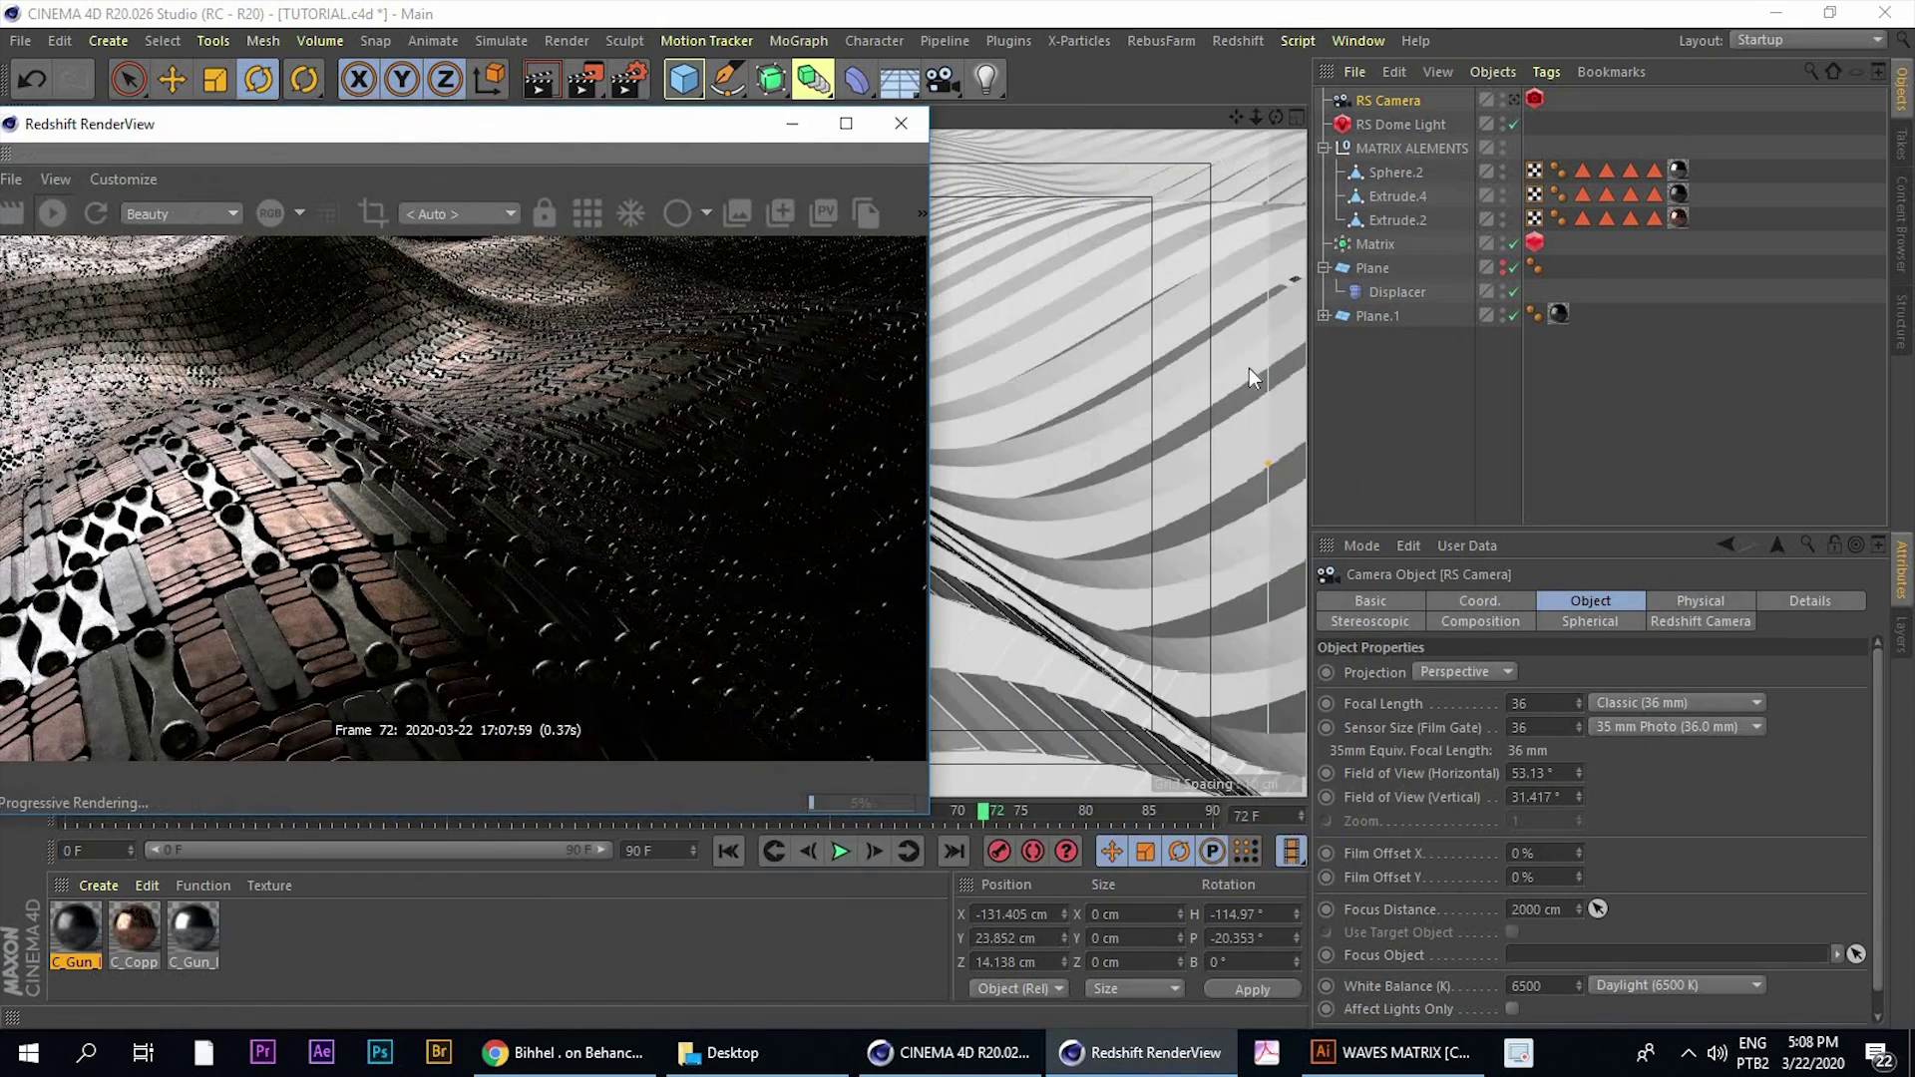
pyautogui.click(1512, 104)
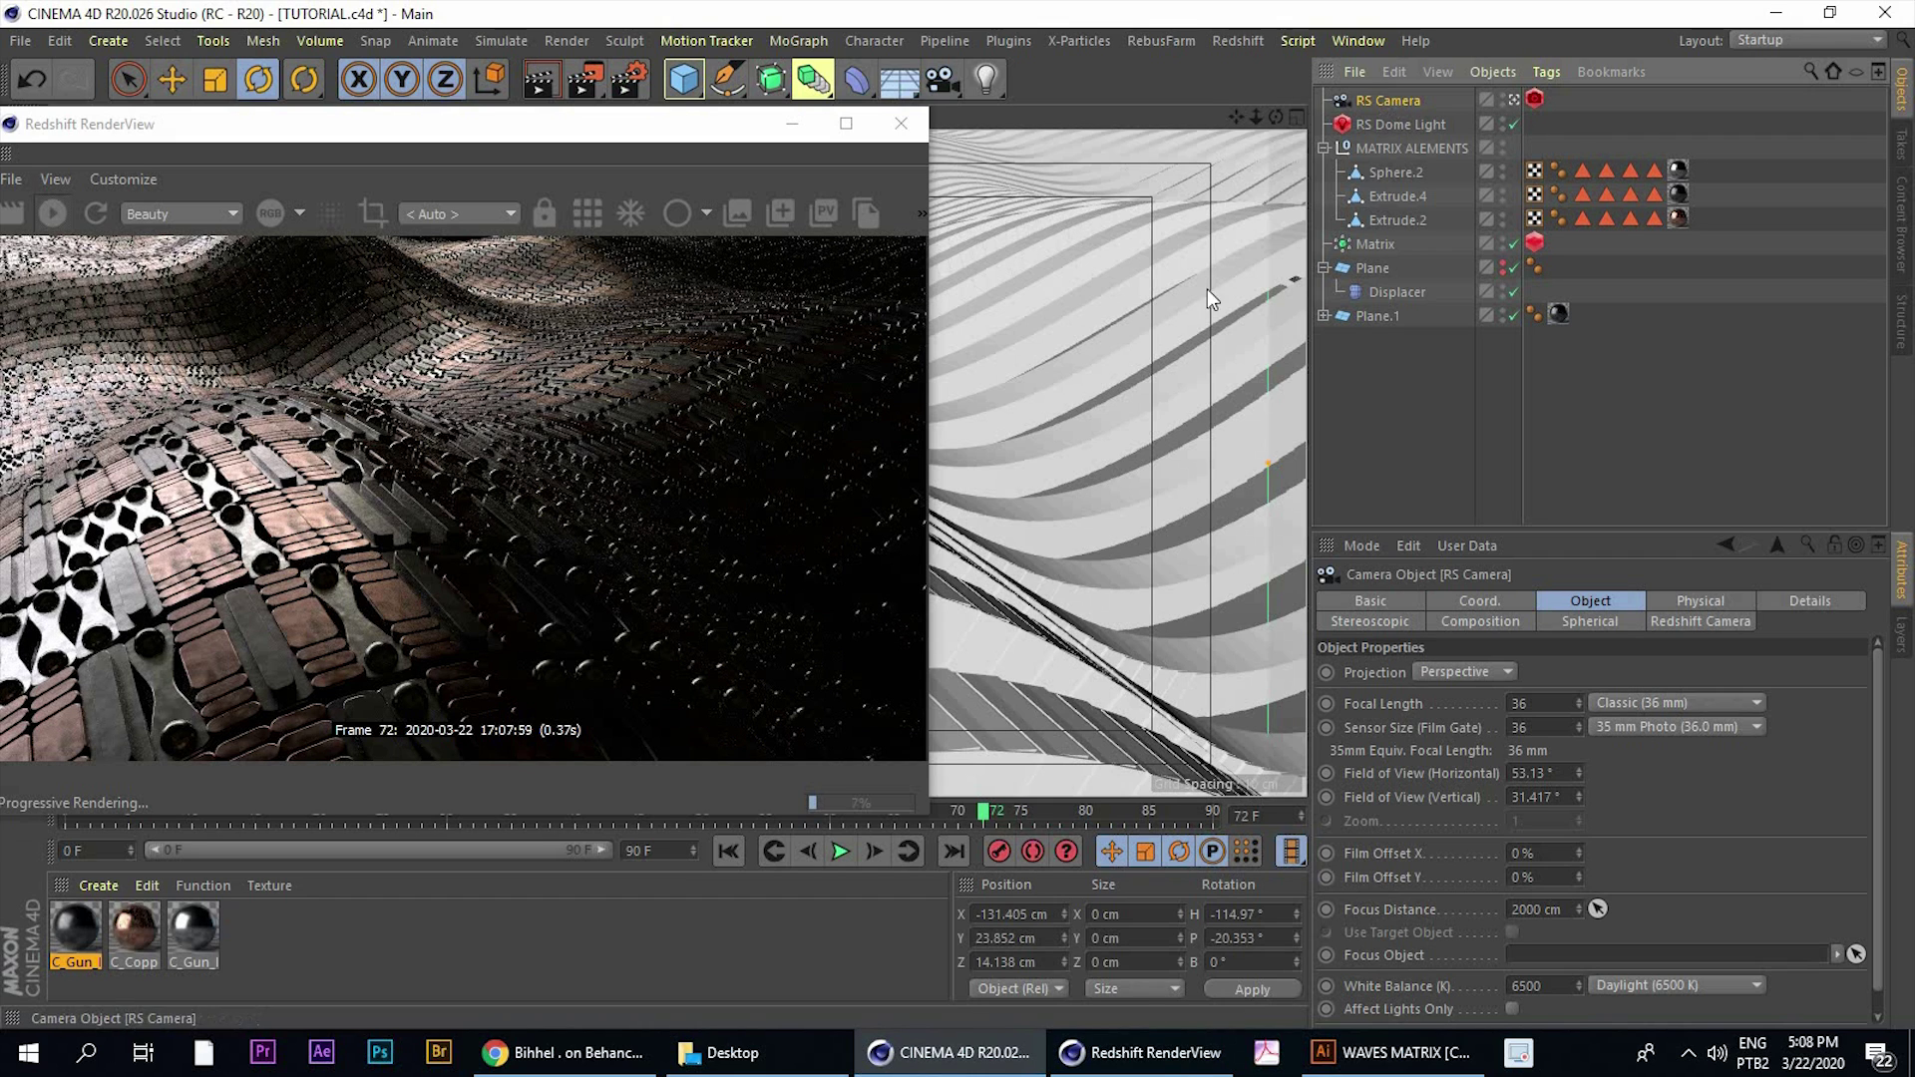
pyautogui.moveTo(698, 118); pyautogui.dragTo(877, 95)
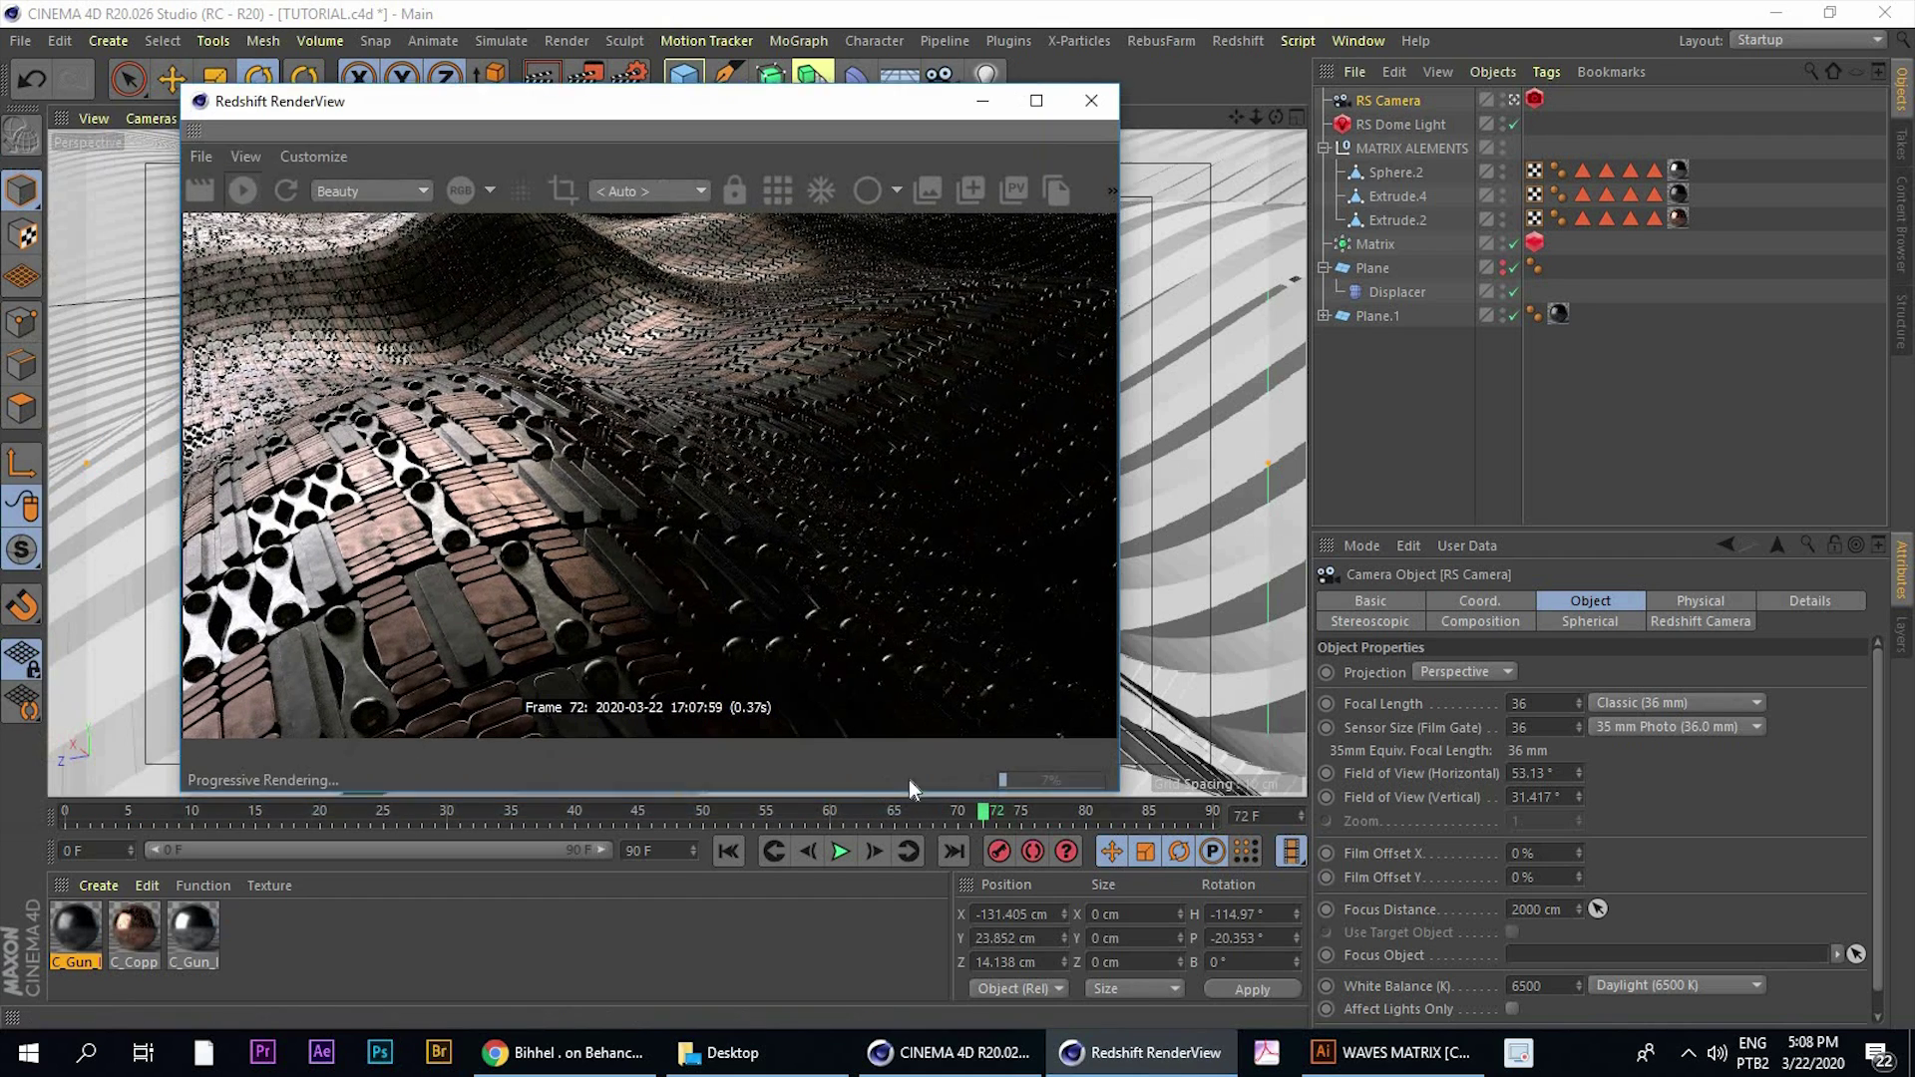
pyautogui.click(996, 856)
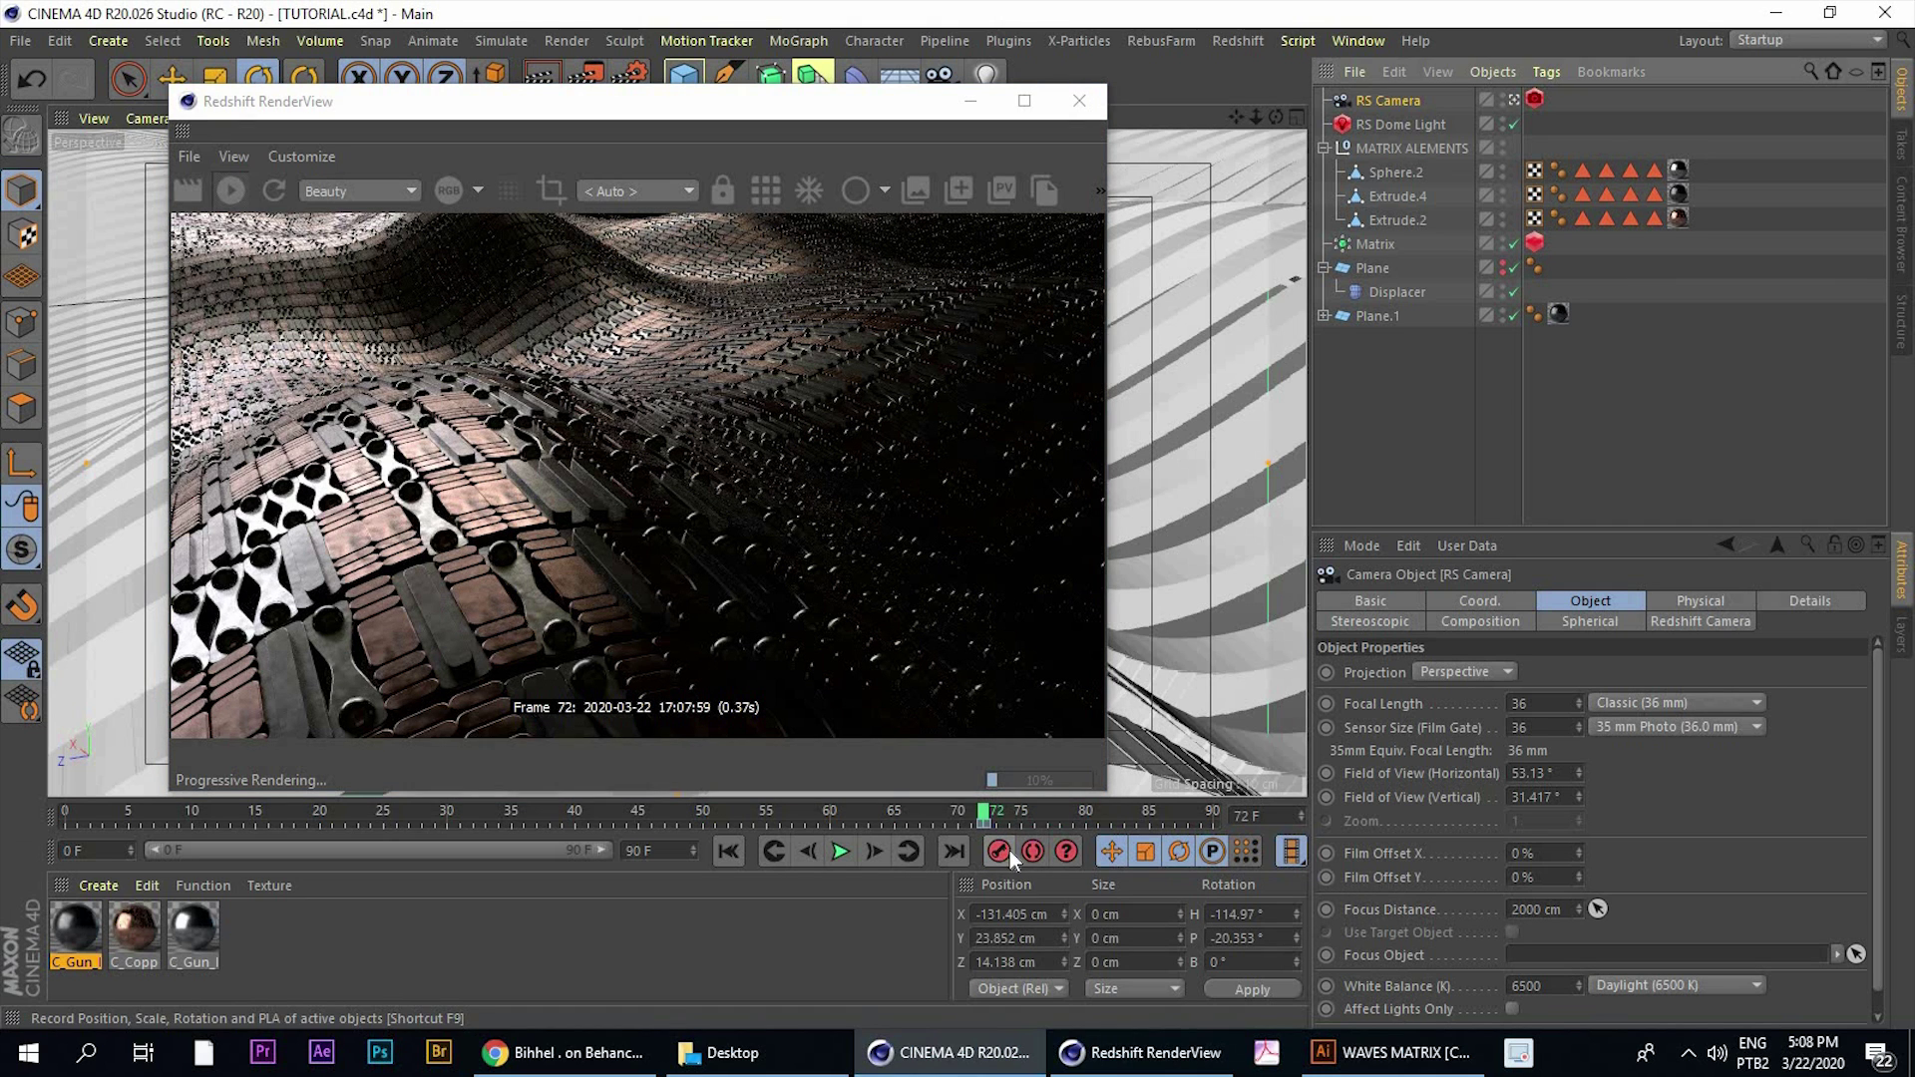
# Orbit the camera view away from its keyframed framing and go to frame 34
pyautogui.moveTo(633, 106); pyautogui.dragTo(1151, 187)
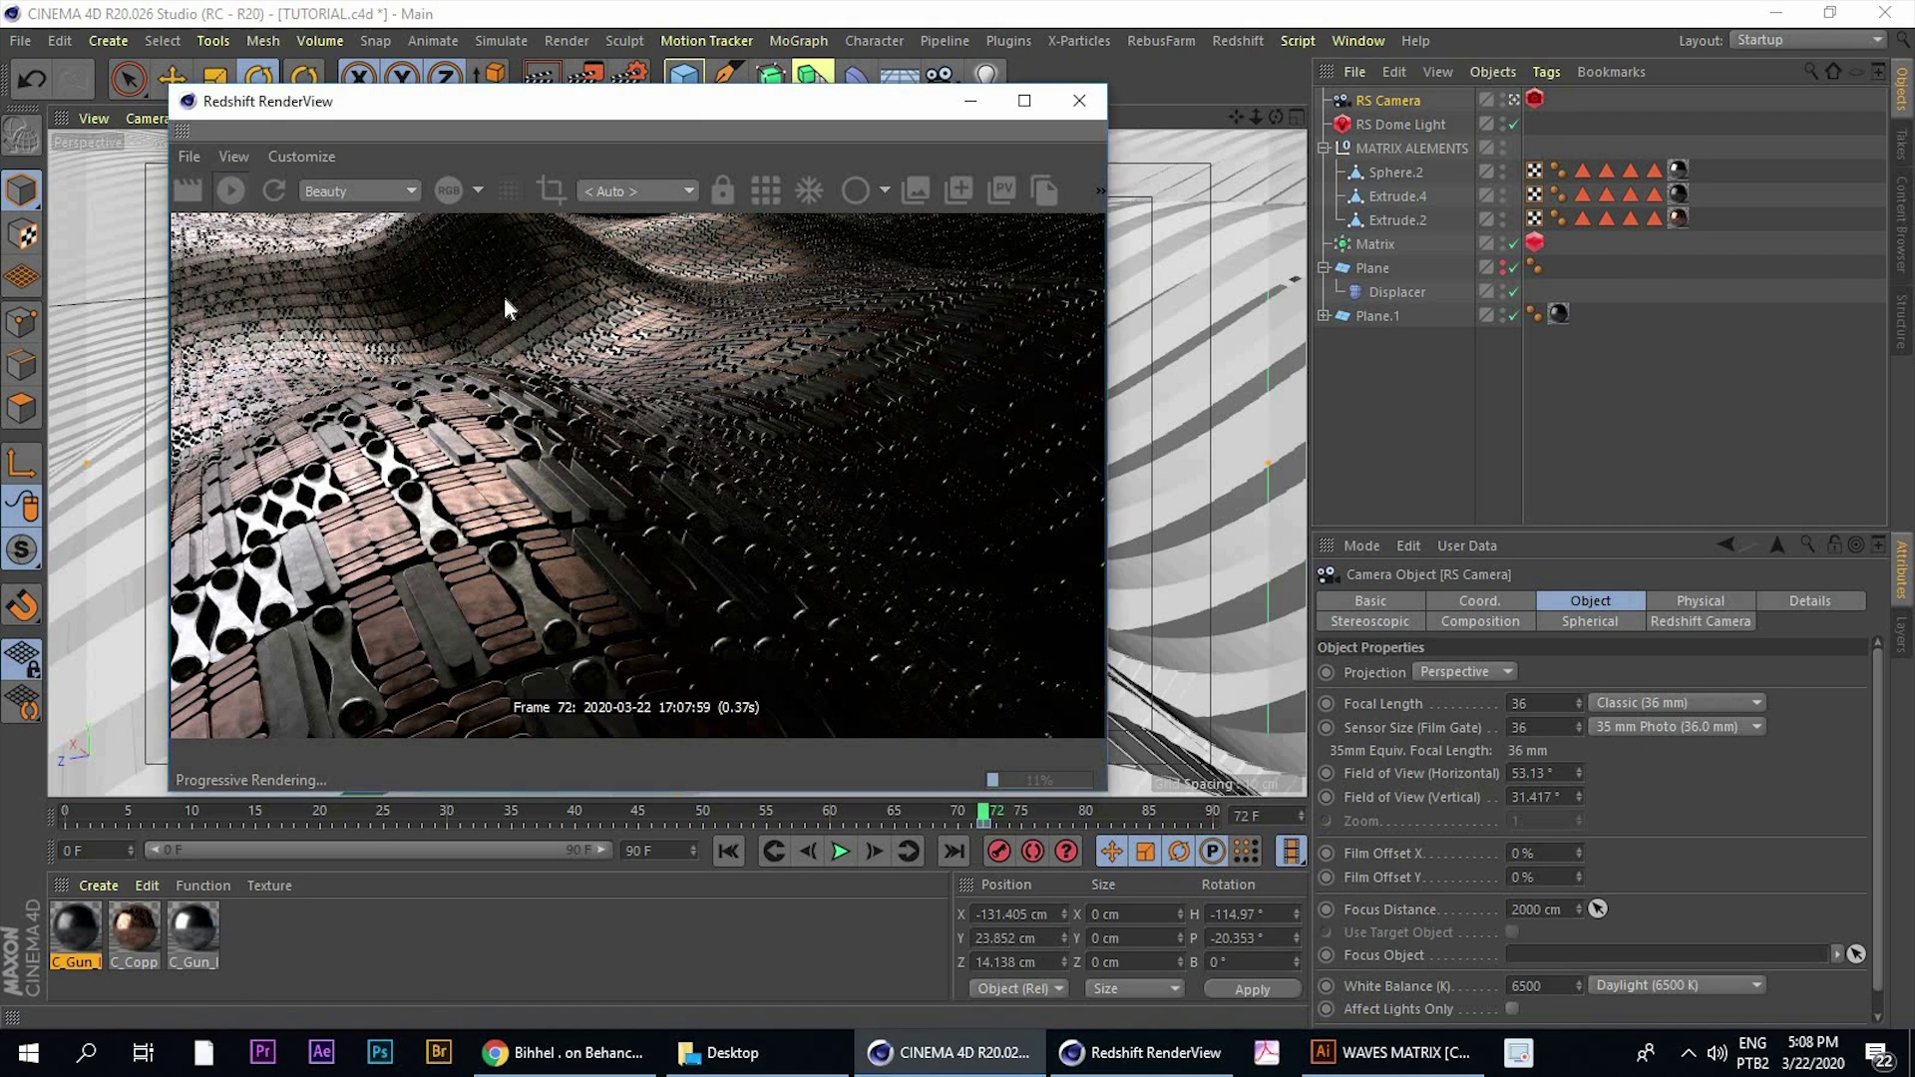
pyautogui.click(502, 603)
pyautogui.keyDown('alt'); pyautogui.moveTo(553, 393); pyautogui.dragTo(413, 459); pyautogui.keyUp('alt')
pyautogui.moveTo(830, 182); pyautogui.dragTo(869, 138)
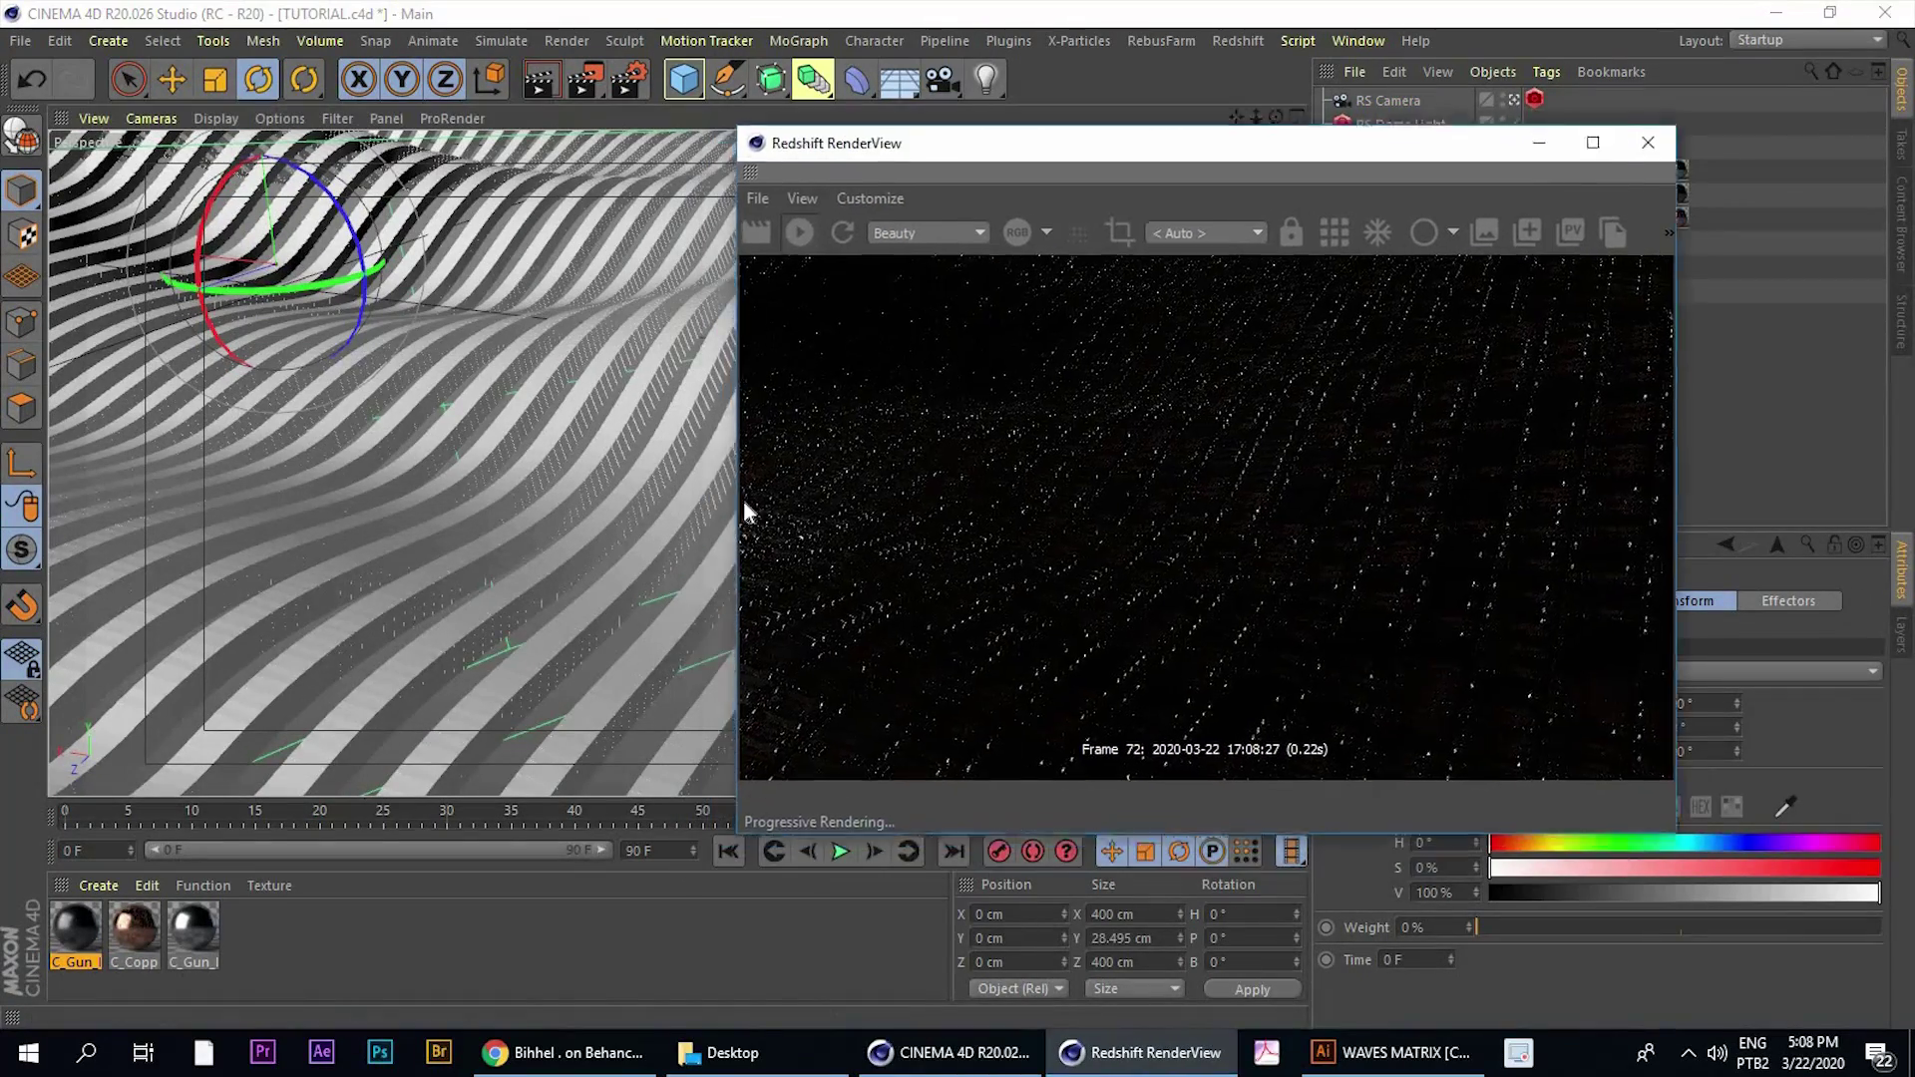
pyautogui.click(499, 818)
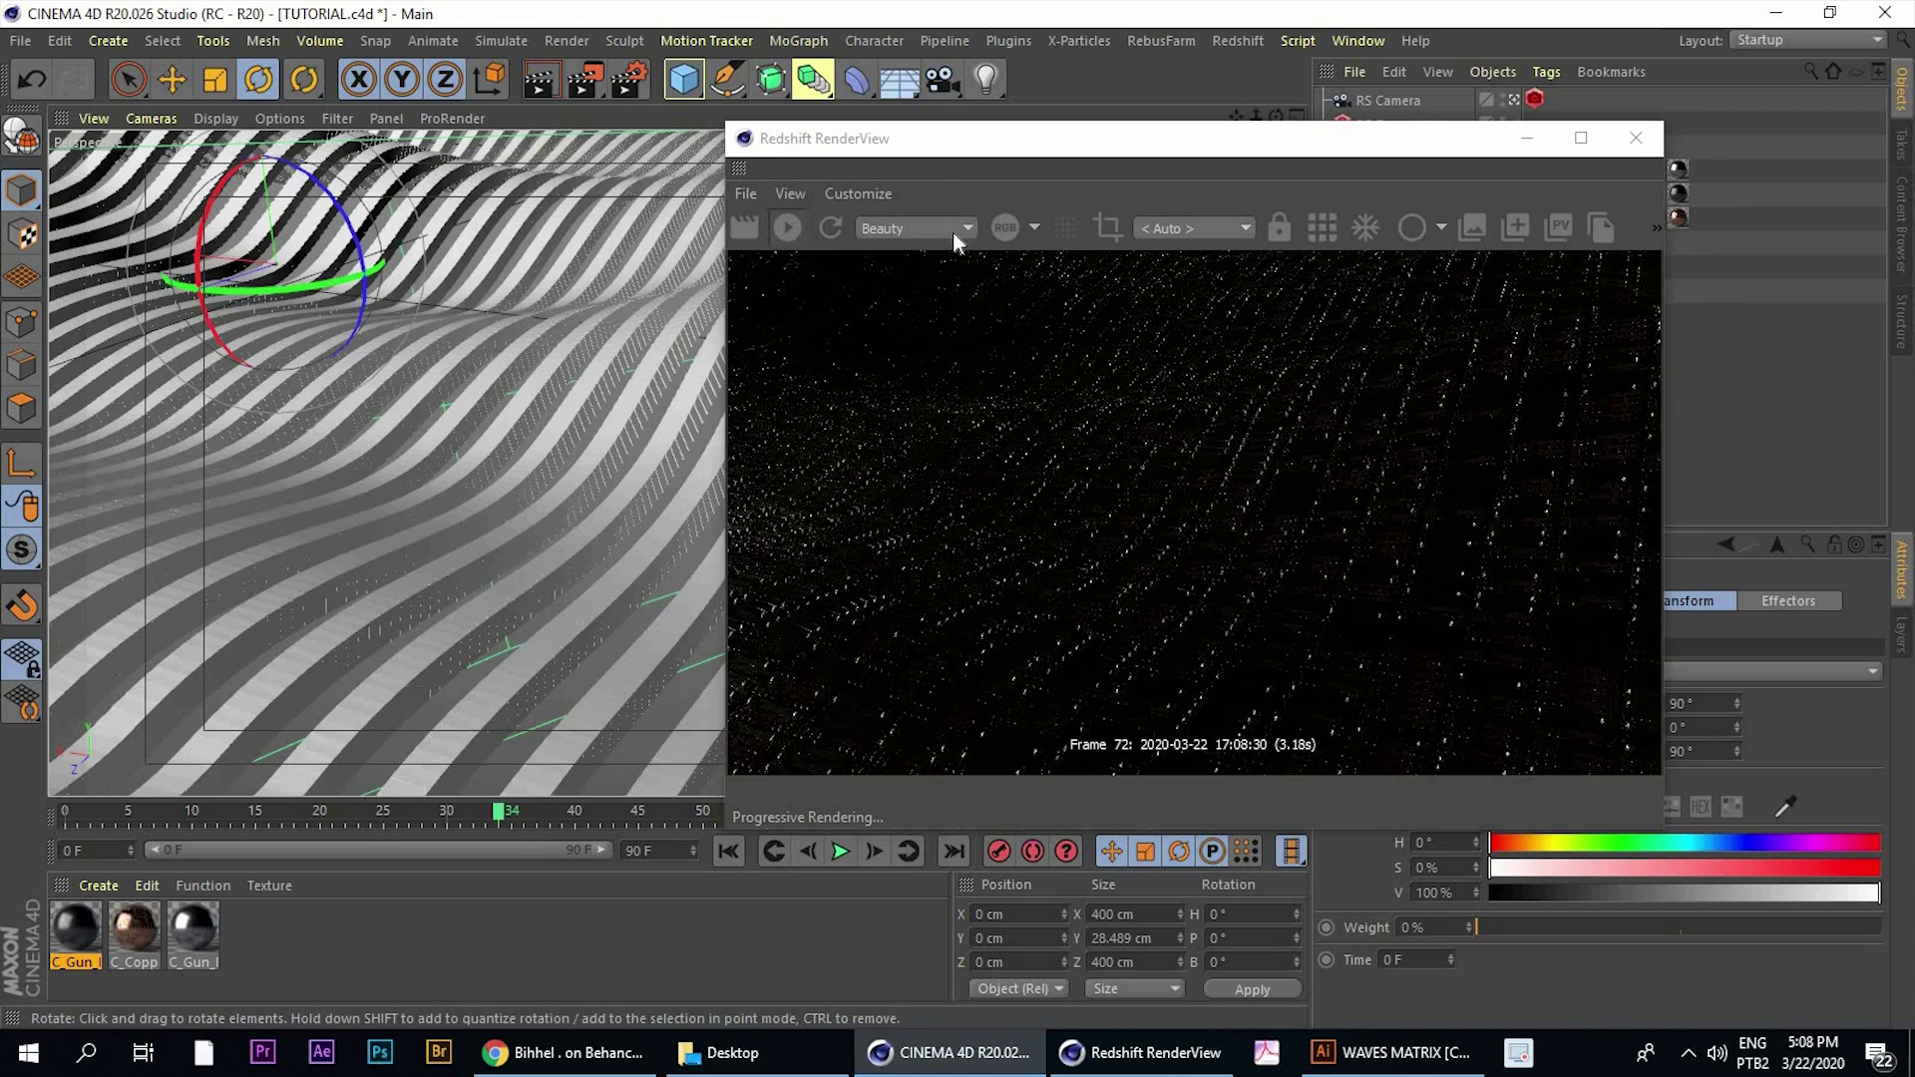
# Switch between the two perspective viewports to compare the keyframed close-up with the freely moved view in the render
pyautogui.moveTo(954, 140); pyautogui.dragTo(676, 653)
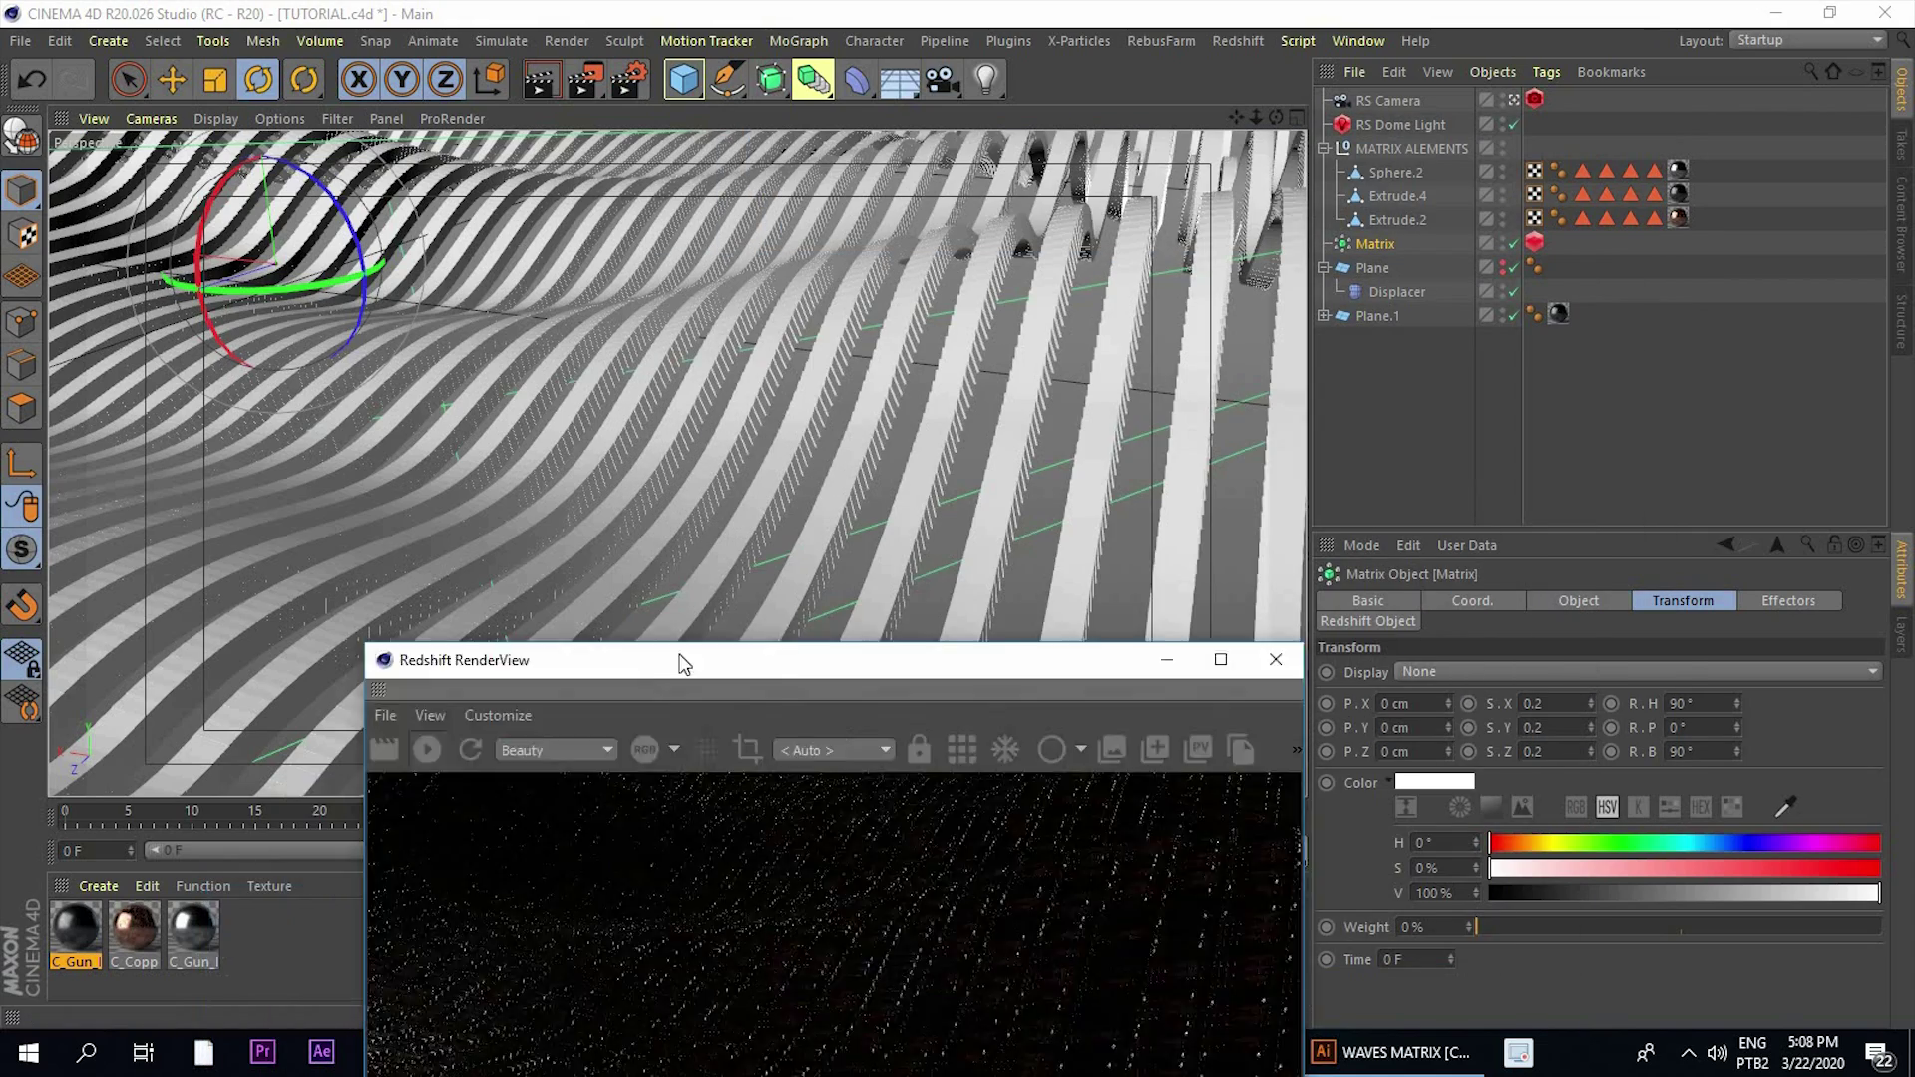
pyautogui.moveTo(204, 287); pyautogui.dragTo(556, 442)
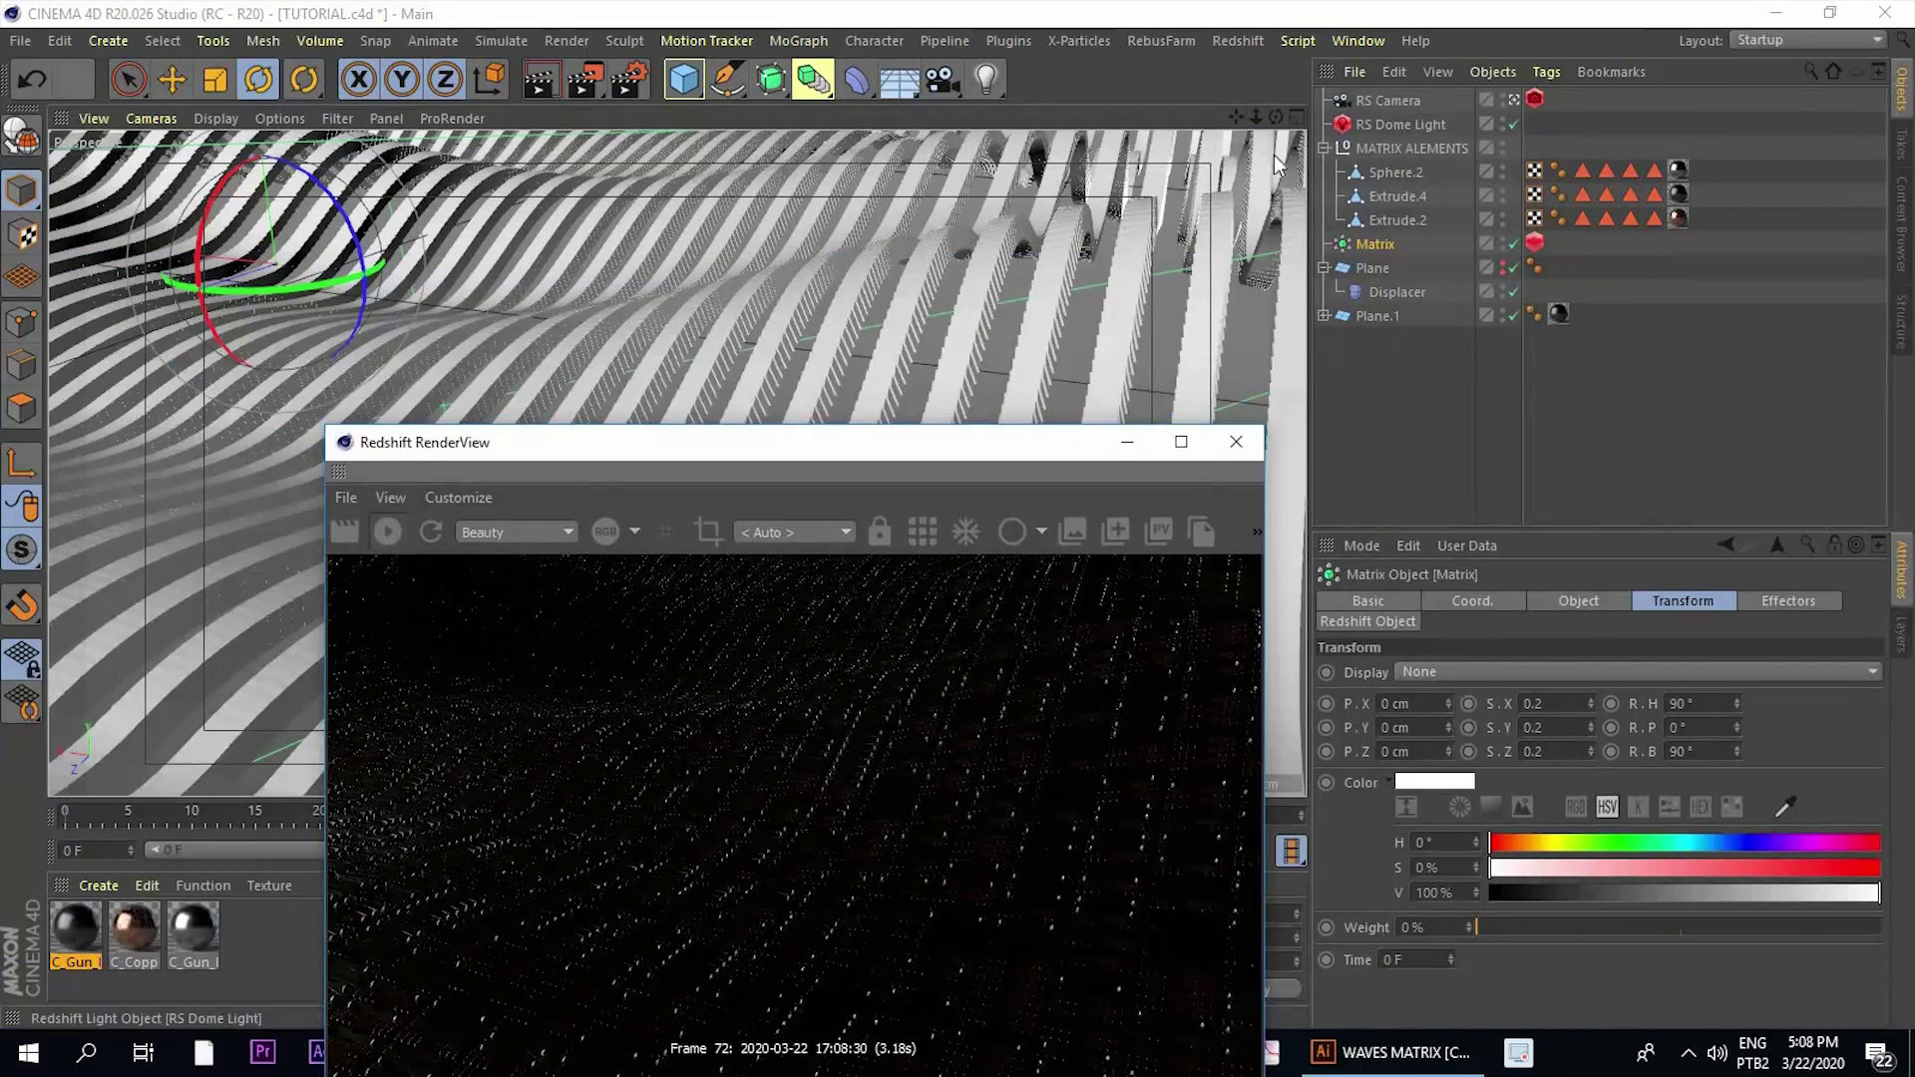
pyautogui.click(1387, 101)
pyautogui.middleClick(548, 309)
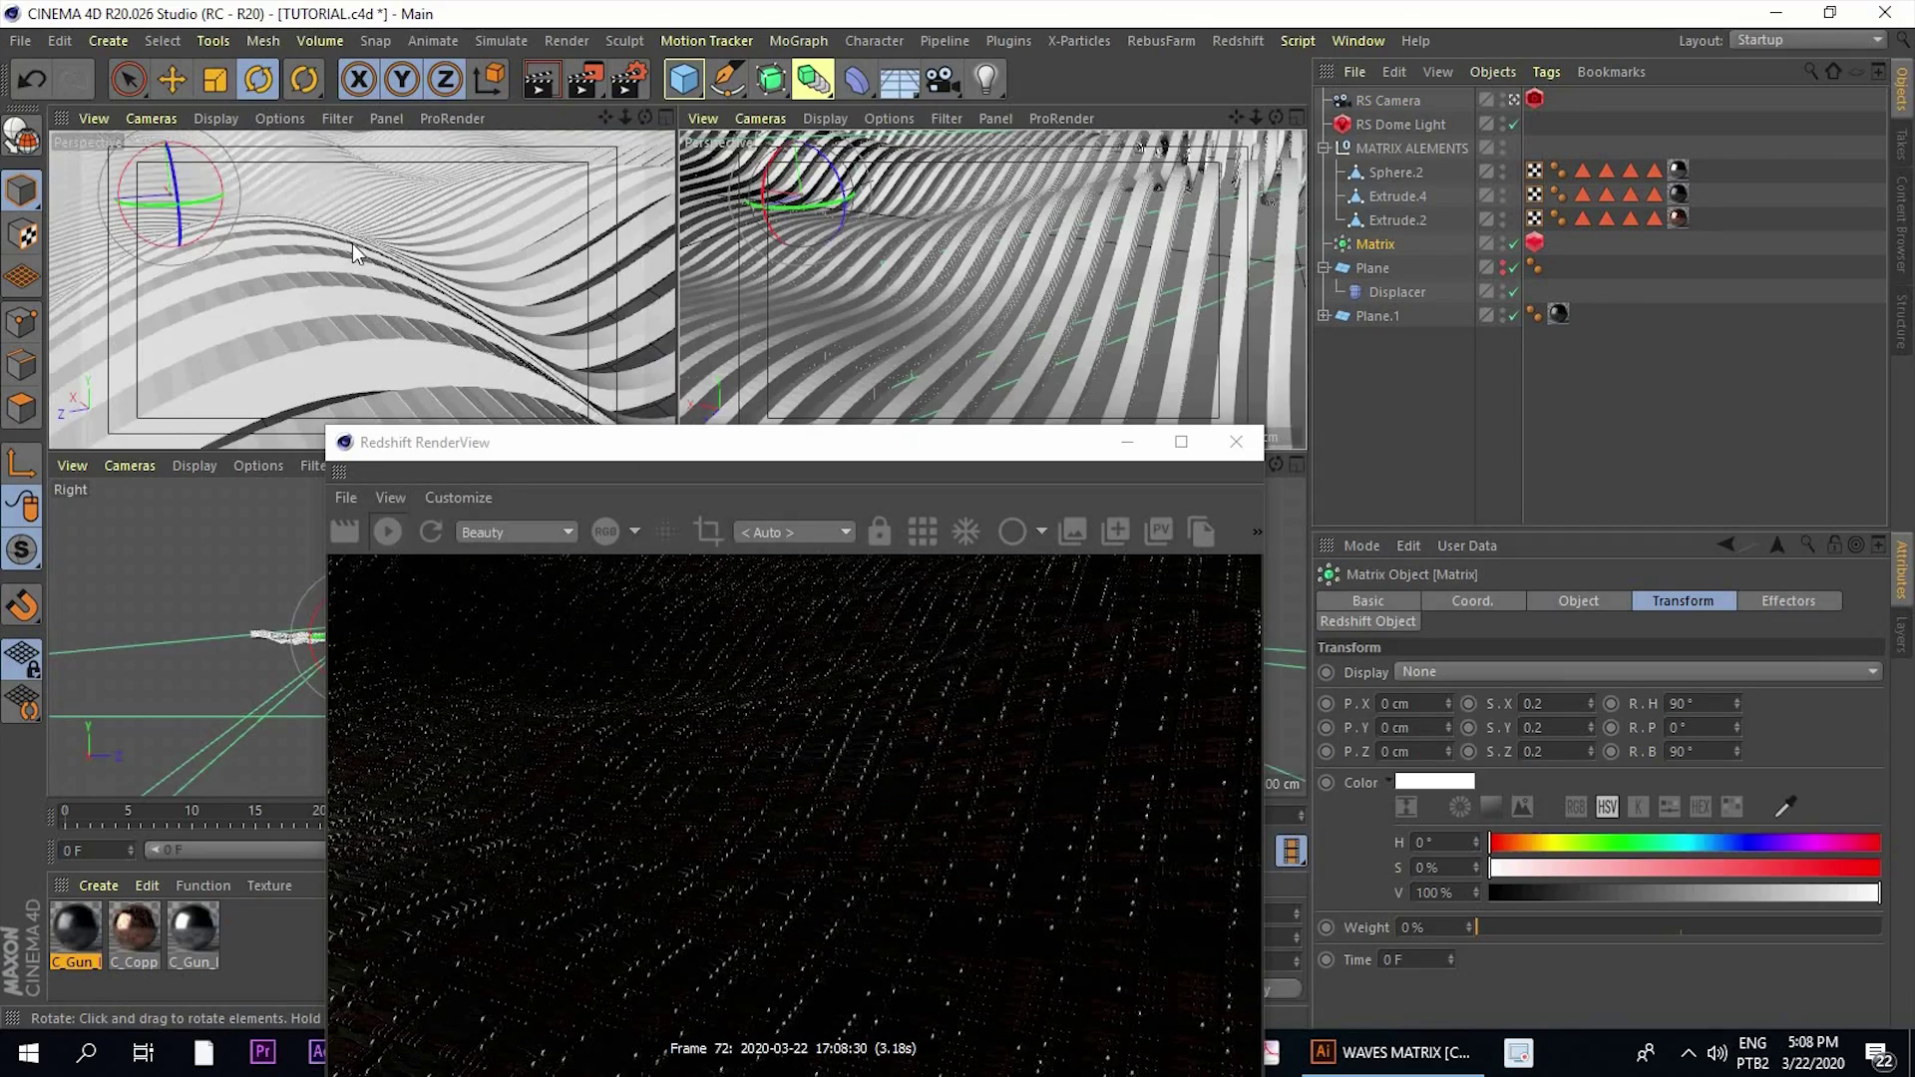
pyautogui.middleClick(351, 243)
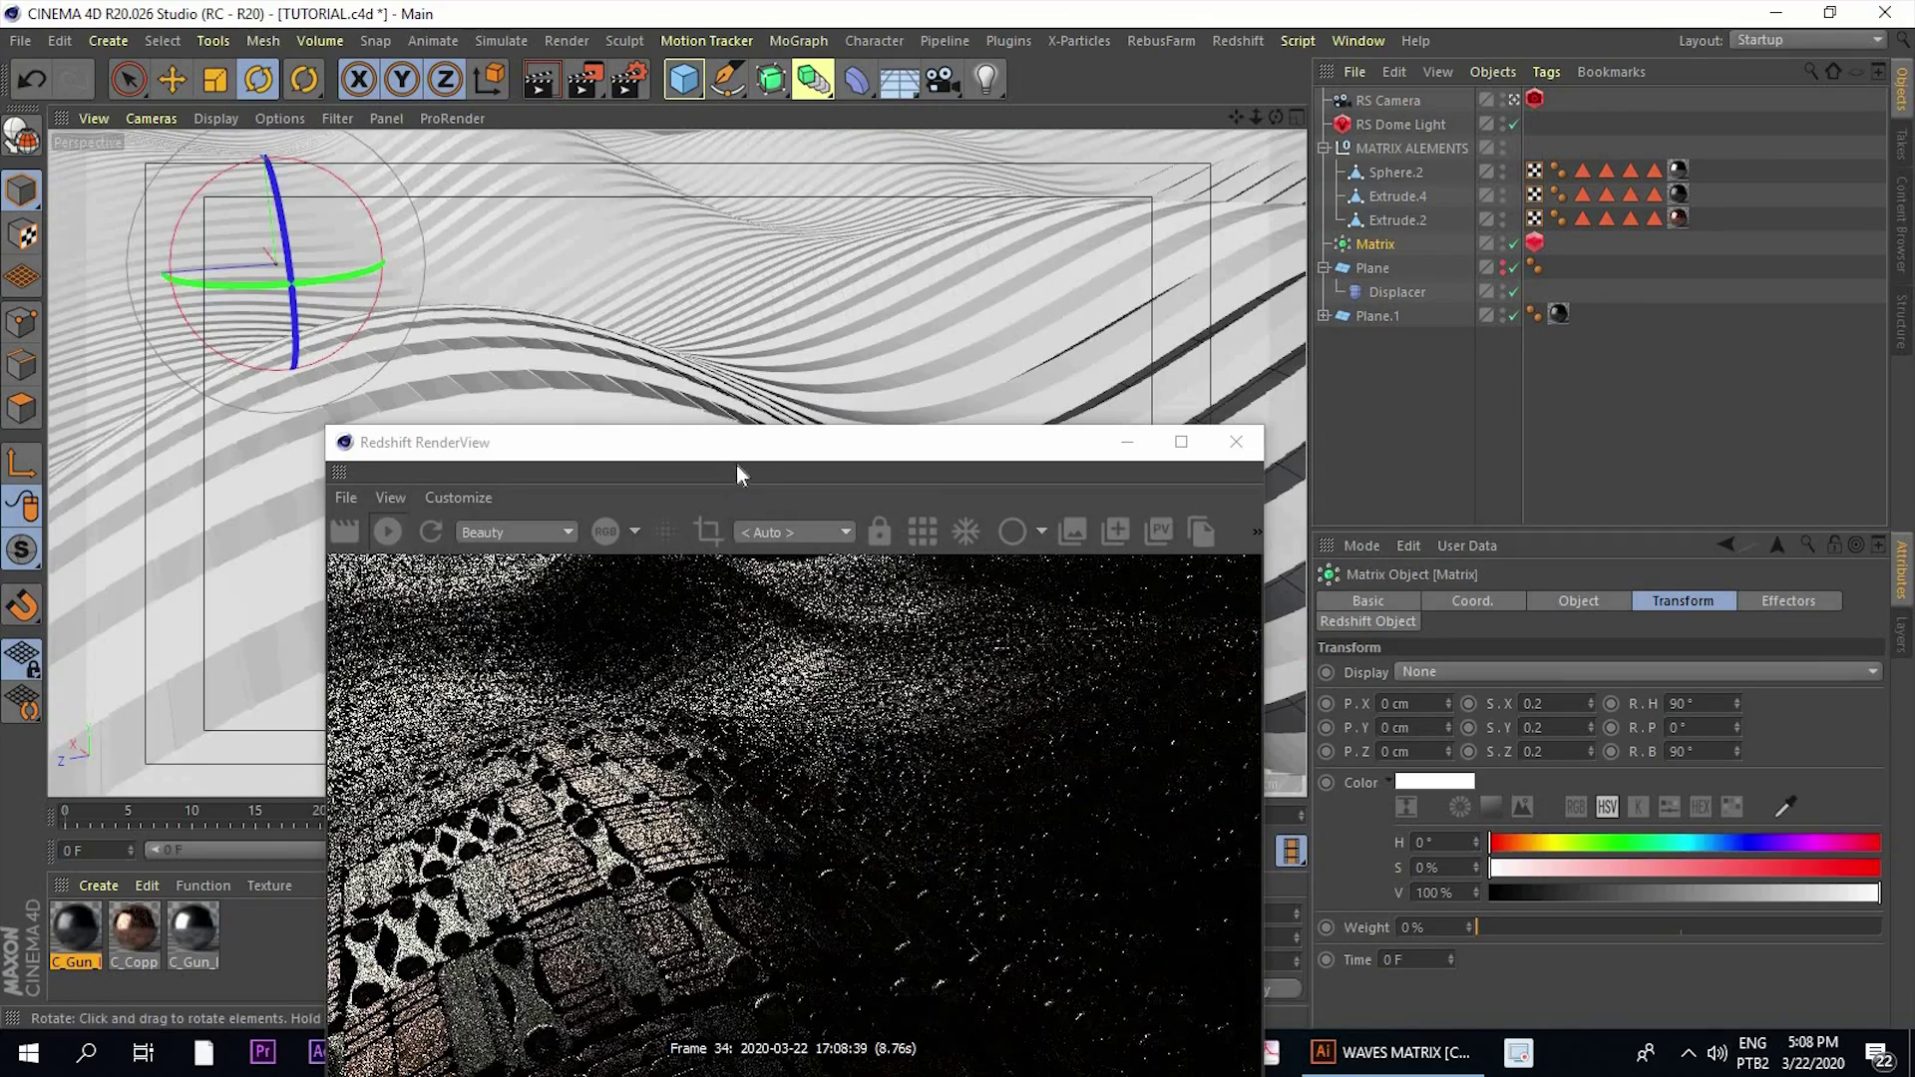
pyautogui.middleClick(859, 184)
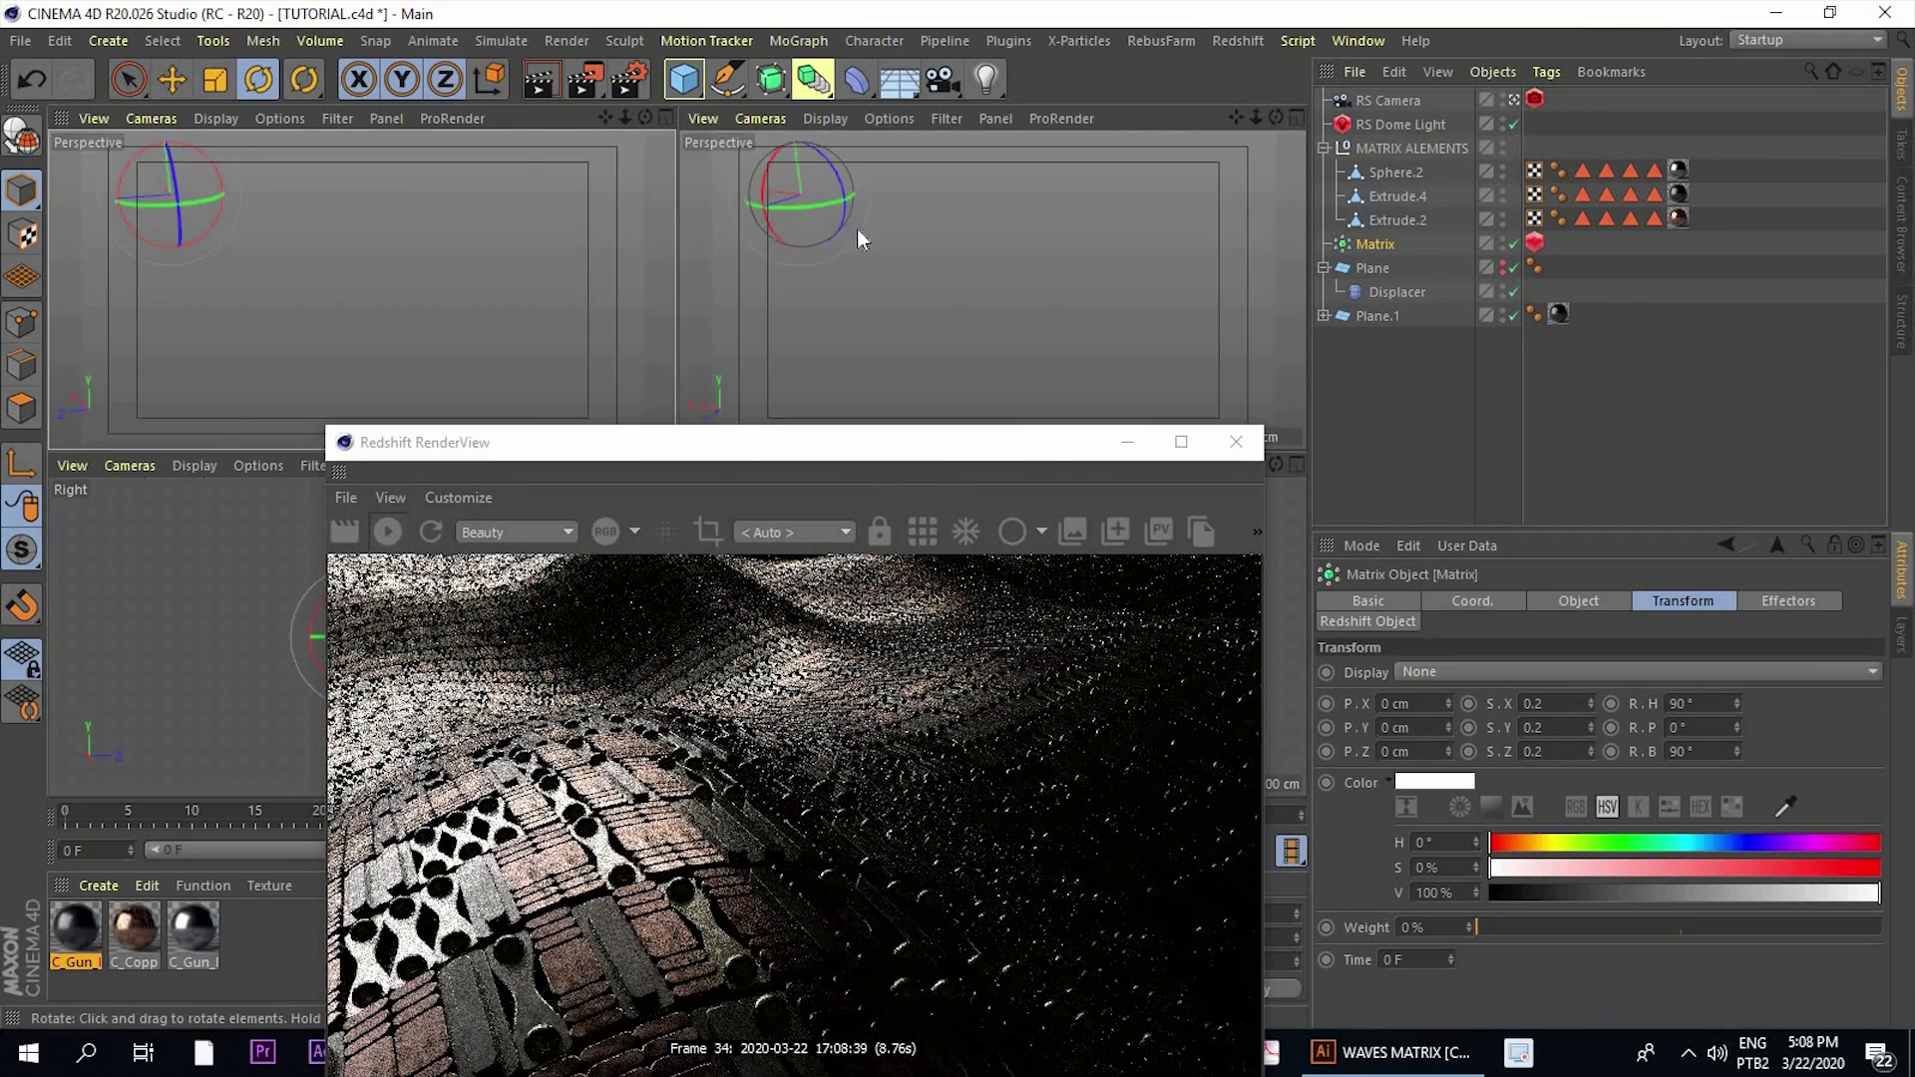
pyautogui.middleClick(858, 230)
pyautogui.middleClick(398, 213)
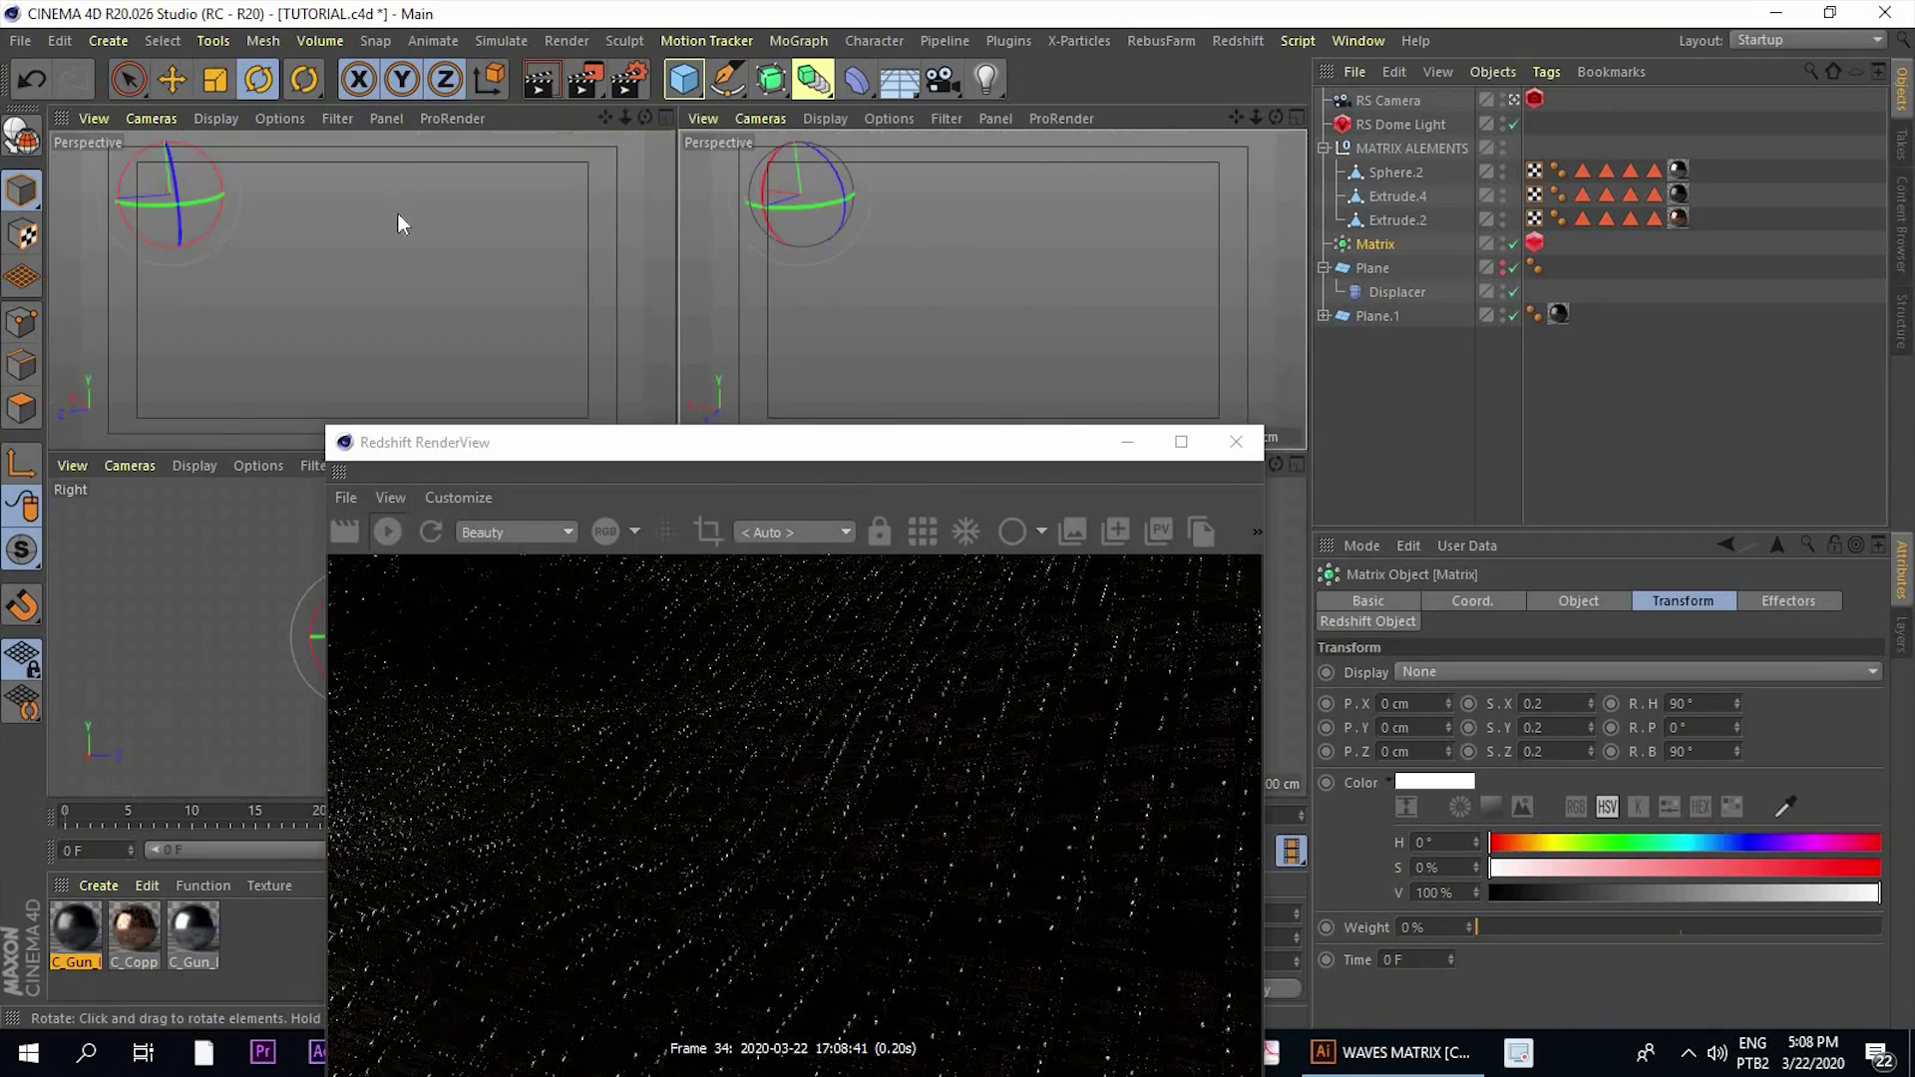
pyautogui.middleClick(567, 363)
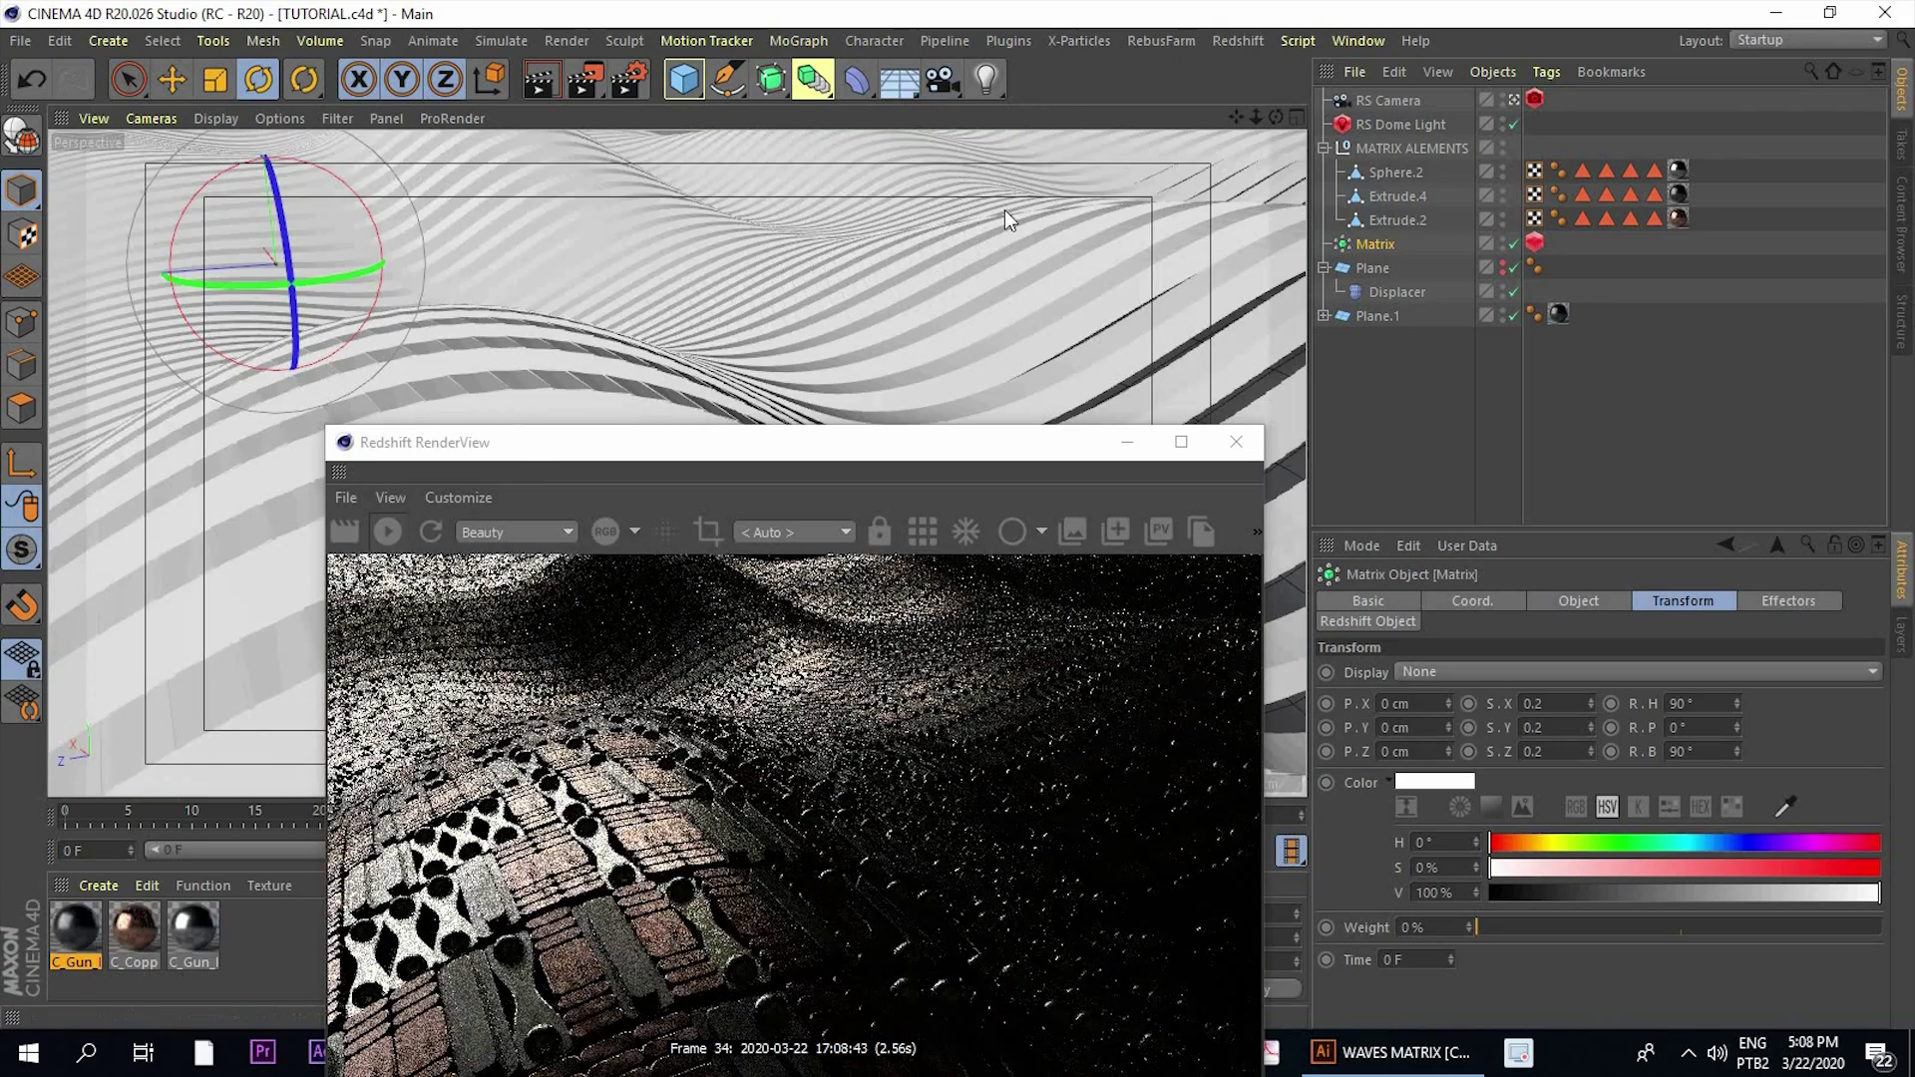
# Try other viewing angles over the waves in the perspective view while checking the live render
pyautogui.moveTo(531, 446); pyautogui.dragTo(1005, 214)
pyautogui.keyDown('alt'); pyautogui.moveTo(465, 463); pyautogui.dragTo(422, 383); pyautogui.keyUp('alt')
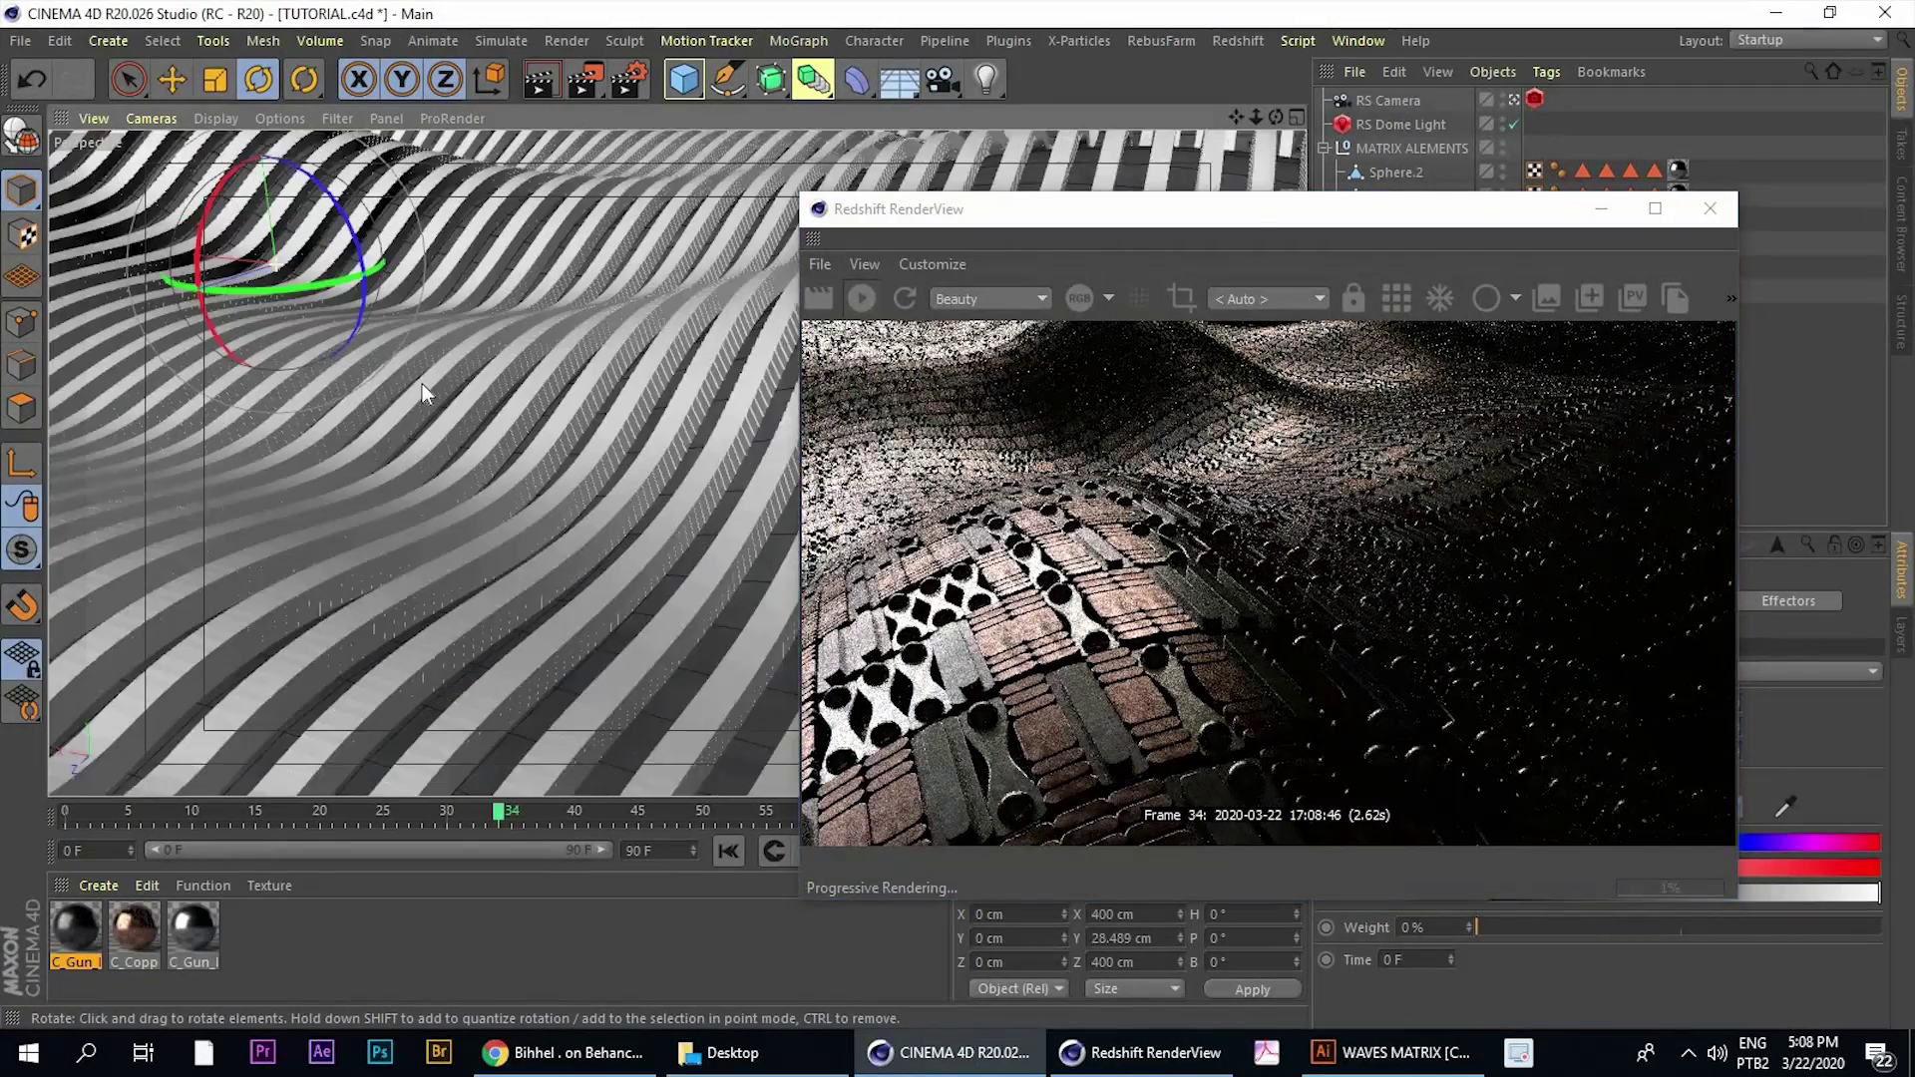
pyautogui.keyDown('alt'); pyautogui.moveTo(677, 464); pyautogui.dragTo(798, 283); pyautogui.keyUp('alt')
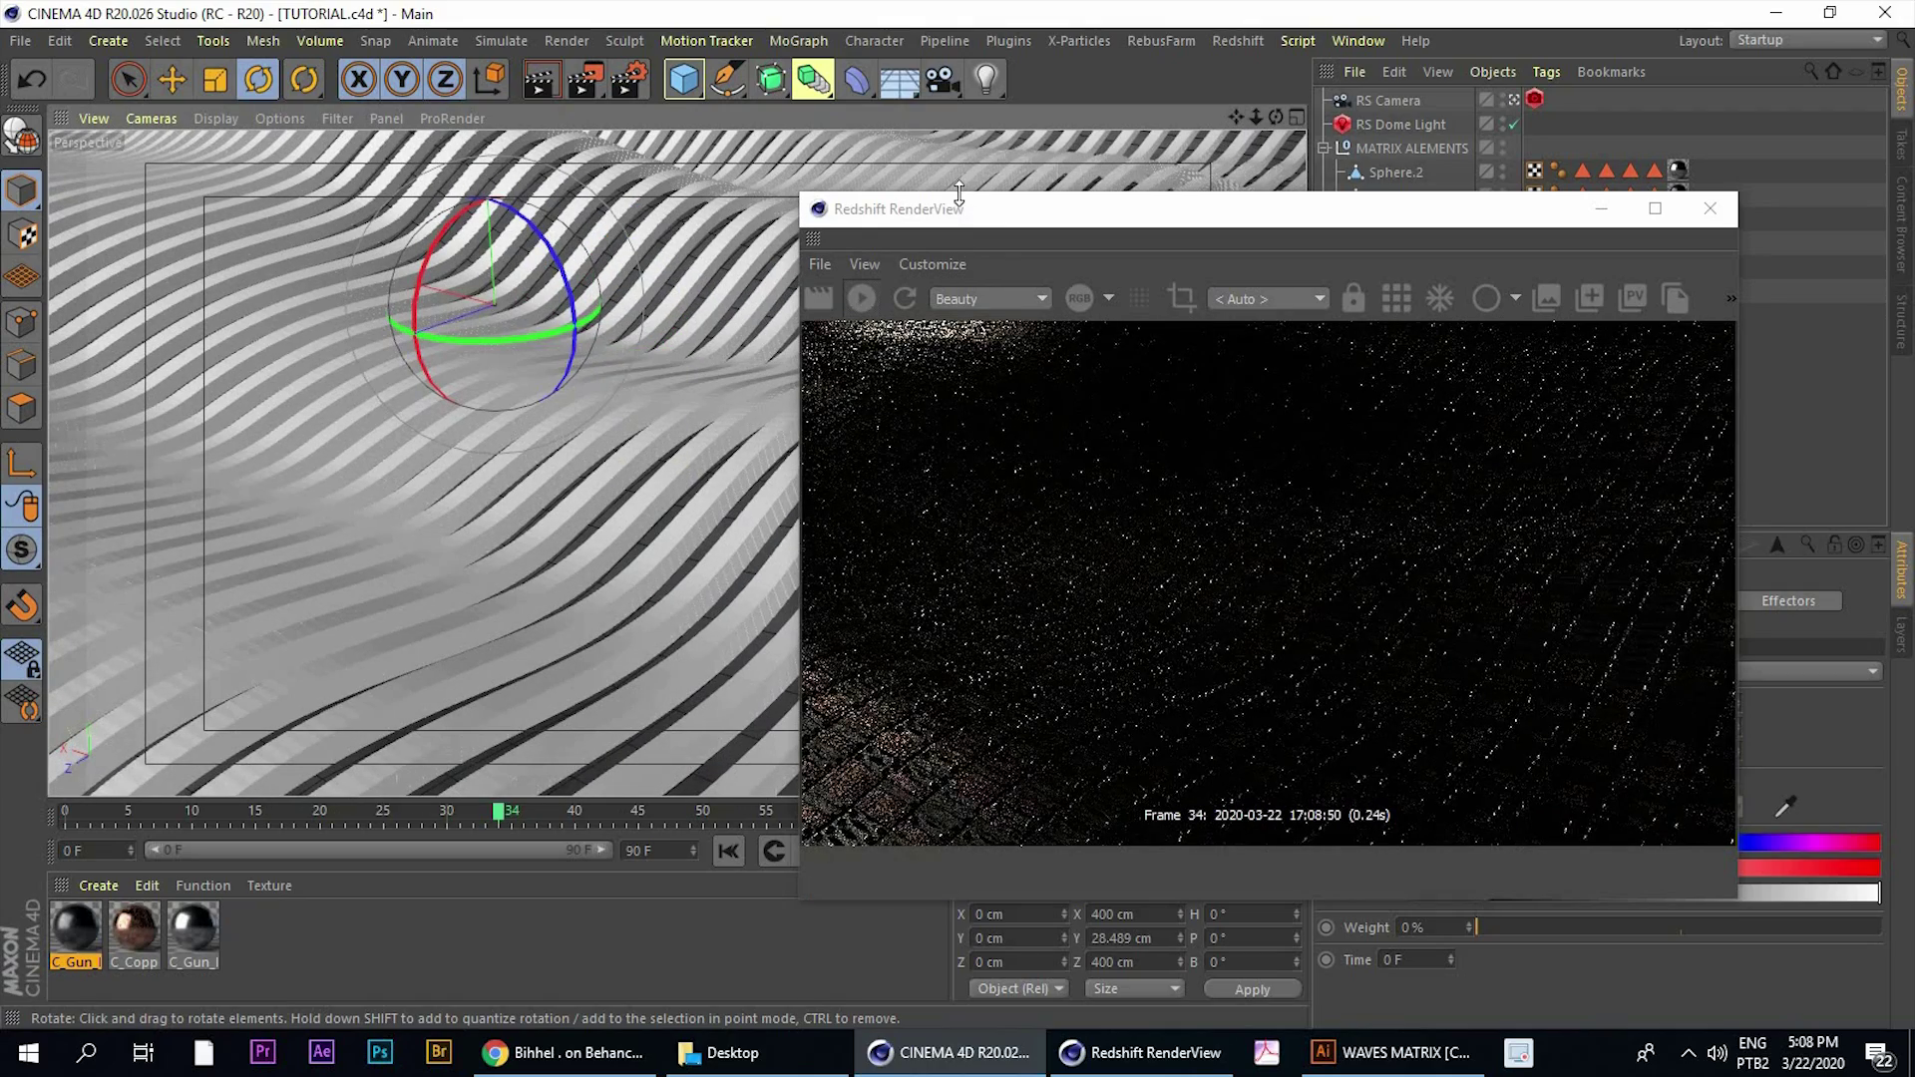
pyautogui.moveTo(958, 194); pyautogui.dragTo(882, 76)
pyautogui.moveTo(513, 93); pyautogui.dragTo(486, 116)
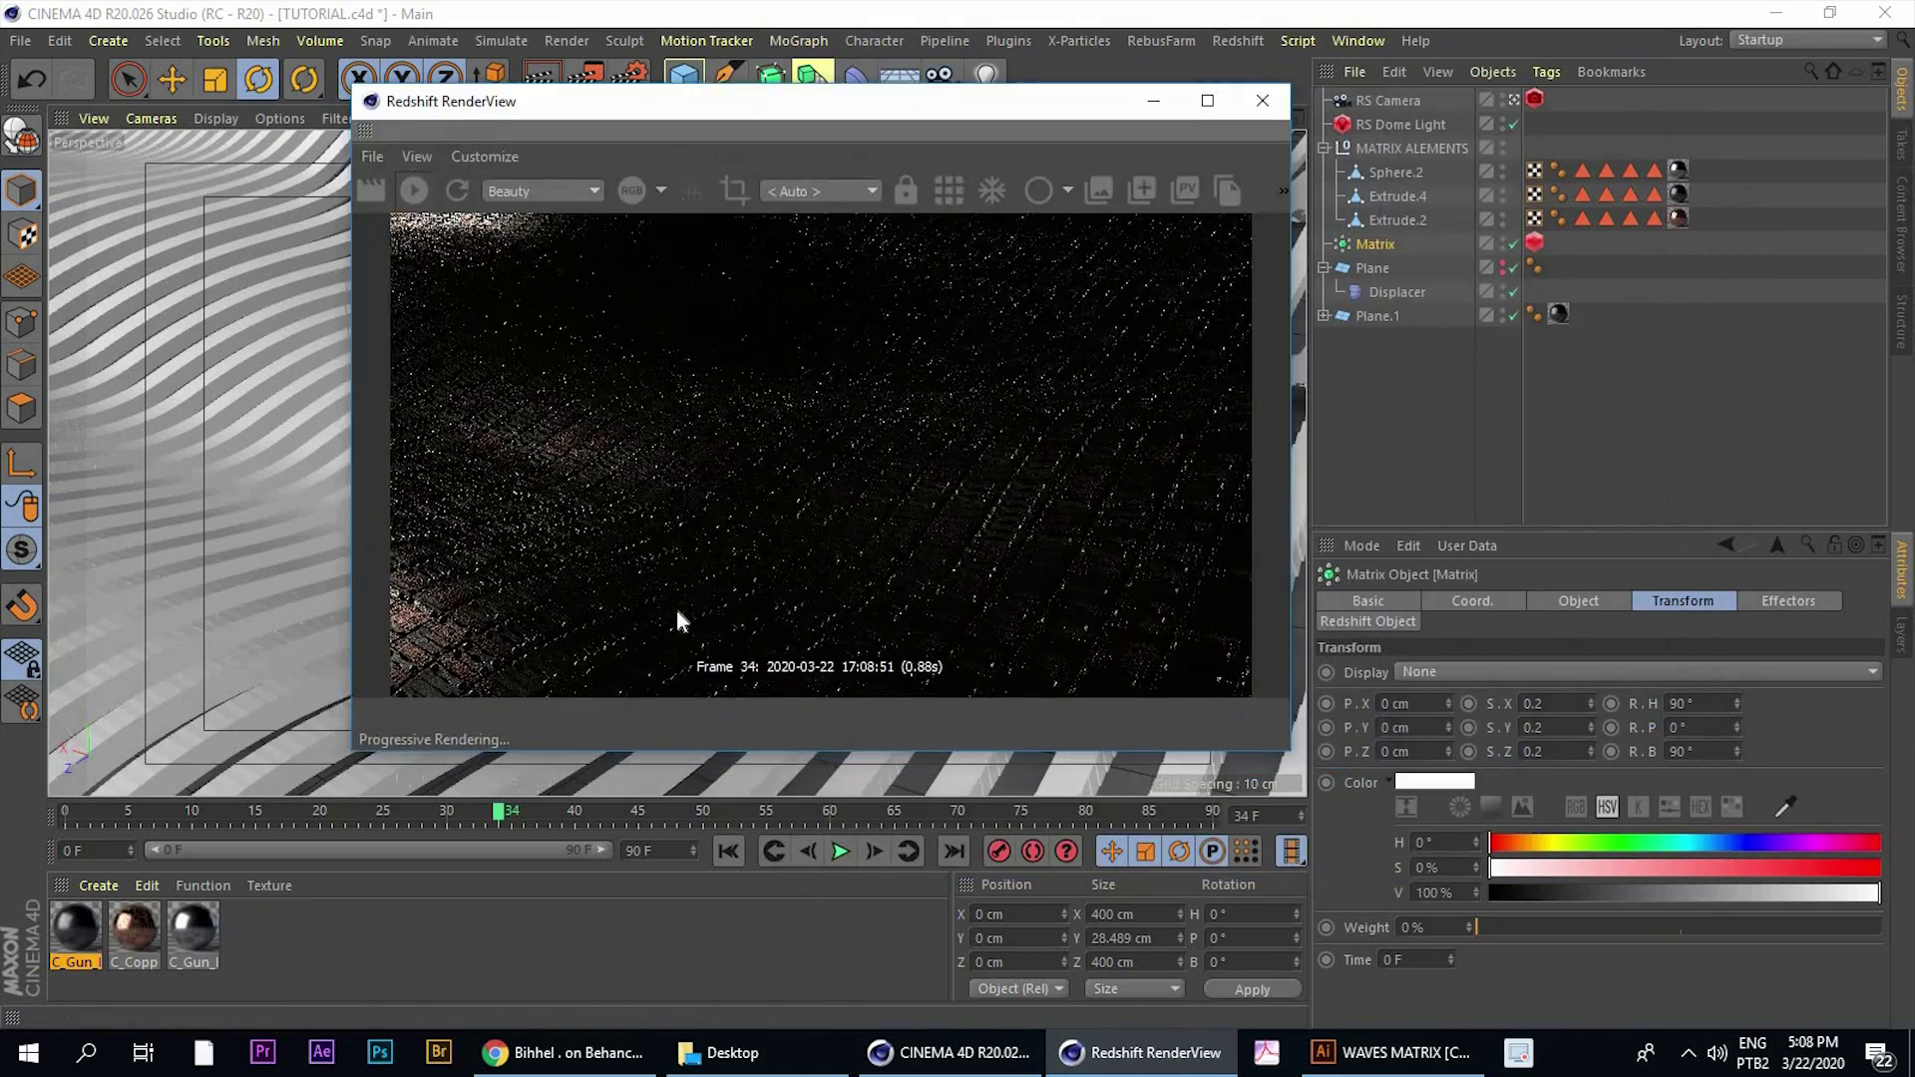
# Select the RS Camera and go to frame 45 to restore its keyframed view
pyautogui.click(1381, 104)
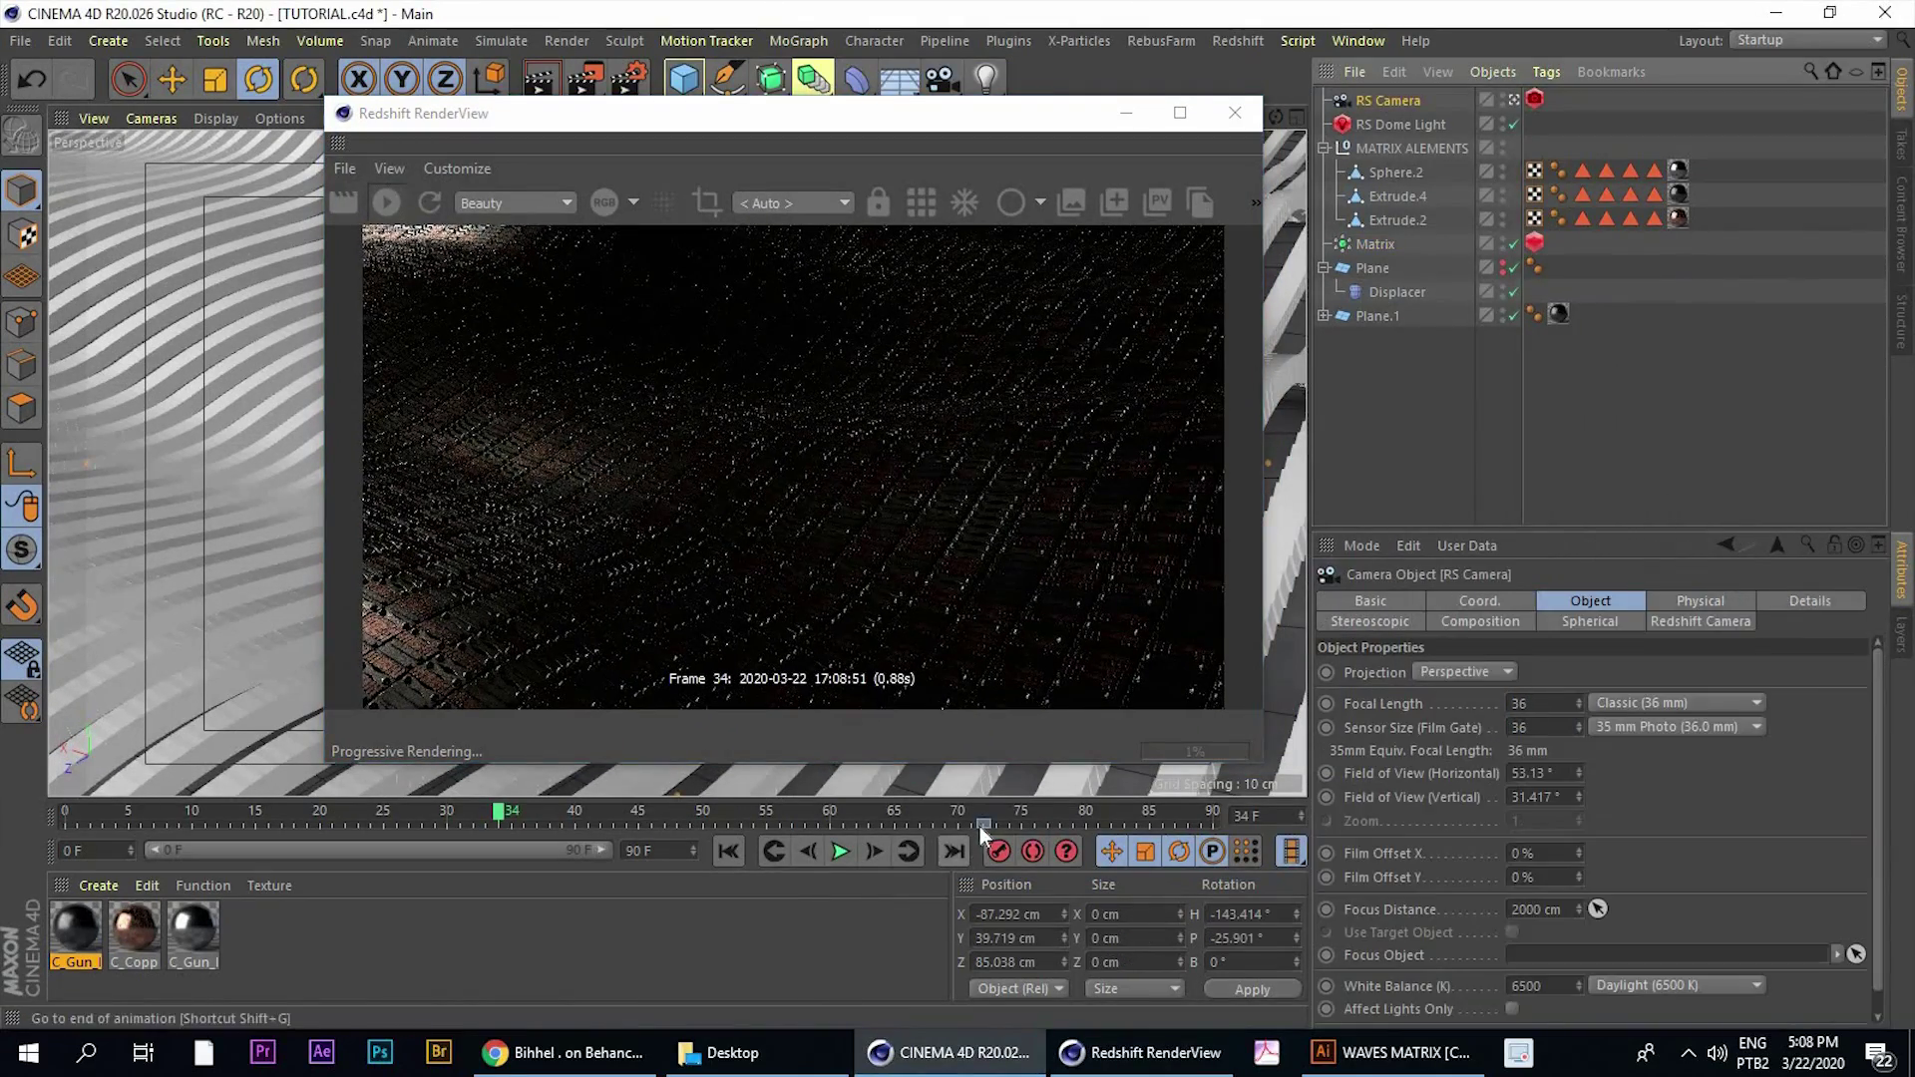
pyautogui.click(629, 820)
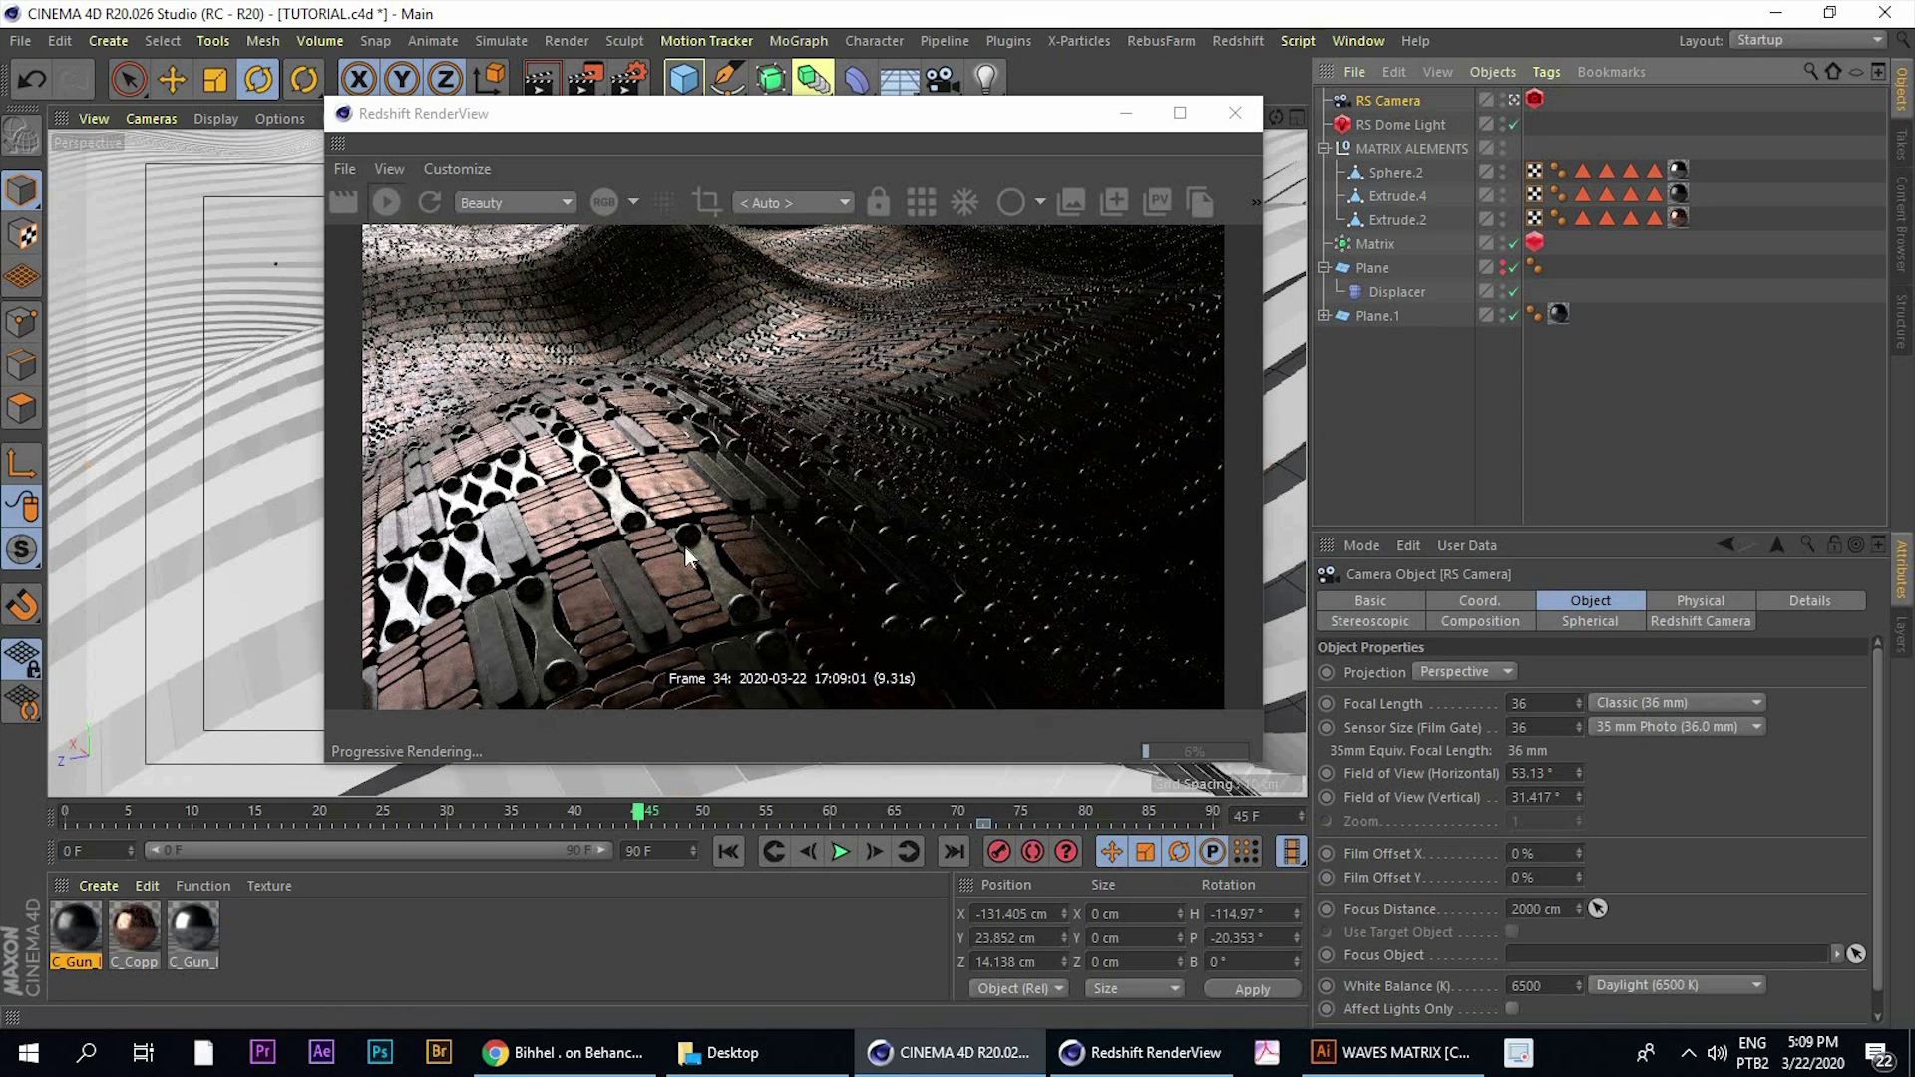
# Scale the Sphere.2, Extrude.4 and Extrude.2 matrix elements together by a small amount to adjust the gaps between them
pyautogui.click(1393, 173)
pyautogui.keyDown('shift'); pyautogui.click(1392, 220); pyautogui.keyUp('shift')
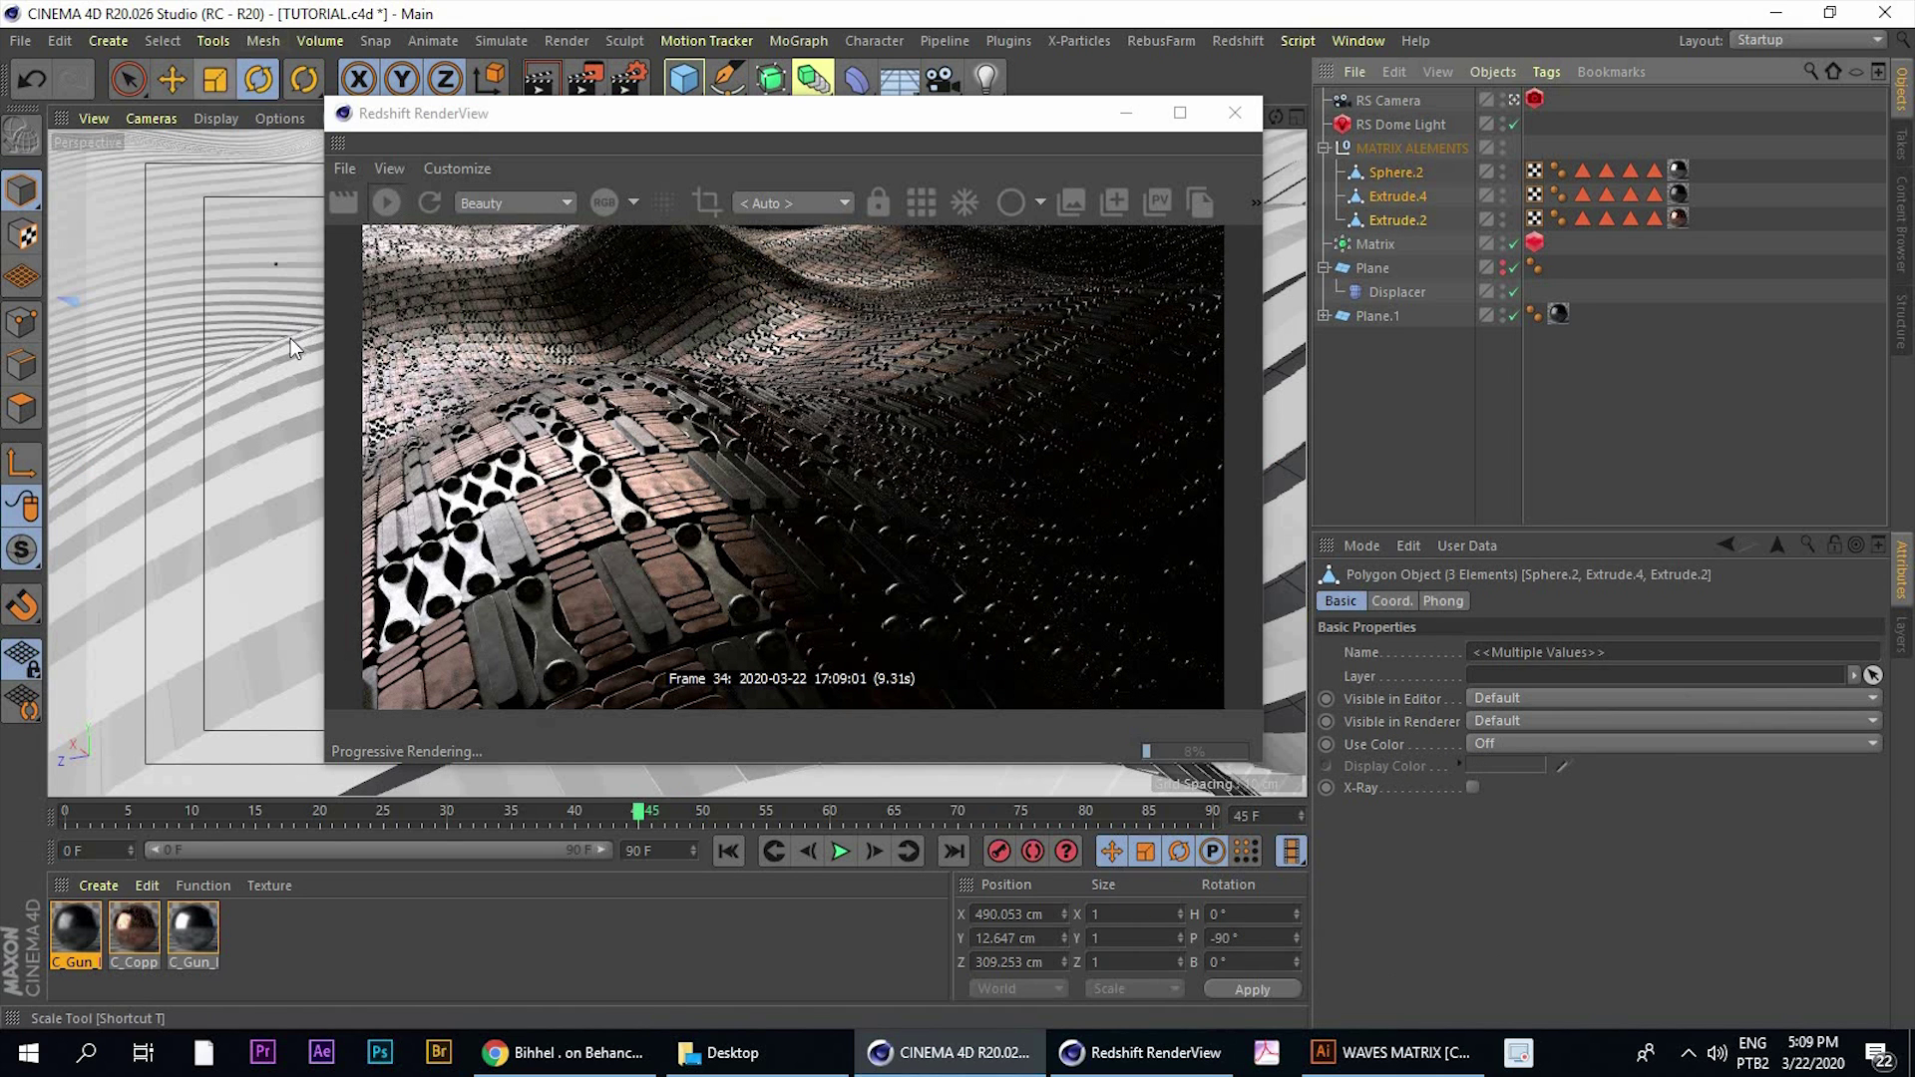
pyautogui.press('t')
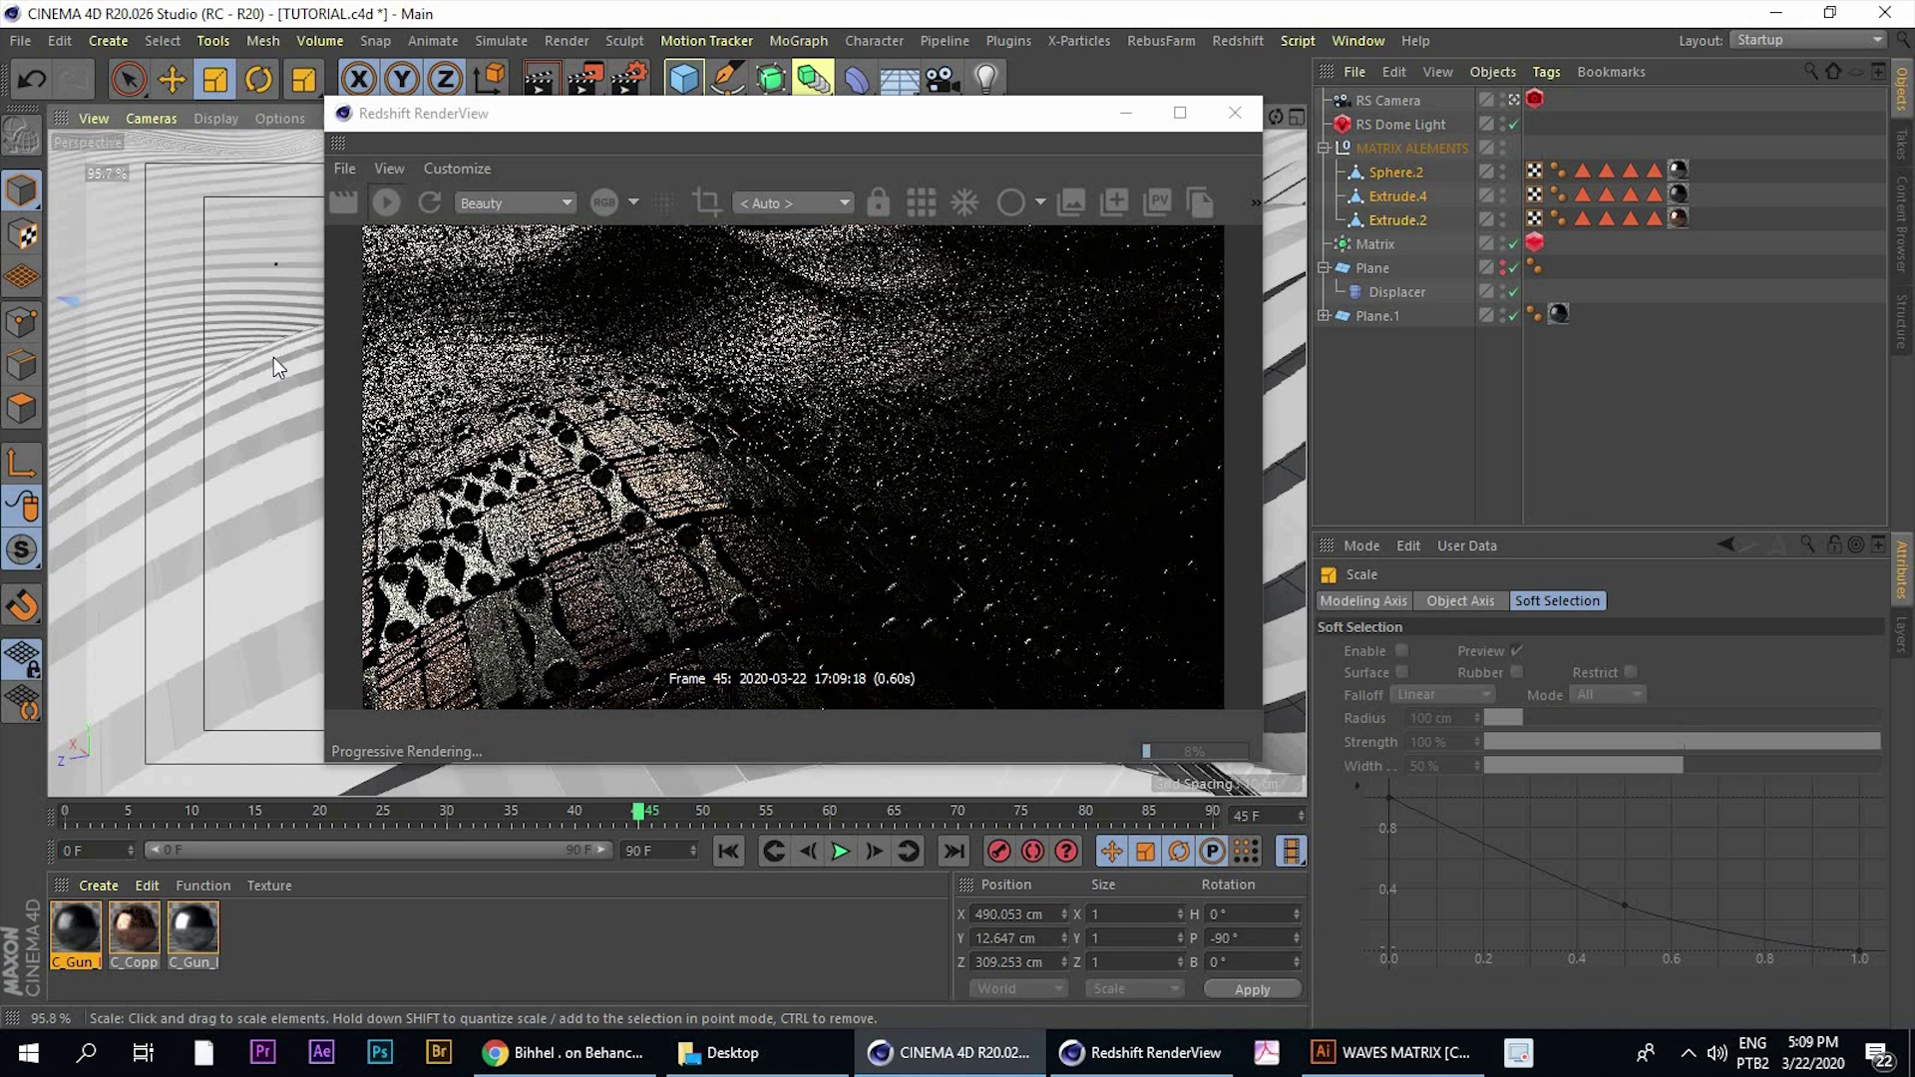
pyautogui.moveTo(273, 359)
pyautogui.mouseDown()
pyautogui.moveTo(228, 397)
pyautogui.moveTo(265, 355)
pyautogui.moveTo(283, 375)
pyautogui.mouseUp()
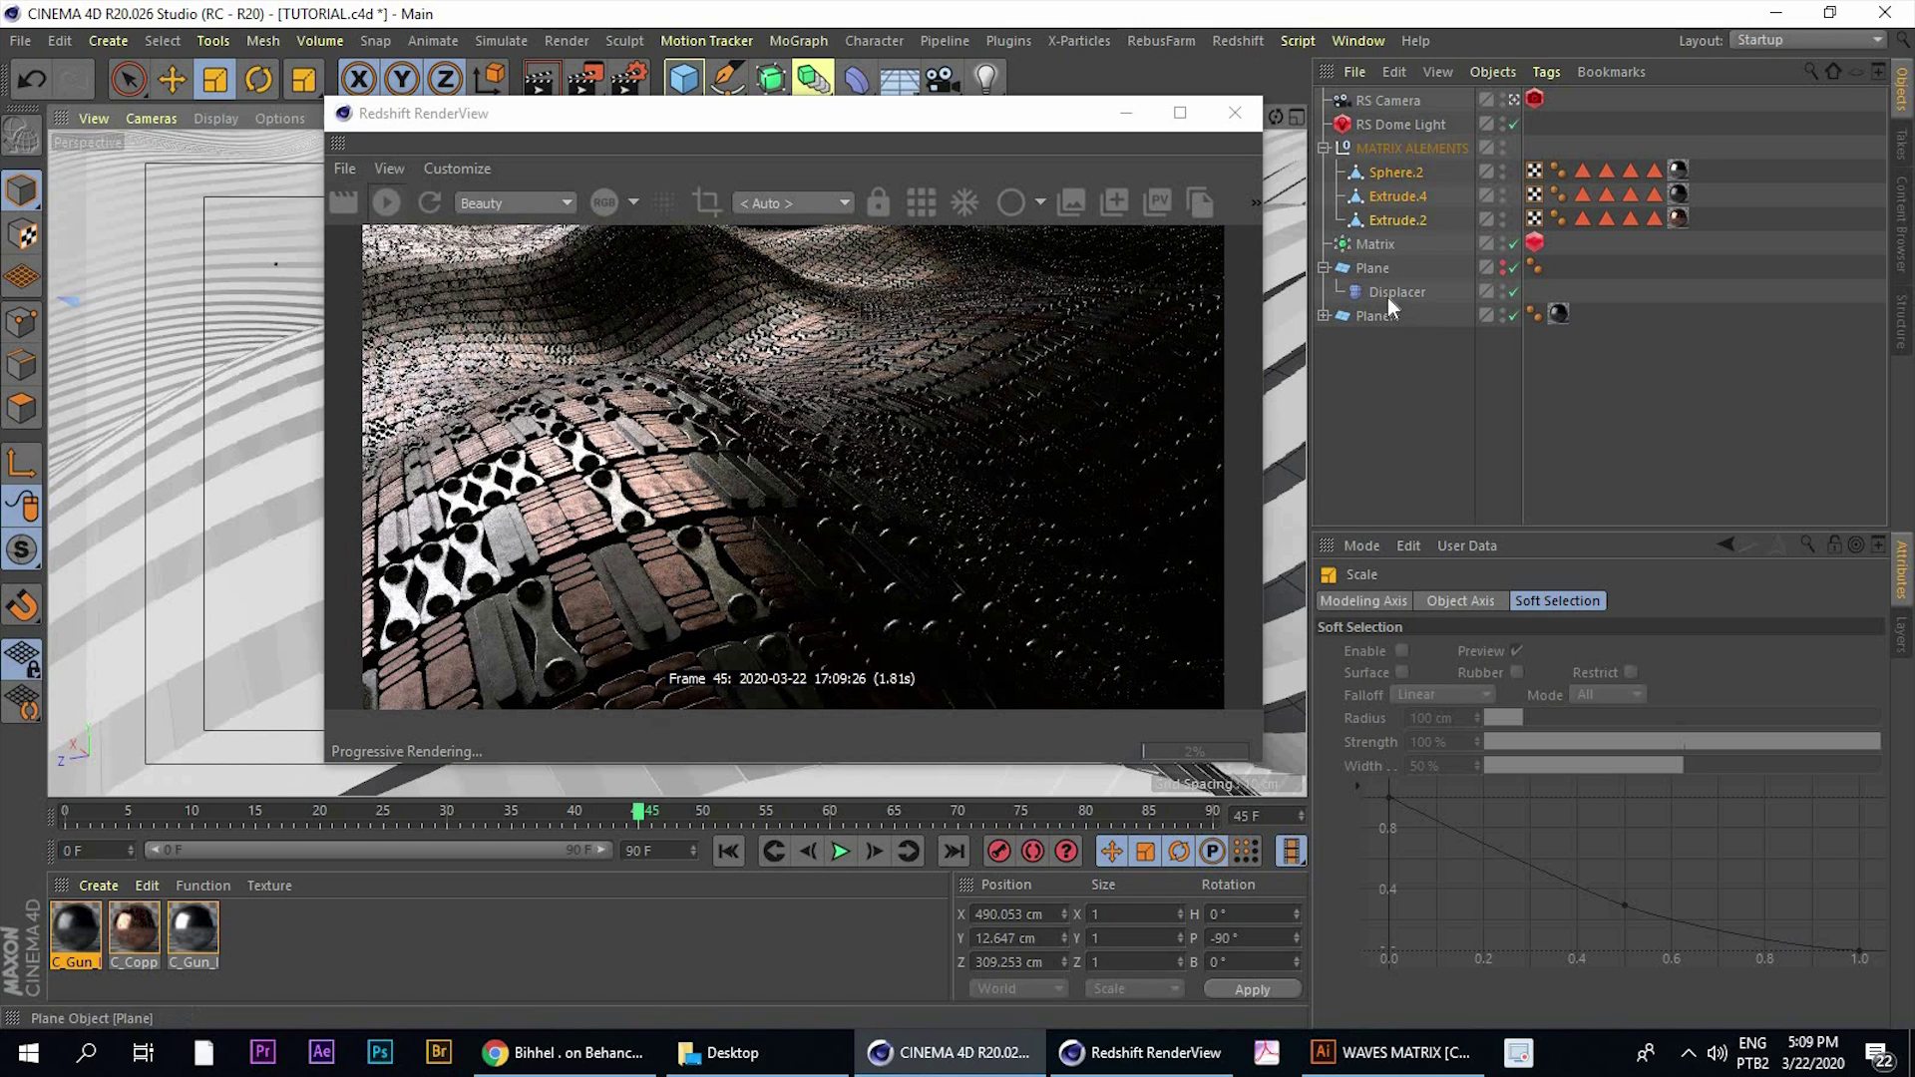
# Adjust the Plane's width and height segments to change the density of the matrix elements in the render
pyautogui.click(1373, 269)
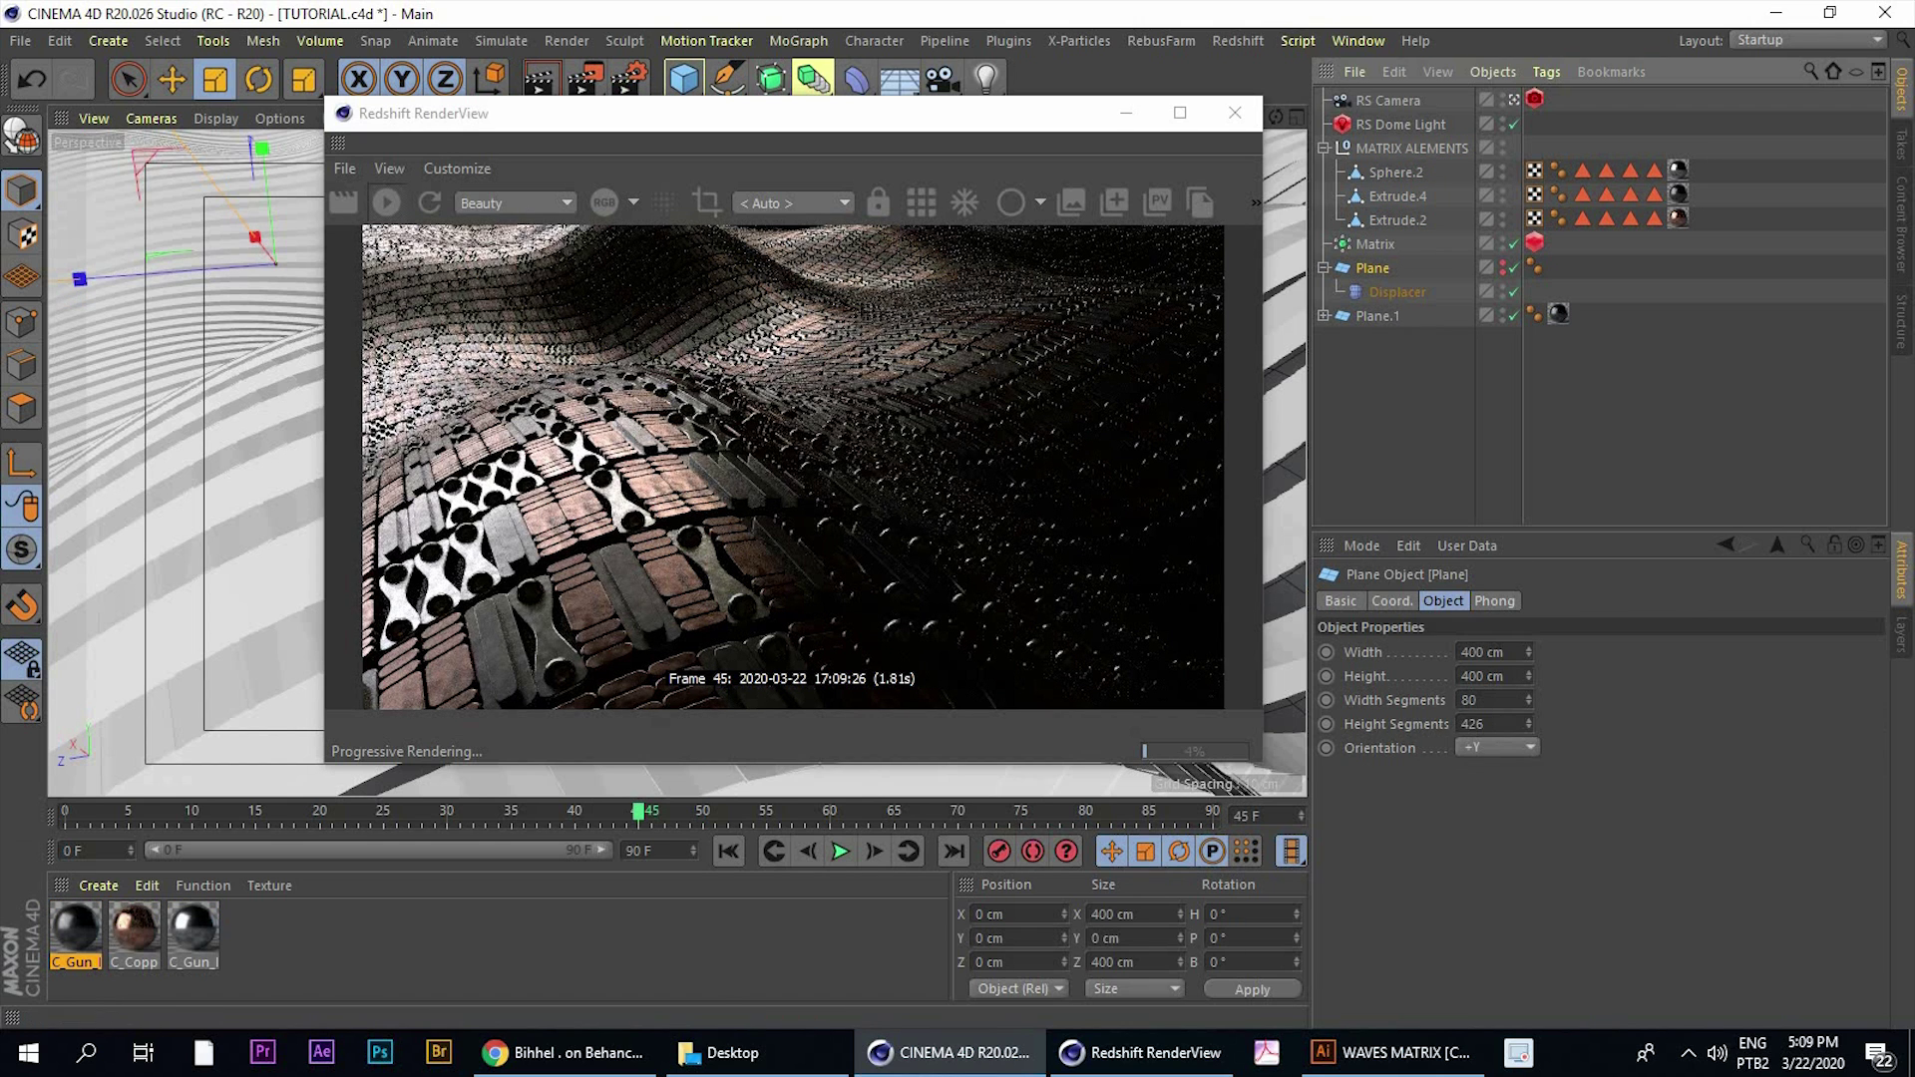
pyautogui.moveTo(1461, 725); pyautogui.dragTo(1528, 742)
pyautogui.moveTo(1528, 724); pyautogui.dragTo(1528, 793)
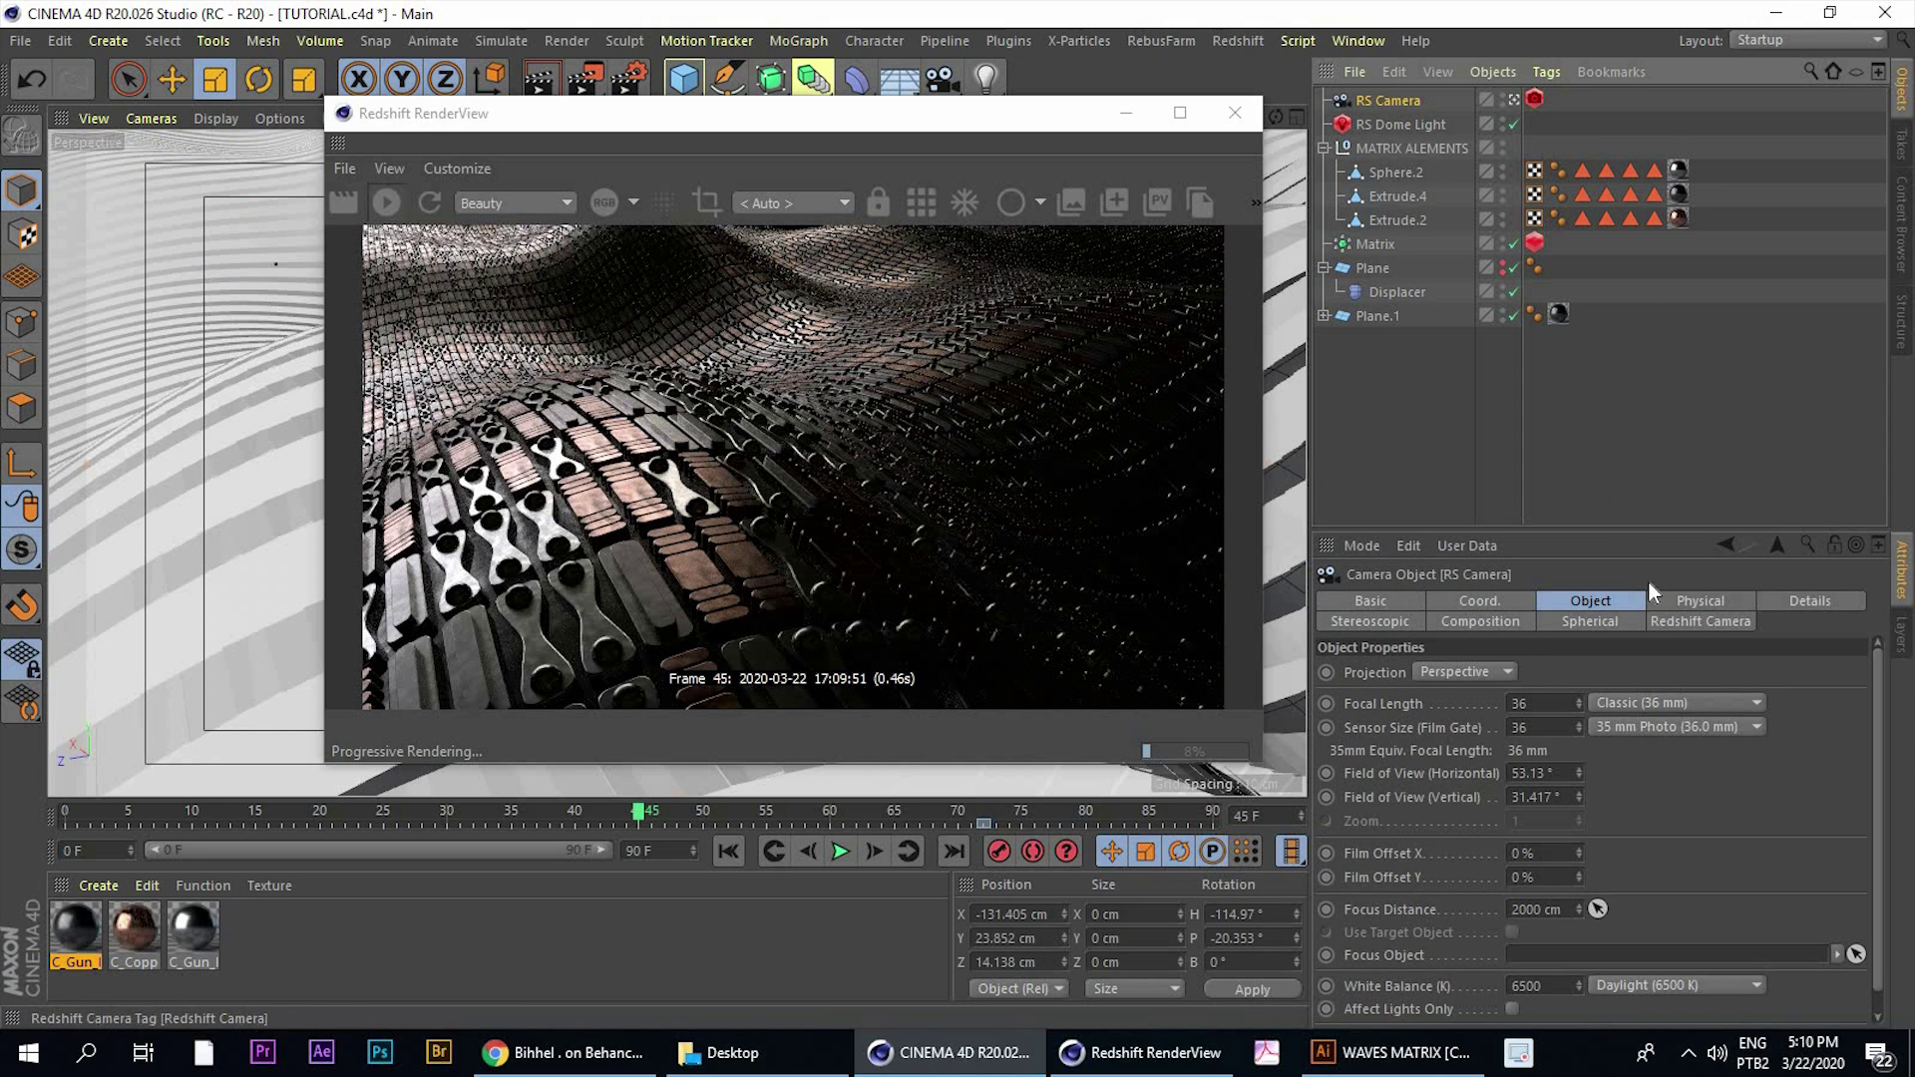
# Override and enable Bokeh in the RS Camera's Redshift Camera tag
pyautogui.click(1628, 603)
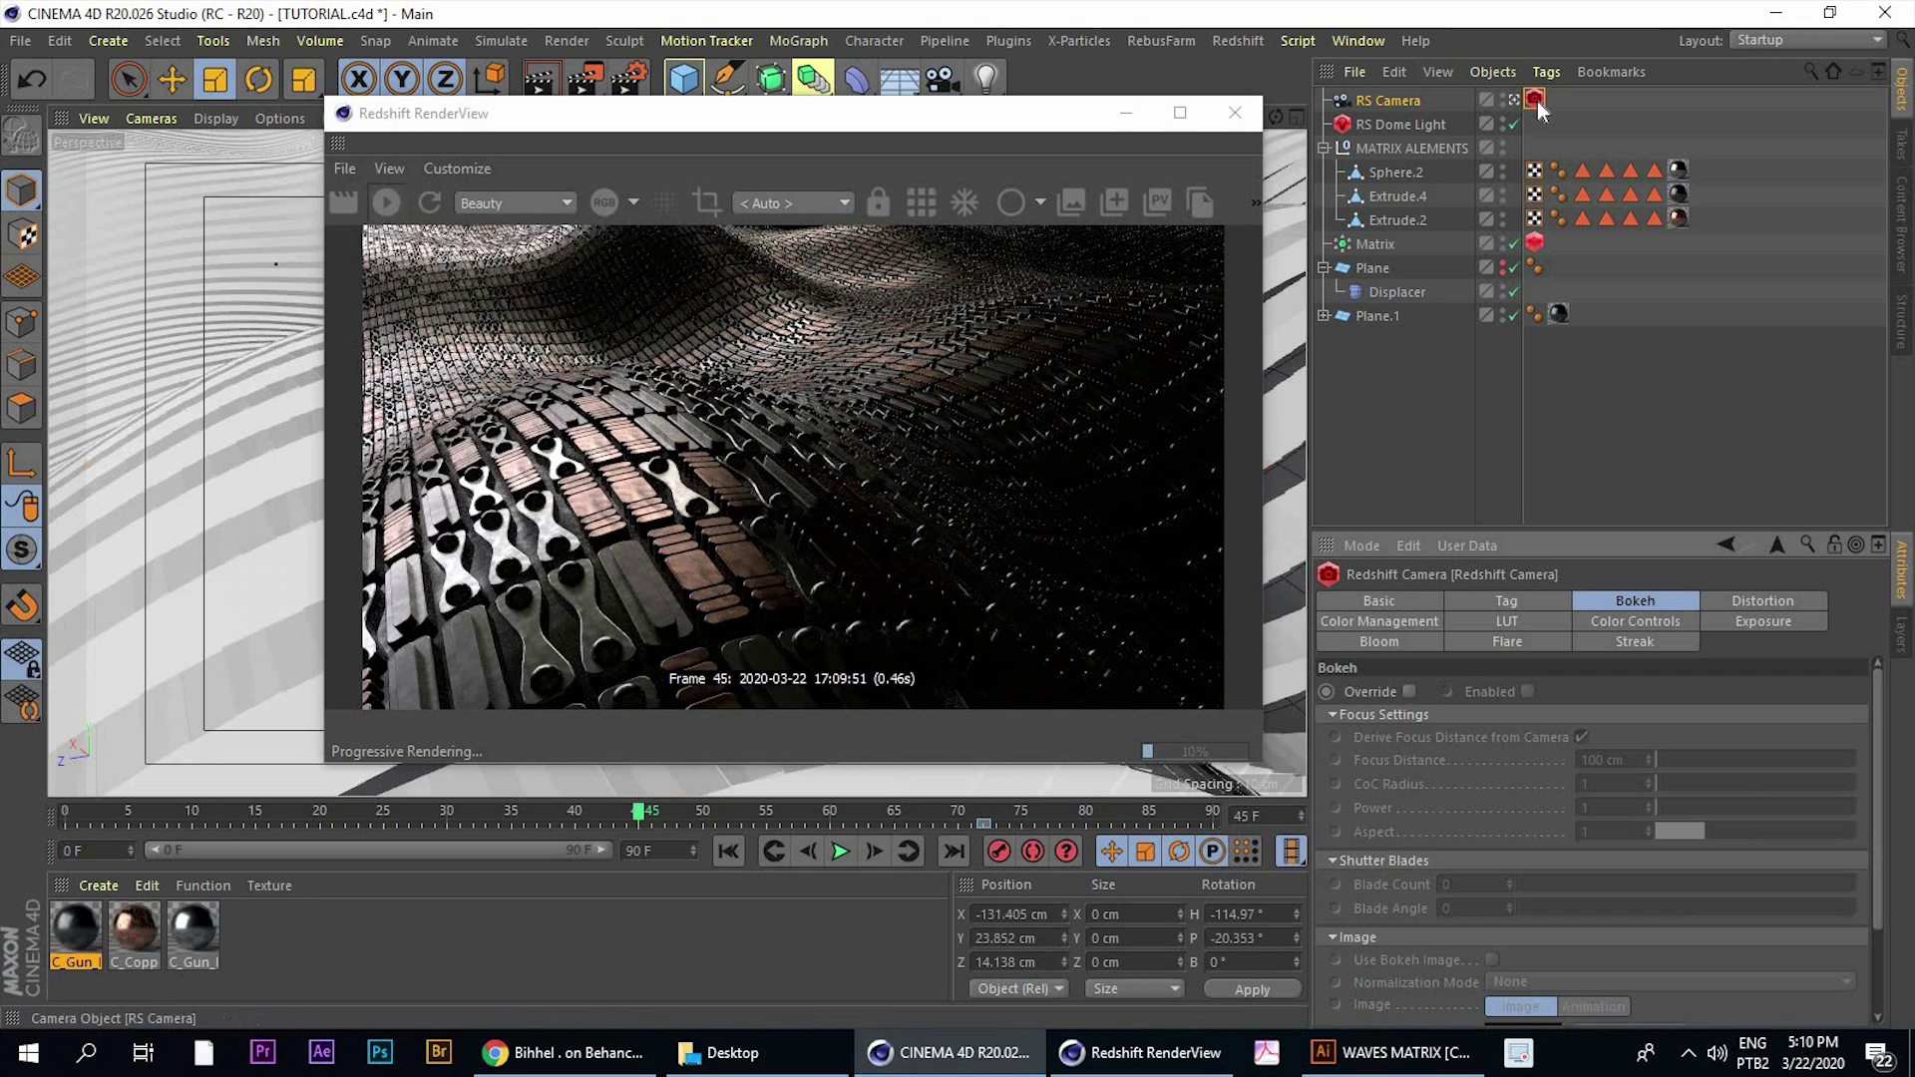
pyautogui.click(1409, 692)
pyautogui.click(1527, 691)
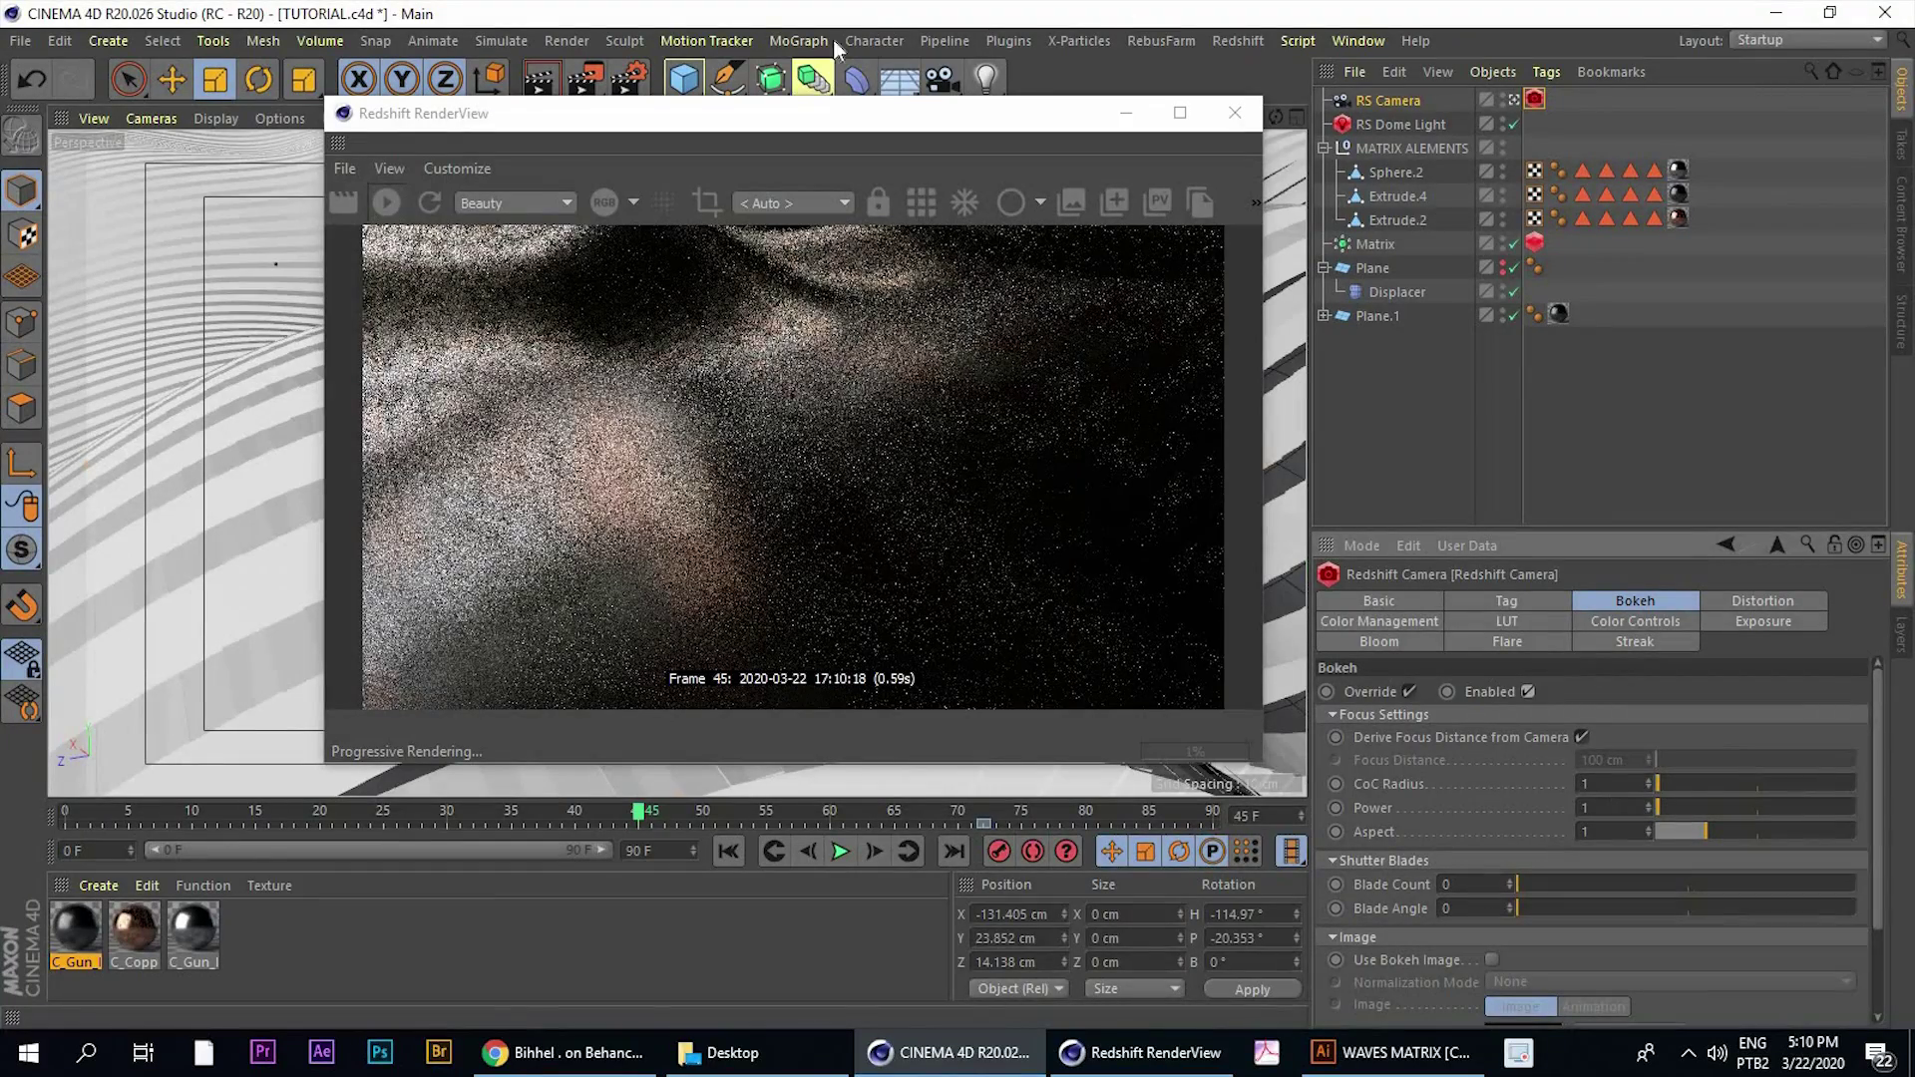
# Lock the live render to the RS Camera so that other viewports can be moved freely
pyautogui.moveTo(775, 122); pyautogui.dragTo(1194, 363)
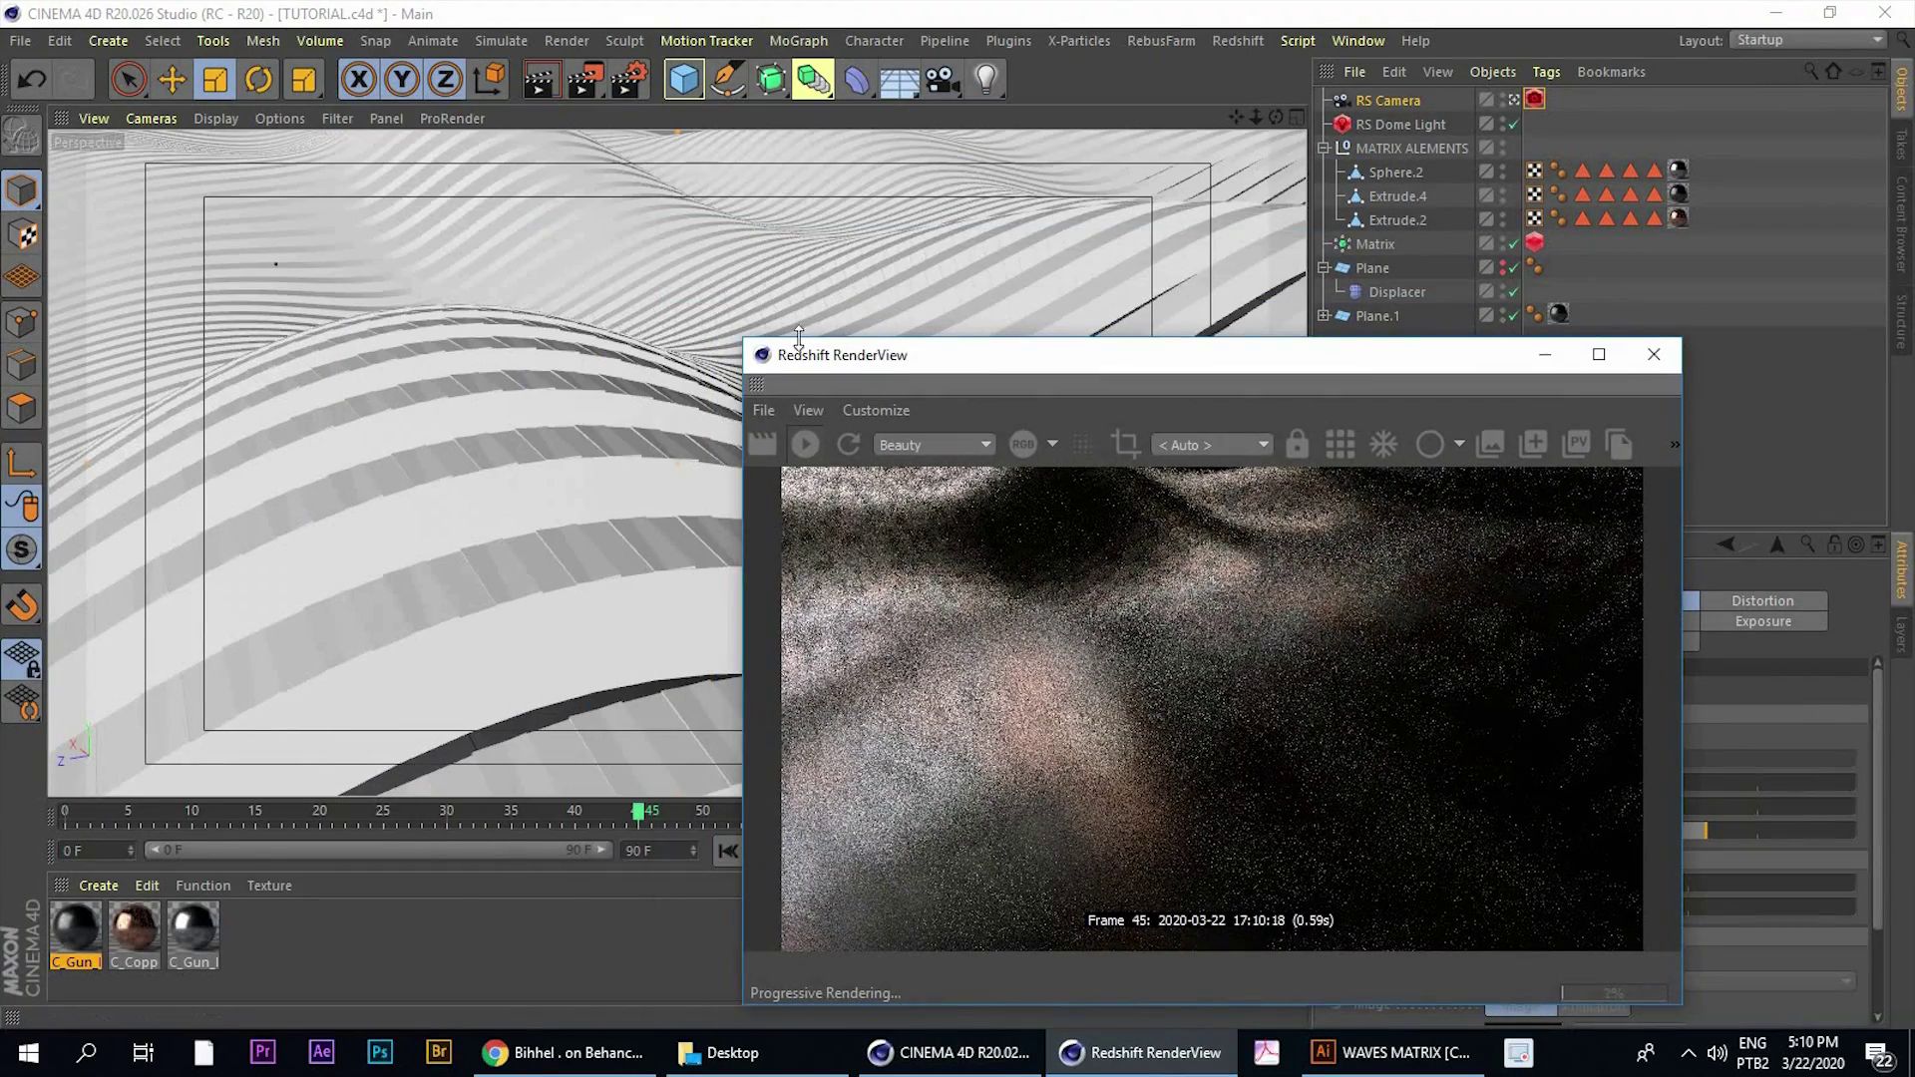
pyautogui.middleClick(698, 303)
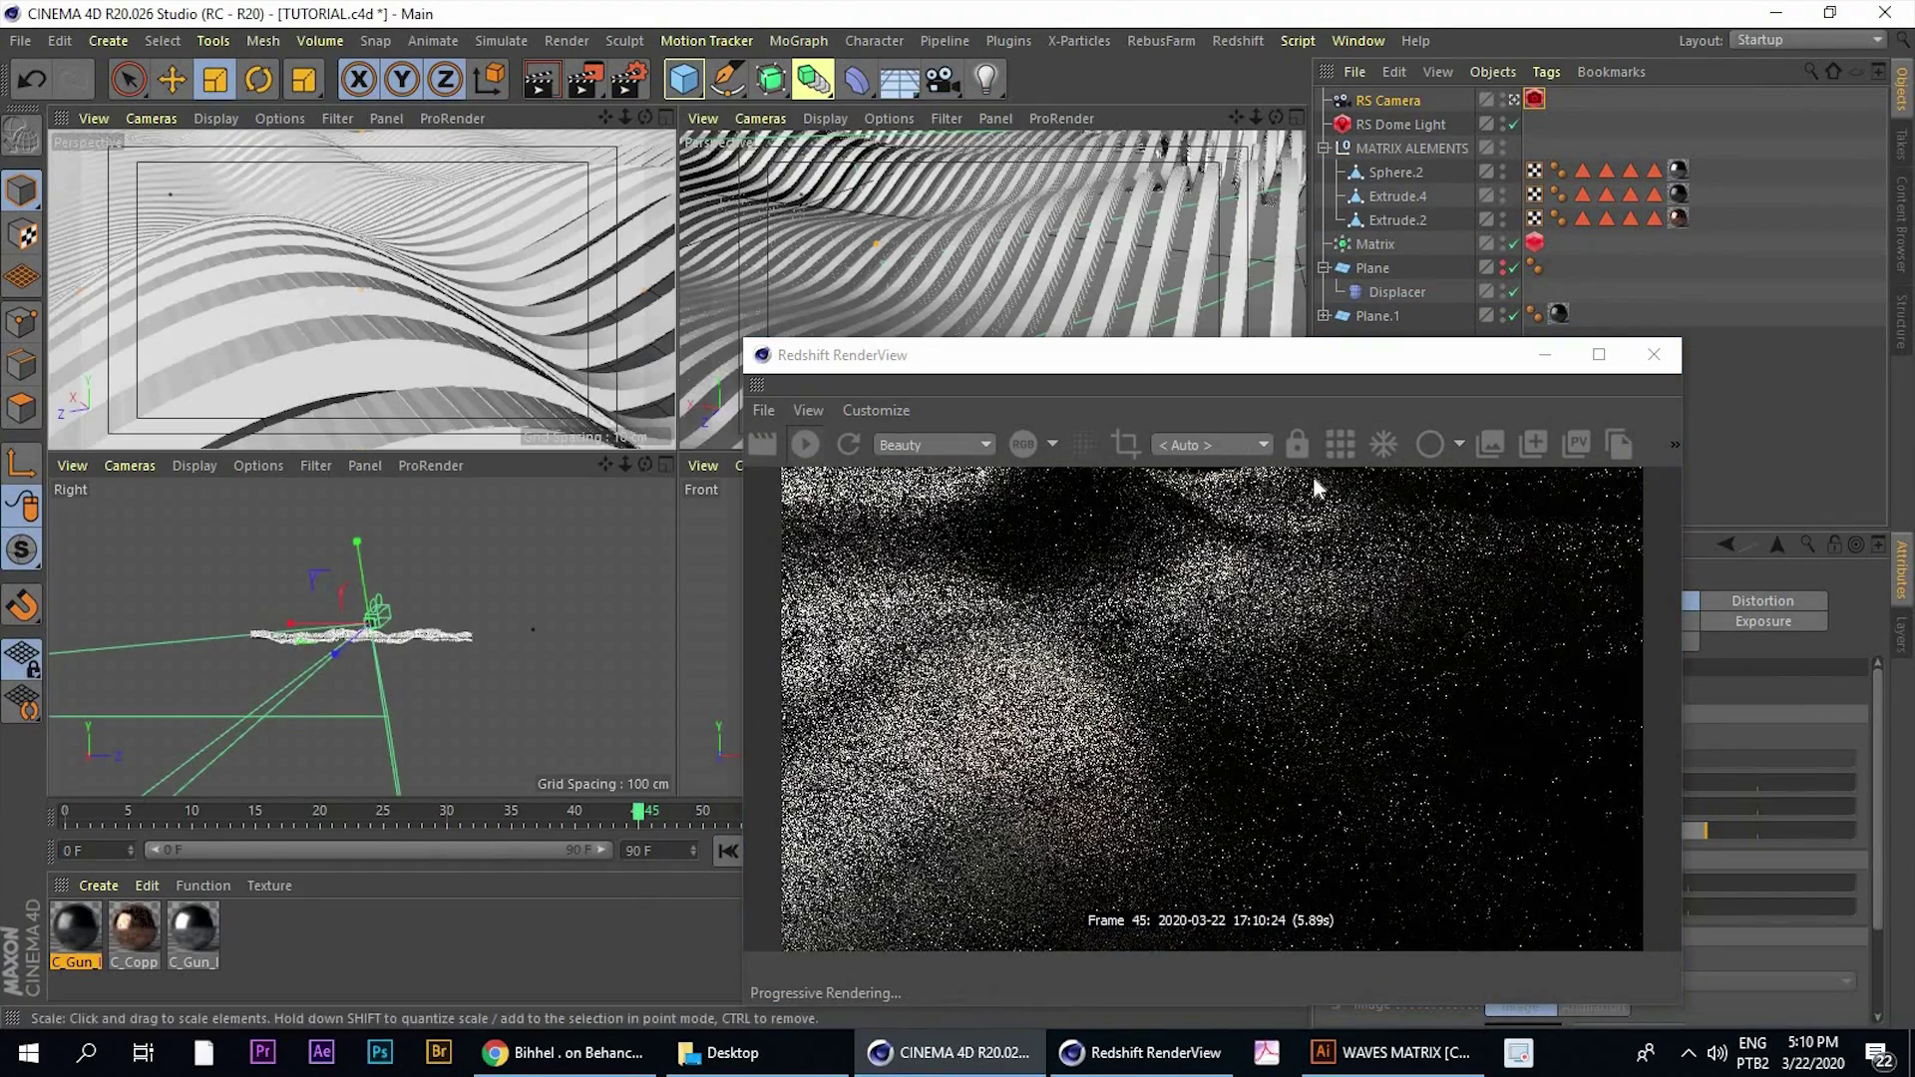
pyautogui.click(1300, 451)
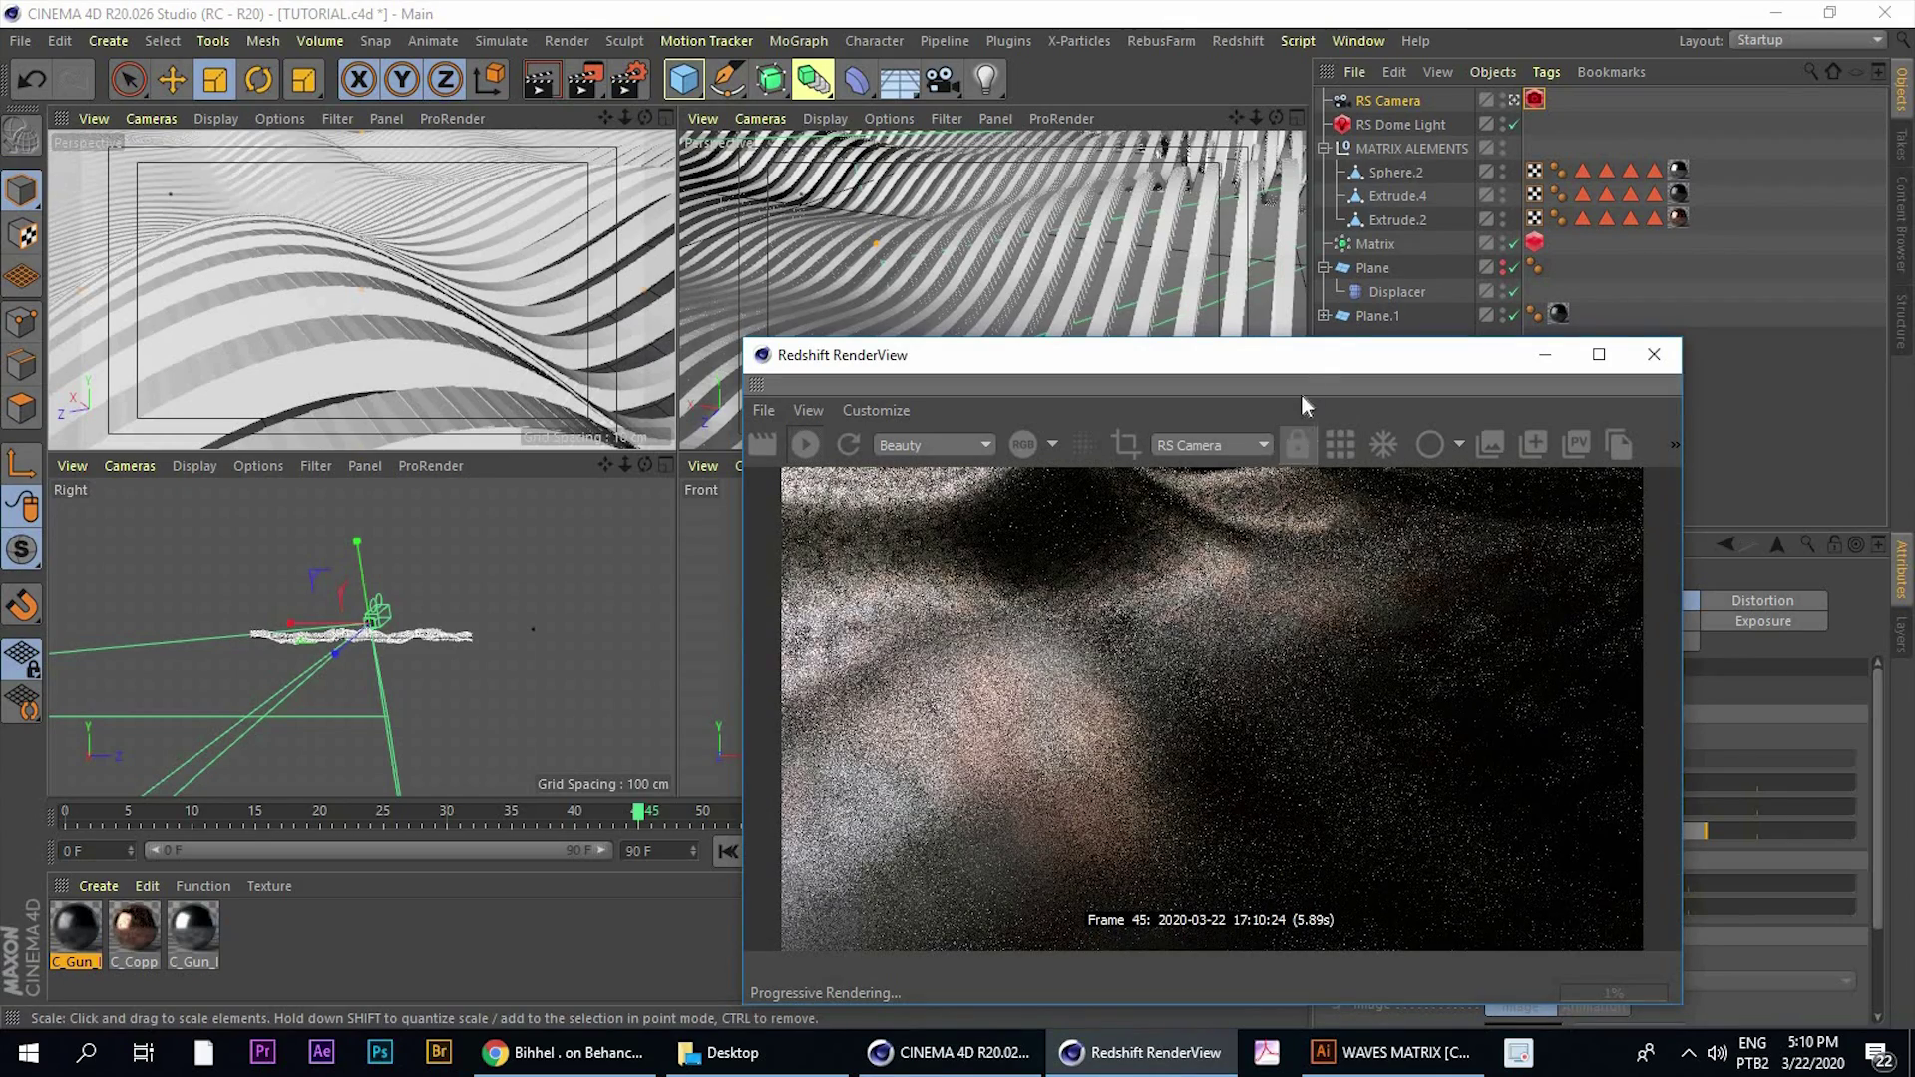
# Add a cube to the scene and name it focus, viewing the whole wave surface in the free perspective viewport
pyautogui.middleClick(748, 316)
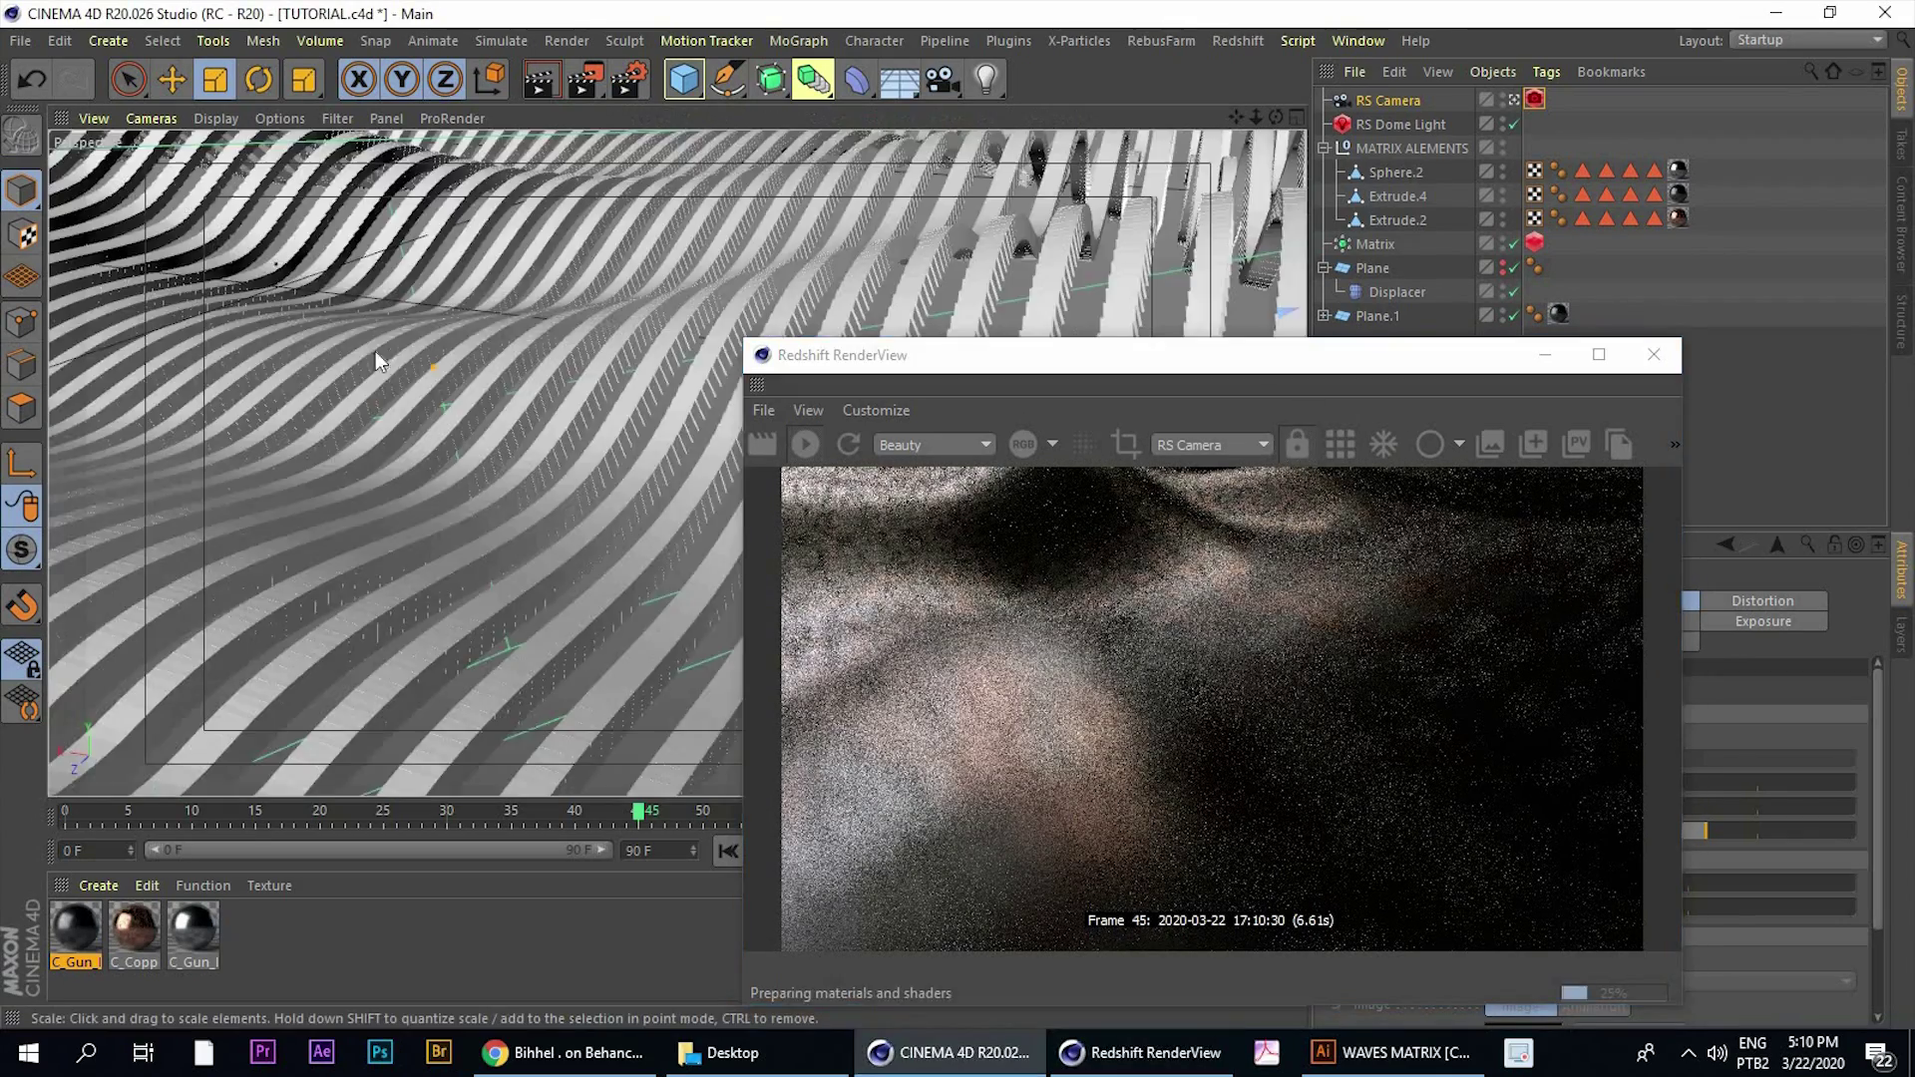
pyautogui.keyDown('alt'); pyautogui.moveTo(482, 340); pyautogui.dragTo(409, 457); pyautogui.keyUp('alt')
pyautogui.scroll(-5, 433, 362)
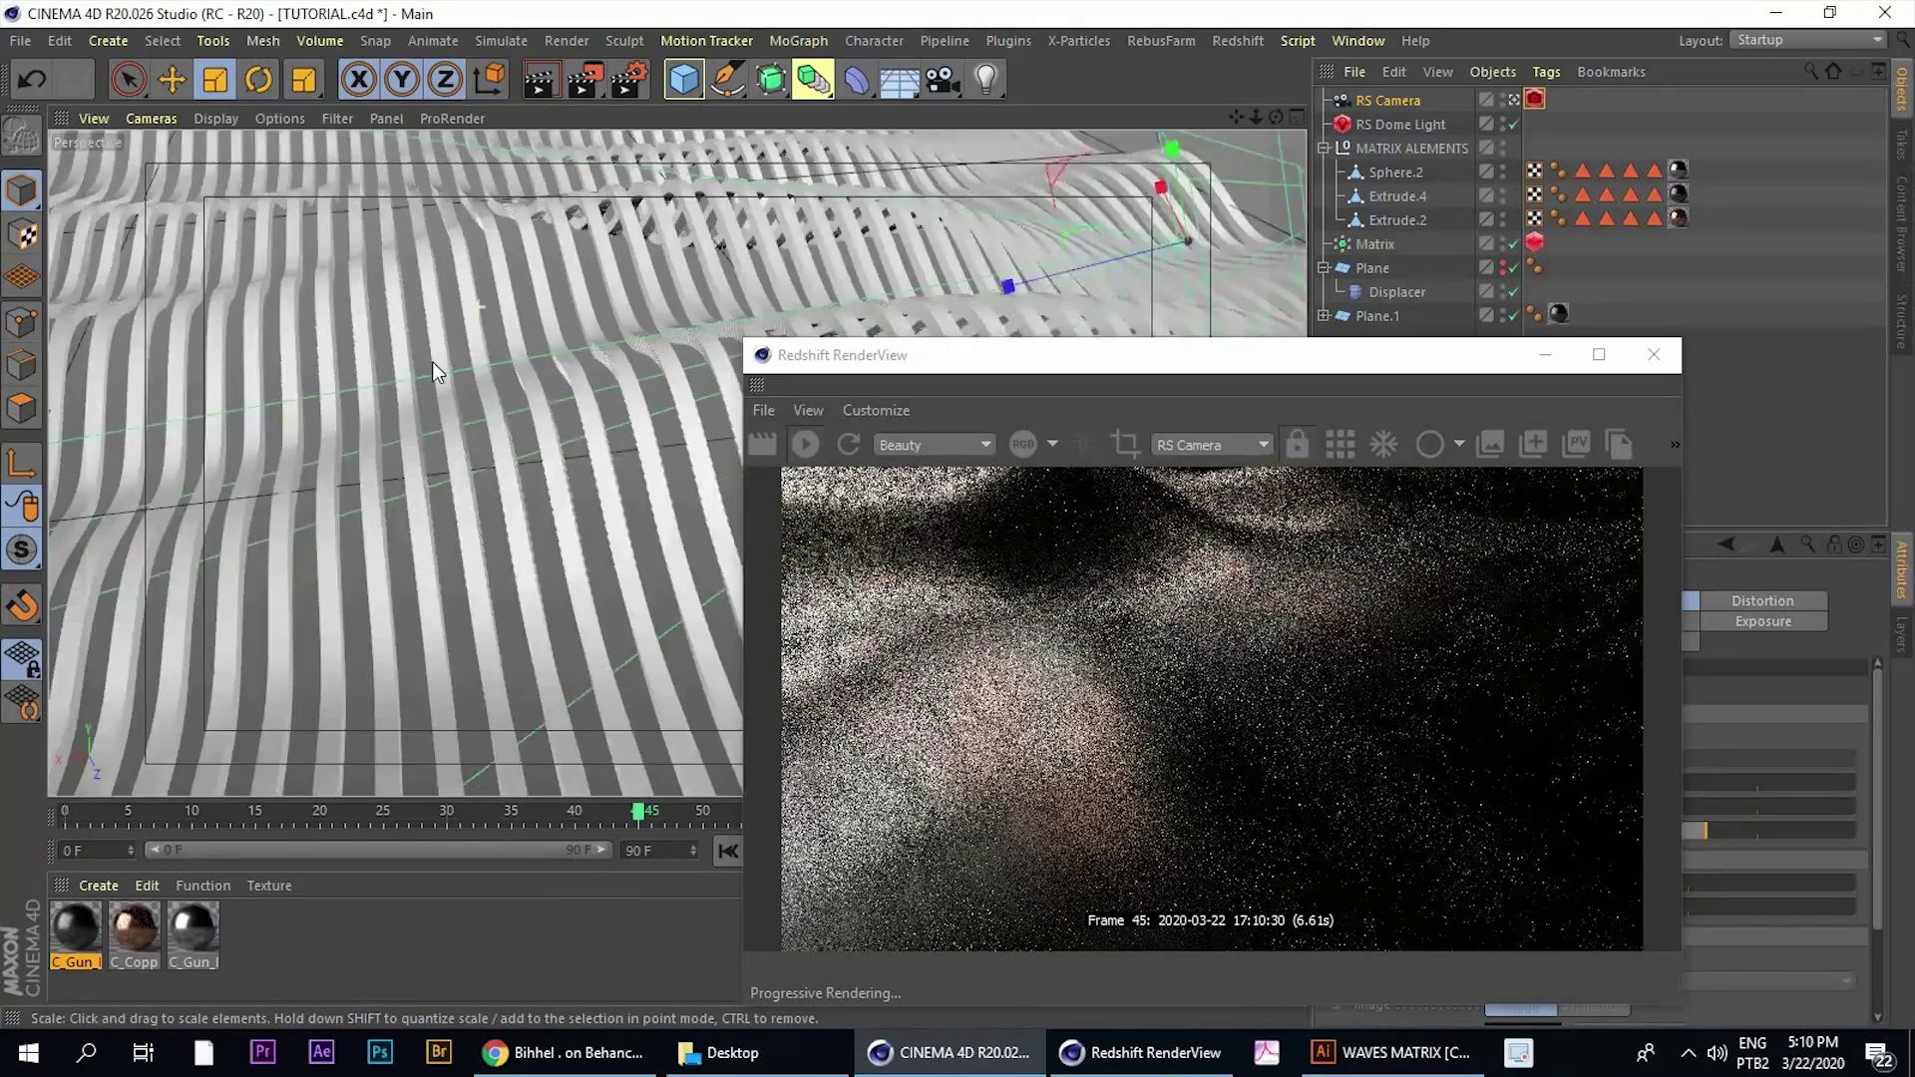
pyautogui.keyDown('alt'); pyautogui.moveTo(433, 361); pyautogui.dragTo(1133, 535); pyautogui.keyUp('alt')
pyautogui.keyDown('alt'); pyautogui.moveTo(628, 250); pyautogui.dragTo(1203, 542); pyautogui.keyUp('alt')
pyautogui.keyDown('alt'); pyautogui.moveTo(696, 341); pyautogui.dragTo(812, 286); pyautogui.keyUp('alt')
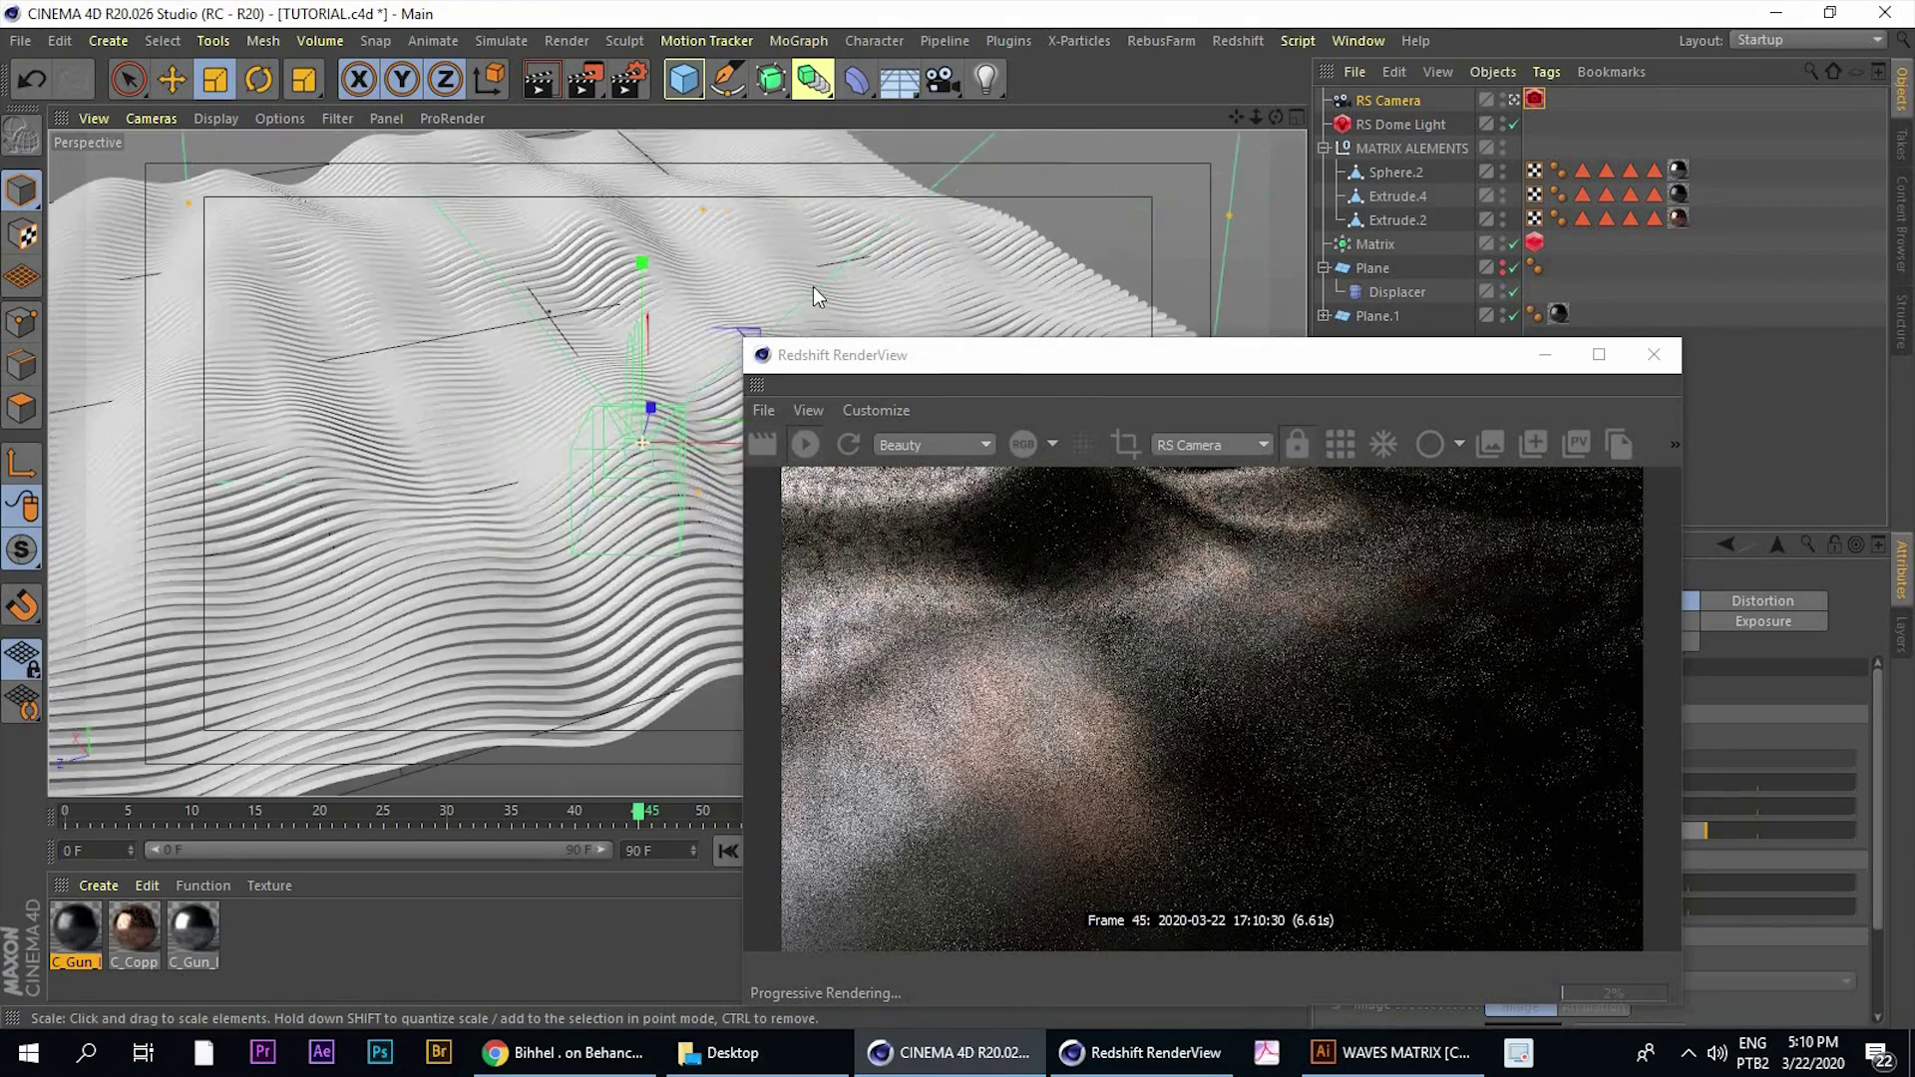
pyautogui.keyDown('alt'); pyautogui.moveTo(445, 415); pyautogui.dragTo(763, 82); pyautogui.keyUp('alt')
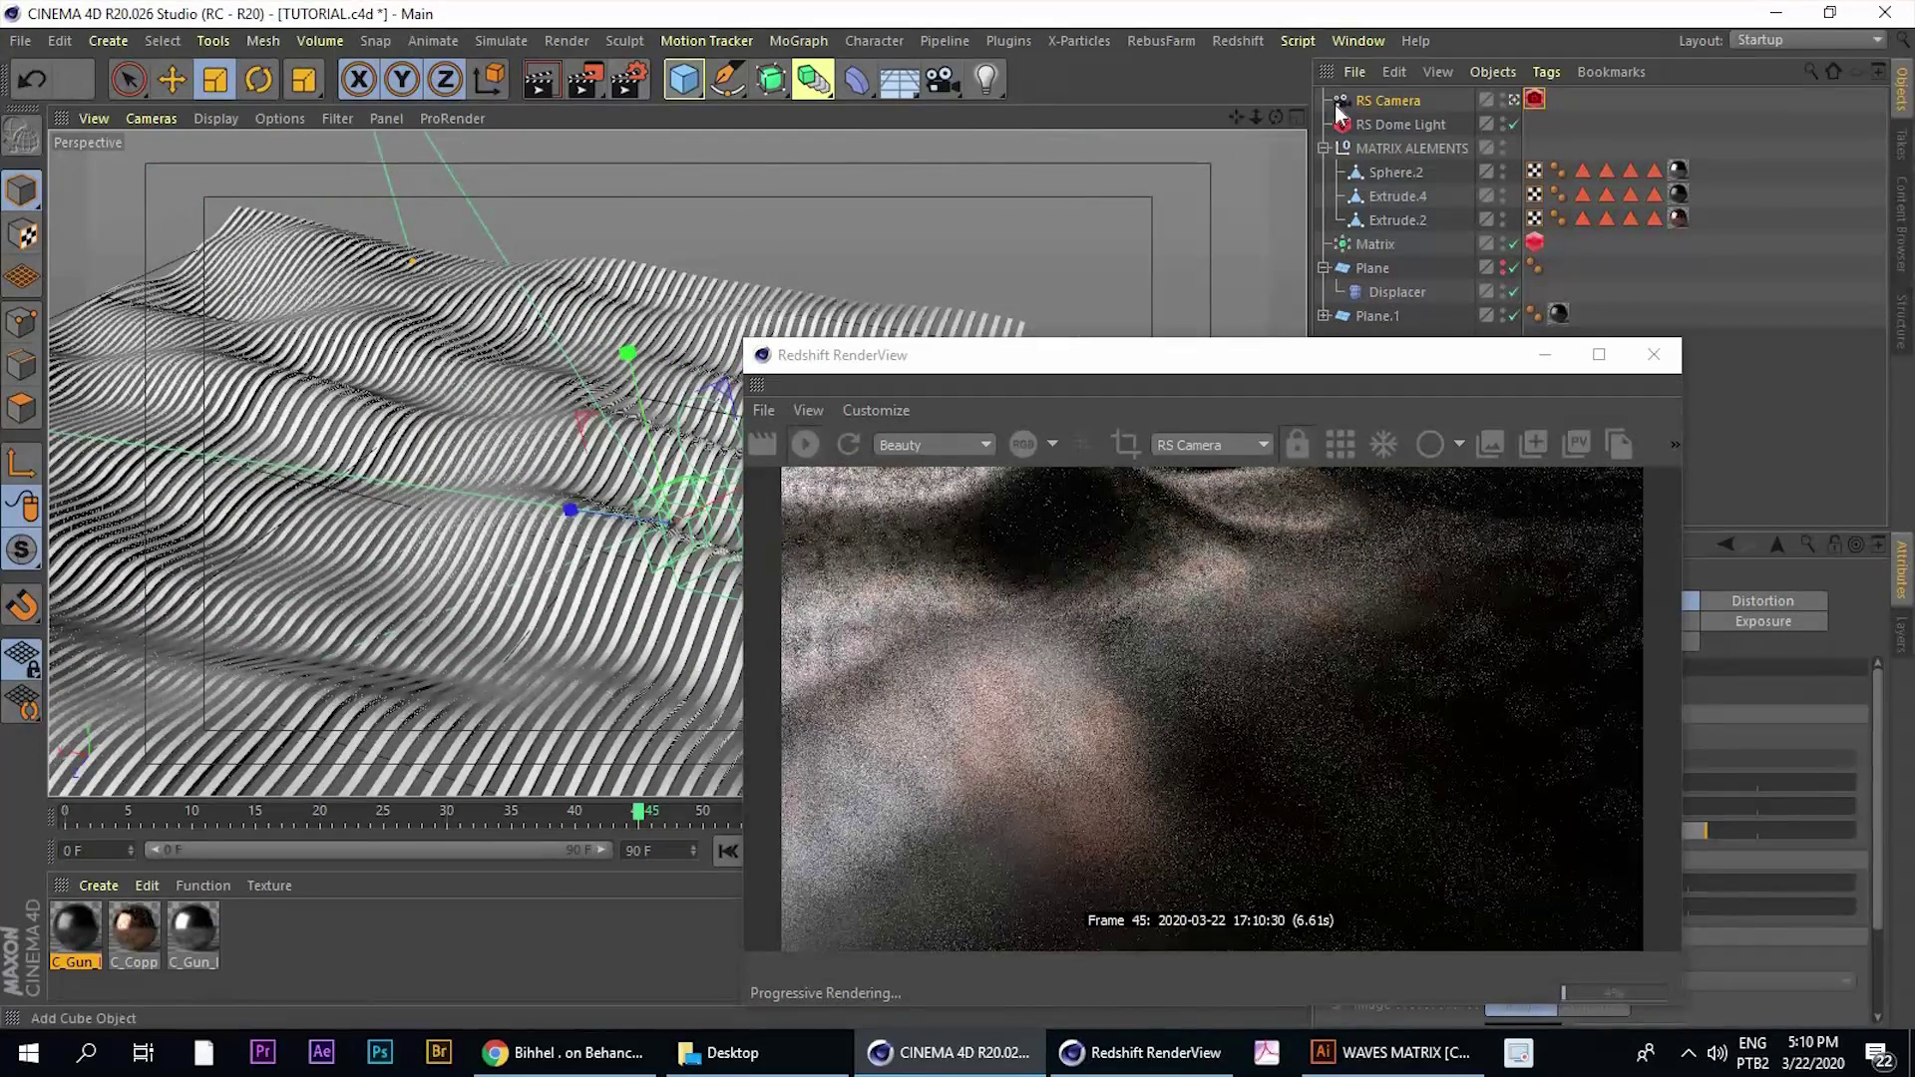
pyautogui.doubleClick(1369, 103)
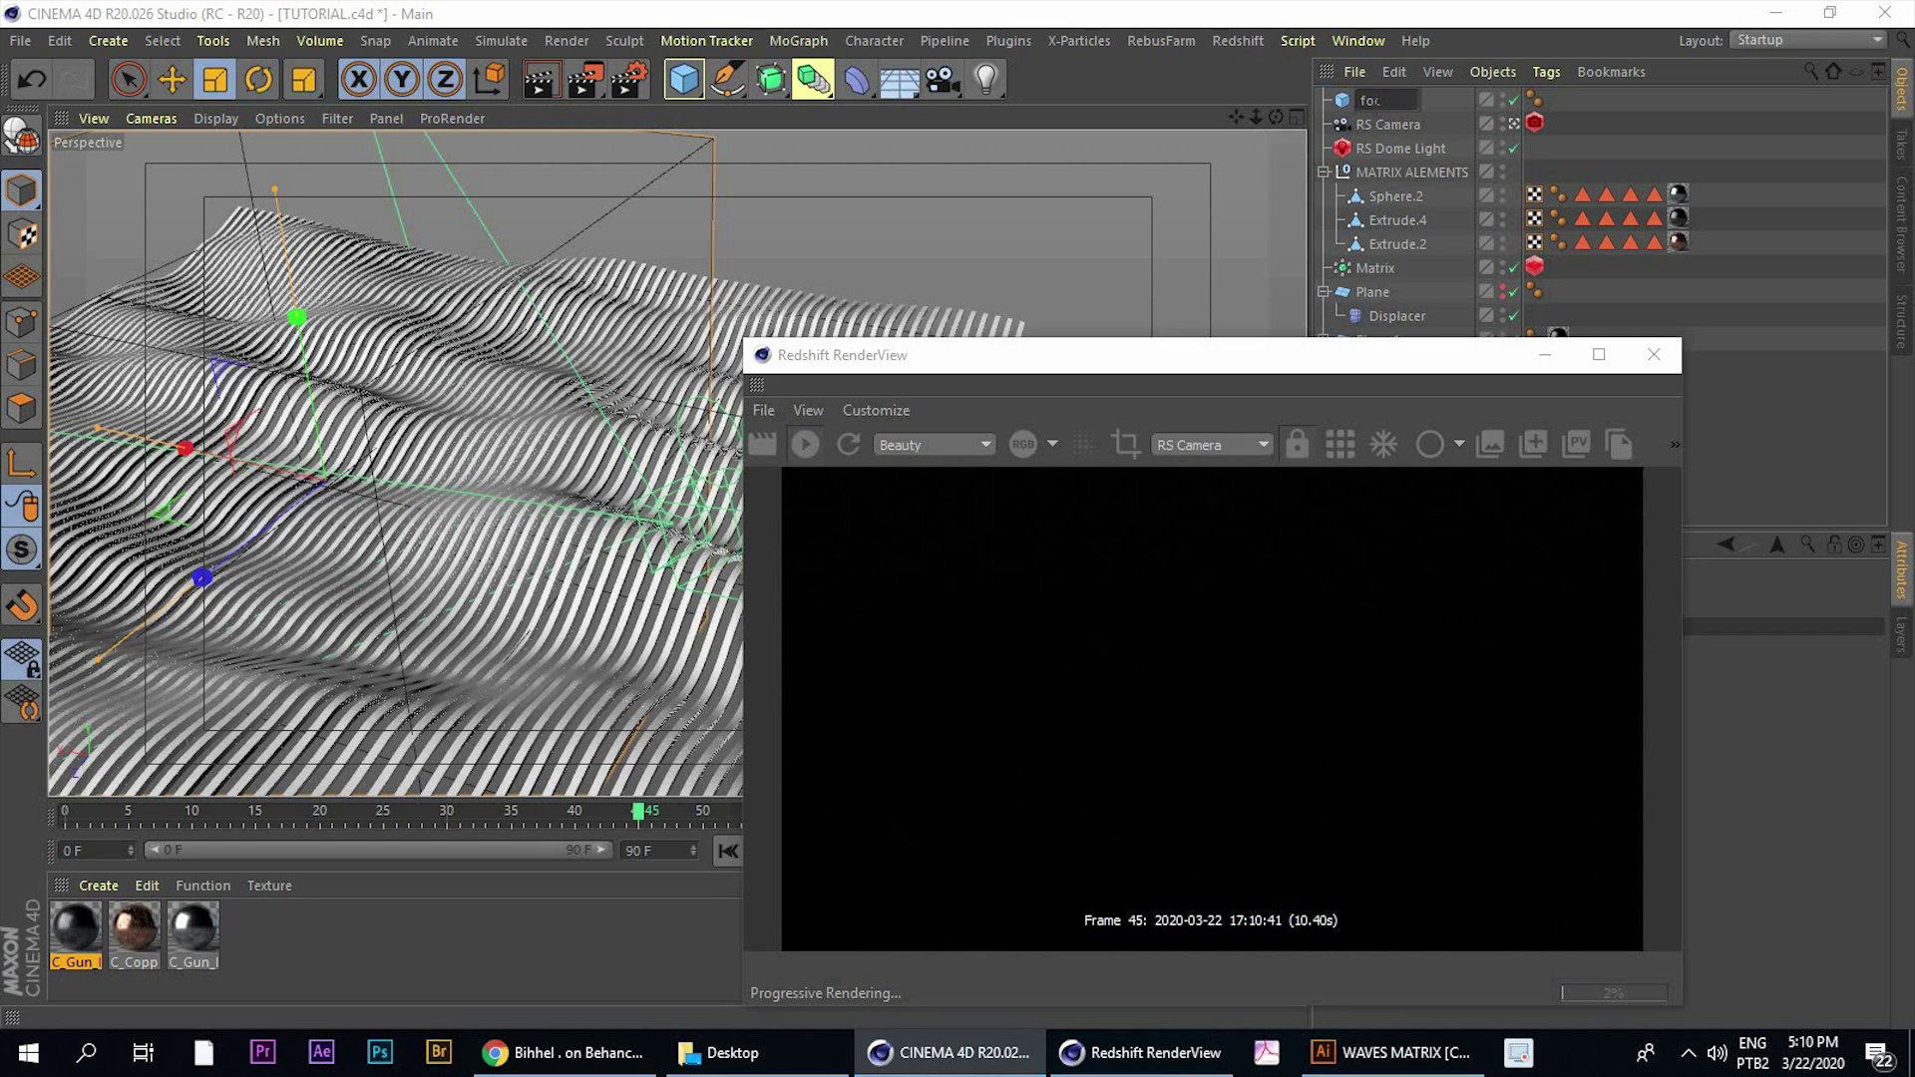
pyautogui.write('focus')
pyautogui.press('Return')
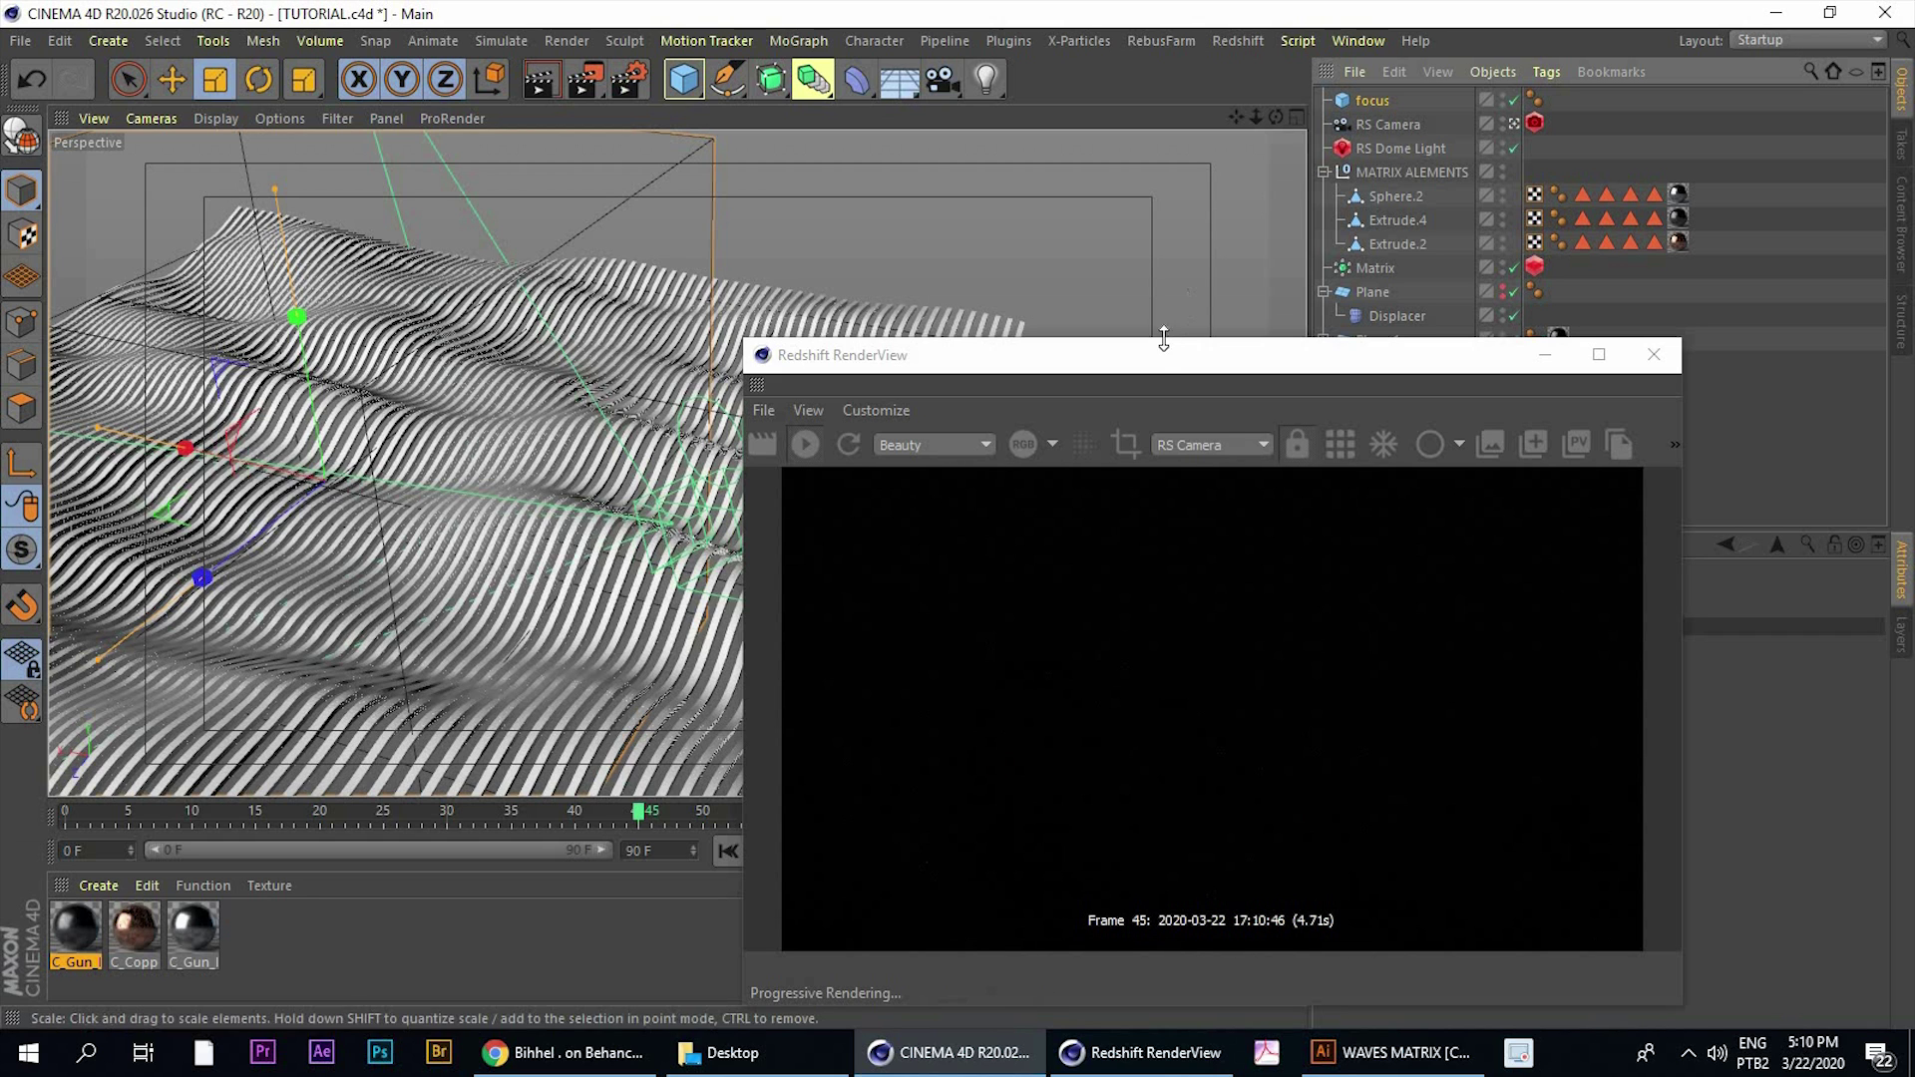
# Set the focus cube's X, Y and Z size to 50 cm
pyautogui.moveTo(997, 355); pyautogui.dragTo(651, 253)
pyautogui.moveTo(1442, 653); pyautogui.dragTo(1331, 666)
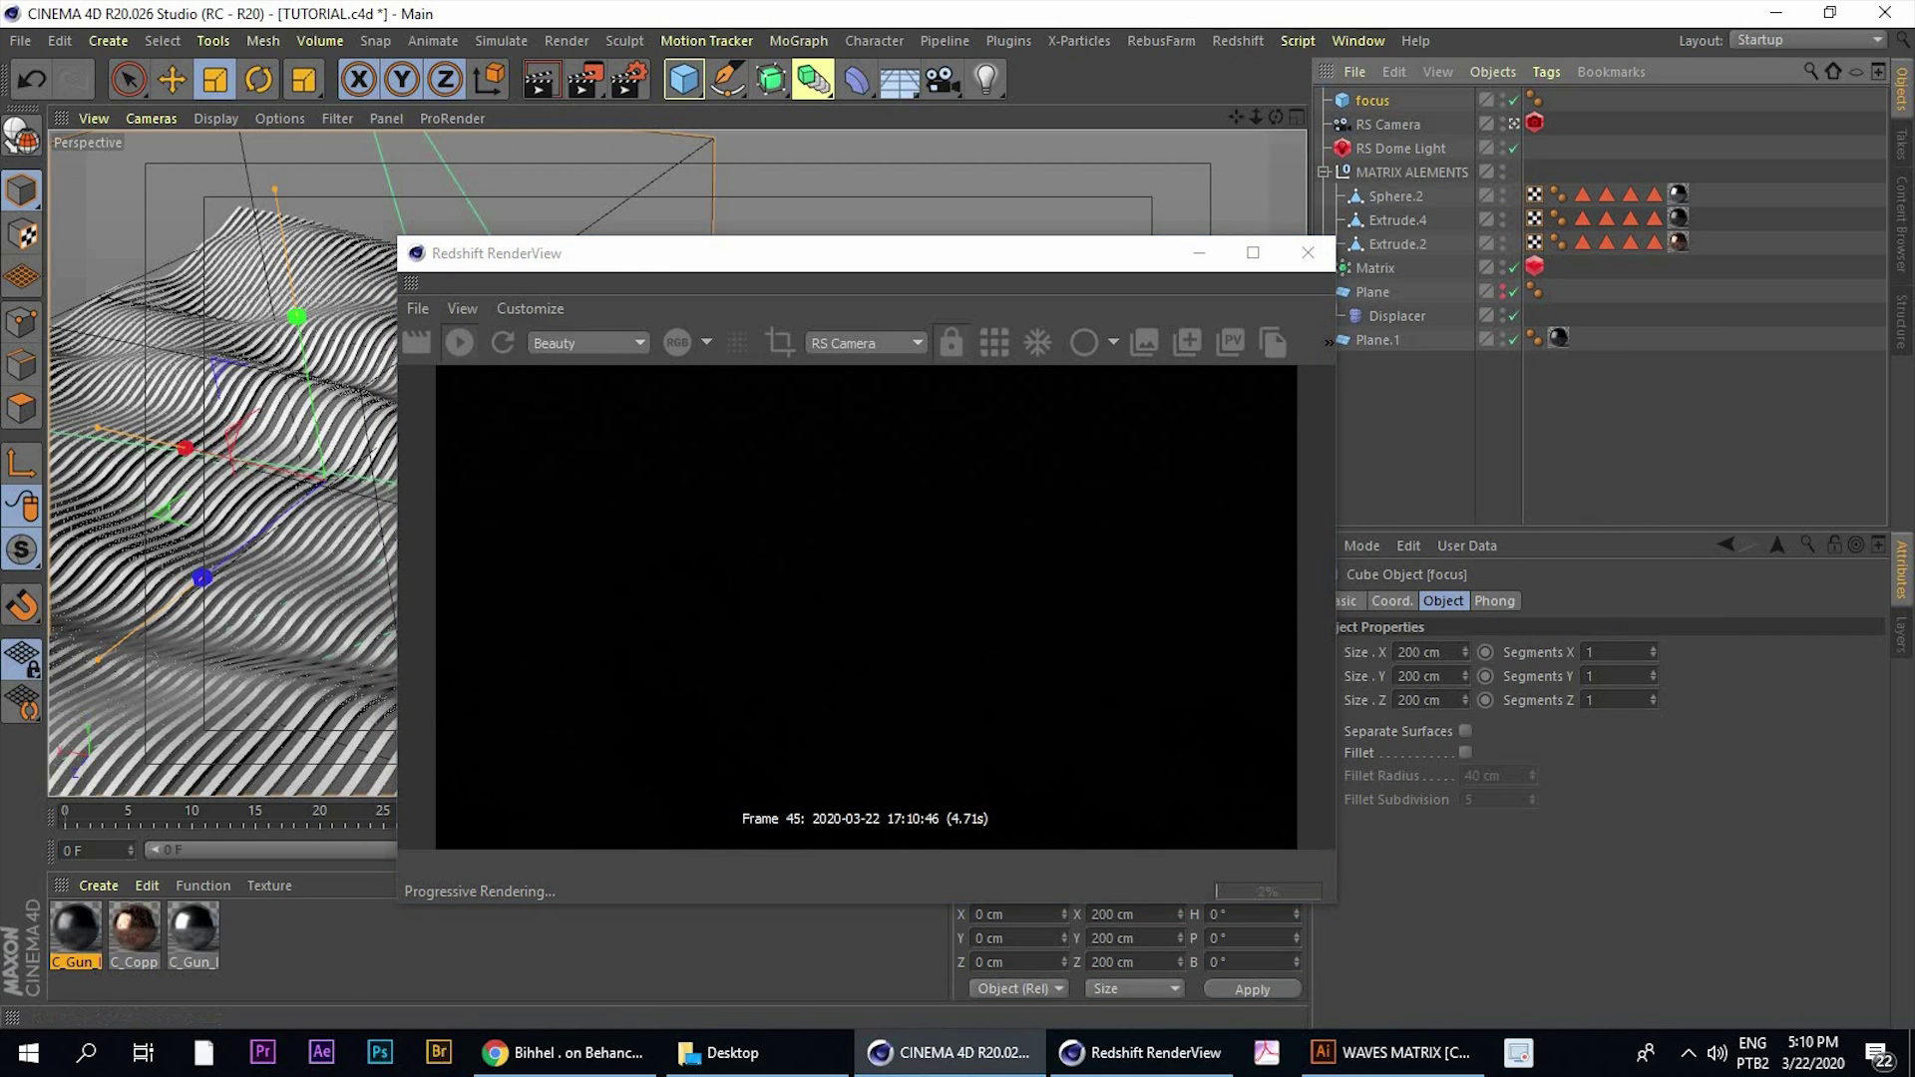
pyautogui.write('50')
pyautogui.press('Tab')
pyautogui.write('50')
pyautogui.press('Tab')
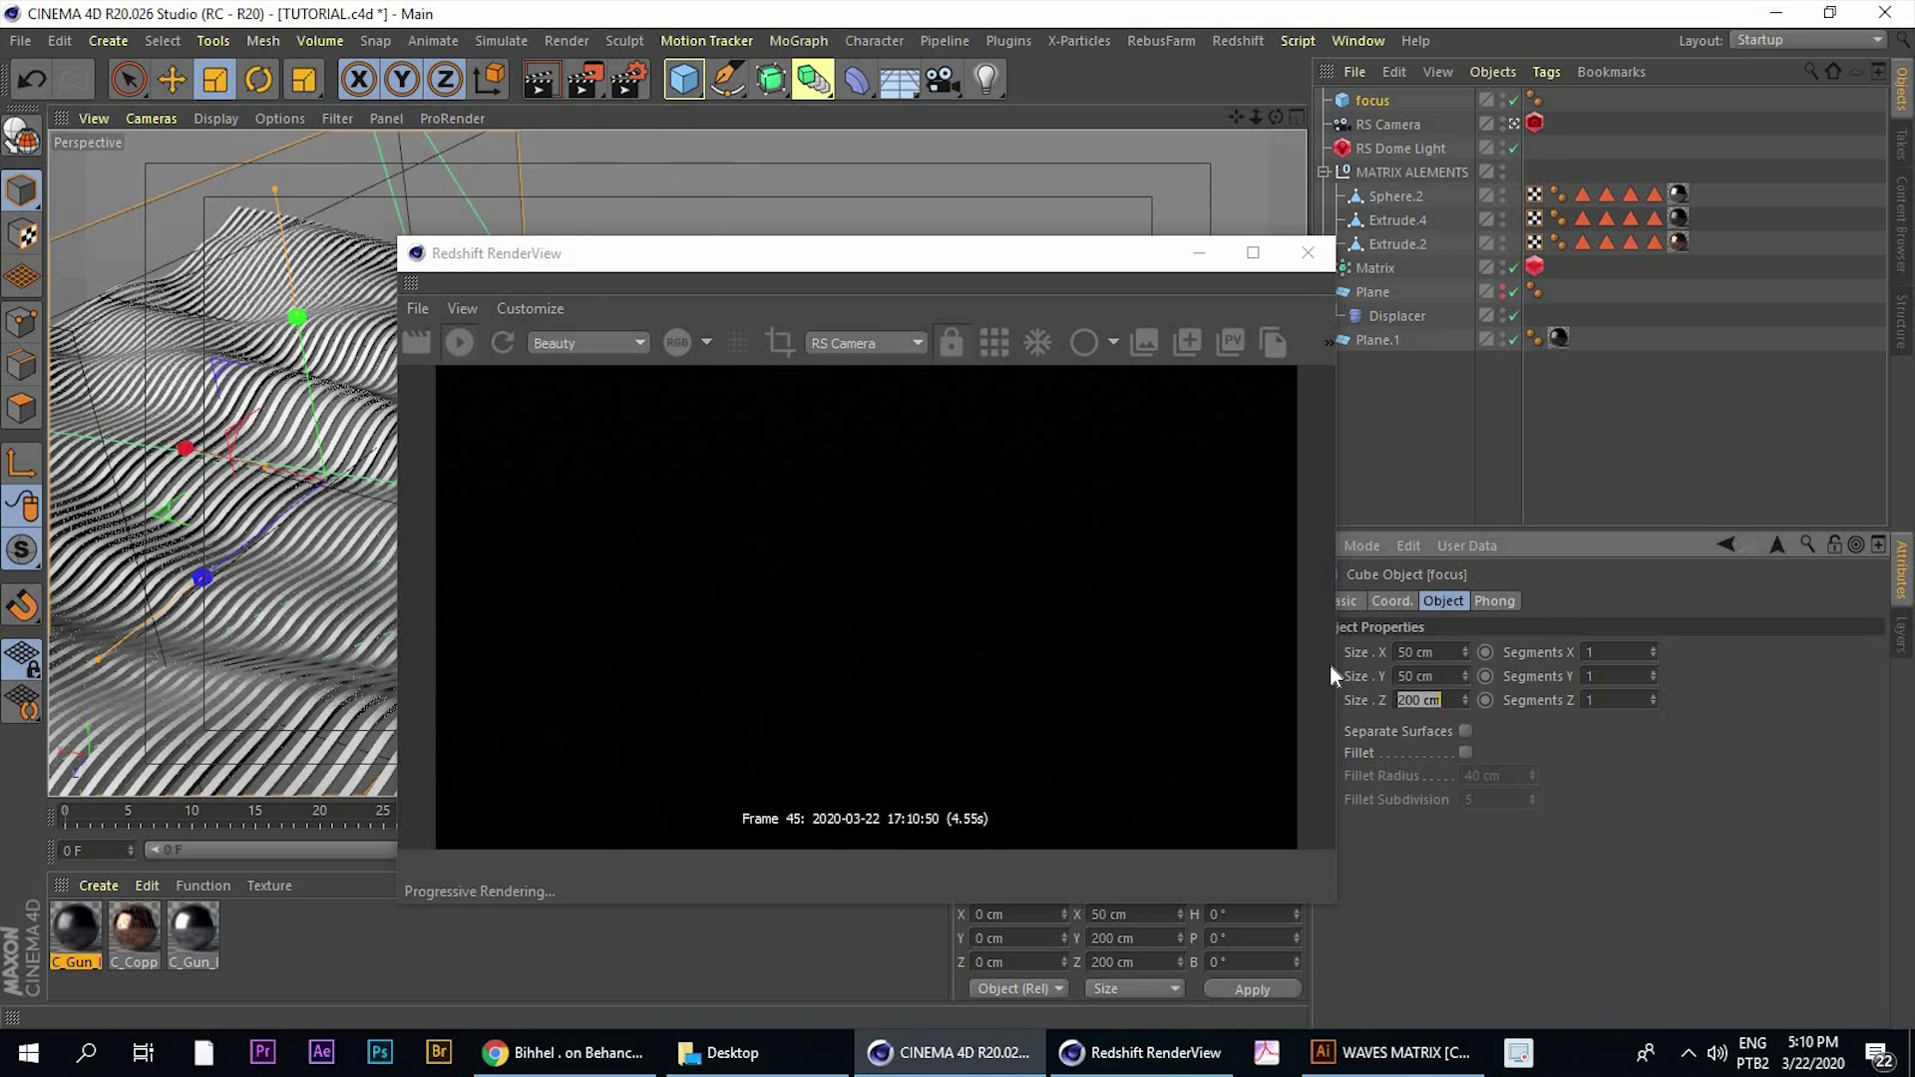
pyautogui.write('50')
pyautogui.press('Return')
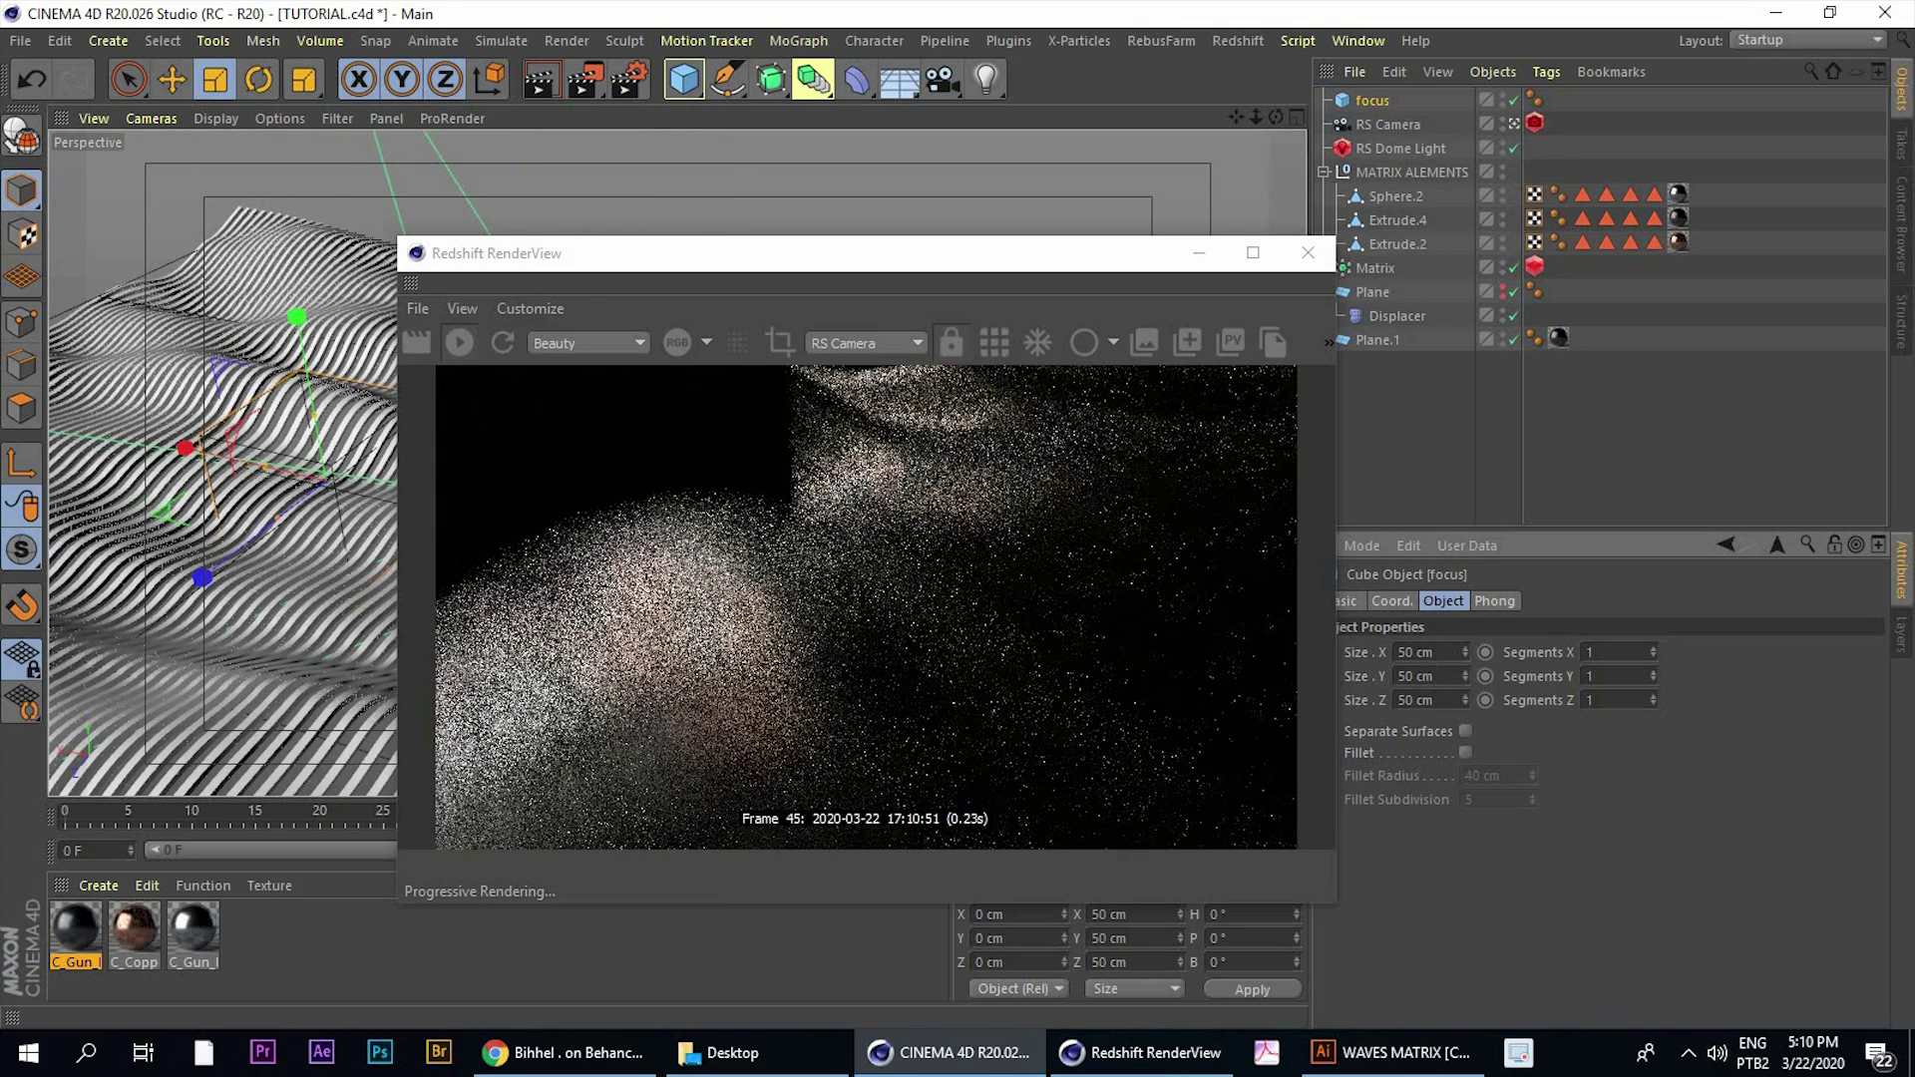
# Set the focus cube's X, Y and Z size to 20 cm
pyautogui.write('2')
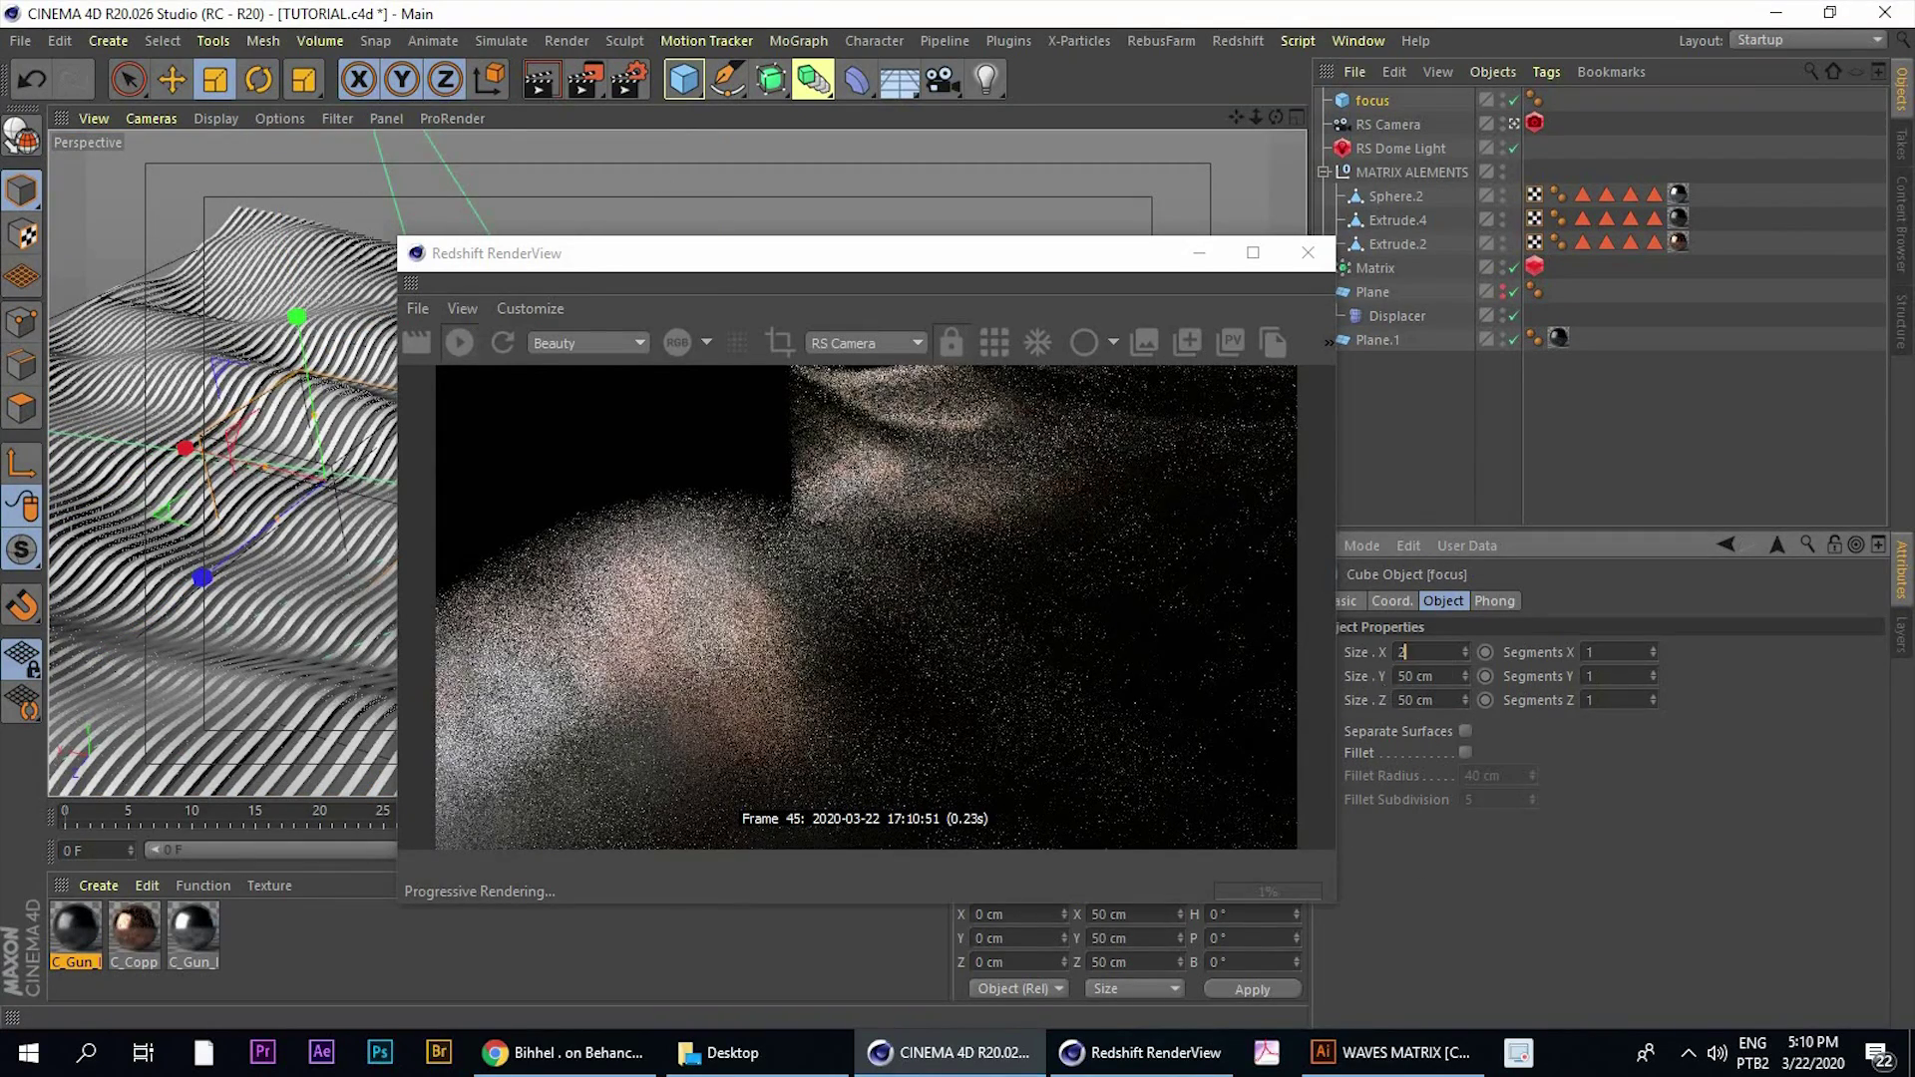
pyautogui.write('0')
pyautogui.press('Tab')
pyautogui.write('20')
pyautogui.press('Tab')
pyautogui.write('20')
pyautogui.press('Return')
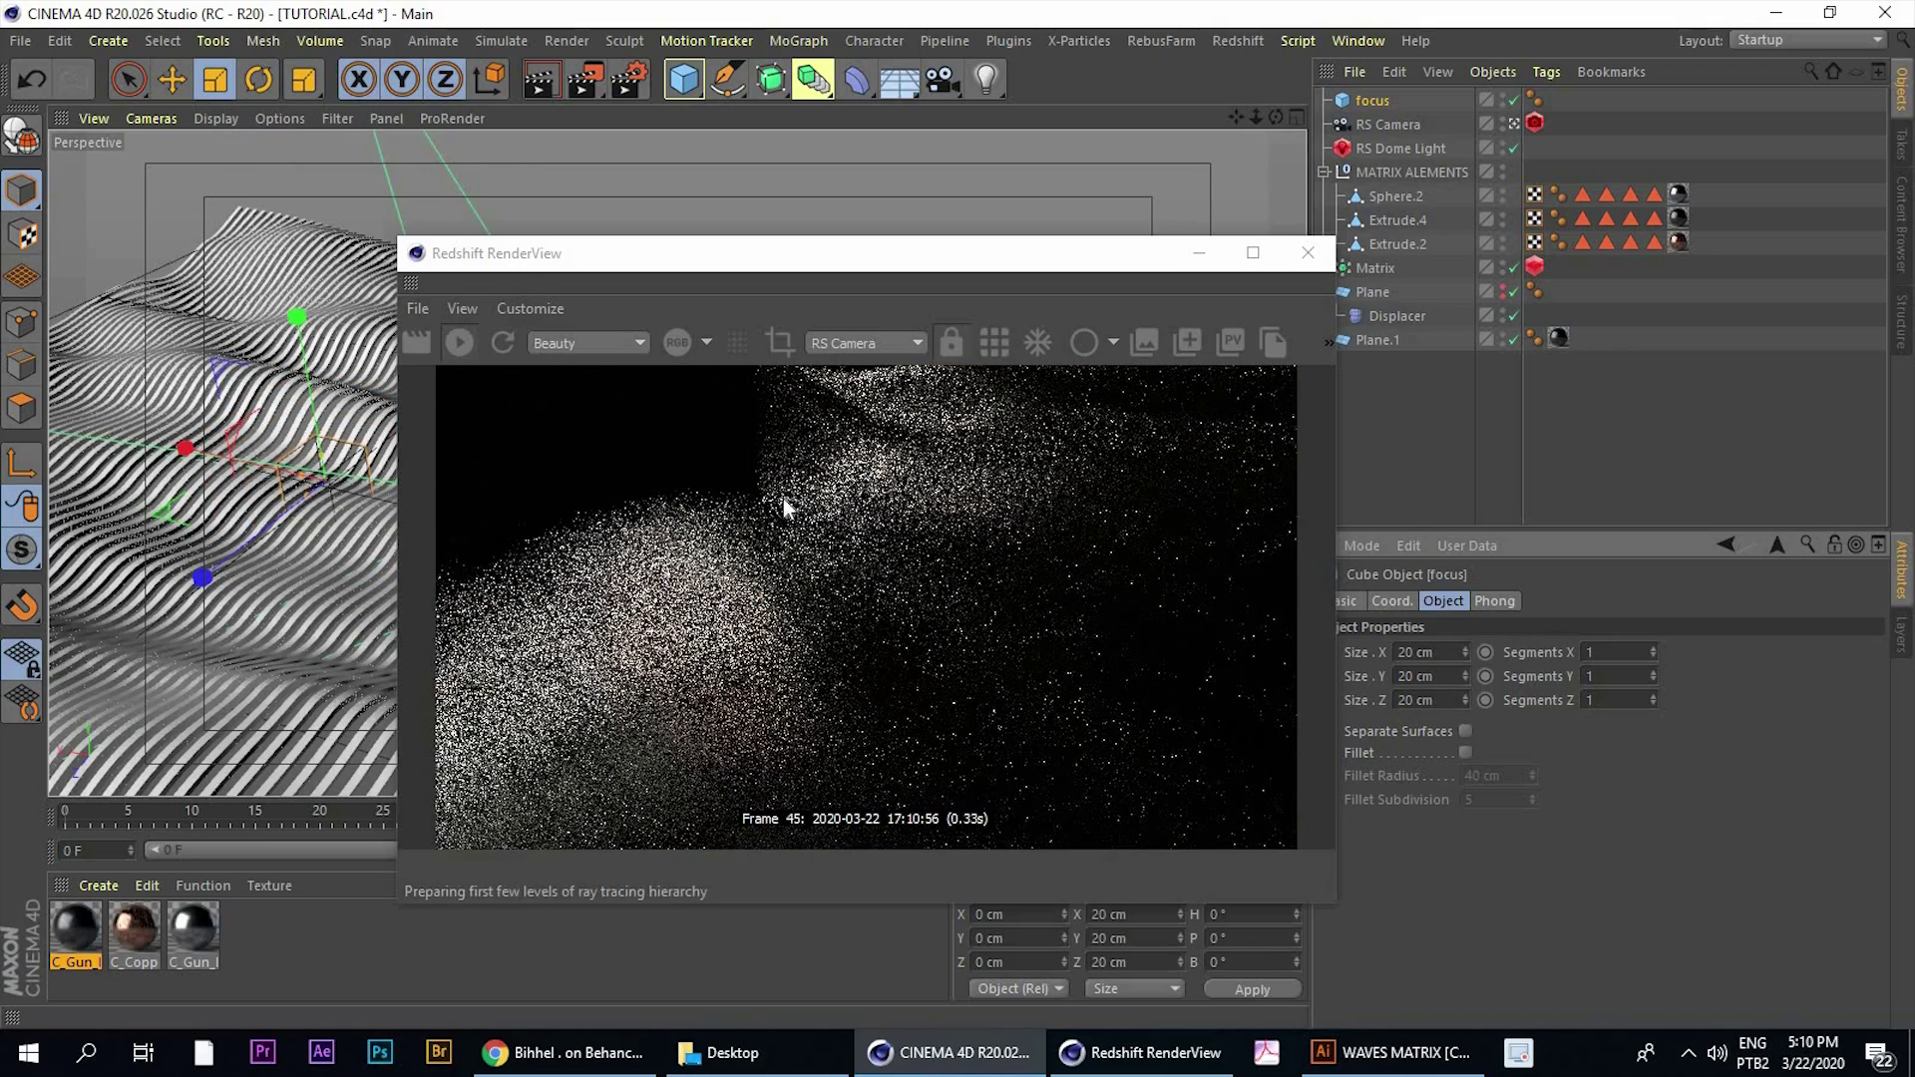
# Move the focus cube to about X -38 cm, Z -21.3 cm in the camera view and hide it from the render
pyautogui.moveTo(653, 253); pyautogui.dragTo(925, 286)
pyautogui.middleClick(367, 321)
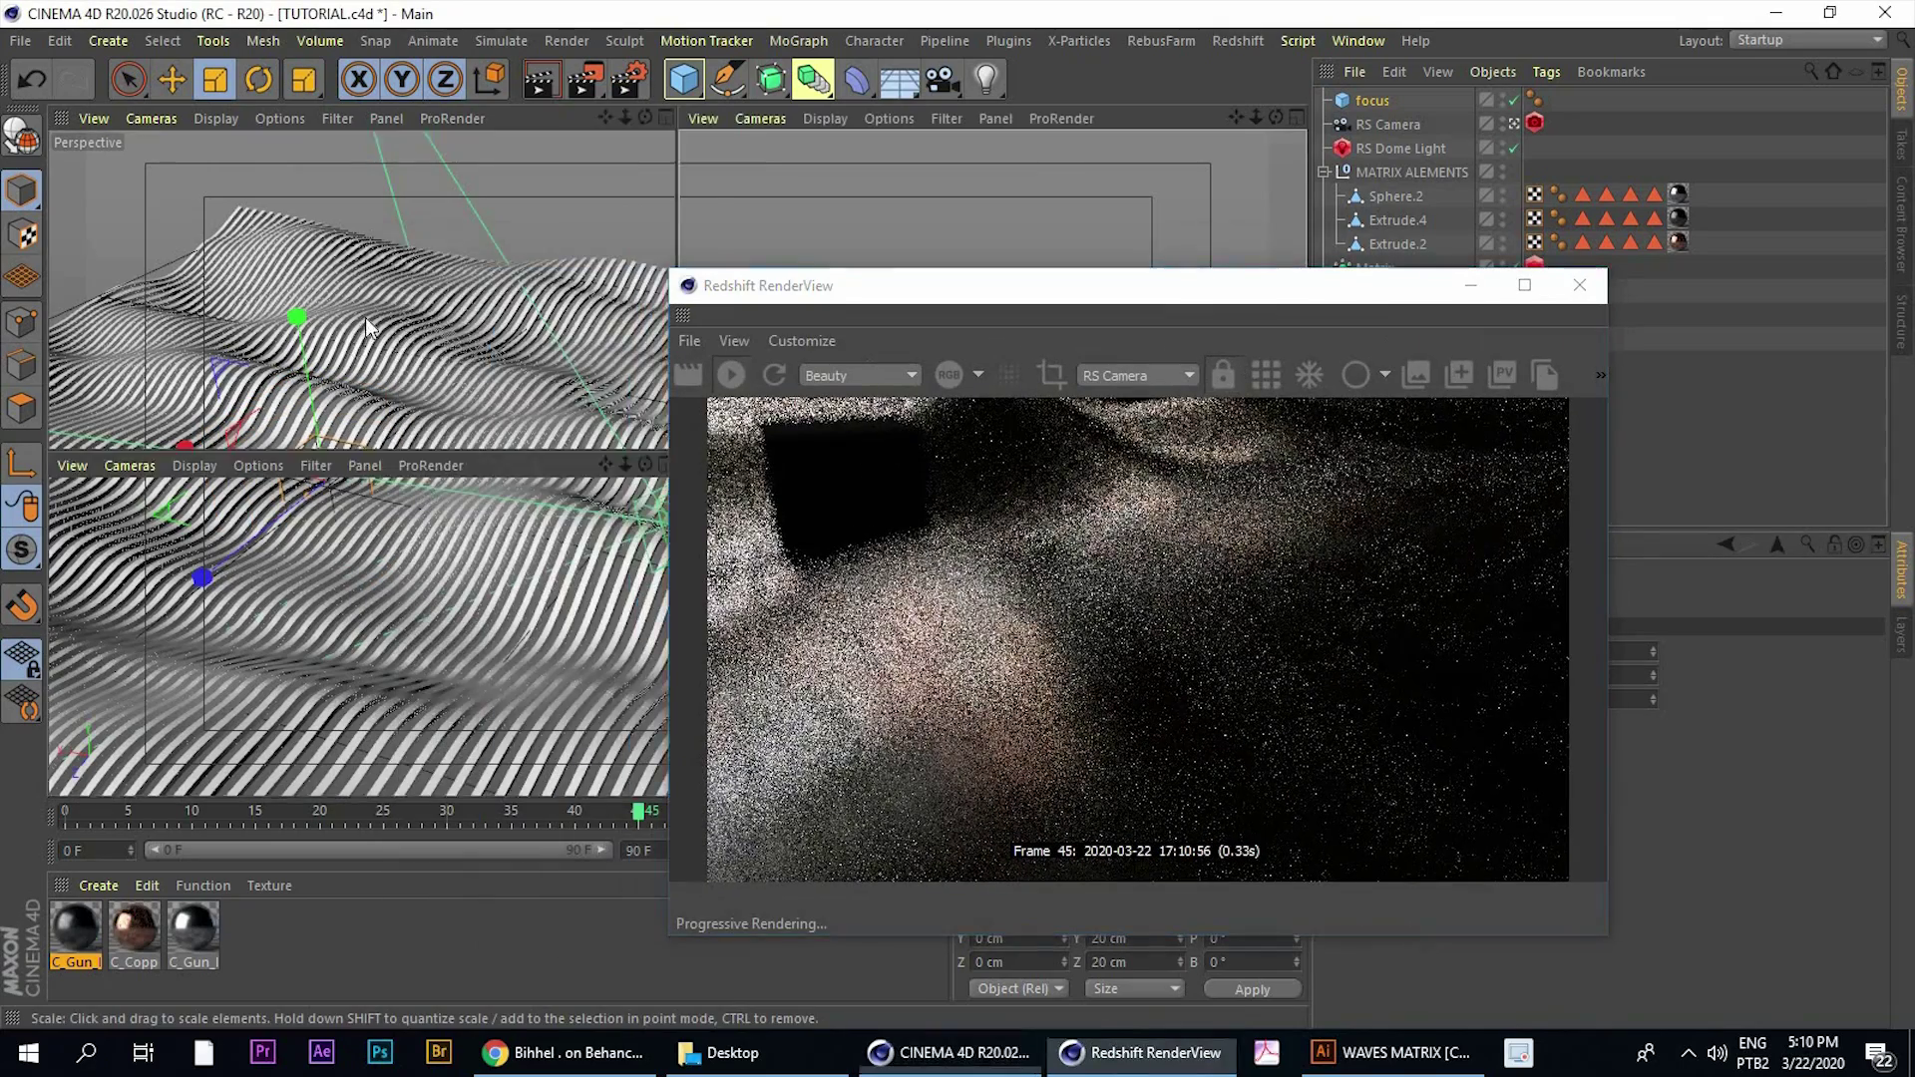
pyautogui.middleClick(608, 429)
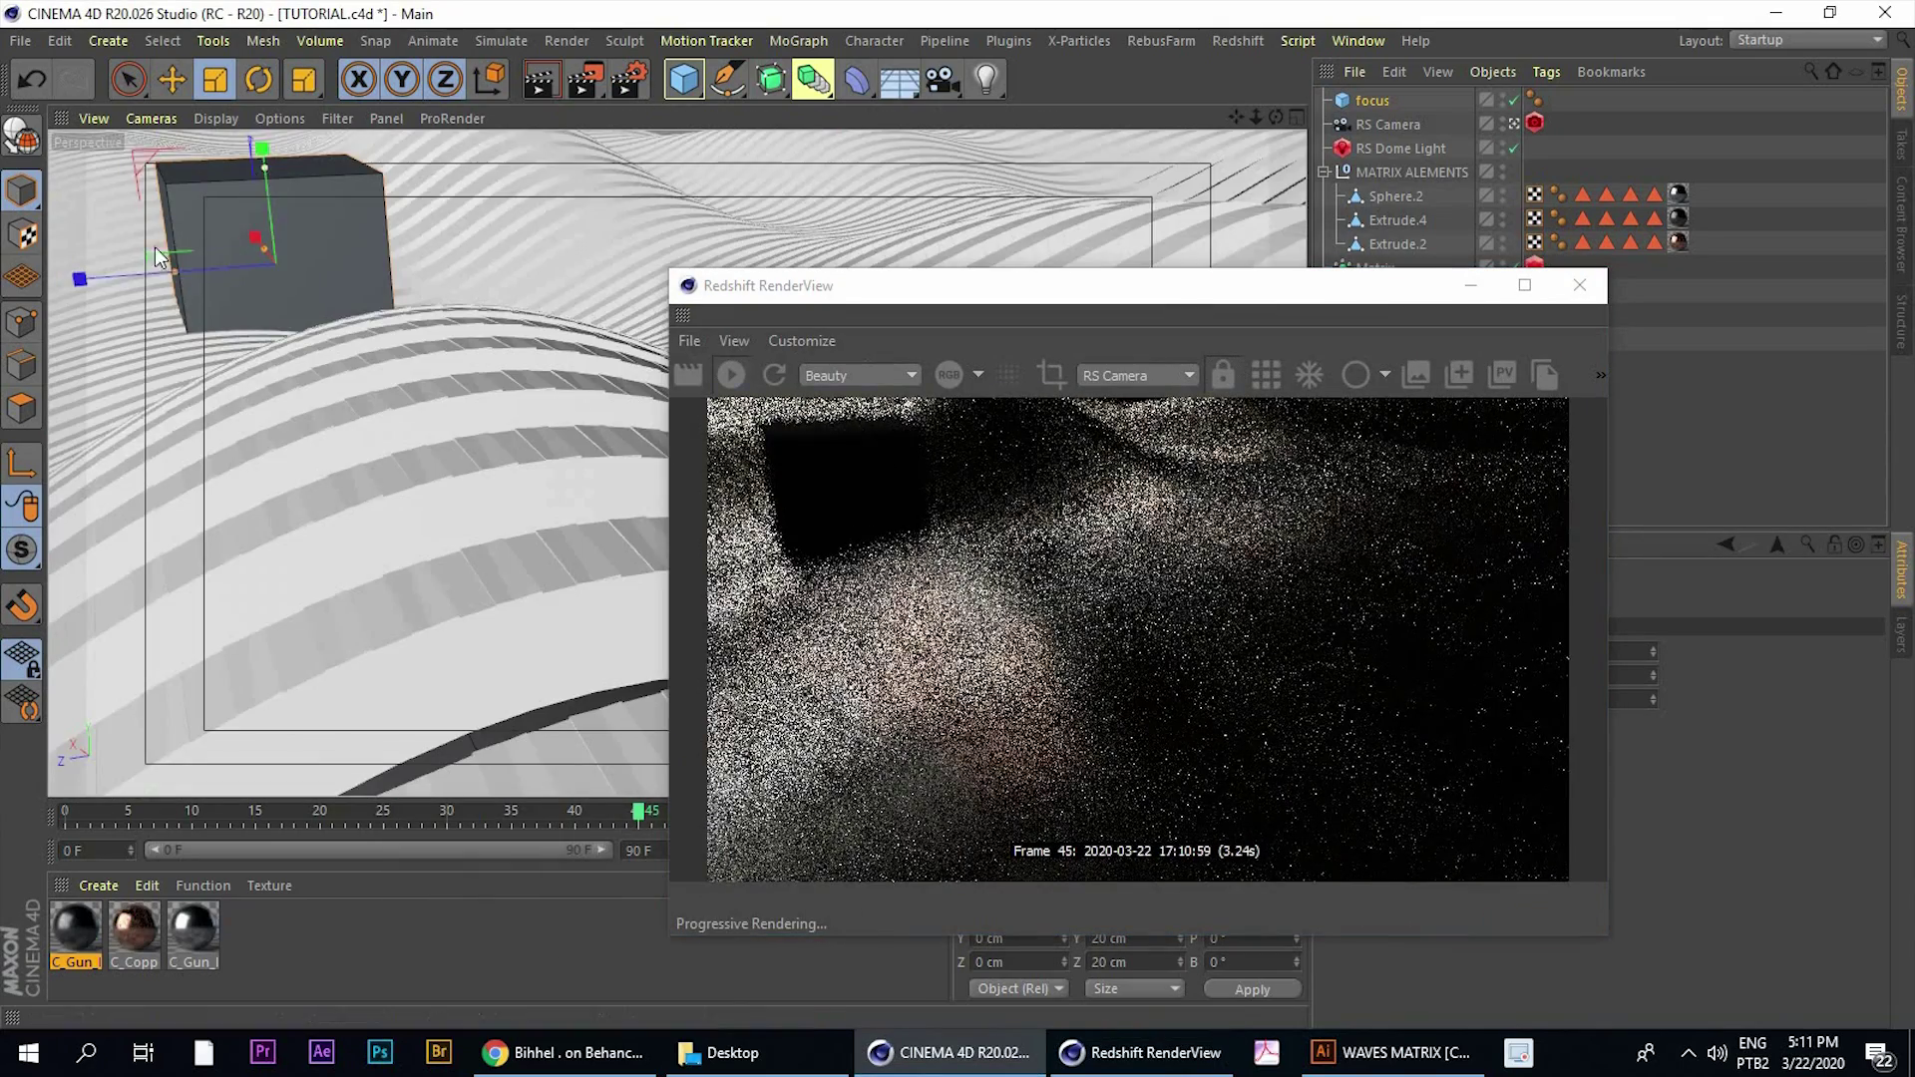
pyautogui.press('e')
pyautogui.moveTo(130, 270); pyautogui.dragTo(369, 320)
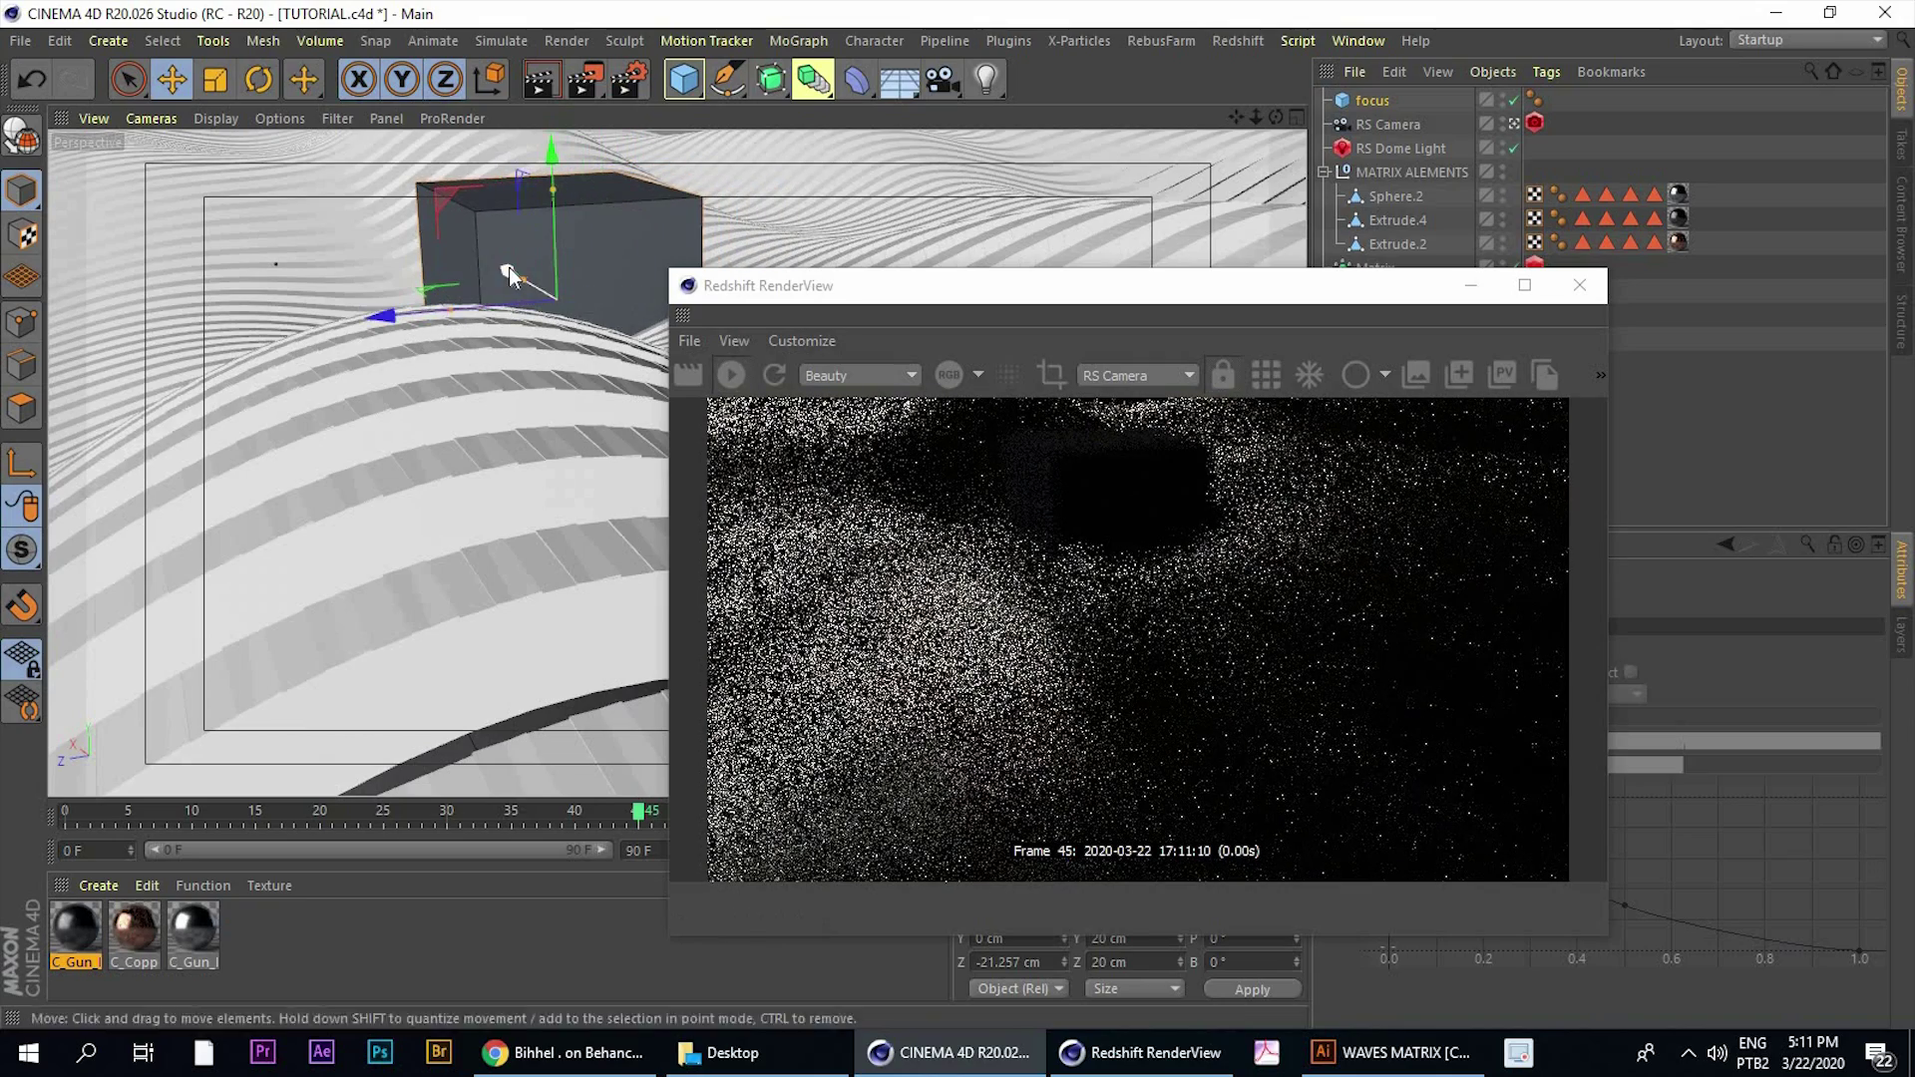
pyautogui.moveTo(511, 277); pyautogui.dragTo(623, 298)
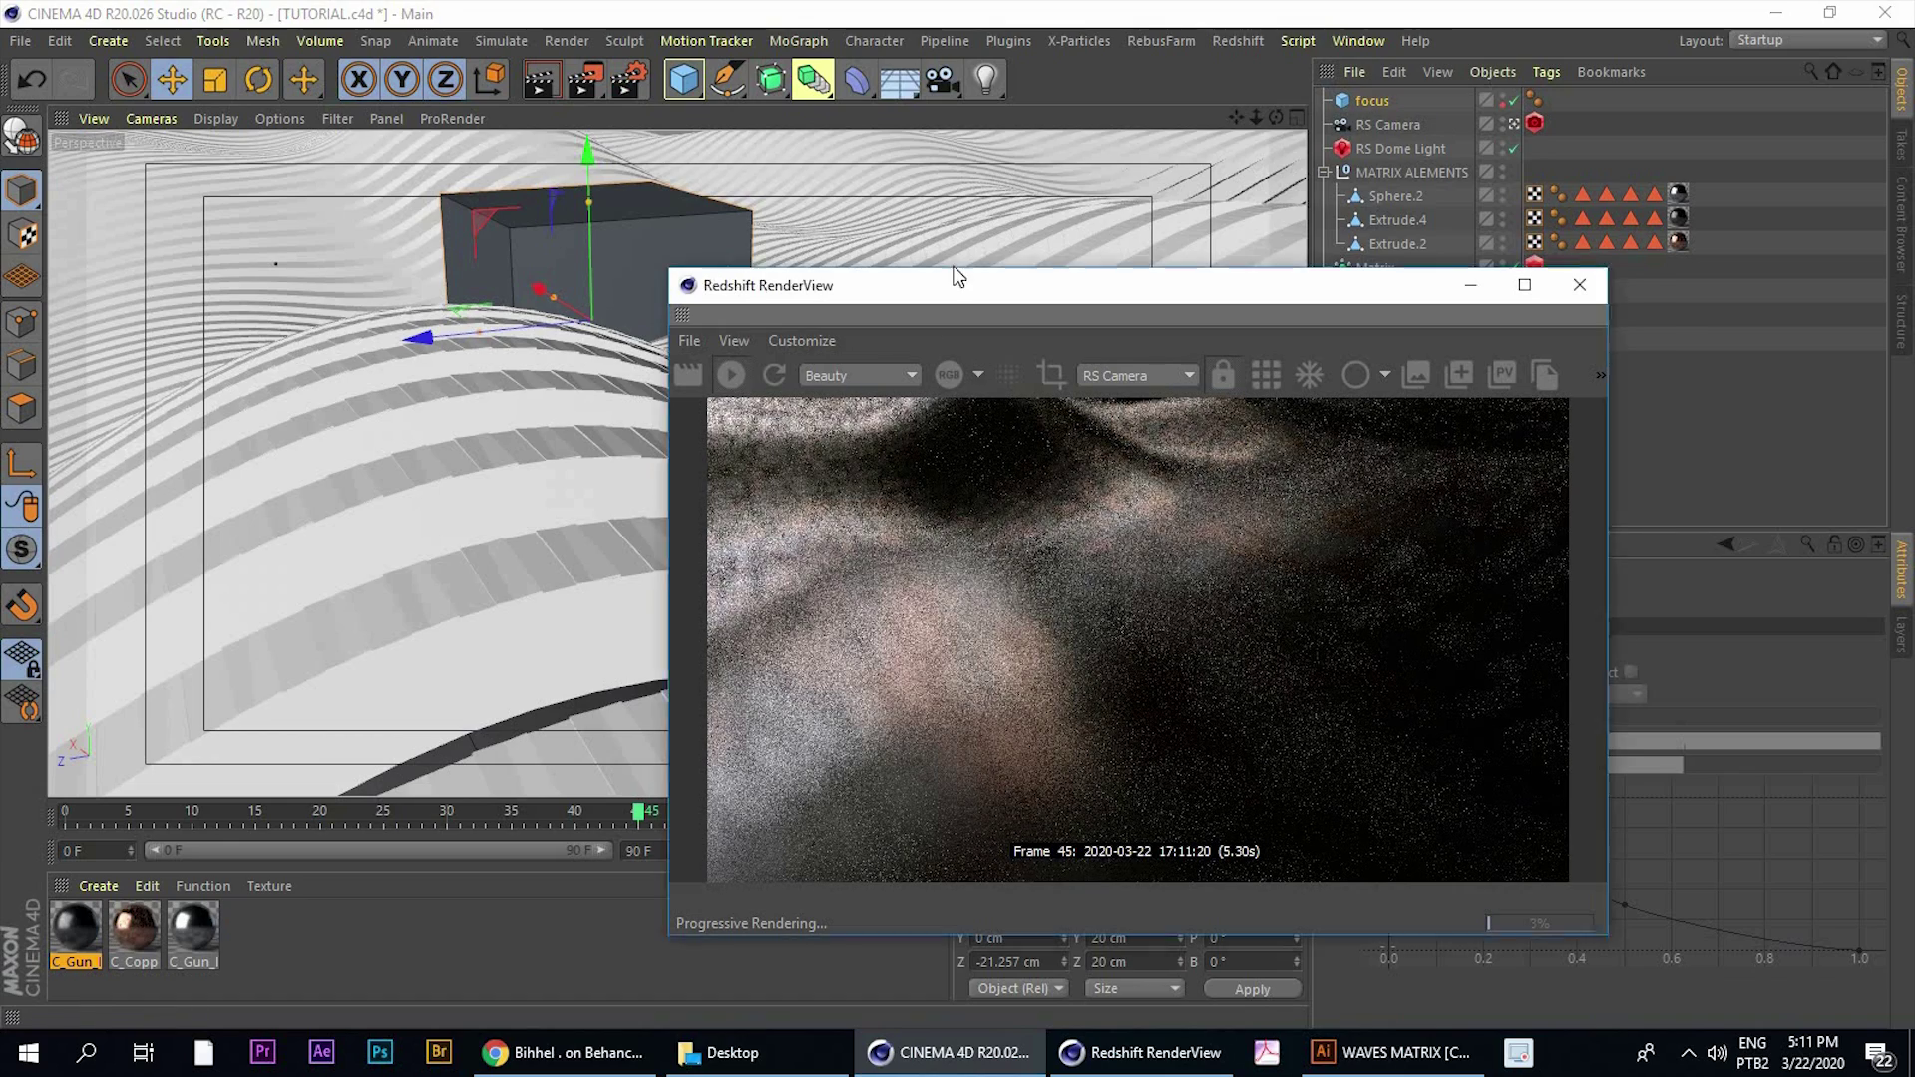
# Assign the focus cube as the RS Camera's Focus Object
pyautogui.moveTo(688, 290); pyautogui.dragTo(488, 259)
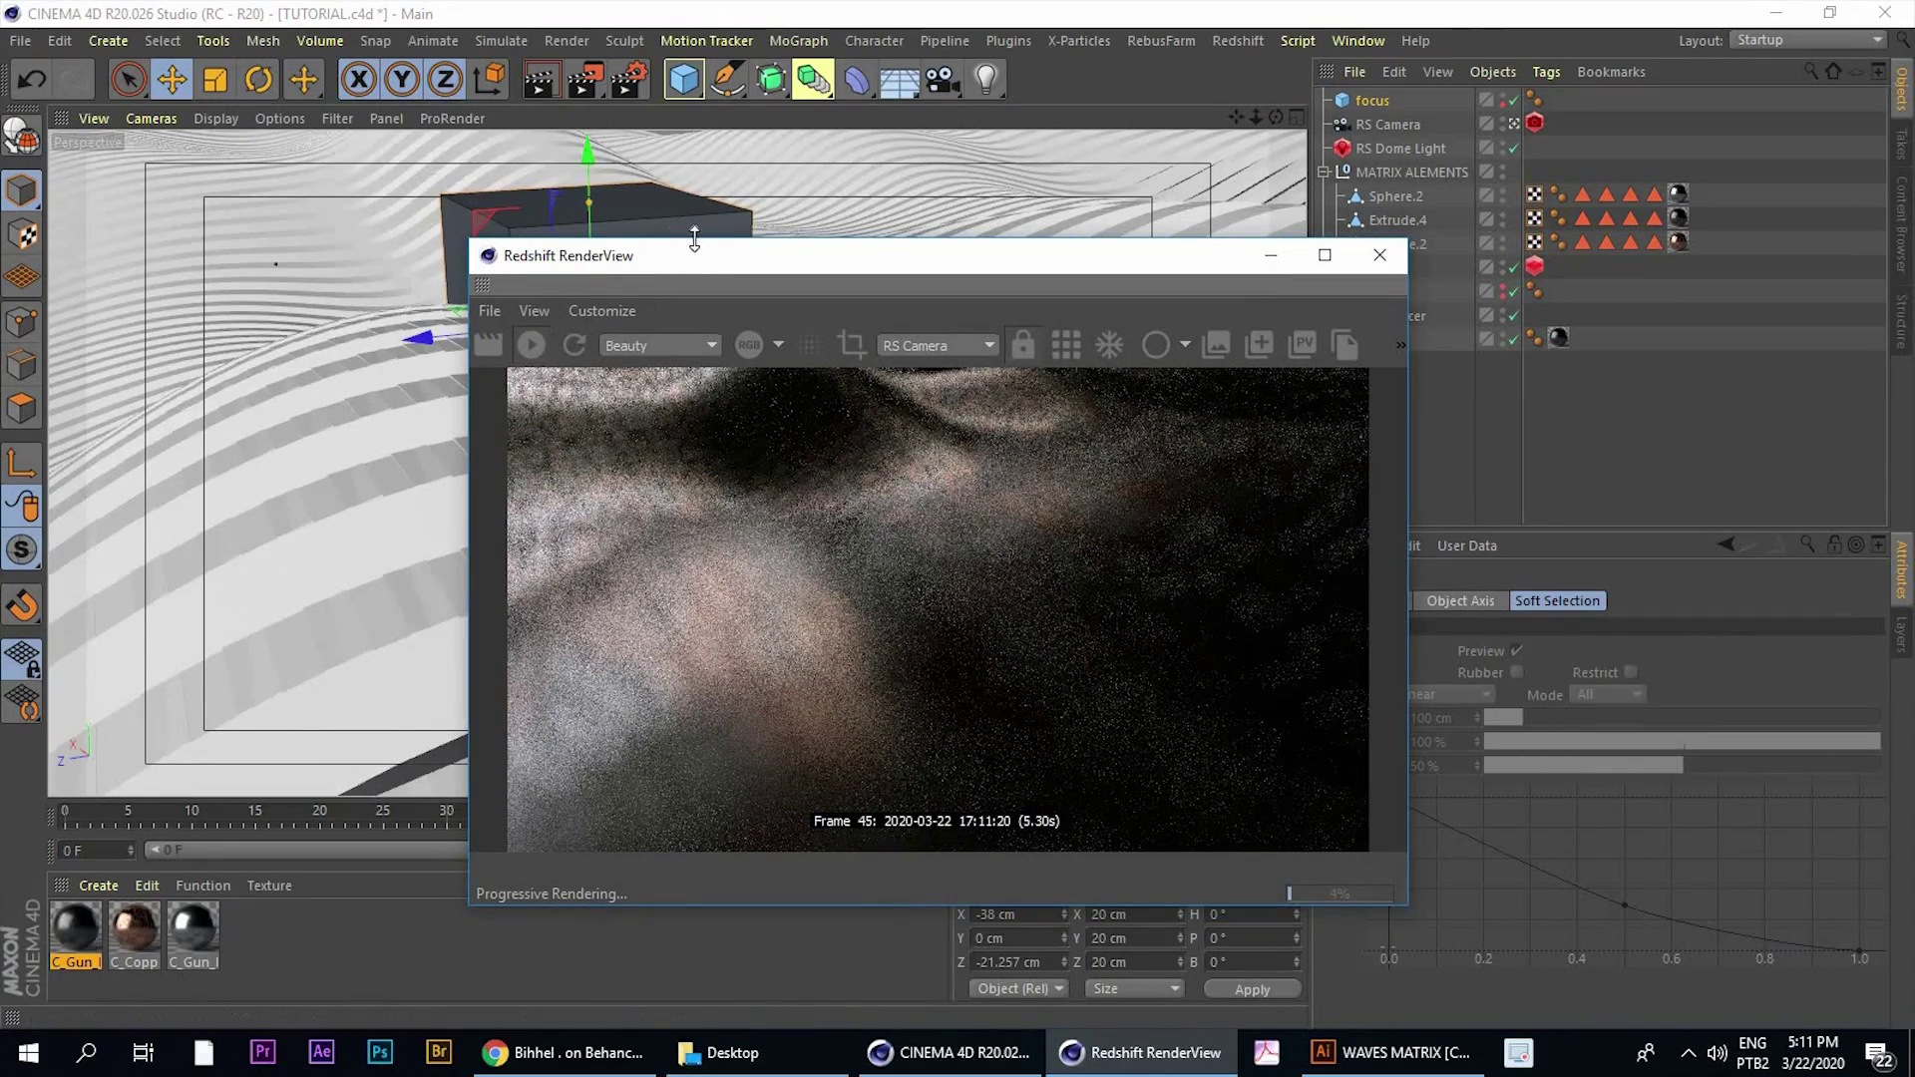
pyautogui.moveTo(695, 253); pyautogui.dragTo(424, 217)
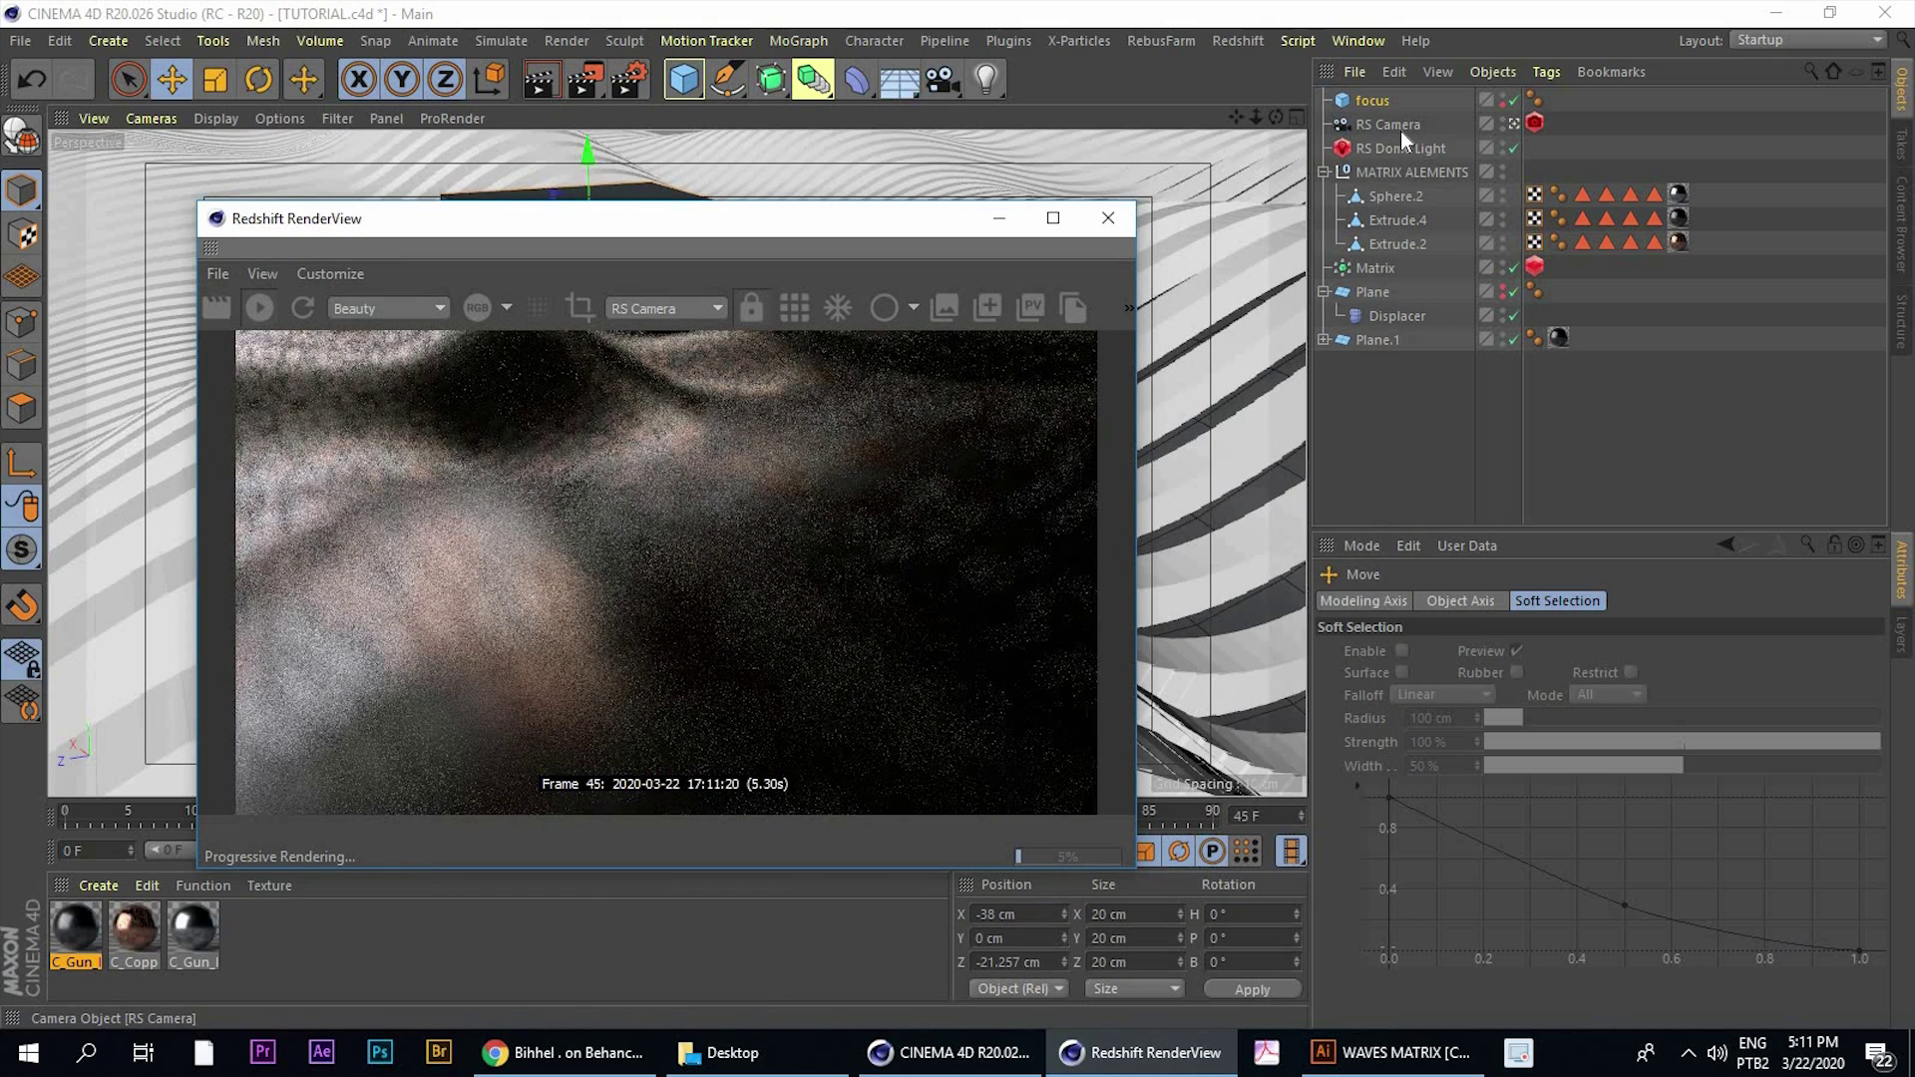
pyautogui.click(1404, 123)
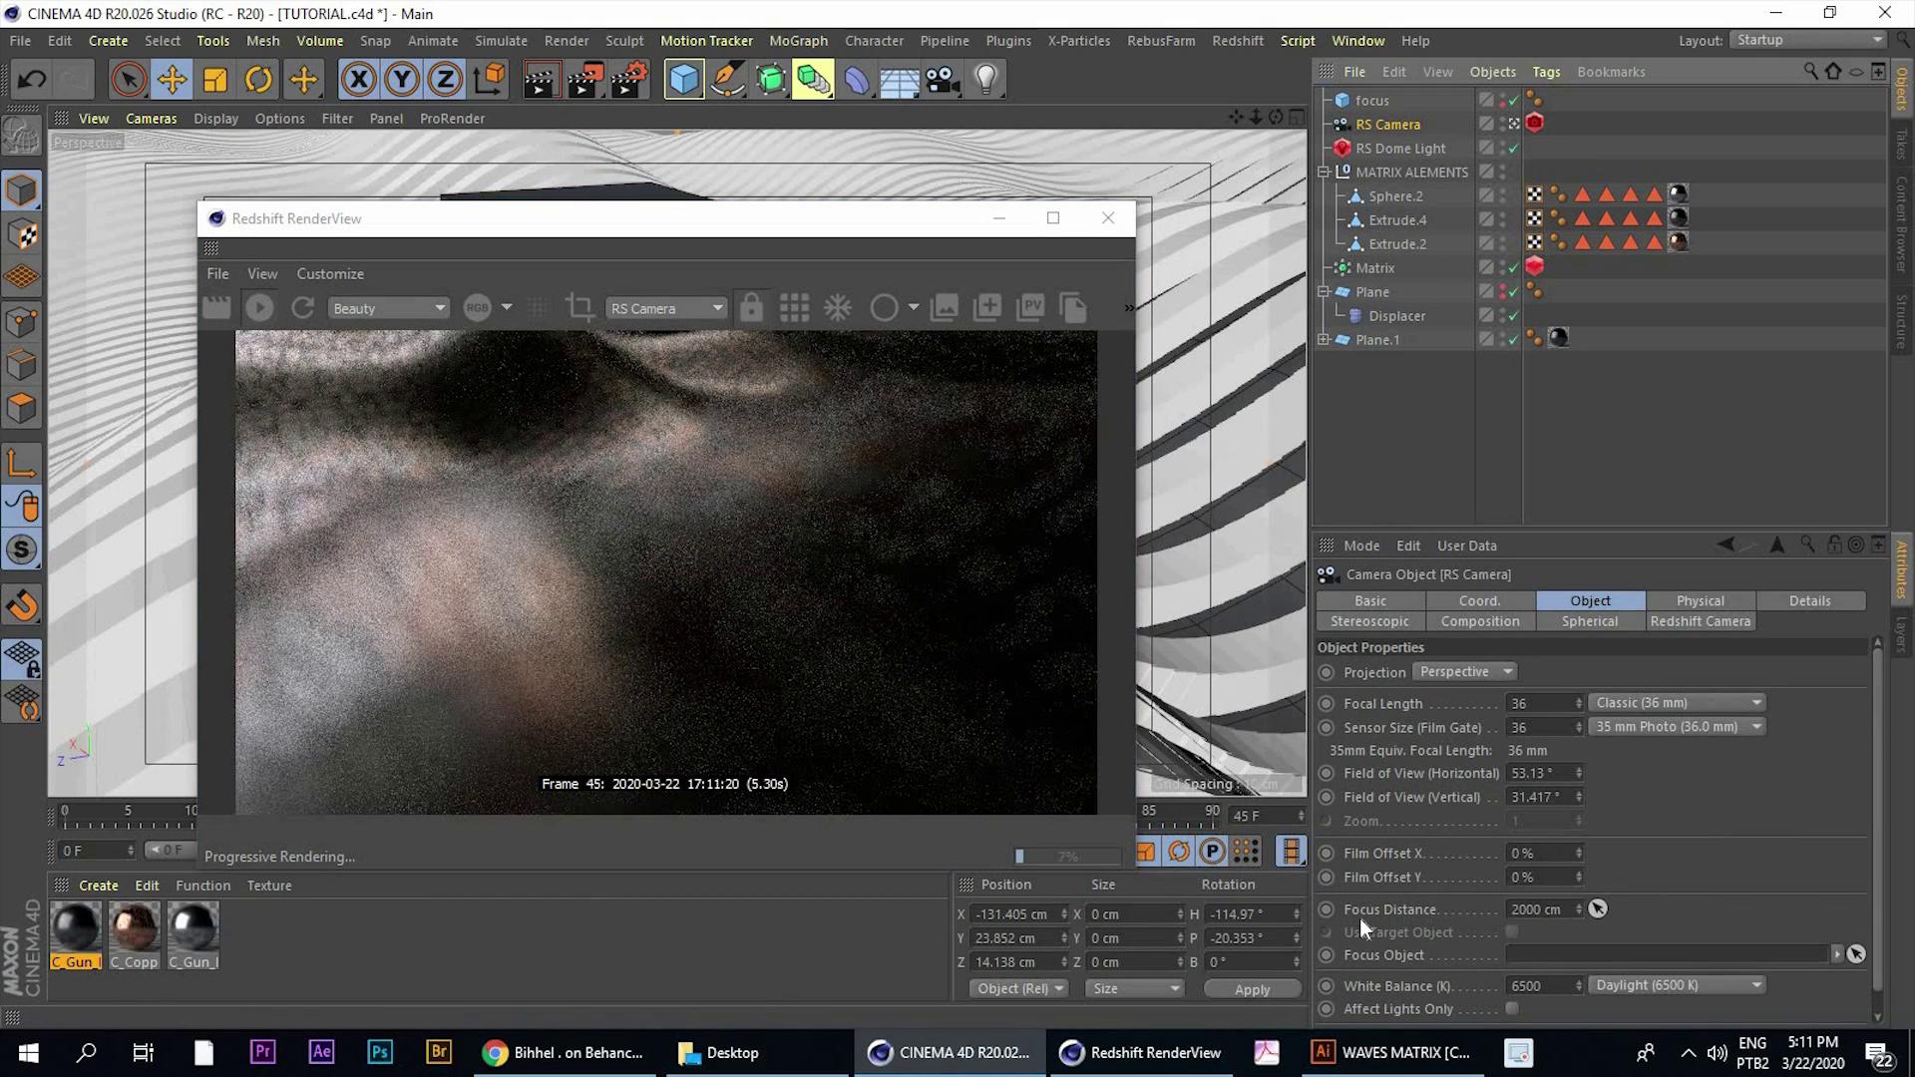
pyautogui.scroll(-1, 1354, 900)
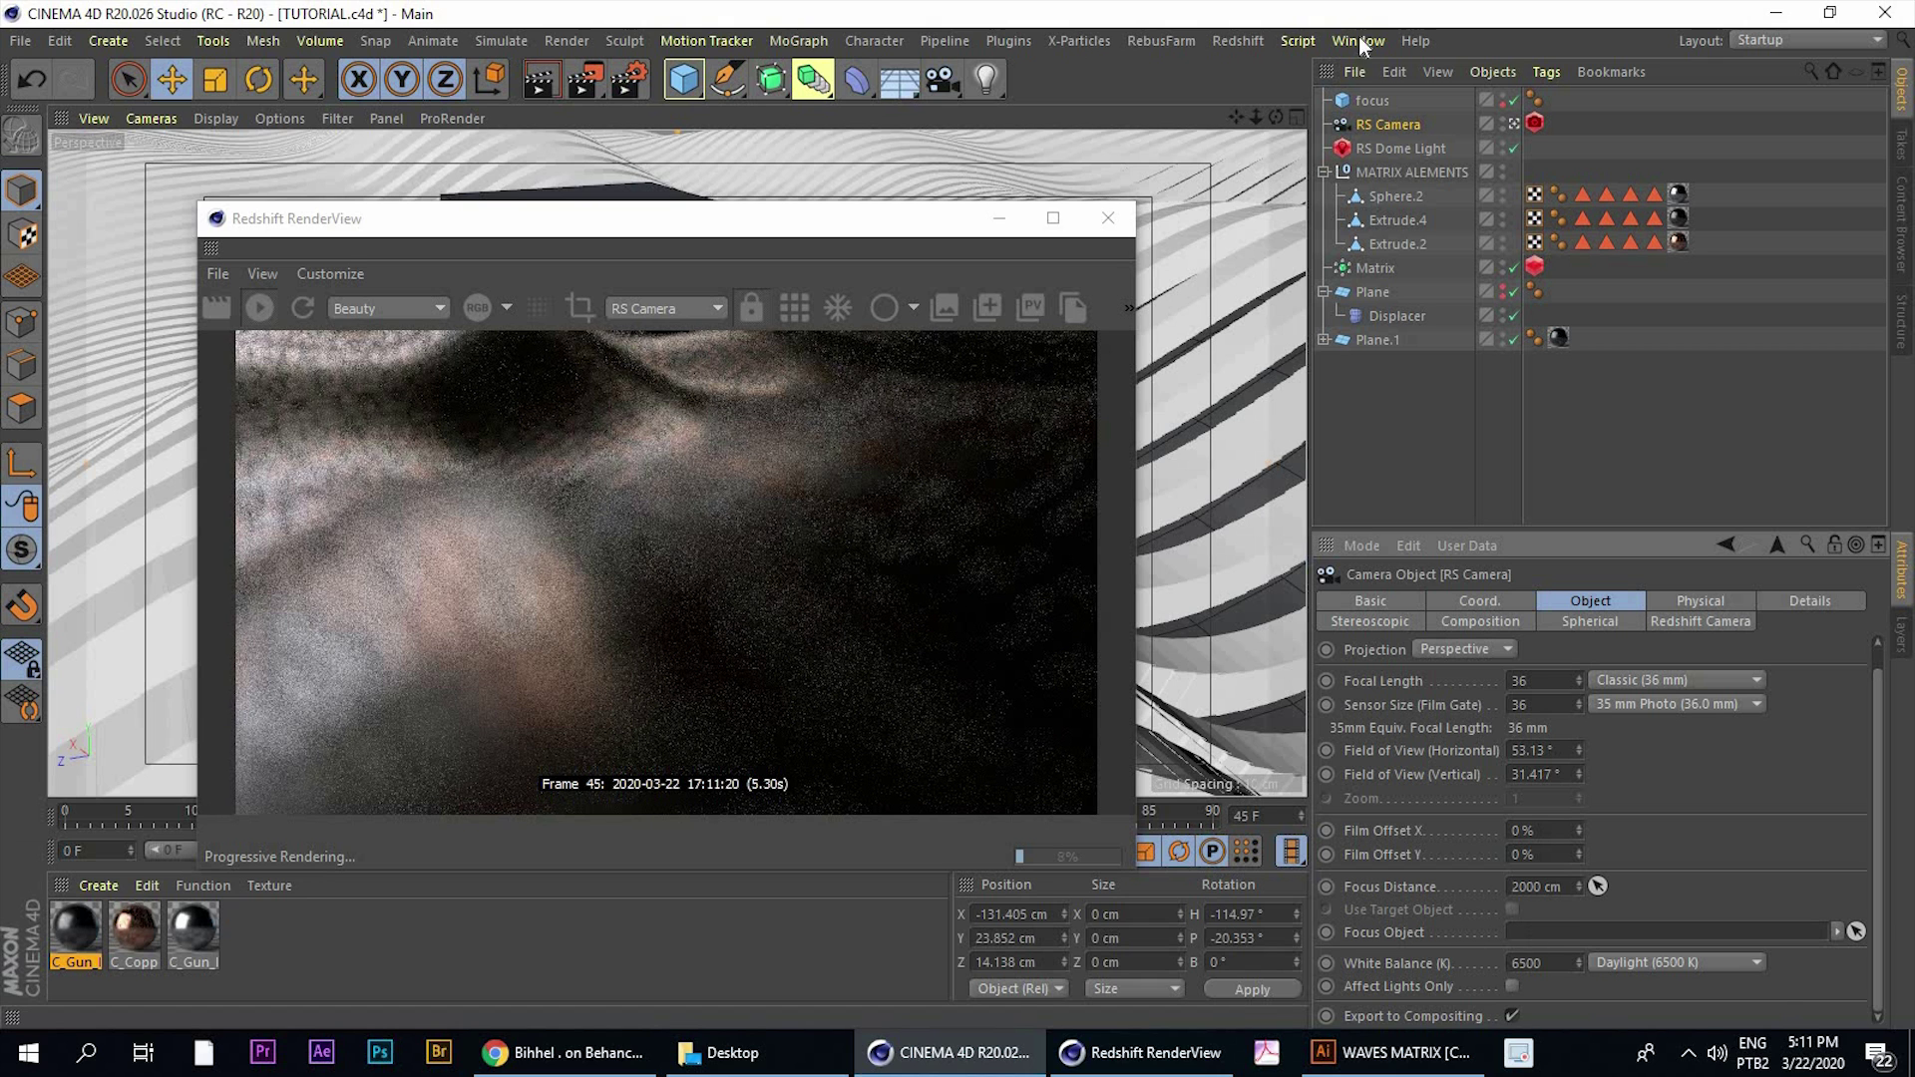
pyautogui.moveTo(1576, 659); pyautogui.dragTo(1525, 934)
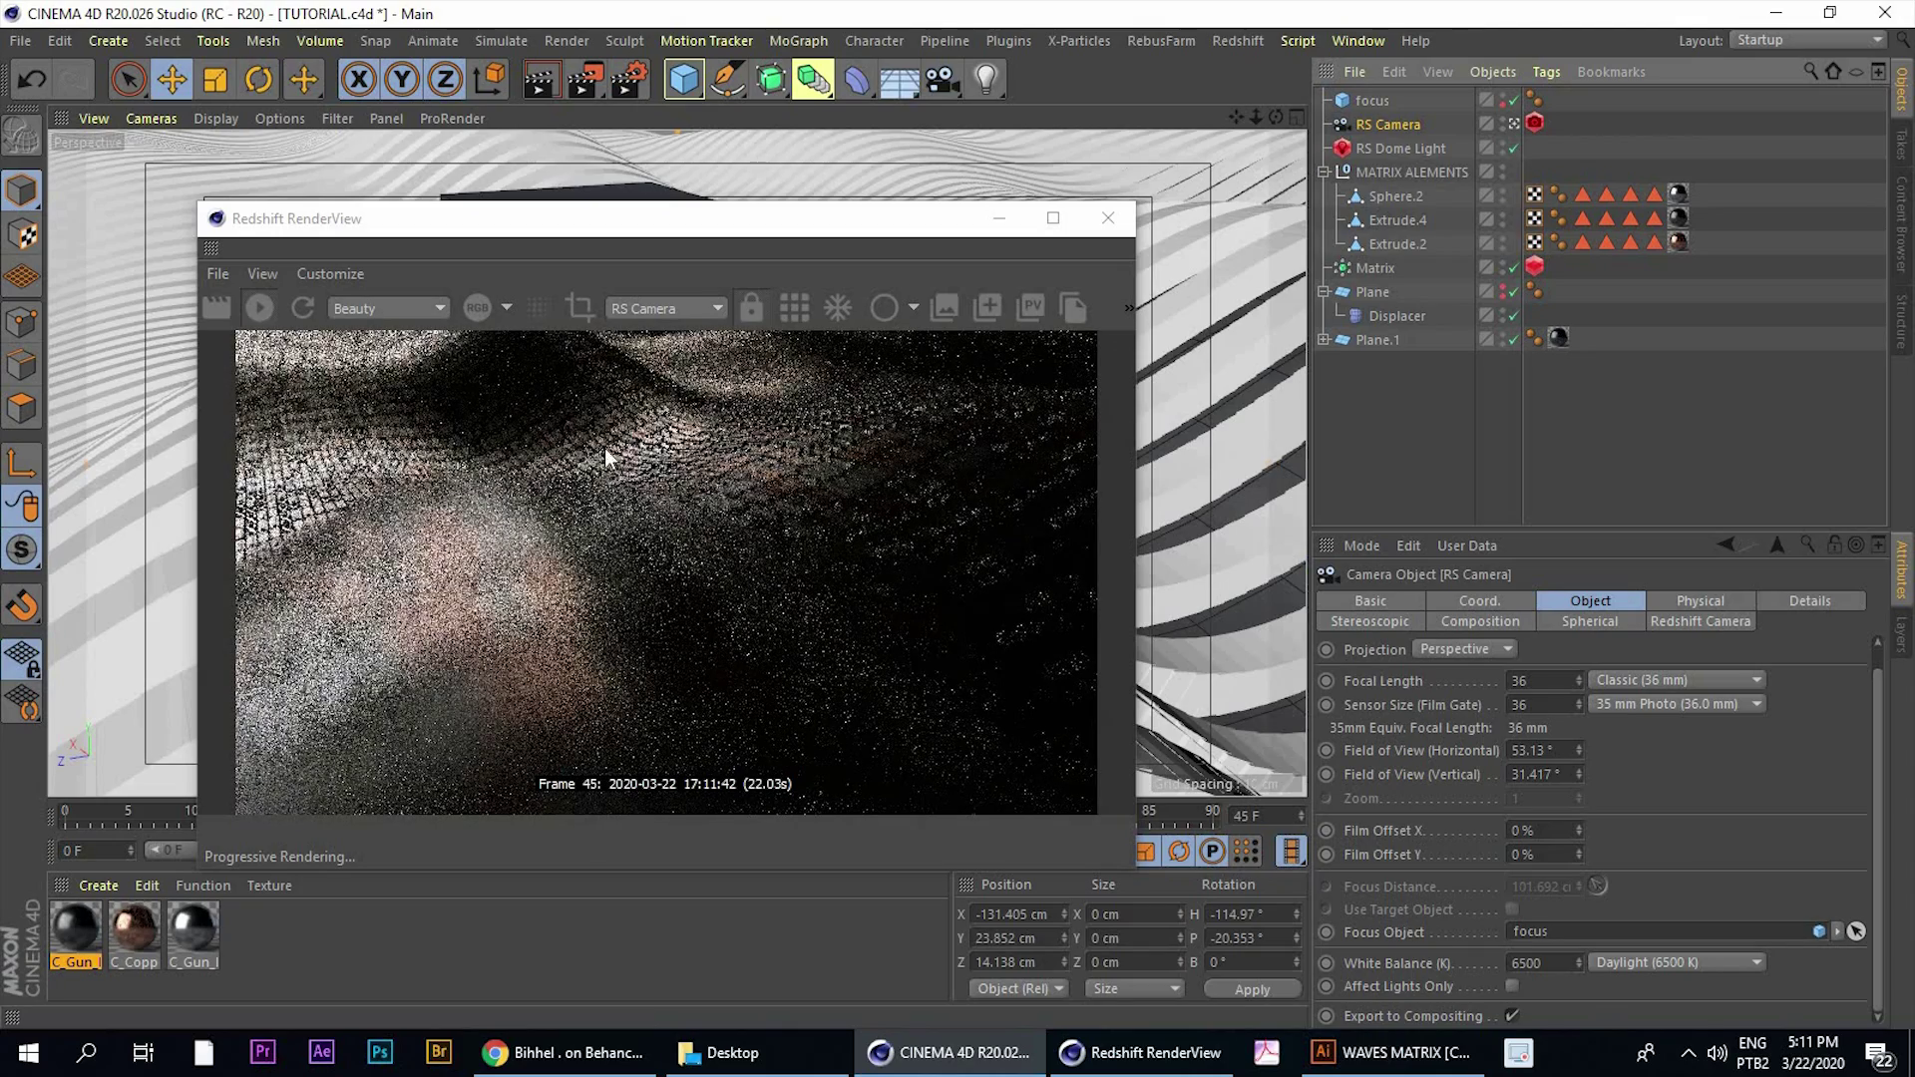
# Move the focus cube onto the foreground wave, to about X -101.5 cm, Y 6.8 cm, Z 4.4 cm
pyautogui.moveTo(776, 231); pyautogui.dragTo(1519, 253)
pyautogui.click(1371, 100)
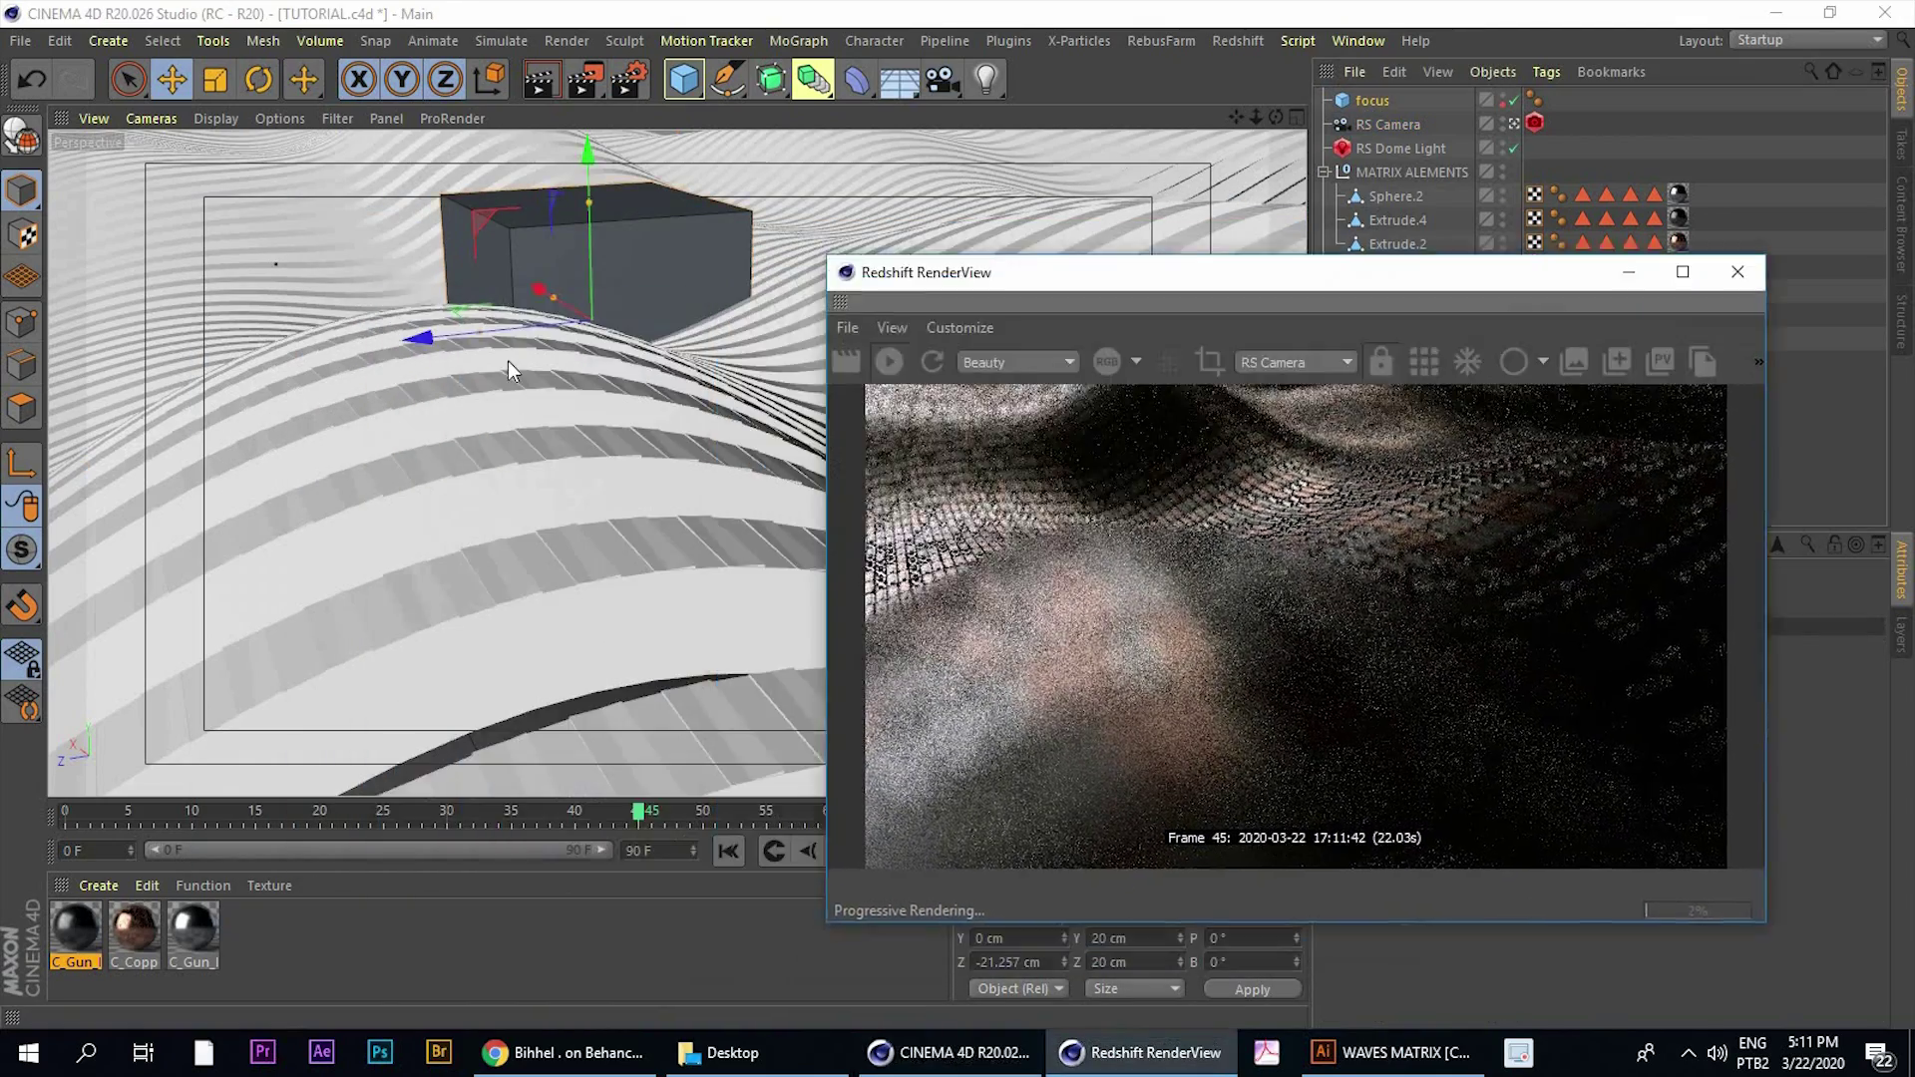
pyautogui.moveTo(589, 333); pyautogui.dragTo(215, 573)
pyautogui.moveTo(373, 503); pyautogui.dragTo(471, 639)
pyautogui.moveTo(454, 537); pyautogui.dragTo(500, 565)
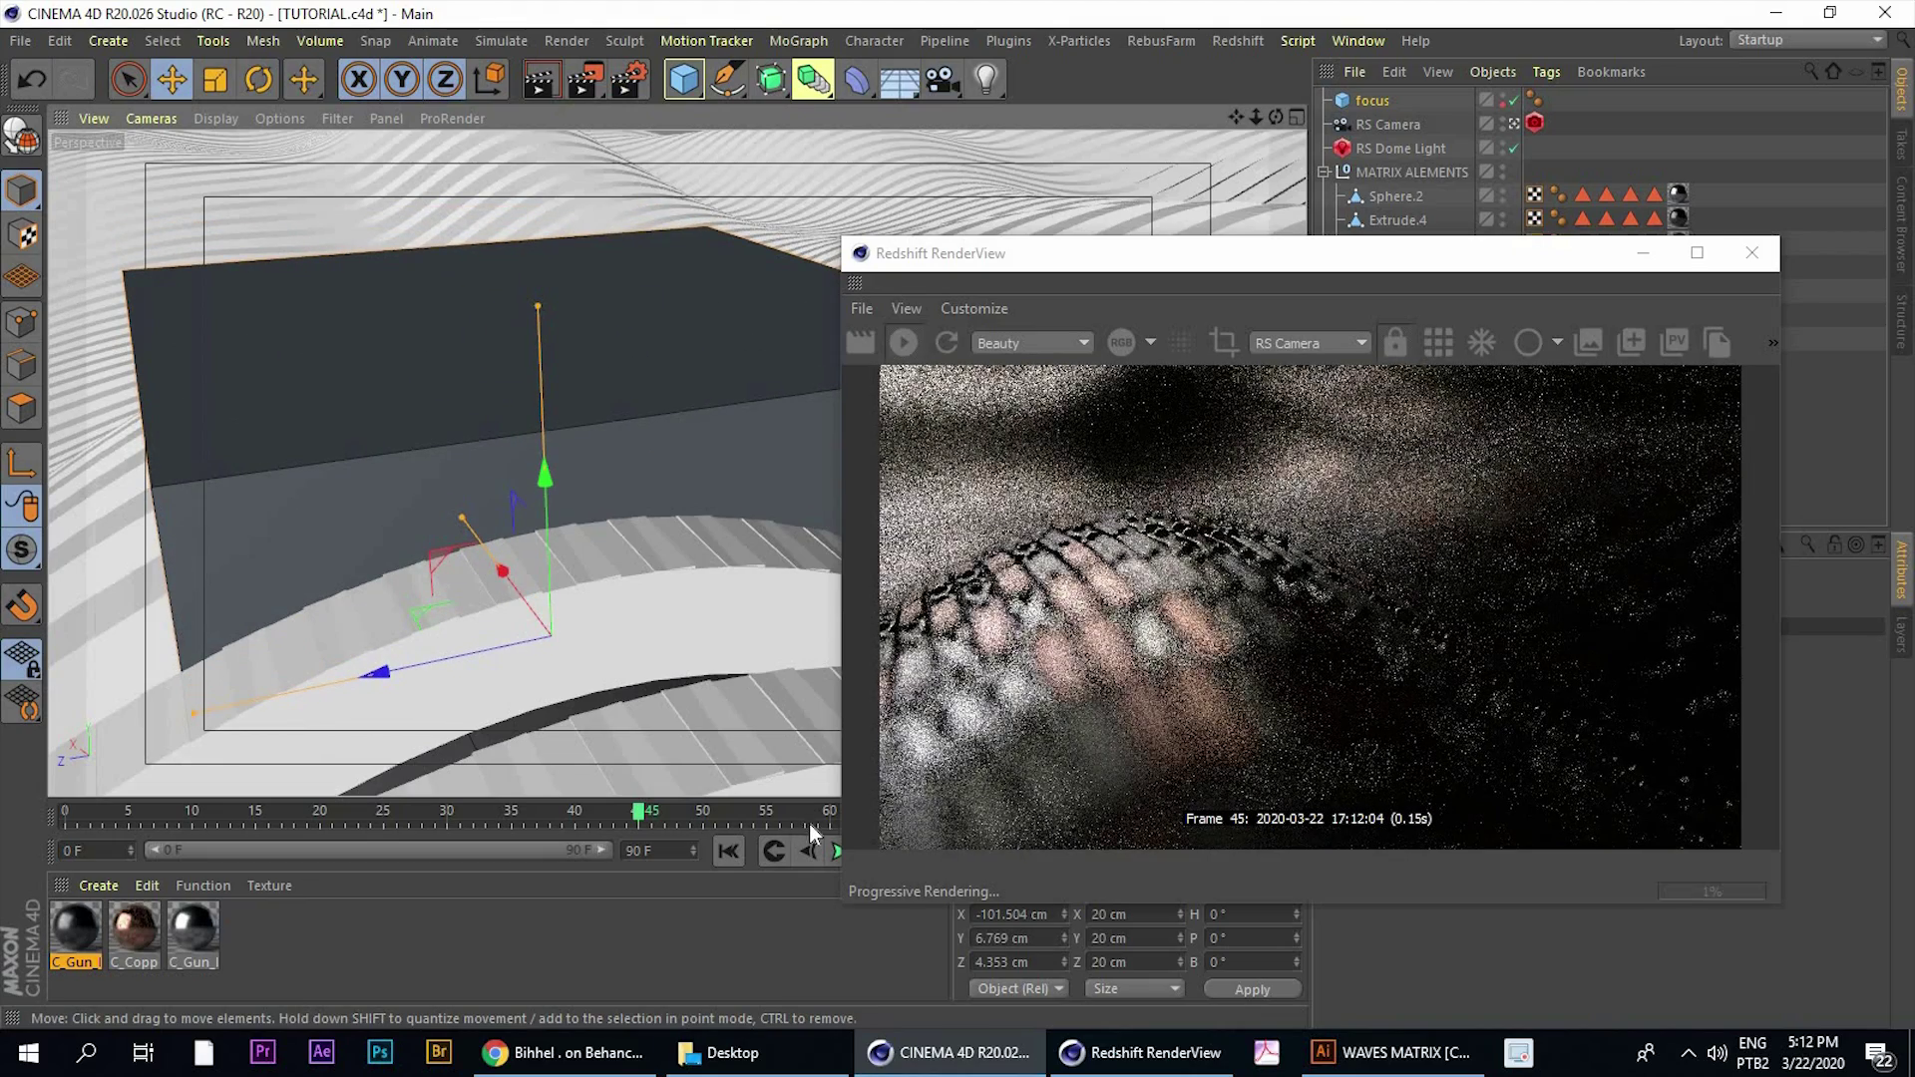
# Set the CoC Radius in the RS Camera's Bokeh settings to 0.3
pyautogui.moveTo(1135, 251); pyautogui.dragTo(692, 180)
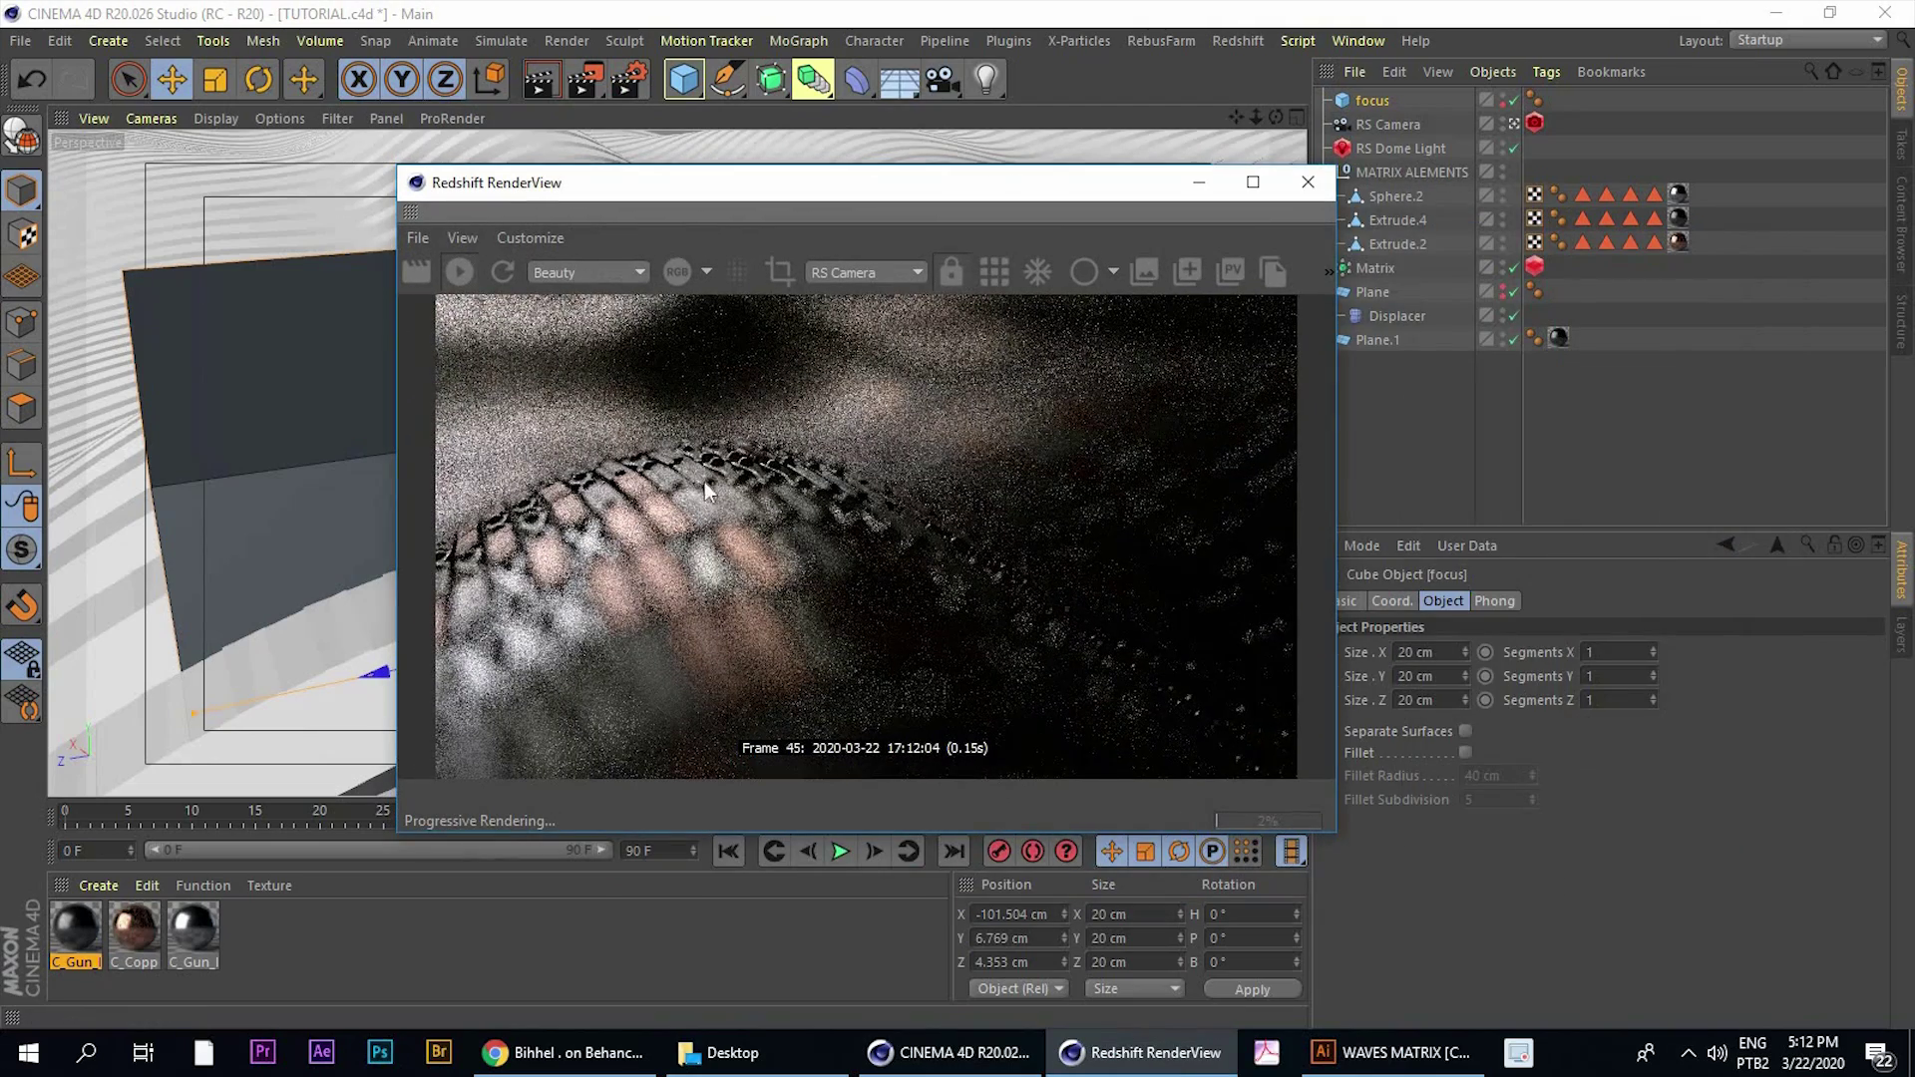
pyautogui.click(1535, 123)
pyautogui.click(1398, 789)
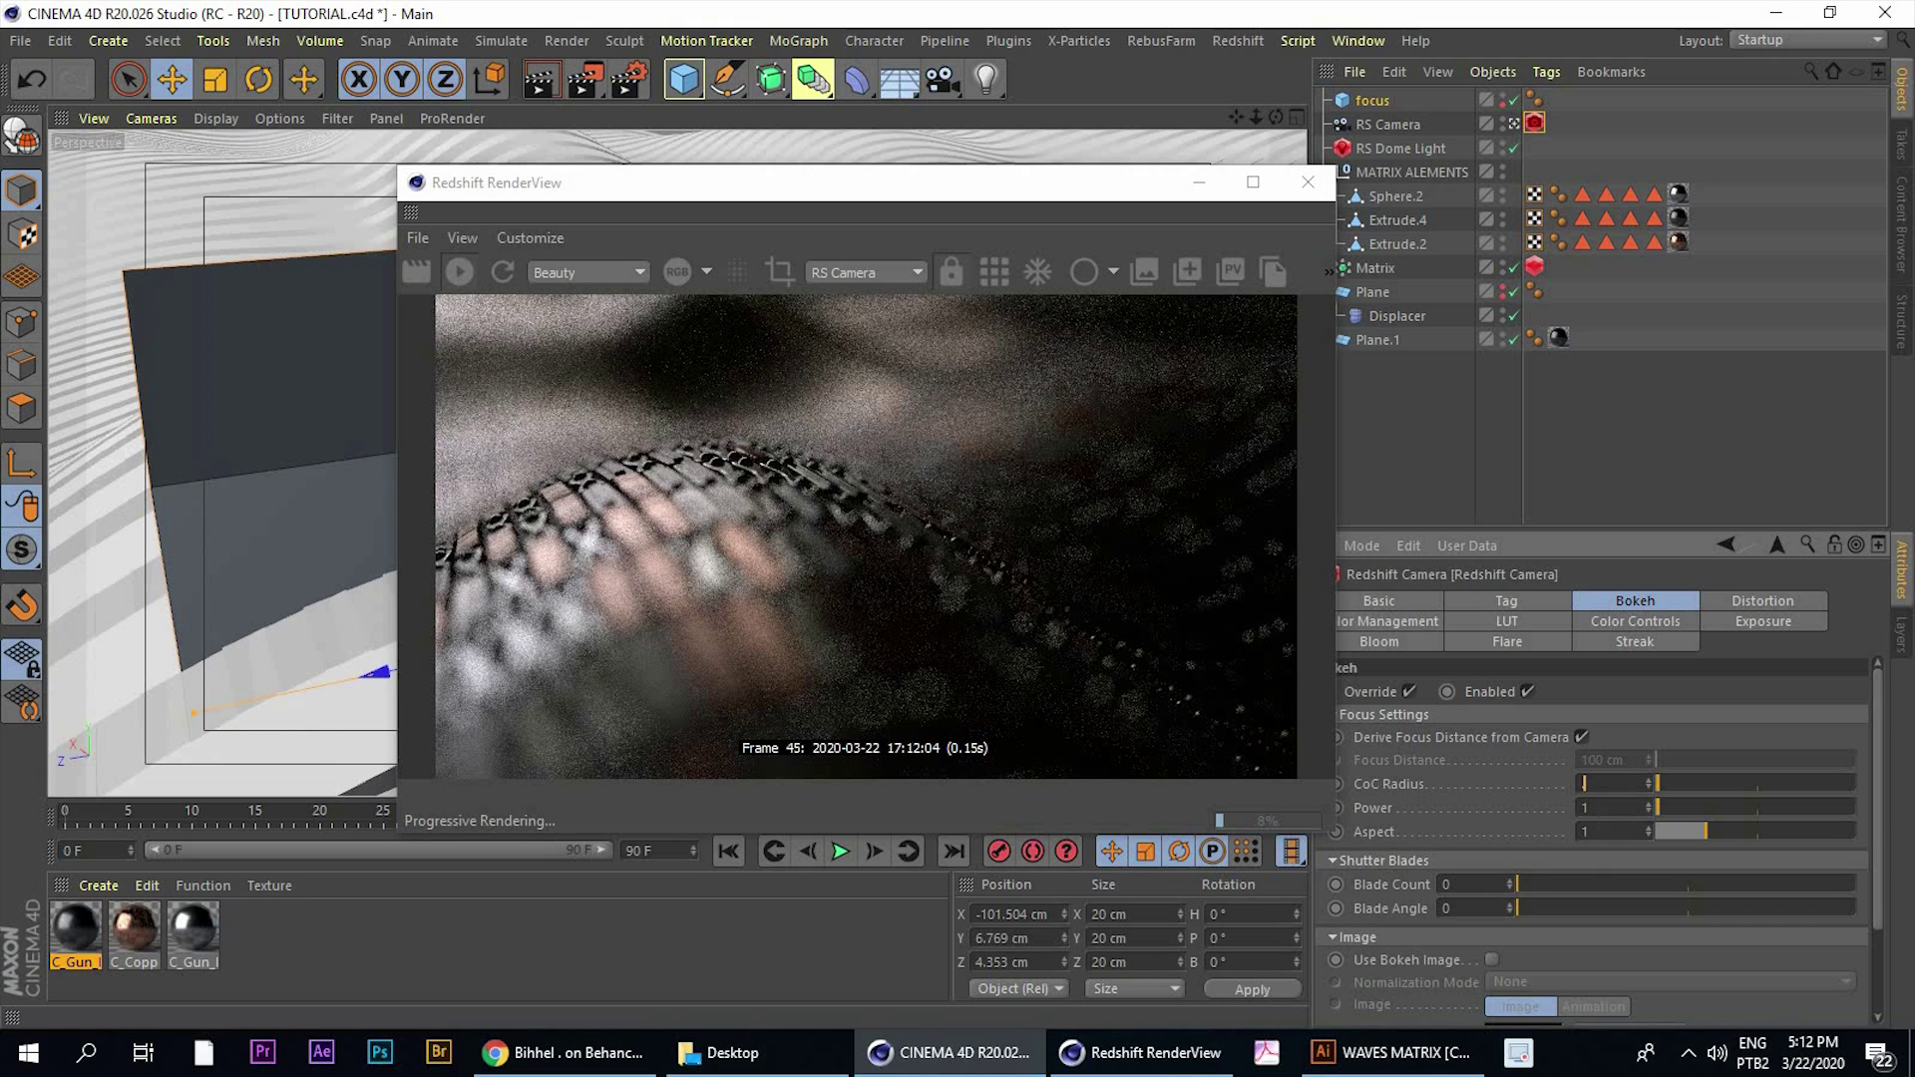
pyautogui.write('0.3')
pyautogui.press('Return')
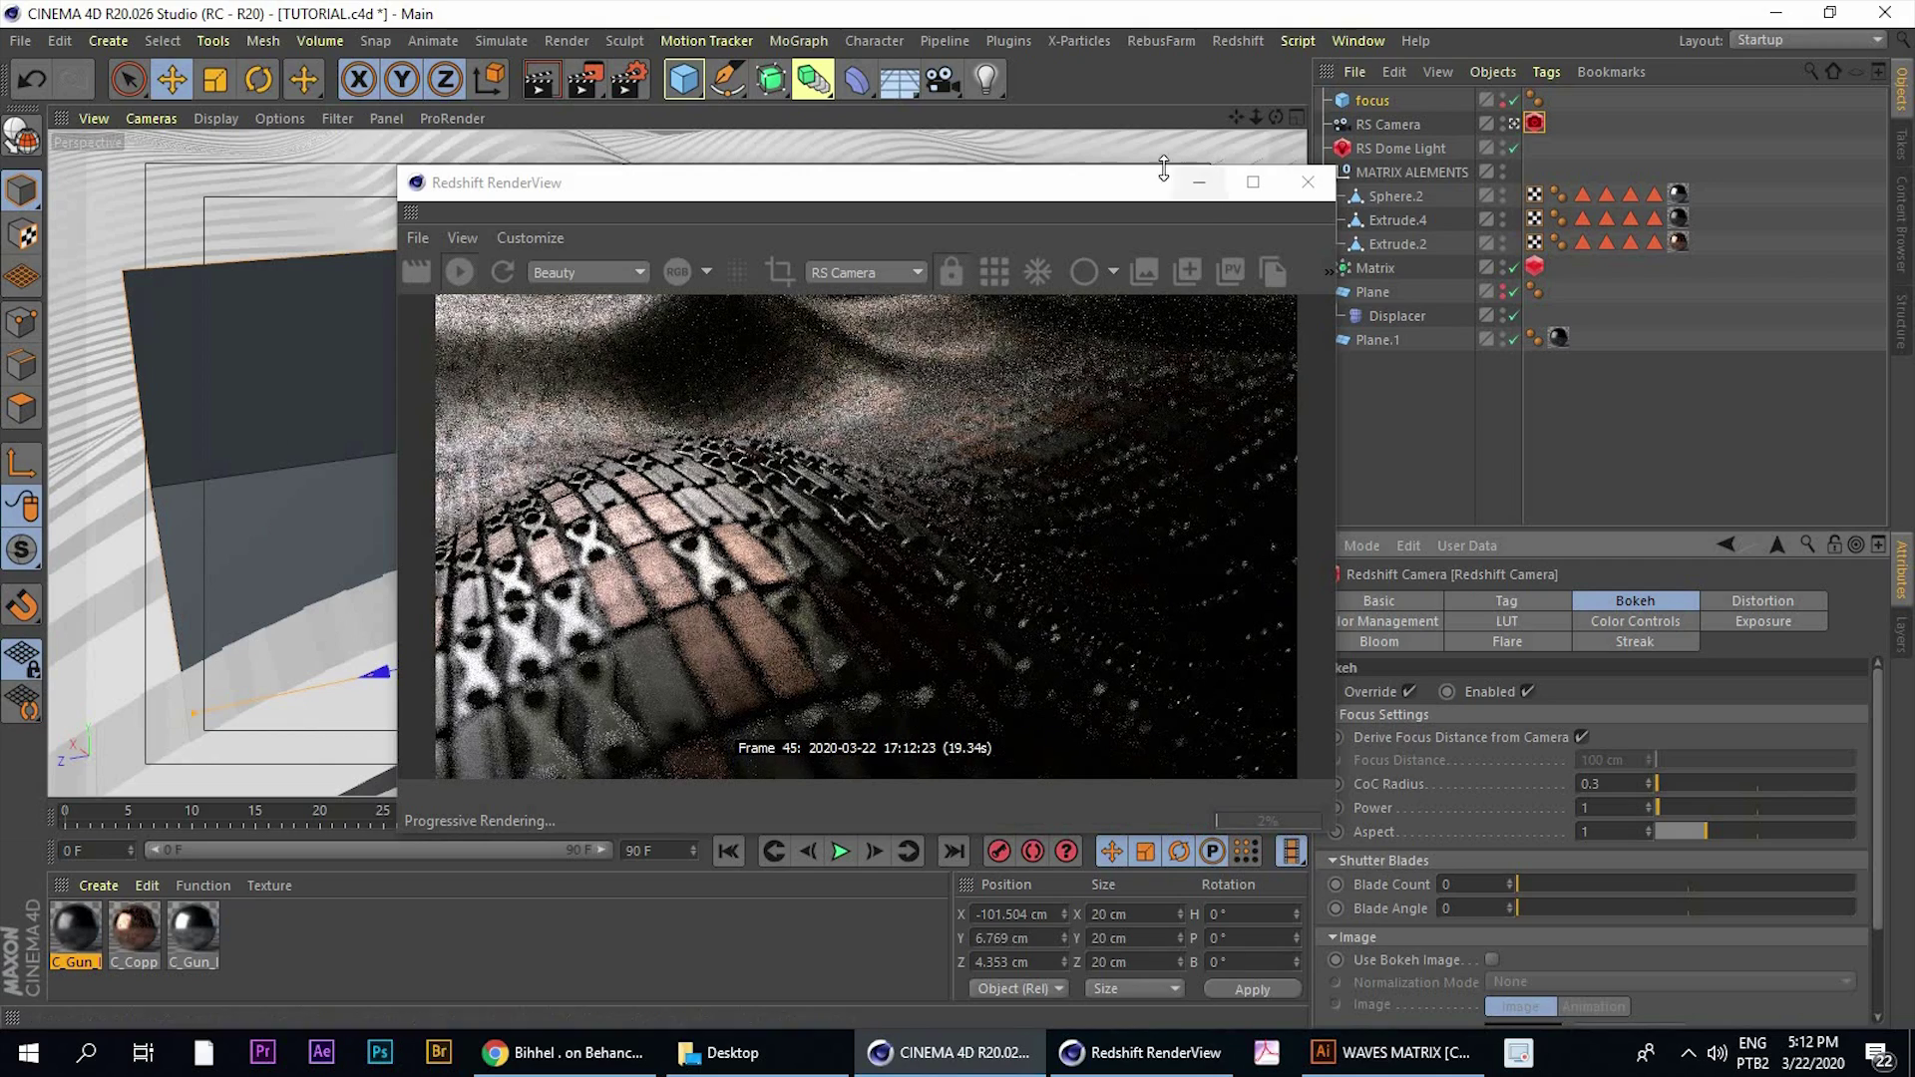
# Show the free perspective view beside the render, and switch to the Behance reference image in Chrome to compare the depth of field
pyautogui.moveTo(909, 184); pyautogui.dragTo(783, 111)
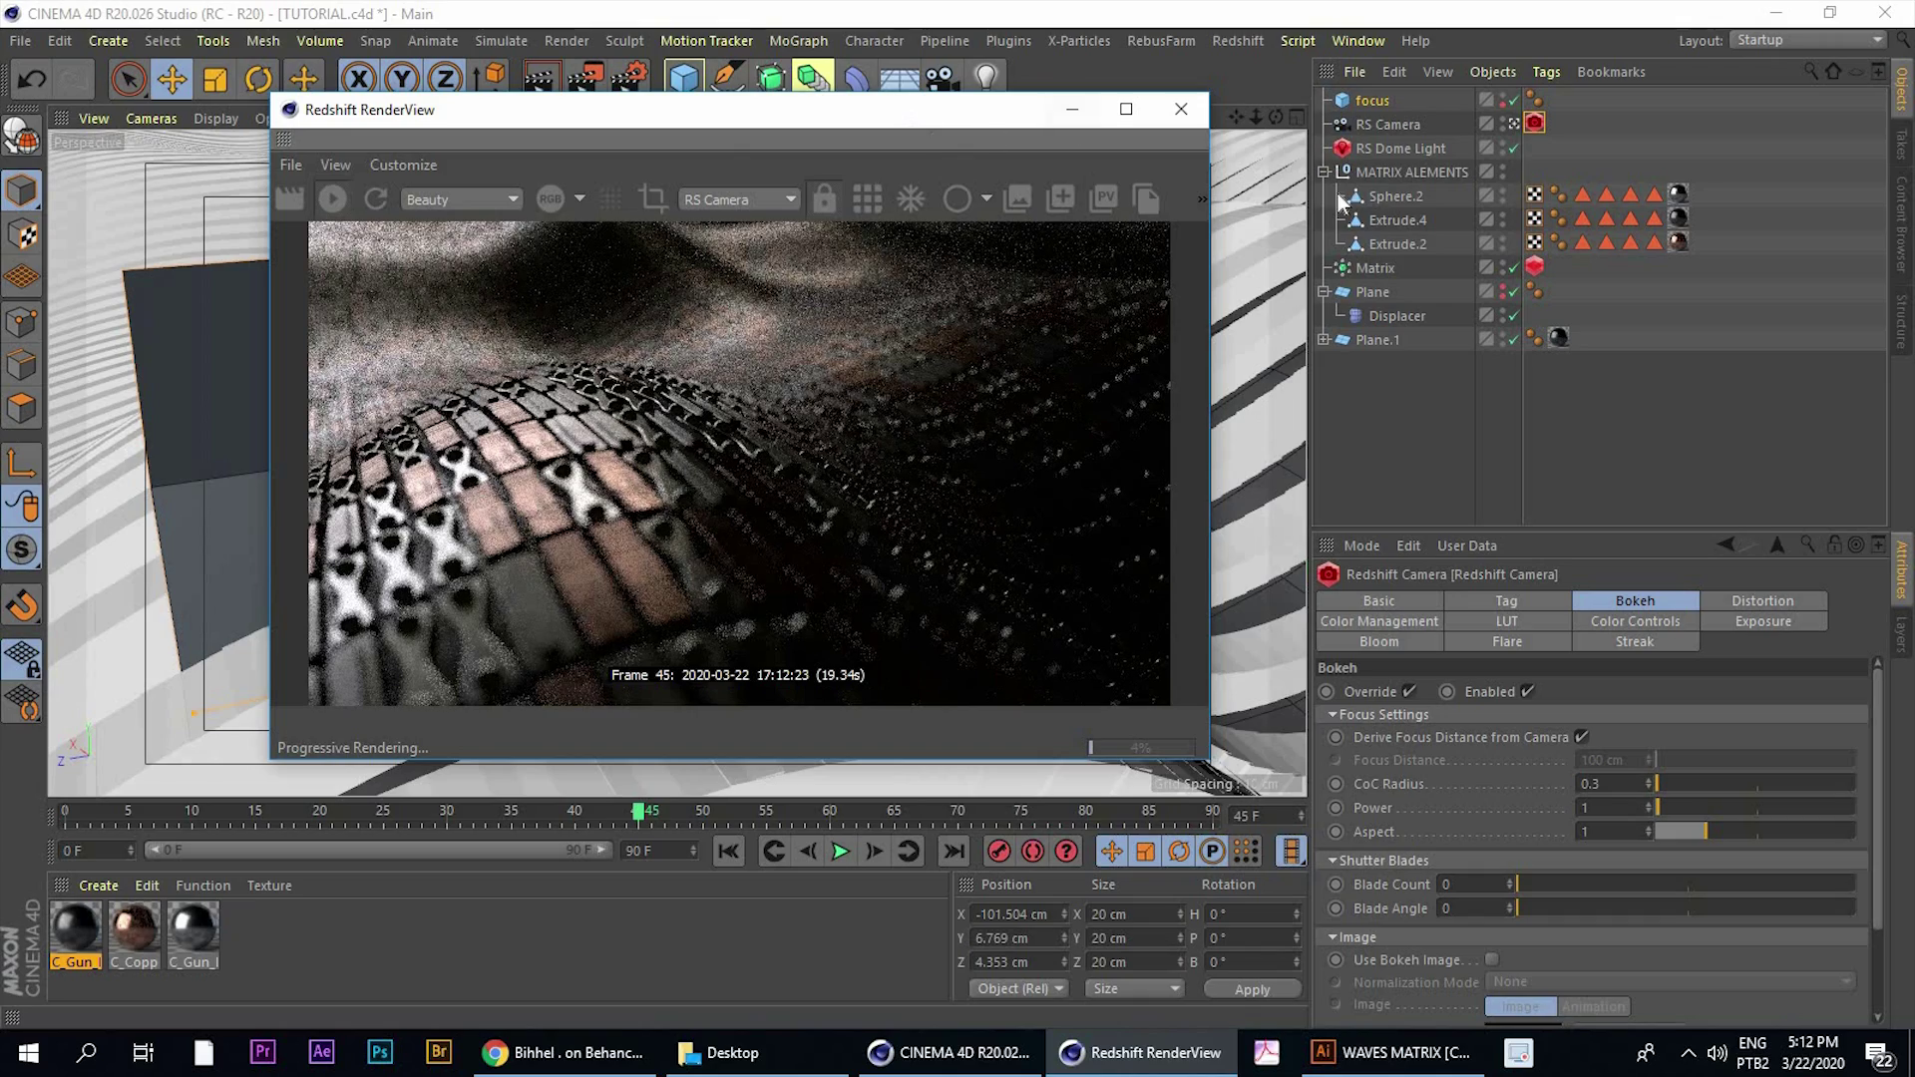
pyautogui.moveTo(875, 110); pyautogui.dragTo(1342, 212)
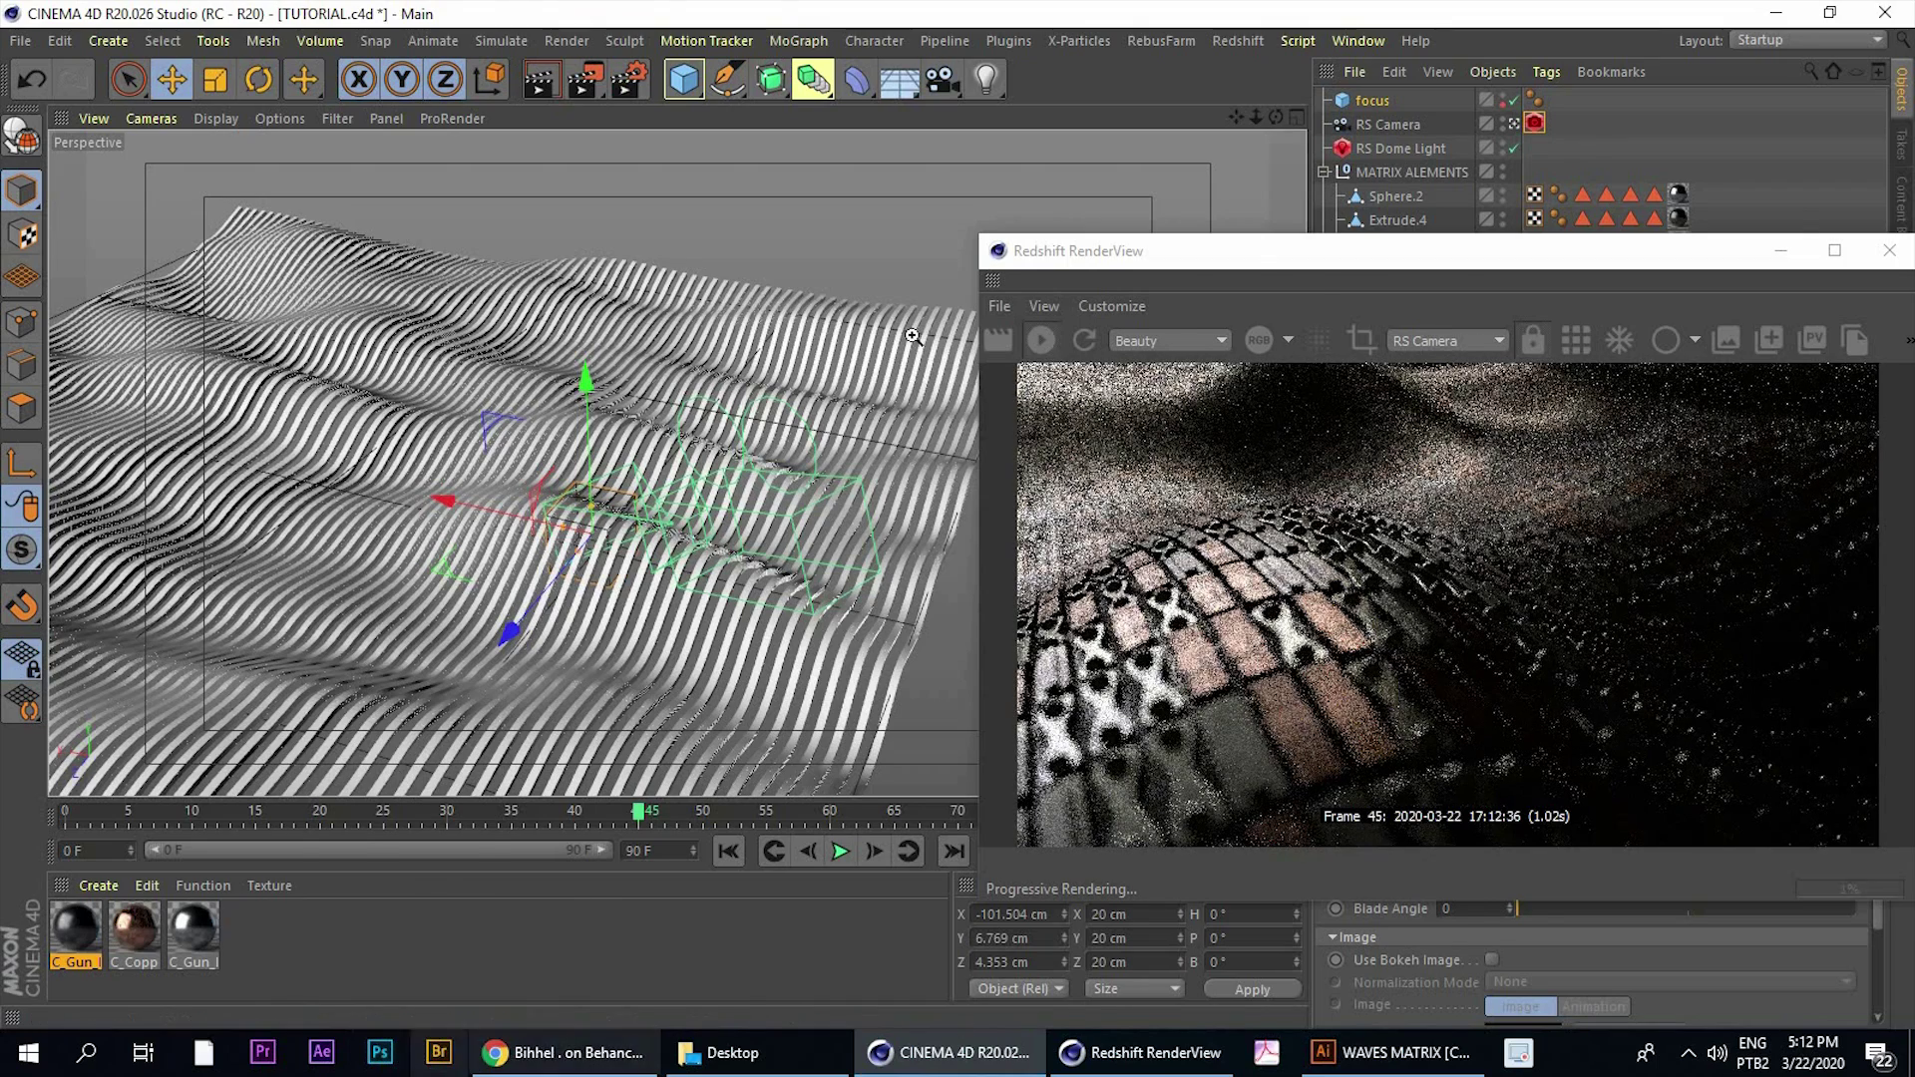
pyautogui.hotkey('alt', 'Tab')
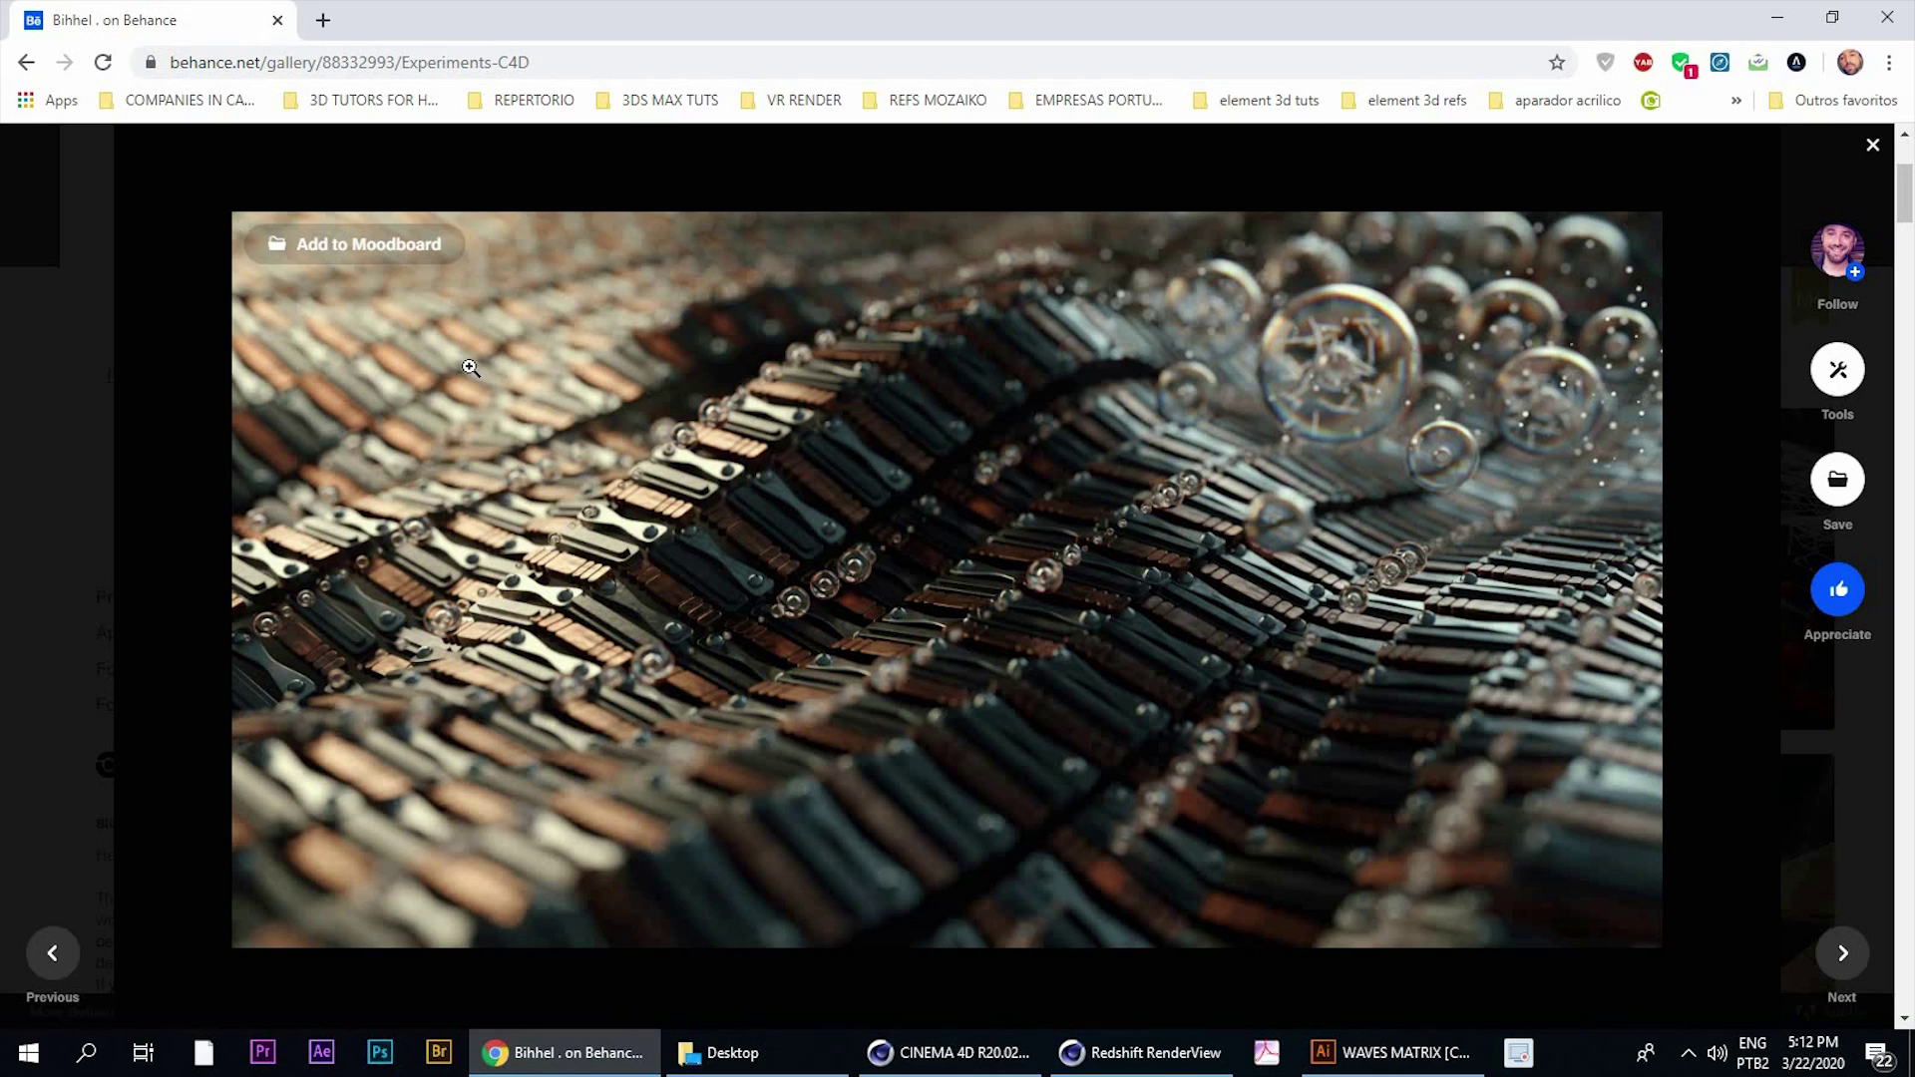
# Switch back to Cinema 4D and add a Redshift Area Light to the scene
pyautogui.click(603, 1054)
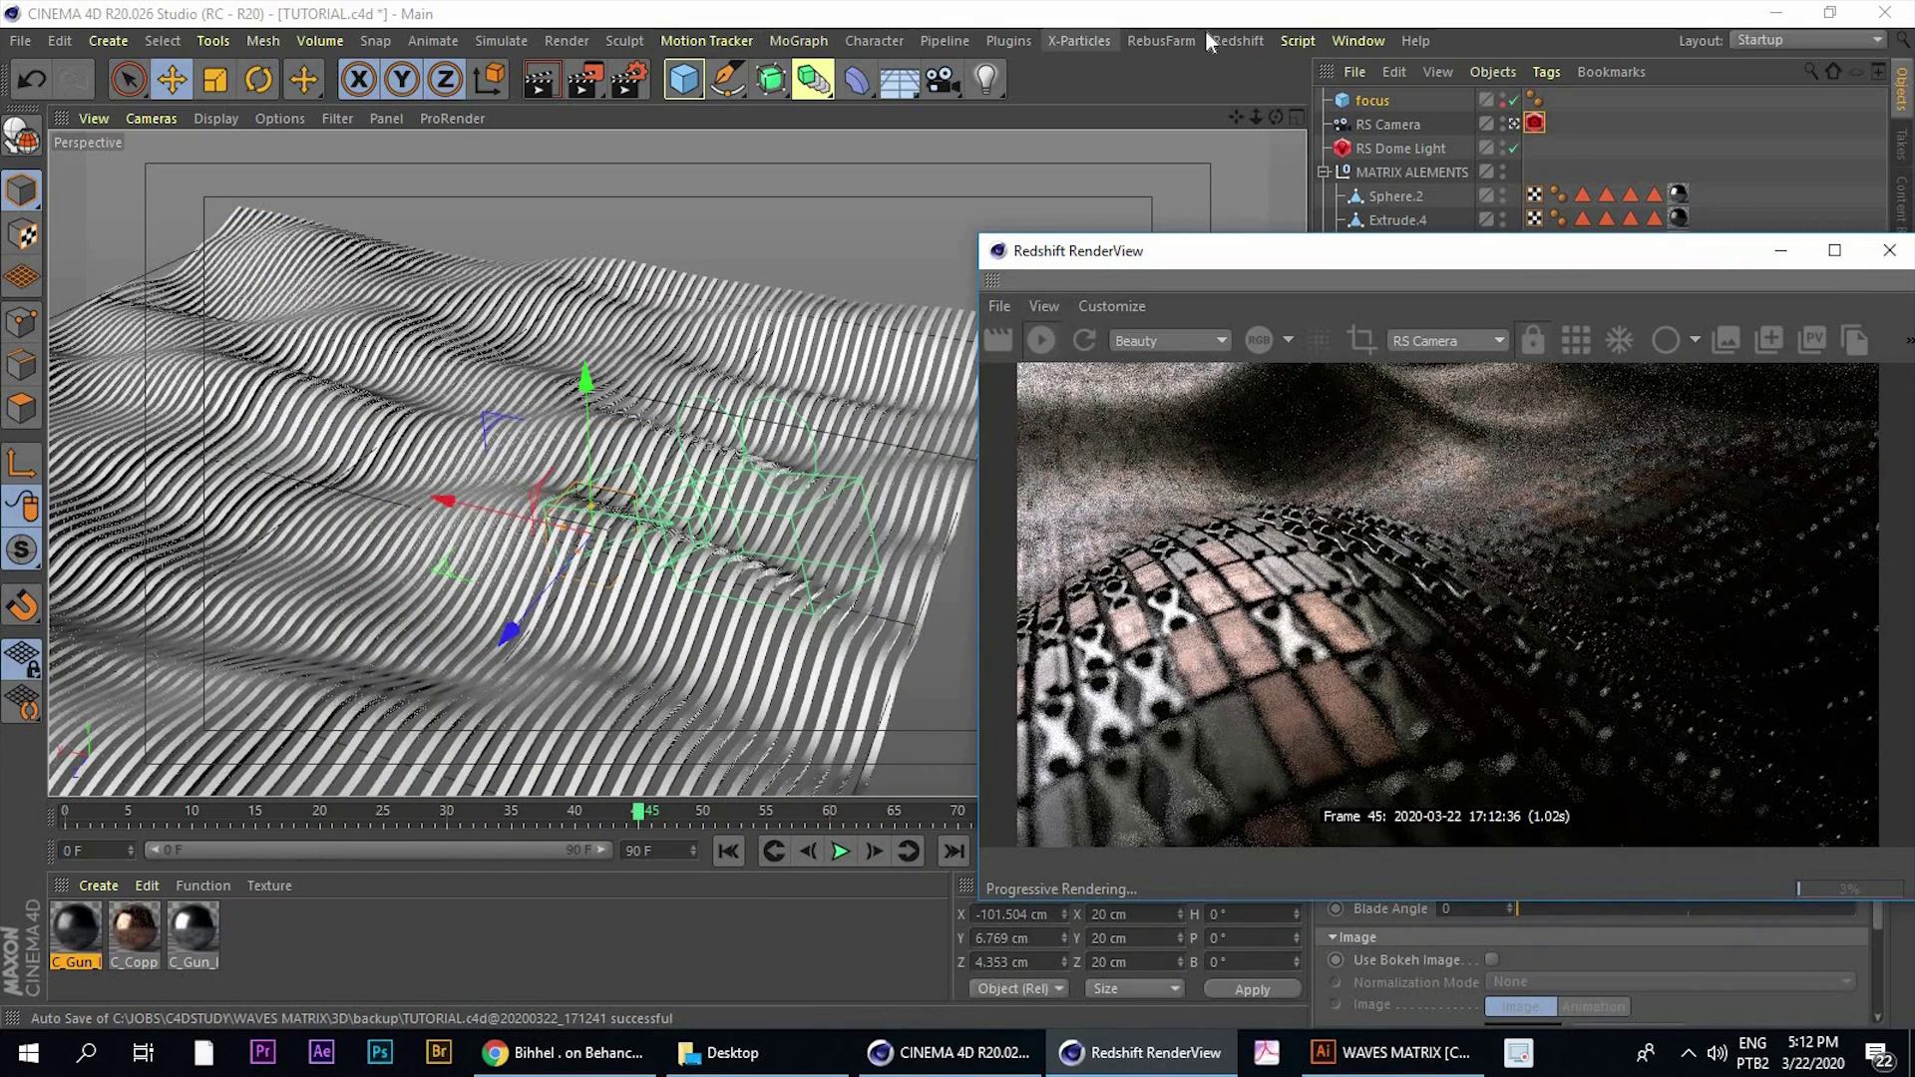
pyautogui.click(1237, 40)
pyautogui.moveTo(1267, 103)
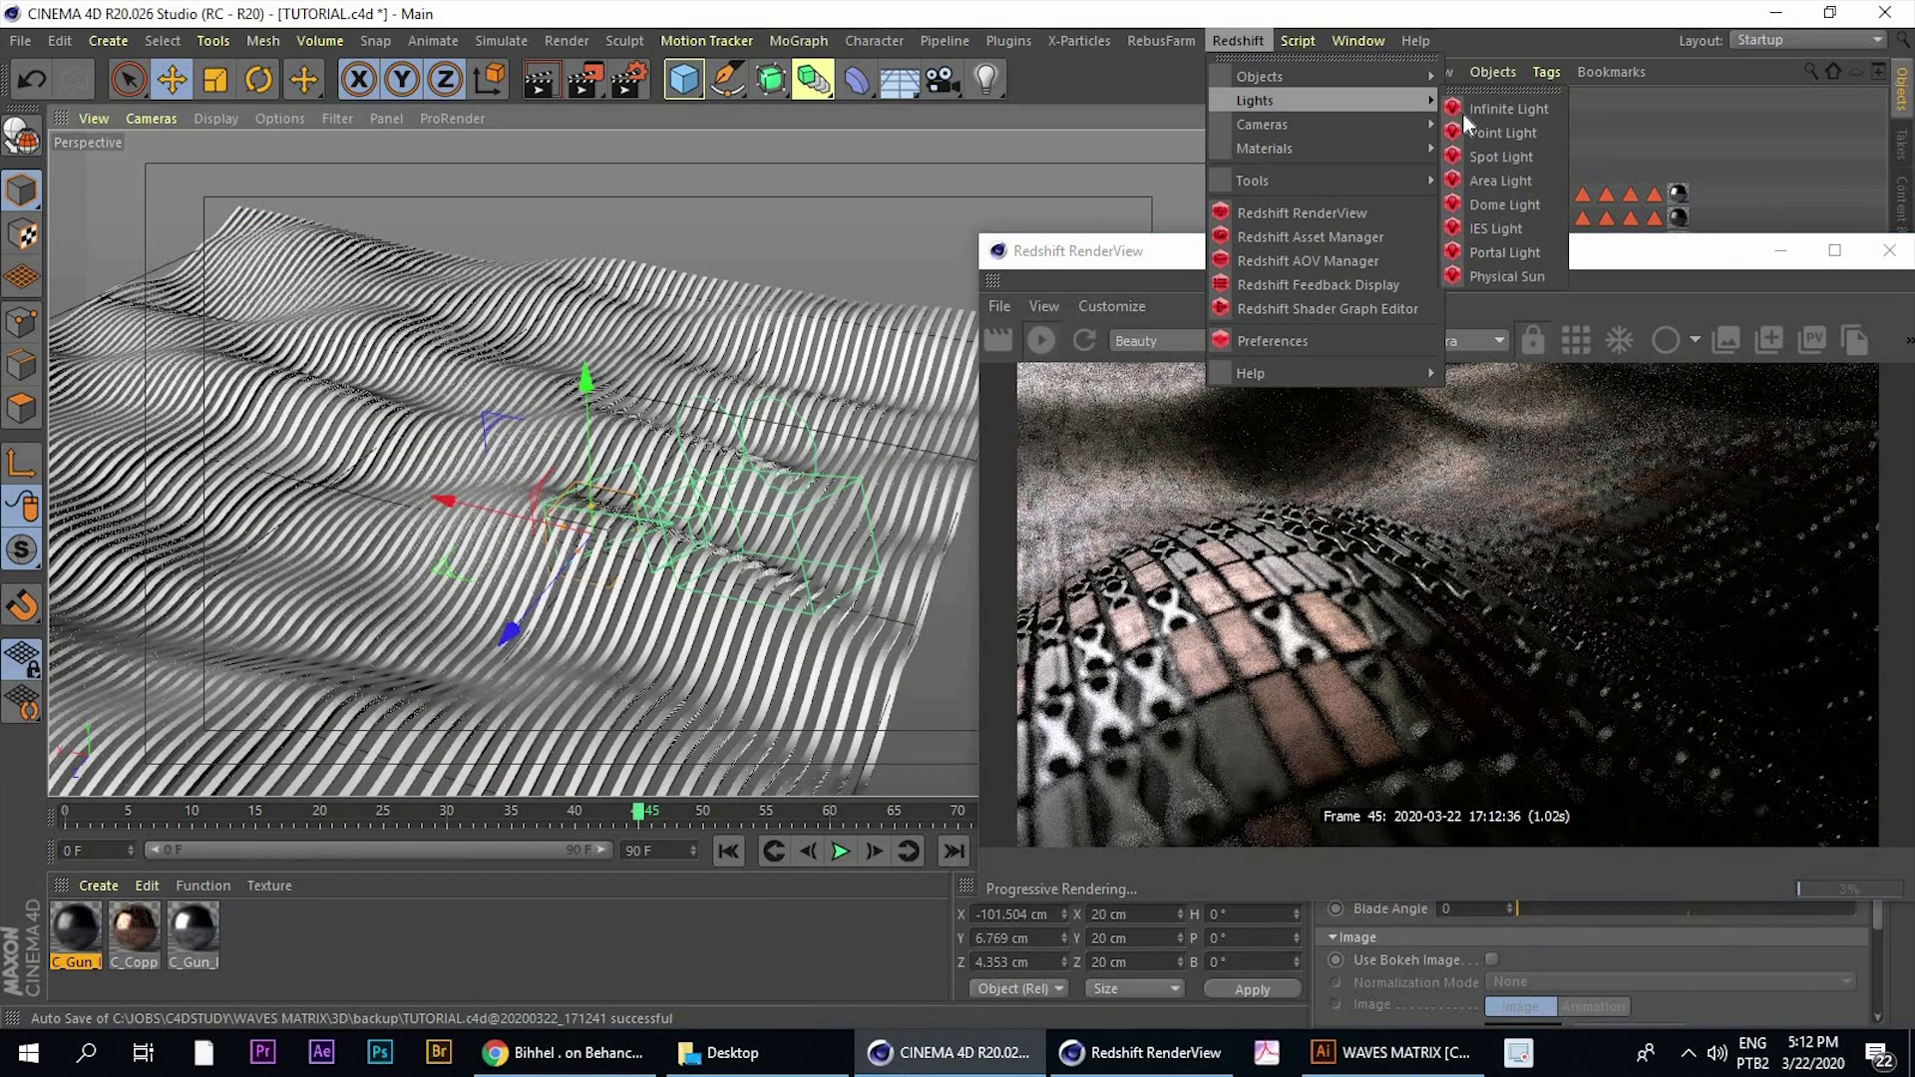
pyautogui.click(1537, 182)
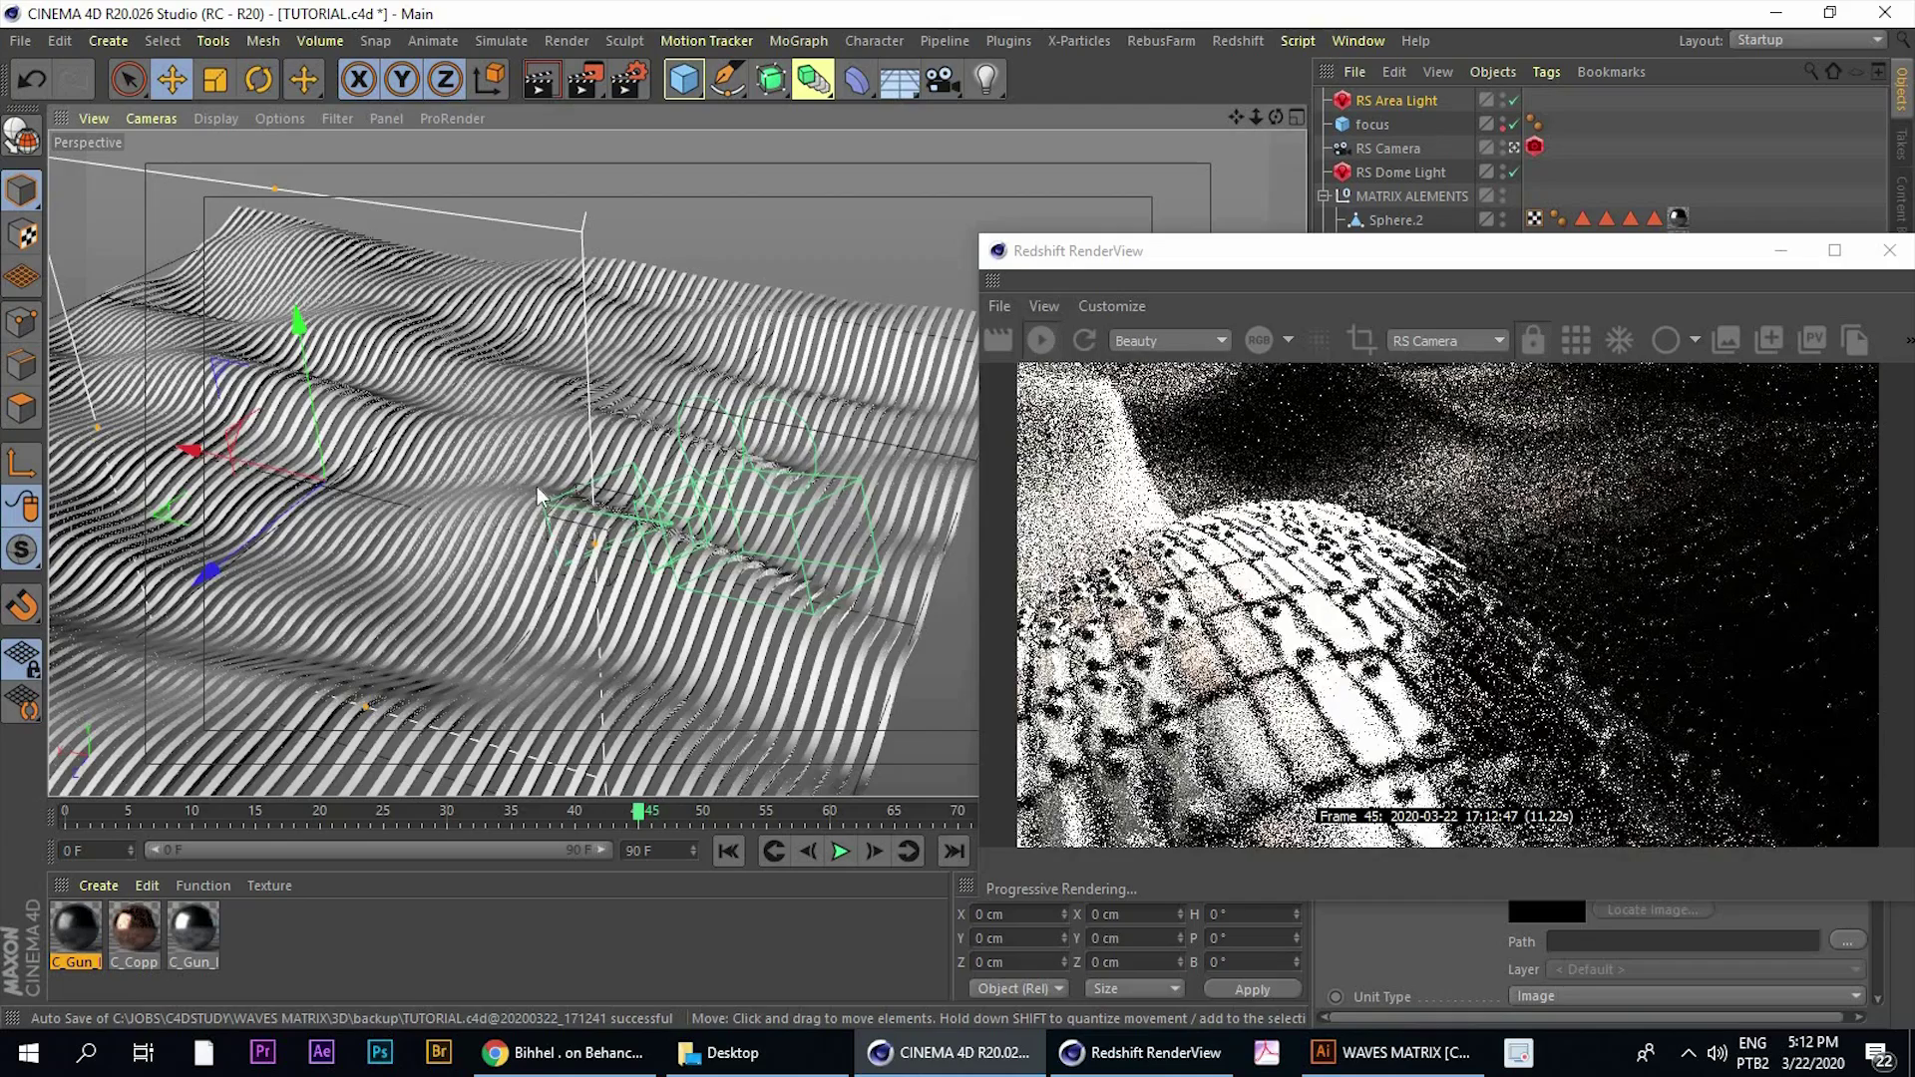
# Move the area light back behind the waves and raise it, to about Y 23.8 cm, Z -144.3 cm
pyautogui.keyDown('alt'); pyautogui.moveTo(424, 494); pyautogui.dragTo(645, 492); pyautogui.keyUp('alt')
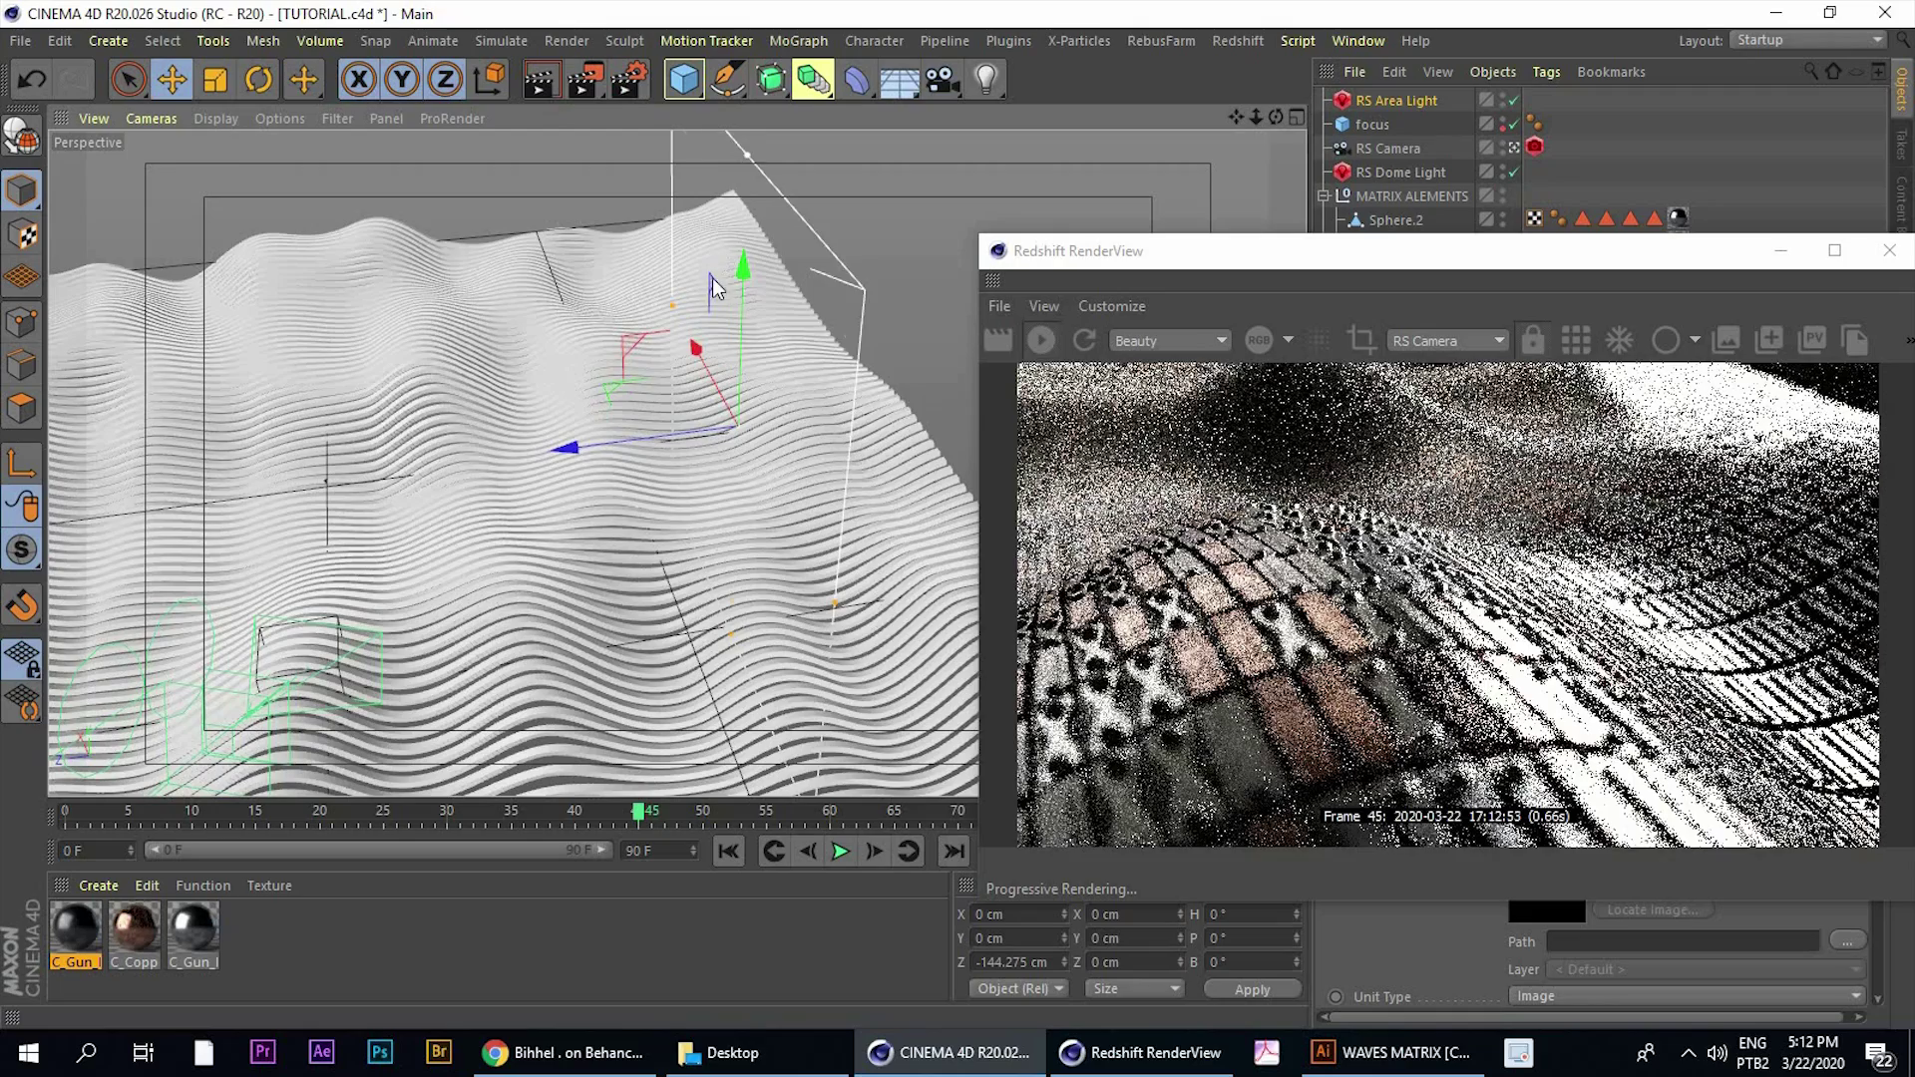
pyautogui.moveTo(747, 155); pyautogui.dragTo(745, 283)
pyautogui.keyDown('alt'); pyautogui.moveTo(498, 404); pyautogui.dragTo(531, 316); pyautogui.keyUp('alt')
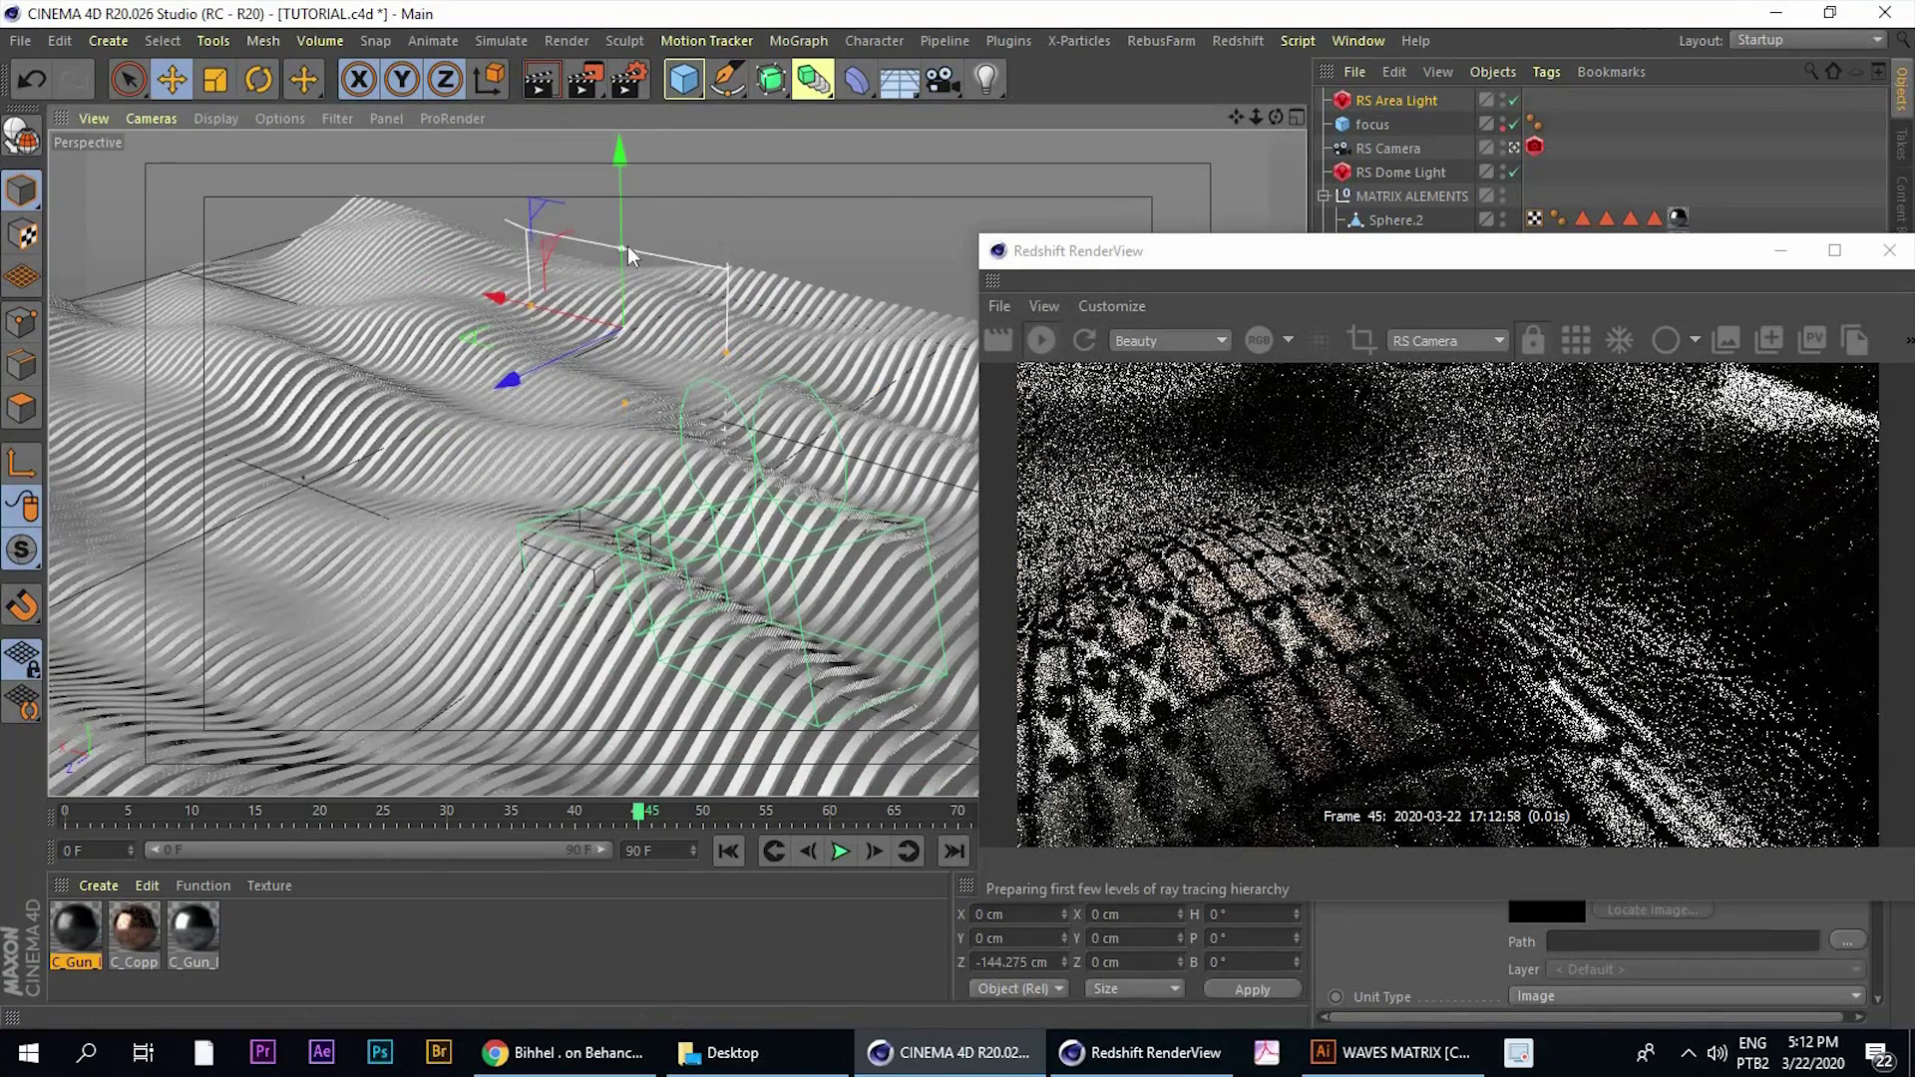
pyautogui.moveTo(625, 246); pyautogui.dragTo(626, 153)
# Tilt the area light down to a pitch of about -76° and reposition it at about Y 40.5 cm, Z -110.6 cm
pyautogui.moveTo(413, 243)
pyautogui.keyDown('alt'); pyautogui.mouseDown()
pyautogui.moveTo(491, 241)
pyautogui.moveTo(447, 236)
pyautogui.mouseUp(); pyautogui.keyUp('alt')
pyautogui.click(260, 80)
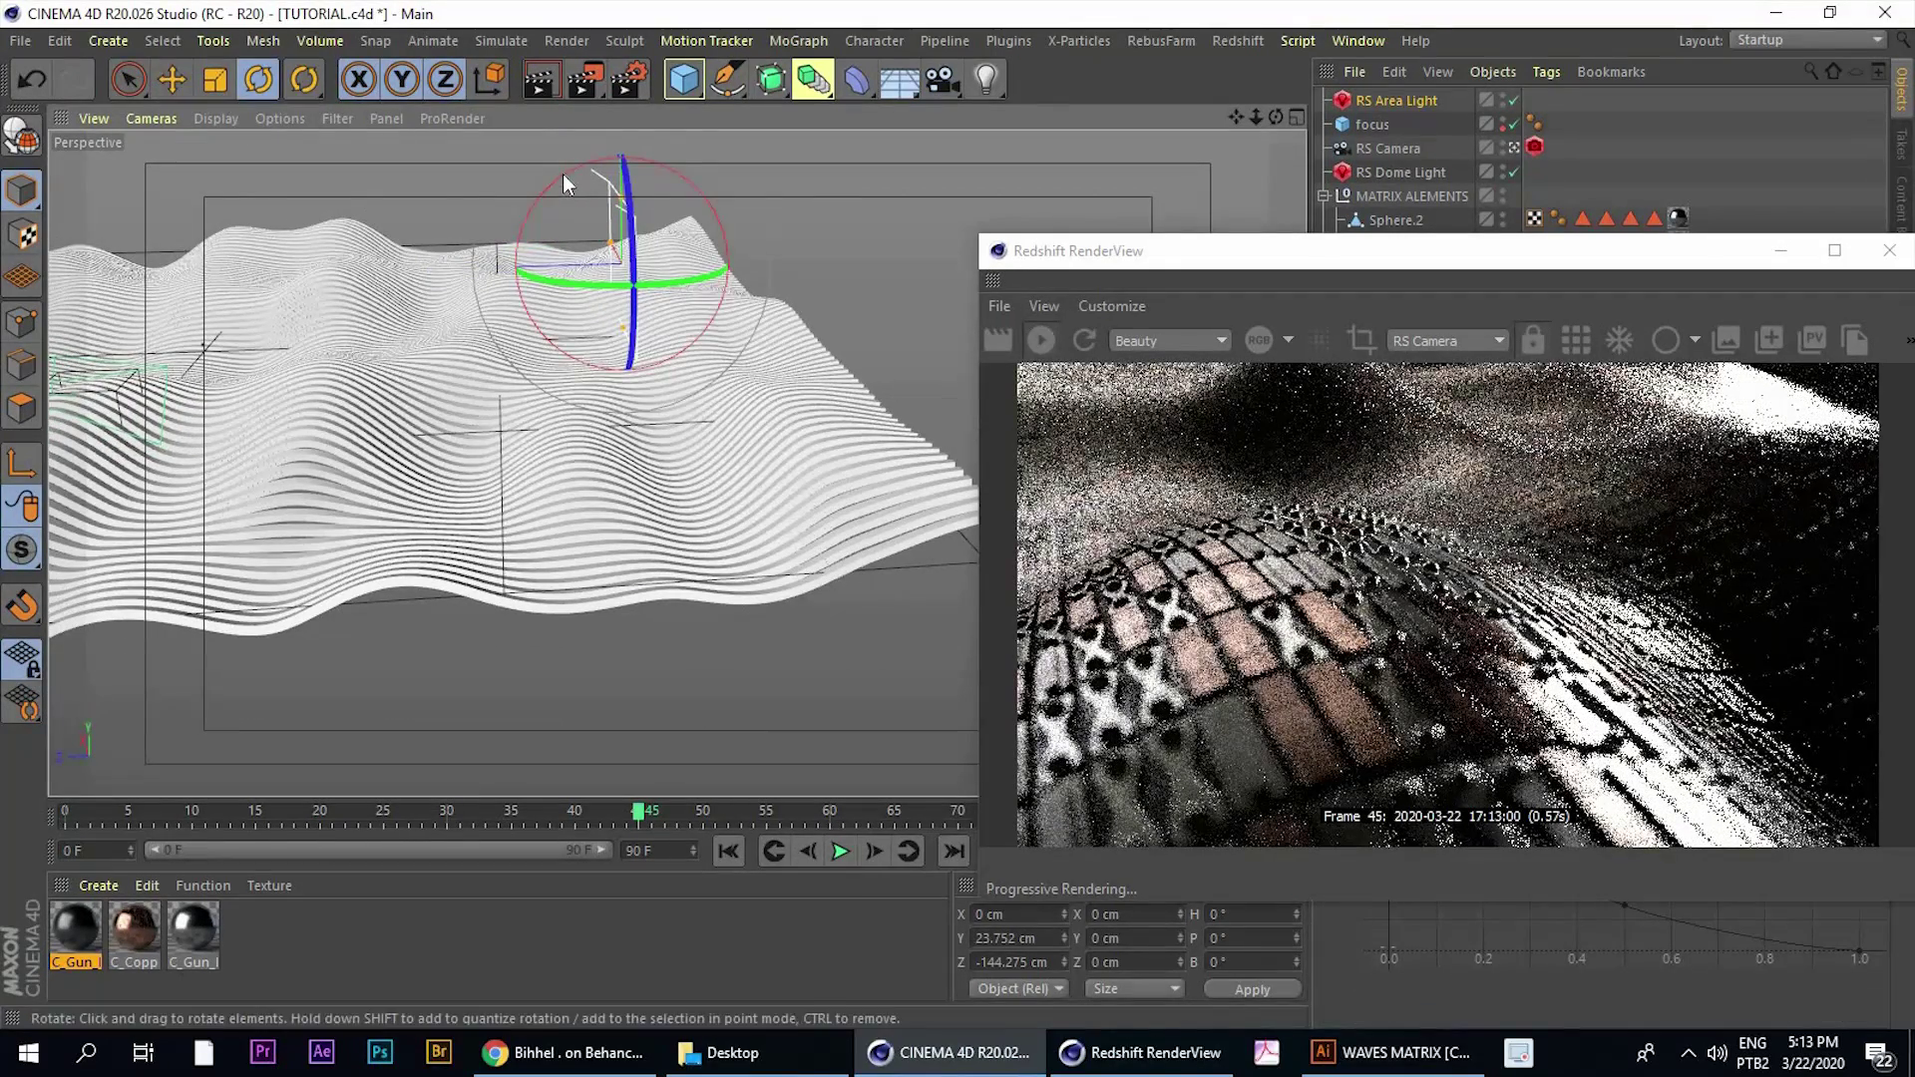
pyautogui.moveTo(561, 172); pyautogui.dragTo(404, 303)
pyautogui.press('e')
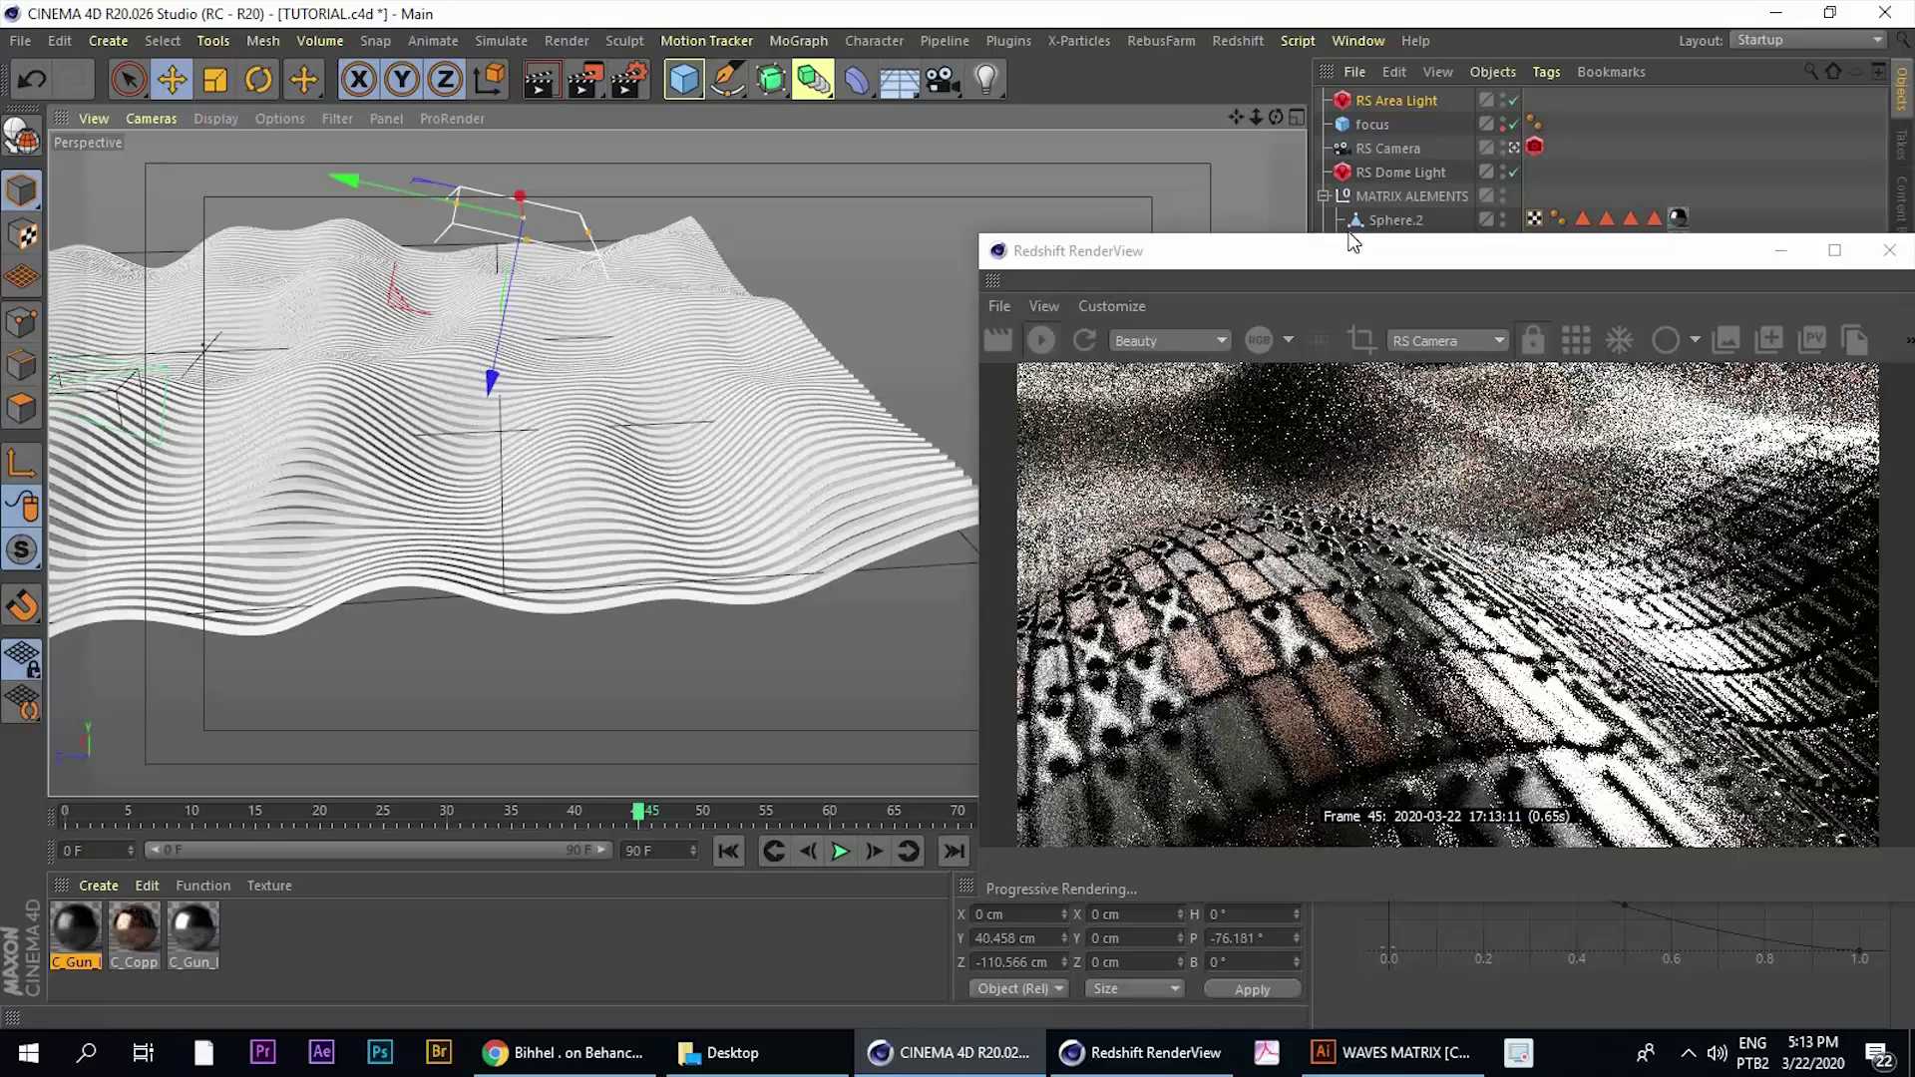
# Move the render window clear of the light's attributes and set the area light's Intensity Multiplier to 10
pyautogui.moveTo(1287, 254); pyautogui.dragTo(937, 134)
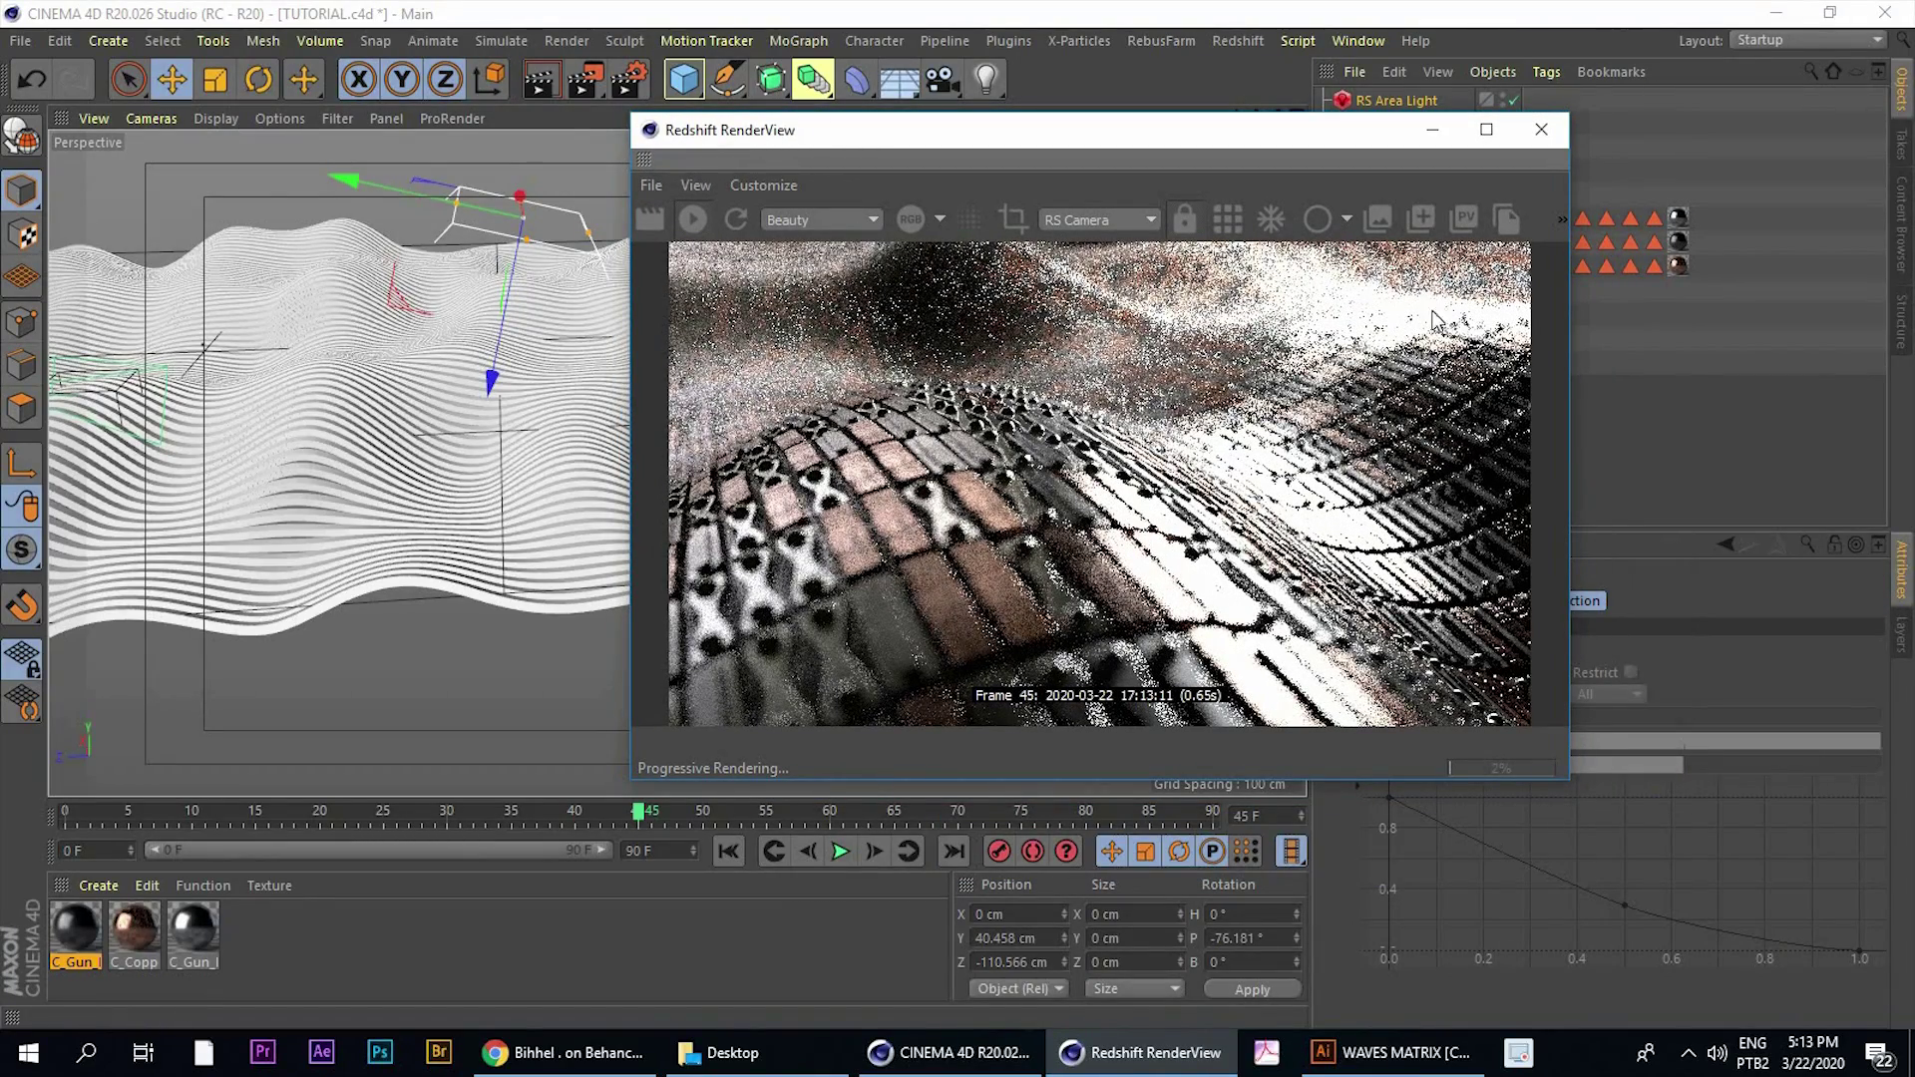
pyautogui.moveTo(1015, 117); pyautogui.dragTo(583, 134)
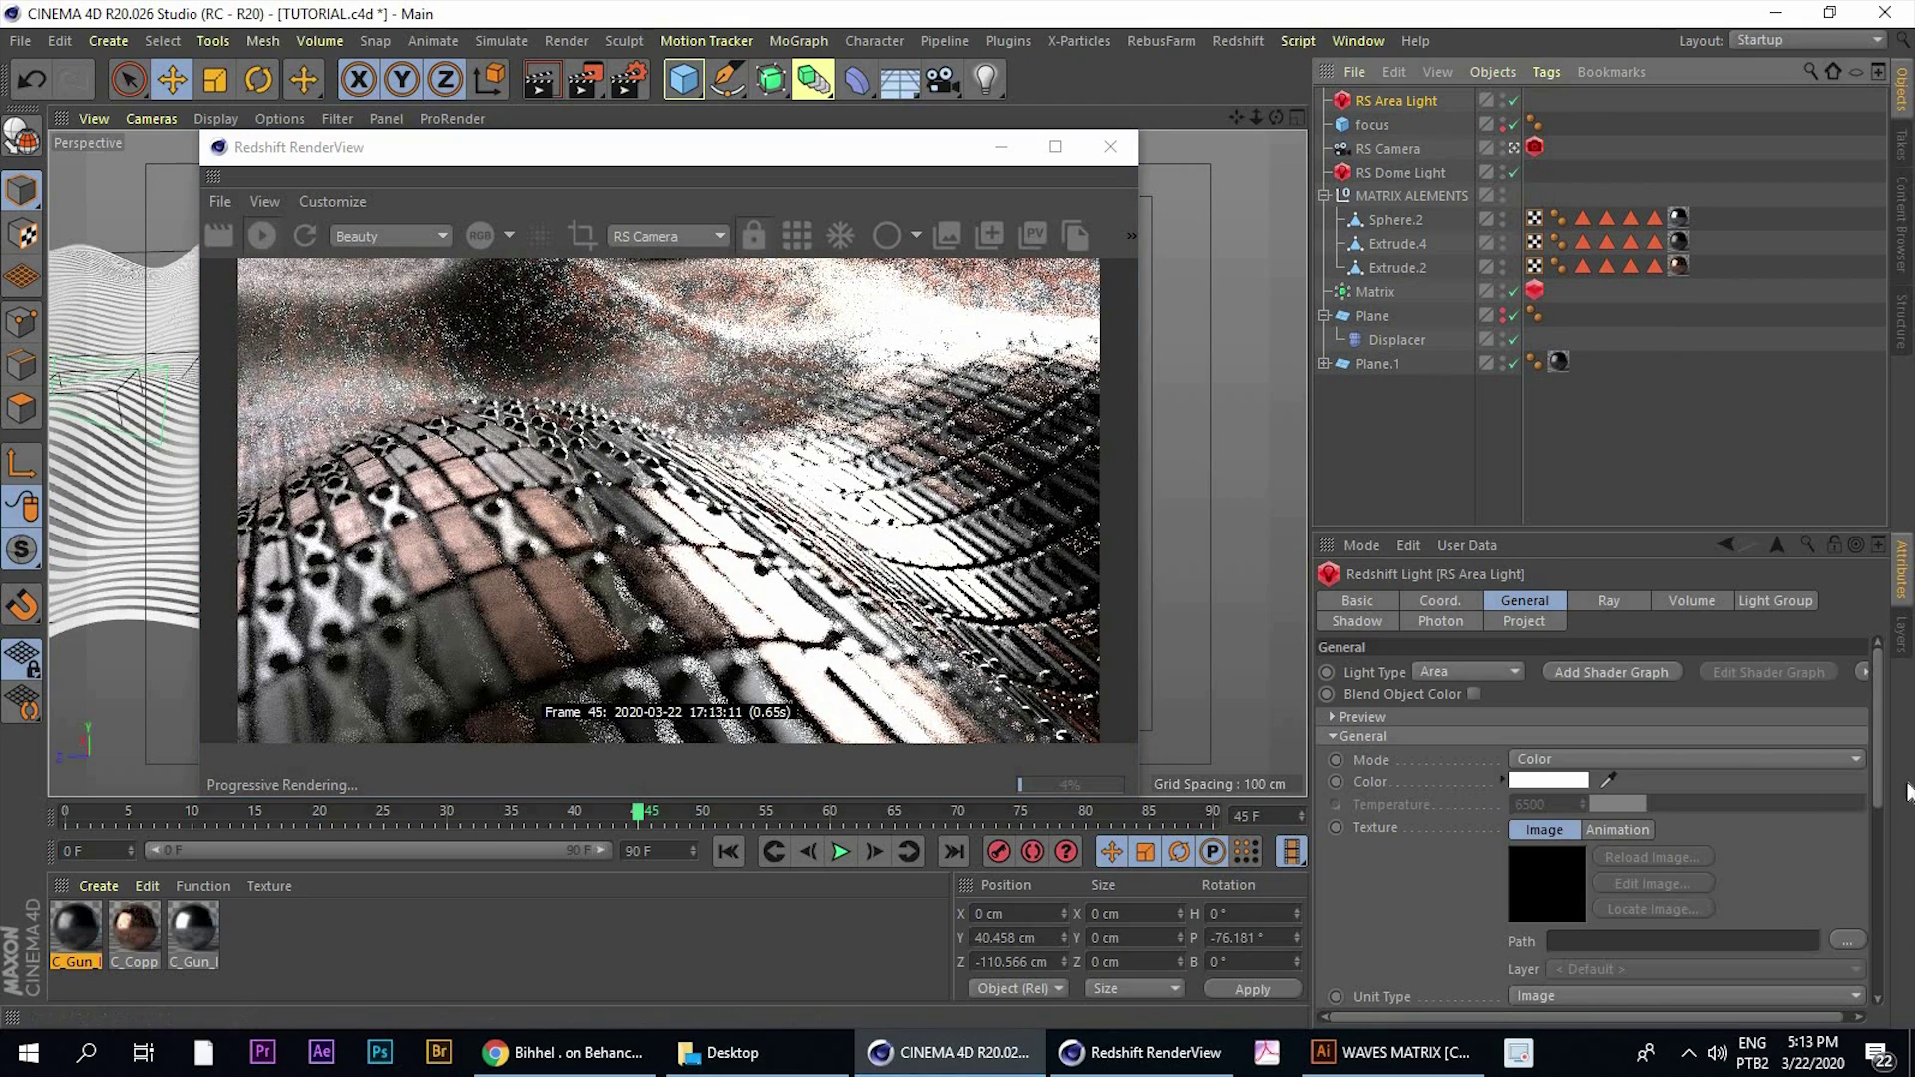
pyautogui.scroll(-6, 1433, 898)
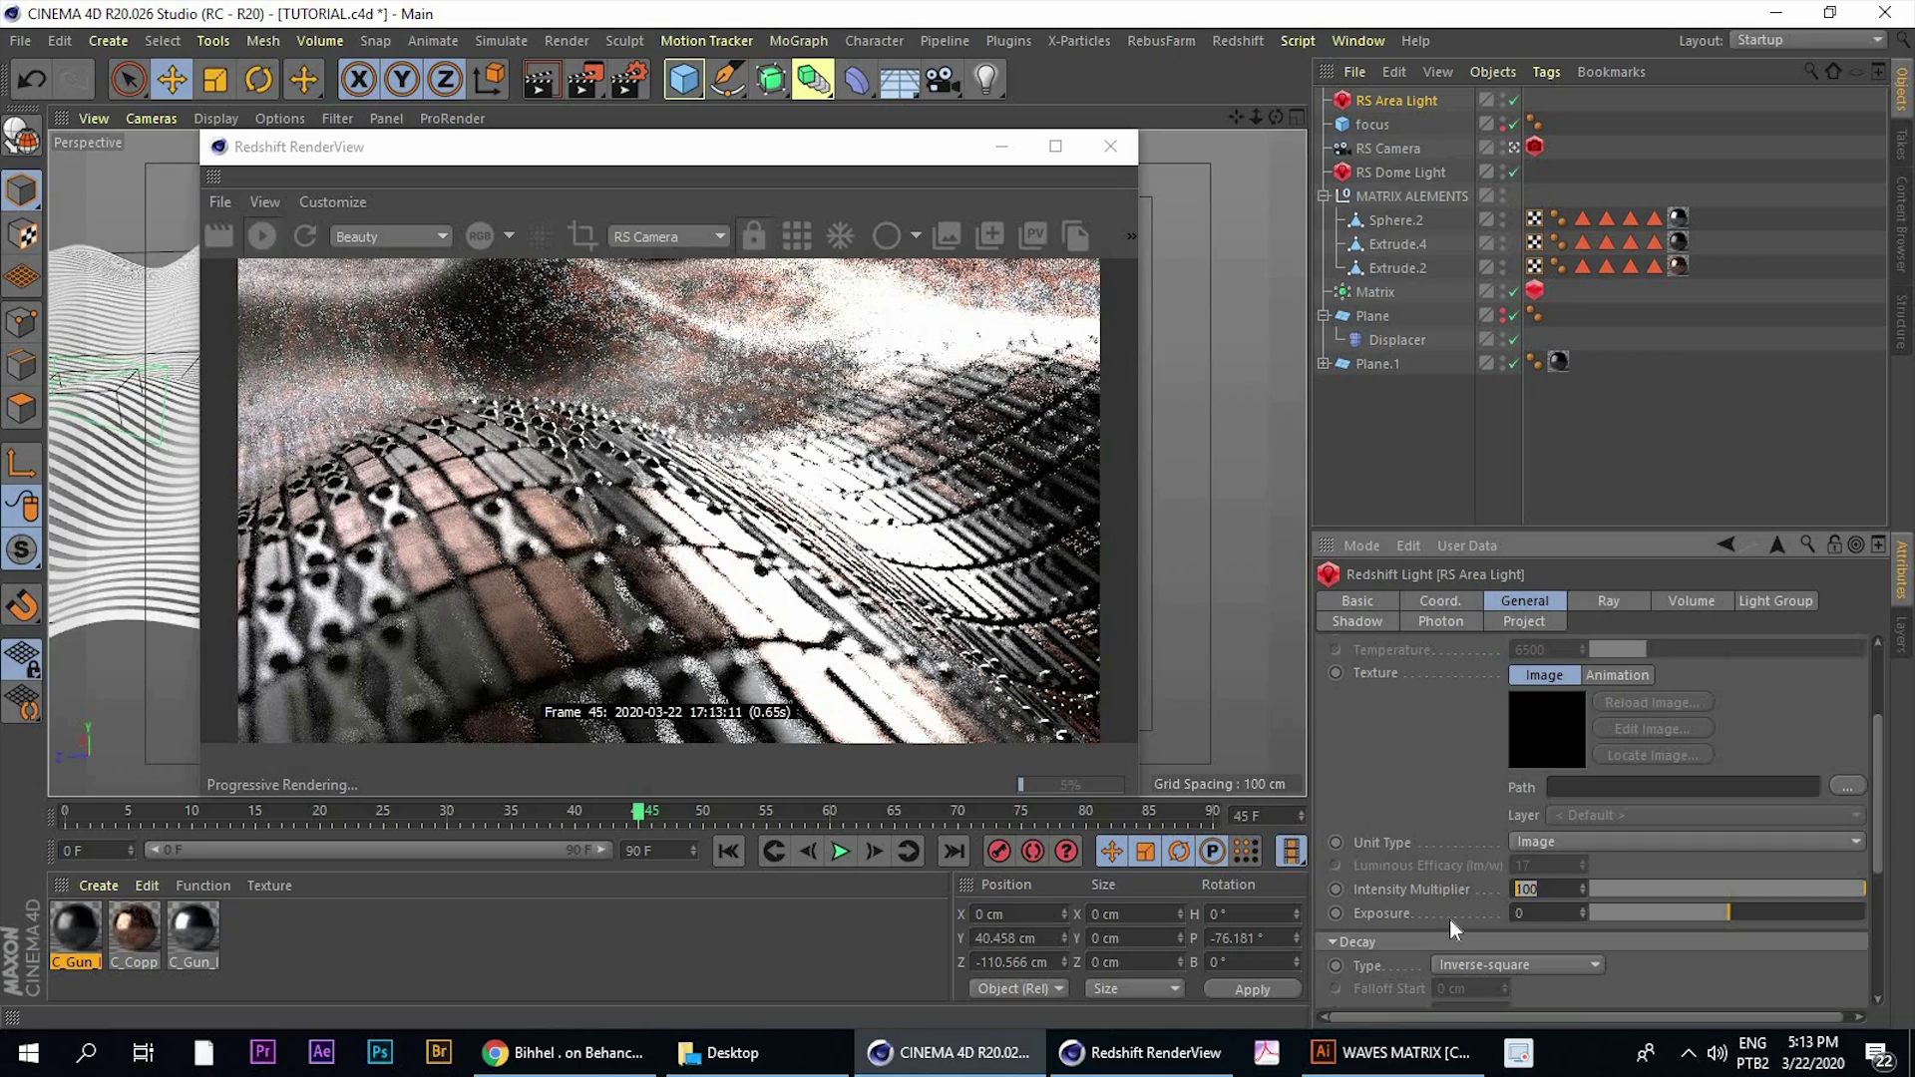
pyautogui.write('10')
pyautogui.press('Return')
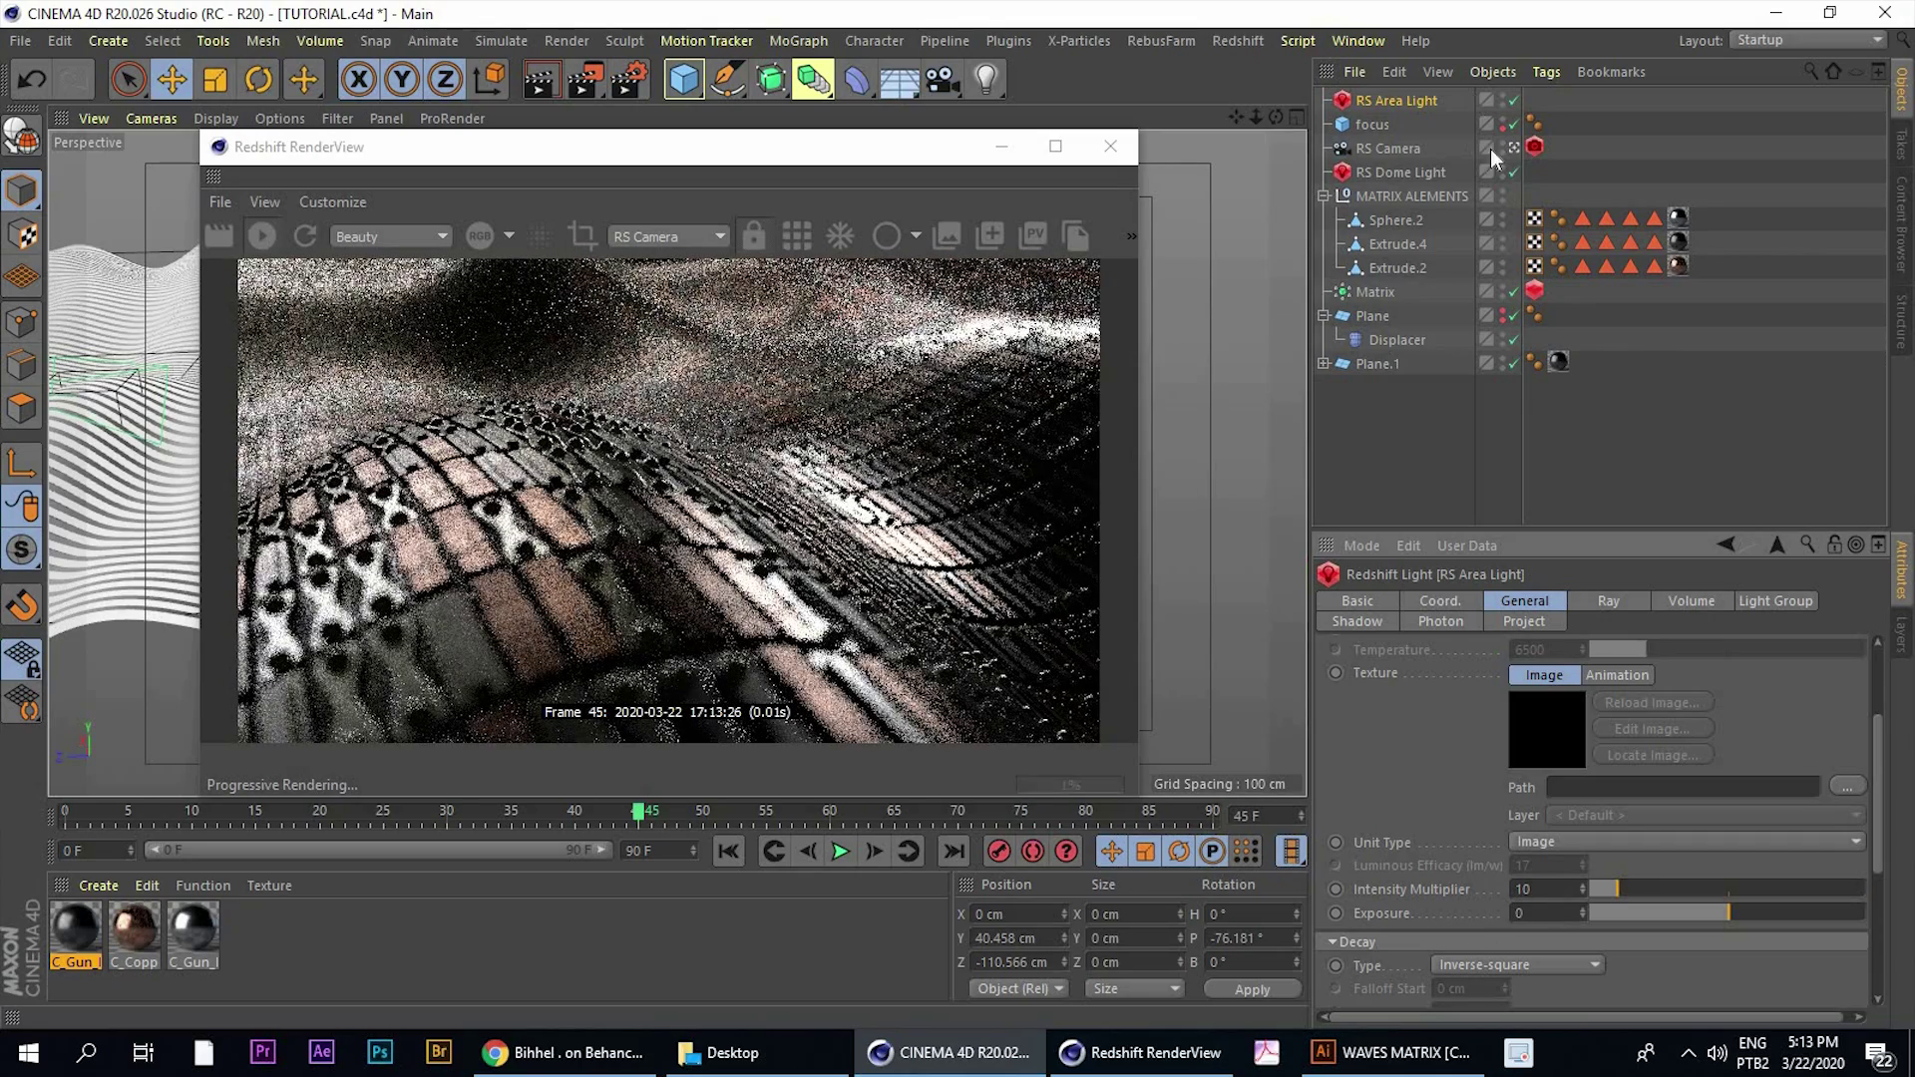
# Toggle the RS Area Light off and on to compare its effect in the render
pyautogui.click(1514, 101)
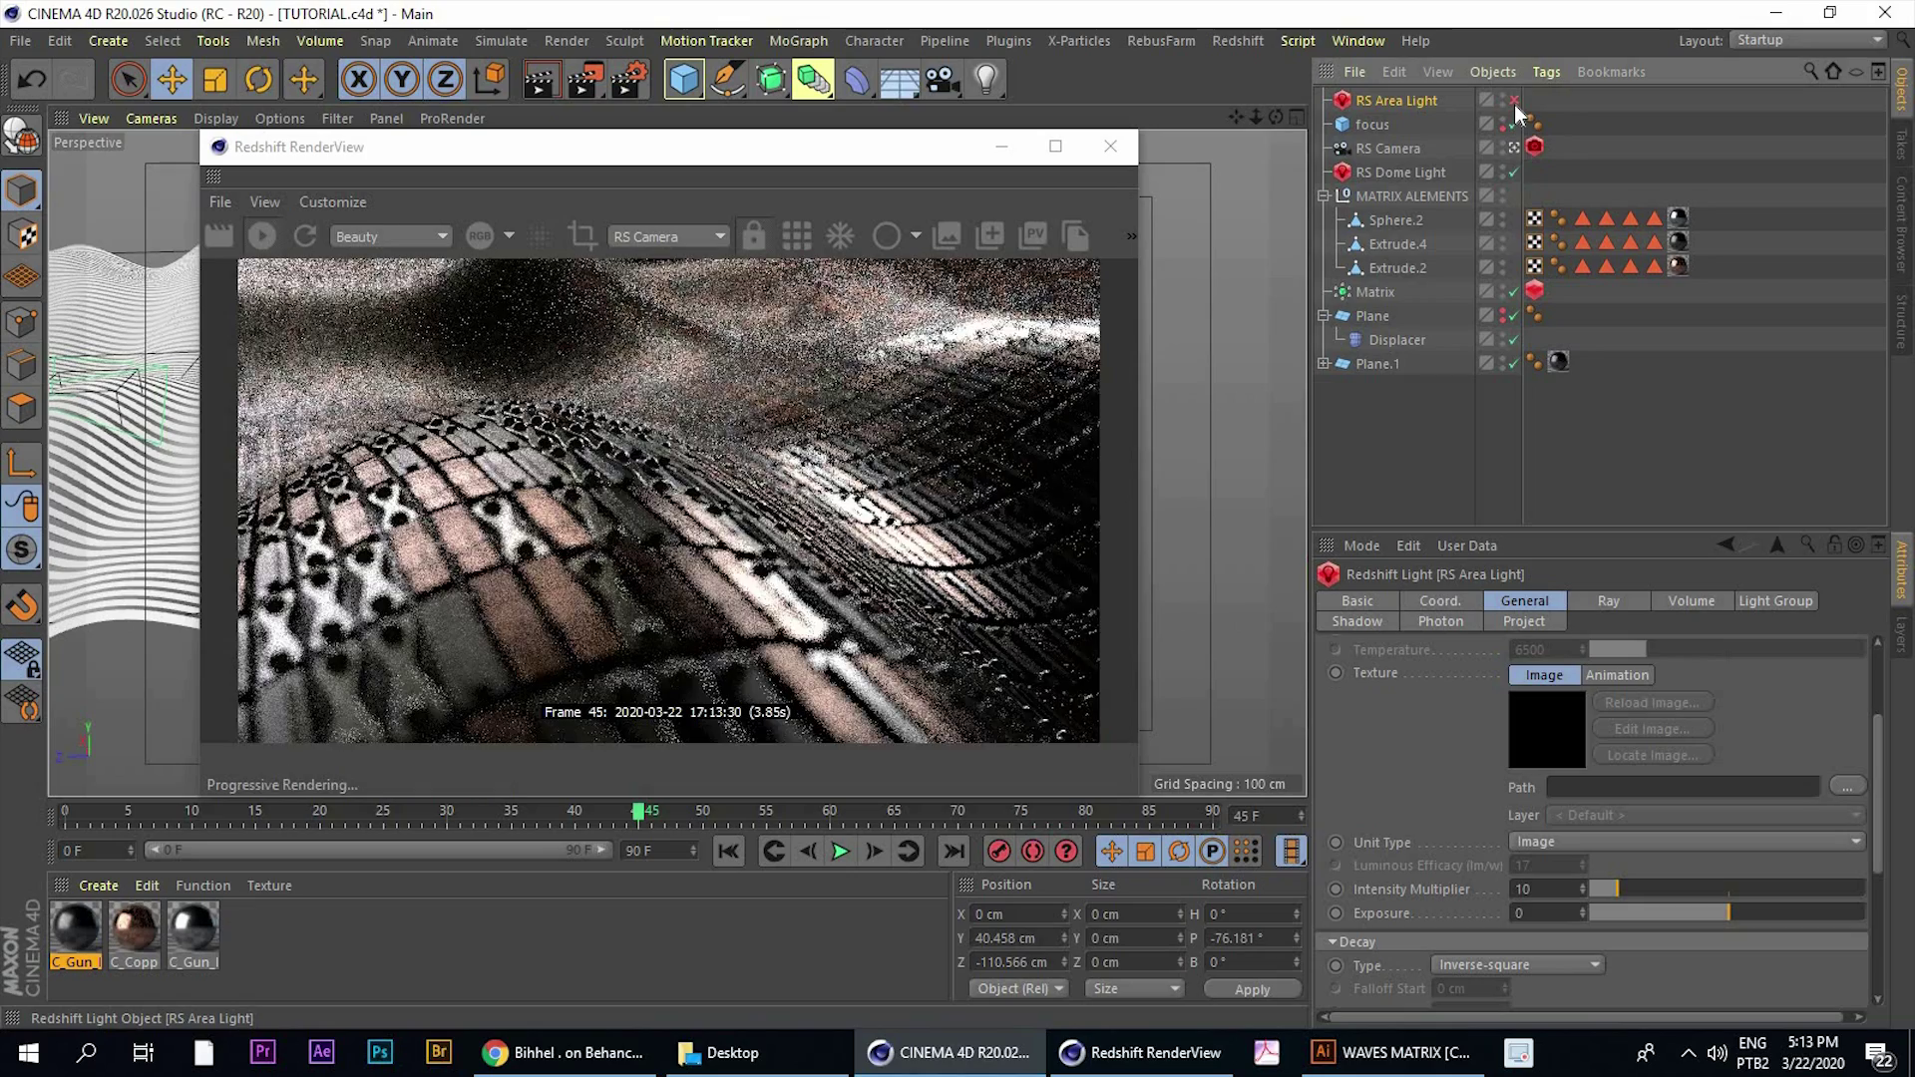
pyautogui.click(1516, 104)
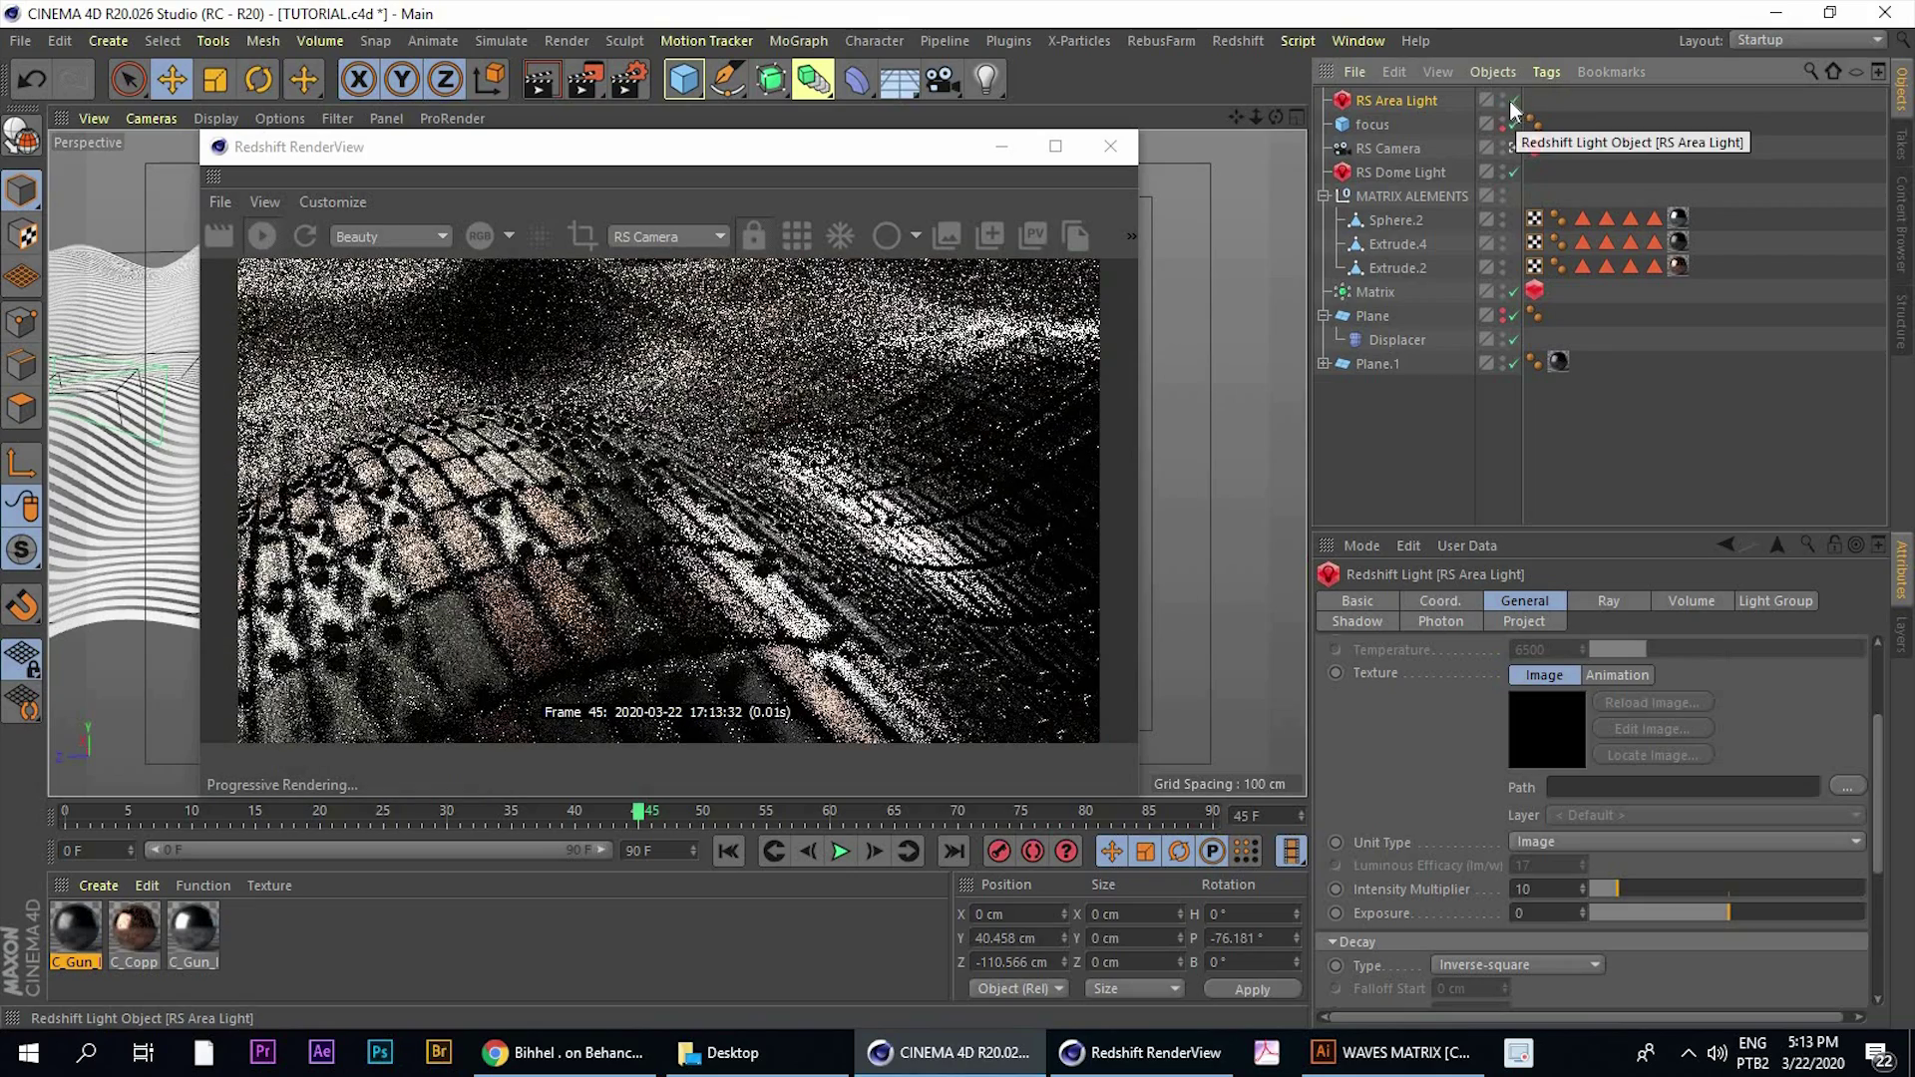
pyautogui.click(1513, 104)
pyautogui.click(1513, 101)
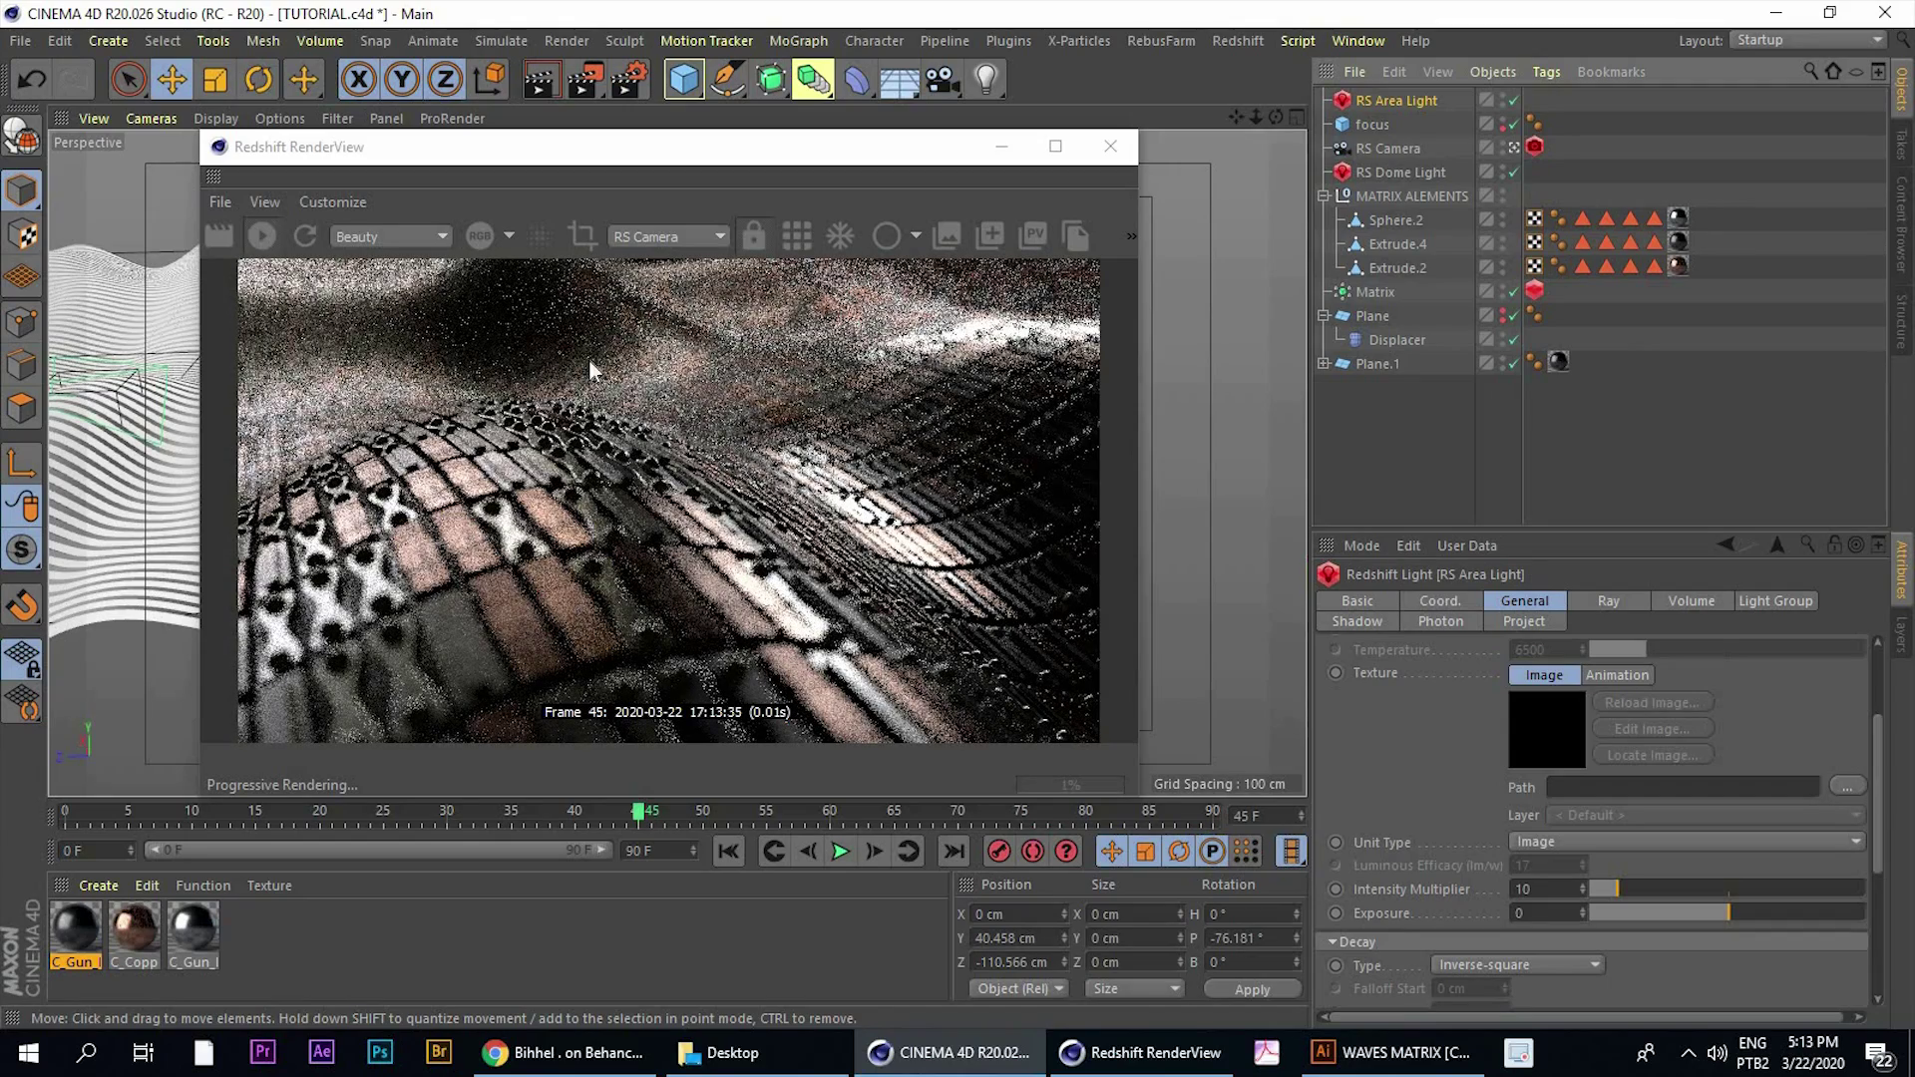
# Shift the render window slightly aside and set the area light's Intensity Multiplier to 2
pyautogui.moveTo(674, 158); pyautogui.dragTo(613, 148)
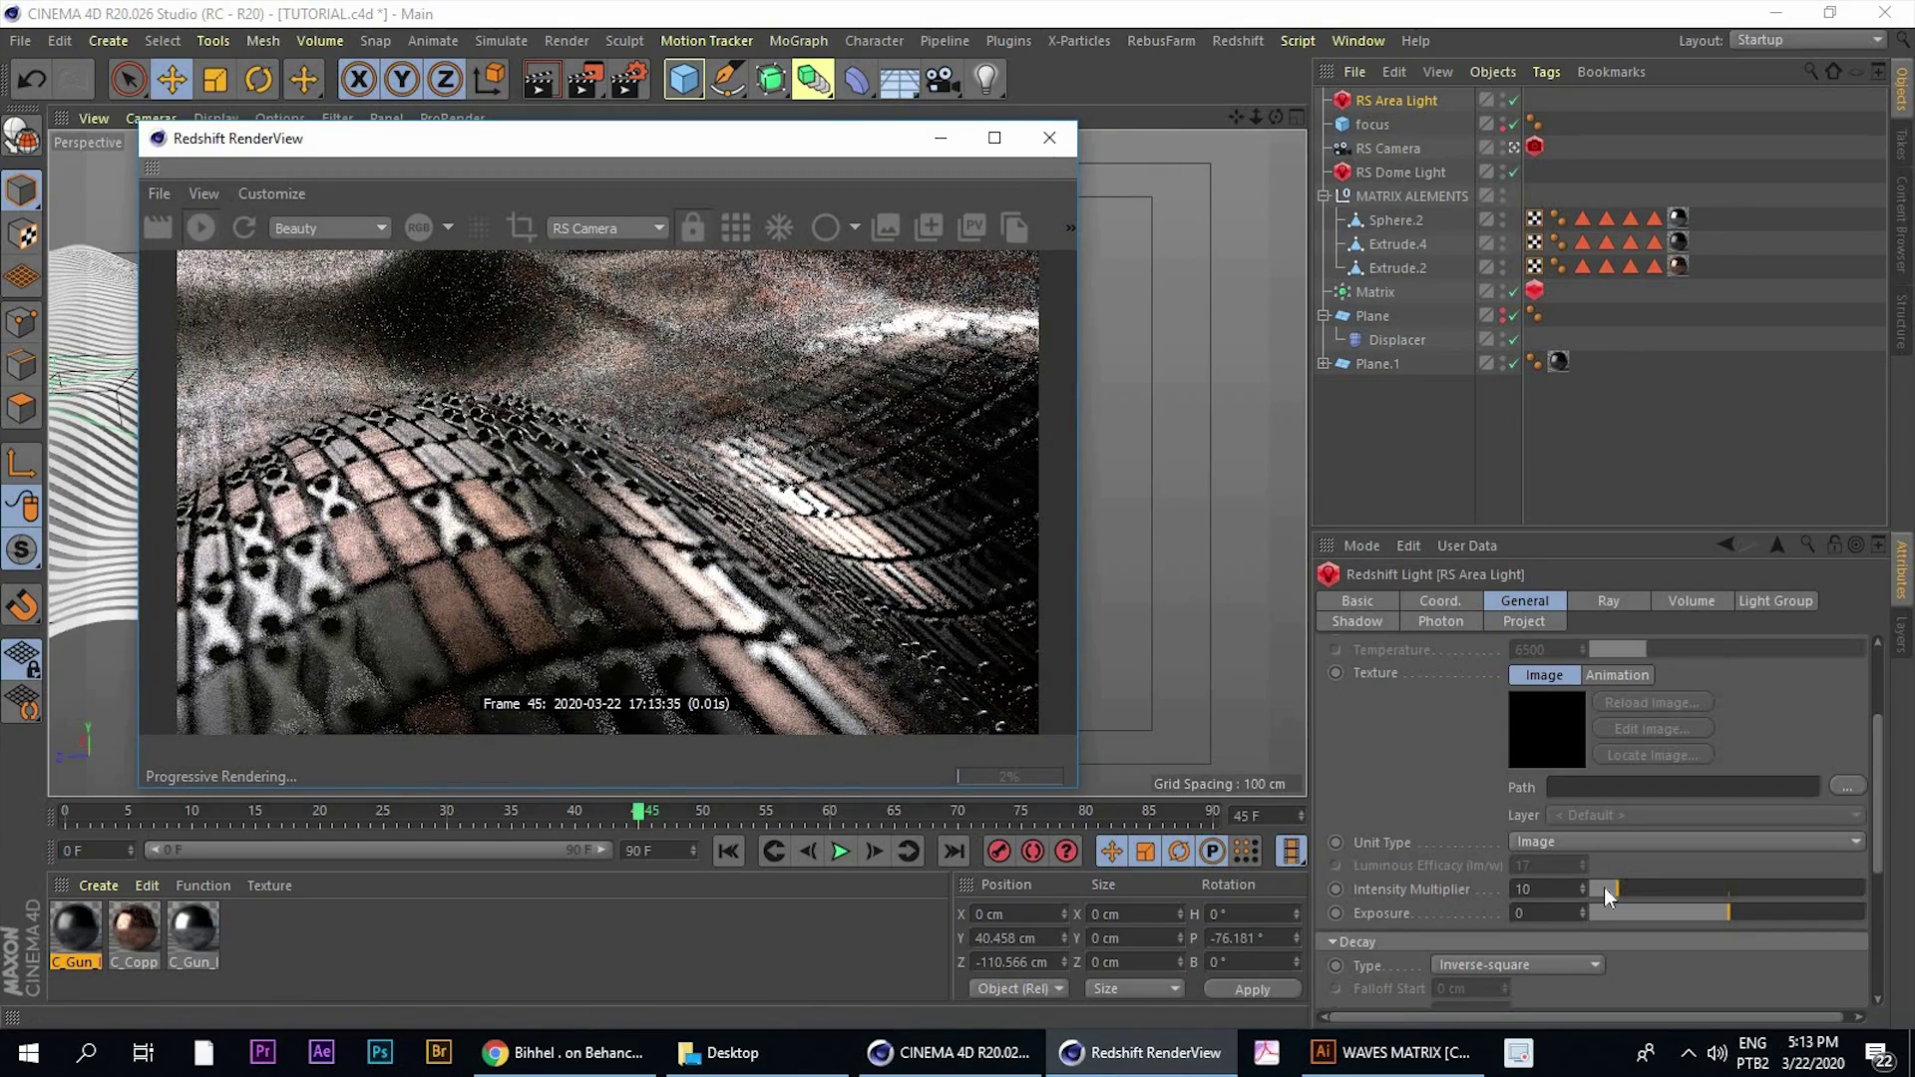
pyautogui.moveTo(1539, 889); pyautogui.dragTo(1475, 891)
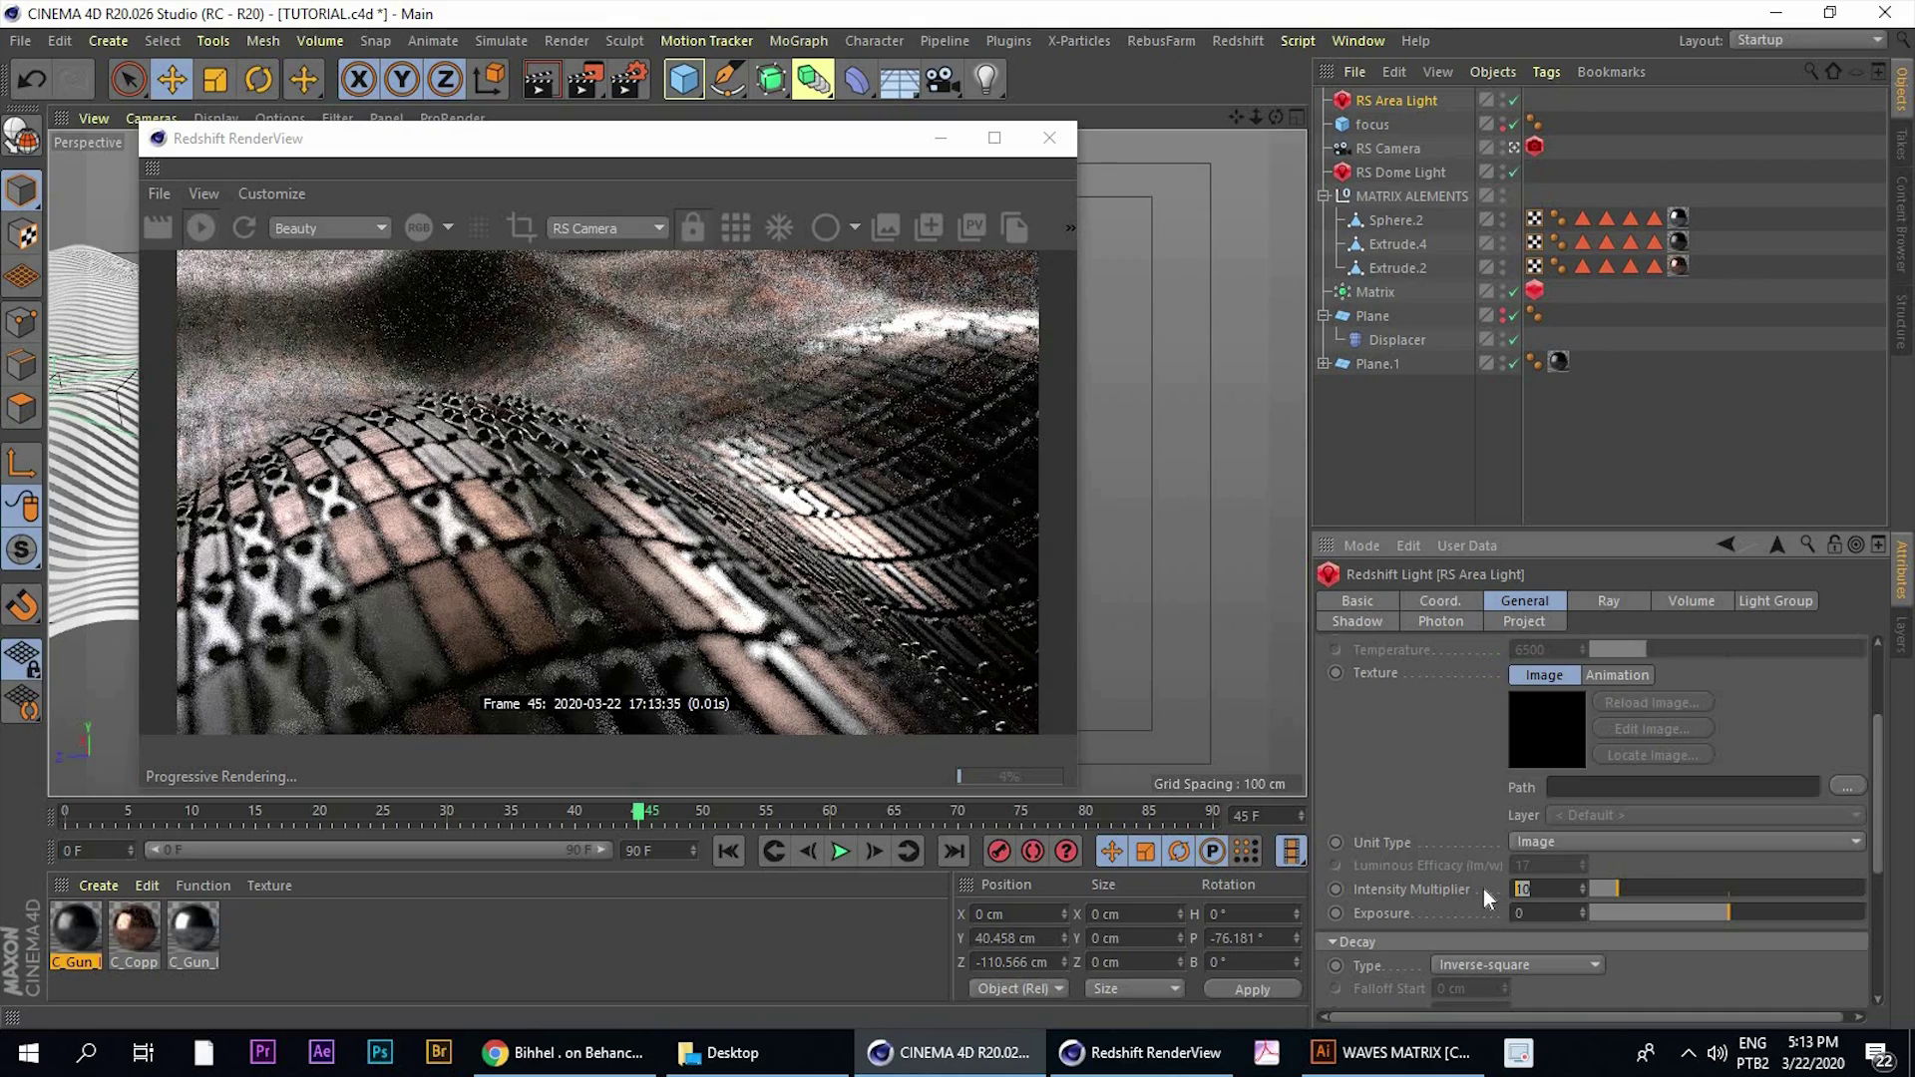
pyautogui.write('2')
pyautogui.press('Return')
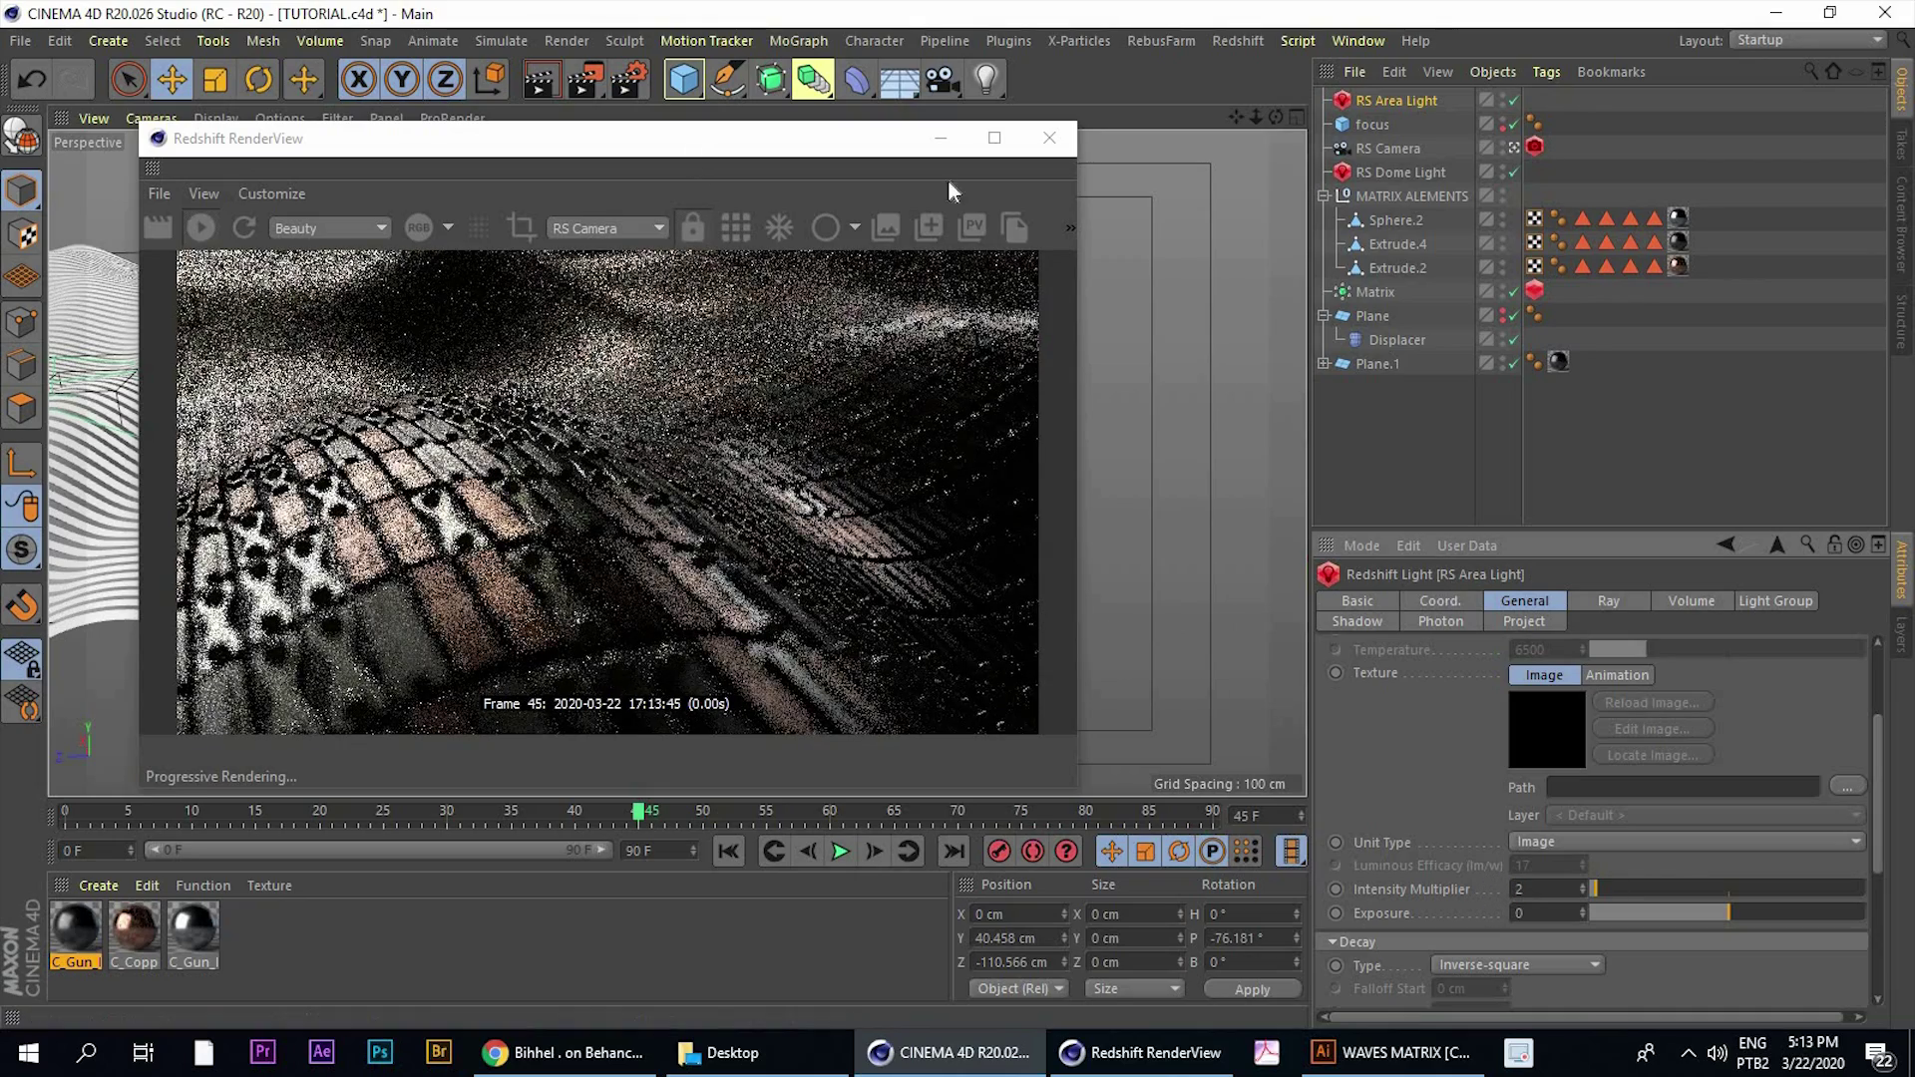
# Enlarge the RS Area Light to cover more of the far part of the wave surface
pyautogui.moveTo(798, 140); pyautogui.dragTo(1655, 362)
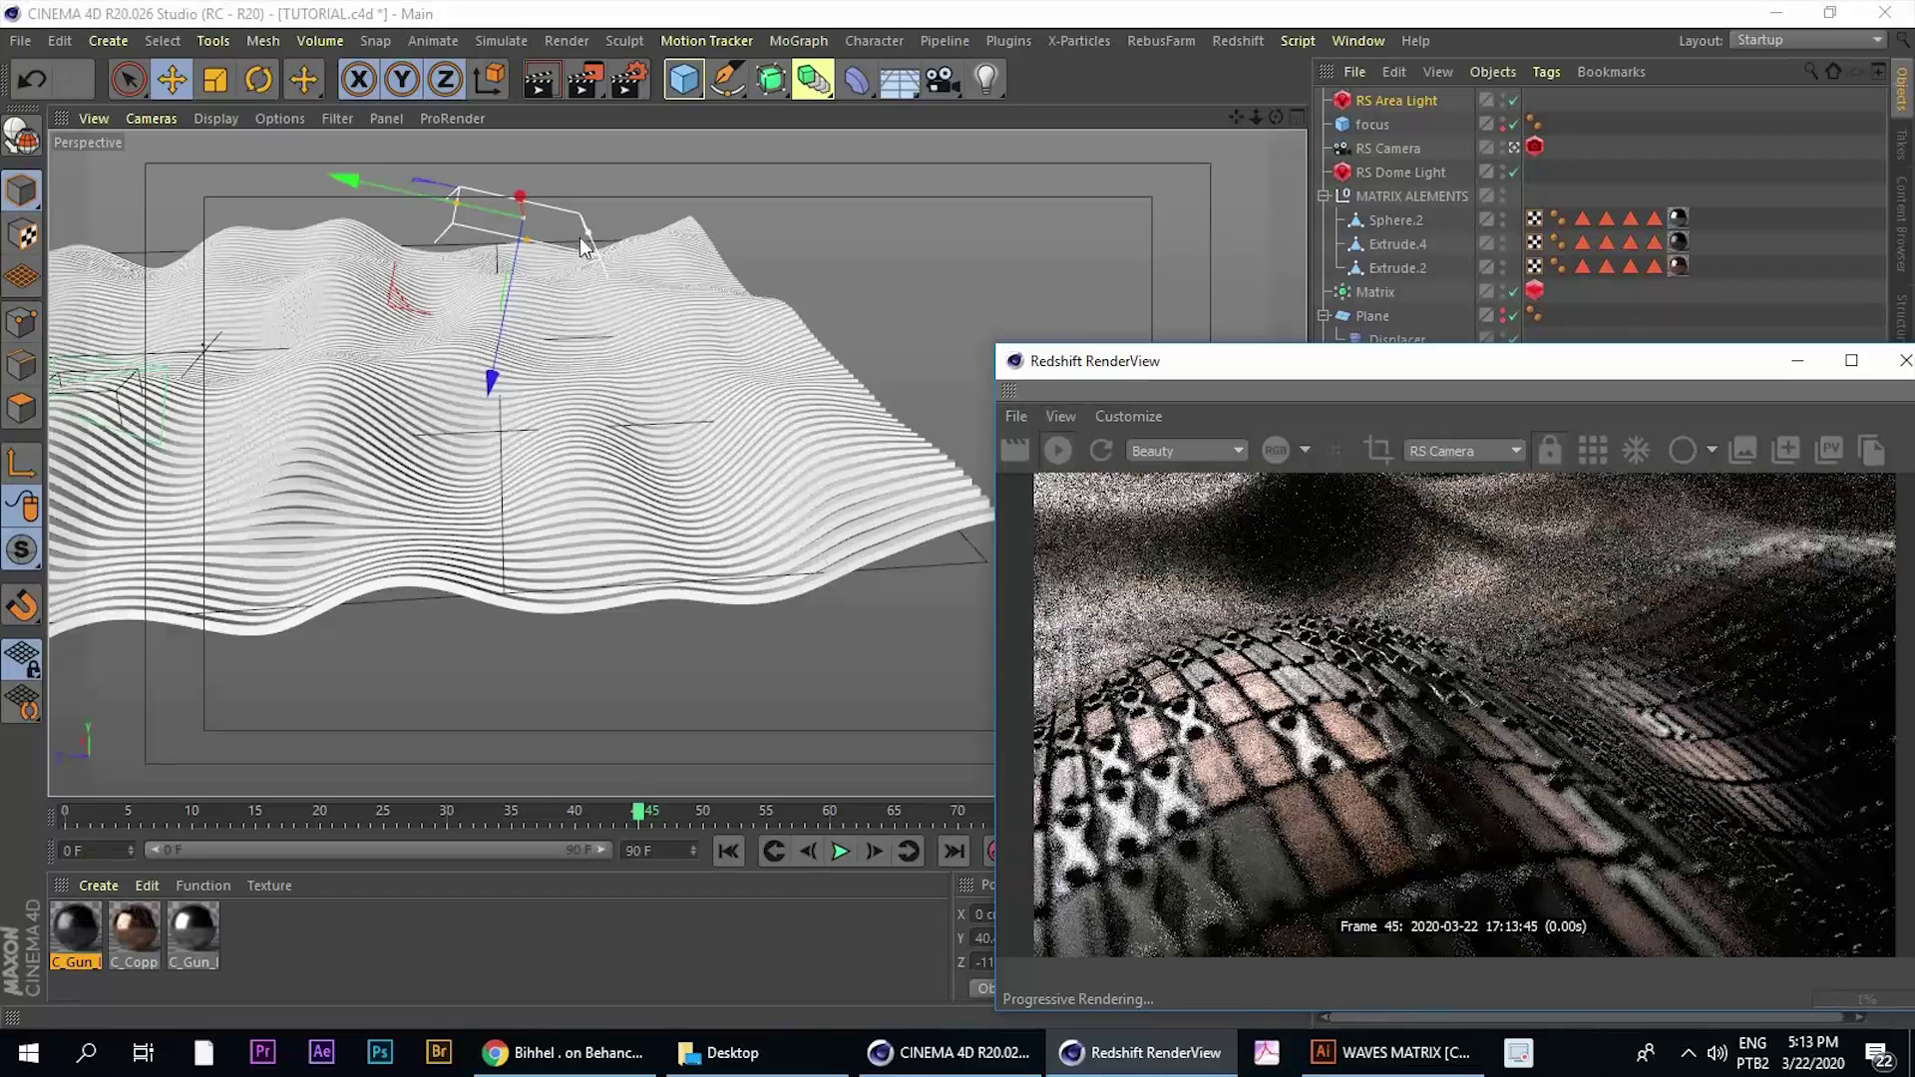
pyautogui.keyDown('alt'); pyautogui.moveTo(557, 238); pyautogui.dragTo(567, 273); pyautogui.keyUp('alt')
pyautogui.keyDown('alt'); pyautogui.moveTo(589, 244); pyautogui.dragTo(608, 279, button='middle'); pyautogui.keyUp('alt')
pyautogui.keyDown('alt'); pyautogui.moveTo(609, 280); pyautogui.dragTo(568, 284); pyautogui.keyUp('alt')
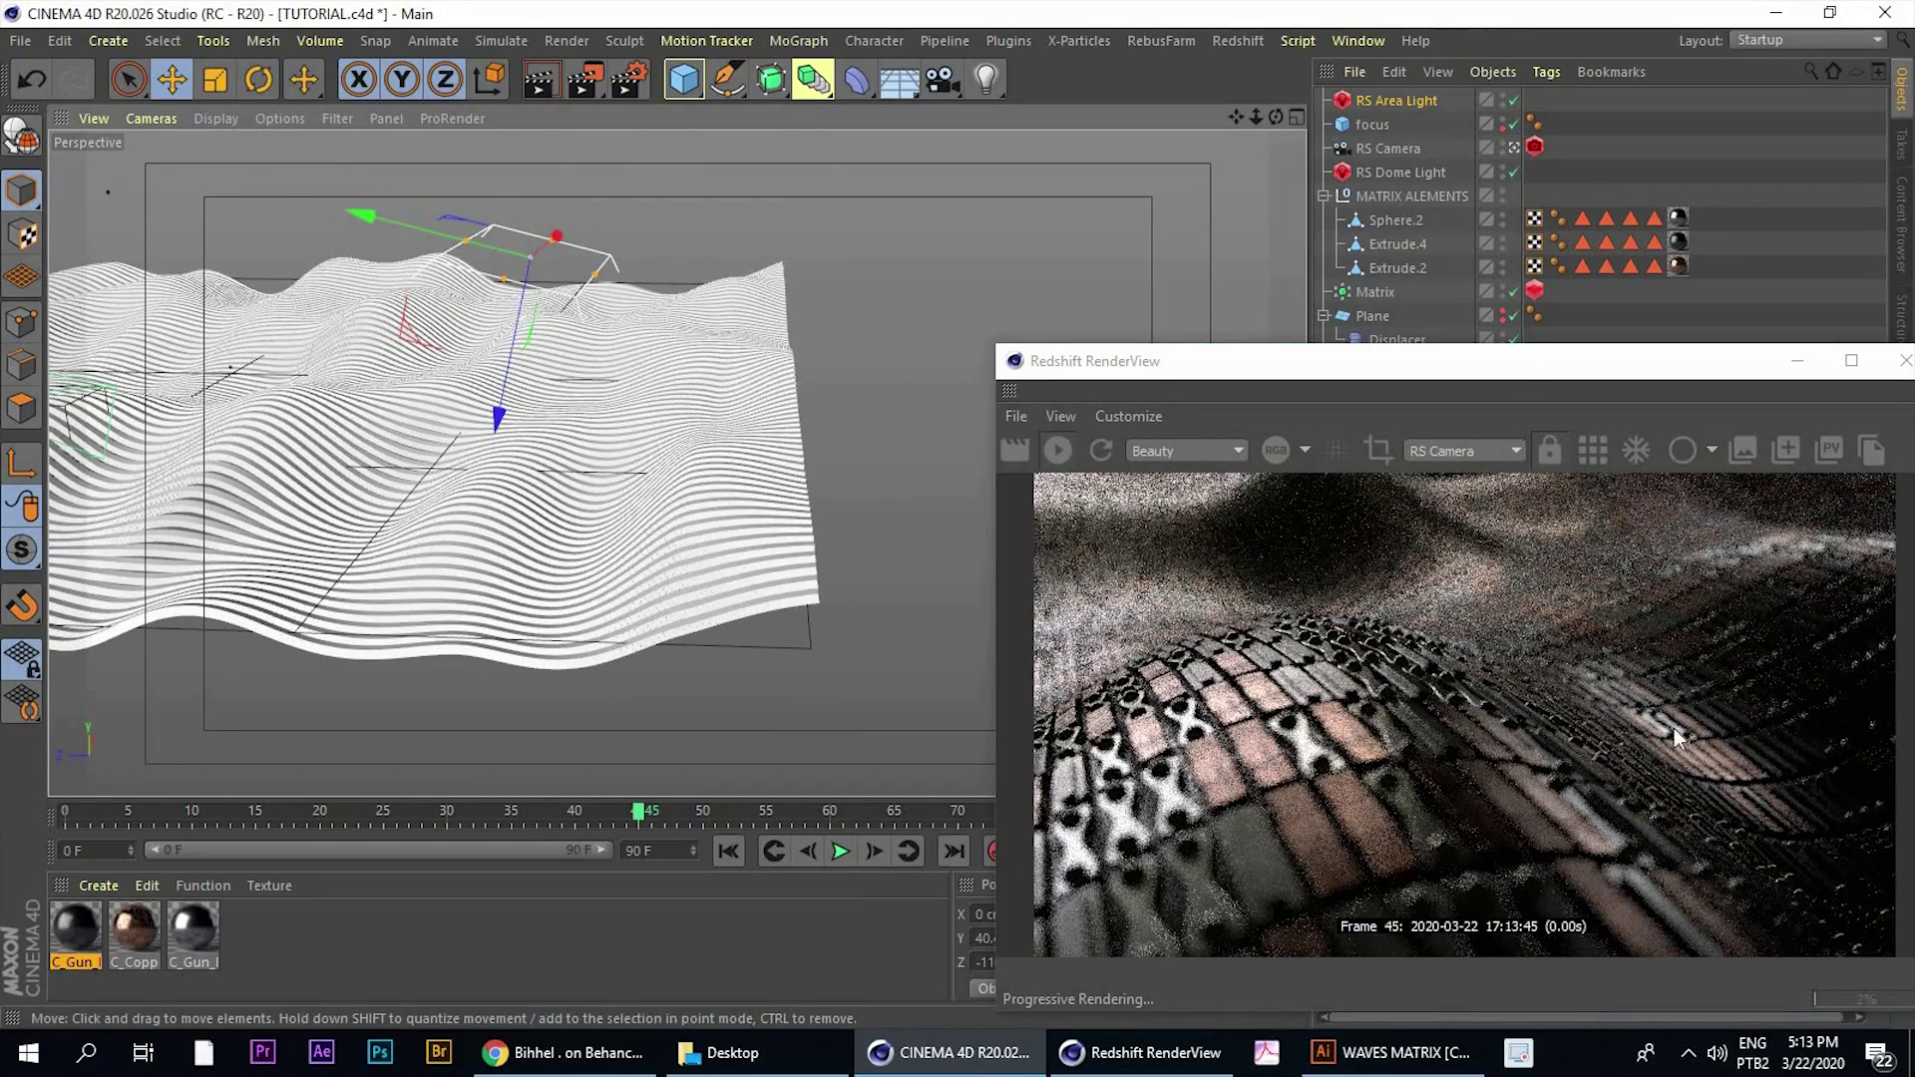
pyautogui.moveTo(1506, 359); pyautogui.dragTo(1303, 312)
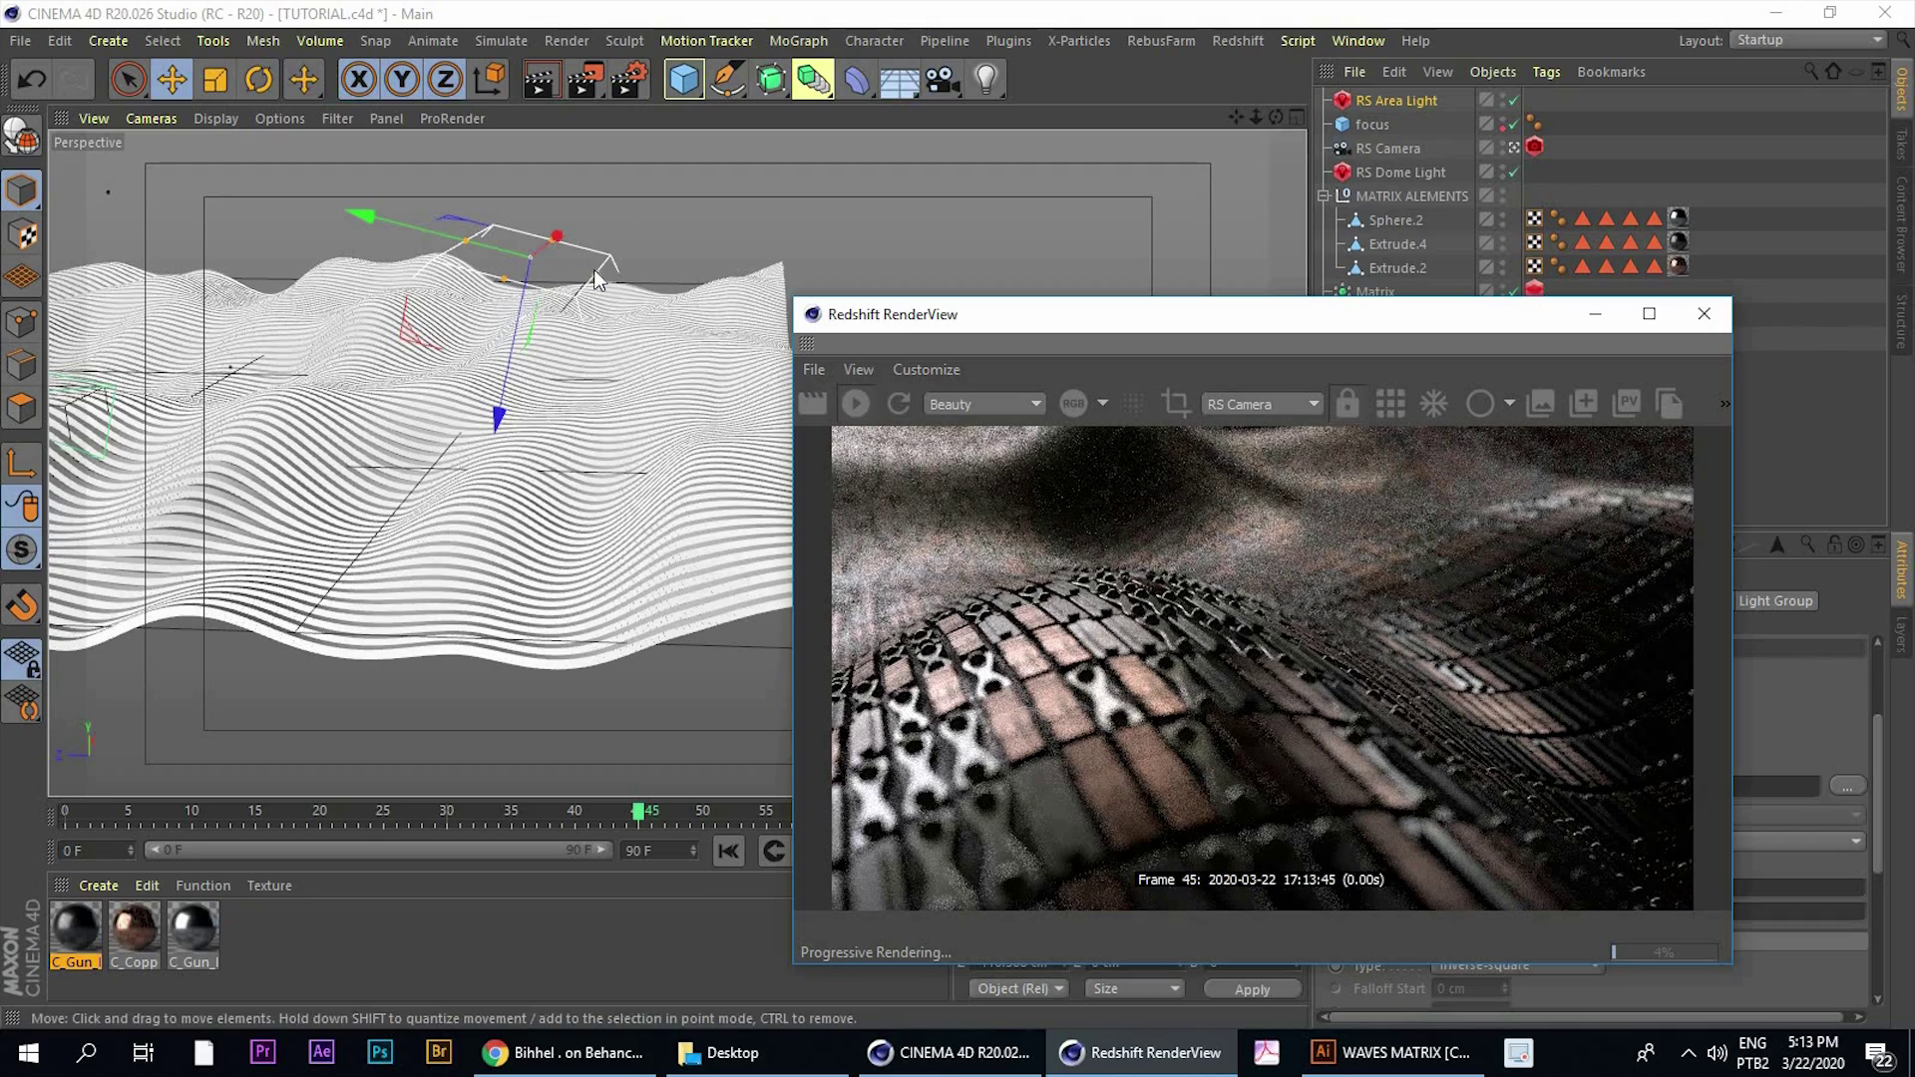
pyautogui.moveTo(596, 275); pyautogui.dragTo(629, 283)
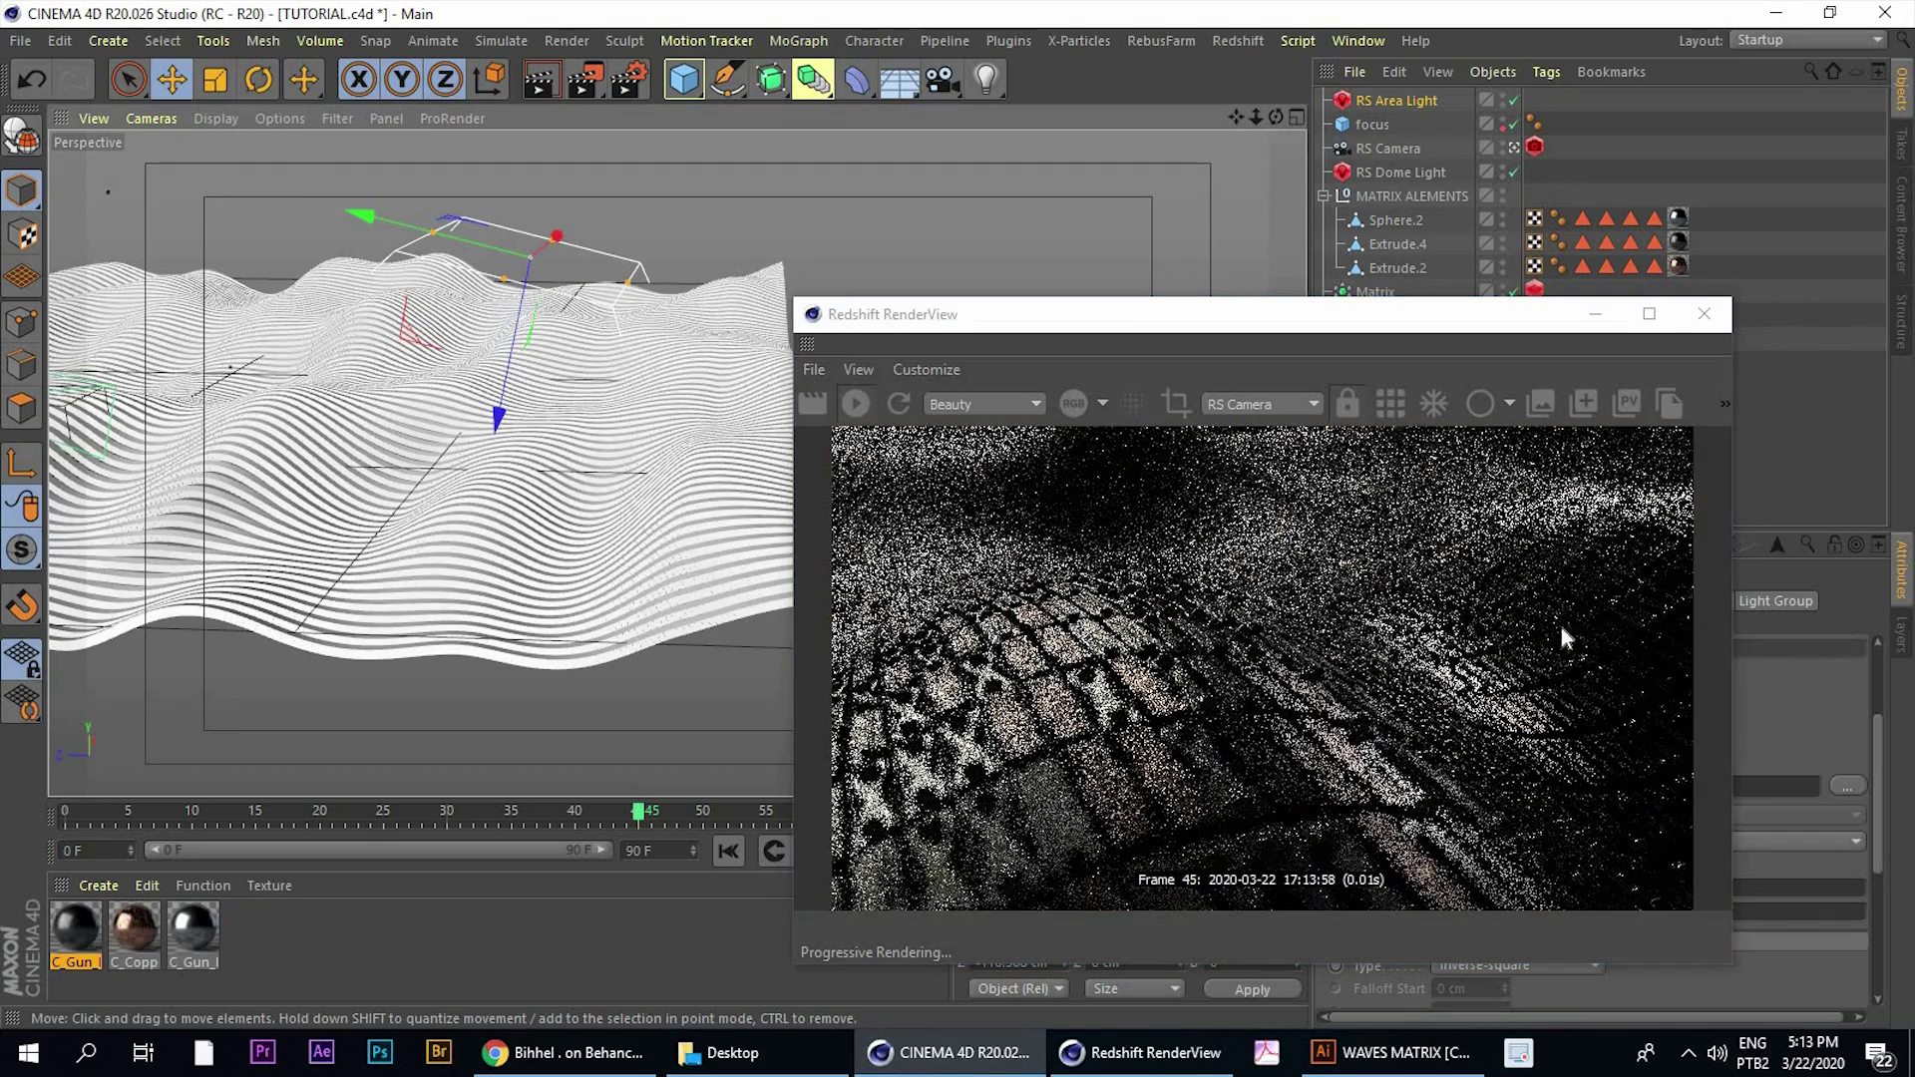
pyautogui.moveTo(621, 289); pyautogui.dragTo(686, 299)
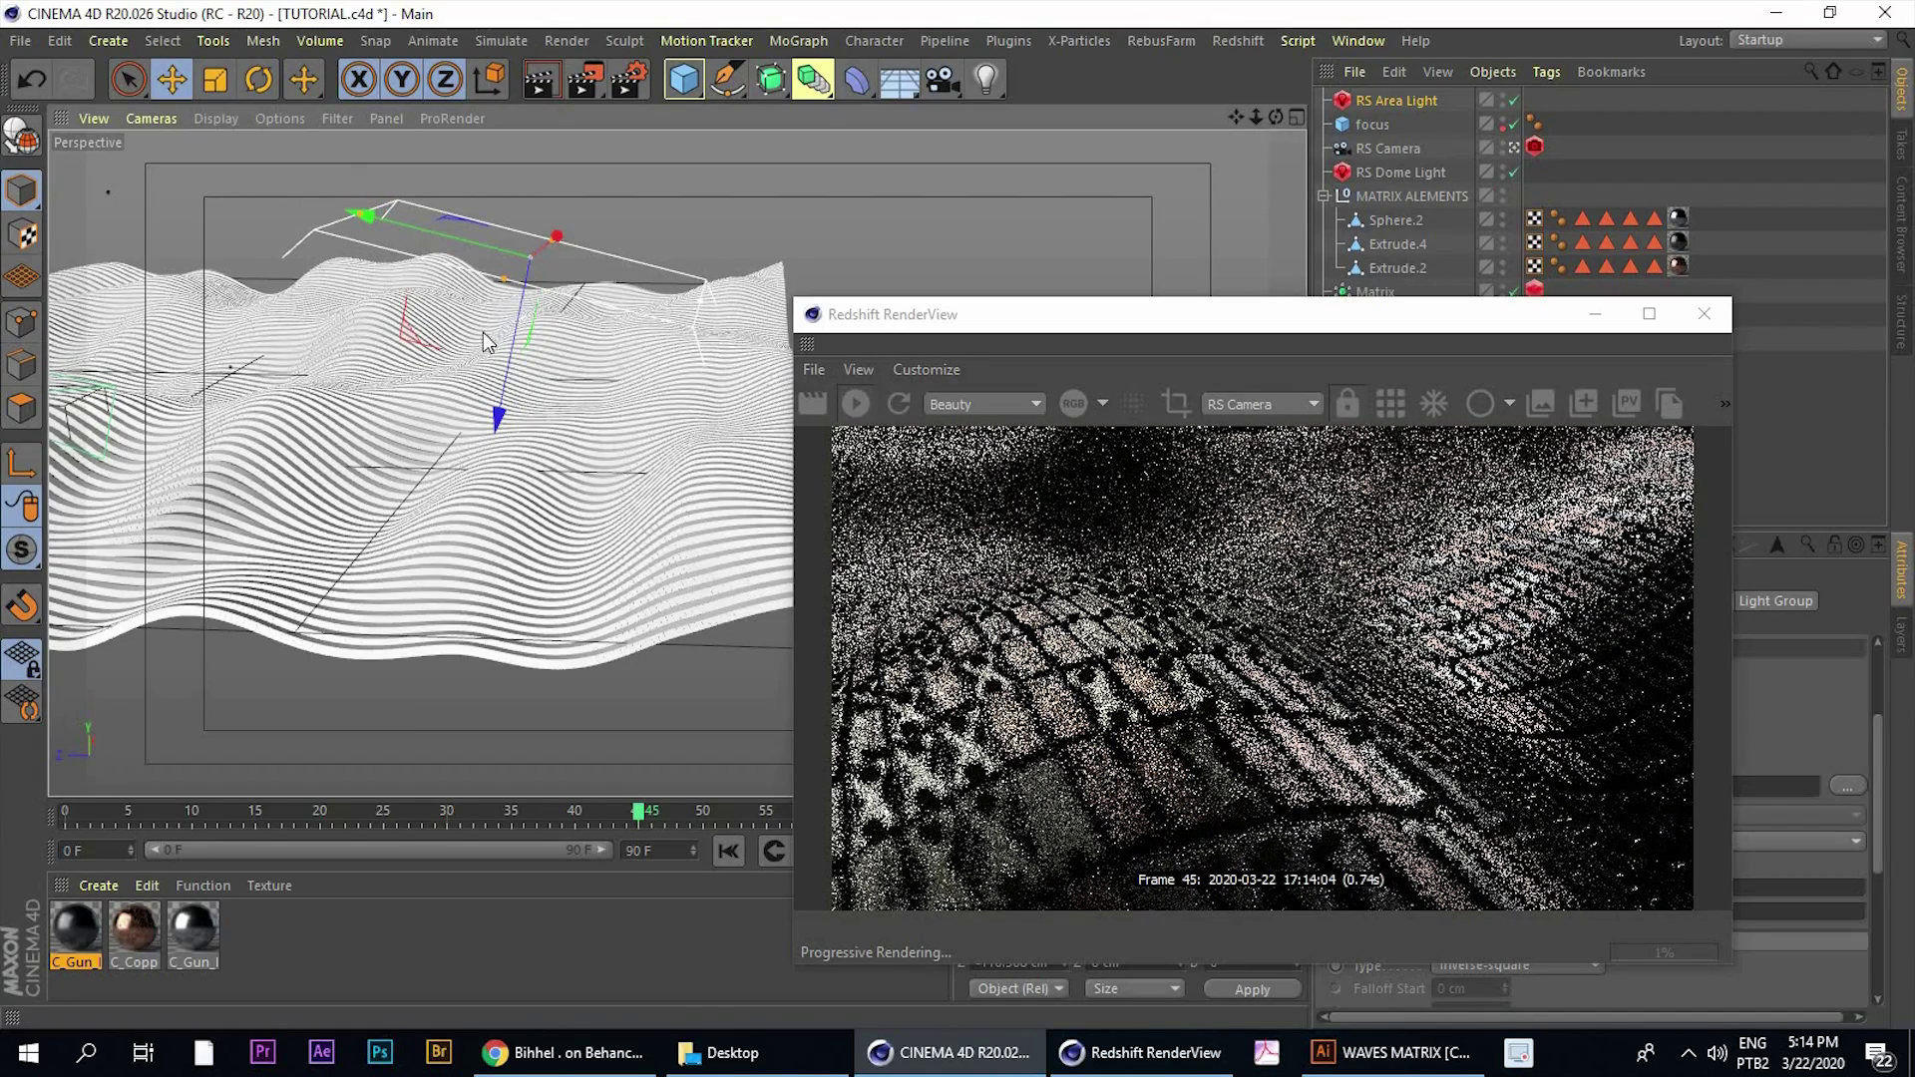
# Move the RS Area Light to about X -0.8 cm and slightly adjust its size at one edge
pyautogui.keyDown('alt'); pyautogui.moveTo(581, 361); pyautogui.dragTo(398, 268); pyautogui.keyUp('alt')
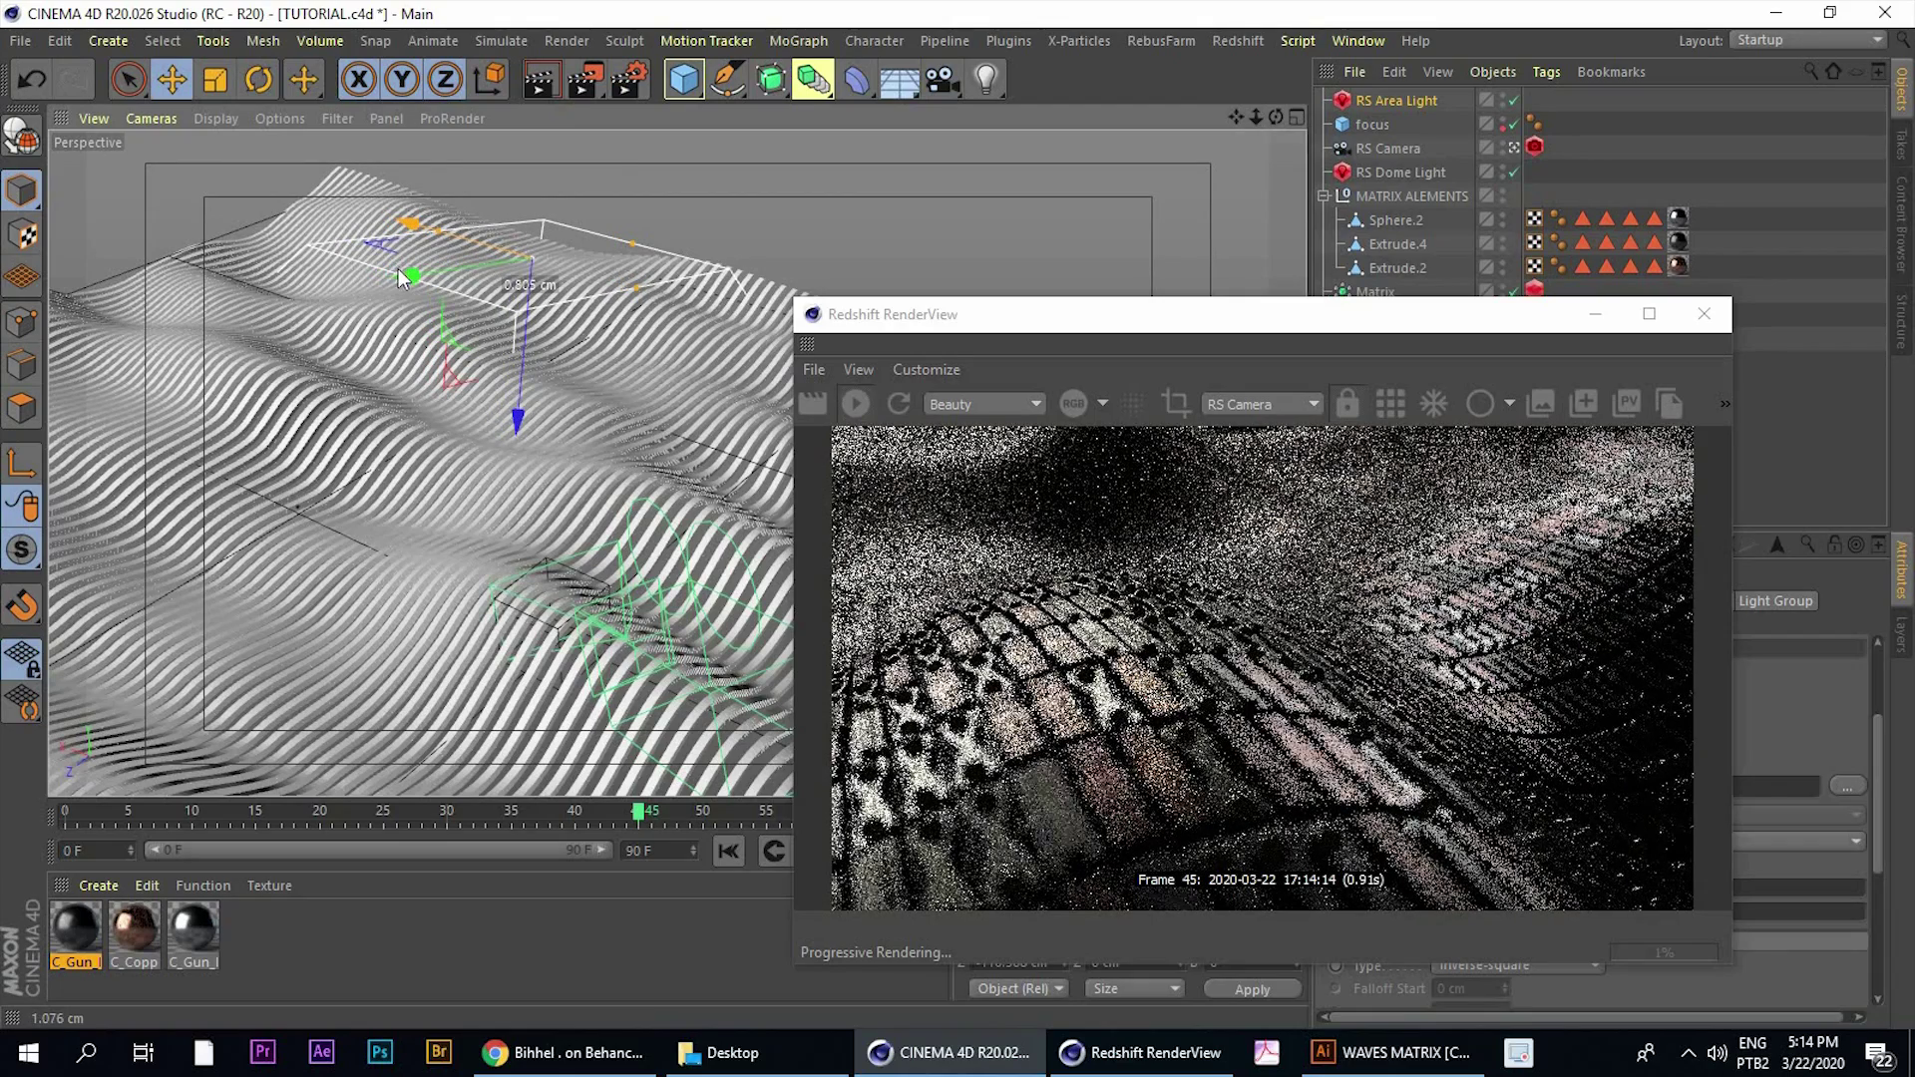
pyautogui.moveTo(613, 288); pyautogui.dragTo(605, 293)
pyautogui.moveTo(1224, 320); pyautogui.dragTo(883, 118)
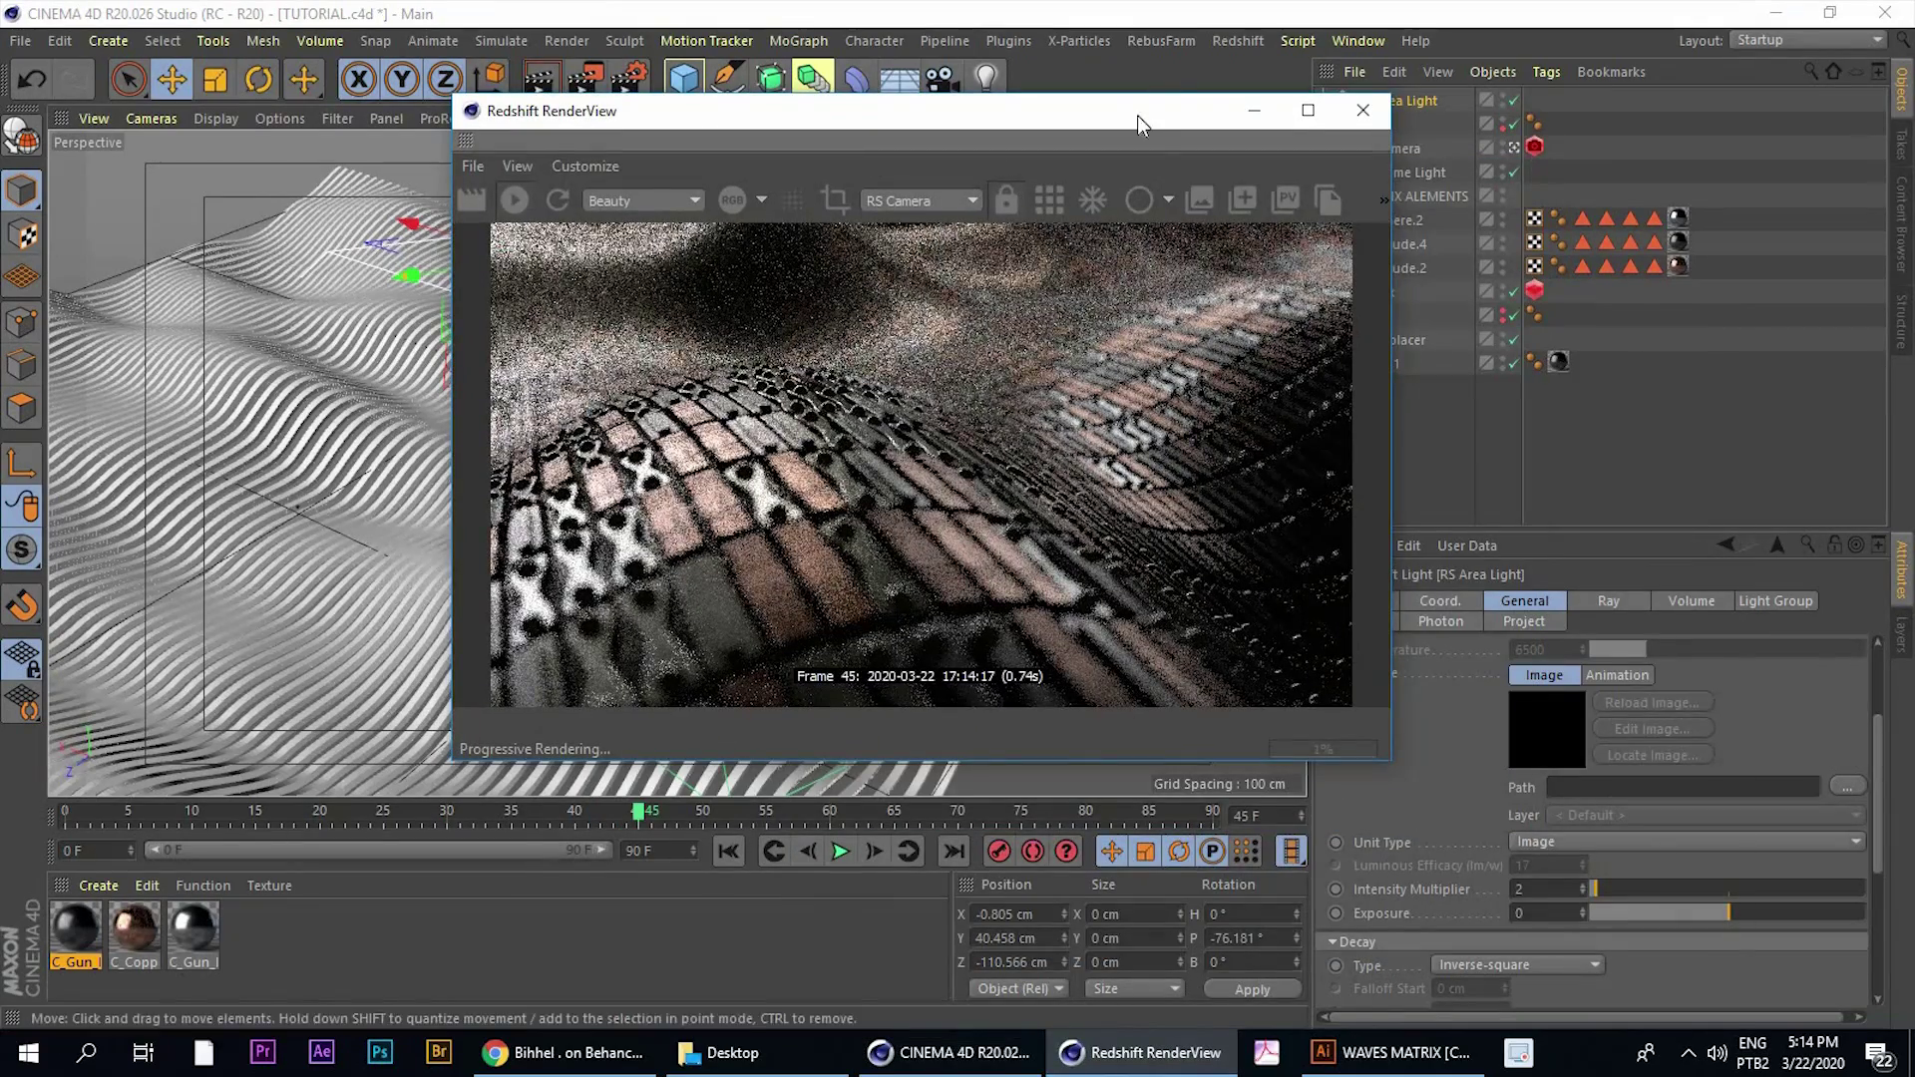
pyautogui.moveTo(1139, 117); pyautogui.dragTo(869, 85)
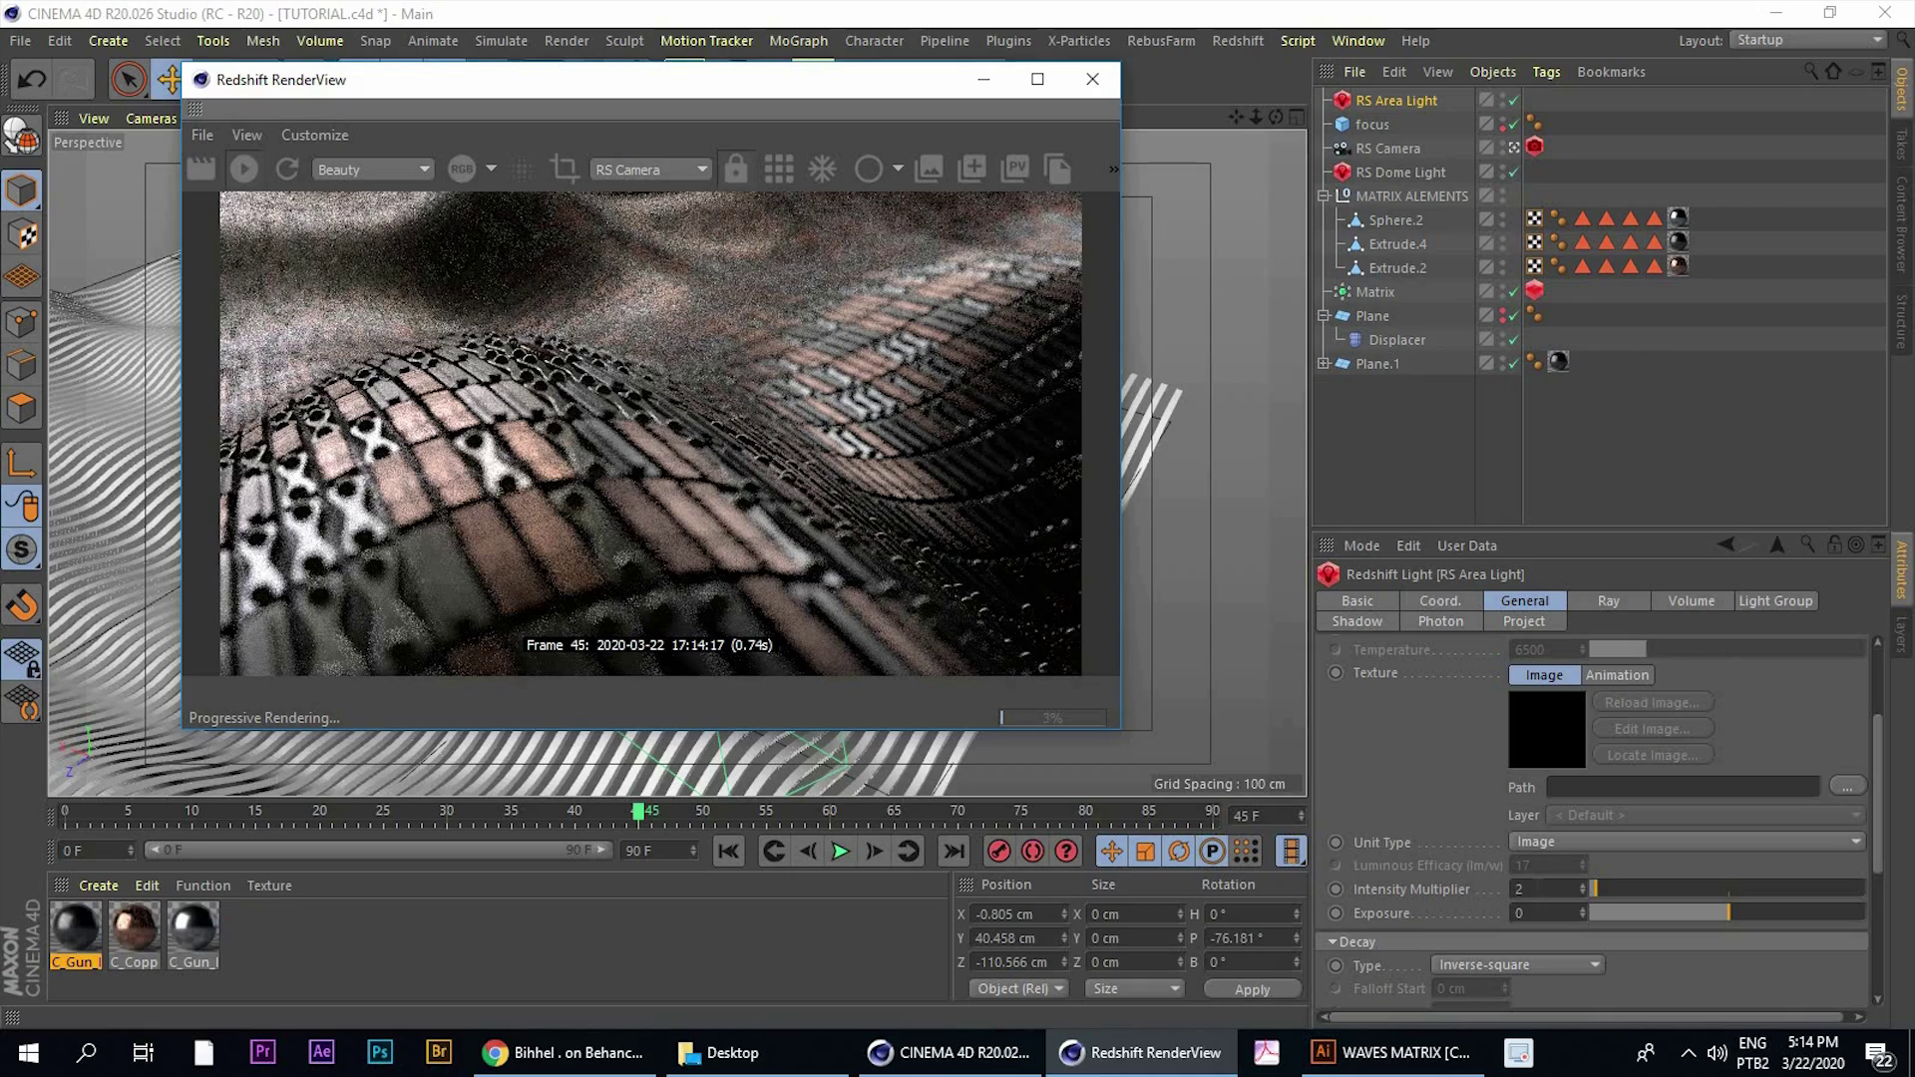
# Set the RS Area Light's Intensity Multiplier to 1
pyautogui.click(1471, 921)
pyautogui.write('1')
pyautogui.press('Return')
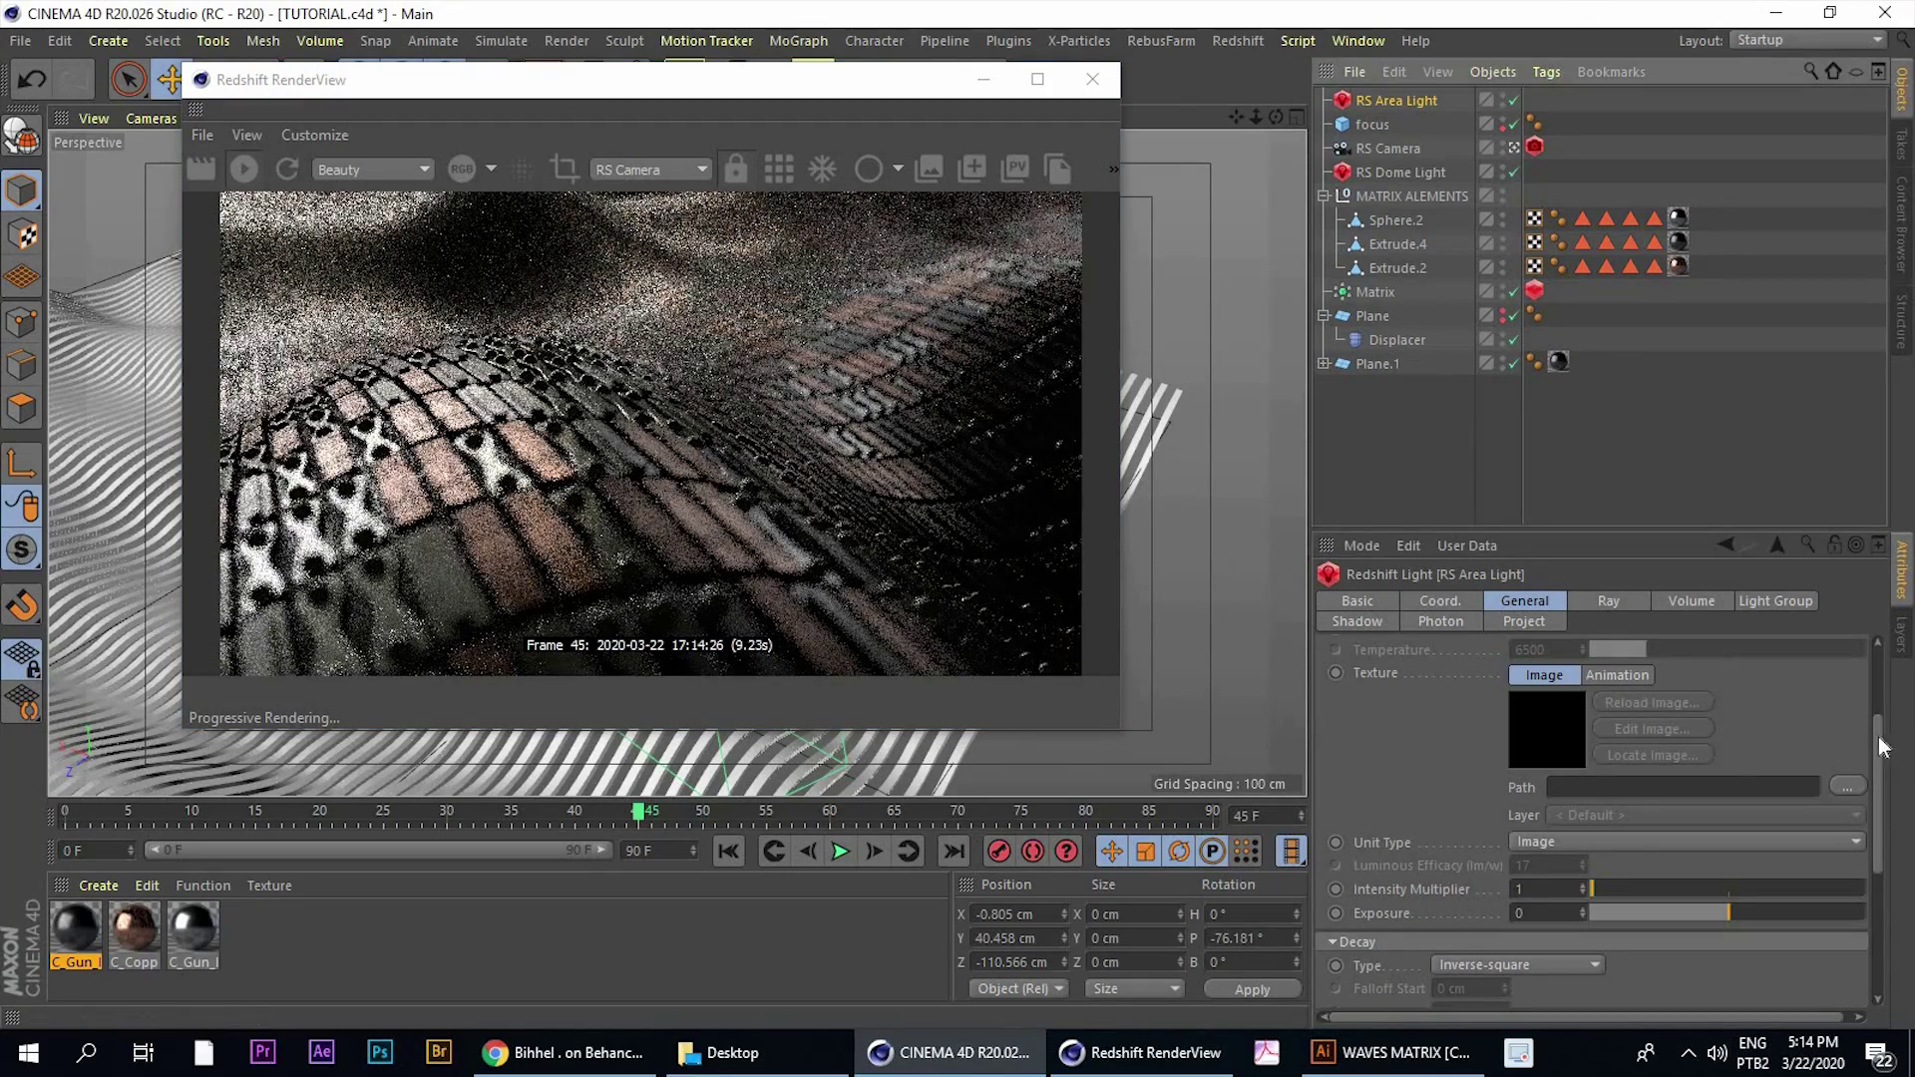
# Set the RS Area Light's color to pale yellow with hue 55°, saturation 26% and value 100%
pyautogui.scroll(-4, 1876, 798)
pyautogui.scroll(6, 1668, 680)
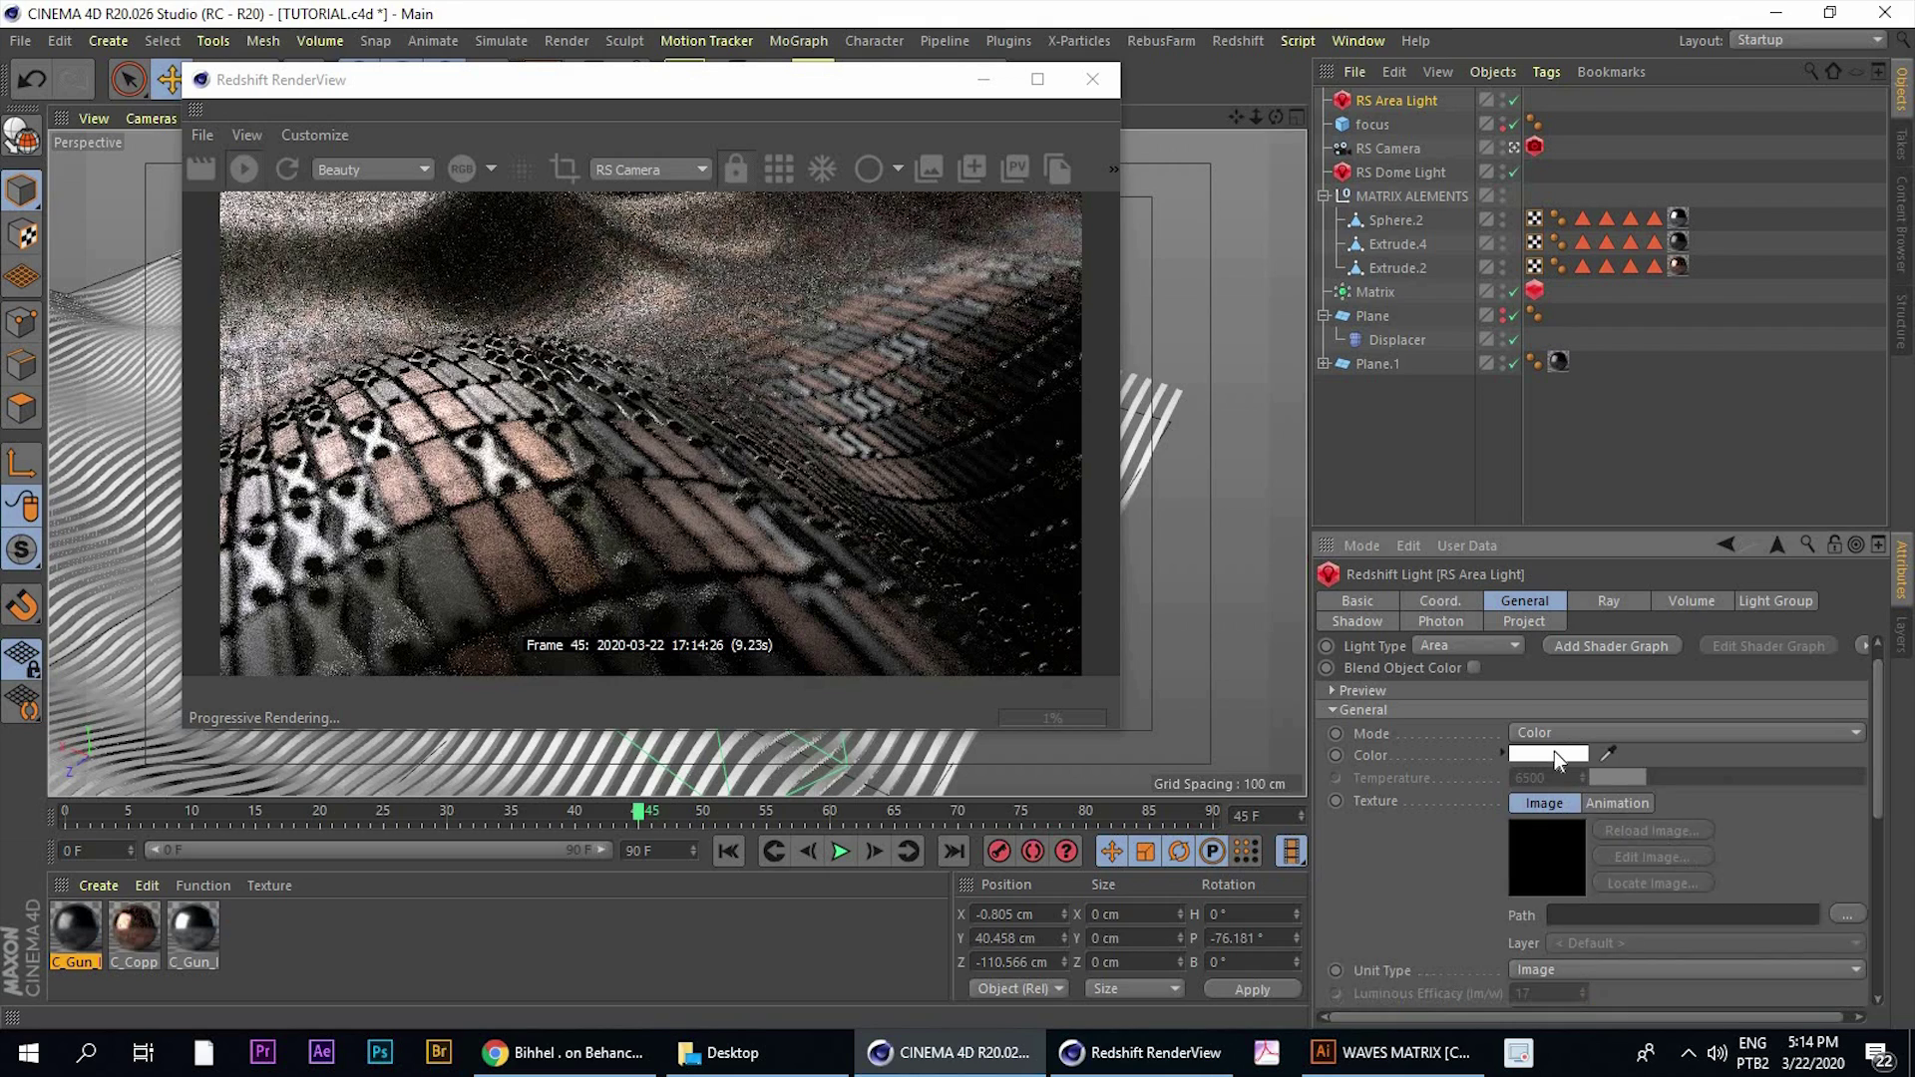
pyautogui.click(1552, 753)
pyautogui.click(1461, 750)
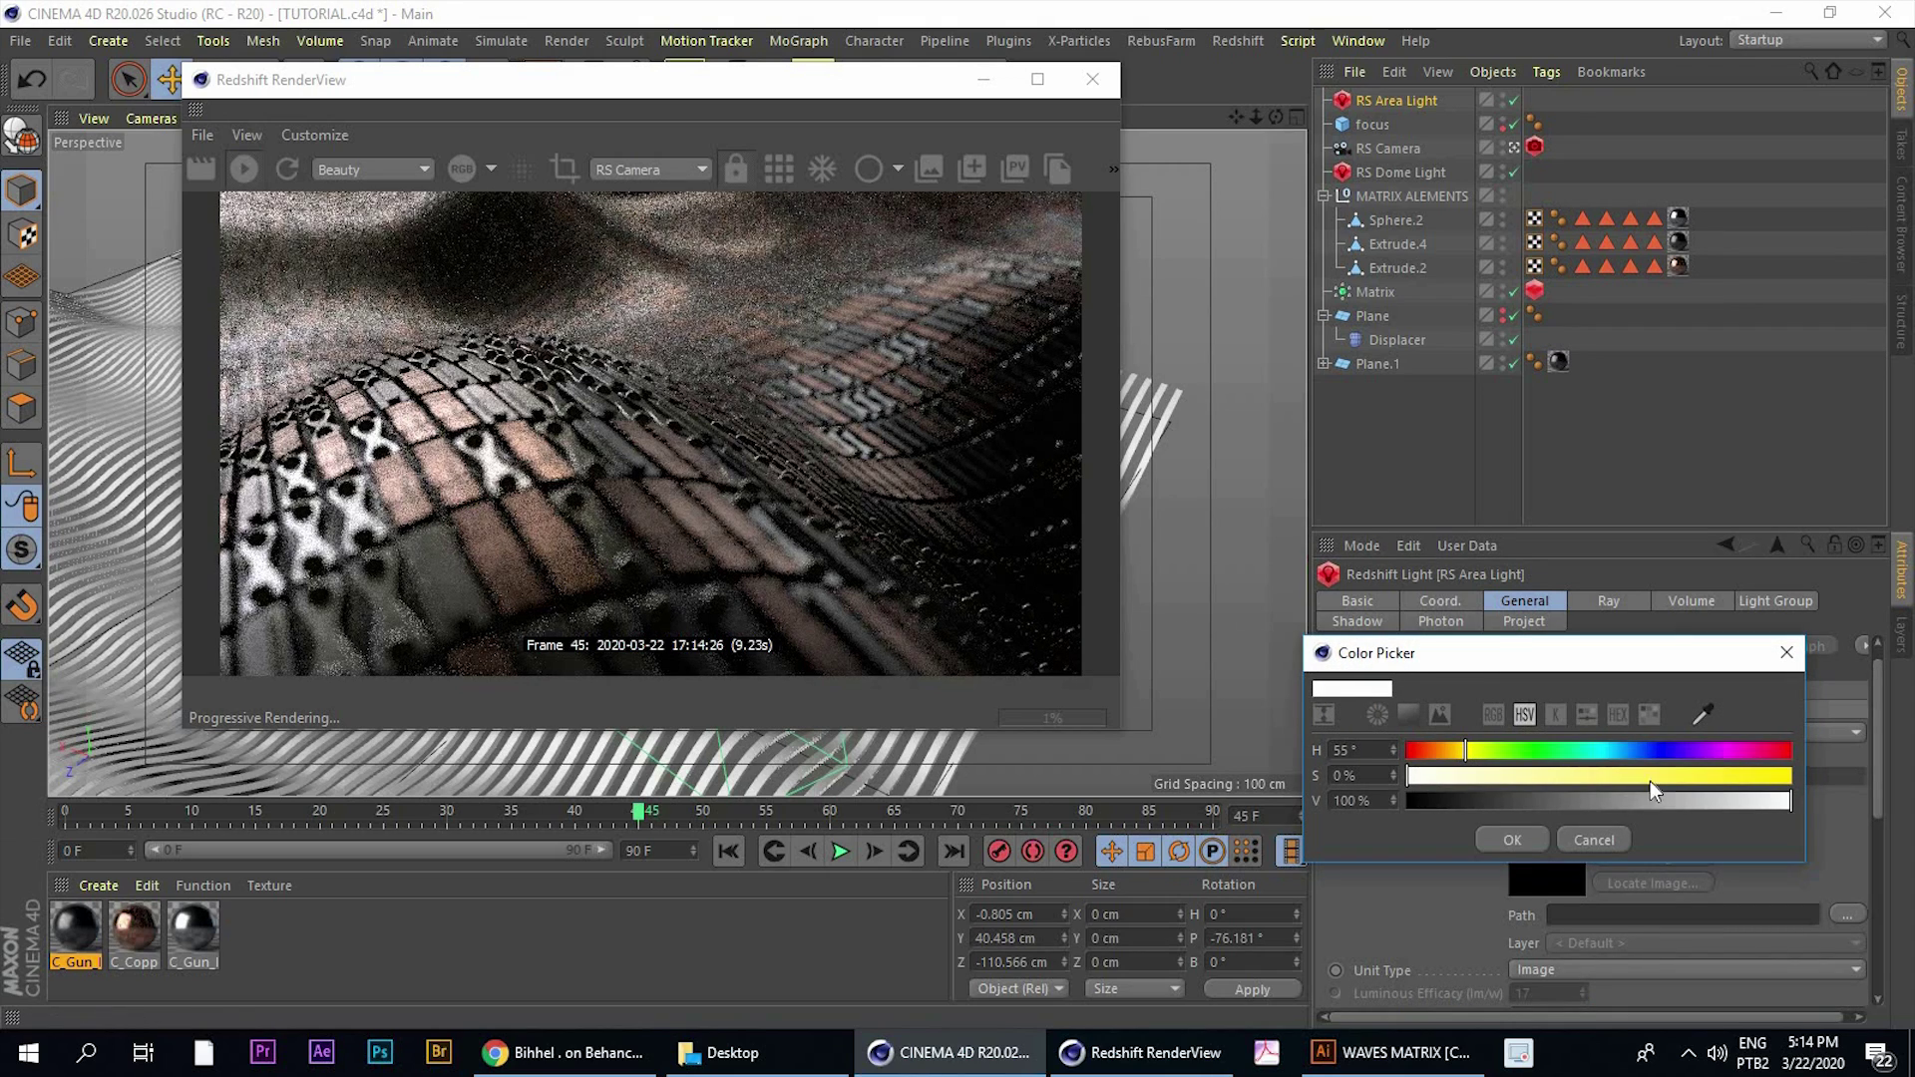
pyautogui.moveTo(1651, 781); pyautogui.dragTo(1794, 808)
pyautogui.moveTo(1582, 776); pyautogui.dragTo(1507, 781)
pyautogui.click(1507, 841)
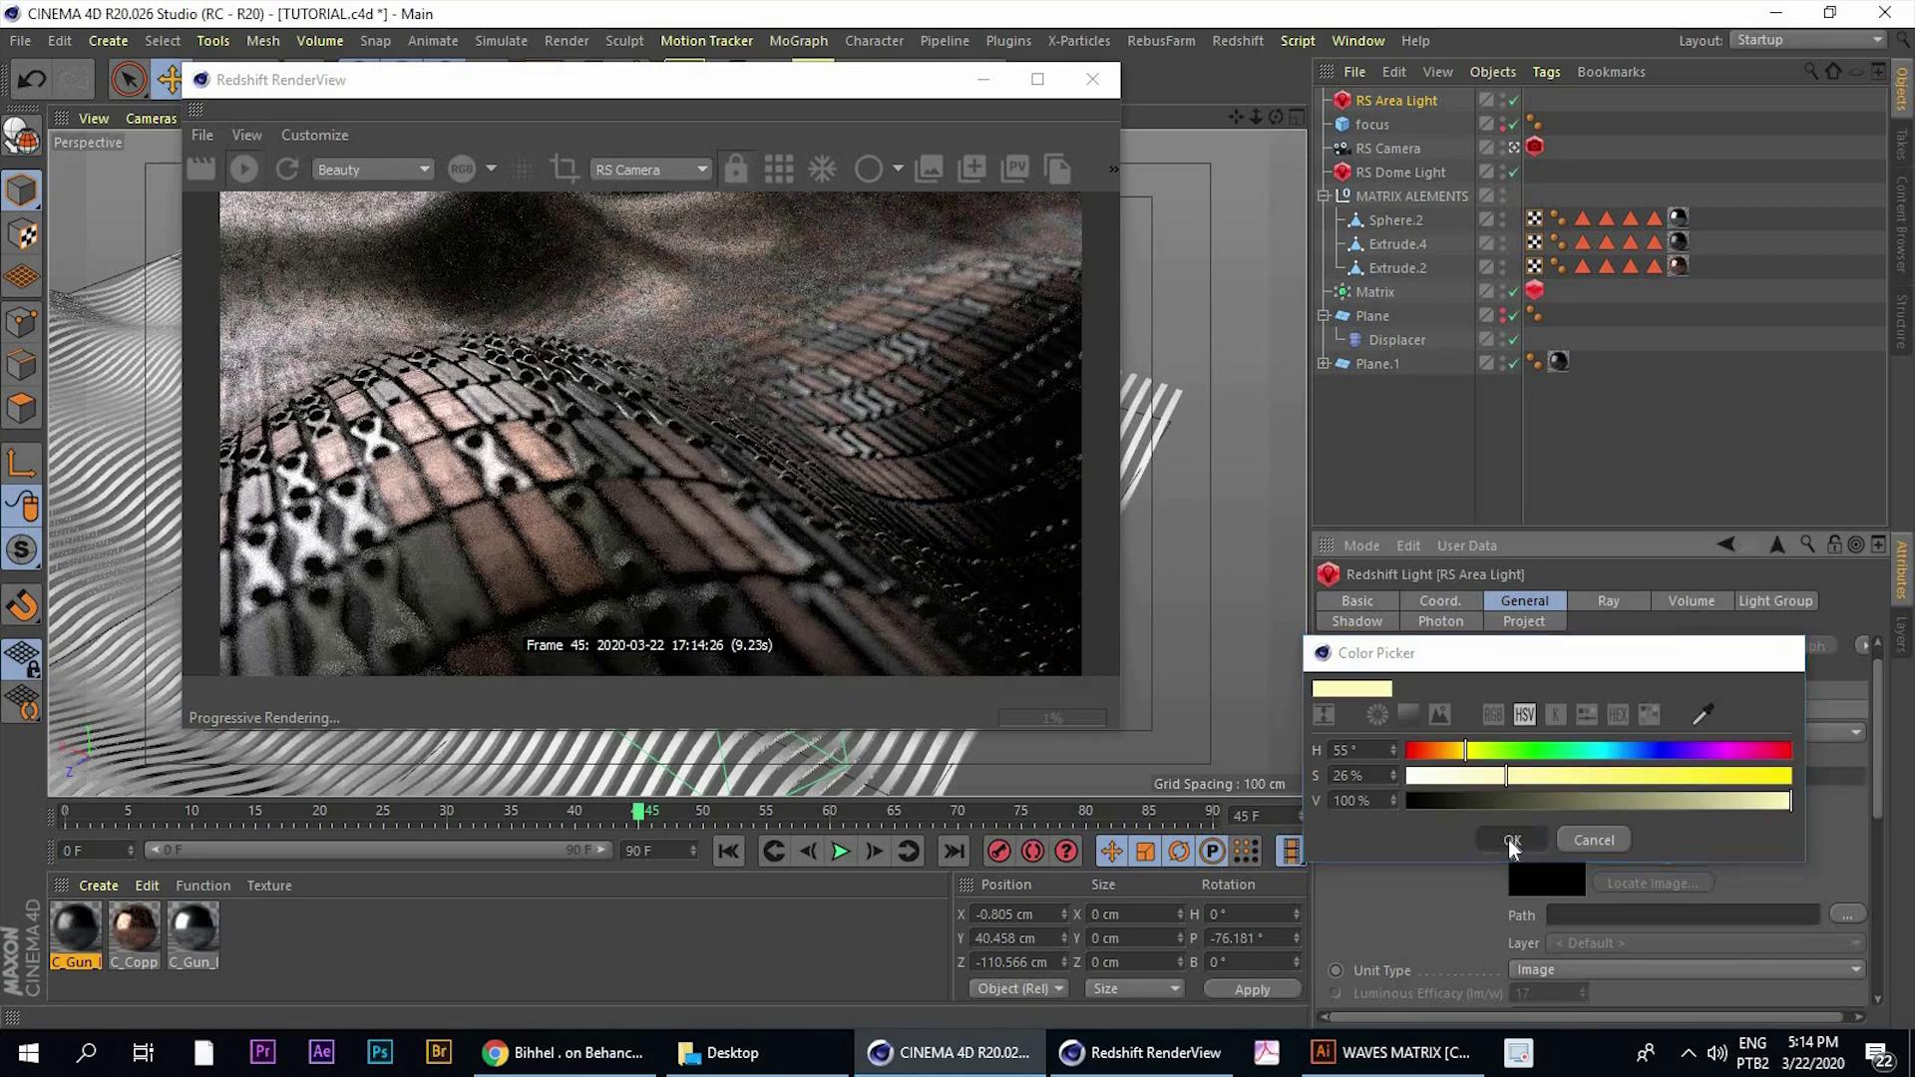
# Shift the RS Area Light's color to a warmer tone by setting its hue to 44°
pyautogui.moveTo(860, 80); pyautogui.dragTo(1081, 105)
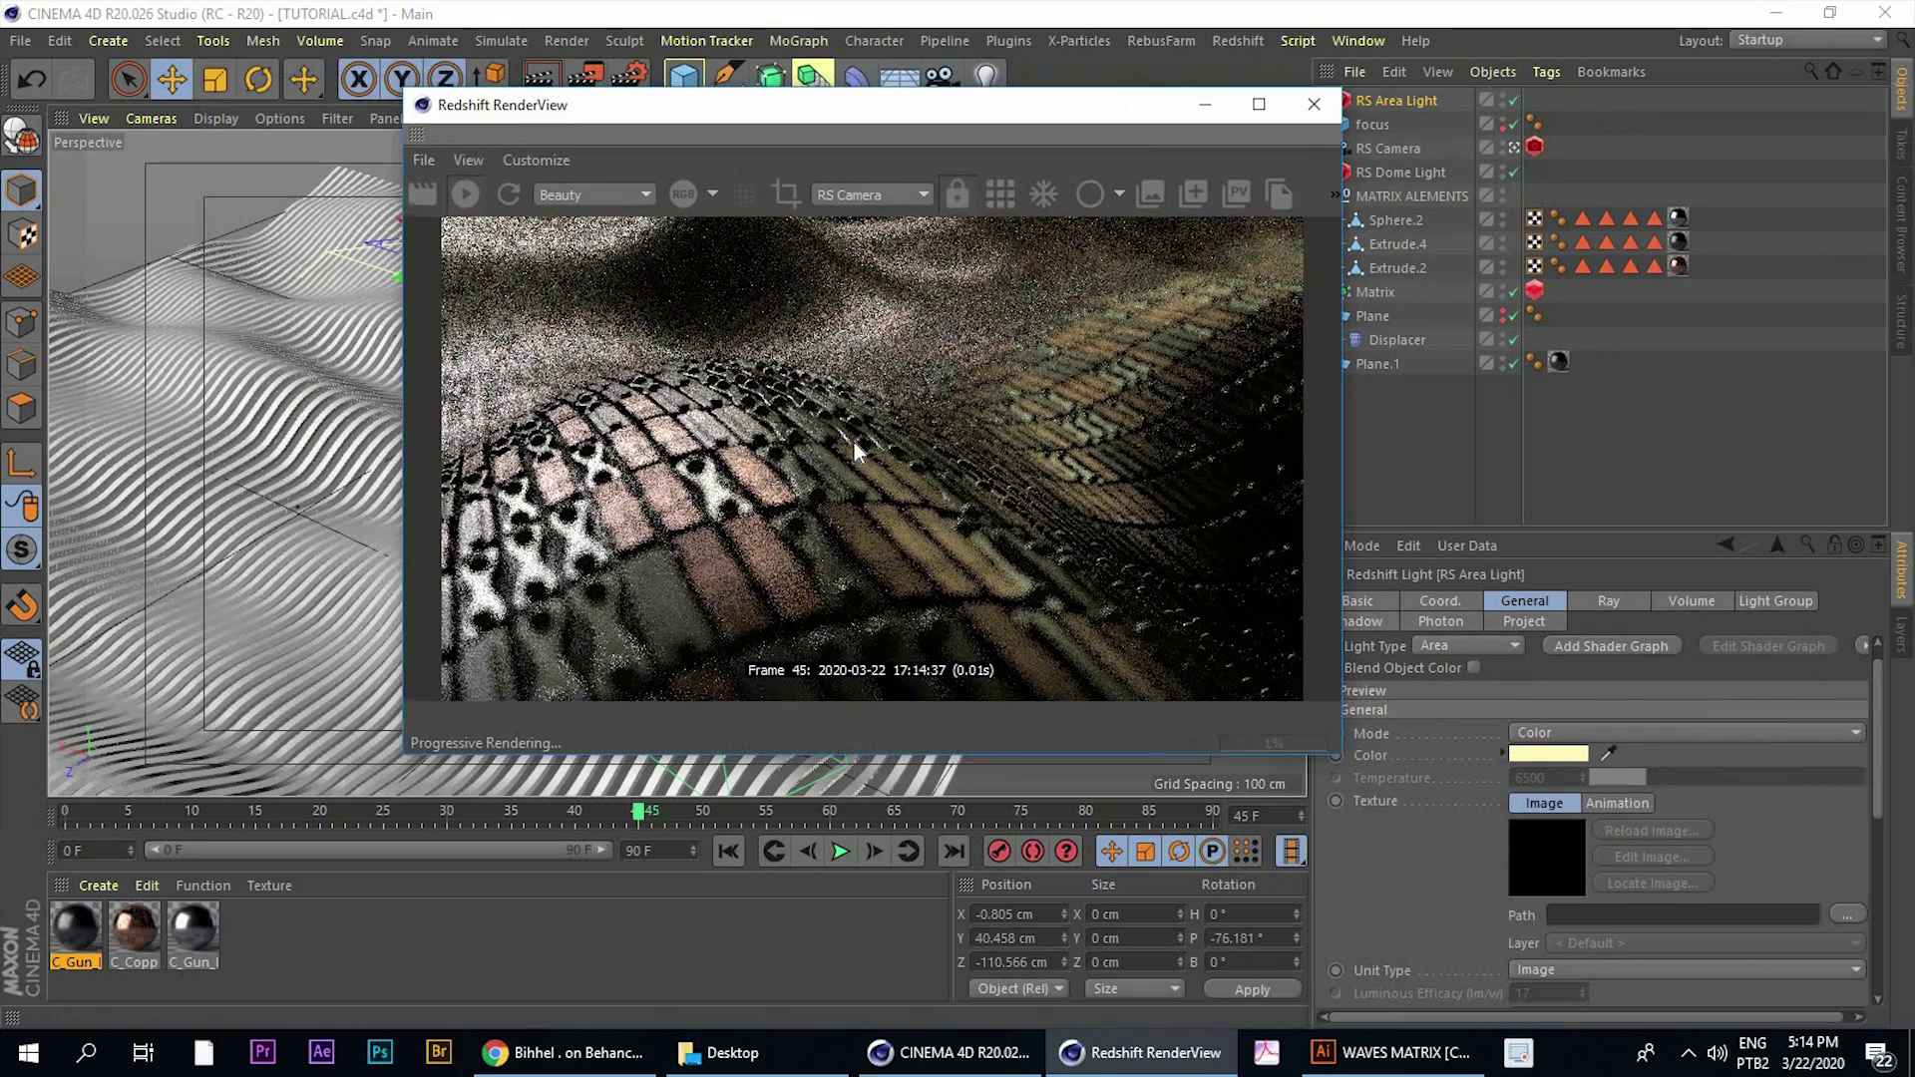
pyautogui.click(1399, 103)
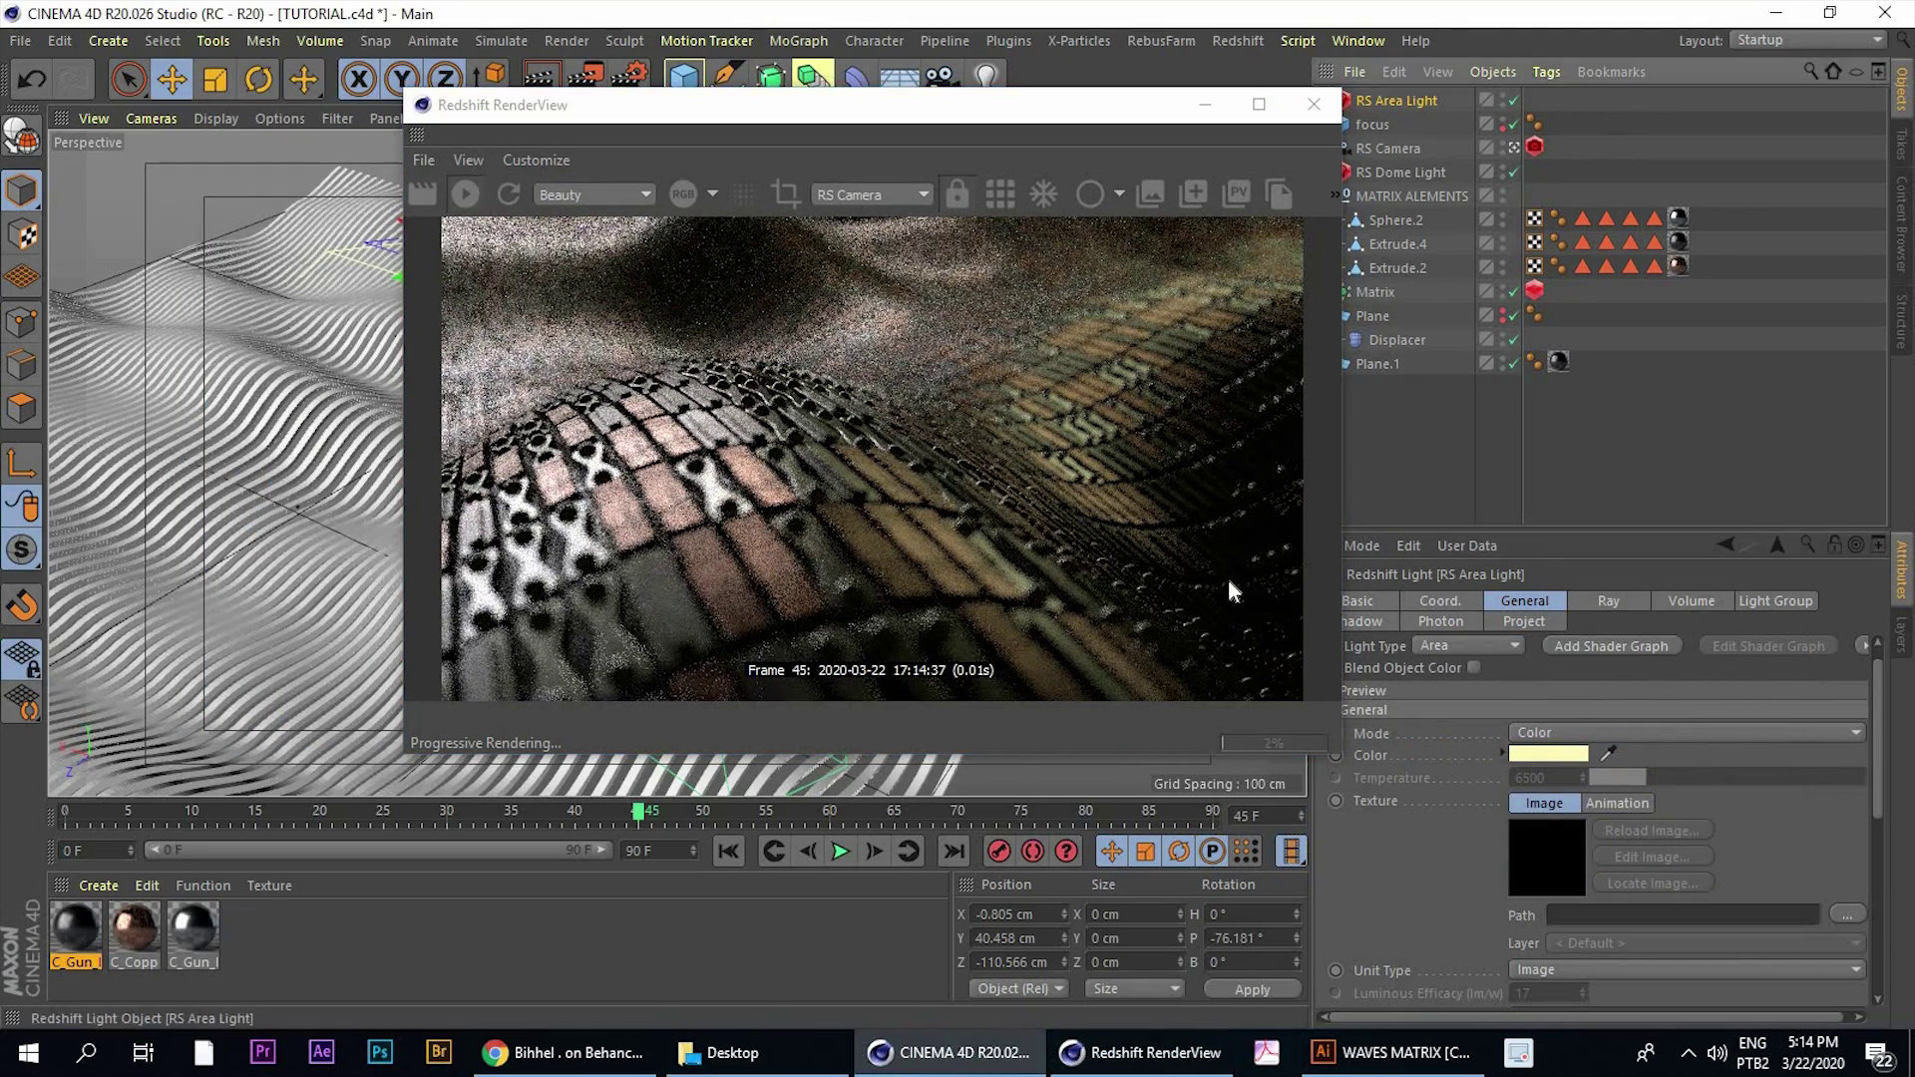
pyautogui.click(1575, 757)
pyautogui.click(1475, 757)
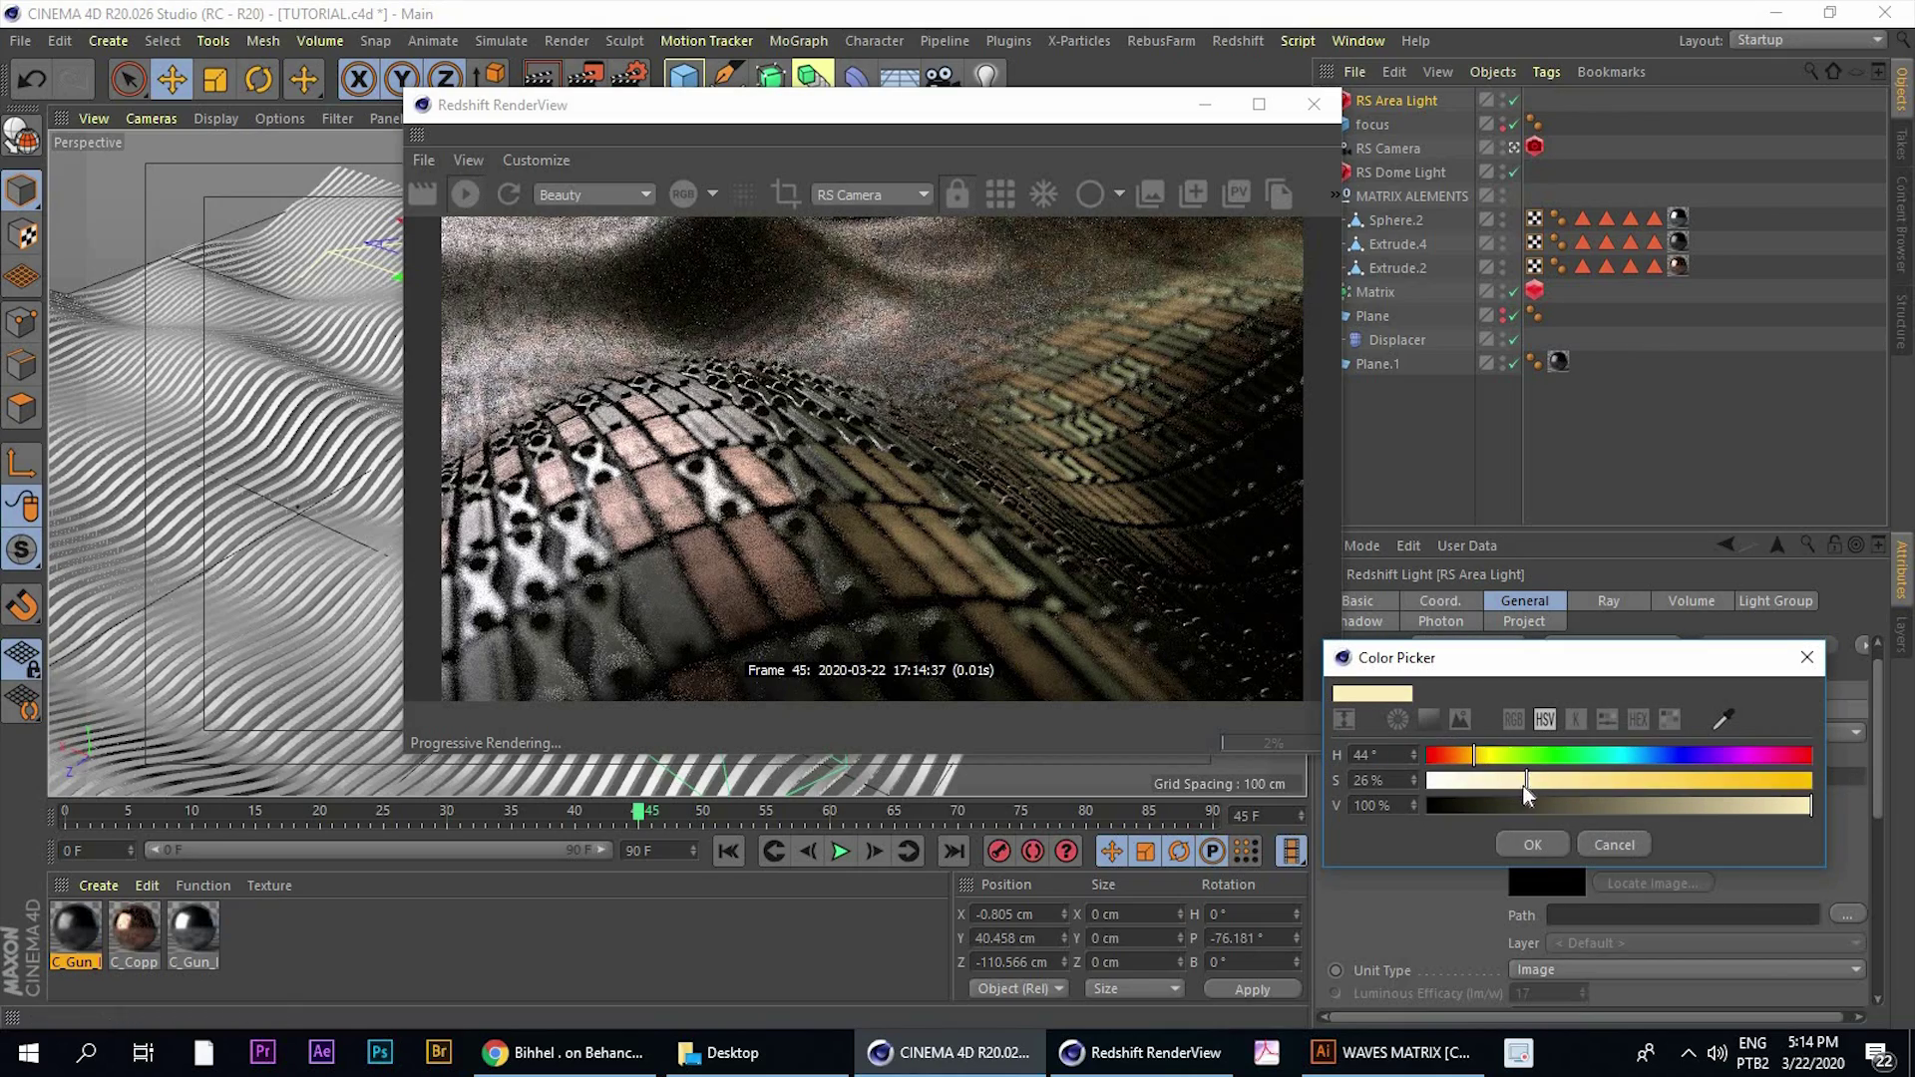
pyautogui.click(1526, 845)
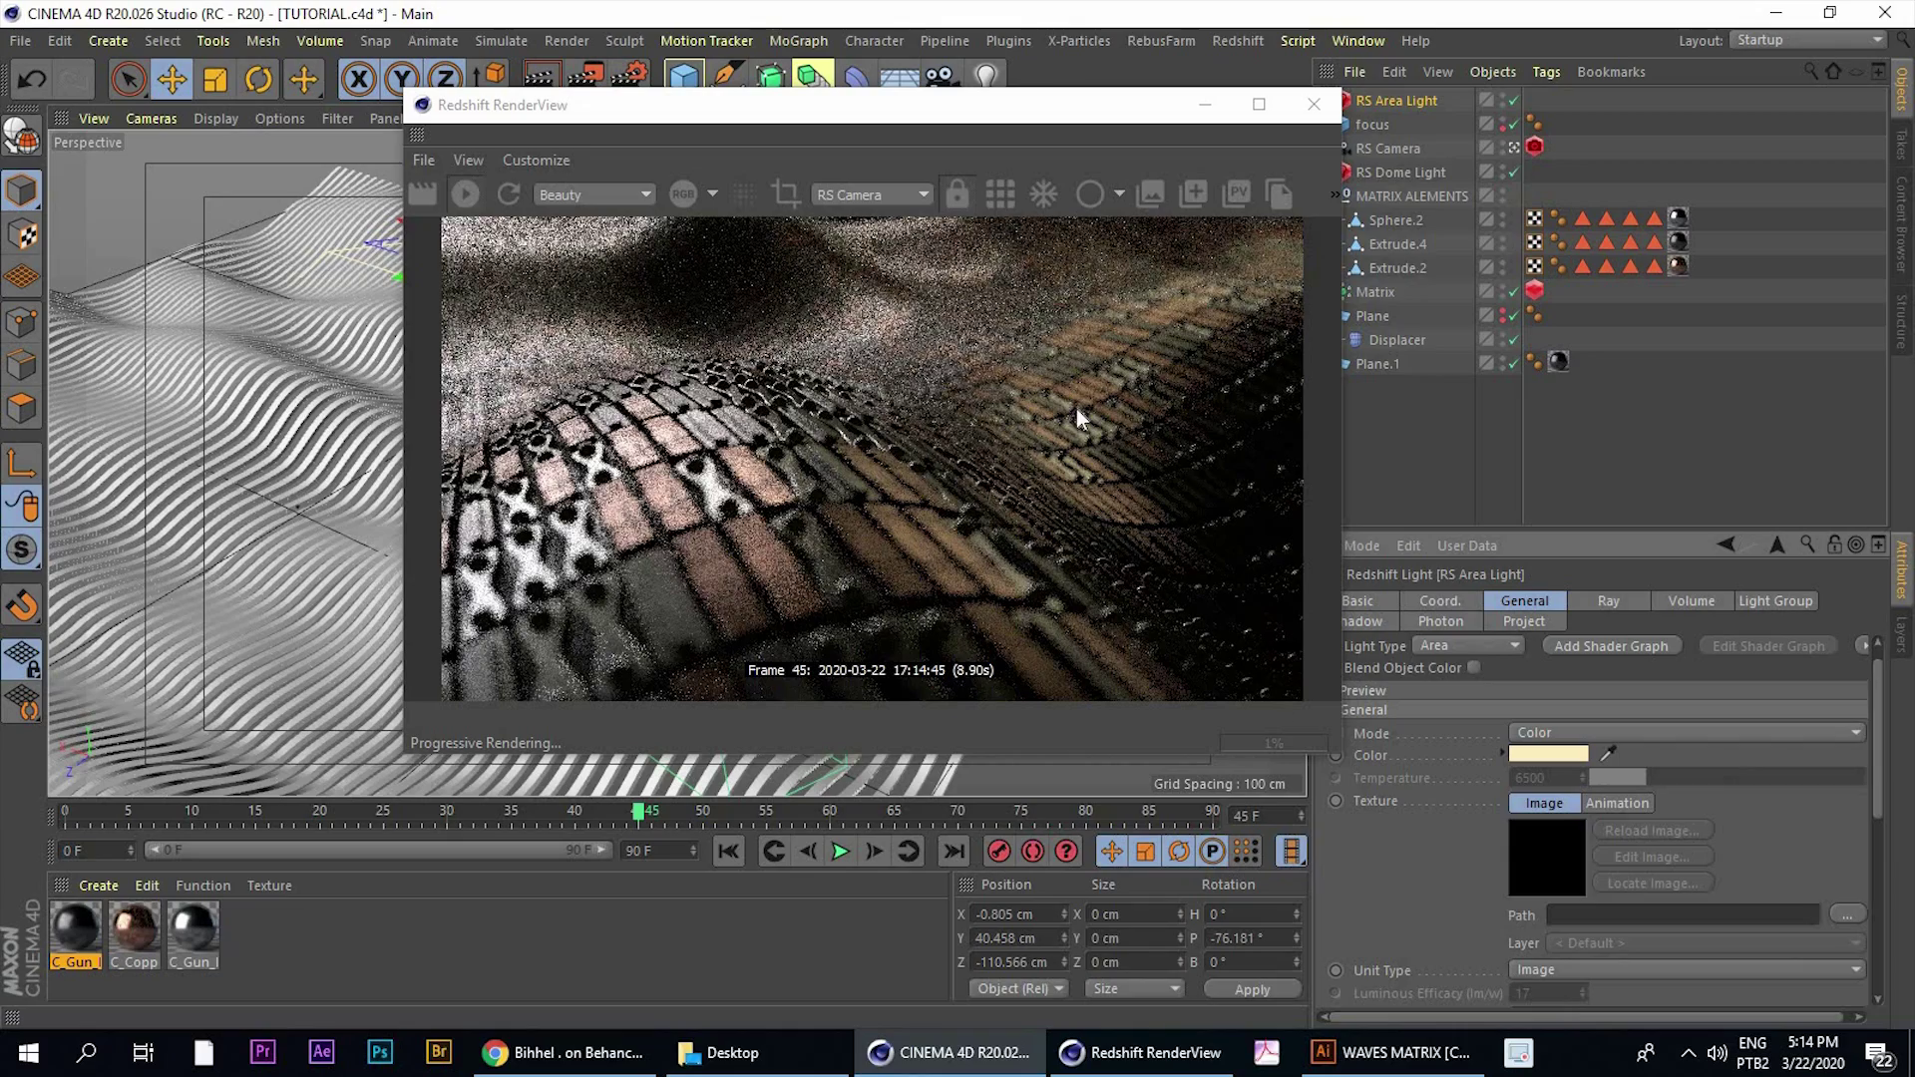
# Set the RS Area Light's Intensity Multiplier to 2 and check the warmer light in the Redshift render preview
pyautogui.scroll(-3, 1874, 838)
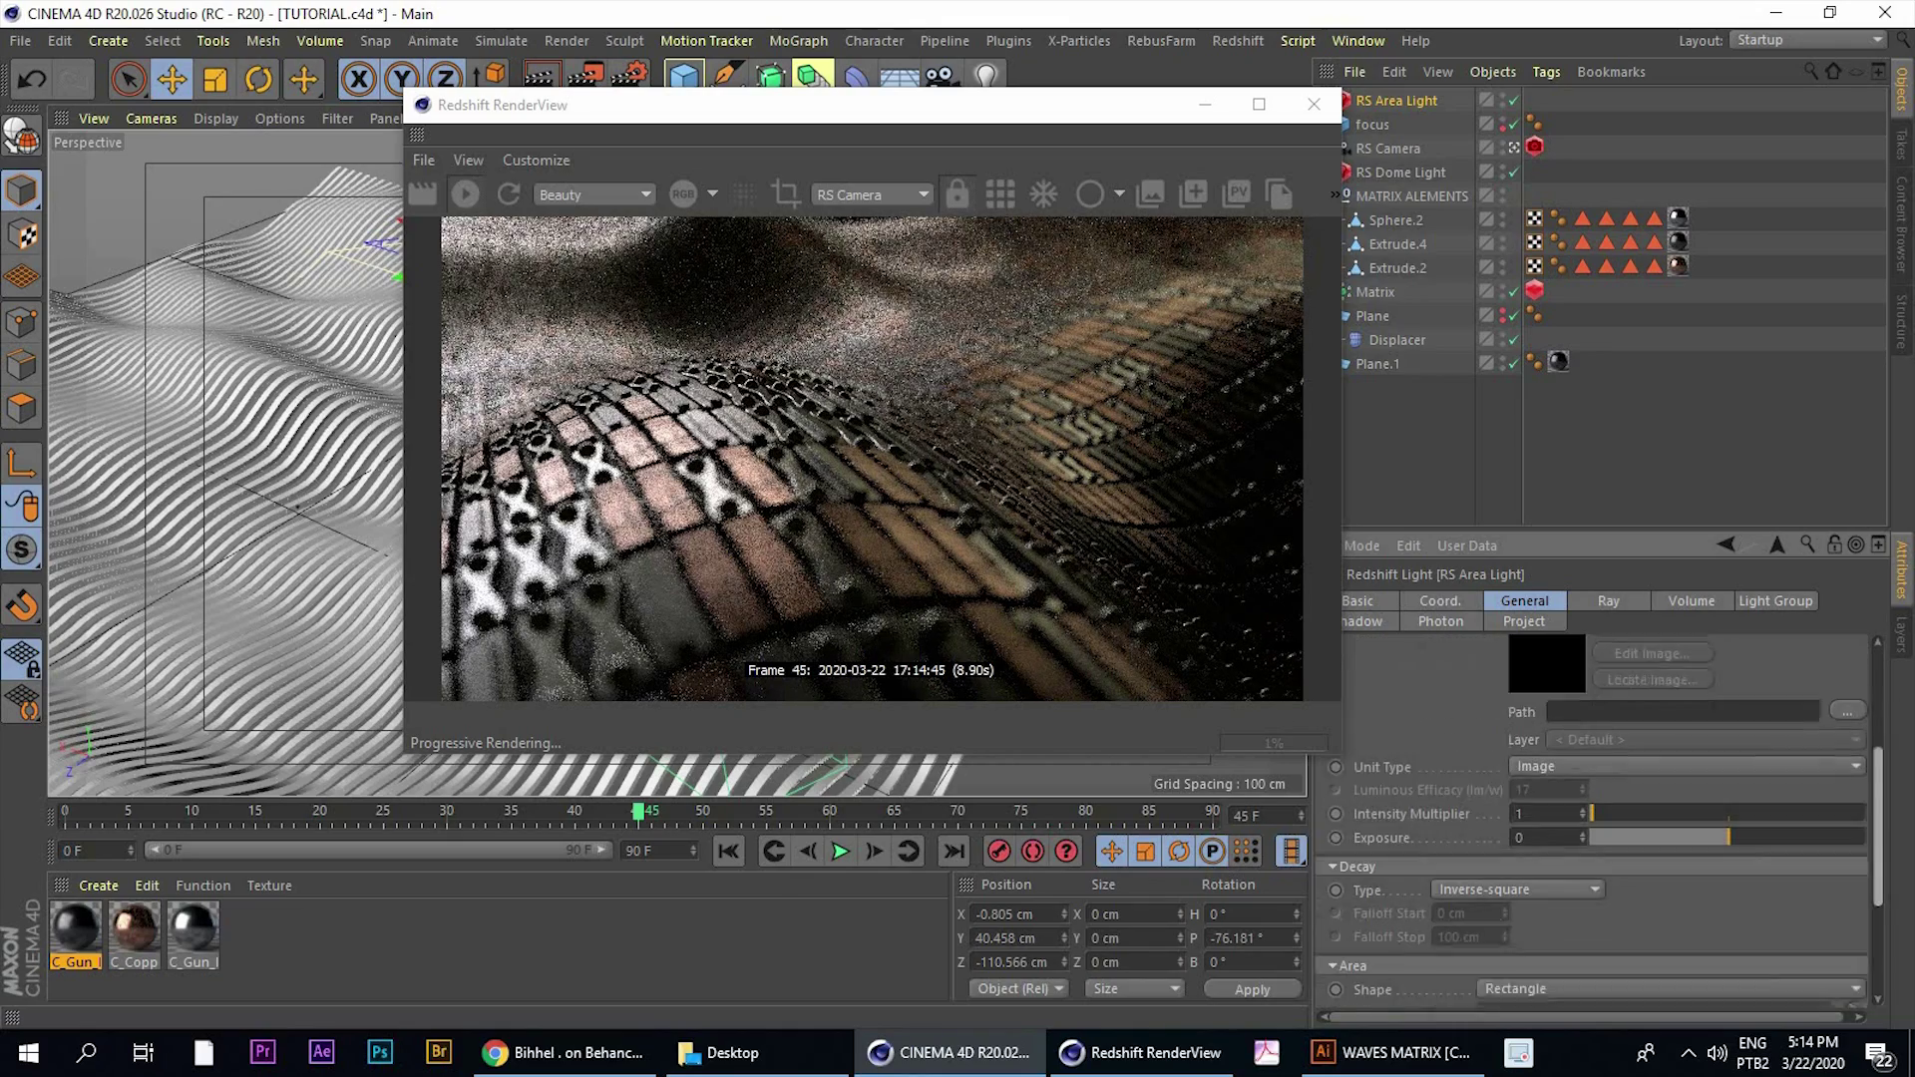
pyautogui.write('2')
pyautogui.press('Return')
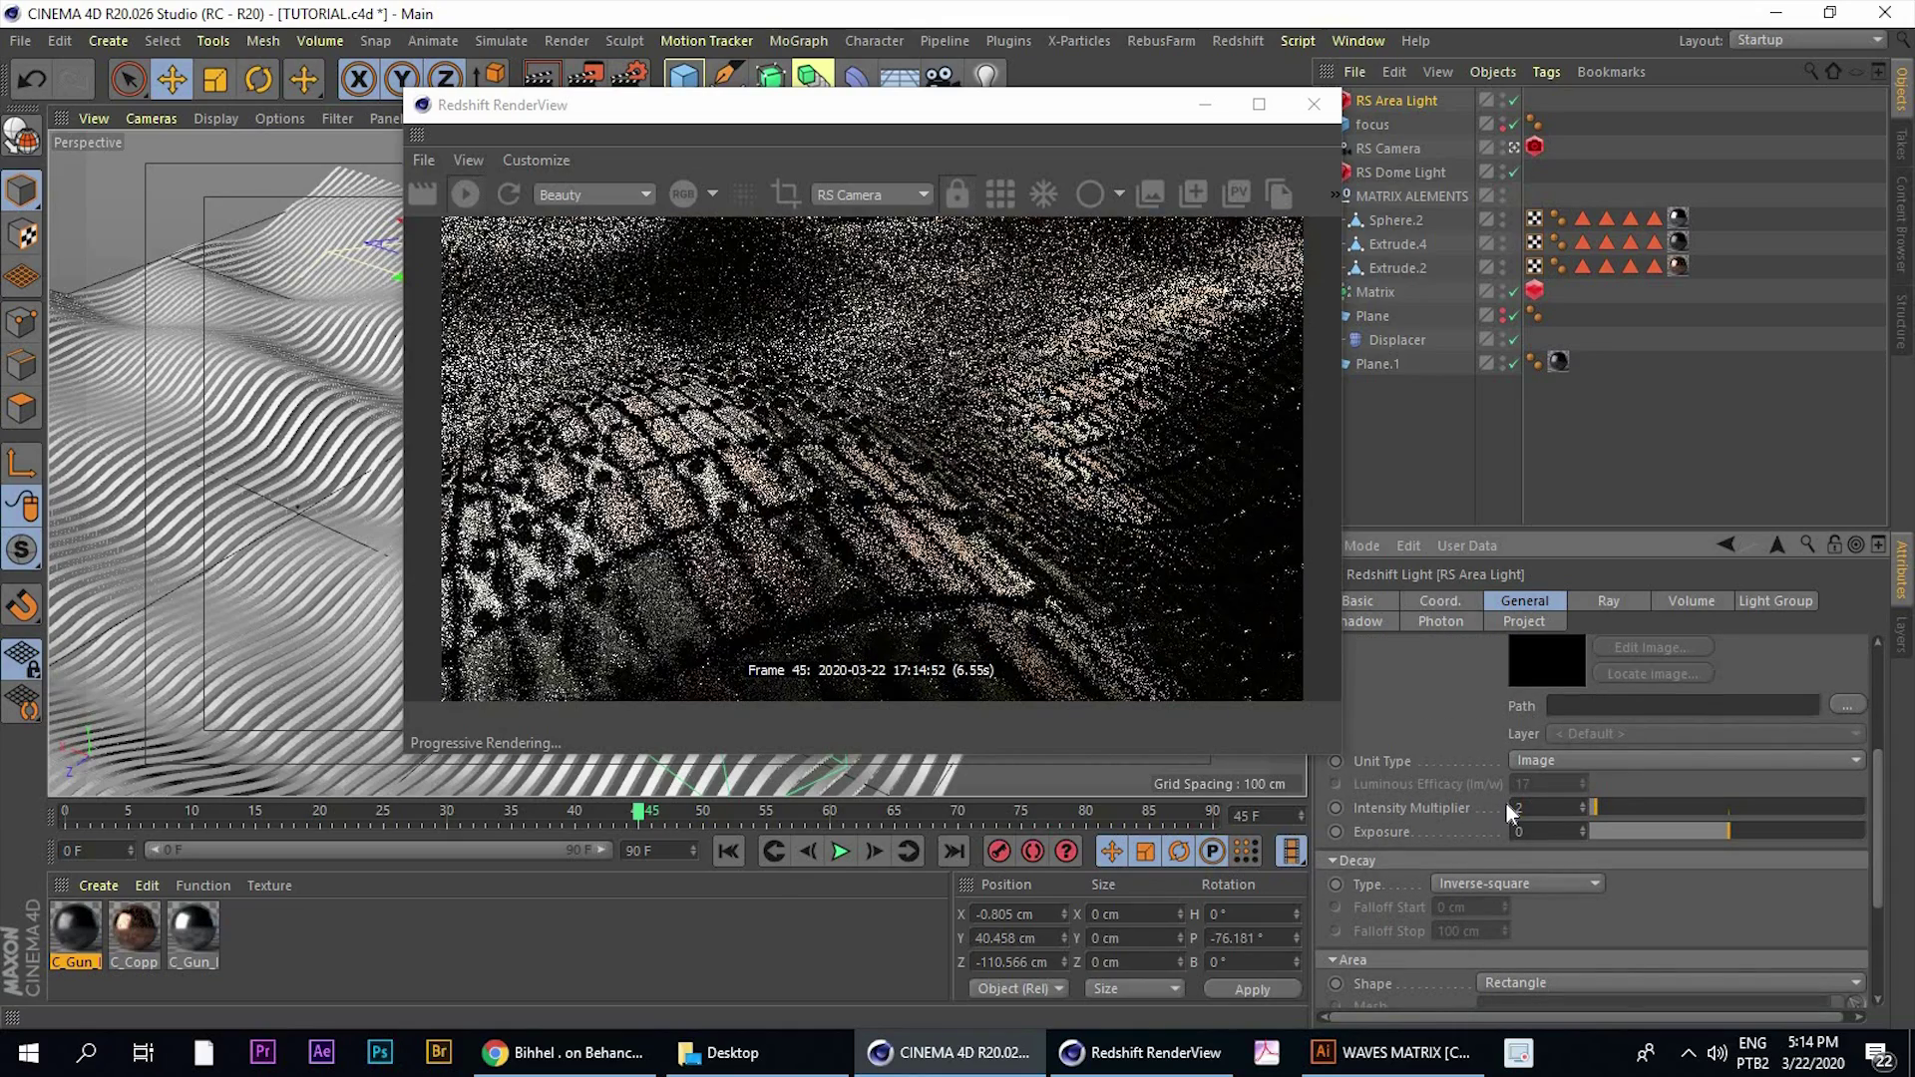
pyautogui.moveTo(818, 115); pyautogui.dragTo(644, 60)
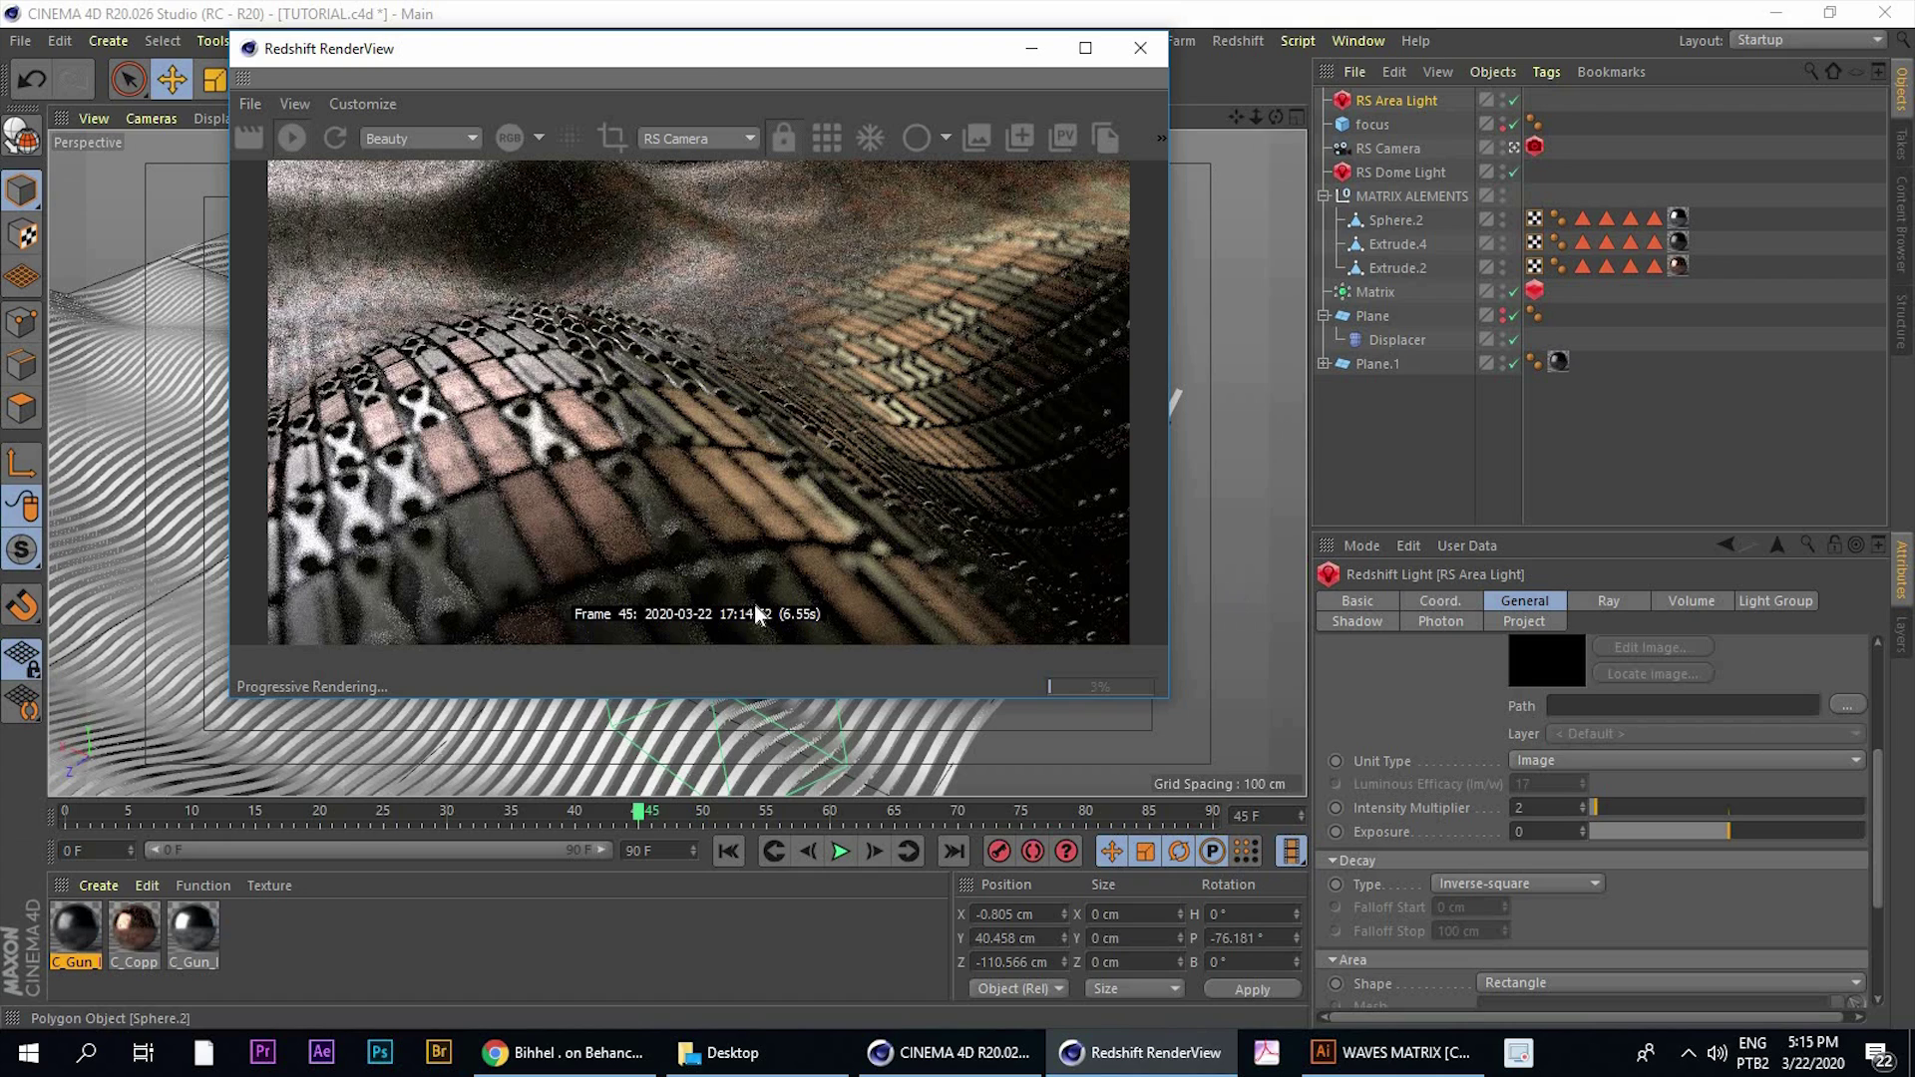
pyautogui.moveTo(706, 48); pyautogui.dragTo(1207, 182)
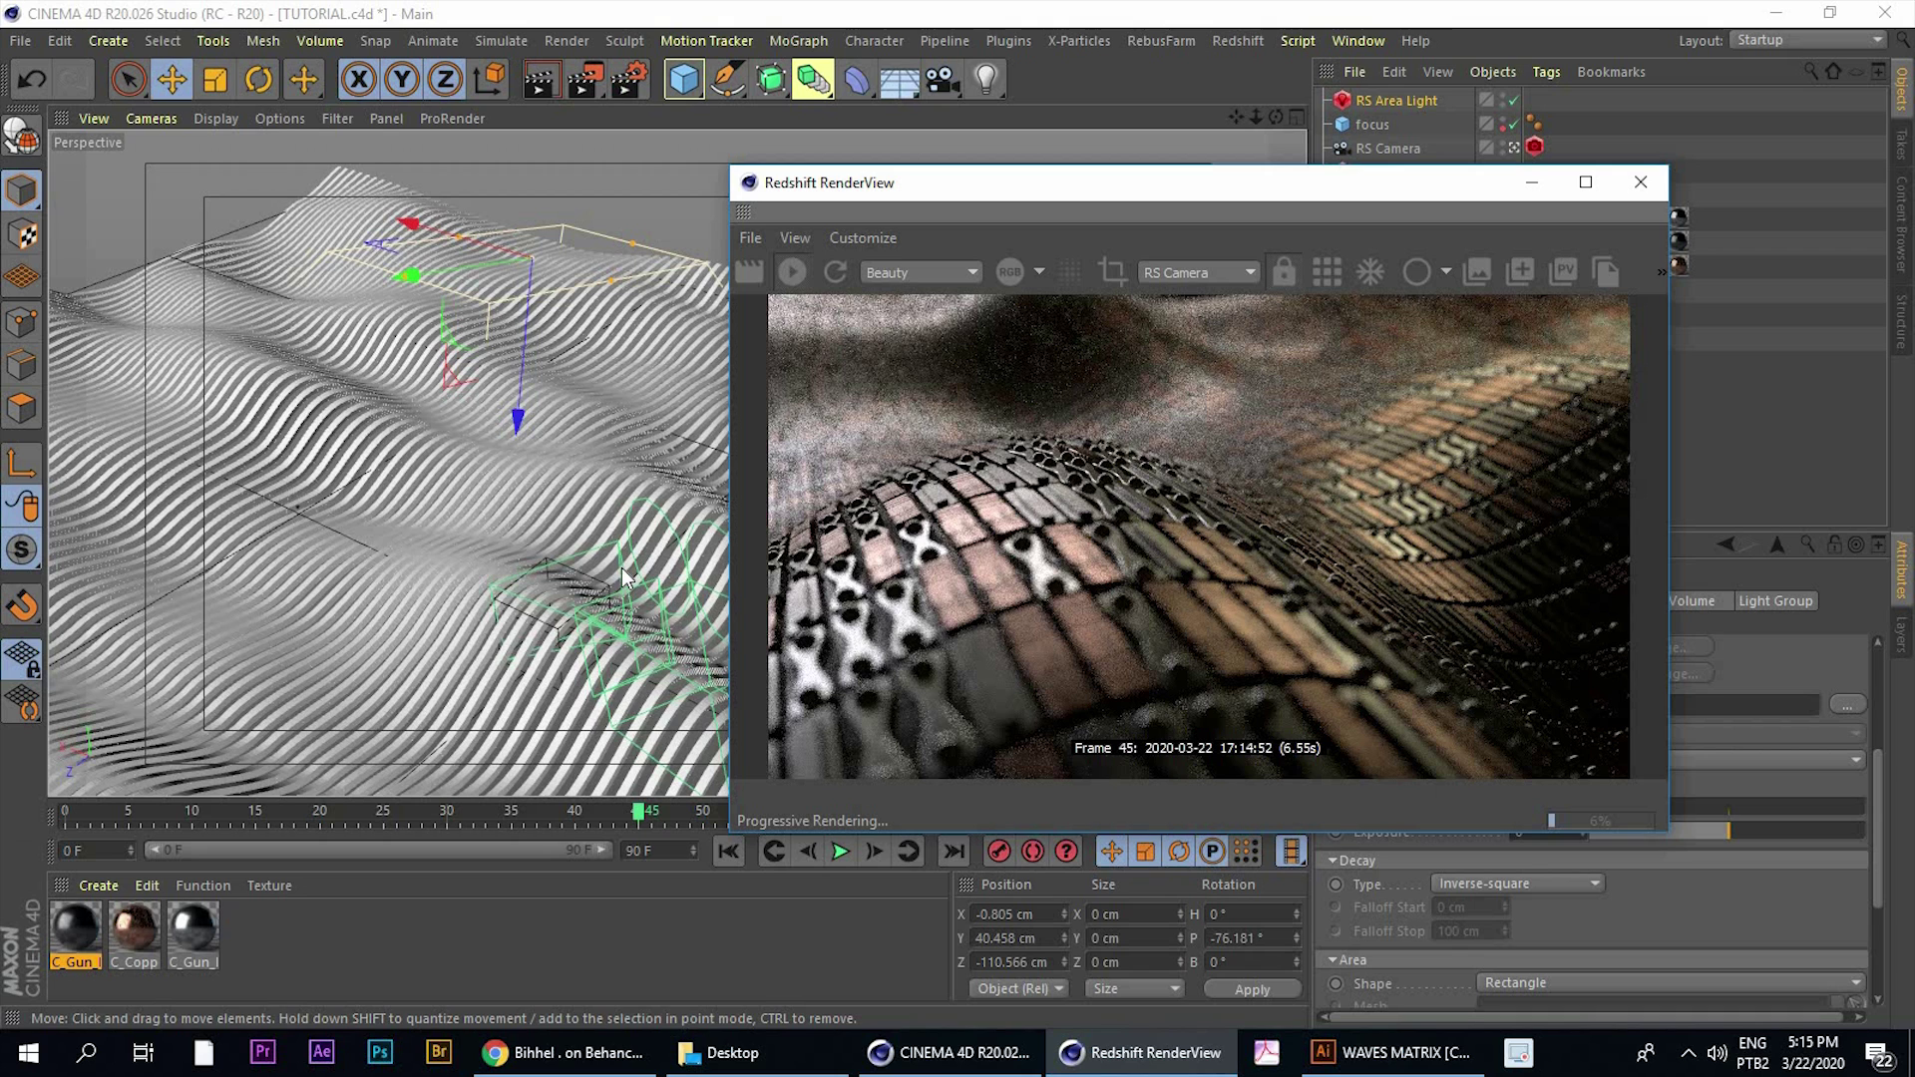
pyautogui.moveTo(926, 194); pyautogui.dragTo(562, 139)
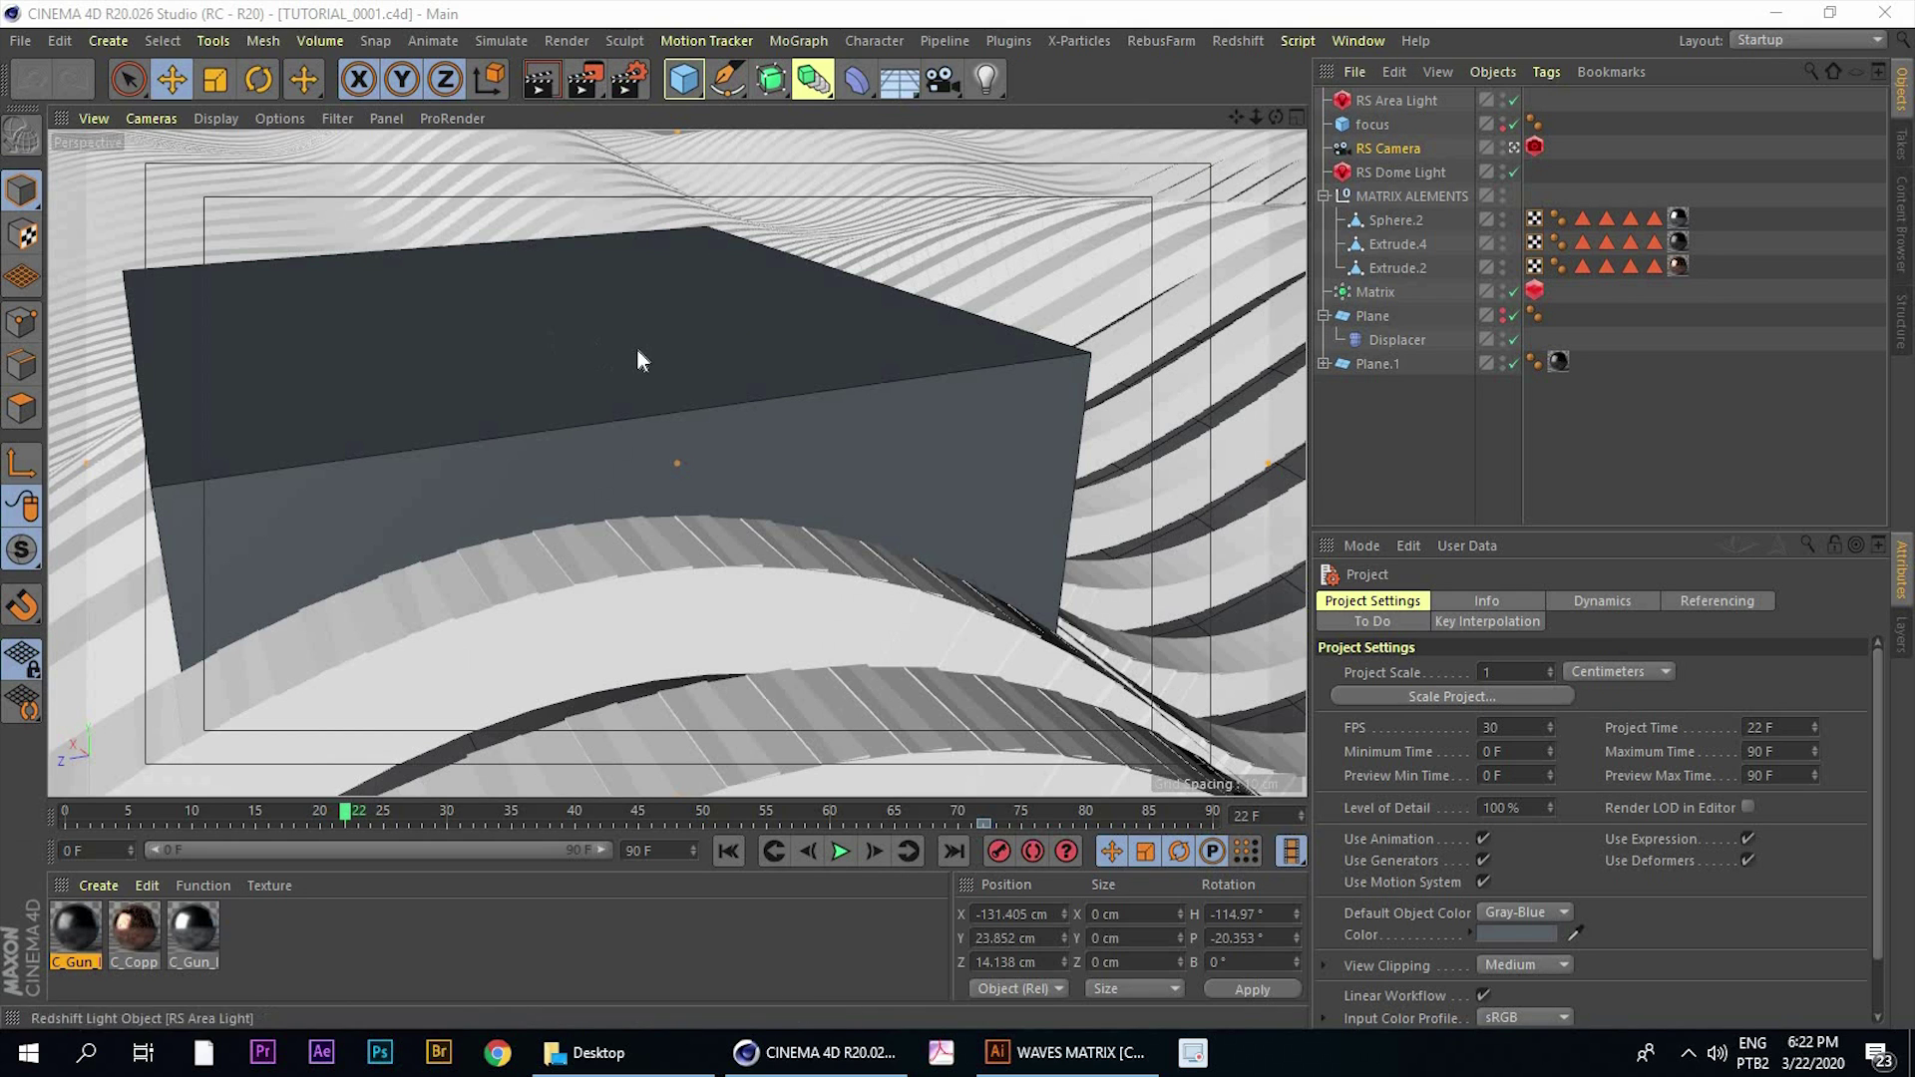
# Hide the focus cube in the viewport and collapse the MATRIX ALEMENTS group
pyautogui.click(1371, 125)
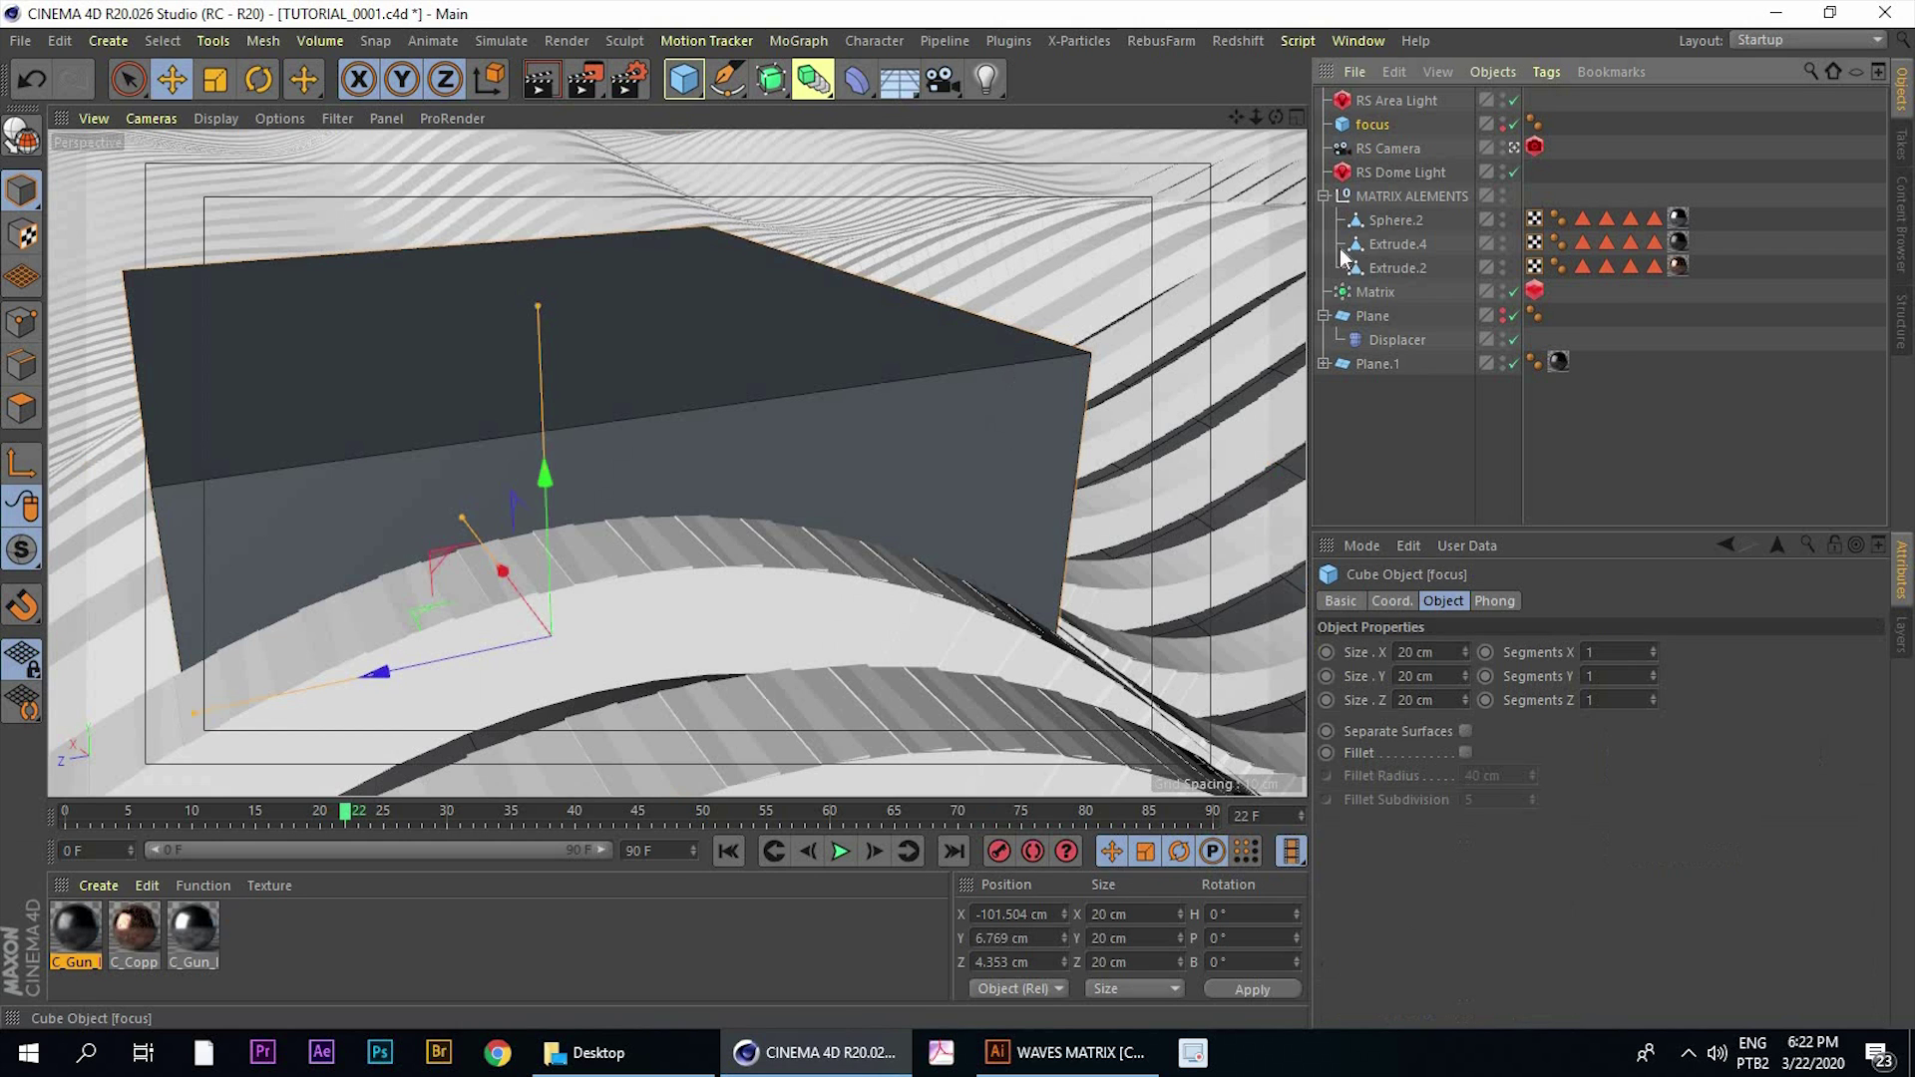
pyautogui.click(1503, 120)
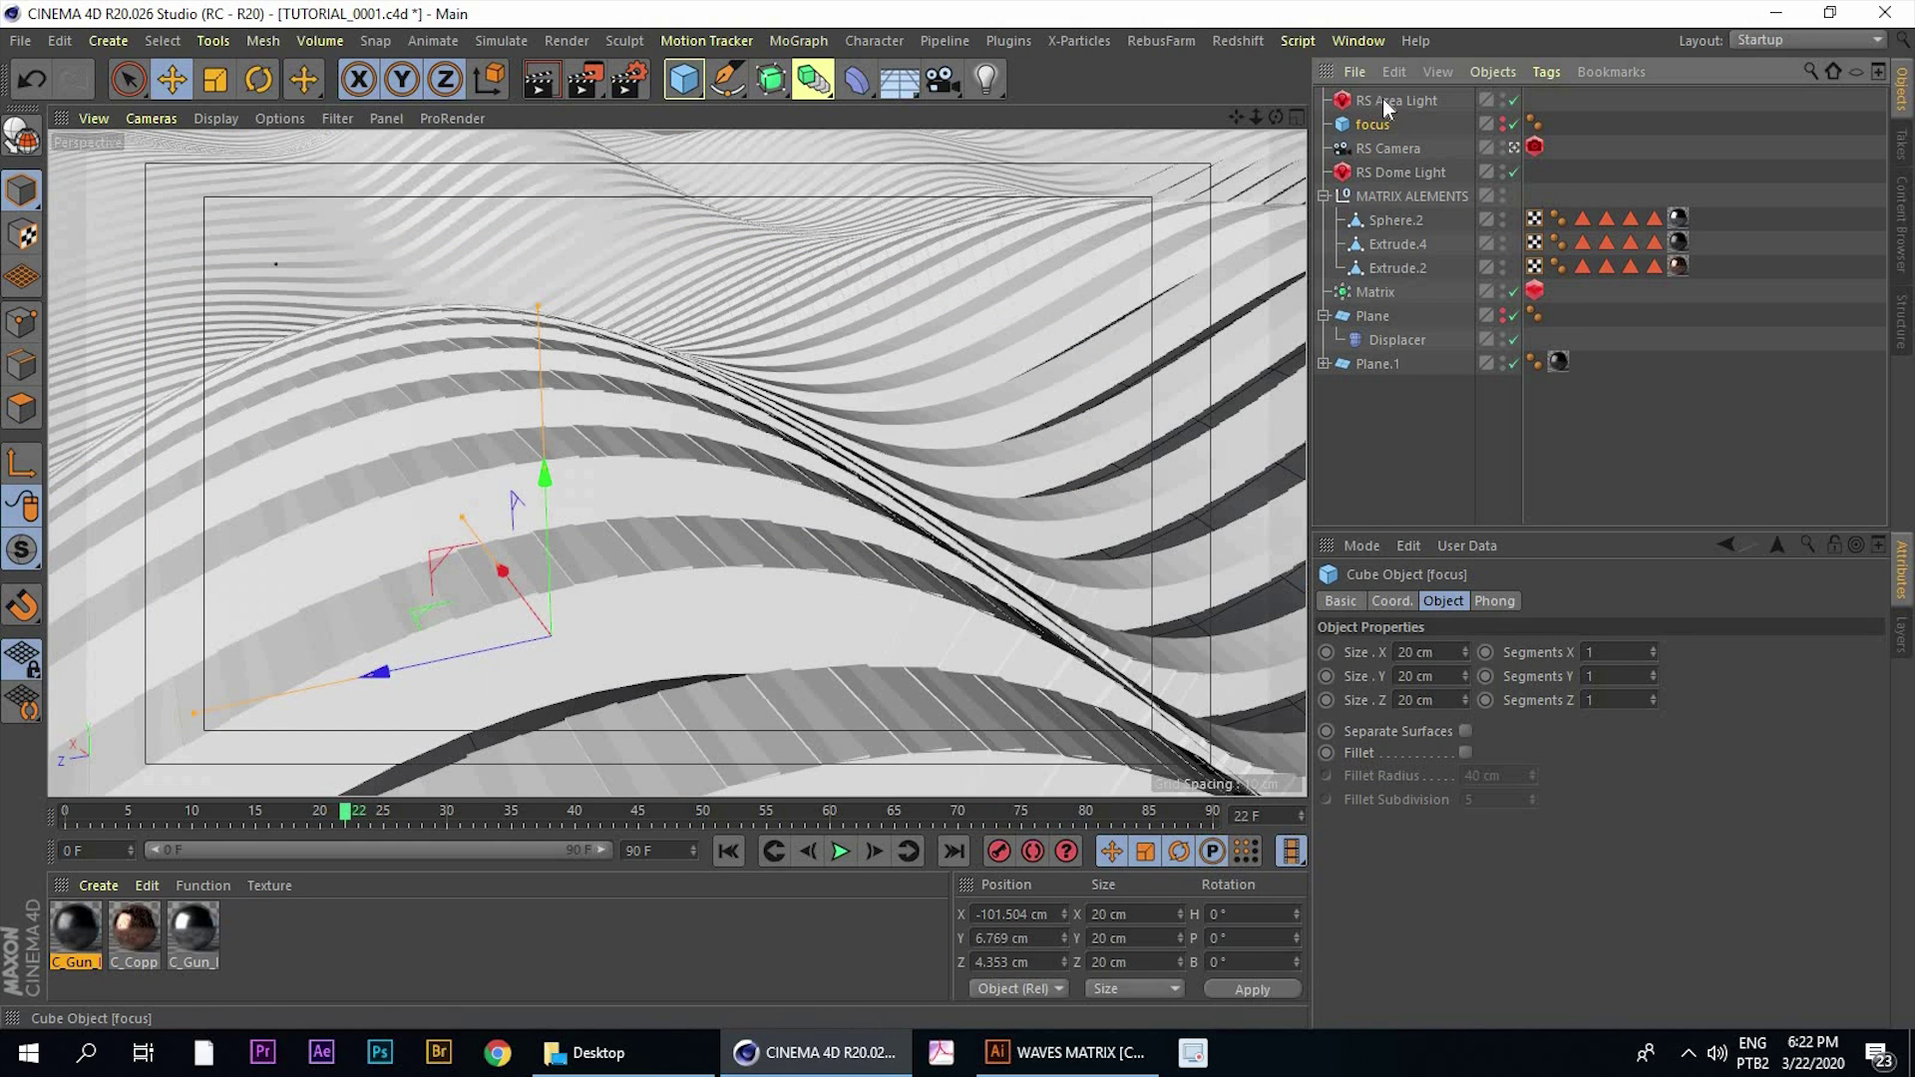
pyautogui.click(1323, 194)
# Place the RS Area Light directly above the RS Dome Light and group both lights under a null
pyautogui.click(1371, 101)
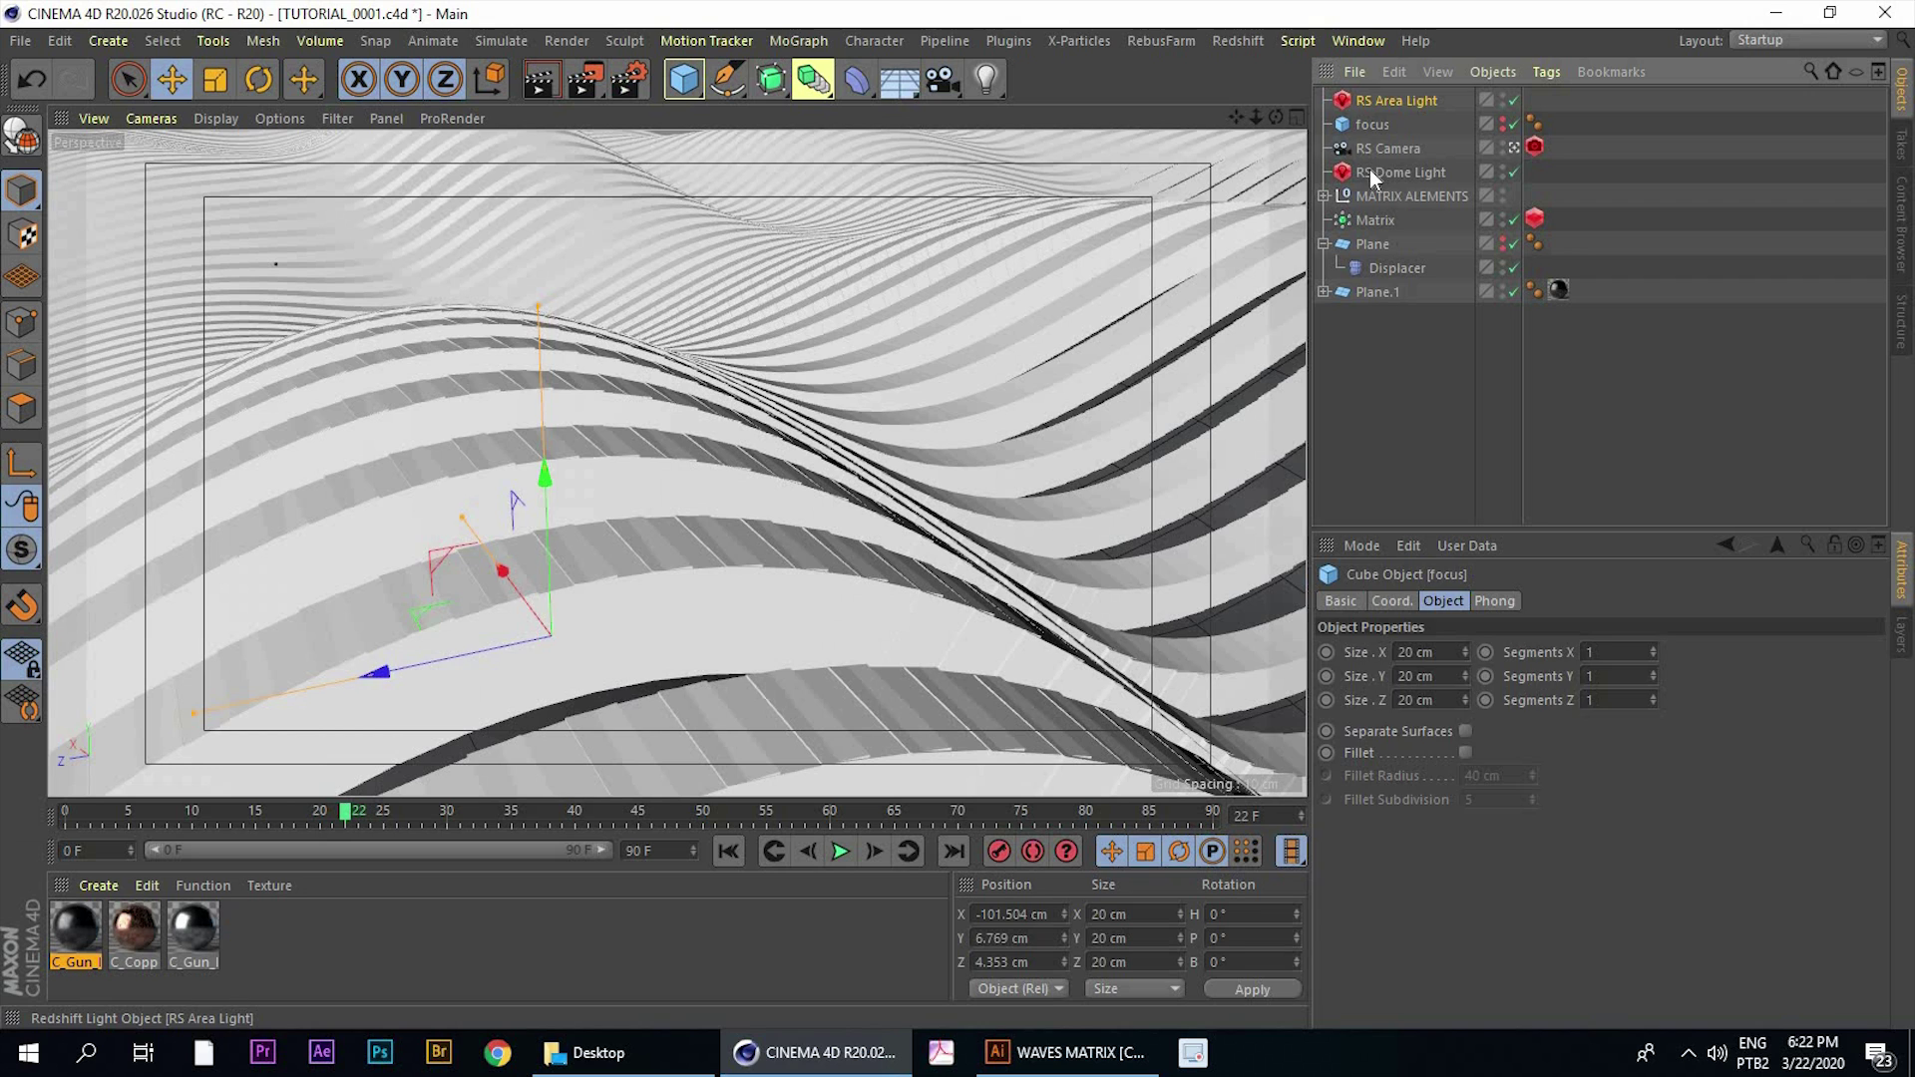
pyautogui.moveTo(1370, 169); pyautogui.dragTo(1369, 165)
pyautogui.click(1380, 173)
pyautogui.keyDown('shift'); pyautogui.click(1385, 156); pyautogui.keyUp('shift')
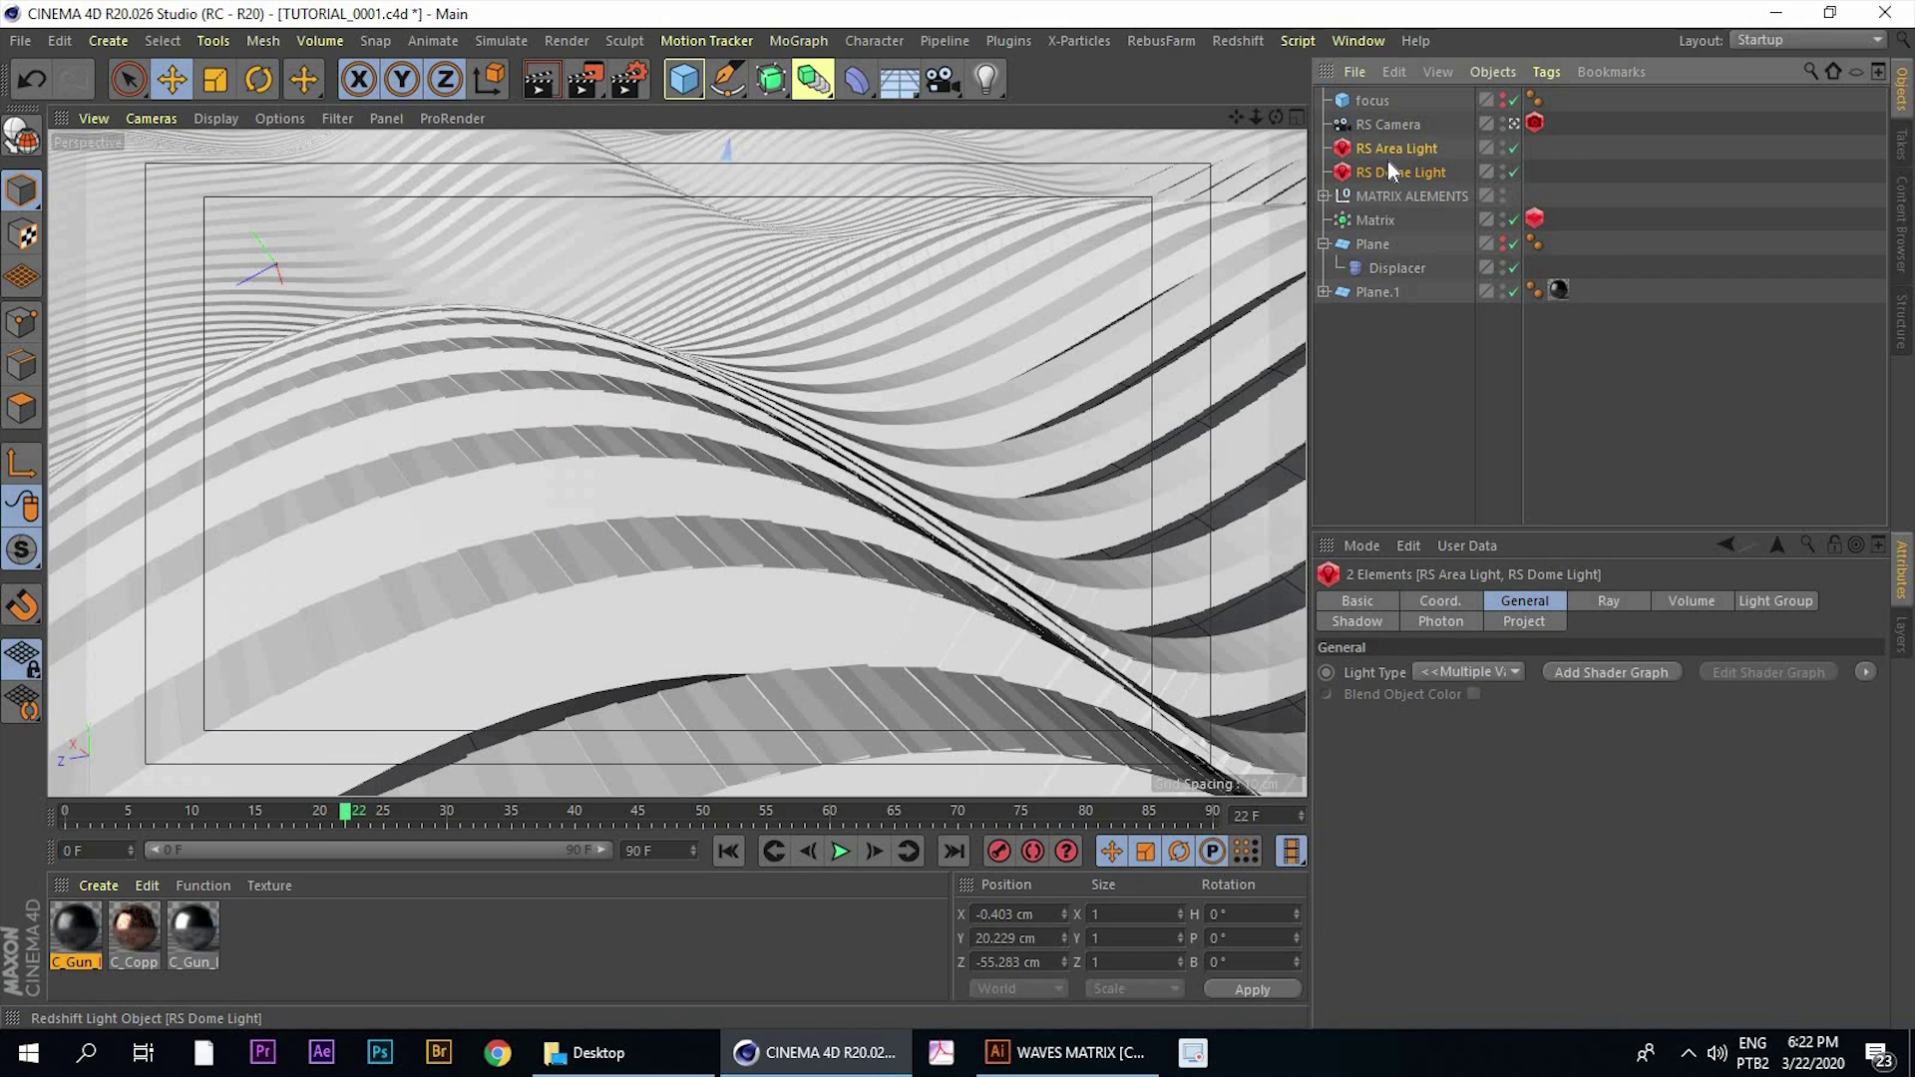
pyautogui.hotkey('alt', 'g')
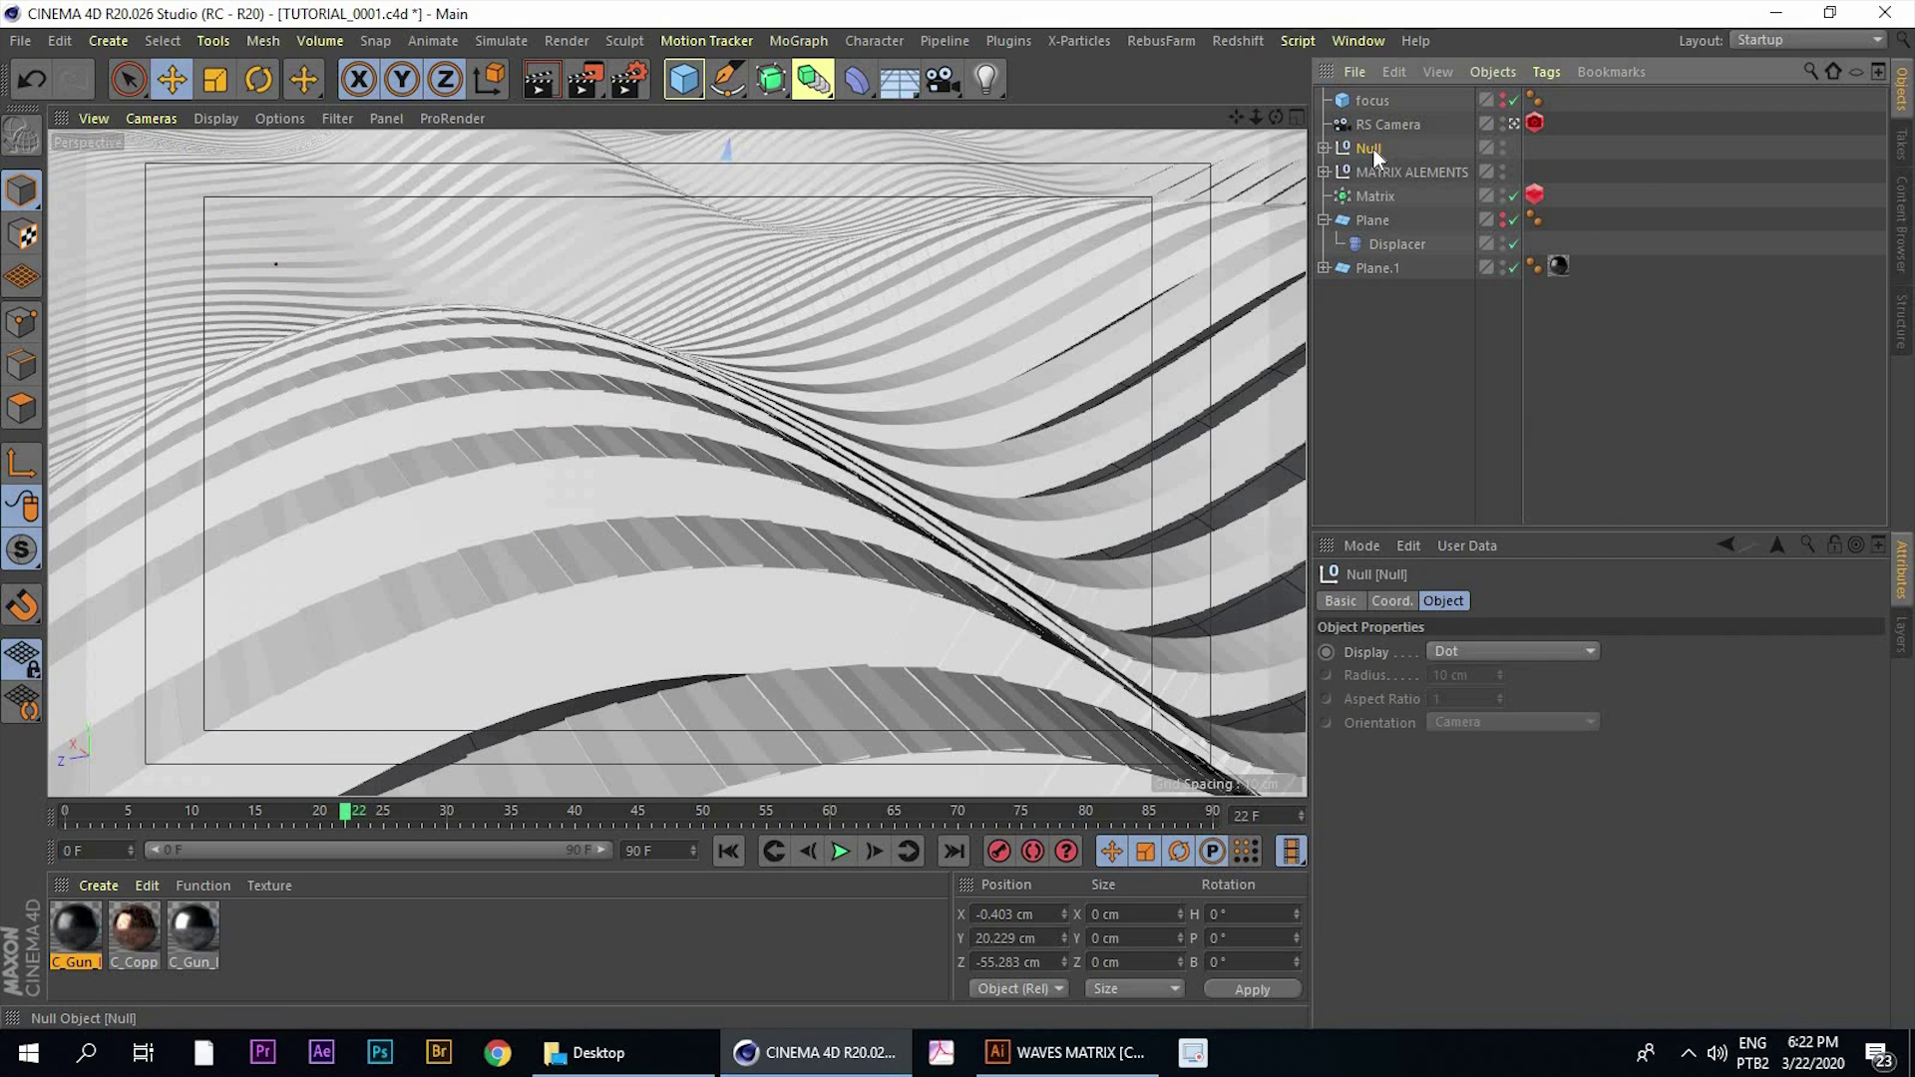
# Rename the null containing the two lights as lights
pyautogui.doubleClick(1375, 147)
pyautogui.press('BackSpace')
pyautogui.write('light')
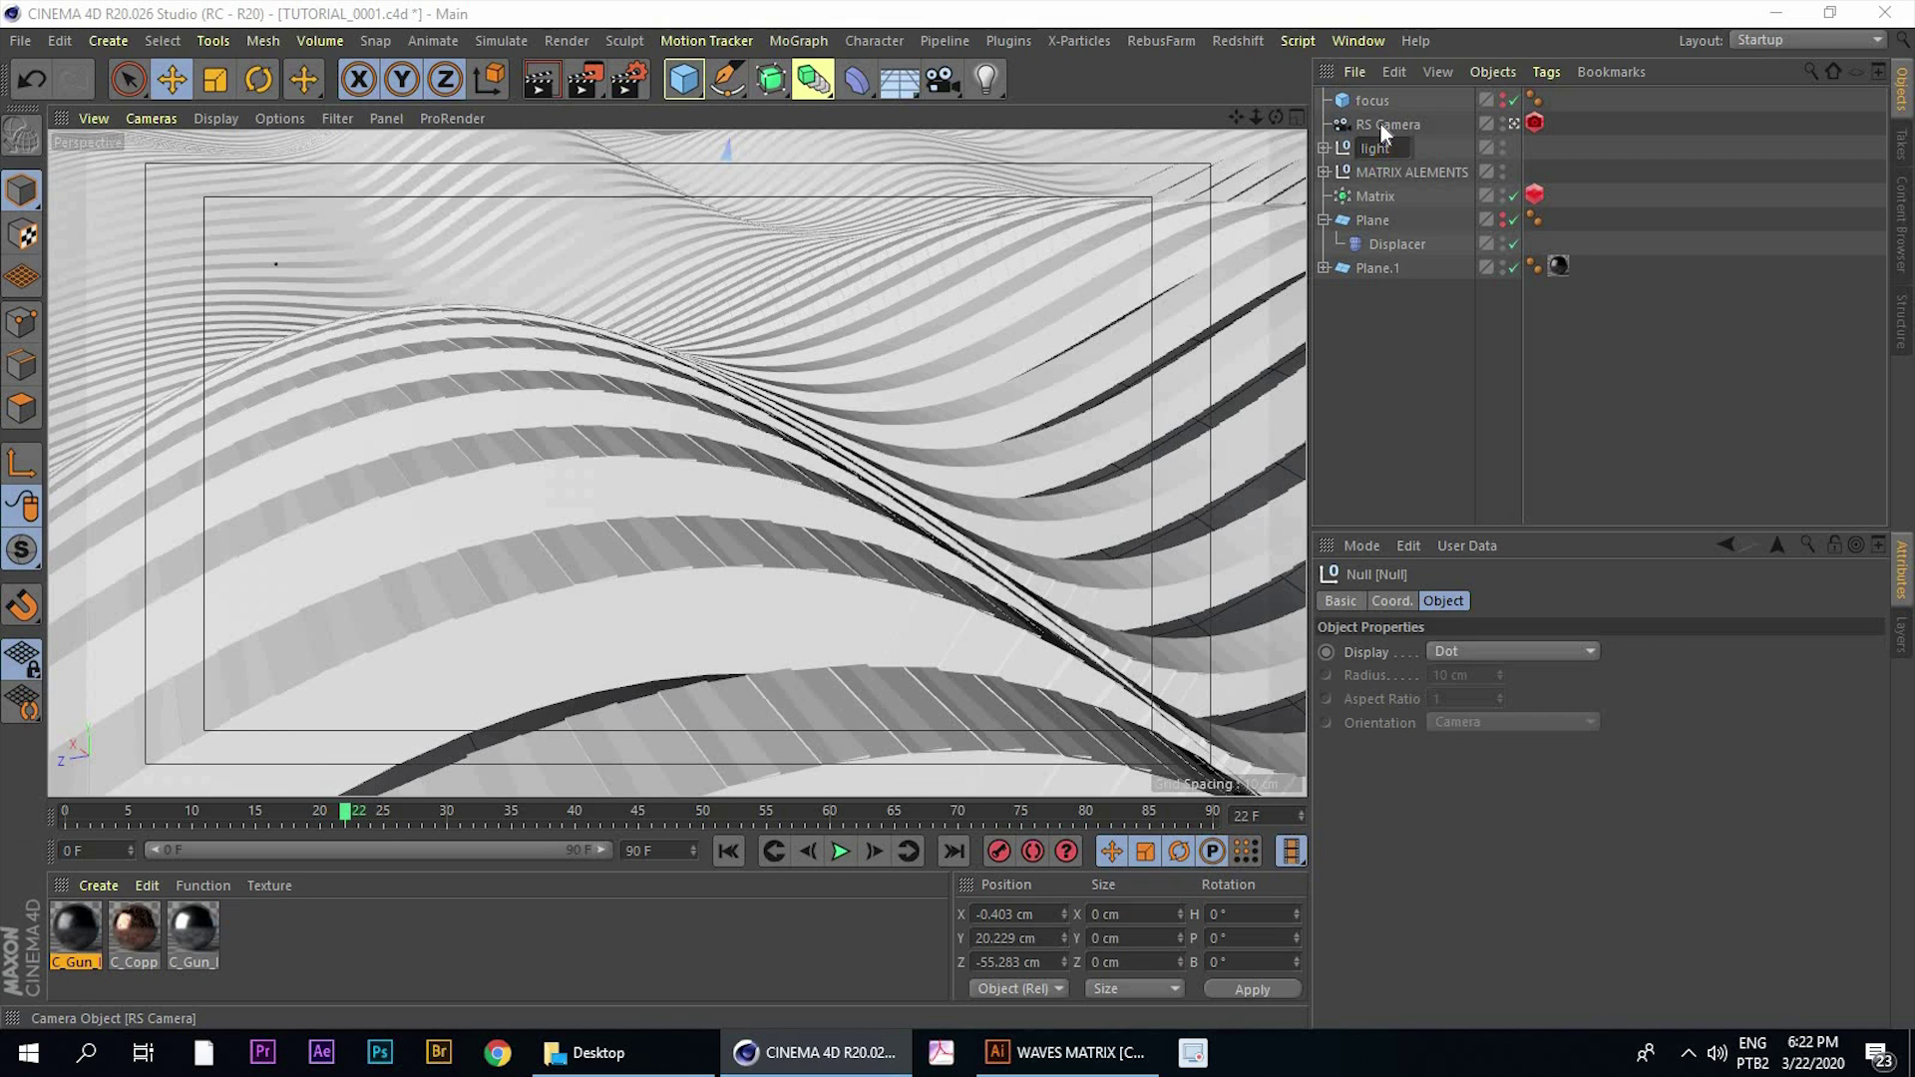
pyautogui.write('s')
pyautogui.press('Return')
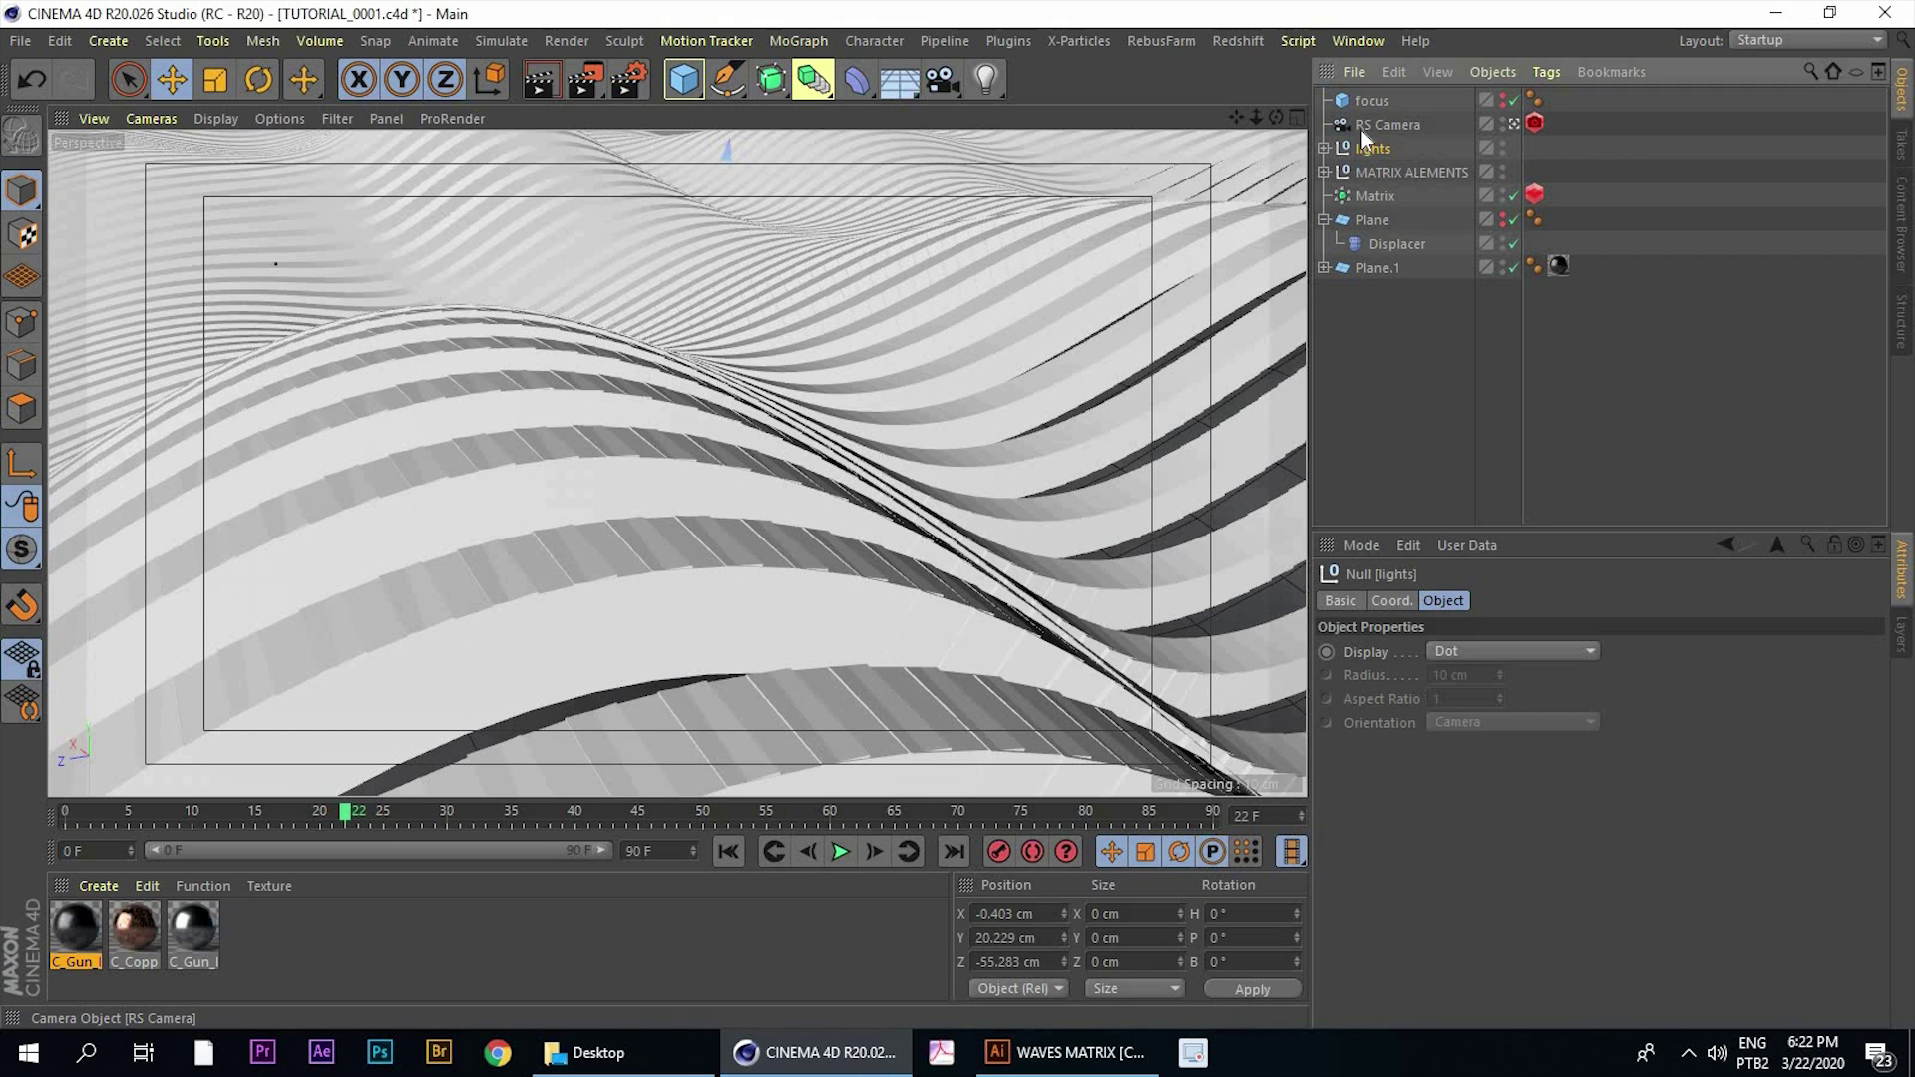
# Collapse the Plane hierarchy and rename Plane.1 as floor
pyautogui.click(1323, 172)
pyautogui.click(1323, 173)
pyautogui.click(1323, 221)
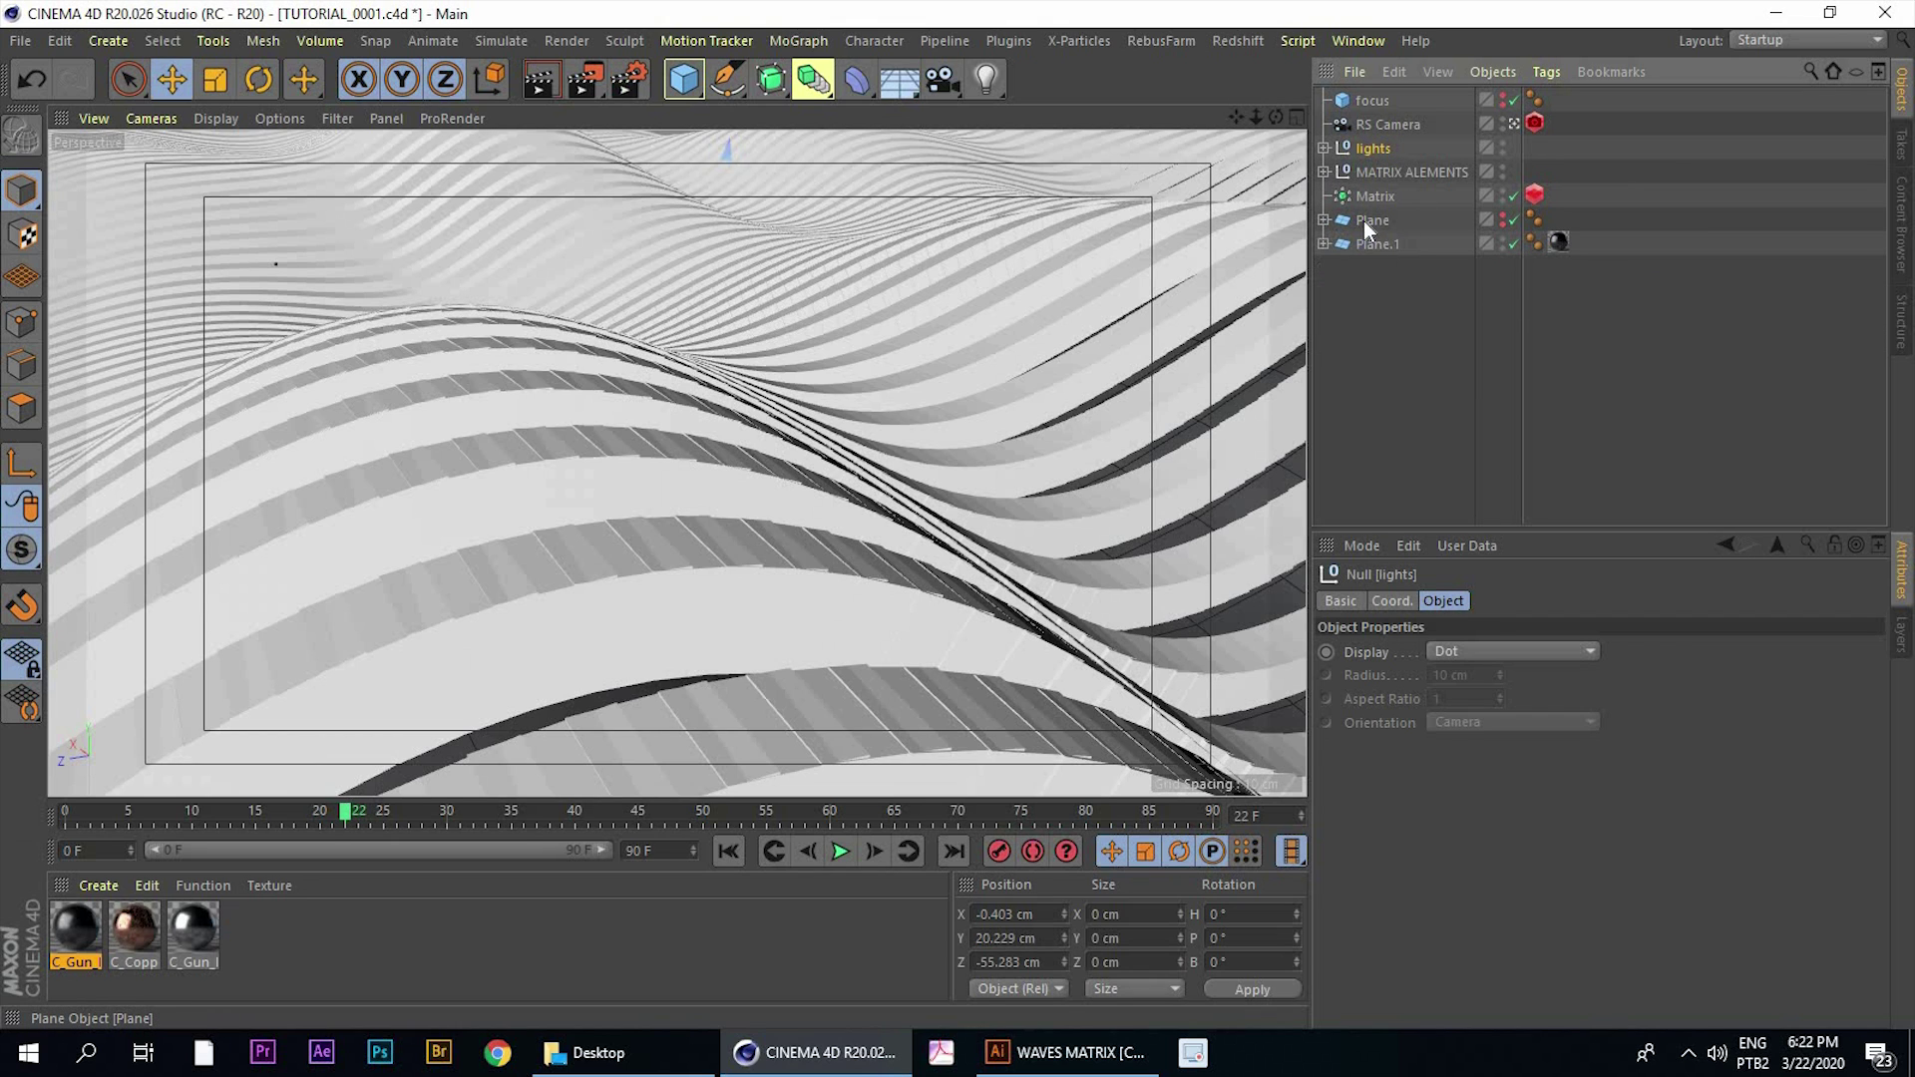
pyautogui.click(1364, 221)
pyautogui.keyDown('shift'); pyautogui.click(1364, 245); pyautogui.keyUp('shift')
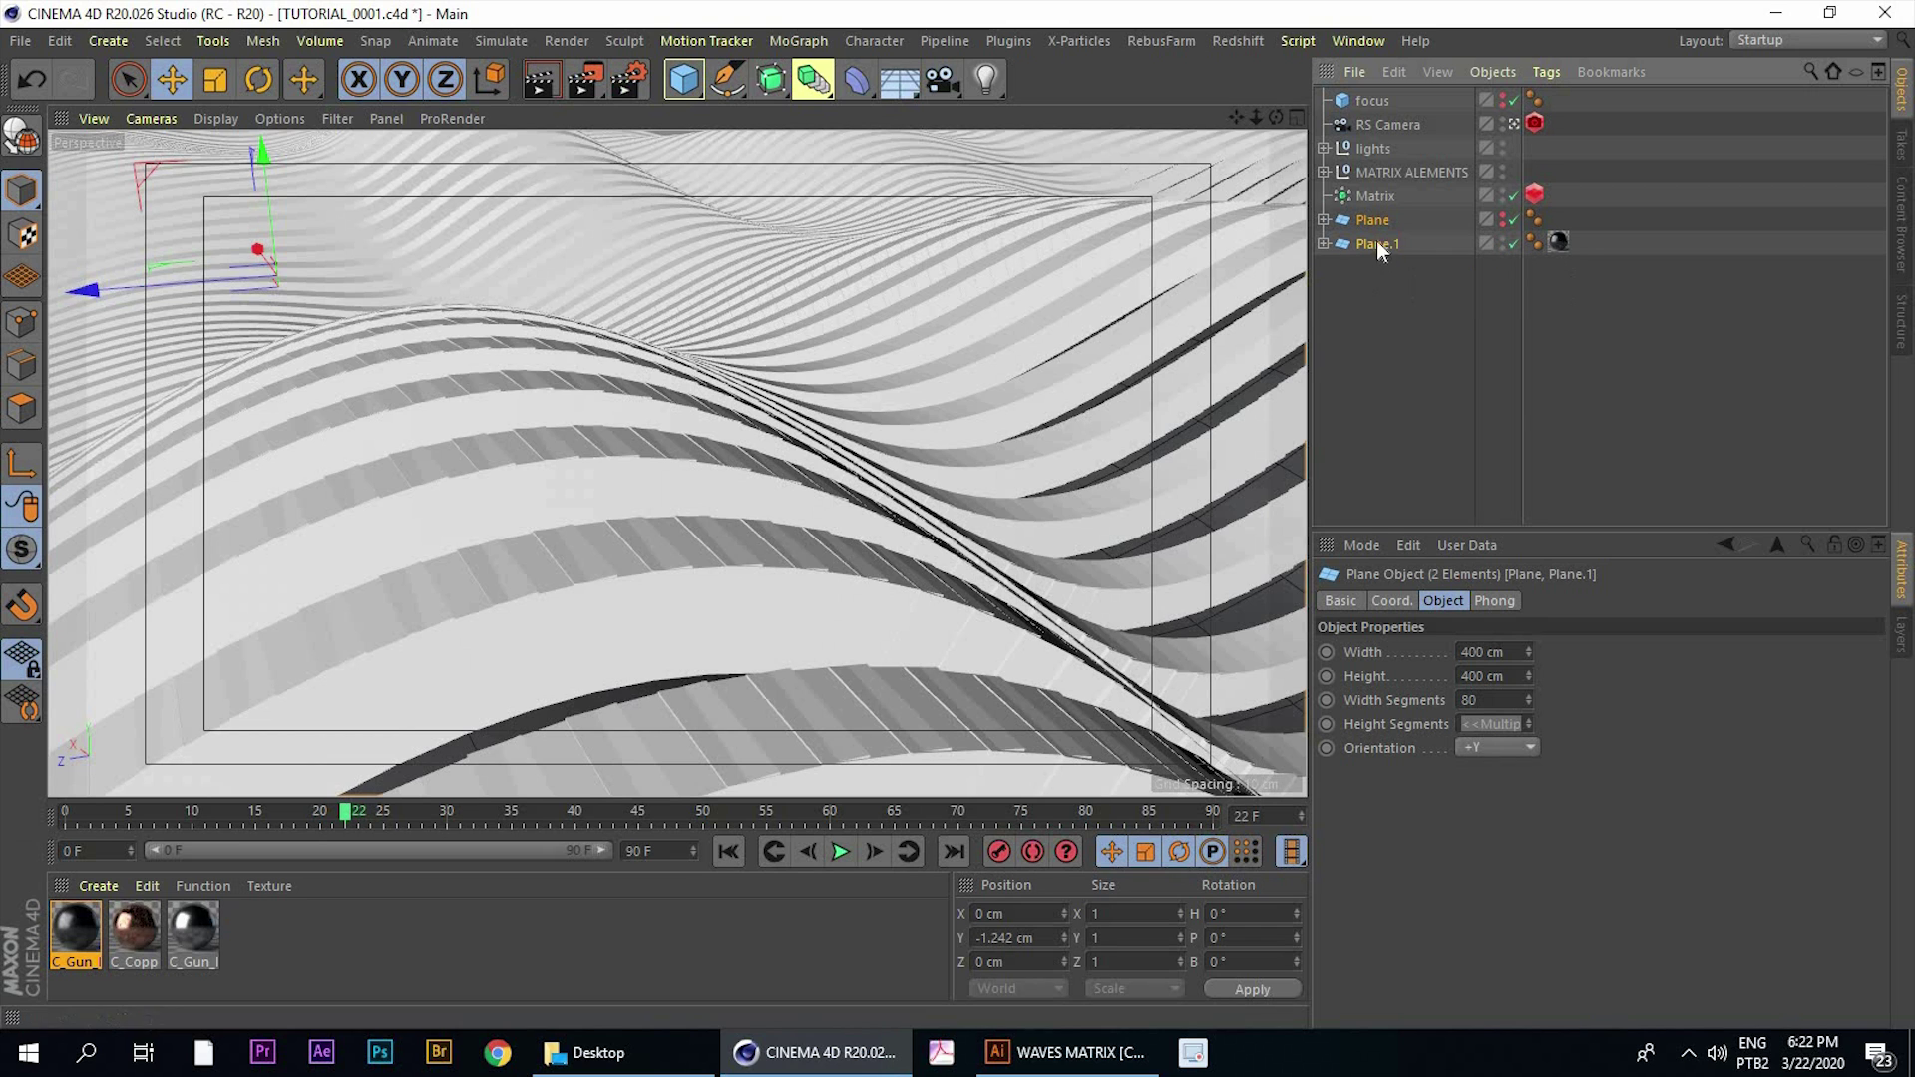
pyautogui.click(1375, 273)
pyautogui.doubleClick(1372, 240)
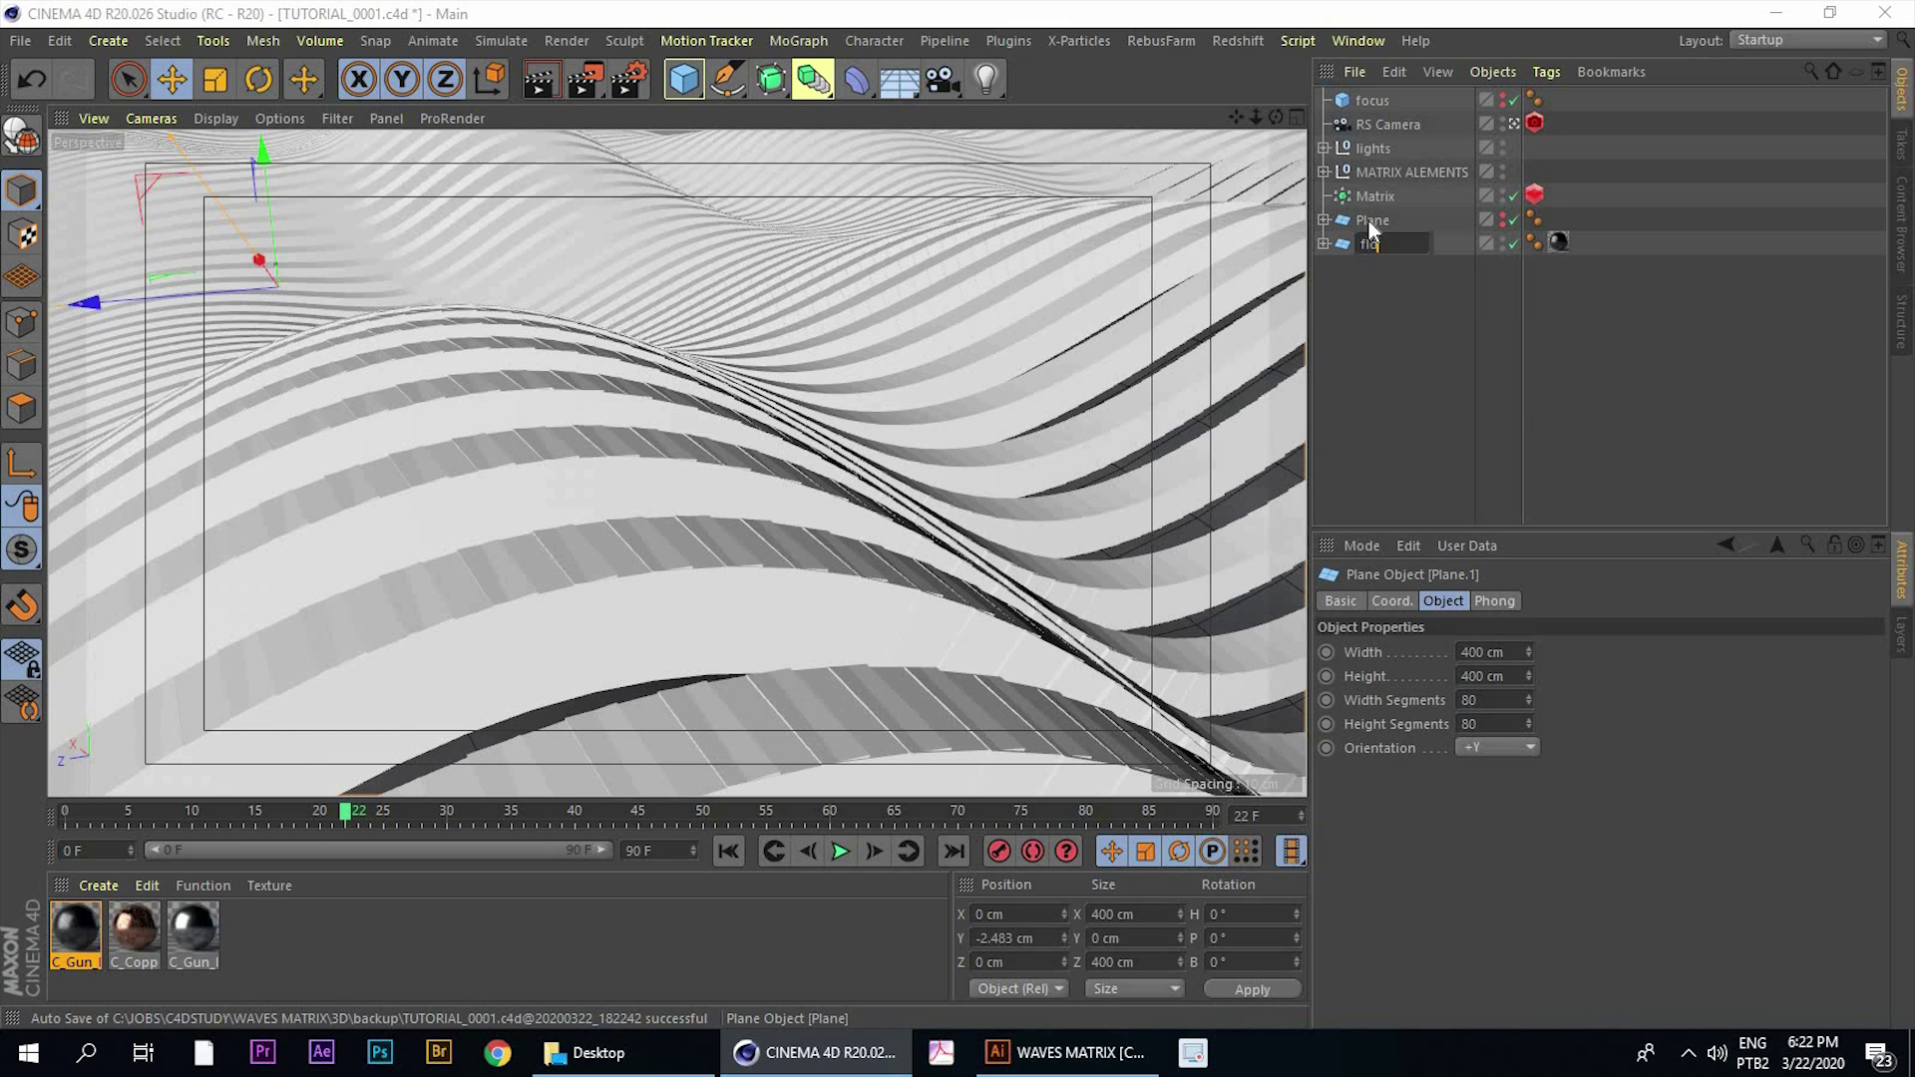
pyautogui.write('floor')
pyautogui.press('Return')
# Rename the Plane object as Plane emitter
pyautogui.doubleClick(1369, 221)
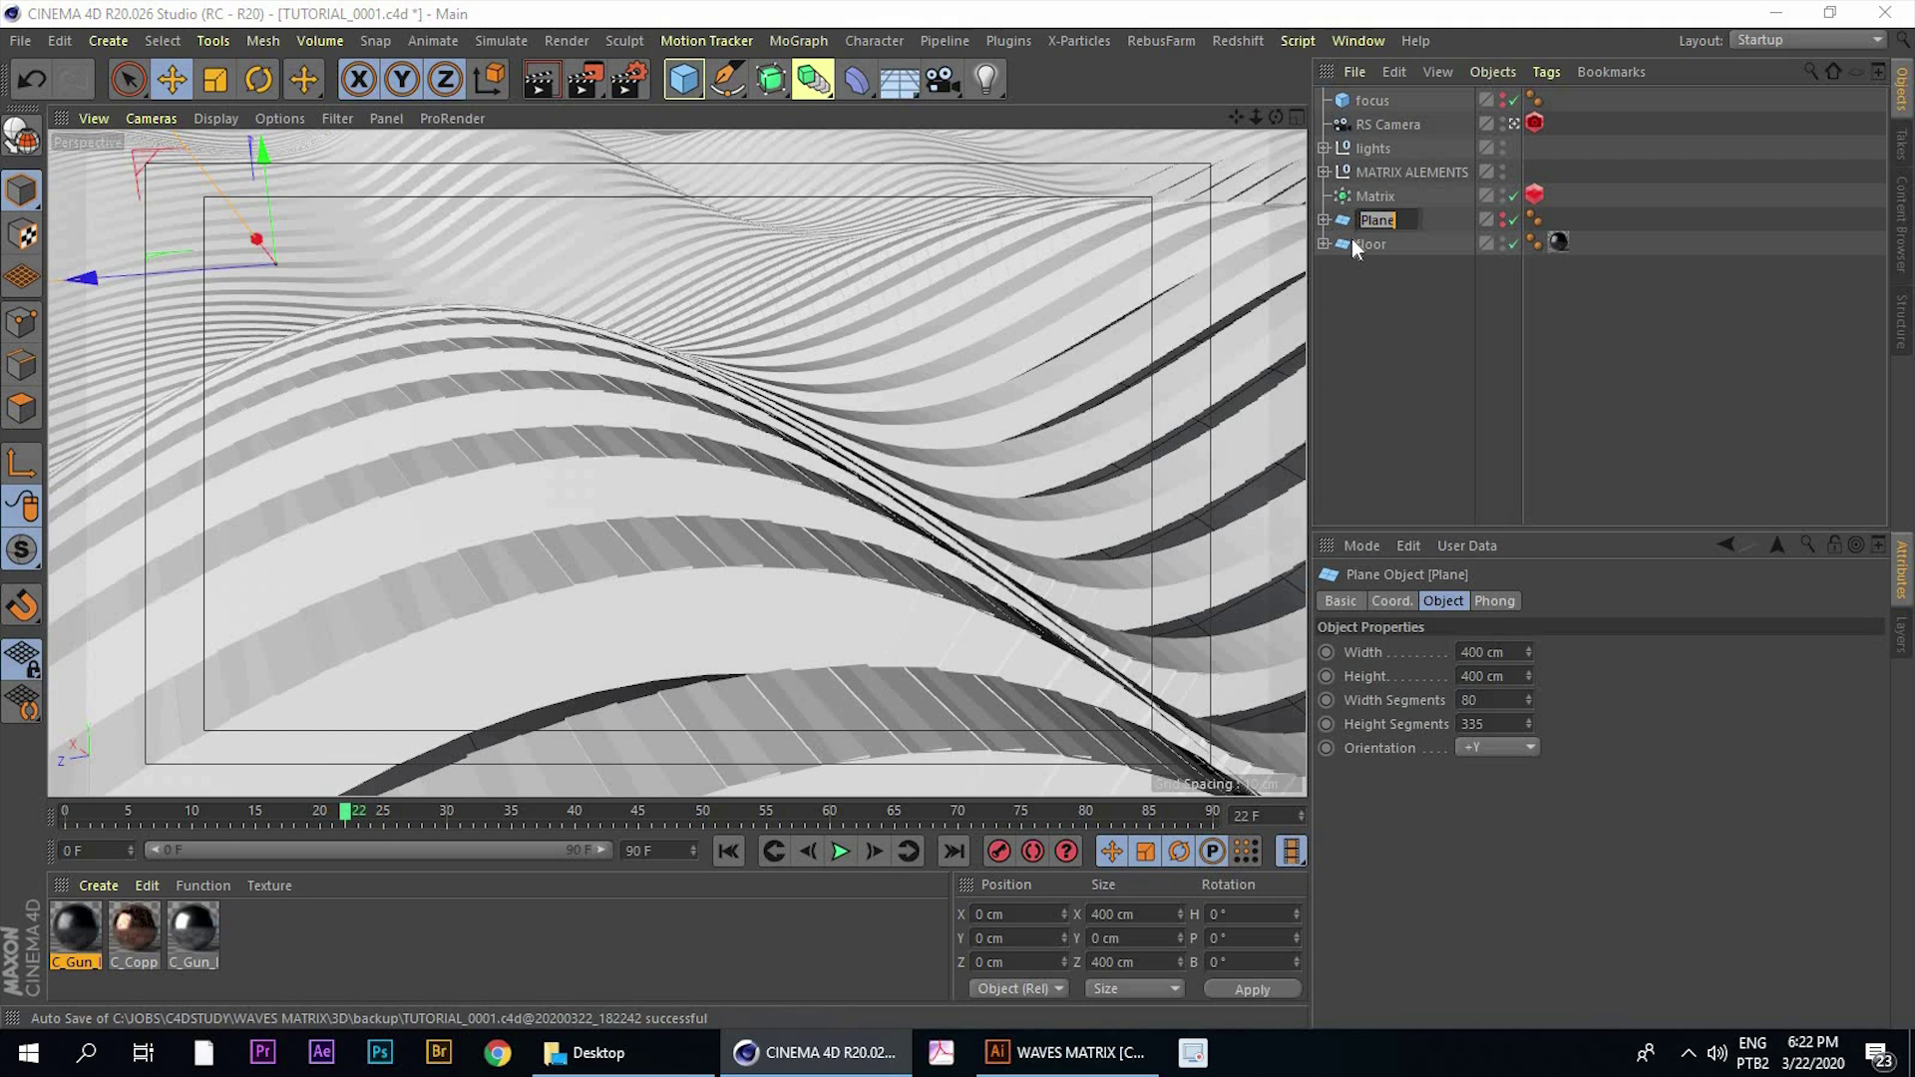
pyautogui.write('emitter')
pyautogui.press('Return')
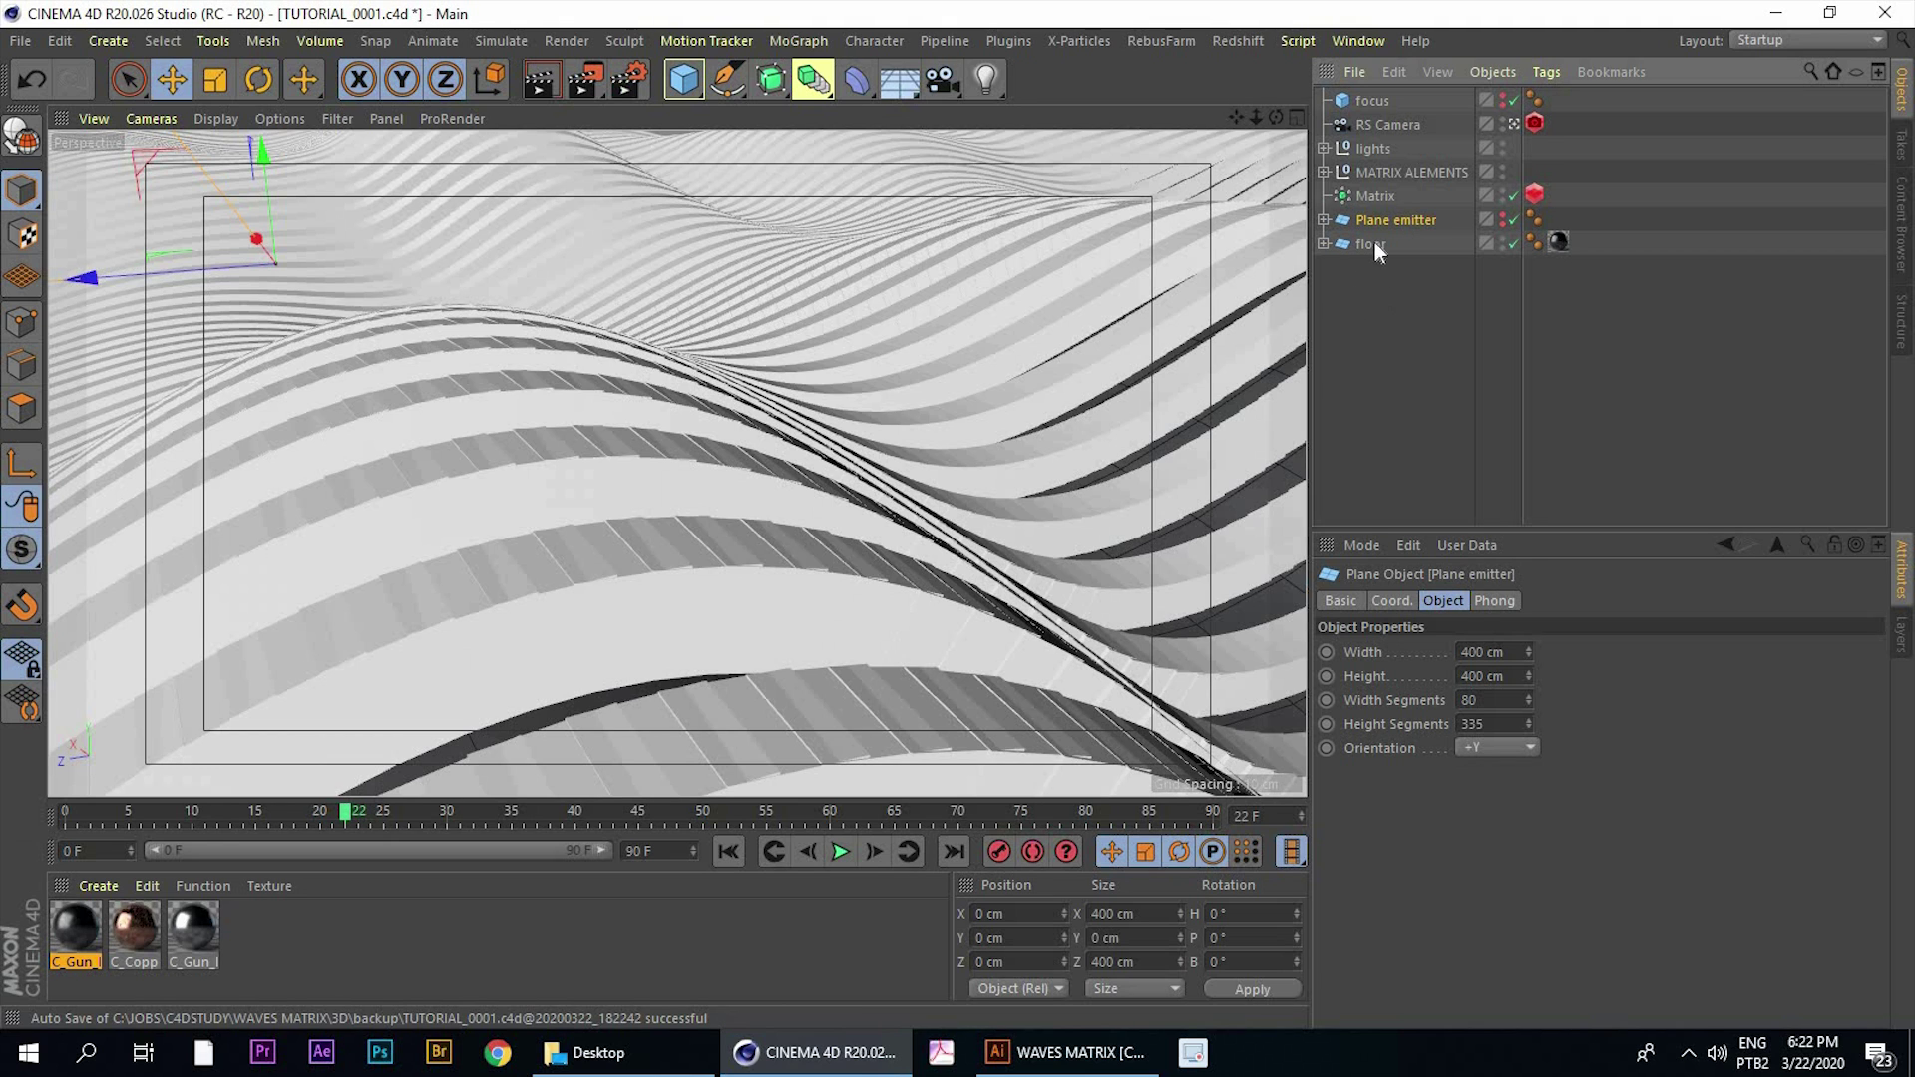
# Group Plane emitter, Matrix and MATRIX ALEMENTS under a null and rename that null as matrix
pyautogui.click(1381, 300)
pyautogui.click(1381, 220)
pyautogui.keyDown('shift'); pyautogui.click(1382, 173); pyautogui.keyUp('shift')
pyautogui.hotkey('alt', 'g')
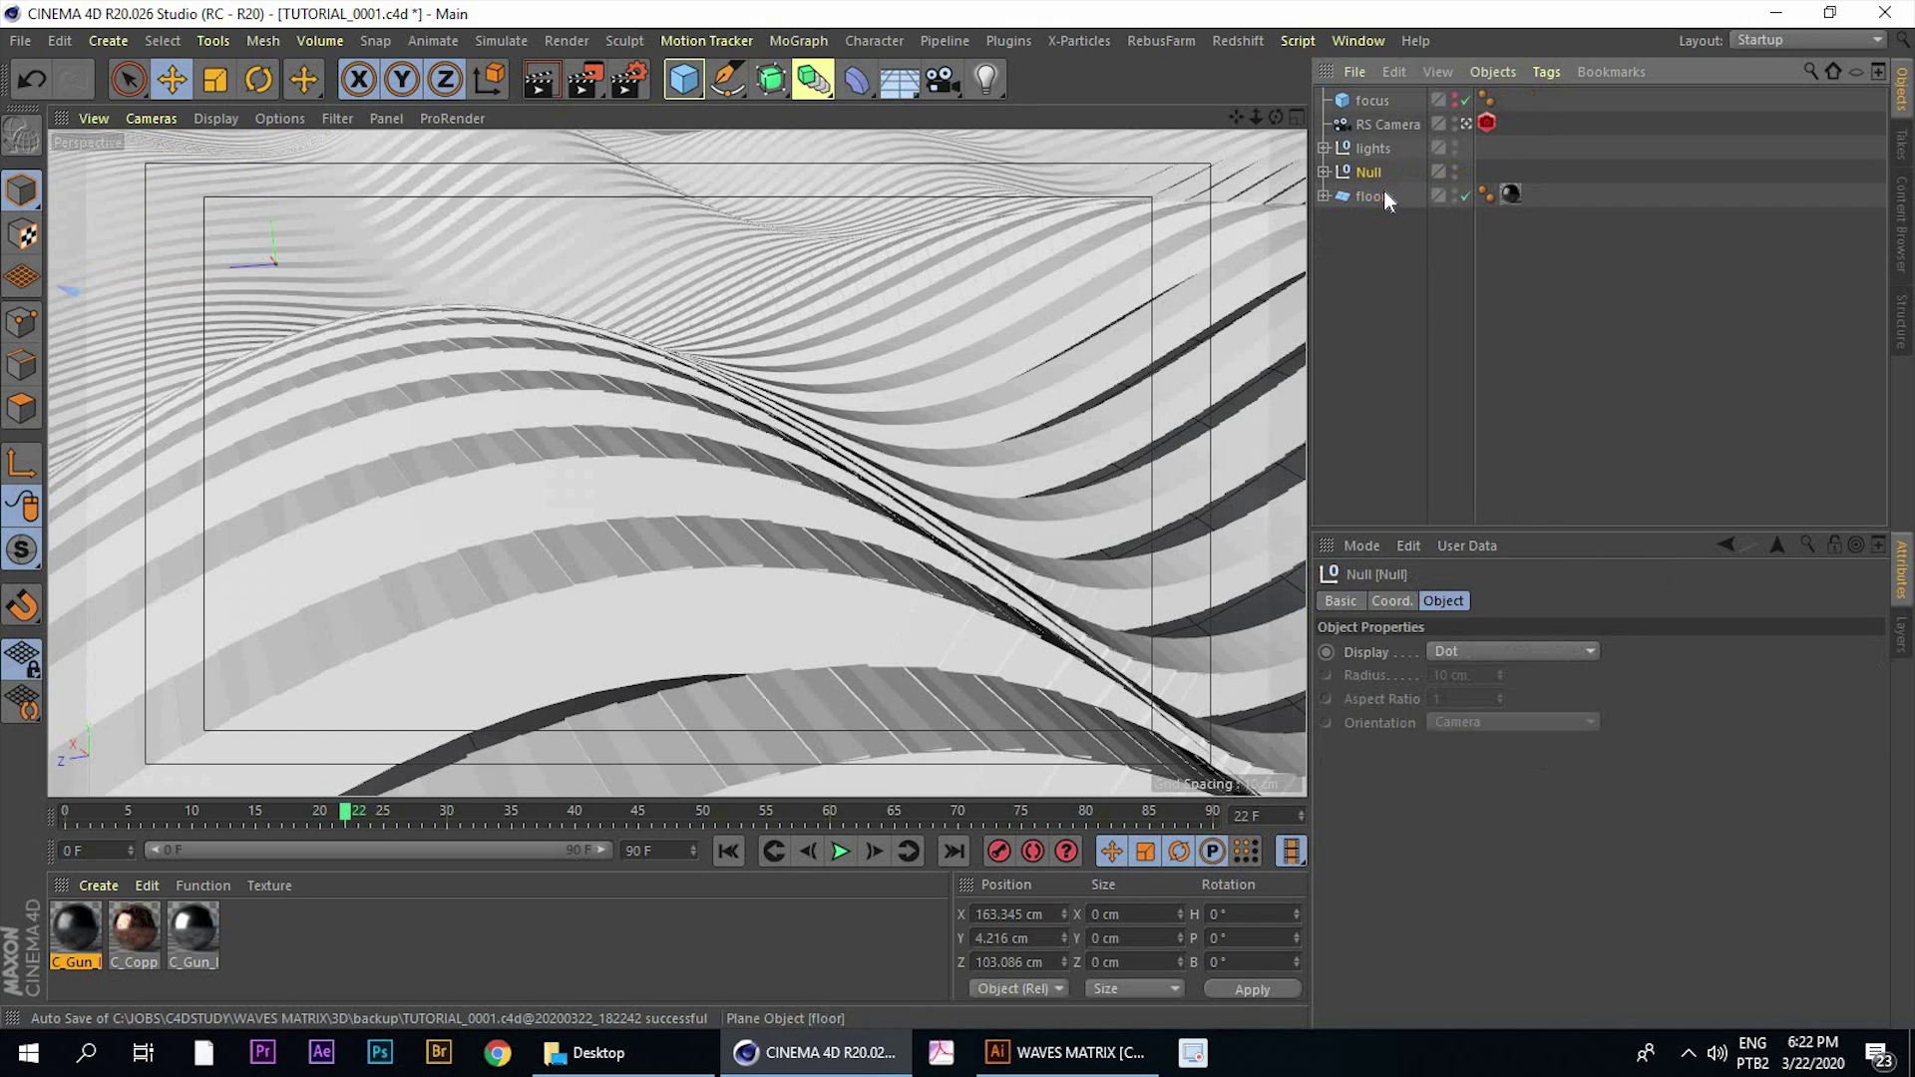
pyautogui.doubleClick(1370, 173)
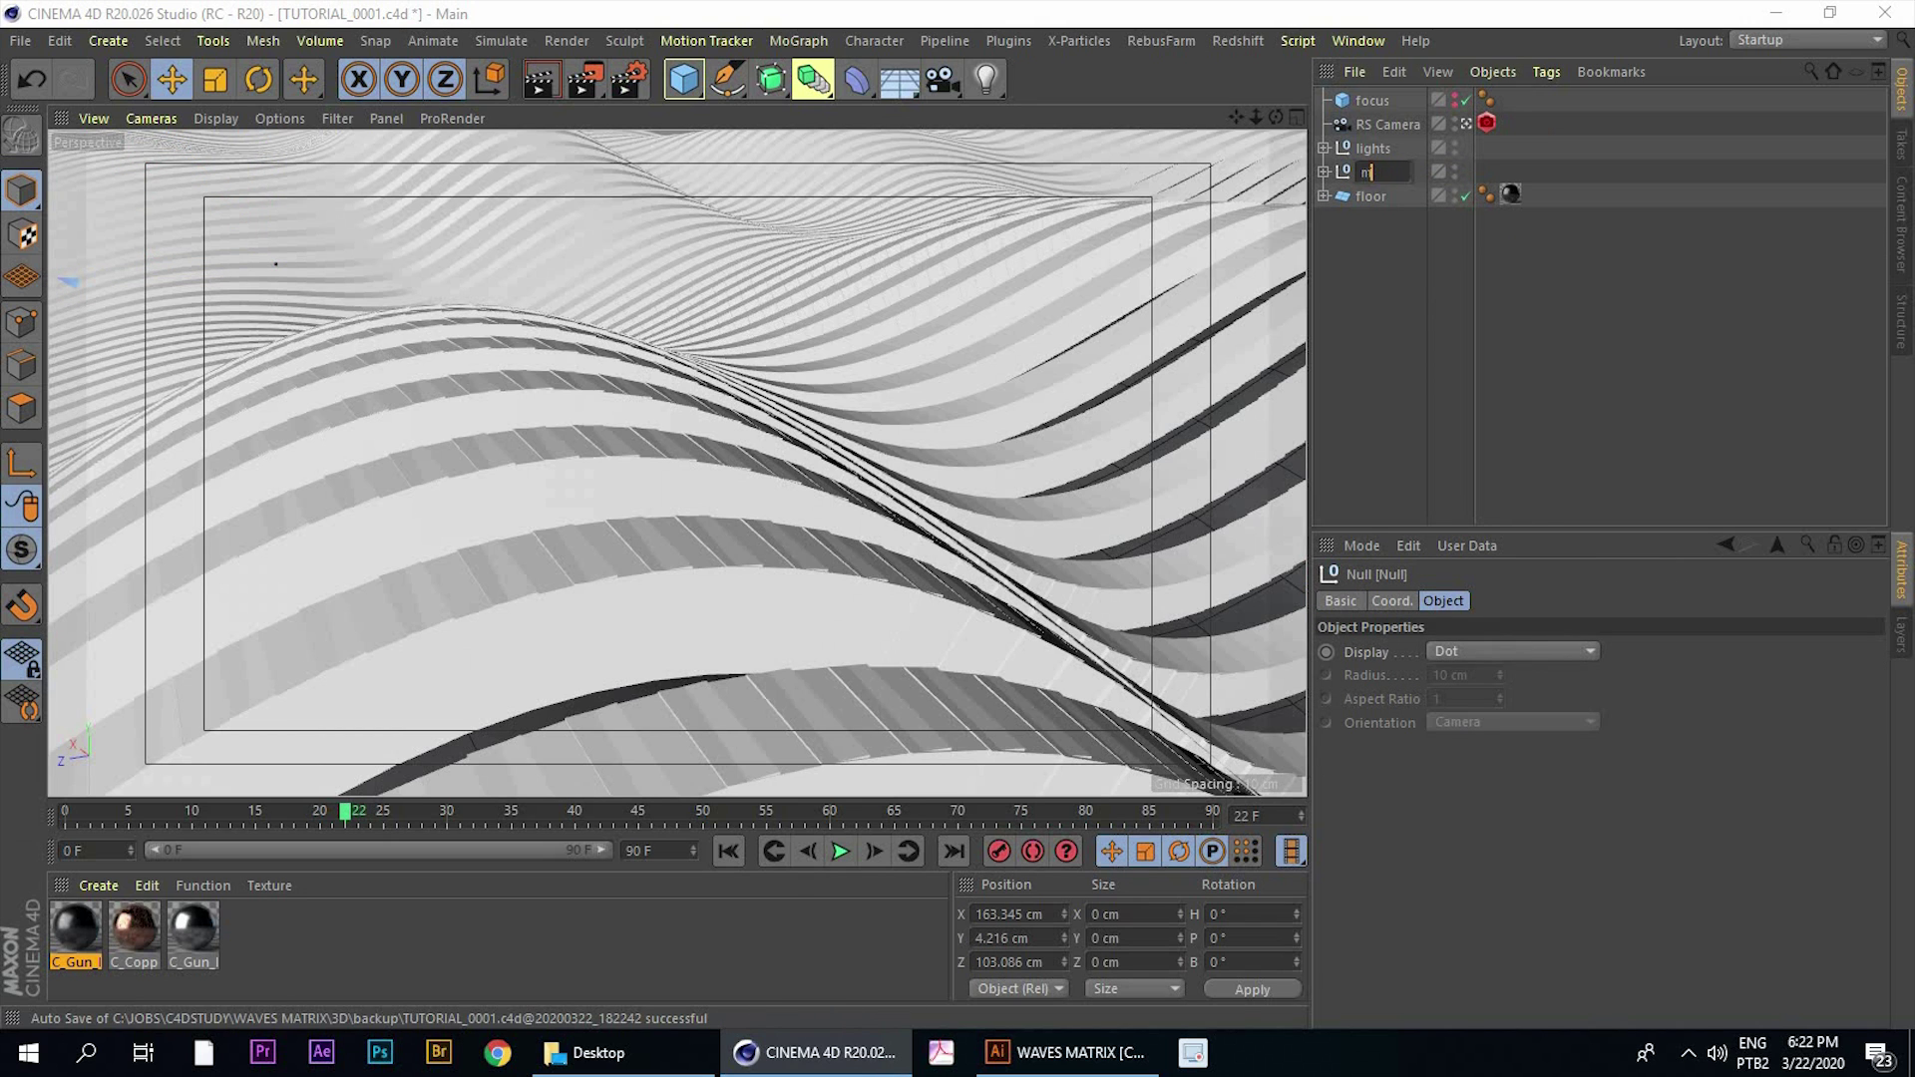
pyautogui.write('matrix')
pyautogui.press('Return')
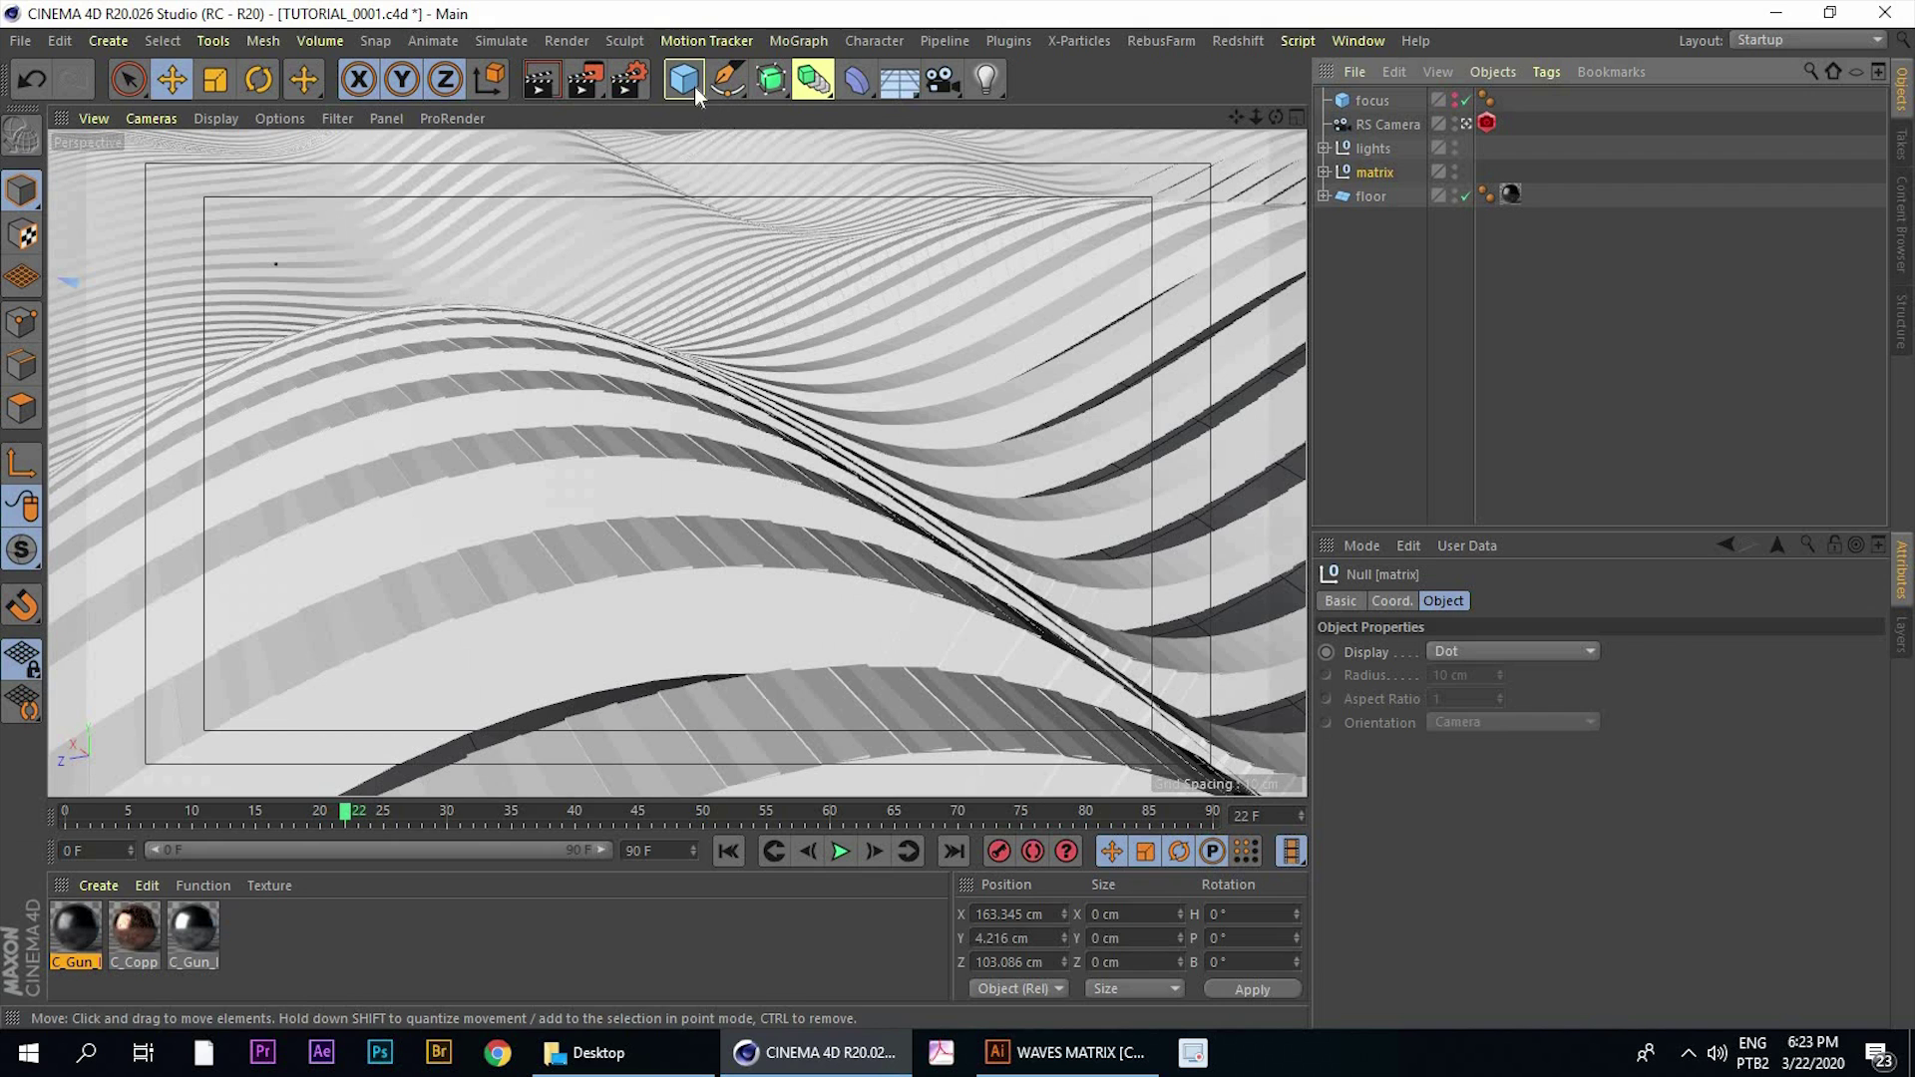
# Add a Sphere primitive to the scene and frame it in the enlarged, freely orbiting perspective view
pyautogui.moveTo(692, 86); pyautogui.dragTo(1137, 157)
pyautogui.middleClick(868, 247)
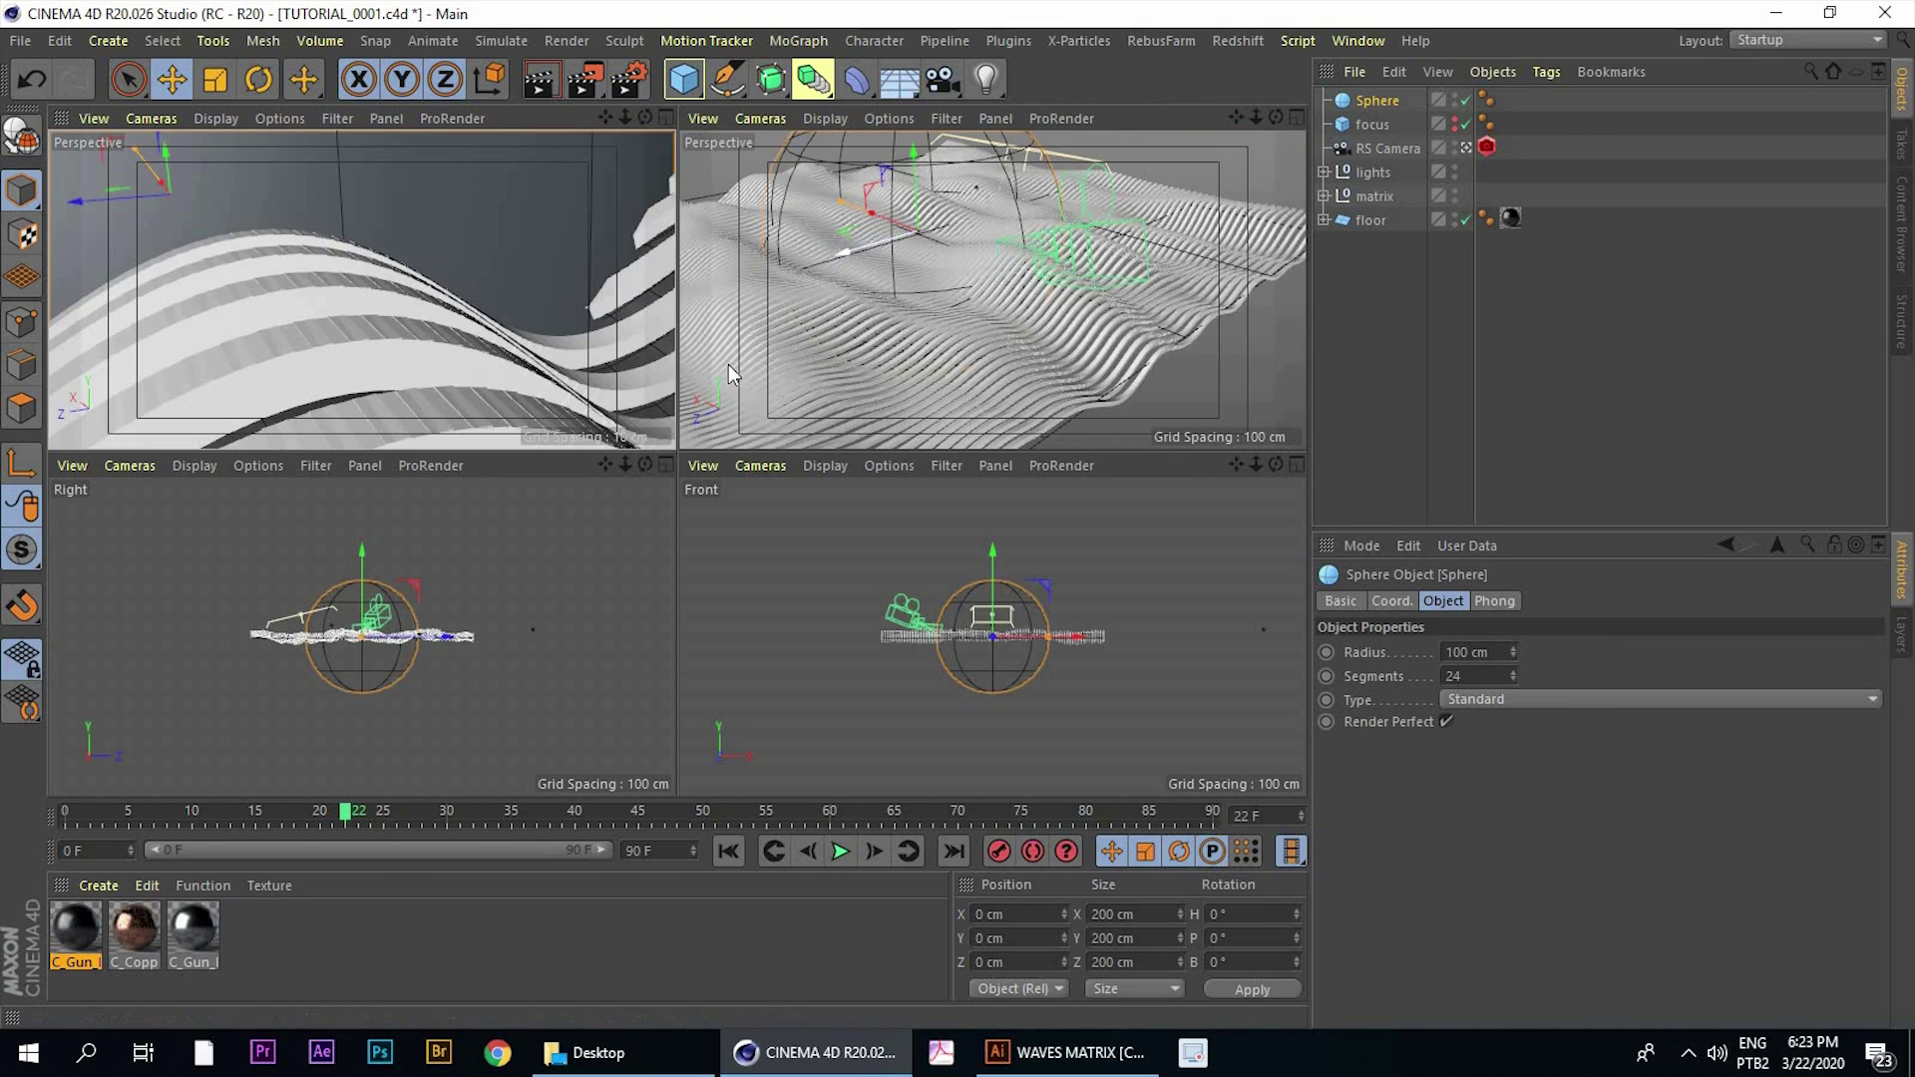
pyautogui.middleClick(726, 367)
pyautogui.keyDown('alt'); pyautogui.moveTo(612, 392); pyautogui.dragTo(840, 492); pyautogui.keyUp('alt')
pyautogui.keyDown('alt'); pyautogui.moveTo(444, 275); pyautogui.dragTo(696, 430, button='middle'); pyautogui.keyUp('alt')
pyautogui.keyDown('alt'); pyautogui.moveTo(697, 430); pyautogui.dragTo(733, 403); pyautogui.keyUp('alt')
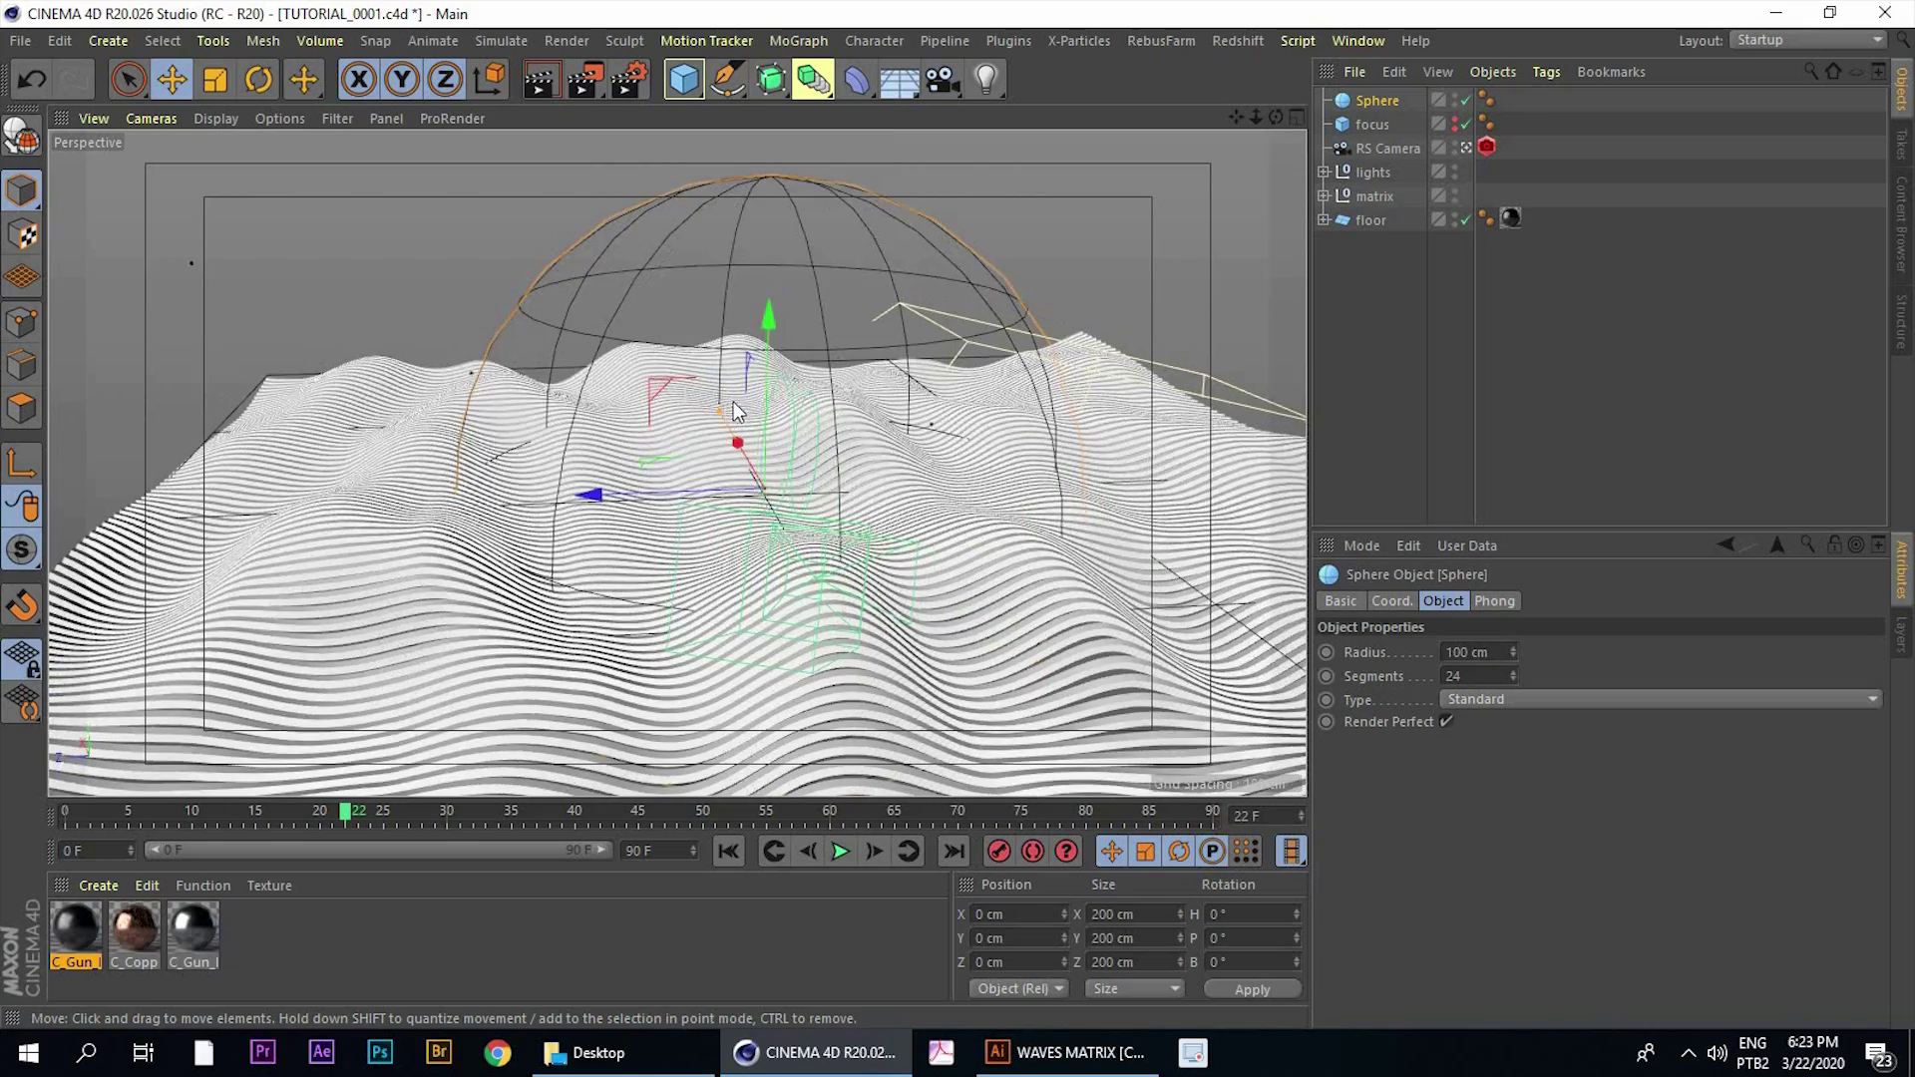
pyautogui.keyDown('alt'); pyautogui.moveTo(734, 403); pyautogui.dragTo(906, 382, button='right'); pyautogui.keyUp('alt')
pyautogui.moveTo(906, 381)
pyautogui.keyDown('alt'); pyautogui.mouseDown()
pyautogui.moveTo(629, 385)
pyautogui.moveTo(651, 390)
pyautogui.moveTo(669, 479)
pyautogui.mouseUp(); pyautogui.keyUp('alt')
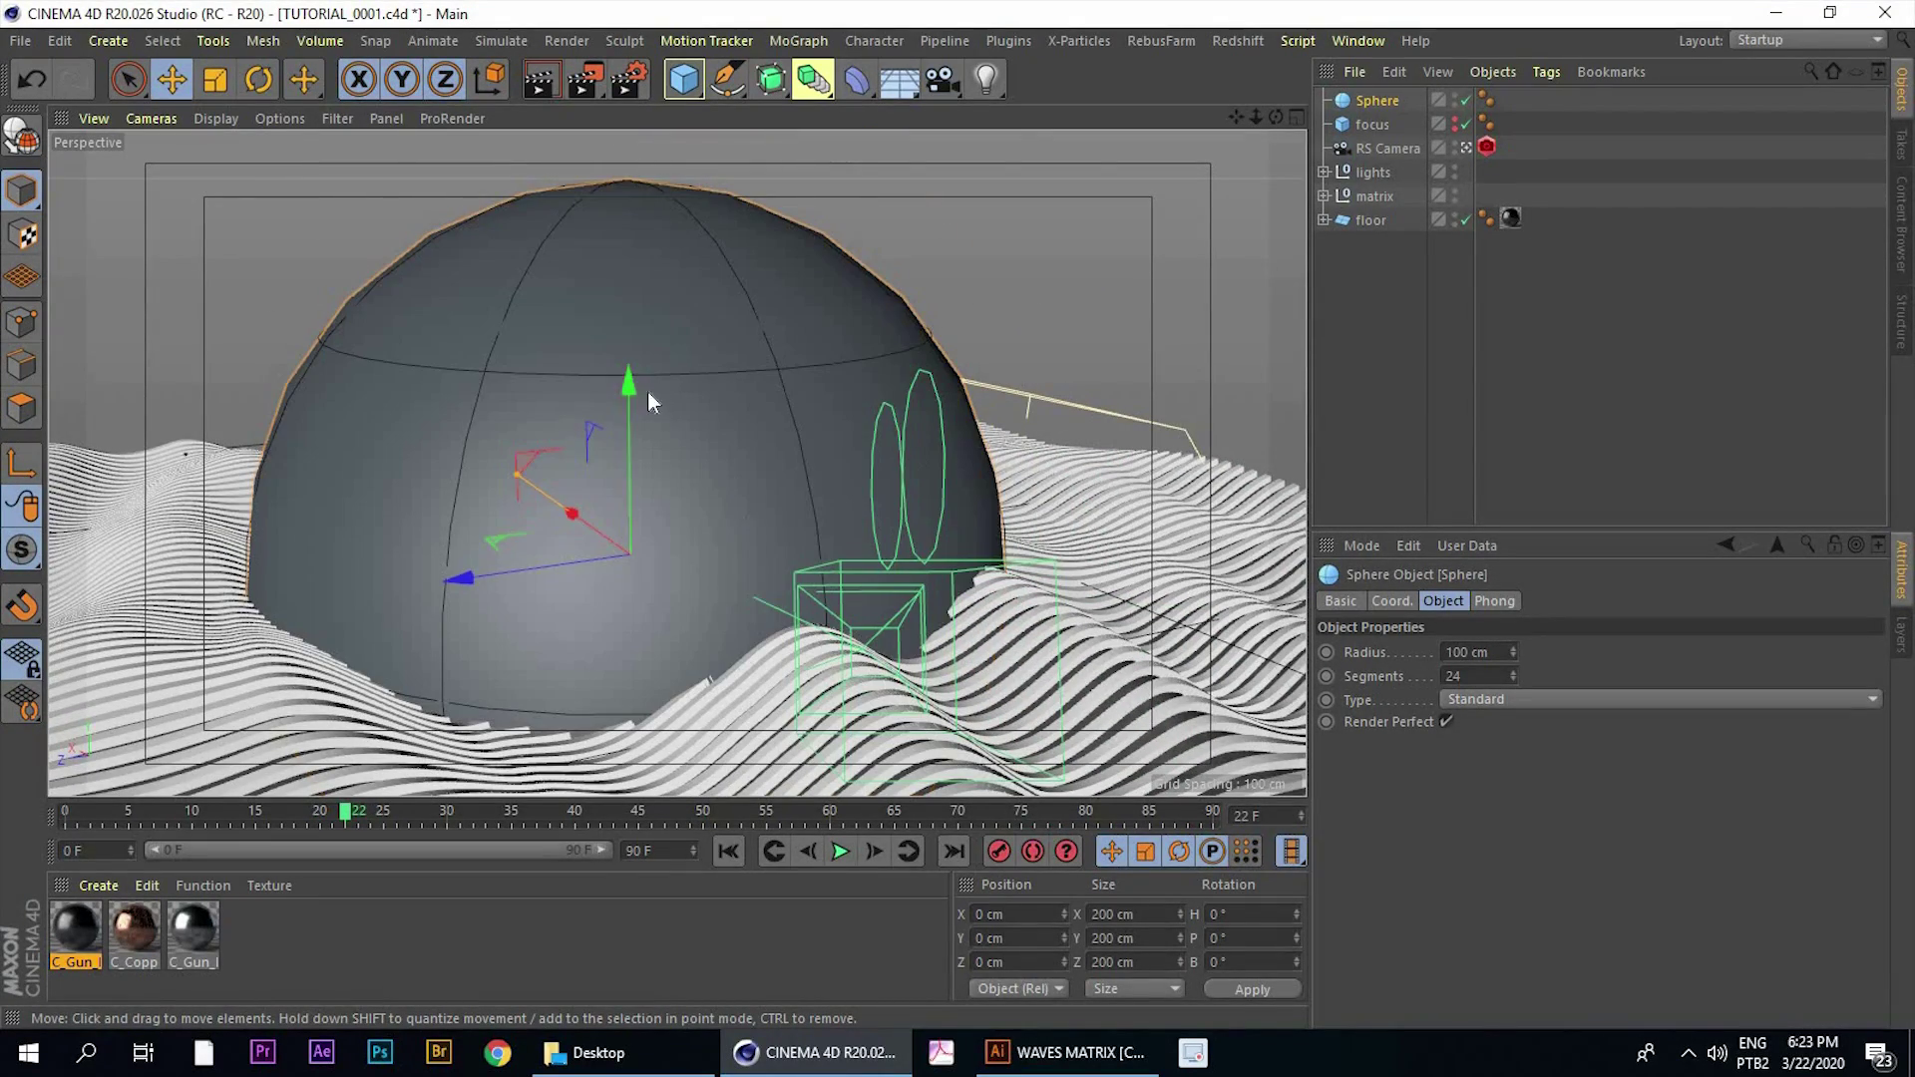
# Display the objects' full wireframe in the viewport and set the sphere's segments to 50
pyautogui.click(219, 122)
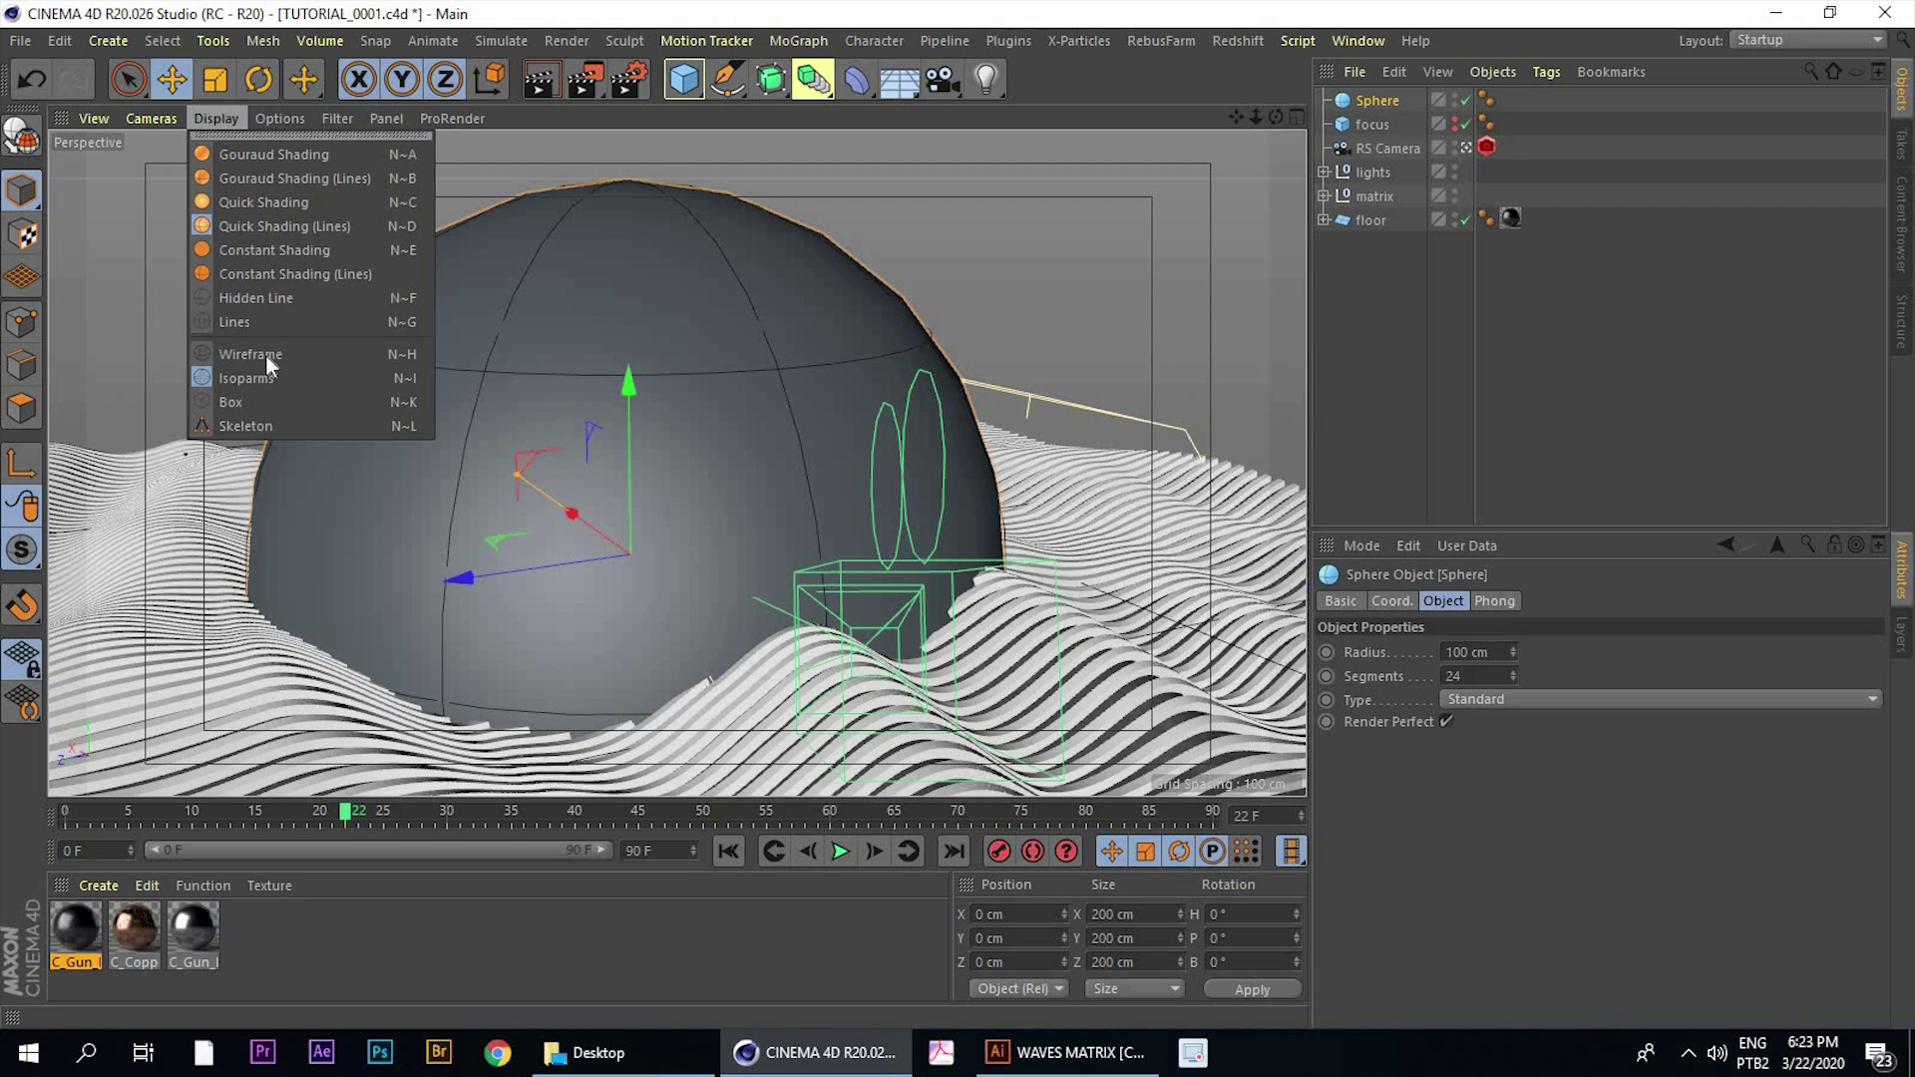
pyautogui.click(264, 357)
pyautogui.keyDown('alt'); pyautogui.moveTo(657, 350); pyautogui.dragTo(718, 401); pyautogui.keyUp('alt')
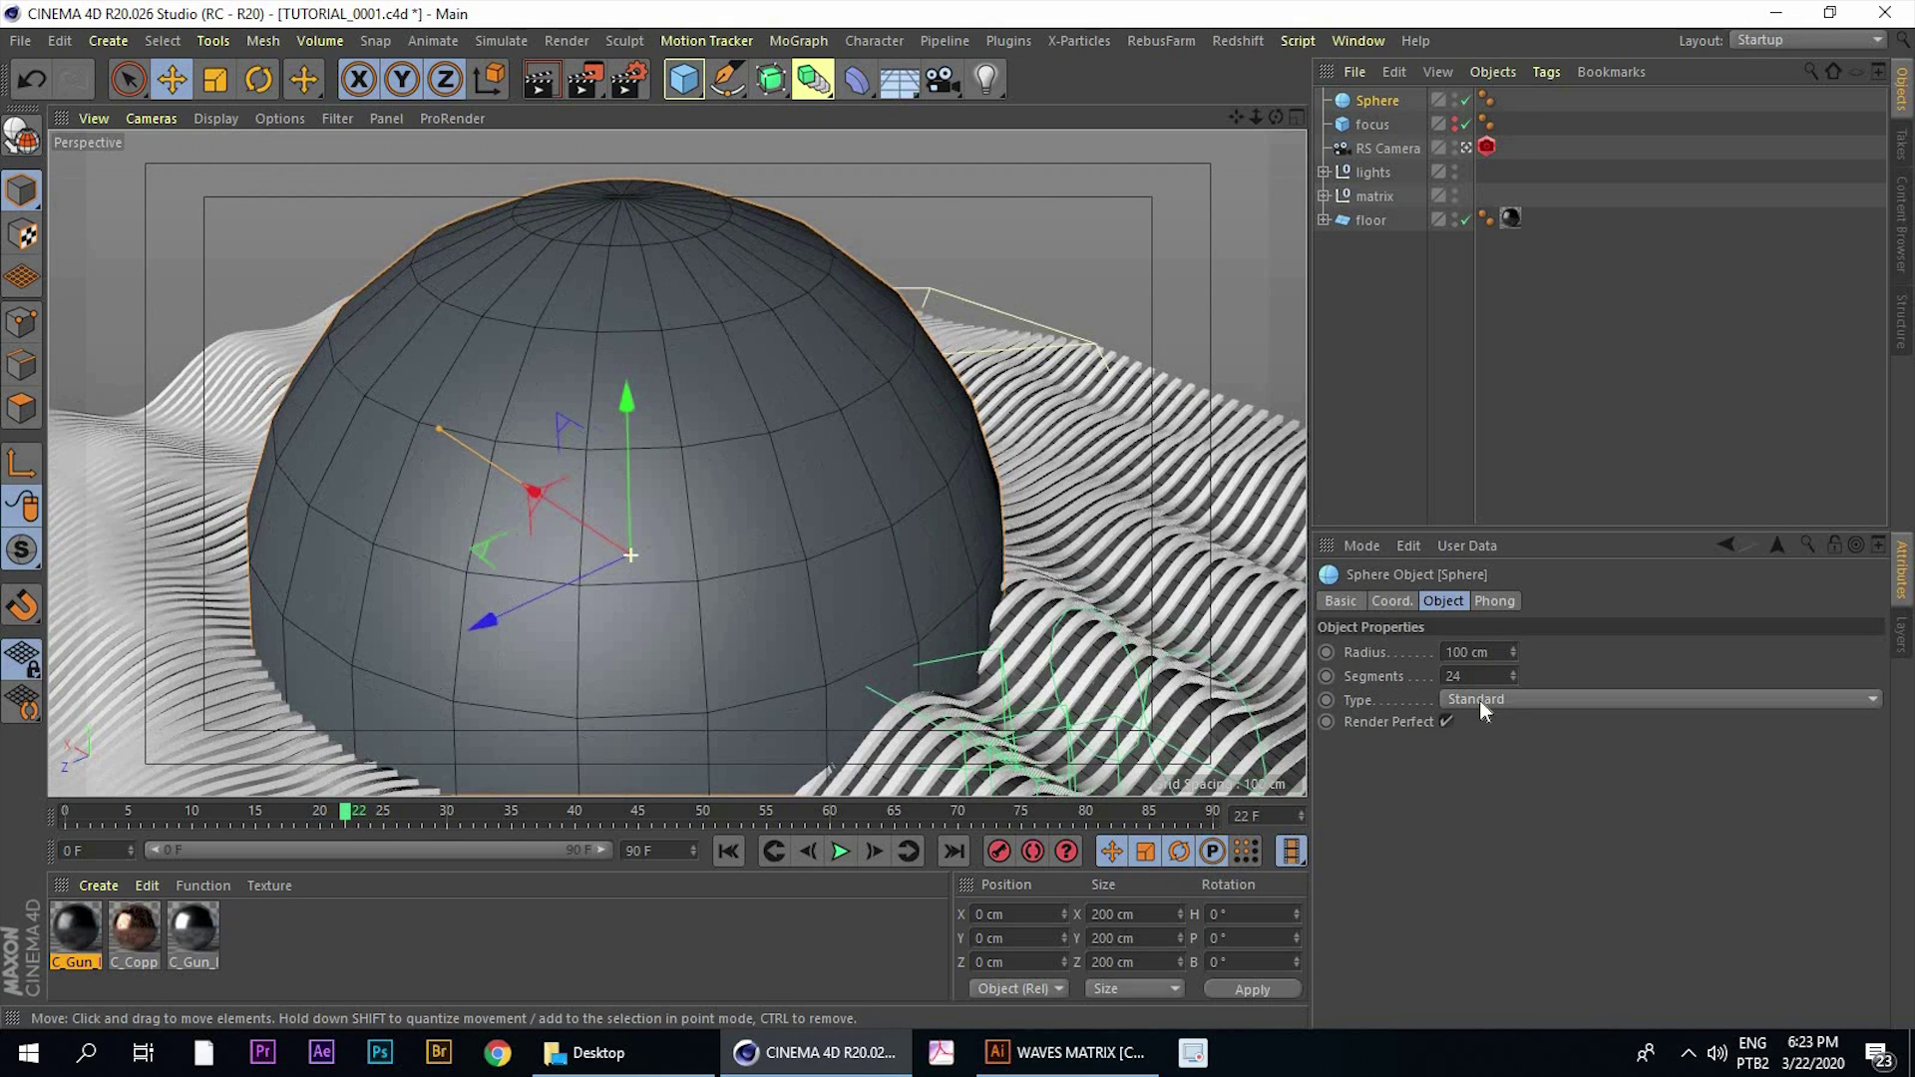
pyautogui.moveTo(1465, 677); pyautogui.dragTo(1247, 636)
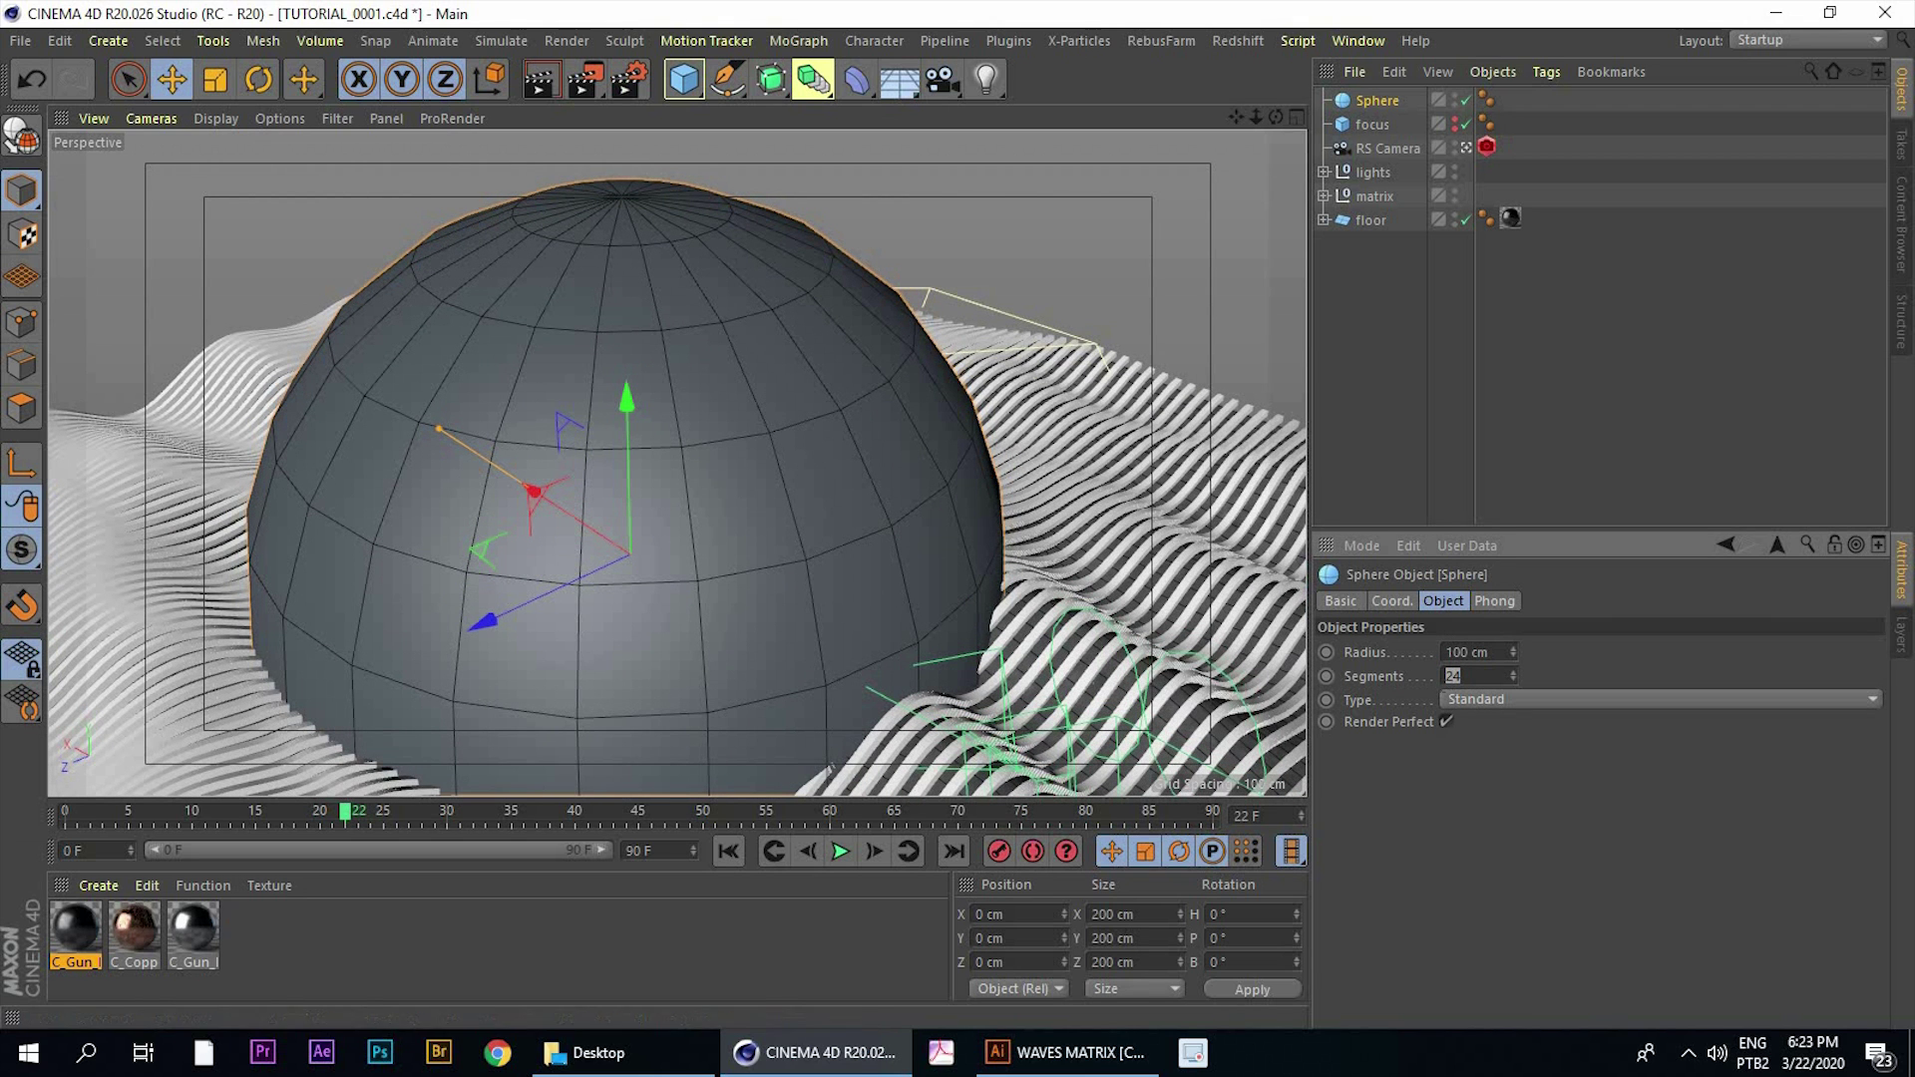
pyautogui.write('50')
pyautogui.press('Return')
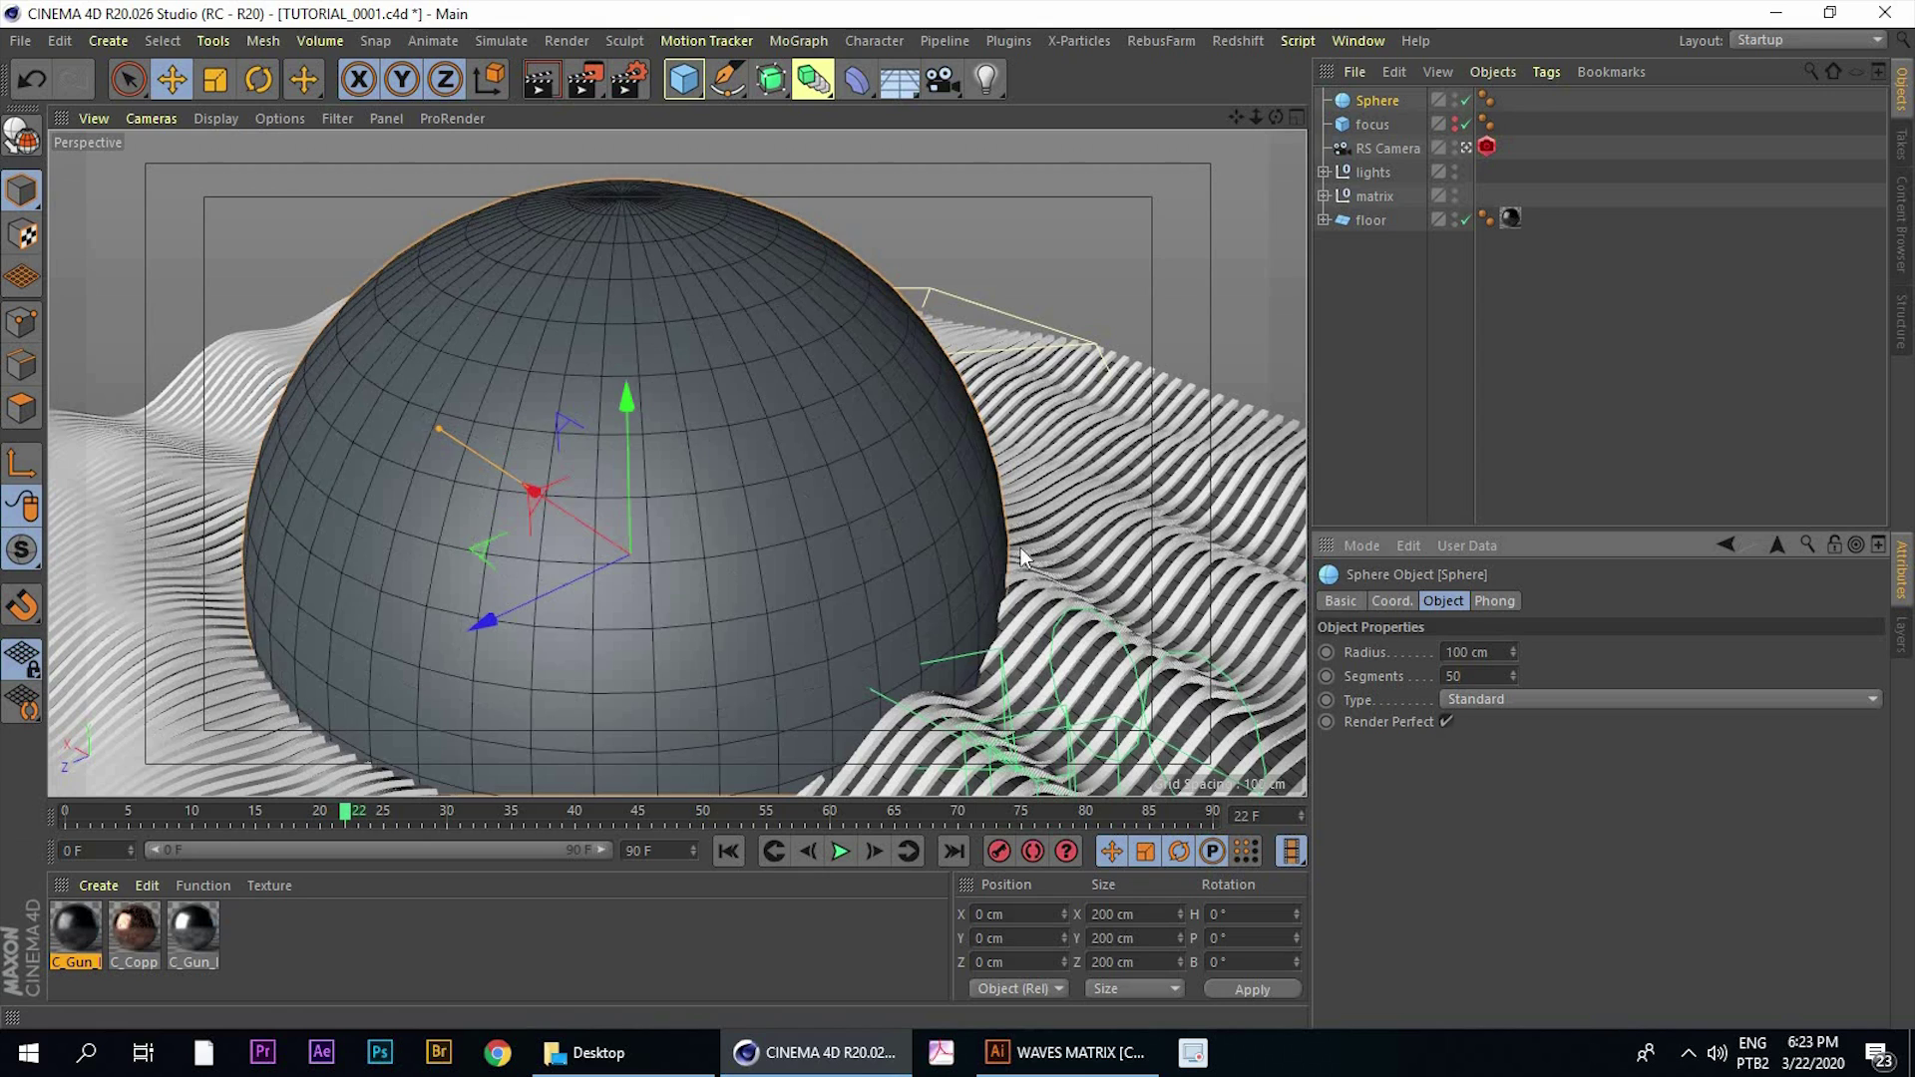
# Set the sphere's radius to 10 cm and shrink it further in the viewport to about 8 cm
pyautogui.keyDown('alt'); pyautogui.moveTo(1058, 598); pyautogui.dragTo(1022, 595); pyautogui.keyUp('alt')
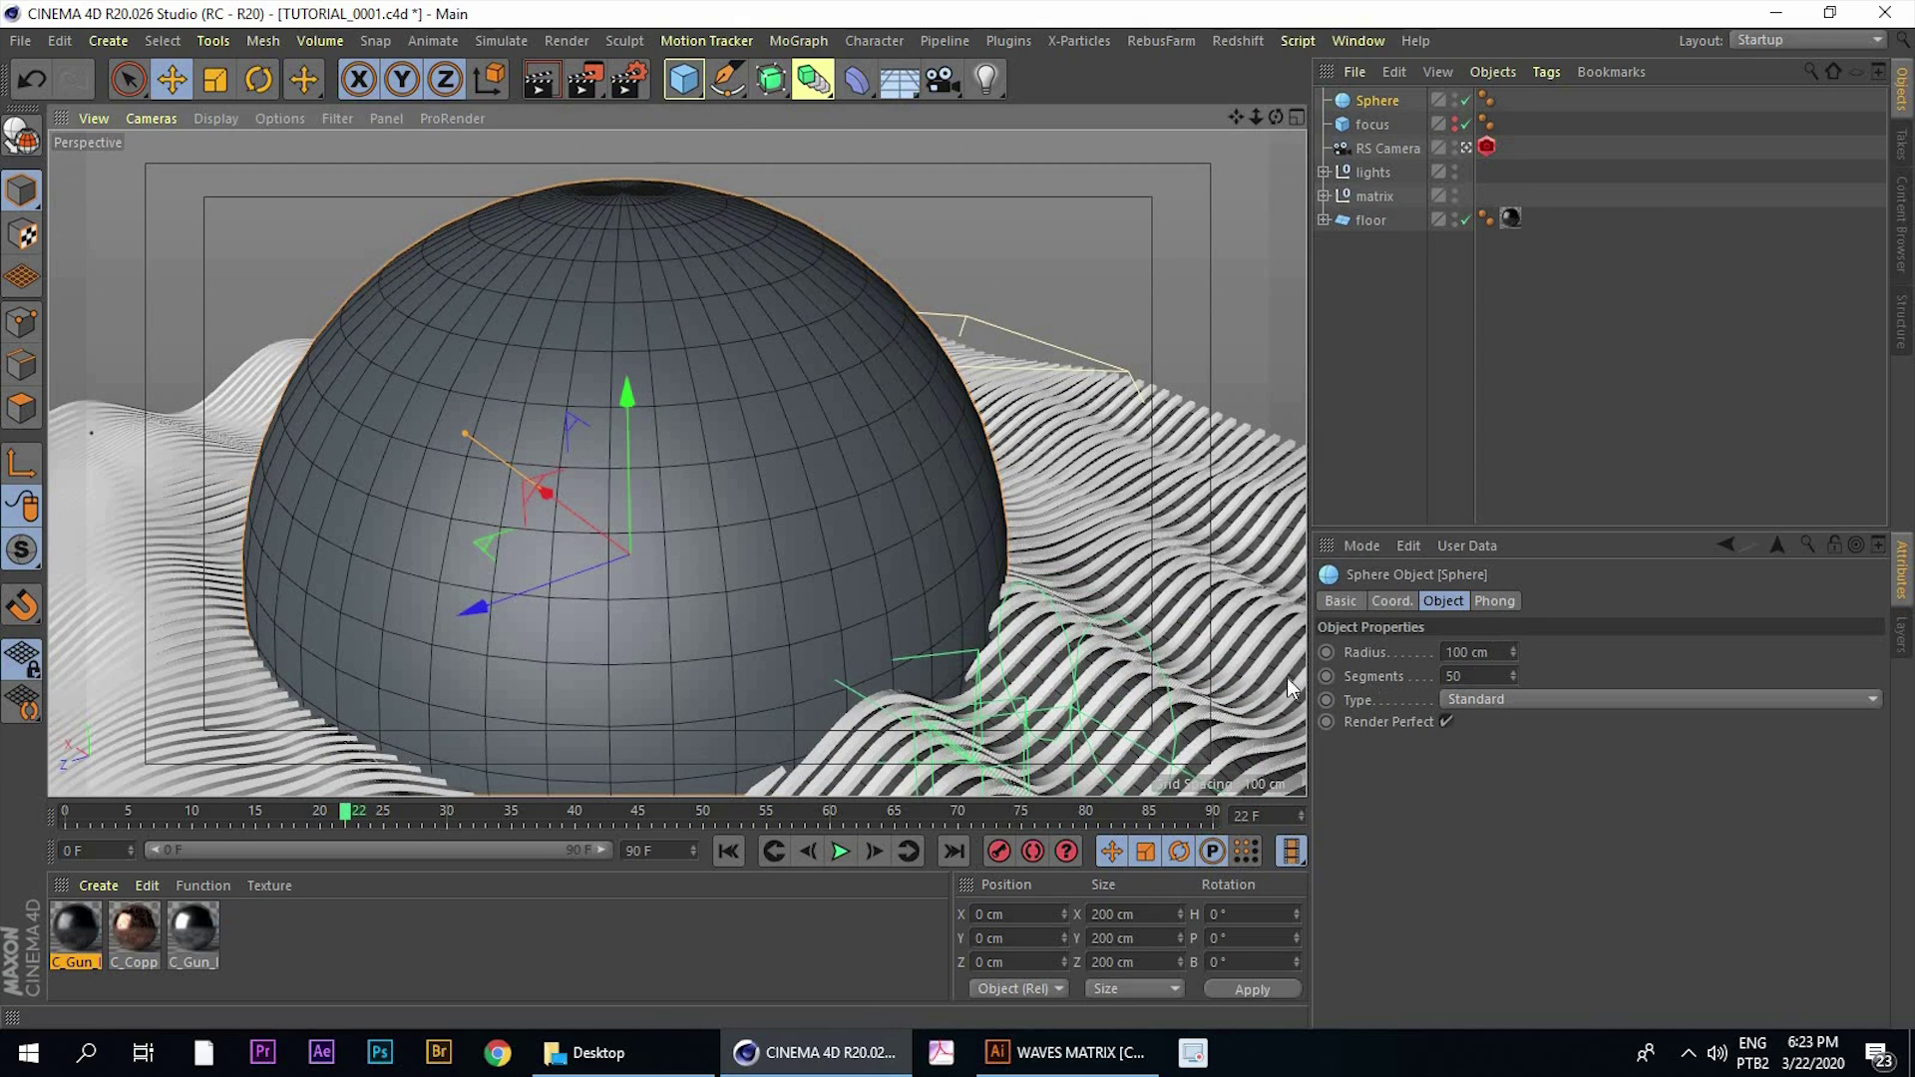
pyautogui.moveTo(1491, 653); pyautogui.dragTo(1045, 628)
pyautogui.write('10')
pyautogui.press('Return')
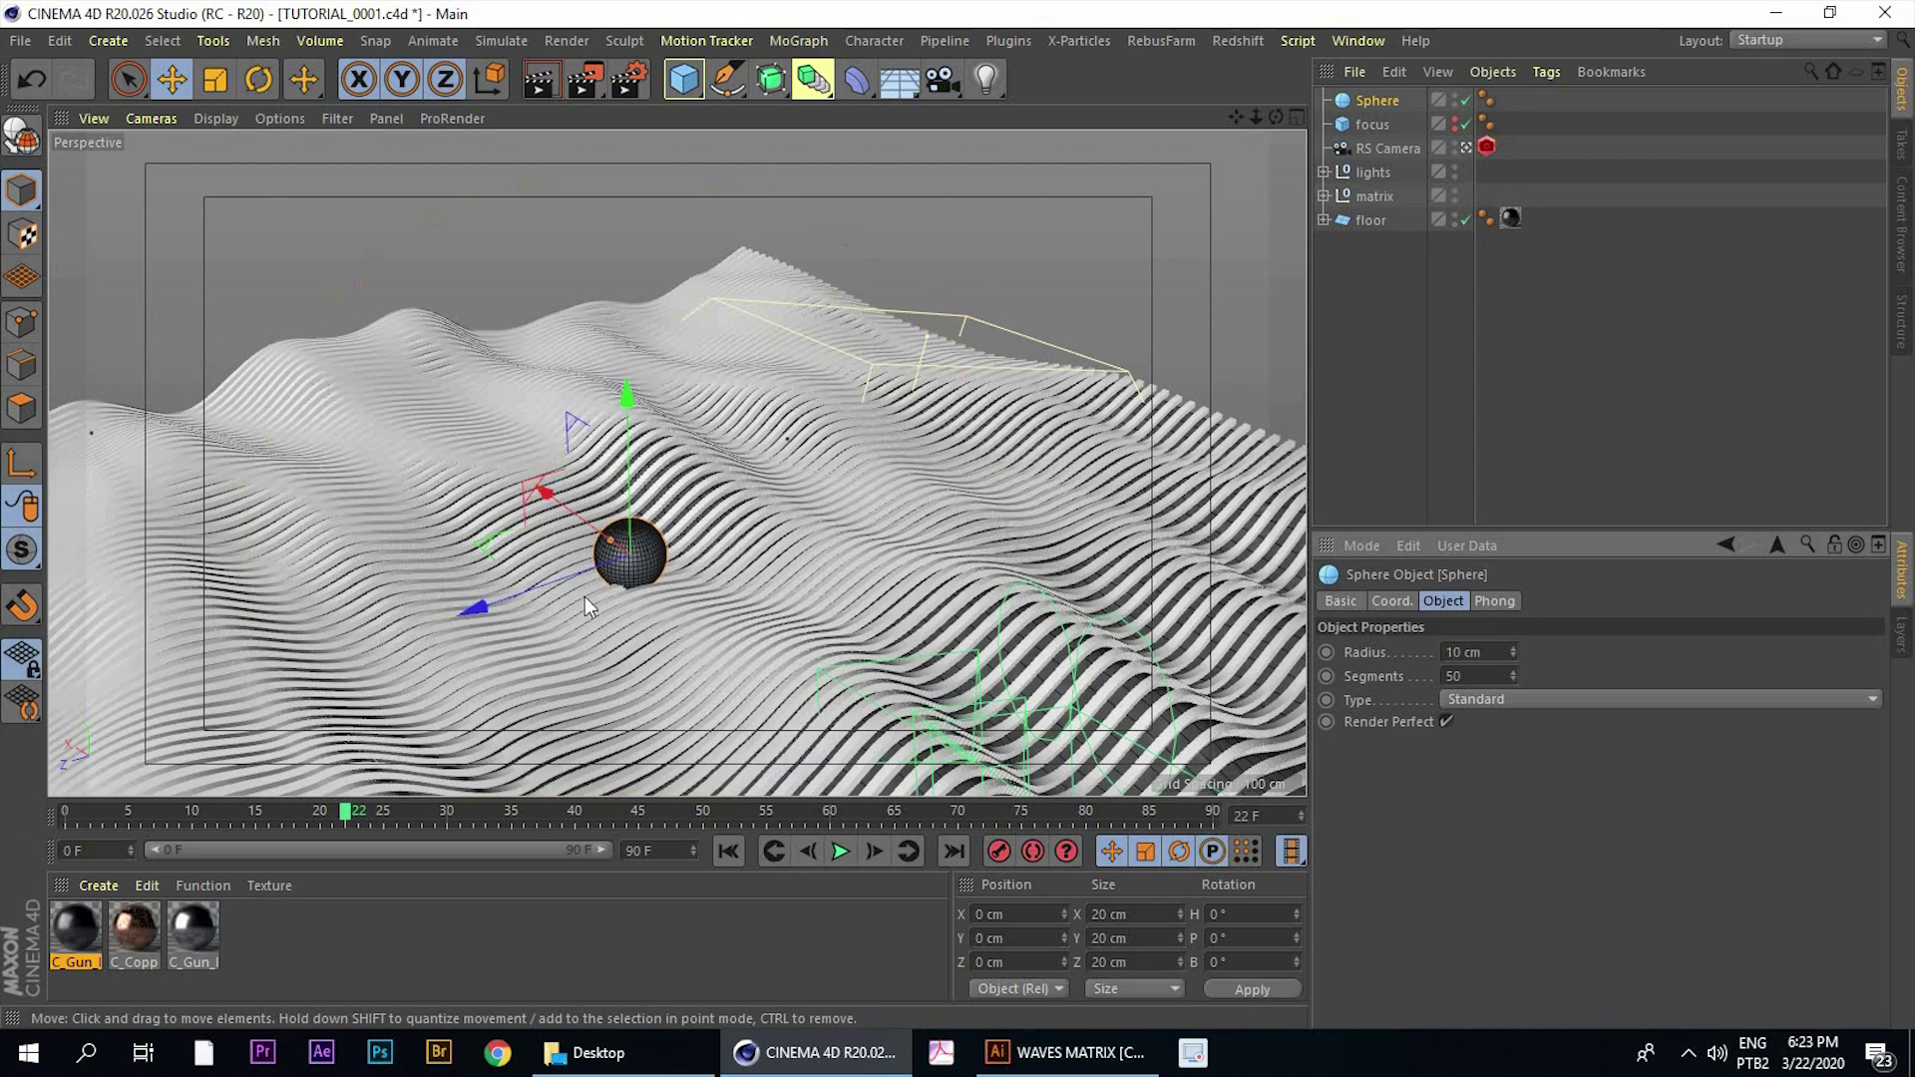
pyautogui.keyDown('alt'); pyautogui.moveTo(603, 574); pyautogui.dragTo(668, 493, button='right'); pyautogui.keyUp('alt')
pyautogui.keyDown('alt'); pyautogui.moveTo(668, 492); pyautogui.dragTo(603, 447); pyautogui.keyUp('alt')
pyautogui.keyDown('alt'); pyautogui.moveTo(603, 447); pyautogui.dragTo(570, 439, button='middle'); pyautogui.keyUp('alt')
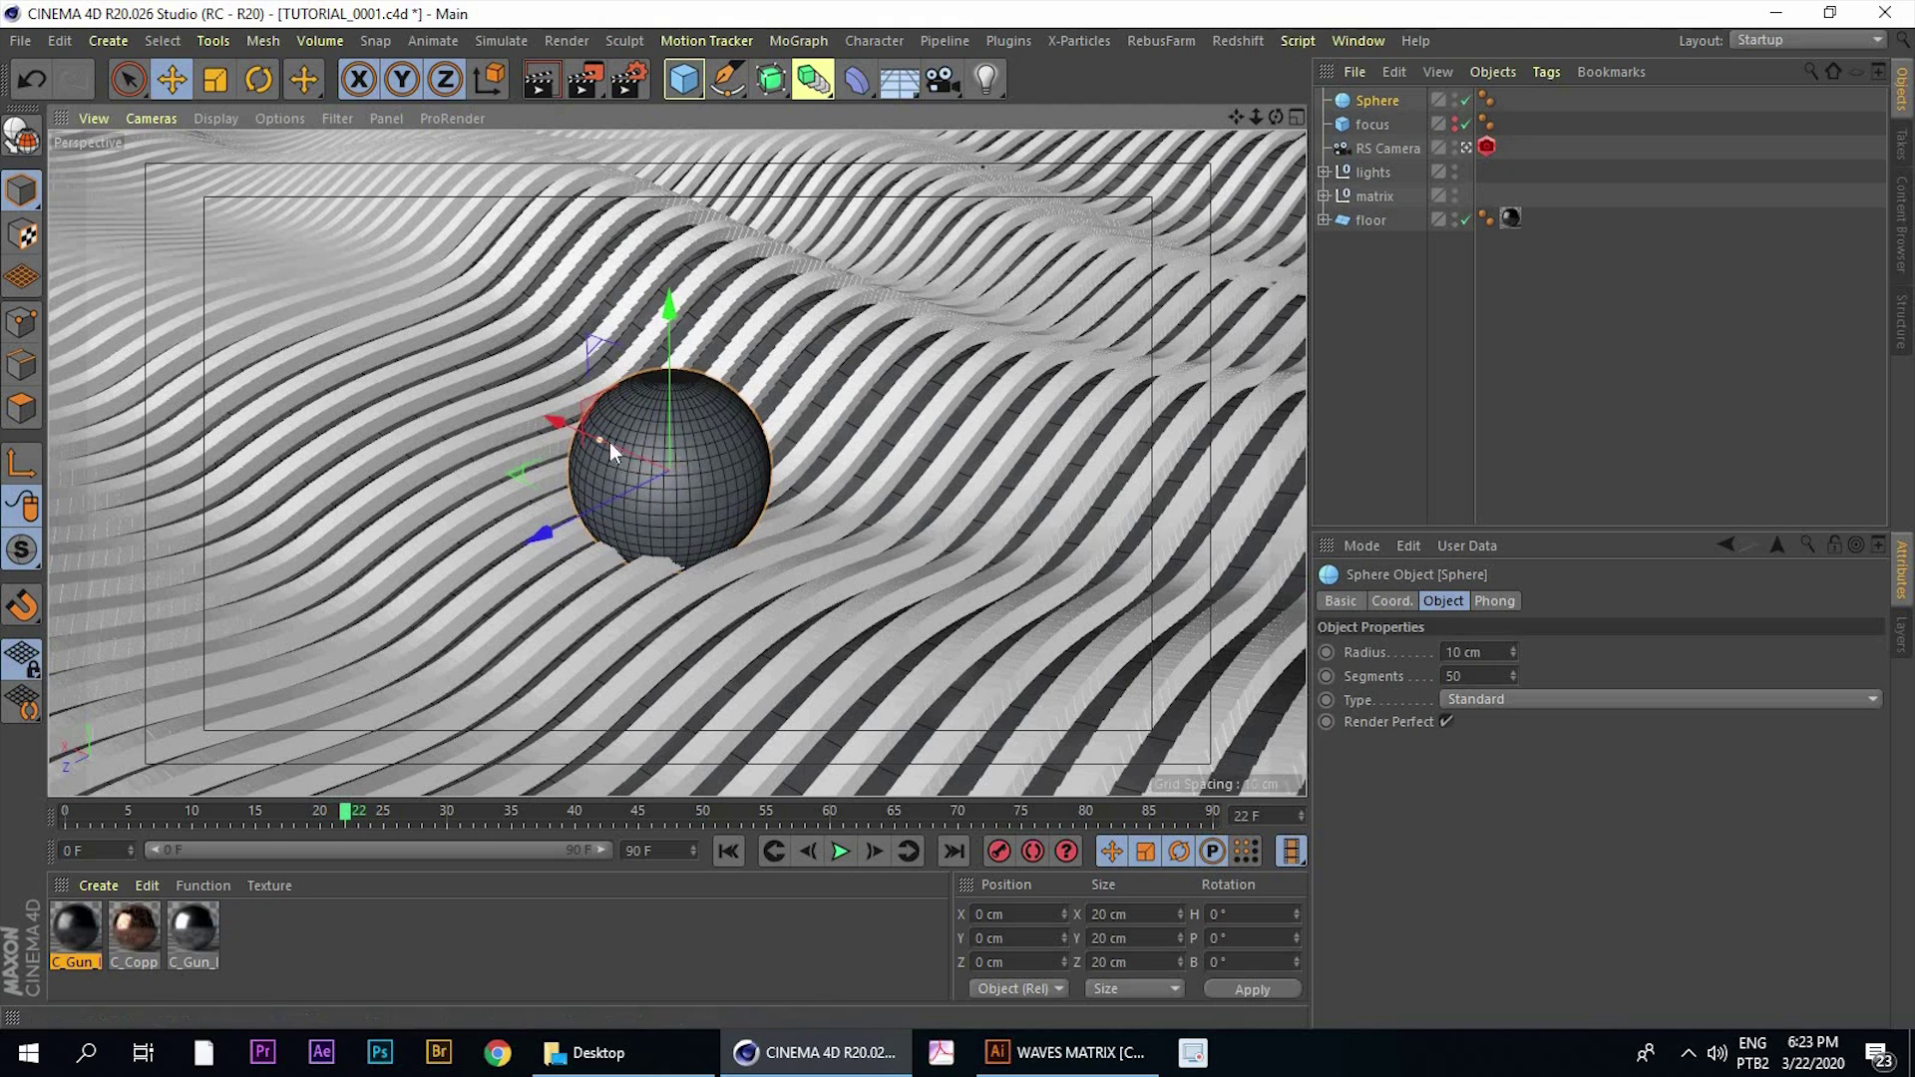
pyautogui.moveTo(608, 445); pyautogui.dragTo(621, 455)
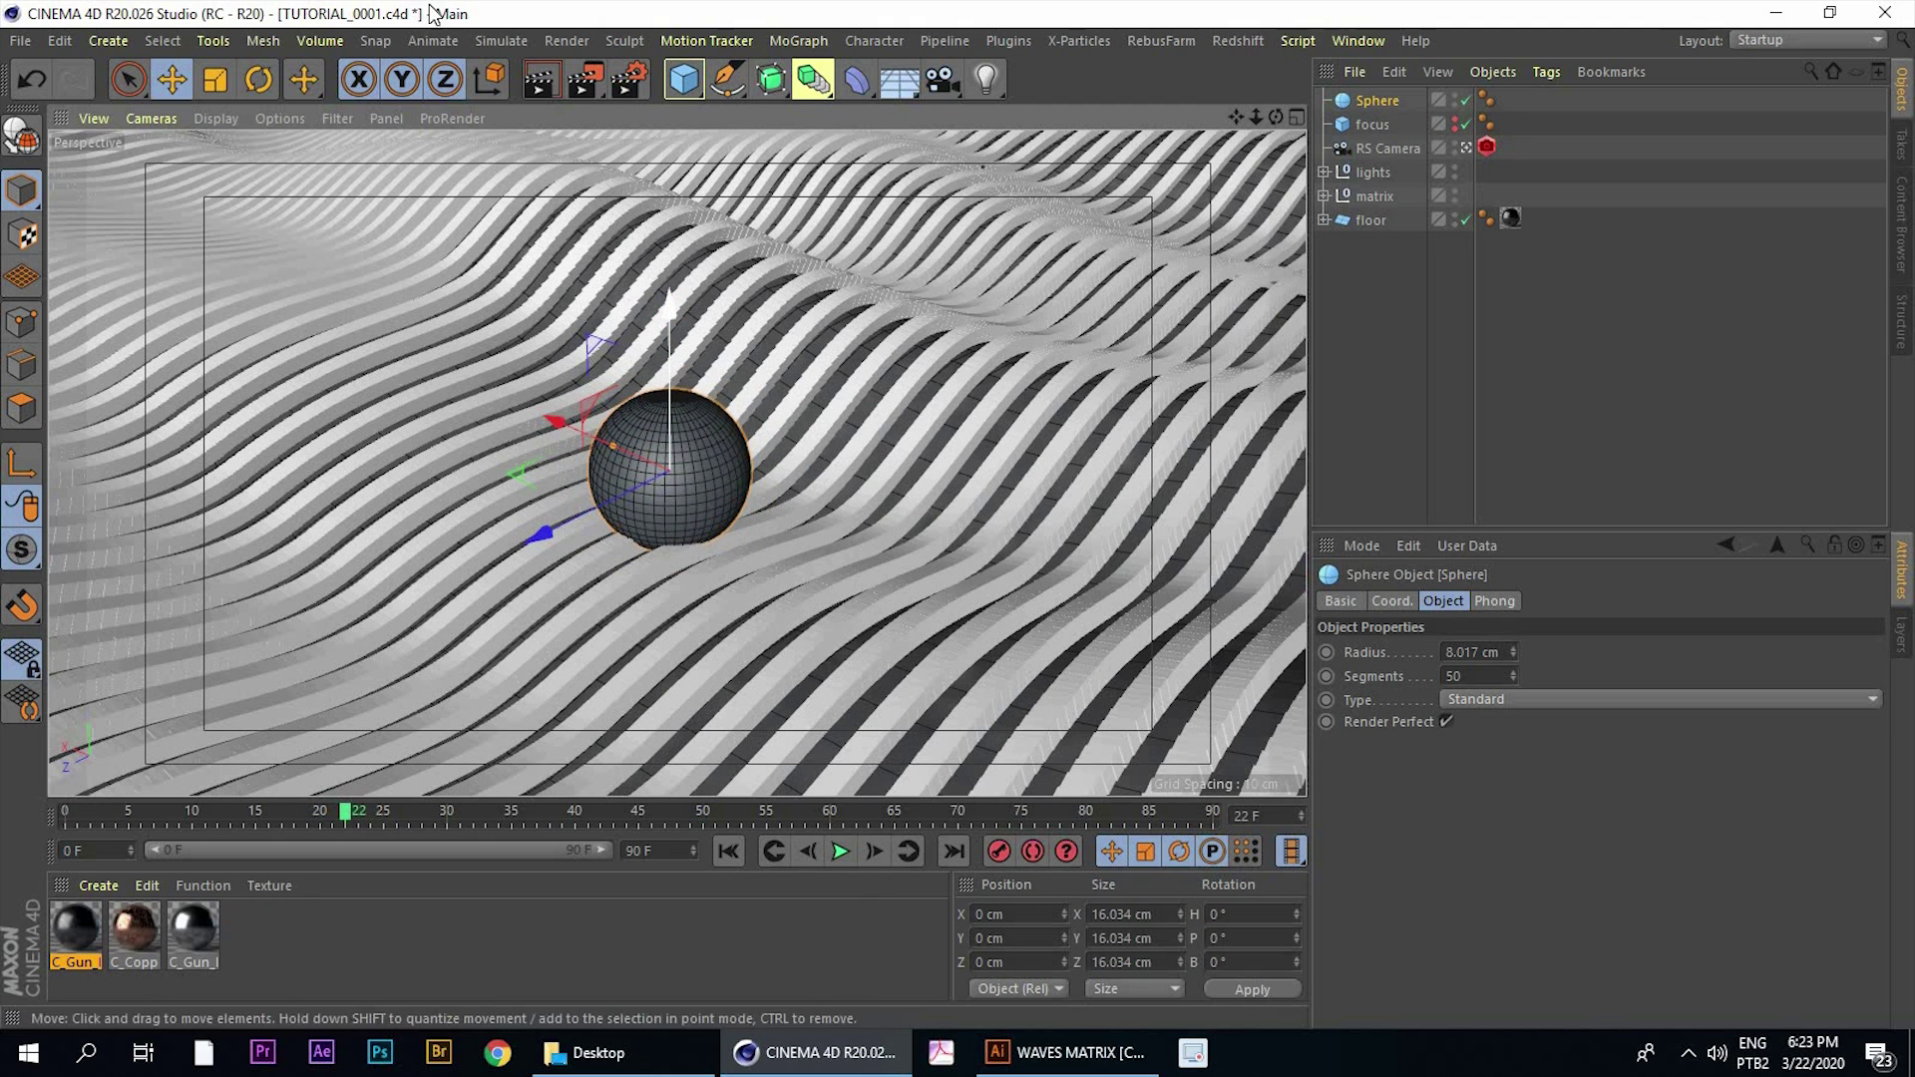
# Add a Cloth Surface object and make the Sphere its child
pyautogui.click(500, 40)
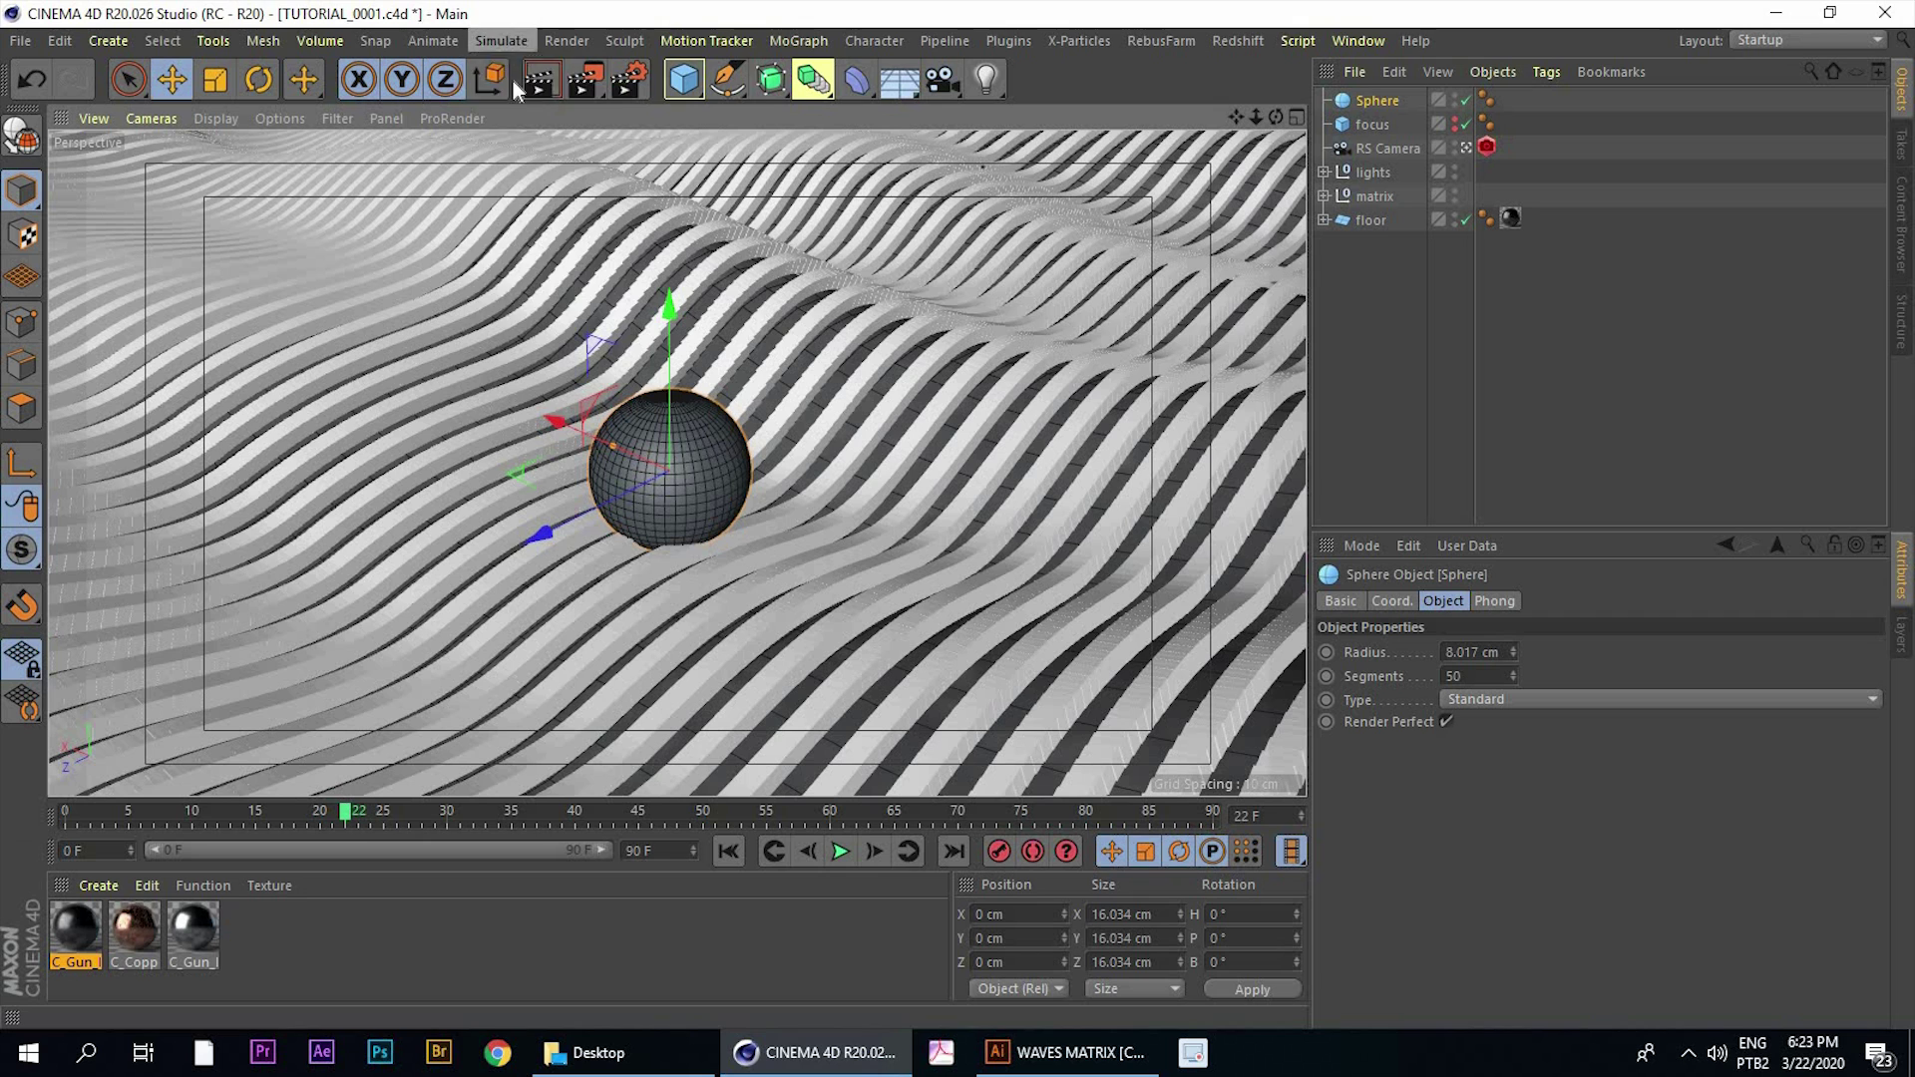
pyautogui.click(643, 86)
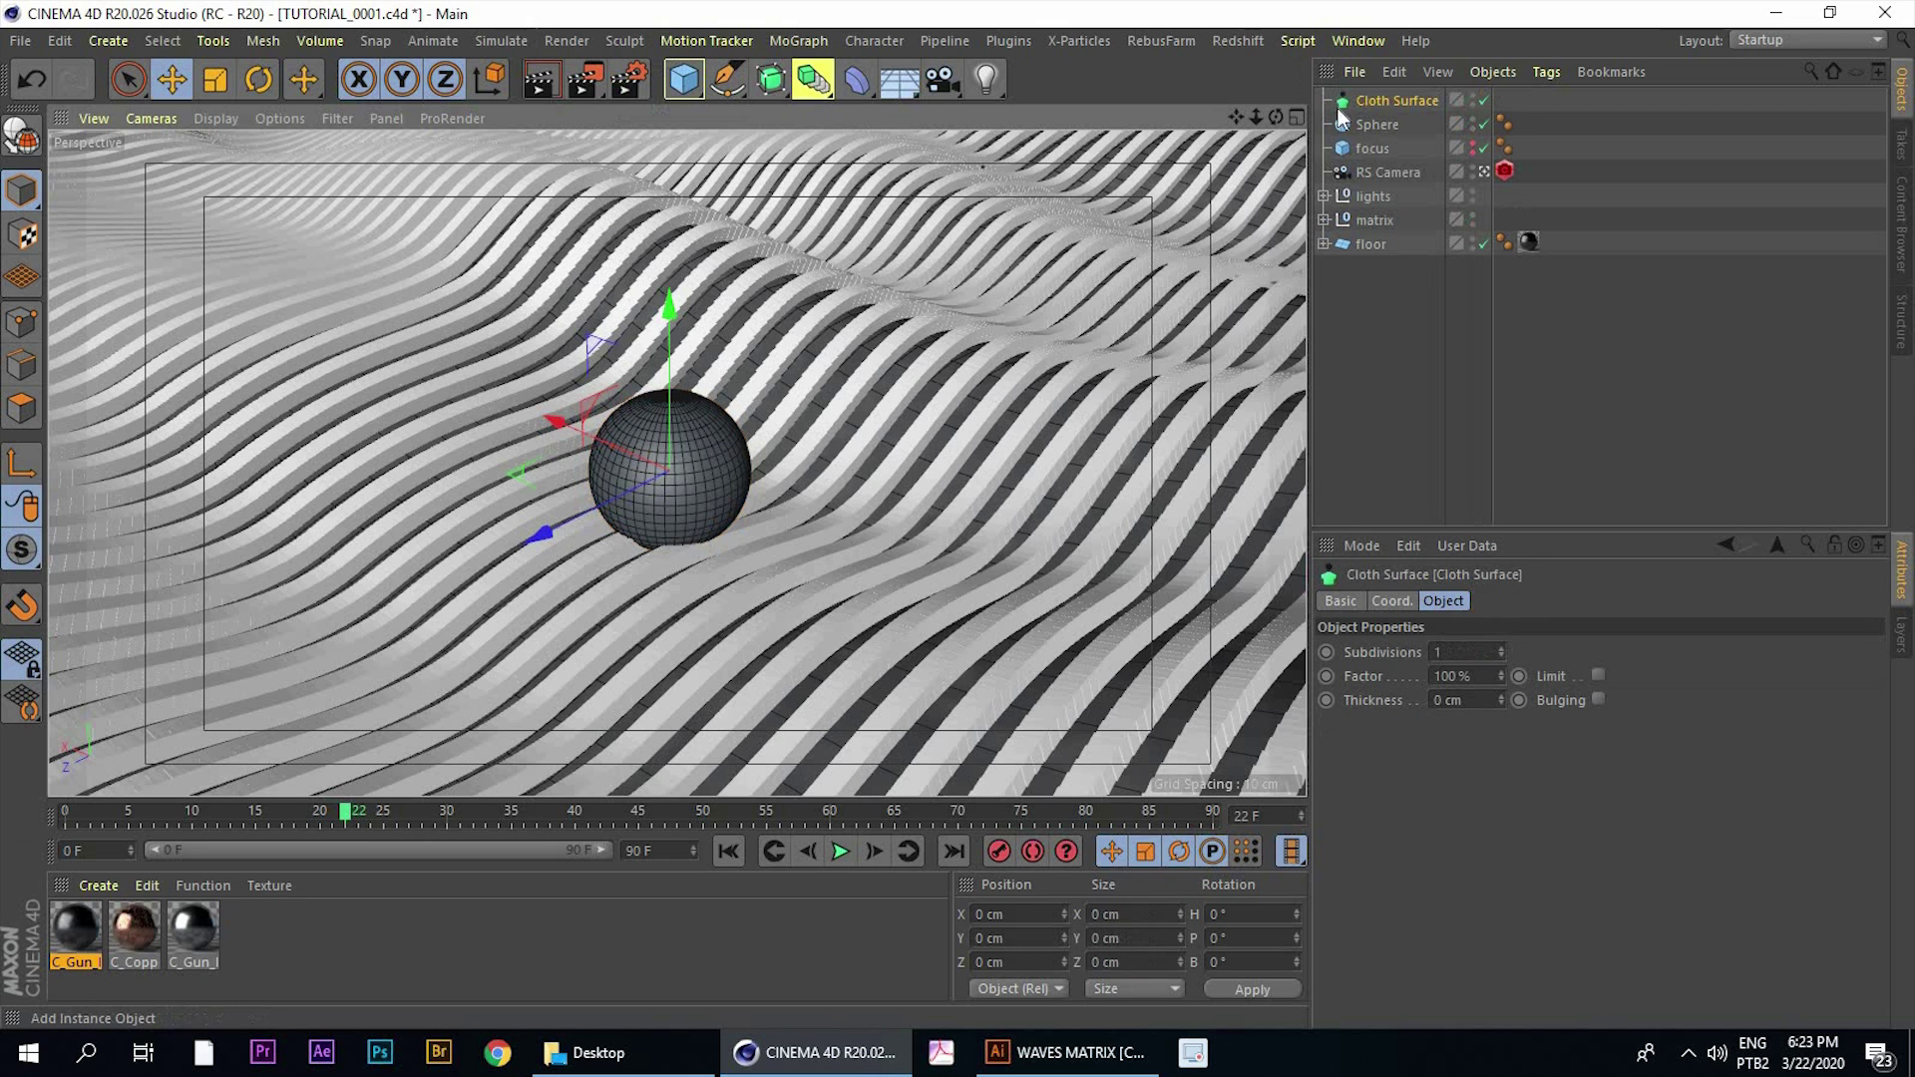
pyautogui.moveTo(1372, 131); pyautogui.dragTo(1381, 101)
pyautogui.click(1376, 123)
pyautogui.click(1385, 101)
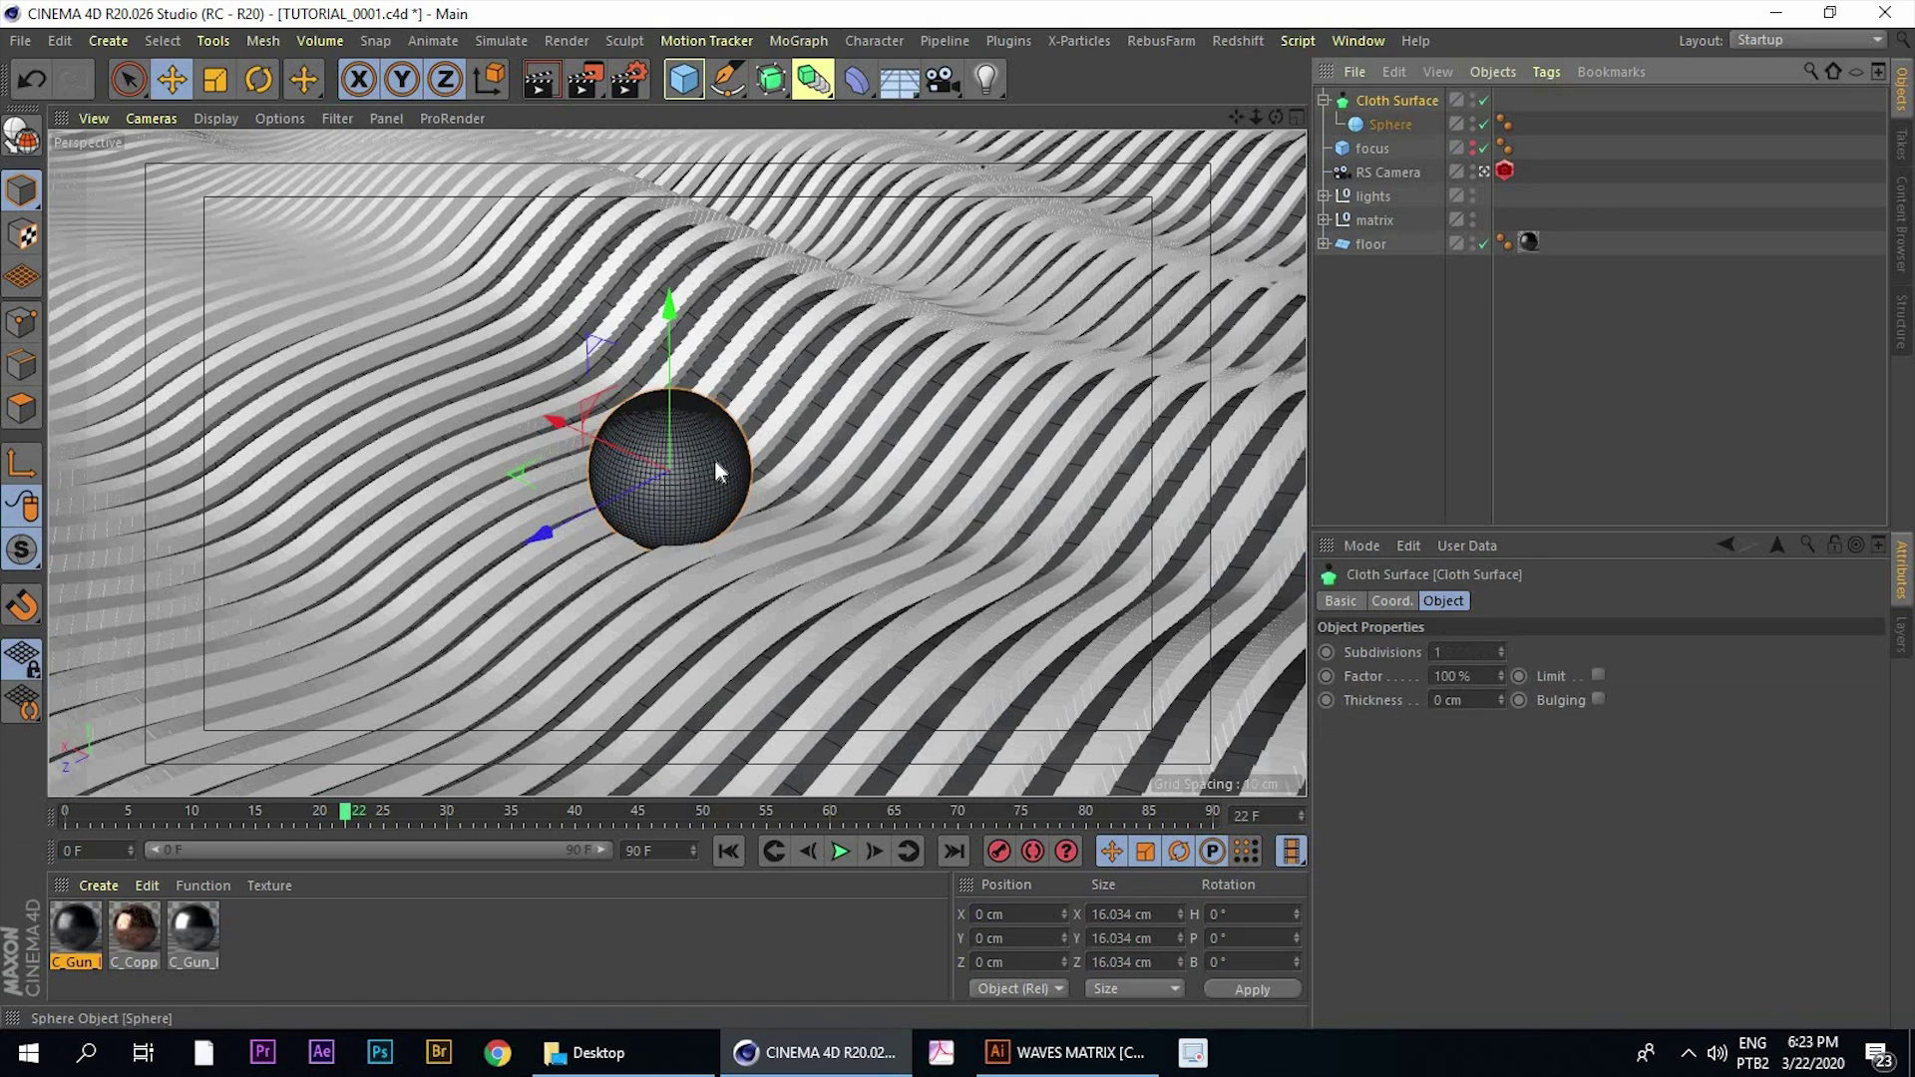
# Examine the subdivided sphere mesh and compare the attributes of the Cloth Surface and its child Sphere
pyautogui.keyDown('alt'); pyautogui.moveTo(690, 440); pyautogui.dragTo(689, 395); pyautogui.keyUp('alt')
pyautogui.scroll(6, 706, 366)
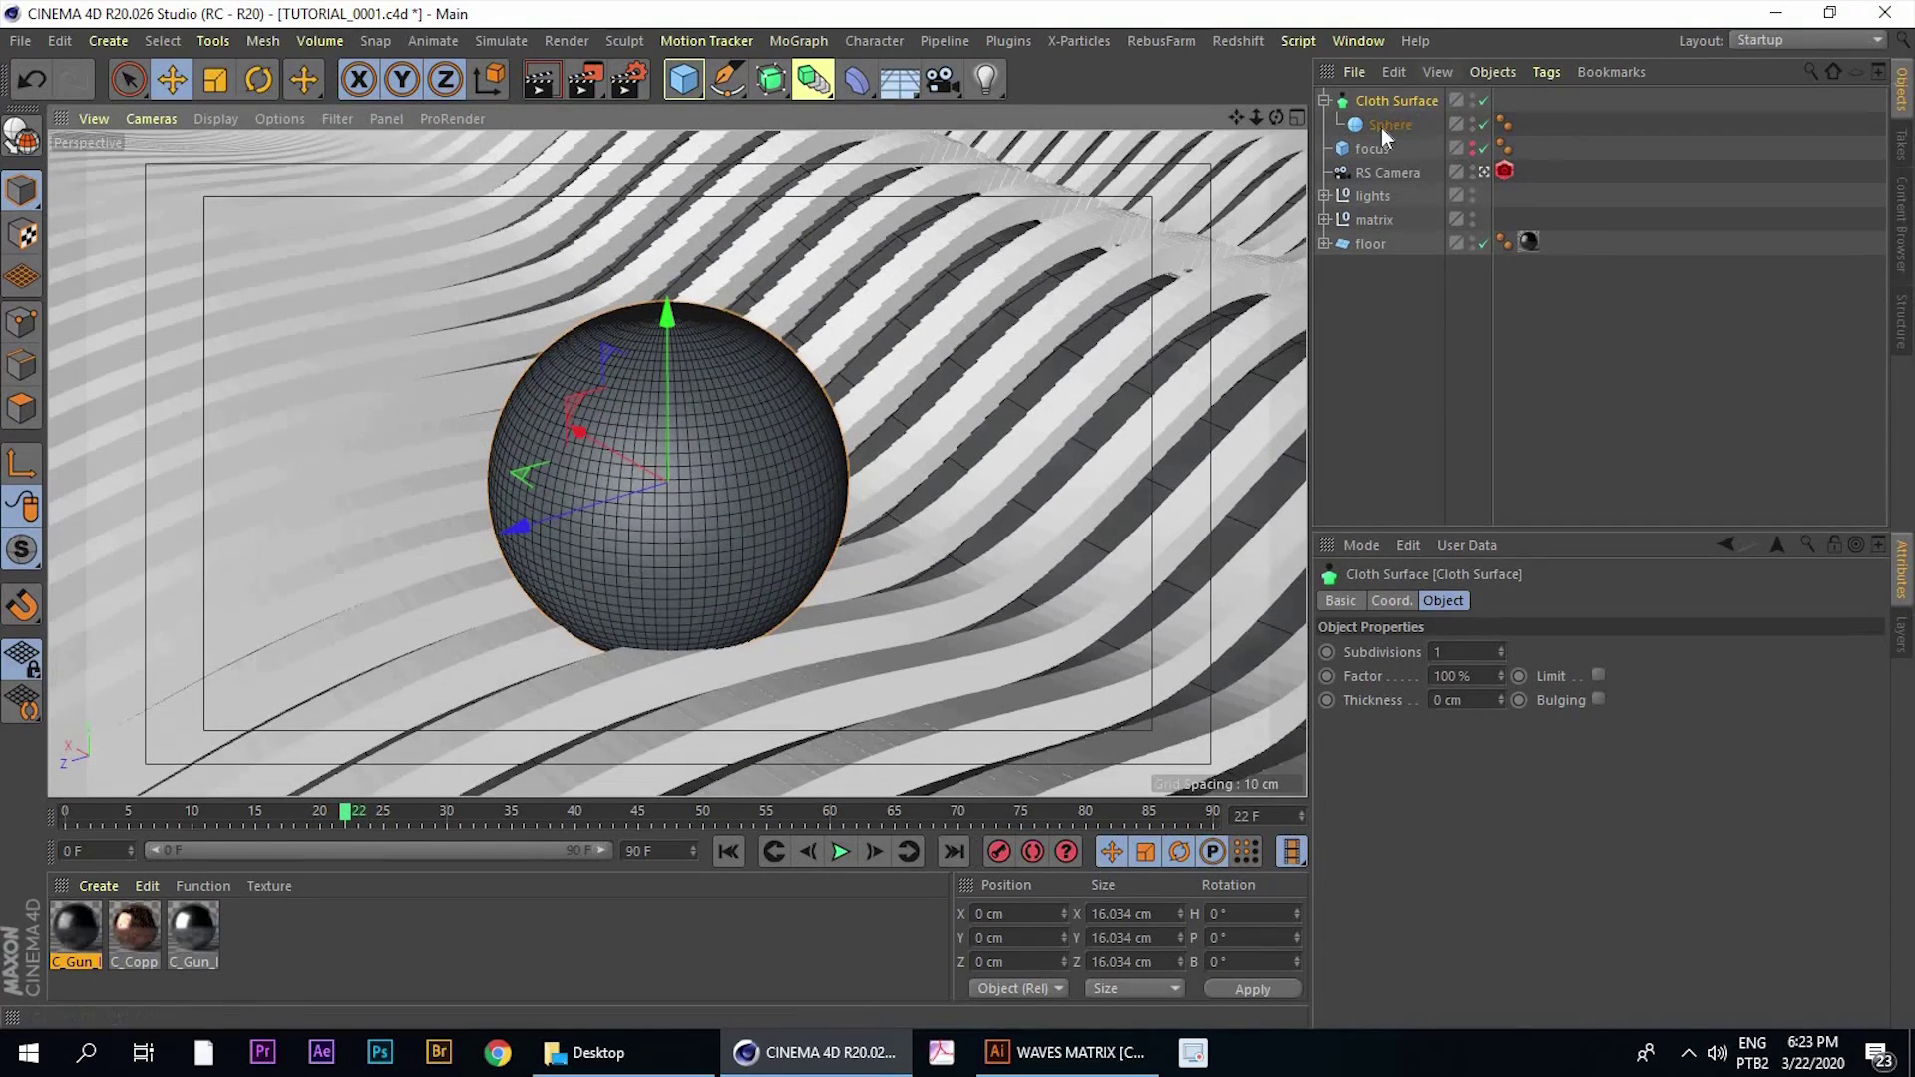
pyautogui.click(1384, 126)
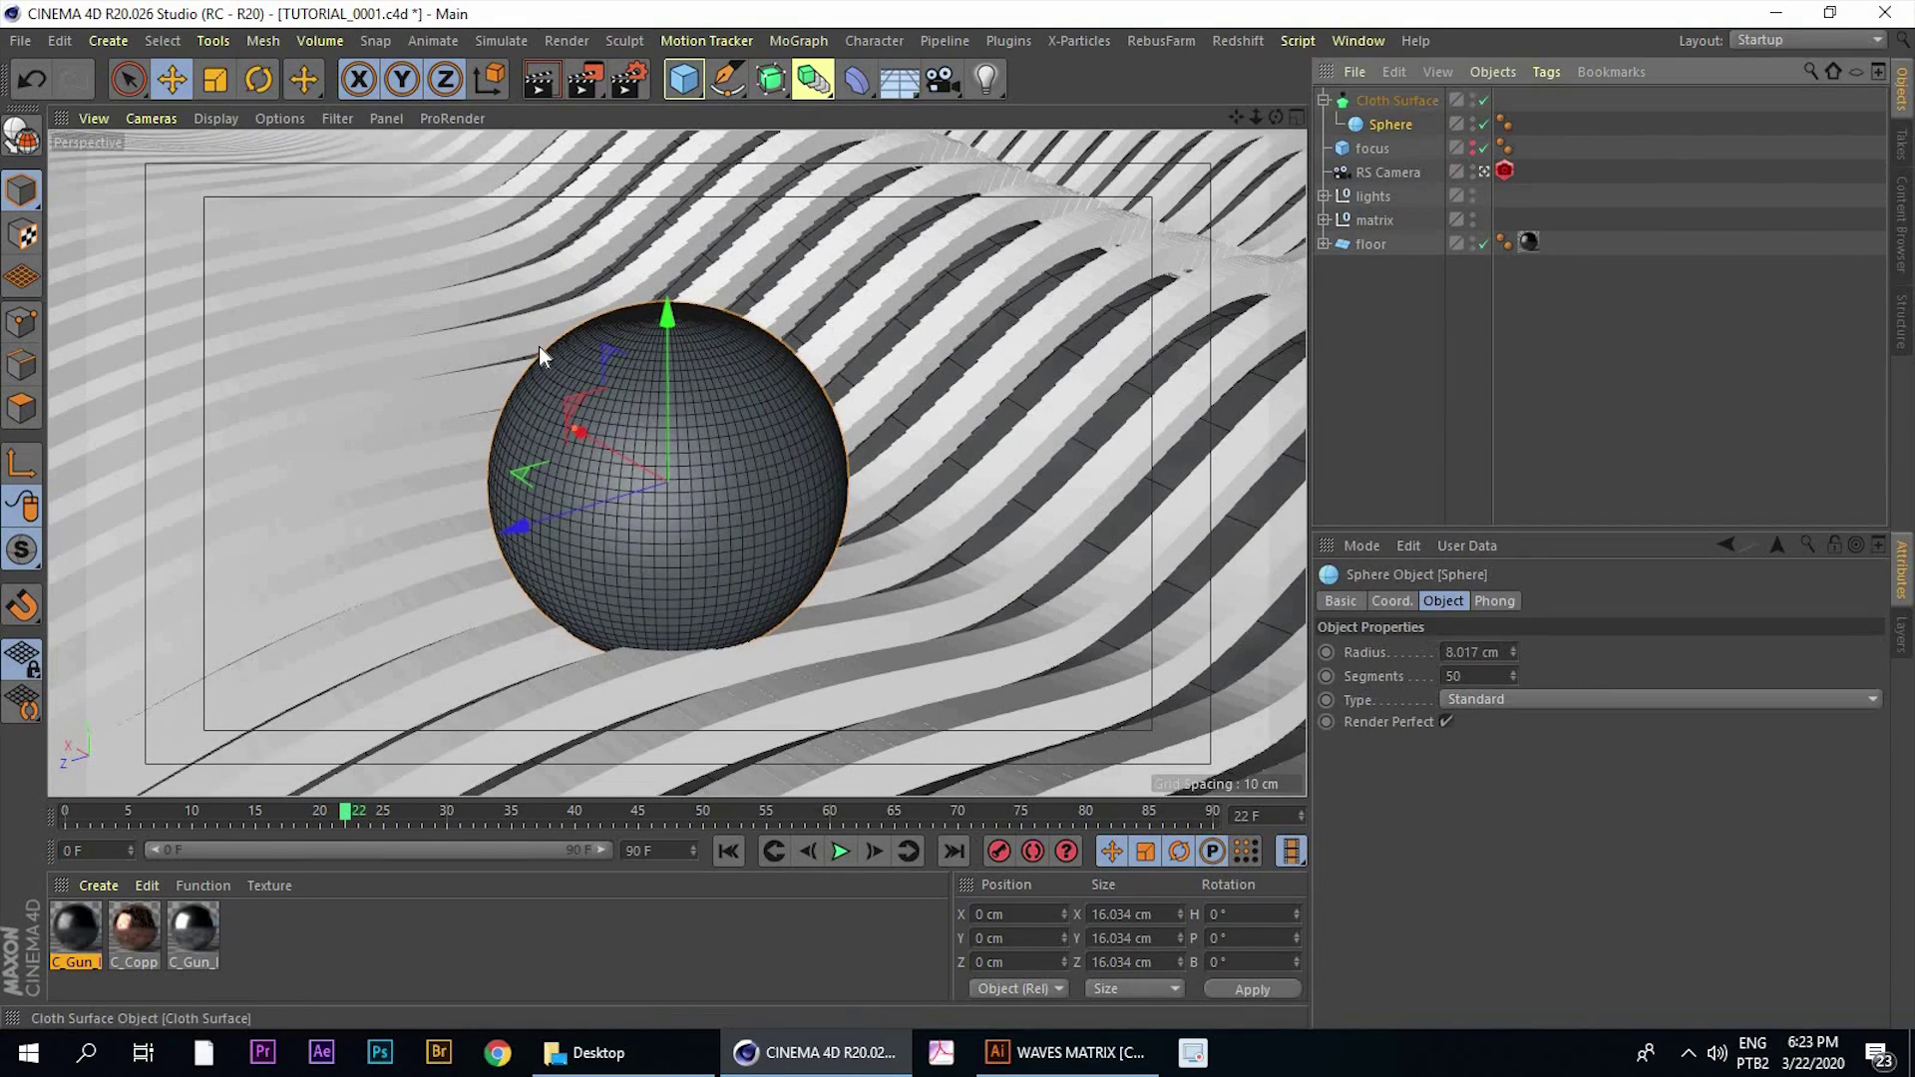
pyautogui.click(1385, 120)
pyautogui.click(1373, 106)
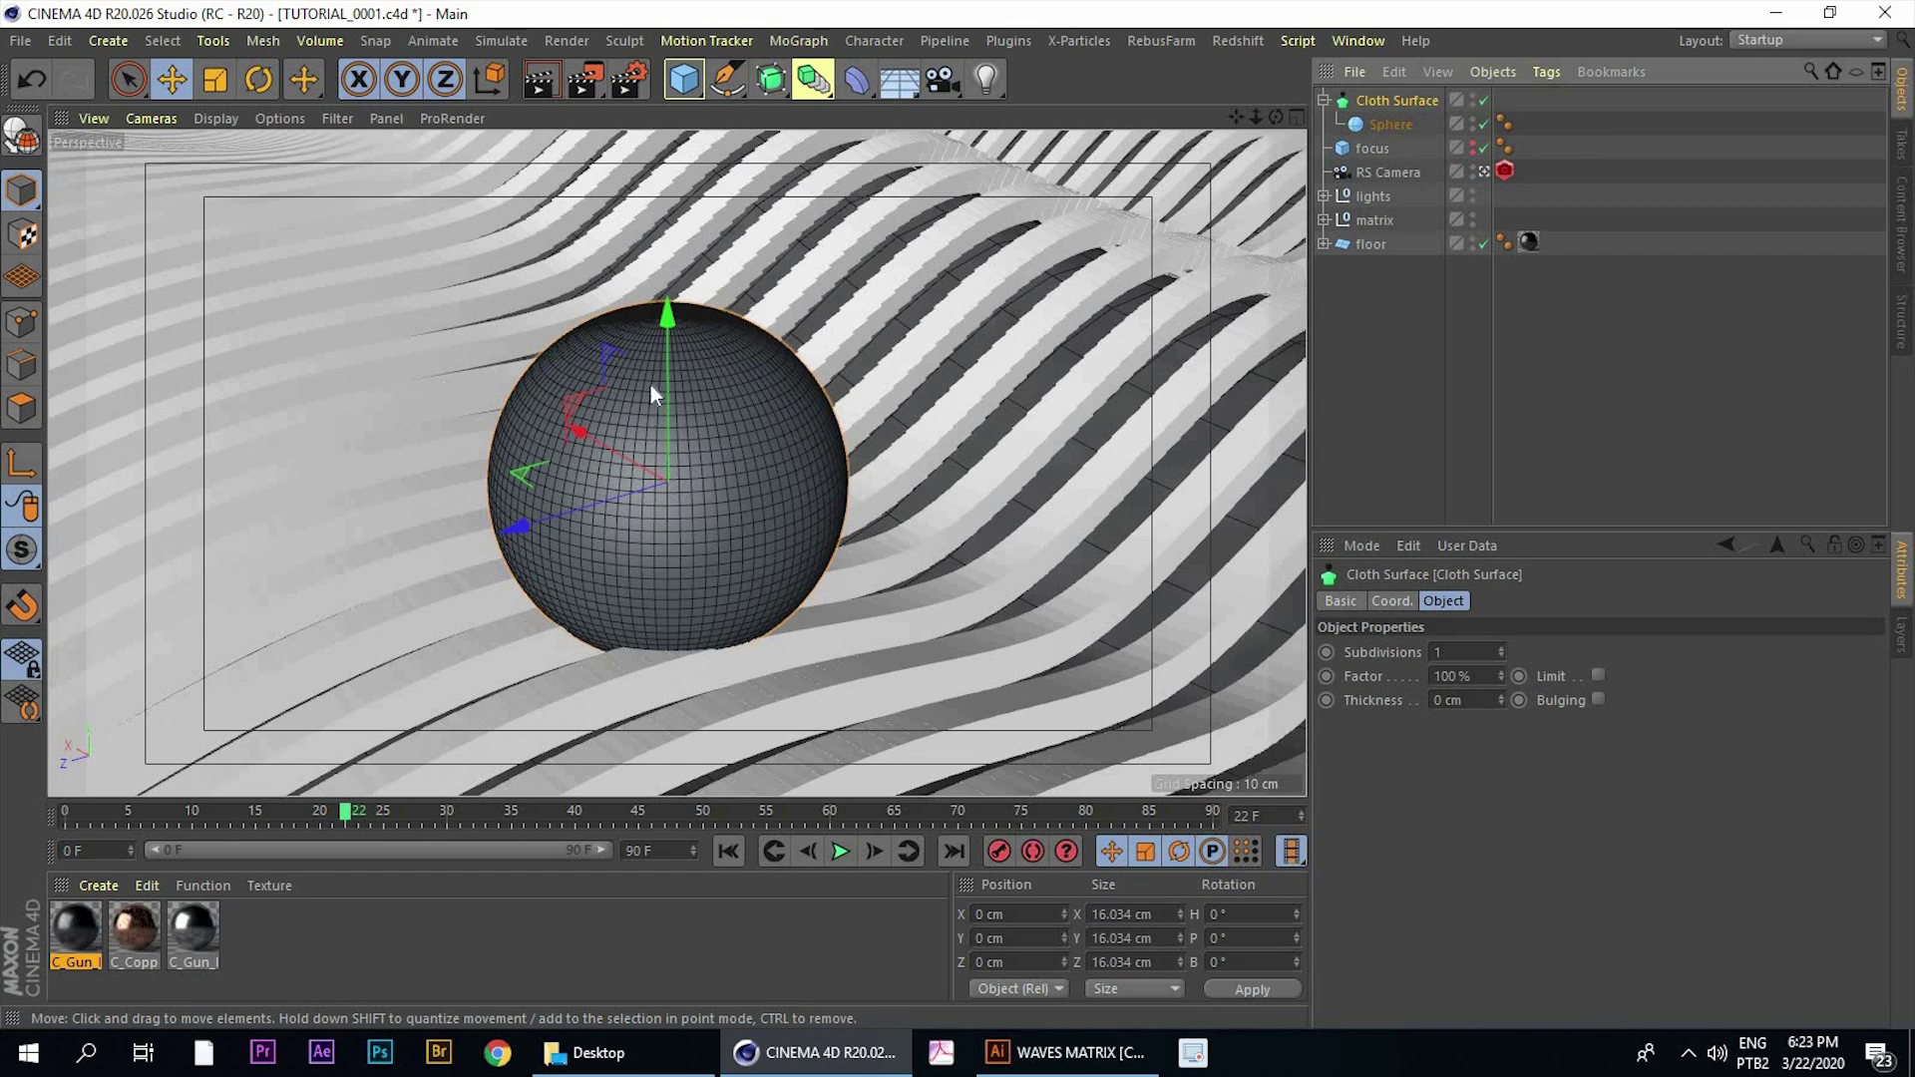
pyautogui.keyDown('alt'); pyautogui.moveTo(663, 369); pyautogui.dragTo(698, 344); pyautogui.keyUp('alt')
pyautogui.click(1381, 121)
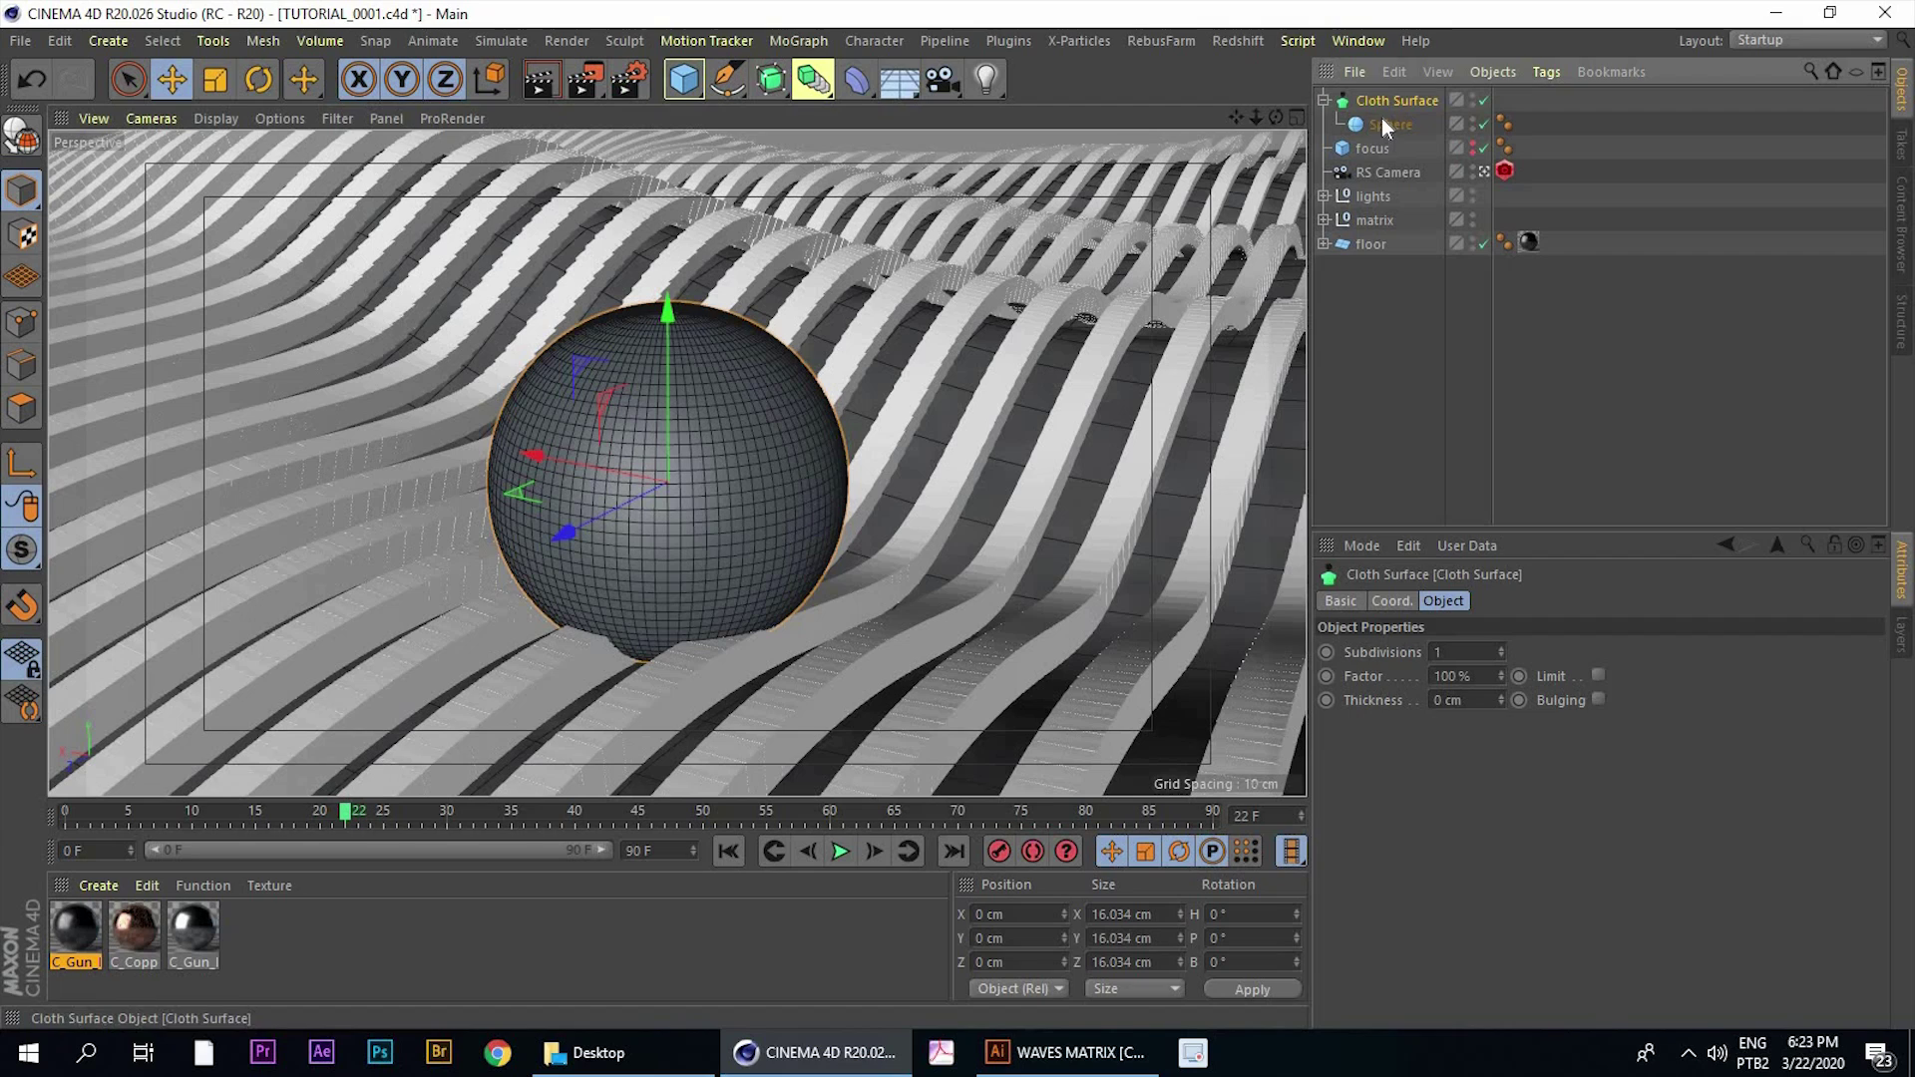
pyautogui.click(1382, 103)
pyautogui.click(1383, 120)
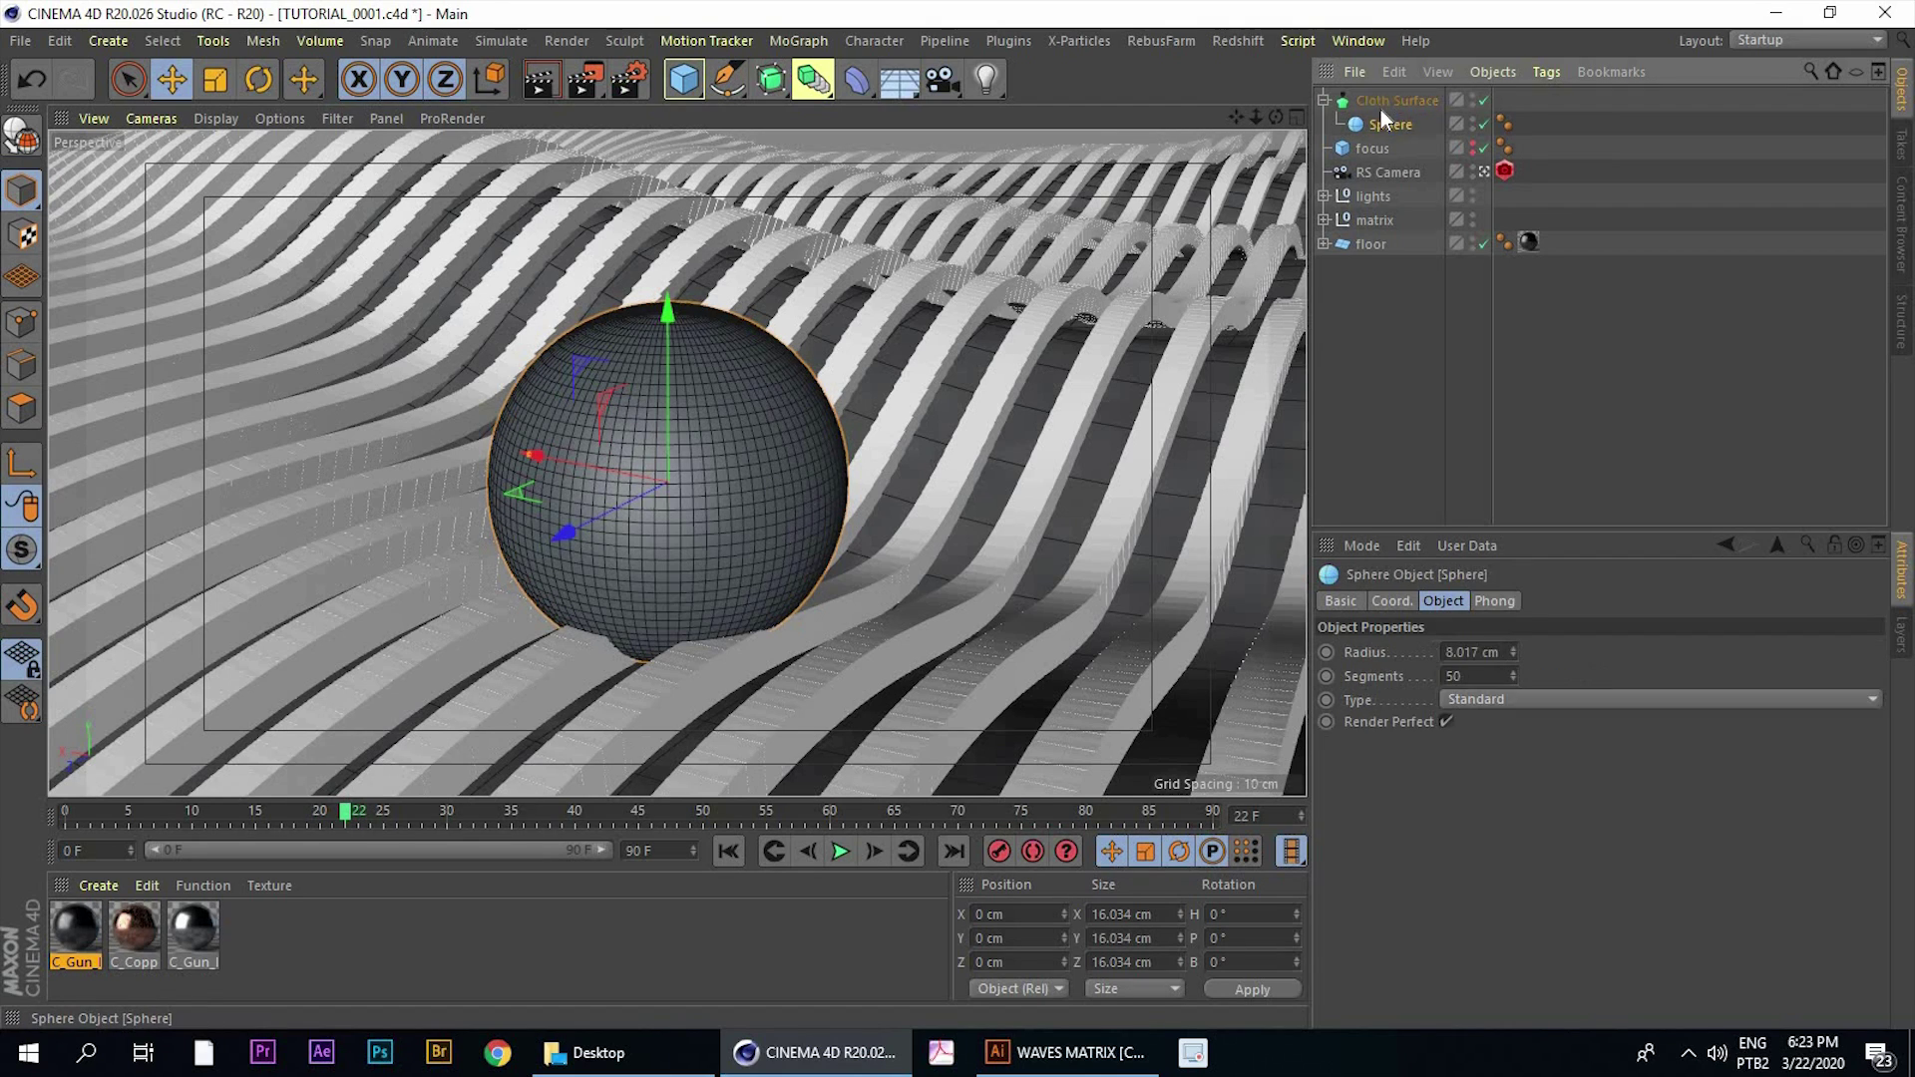
pyautogui.click(1380, 104)
pyautogui.moveTo(830, 374)
pyautogui.keyDown('alt'); pyautogui.mouseDown()
pyautogui.moveTo(775, 318)
pyautogui.moveTo(815, 359)
pyautogui.moveTo(798, 392)
pyautogui.moveTo(846, 397)
pyautogui.mouseUp(); pyautogui.keyUp('alt')
# Set the Cloth Surface's subdivisions to 0 and raise its thickness to 16 cm
pyautogui.click(1382, 104)
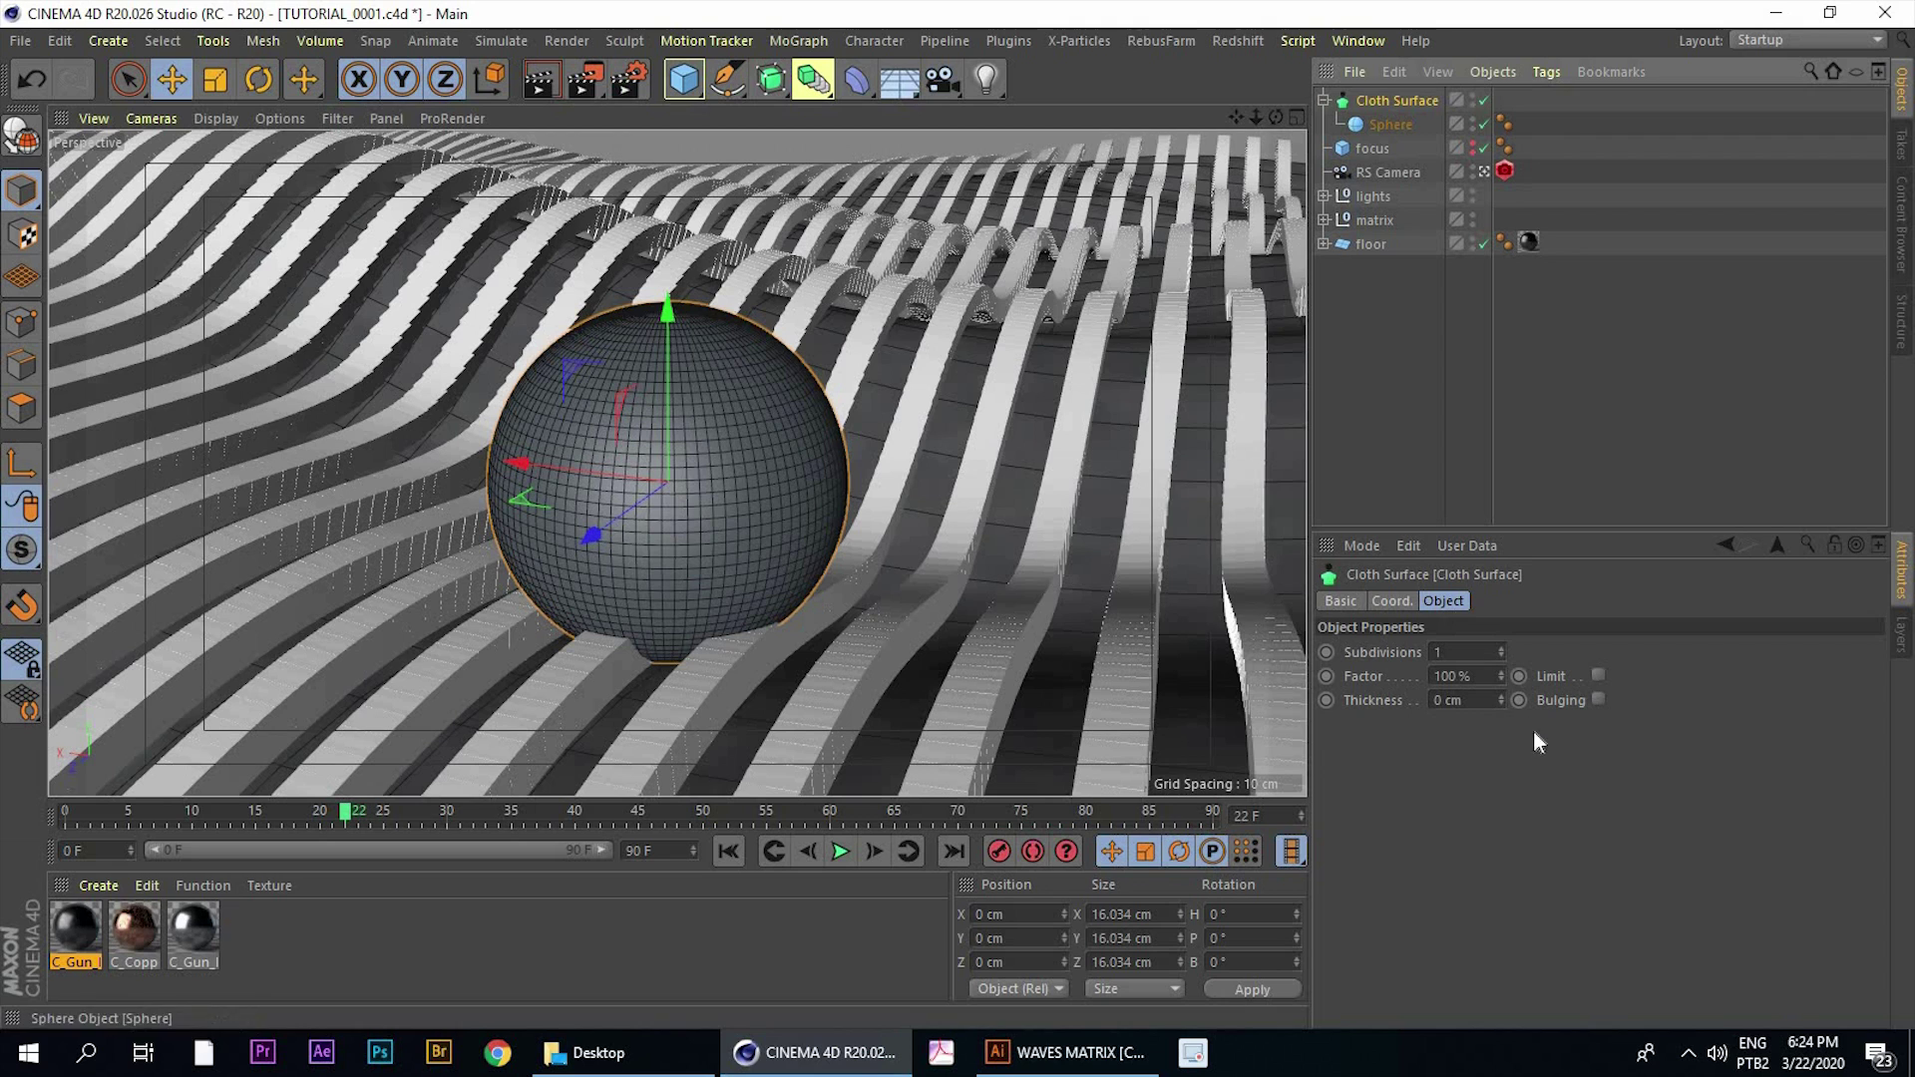
pyautogui.click(1502, 699)
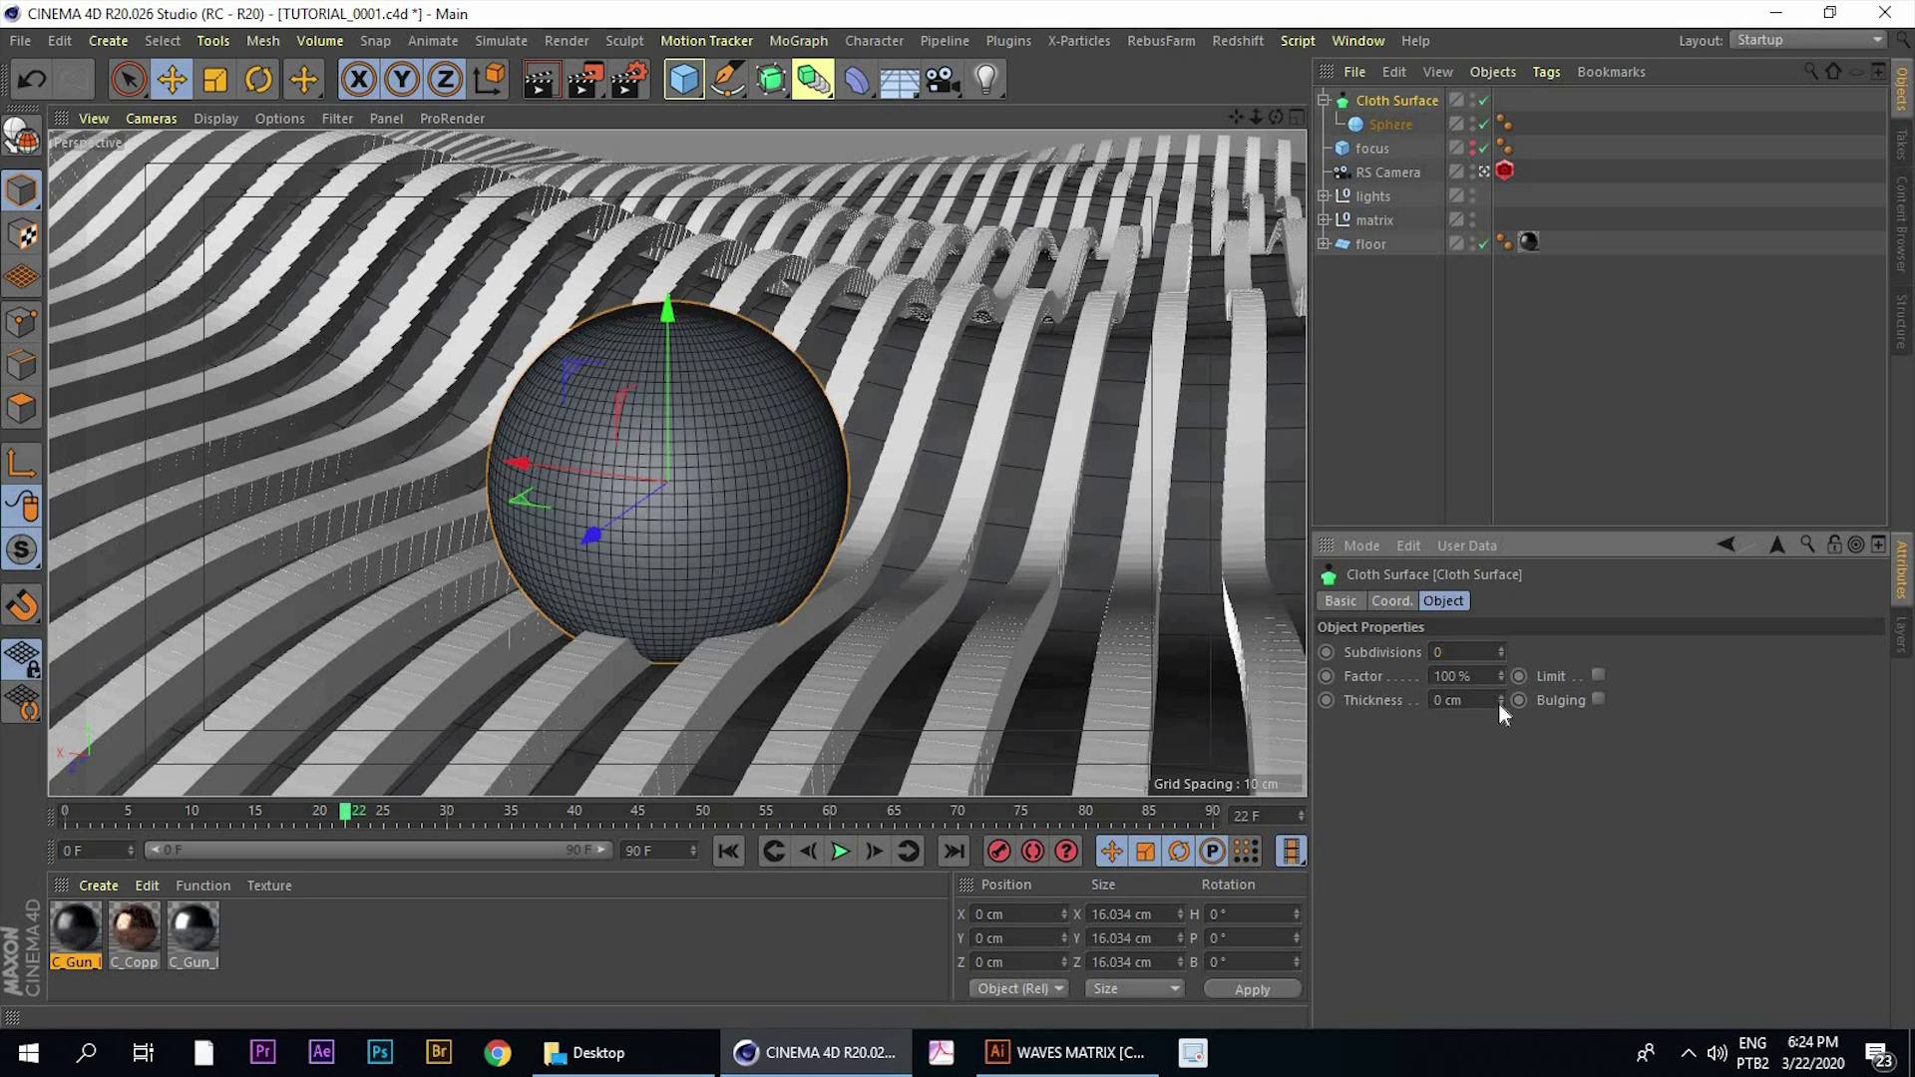
pyautogui.moveTo(1501, 700); pyautogui.dragTo(1502, 685)
pyautogui.keyDown('alt'); pyautogui.moveTo(749, 296); pyautogui.dragTo(619, 415, button='right'); pyautogui.keyUp('alt')
pyautogui.keyDown('alt'); pyautogui.moveTo(709, 389); pyautogui.dragTo(292, 138); pyautogui.keyUp('alt')
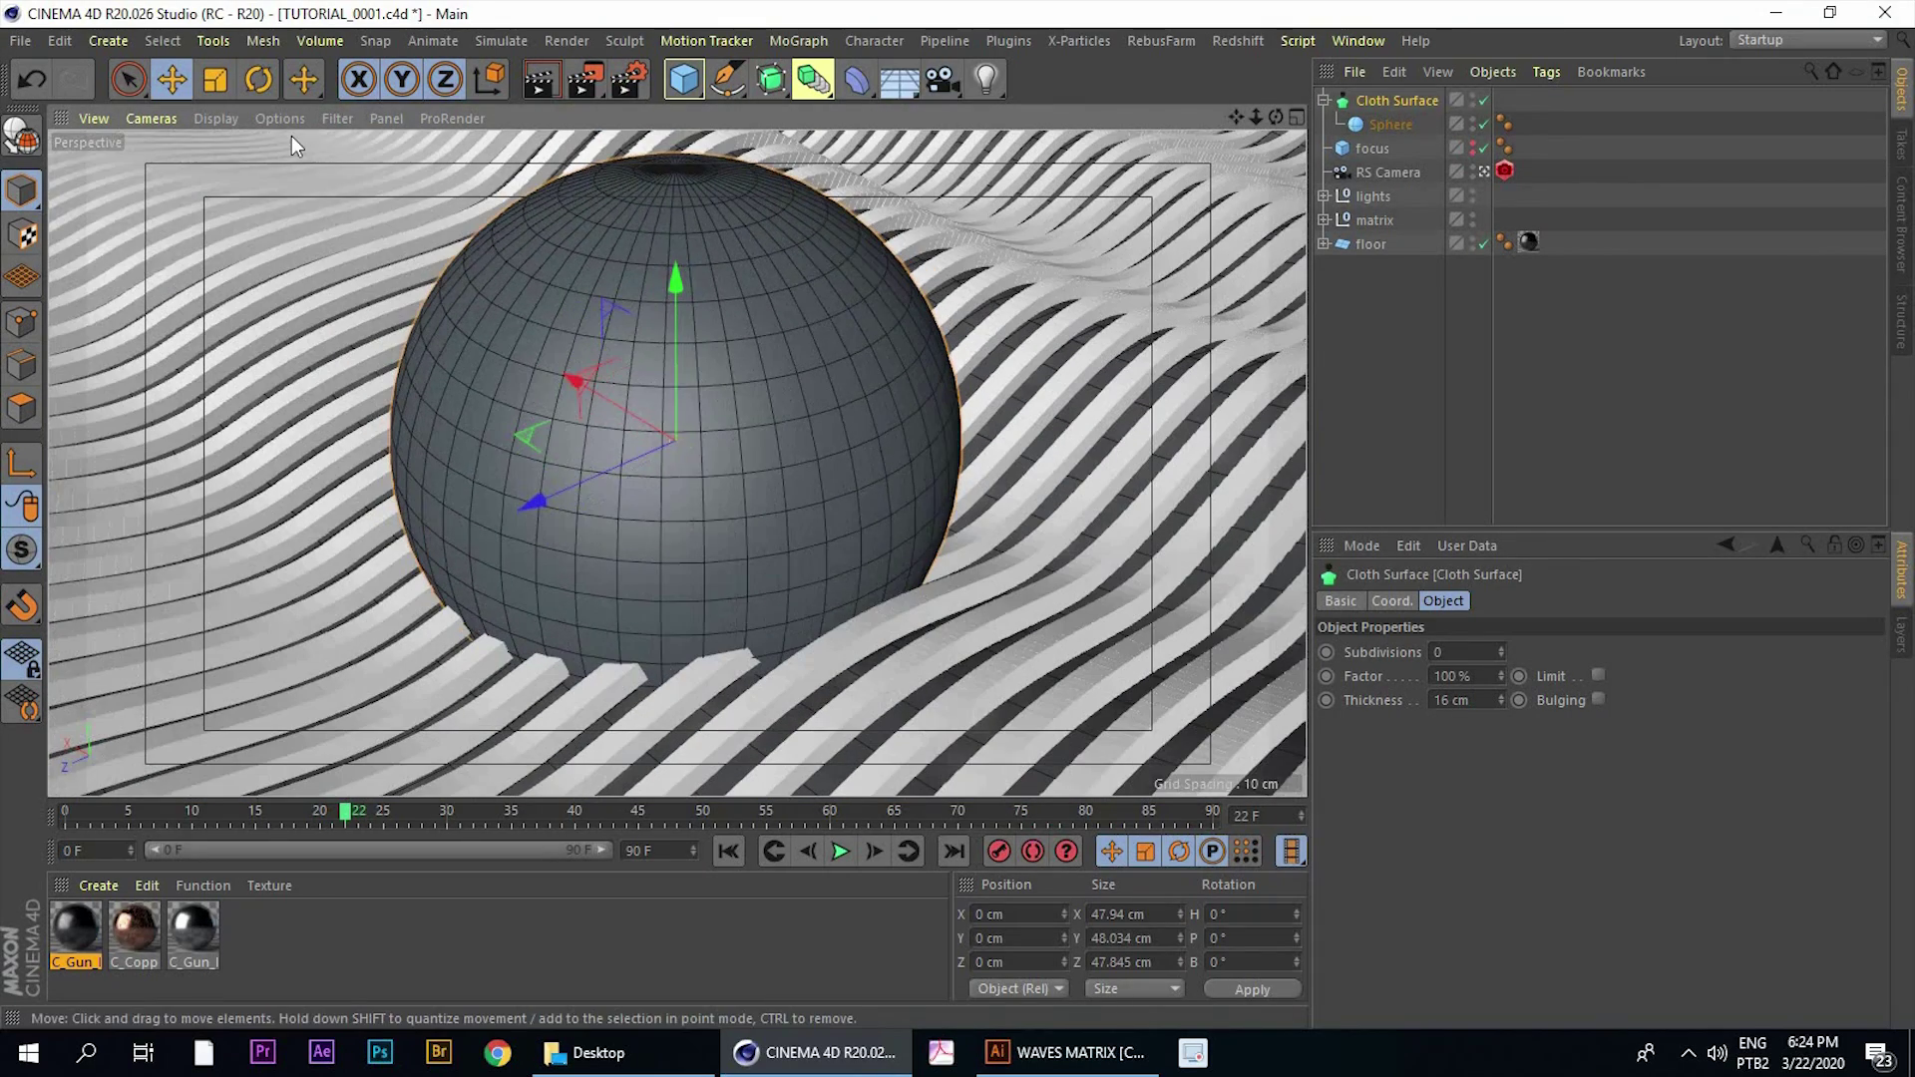
# Switch the viewport to Lines display and reduce the Cloth Surface's thickness to 13 cm
pyautogui.click(216, 119)
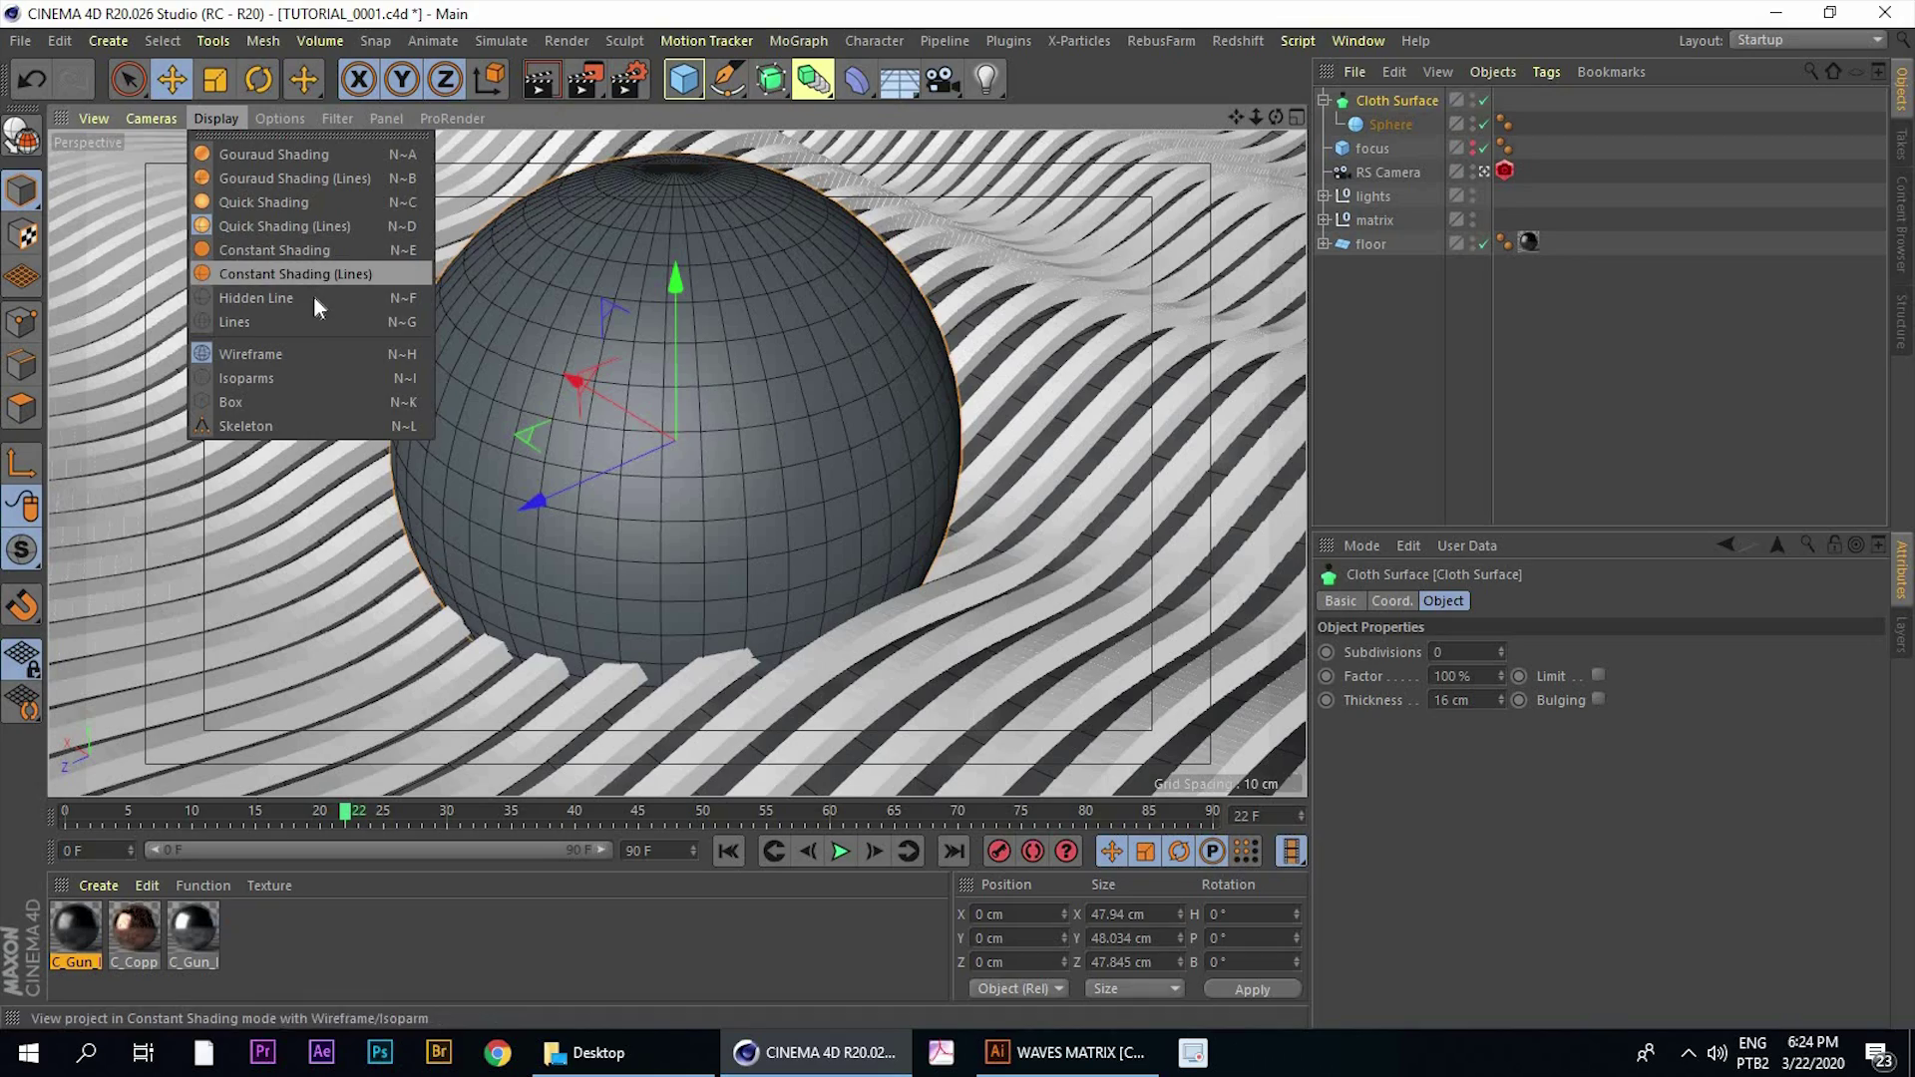
pyautogui.click(300, 322)
pyautogui.keyDown('alt'); pyautogui.moveTo(632, 410); pyautogui.dragTo(906, 491); pyautogui.keyUp('alt')
pyautogui.hotkey('ctrl', 'shift', 'z')
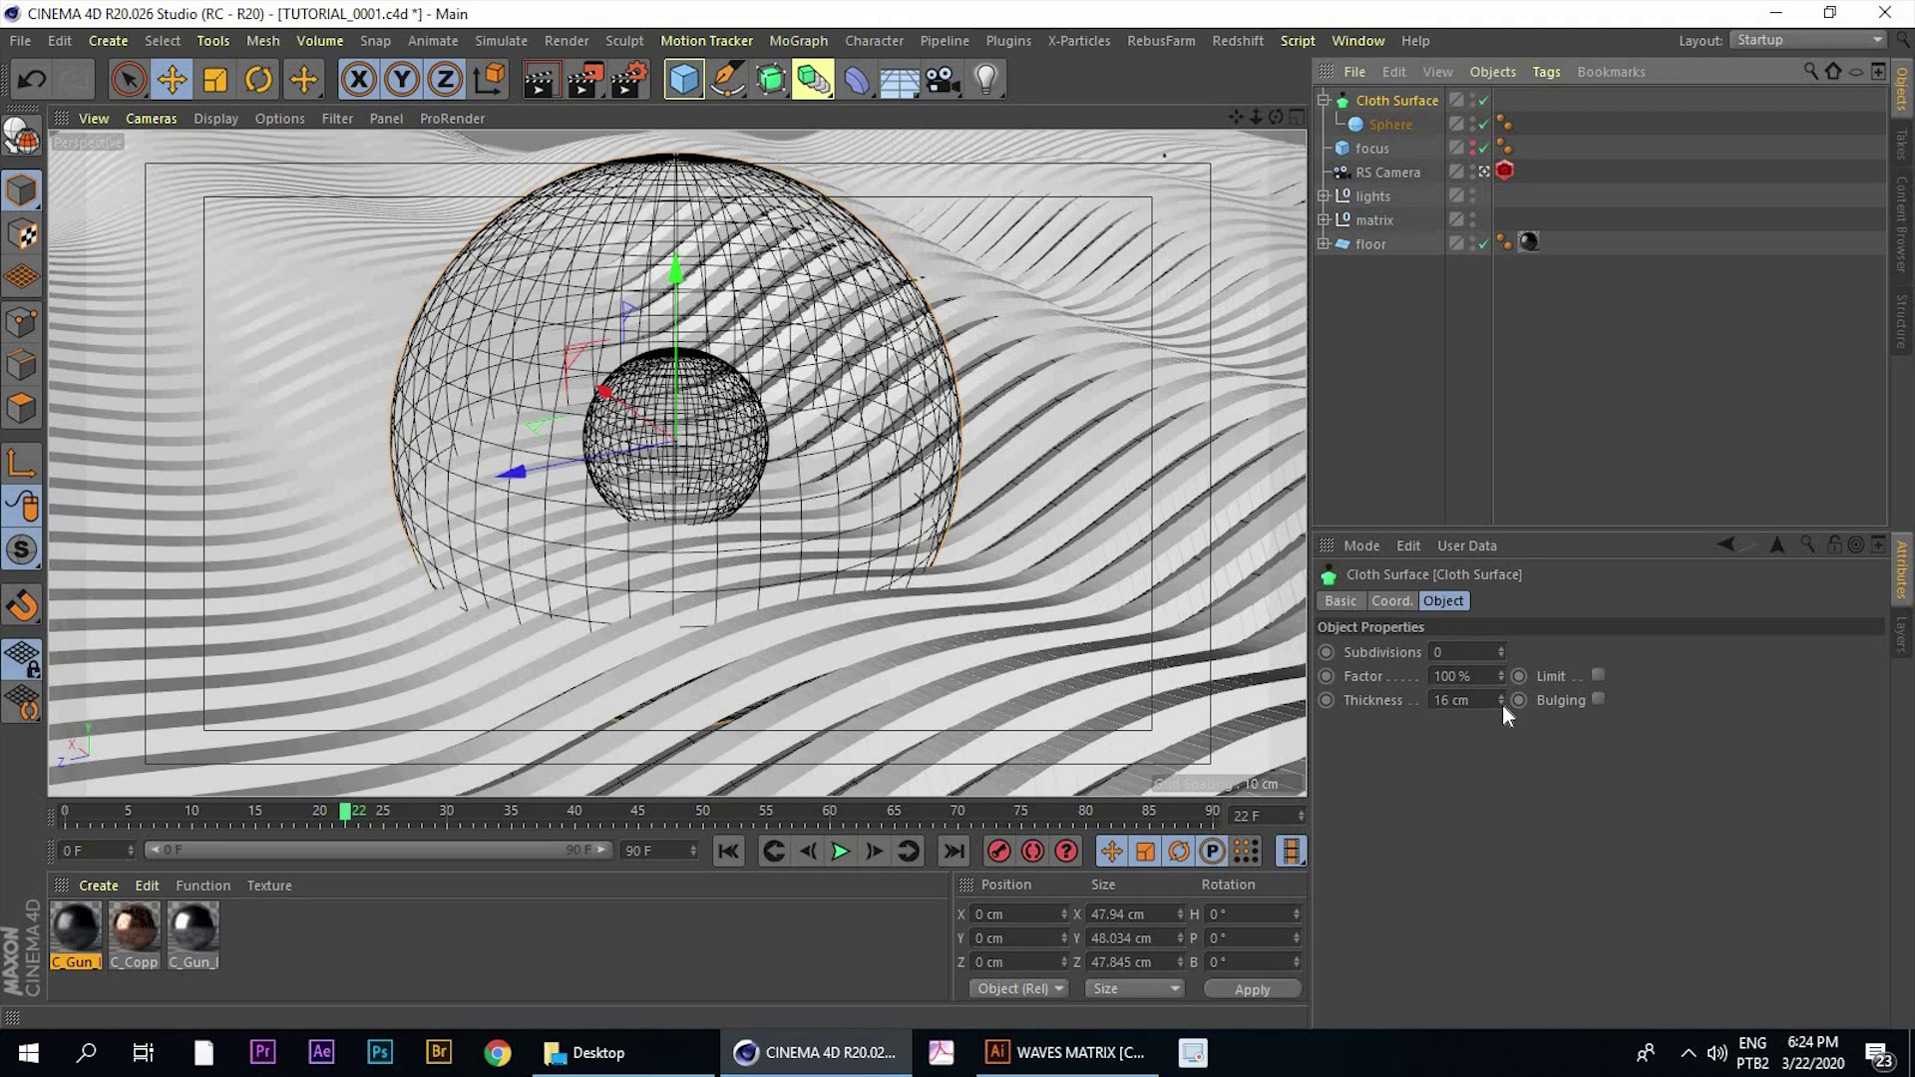
pyautogui.moveTo(1502, 700); pyautogui.dragTo(1502, 696)
pyautogui.moveTo(1234, 195)
pyautogui.keyDown('alt'); pyautogui.mouseDown()
pyautogui.moveTo(1165, 161)
pyautogui.moveTo(1200, 209)
pyautogui.mouseUp(); pyautogui.keyUp('alt')
# Scale the inner Sphere down to about 11.4 cm in diameter inside the Cloth Surface shell
pyautogui.click(1387, 124)
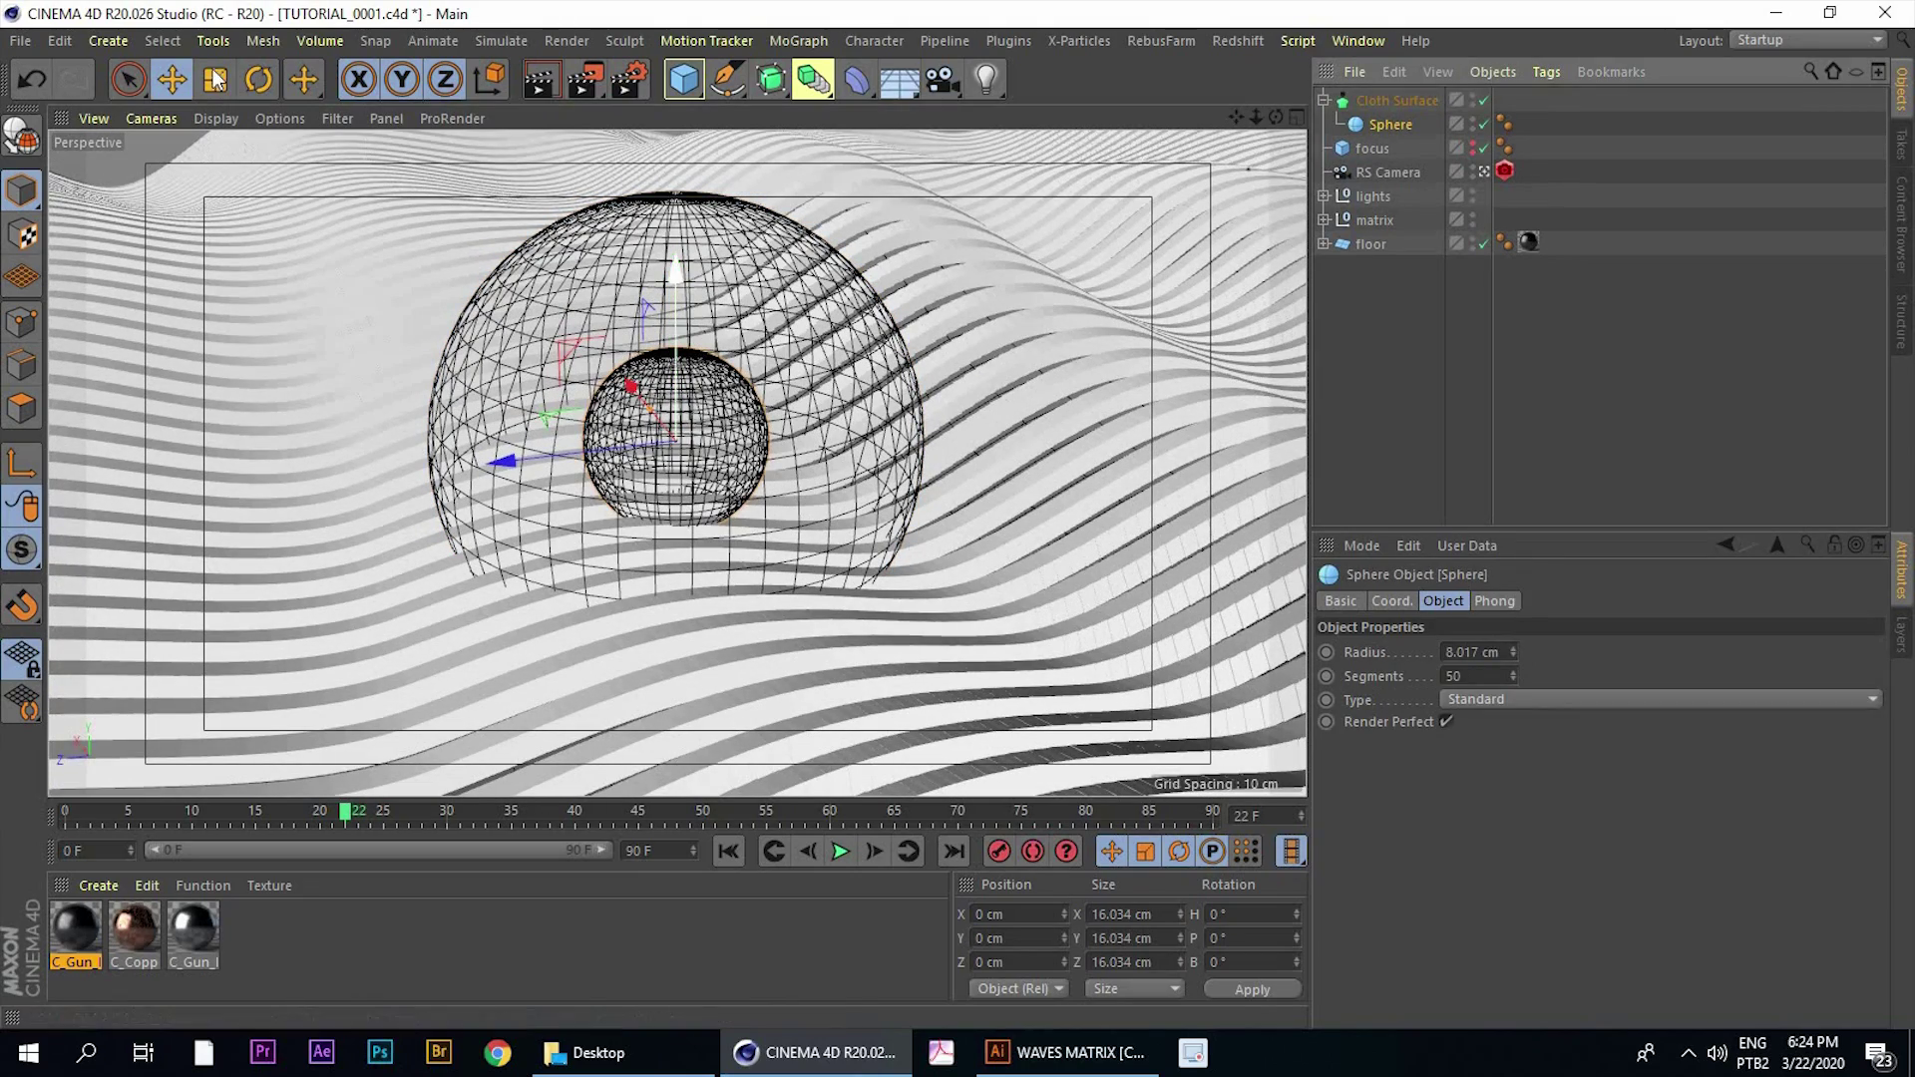
pyautogui.click(211, 86)
pyautogui.moveTo(618, 329); pyautogui.dragTo(482, 535)
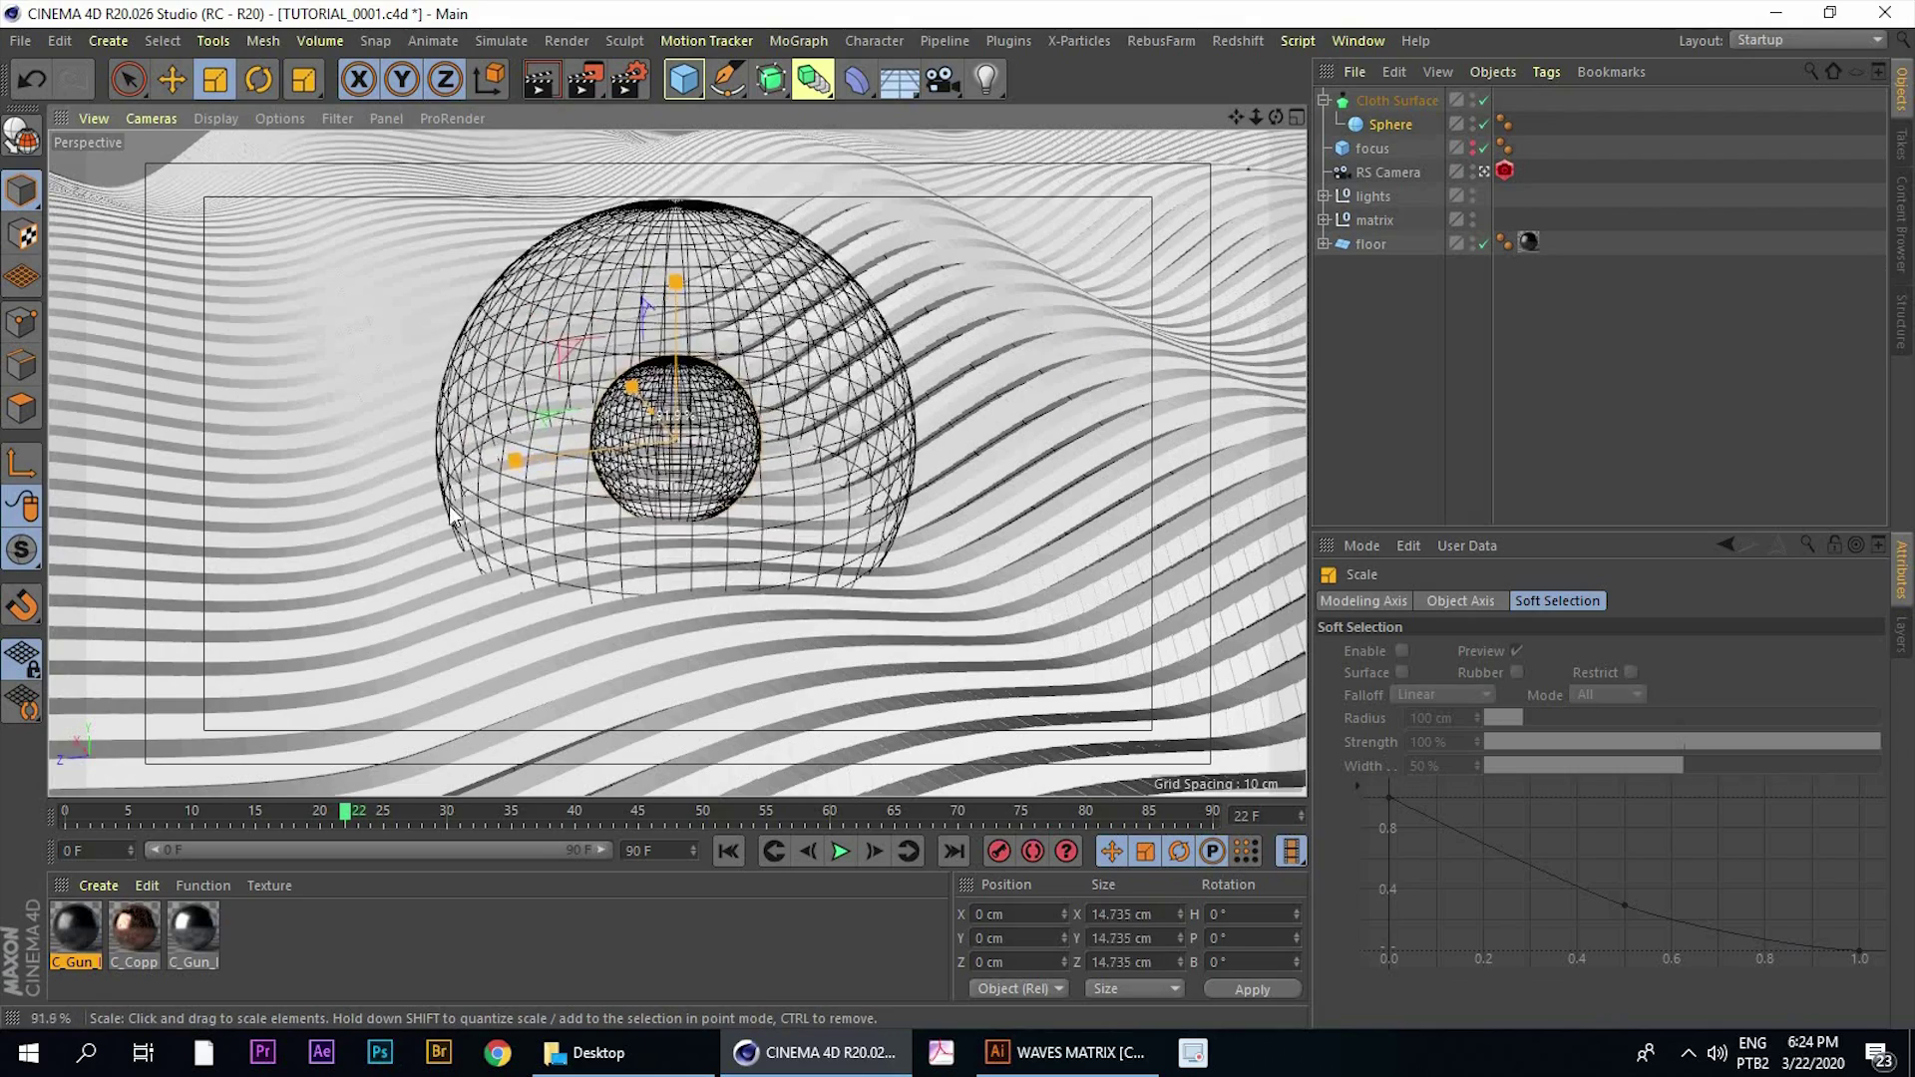
pyautogui.moveTo(1154, 299); pyautogui.dragTo(536, 437)
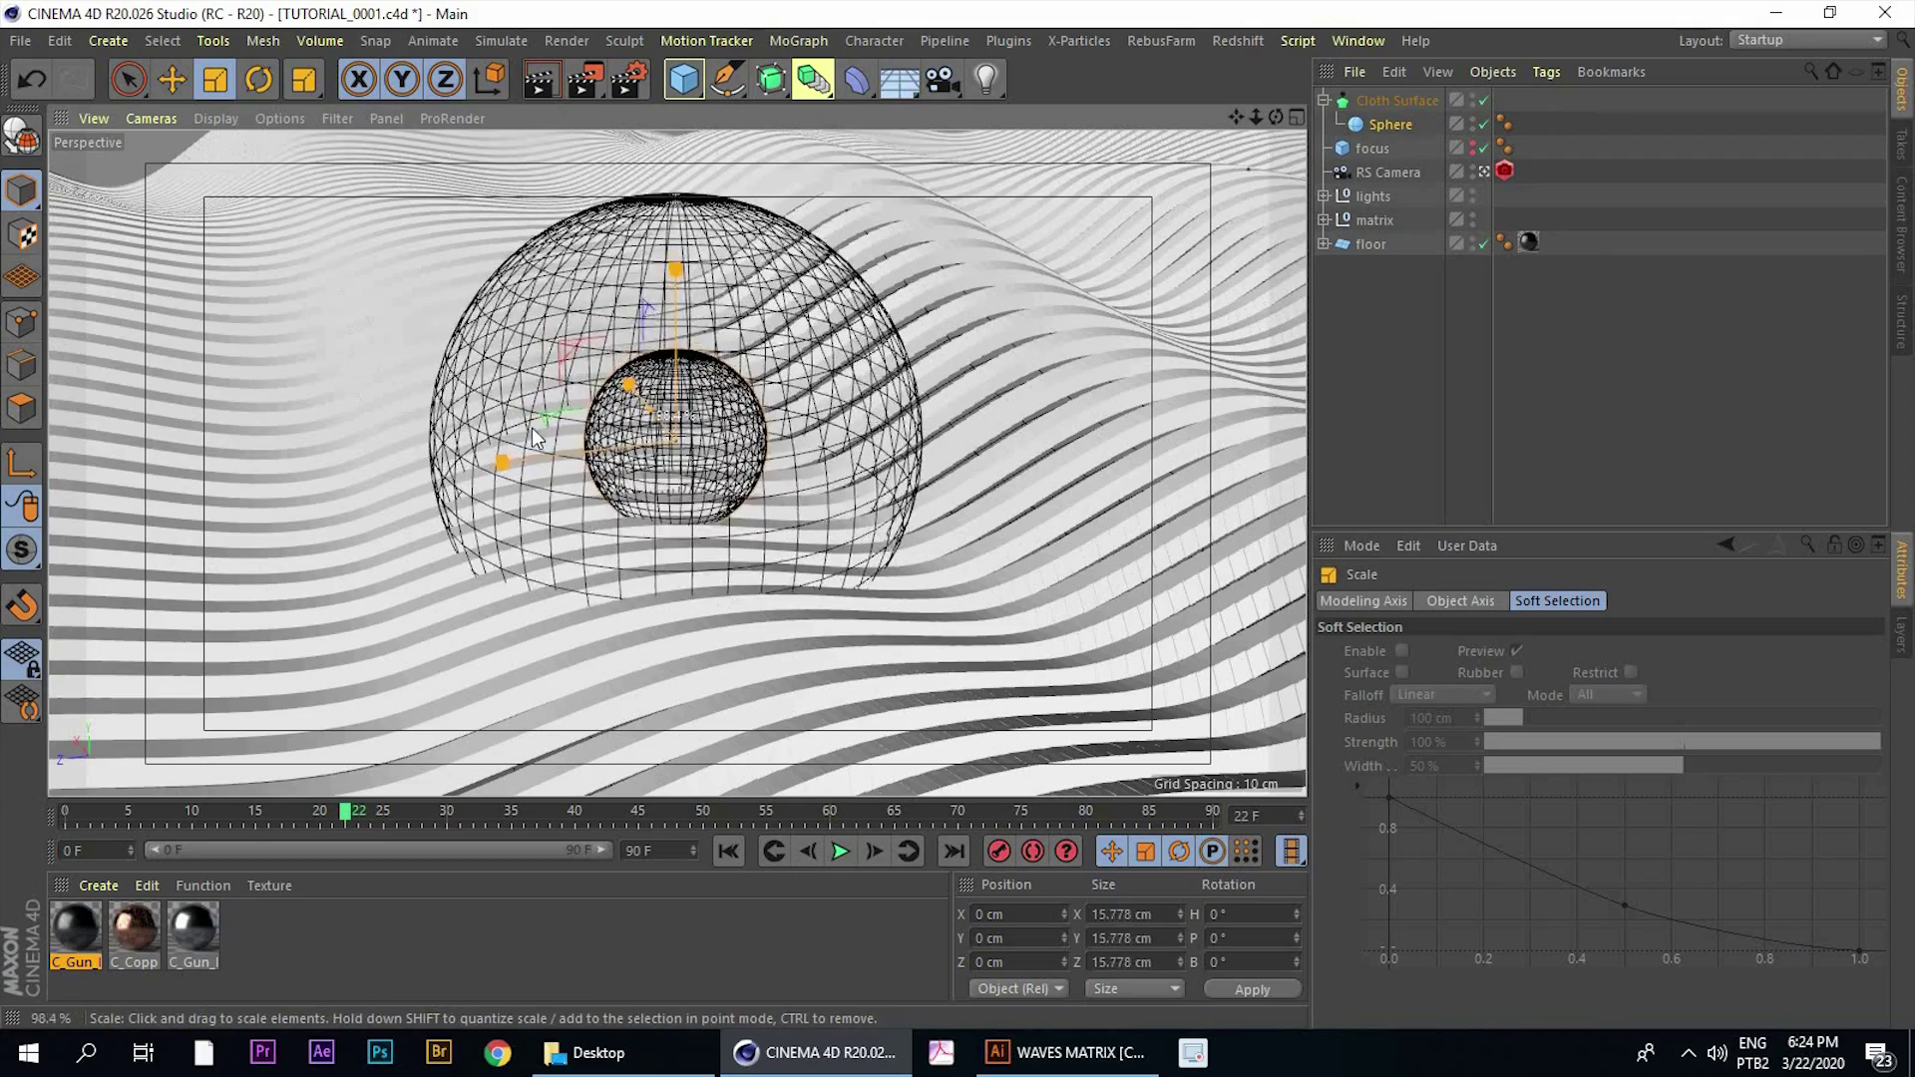
pyautogui.moveTo(954, 303); pyautogui.dragTo(873, 305)
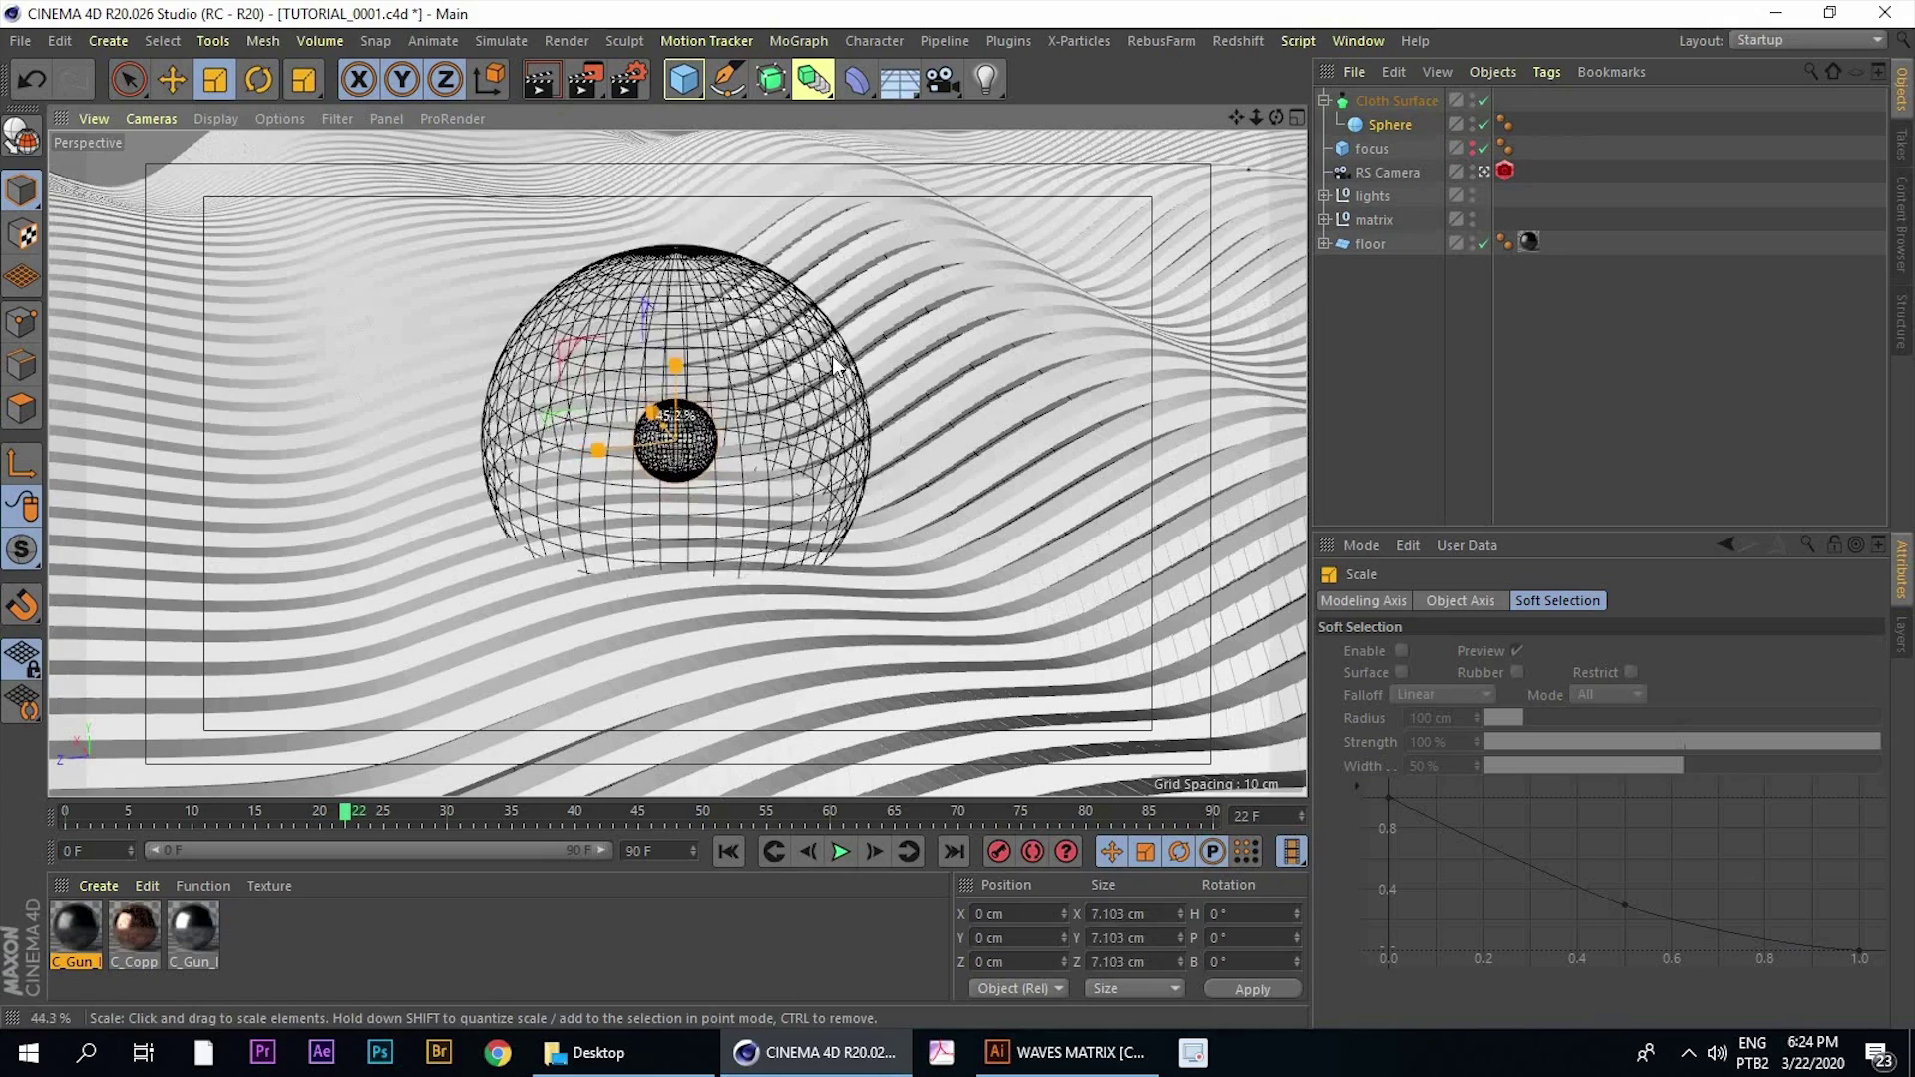
pyautogui.moveTo(836, 366); pyautogui.dragTo(750, 423)
pyautogui.keyDown('alt'); pyautogui.moveTo(750, 423); pyautogui.dragTo(785, 491, button='middle'); pyautogui.keyUp('alt')
pyautogui.keyDown('alt'); pyautogui.moveTo(784, 491); pyautogui.dragTo(659, 420); pyautogui.keyUp('alt')
pyautogui.scroll(1, 730, 454)
pyautogui.keyDown('alt'); pyautogui.moveTo(579, 294); pyautogui.dragTo(557, 373); pyautogui.keyUp('alt')
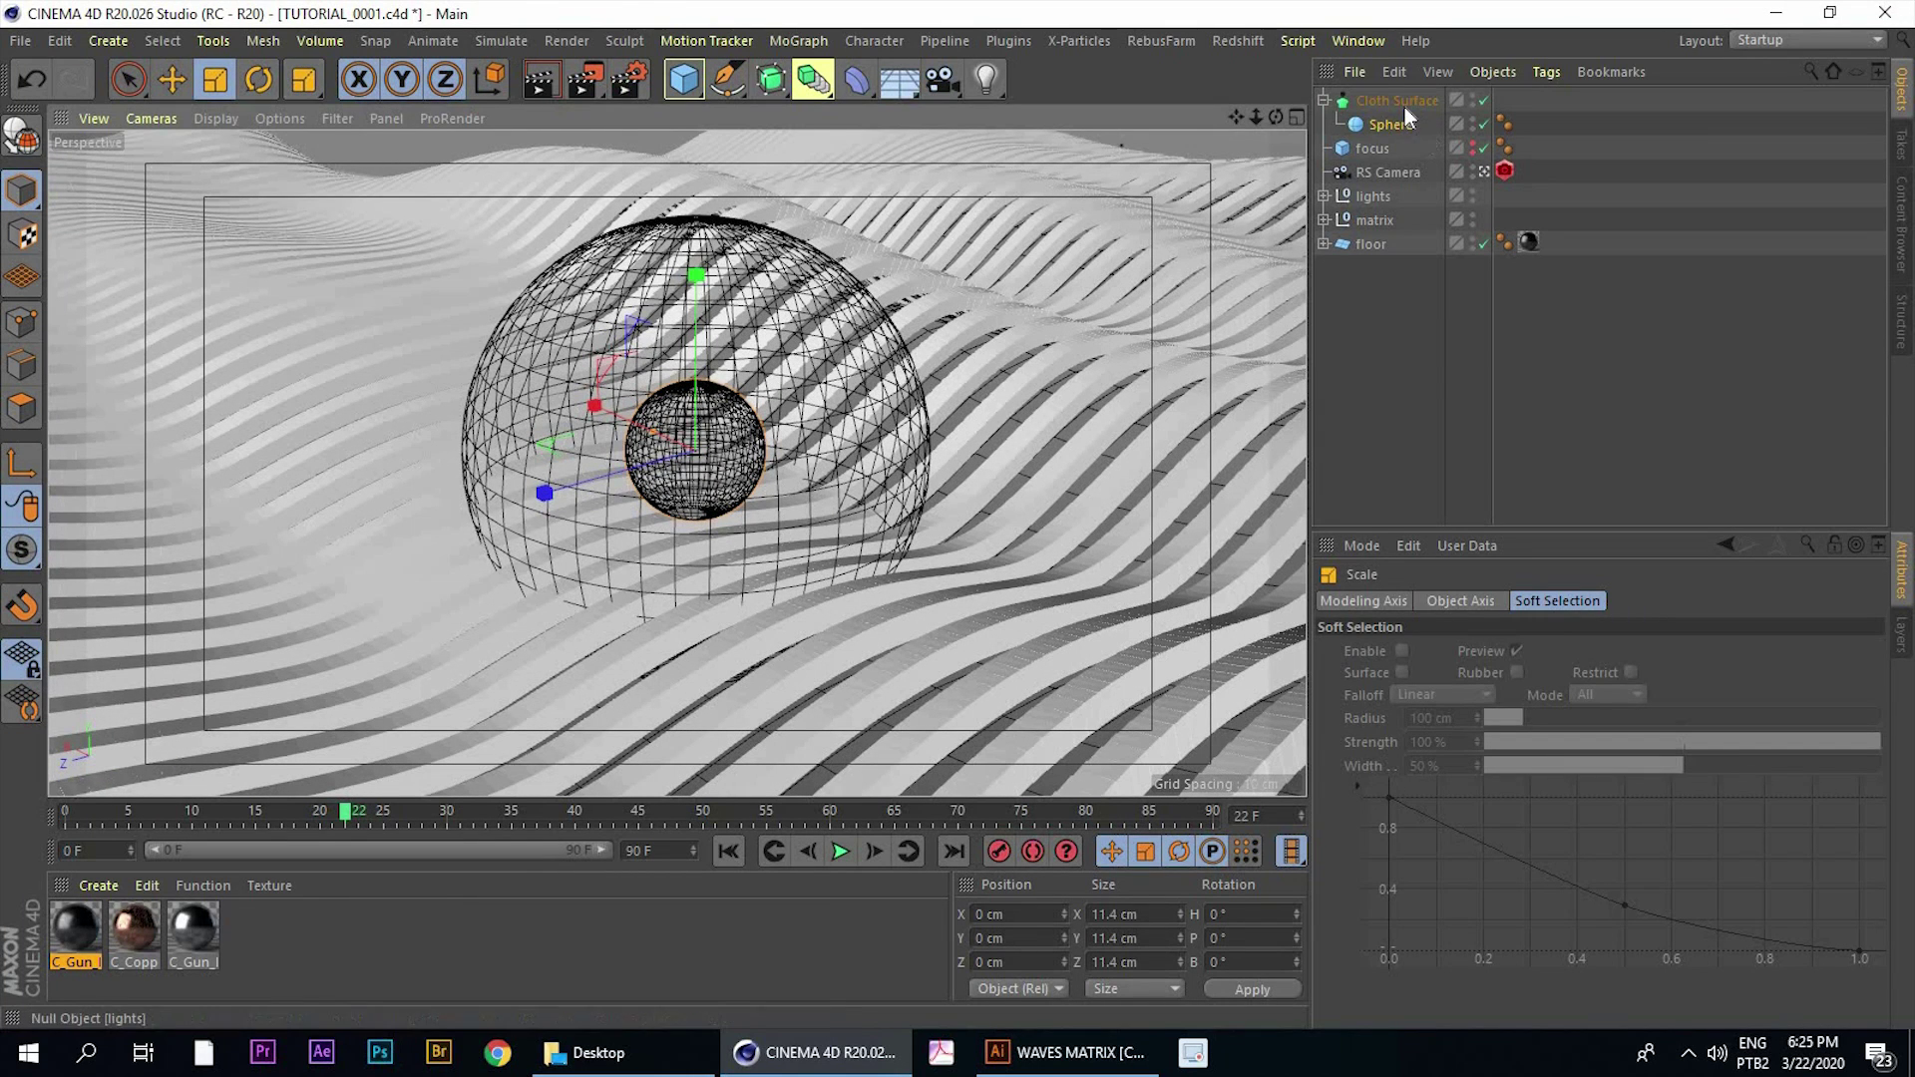
# Collapse the Cloth Surface hierarchy and rename the Cloth Surface as cell
pyautogui.click(1326, 103)
pyautogui.click(1325, 102)
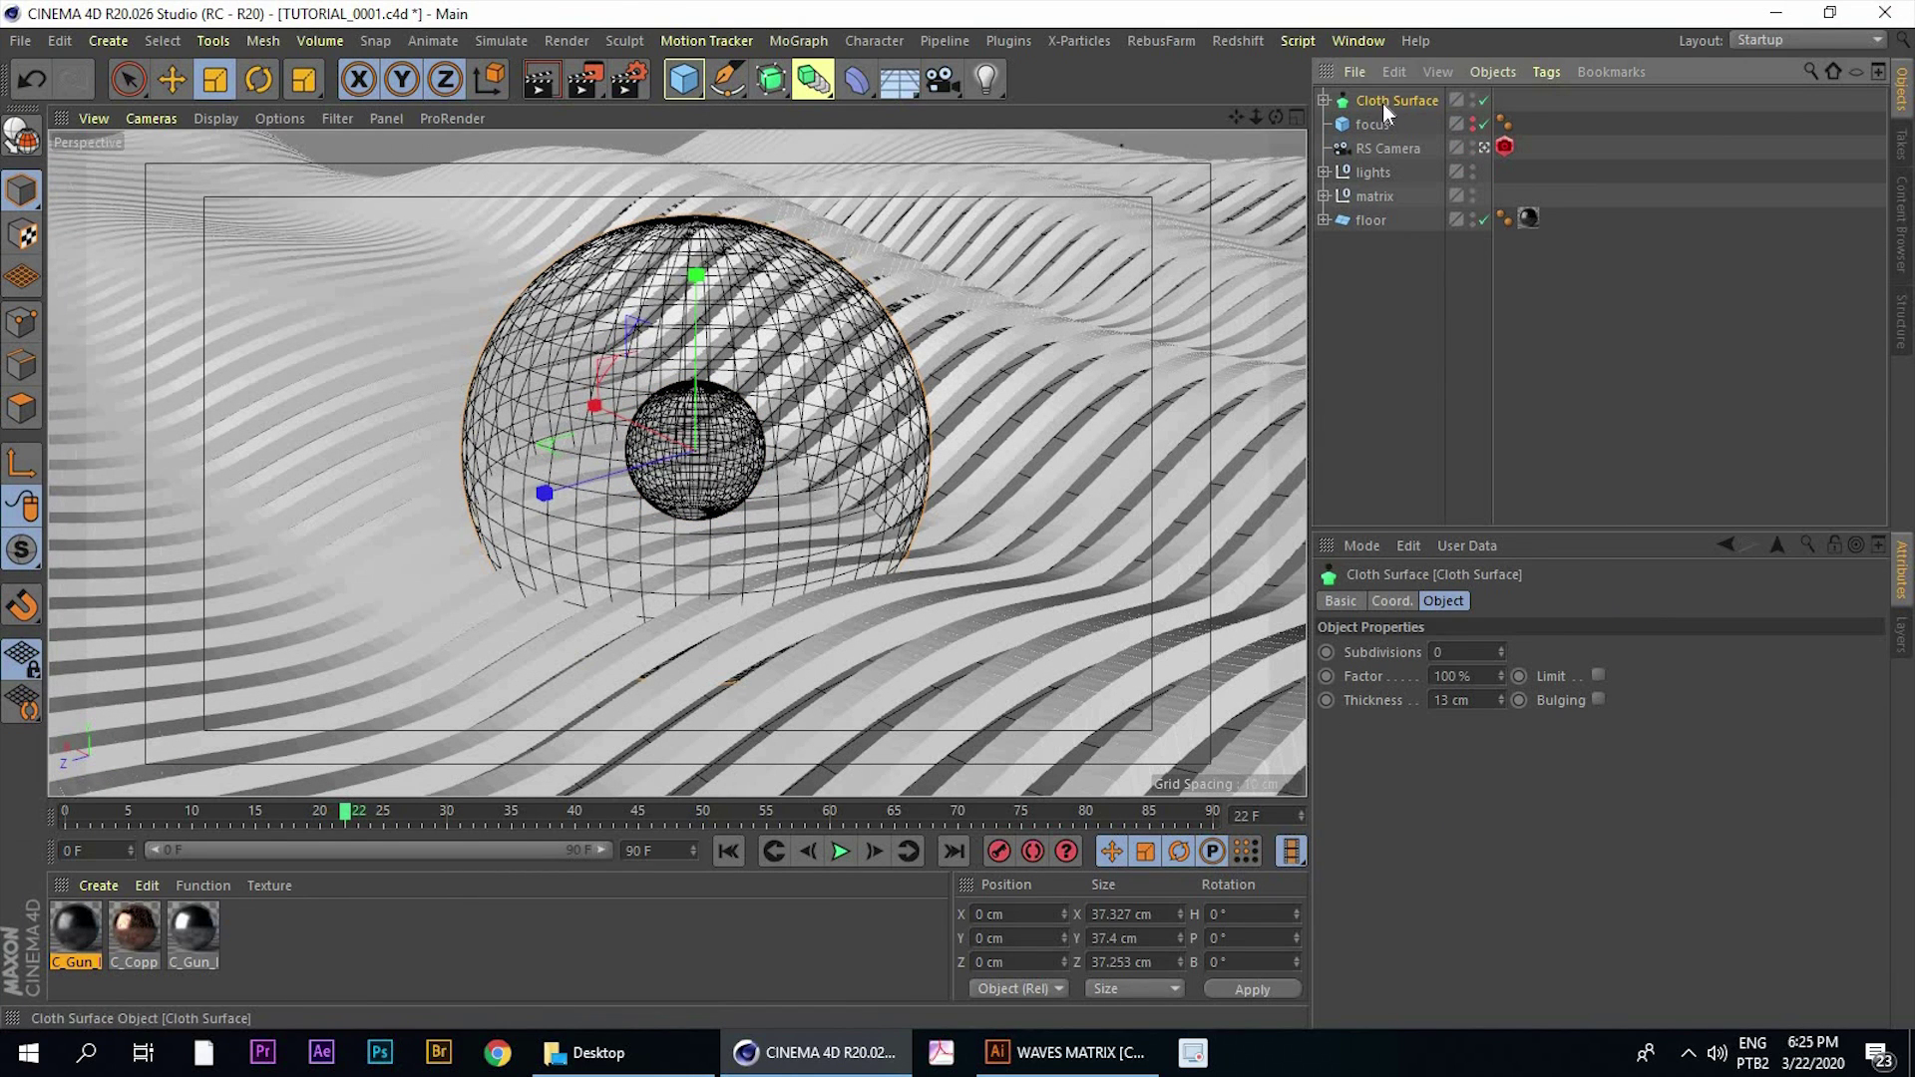
pyautogui.doubleClick(1383, 102)
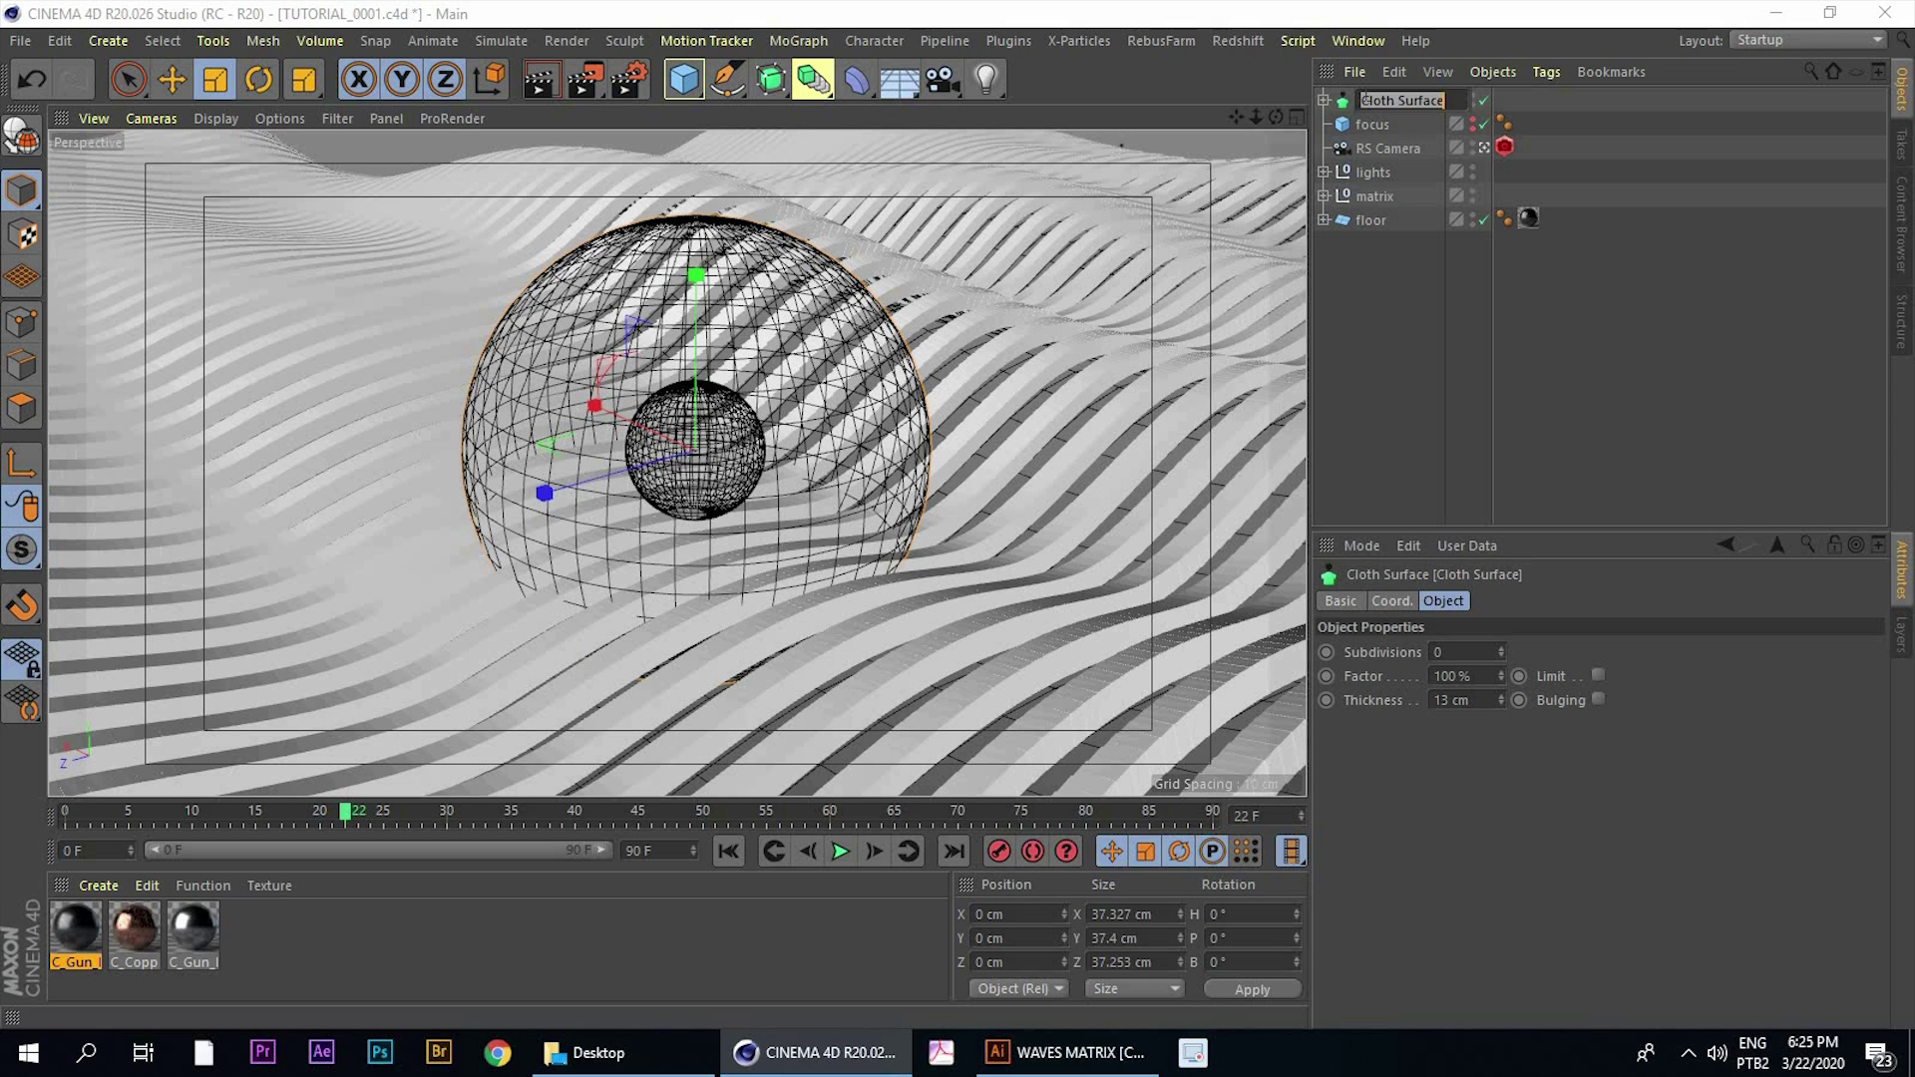
pyautogui.write('cell')
pyautogui.press('Return')
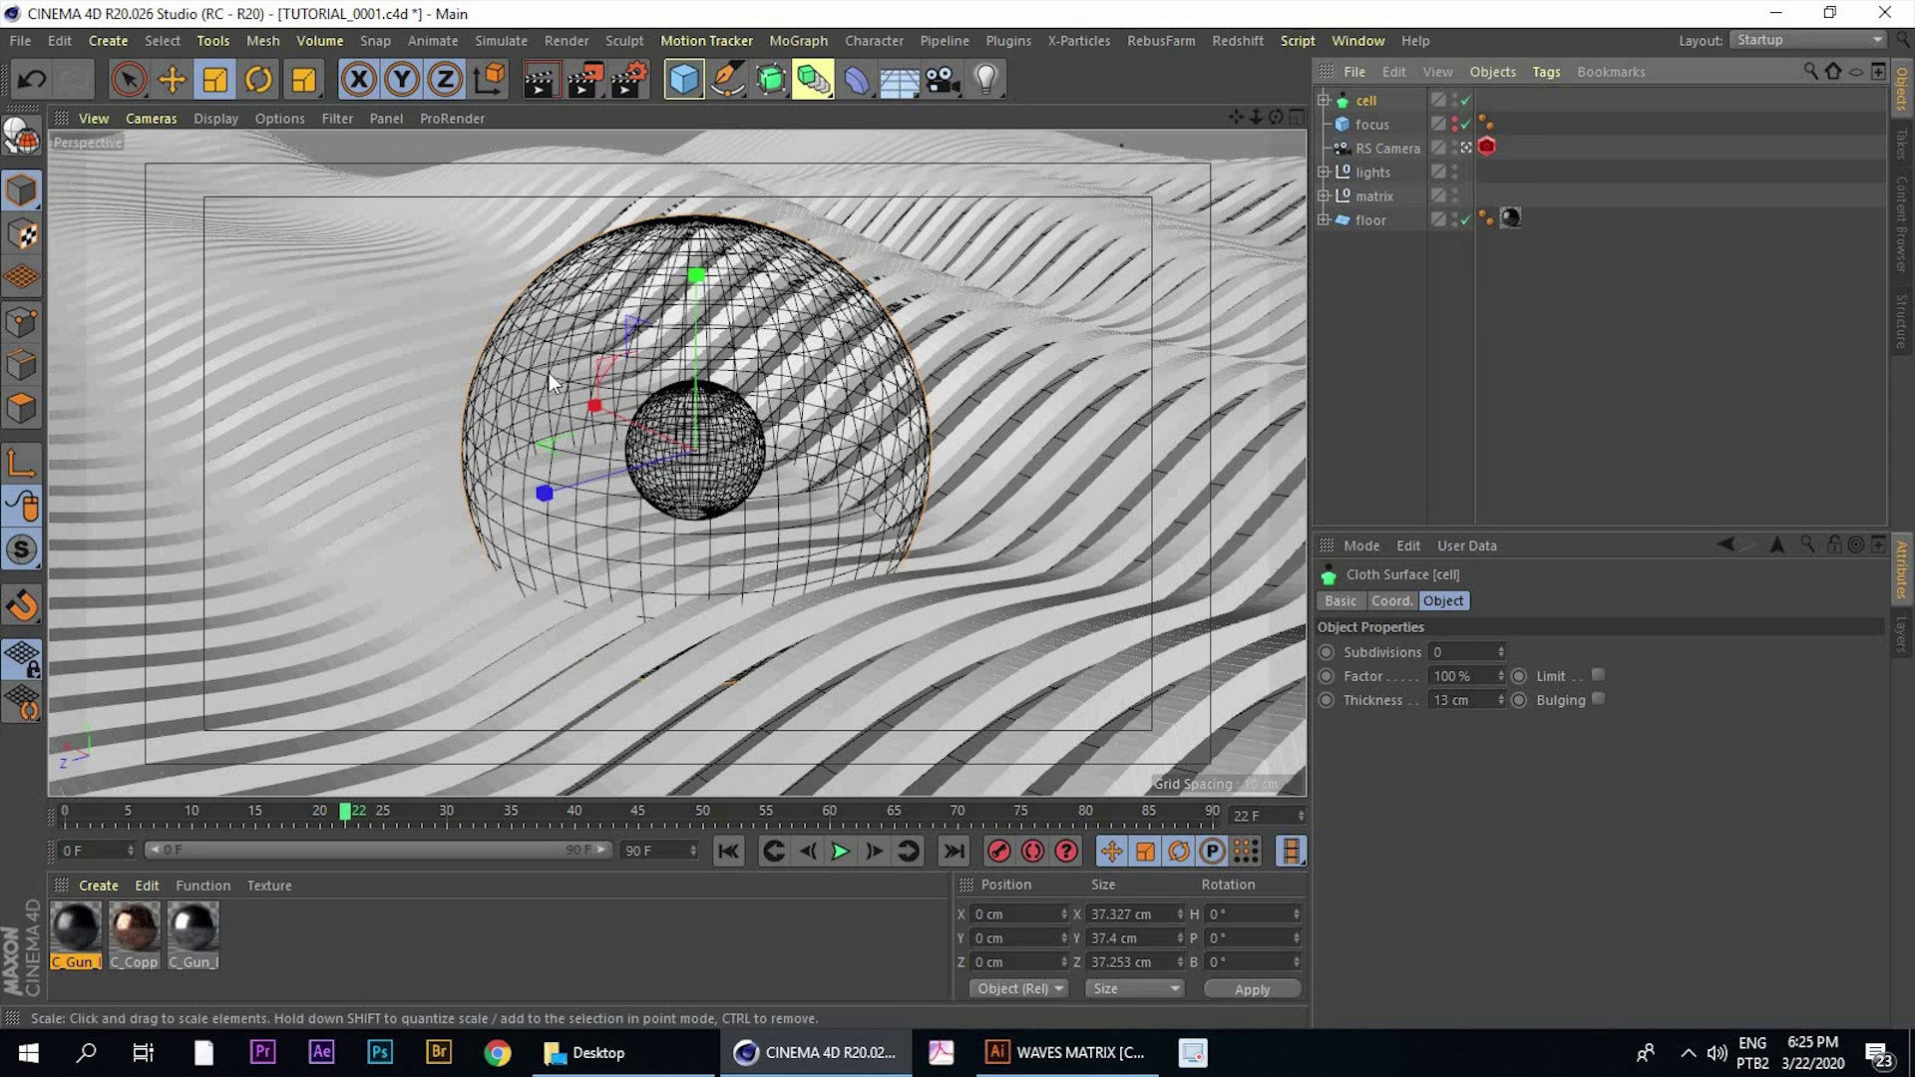
# Create a new Redshift Material and open its shader graph
pyautogui.keyDown('alt'); pyautogui.moveTo(440, 753); pyautogui.dragTo(411, 786); pyautogui.keyUp('alt')
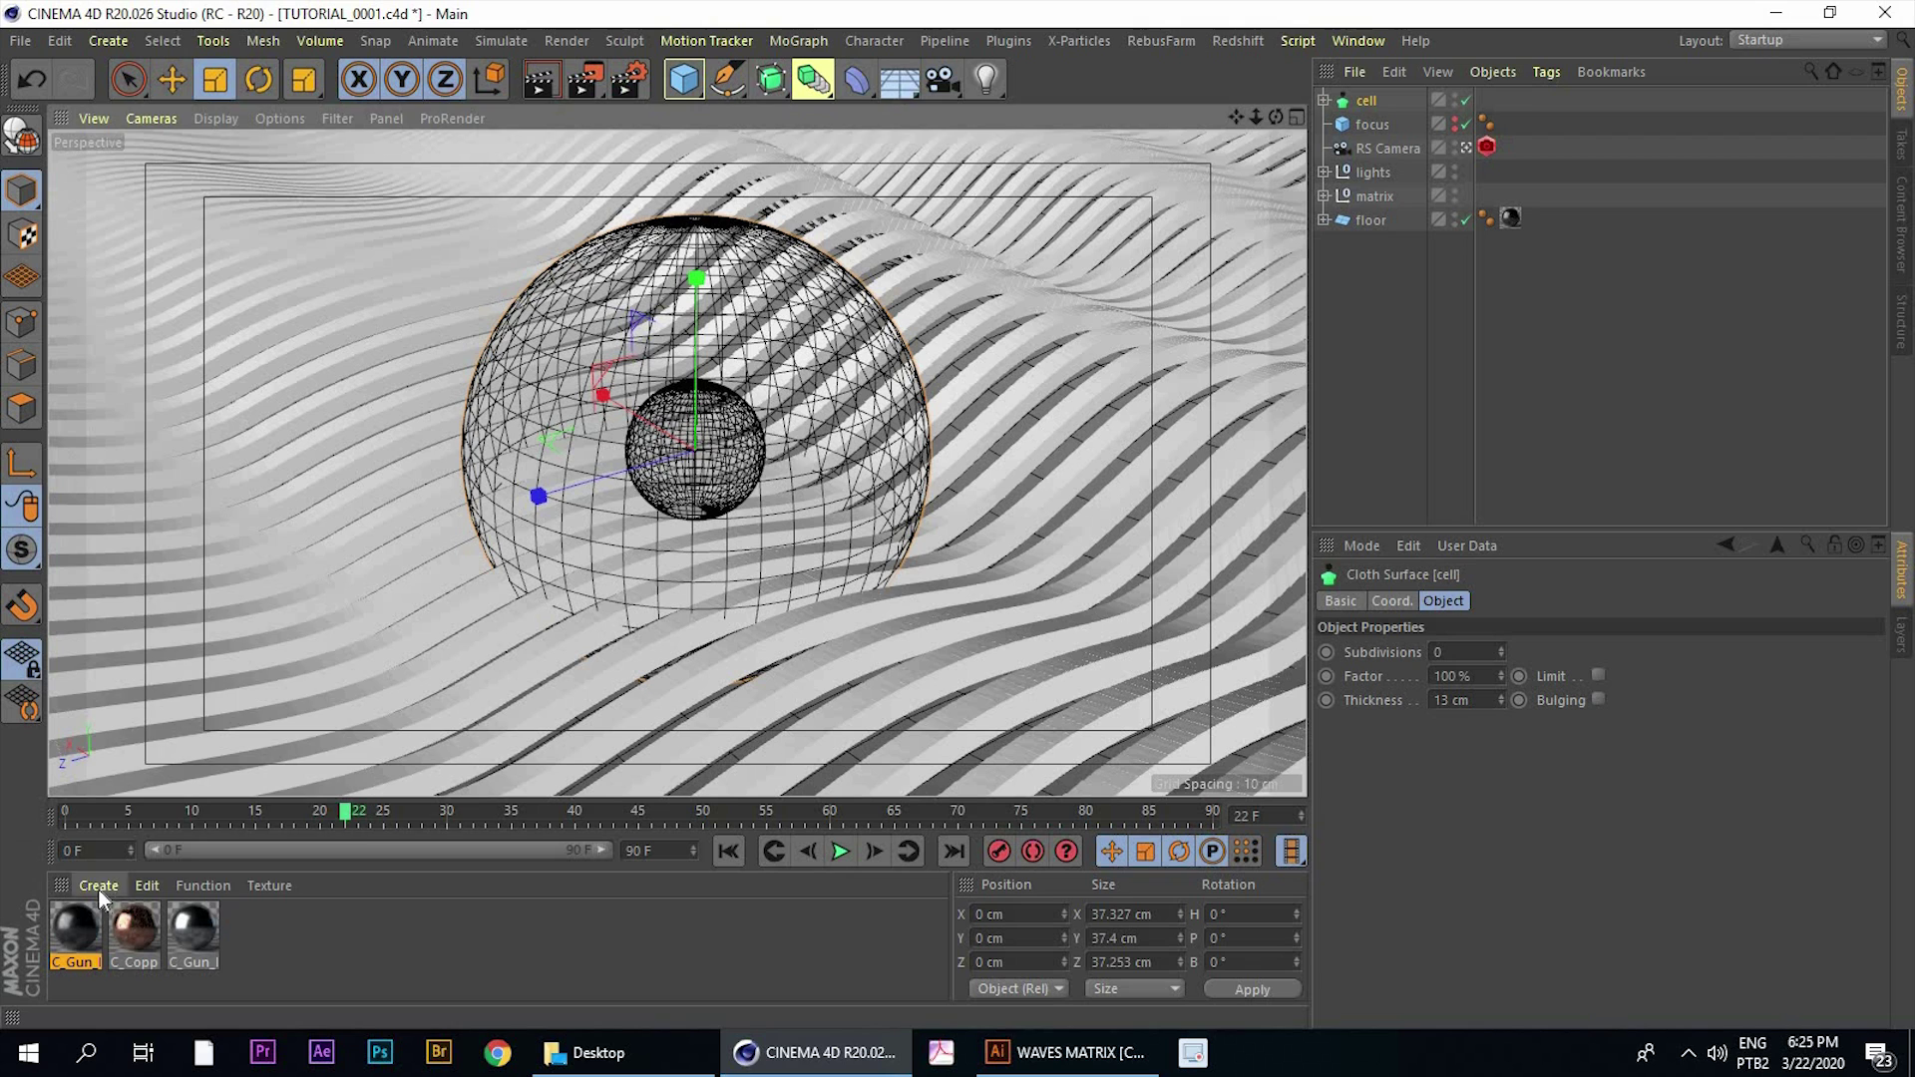
pyautogui.click(100, 886)
pyautogui.moveTo(161, 632)
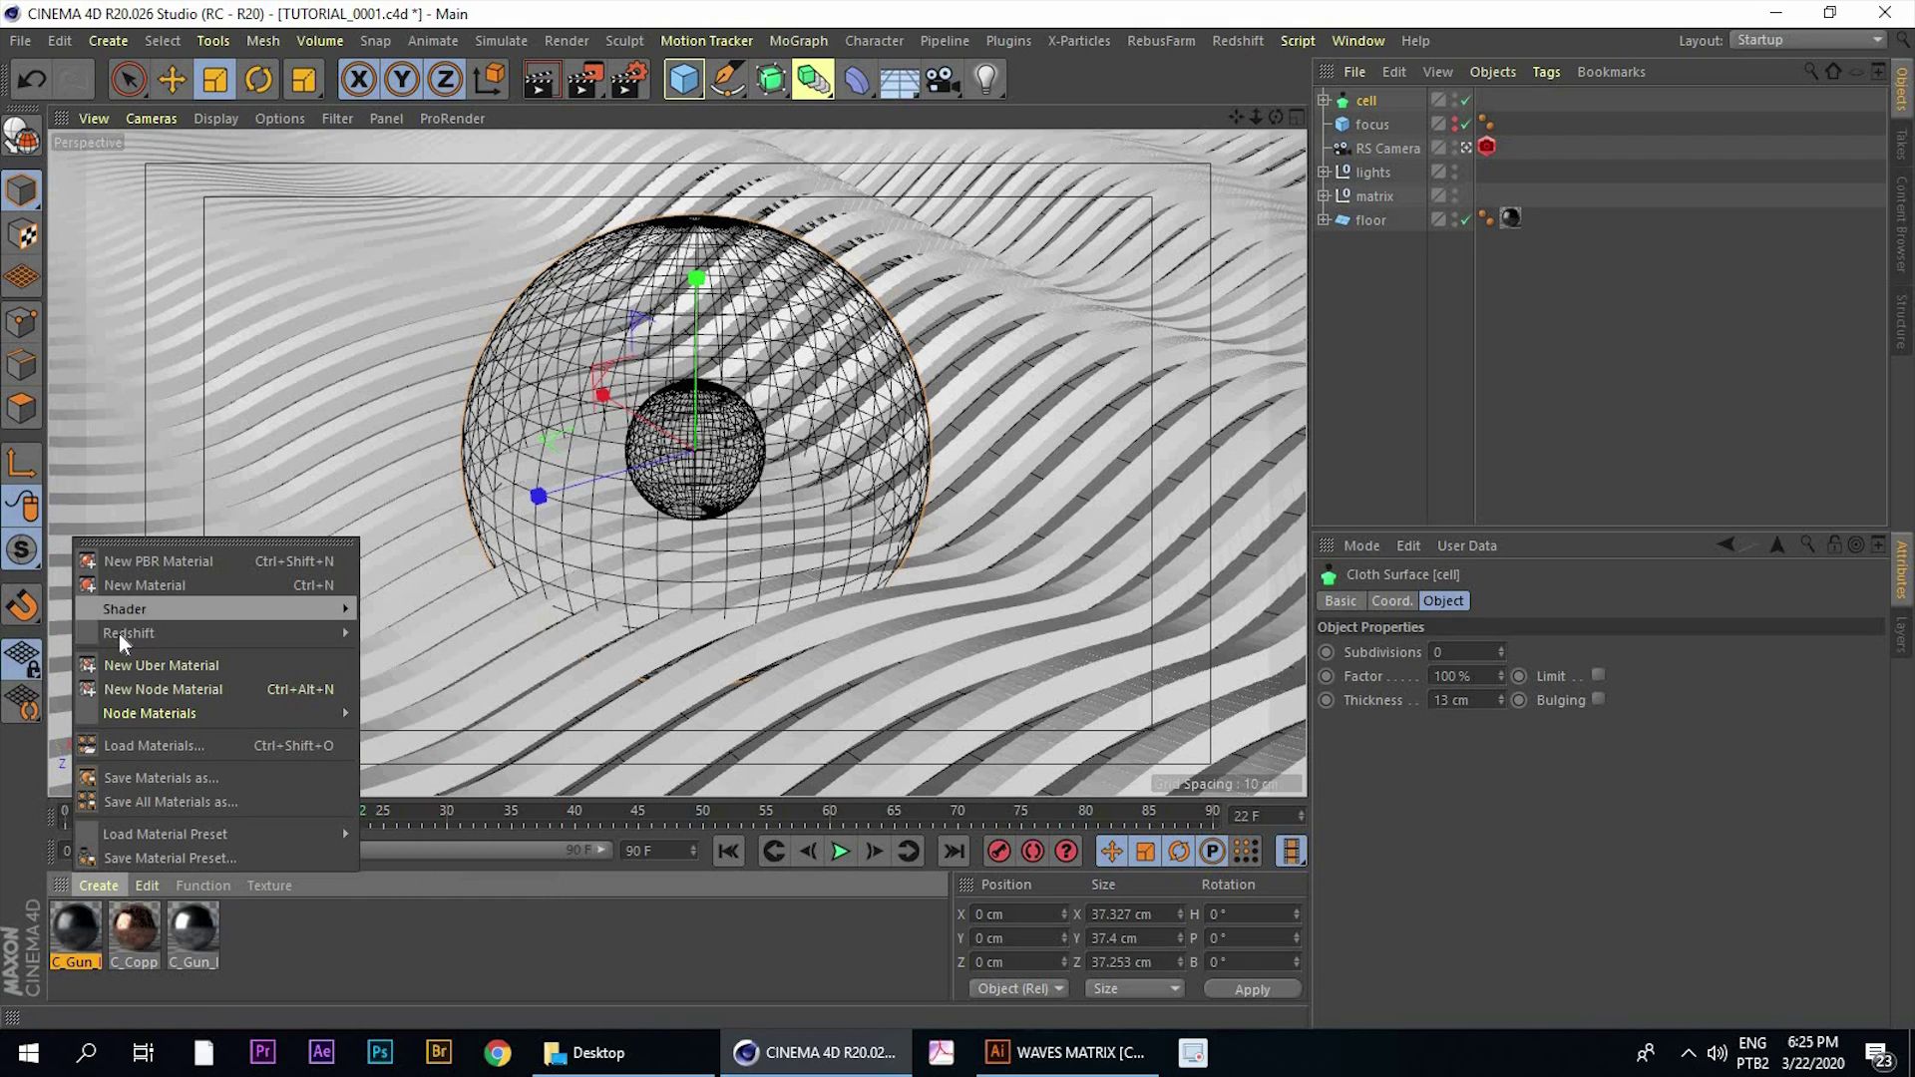
pyautogui.moveTo(399, 633)
pyautogui.click(480, 635)
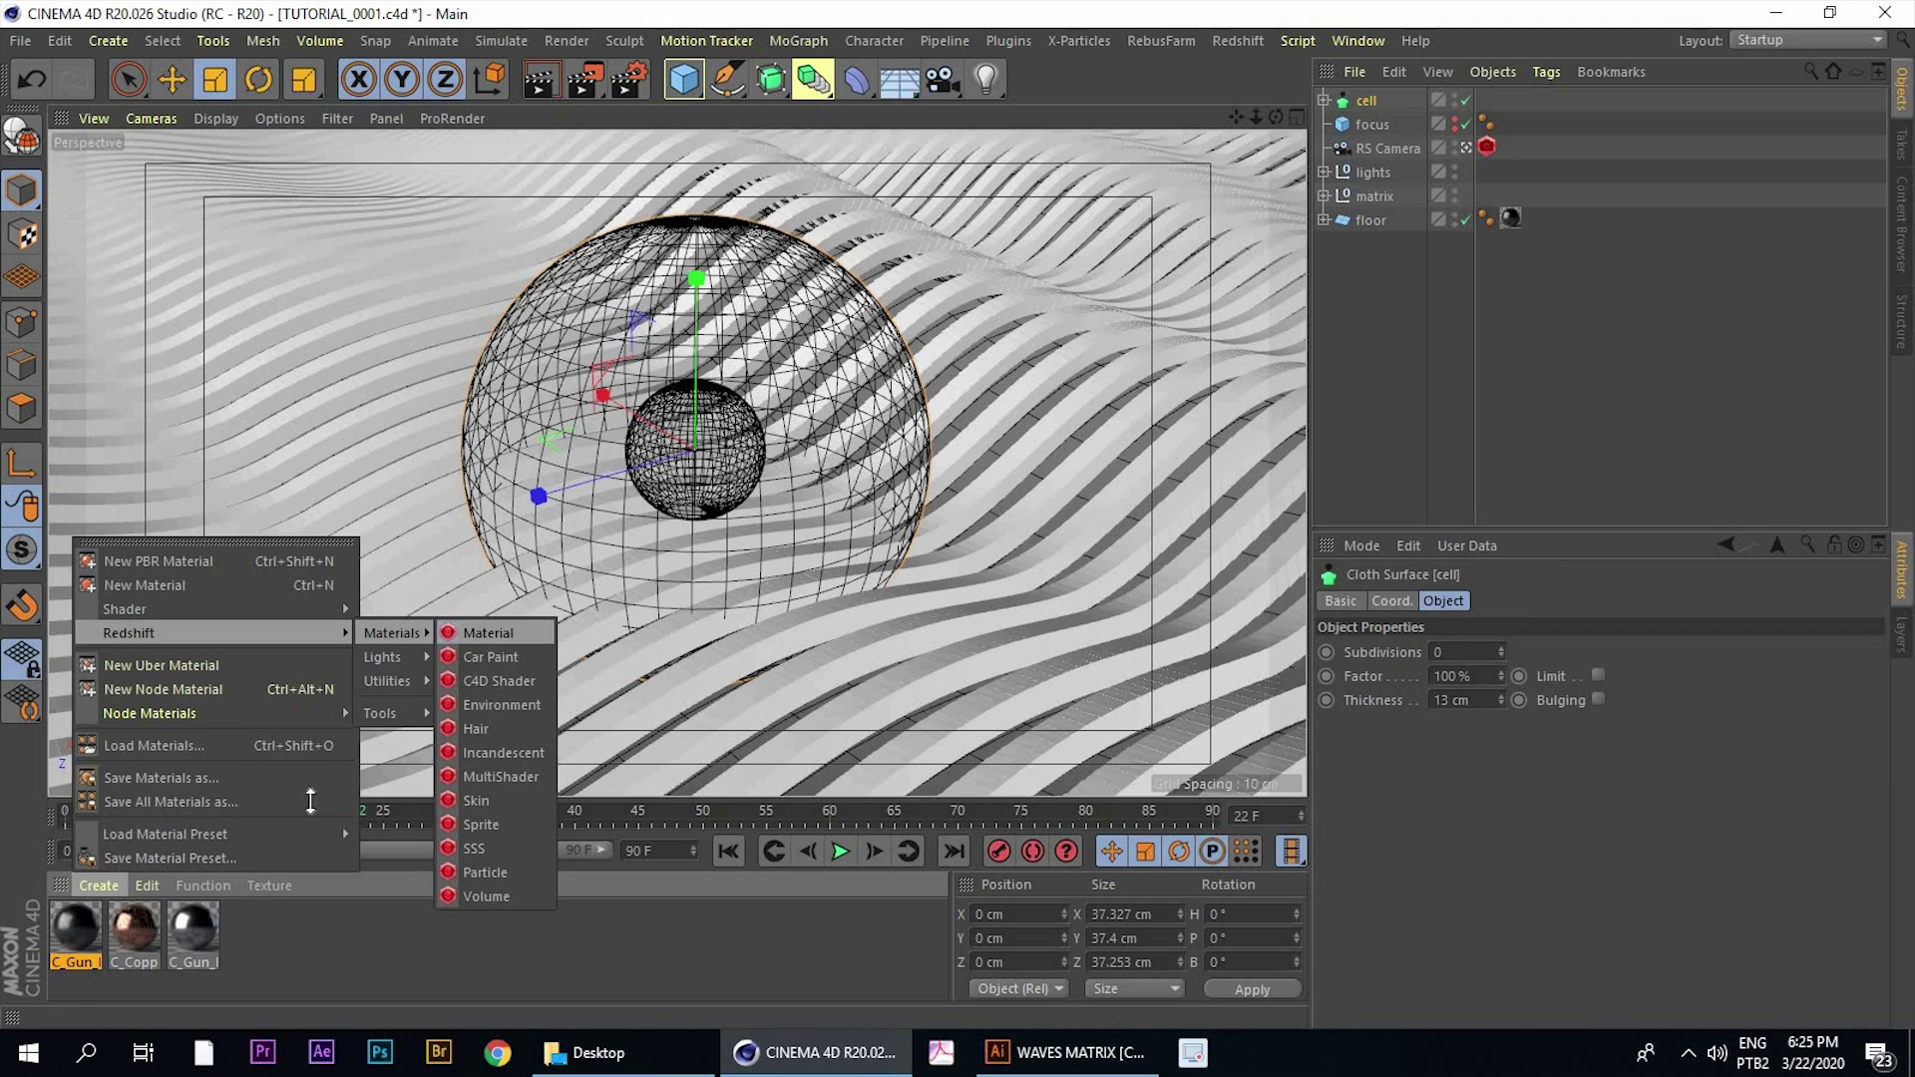
pyautogui.doubleClick(68, 926)
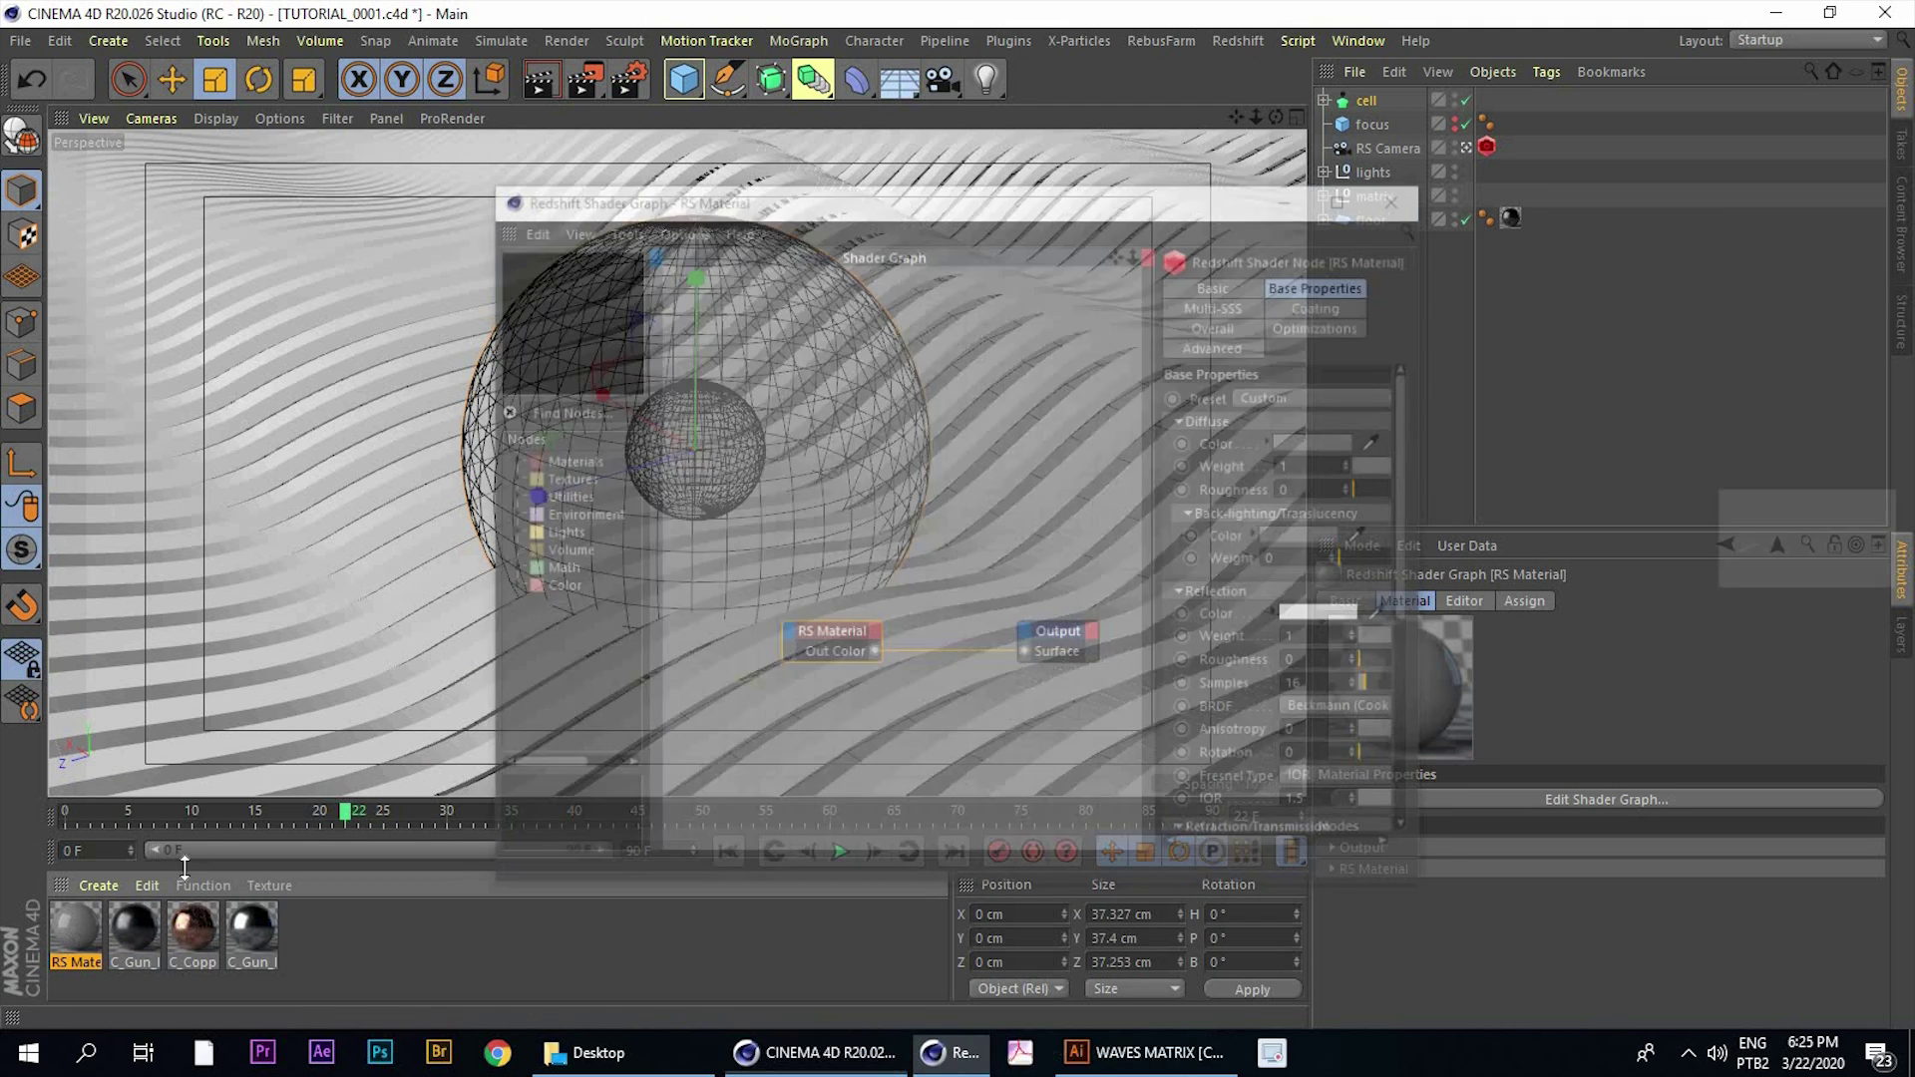
# Set the RS Material's base properties preset to Glass
pyautogui.moveTo(1000, 196); pyautogui.dragTo(865, 169)
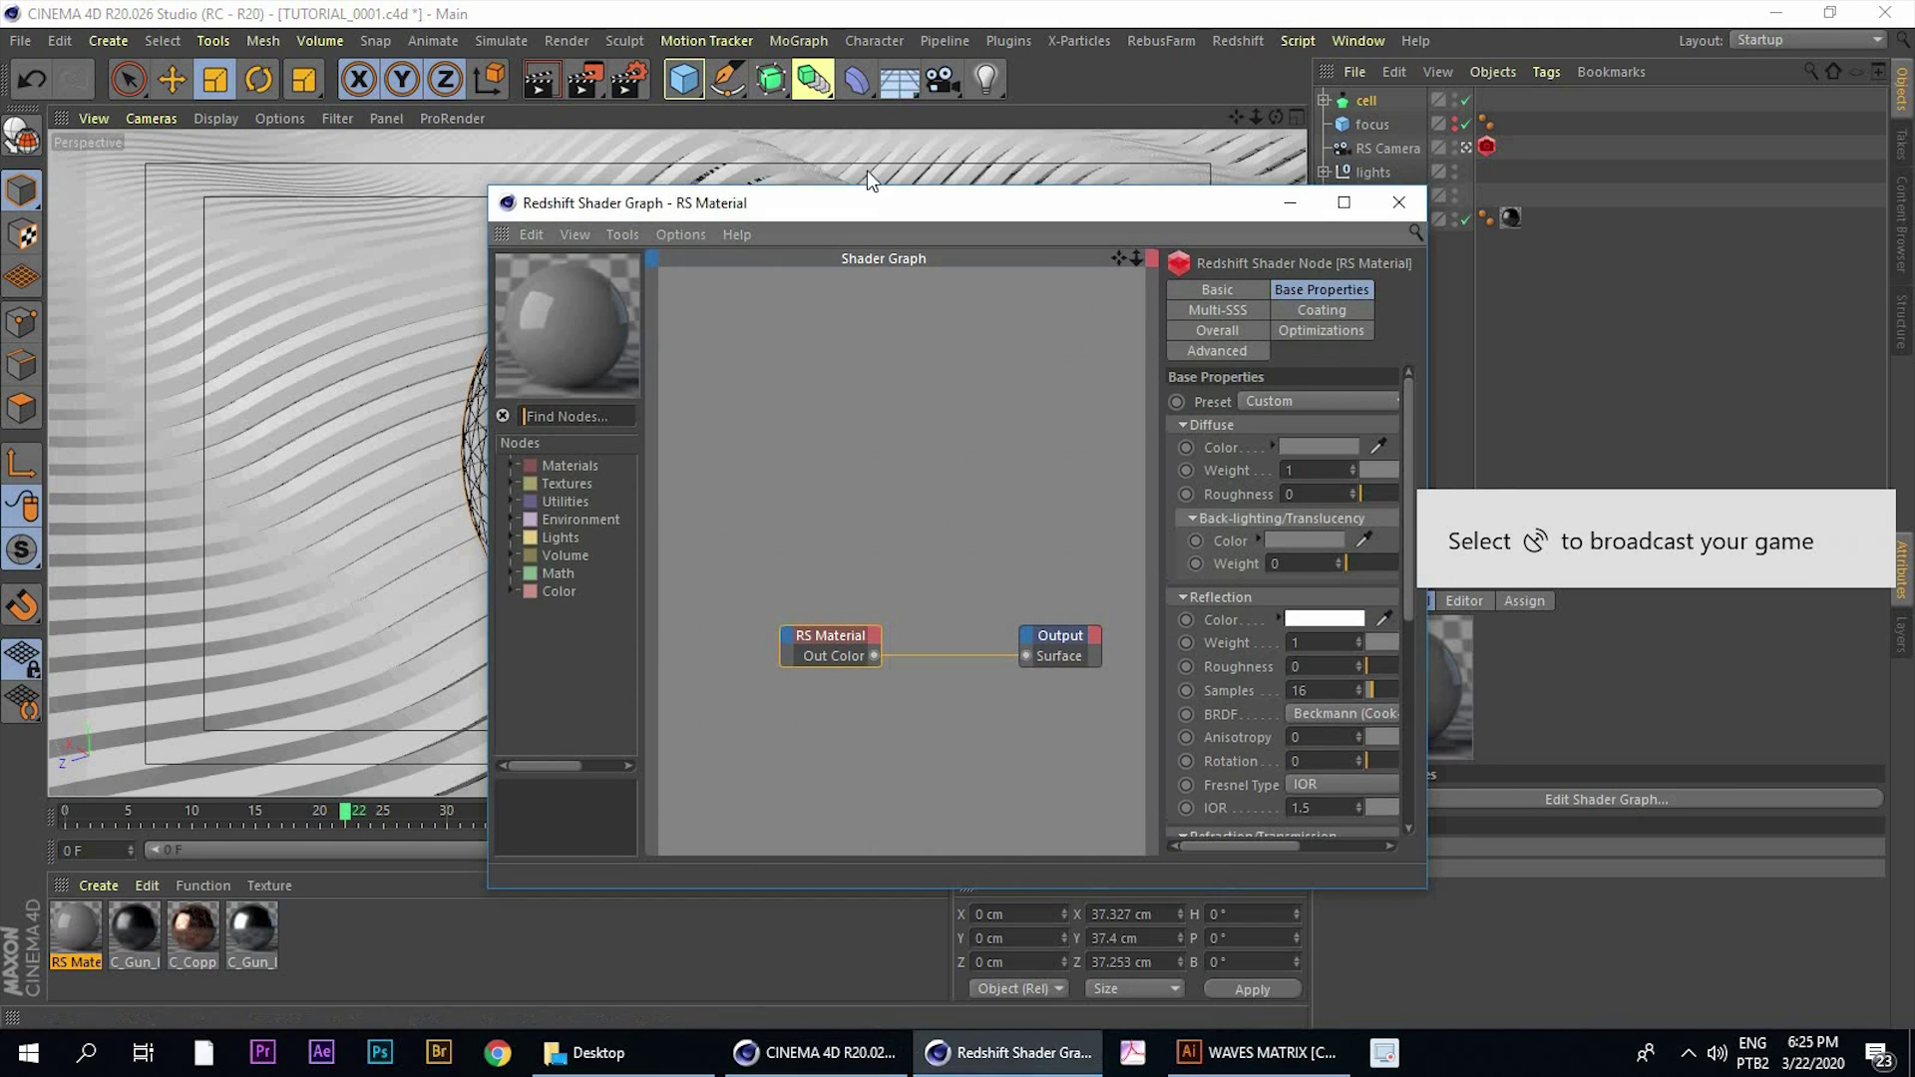
pyautogui.moveTo(622, 178); pyautogui.dragTo(353, 158)
pyautogui.moveTo(893, 338); pyautogui.dragTo(753, 336)
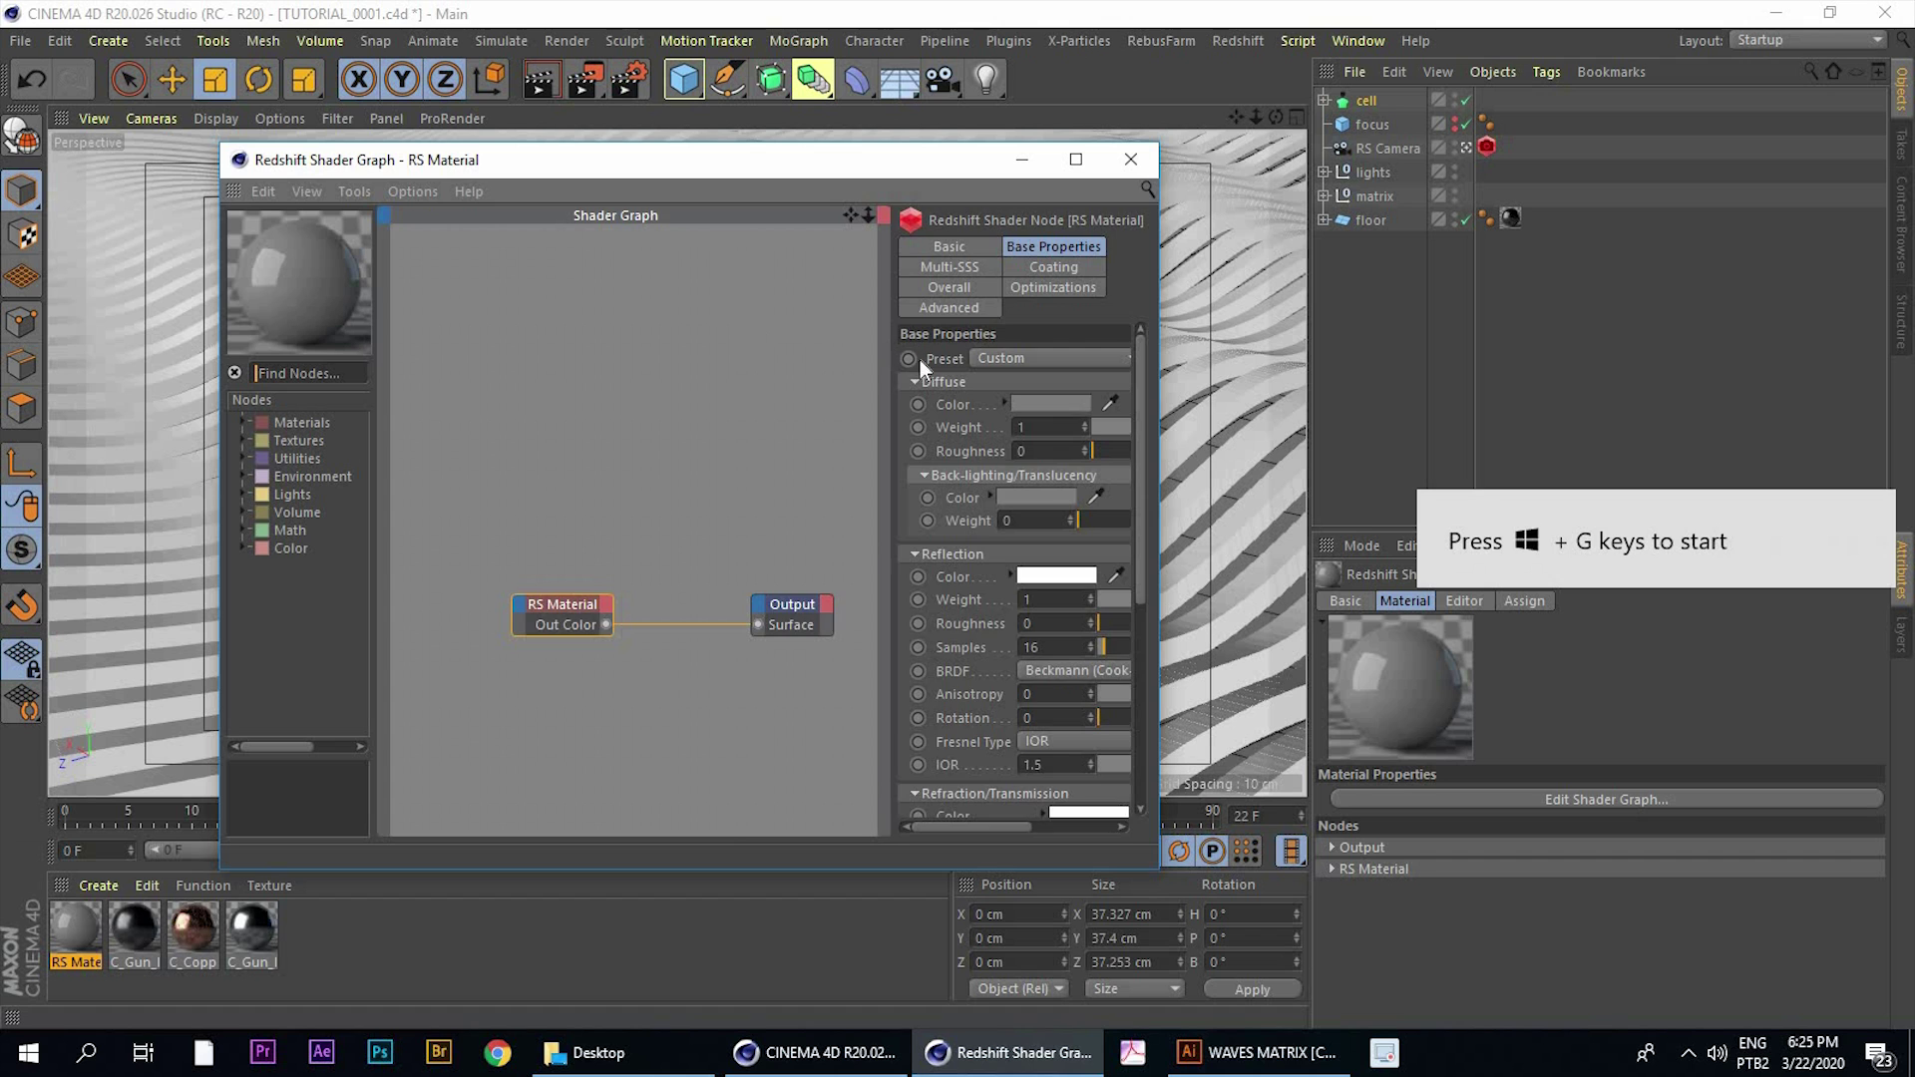
pyautogui.click(880, 343)
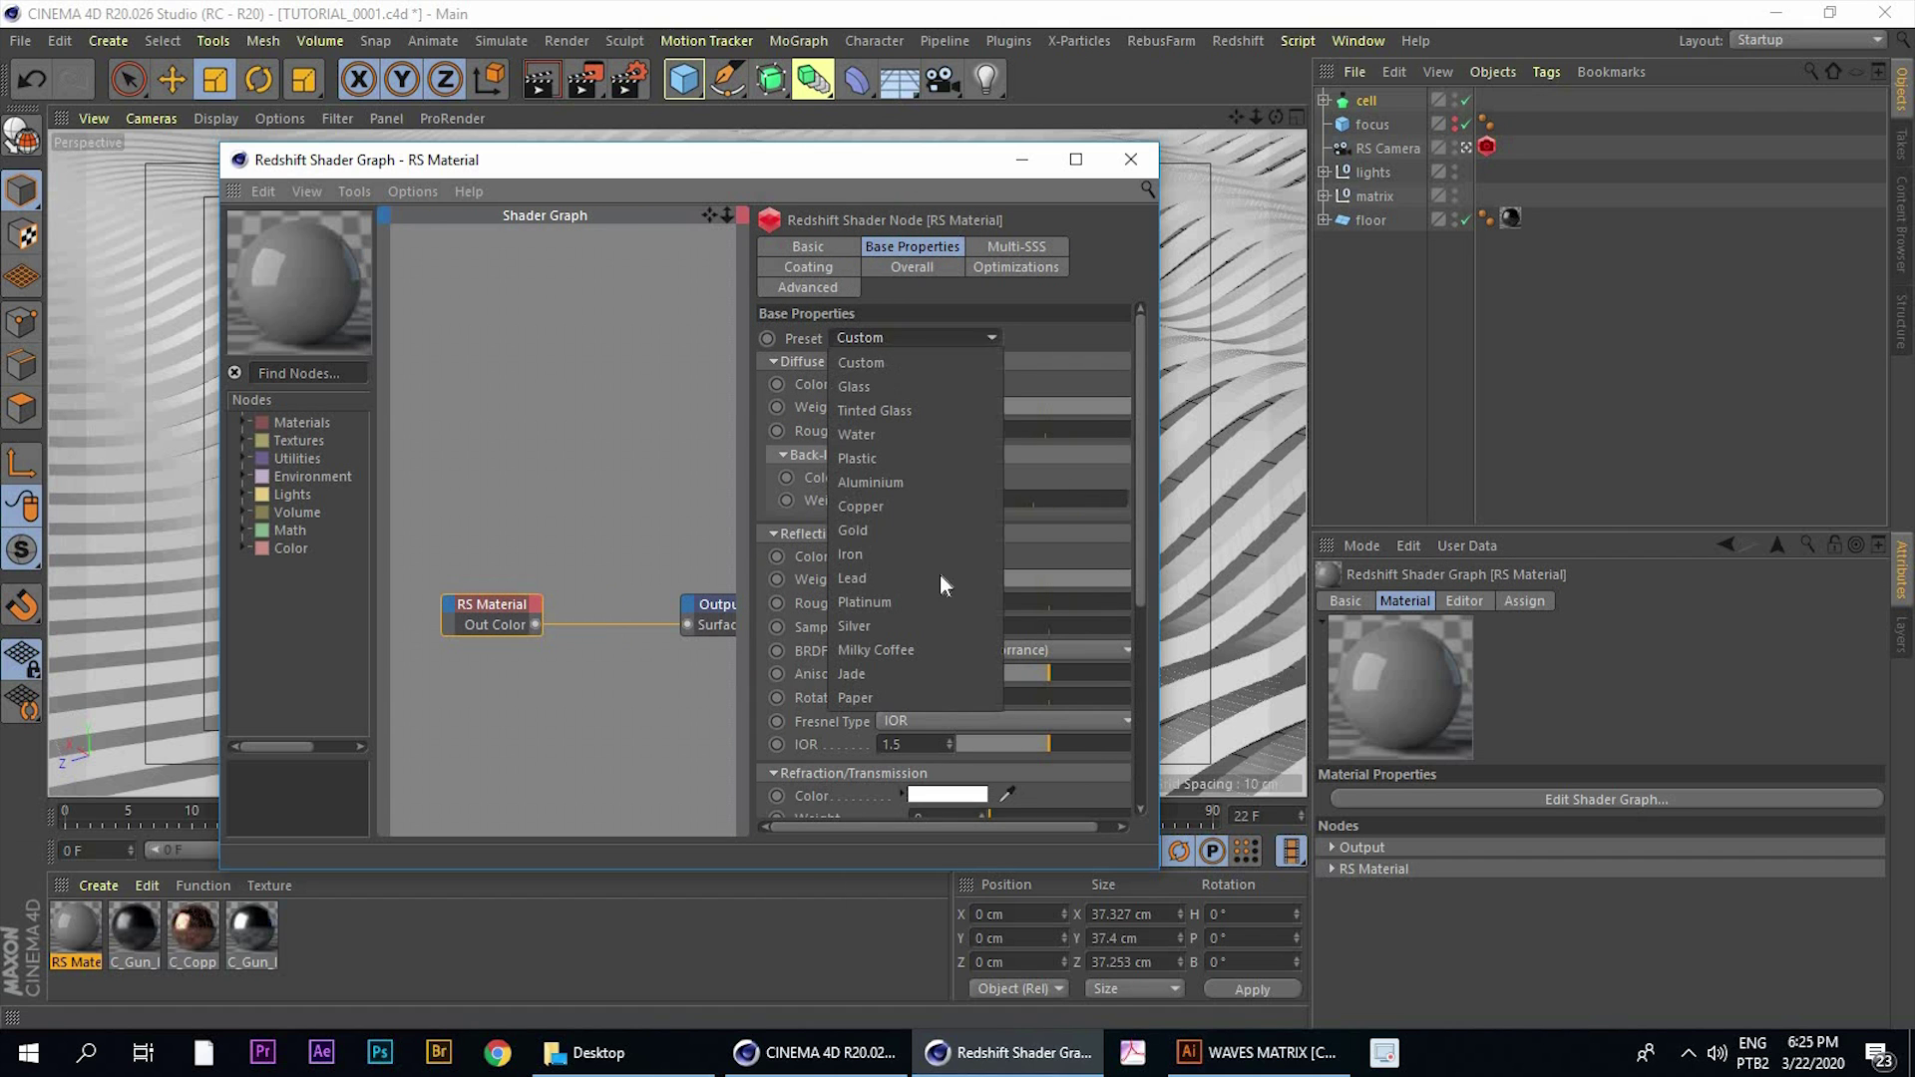
pyautogui.click(856, 388)
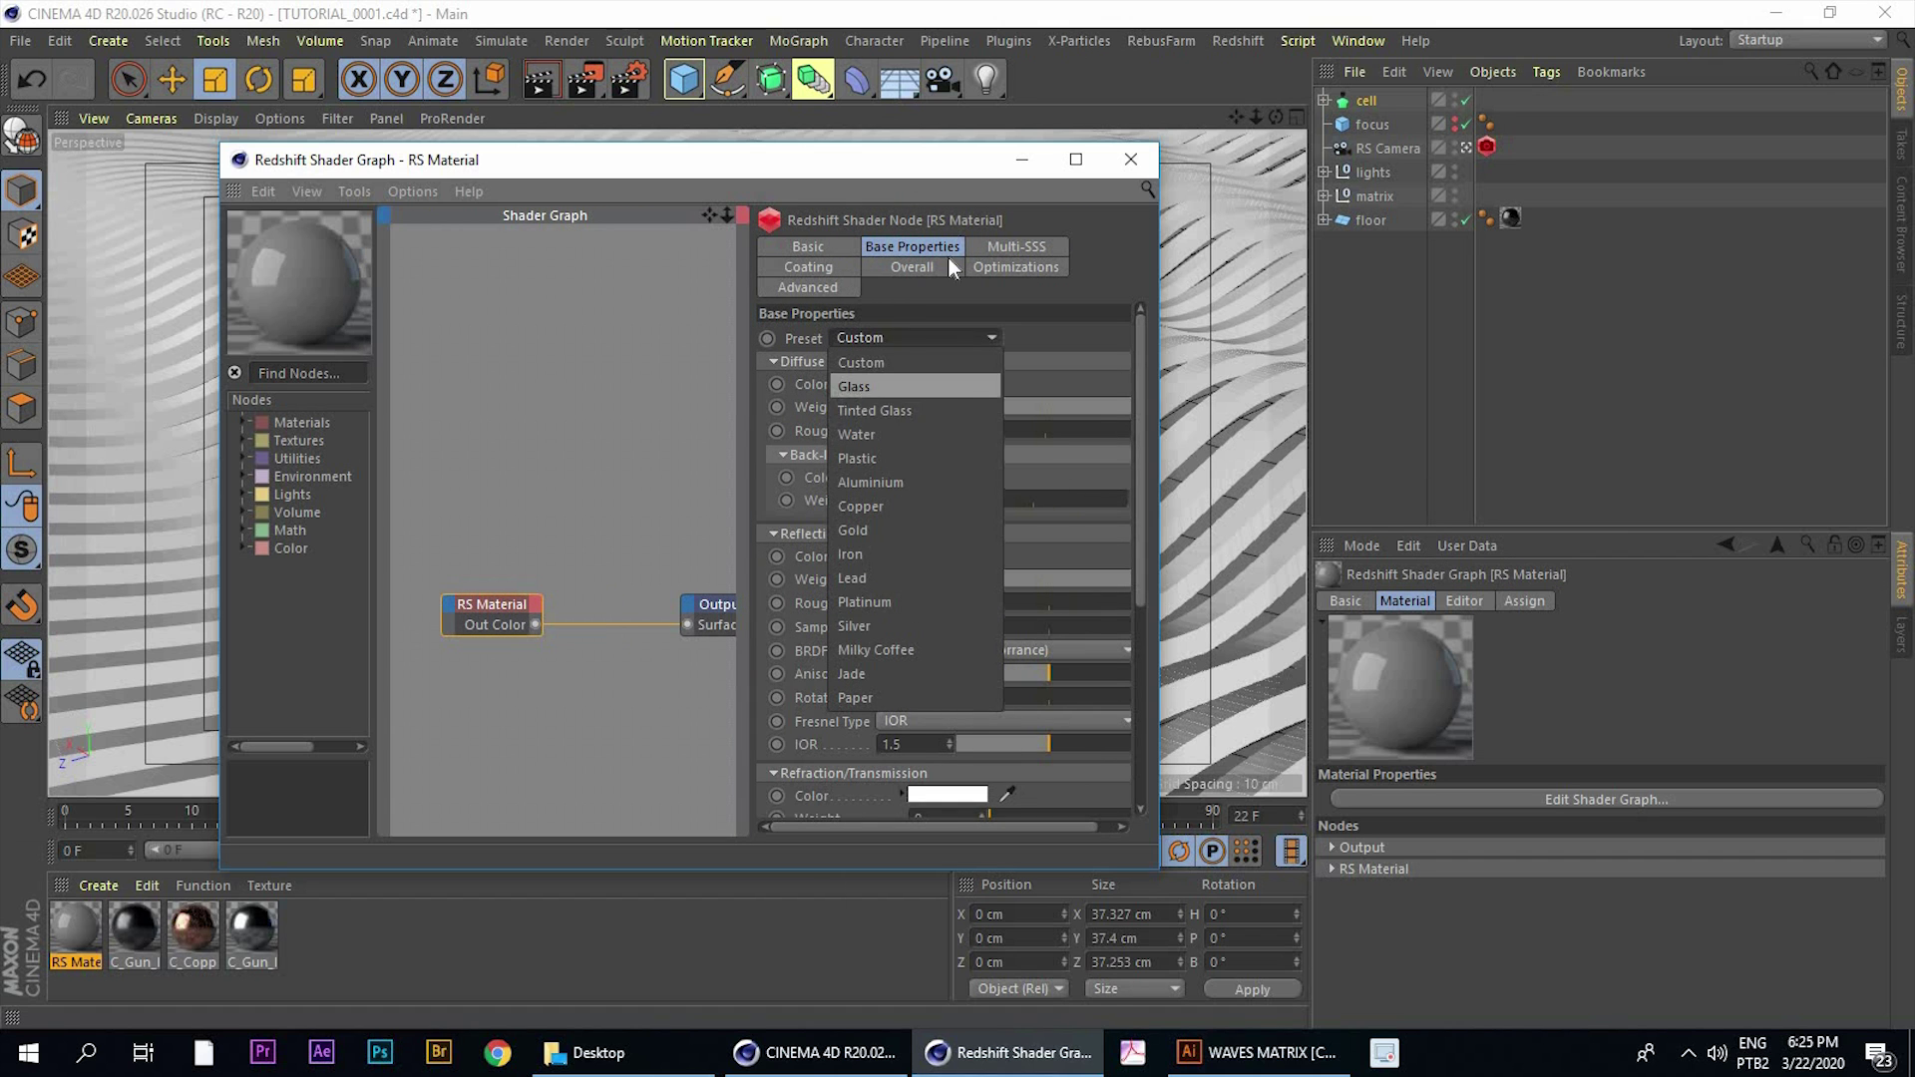
# Open the Redshift RenderView and close the material's shader graph window
pyautogui.moveTo(898, 174); pyautogui.dragTo(908, 179)
pyautogui.moveTo(1453, 300); pyautogui.dragTo(1527, 334)
pyautogui.click(1233, 41)
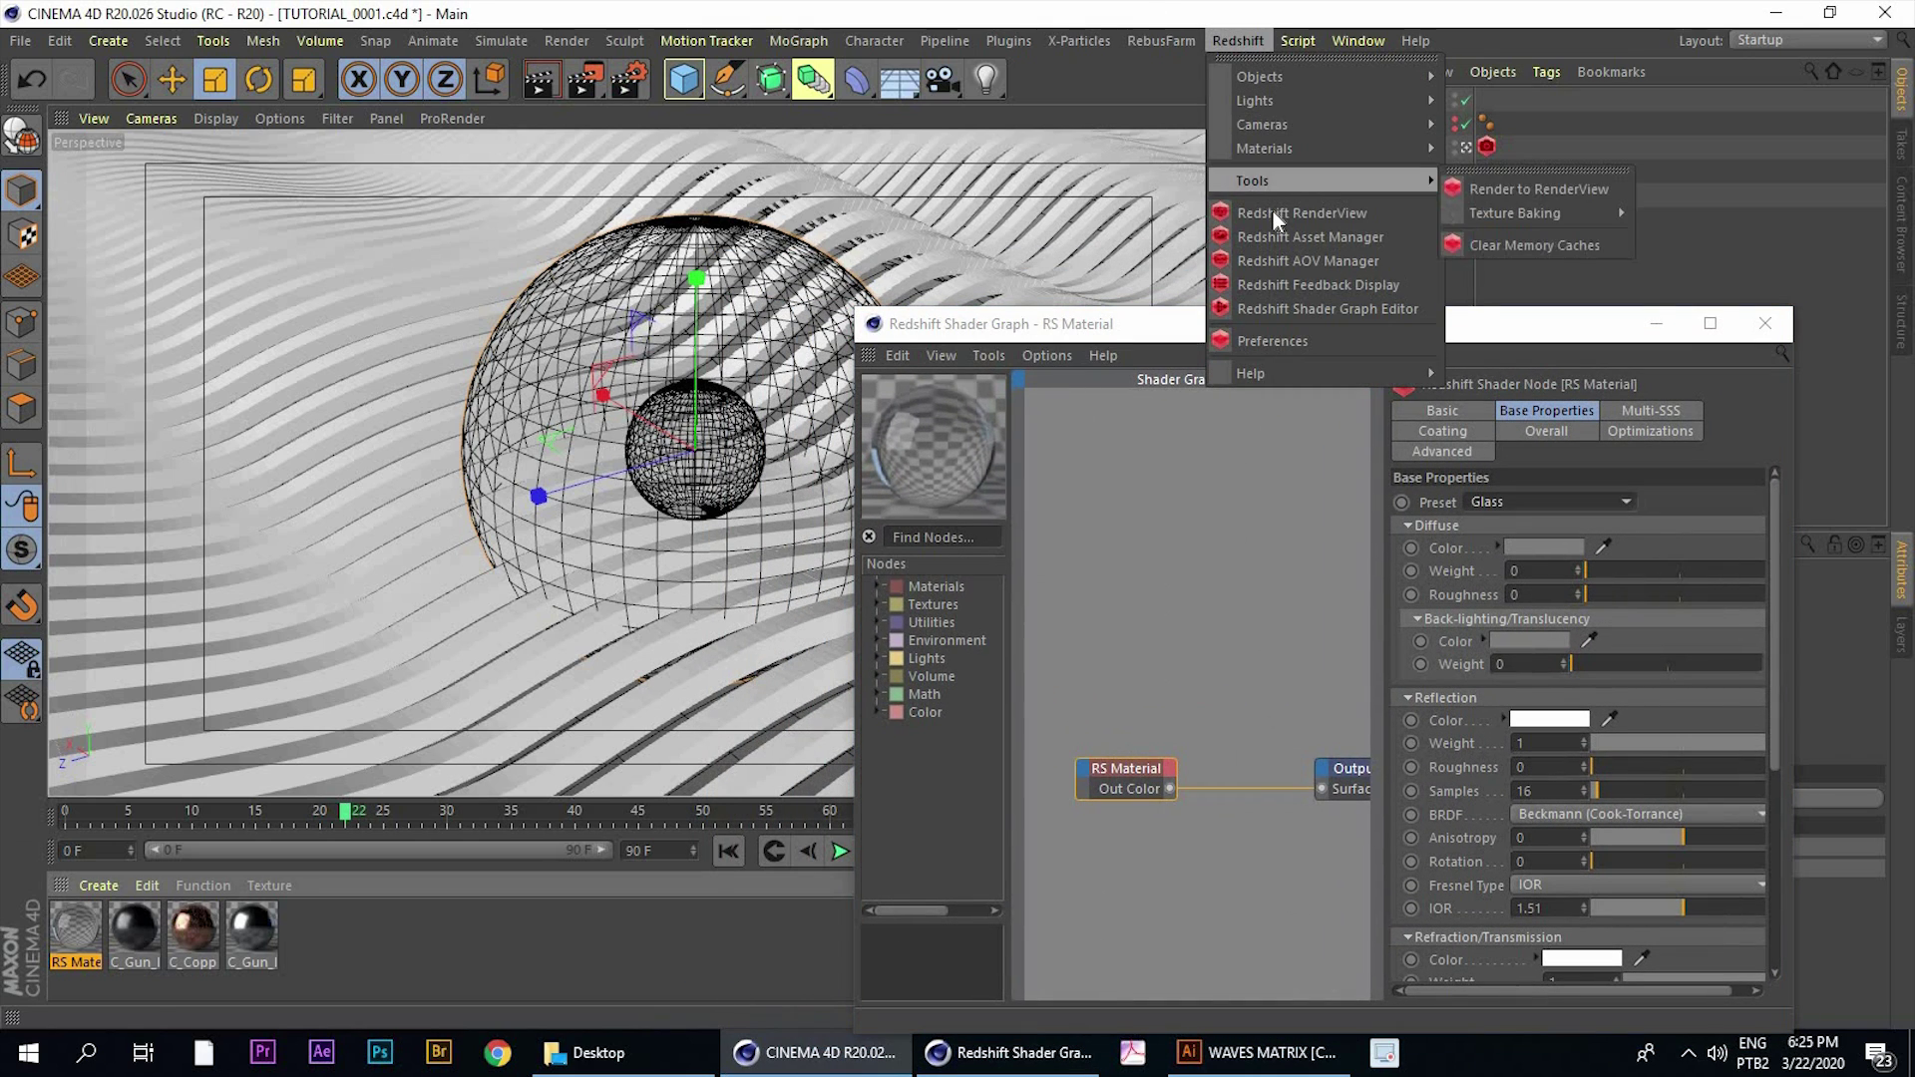
pyautogui.click(1273, 213)
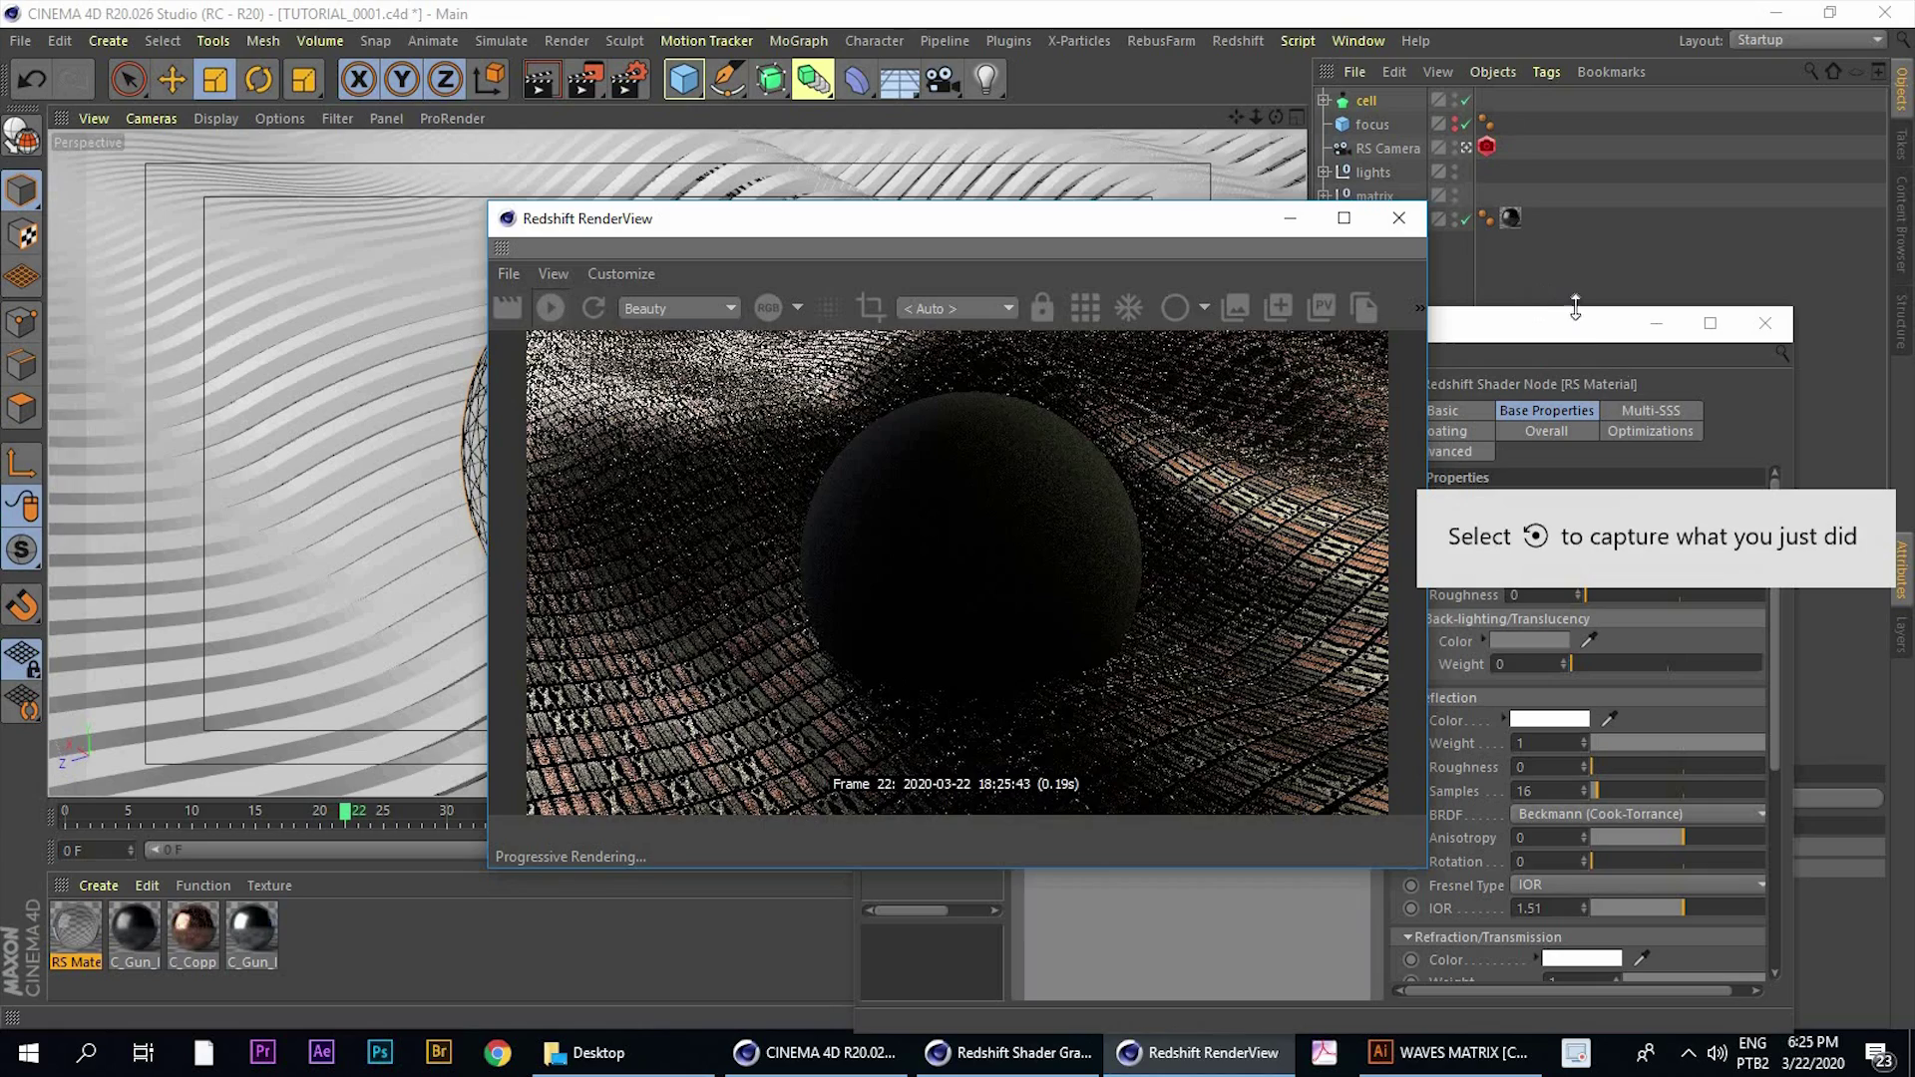
pyautogui.click(1763, 324)
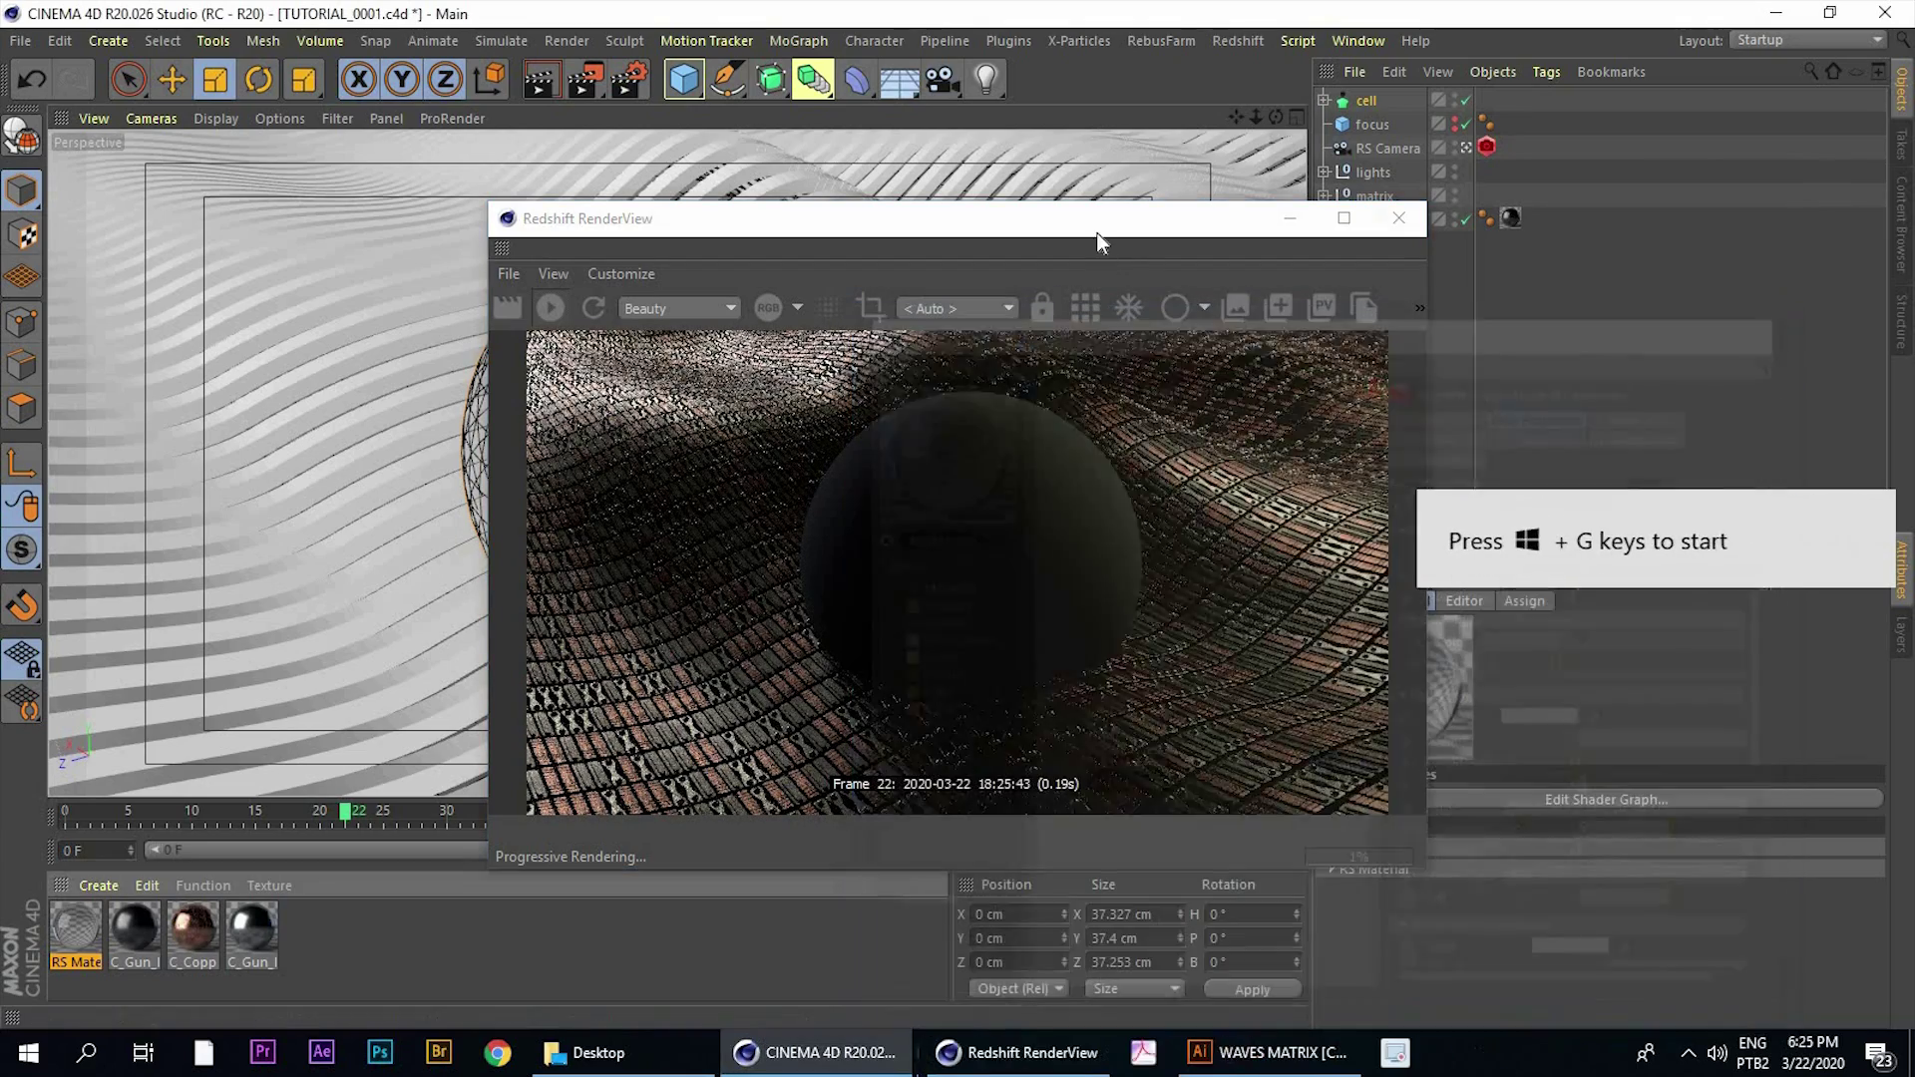
pyautogui.moveTo(1098, 229); pyautogui.dragTo(853, 137)
# Expand the cell hierarchy and apply the glass RS Material to its inner Sphere
pyautogui.click(1325, 101)
pyautogui.click(1391, 124)
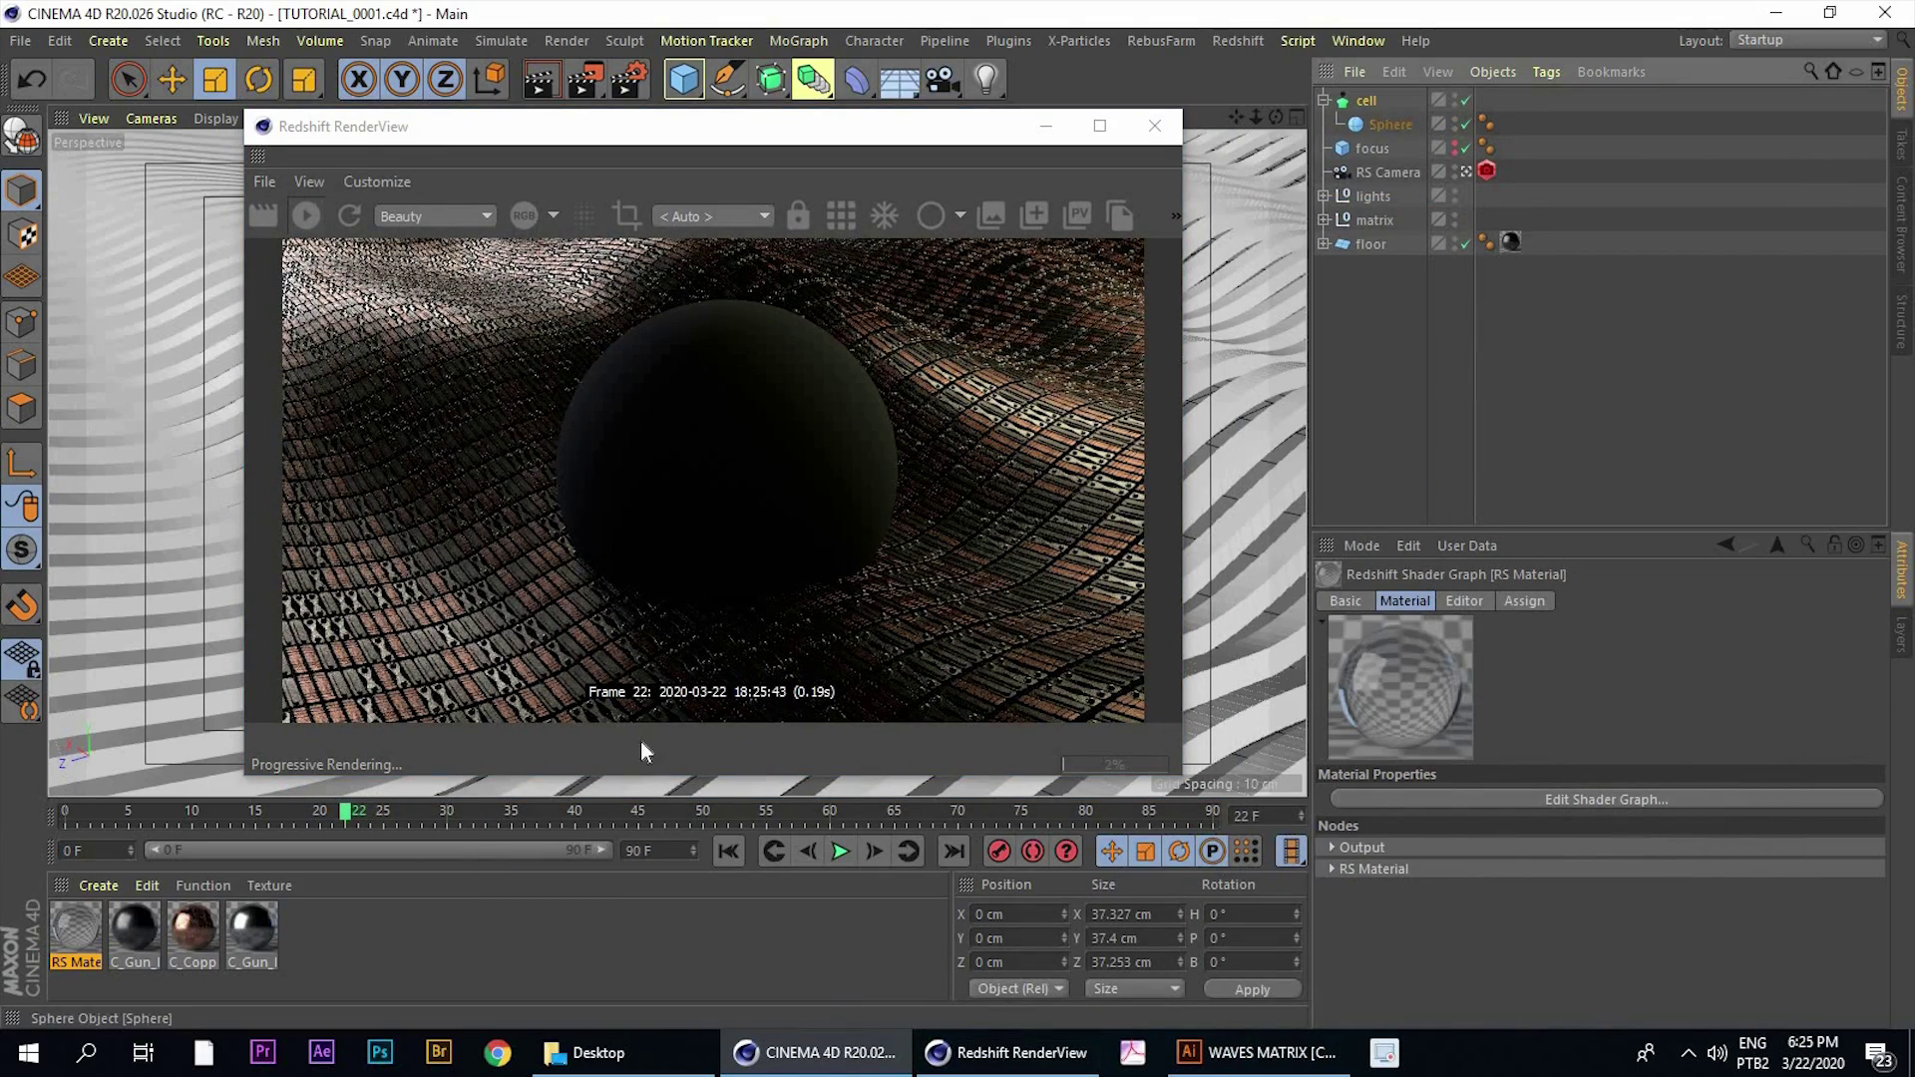
pyautogui.rightClick(76, 938)
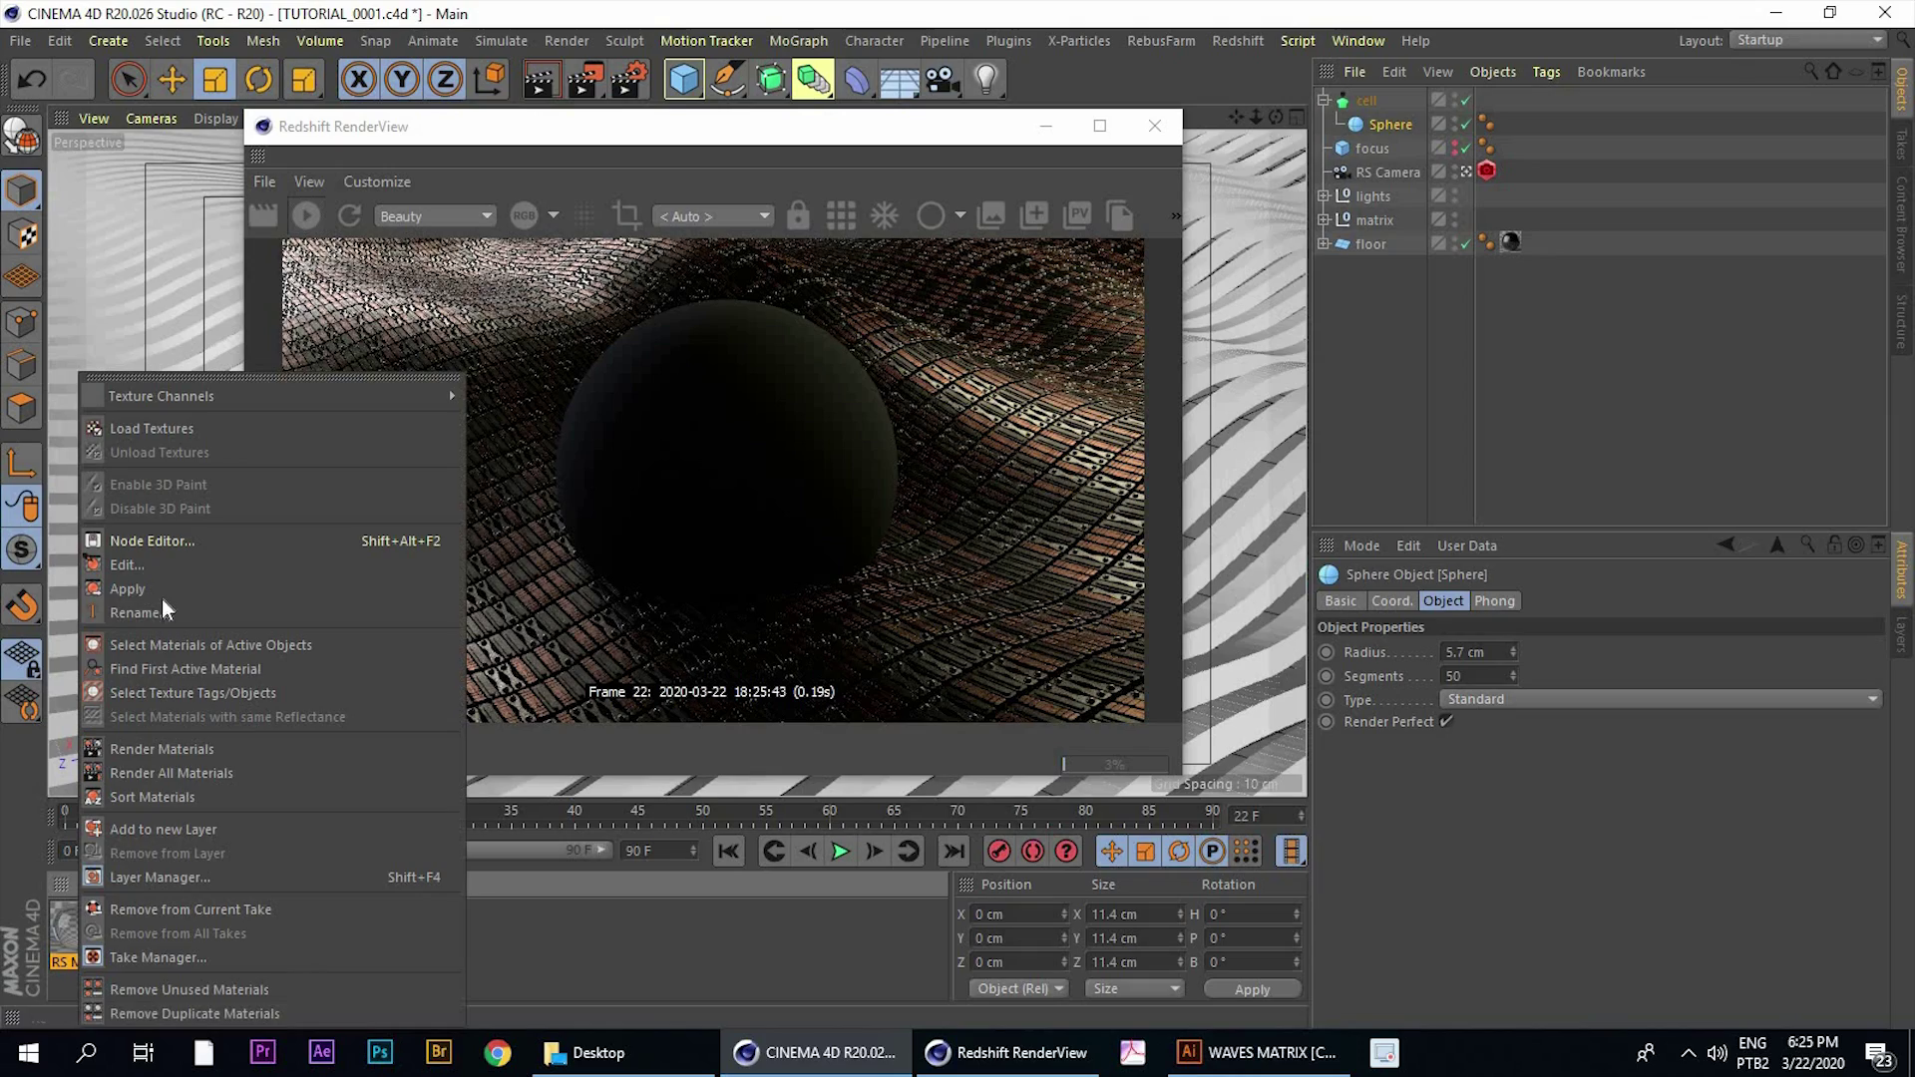
pyautogui.click(160, 589)
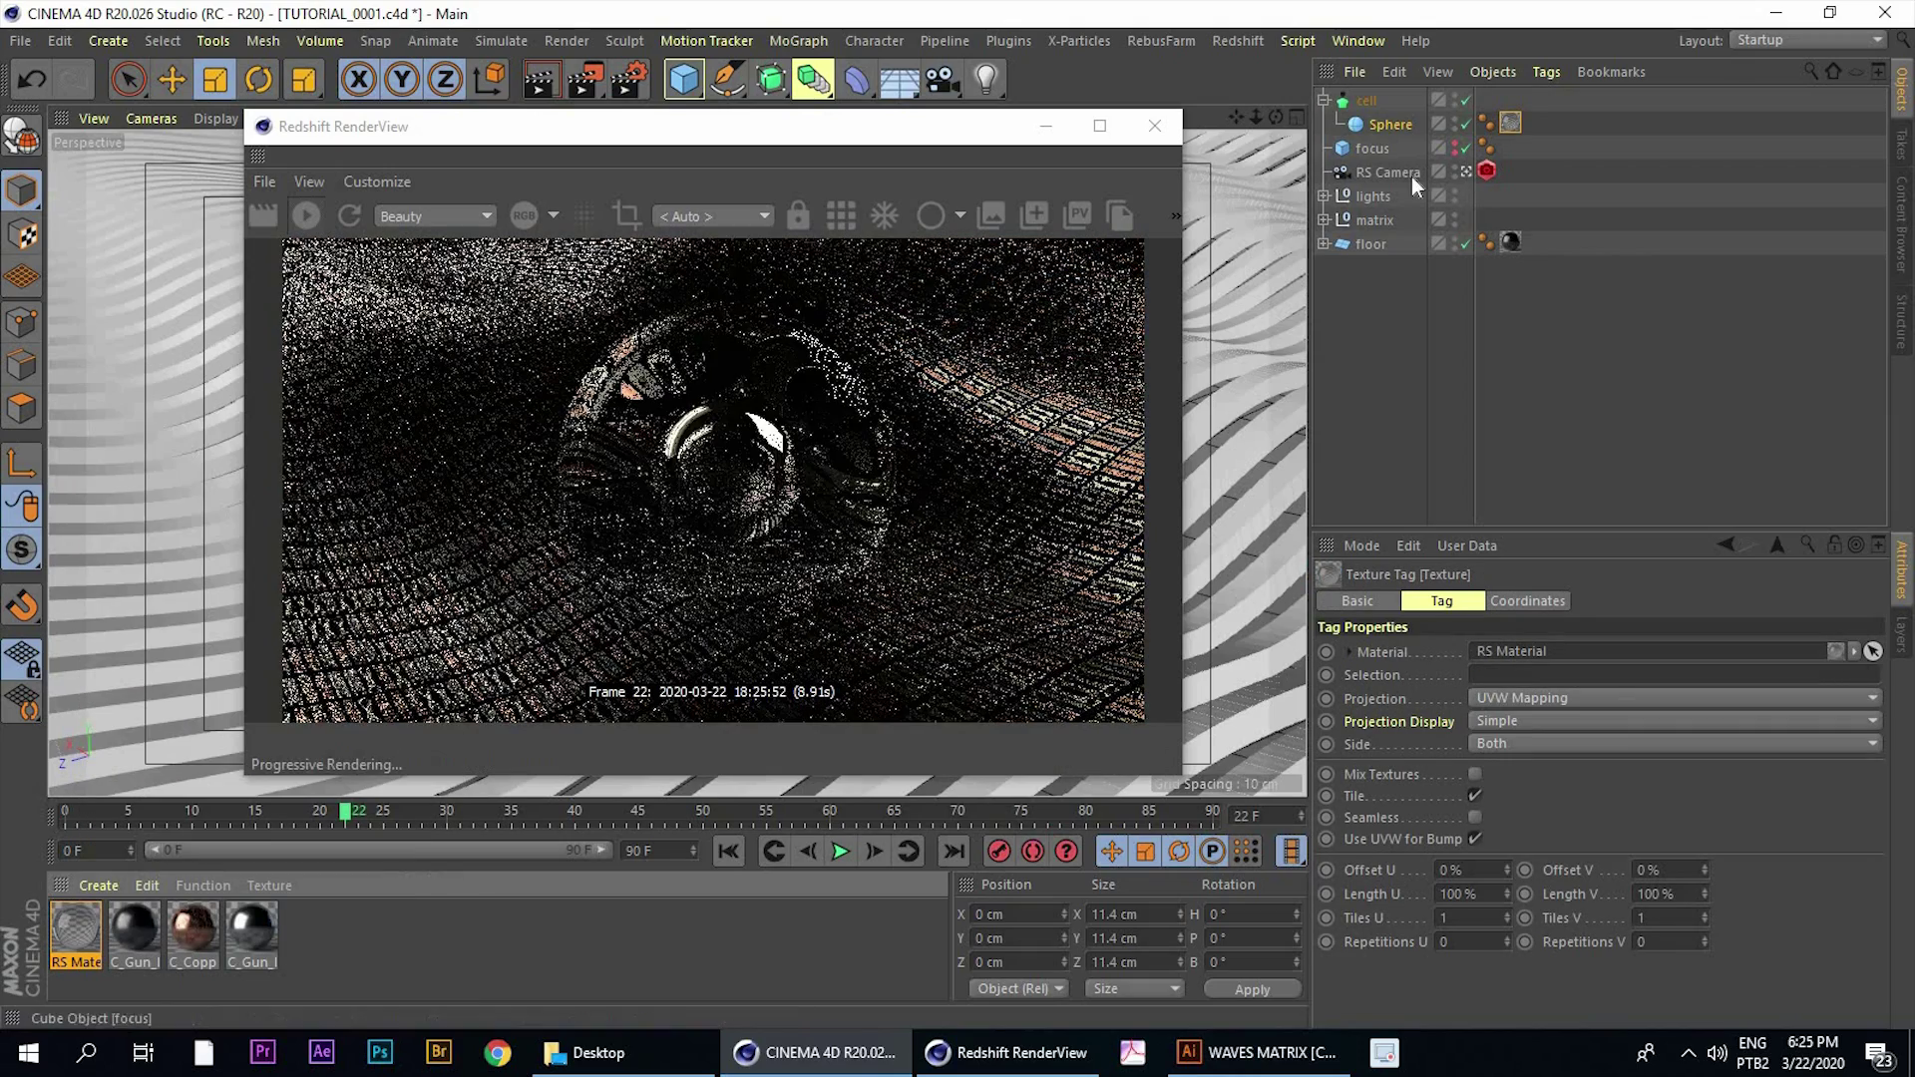
# Move the Sphere inside the cell up to about 7.3 cm in Y, above the floor waves
pyautogui.moveTo(748, 140); pyautogui.dragTo(978, 157)
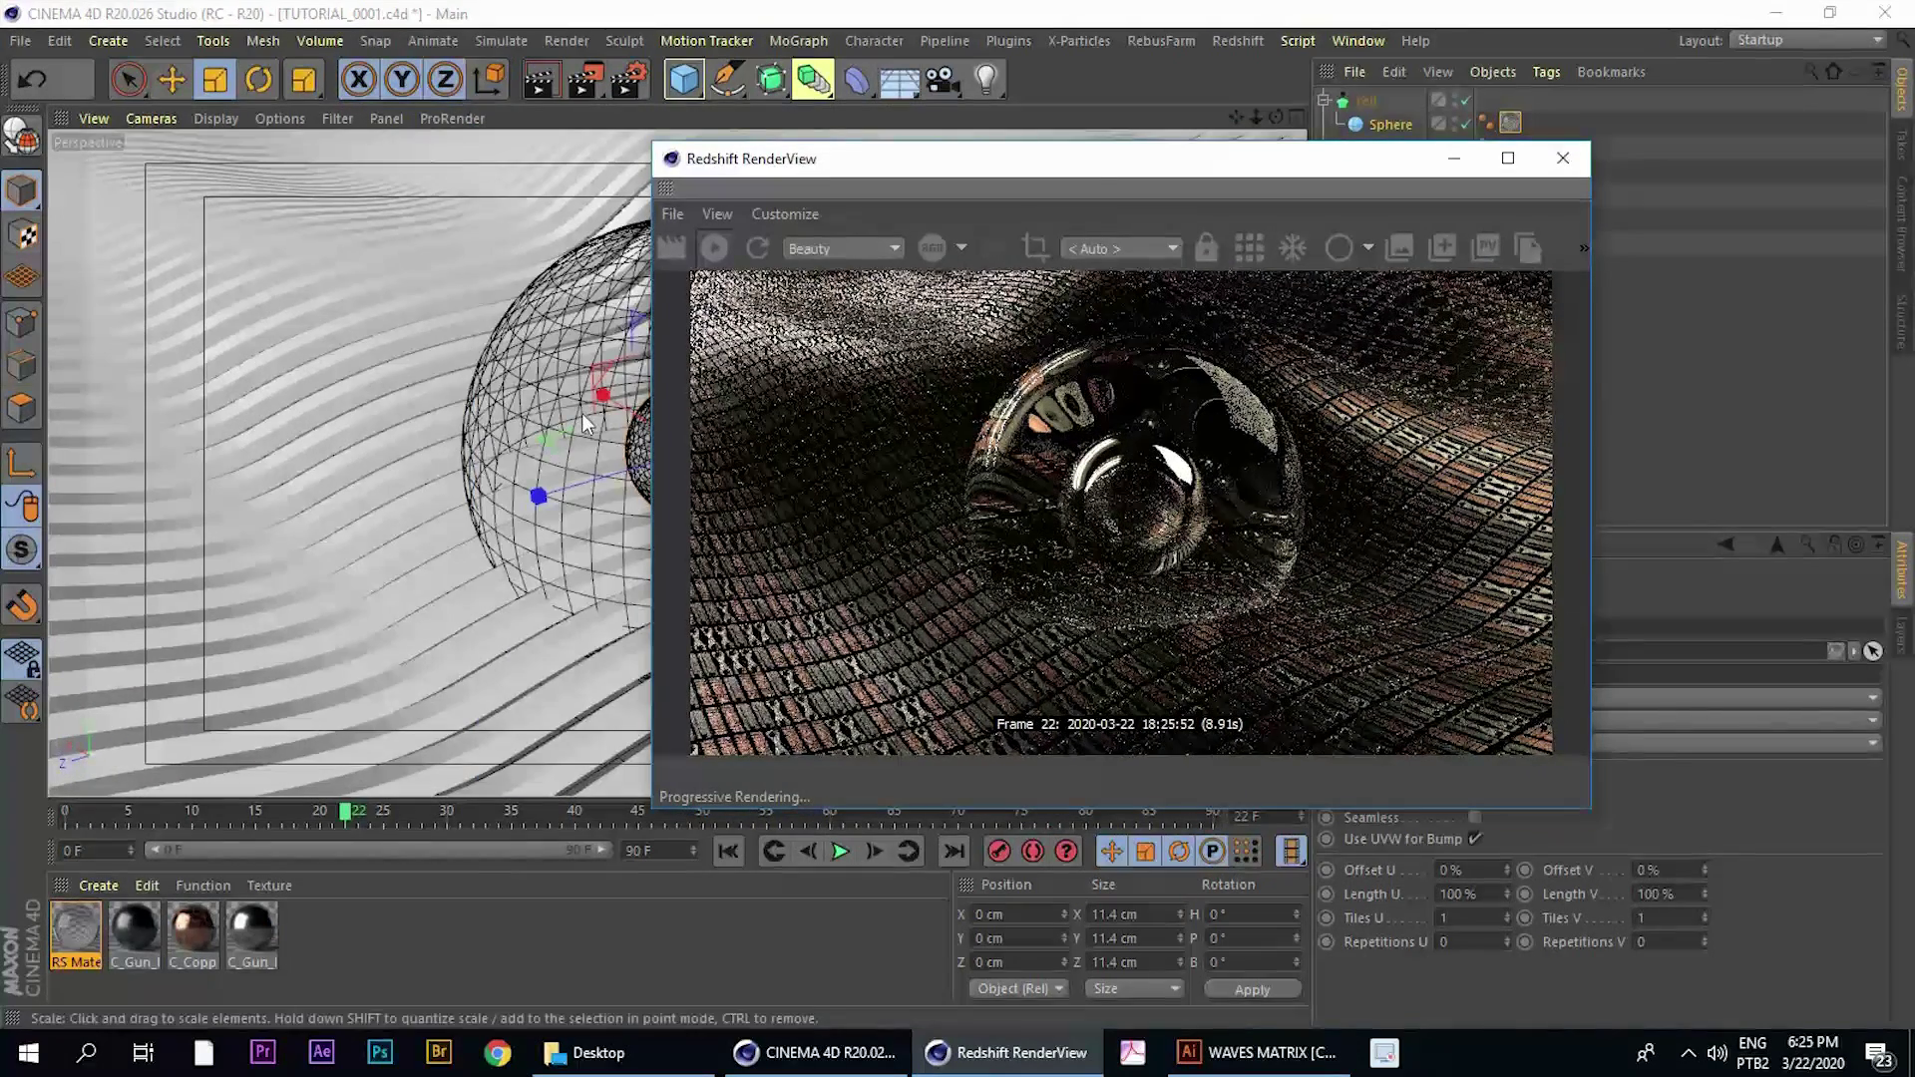
pyautogui.moveTo(767, 163); pyautogui.dragTo(617, 236)
pyautogui.moveTo(437, 215); pyautogui.dragTo(869, 263)
pyautogui.click(182, 83)
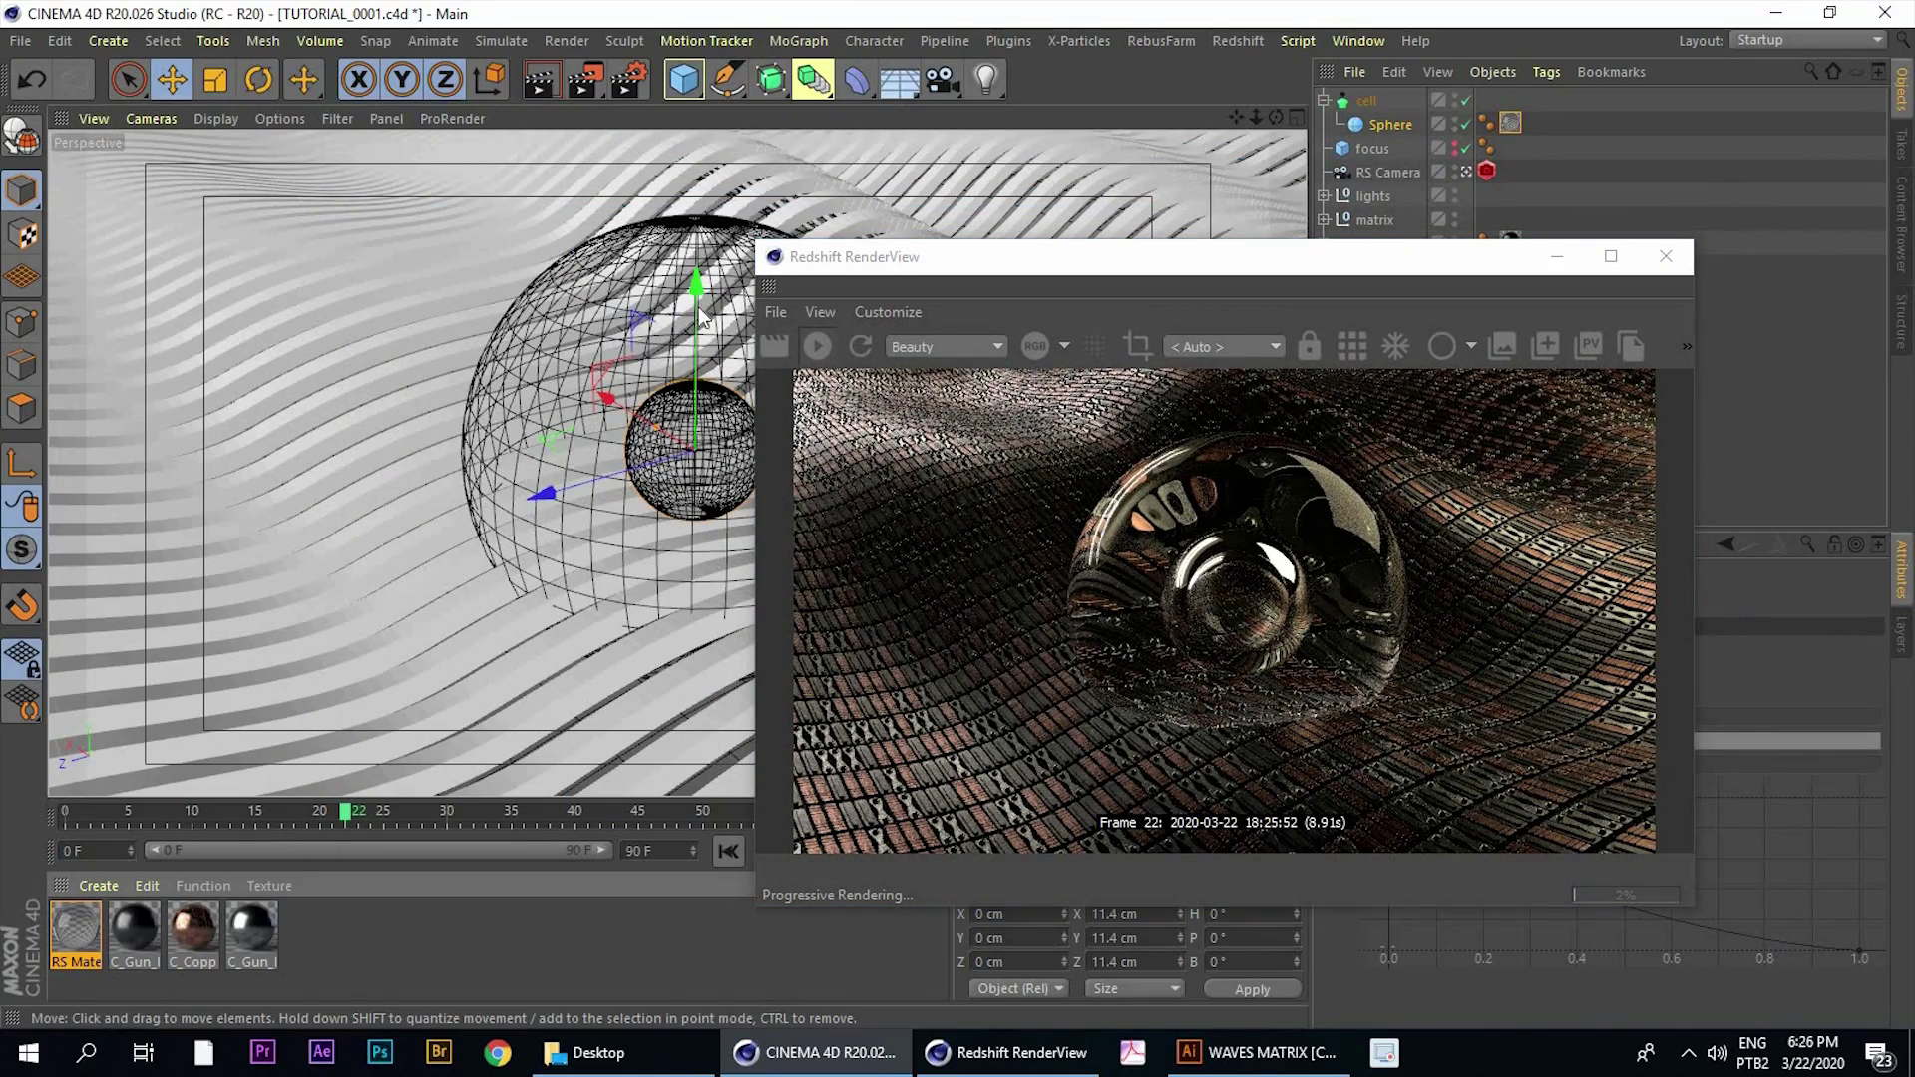
pyautogui.moveTo(698, 265)
pyautogui.mouseDown()
pyautogui.moveTo(697, 207)
pyautogui.moveTo(687, 246)
pyautogui.mouseUp()
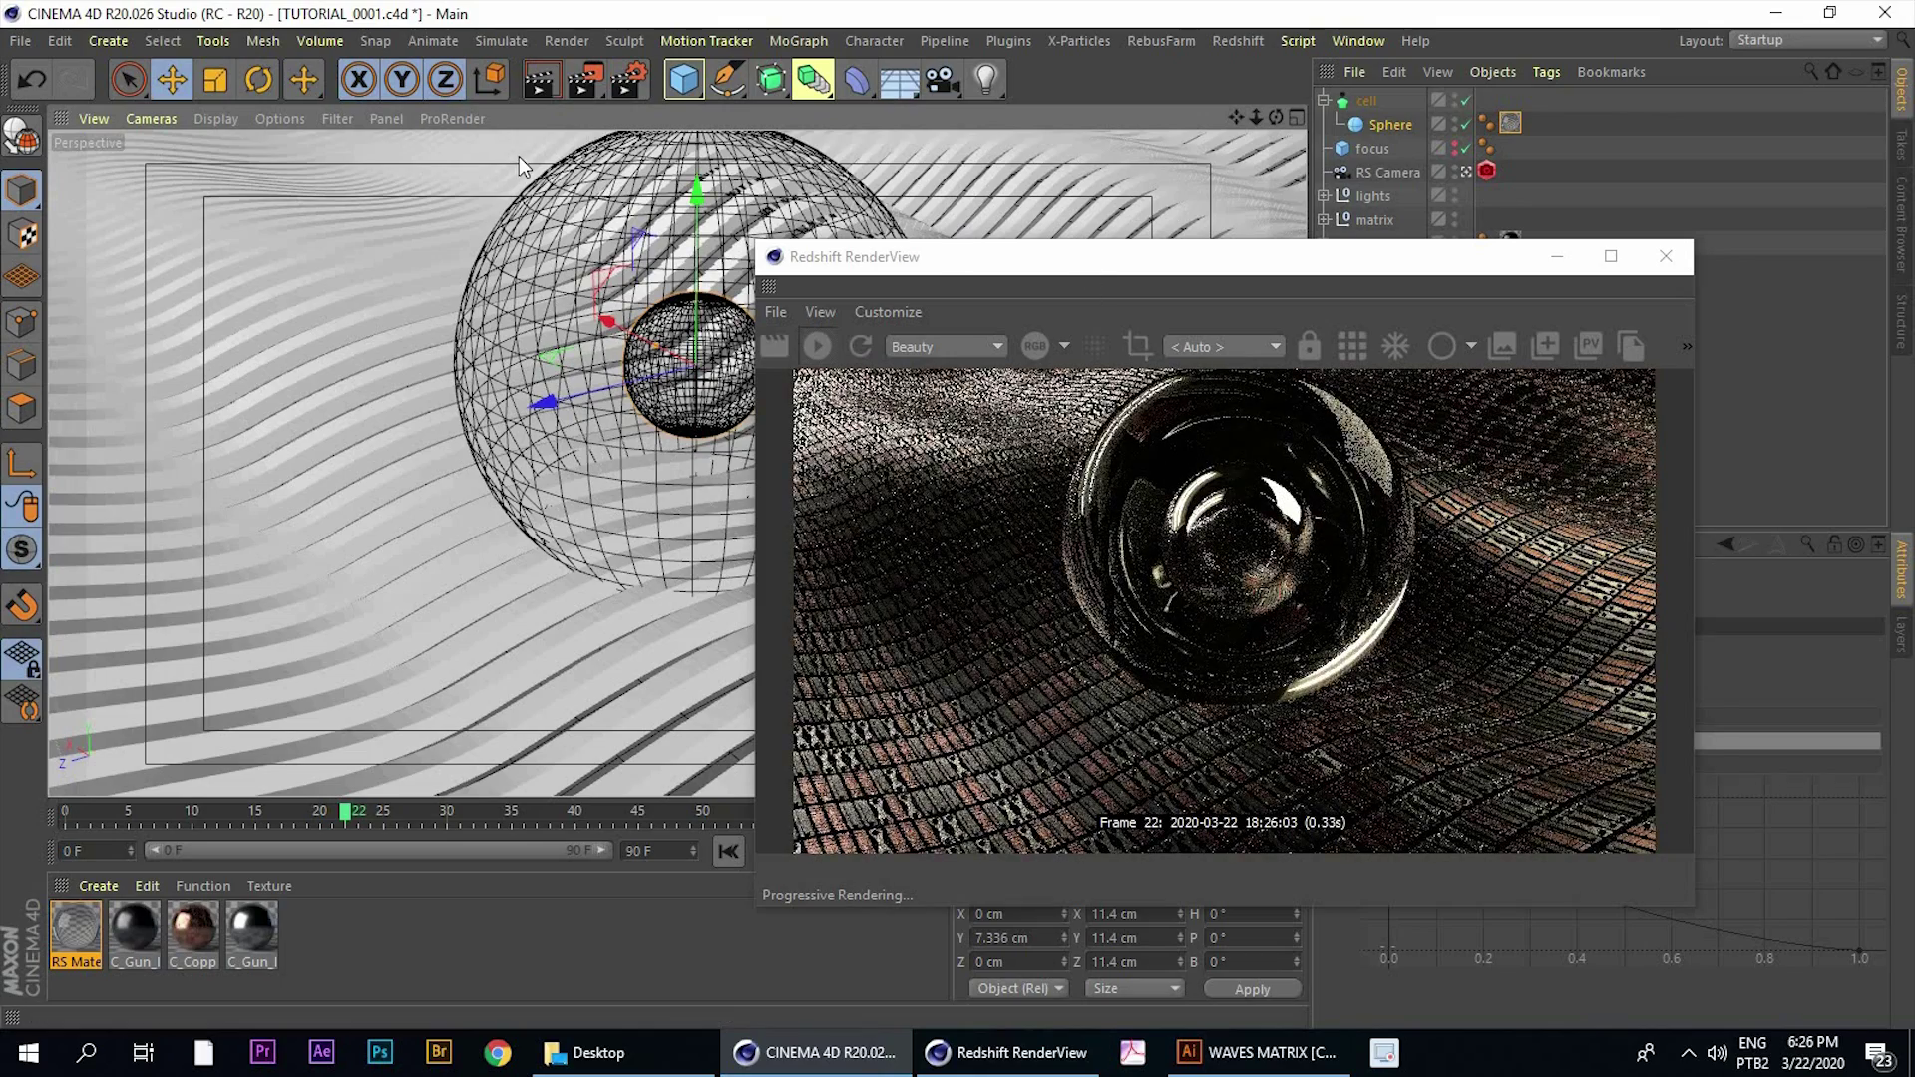
# Collapse the cell hierarchy, add a second Cloth Surface and make cell its child
pyautogui.moveTo(1085, 267); pyautogui.dragTo(574, 249)
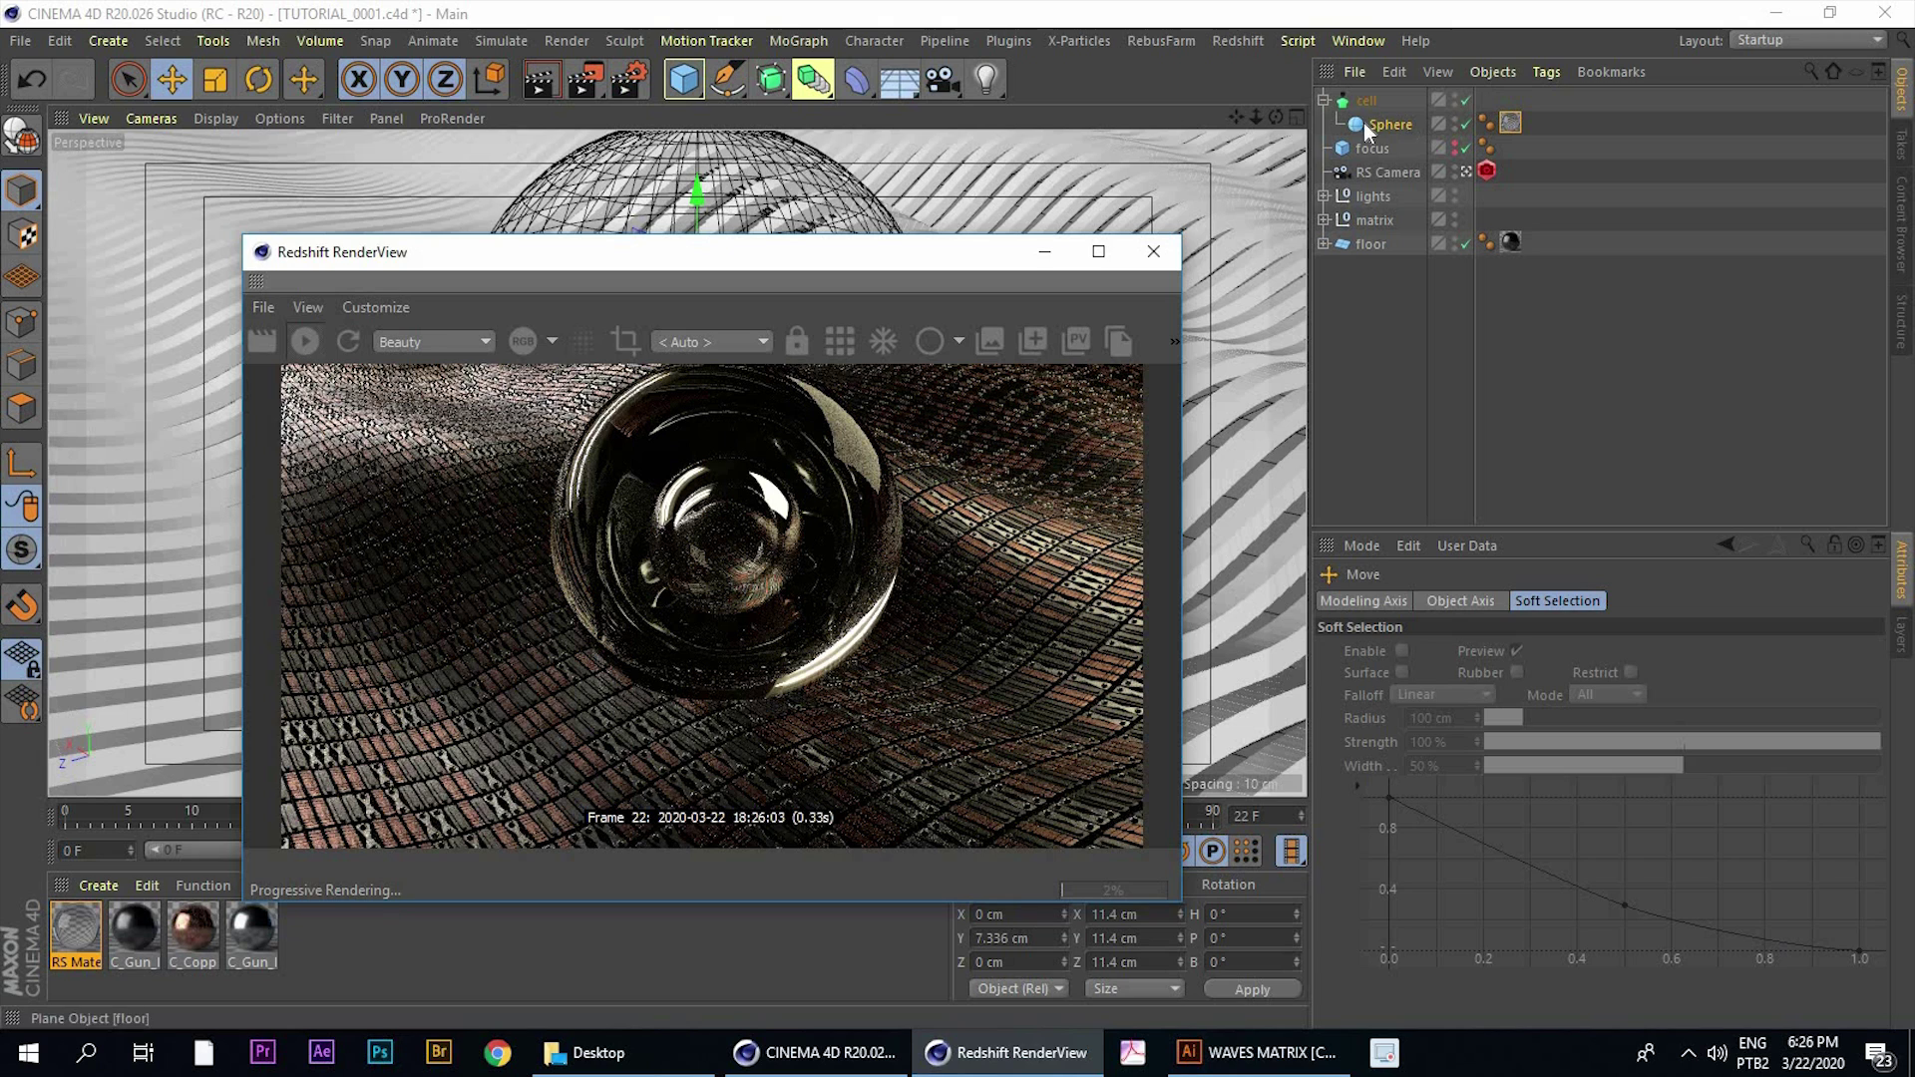
pyautogui.click(1374, 127)
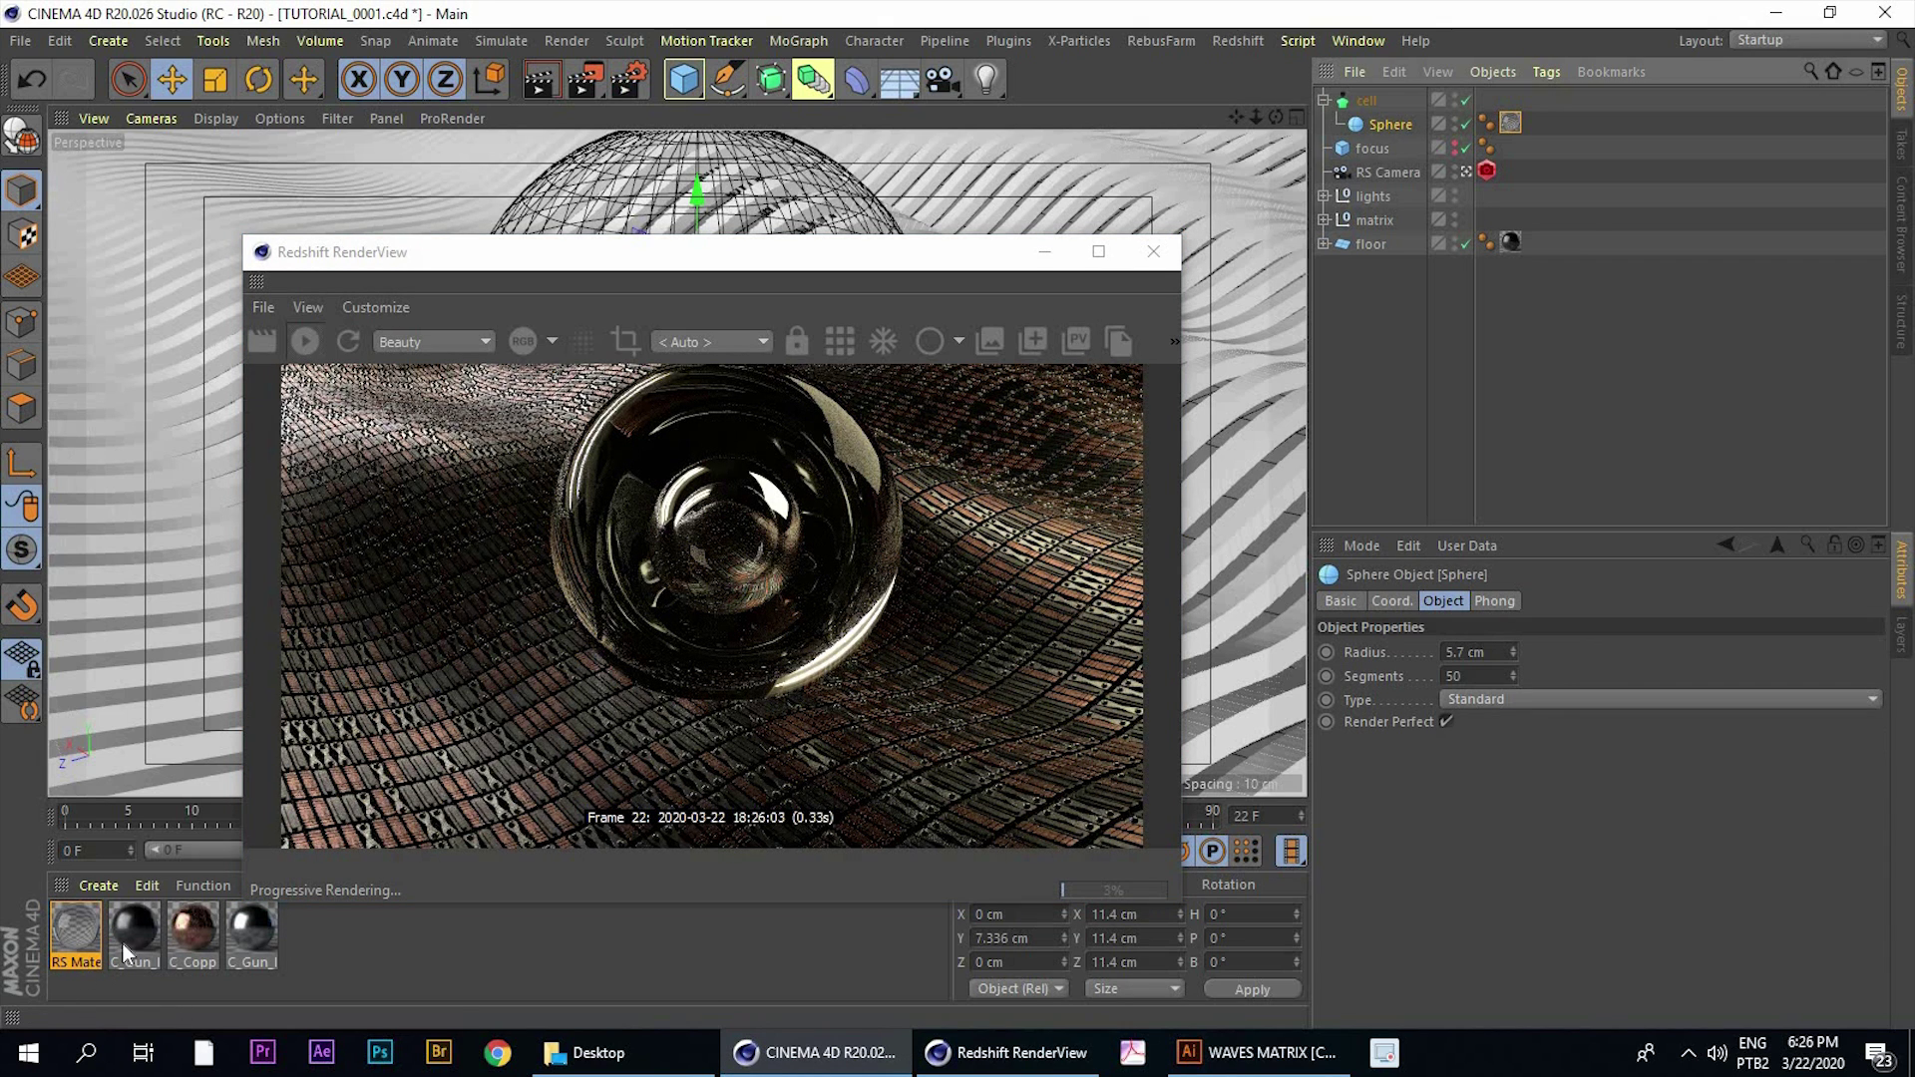
pyautogui.click(1323, 101)
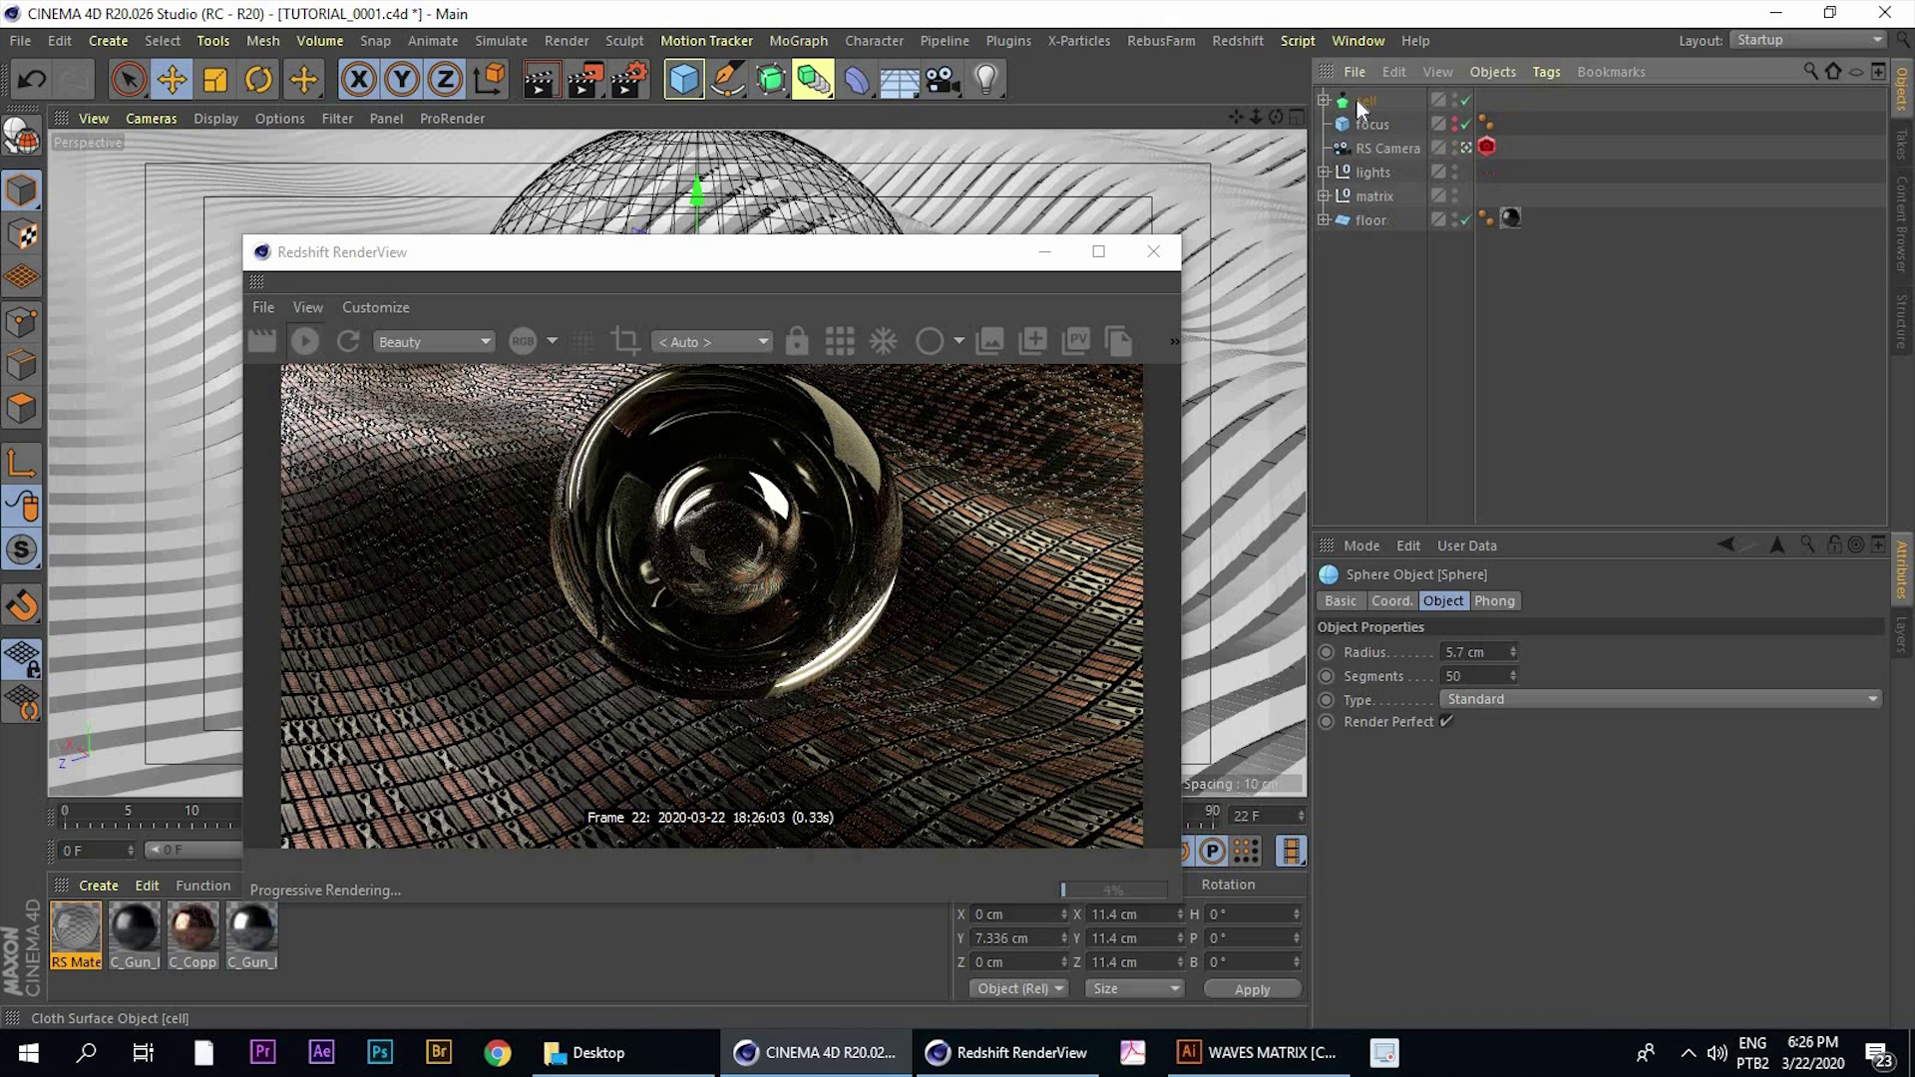
pyautogui.click(1356, 104)
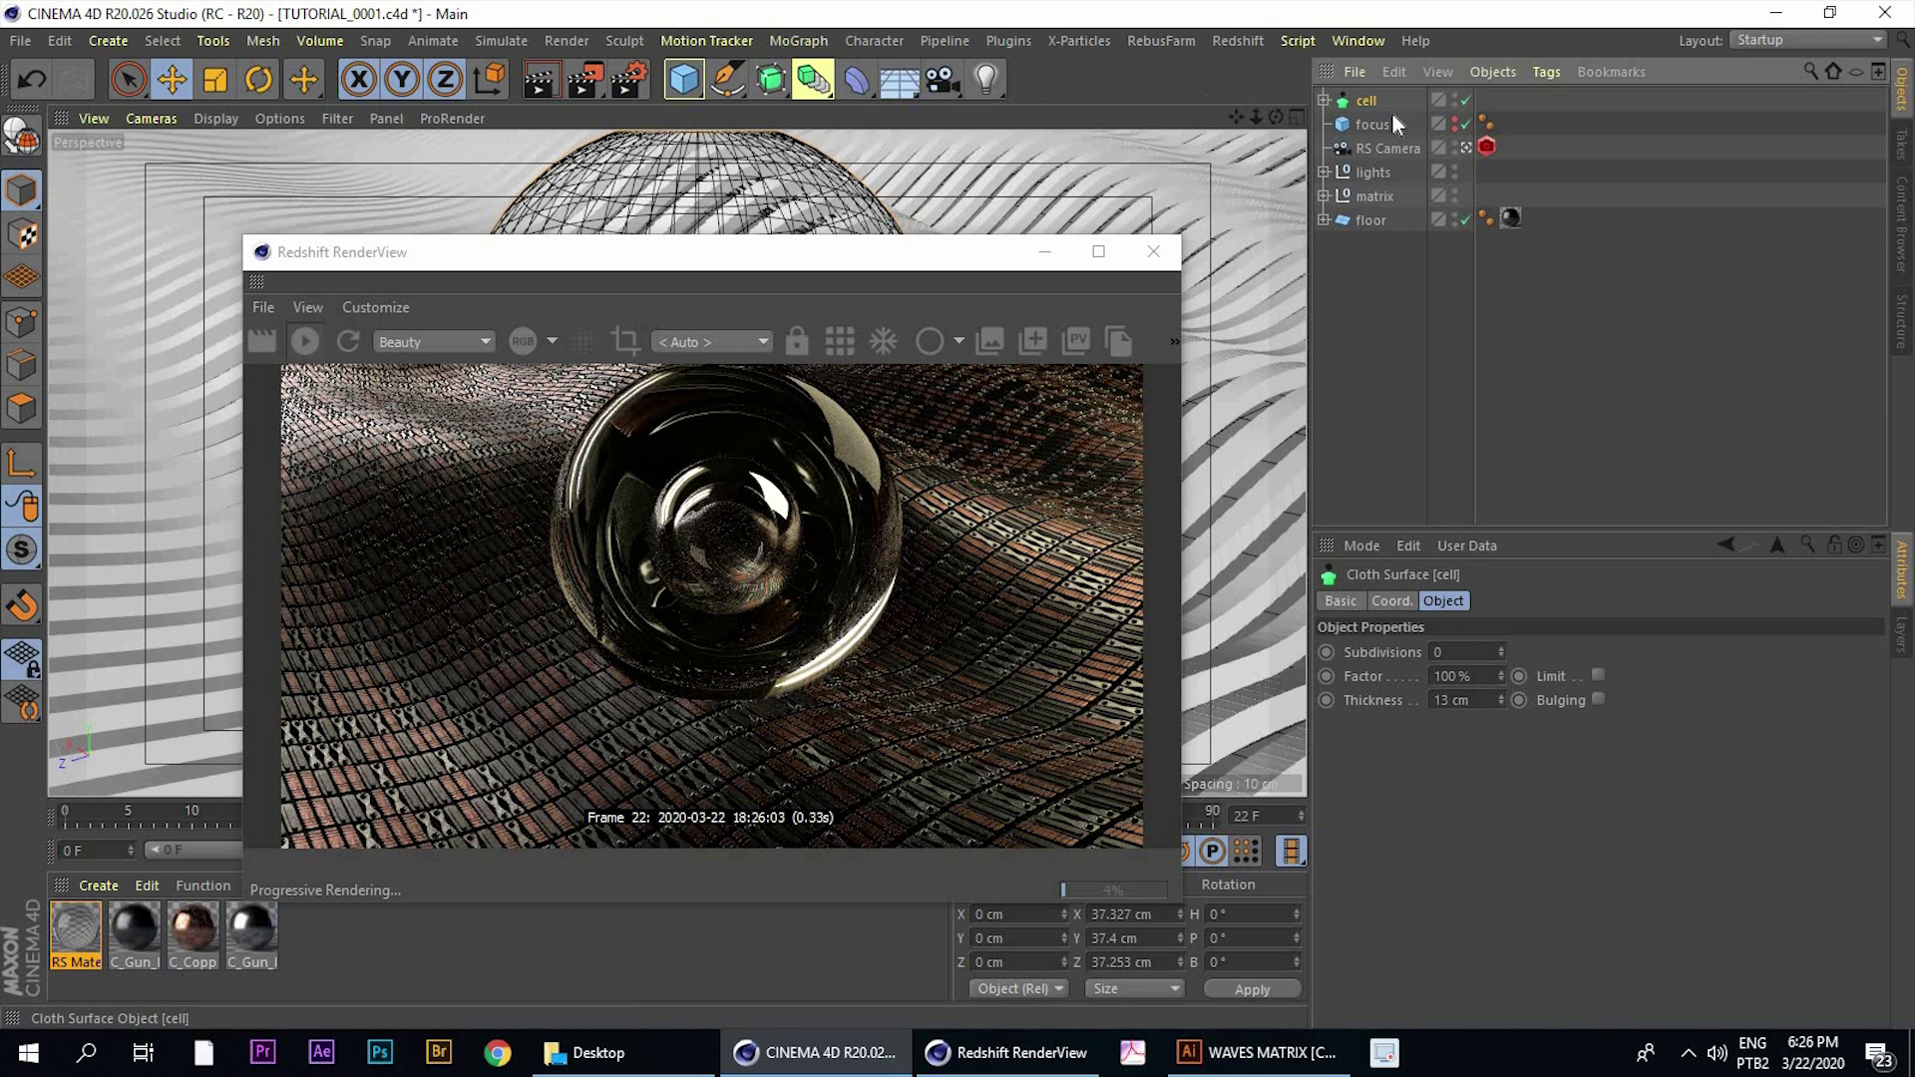
pyautogui.click(419, 42)
pyautogui.moveTo(501, 74)
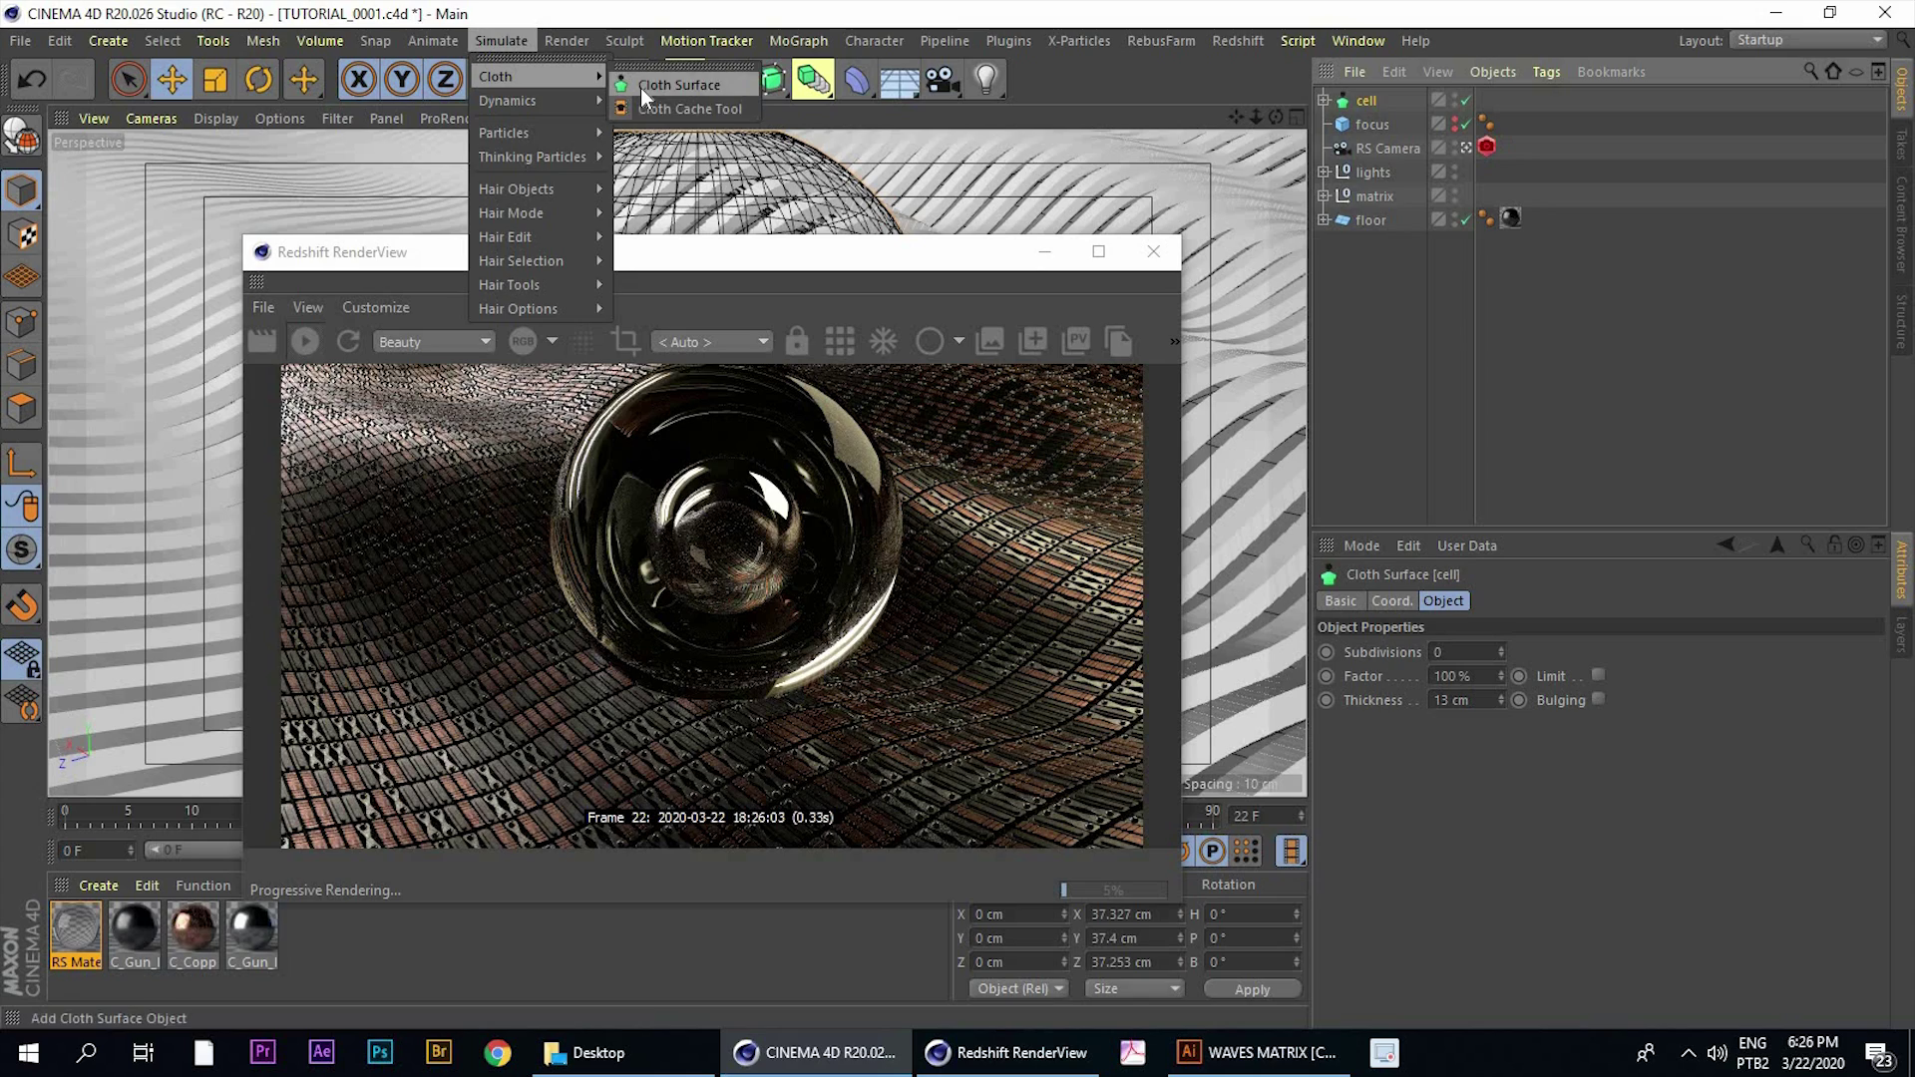
pyautogui.moveTo(1367, 124); pyautogui.dragTo(1370, 103)
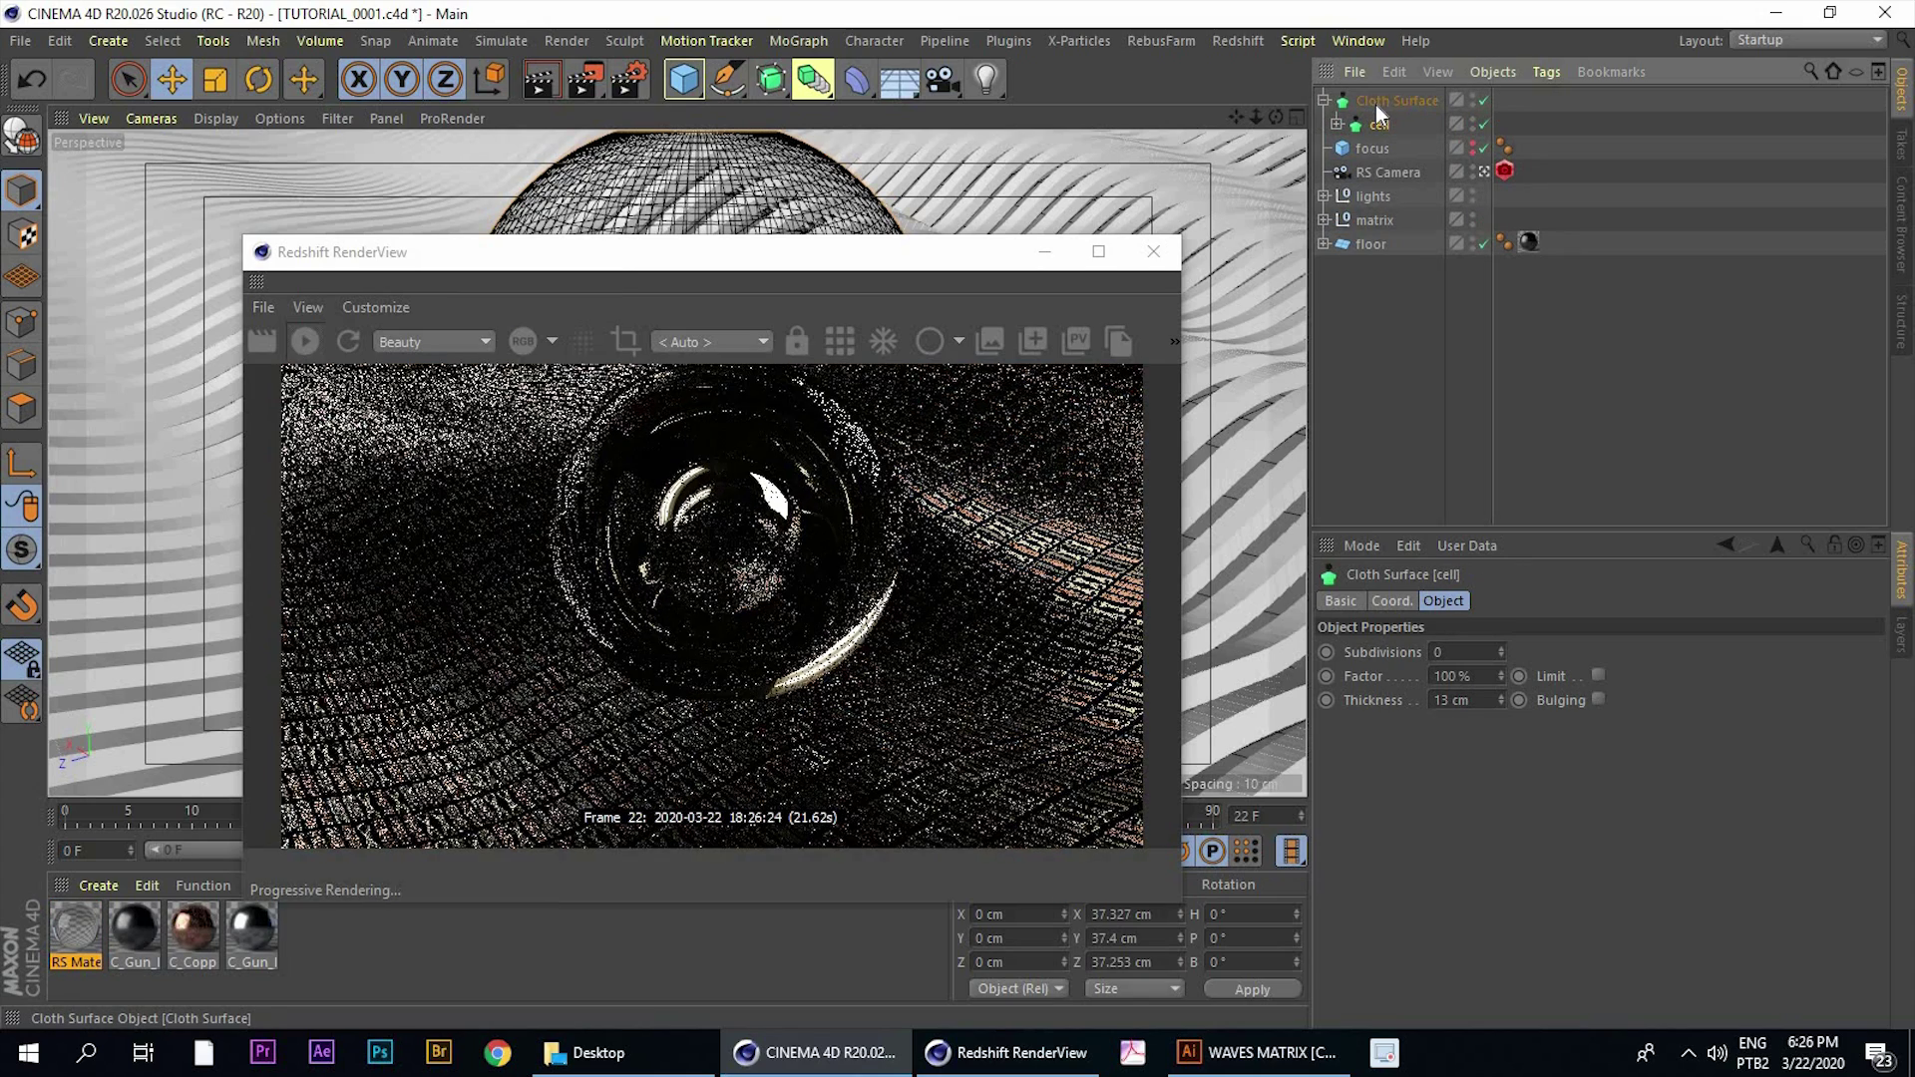
# Set the outer Cloth Surface's subdivisions to 0 and its thickness to 1 cm
pyautogui.click(1378, 103)
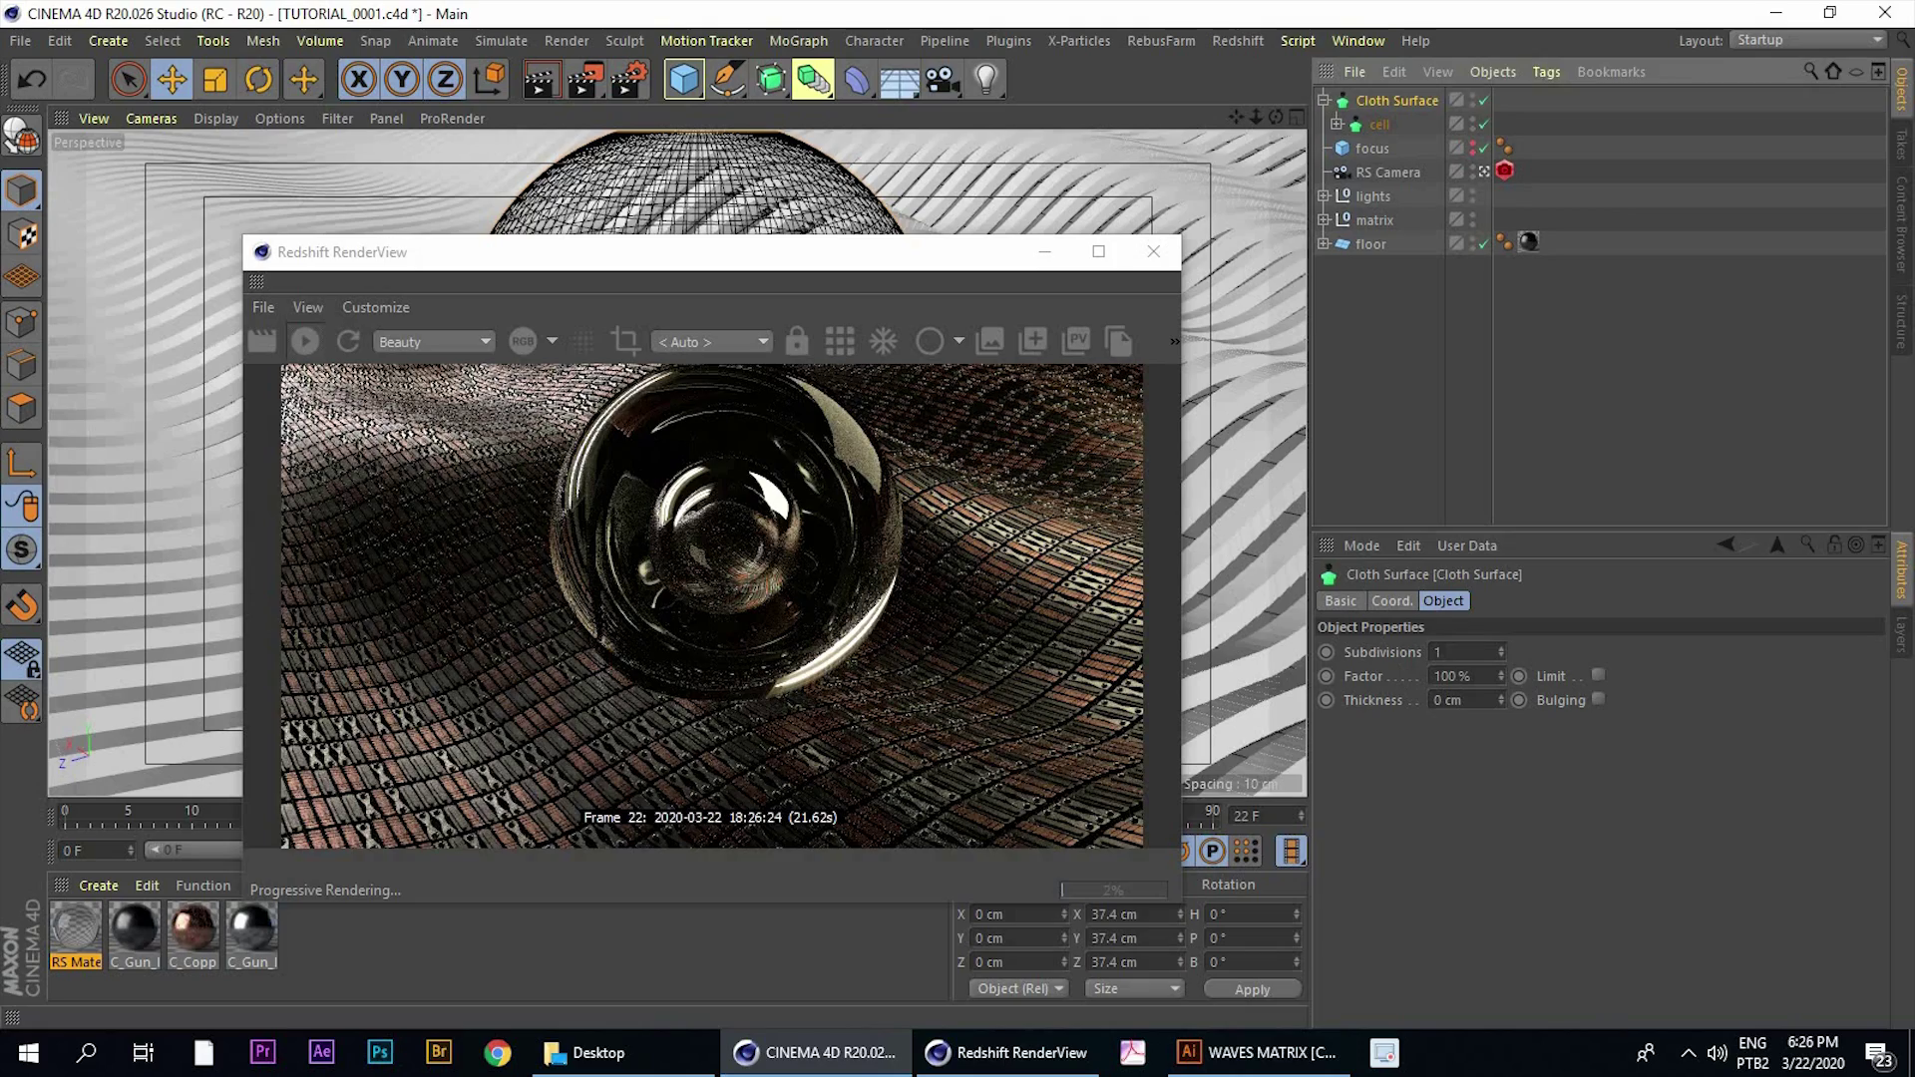
pyautogui.click(1501, 656)
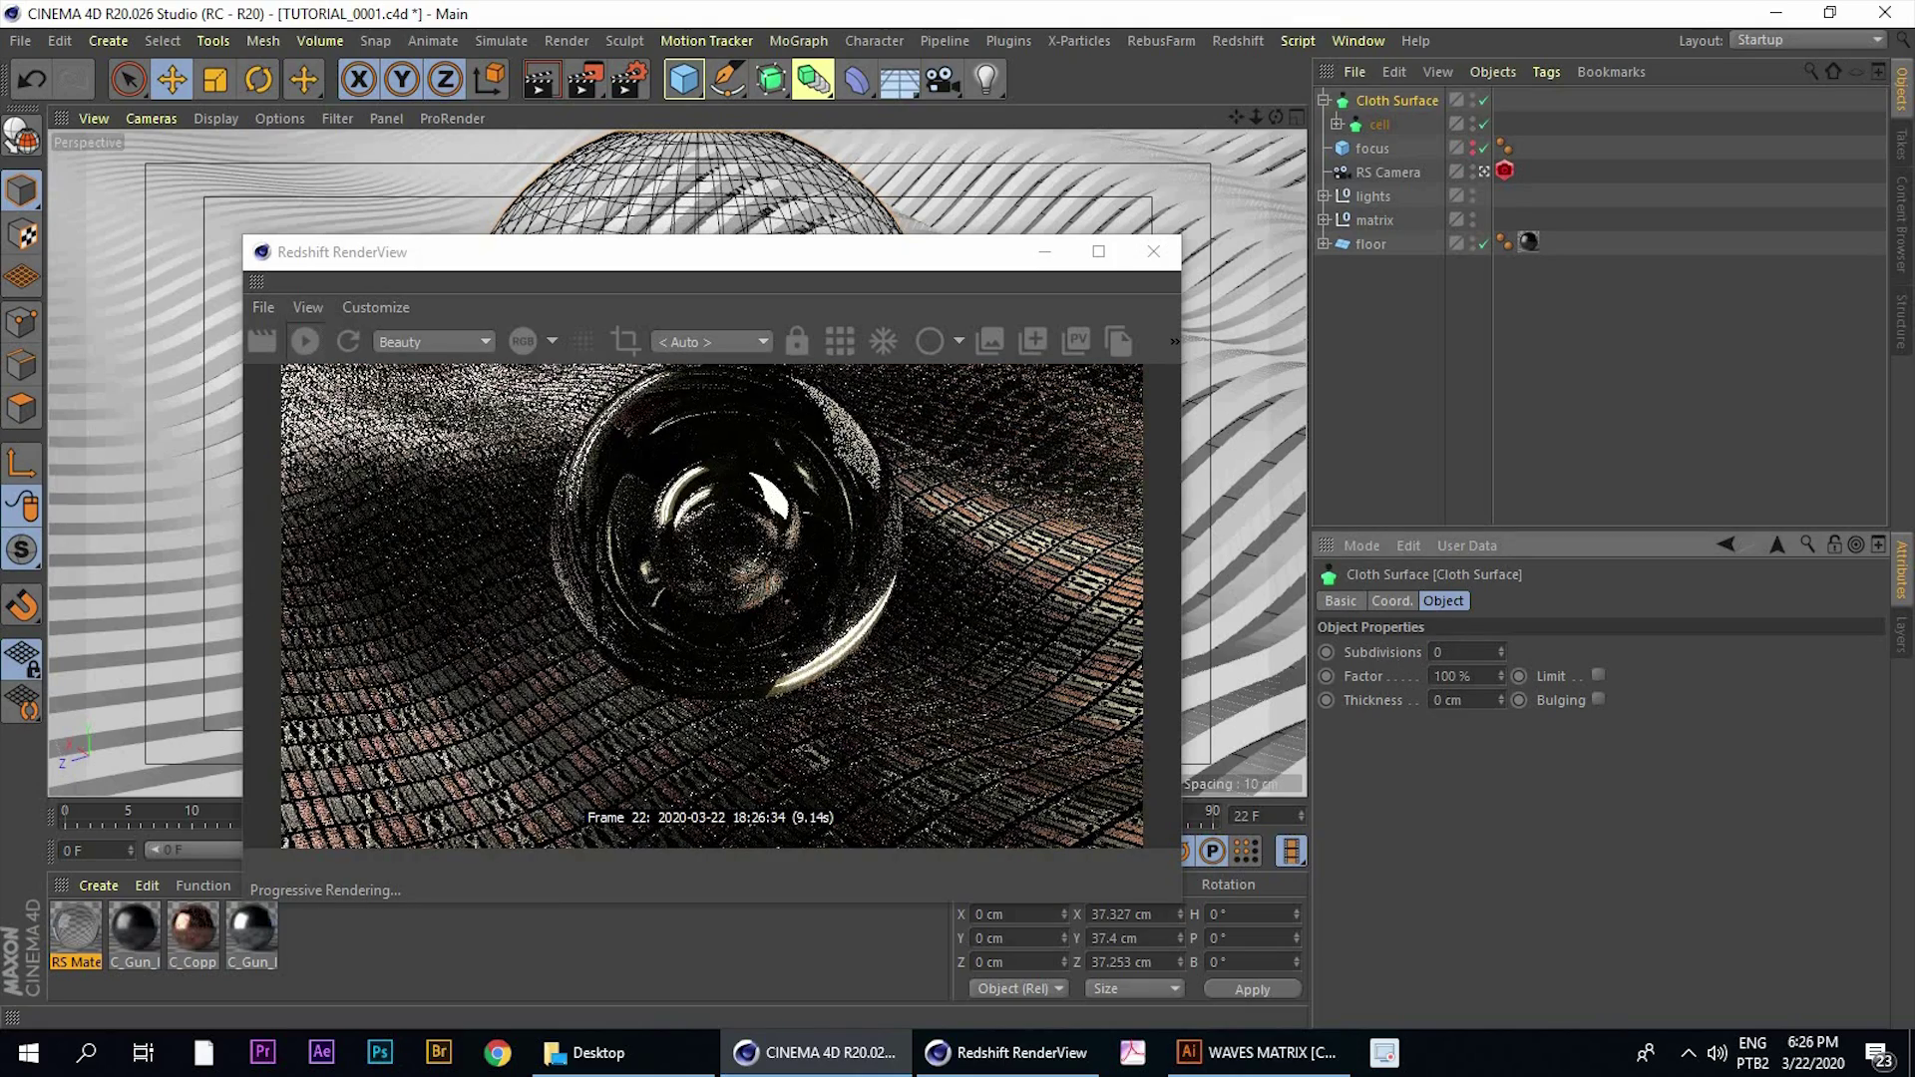
pyautogui.click(1500, 697)
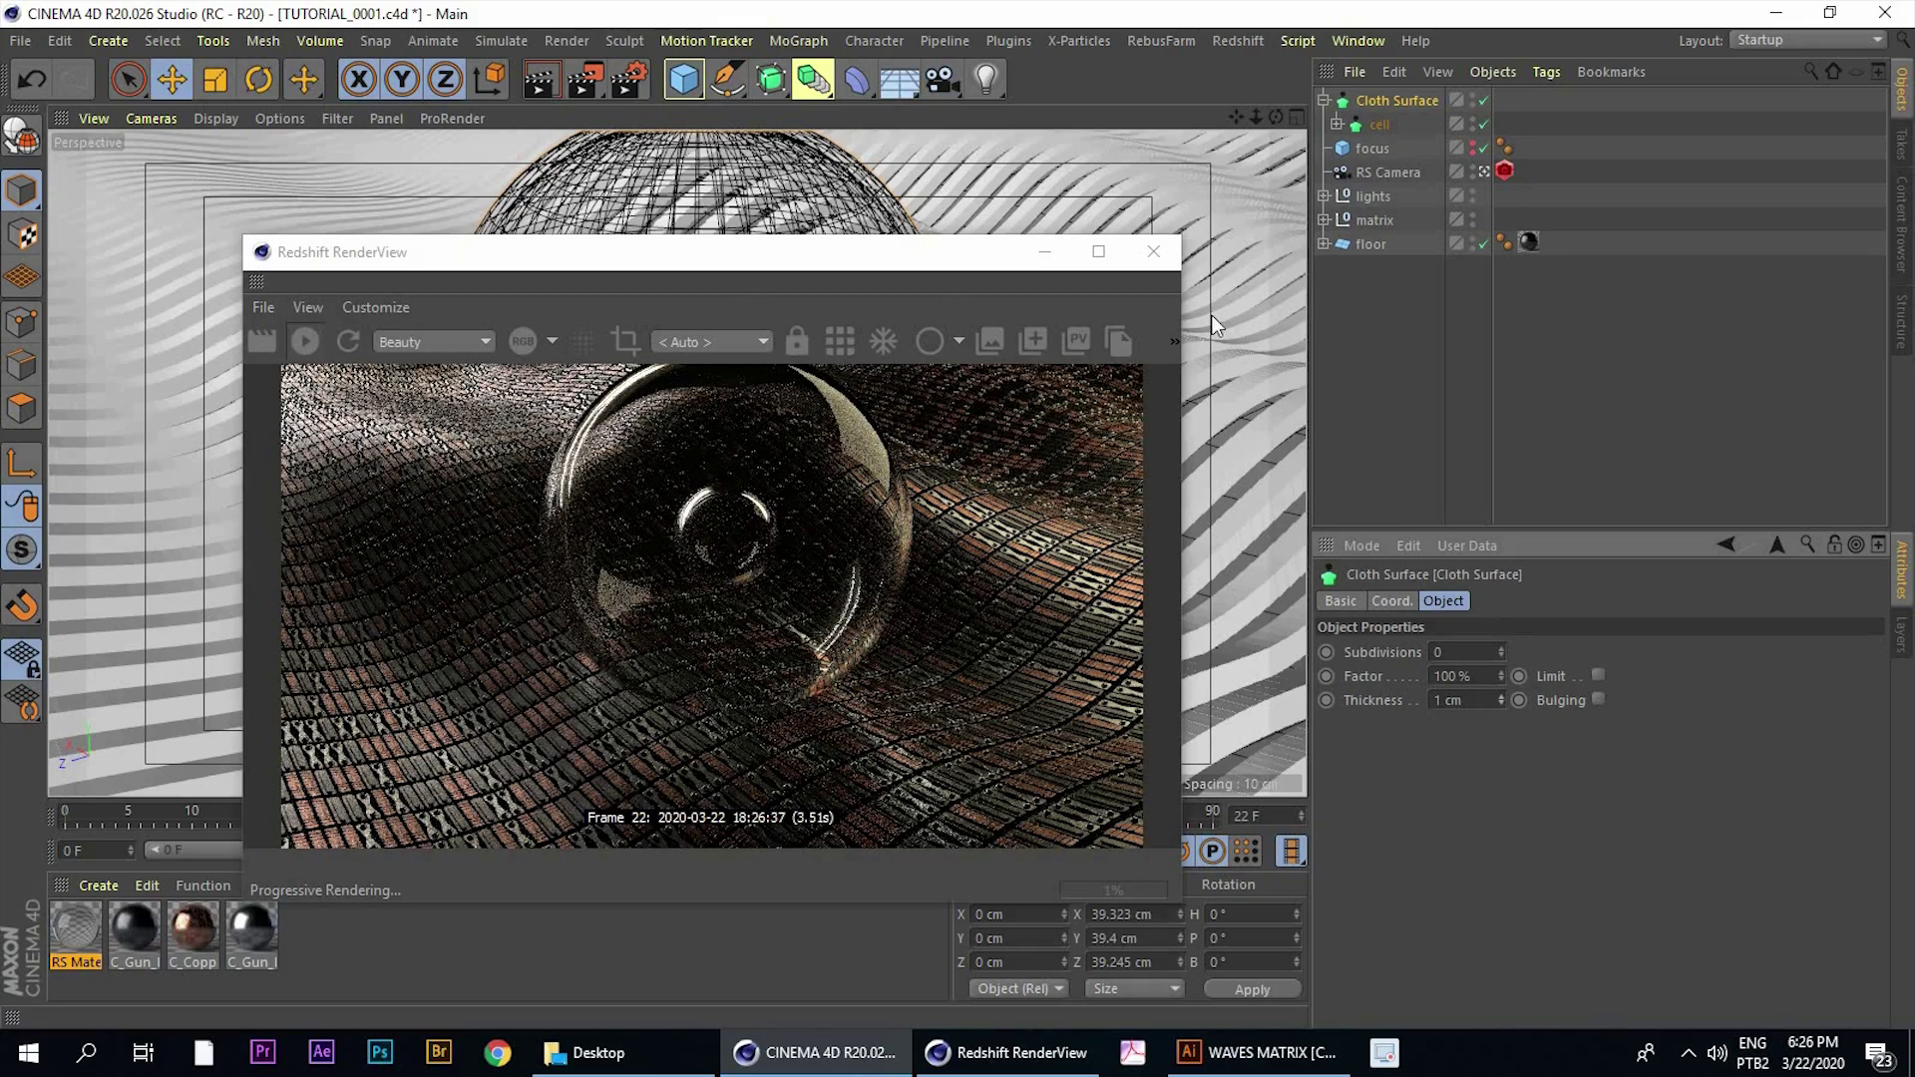
pyautogui.moveTo(853, 251); pyautogui.dragTo(1459, 272)
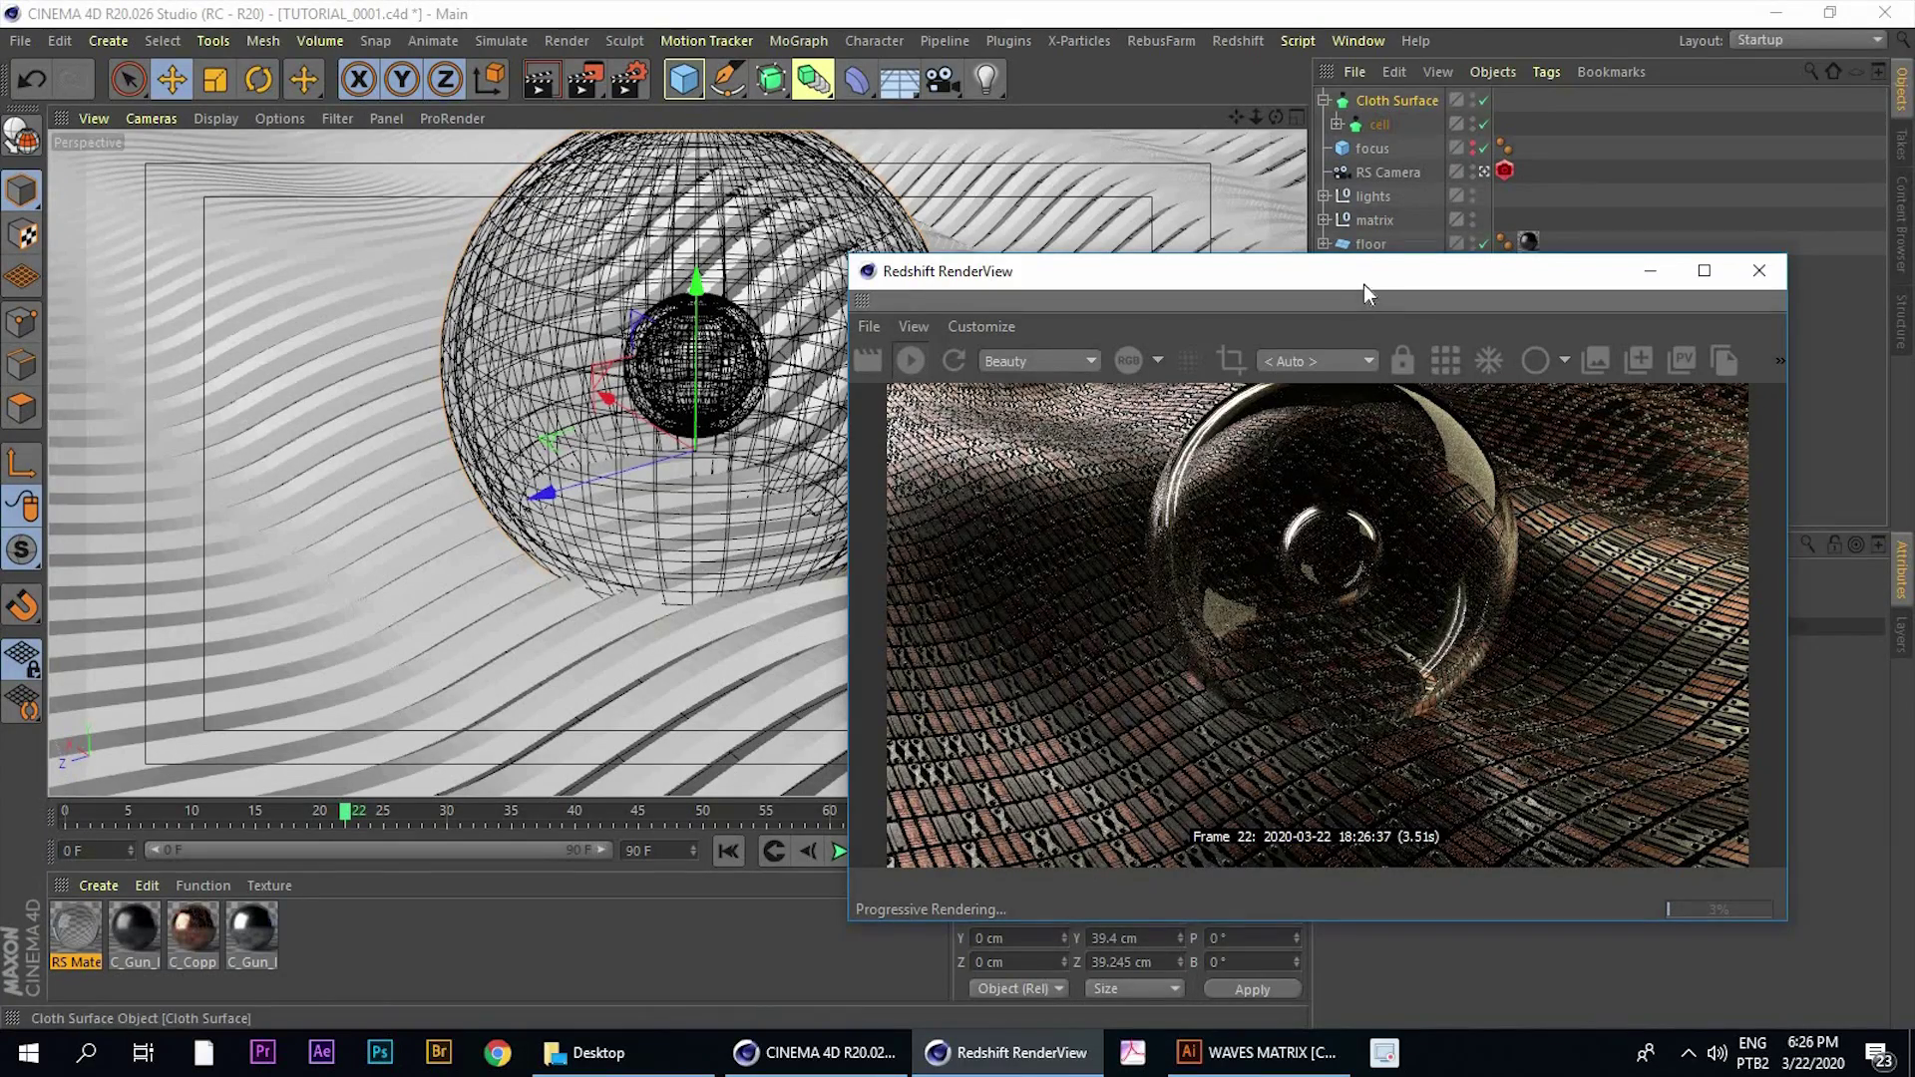
pyautogui.moveTo(1366, 291); pyautogui.dragTo(741, 478)
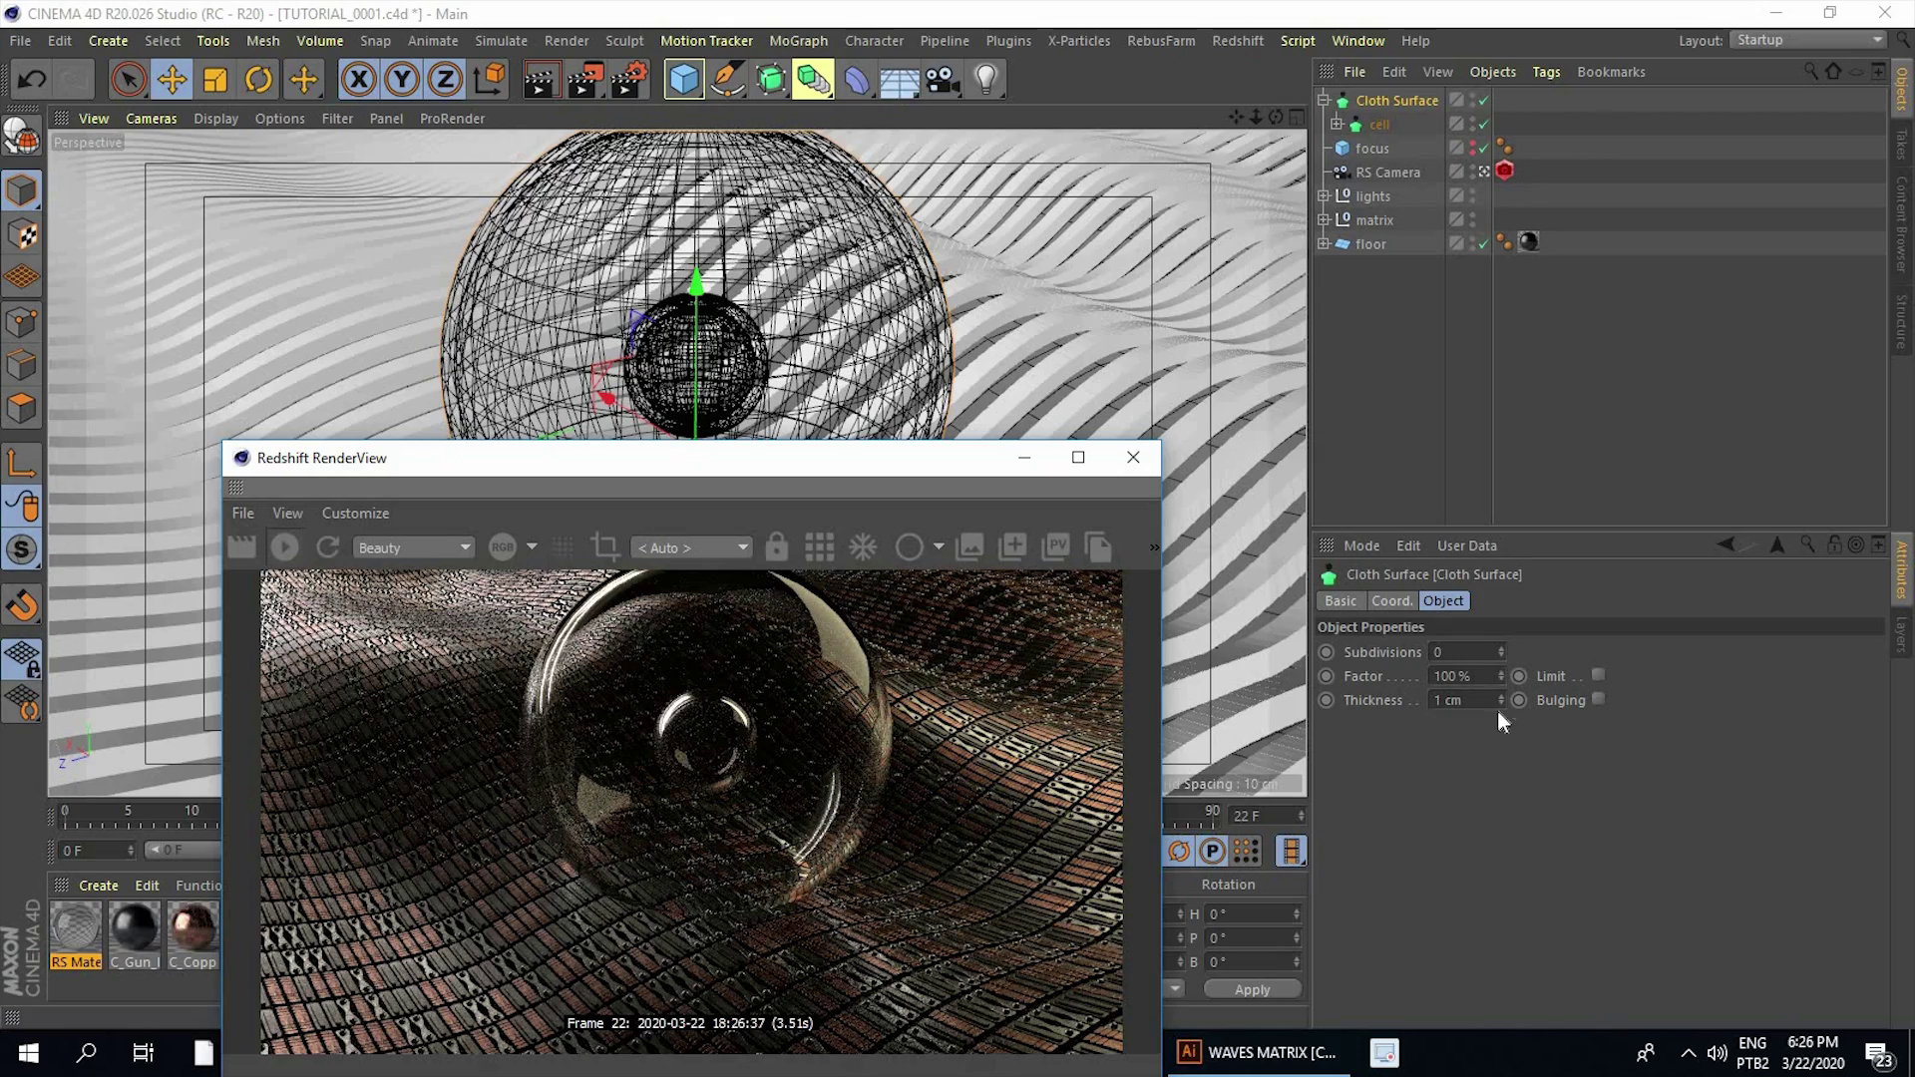
pyautogui.moveTo(1500, 701); pyautogui.dragTo(1500, 699)
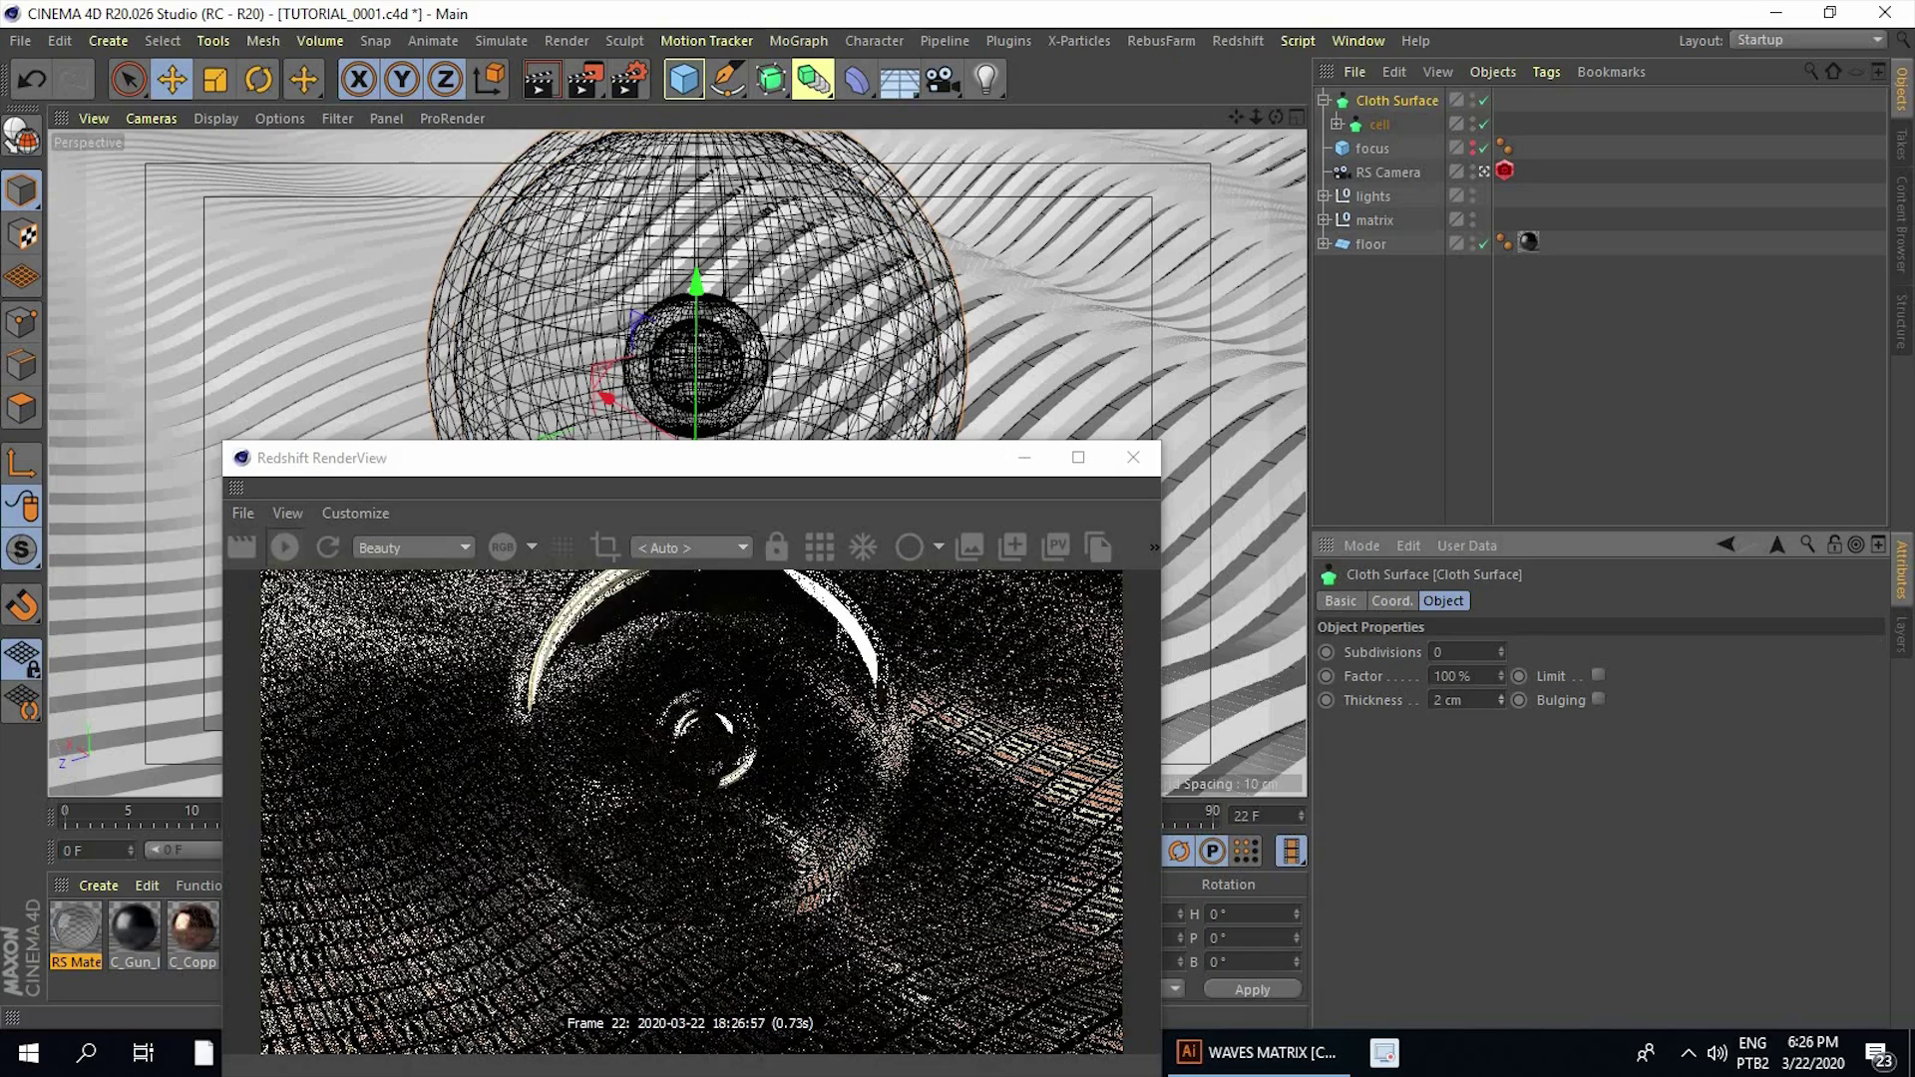
pyautogui.click(1501, 704)
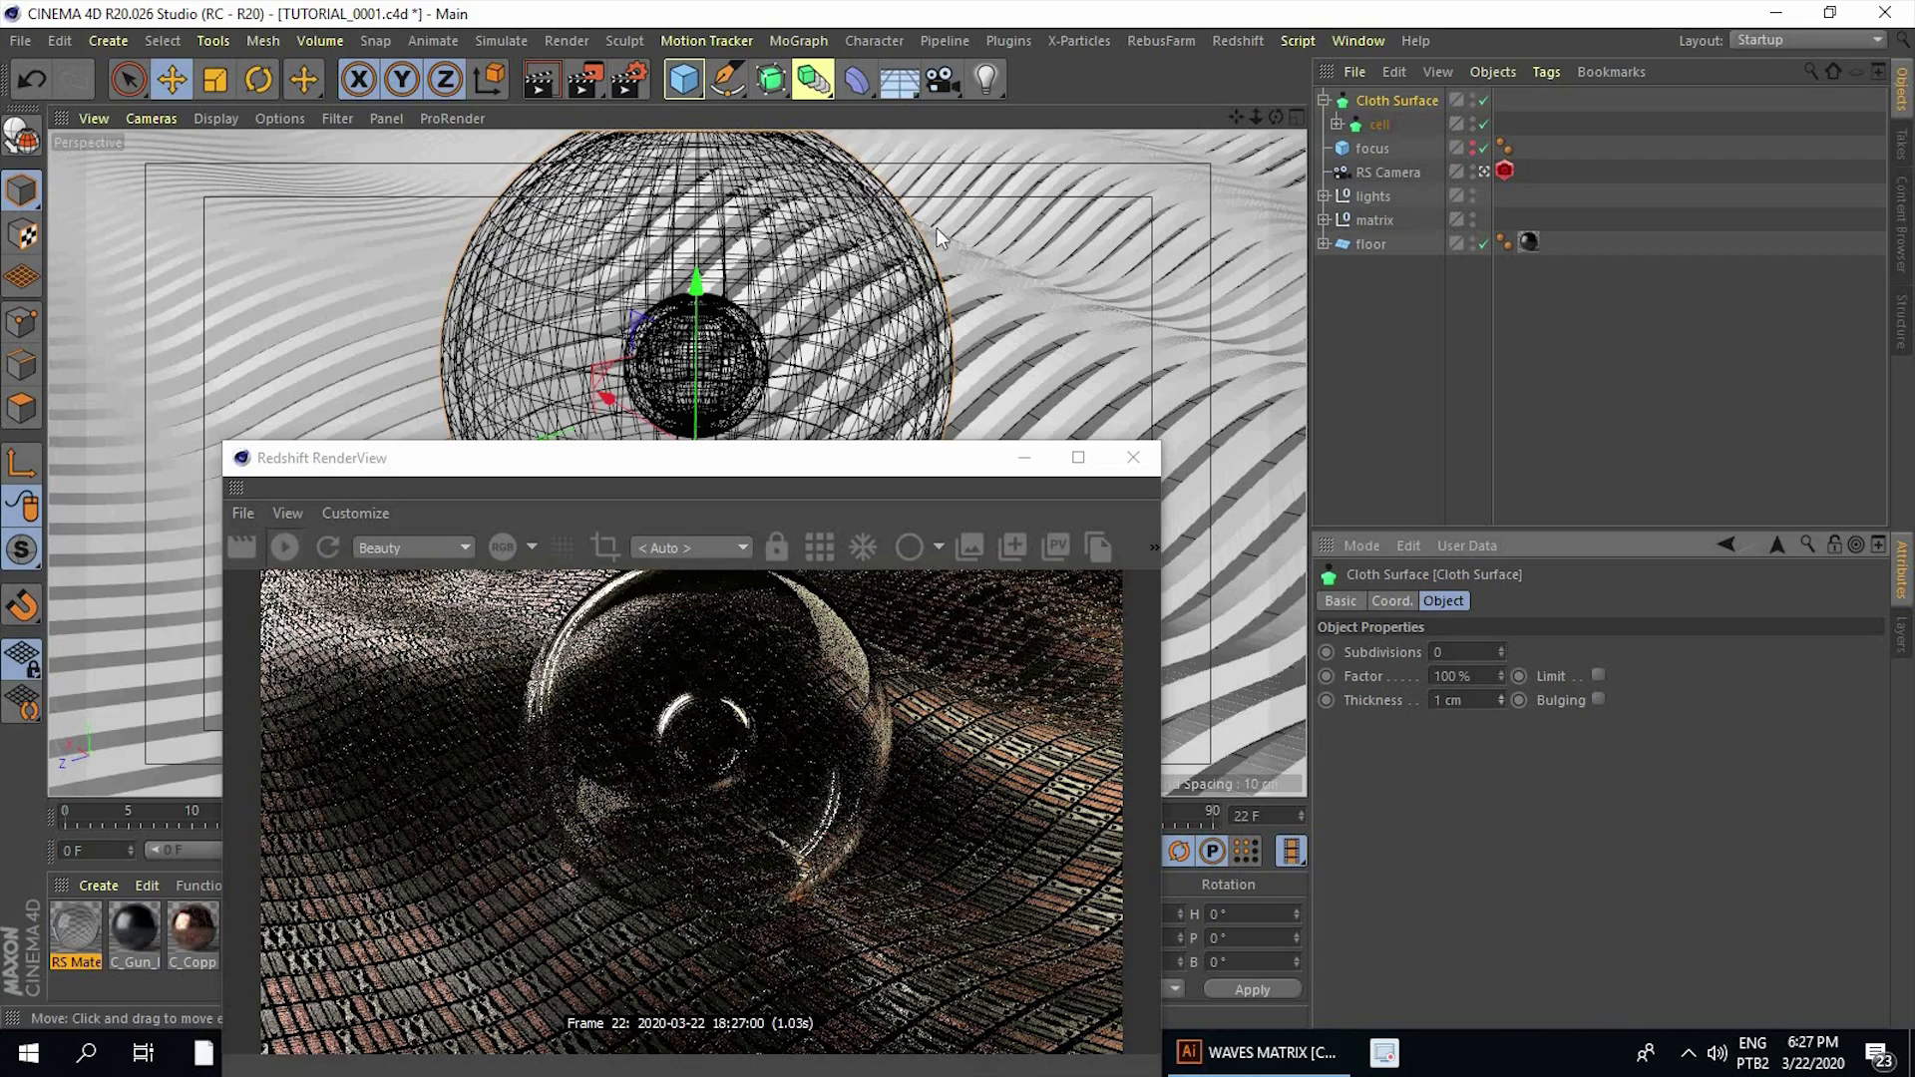
# Examine the glass cell in the live render from a closer view and other angles
pyautogui.keyDown('alt'); pyautogui.moveTo(816, 249); pyautogui.dragTo(728, 334); pyautogui.keyUp('alt')
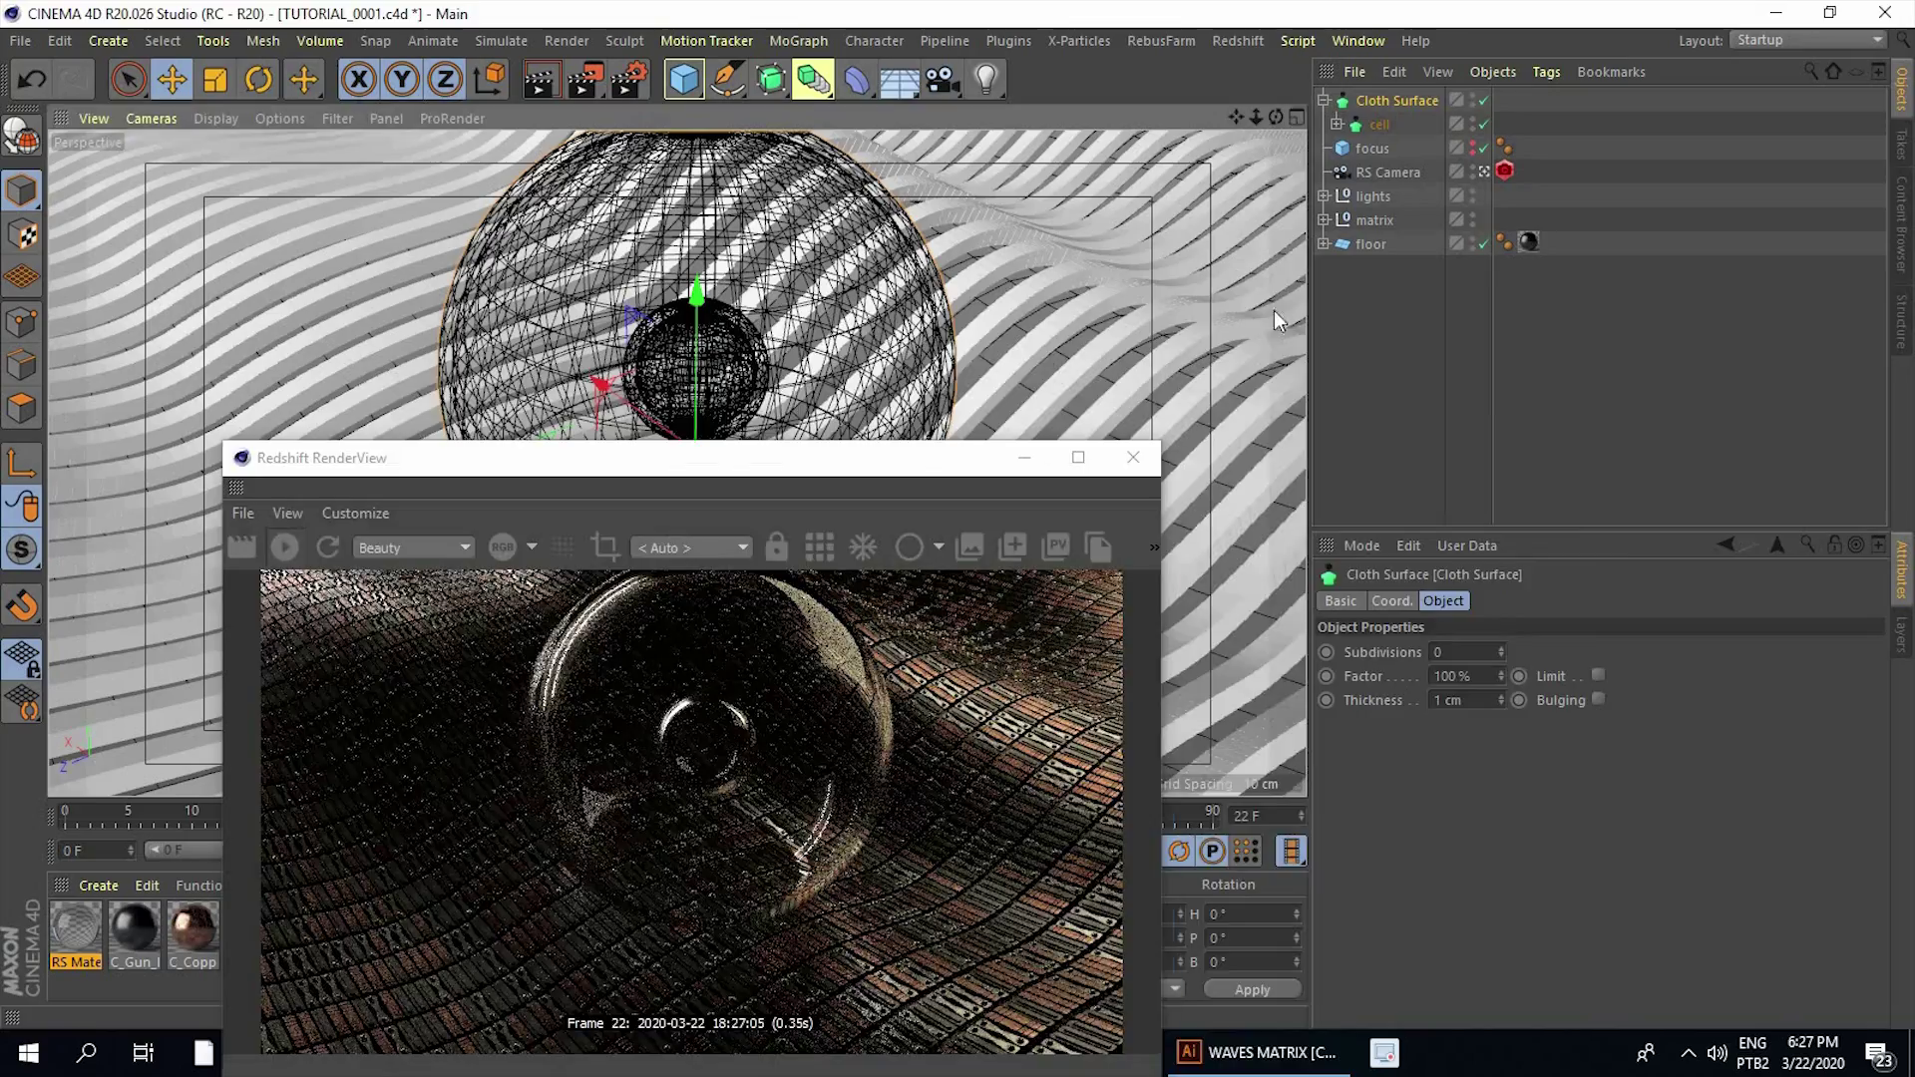
pyautogui.moveTo(858, 459); pyautogui.dragTo(1355, 307)
pyautogui.keyDown('alt'); pyautogui.moveTo(599, 491); pyautogui.dragTo(397, 511); pyautogui.keyUp('alt')
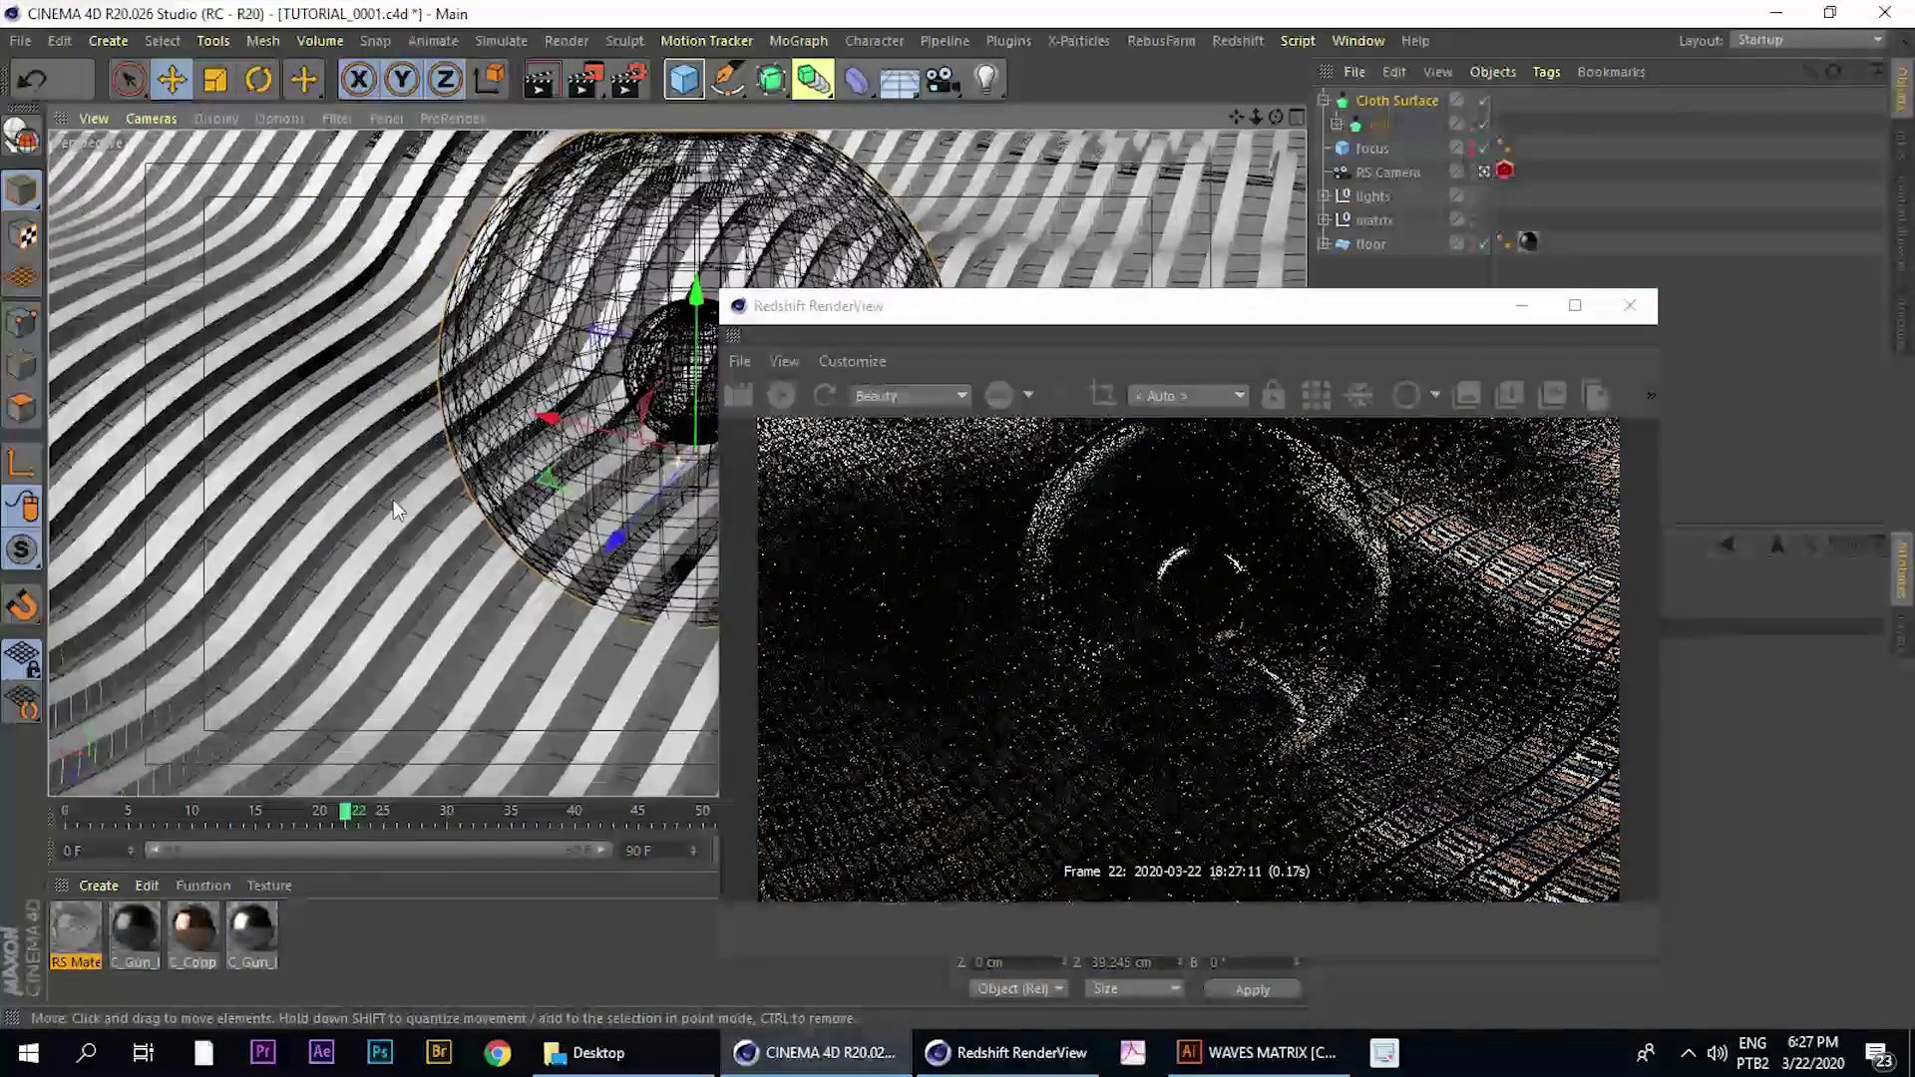
pyautogui.keyDown('alt'); pyautogui.moveTo(397, 511); pyautogui.dragTo(227, 557, button='middle'); pyautogui.keyUp('alt')
pyautogui.keyDown('alt'); pyautogui.moveTo(454, 445); pyautogui.dragTo(528, 429); pyautogui.keyUp('alt')
pyautogui.keyDown('alt'); pyautogui.moveTo(524, 438); pyautogui.dragTo(522, 391, button='right'); pyautogui.keyUp('alt')
pyautogui.keyDown('alt'); pyautogui.moveTo(543, 397); pyautogui.dragTo(527, 404); pyautogui.keyUp('alt')
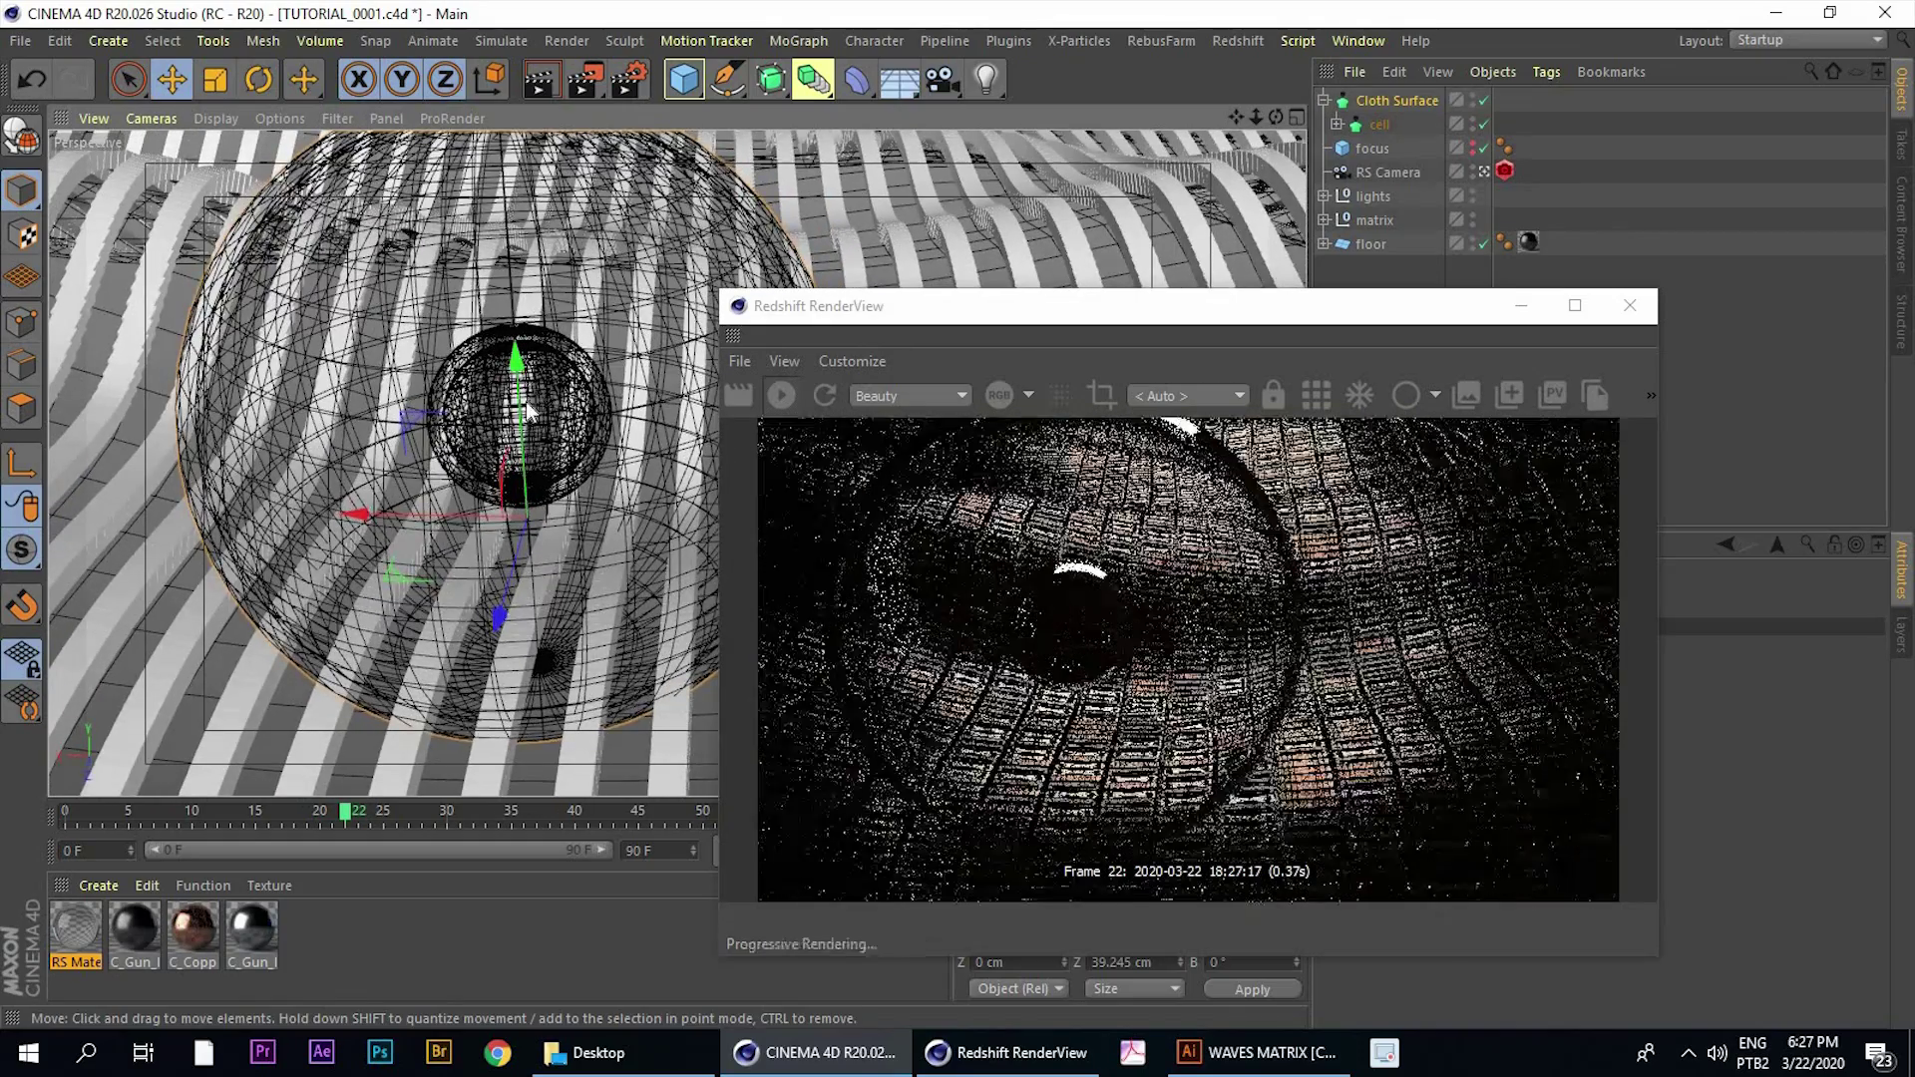
pyautogui.keyDown('alt'); pyautogui.moveTo(529, 412); pyautogui.dragTo(521, 450, button='middle'); pyautogui.keyUp('alt')
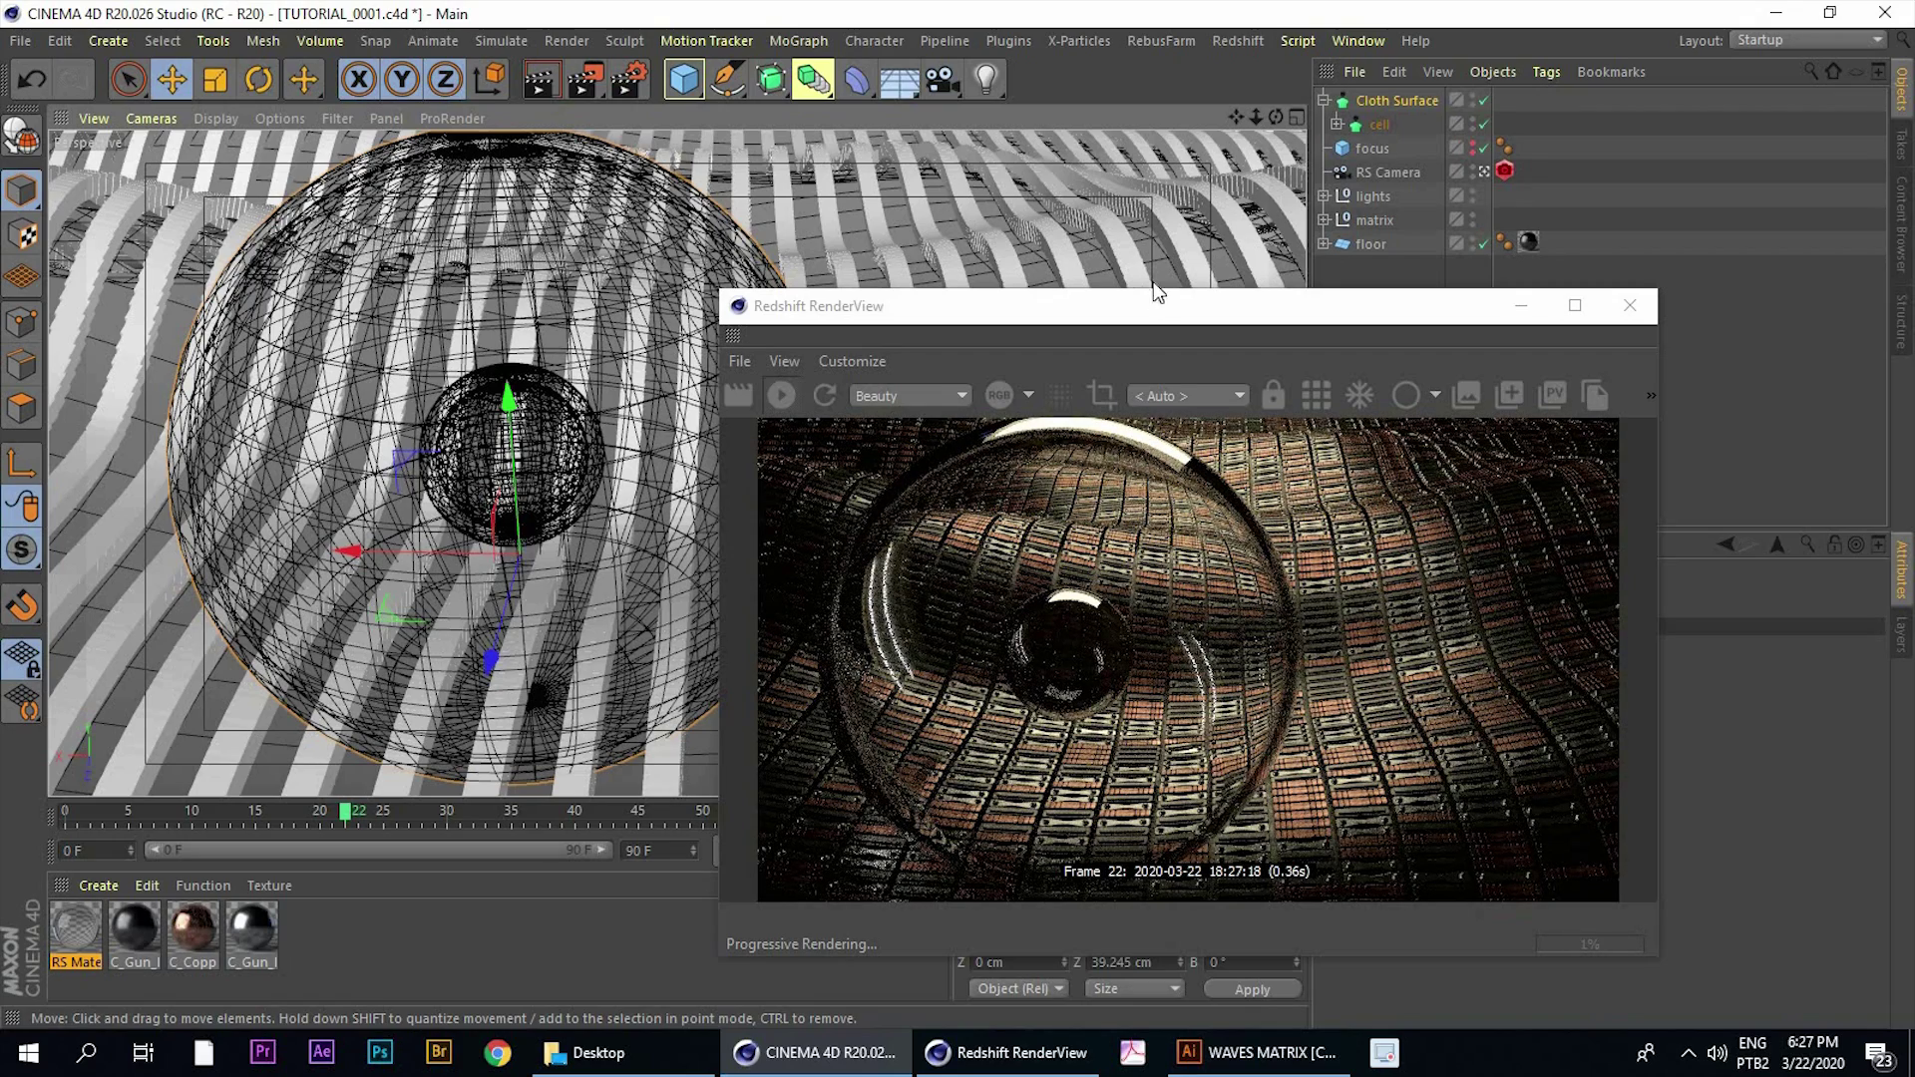
pyautogui.moveTo(1154, 300); pyautogui.dragTo(899, 303)
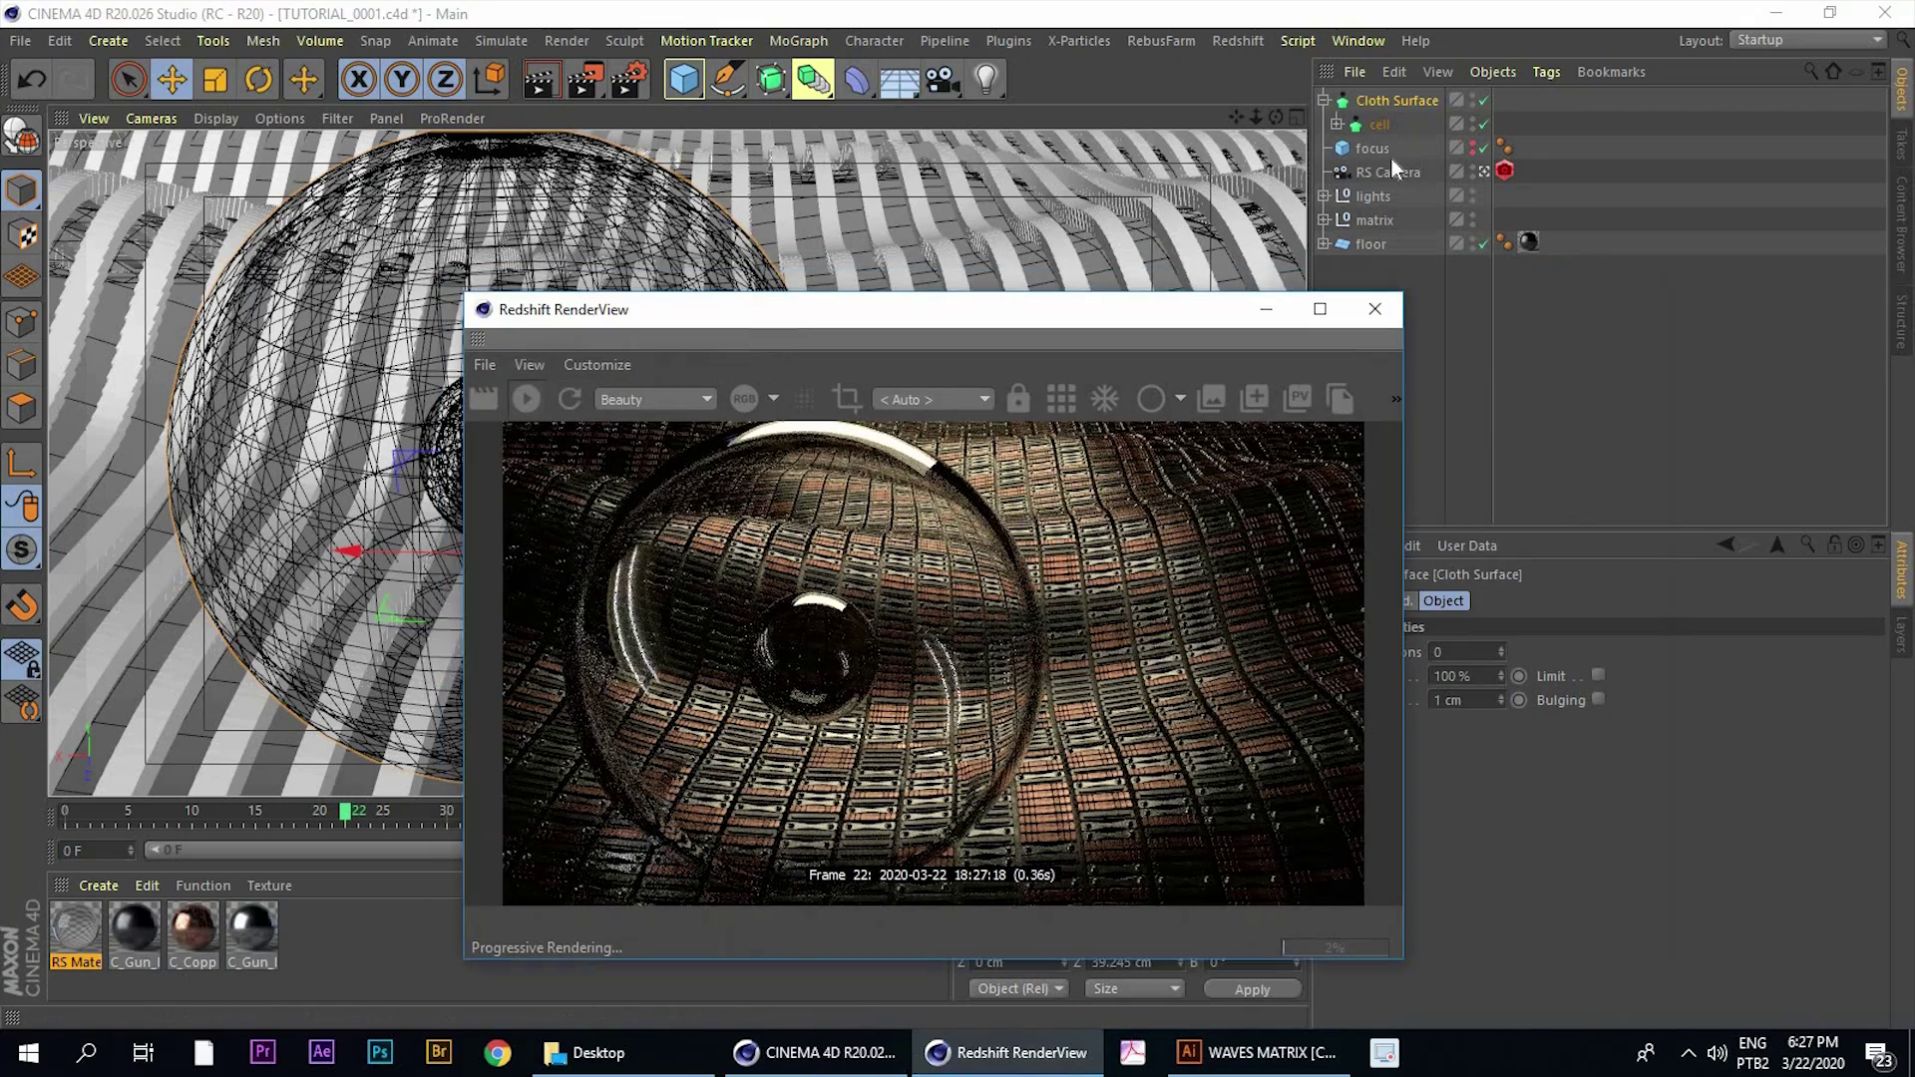
# Disable the outer Cloth Surface and unlink the refraction from the reflection in the glass RS Material
pyautogui.click(1483, 102)
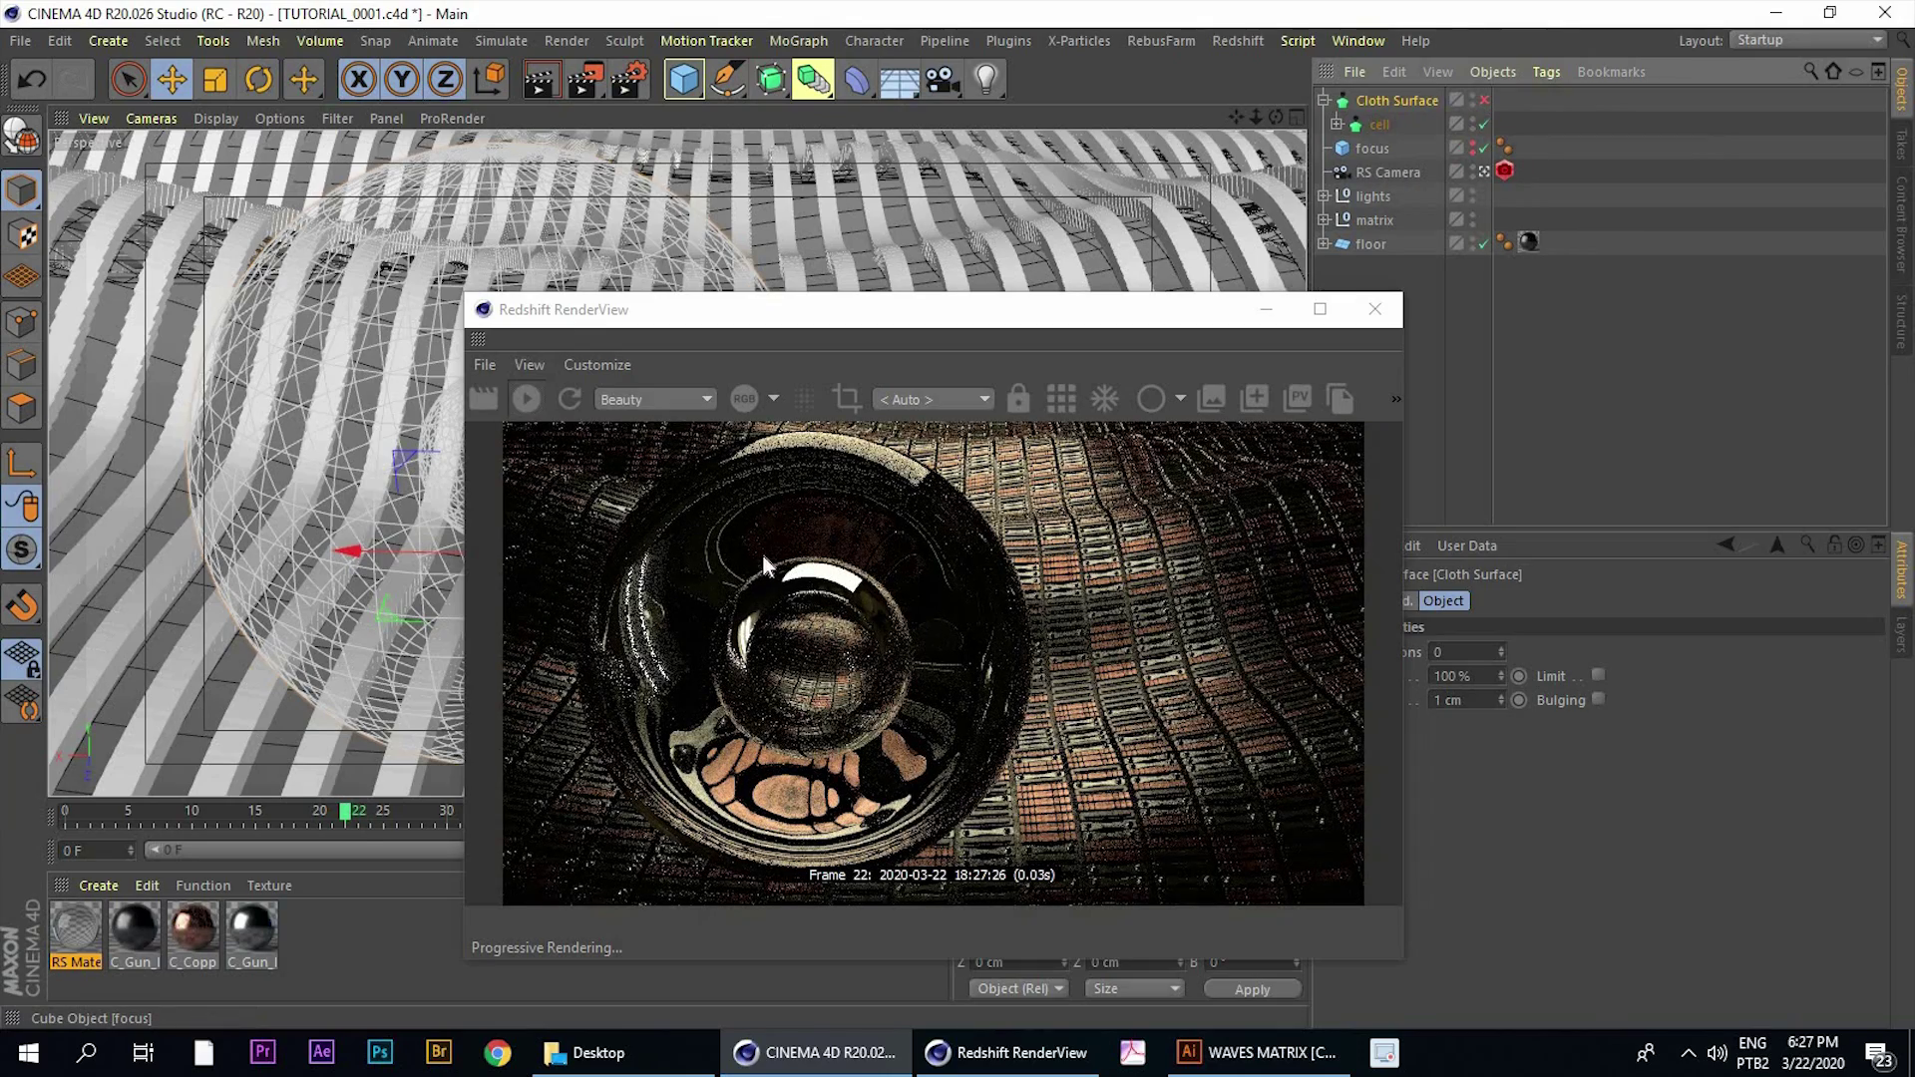
pyautogui.click(82, 941)
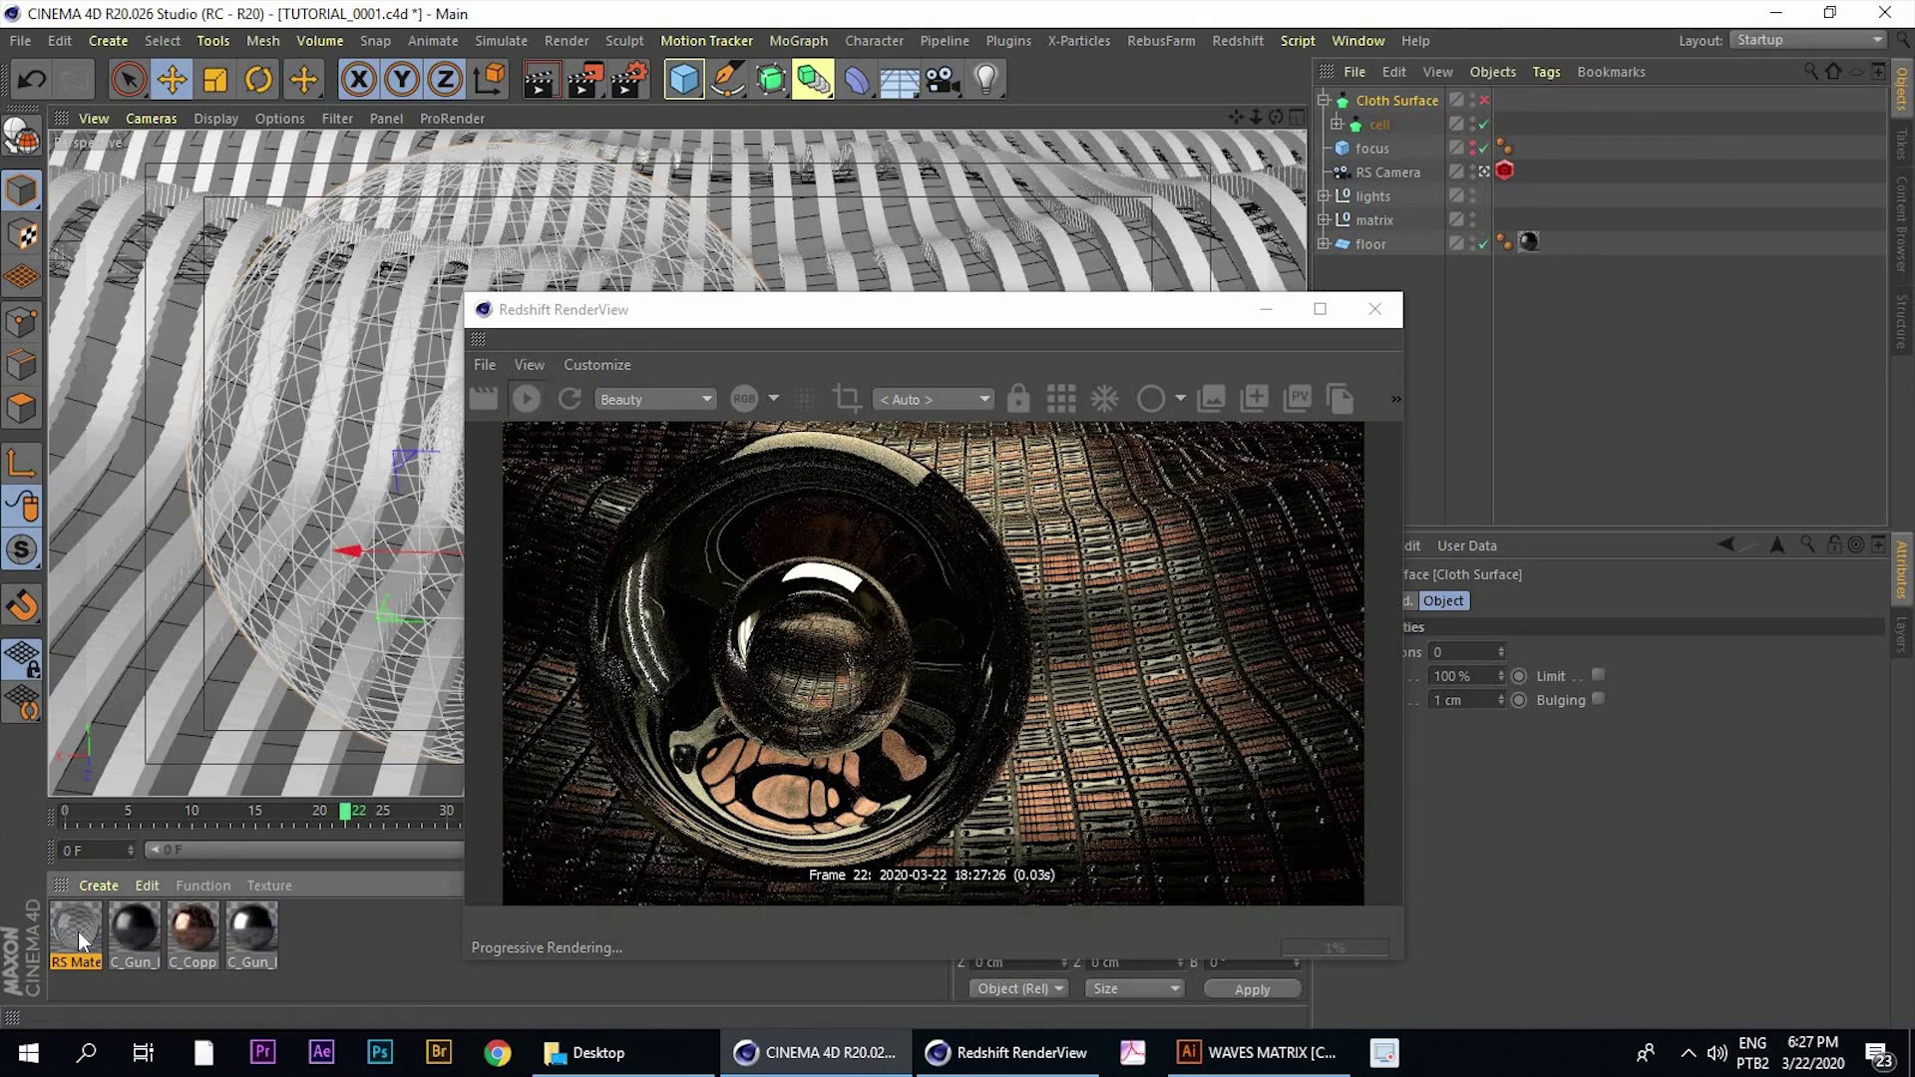
pyautogui.doubleClick(82, 942)
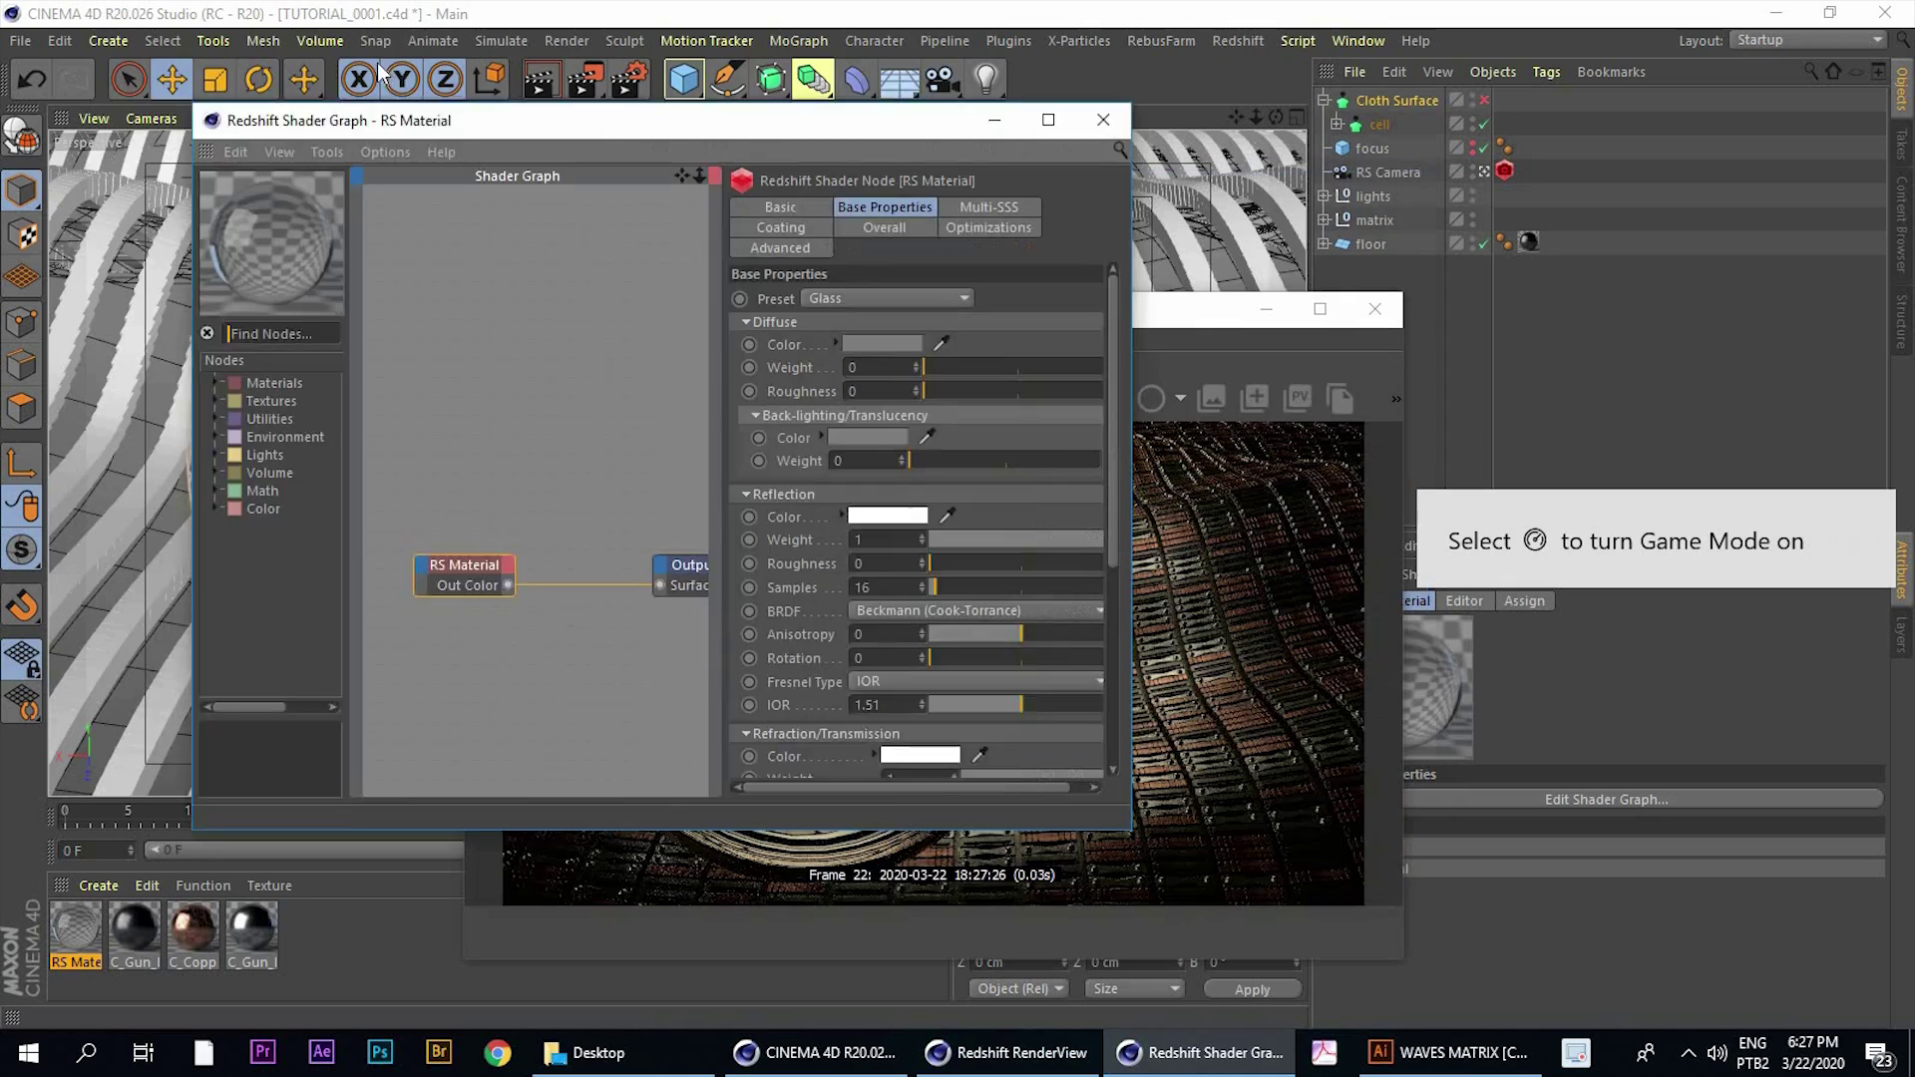
pyautogui.moveTo(378, 64); pyautogui.dragTo(327, 33)
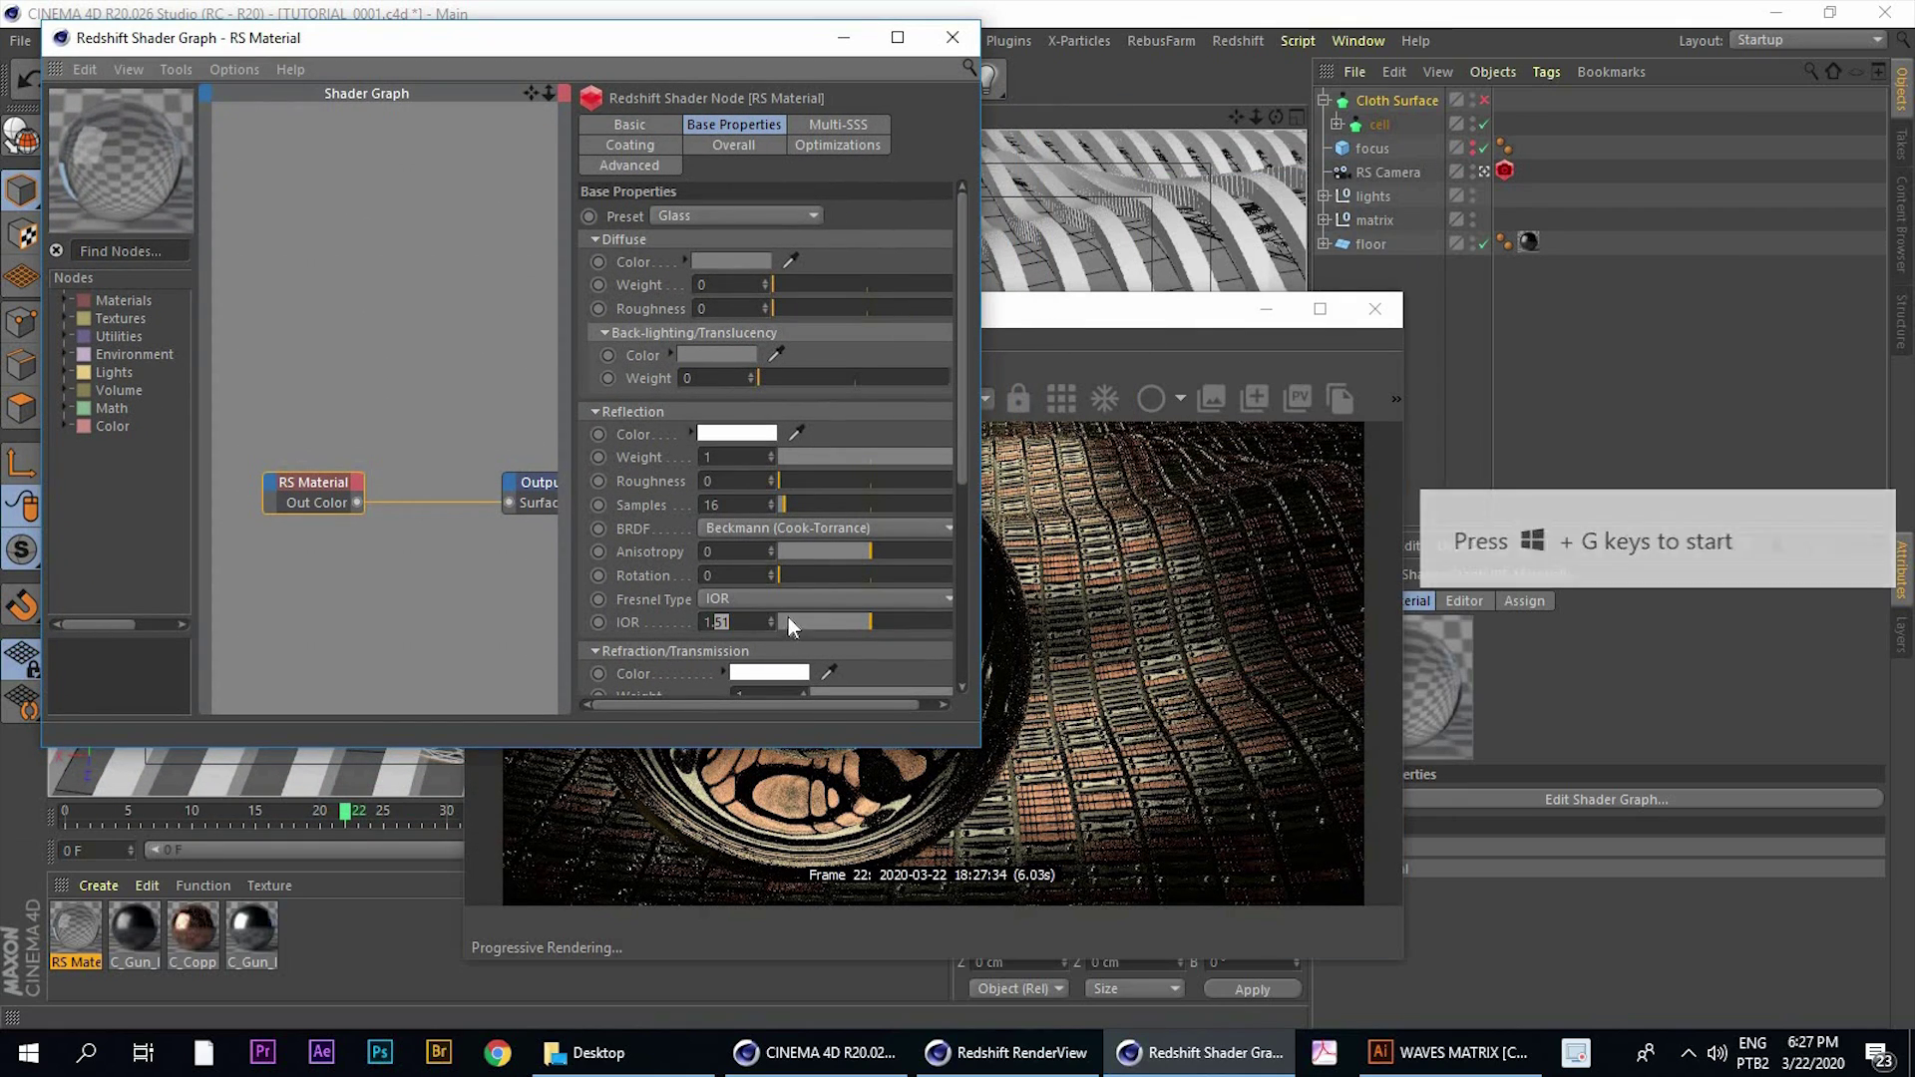
pyautogui.click(595, 412)
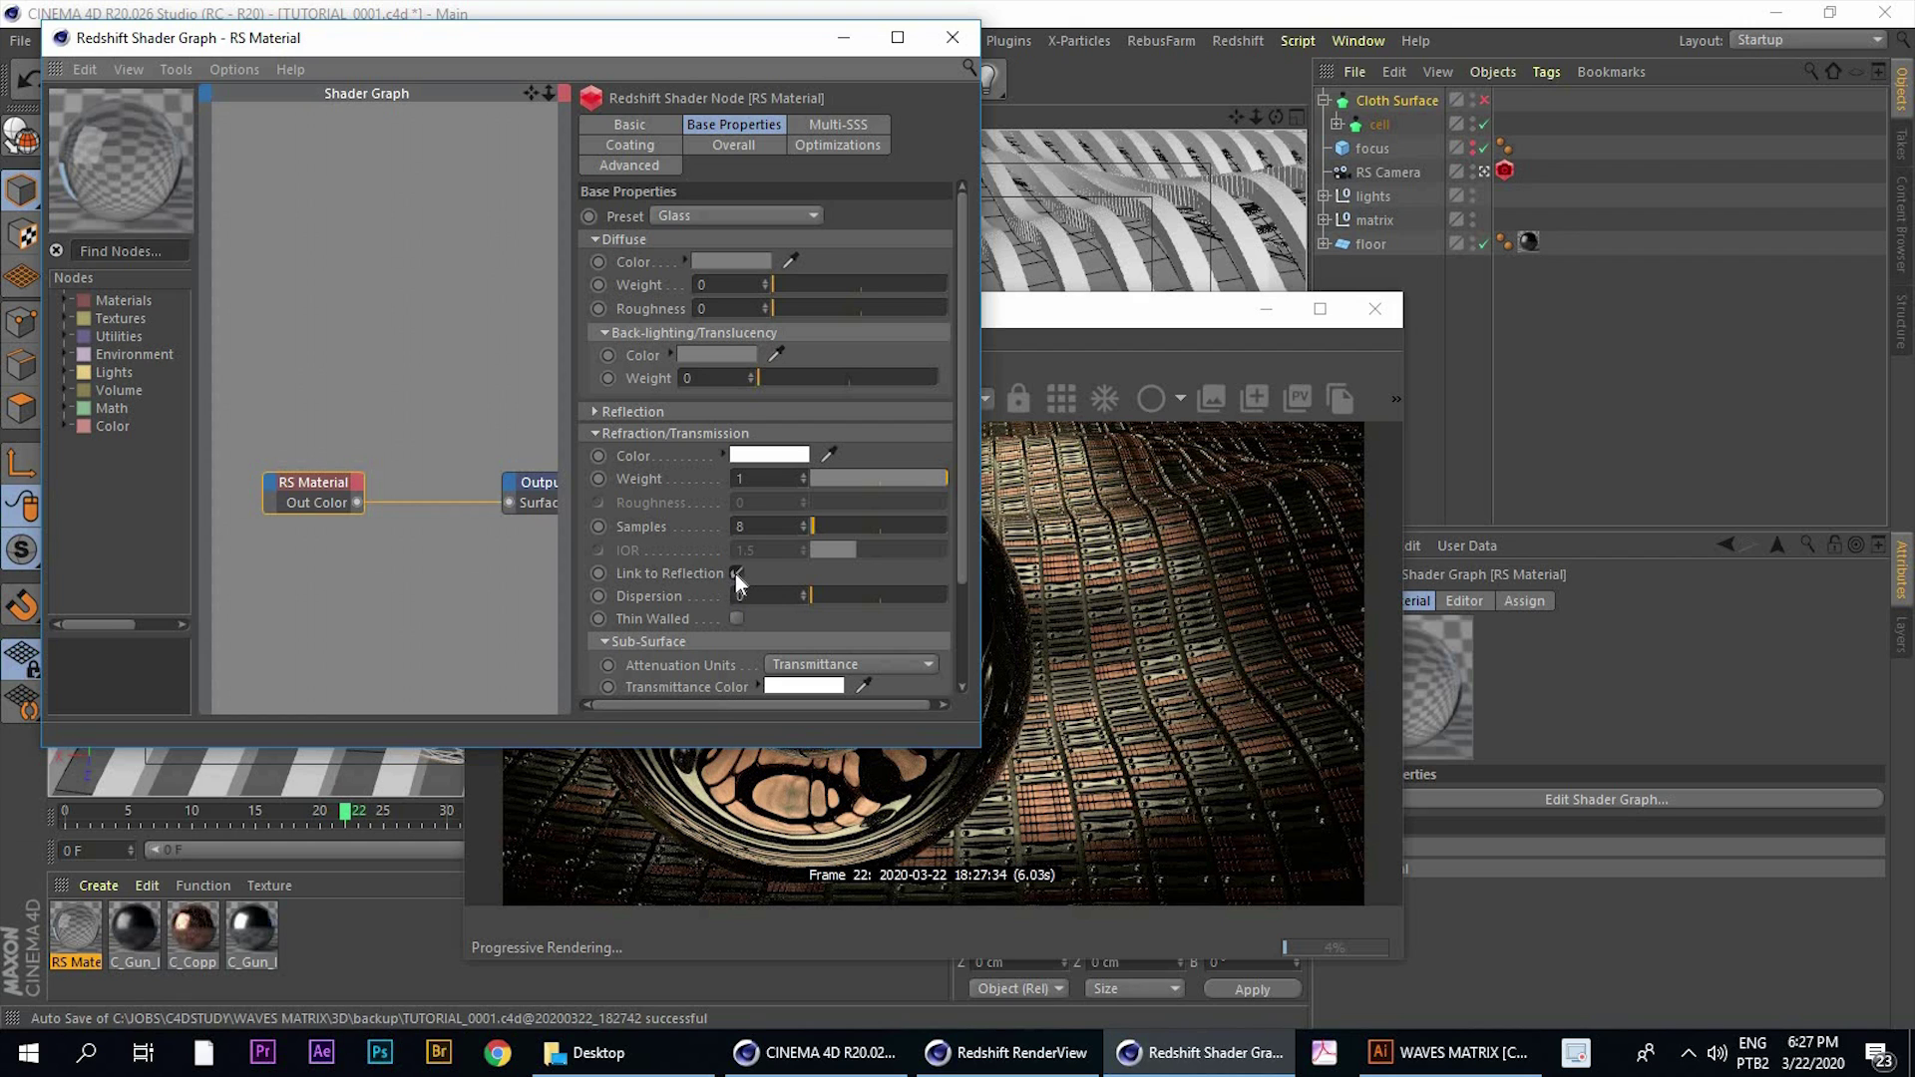
pyautogui.click(735, 573)
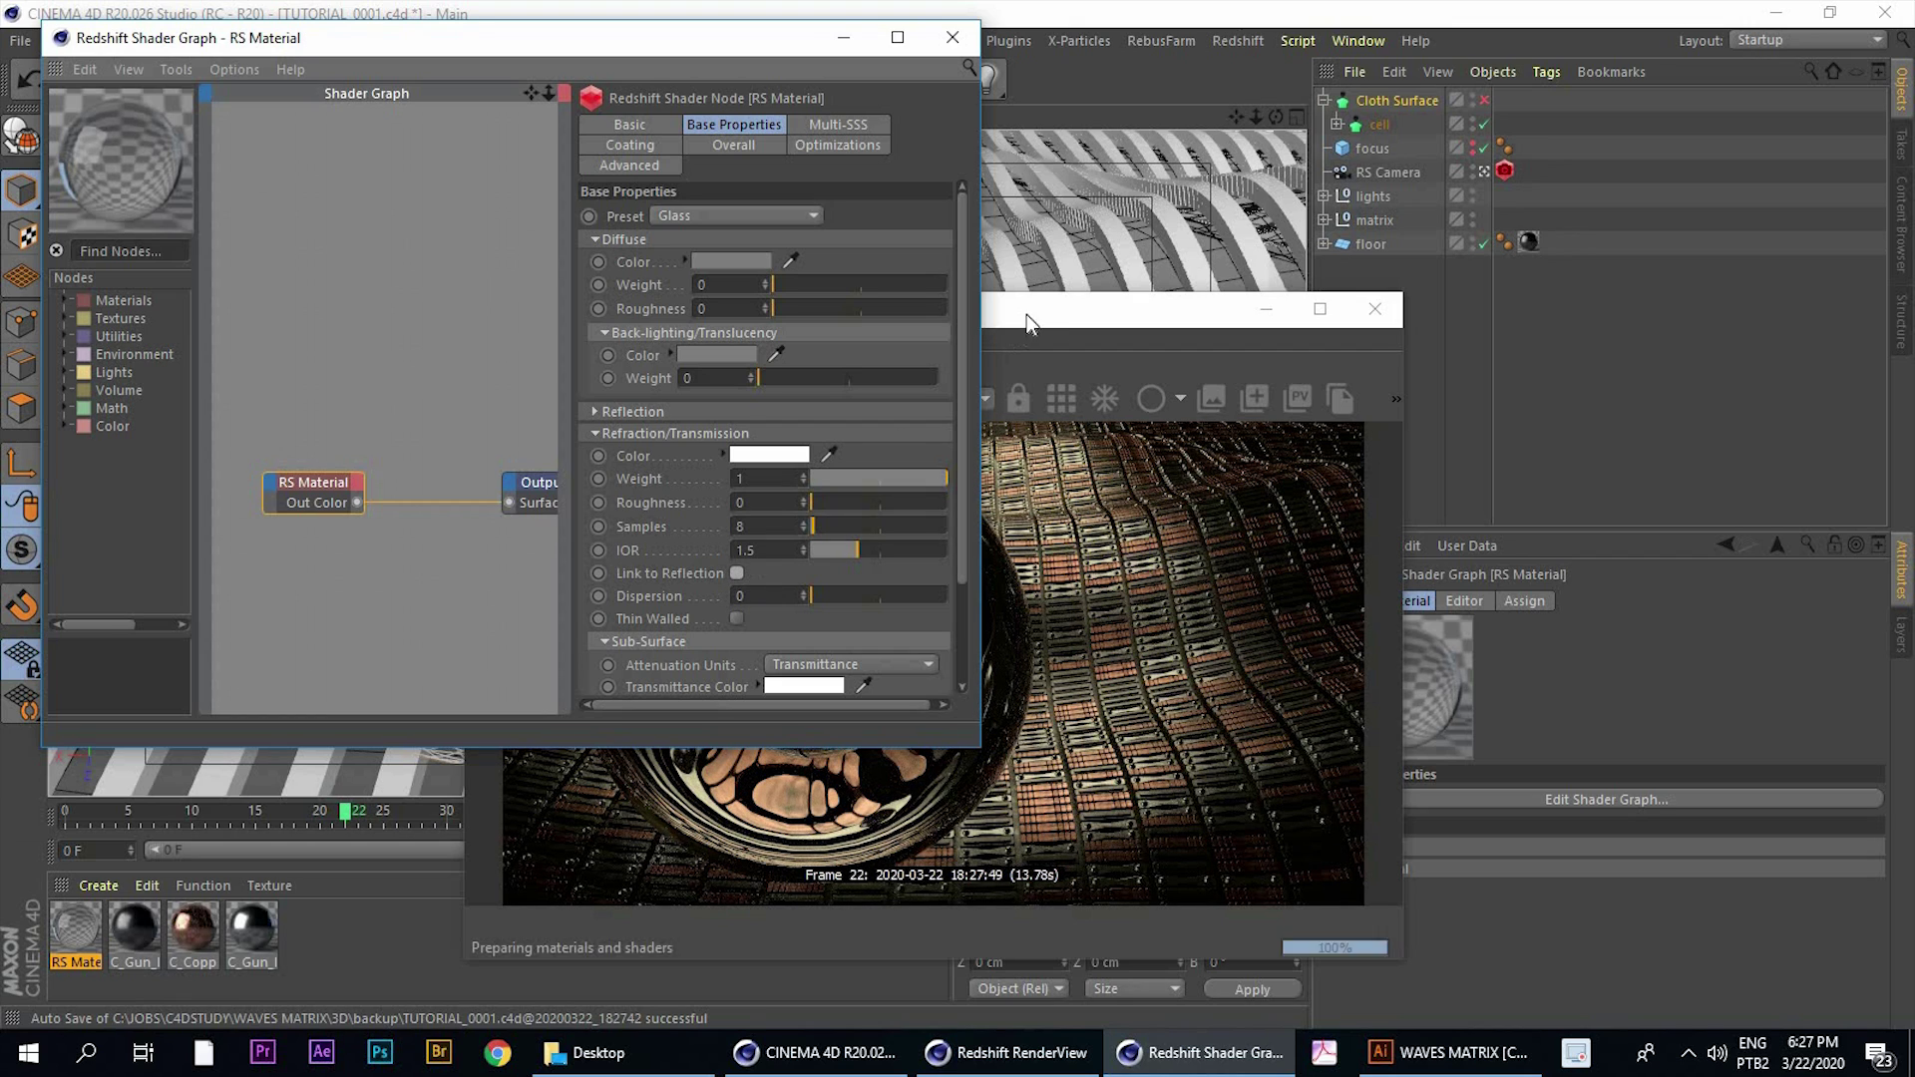
# Try a refraction IOR of 1.2 on the glass material, and settle on 1.1
pyautogui.moveTo(1027, 314); pyautogui.dragTo(1546, 340)
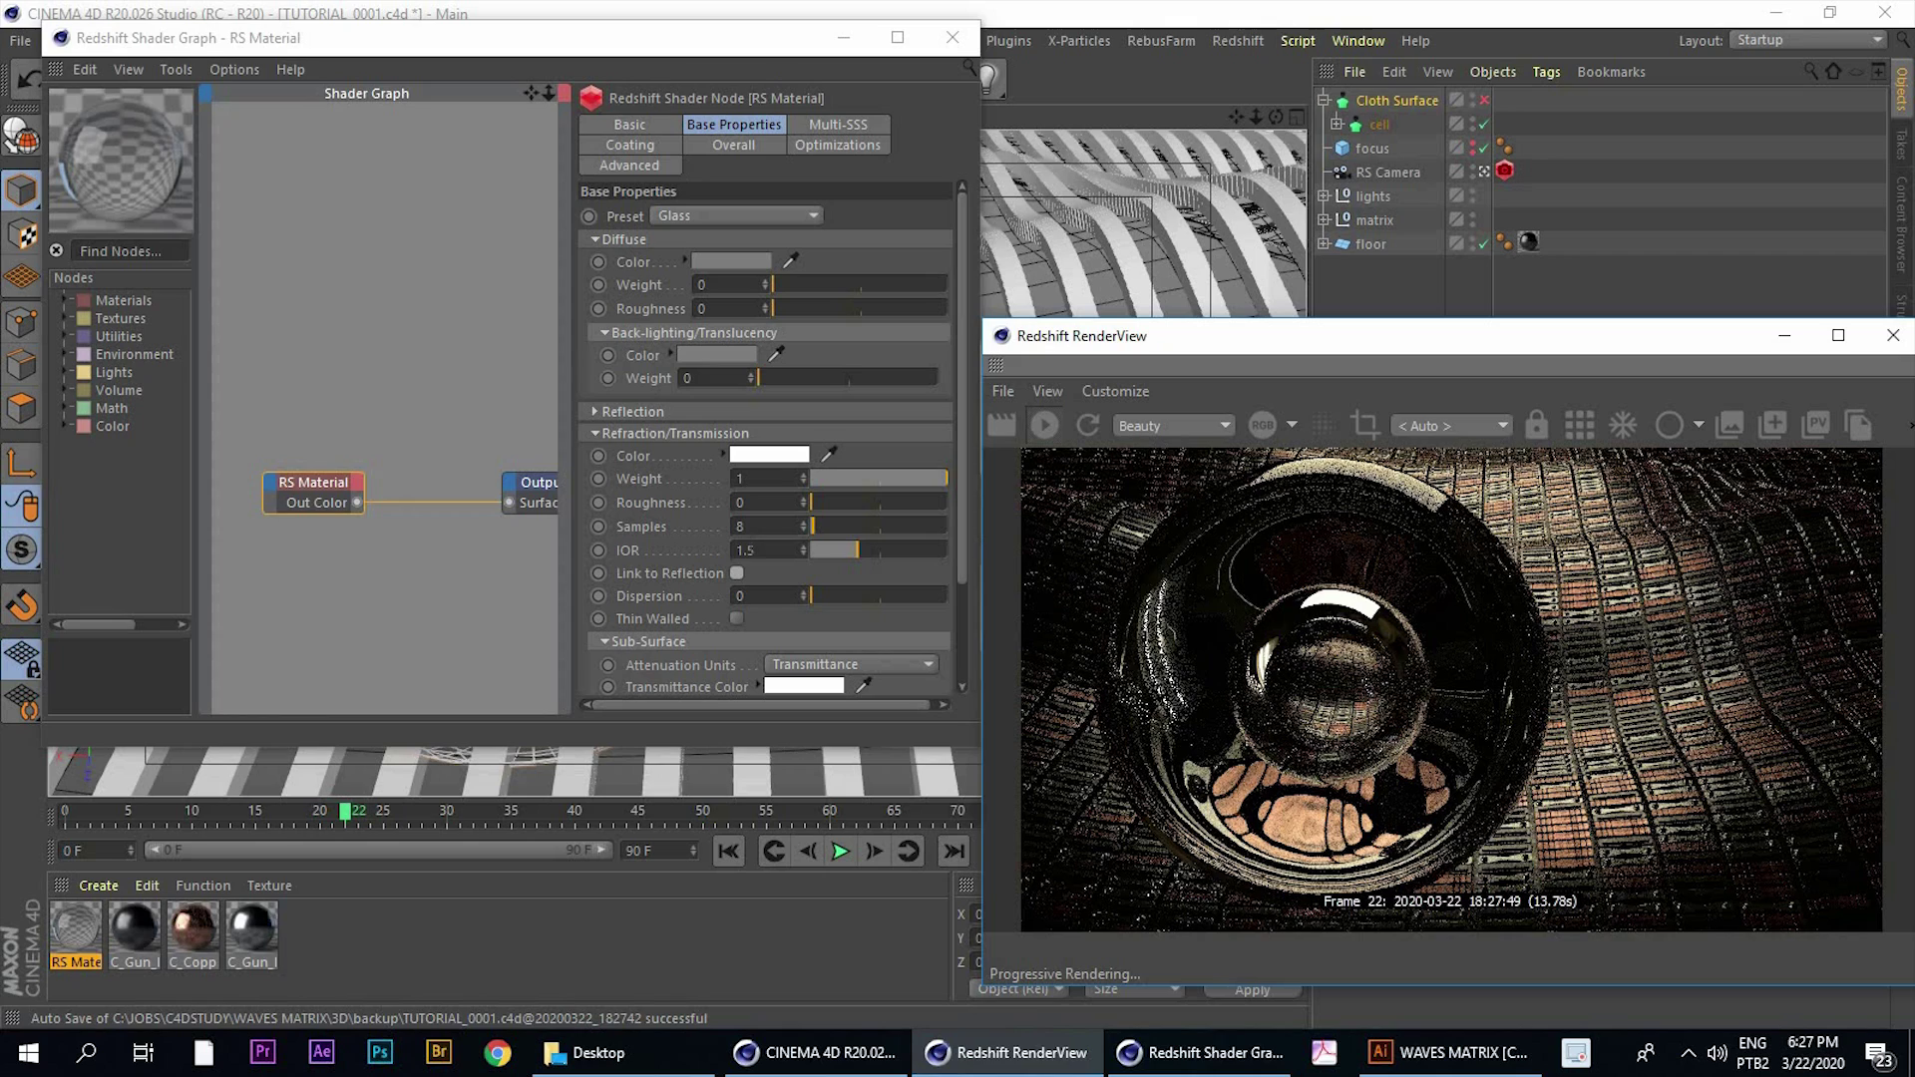
pyautogui.click(617, 433)
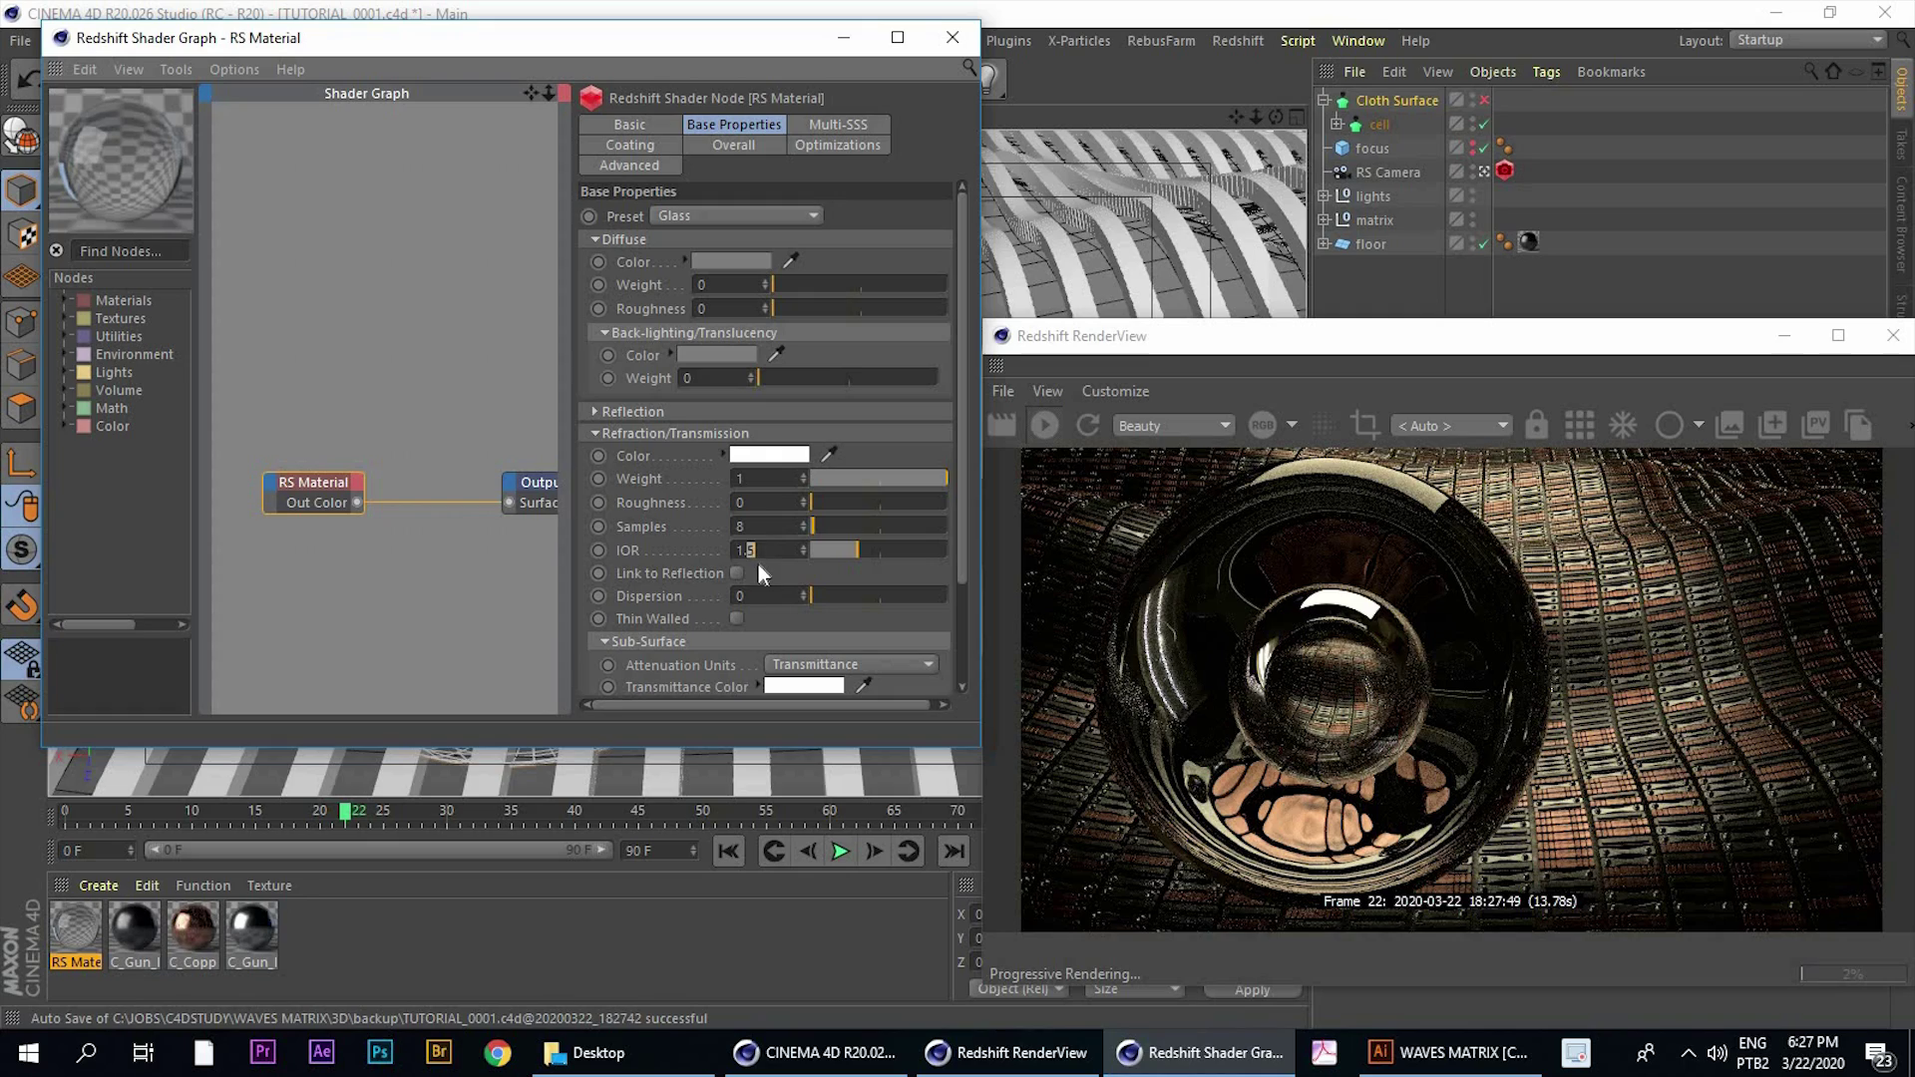
pyautogui.write('2')
pyautogui.press('Return')
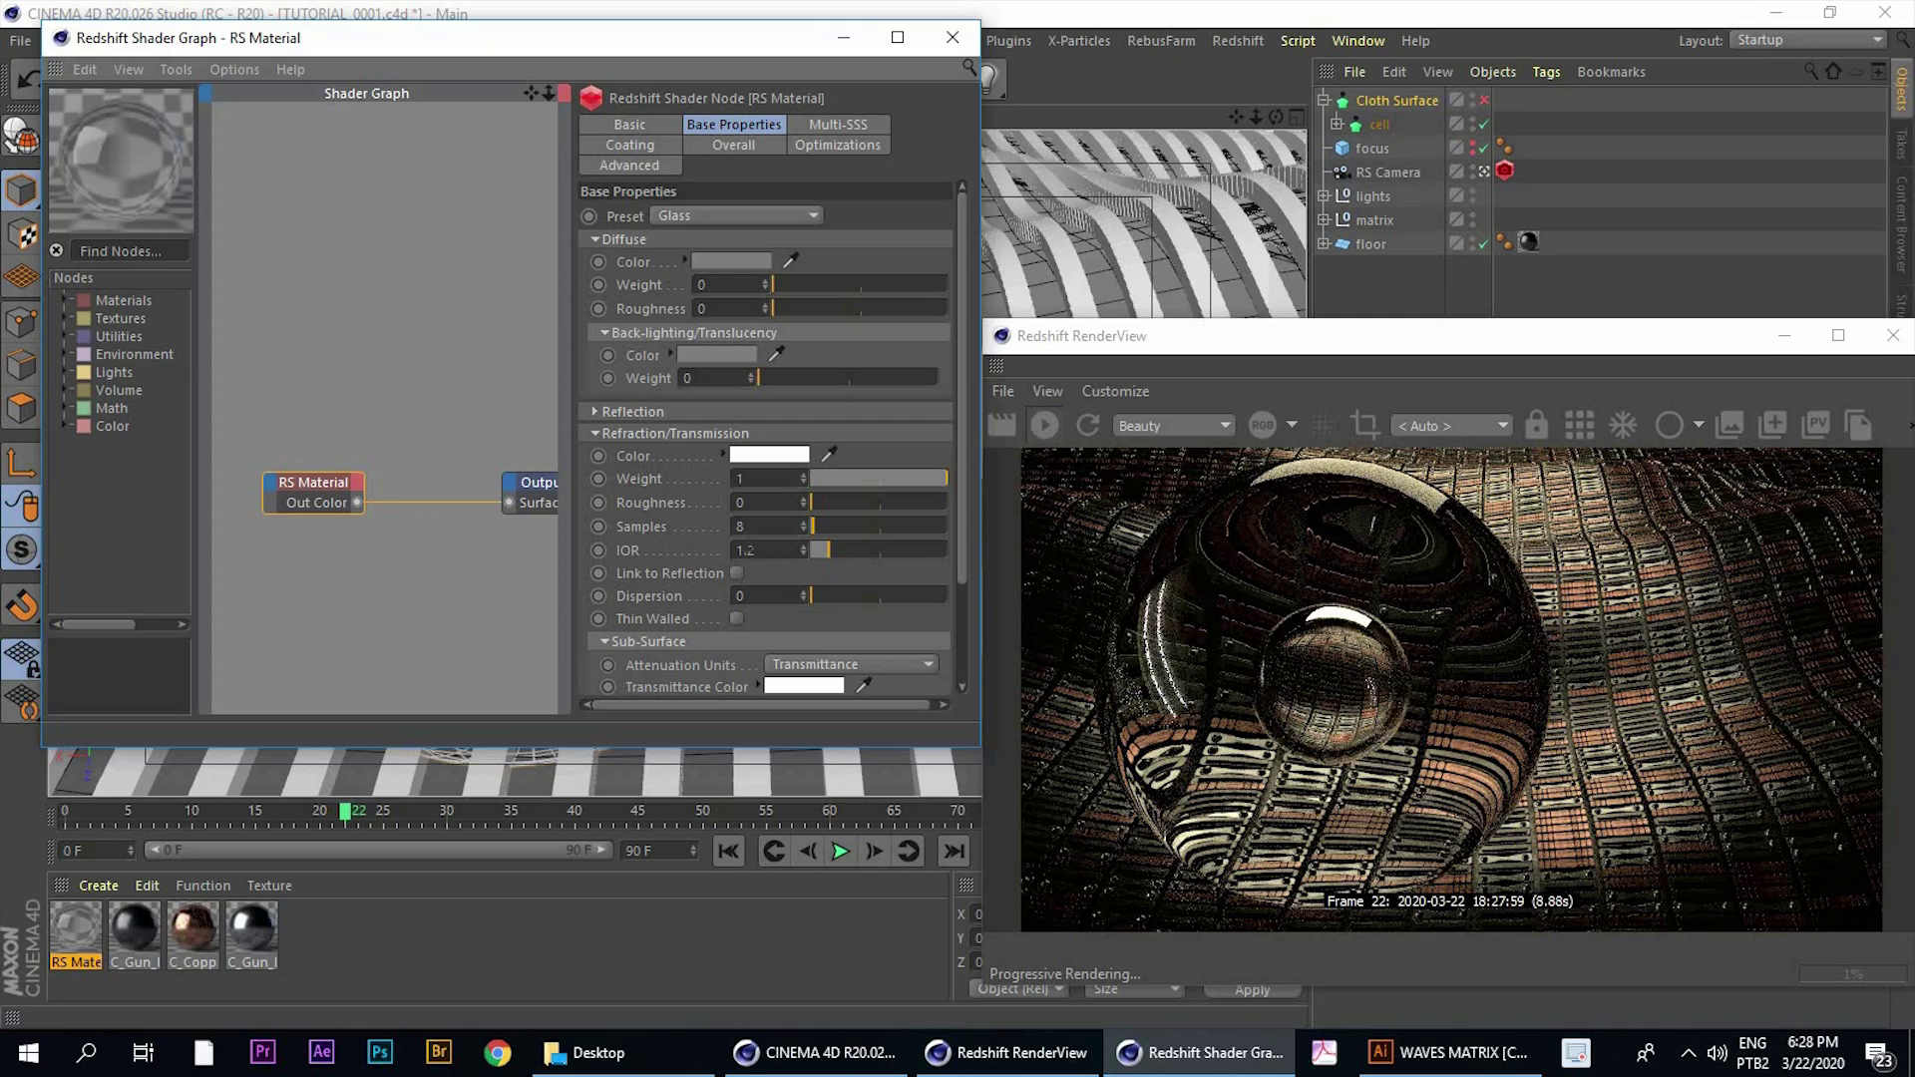
pyautogui.write('1')
pyautogui.press('Return')
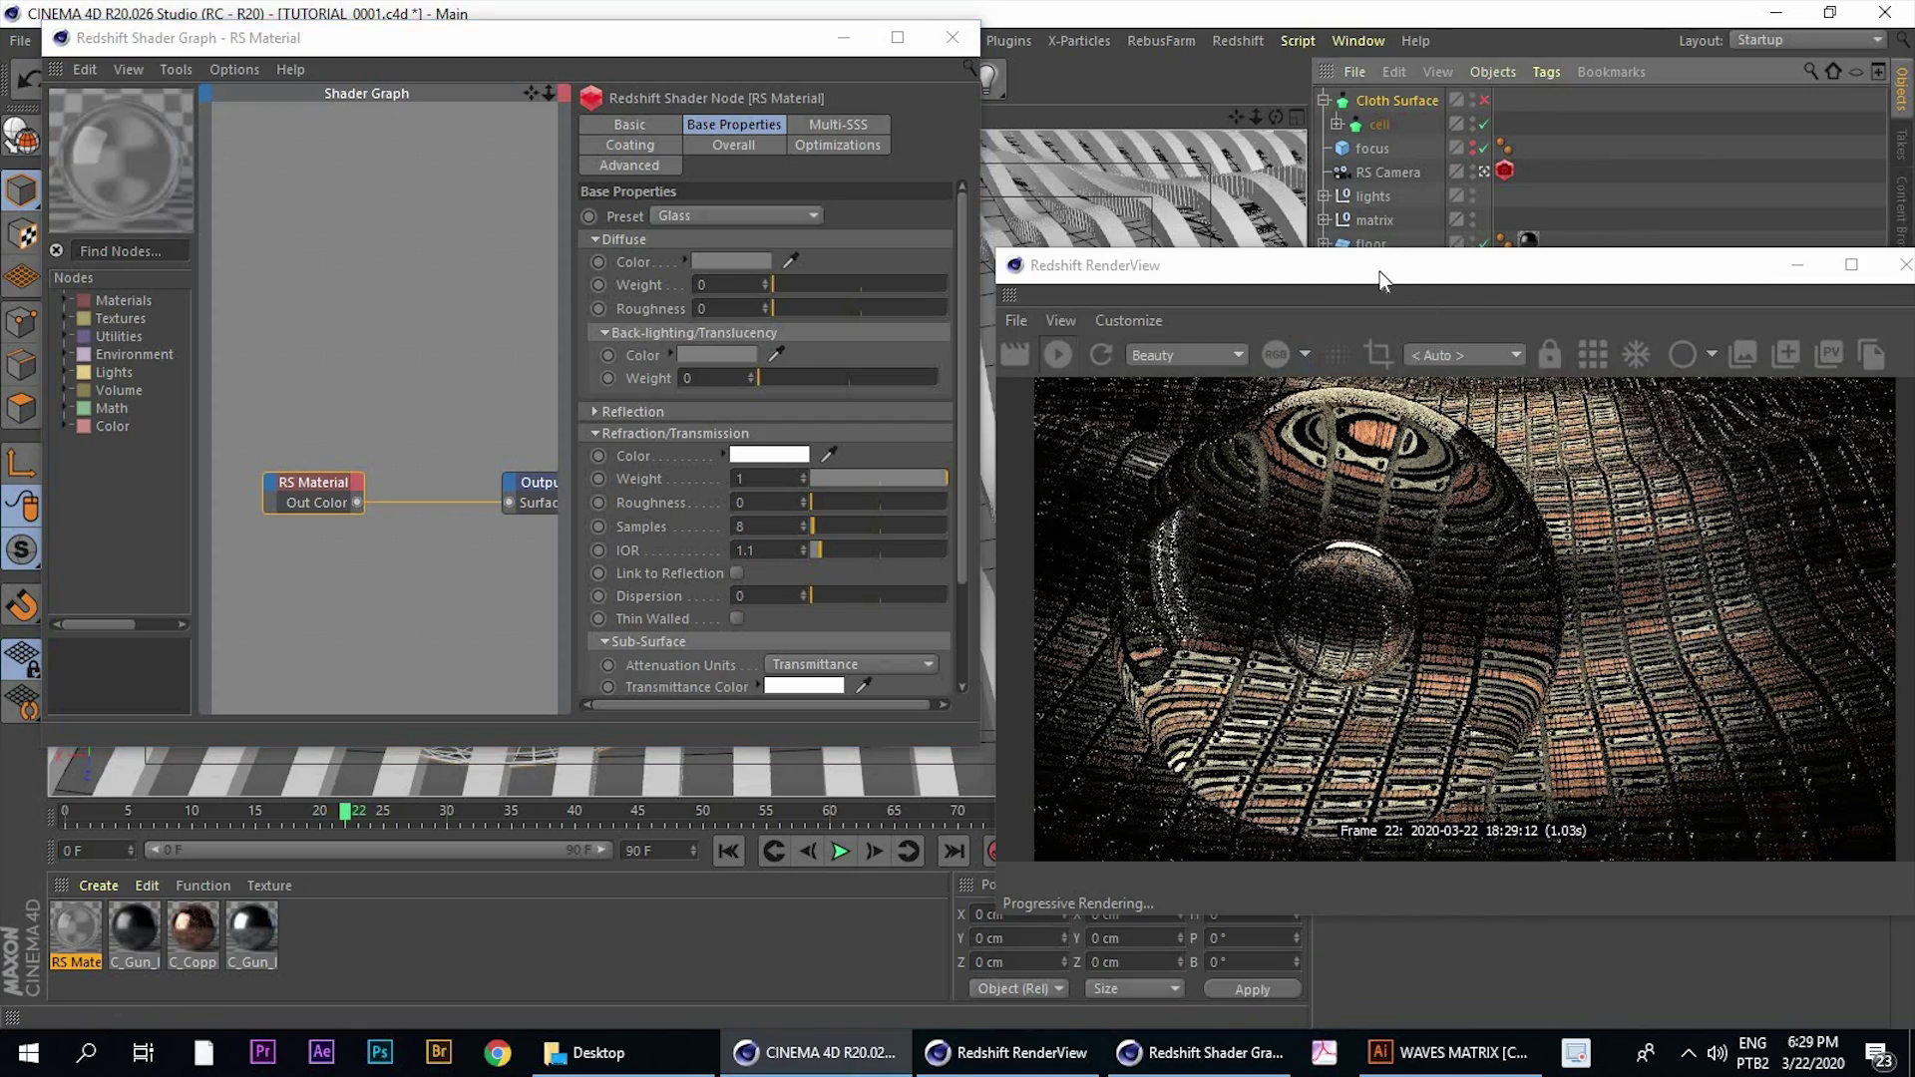
# Examine the cell in the live render and re-enable the outer Cloth Surface, keeping the material's refraction settings in view
pyautogui.moveTo(1379, 271); pyautogui.dragTo(1261, 186)
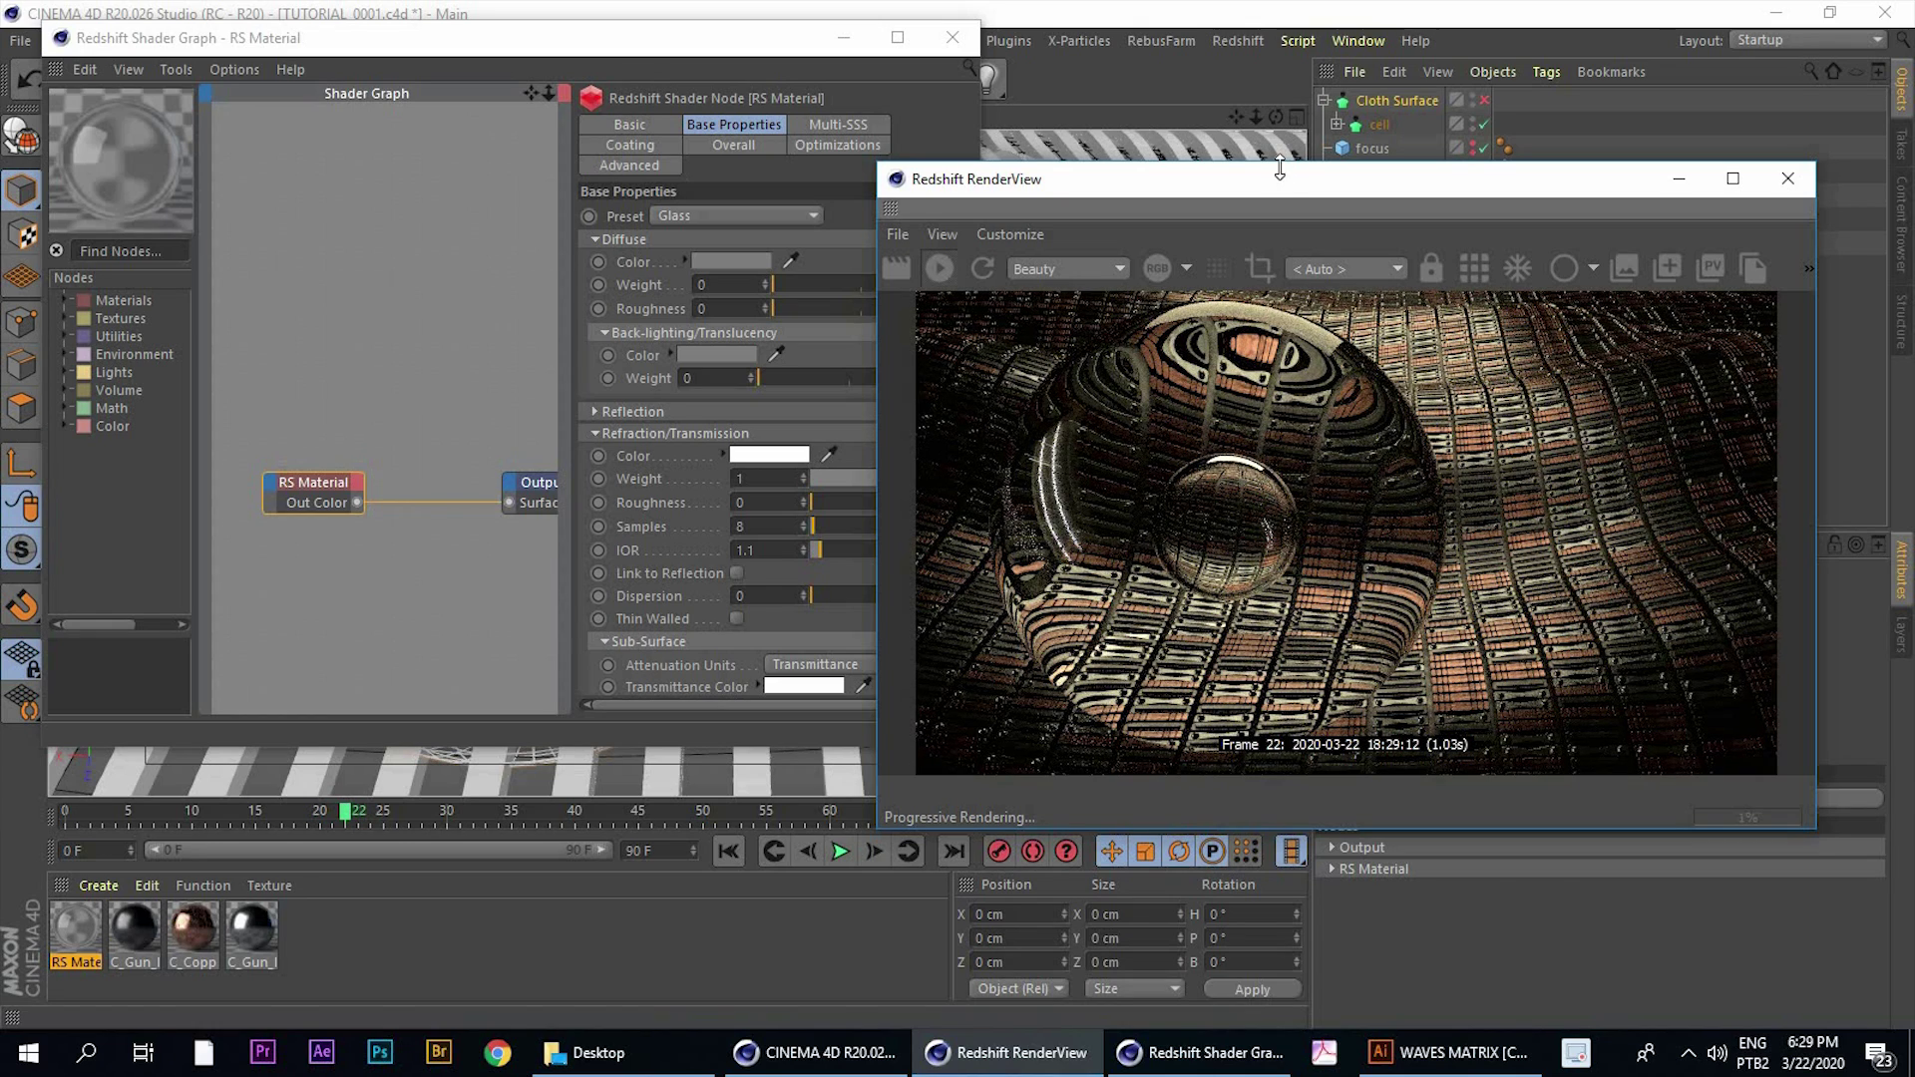
pyautogui.moveTo(1281, 180); pyautogui.dragTo(1240, 247)
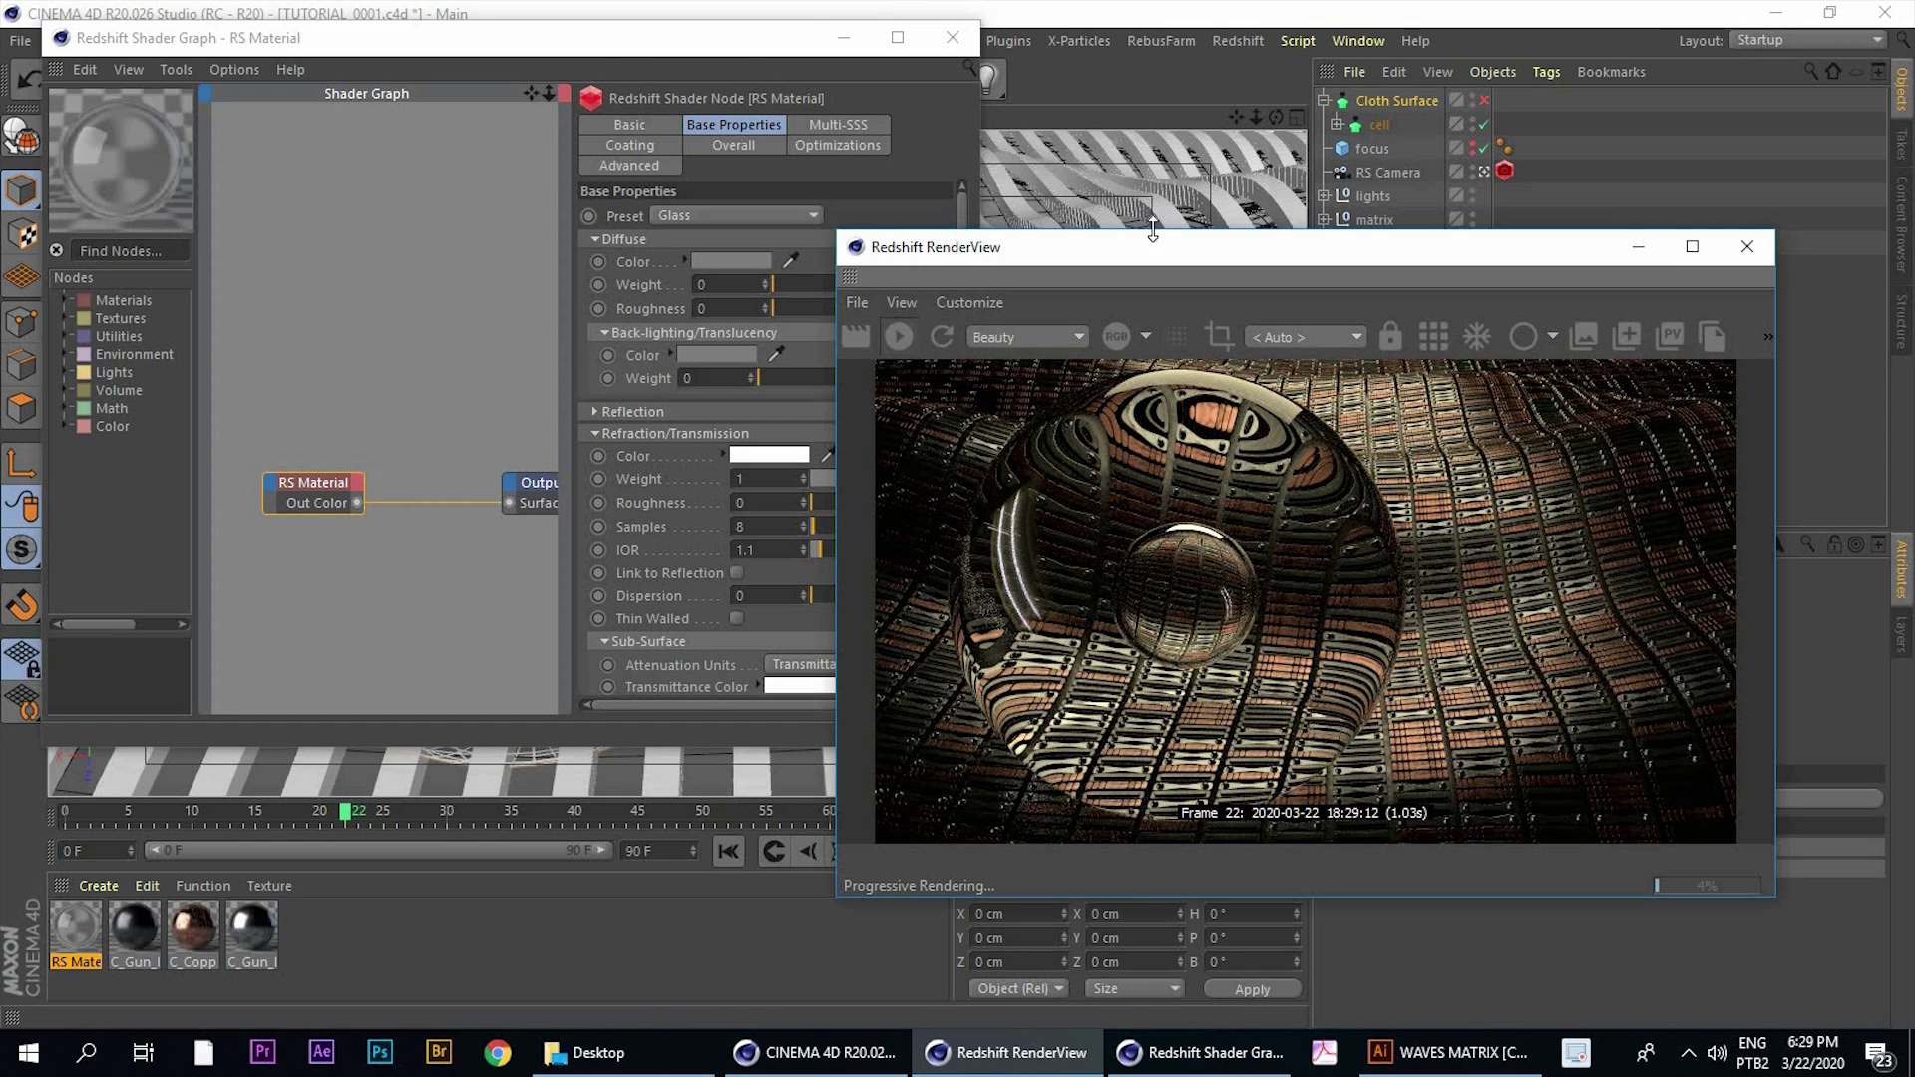
pyautogui.moveTo(1083, 228); pyautogui.dragTo(1088, 229)
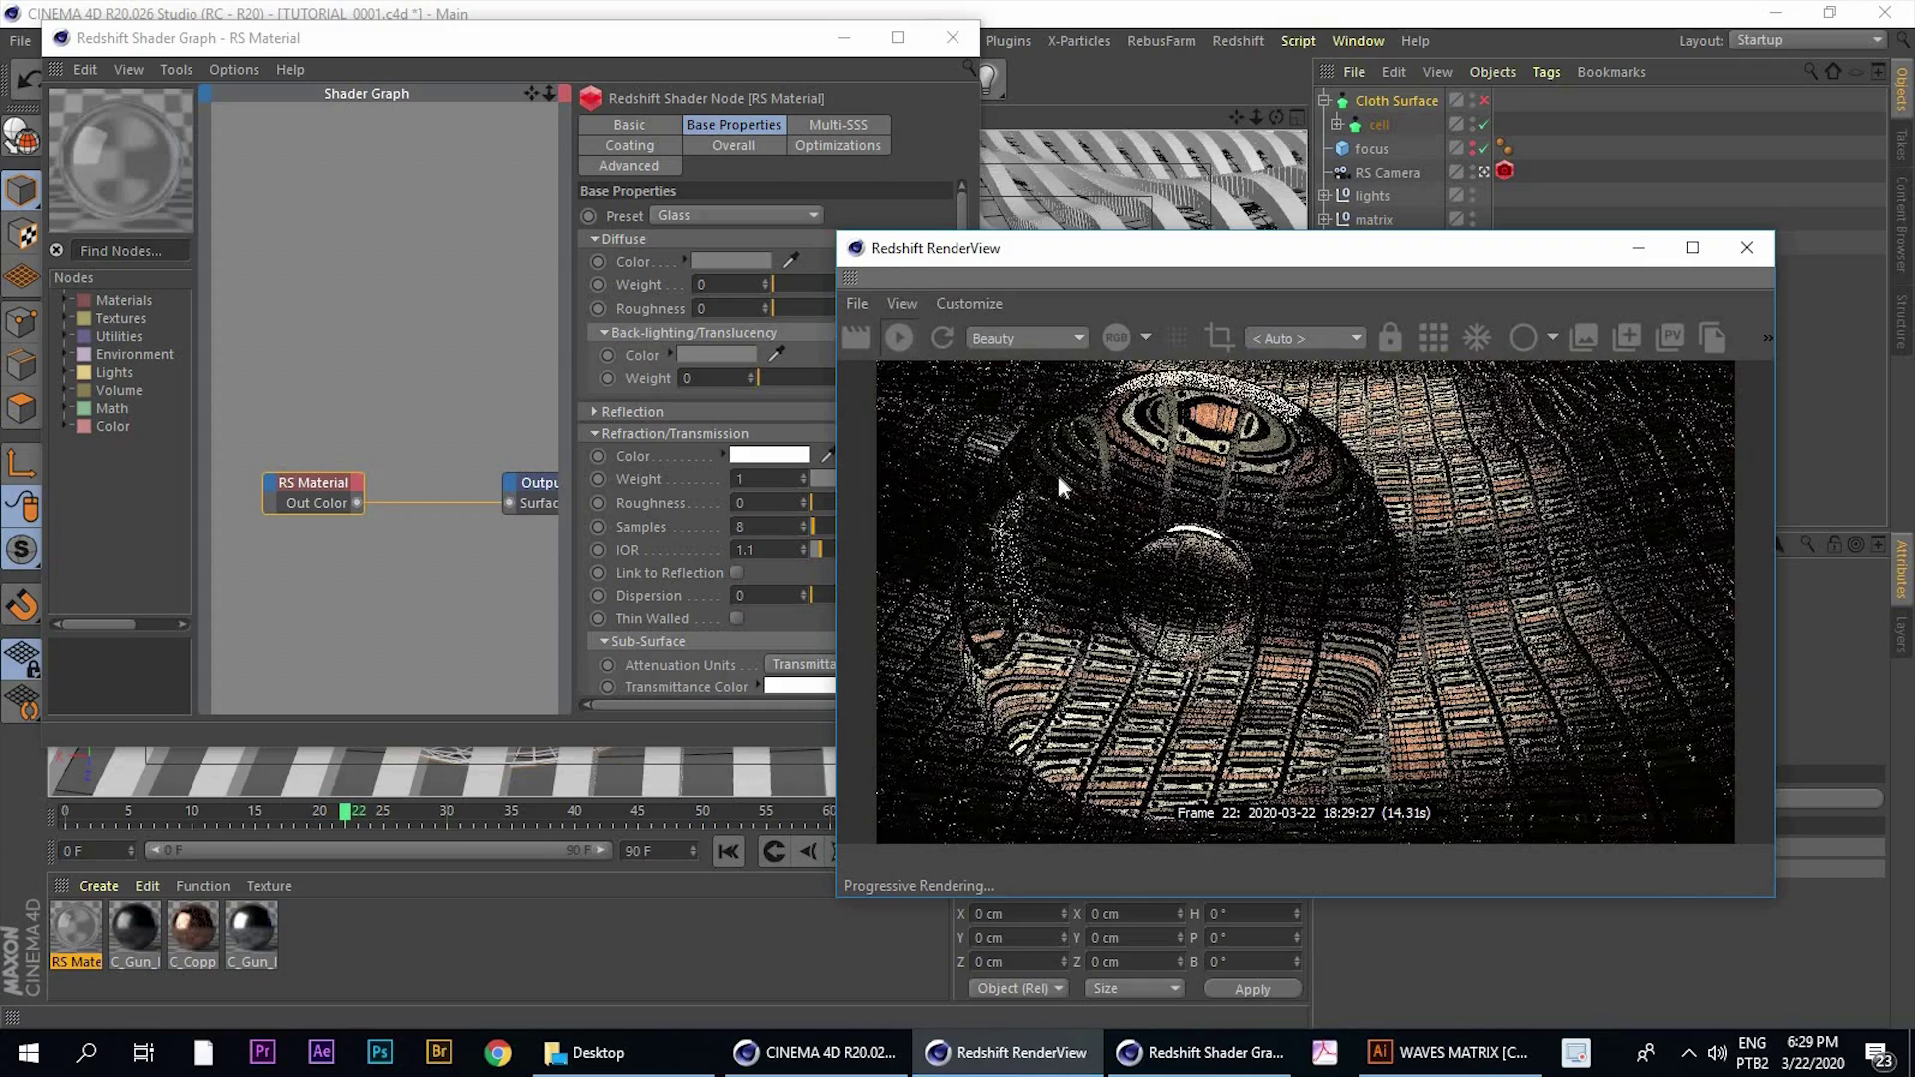
pyautogui.moveTo(1196, 253); pyautogui.dragTo(1082, 251)
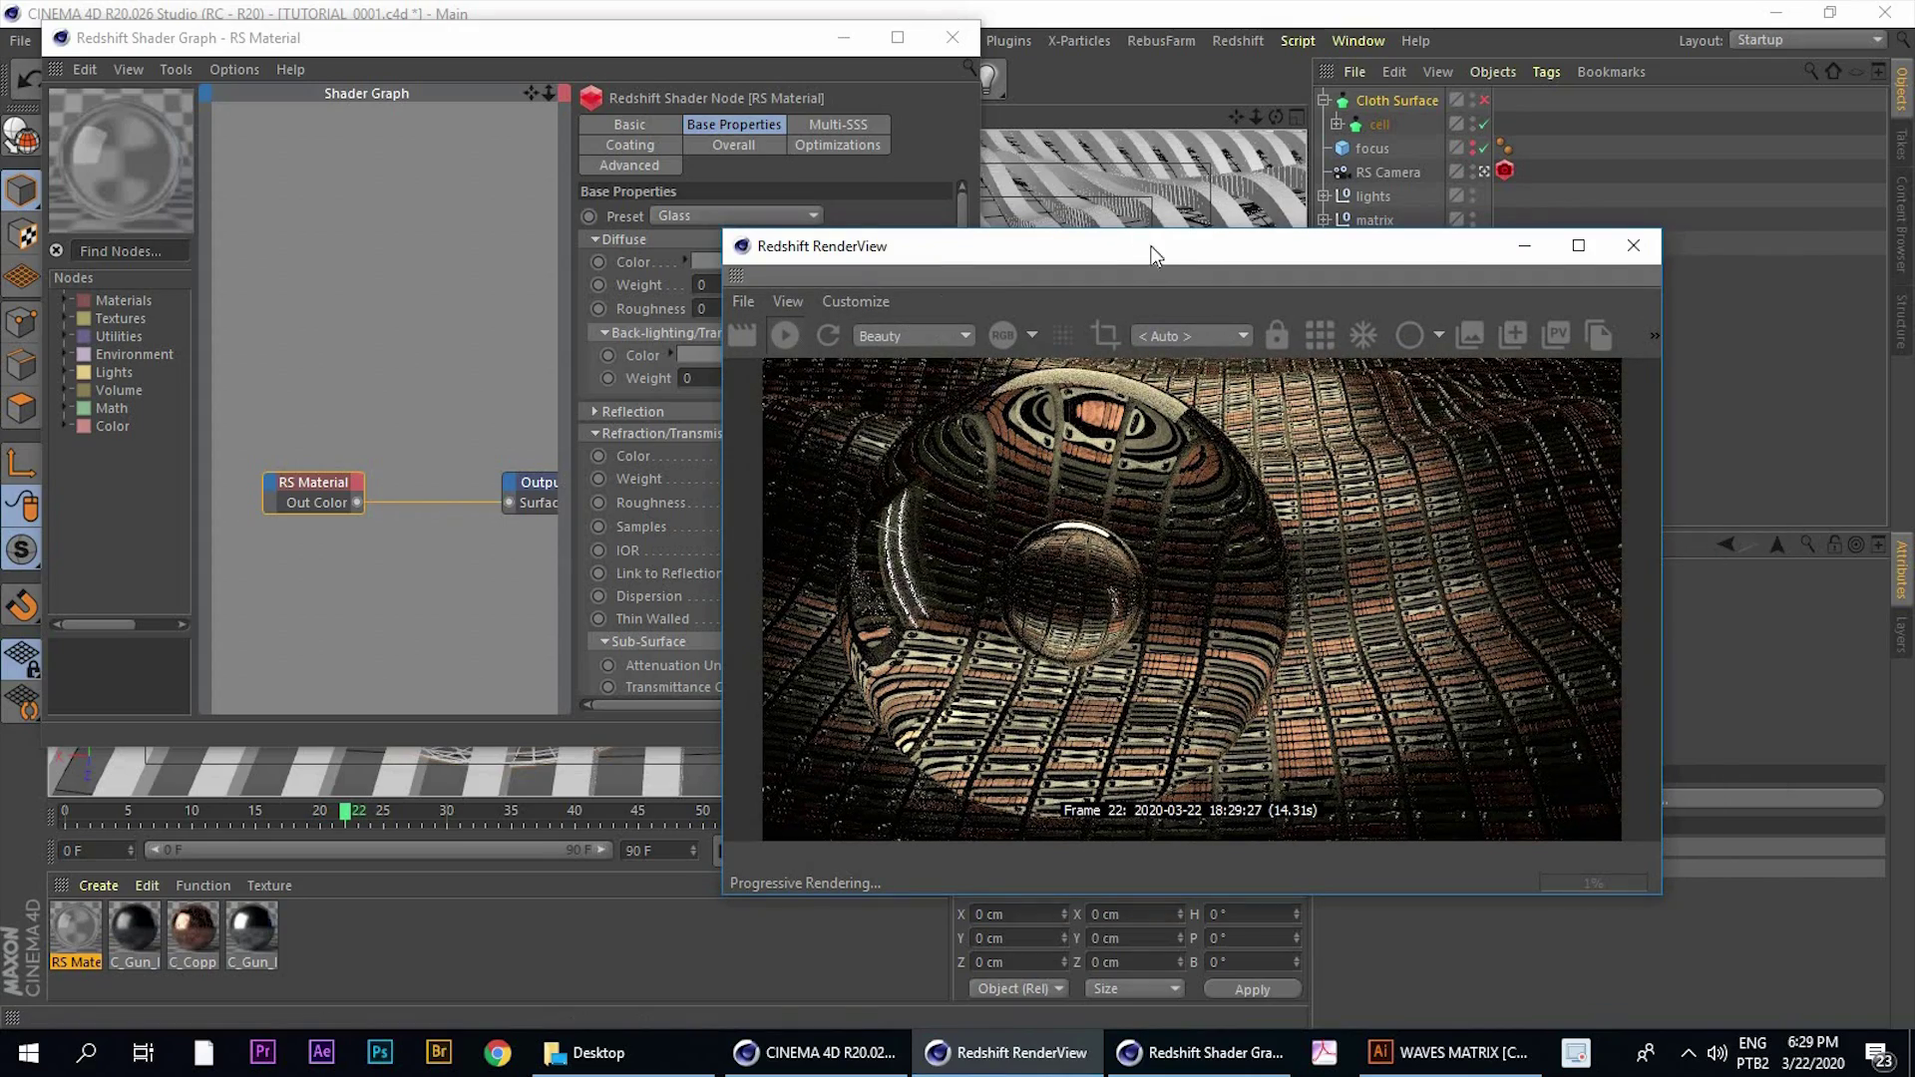
pyautogui.moveTo(1234, 242); pyautogui.dragTo(1152, 219)
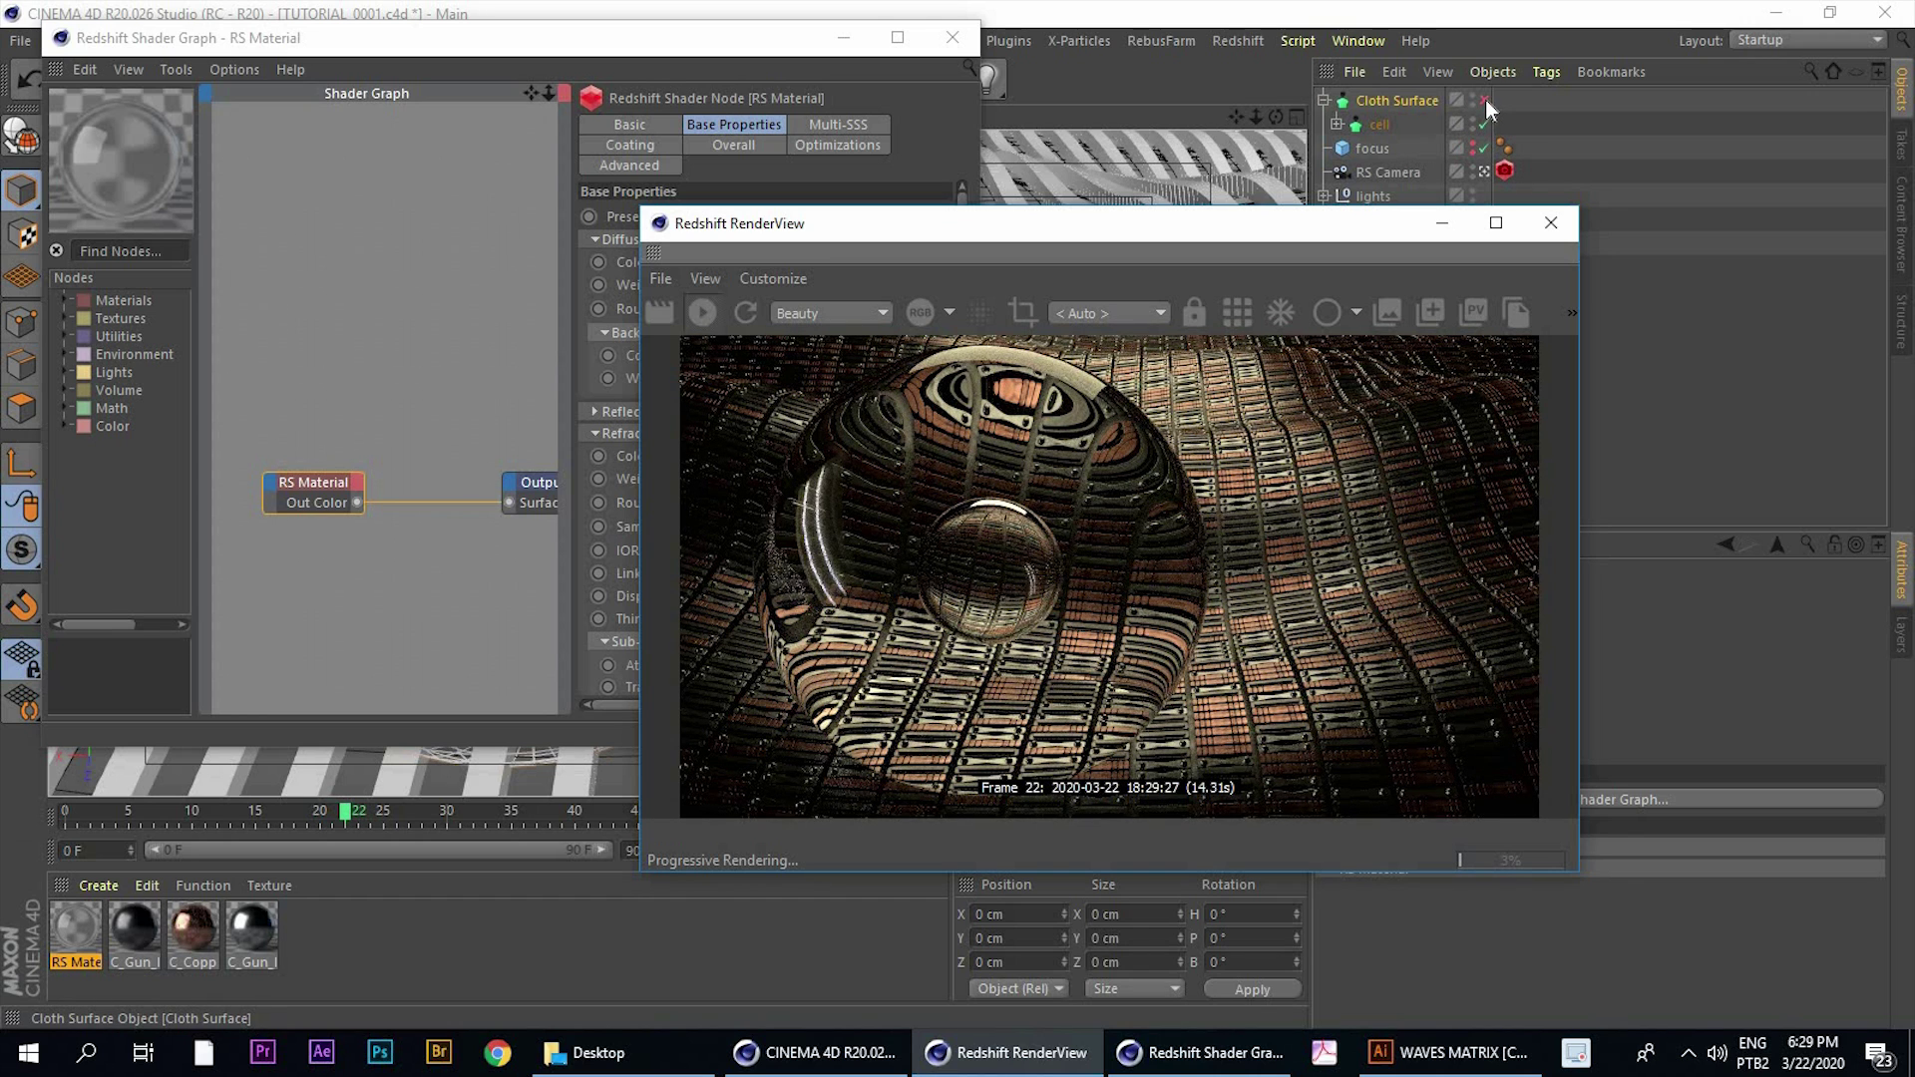
pyautogui.click(1485, 101)
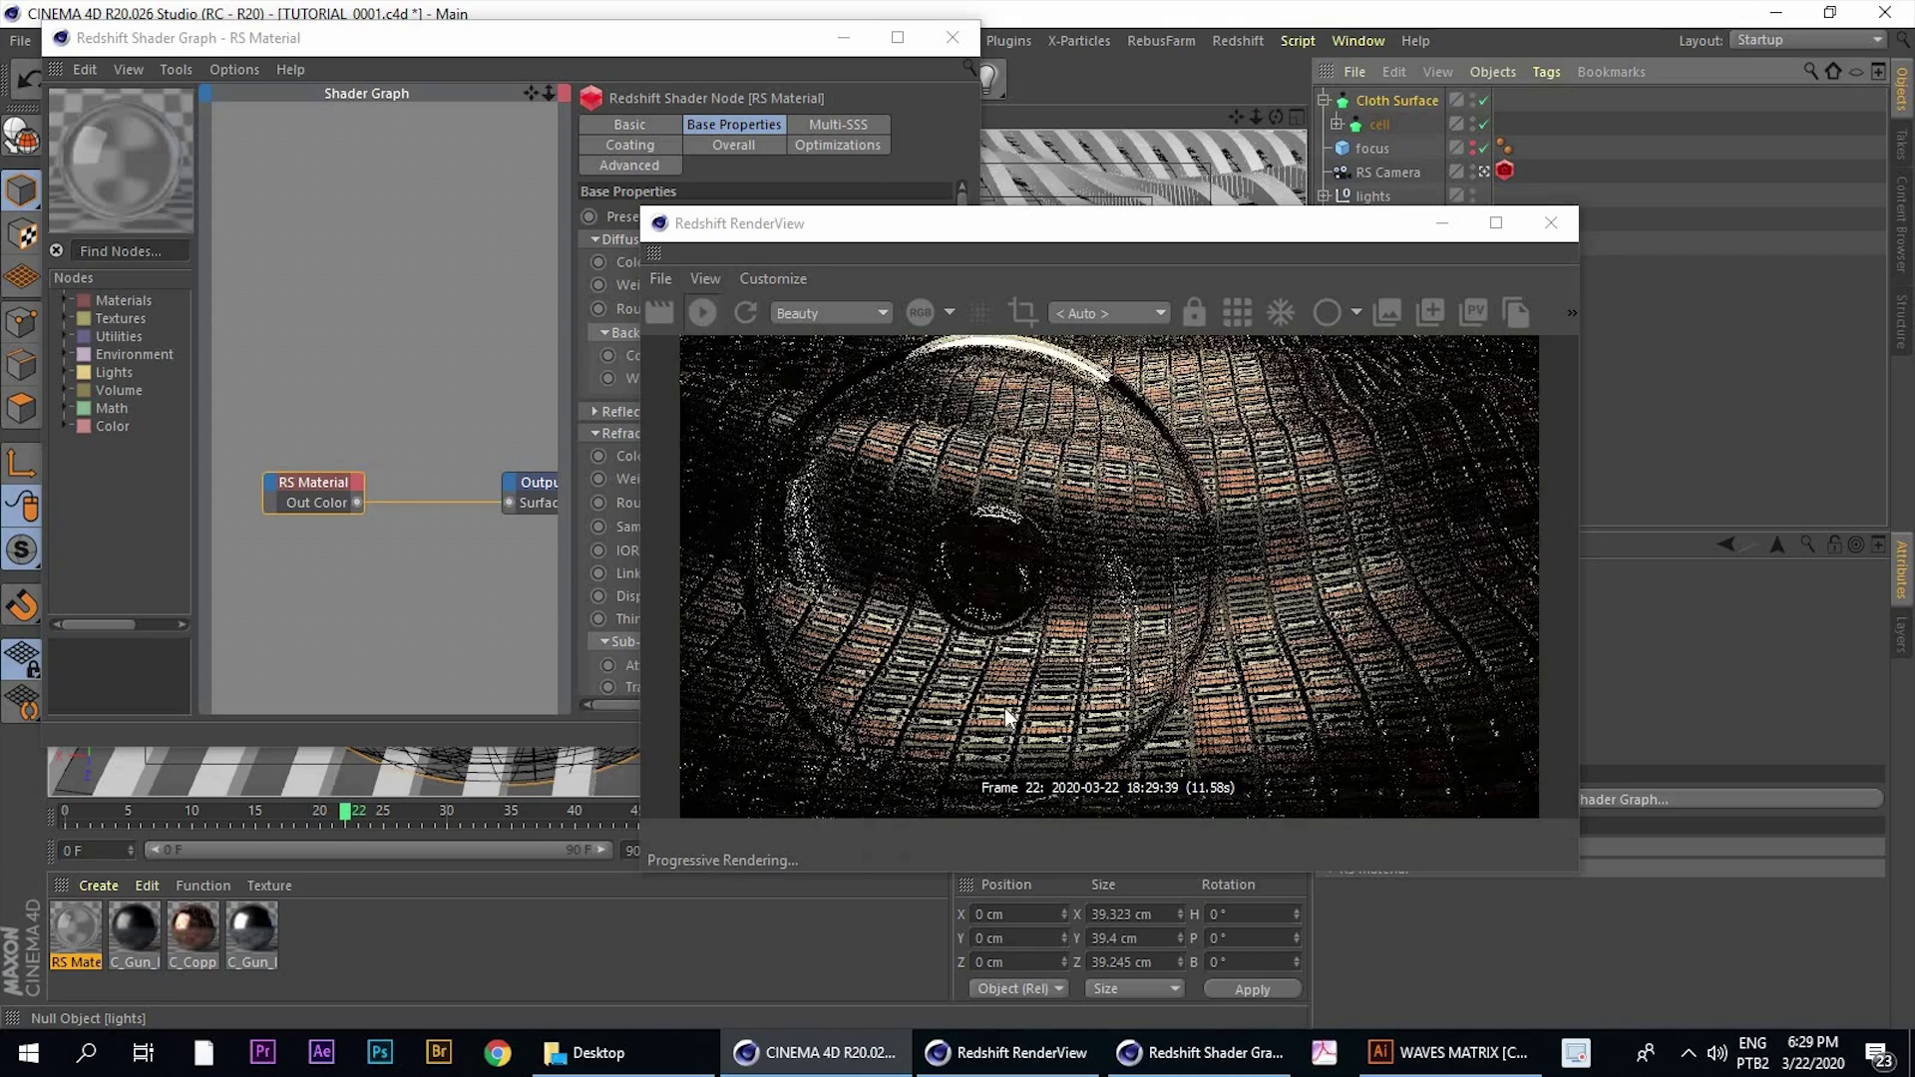
pyautogui.click(1167, 643)
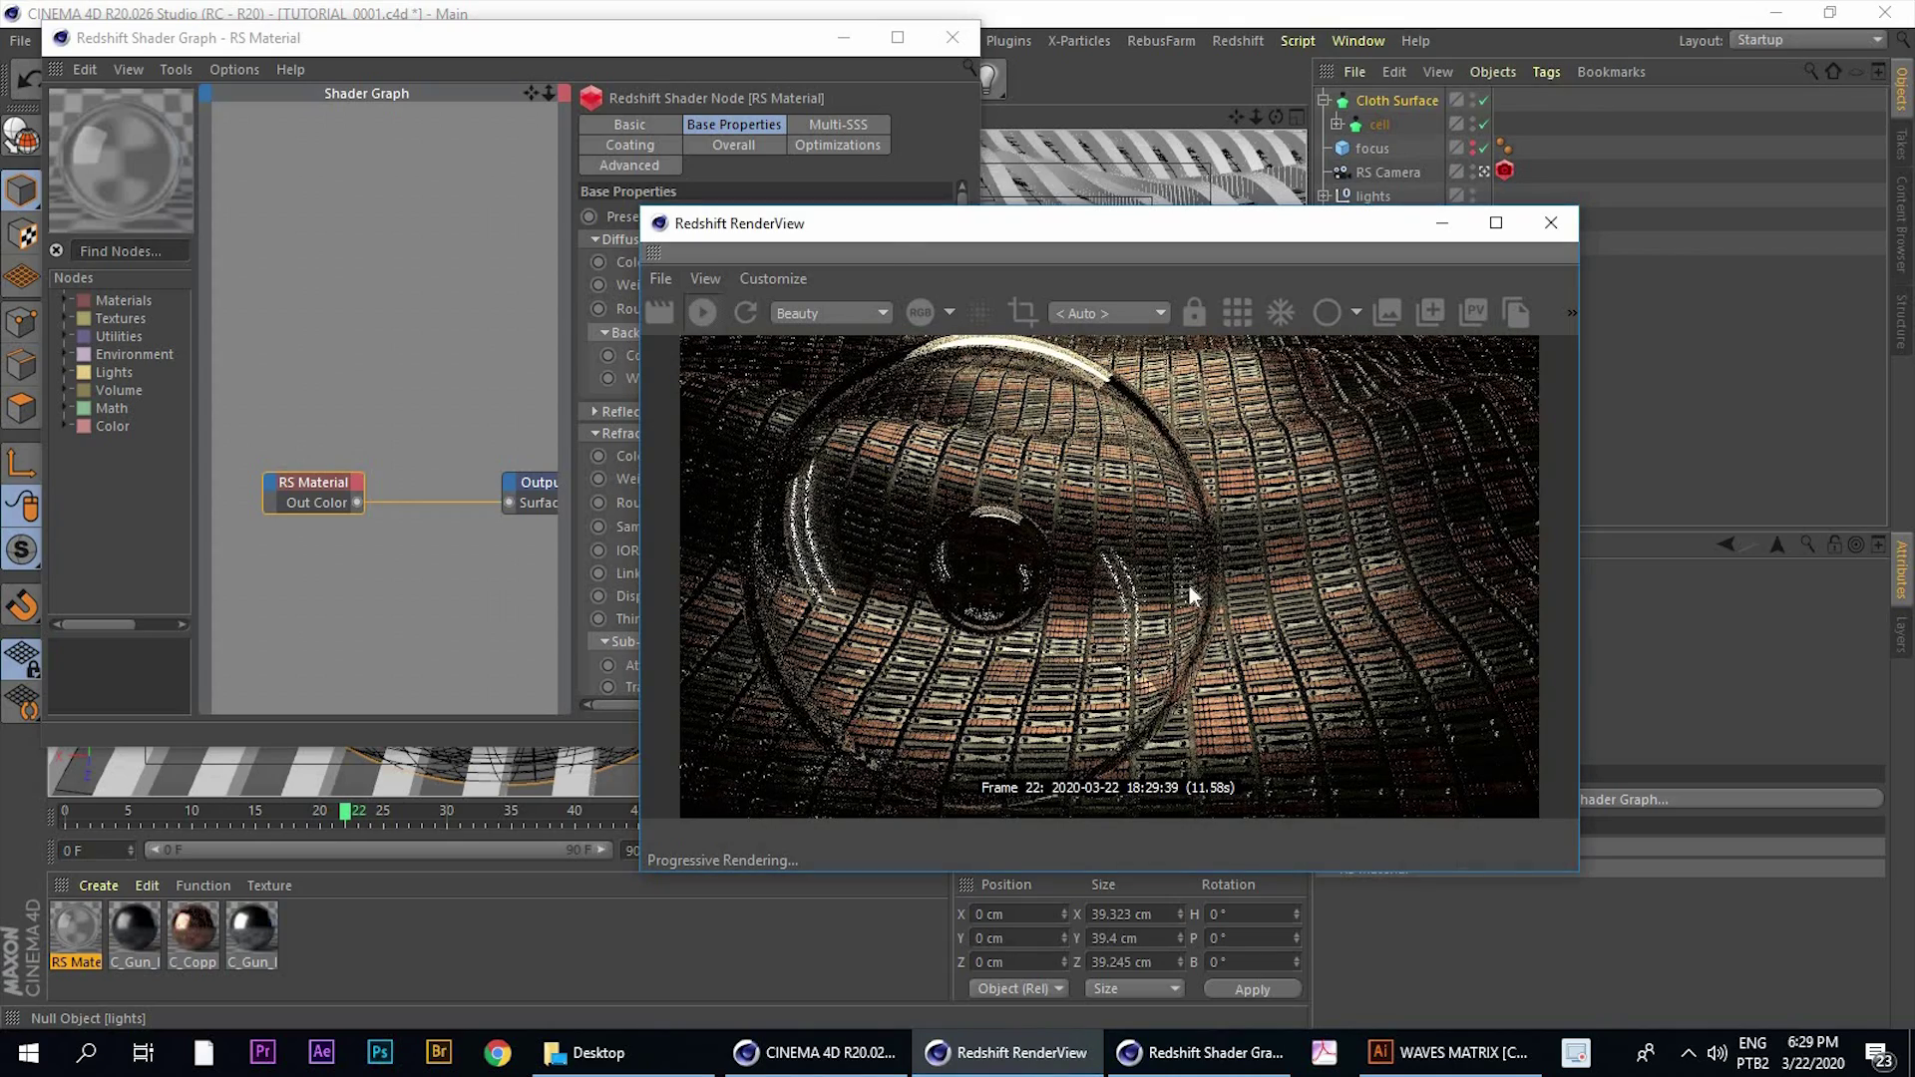
pyautogui.moveTo(1103, 222); pyautogui.dragTo(1296, 208)
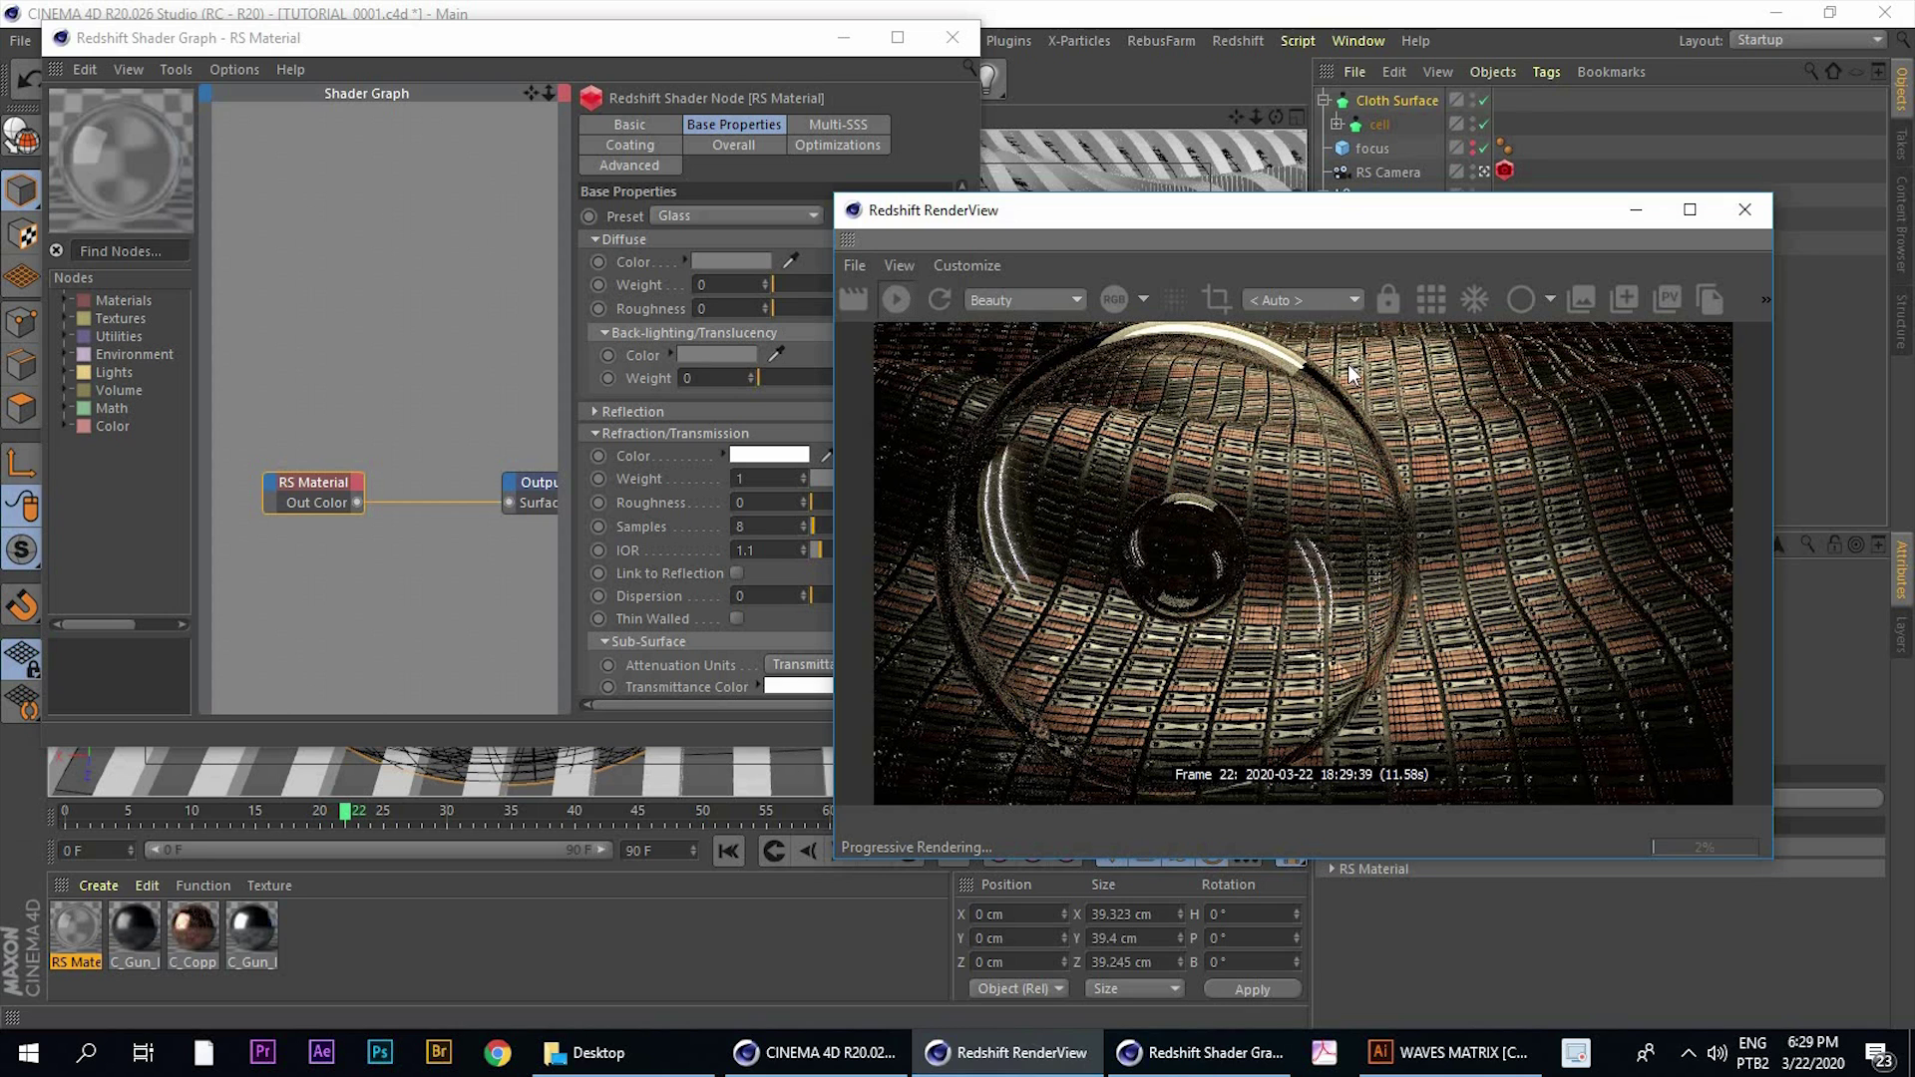
pyautogui.moveTo(1010, 220); pyautogui.dragTo(1075, 183)
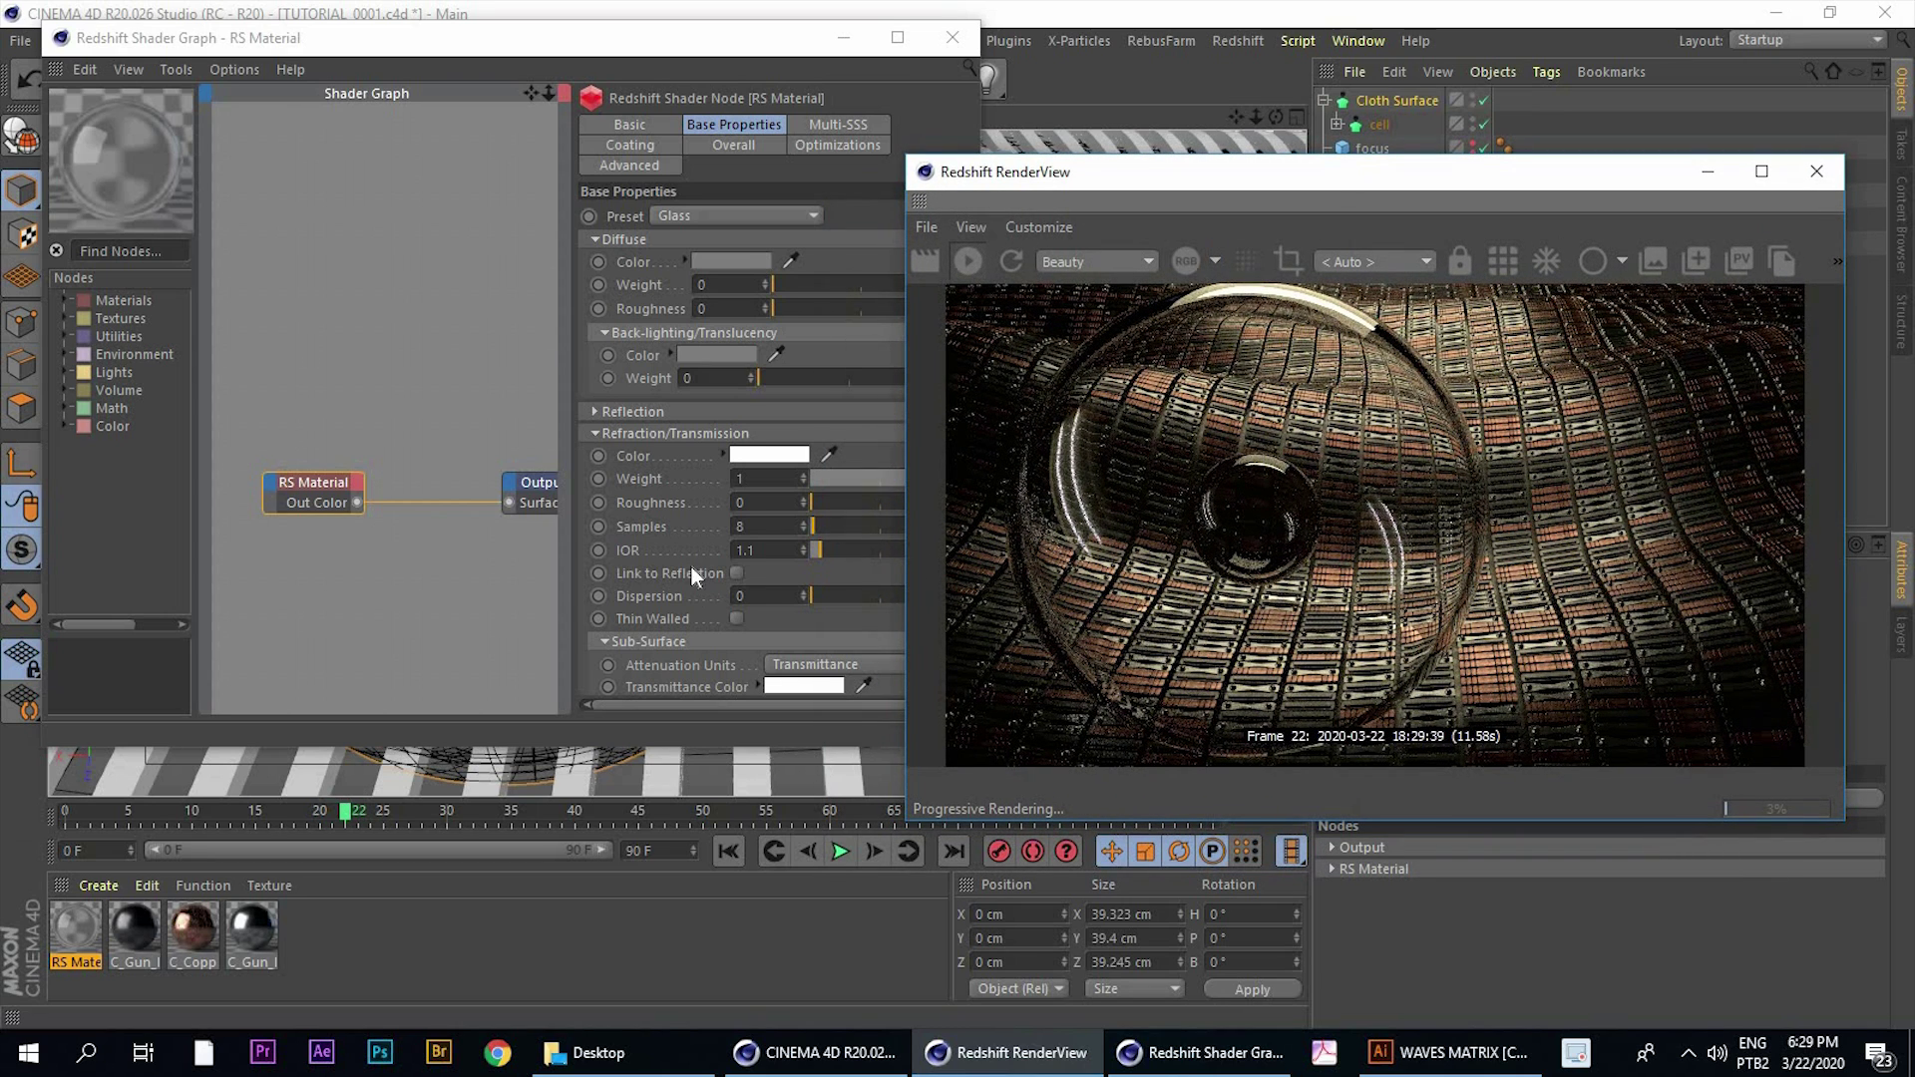
# Compare a refraction IOR of 1.5 against 1.1 on the glass material in the live render
pyautogui.click(758, 561)
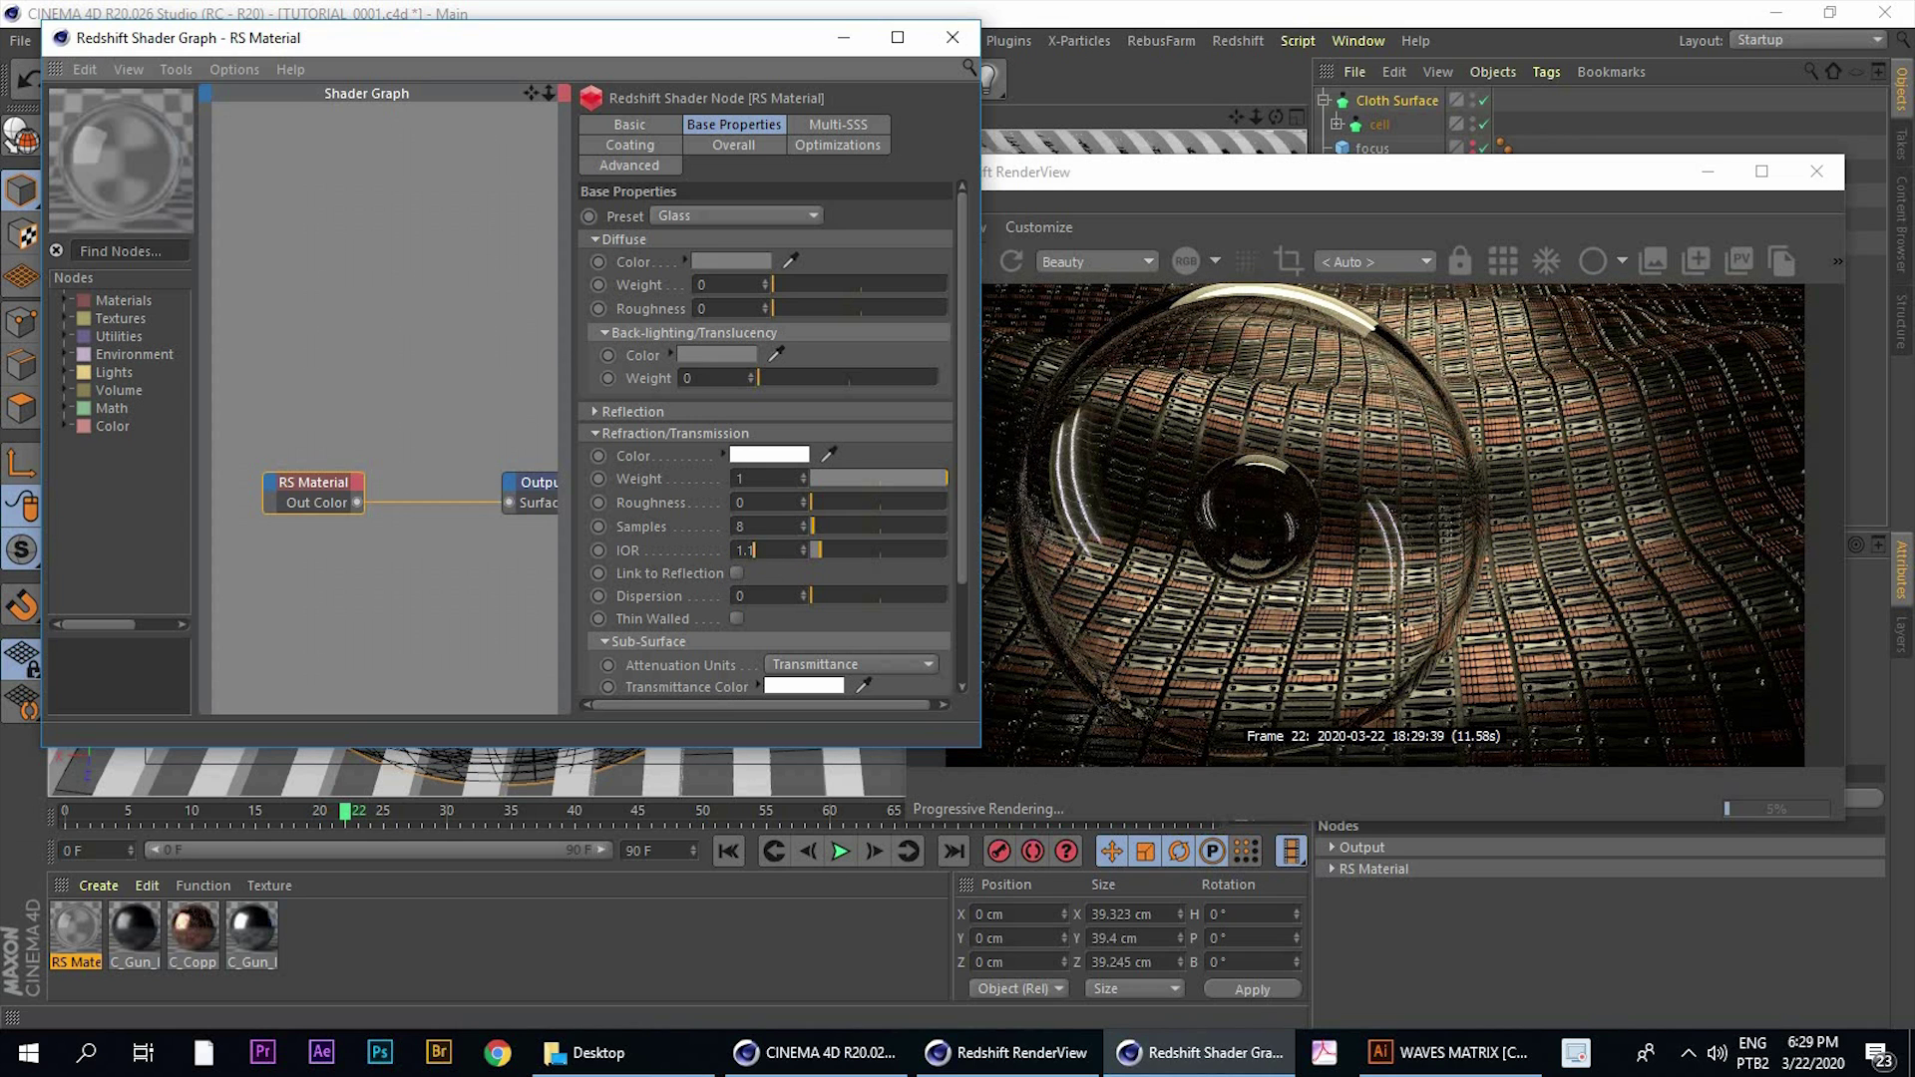
pyautogui.press('Return')
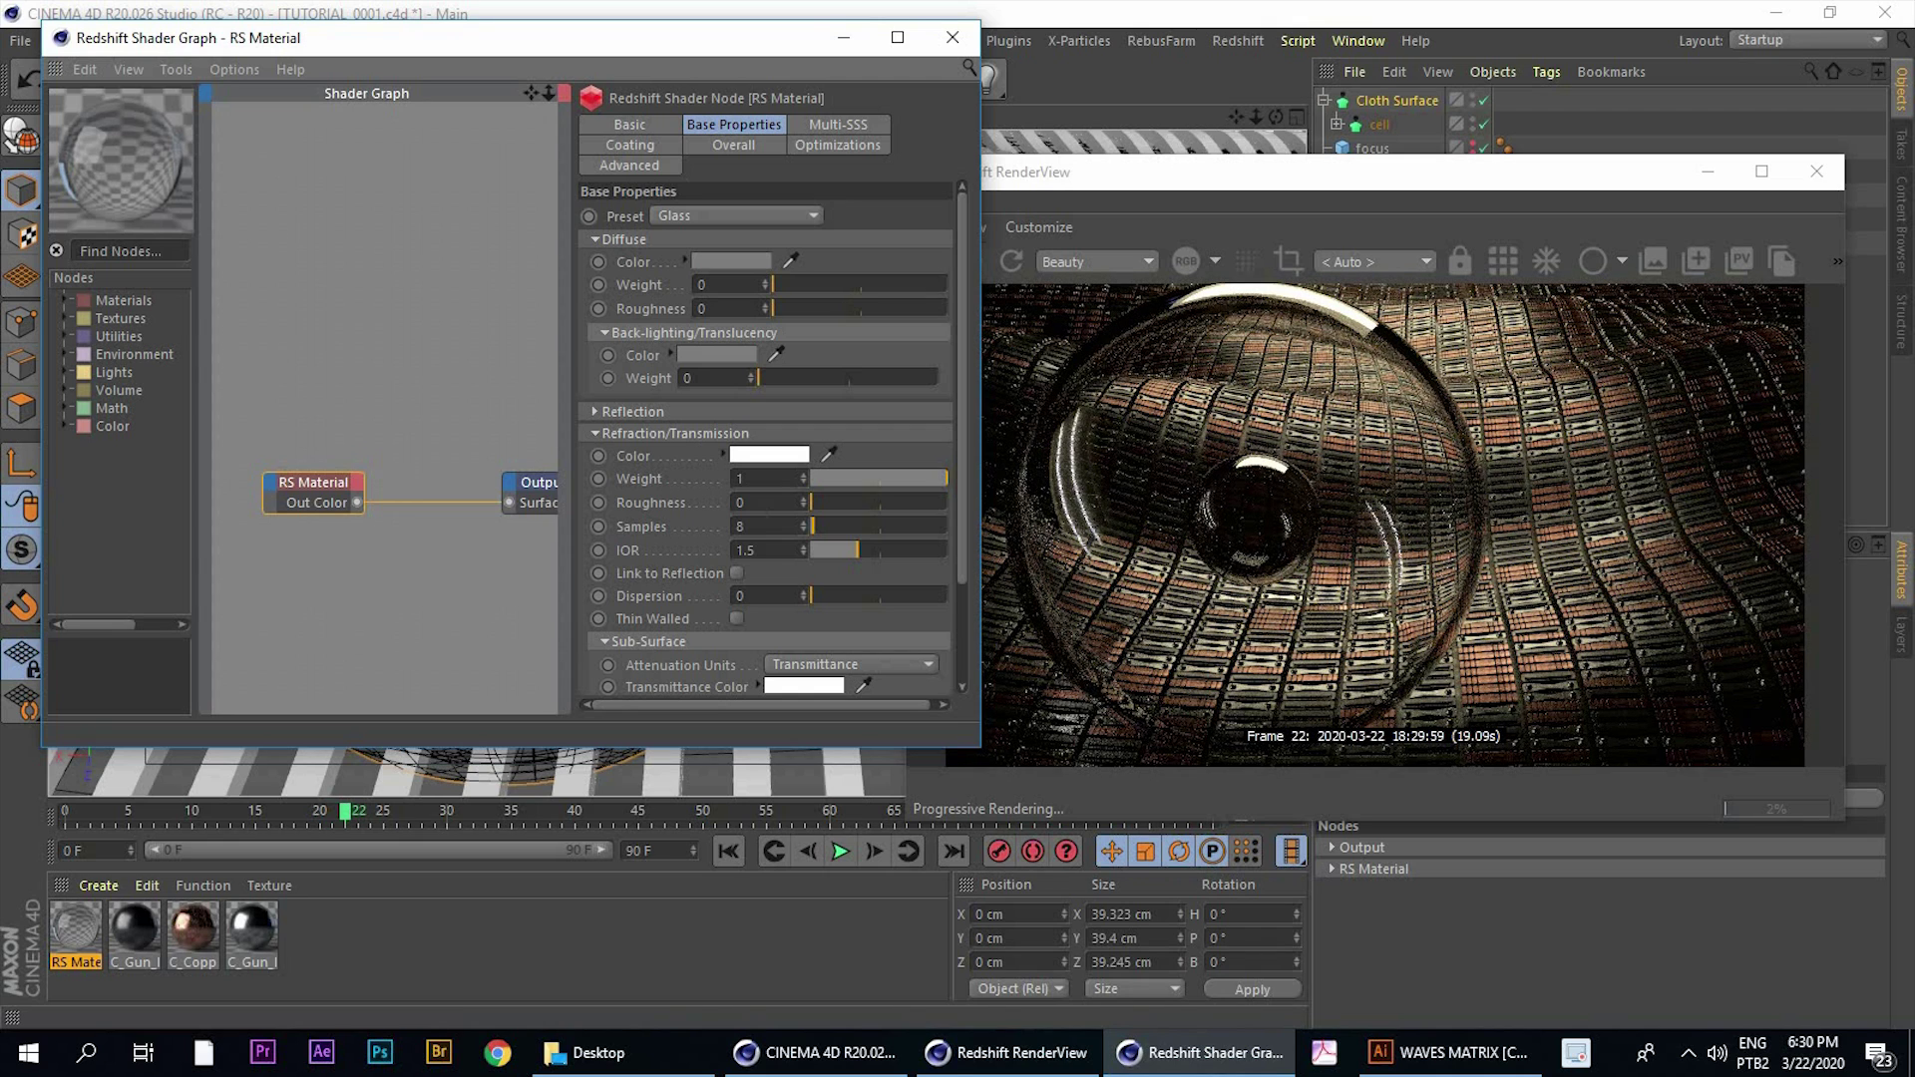
pyautogui.write('1')
pyautogui.press('Return')
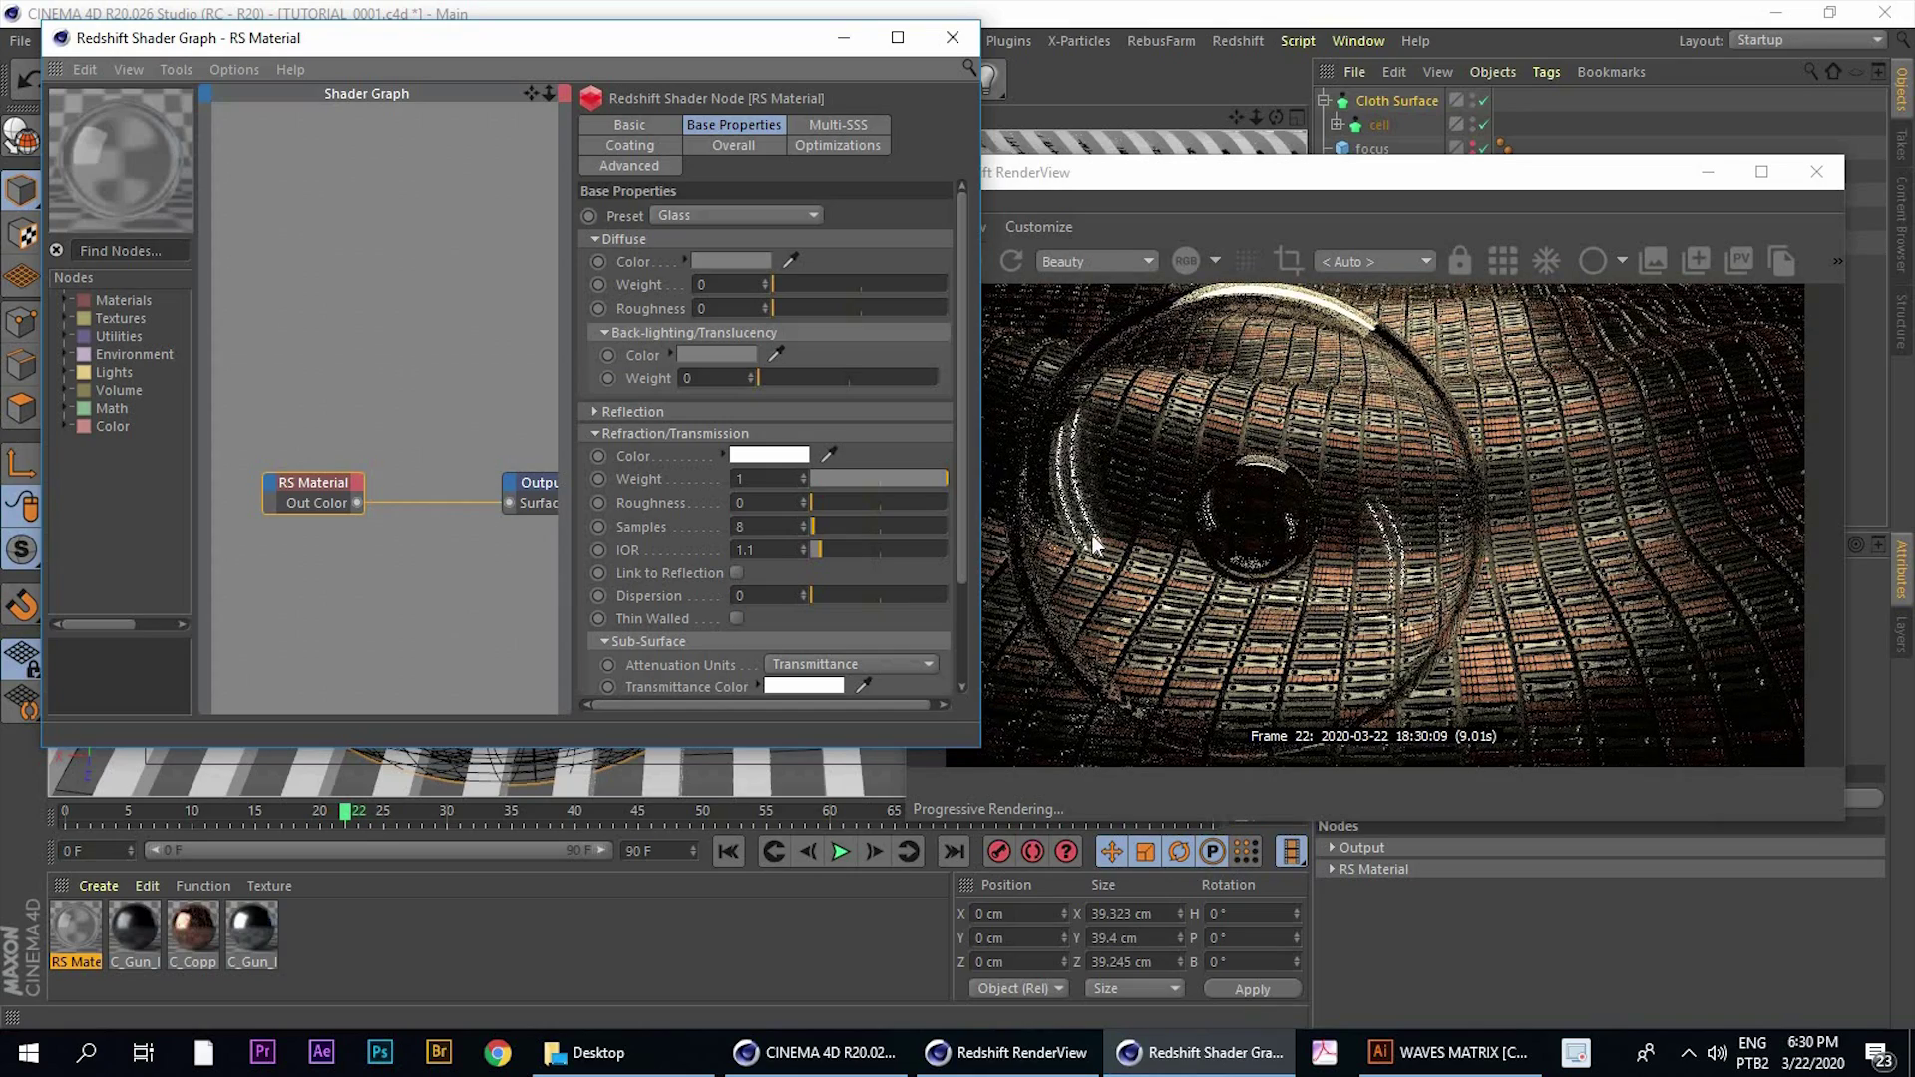
pyautogui.click(1046, 598)
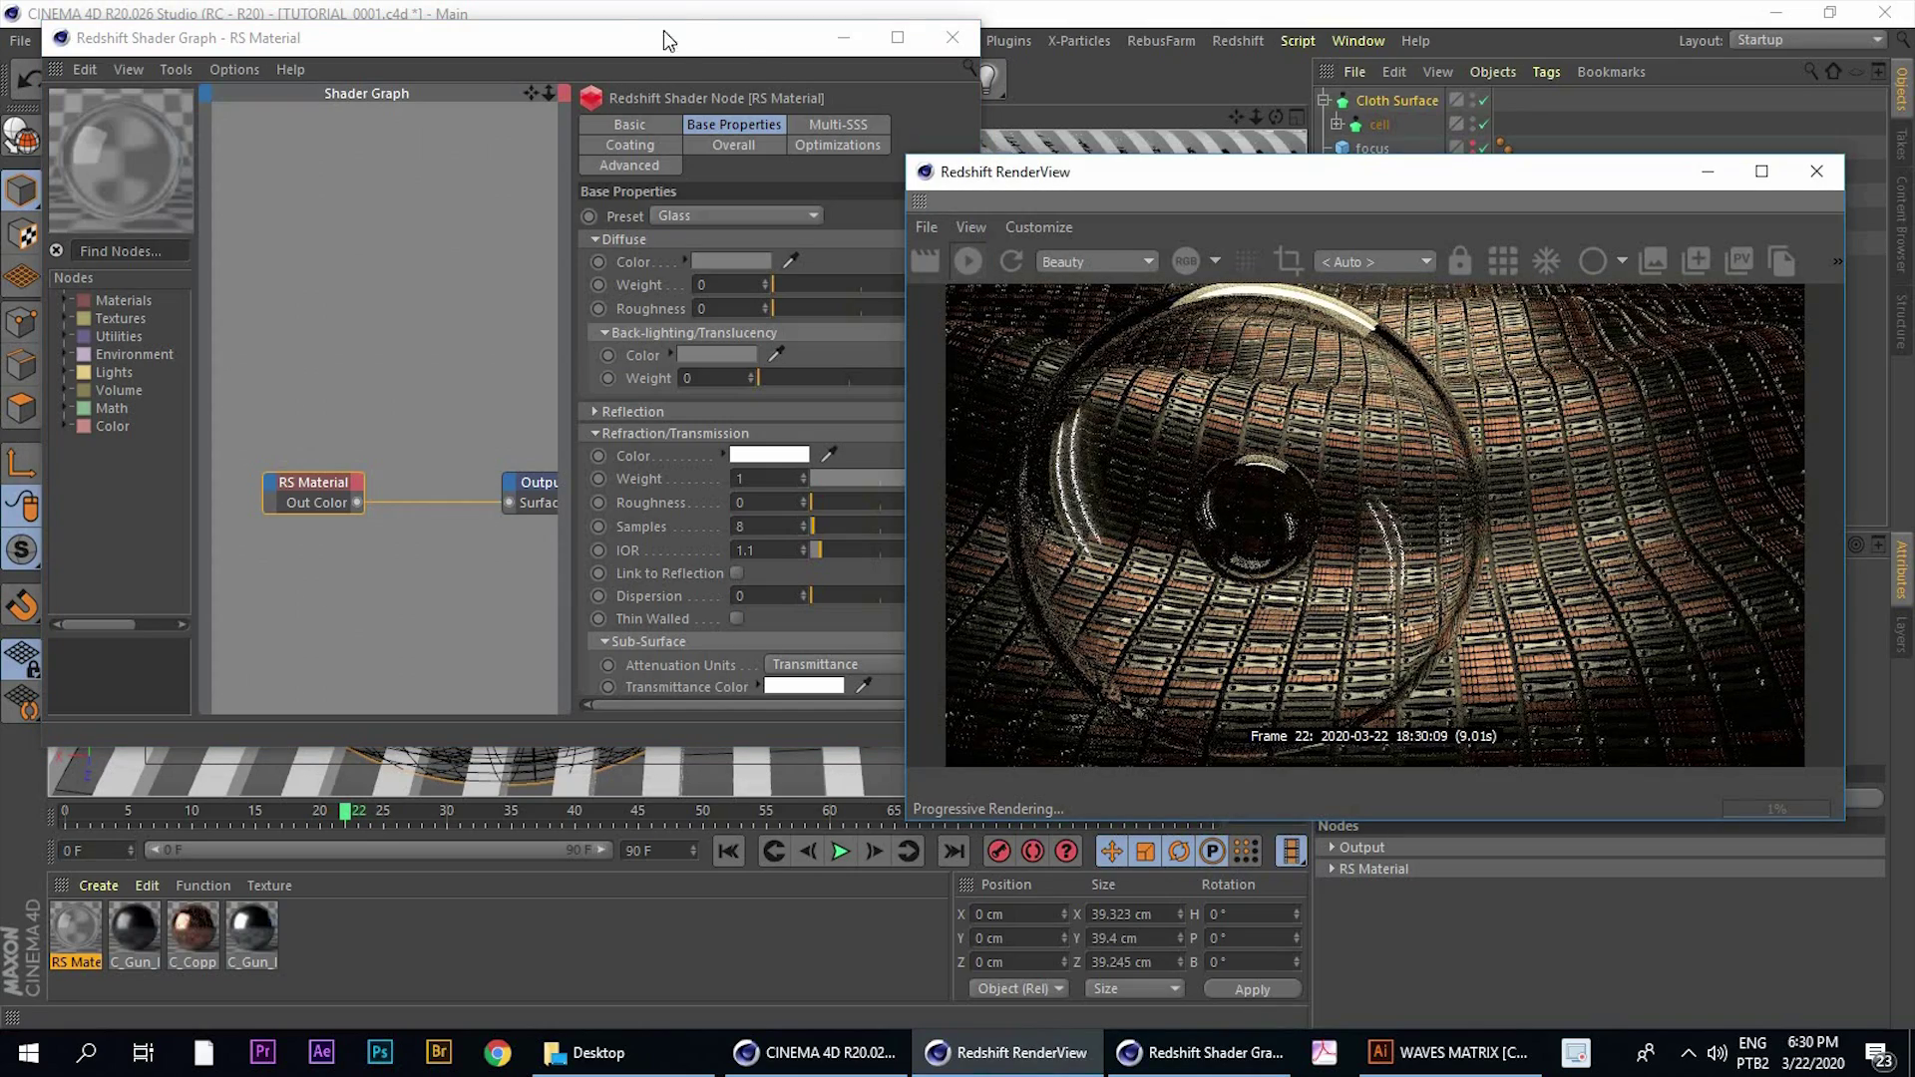
# Expand the glass material's reflection settings and set the reflection roughness to about 0.278
pyautogui.moveTo(618, 38); pyautogui.dragTo(571, 27)
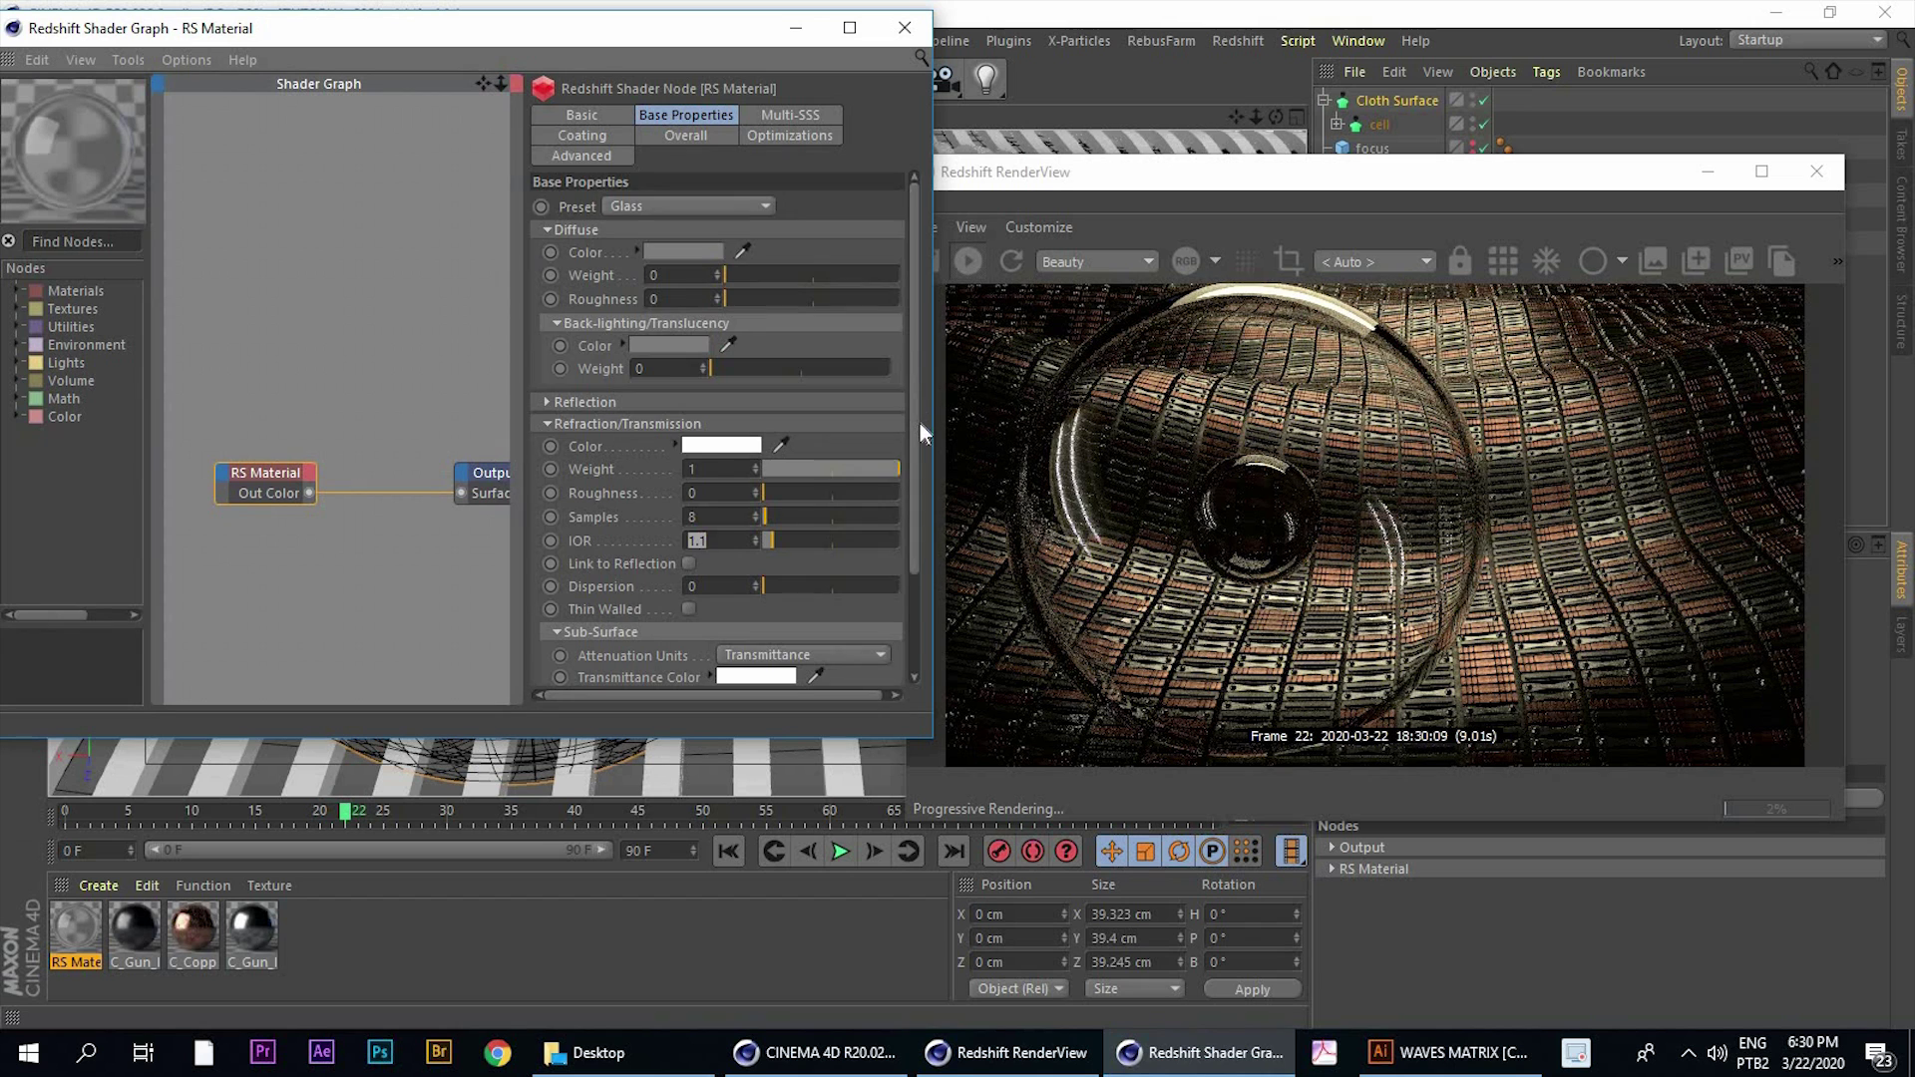
pyautogui.moveTo(918, 425); pyautogui.dragTo(916, 489)
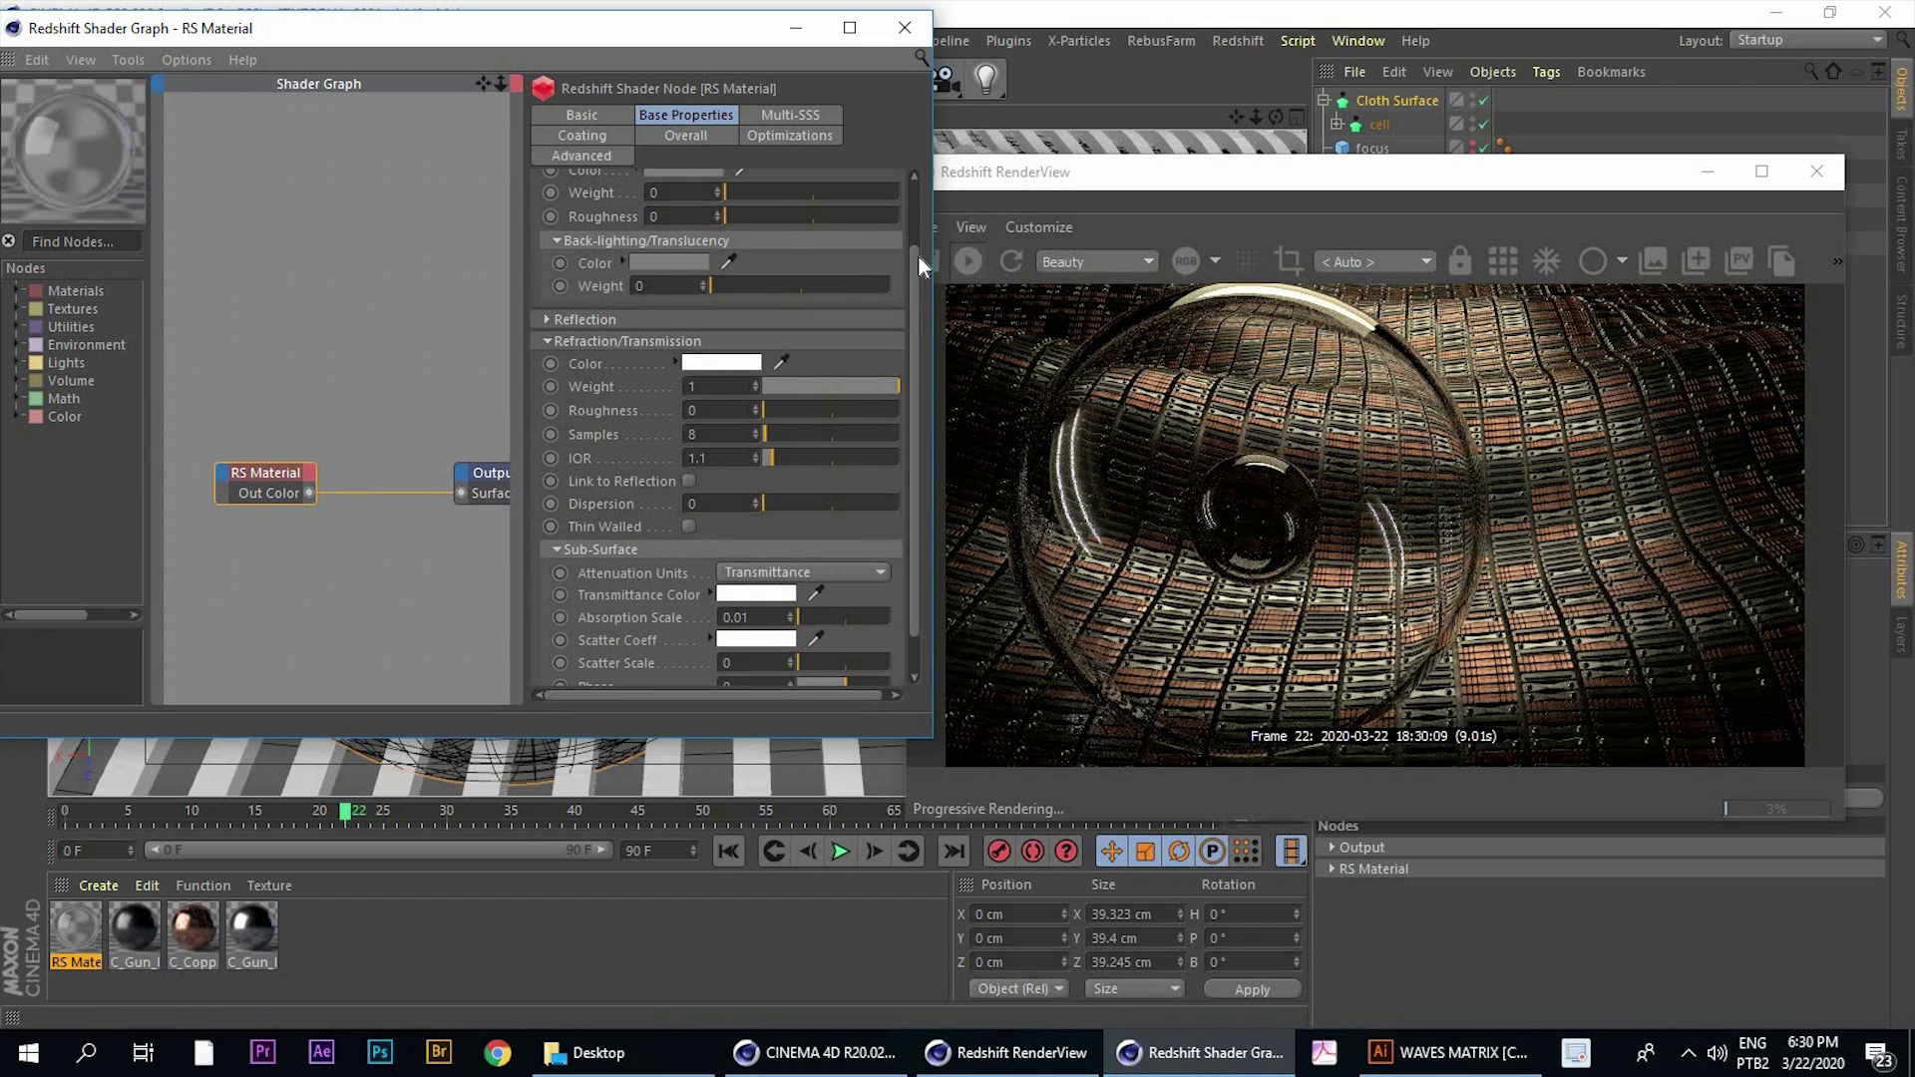
pyautogui.scroll(2, 848, 399)
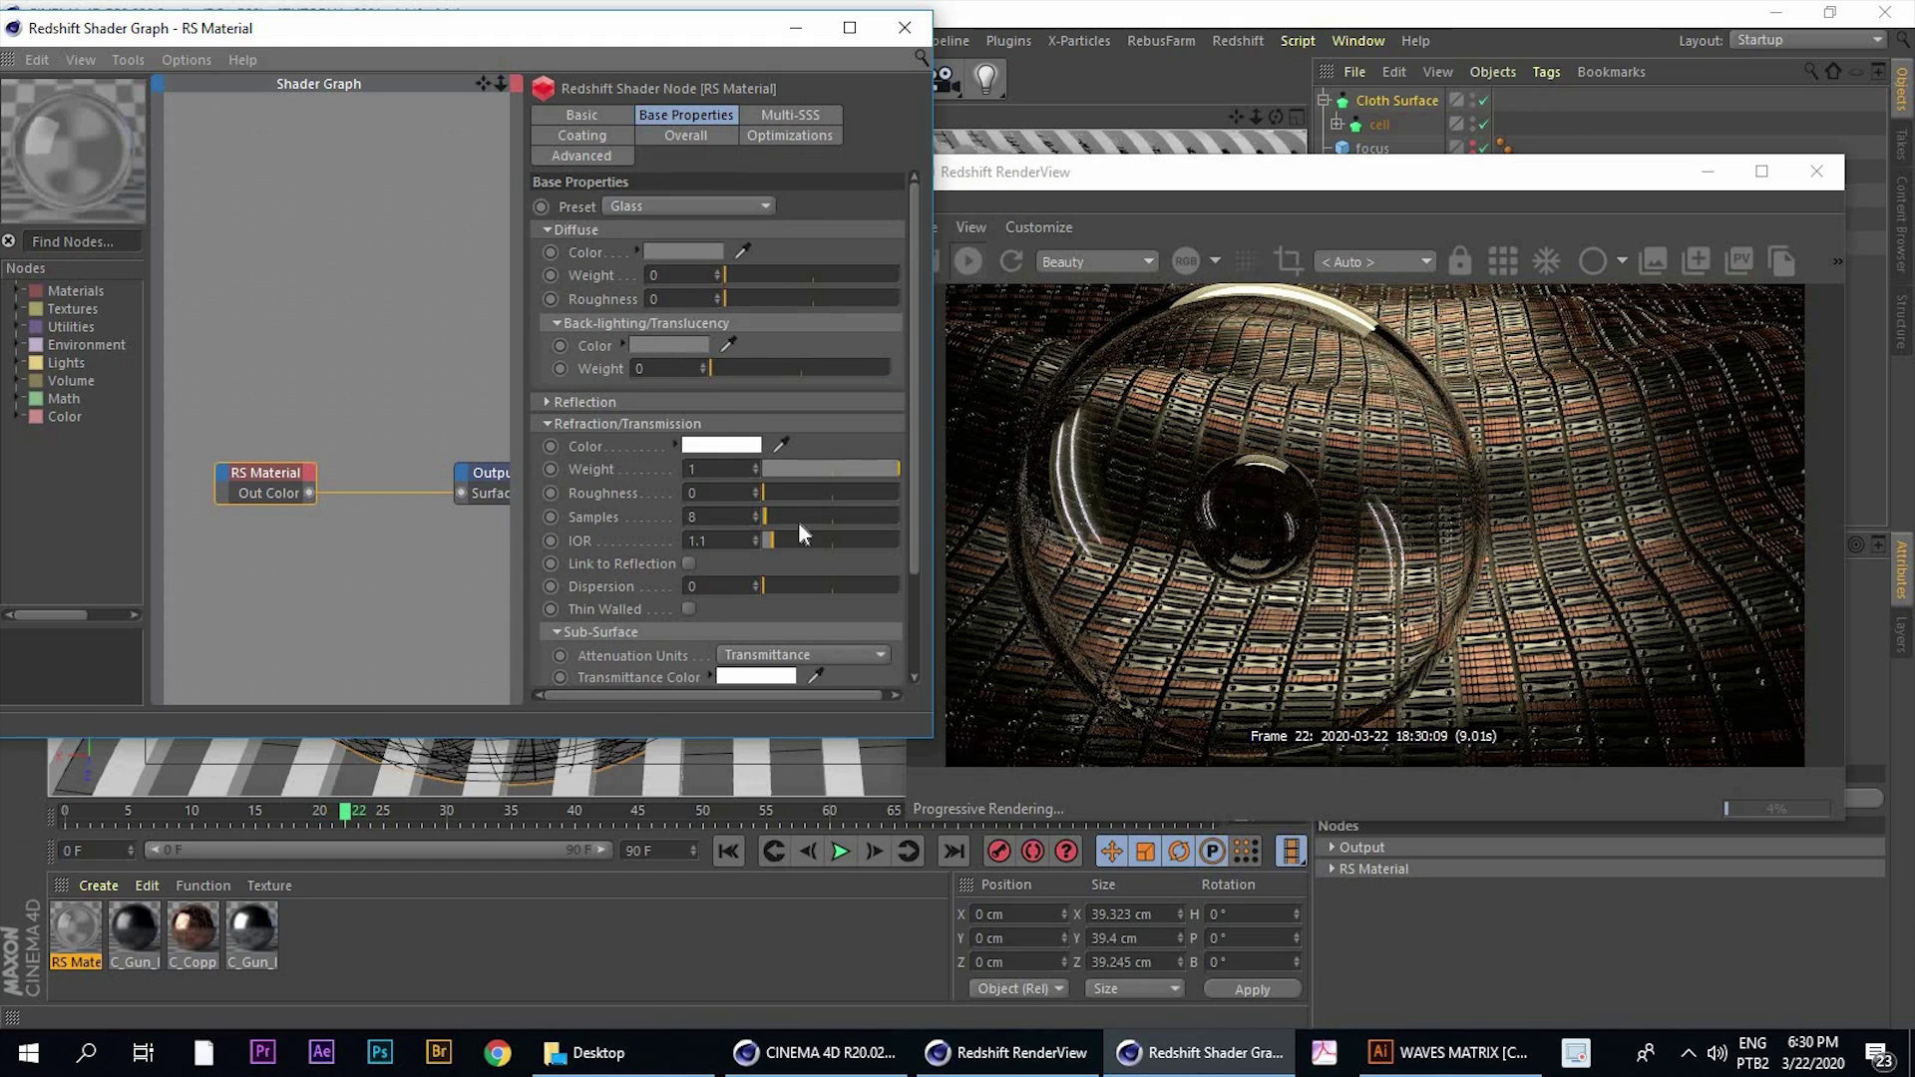
pyautogui.click(696, 402)
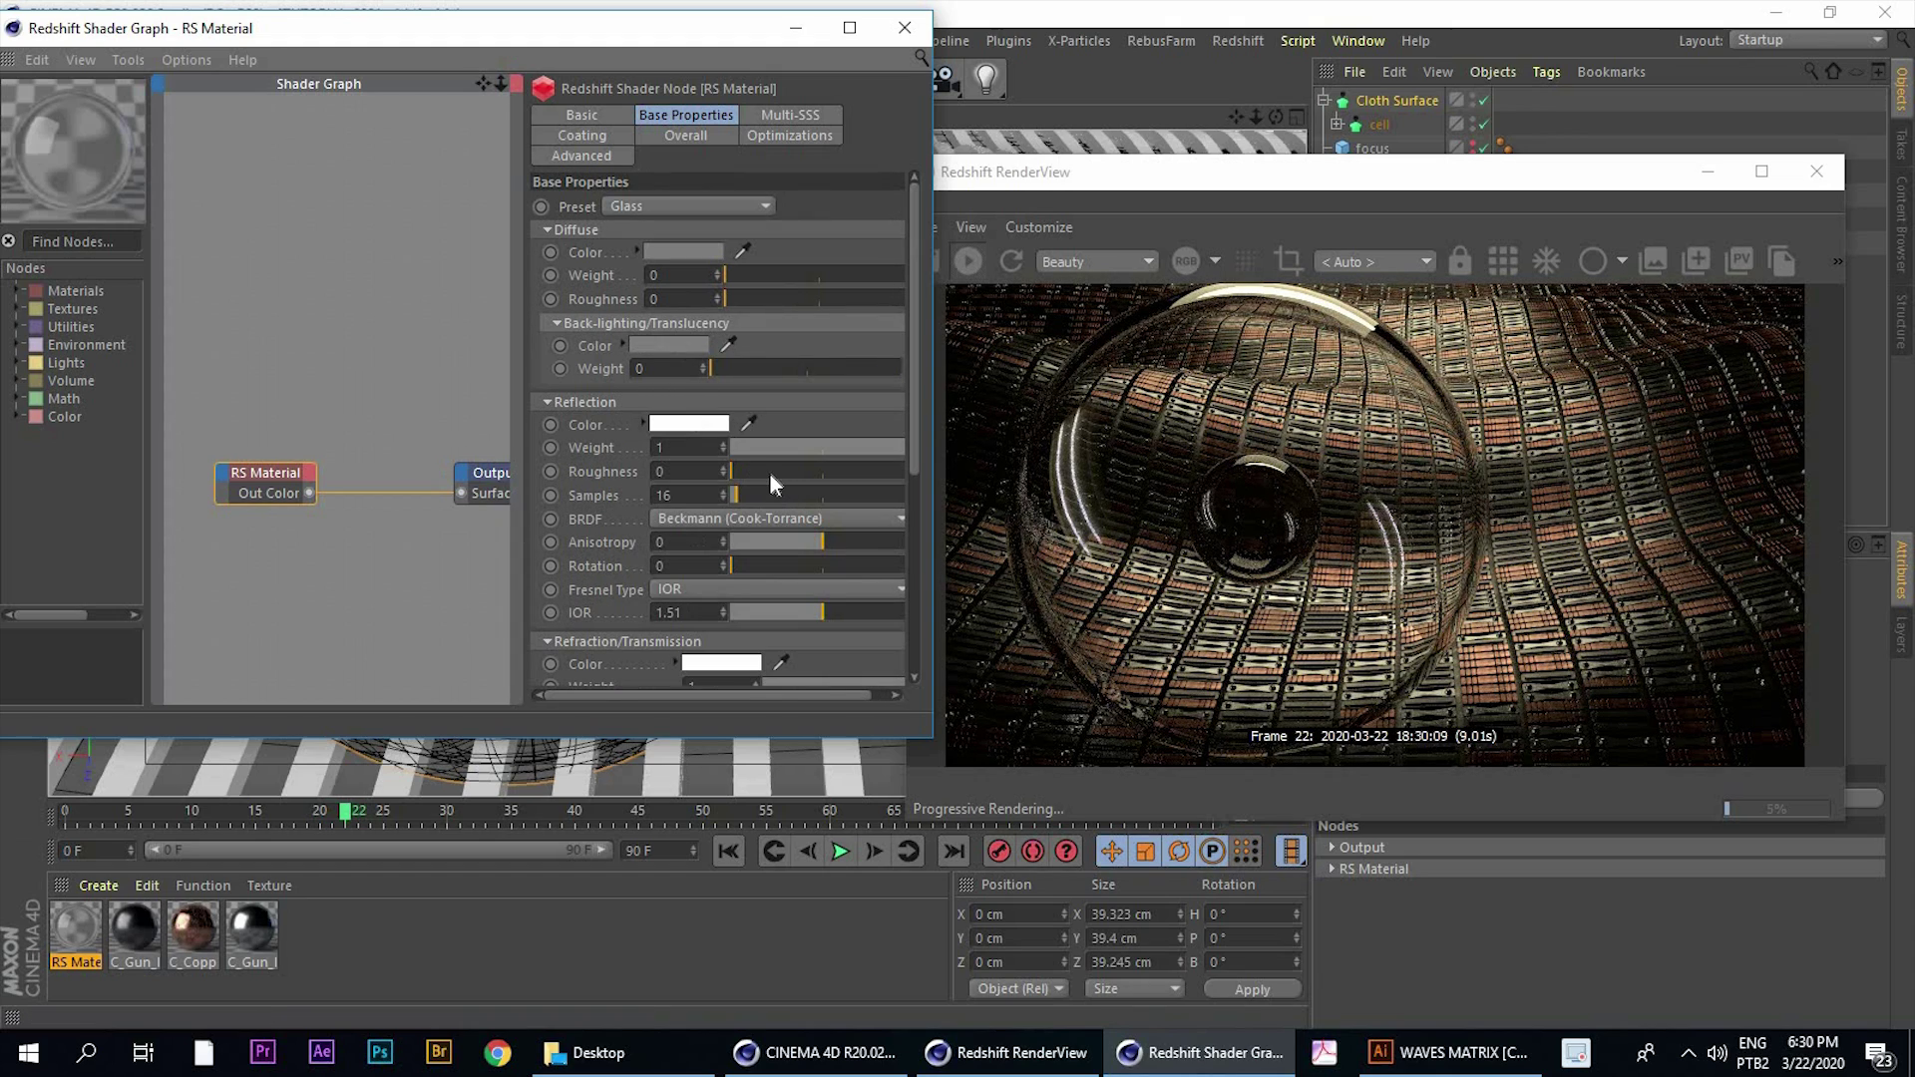
pyautogui.click(787, 470)
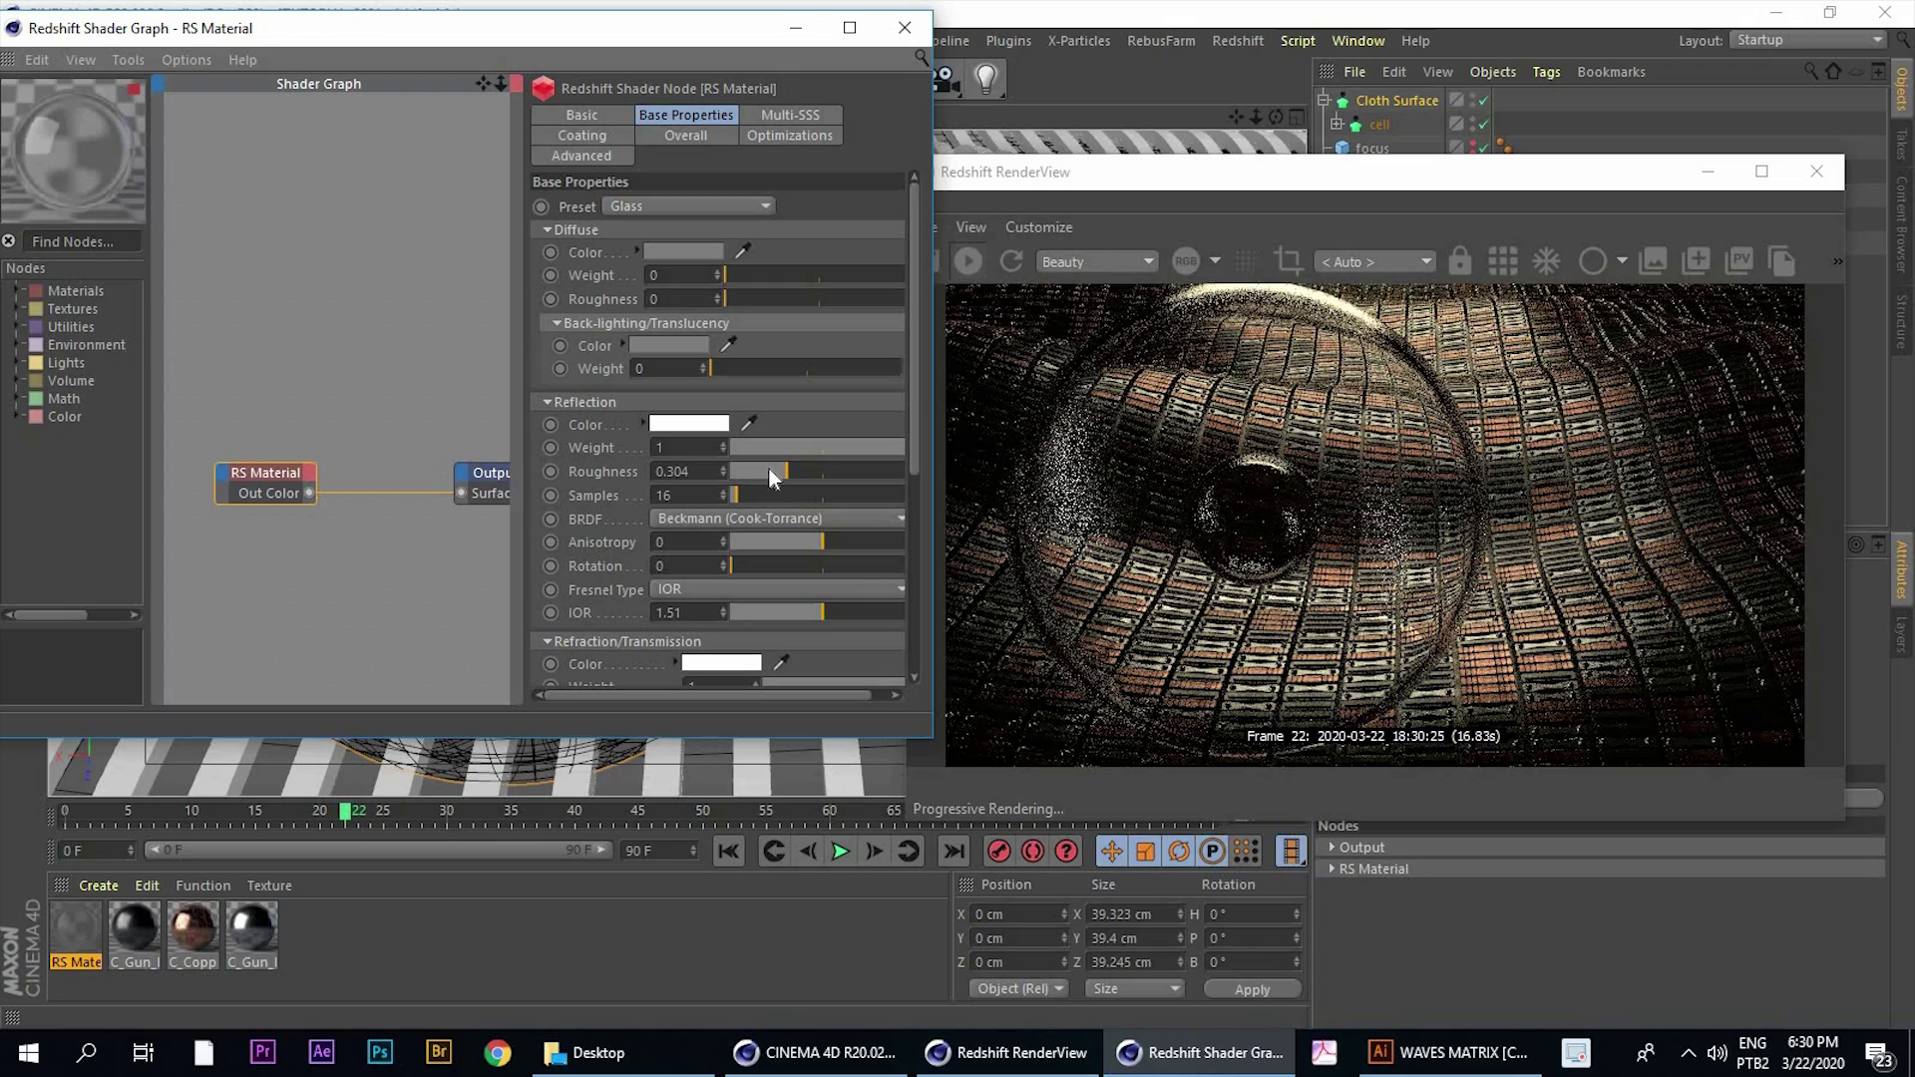
pyautogui.moveTo(775, 472); pyautogui.dragTo(782, 470)
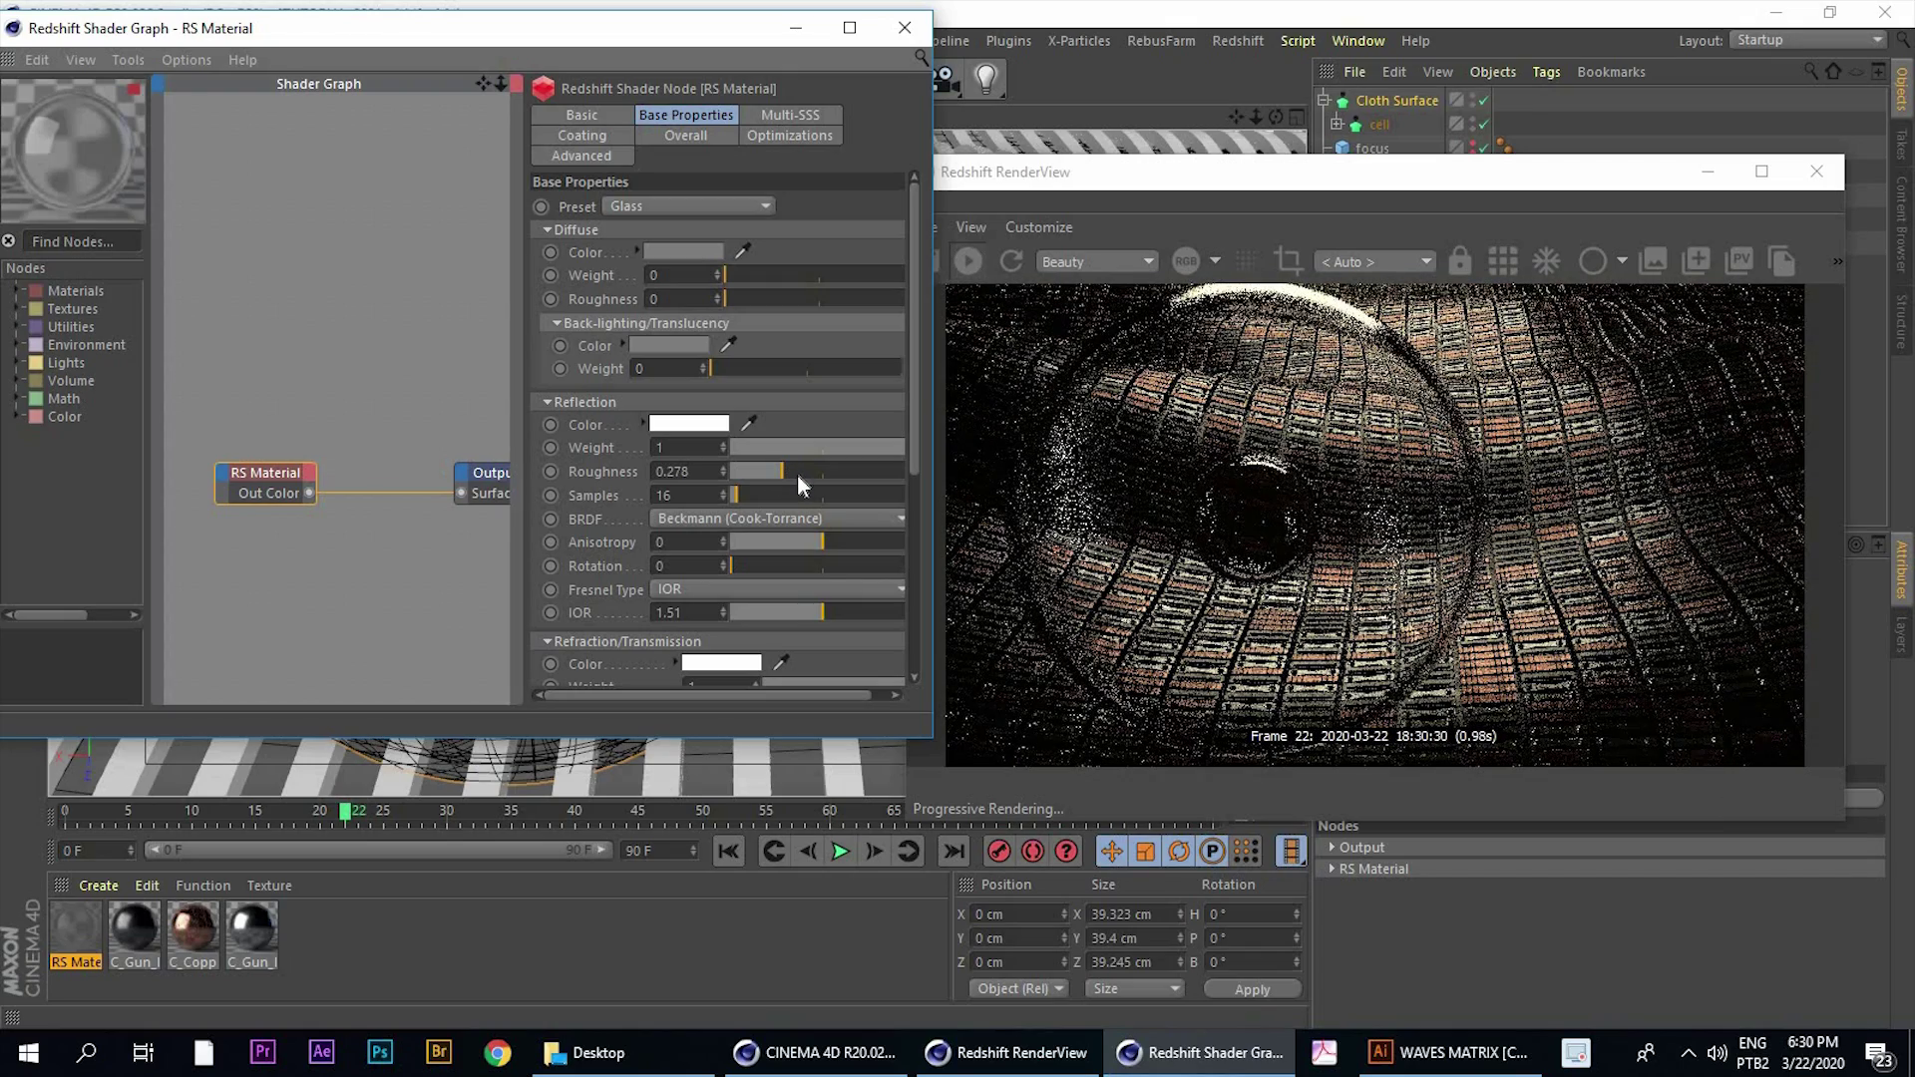
# Set the glass material's refraction roughness to about 0.202 for a frosted look
pyautogui.scroll(-5, 854, 523)
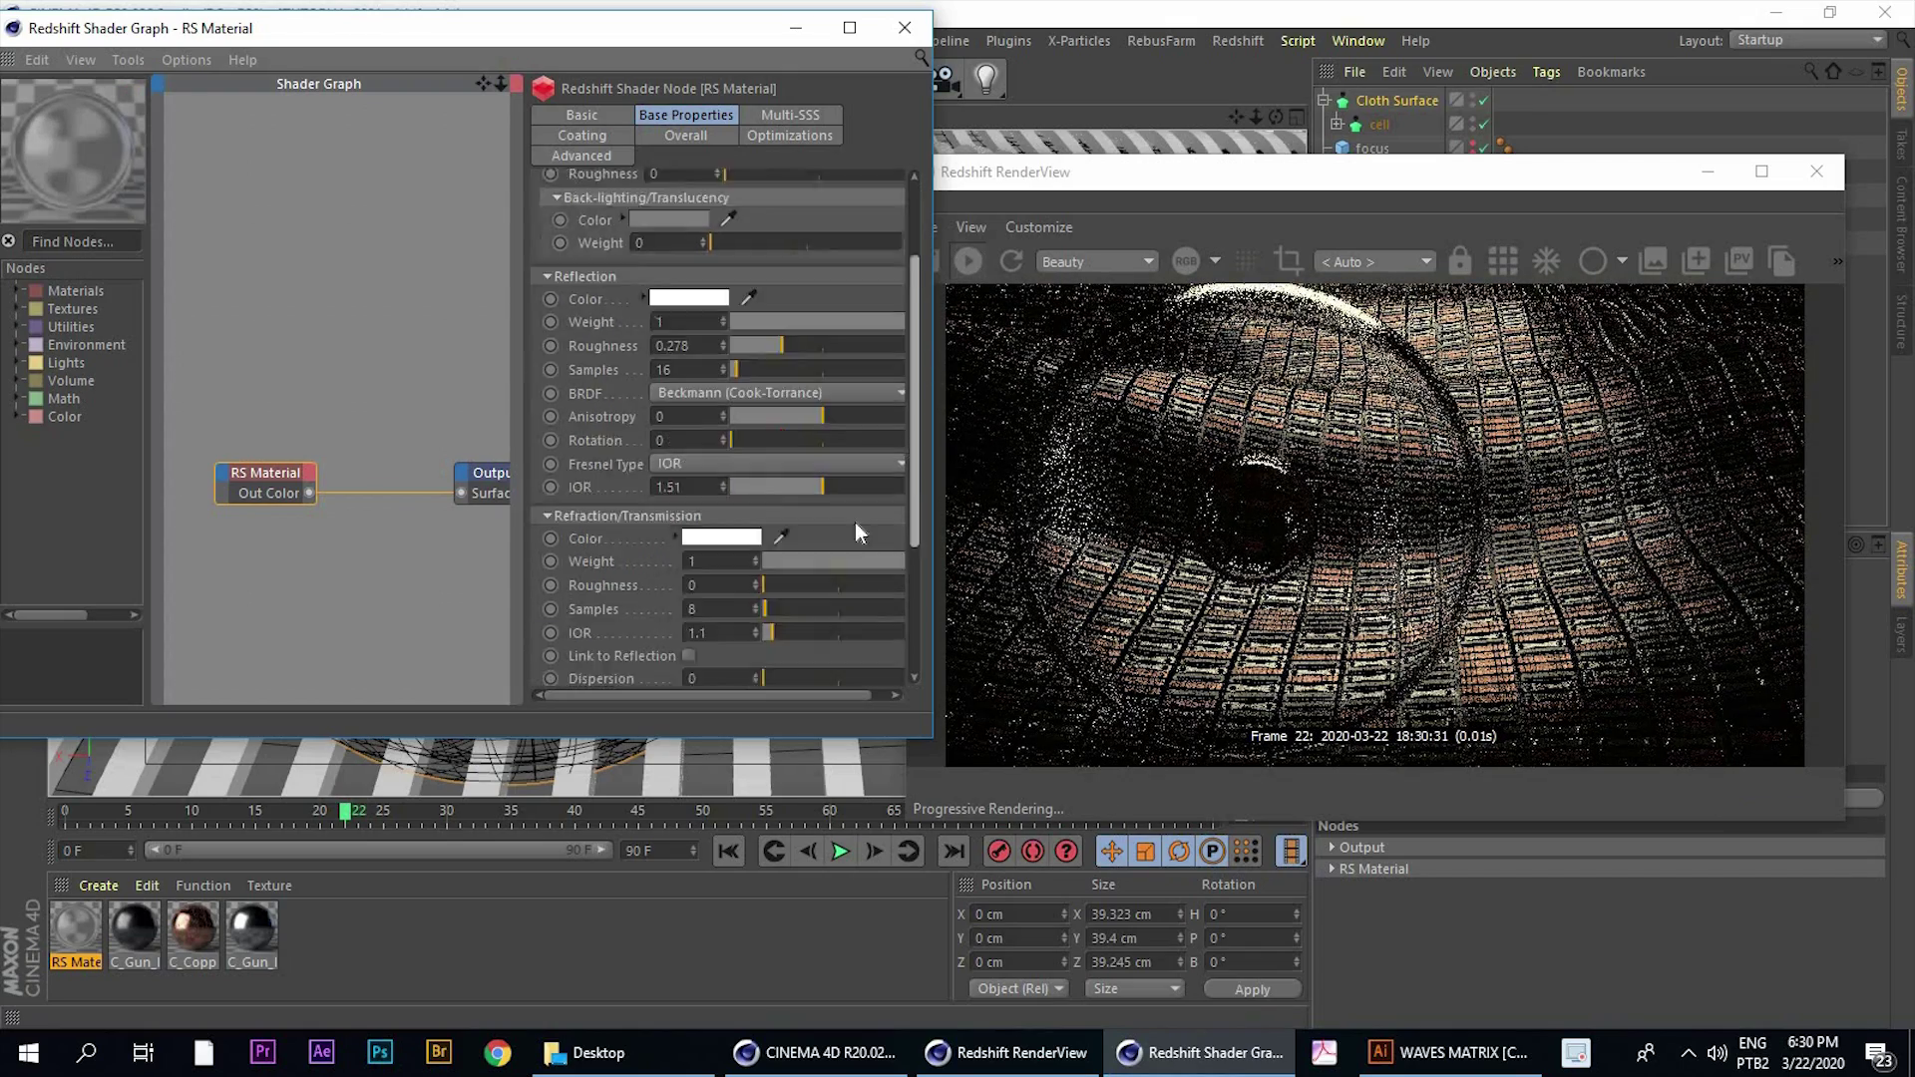
pyautogui.scroll(-3, 914, 393)
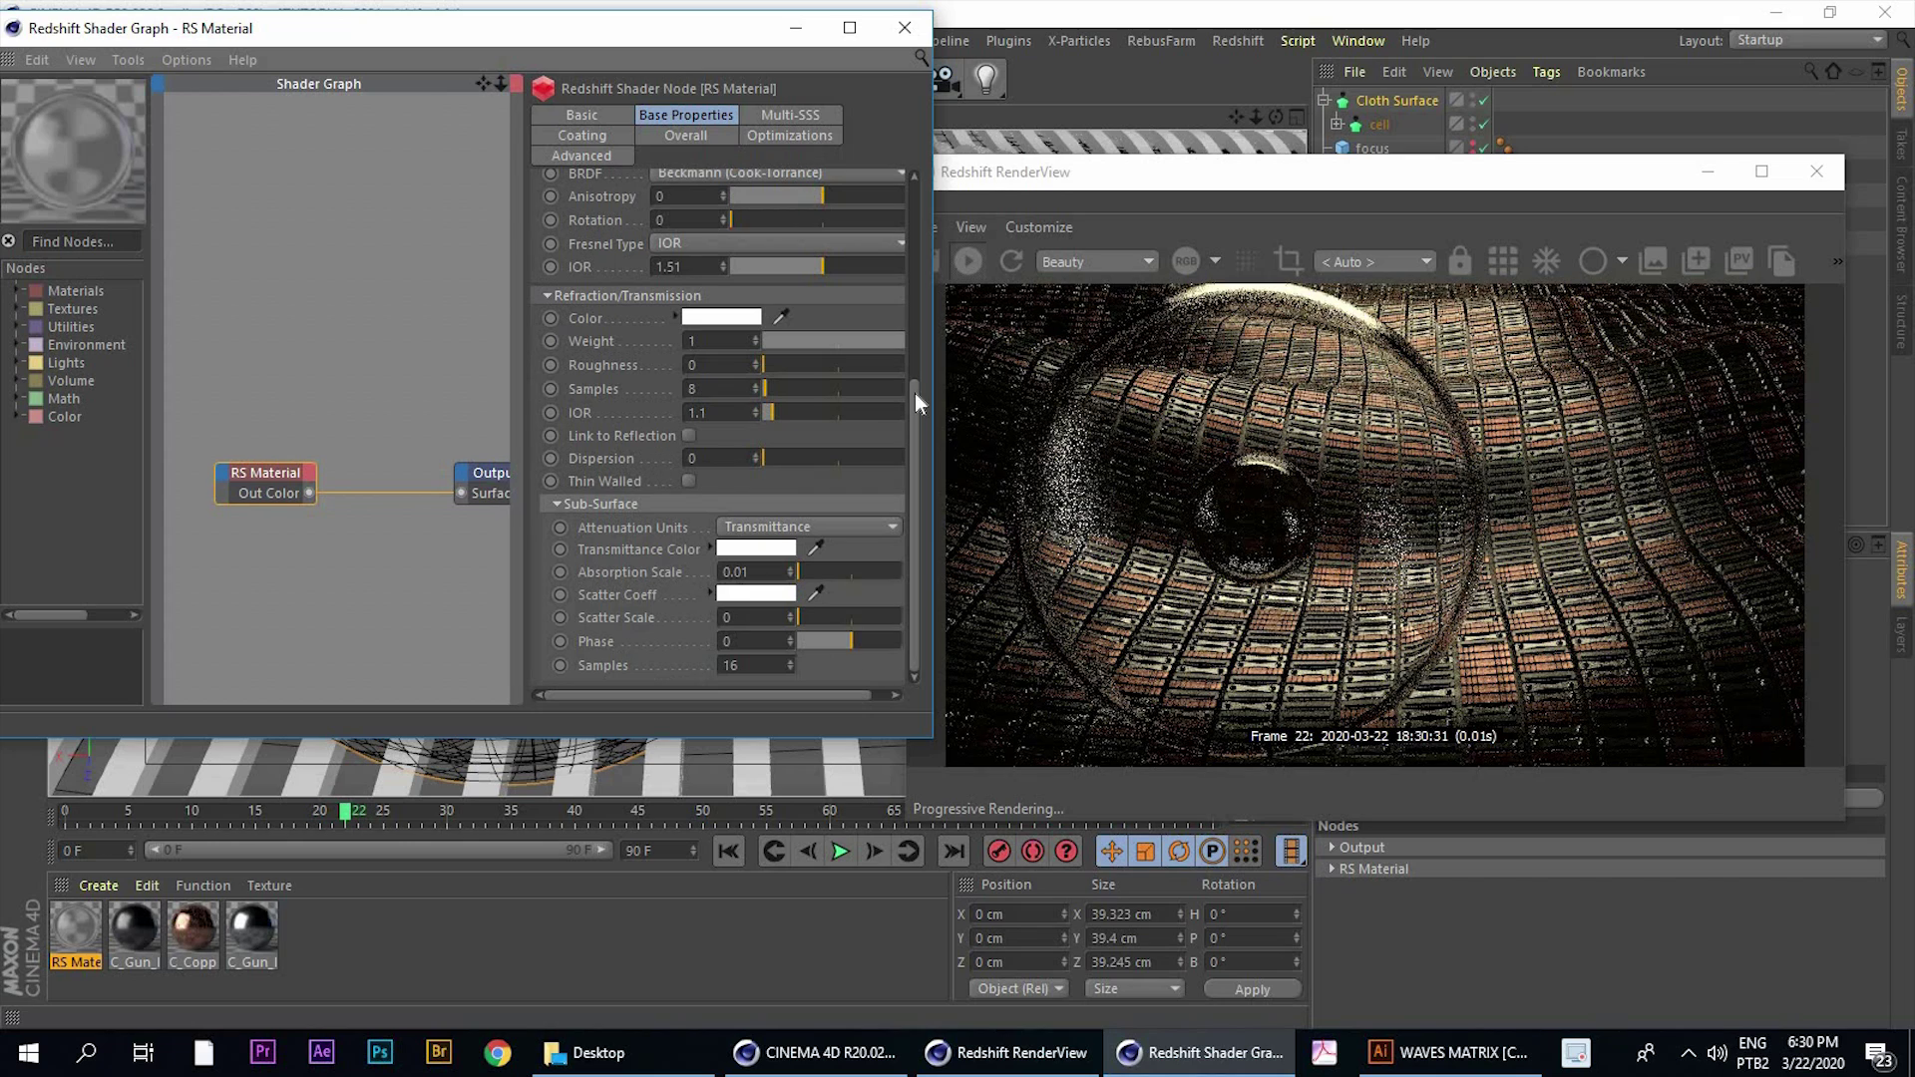
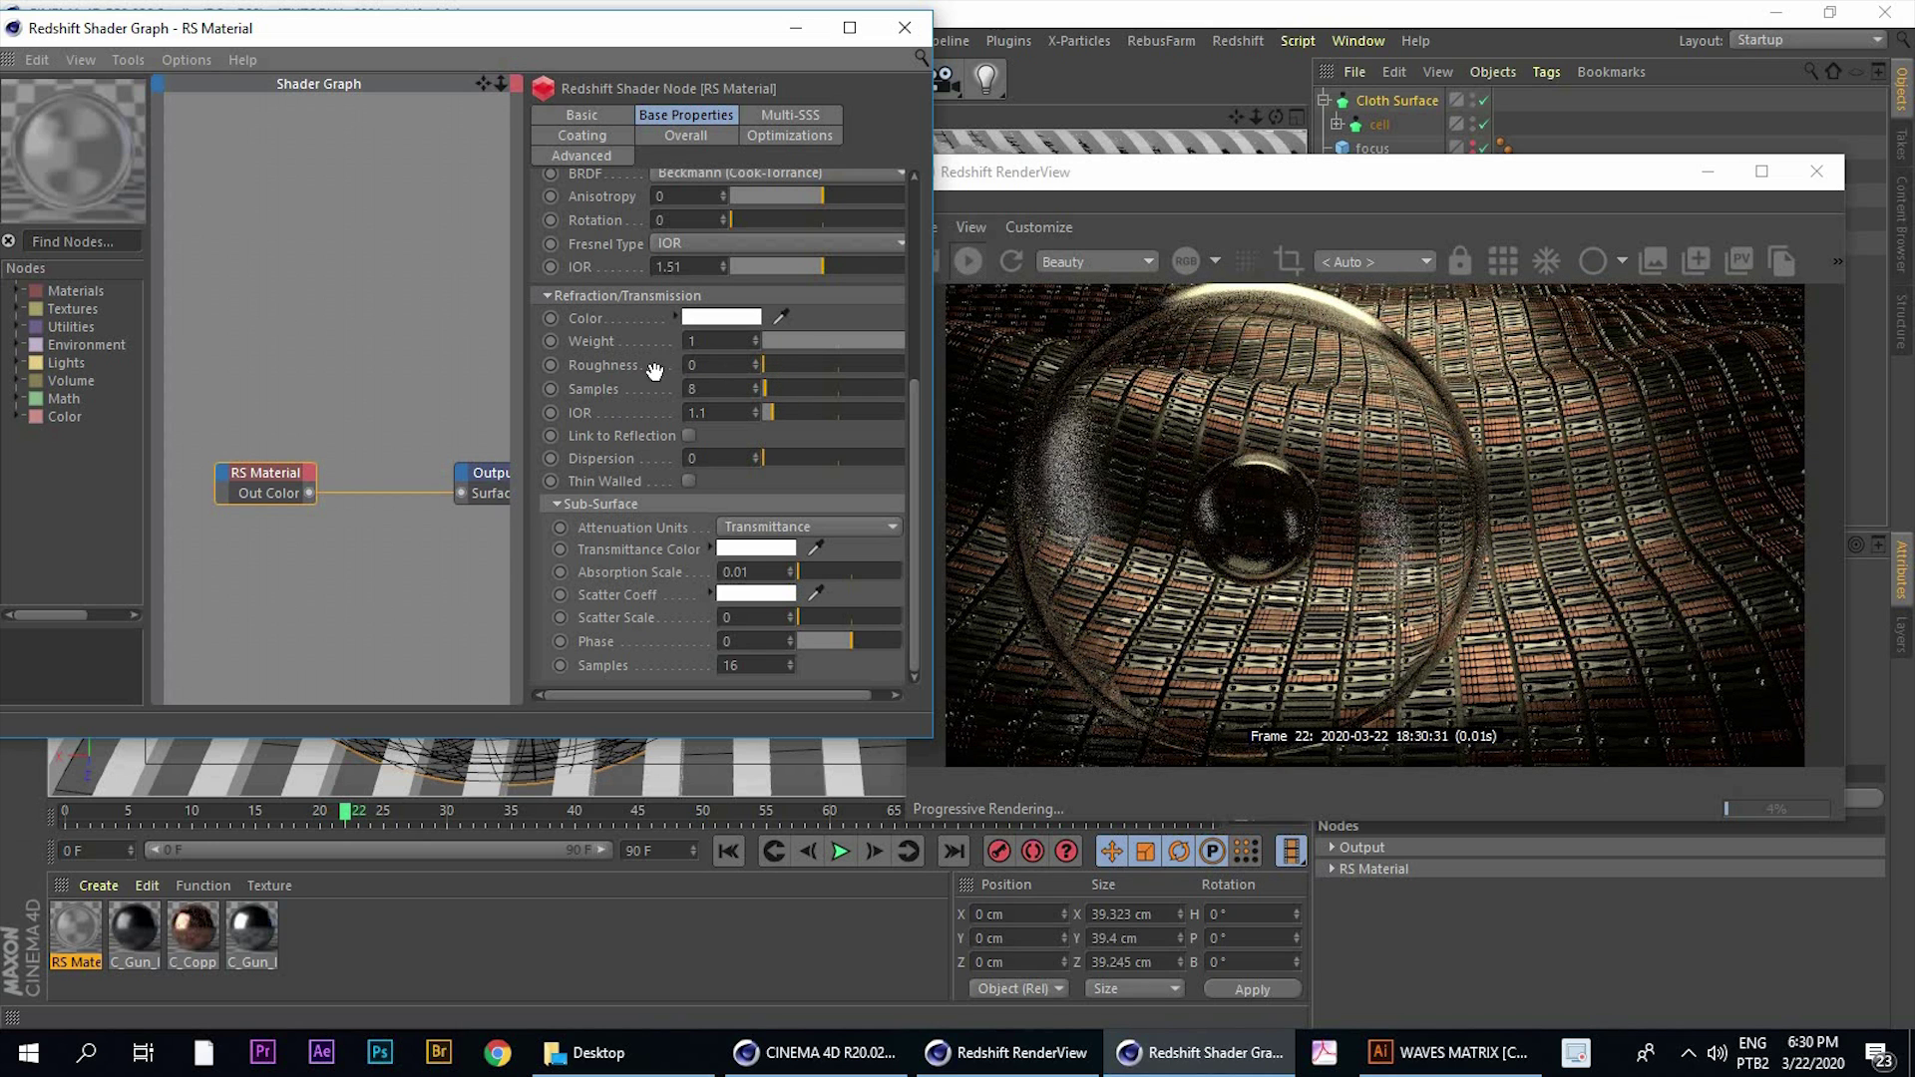
pyautogui.moveTo(655, 371); pyautogui.dragTo(637, 383)
pyautogui.moveTo(762, 379); pyautogui.dragTo(793, 379)
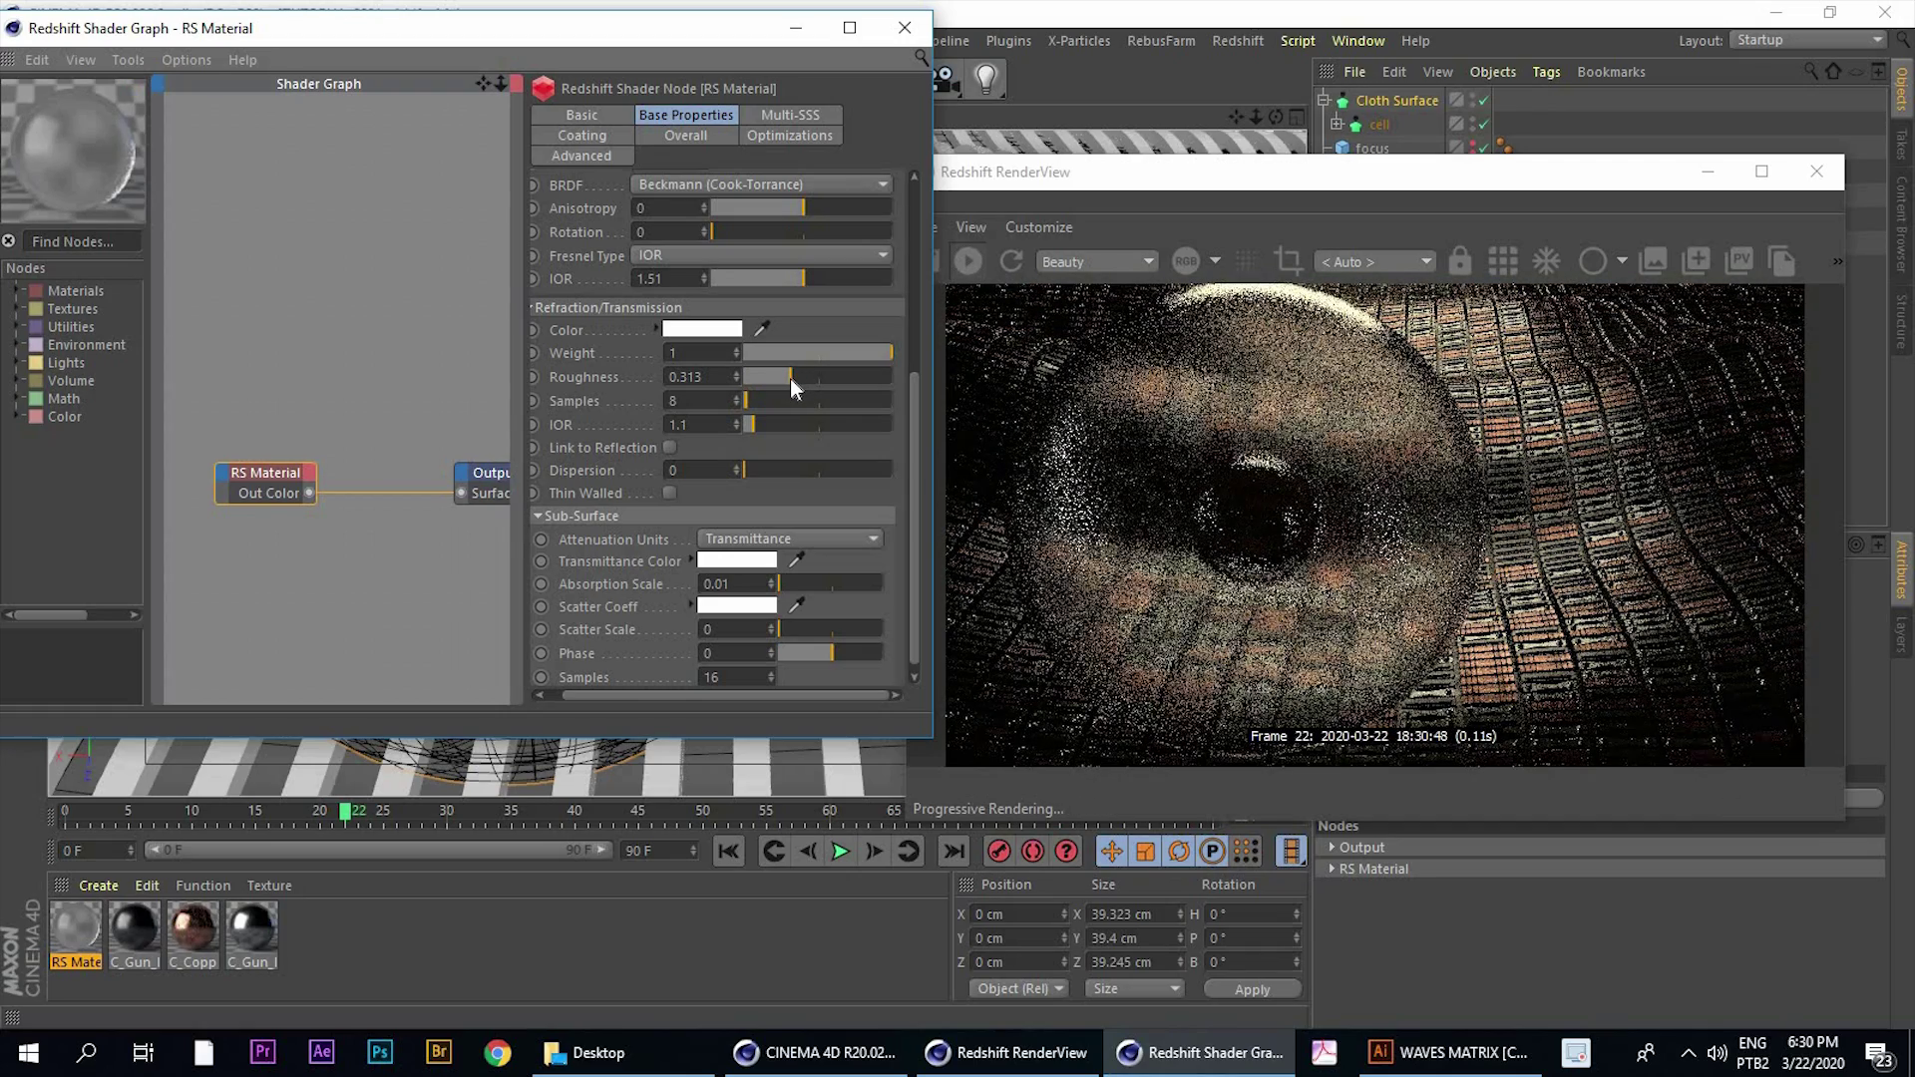
pyautogui.click(775, 376)
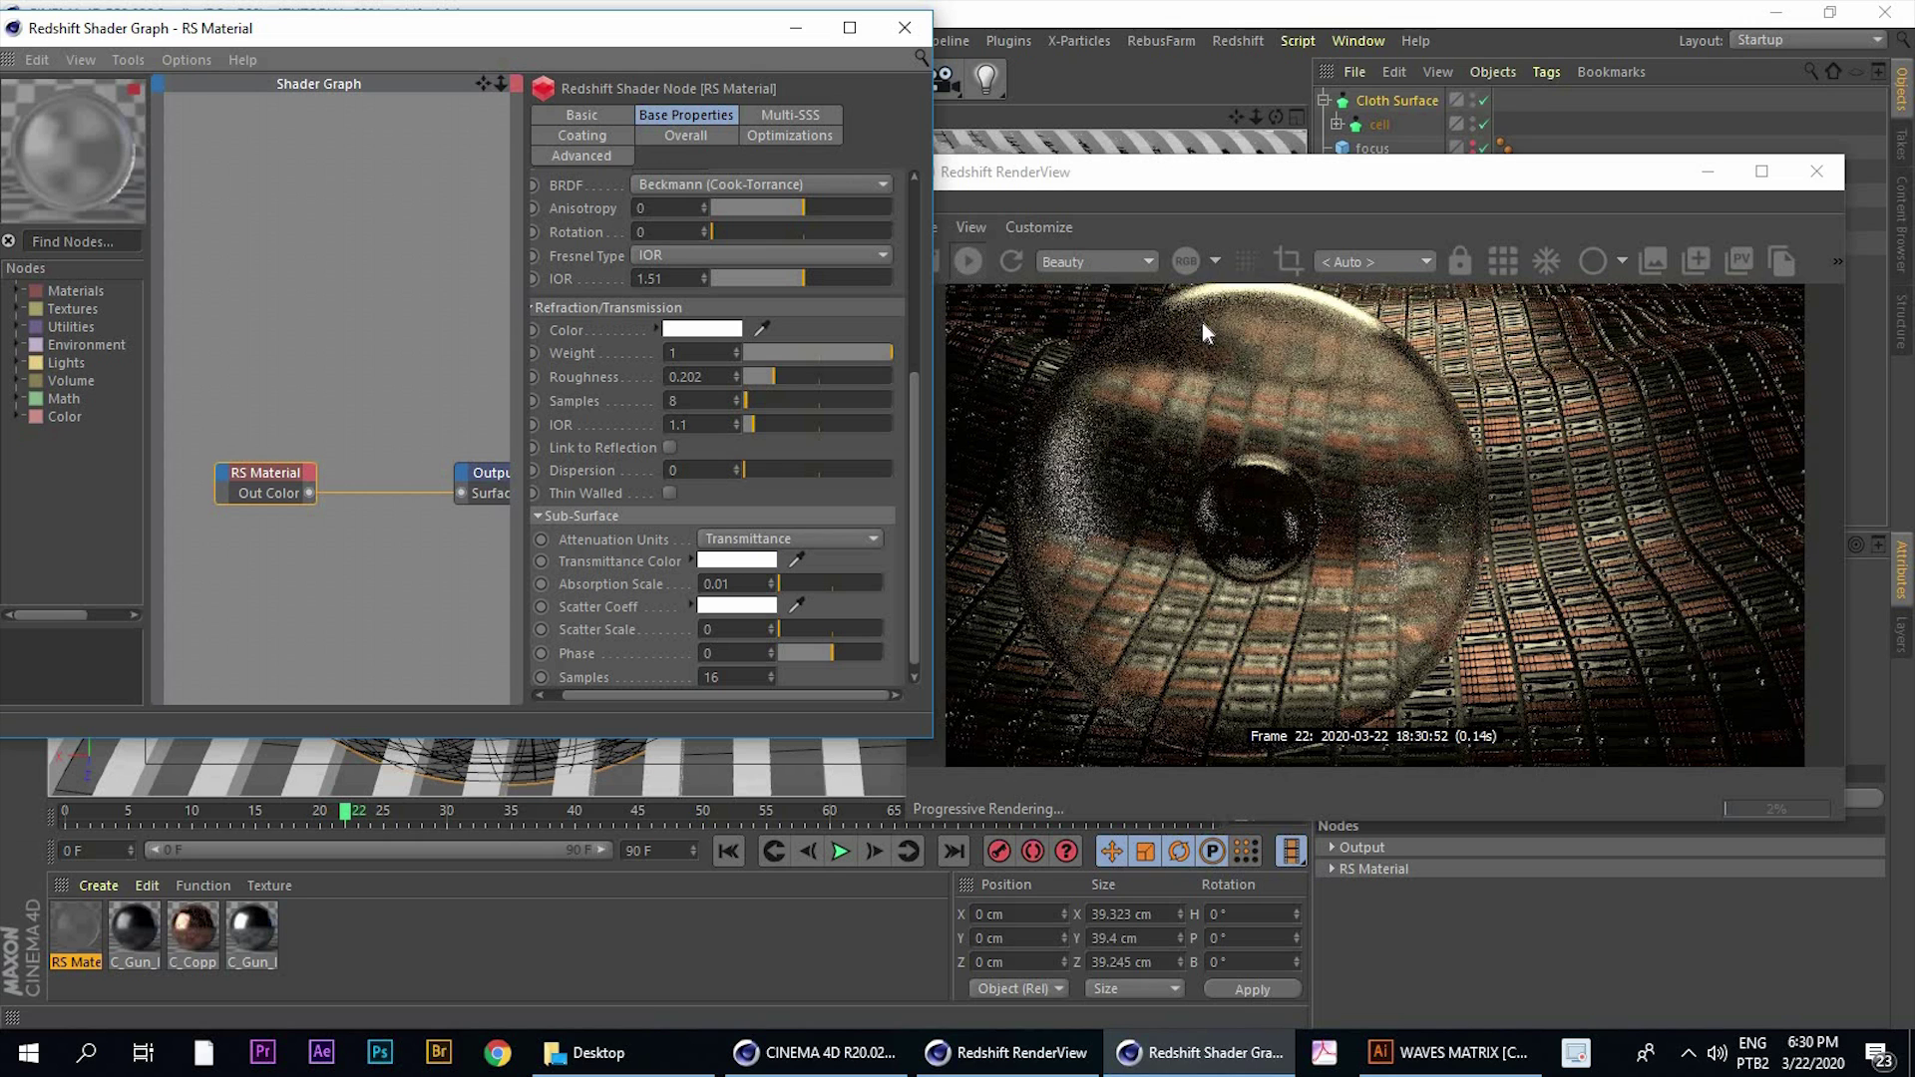
# Rename the outer Cloth Surface object to CELL
pyautogui.doubleClick(1392, 106)
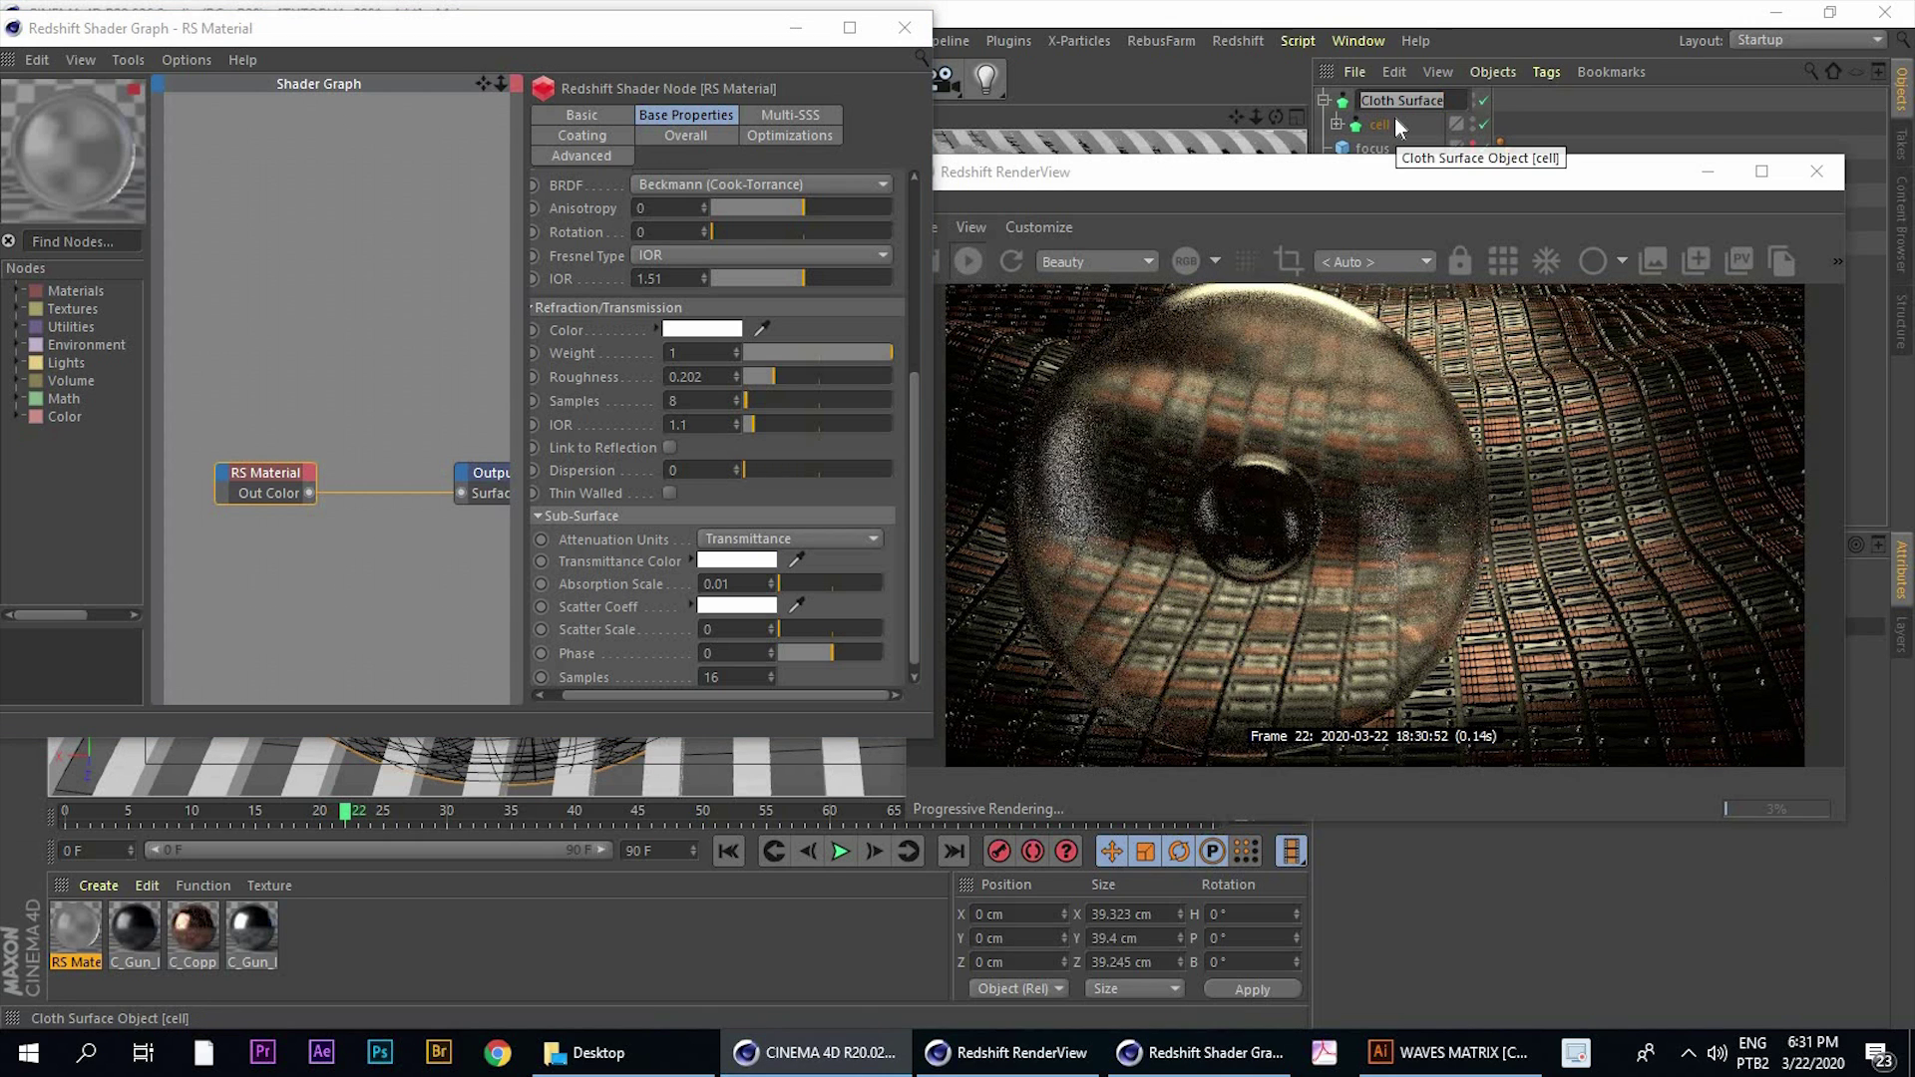
pyautogui.write('CELL')
pyautogui.press('Return')
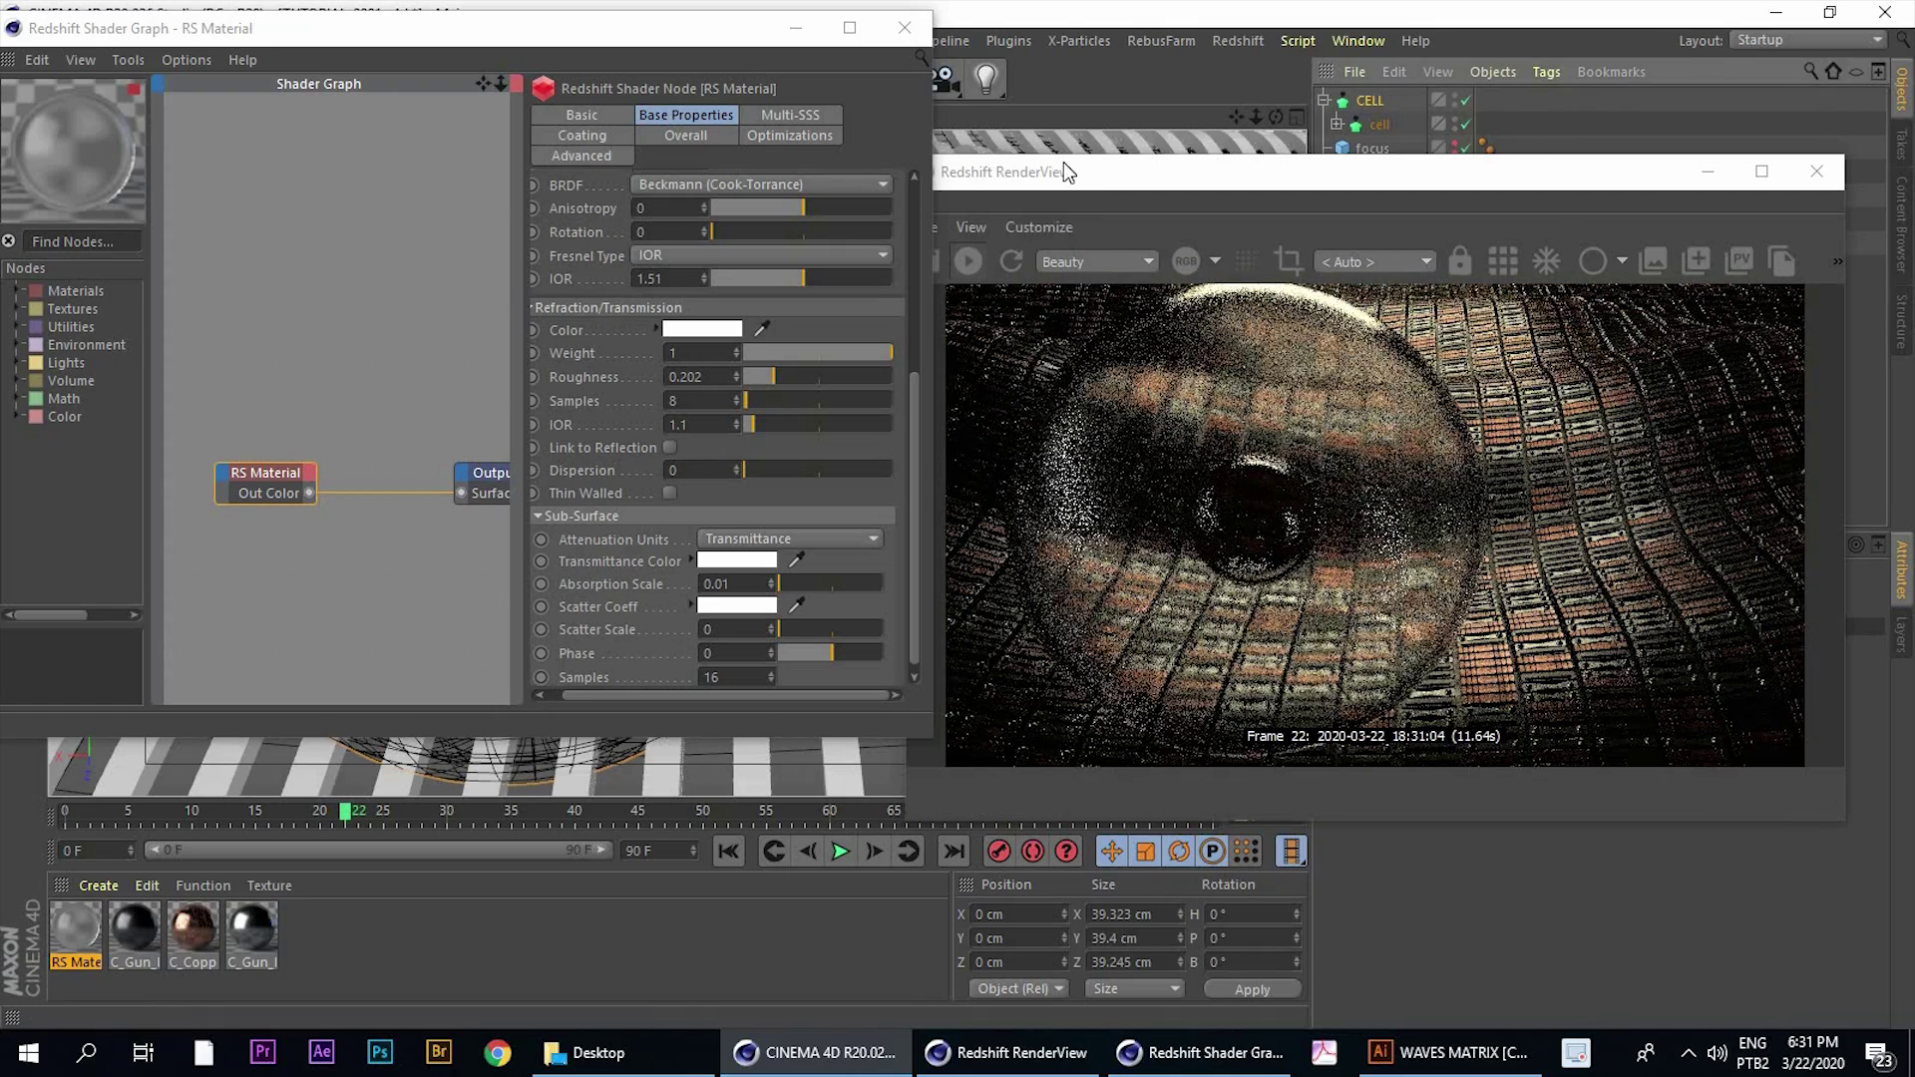
# Close the shader graph and the Redshift RenderView, and collapse the CELL hierarchy
pyautogui.moveTo(1064, 172); pyautogui.dragTo(1045, 170)
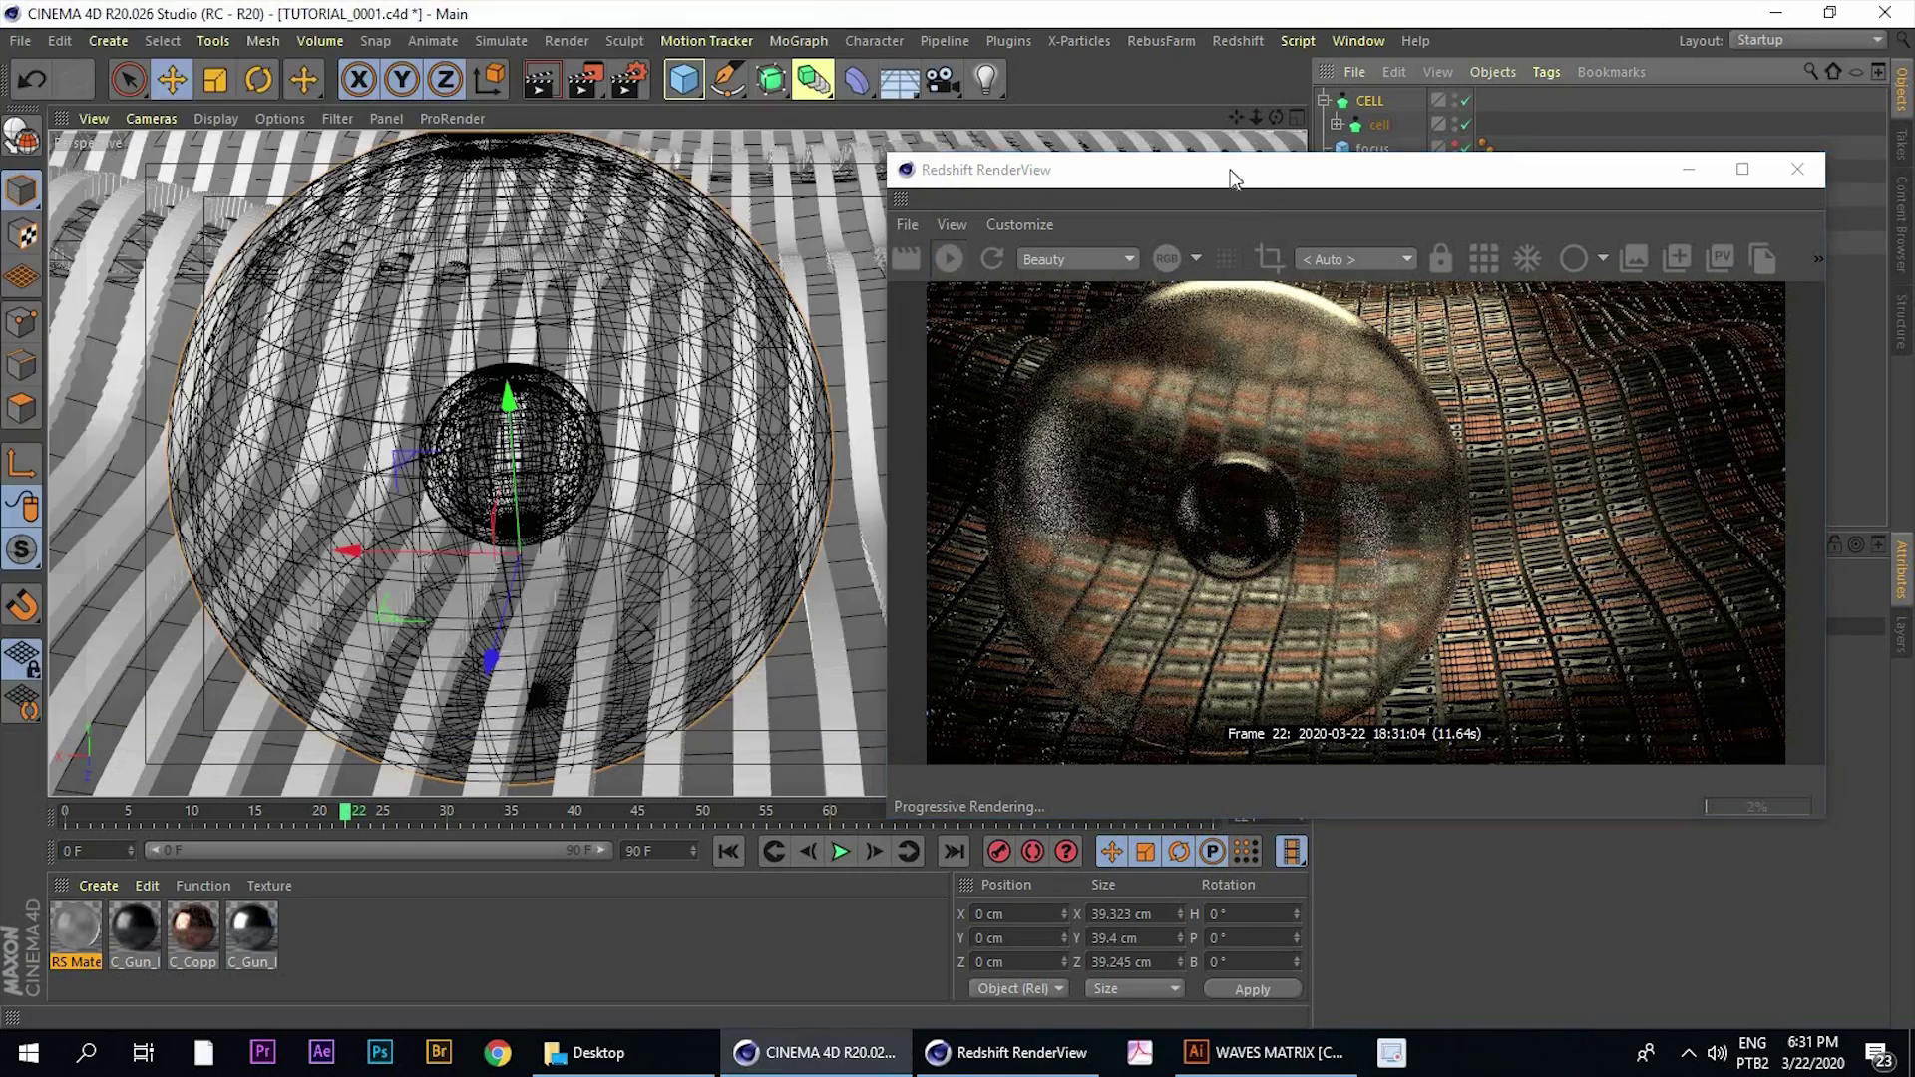
pyautogui.moveTo(1083, 184); pyautogui.dragTo(531, 171)
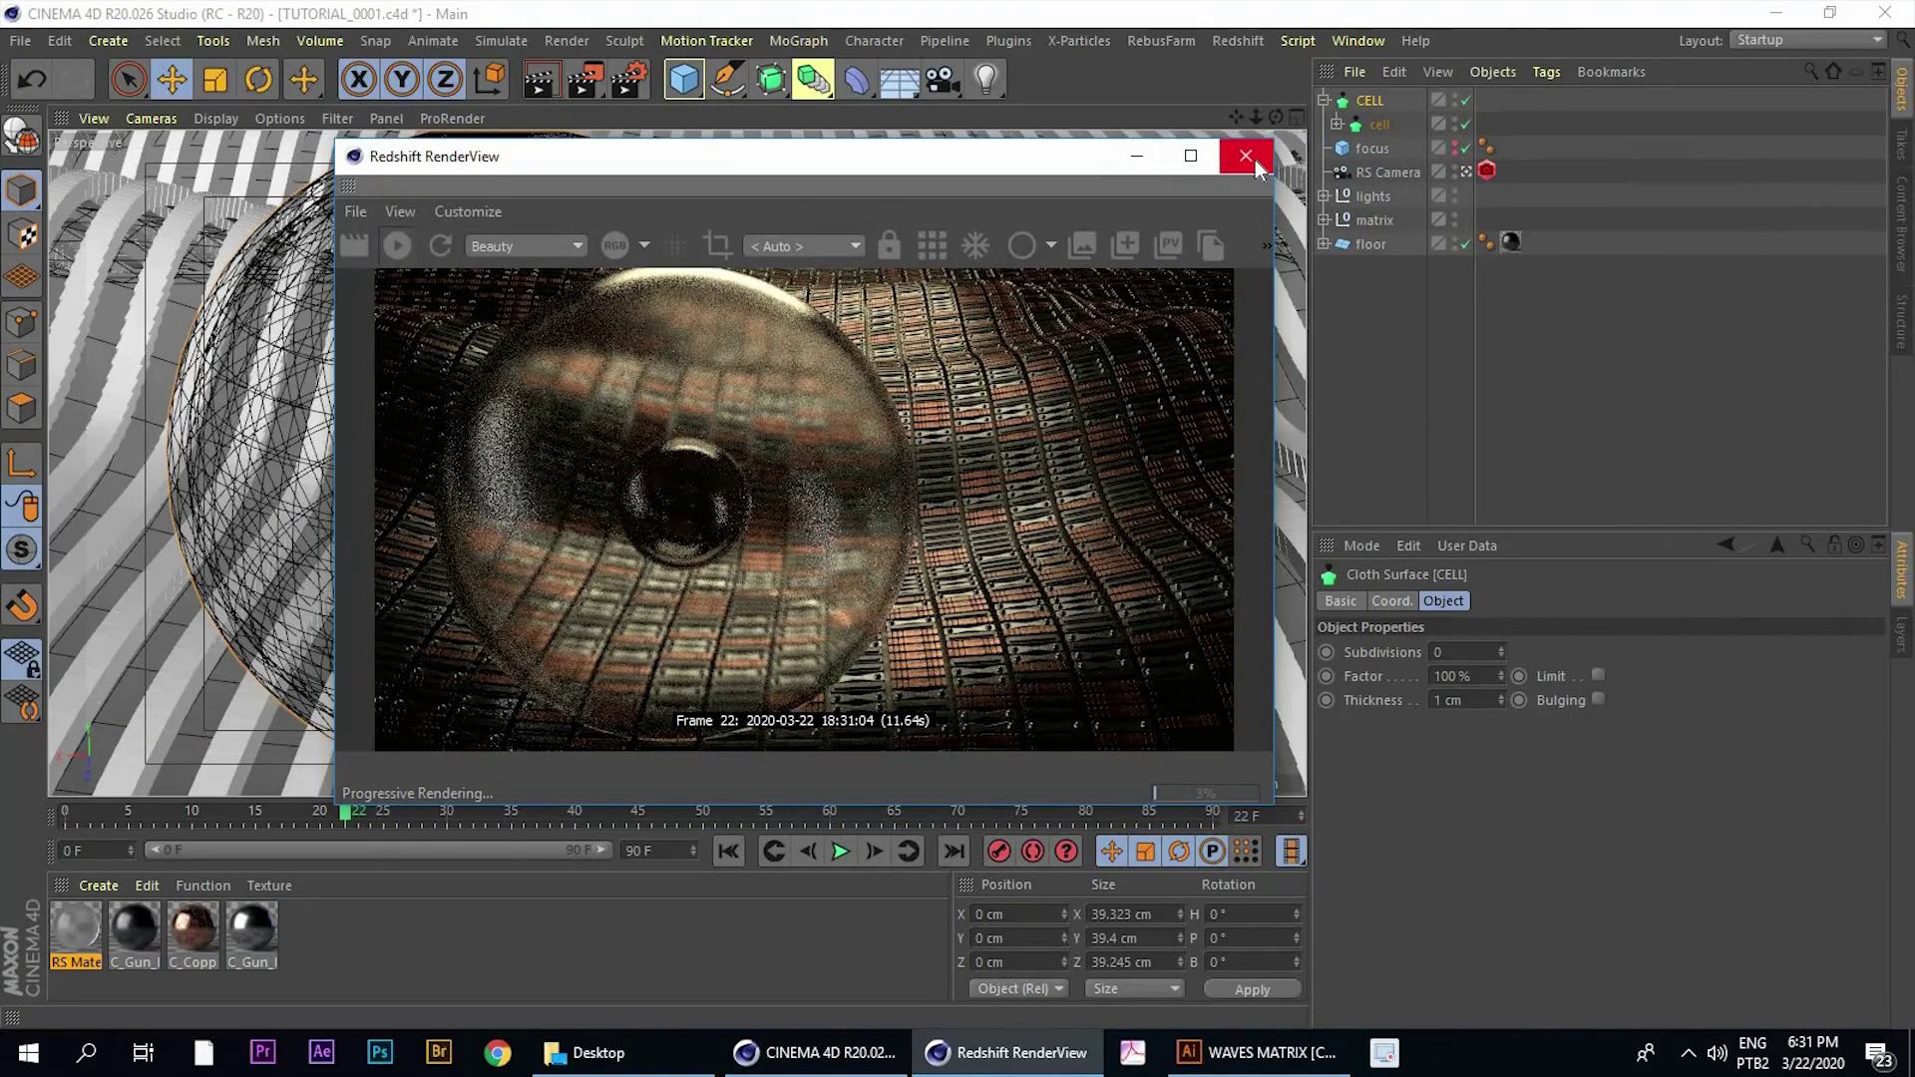
pyautogui.click(1247, 157)
pyautogui.click(1324, 101)
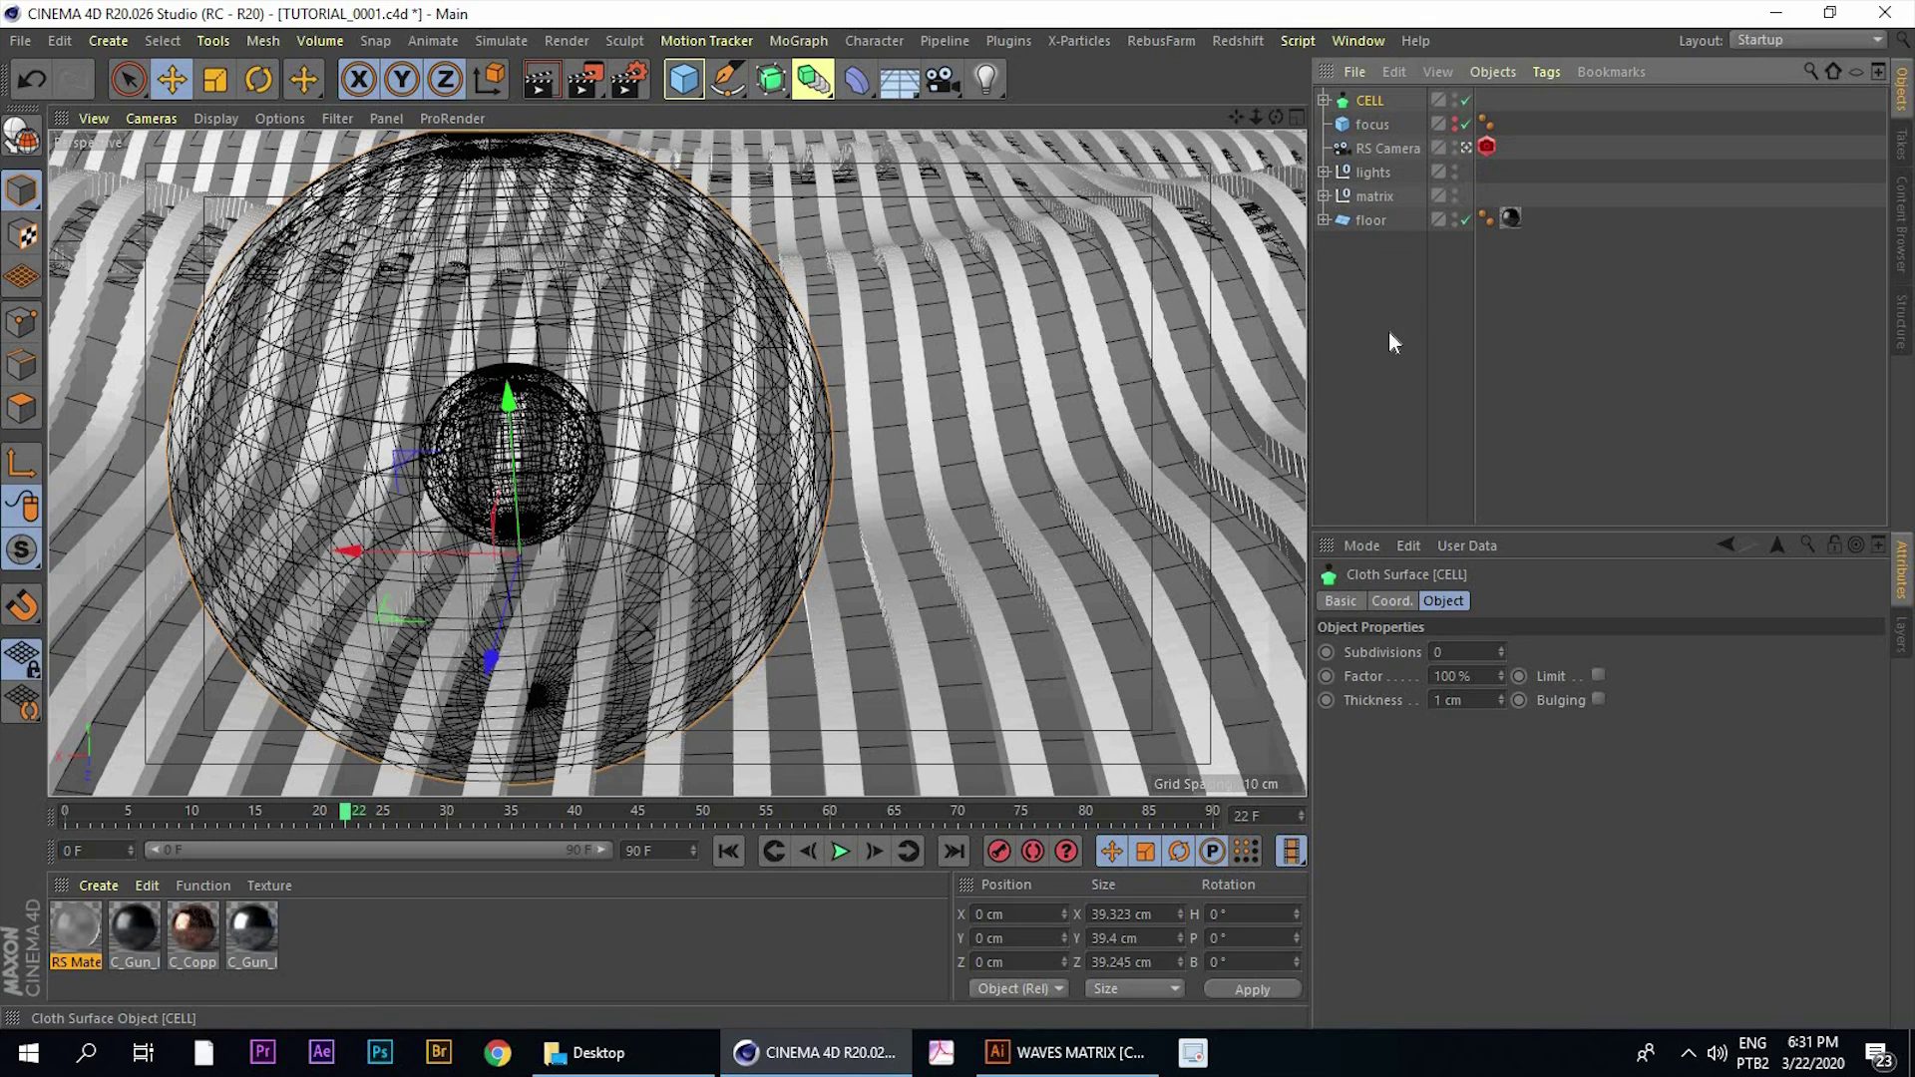
# Add a MoGraph Cloner and a Capsule primitive as separate top-level objects
pyautogui.click(1392, 334)
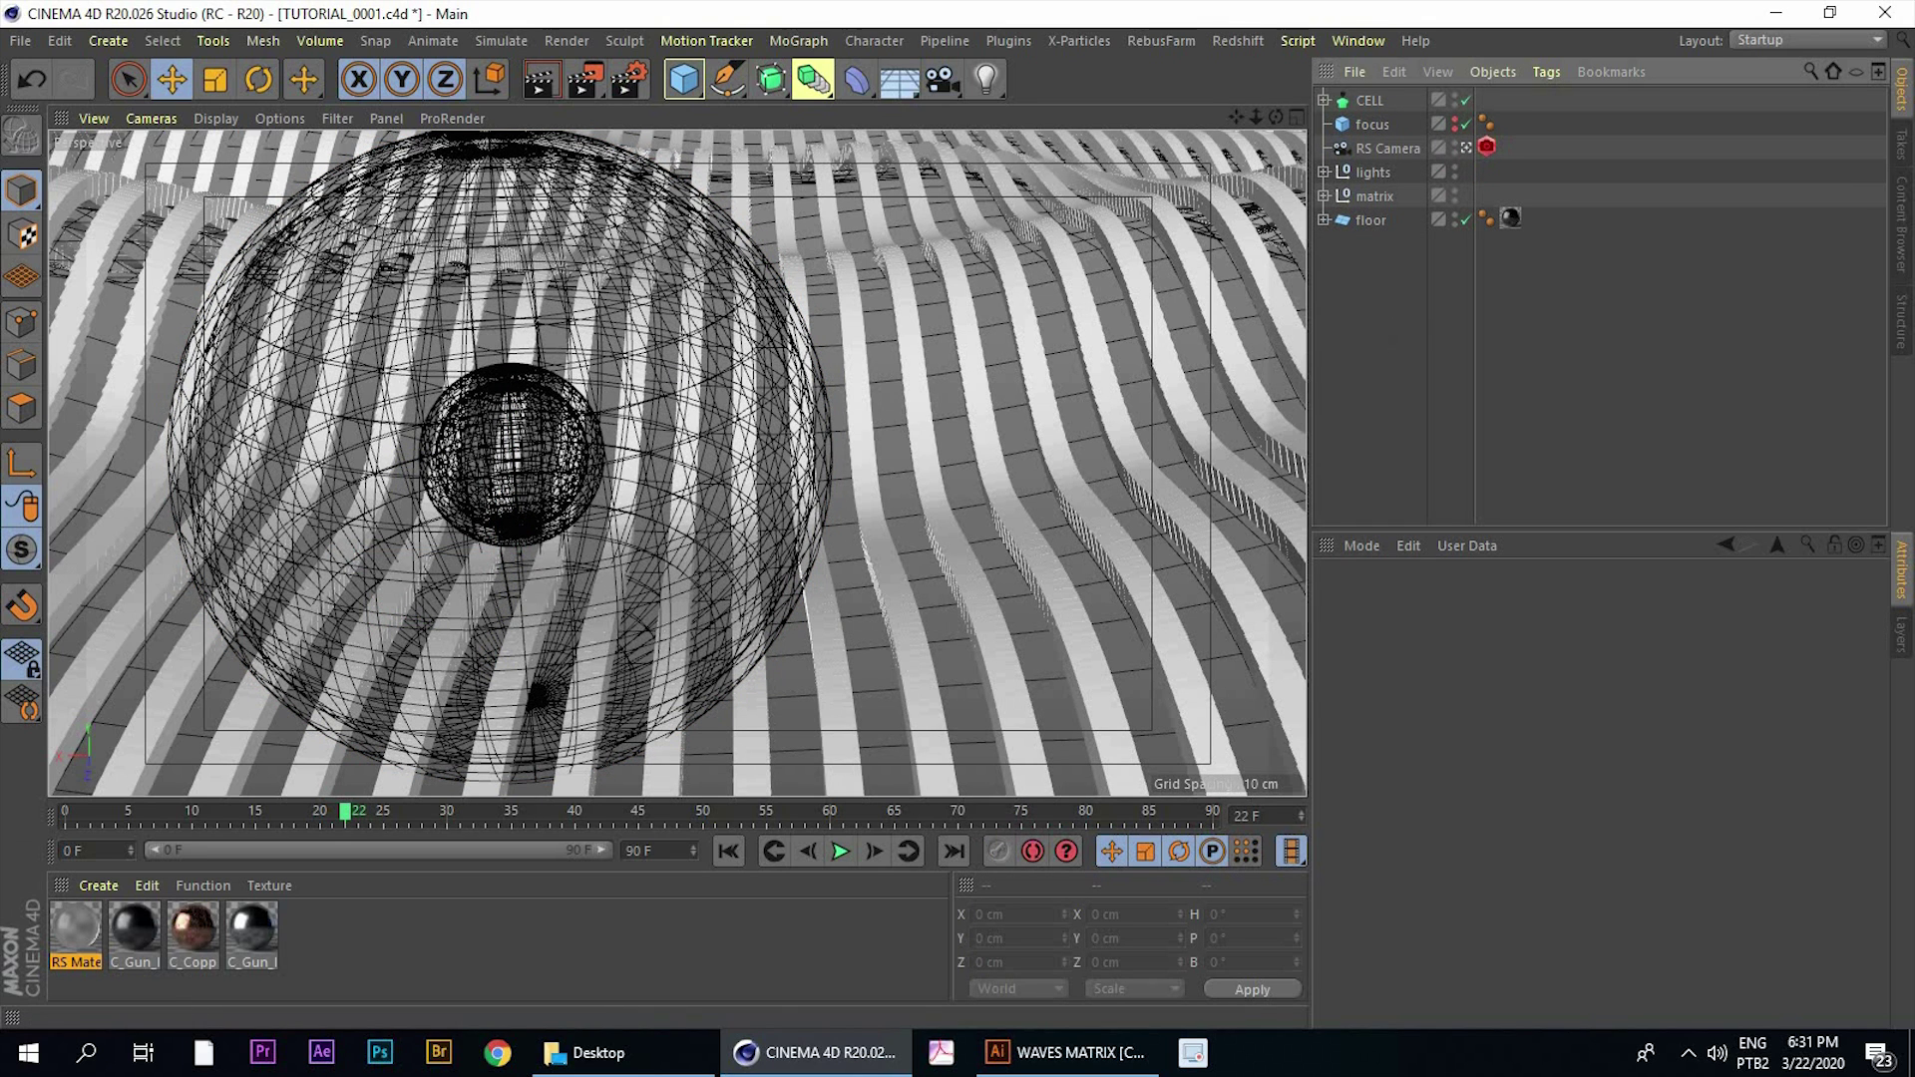
pyautogui.hotkey('shift', 'c')
pyautogui.write('CLONER')
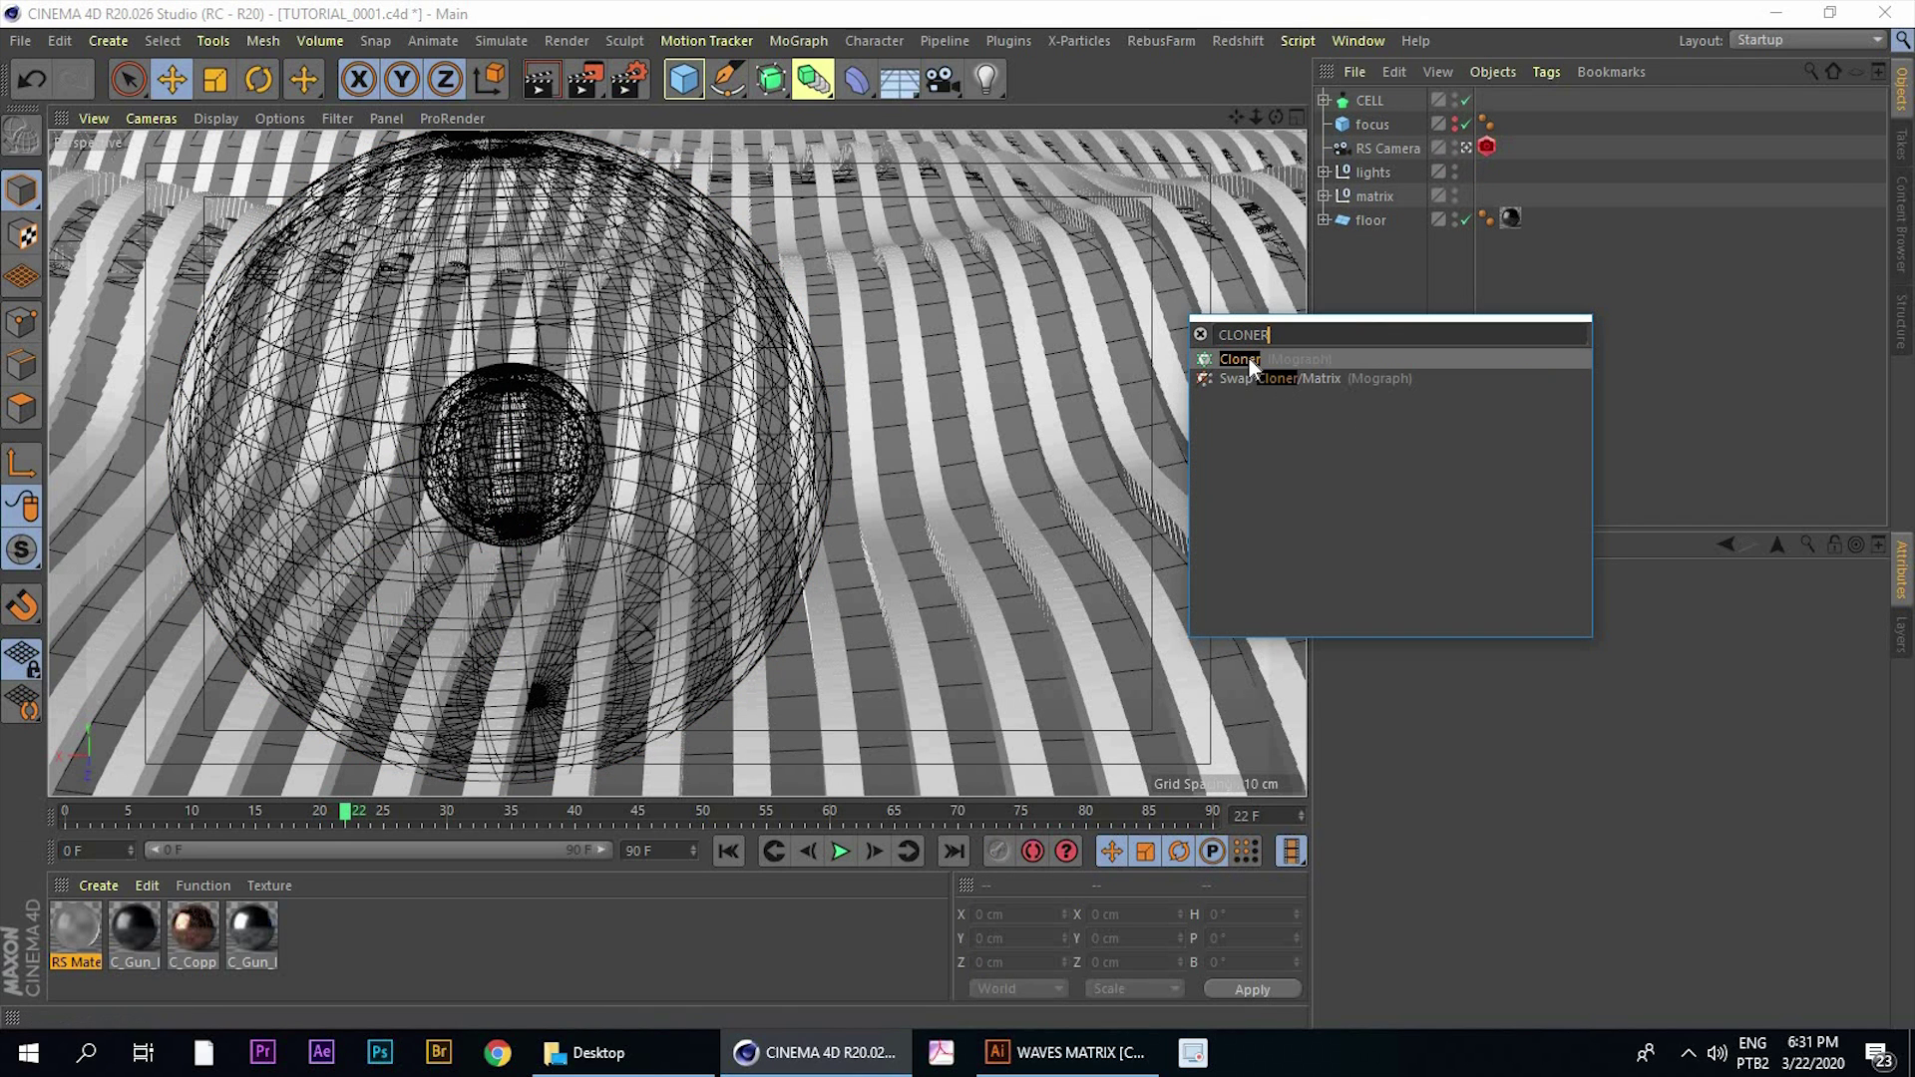
pyautogui.click(1249, 360)
pyautogui.click(684, 80)
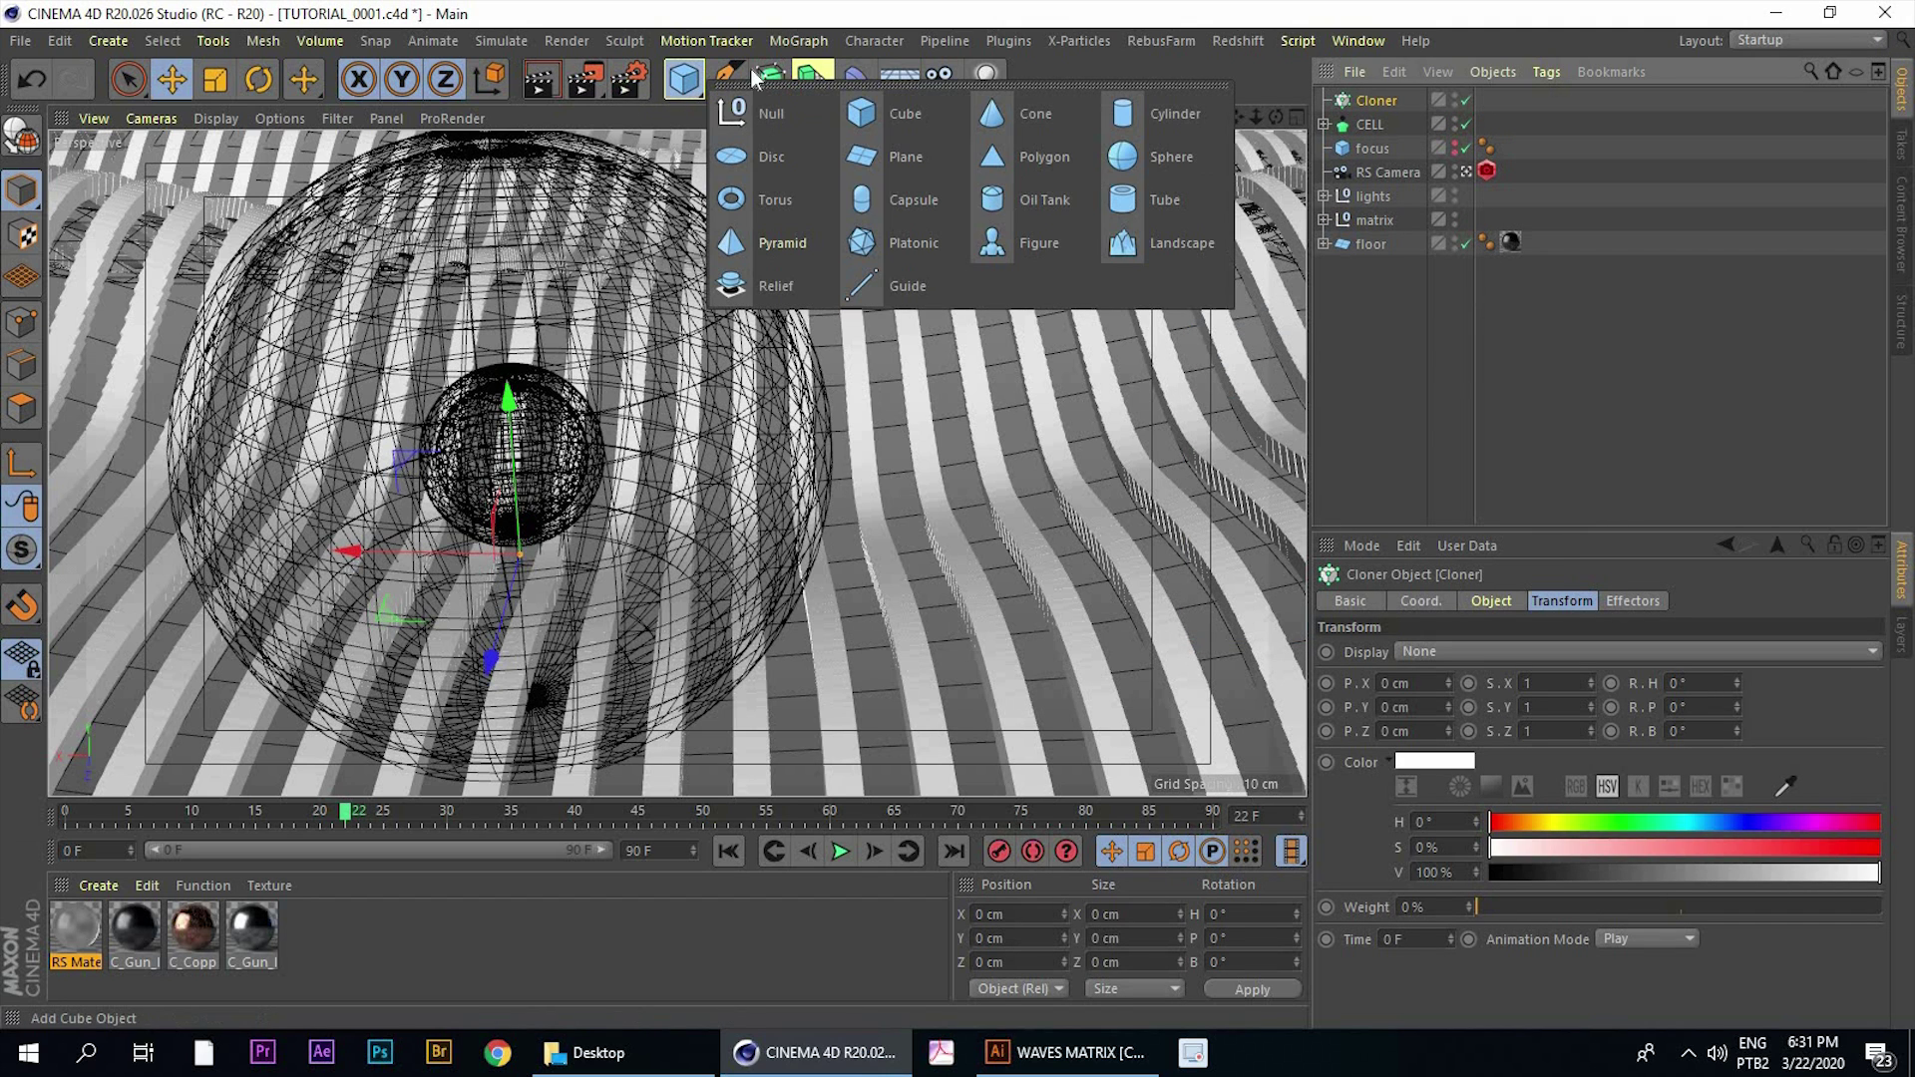
pyautogui.click(869, 200)
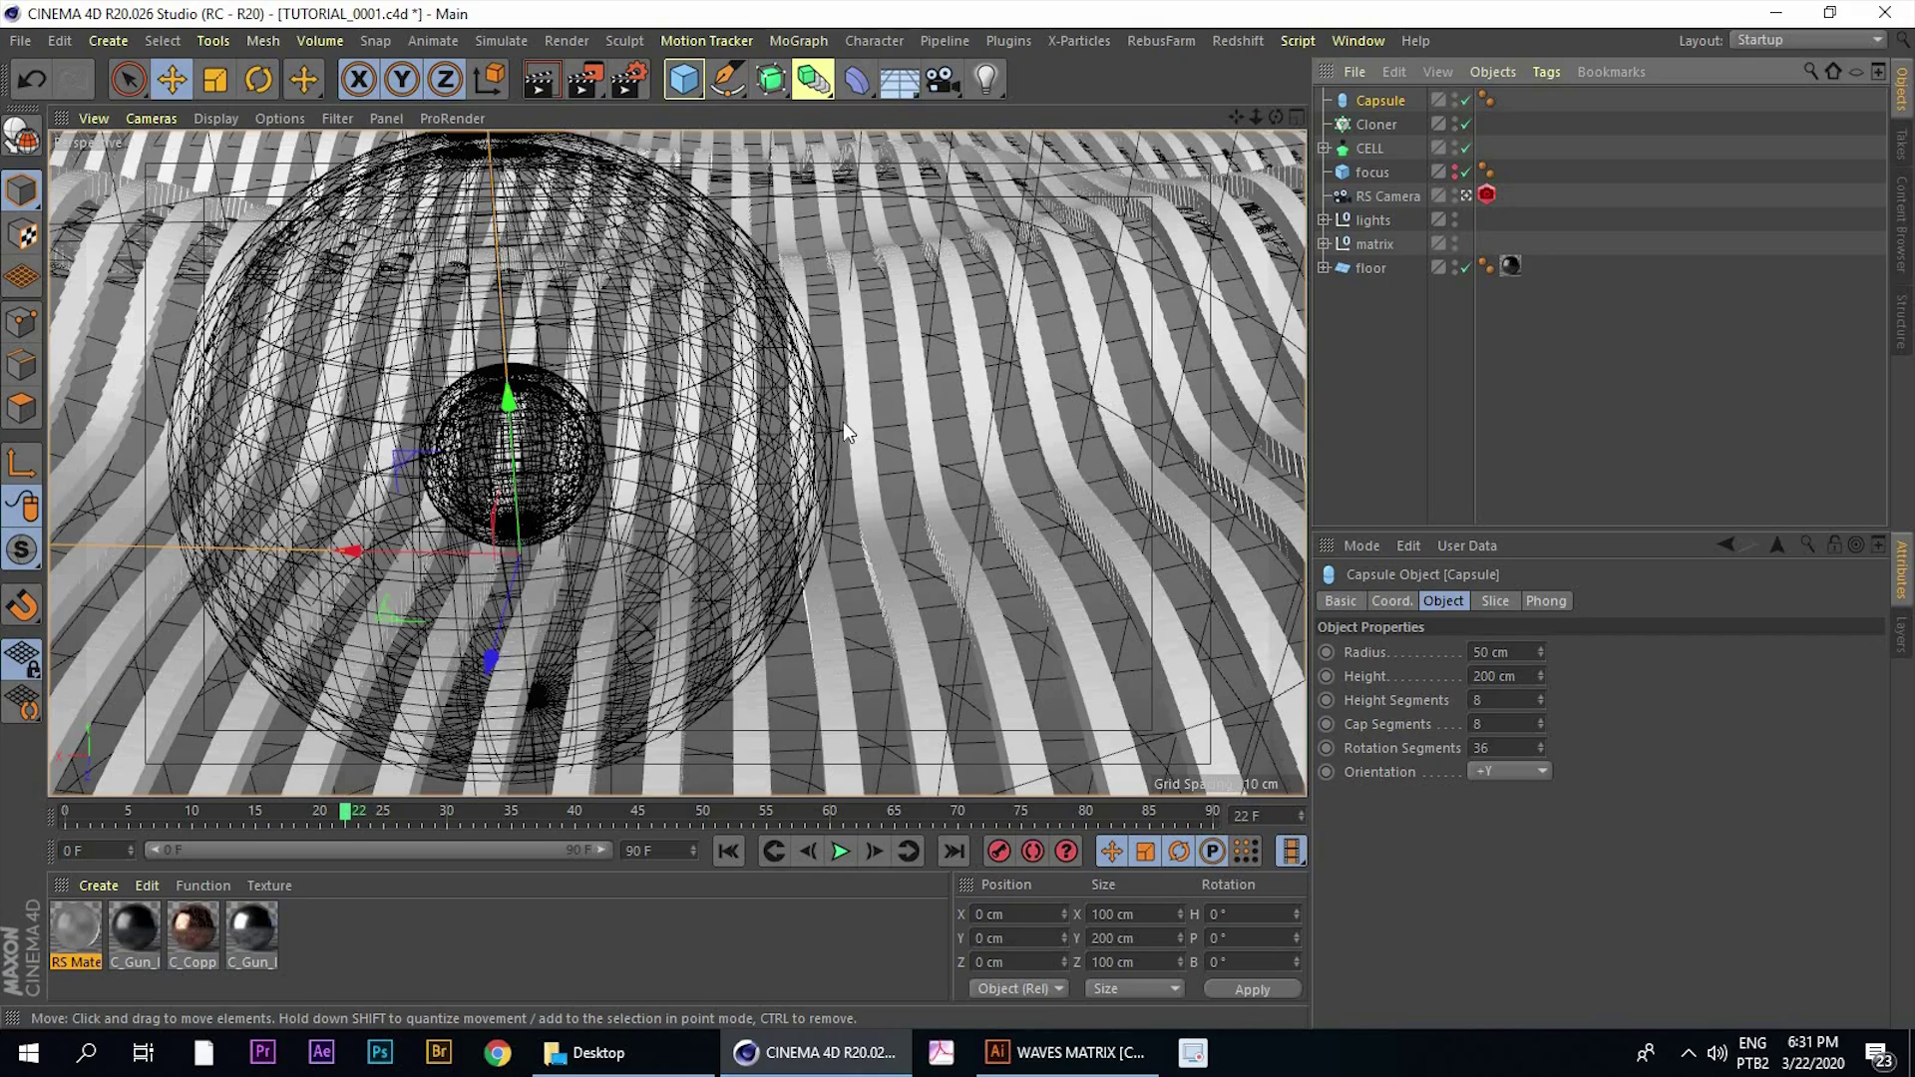
# Shrink the capsule in the viewport to a radius of about 1.5 cm and a height of about 39.8 cm
pyautogui.scroll(-10, 842, 424)
pyautogui.keyDown('alt'); pyautogui.moveTo(830, 444); pyautogui.dragTo(639, 424); pyautogui.keyUp('alt')
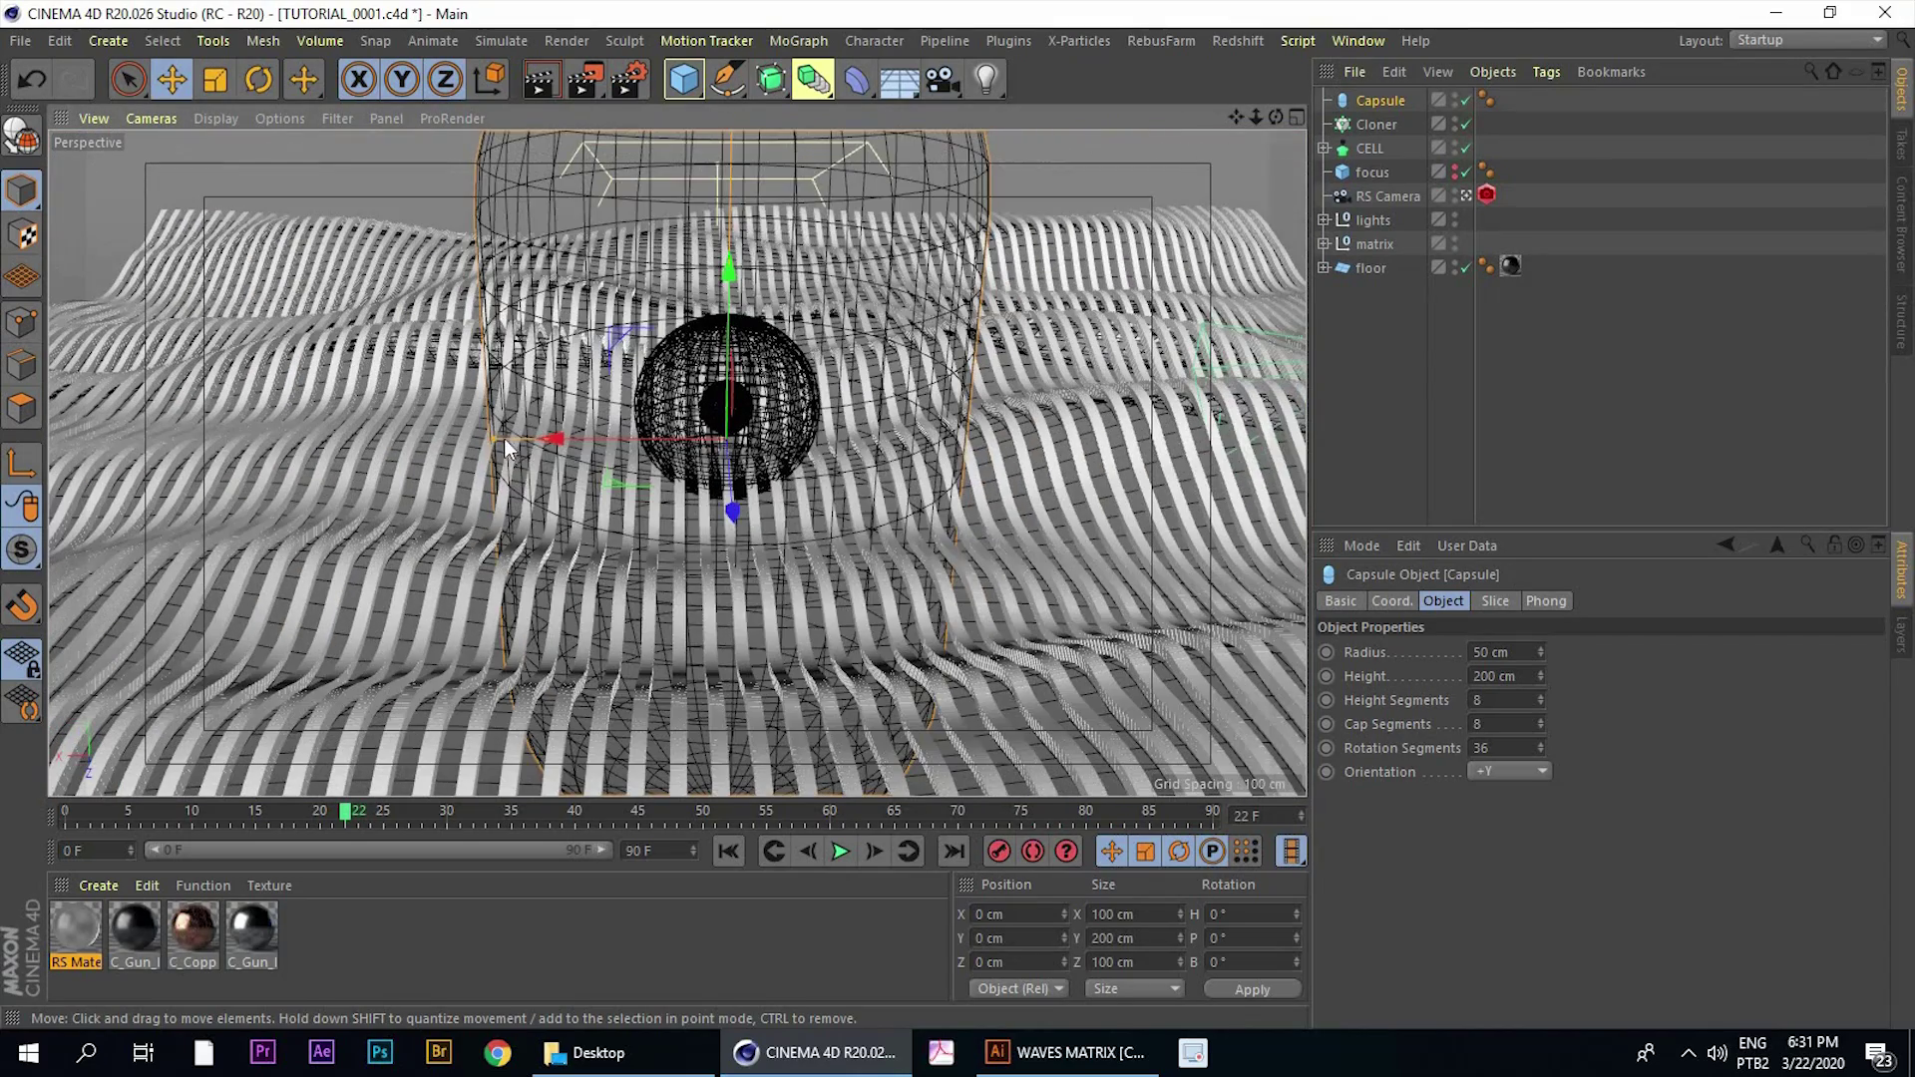
pyautogui.moveTo(494, 439); pyautogui.dragTo(698, 400)
pyautogui.keyDown('alt'); pyautogui.moveTo(696, 397); pyautogui.dragTo(683, 507, button='middle'); pyautogui.keyUp('alt')
pyautogui.scroll(-4, 682, 401)
pyautogui.keyDown('alt'); pyautogui.moveTo(686, 202); pyautogui.dragTo(764, 361); pyautogui.keyUp('alt')
pyautogui.scroll(6, 702, 495)
pyautogui.scroll(4, 629, 495)
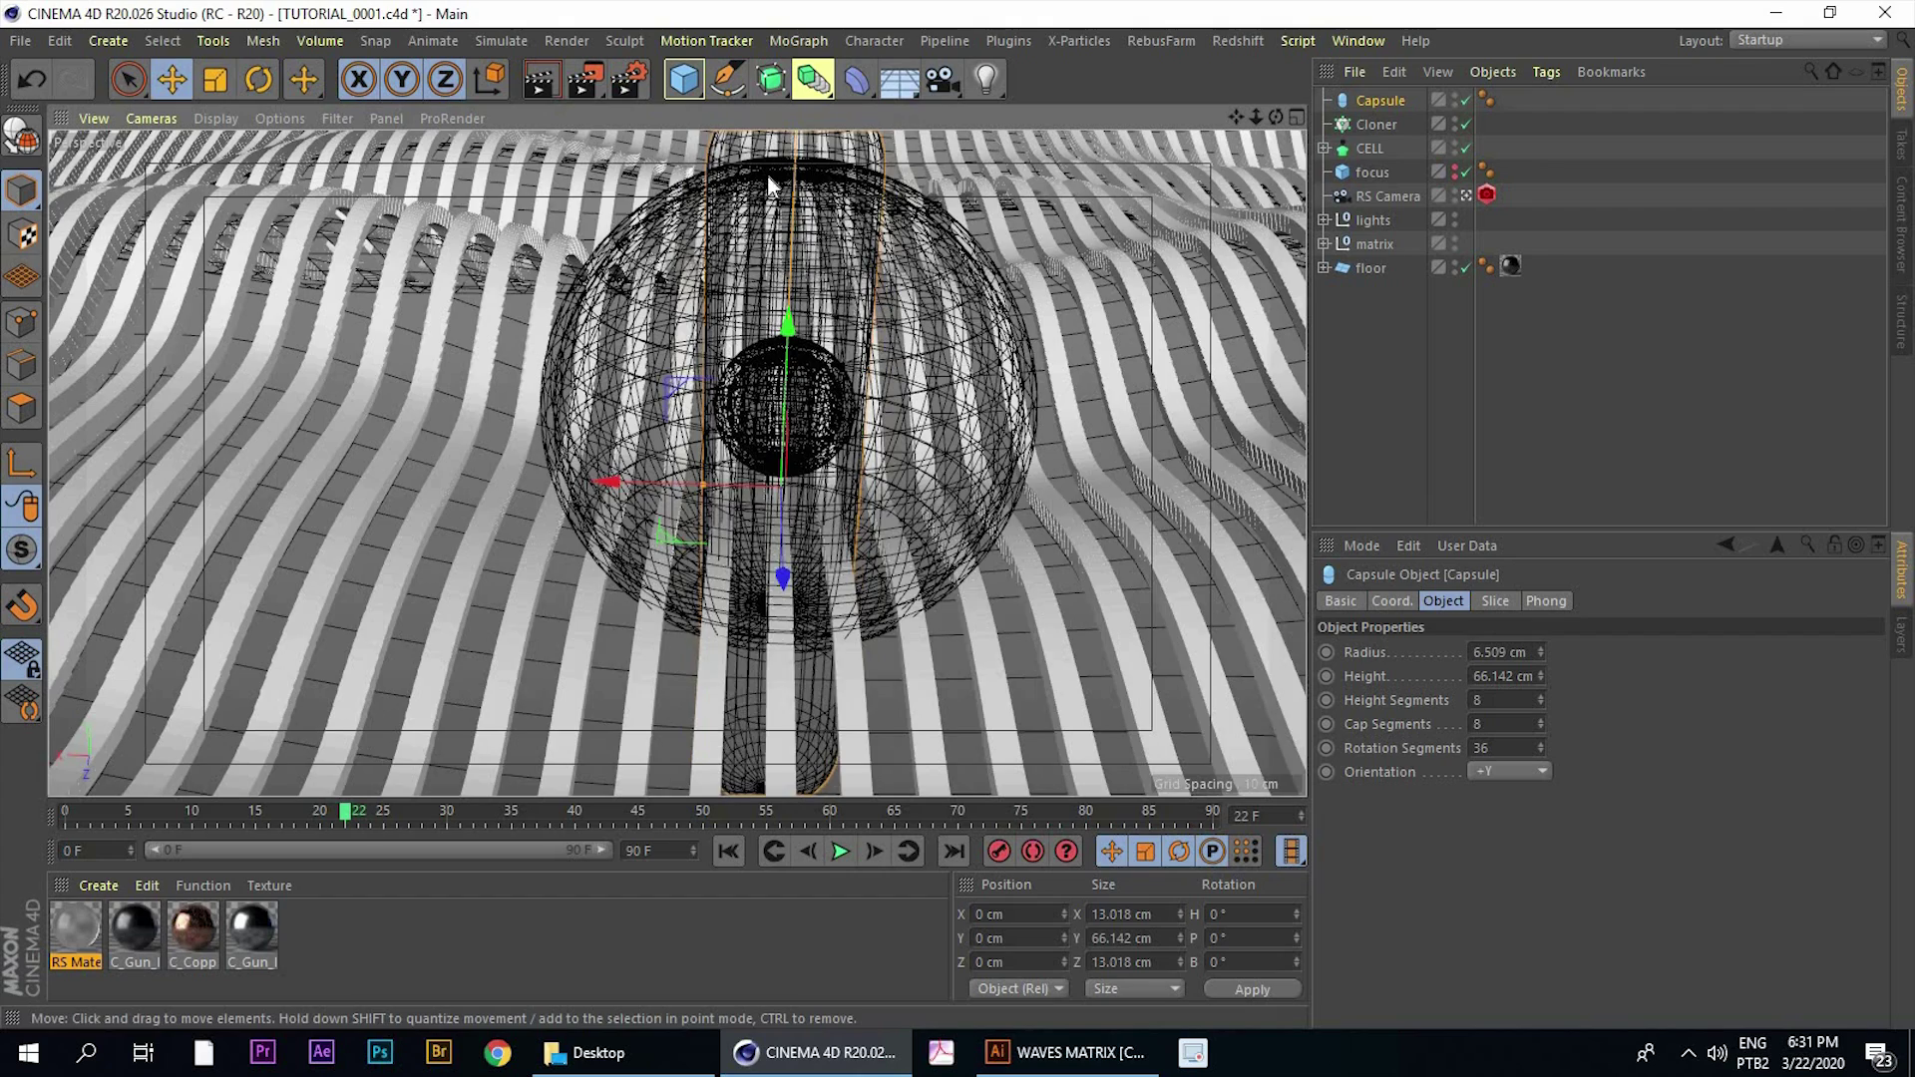
pyautogui.keyDown('alt'); pyautogui.moveTo(773, 183); pyautogui.dragTo(737, 243, button='middle'); pyautogui.keyUp('alt')
pyautogui.moveTo(760, 157); pyautogui.dragTo(746, 347)
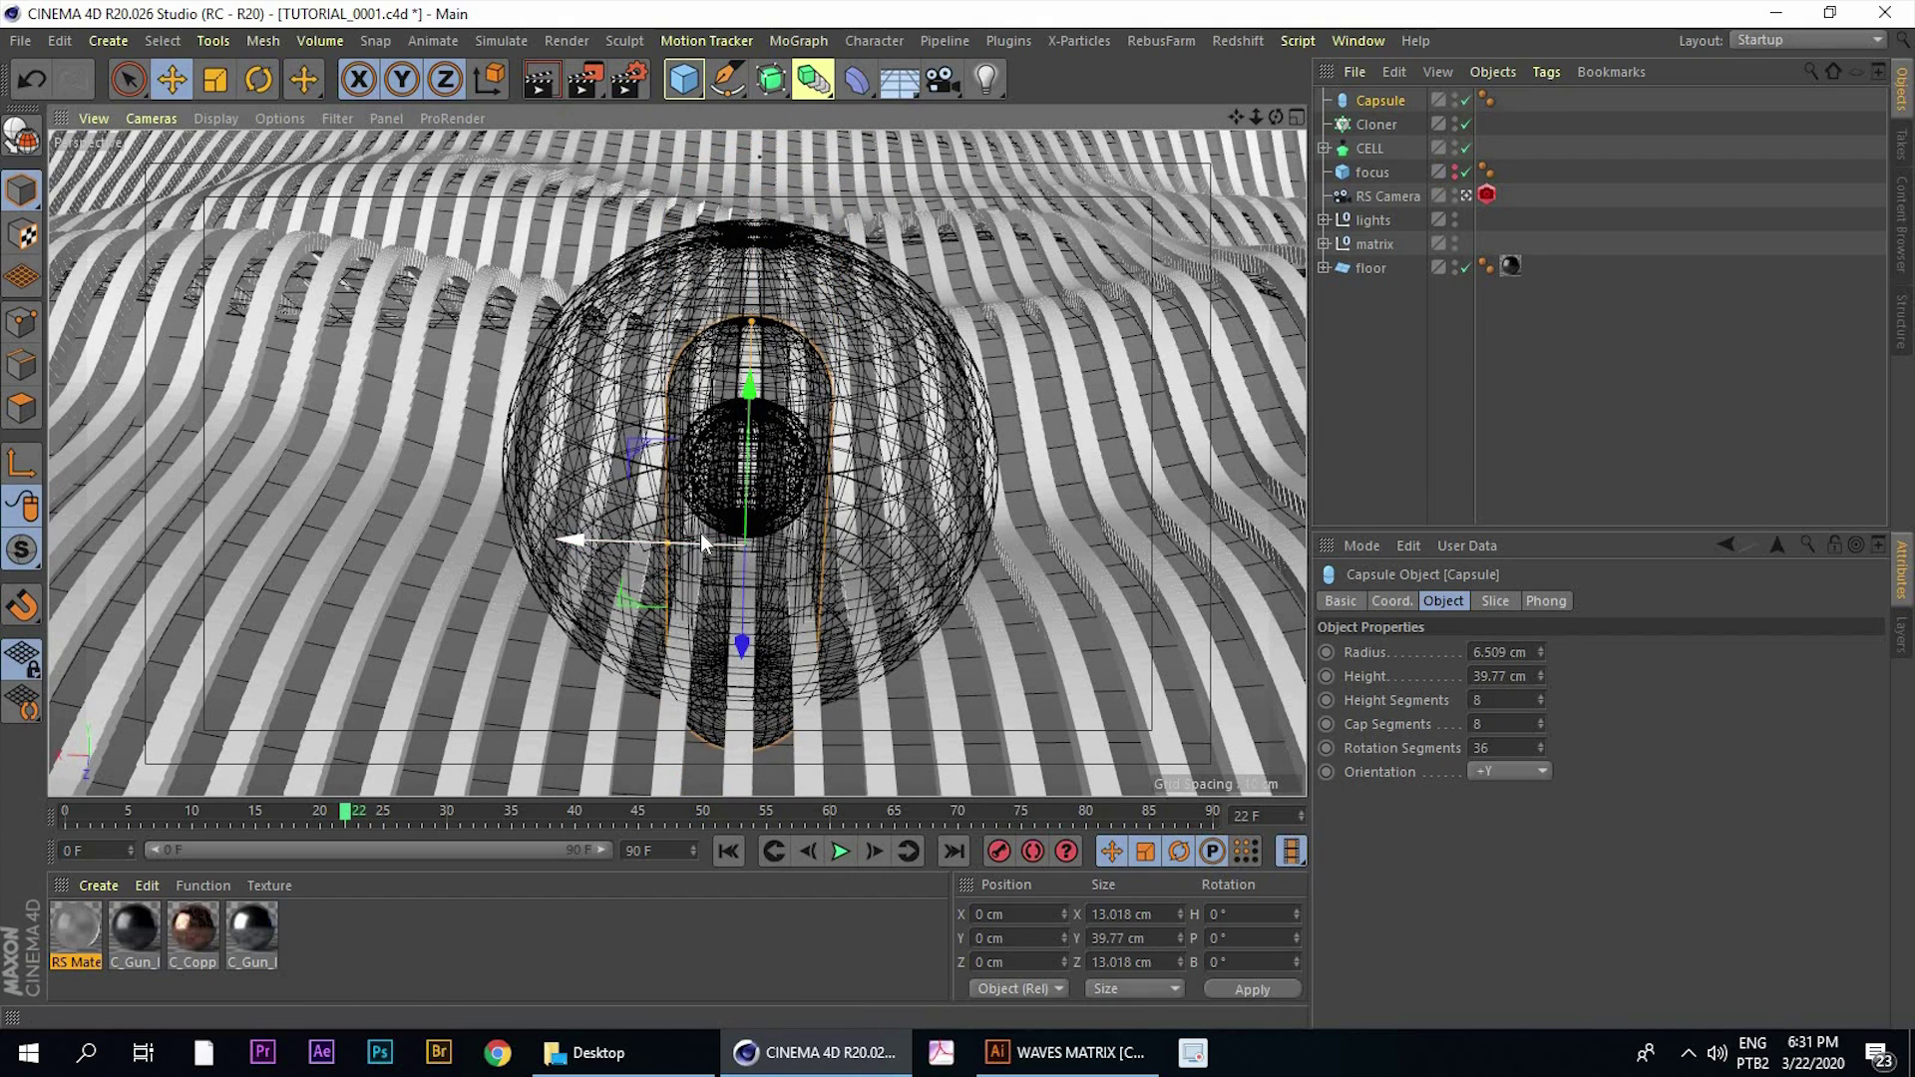
pyautogui.moveTo(666, 544); pyautogui.dragTo(726, 545)
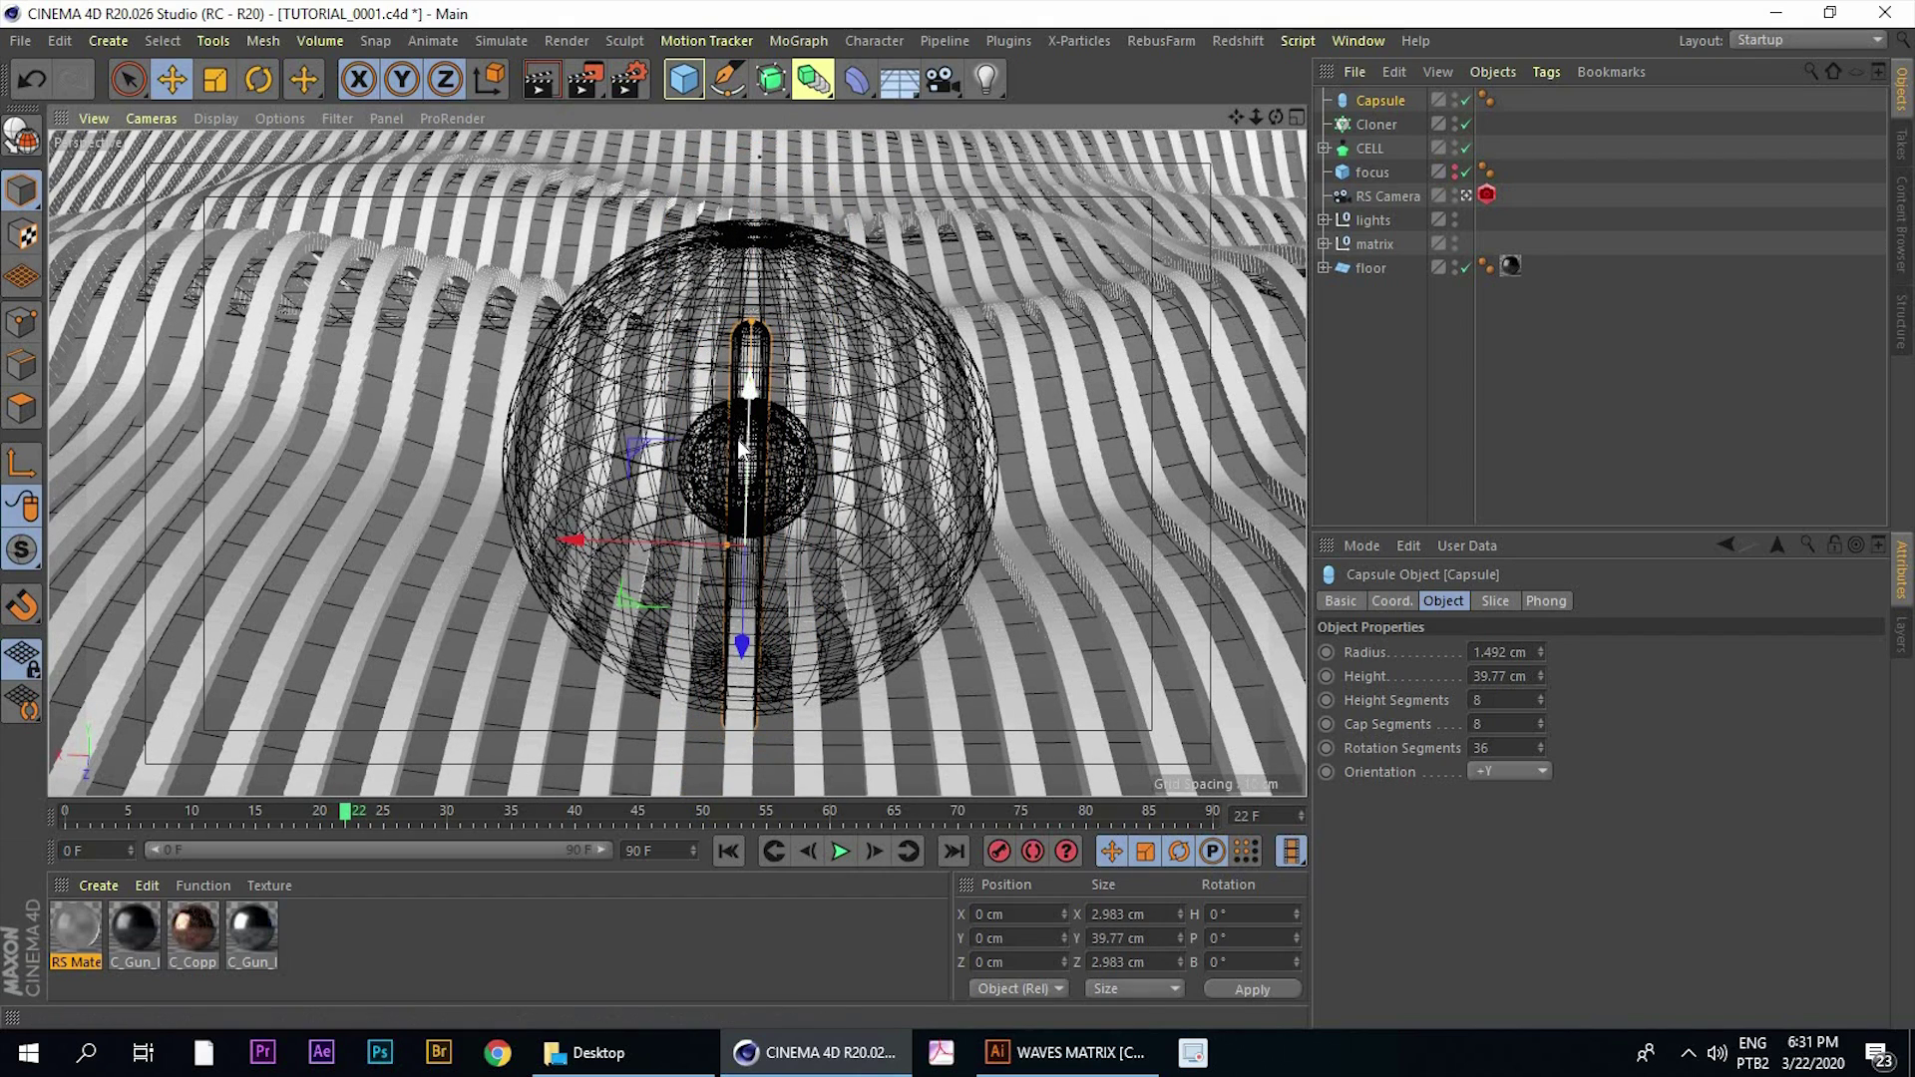
# Raise the capsule to about 2.6 cm in Y and scale it down to about 0.68 cm wide and 9.07 cm tall
pyautogui.moveTo(753, 416); pyautogui.dragTo(590, 320)
pyautogui.keyDown('alt'); pyautogui.moveTo(591, 320); pyautogui.dragTo(608, 240); pyautogui.keyUp('alt')
pyautogui.press('t')
pyautogui.moveTo(522, 579); pyautogui.dragTo(454, 397)
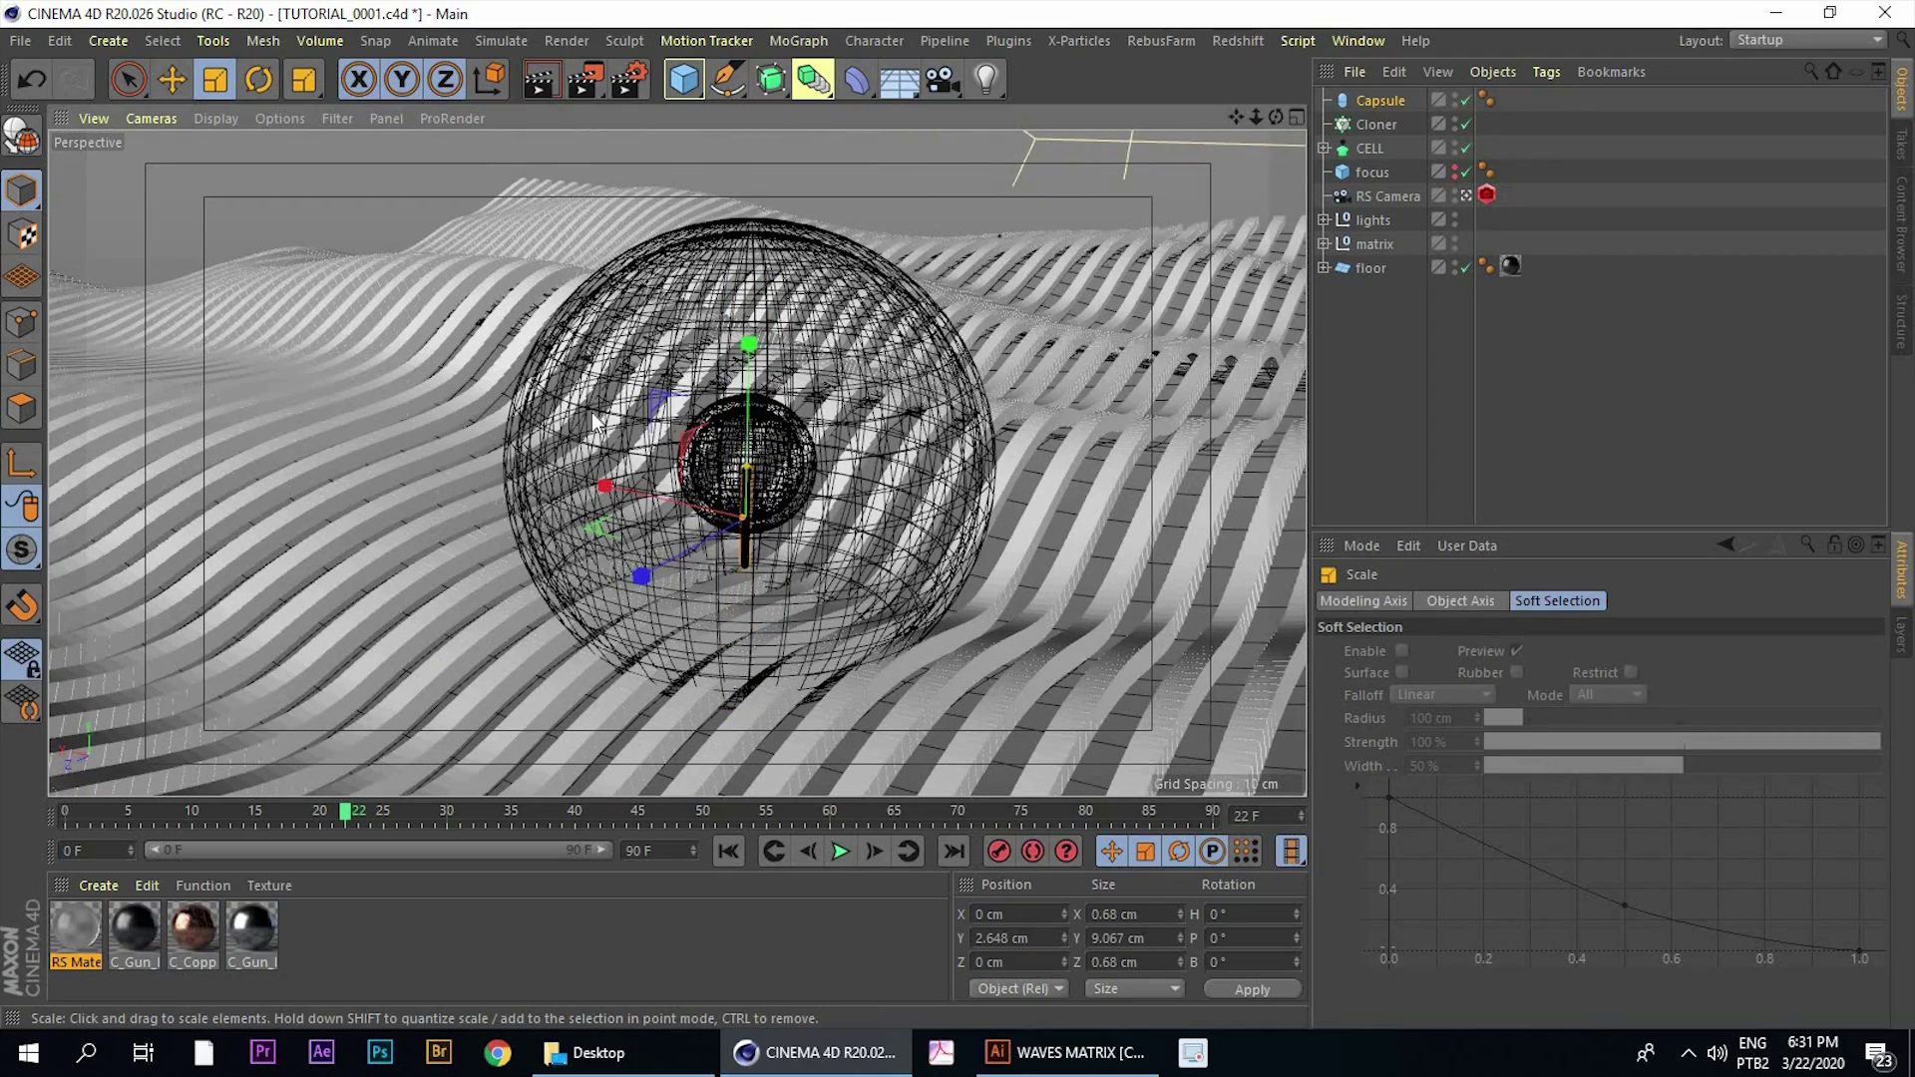
pyautogui.keyDown('alt'); pyautogui.moveTo(592, 412); pyautogui.dragTo(590, 481); pyautogui.keyUp('alt')
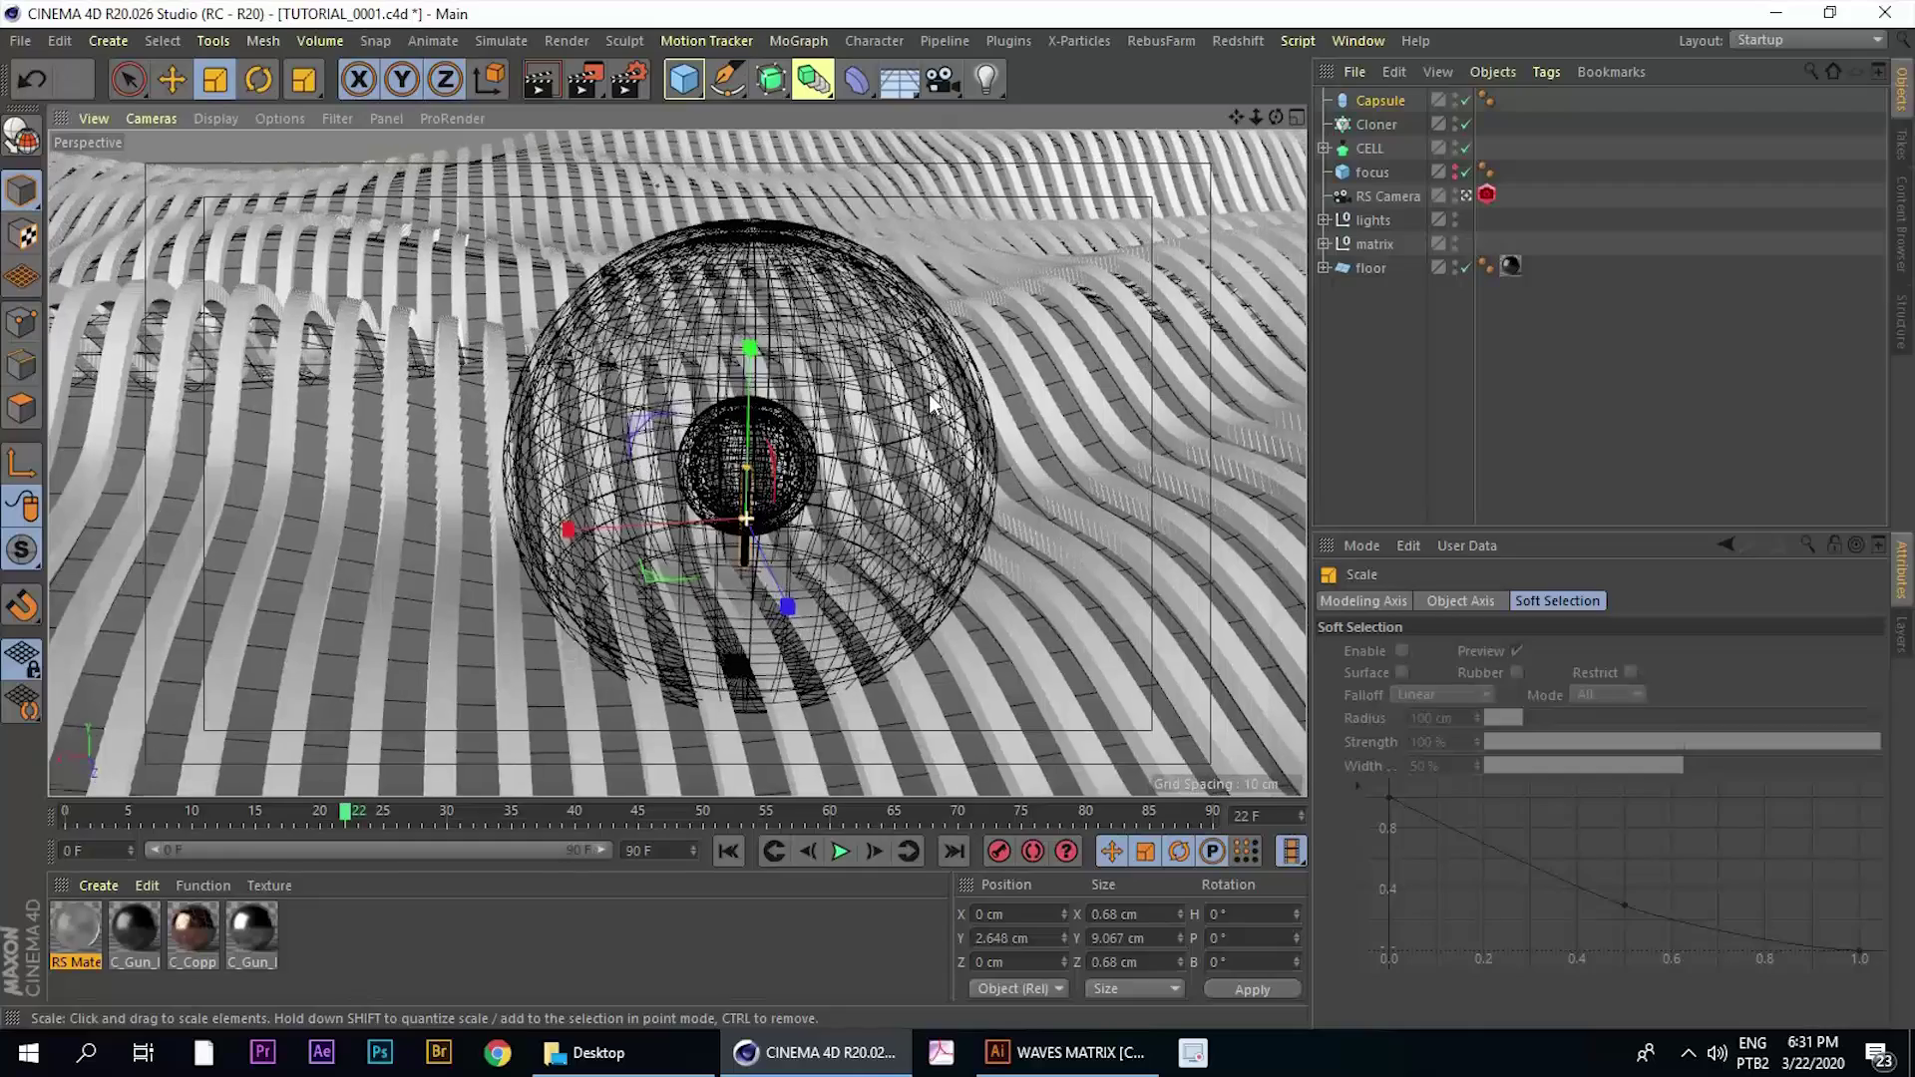
# Scale the capsule to about 8.5 cm tall and move it beside the nucleus, at about X -6.2, Y 4.7, Z -4.5 cm
pyautogui.moveTo(928, 394); pyautogui.dragTo(910, 404)
pyautogui.keyDown('alt'); pyautogui.moveTo(679, 454); pyautogui.dragTo(559, 401, button='middle'); pyautogui.keyUp('alt')
pyautogui.keyDown('alt'); pyautogui.moveTo(558, 395); pyautogui.dragTo(214, 120); pyautogui.keyUp('alt')
pyautogui.click(177, 82)
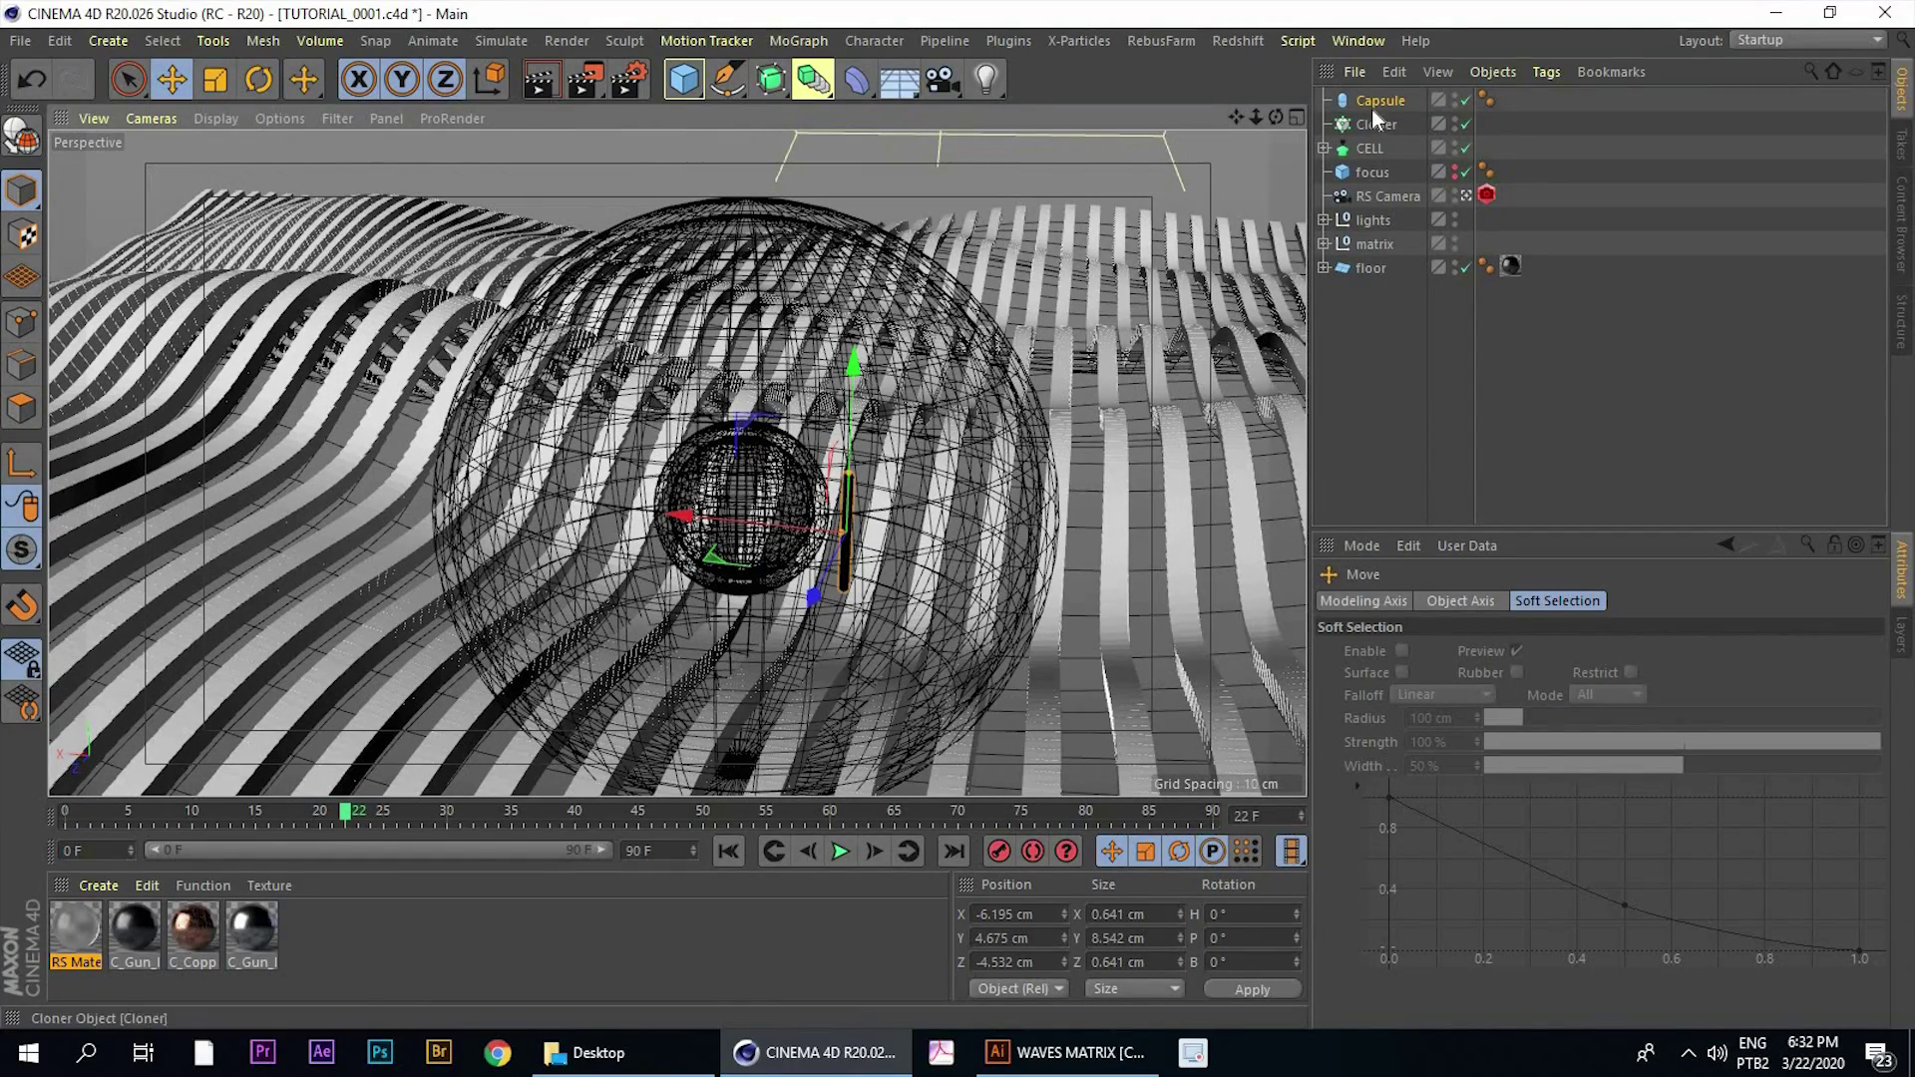
# Make the capsule a child of the Cloner and set the Cloner's mode to Grid Array
pyautogui.moveTo(1374, 100); pyautogui.dragTo(1367, 118)
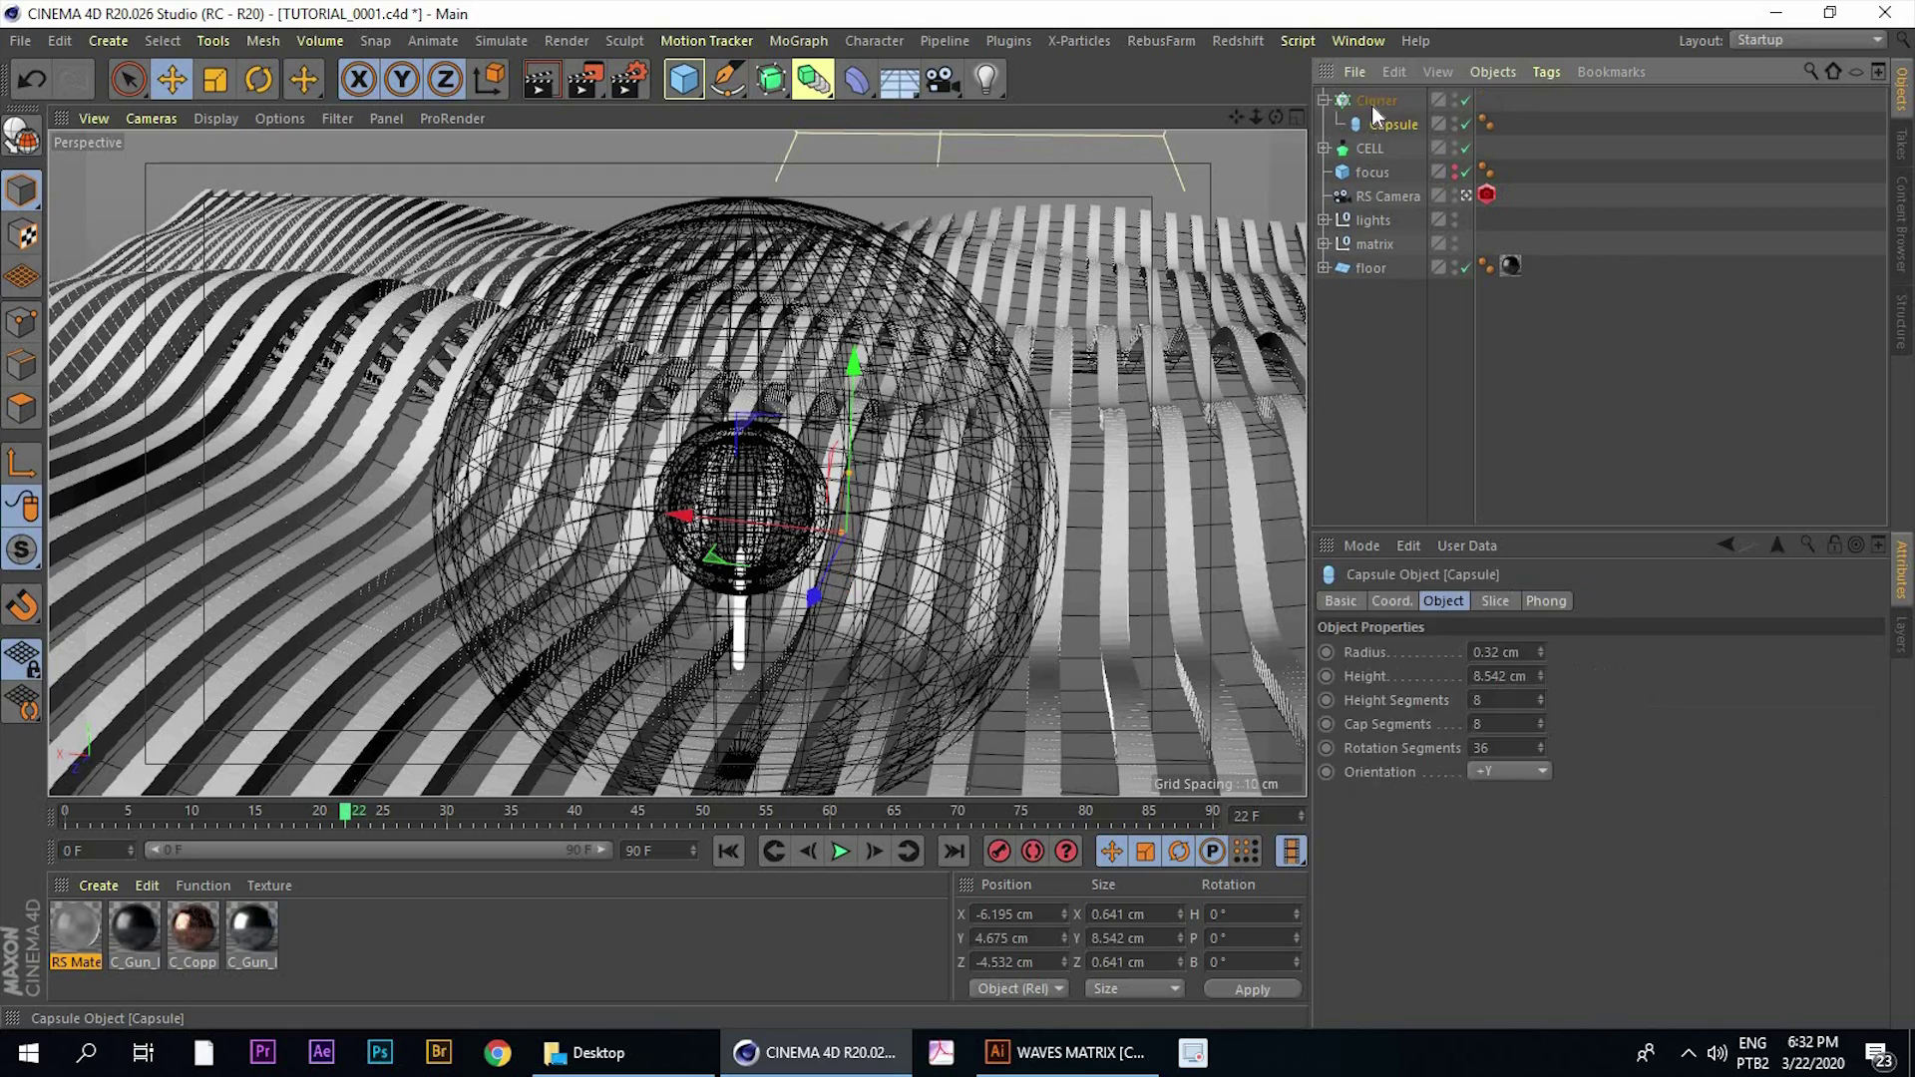
pyautogui.keyDown('alt'); pyautogui.moveTo(795, 431); pyautogui.dragTo(690, 424); pyautogui.keyUp('alt')
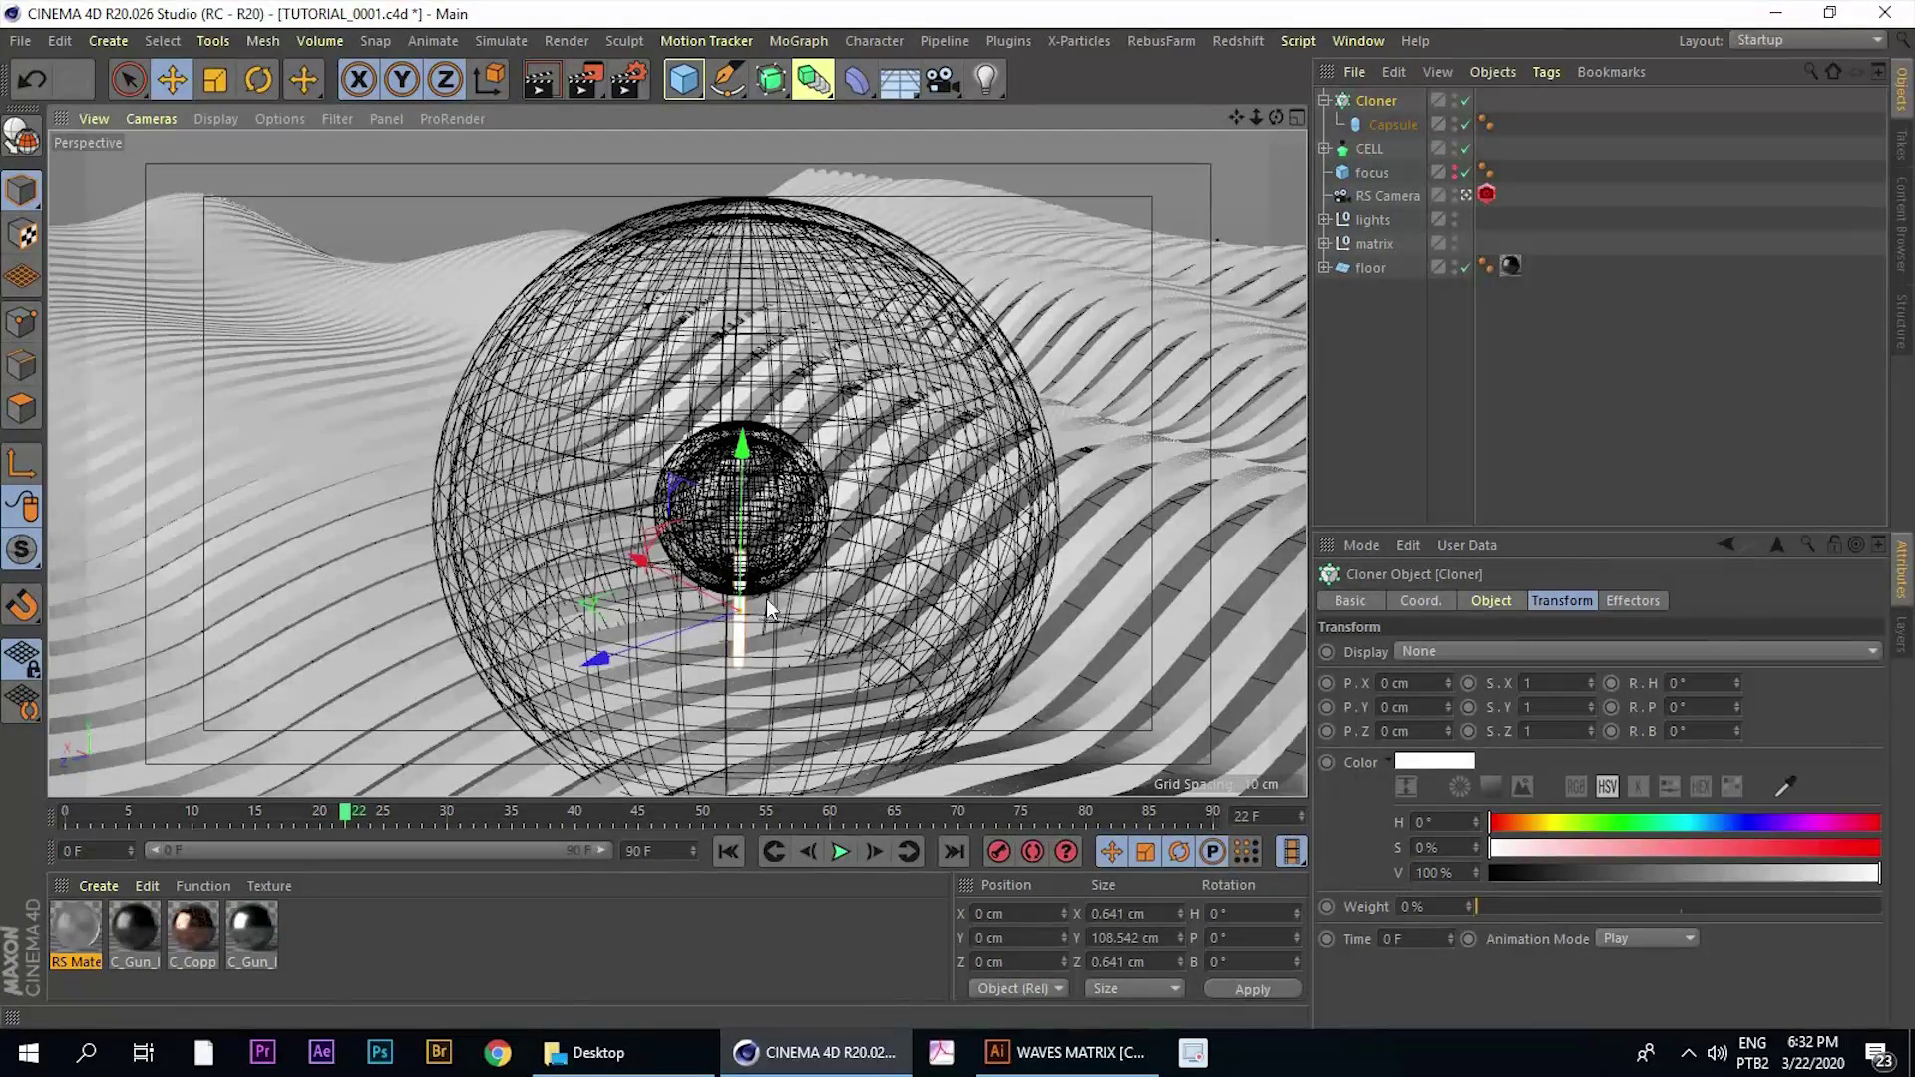
pyautogui.keyDown('alt'); pyautogui.moveTo(614, 531); pyautogui.dragTo(699, 563); pyautogui.keyUp('alt')
pyautogui.click(1380, 107)
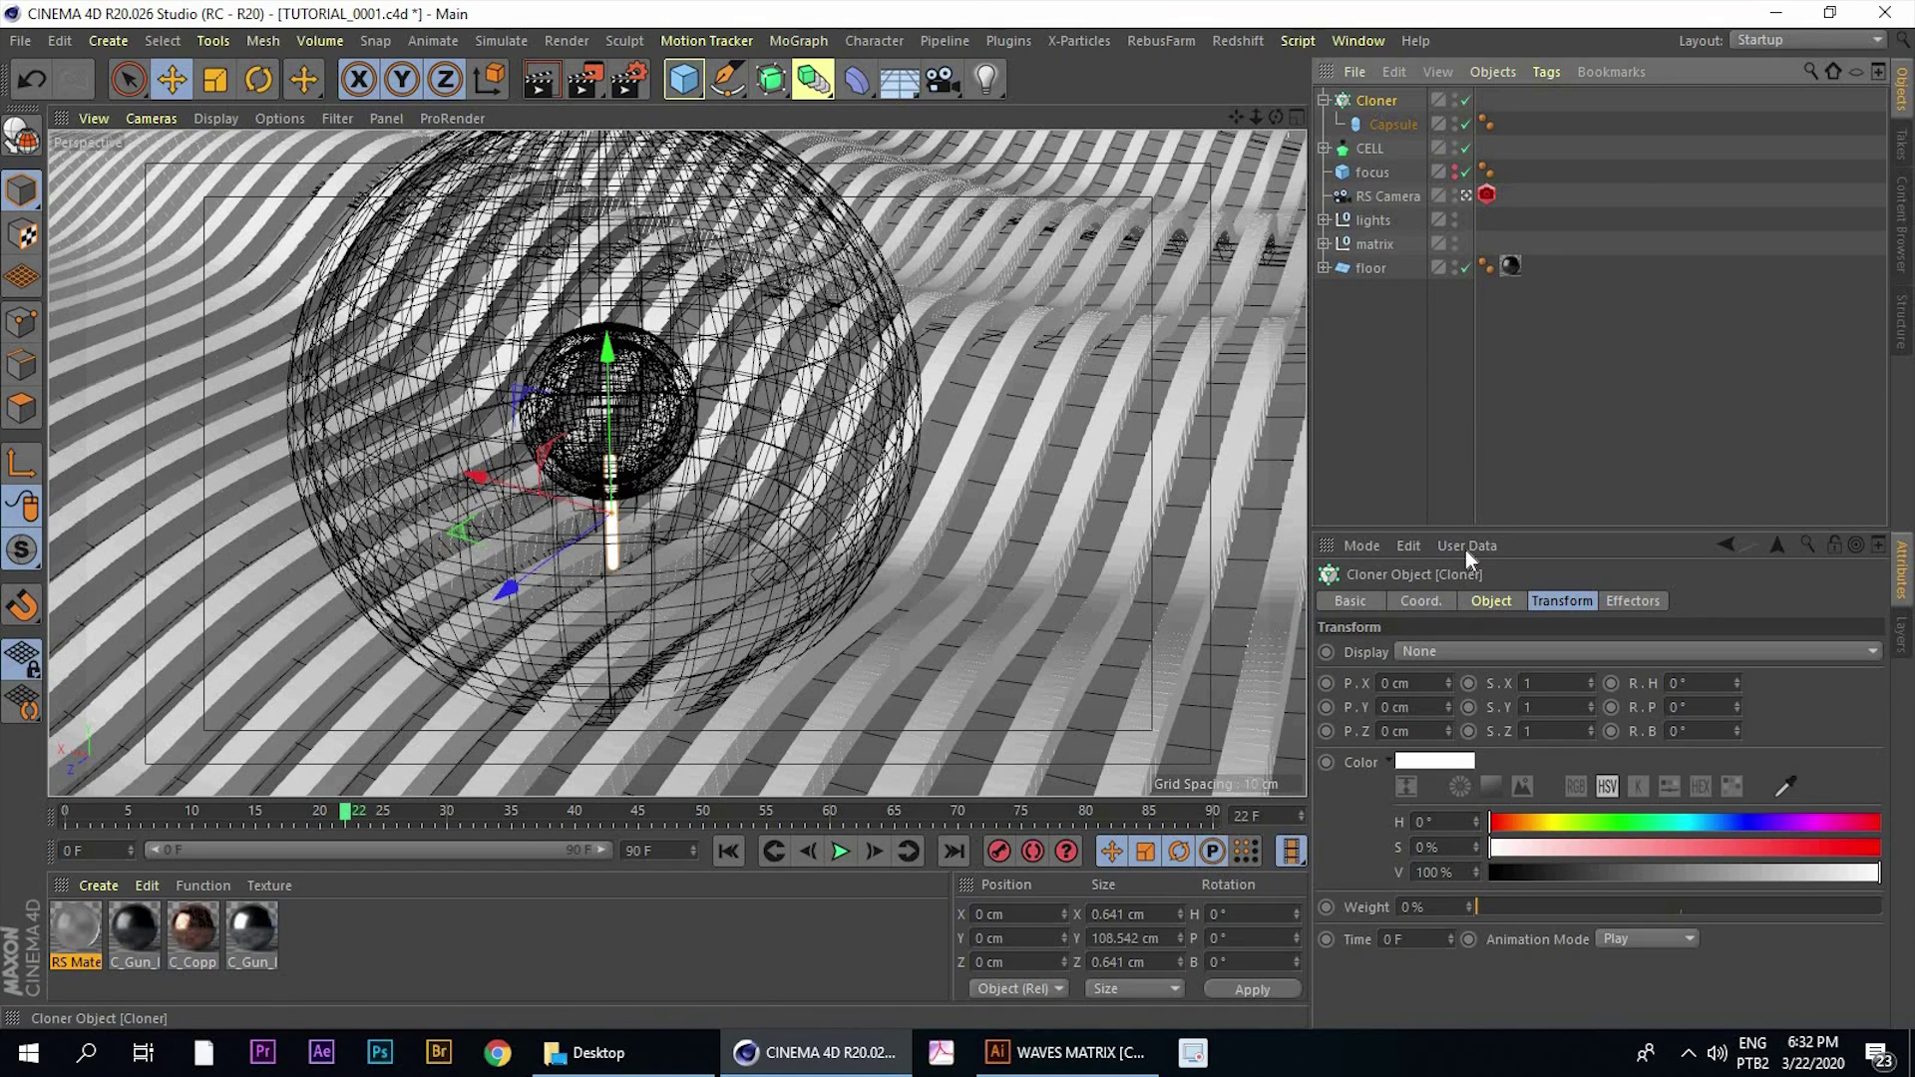
pyautogui.click(1493, 602)
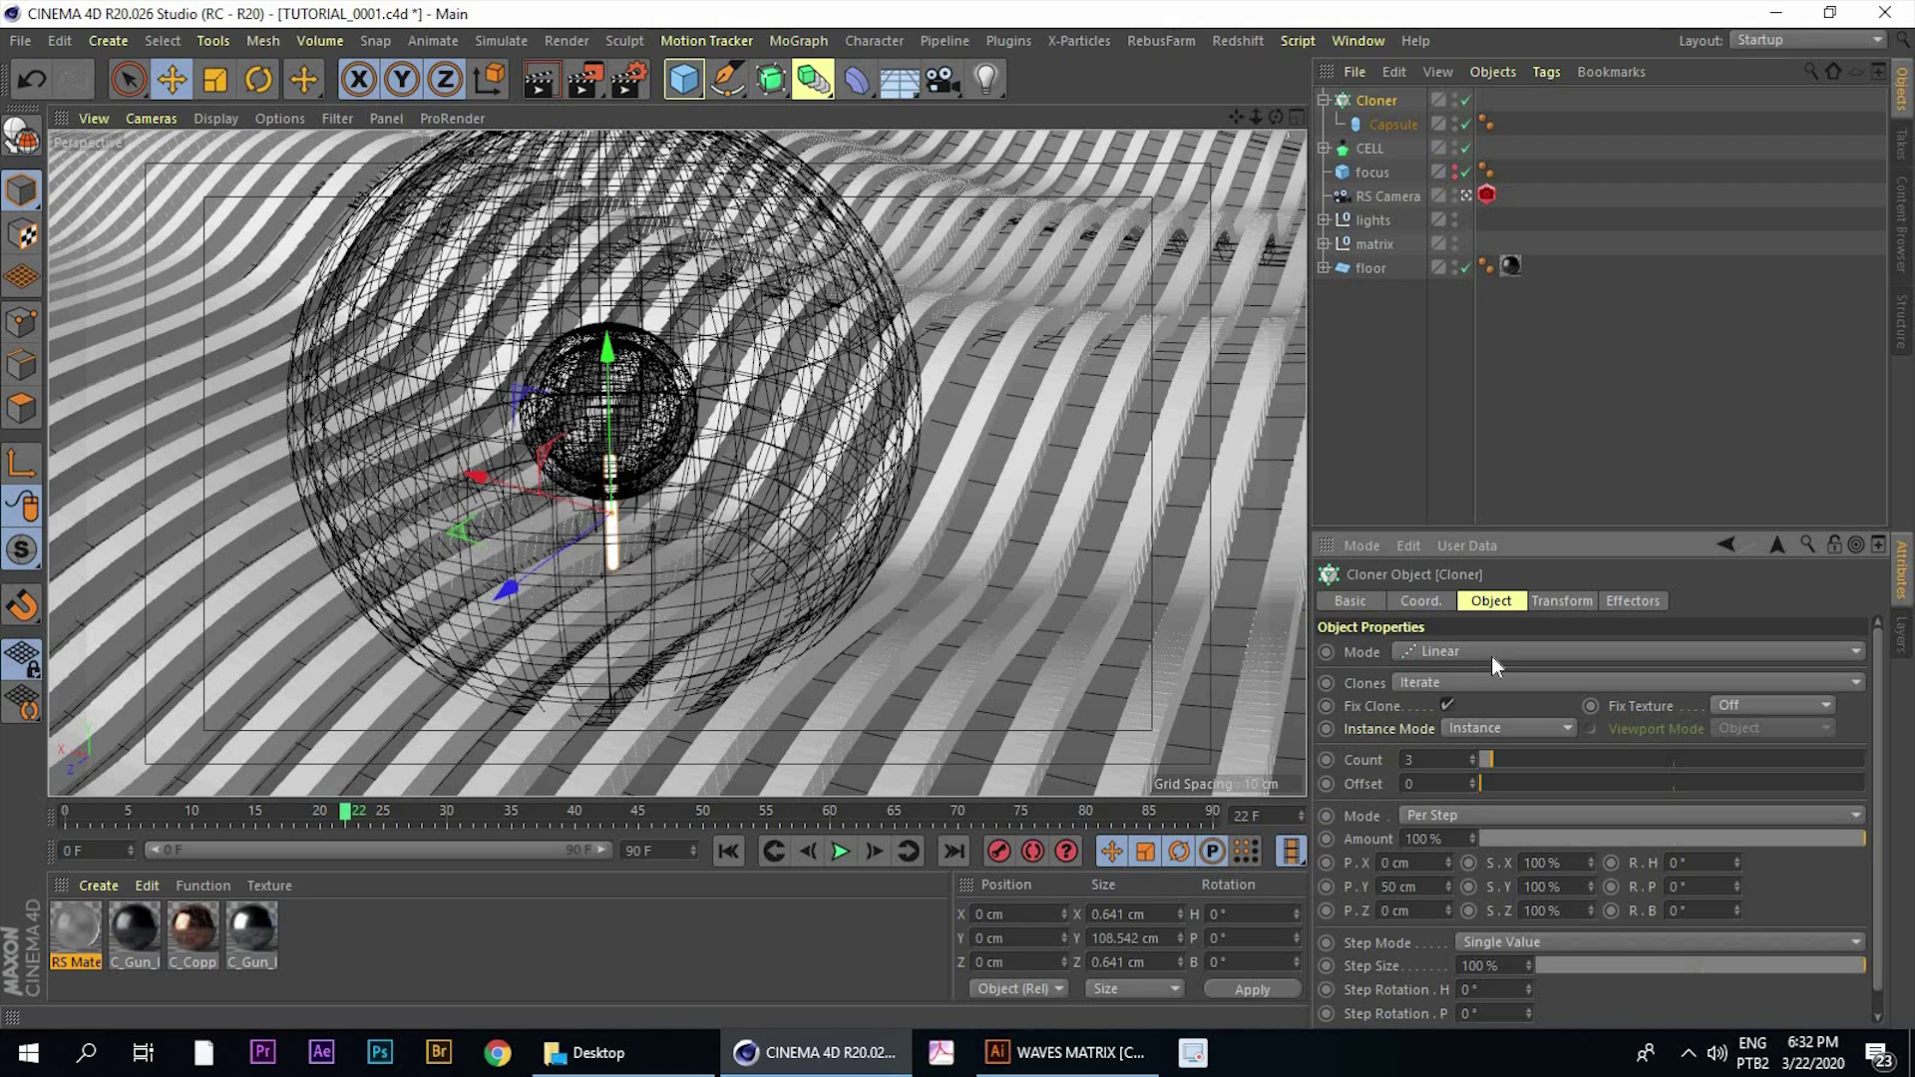
pyautogui.click(1485, 653)
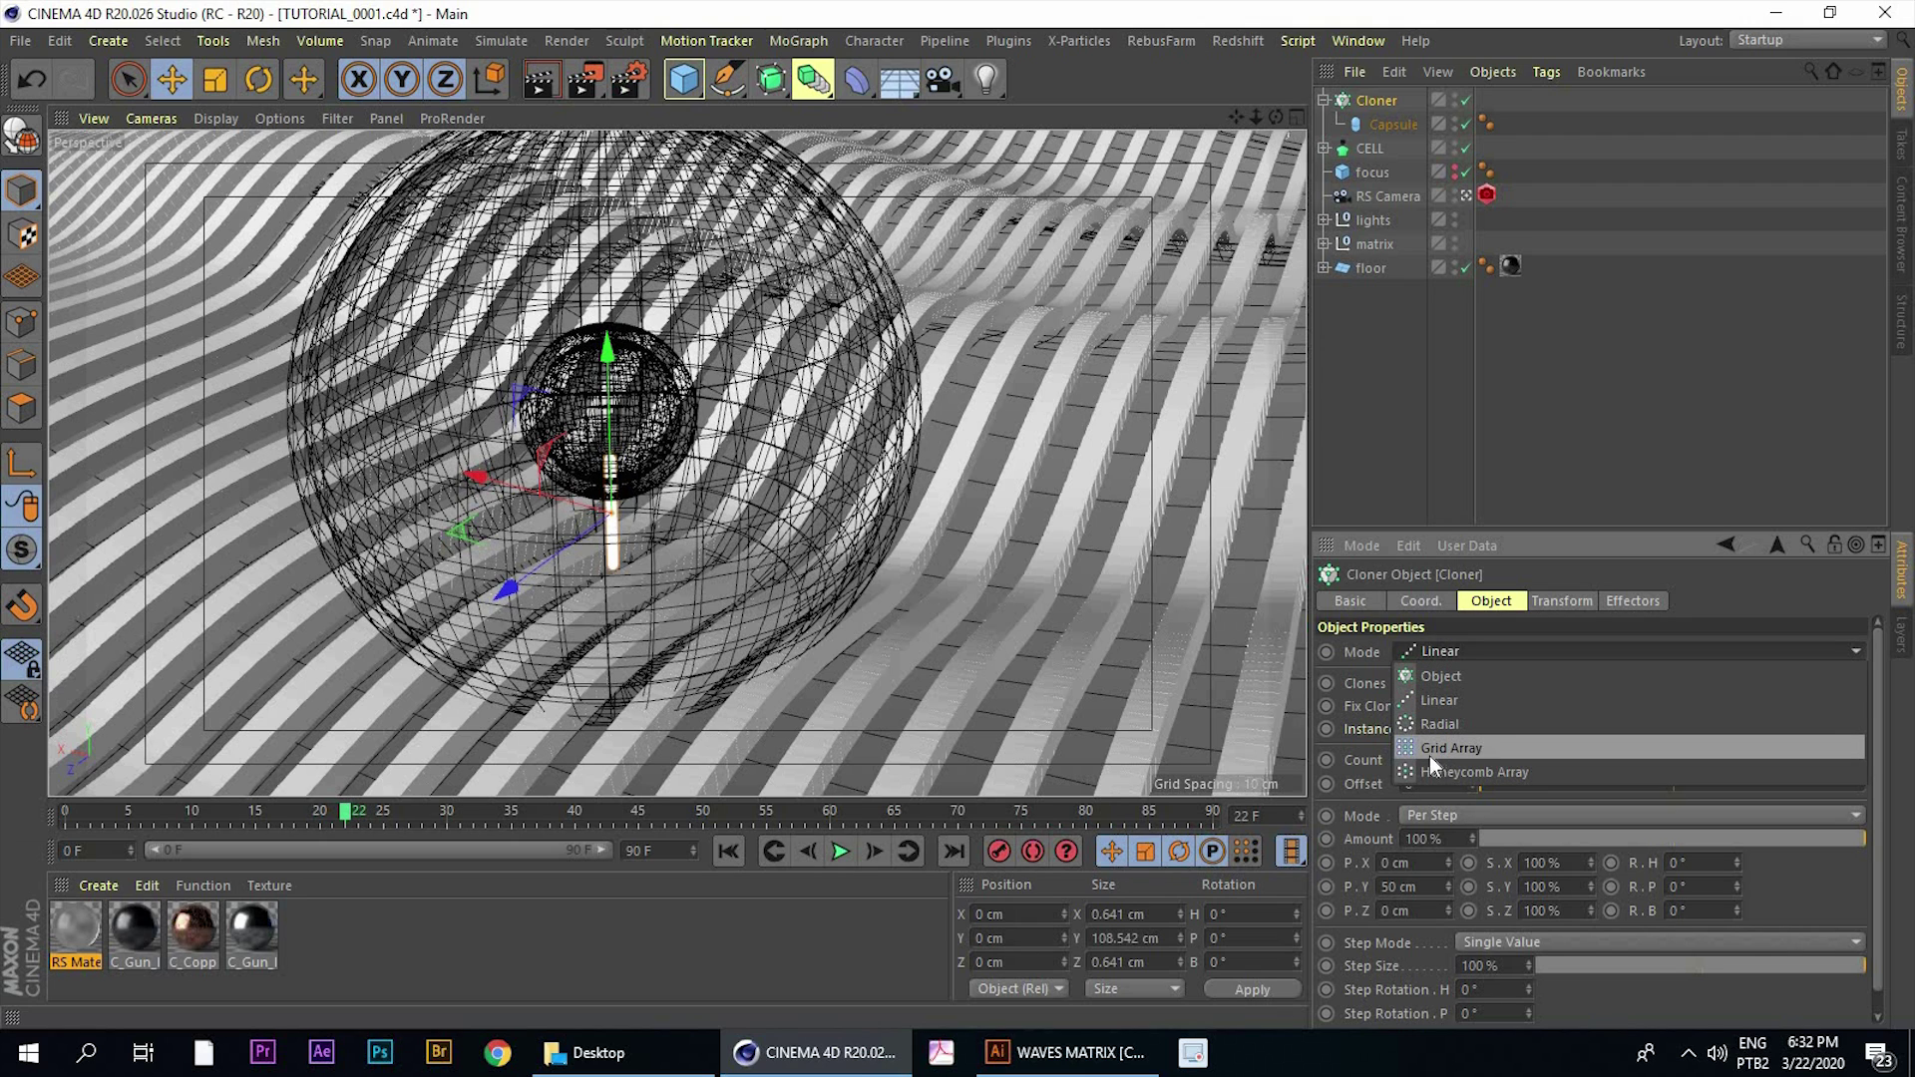
pyautogui.click(1429, 752)
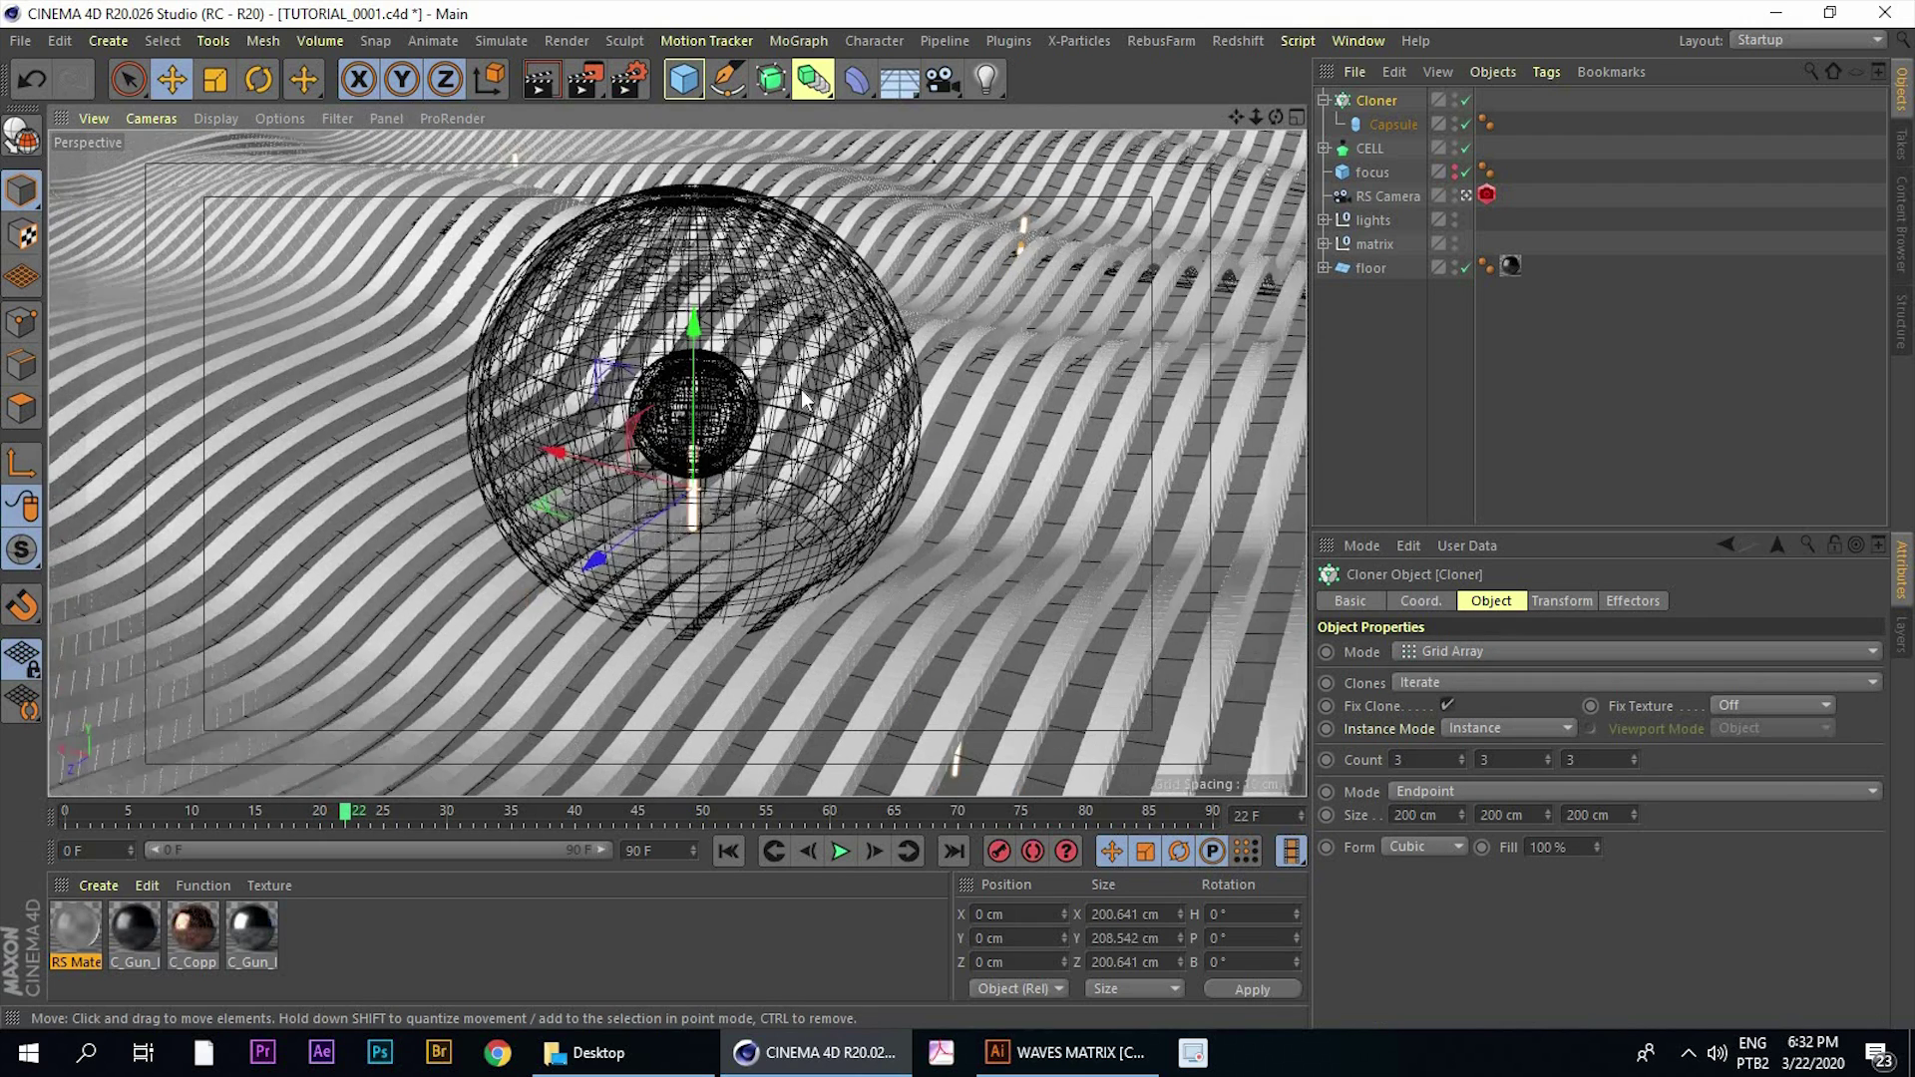
# Set the Cloner's grid size to 10 cm in all three directions
pyautogui.keyDown('alt'); pyautogui.moveTo(800, 389); pyautogui.dragTo(748, 365); pyautogui.keyUp('alt')
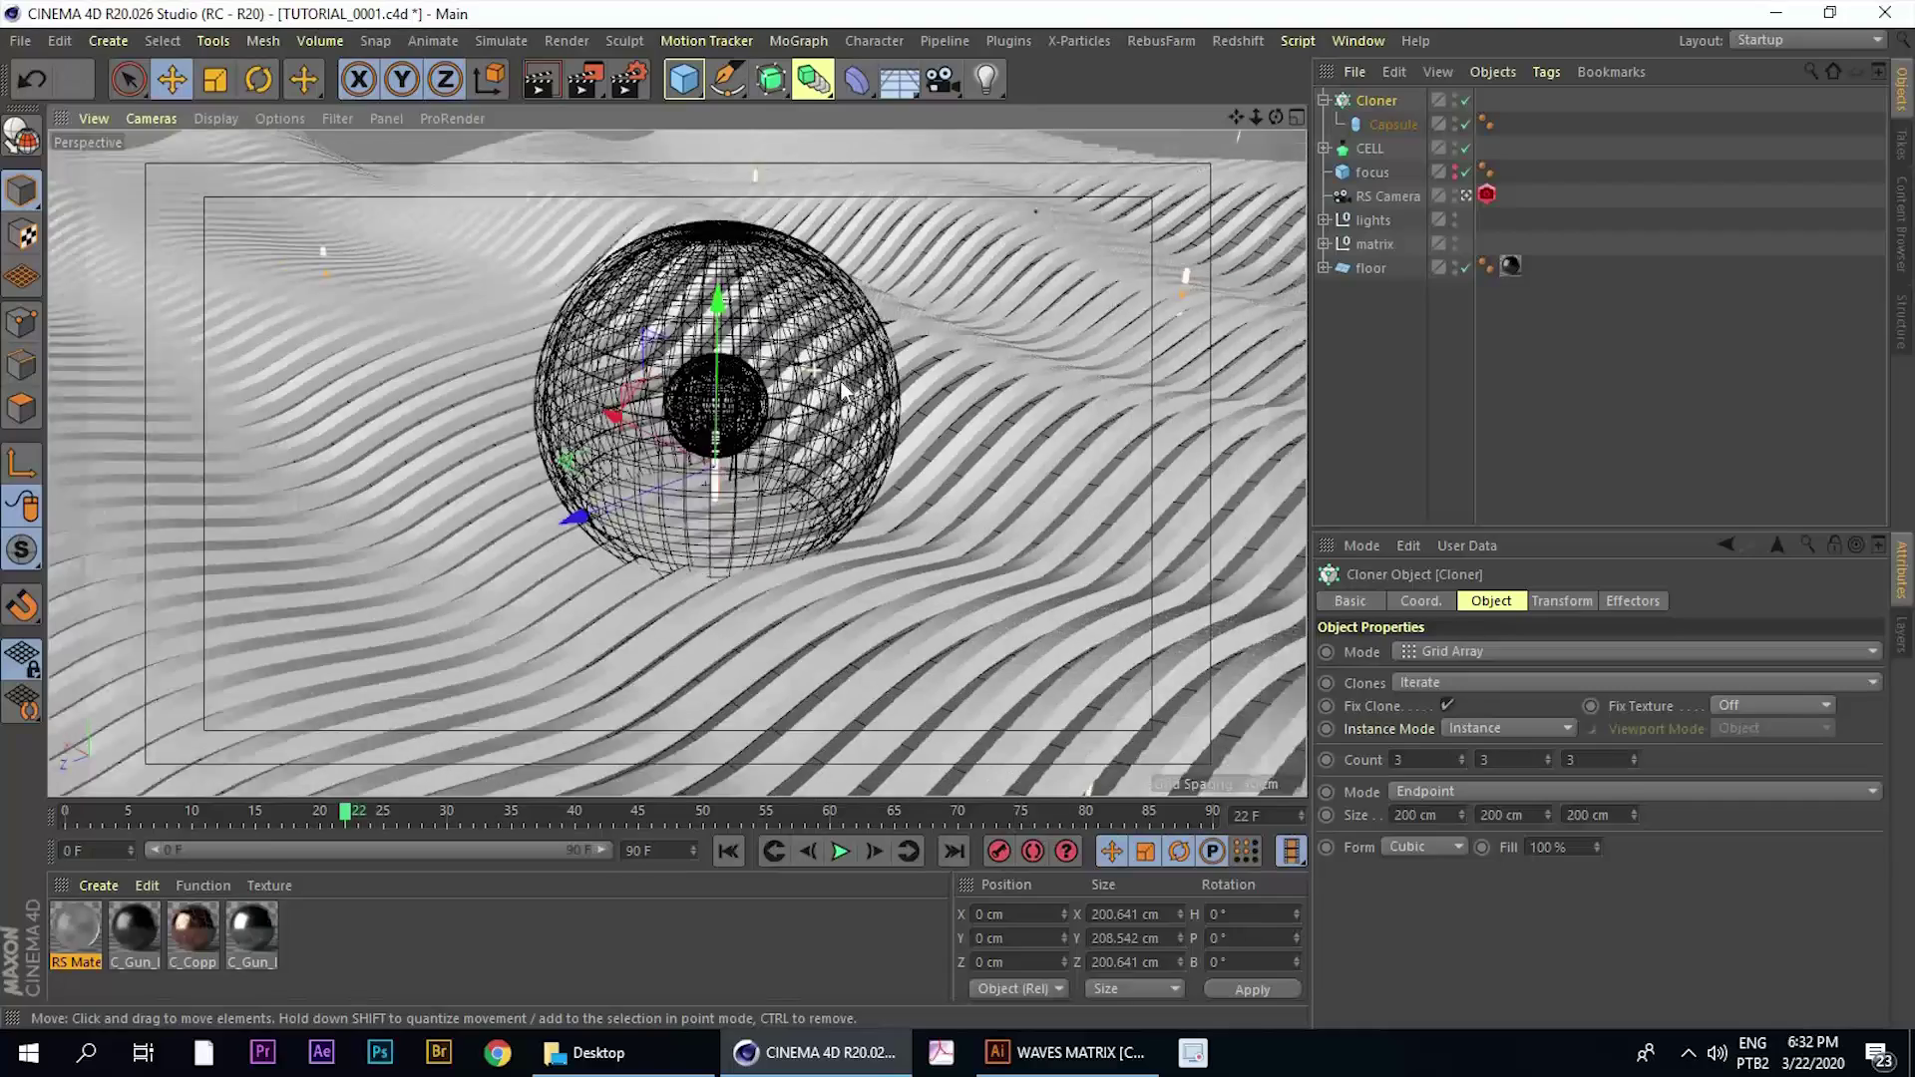
pyautogui.scroll(-3, 803, 389)
pyautogui.keyDown('alt'); pyautogui.moveTo(1019, 416); pyautogui.dragTo(995, 479, button='middle'); pyautogui.keyUp('alt')
pyautogui.keyDown('alt'); pyautogui.moveTo(998, 405); pyautogui.dragTo(962, 424); pyautogui.keyUp('alt')
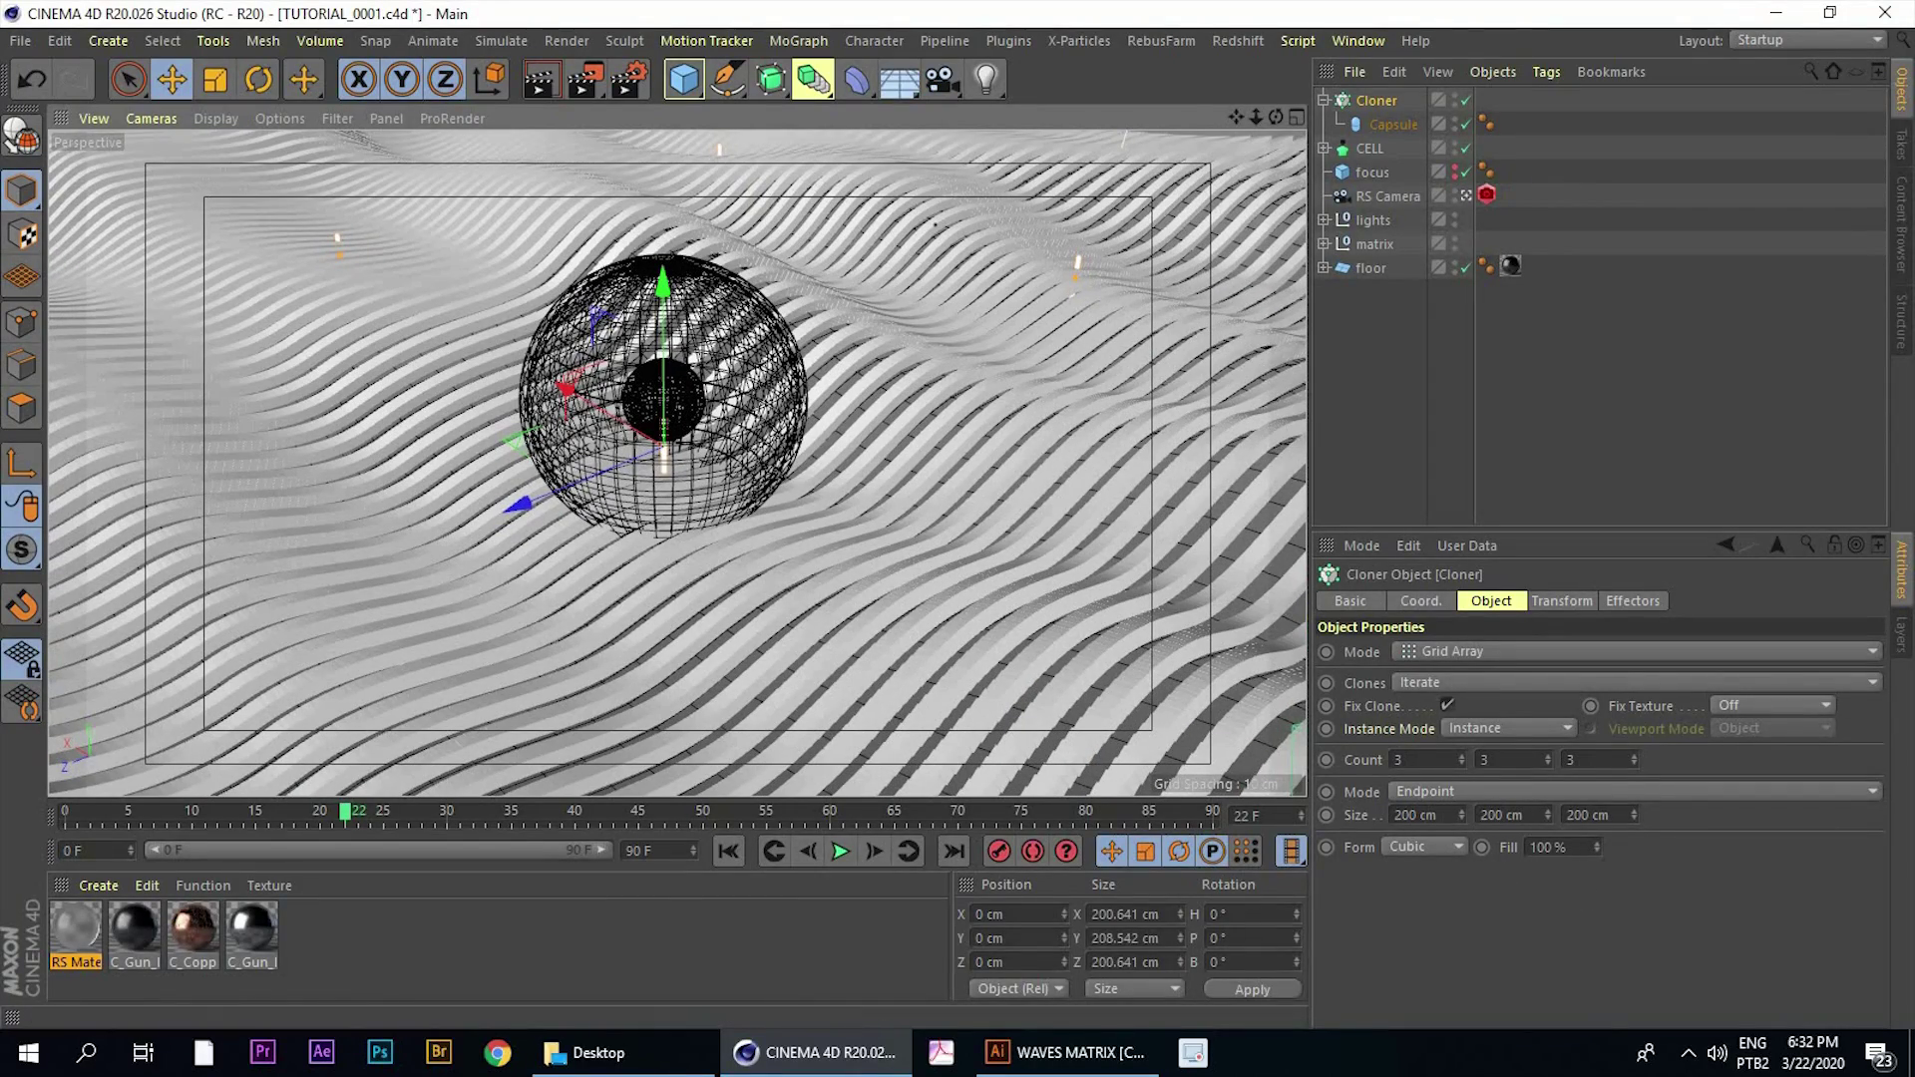
pyautogui.doubleClick(1418, 816)
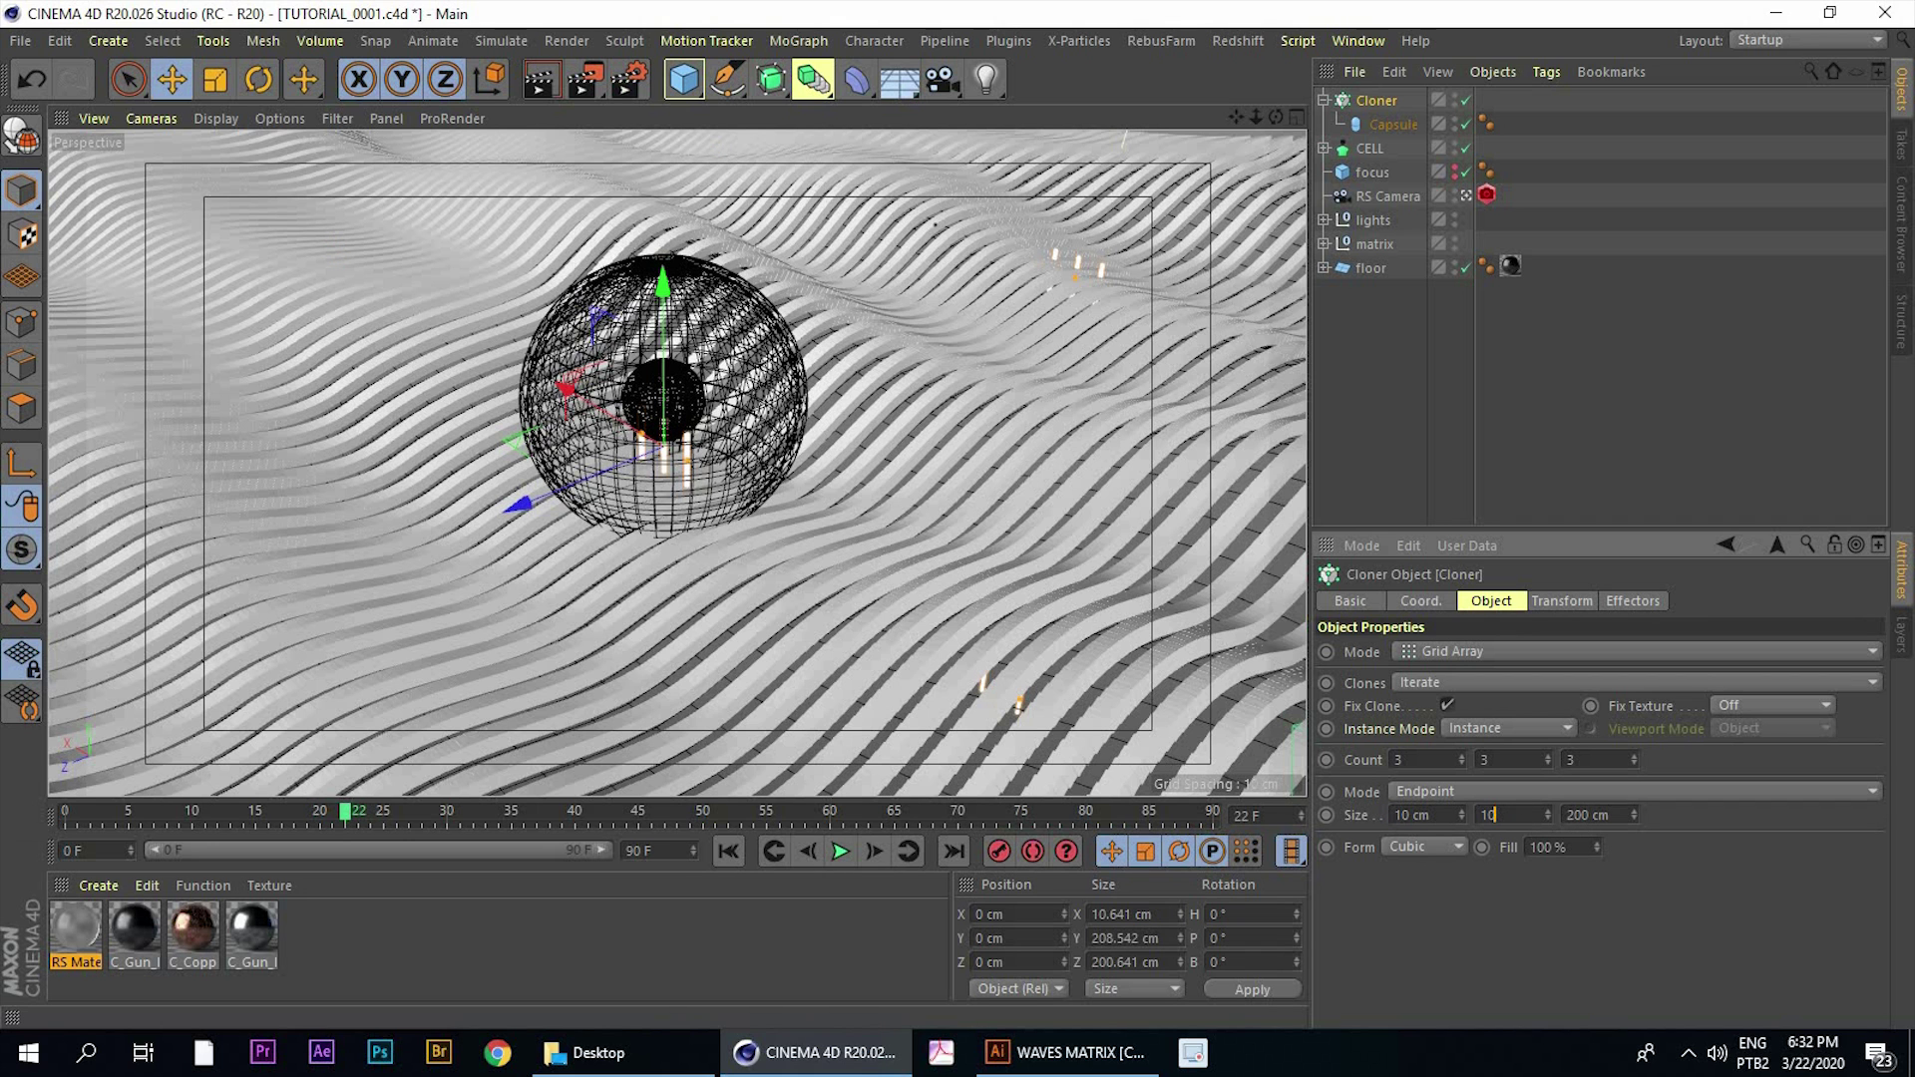
pyautogui.write('10')
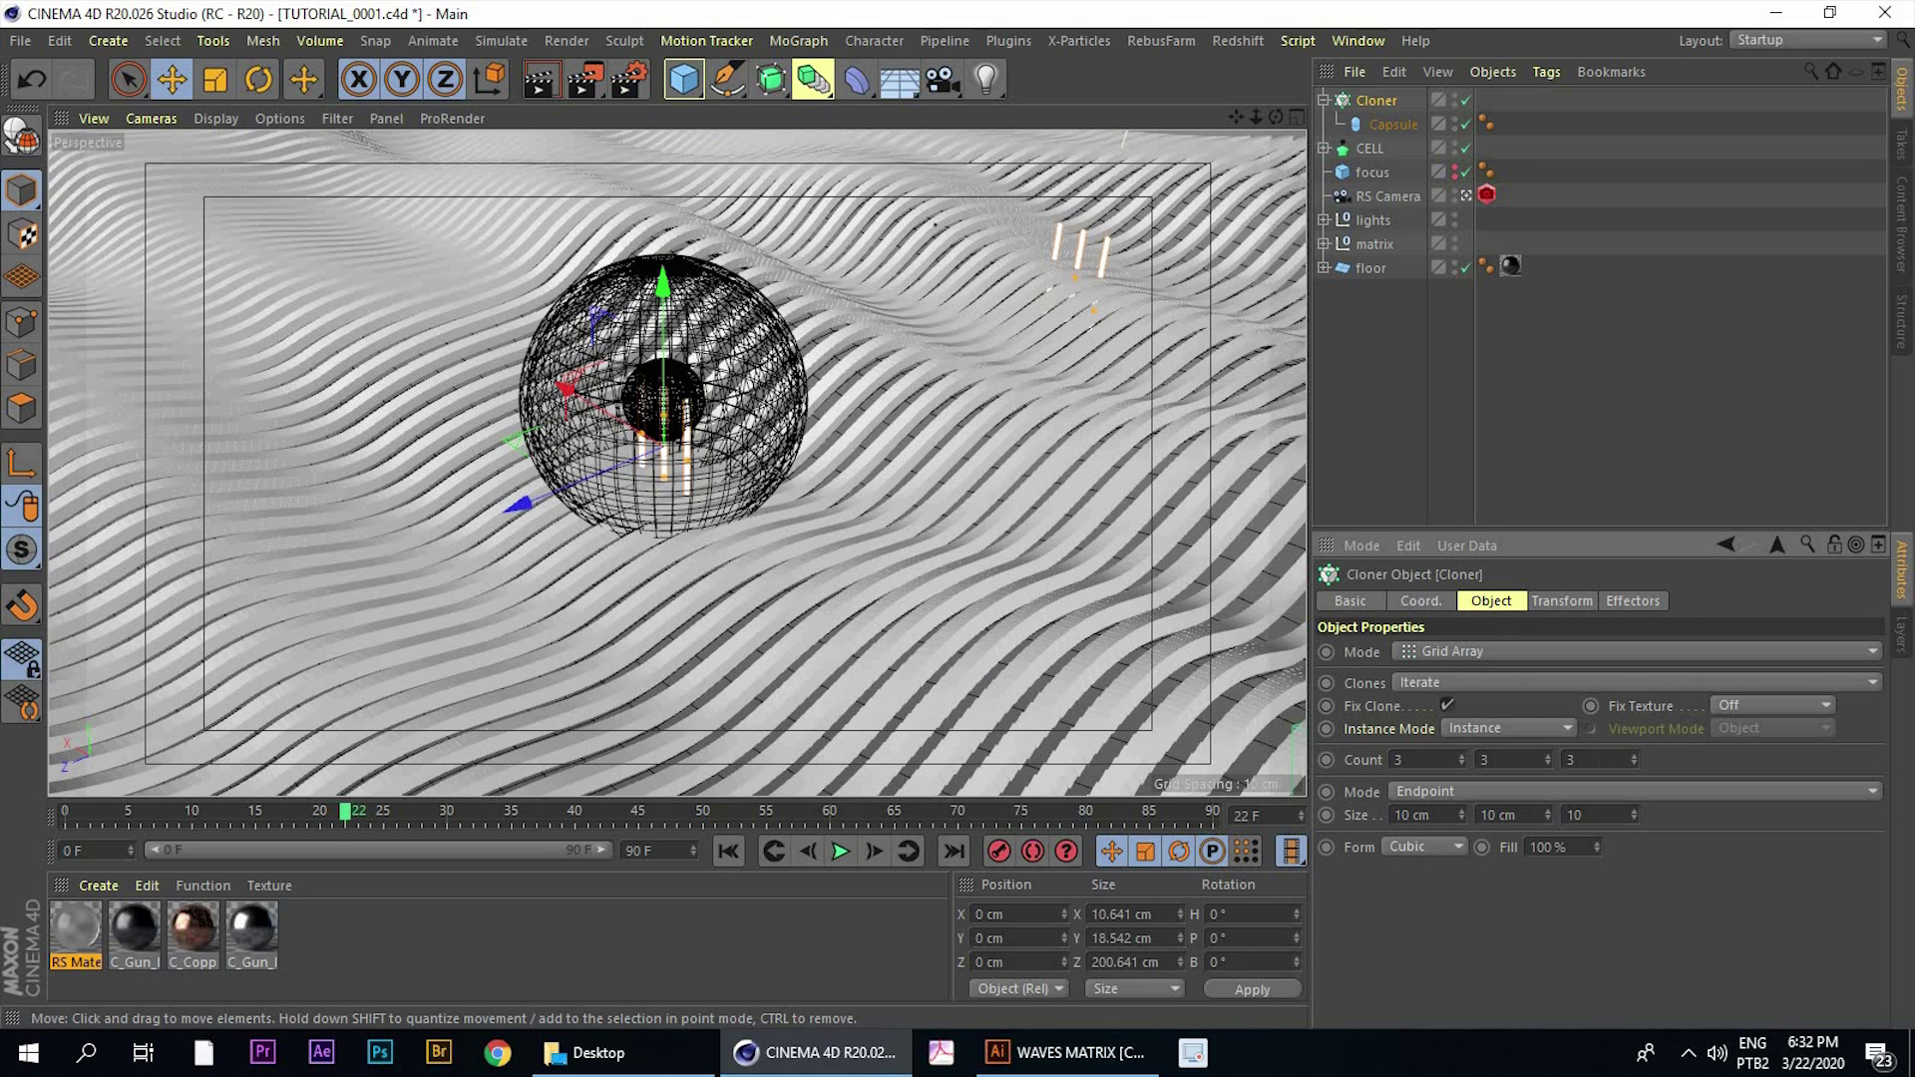
pyautogui.press('Return')
# Raise the Cloner to about 9.6 cm in Y so the capsule clones surround the nucleus inside the cell
pyautogui.keyDown('alt'); pyautogui.moveTo(816, 390); pyautogui.dragTo(1547, 833); pyautogui.keyUp('alt')
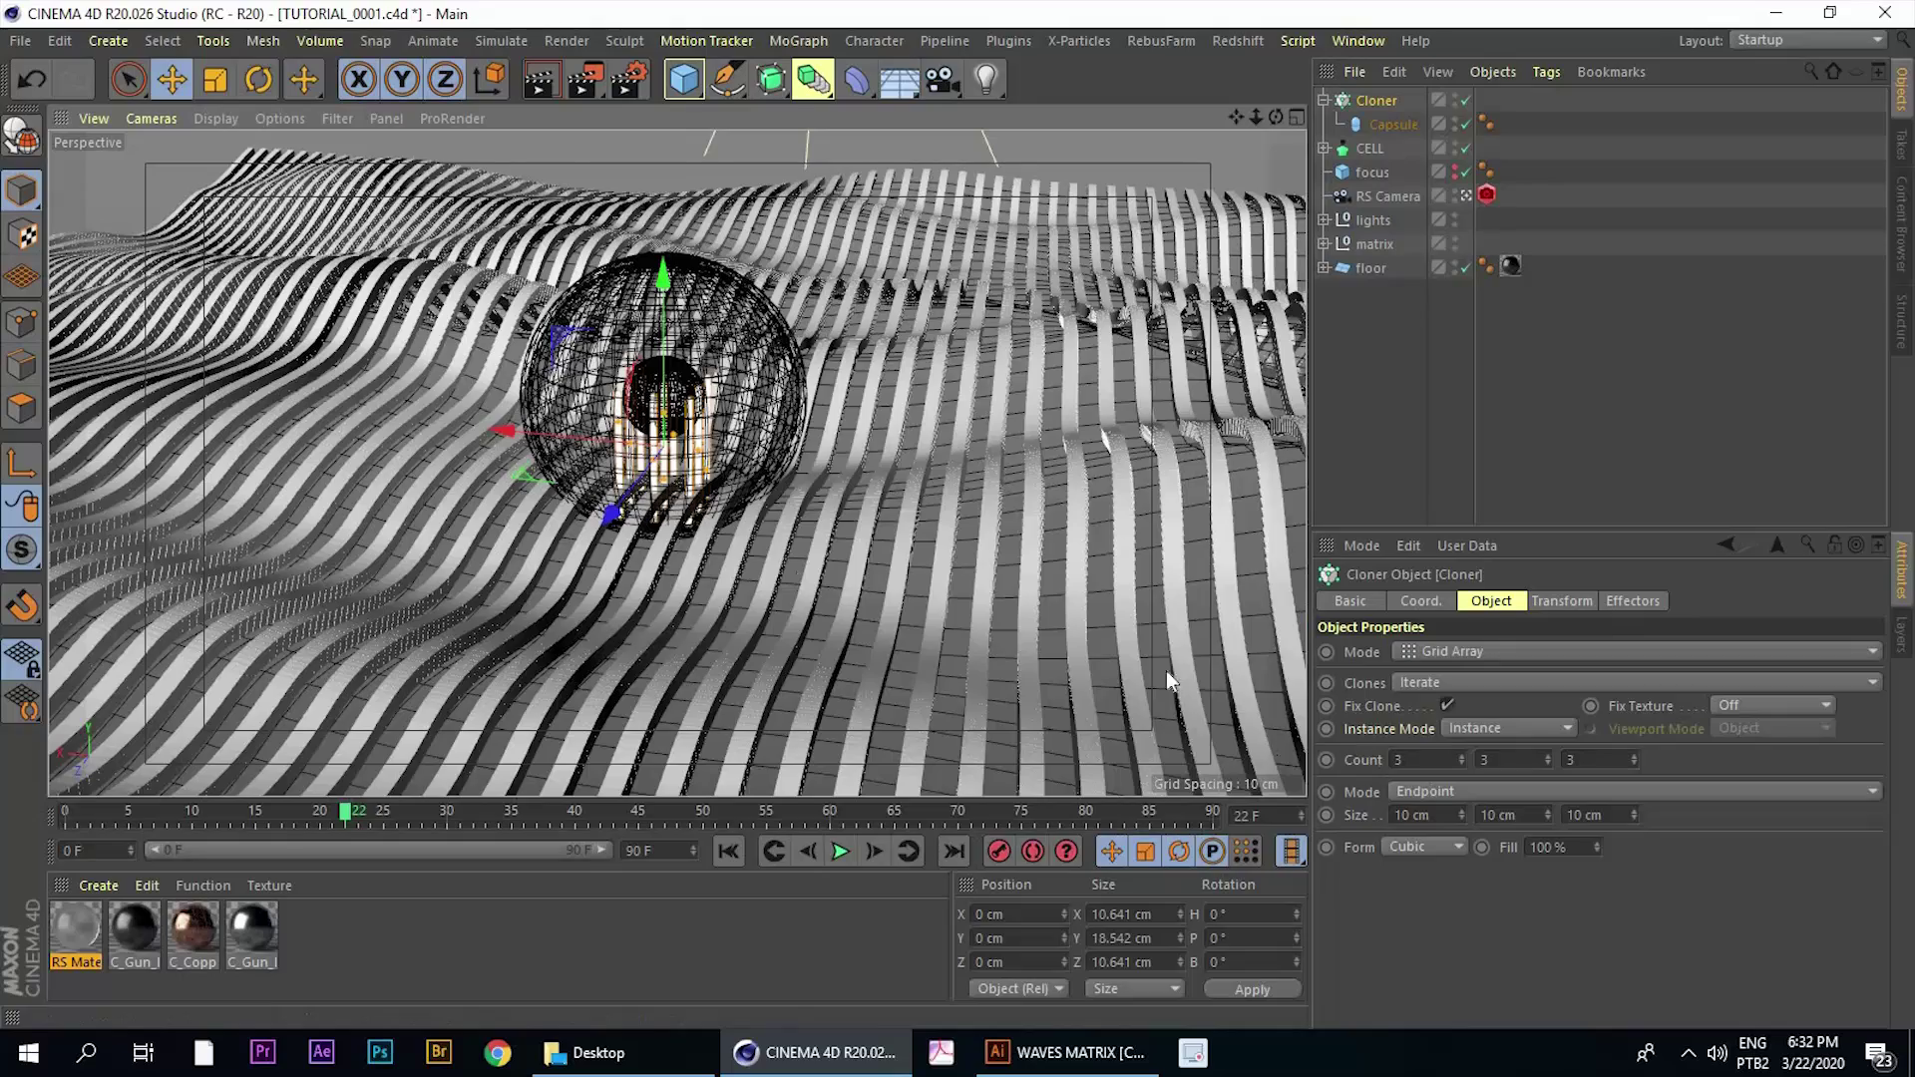
pyautogui.keyDown('alt'); pyautogui.moveTo(597, 473); pyautogui.dragTo(647, 507, button='middle'); pyautogui.keyUp('alt')
pyautogui.keyDown('alt'); pyautogui.moveTo(647, 507); pyautogui.dragTo(569, 459); pyautogui.keyUp('alt')
pyautogui.keyDown('alt'); pyautogui.moveTo(599, 449); pyautogui.dragTo(798, 364, button='right'); pyautogui.keyUp('alt')
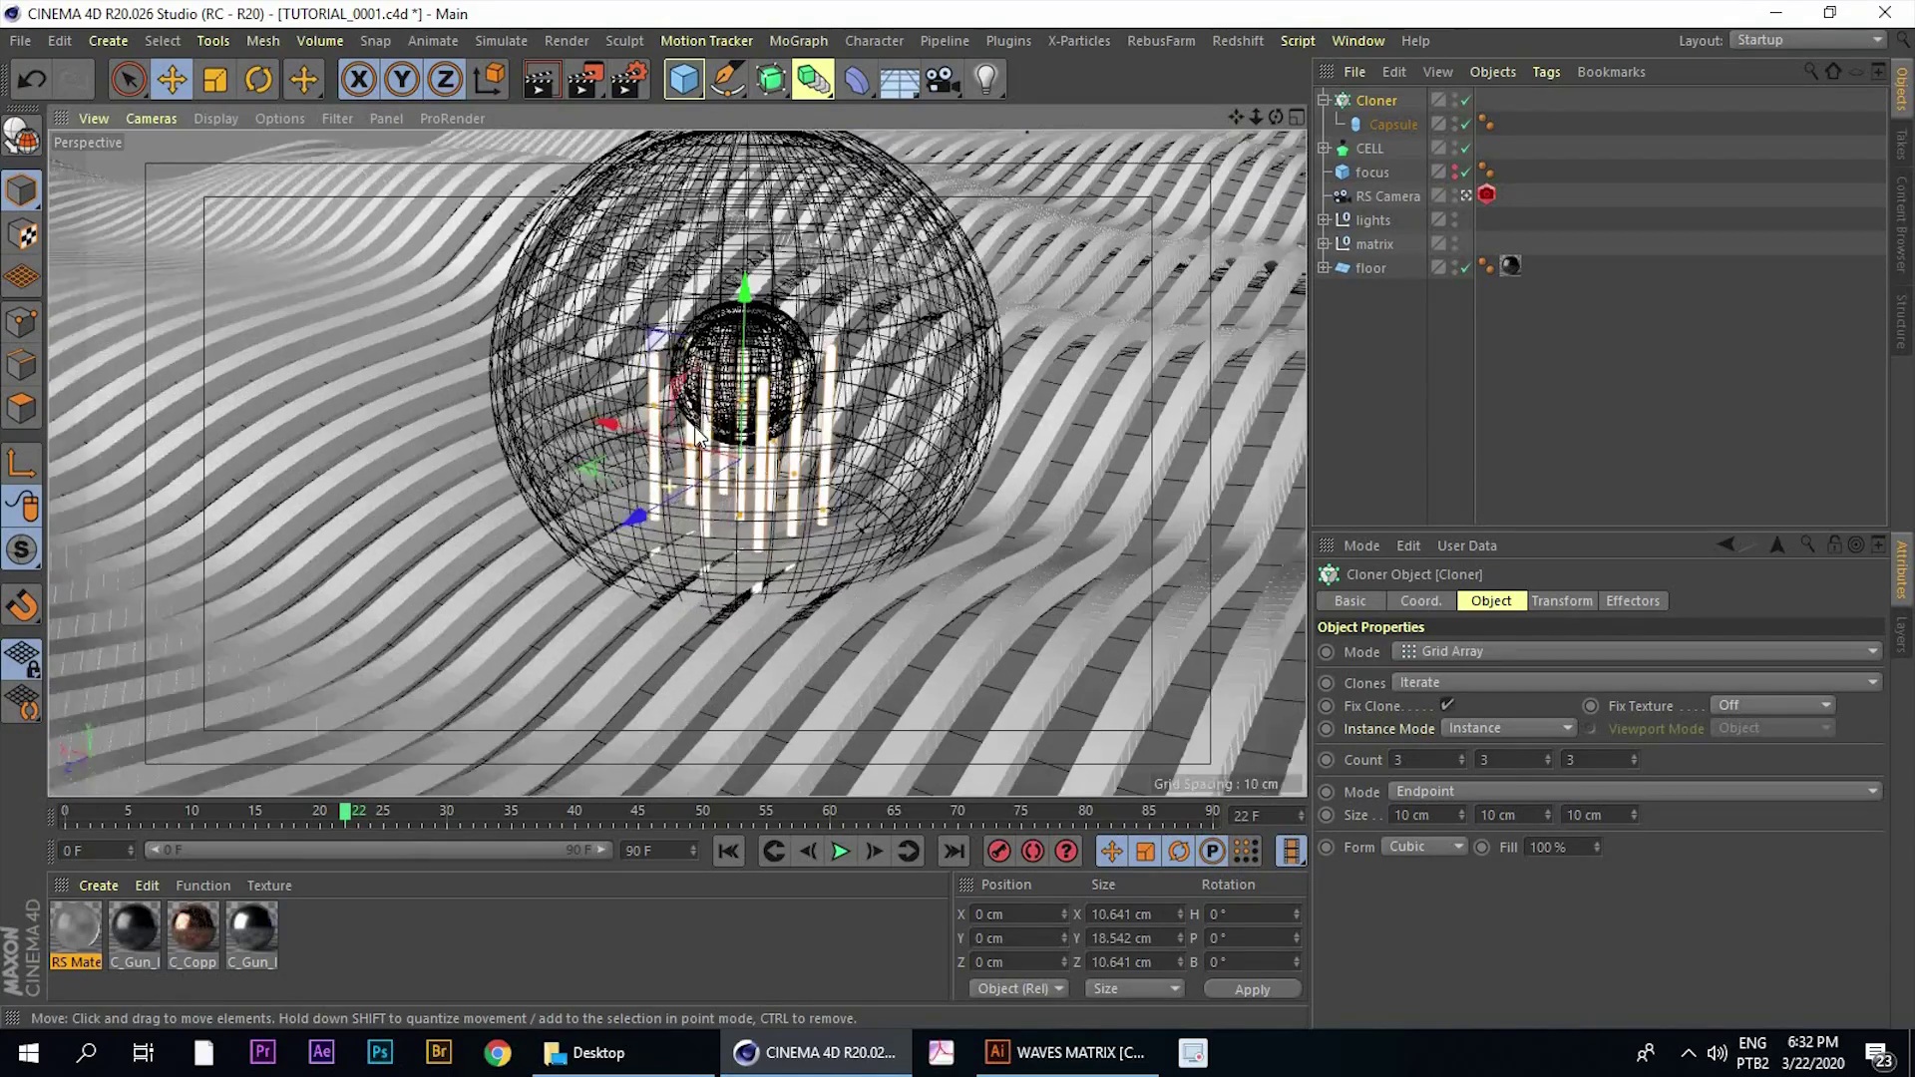
pyautogui.keyDown('alt'); pyautogui.moveTo(798, 365); pyautogui.dragTo(750, 165); pyautogui.keyUp('alt')
pyautogui.keyDown('alt'); pyautogui.moveTo(763, 309); pyautogui.dragTo(993, 435); pyautogui.keyUp('alt')
pyautogui.keyDown('alt'); pyautogui.moveTo(754, 304); pyautogui.dragTo(681, 371, button='middle'); pyautogui.keyUp('alt')
pyautogui.keyDown('alt'); pyautogui.moveTo(681, 371); pyautogui.dragTo(855, 357); pyautogui.keyUp('alt')
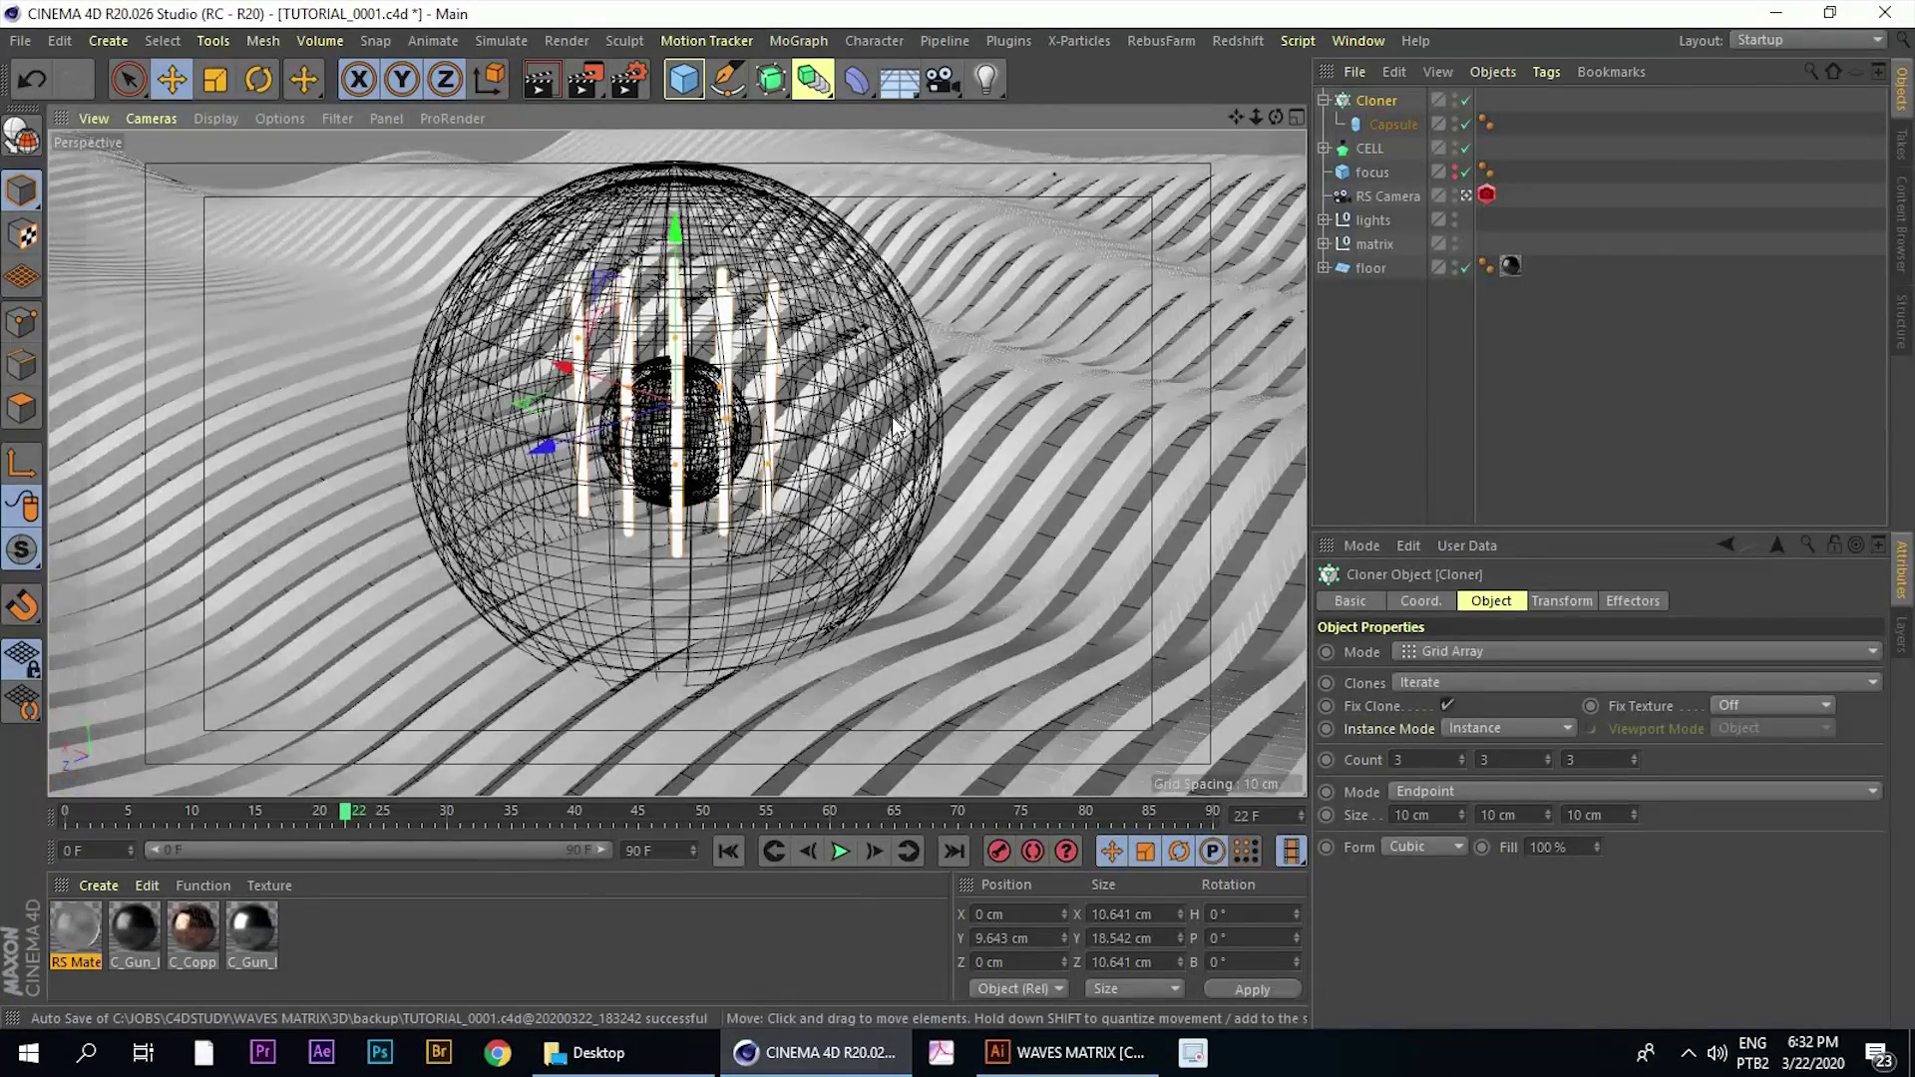
pyautogui.keyDown('alt'); pyautogui.moveTo(726, 324); pyautogui.dragTo(695, 375, button='middle'); pyautogui.keyUp('alt')
pyautogui.keyDown('alt'); pyautogui.moveTo(698, 375); pyautogui.dragTo(828, 456); pyautogui.keyUp('alt')
pyautogui.keyDown('alt'); pyautogui.moveTo(738, 419); pyautogui.dragTo(862, 447, button='middle'); pyautogui.keyUp('alt')
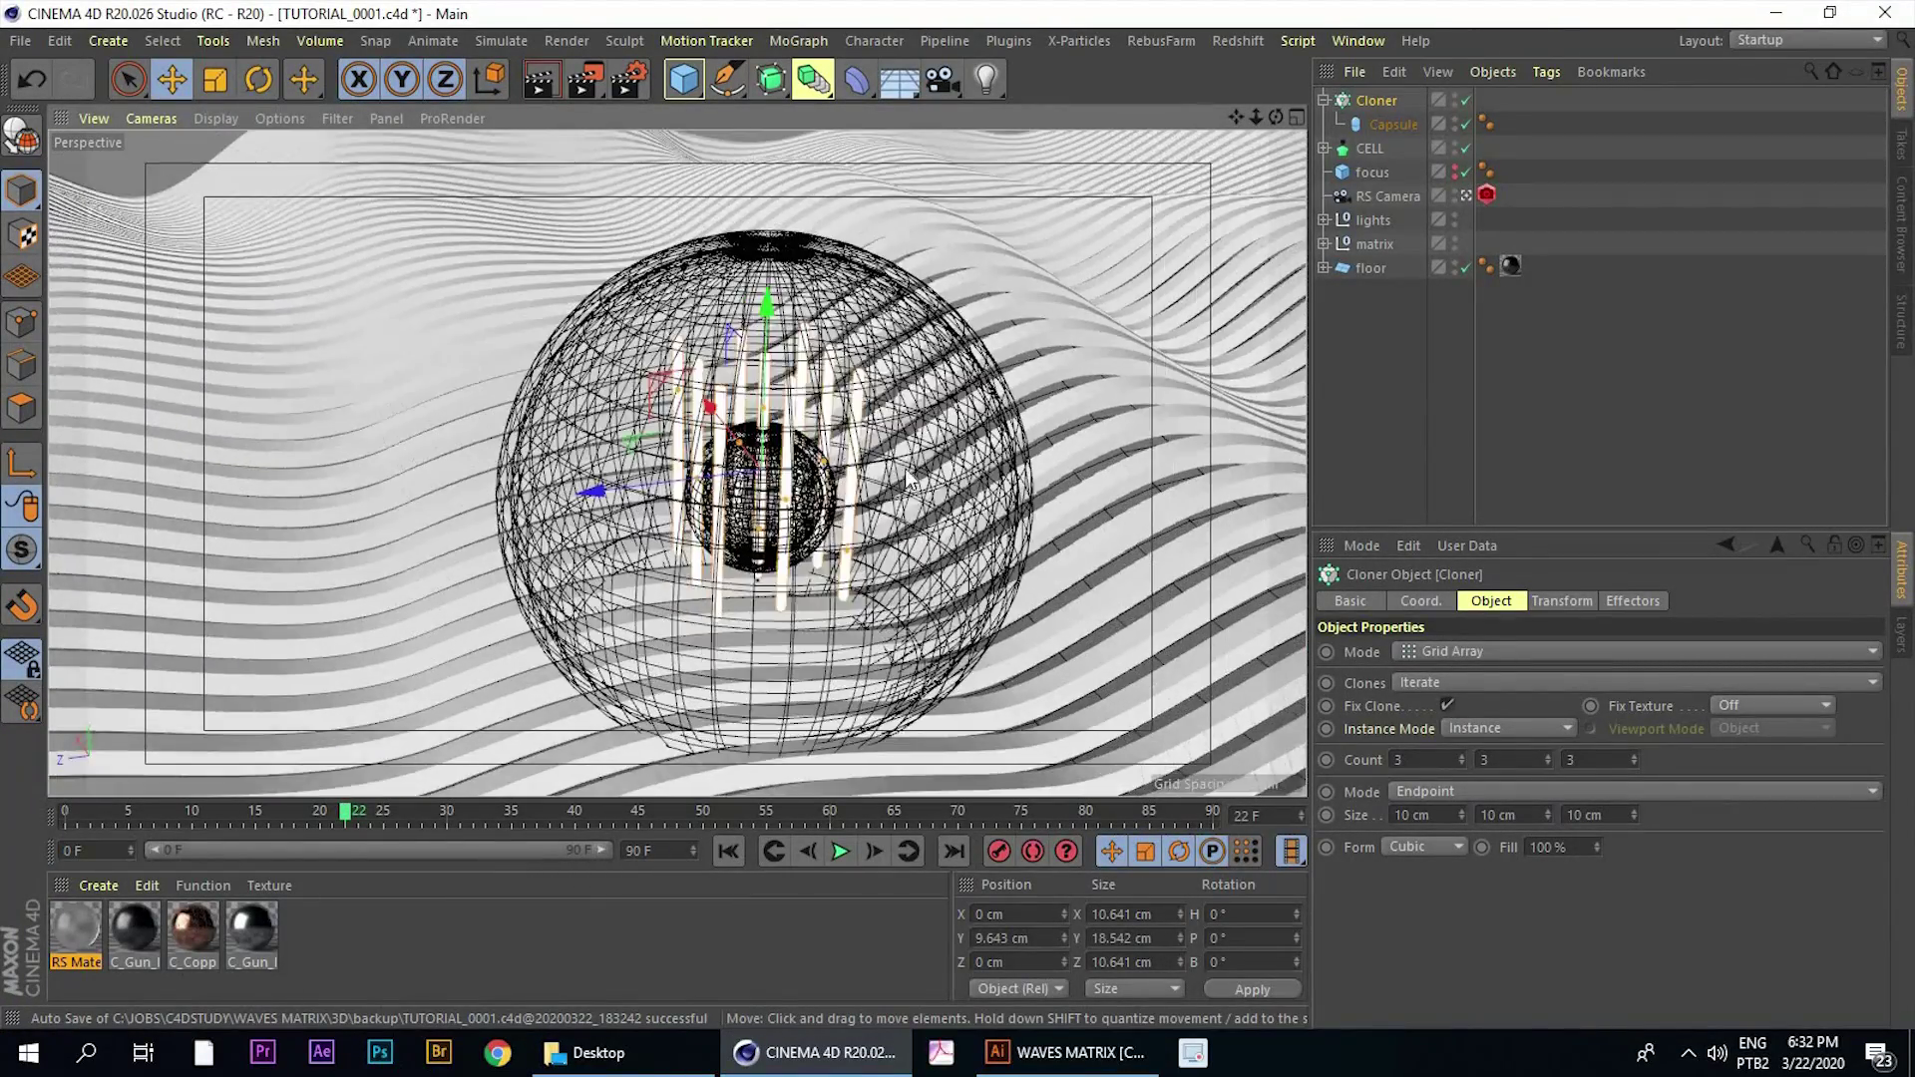
pyautogui.keyDown('alt'); pyautogui.moveTo(862, 447); pyautogui.dragTo(932, 524); pyautogui.keyUp('alt')
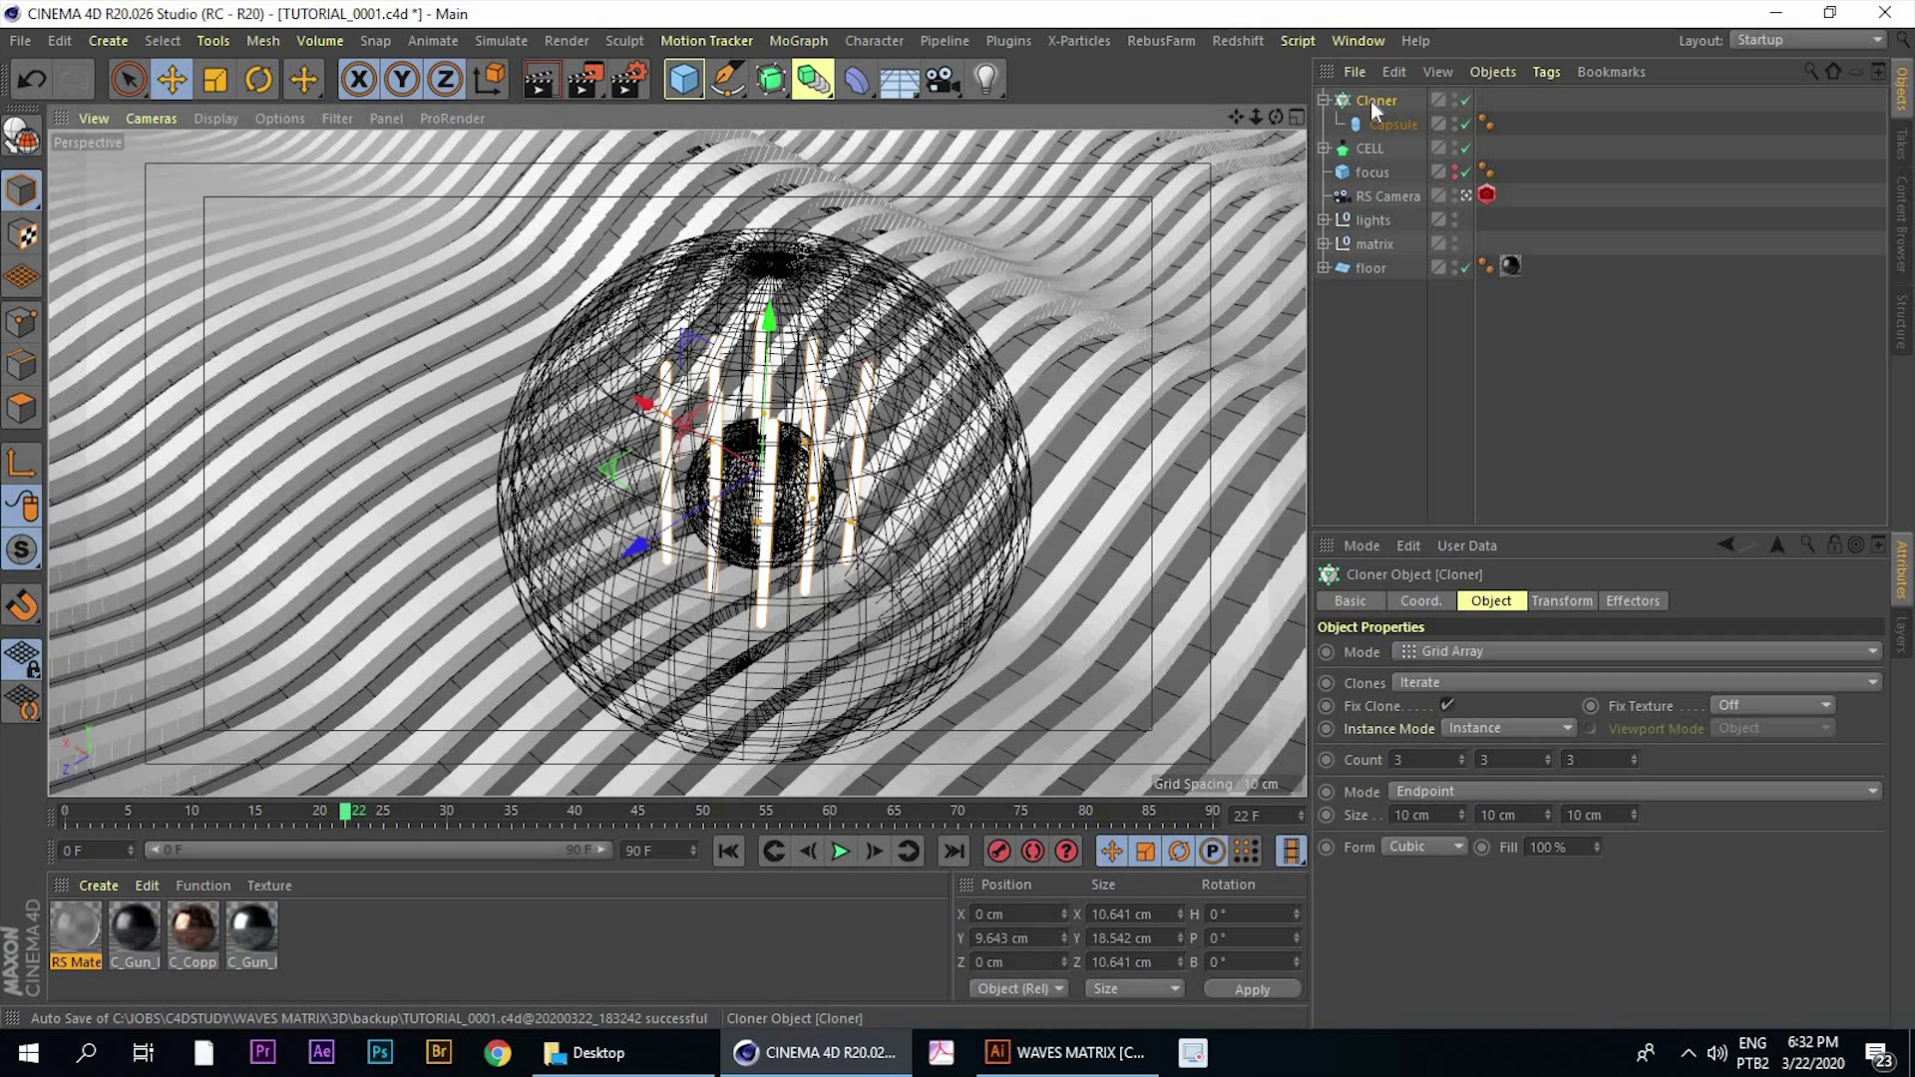
# Add a Random effector to the Cloner
pyautogui.click(1370, 103)
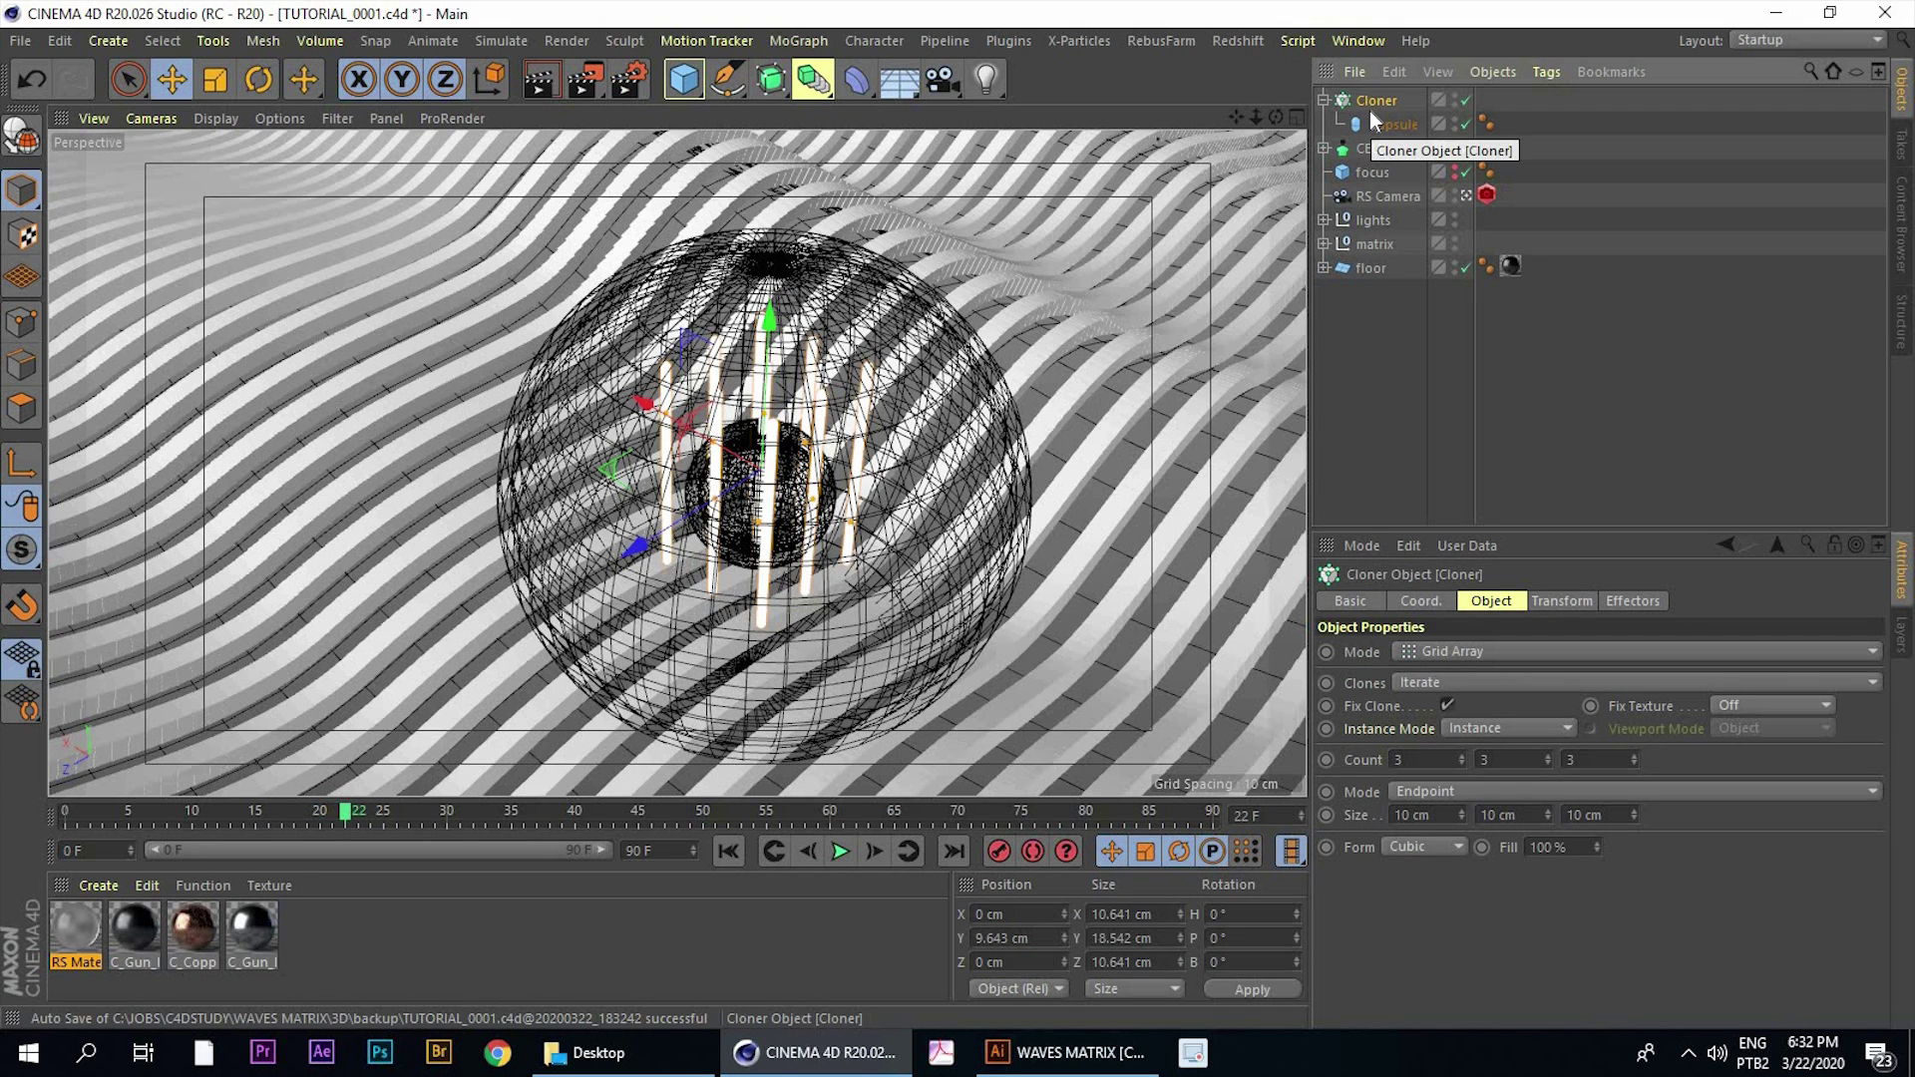
pyautogui.hotkey('shift', 'c')
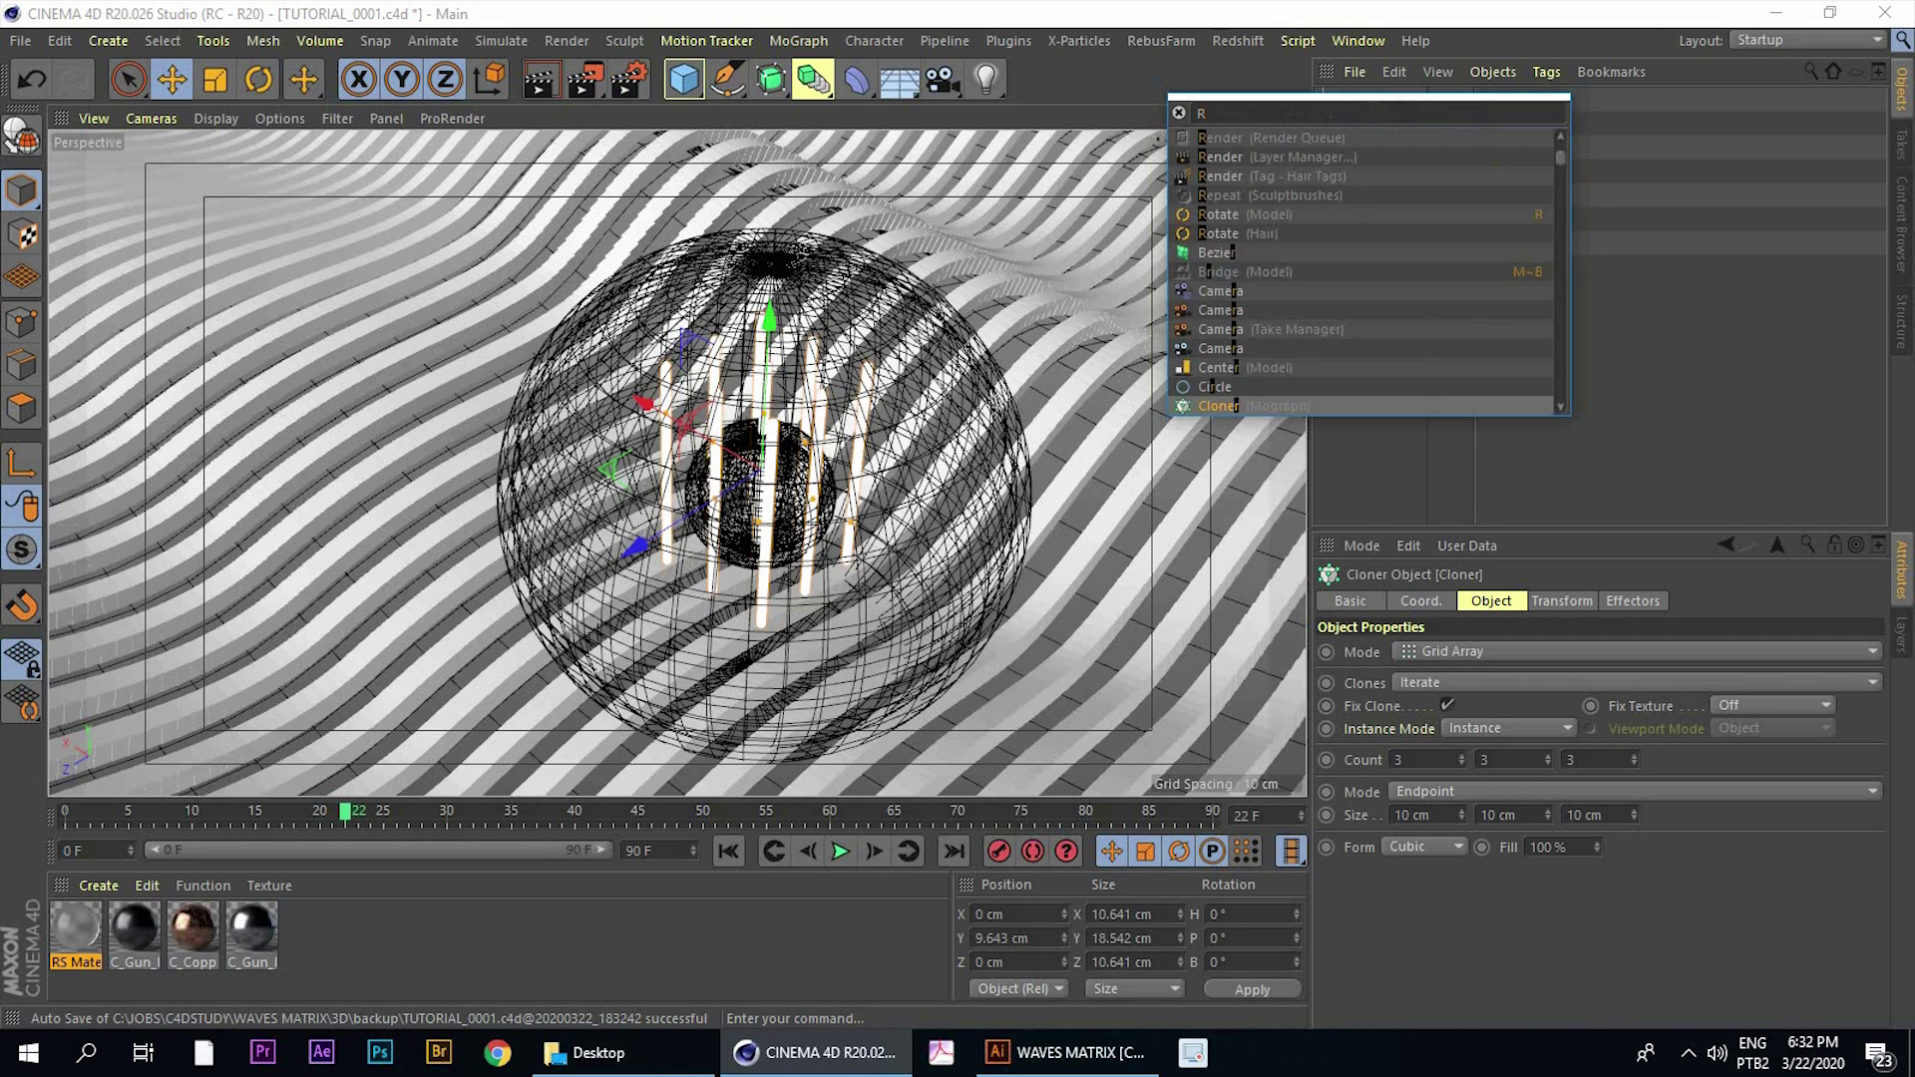
pyautogui.write('RAND')
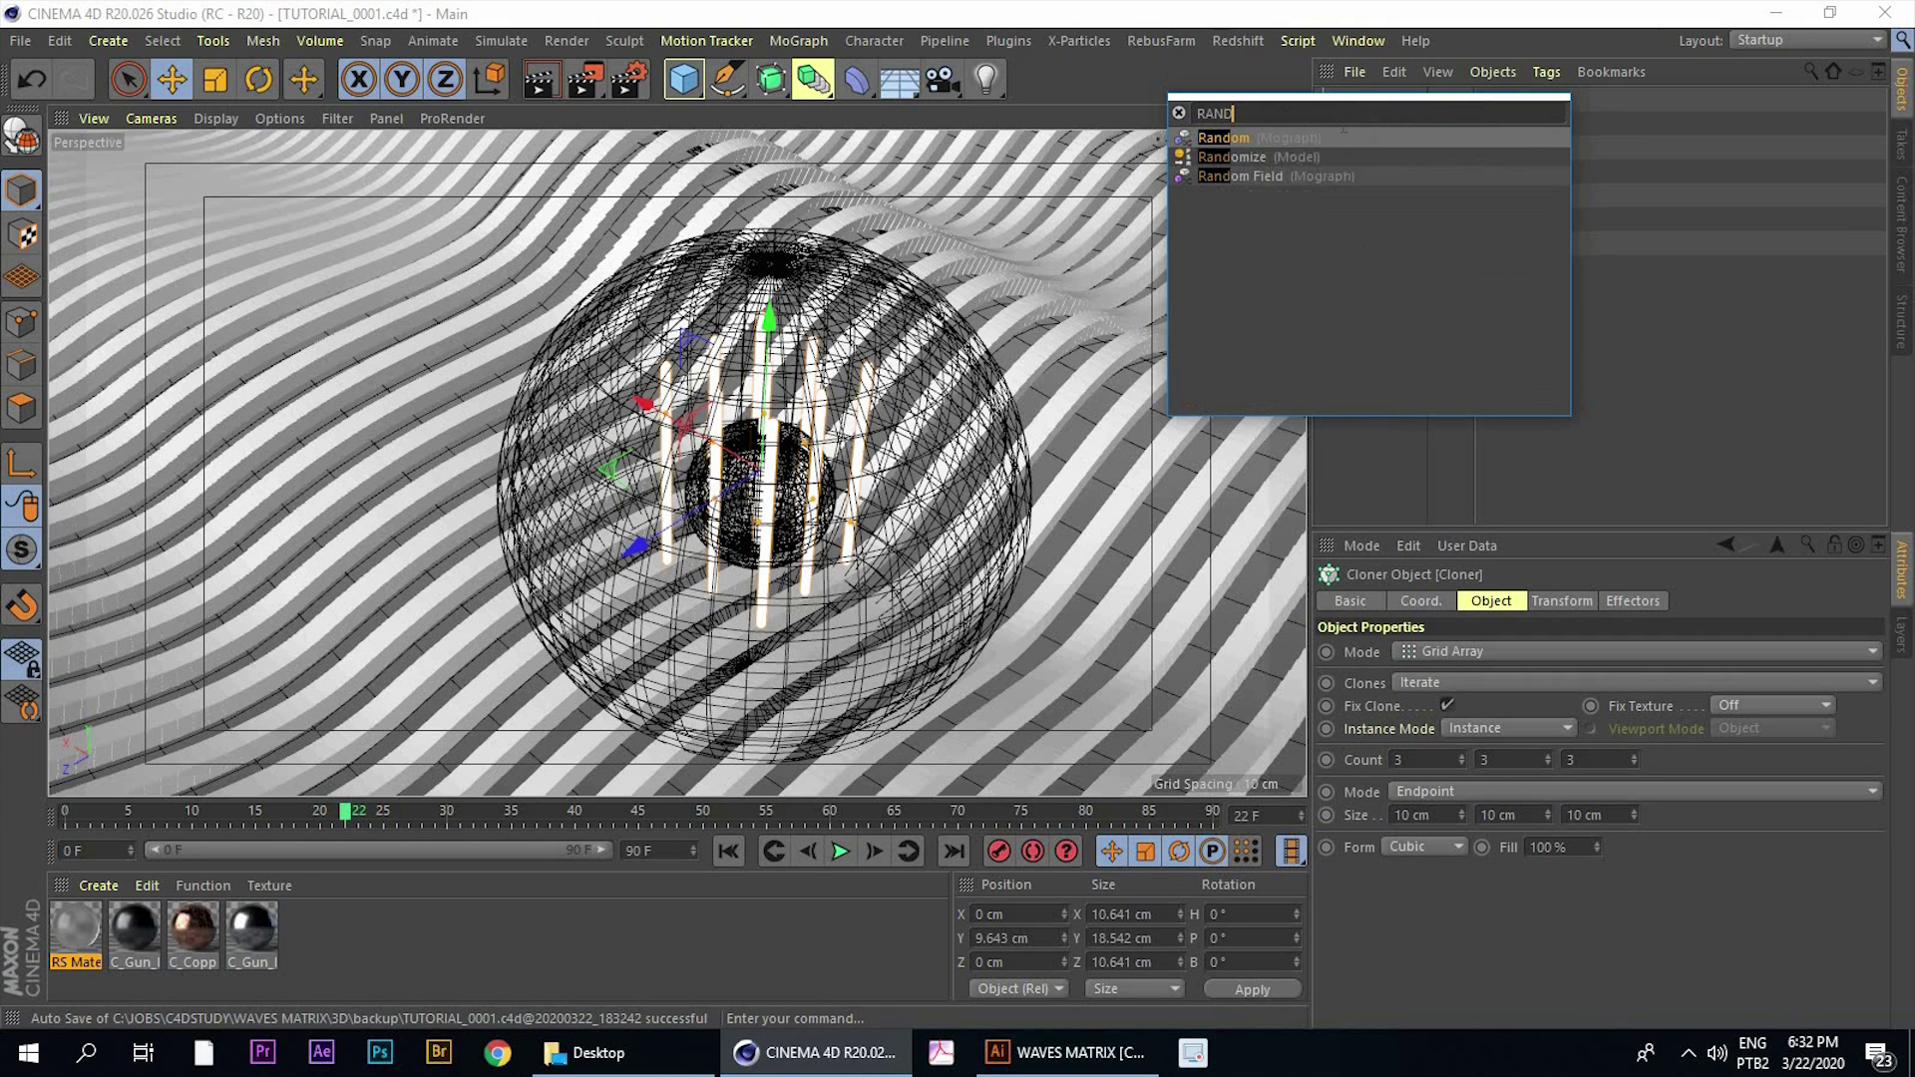
pyautogui.click(1227, 144)
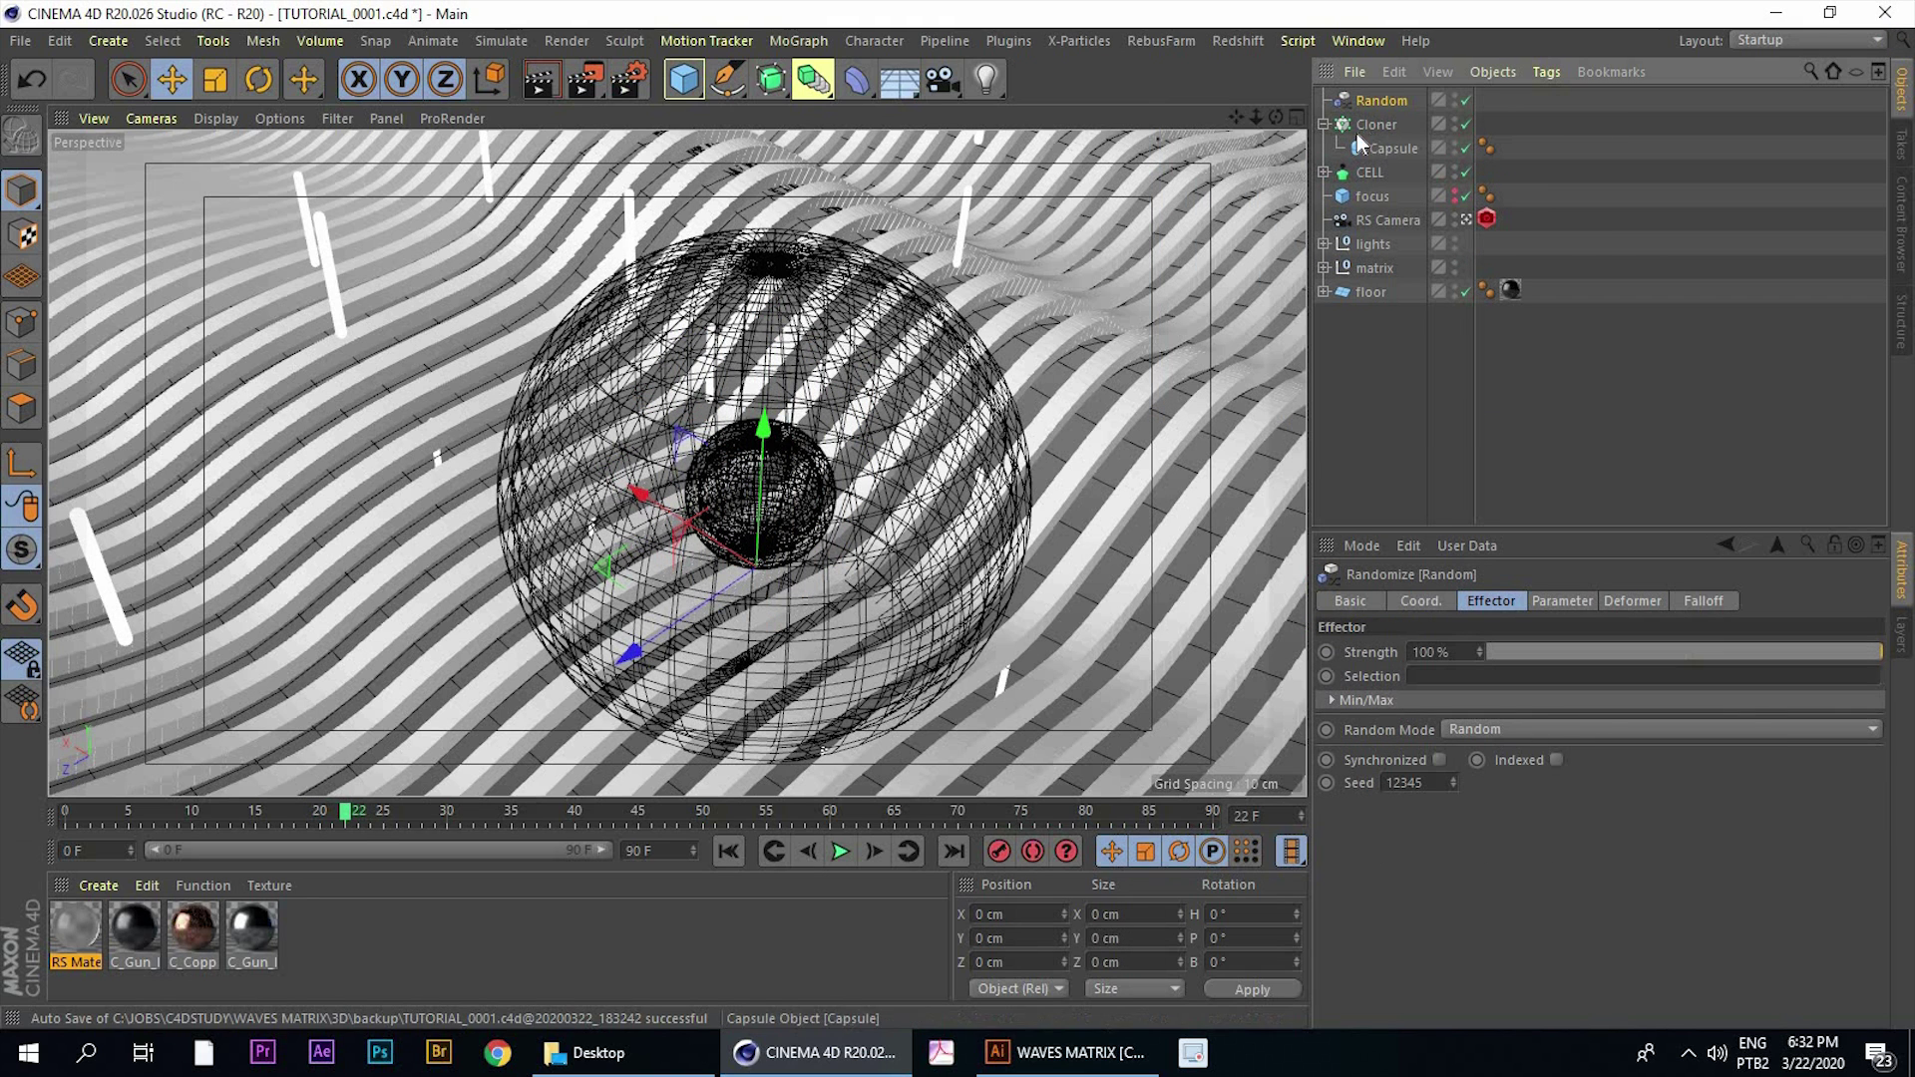
# Compare the spread of the capsule clones with the Random effector disabled and enabled
pyautogui.click(1324, 123)
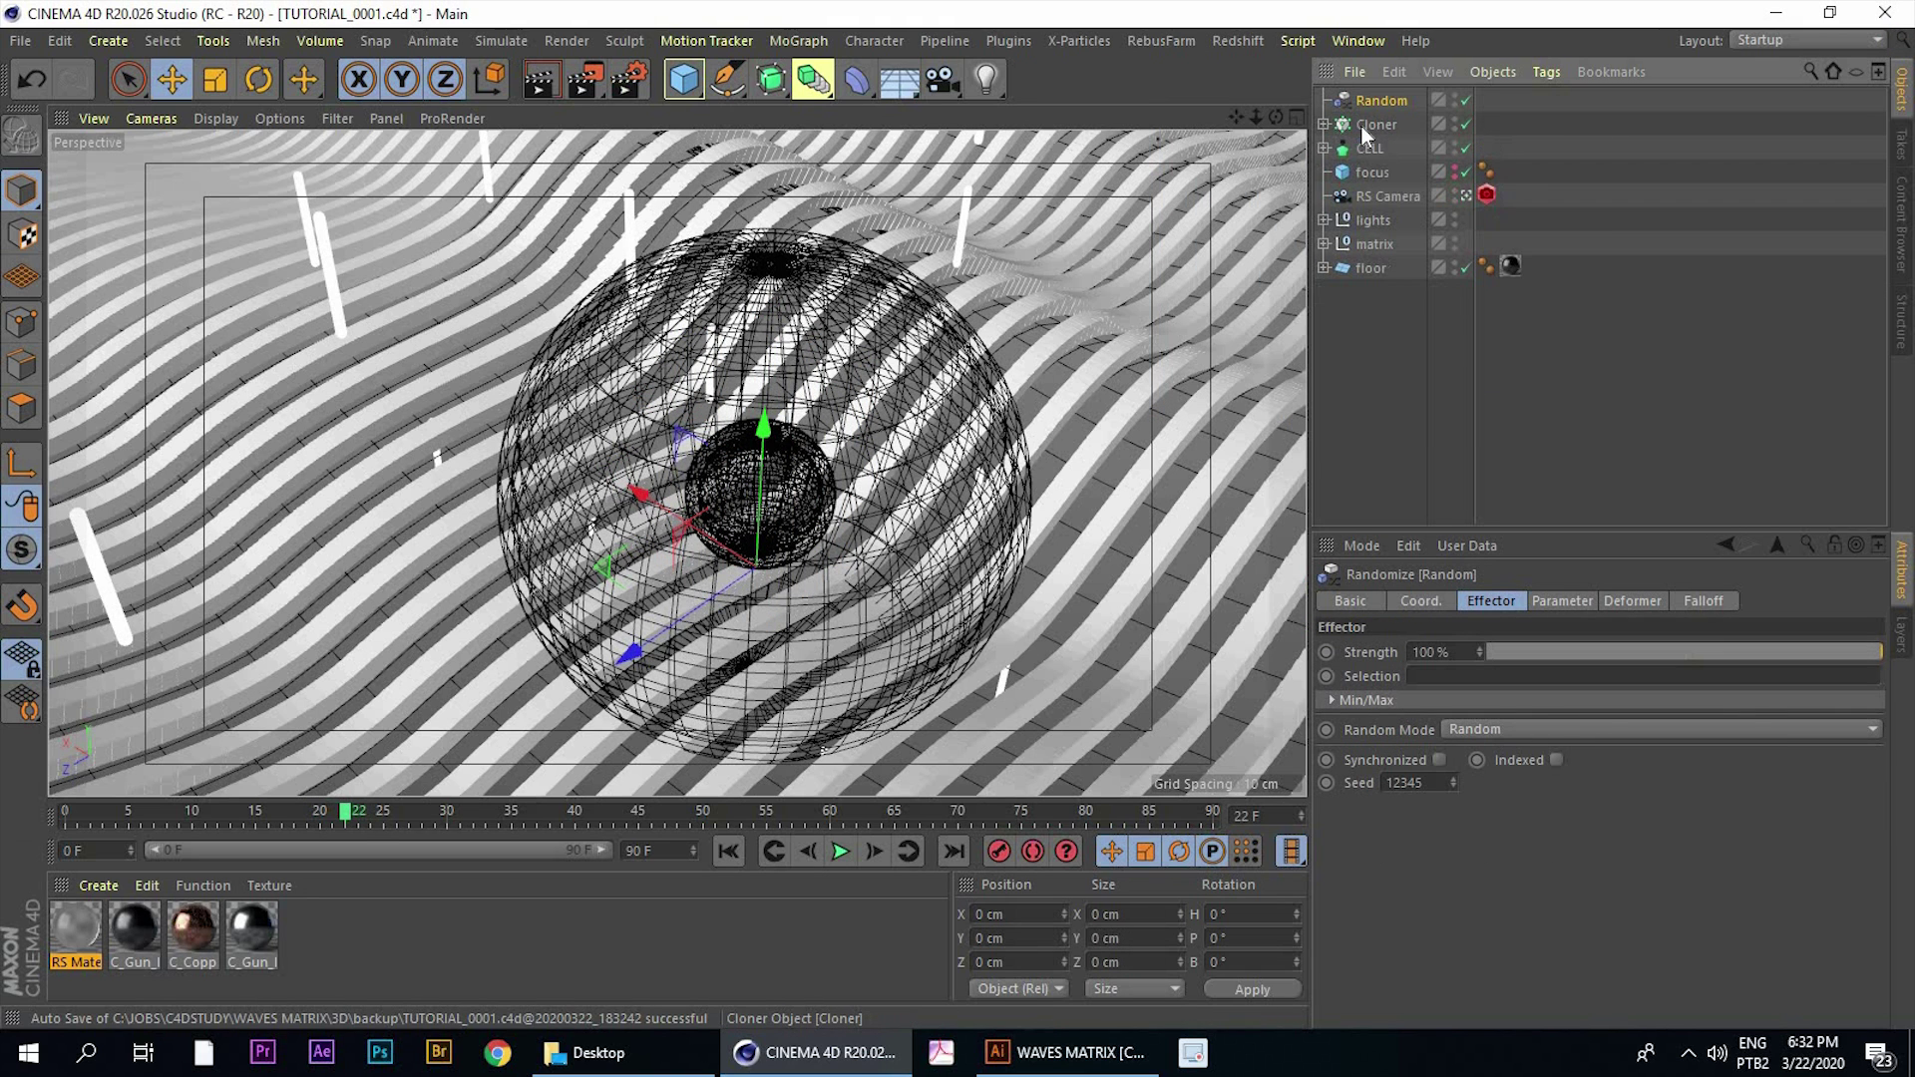
pyautogui.click(1377, 124)
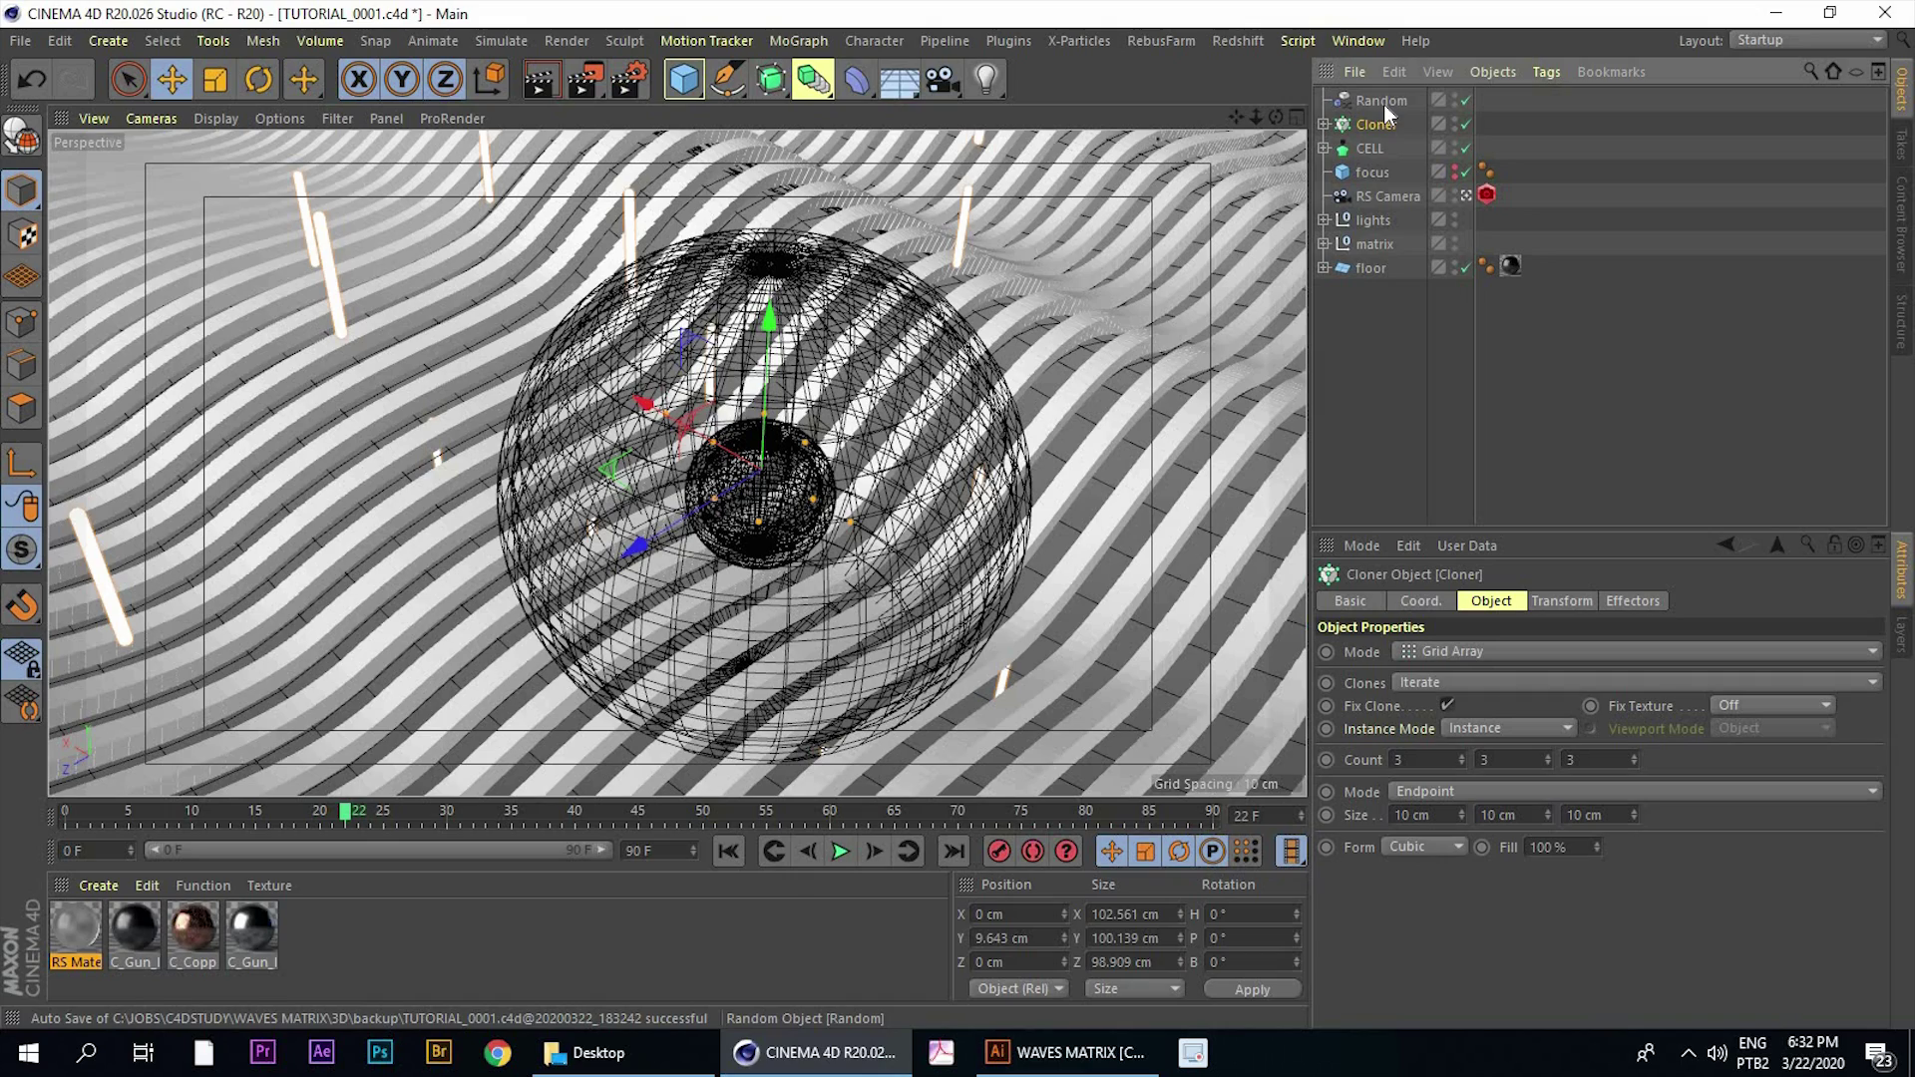
pyautogui.click(1382, 103)
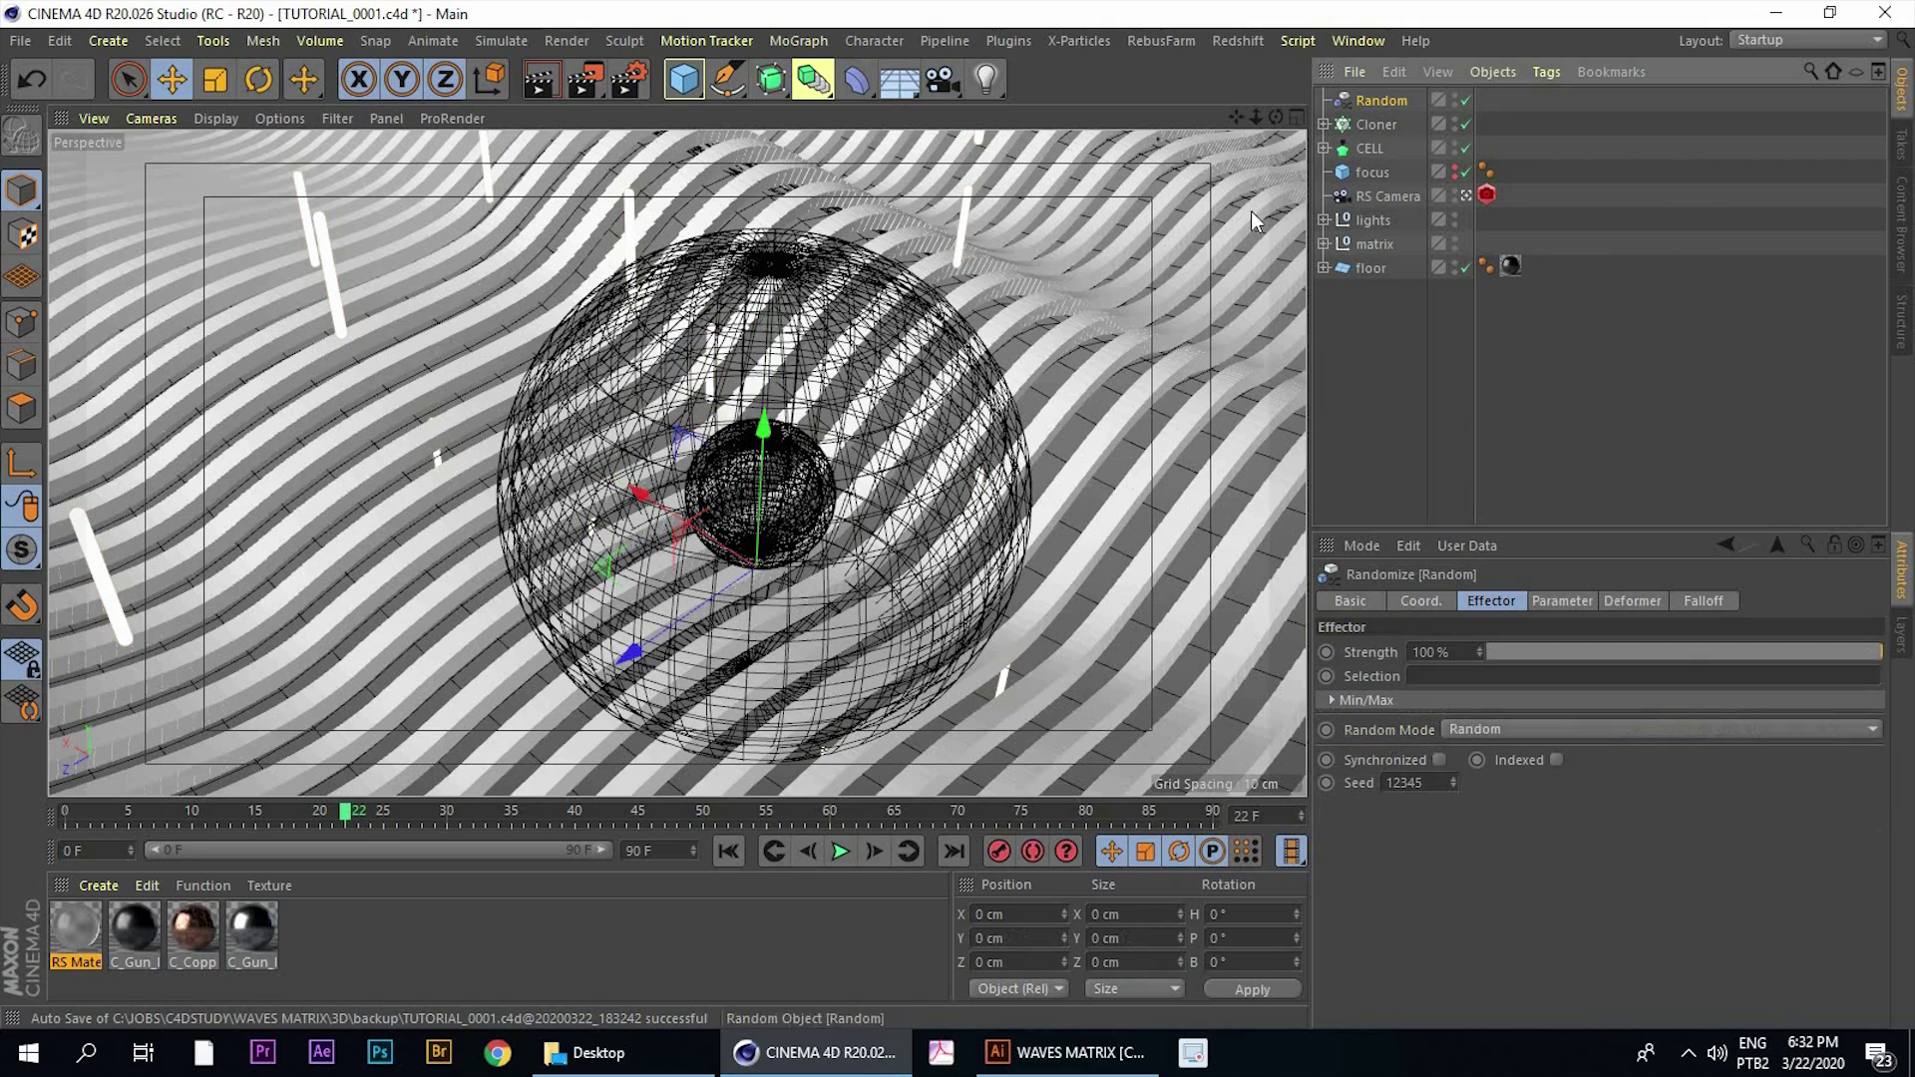
pyautogui.keyDown('alt'); pyautogui.moveTo(648, 309); pyautogui.dragTo(598, 274); pyautogui.keyUp('alt')
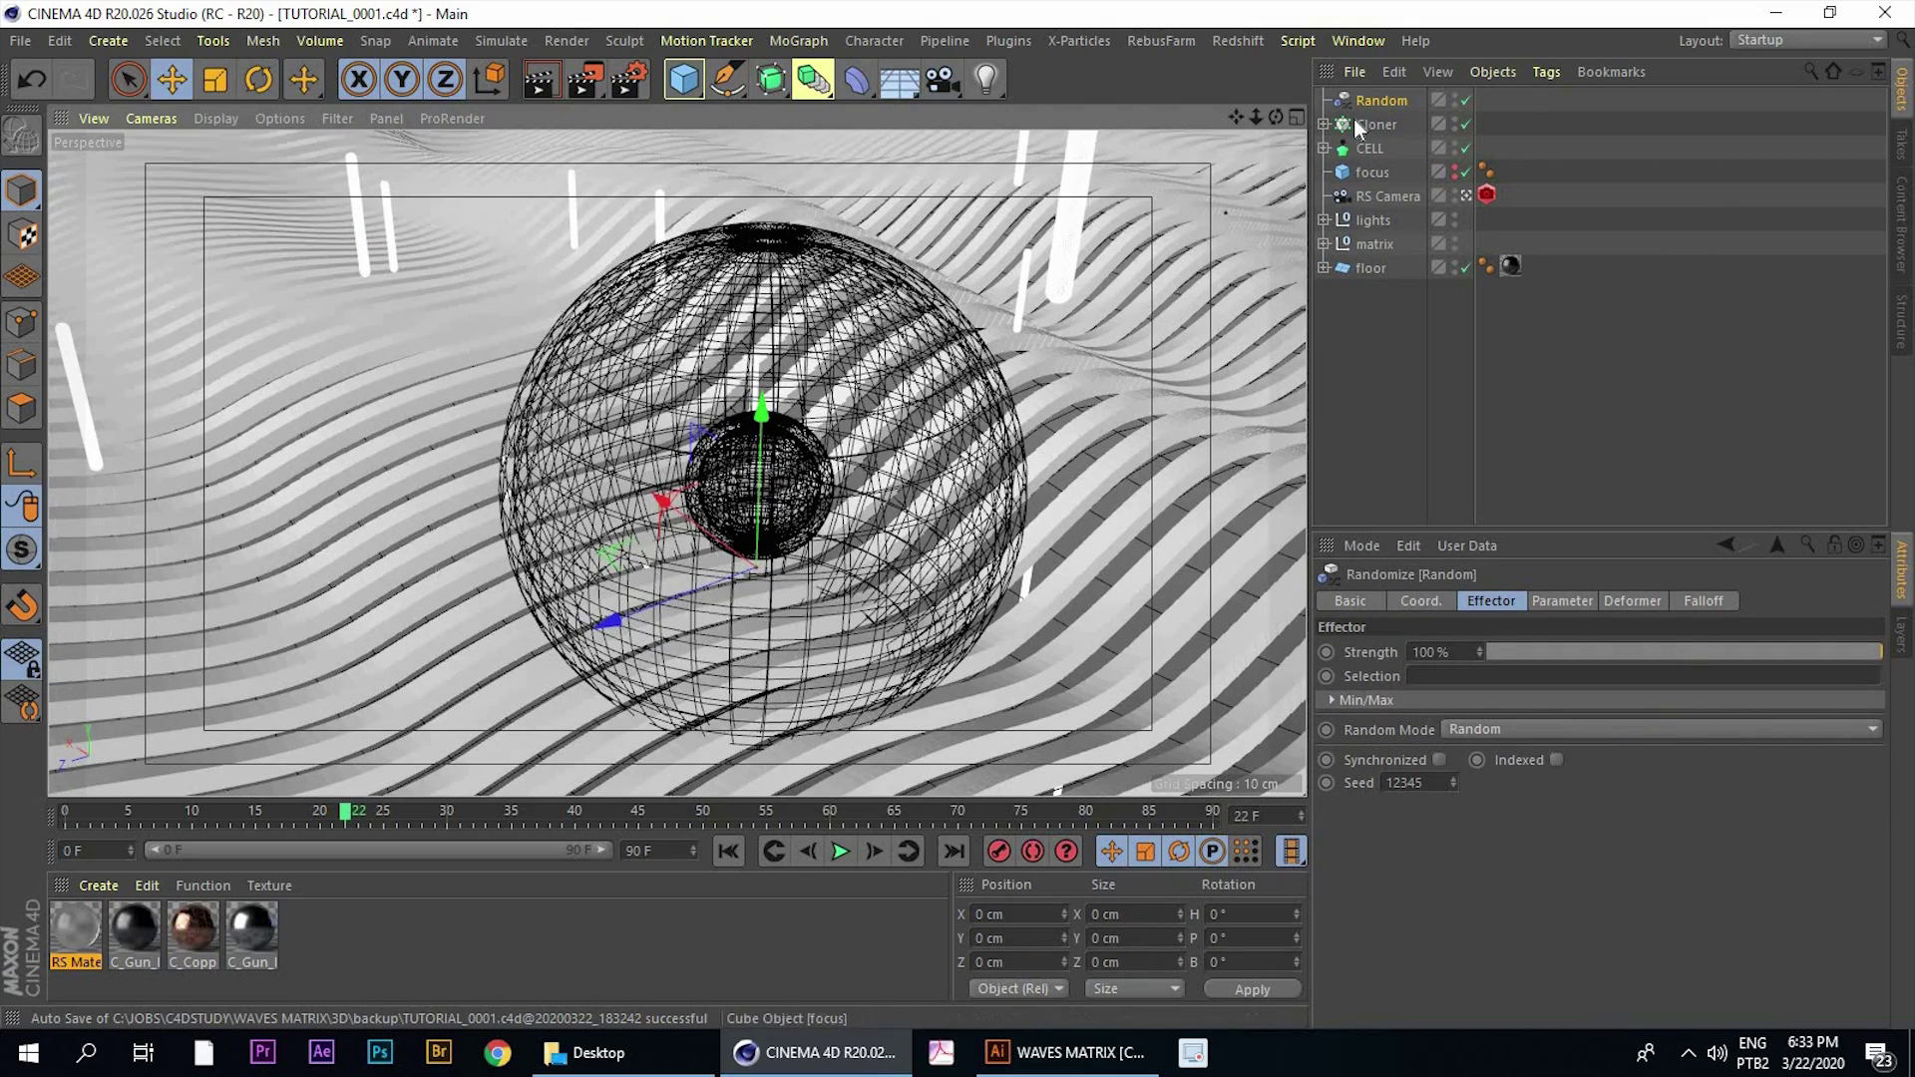
pyautogui.keyDown('alt'); pyautogui.moveTo(804, 325); pyautogui.dragTo(863, 274); pyautogui.keyUp('alt')
pyautogui.keyDown('alt'); pyautogui.moveTo(863, 274); pyautogui.dragTo(738, 299, button='right'); pyautogui.keyUp('alt')
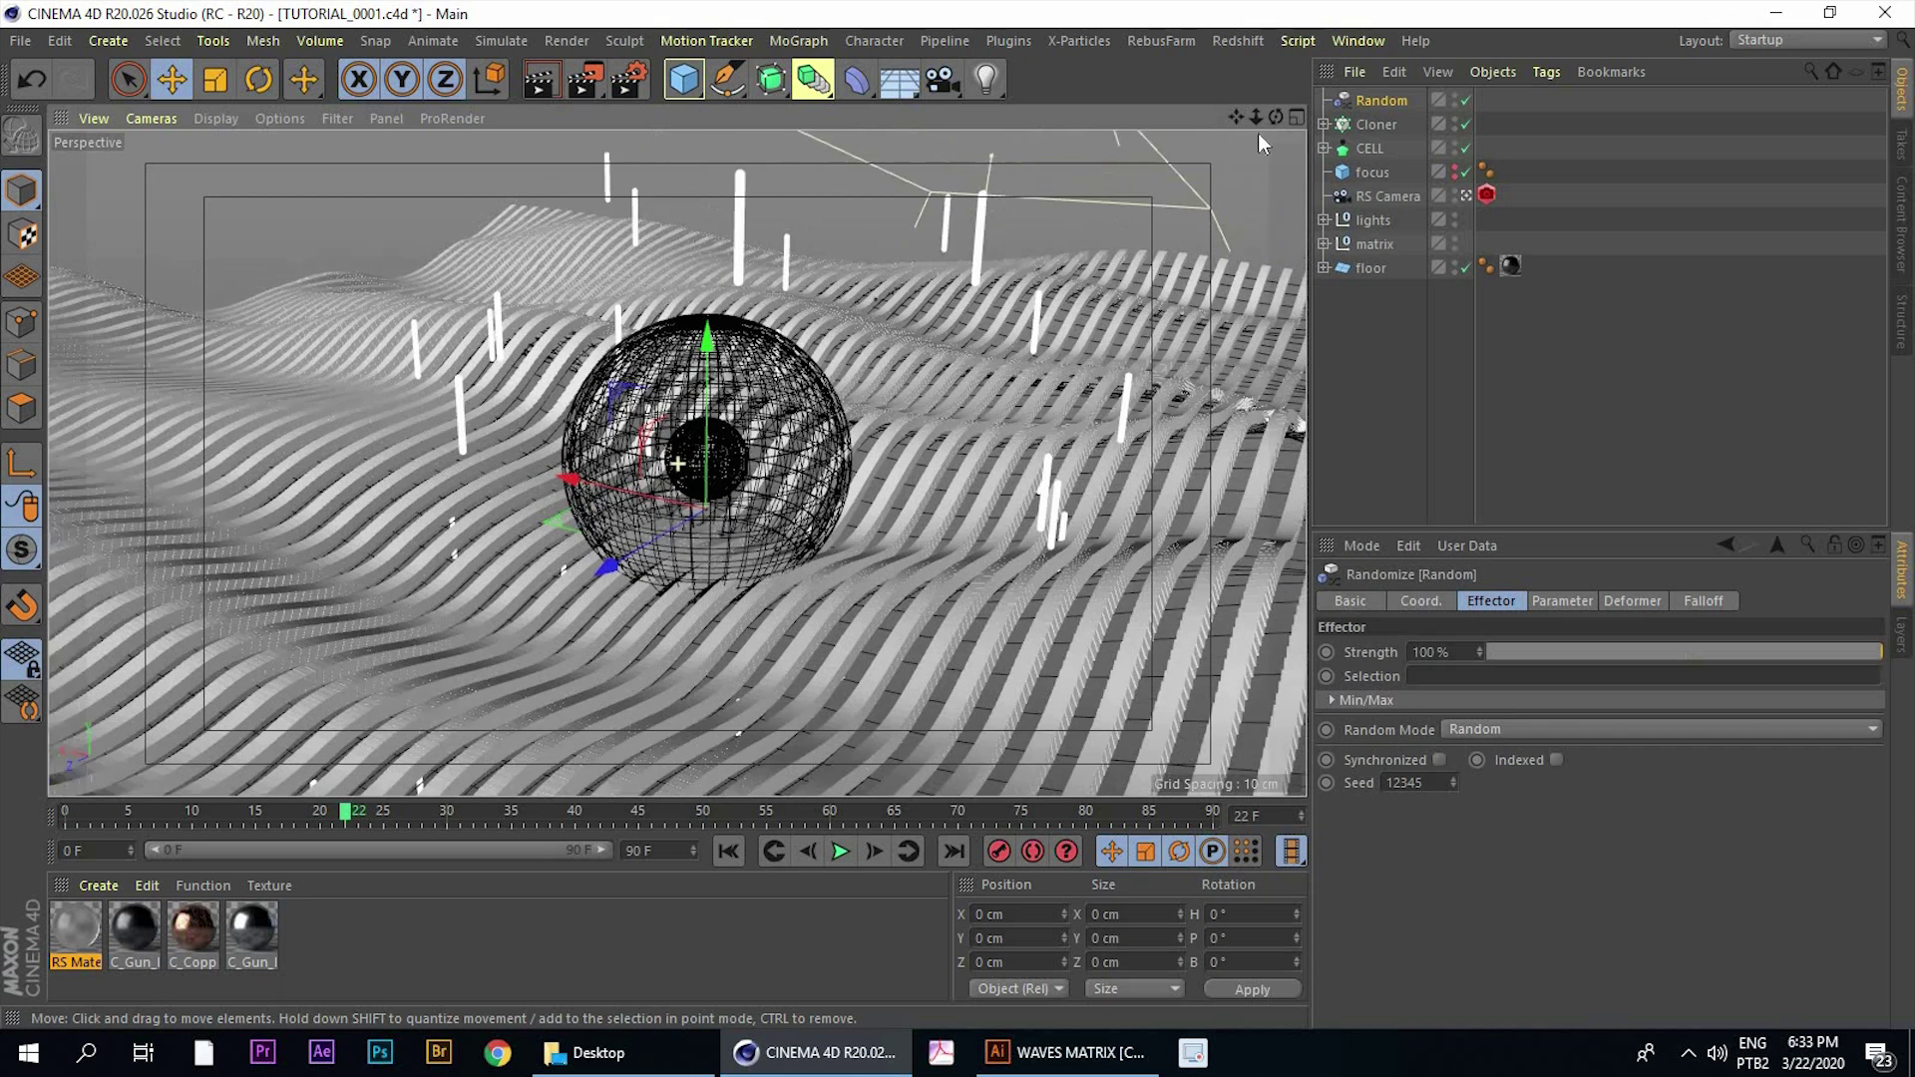
pyautogui.keyDown('alt'); pyautogui.moveTo(738, 299); pyautogui.dragTo(732, 312, button='middle'); pyautogui.keyUp('alt')
pyautogui.click(1466, 101)
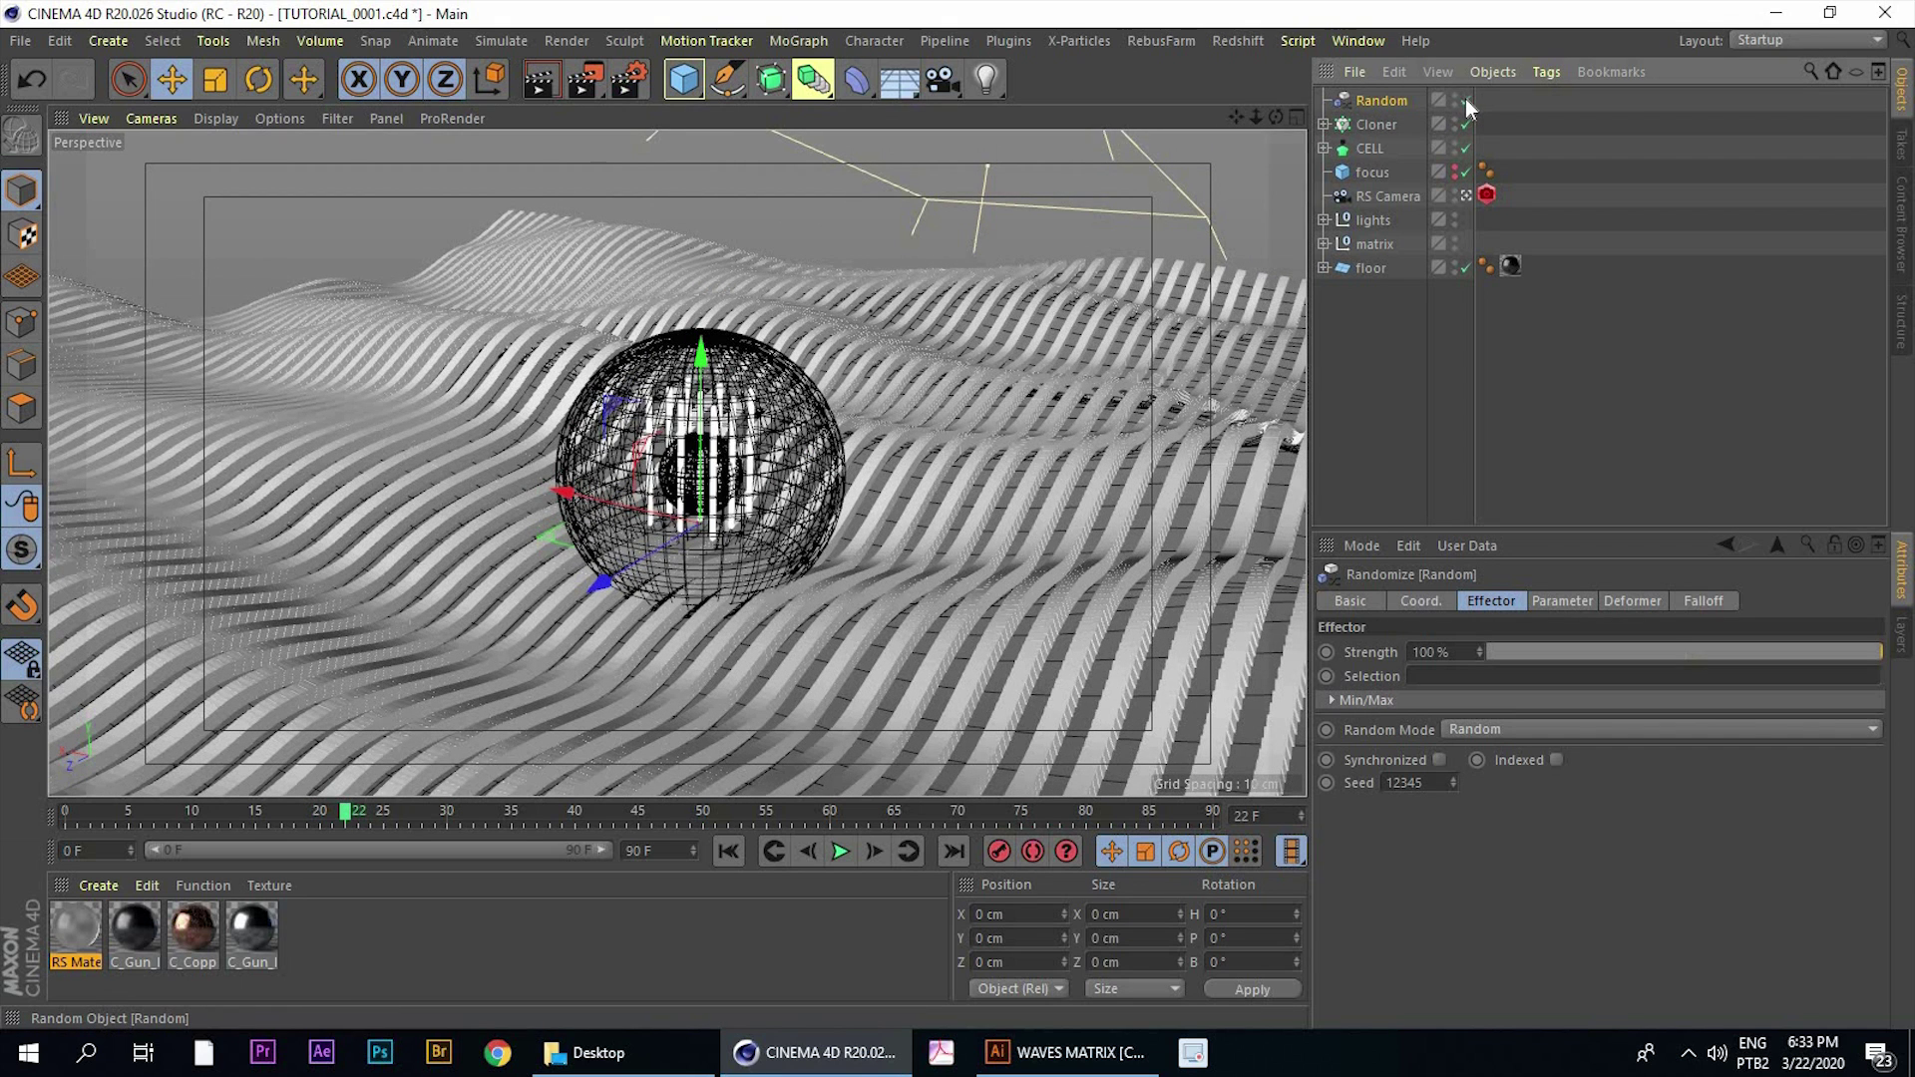
pyautogui.click(1465, 101)
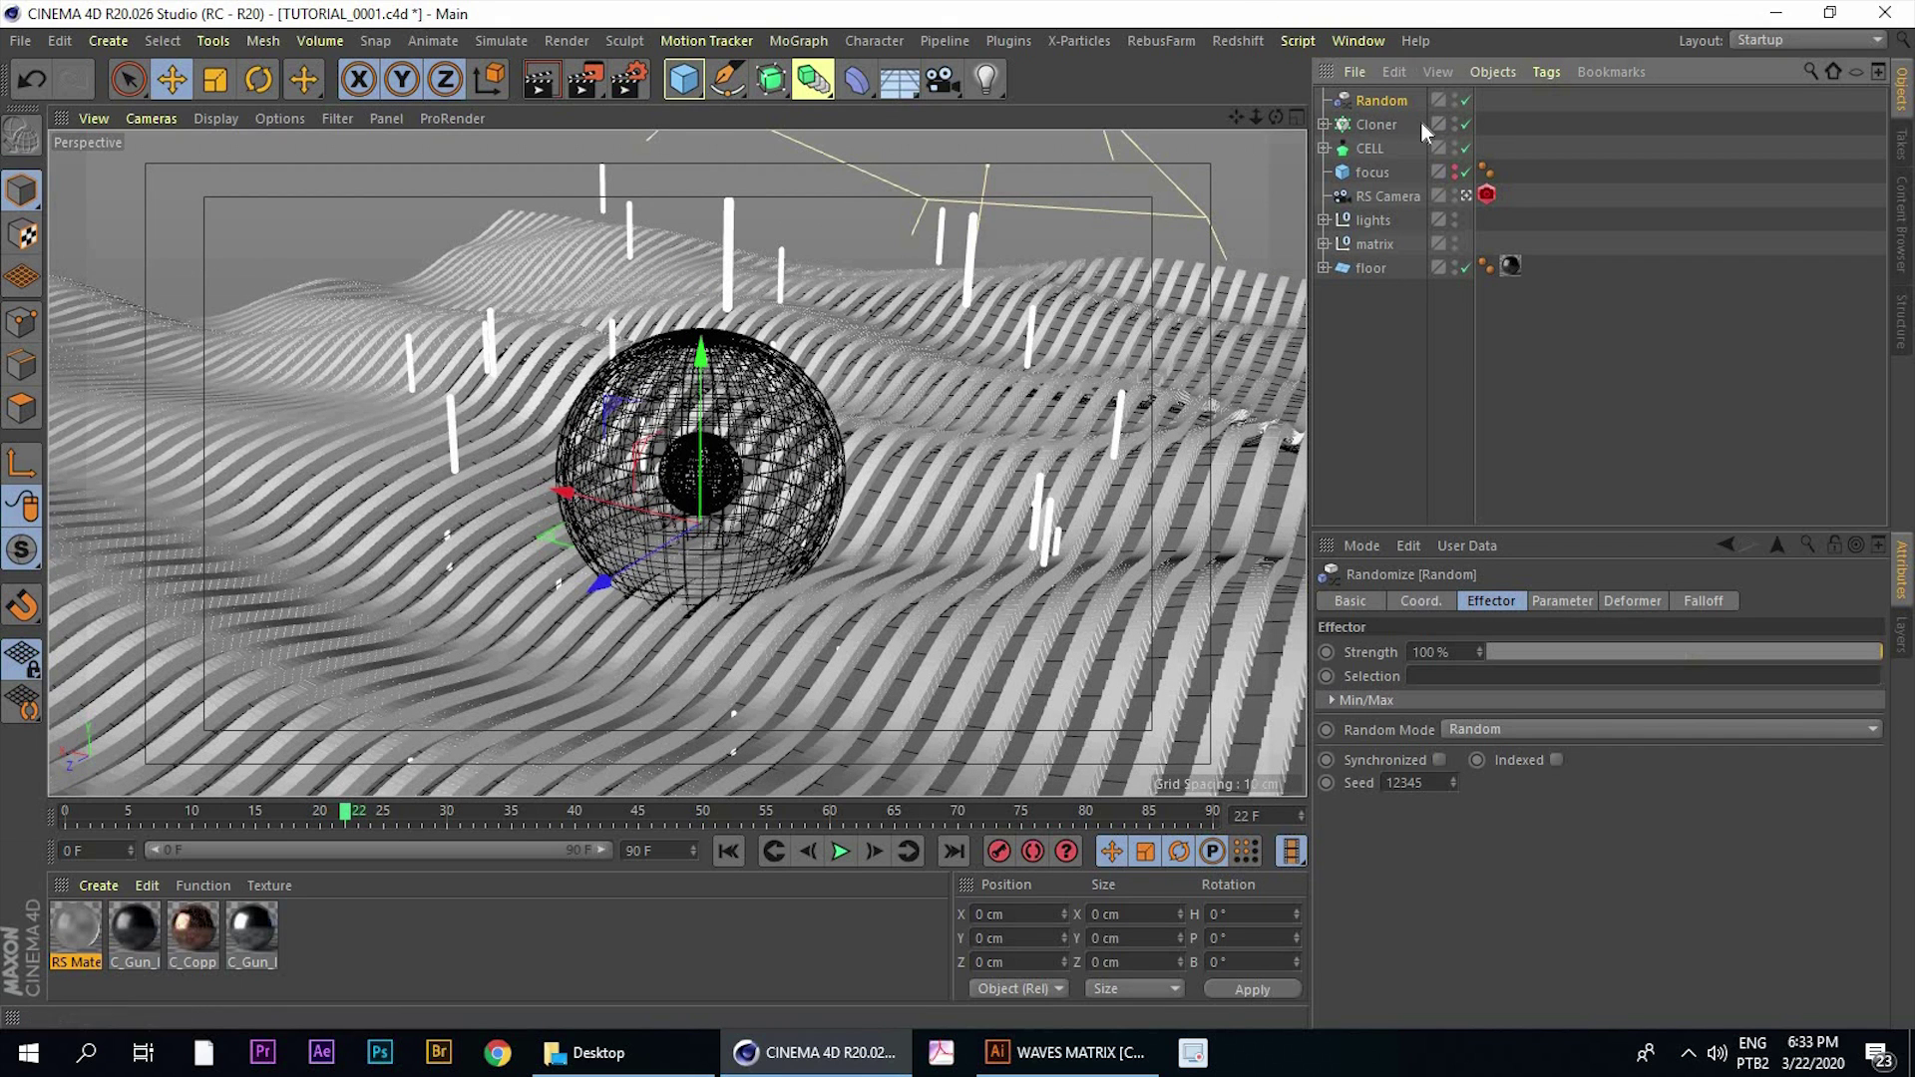
# Set the Random effector's position variation to 10 cm in X, Y and Z
pyautogui.click(1558, 602)
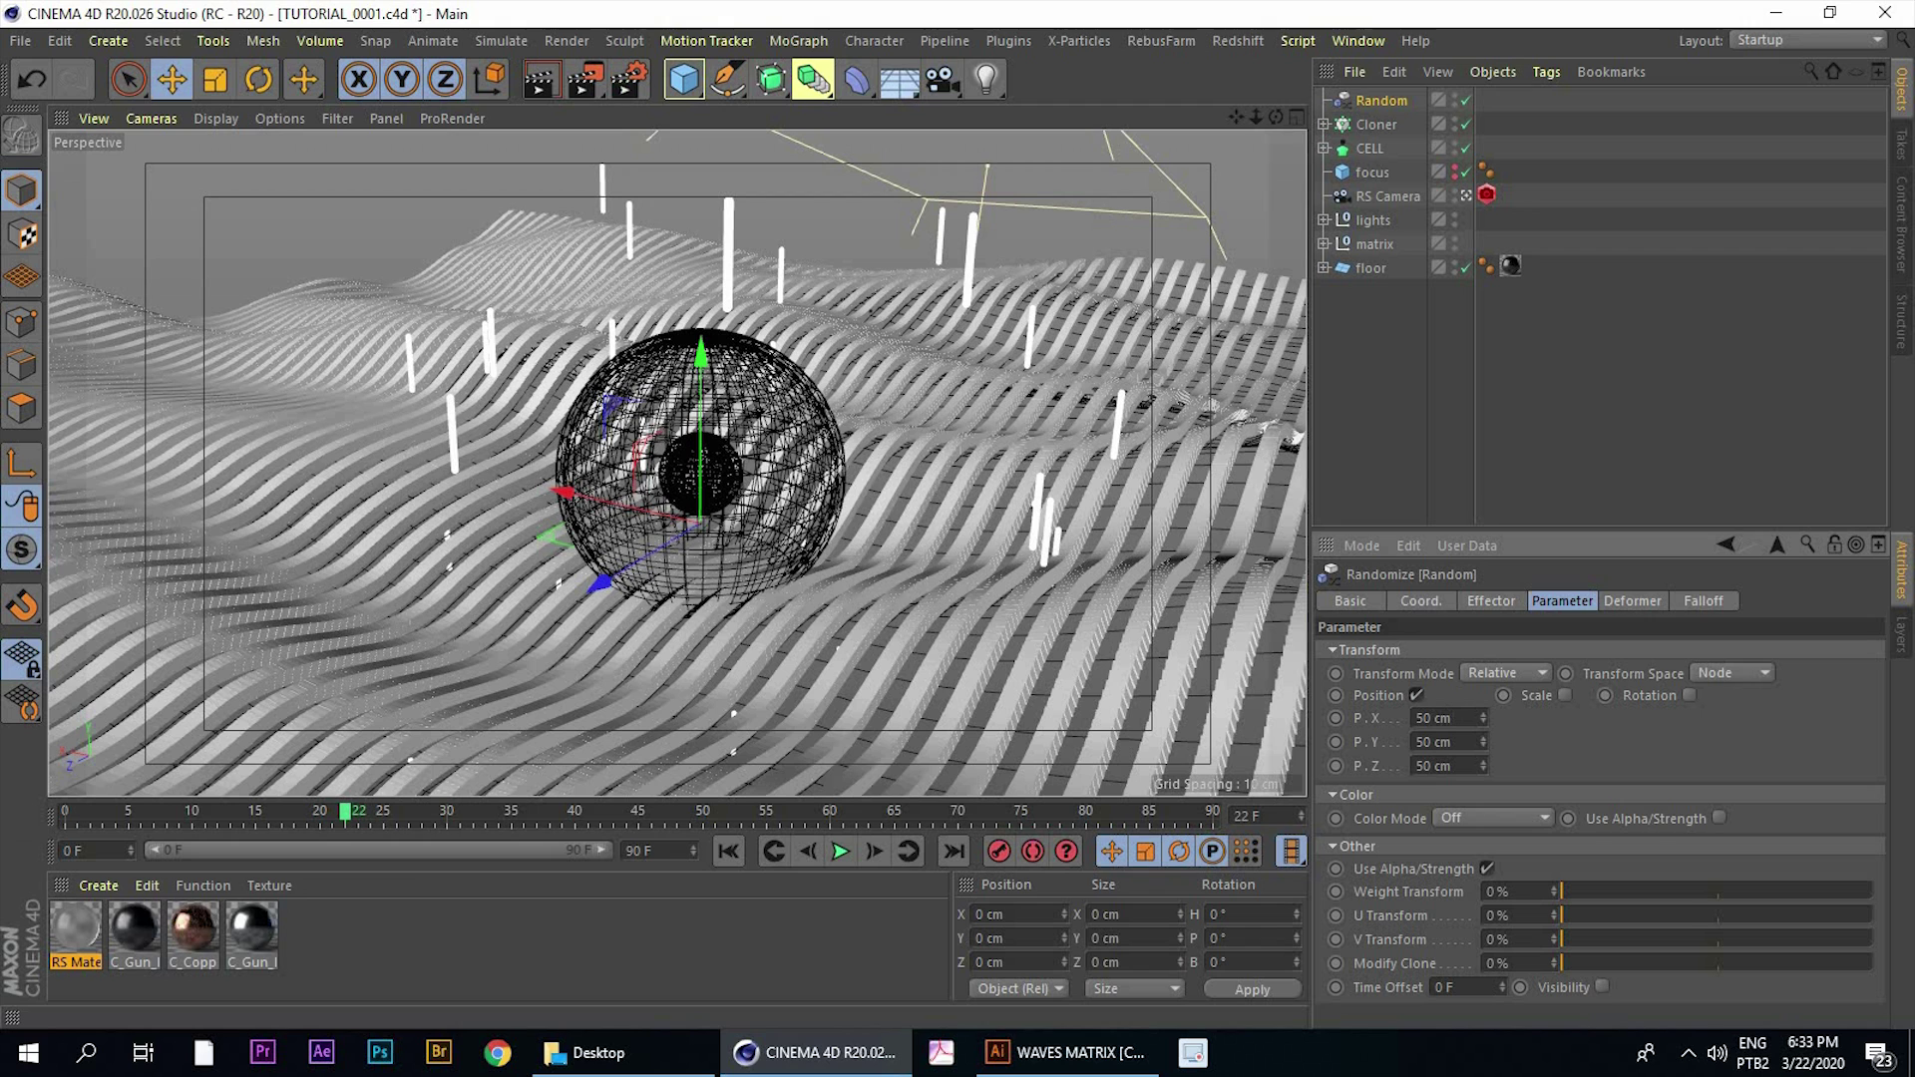
pyautogui.write('10')
pyautogui.press('Tab')
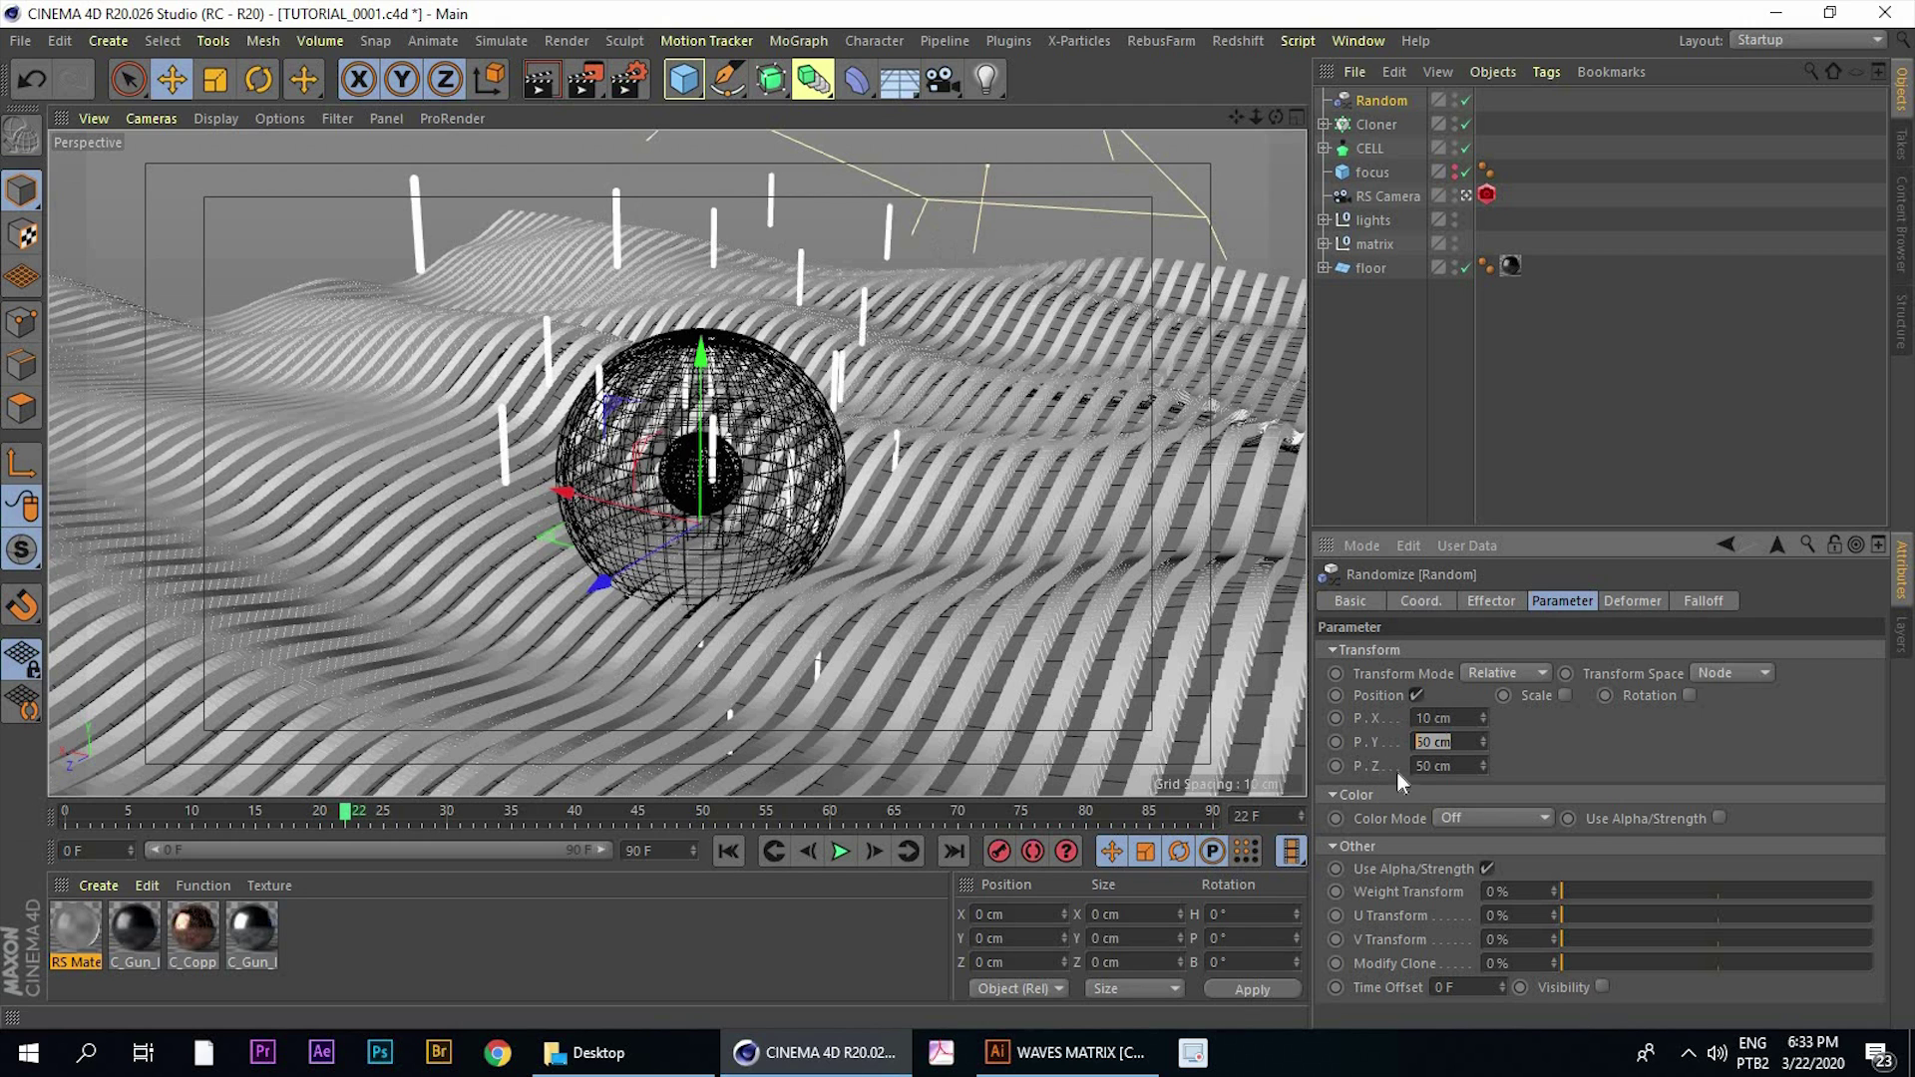
pyautogui.write('10')
pyautogui.press('Tab')
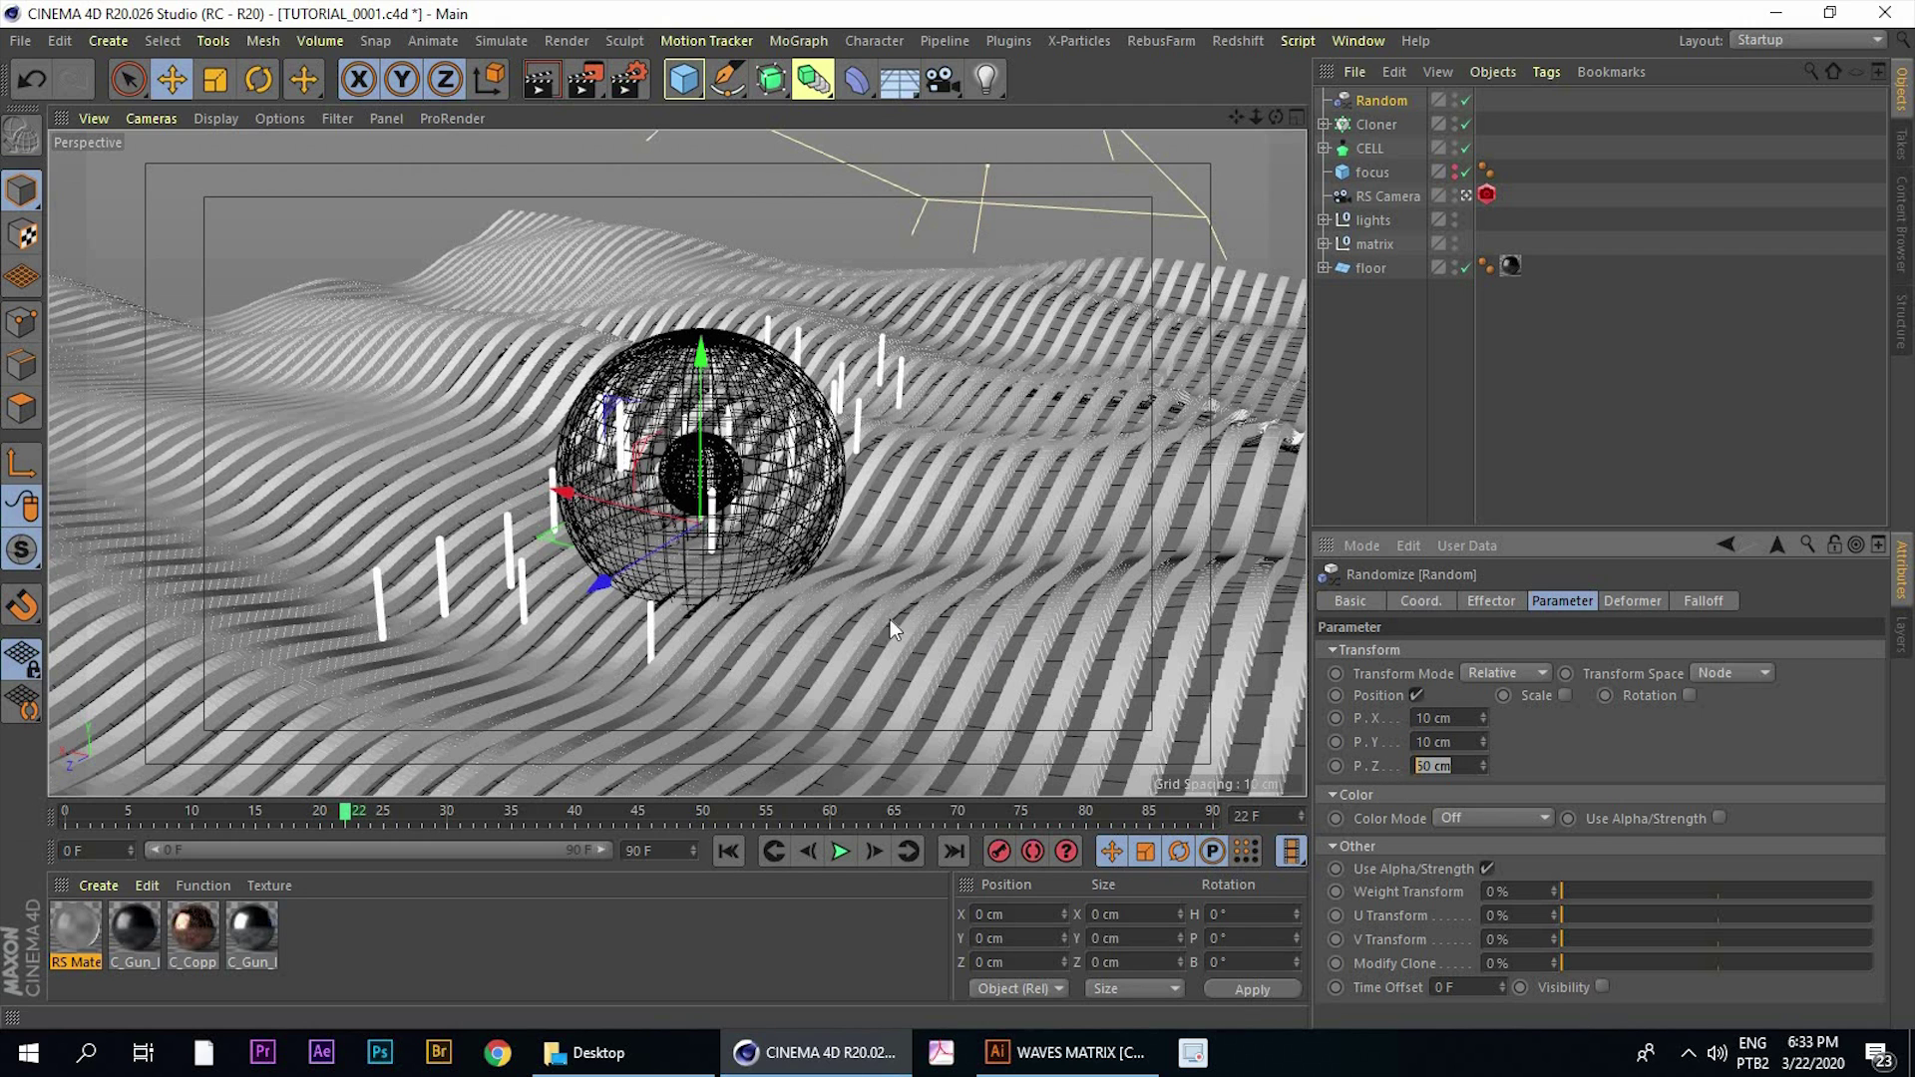
pyautogui.write('10')
pyautogui.press('Tab')
pyautogui.keyDown('alt'); pyautogui.moveTo(537, 433); pyautogui.dragTo(699, 488); pyautogui.keyUp('alt')
pyautogui.keyDown('alt'); pyautogui.moveTo(698, 489); pyautogui.dragTo(860, 434, button='right'); pyautogui.keyUp('alt')
pyautogui.keyDown('alt'); pyautogui.moveTo(606, 409); pyautogui.dragTo(424, 461); pyautogui.keyUp('alt')
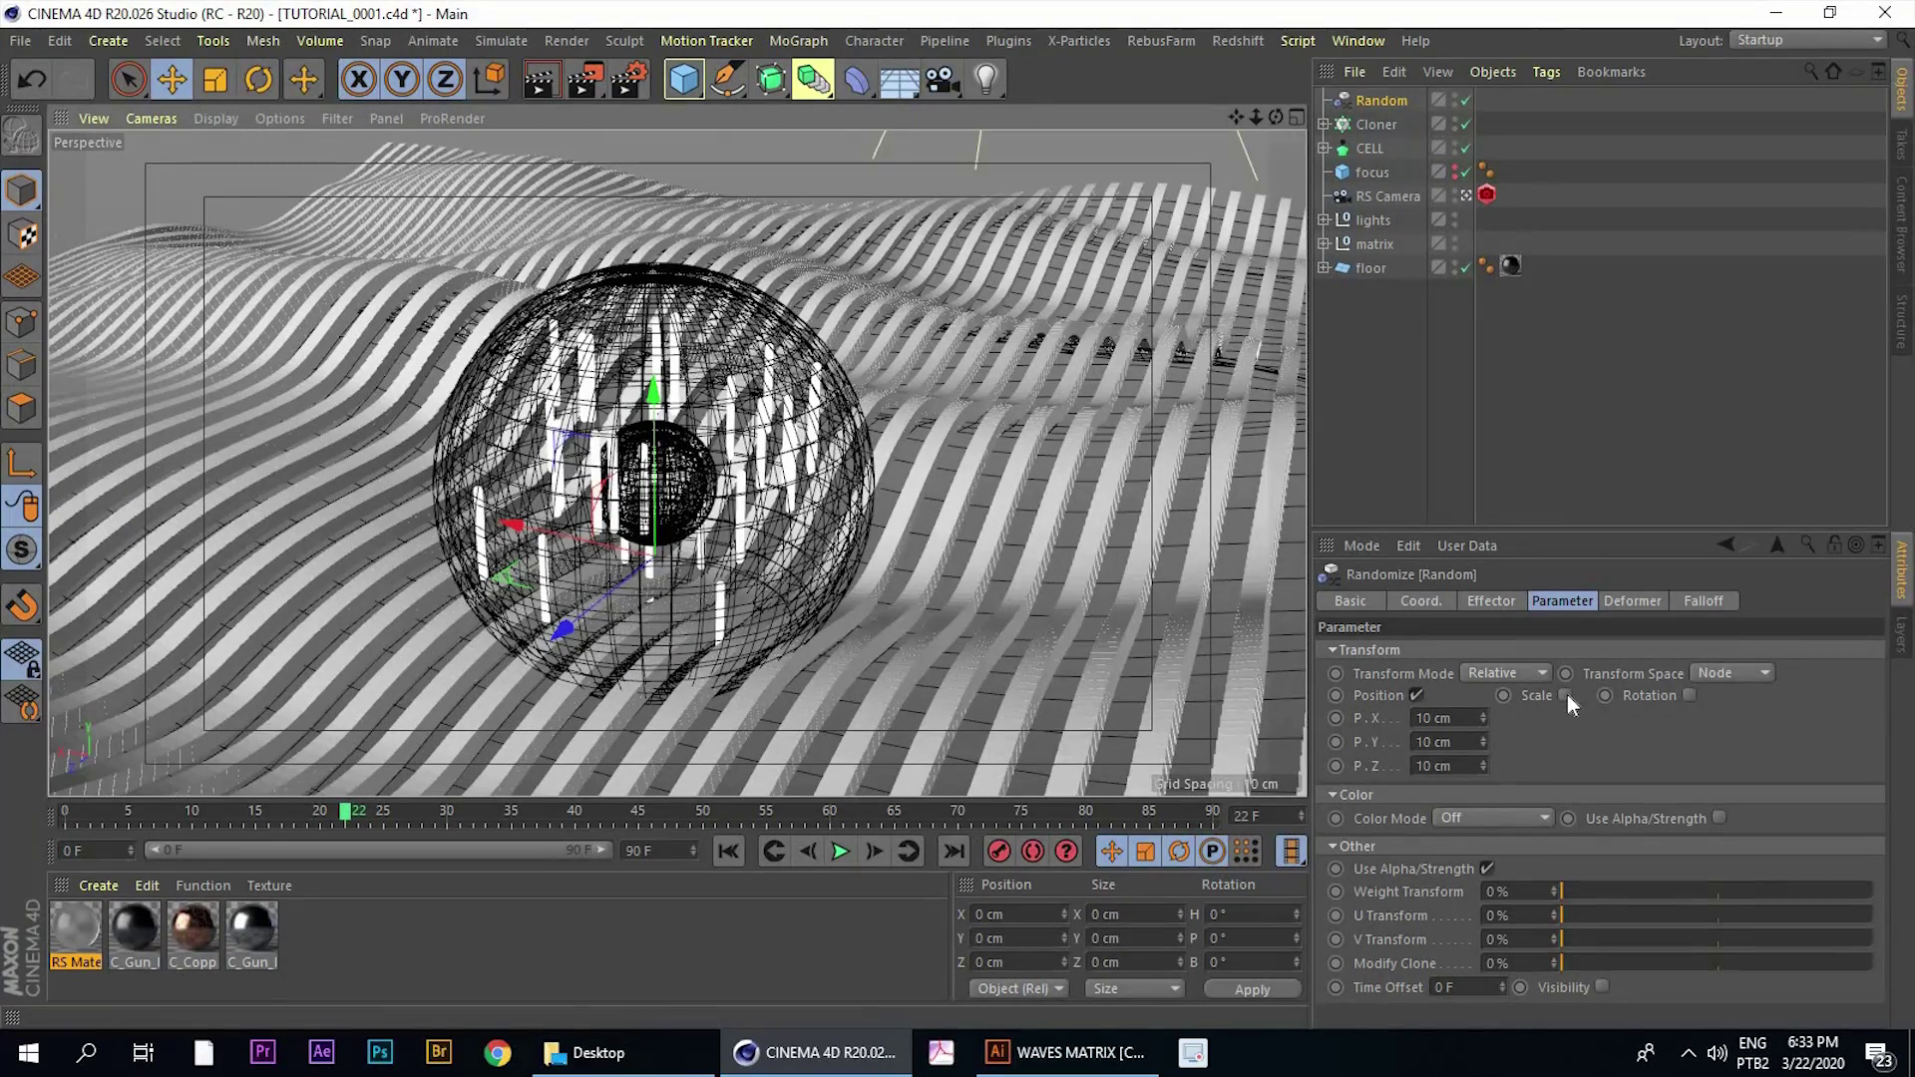
# Enable uniform scale variation on the Random effector and set it to 0.23
pyautogui.click(1563, 696)
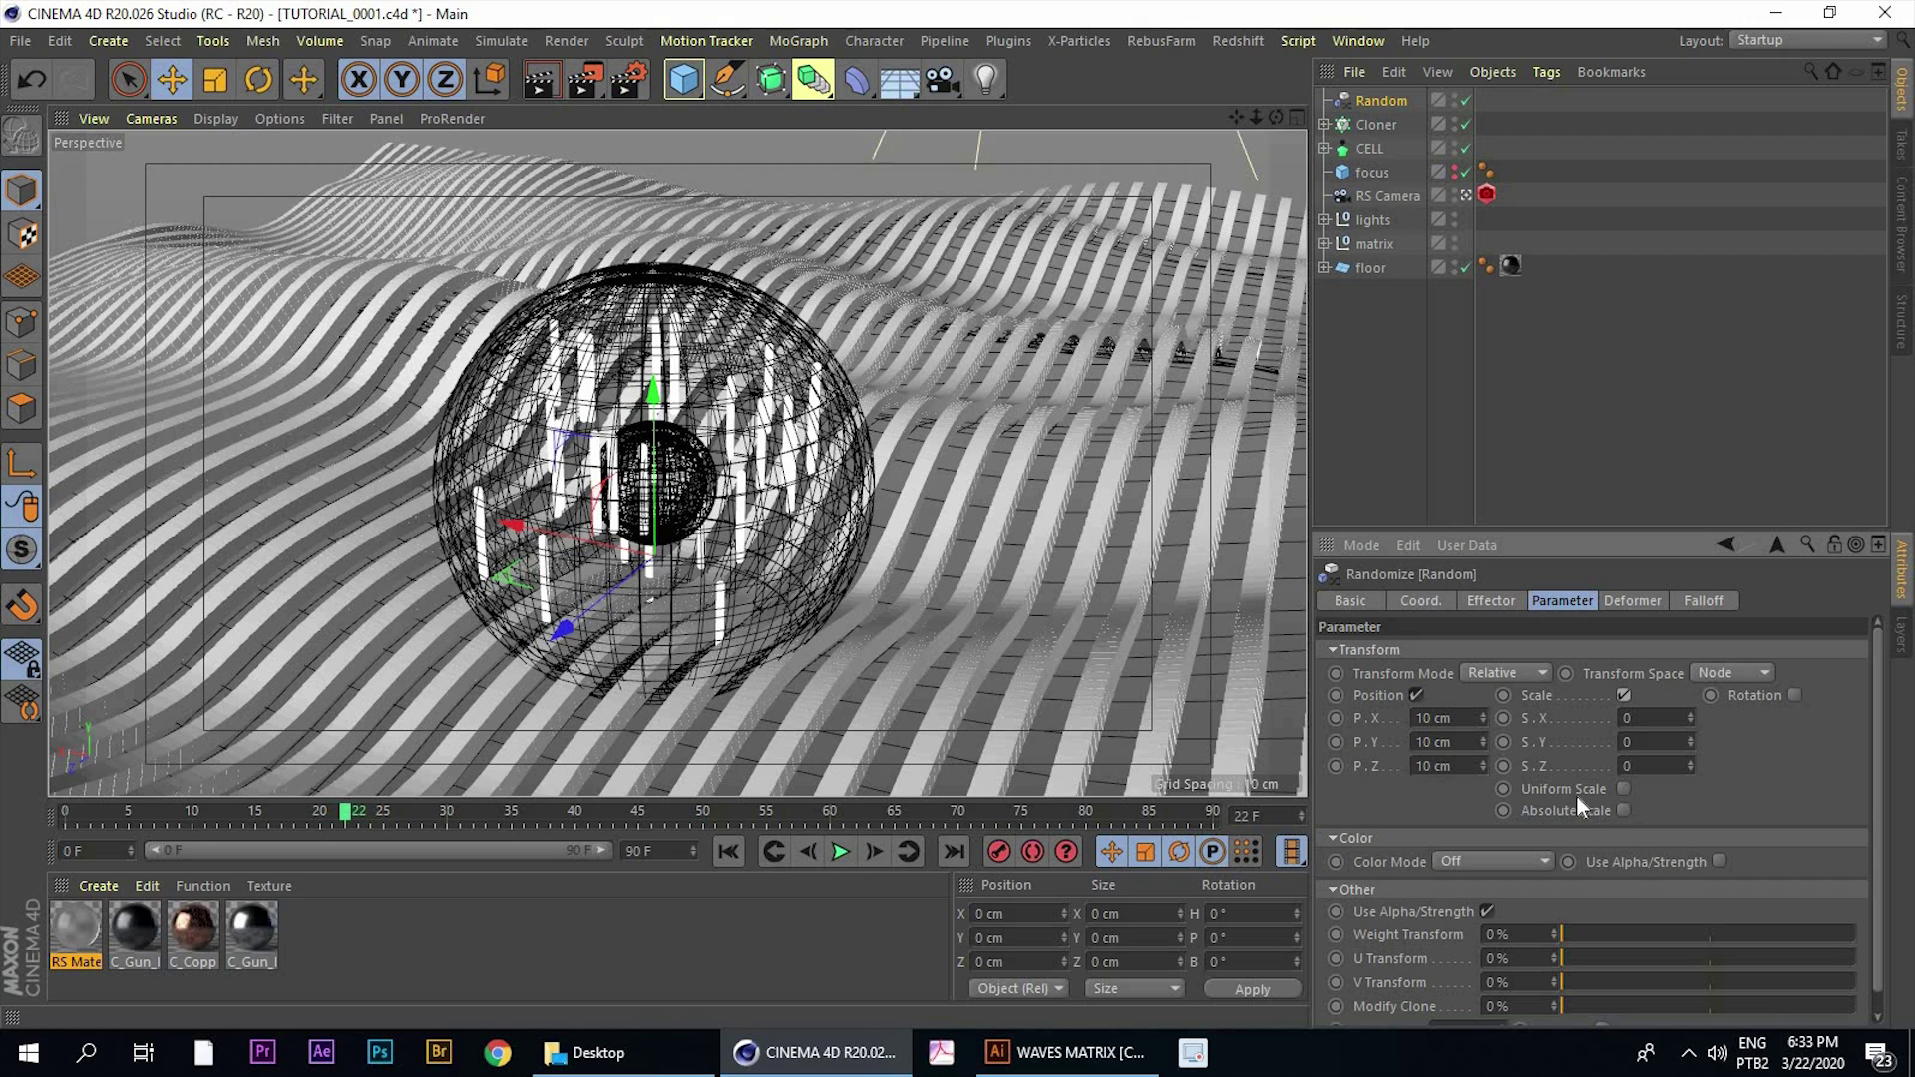
pyautogui.click(1624, 789)
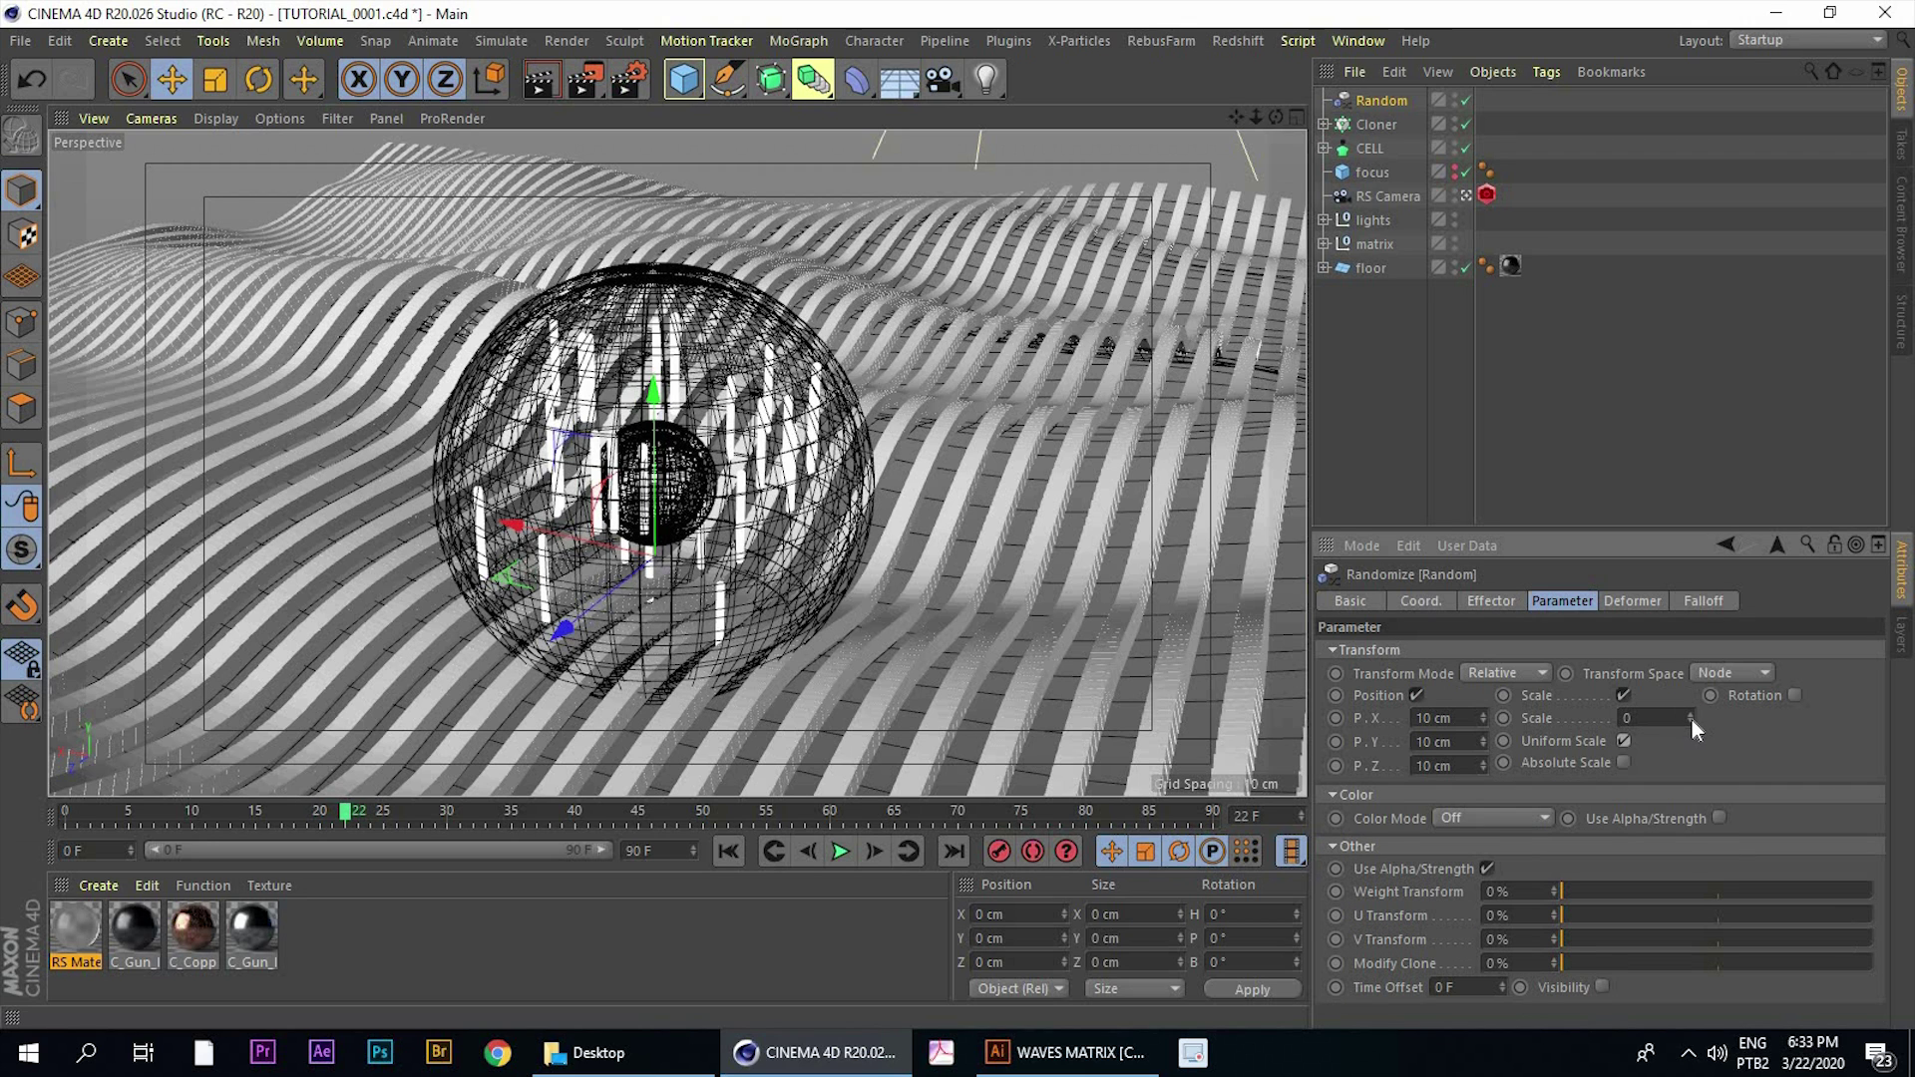
pyautogui.moveTo(1692, 719); pyautogui.dragTo(1692, 695)
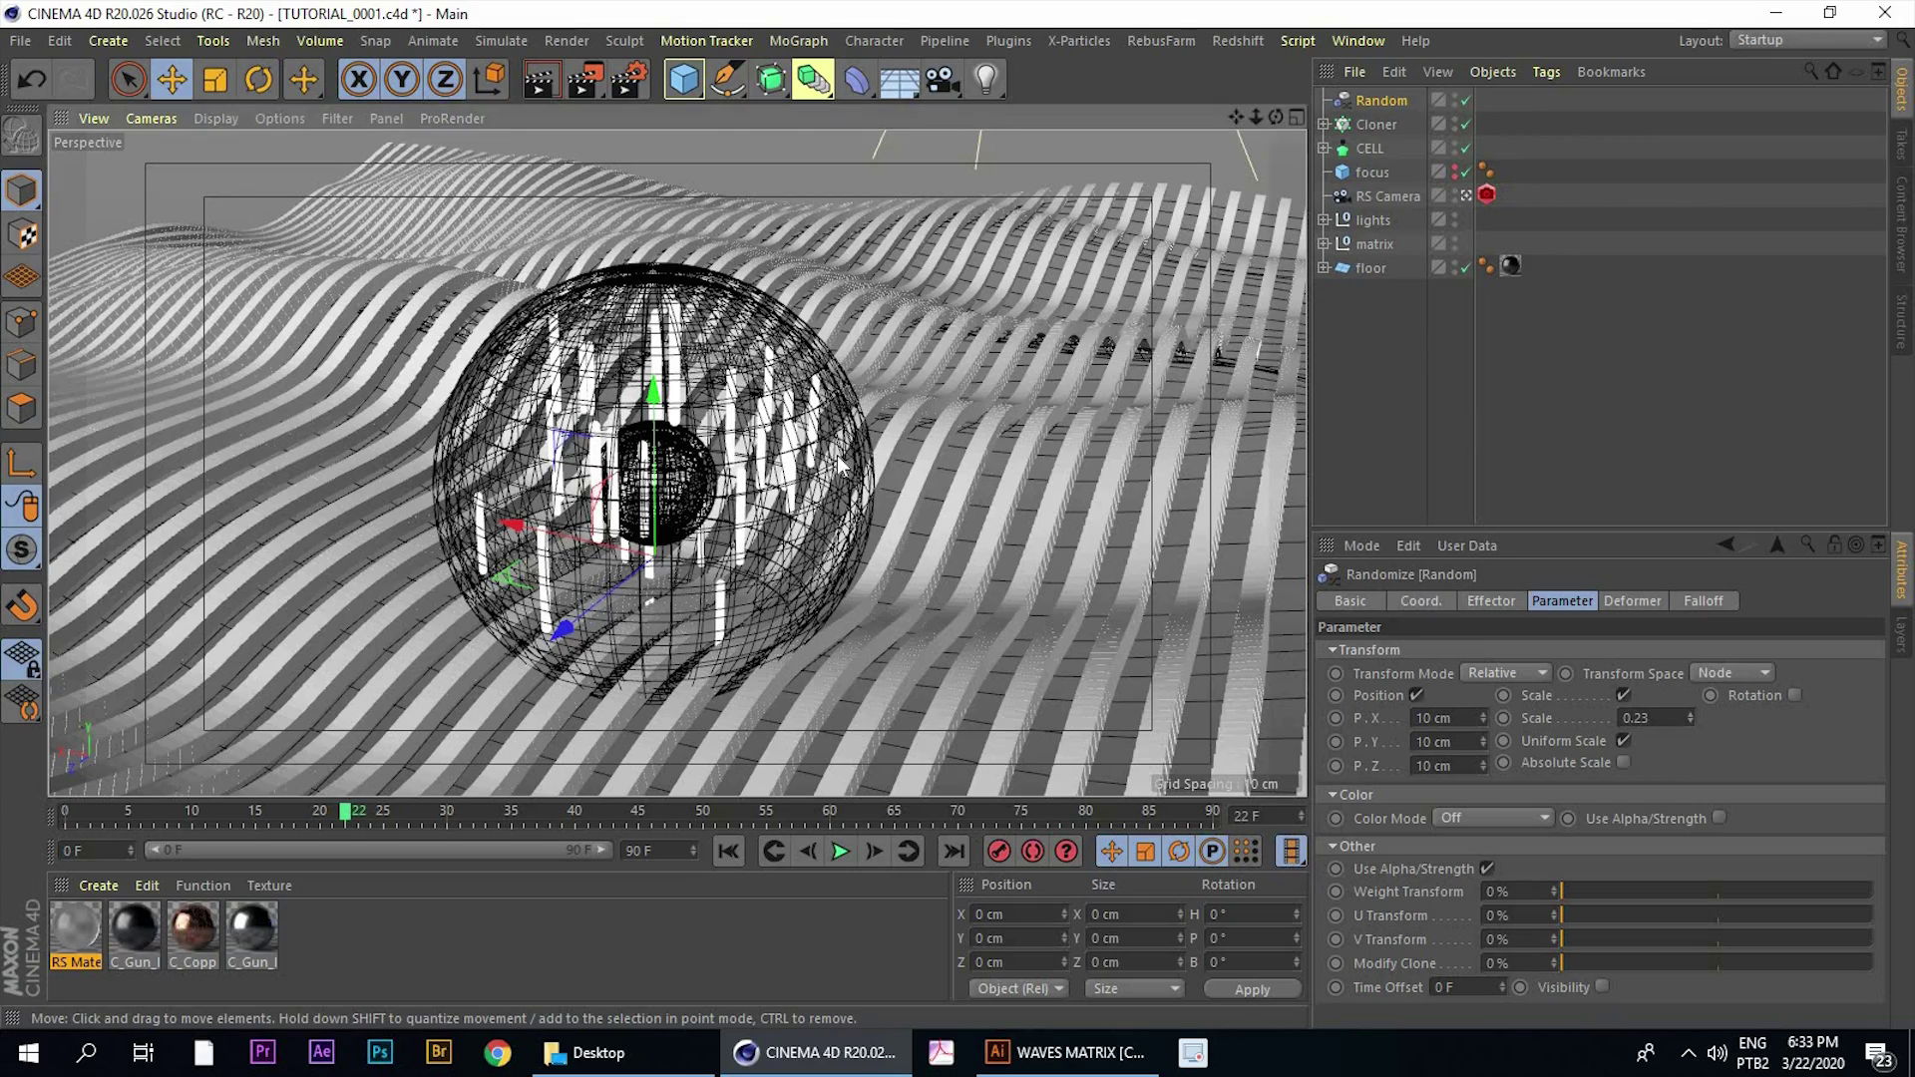
pyautogui.keyDown('alt'); pyautogui.moveTo(616, 352); pyautogui.dragTo(768, 379); pyautogui.keyUp('alt')
pyautogui.scroll(5, 768, 379)
pyautogui.keyDown('alt'); pyautogui.moveTo(653, 344); pyautogui.dragTo(781, 344); pyautogui.keyUp('alt')
pyautogui.hotkey('ctrl', 'shift', 'z')
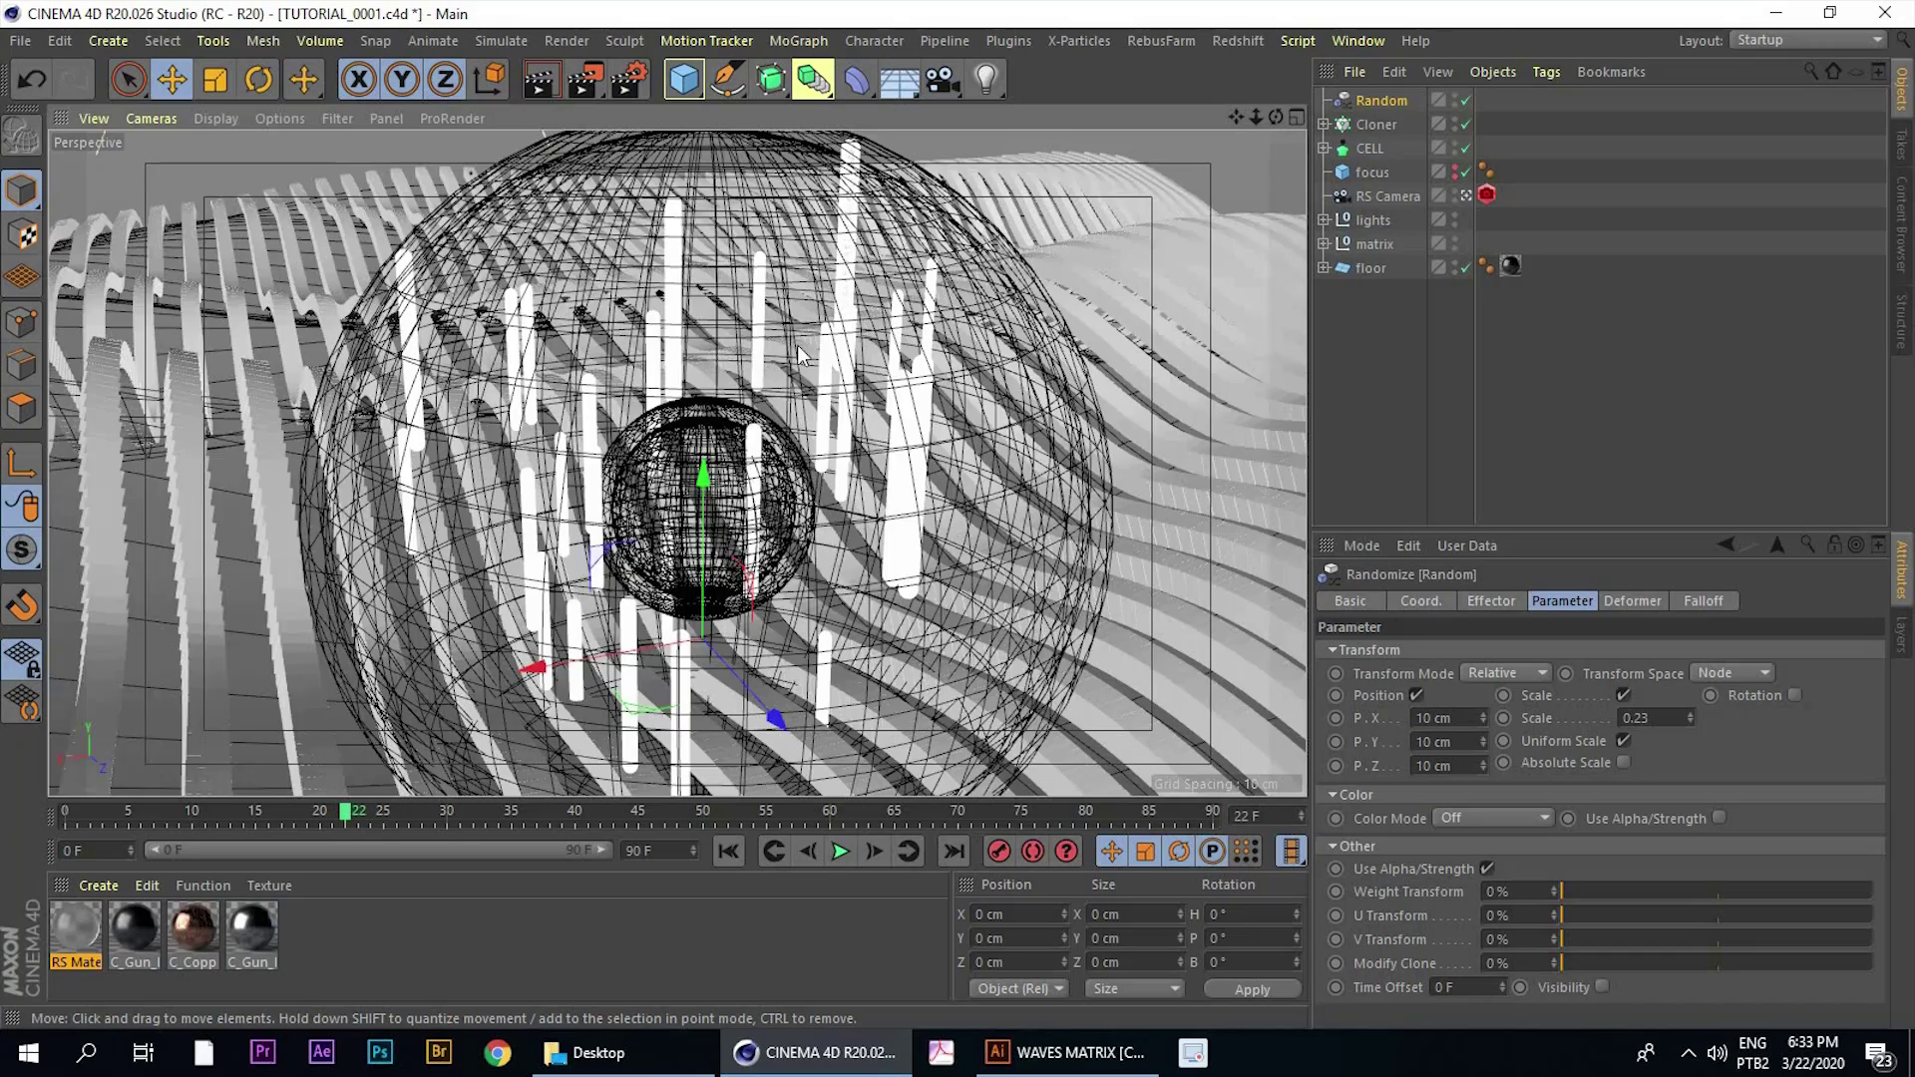
pyautogui.hotkey('ctrl', 'shift', 'z')
pyautogui.hotkey('ctrl', 'shift', 'z')
pyautogui.hotkey('ctrl', 'shift', 'z')
pyautogui.hotkey('ctrl', 'shift', 'z')
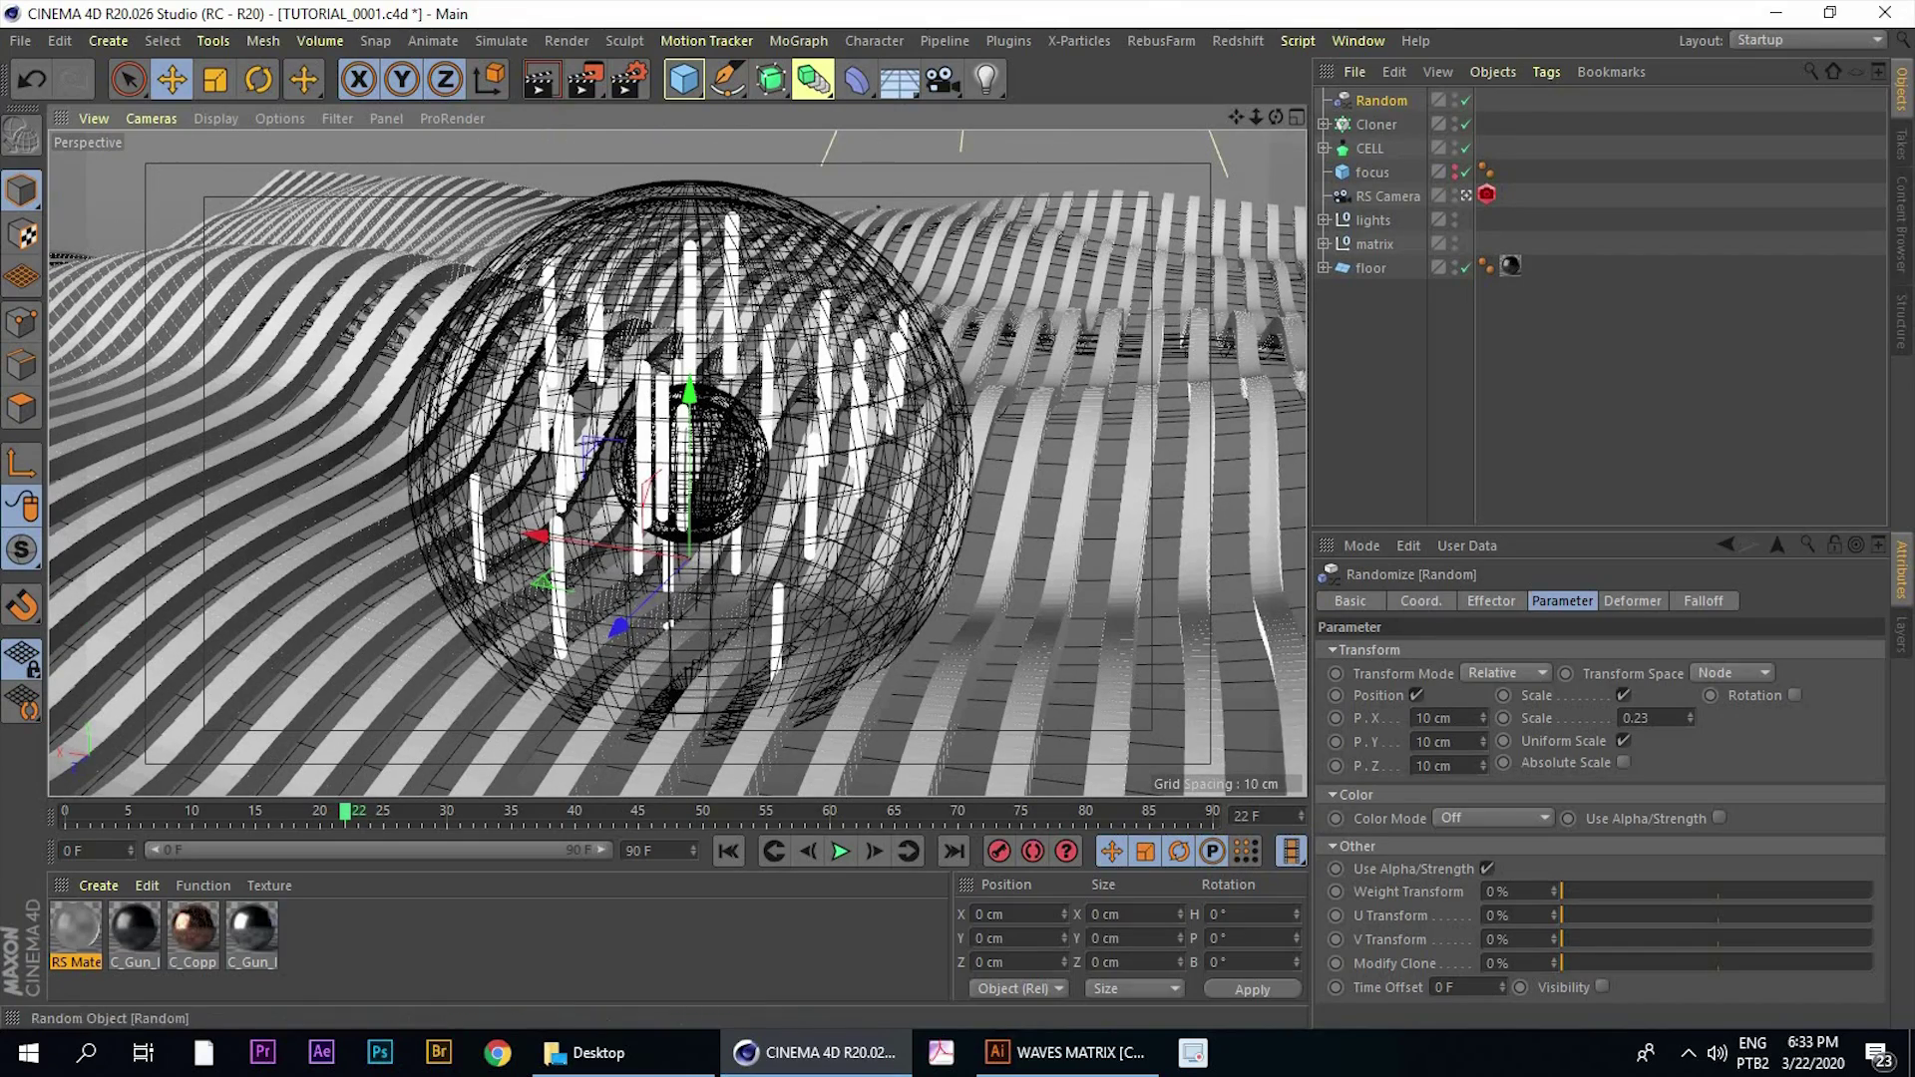
# Scale the capsule inside the Cloner down uniformly to about 5.7 cm high and 0.43 cm wide
pyautogui.click(1324, 124)
pyautogui.click(1395, 147)
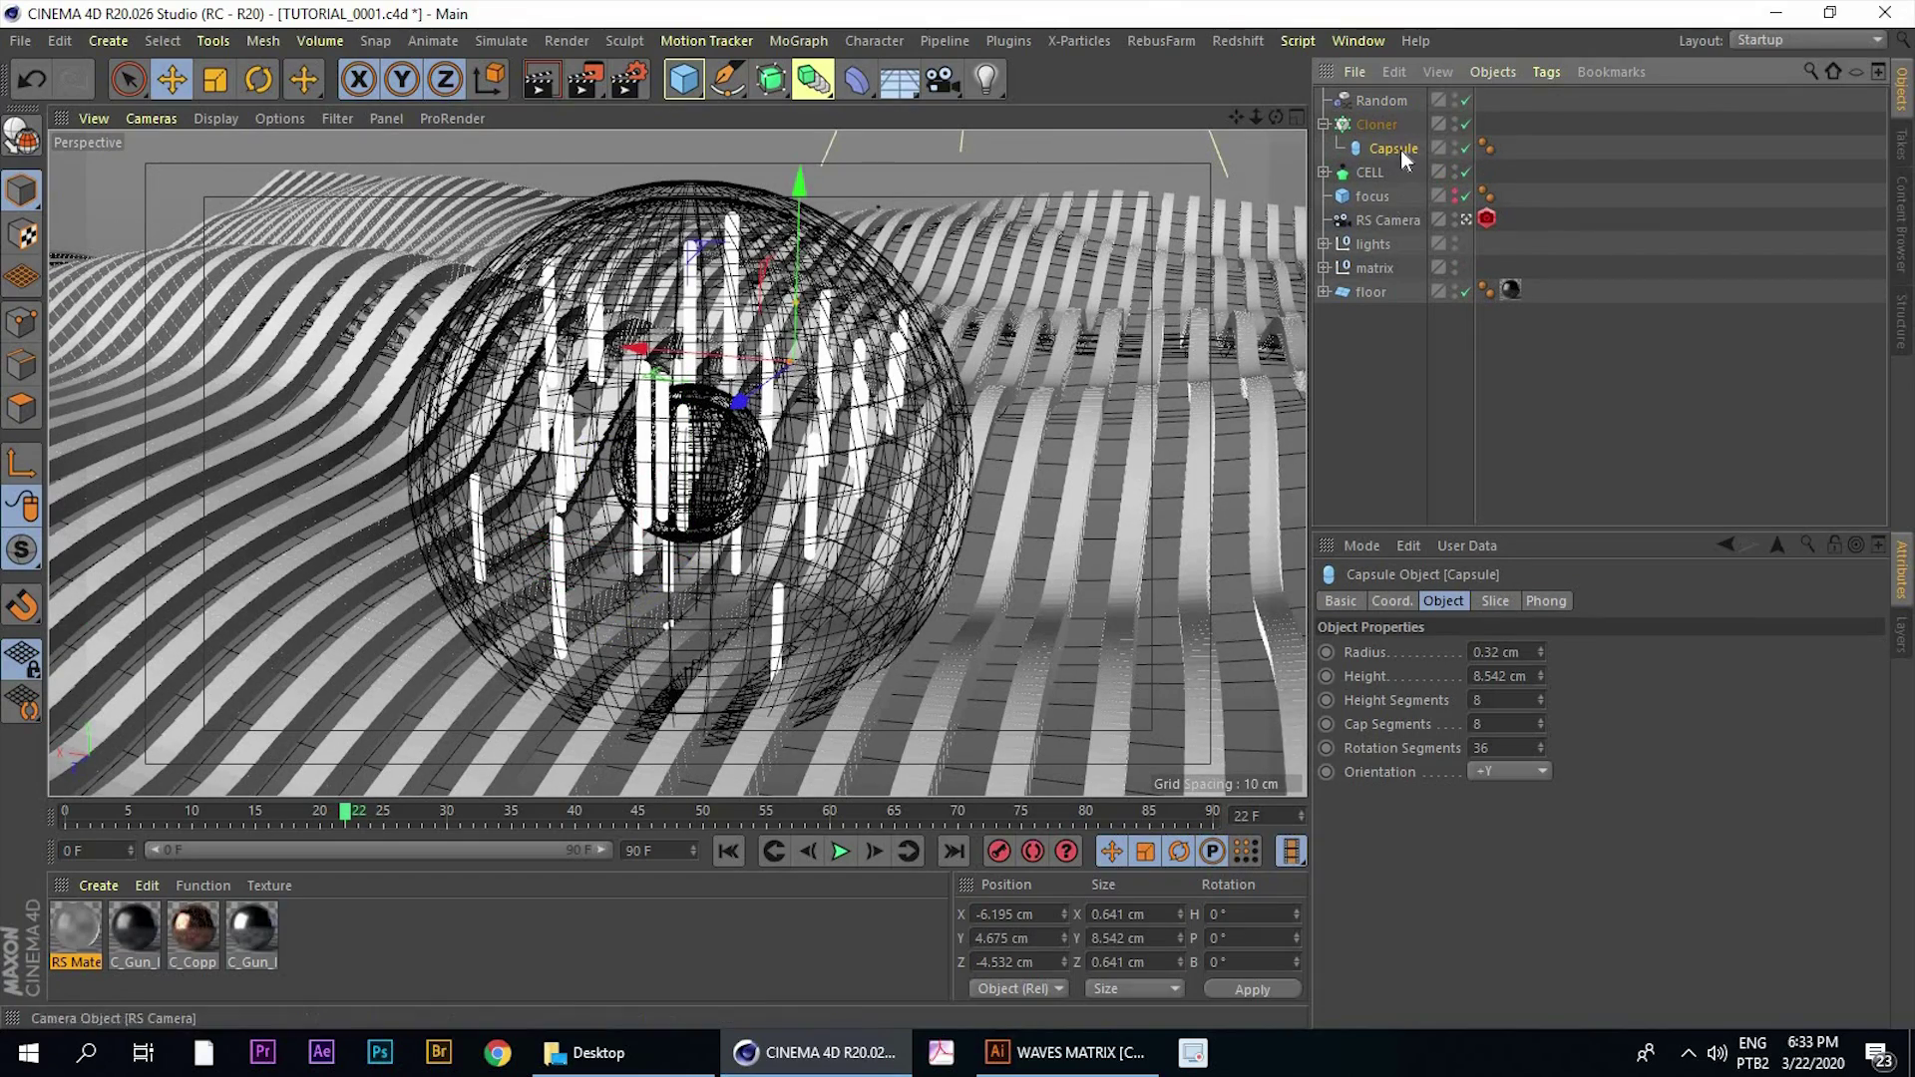
pyautogui.click(212, 92)
pyautogui.moveTo(1014, 295); pyautogui.dragTo(778, 447)
pyautogui.keyDown('alt'); pyautogui.moveTo(668, 371); pyautogui.dragTo(788, 419); pyautogui.keyUp('alt')
pyautogui.keyDown('alt'); pyautogui.moveTo(667, 361); pyautogui.dragTo(579, 347, button='middle'); pyautogui.keyUp('alt')
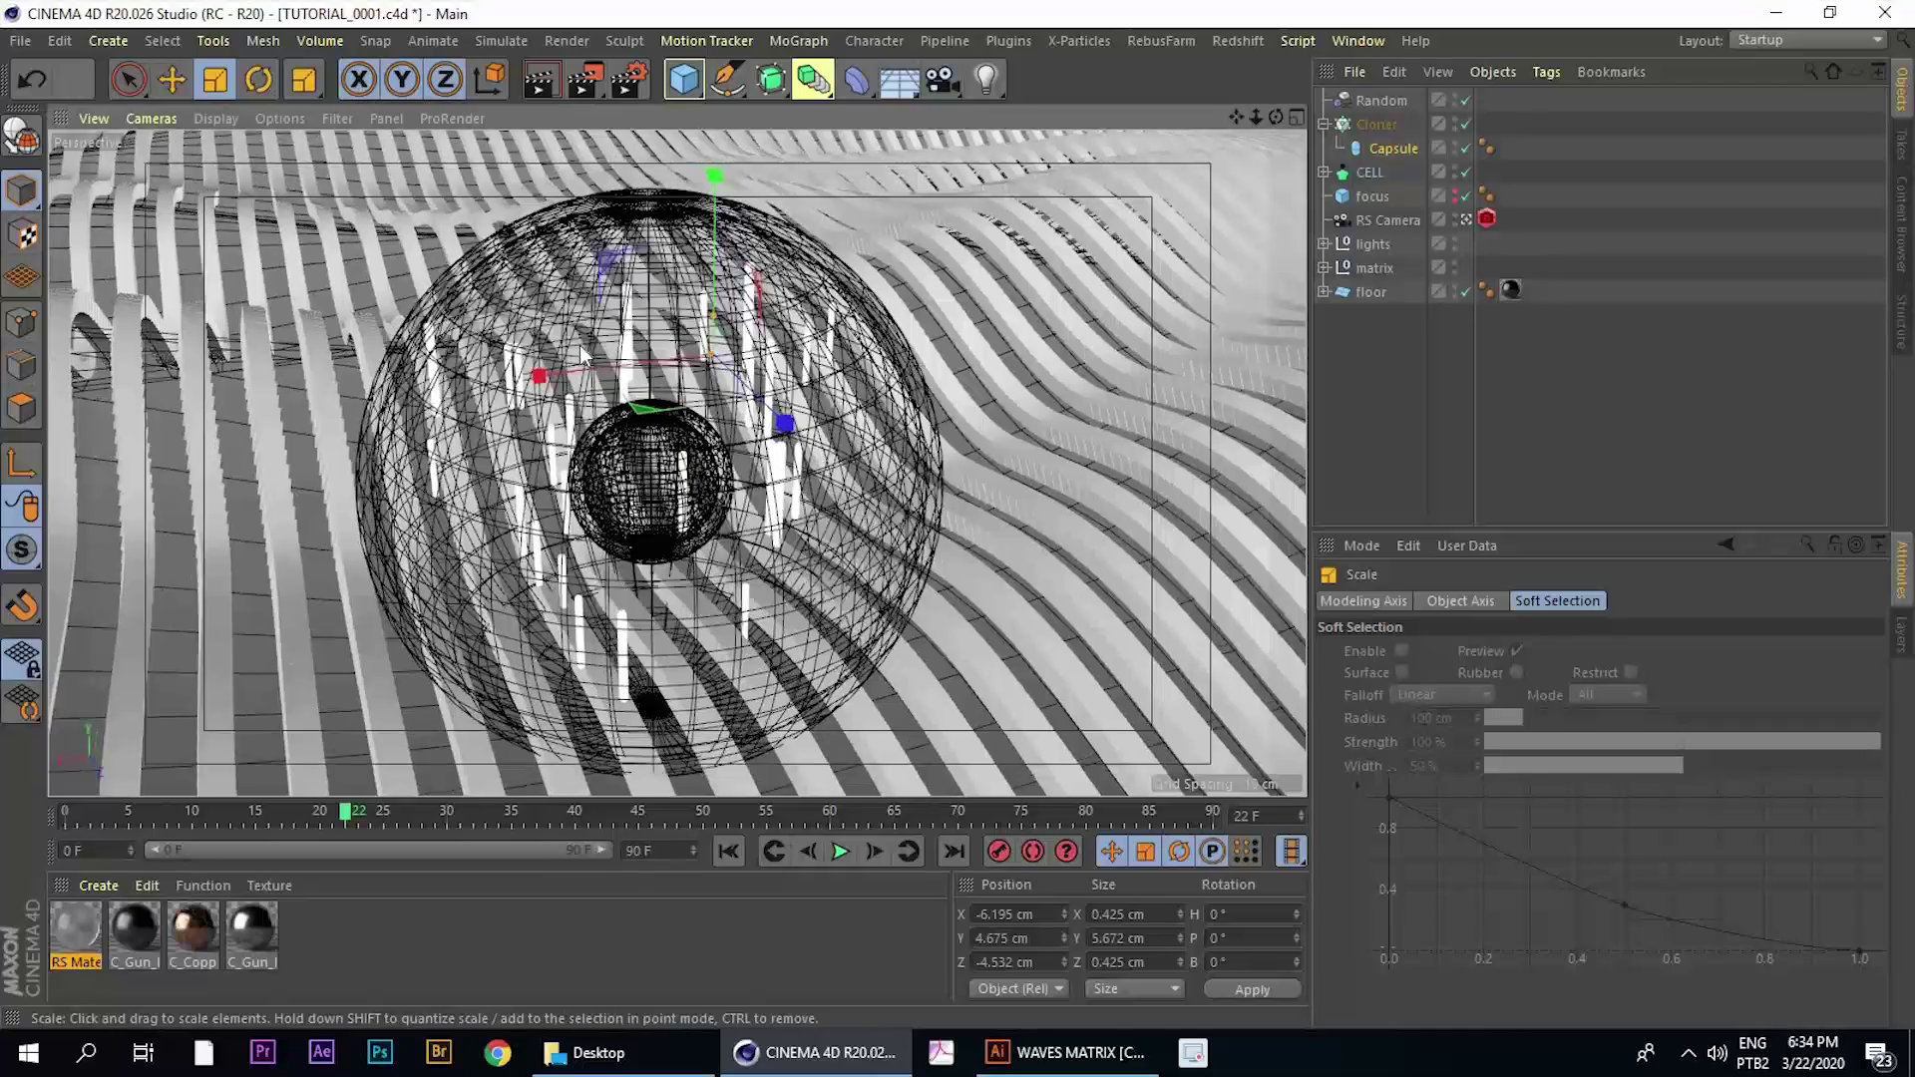
pyautogui.keyDown('alt'); pyautogui.moveTo(578, 349); pyautogui.dragTo(419, 280); pyautogui.keyUp('alt')
# Enable rotation variation on the Random effector and set it to 180° for heading, pitch and bank
pyautogui.click(1377, 101)
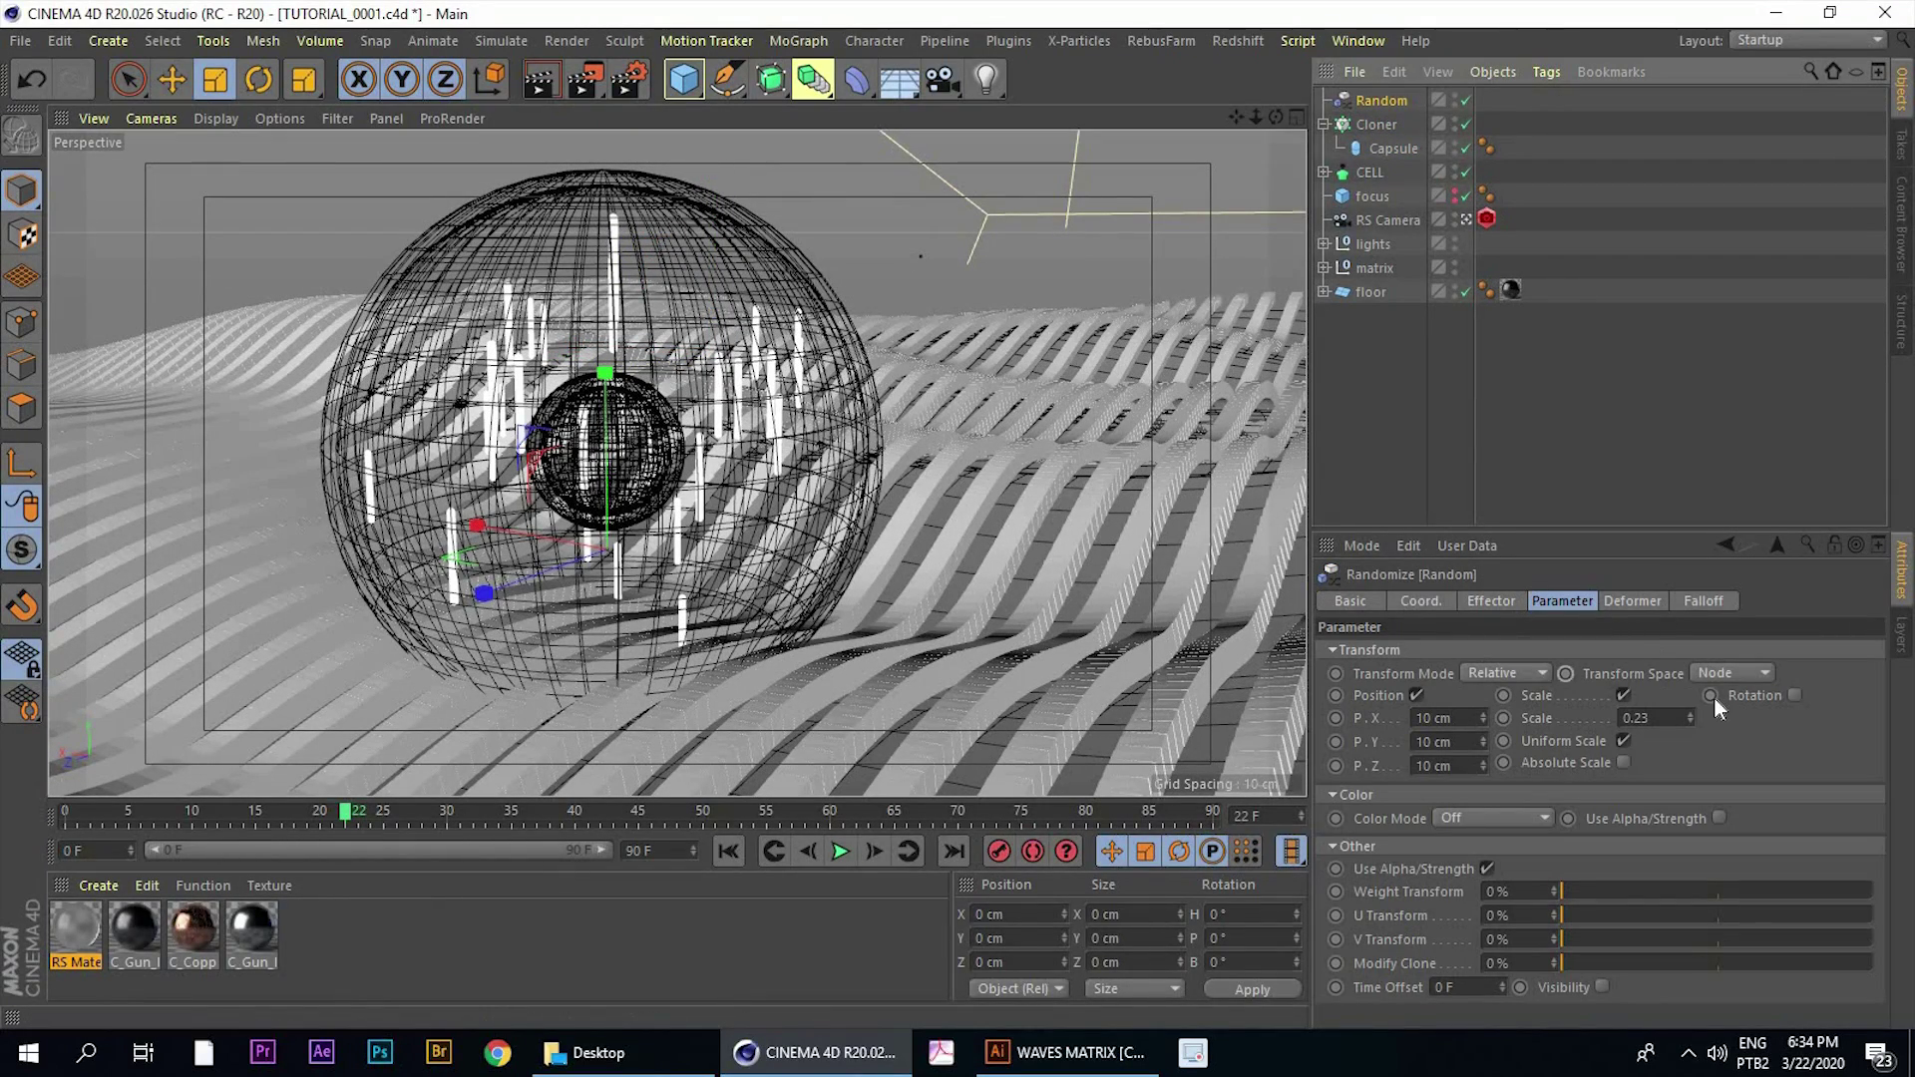
pyautogui.click(1794, 696)
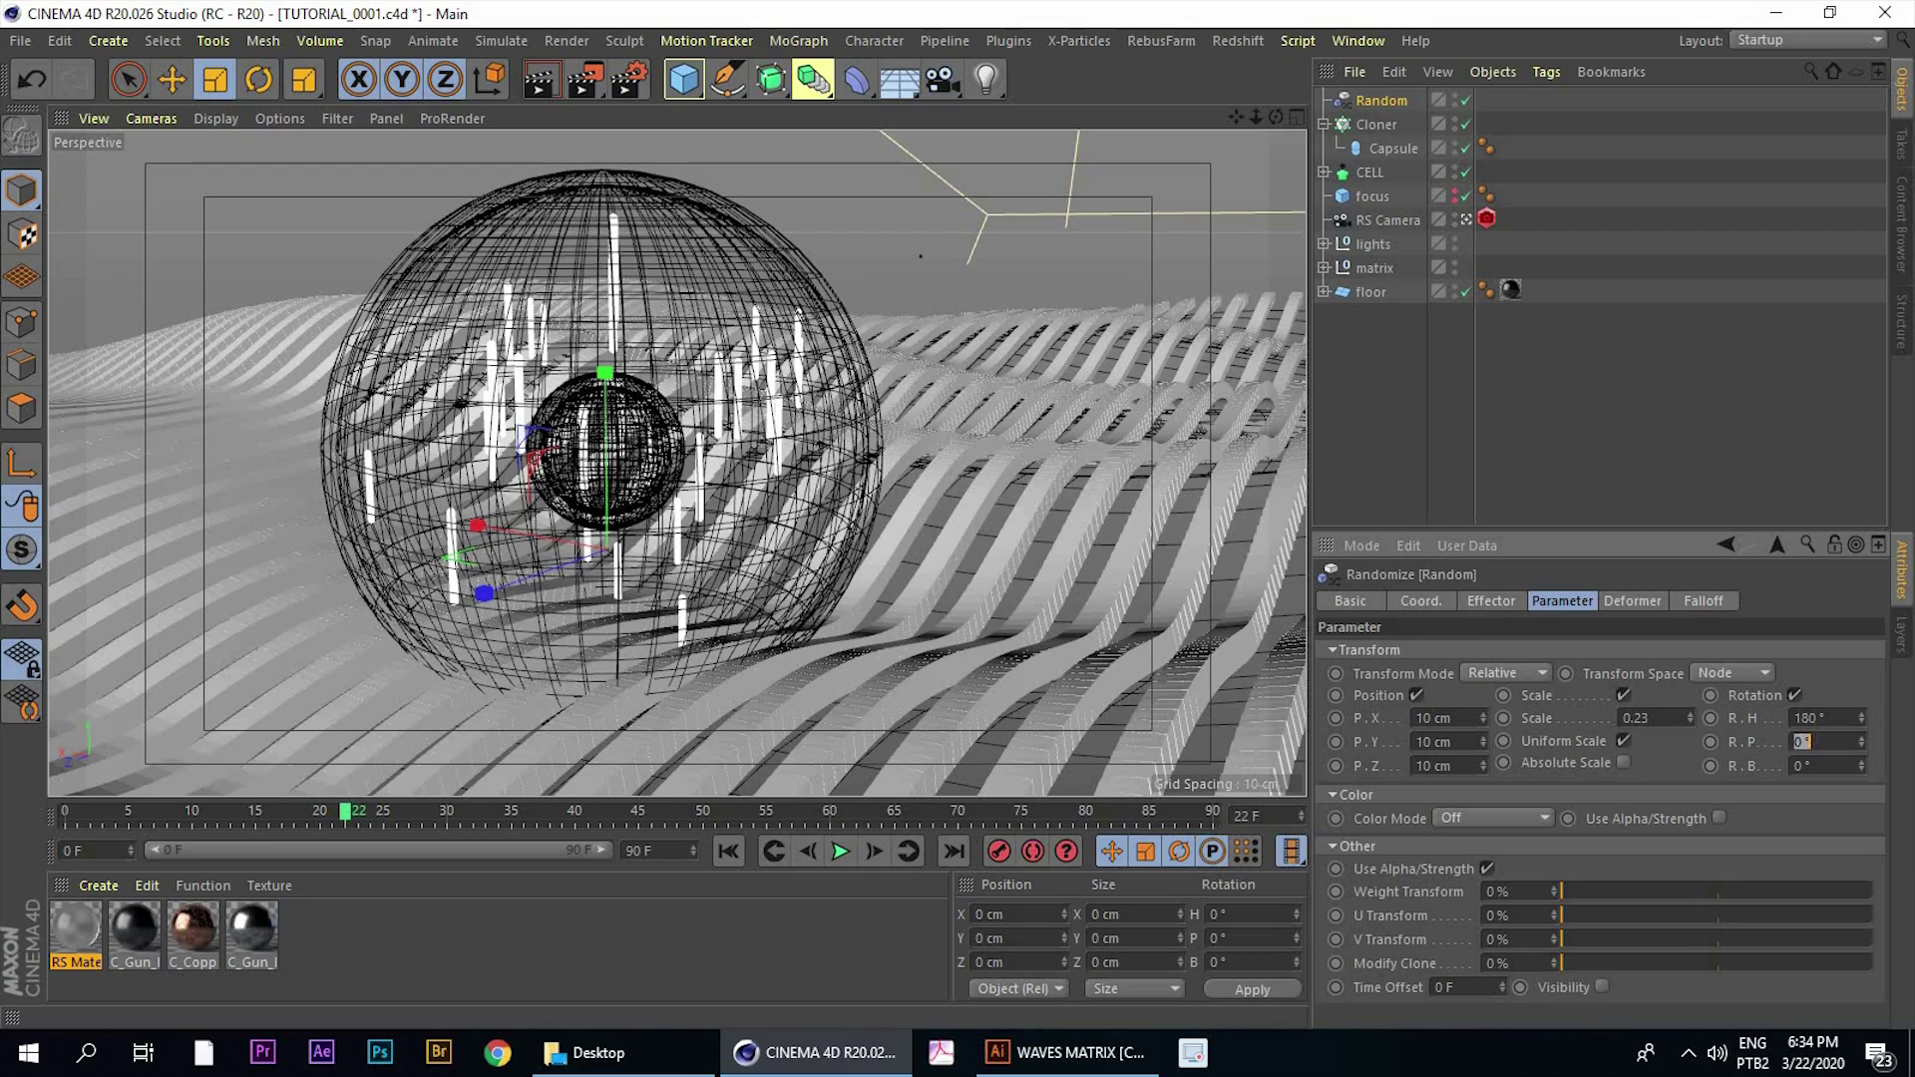
pyautogui.press('Tab')
pyautogui.write('180')
pyautogui.press('Return')
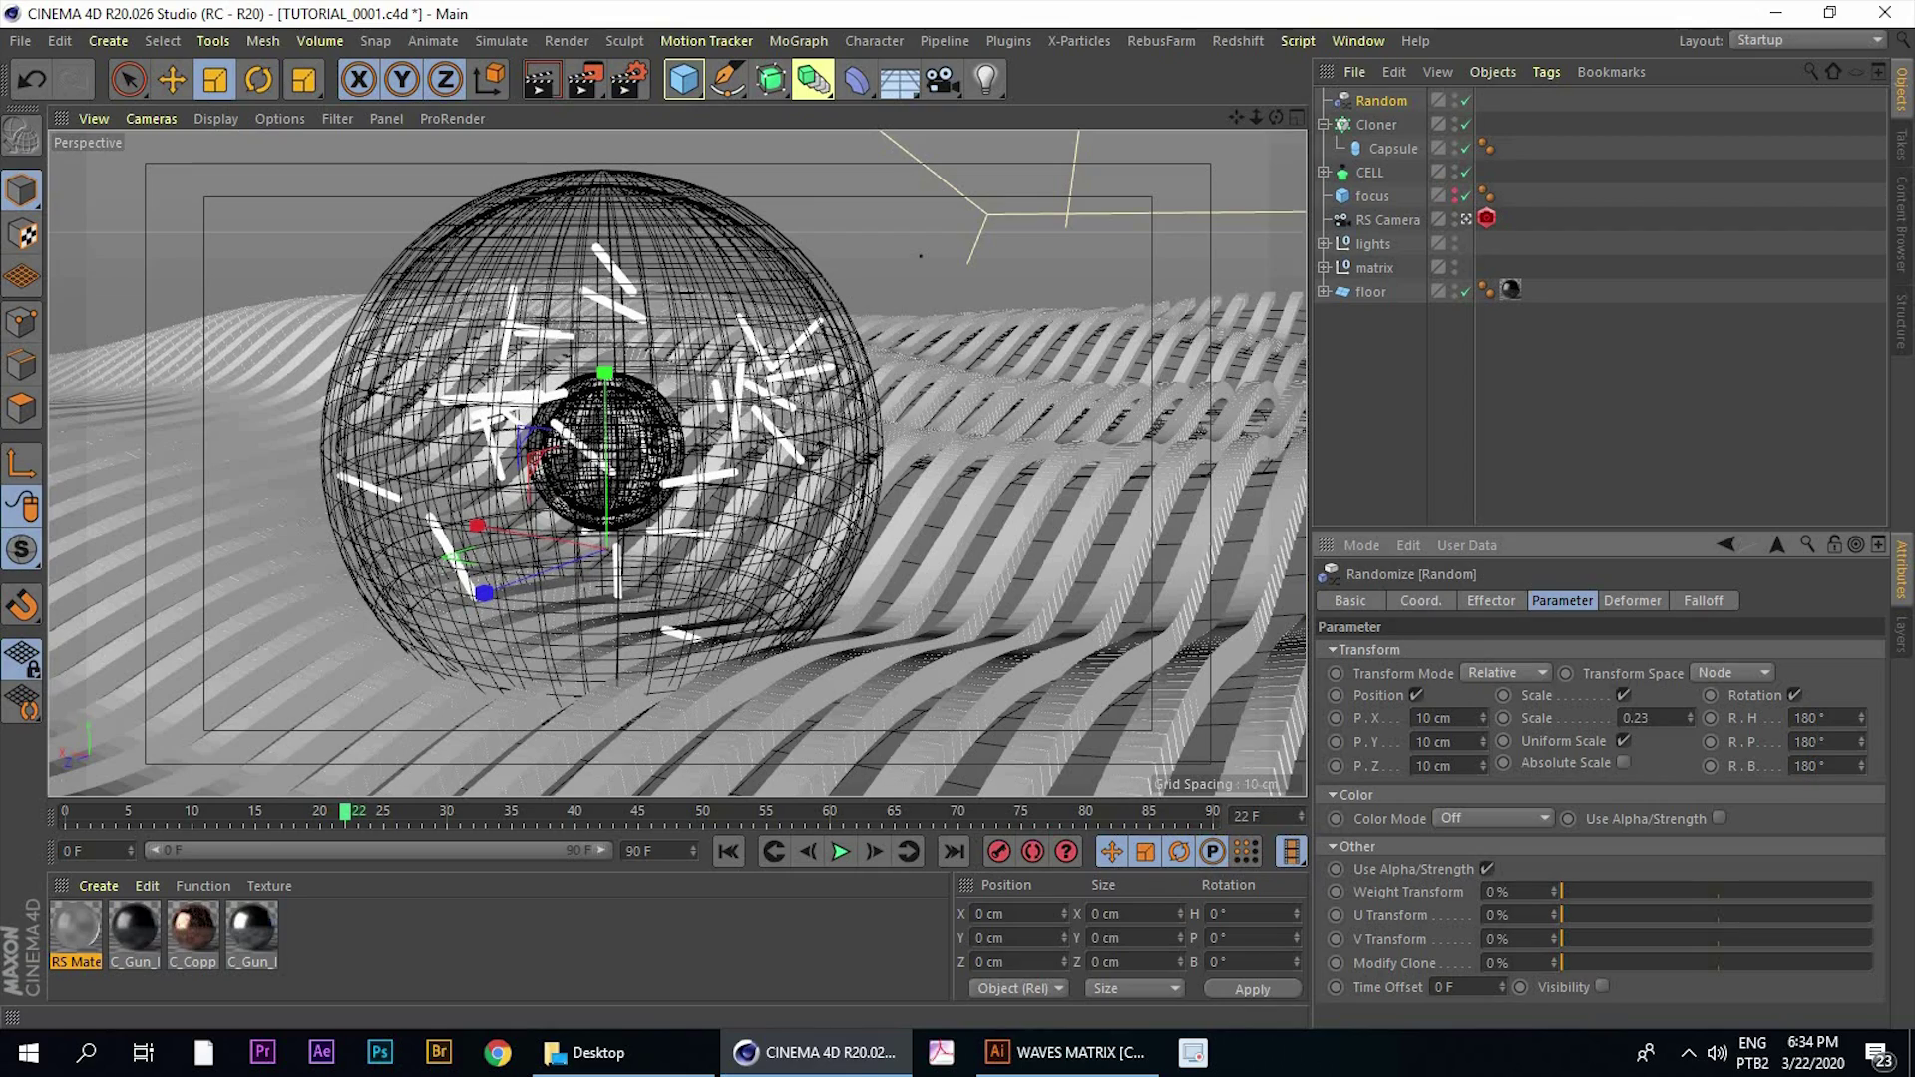
pyautogui.keyDown('alt'); pyautogui.moveTo(1048, 508); pyautogui.dragTo(610, 498); pyautogui.keyUp('alt')
pyautogui.keyDown('alt'); pyautogui.moveTo(565, 463); pyautogui.dragTo(483, 344, button='right'); pyautogui.keyUp('alt')
pyautogui.keyDown('alt'); pyautogui.moveTo(484, 344); pyautogui.dragTo(533, 374); pyautogui.keyUp('alt')
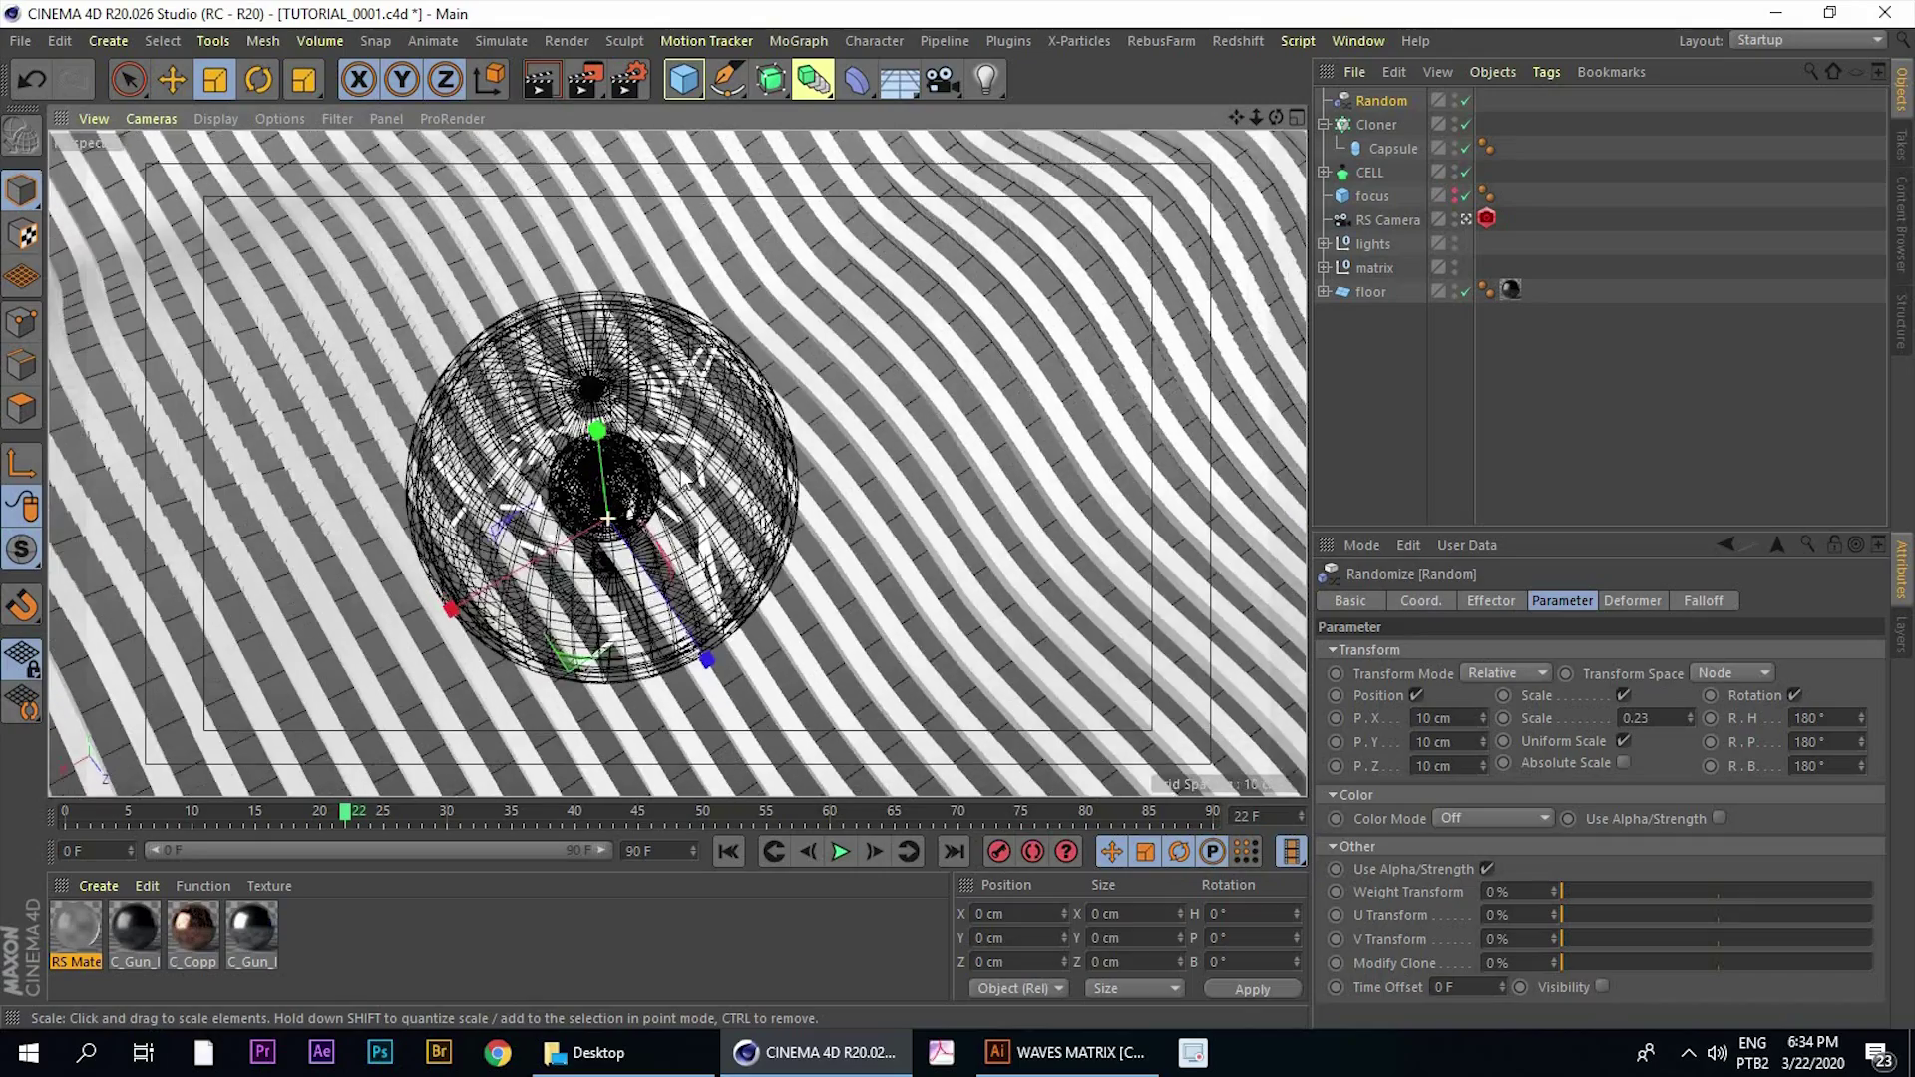
pyautogui.keyDown('alt'); pyautogui.moveTo(533, 375); pyautogui.dragTo(553, 356, button='middle'); pyautogui.keyUp('alt')
pyautogui.keyDown('alt'); pyautogui.moveTo(553, 355); pyautogui.dragTo(479, 264); pyautogui.keyUp('alt')
pyautogui.keyDown('alt'); pyautogui.moveTo(498, 275); pyautogui.dragTo(678, 240, button='right'); pyautogui.keyUp('alt')
pyautogui.moveTo(1028, 254)
pyautogui.keyDown('alt'); pyautogui.mouseDown()
pyautogui.moveTo(1106, 240)
pyautogui.moveTo(1047, 225)
pyautogui.mouseUp(); pyautogui.keyUp('alt')
# Reduce the Cloner's grid size to 8 cm in all three directions
pyautogui.click(1372, 124)
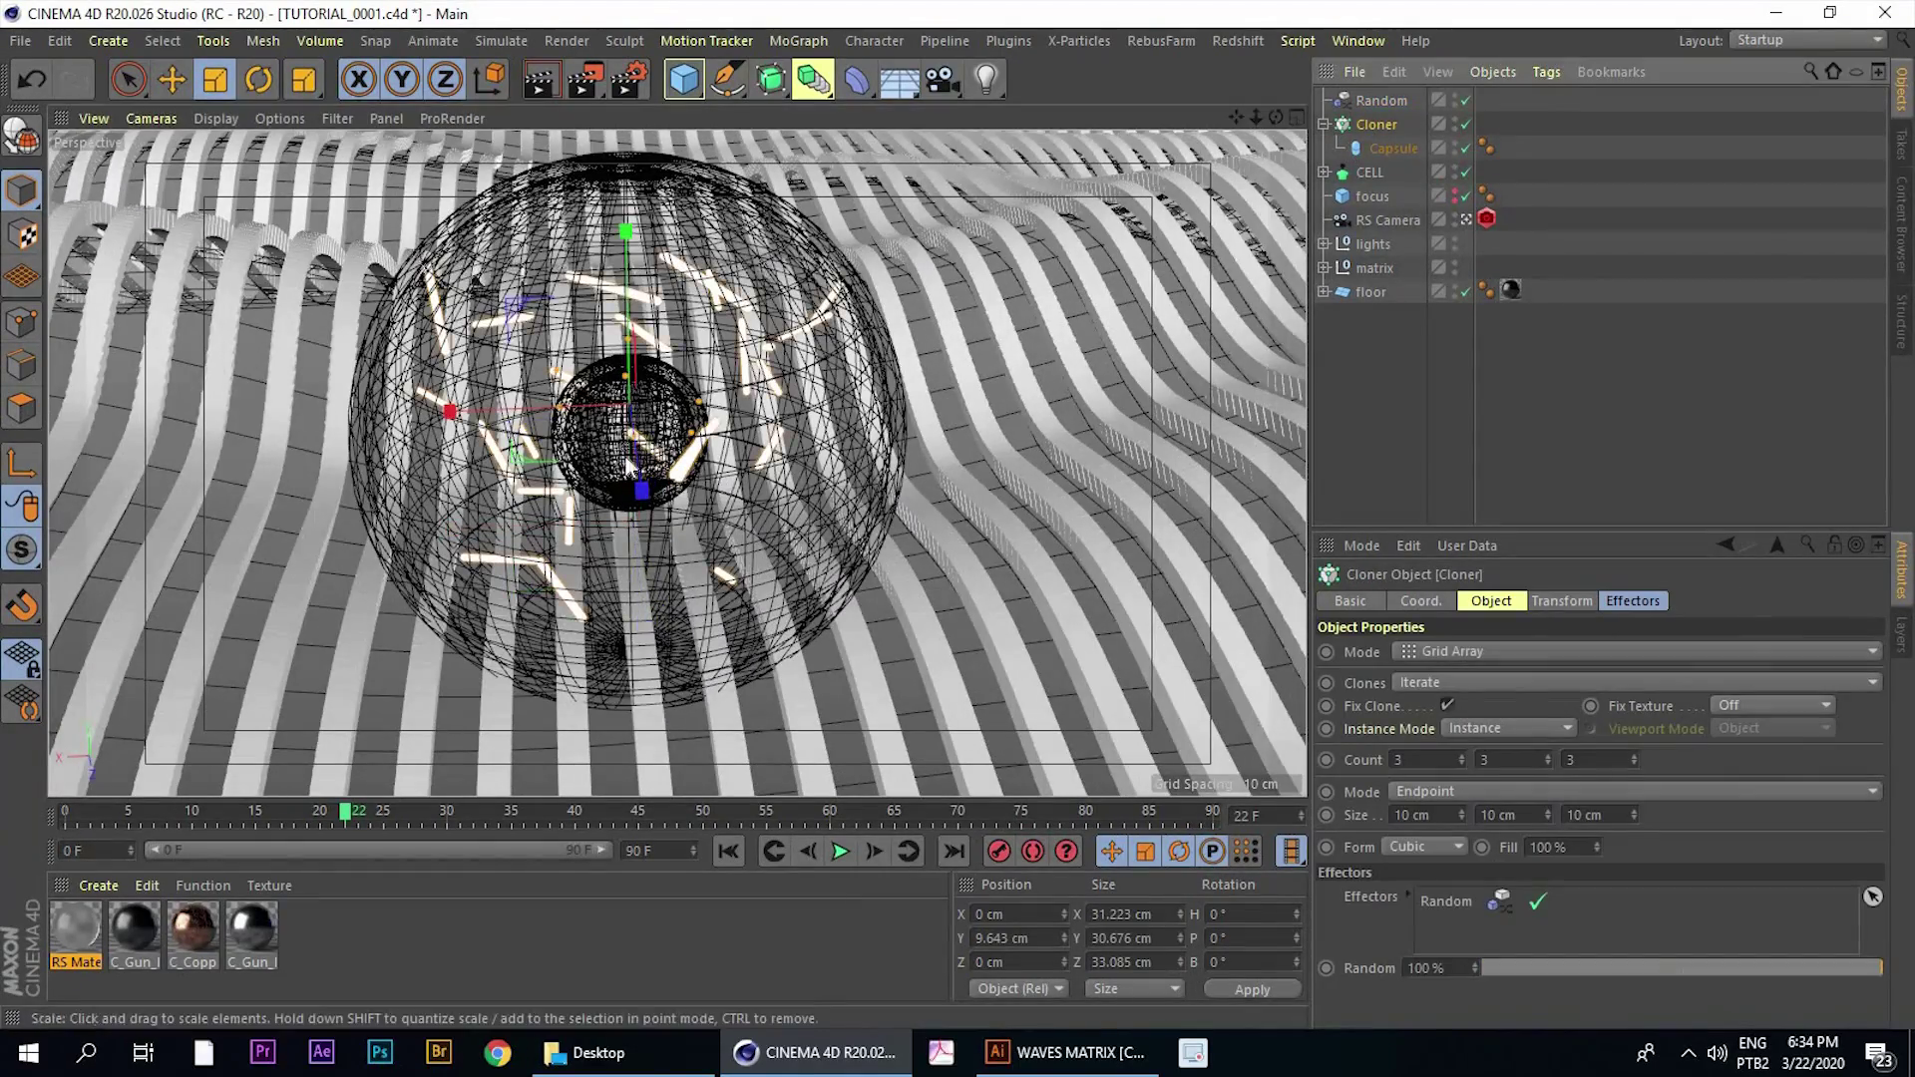
pyautogui.keyDown('alt'); pyautogui.moveTo(504, 422); pyautogui.dragTo(933, 529); pyautogui.keyUp('alt')
pyautogui.keyDown('alt'); pyautogui.moveTo(678, 399); pyautogui.dragTo(798, 404, button='right'); pyautogui.keyUp('alt')
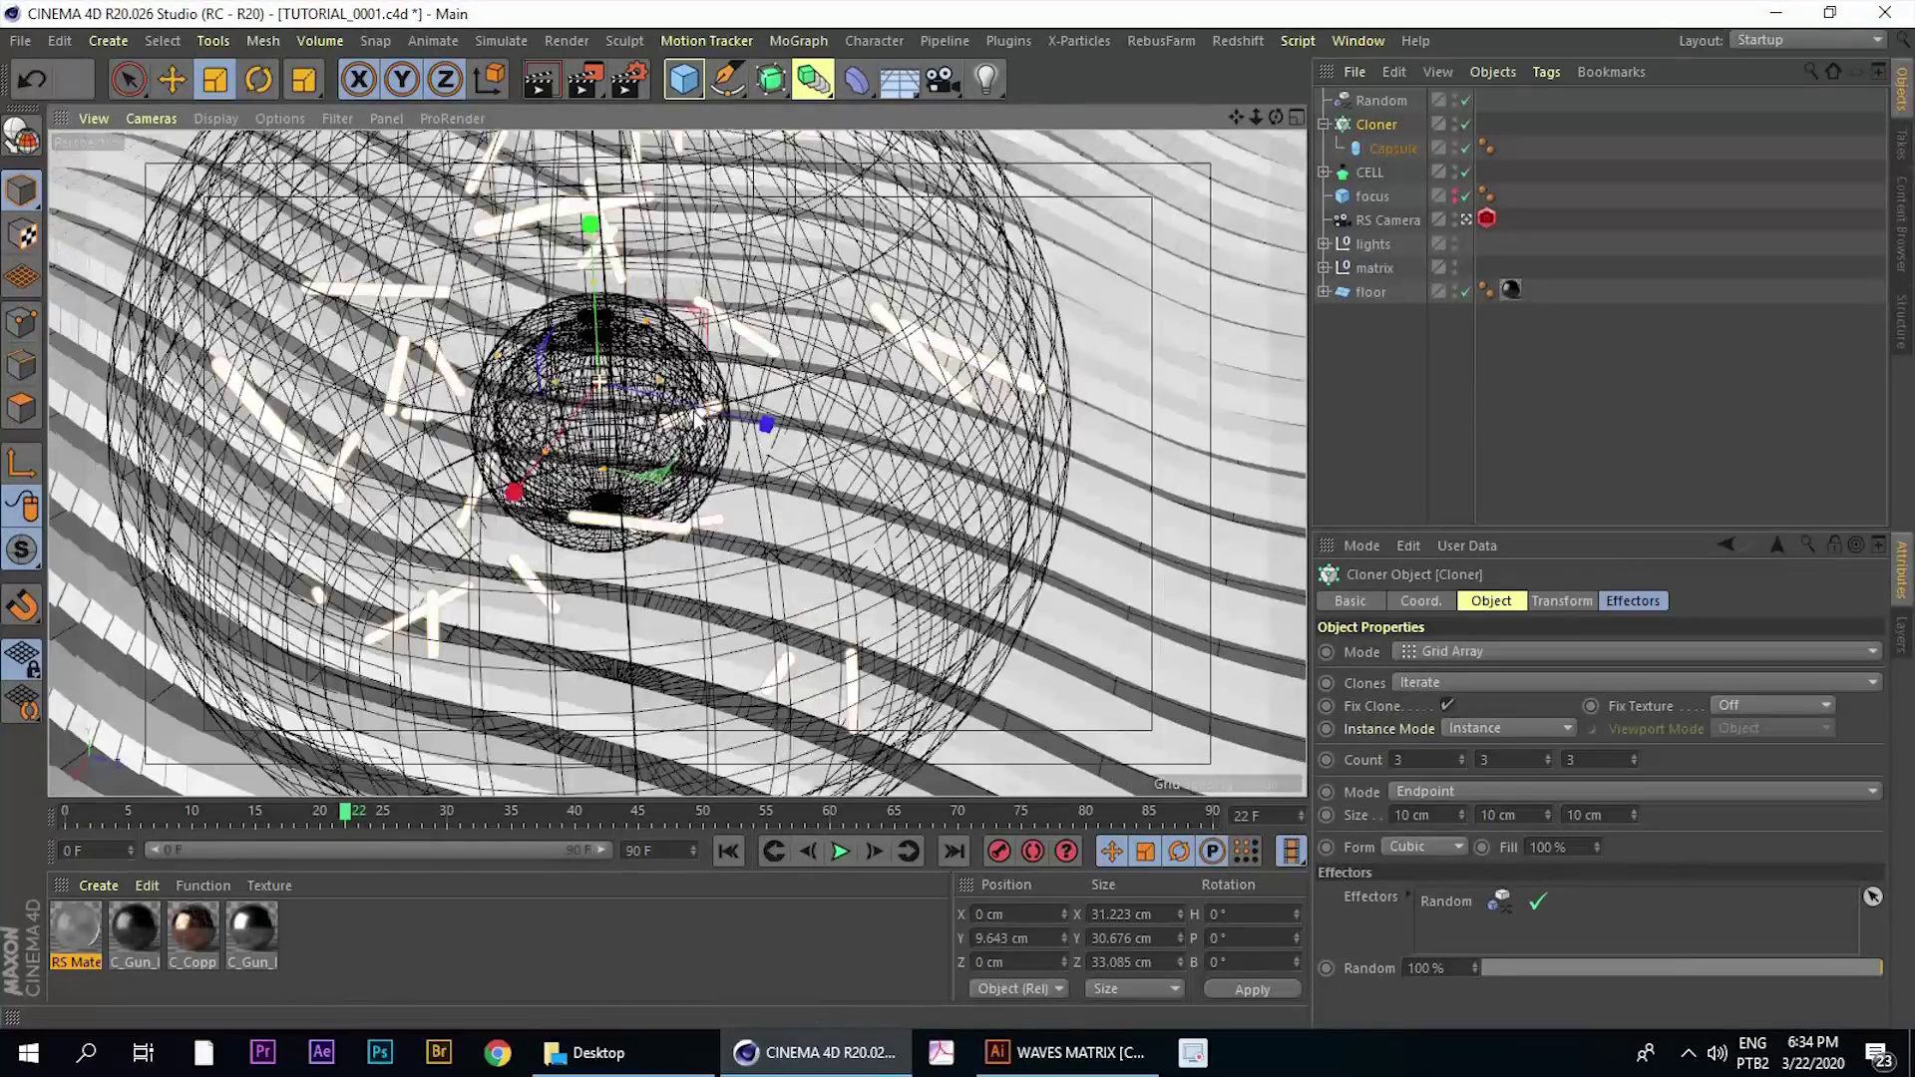
pyautogui.moveTo(711, 406); pyautogui.dragTo(701, 411)
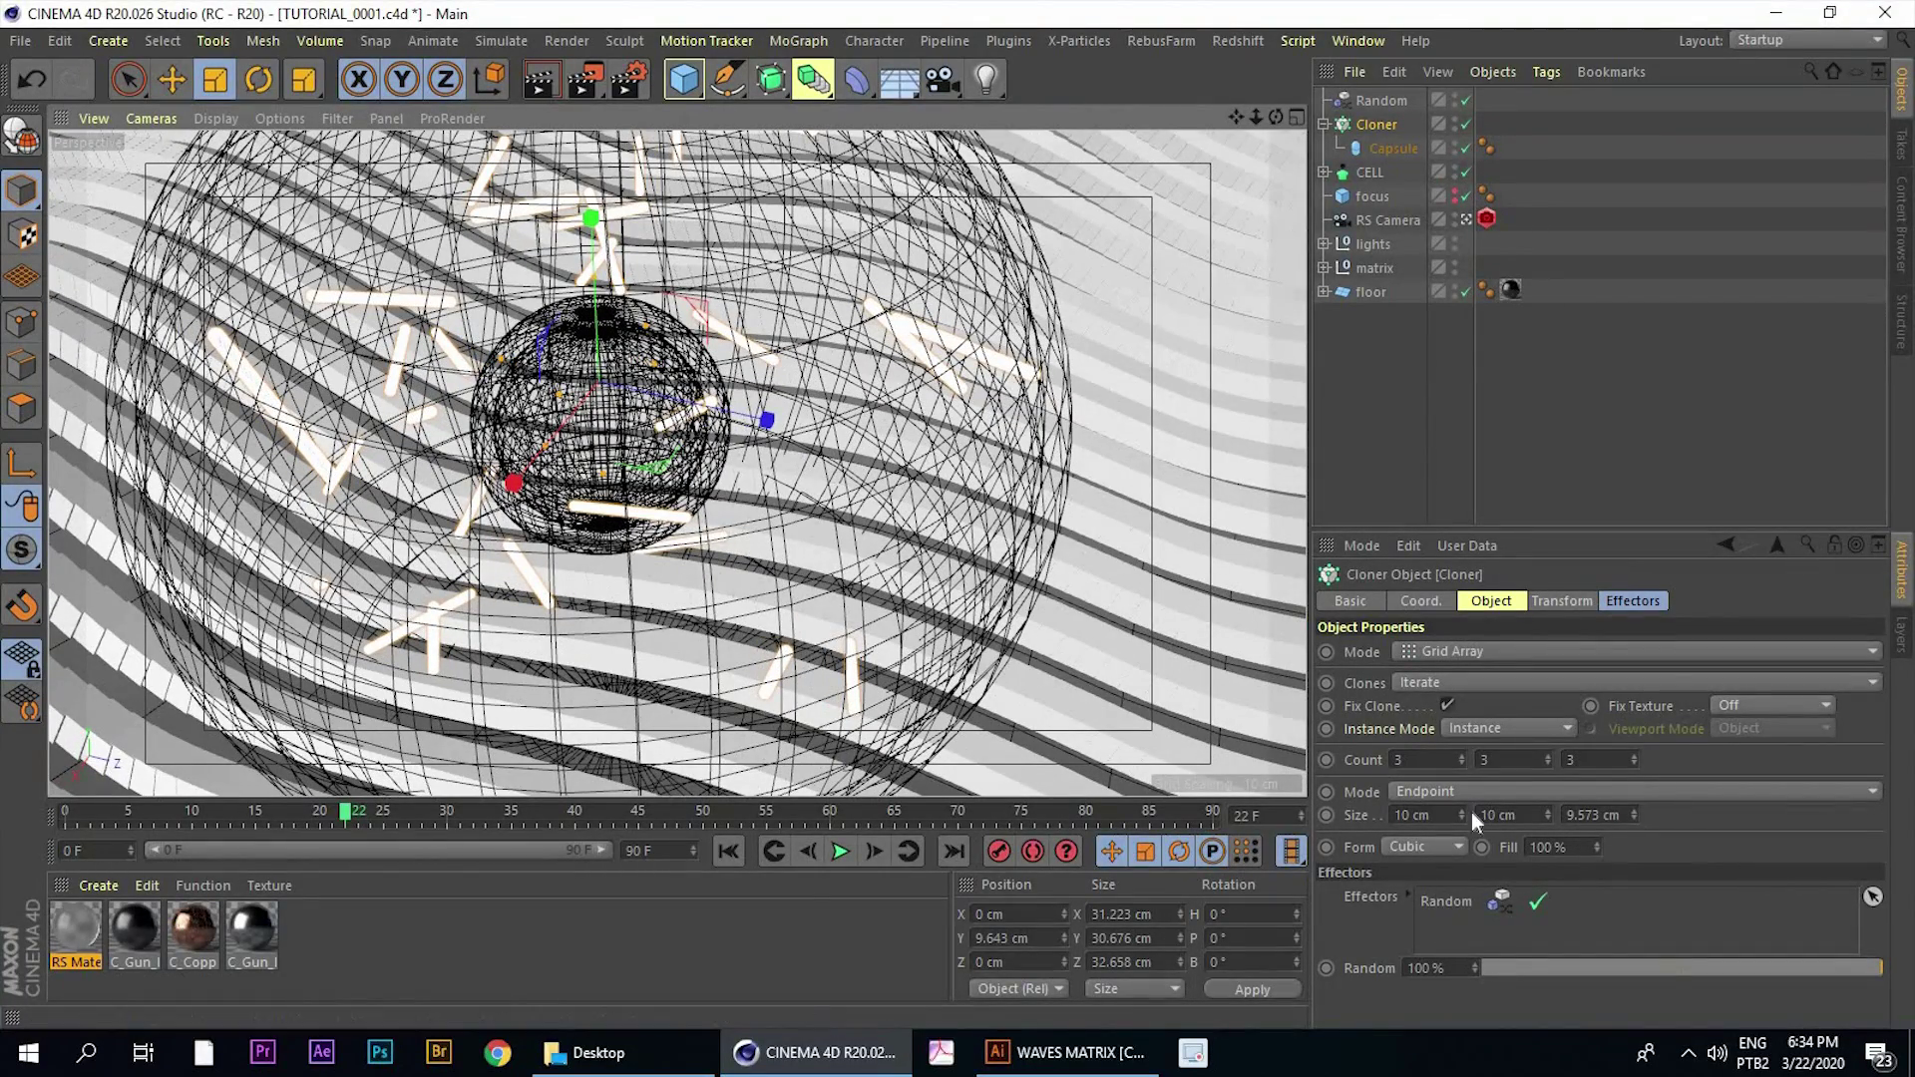
pyautogui.click(1431, 816)
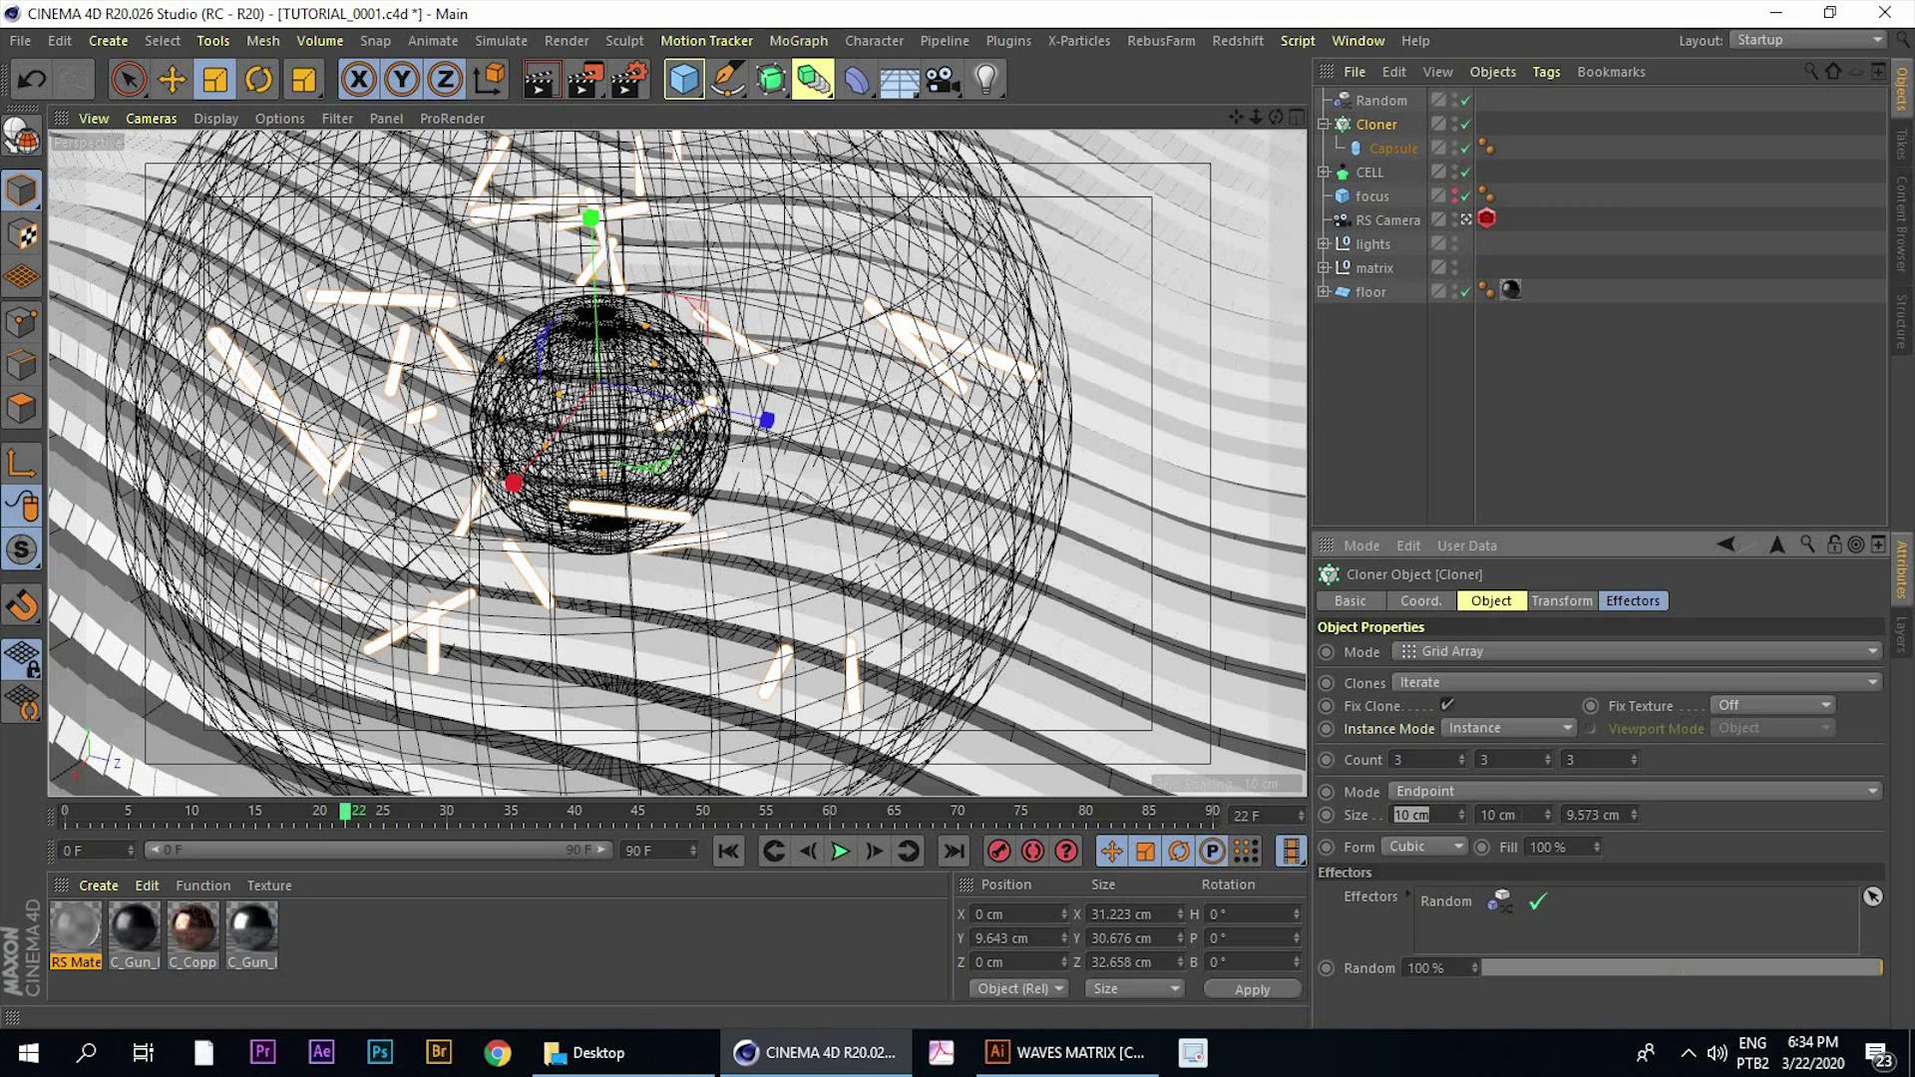
pyautogui.press('Return')
pyautogui.moveTo(1526, 816); pyautogui.dragTo(1470, 820)
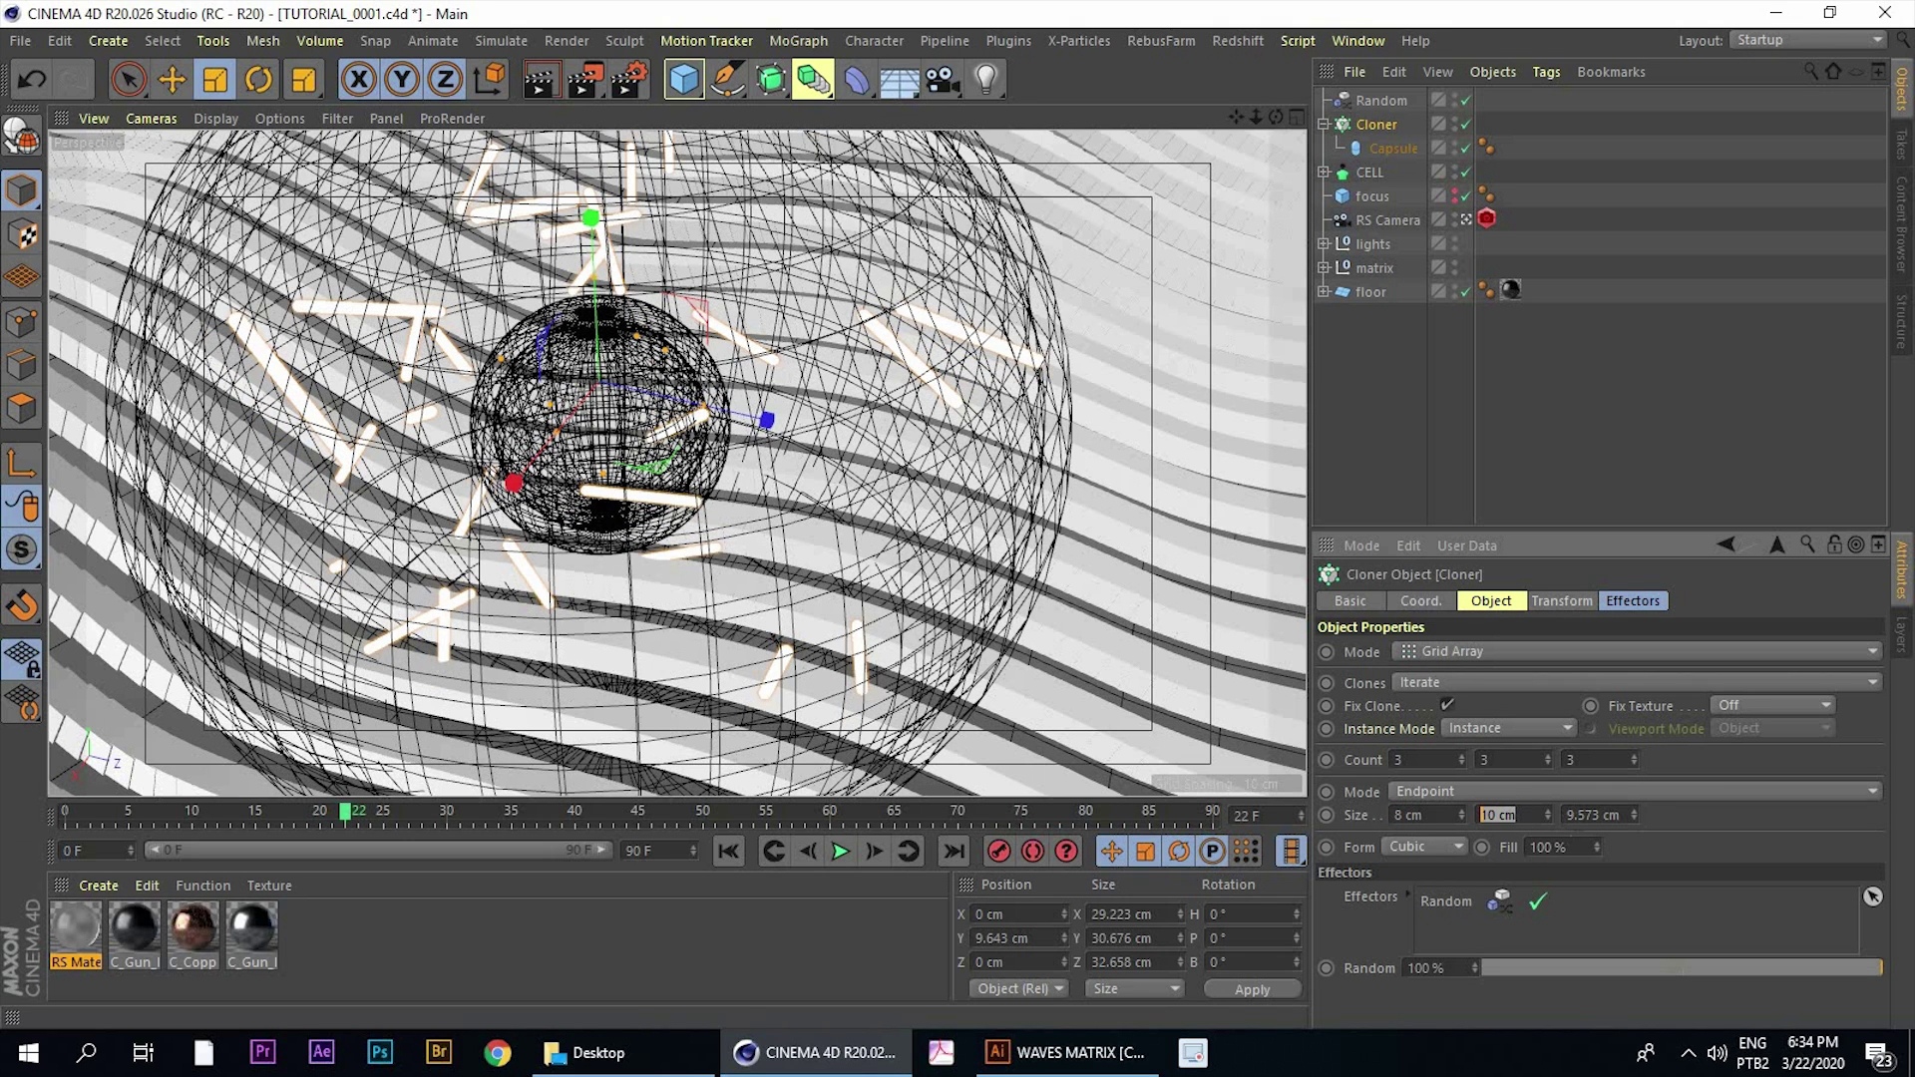
pyautogui.write('8')
pyautogui.press('Return')
pyautogui.moveTo(1622, 817); pyautogui.dragTo(1390, 818)
pyautogui.write('8')
pyautogui.press('Return')
# Set the Cloner's grid size to 6 cm in X, Y and Z to pull the capsules closer to the nucleus
pyautogui.write('6')
pyautogui.press('Return')
pyautogui.moveTo(1518, 816); pyautogui.dragTo(1470, 821)
pyautogui.write('6')
pyautogui.press('Return')
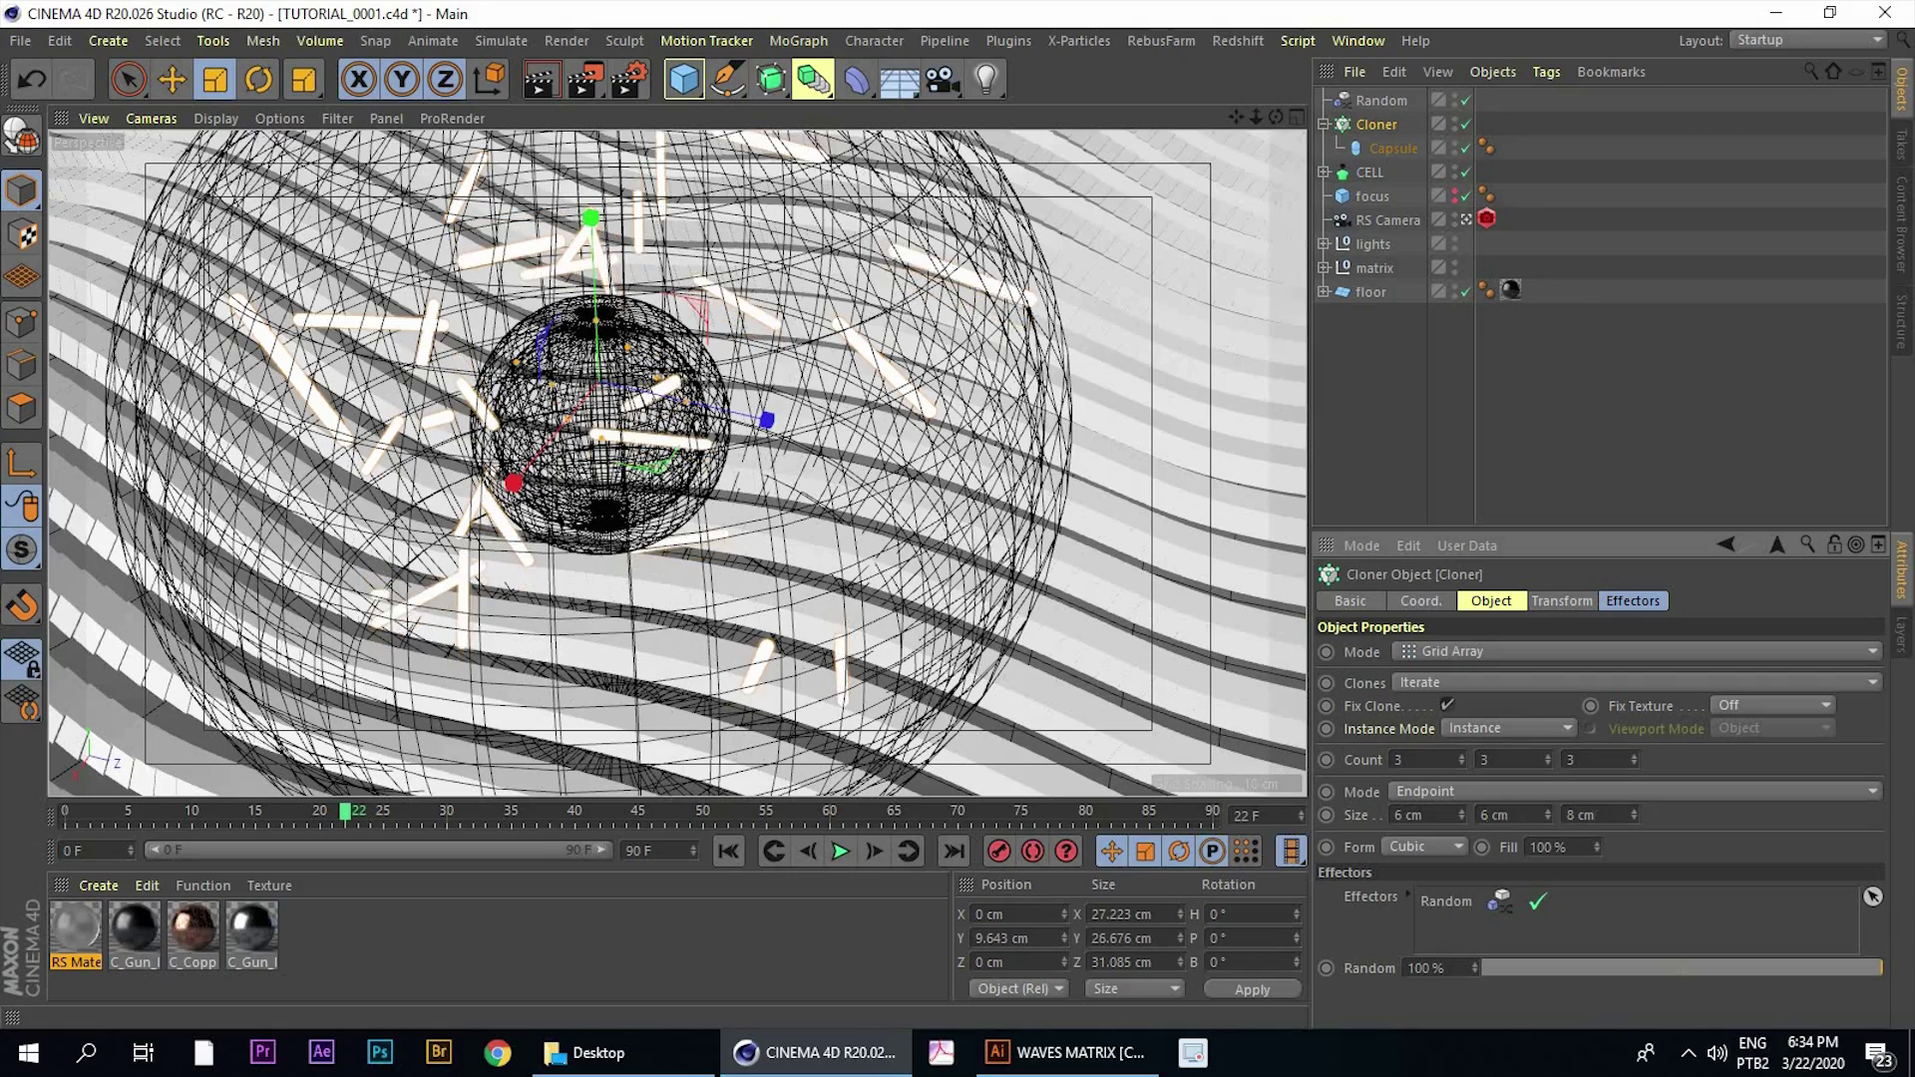
pyautogui.moveTo(1605, 816); pyautogui.dragTo(409, 371)
pyautogui.write('6')
pyautogui.press('Return')
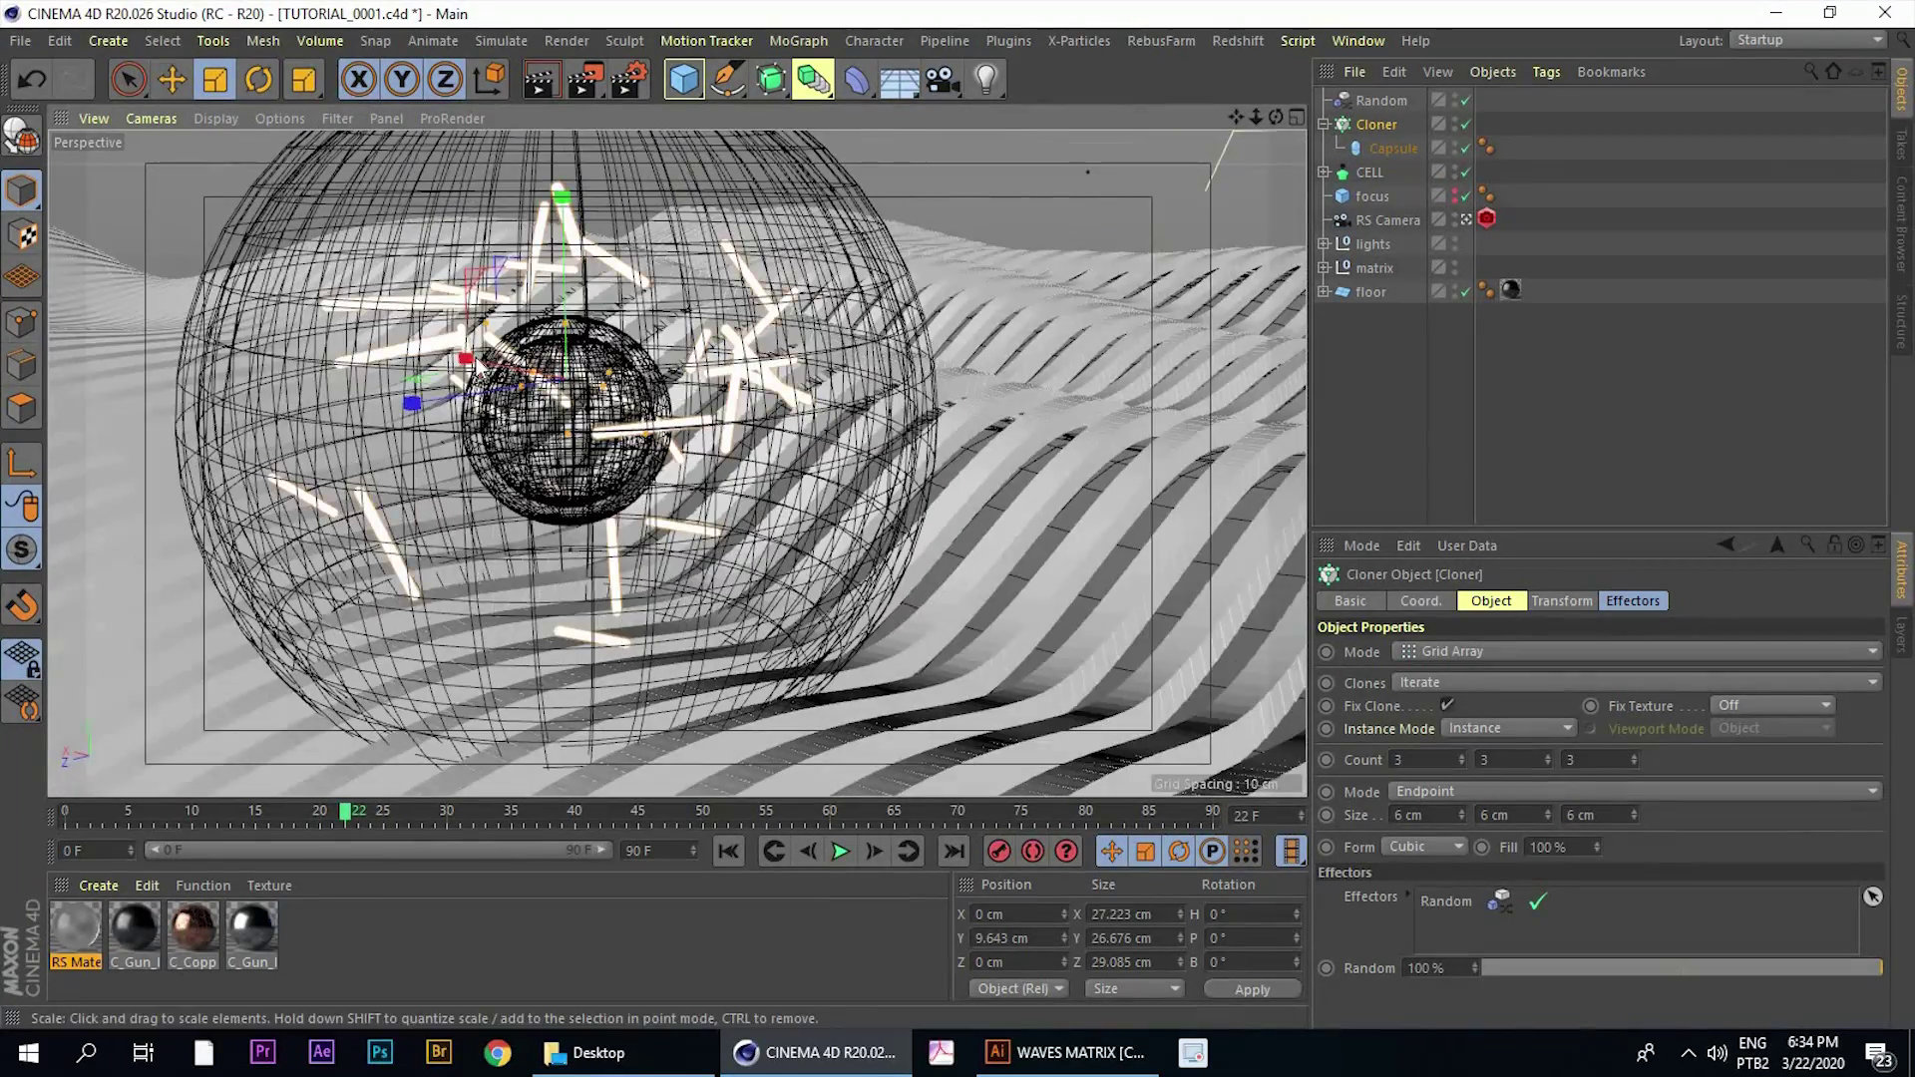
pyautogui.keyDown('alt'); pyautogui.moveTo(788, 377); pyautogui.dragTo(838, 375); pyautogui.keyUp('alt')
pyautogui.keyDown('alt'); pyautogui.moveTo(828, 375); pyautogui.dragTo(569, 373, button='right'); pyautogui.keyUp('alt')
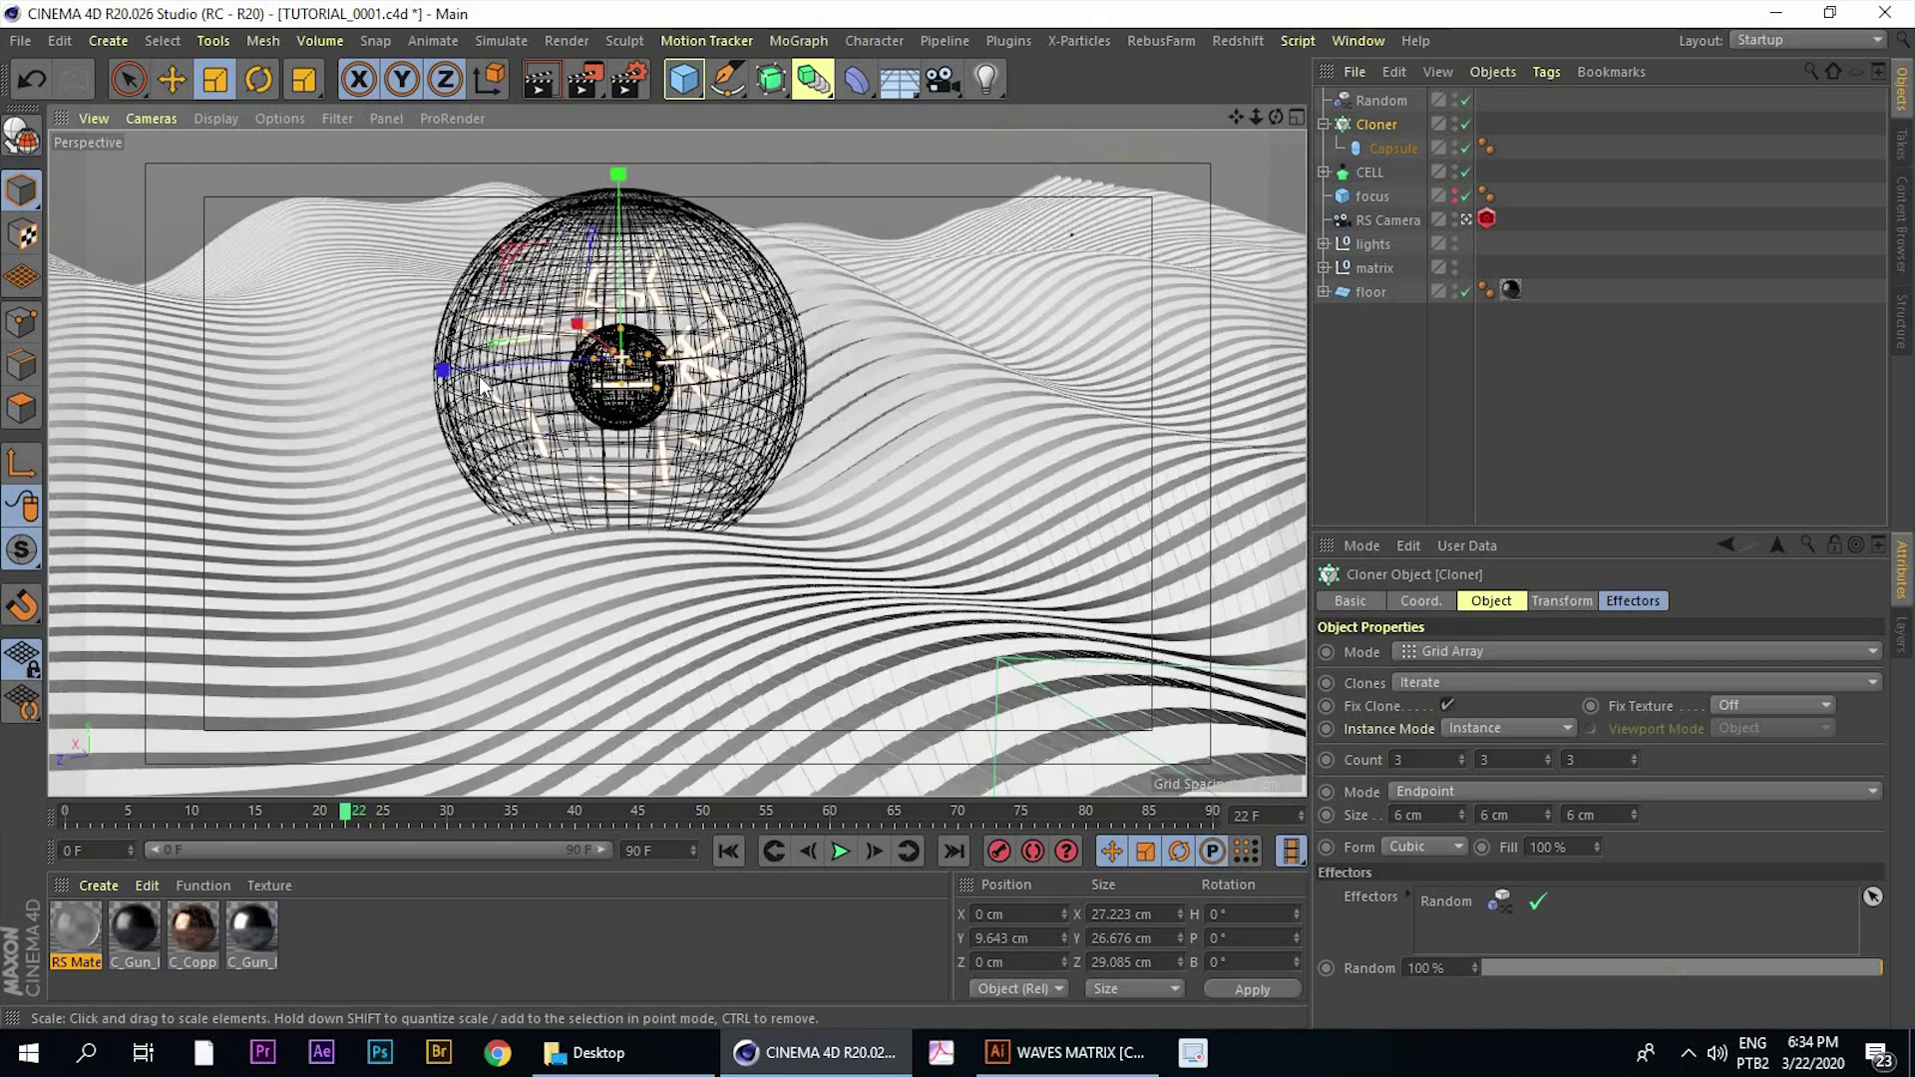
pyautogui.keyDown('alt'); pyautogui.moveTo(569, 373); pyautogui.dragTo(477, 372); pyautogui.keyUp('alt')
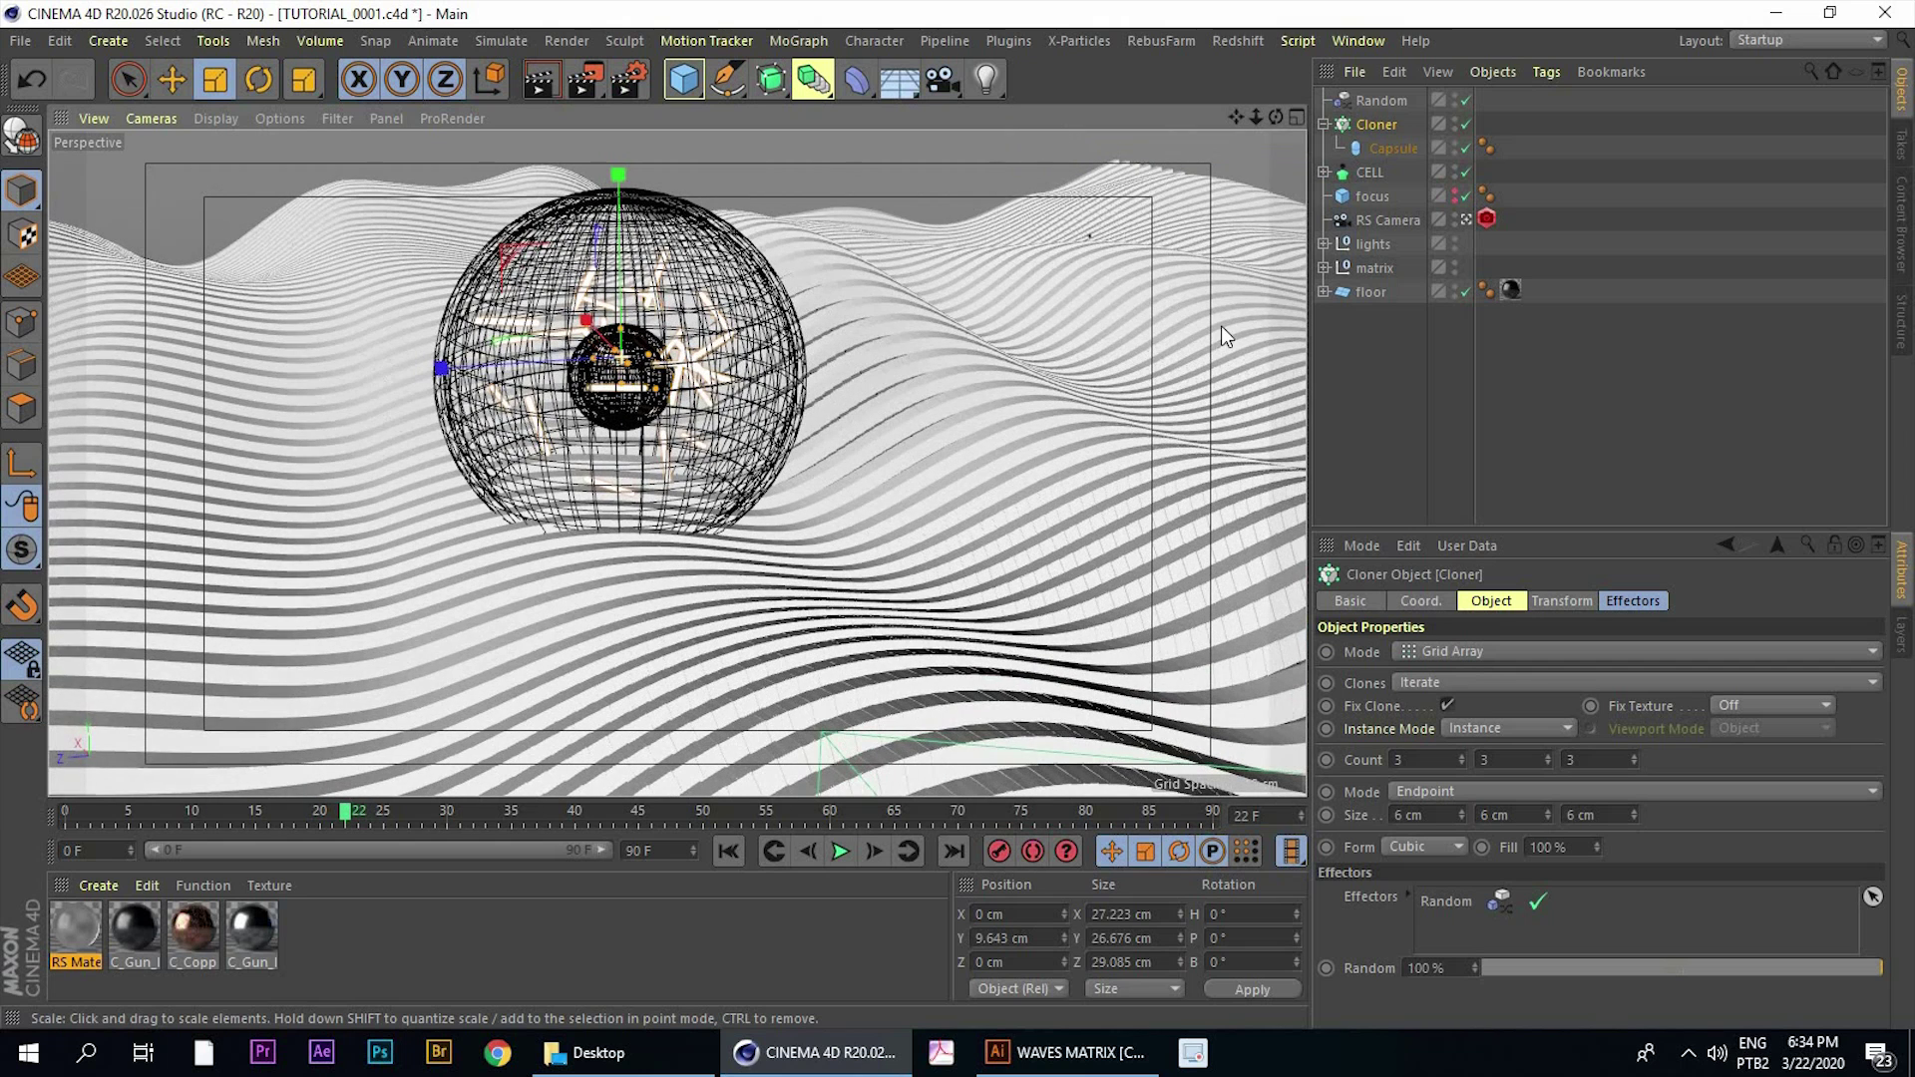
# Collapse the Cloner's hierarchy and rename the Cloner to NUTRIENTS
pyautogui.click(1324, 125)
pyautogui.doubleClick(1379, 125)
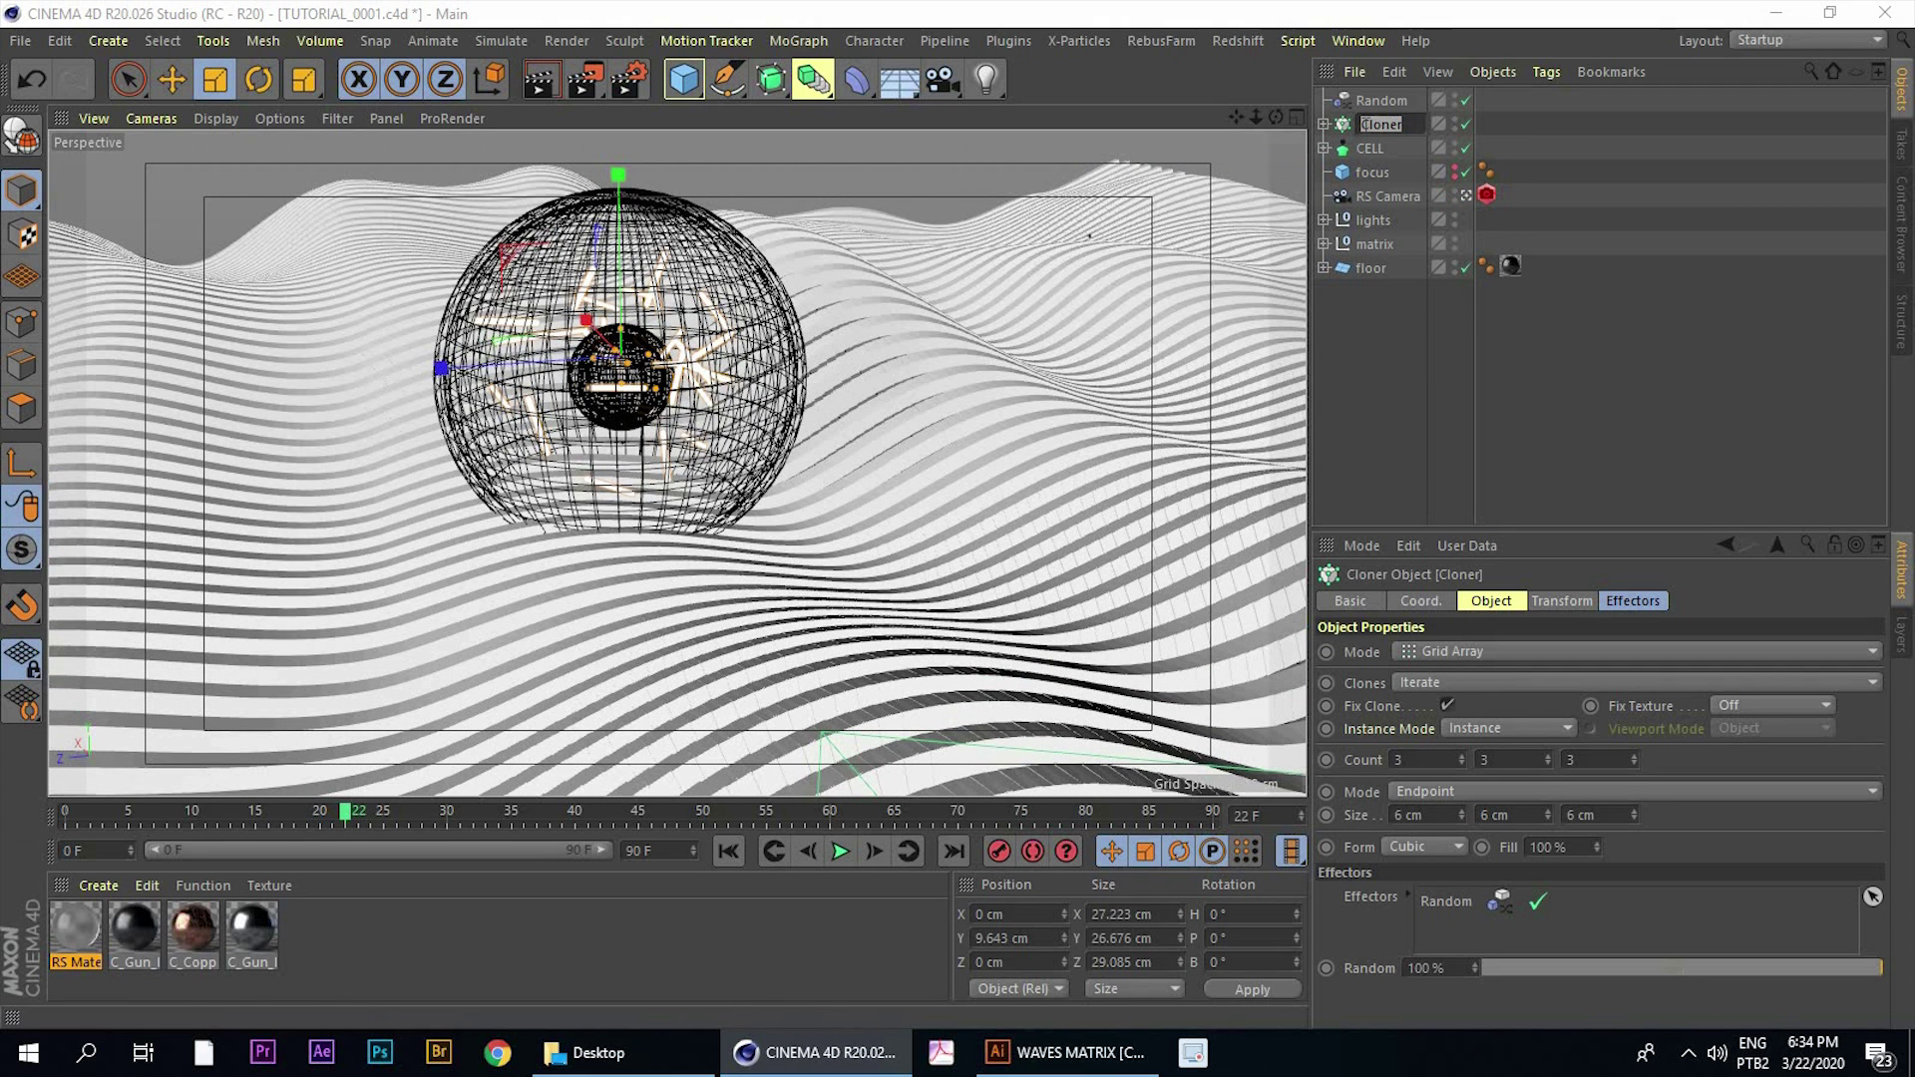
pyautogui.write('NU')
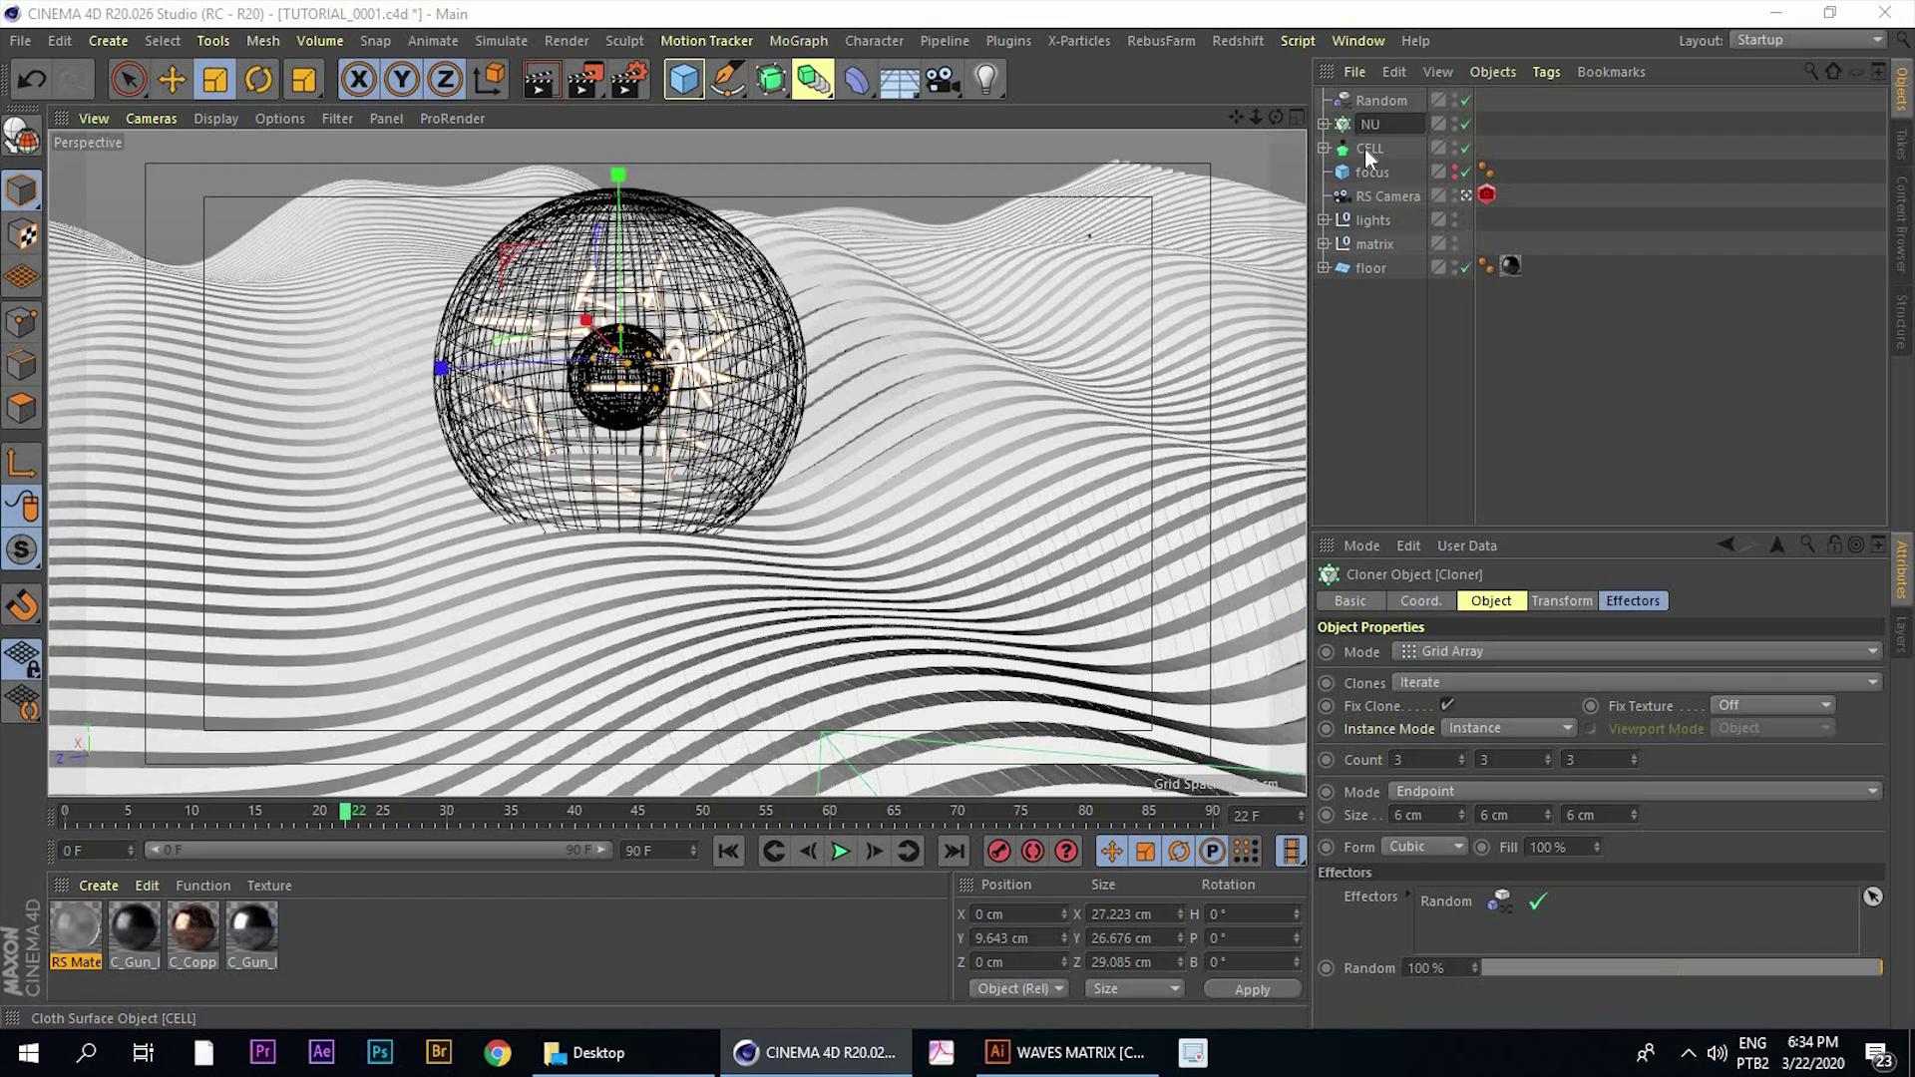
pyautogui.write('TRIENTS')
pyautogui.press('Return')
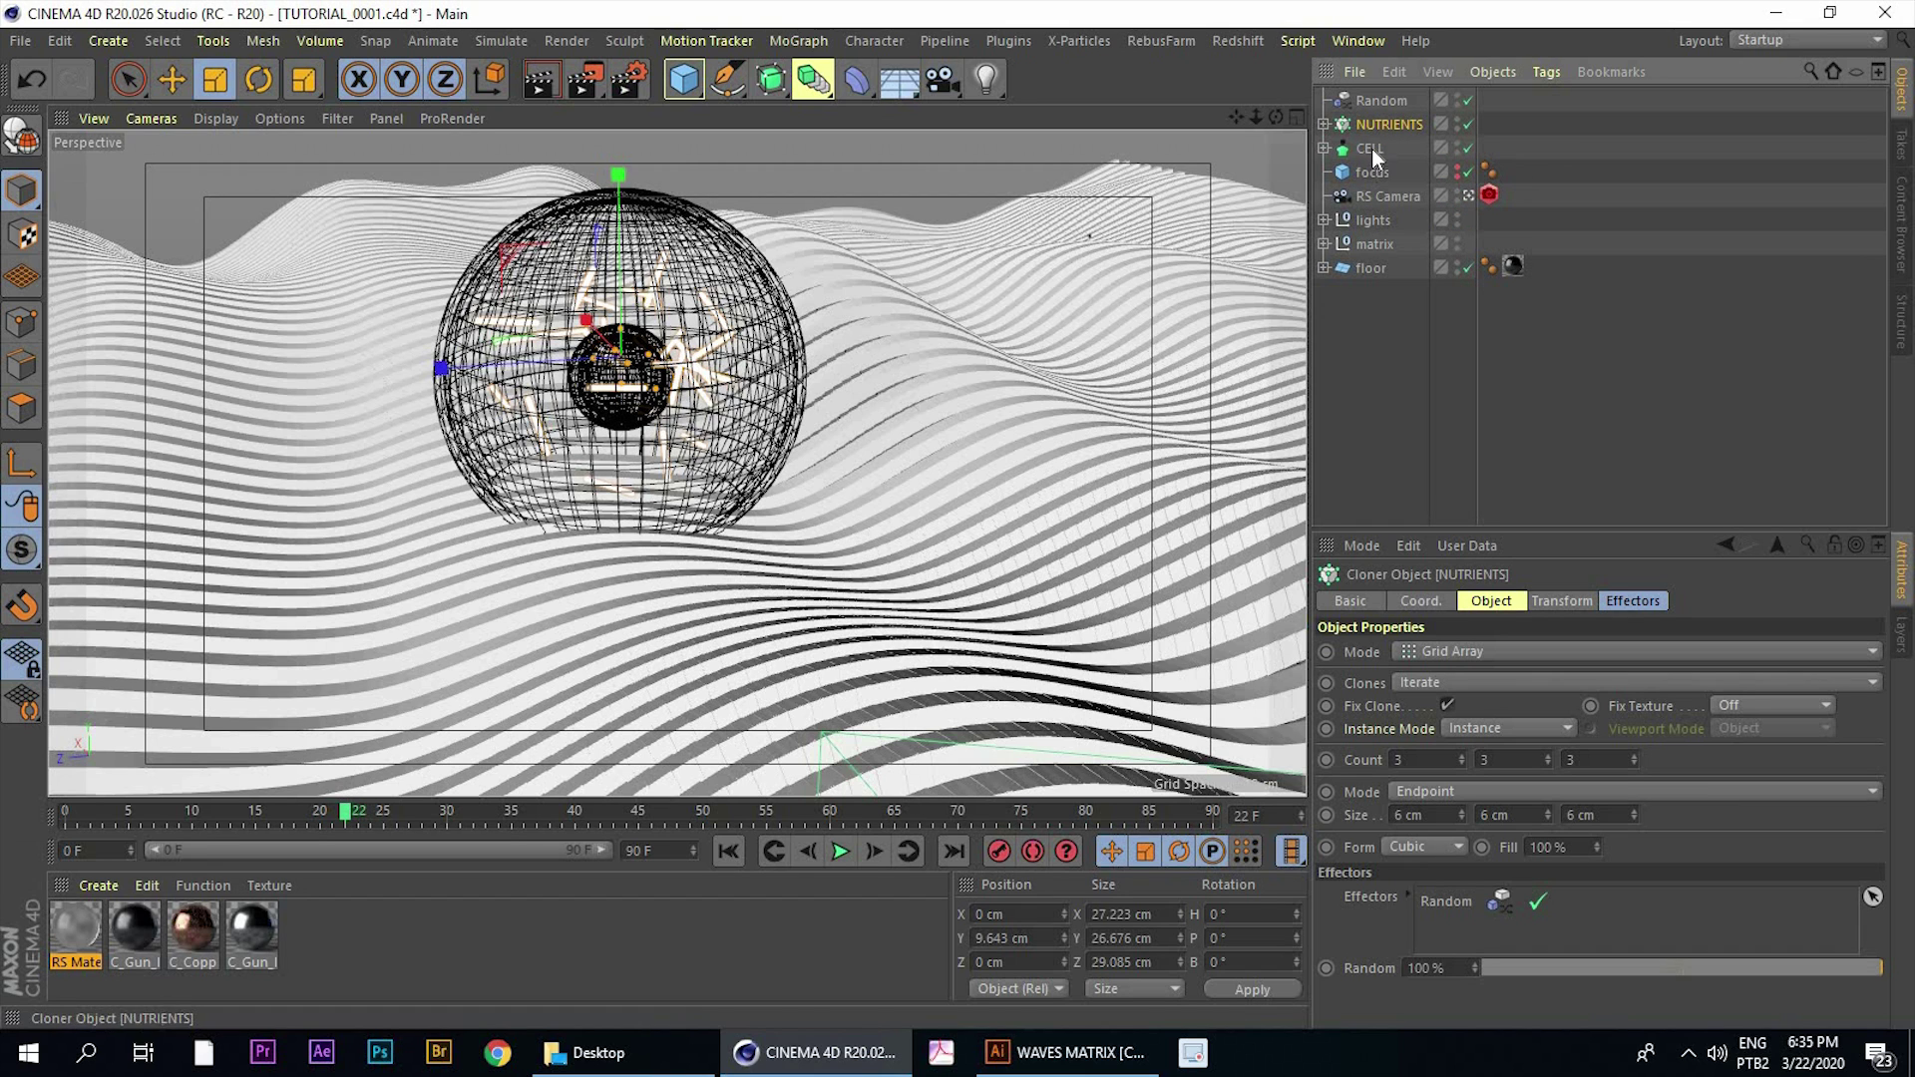
# Create a new Redshift material and apply it to the Capsule inside the NUTRIENTS cloner
pyautogui.click(616, 461)
pyautogui.click(1324, 124)
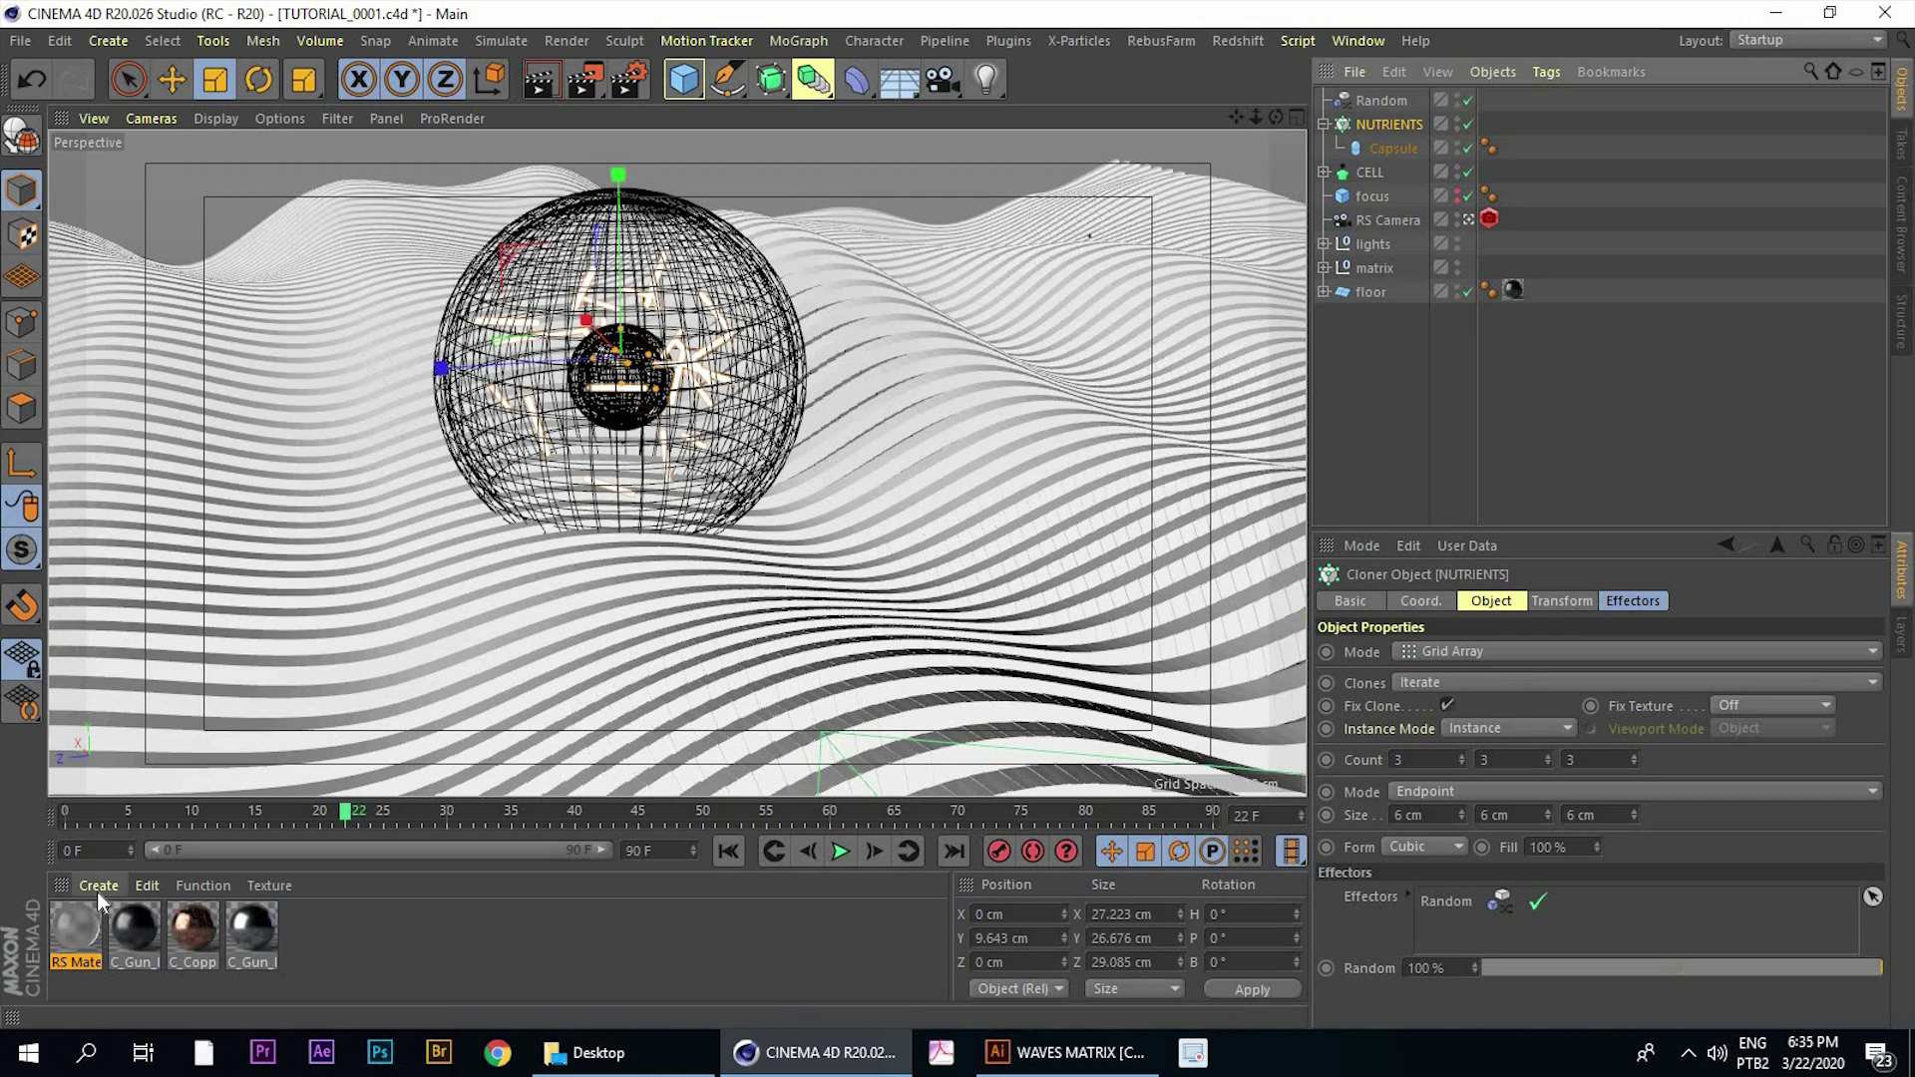
pyautogui.click(1387, 148)
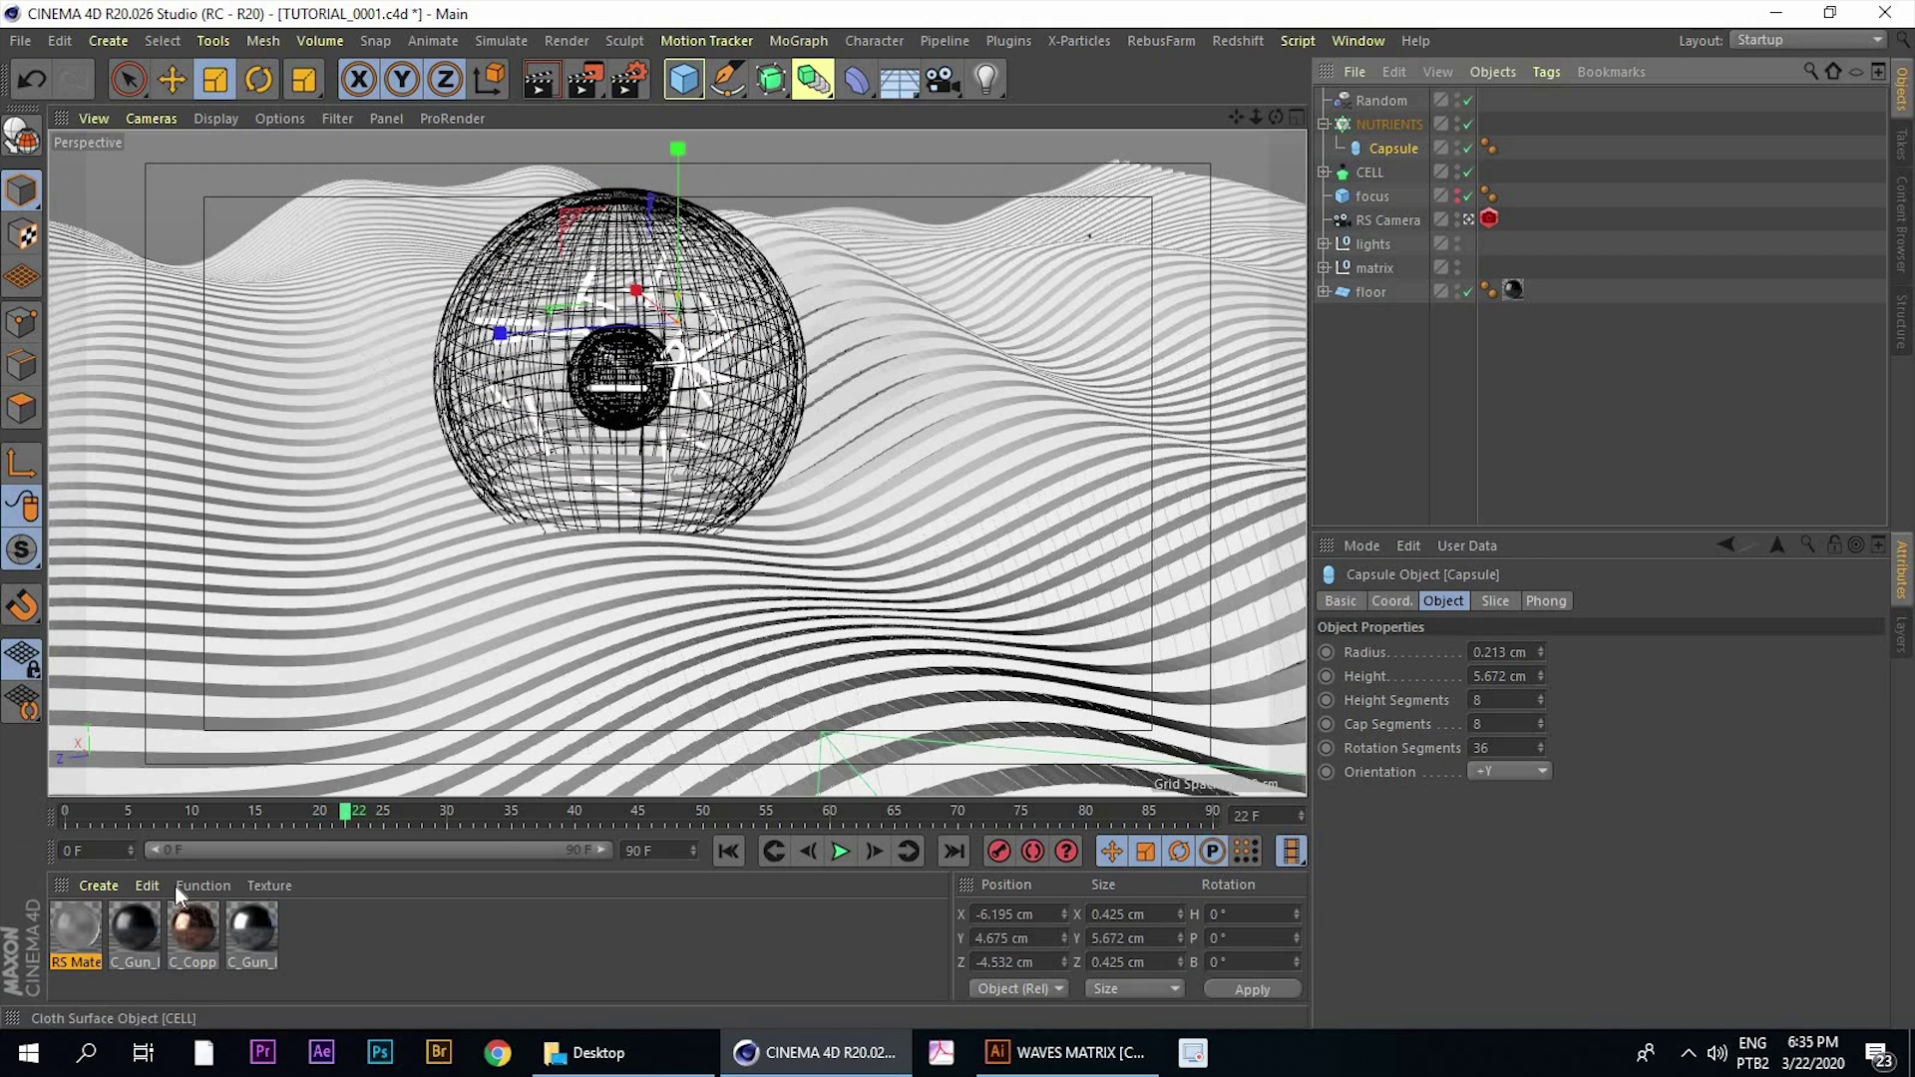
pyautogui.click(92, 887)
pyautogui.moveTo(299, 635)
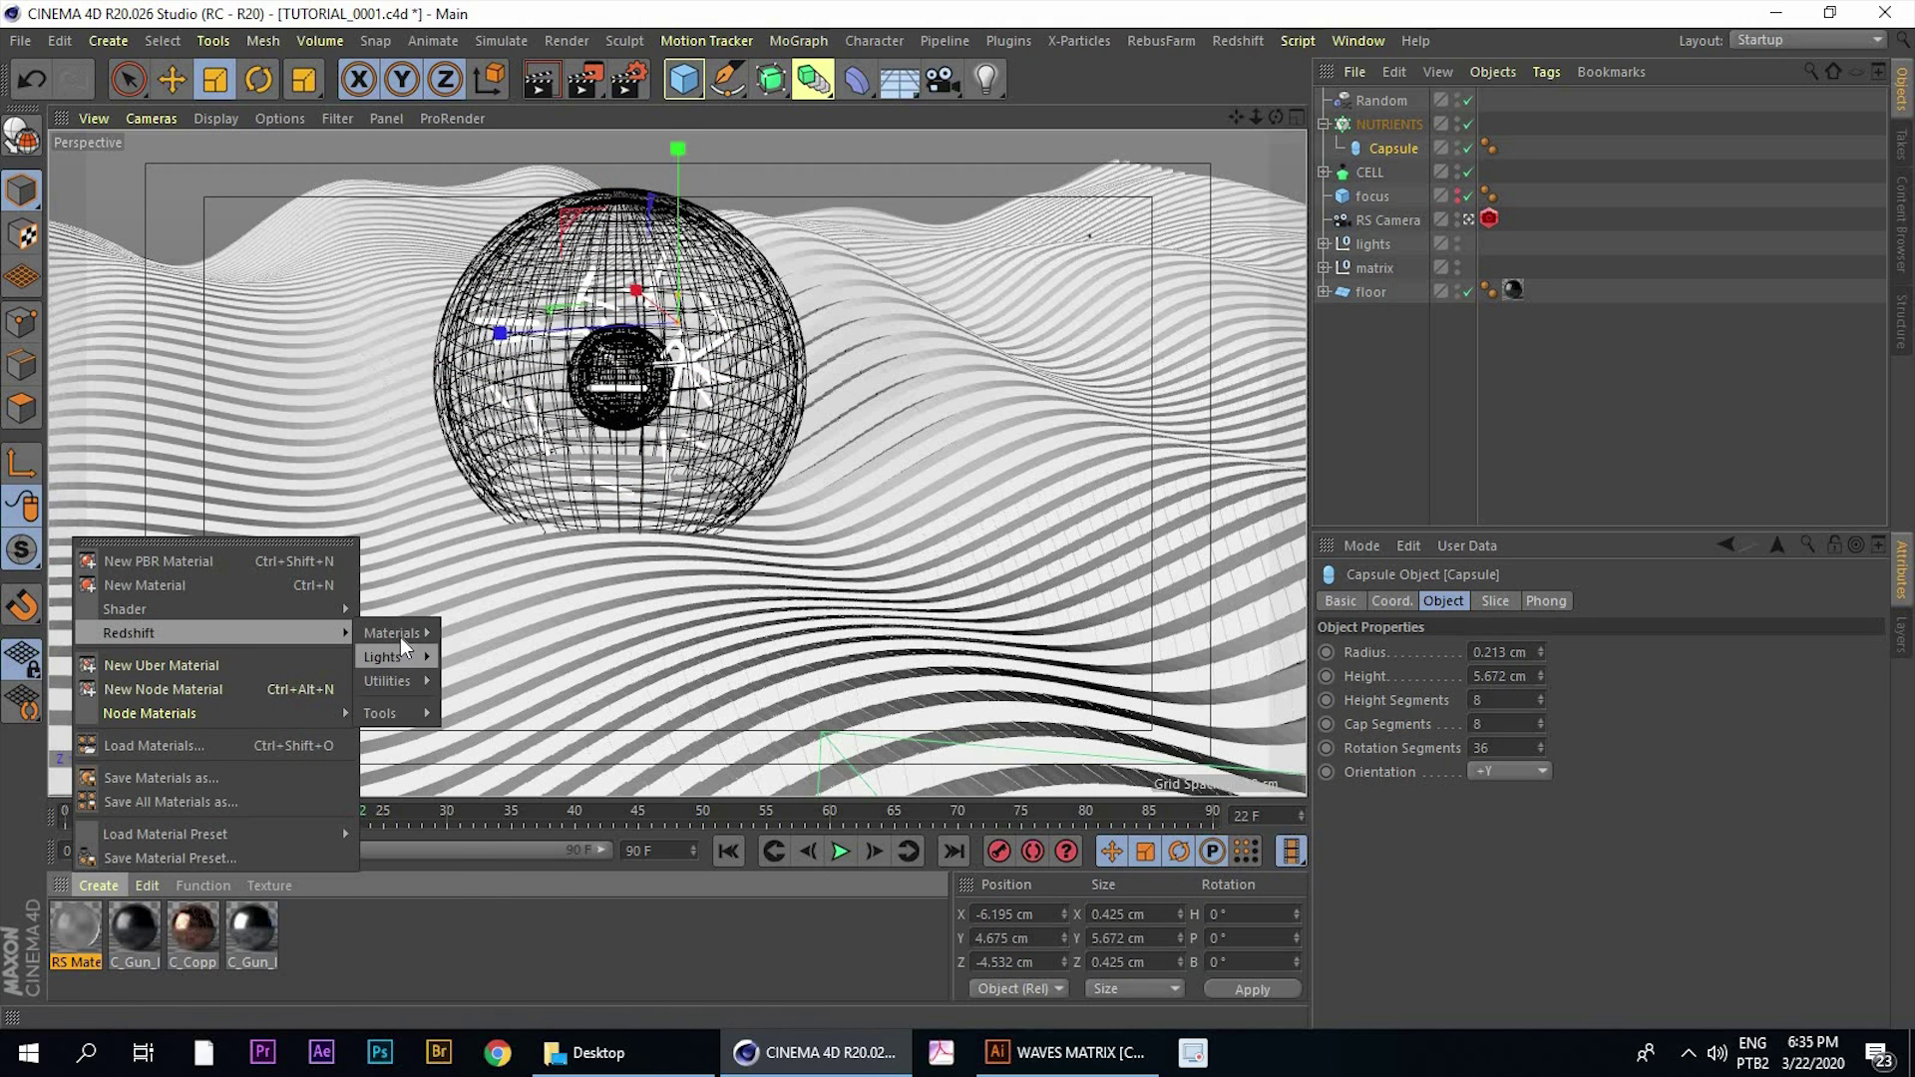
pyautogui.moveTo(401, 639)
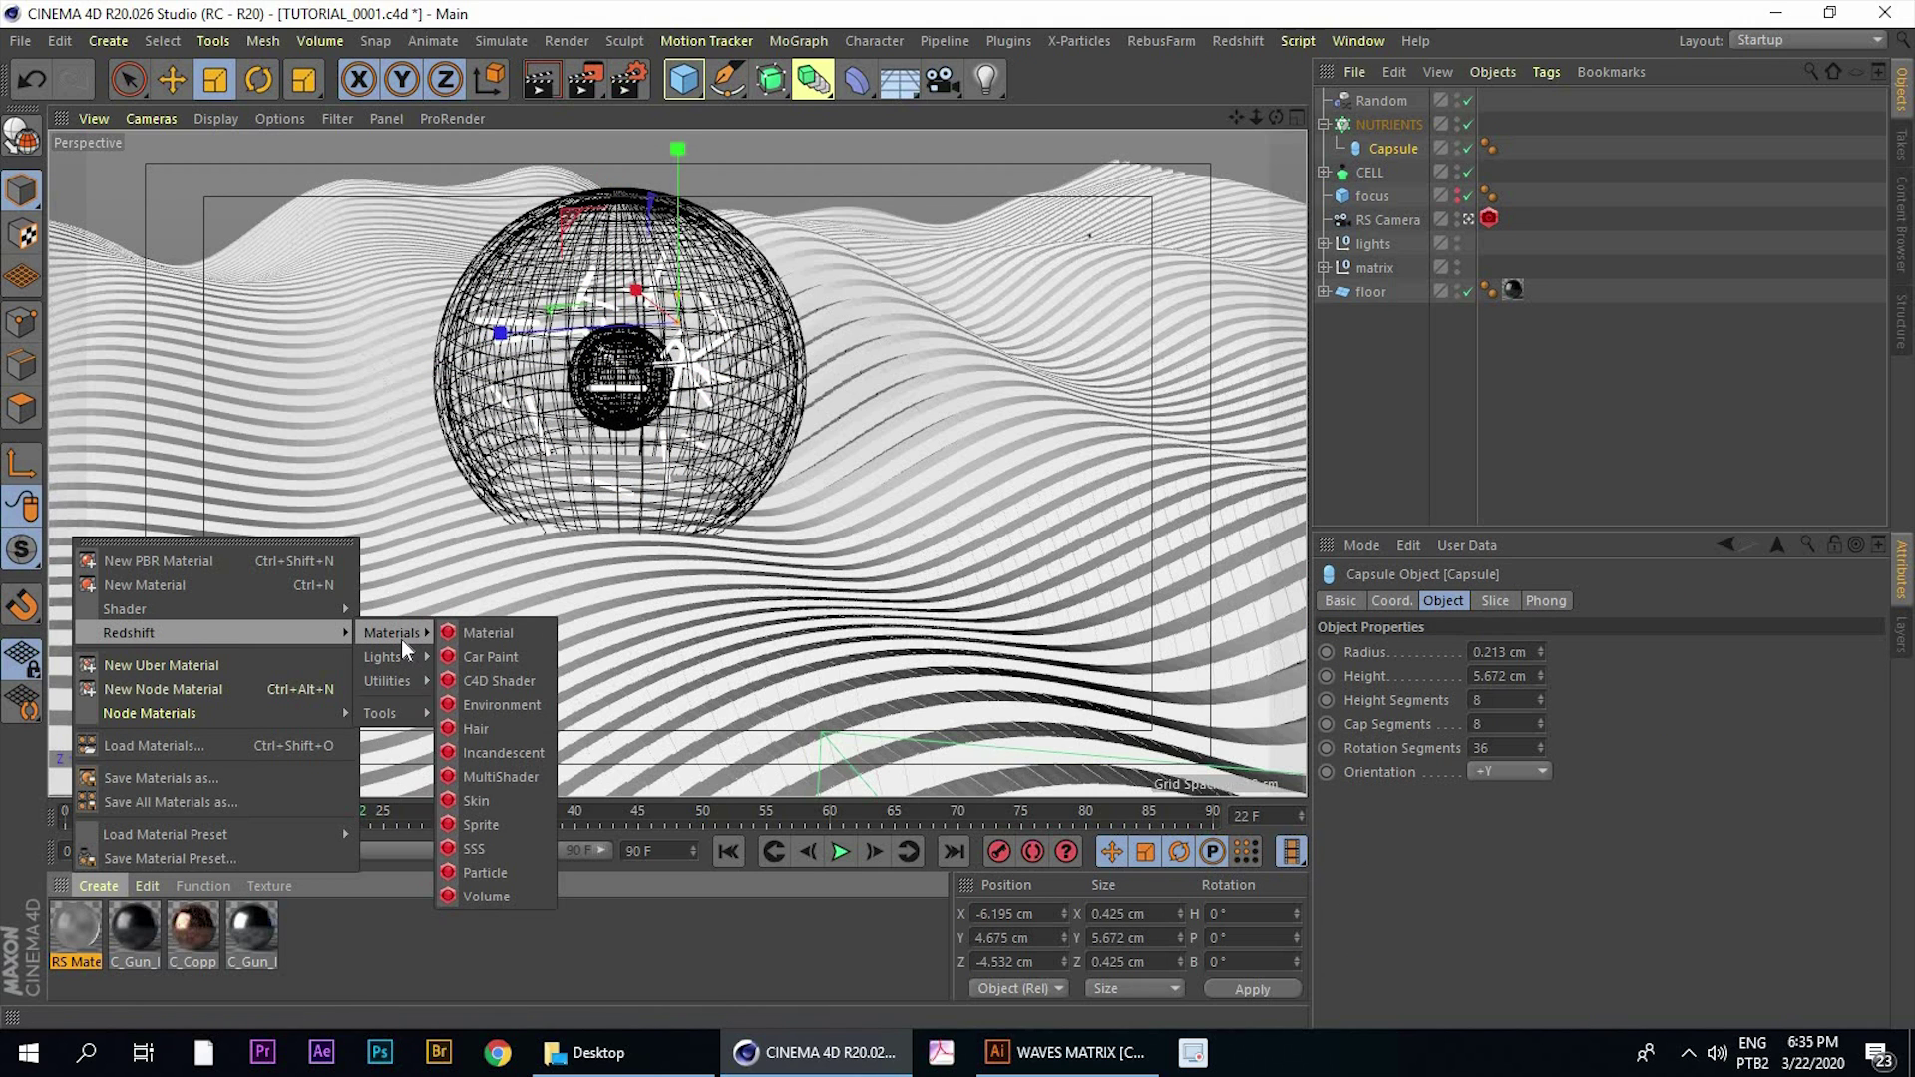
pyautogui.click(471, 635)
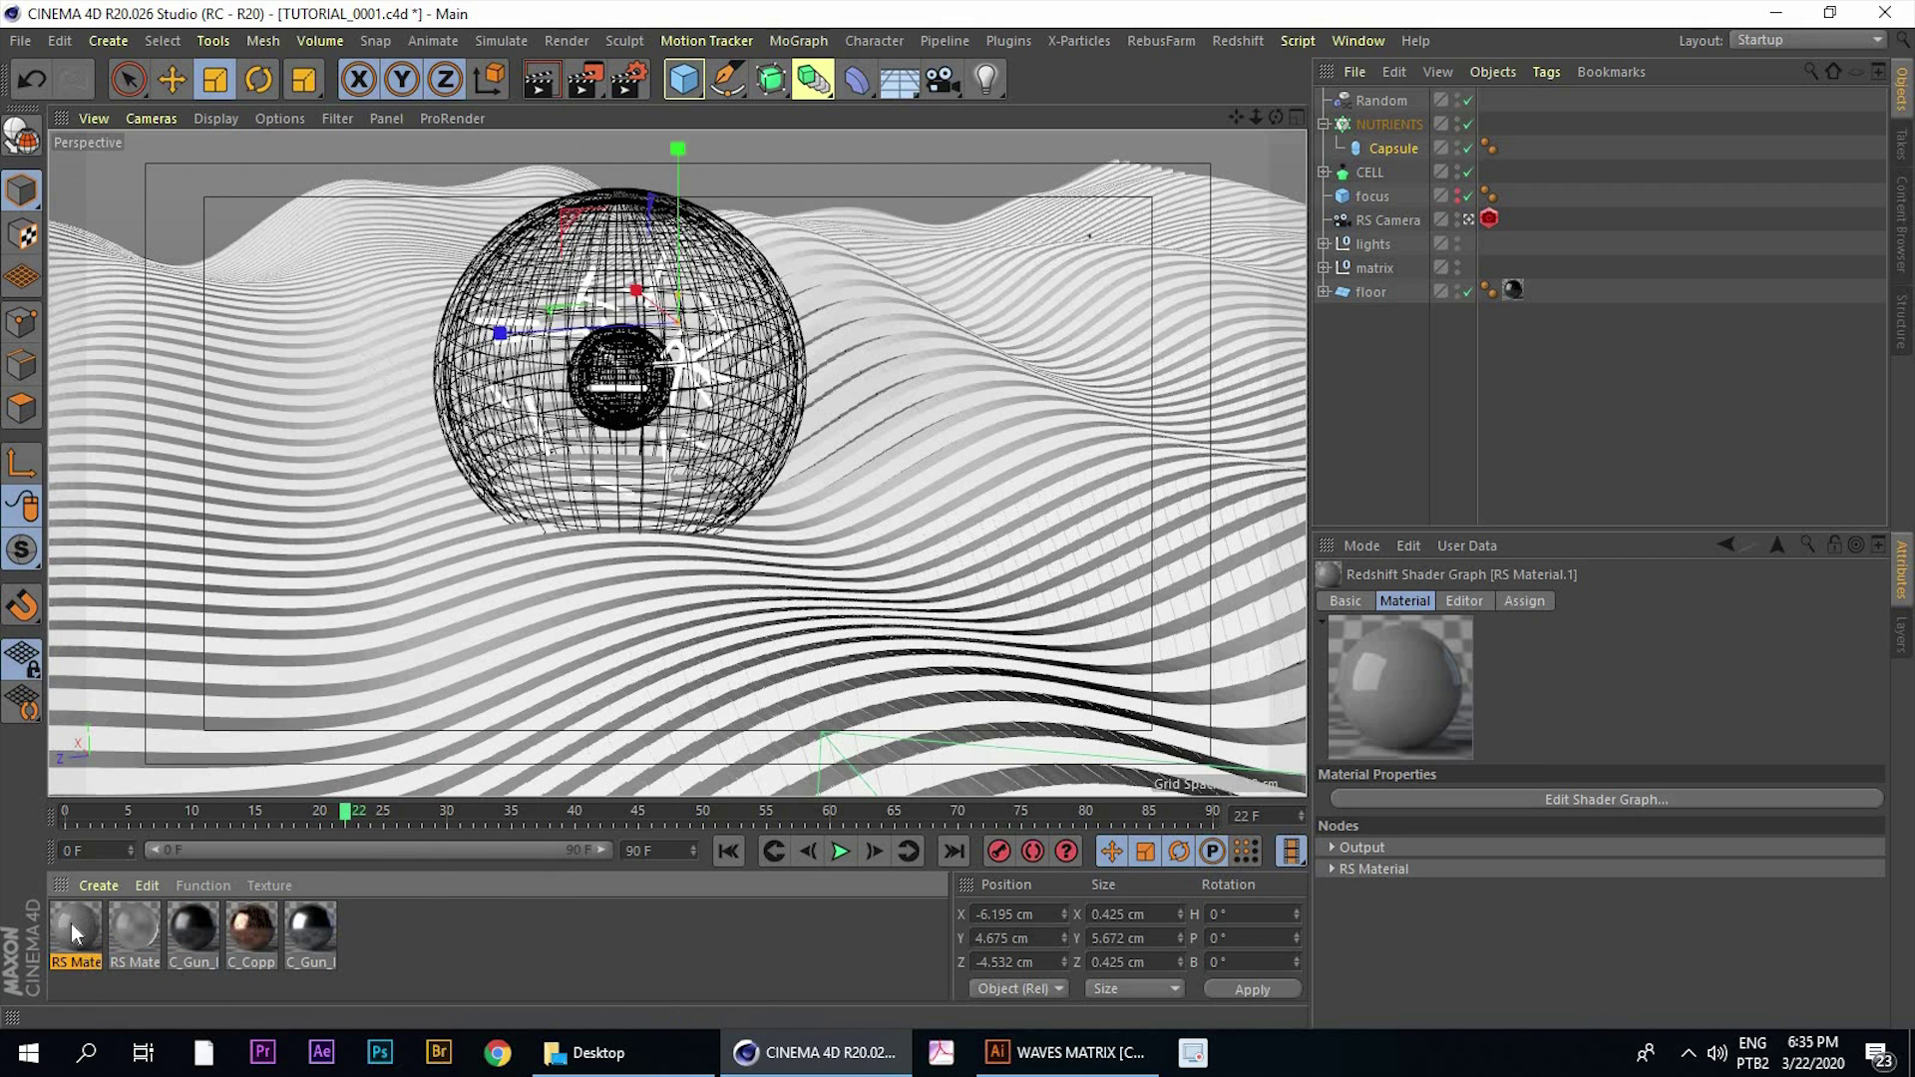
pyautogui.rightClick(72, 959)
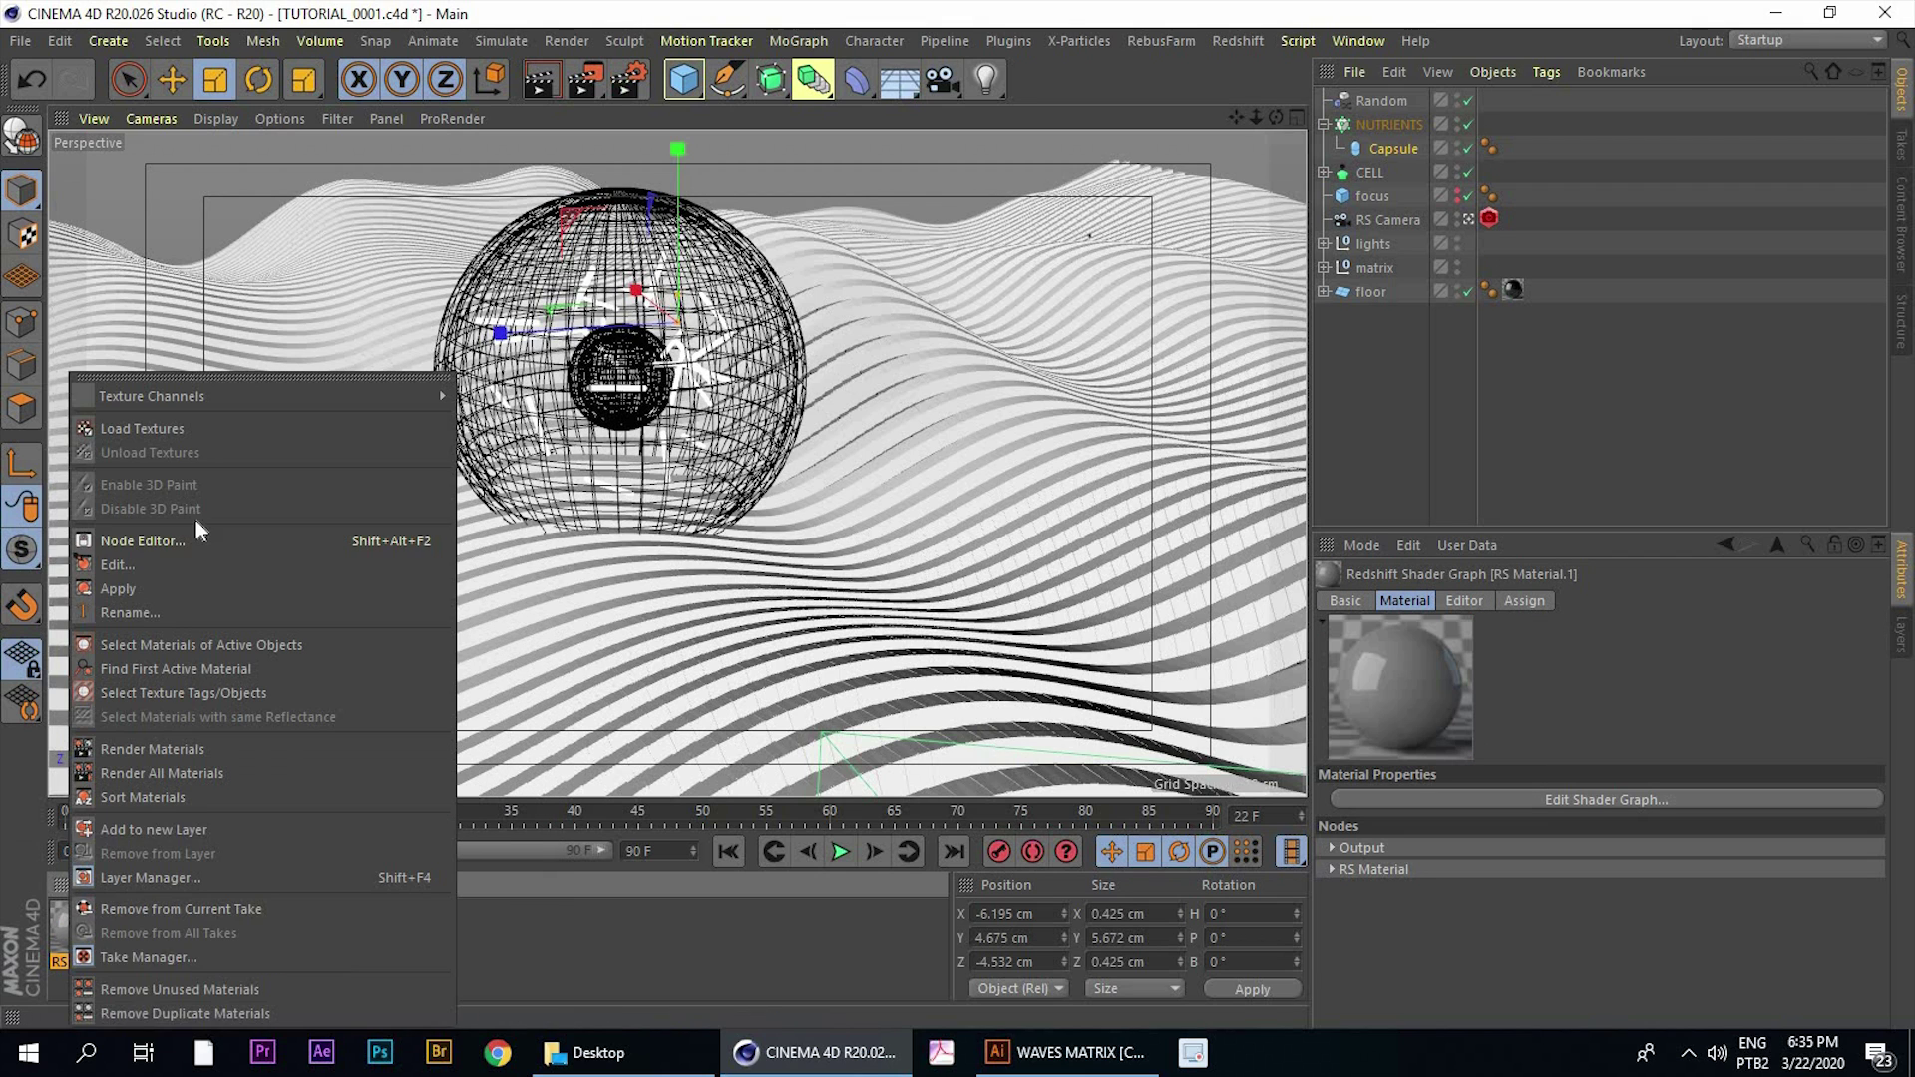
pyautogui.click(182, 591)
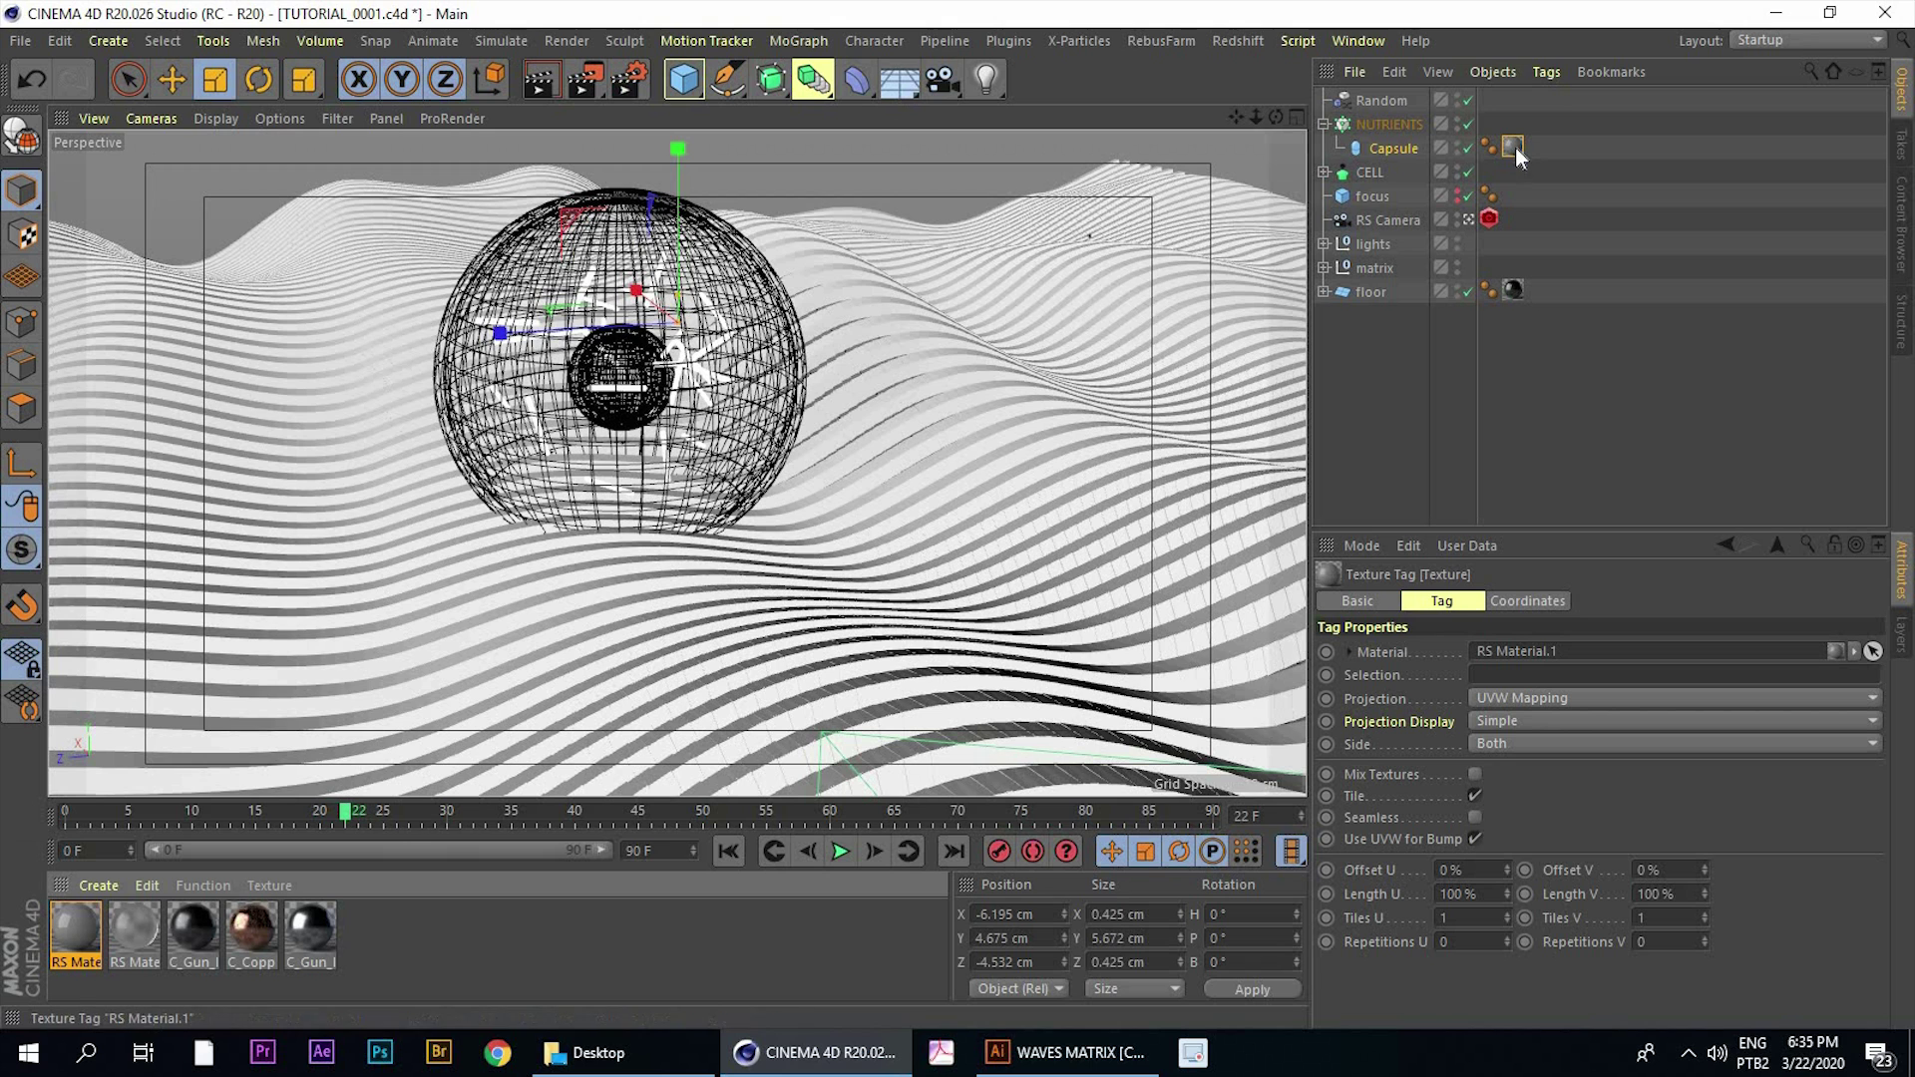
# Make the capsule material emissive with a white emission colour and an emission weight of 20
pyautogui.click(70, 937)
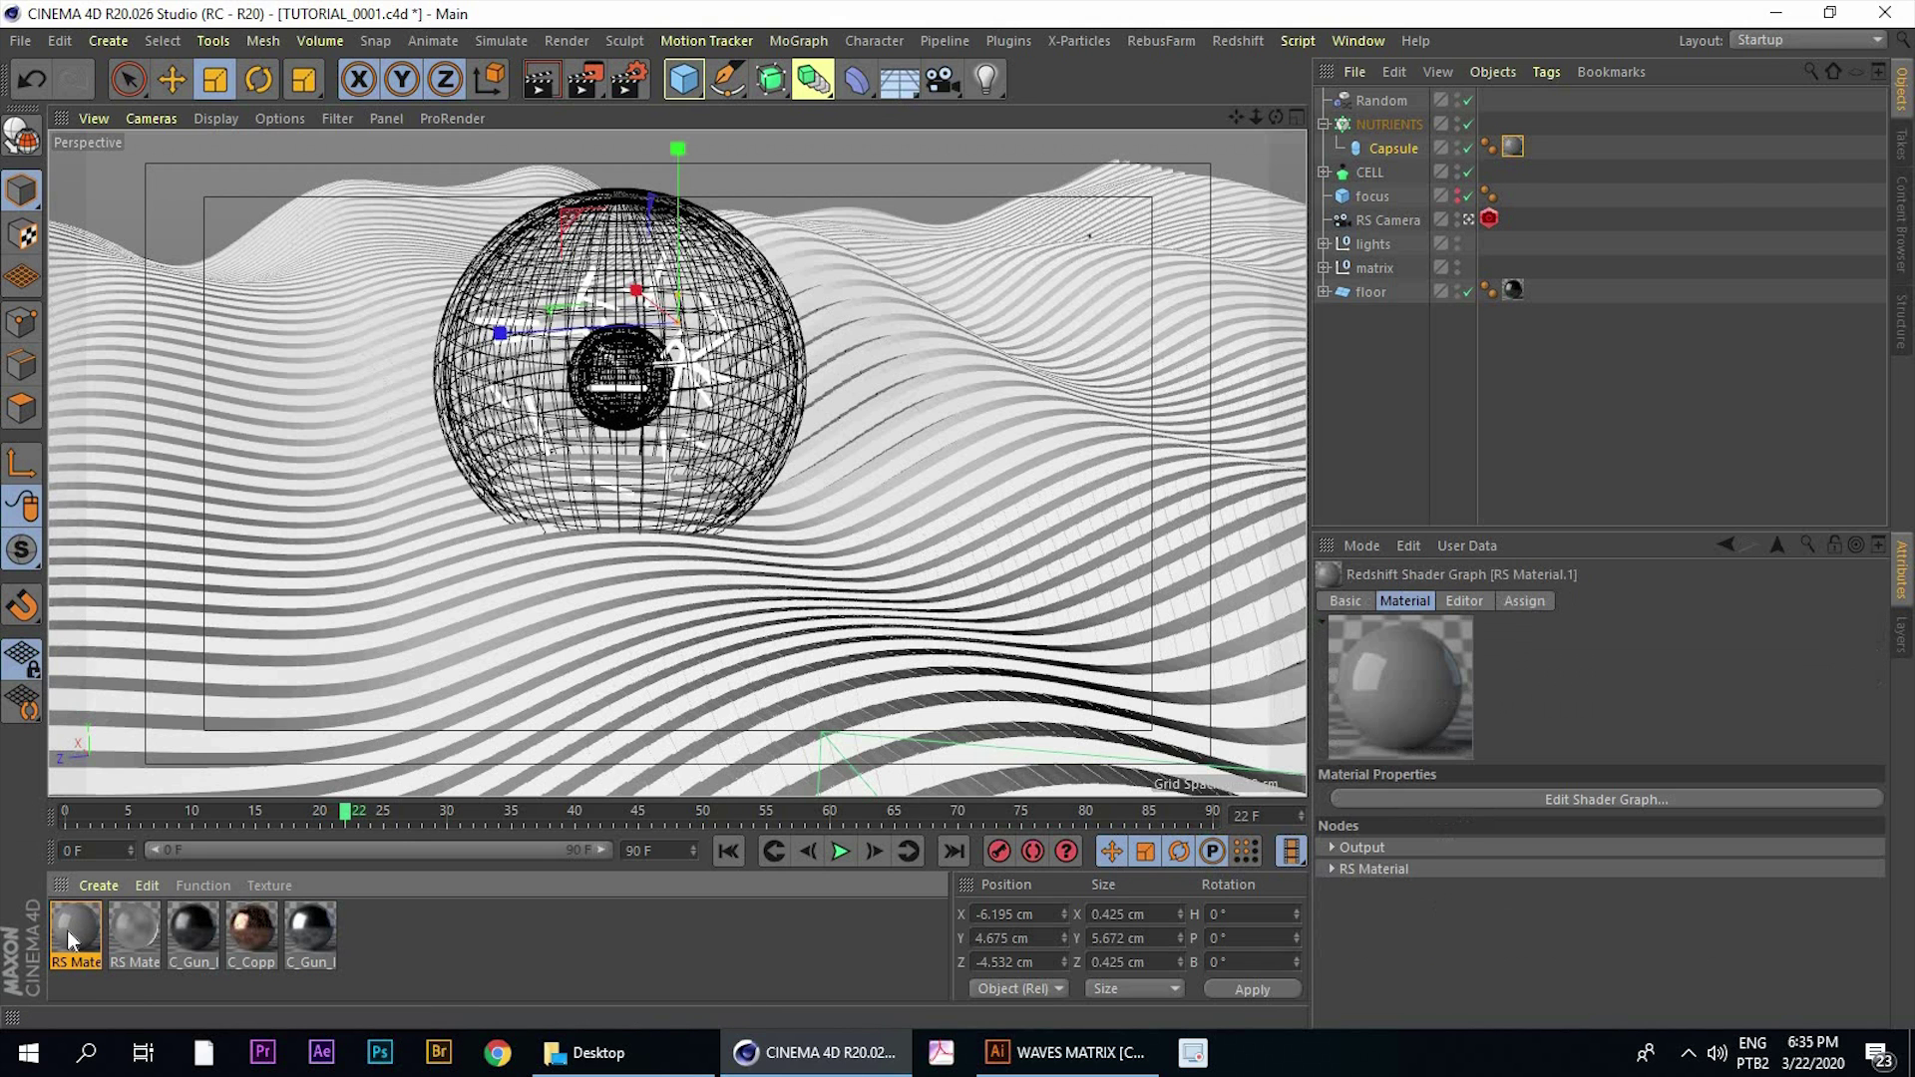
pyautogui.doubleClick(59, 937)
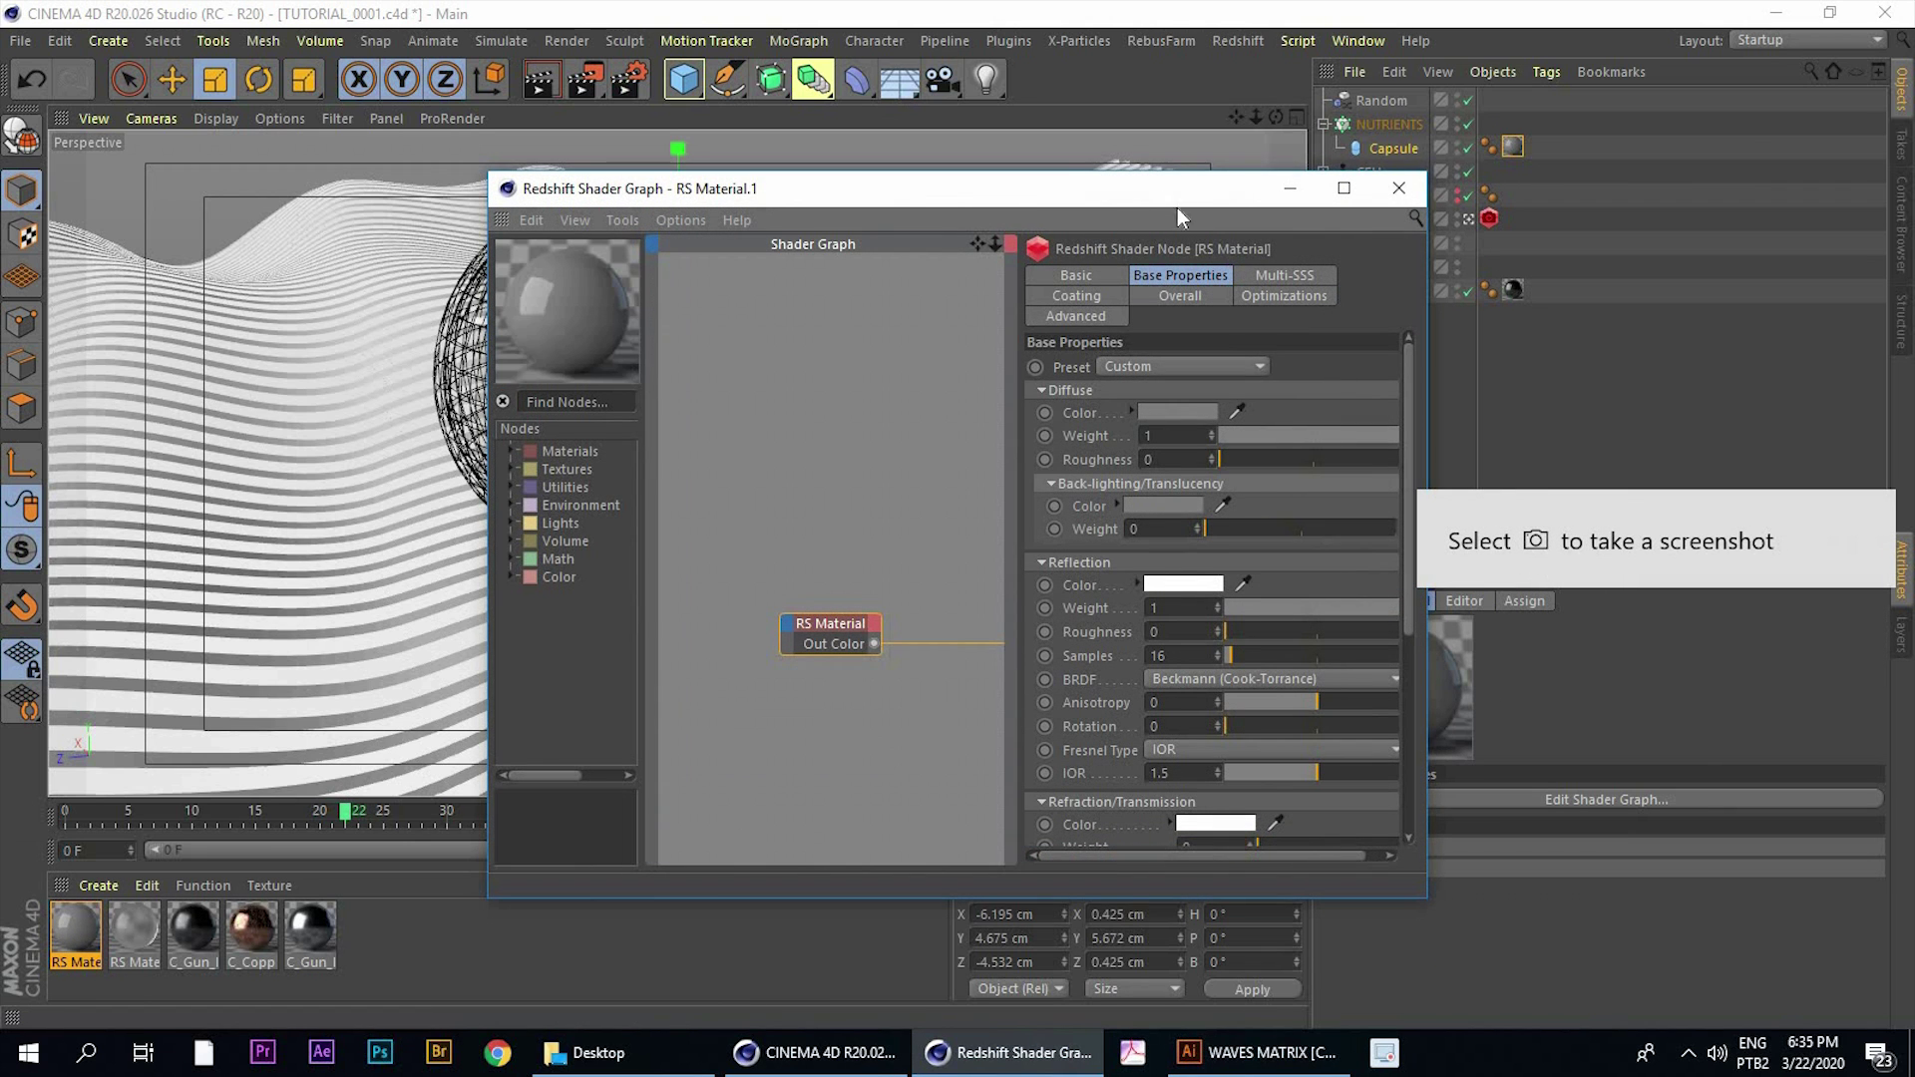
pyautogui.click(1063, 253)
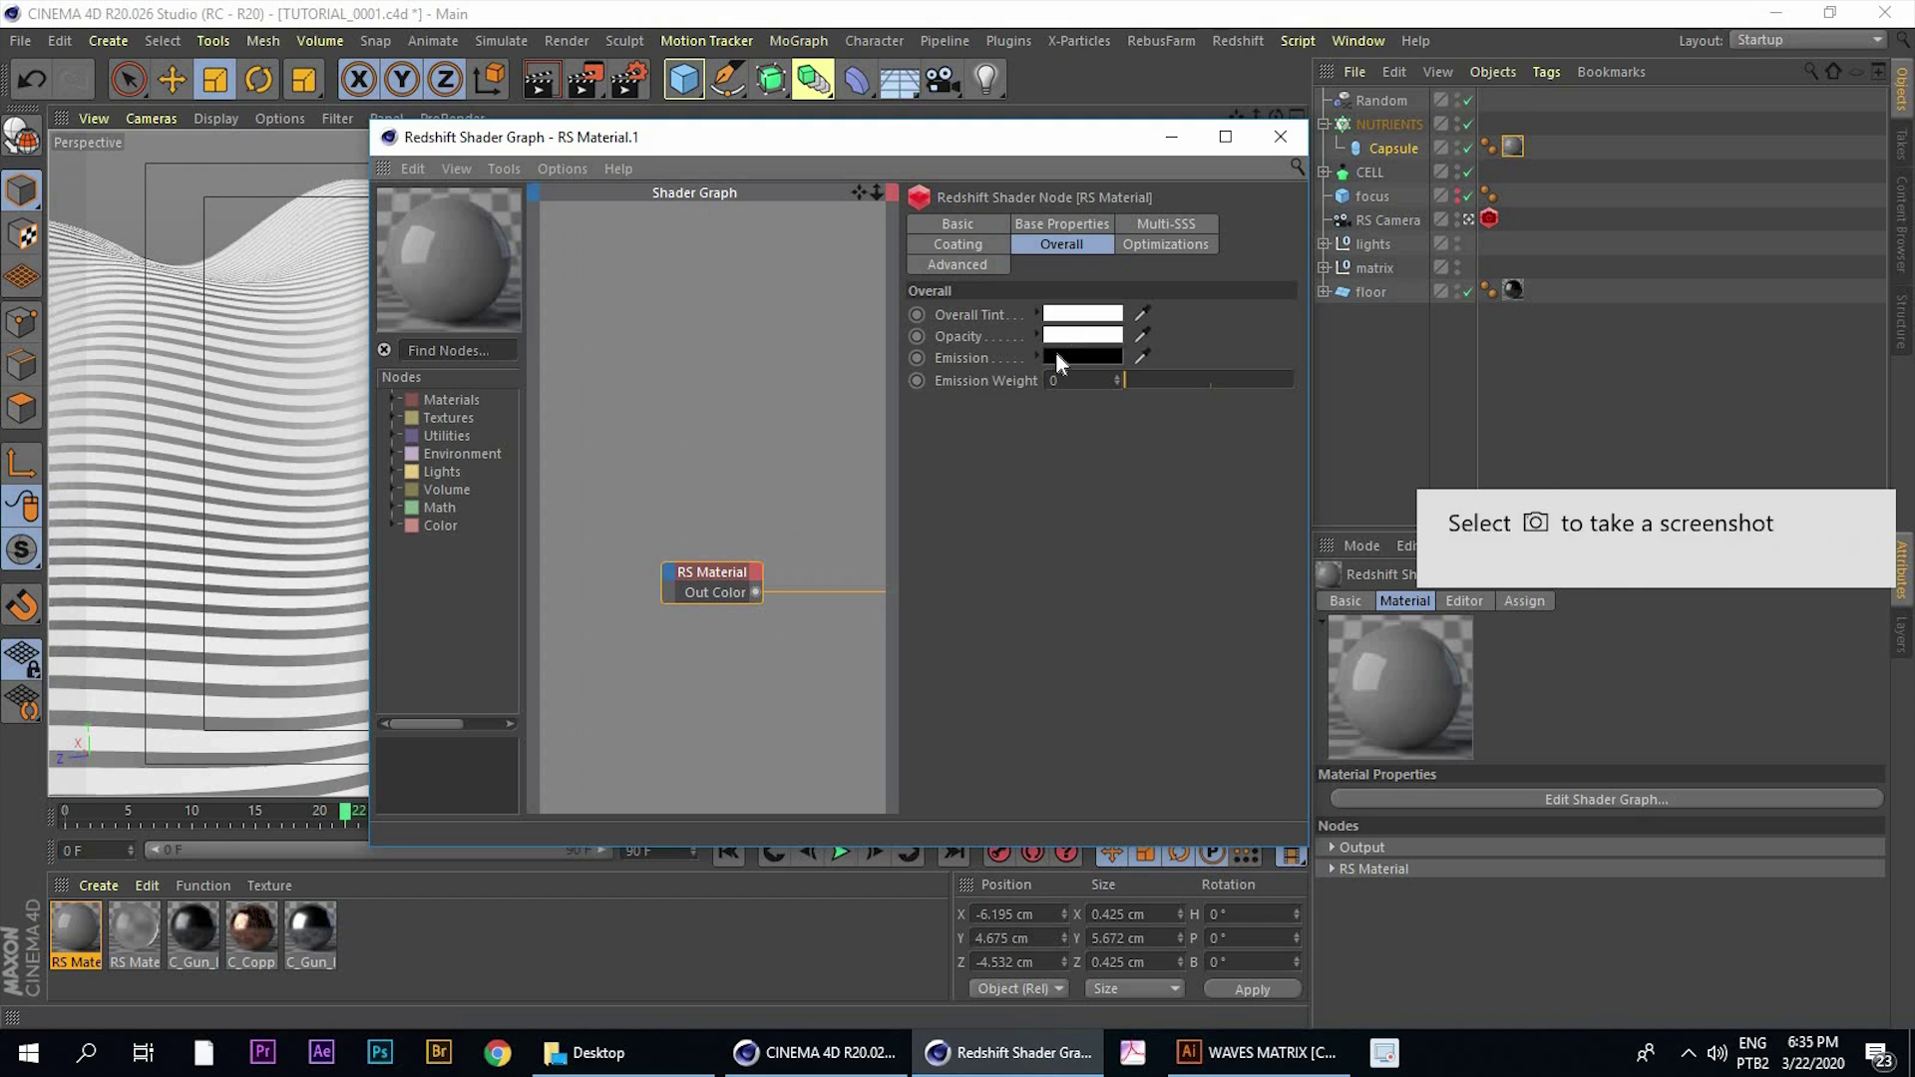
pyautogui.click(1061, 361)
pyautogui.moveTo(1197, 407); pyautogui.dragTo(1323, 447)
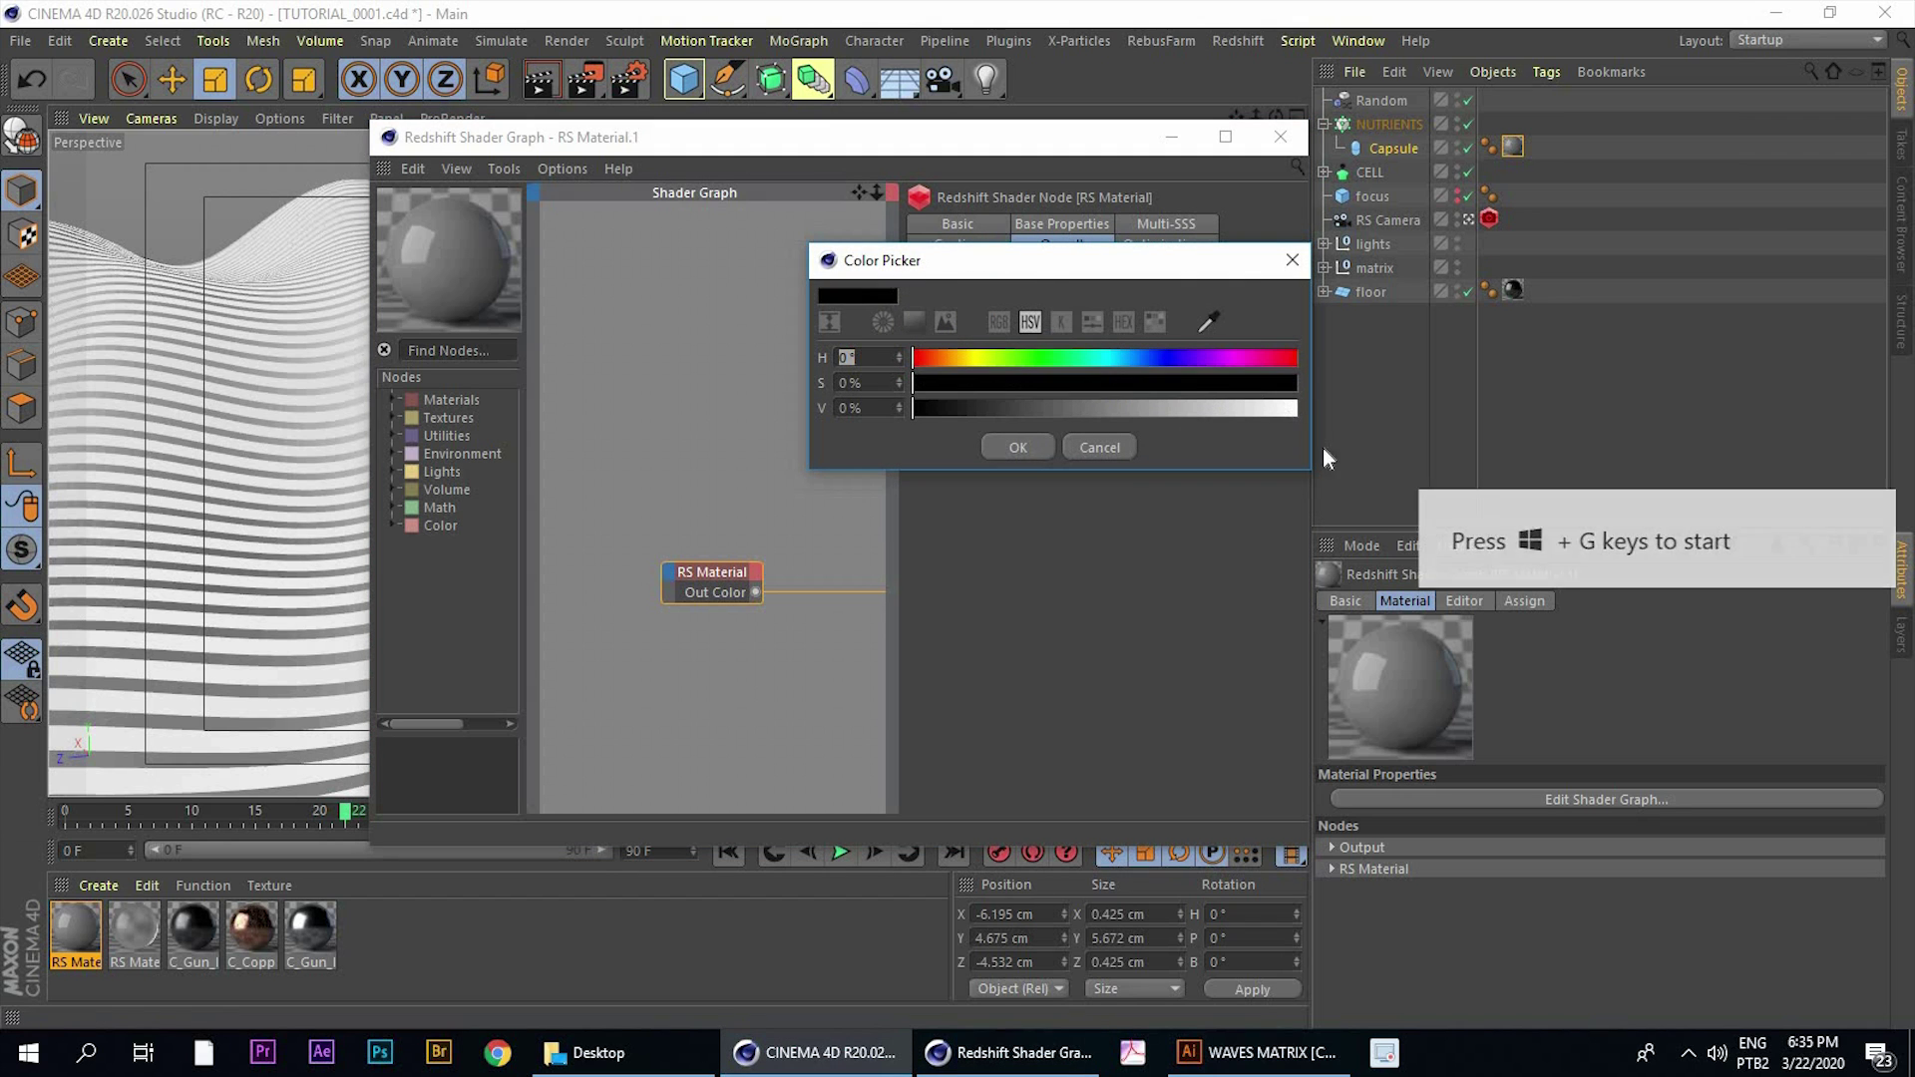
pyautogui.click(1020, 451)
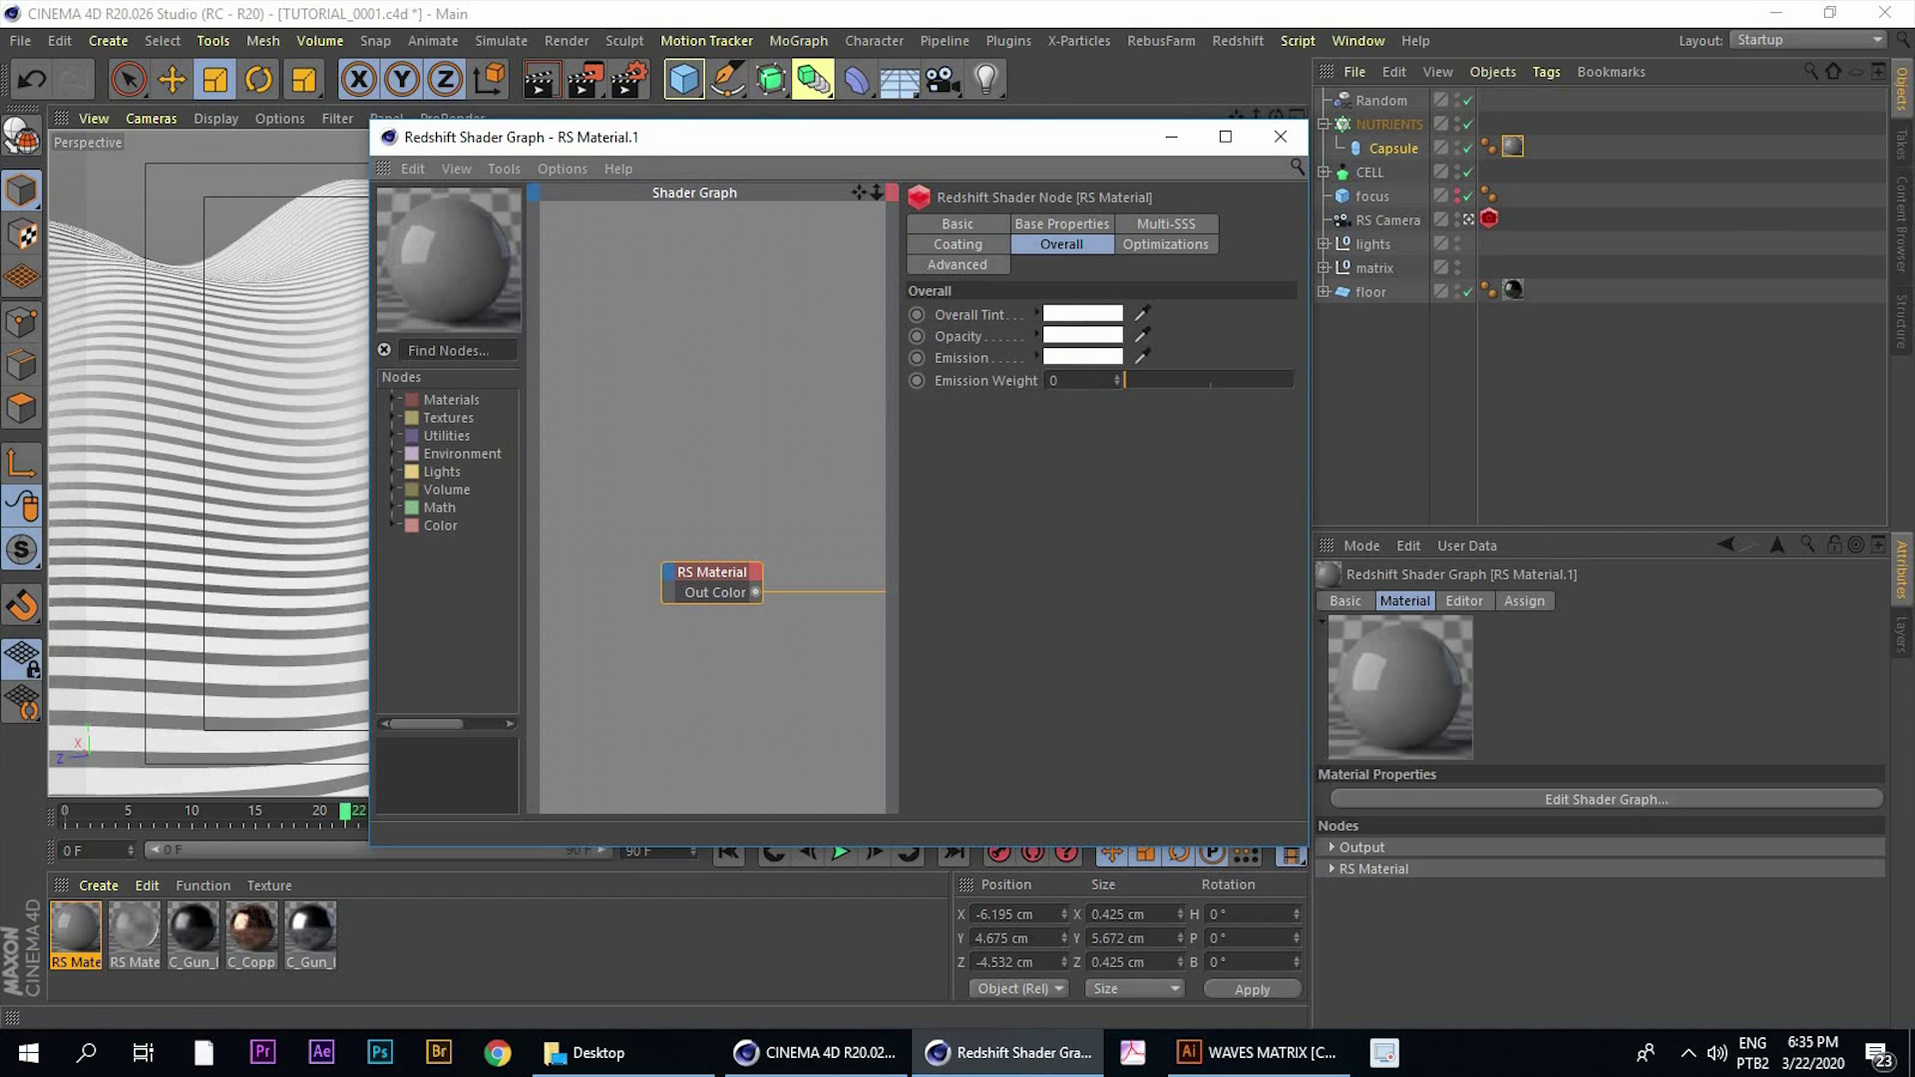
pyautogui.moveTo(1117, 381); pyautogui.dragTo(1114, 385)
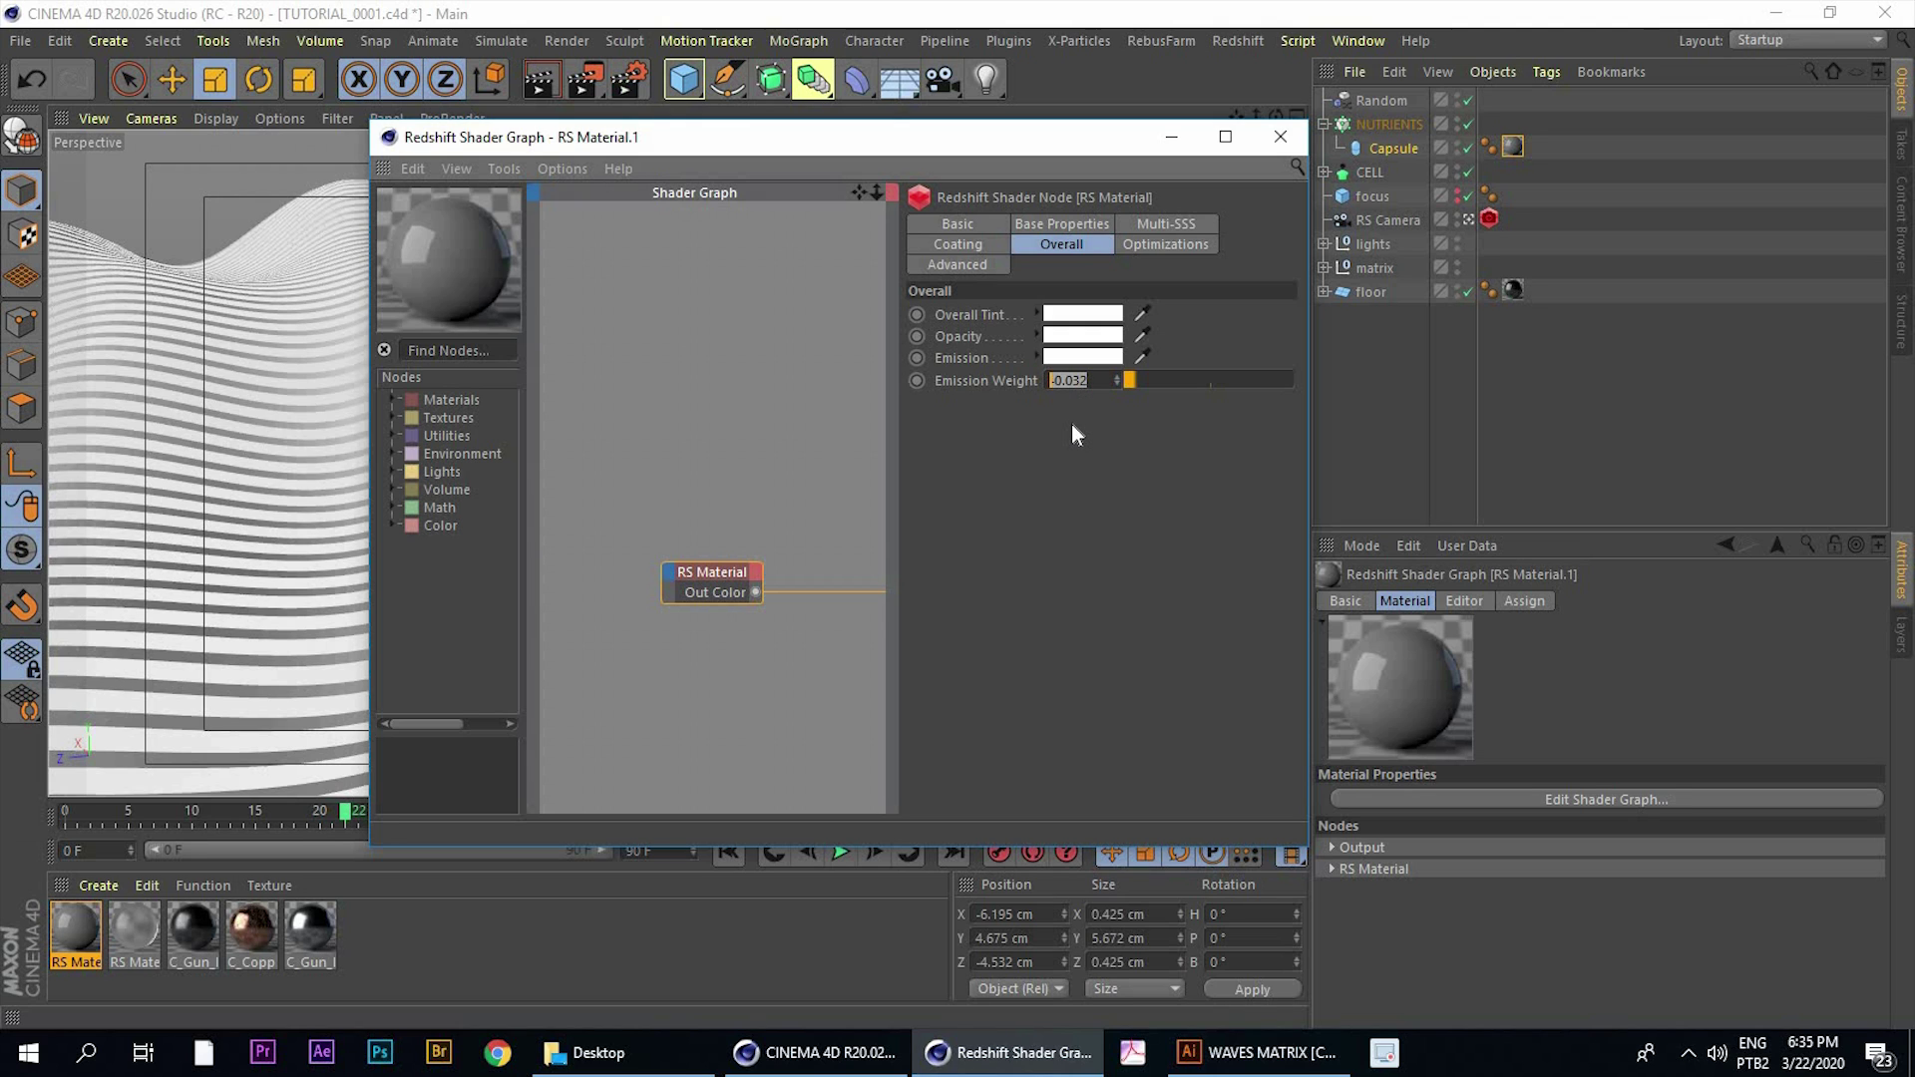
pyautogui.write('20')
pyautogui.press('Return')
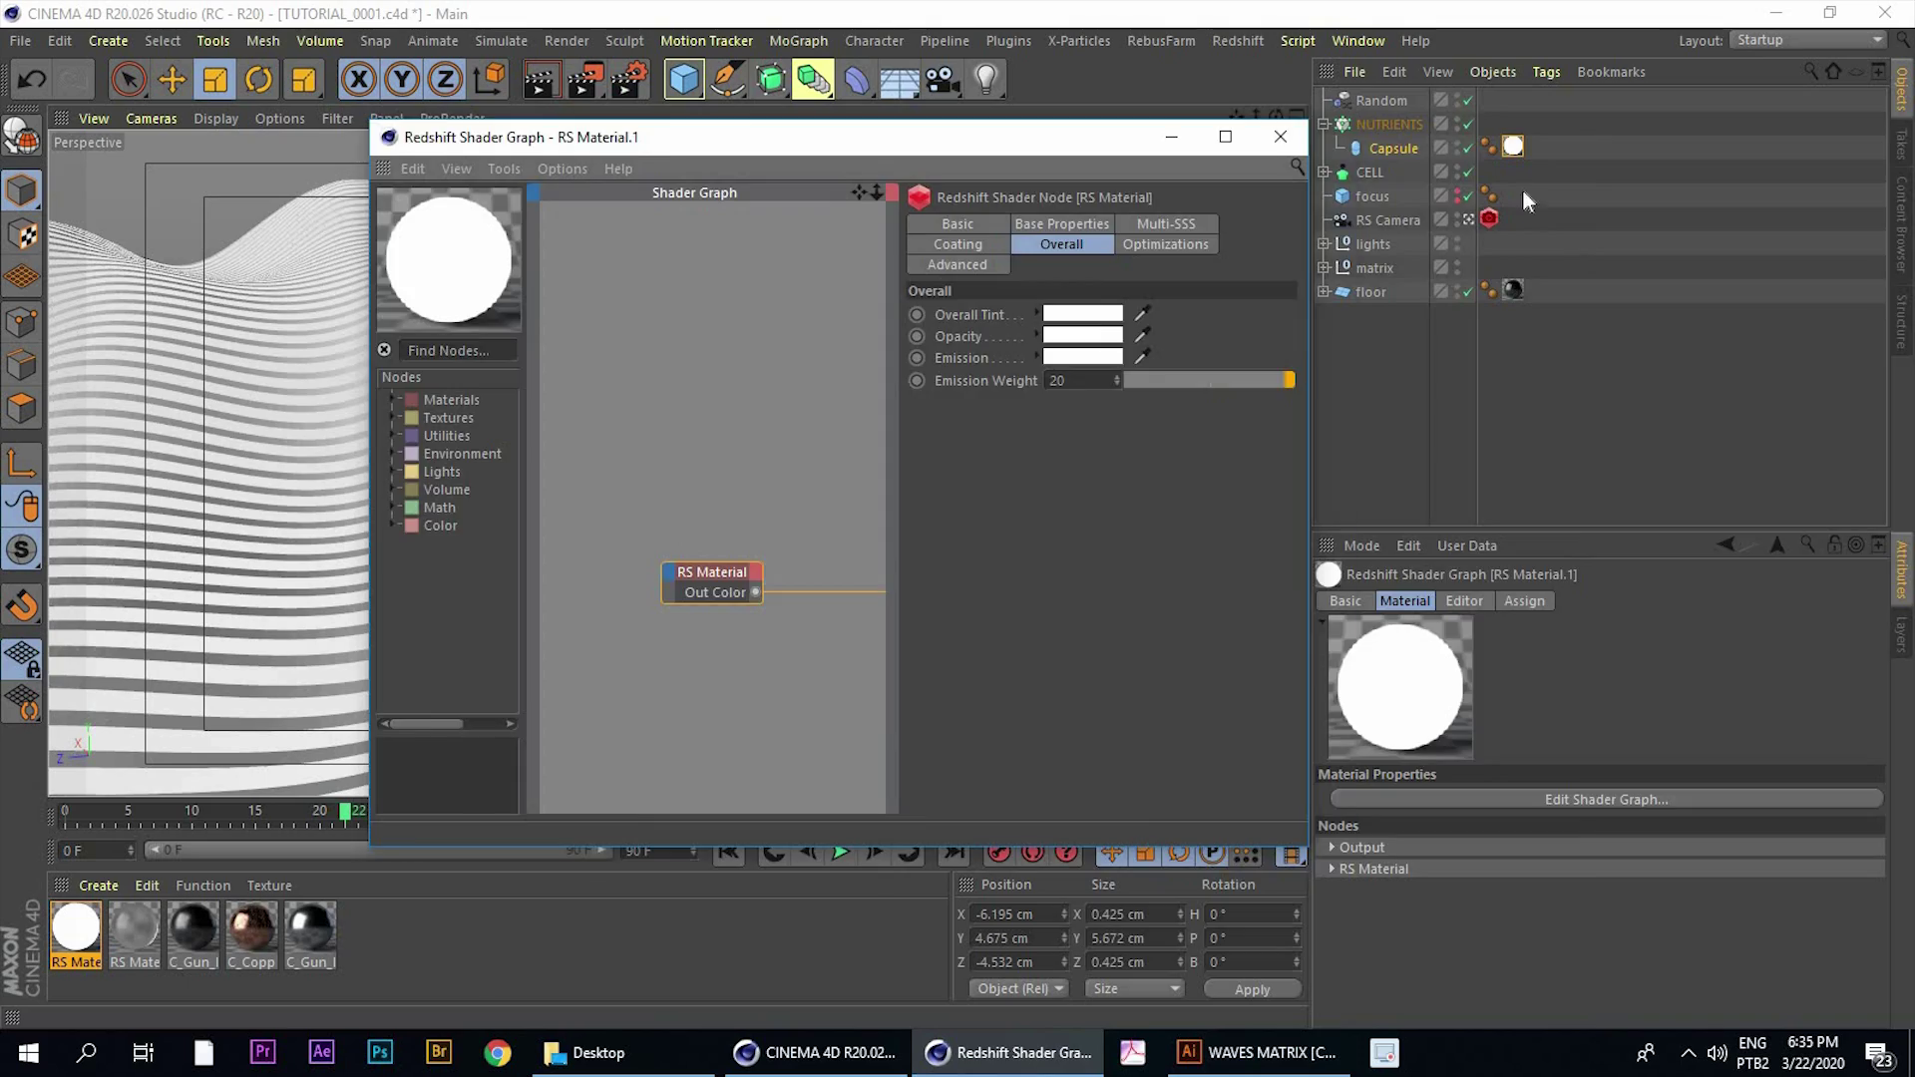
# Open the Redshift RenderView and arrange it beside the capsule material's shader graph
pyautogui.moveTo(665, 153); pyautogui.dragTo(1257, 151)
pyautogui.click(1238, 40)
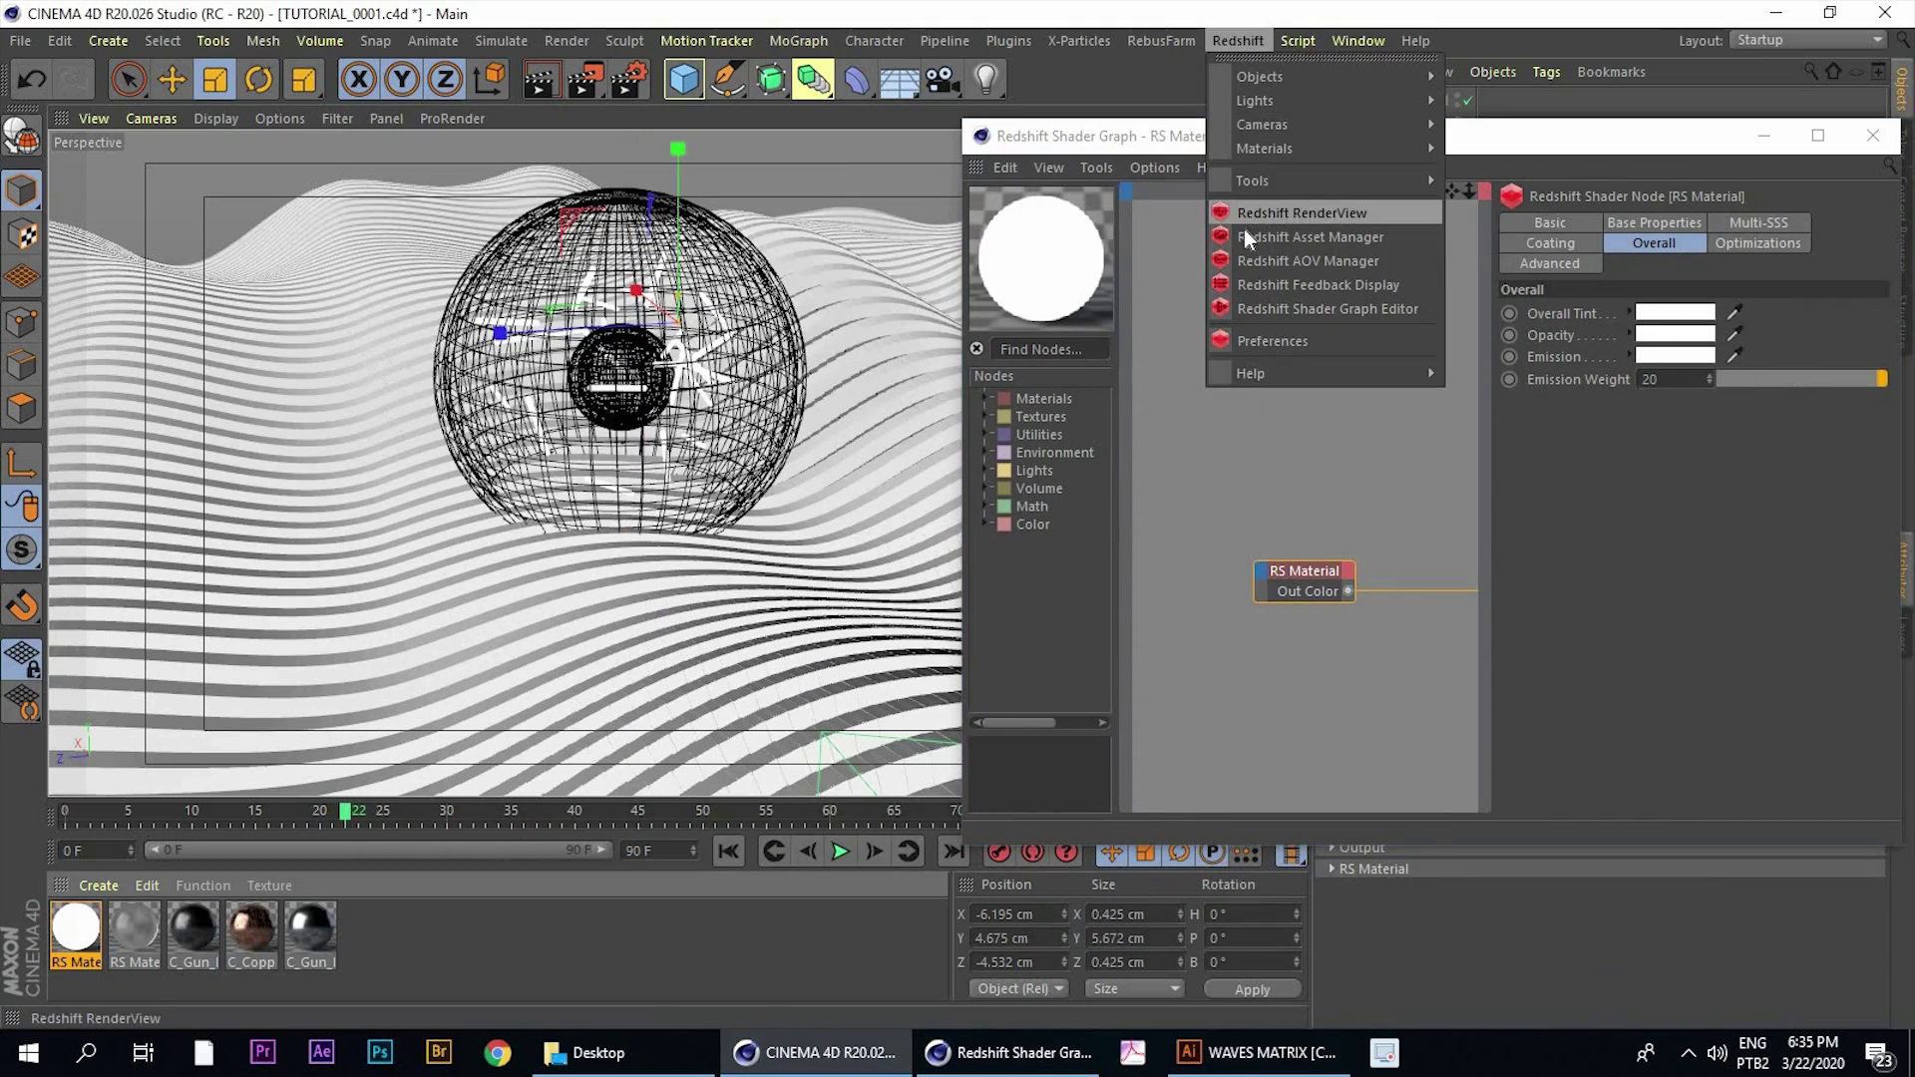
pyautogui.click(1245, 211)
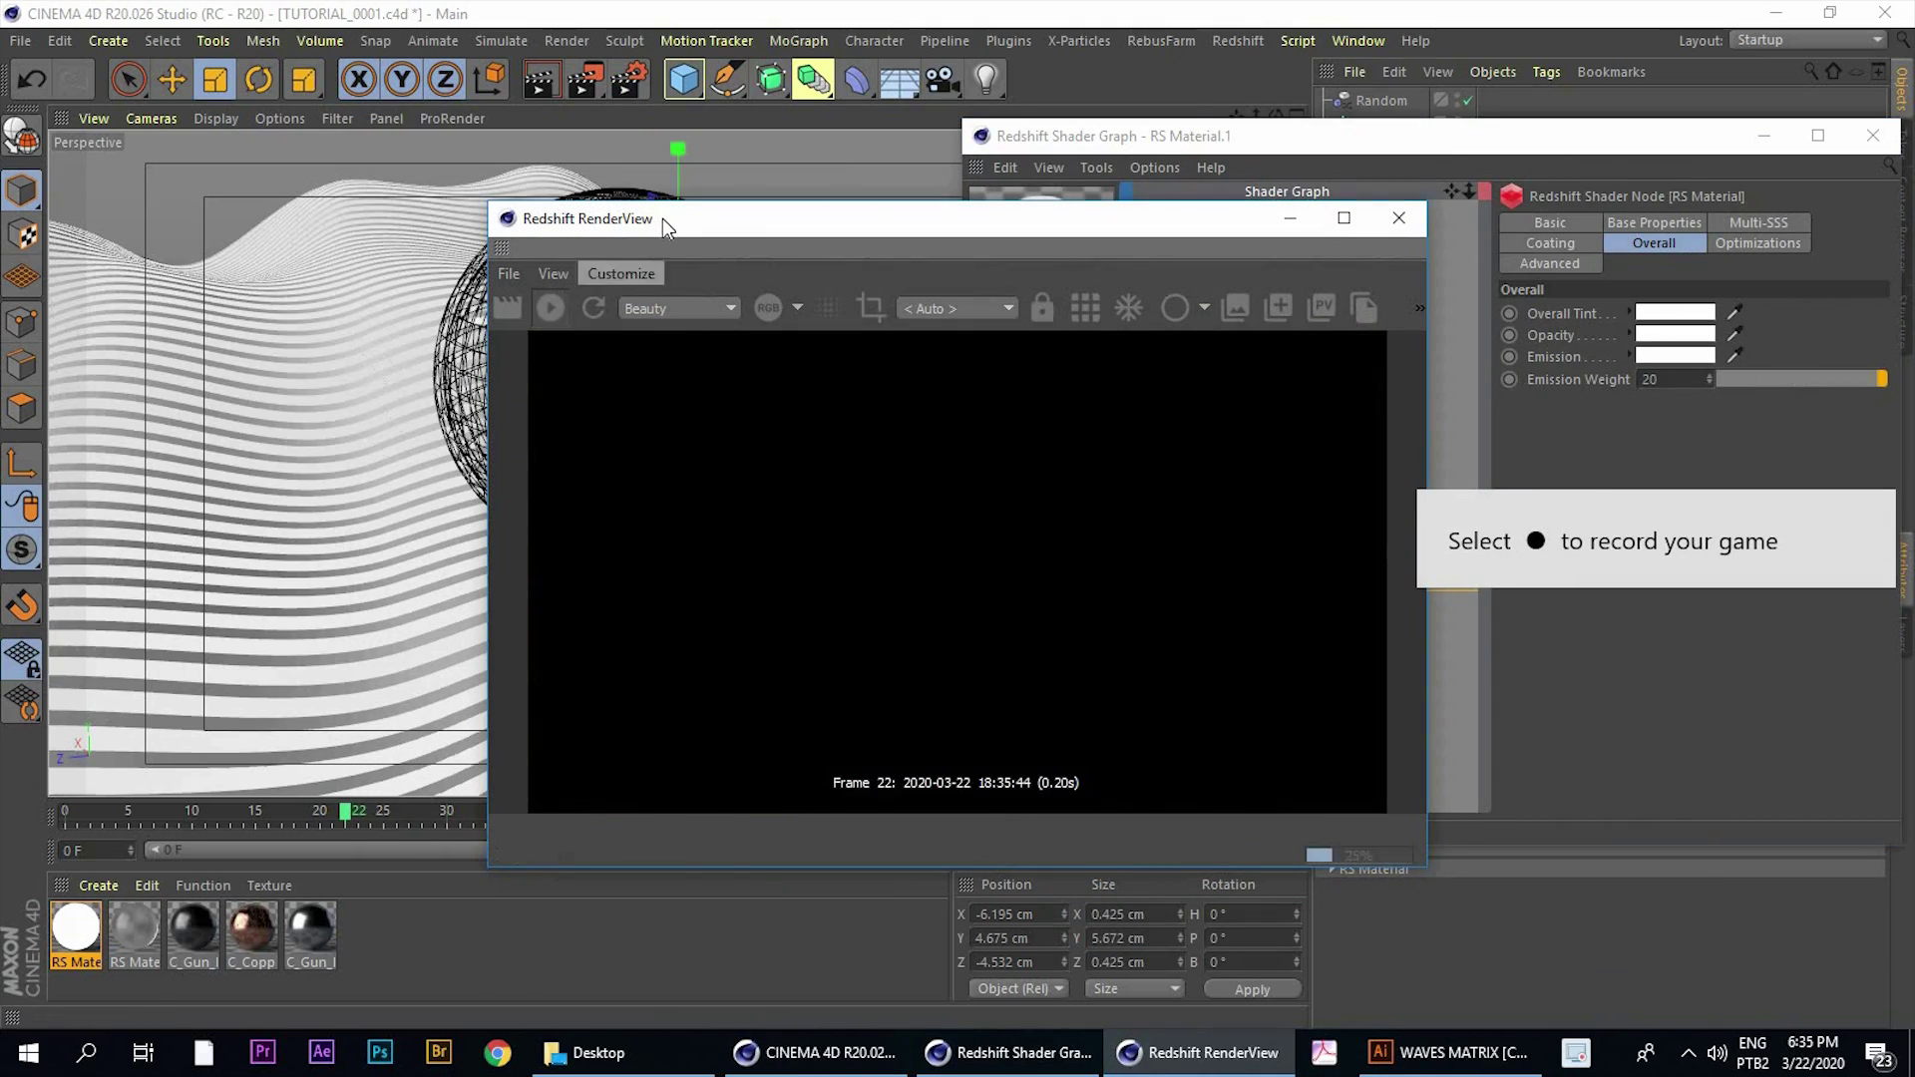
pyautogui.moveTo(662, 220); pyautogui.dragTo(728, 242)
pyautogui.moveTo(476, 179); pyautogui.dragTo(394, 173)
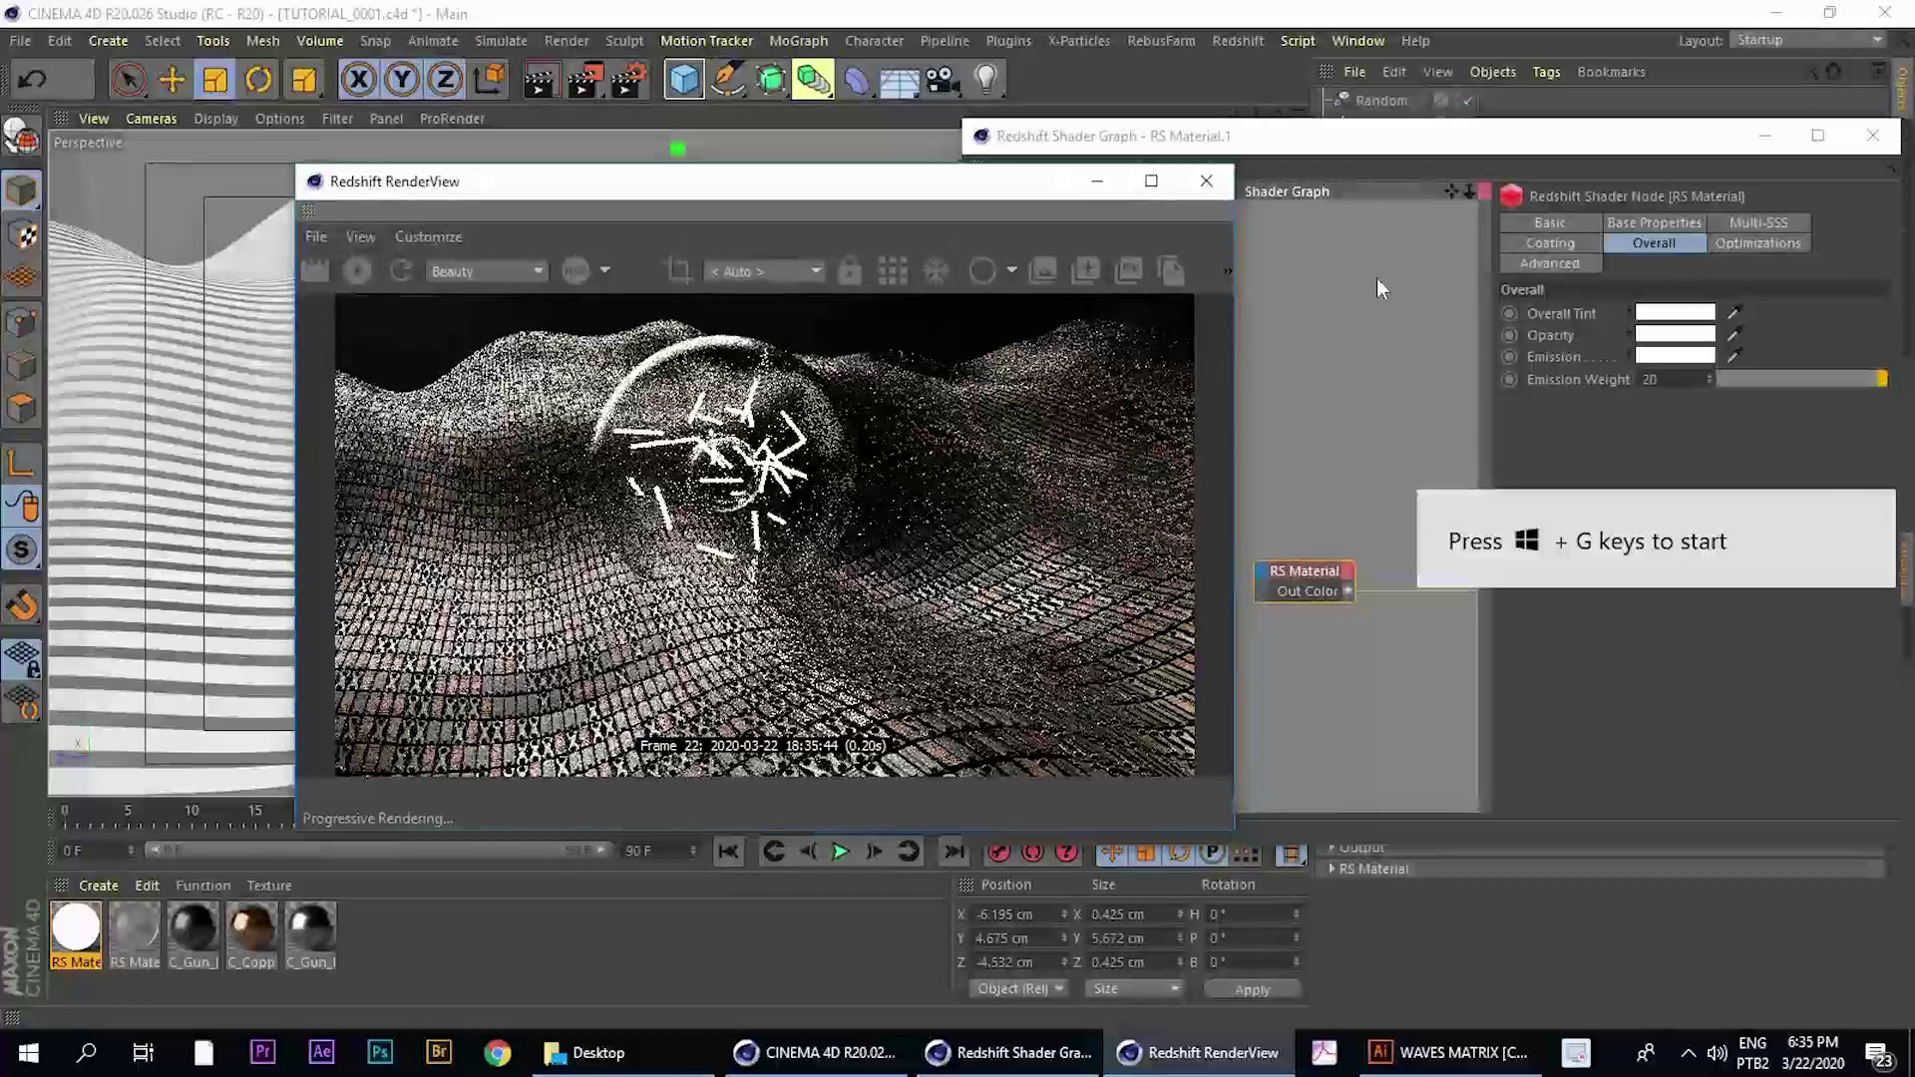
pyautogui.moveTo(1605, 130); pyautogui.dragTo(1472, 175)
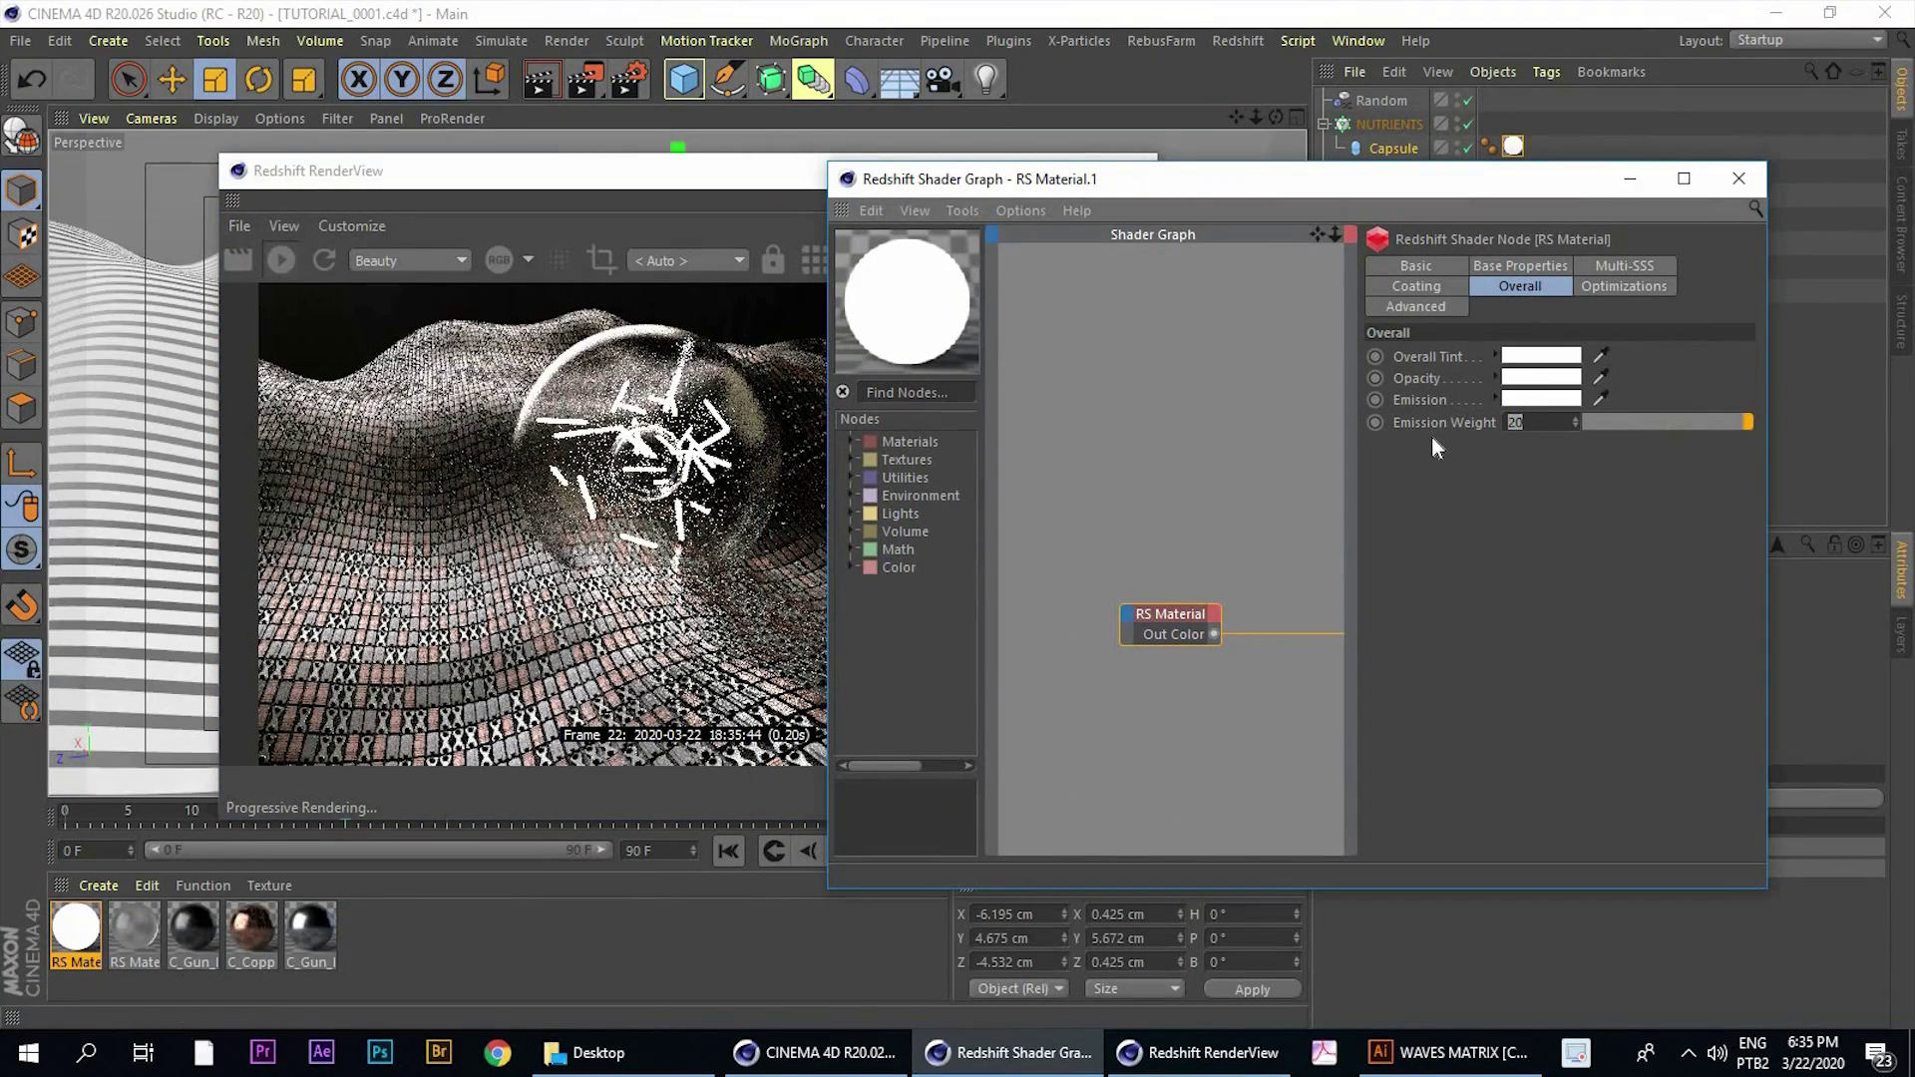
# Try emission weights of 10, 5 and 0 on the capsule material against the live render
pyautogui.write('10')
pyautogui.press('Return')
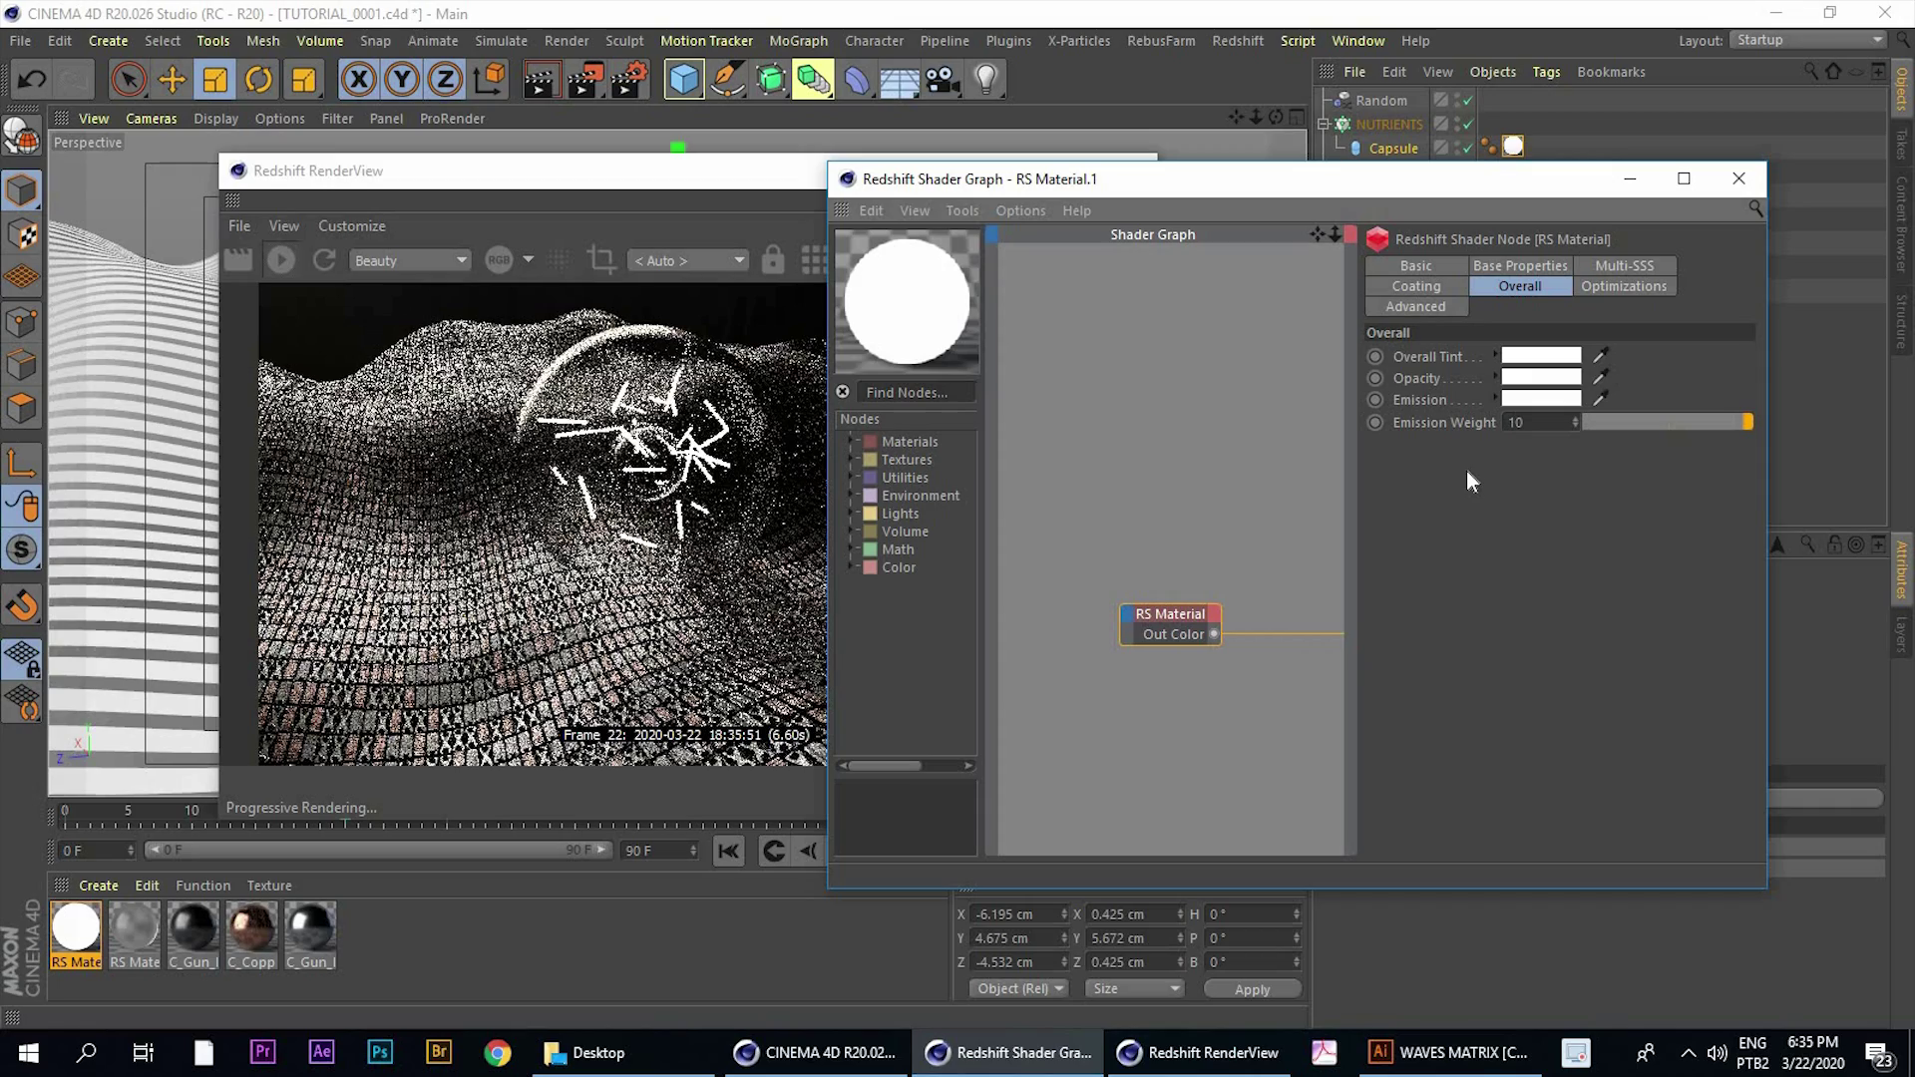
pyautogui.moveTo(1529, 423); pyautogui.dragTo(1467, 446)
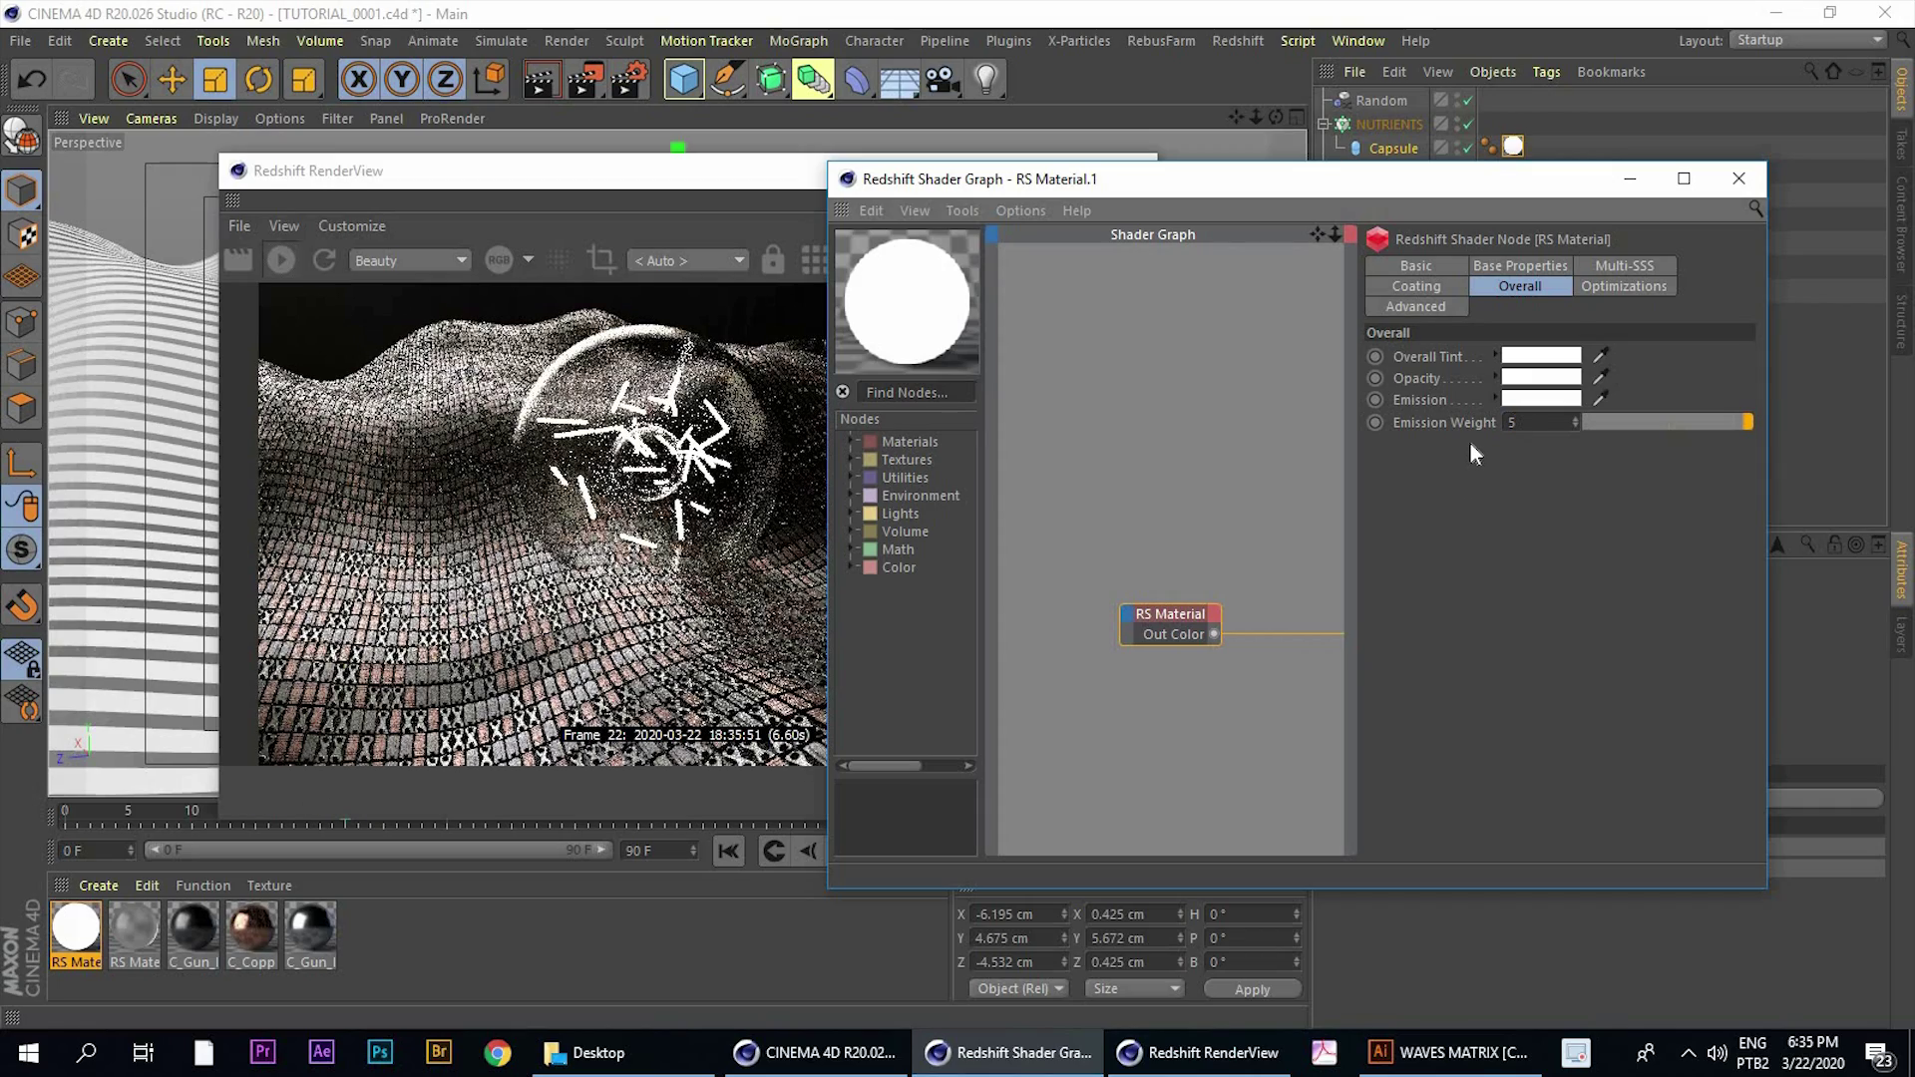
pyautogui.write('5')
pyautogui.press('Return')
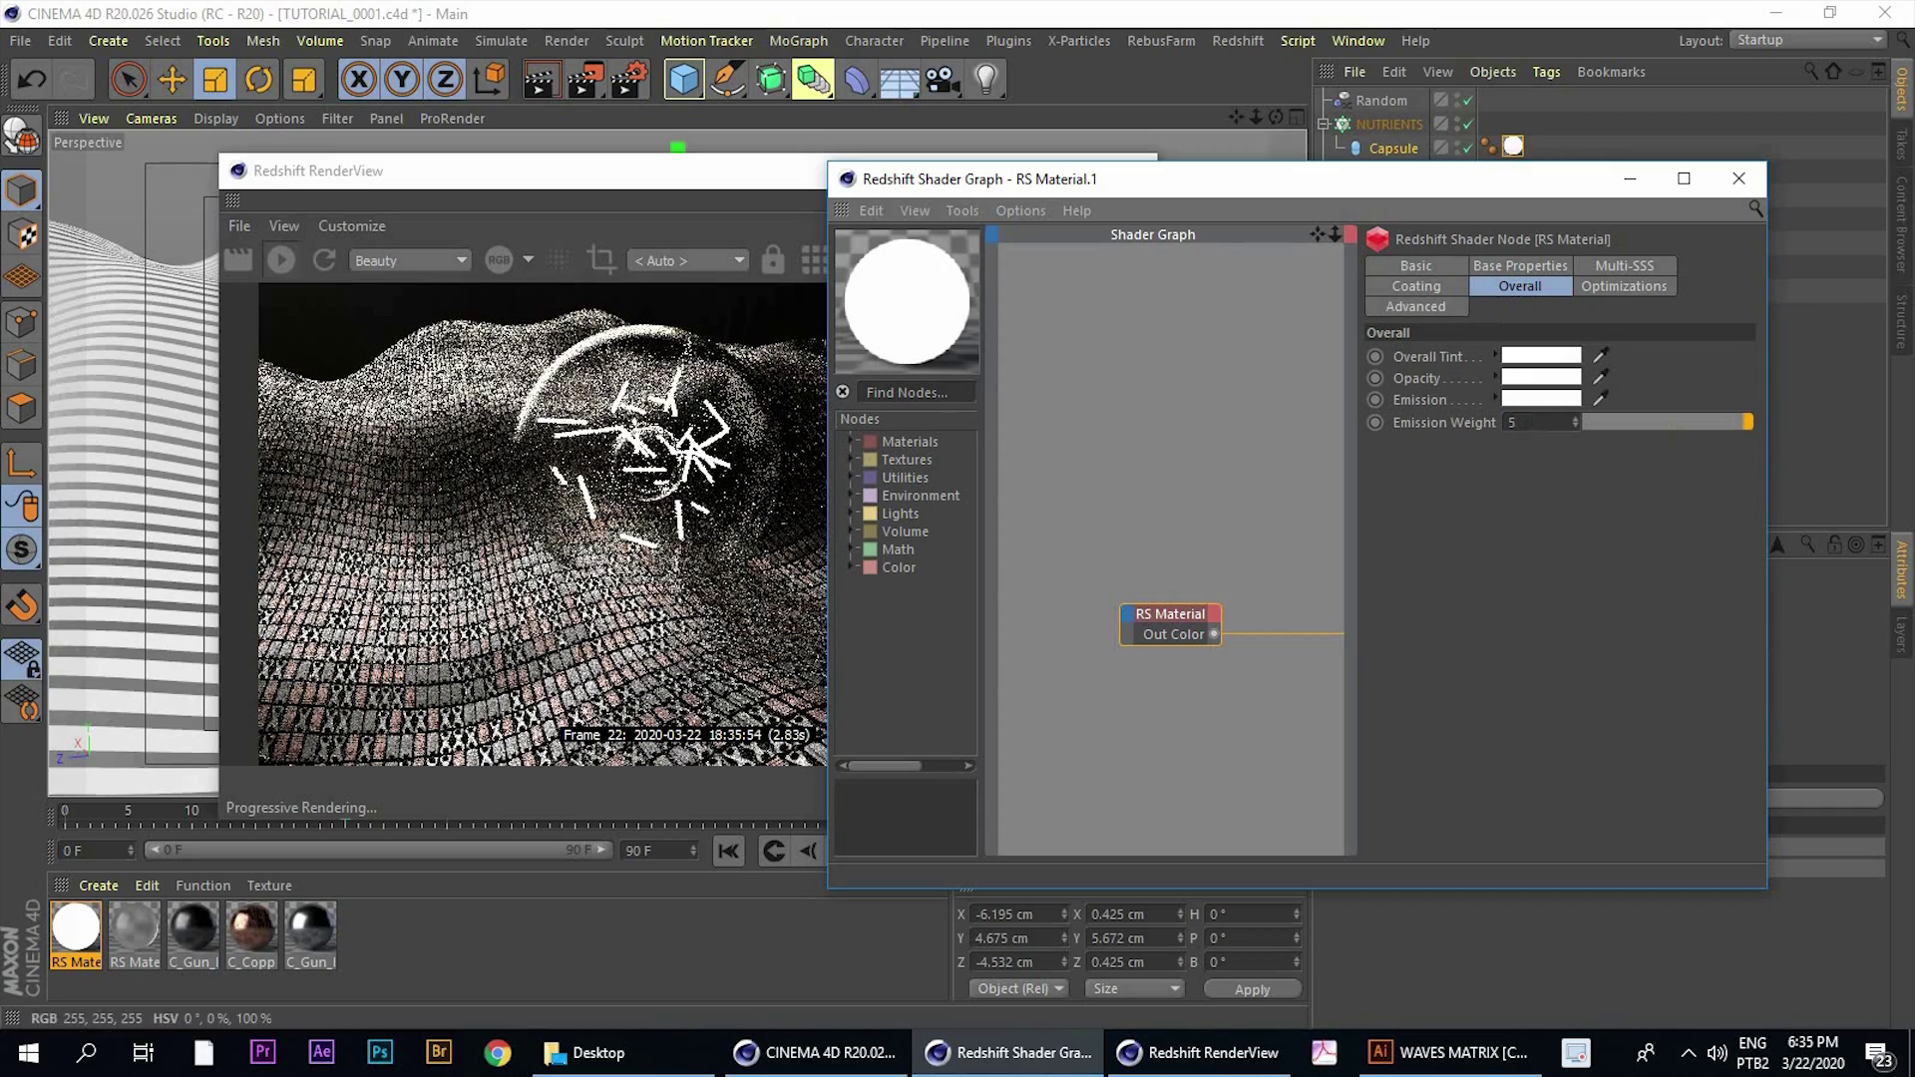
pyautogui.moveTo(1529, 422); pyautogui.dragTo(1463, 441)
pyautogui.write('0')
pyautogui.press('Return')
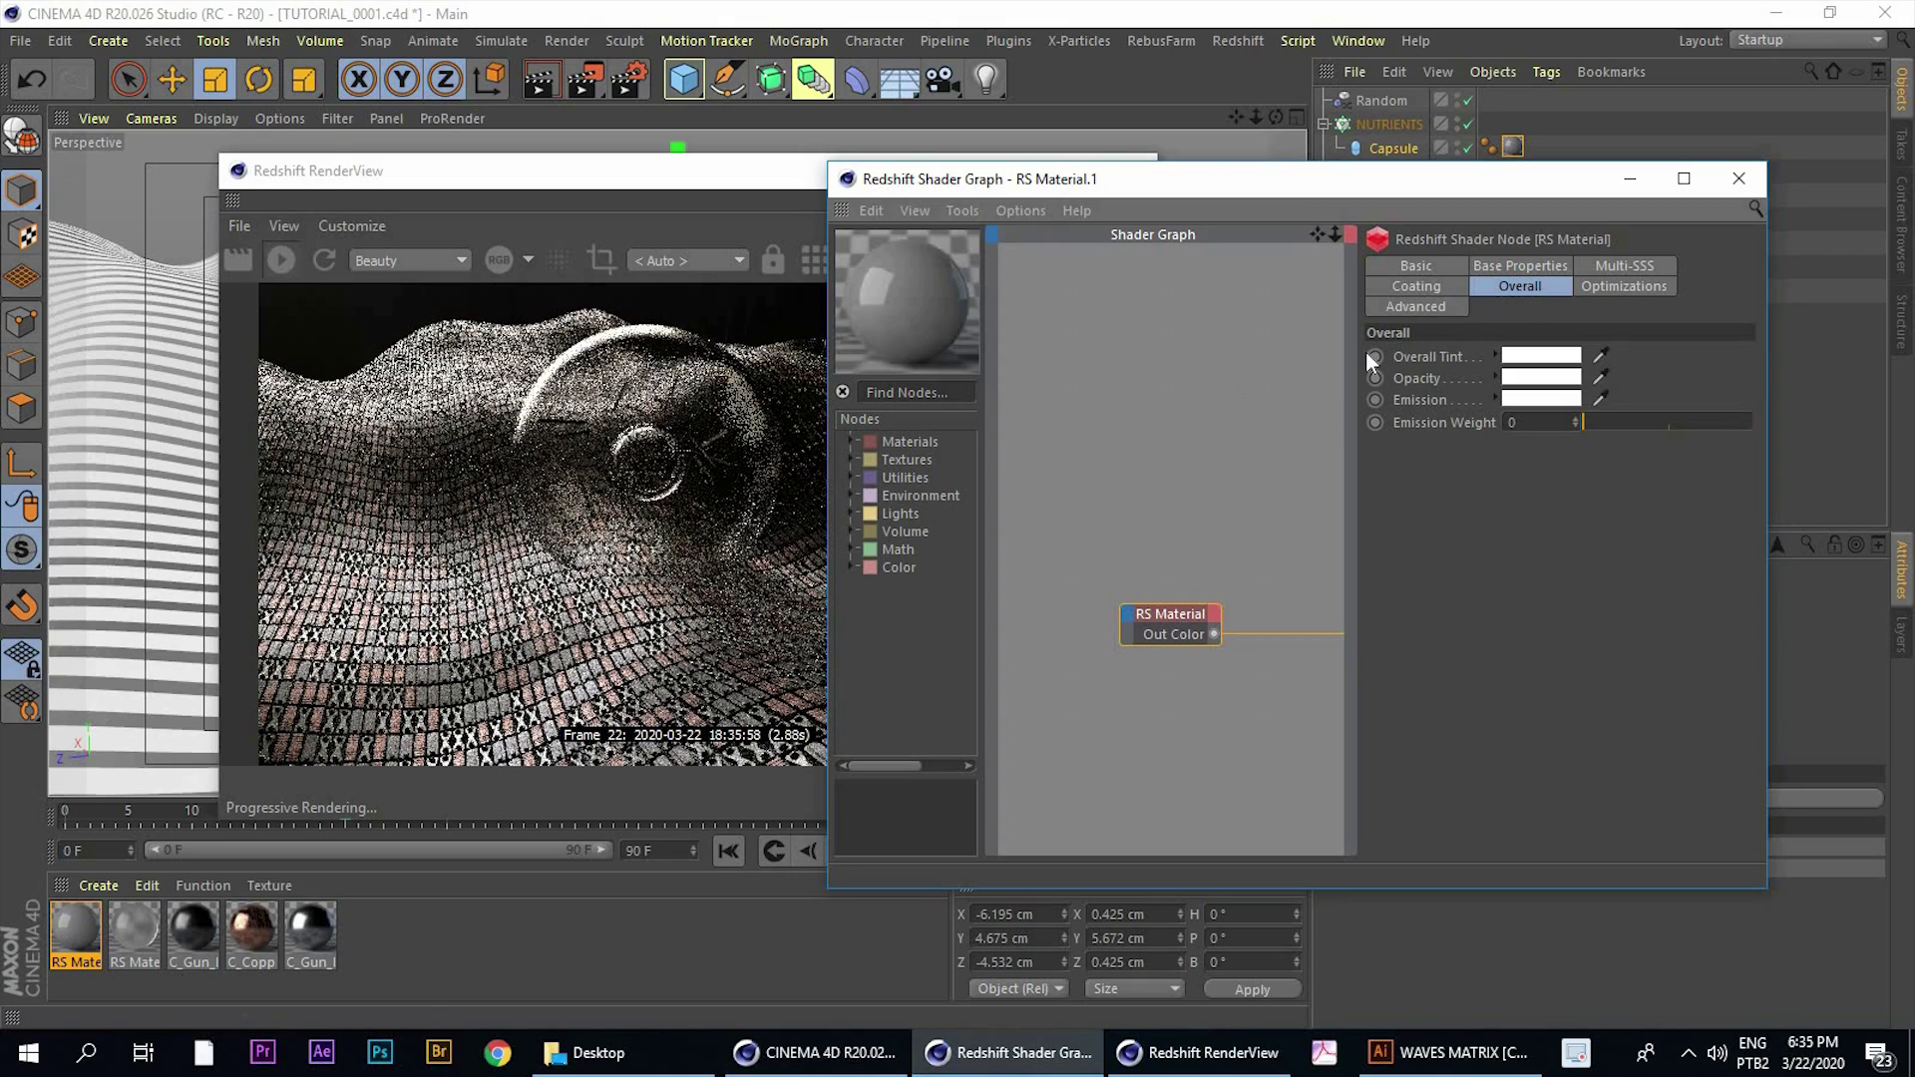
# Set the capsule material's diffuse colour to pure white with a value of 100%
pyautogui.click(1501, 267)
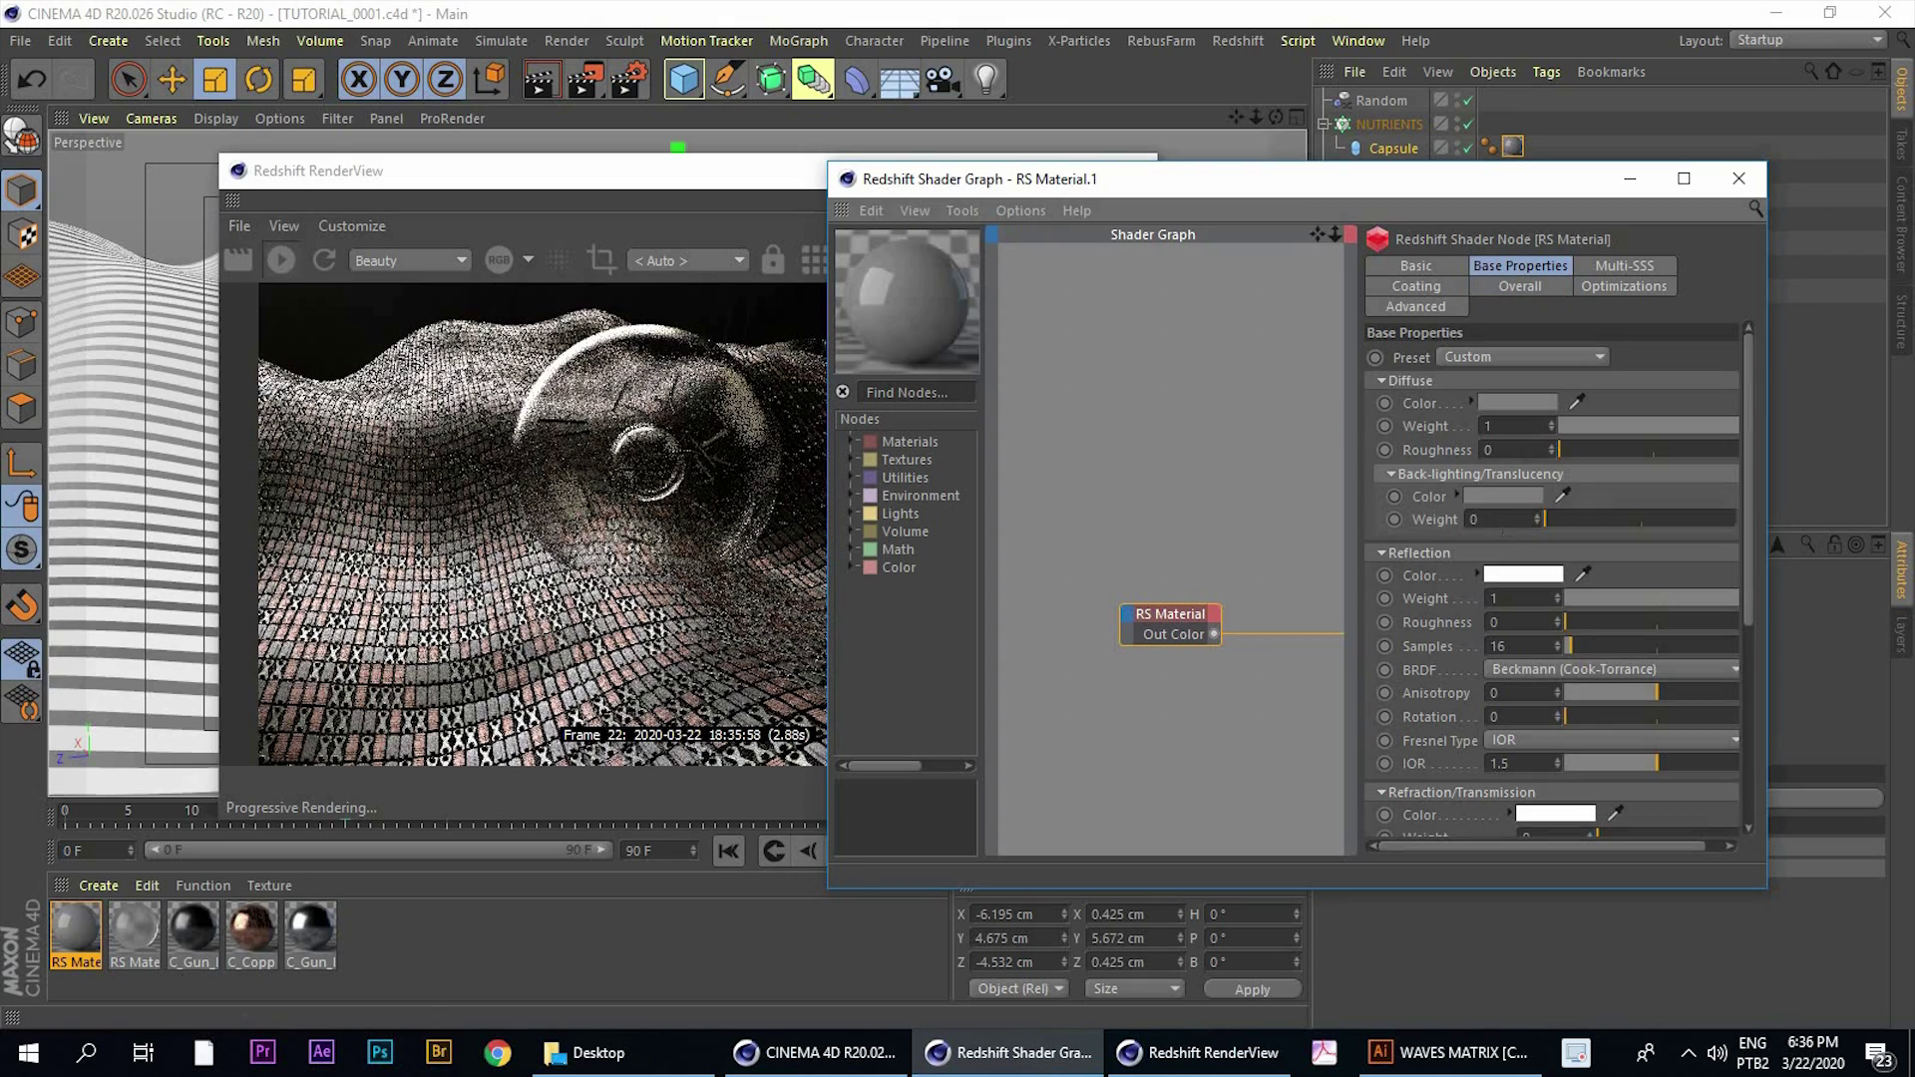
pyautogui.click(1507, 405)
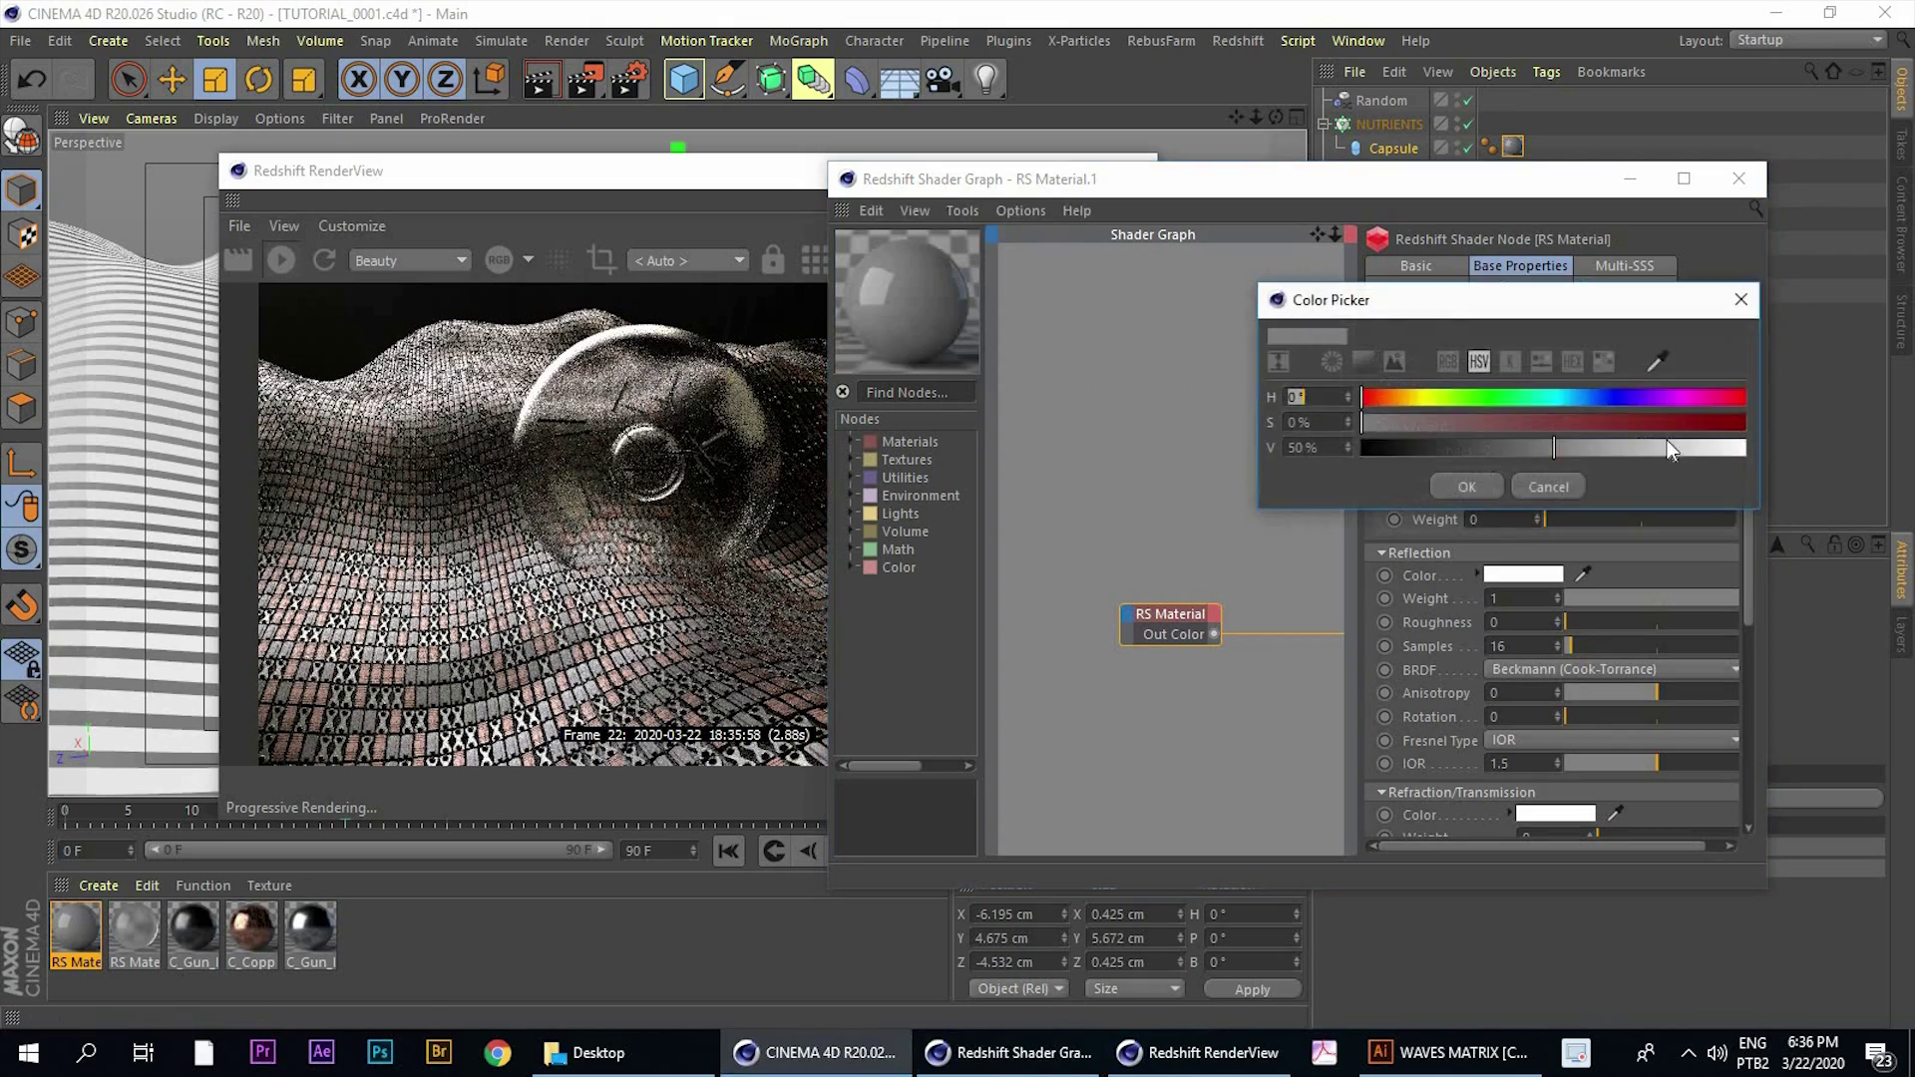
pyautogui.click(1727, 447)
pyautogui.click(1466, 487)
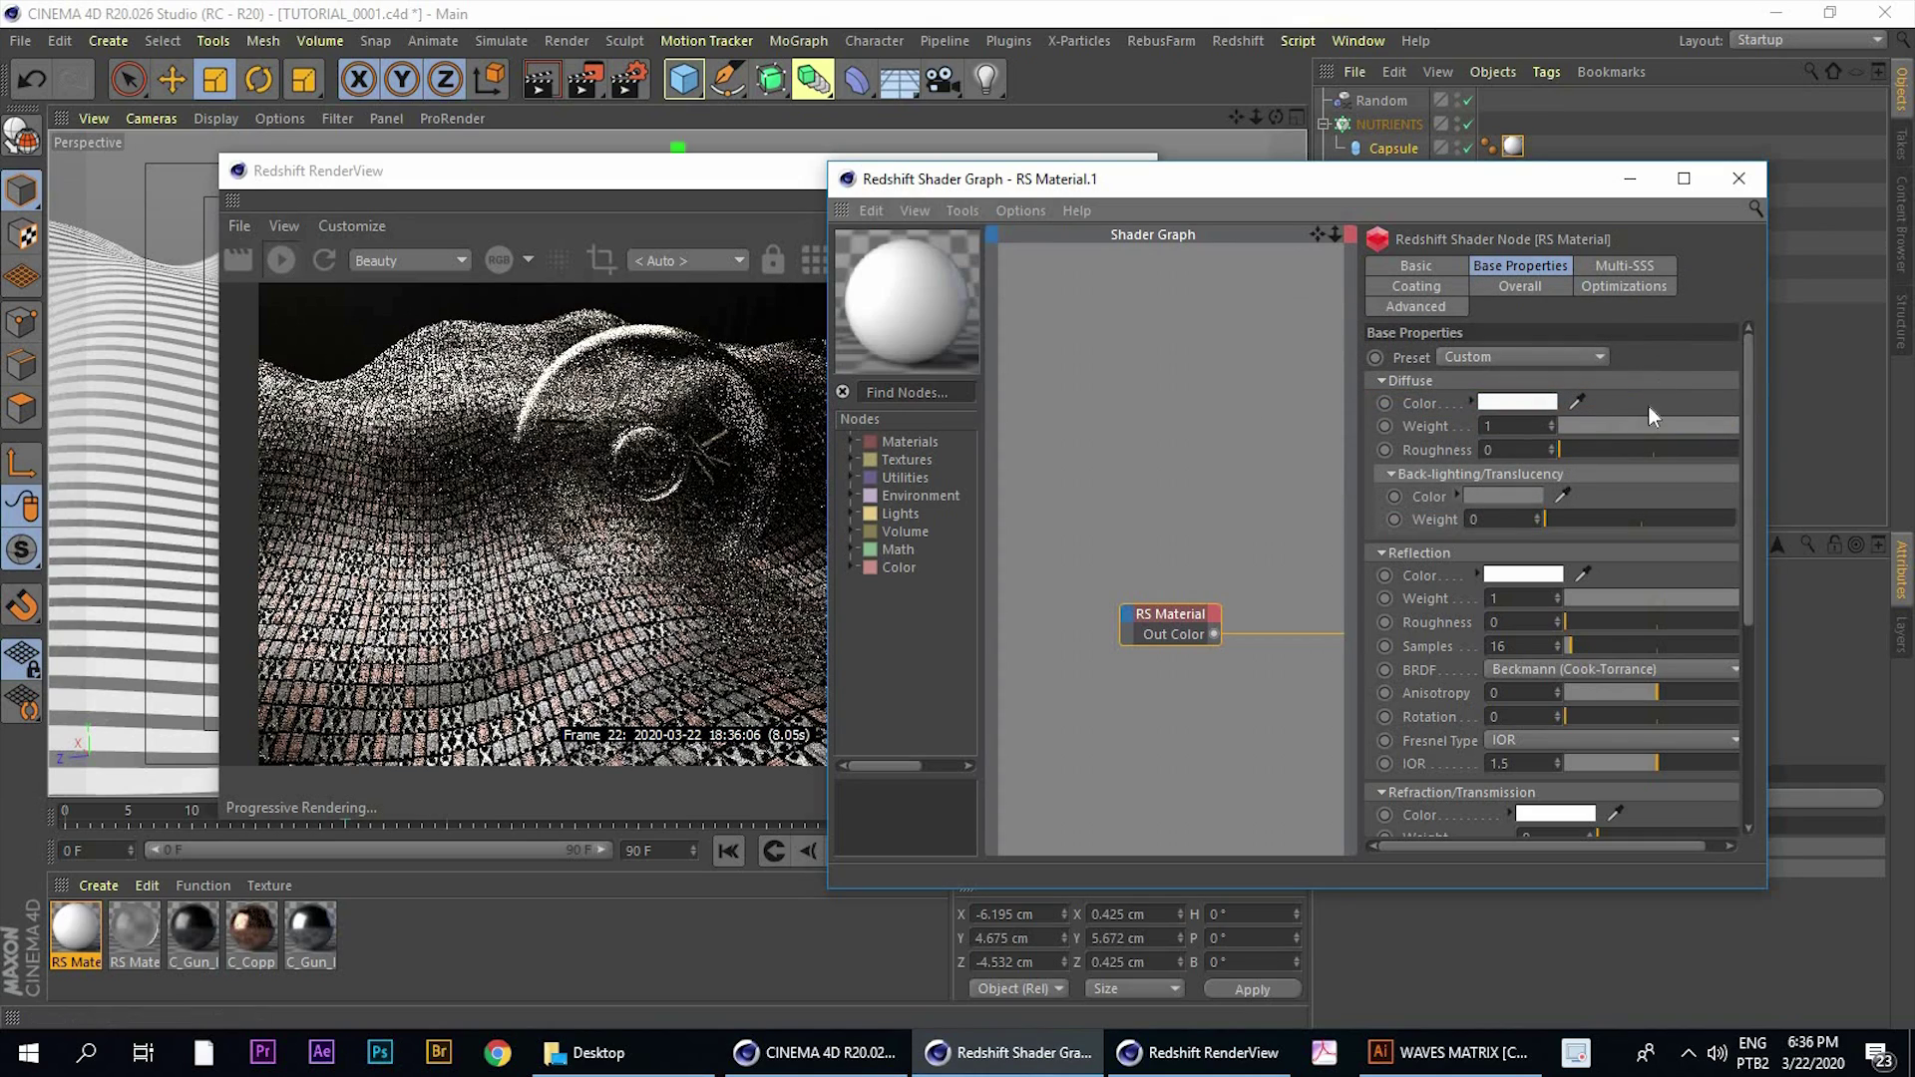
pyautogui.click(1520, 405)
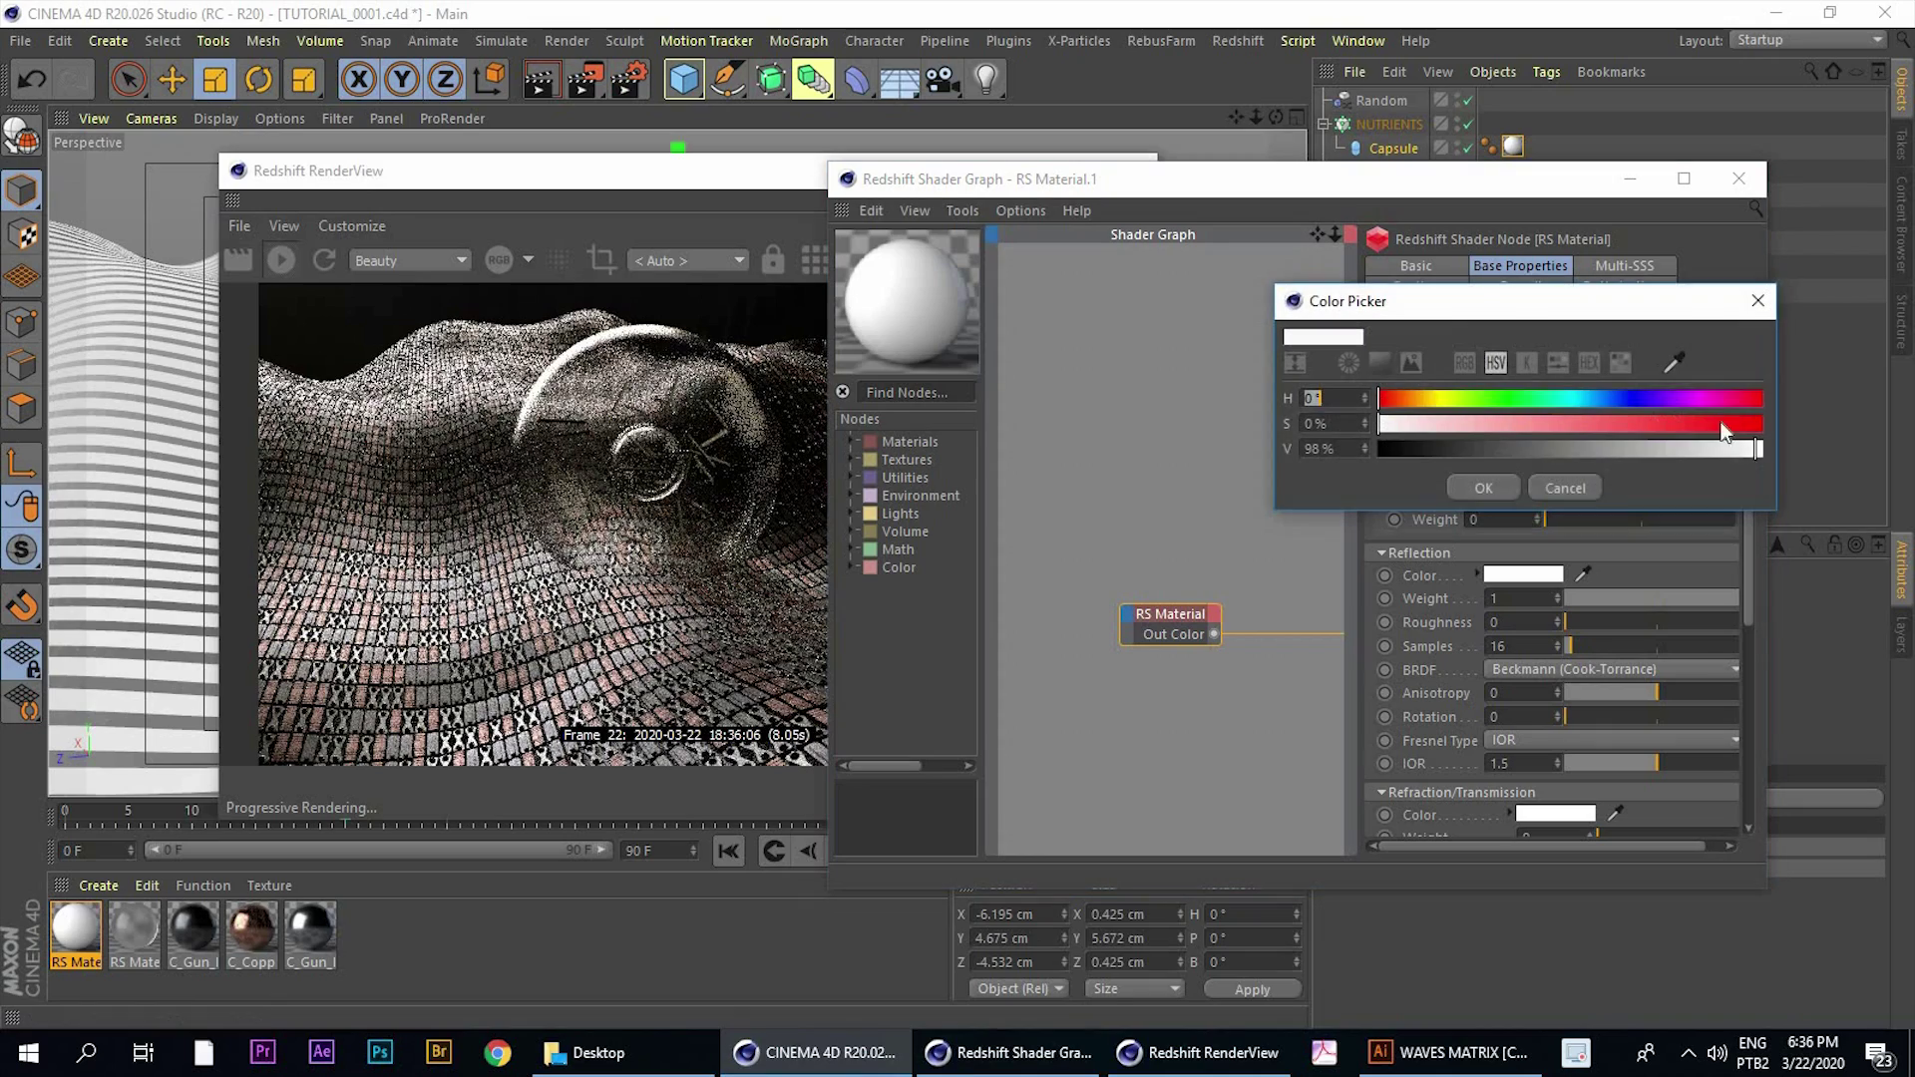
pyautogui.click(1761, 450)
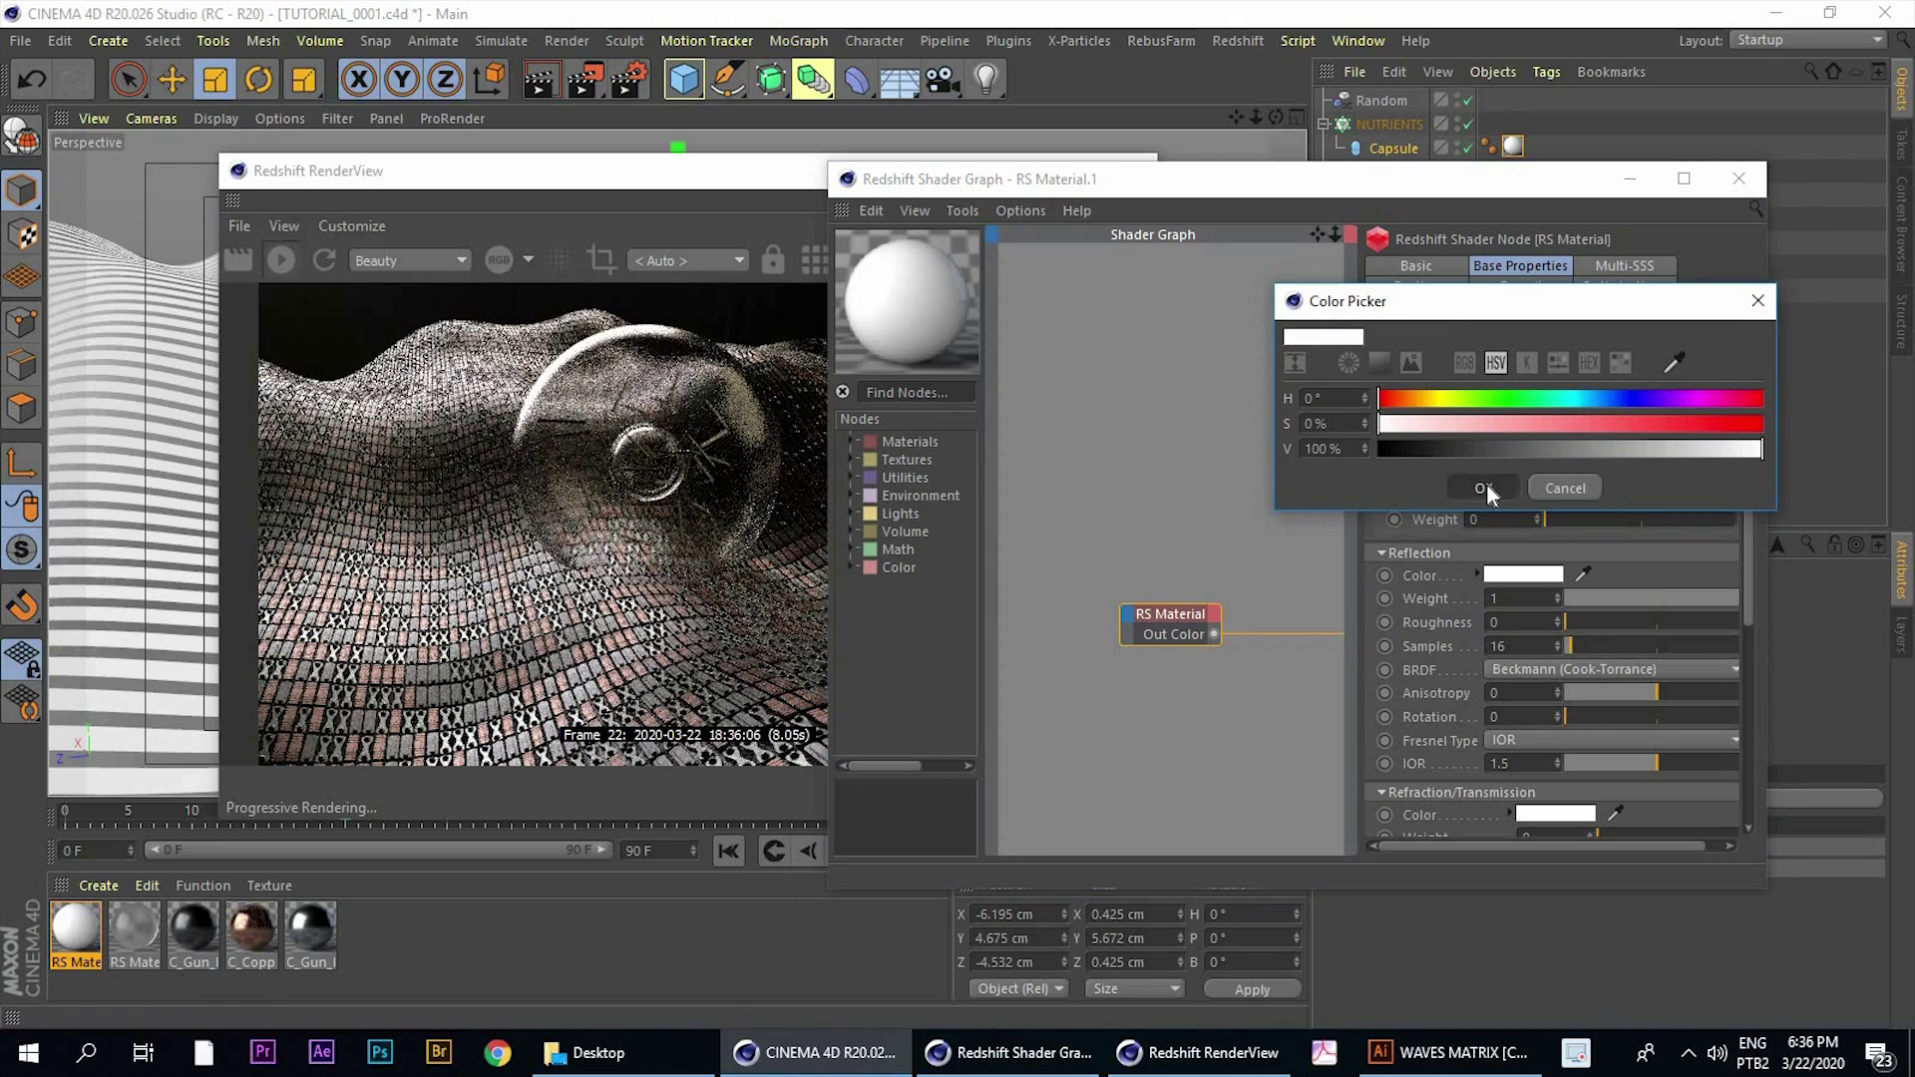
pyautogui.click(1487, 483)
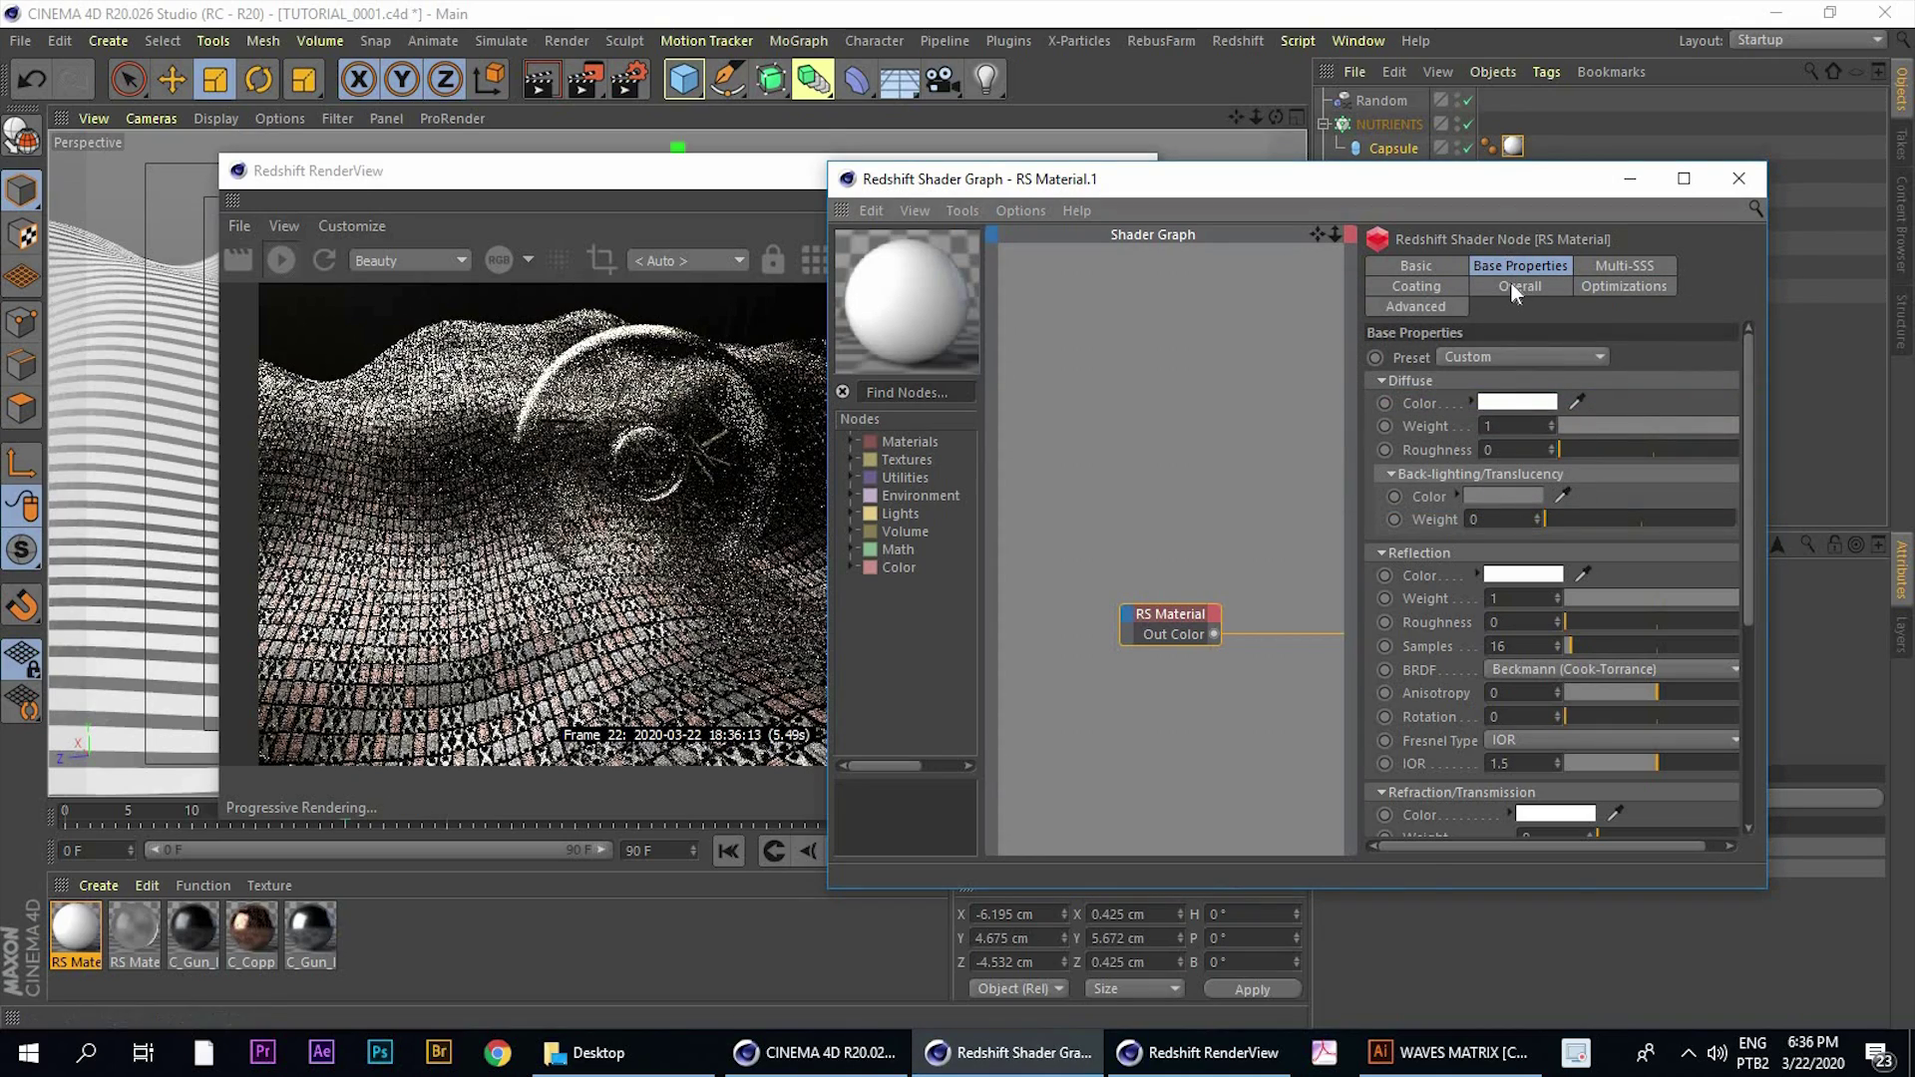
# Try lower glow strengths on the capsule material with emission weights of 3, 1 and 0.3
pyautogui.click(1519, 286)
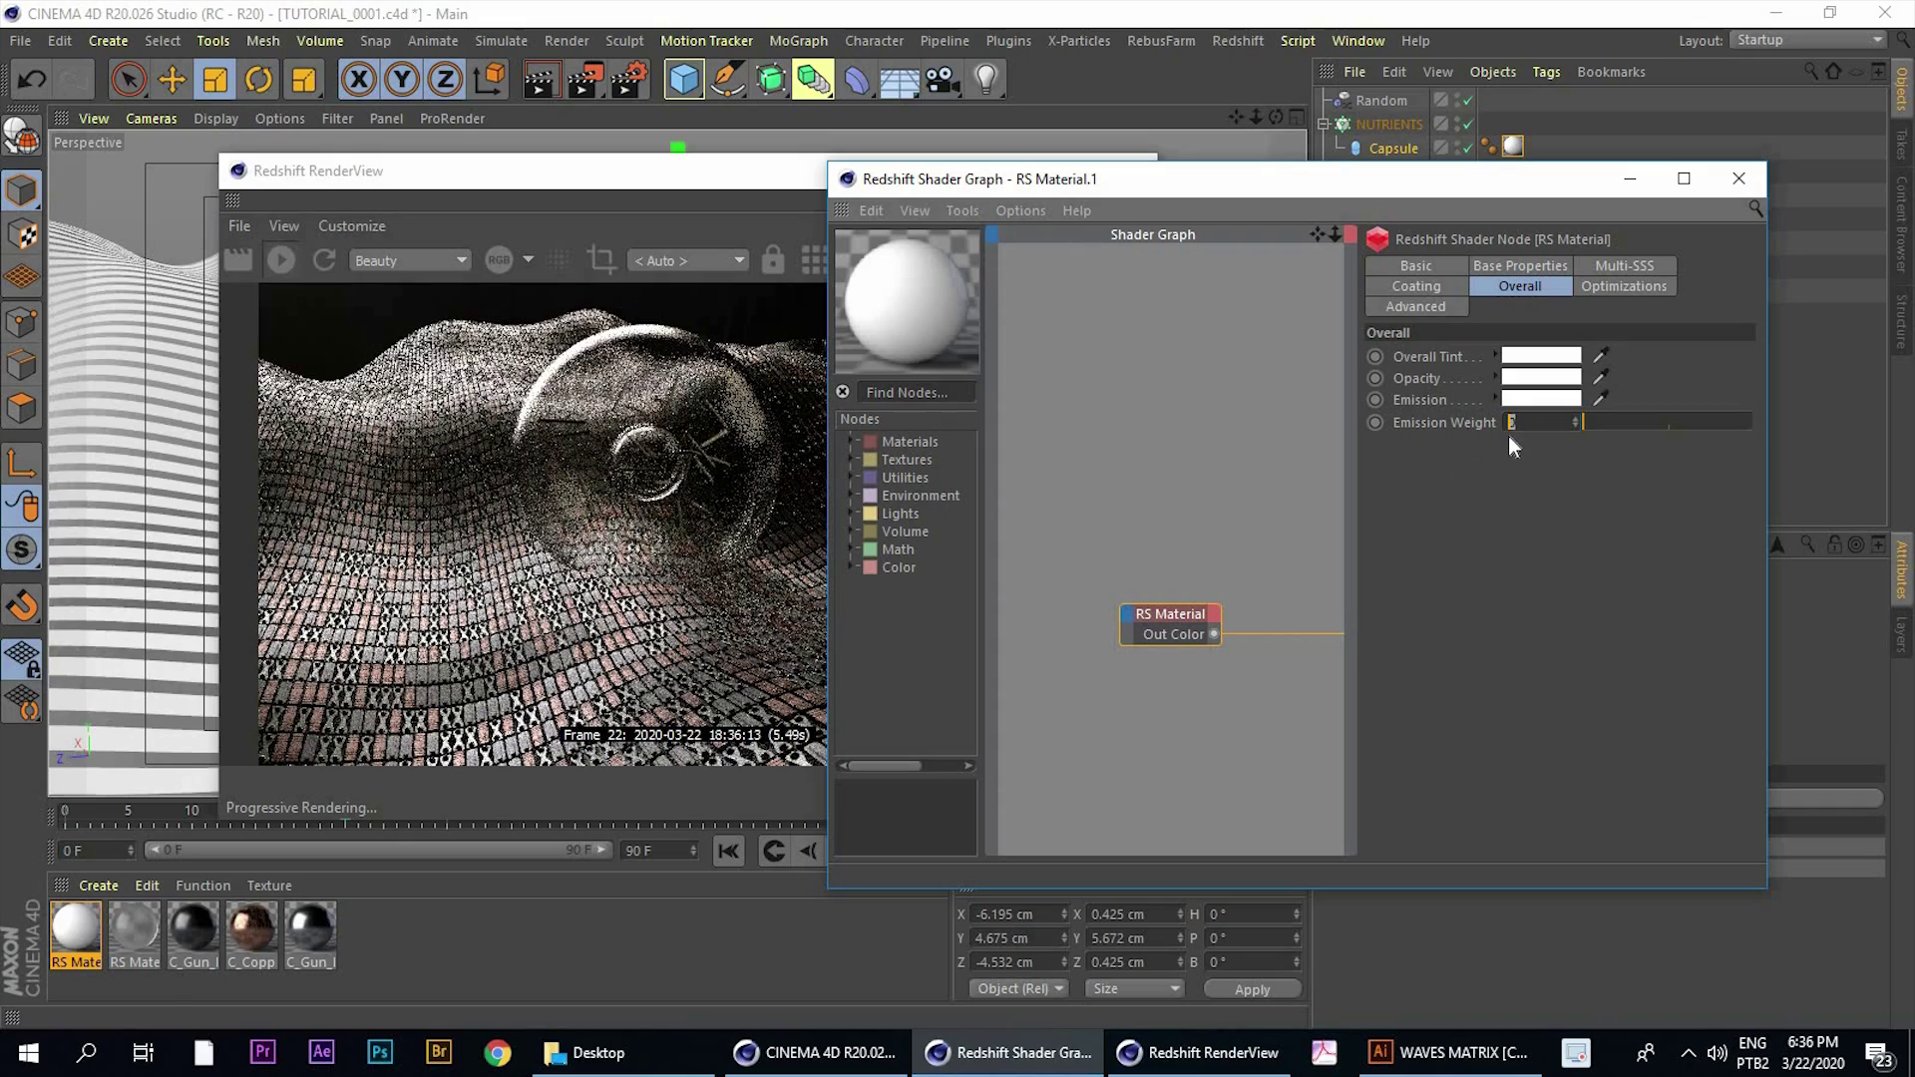
pyautogui.write('3')
pyautogui.press('Return')
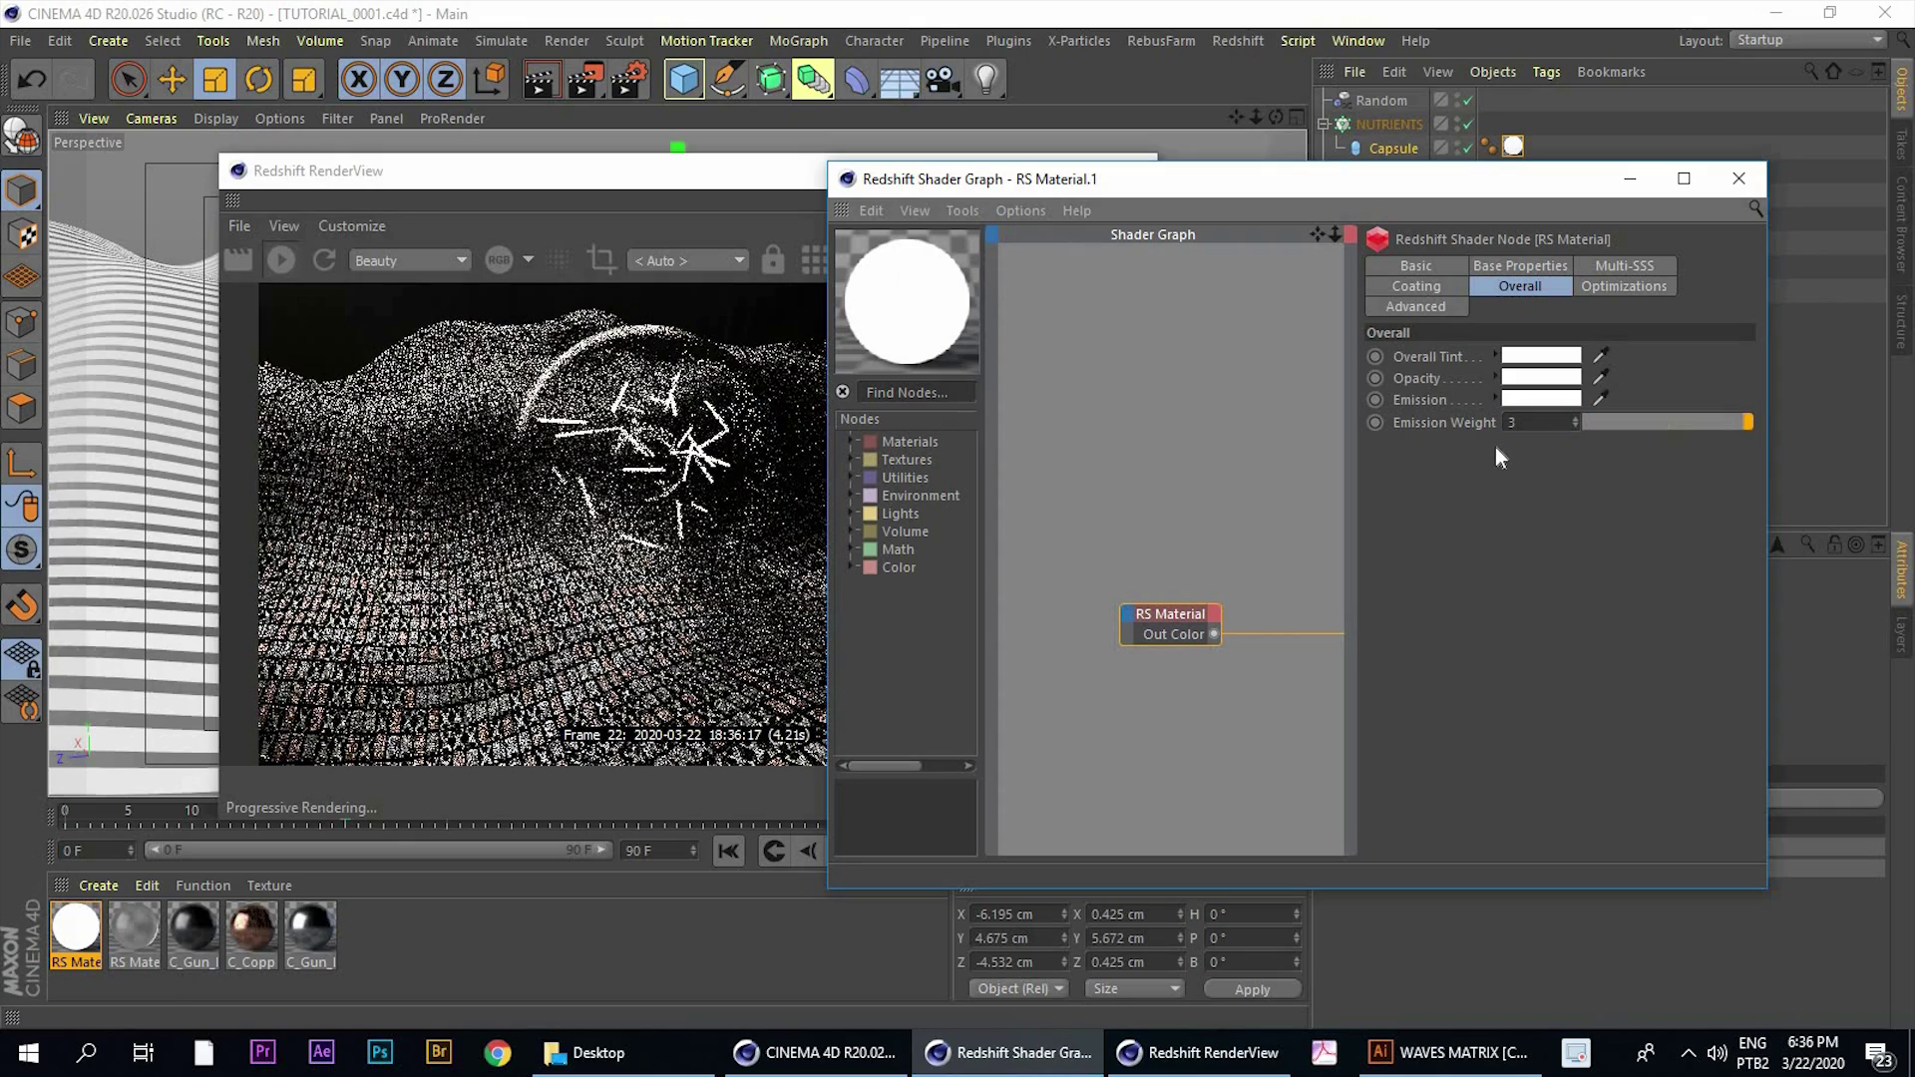
pyautogui.moveTo(1529, 424); pyautogui.dragTo(1469, 444)
pyautogui.write('1')
pyautogui.press('Return')
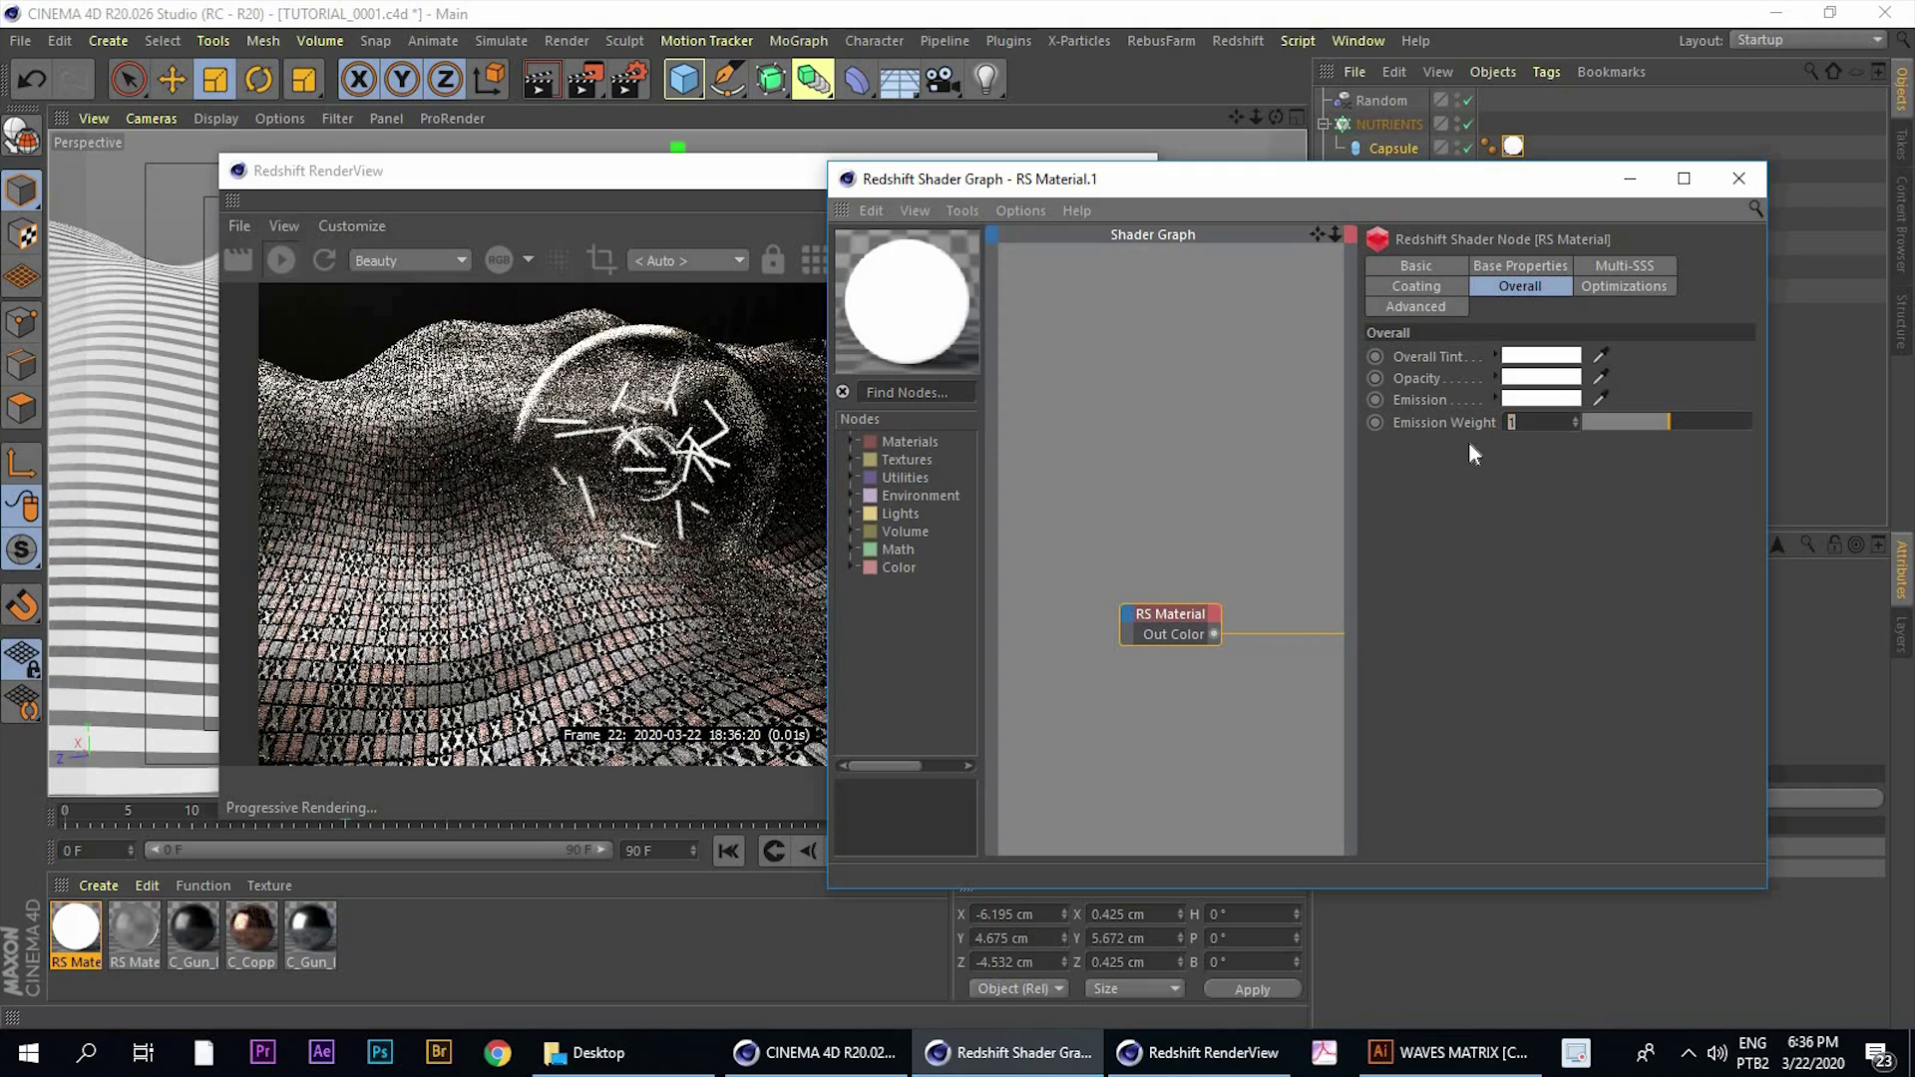
pyautogui.write('0.3')
pyautogui.press('Return')
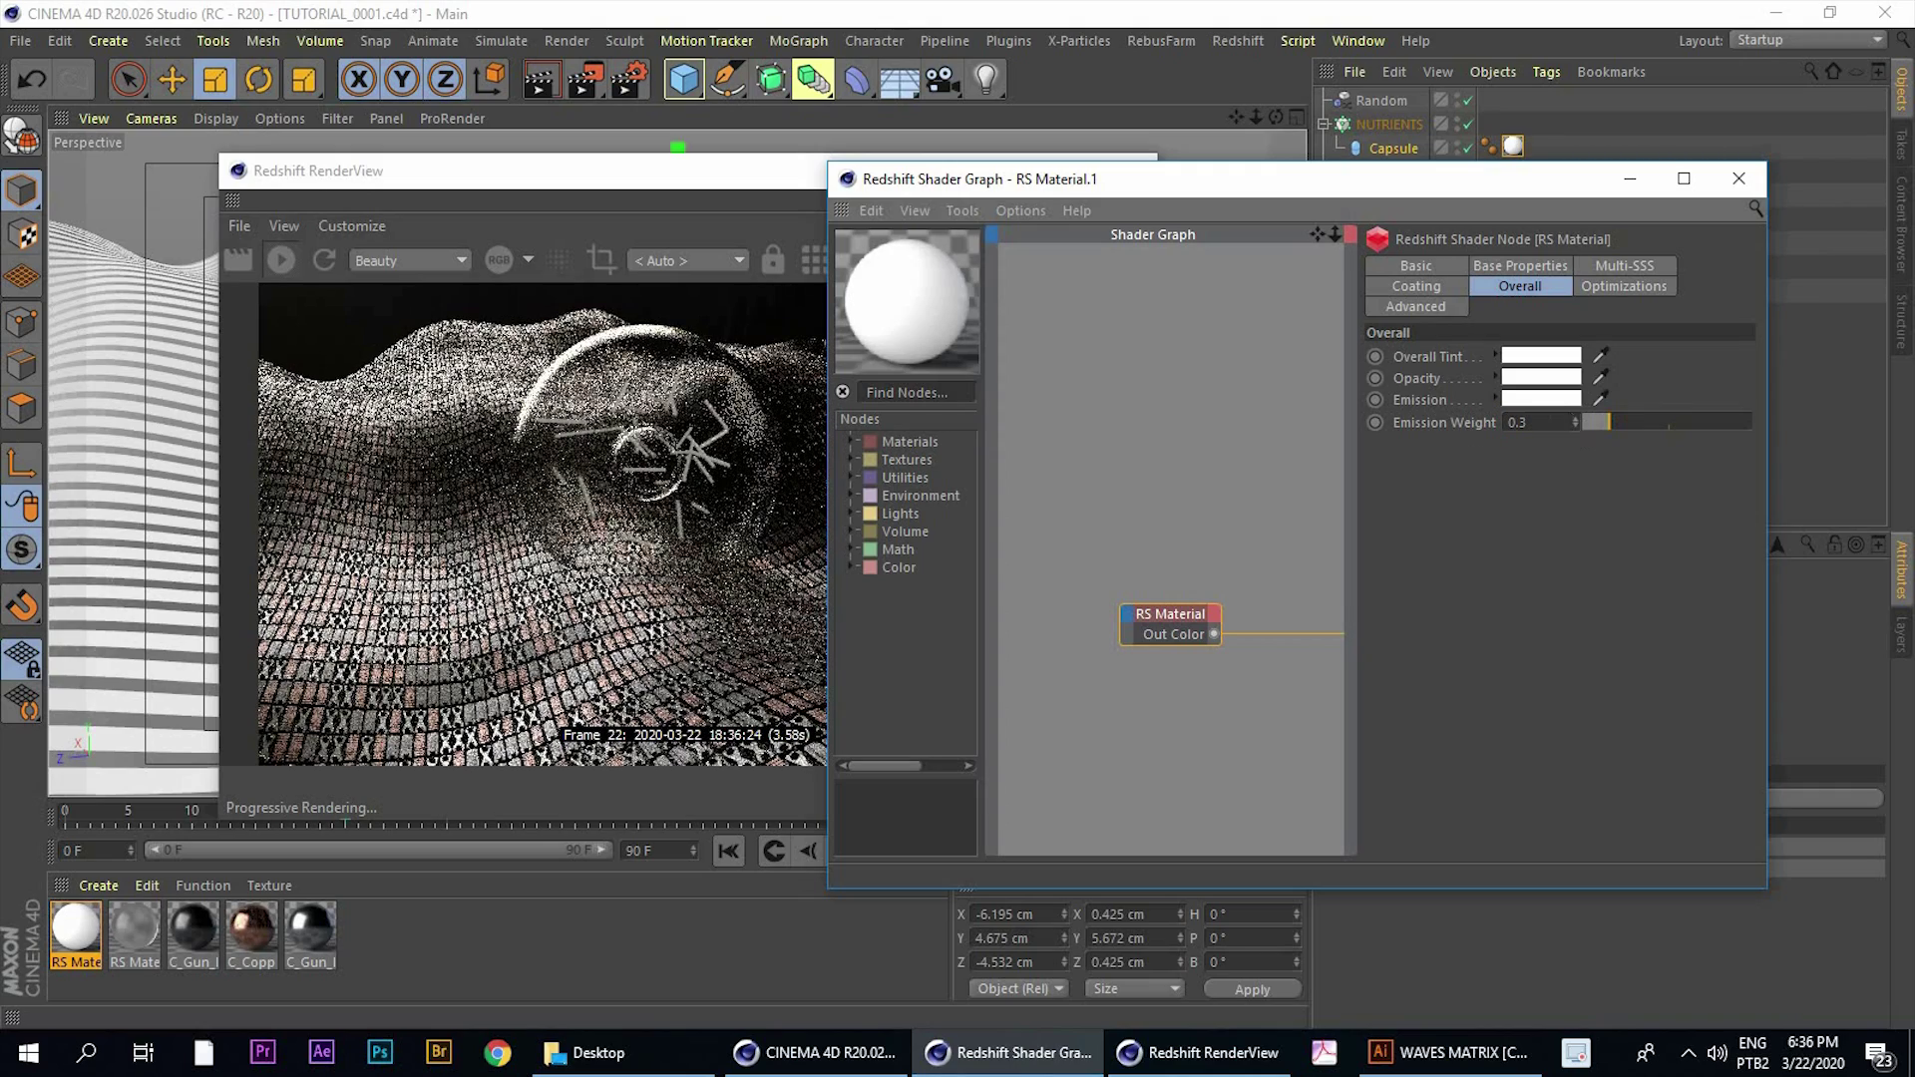
# Raise the capsule material's emission weight to 0.5 and then to 0.7
pyautogui.moveTo(1531, 423); pyautogui.dragTo(1487, 444)
pyautogui.write('0.5')
pyautogui.press('Return')
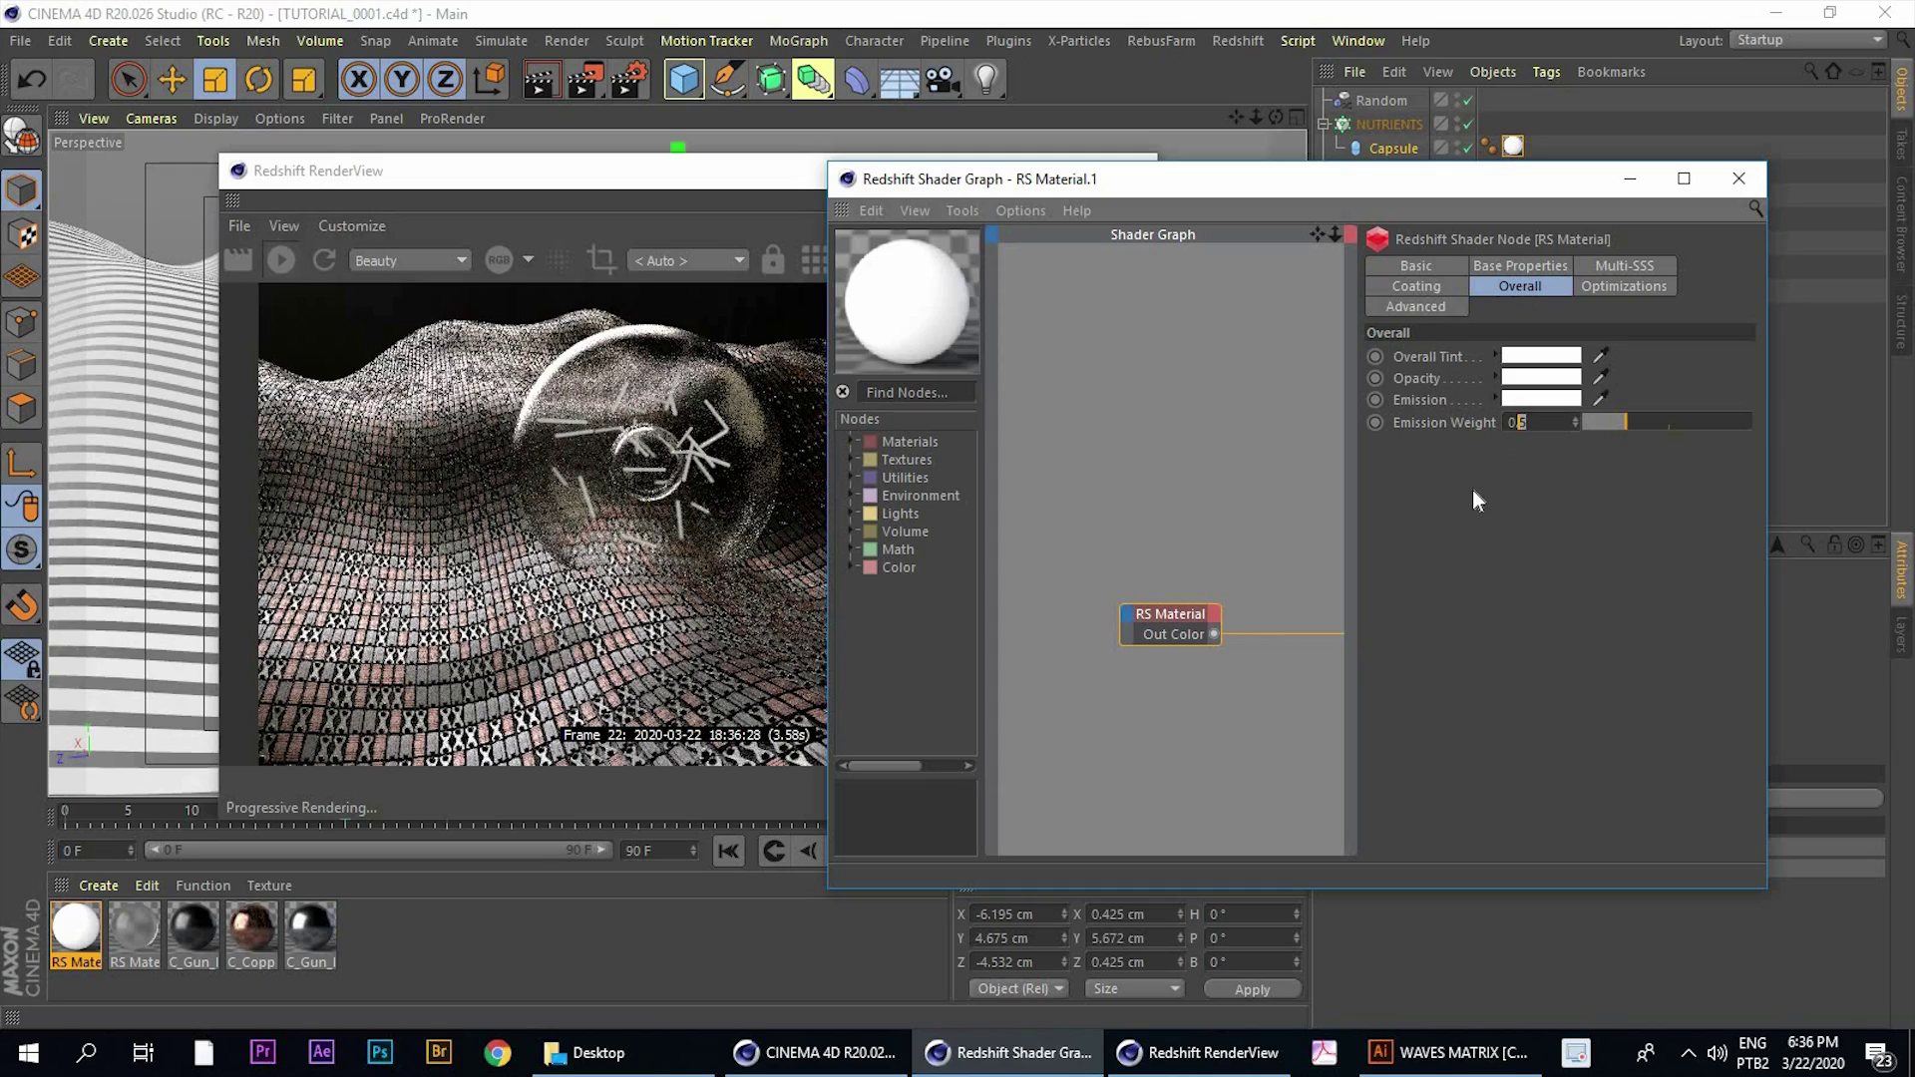
pyautogui.write('7')
pyautogui.press('Return')
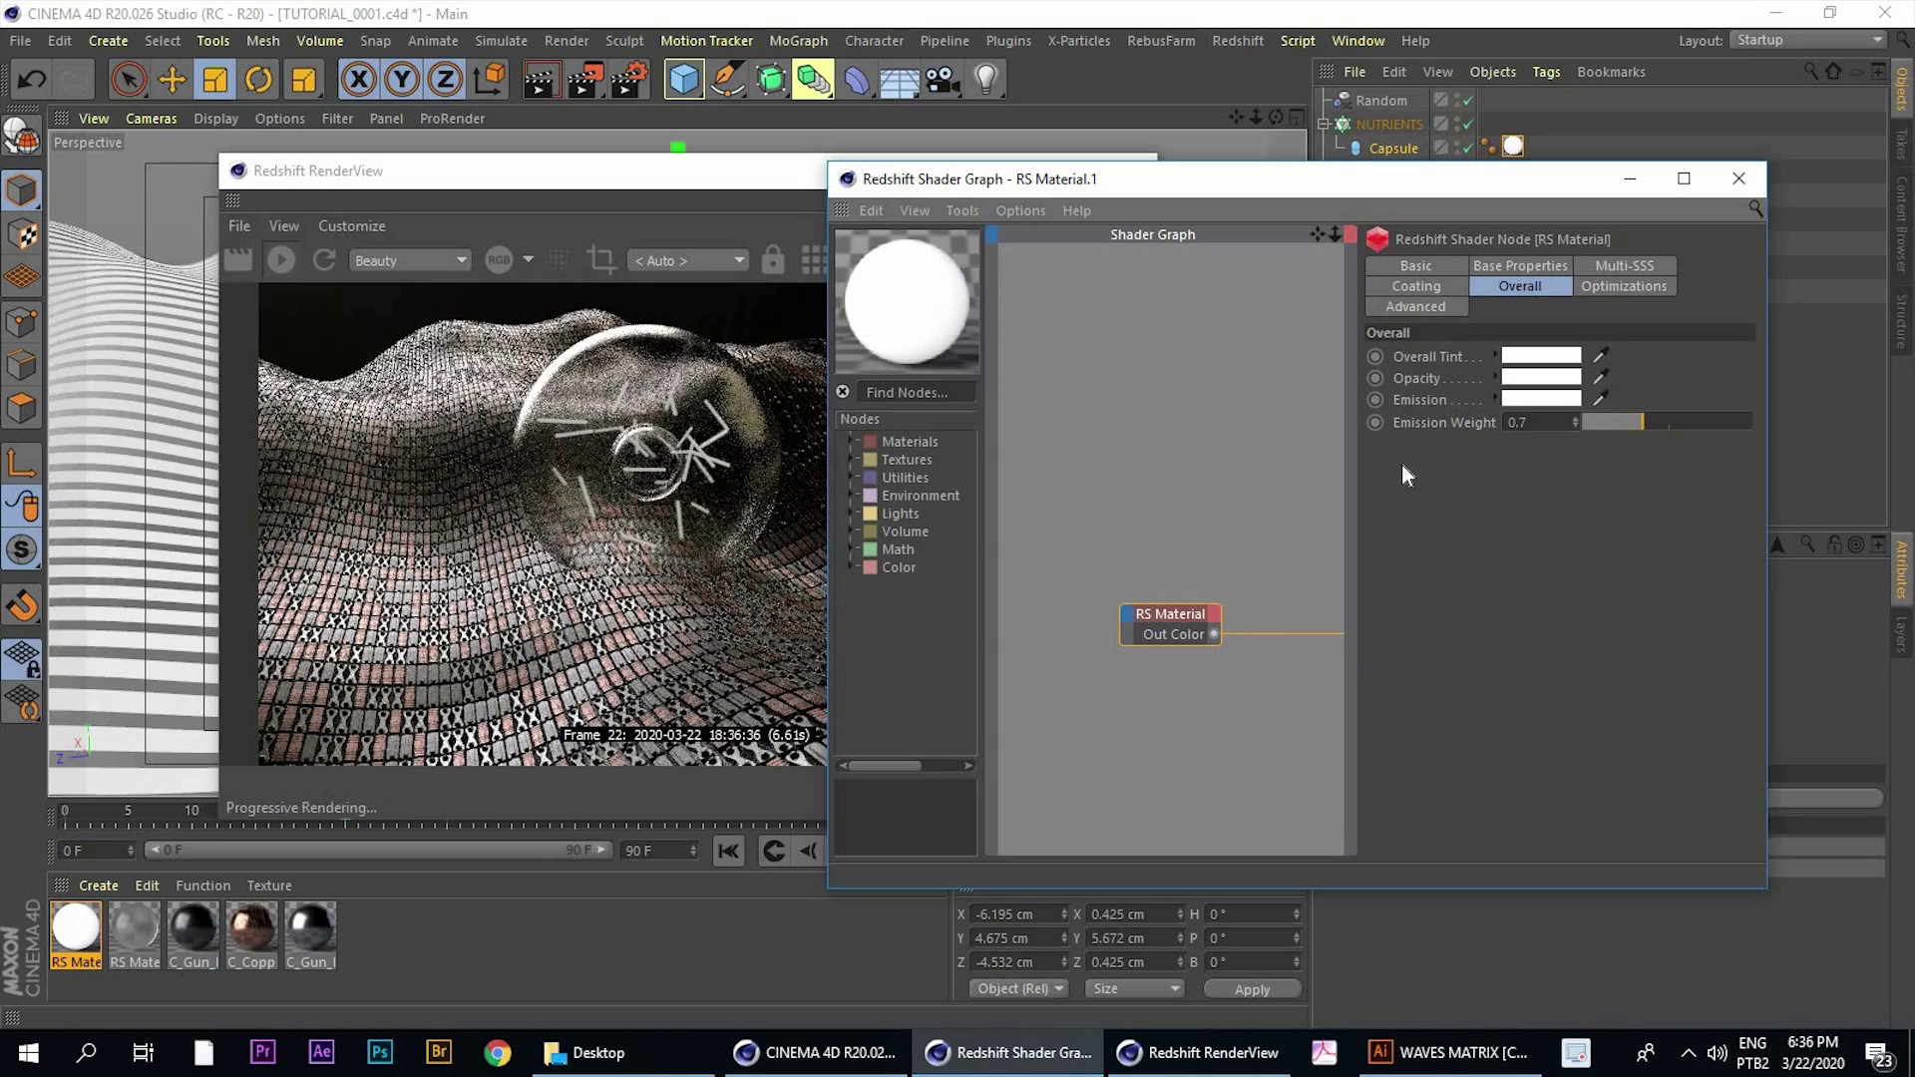
# Examine the glowing capsules up close in the live render and compare them with the Experiments C4D reference image on Behance in Chrome
pyautogui.moveTo(471, 178); pyautogui.dragTo(946, 247)
pyautogui.keyDown('alt'); pyautogui.moveTo(596, 398); pyautogui.dragTo(579, 341); pyautogui.keyUp('alt')
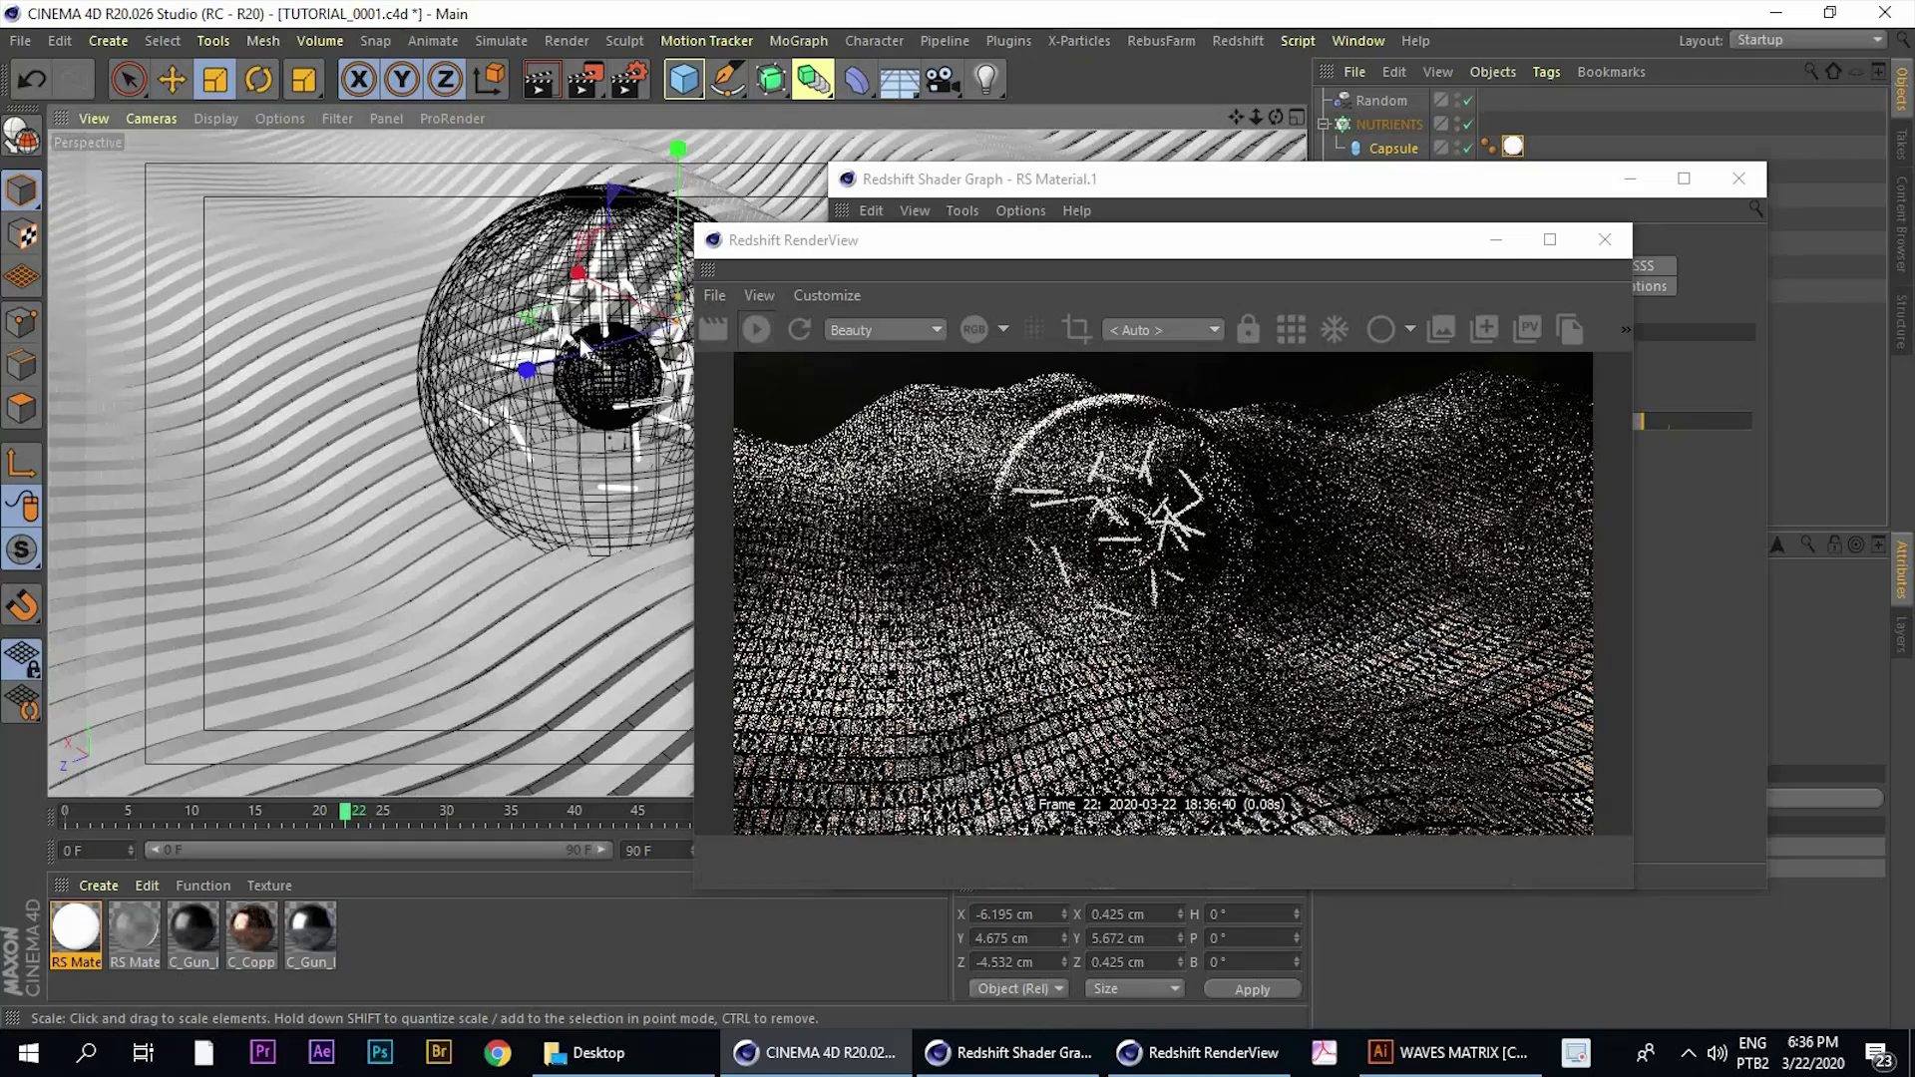
pyautogui.scroll(4, 580, 351)
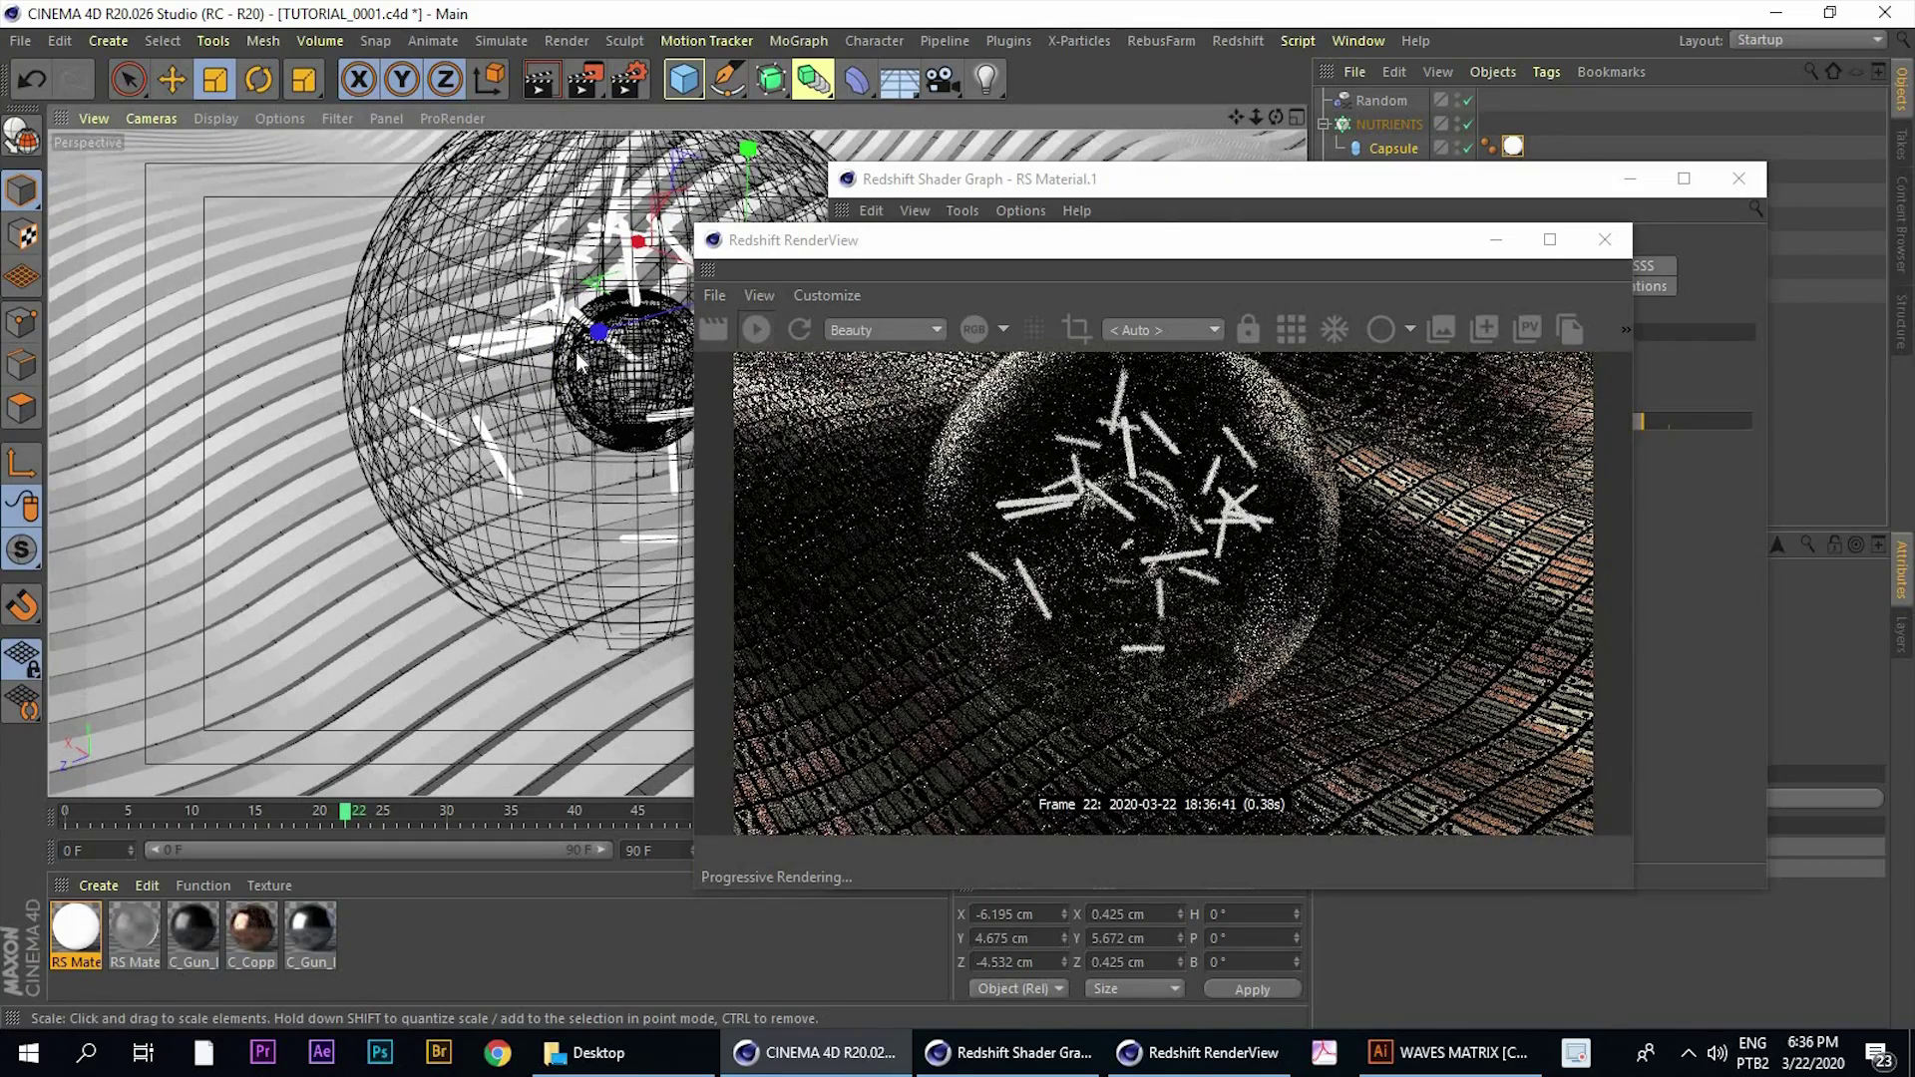
pyautogui.moveTo(792, 240); pyautogui.dragTo(377, 215)
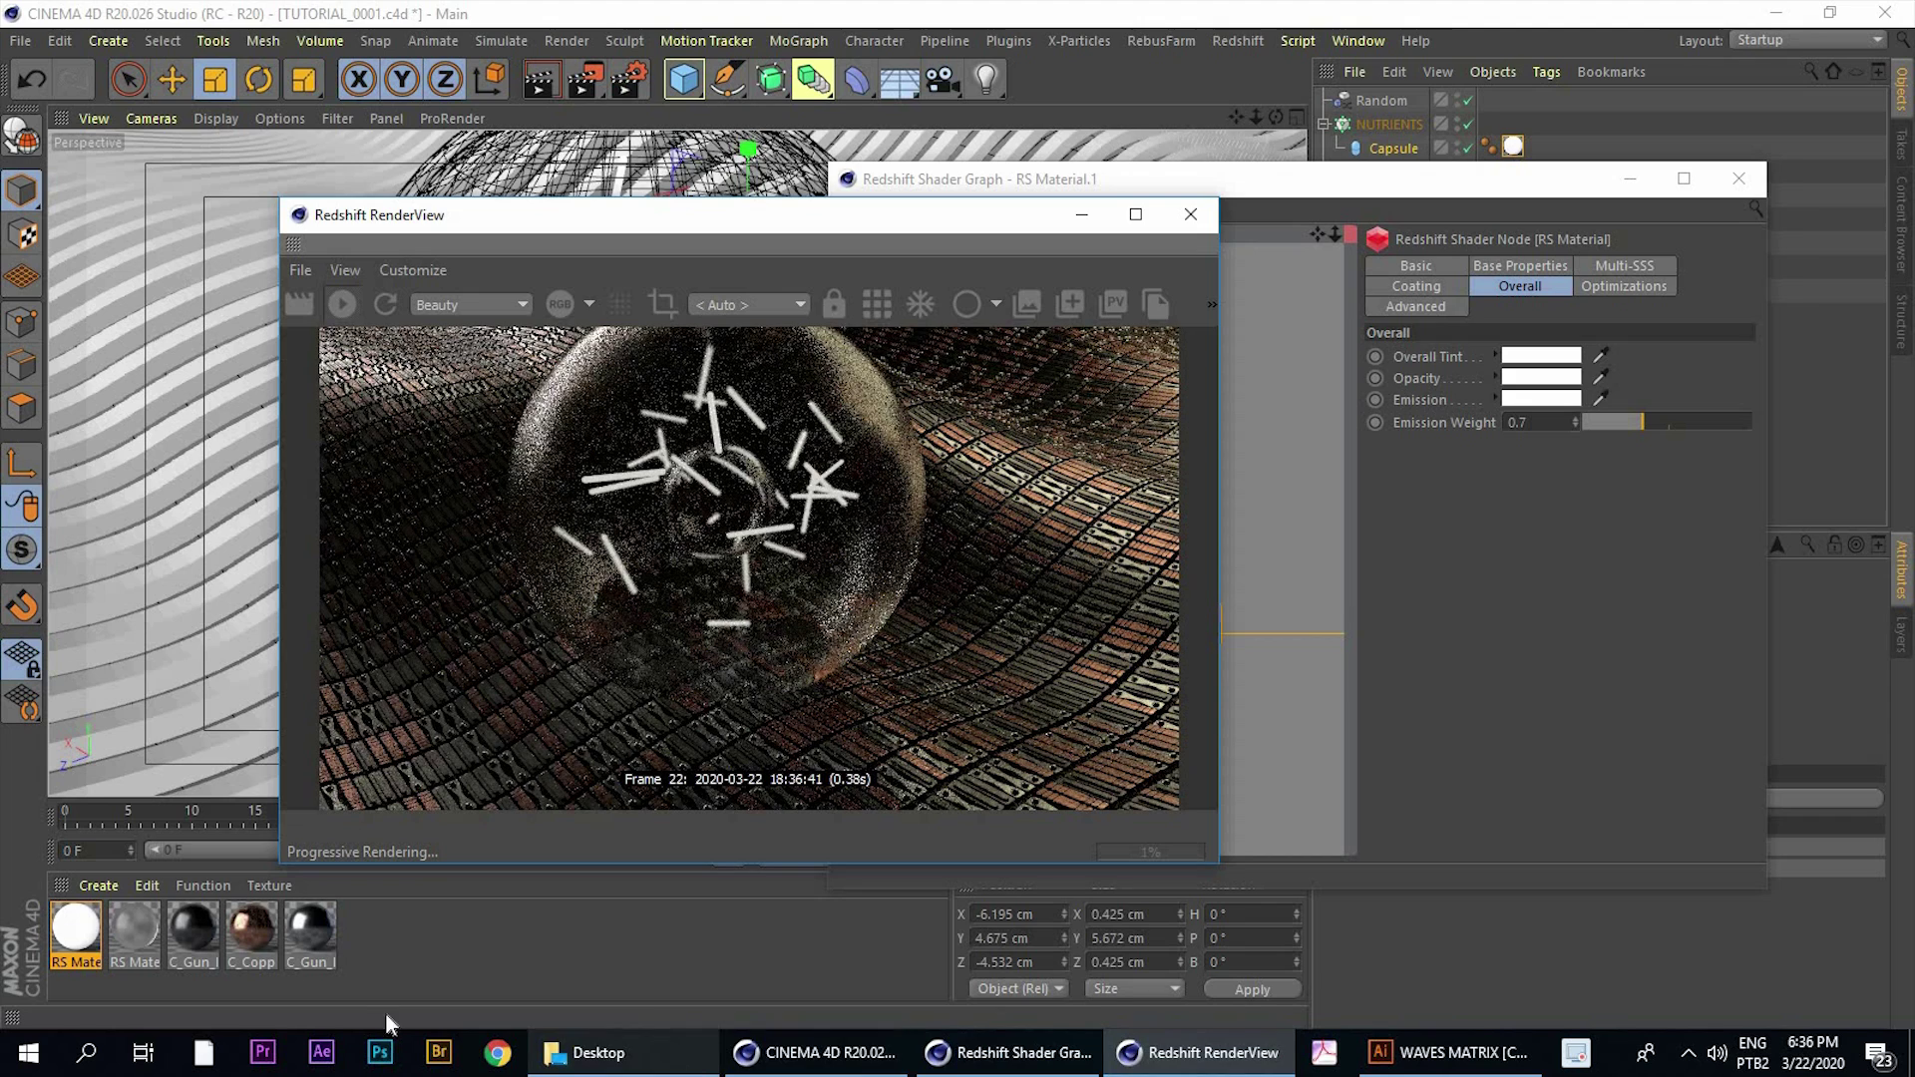
pyautogui.click(498, 1063)
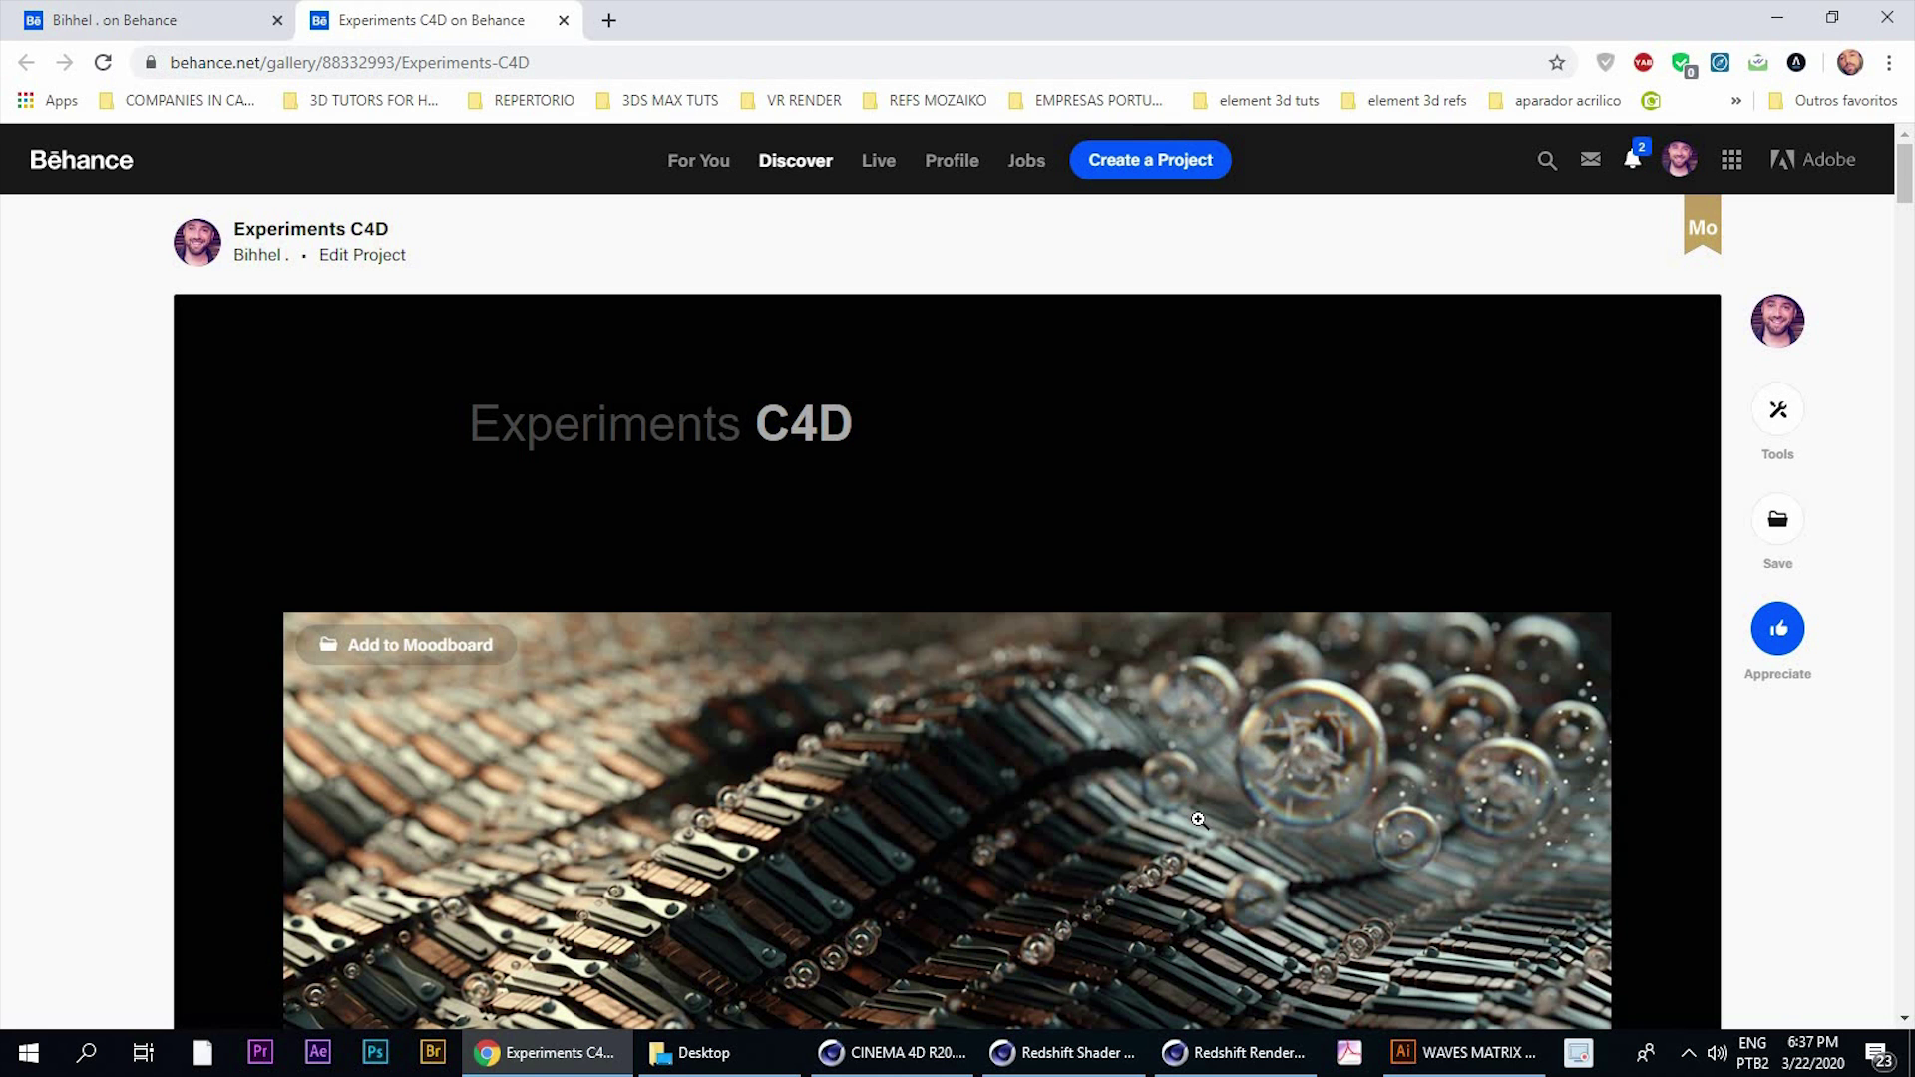
pyautogui.hotkey('alt', 'Tab')
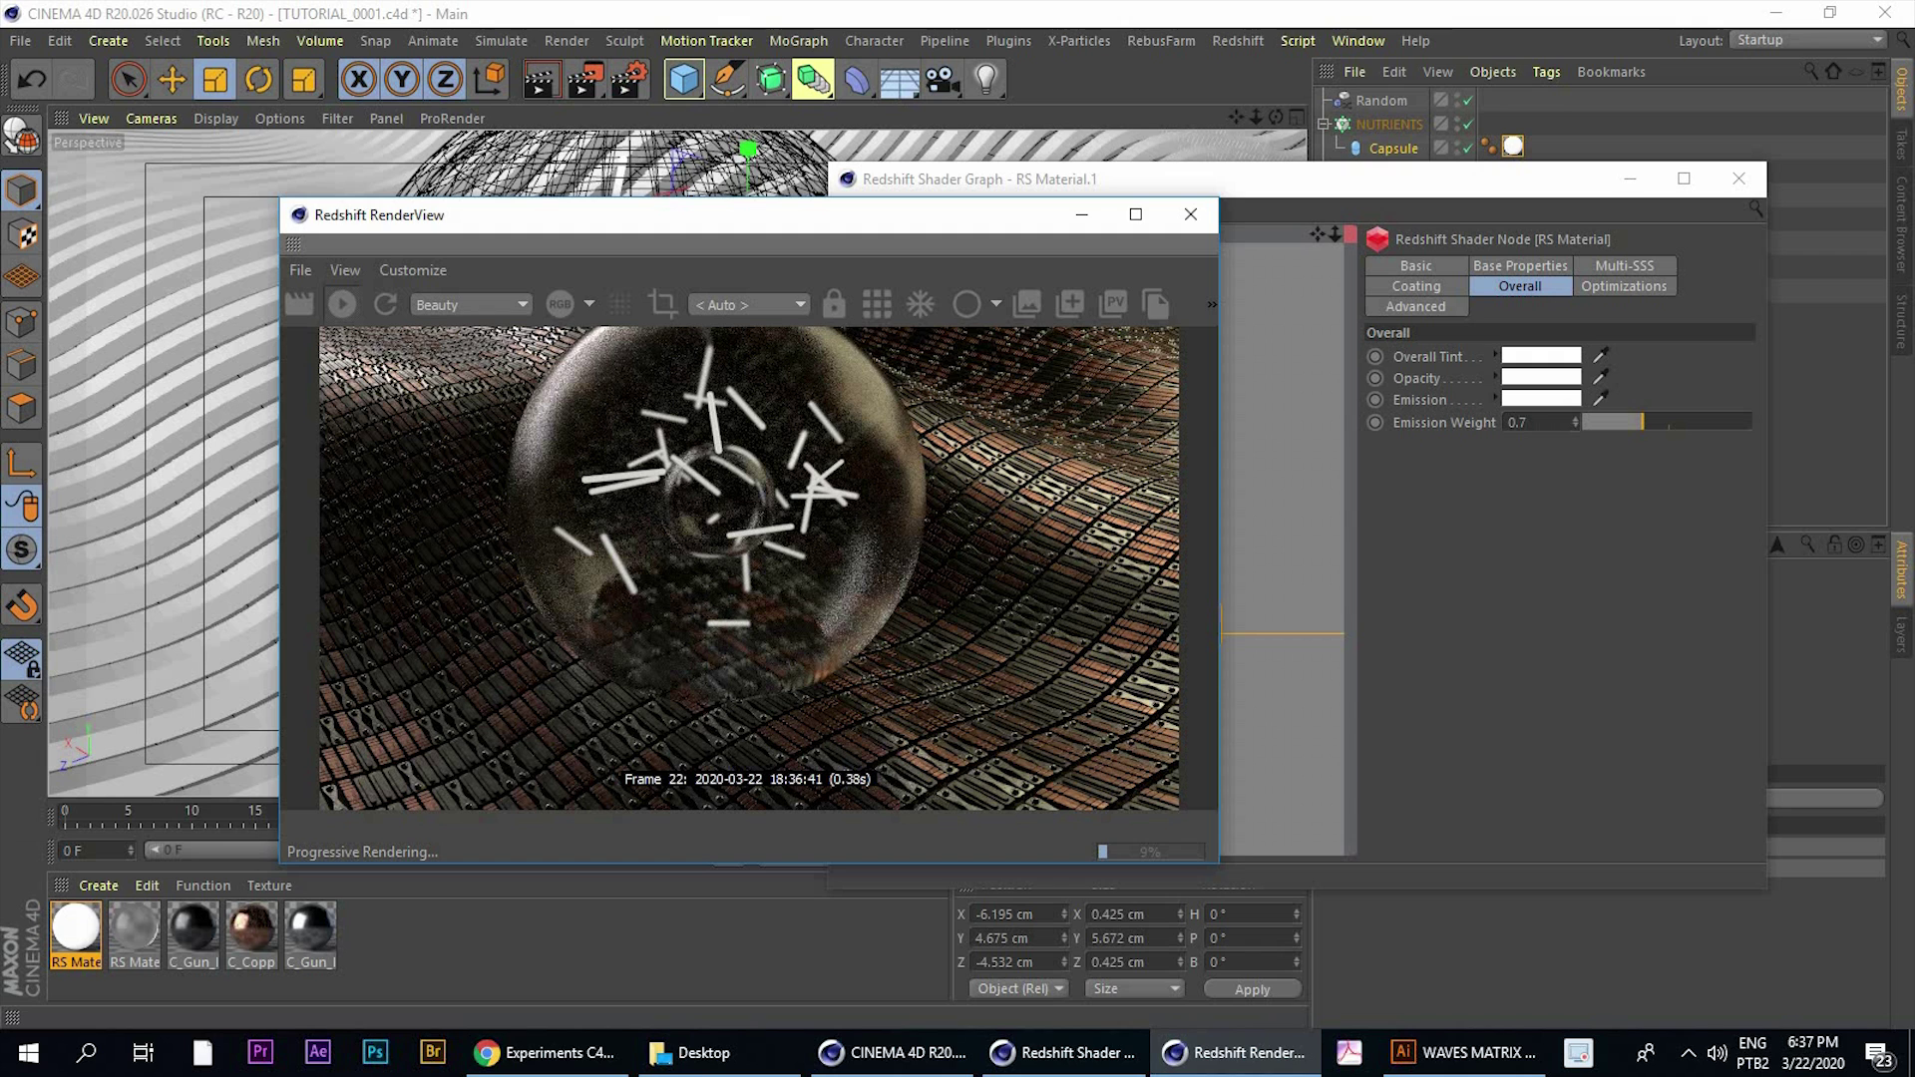
# Set the capsule material's emission weight to 0.4 and compare the glow with the Behance reference image
pyautogui.click(1527, 423)
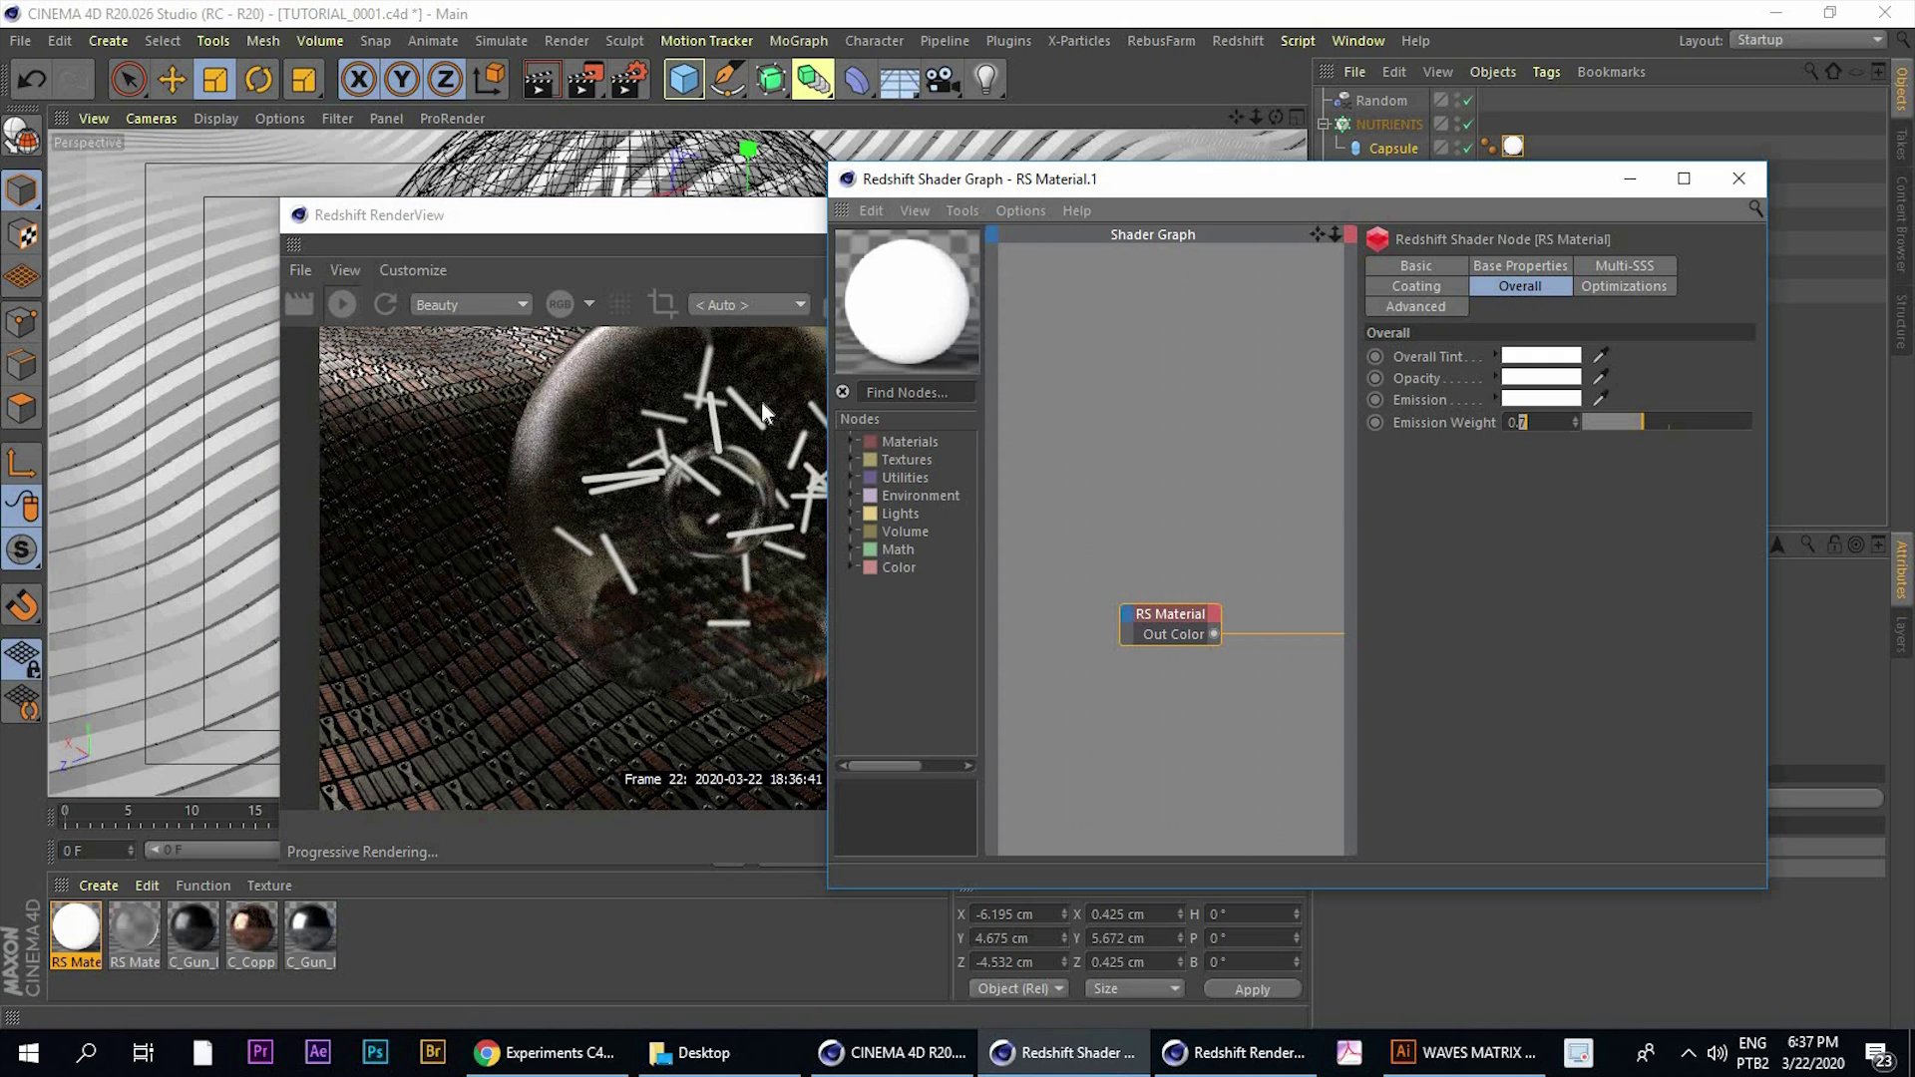
pyautogui.moveTo(1018, 180); pyautogui.dragTo(944, 126)
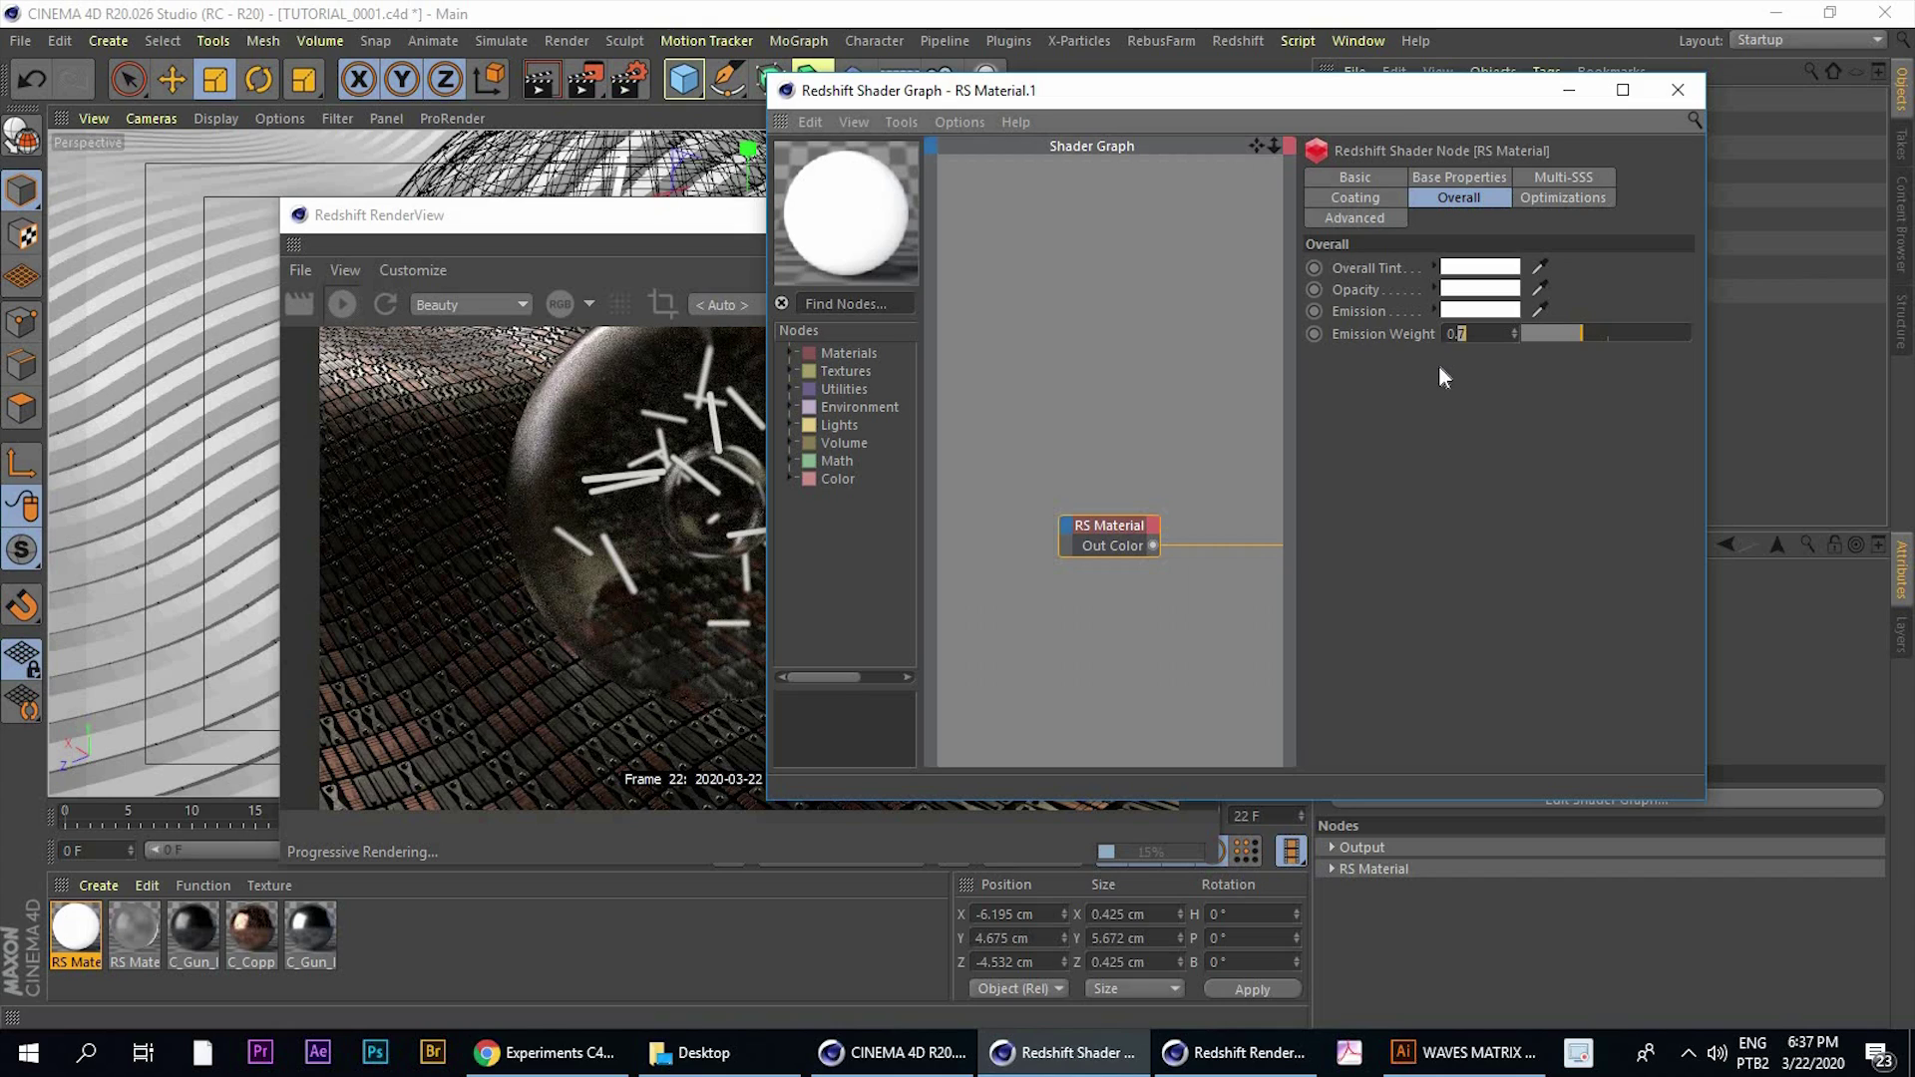
pyautogui.press('Return')
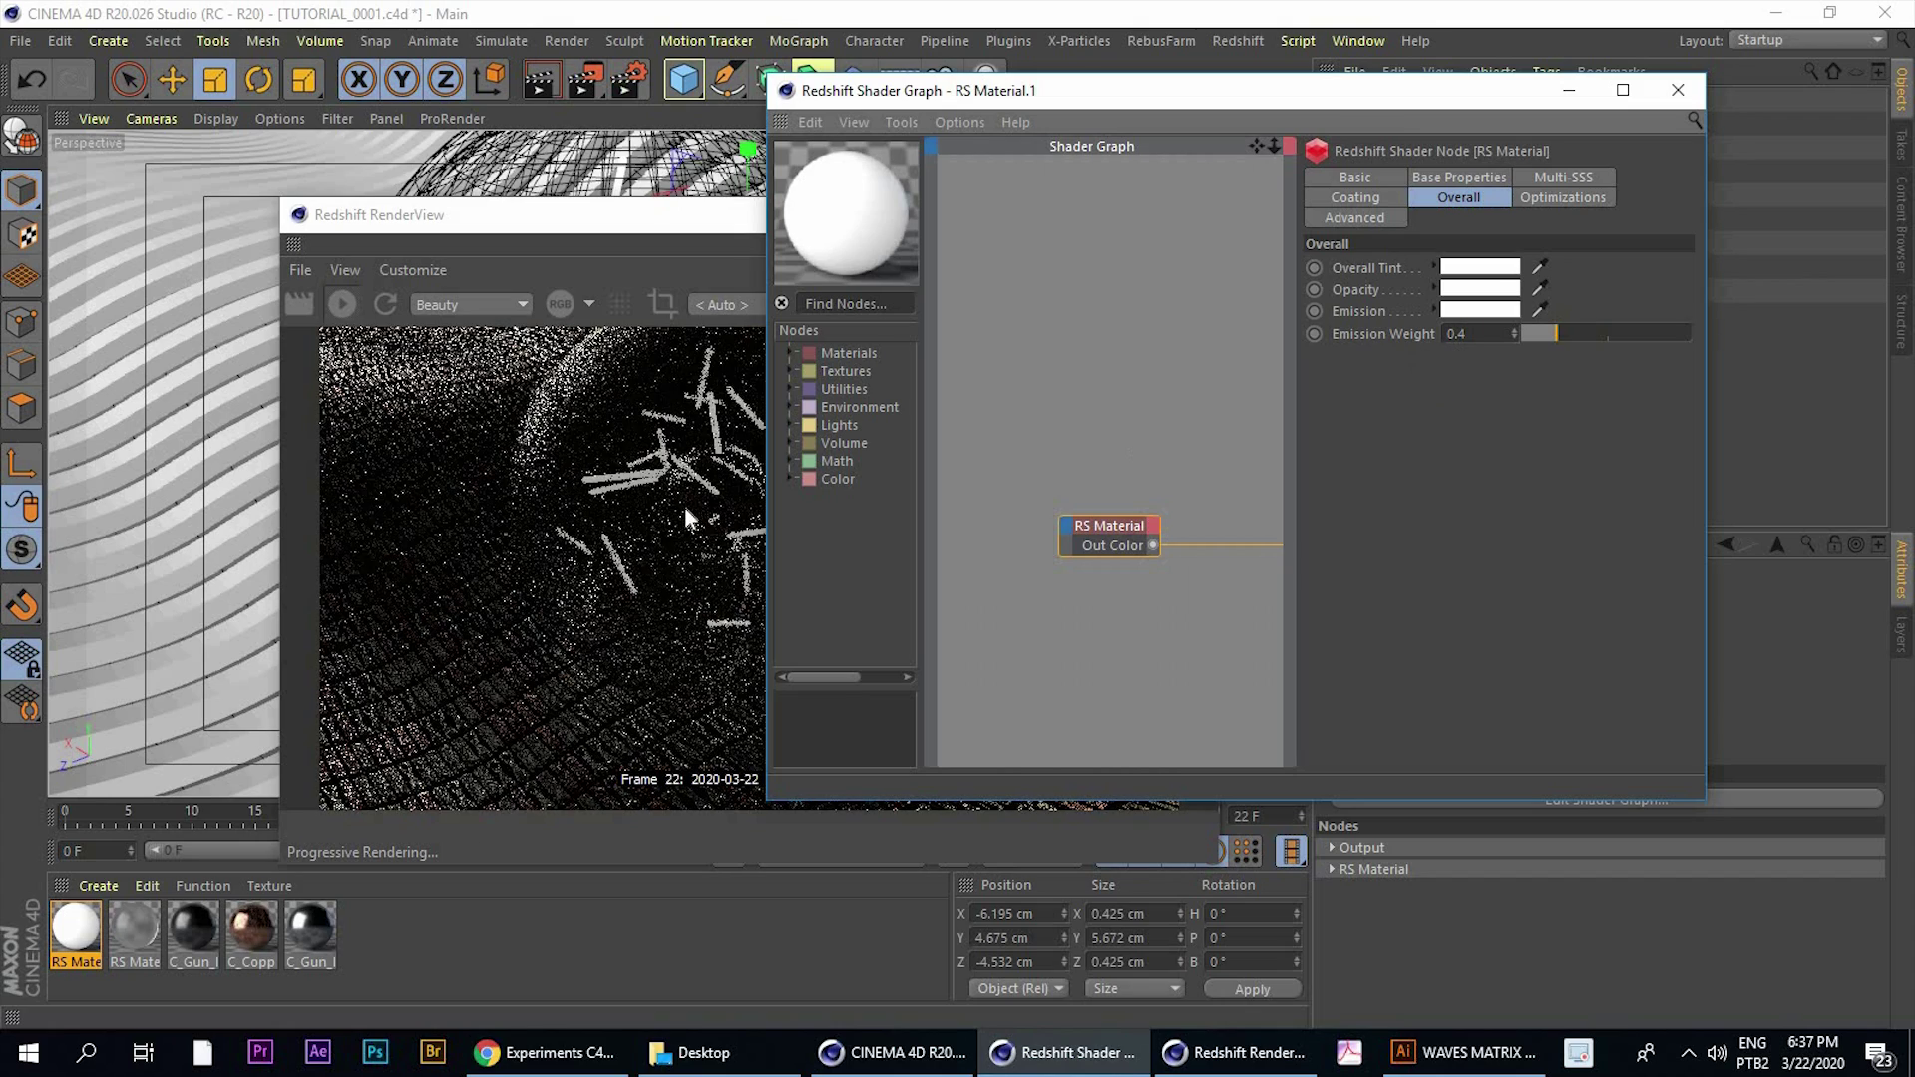
pyautogui.click(726, 534)
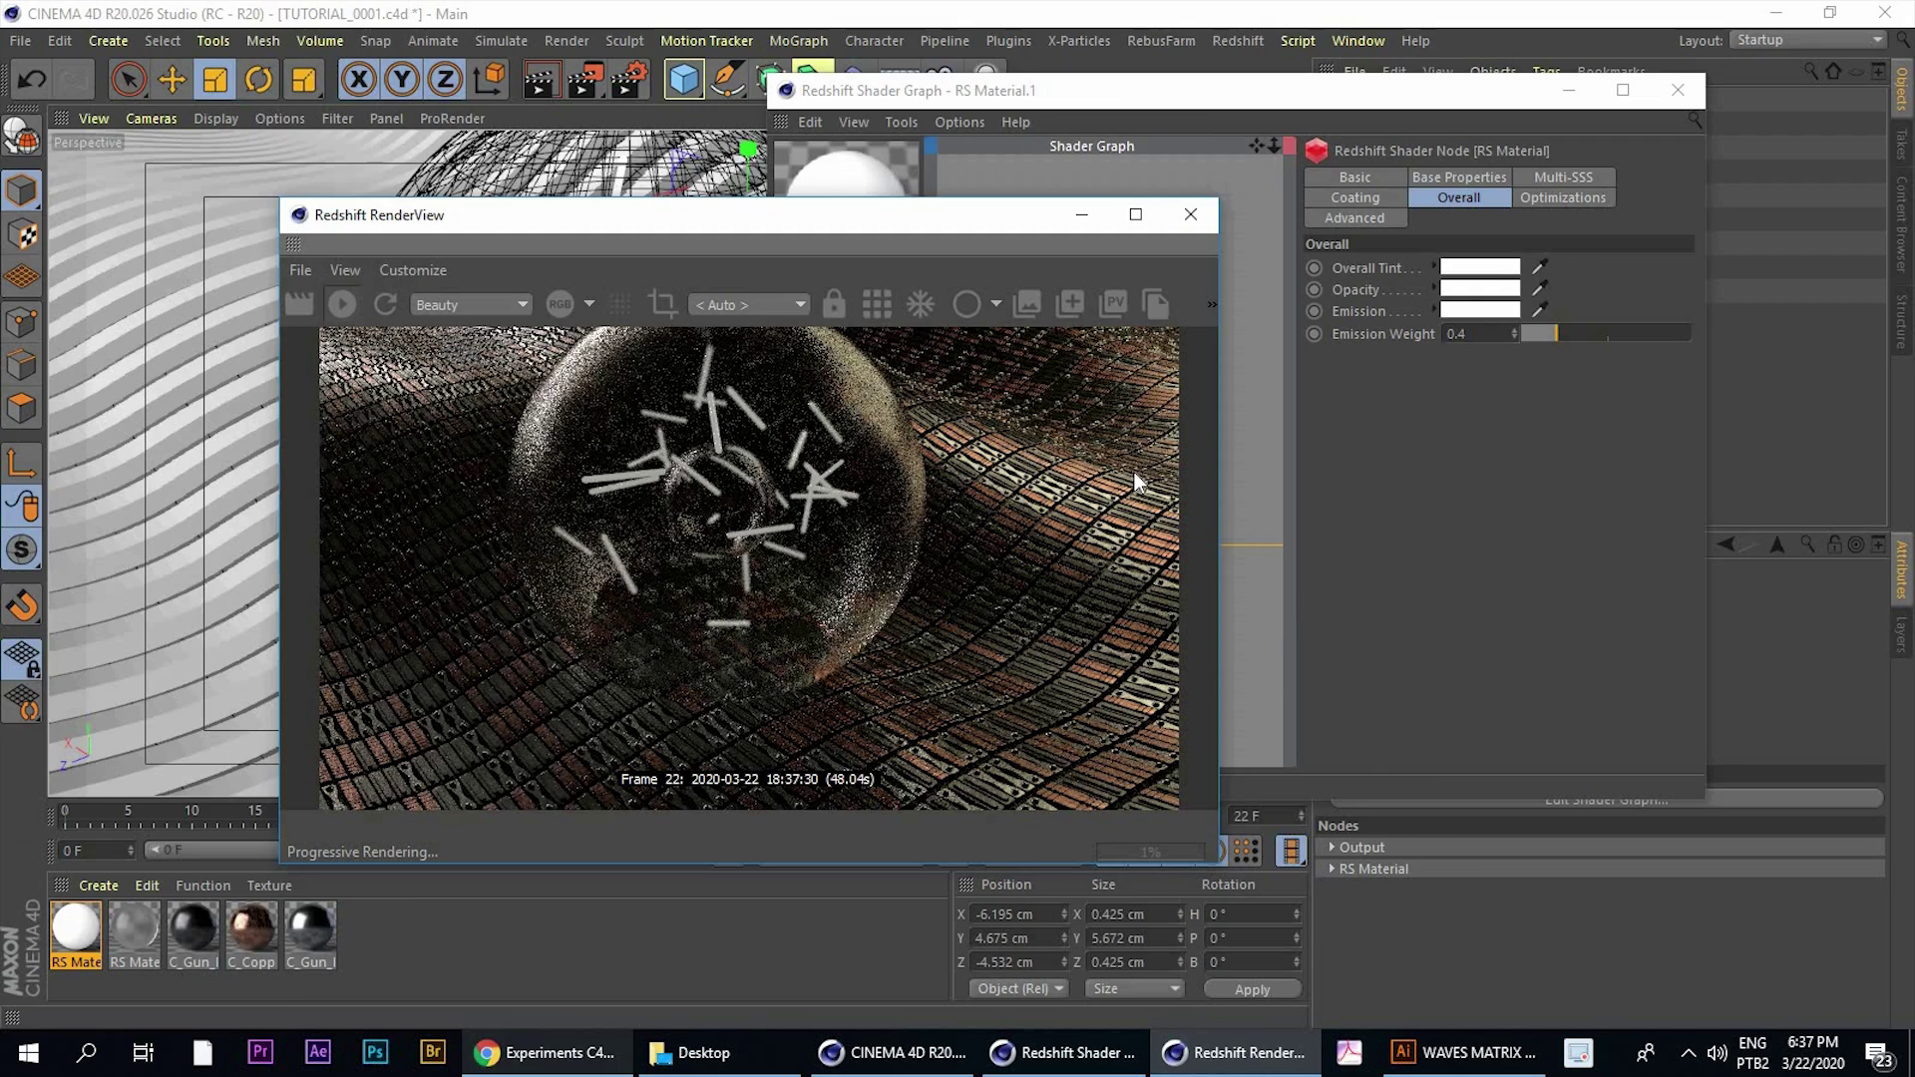
pyautogui.click(543, 1052)
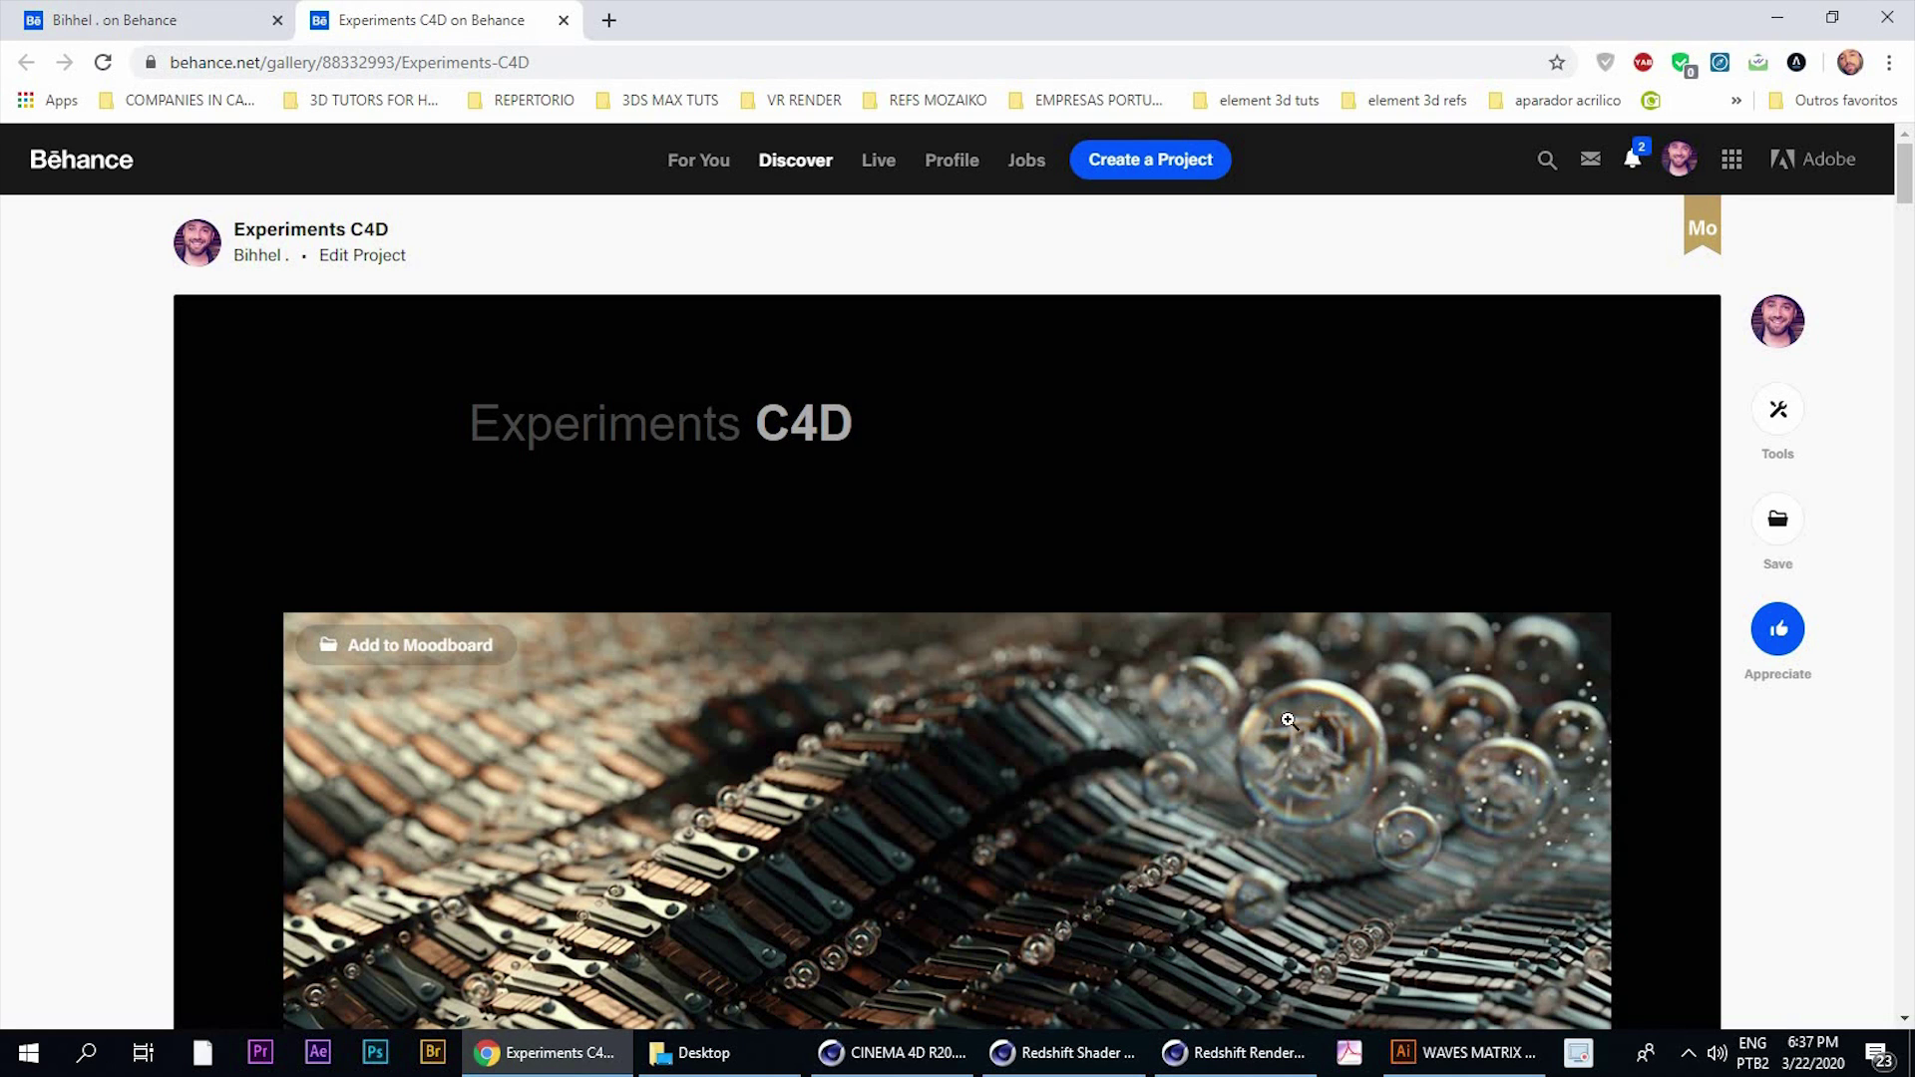
pyautogui.click(505, 1055)
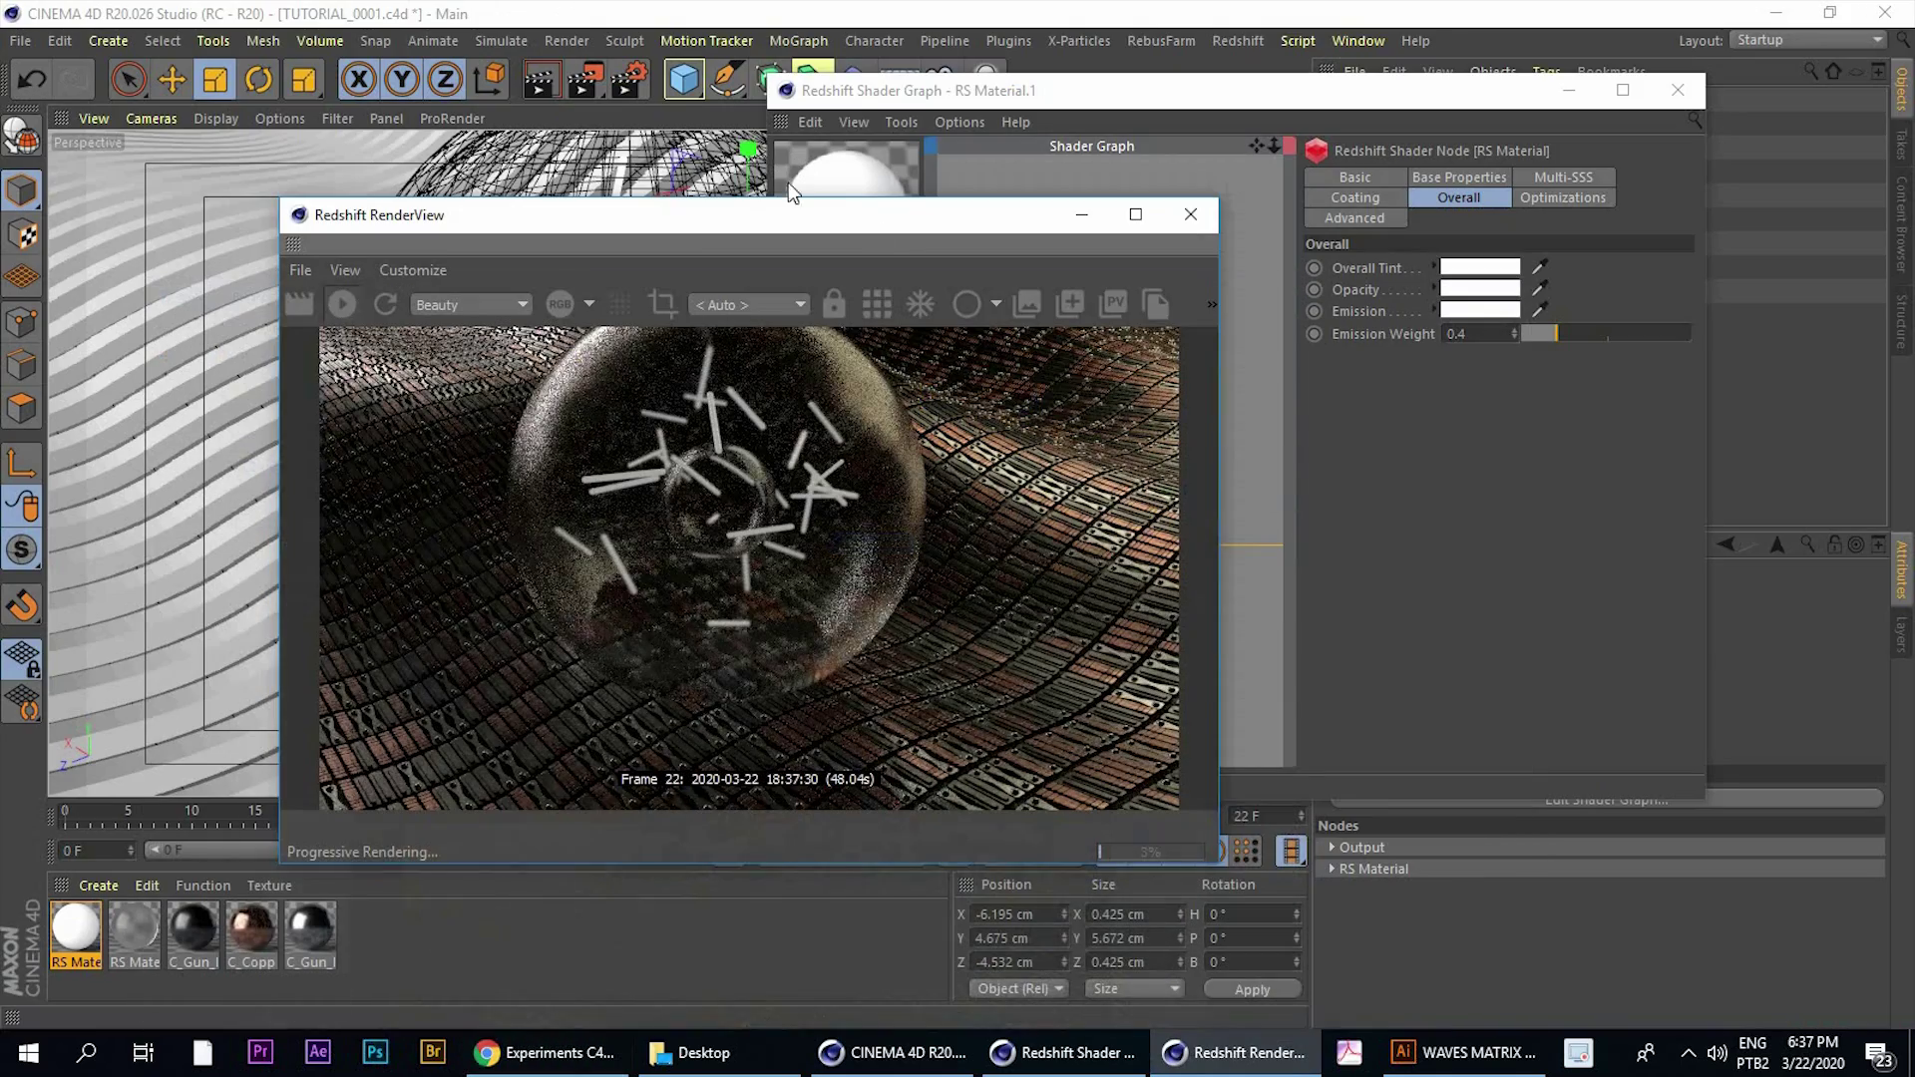
pyautogui.moveTo(940, 88); pyautogui.dragTo(936, 89)
pyautogui.moveTo(698, 215); pyautogui.dragTo(536, 187)
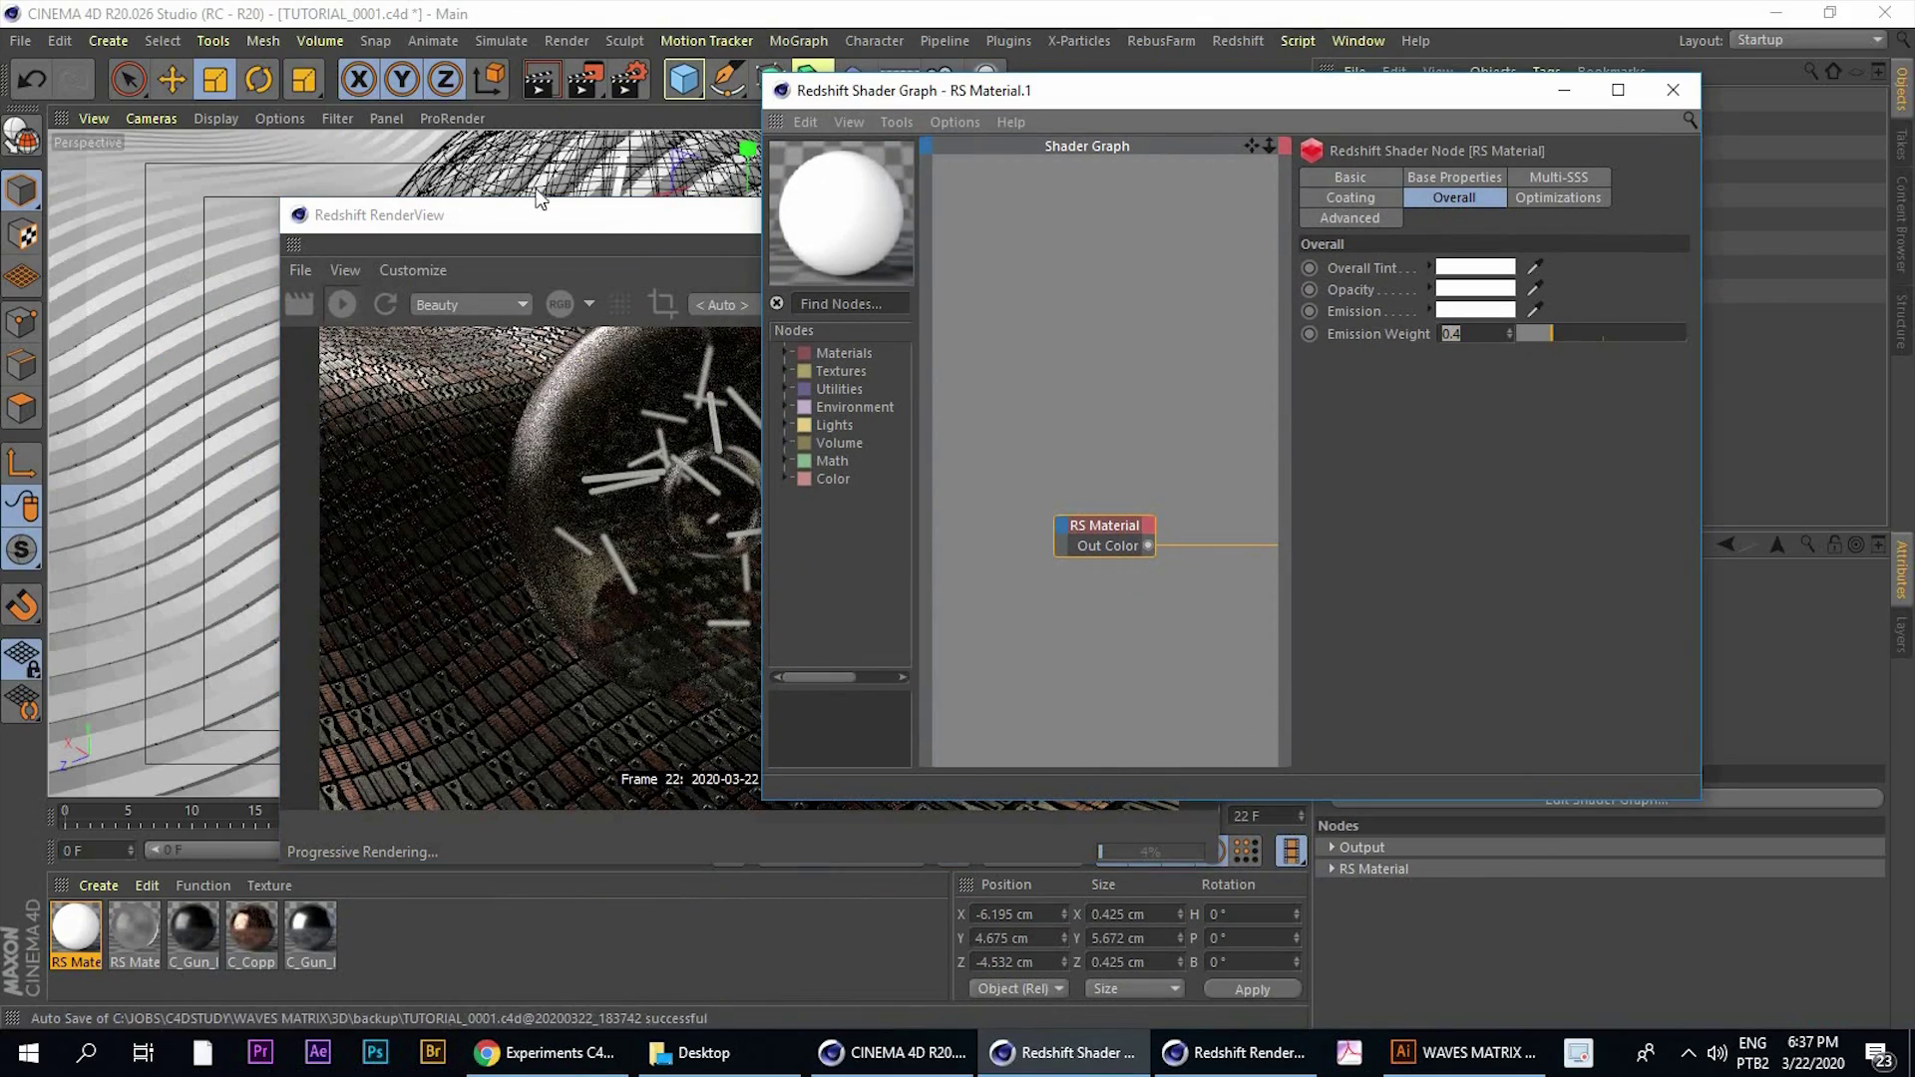
pyautogui.click(1673, 90)
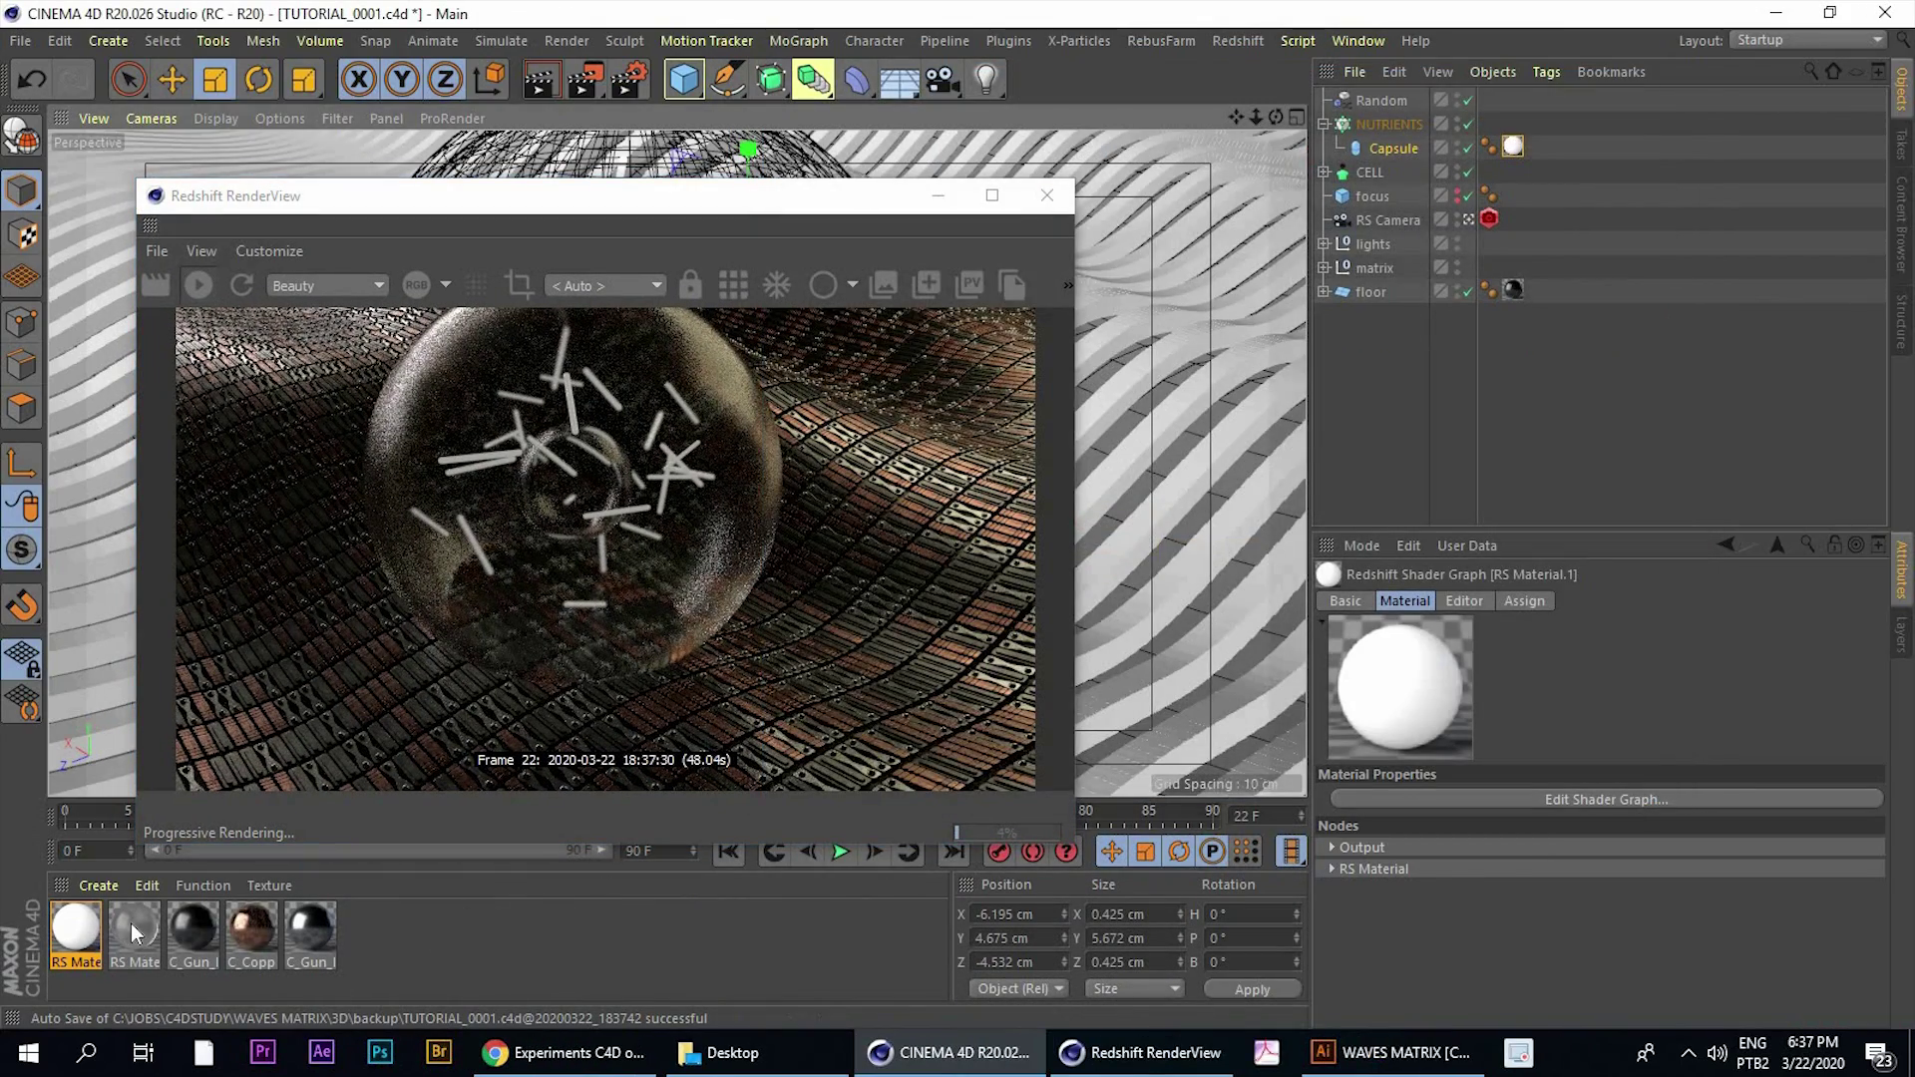
# Open the base properties of the frosted glass cell material beside the live render
pyautogui.doubleClick(127, 933)
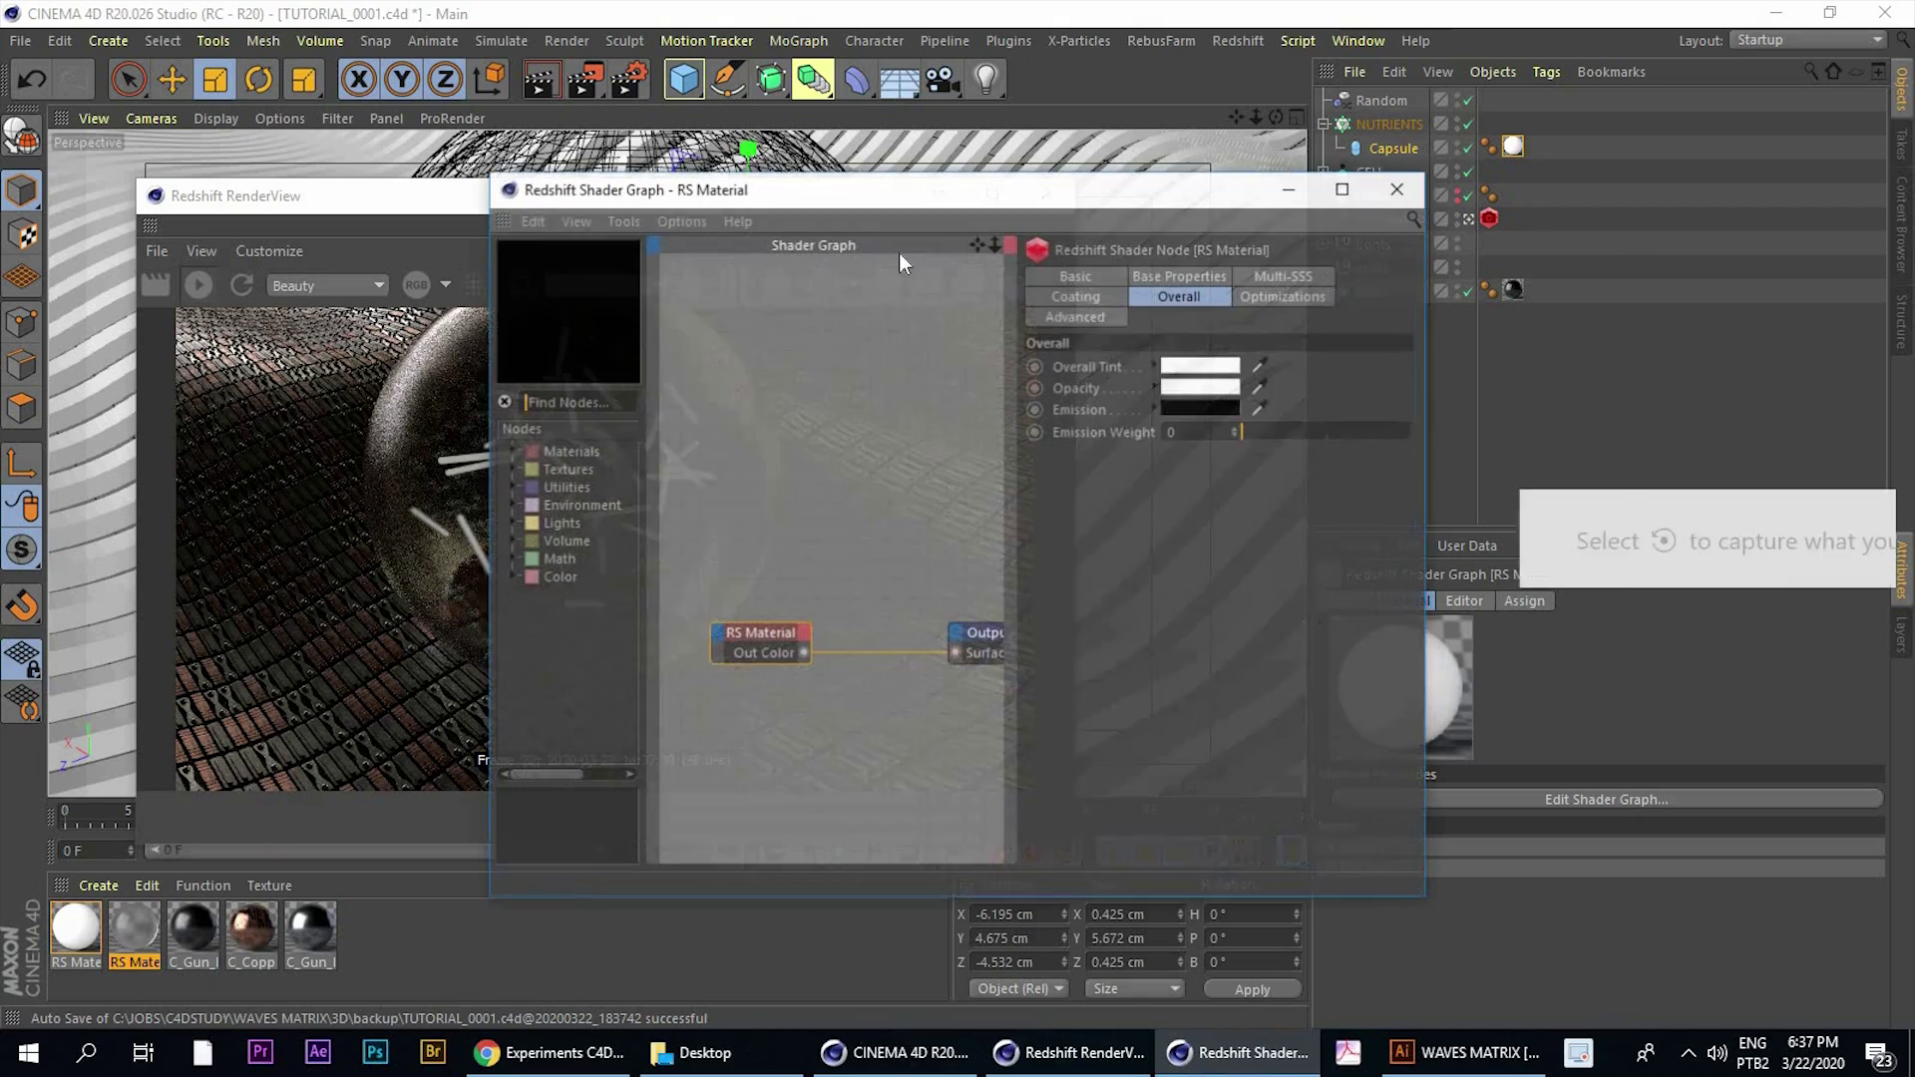
pyautogui.moveTo(1077, 188); pyautogui.dragTo(1254, 170)
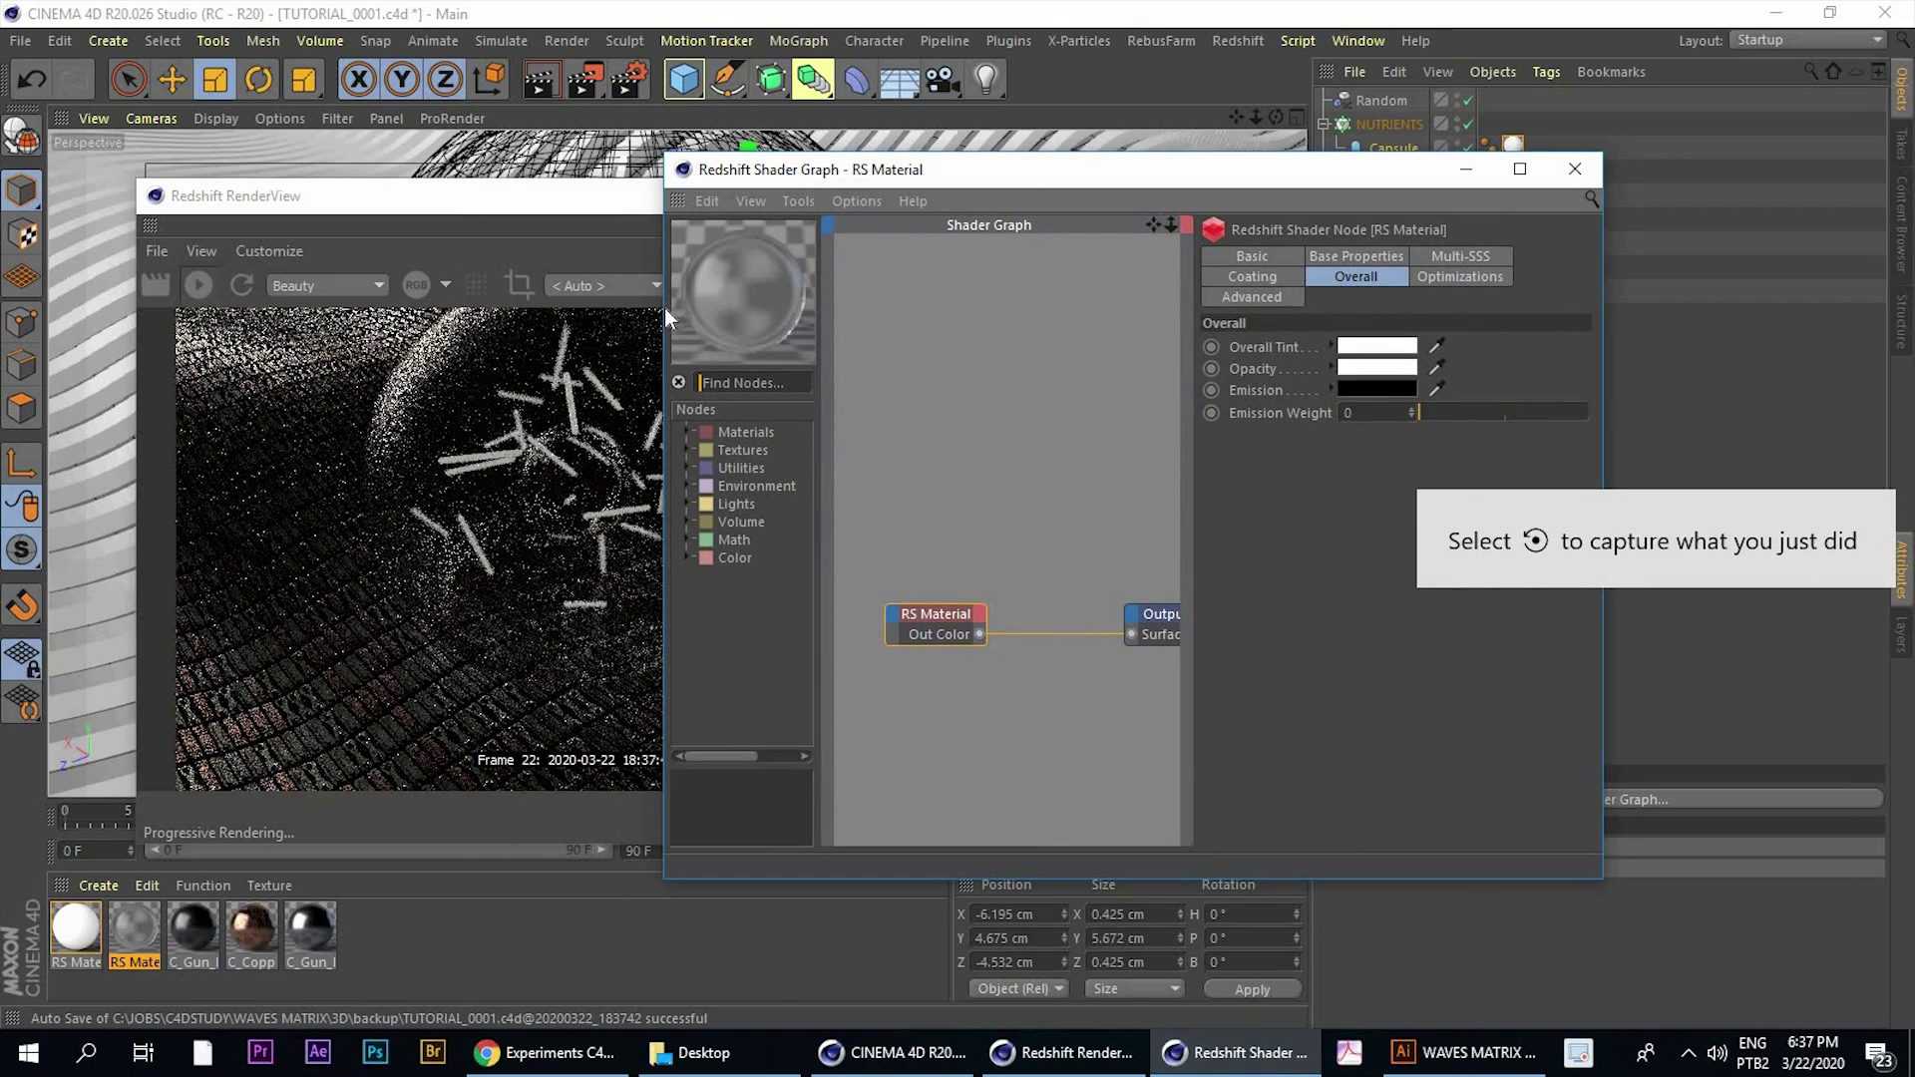
pyautogui.moveTo(661, 310); pyautogui.dragTo(471, 313)
pyautogui.moveTo(471, 192); pyautogui.dragTo(369, 186)
pyautogui.moveTo(1184, 166); pyautogui.dragTo(1284, 137)
pyautogui.moveTo(1601, 135); pyautogui.dragTo(1524, 103)
pyautogui.click(1551, 225)
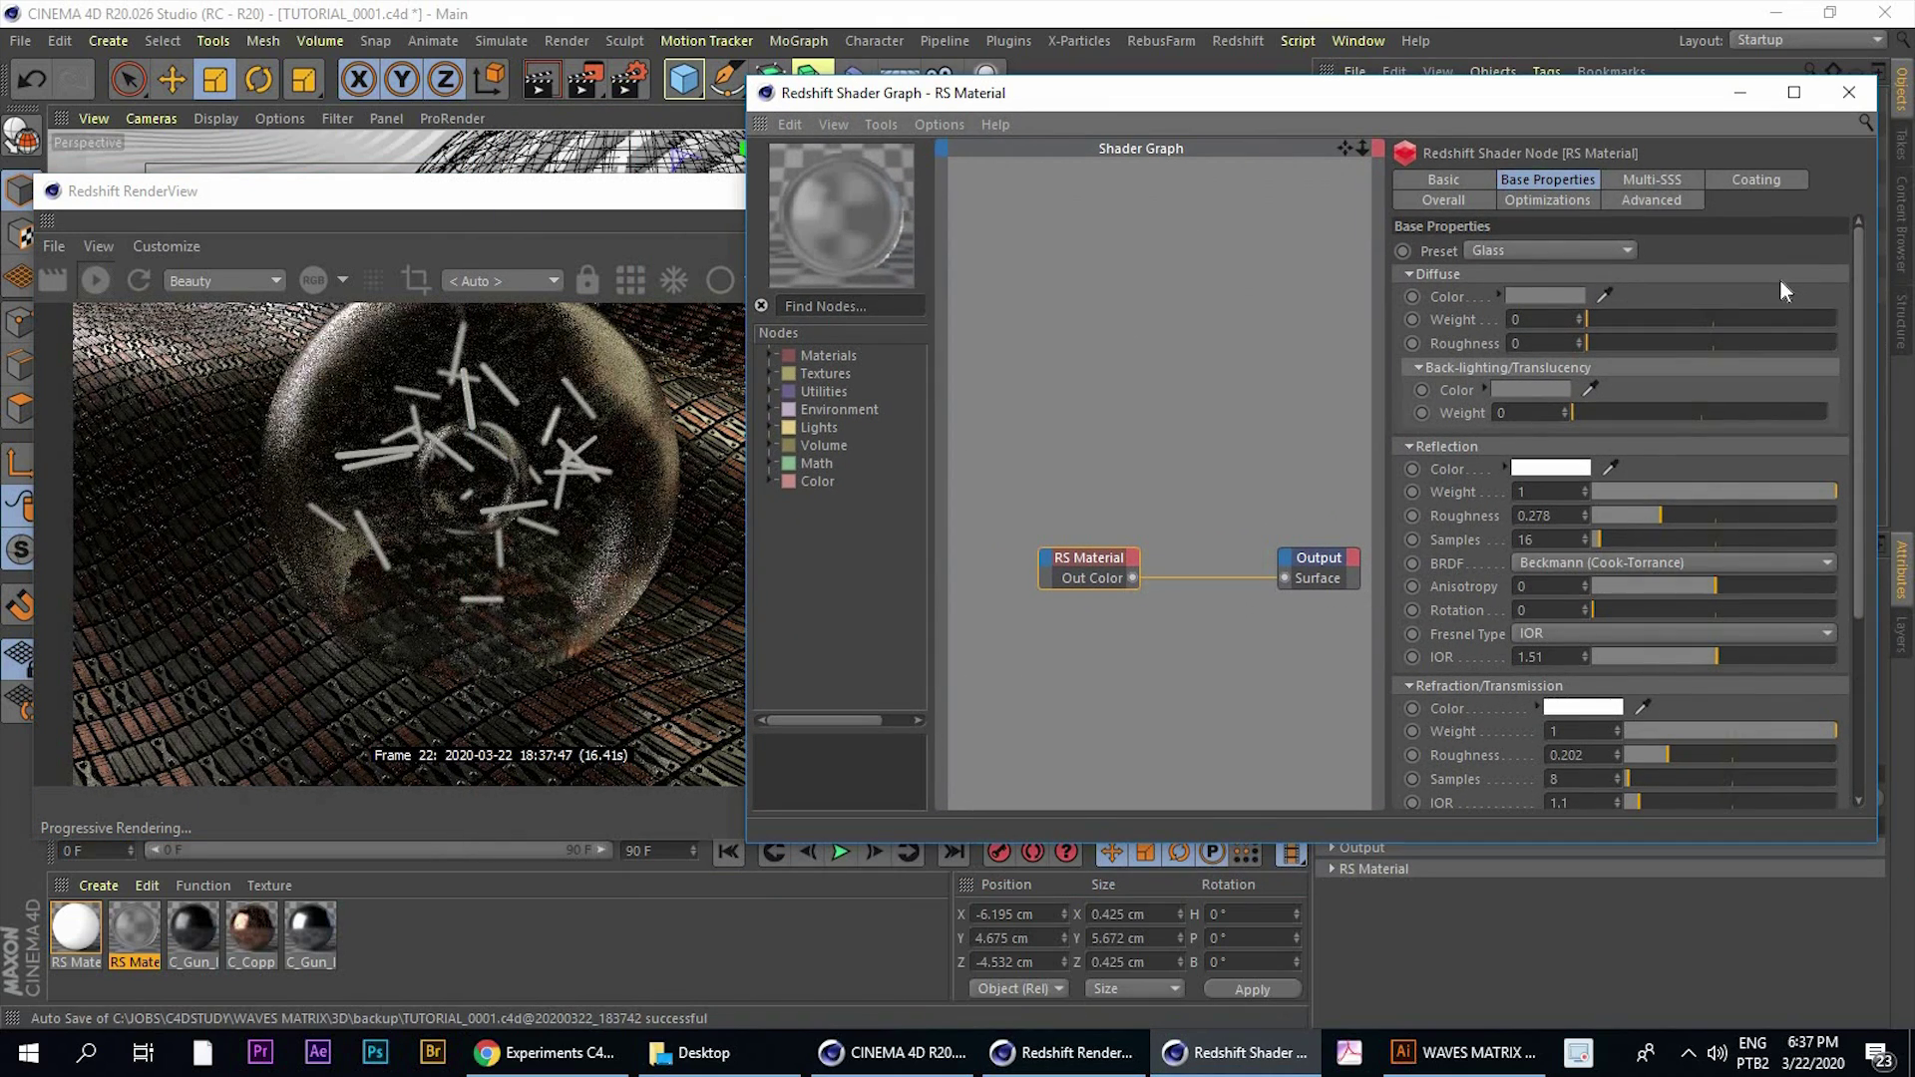
# Try a refraction dispersion of 2 on the glass material and return it to 0 to compare the renders
pyautogui.scroll(-5, 1847, 398)
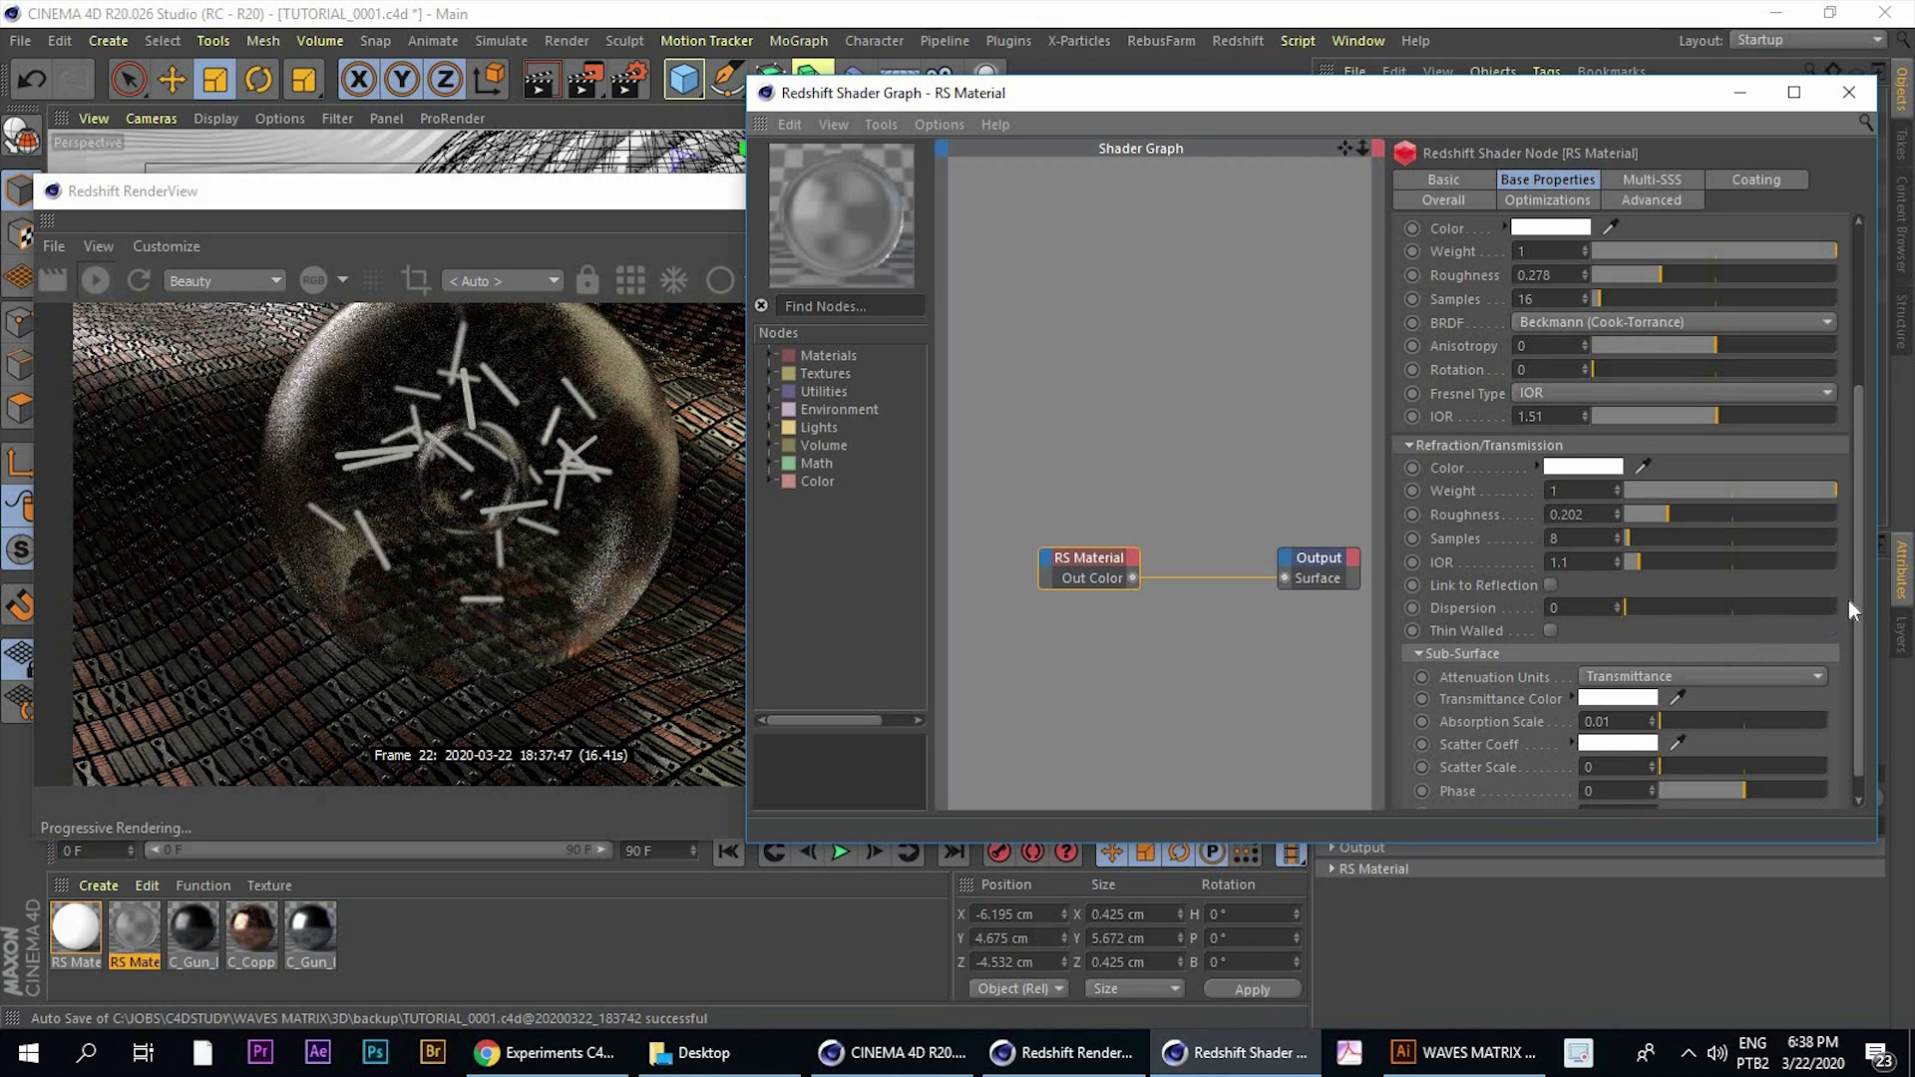
pyautogui.scroll(-1, 1854, 643)
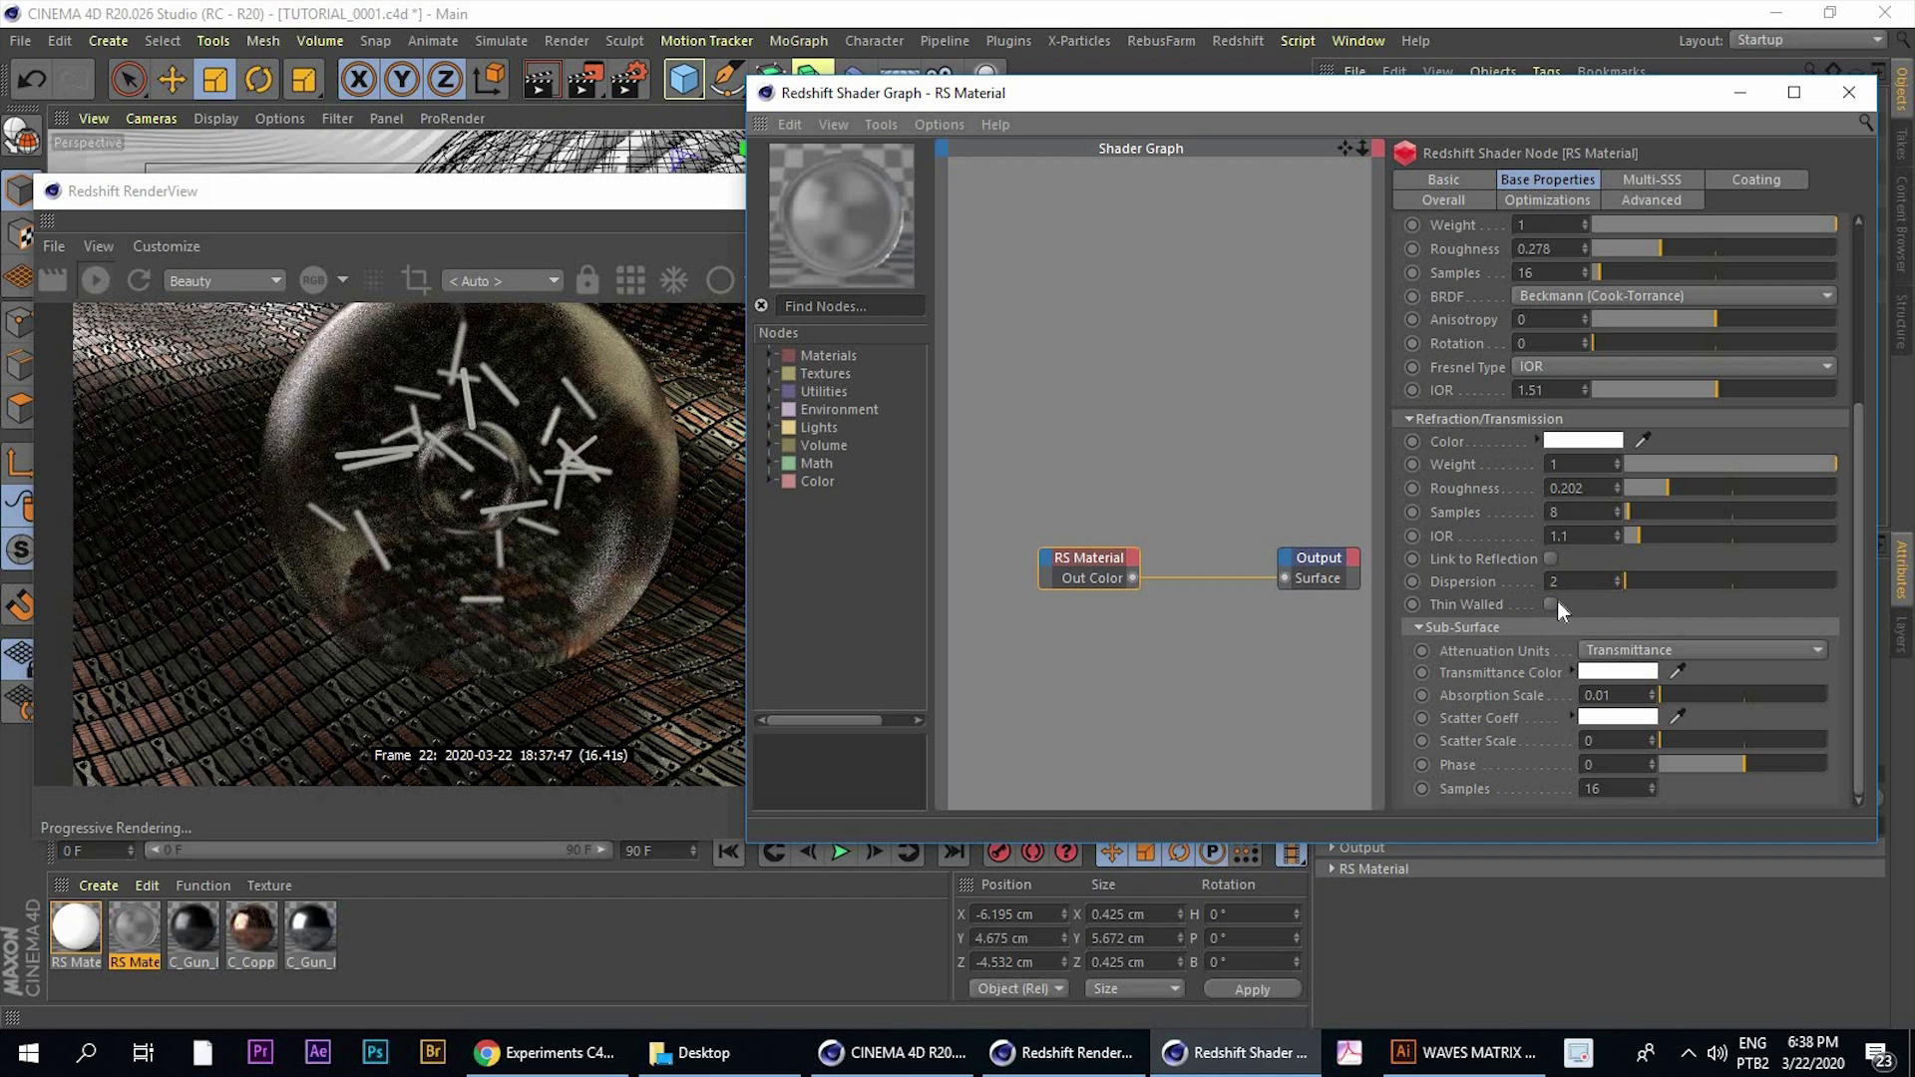
pyautogui.press('Return')
pyautogui.click(522, 512)
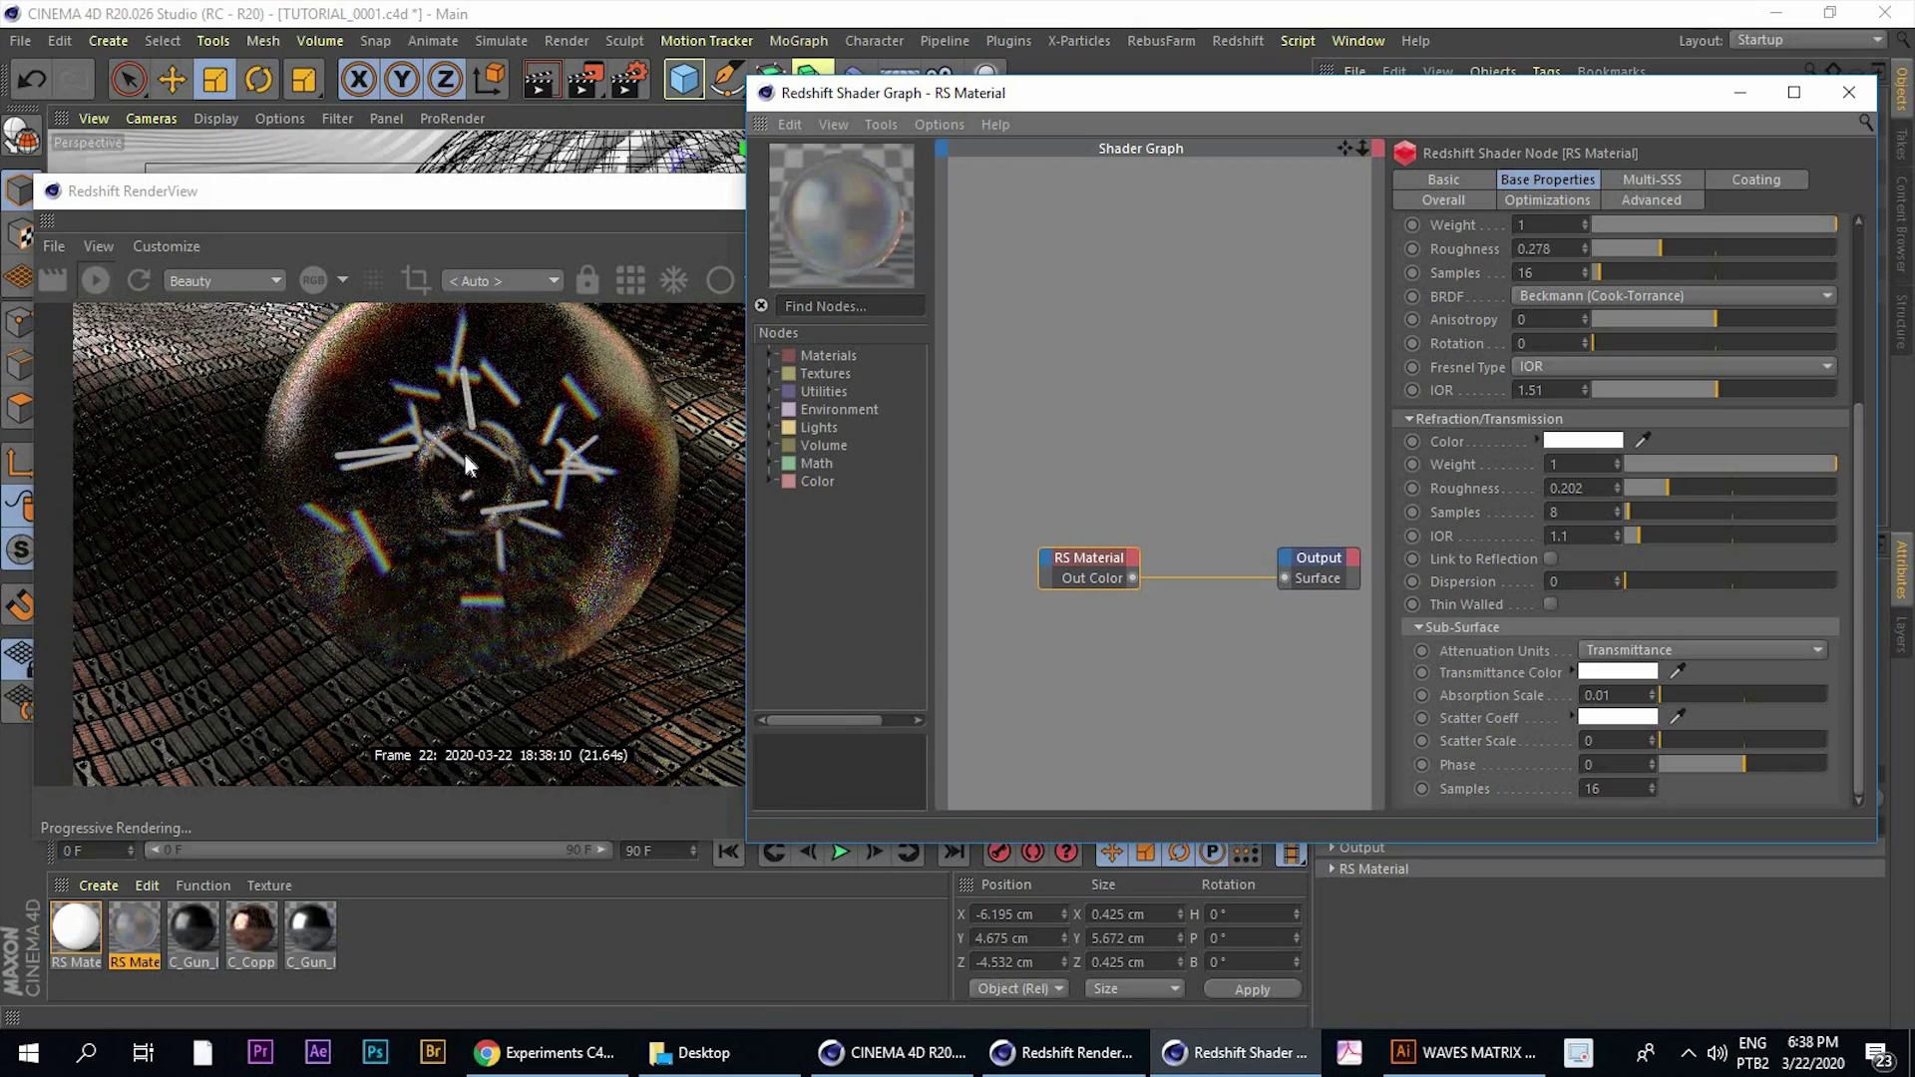
pyautogui.click(465, 455)
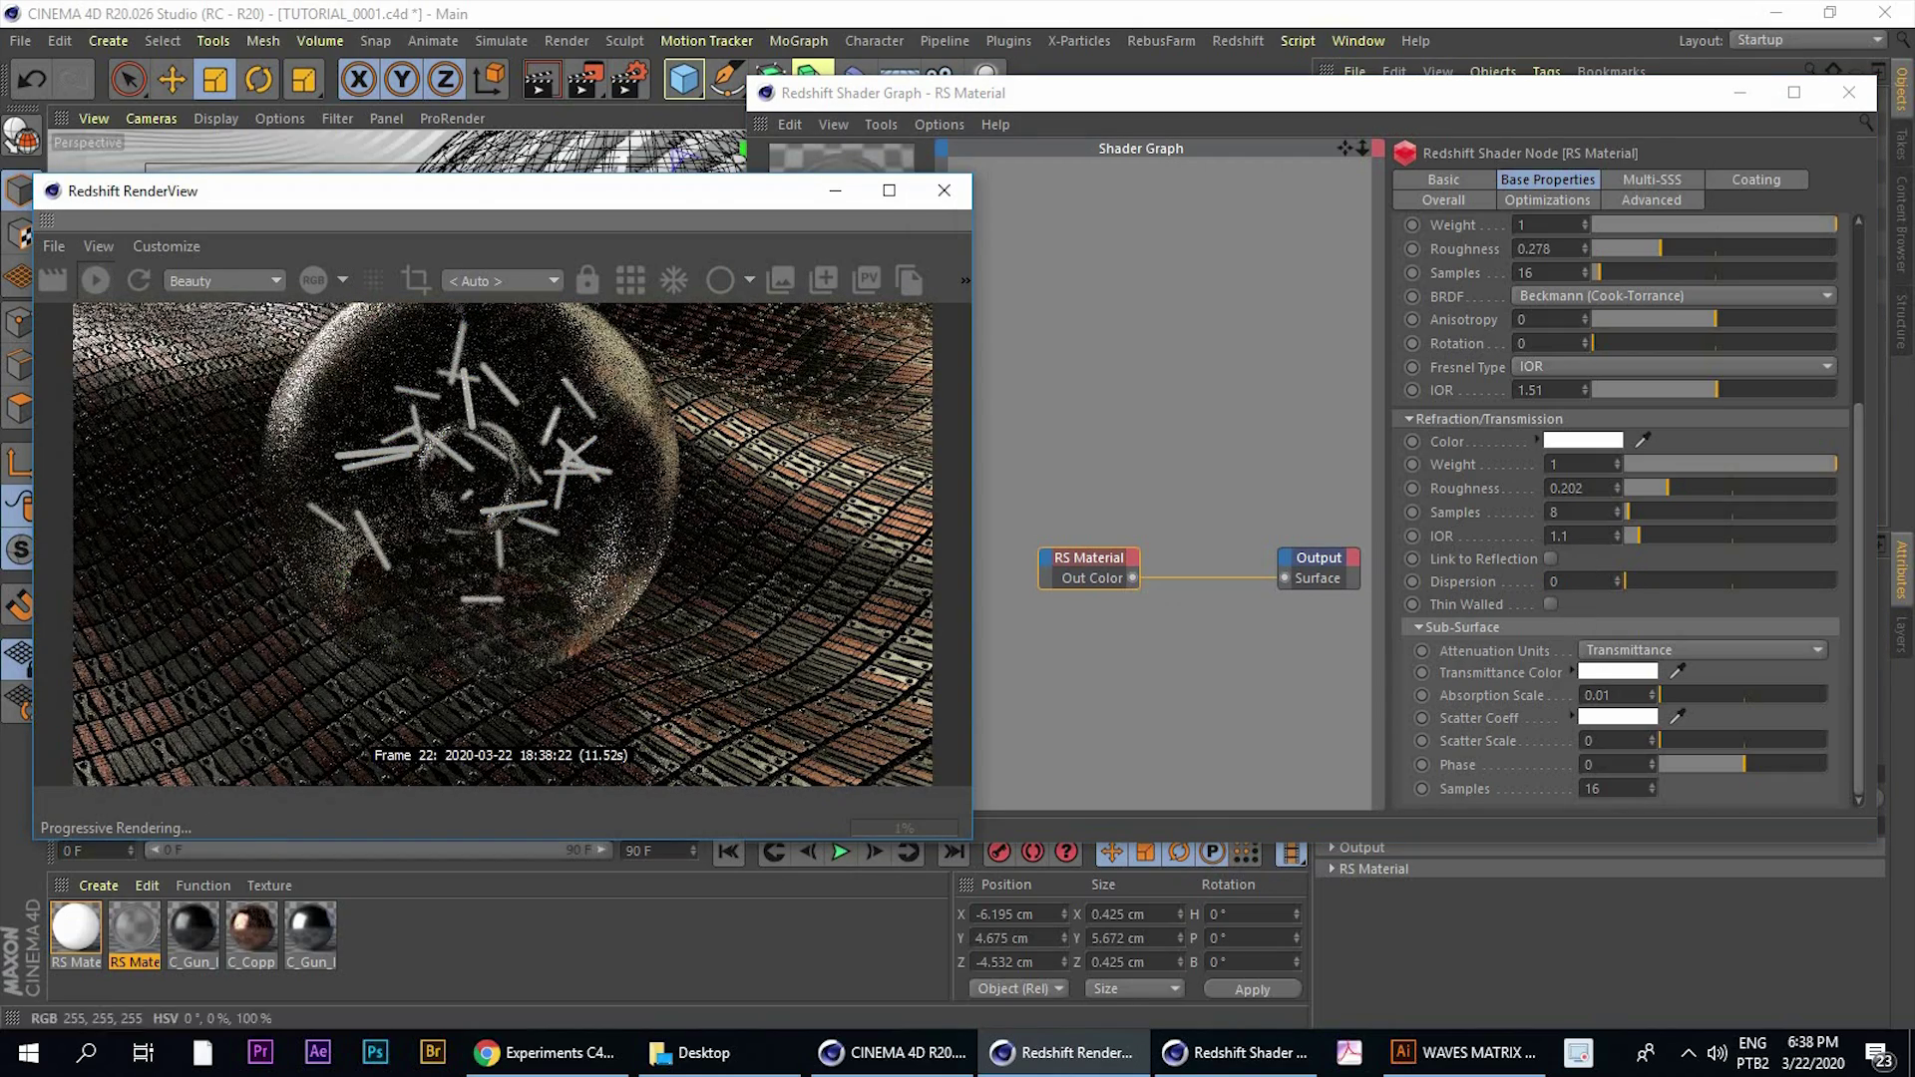
# Set the glass material's refraction dispersion to 2 and close its shader graph
pyautogui.doubleClick(1574, 581)
pyautogui.write('2')
pyautogui.press('Return')
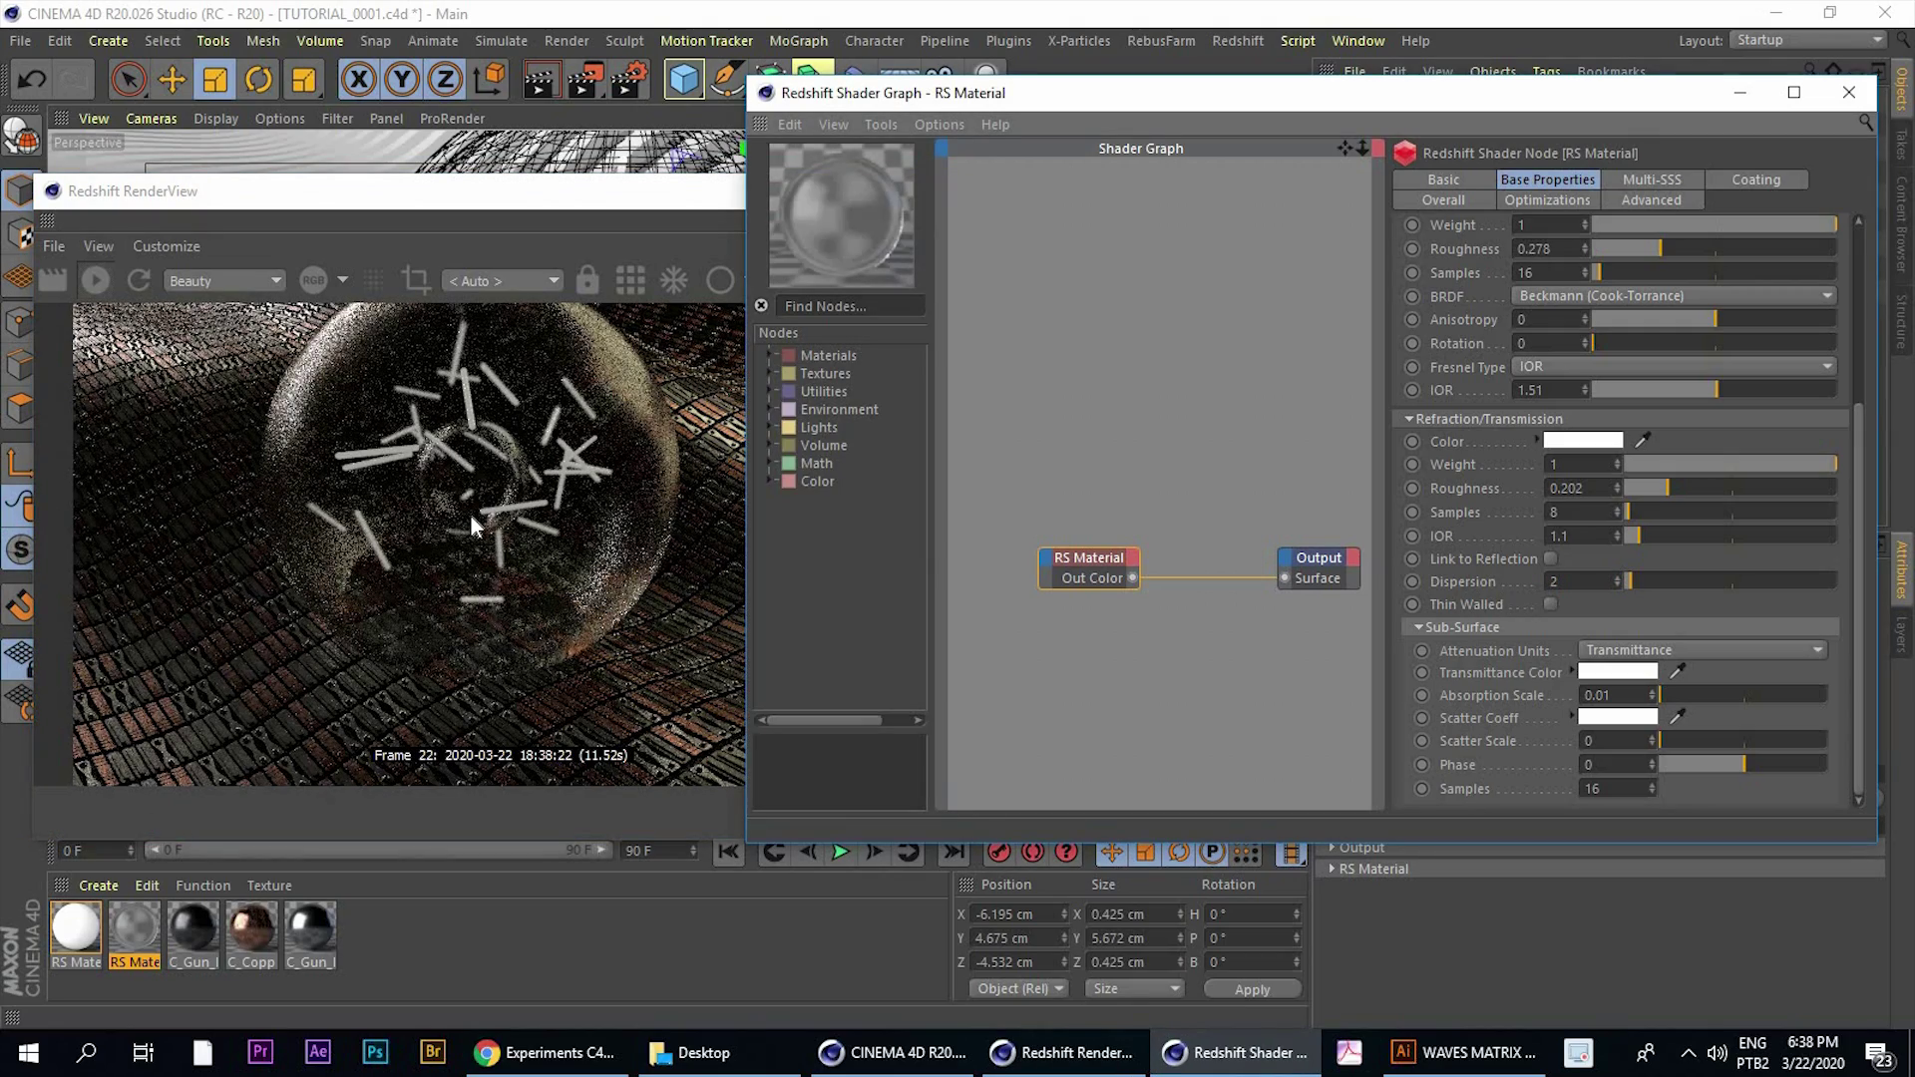
pyautogui.click(617, 724)
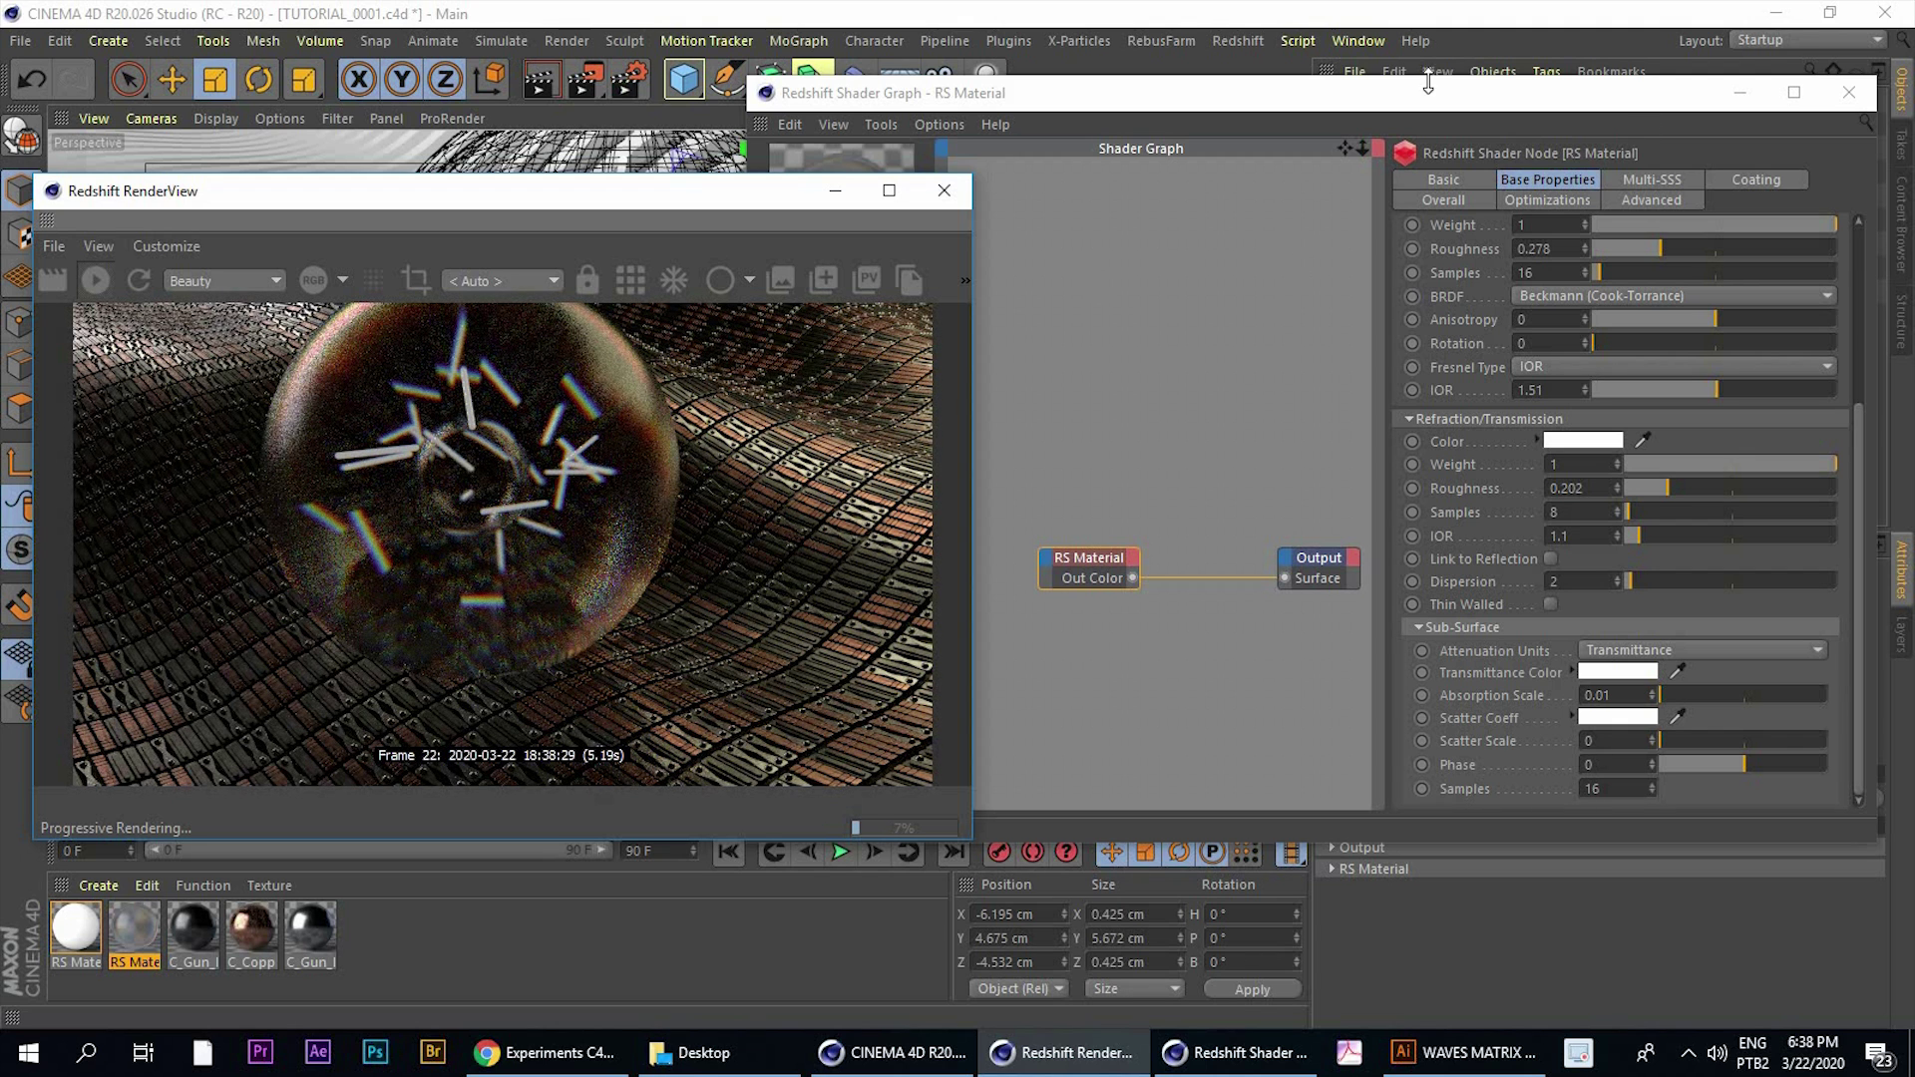
pyautogui.moveTo(1412, 101); pyautogui.dragTo(1414, 110)
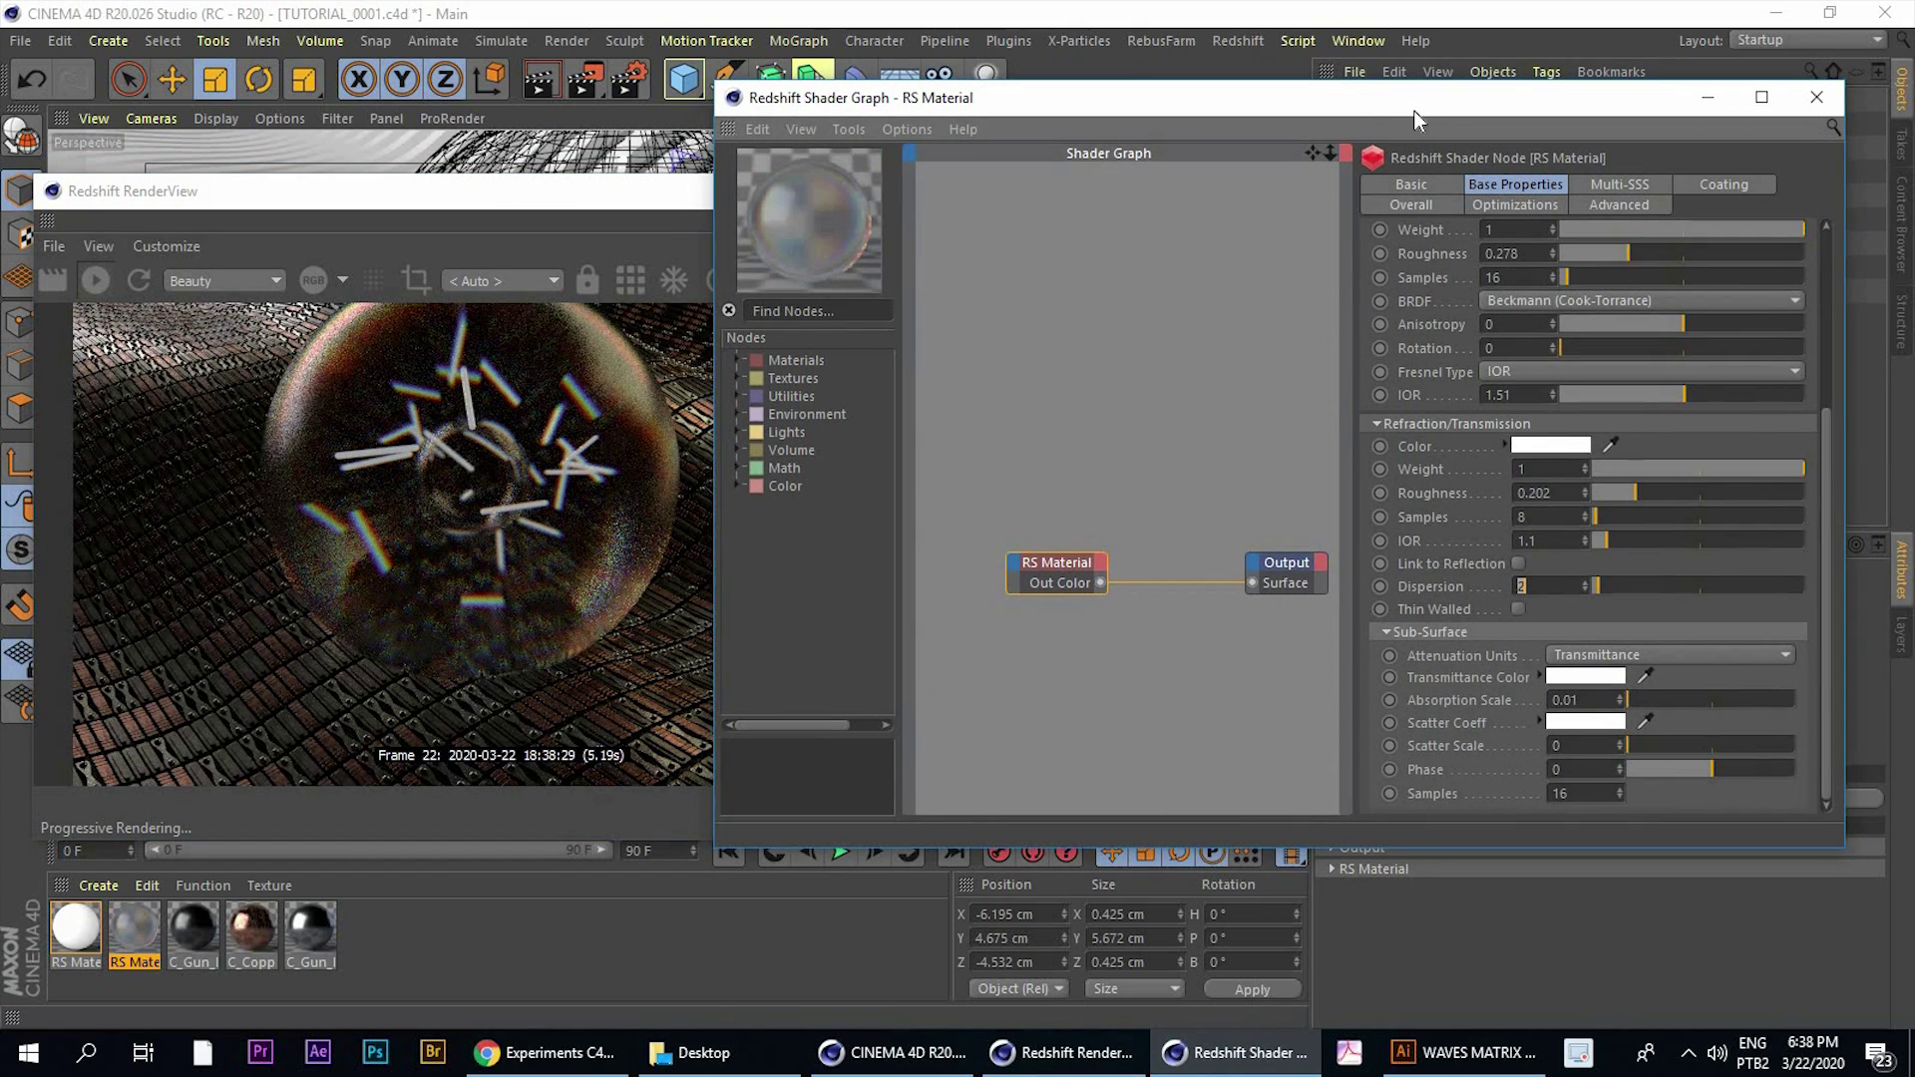
pyautogui.click(1750, 123)
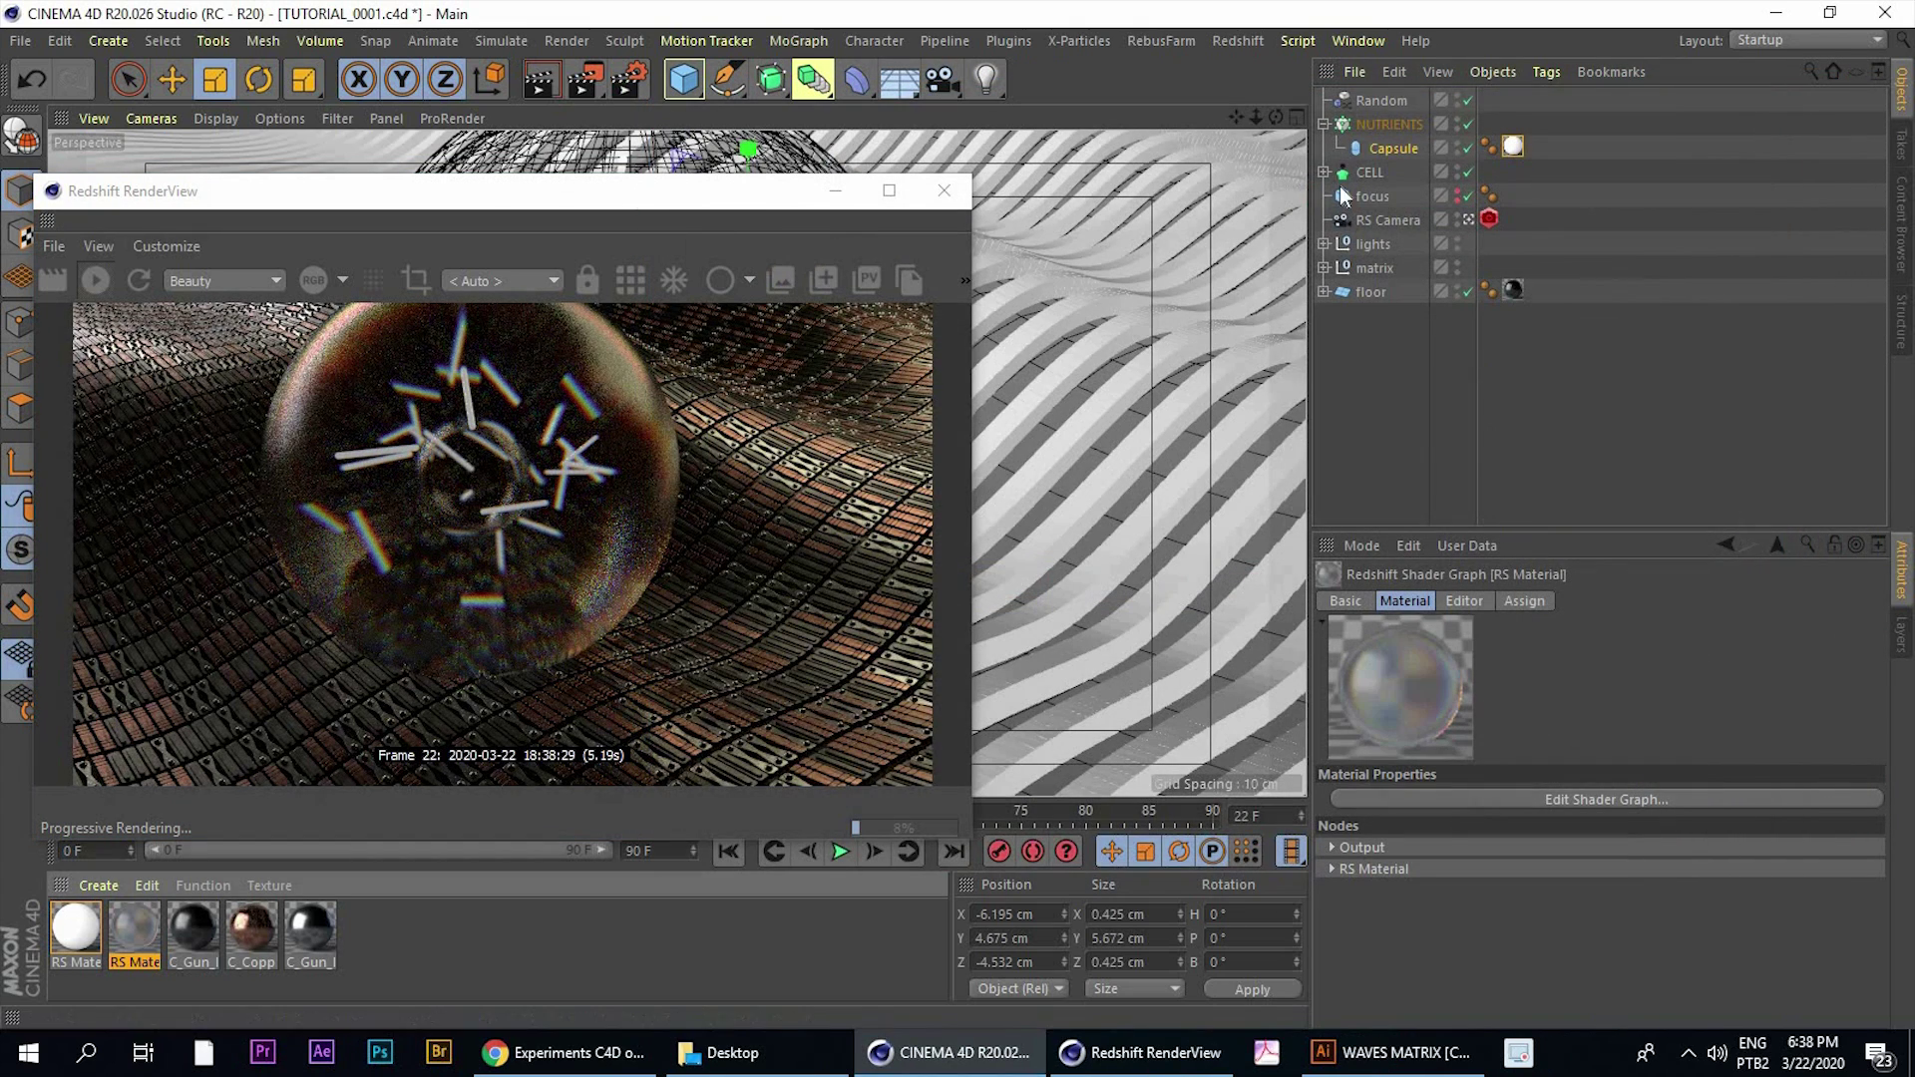
# Try a greater thickness on the CELL cloth surface, set it back to 1 cm and collapse the hierarchy
pyautogui.click(1334, 196)
pyautogui.click(1361, 177)
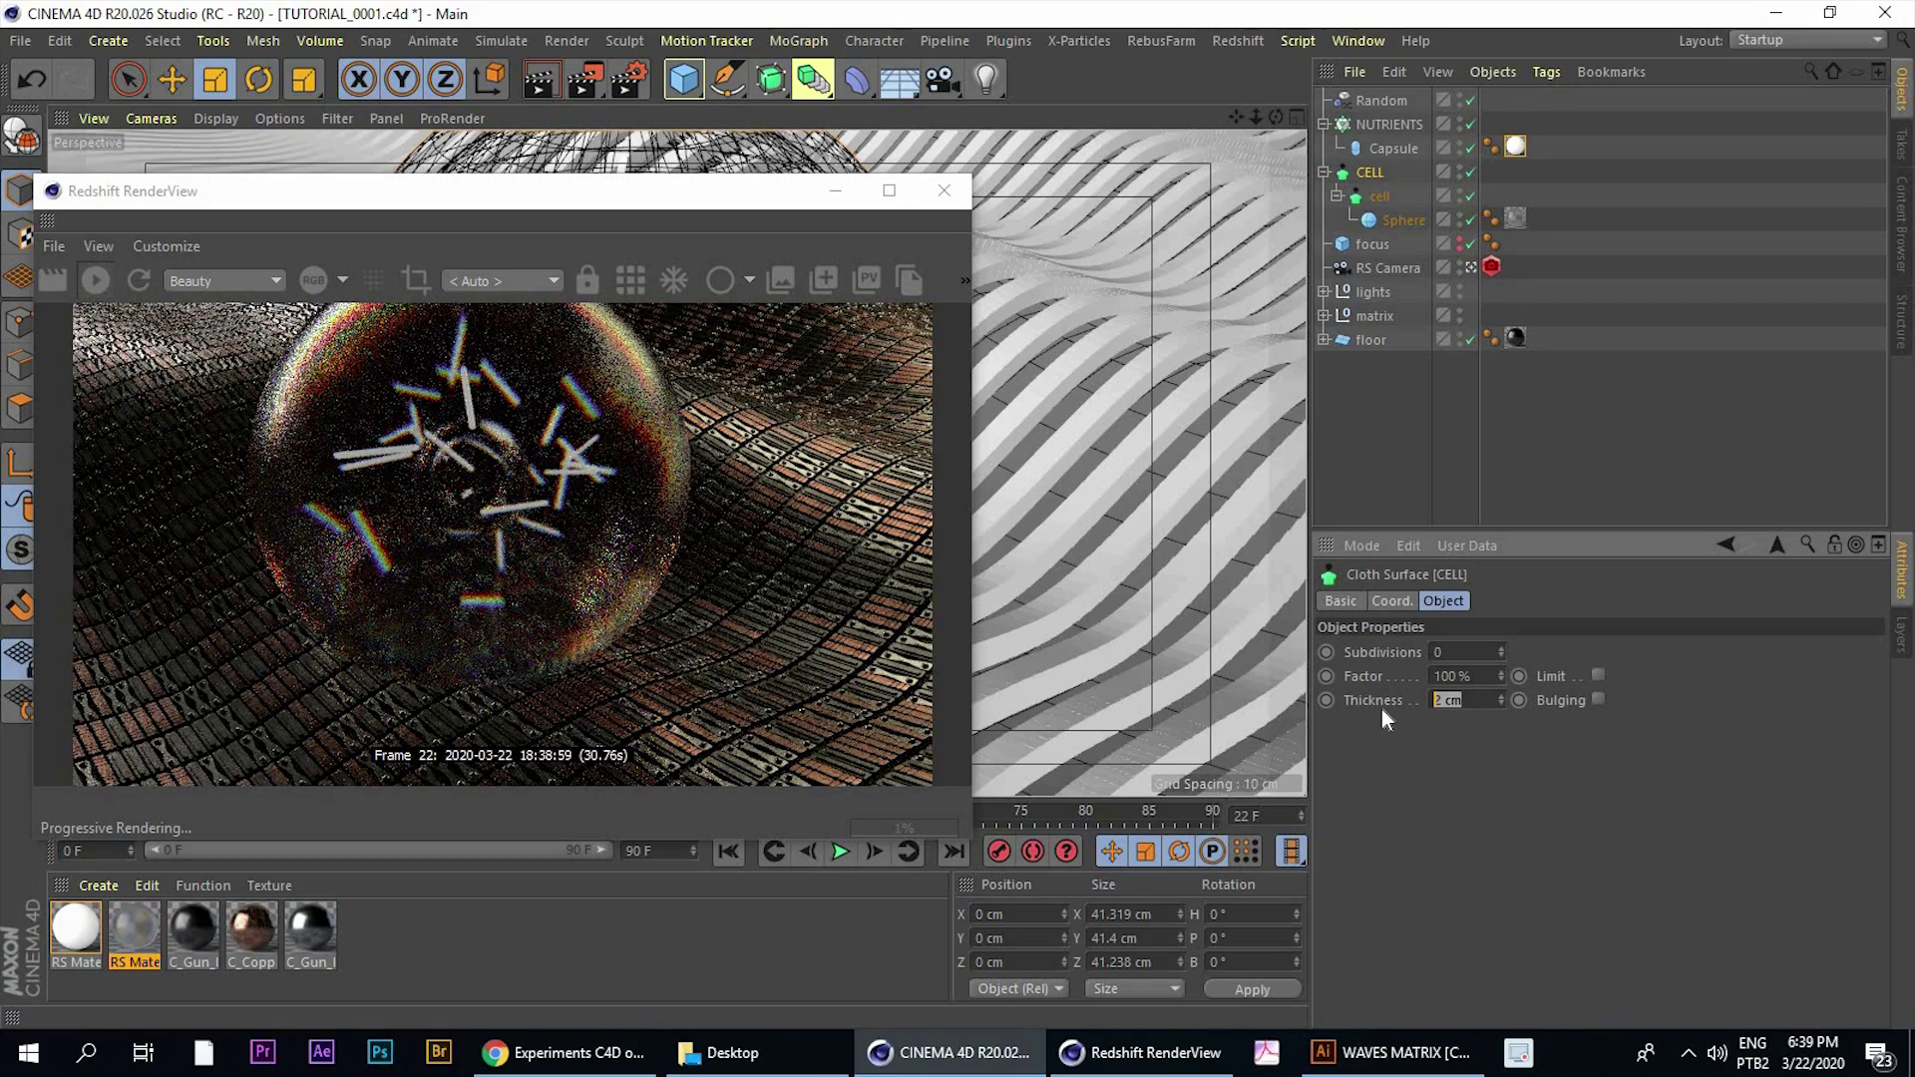
pyautogui.write('1')
pyautogui.press('Return')
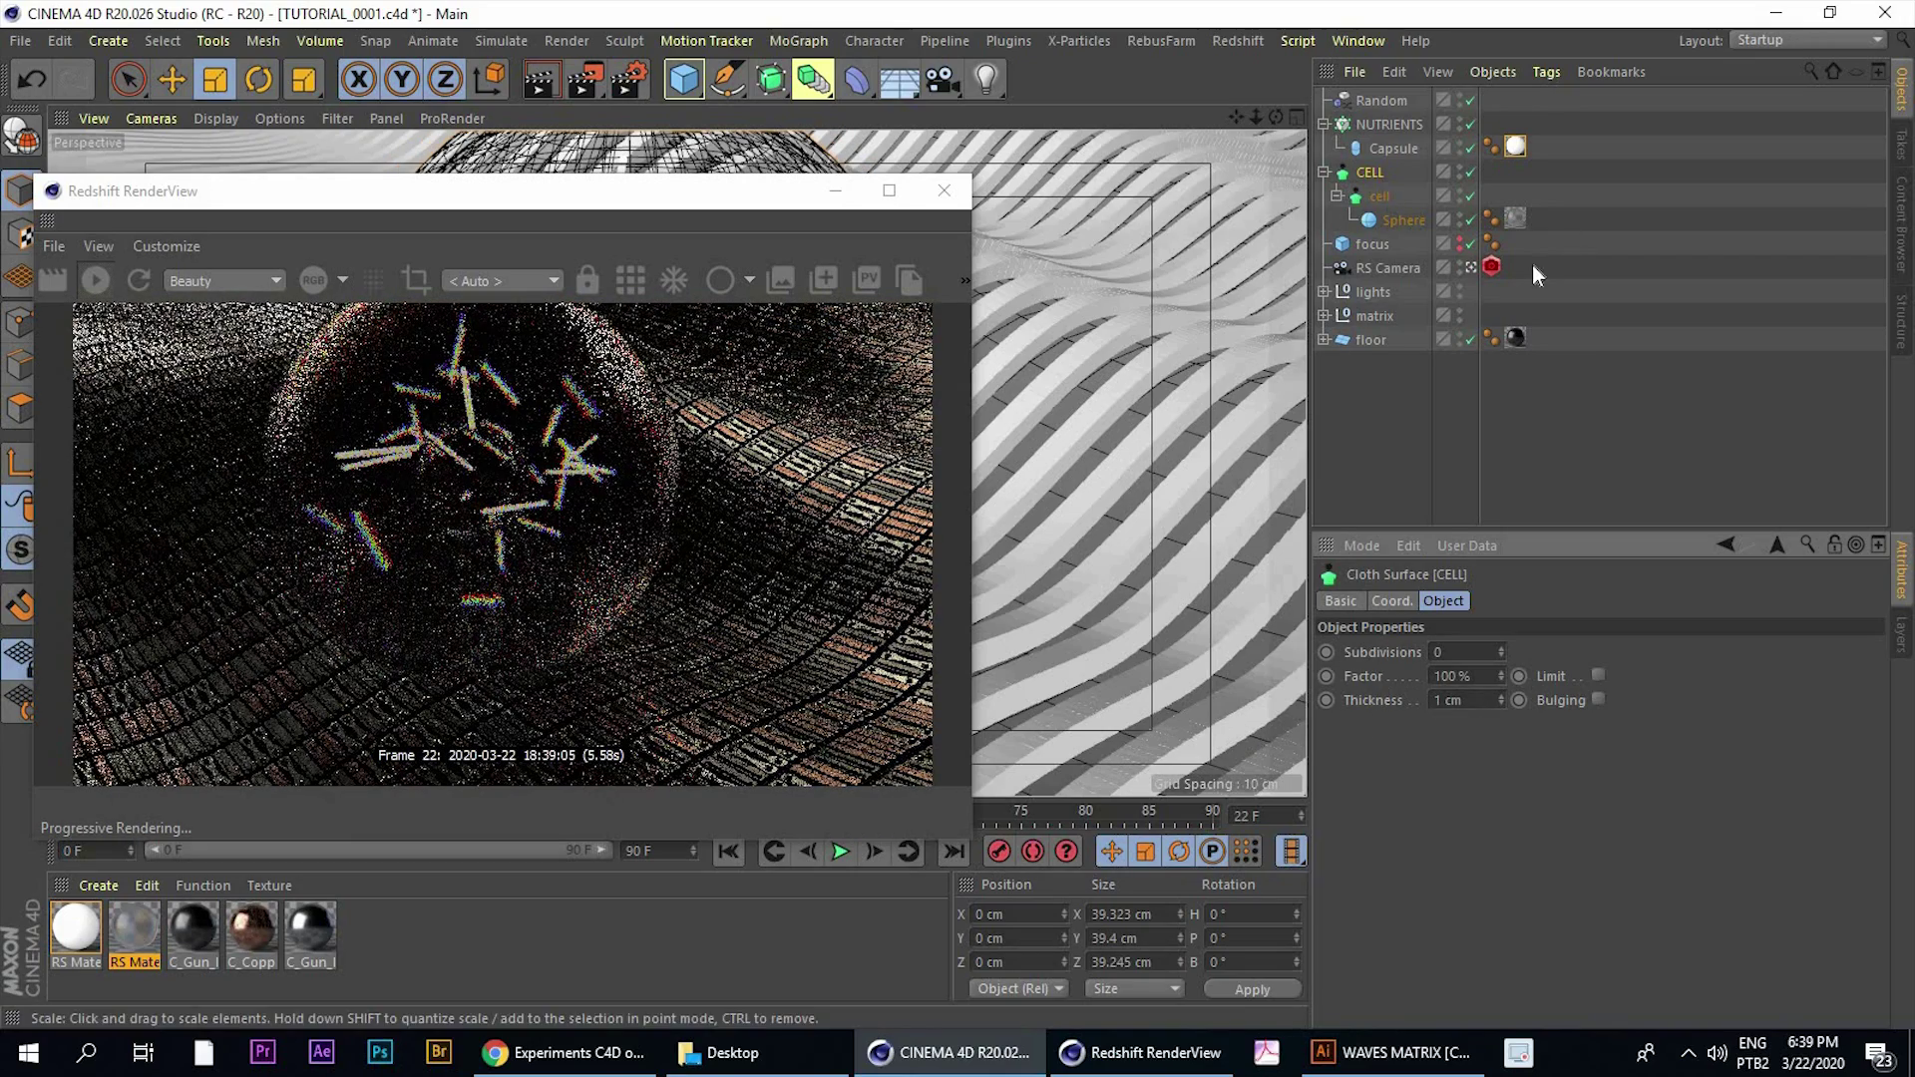
pyautogui.click(1324, 173)
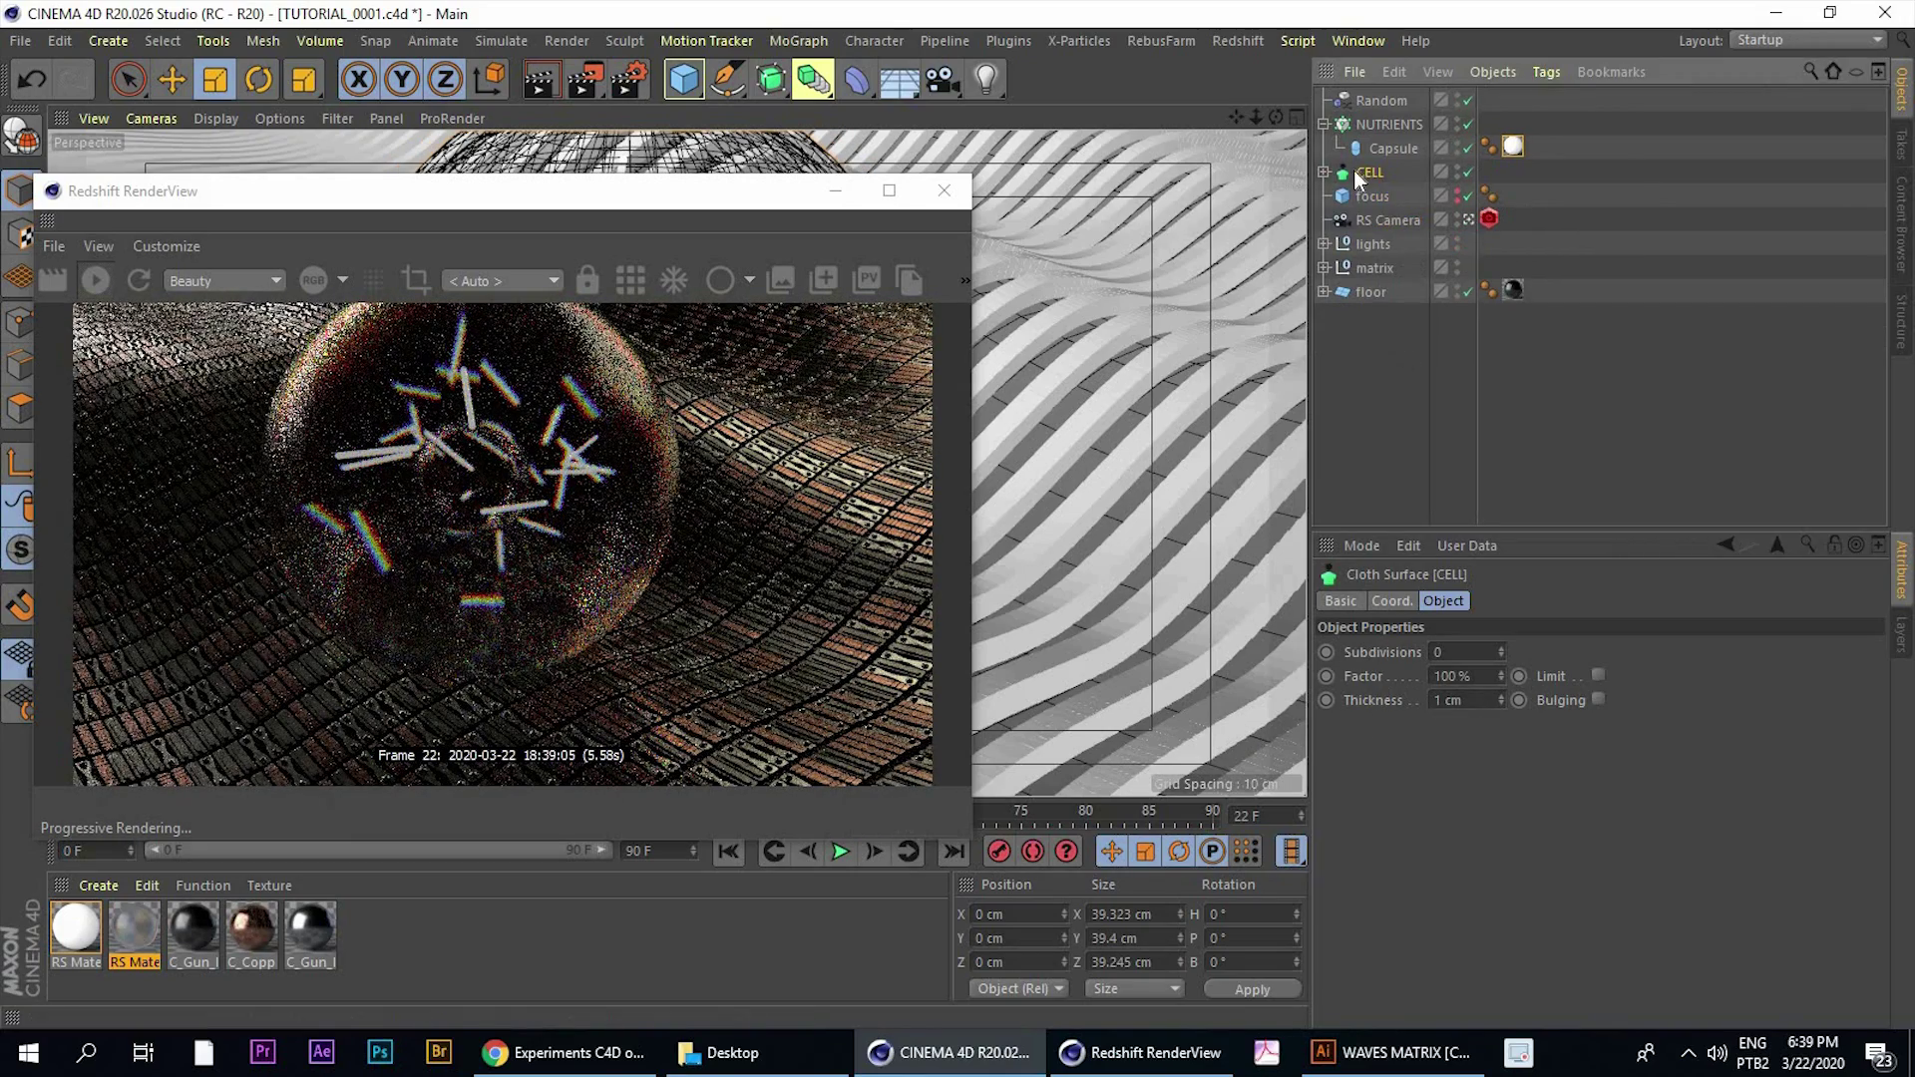
pyautogui.click(1383, 369)
pyautogui.click(1367, 174)
pyautogui.click(1386, 407)
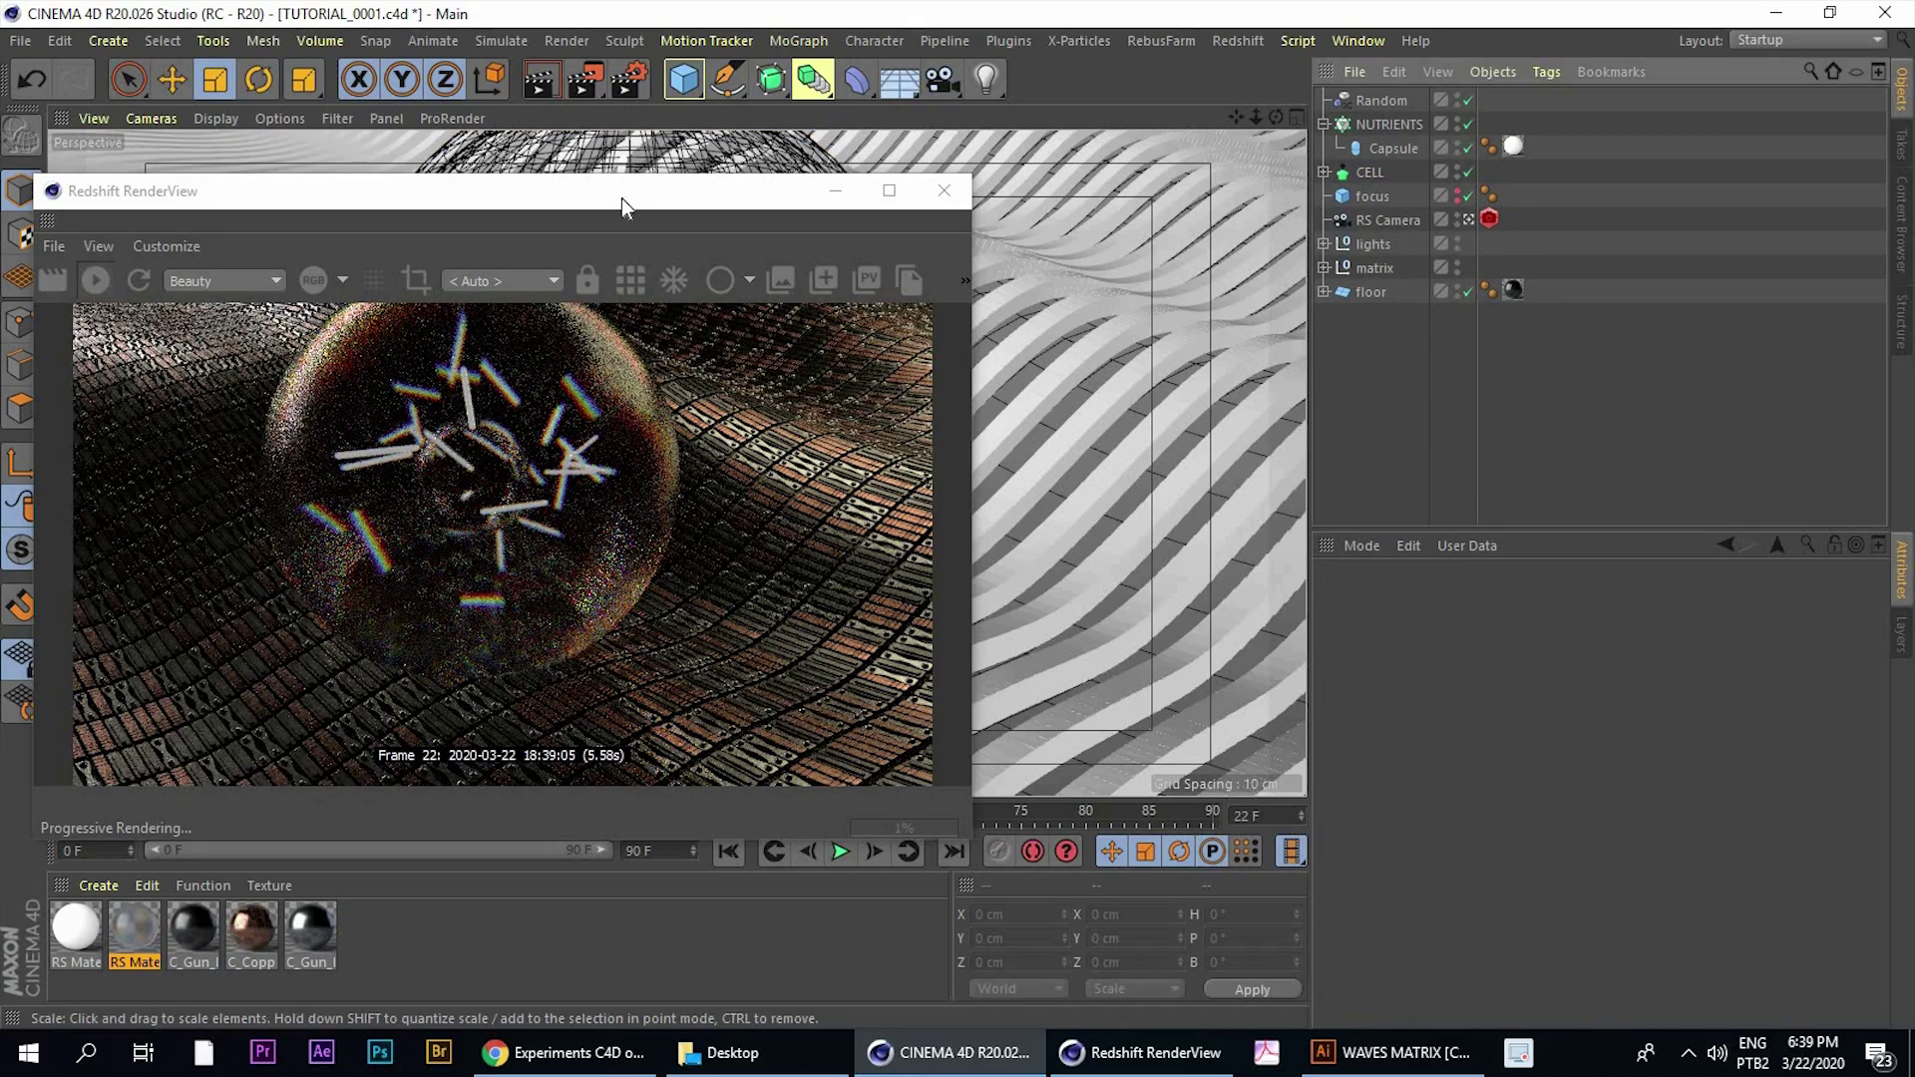
# Collapse the NUTRIENTS hierarchy and switch the maximised view to the low perspective looking across the waves beside the cell
pyautogui.moveTo(688, 206); pyautogui.dragTo(1347, 211)
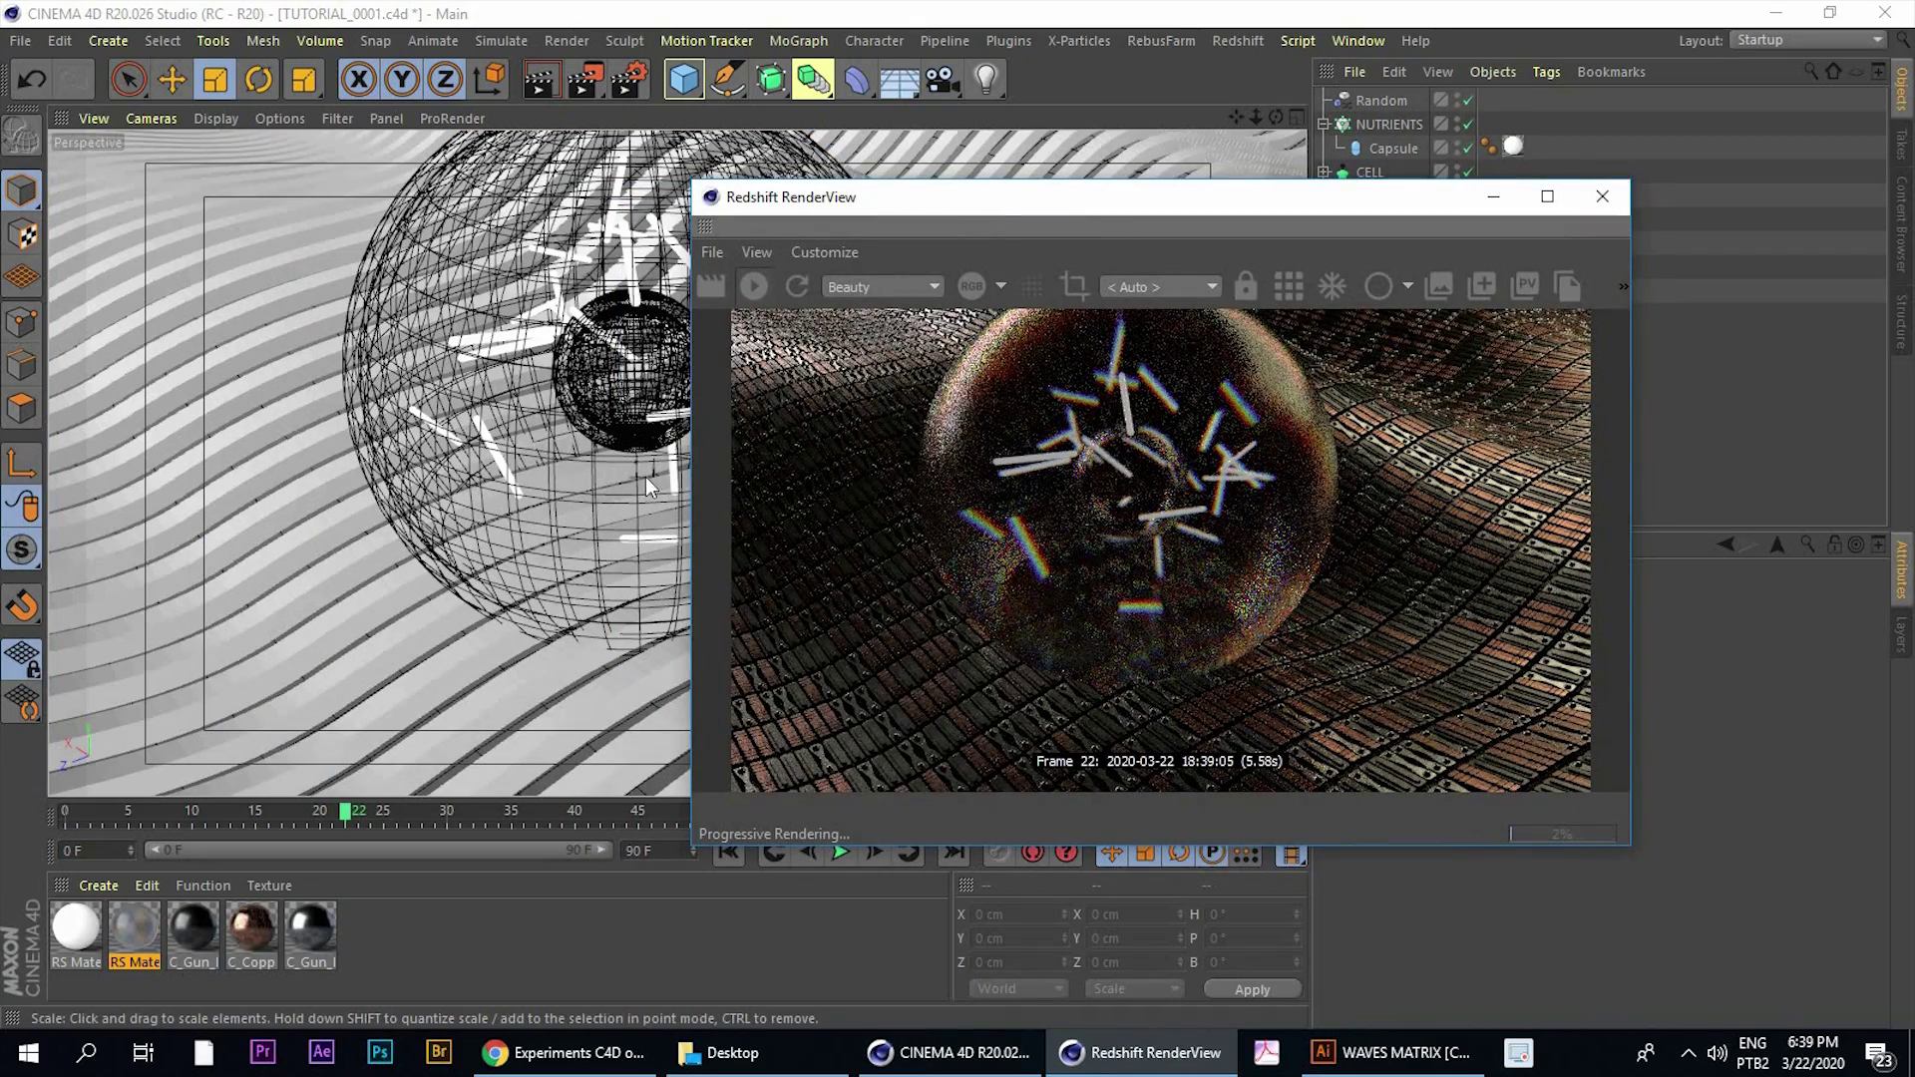
pyautogui.moveTo(1147, 201); pyautogui.dragTo(1298, 201)
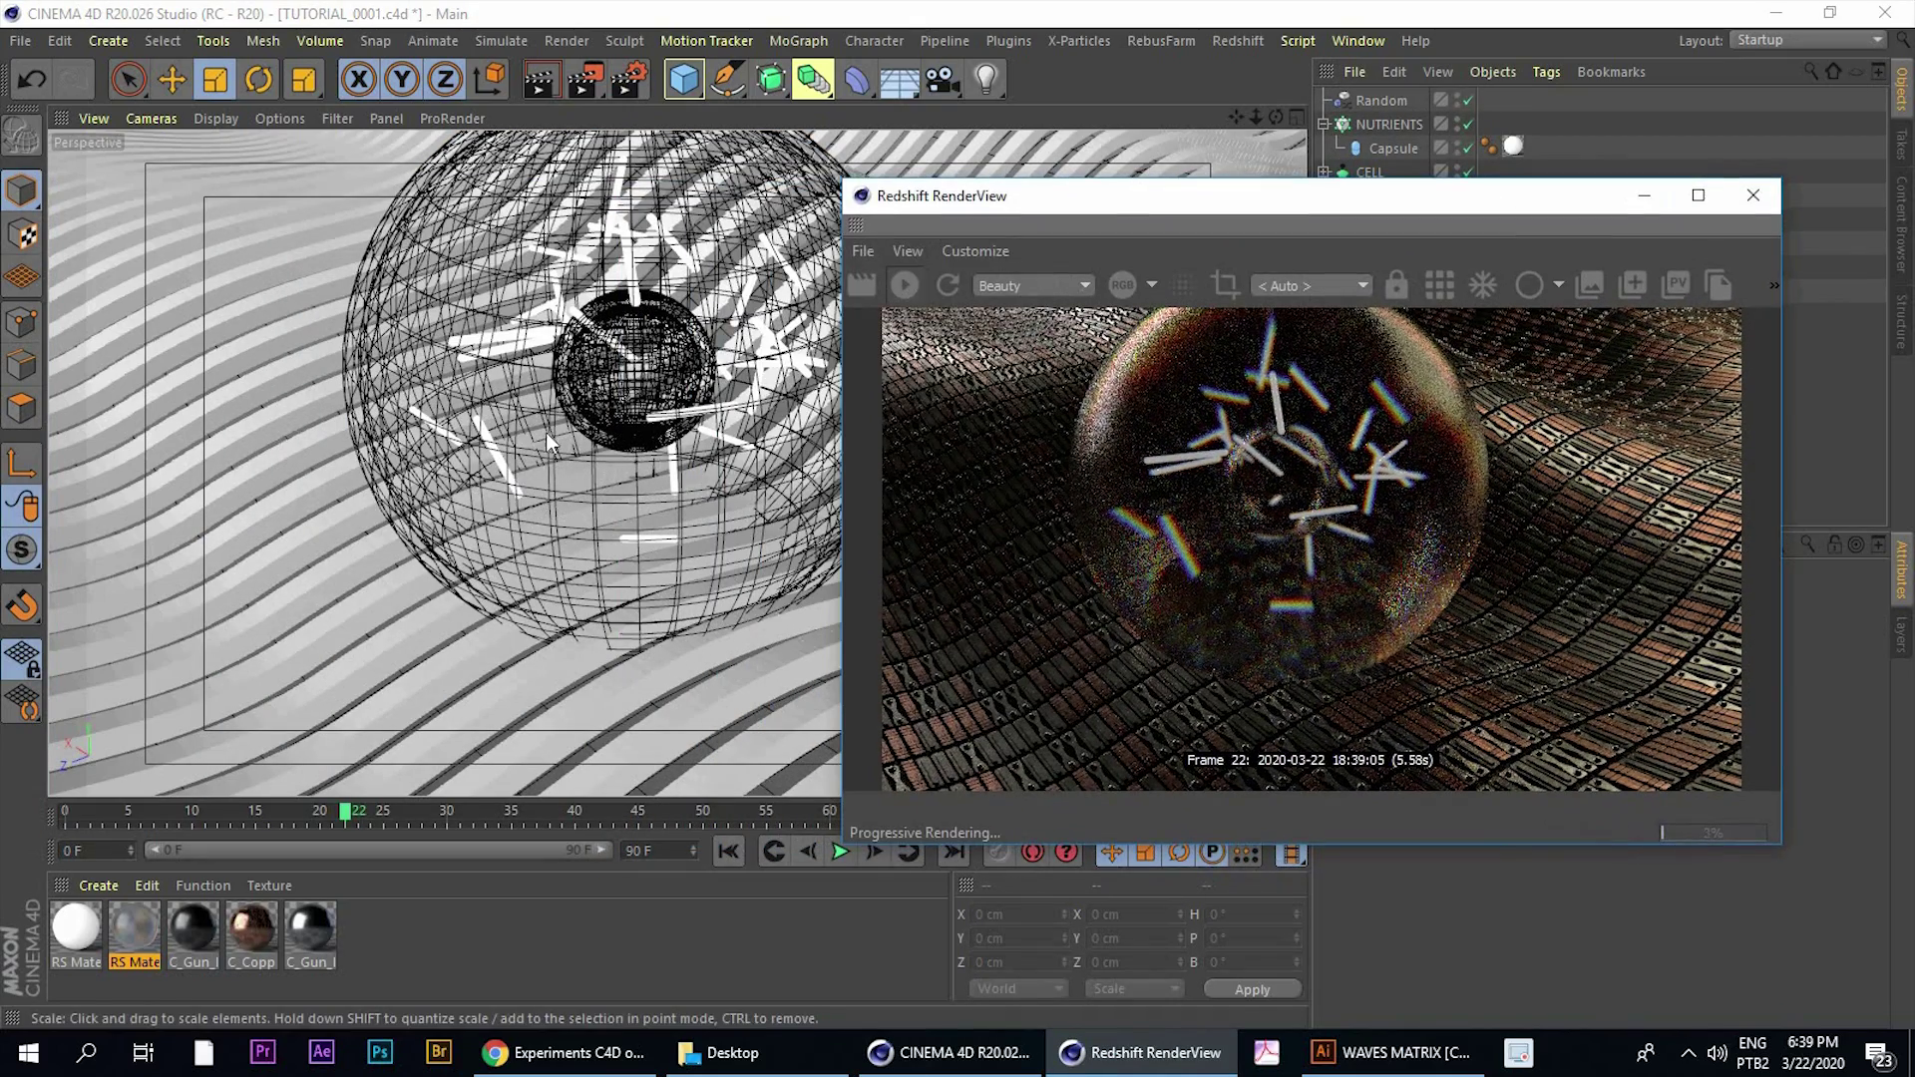
pyautogui.moveTo(1020, 196); pyautogui.dragTo(785, 257)
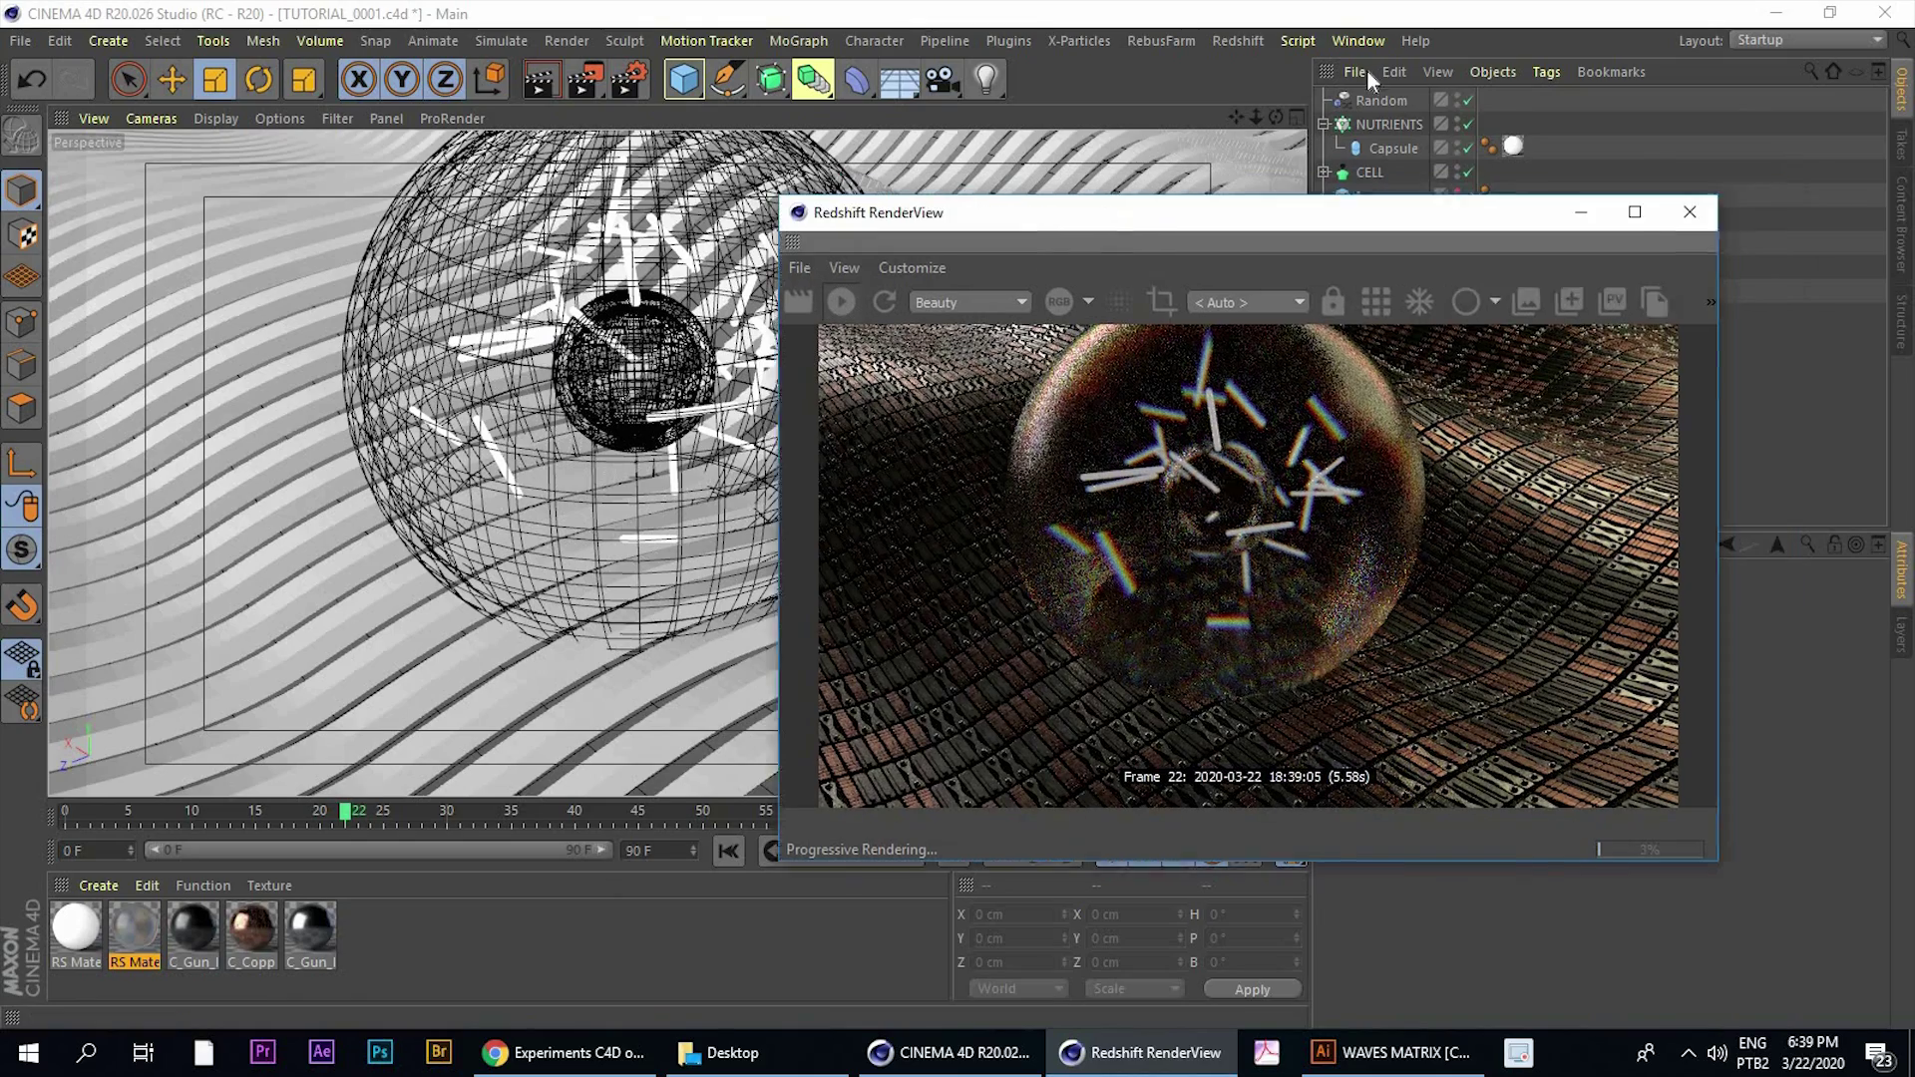
pyautogui.click(1324, 125)
pyautogui.keyDown('alt'); pyautogui.moveTo(479, 411); pyautogui.dragTo(410, 325); pyautogui.keyUp('alt')
pyautogui.middleClick(410, 326)
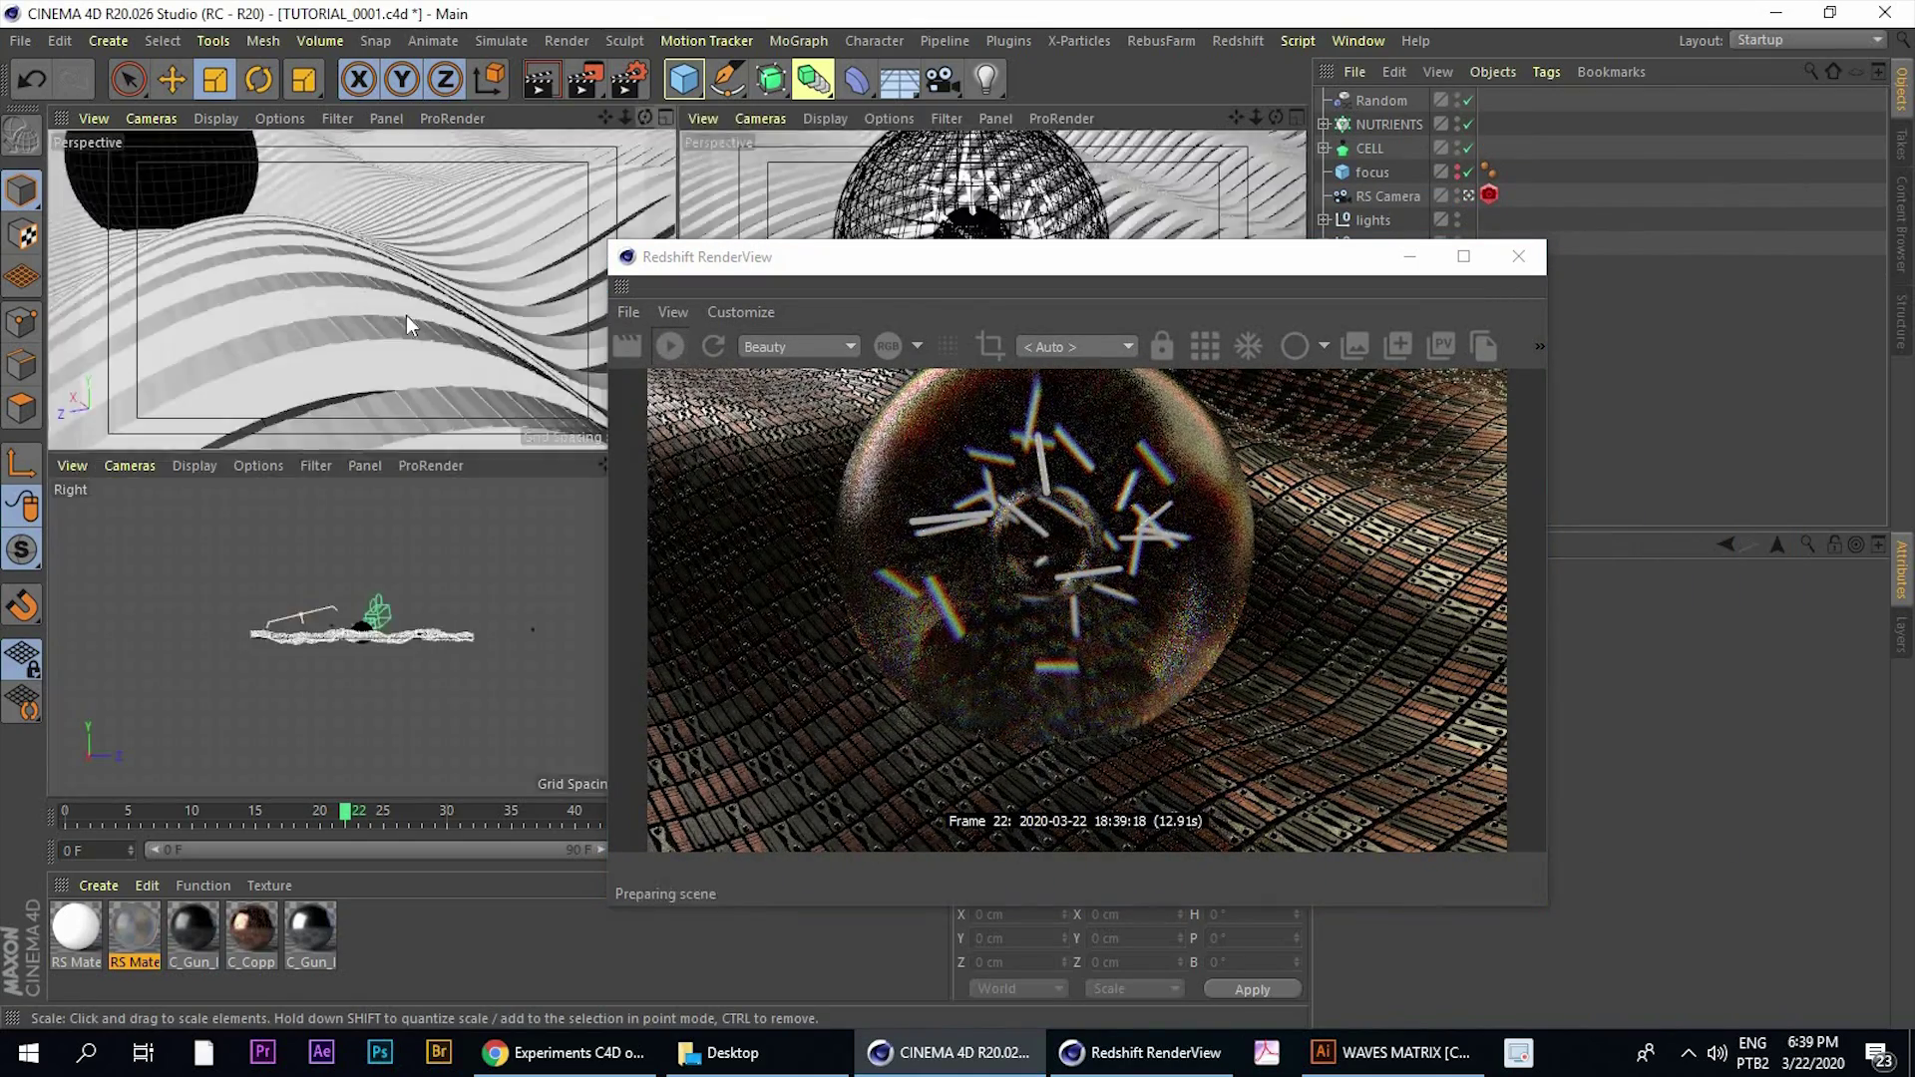
pyautogui.middleClick(410, 327)
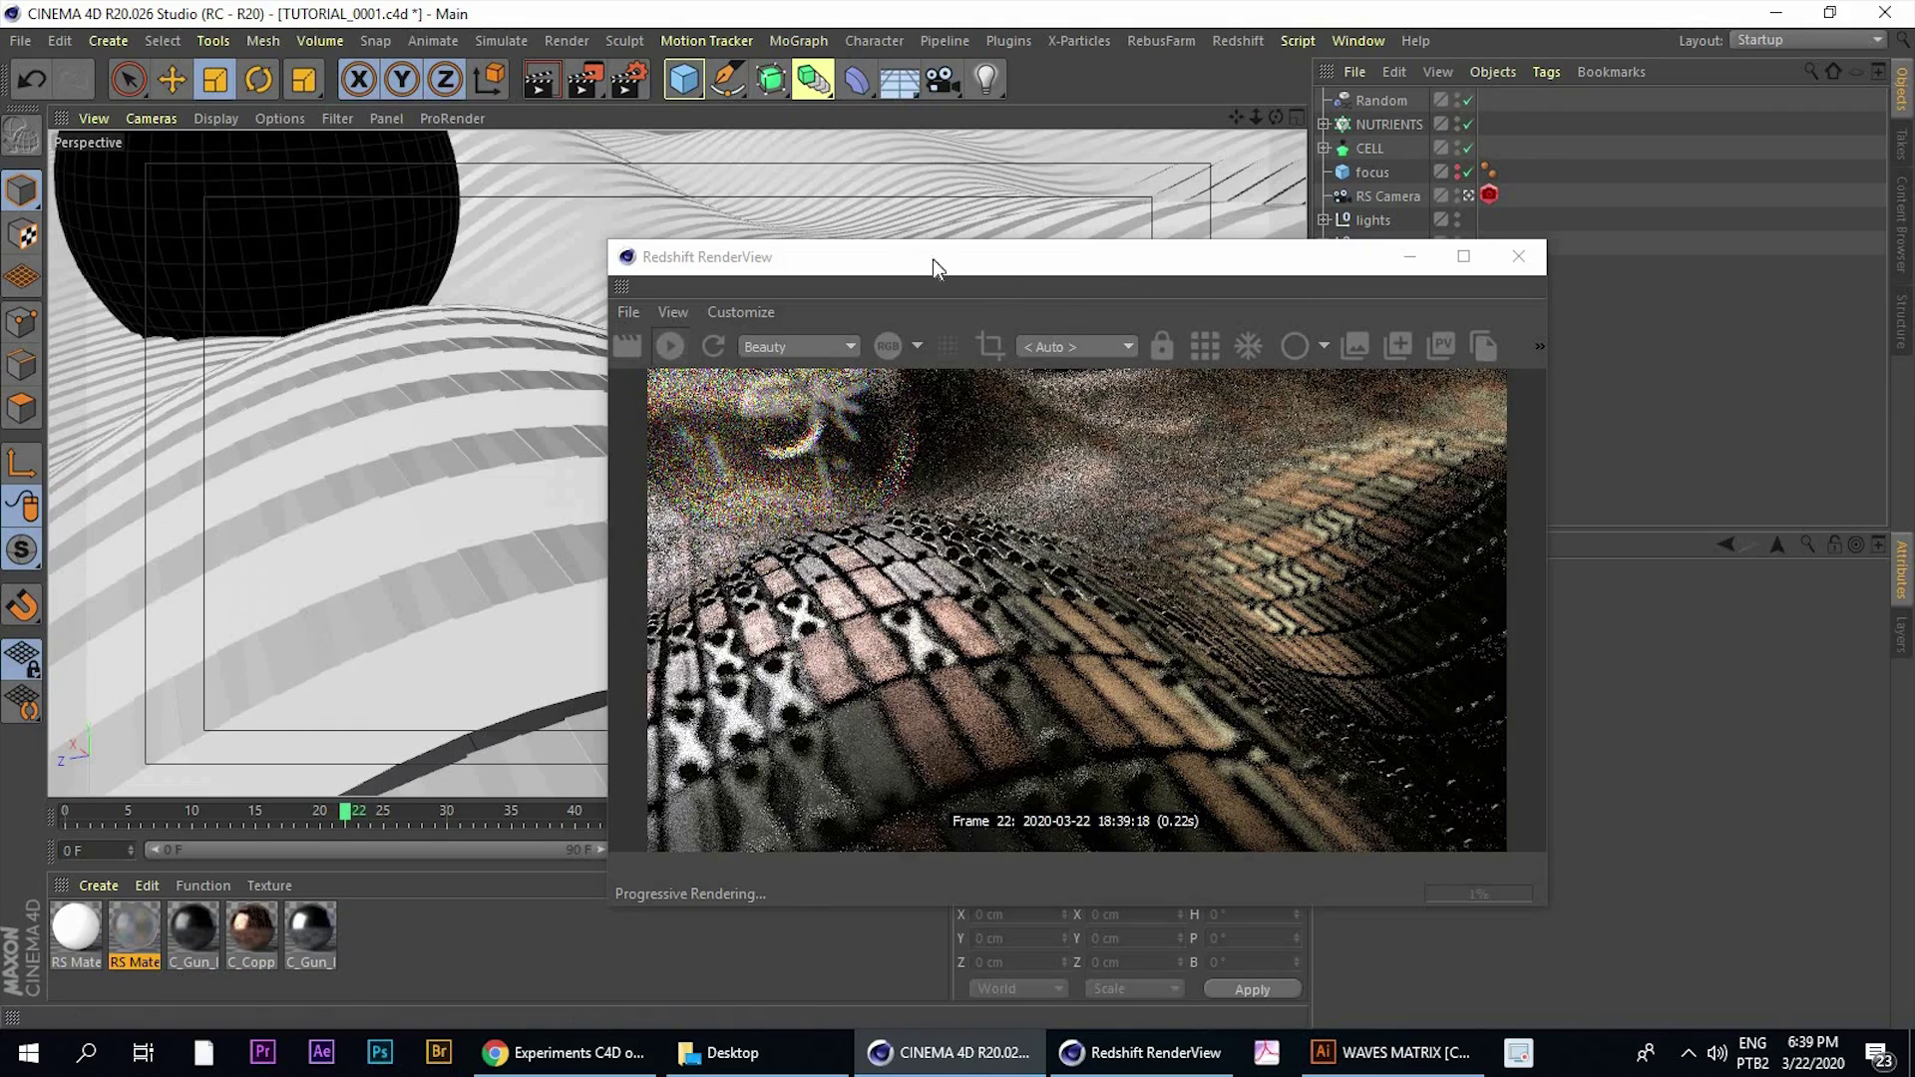
pyautogui.moveTo(934, 259); pyautogui.dragTo(660, 290)
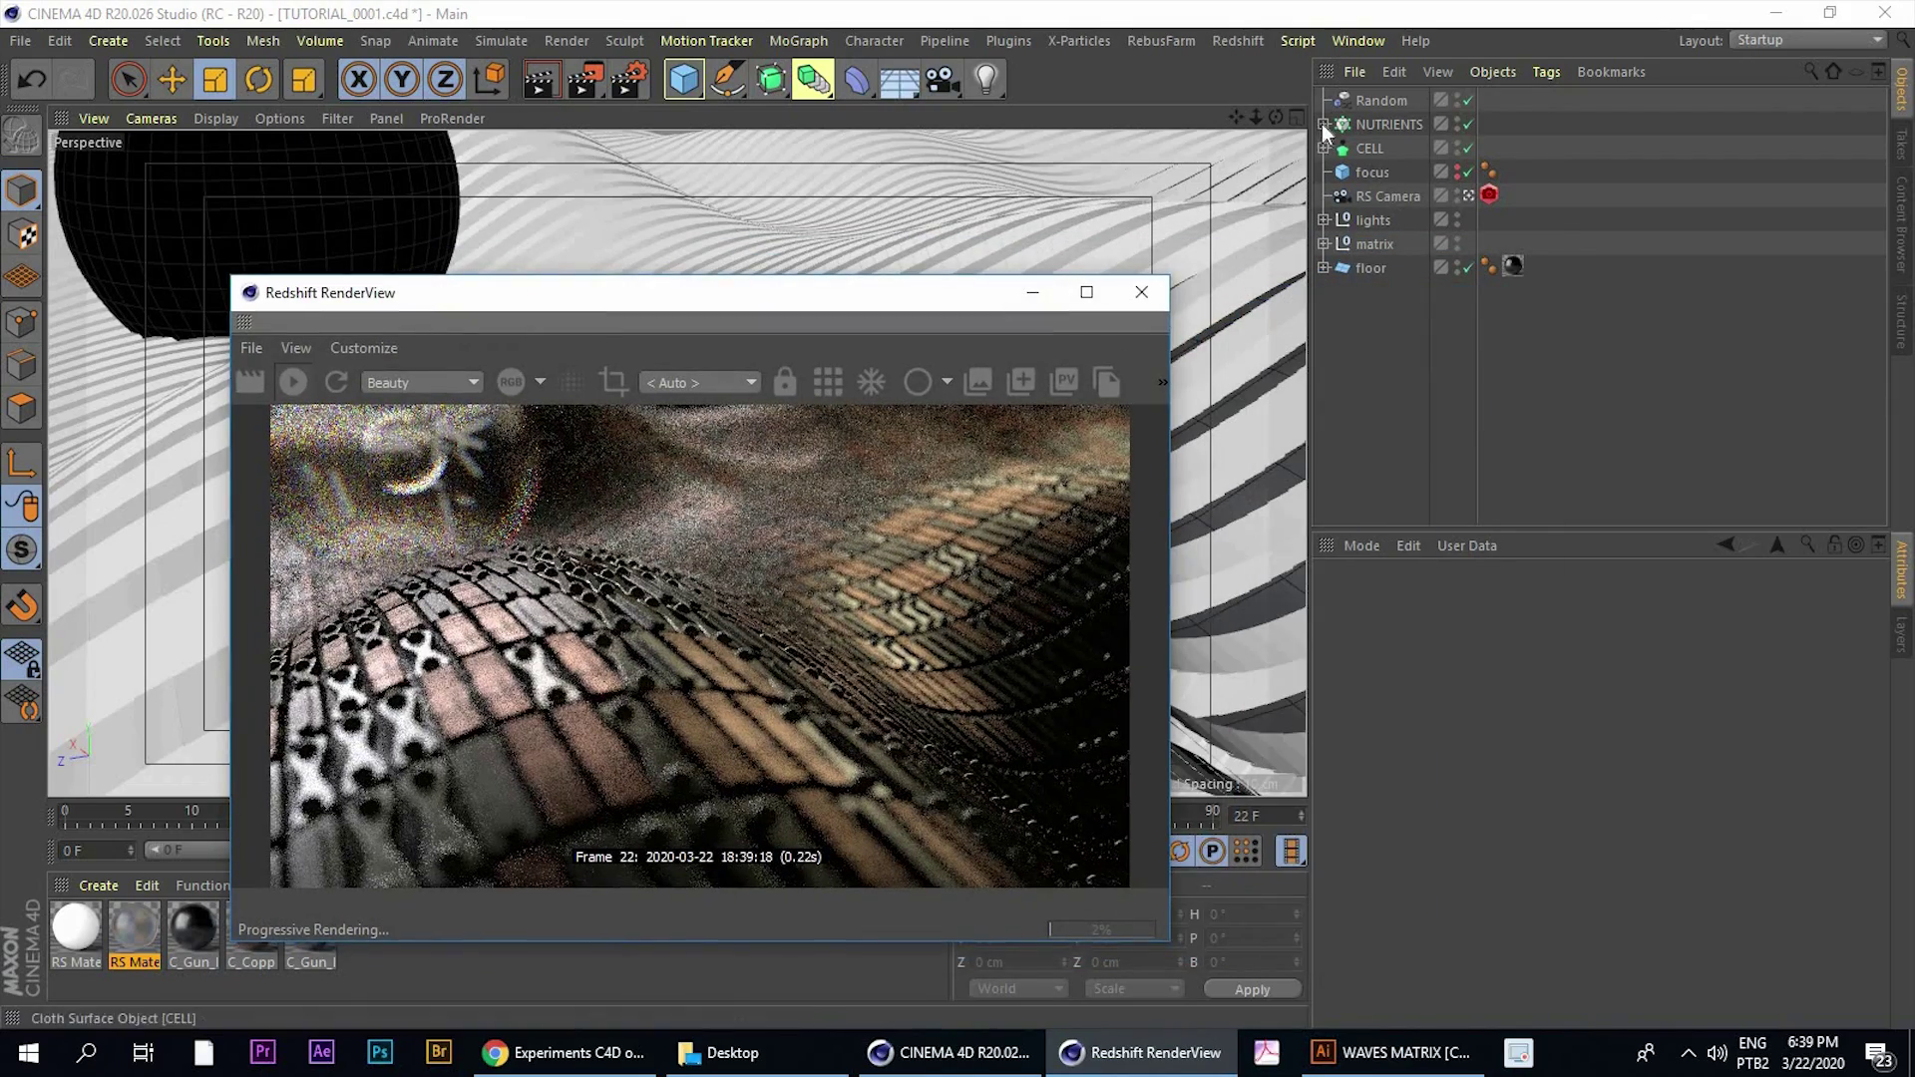
pyautogui.click(1324, 125)
pyautogui.click(1324, 126)
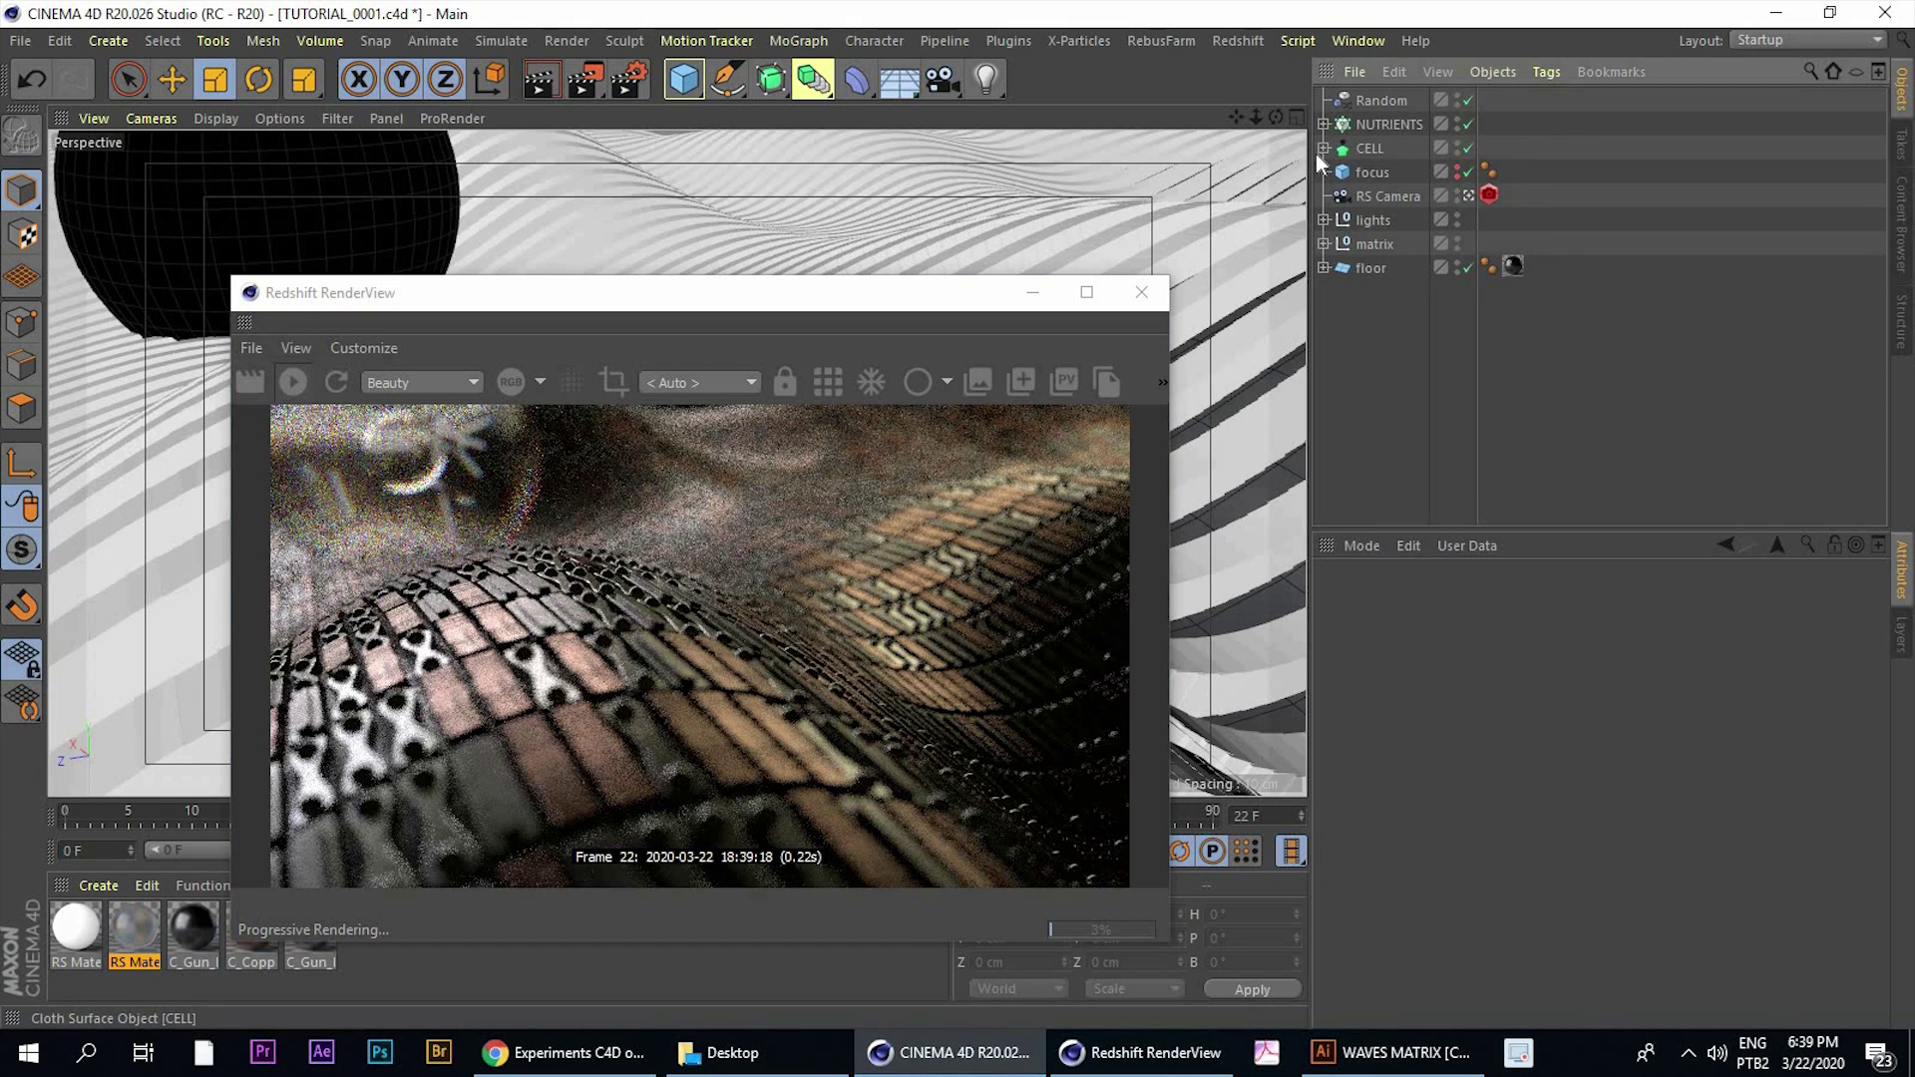
# Group the Random effector, NUTRIENTS and CELL into a null and rename it MAIN CELL
pyautogui.click(1368, 149)
pyautogui.keyDown('shift'); pyautogui.click(1368, 106); pyautogui.keyUp('shift')
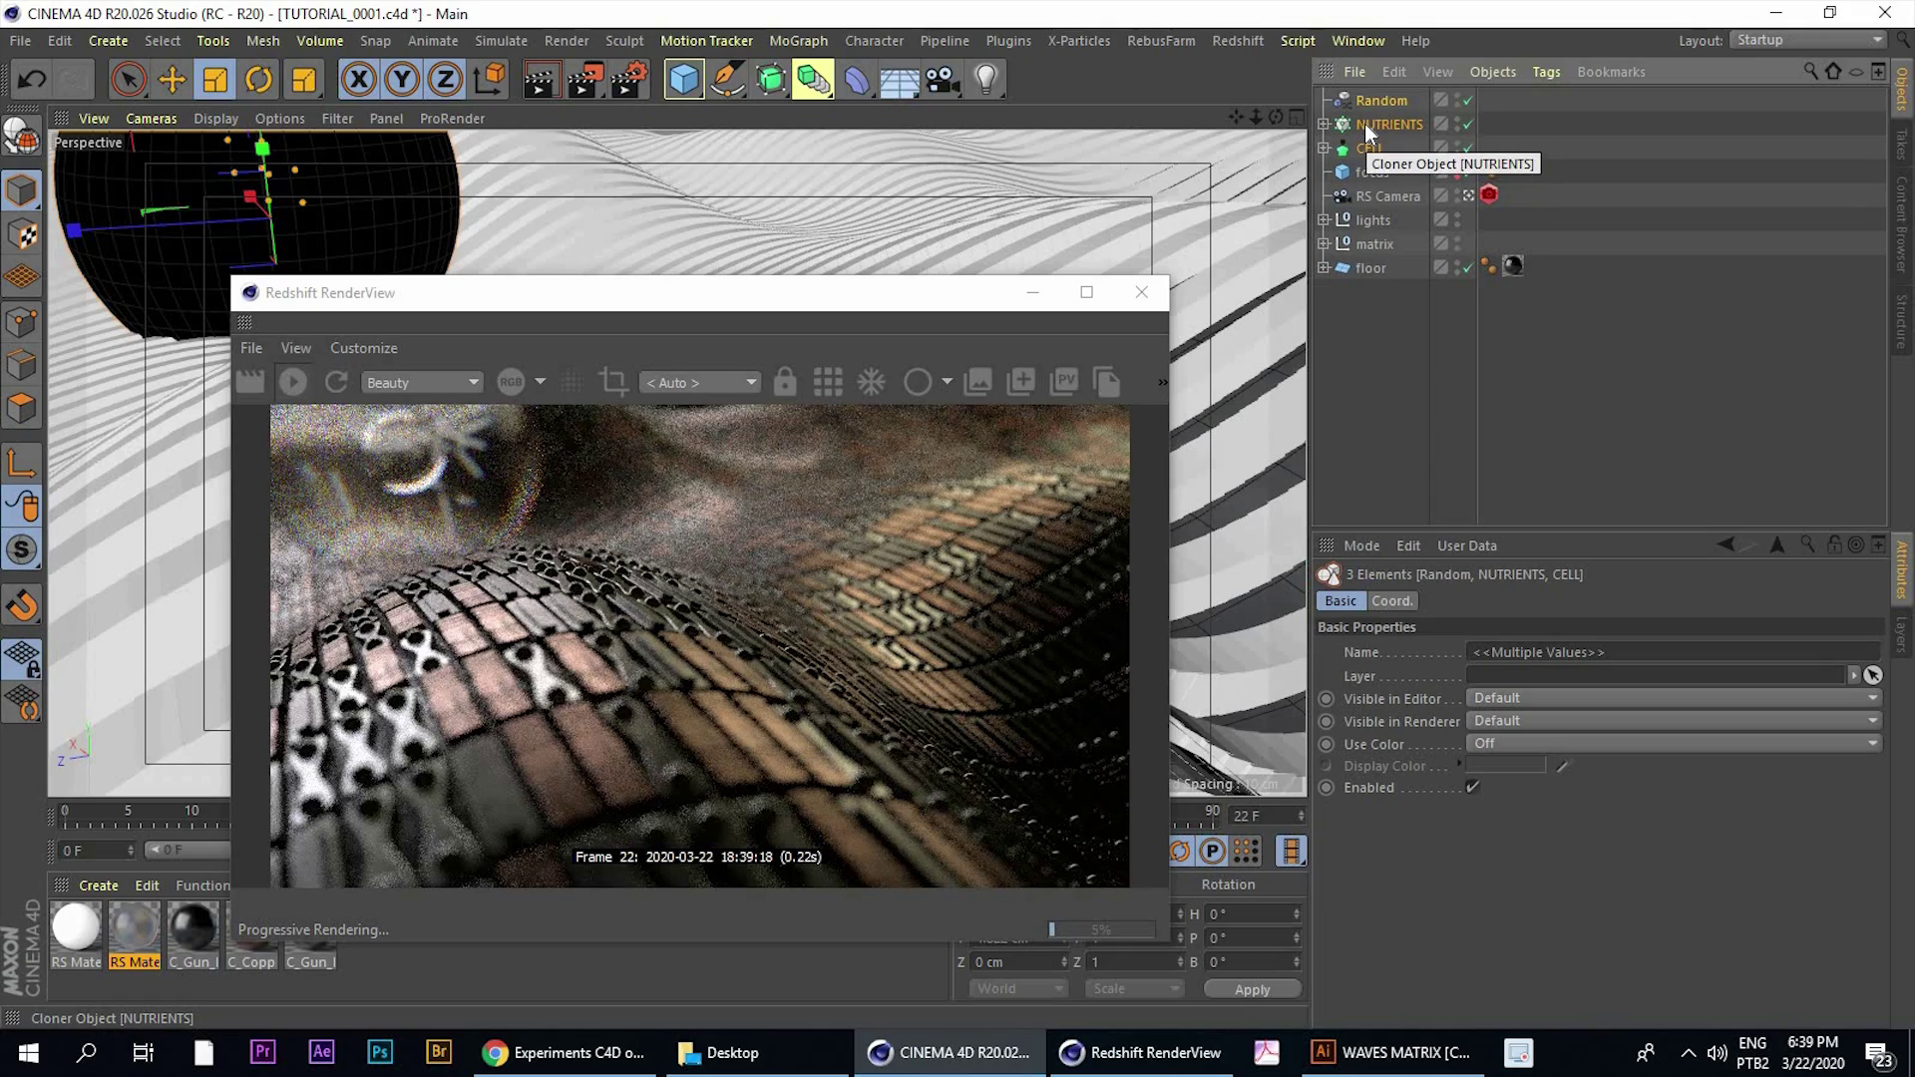
pyautogui.hotkey('alt', 'g')
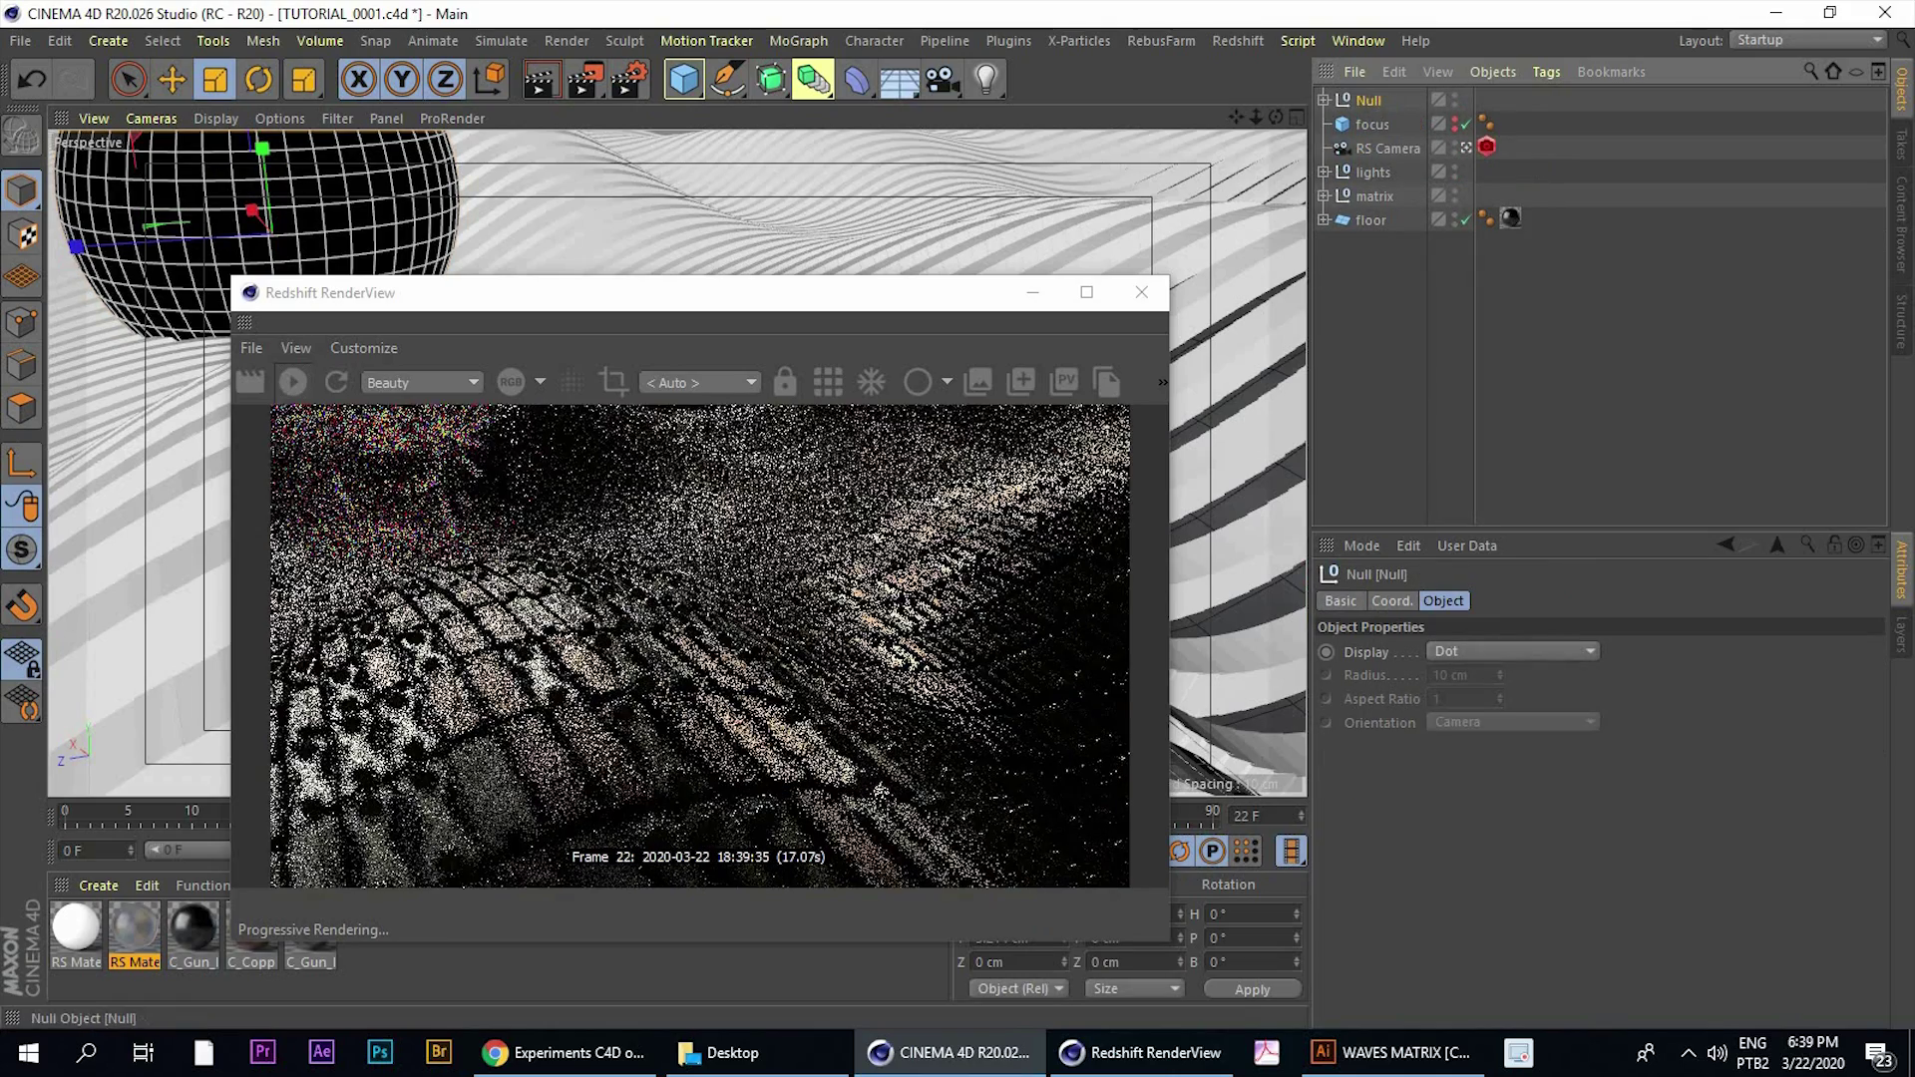
pyautogui.doubleClick(1373, 103)
pyautogui.write('MAIN')
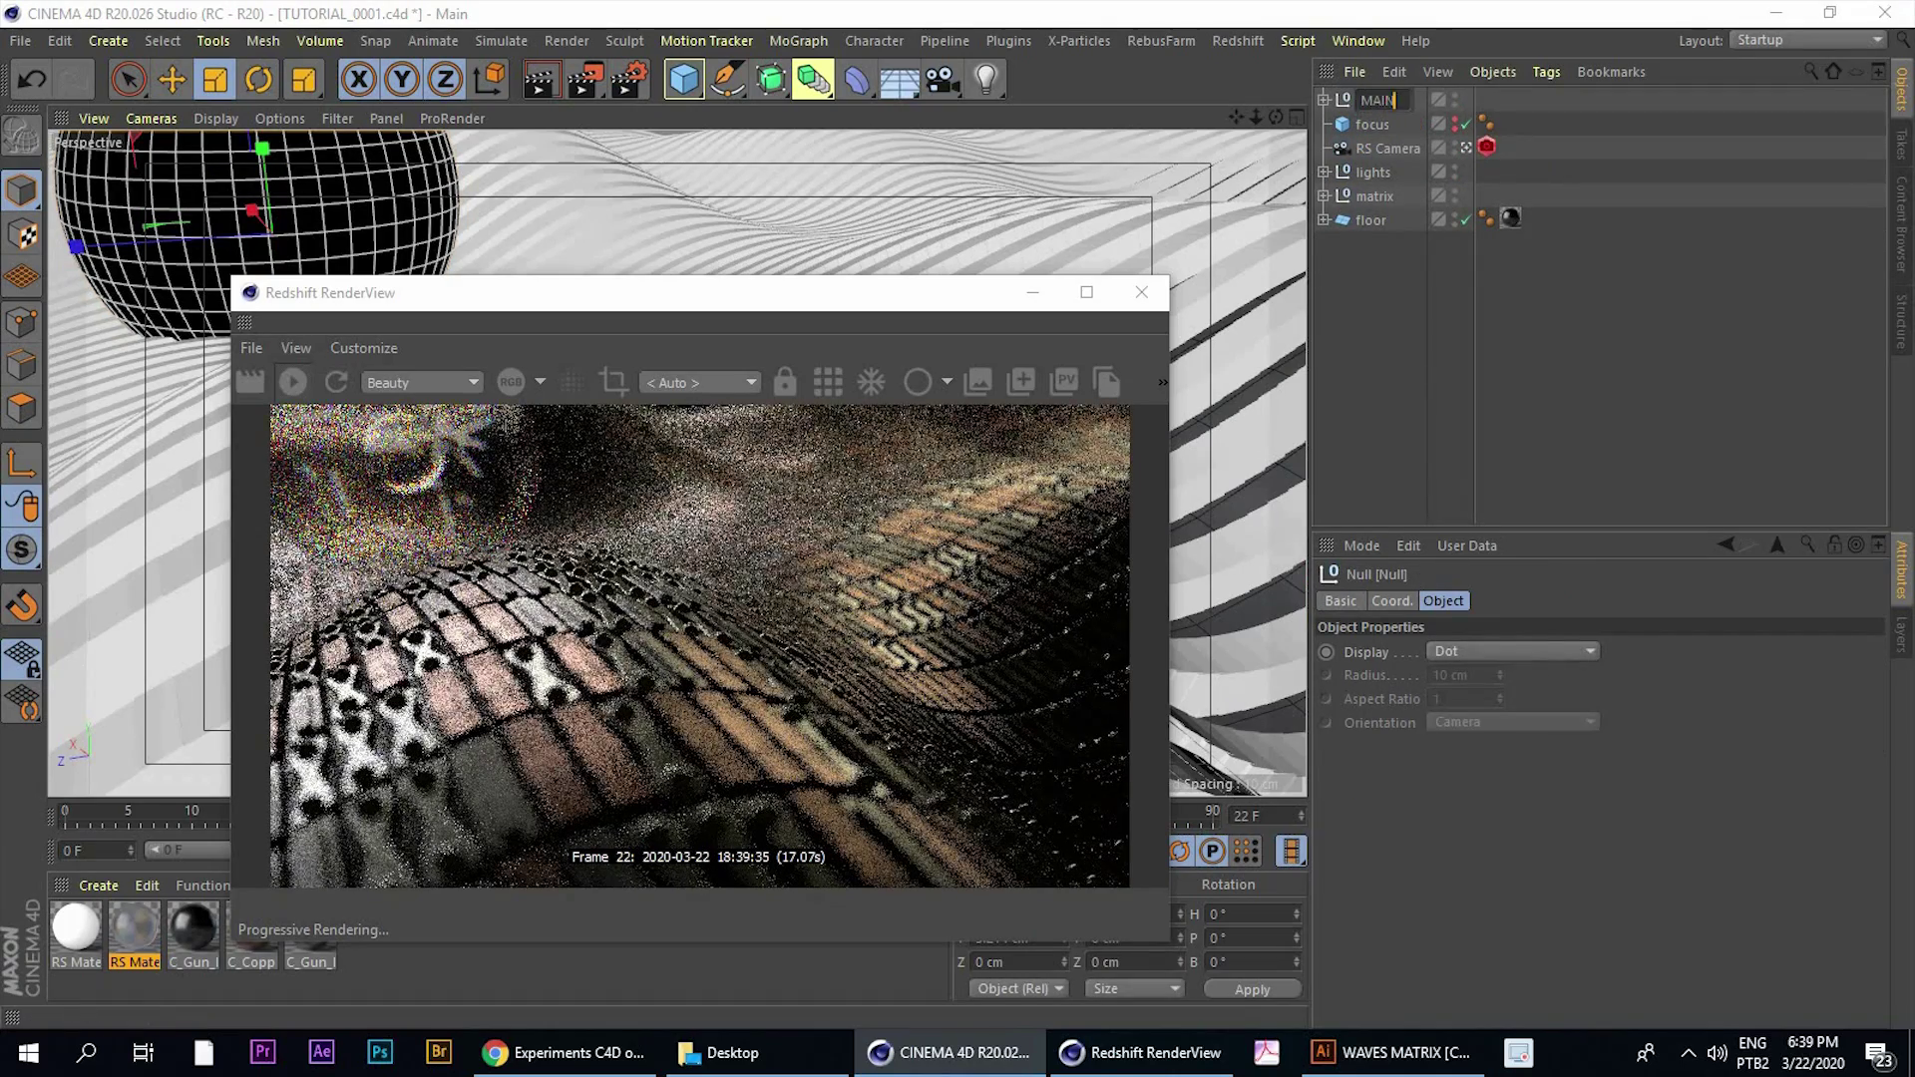
pyautogui.write(' CELL')
pyautogui.press('Return')
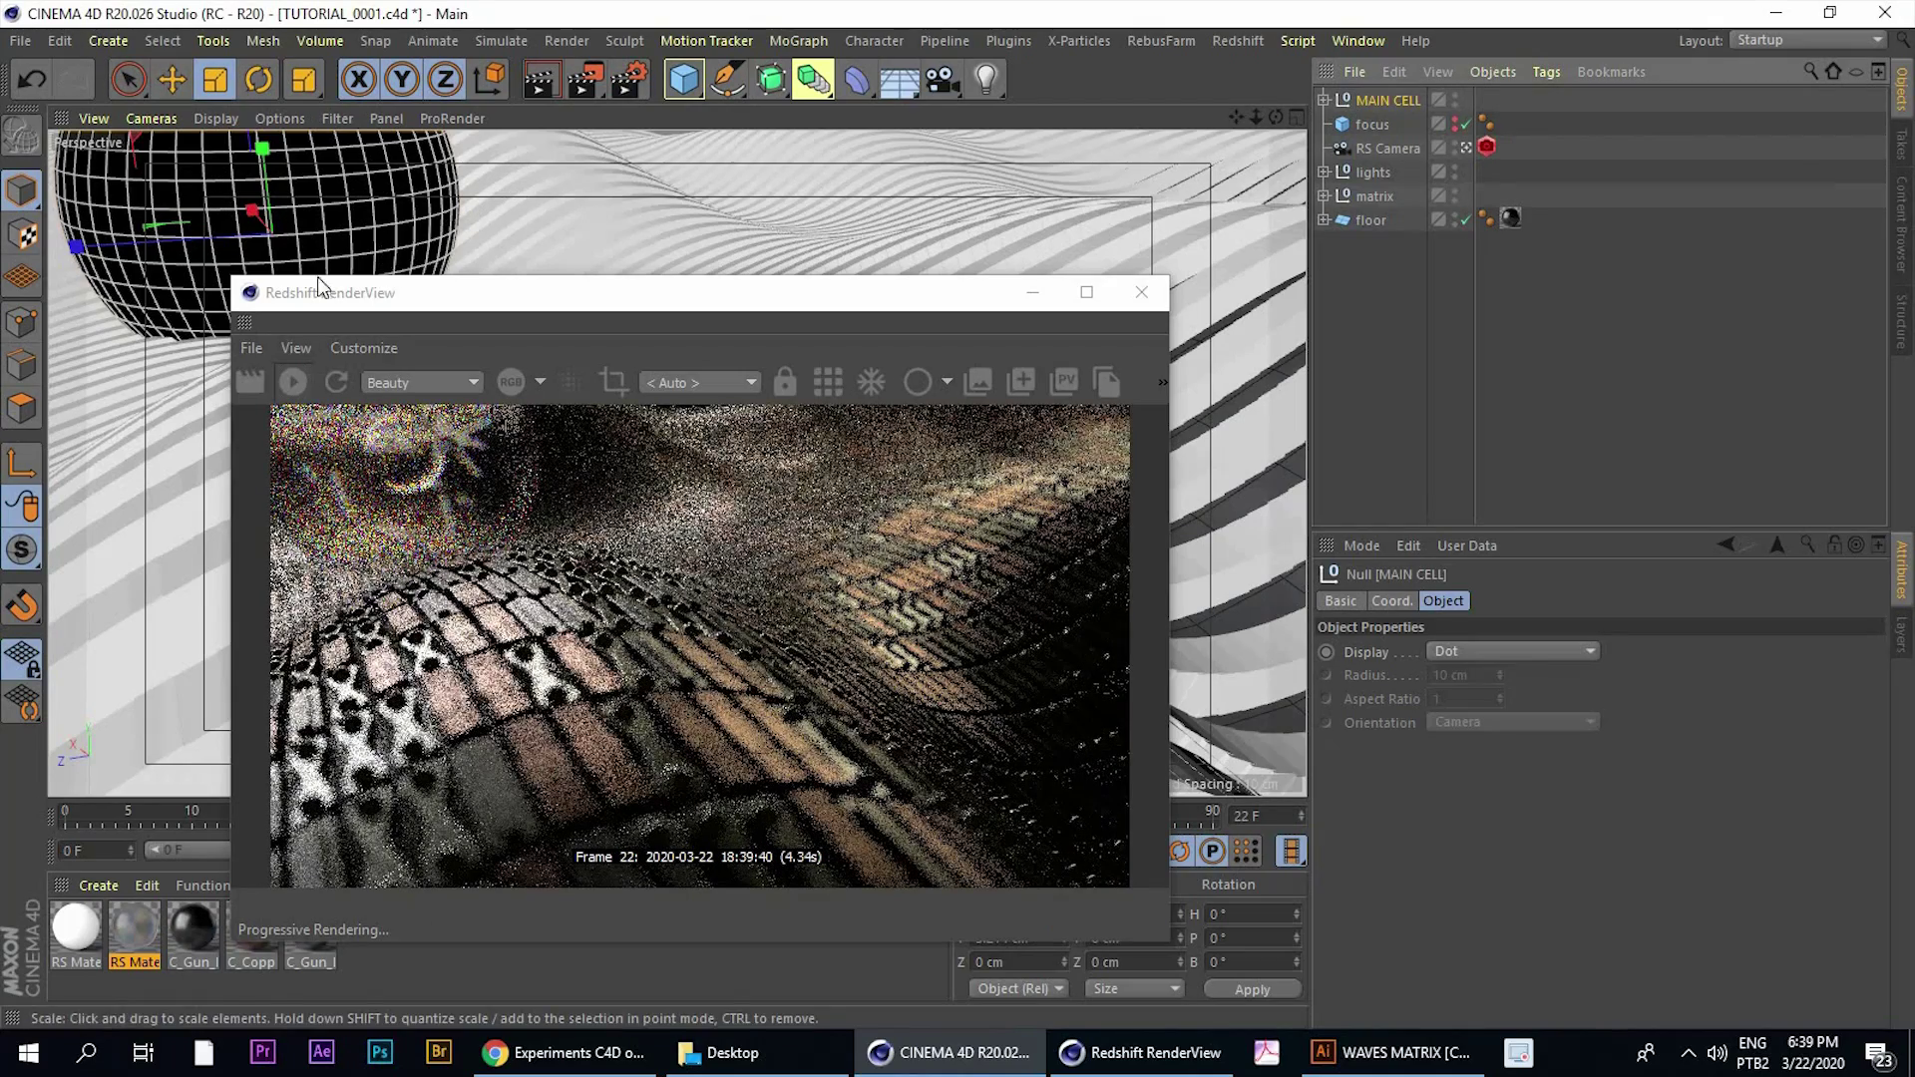
# Scale the MAIN CELL group down to about half its size and move it across the waves along its Z axis behind the front crest
pyautogui.moveTo(157, 397)
pyautogui.mouseDown()
pyautogui.moveTo(94, 405)
pyautogui.moveTo(141, 381)
pyautogui.mouseUp()
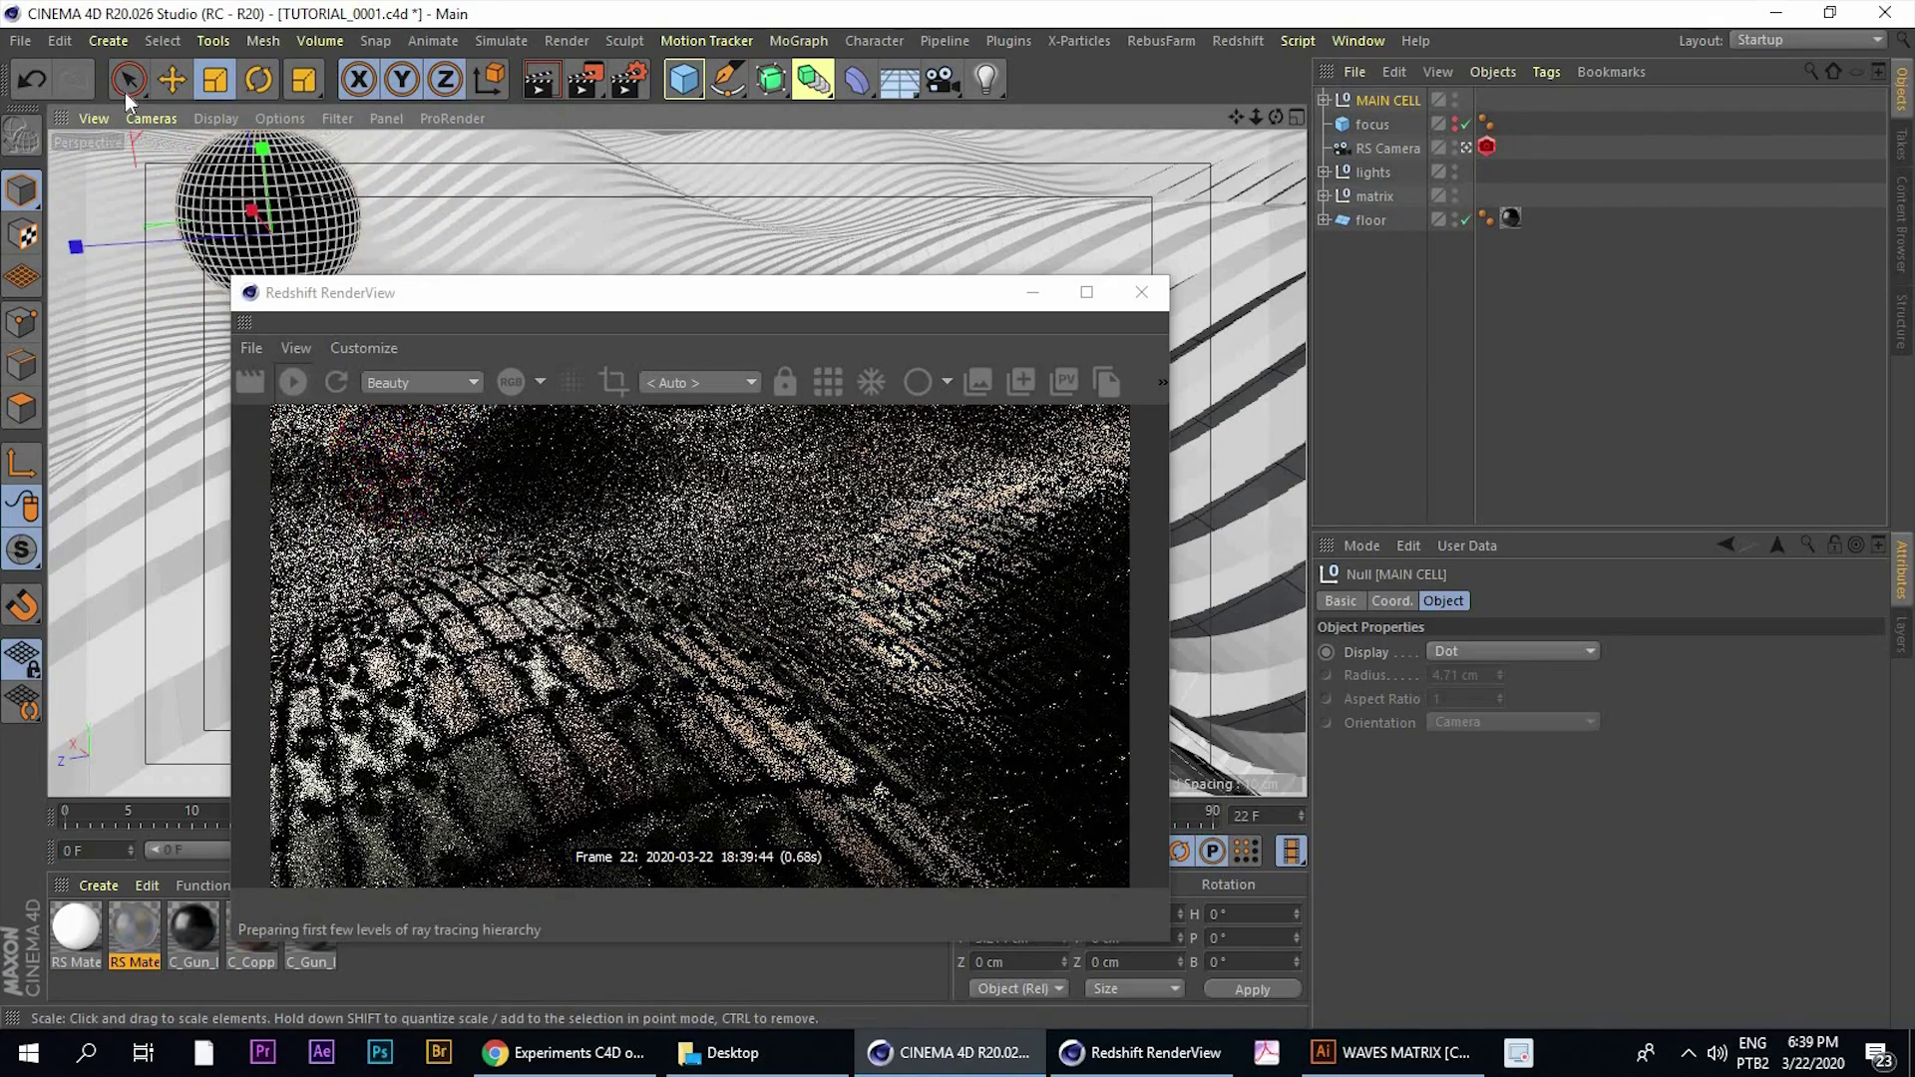
pyautogui.press('e')
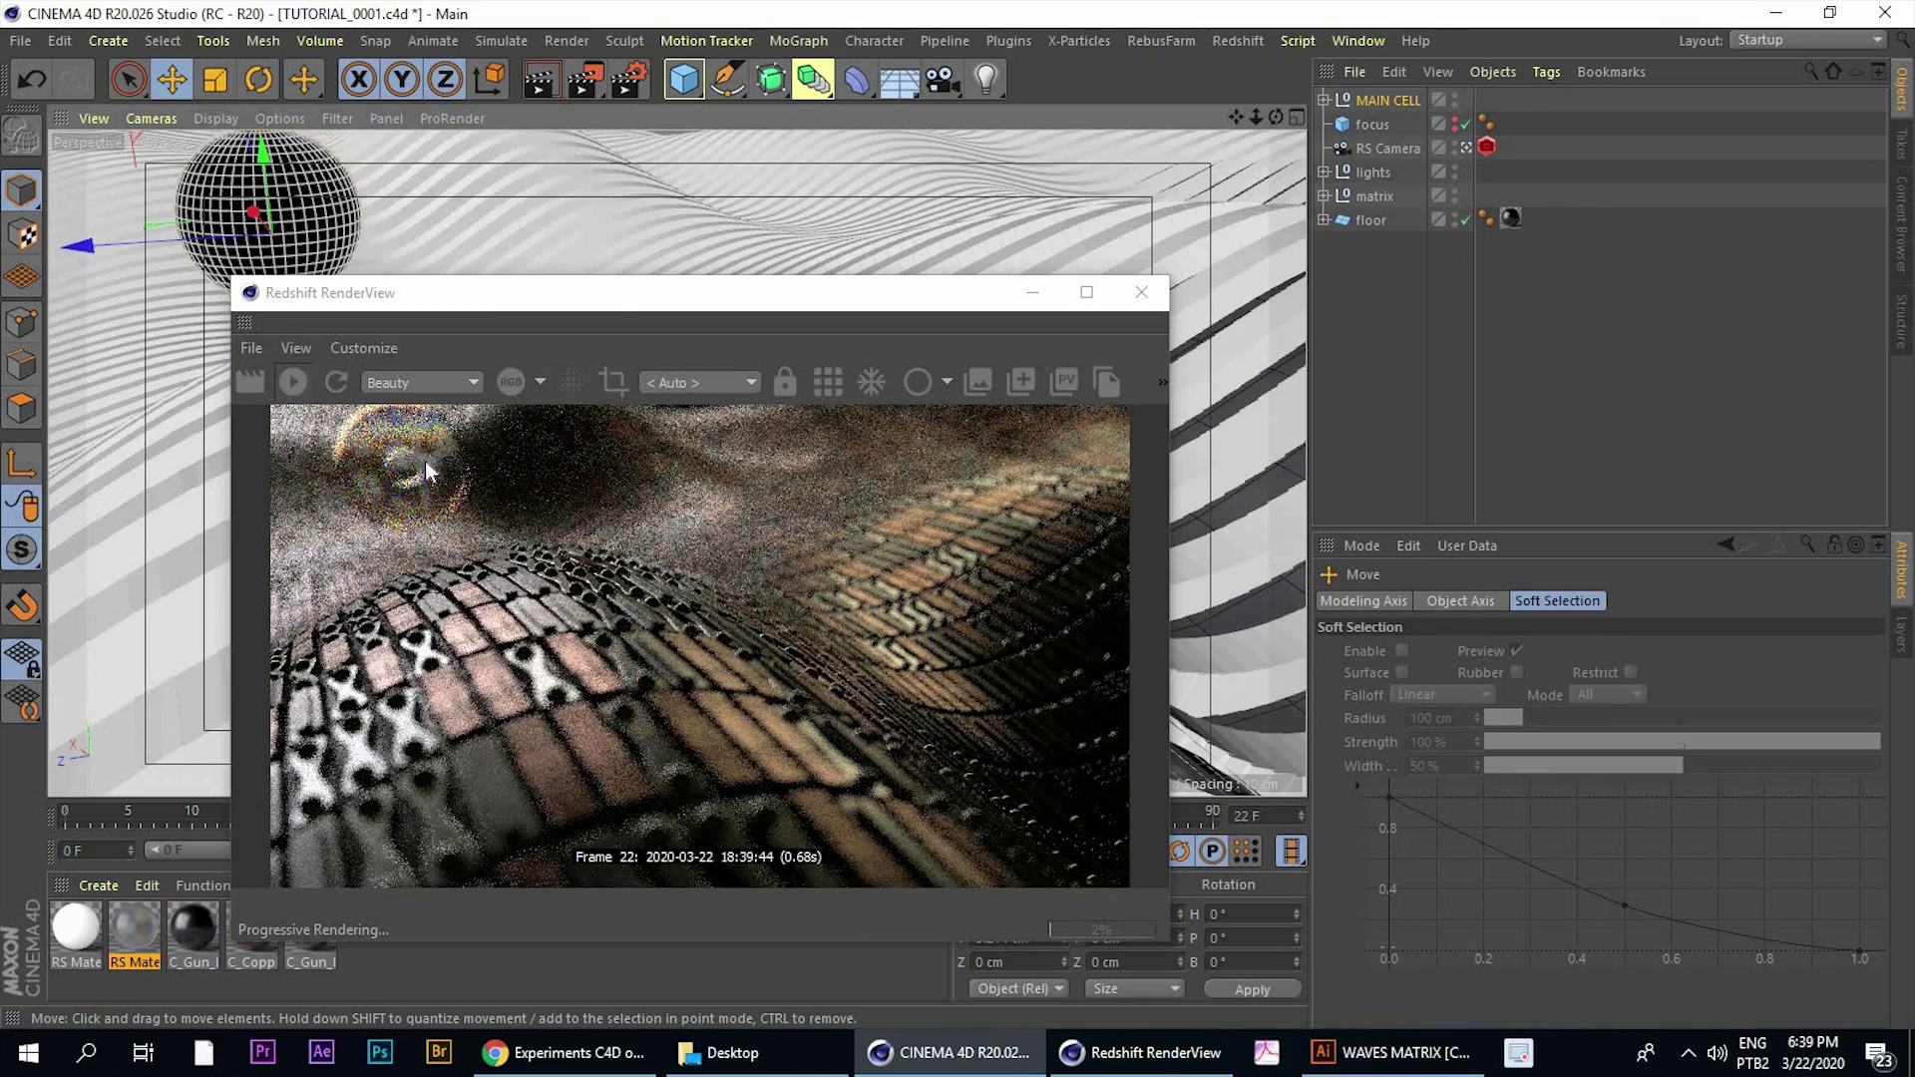
pyautogui.moveTo(872, 299); pyautogui.dragTo(1143, 318)
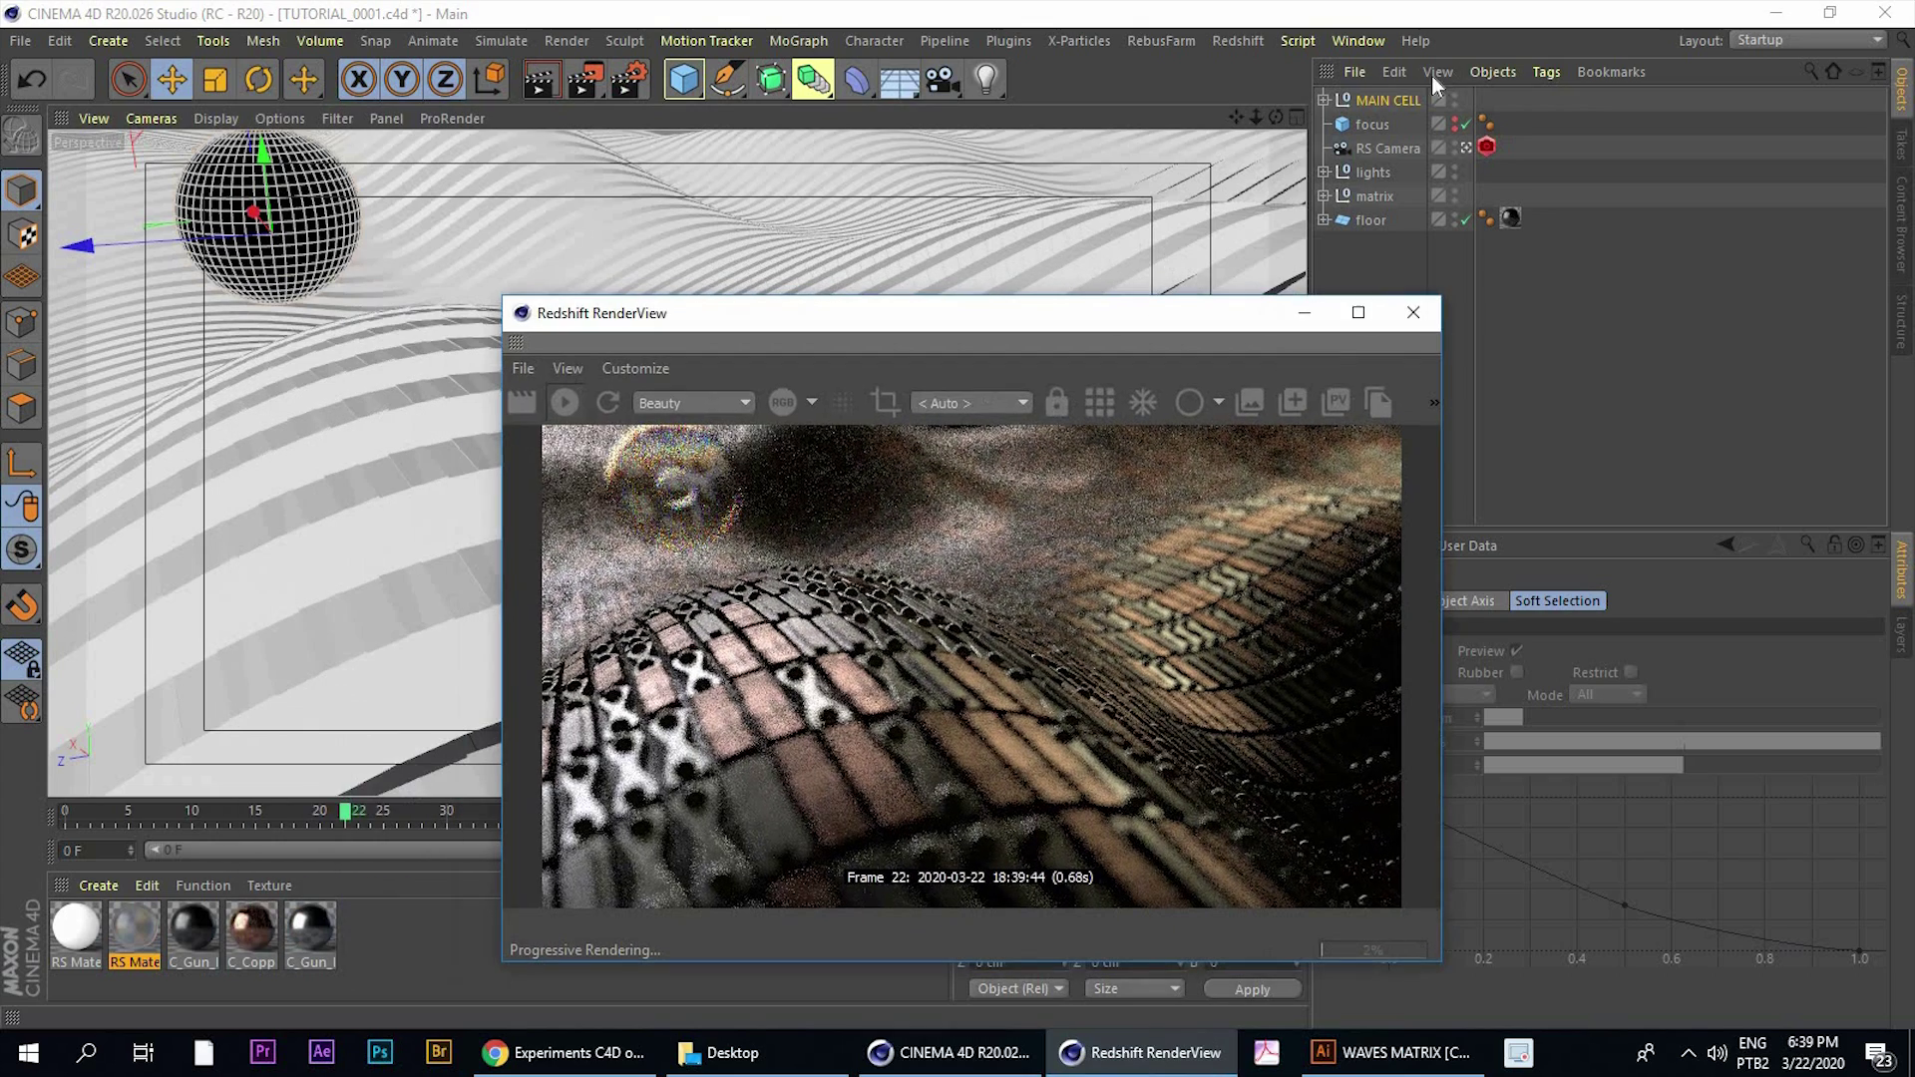
pyautogui.click(1373, 127)
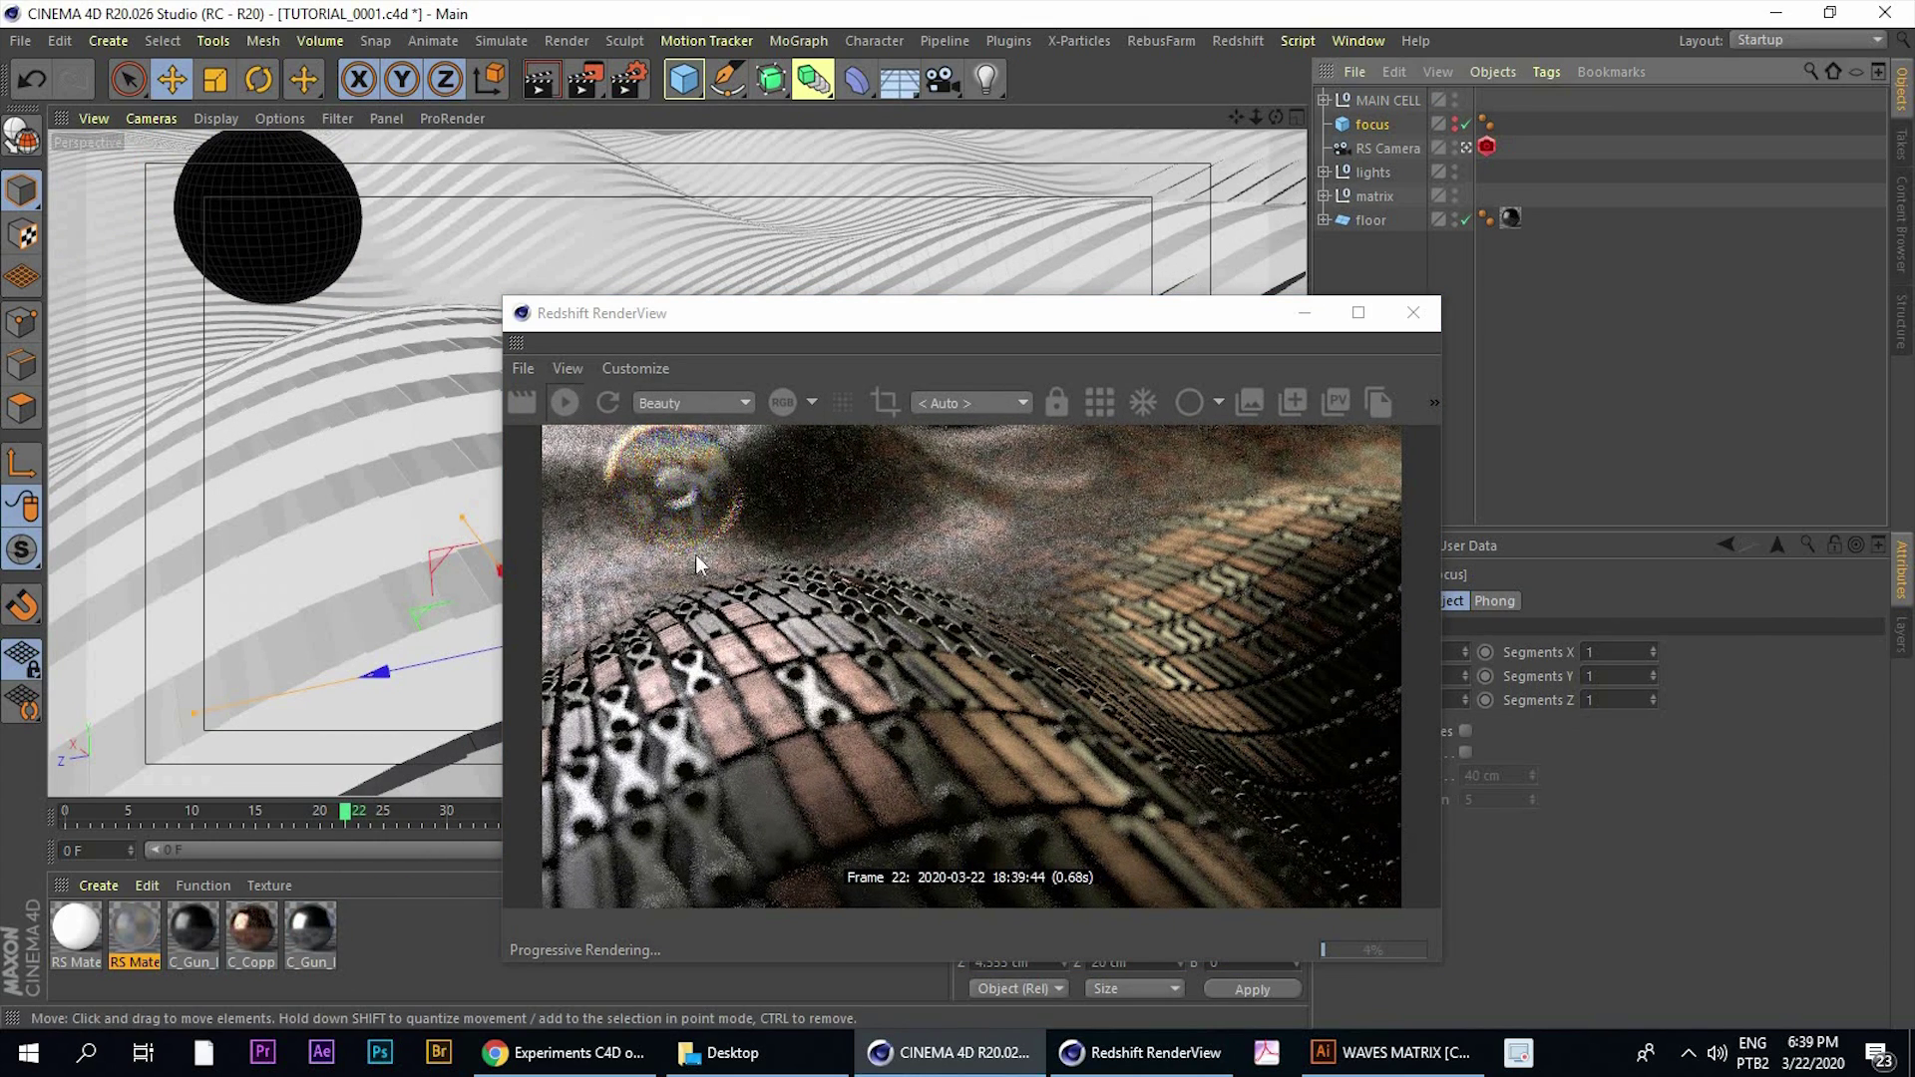
pyautogui.click(815, 527)
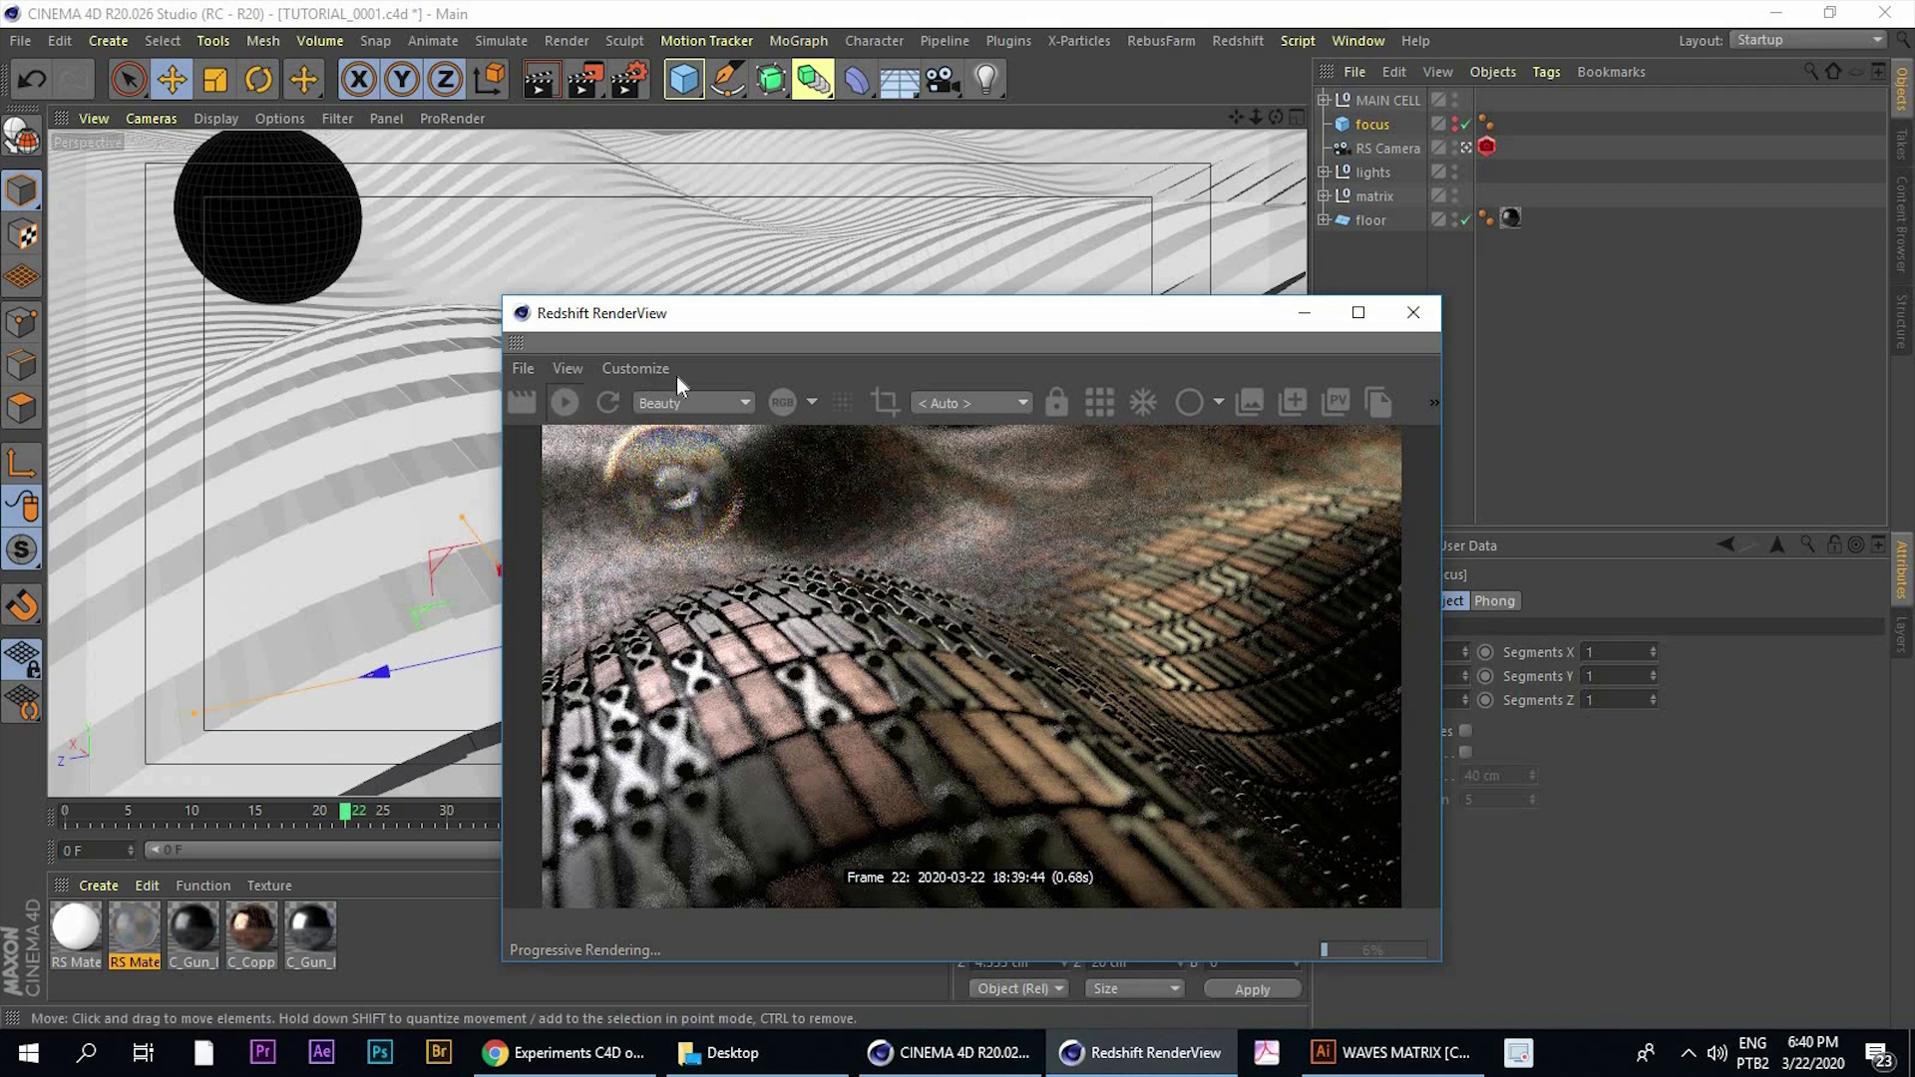
pyautogui.click(1376, 101)
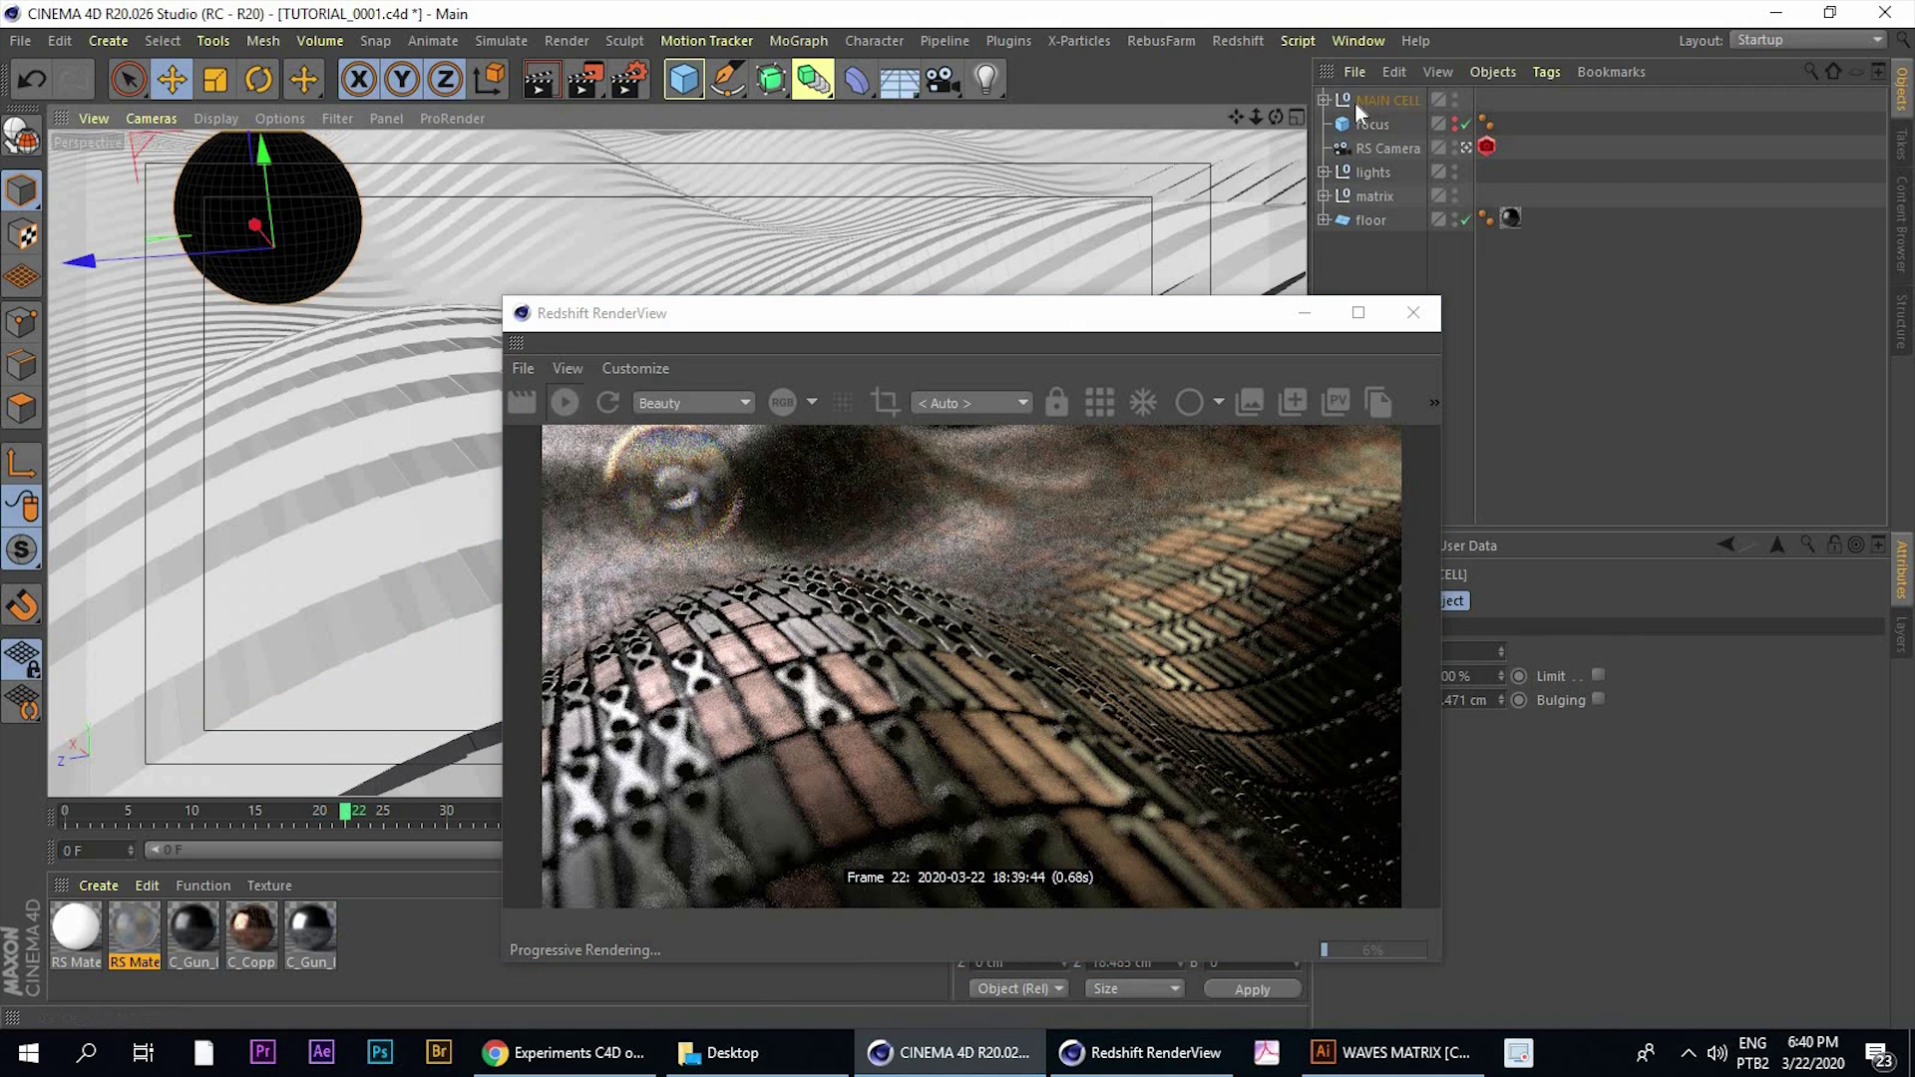
pyautogui.click(1373, 102)
pyautogui.moveTo(1065, 322); pyautogui.dragTo(1173, 366)
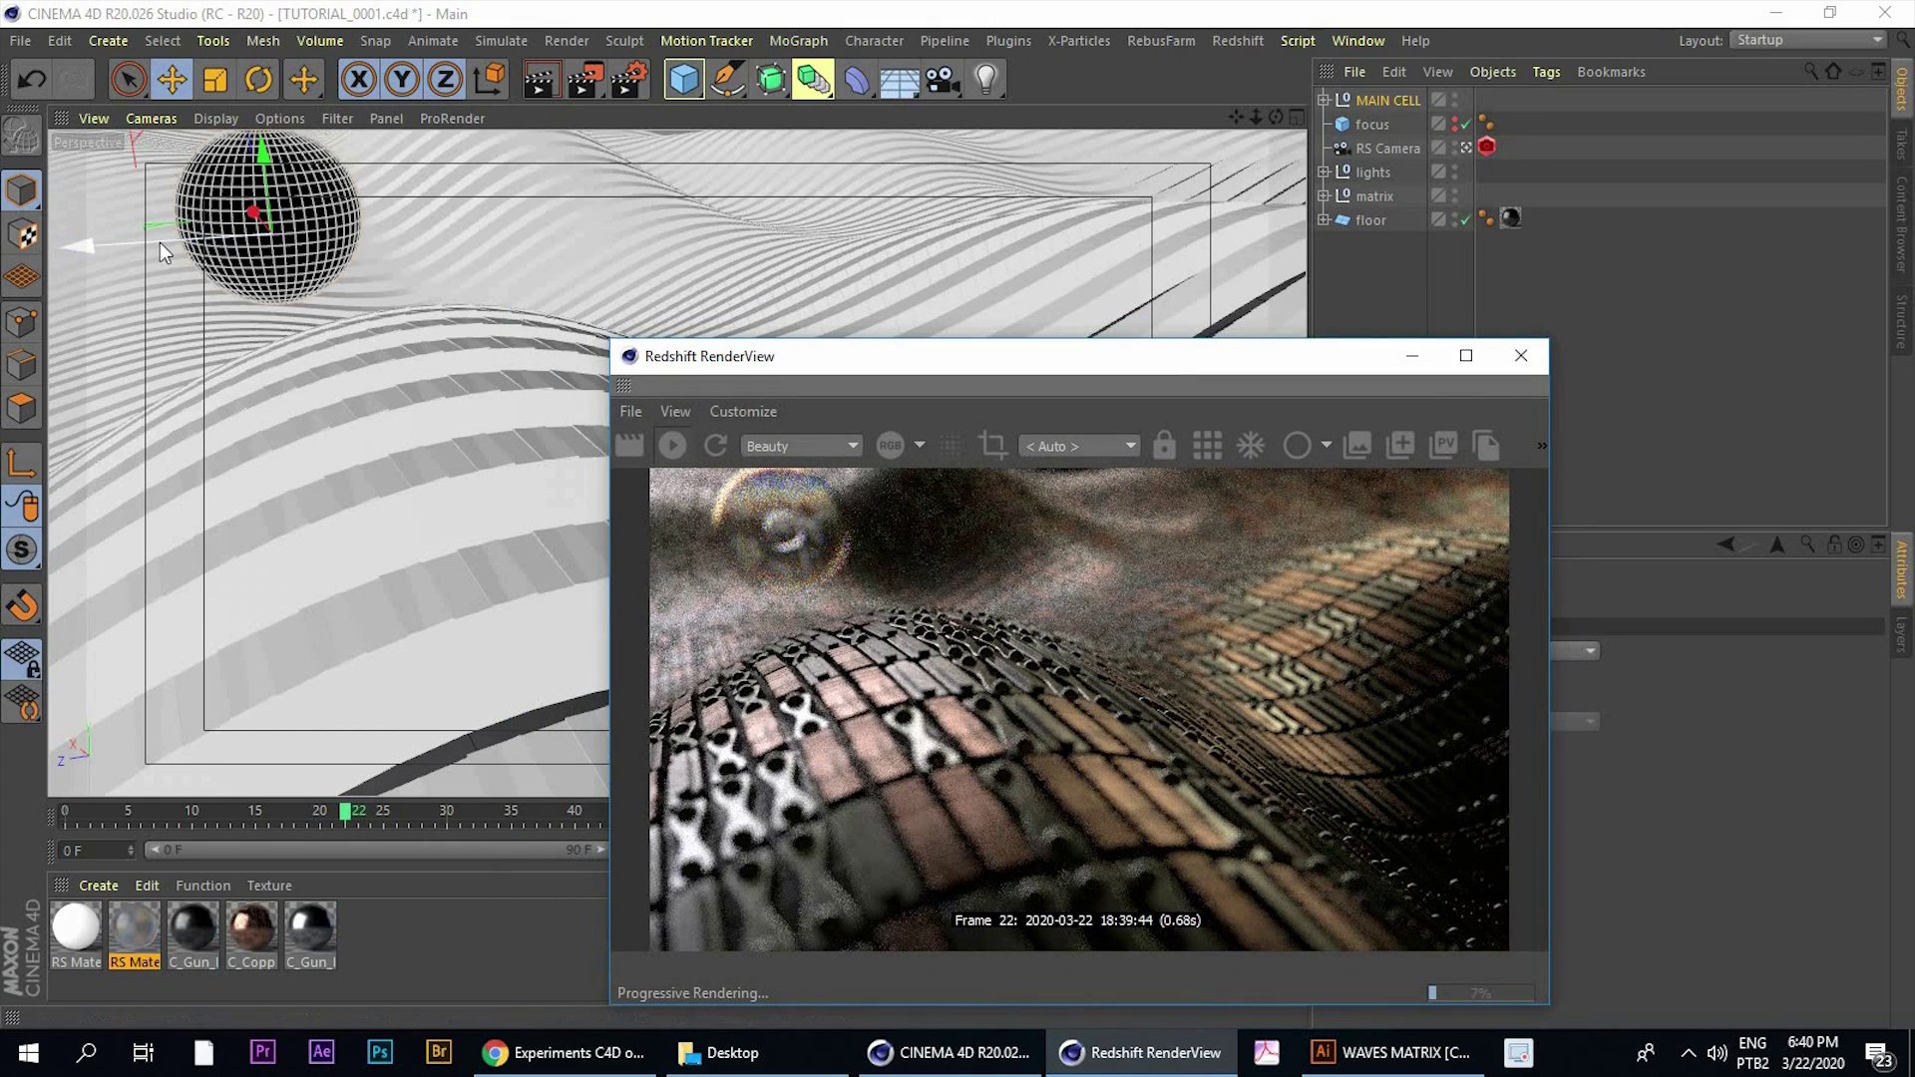
pyautogui.moveTo(164, 246); pyautogui.dragTo(635, 285)
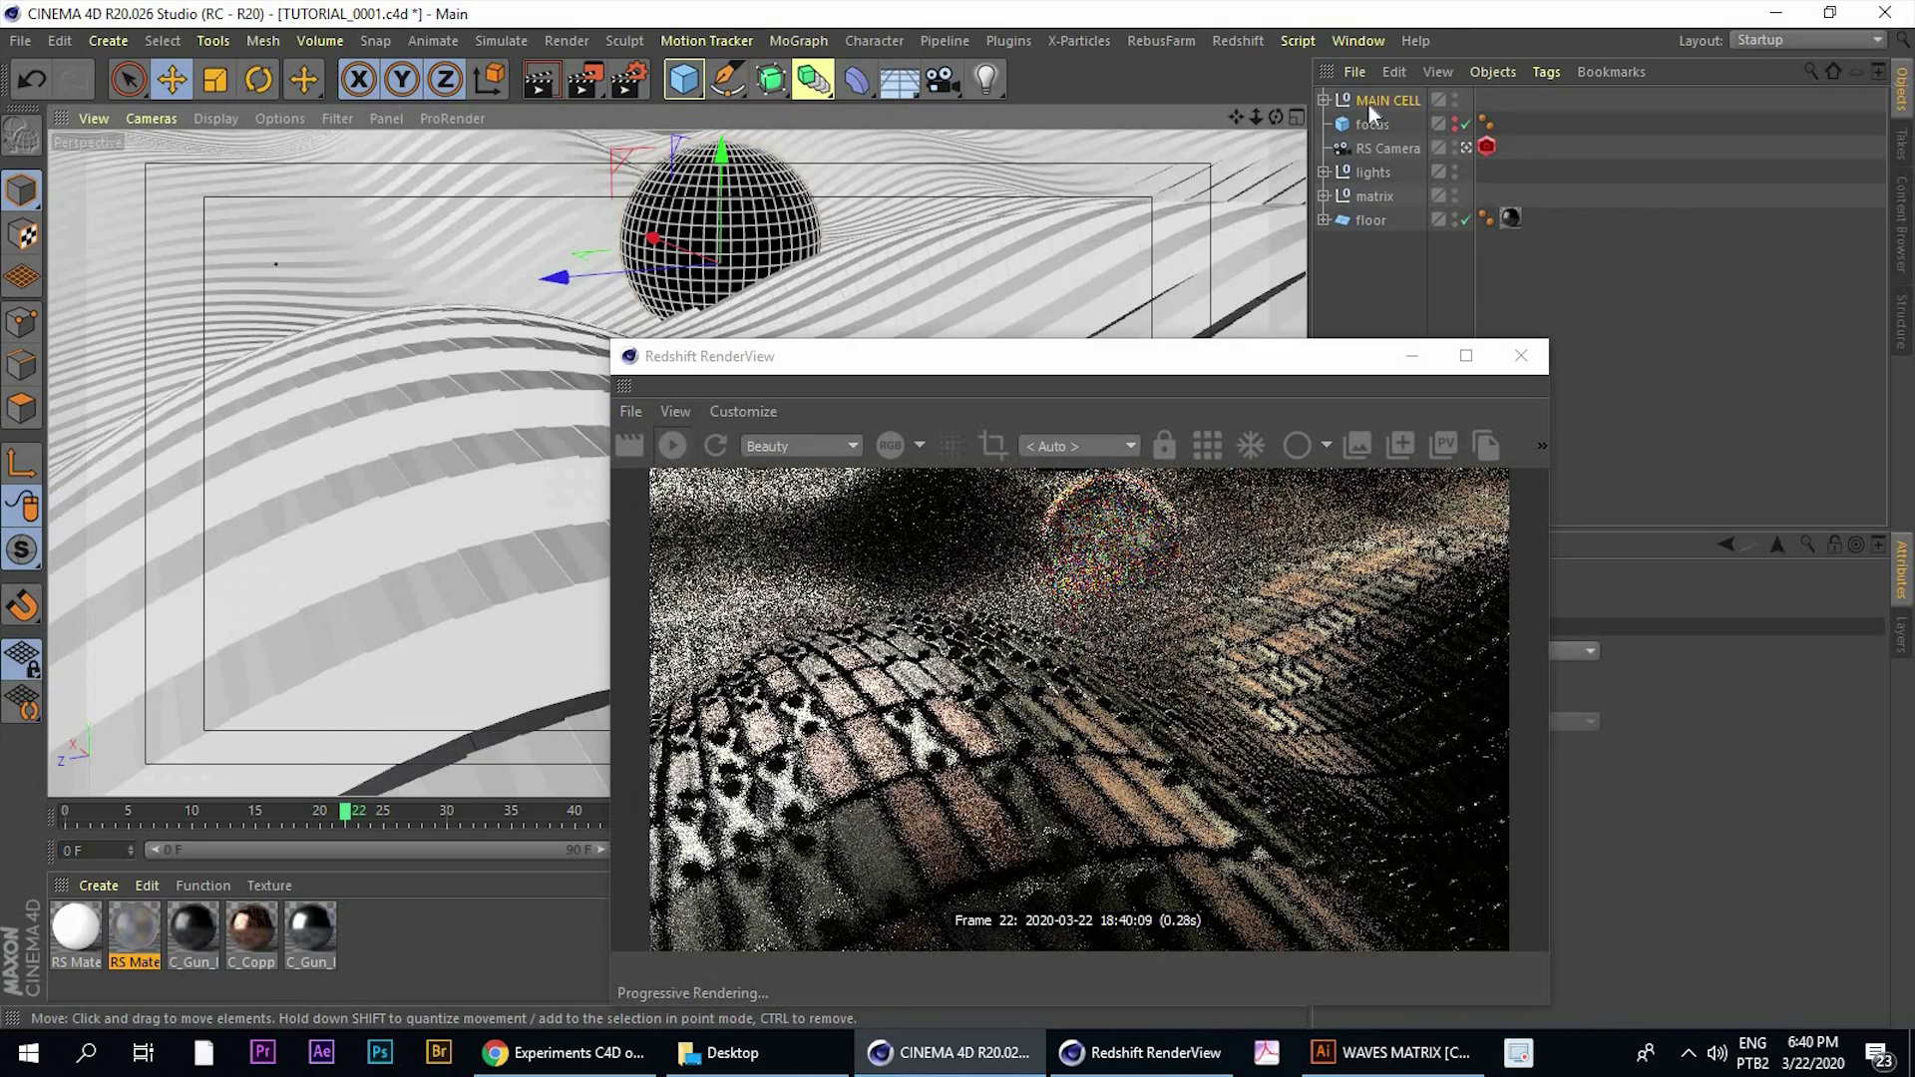
# Shrink the MAIN CELL group slightly more and shift it back and up so it floats clear of the wave surface
pyautogui.click(215, 80)
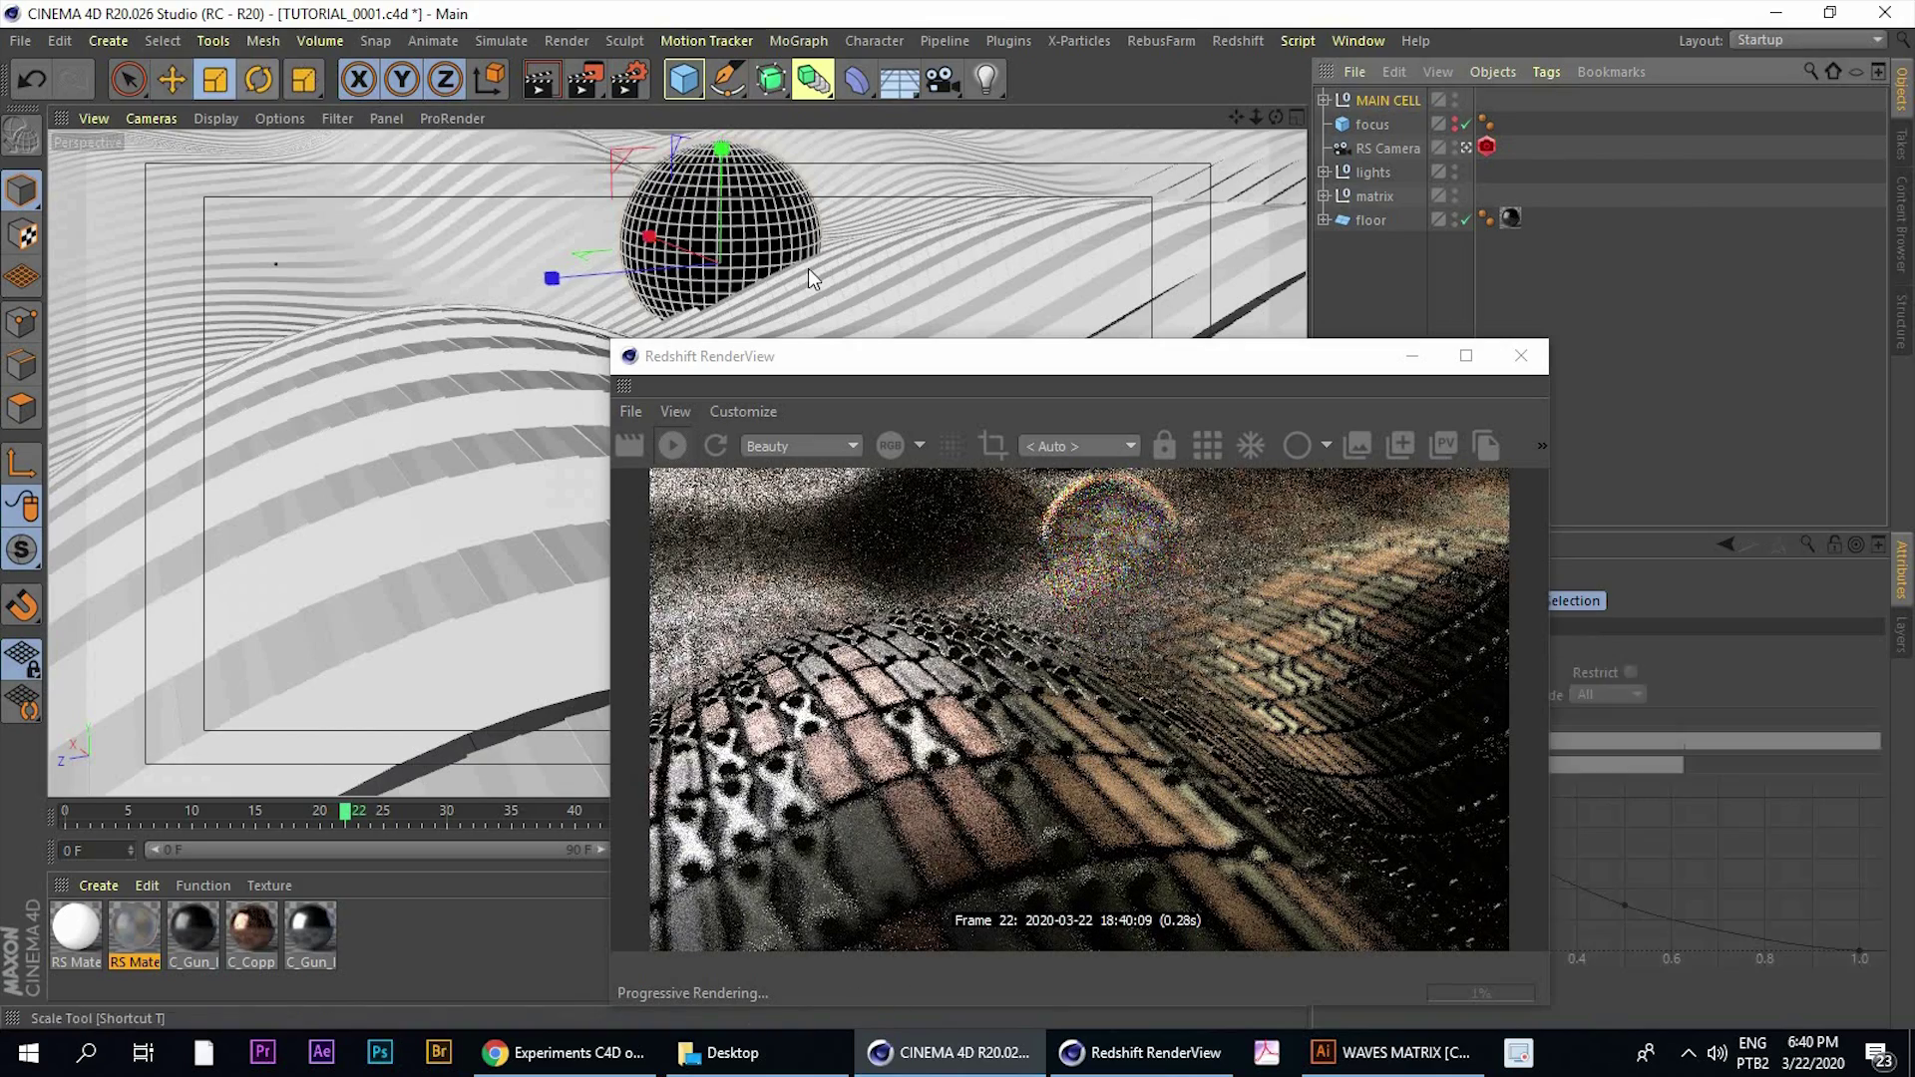
pyautogui.moveTo(808, 267); pyautogui.dragTo(139, 125)
pyautogui.click(172, 79)
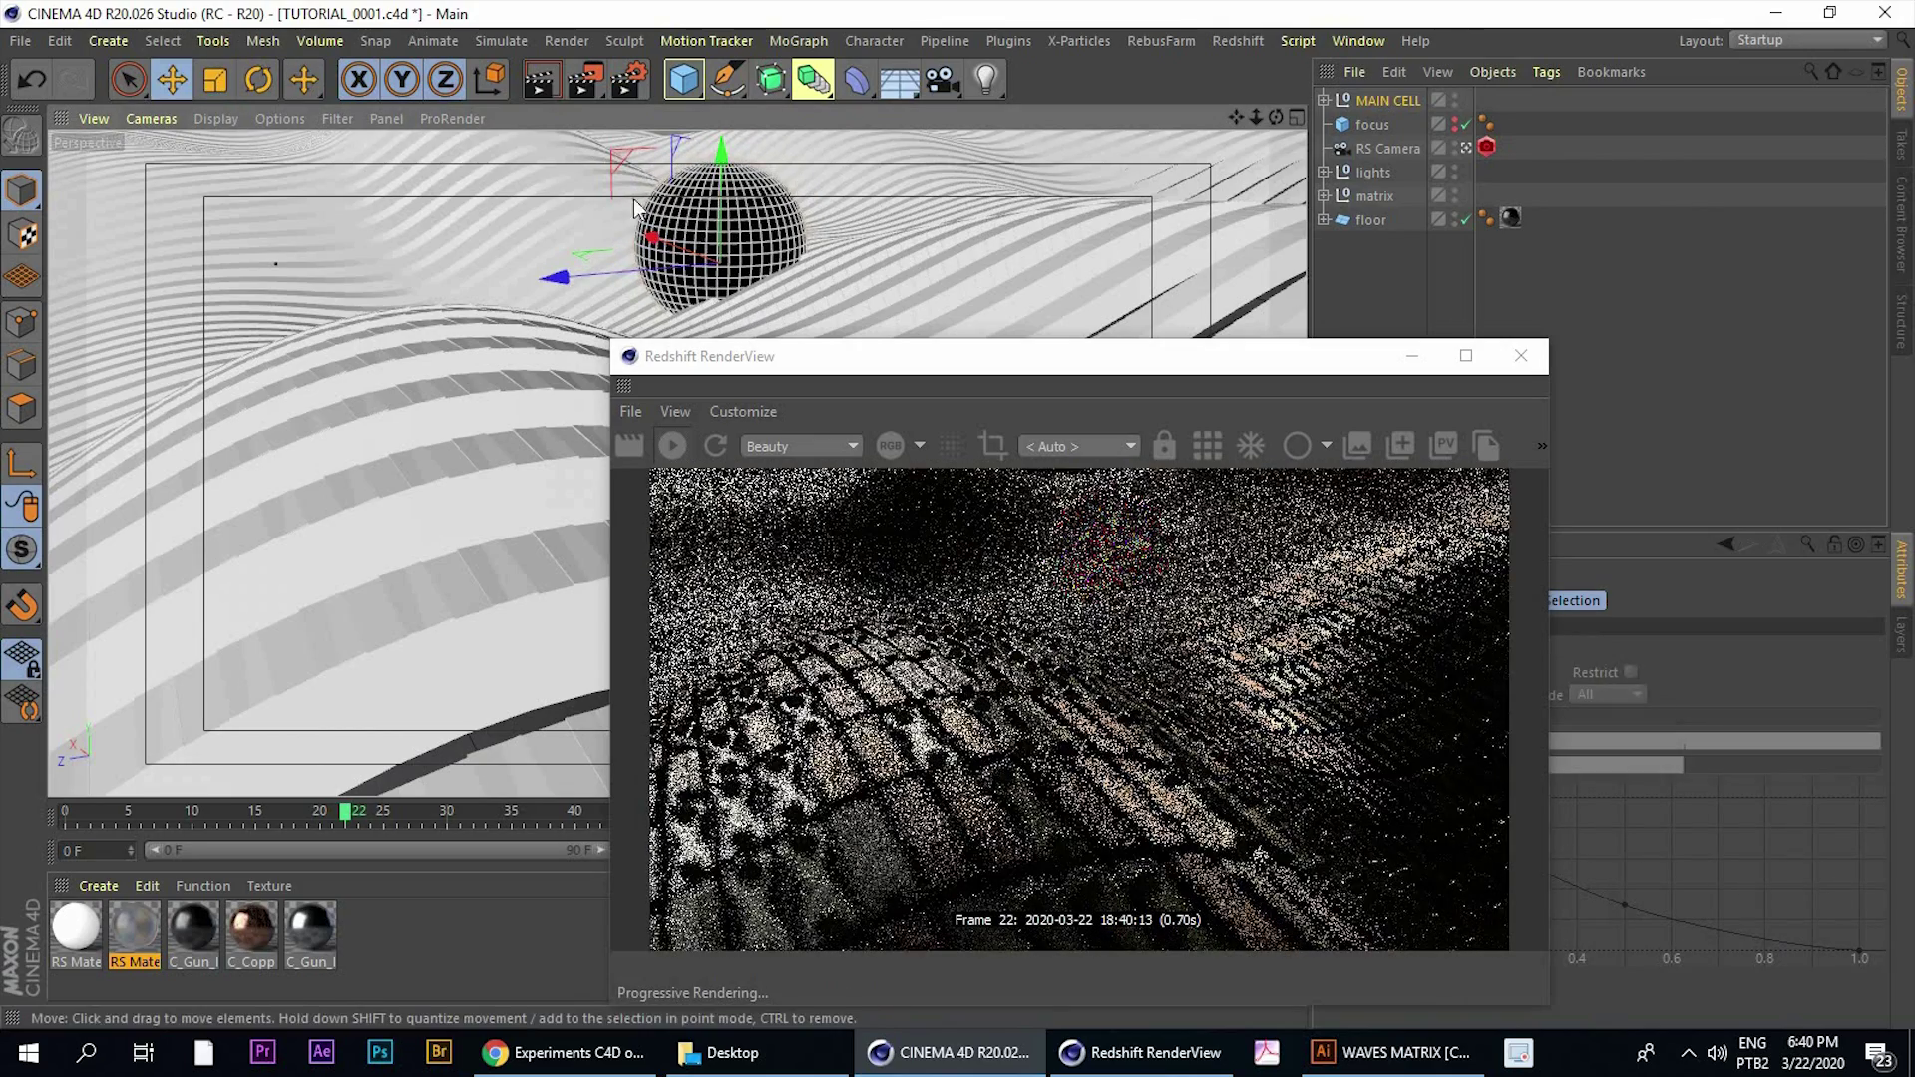
pyautogui.moveTo(609, 152); pyautogui.dragTo(533, 137)
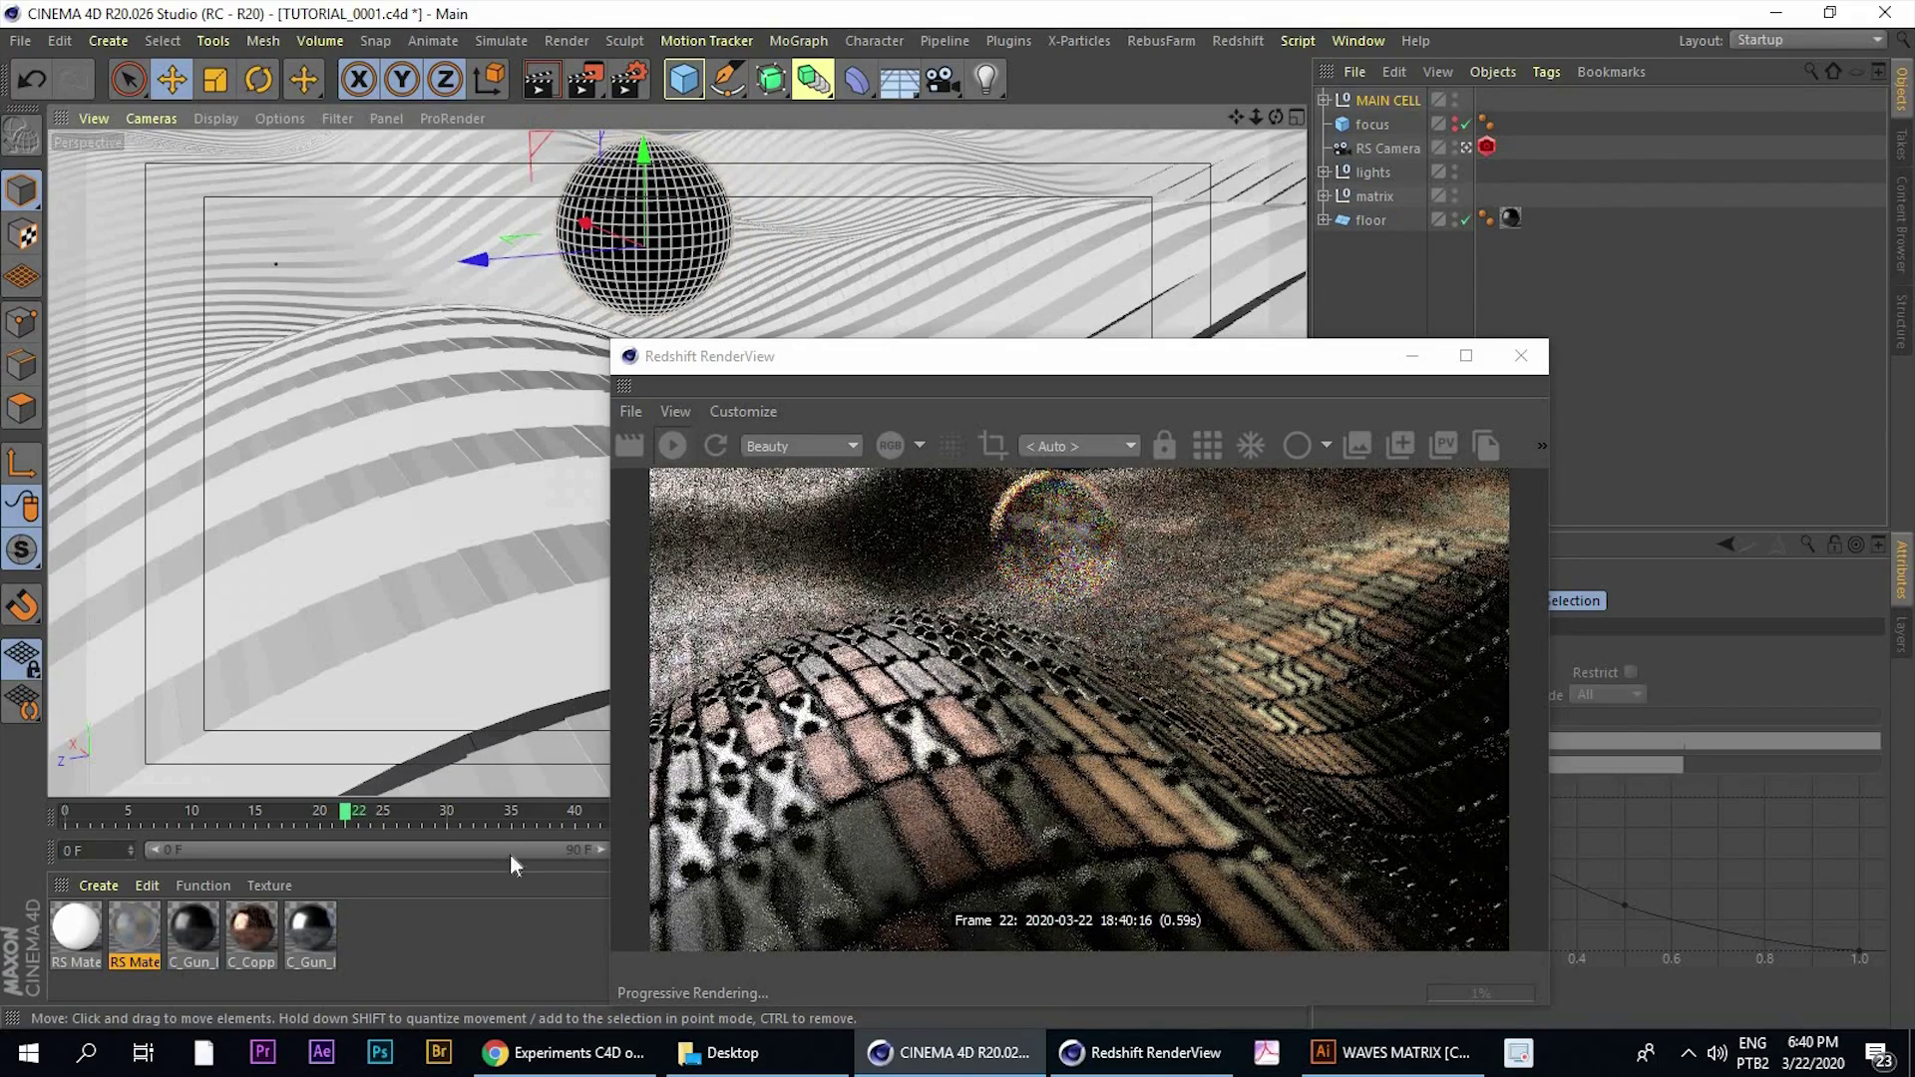
# Check the bubbles in the Behance reference in the browser and move the focus object along its X axis, farther from the camera
pyautogui.click(563, 1052)
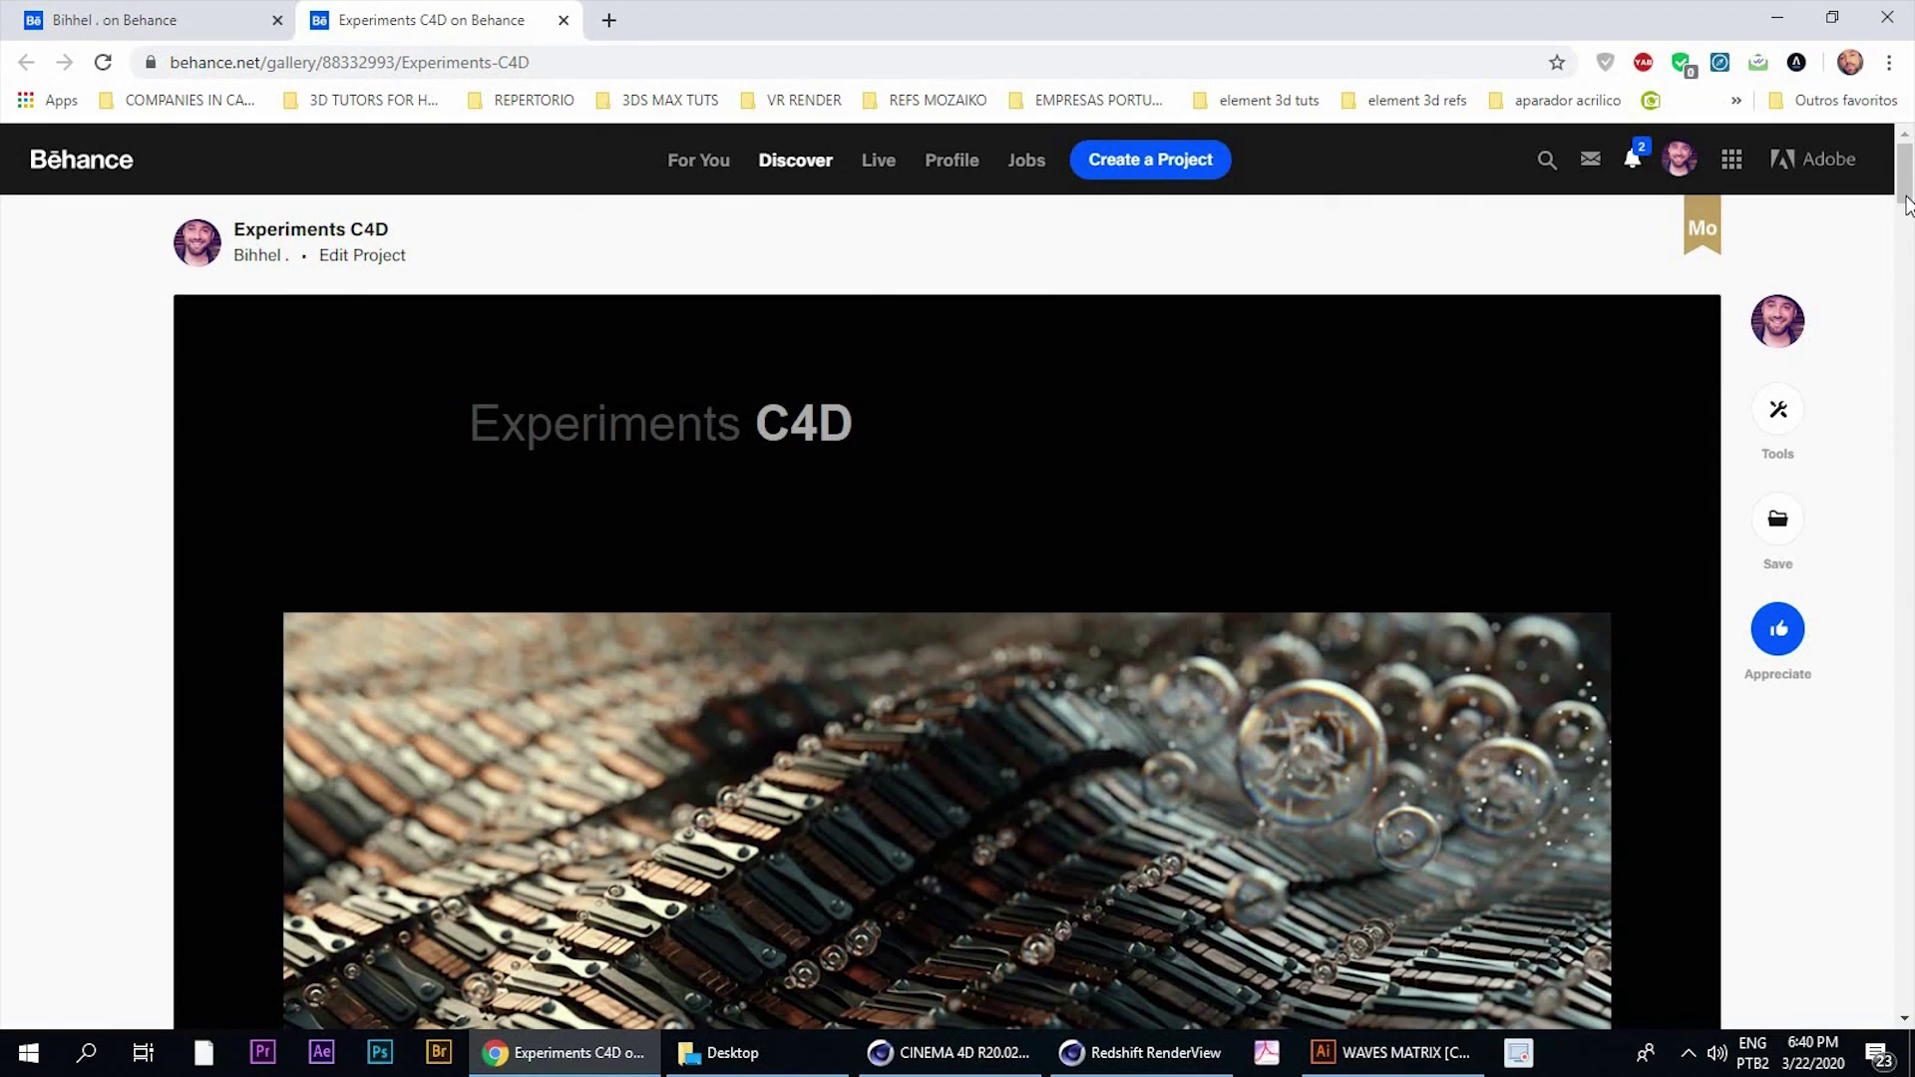
pyautogui.scroll(-3, 1433, 447)
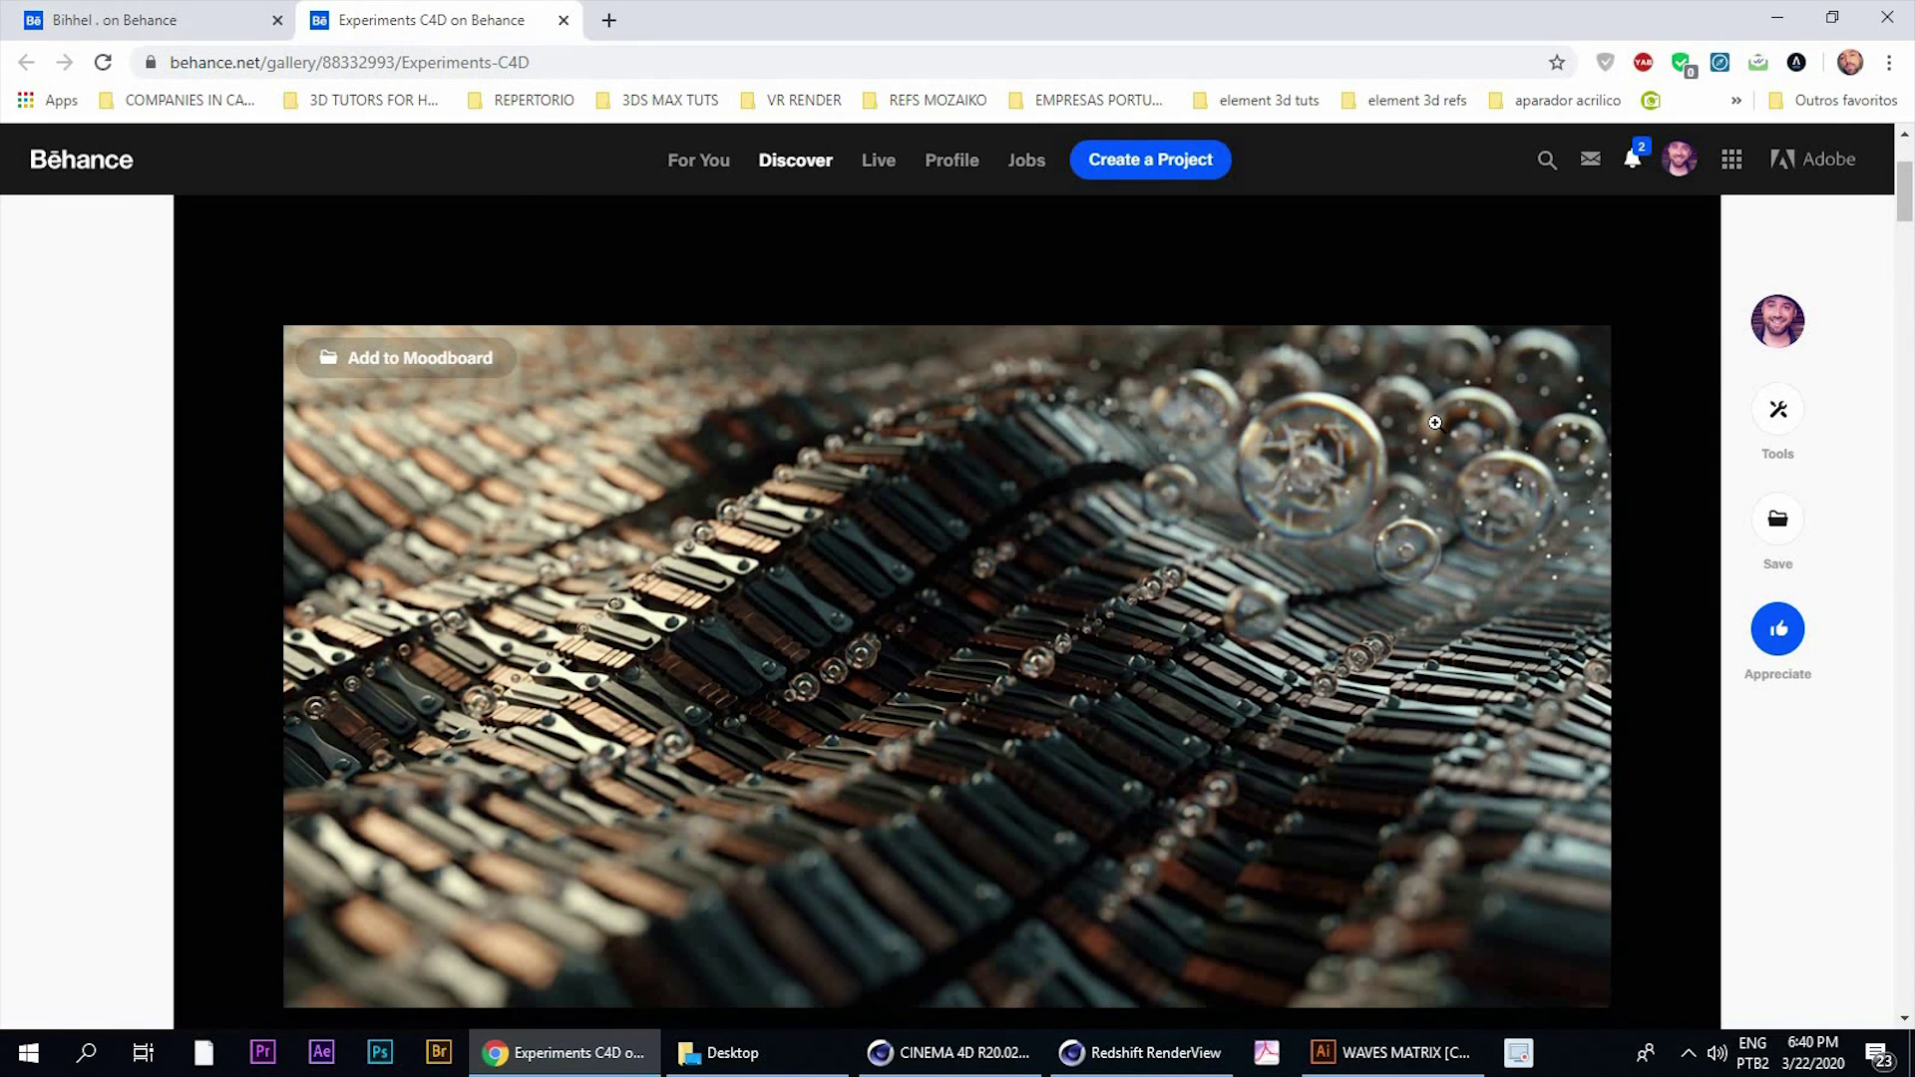
pyautogui.hotkey('alt', 'Tab')
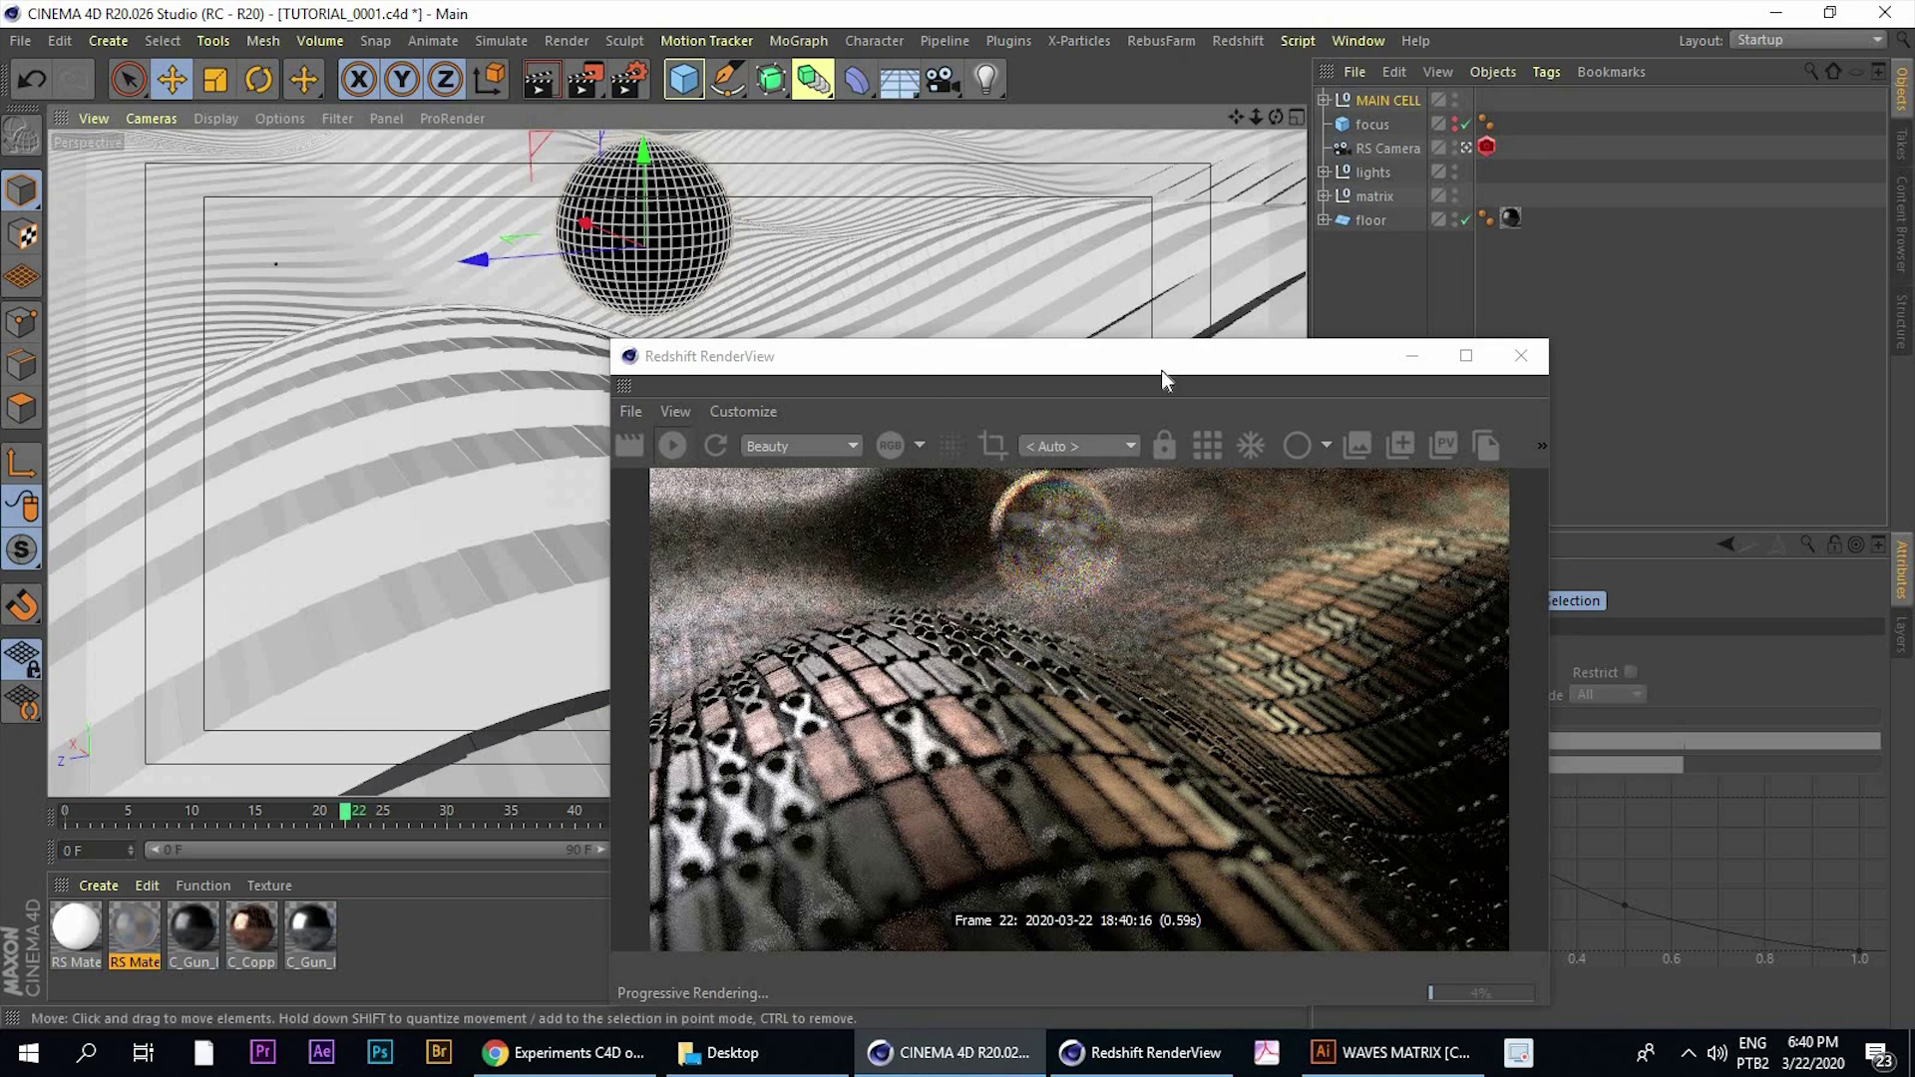
pyautogui.click(1368, 129)
pyautogui.moveTo(1015, 367); pyautogui.dragTo(1270, 321)
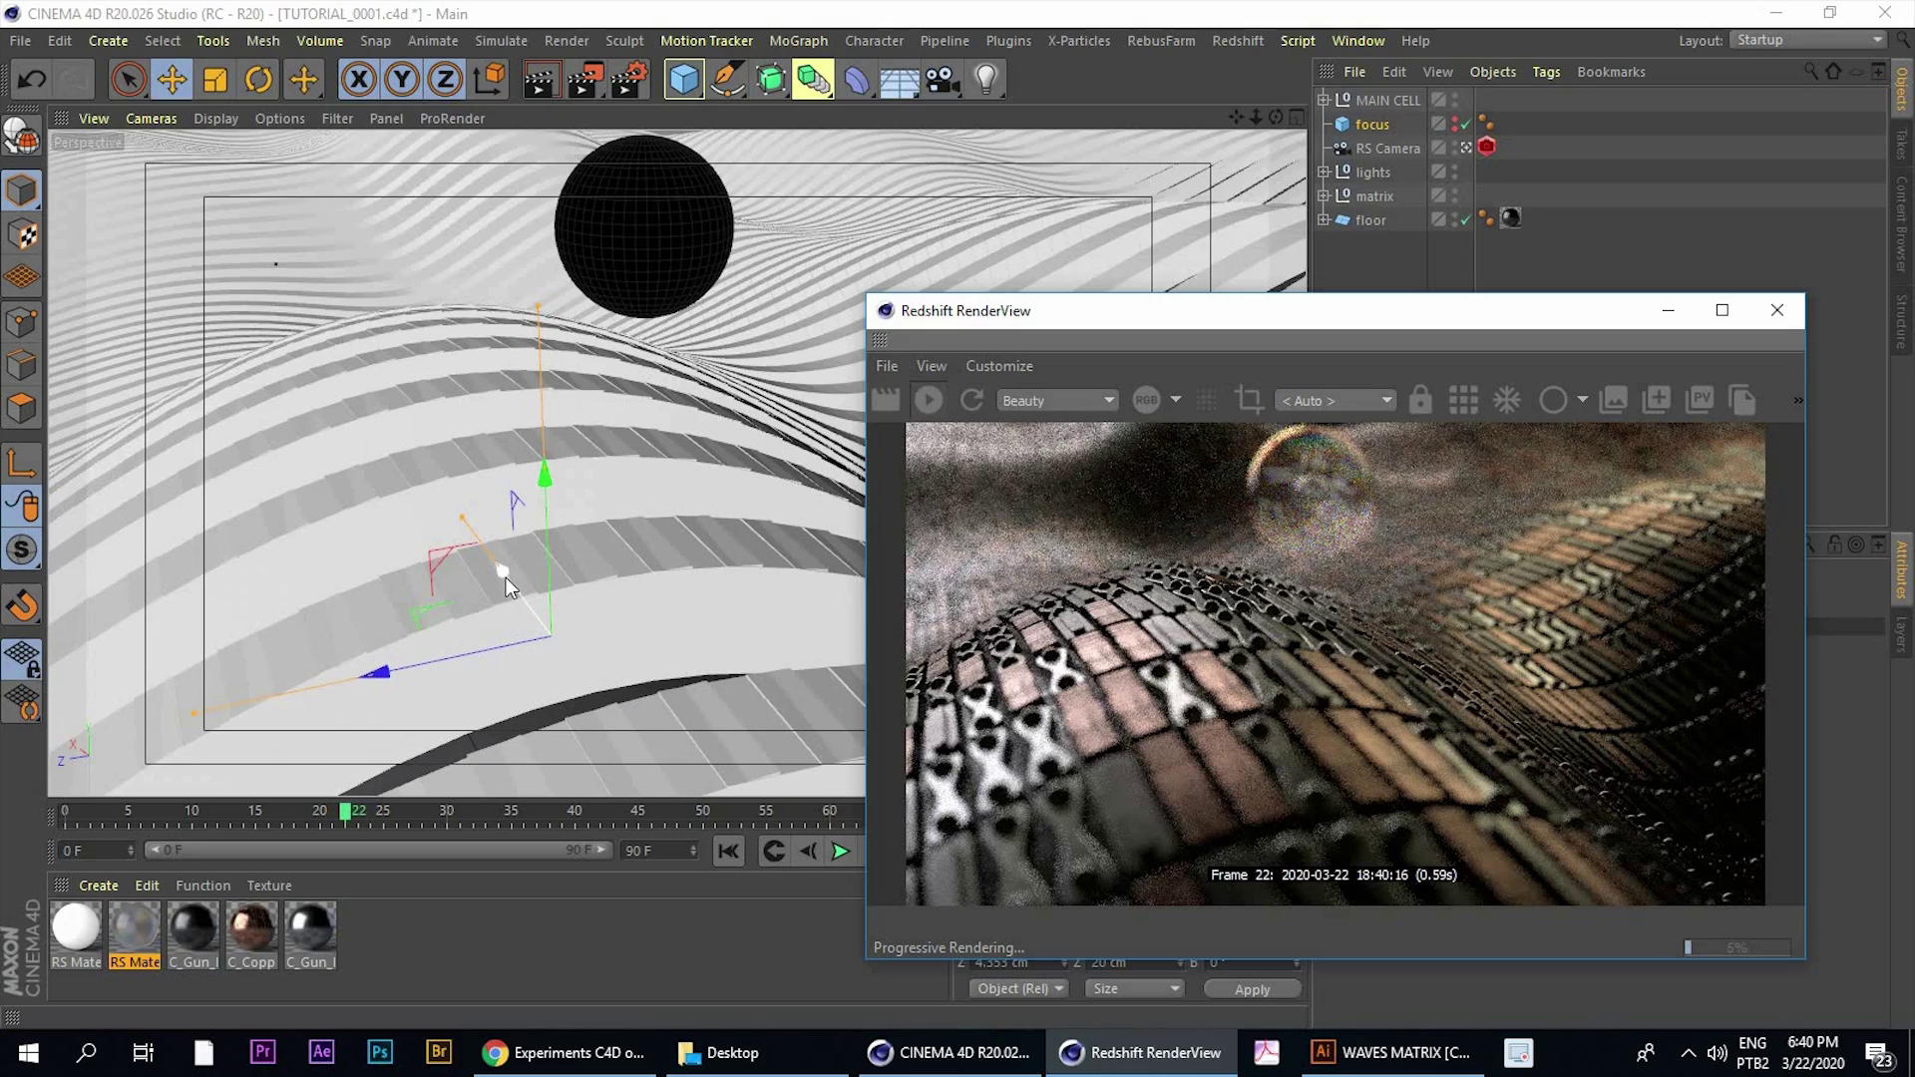
pyautogui.moveTo(506, 577); pyautogui.dragTo(463, 489)
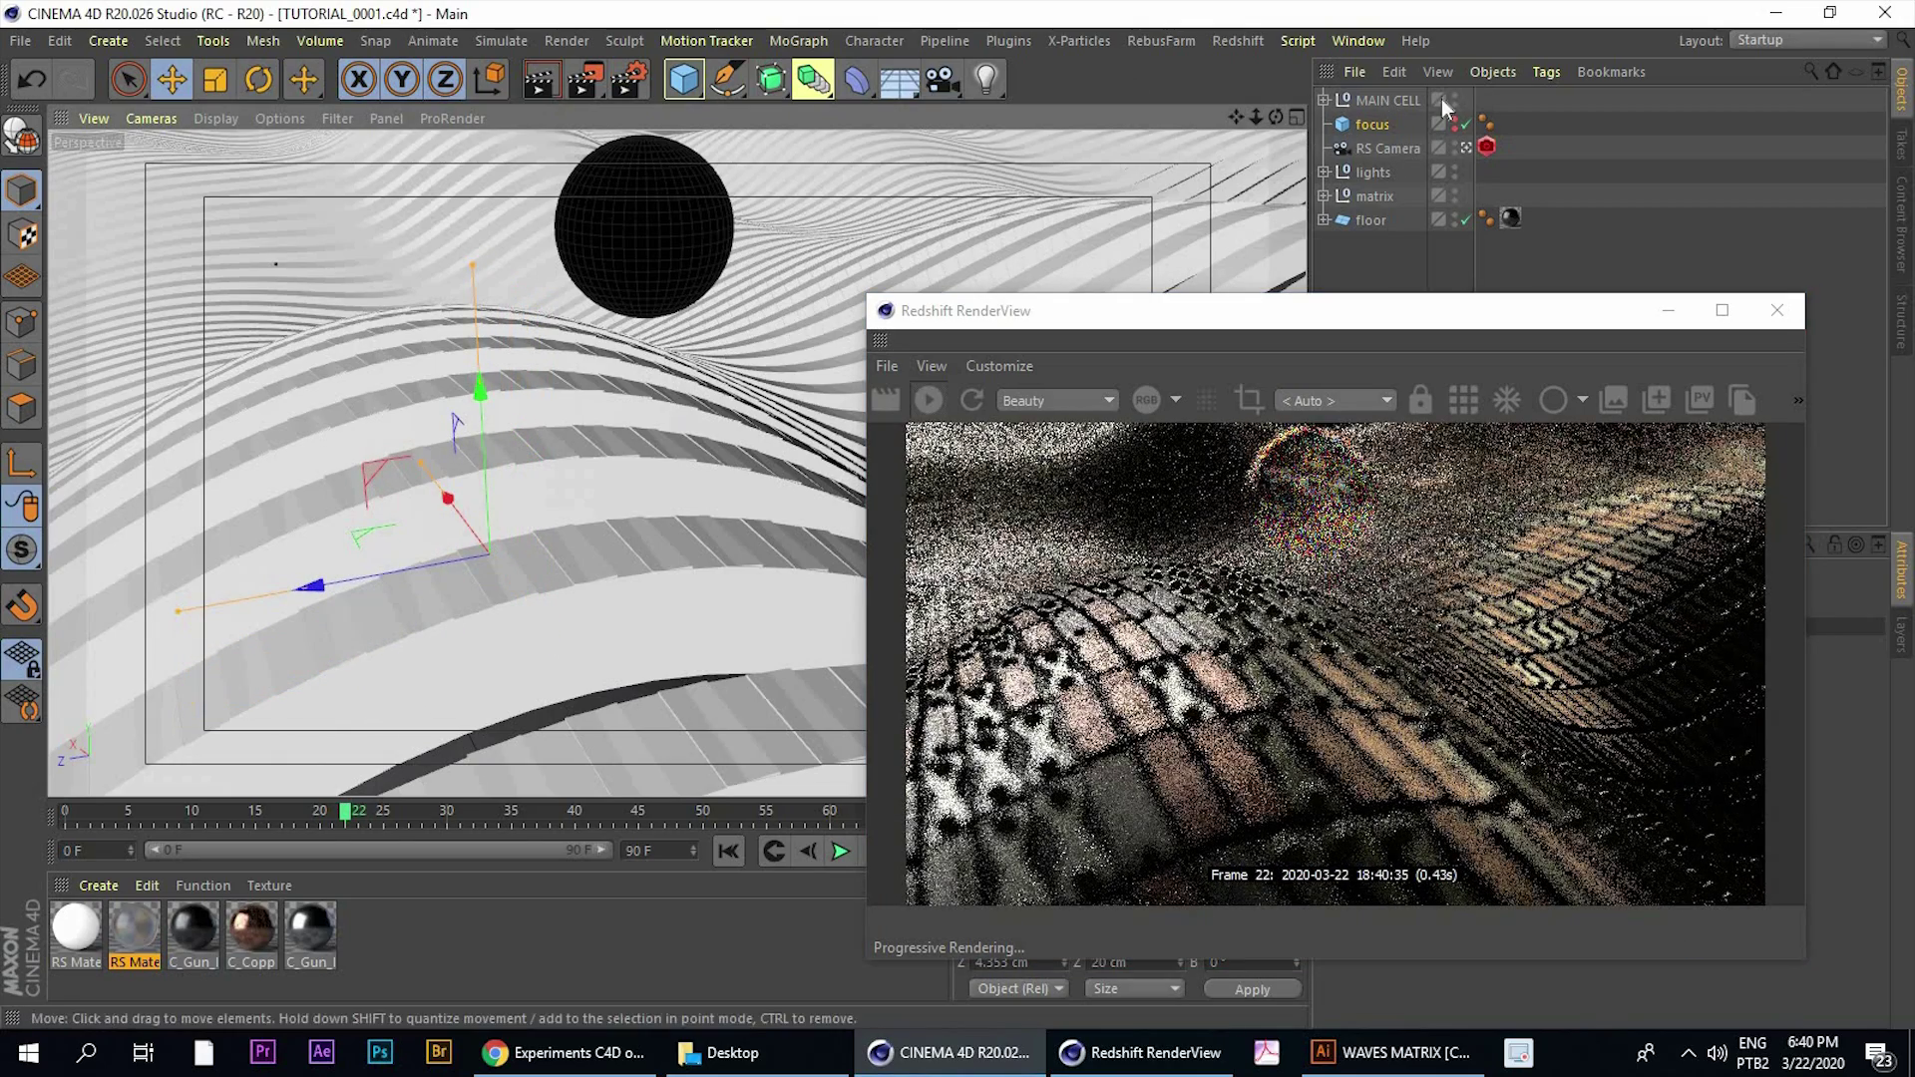
pyautogui.click(1454, 120)
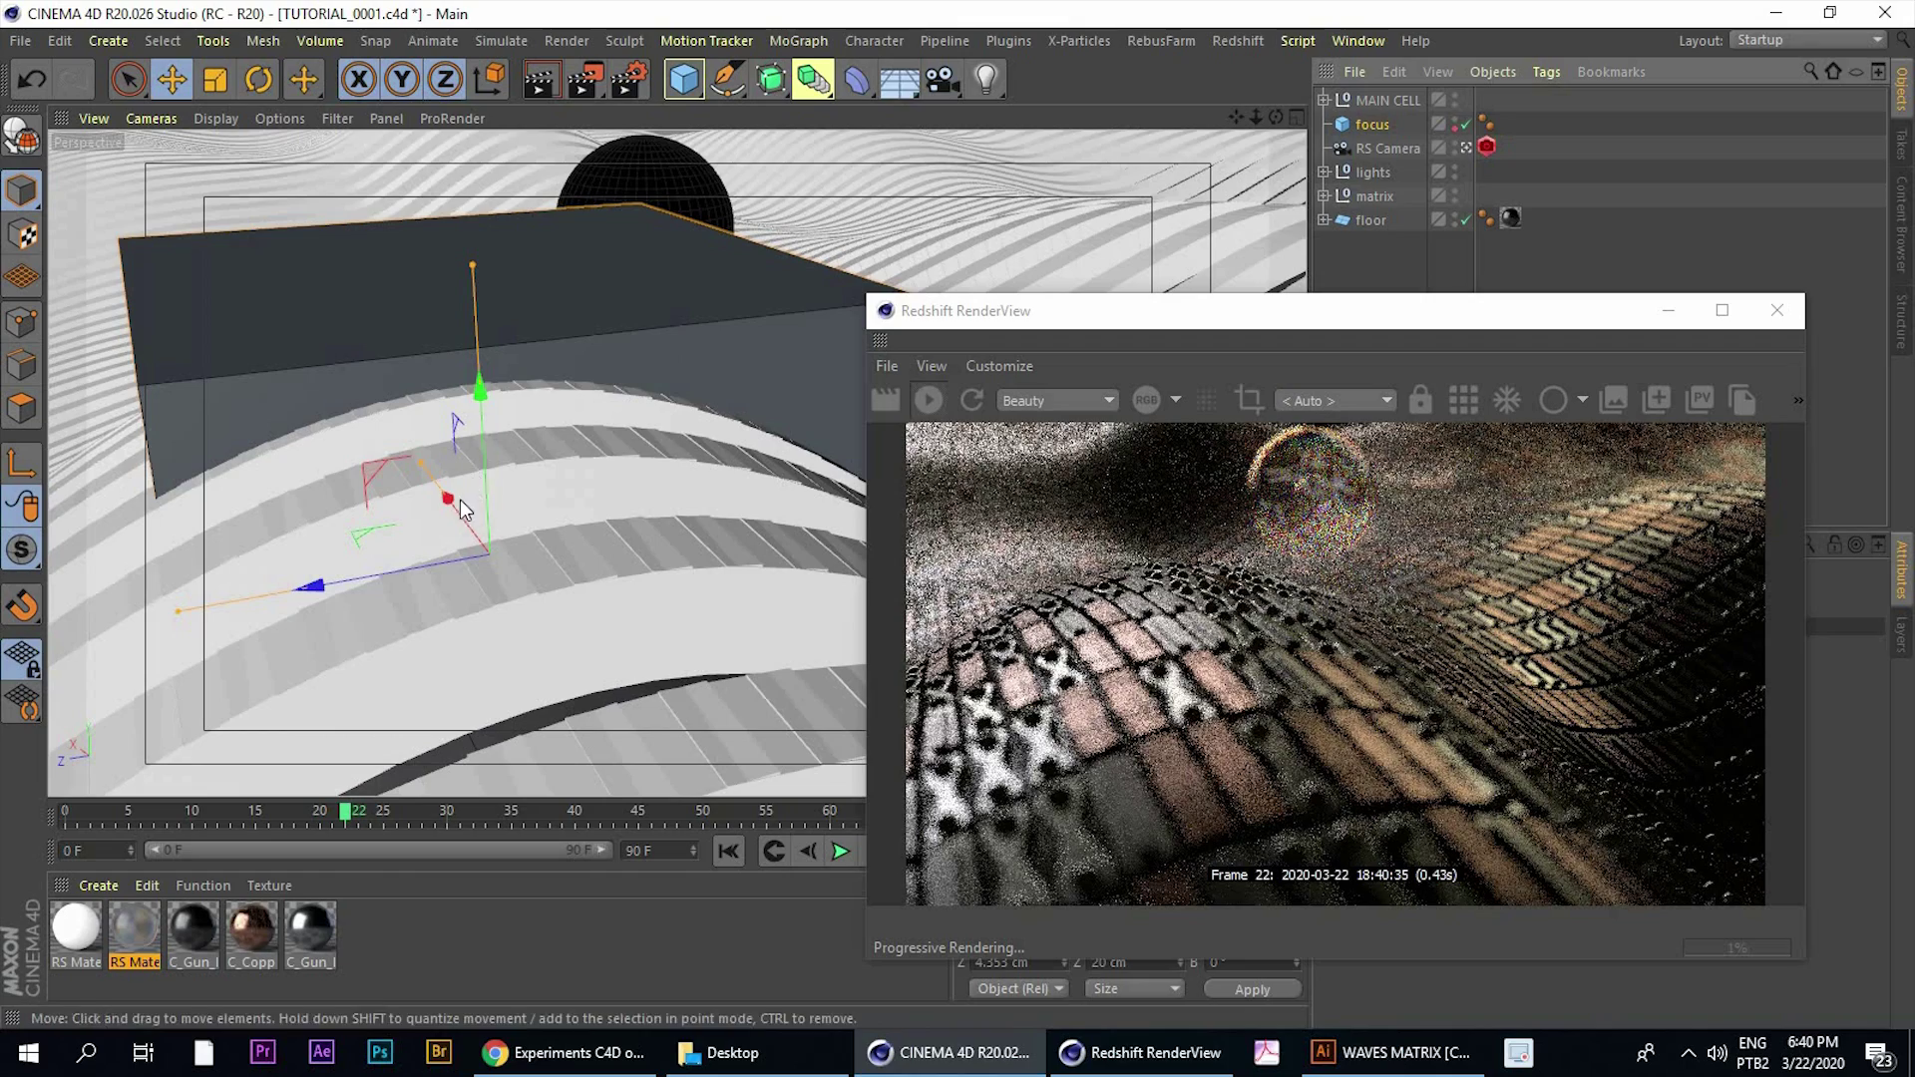
pyautogui.click(1457, 120)
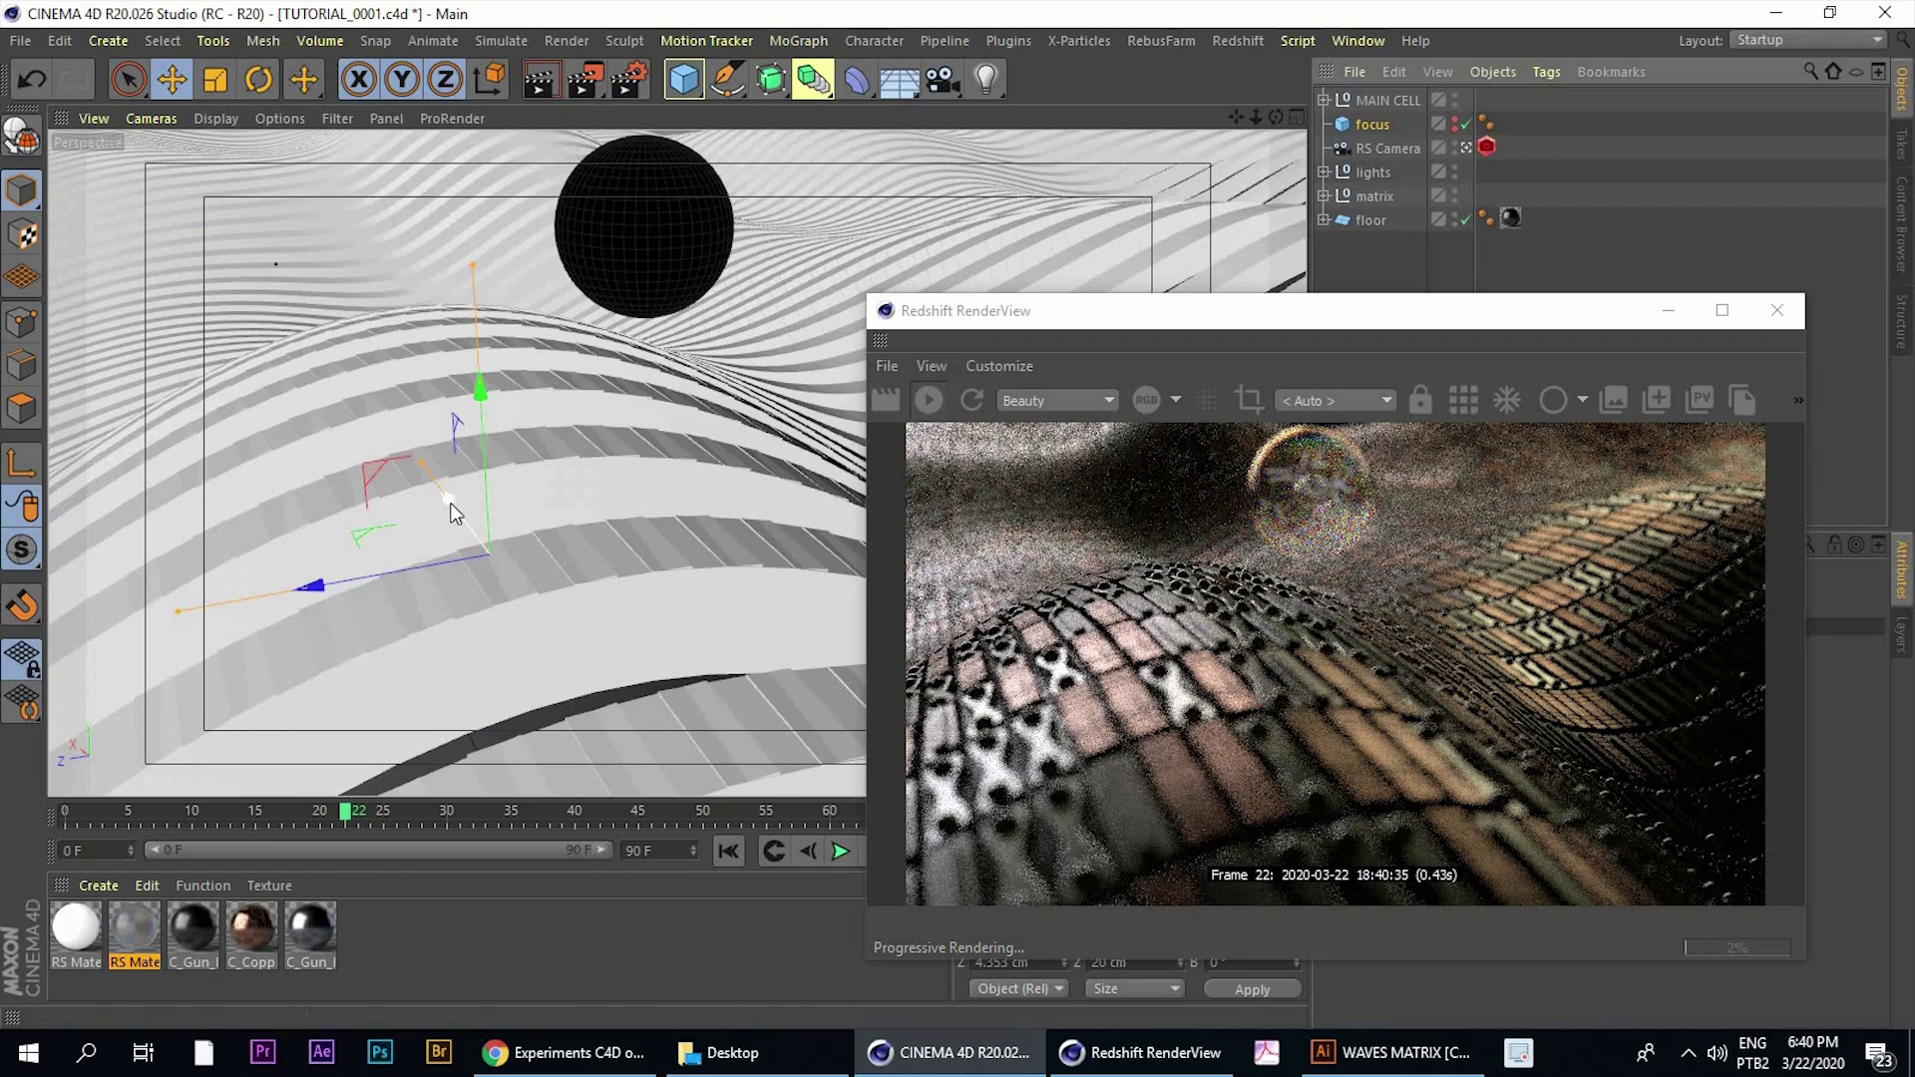
pyautogui.moveTo(450, 507); pyautogui.dragTo(421, 477)
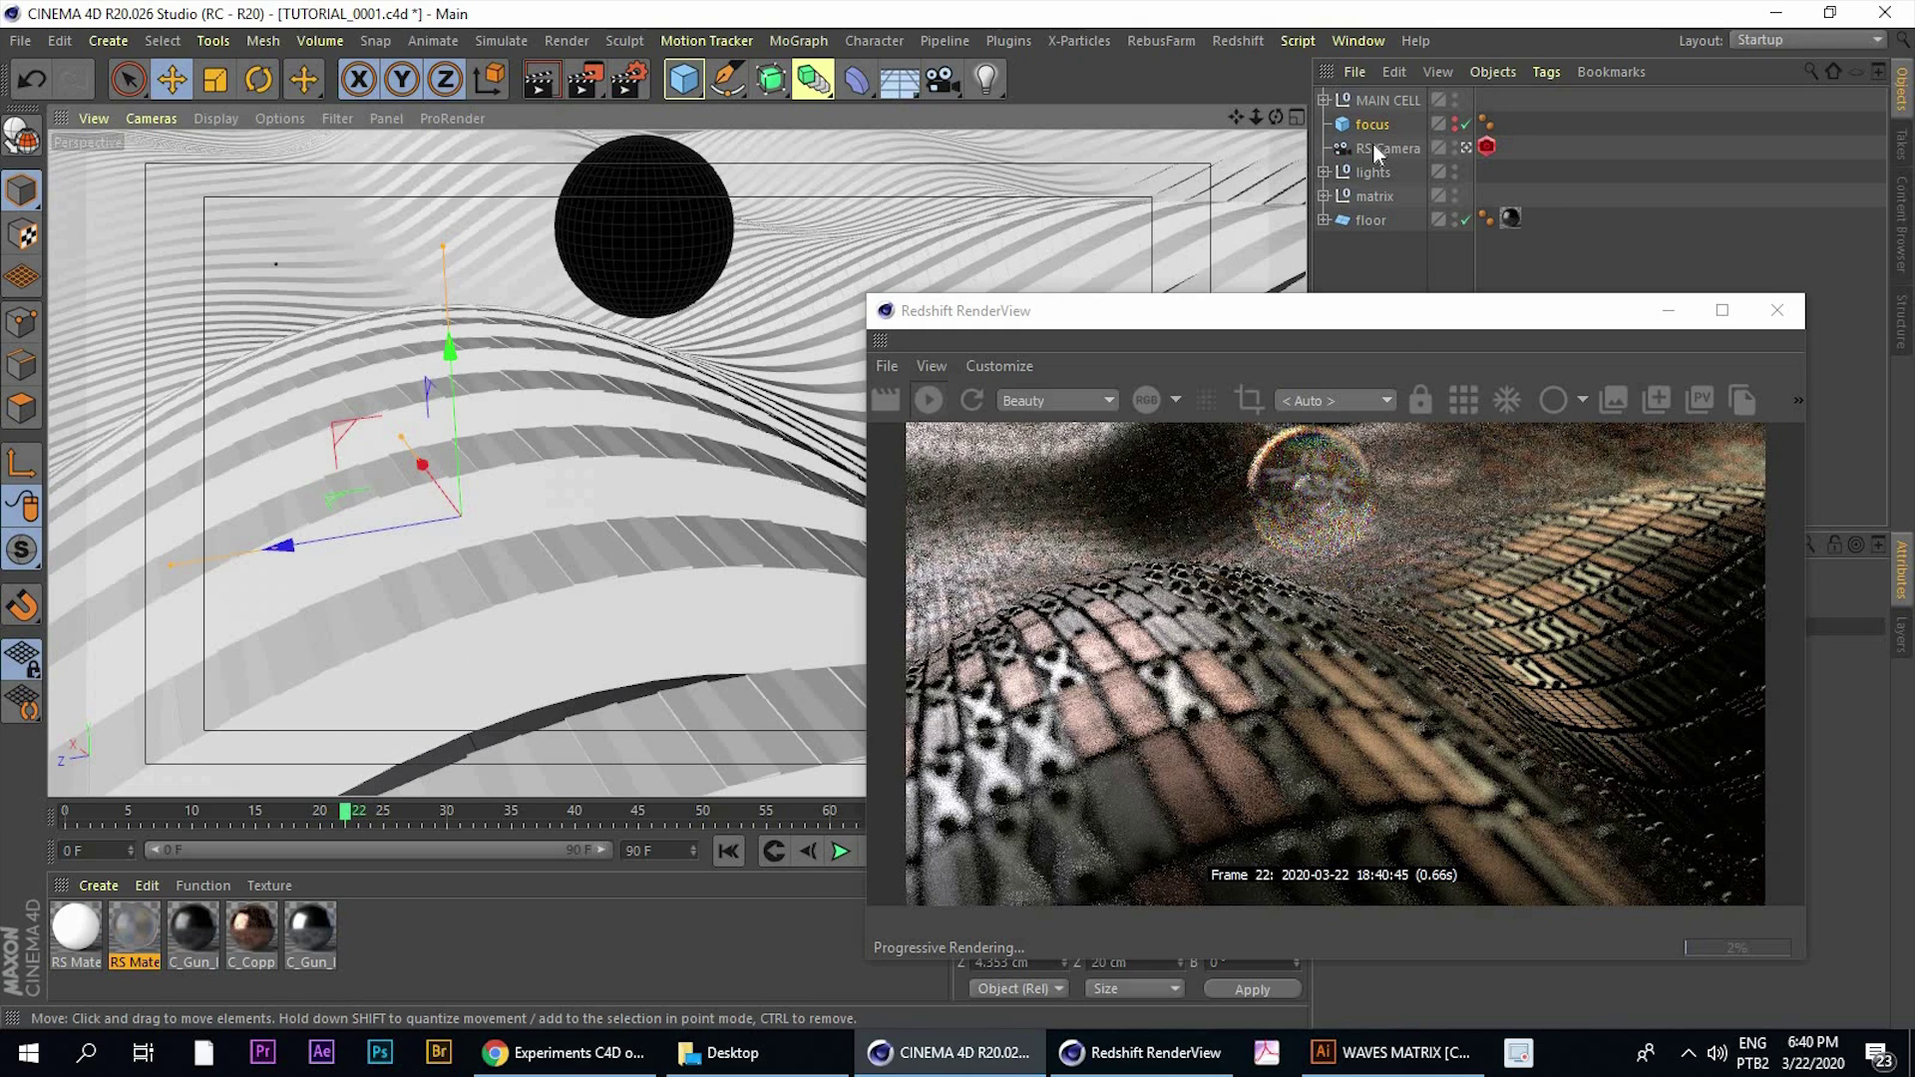
pyautogui.moveTo(1317, 307); pyautogui.dragTo(1231, 292)
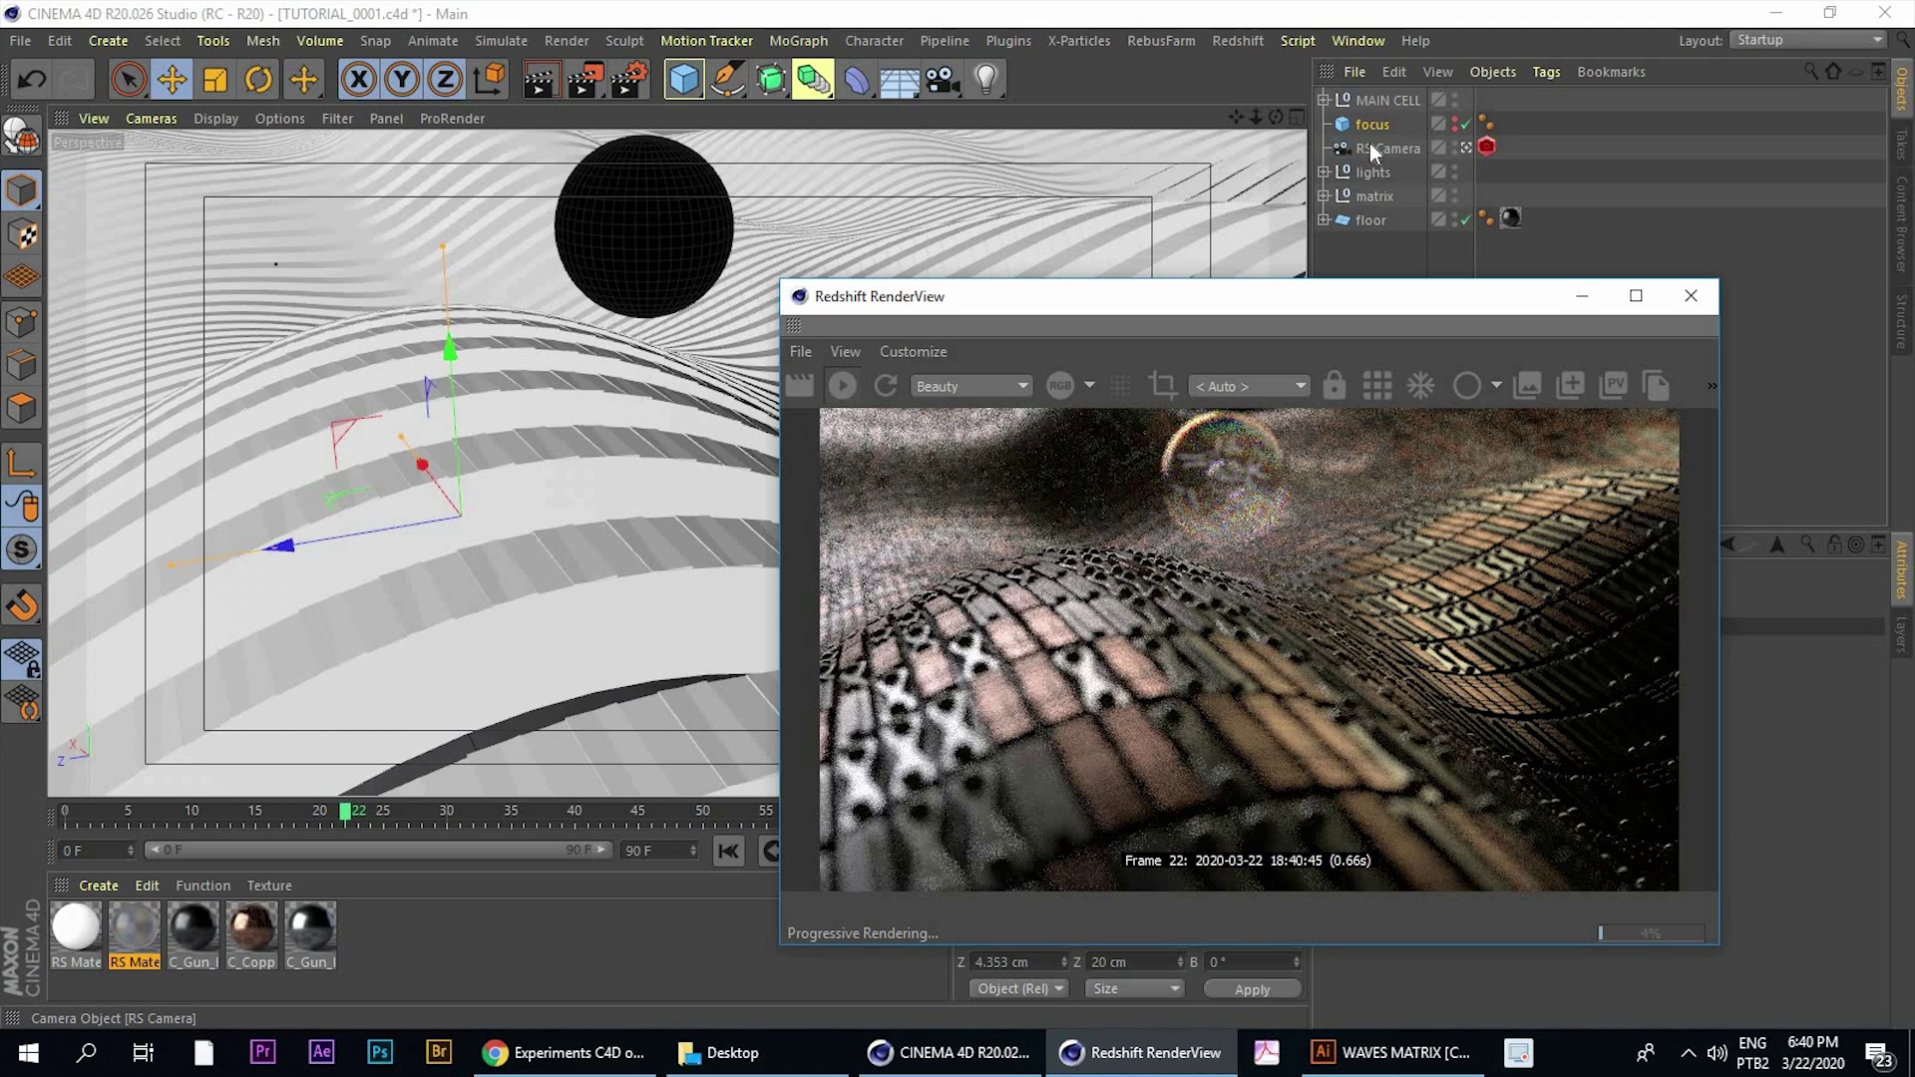
# Recheck the Behance reference, duplicate MAIN CELL beside the original above the front crest and scale the copy to 68.5%
pyautogui.click(1386, 101)
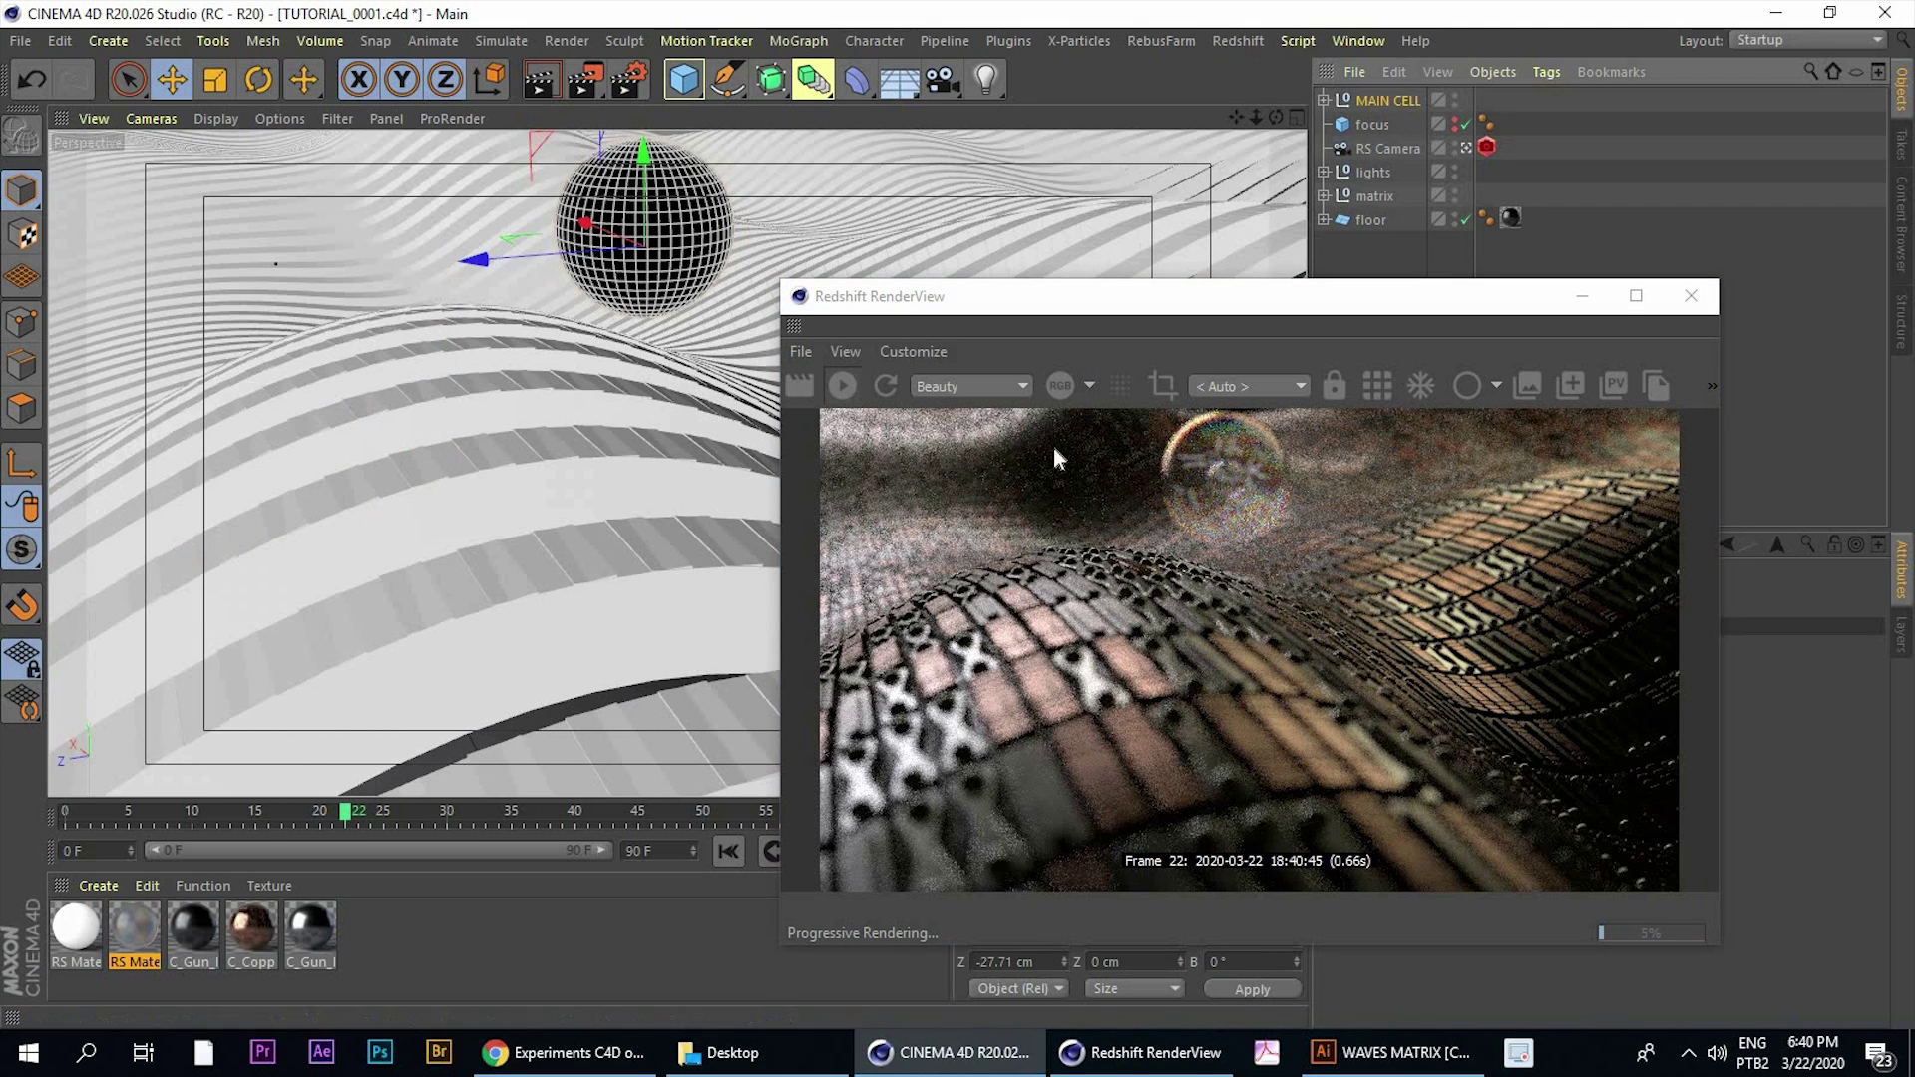
pyautogui.click(574, 1049)
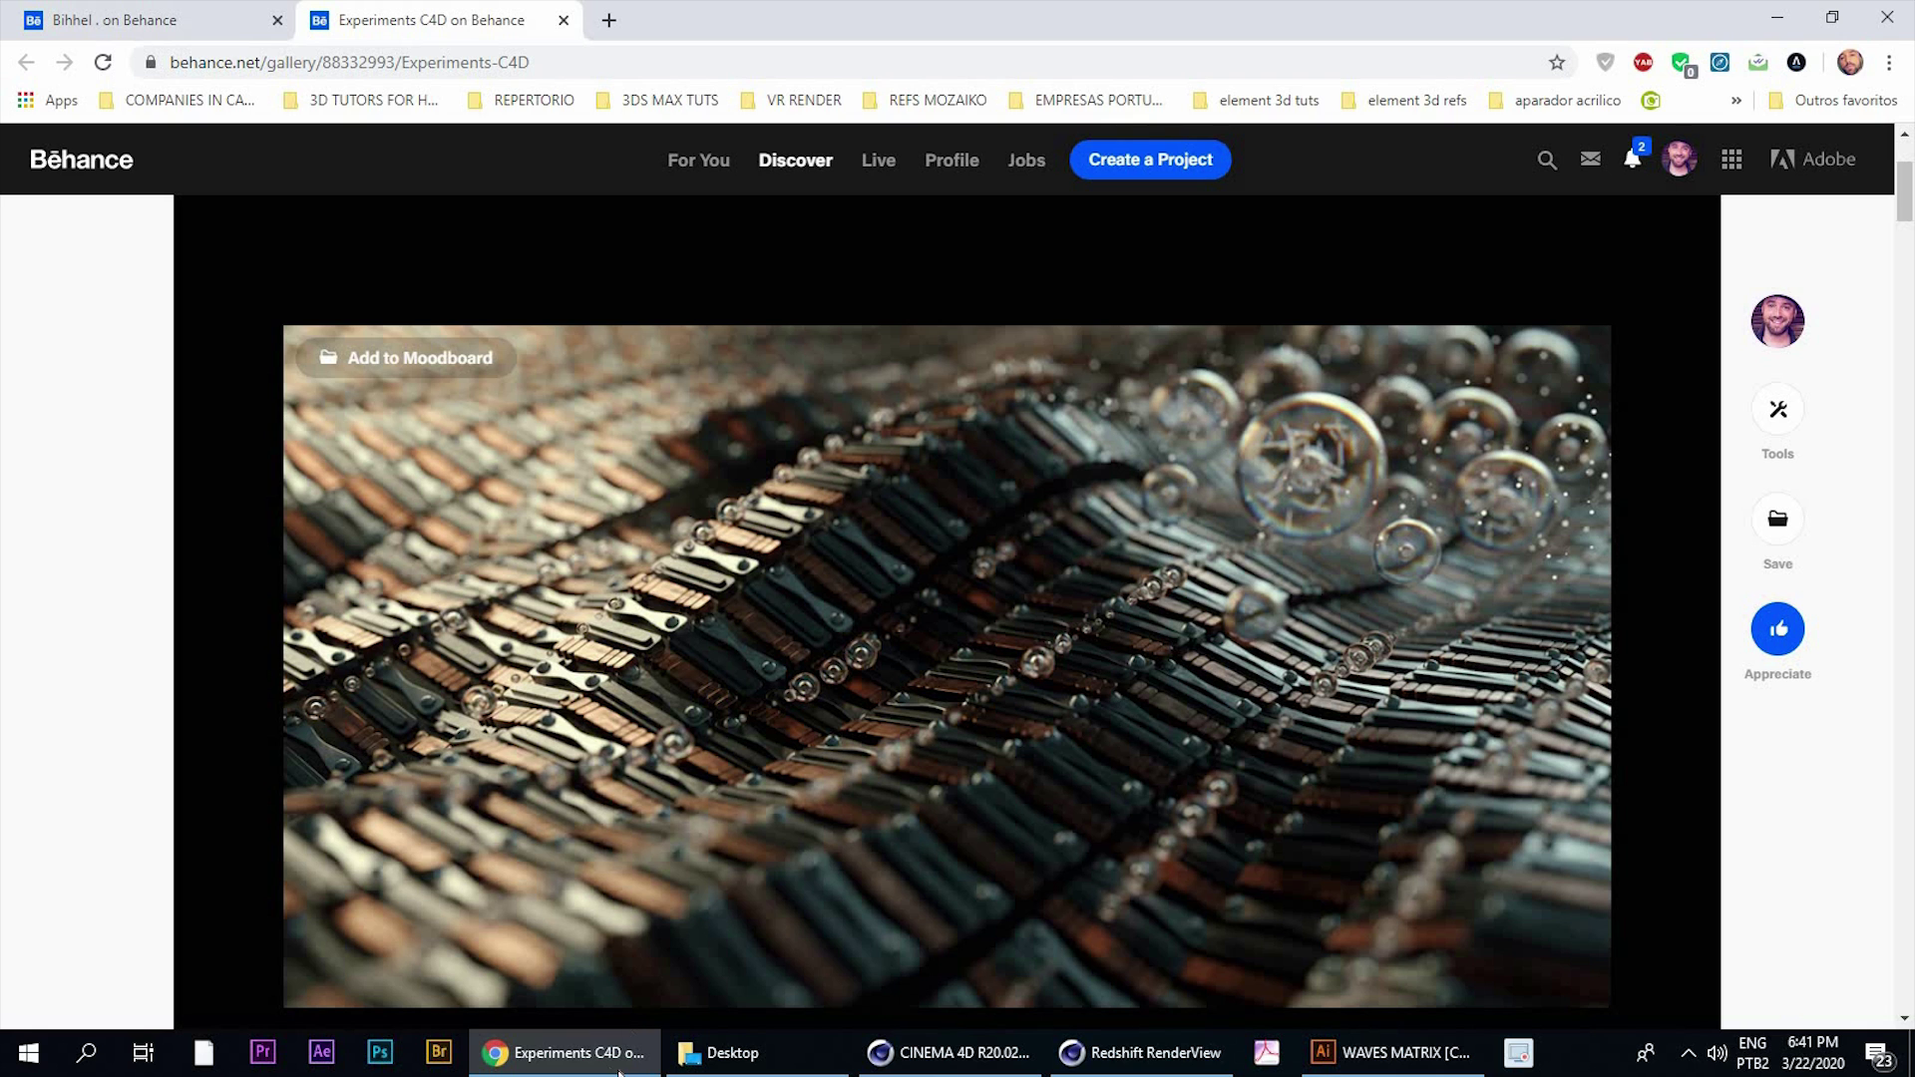
pyautogui.click(1778, 17)
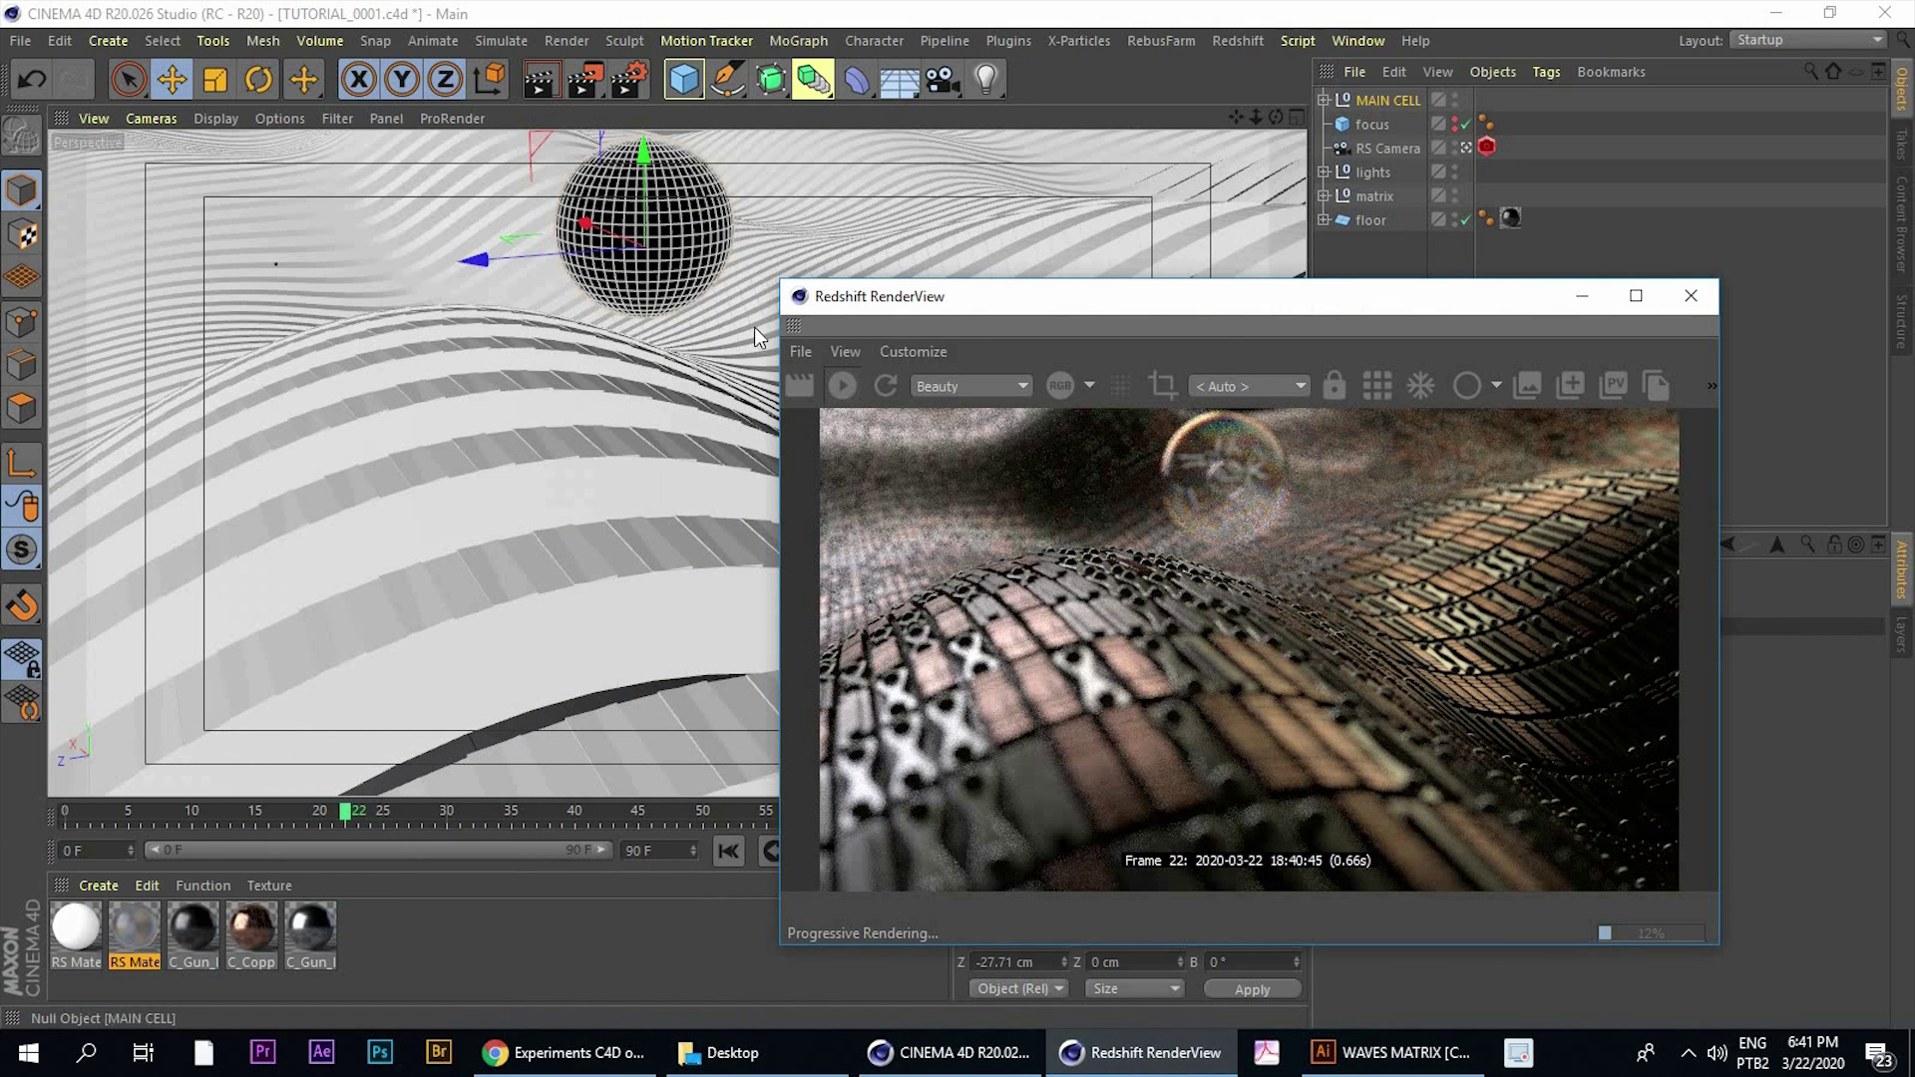
pyautogui.moveTo(543, 253); pyautogui.dragTo(425, 219)
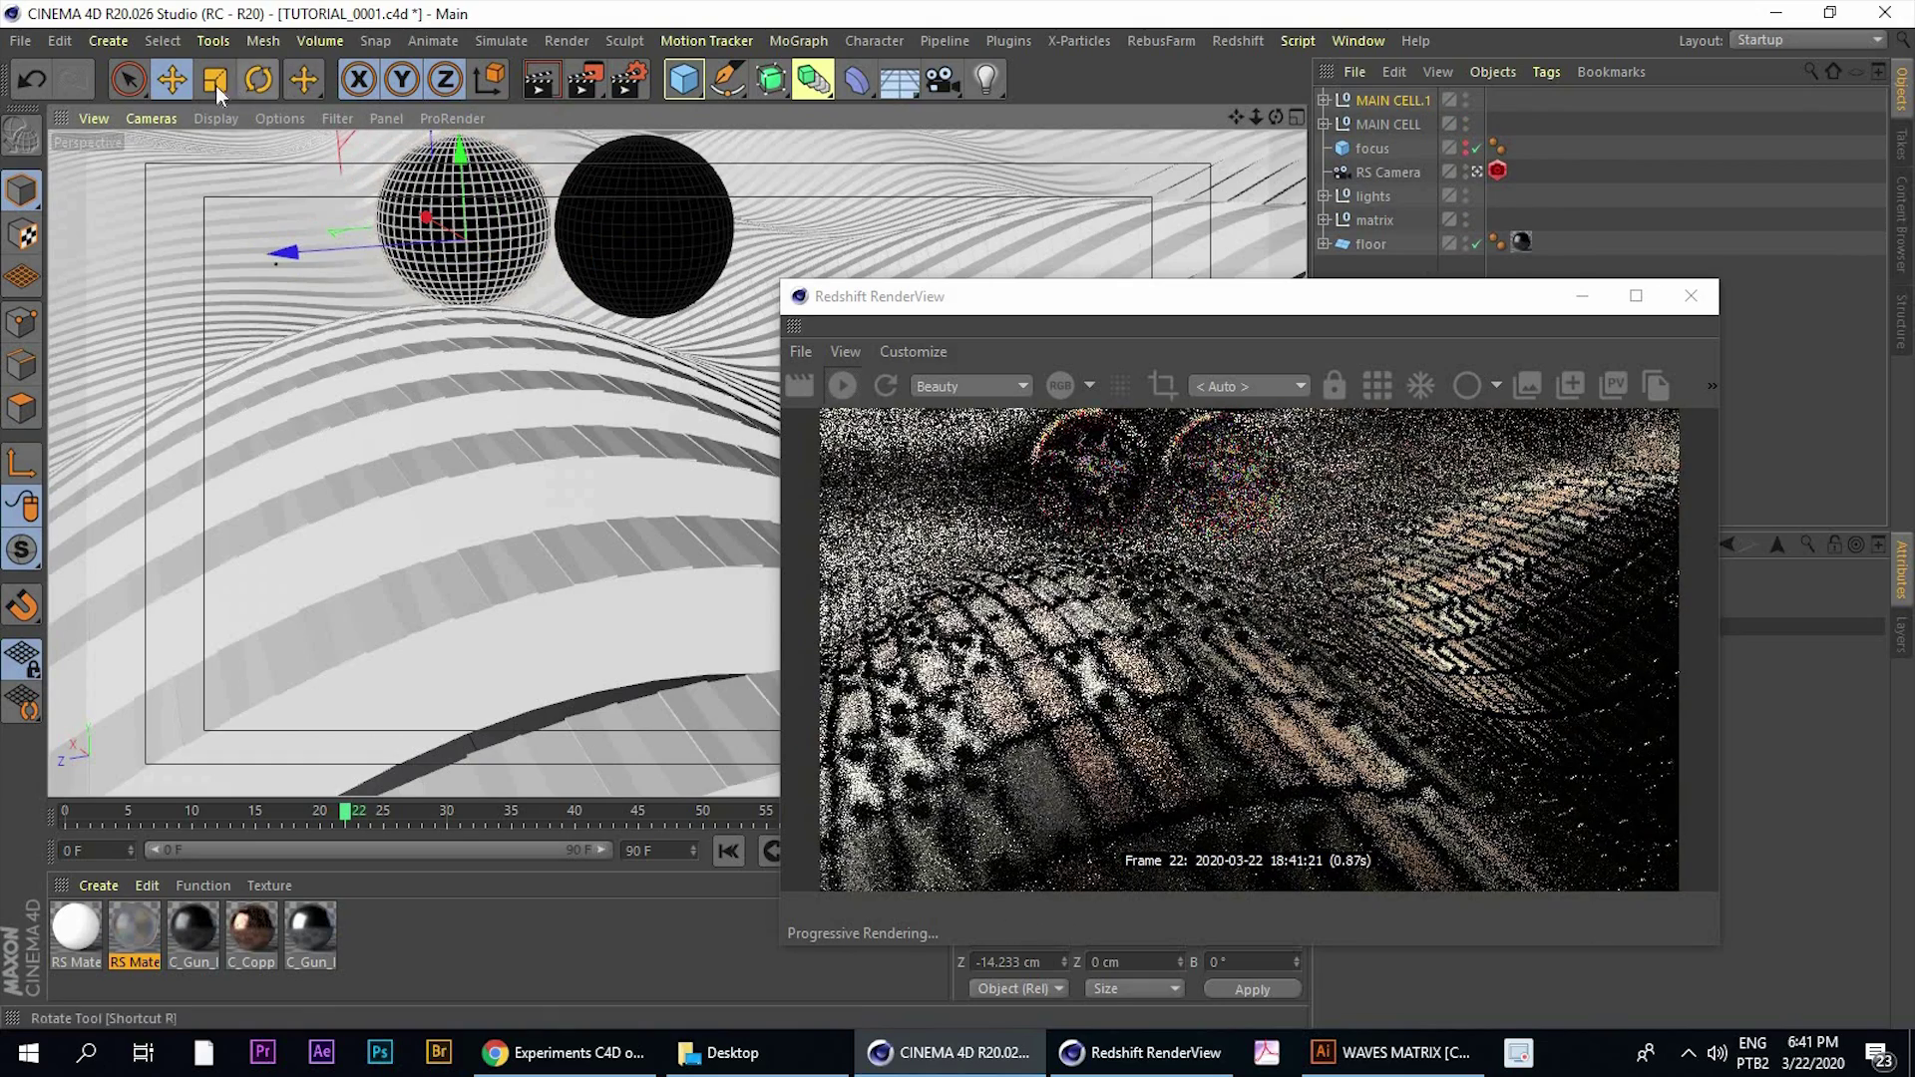
pyautogui.click(217, 89)
pyautogui.moveTo(368, 367); pyautogui.dragTo(377, 360)
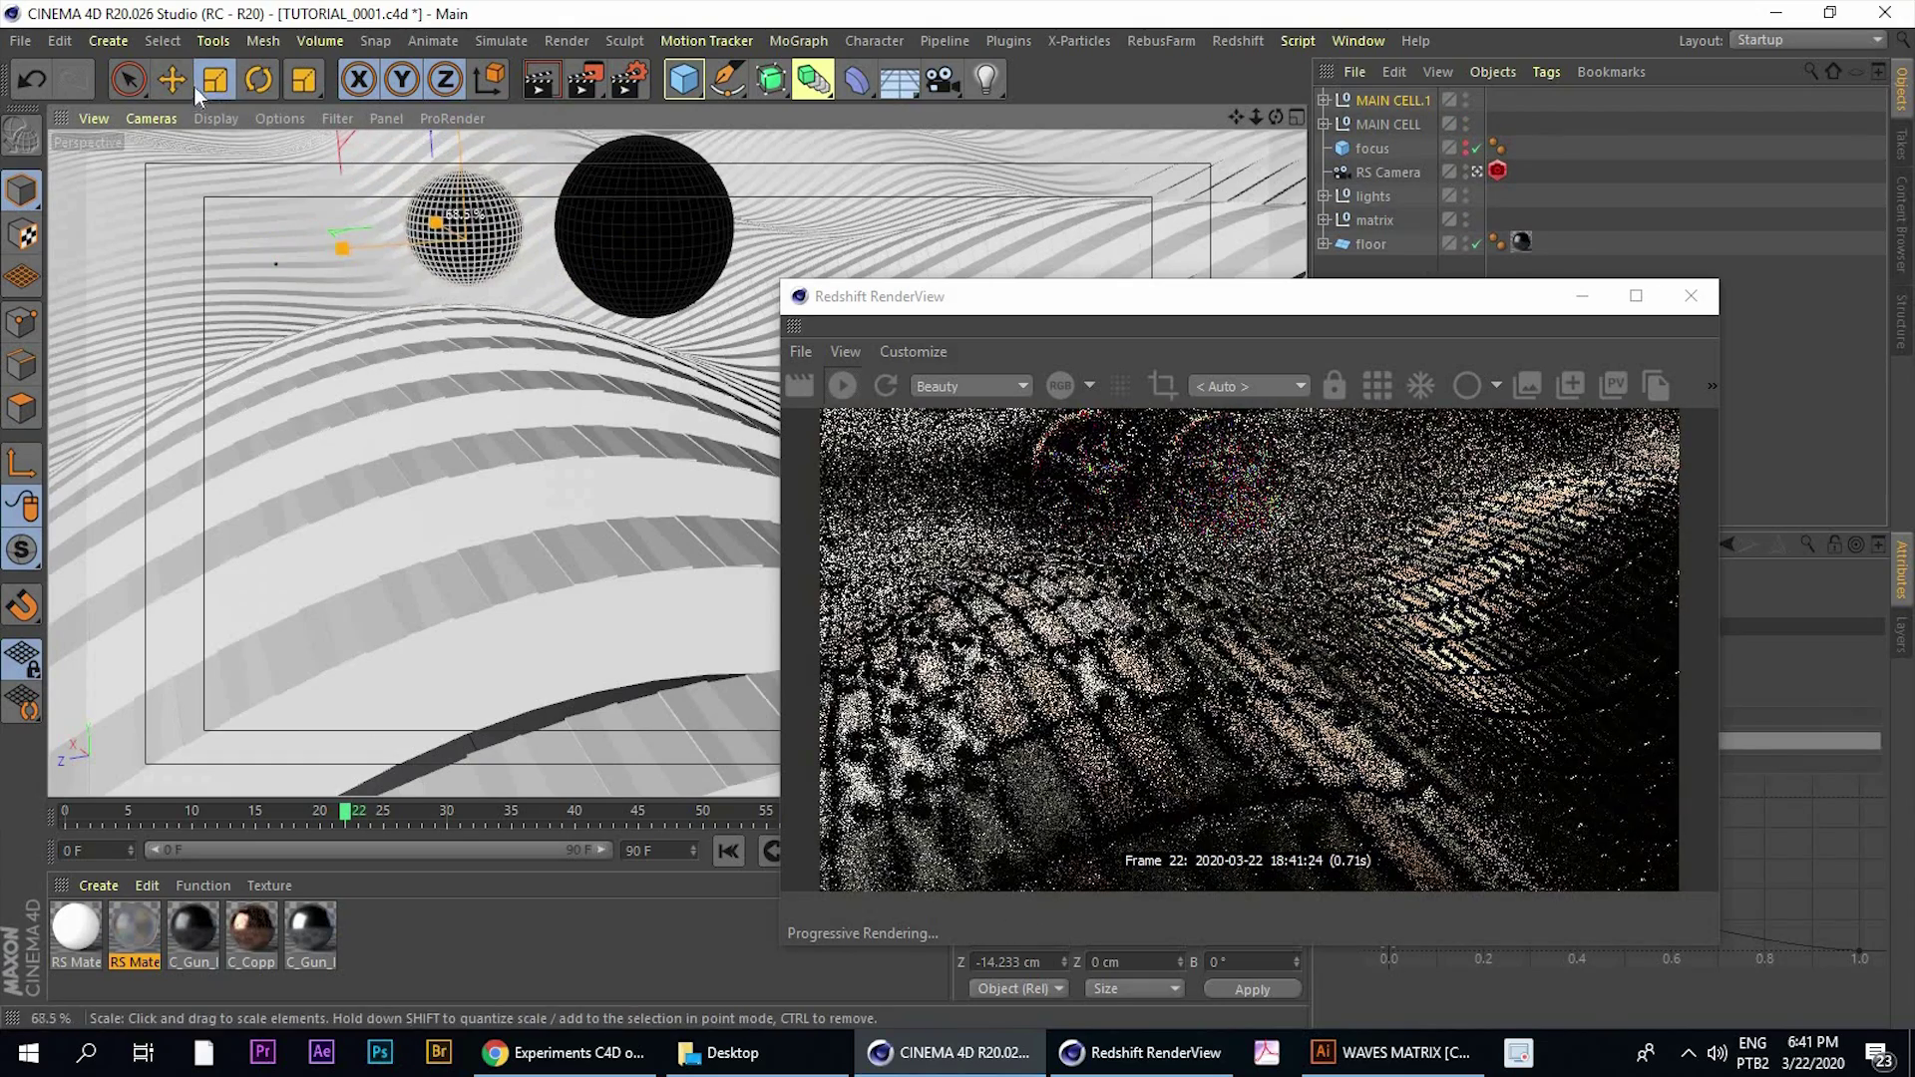
# Move the smaller cell copy closer to the original cell and lower it slightly toward the waves
pyautogui.click(180, 87)
pyautogui.moveTo(386, 247); pyautogui.dragTo(404, 242)
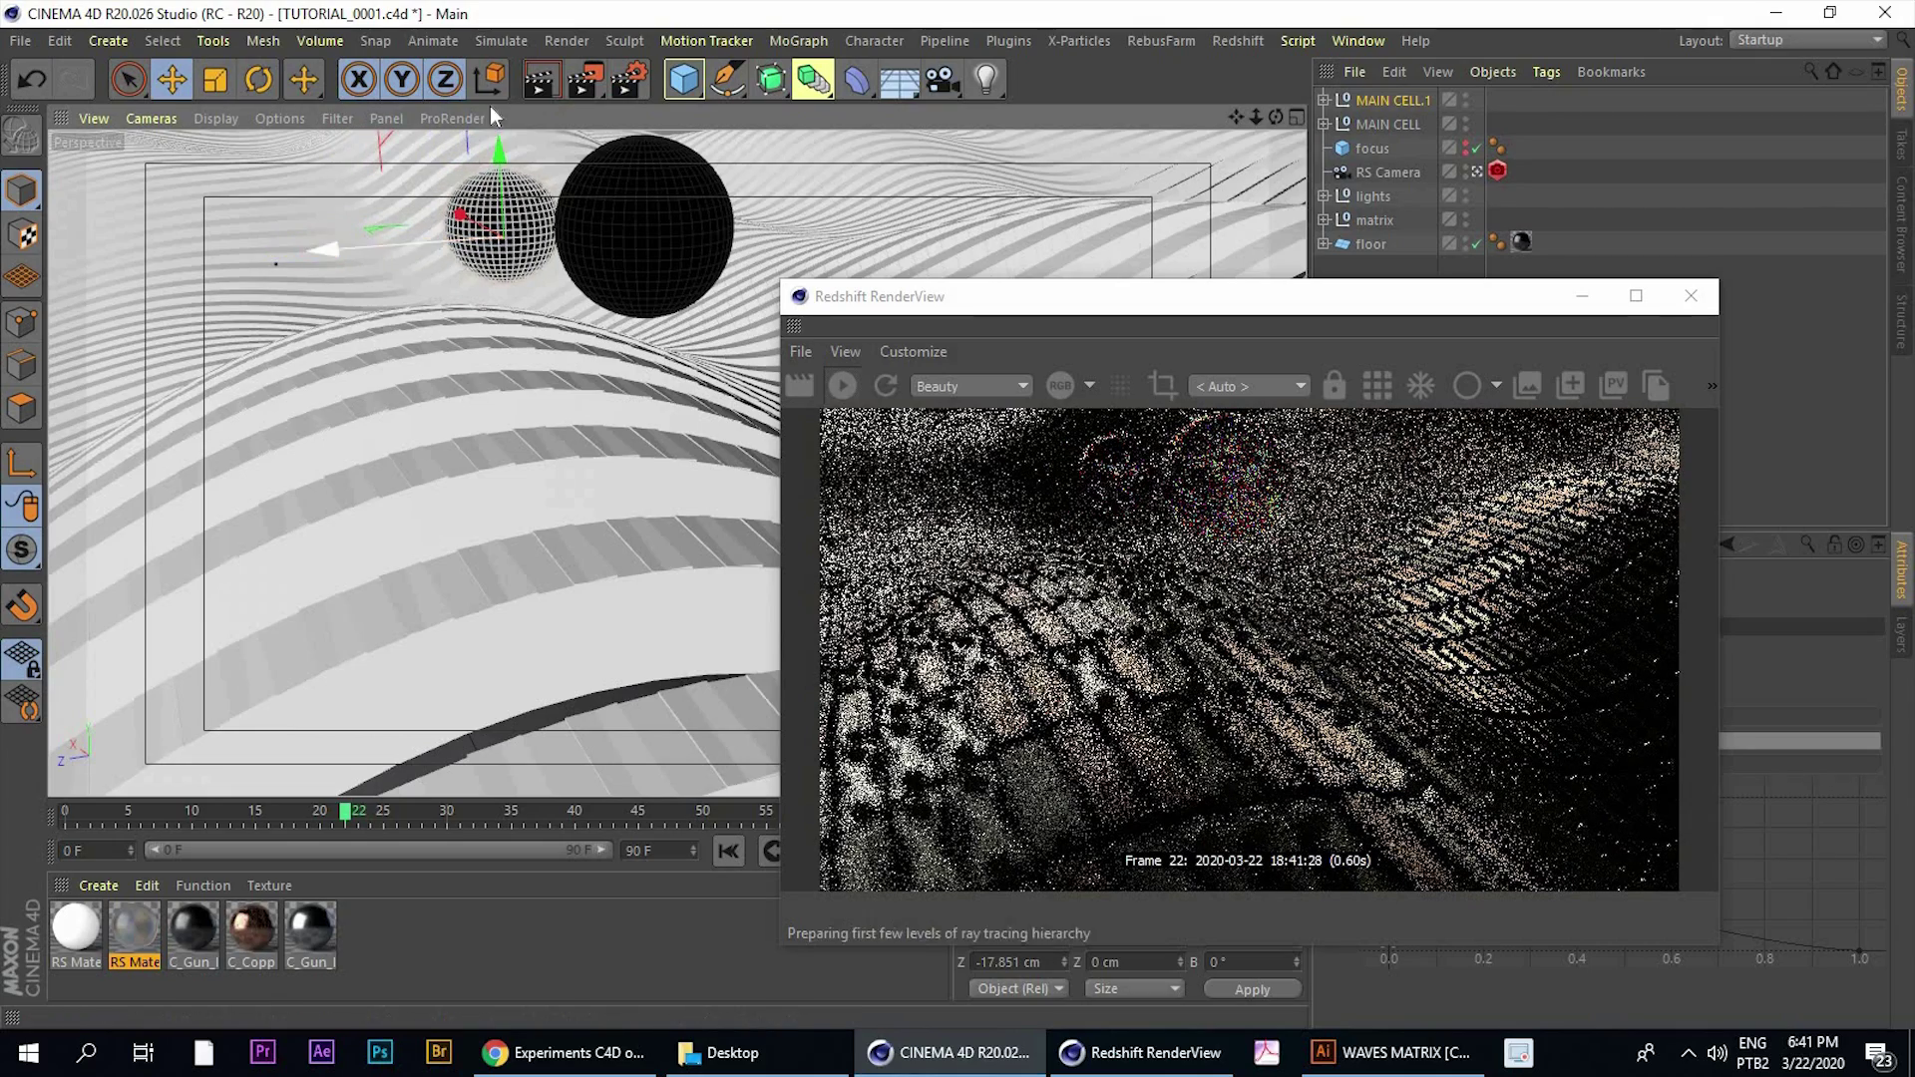
pyautogui.moveTo(494, 160); pyautogui.dragTo(500, 172)
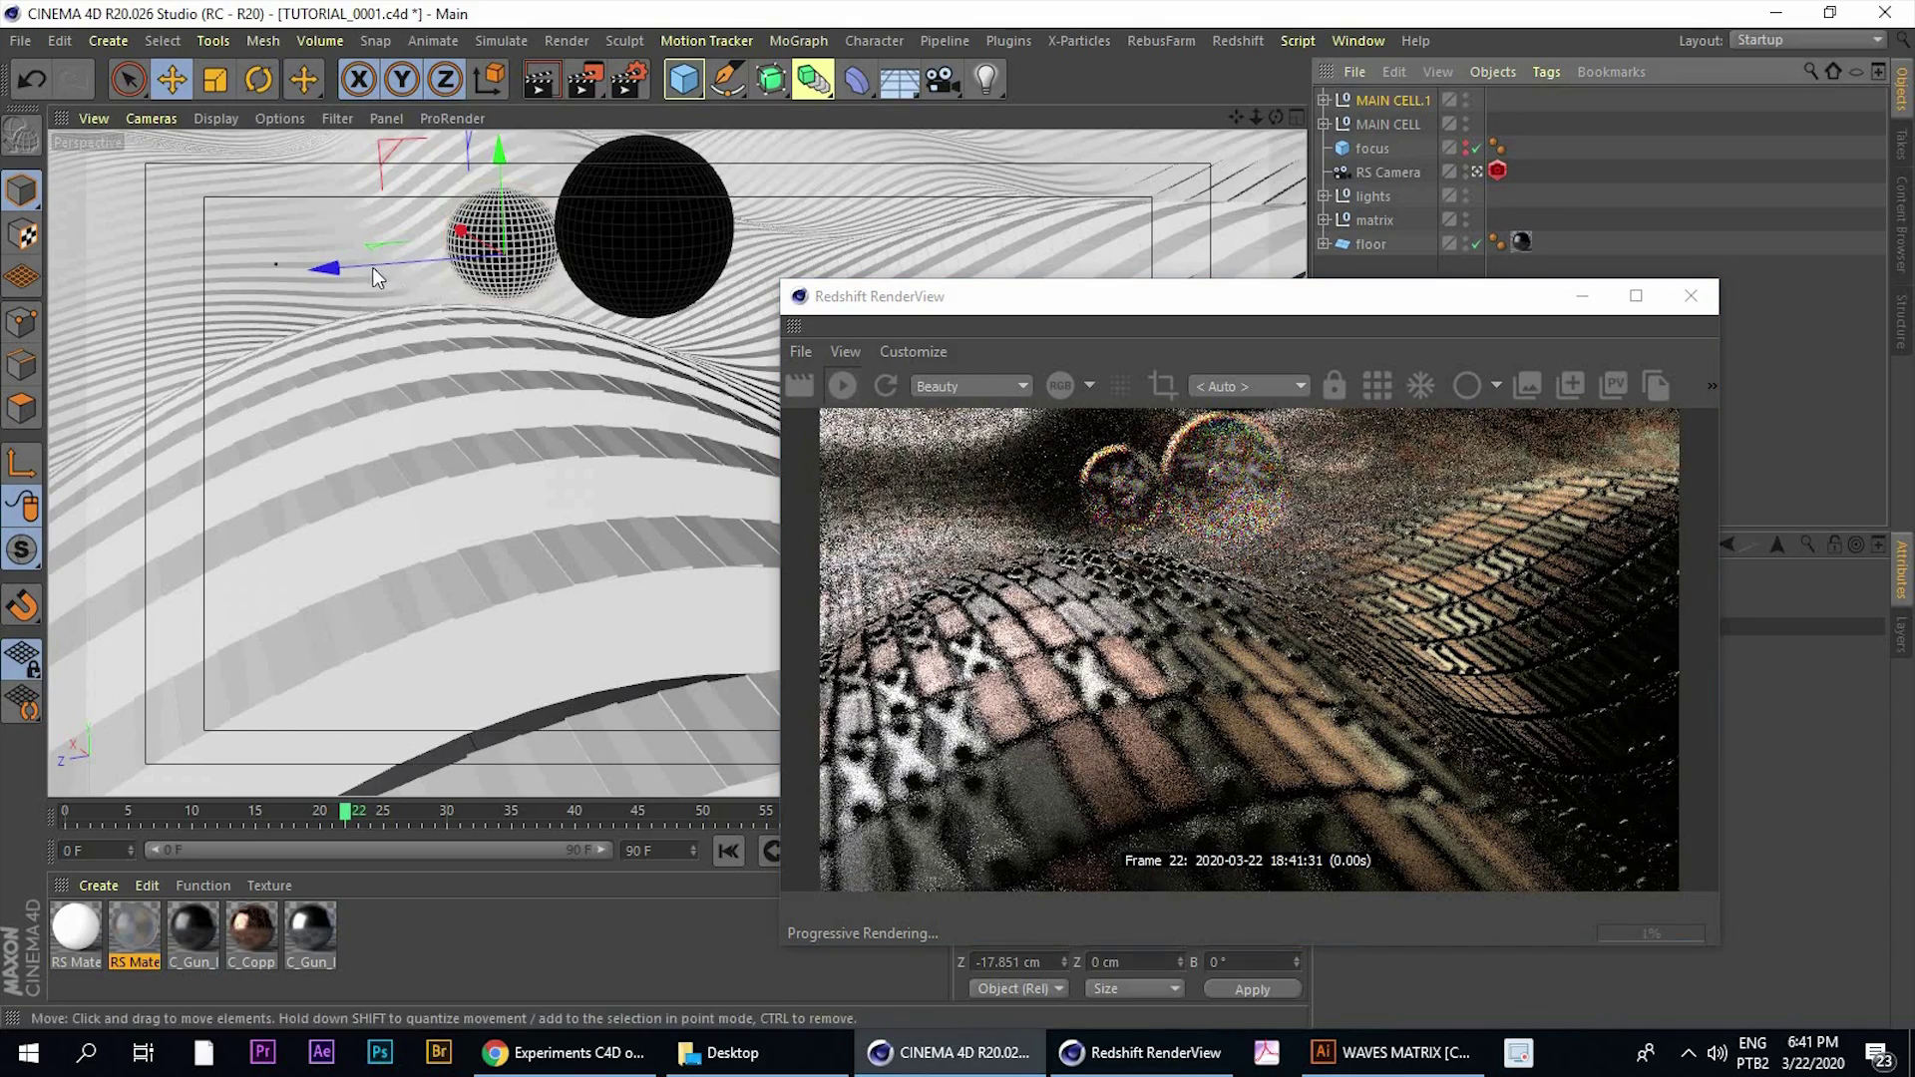
# Make three more cell copies at varied sizes, placing one beyond the main cell and two on the smaller copy's side above the crest
pyautogui.keyDown('ctrl'); pyautogui.moveTo(424, 263); pyautogui.dragTo(771, 150); pyautogui.keyUp('ctrl')
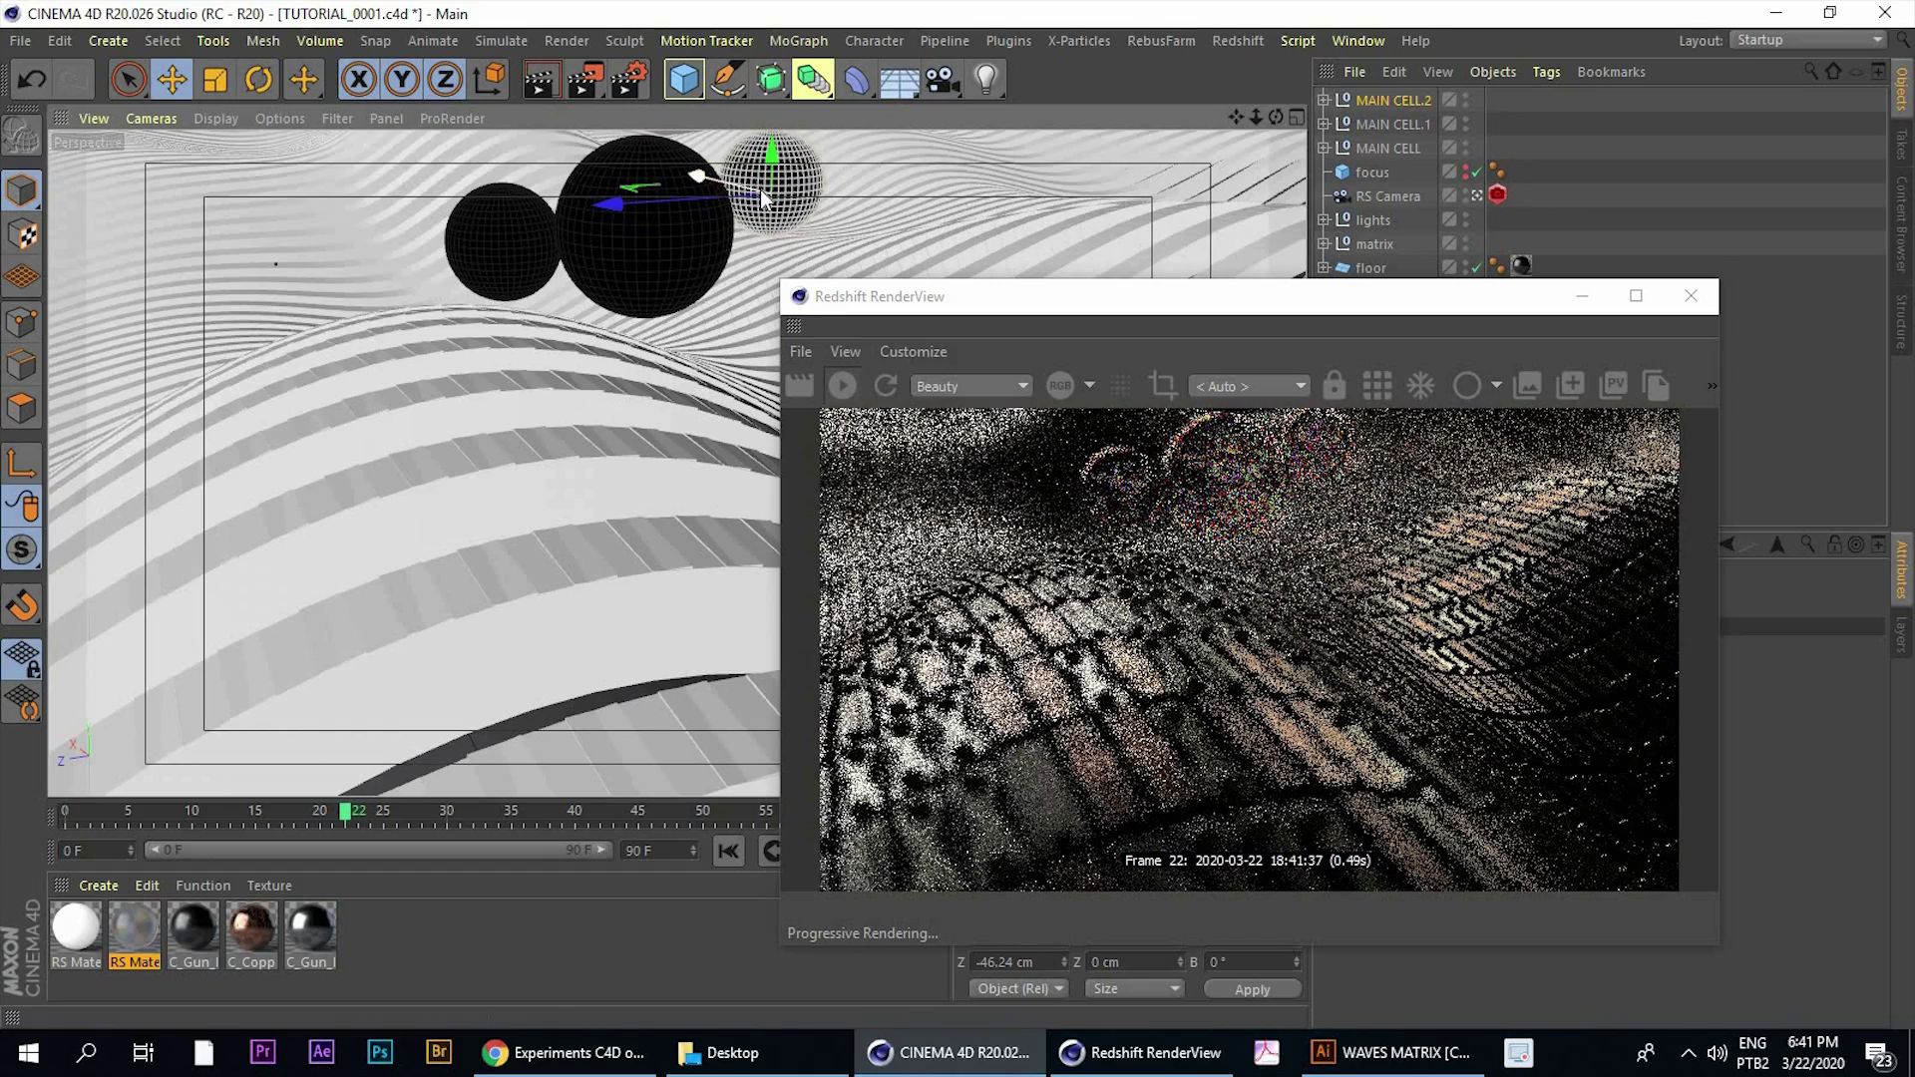
pyautogui.keyDown('ctrl'); pyautogui.moveTo(622, 211); pyautogui.dragTo(215, 250); pyautogui.keyUp('ctrl')
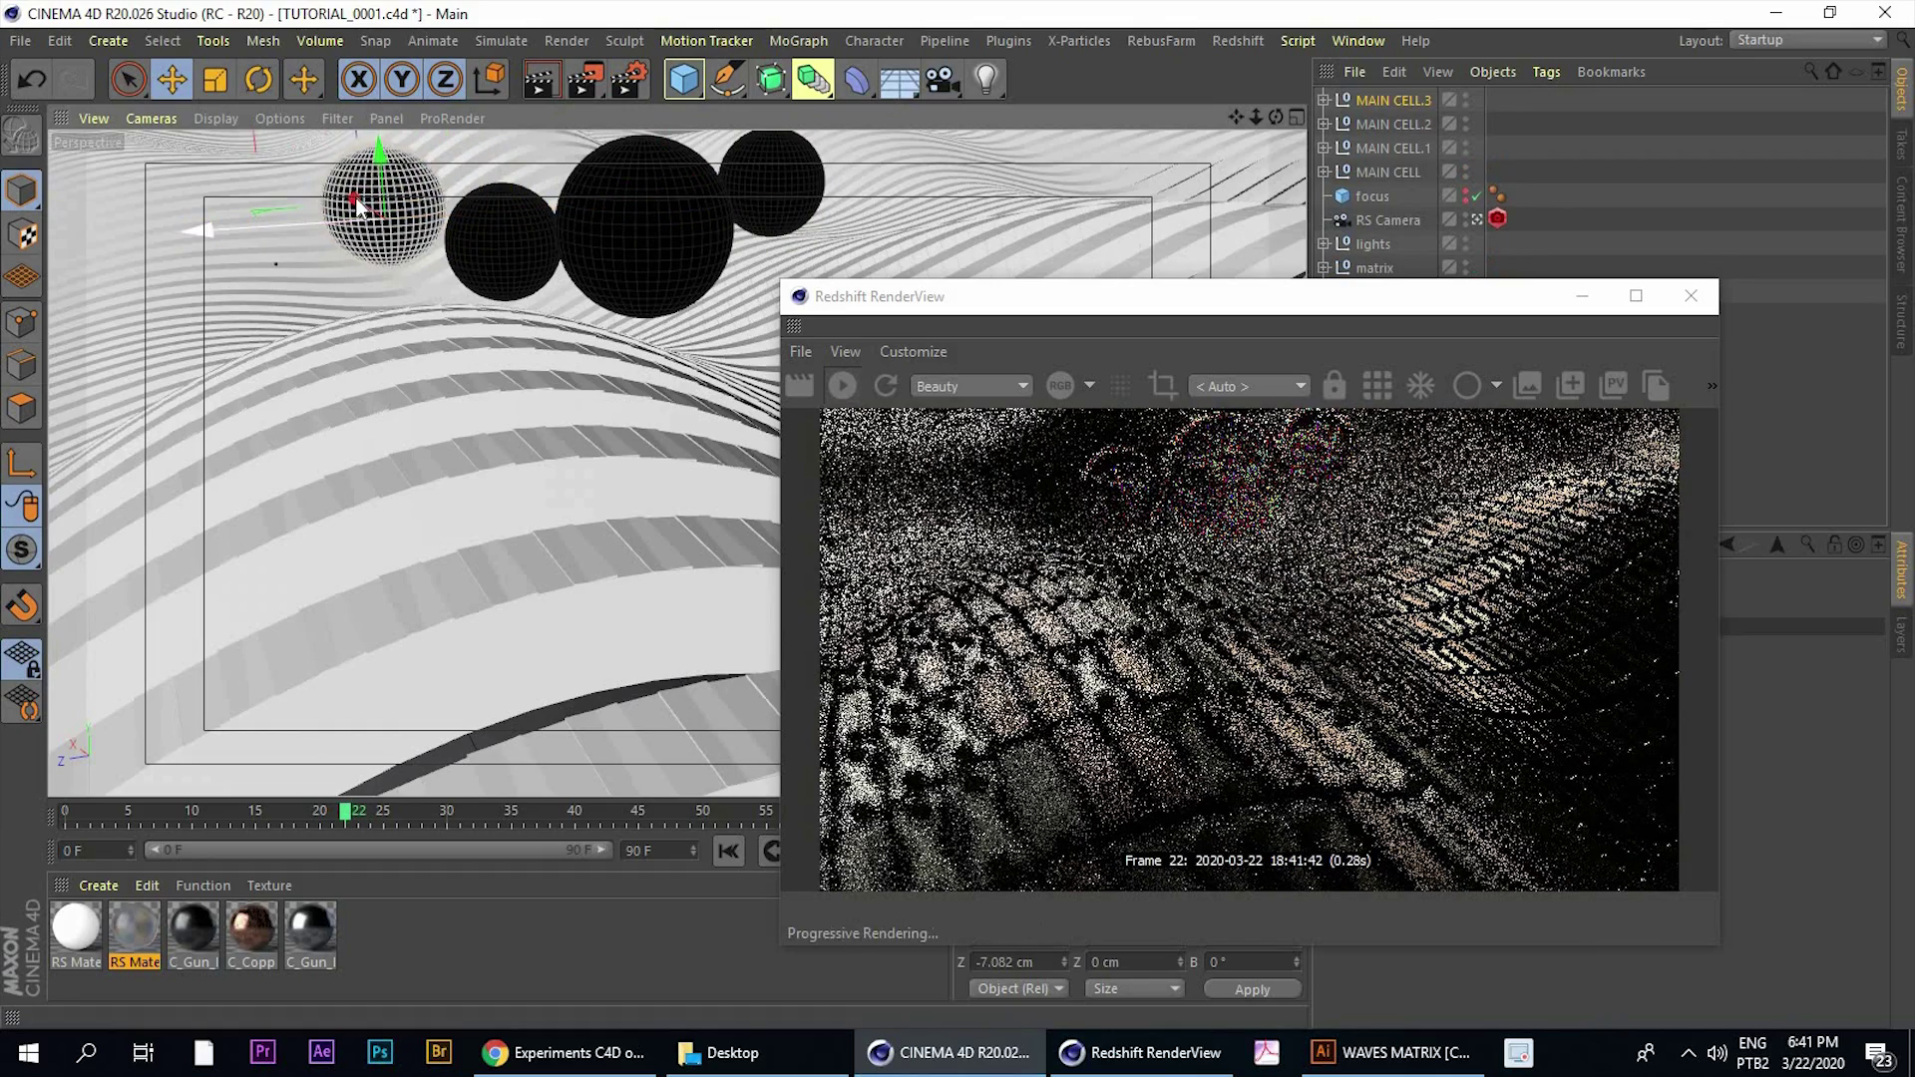
pyautogui.moveTo(353, 199); pyautogui.dragTo(586, 356)
pyautogui.click(223, 84)
pyautogui.click(174, 82)
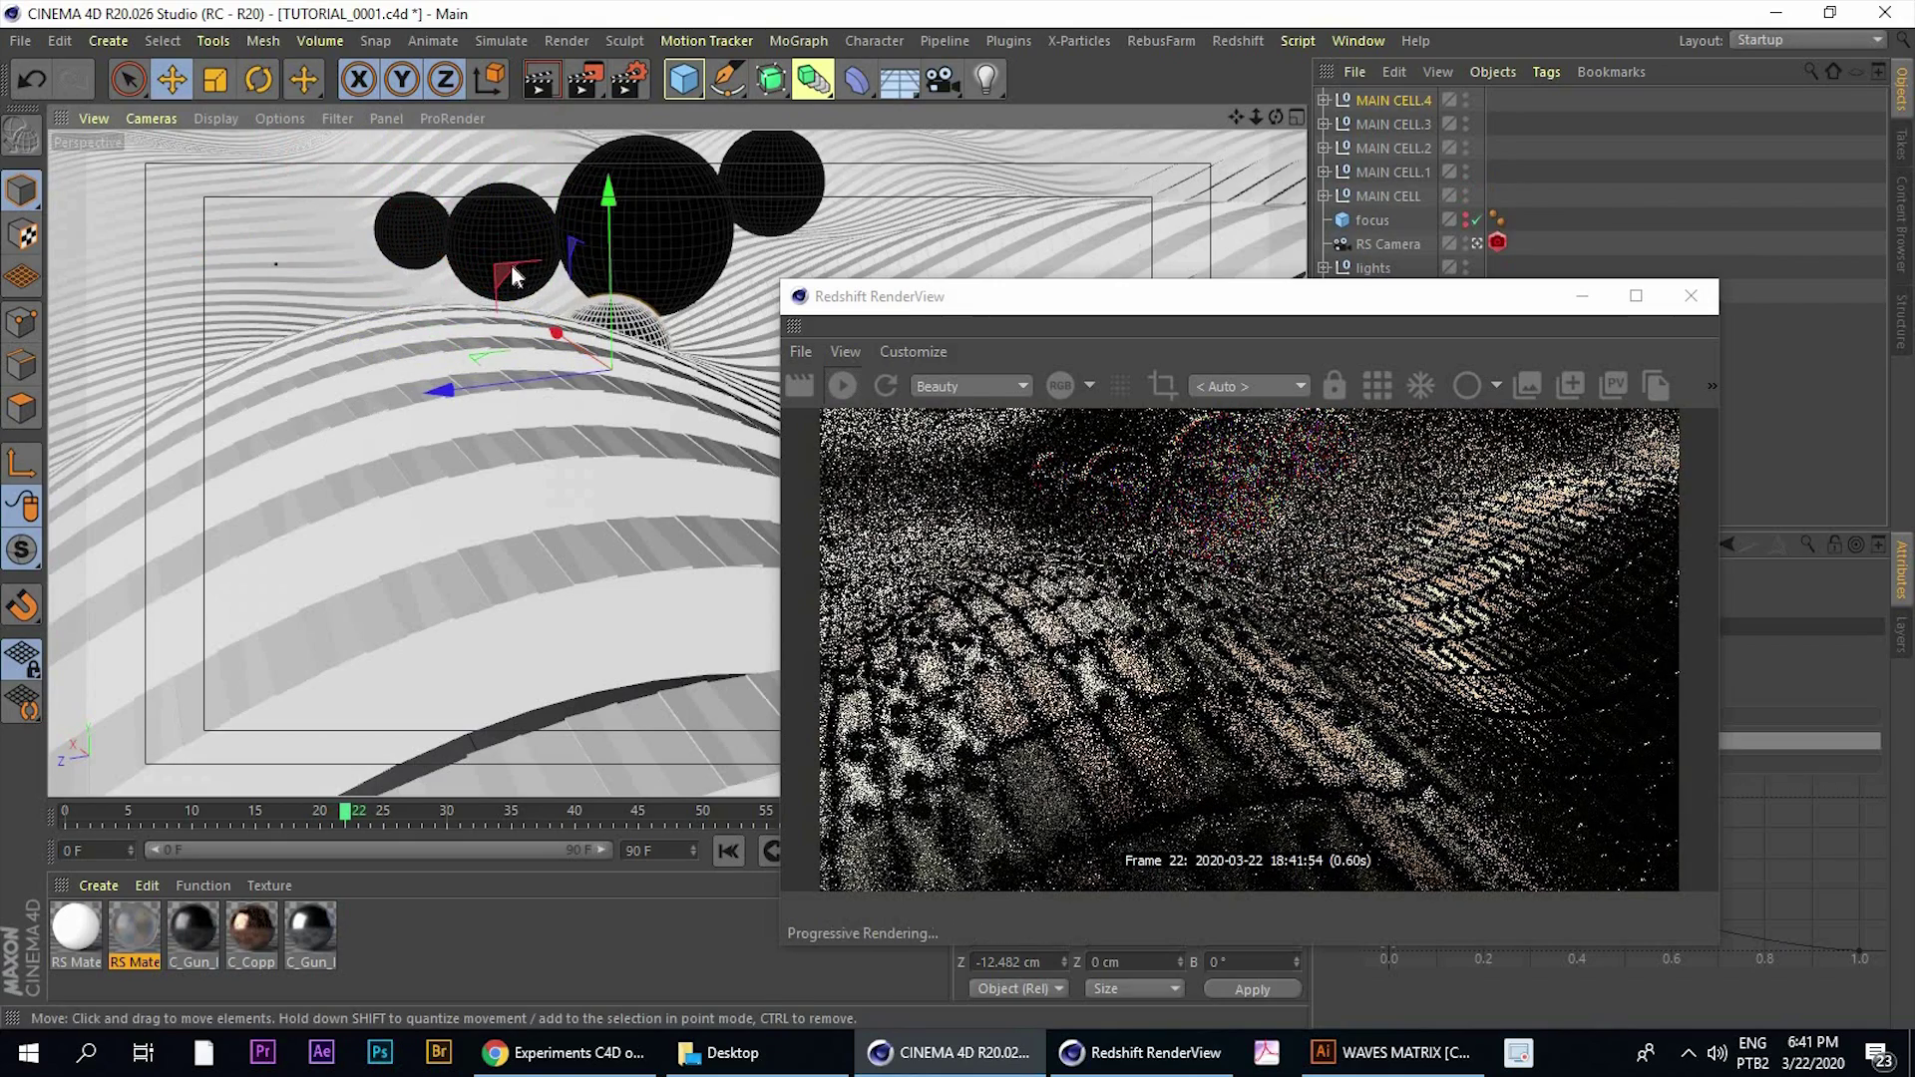
pyautogui.moveTo(511, 265); pyautogui.dragTo(231, 232)
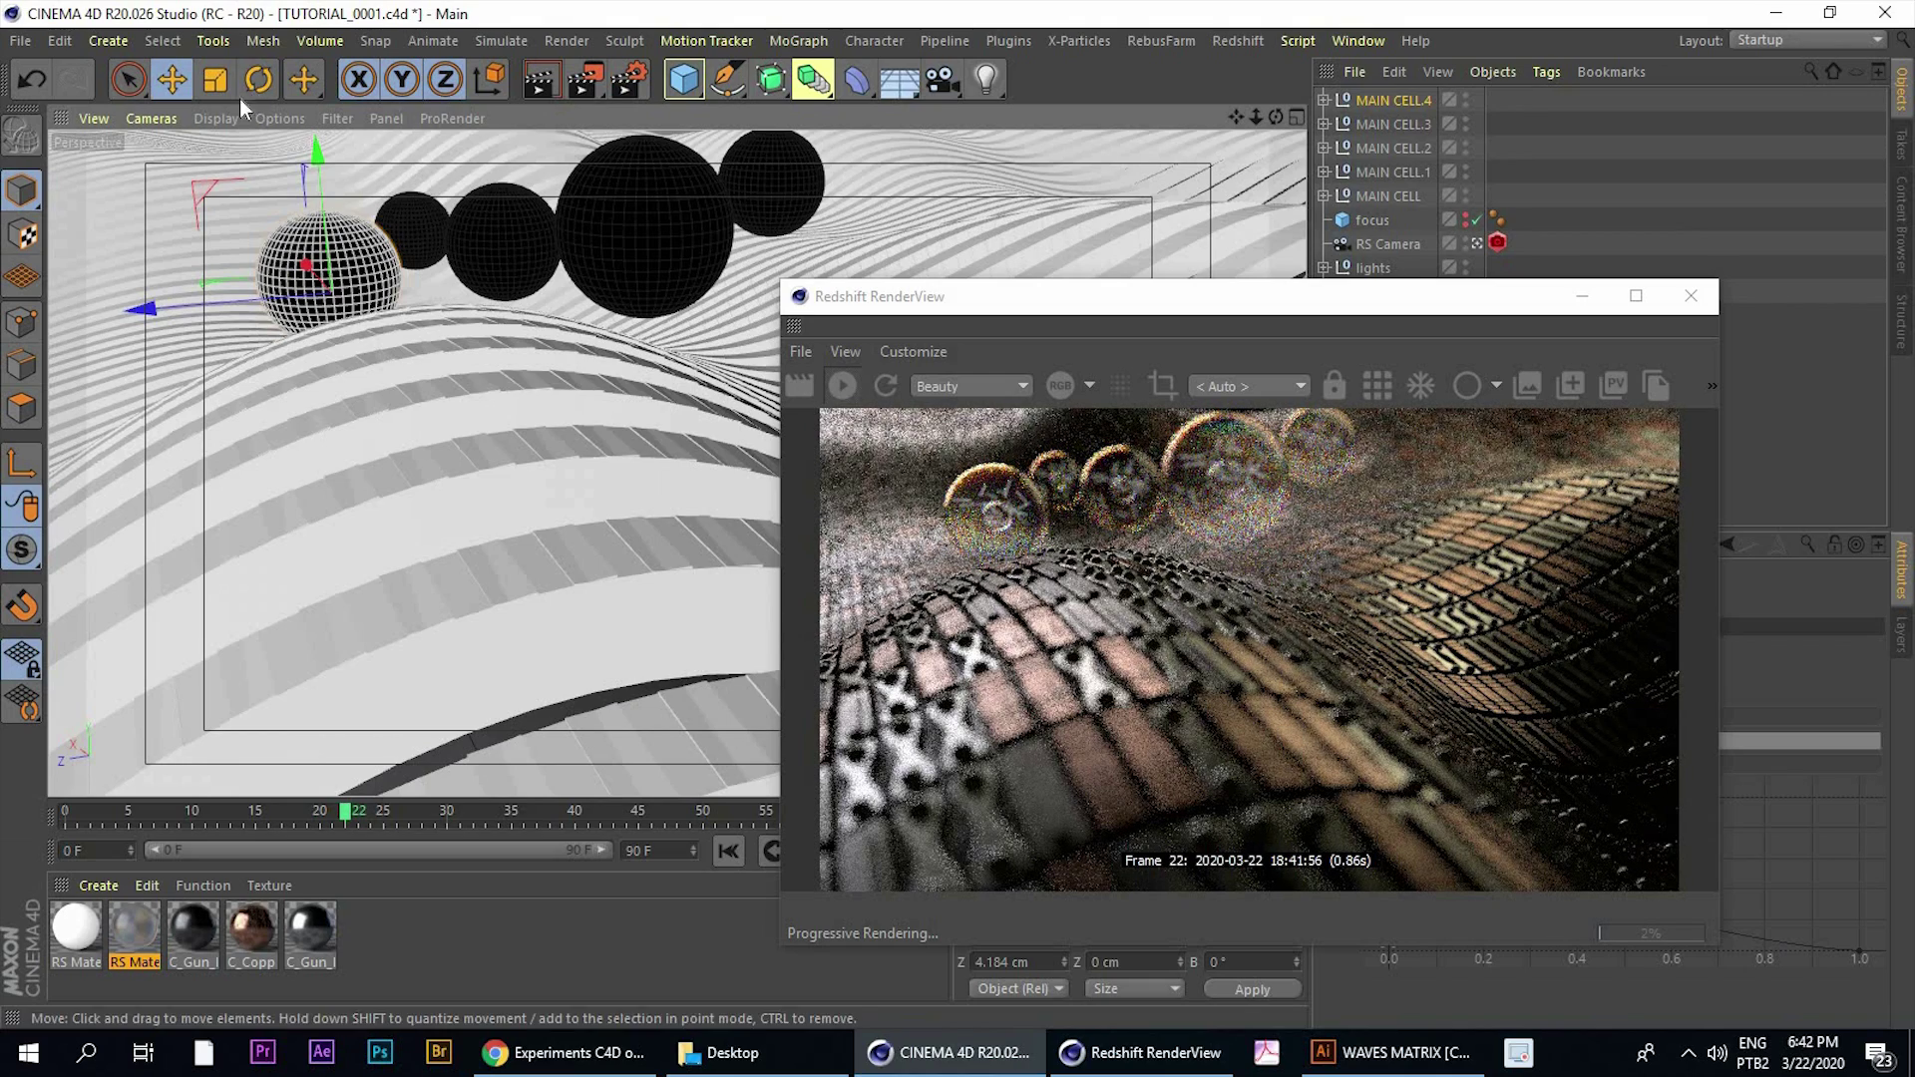
# Scale down MAIN CELL.4 and place a duplicate of it at the opposite end of the cell row, beyond the main cell
pyautogui.click(215, 79)
pyautogui.moveTo(423, 303); pyautogui.dragTo(271, 377)
pyautogui.click(172, 79)
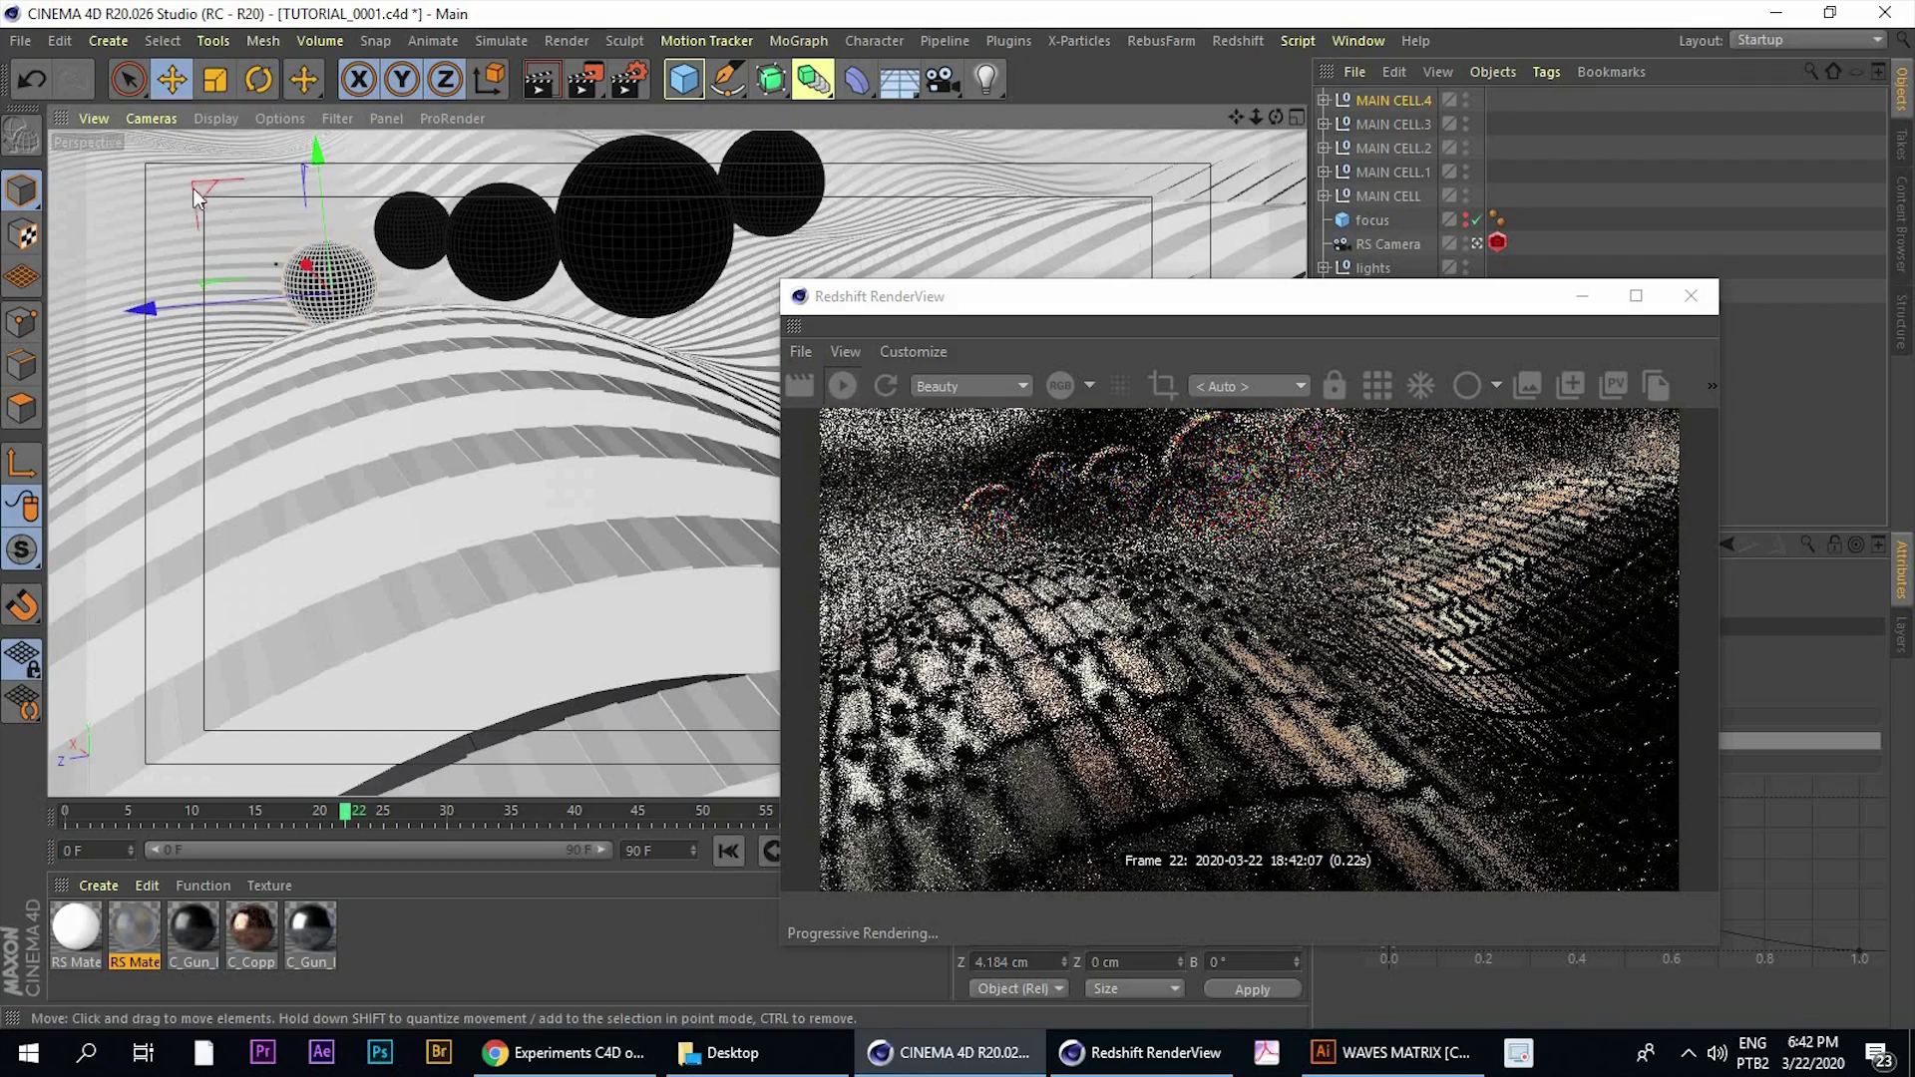
pyautogui.moveTo(212, 183); pyautogui.dragTo(754, 157)
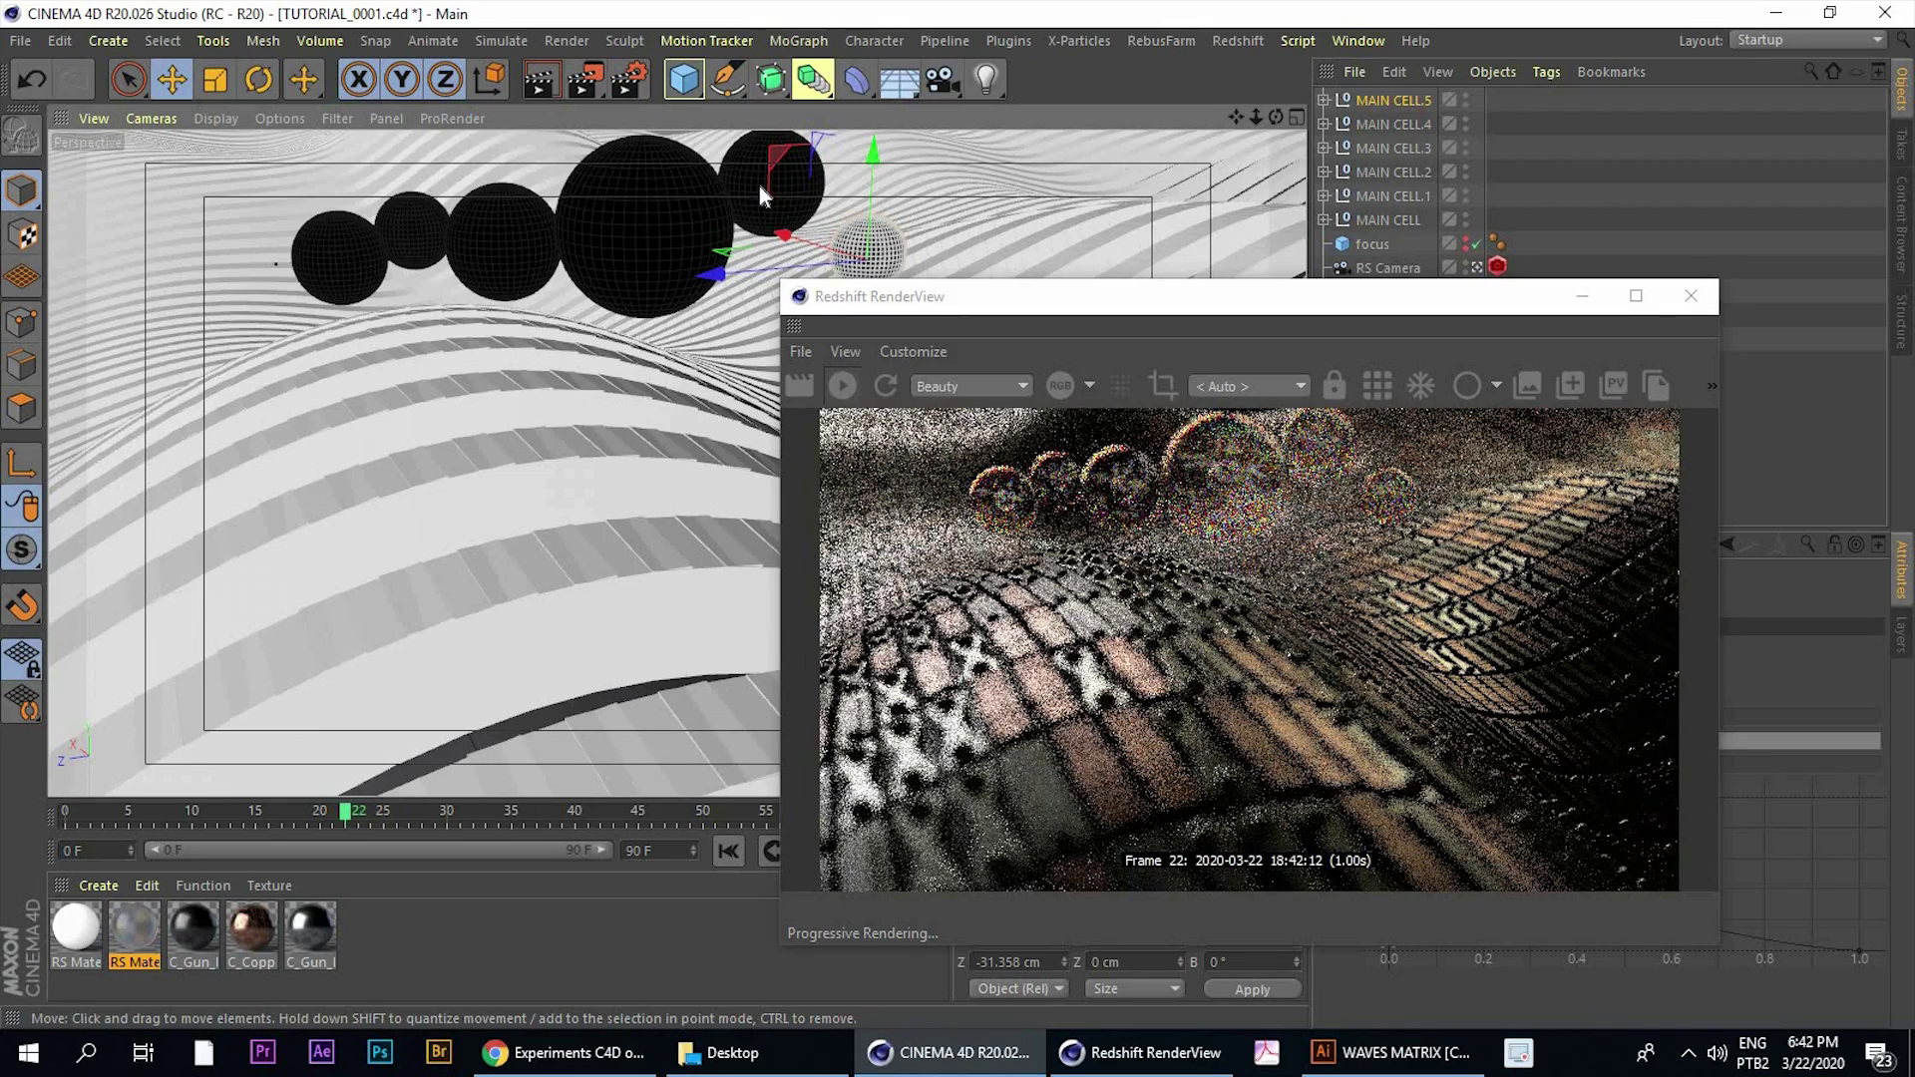
# Duplicate the newest cell to the other end of the row, shrink the copy and place it above the outermost cell there
pyautogui.keyDown('ctrl'); pyautogui.moveTo(705, 155); pyautogui.dragTo(81, 183); pyautogui.keyUp('ctrl')
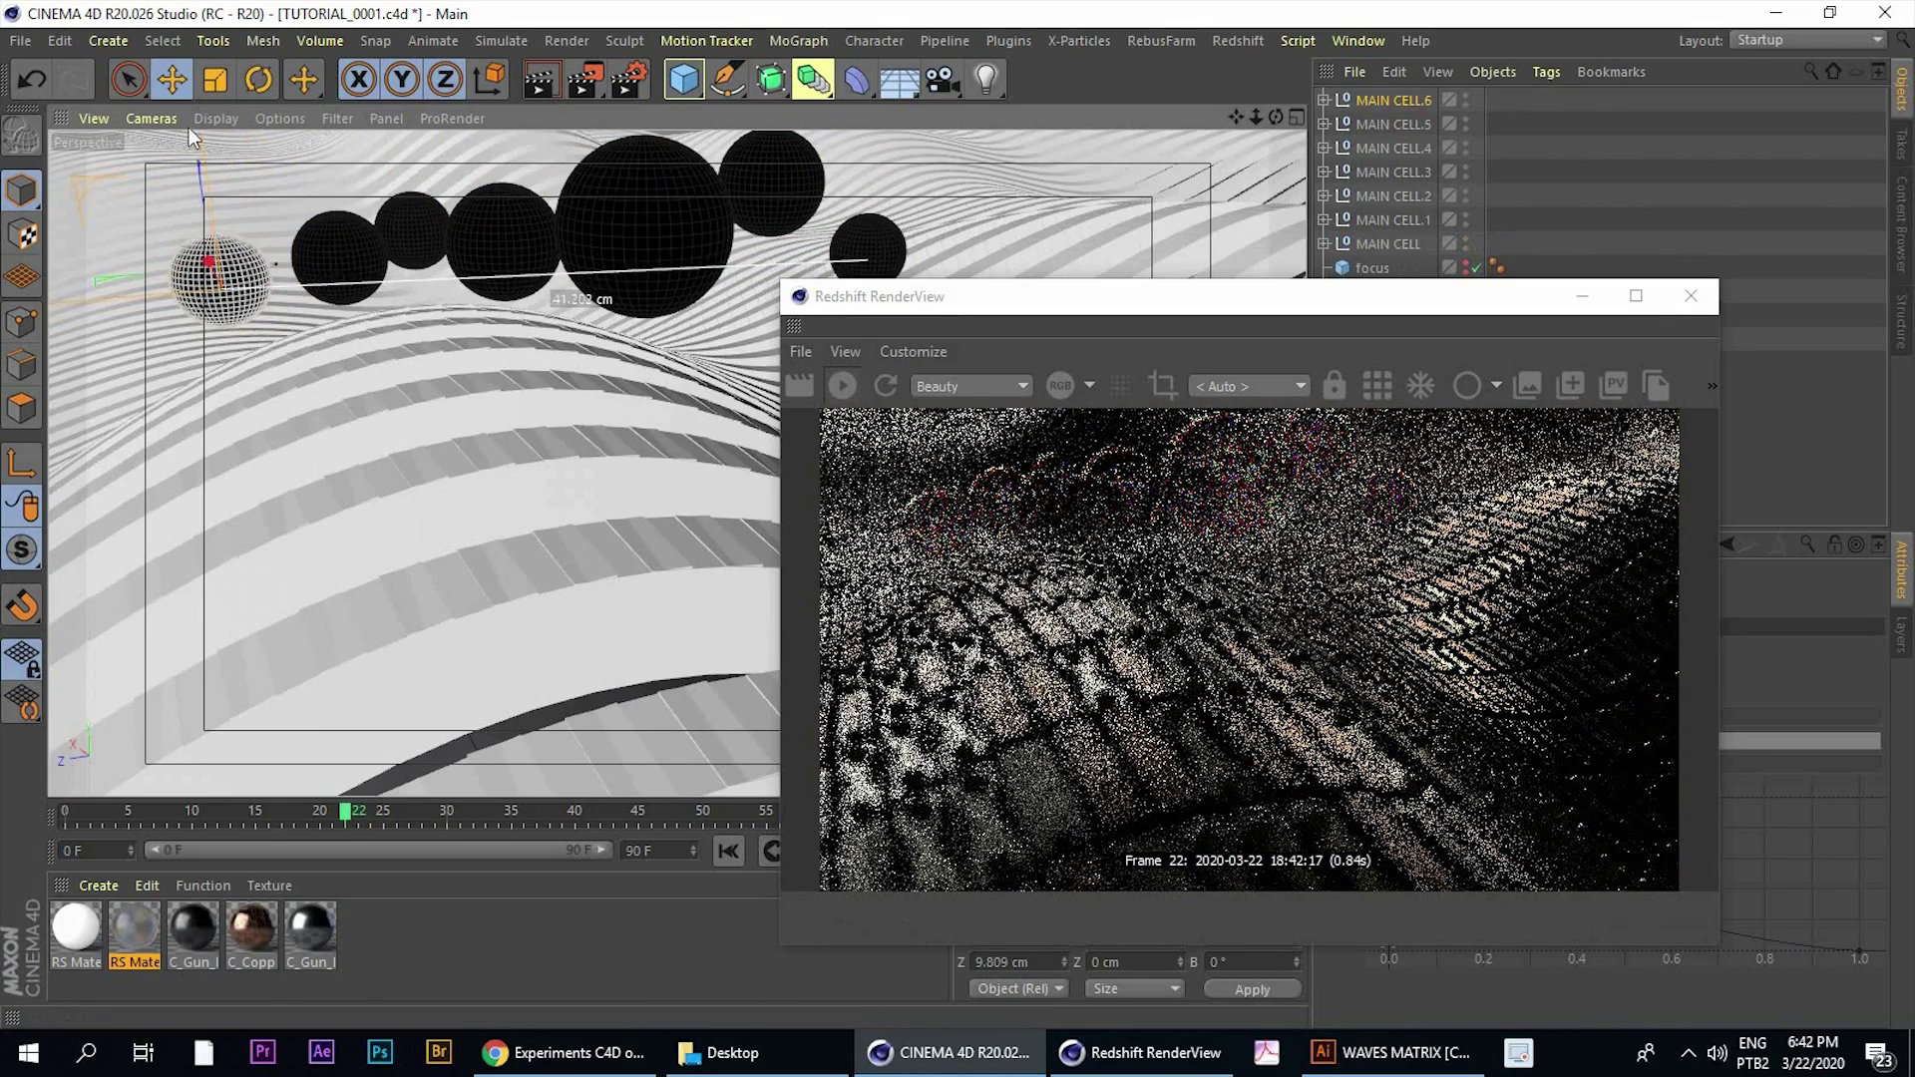
pyautogui.click(214, 80)
pyautogui.moveTo(268, 397); pyautogui.dragTo(150, 395)
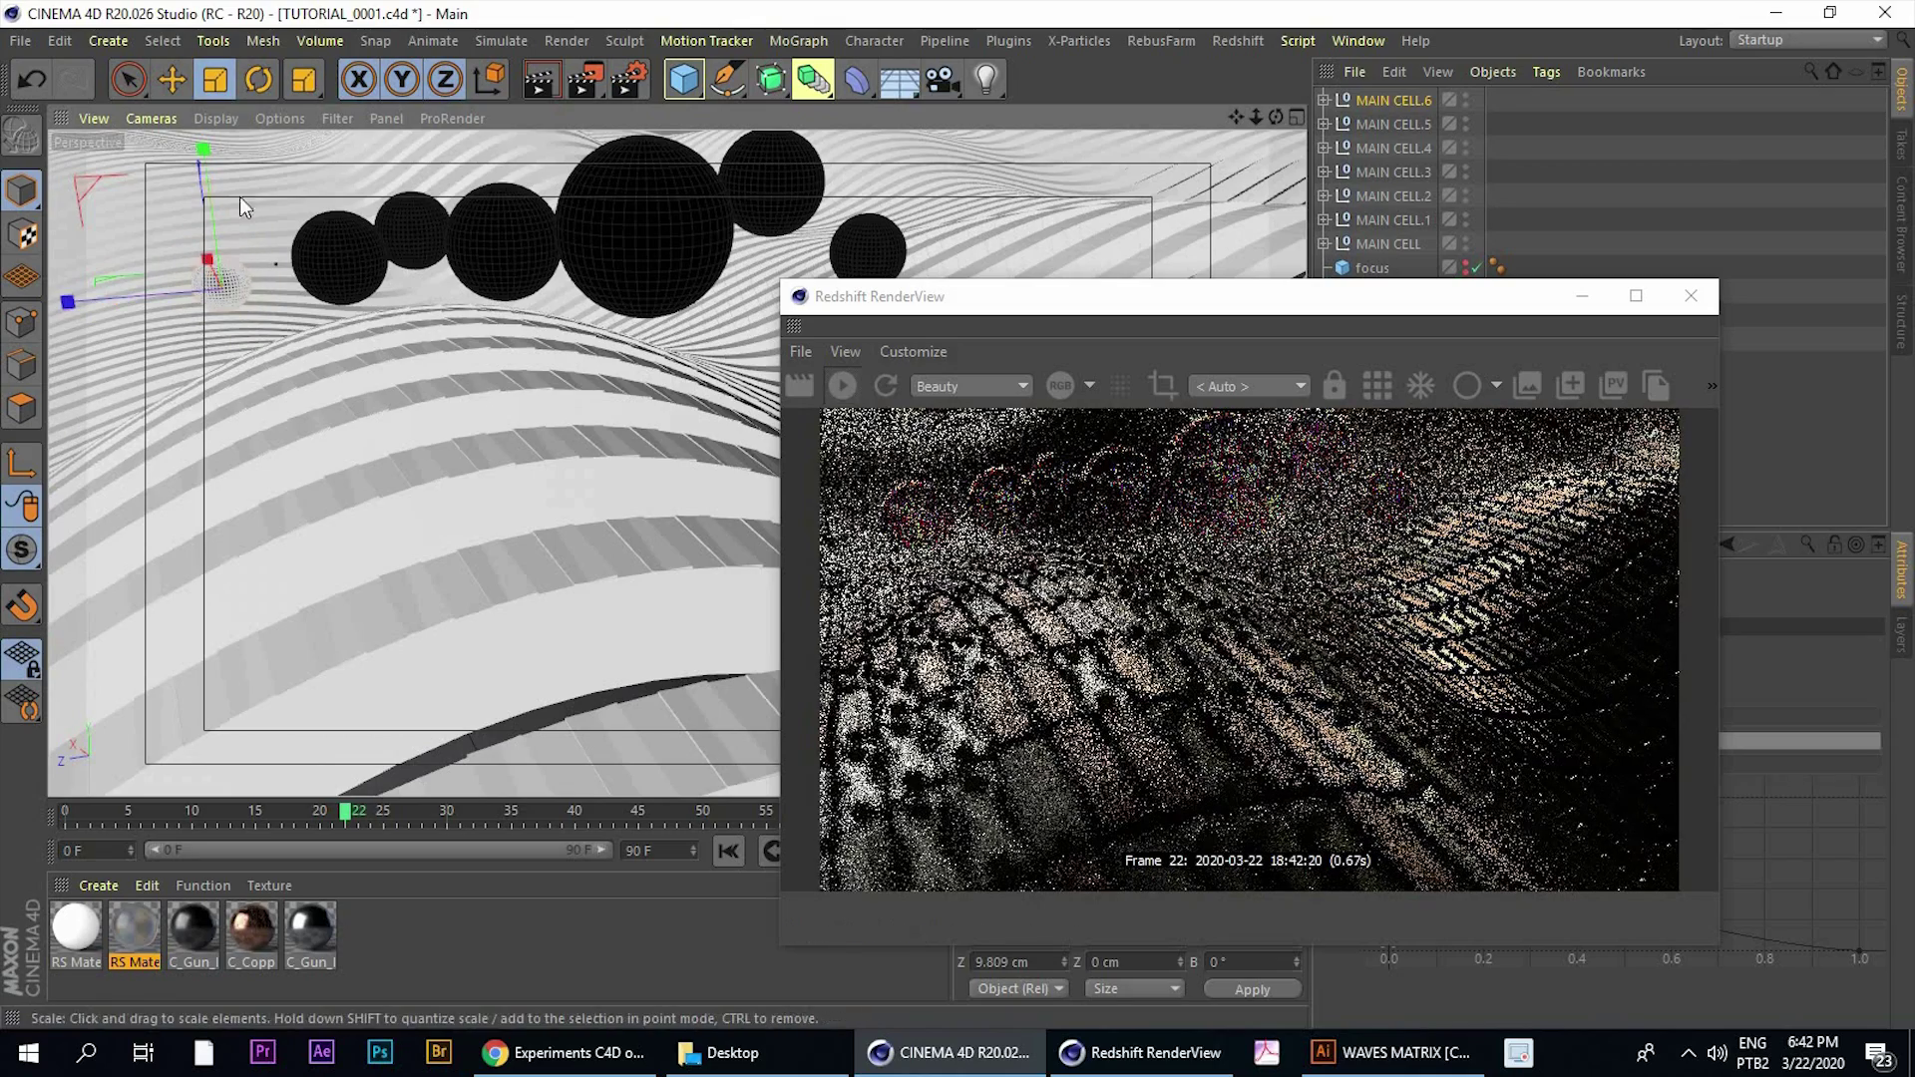
pyautogui.click(175, 84)
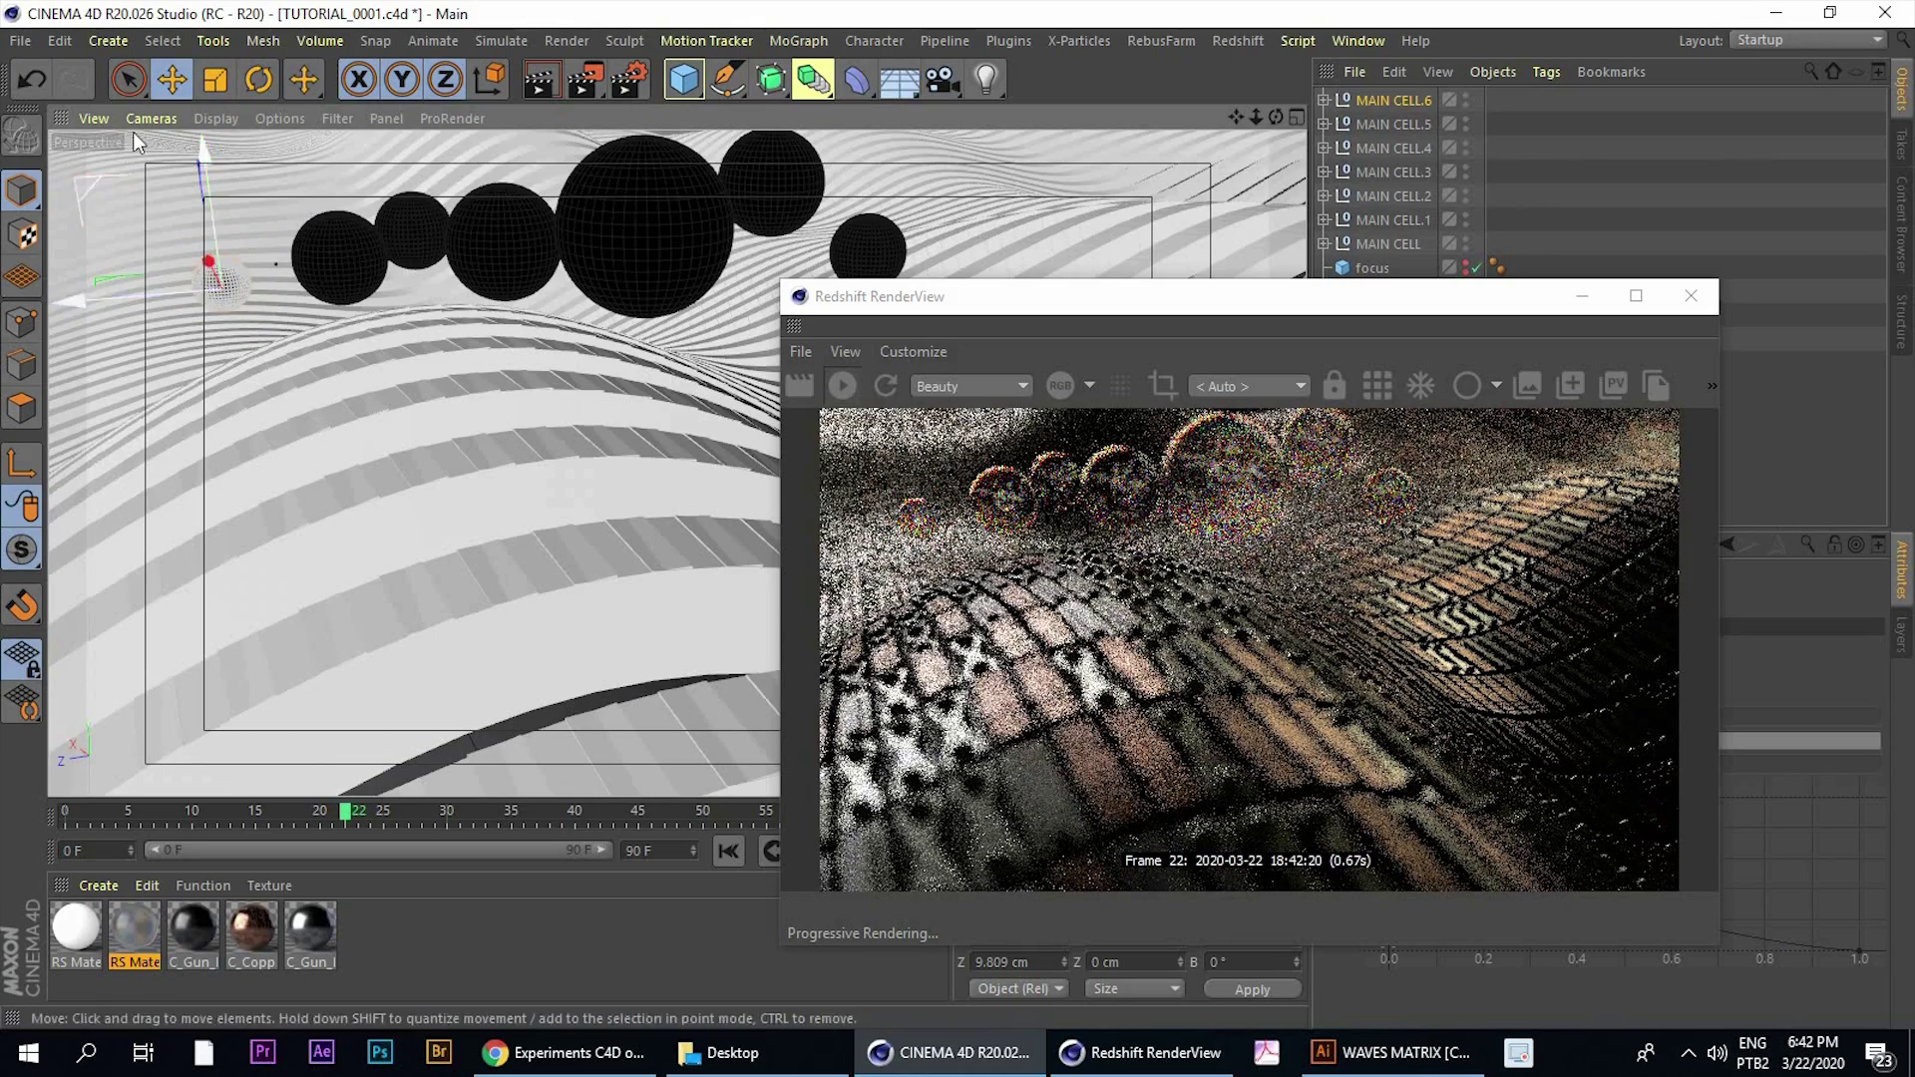
pyautogui.moveTo(83, 186); pyautogui.dragTo(193, 73)
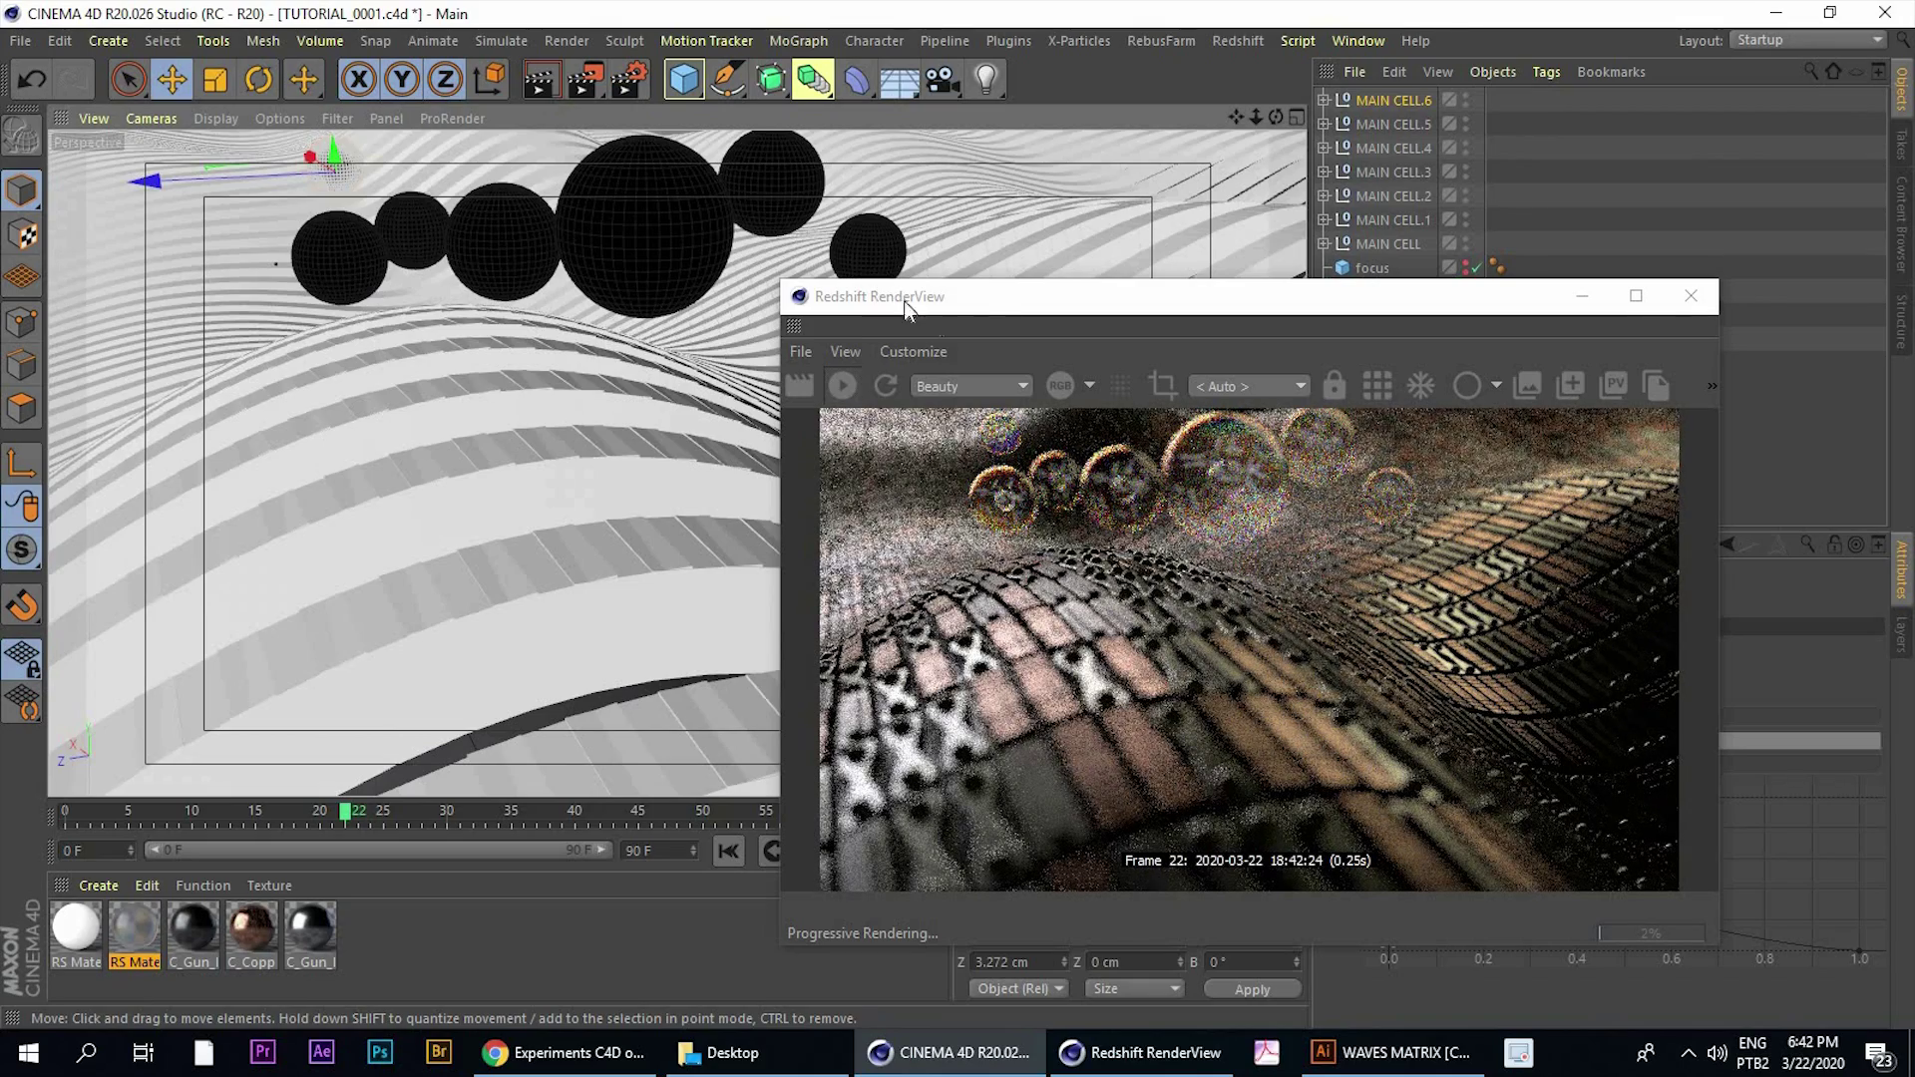
# Select RS Camera, go to frame 64 and turn on automatic keyframing
pyautogui.moveTo(1231, 298); pyautogui.dragTo(985, 233)
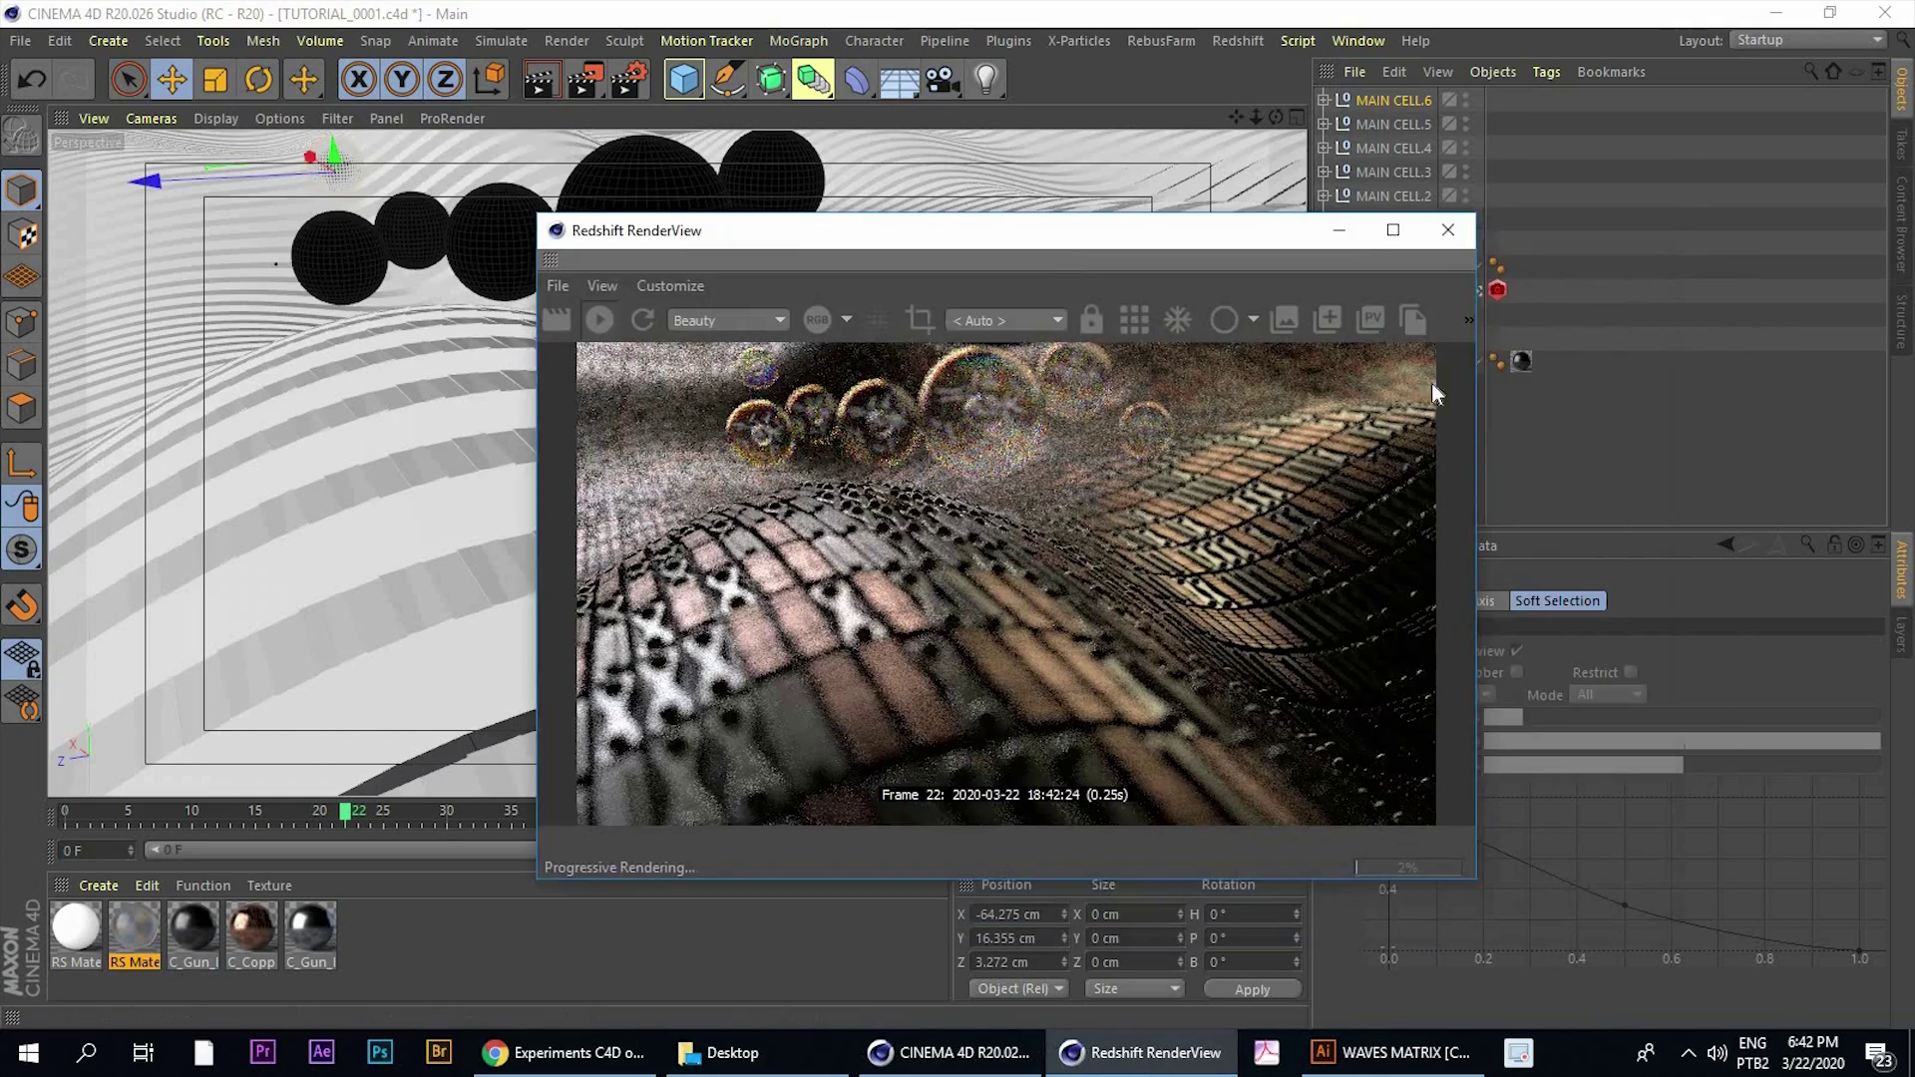
pyautogui.moveTo(1433, 383); pyautogui.dragTo(1503, 412)
pyautogui.click(1387, 295)
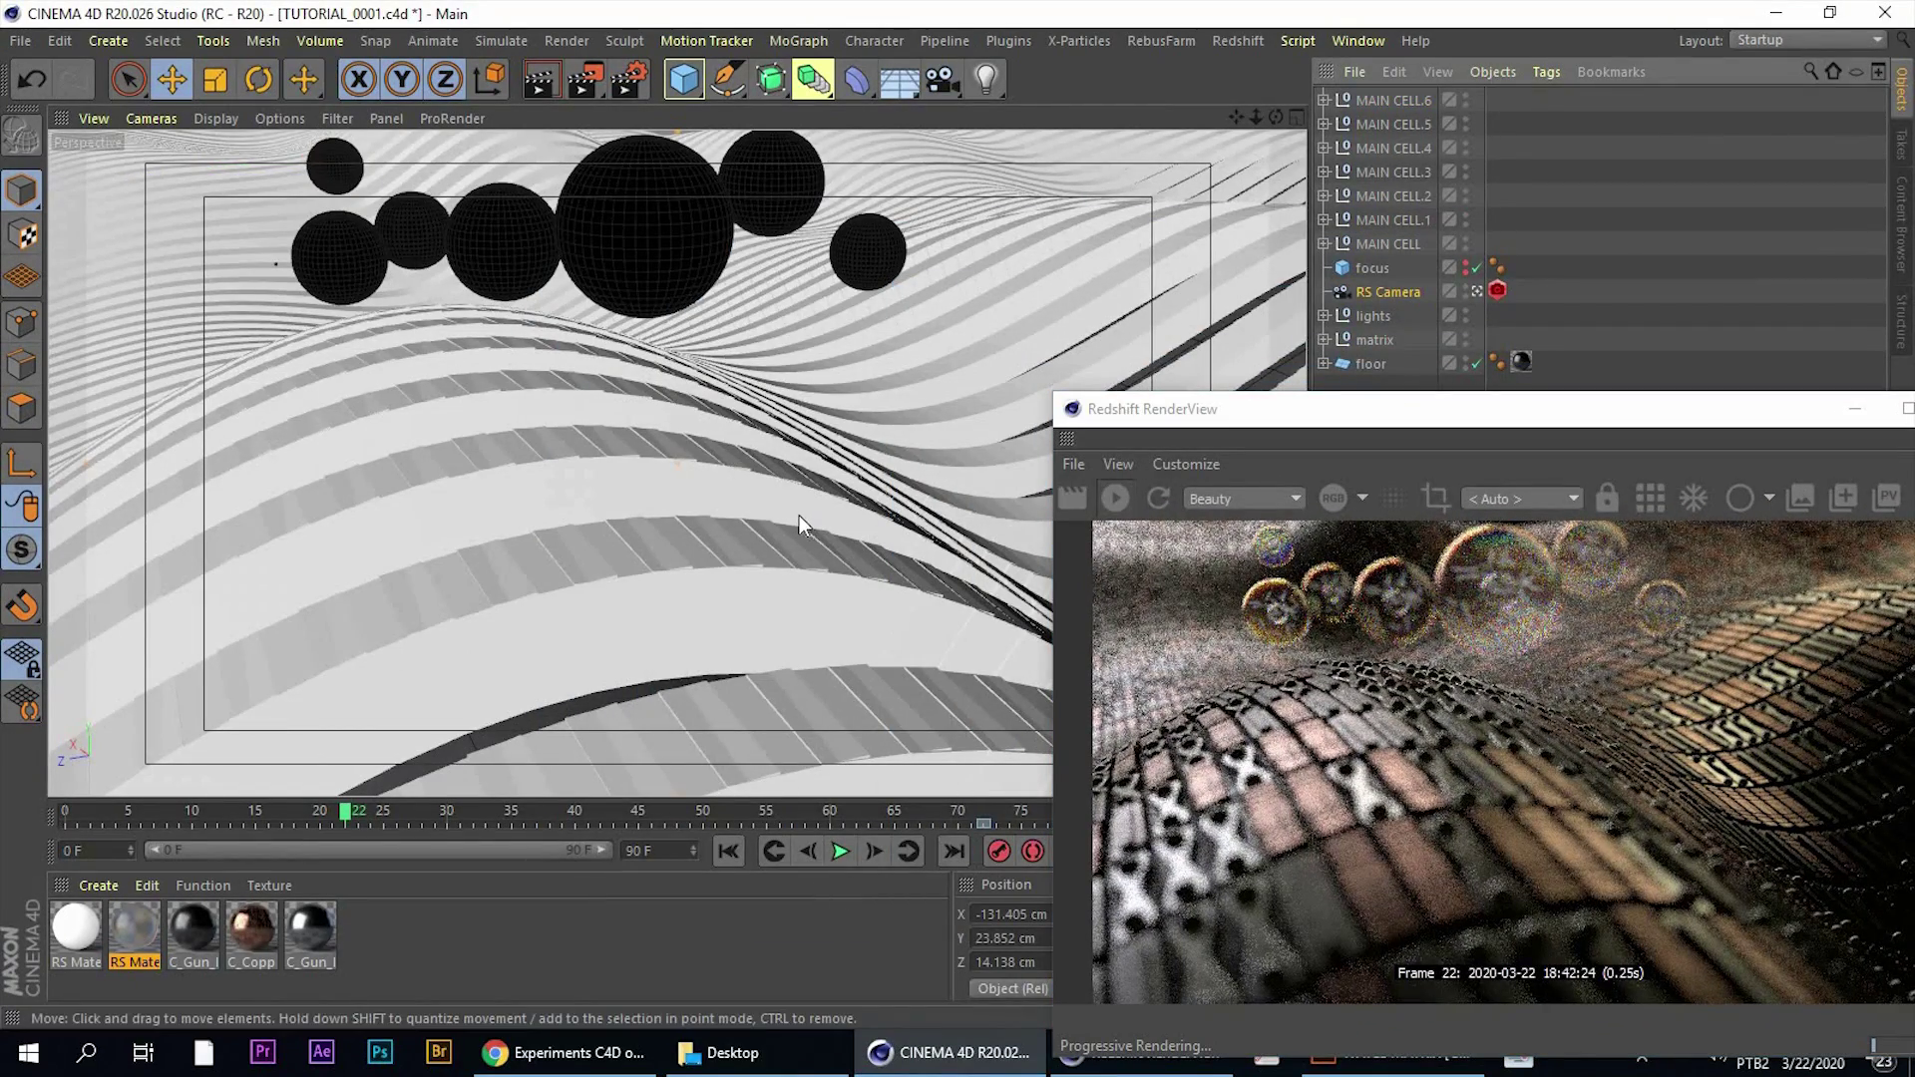
pyautogui.middleClick(507, 251)
pyautogui.middleClick(493, 259)
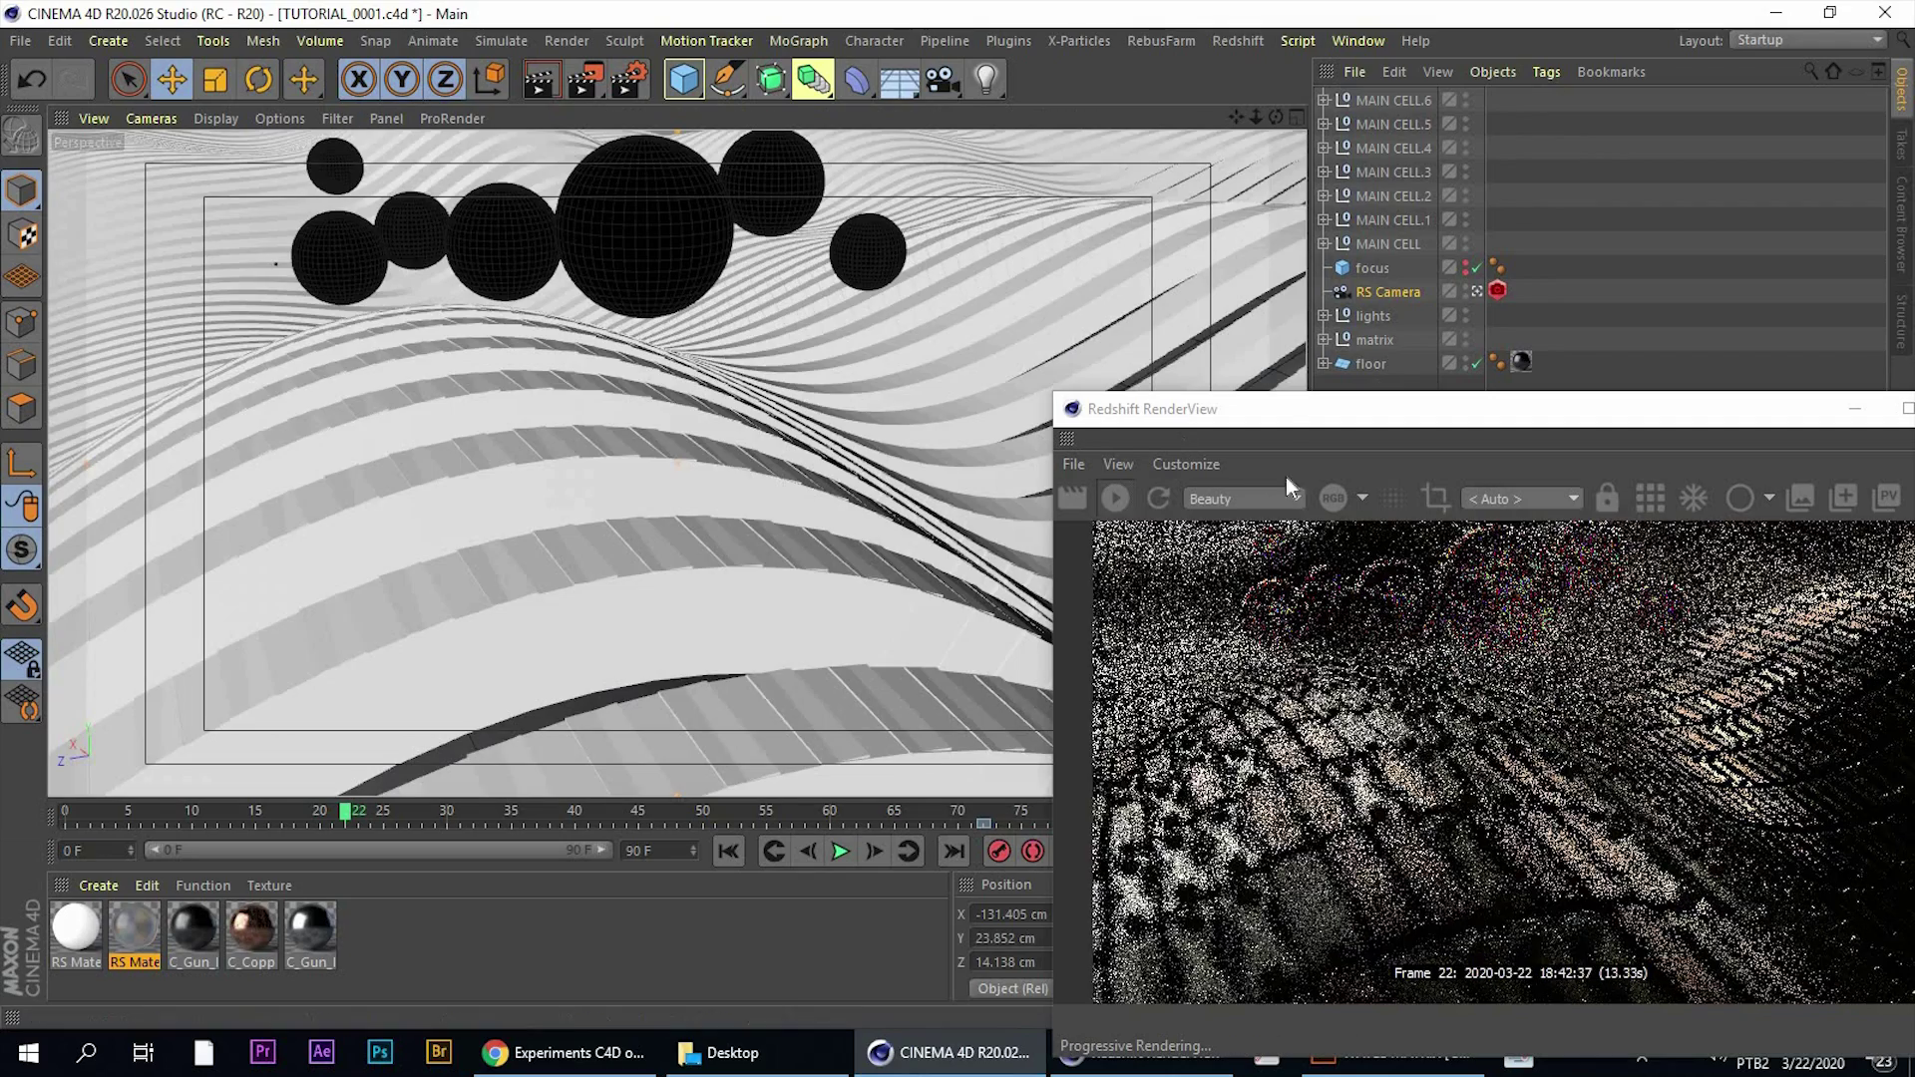
pyautogui.moveTo(1297, 409); pyautogui.dragTo(1465, 314)
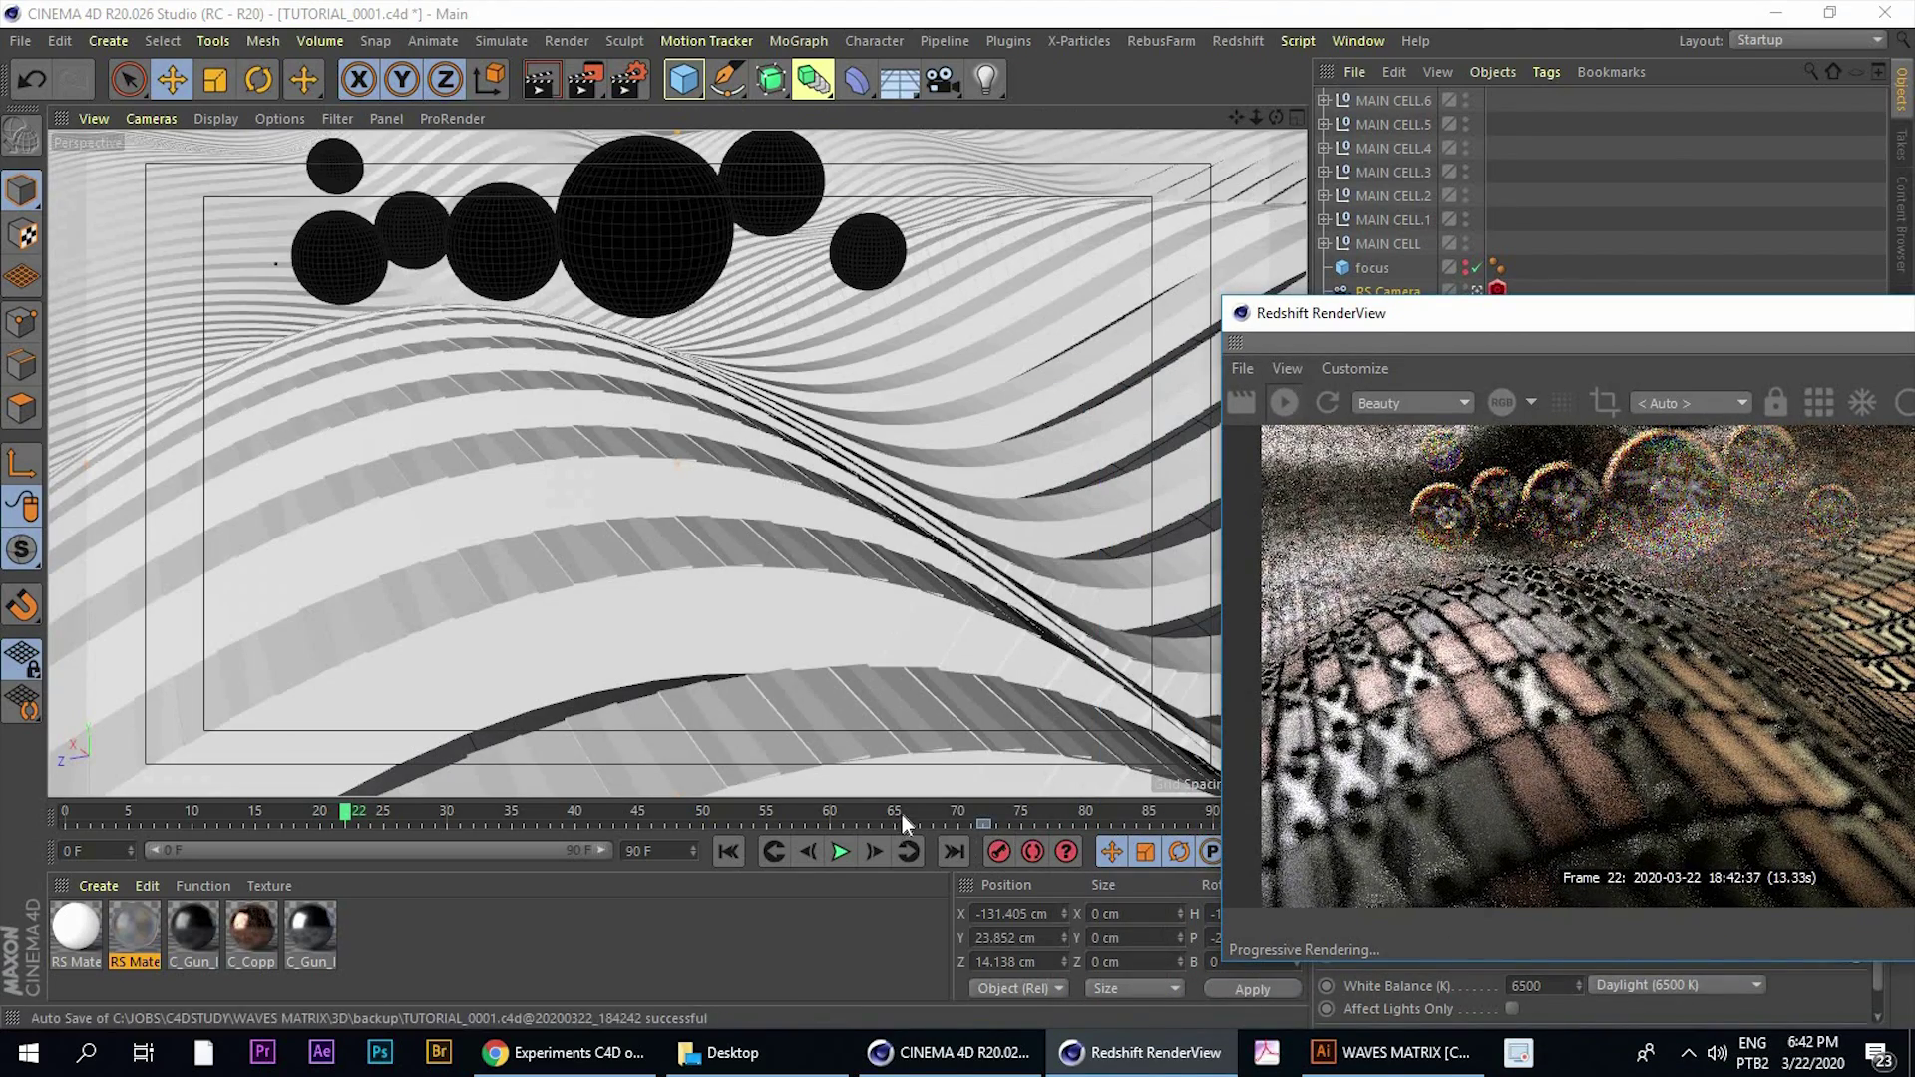
pyautogui.click(999, 851)
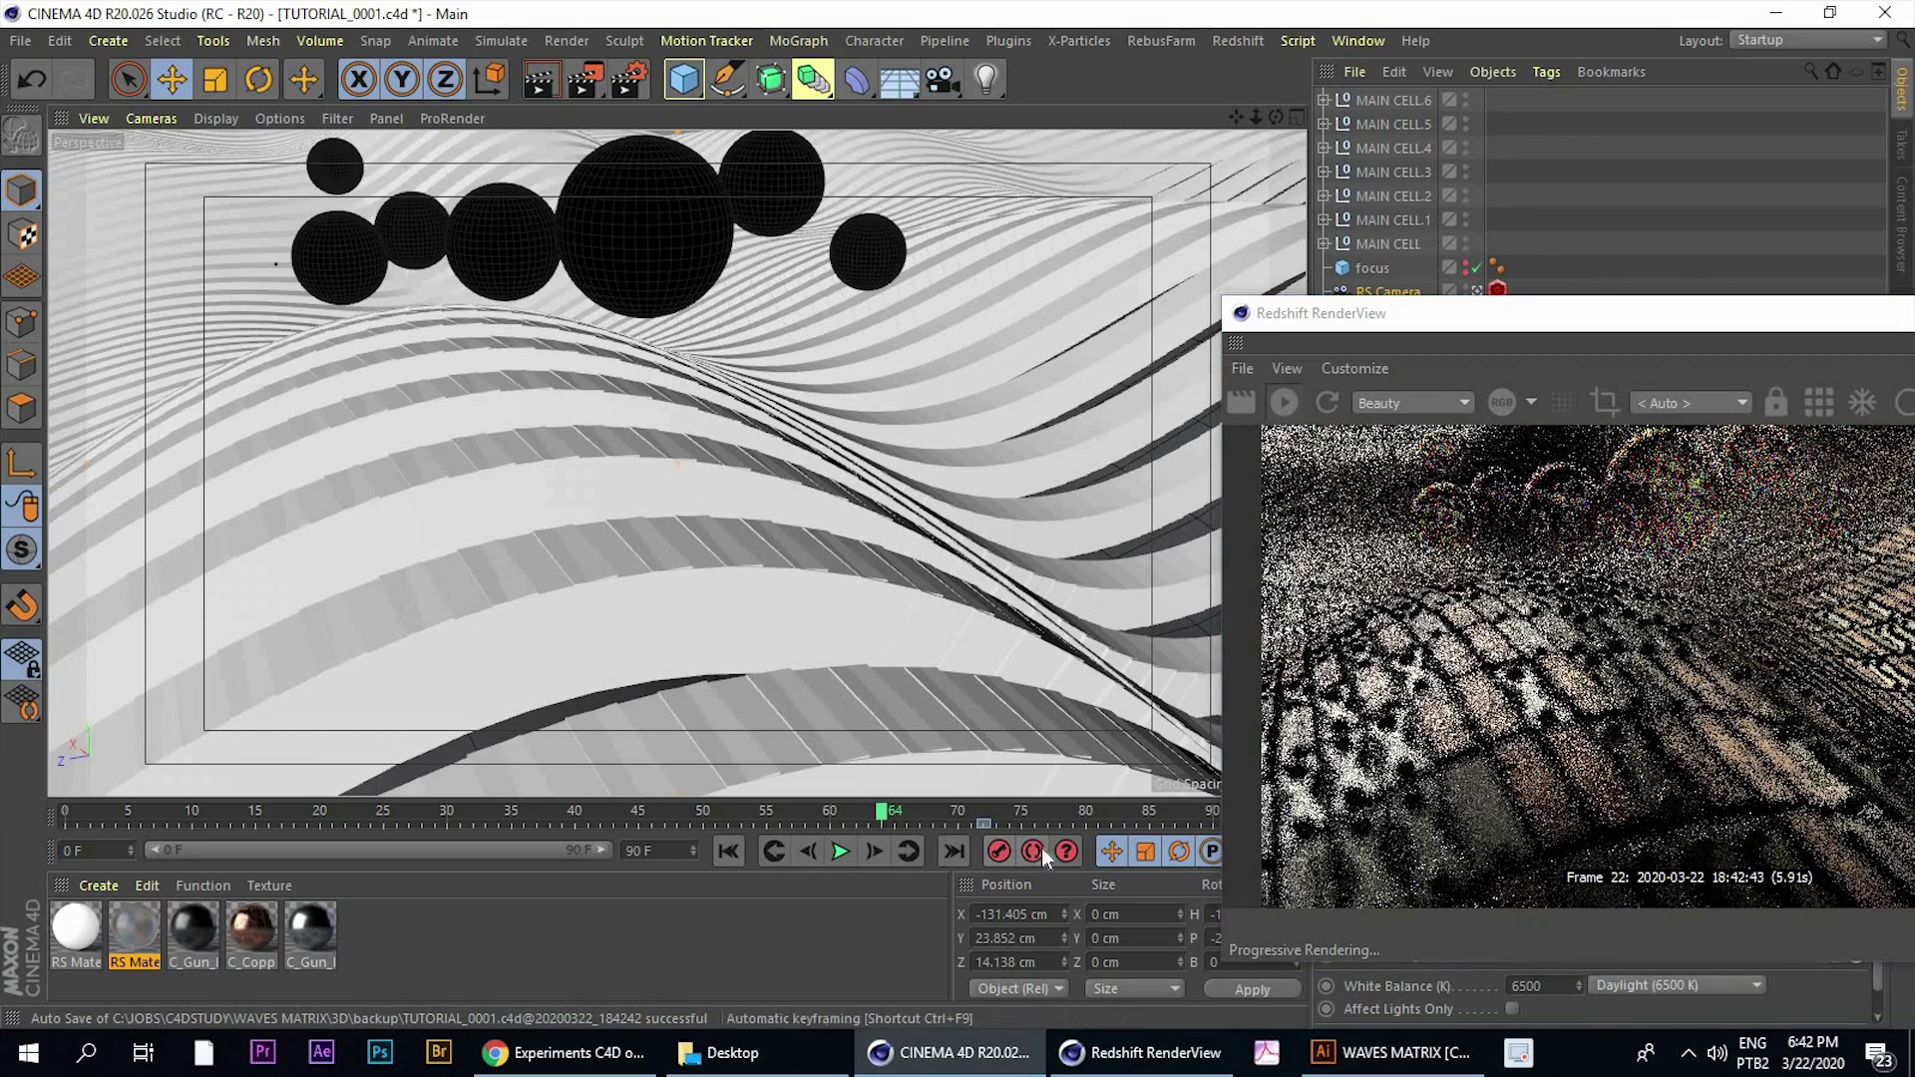
pyautogui.click(1032, 853)
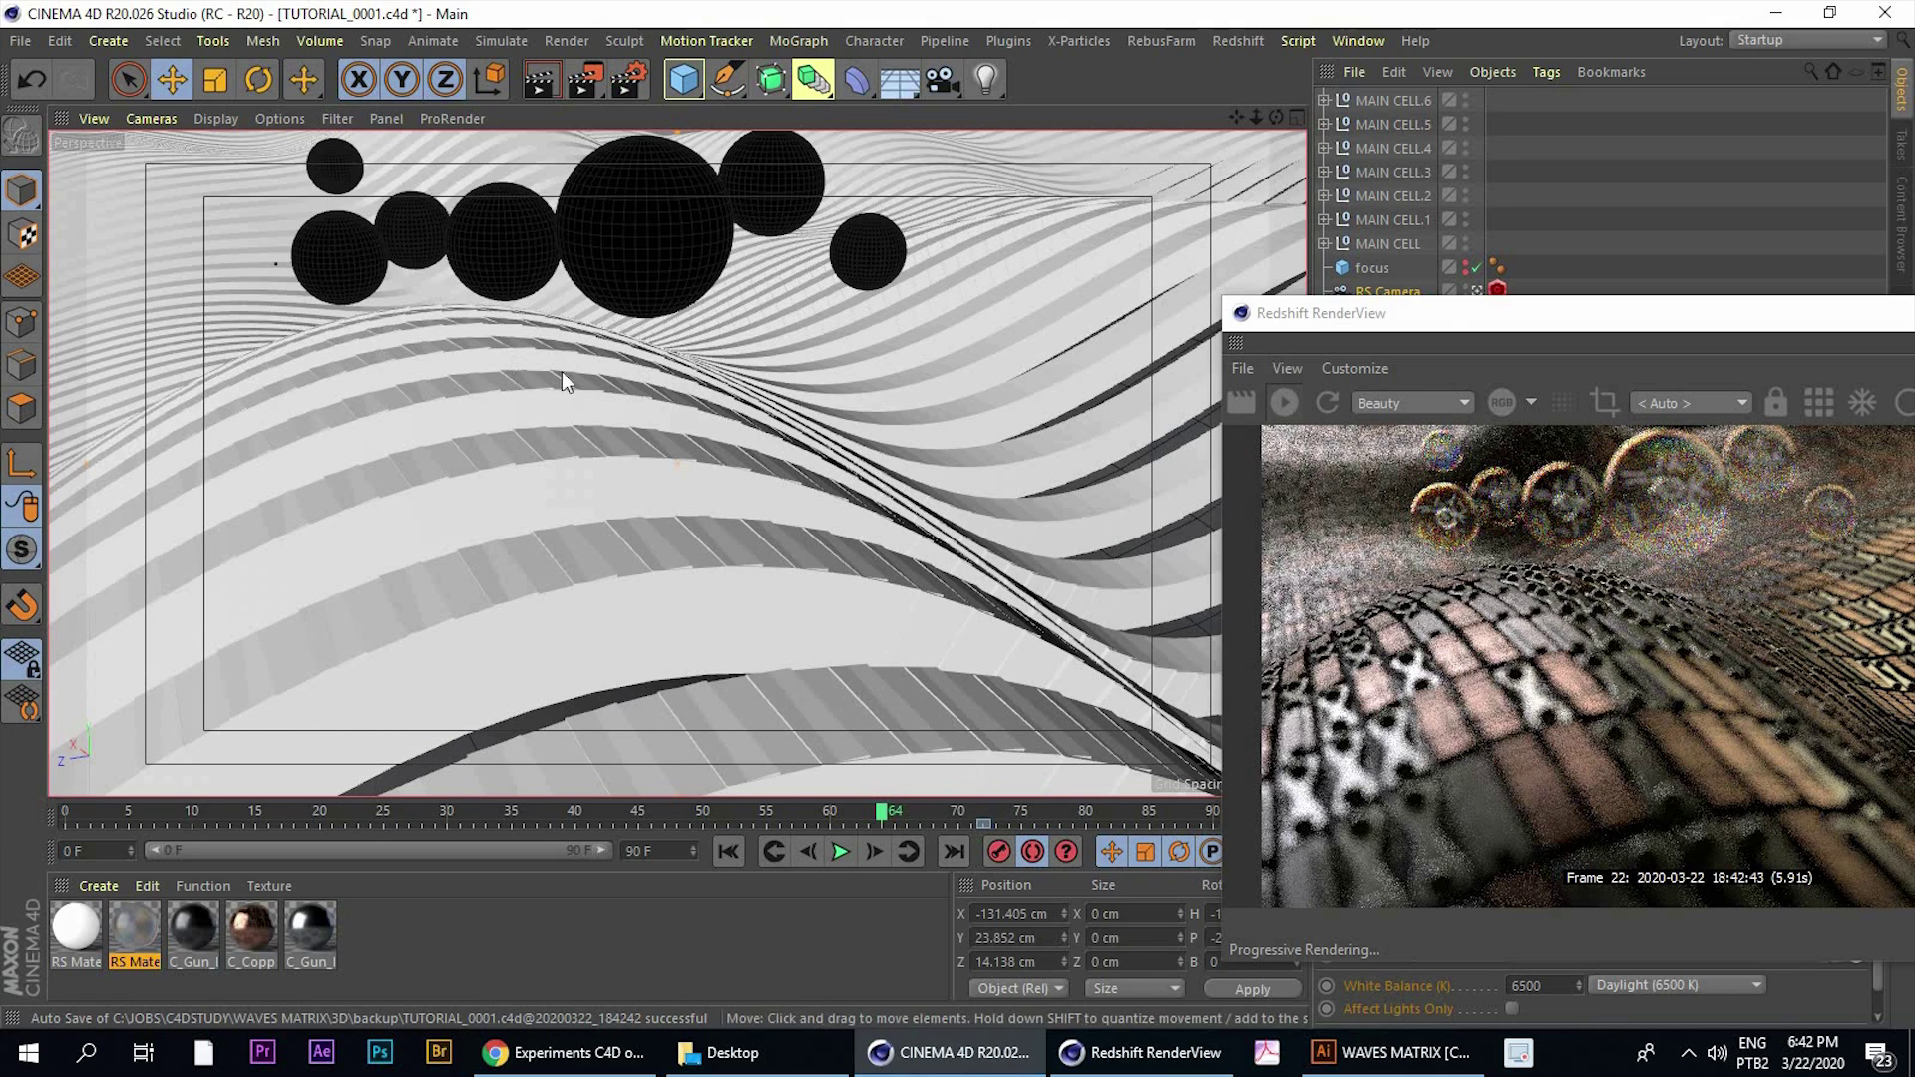
# Reframe the camera at frame 64 by panning and orbiting until the cells sit in the shot's upper-left area and the far wave shows more
pyautogui.moveTo(1442, 313); pyautogui.dragTo(1548, 398)
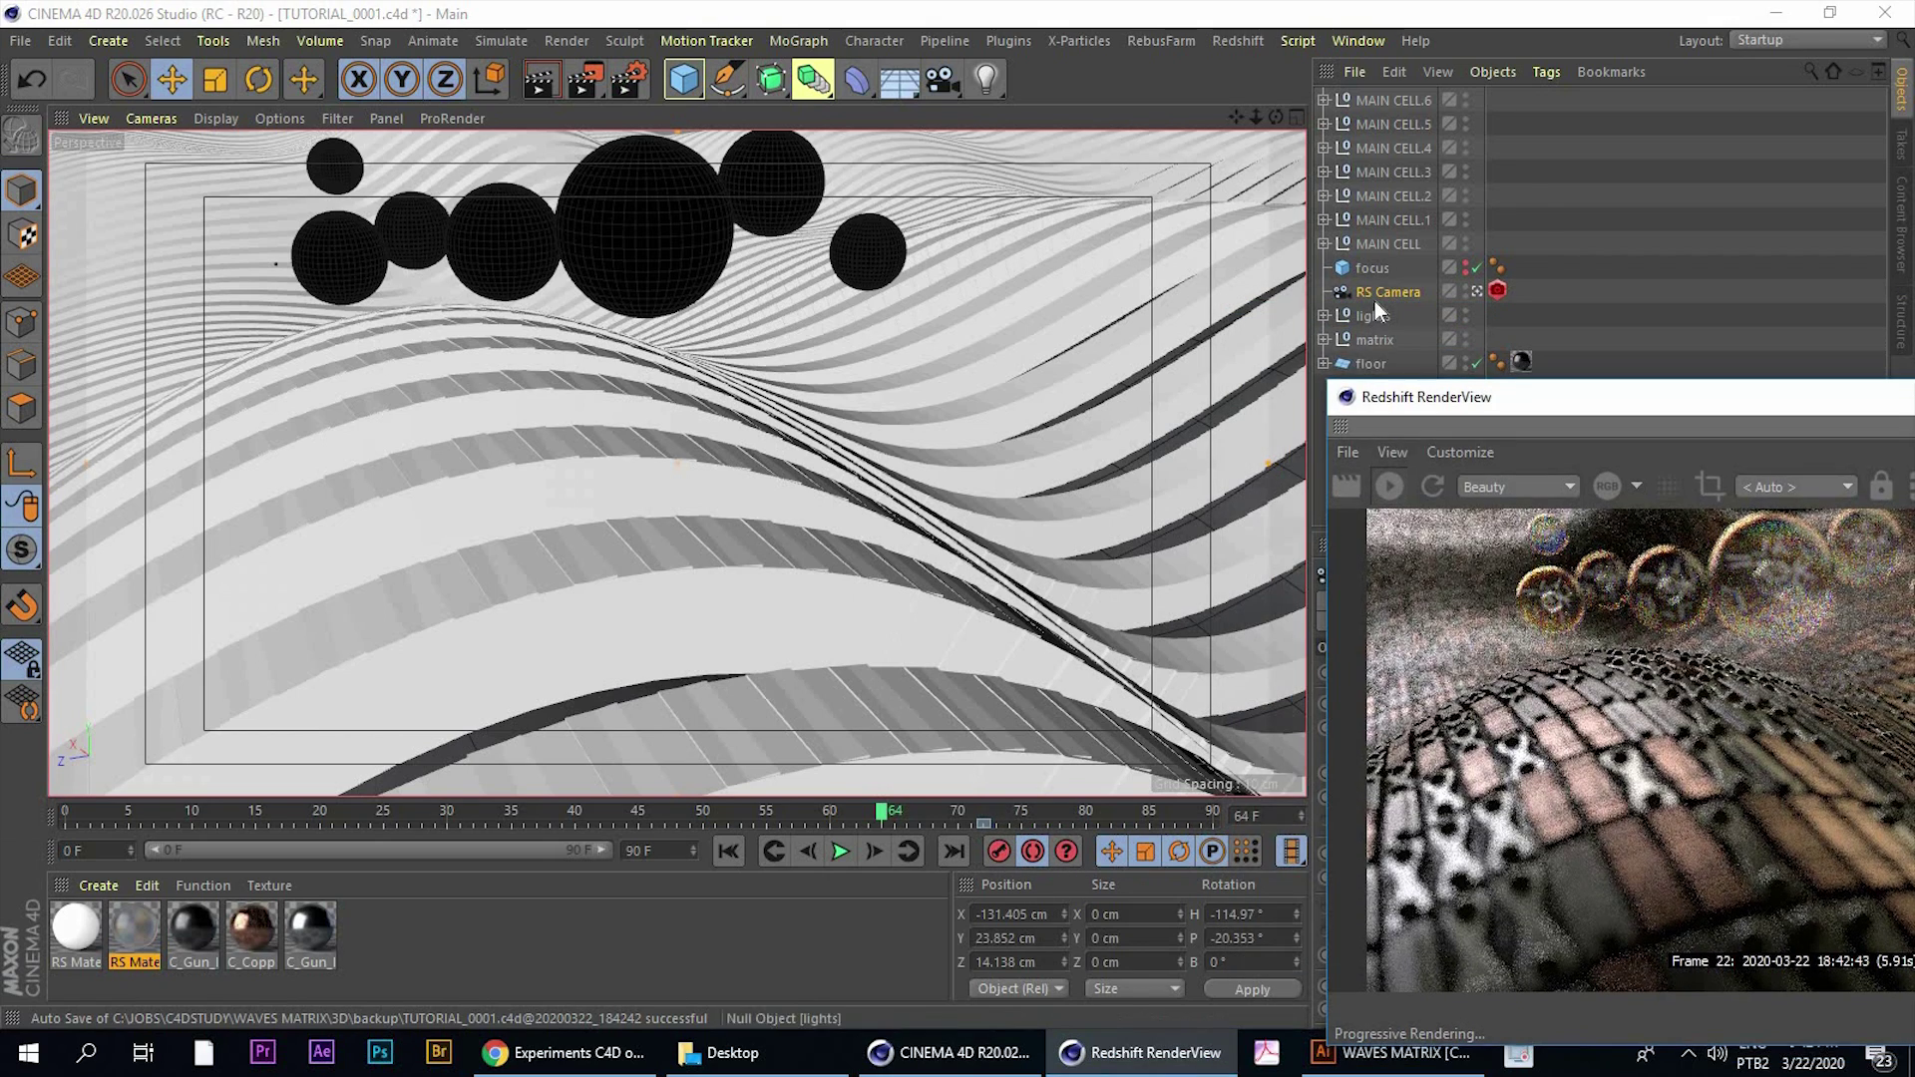
pyautogui.click(796, 397)
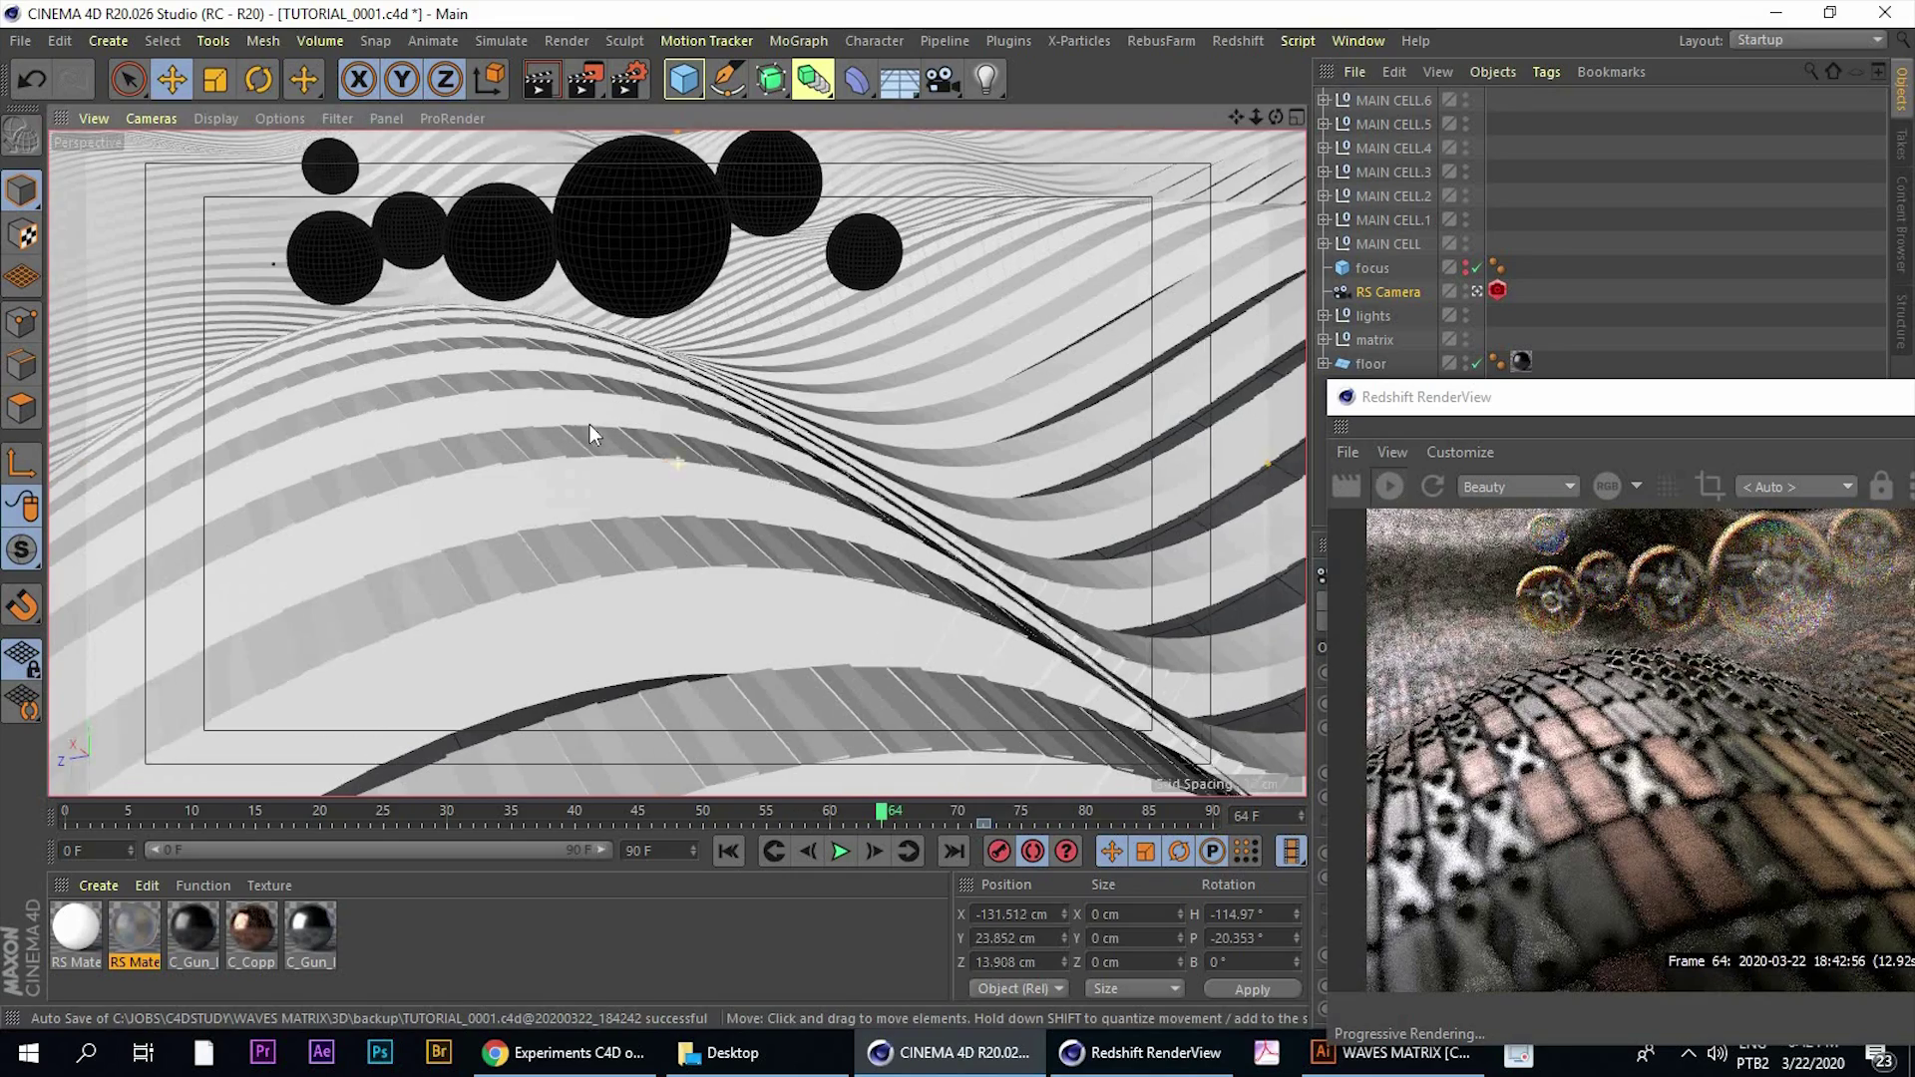
pyautogui.keyDown('alt'); pyautogui.moveTo(591, 427); pyautogui.dragTo(498, 473, button='middle'); pyautogui.keyUp('alt')
pyautogui.moveTo(1405, 380); pyautogui.dragTo(969, 218)
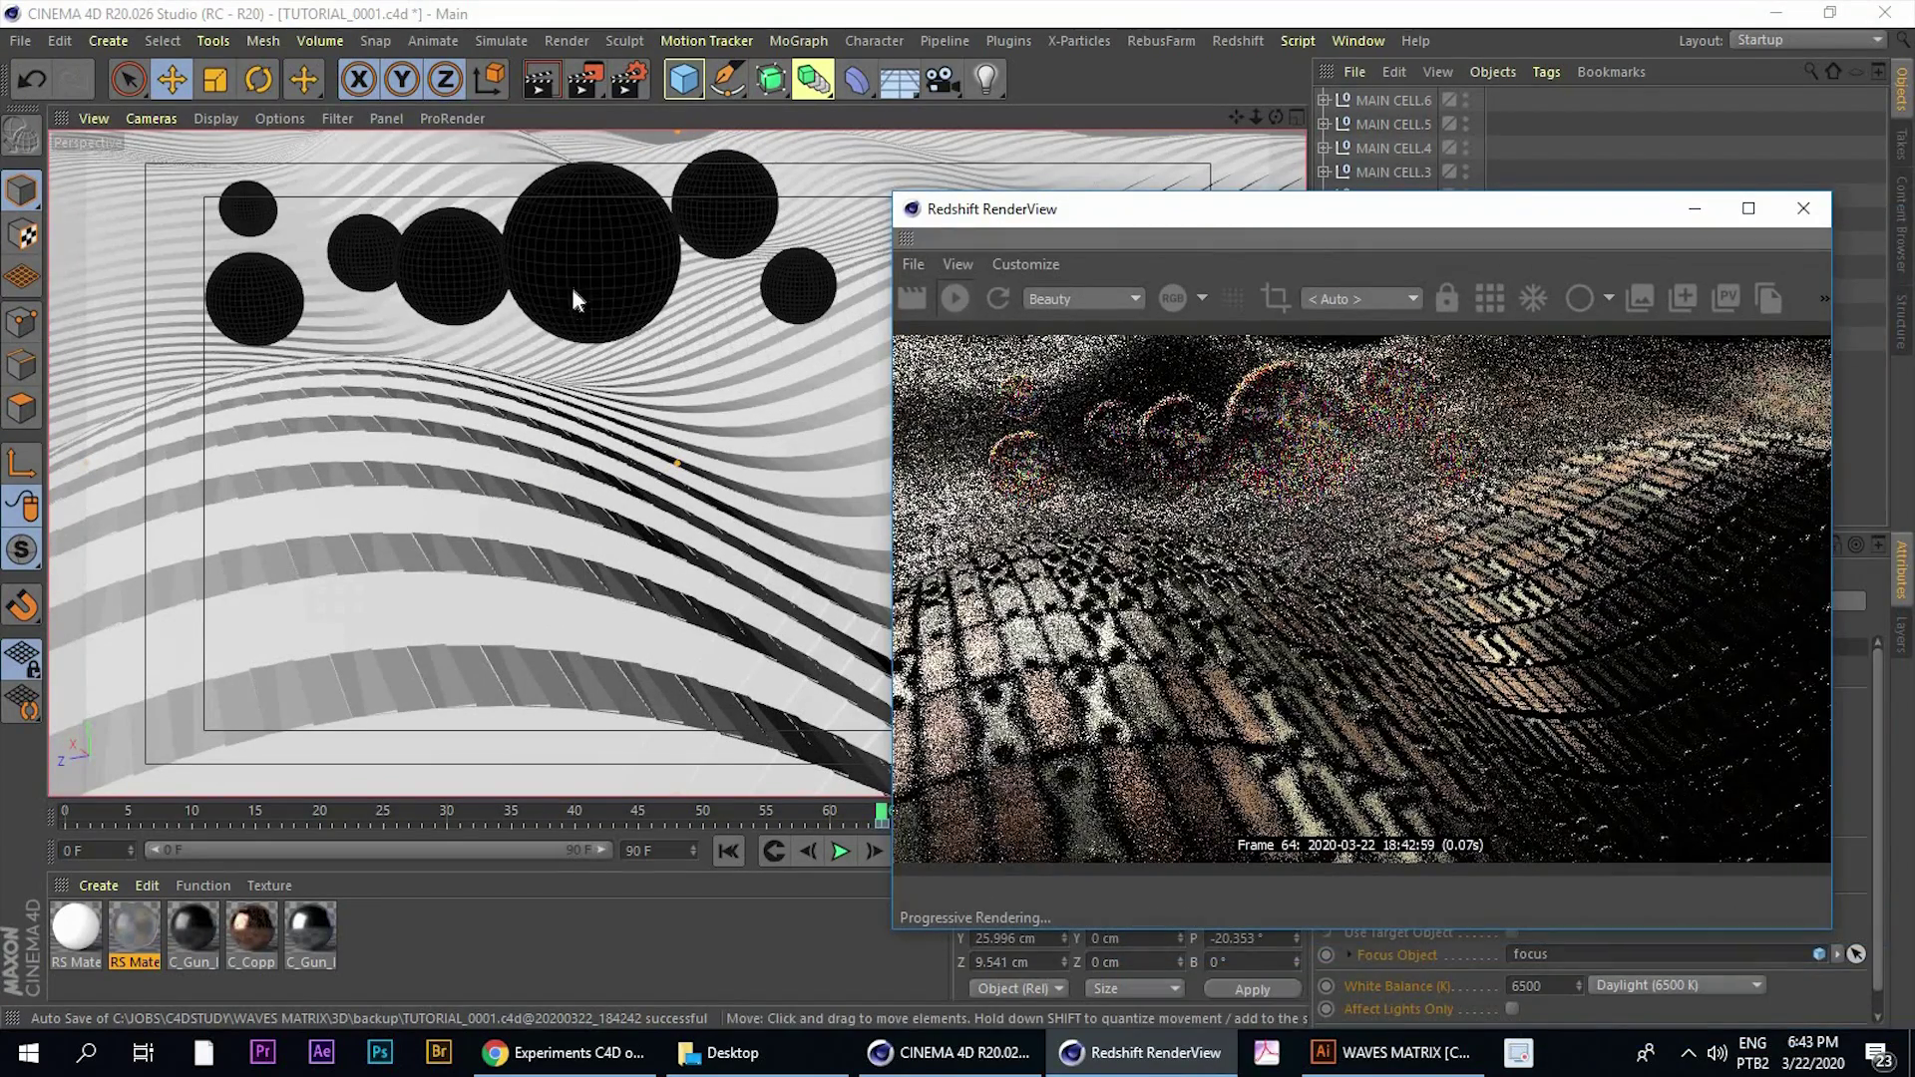
pyautogui.click(577, 397)
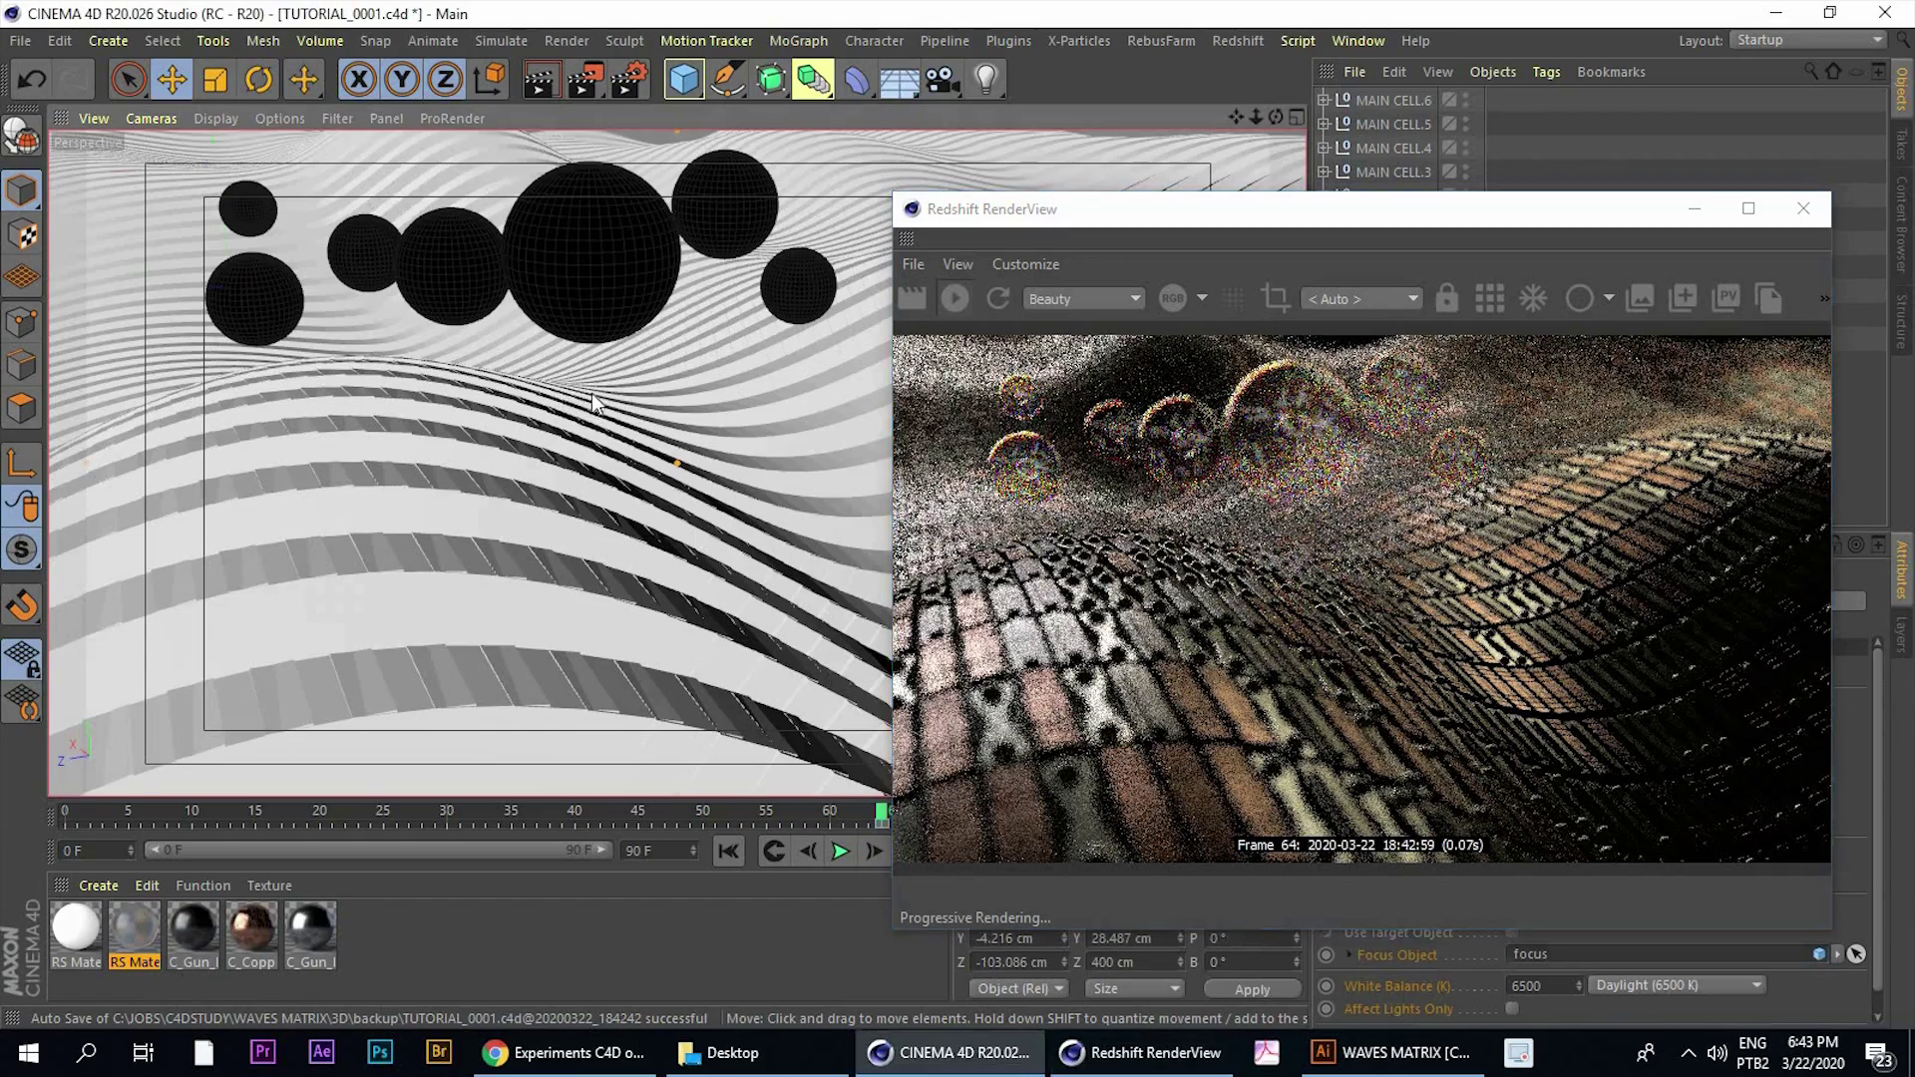
pyautogui.keyDown('alt'); pyautogui.moveTo(577, 397); pyautogui.dragTo(429, 315); pyautogui.keyUp('alt')
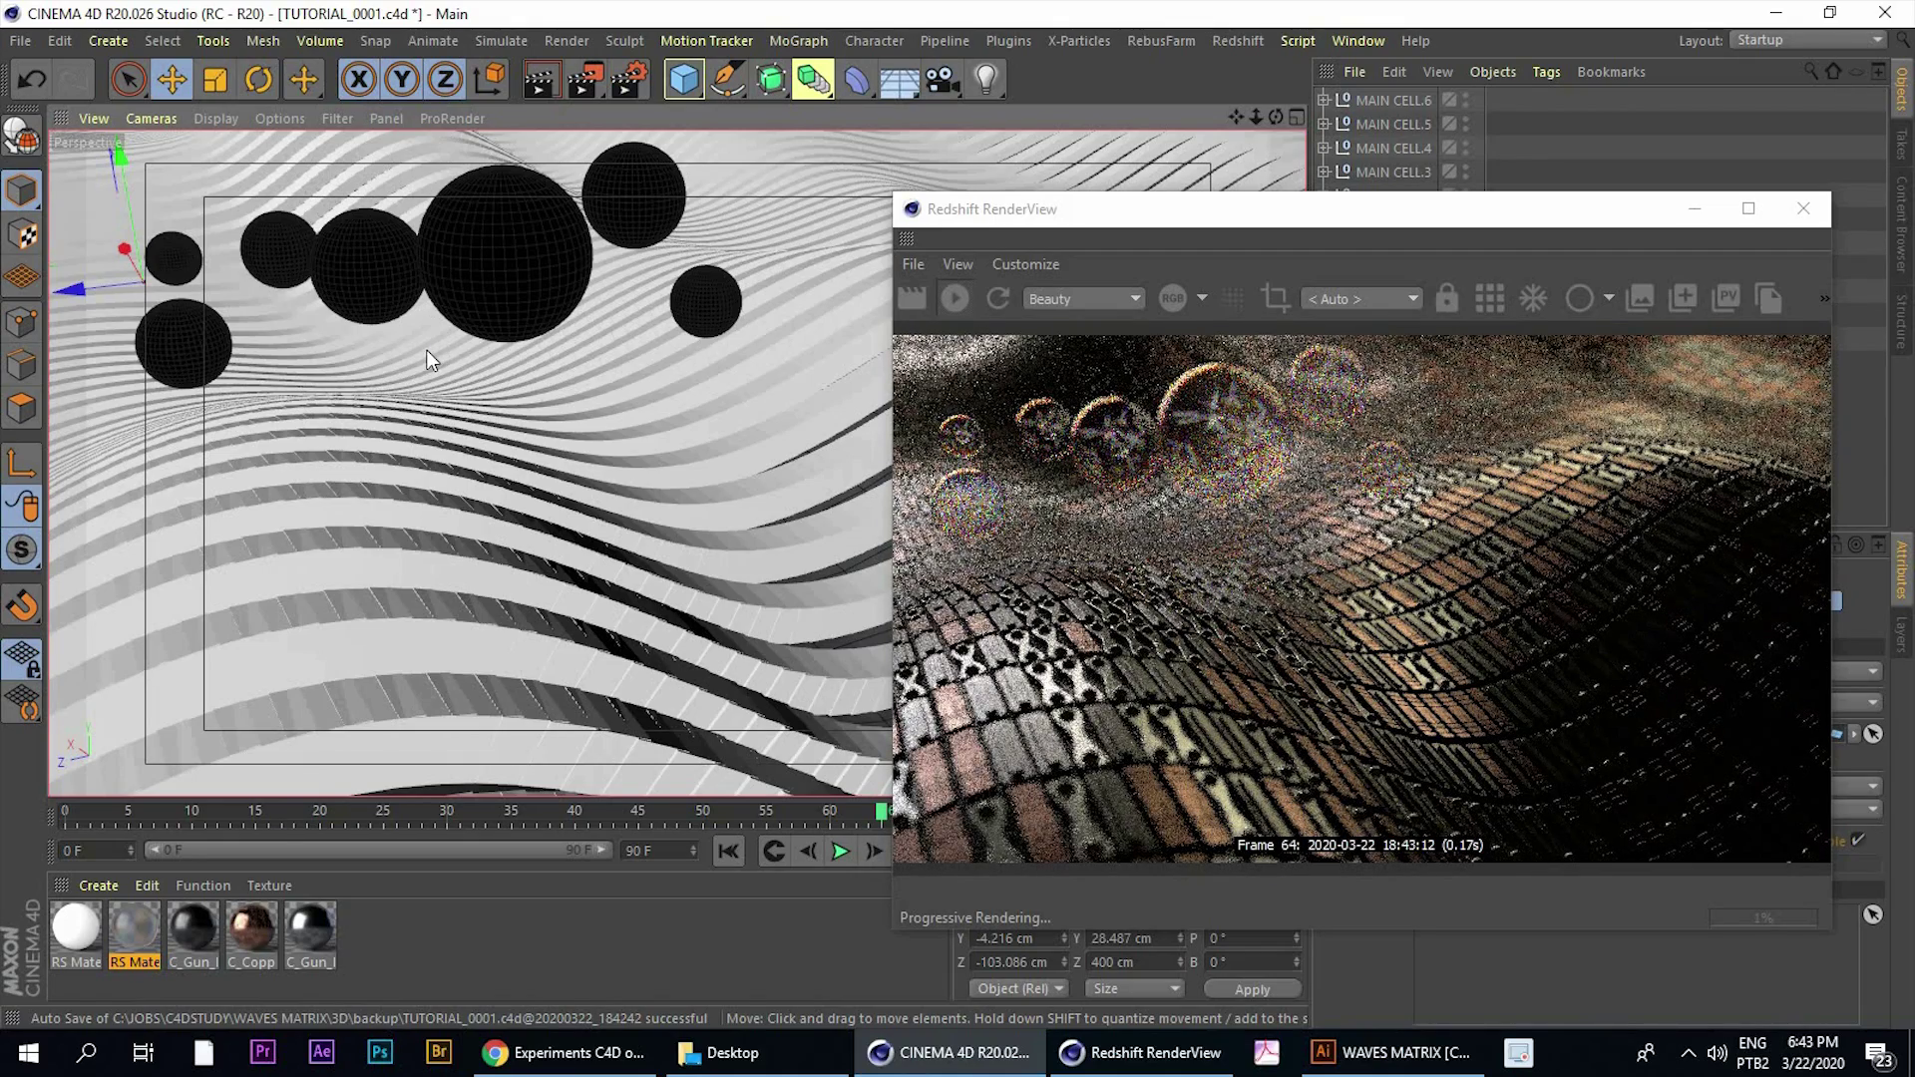
pyautogui.keyDown('alt'); pyautogui.moveTo(427, 364); pyautogui.dragTo(429, 363); pyautogui.keyUp('alt')
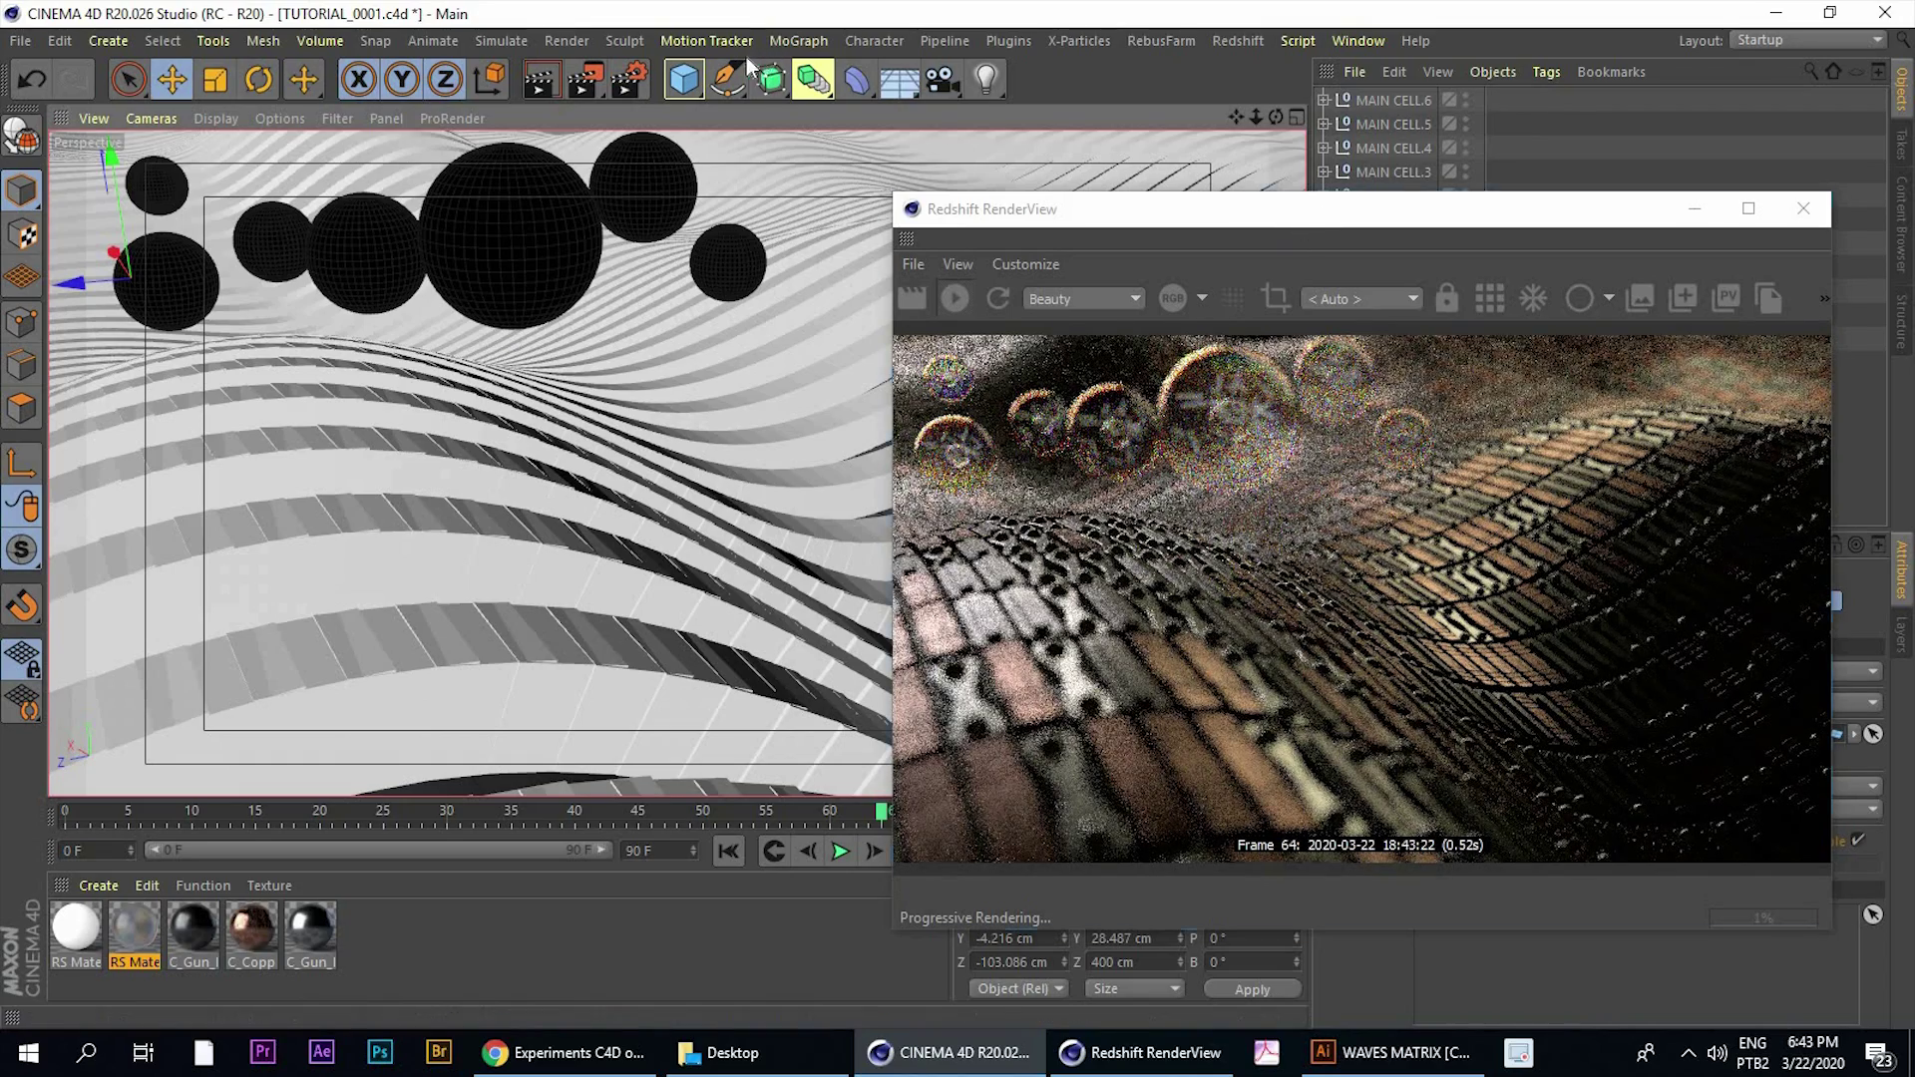
# Select RS Camera, inspect the reframed shot in an enlarged render and compare the camera keyframes at frames 72 and 64
pyautogui.moveTo(748, 67); pyautogui.dragTo(603, 105)
pyautogui.click(1414, 291)
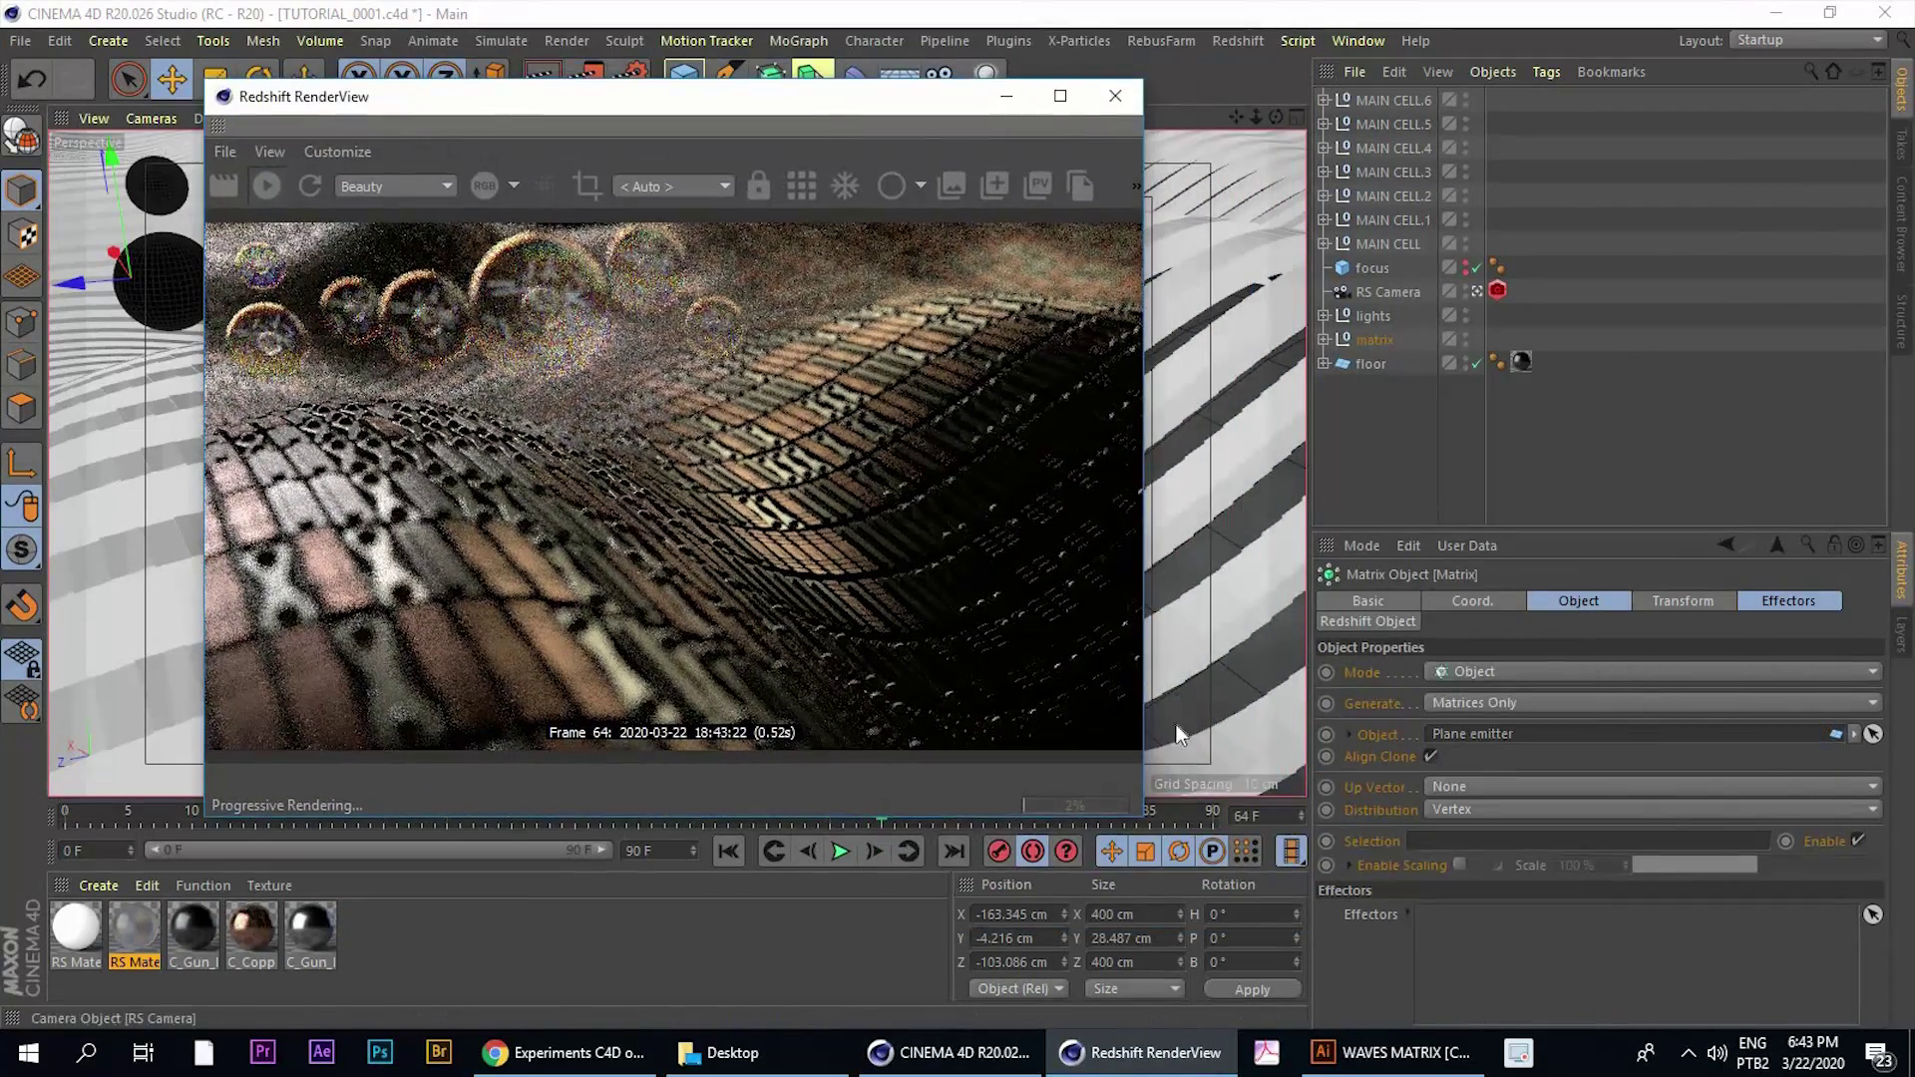
pyautogui.click(888, 826)
pyautogui.doubleClick(801, 91)
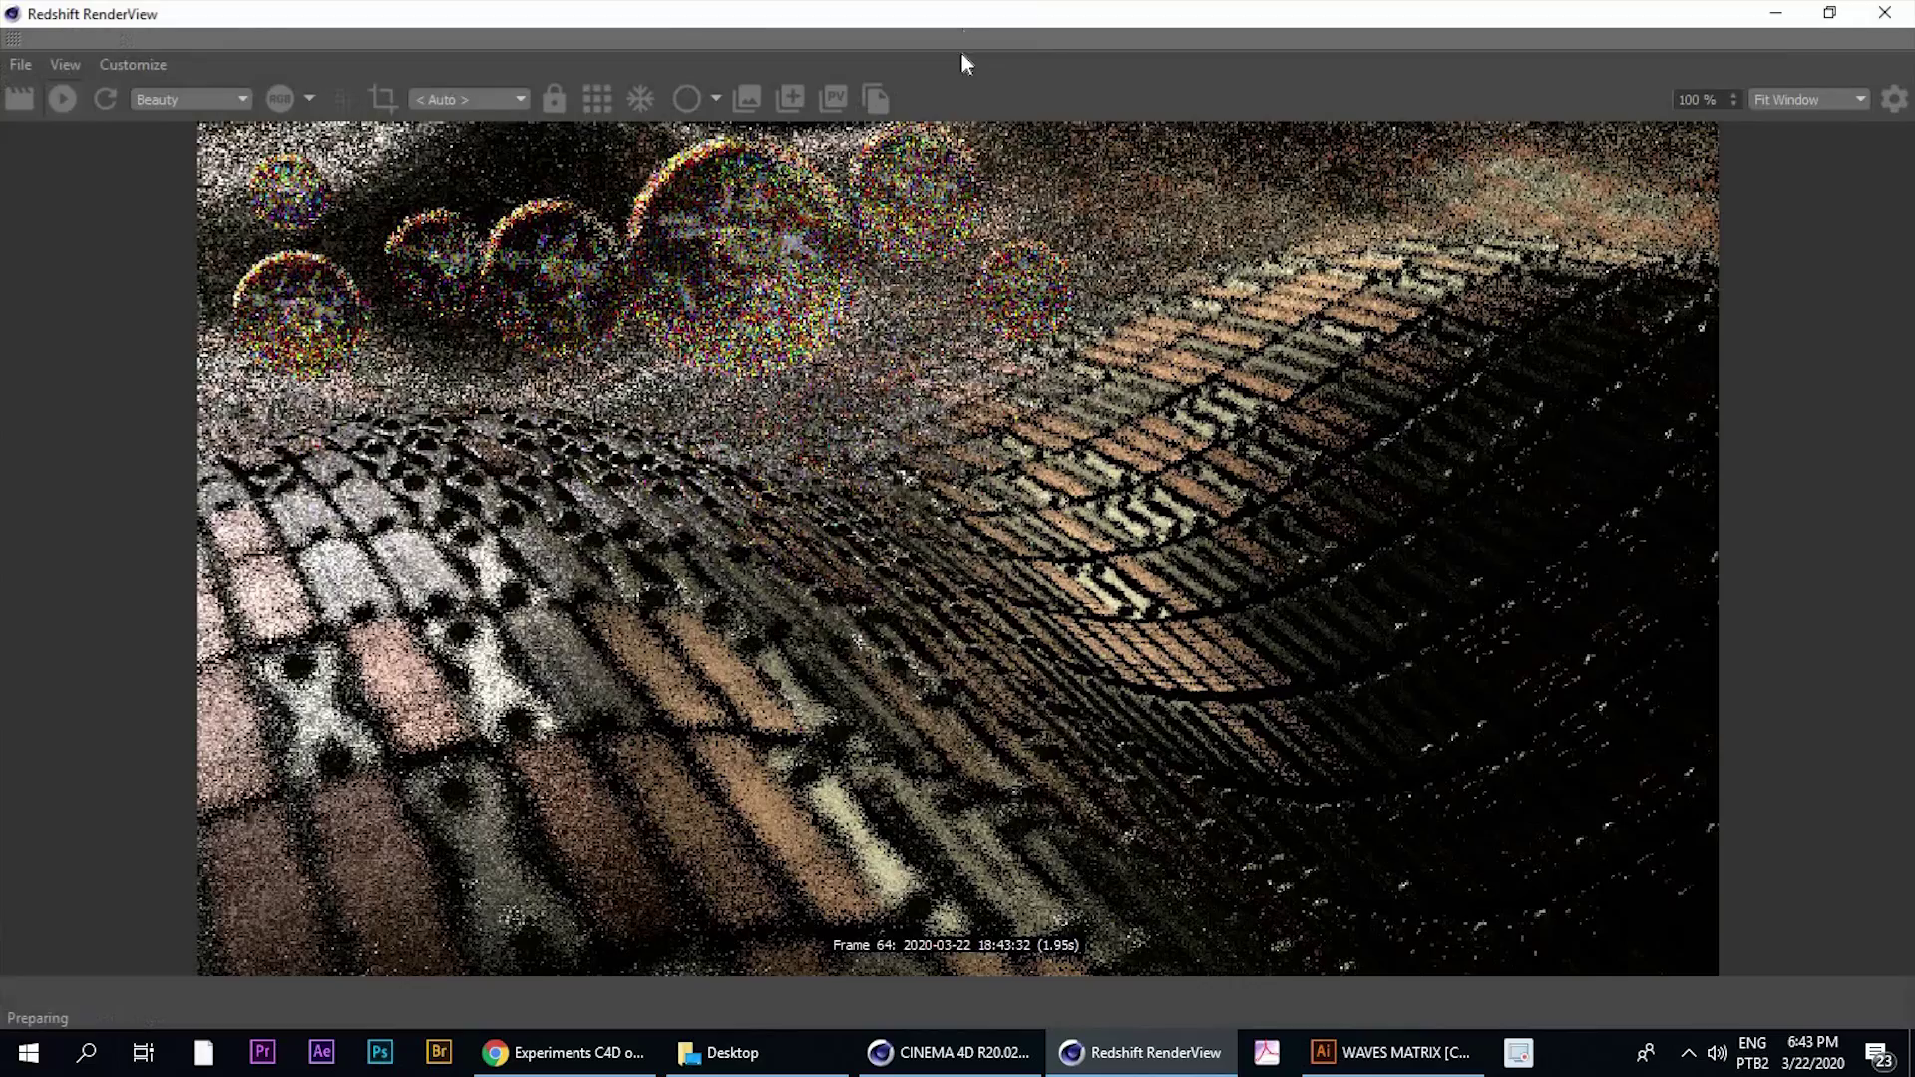
pyautogui.moveTo(961, 15); pyautogui.dragTo(686, 57)
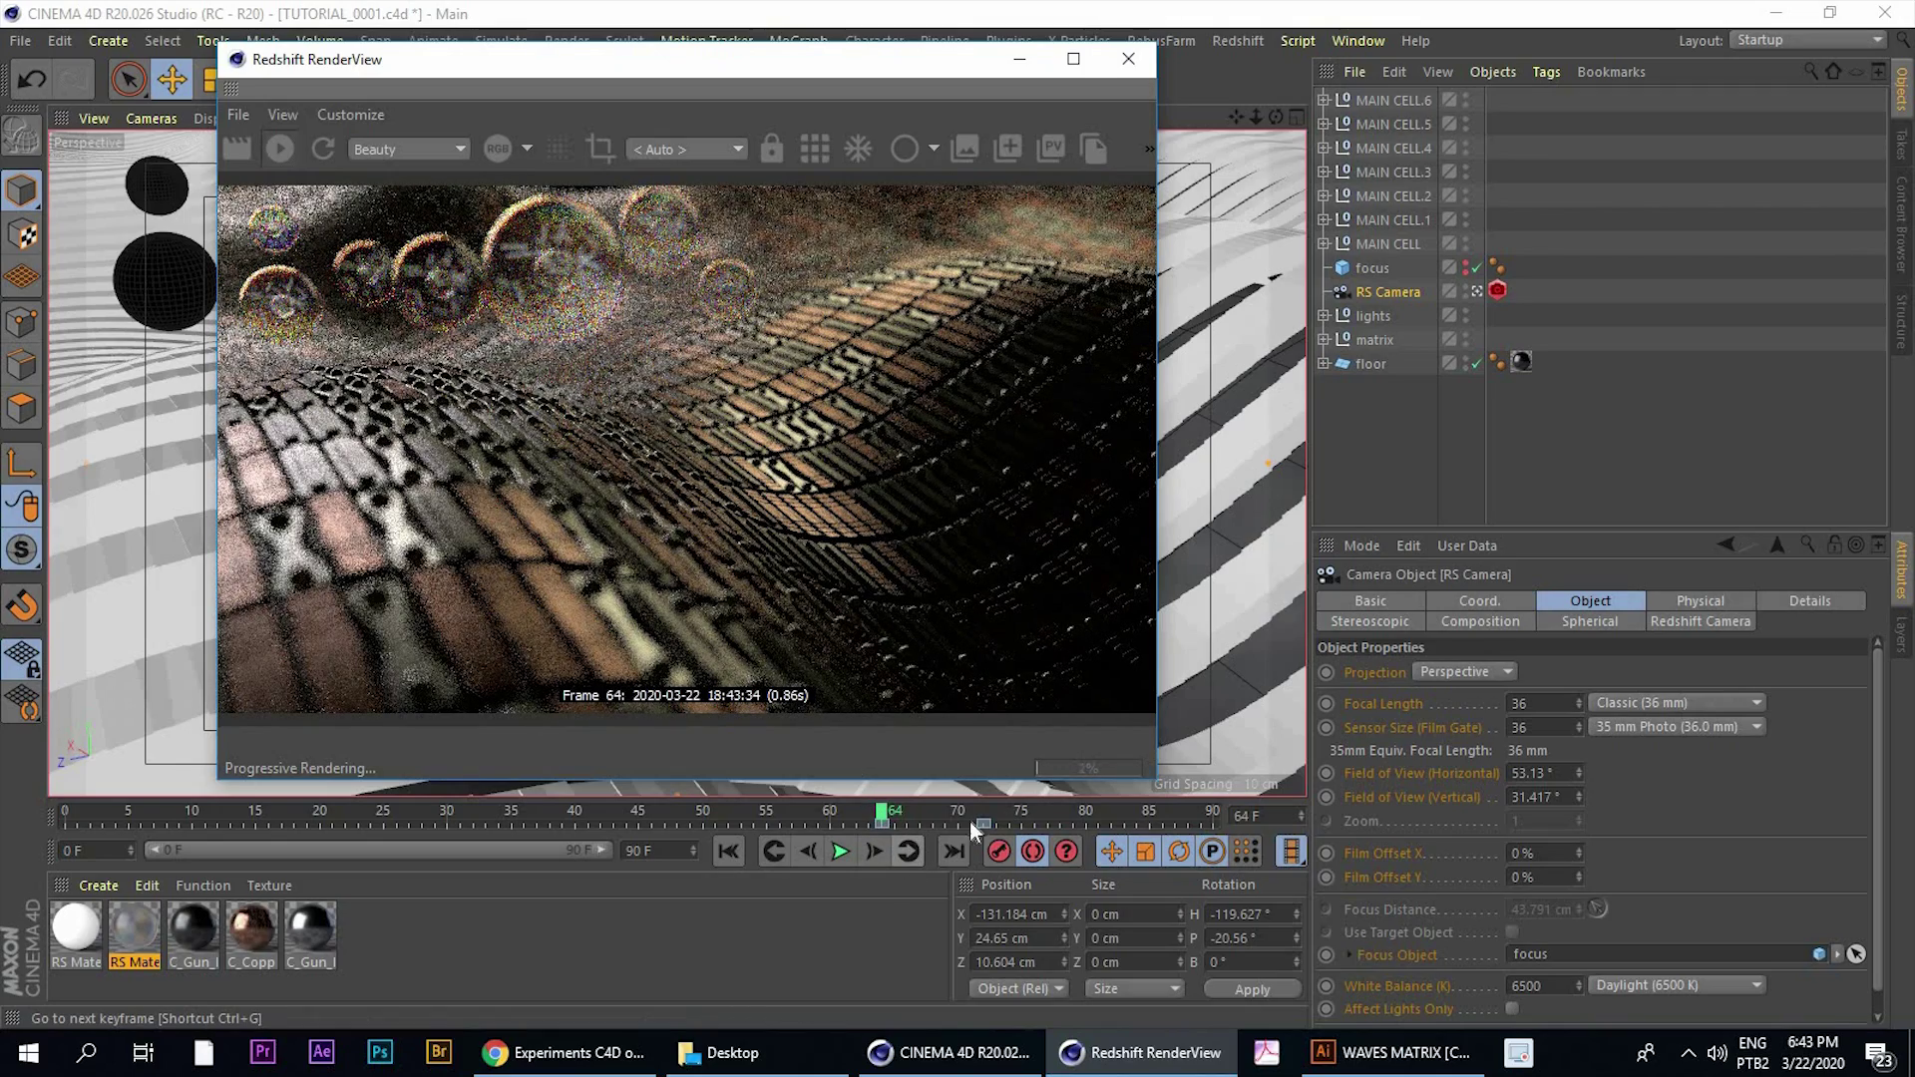
pyautogui.click(908, 851)
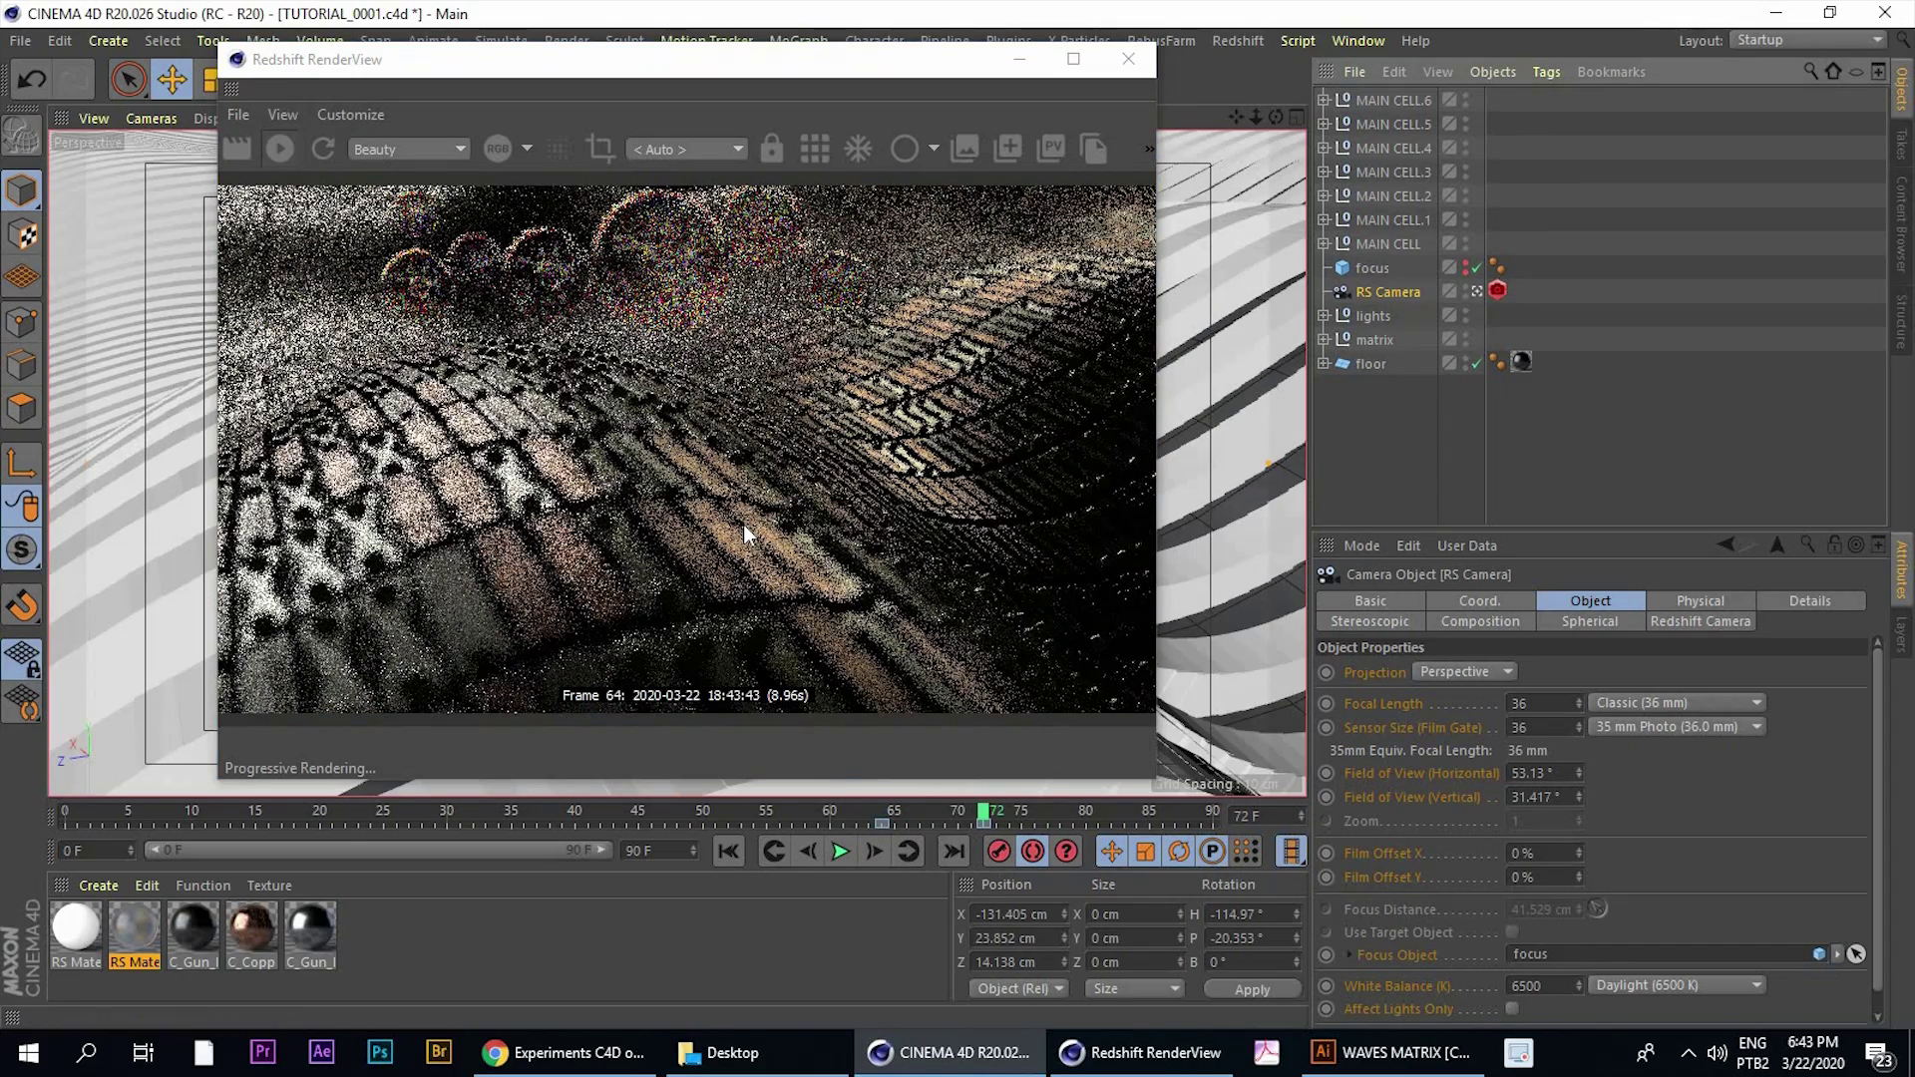
pyautogui.click(778, 850)
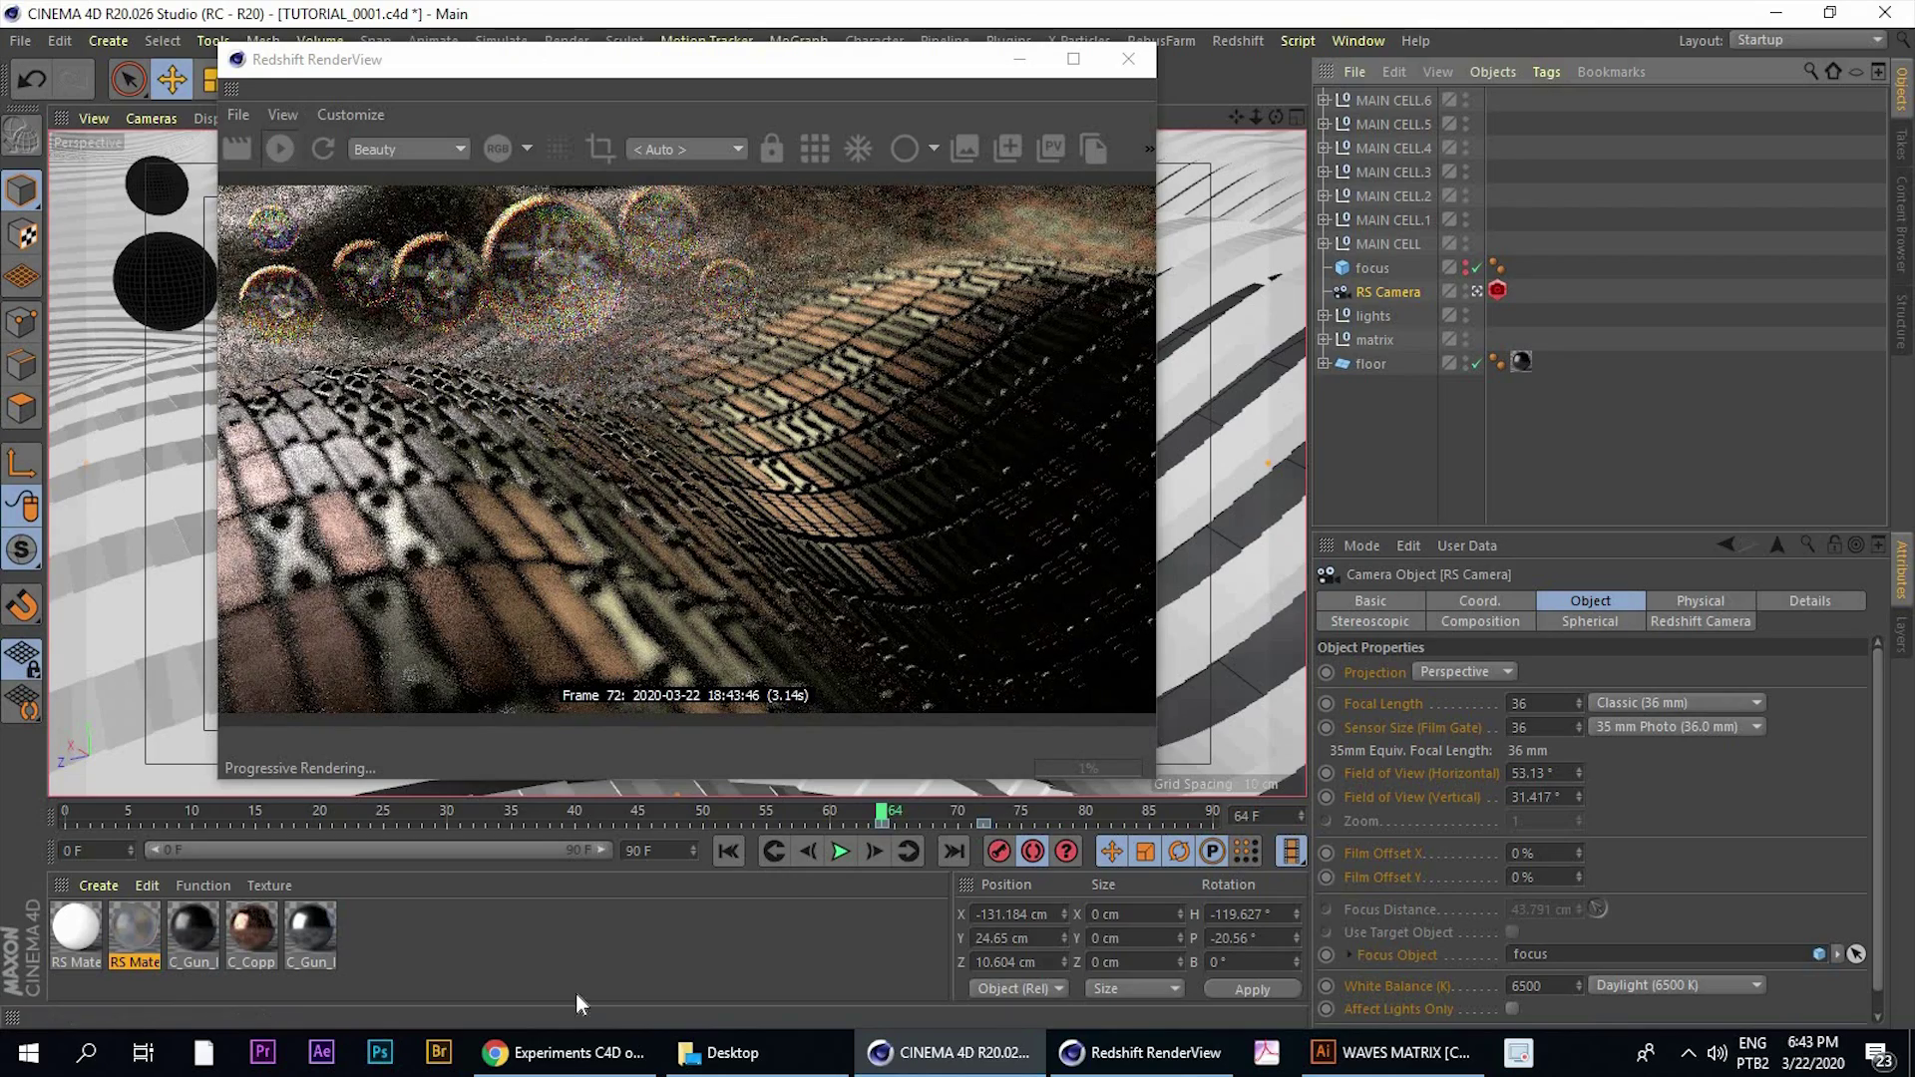
# Compare the frame 64 composition in Redshift RenderView with the Behance reference image in the browser
pyautogui.click(563, 1053)
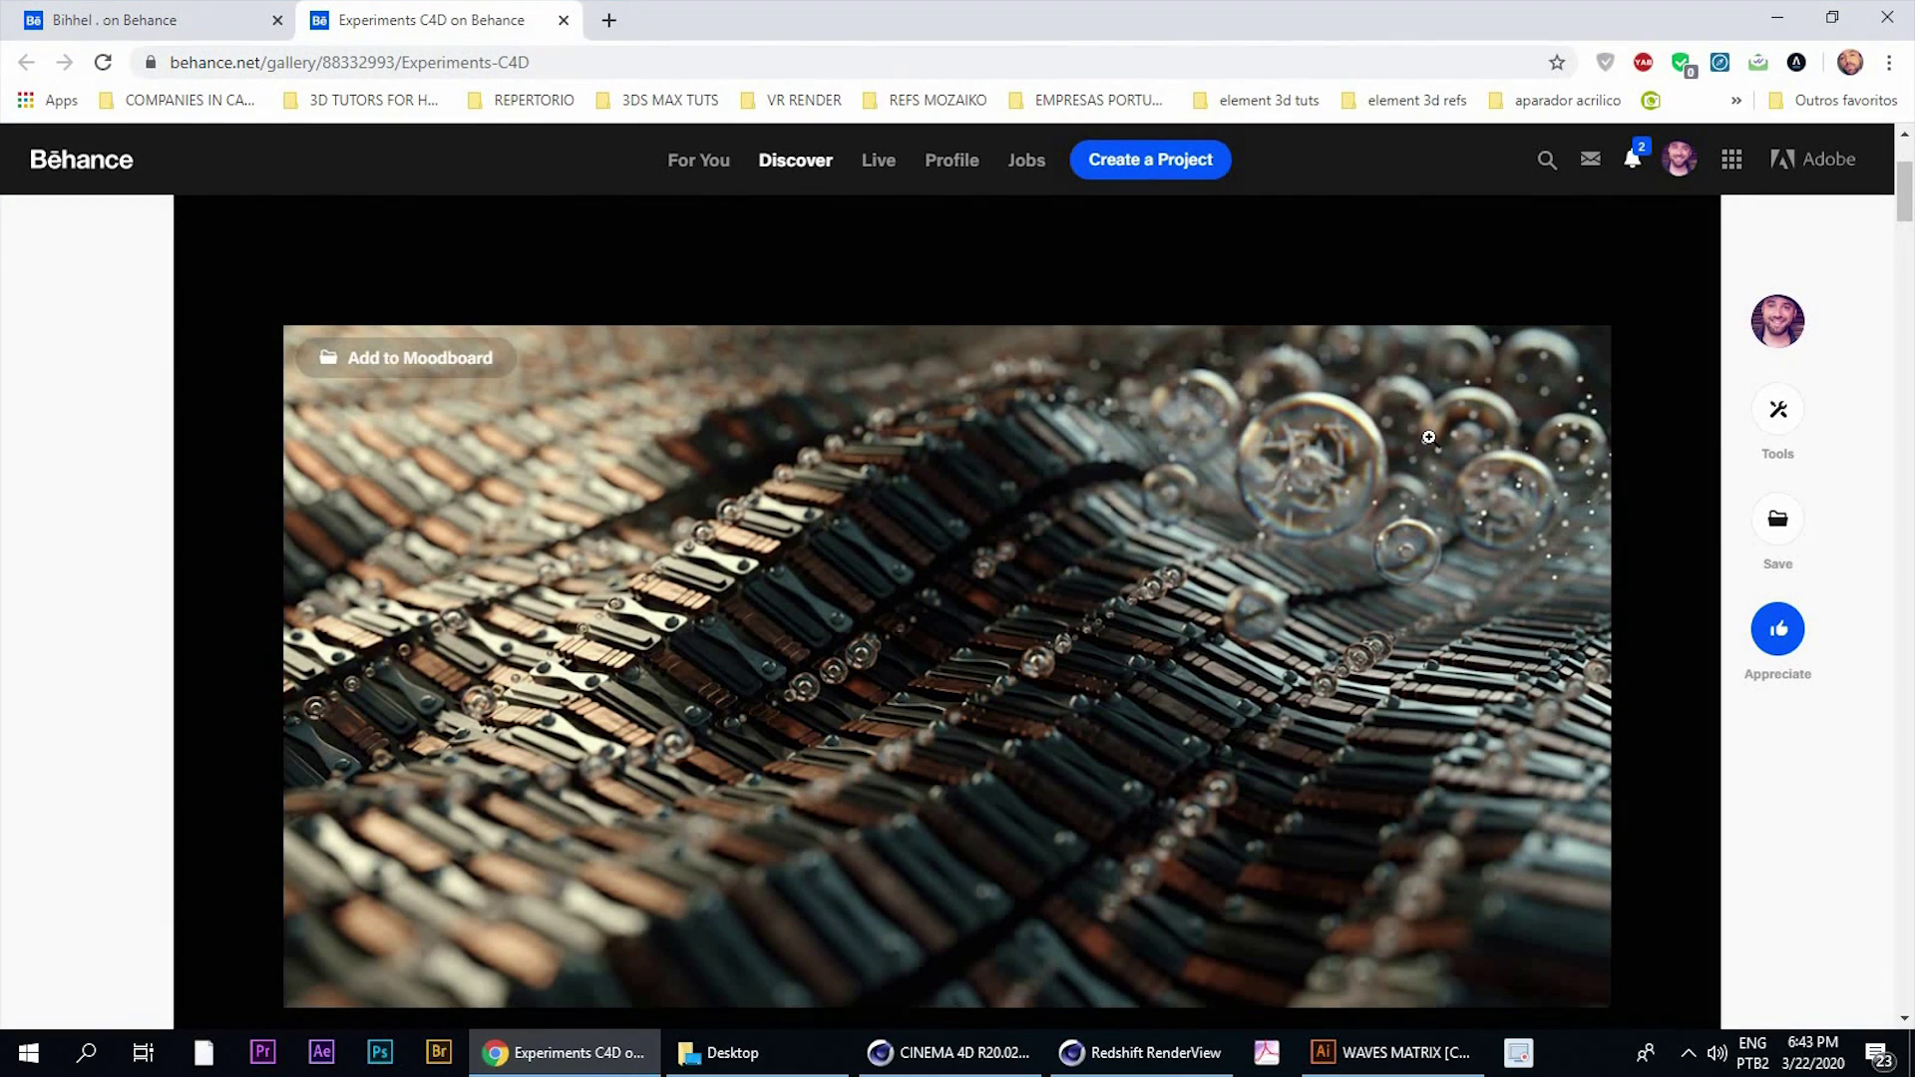
pyautogui.click(1111, 1068)
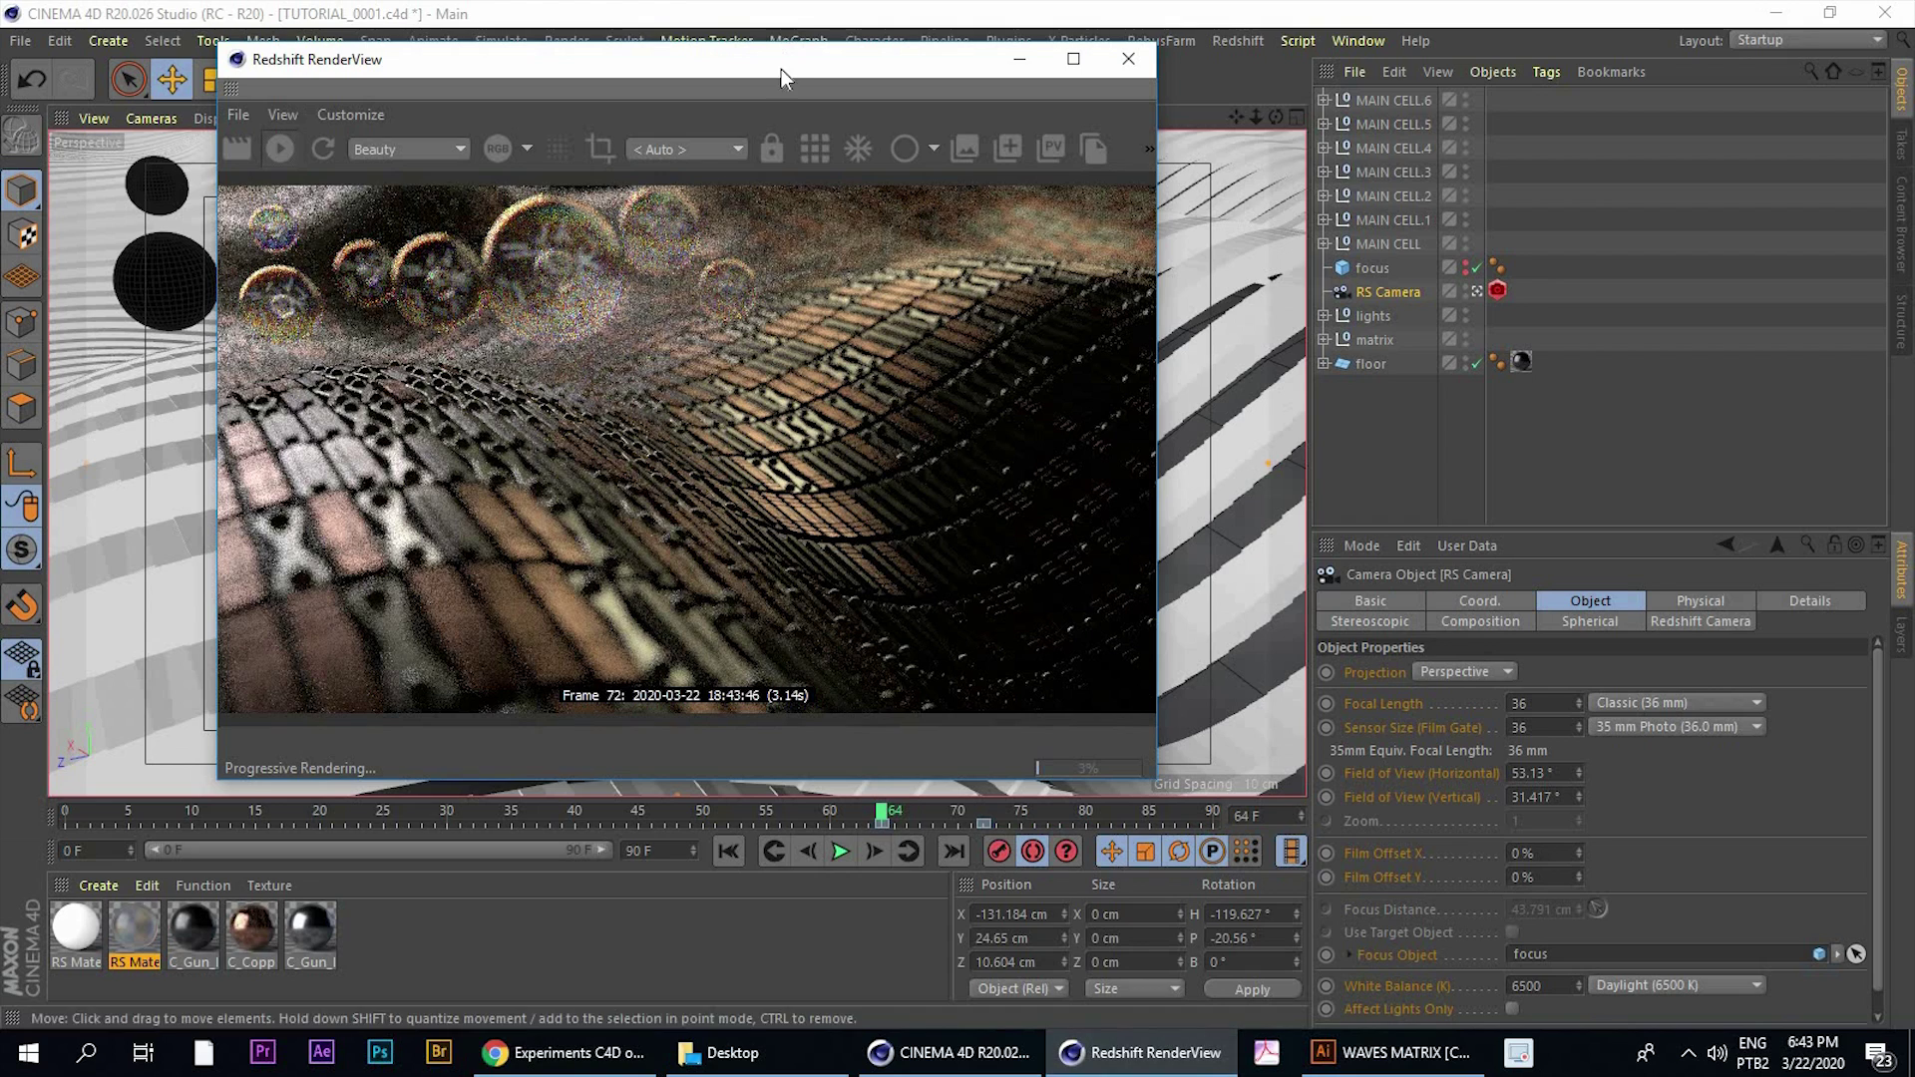
pyautogui.moveTo(699, 62); pyautogui.dragTo(607, 66)
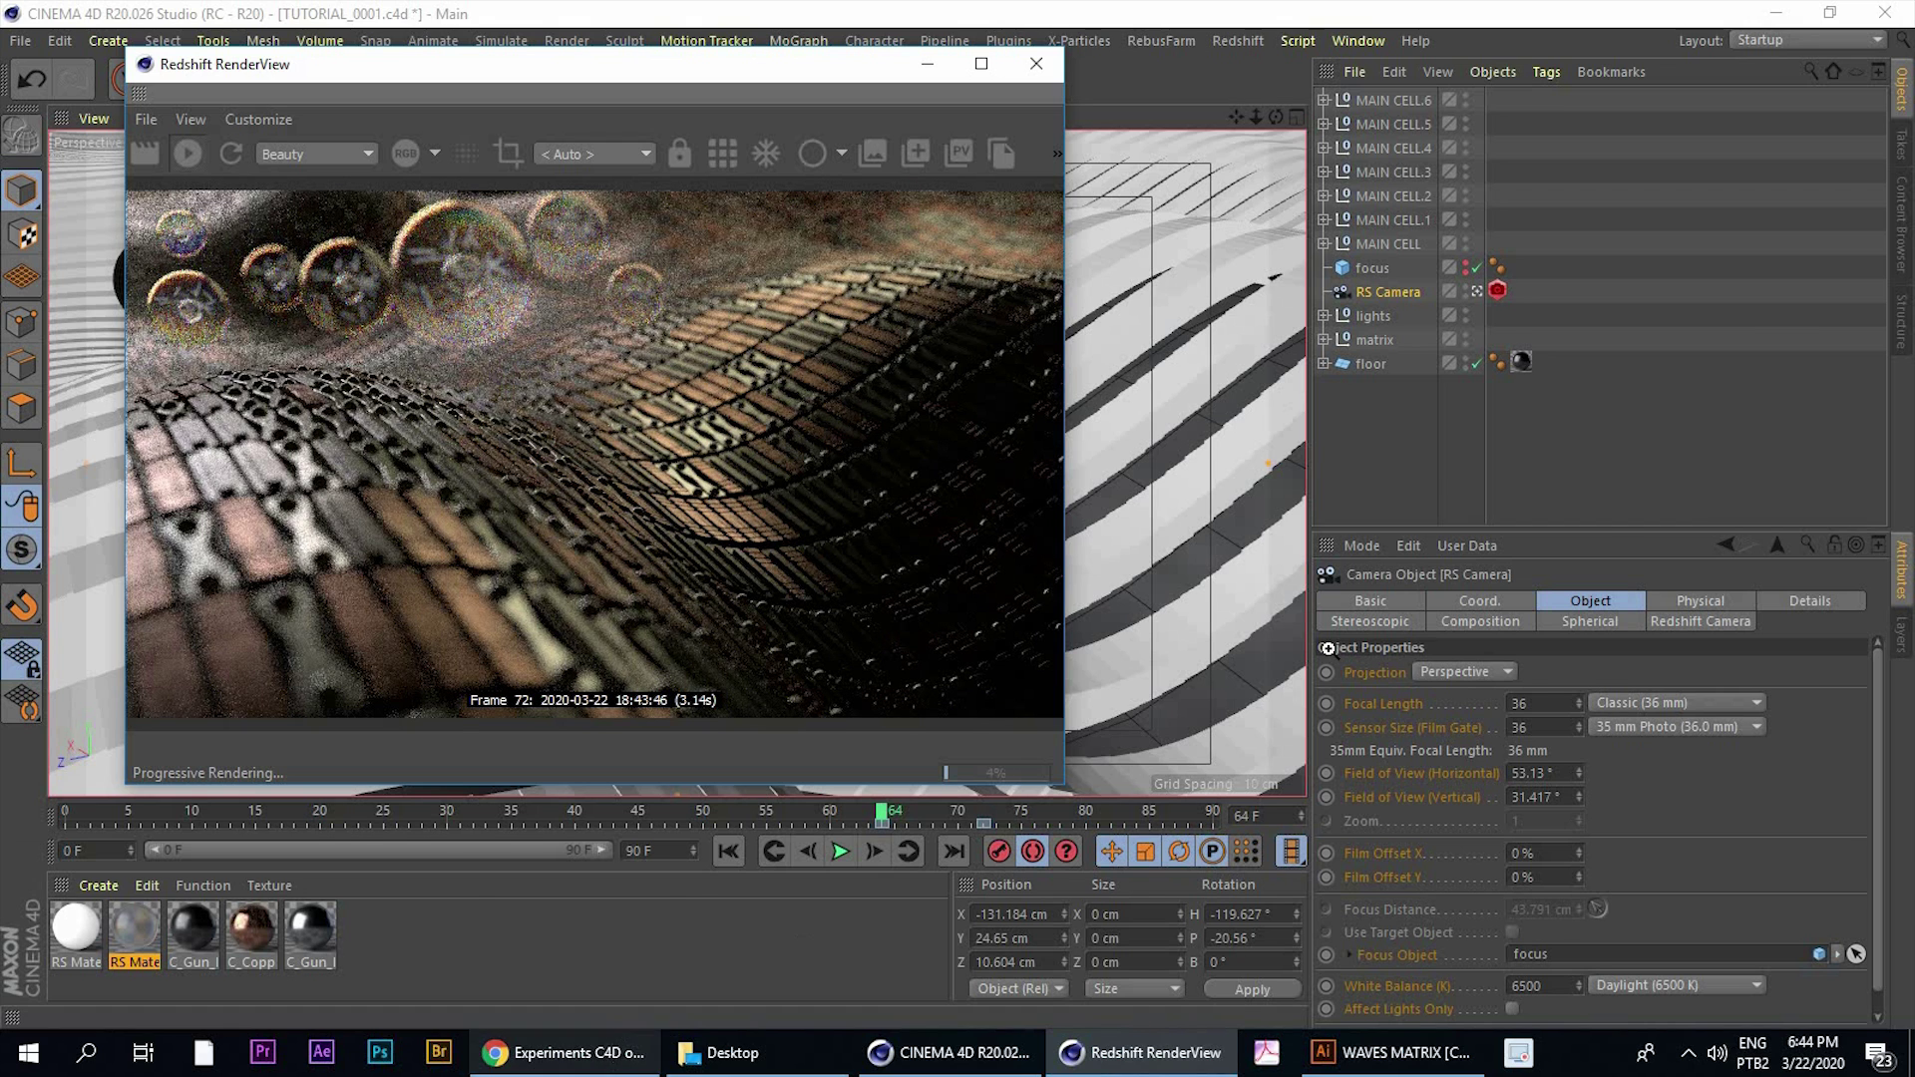
pyautogui.click(563, 1053)
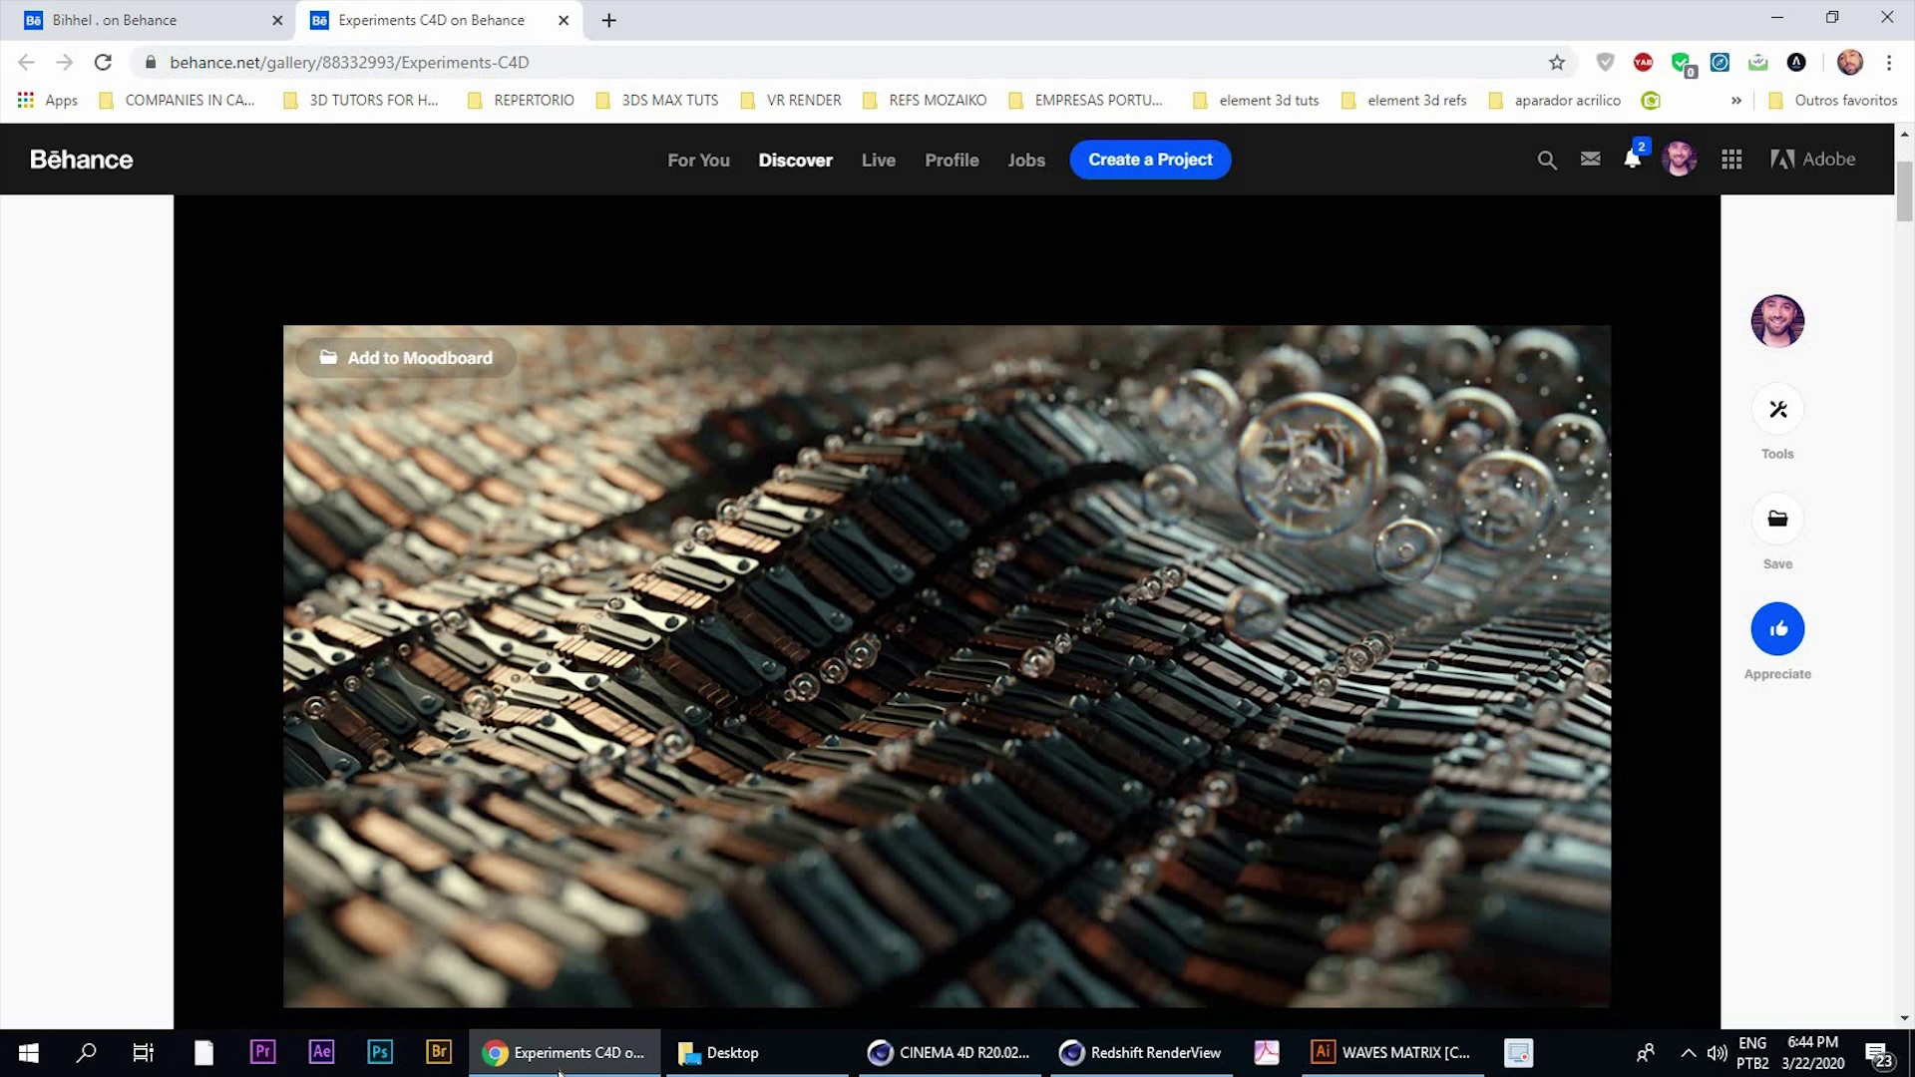
pyautogui.hotkey('alt', 'Tab')
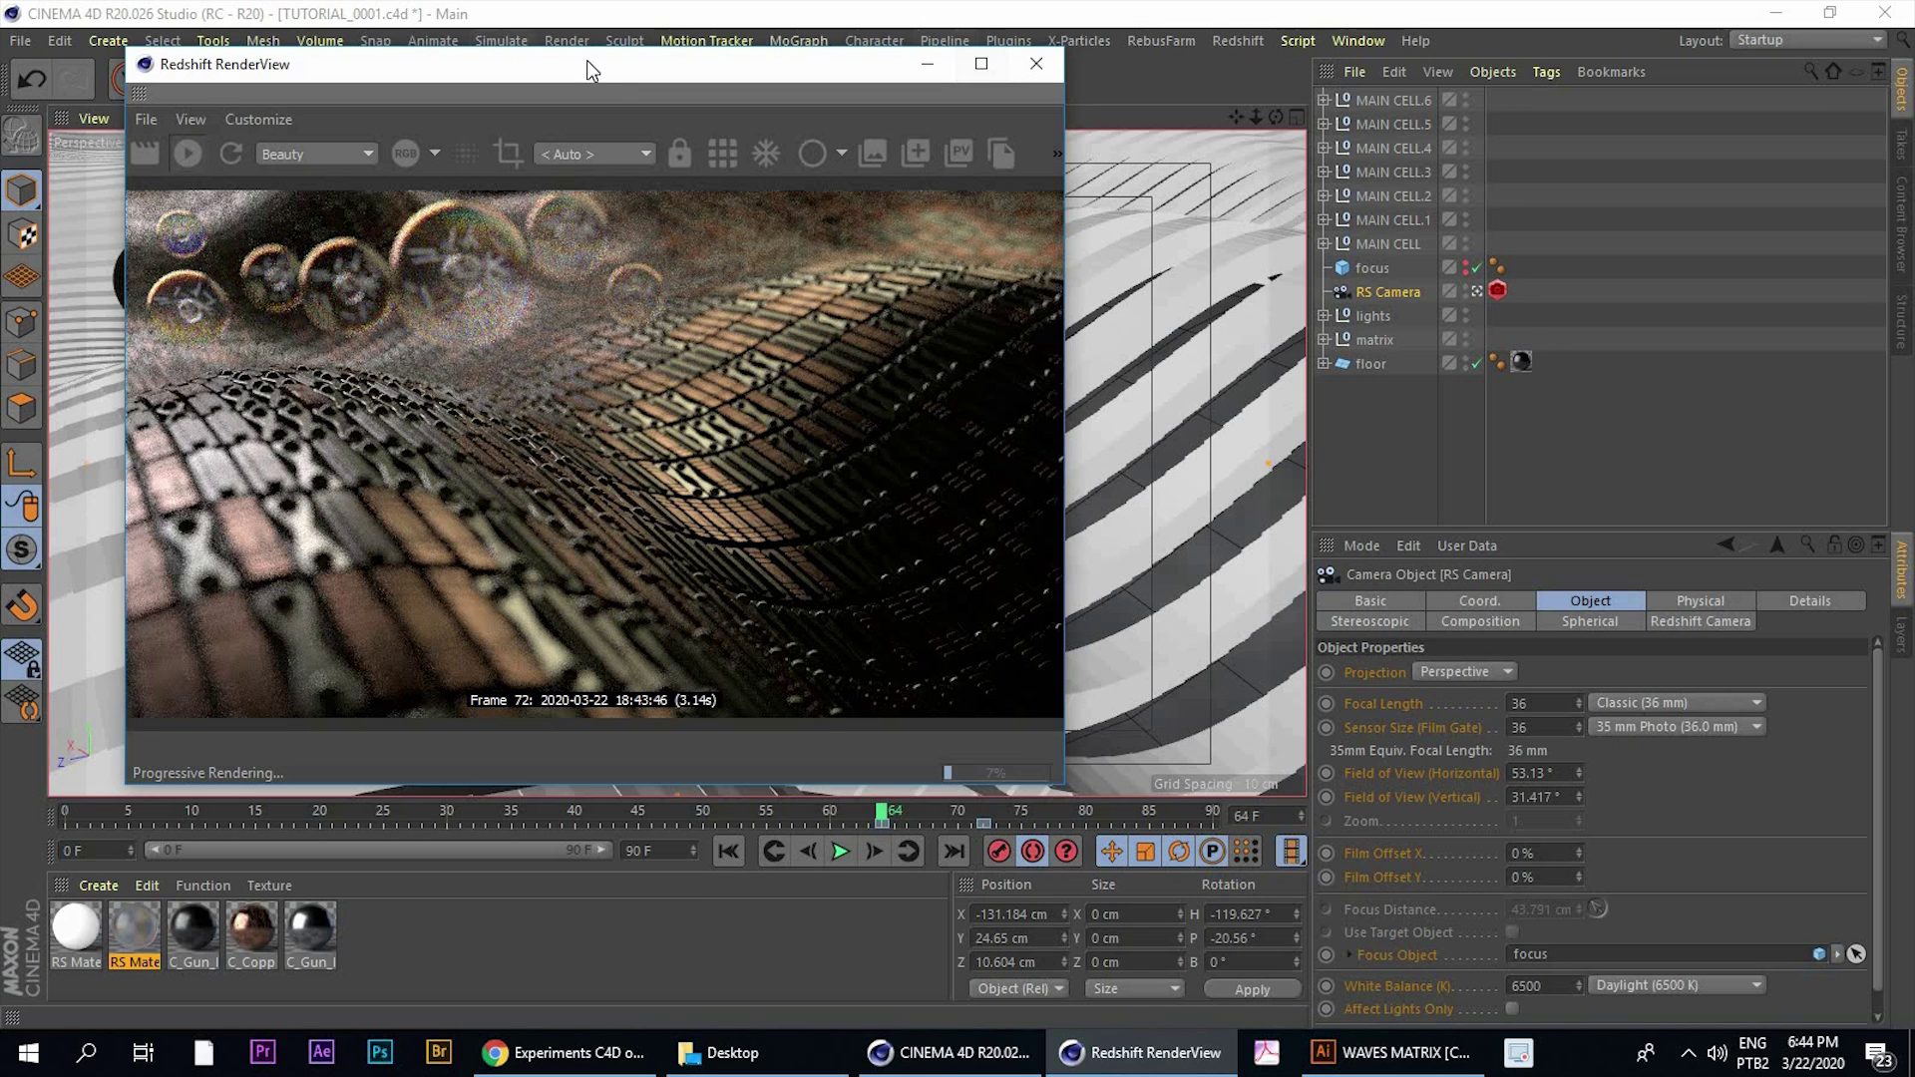
pyautogui.moveTo(587, 62); pyautogui.dragTo(534, 59)
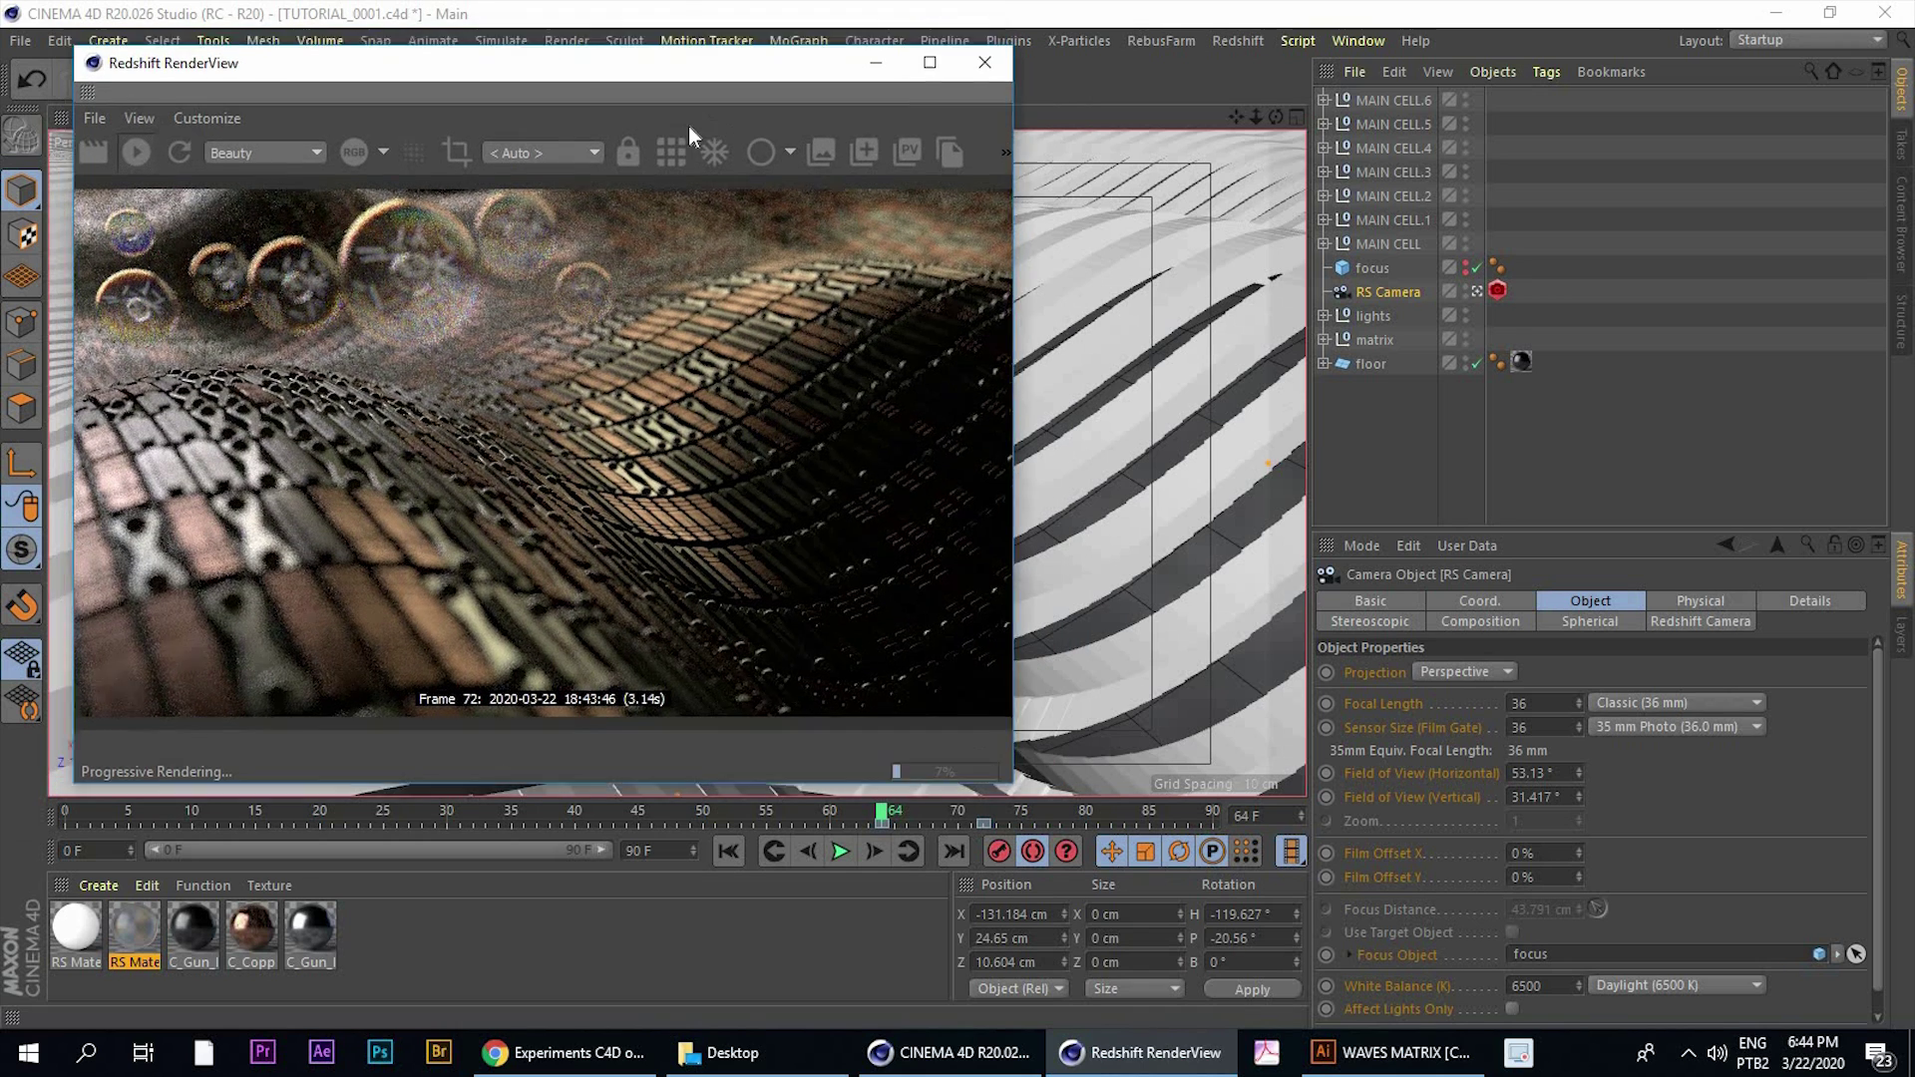
pyautogui.moveTo(688, 126); pyautogui.dragTo(681, 139)
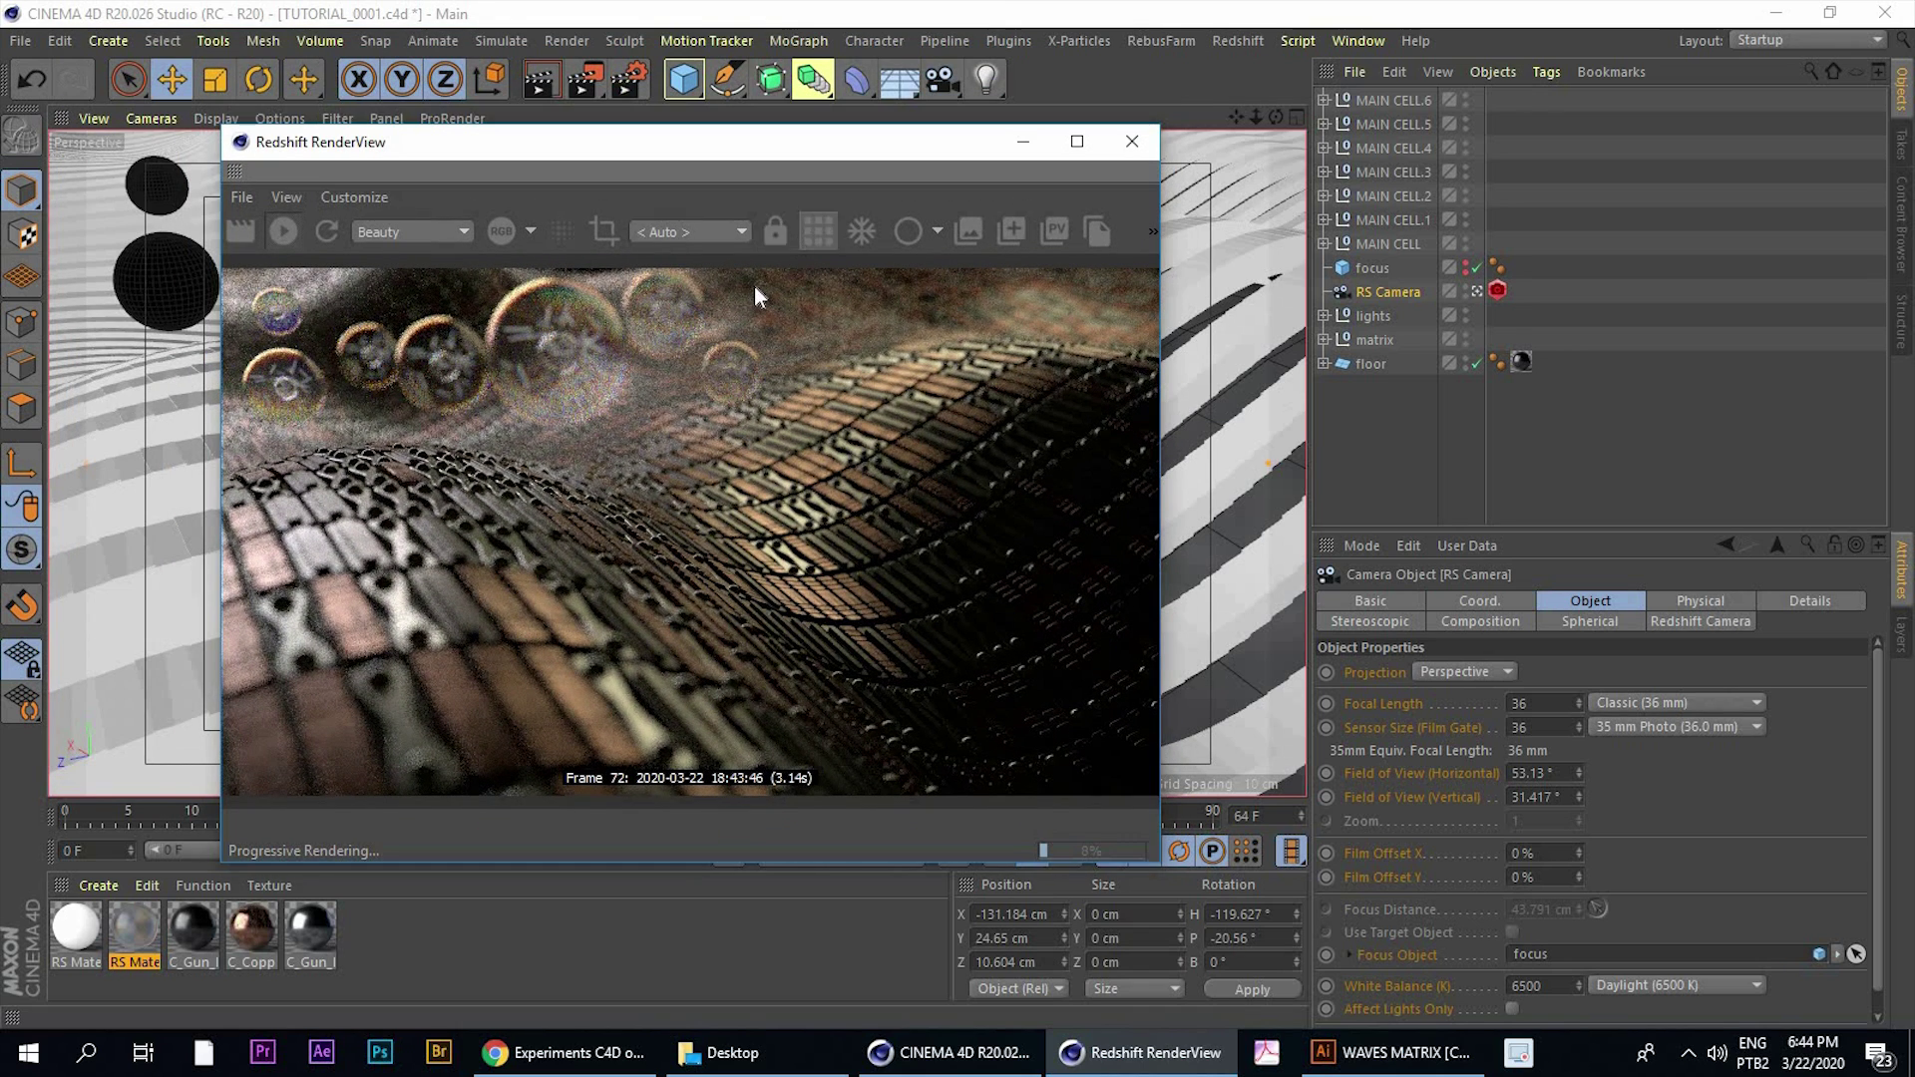
# Lock the render preview to RS Camera and turn off automatic keyframing
pyautogui.moveTo(767, 145); pyautogui.dragTo(1062, 221)
pyautogui.click(1070, 308)
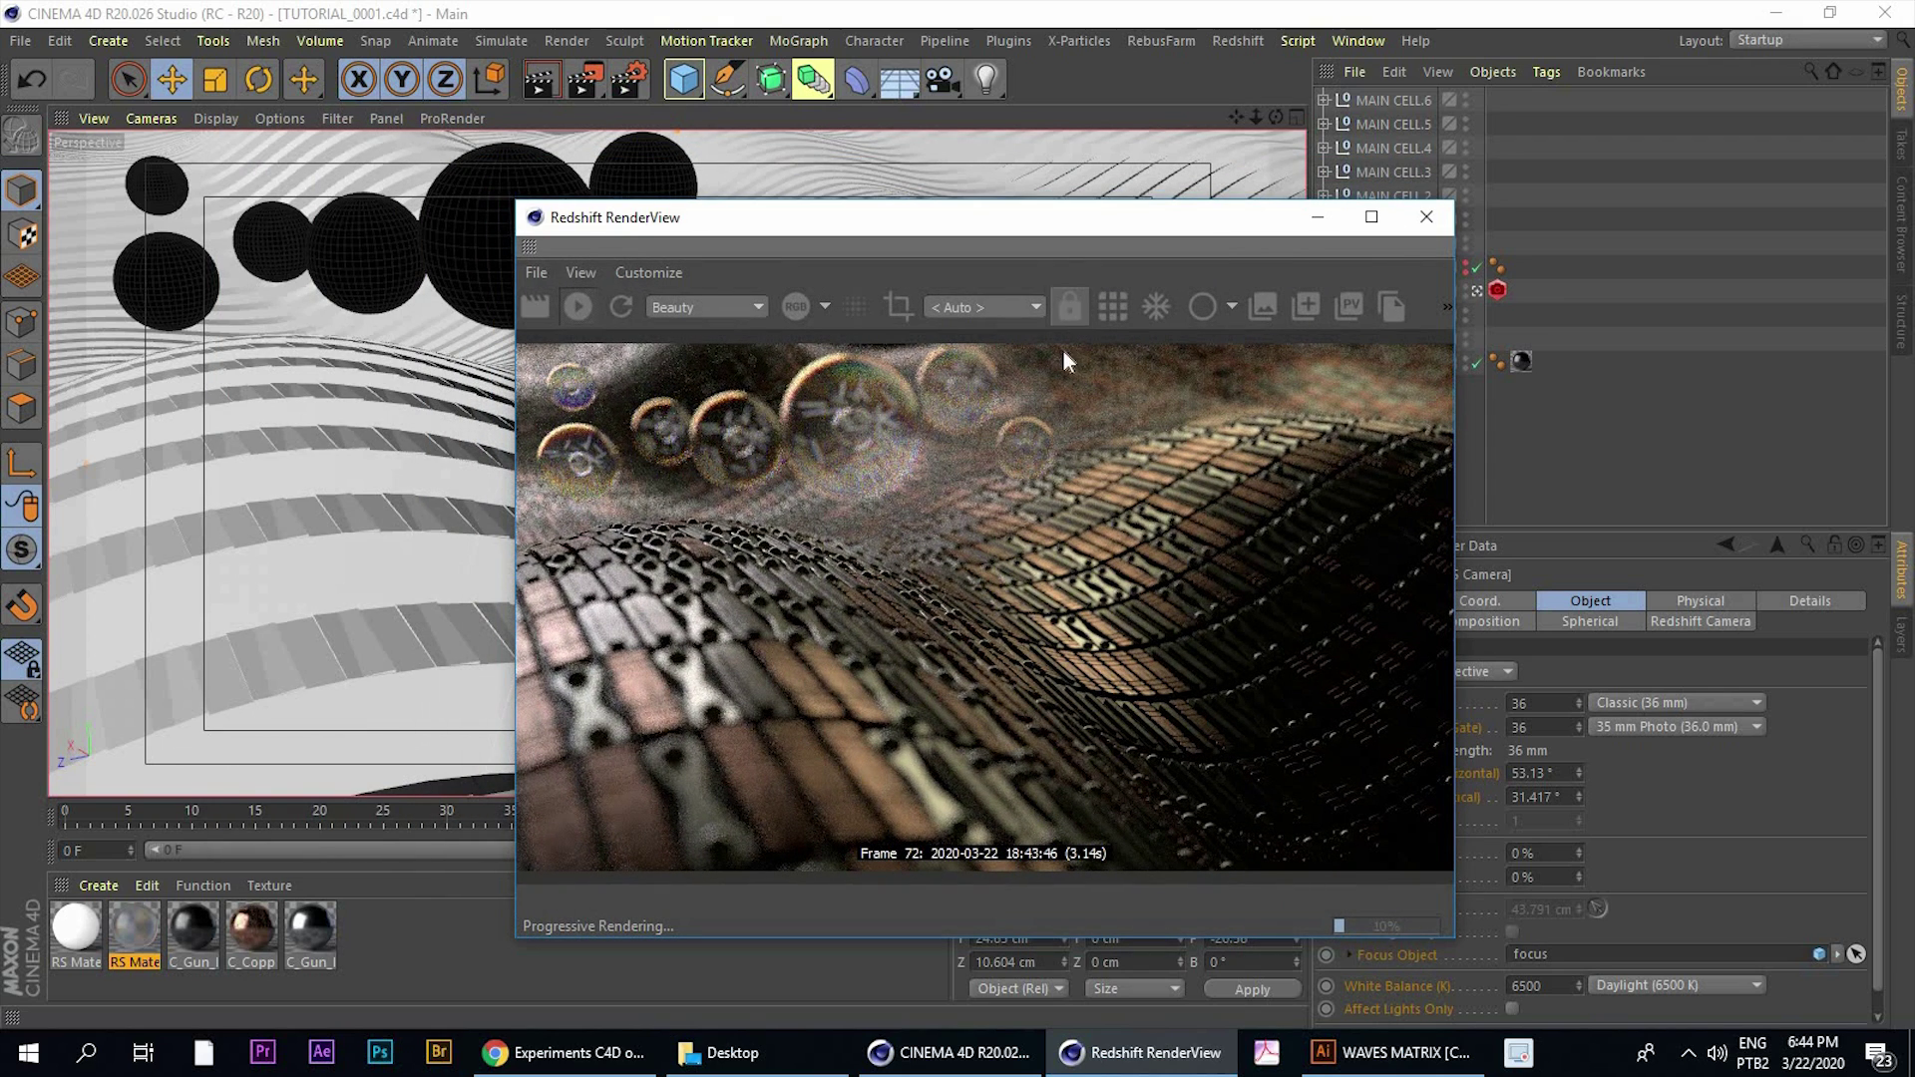
pyautogui.moveTo(783, 218); pyautogui.dragTo(501, 234)
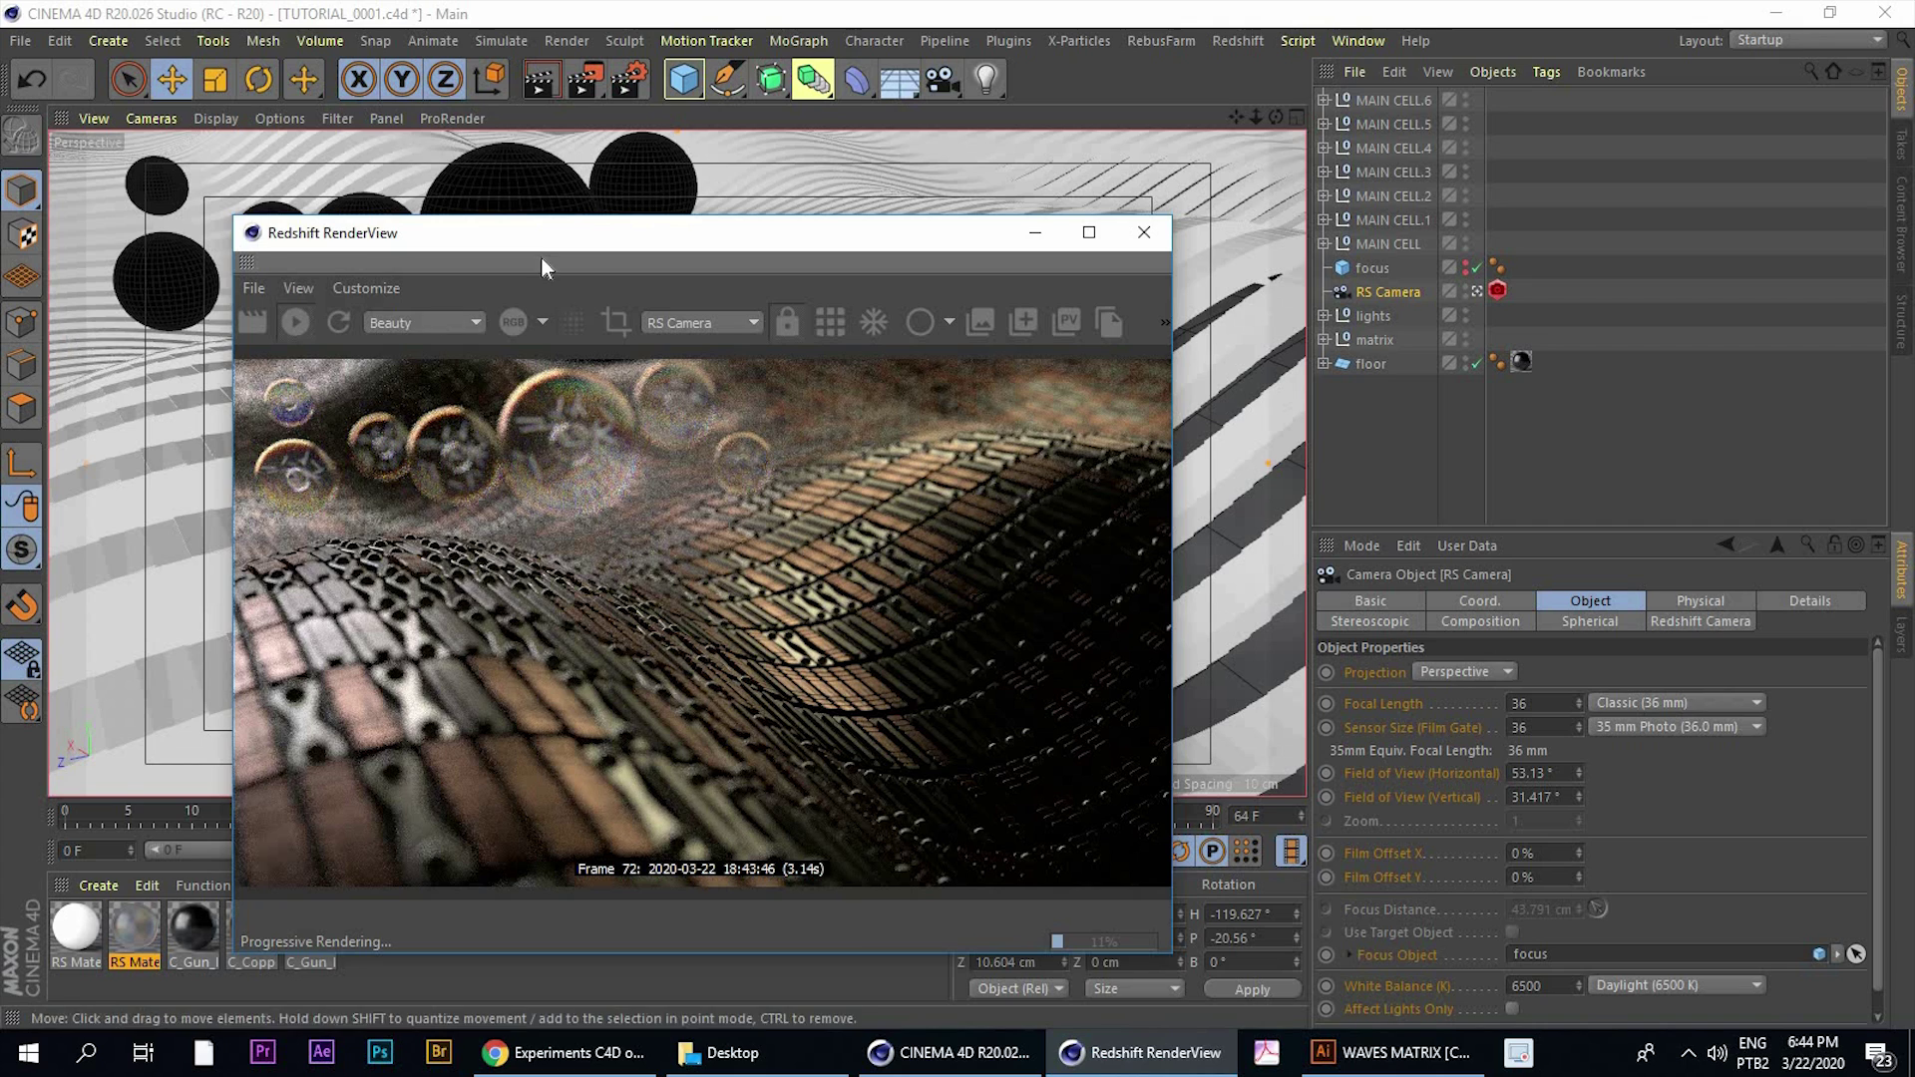
pyautogui.moveTo(793, 233); pyautogui.dragTo(630, 101)
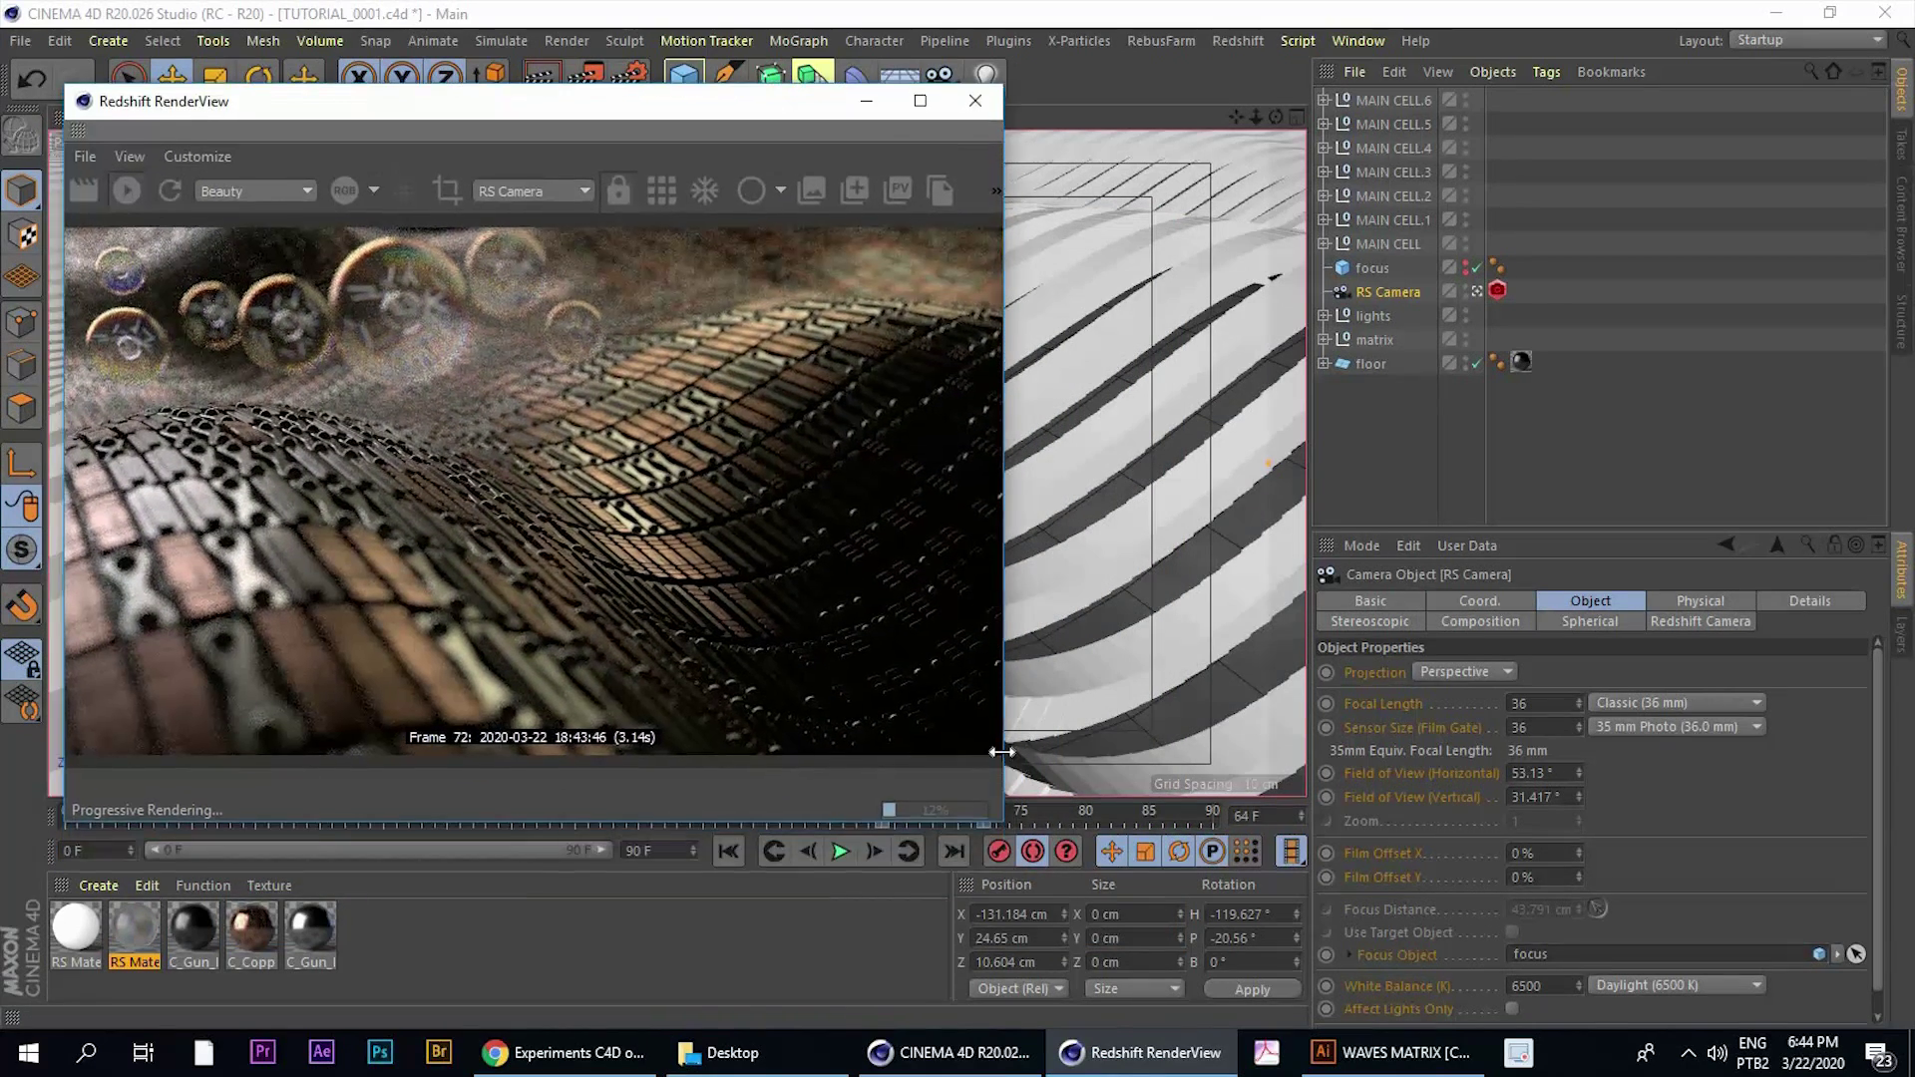
pyautogui.click(1031, 851)
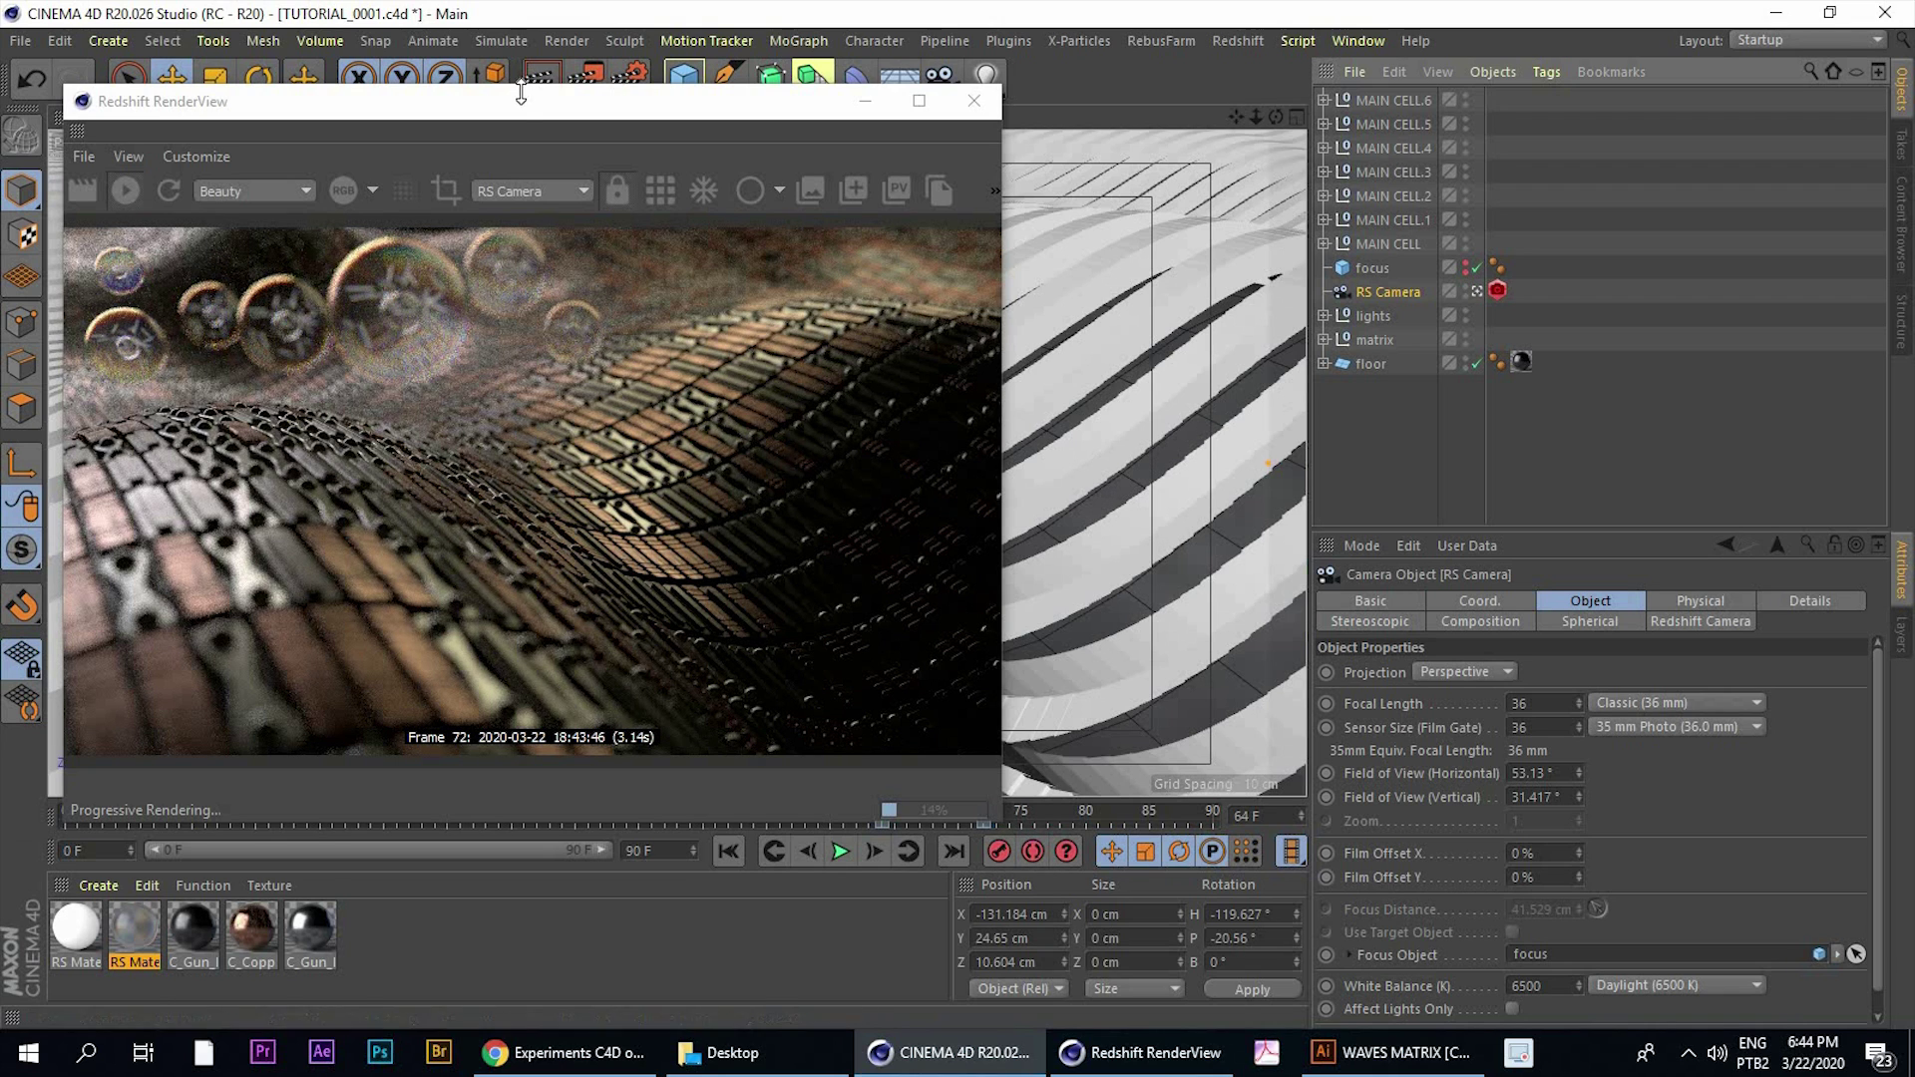
pyautogui.moveTo(448, 104); pyautogui.dragTo(503, 207)
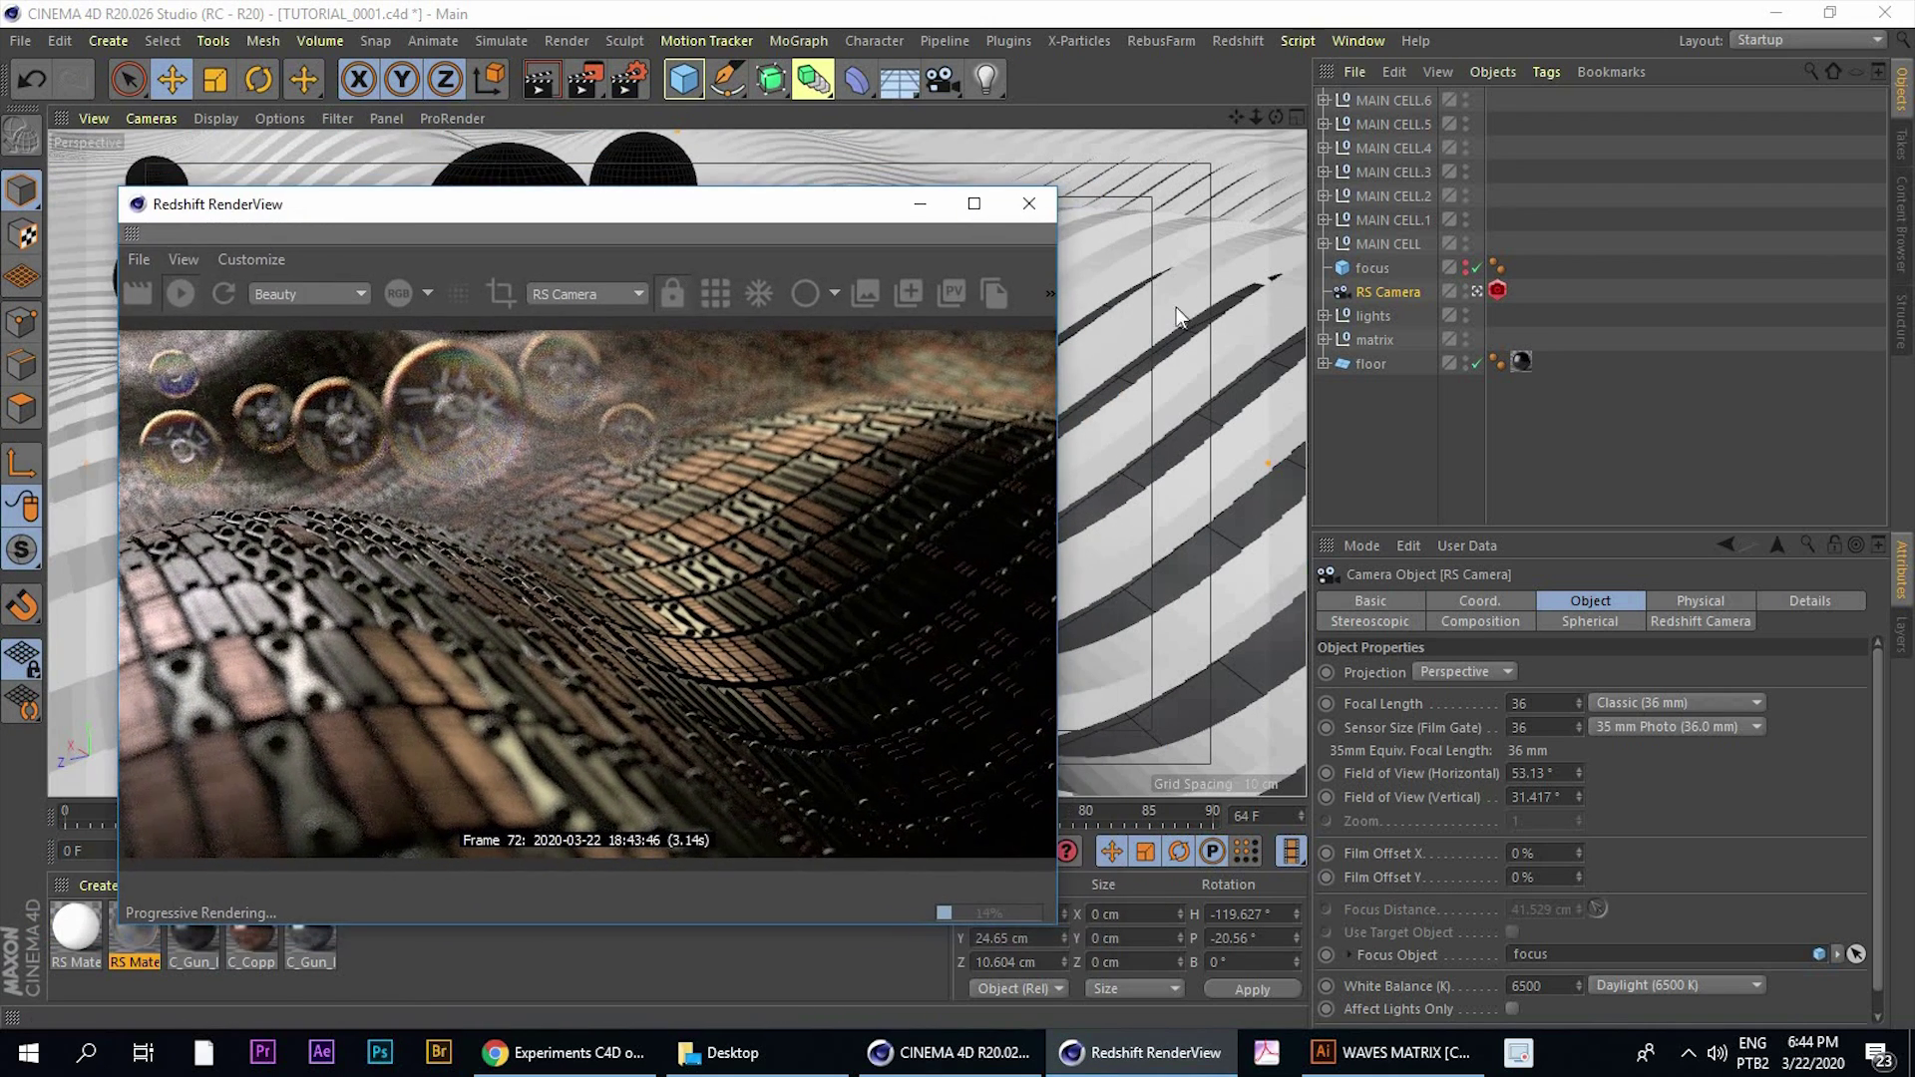
# Leave the RS Camera view and duplicate the area light above the waves, offsetting the copy along its X axis beyond the cells
pyautogui.middleClick(1170, 264)
pyautogui.middleClick(645, 164)
pyautogui.click(1477, 291)
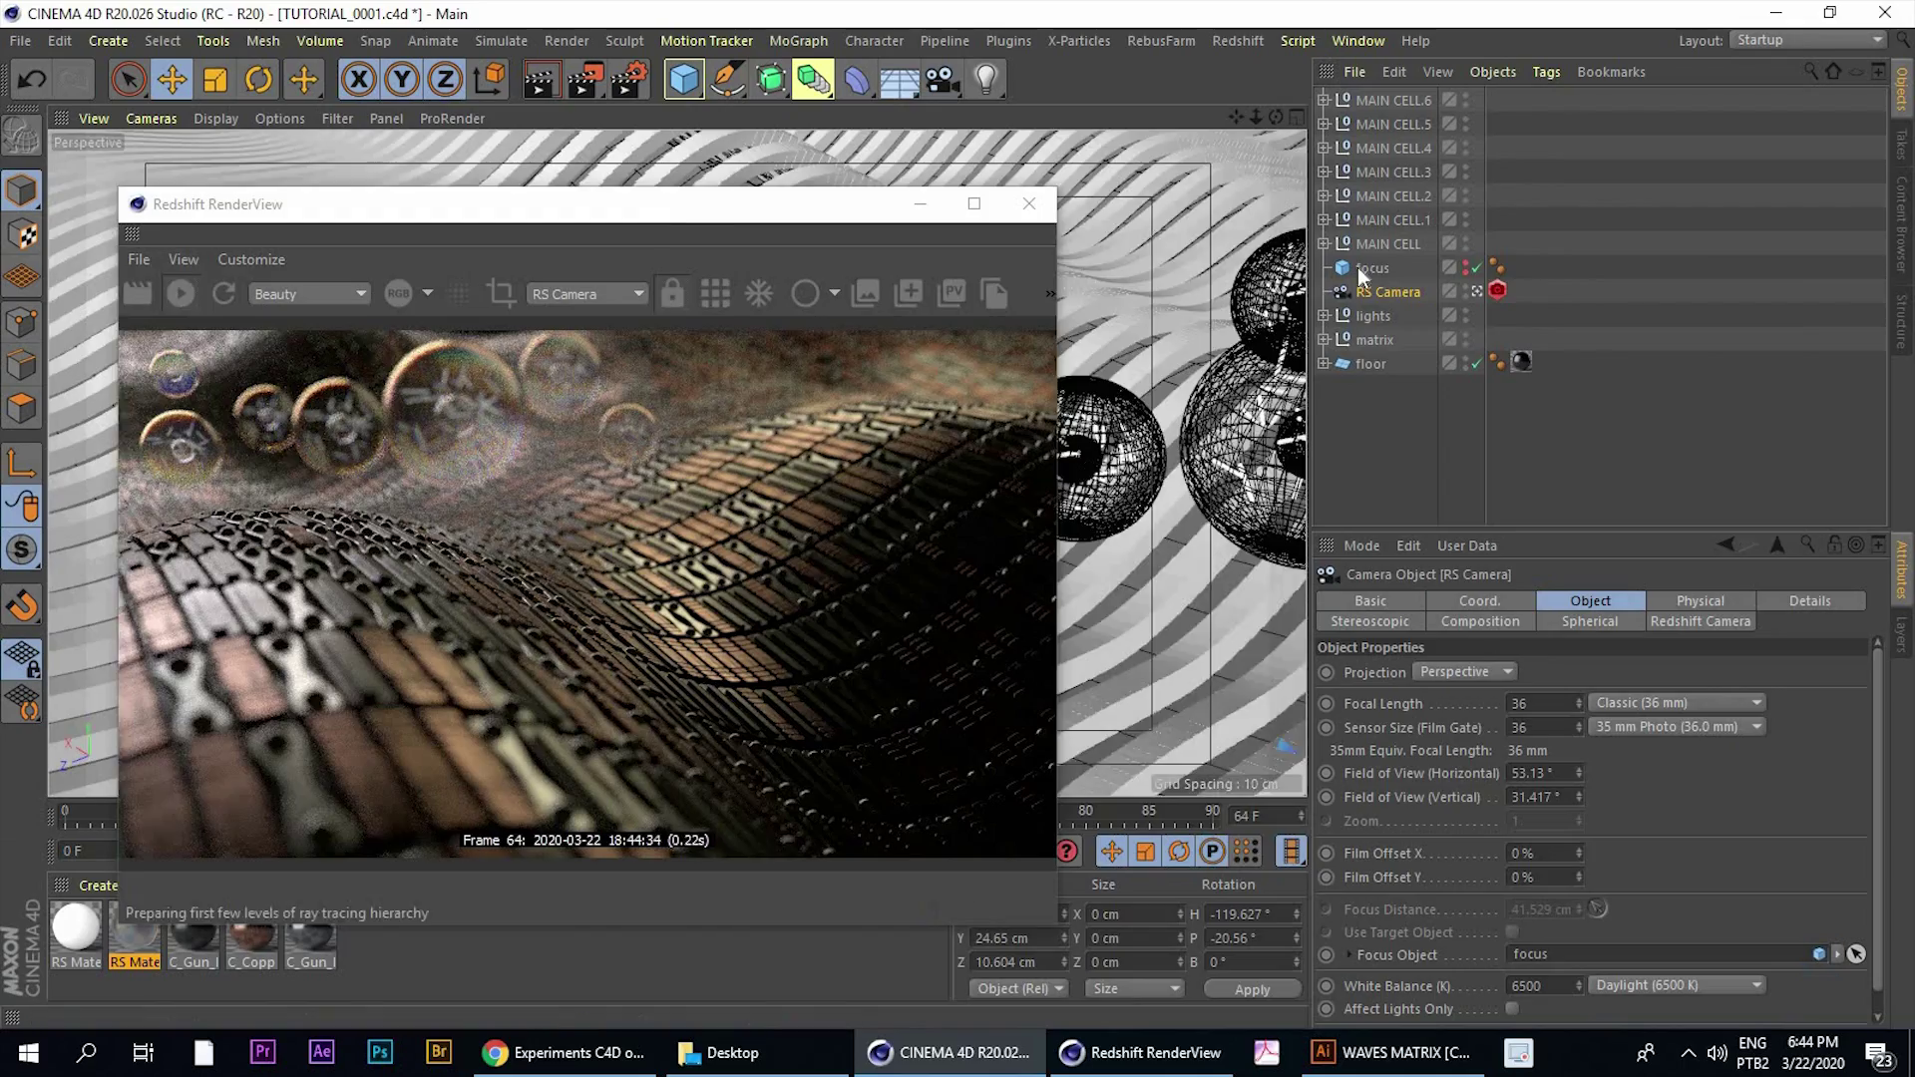
pyautogui.moveTo(599, 204); pyautogui.dragTo(1305, 270)
pyautogui.keyDown('alt'); pyautogui.moveTo(675, 446); pyautogui.dragTo(850, 237); pyautogui.keyUp('alt')
pyautogui.click(816, 211)
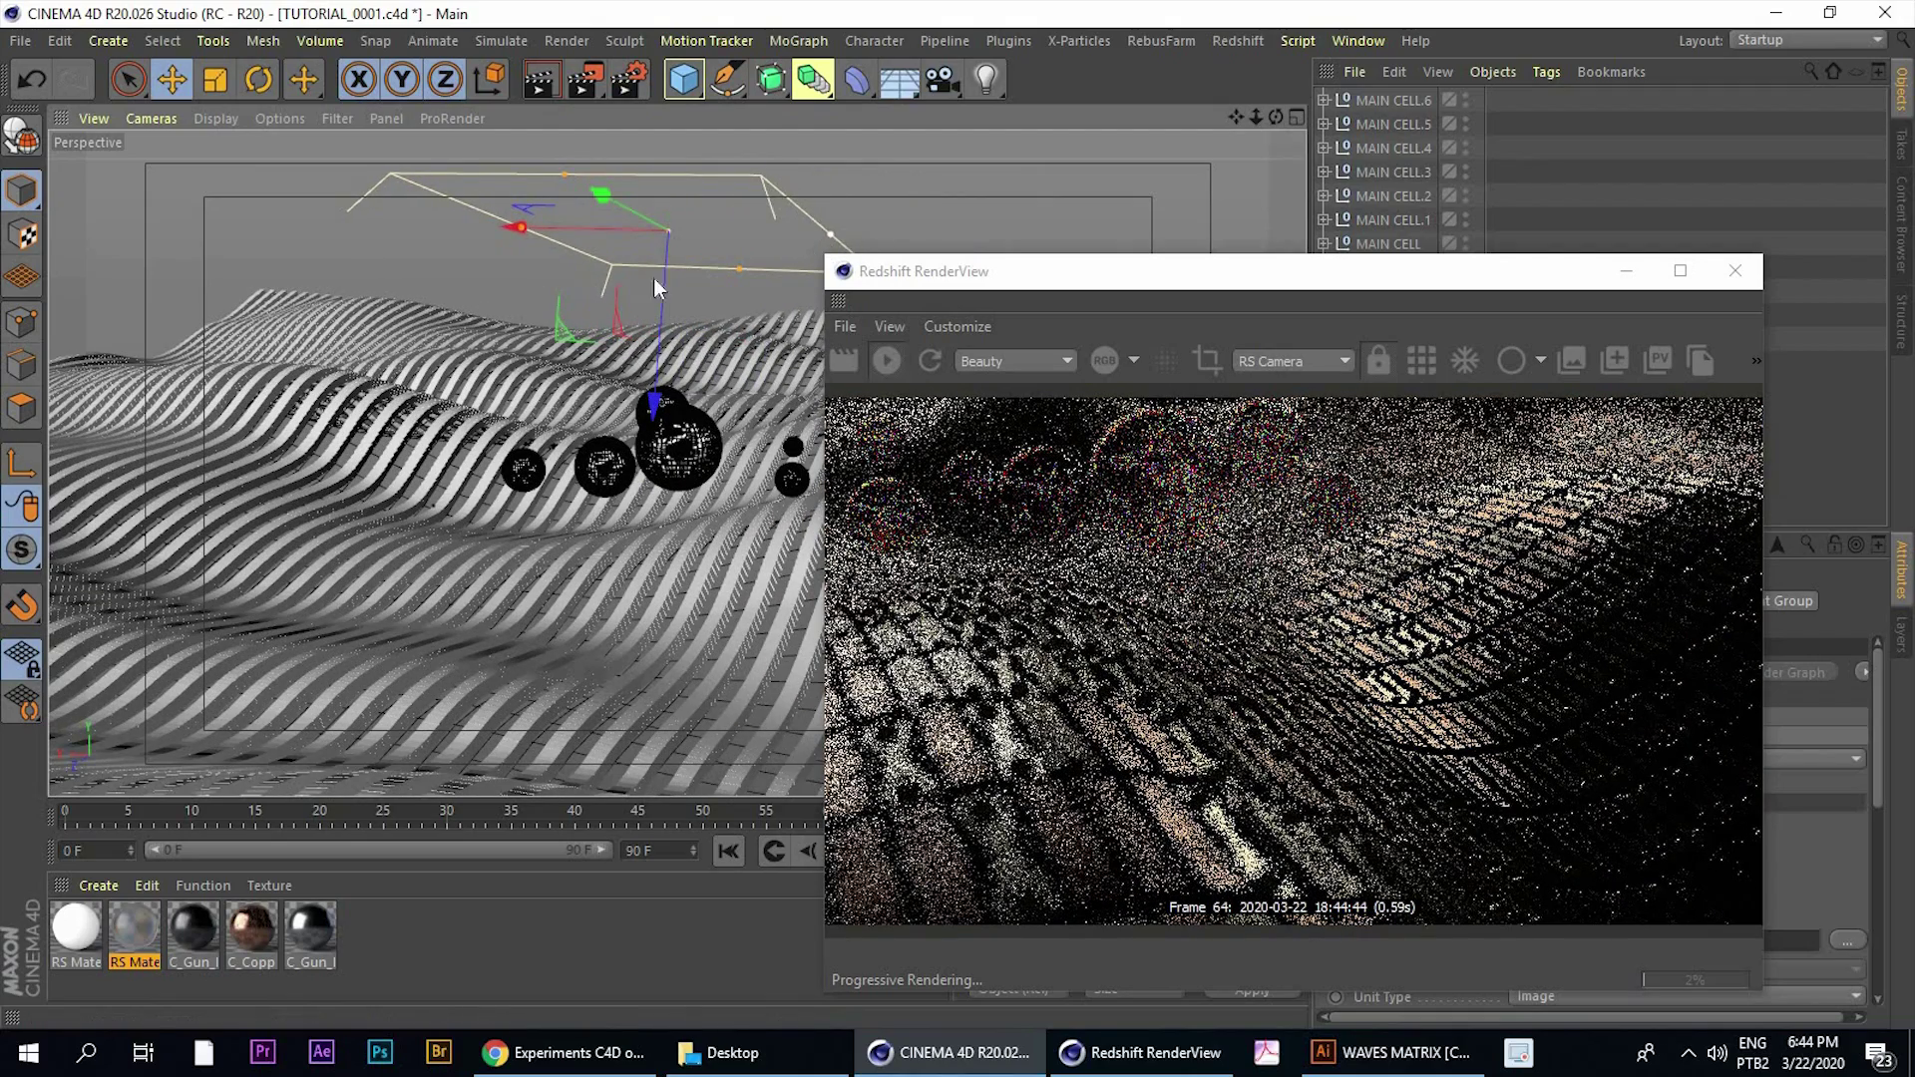
pyautogui.keyDown('alt'); pyautogui.moveTo(589, 290); pyautogui.dragTo(423, 267, button='middle'); pyautogui.keyUp('alt')
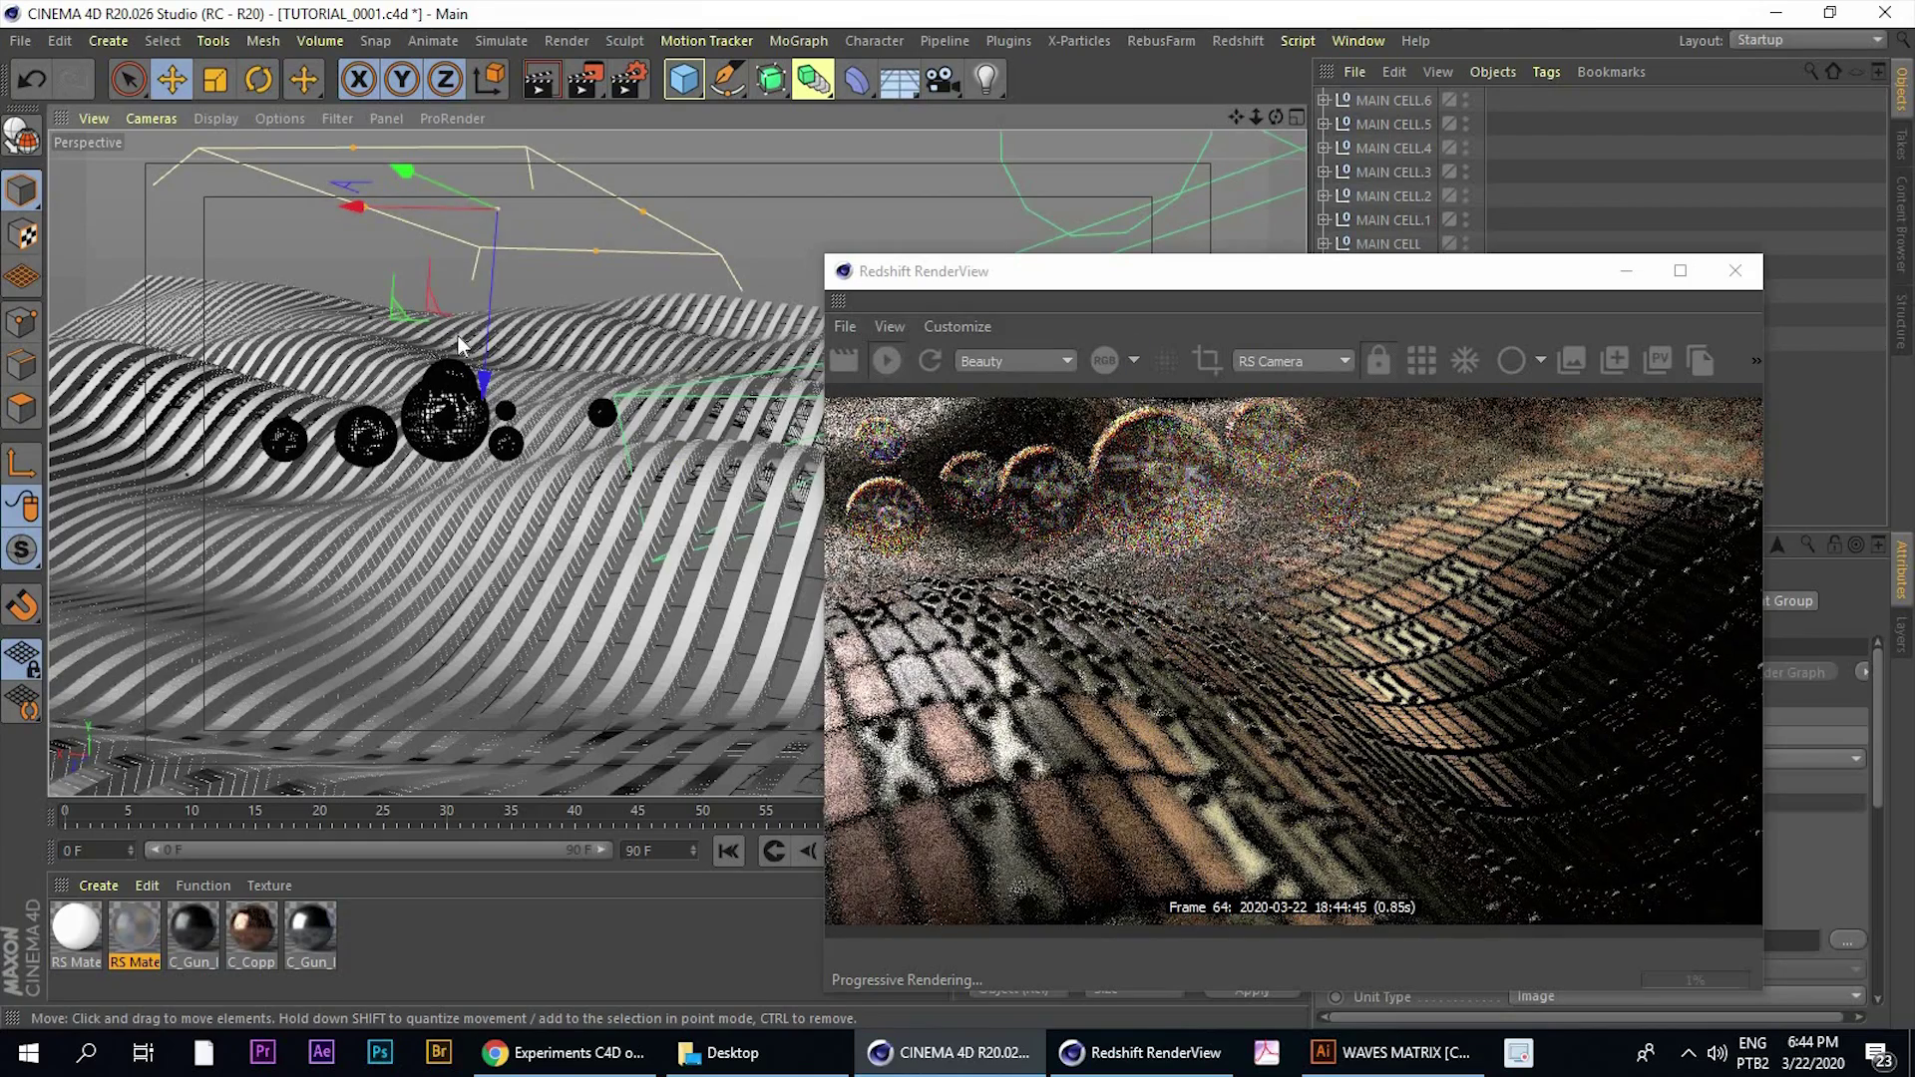
pyautogui.keyDown('alt'); pyautogui.moveTo(458, 336); pyautogui.dragTo(591, 315); pyautogui.keyUp('alt')
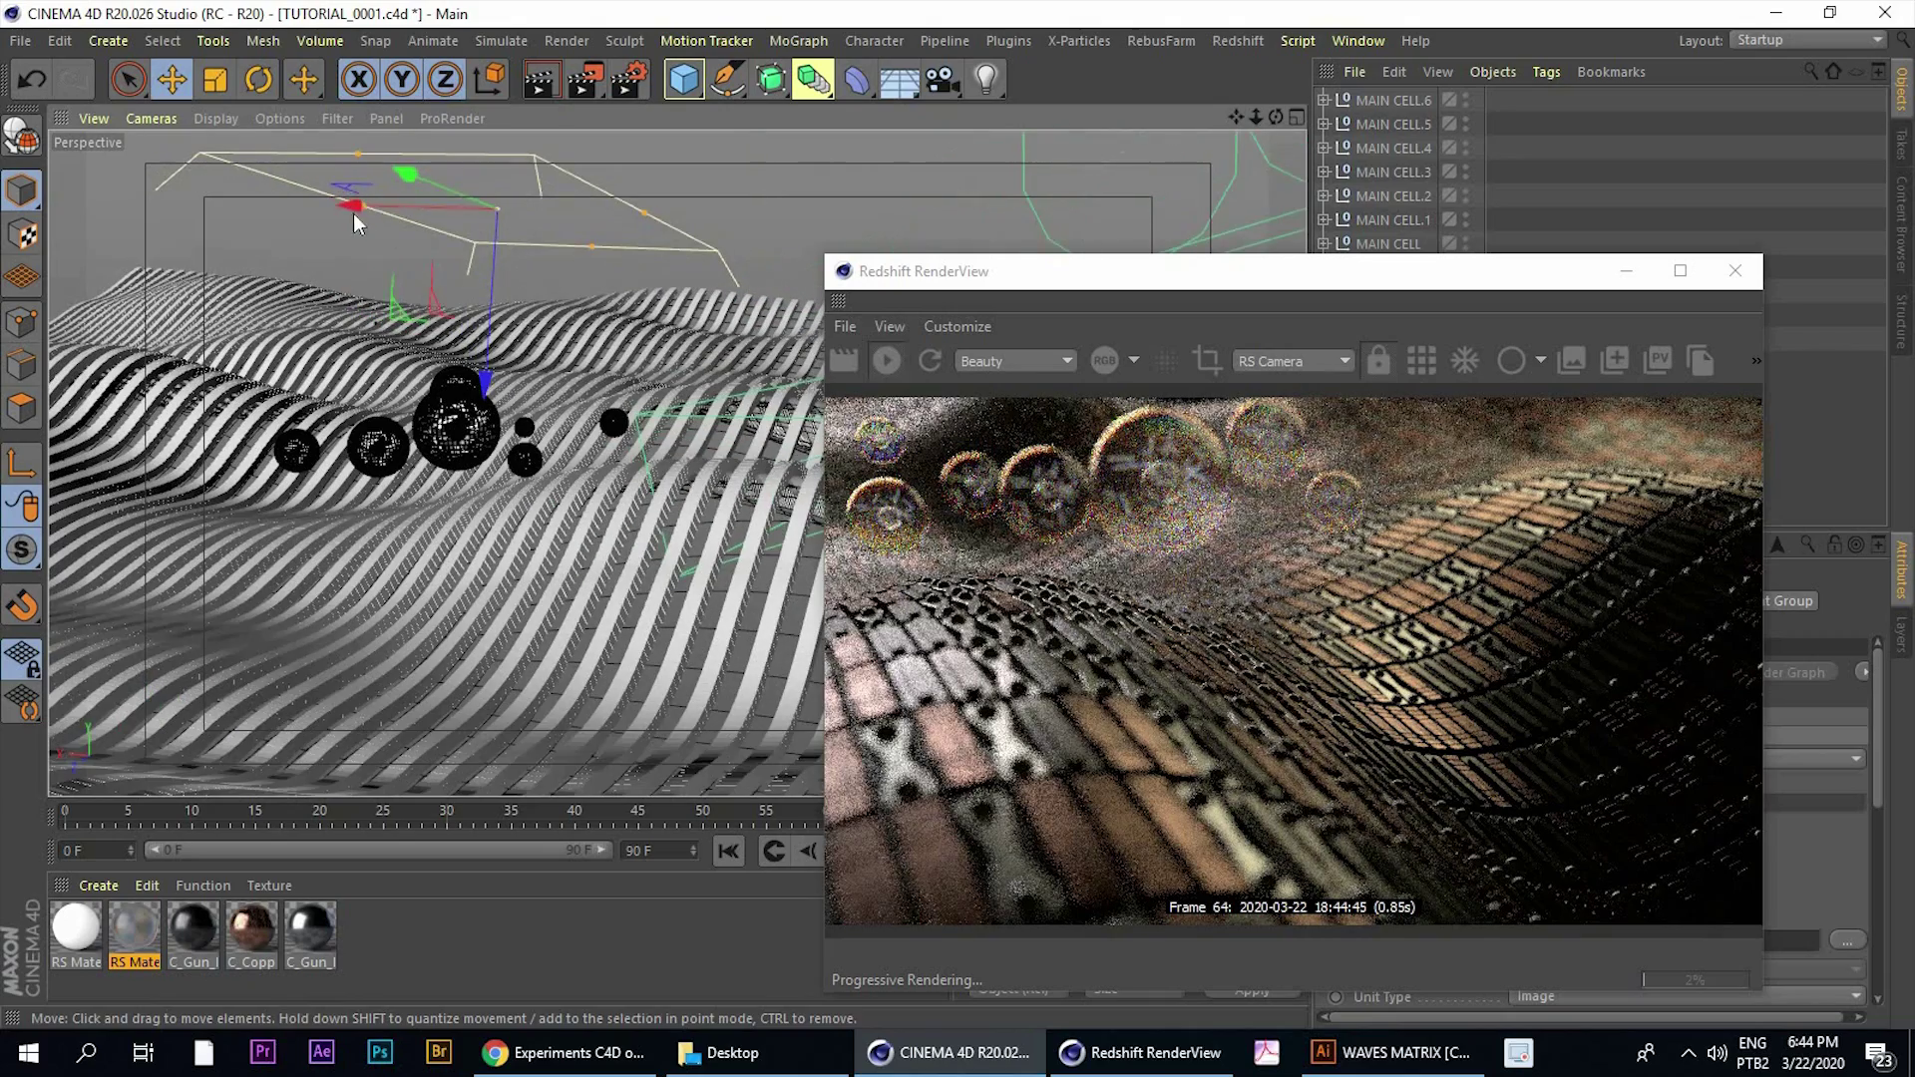
pyautogui.moveTo(357, 208); pyautogui.dragTo(650, 257)
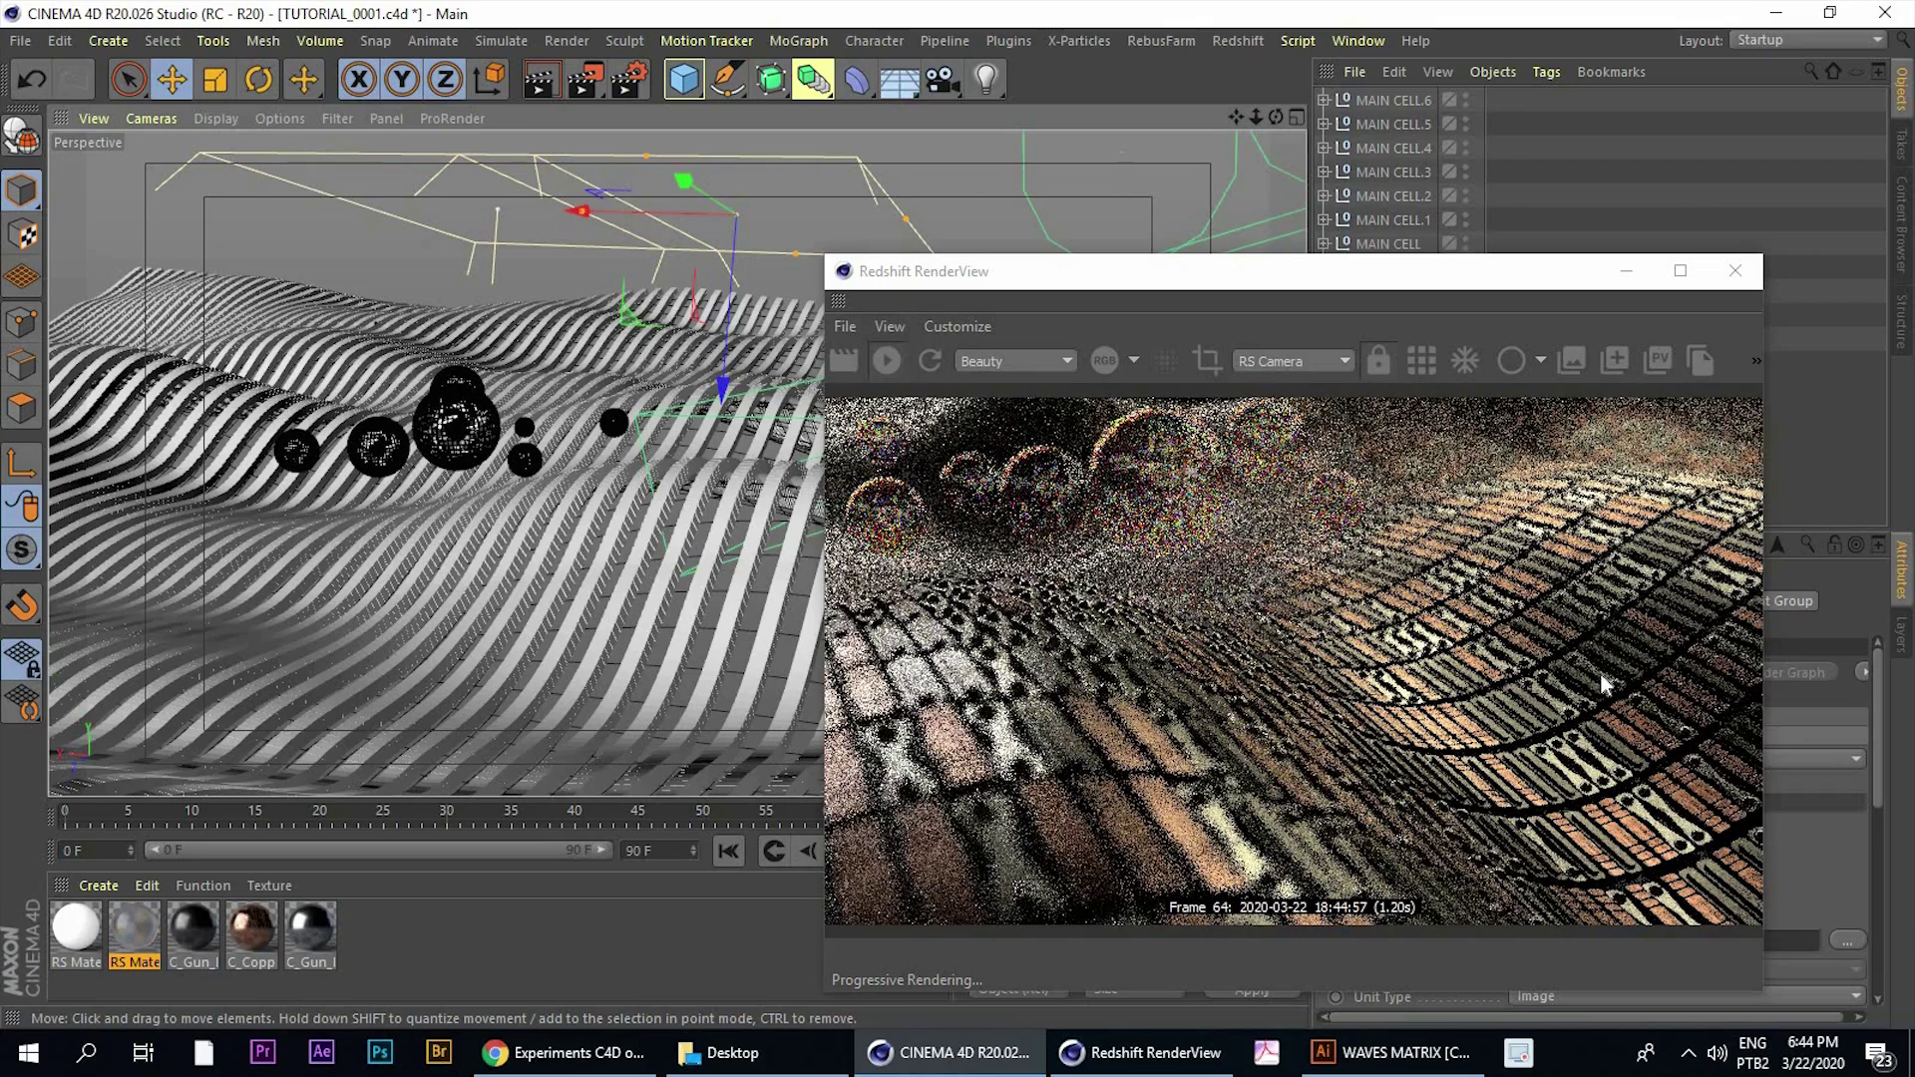
# Try a smaller size for the duplicated area light by its edge handle, and undo the resize
pyautogui.keyDown('alt'); pyautogui.moveTo(542, 201); pyautogui.dragTo(529, 206, button='middle'); pyautogui.keyUp('alt')
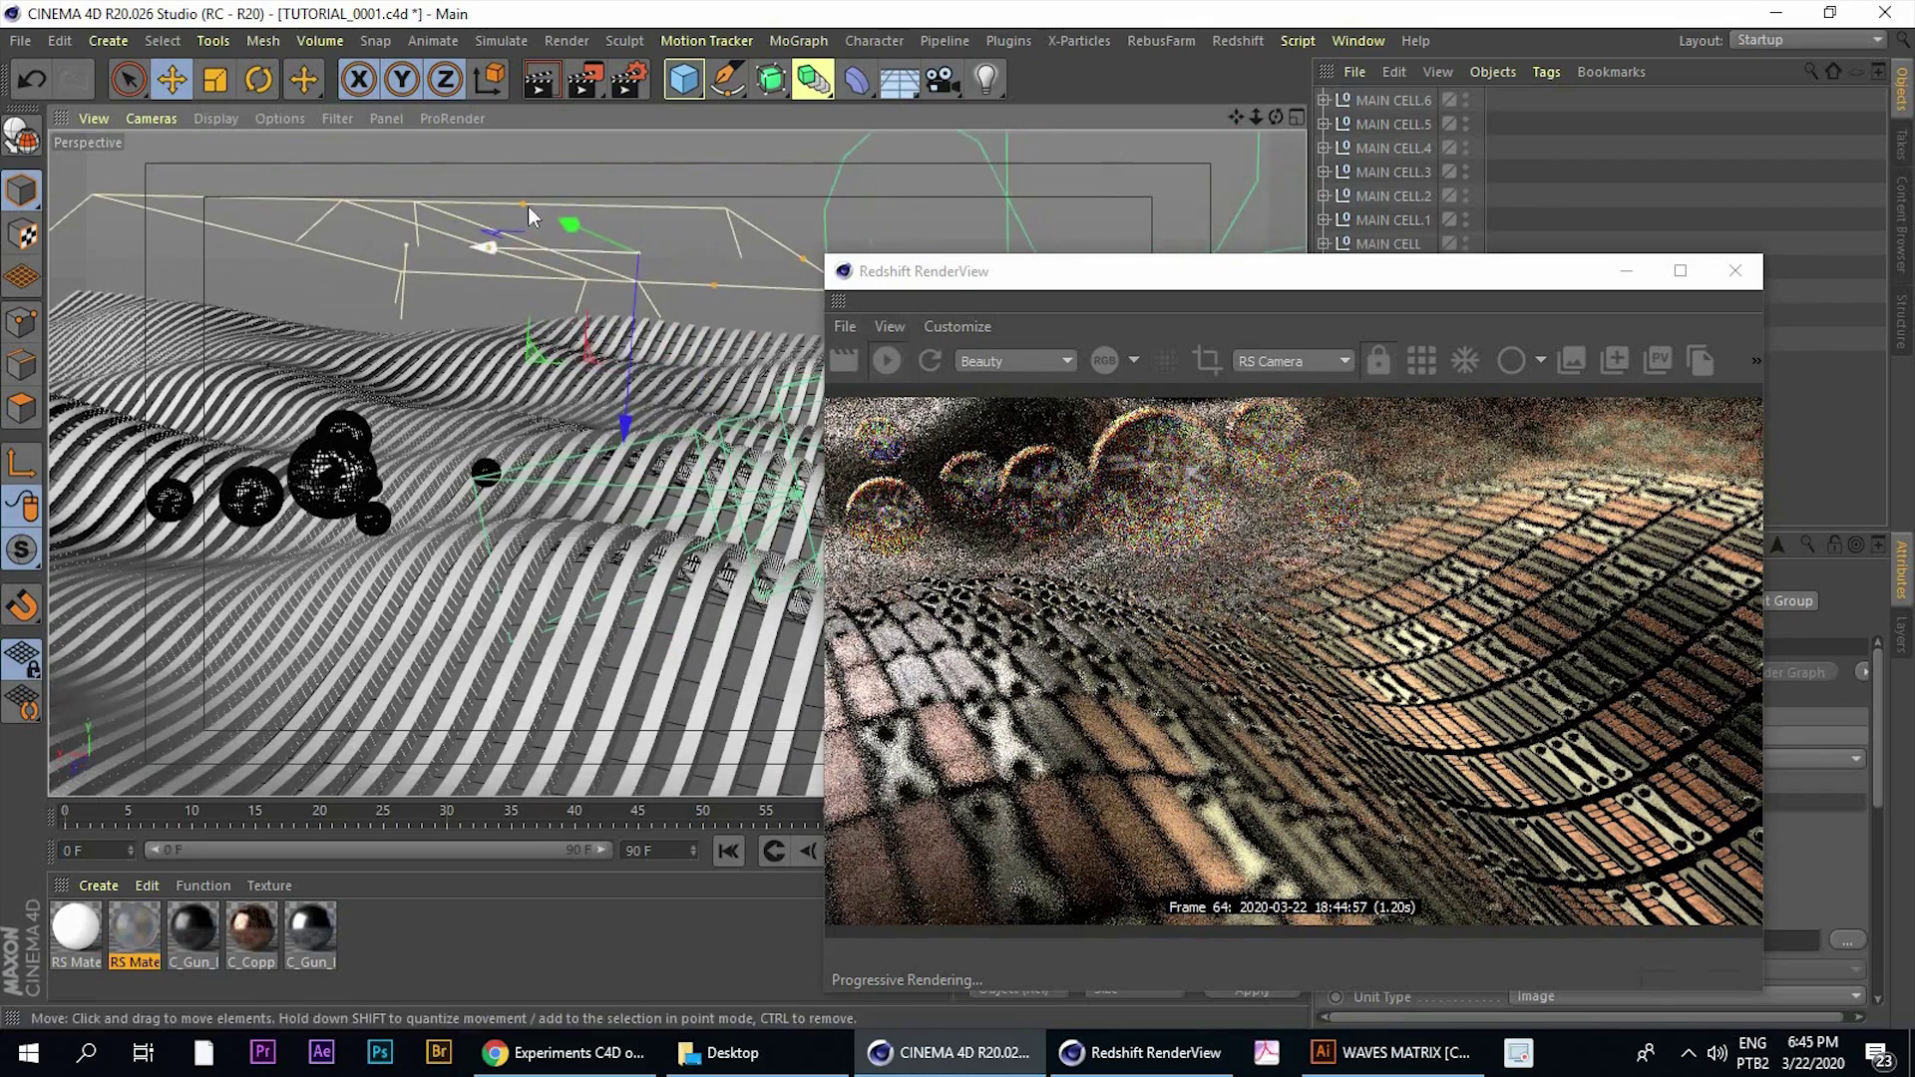
pyautogui.moveTo(717, 284); pyautogui.dragTo(692, 275)
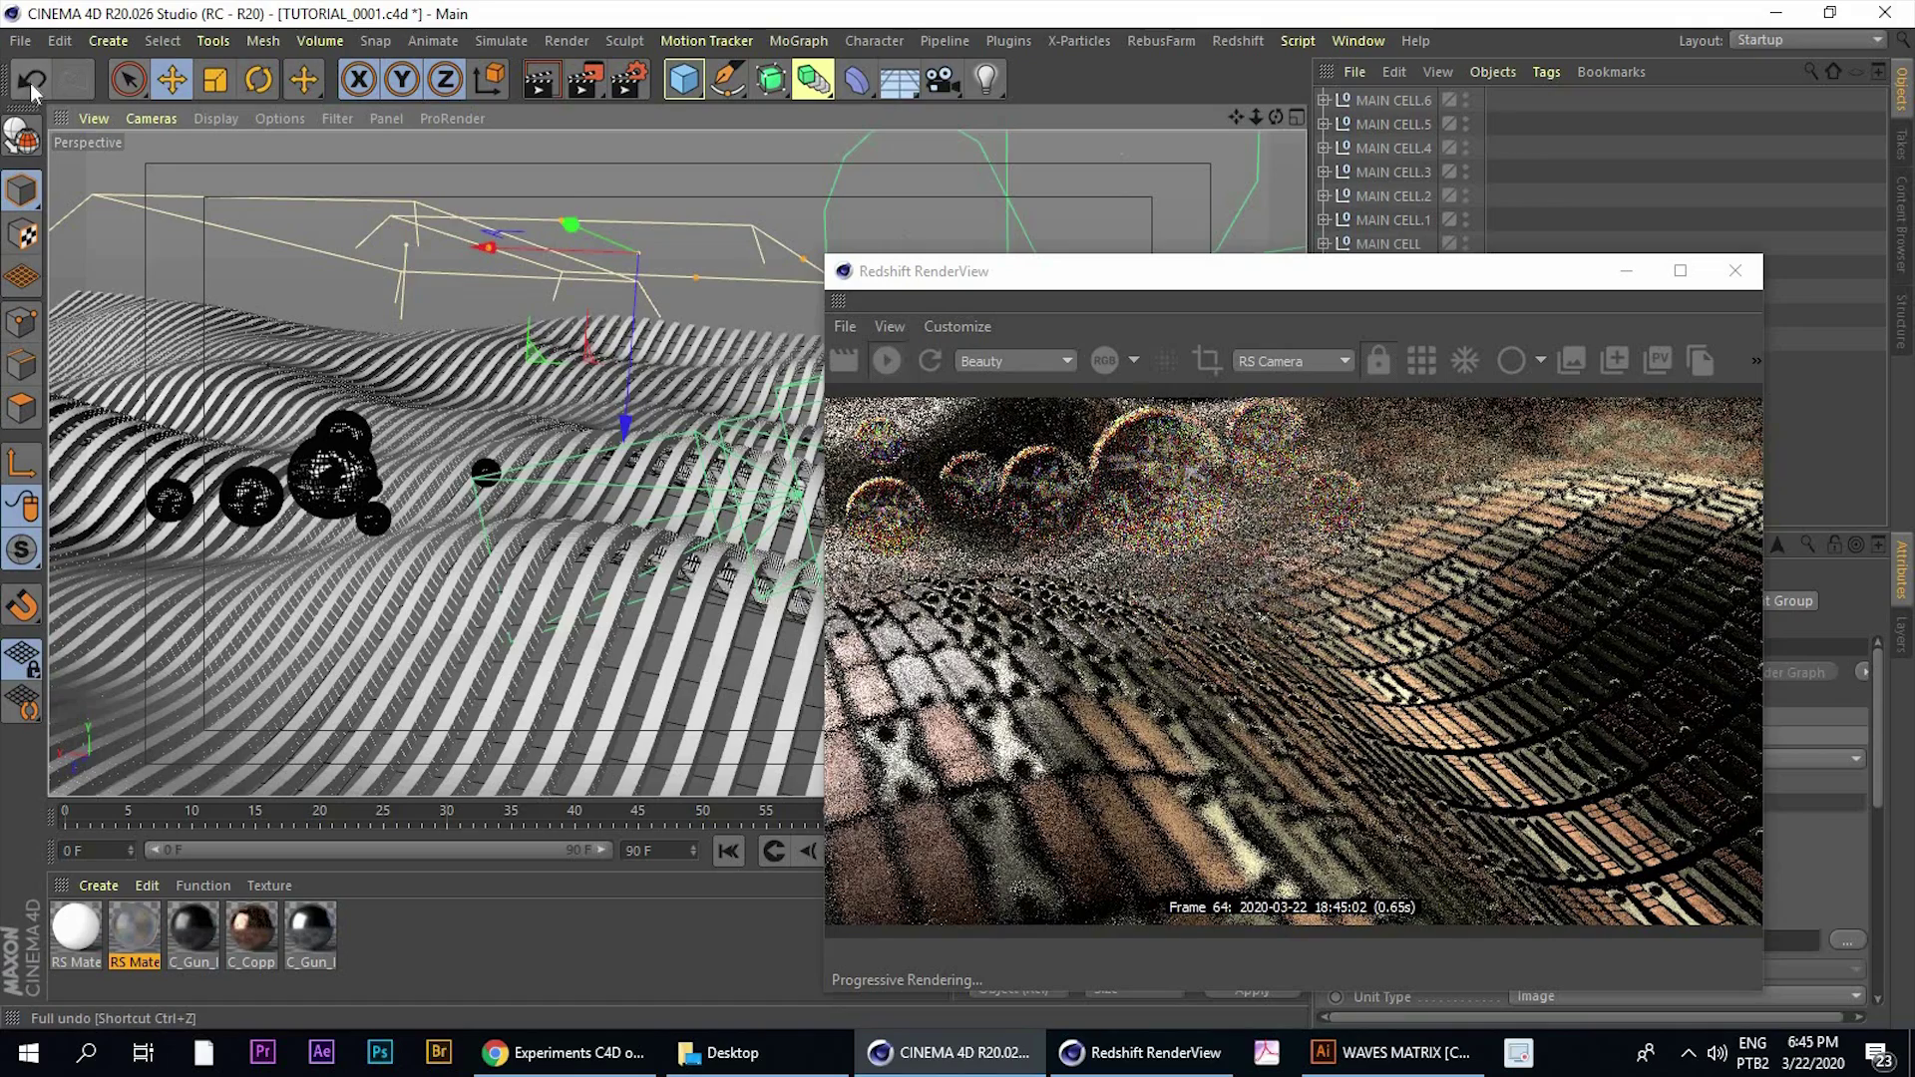
pyautogui.click(33, 86)
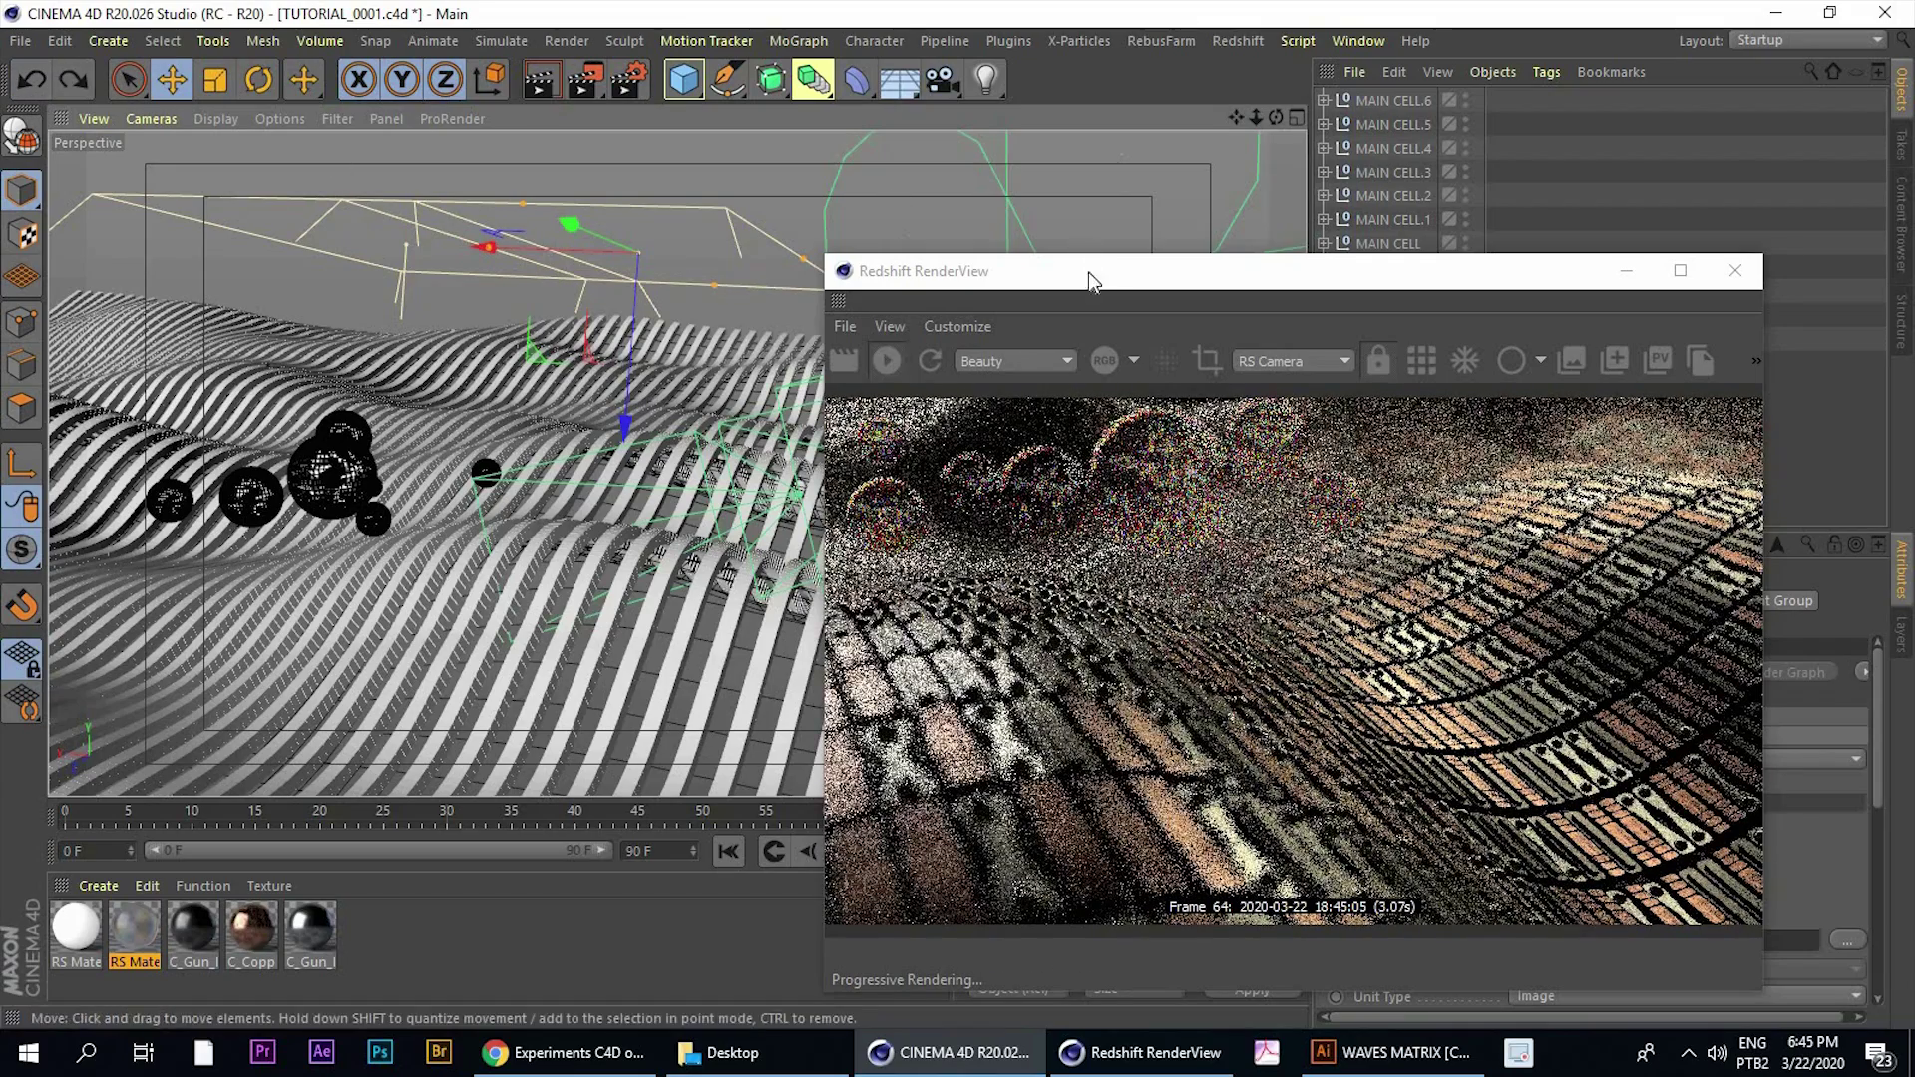
# Expand the lights group and select the duplicated area light to show its General settings, keeping the render preview clear of them
pyautogui.moveTo(1087, 273); pyautogui.dragTo(559, 137)
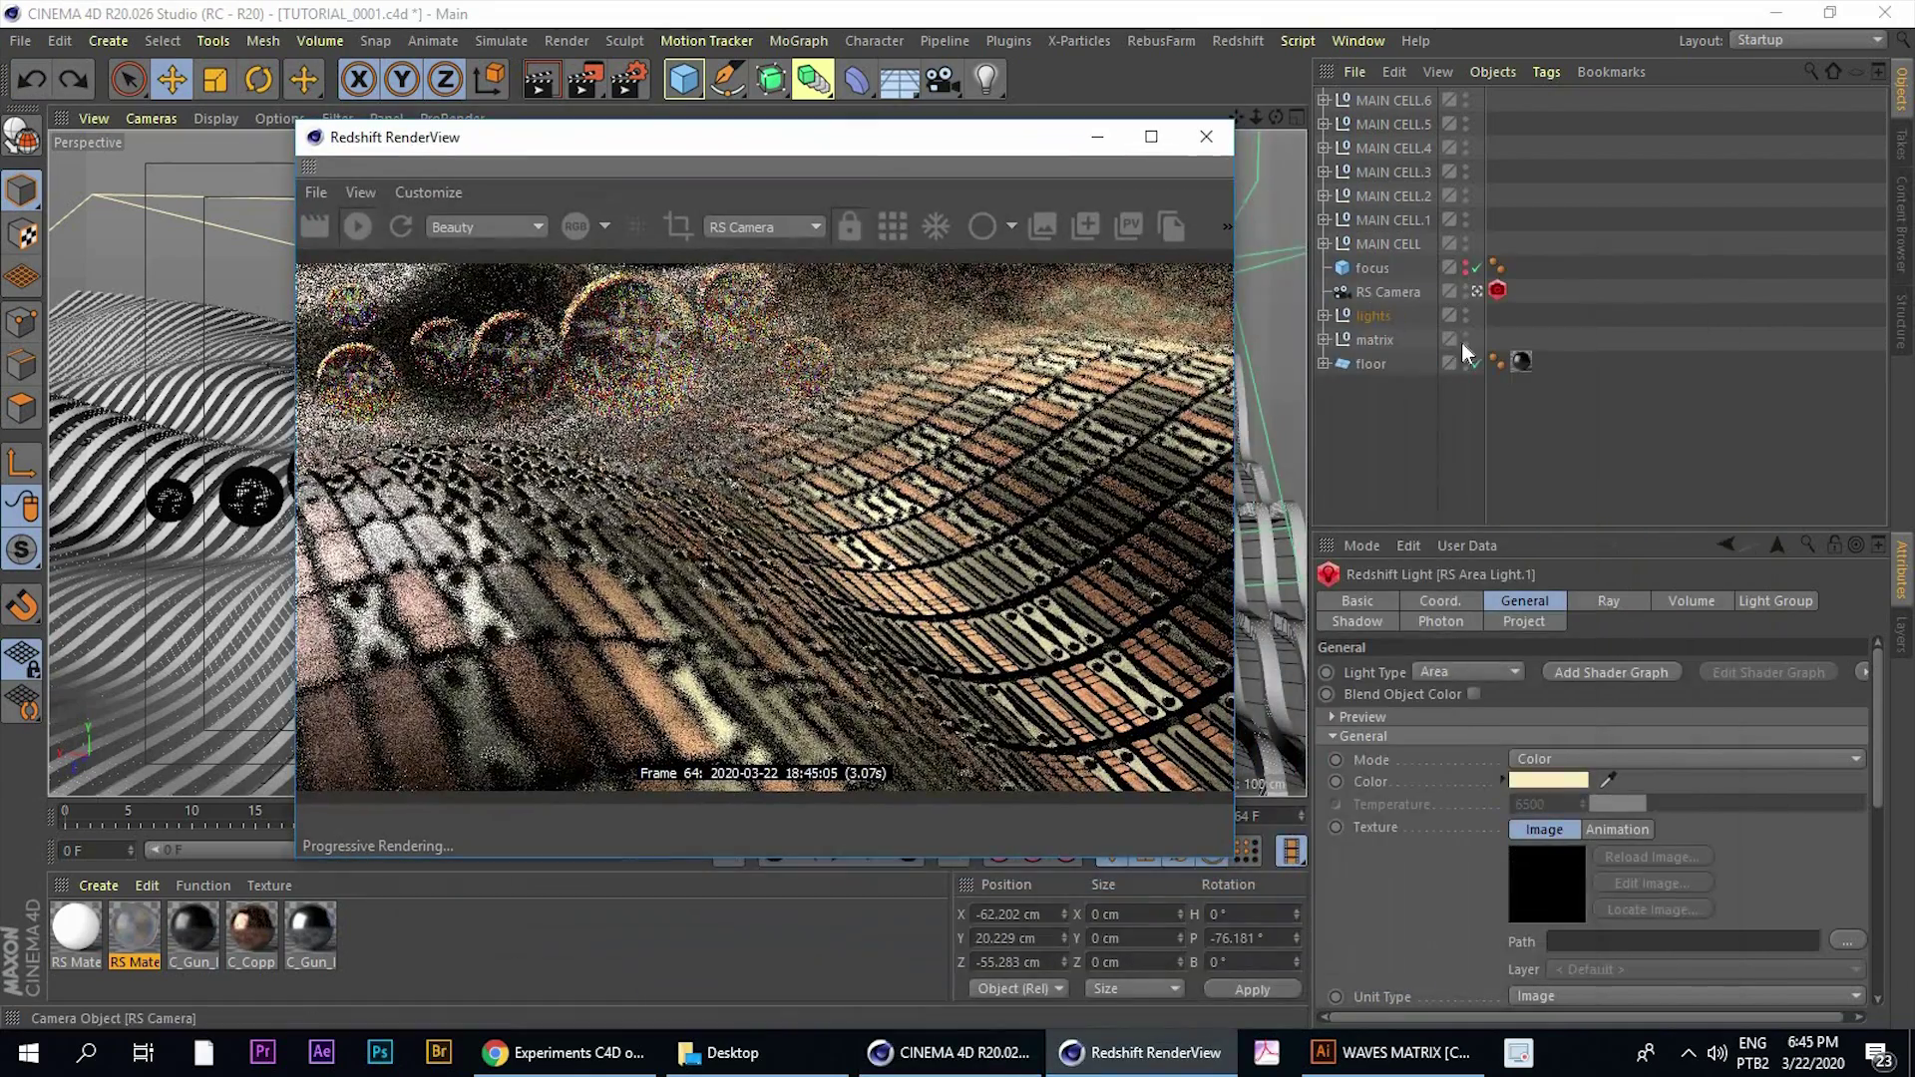
pyautogui.click(1324, 316)
pyautogui.click(1424, 389)
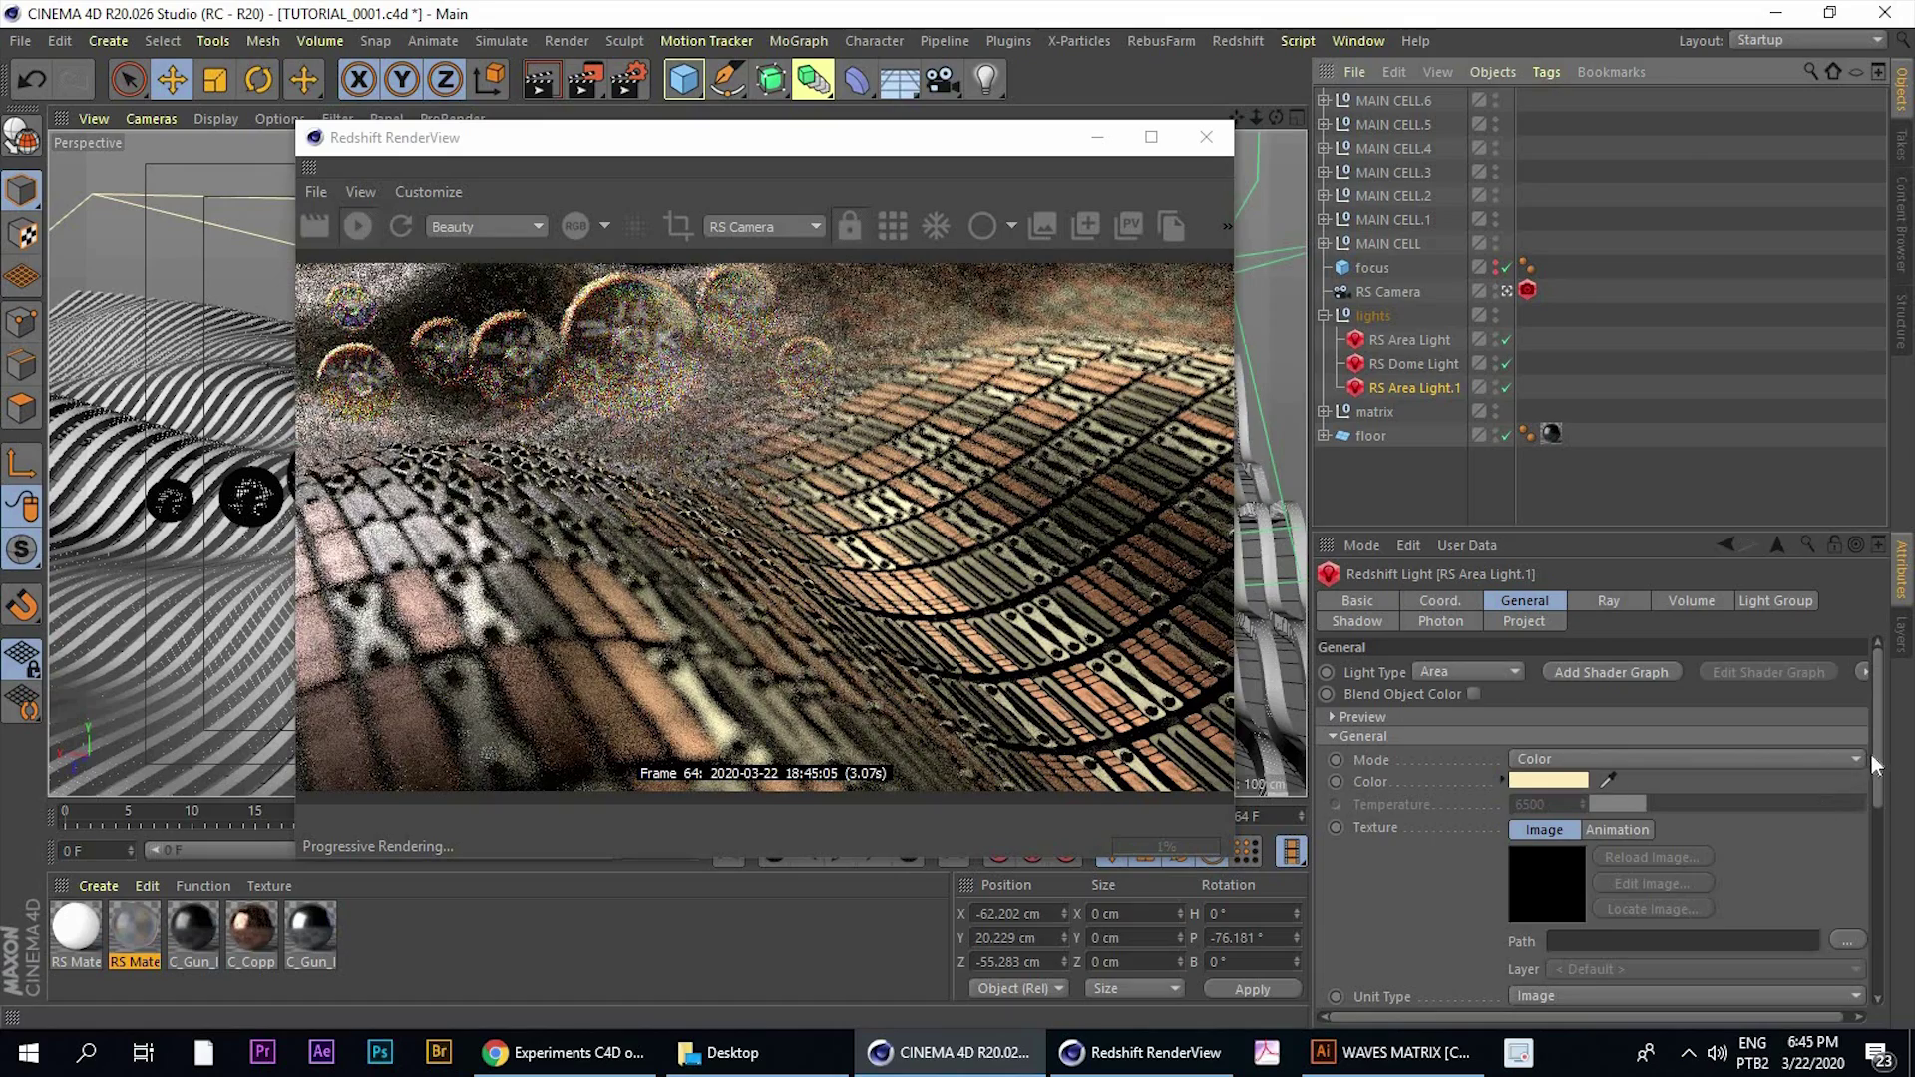
# Lower the intensity multiplier of RS Area Light.1, trying 0.6 and settling on 0.4
pyautogui.moveTo(1875, 756); pyautogui.dragTo(1879, 826)
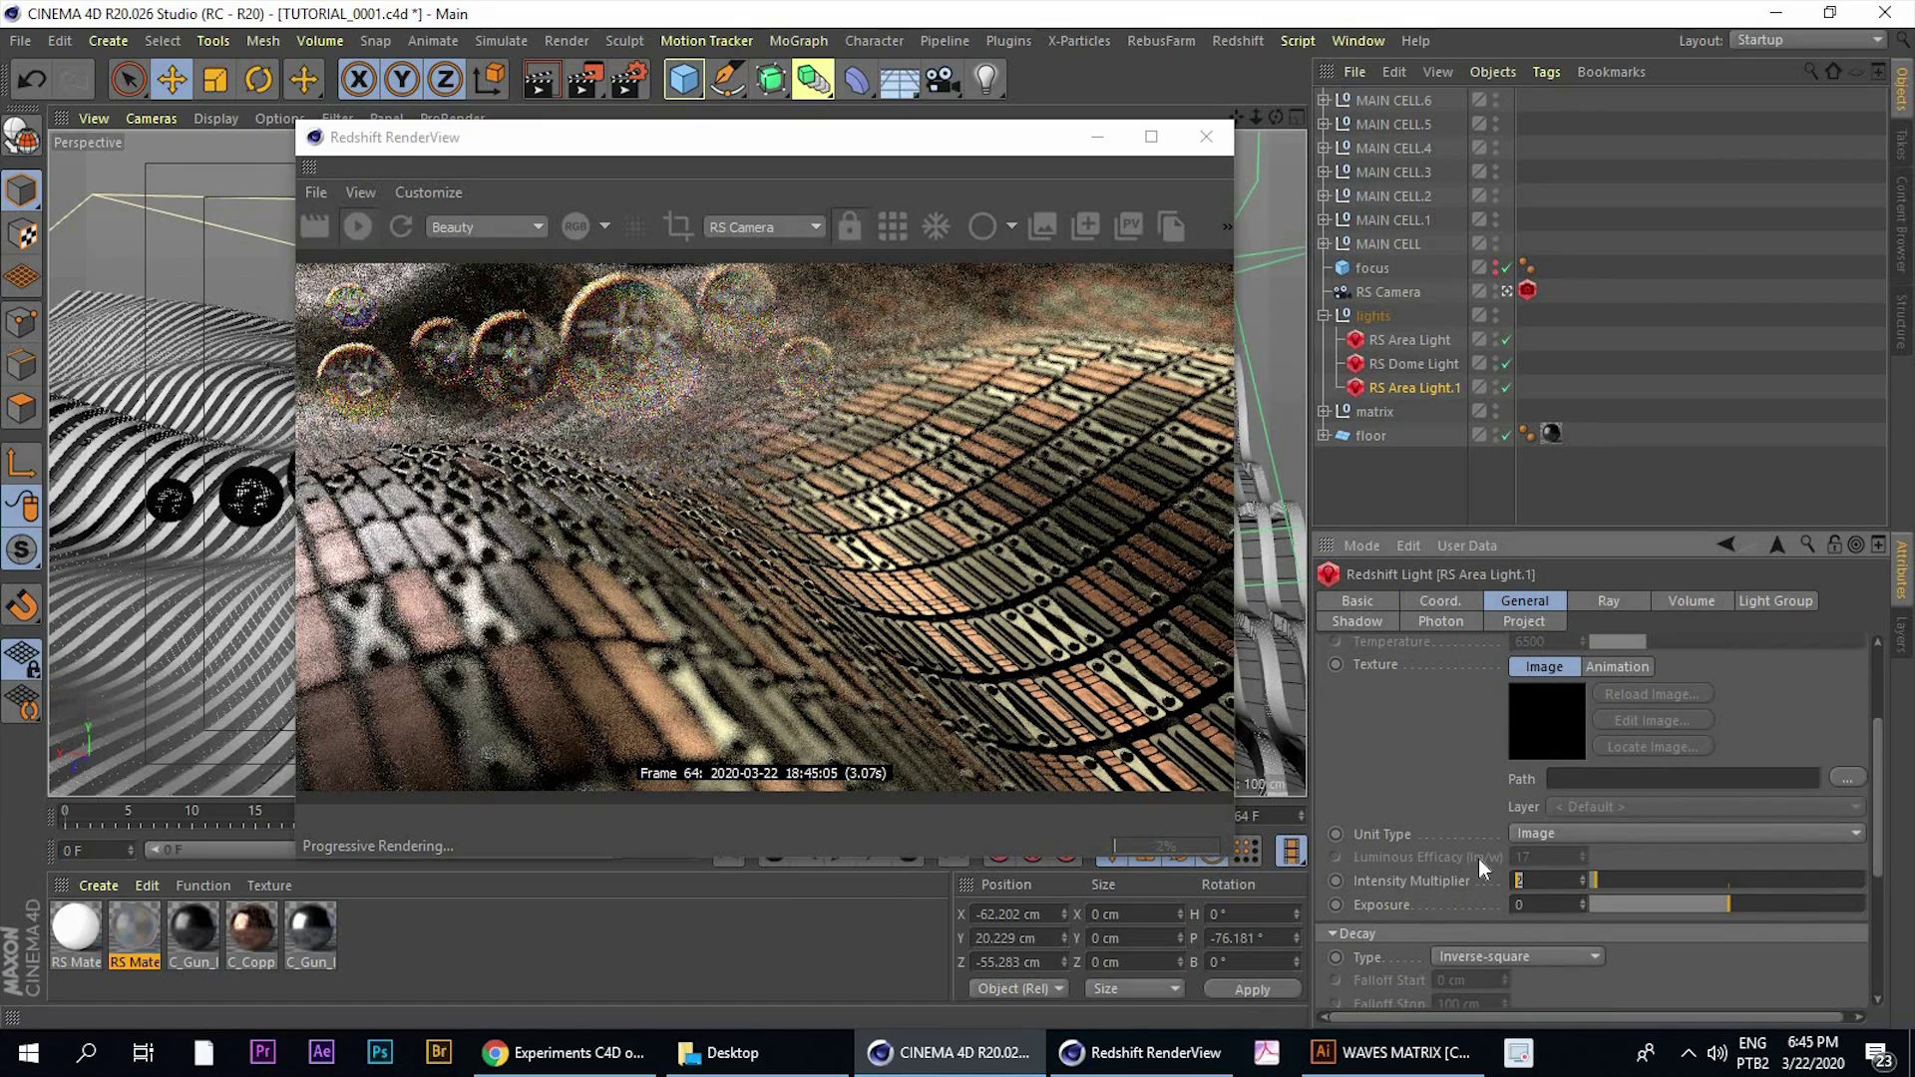
pyautogui.write('.6')
pyautogui.press('Return')
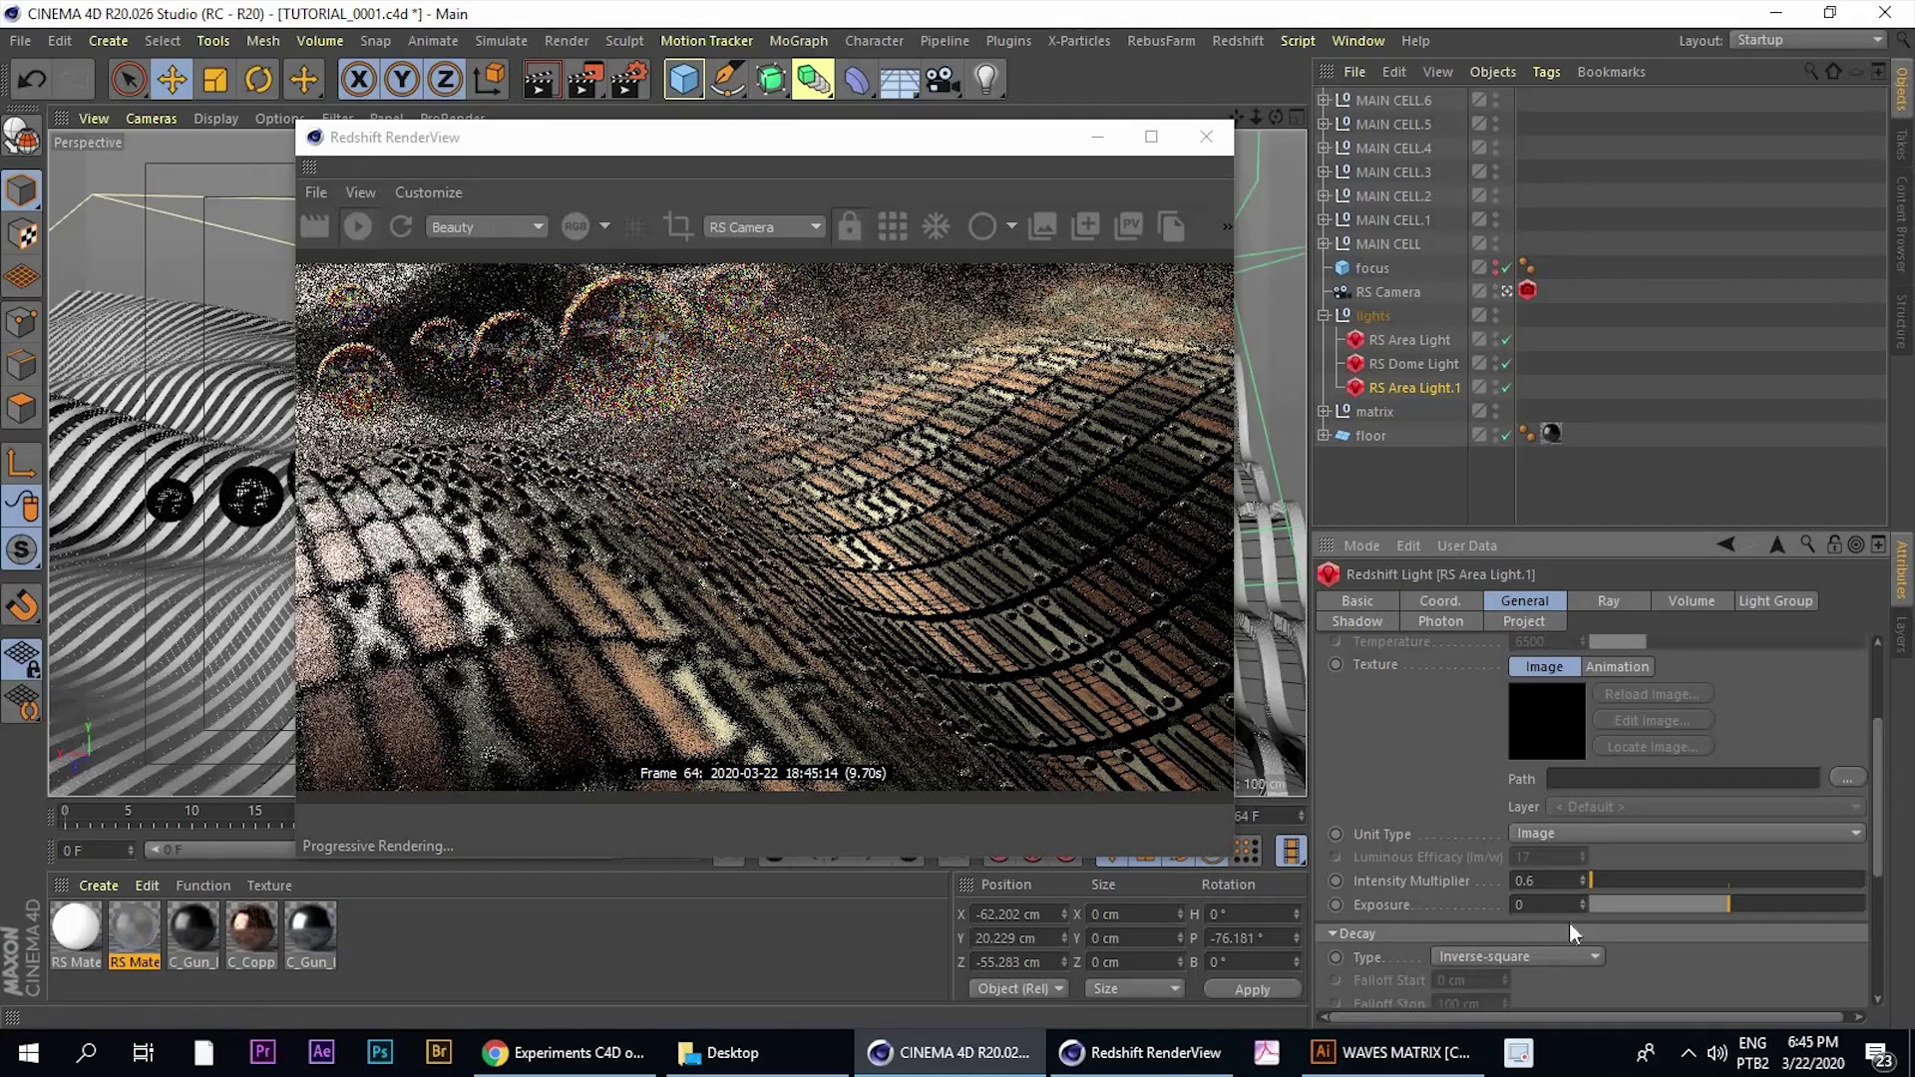
pyautogui.click(1534, 881)
pyautogui.press('BackSpace')
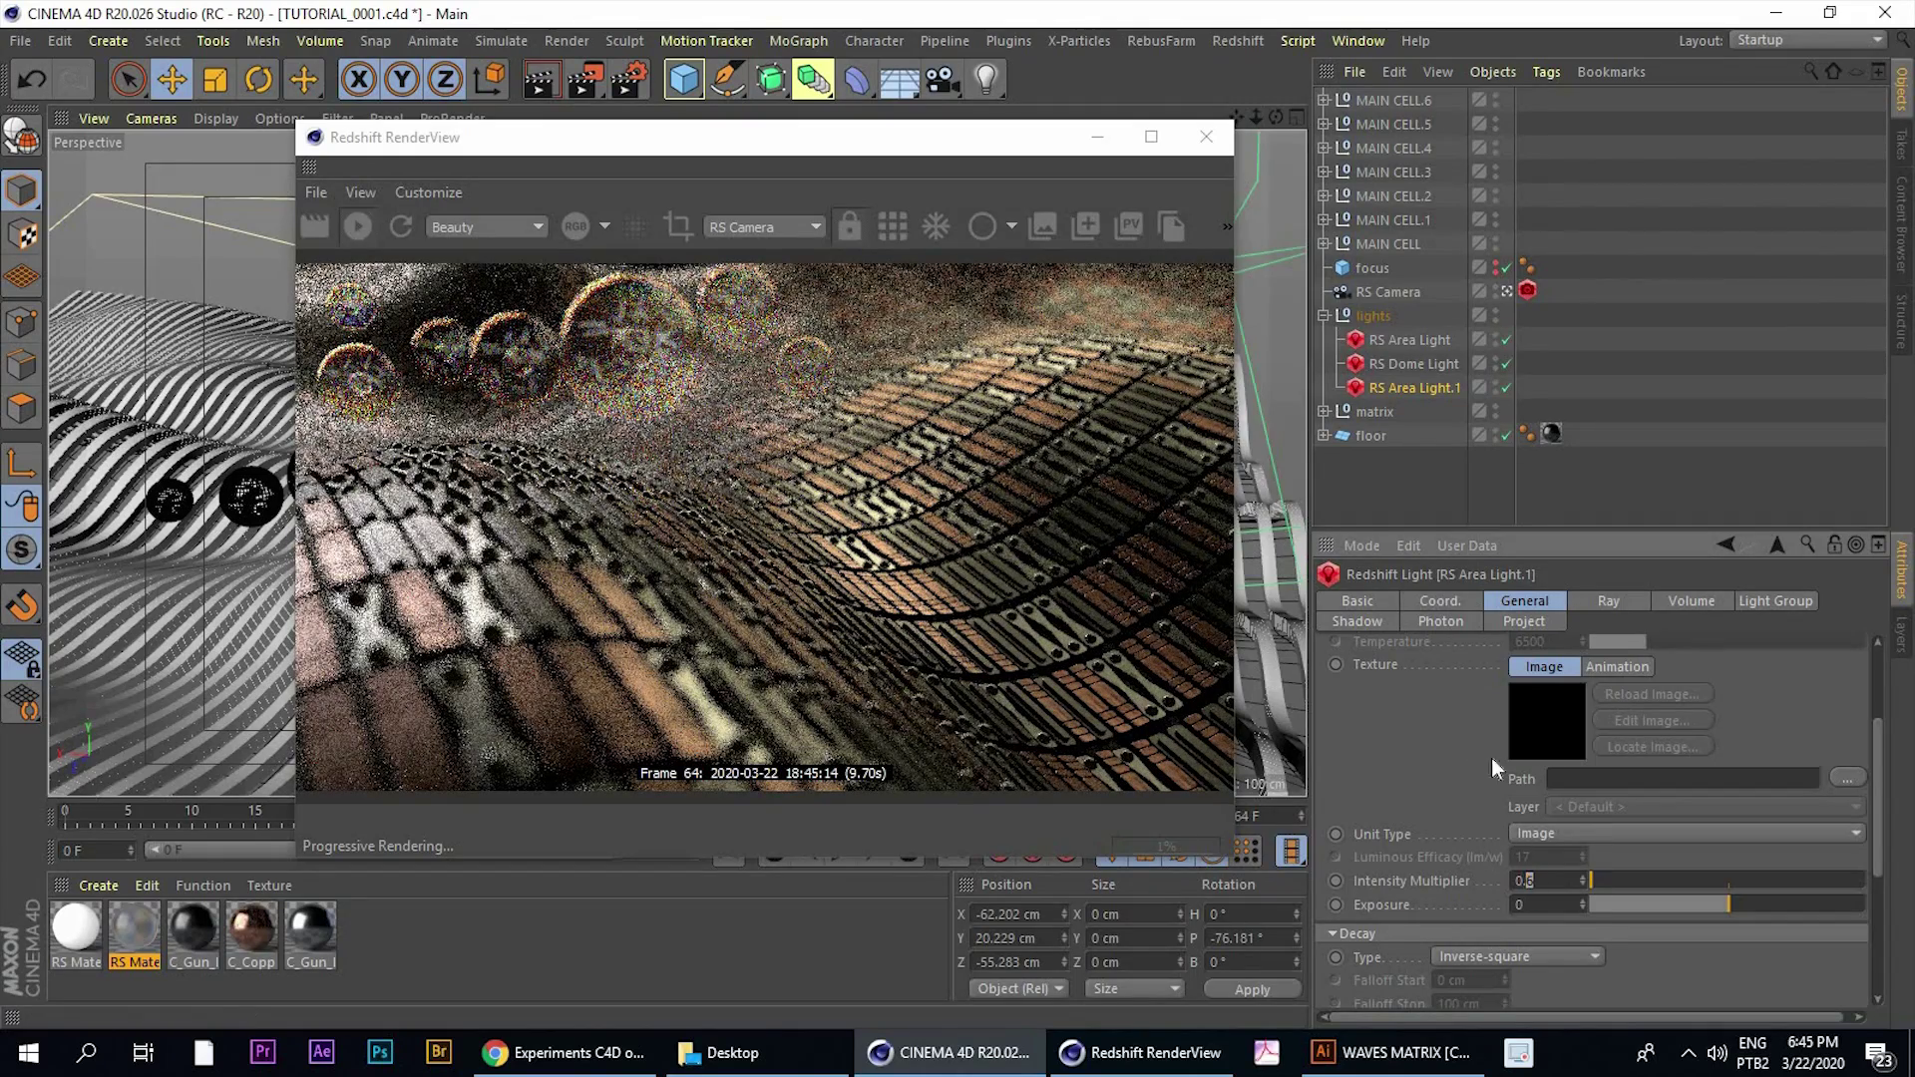
pyautogui.write('4')
pyautogui.press('Return')
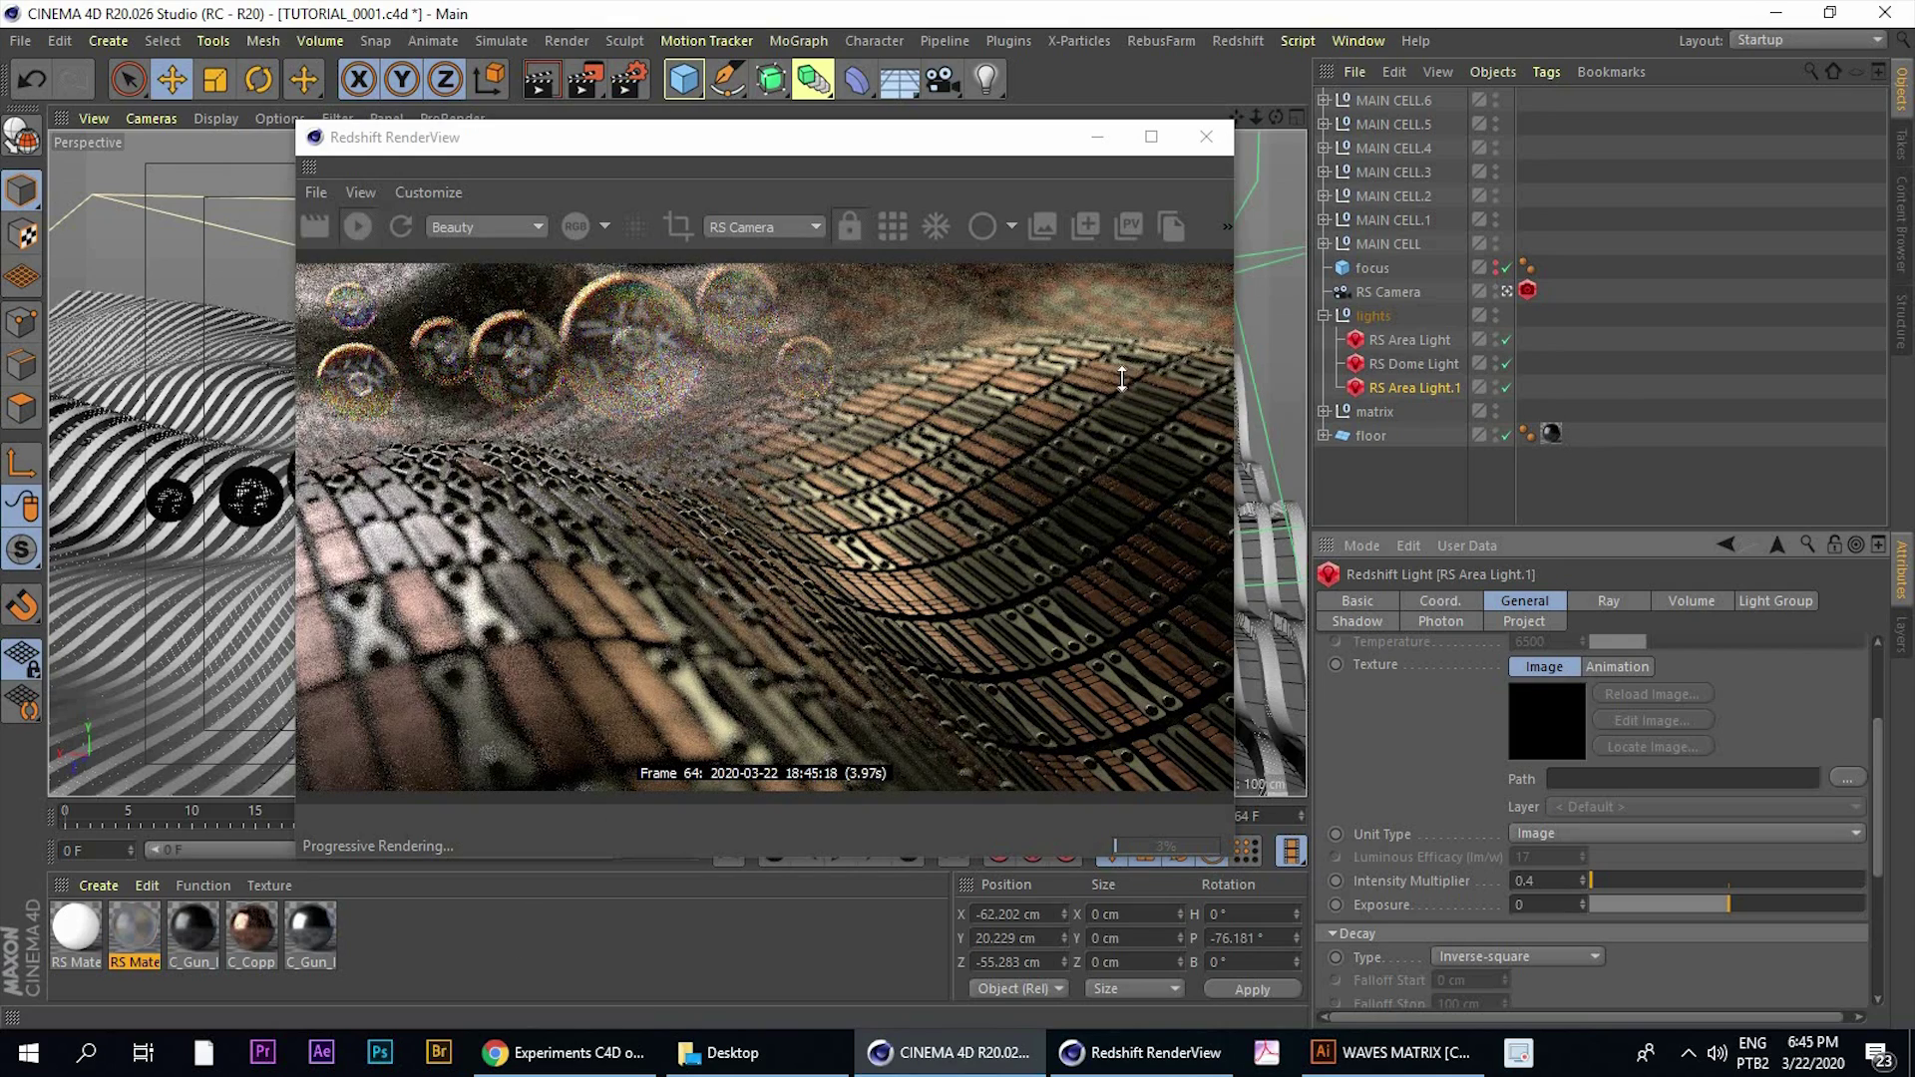
# Compare the progressive render with the Experiments C4D reference image on Behance in Chrome, returning to the Redshift RenderView
pyautogui.click(564, 1067)
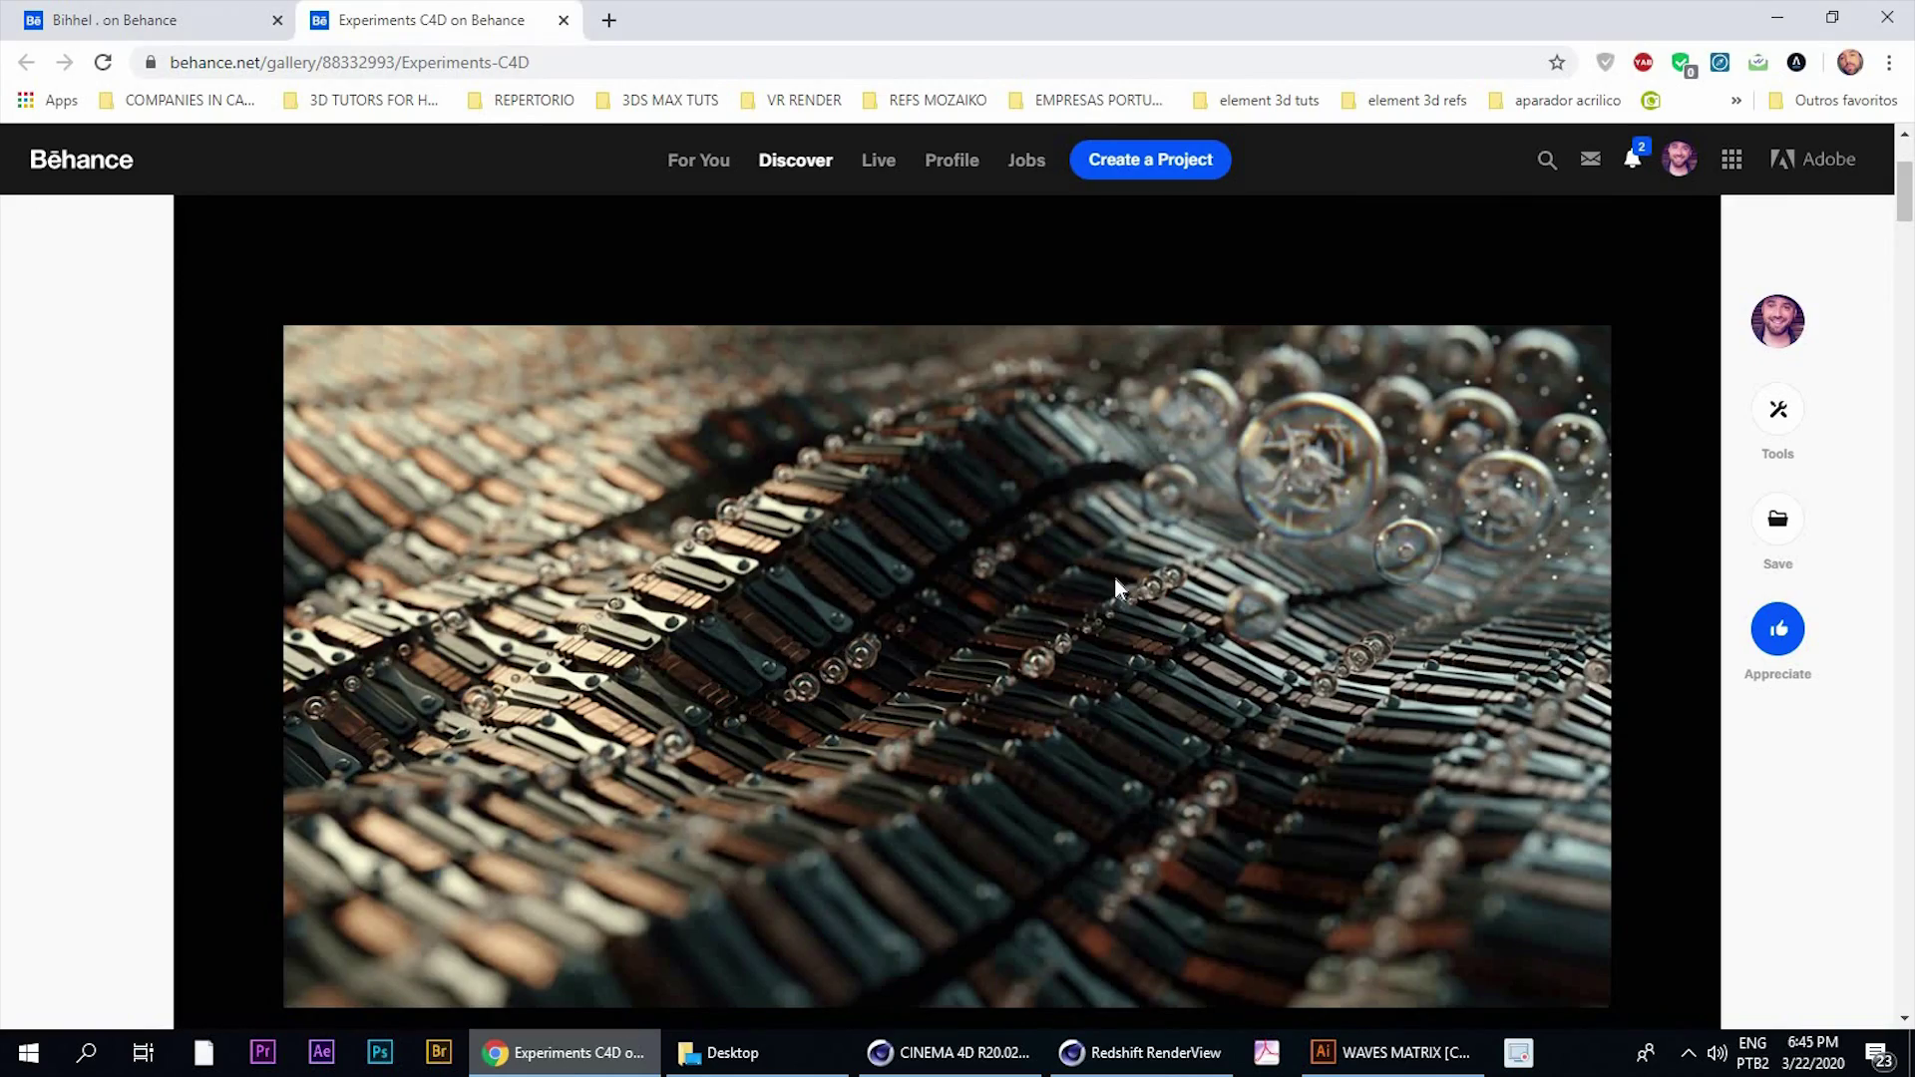
pyautogui.hotkey('alt', 'Tab')
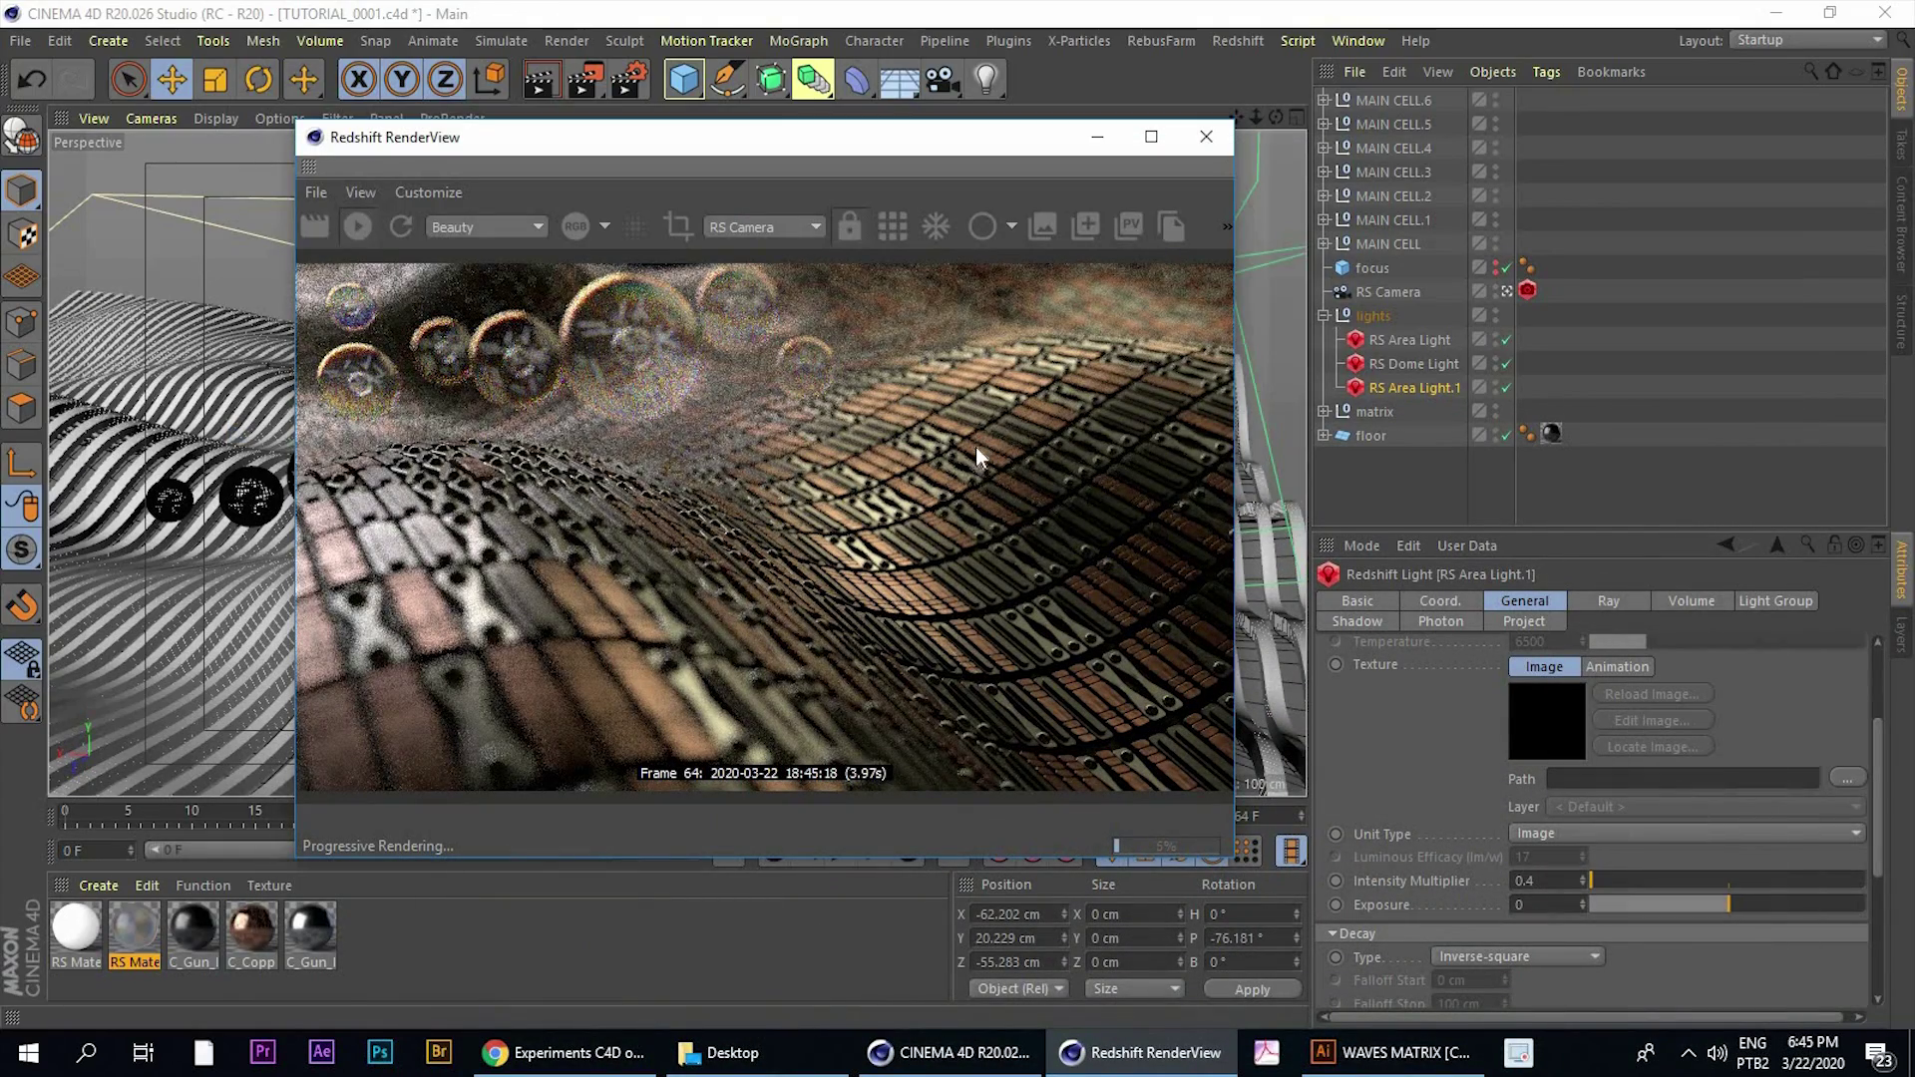
pyautogui.click(598, 1065)
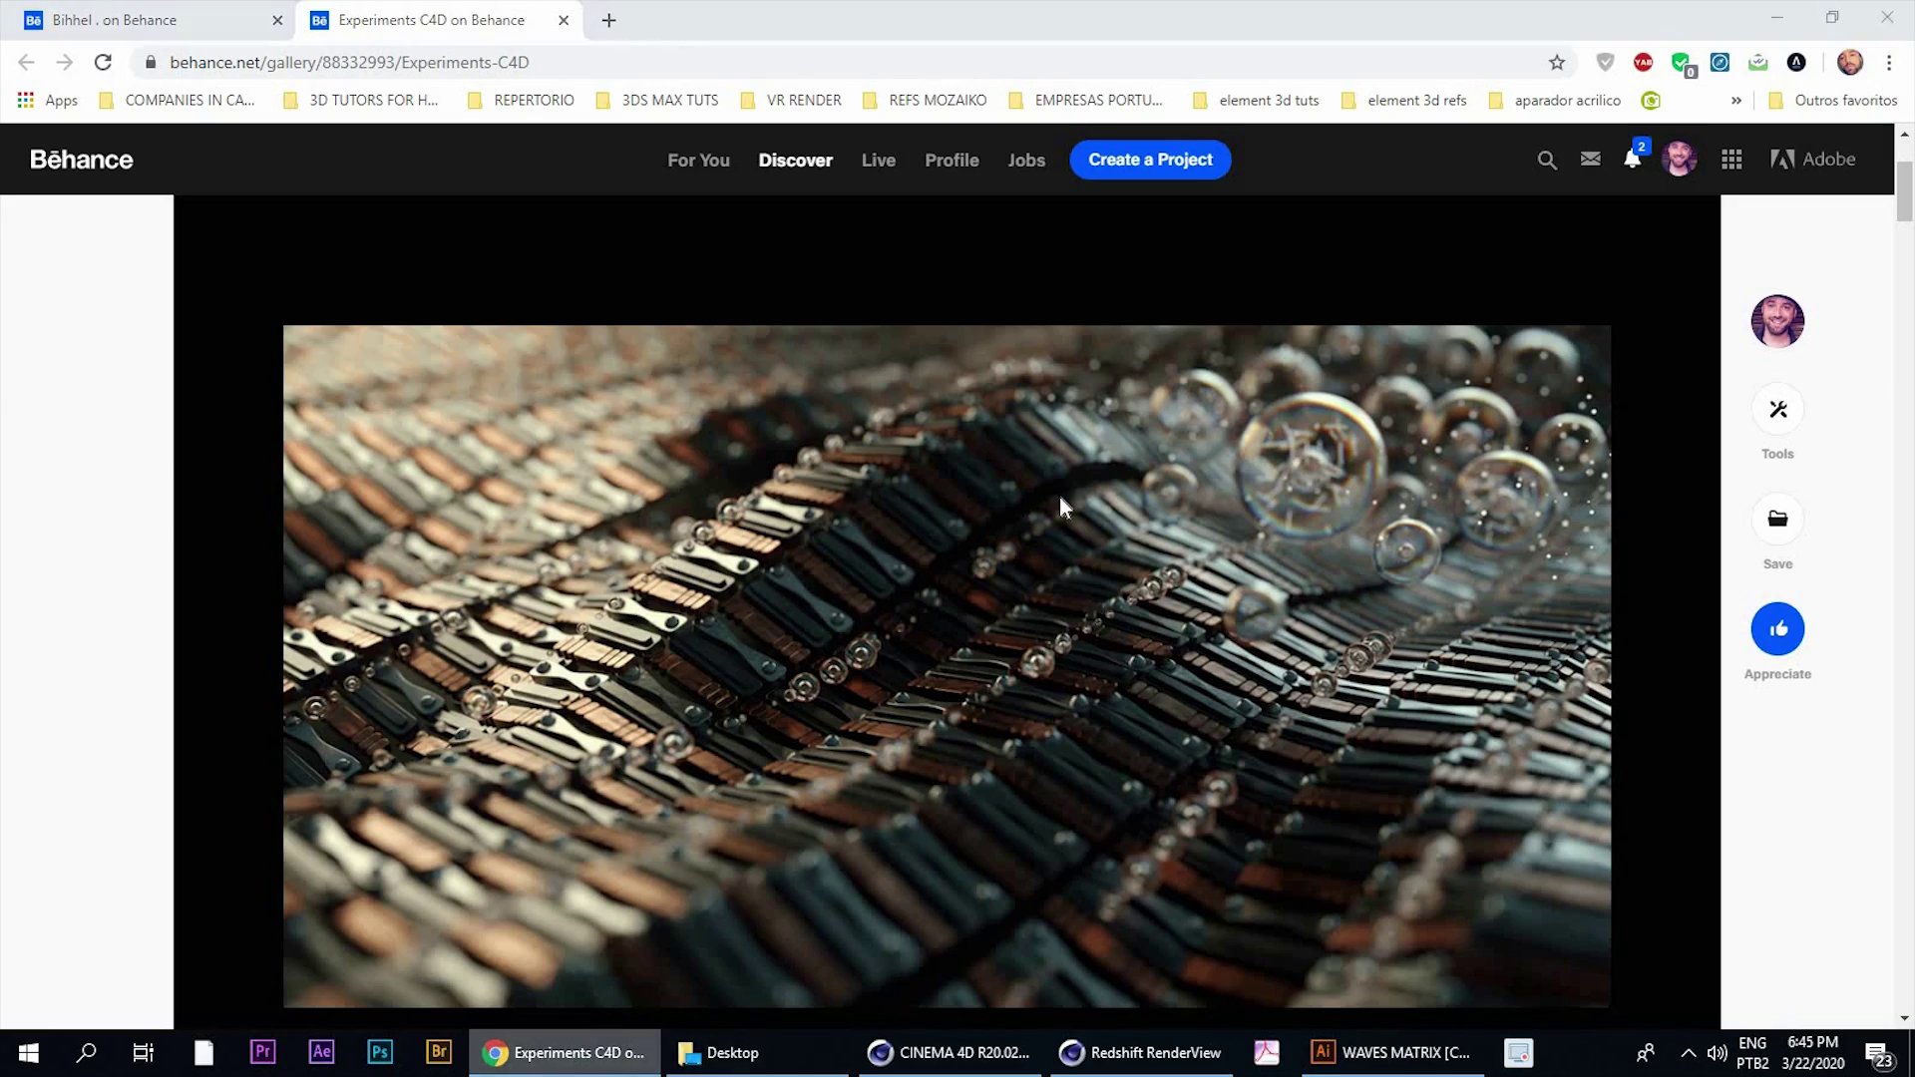
pyautogui.hotkey('alt', 'Tab')
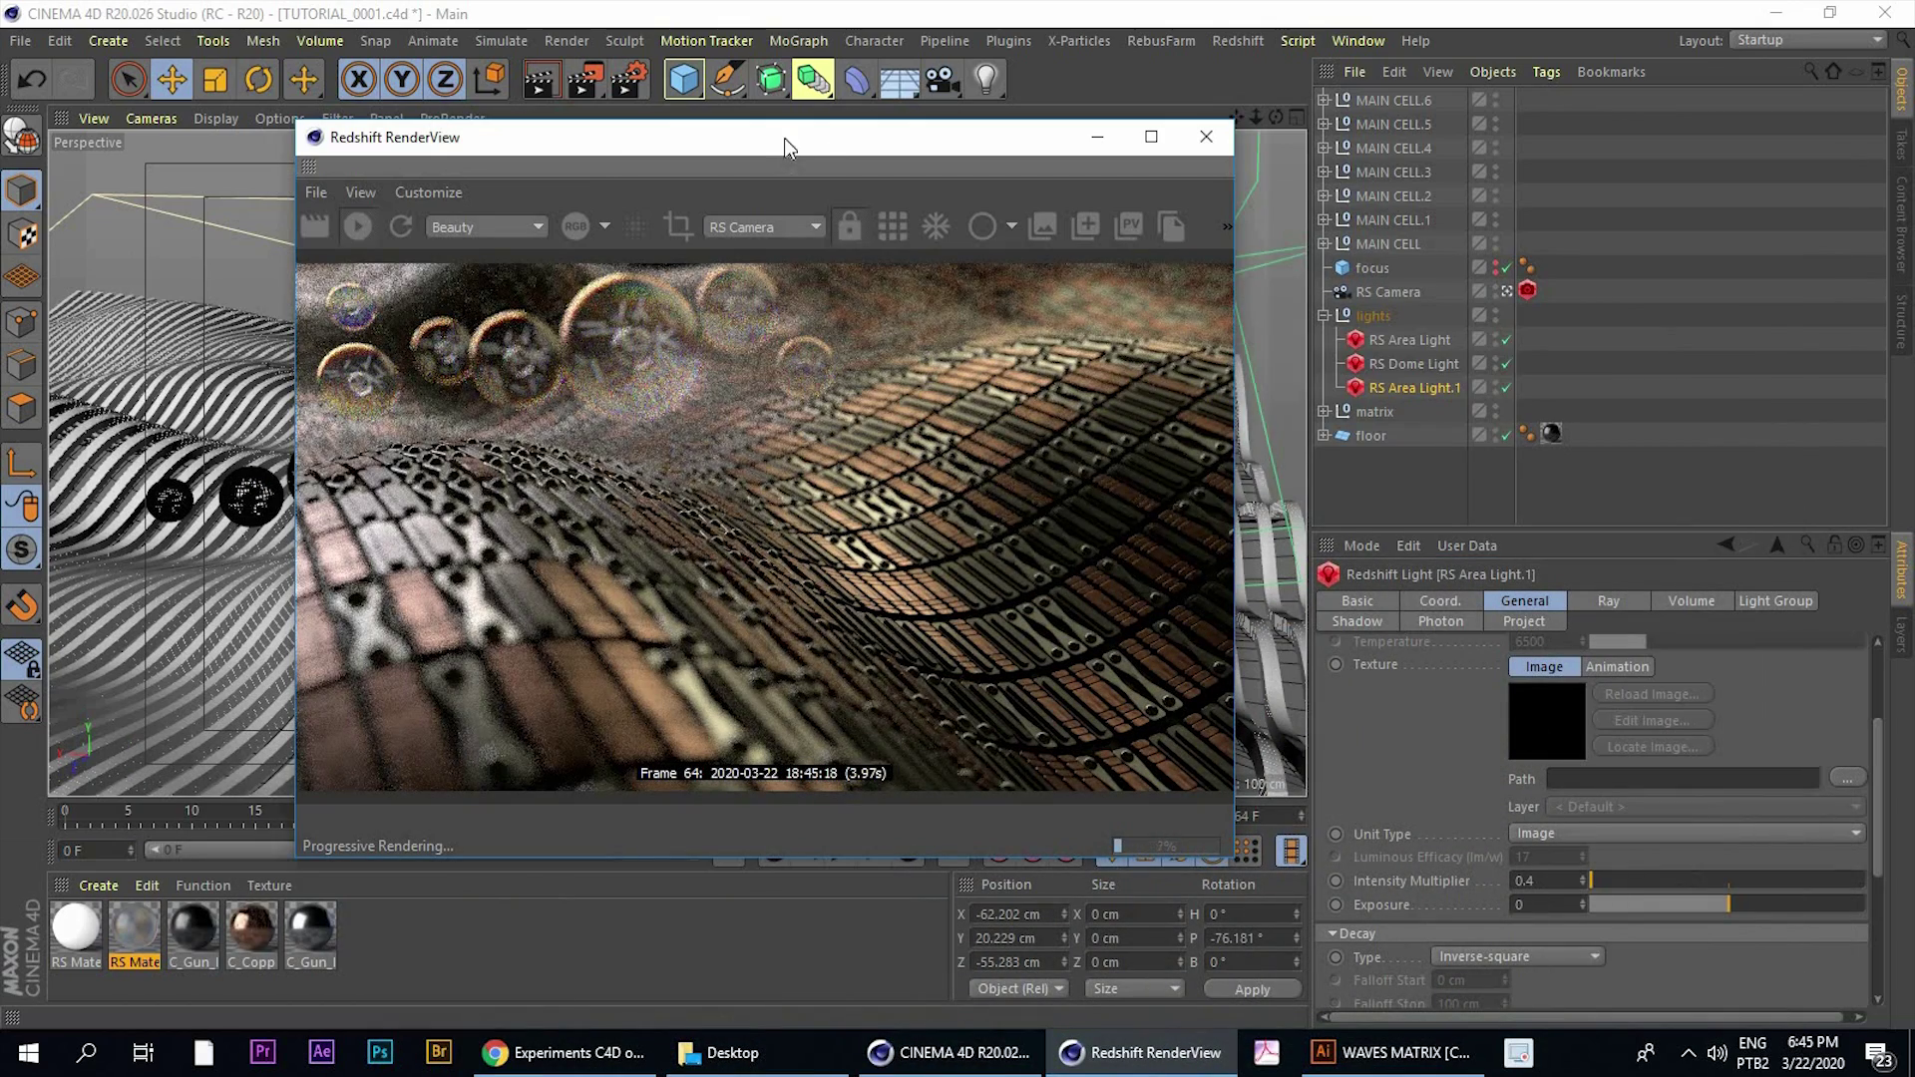
# Select the RS Camera and move the timeline to frame 58, with the perspective view enlarged beside the render
pyautogui.moveTo(784, 138); pyautogui.dragTo(1255, 193)
pyautogui.click(1400, 295)
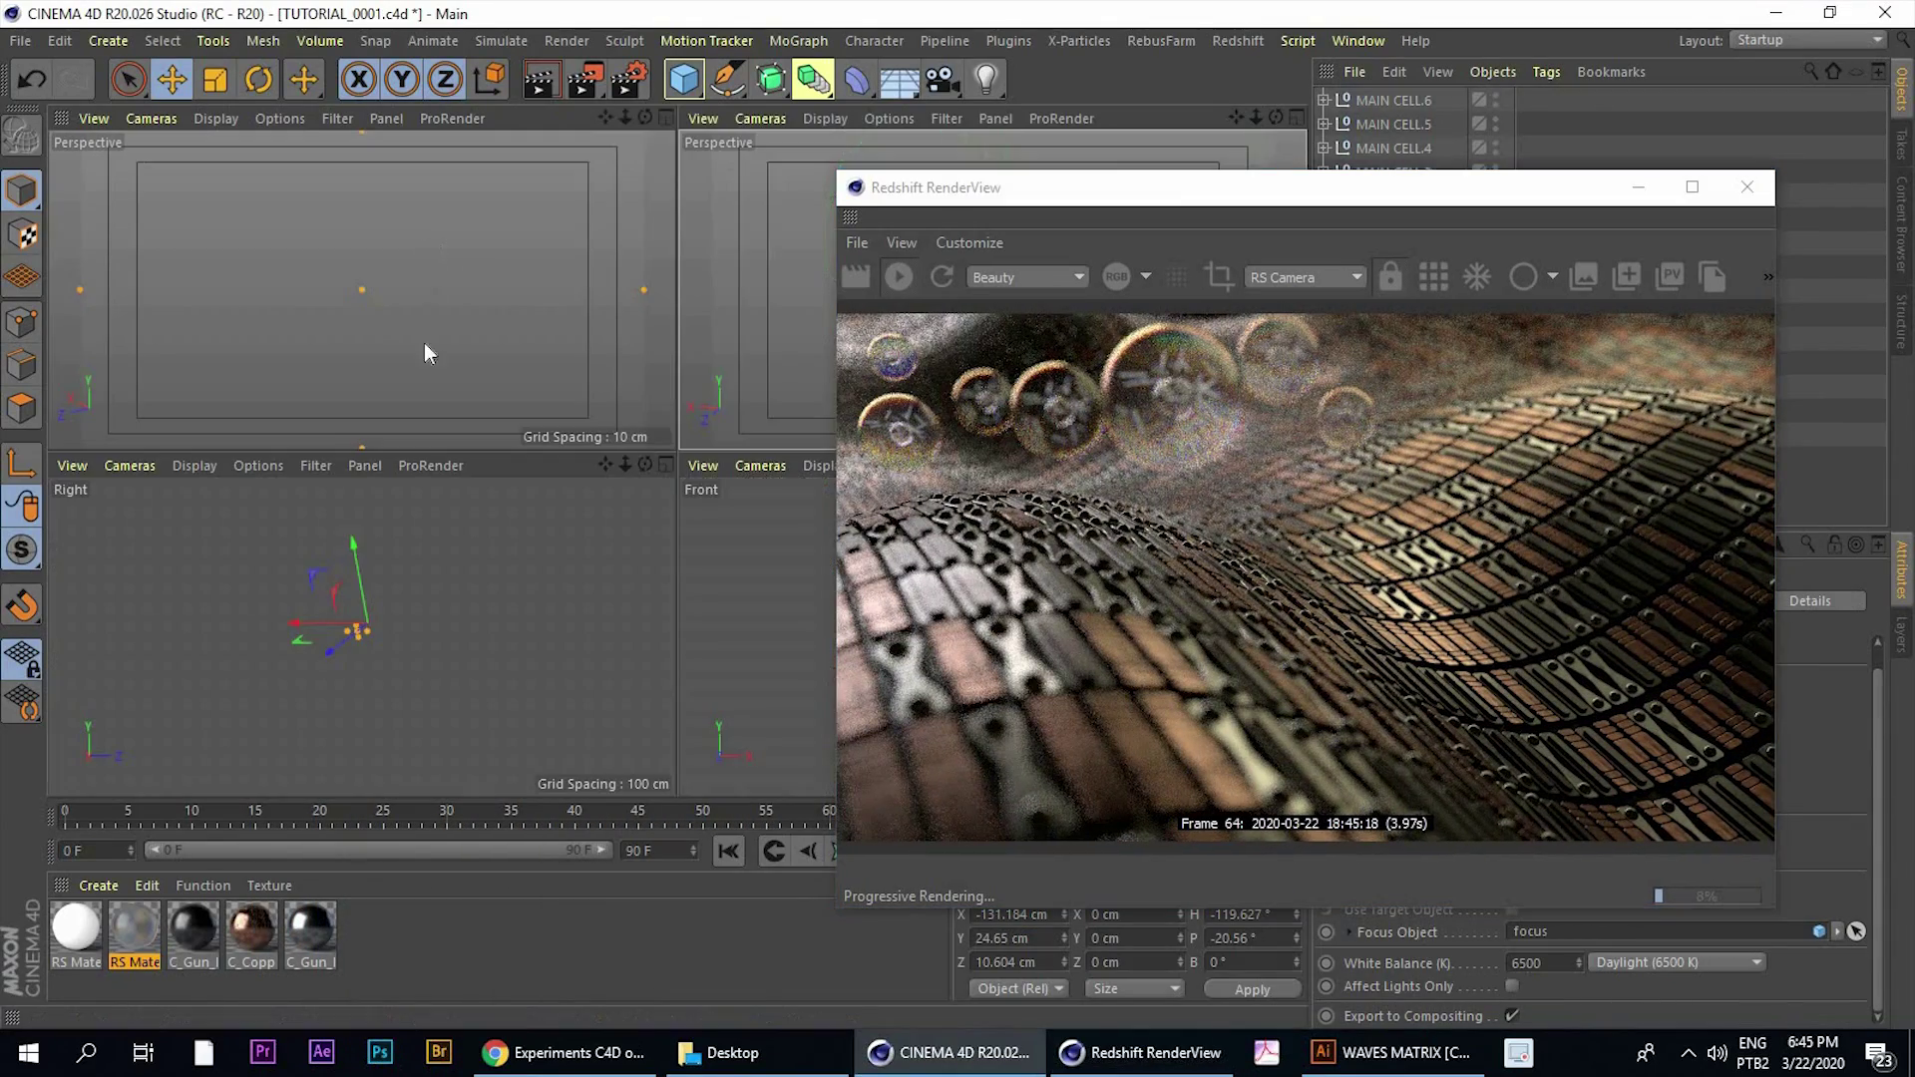
pyautogui.middleClick(423, 343)
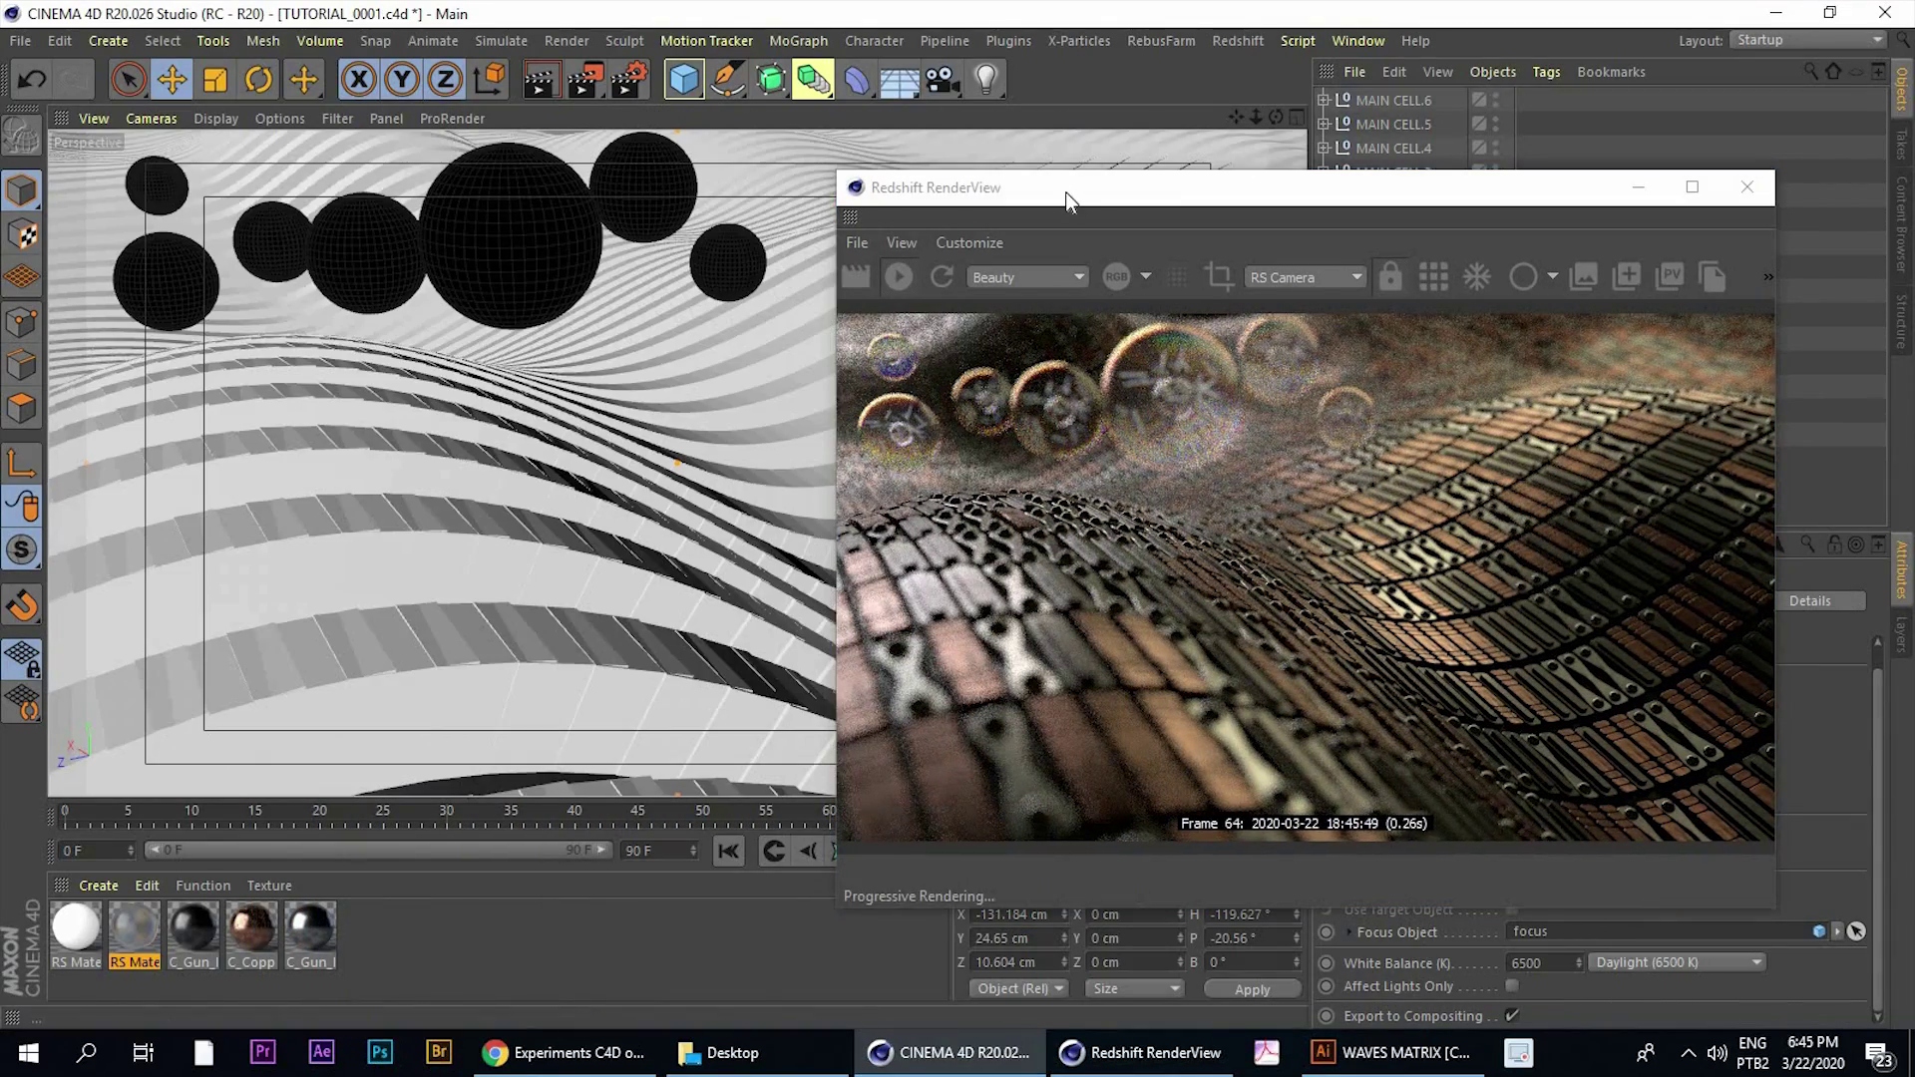
pyautogui.click(992, 795)
pyautogui.moveTo(1049, 192); pyautogui.dragTo(1131, 164)
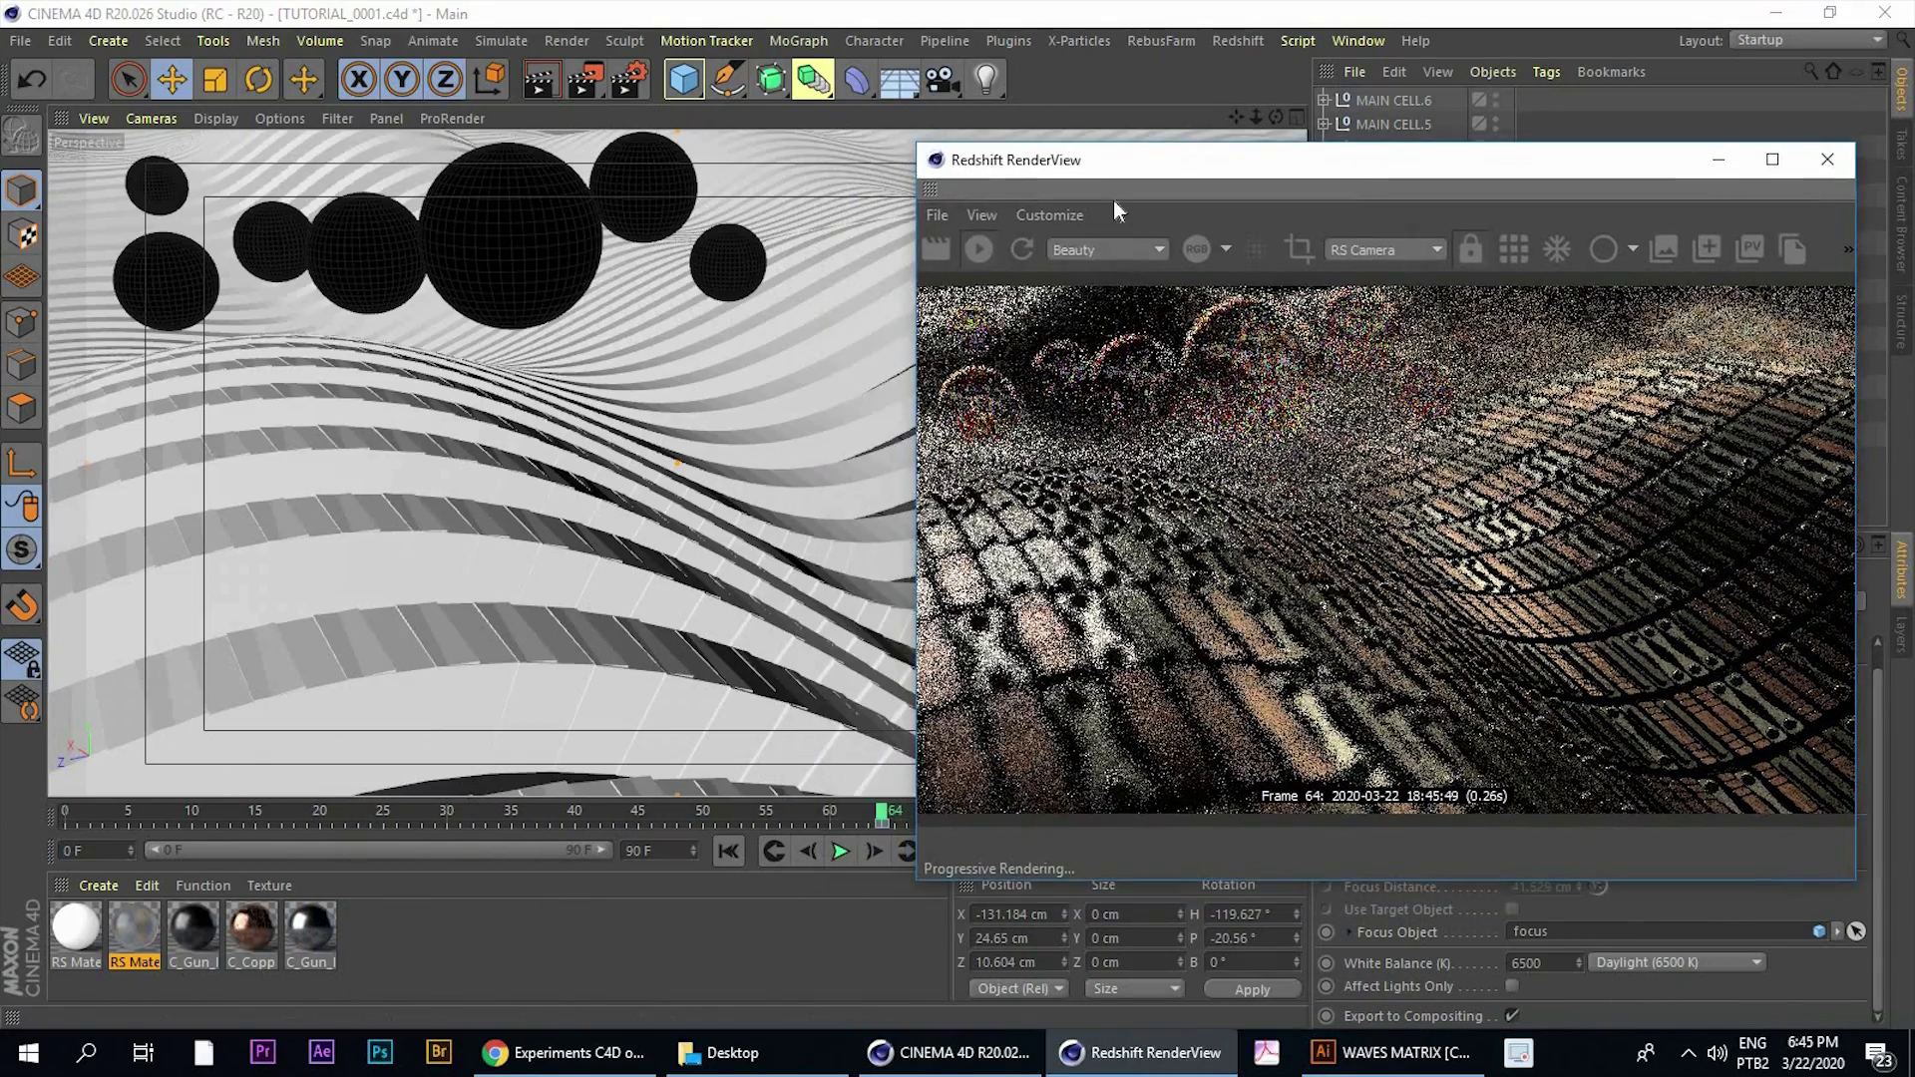
pyautogui.click(836, 800)
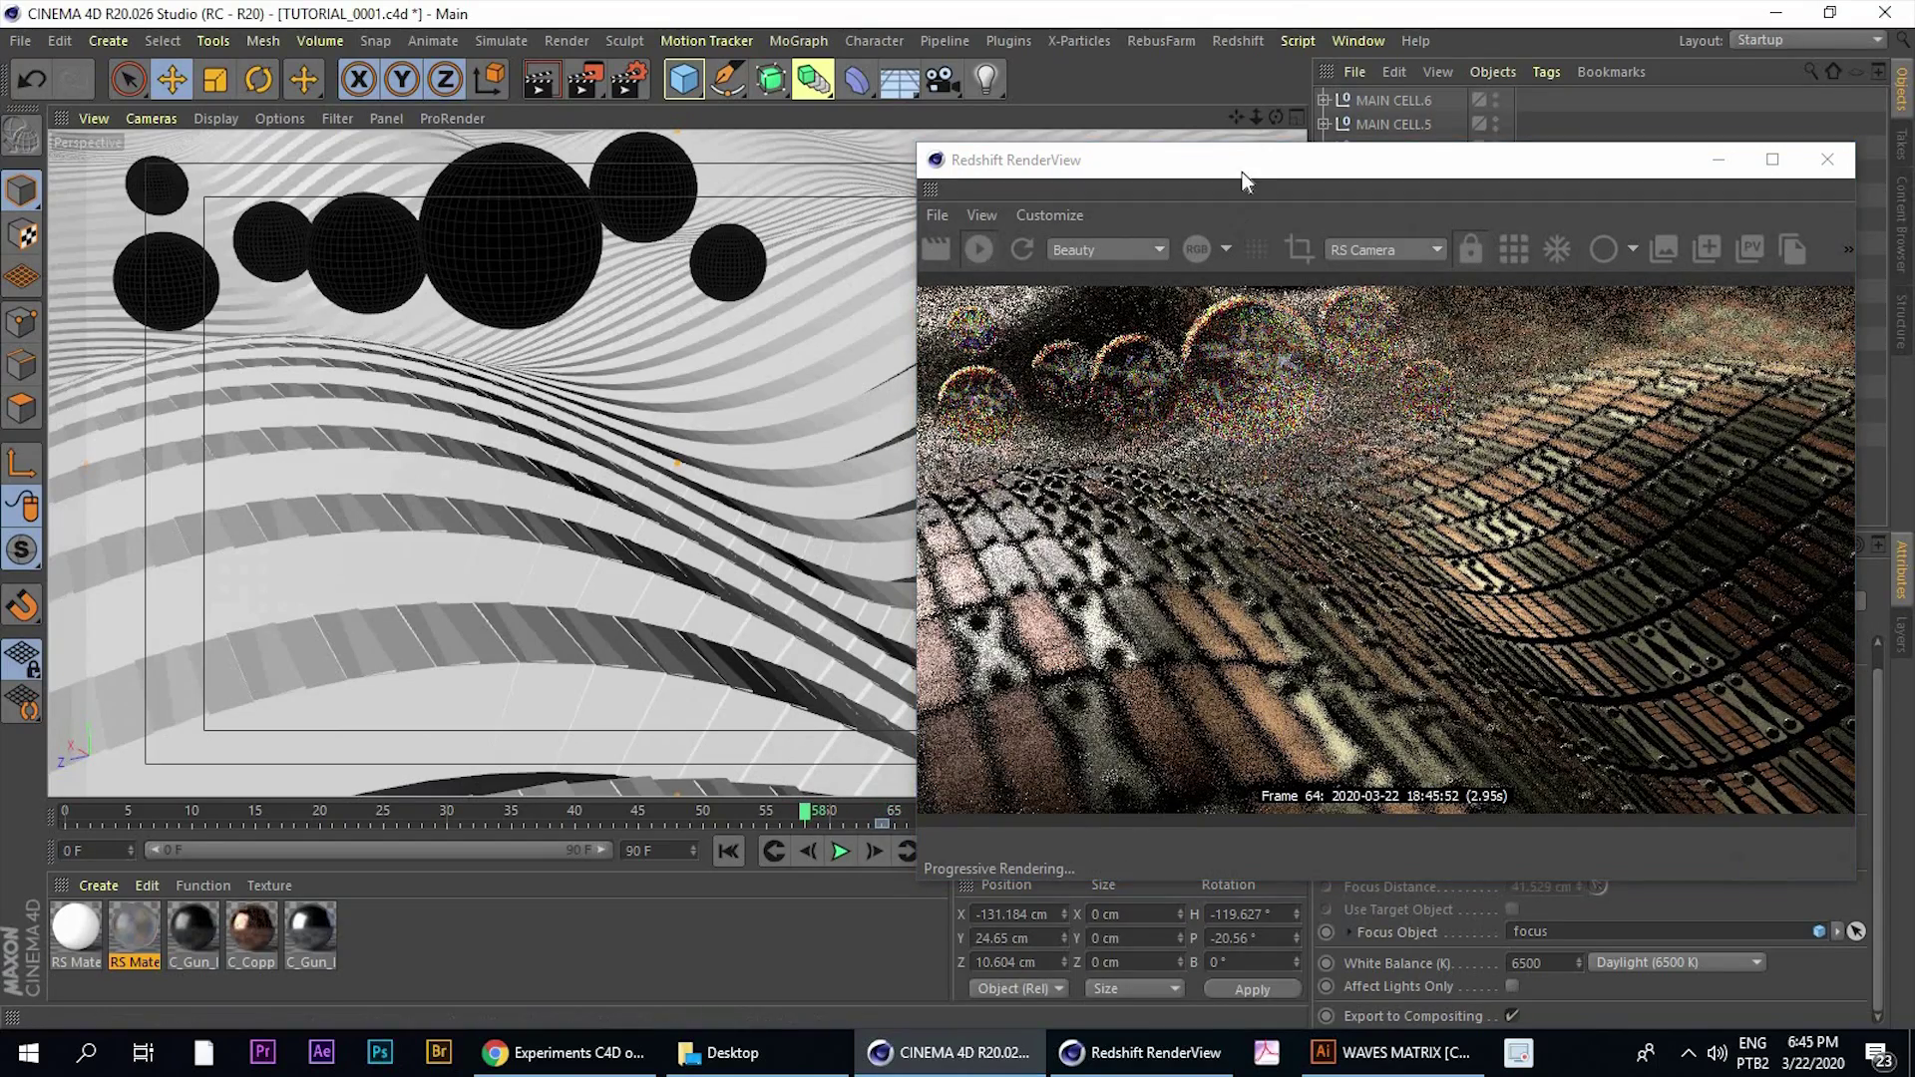
# Move the render window clear of the animation controls and turn on automatic keyframing
pyautogui.click(1213, 171)
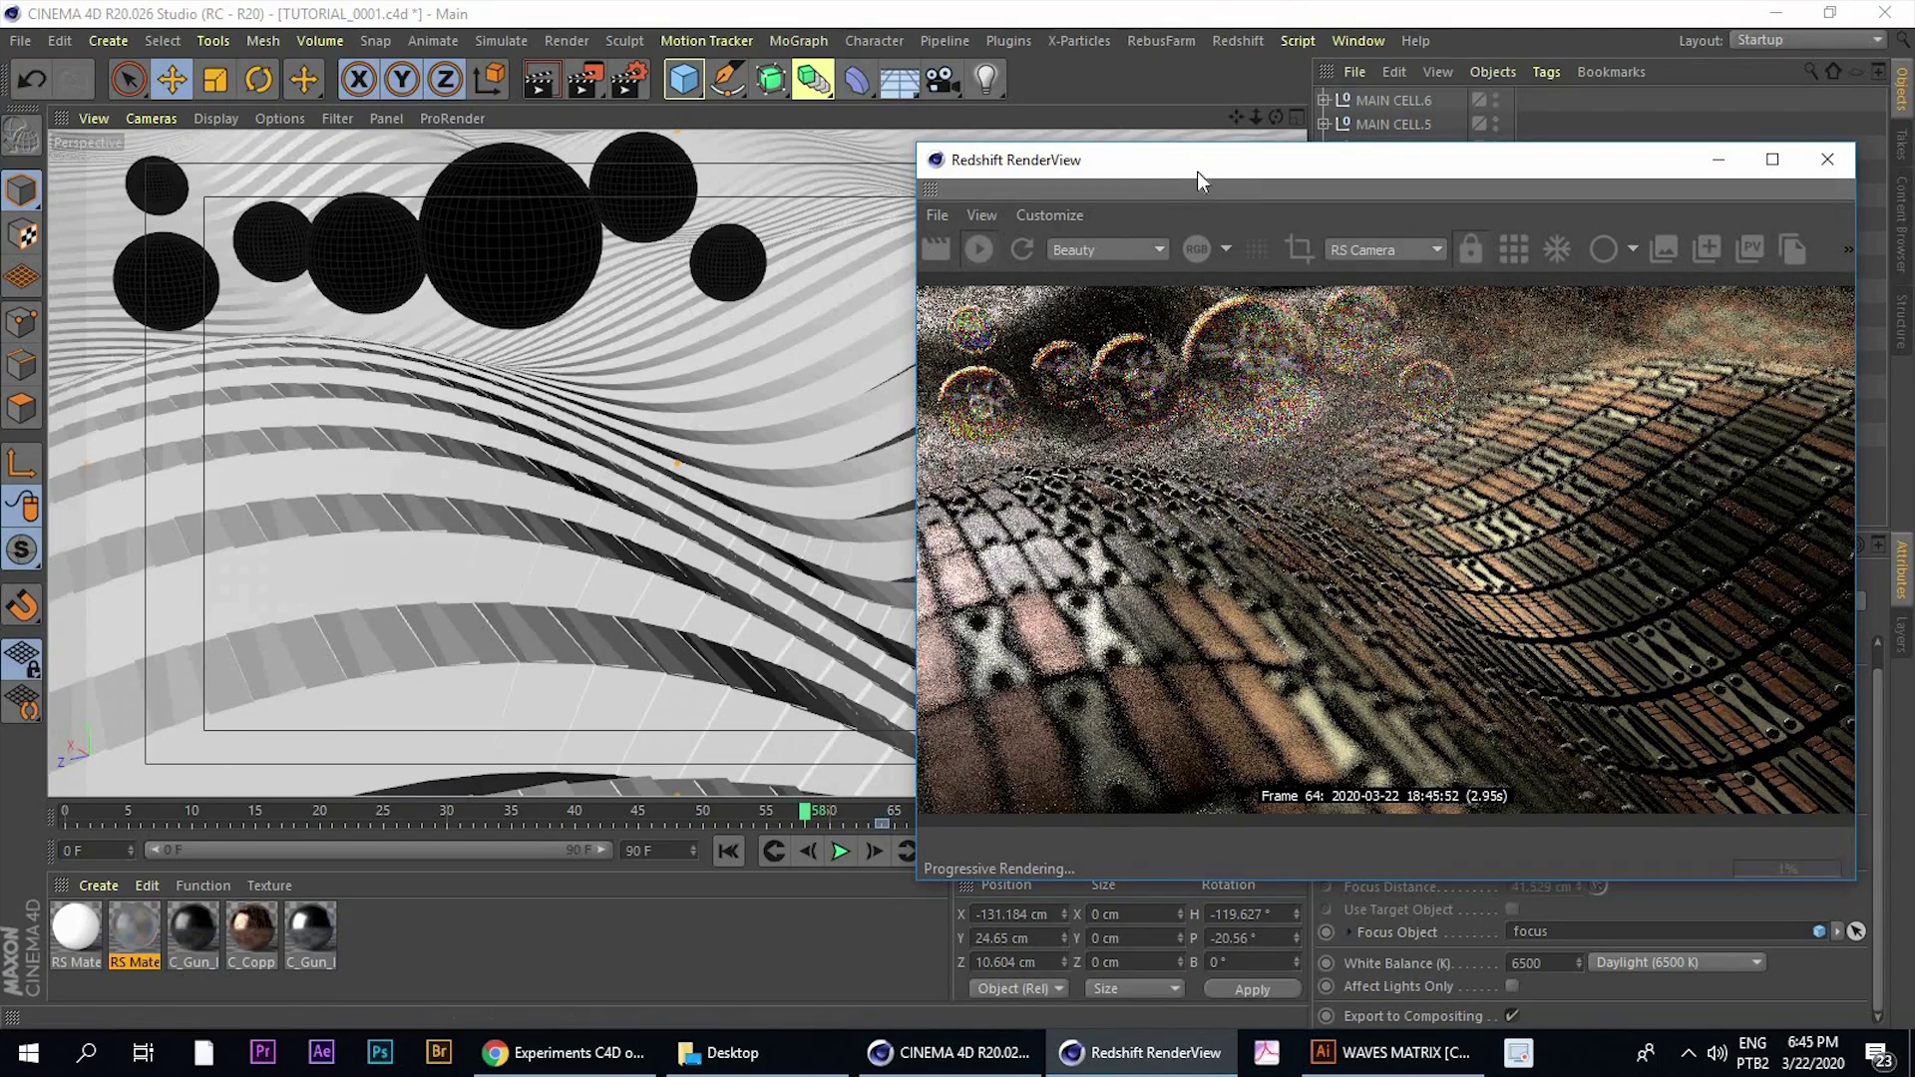
pyautogui.moveTo(1197, 172); pyautogui.dragTo(1186, 69)
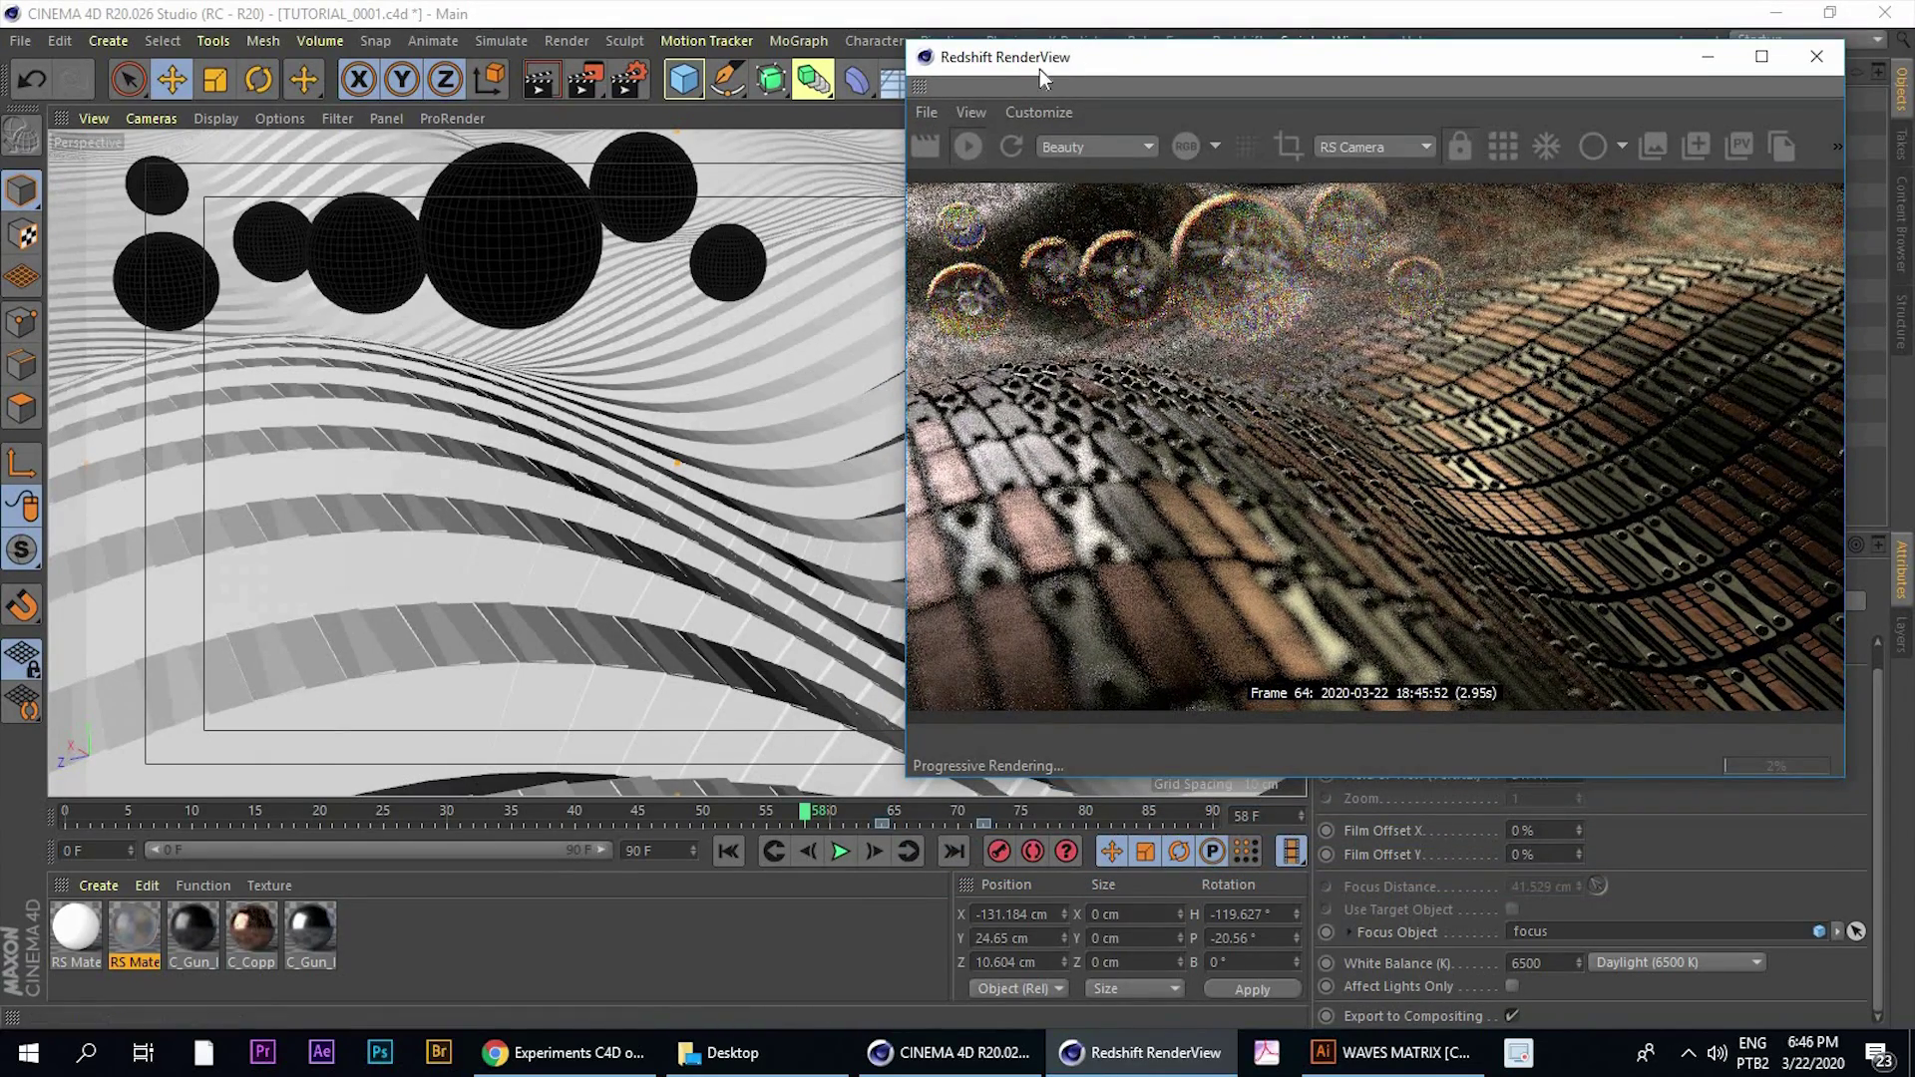
pyautogui.moveTo(1040, 69); pyautogui.dragTo(997, 72)
pyautogui.click(1031, 851)
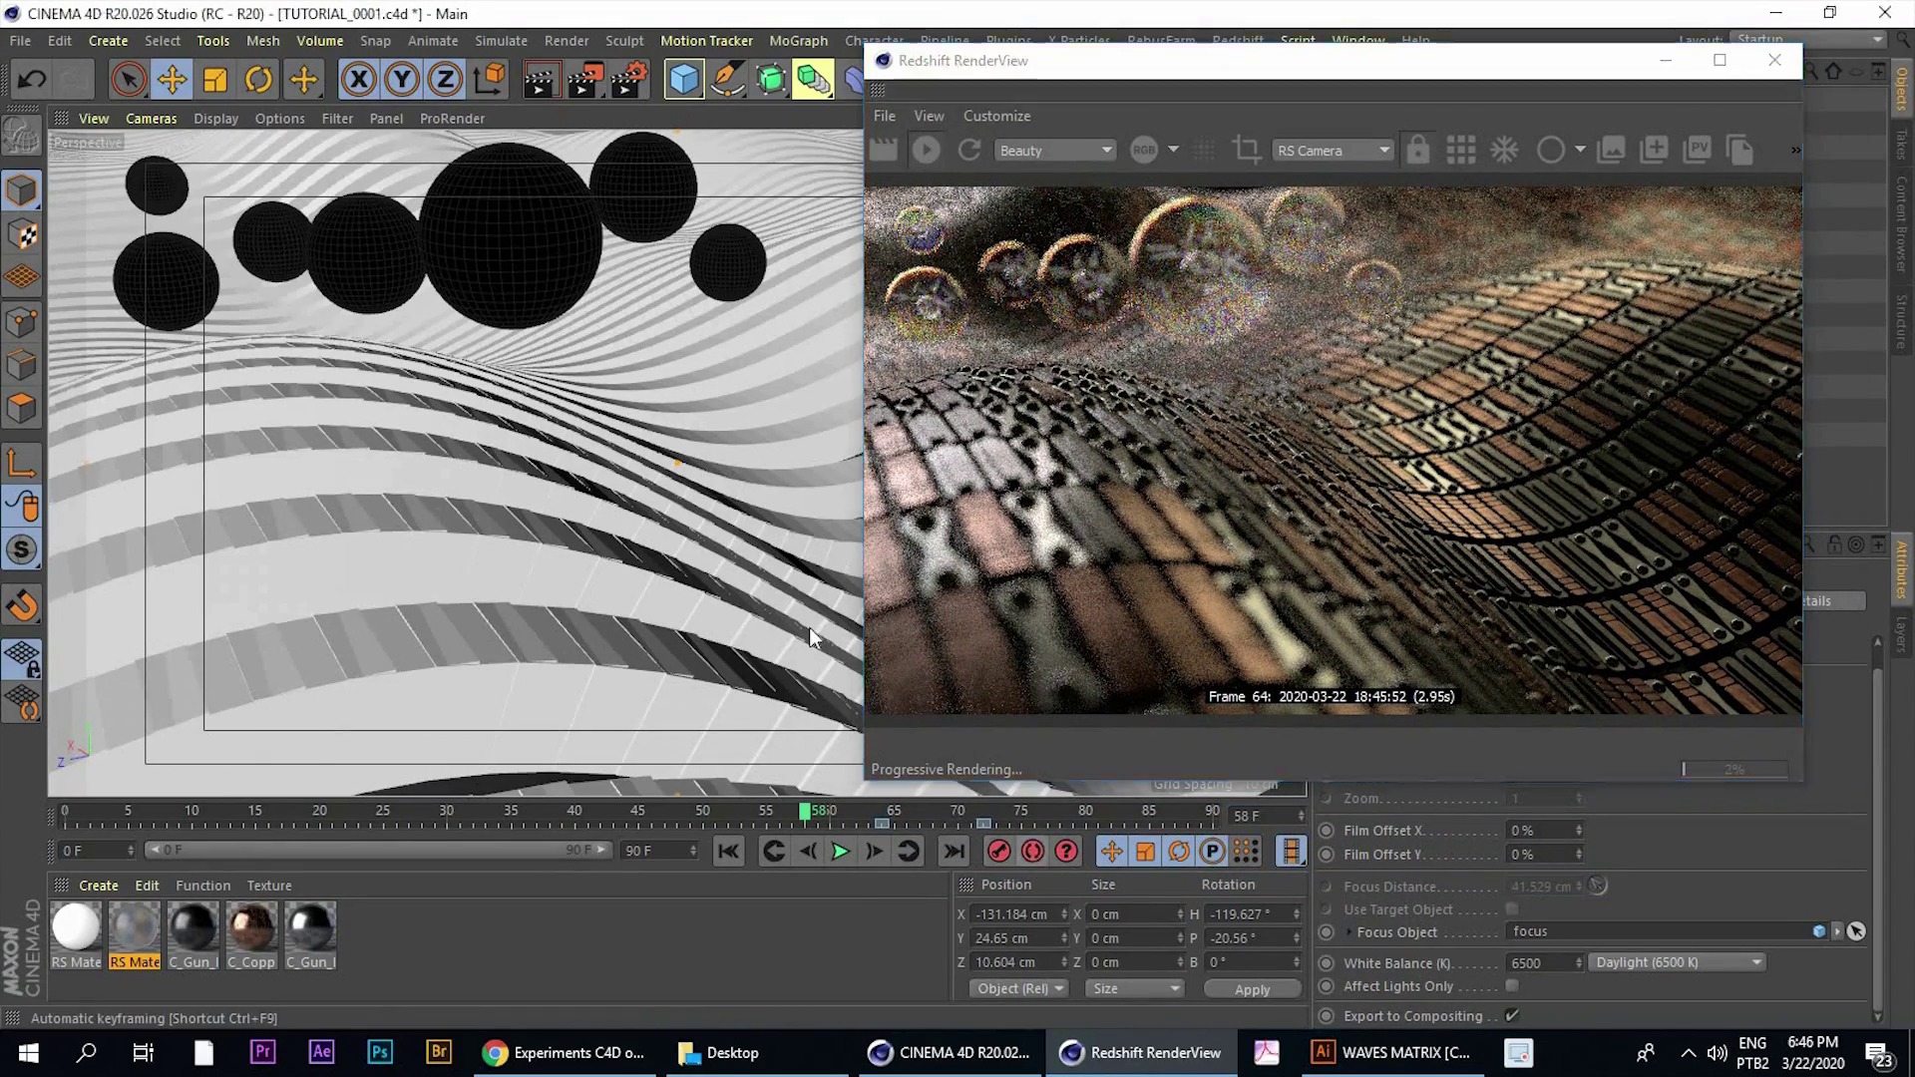
# Reframe the camera on the large foreground wave and the spheres to record a new camera keyframe at frame 58
pyautogui.click(541, 471)
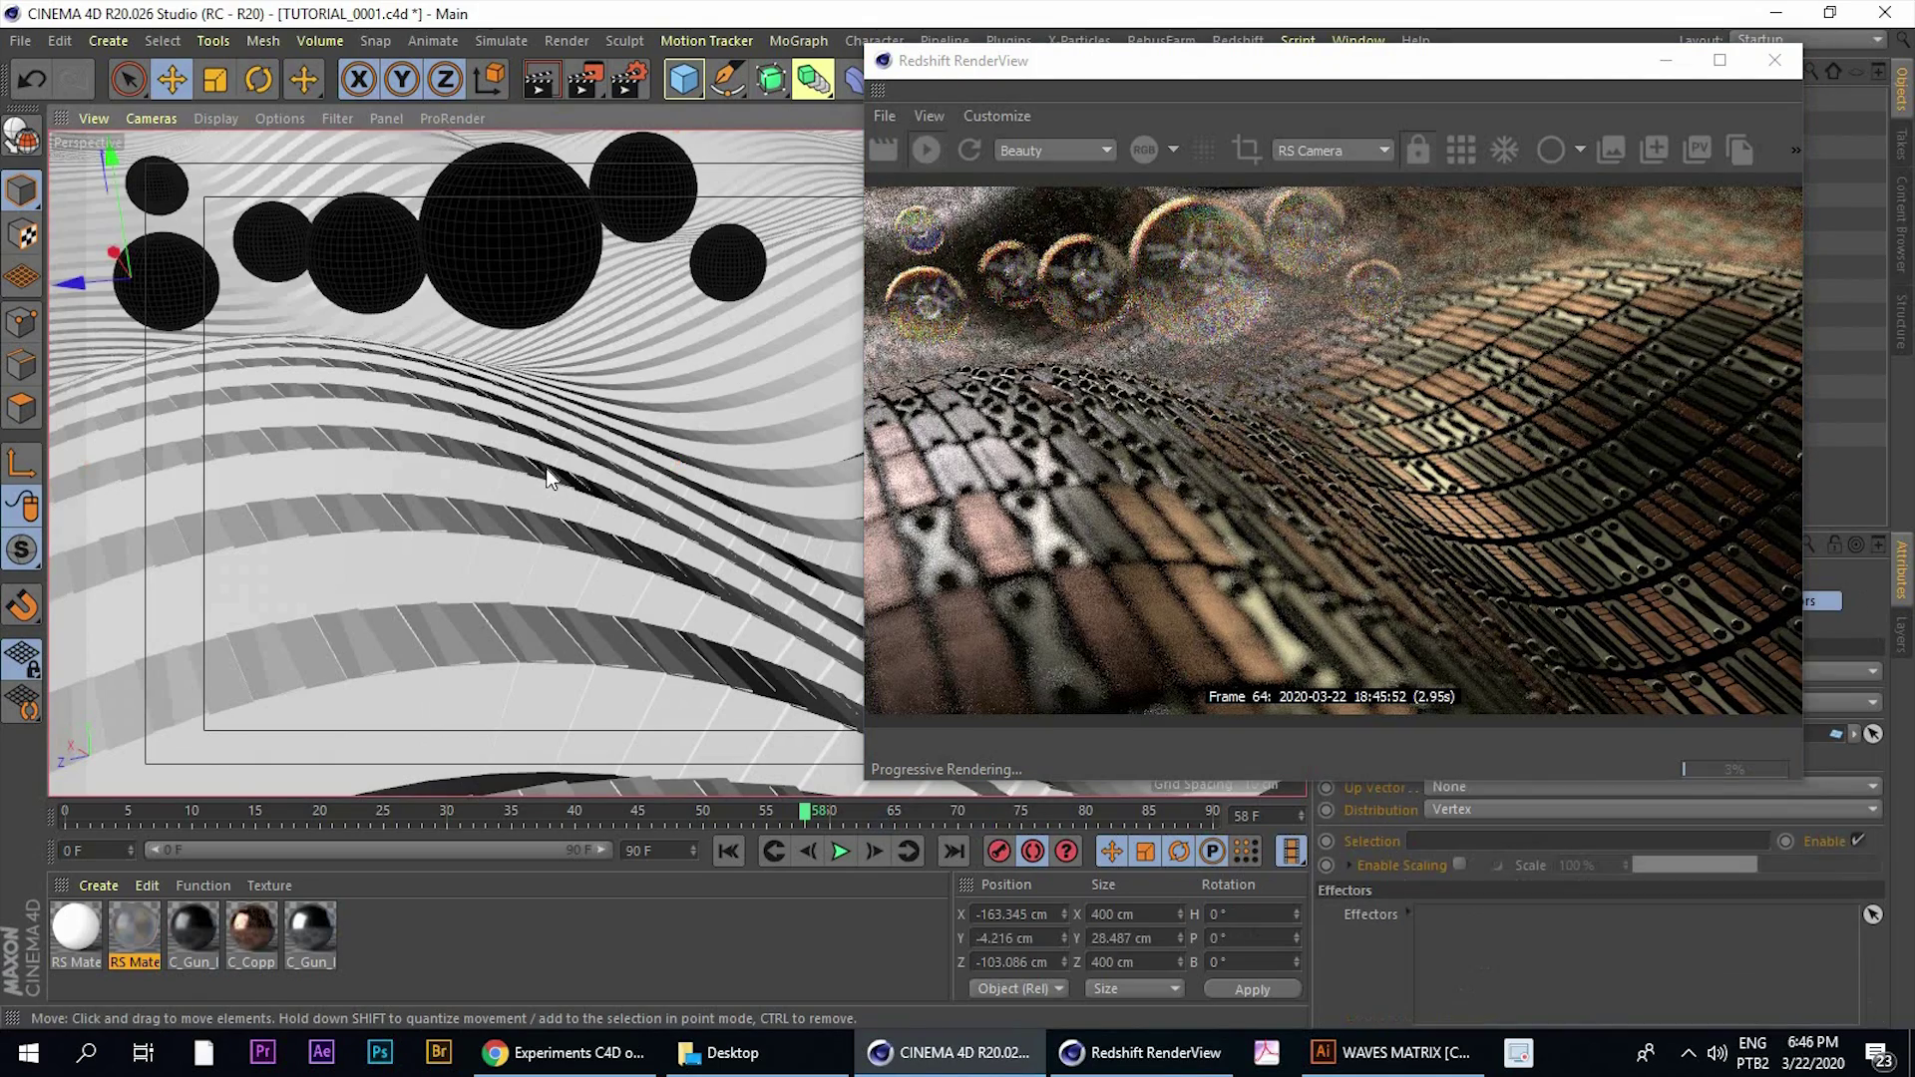
pyautogui.keyDown('alt'); pyautogui.moveTo(547, 469); pyautogui.dragTo(561, 470); pyautogui.keyUp('alt')
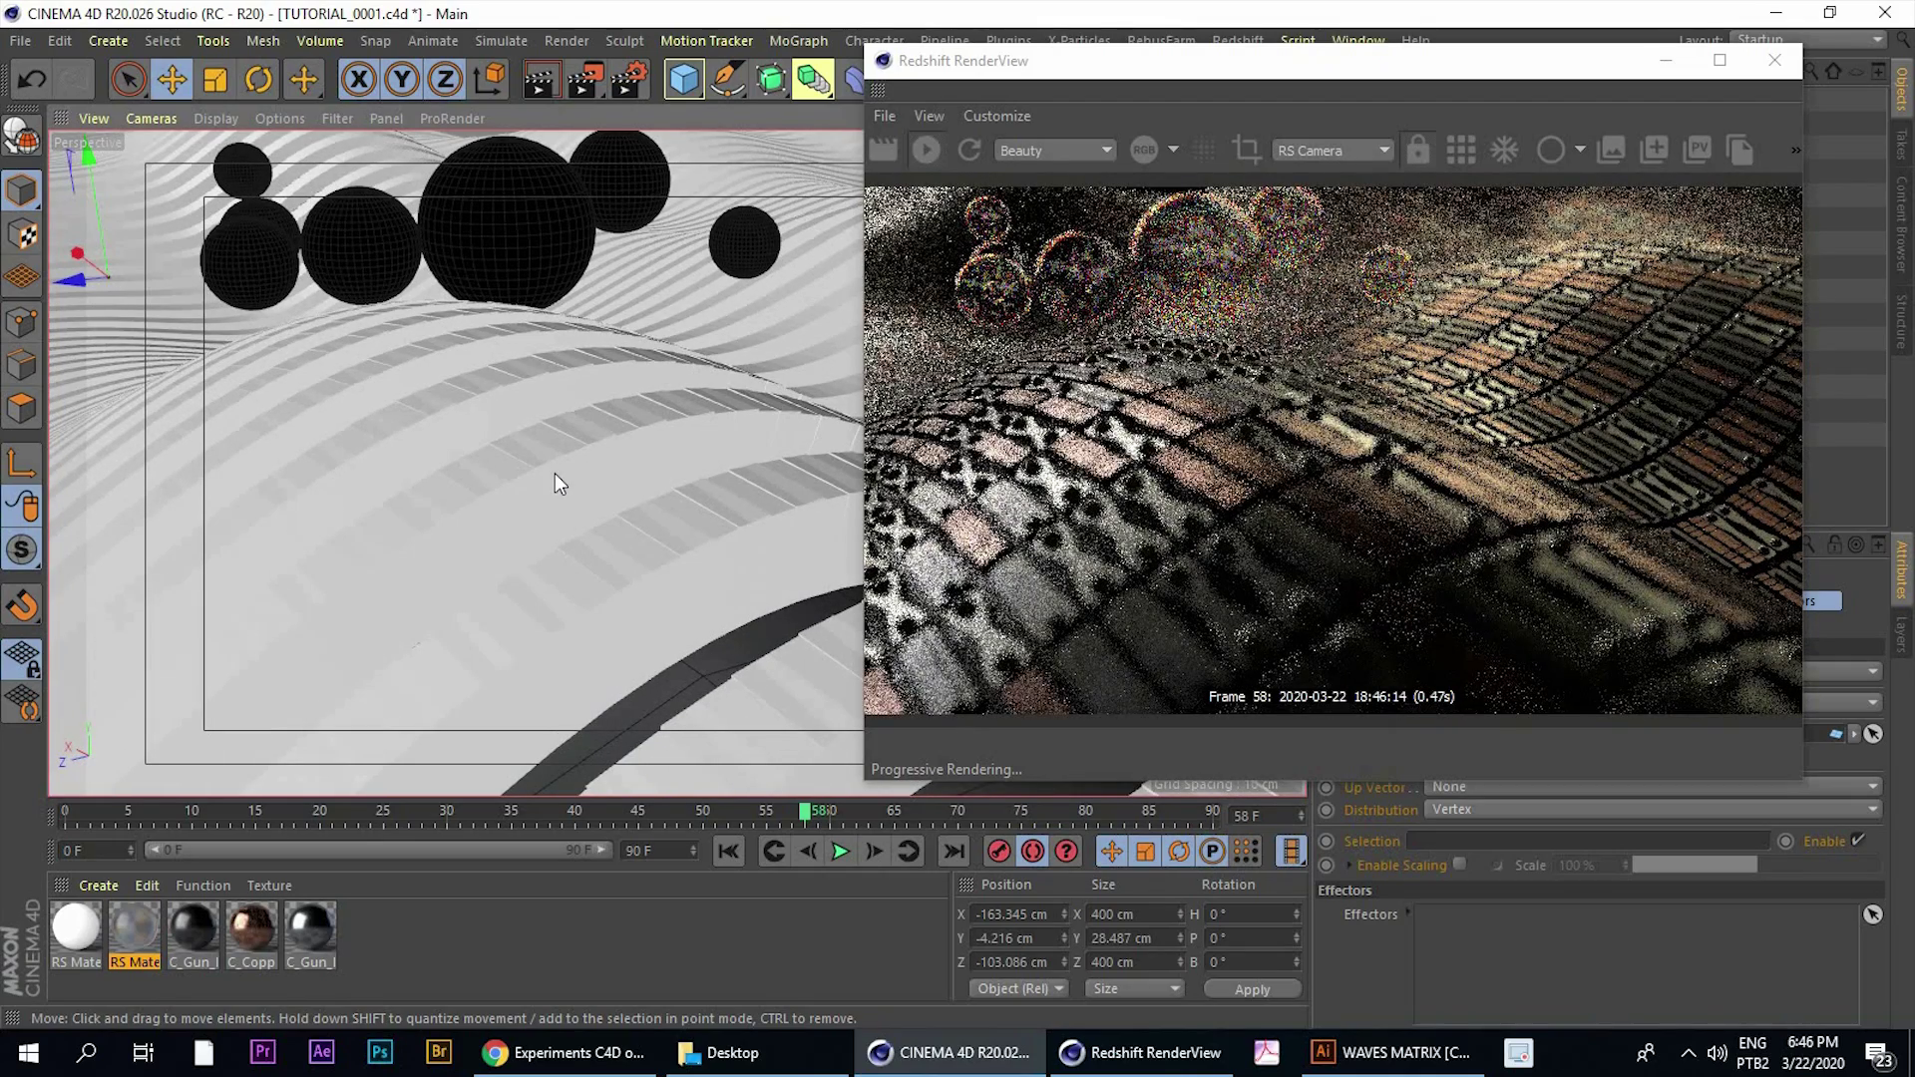
pyautogui.keyDown('alt'); pyautogui.moveTo(559, 471); pyautogui.dragTo(499, 617); pyautogui.keyUp('alt')
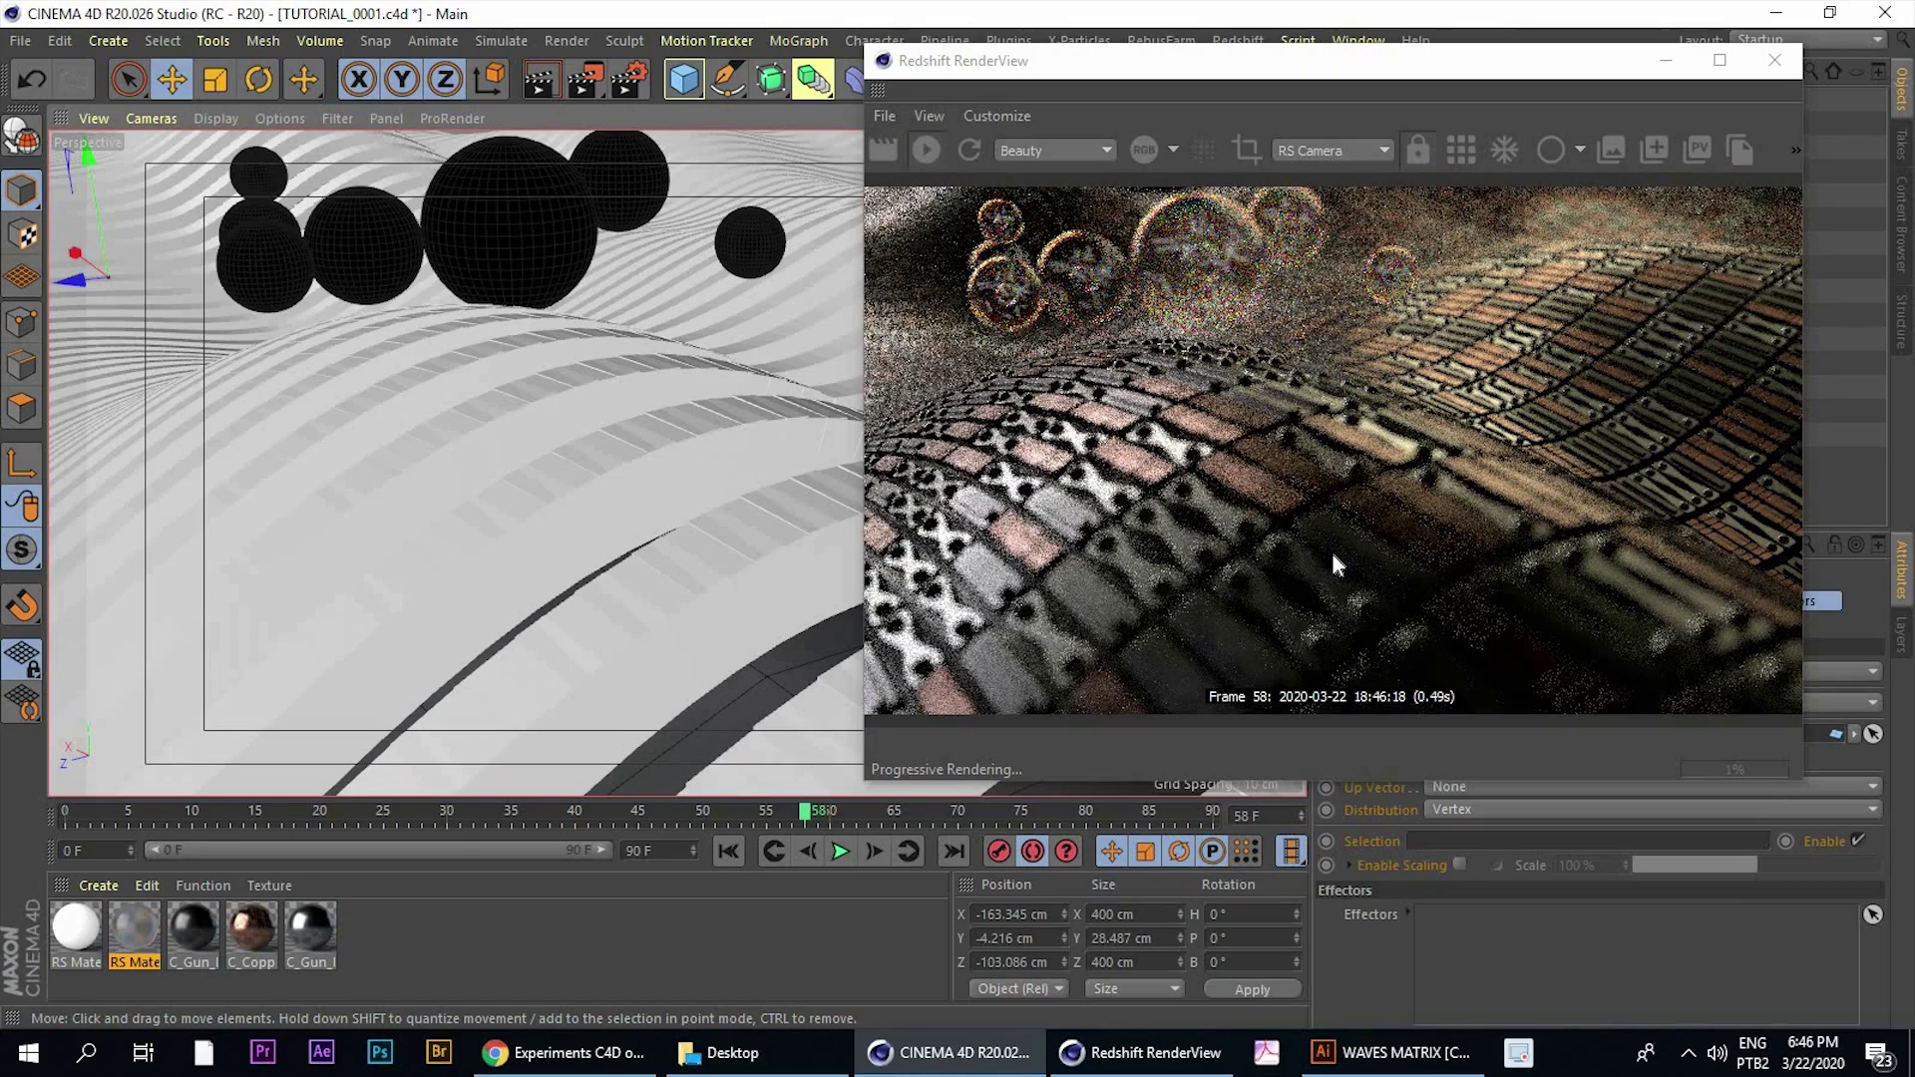
pyautogui.keyDown('alt'); pyautogui.moveTo(623, 479); pyautogui.dragTo(684, 411); pyautogui.keyUp('alt')
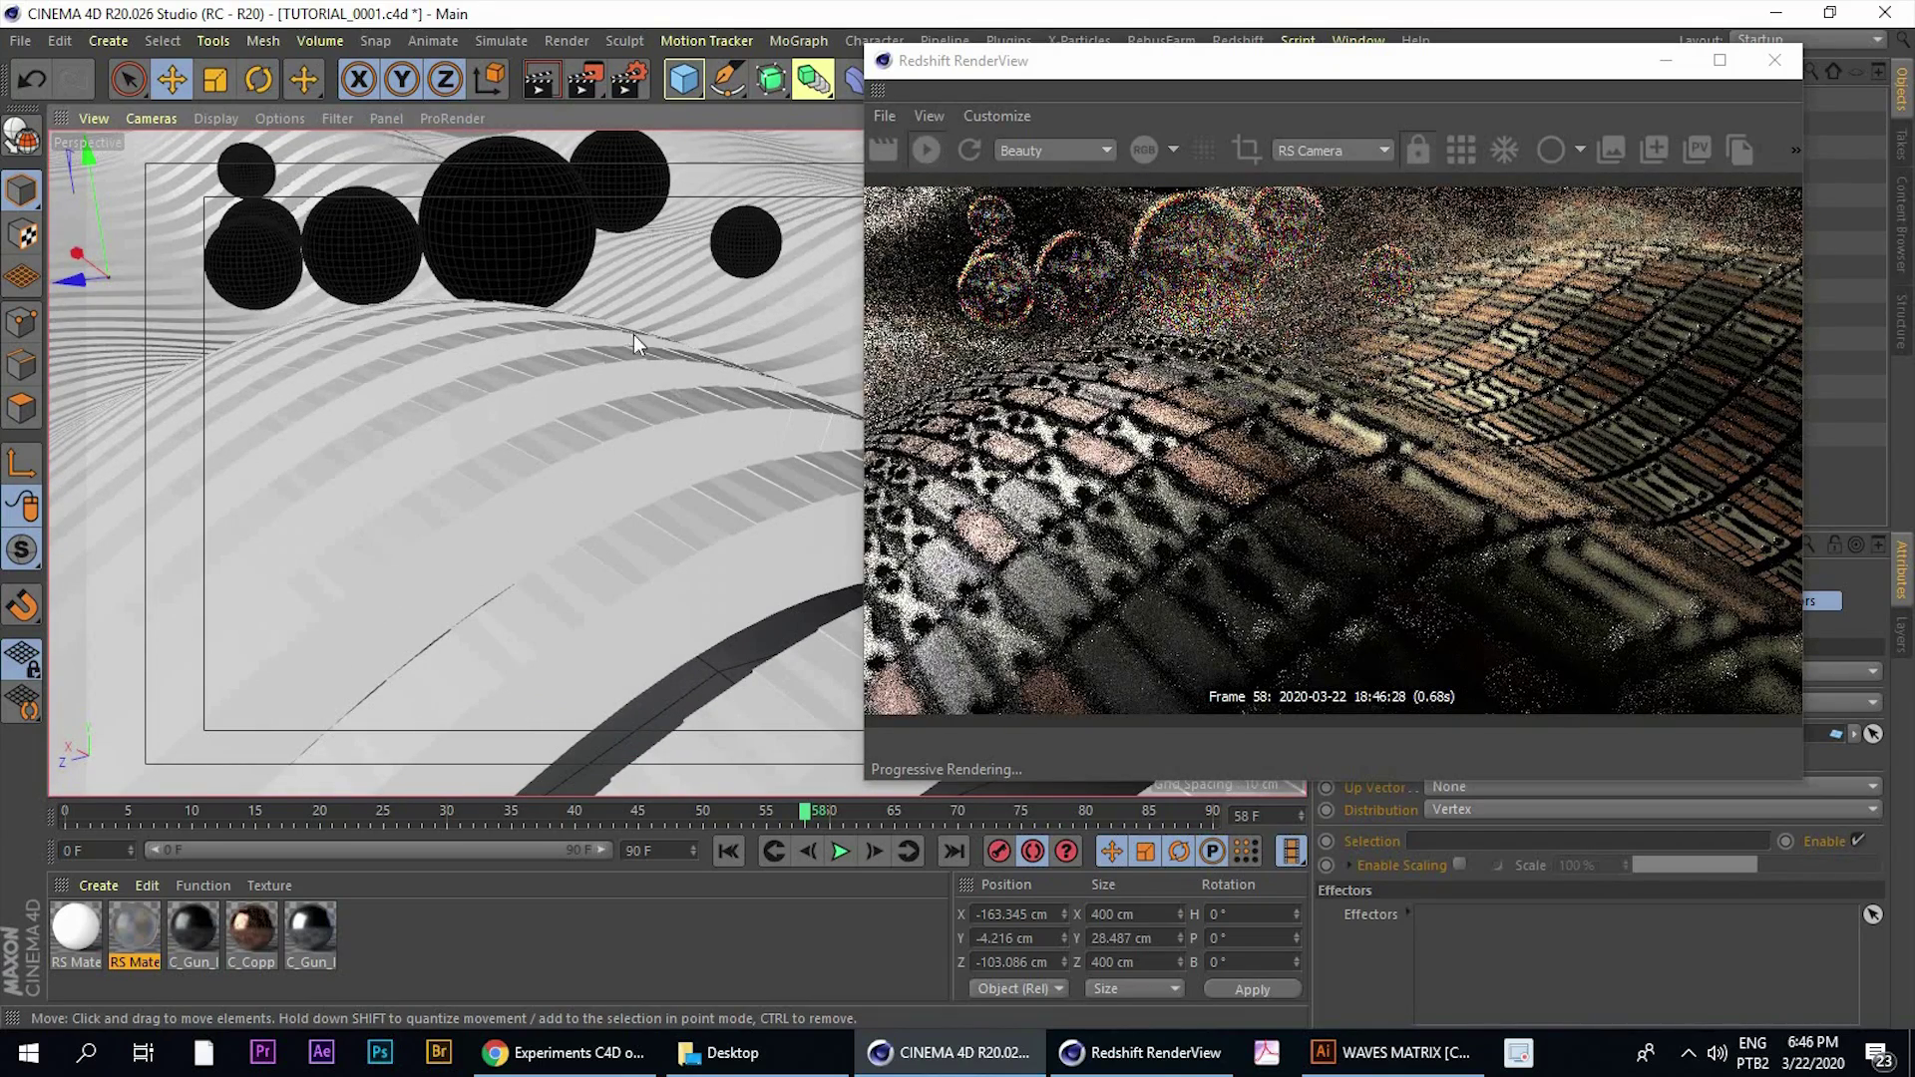
pyautogui.keyDown('alt'); pyautogui.moveTo(591, 359); pyautogui.dragTo(591, 370); pyautogui.keyUp('alt')
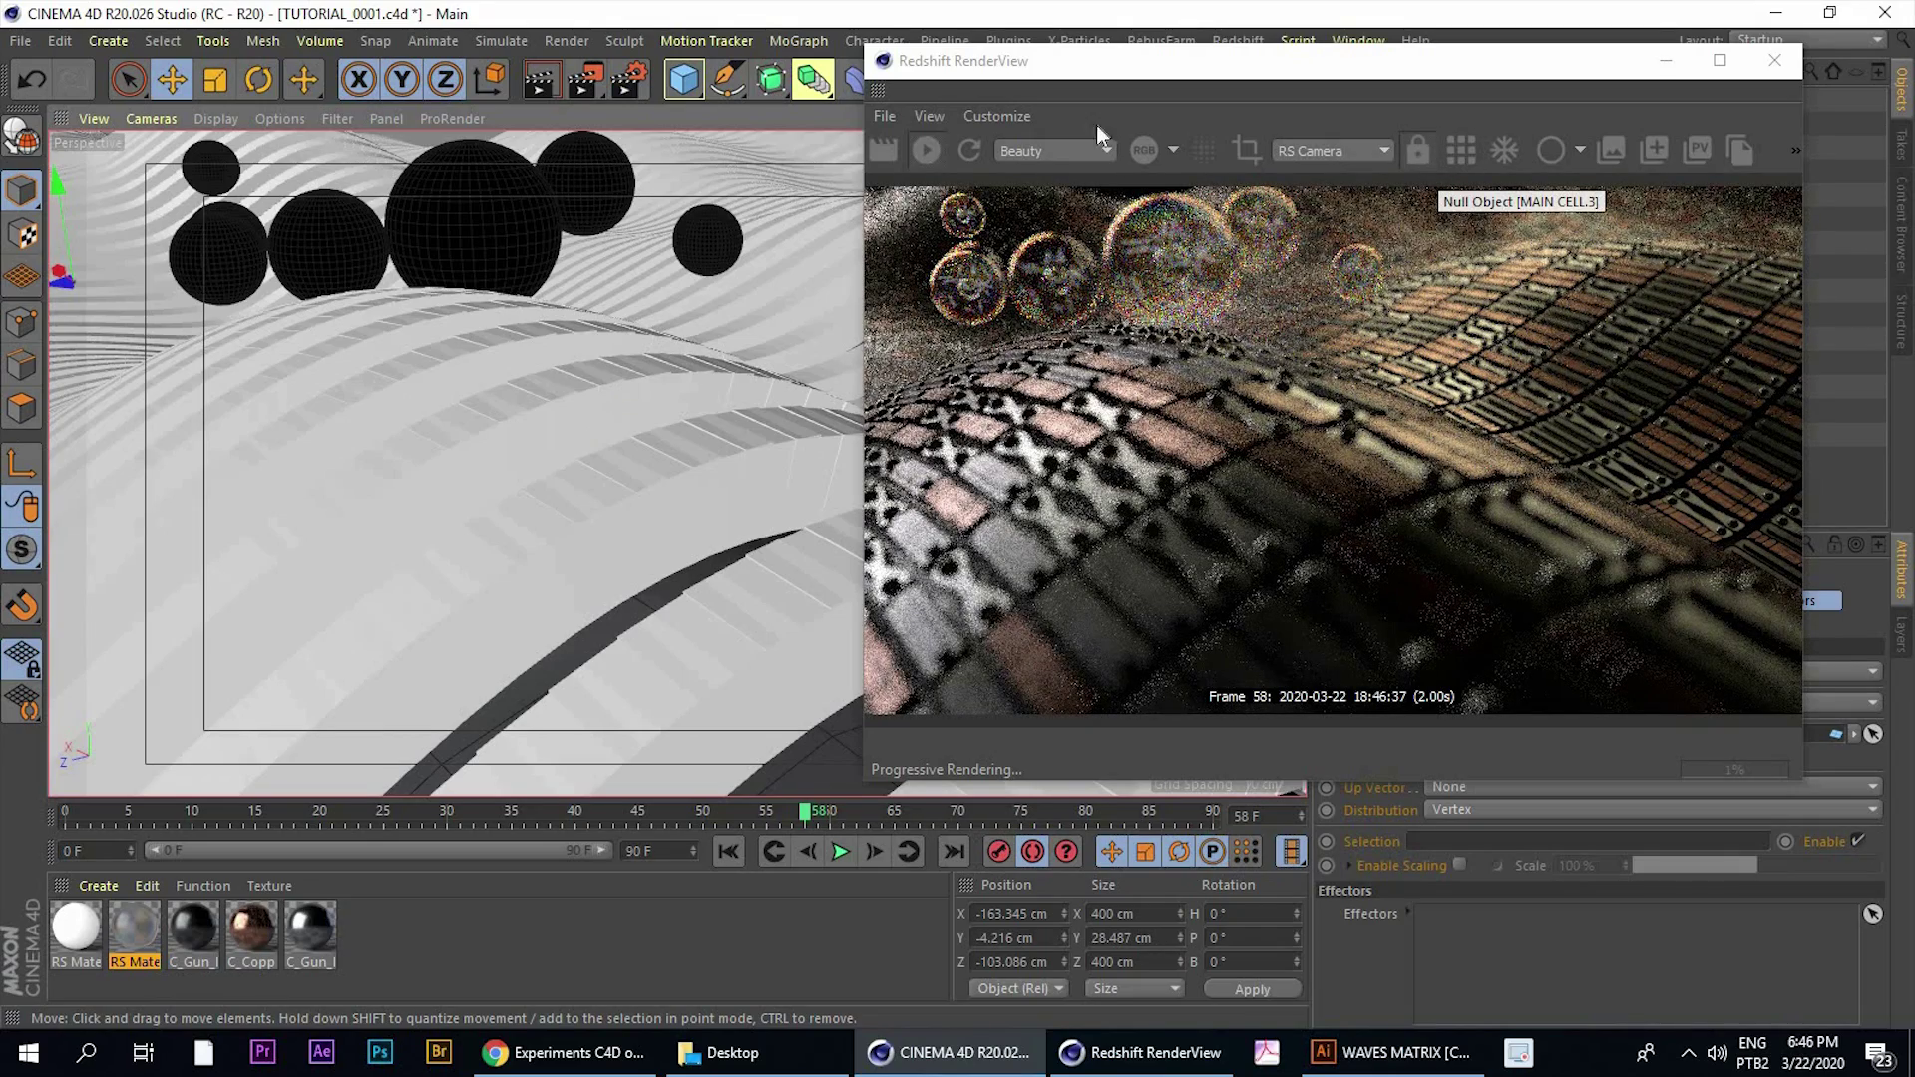
# Select the RS Camera and step through its keyframes at frames 64 and 72 and back to 58 to compare the rendered shots
pyautogui.moveTo(665, 71); pyautogui.dragTo(347, 63)
pyautogui.click(1397, 292)
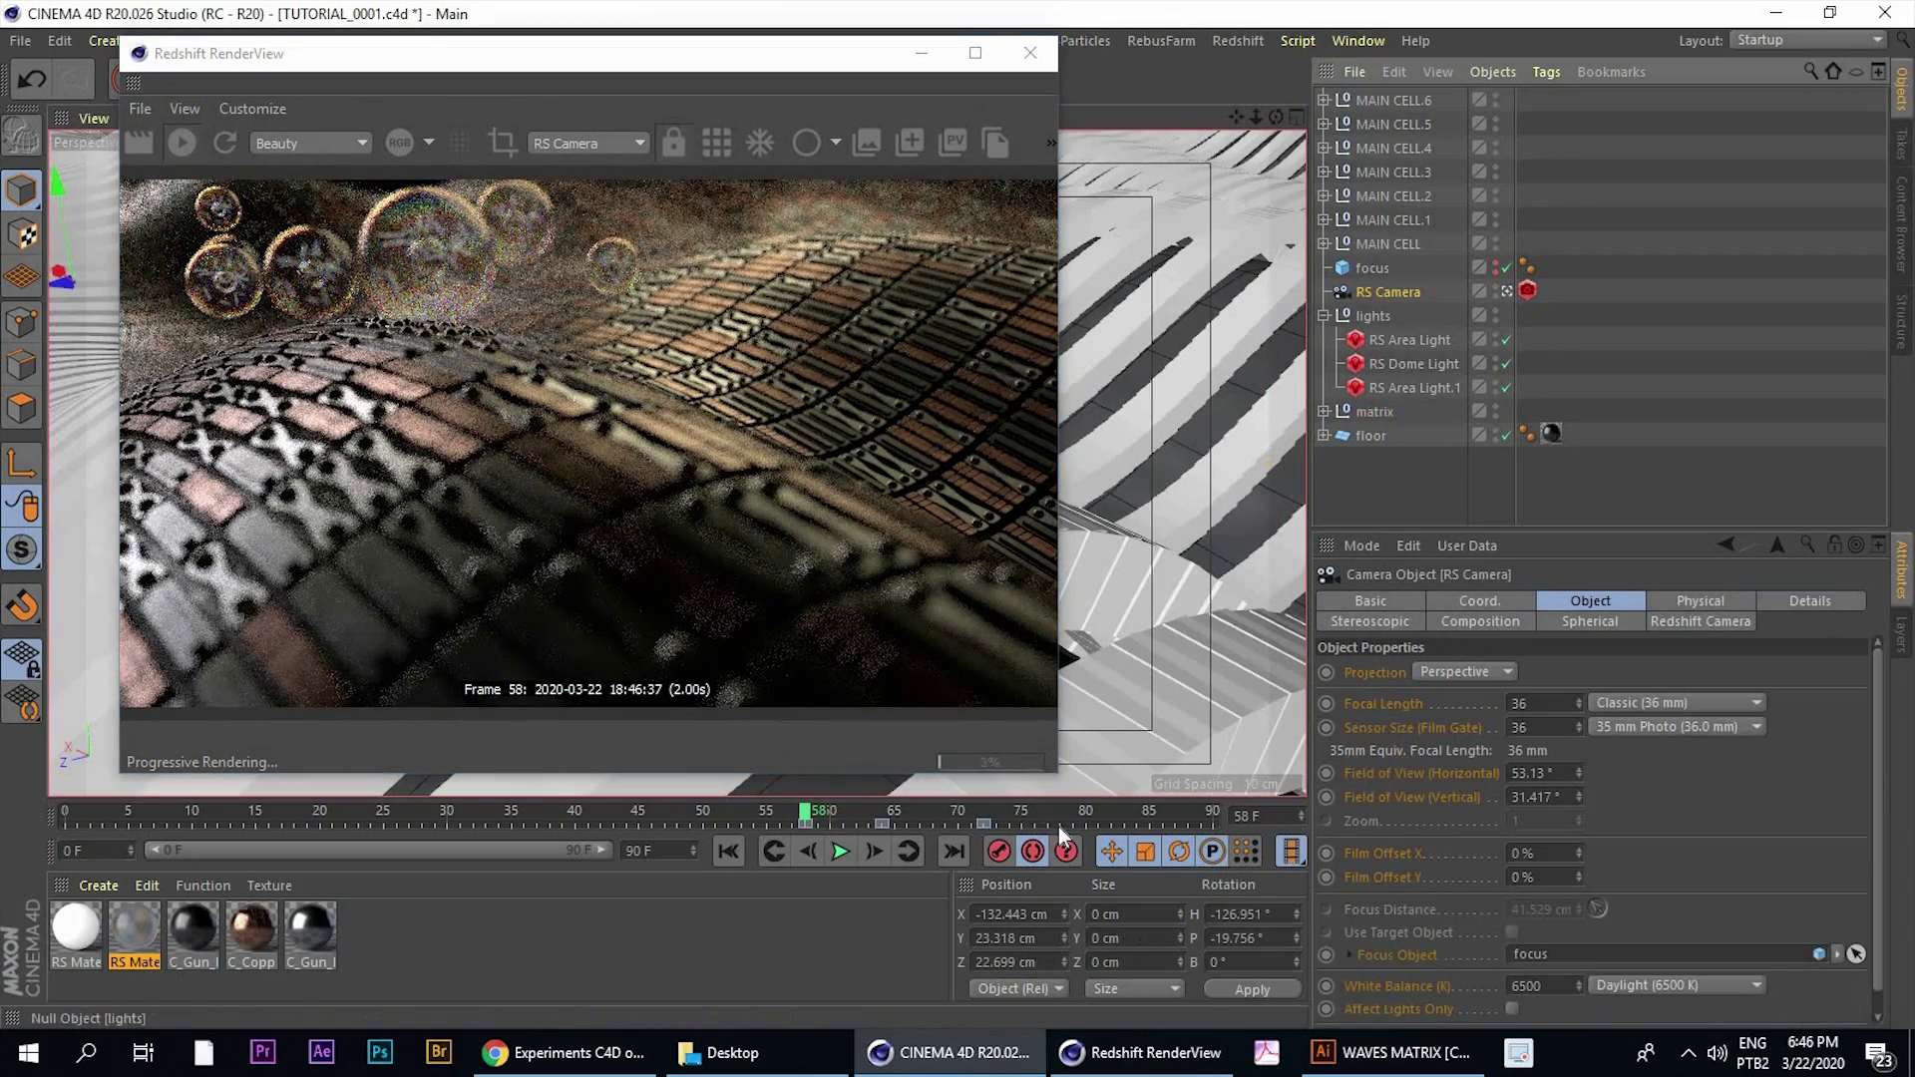
pyautogui.click(908, 855)
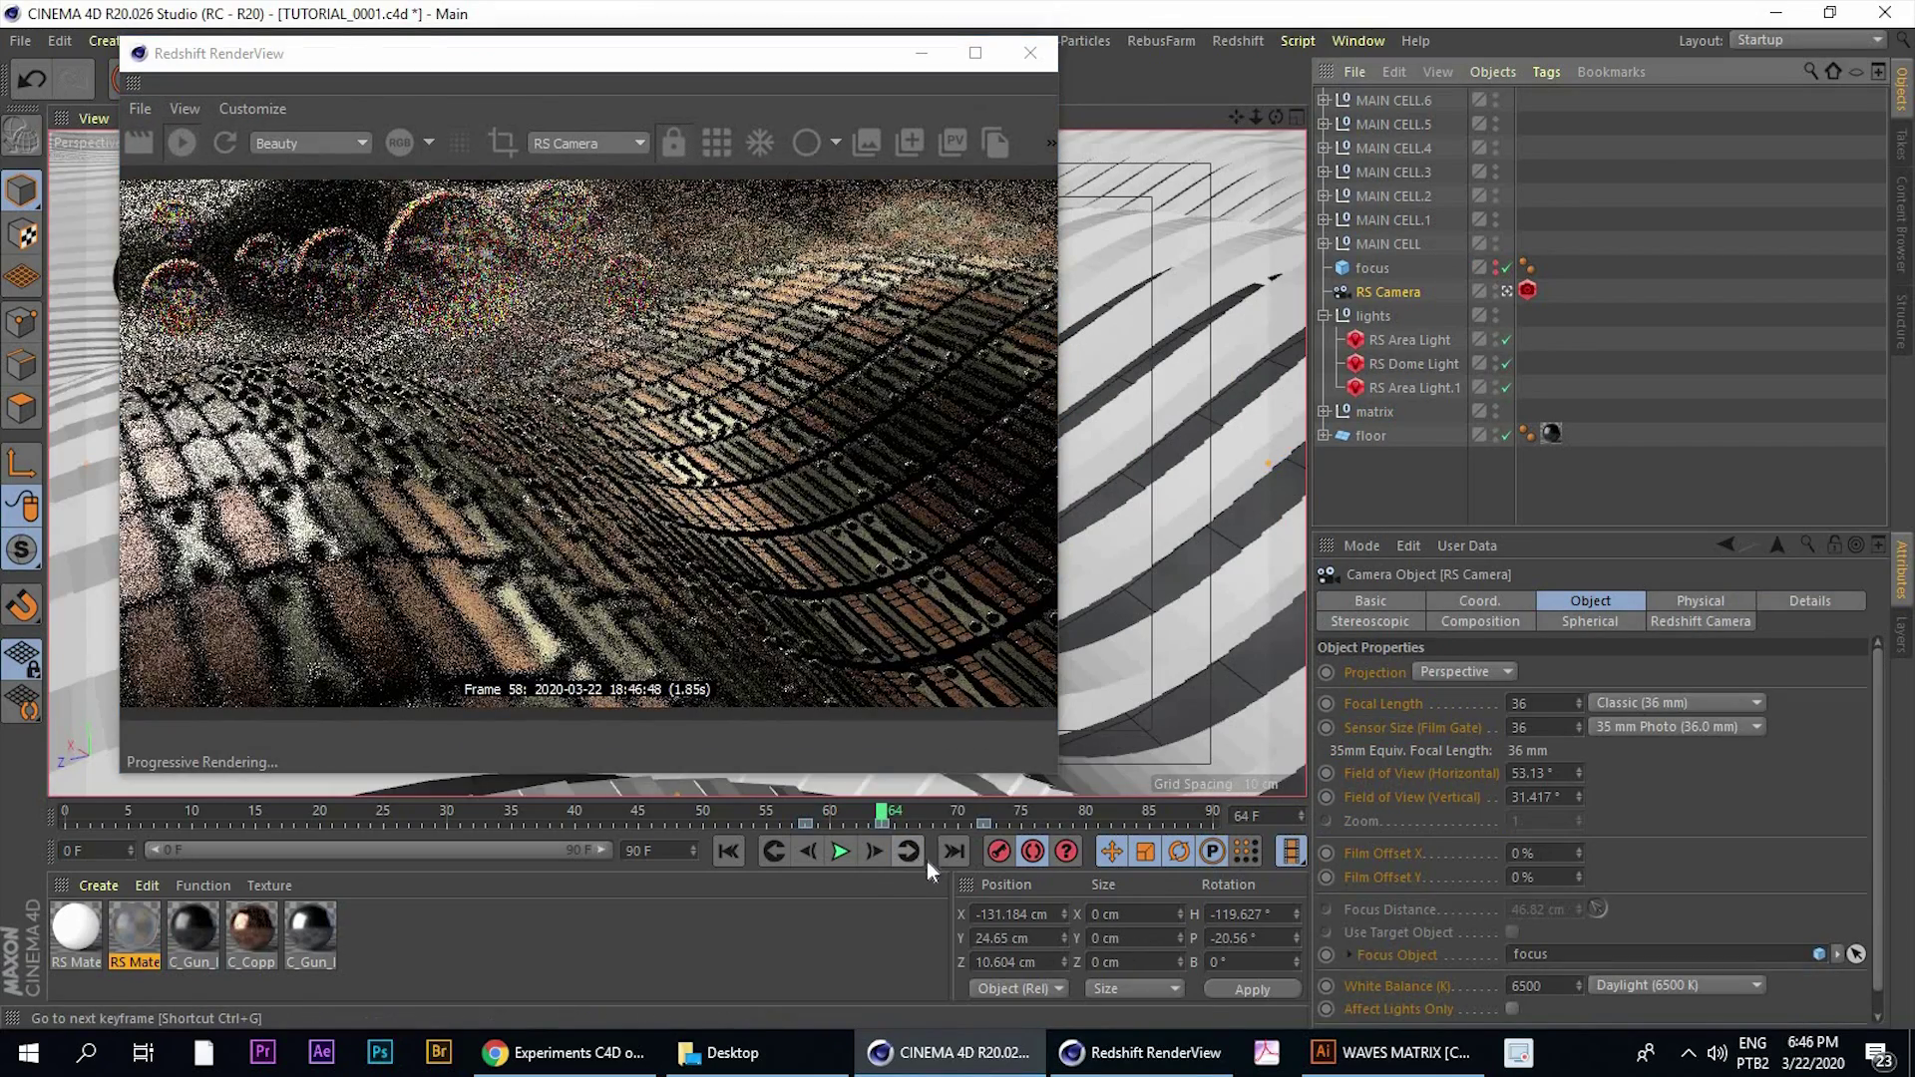
pyautogui.click(909, 853)
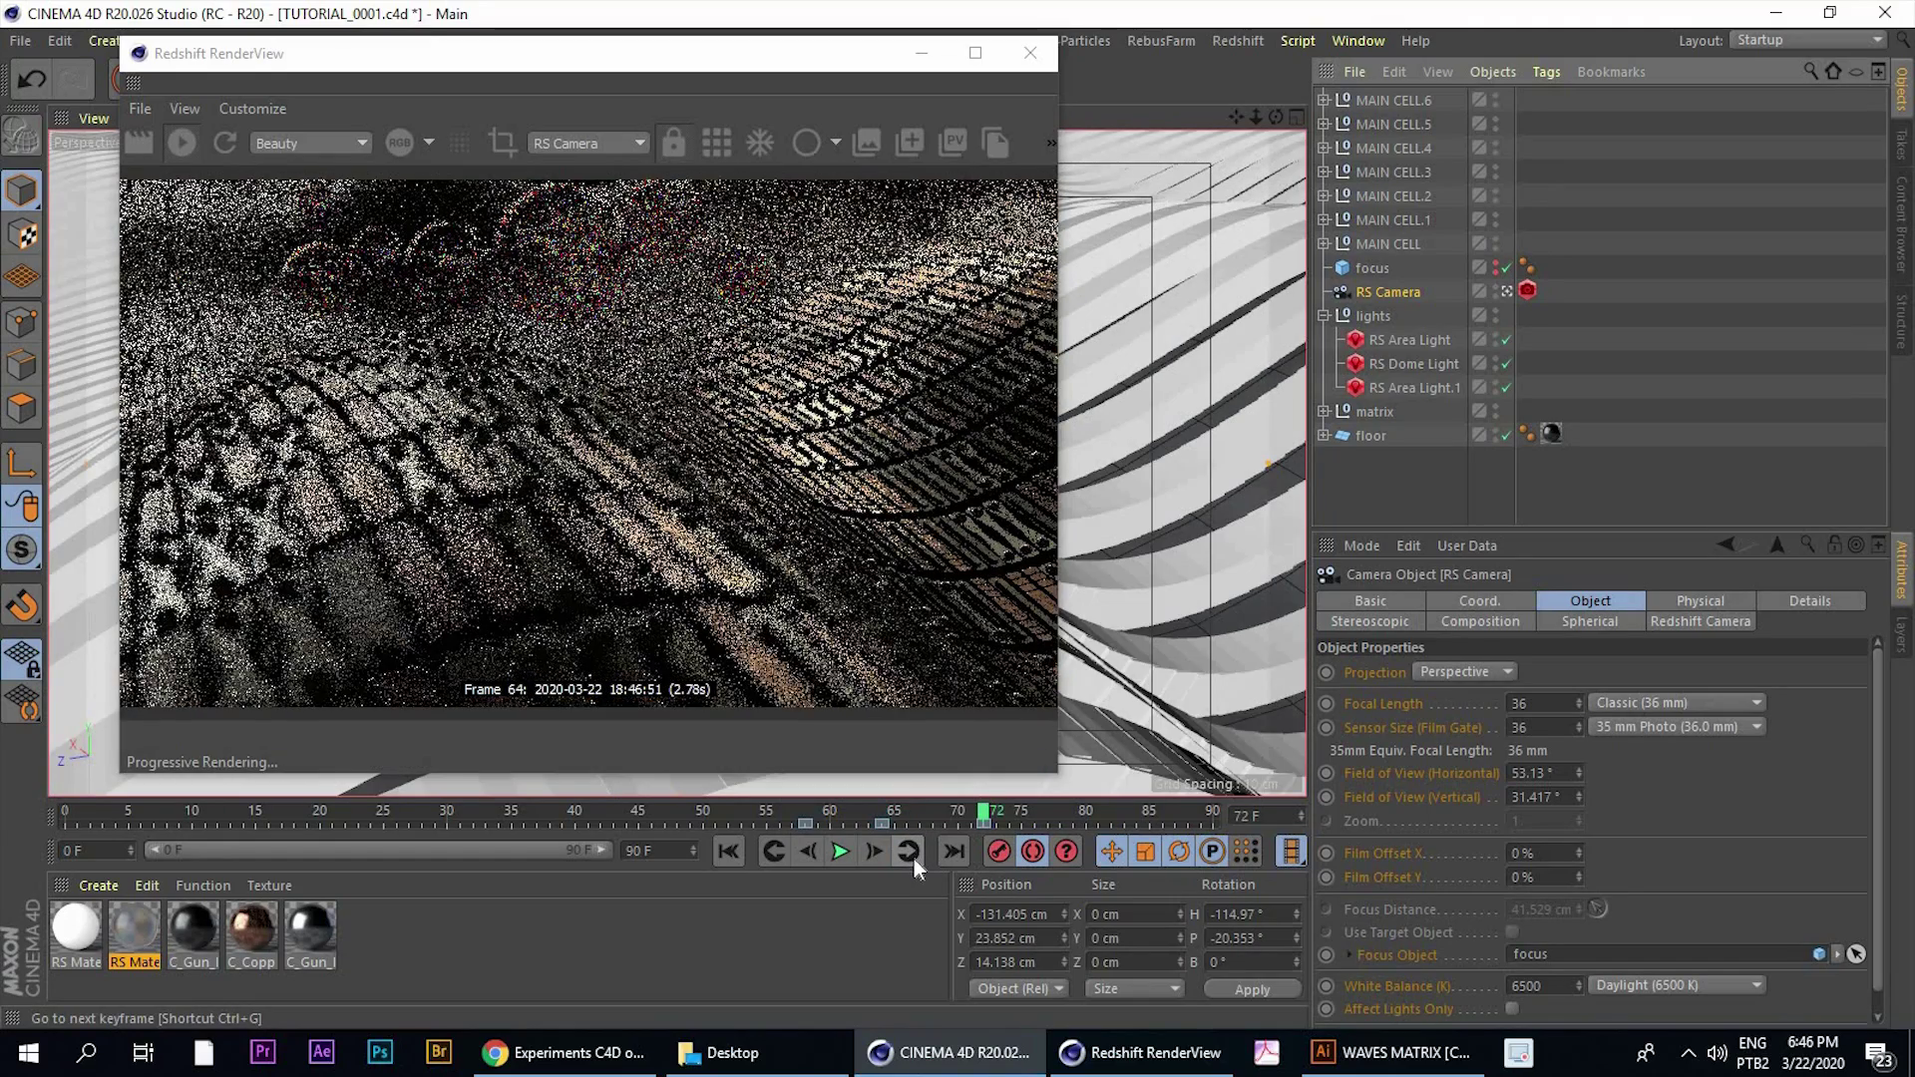
pyautogui.click(776, 849)
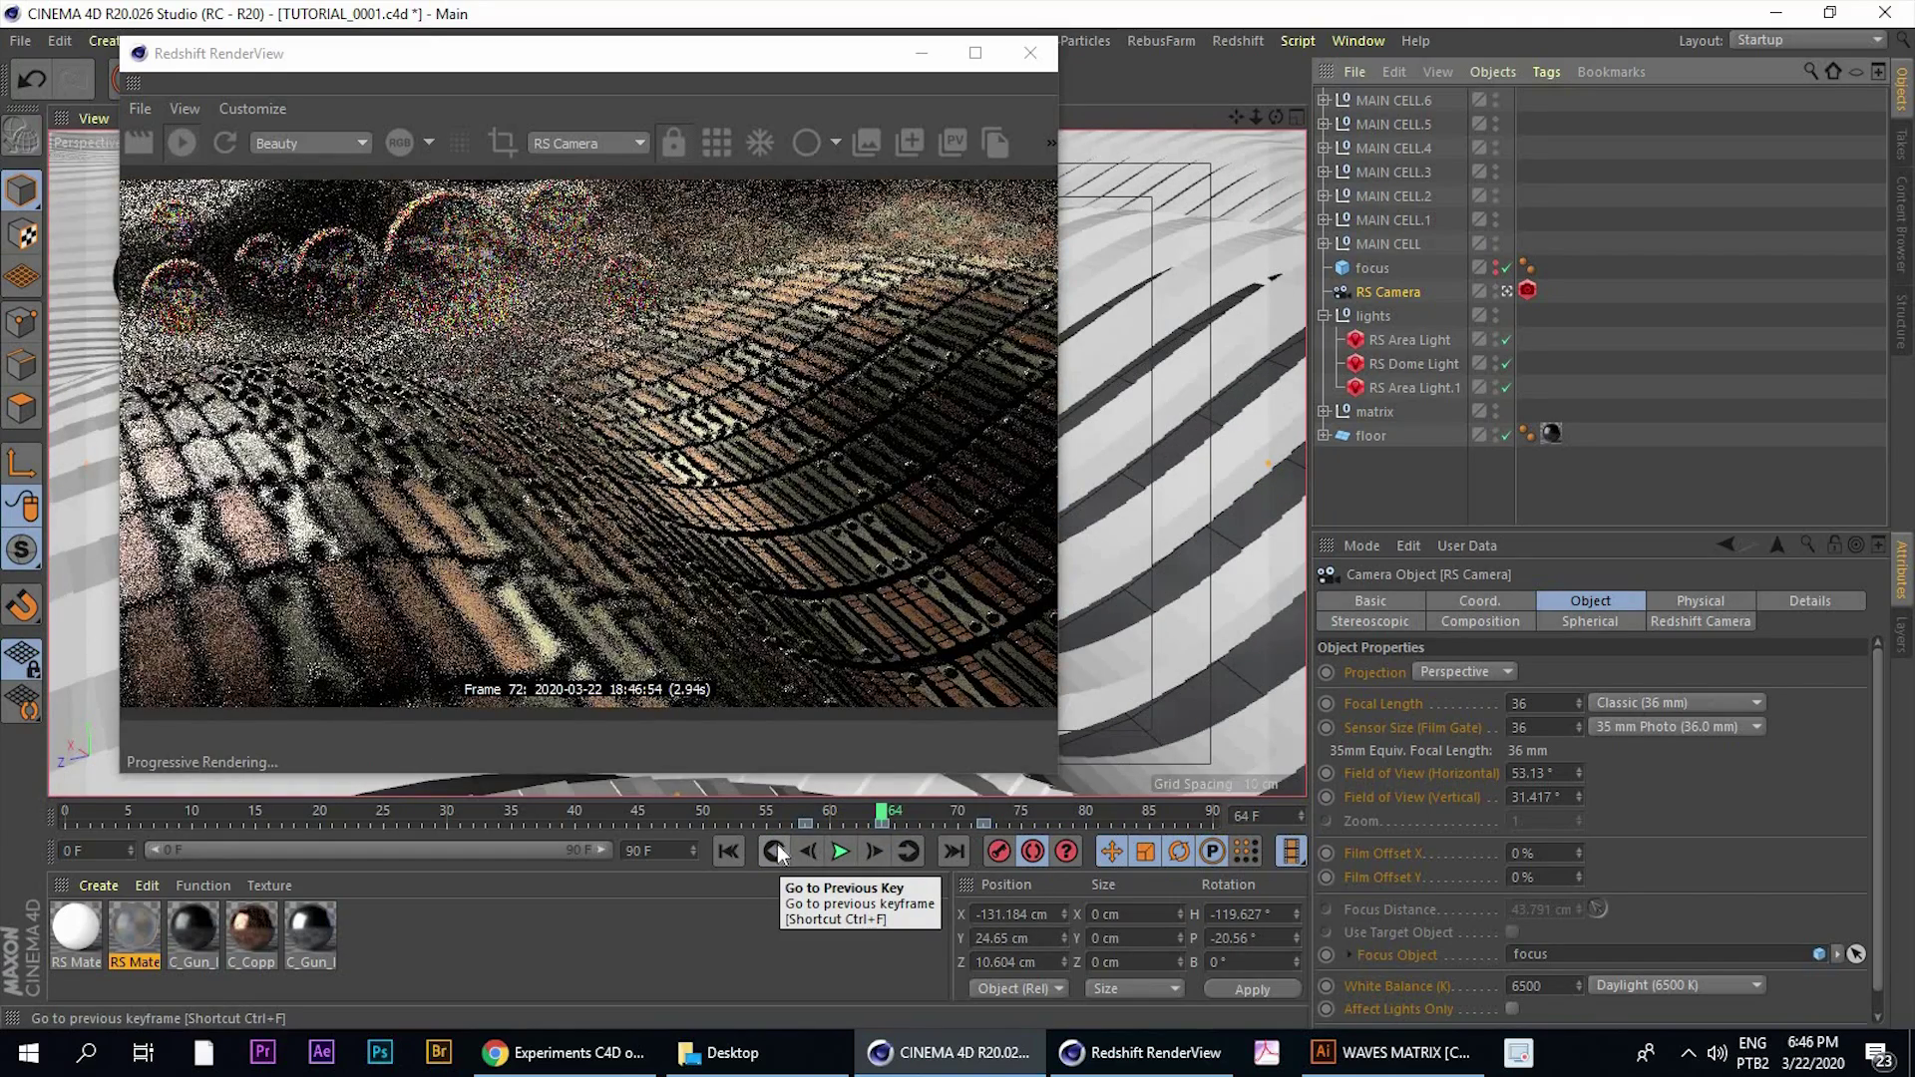
pyautogui.click(772, 854)
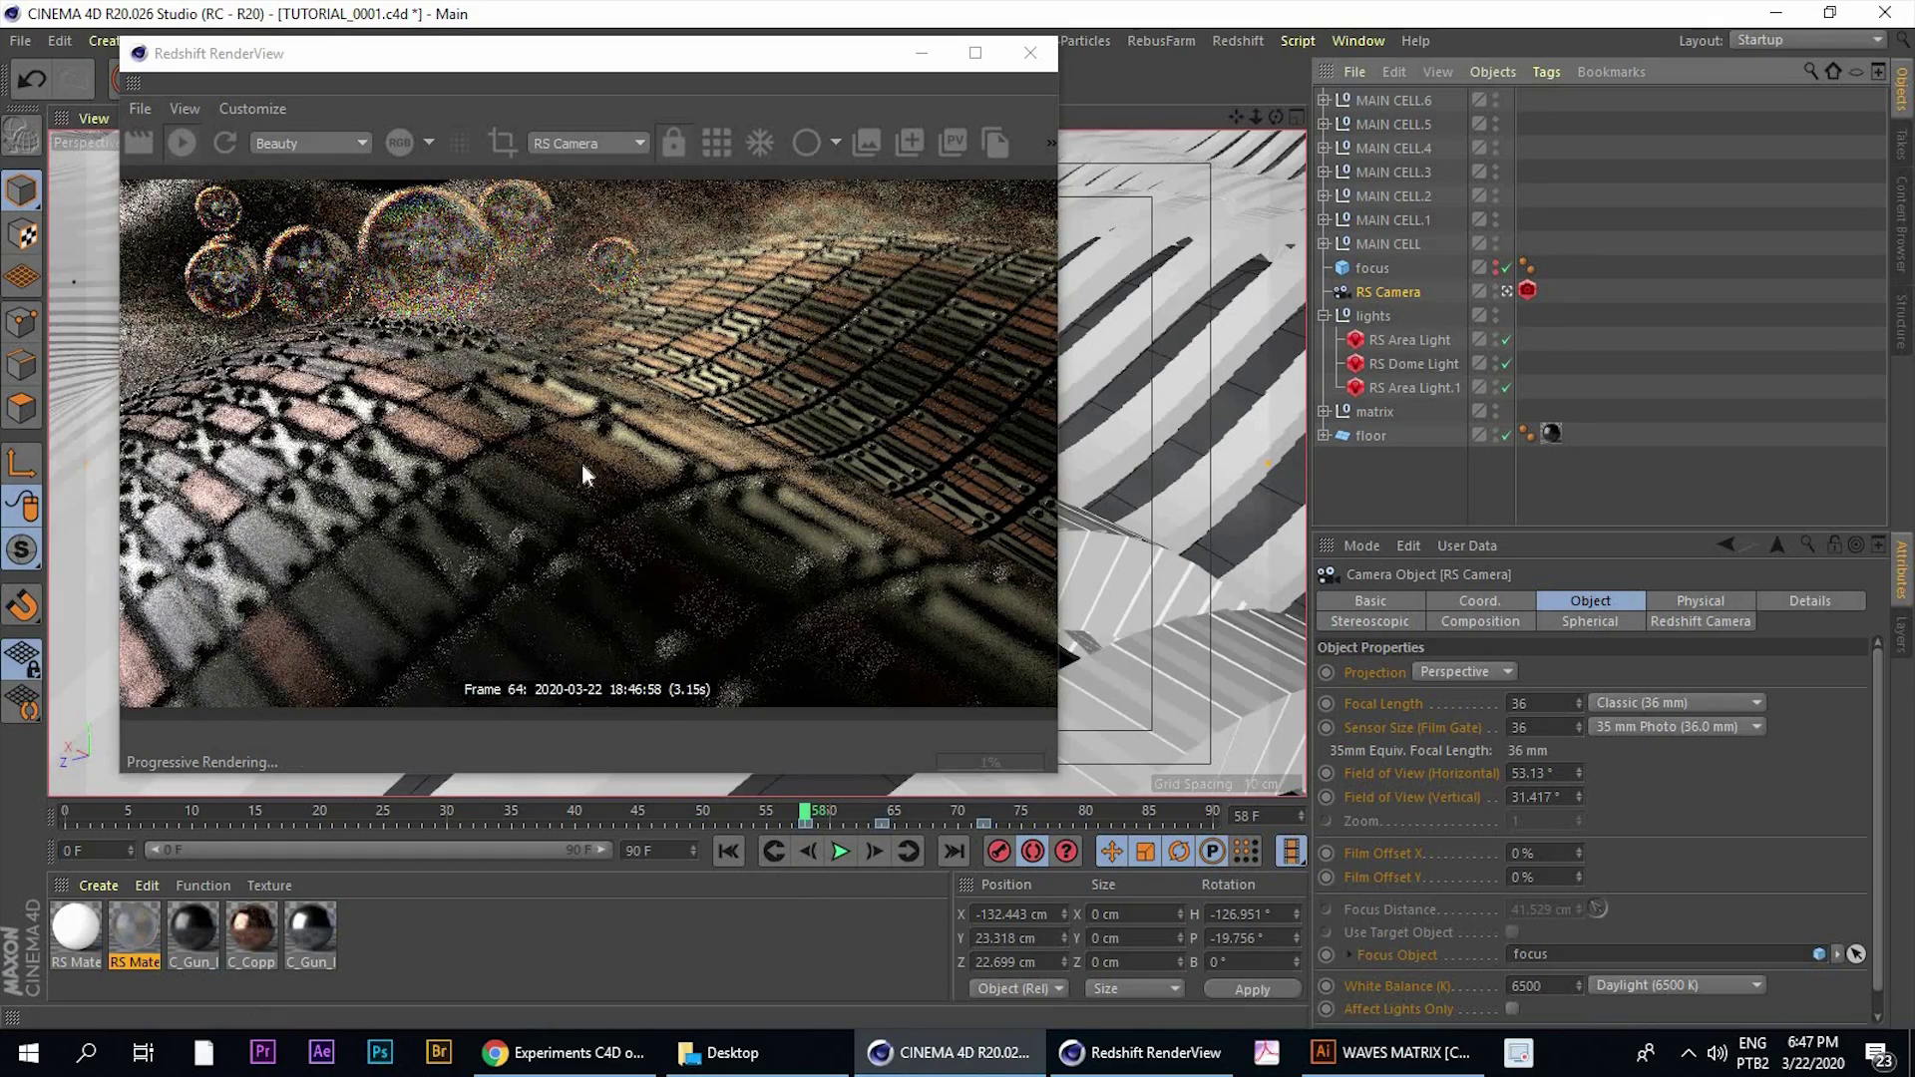
# Turn off automatic keyframing and select the camera keyframes at frames 64 and 72
pyautogui.click(1040, 858)
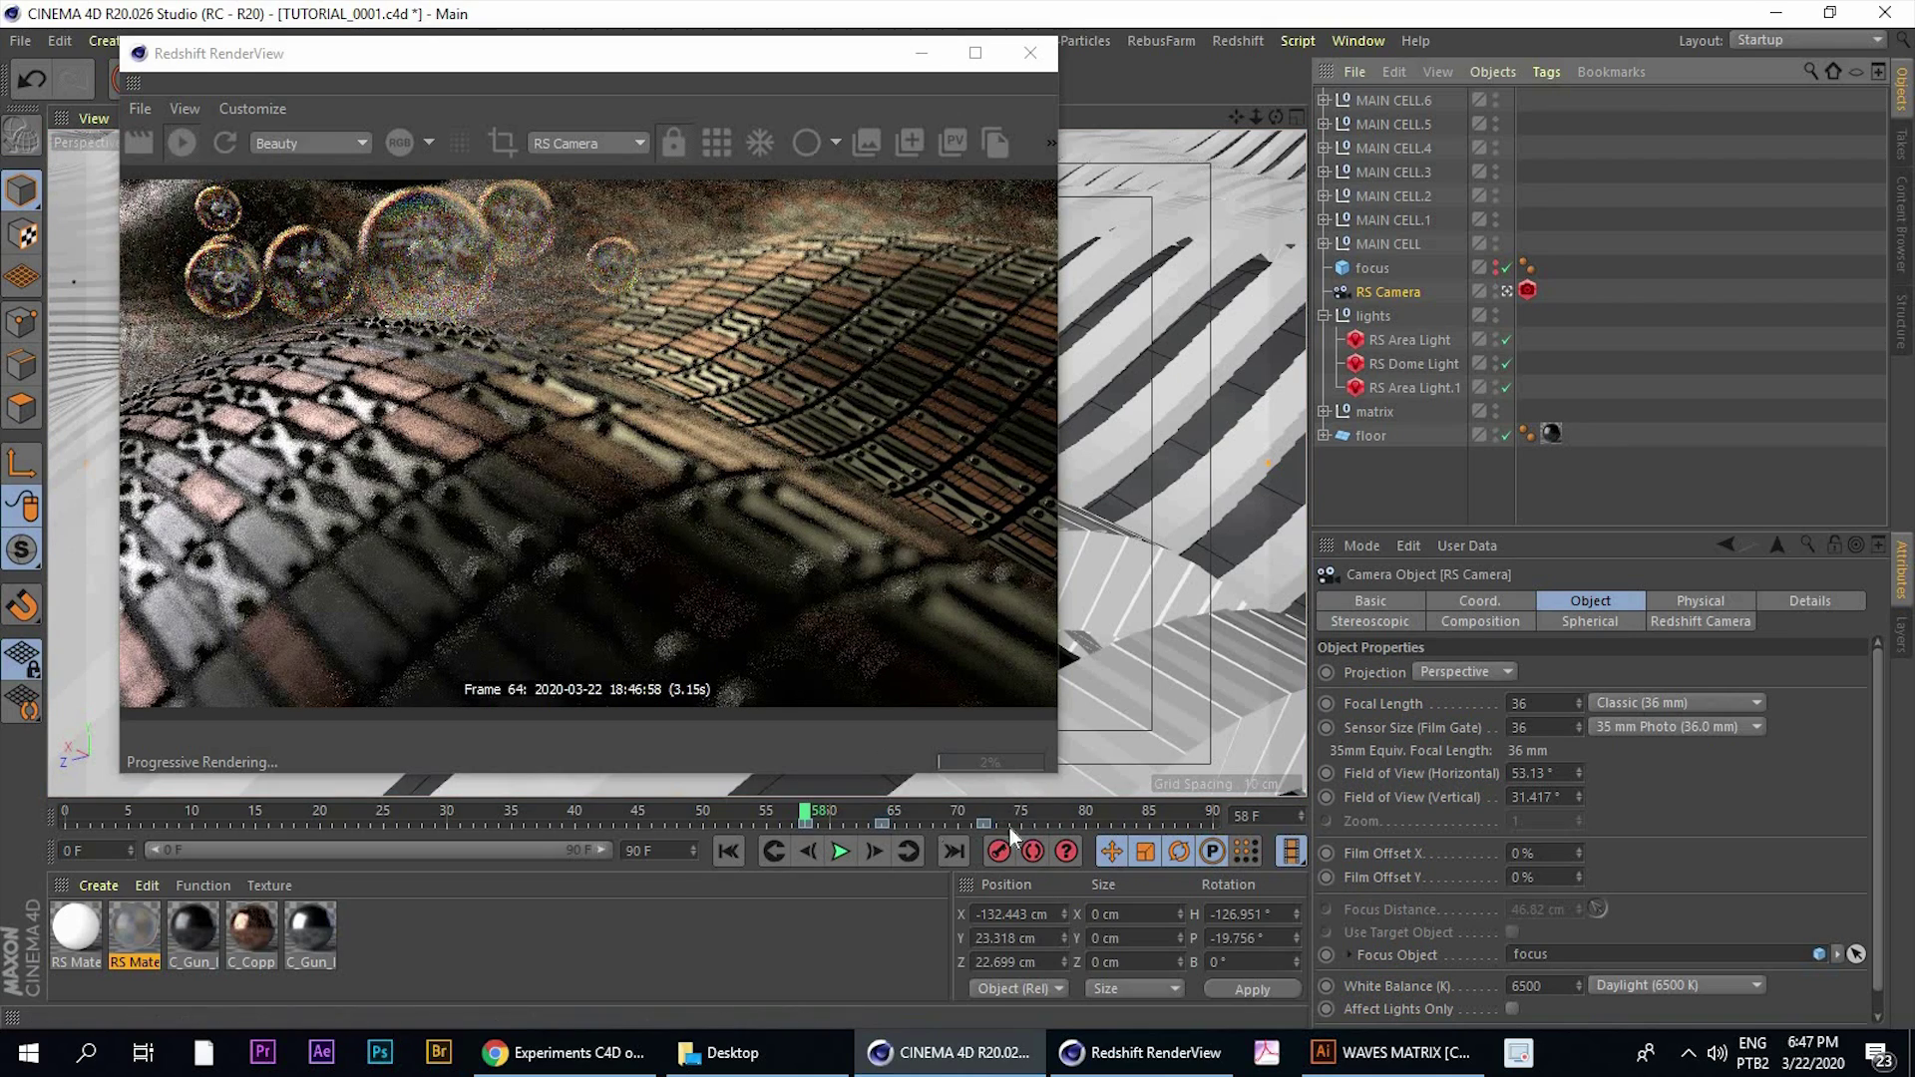
pyautogui.moveTo(1030, 828); pyautogui.dragTo(856, 825)
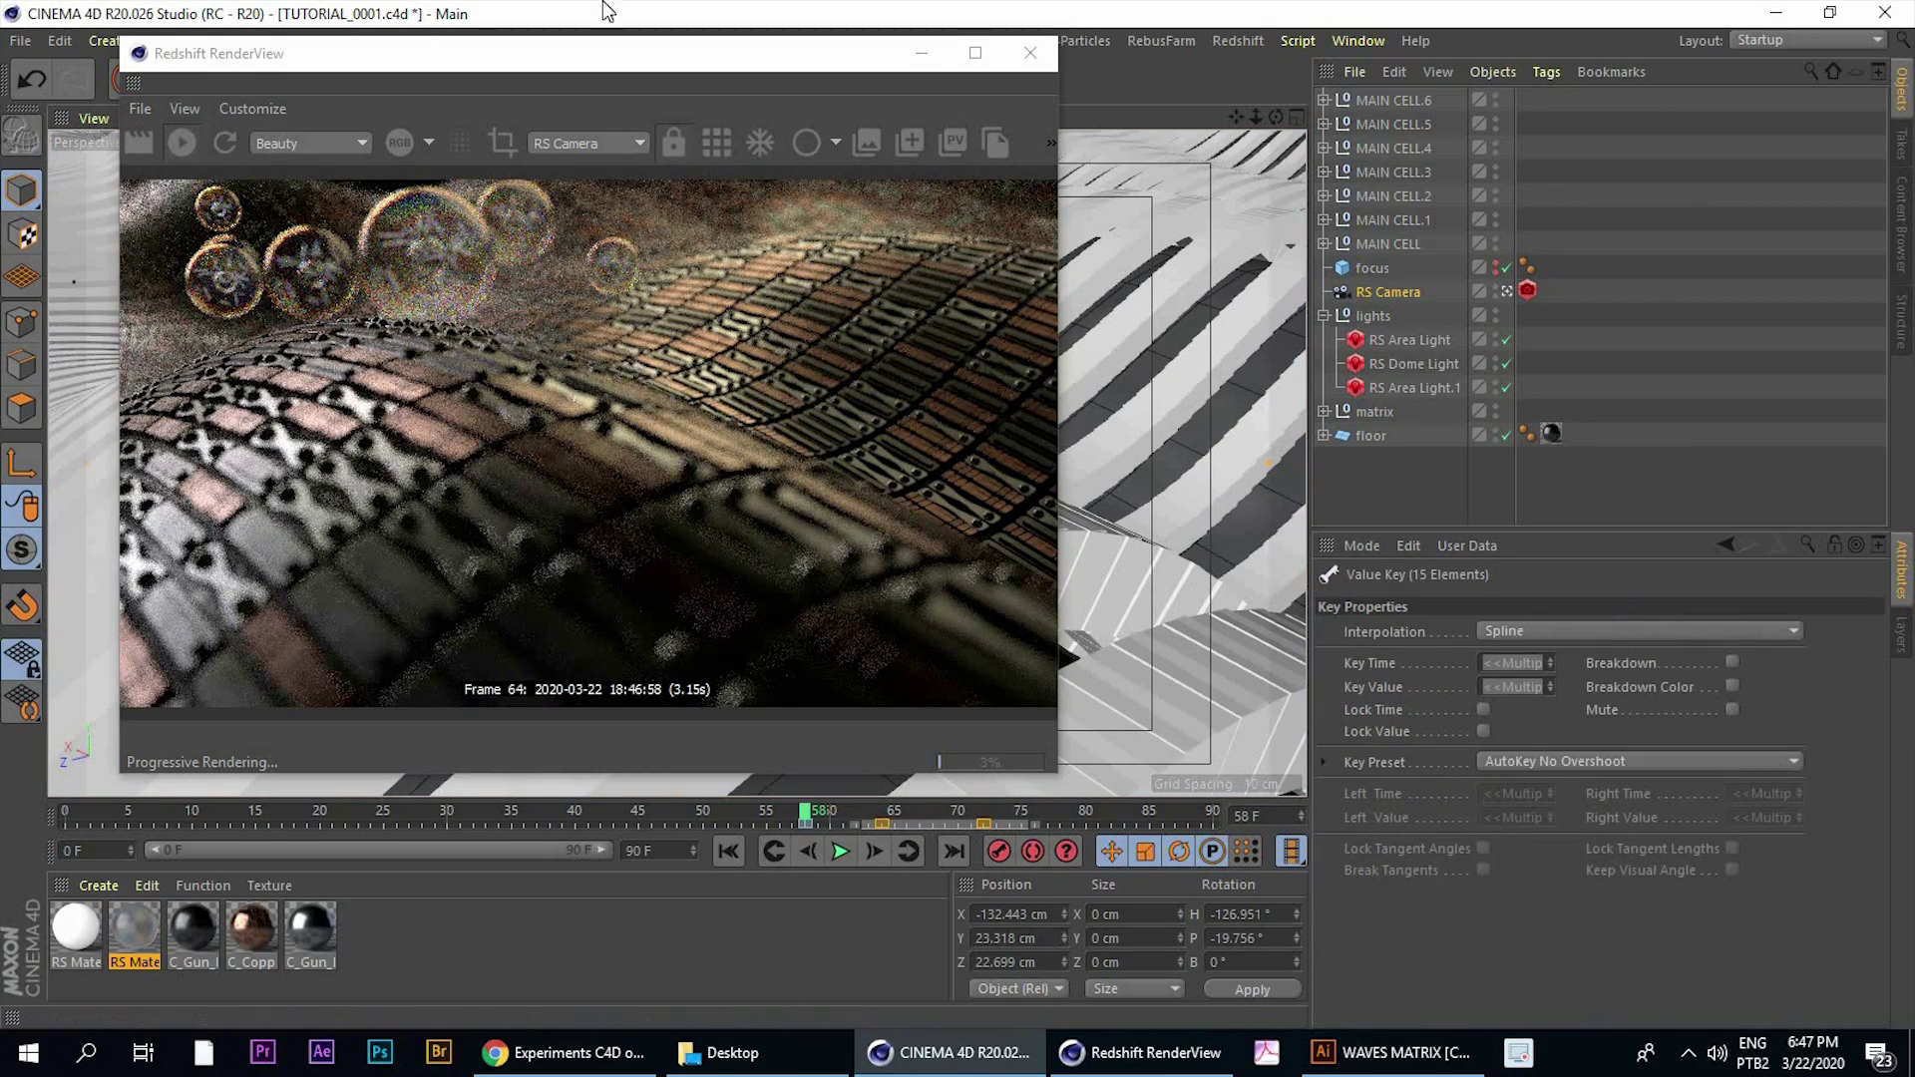
pyautogui.moveTo(612, 60); pyautogui.dragTo(1220, 164)
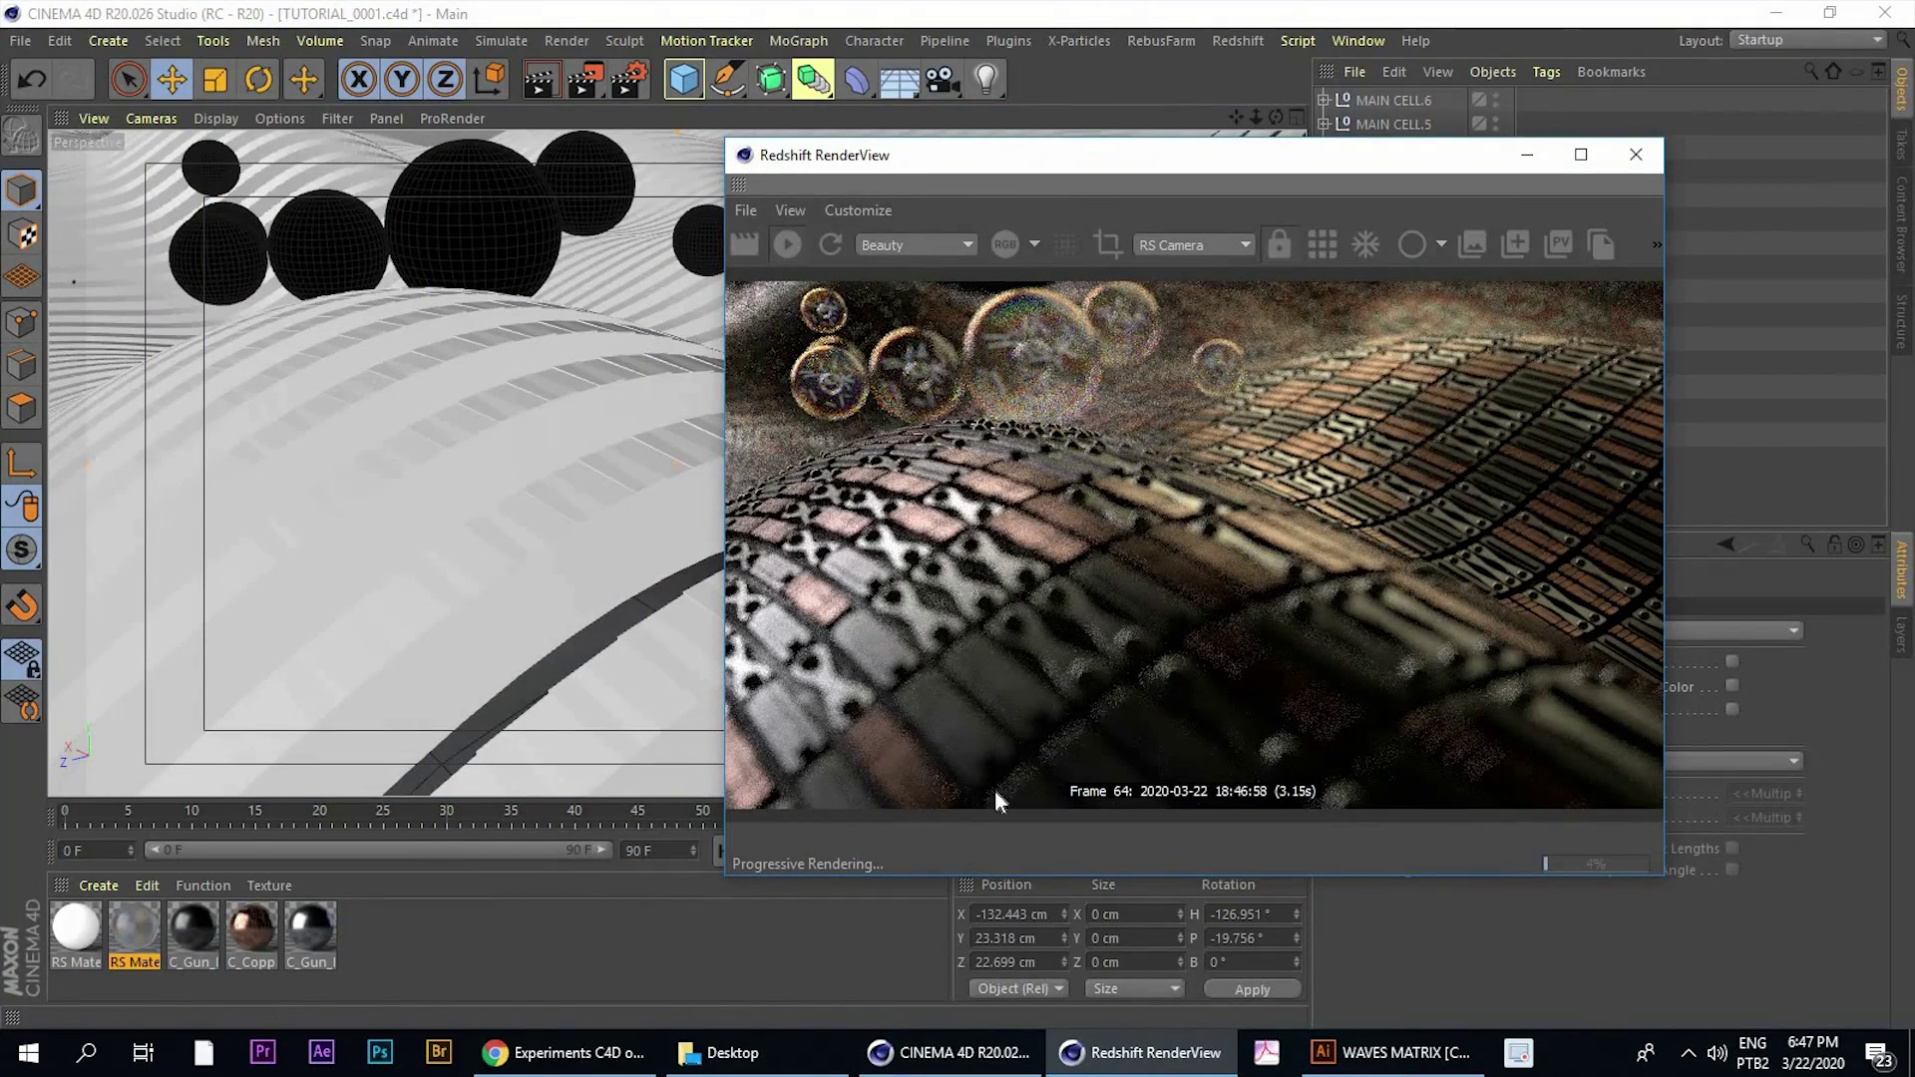
pyautogui.moveTo(927, 106); pyautogui.dragTo(809, 61)
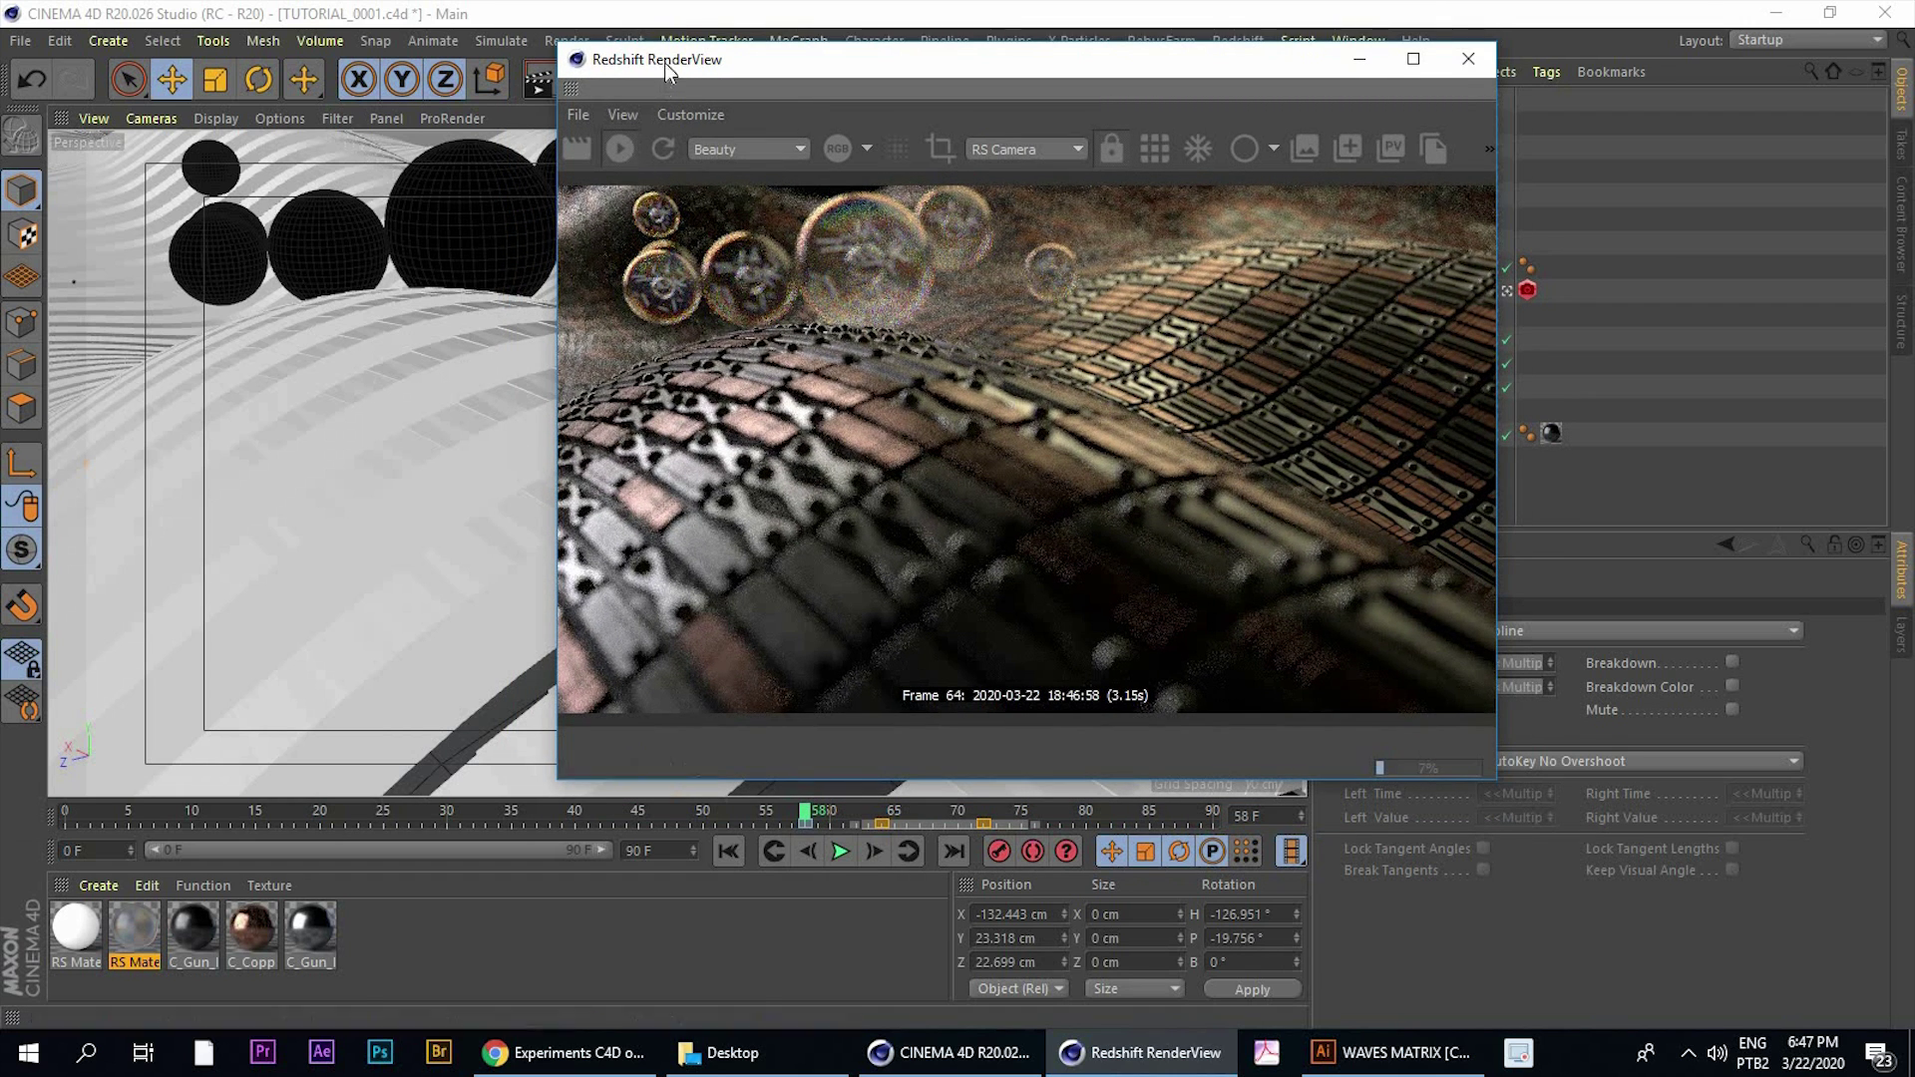
pyautogui.moveTo(664, 62); pyautogui.dragTo(754, 74)
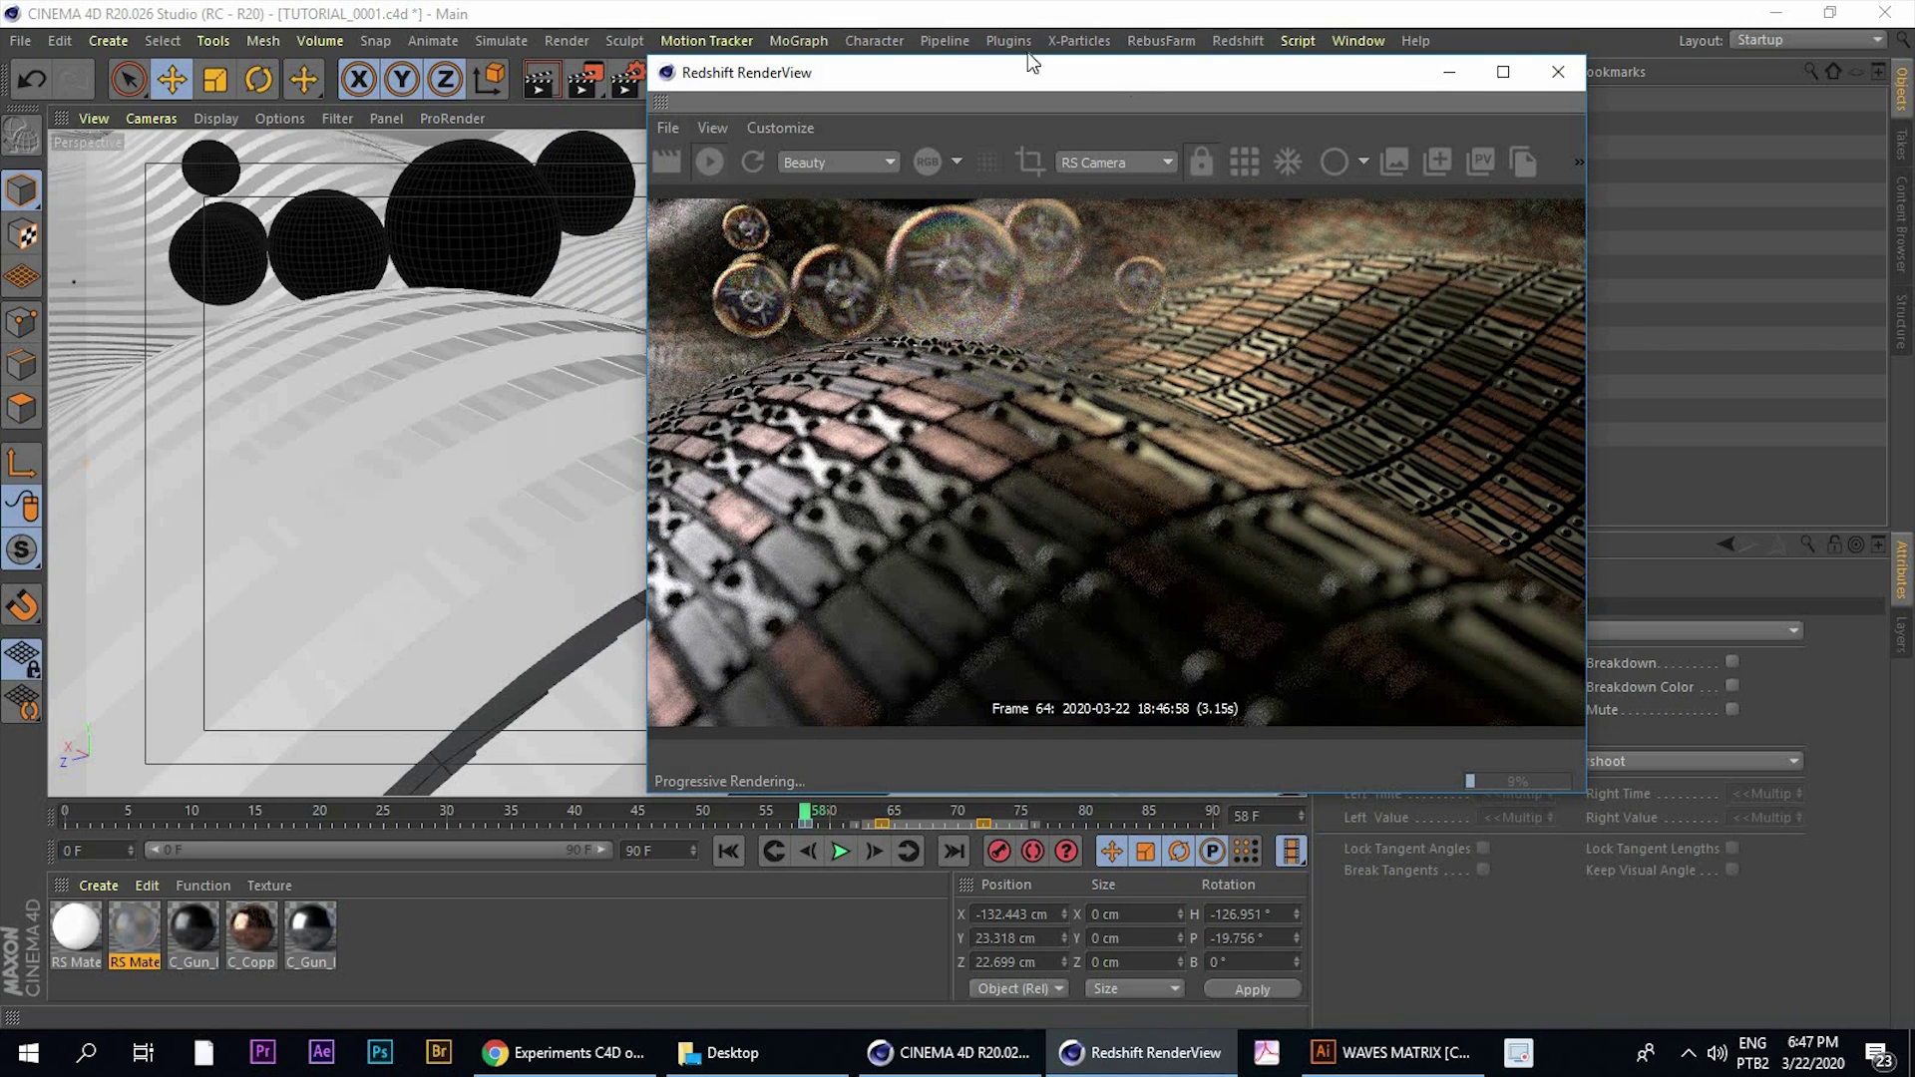
pyautogui.moveTo(1029, 57); pyautogui.dragTo(923, 27)
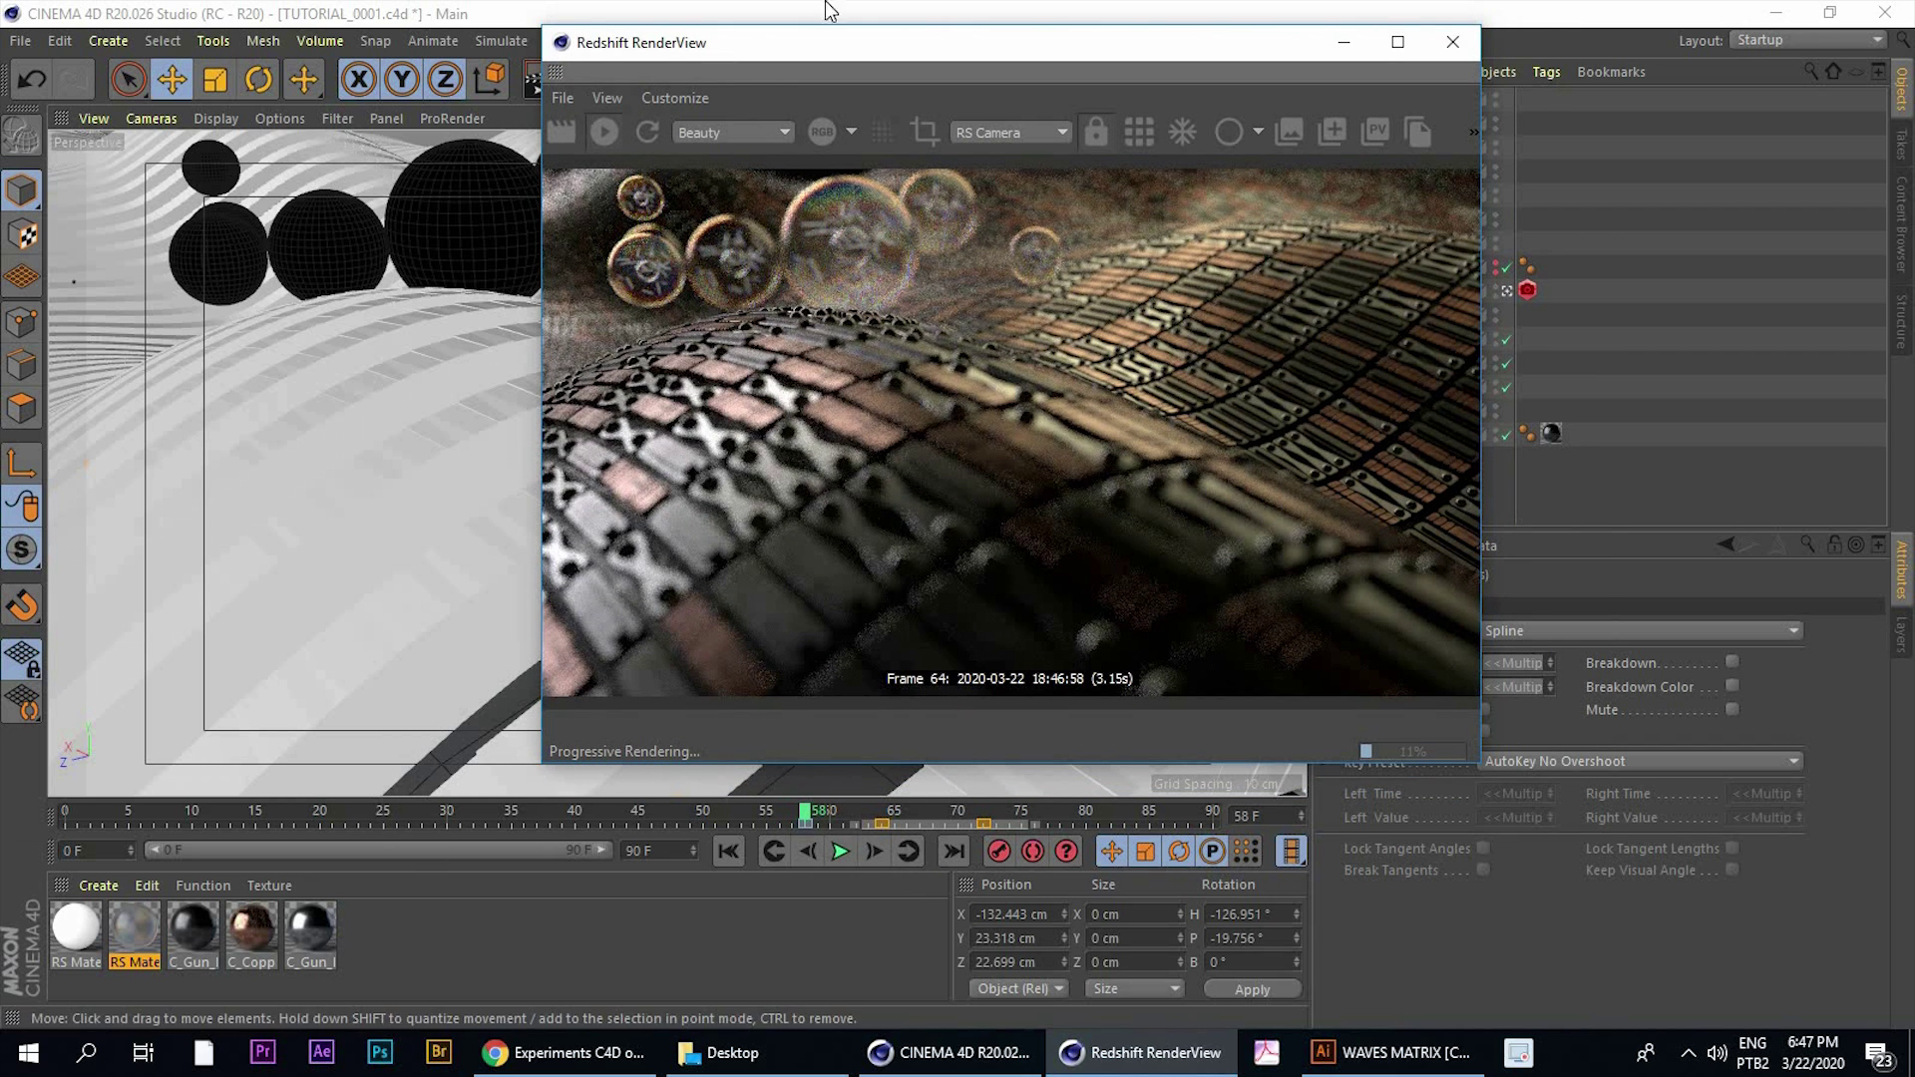
pyautogui.moveTo(743, 48); pyautogui.dragTo(750, 95)
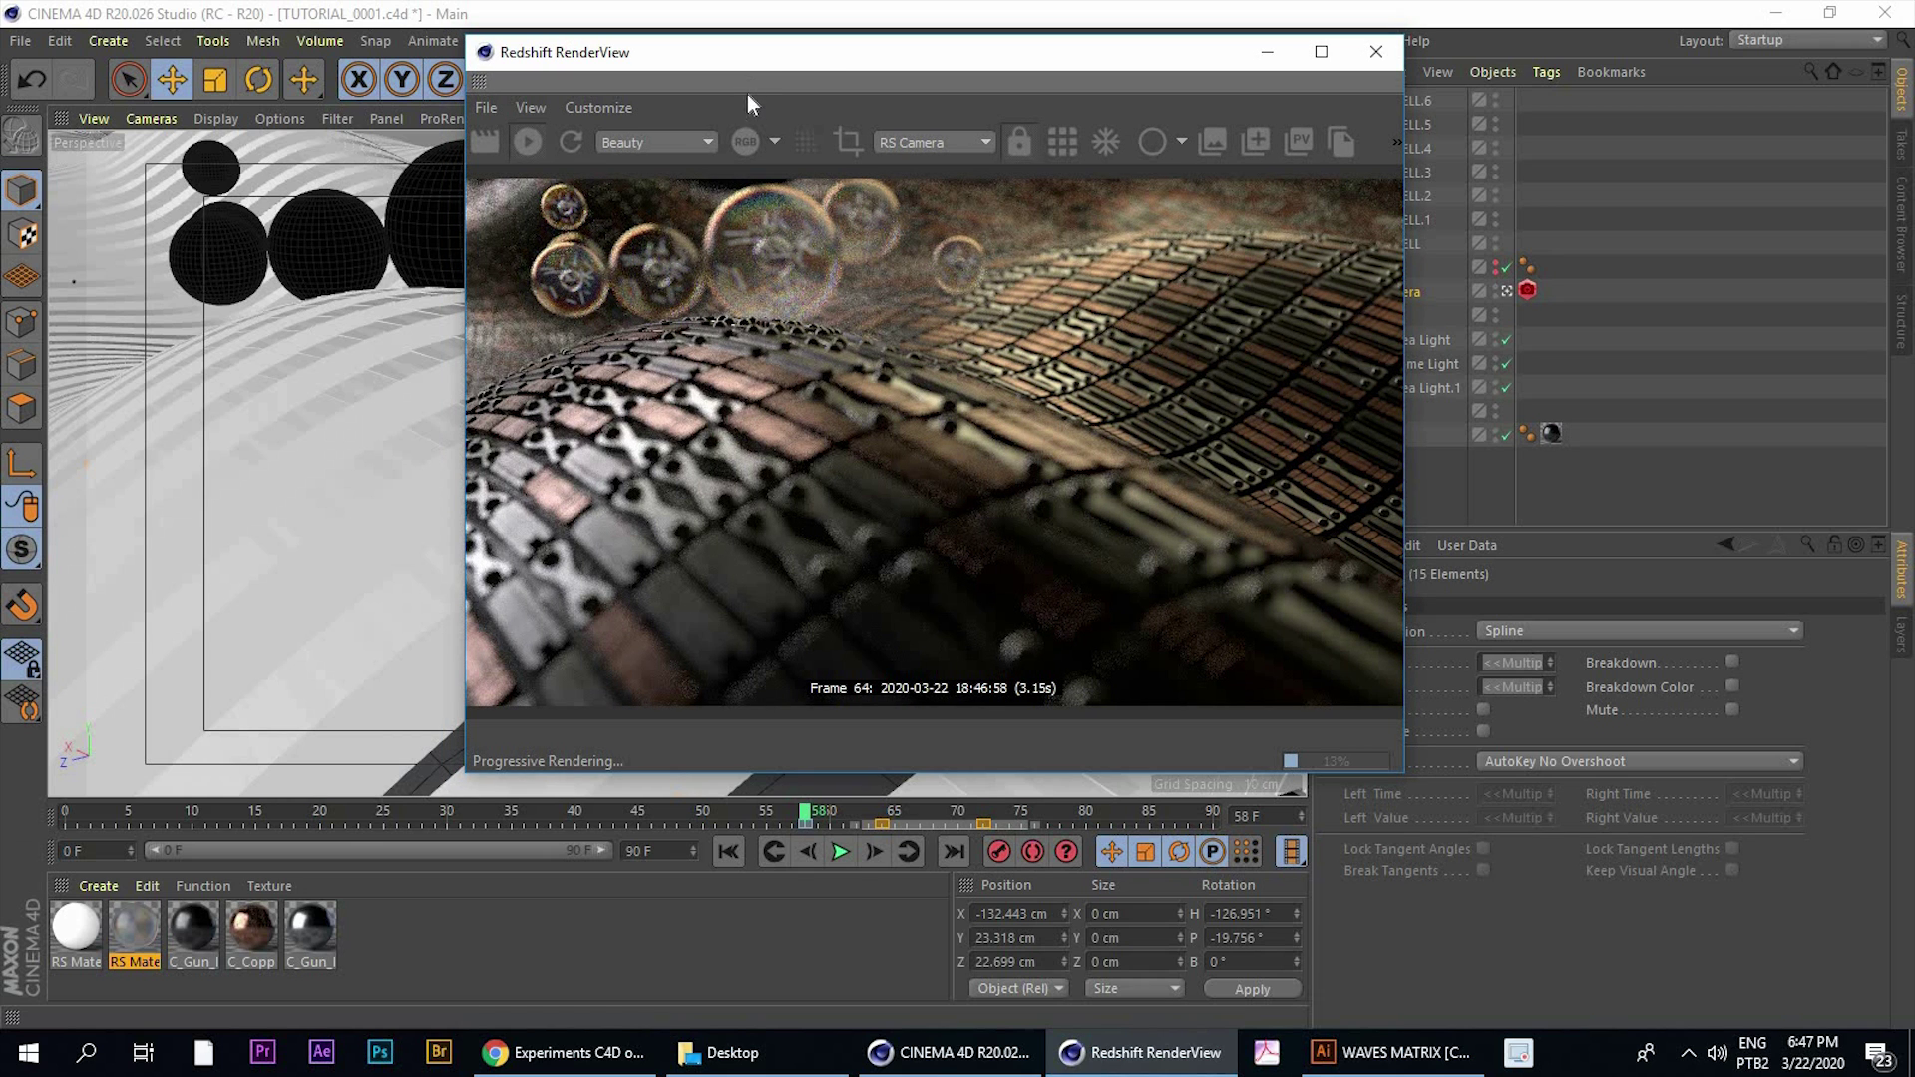
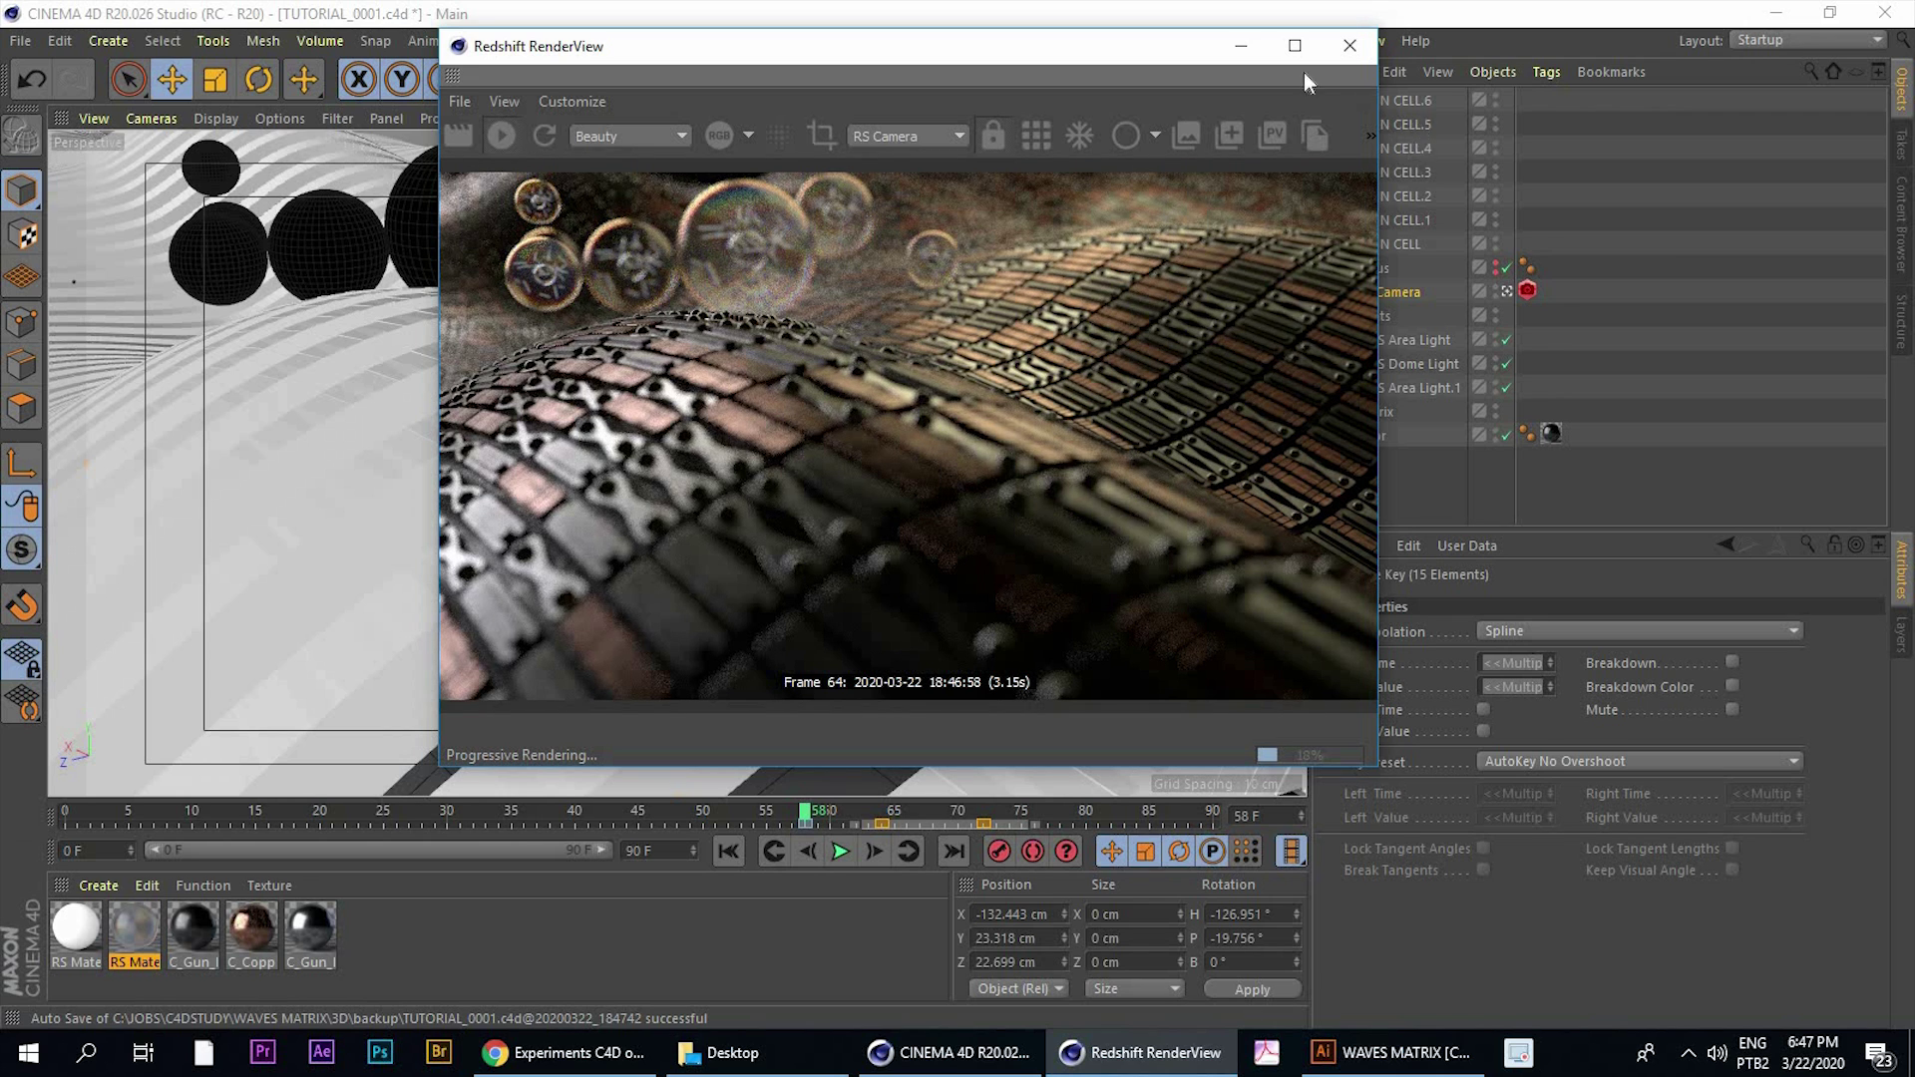
# Set the bokeh CoC Radius to 0.5 in the RS Camera's Redshift Camera tag
pyautogui.moveTo(943, 38); pyautogui.dragTo(818, 23)
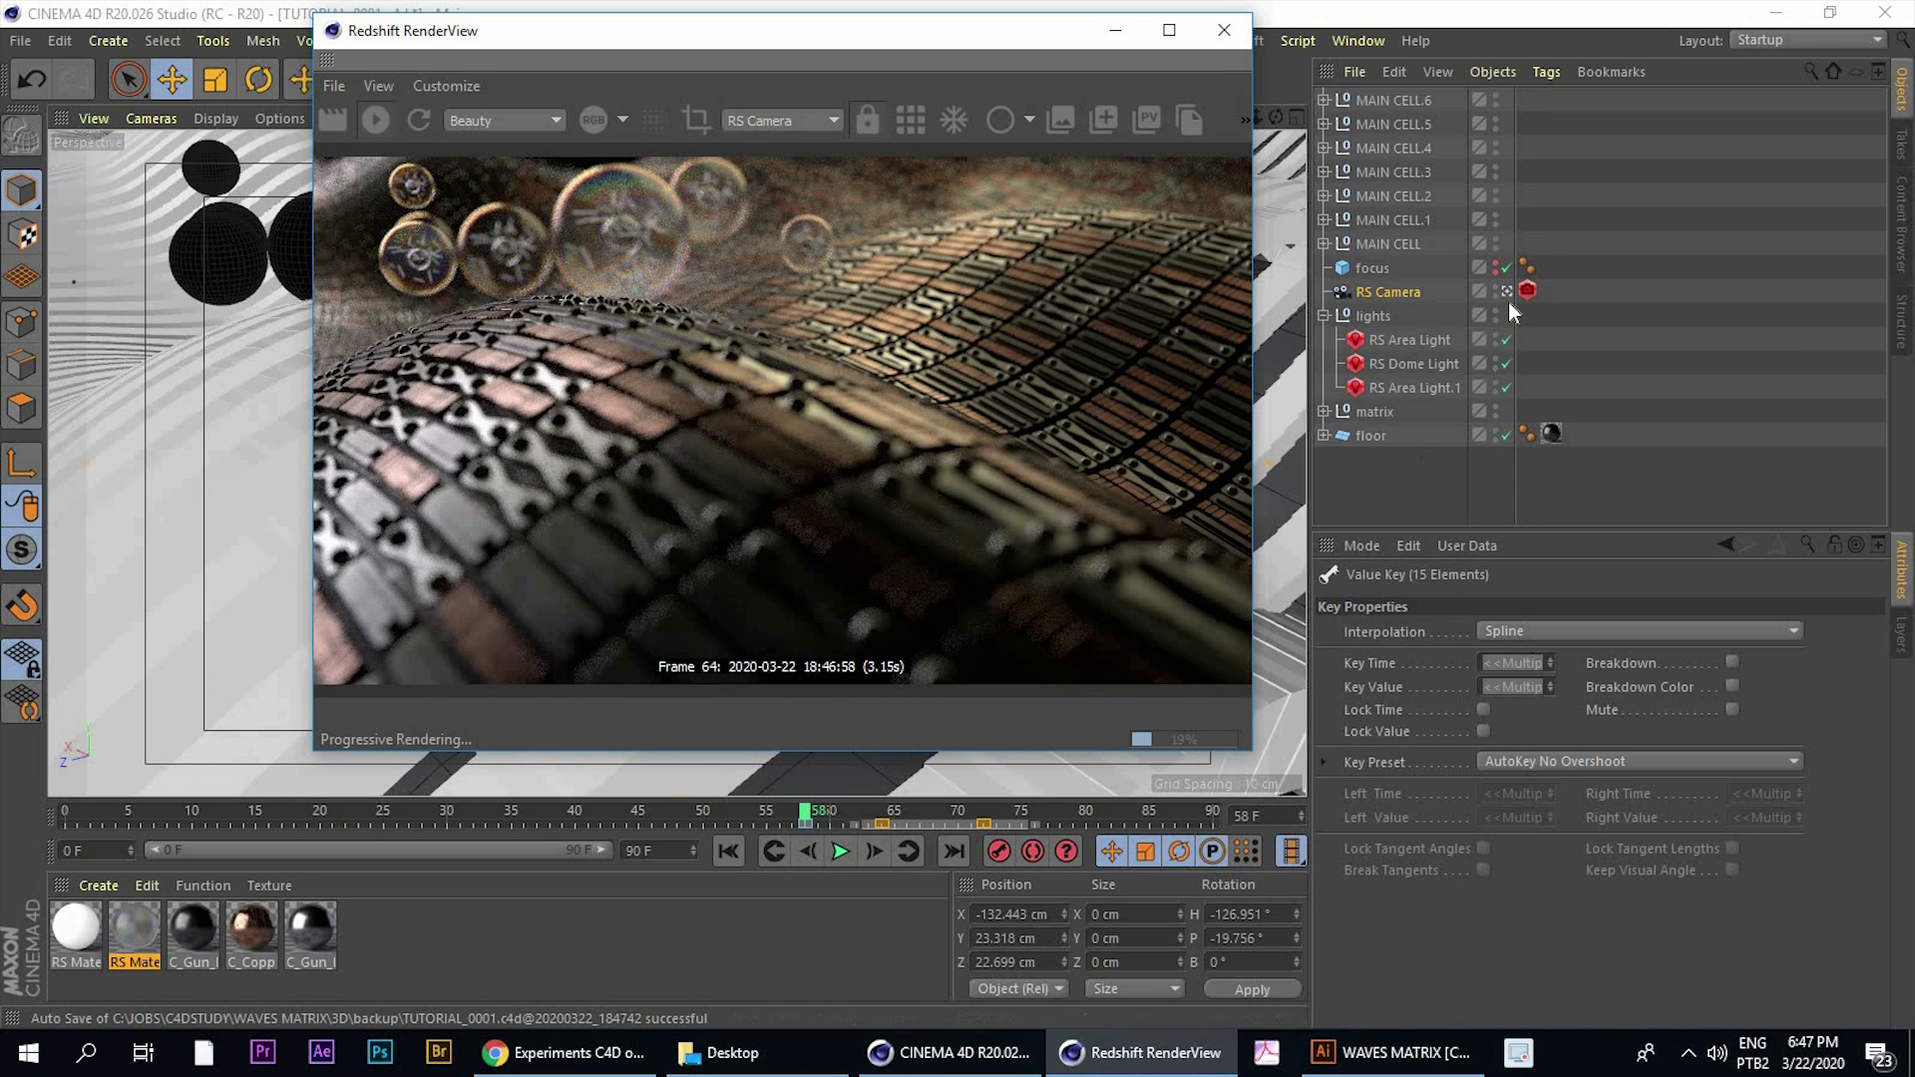
pyautogui.click(1528, 291)
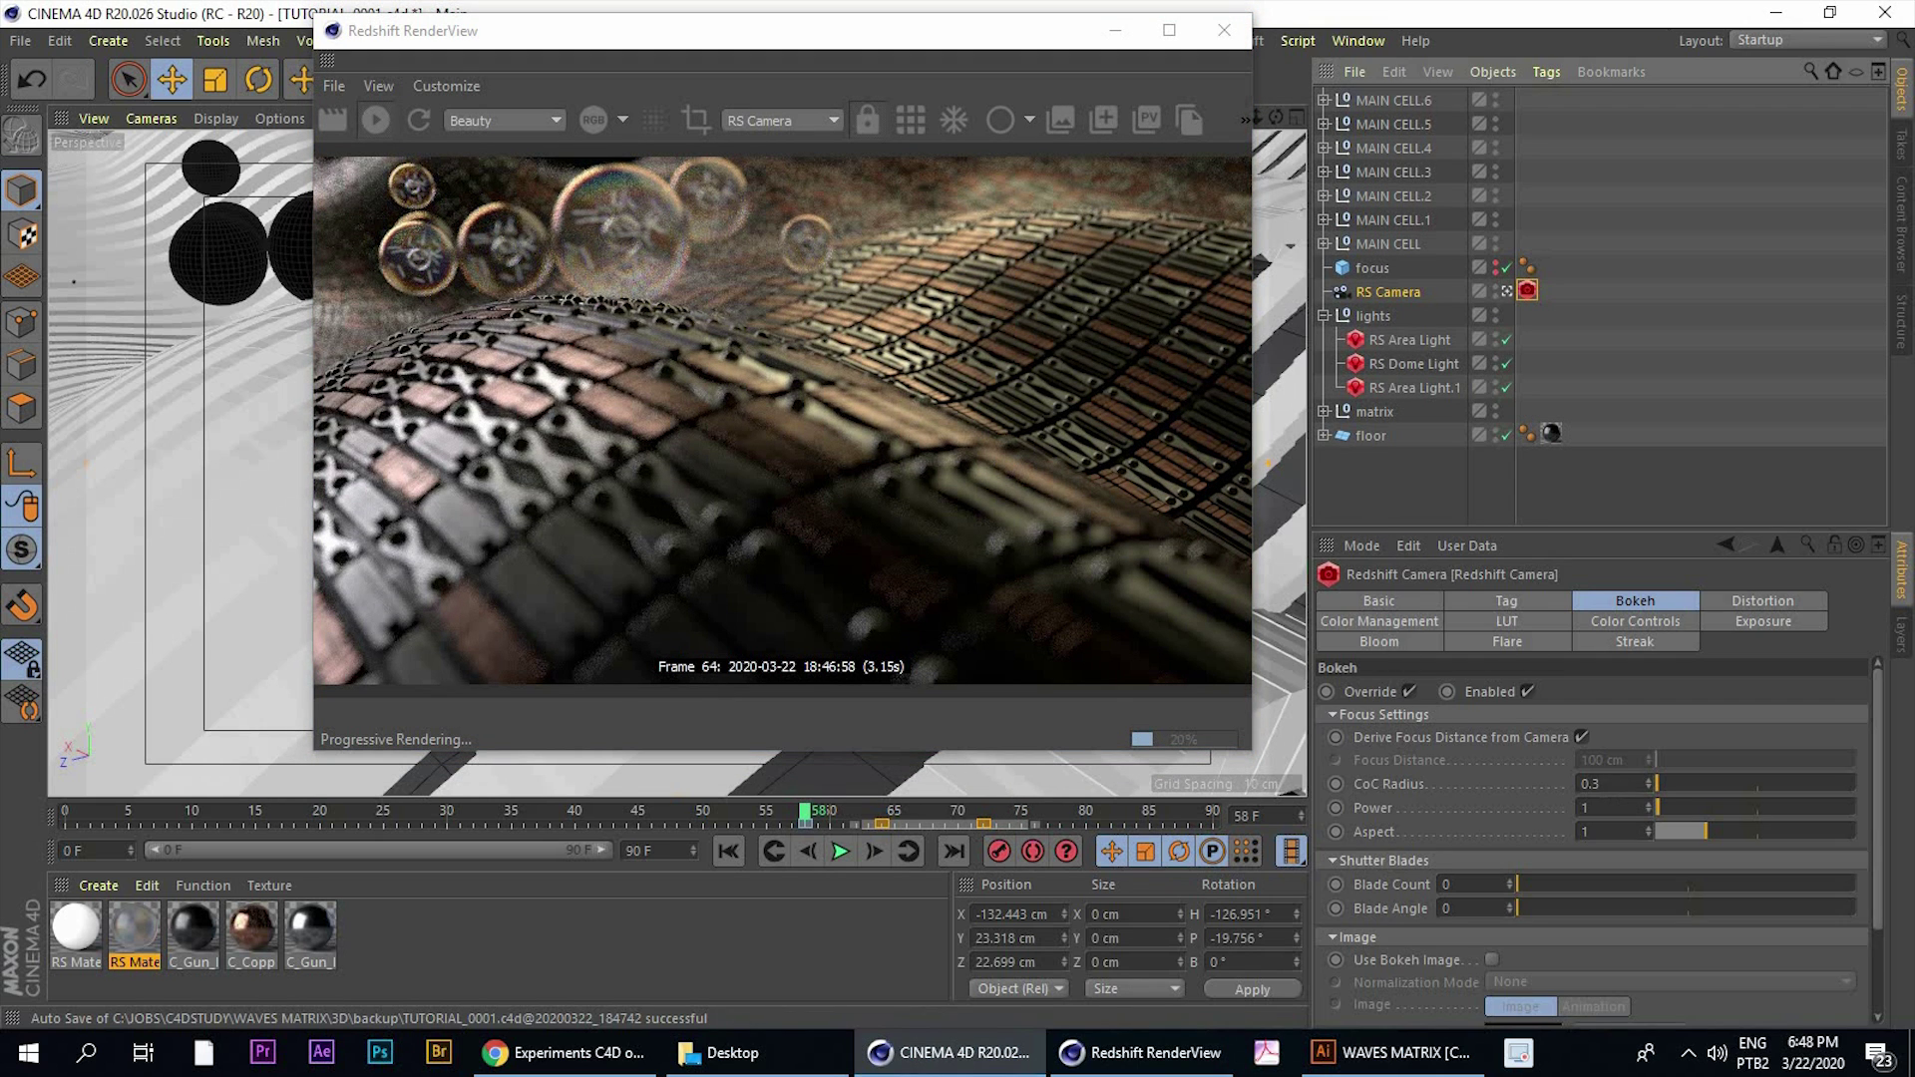
pyautogui.click(1600, 784)
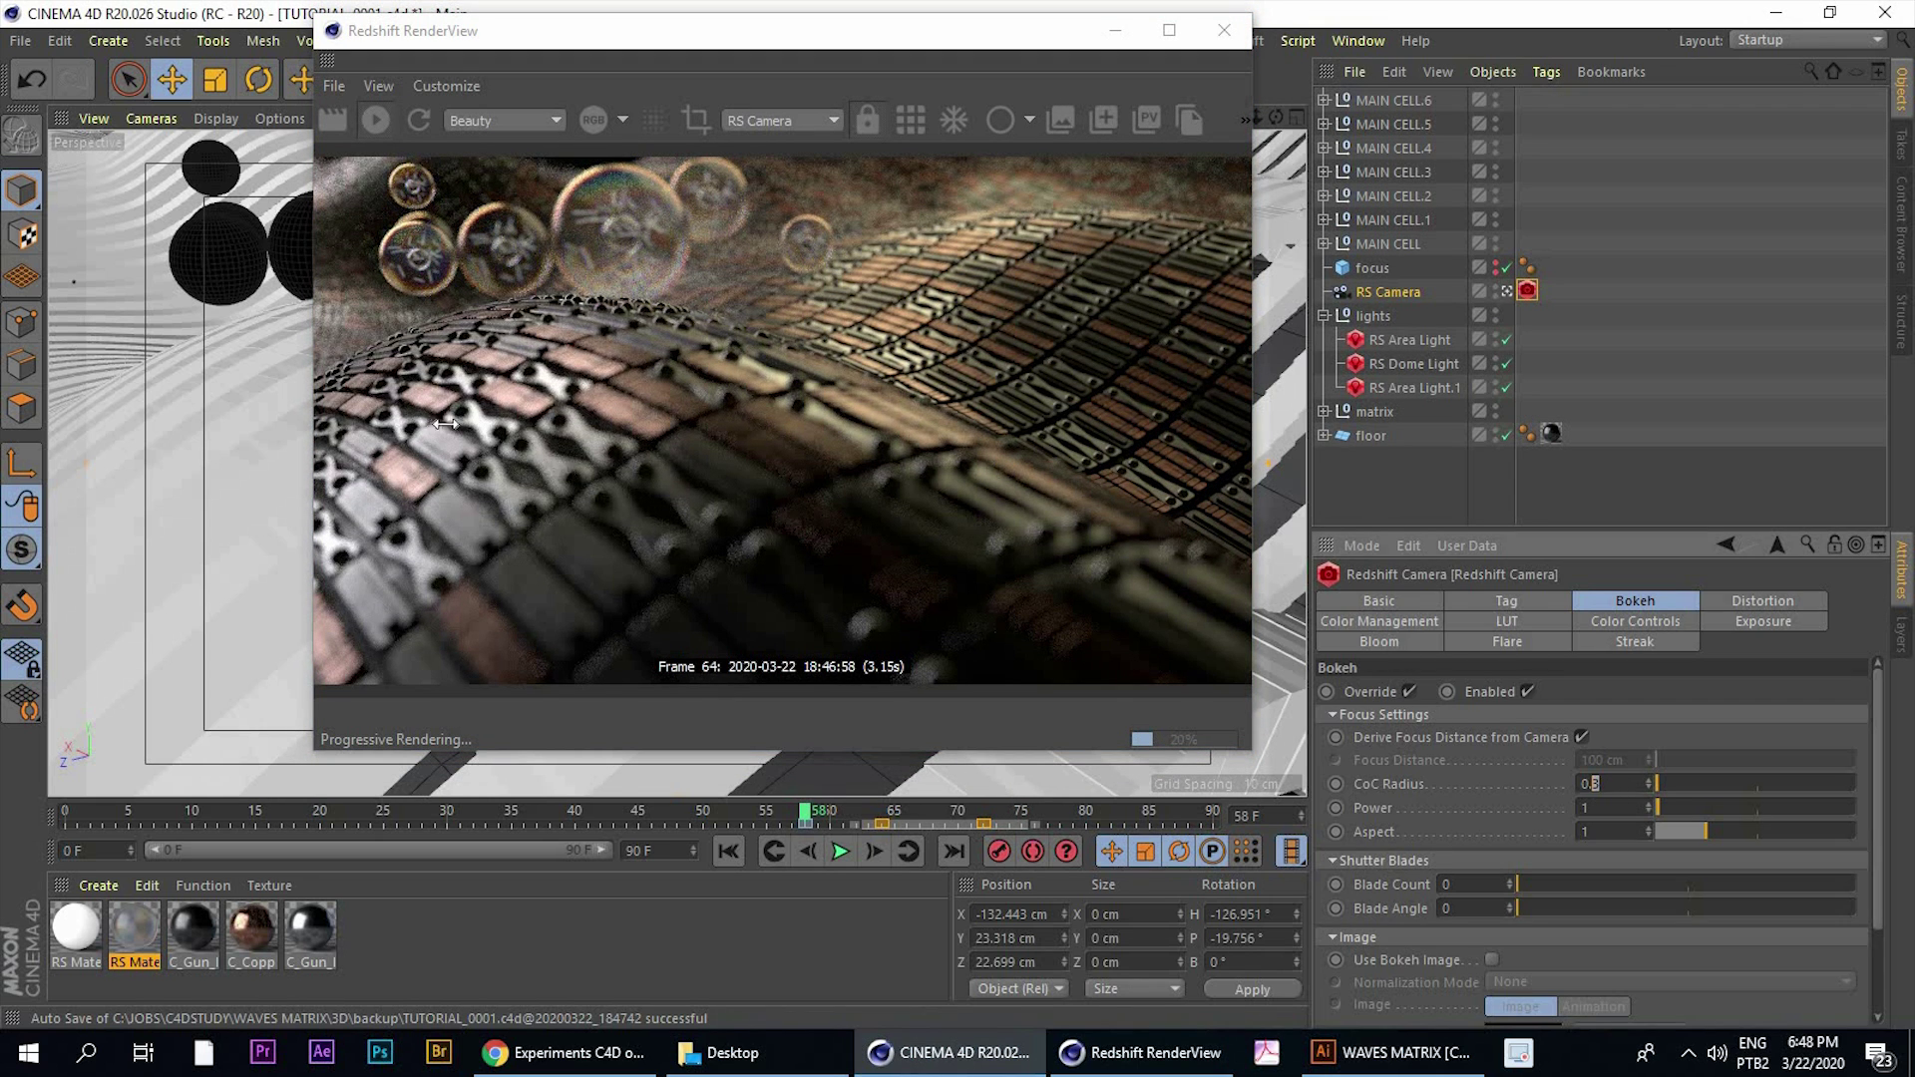
pyautogui.write('5')
pyautogui.press('Return')
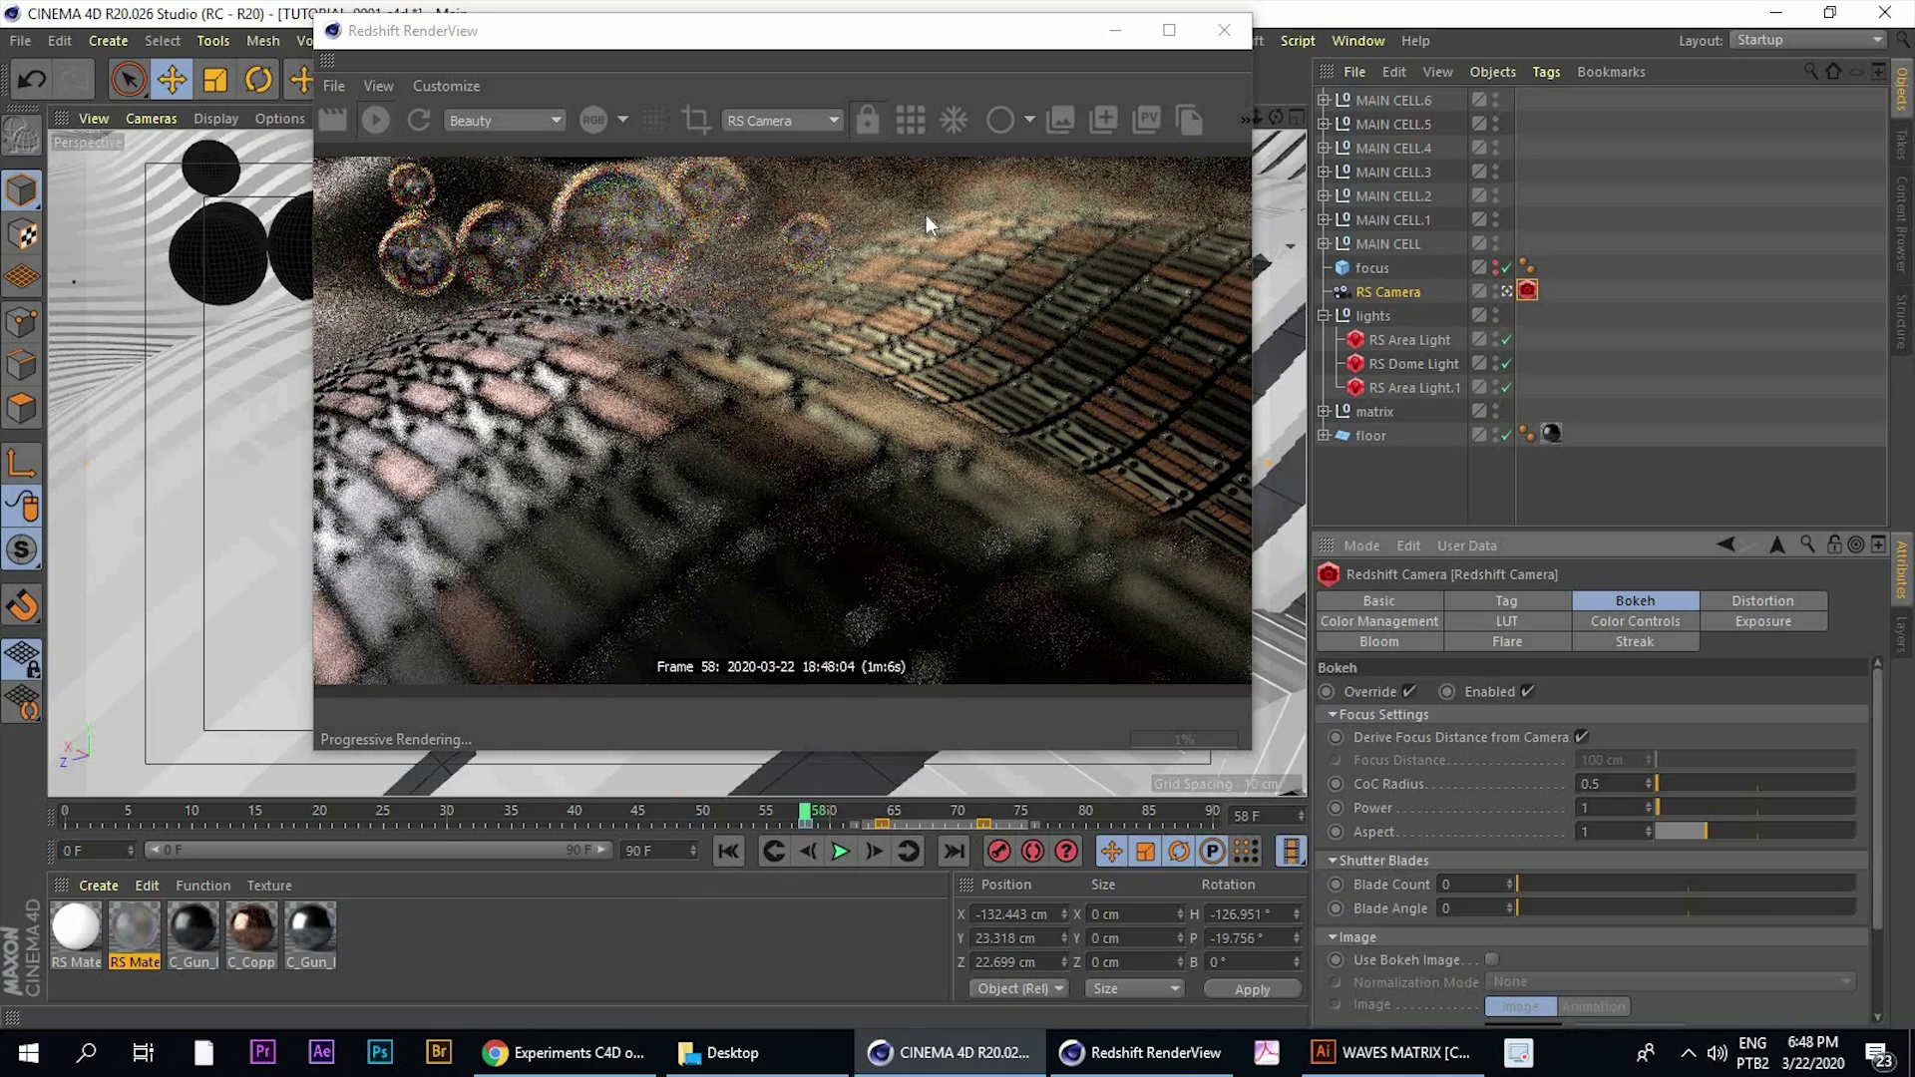
# Move the render window away from the upper viewport area and select the focus object
pyautogui.moveTo(814, 44); pyautogui.dragTo(1151, 121)
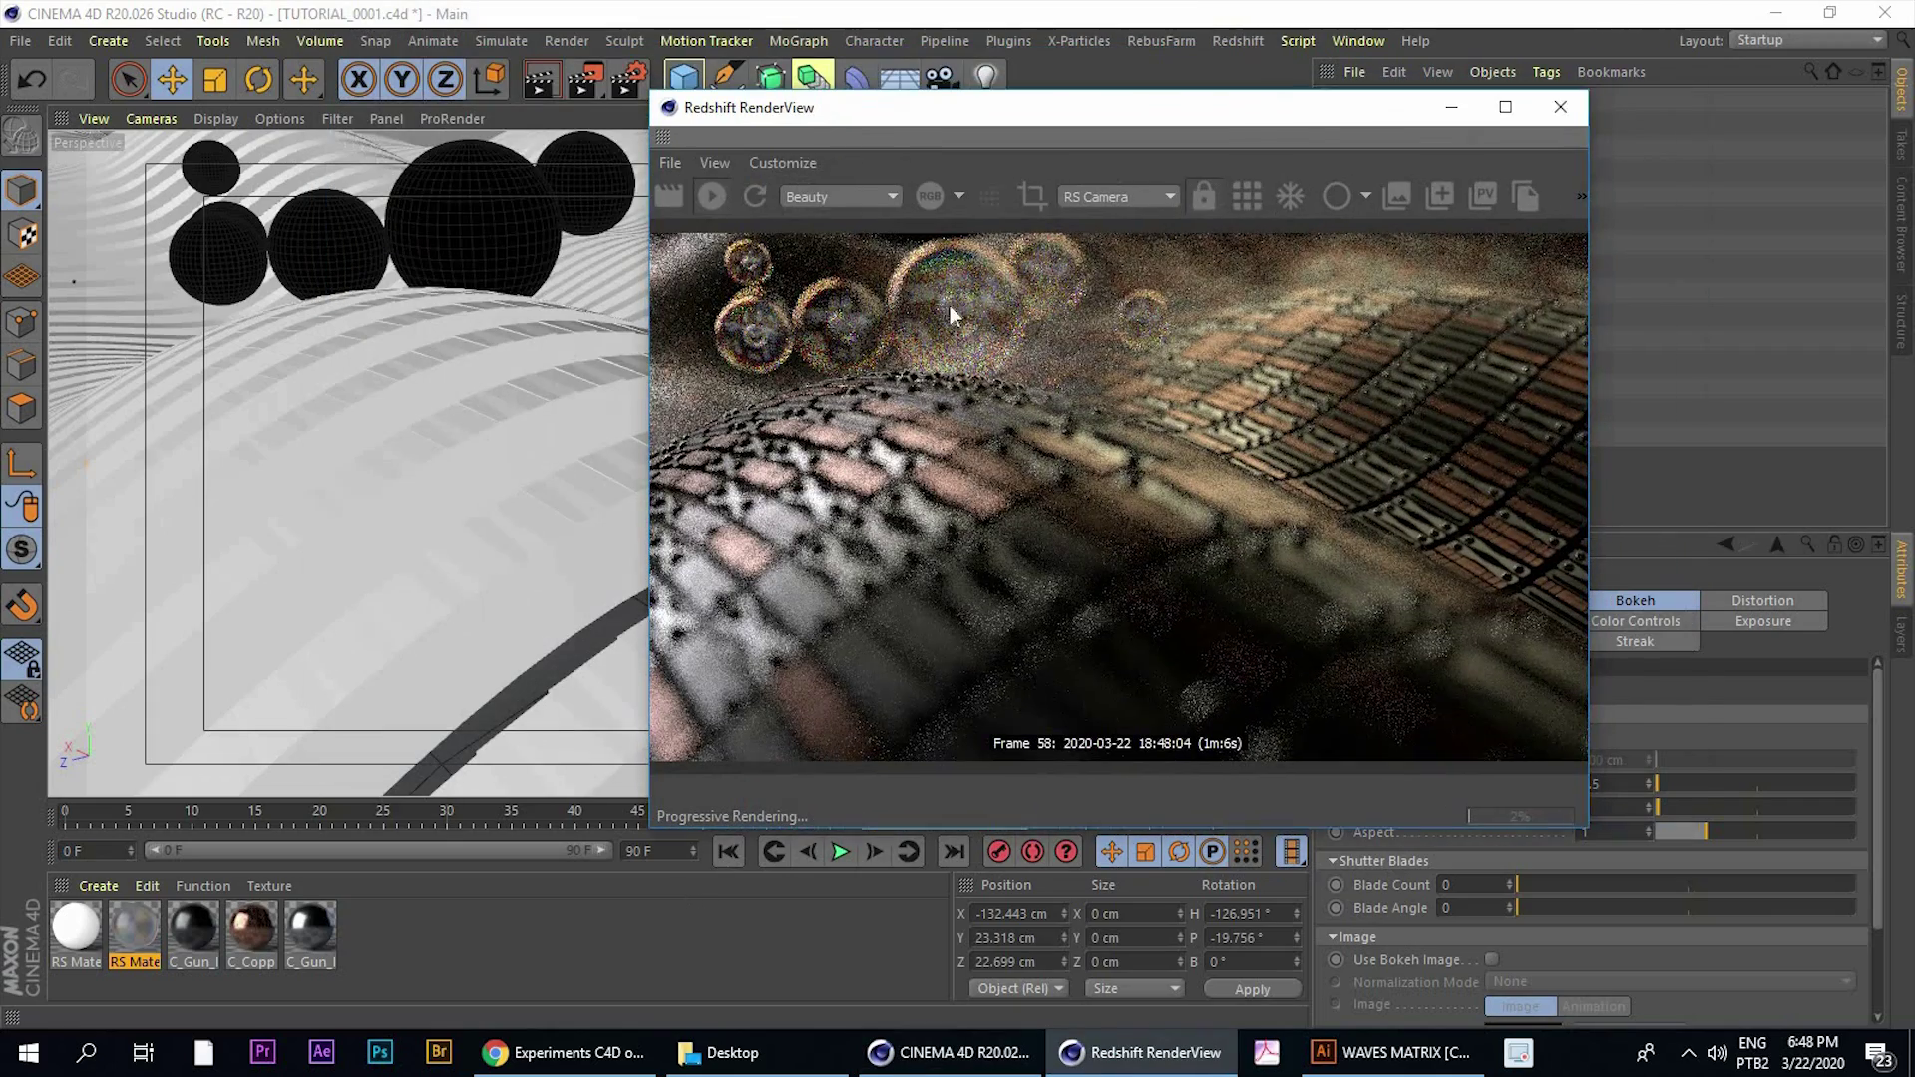
pyautogui.moveTo(967, 115); pyautogui.dragTo(1249, 168)
pyautogui.click(1374, 273)
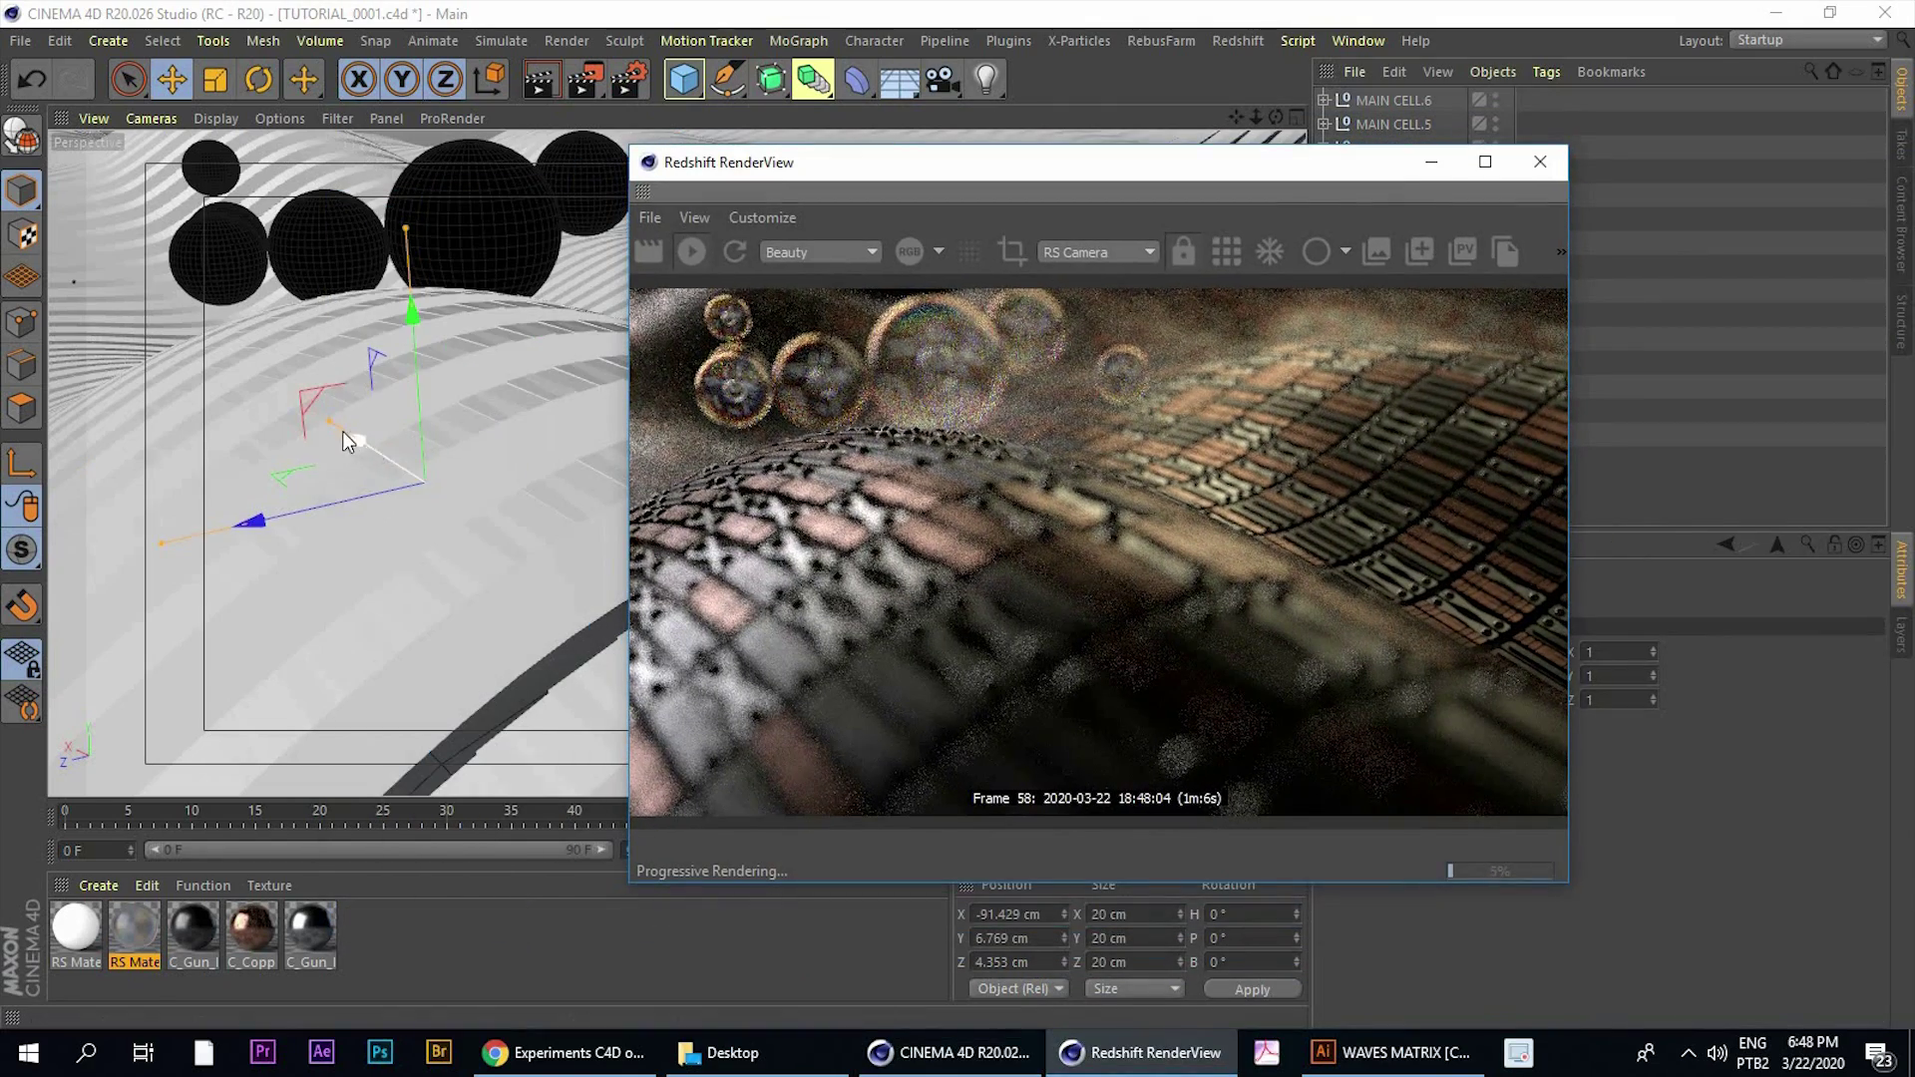
# Try shifting the focus object along X and Z towards the leftmost spheres, and undo both moves
pyautogui.moveTo(343, 433)
pyautogui.mouseDown()
pyautogui.moveTo(317, 403)
pyautogui.moveTo(304, 447)
pyautogui.moveTo(351, 447)
pyautogui.mouseUp()
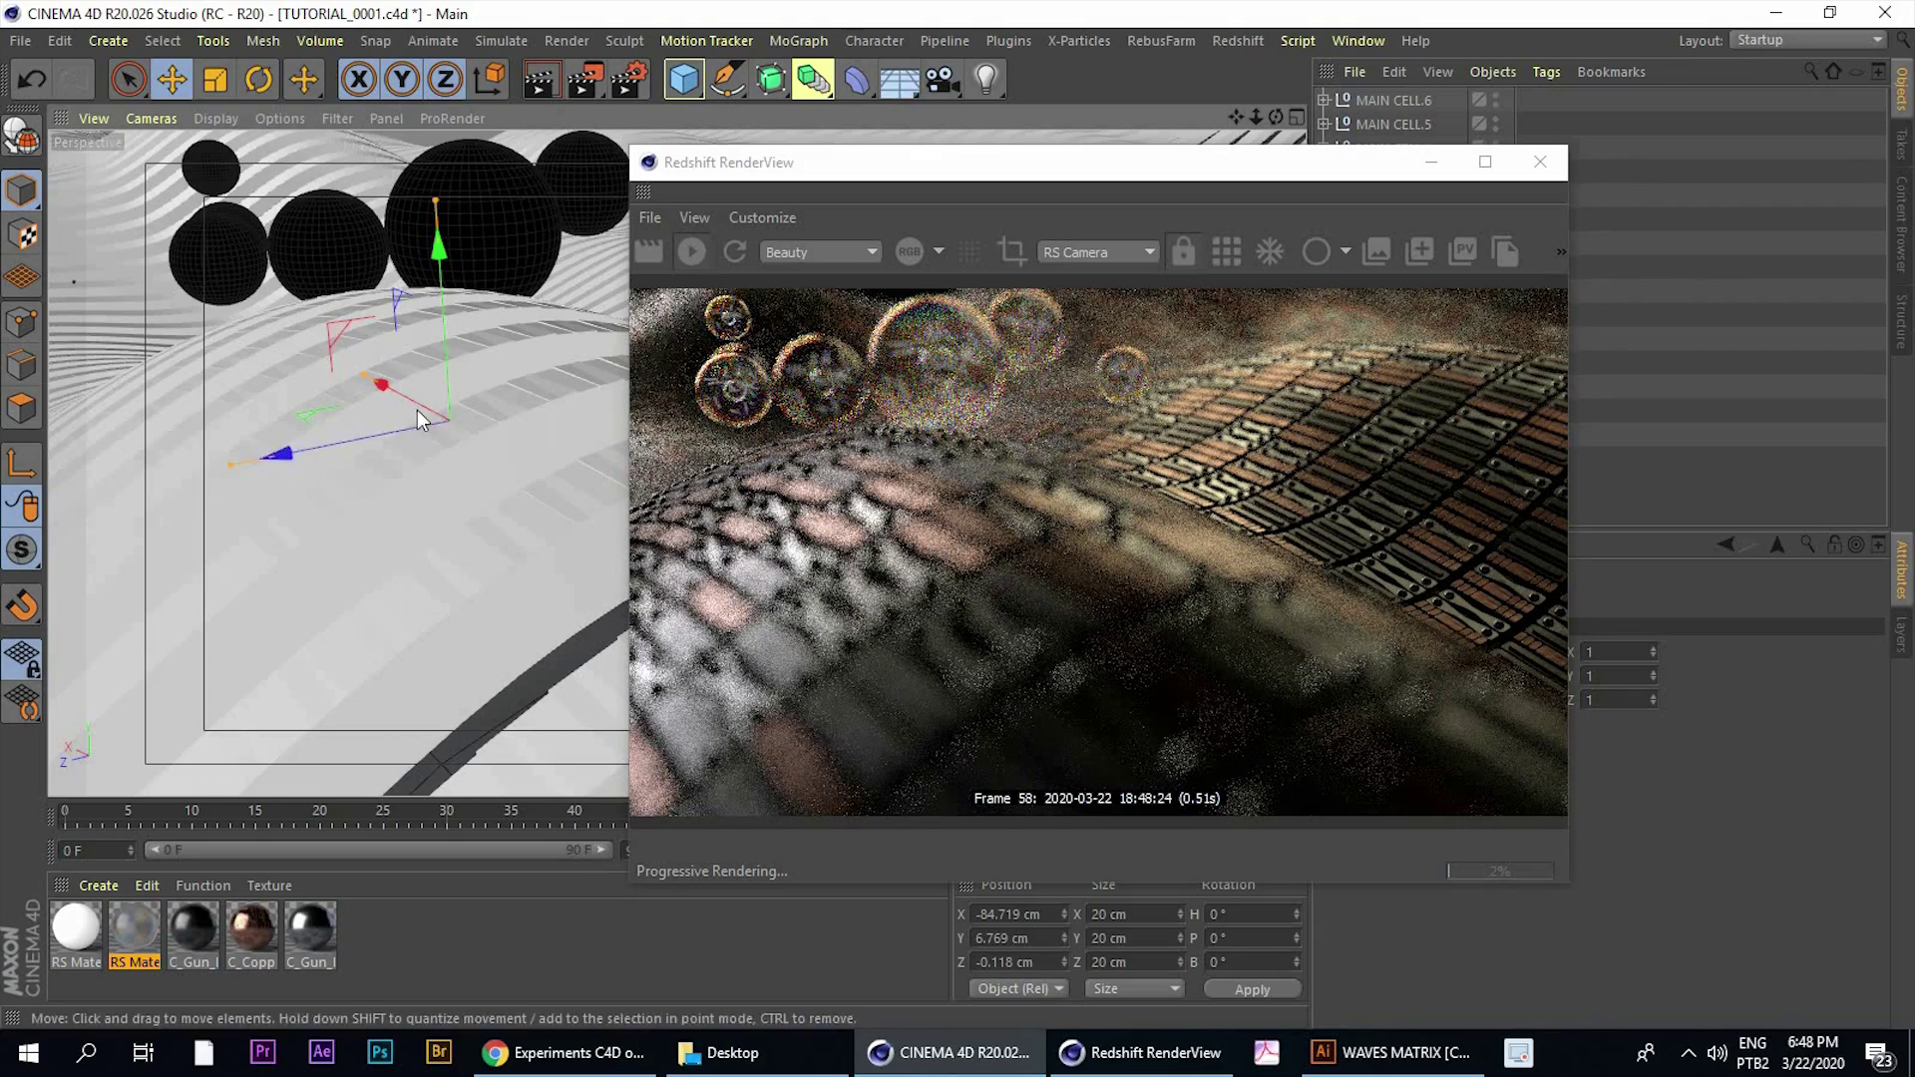
pyautogui.moveTo(417, 410); pyautogui.dragTo(247, 294)
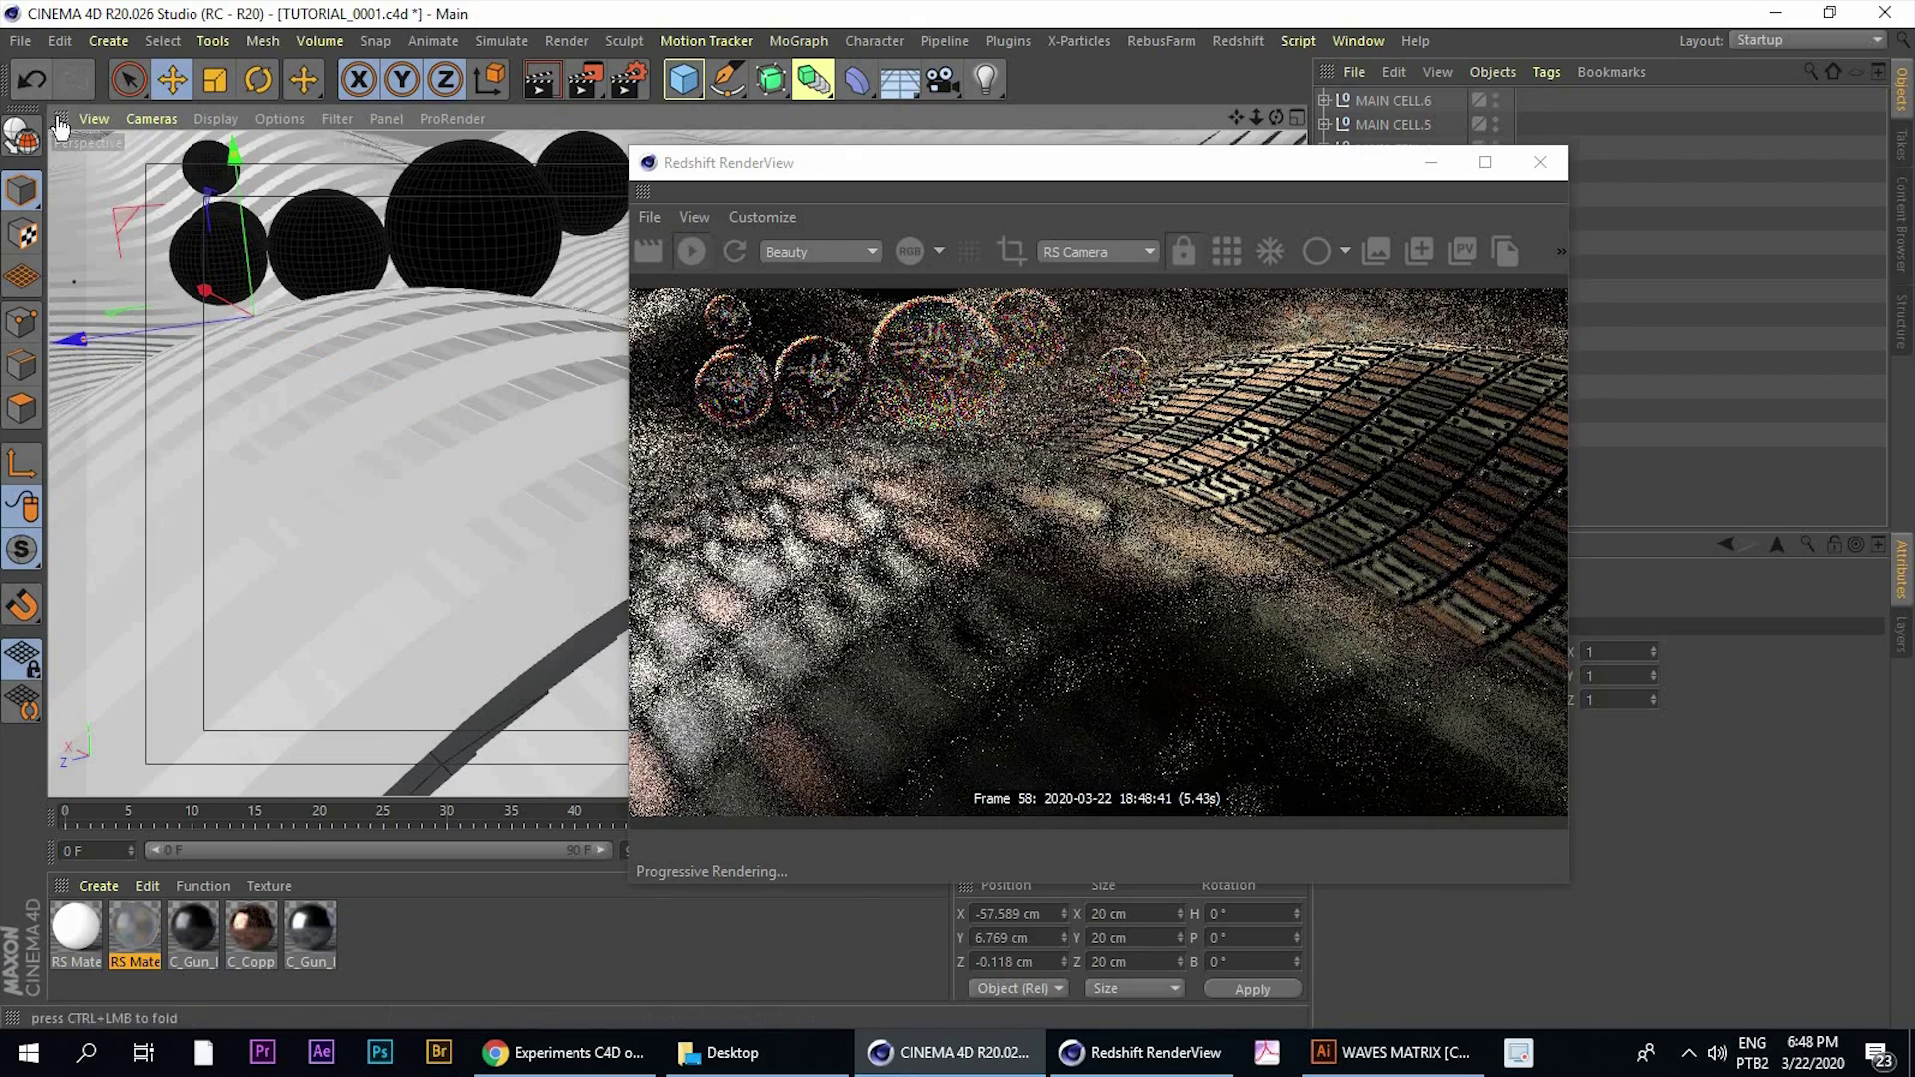
pyautogui.click(32, 80)
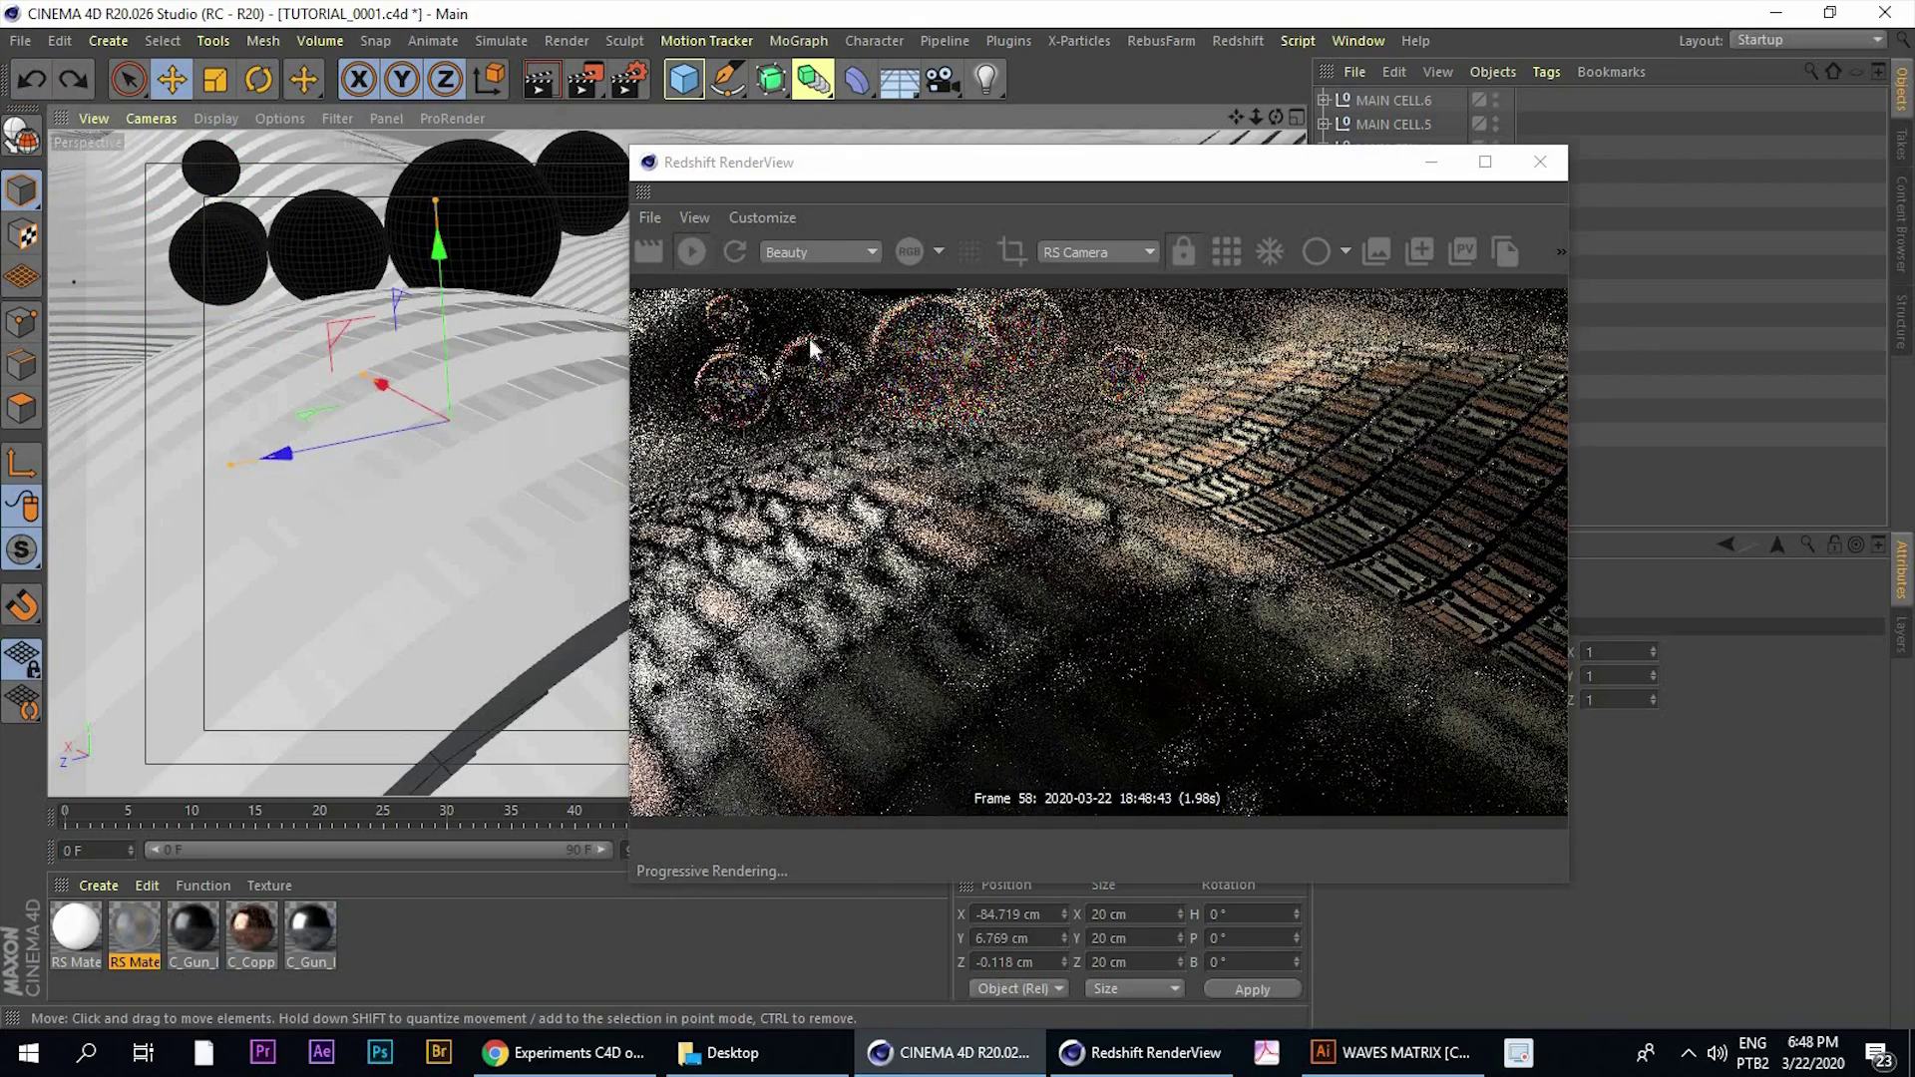
pyautogui.click(29, 89)
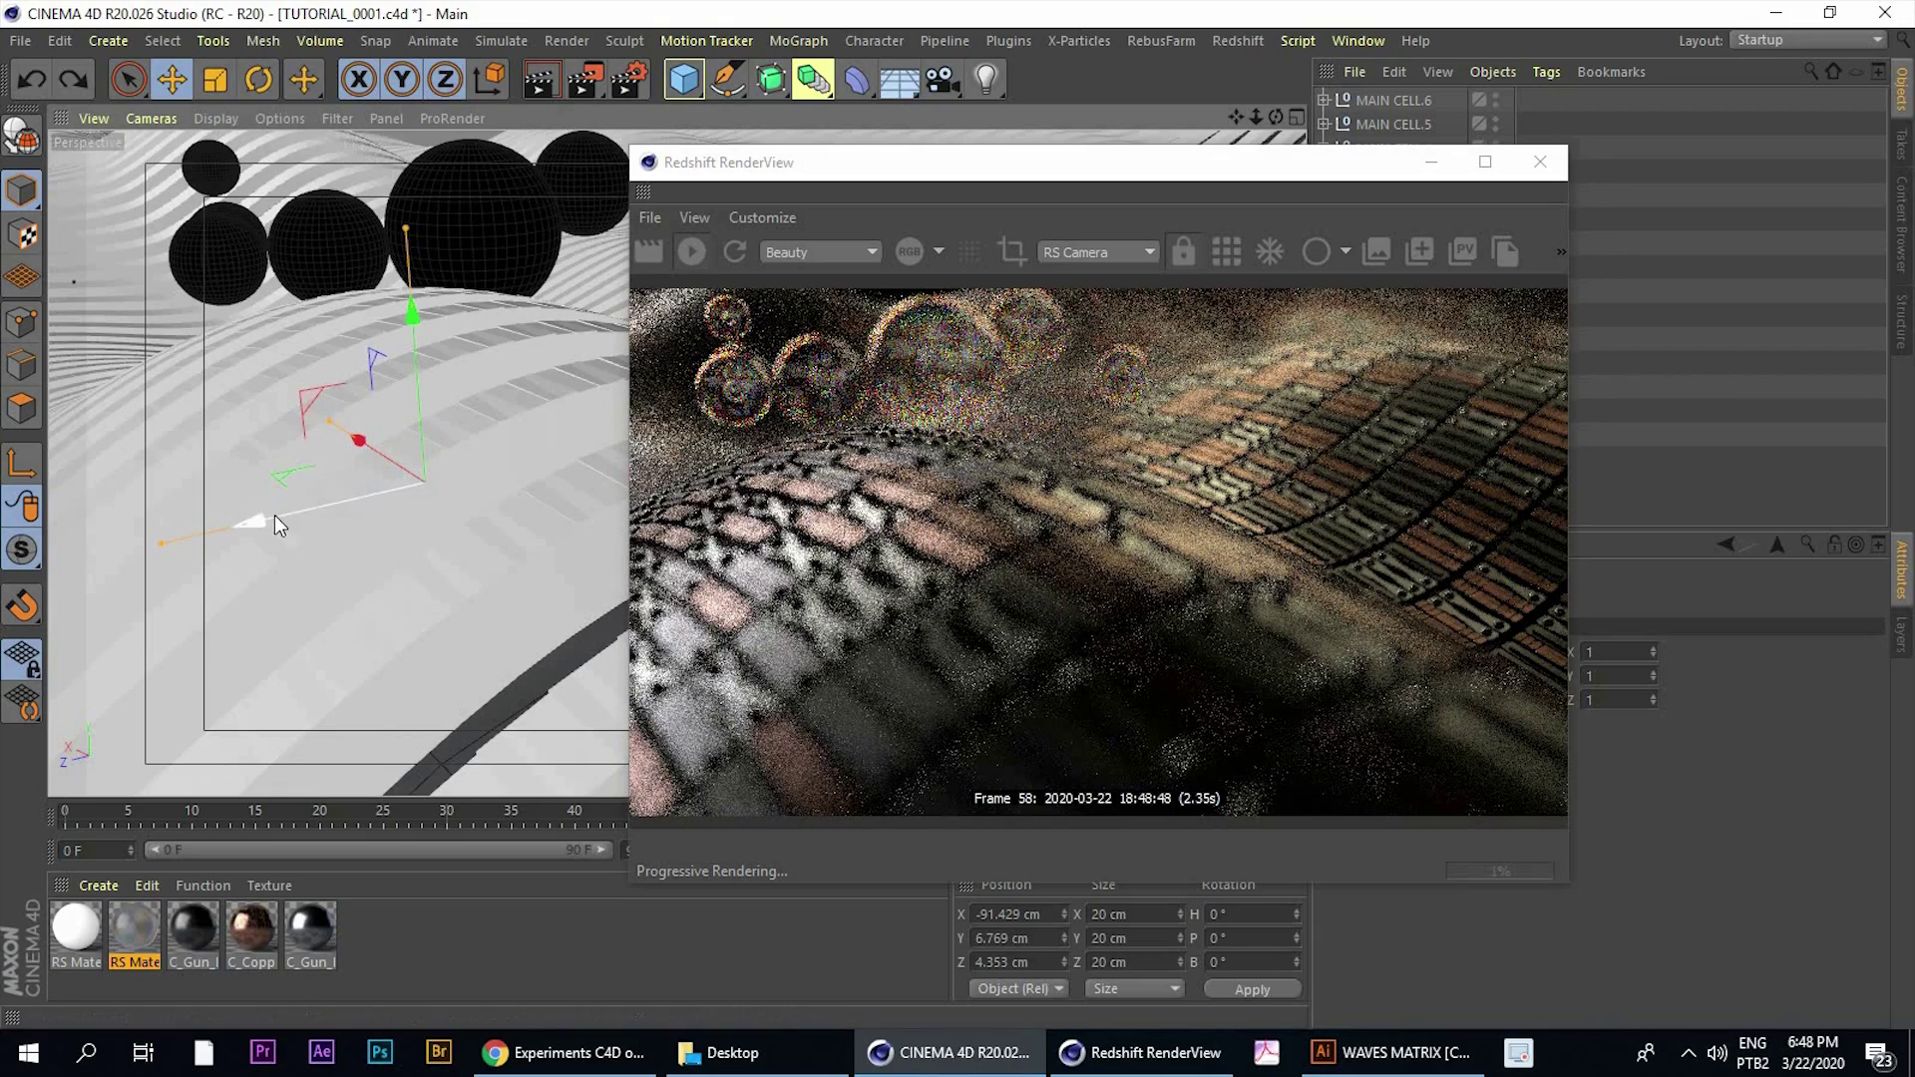
# Nudge the focus object to X -90.823 cm and Z 3.496 cm and check its placement from the free perspective view
pyautogui.moveTo(274, 514); pyautogui.dragTo(378, 440)
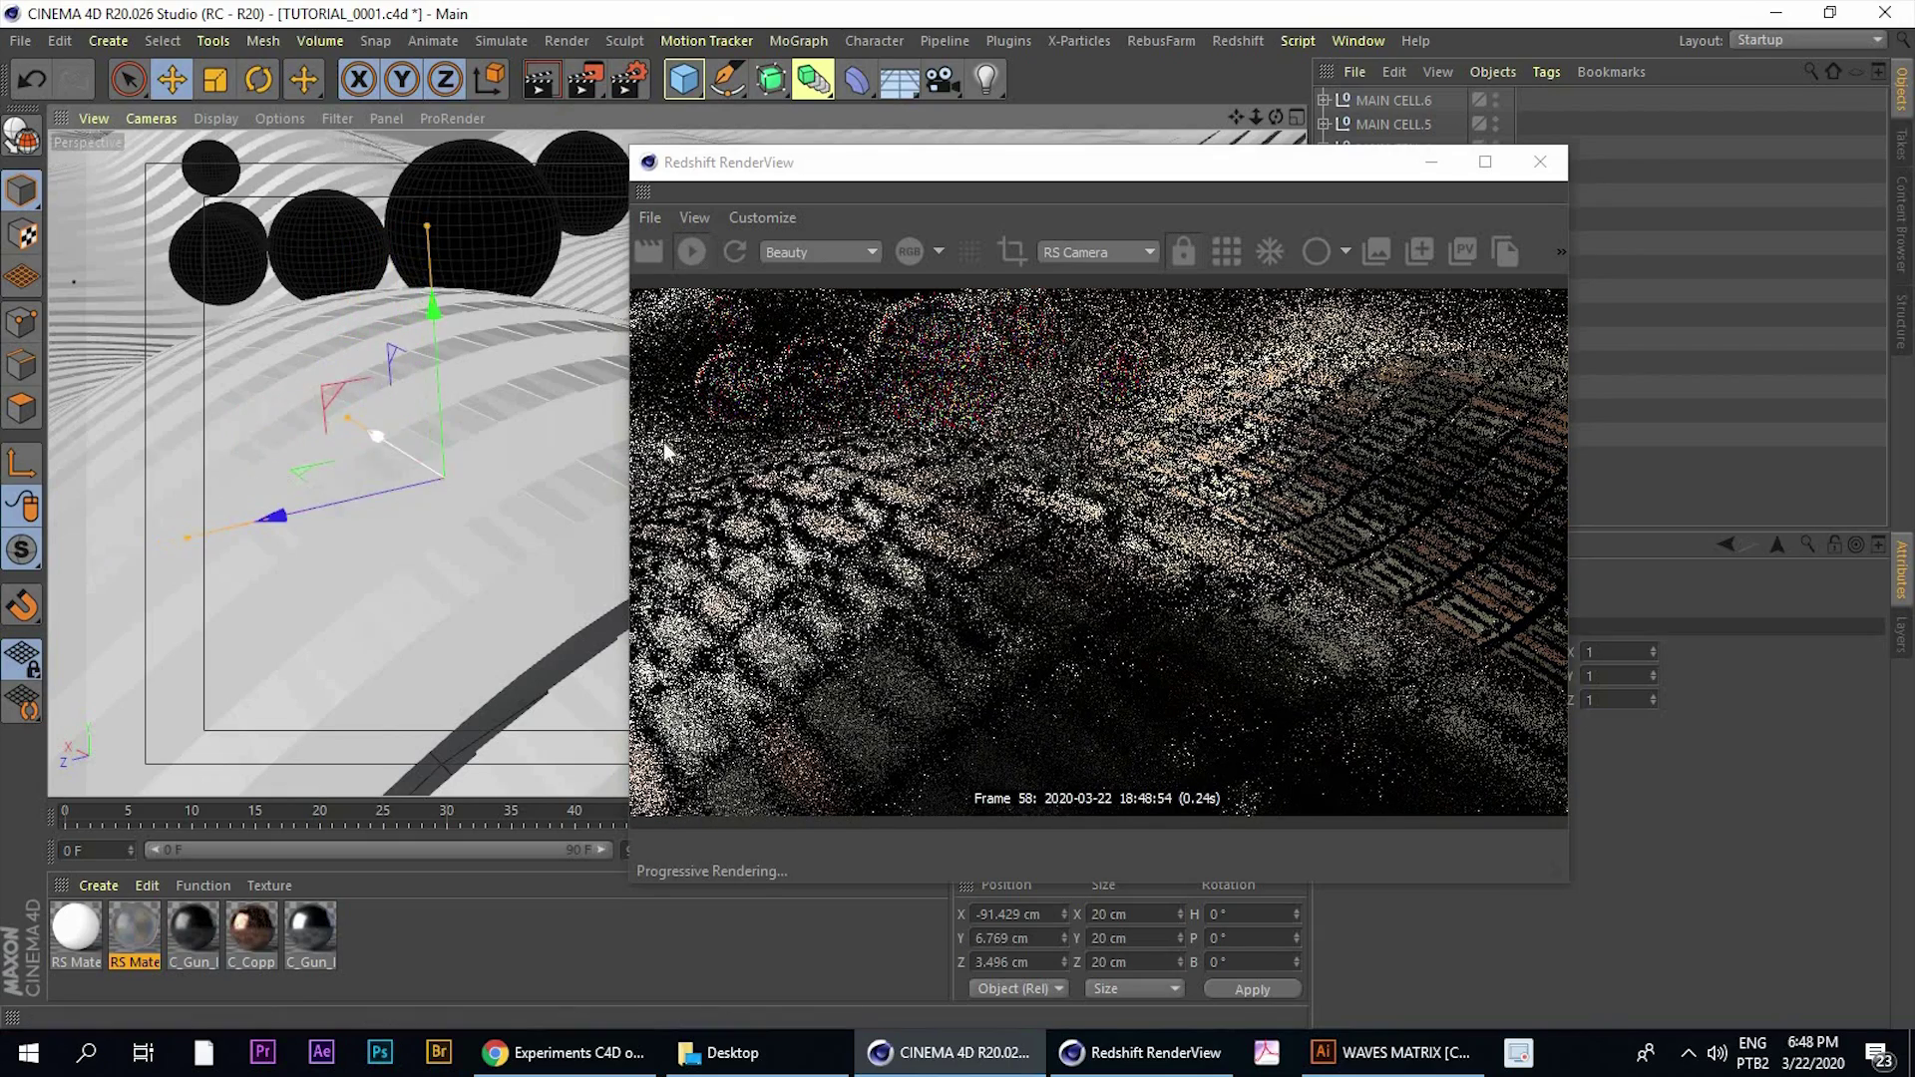
pyautogui.middleClick(571, 440)
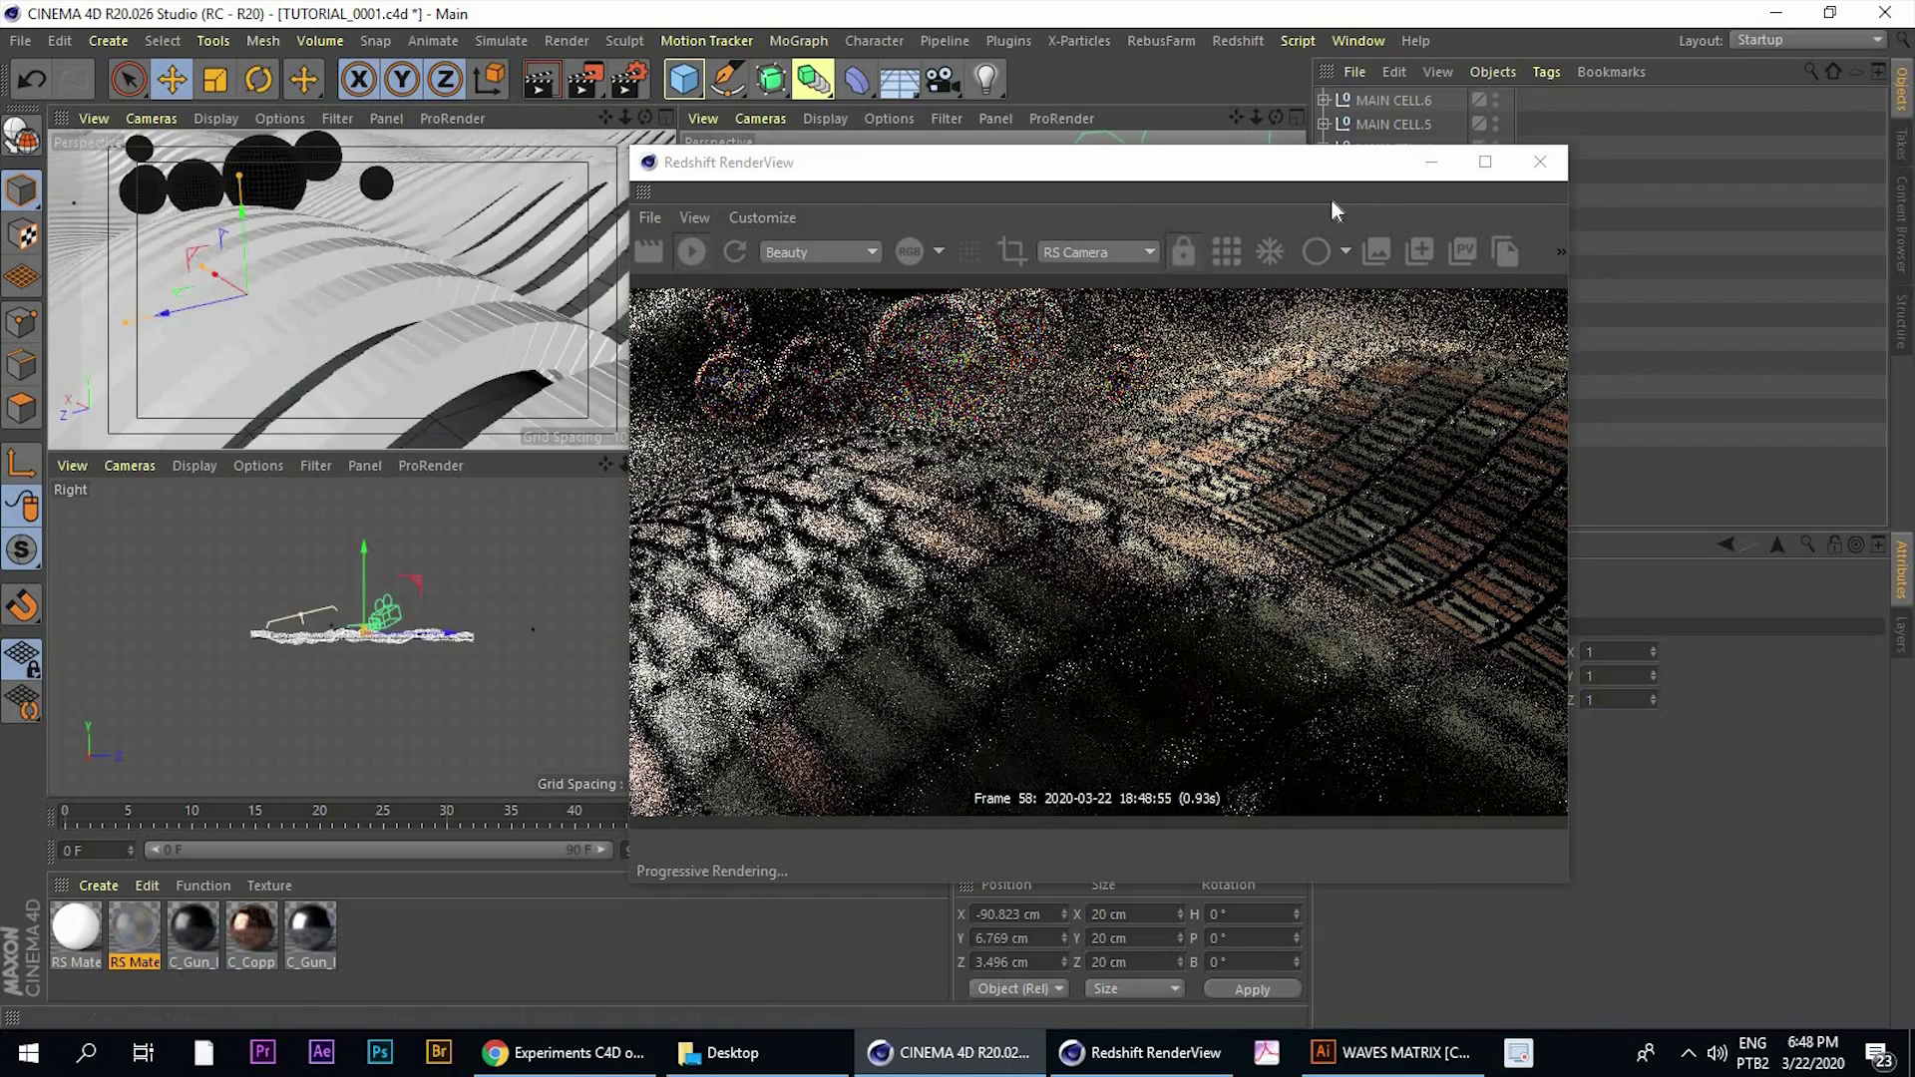
pyautogui.moveTo(1117, 147); pyautogui.dragTo(1077, 224)
pyautogui.moveTo(896, 247); pyautogui.dragTo(1318, 203)
pyautogui.middleClick(731, 403)
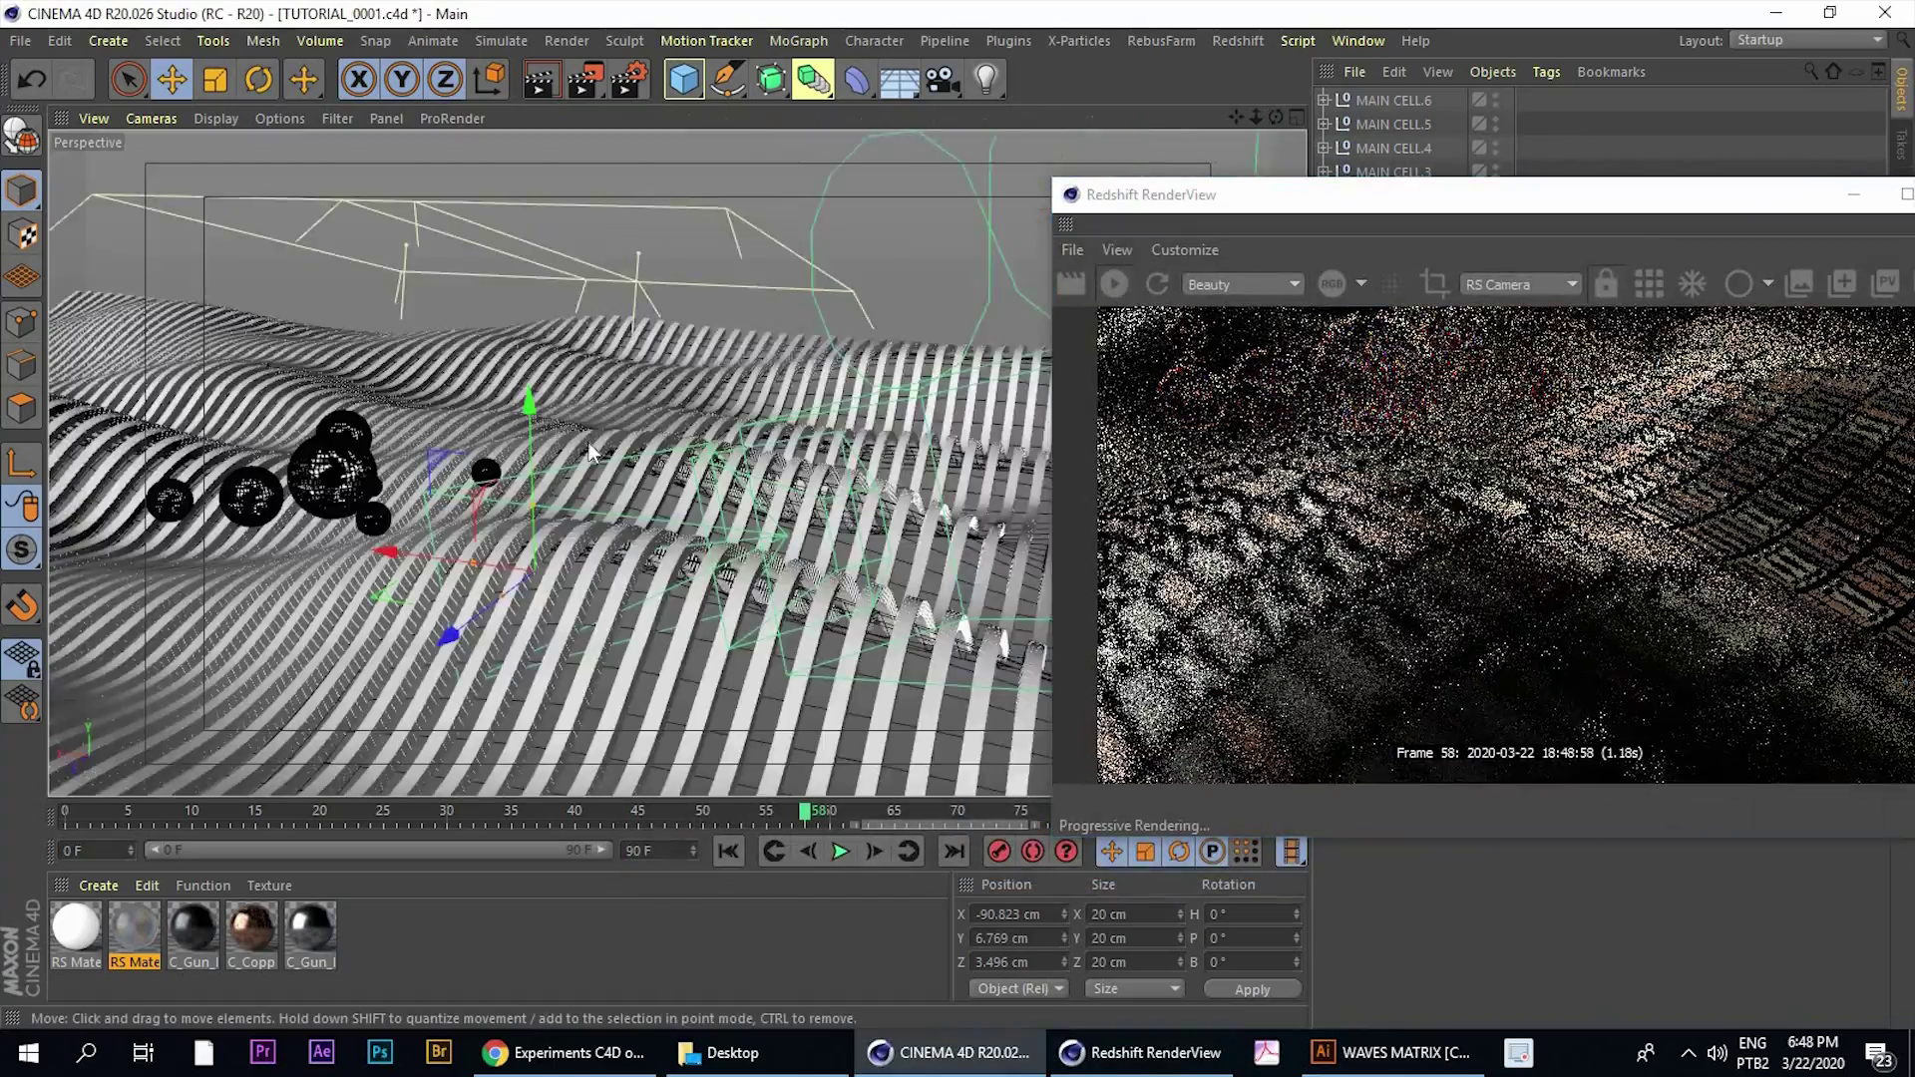
pyautogui.keyDown('alt'); pyautogui.moveTo(581, 489); pyautogui.dragTo(464, 476); pyautogui.keyUp('alt')
pyautogui.keyDown('alt'); pyautogui.moveTo(464, 477); pyautogui.dragTo(590, 433, button='right'); pyautogui.keyUp('alt')
pyautogui.click(471, 426)
pyautogui.keyDown('alt'); pyautogui.moveTo(471, 427); pyautogui.dragTo(676, 489); pyautogui.keyUp('alt')
pyautogui.middleClick(677, 489)
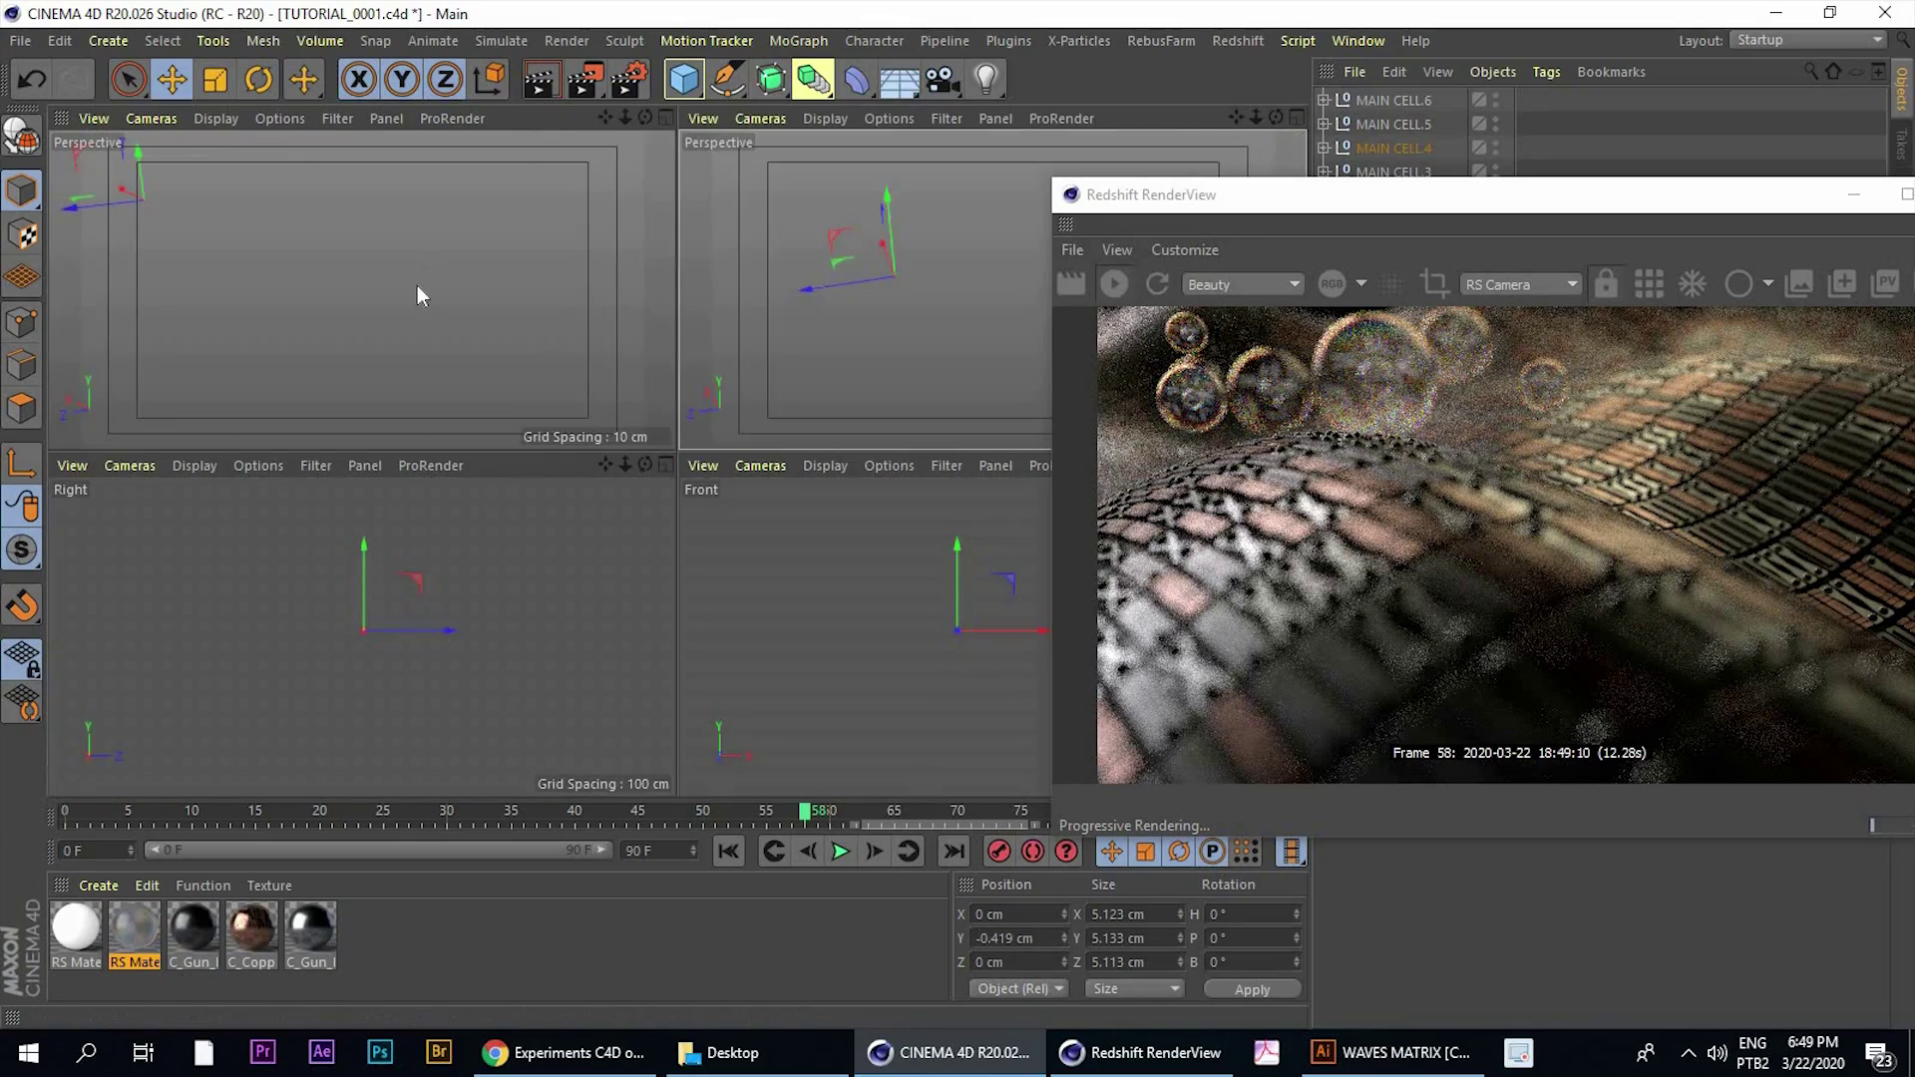
pyautogui.middleClick(417, 285)
pyautogui.moveTo(1165, 202); pyautogui.dragTo(687, 306)
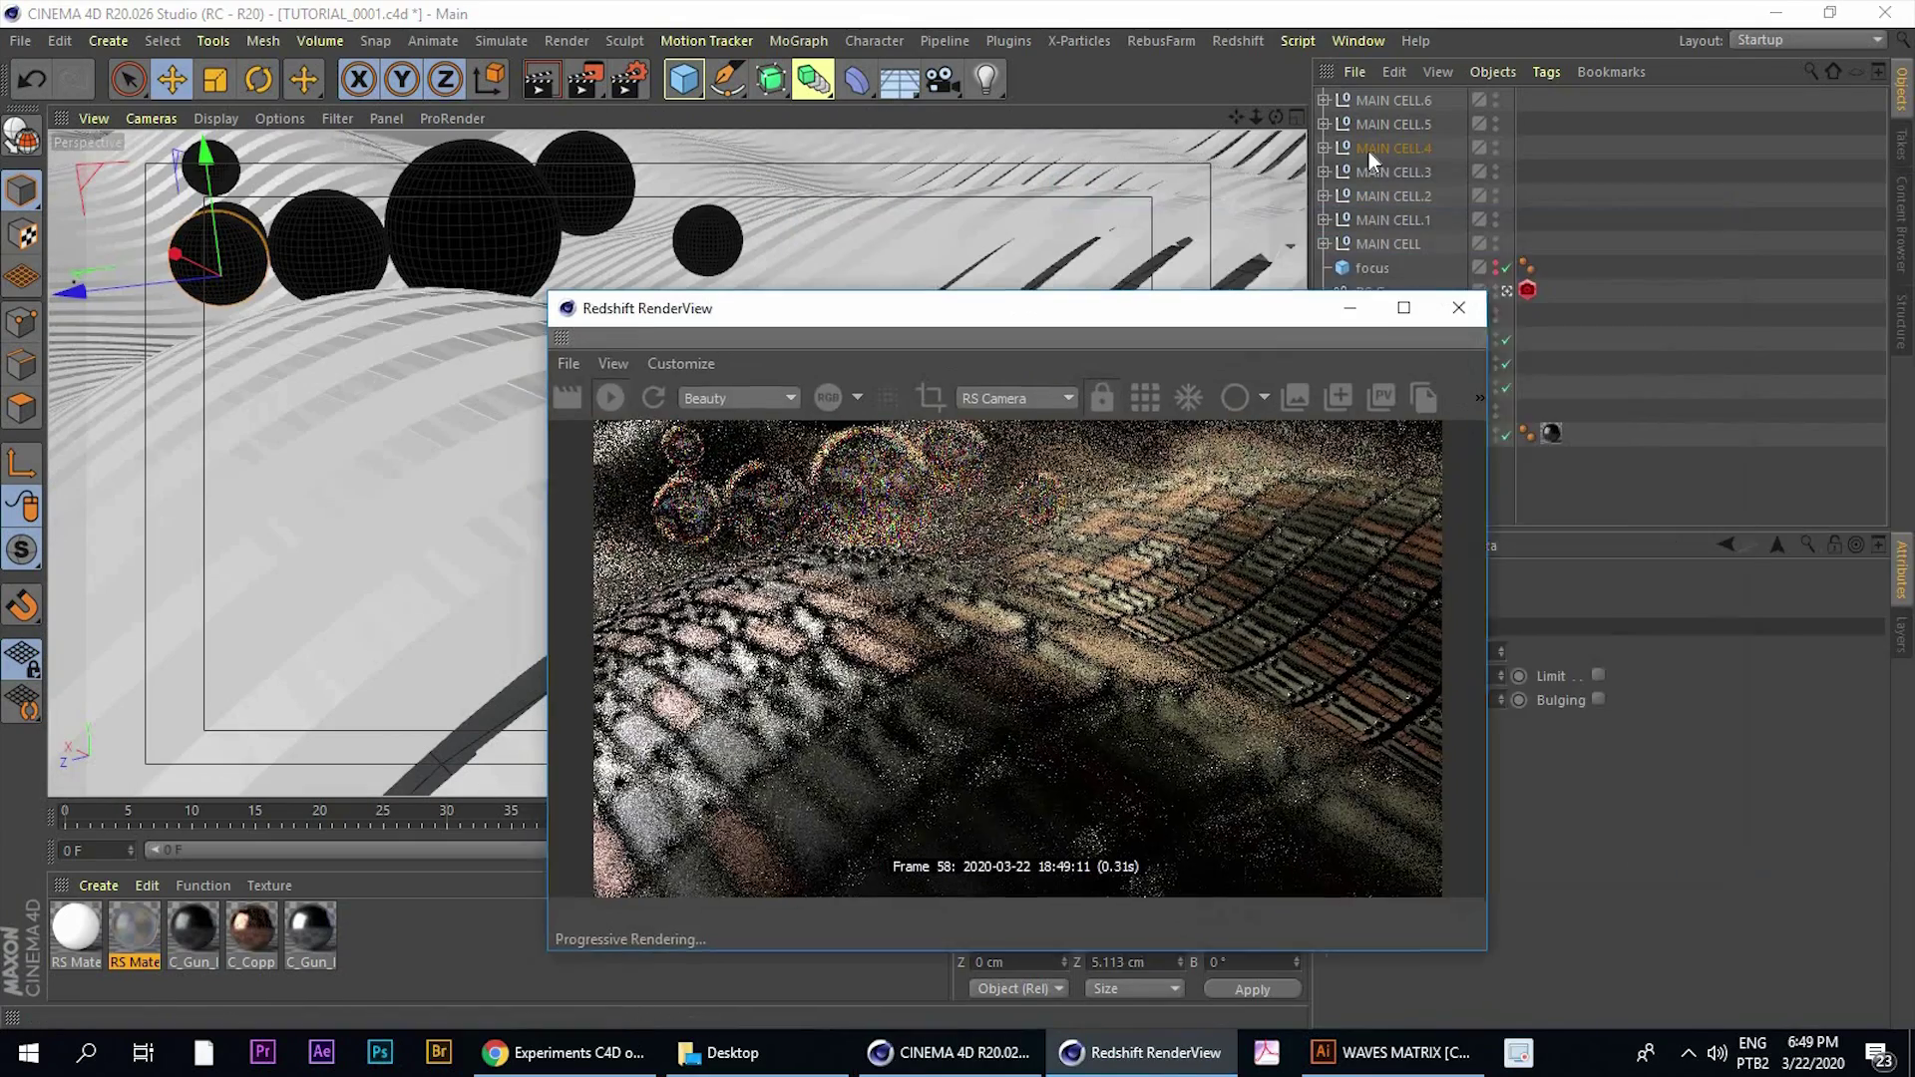
# Scale down MAIN CELL.4 and lower it to just beneath the neighbouring sphere on the wave
pyautogui.click(1371, 152)
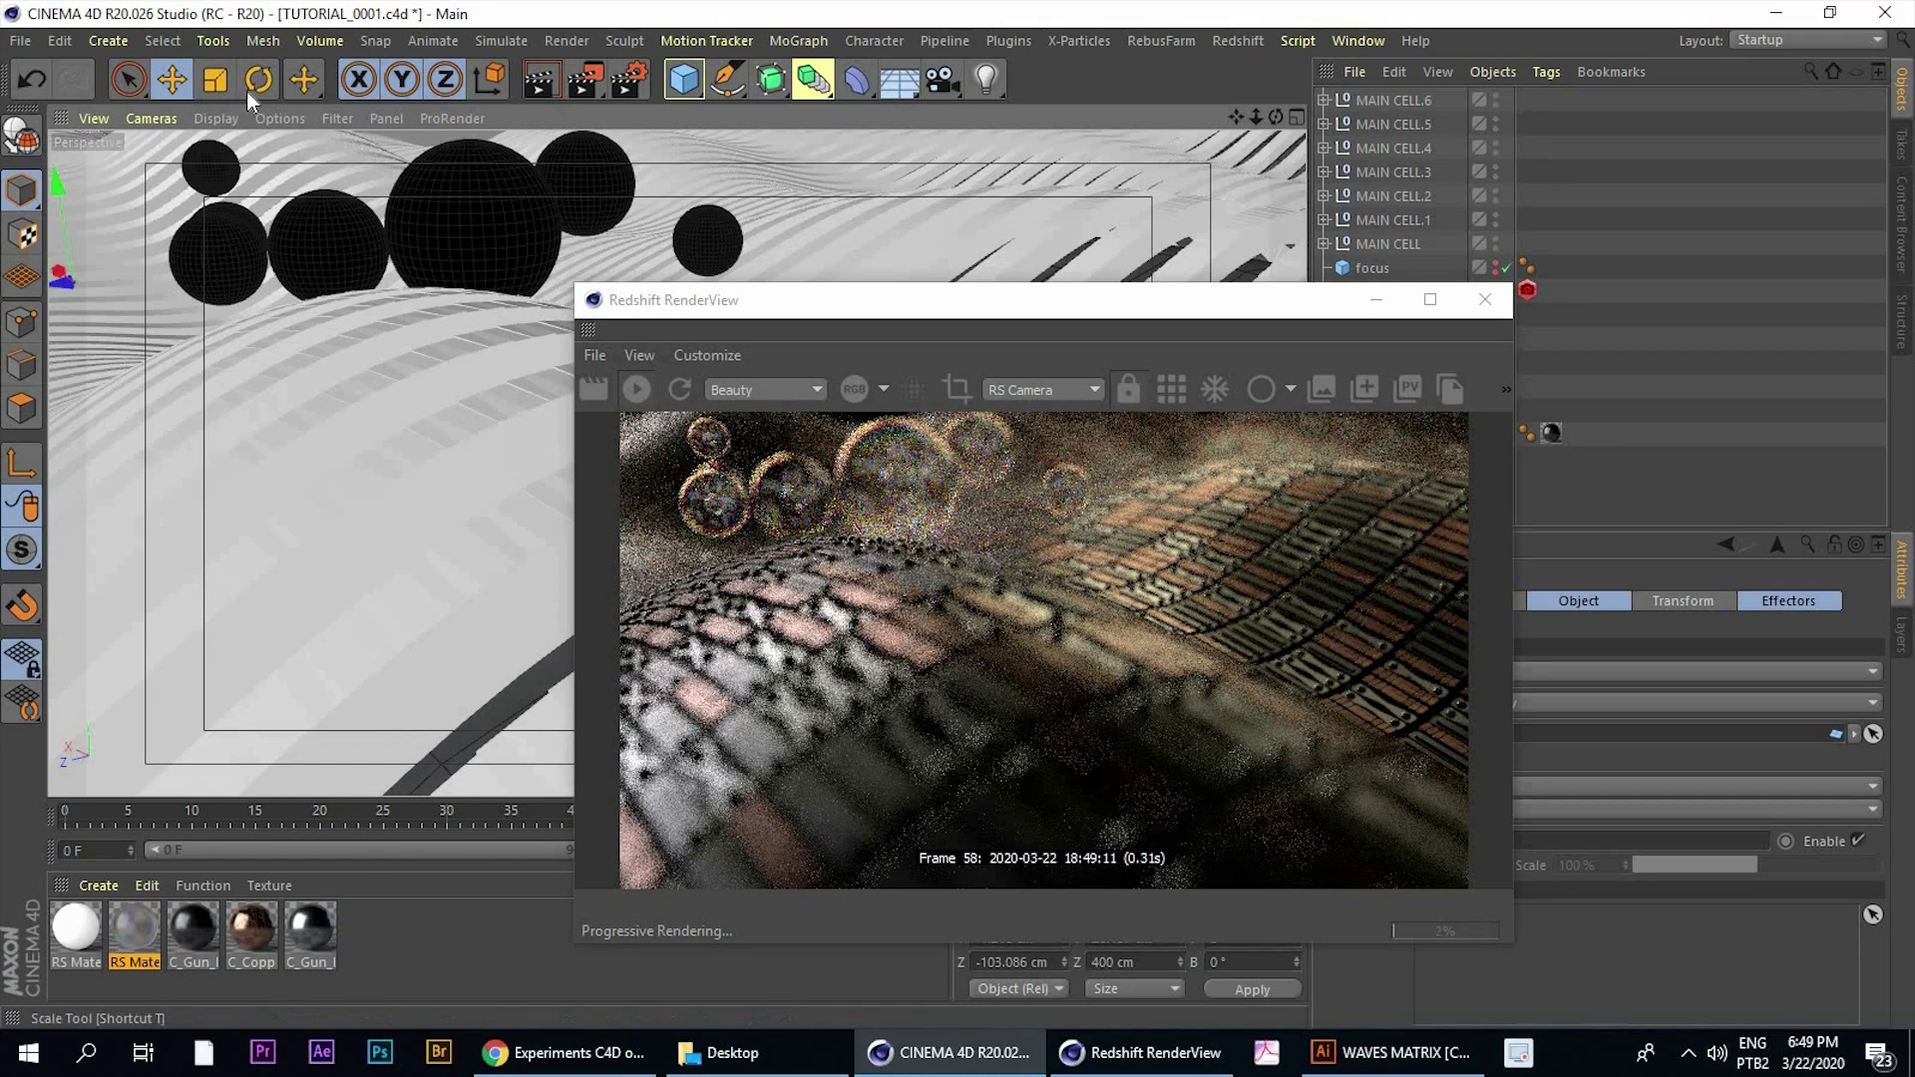
pyautogui.click(220, 86)
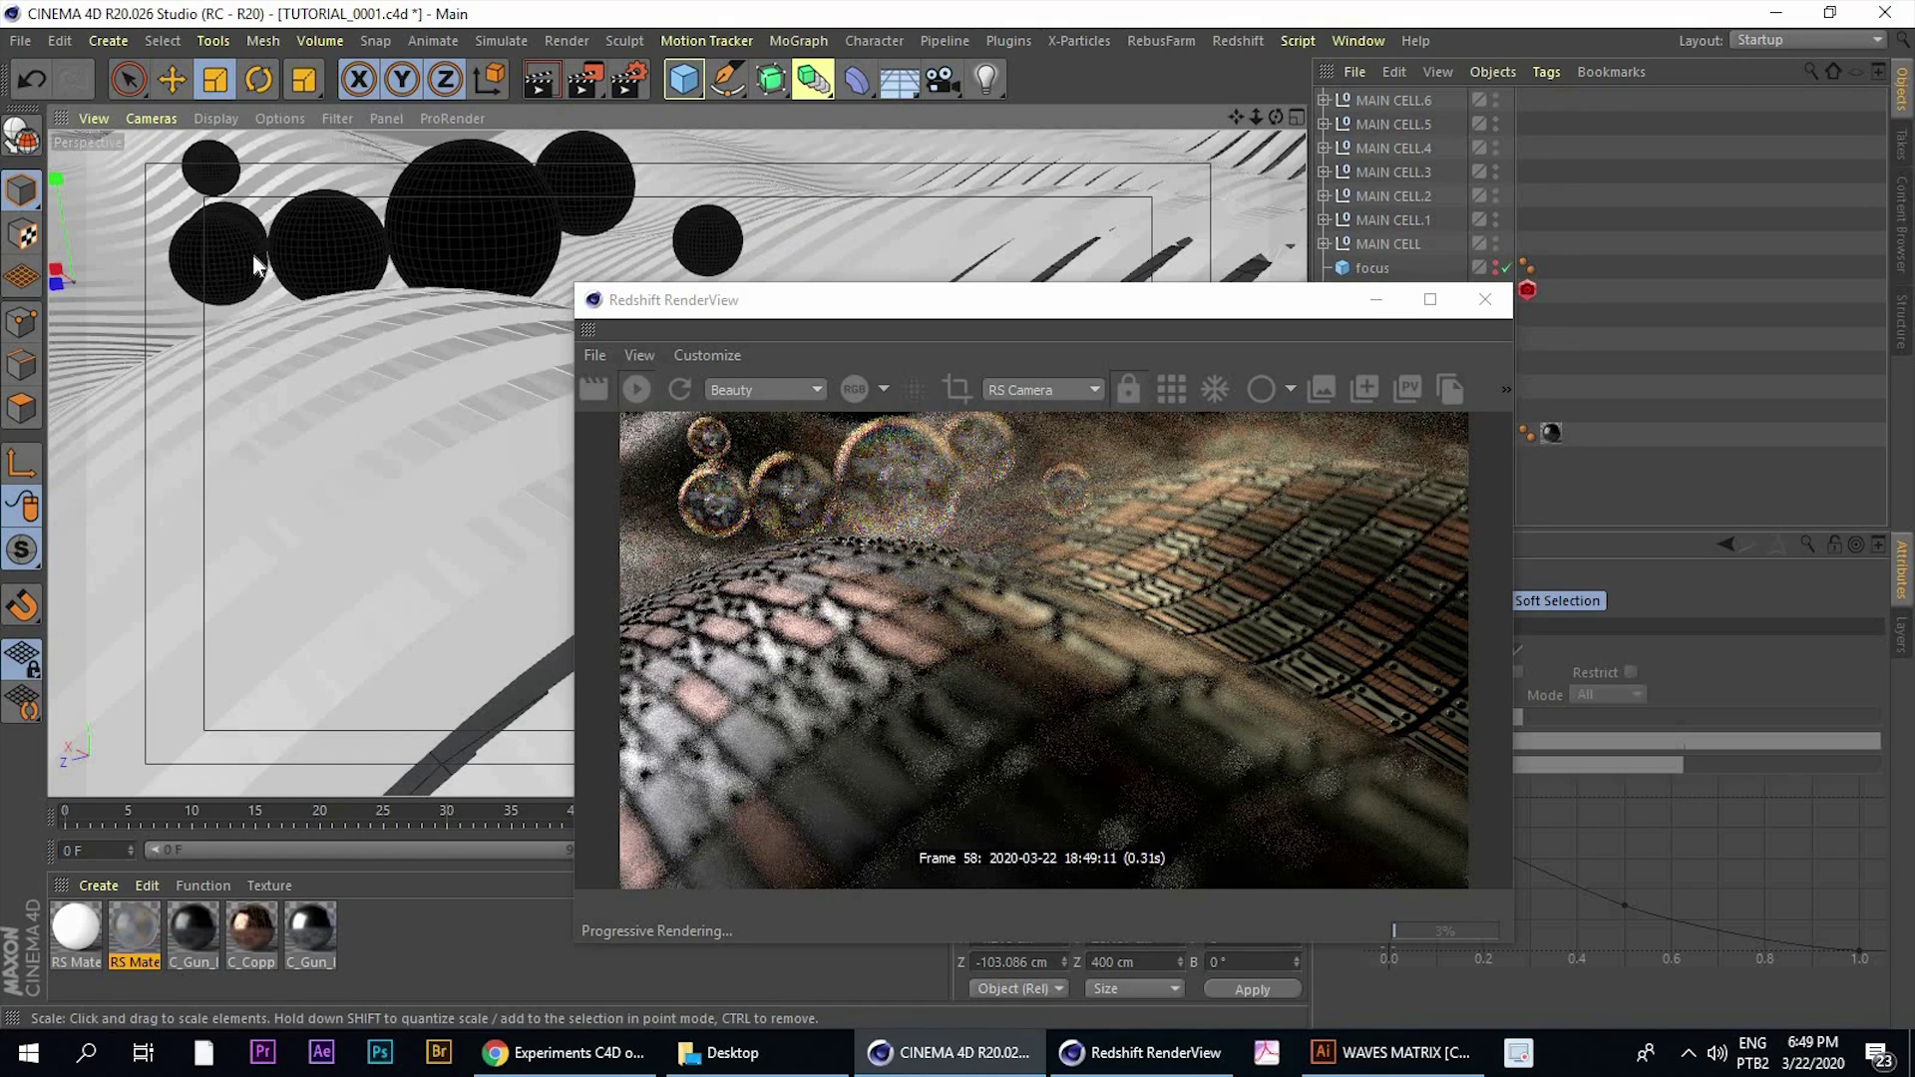
pyautogui.click(1399, 149)
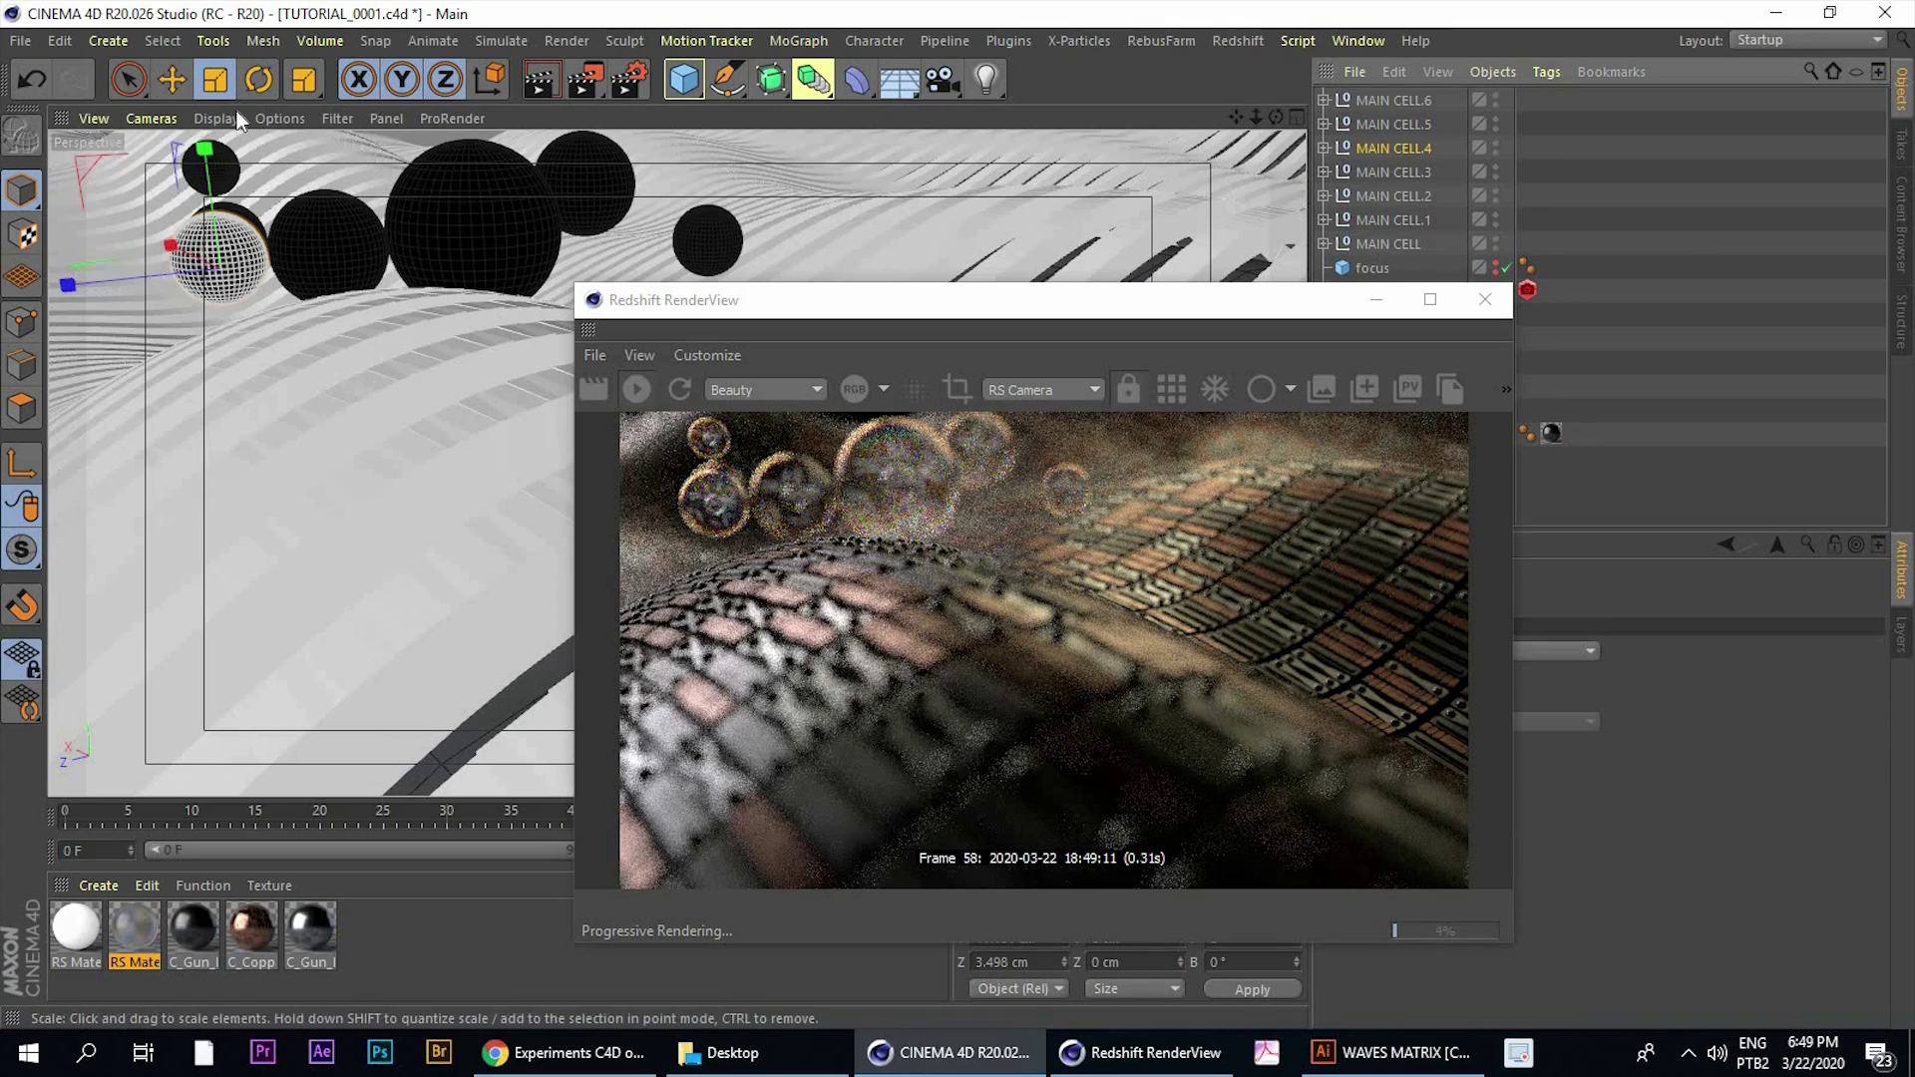
pyautogui.moveTo(425, 333); pyautogui.dragTo(135, 494)
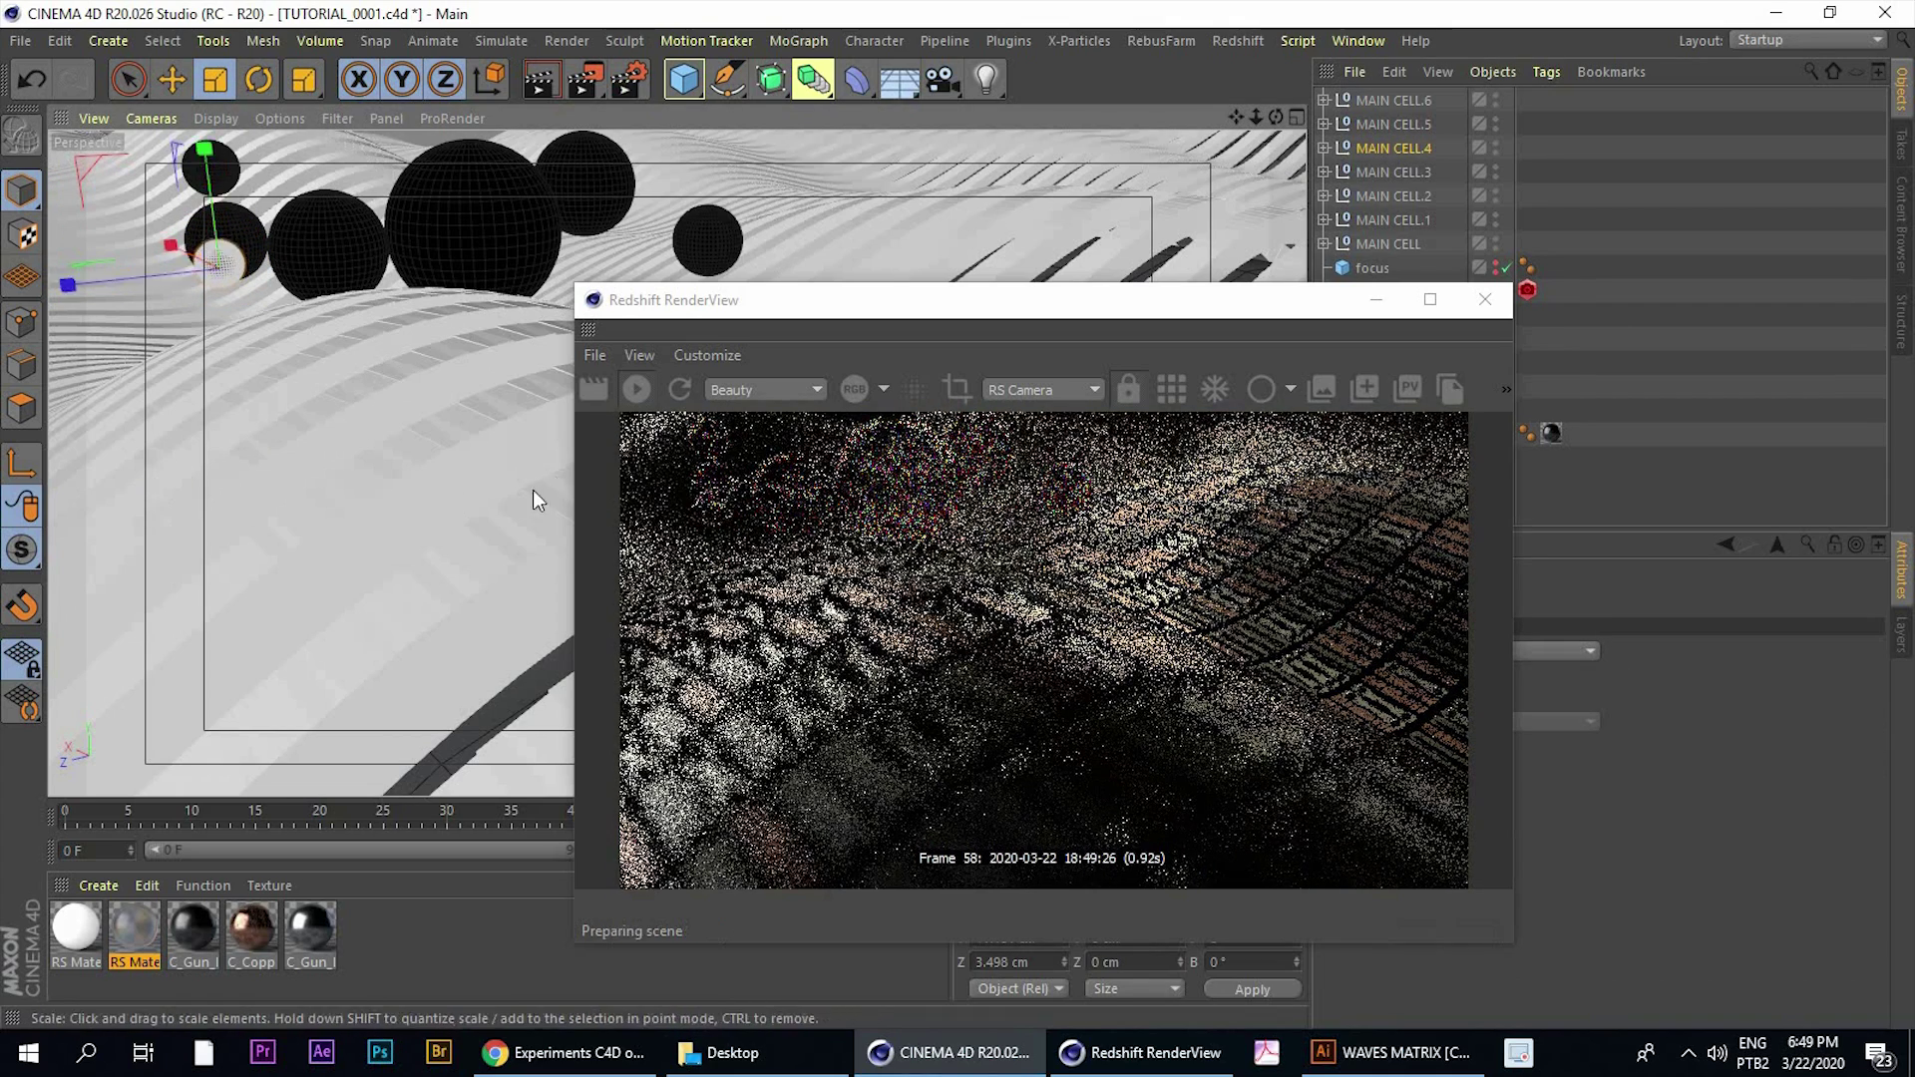
pyautogui.click(174, 80)
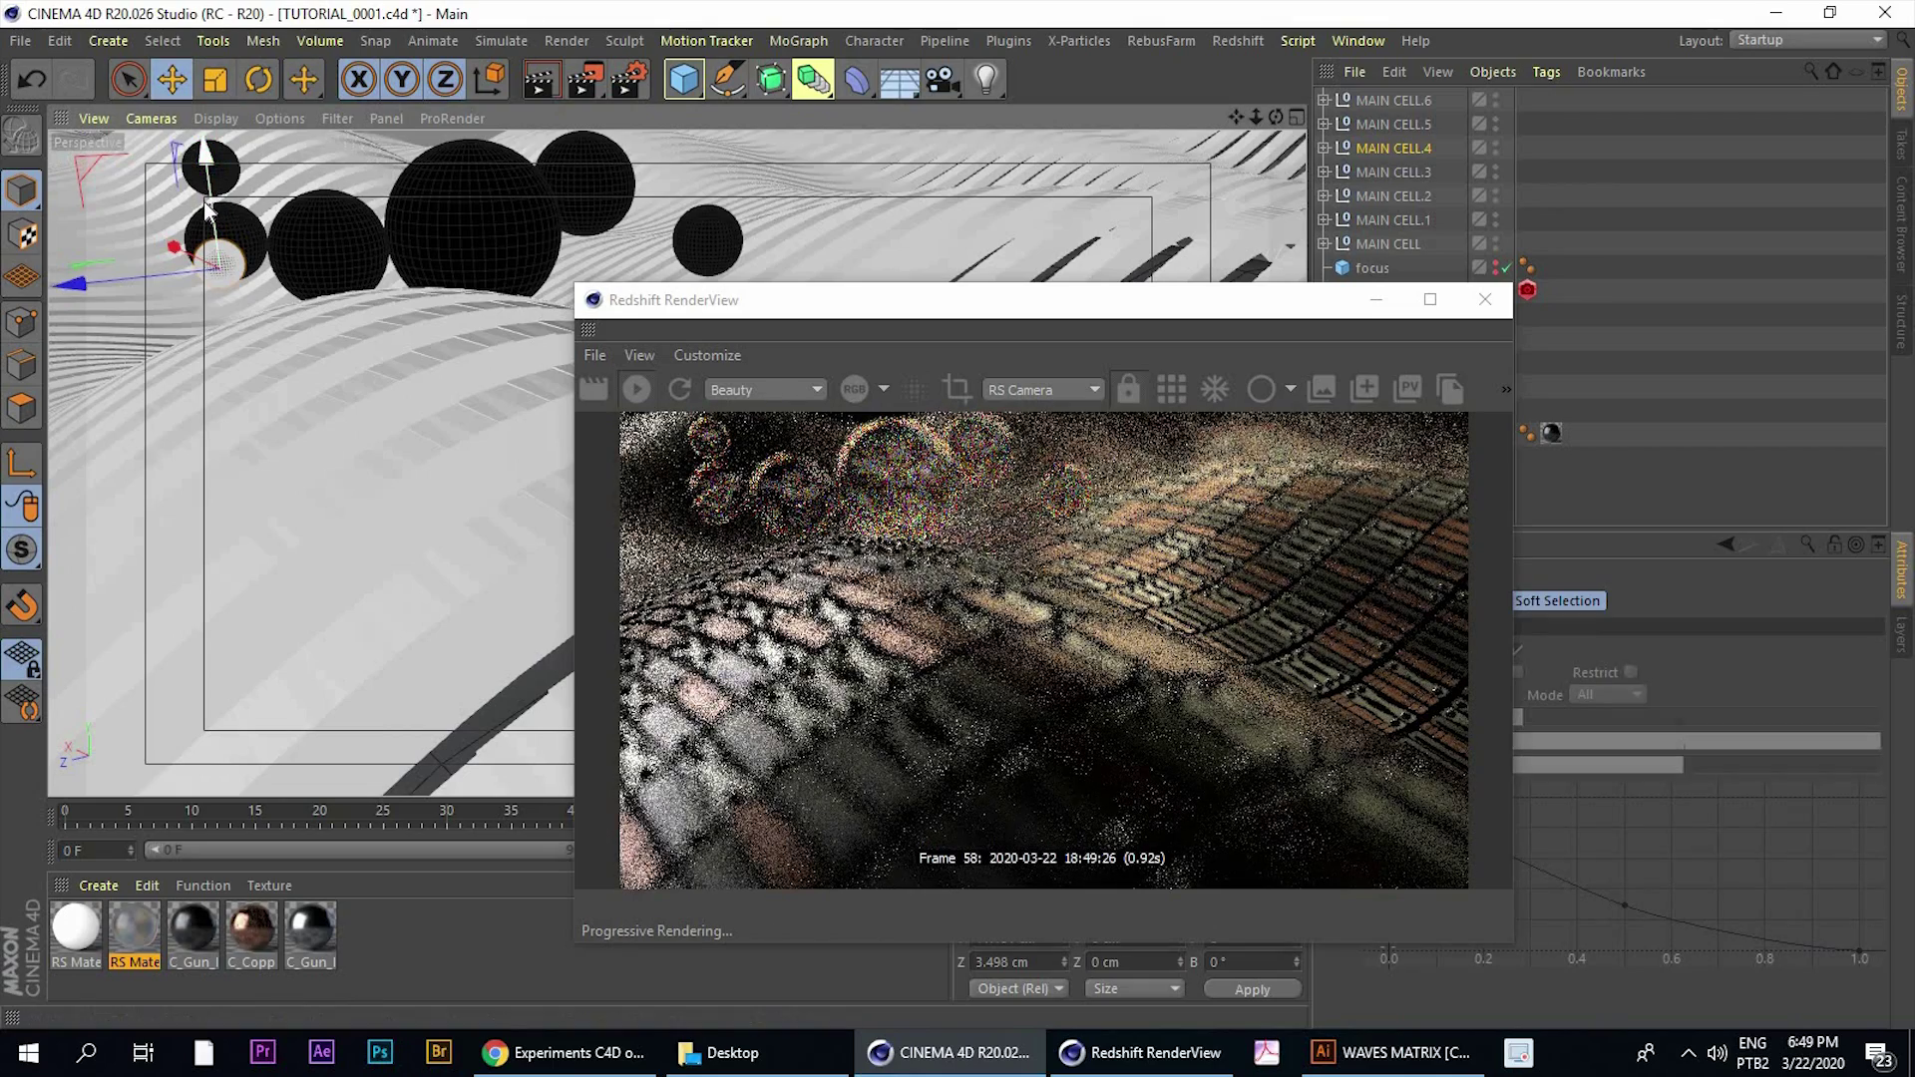
pyautogui.moveTo(208, 177); pyautogui.dragTo(246, 217)
pyautogui.click(318, 234)
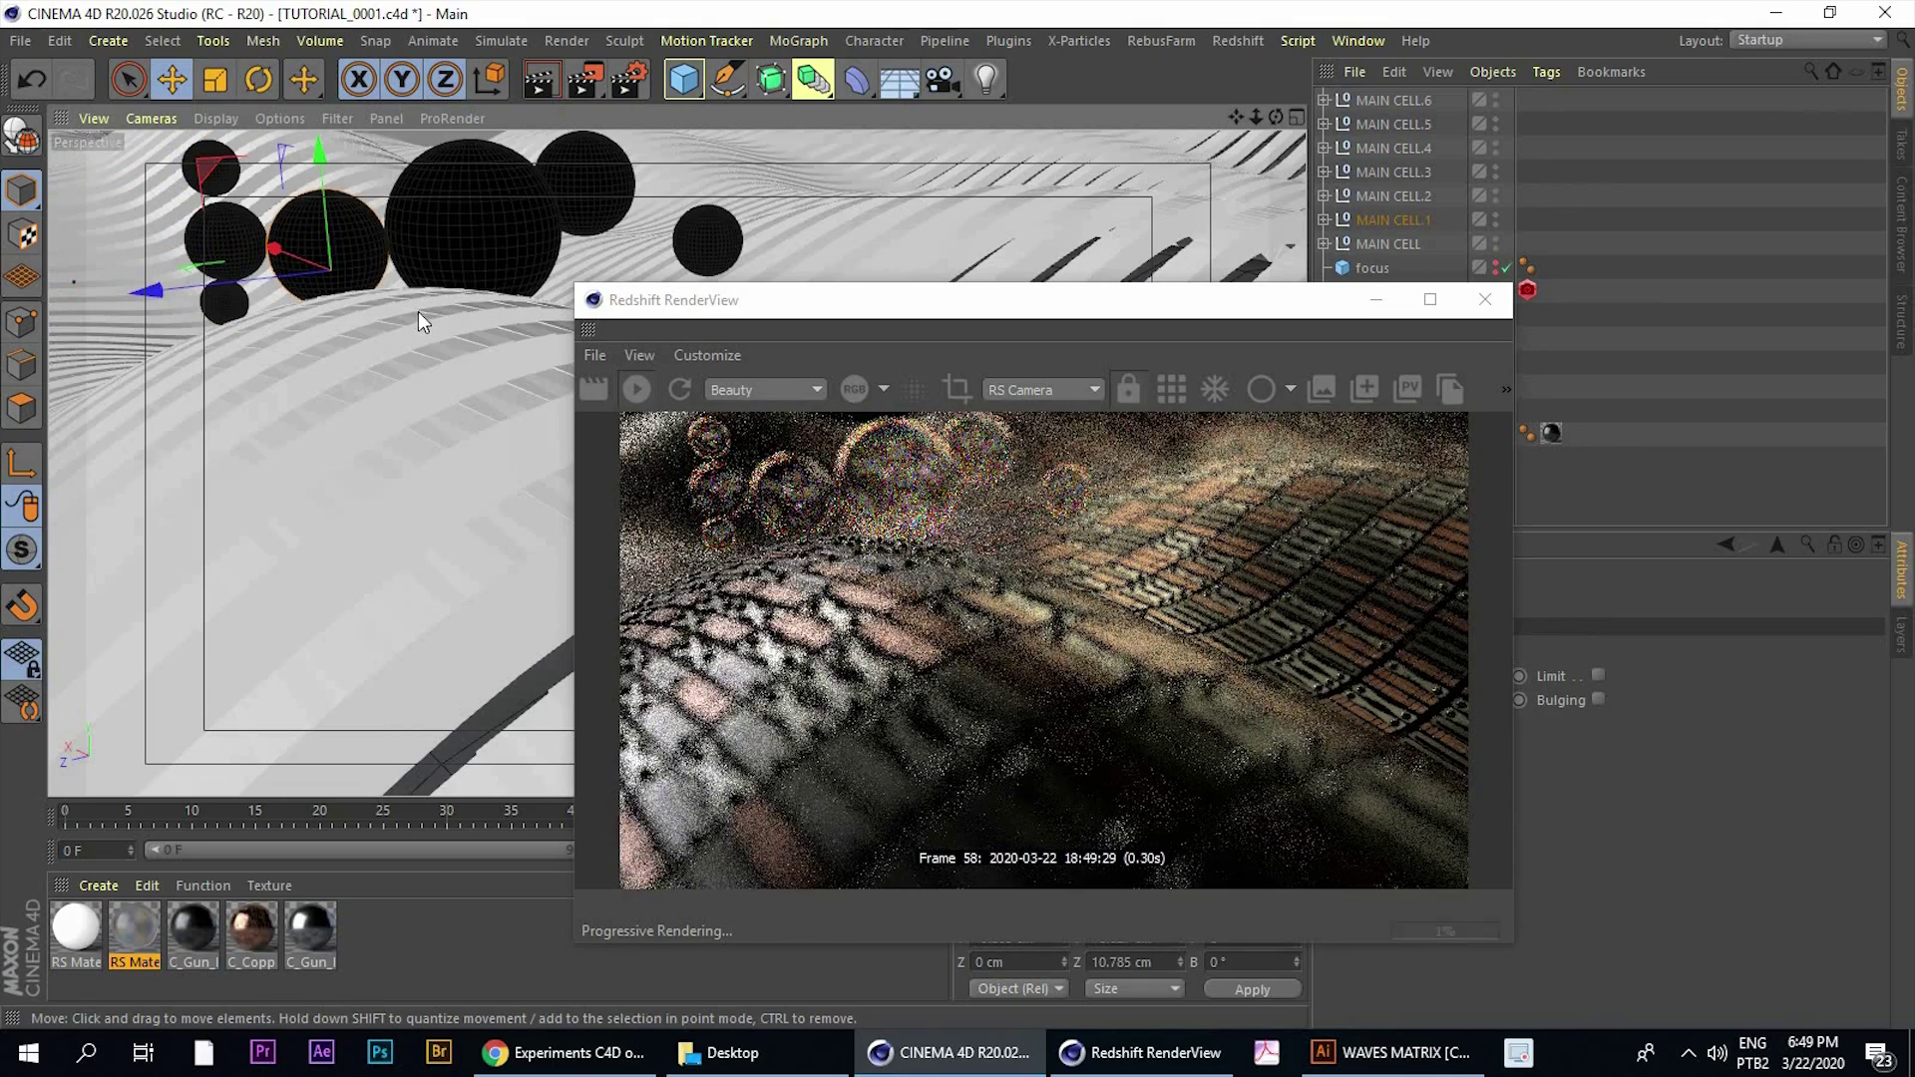
pyautogui.click(211, 175)
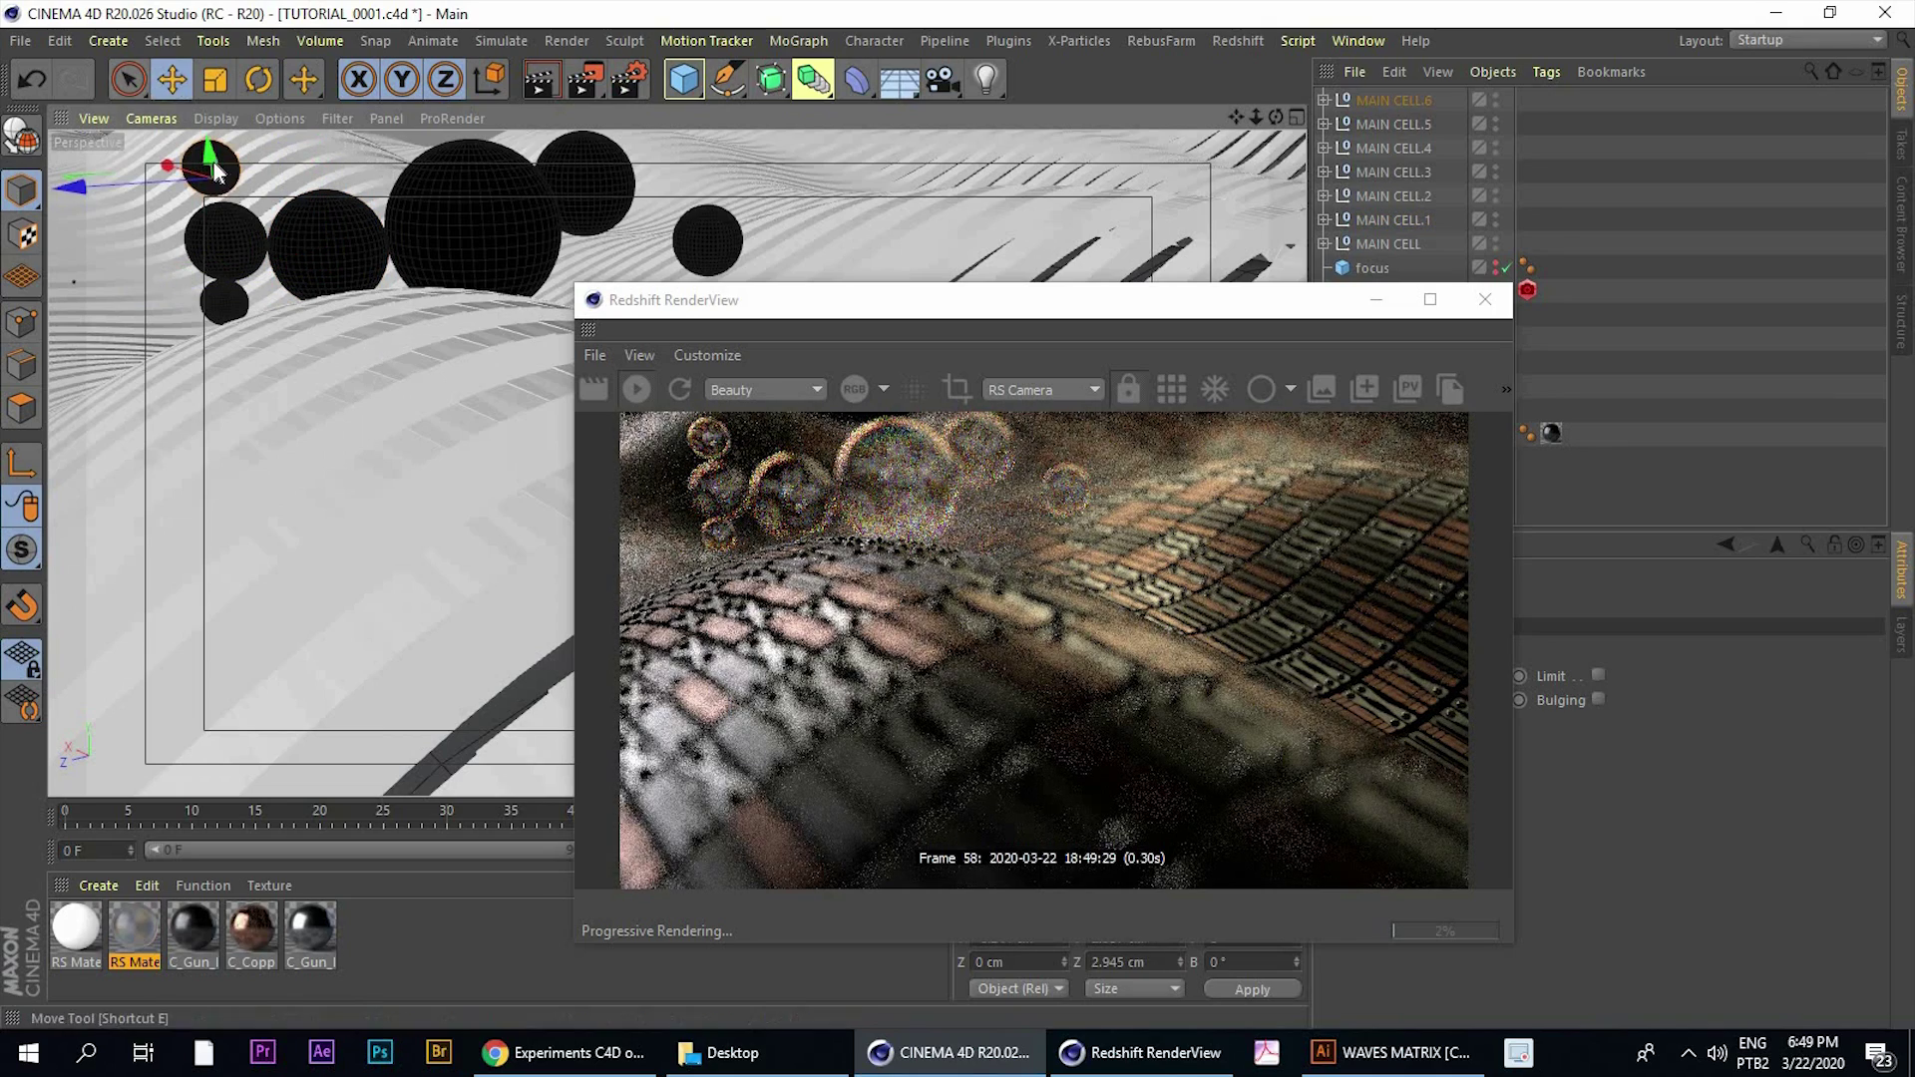
pyautogui.click(170, 79)
pyautogui.moveTo(208, 160); pyautogui.dragTo(211, 197)
pyautogui.hotkey('ctrl', 'z')
# Move MAIN CELL.6 to Z -5.689 cm, above the gap between the MAIN CELL.1 sphere and the largest sphere
pyautogui.click(1380, 103)
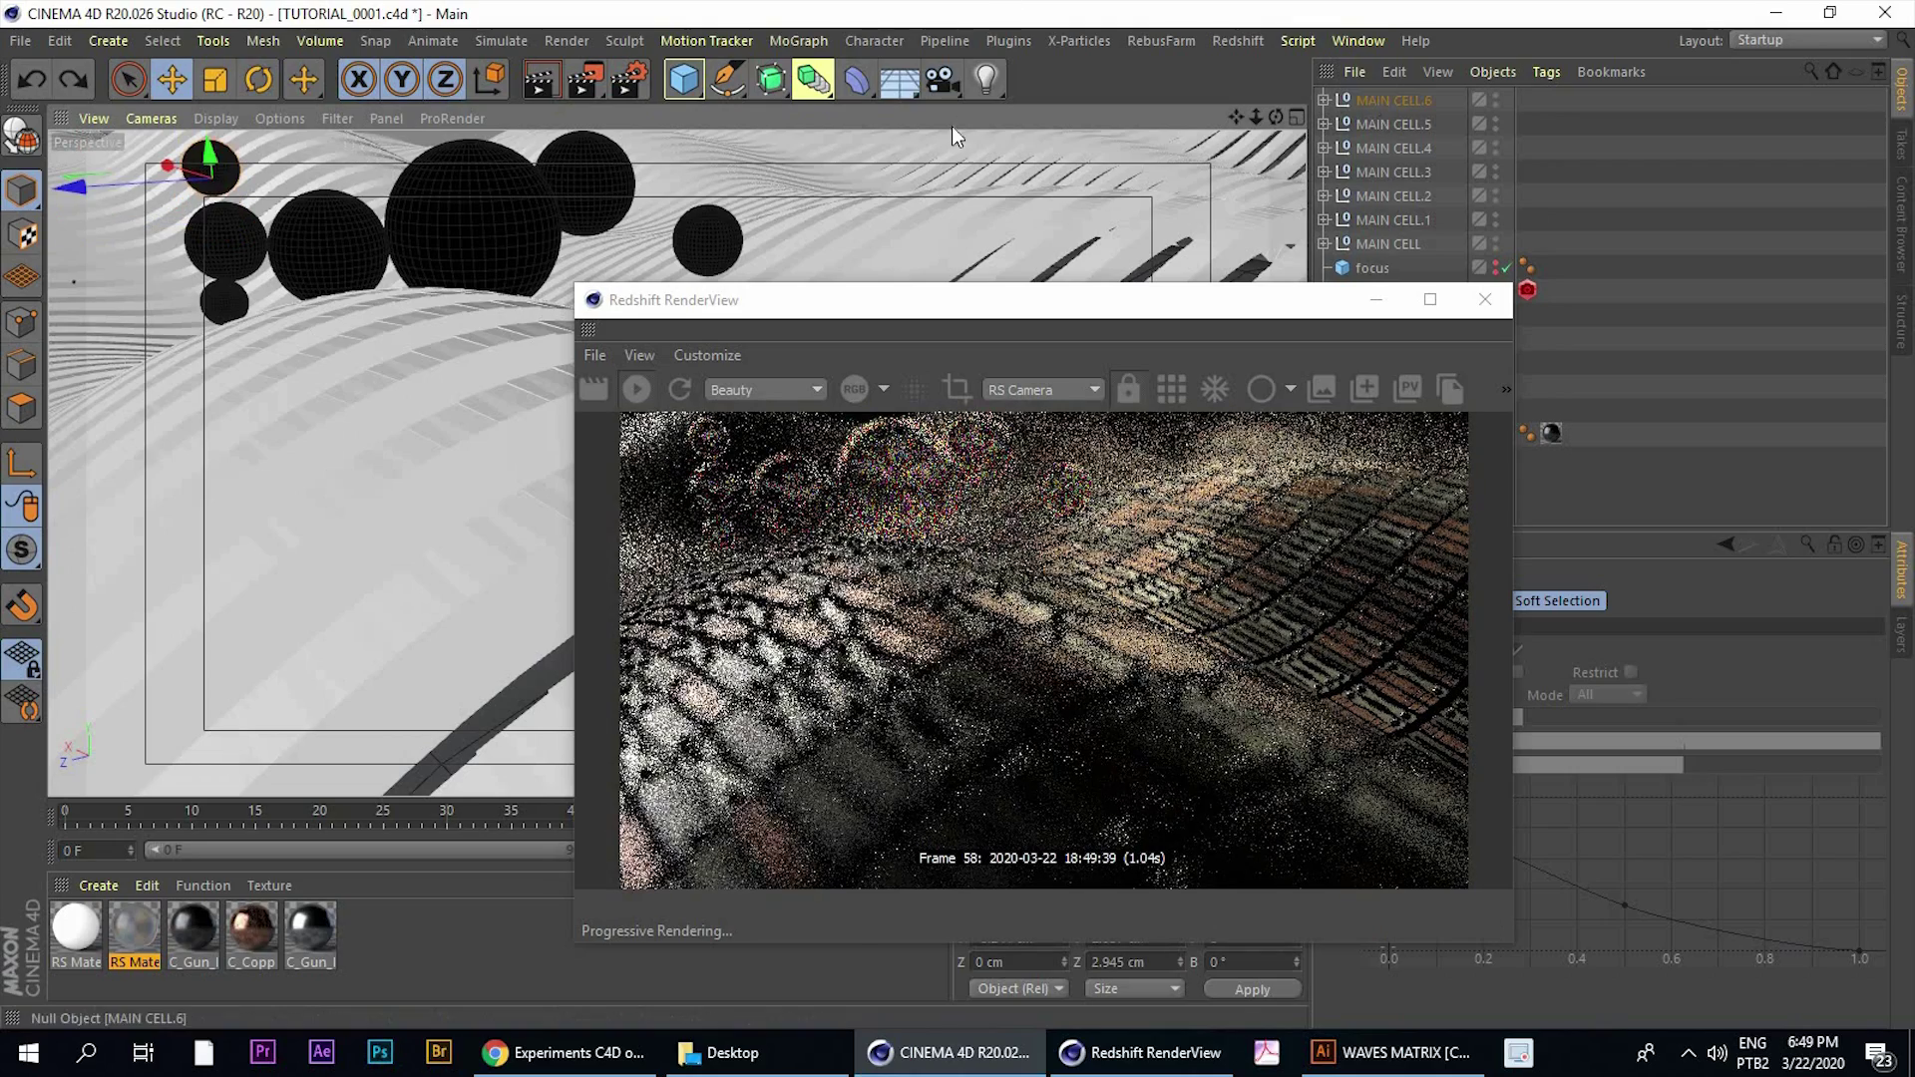
pyautogui.moveTo(167, 176); pyautogui.dragTo(272, 194)
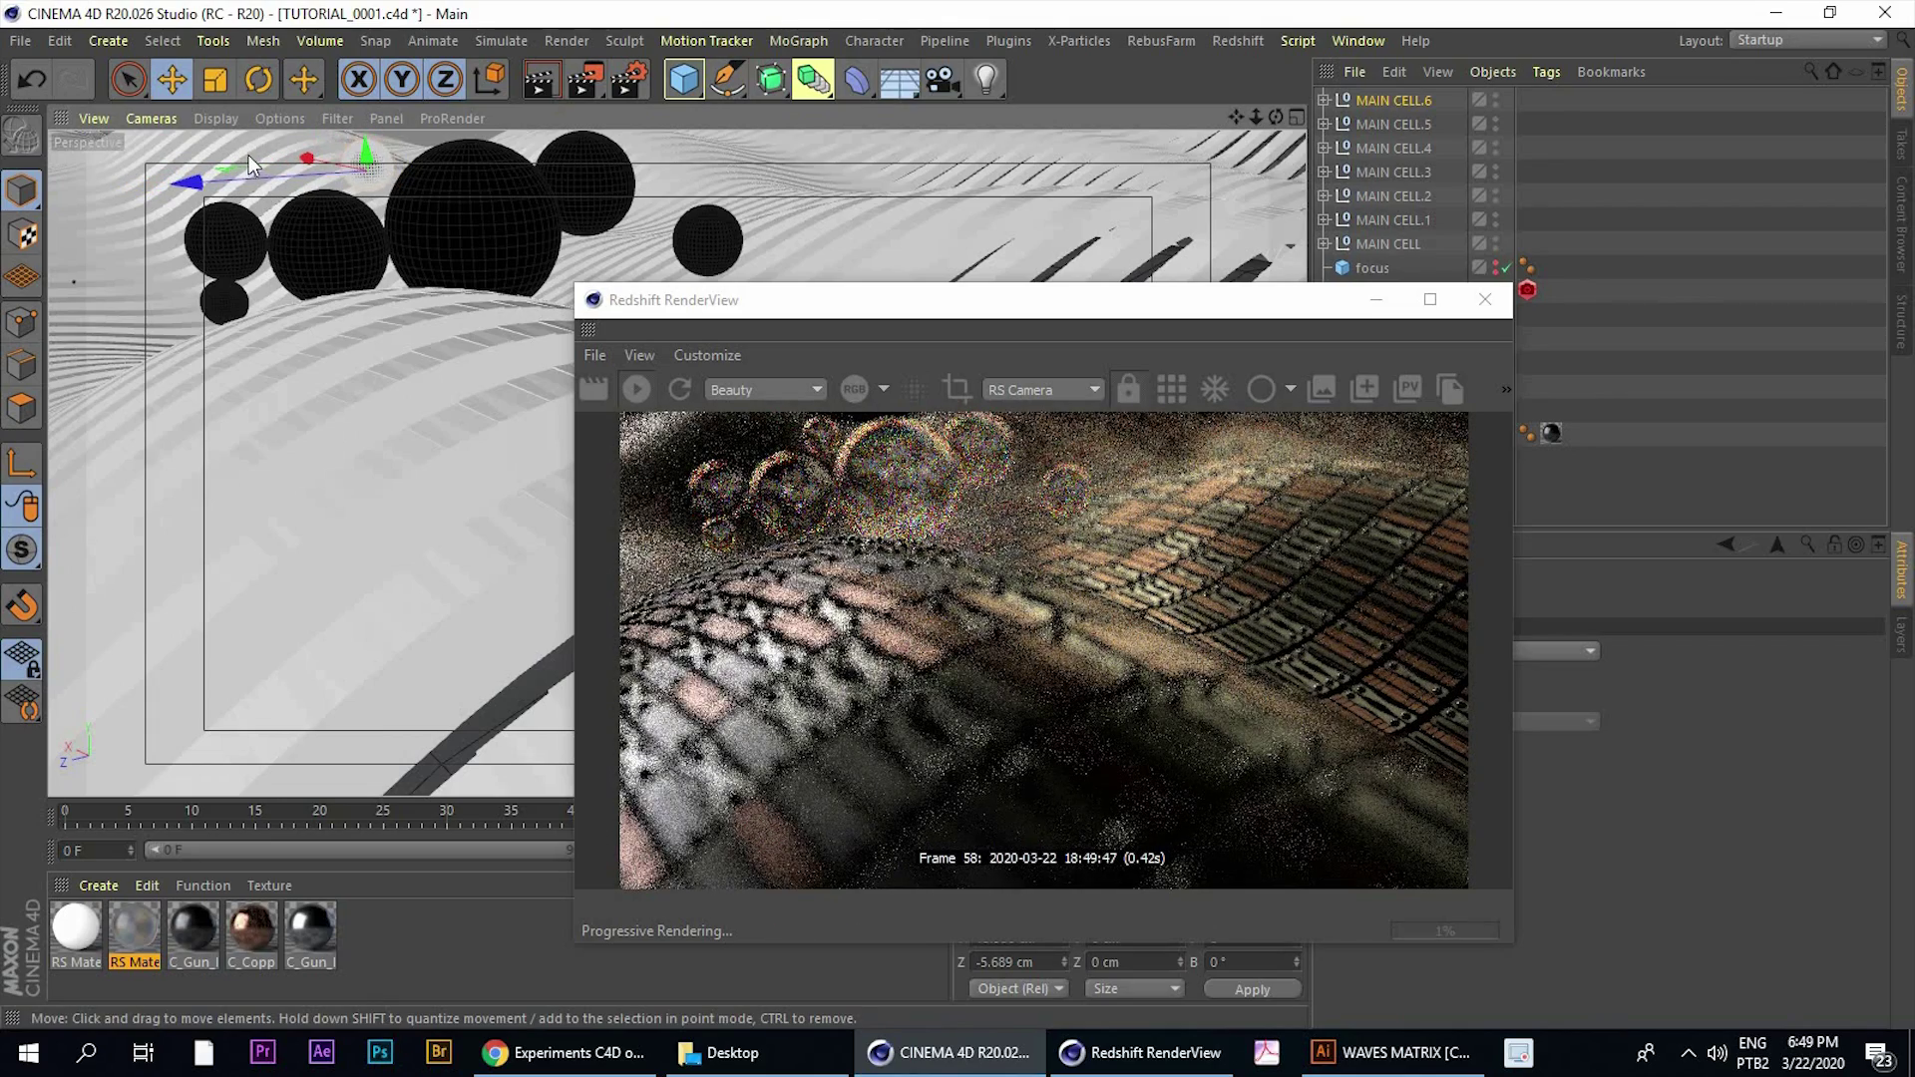
# Duplicate the largest sphere group, MAIN CELL, and place the copy at the far left edge of the camera frame
pyautogui.click(465, 224)
pyautogui.click(1375, 248)
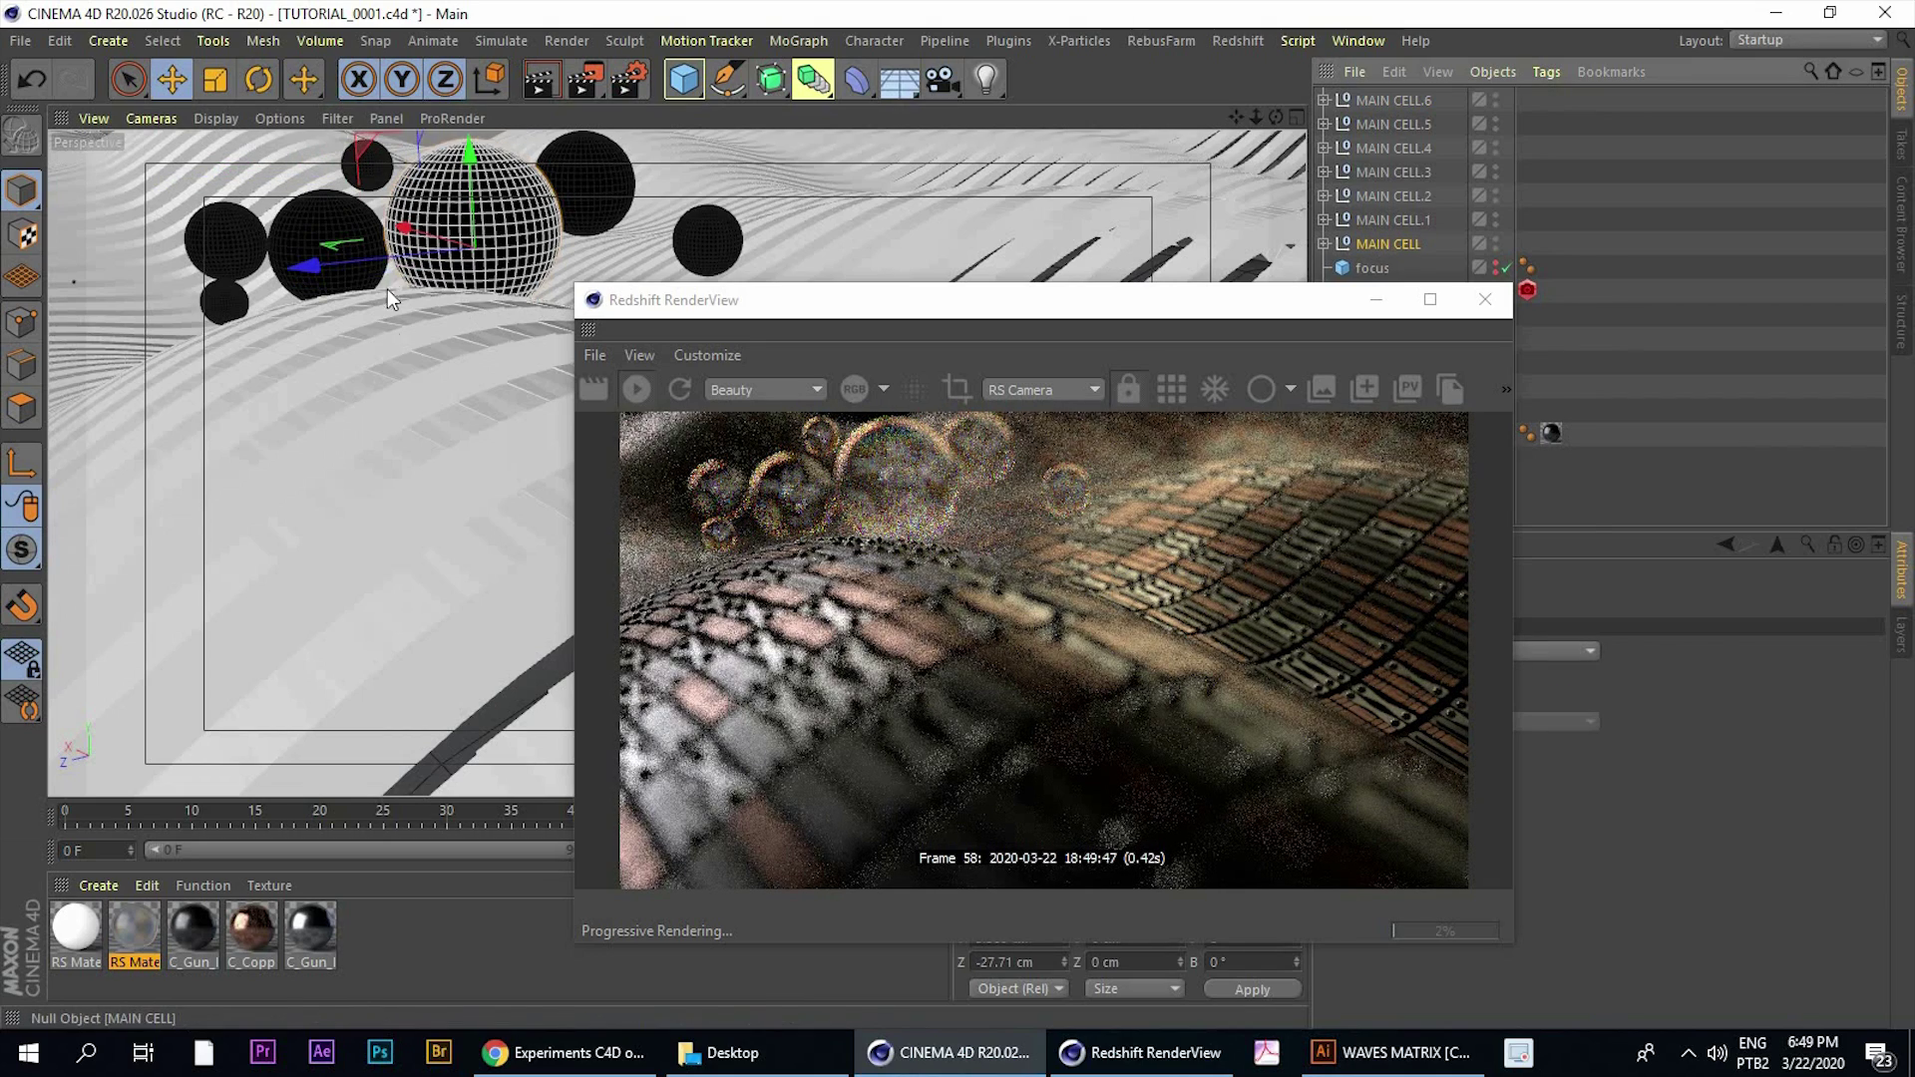
pyautogui.keyDown('ctrl'); pyautogui.moveTo(314, 266); pyautogui.dragTo(66, 341); pyautogui.keyUp('ctrl')
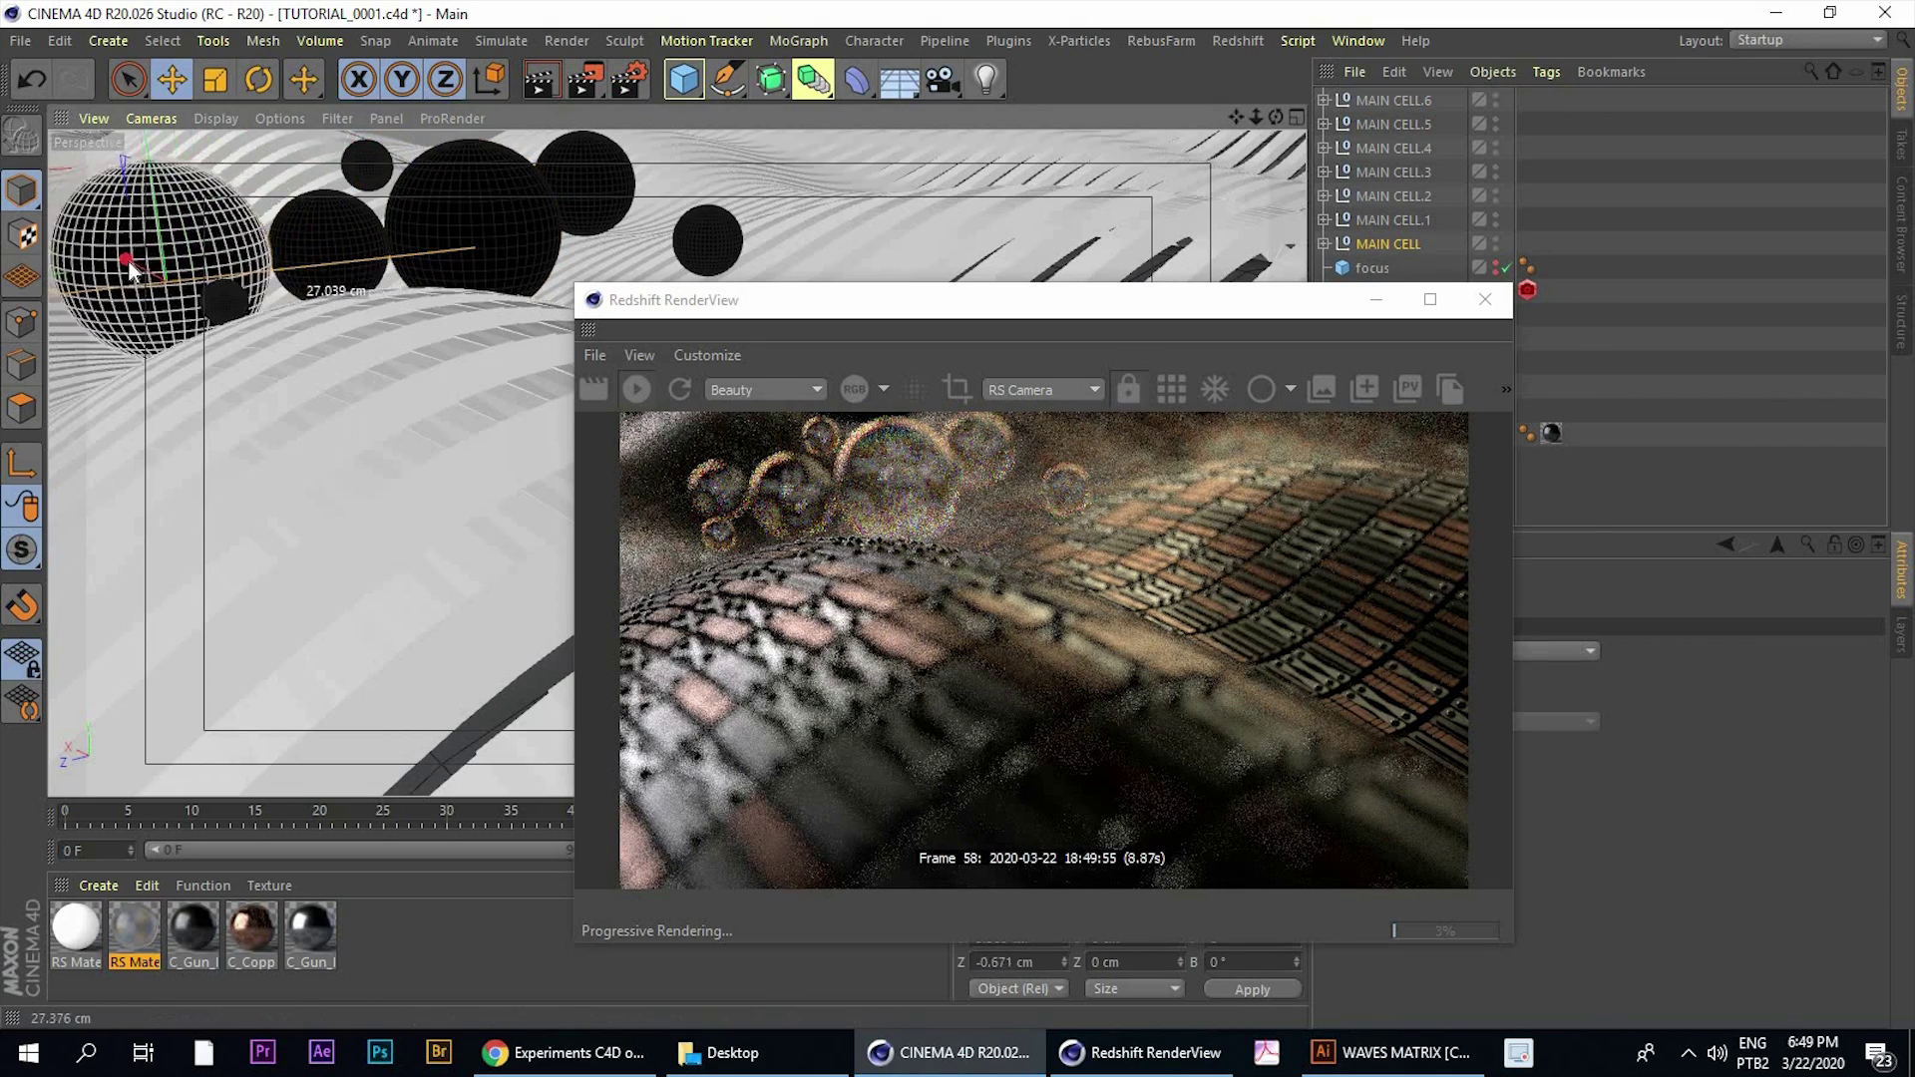
pyautogui.moveTo(129, 262); pyautogui.dragTo(80, 260)
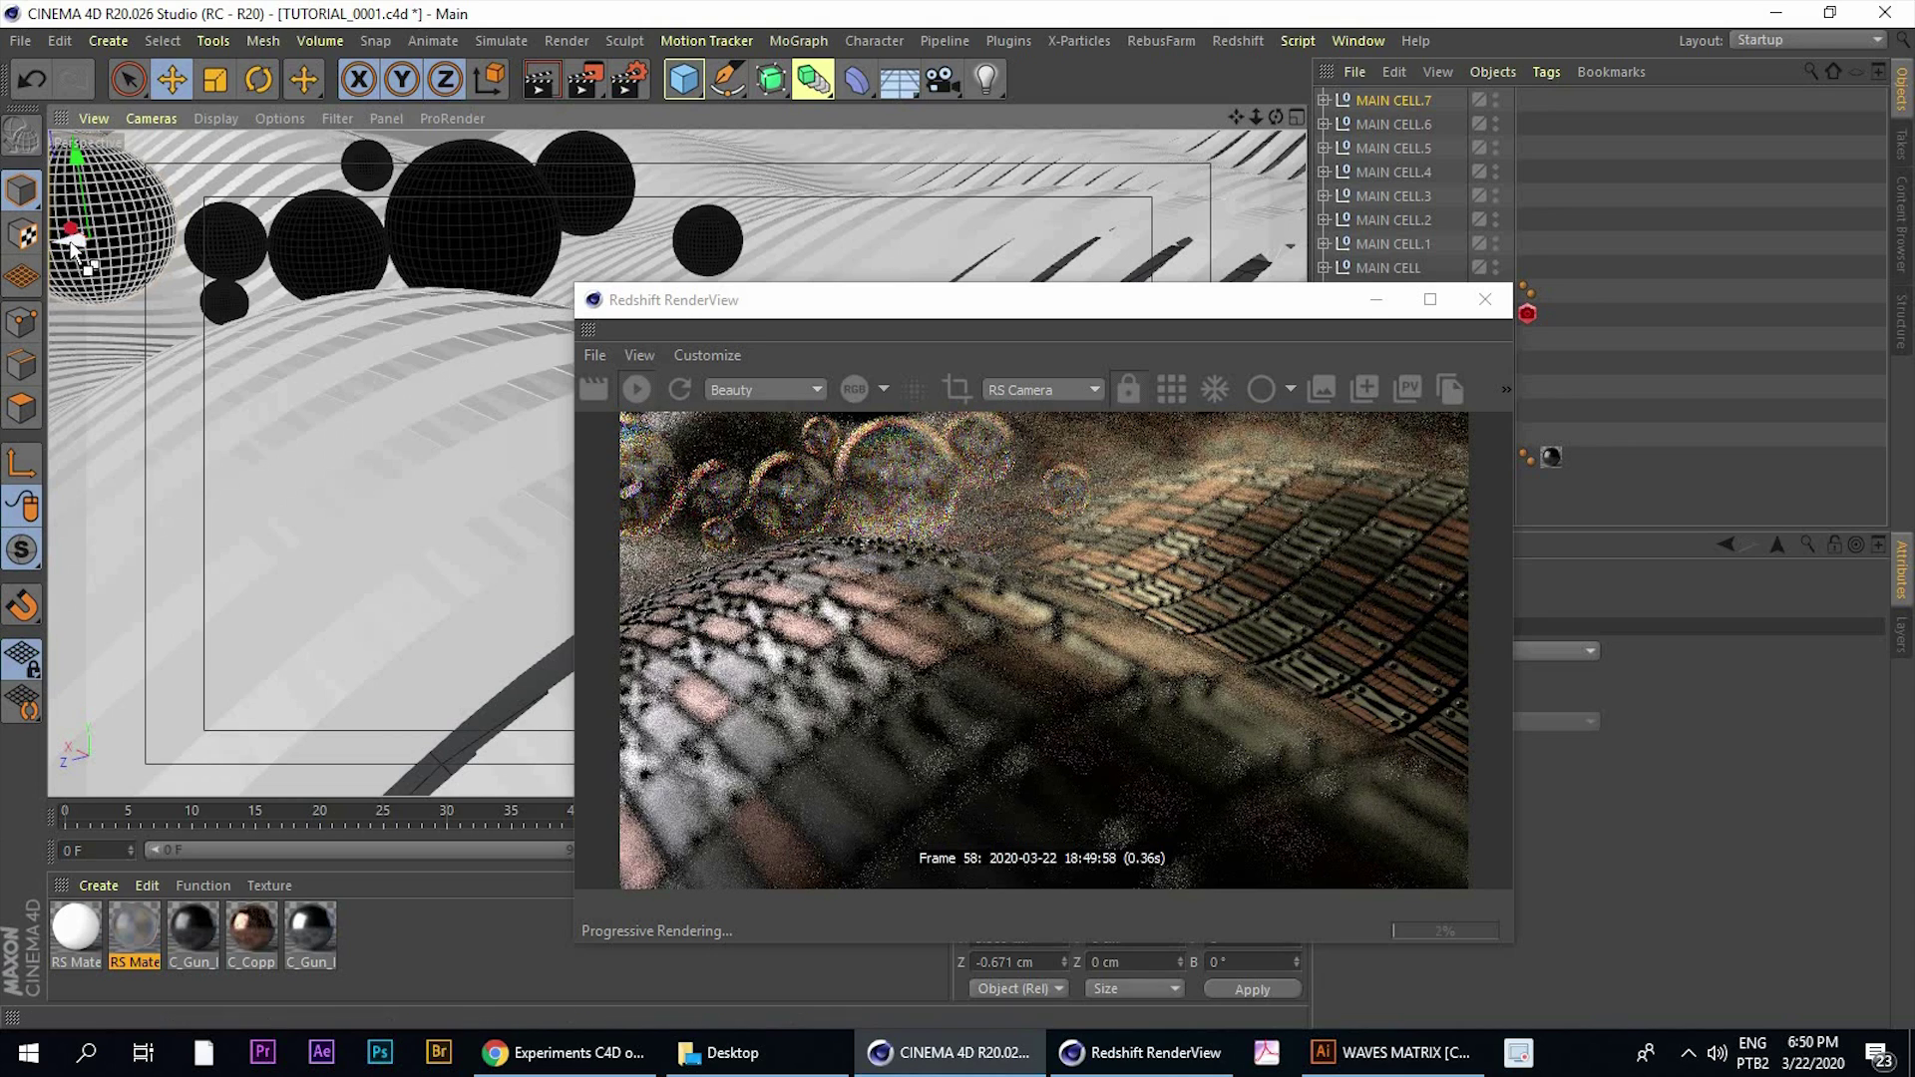
# Duplicate MAIN CELL.7 to just above the leftmost small spheres and scale the copy down slightly
pyautogui.keyDown('ctrl'); pyautogui.moveTo(211, 218); pyautogui.dragTo(197, 83); pyautogui.keyUp('ctrl')
pyautogui.click(209, 84)
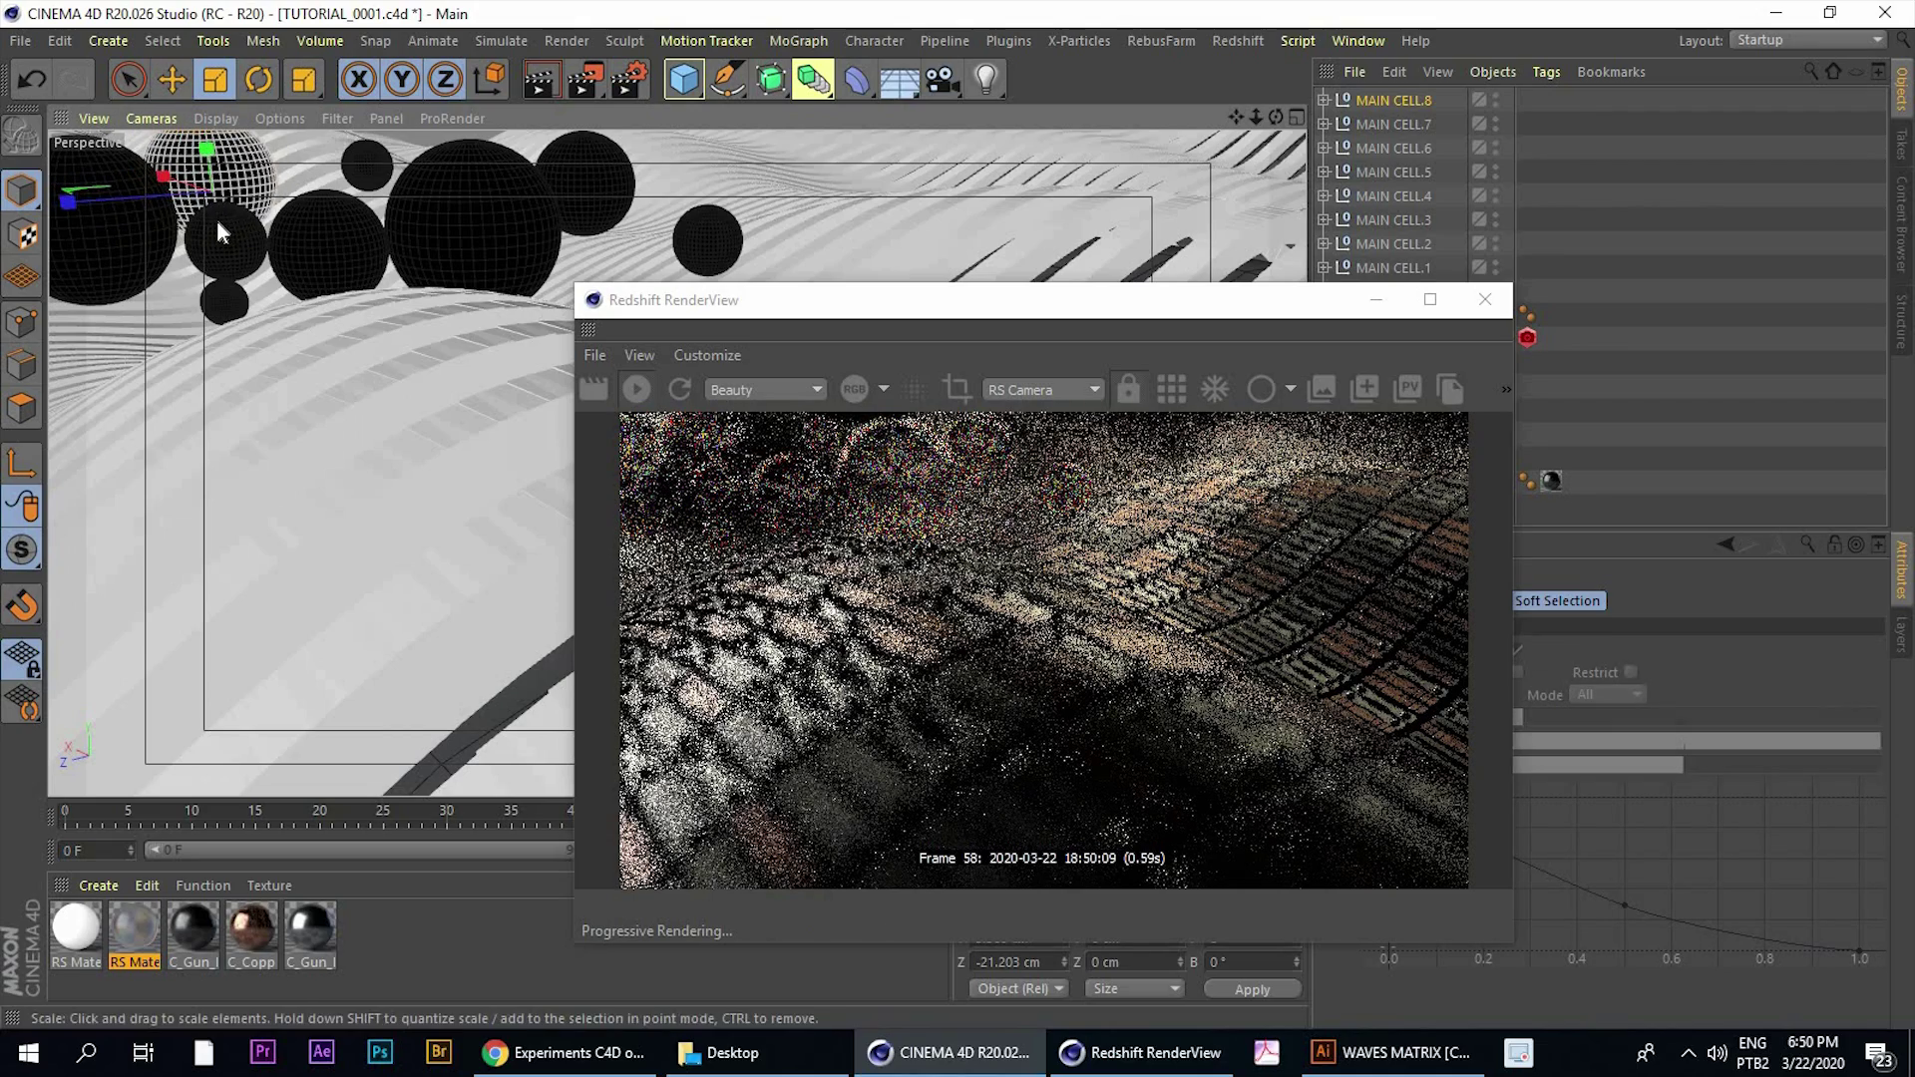
pyautogui.moveTo(404, 311); pyautogui.dragTo(365, 310)
# Duplicate MAIN CELL.8 beside itself, scale the copy down to a tiny sphere, and raise it near the top of the cluster
pyautogui.click(172, 81)
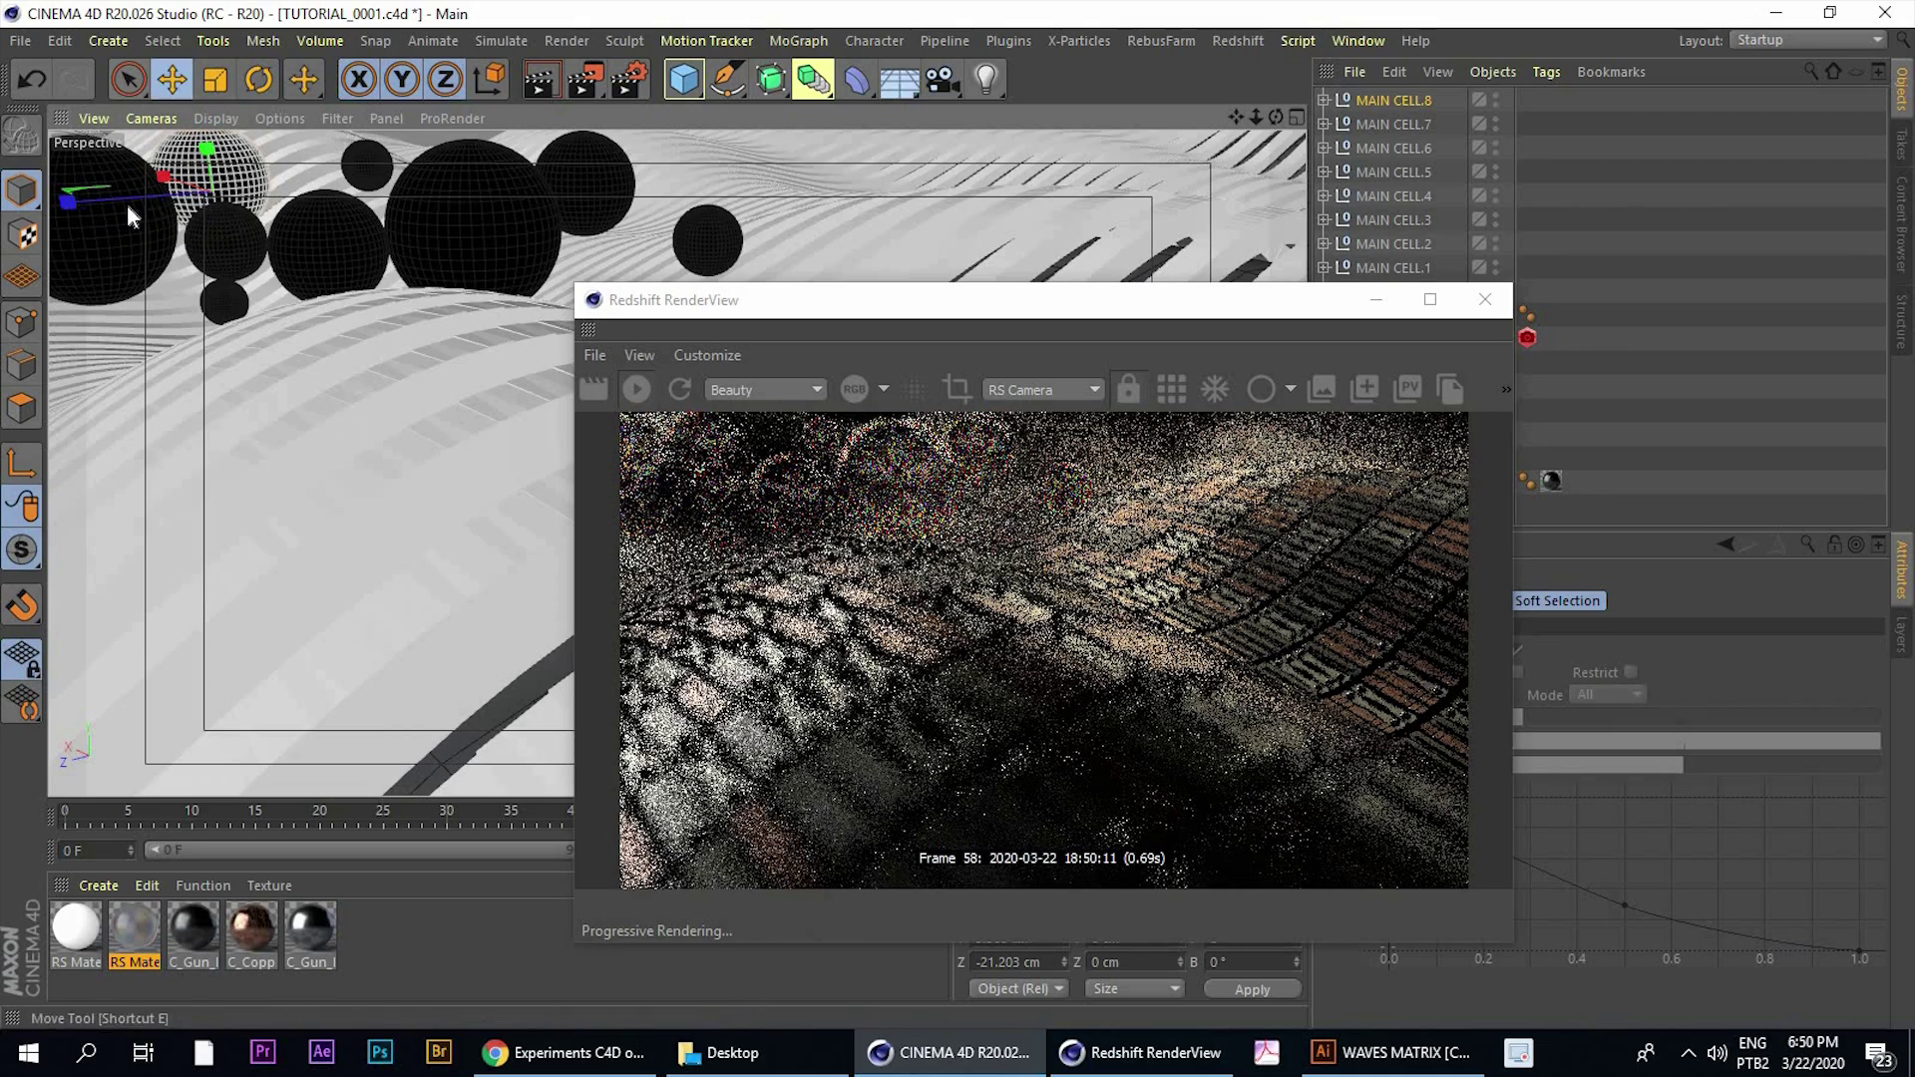
pyautogui.keyDown('ctrl'); pyautogui.moveTo(170, 194); pyautogui.dragTo(262, 181); pyautogui.keyUp('ctrl')
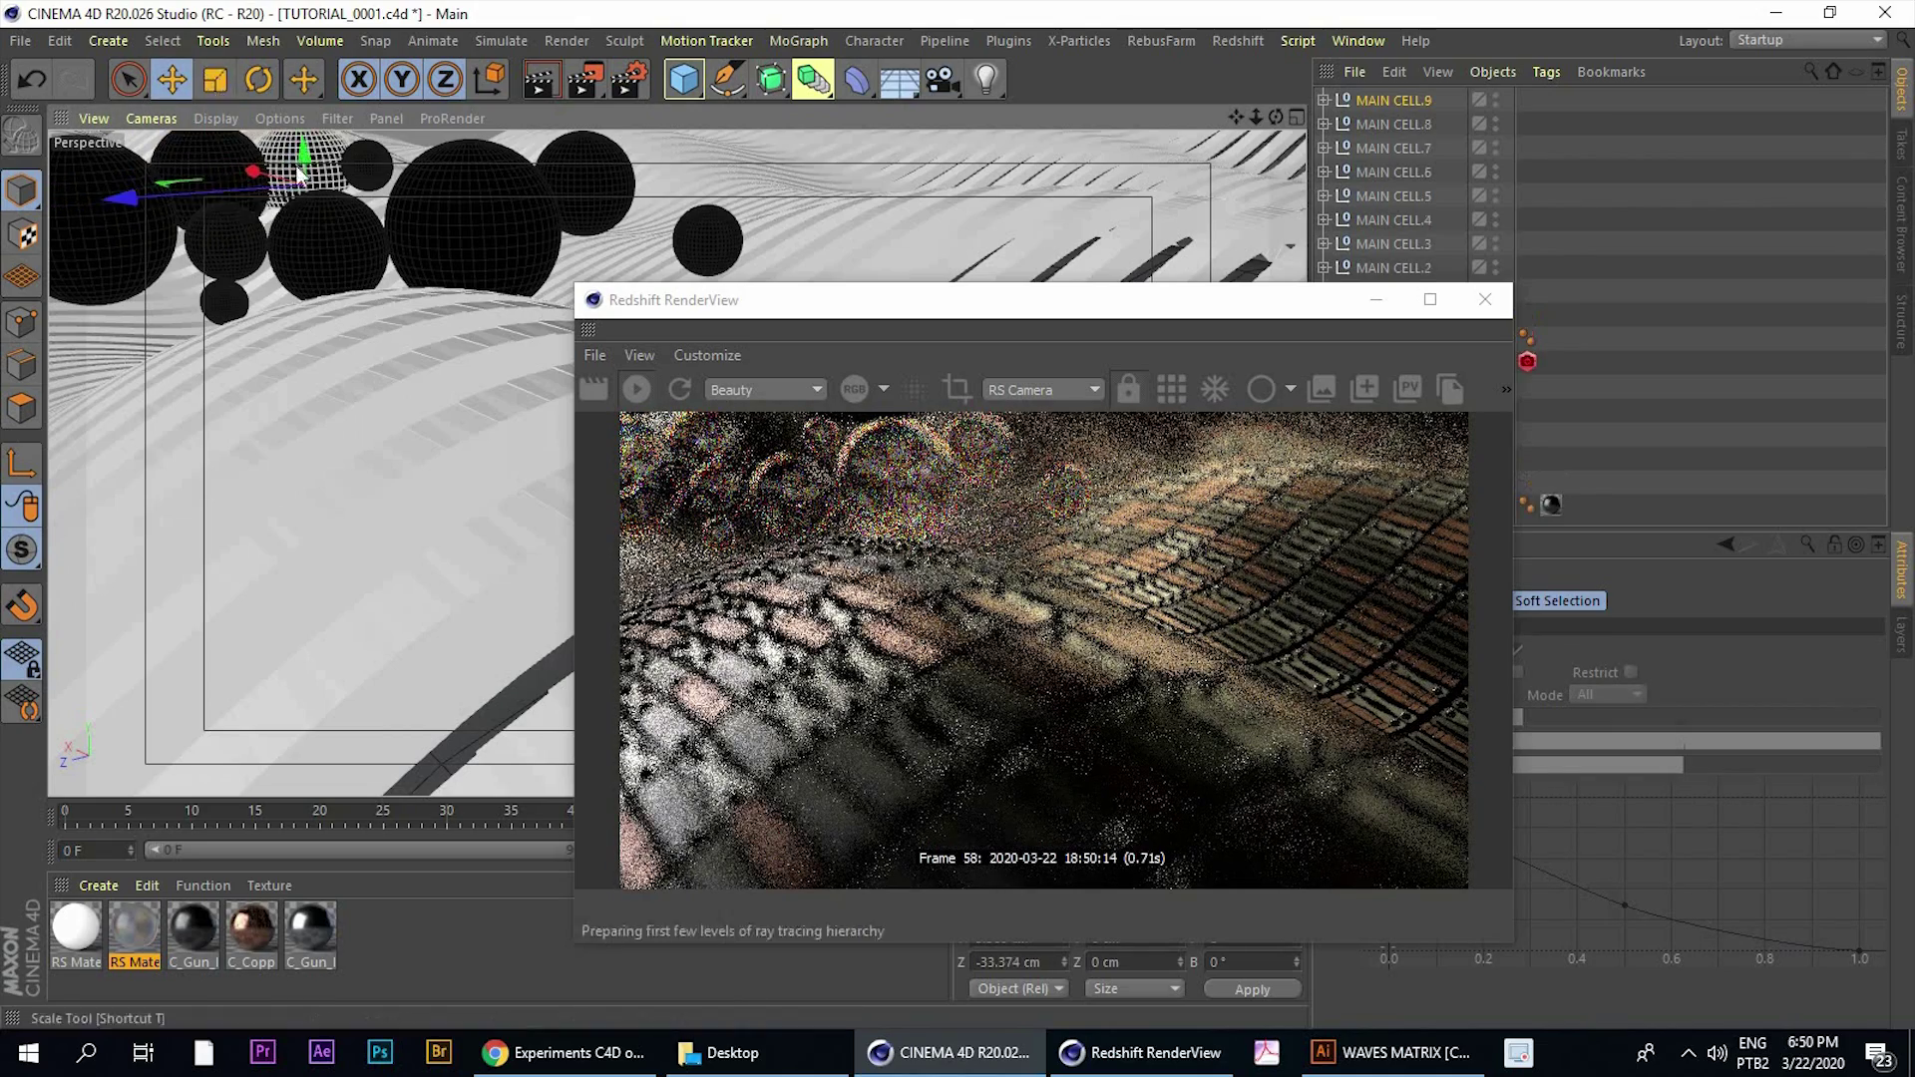
pyautogui.click(214, 82)
pyautogui.moveTo(123, 389); pyautogui.dragTo(6, 385)
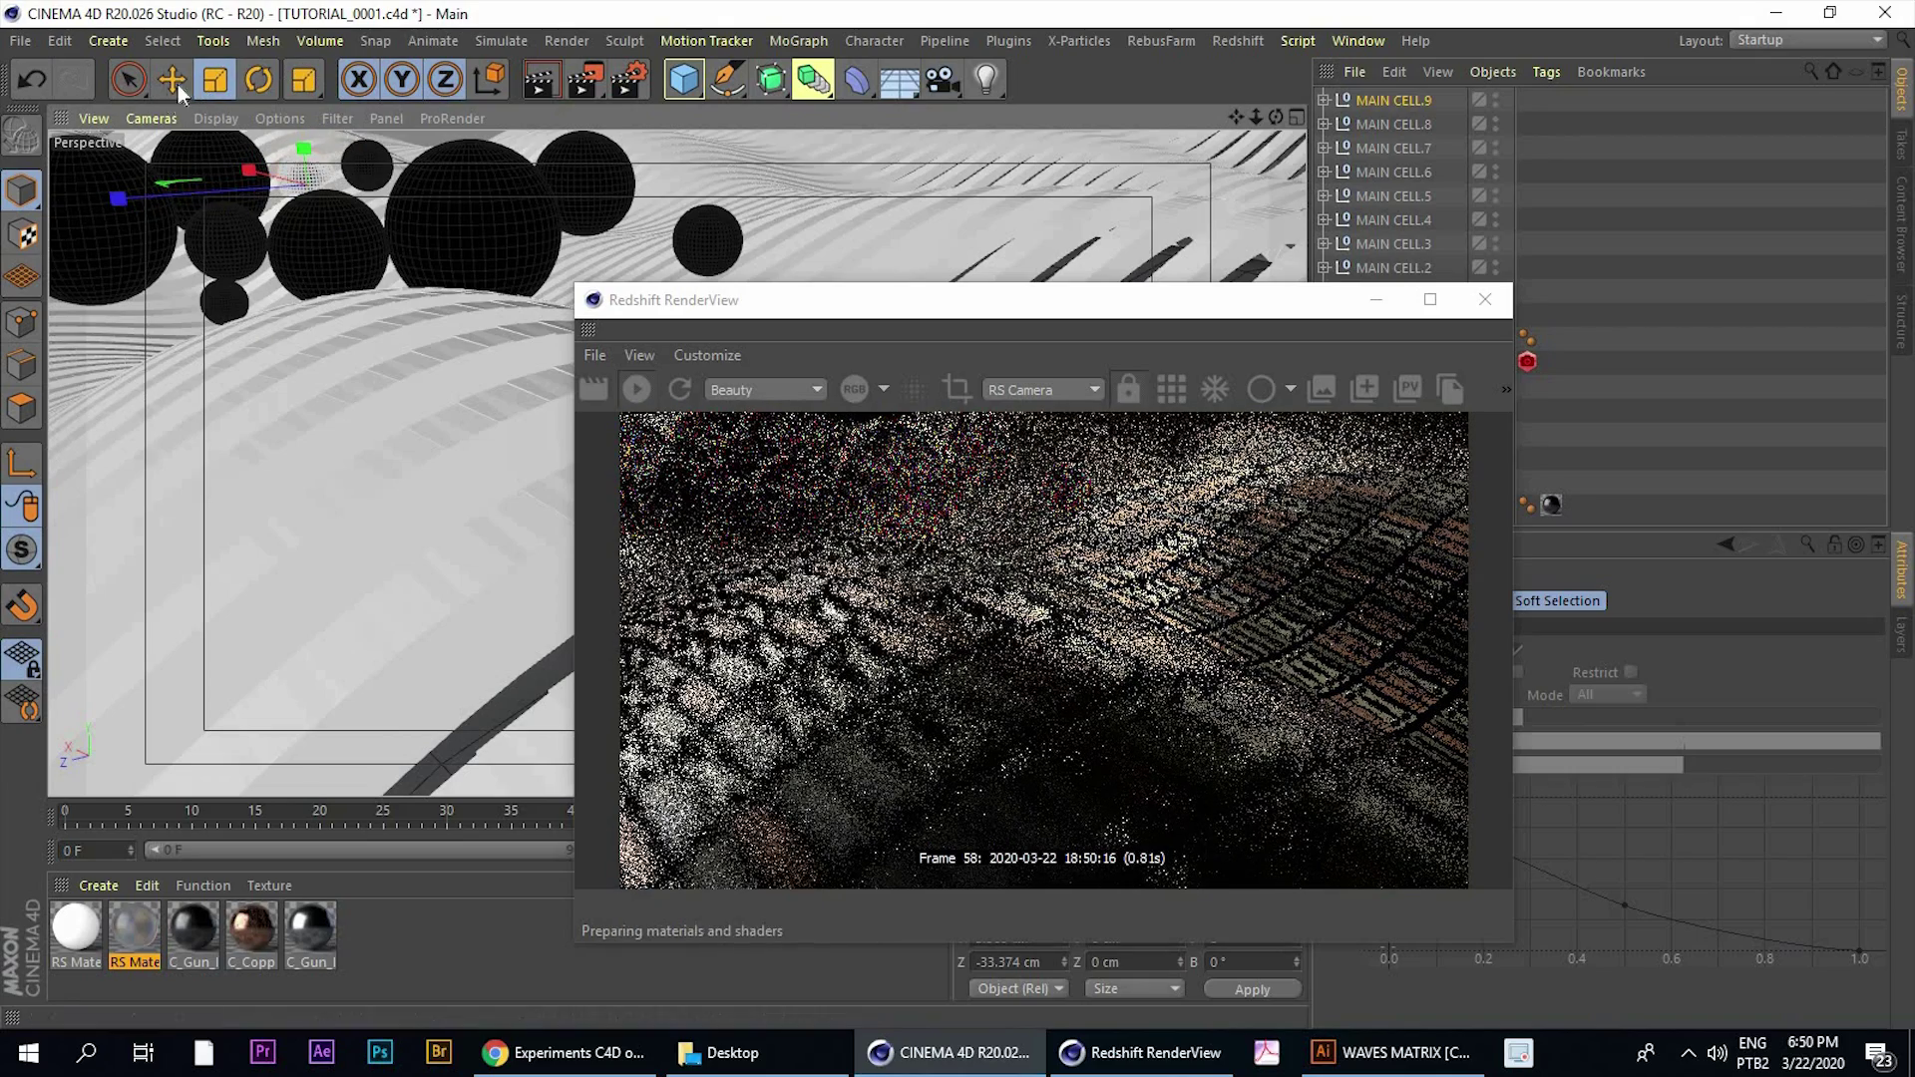
pyautogui.click(172, 81)
pyautogui.moveTo(301, 140); pyautogui.dragTo(300, 110)
pyautogui.moveTo(199, 168); pyautogui.dragTo(184, 170)
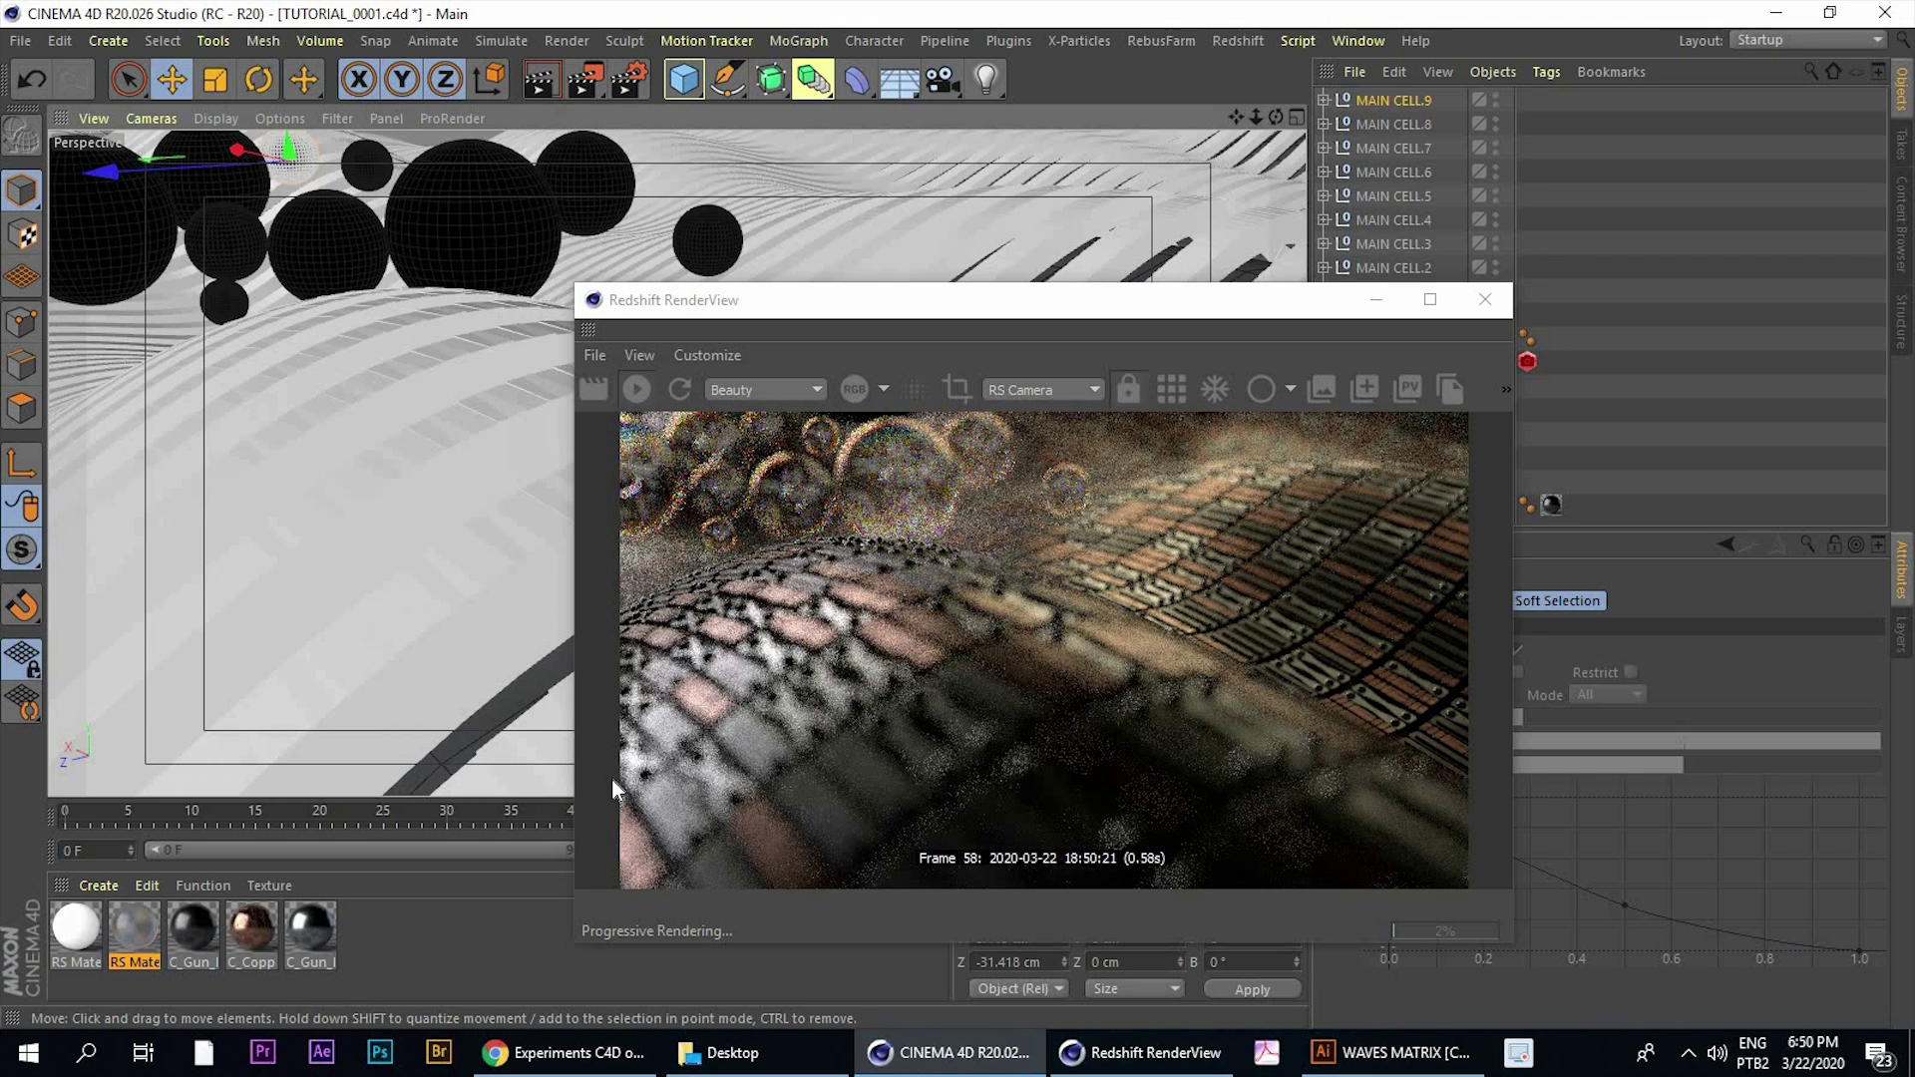
# Move the render window clear of the object list and the attribute settings
pyautogui.click(901, 495)
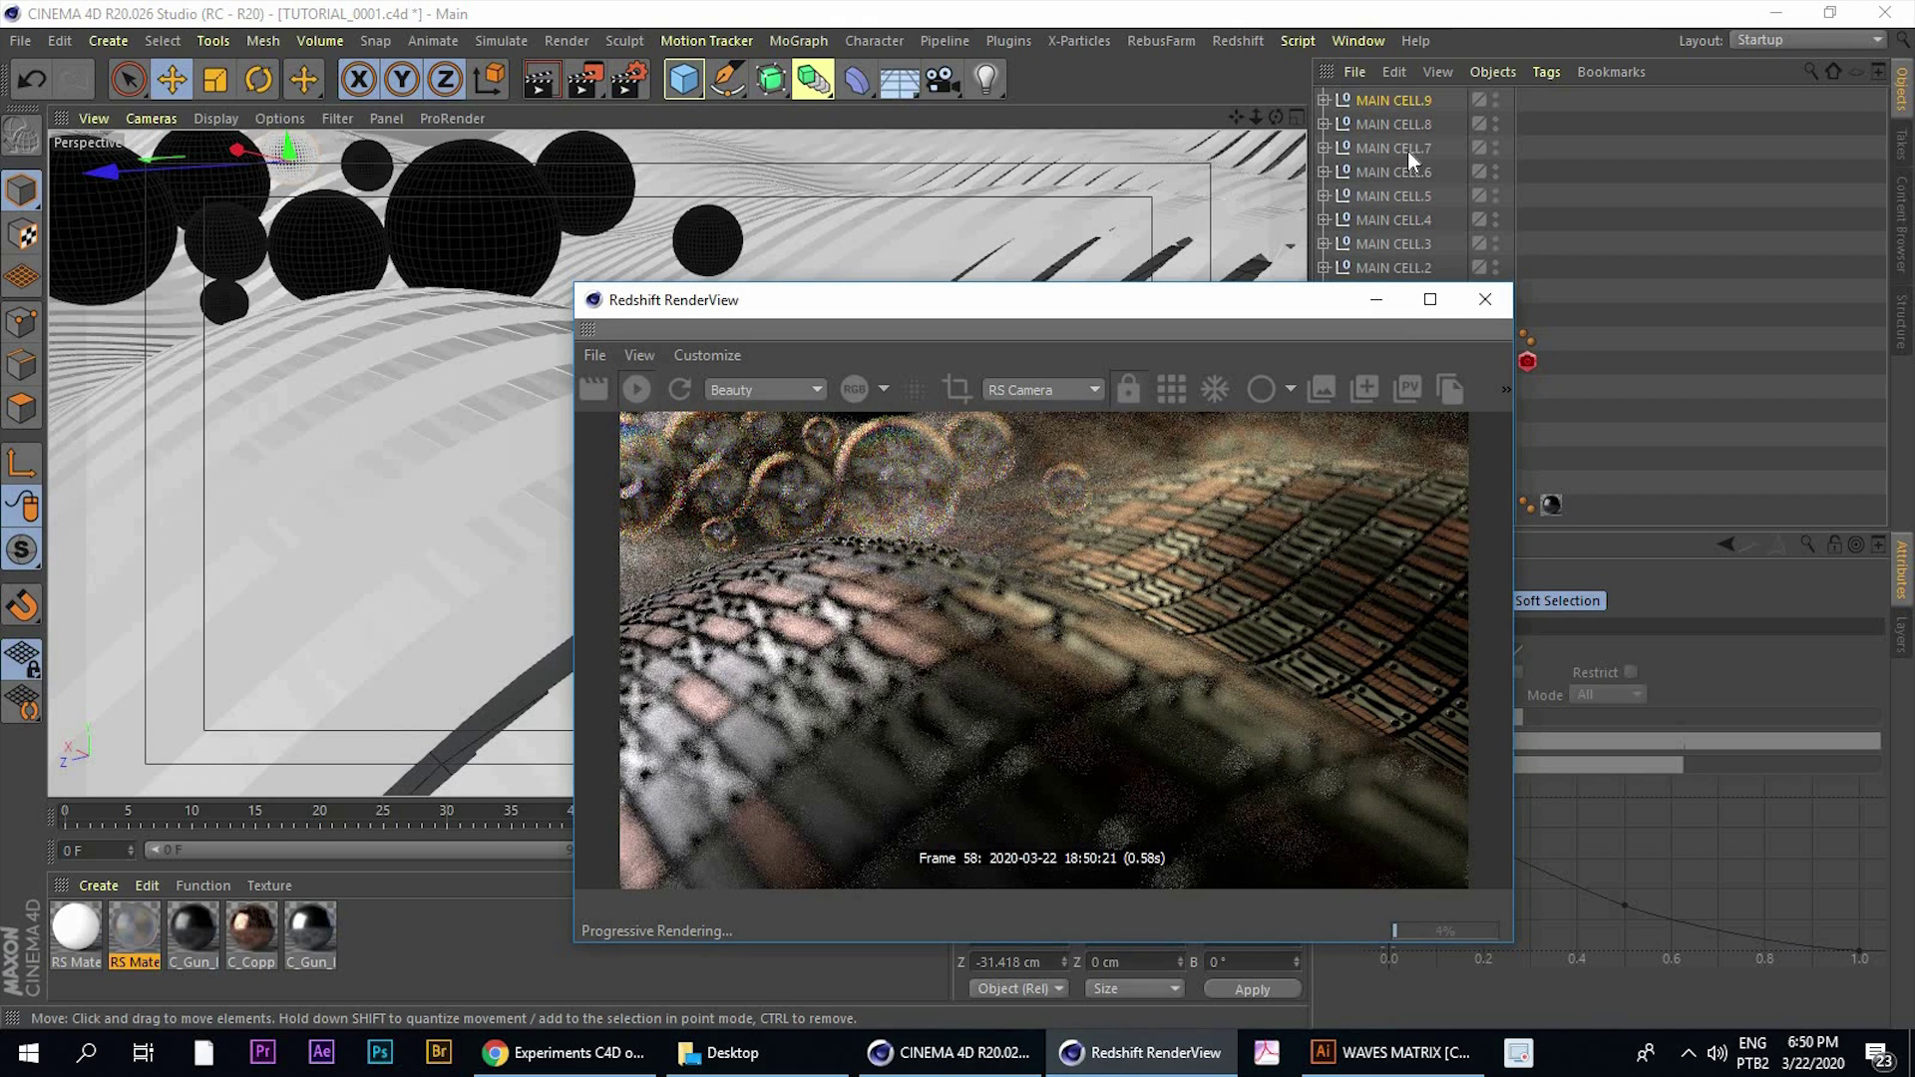
pyautogui.moveTo(1230, 299); pyautogui.dragTo(1191, 294)
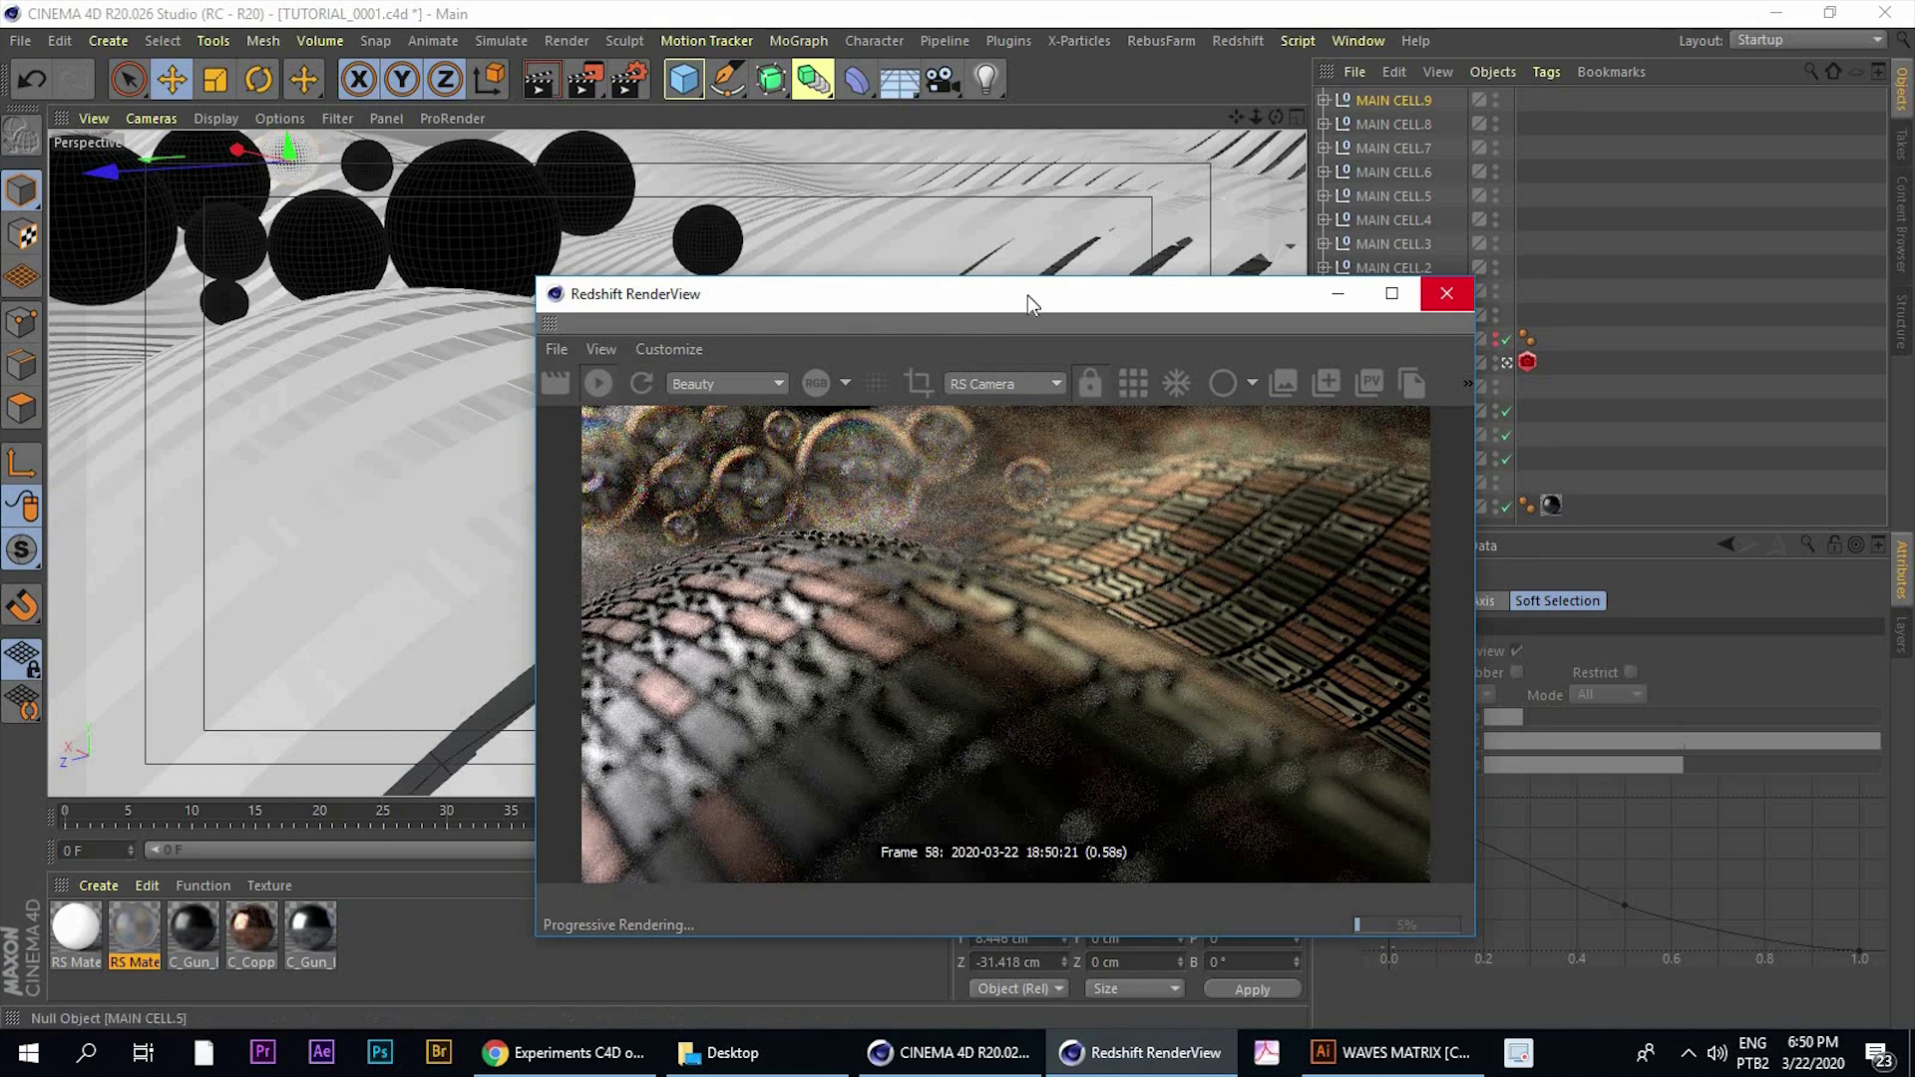
pyautogui.moveTo(1029, 302); pyautogui.dragTo(860, 257)
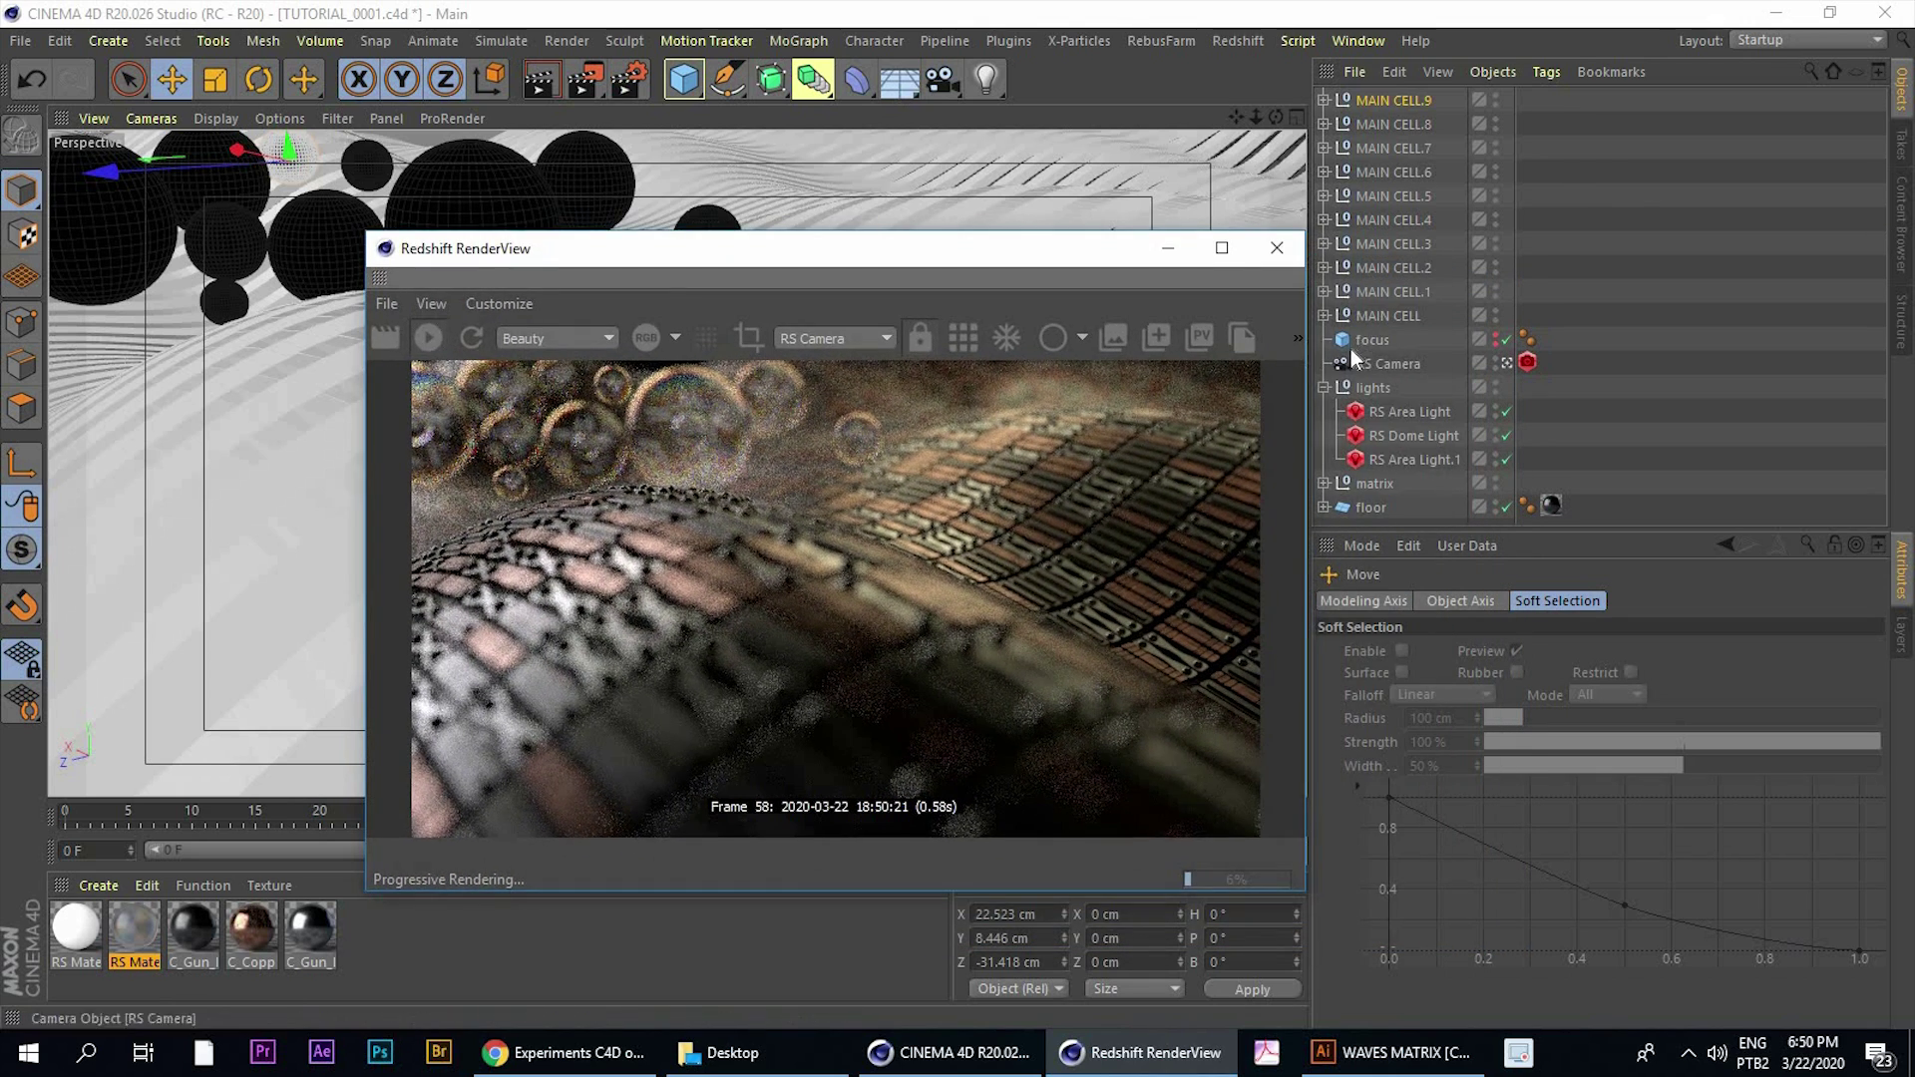
# Move the focus cube along its X axis to about X -85.7 cm, keeping the render window clear of the axis handles
pyautogui.click(1359, 341)
pyautogui.moveTo(1147, 252); pyautogui.dragTo(1544, 230)
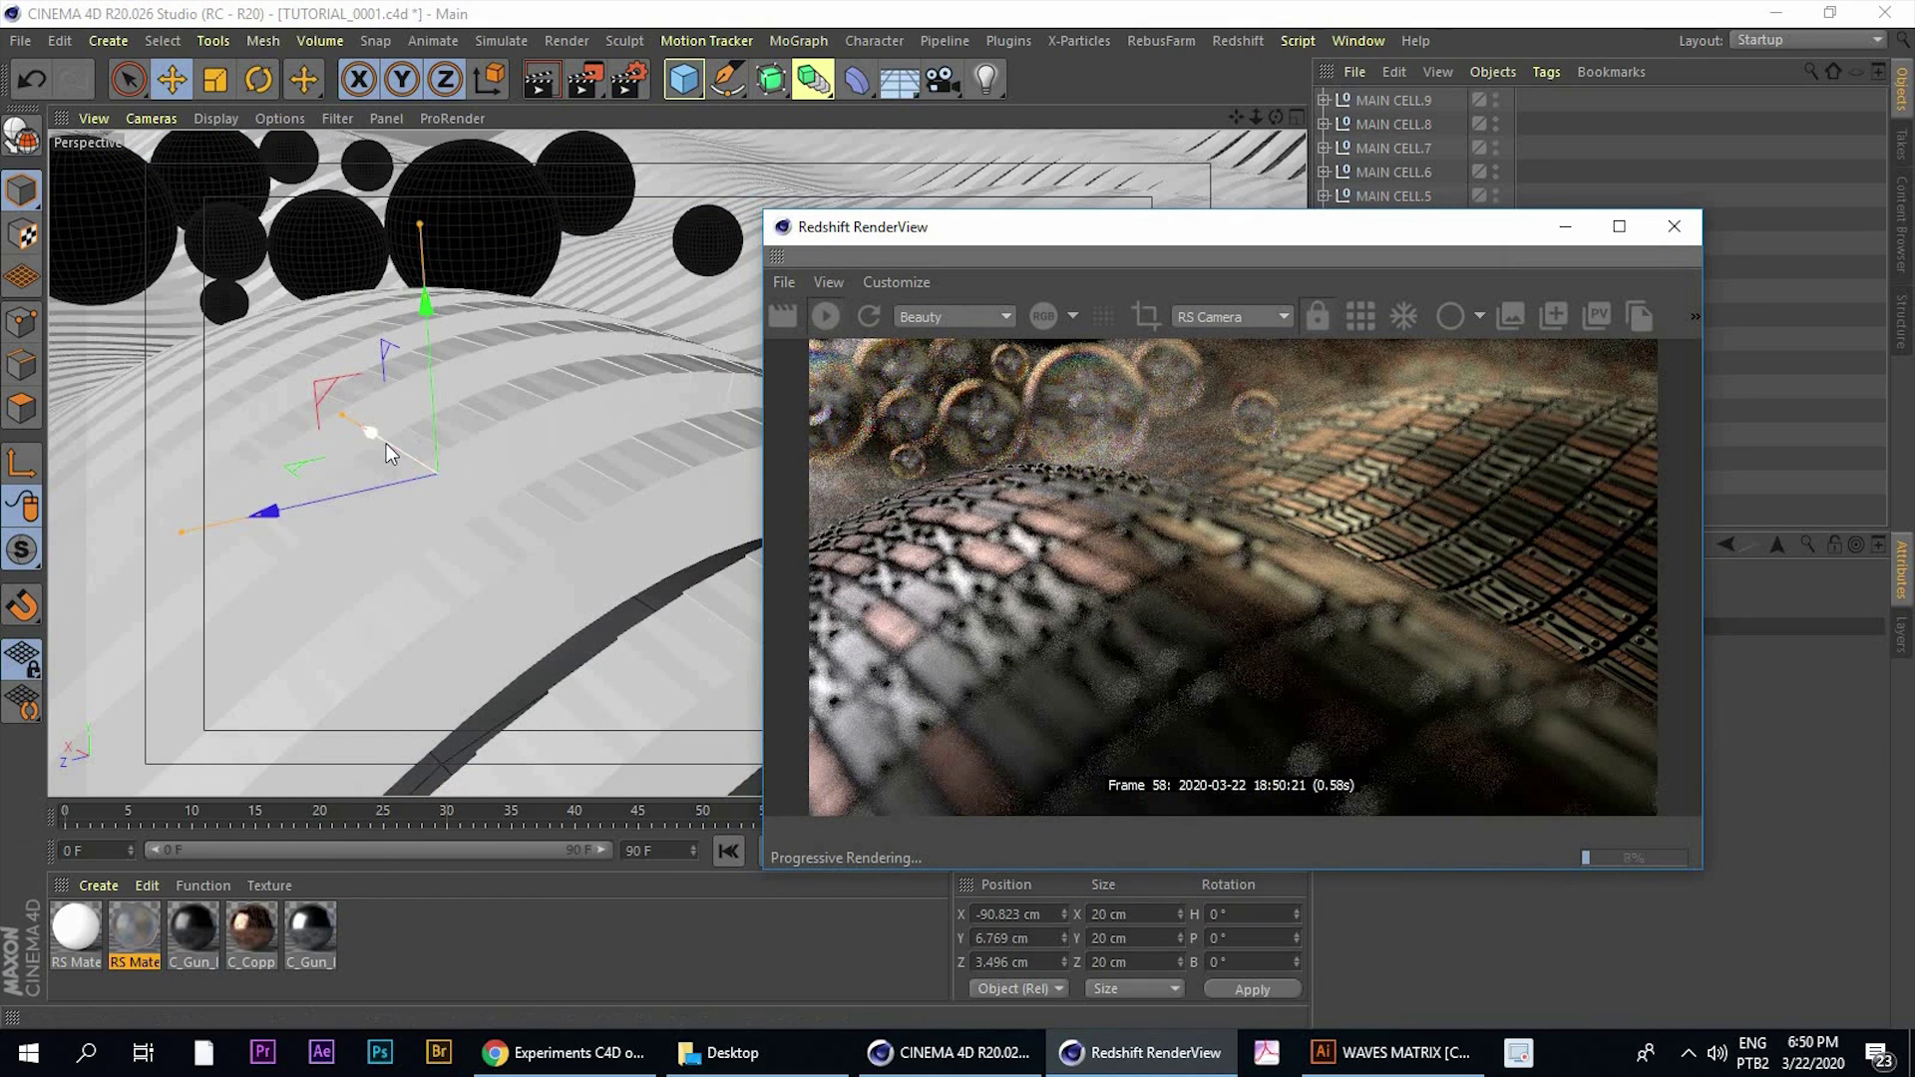
pyautogui.moveTo(369, 434); pyautogui.dragTo(339, 481)
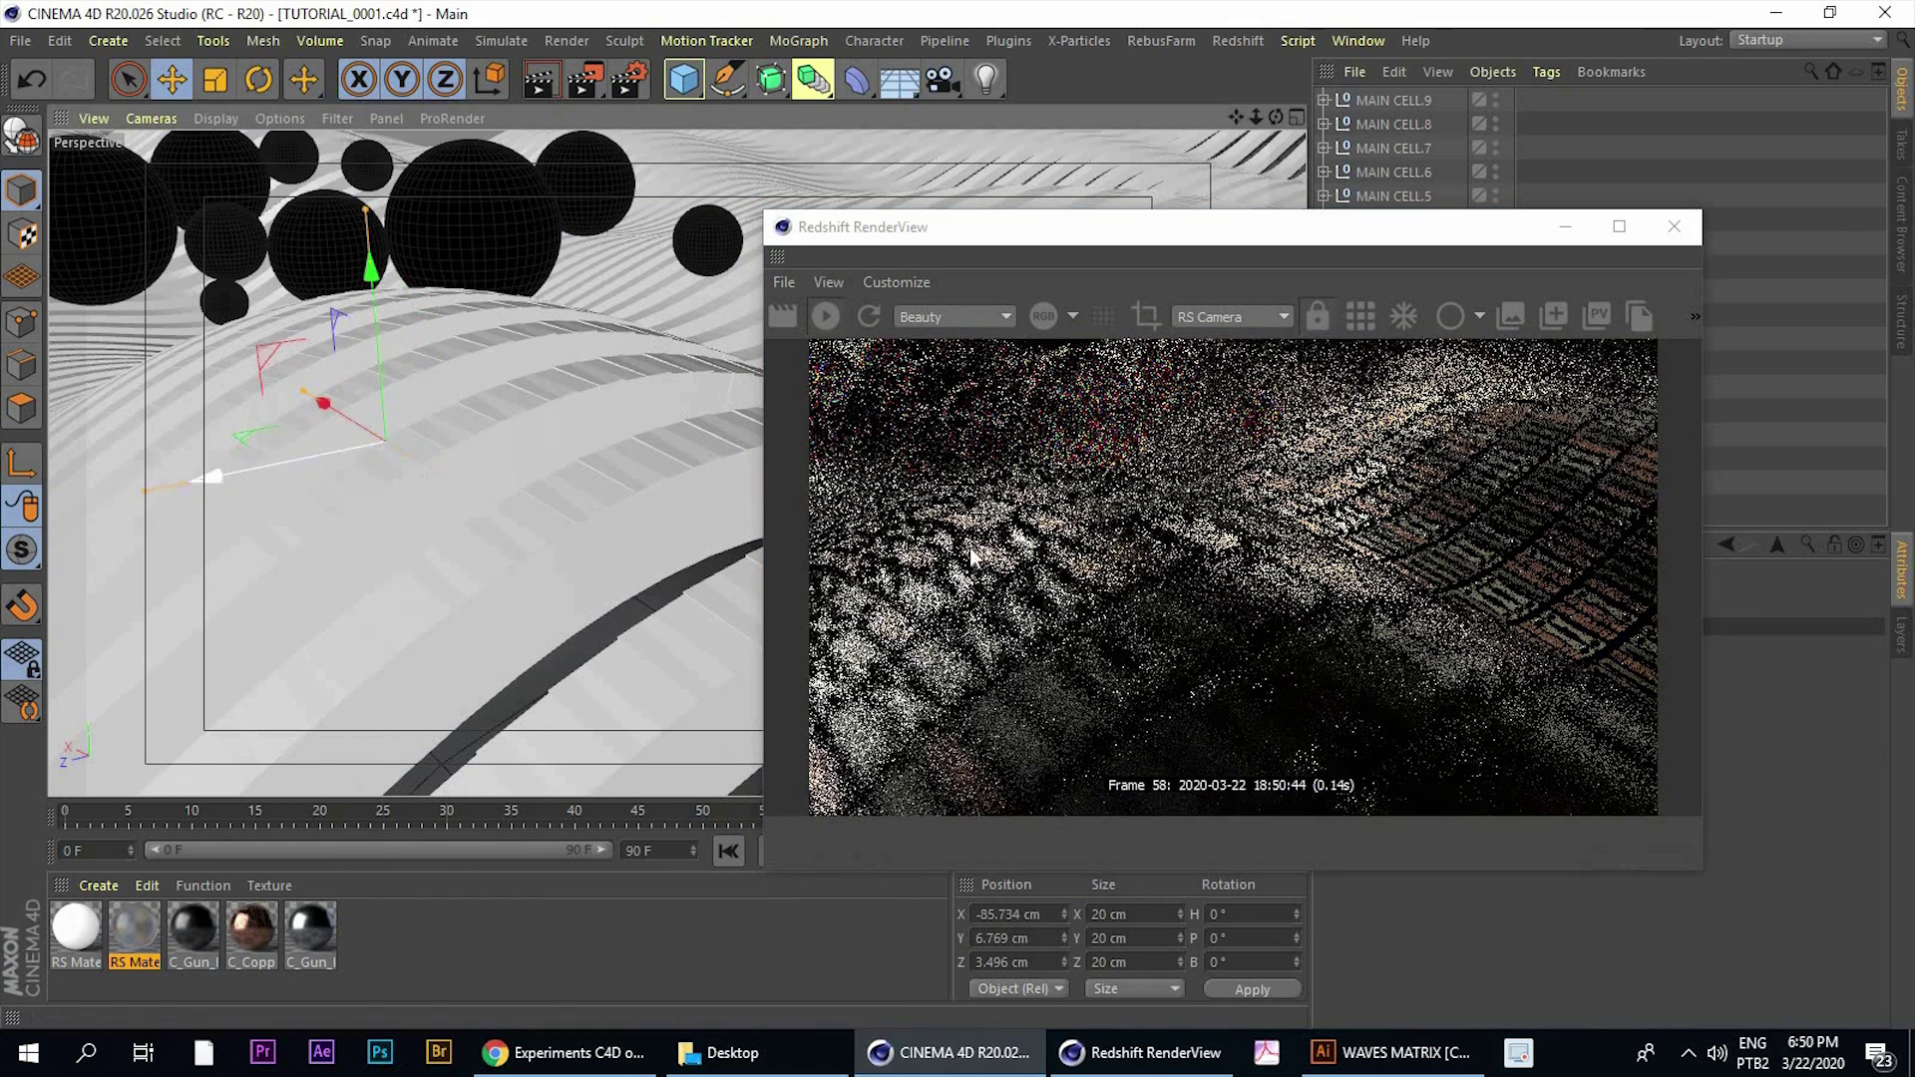
pyautogui.click(1063, 453)
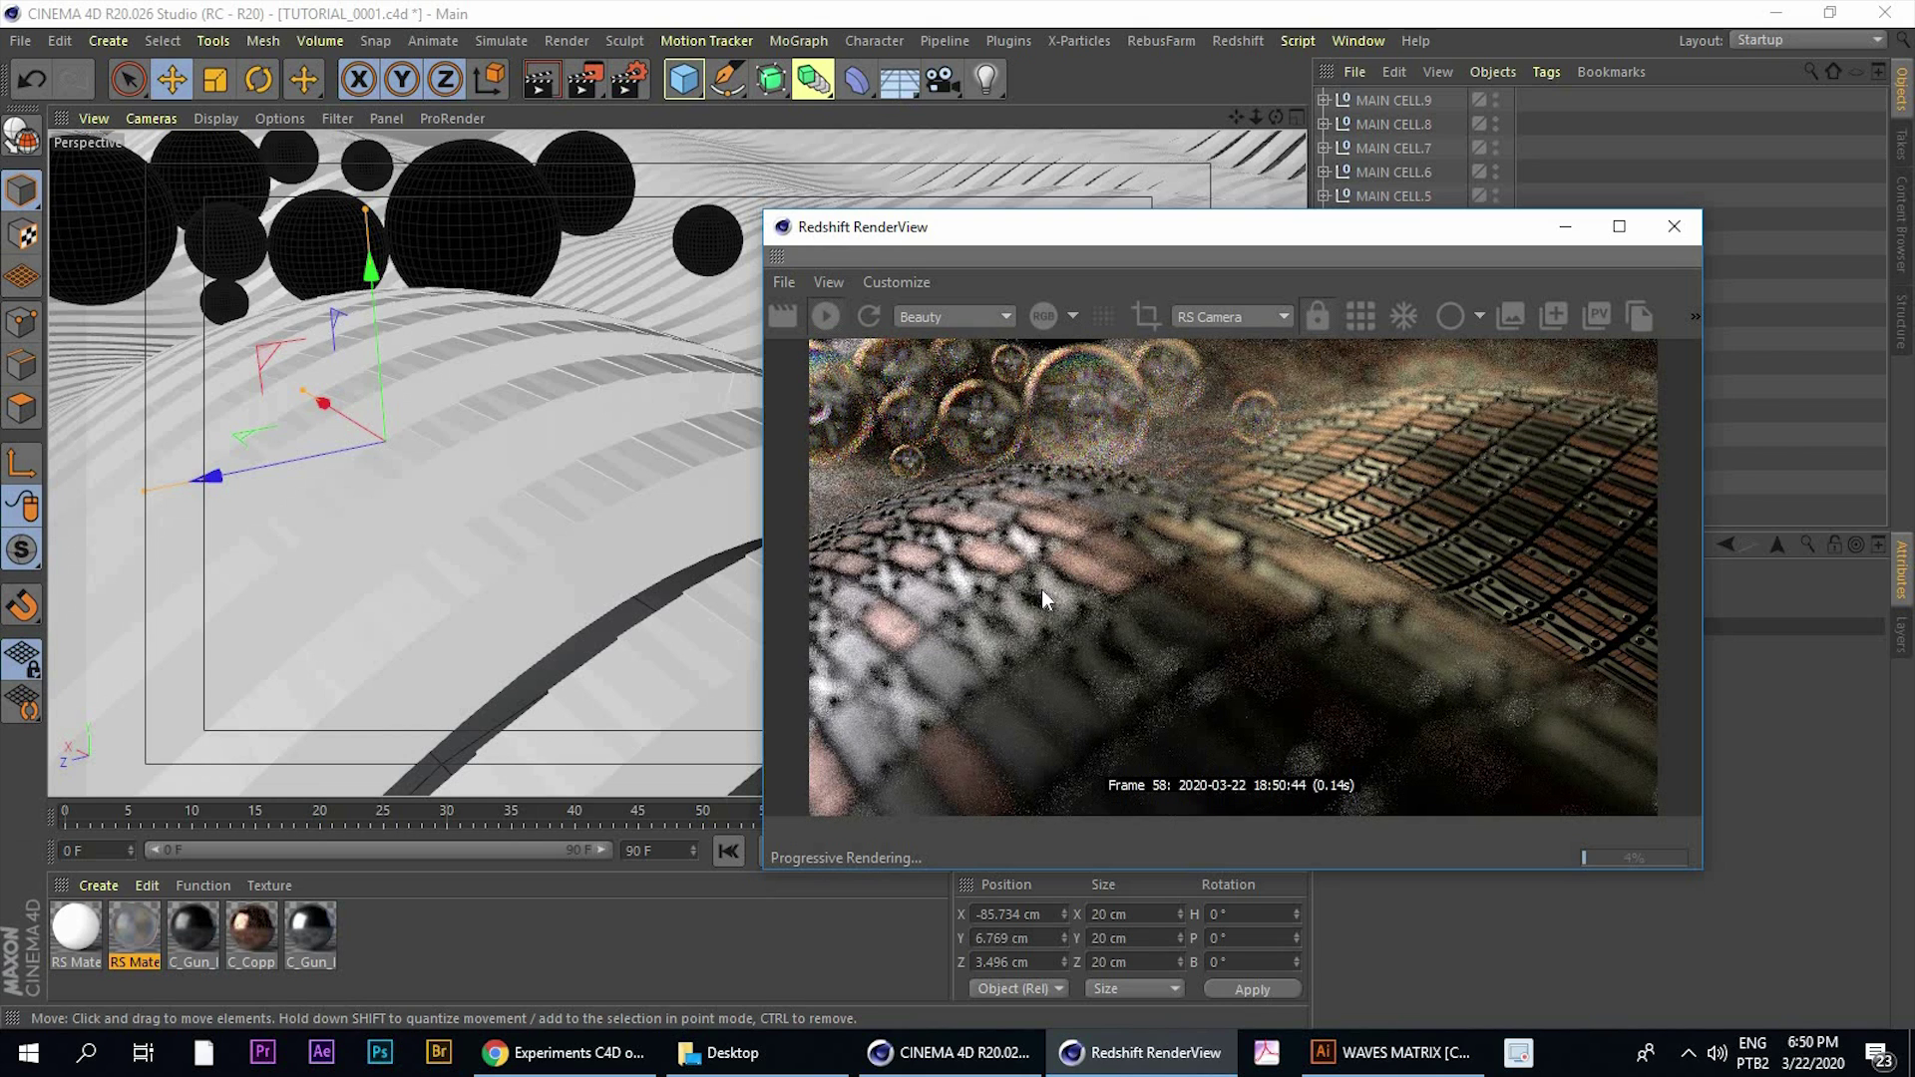
# Compare the render with the Behance reference in the browser, and uncover the object list to collapse the lights group
pyautogui.click(646, 1053)
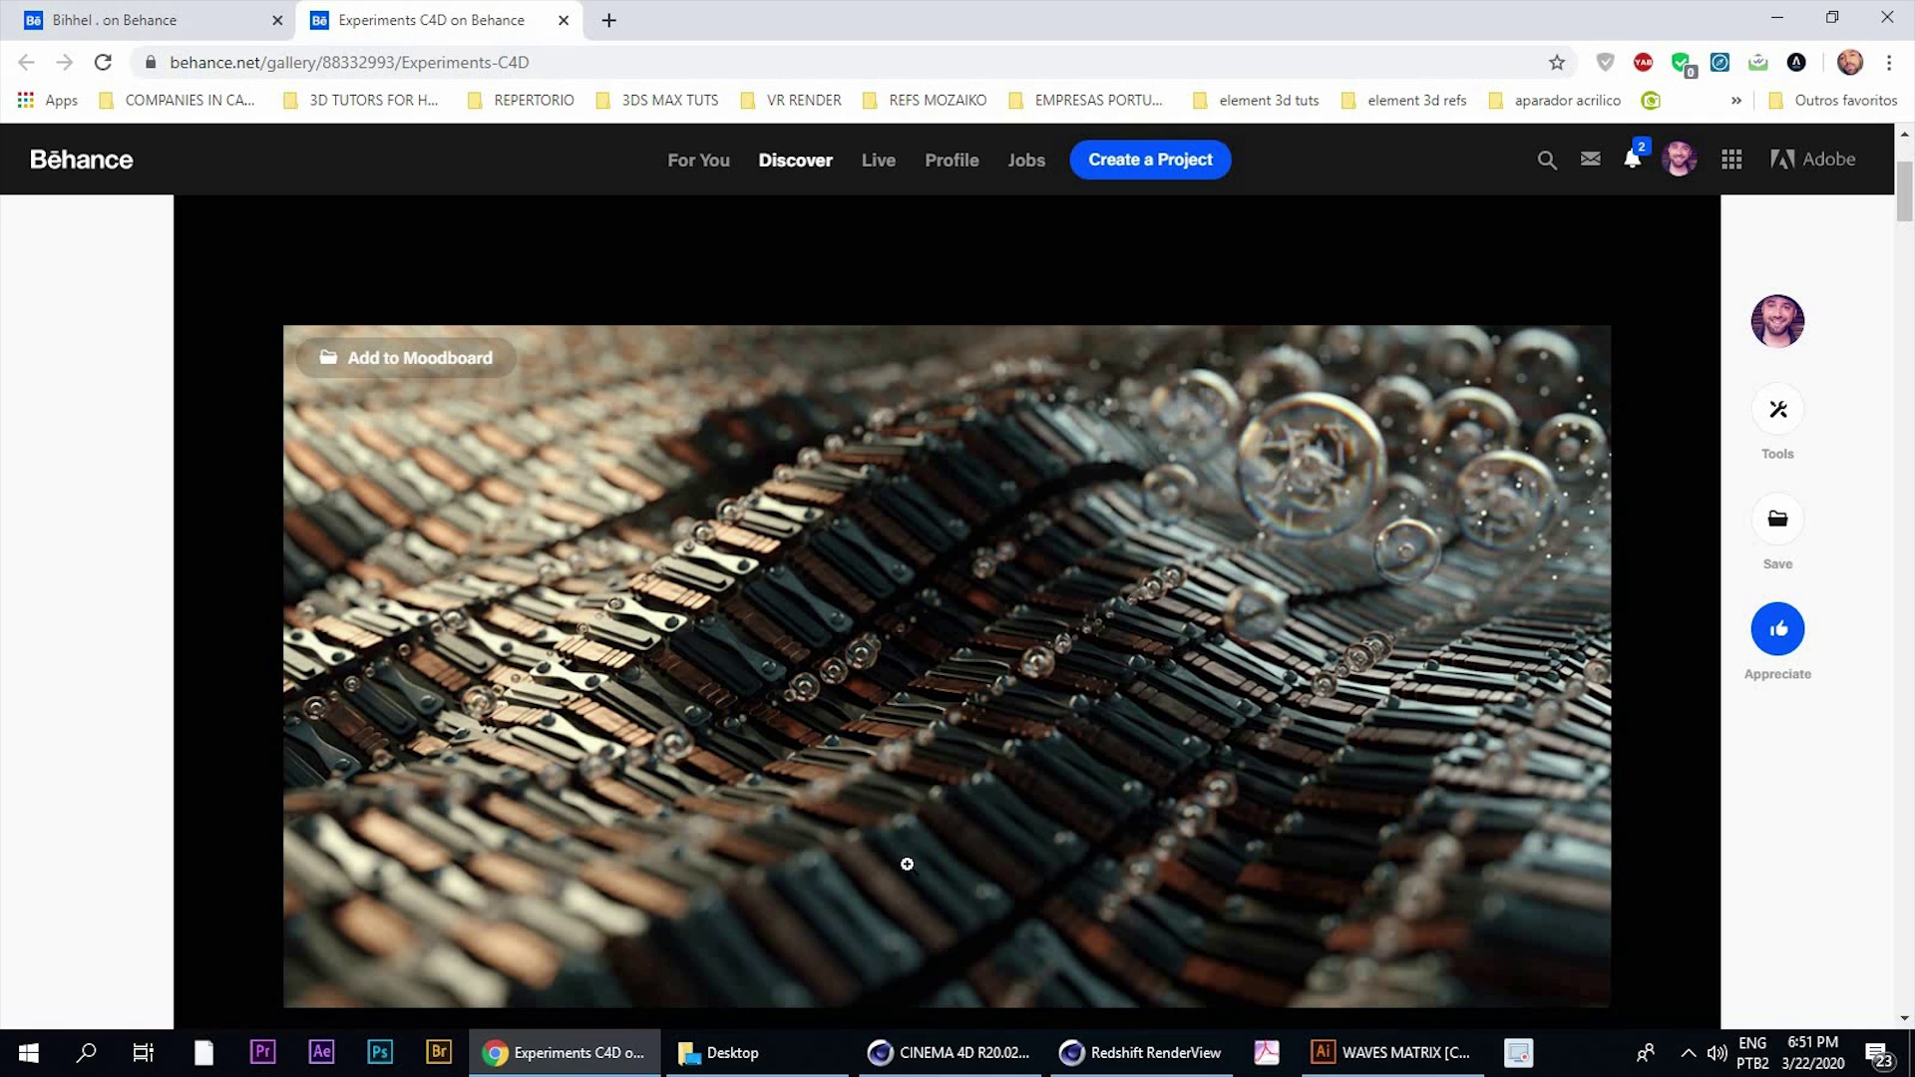
pyautogui.click(1142, 1052)
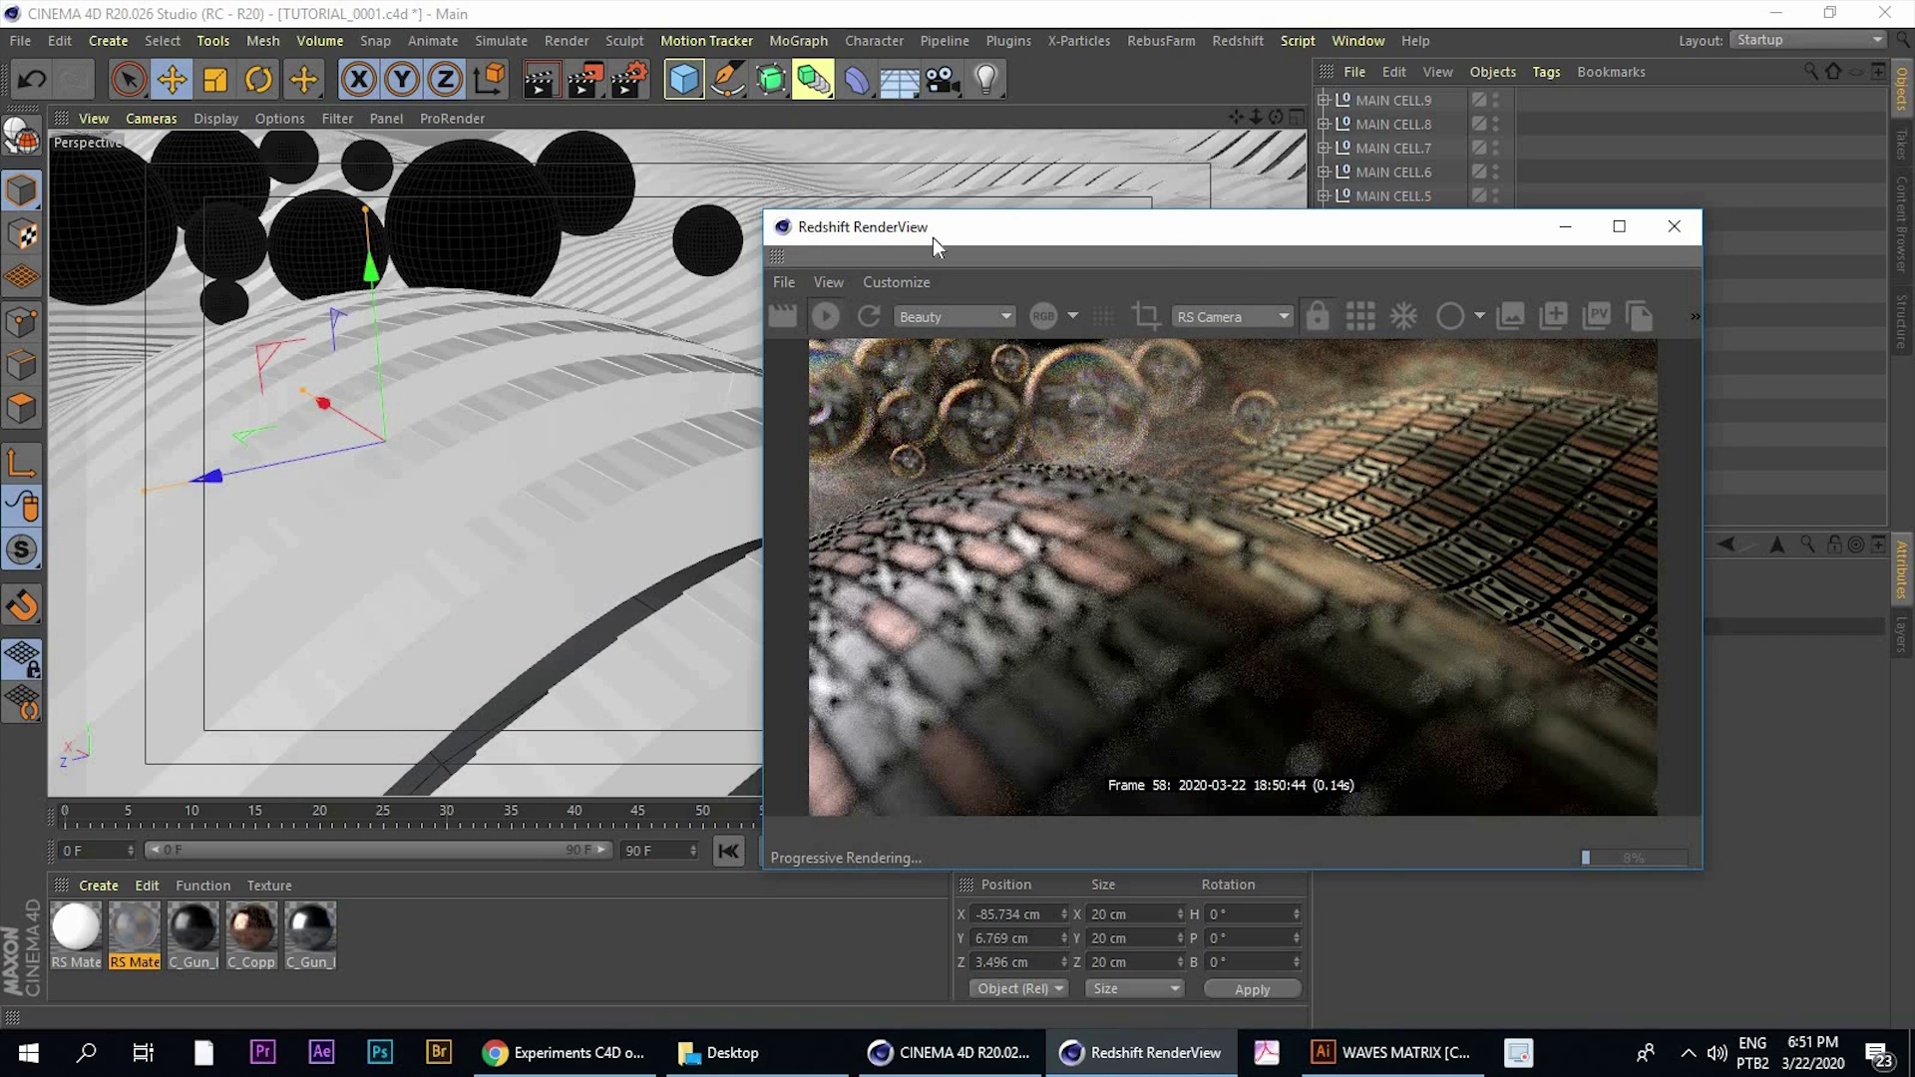
pyautogui.moveTo(1185, 229); pyautogui.dragTo(725, 177)
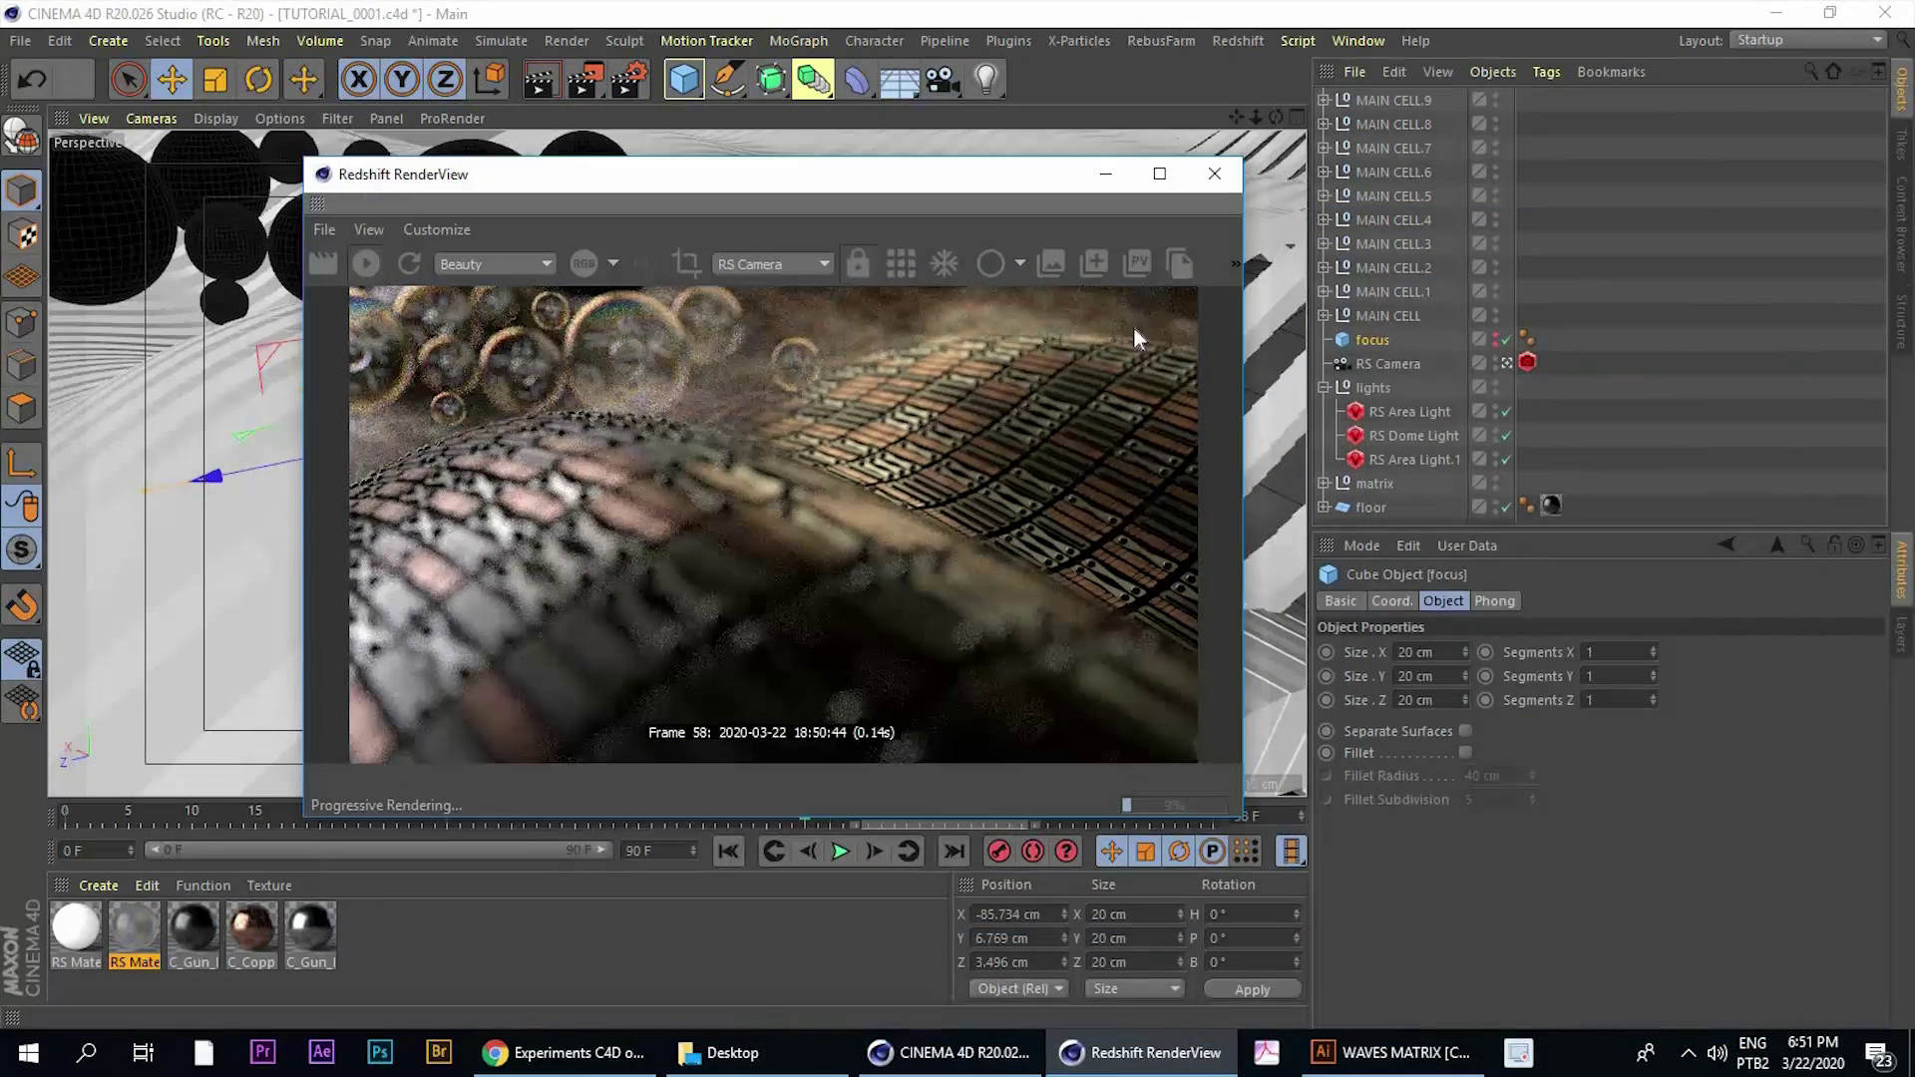
pyautogui.click(1323, 387)
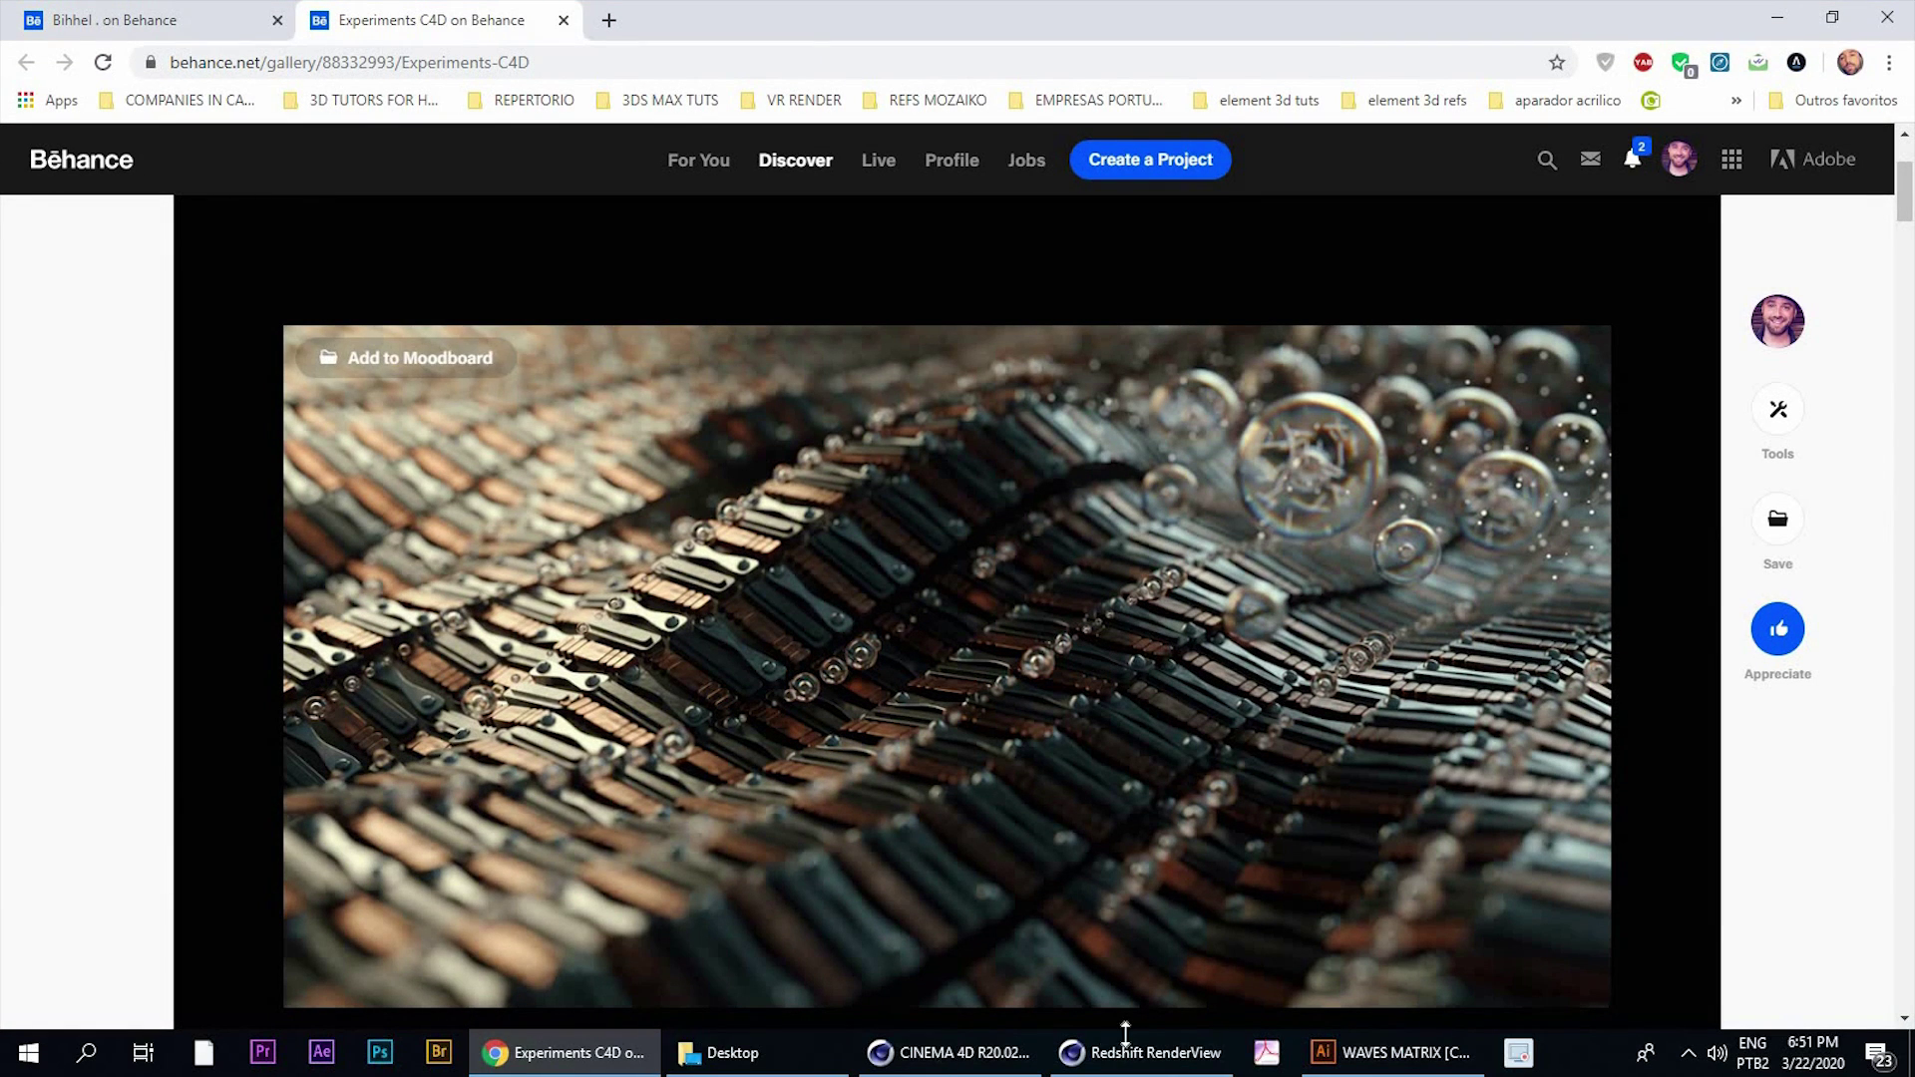
pyautogui.click(956, 1063)
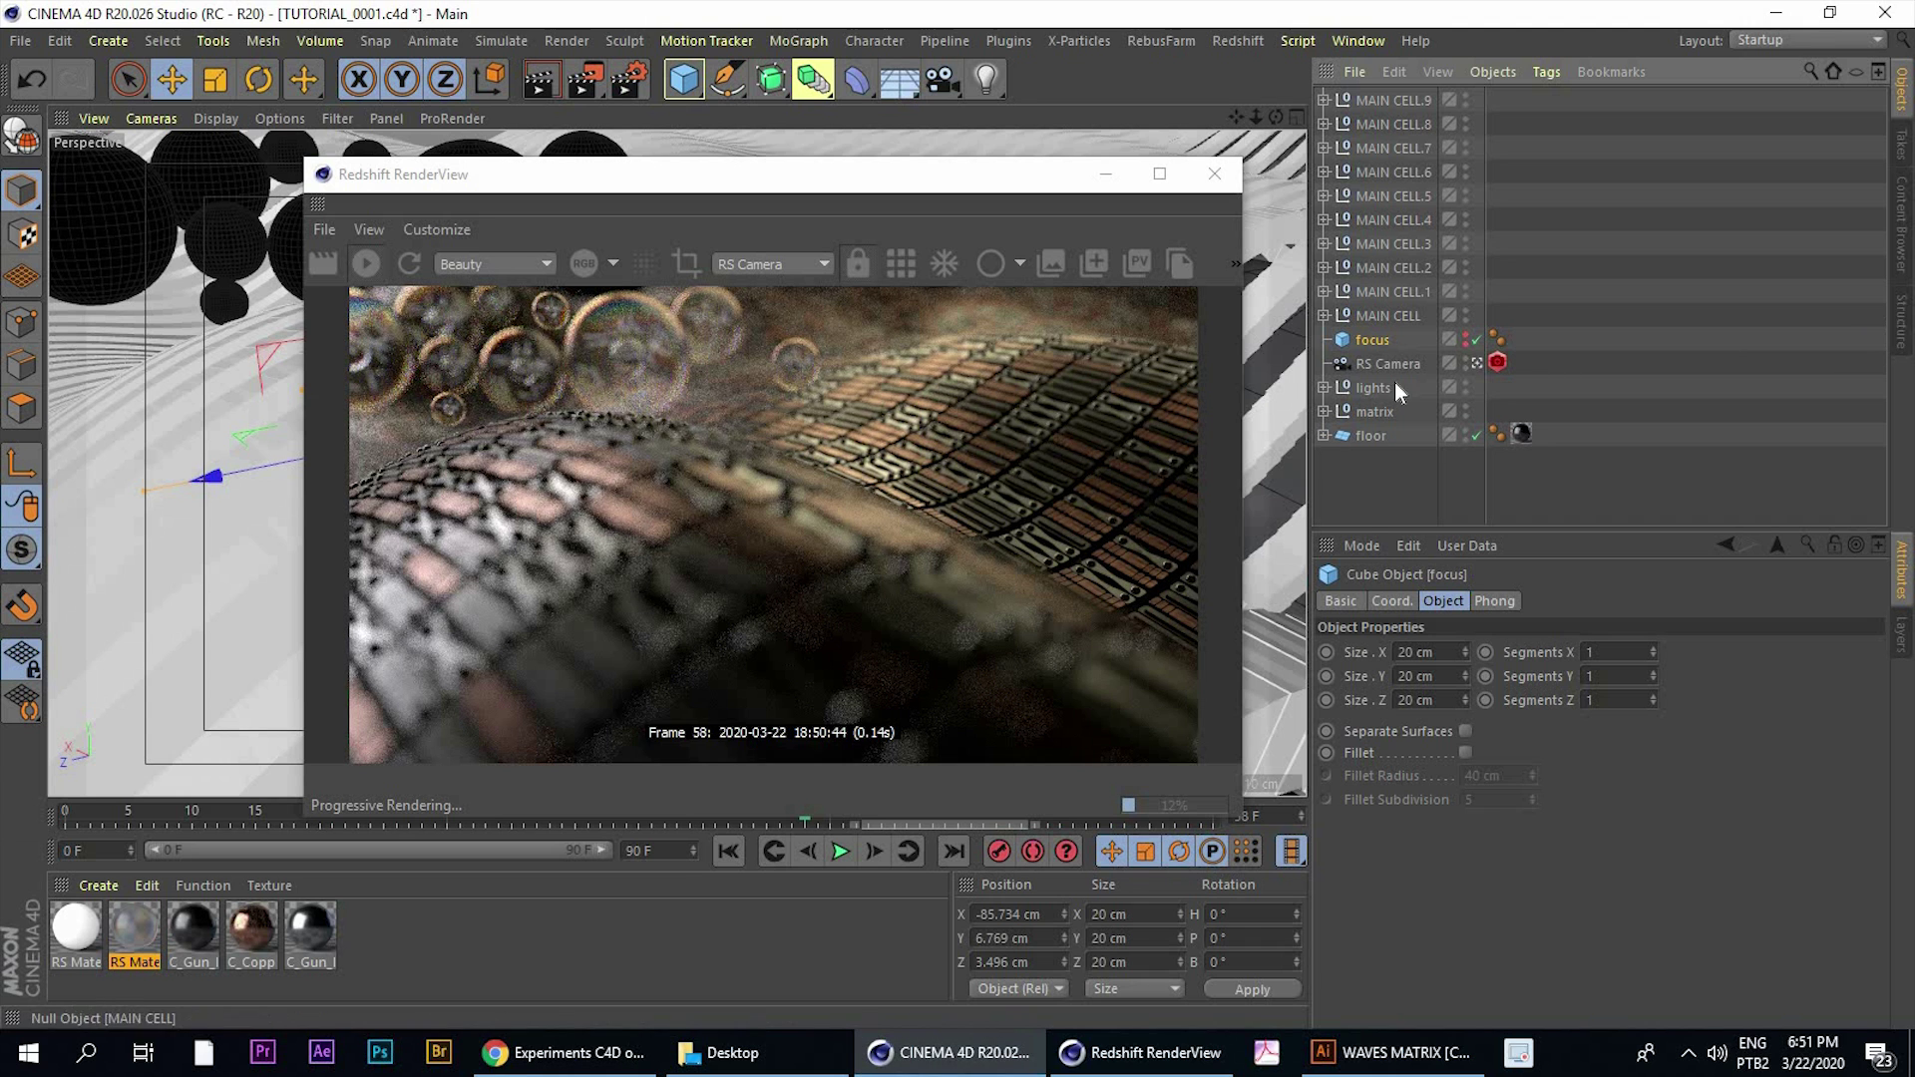
# Set the Plane emitter inside the matrix group to 66 width segments and 231 height segments
pyautogui.click(1333, 366)
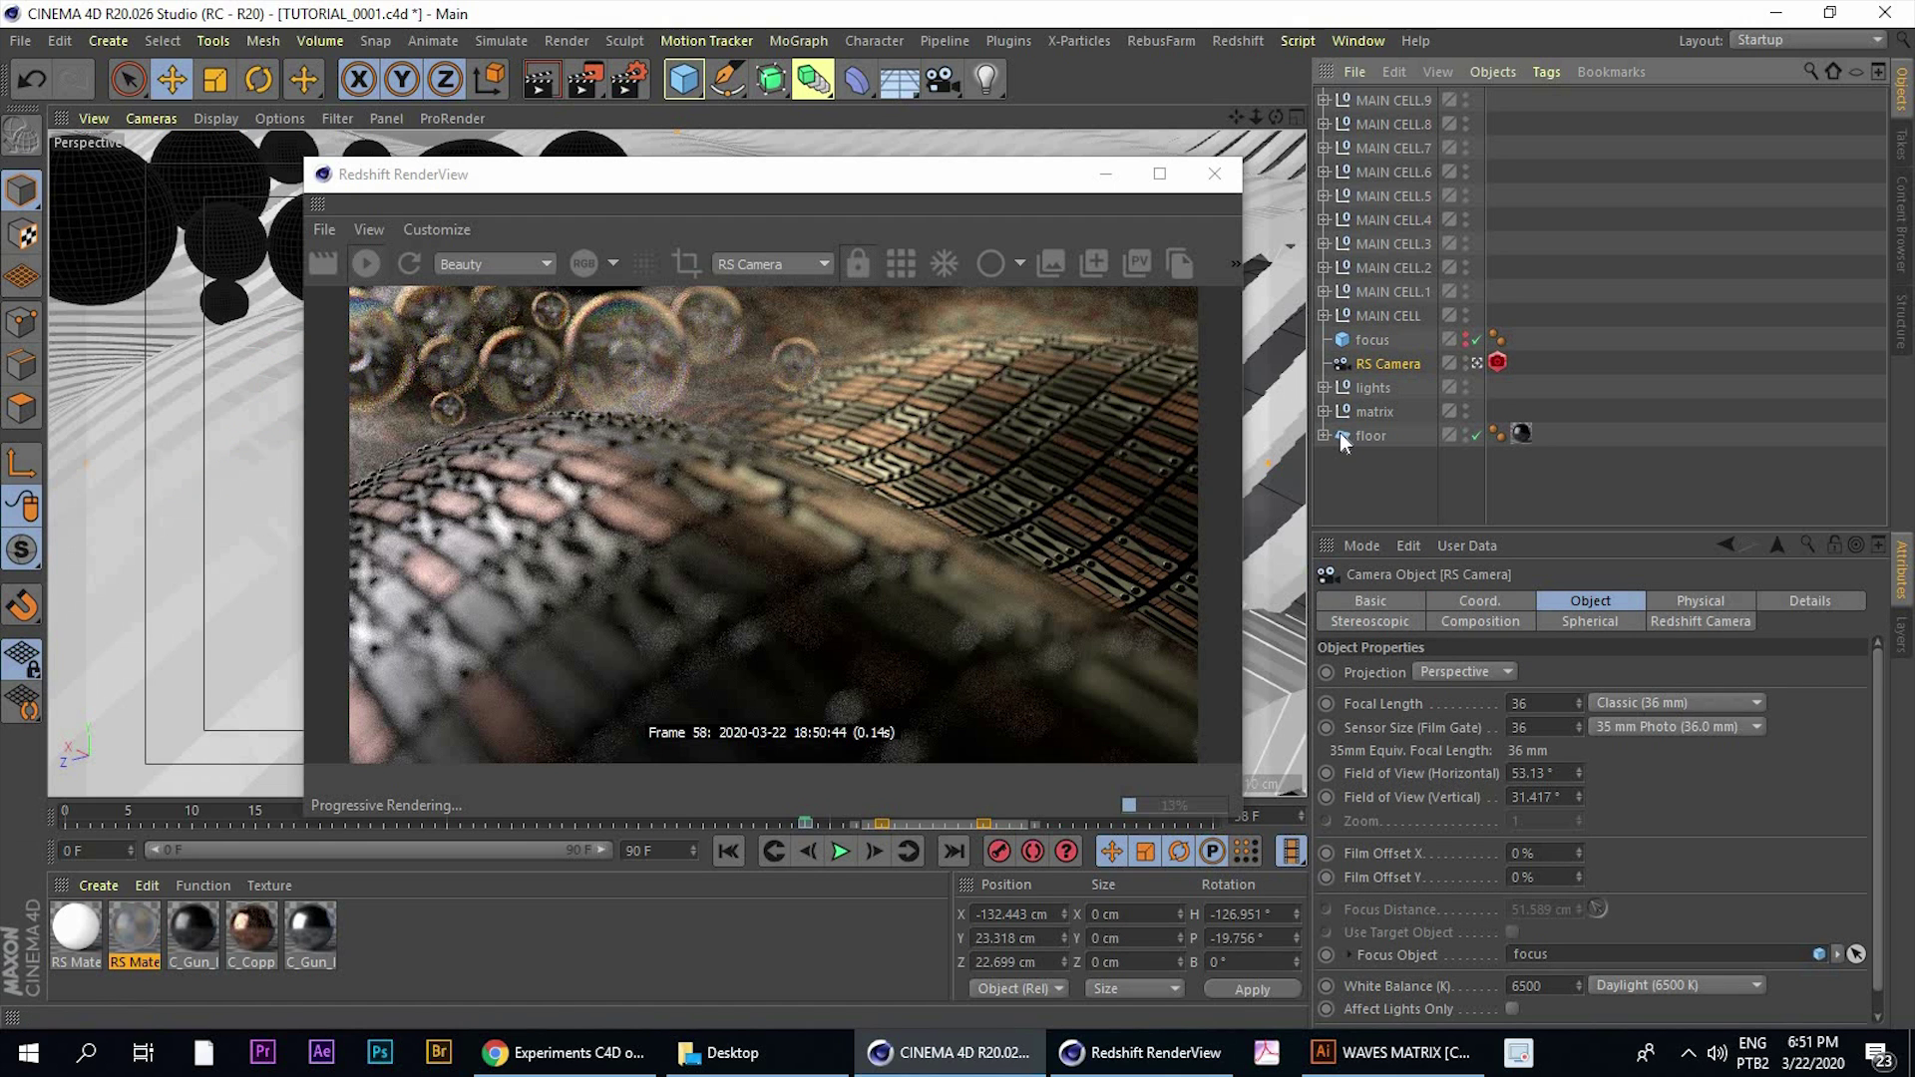
pyautogui.click(1324, 411)
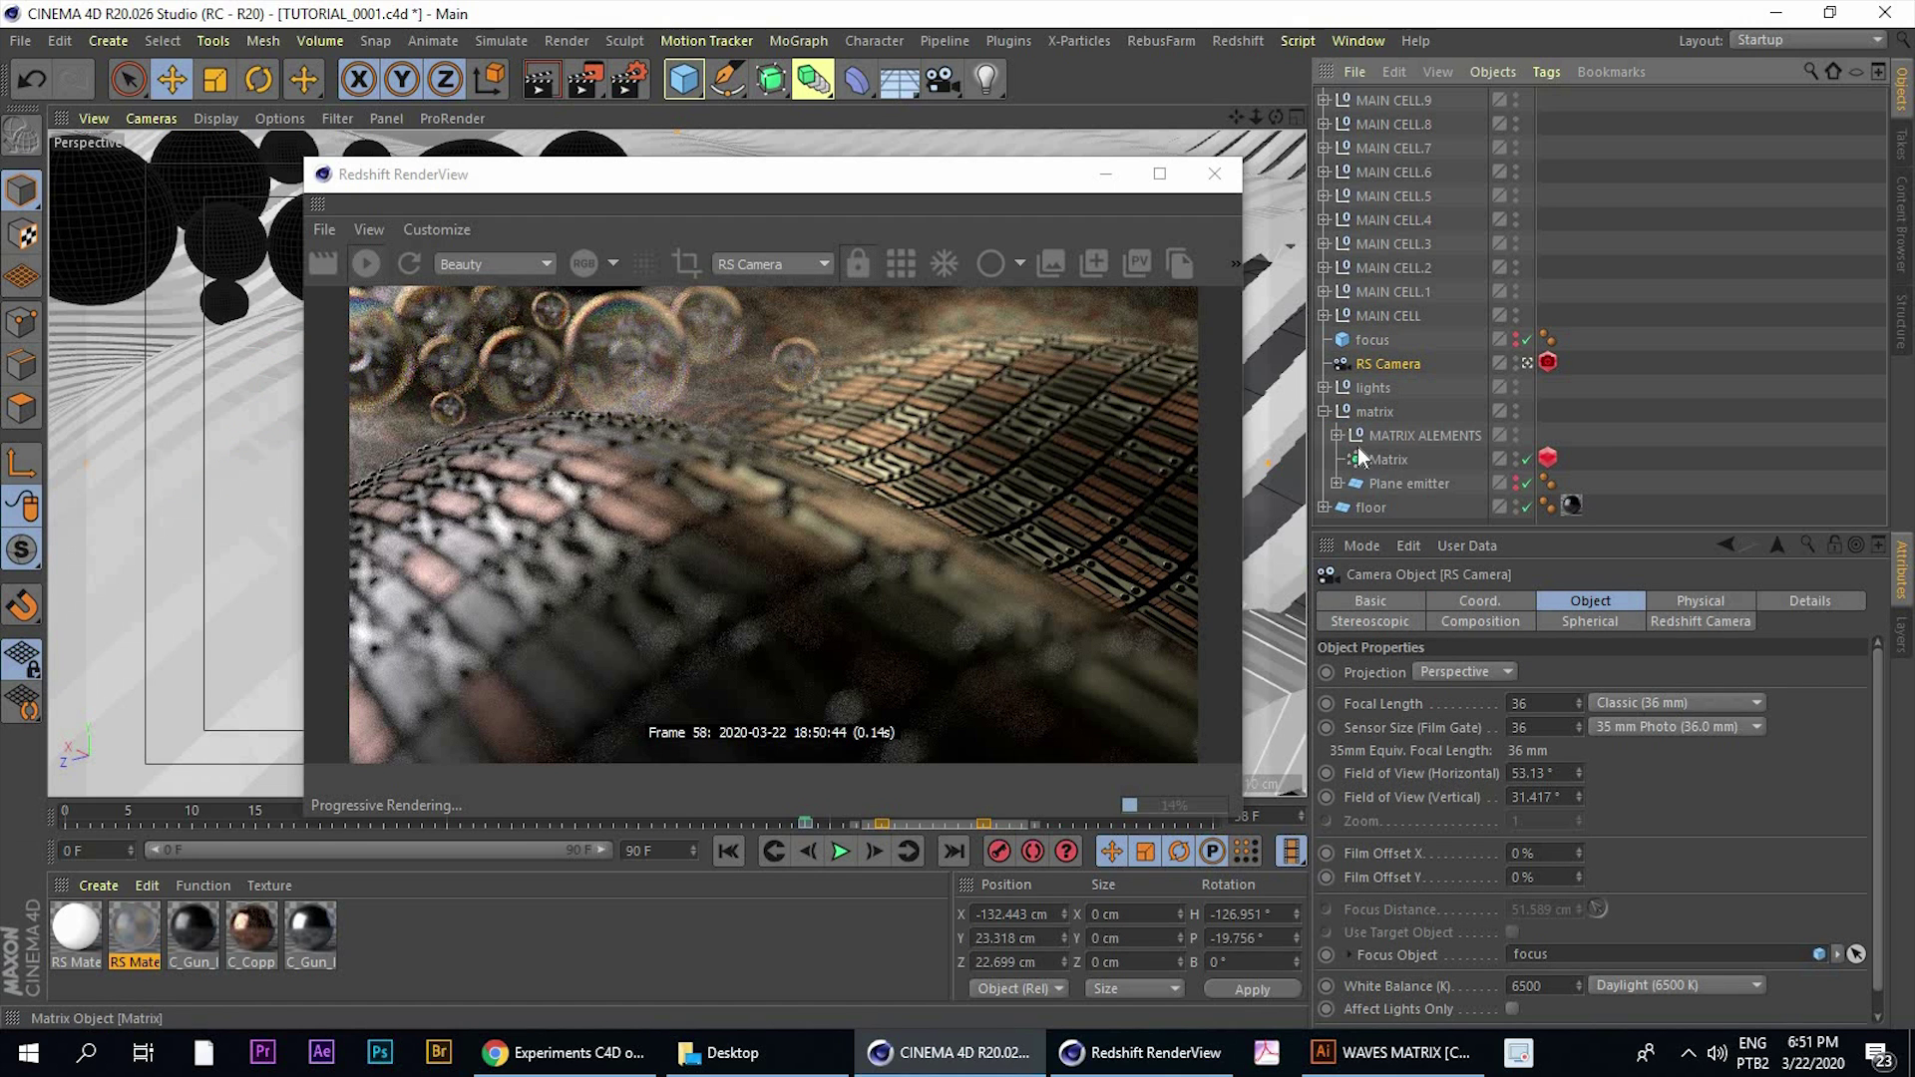
pyautogui.click(1337, 439)
pyautogui.click(1402, 464)
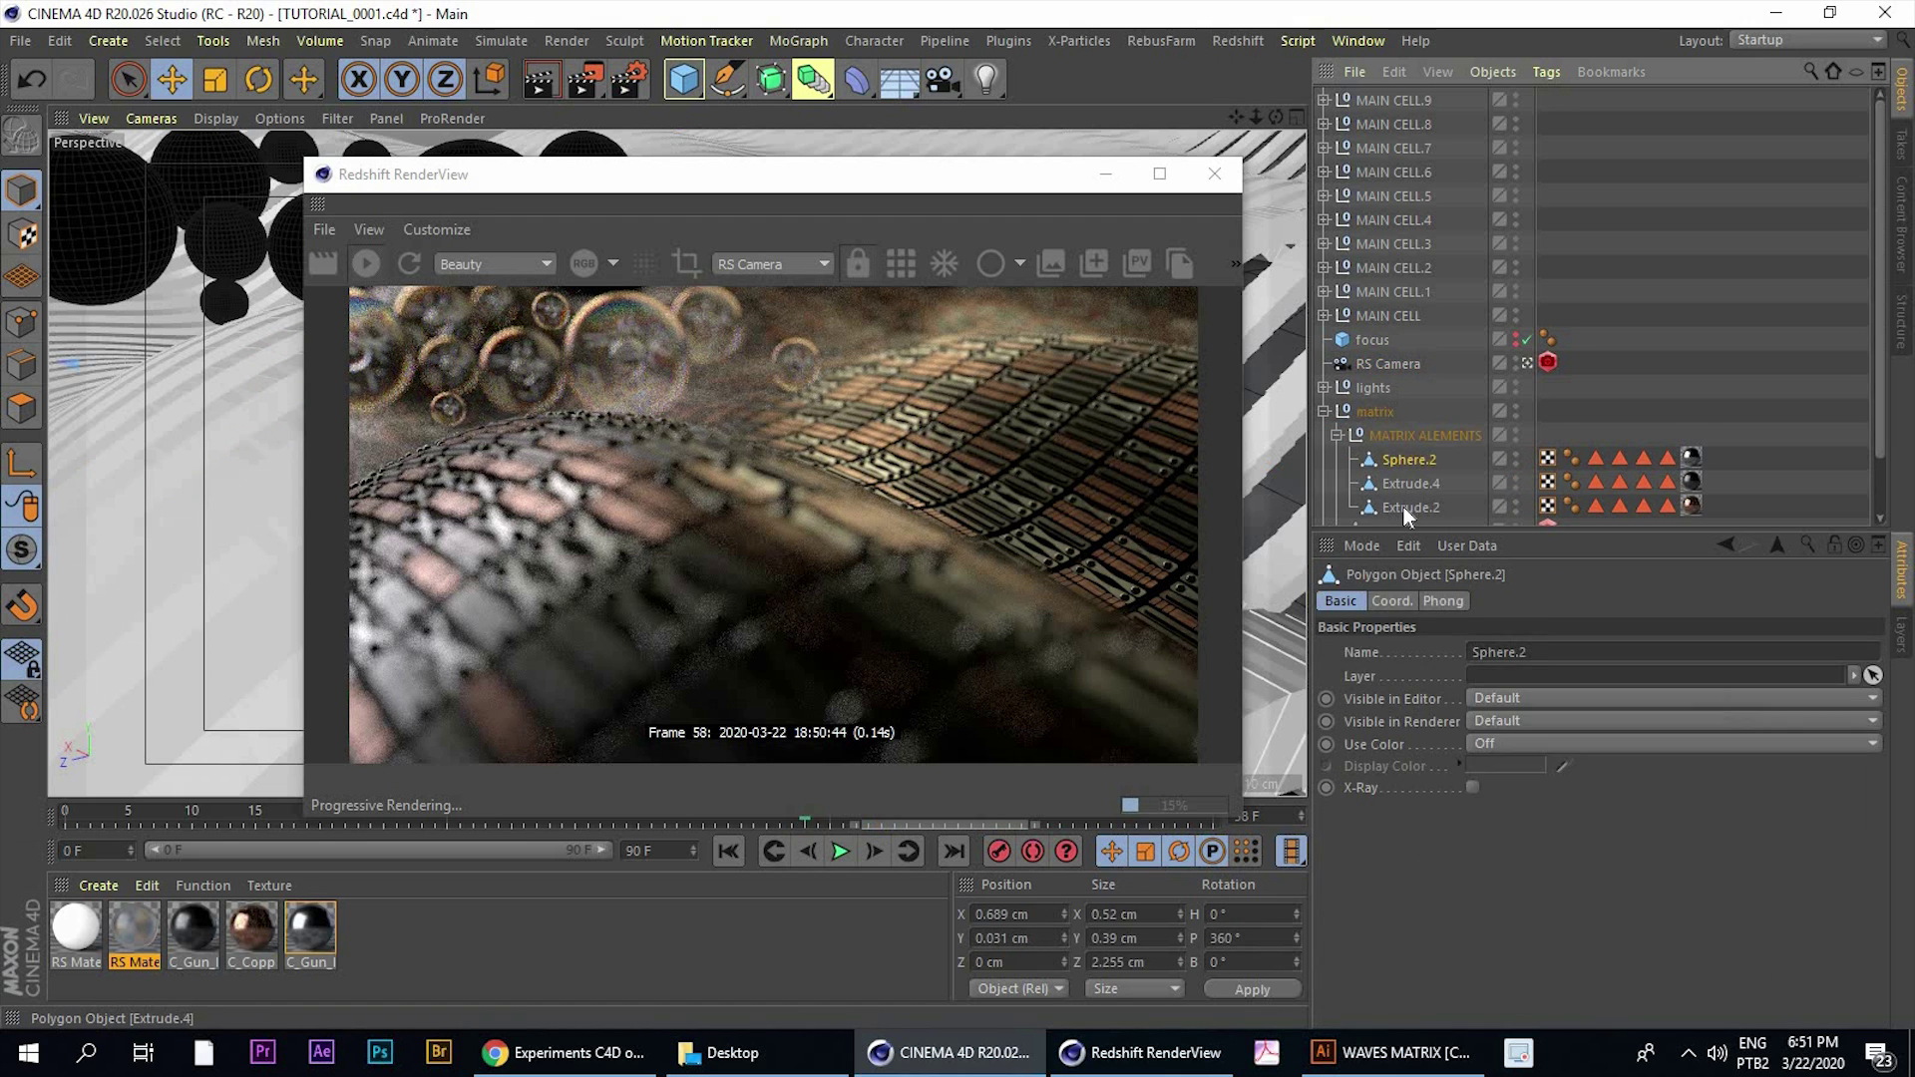
pyautogui.click(1338, 436)
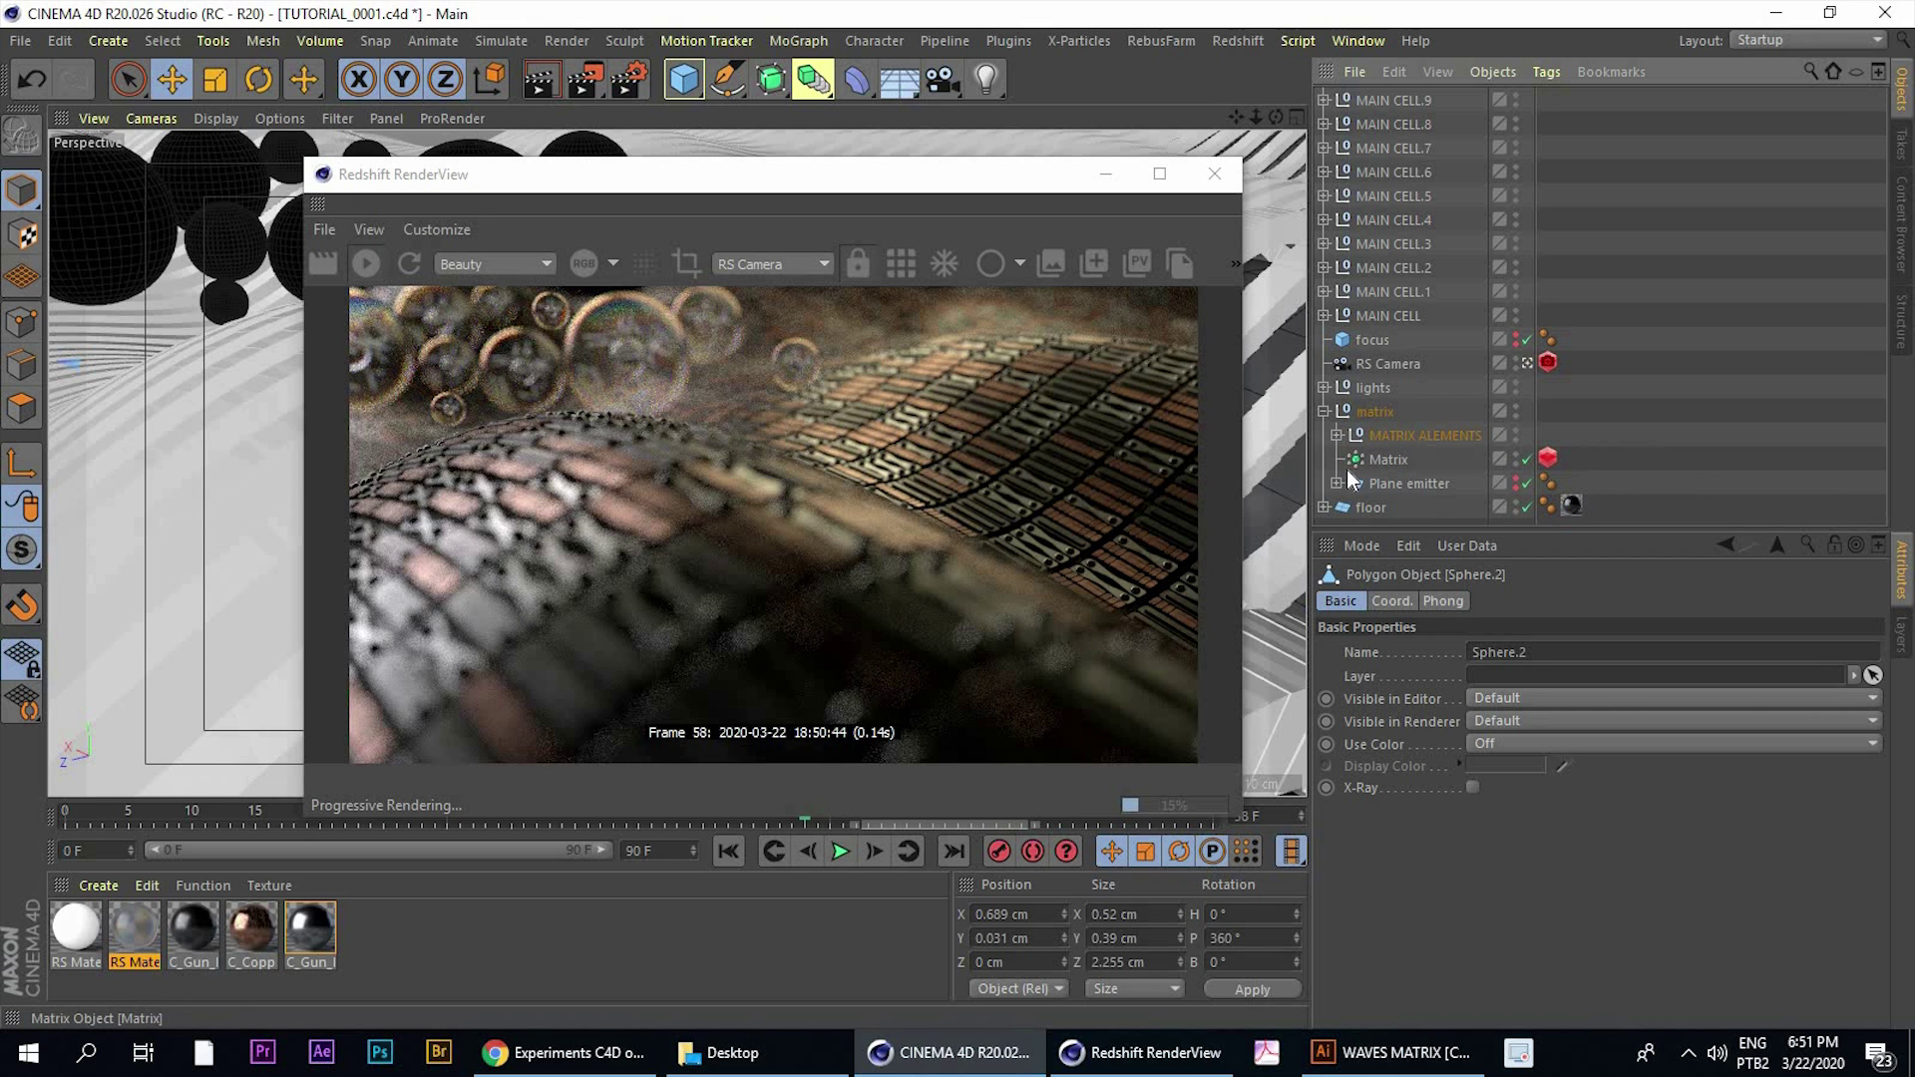
pyautogui.click(1337, 484)
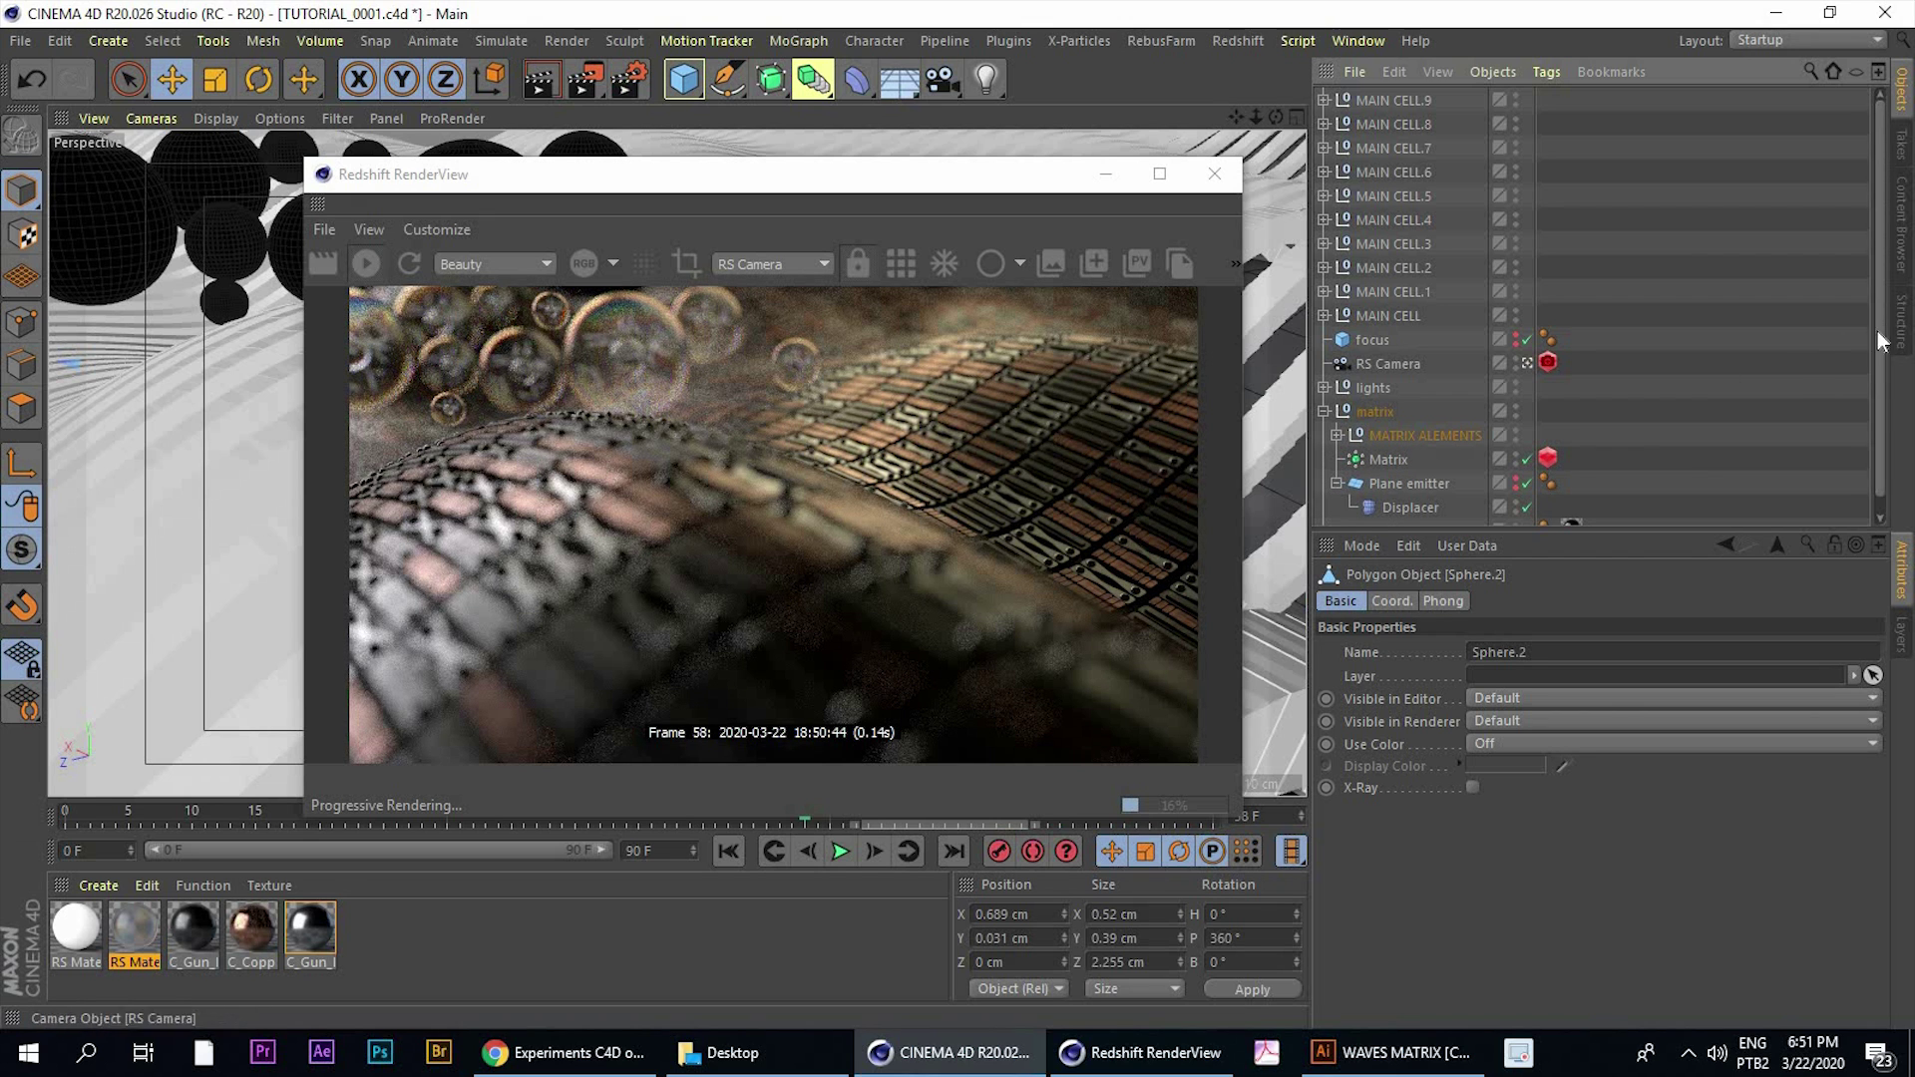
pyautogui.click(1423, 466)
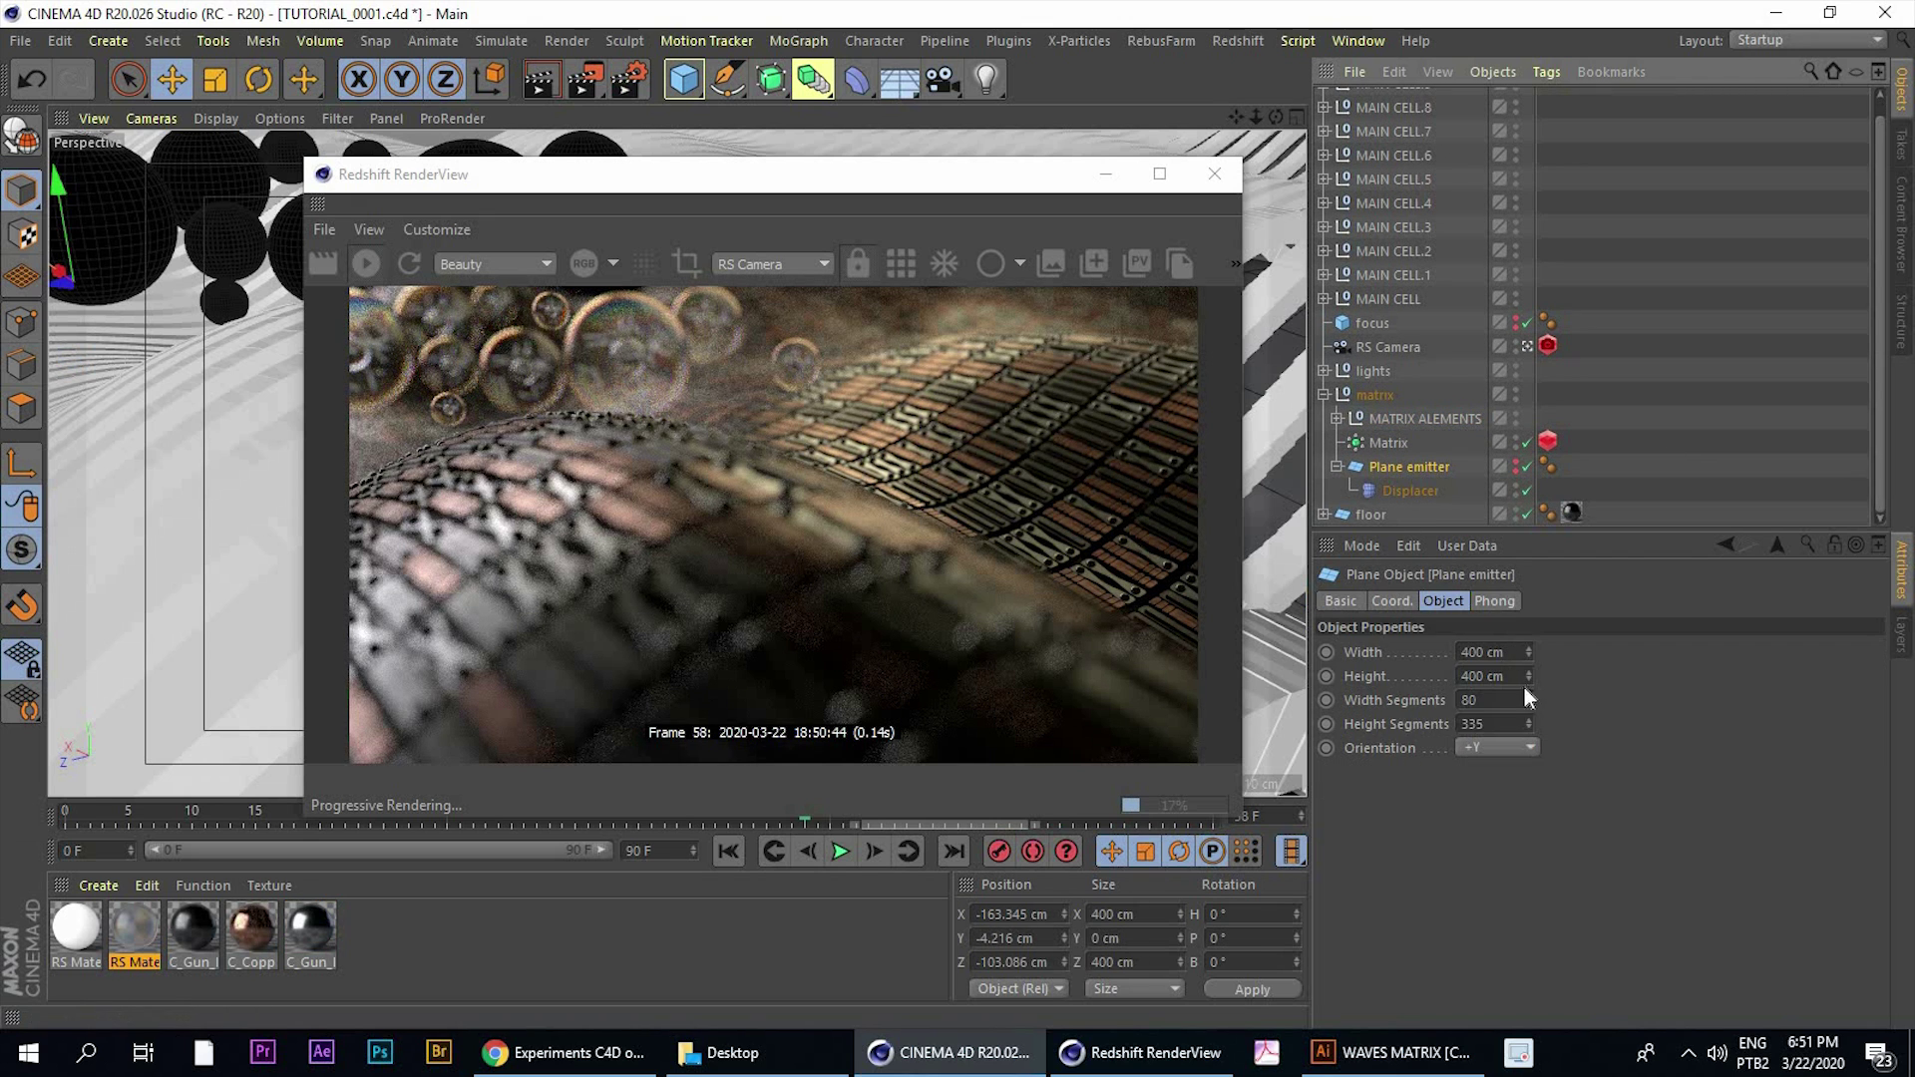
pyautogui.moveTo(1528, 700); pyautogui.dragTo(1528, 692)
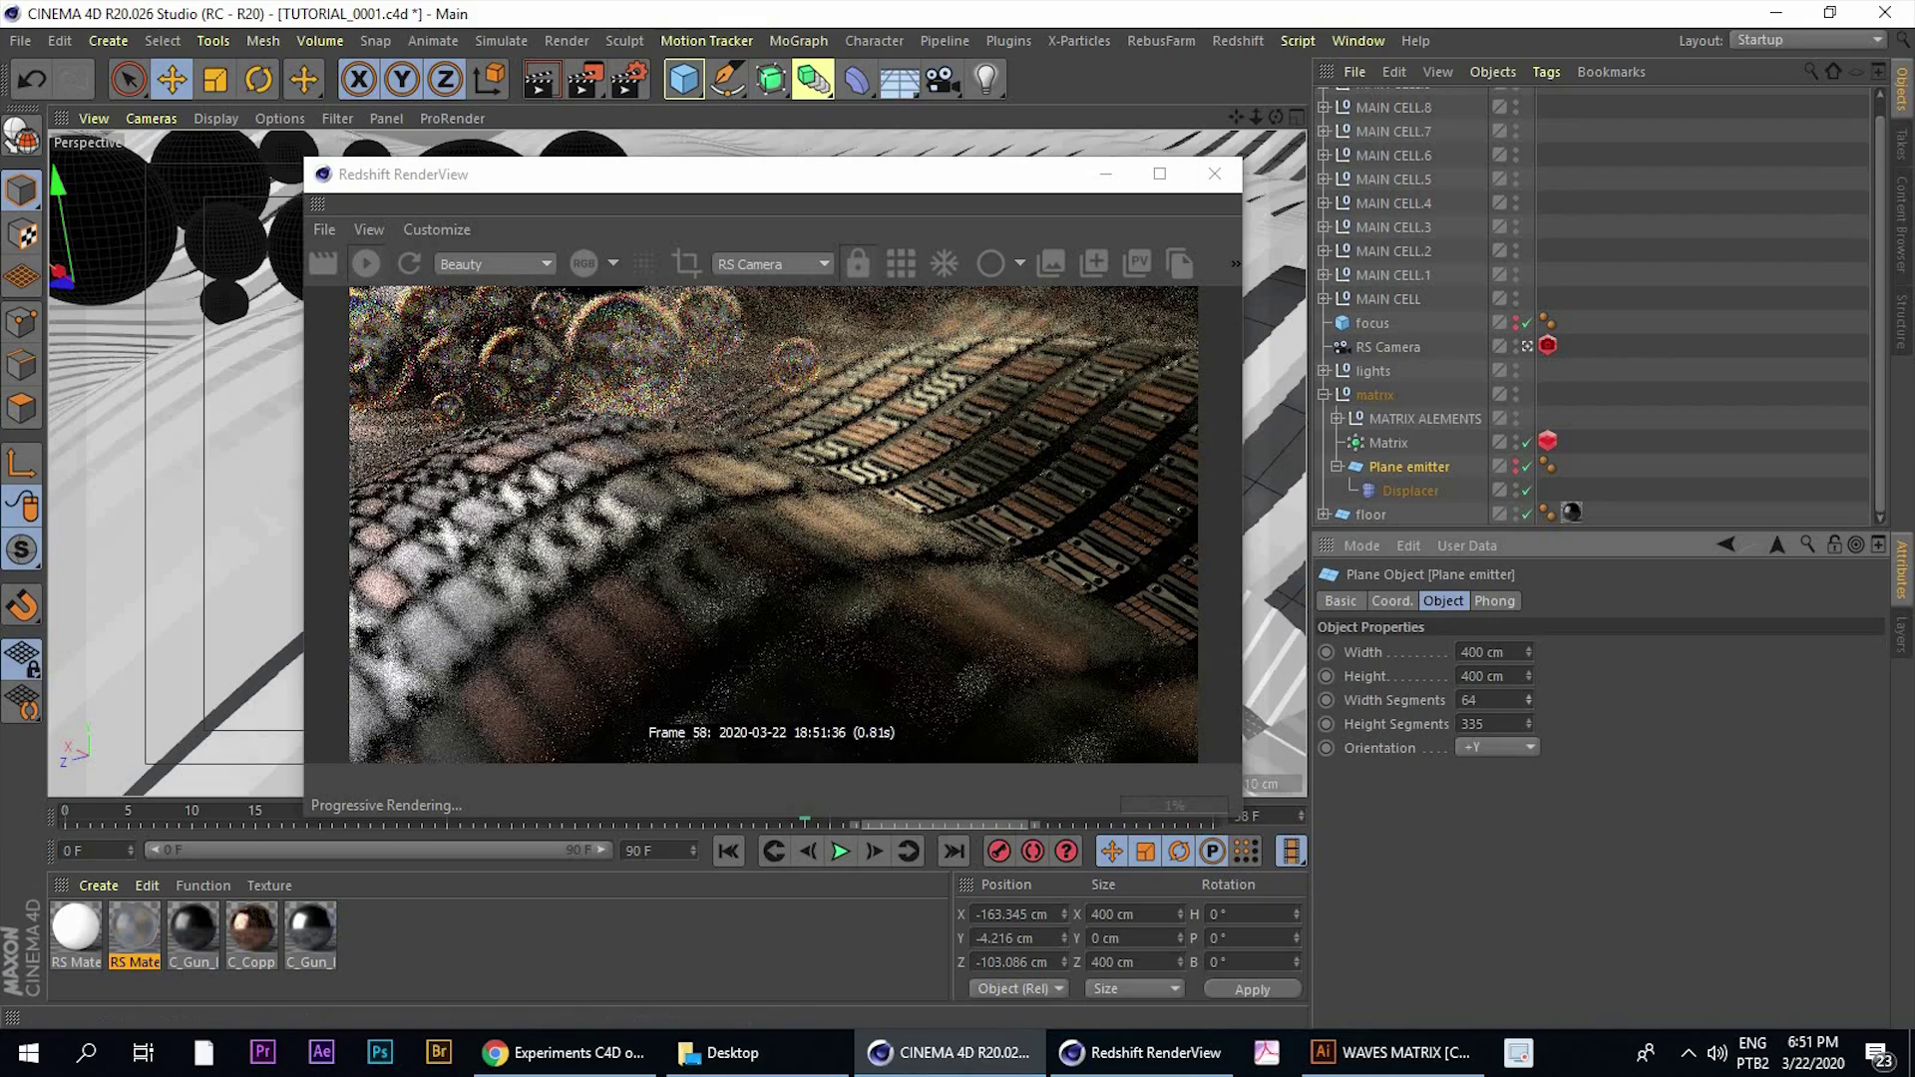
pyautogui.moveTo(1528, 701); pyautogui.dragTo(1528, 786)
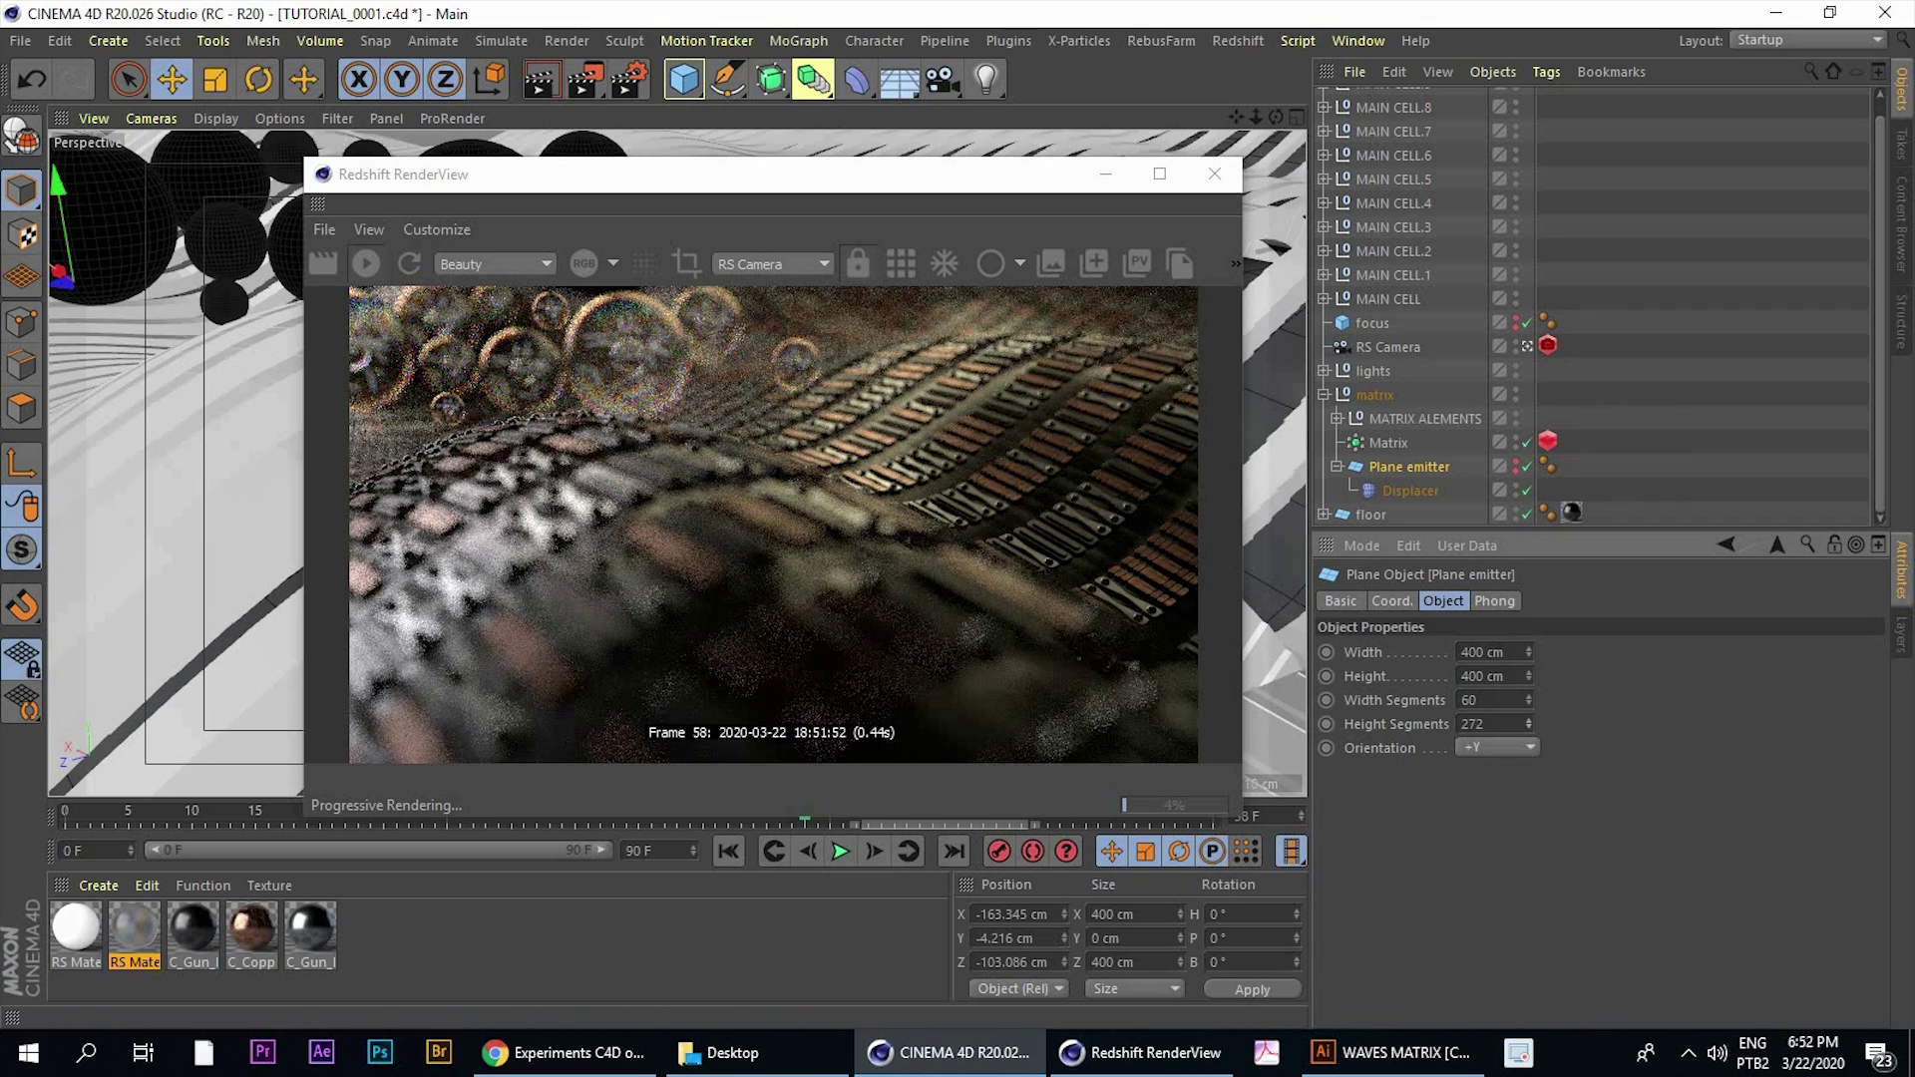
pyautogui.moveTo(1529, 725); pyautogui.dragTo(1530, 739)
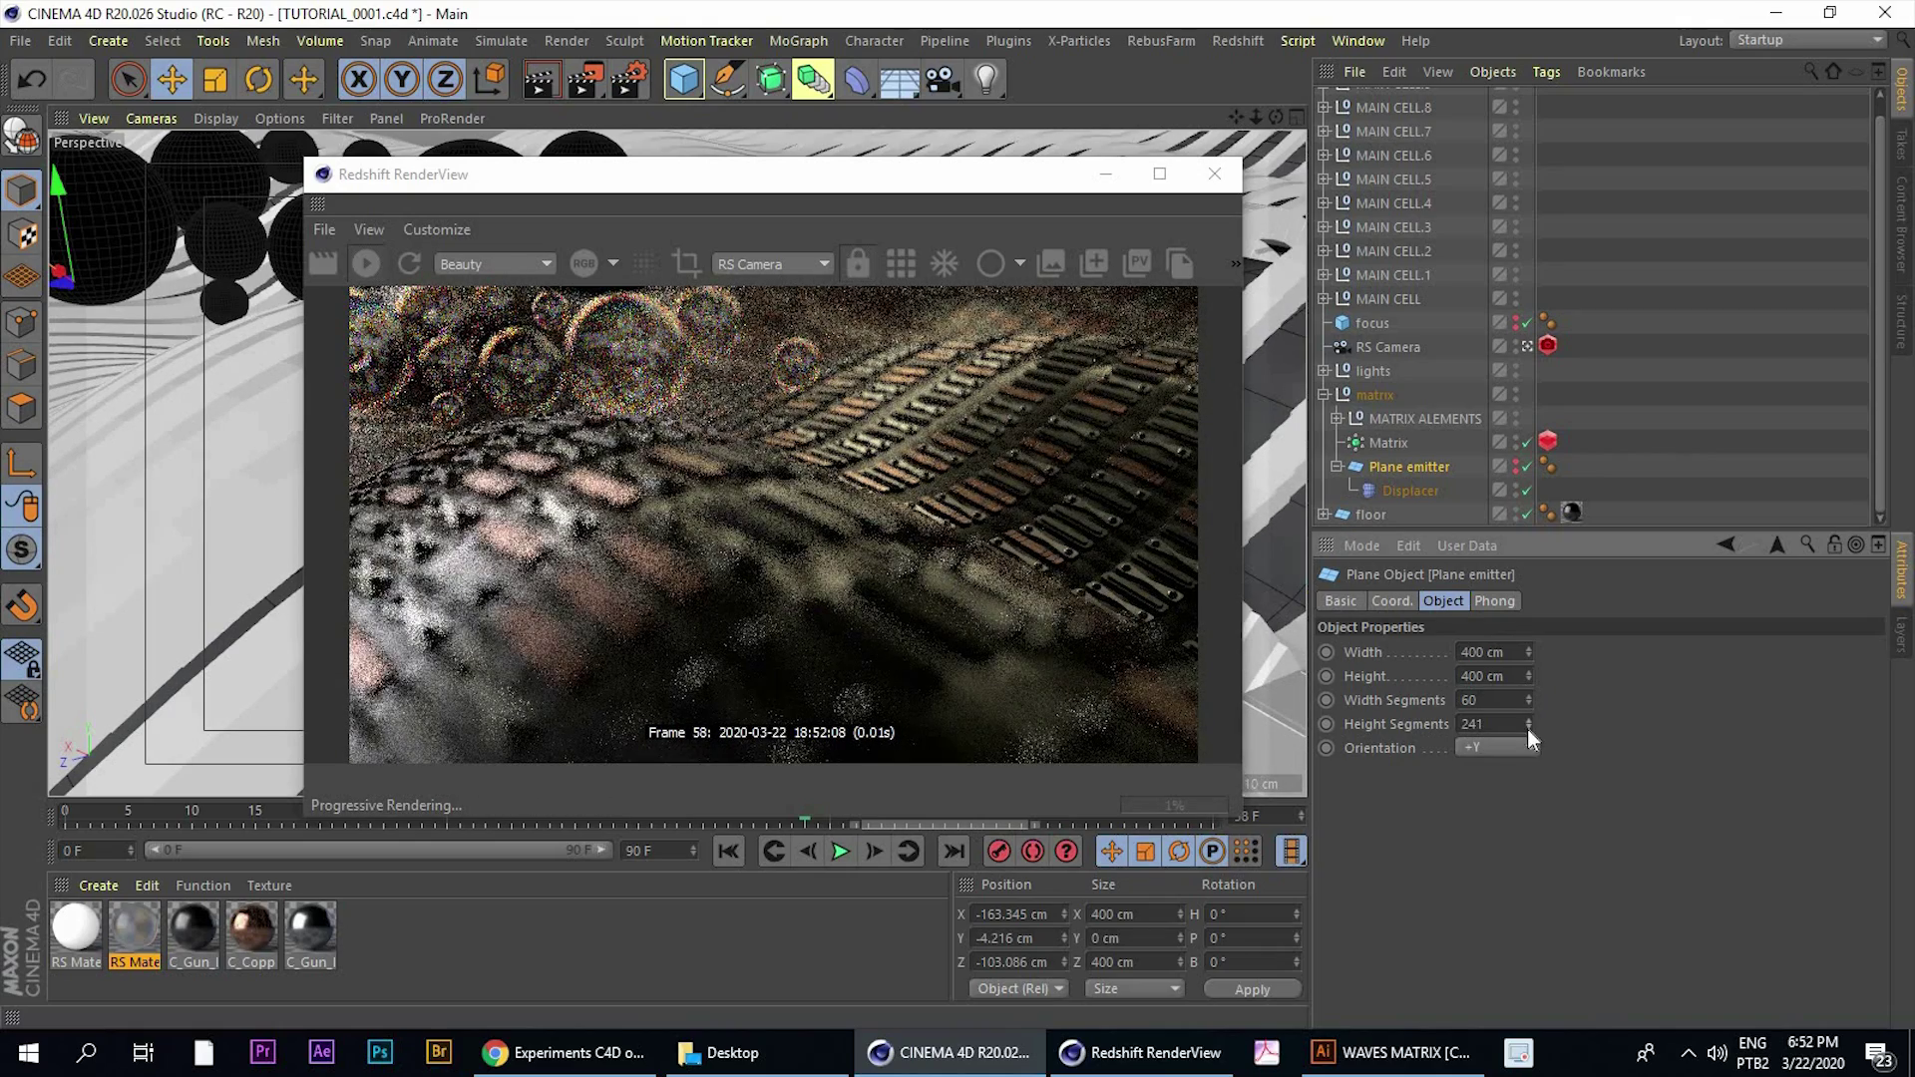
pyautogui.moveTo(1529, 727); pyautogui.dragTo(1529, 737)
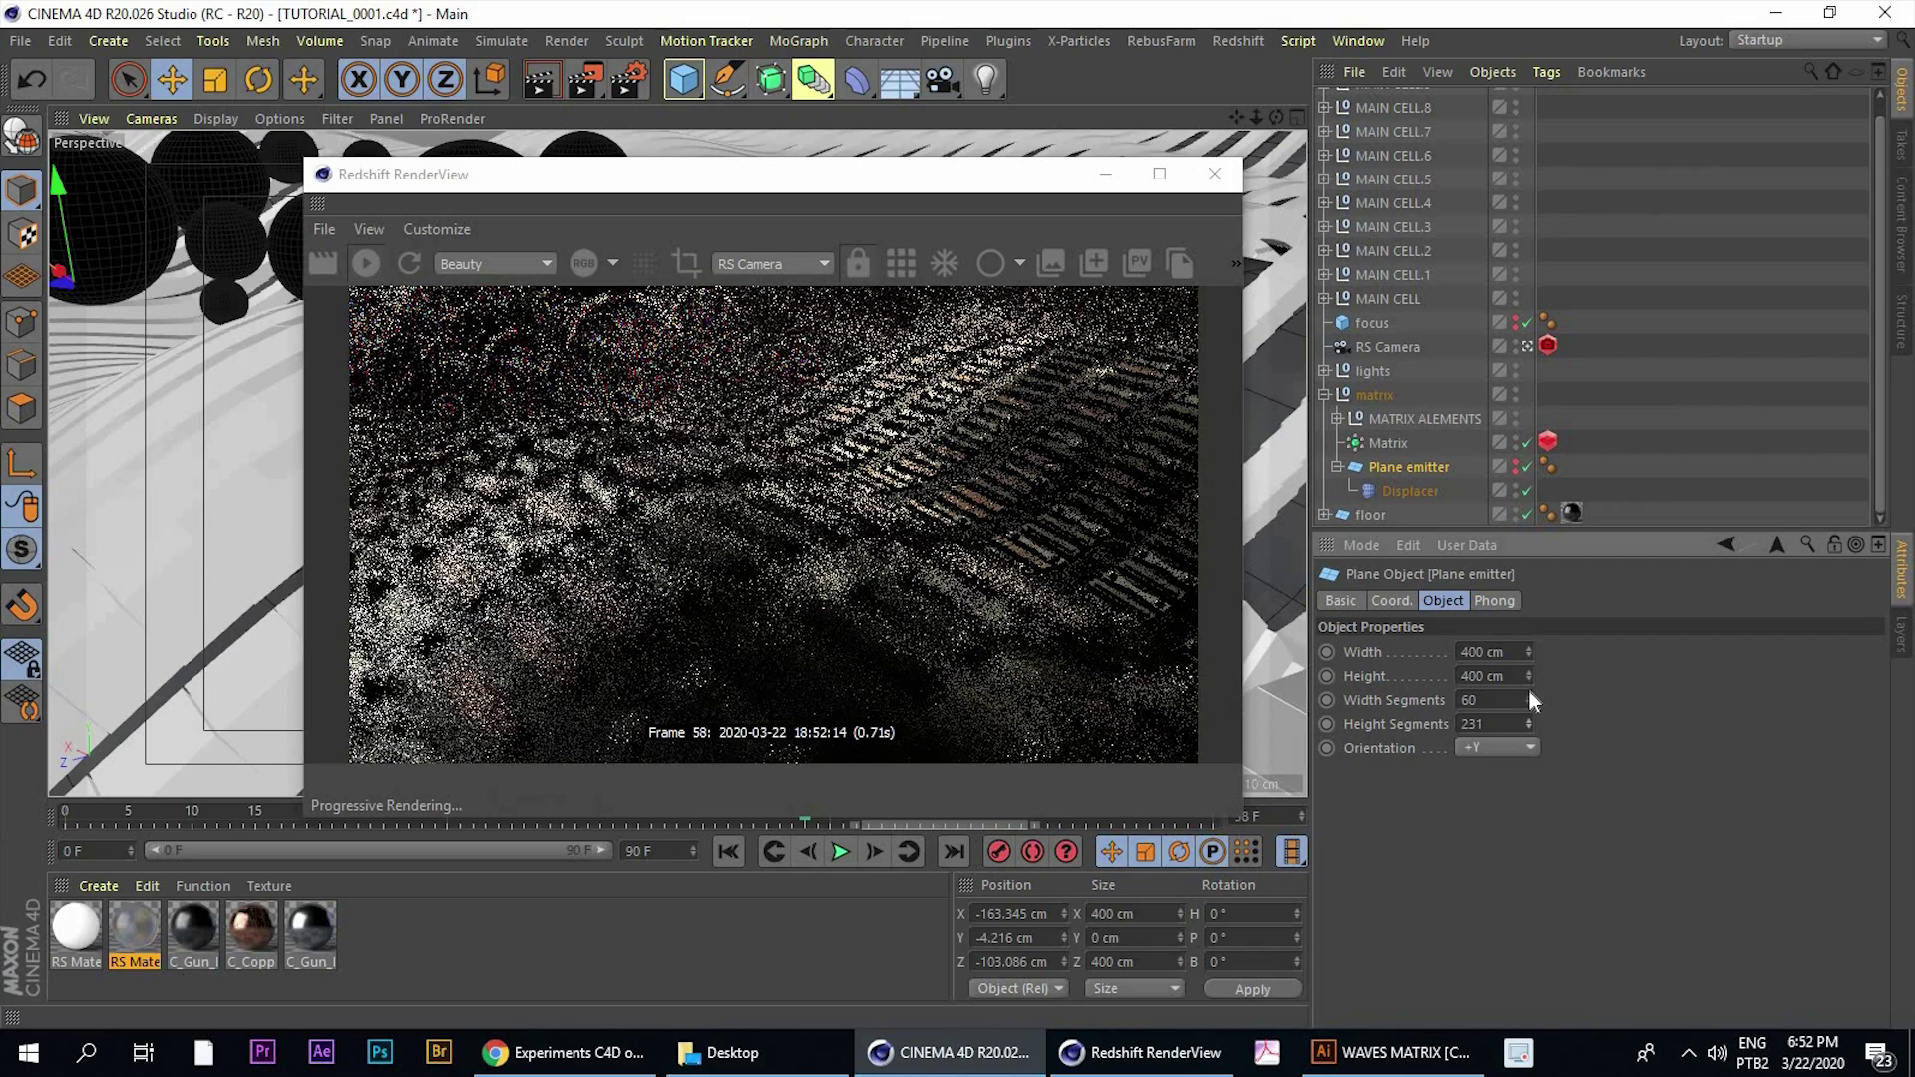
pyautogui.moveTo(1529, 697); pyautogui.dragTo(1529, 691)
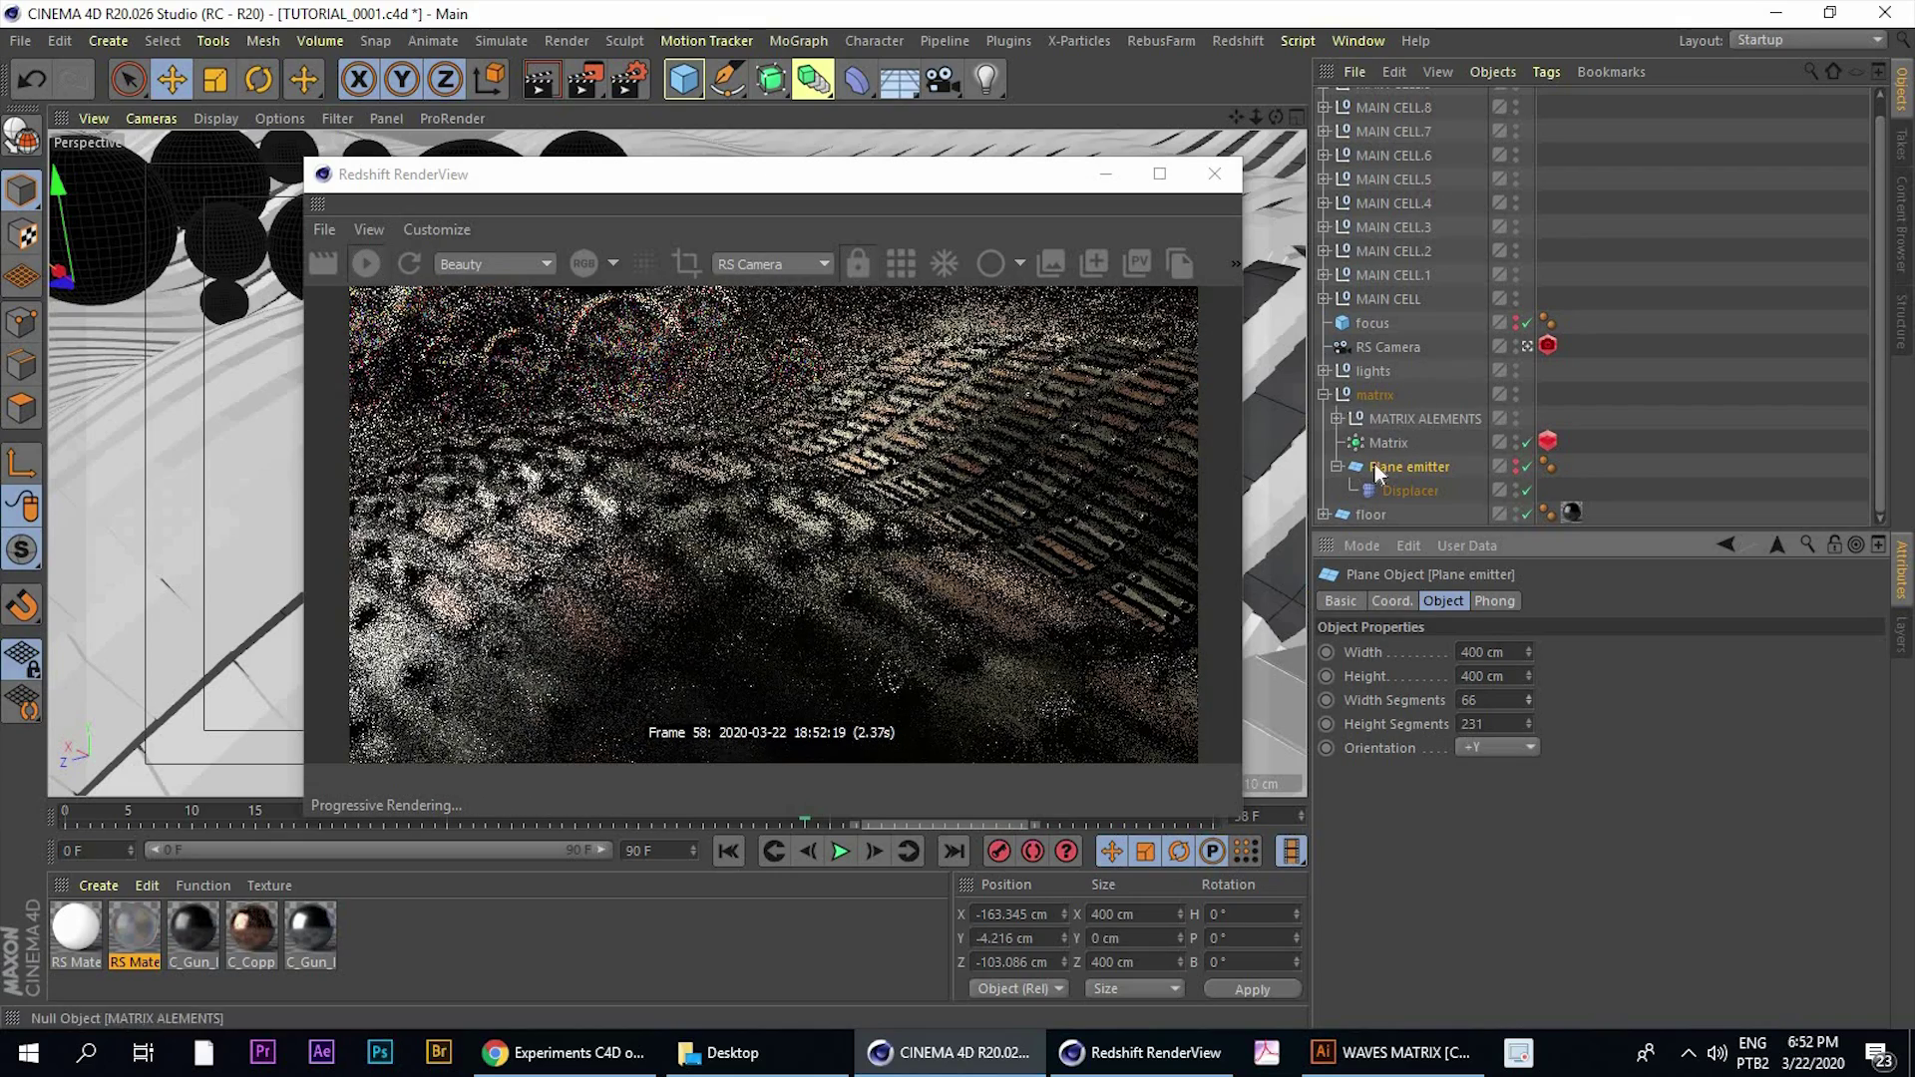
# Scale up the three matrix elements Sphere.2, Extrude.4 and Extrude.2 together to close the gaps between the wave pieces
pyautogui.click(1337, 419)
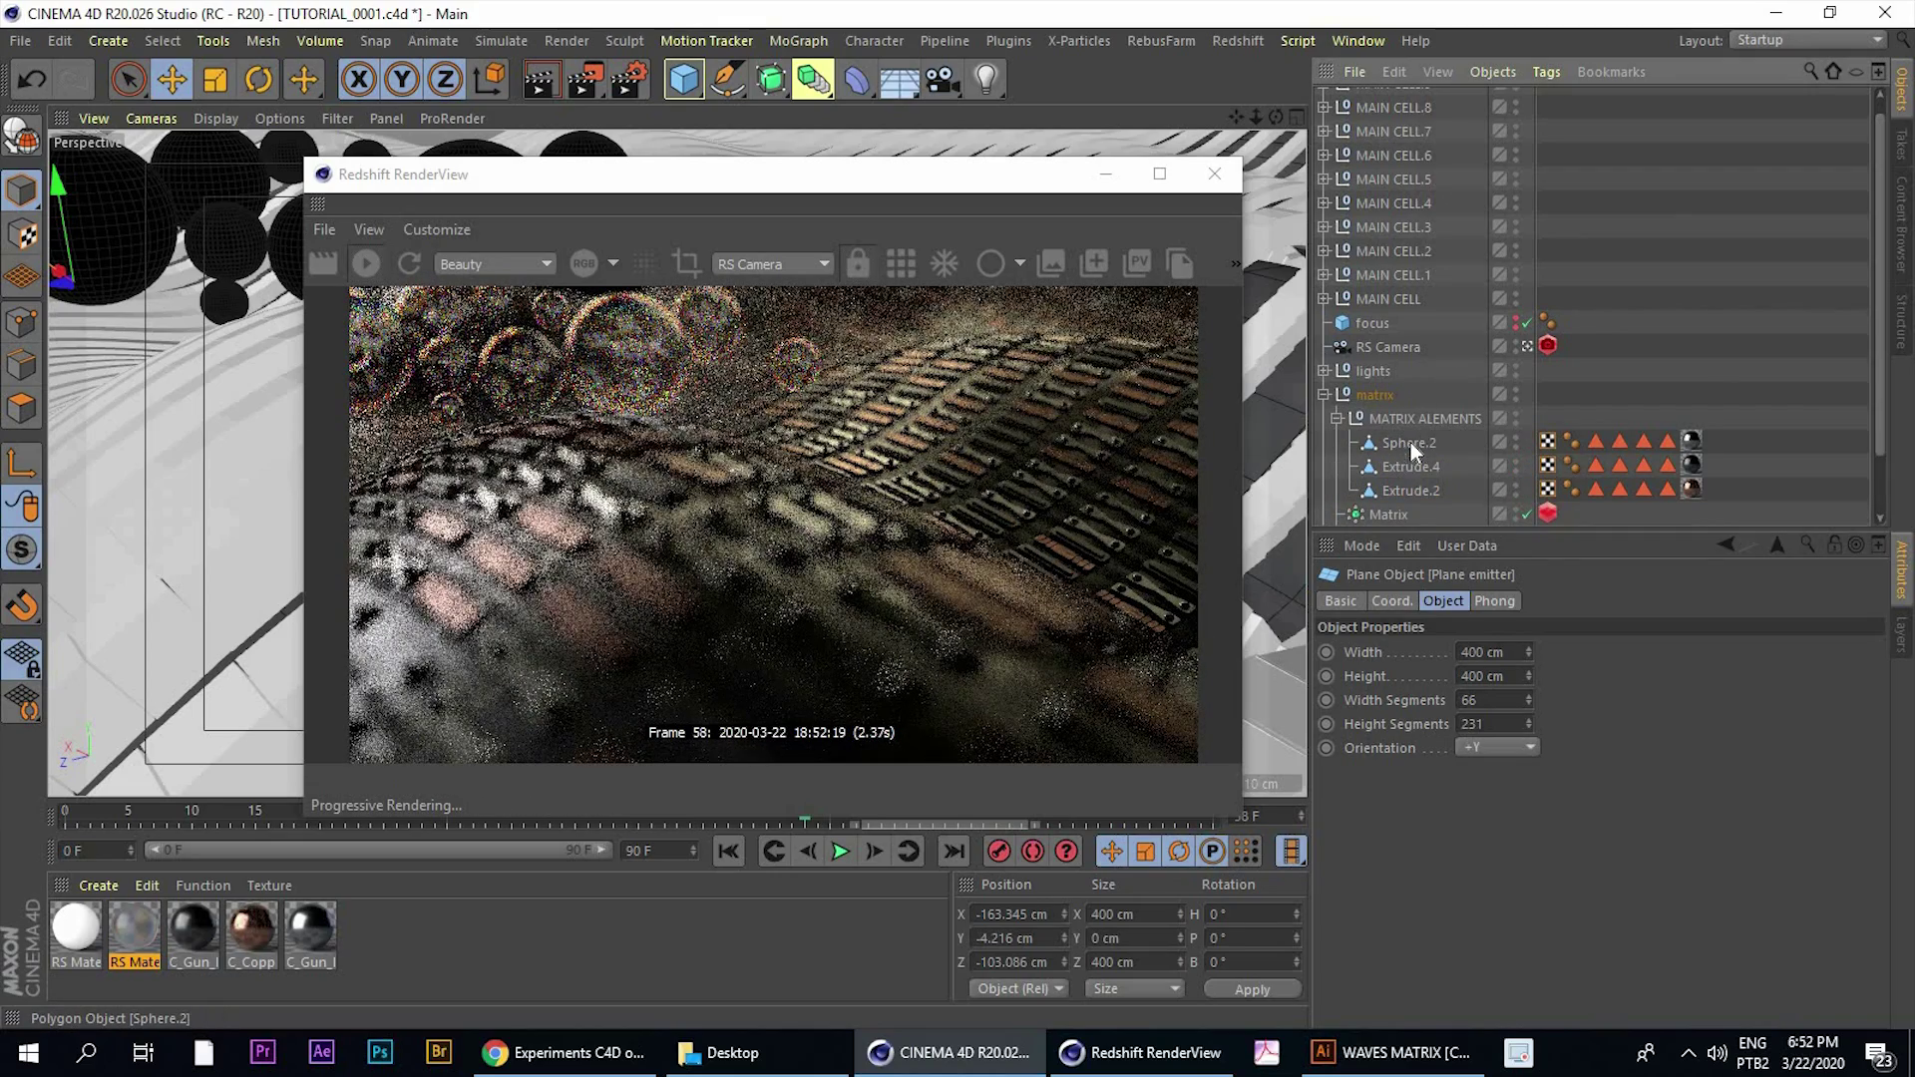
pyautogui.click(1411, 445)
pyautogui.keyDown('shift'); pyautogui.click(1406, 492); pyautogui.keyUp('shift')
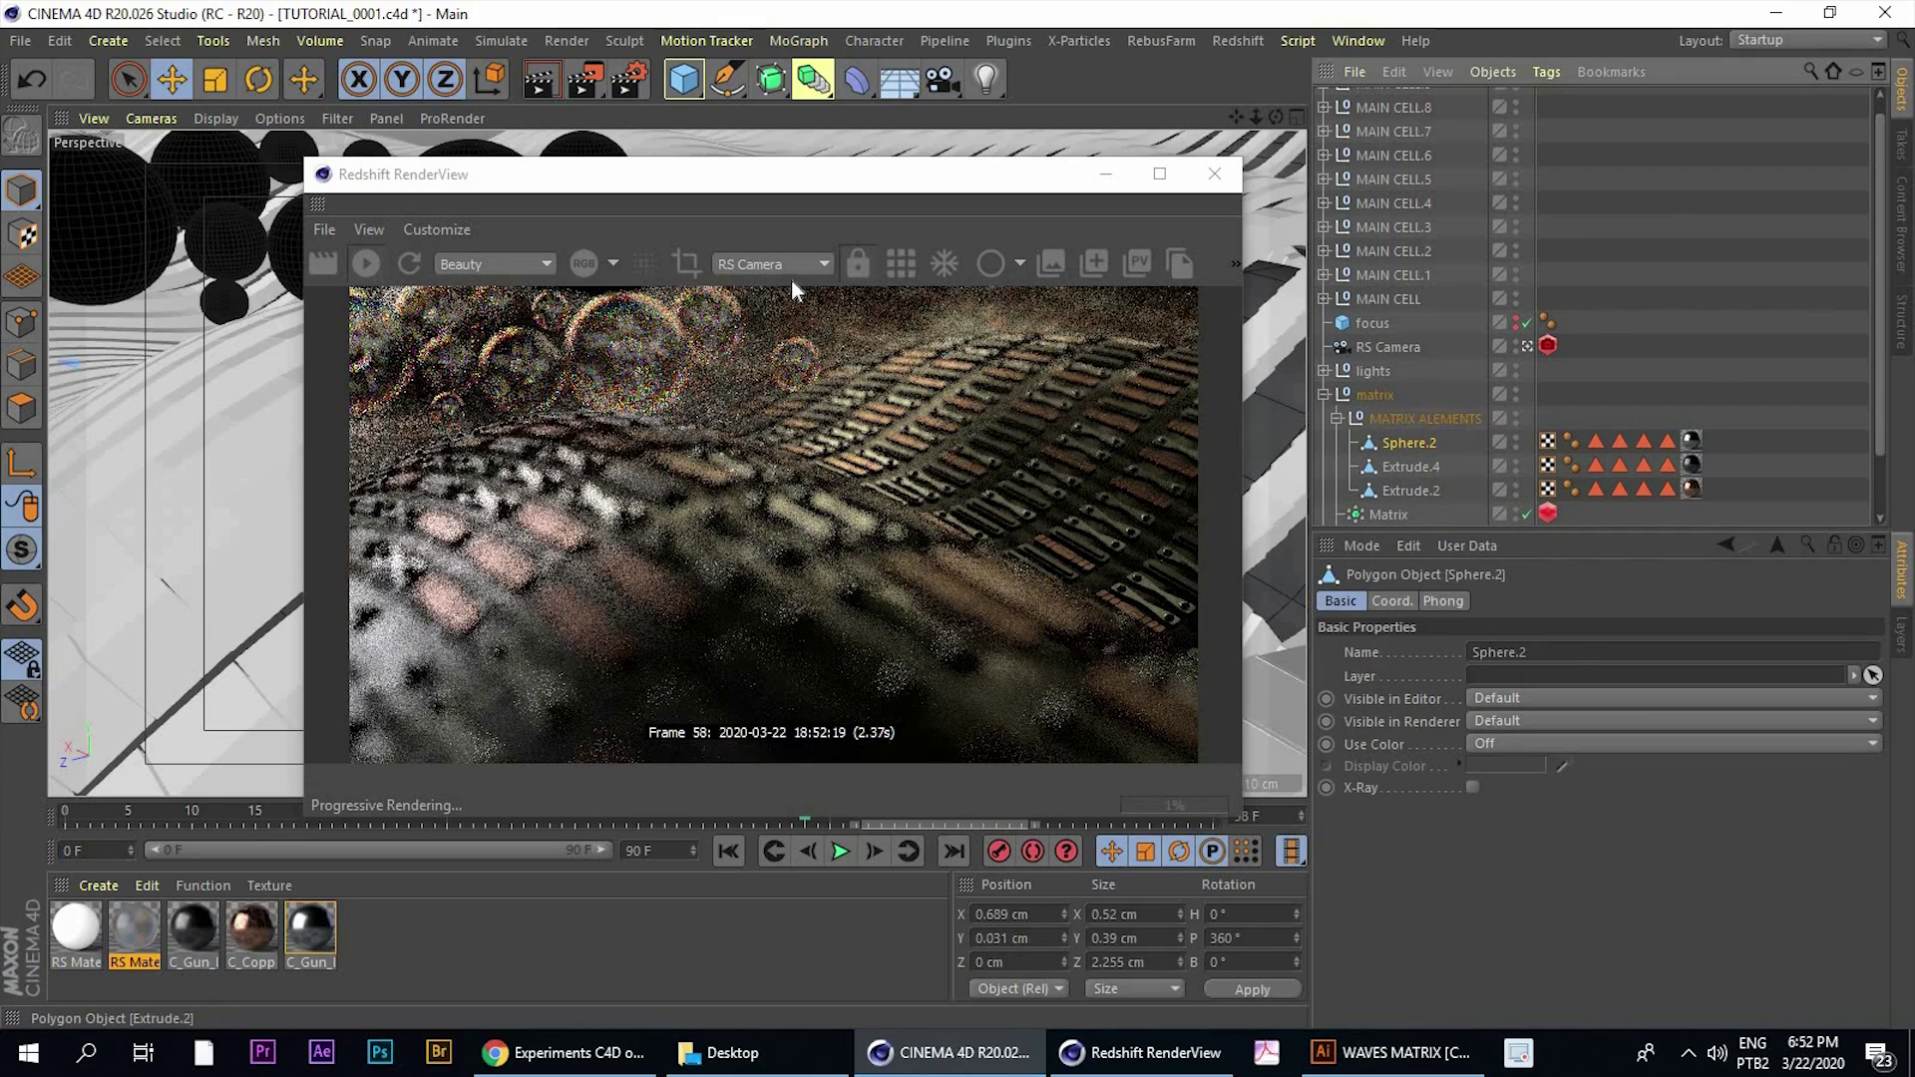
pyautogui.click(214, 83)
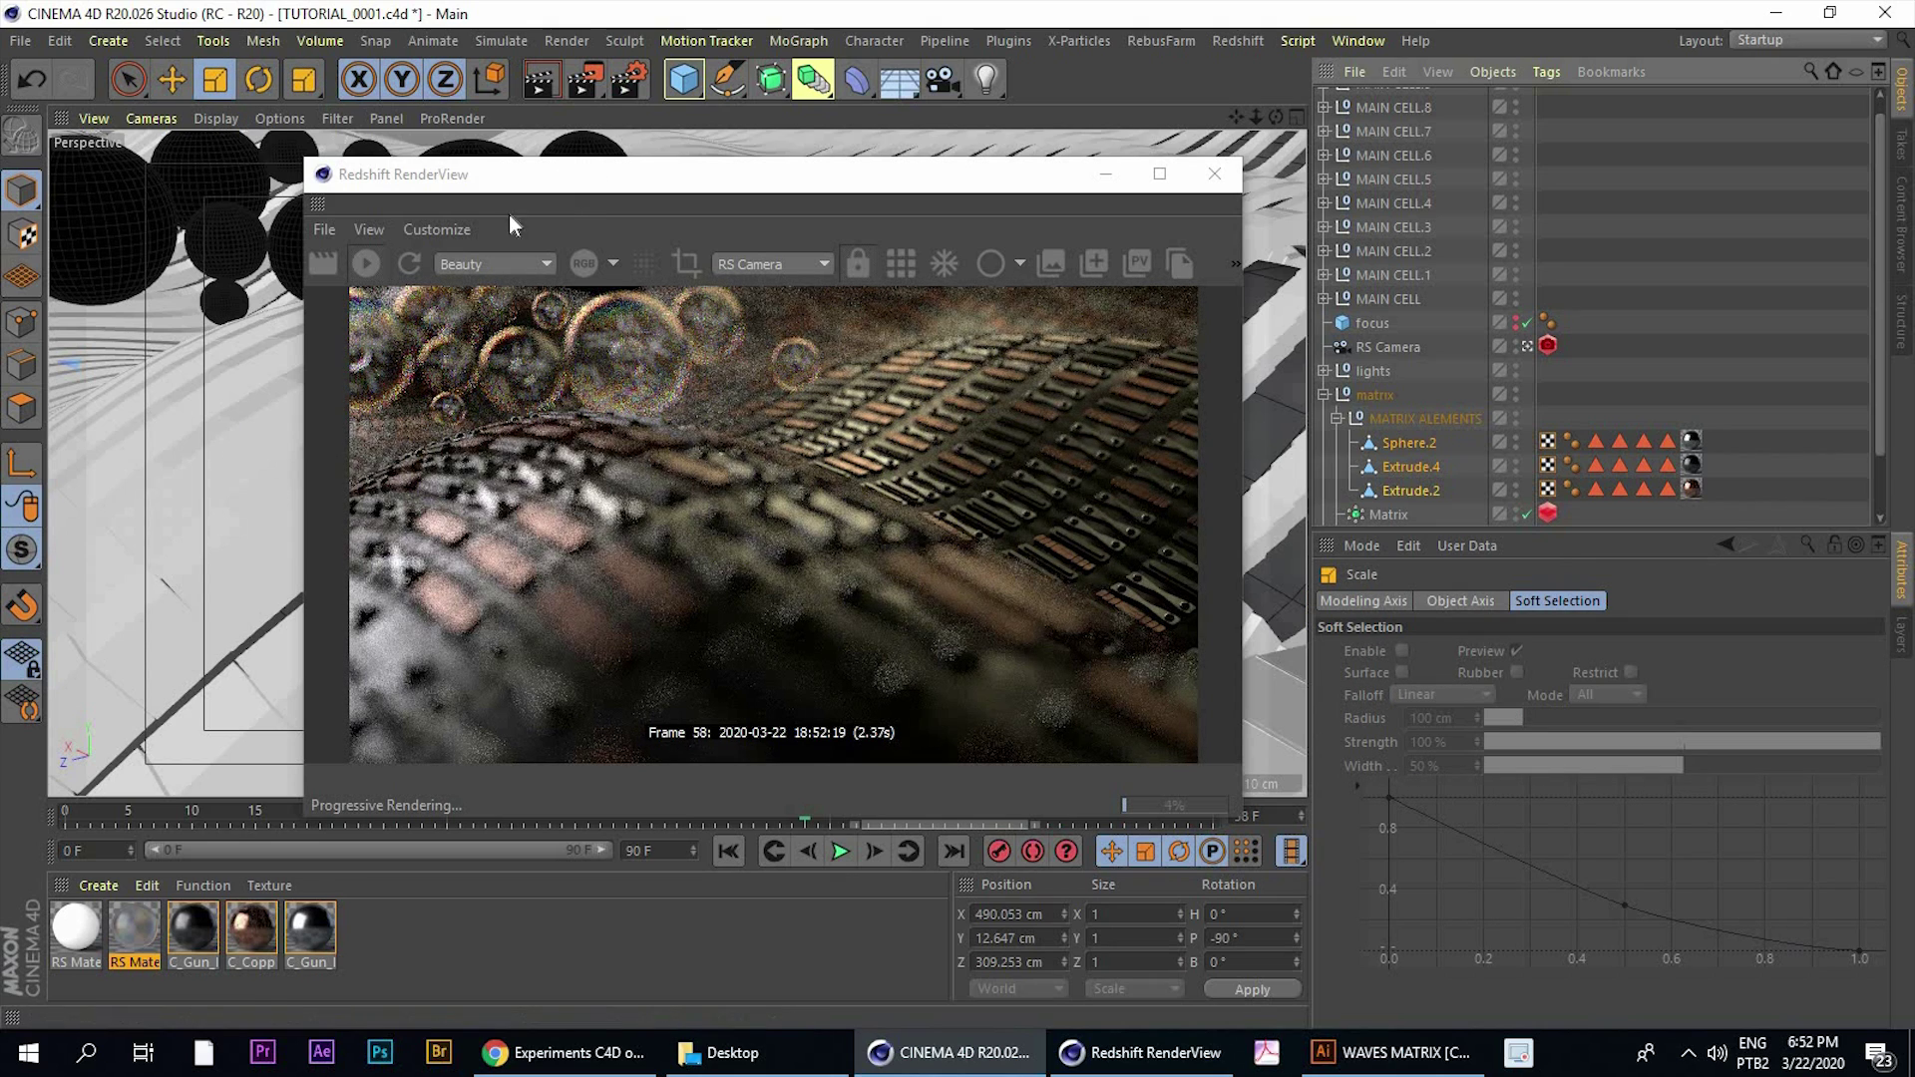
pyautogui.moveTo(507, 182); pyautogui.dragTo(530, 171)
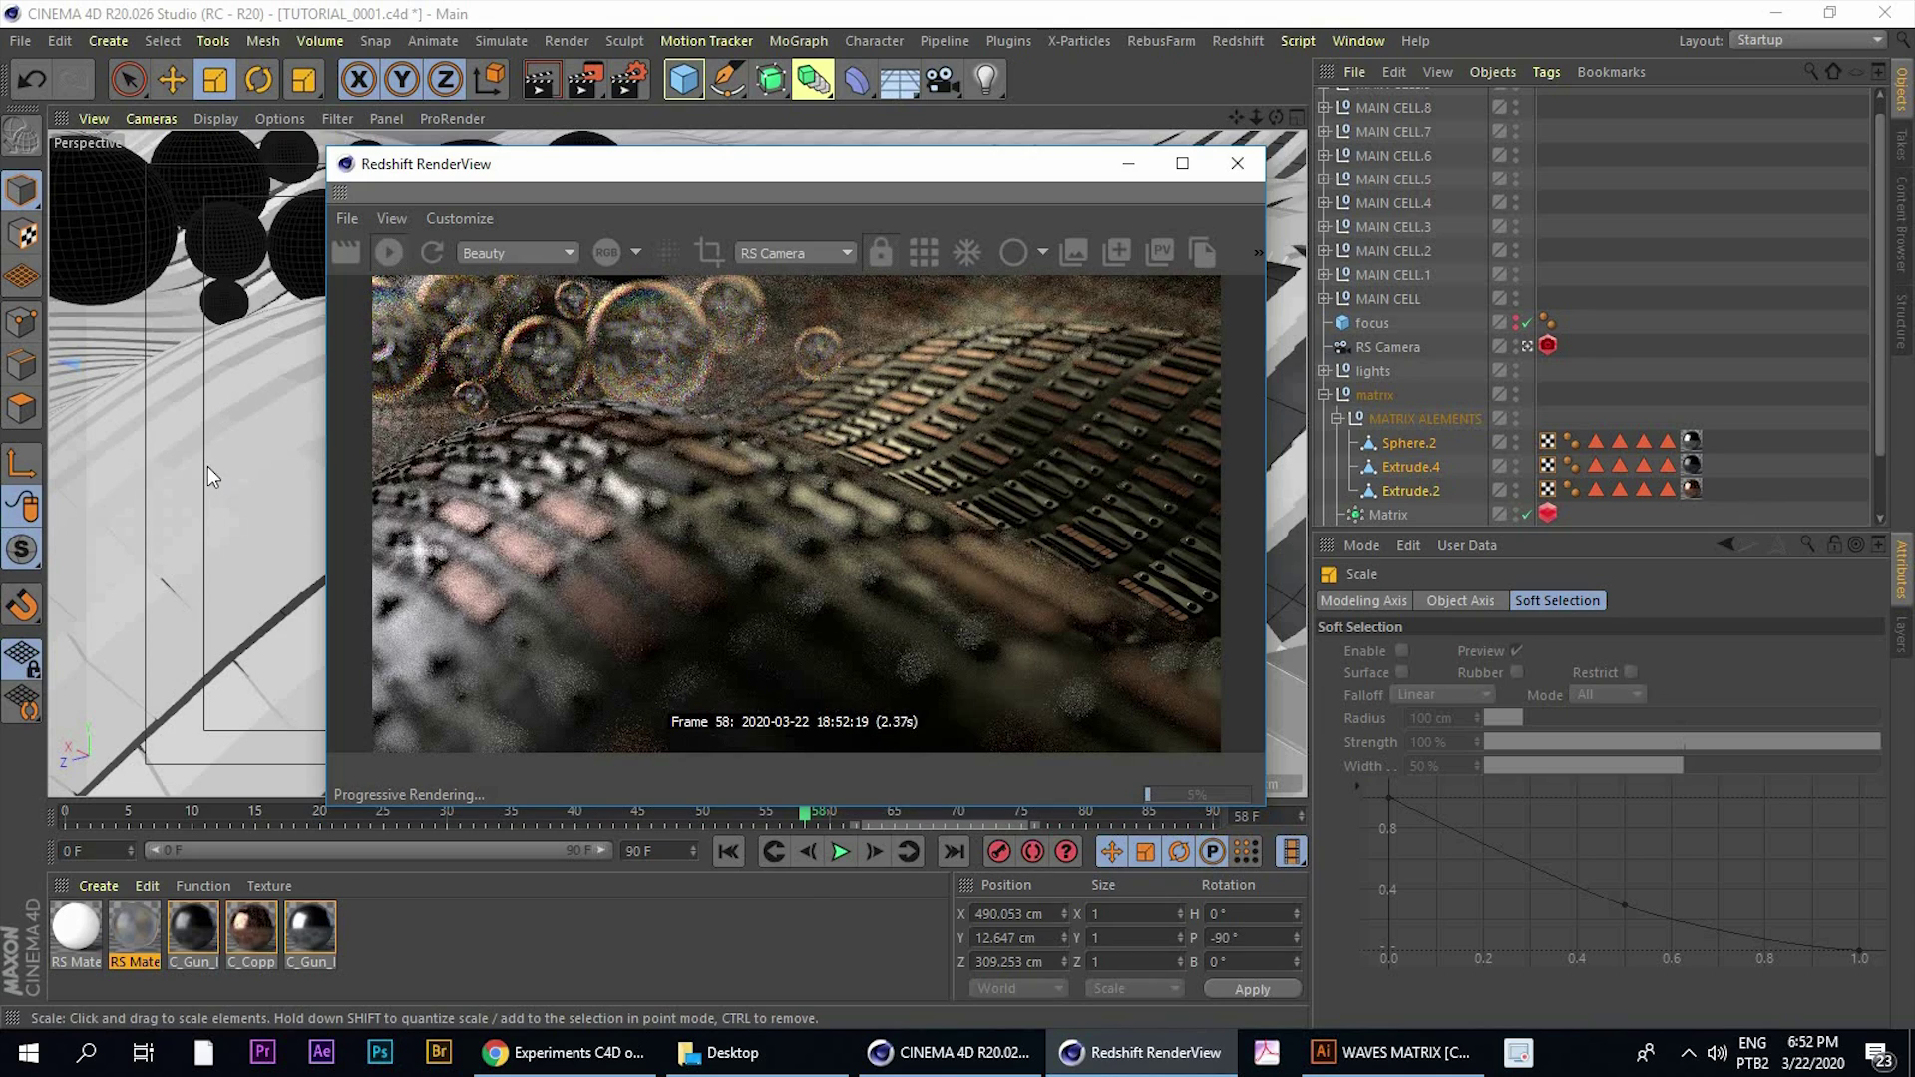
pyautogui.moveTo(266, 424); pyautogui.dragTo(415, 357)
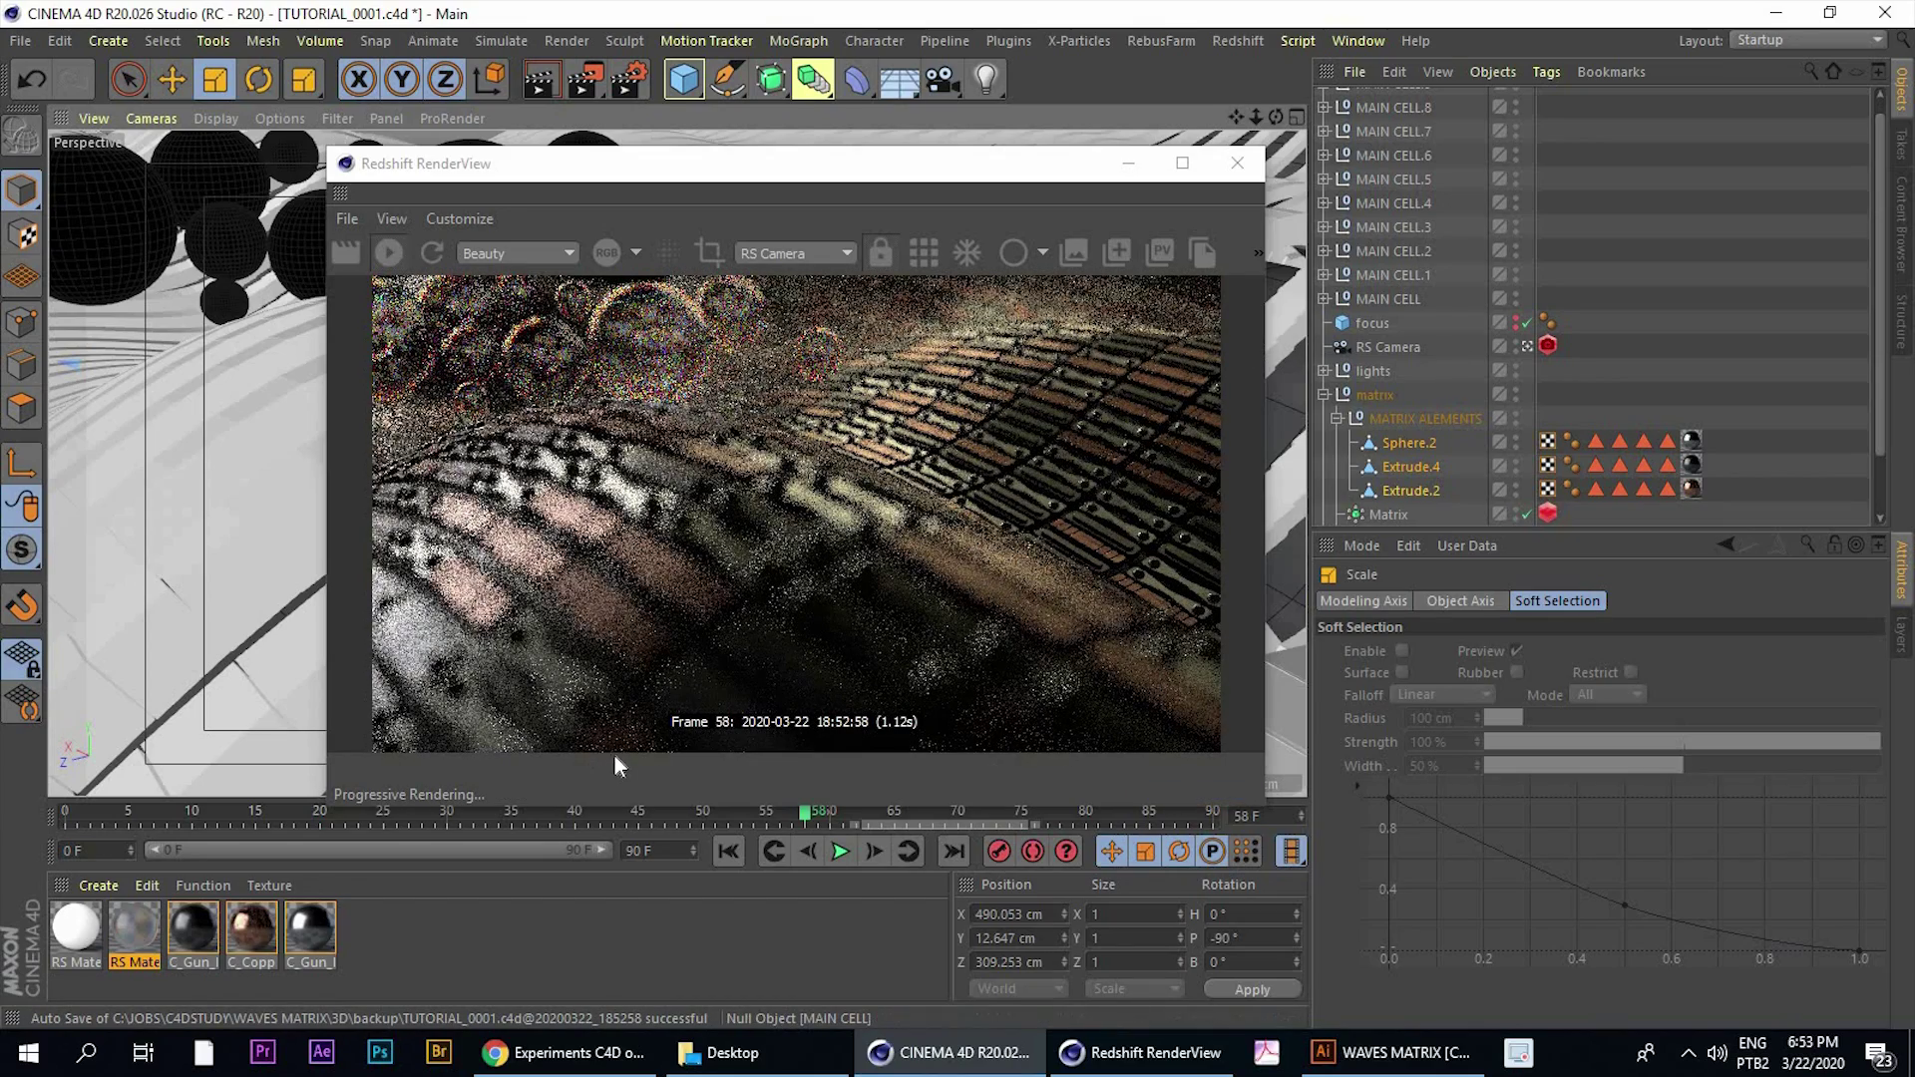
# Compare the denser wave surface in the render with the Behance reference image, and return to the scene
pyautogui.click(577, 1057)
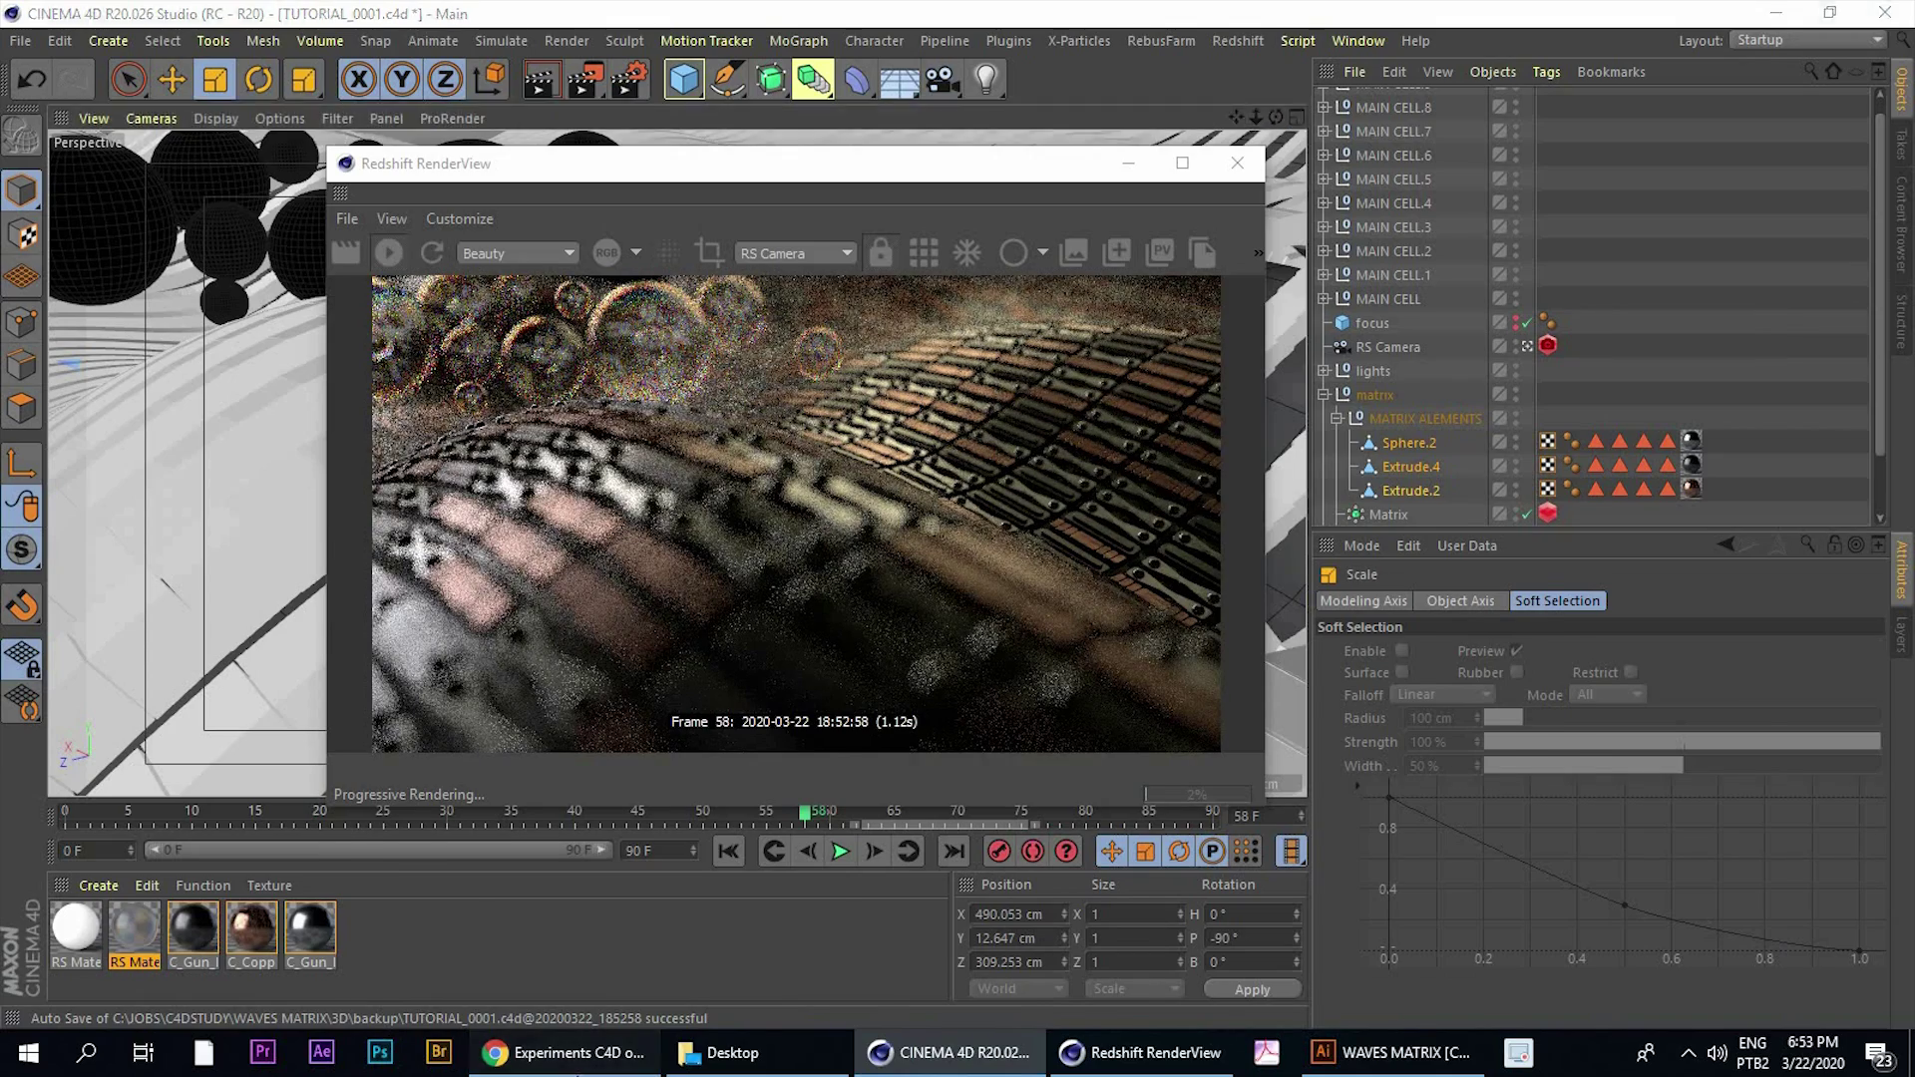
pyautogui.click(583, 1057)
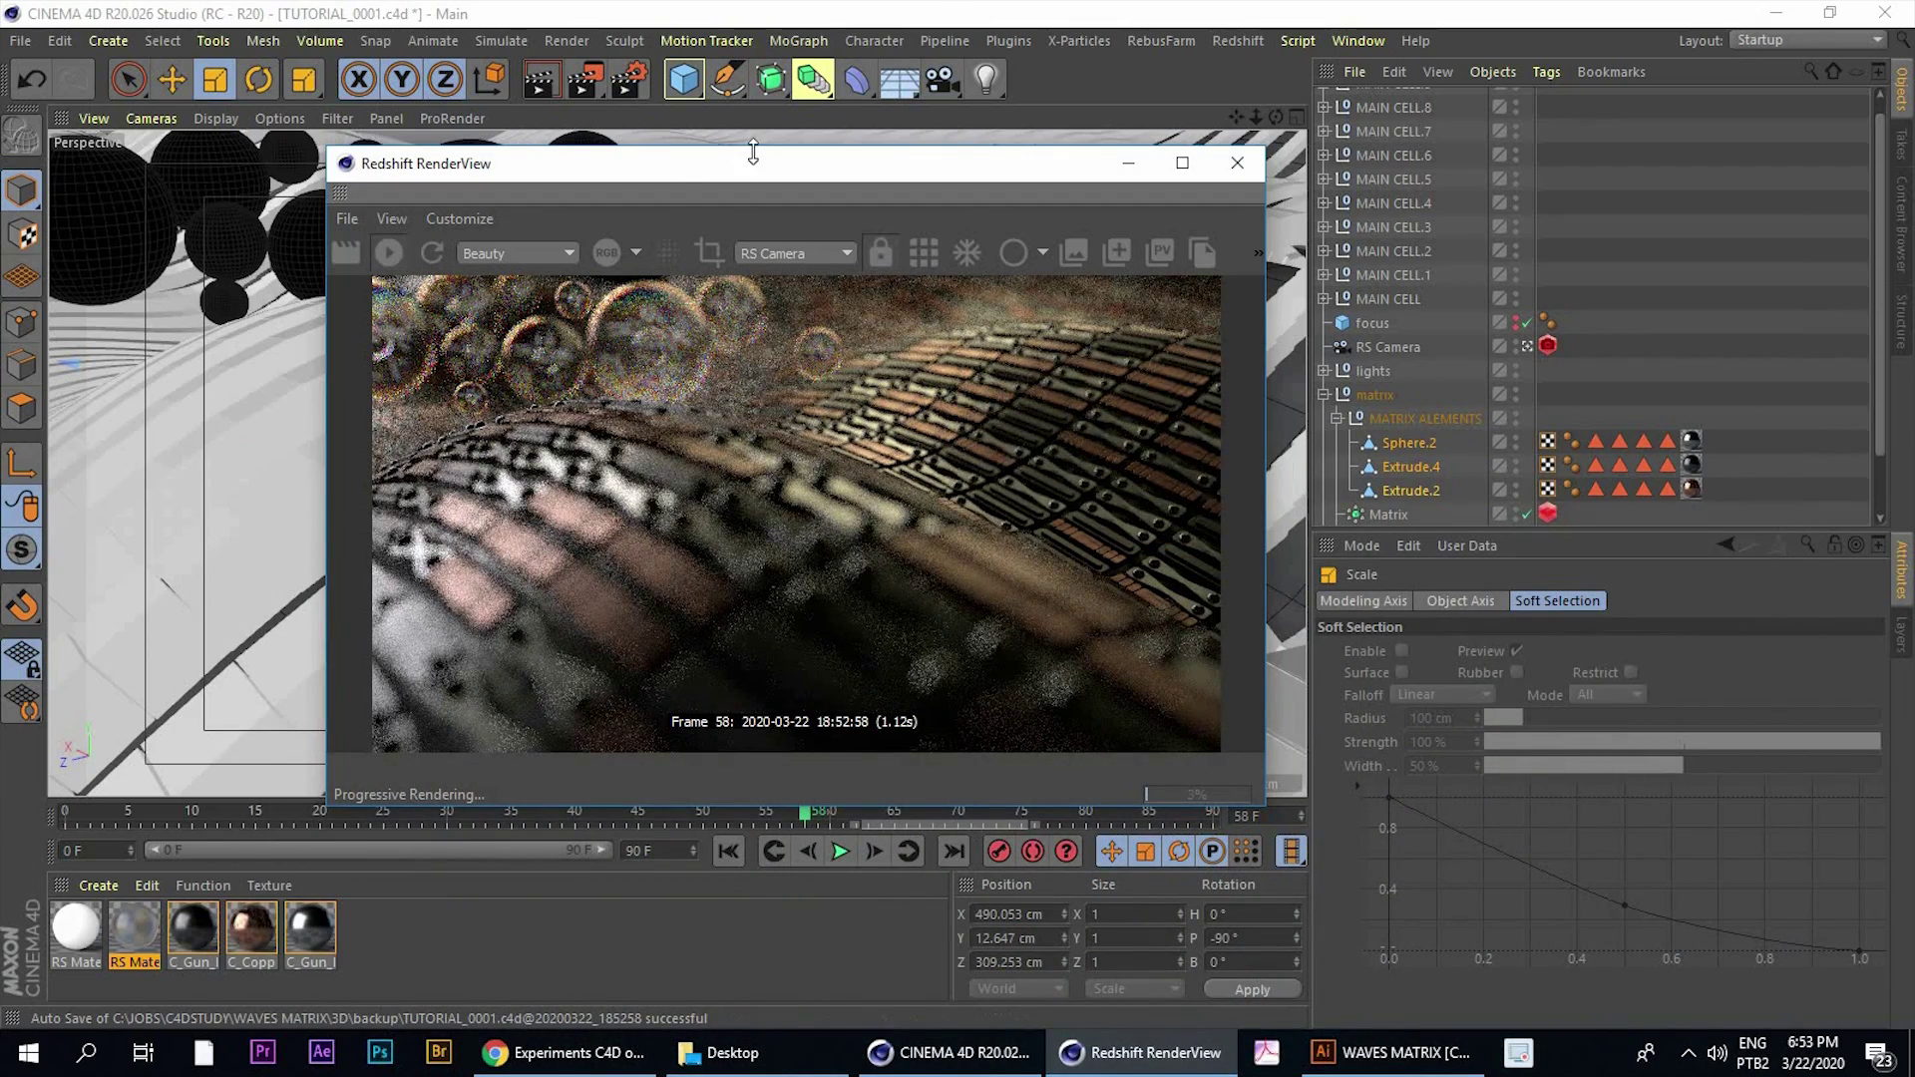
pyautogui.moveTo(758, 164); pyautogui.dragTo(738, 121)
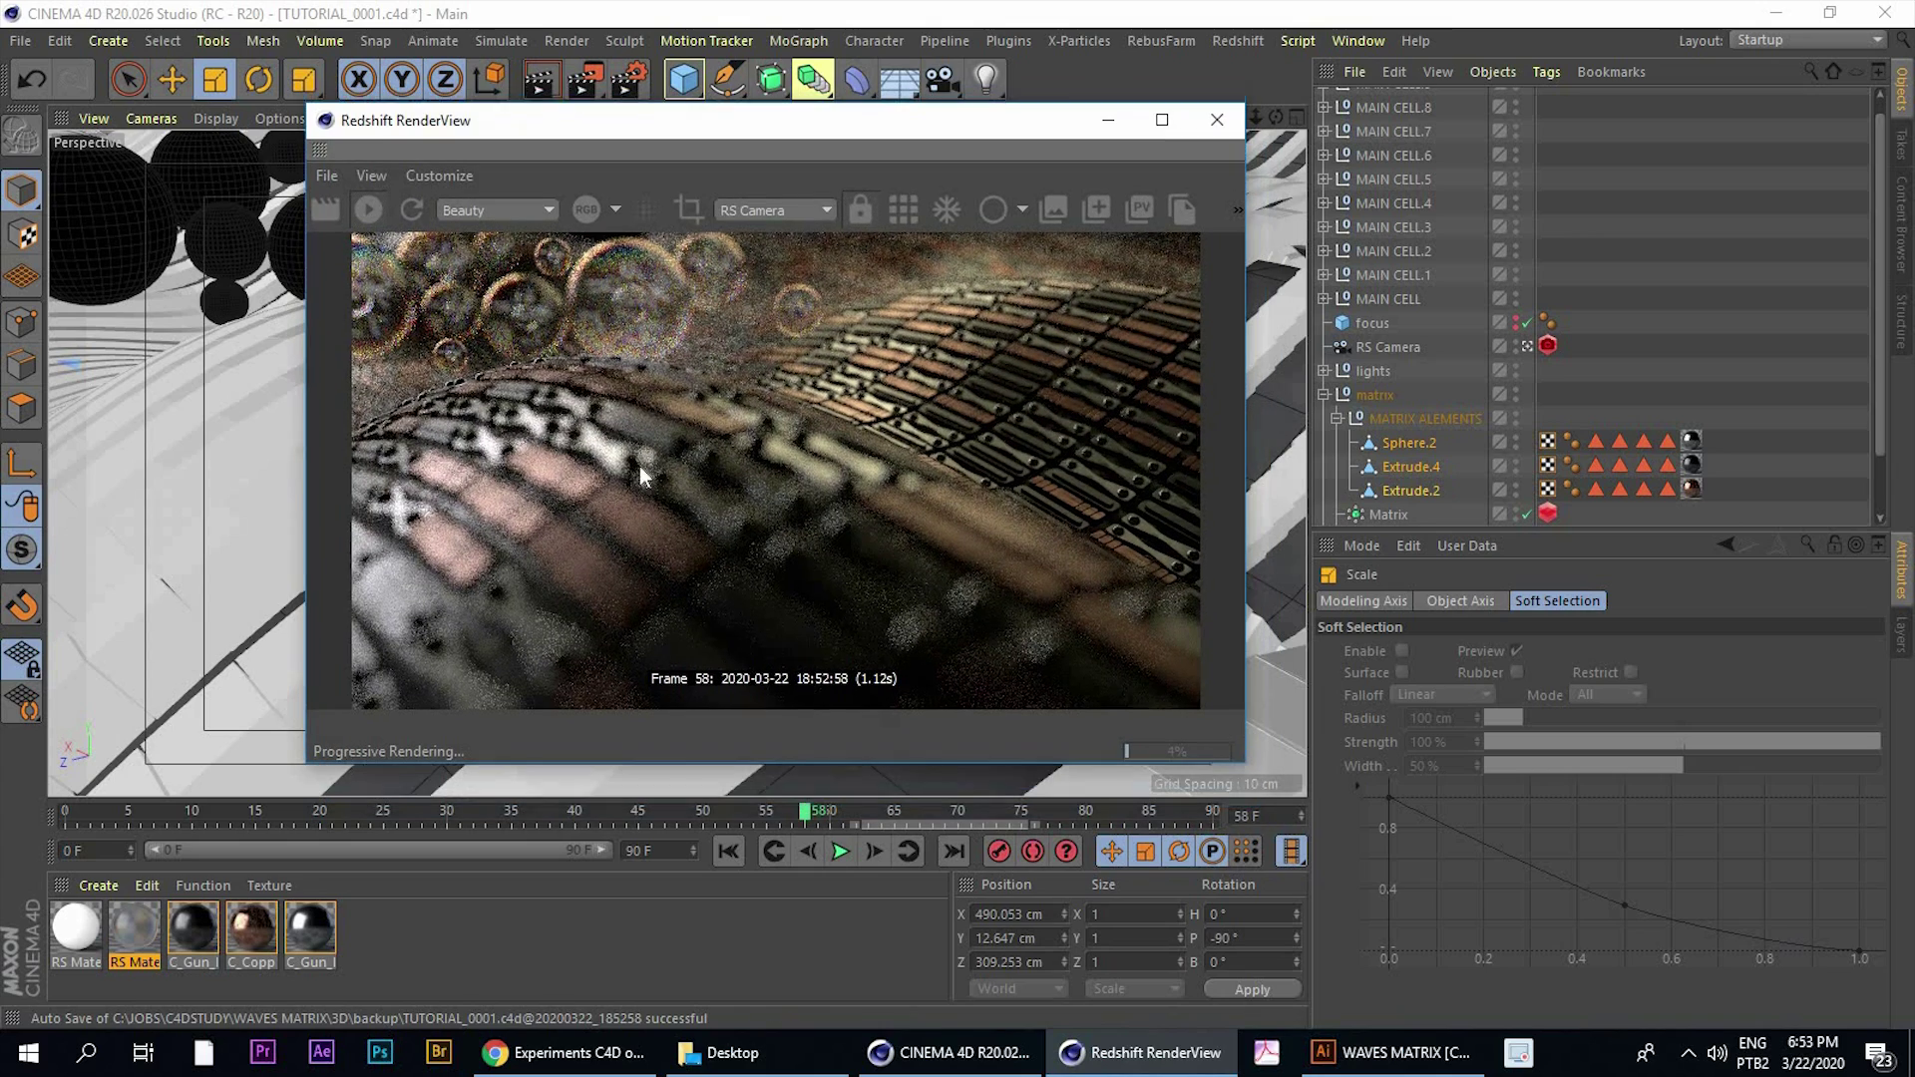
pyautogui.click(572, 1057)
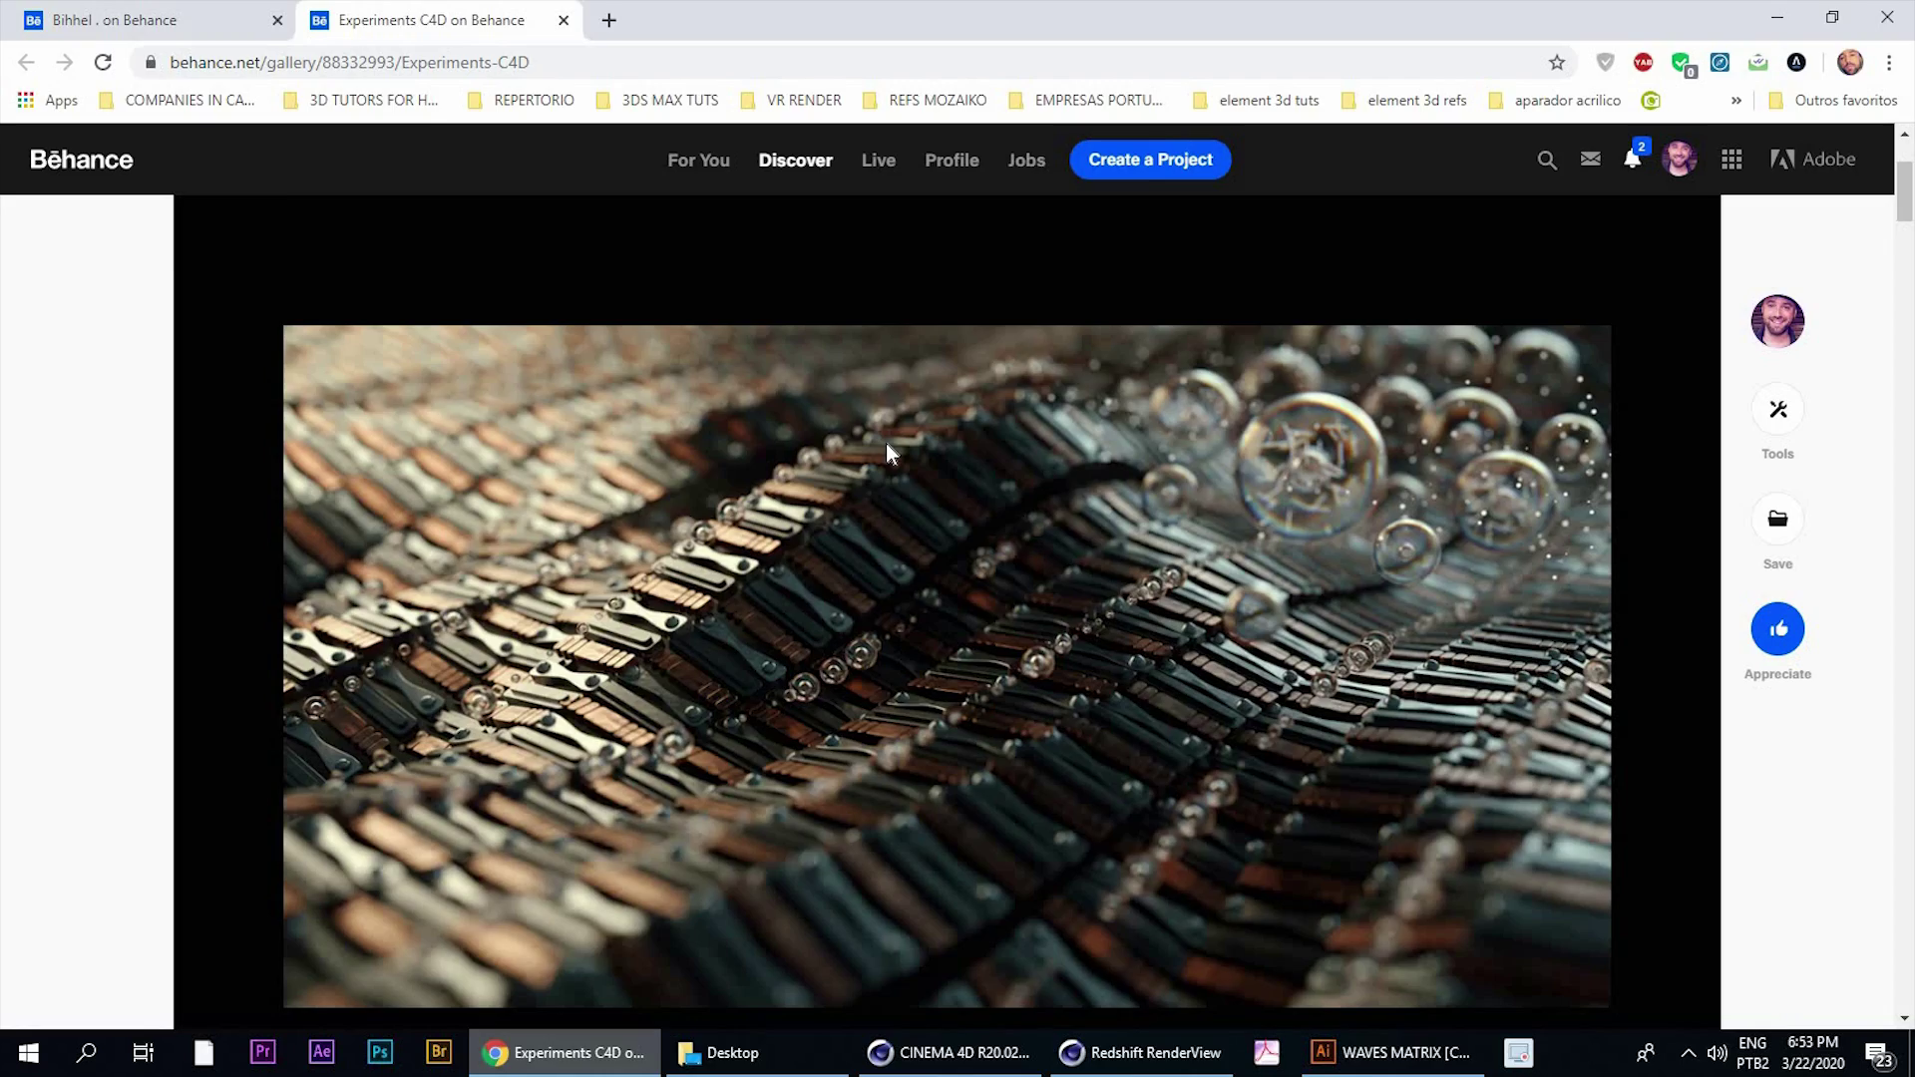
pyautogui.click(573, 1064)
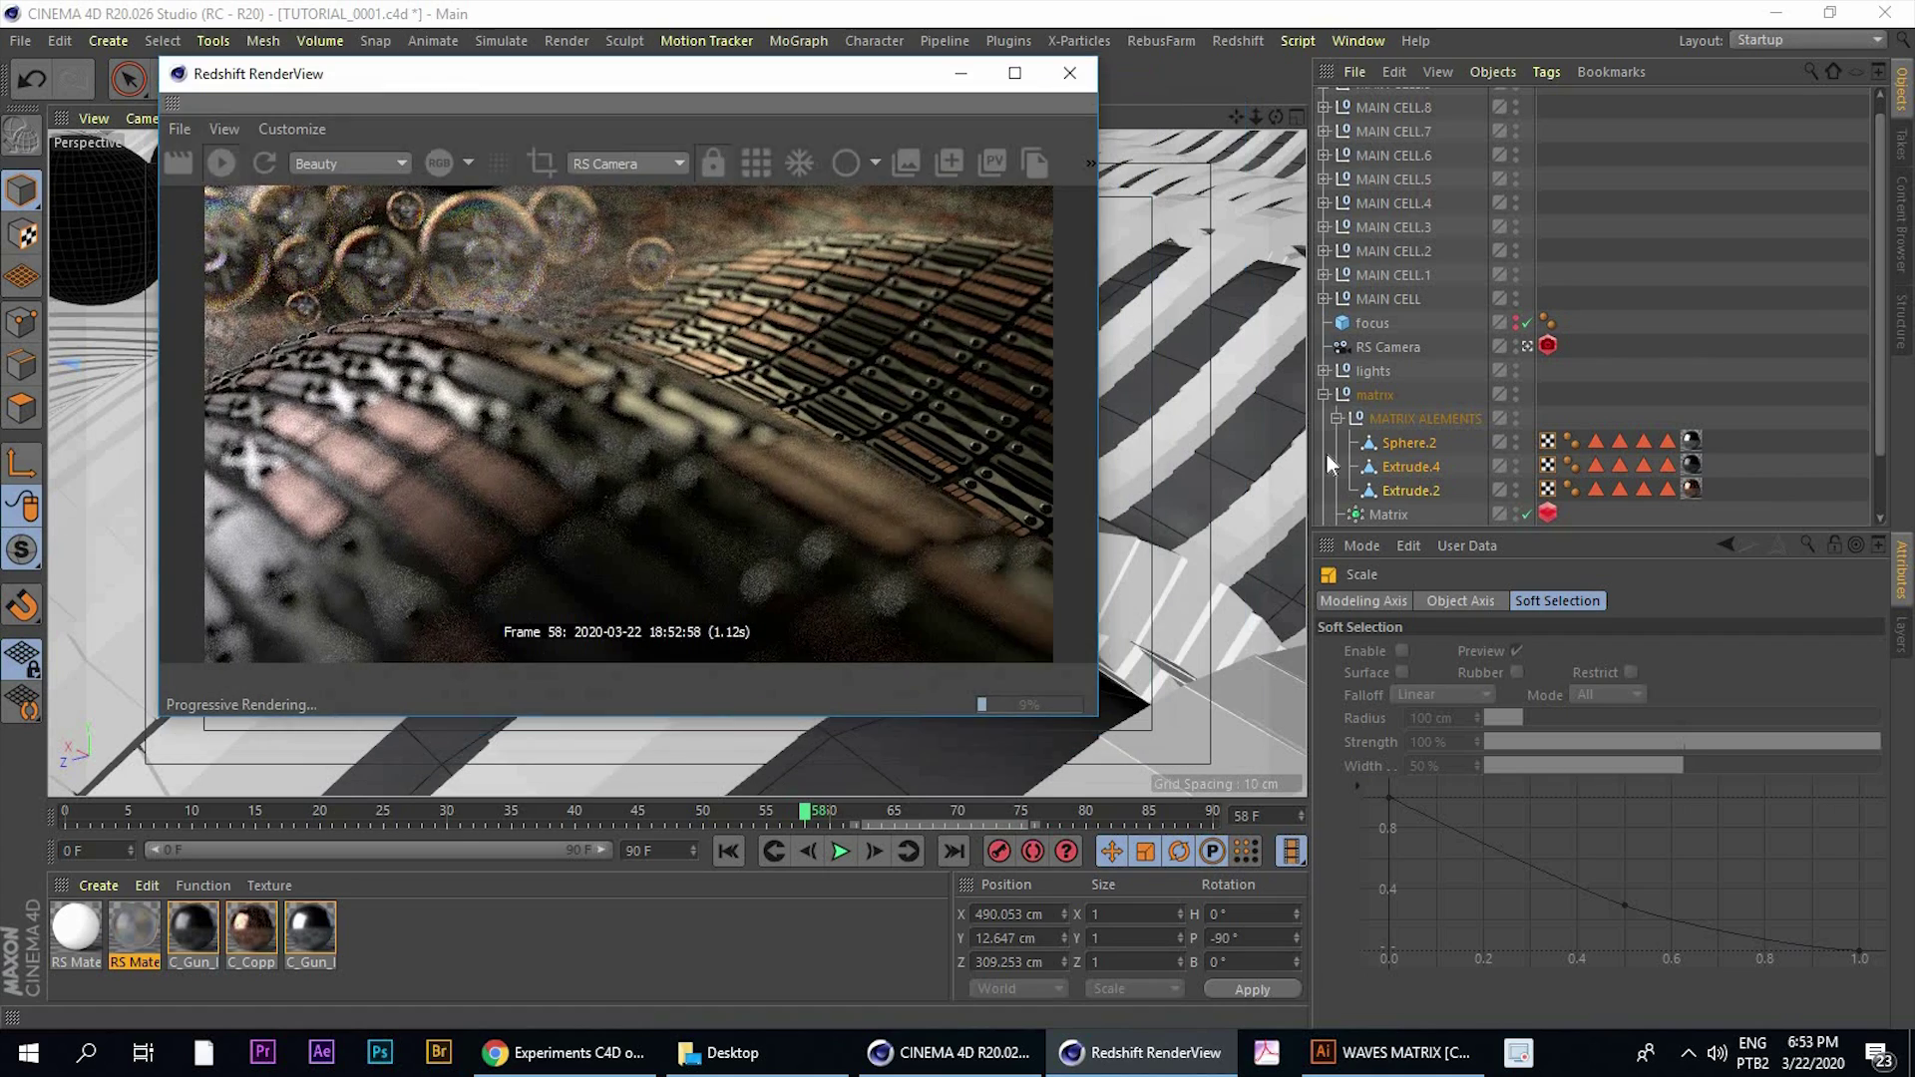
# Save the scene, save it incrementally as TUTORIAL_0002.c4d, and reposition the render window over the viewport
pyautogui.moveTo(863, 57); pyautogui.dragTo(737, 105)
pyautogui.click(777, 16)
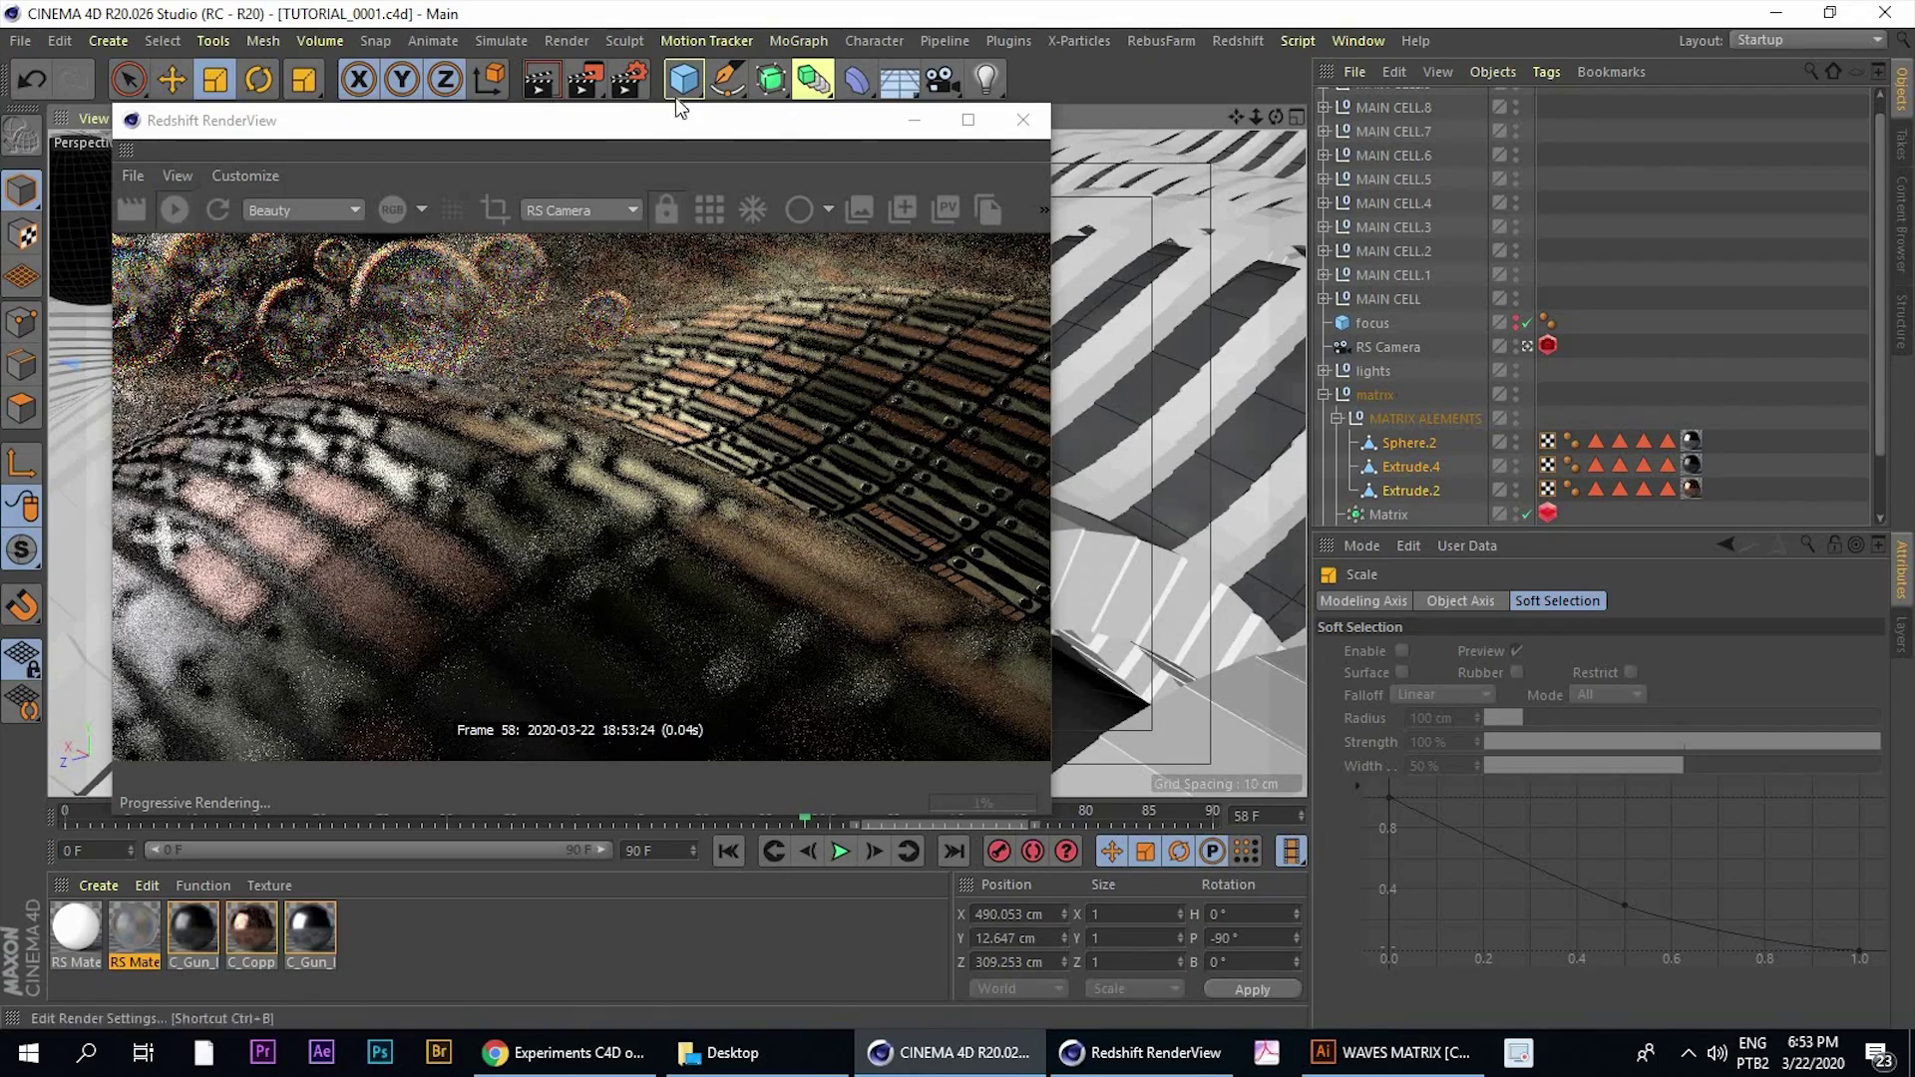
pyautogui.moveTo(683, 117); pyautogui.dragTo(738, 88)
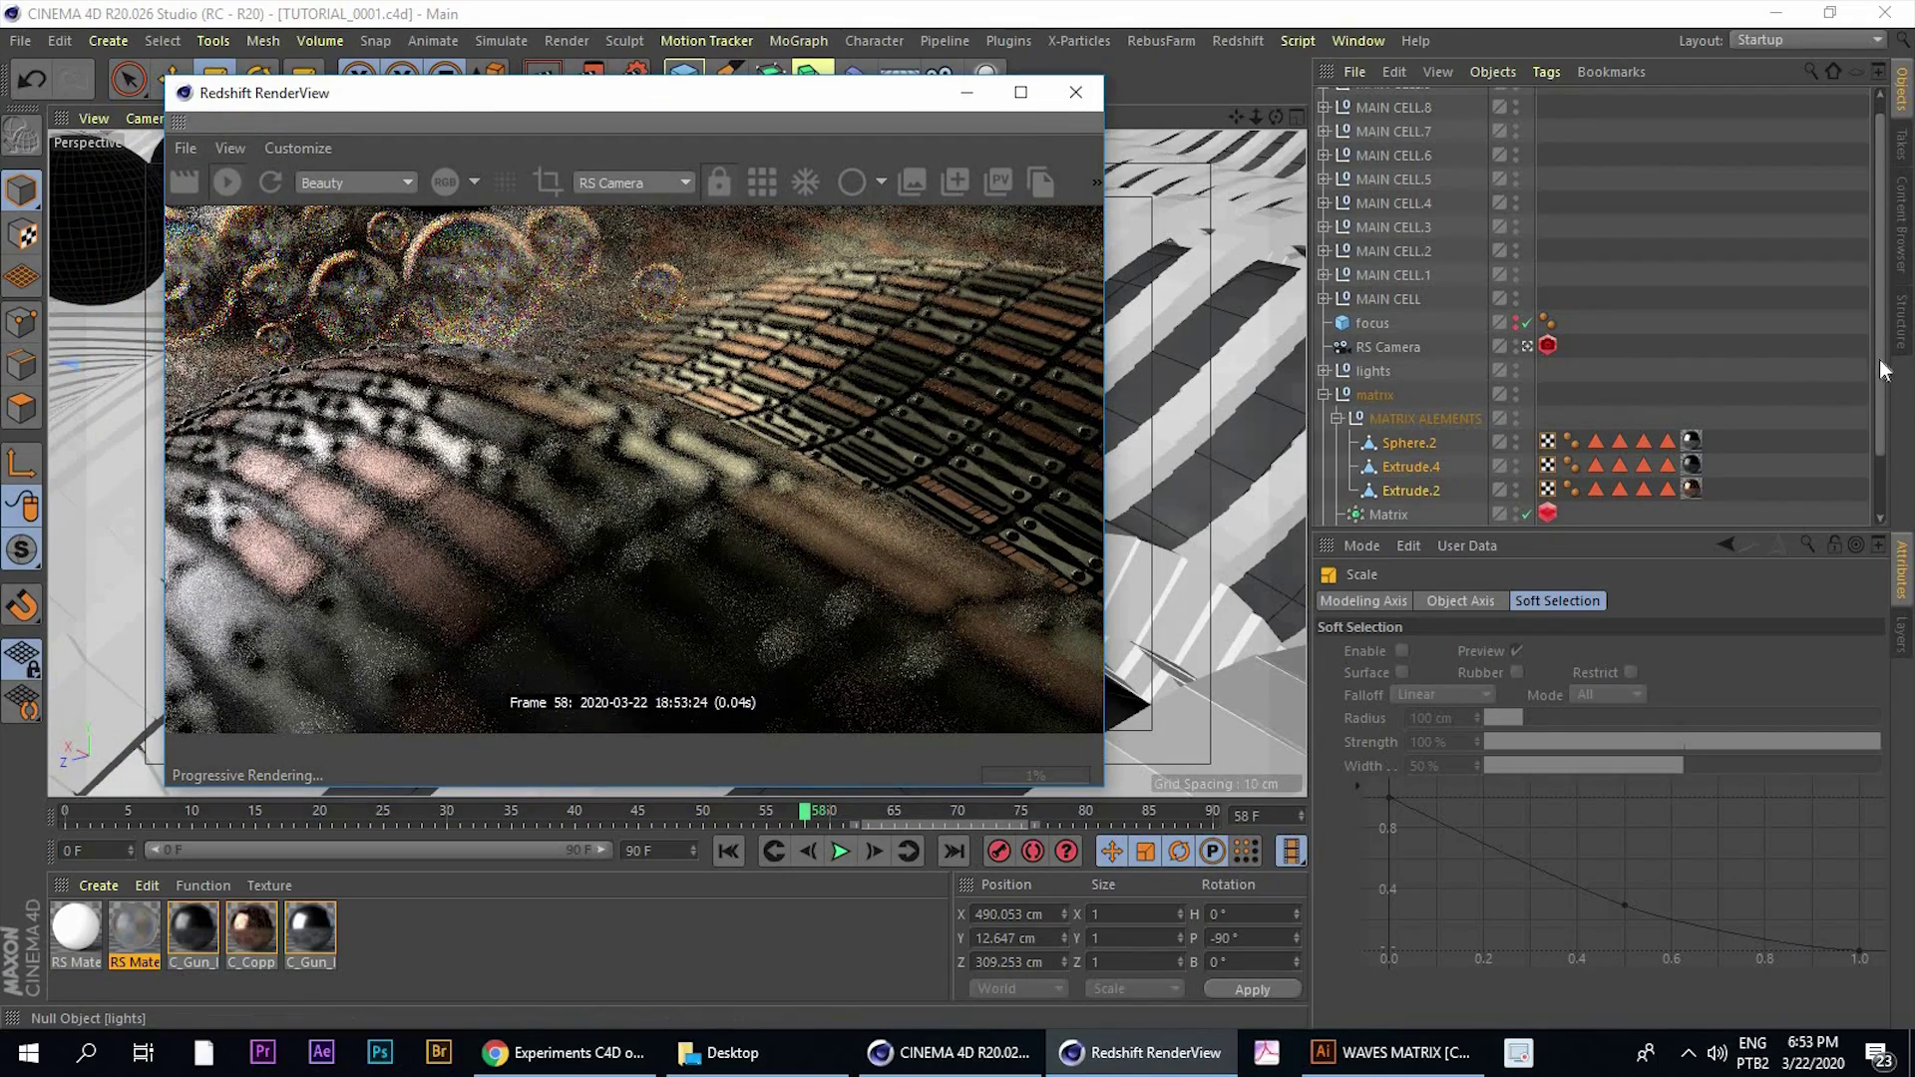
pyautogui.moveTo(1881, 360); pyautogui.dragTo(1881, 421)
pyautogui.click(14, 44)
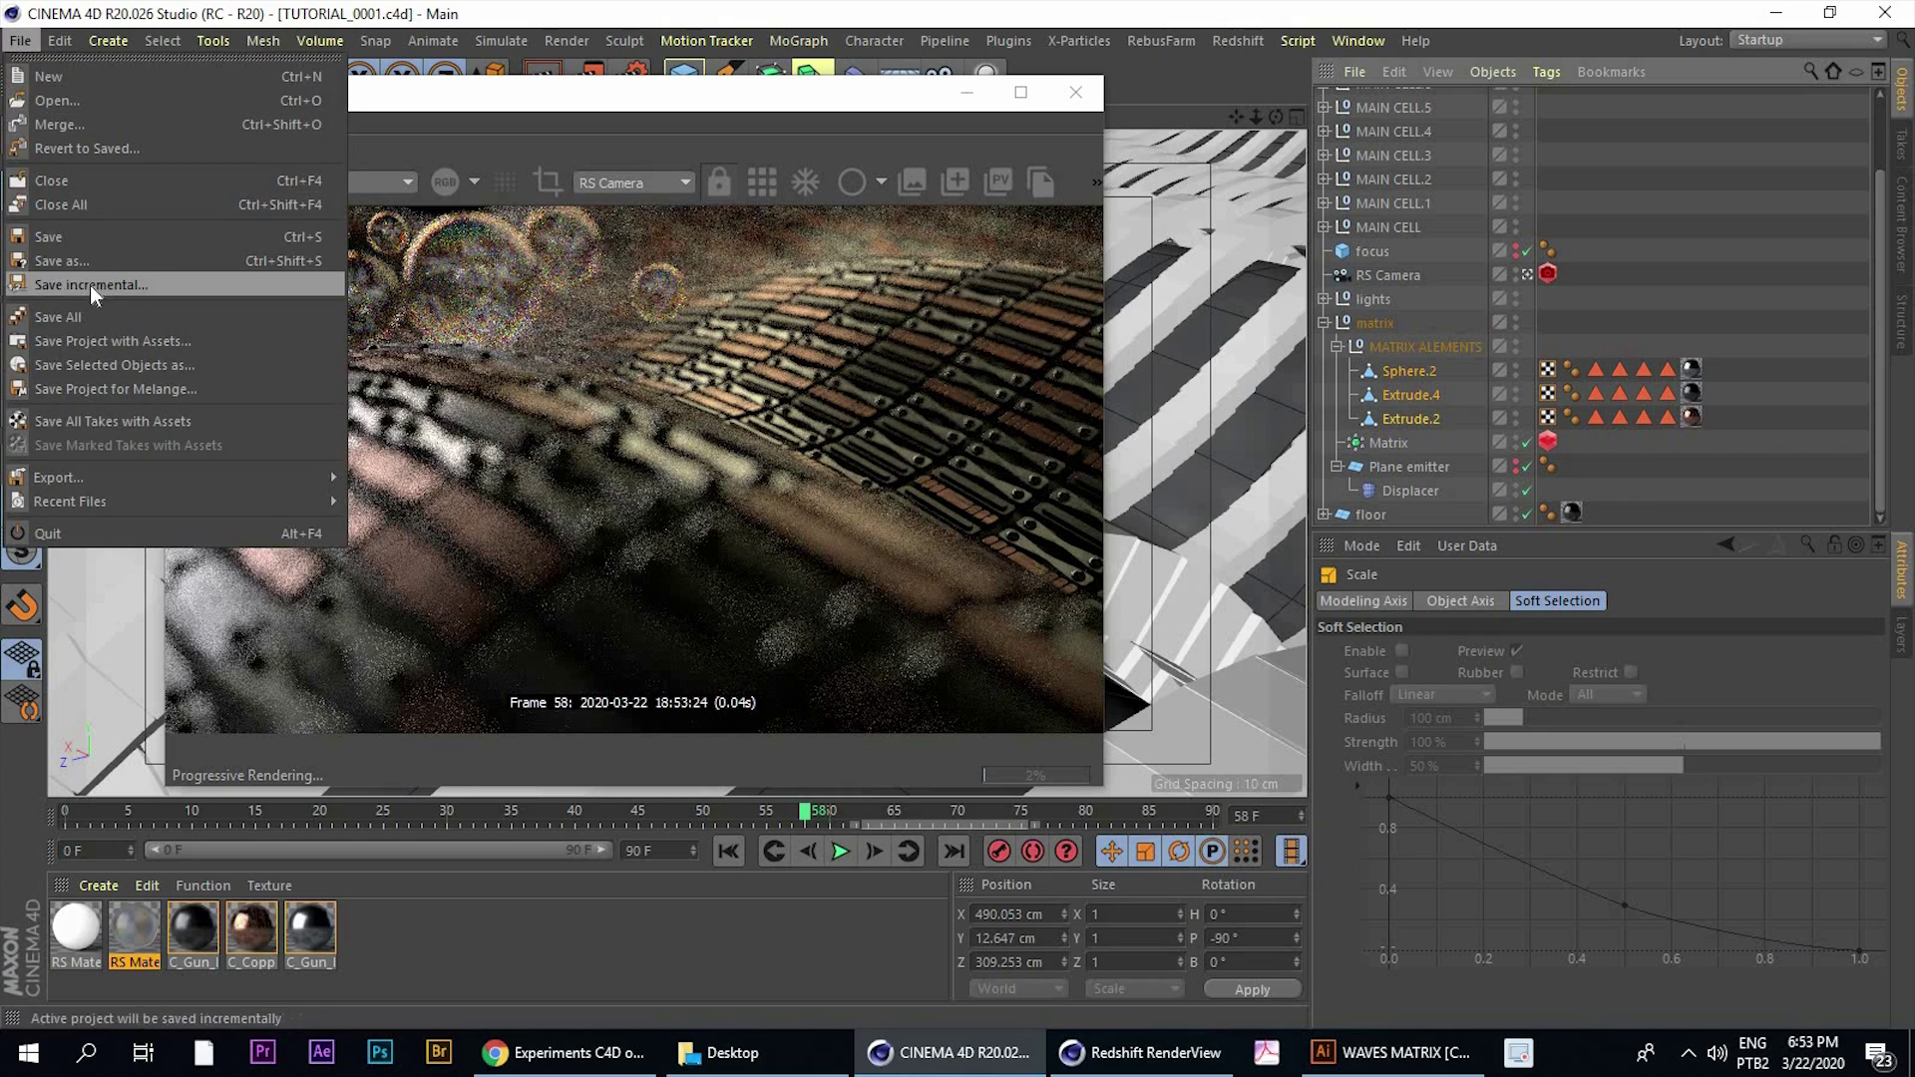
pyautogui.click(92, 287)
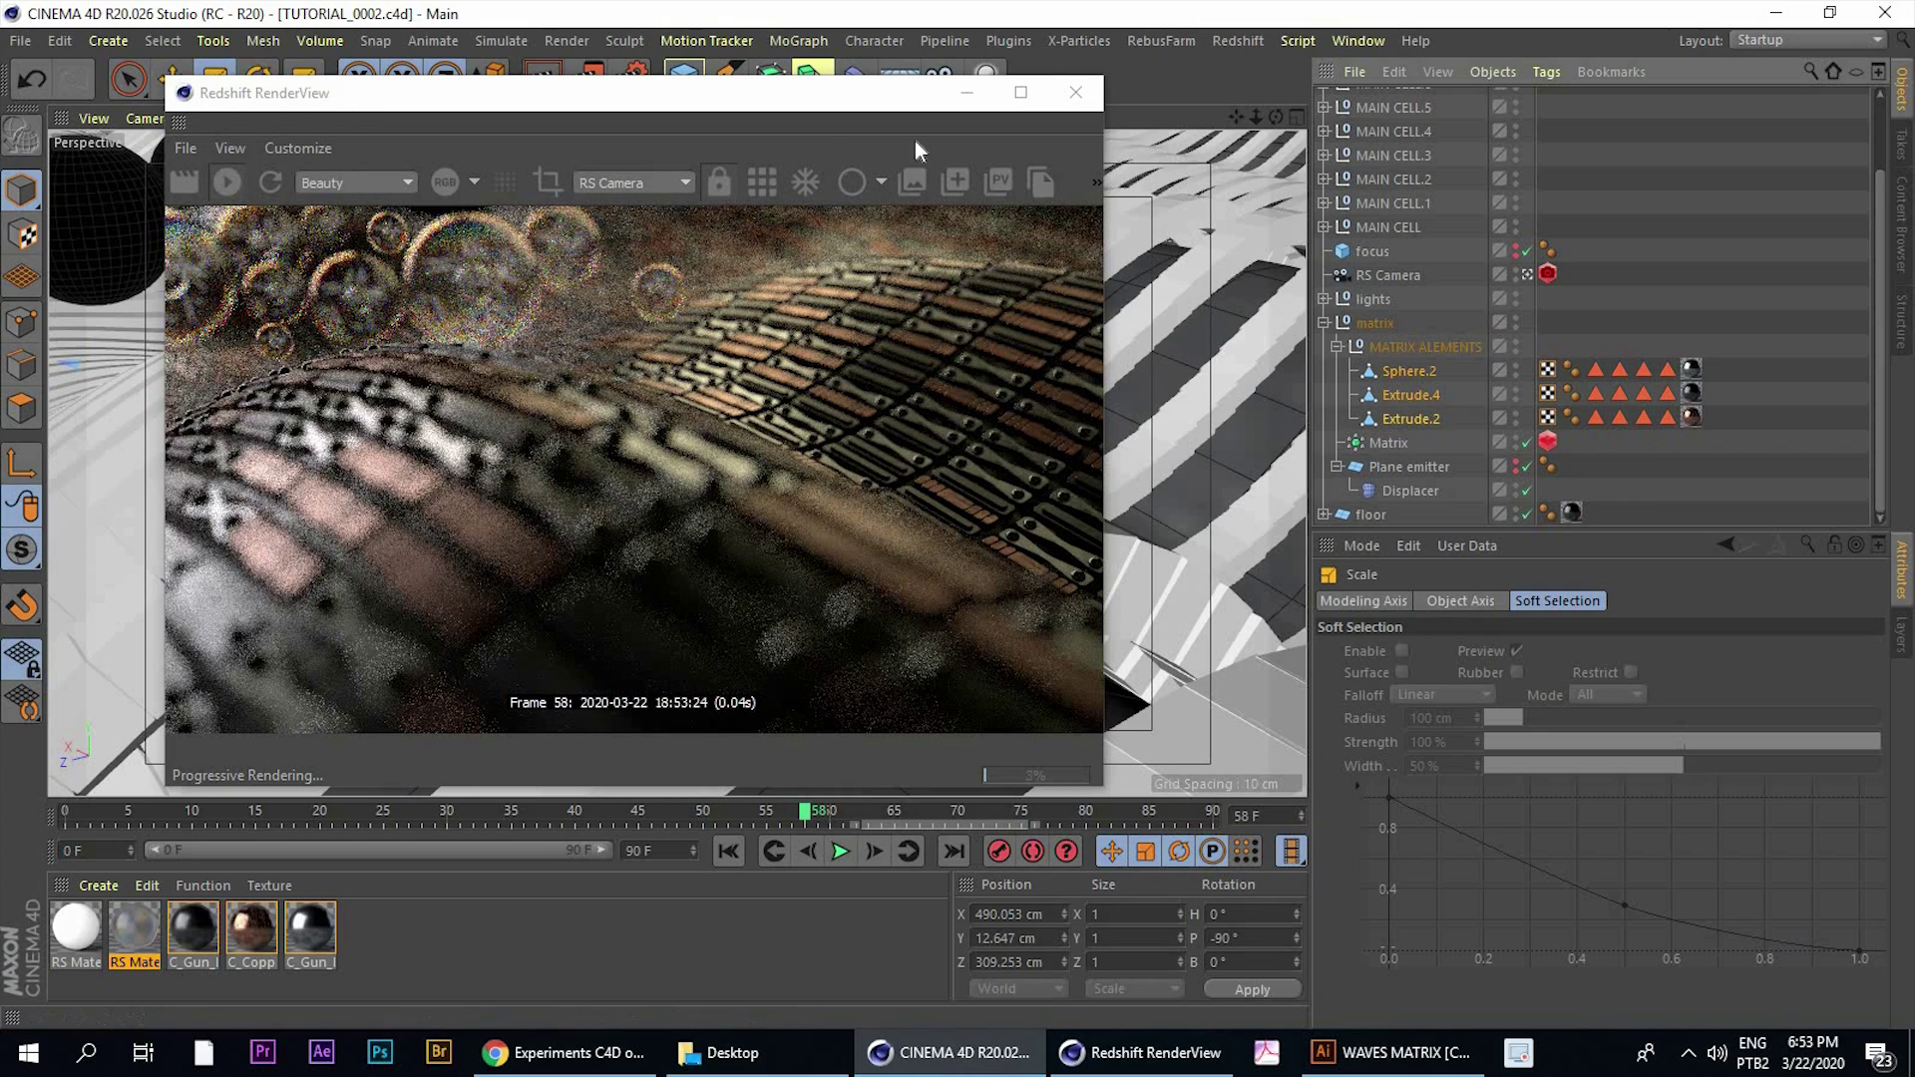
pyautogui.moveTo(661, 88); pyautogui.dragTo(649, 63)
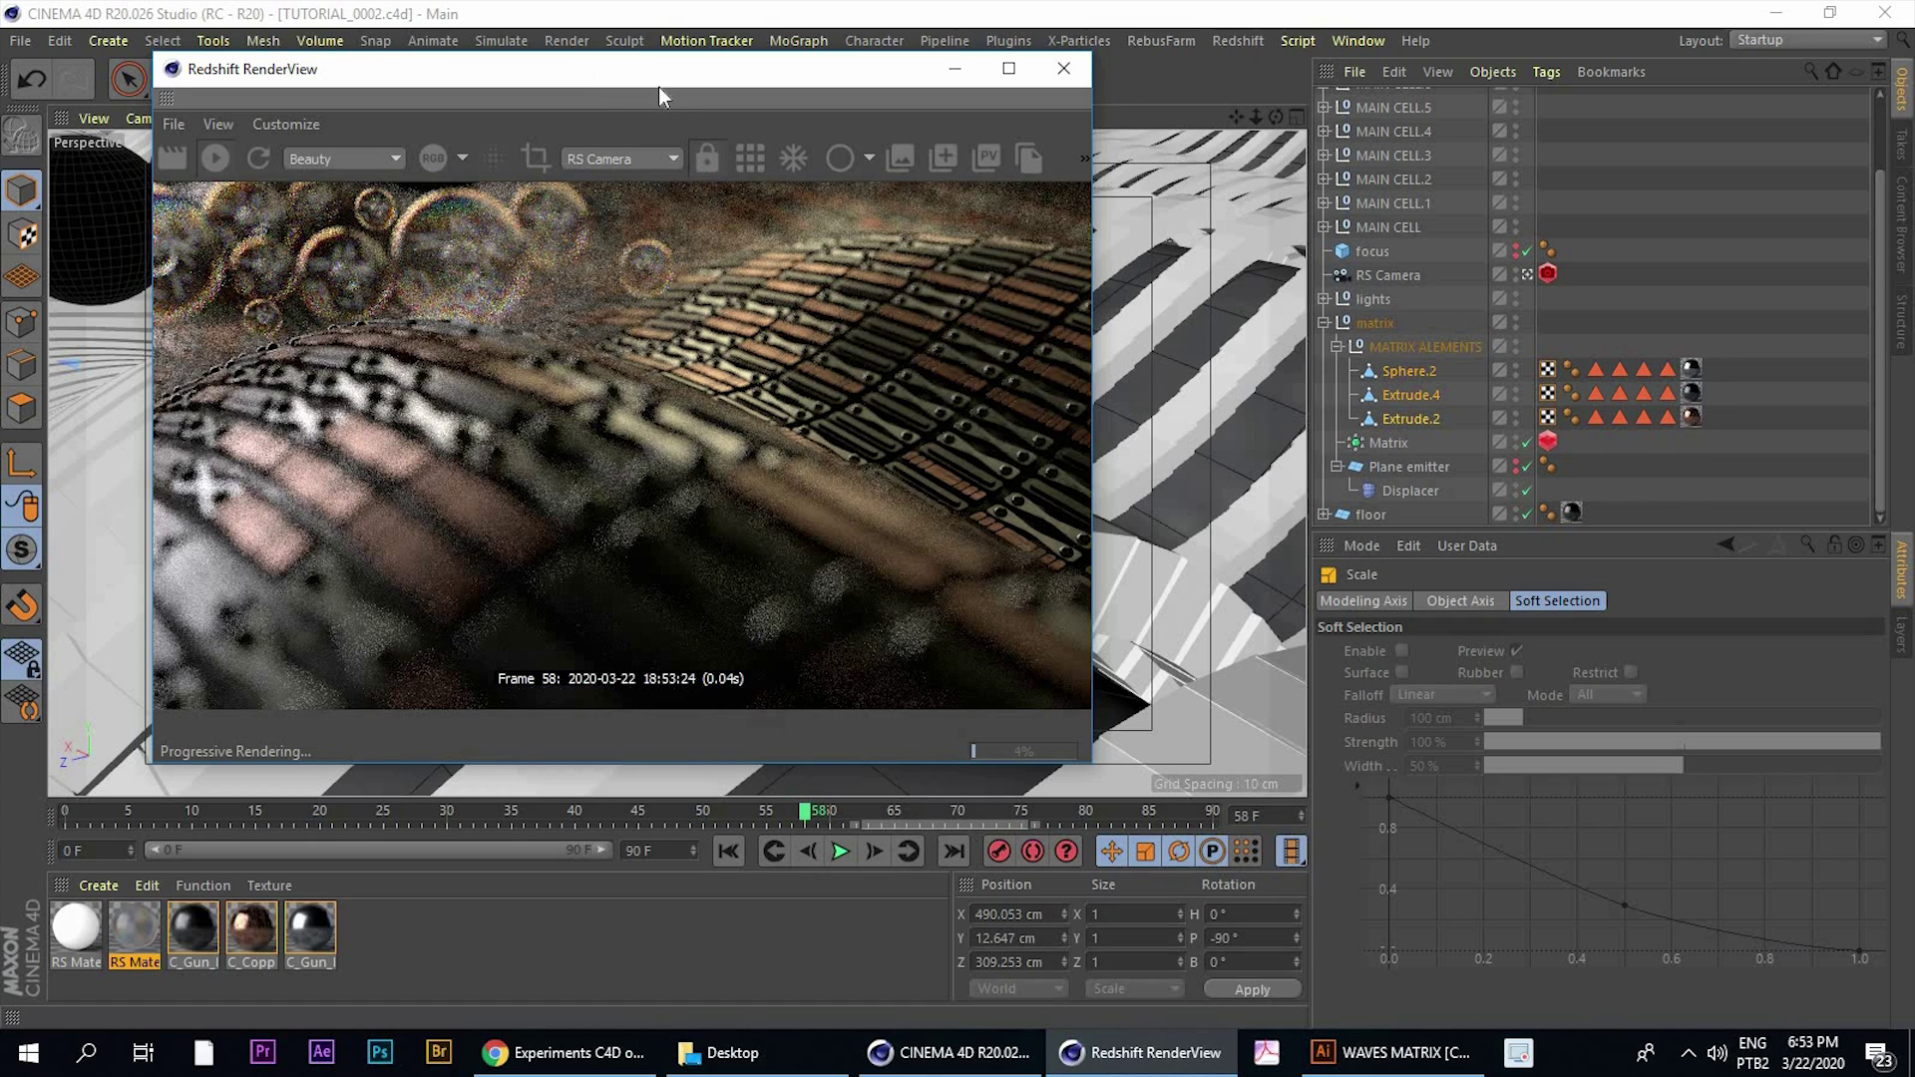
pyautogui.moveTo(658, 97); pyautogui.dragTo(736, 137)
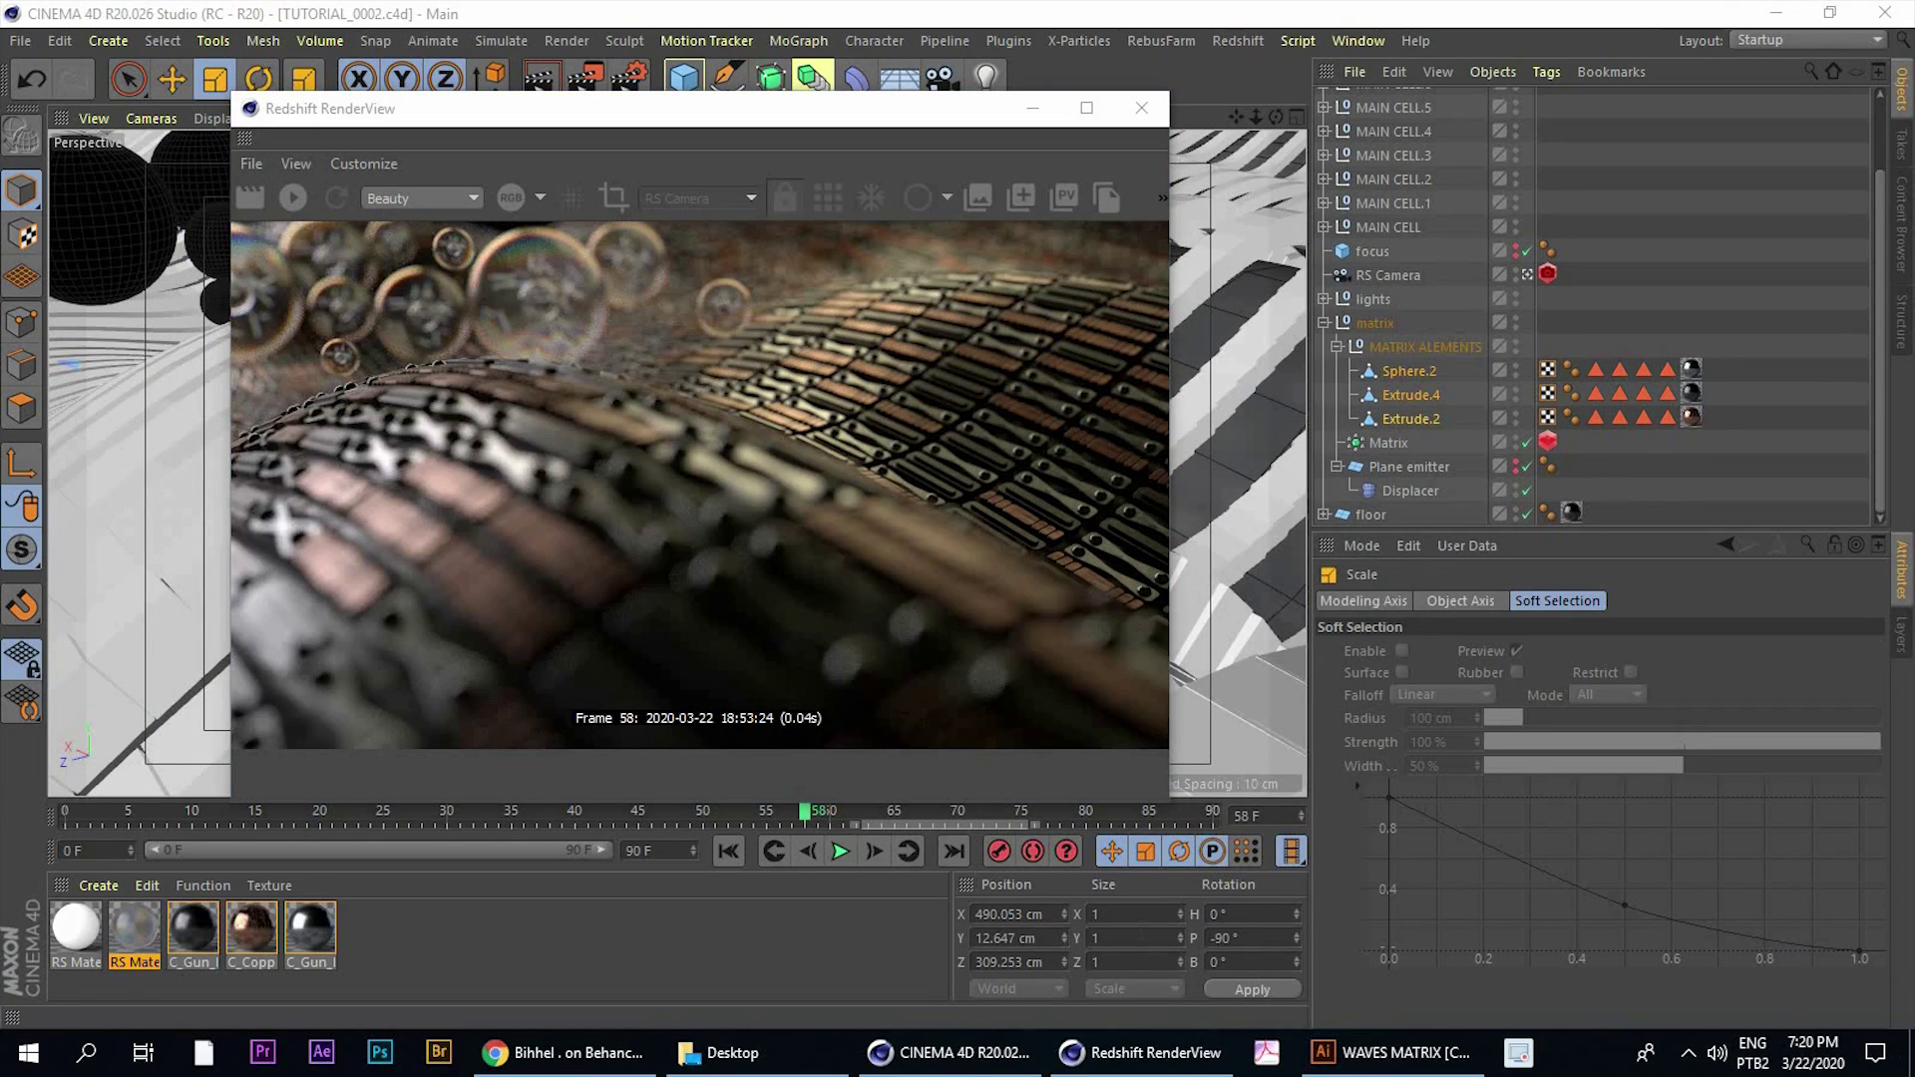
# Start the interactive Redshift render and set the Matrix object's transform heading rotation to 90°
pyautogui.click(295, 199)
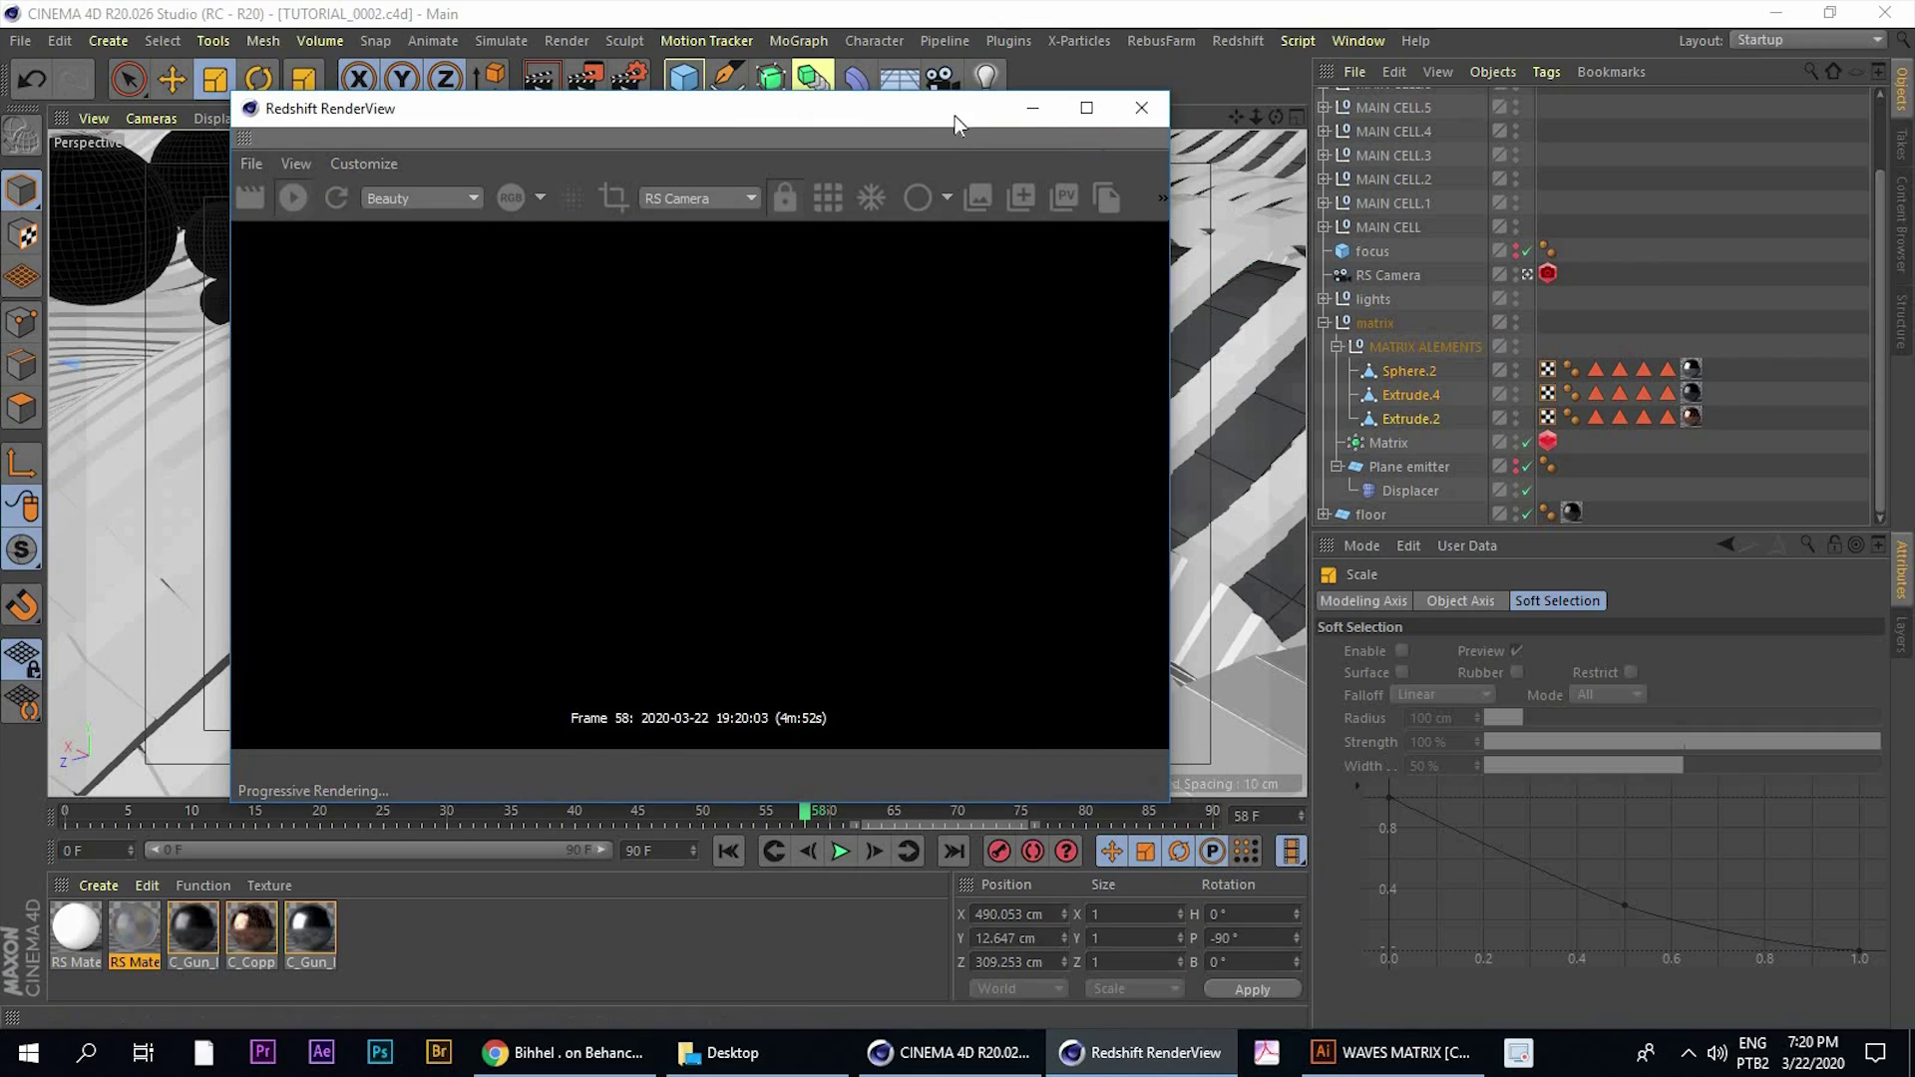
pyautogui.moveTo(955, 116)
pyautogui.mouseDown()
pyautogui.moveTo(916, 115)
pyautogui.moveTo(947, 116)
pyautogui.mouseUp()
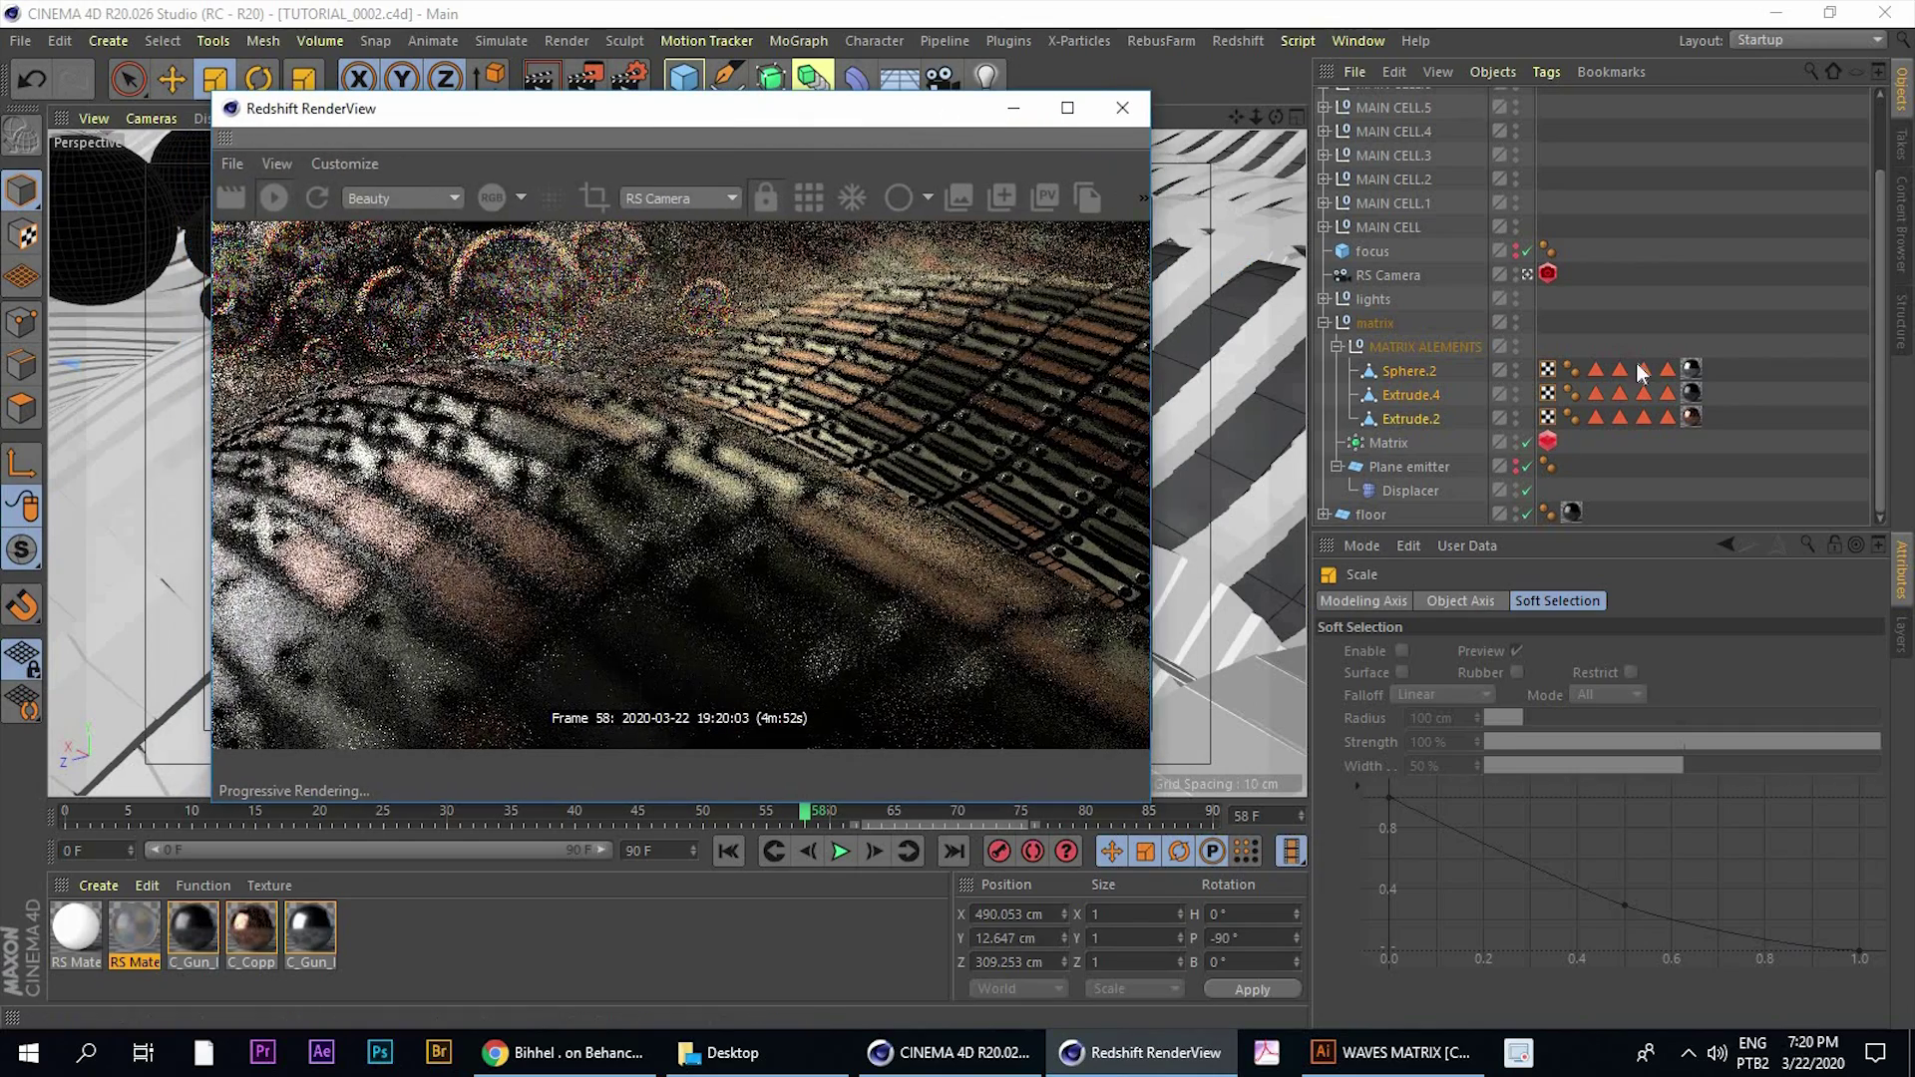
pyautogui.click(1389, 445)
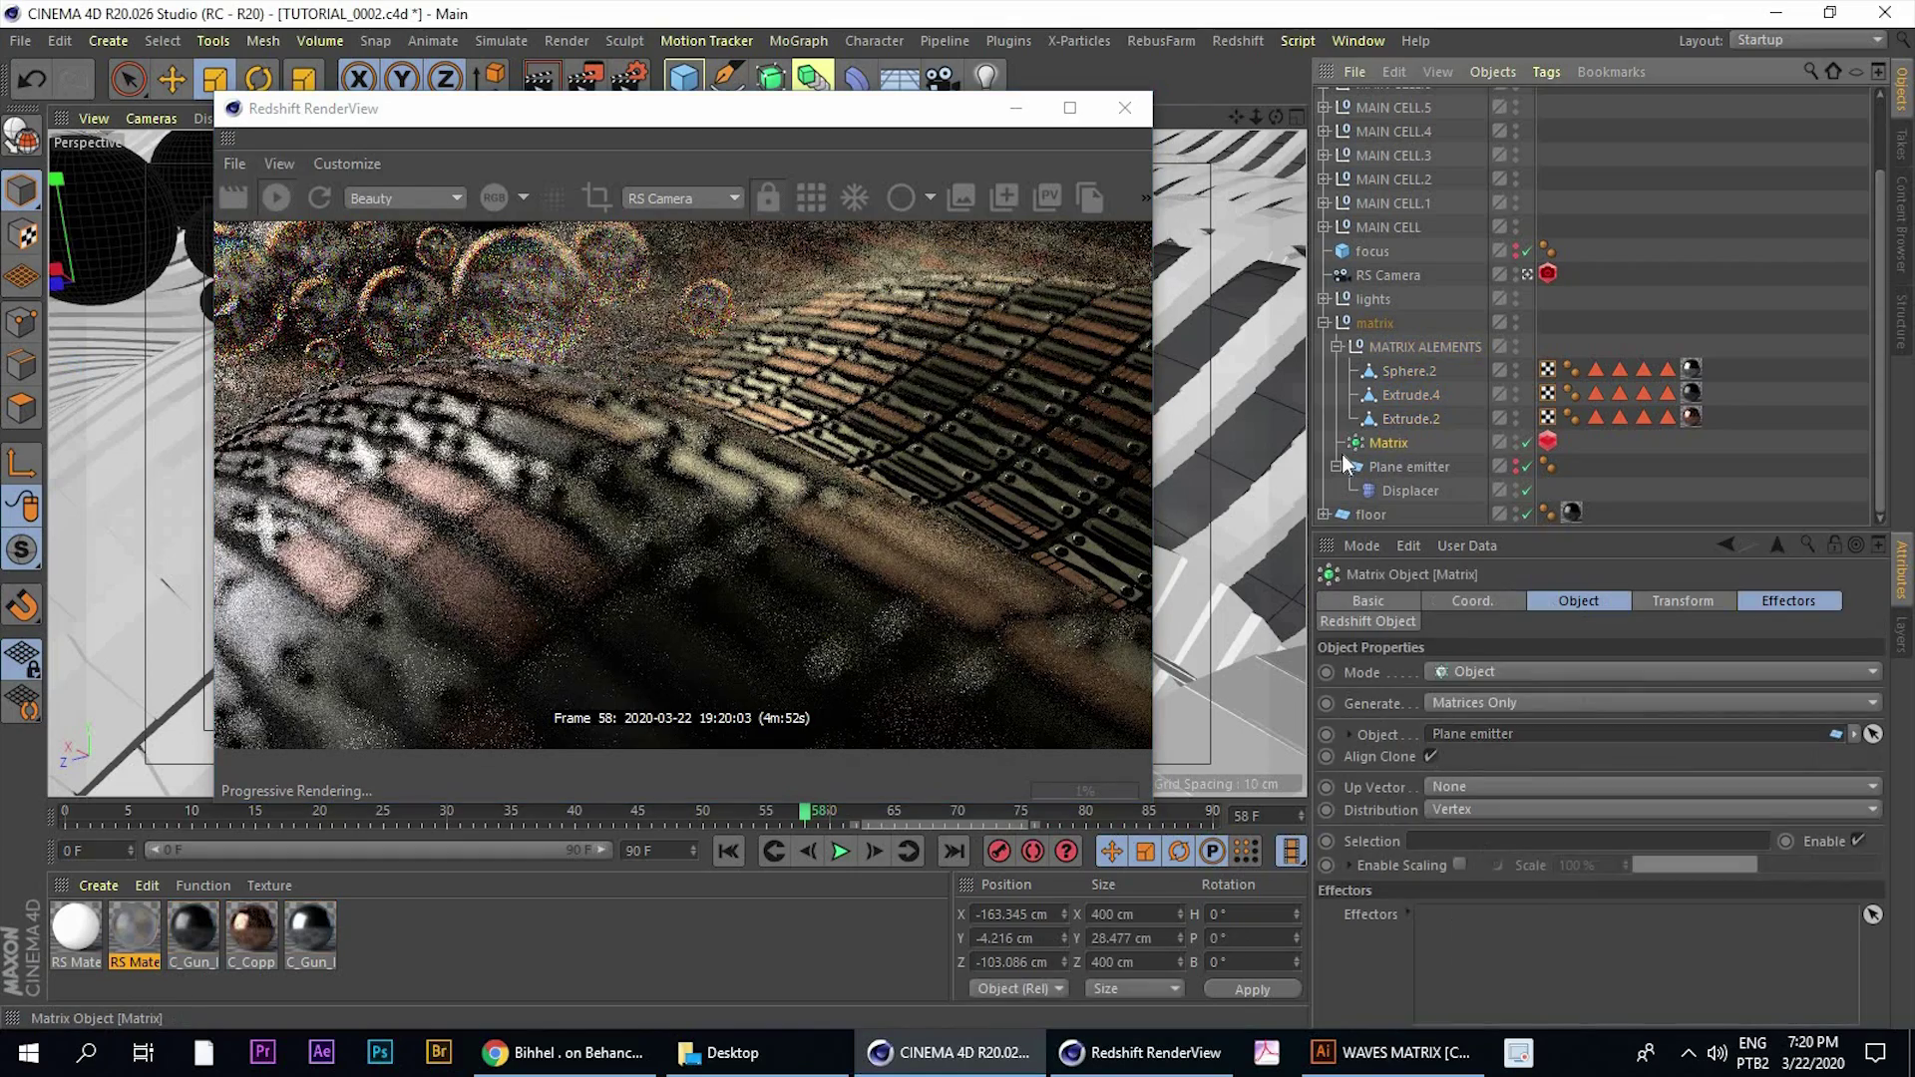
pyautogui.click(1663, 603)
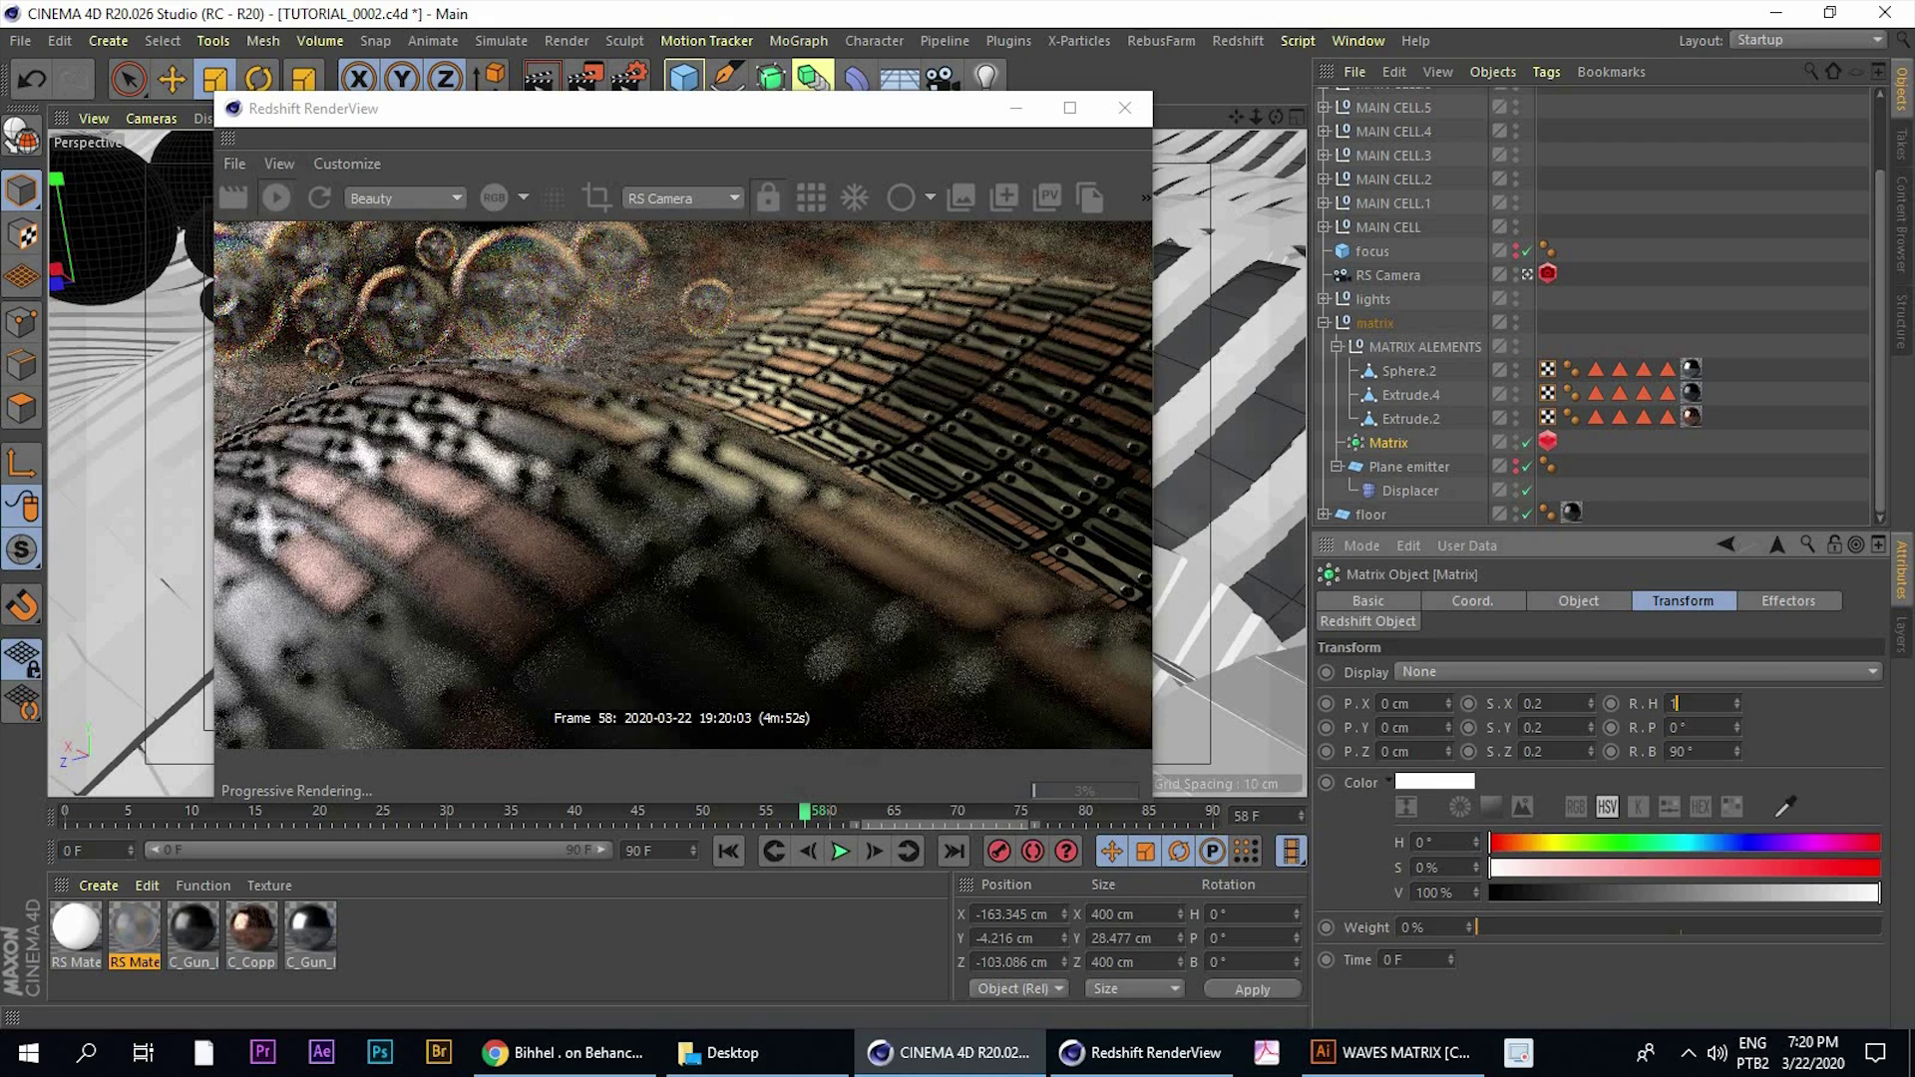
pyautogui.press('Return')
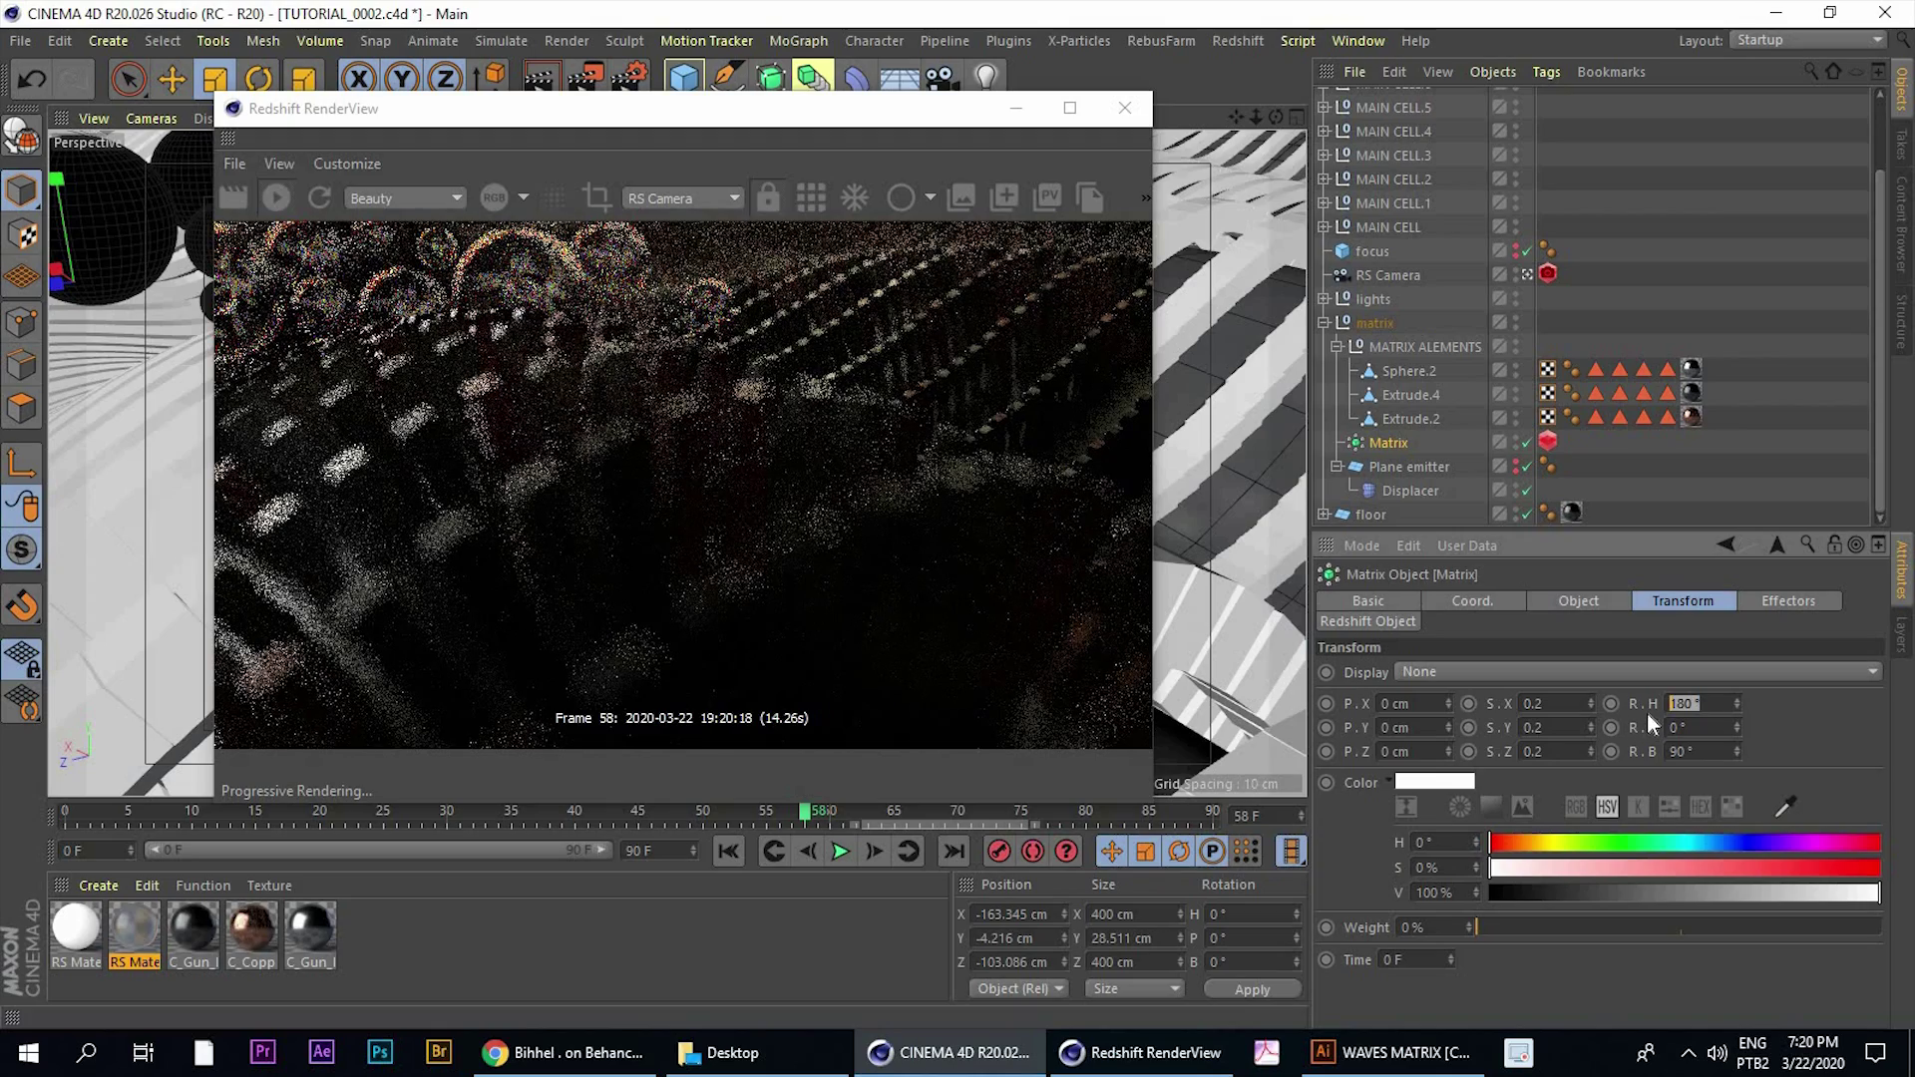
pyautogui.write('90')
pyautogui.press('Return')
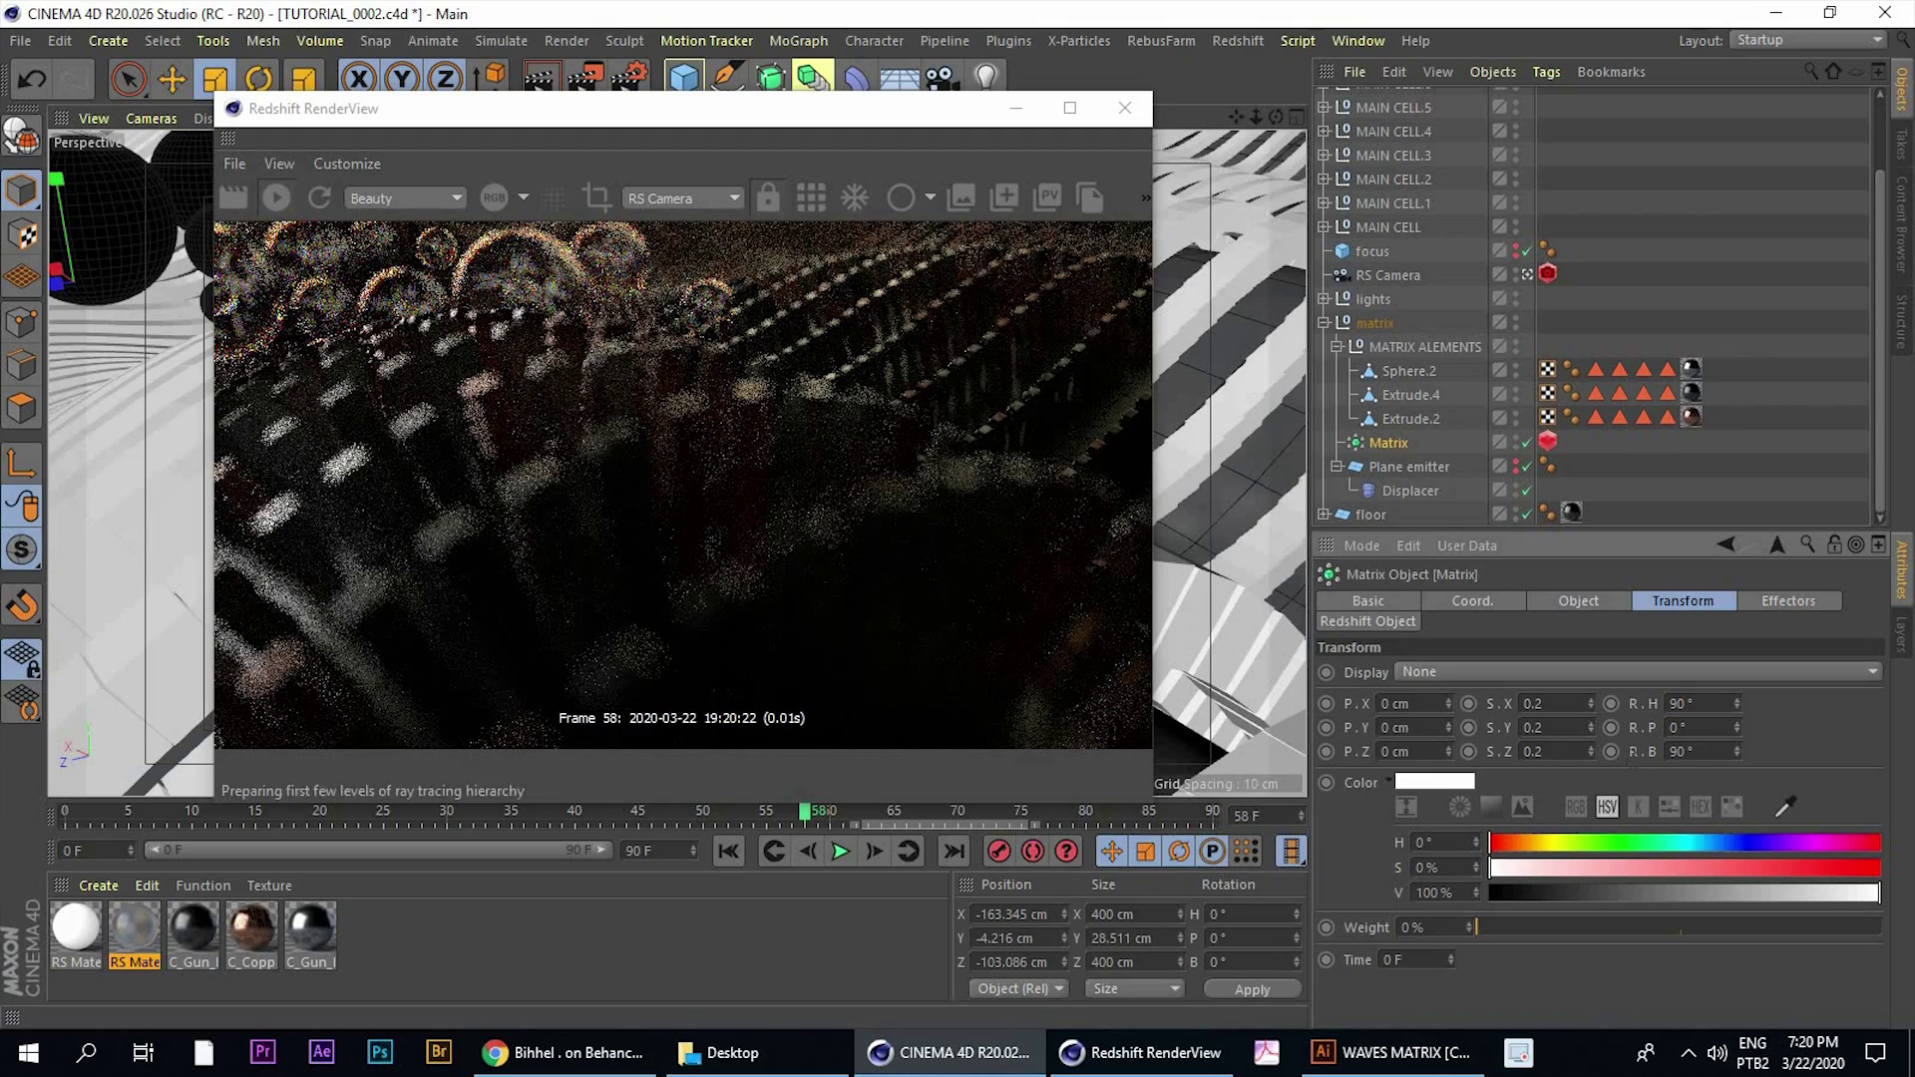
# Try a 180° bank rotation in the Matrix transform, return the bank to 90°, and set the pitch to 90°
pyautogui.moveTo(1697, 754); pyautogui.dragTo(1632, 760)
pyautogui.write('180')
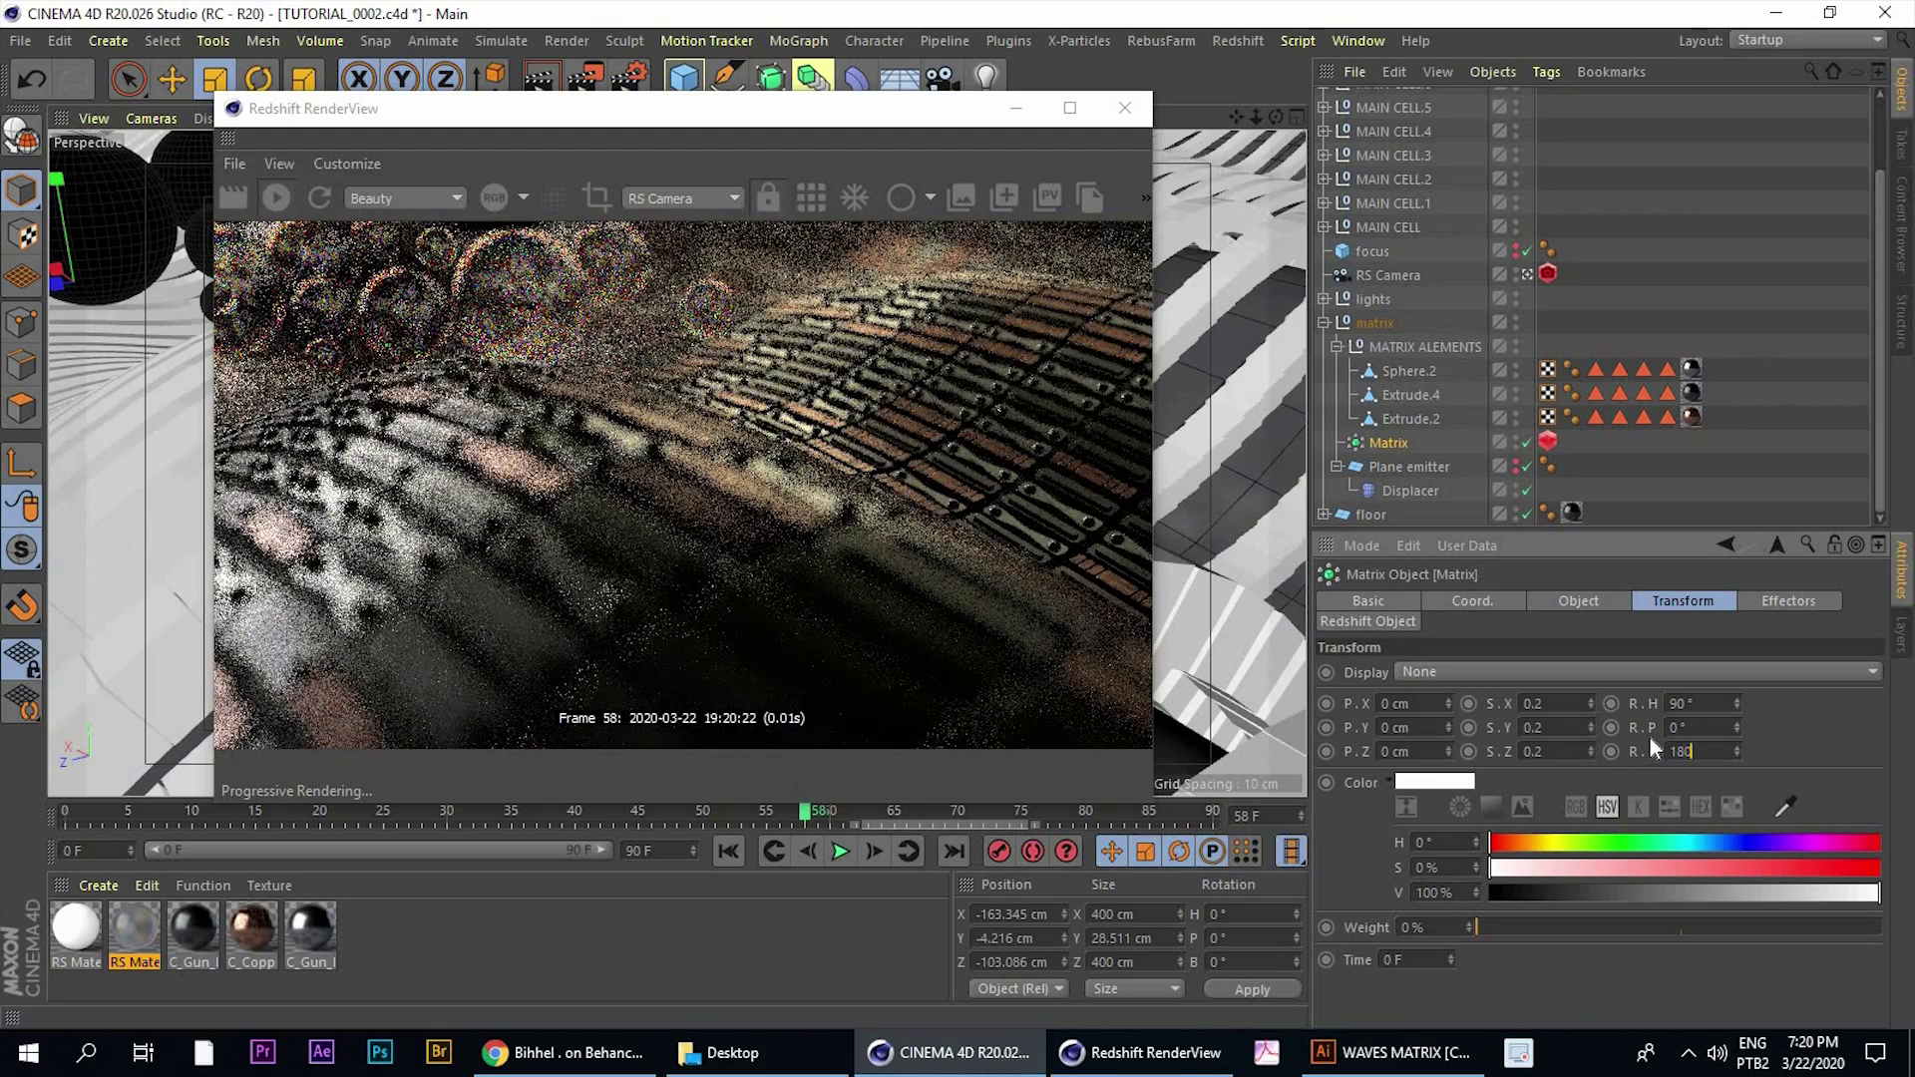
pyautogui.press('Return')
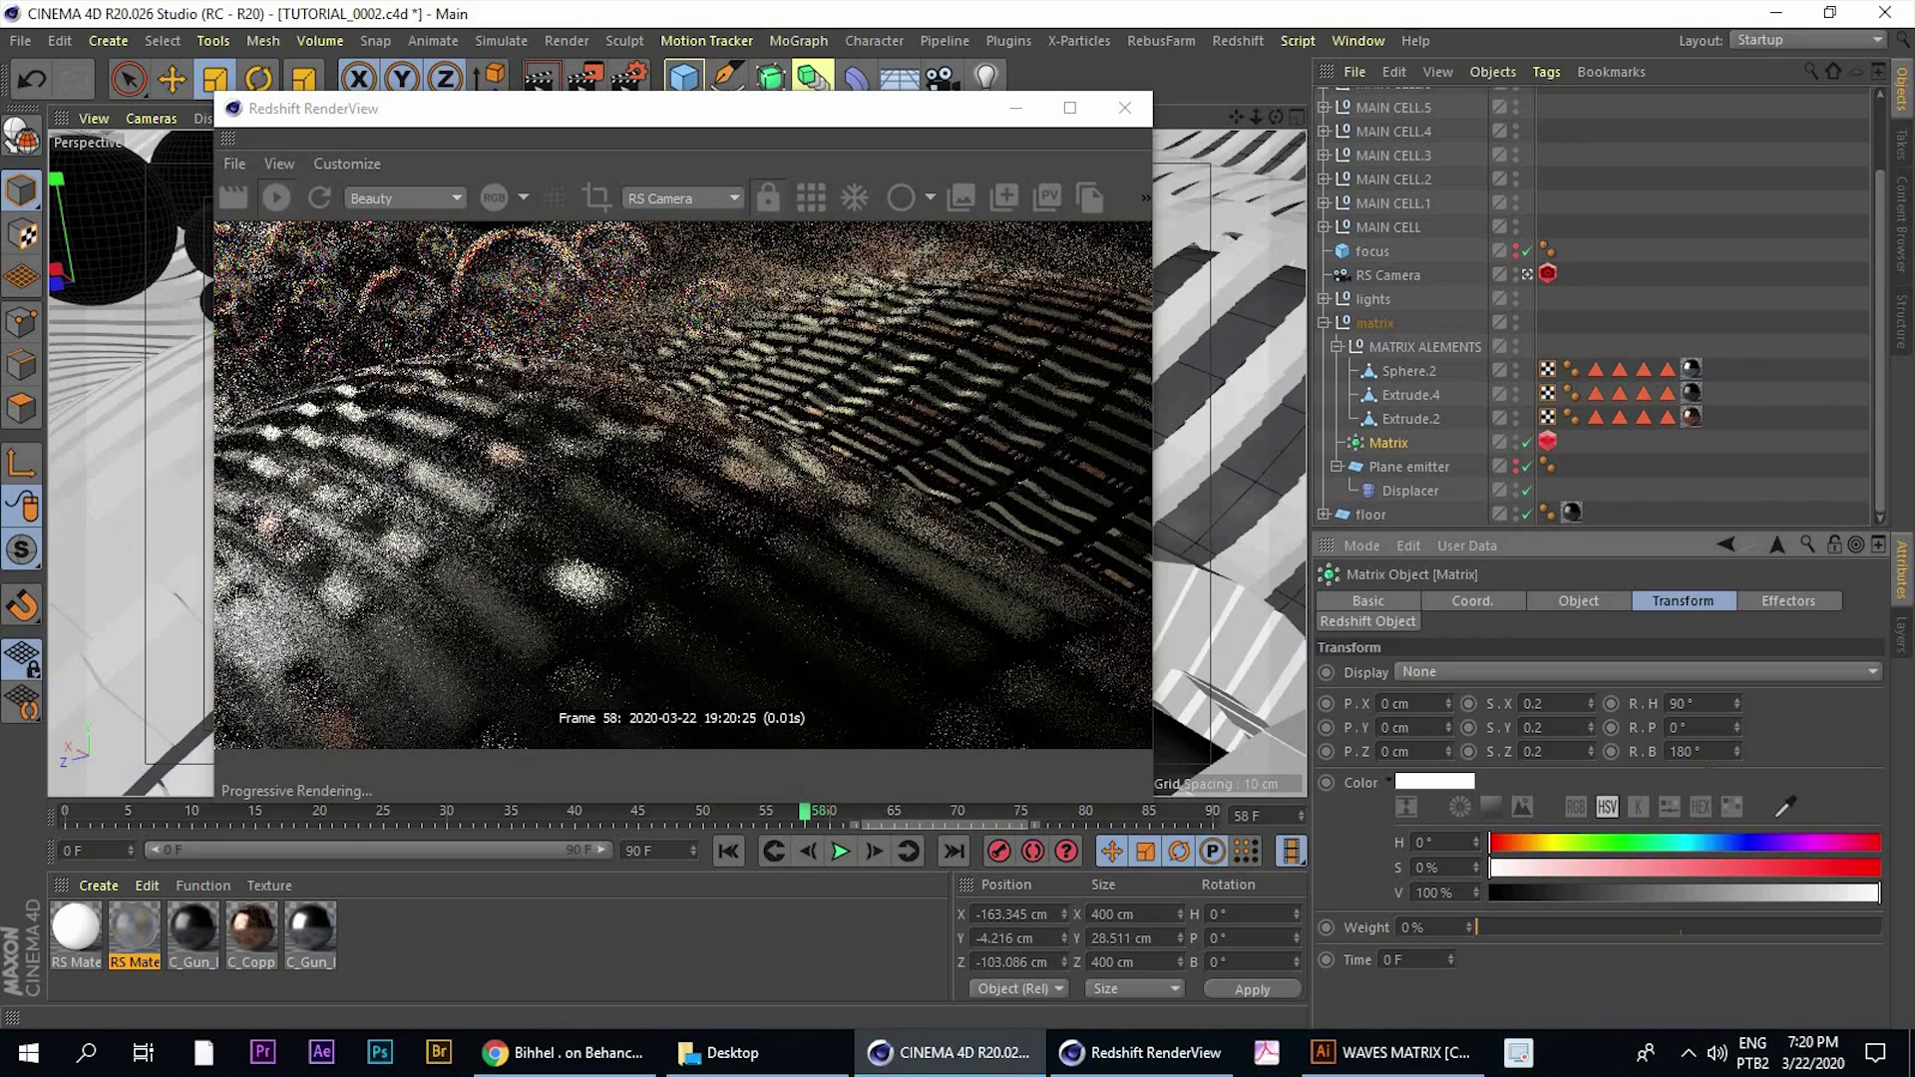
pyautogui.moveTo(1700, 752); pyautogui.dragTo(1622, 738)
pyautogui.write('90')
pyautogui.press('Return')
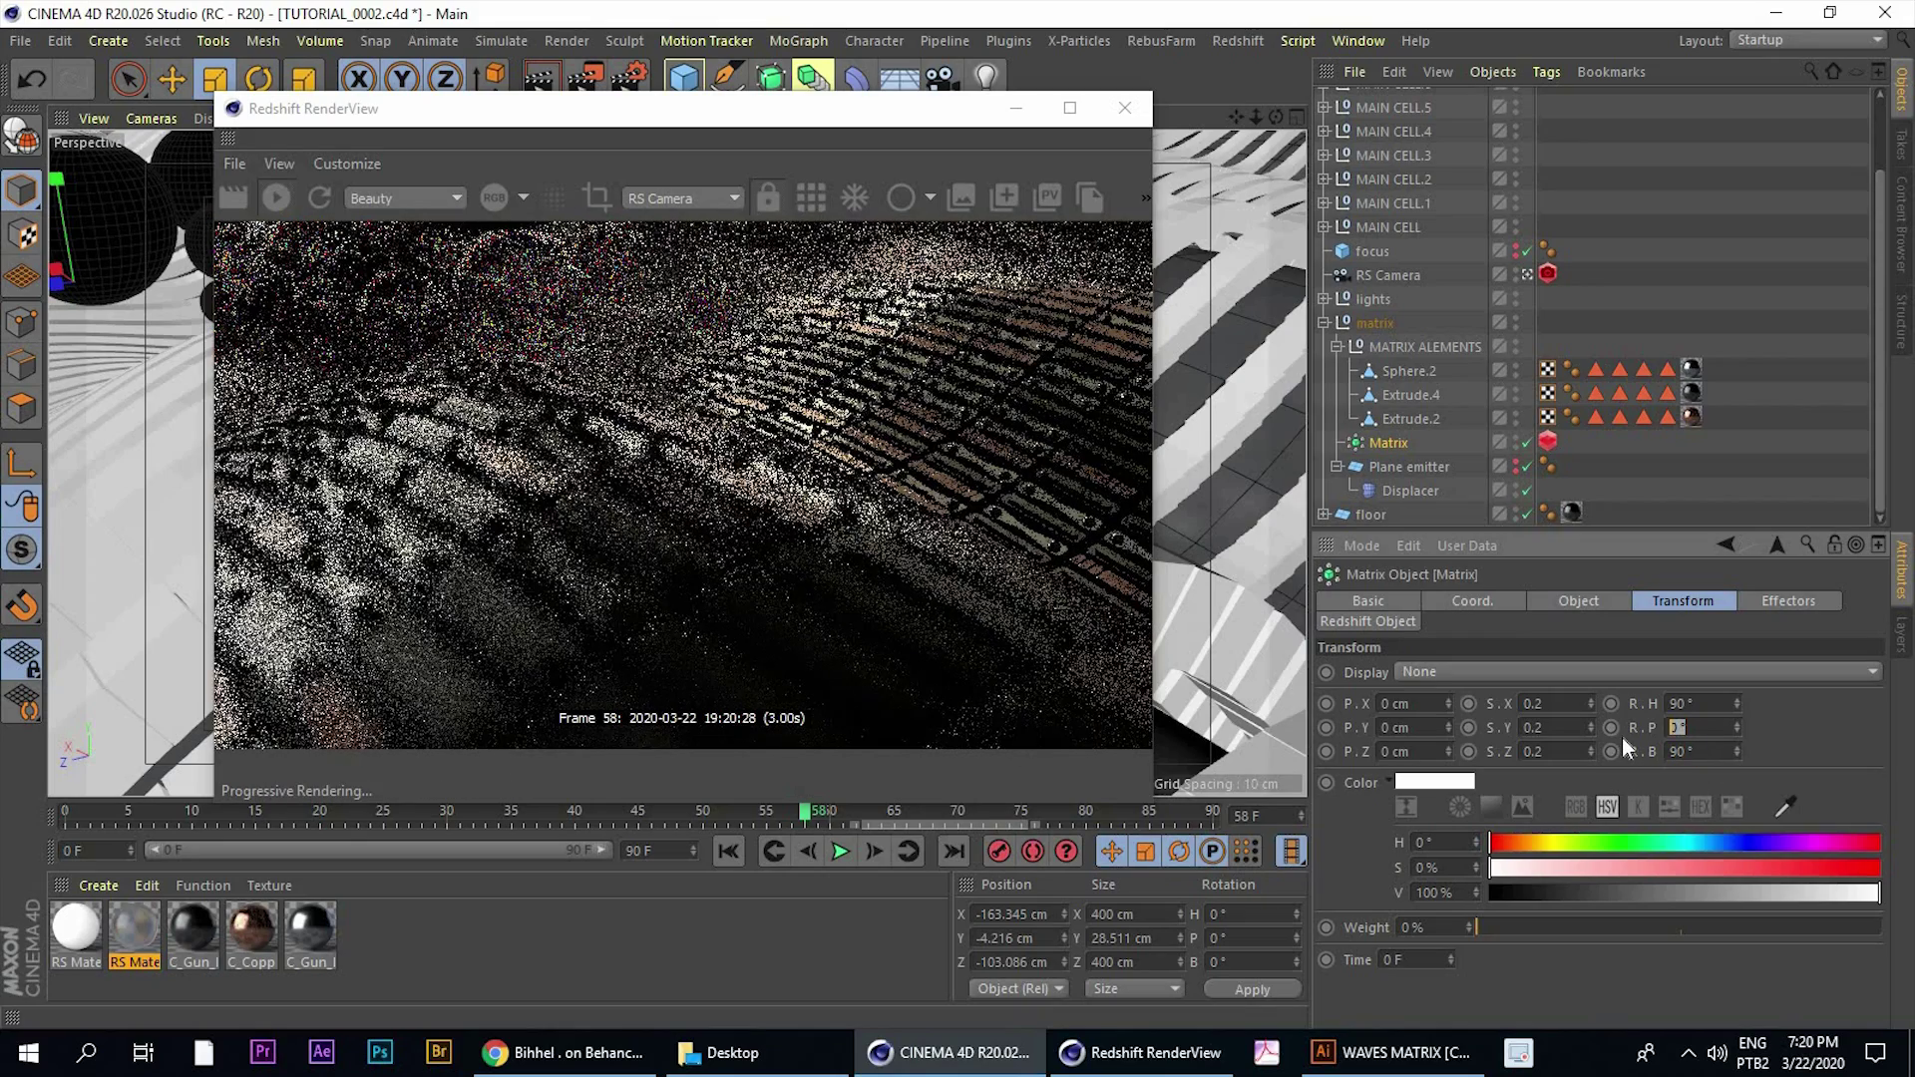
pyautogui.write('90')
pyautogui.press('Return')
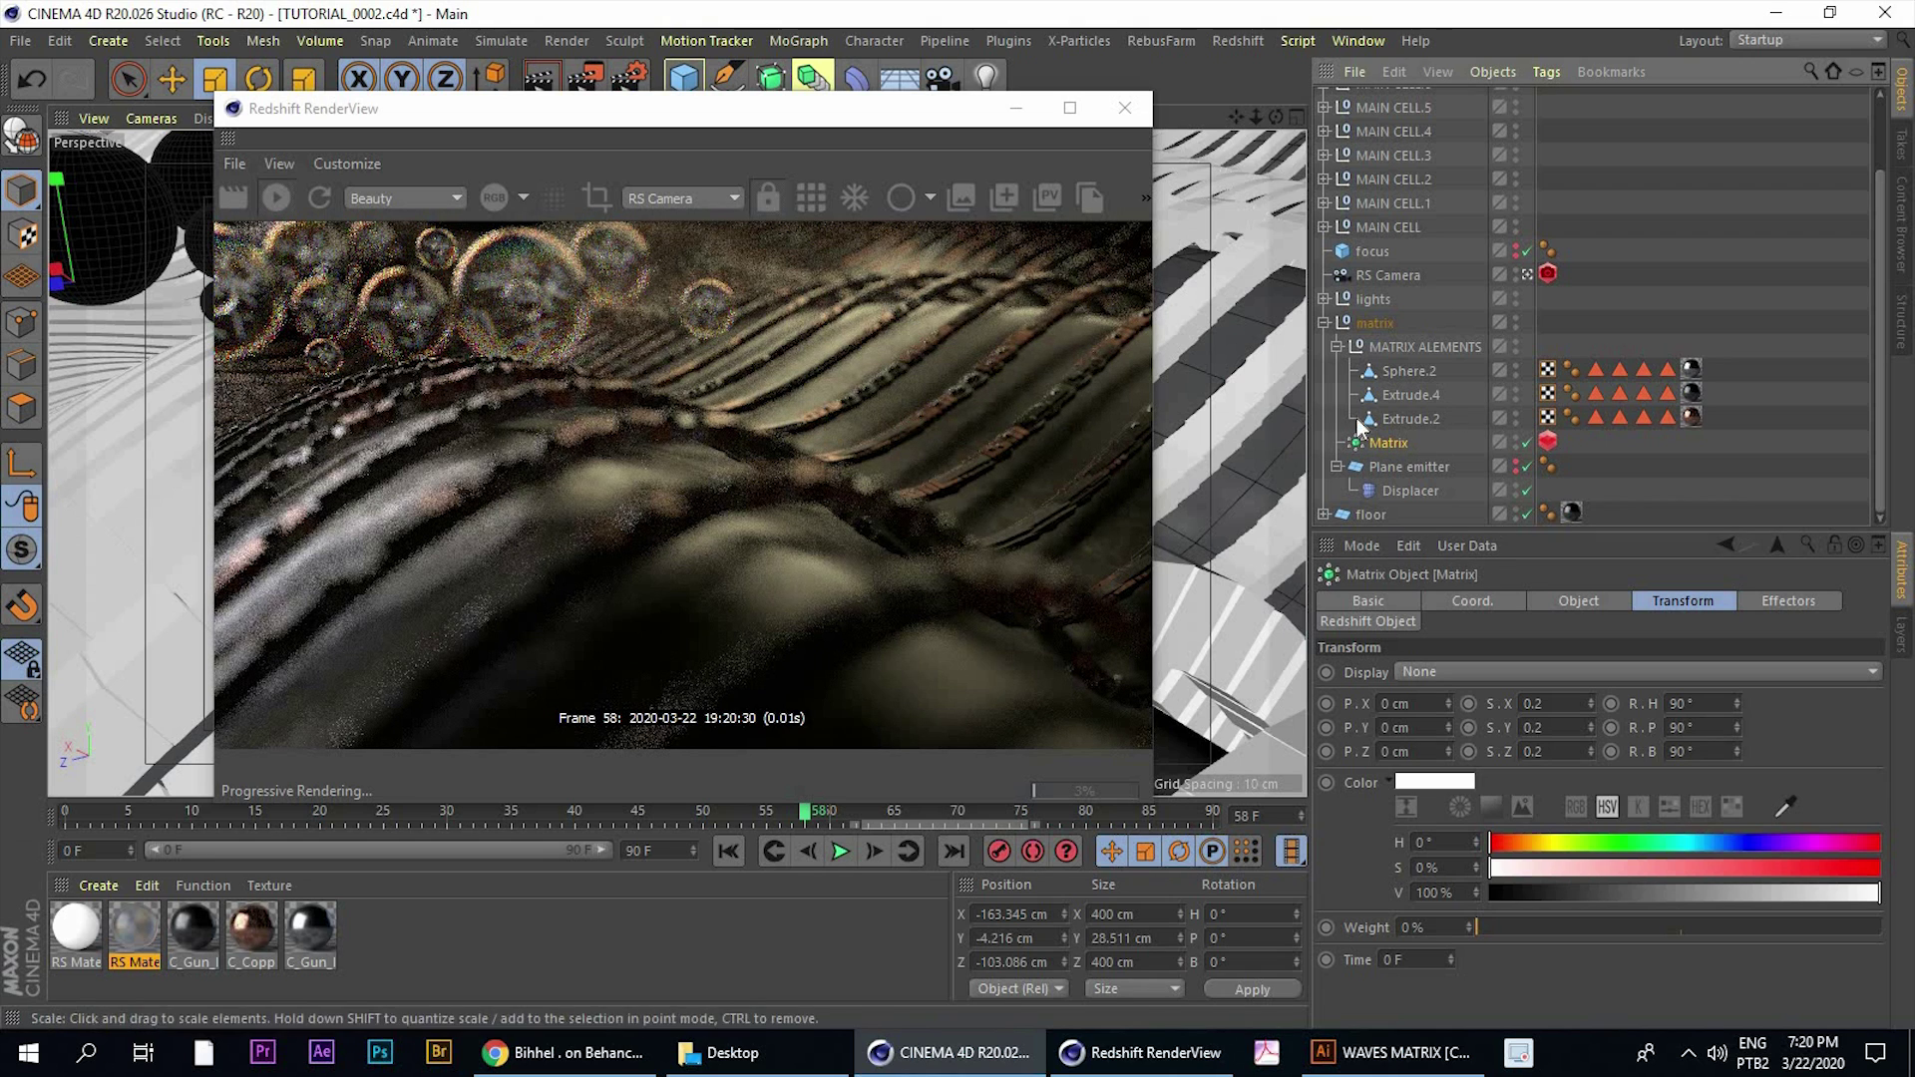
# Set the Plane emitter to 192 width segments and 68 height segments
pyautogui.keyDown('shift'); pyautogui.click(1418, 423); pyautogui.keyUp('shift')
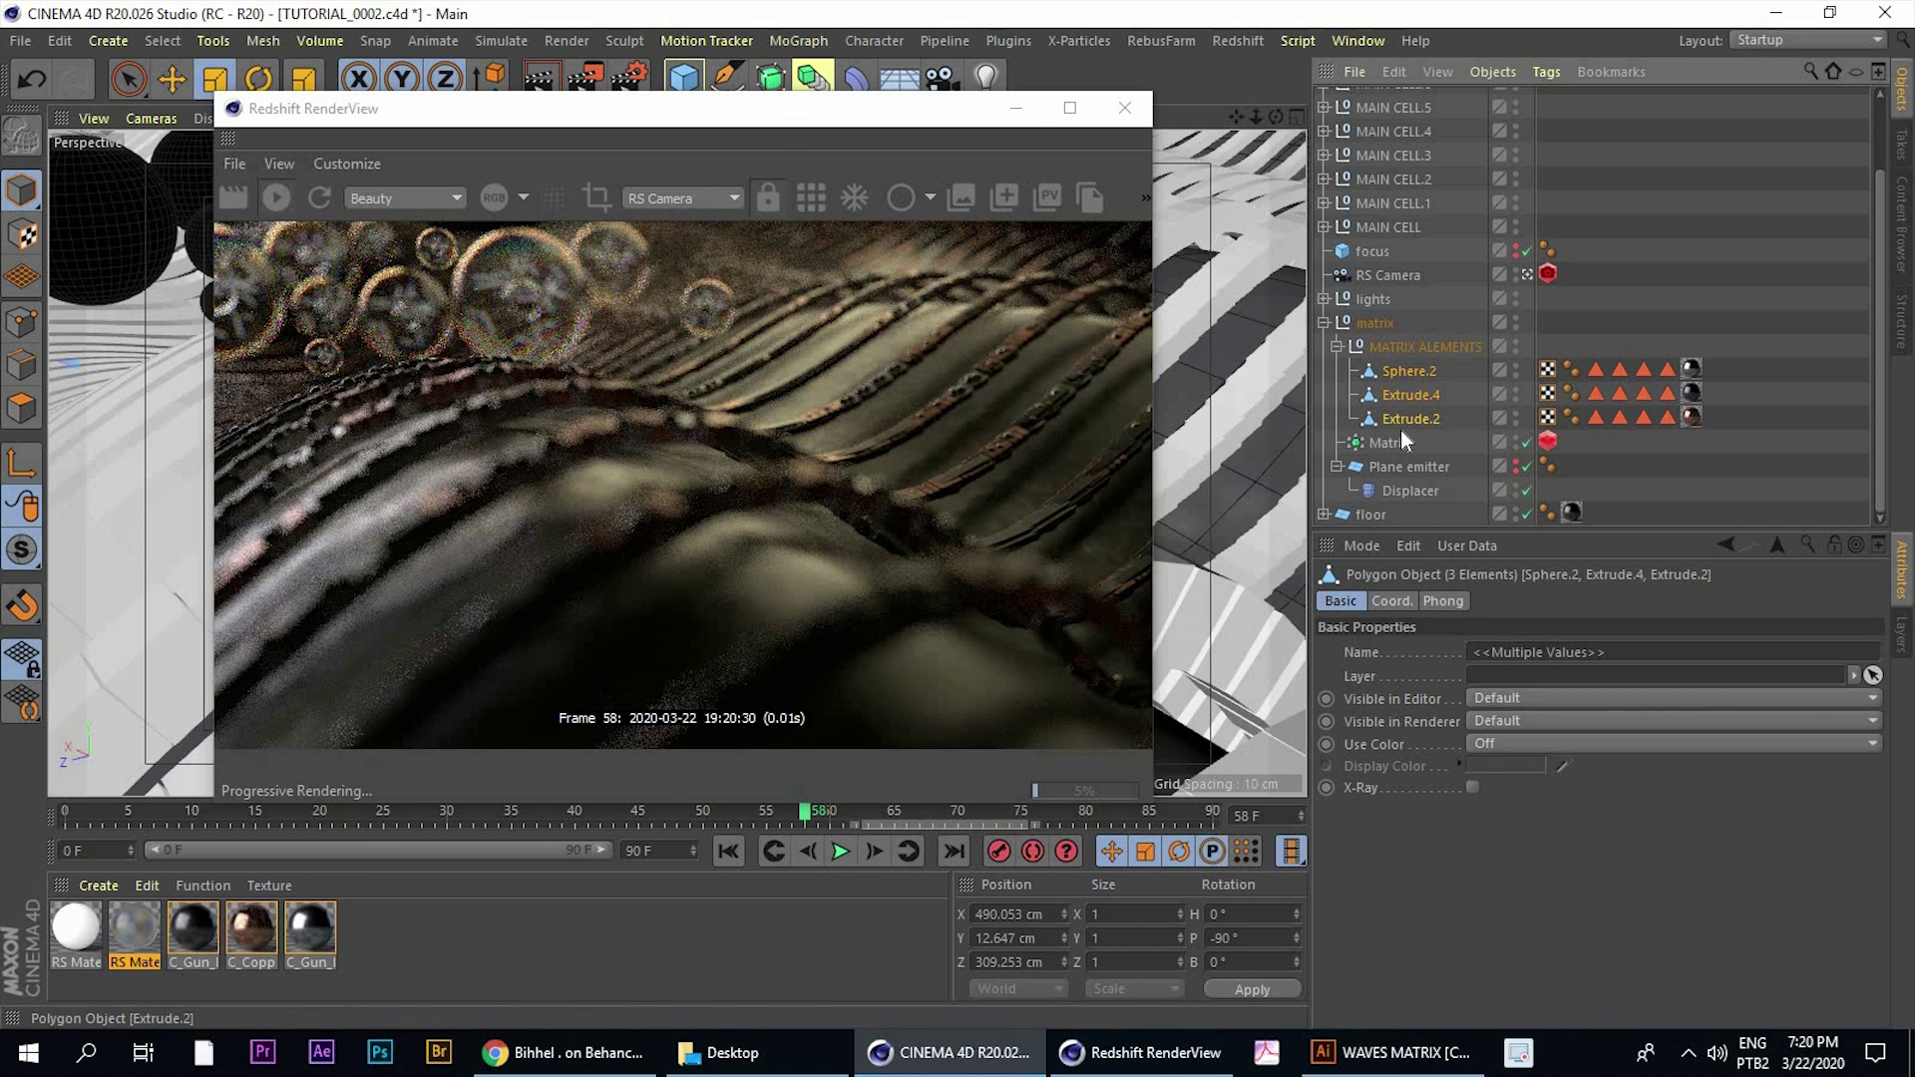
pyautogui.click(1417, 468)
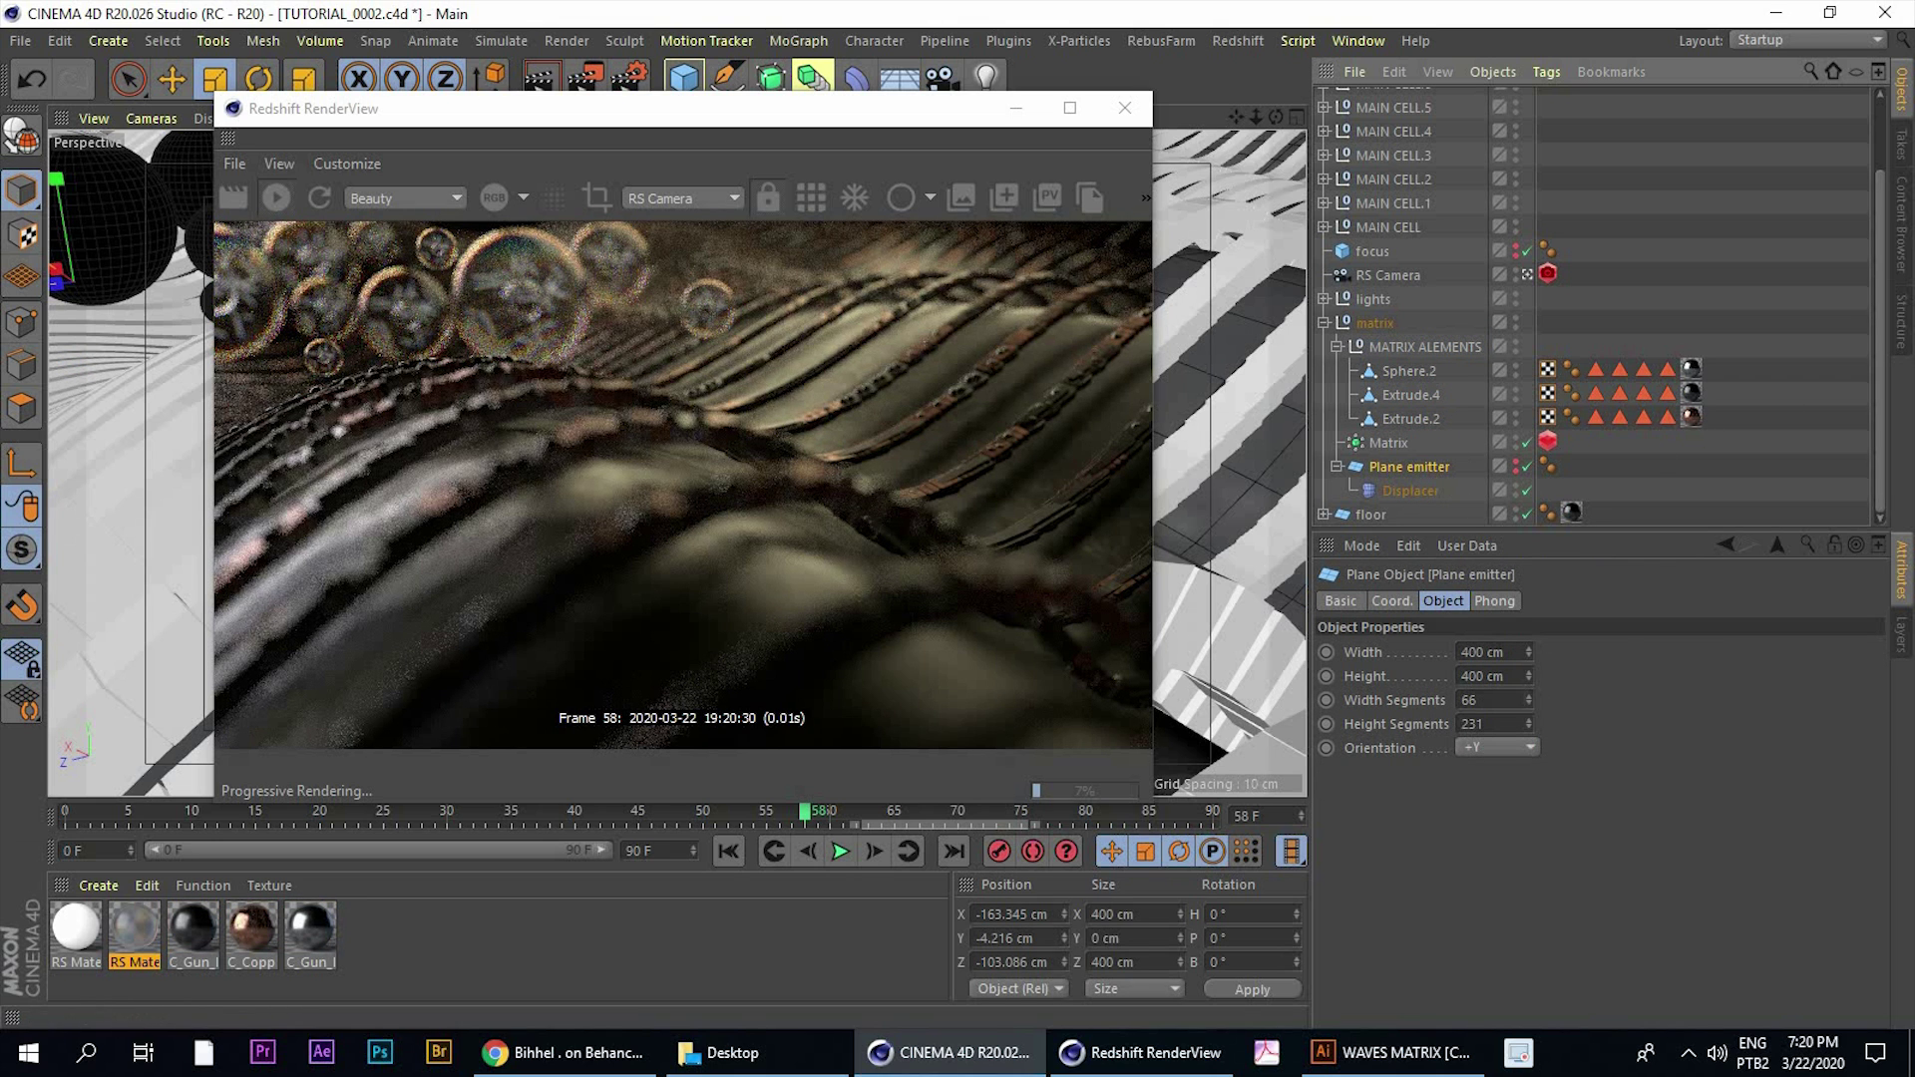
pyautogui.moveTo(1531, 704)
pyautogui.mouseDown()
pyautogui.moveTo(1530, 756)
pyautogui.moveTo(1529, 720)
pyautogui.mouseUp()
pyautogui.moveTo(1529, 724); pyautogui.dragTo(1528, 722)
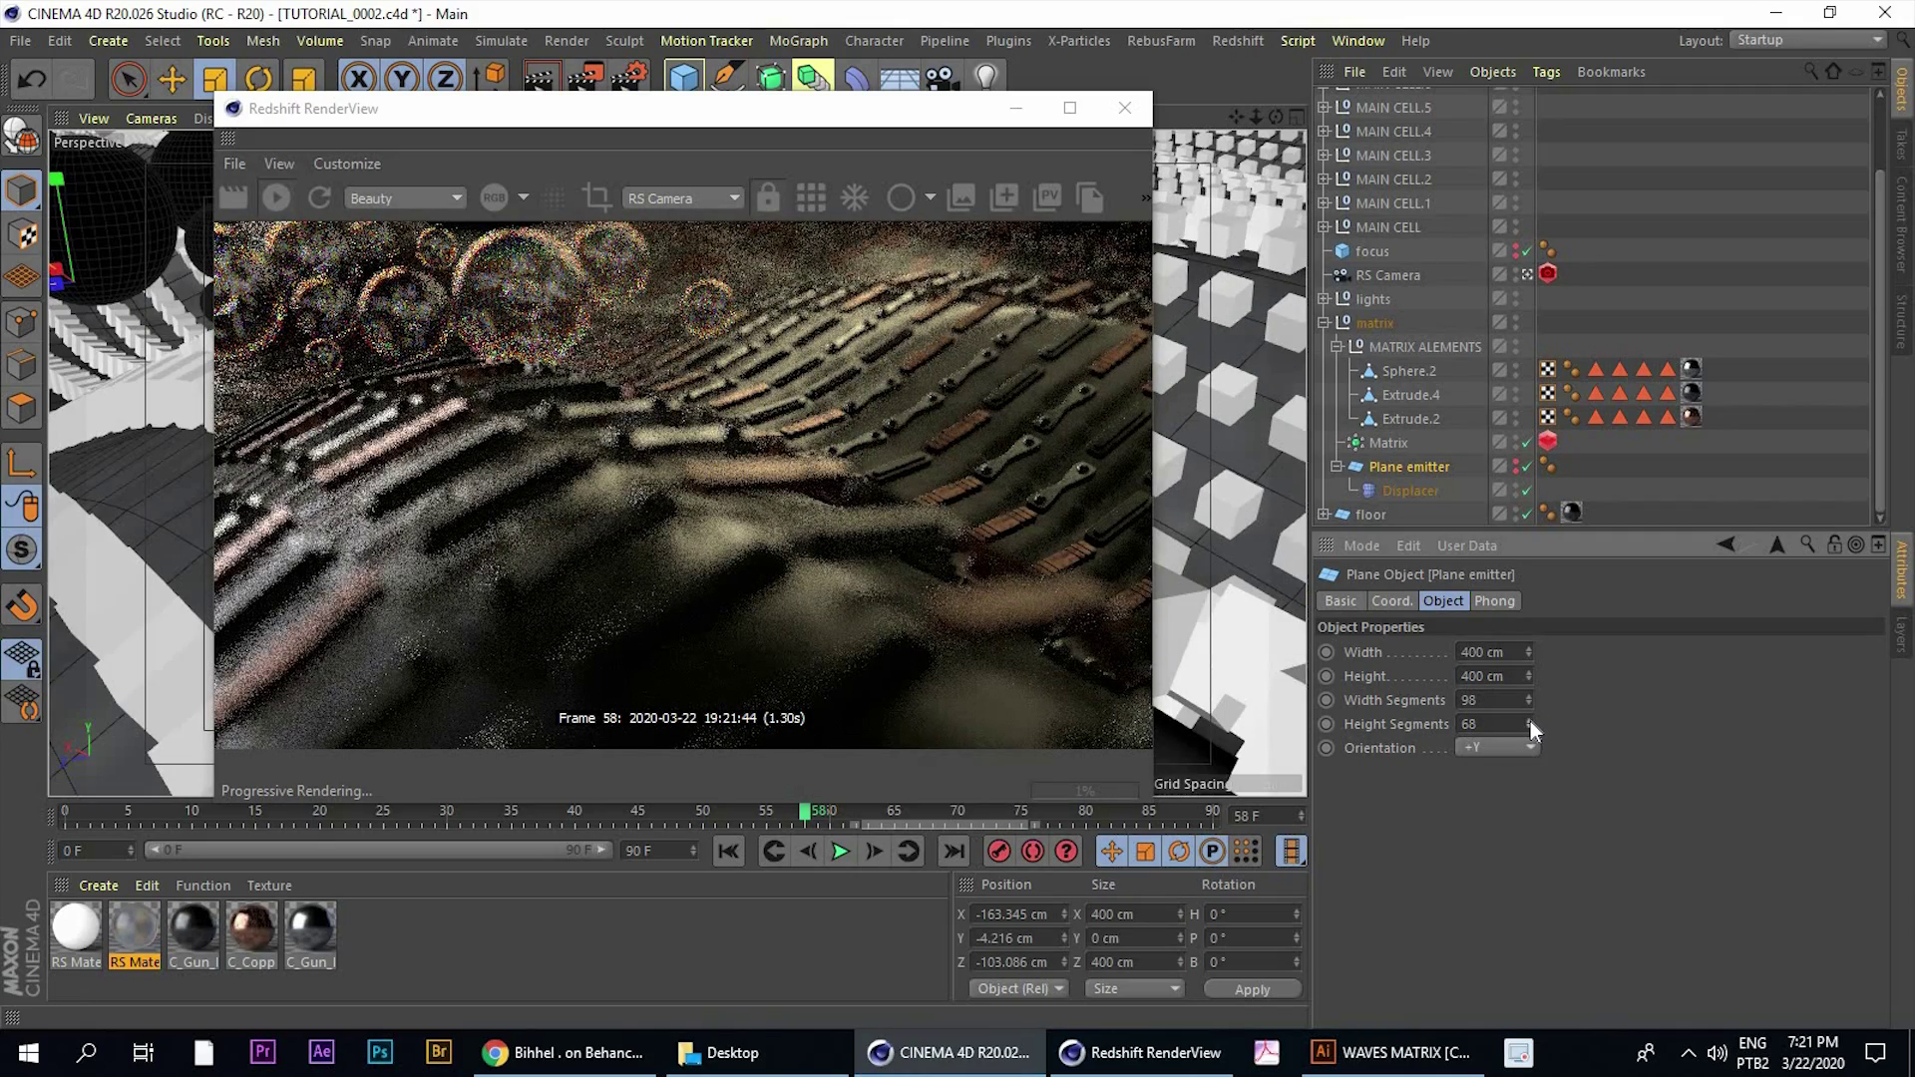
pyautogui.moveTo(1529, 704); pyautogui.dragTo(1529, 679)
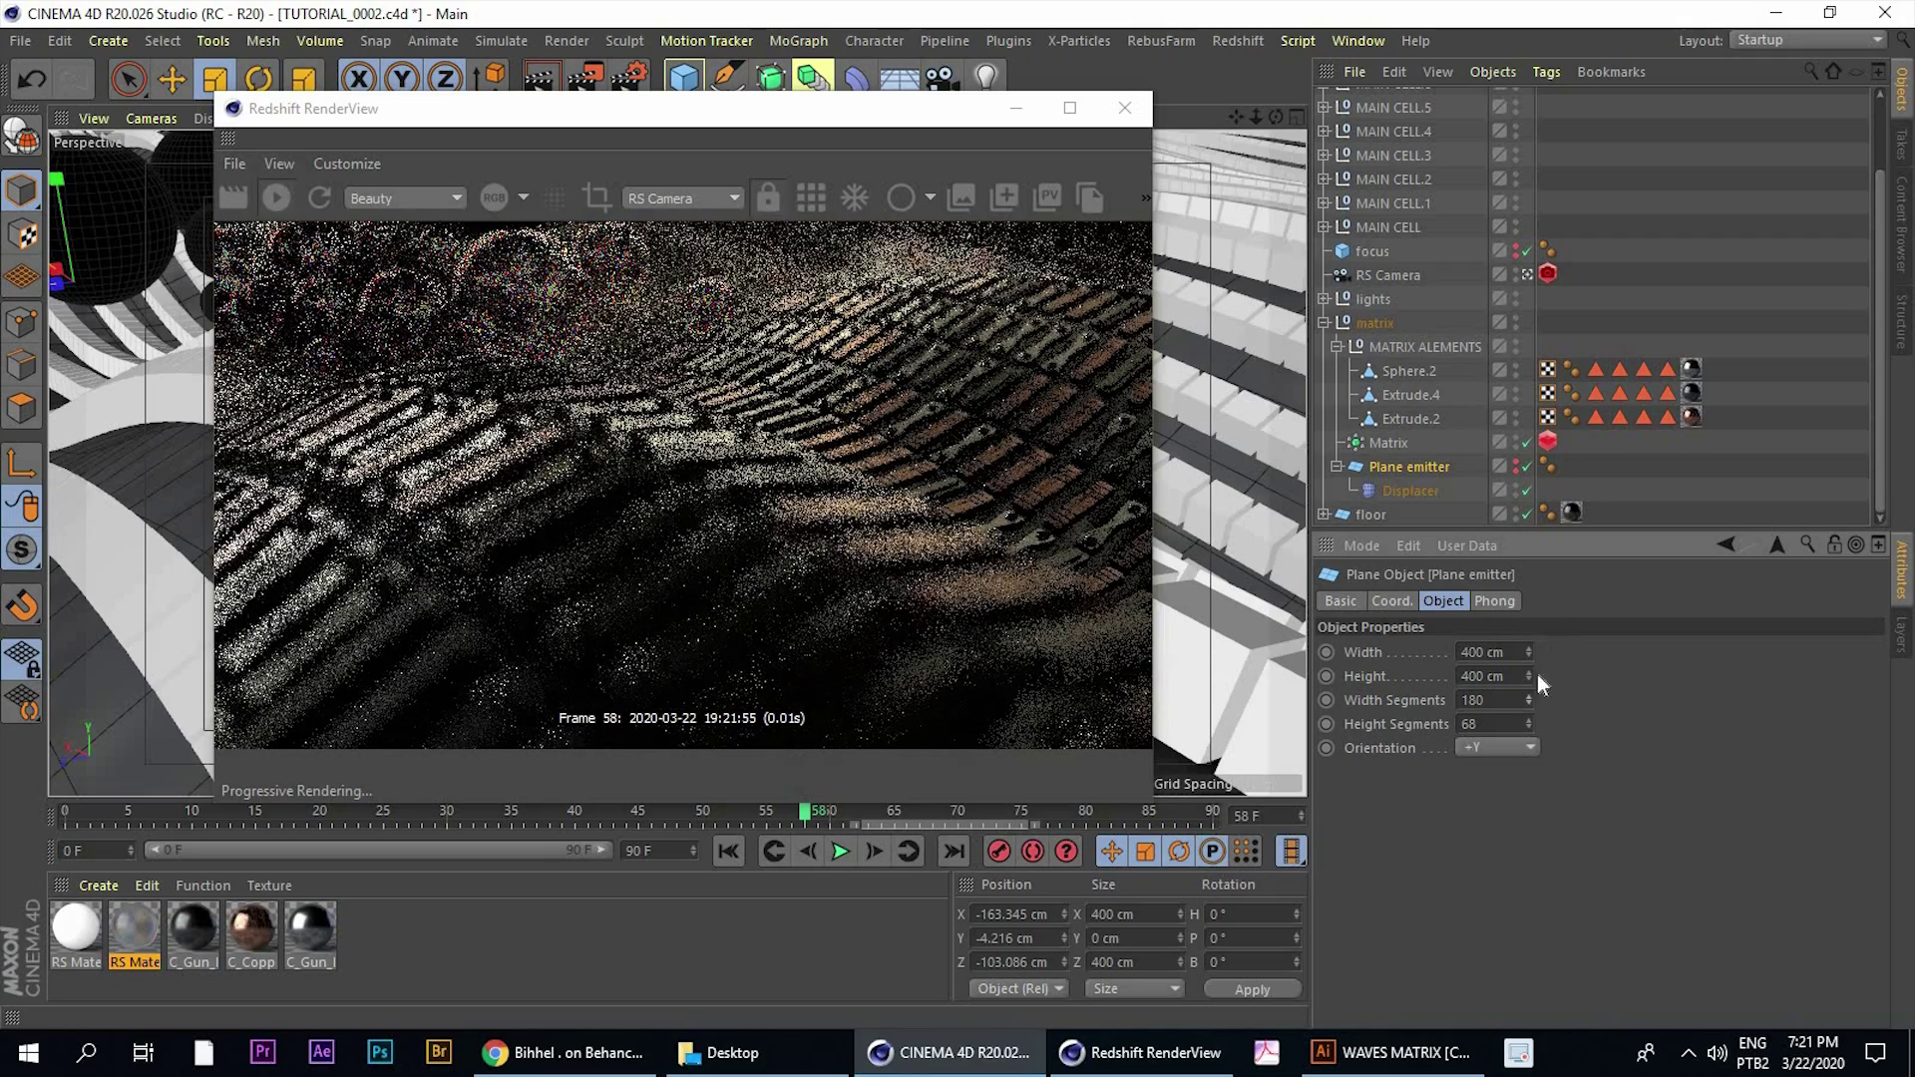
pyautogui.moveTo(1528, 703); pyautogui.dragTo(1528, 698)
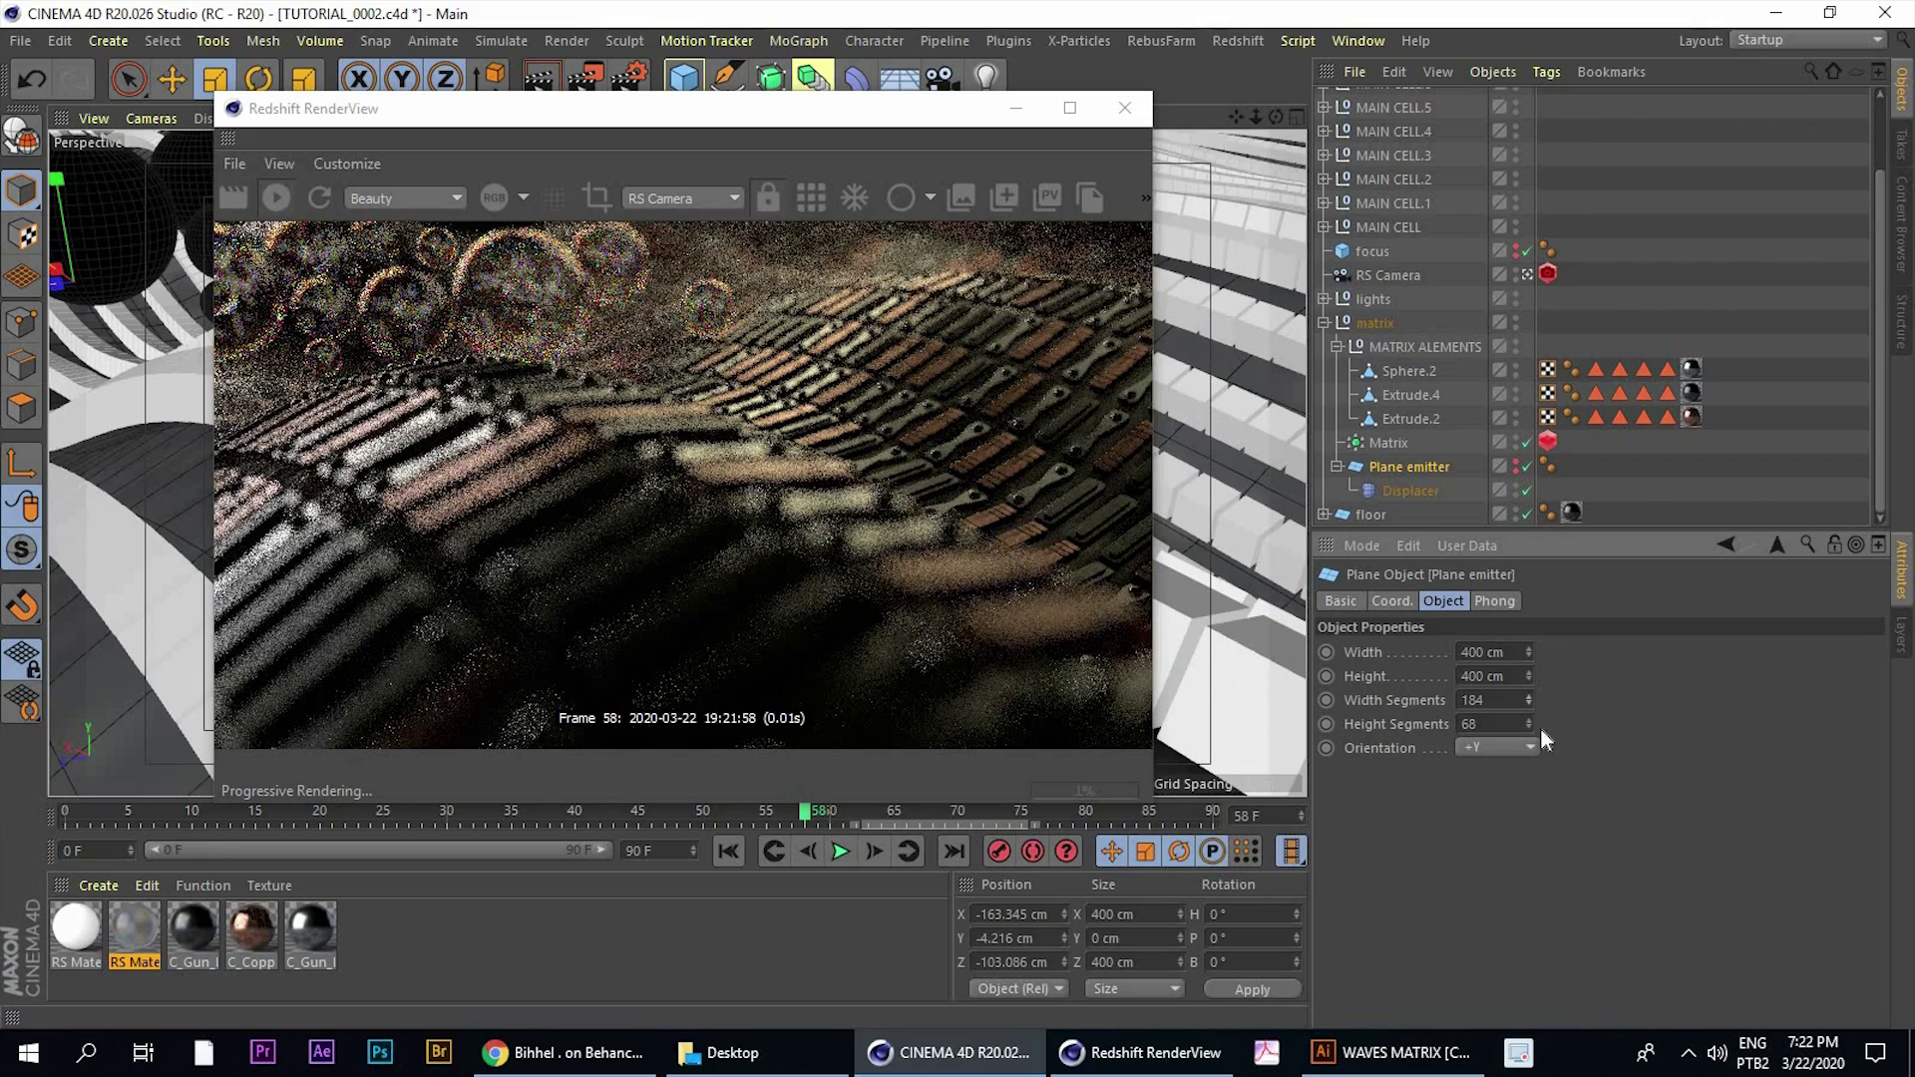
pyautogui.moveTo(1528, 702); pyautogui.dragTo(1529, 695)
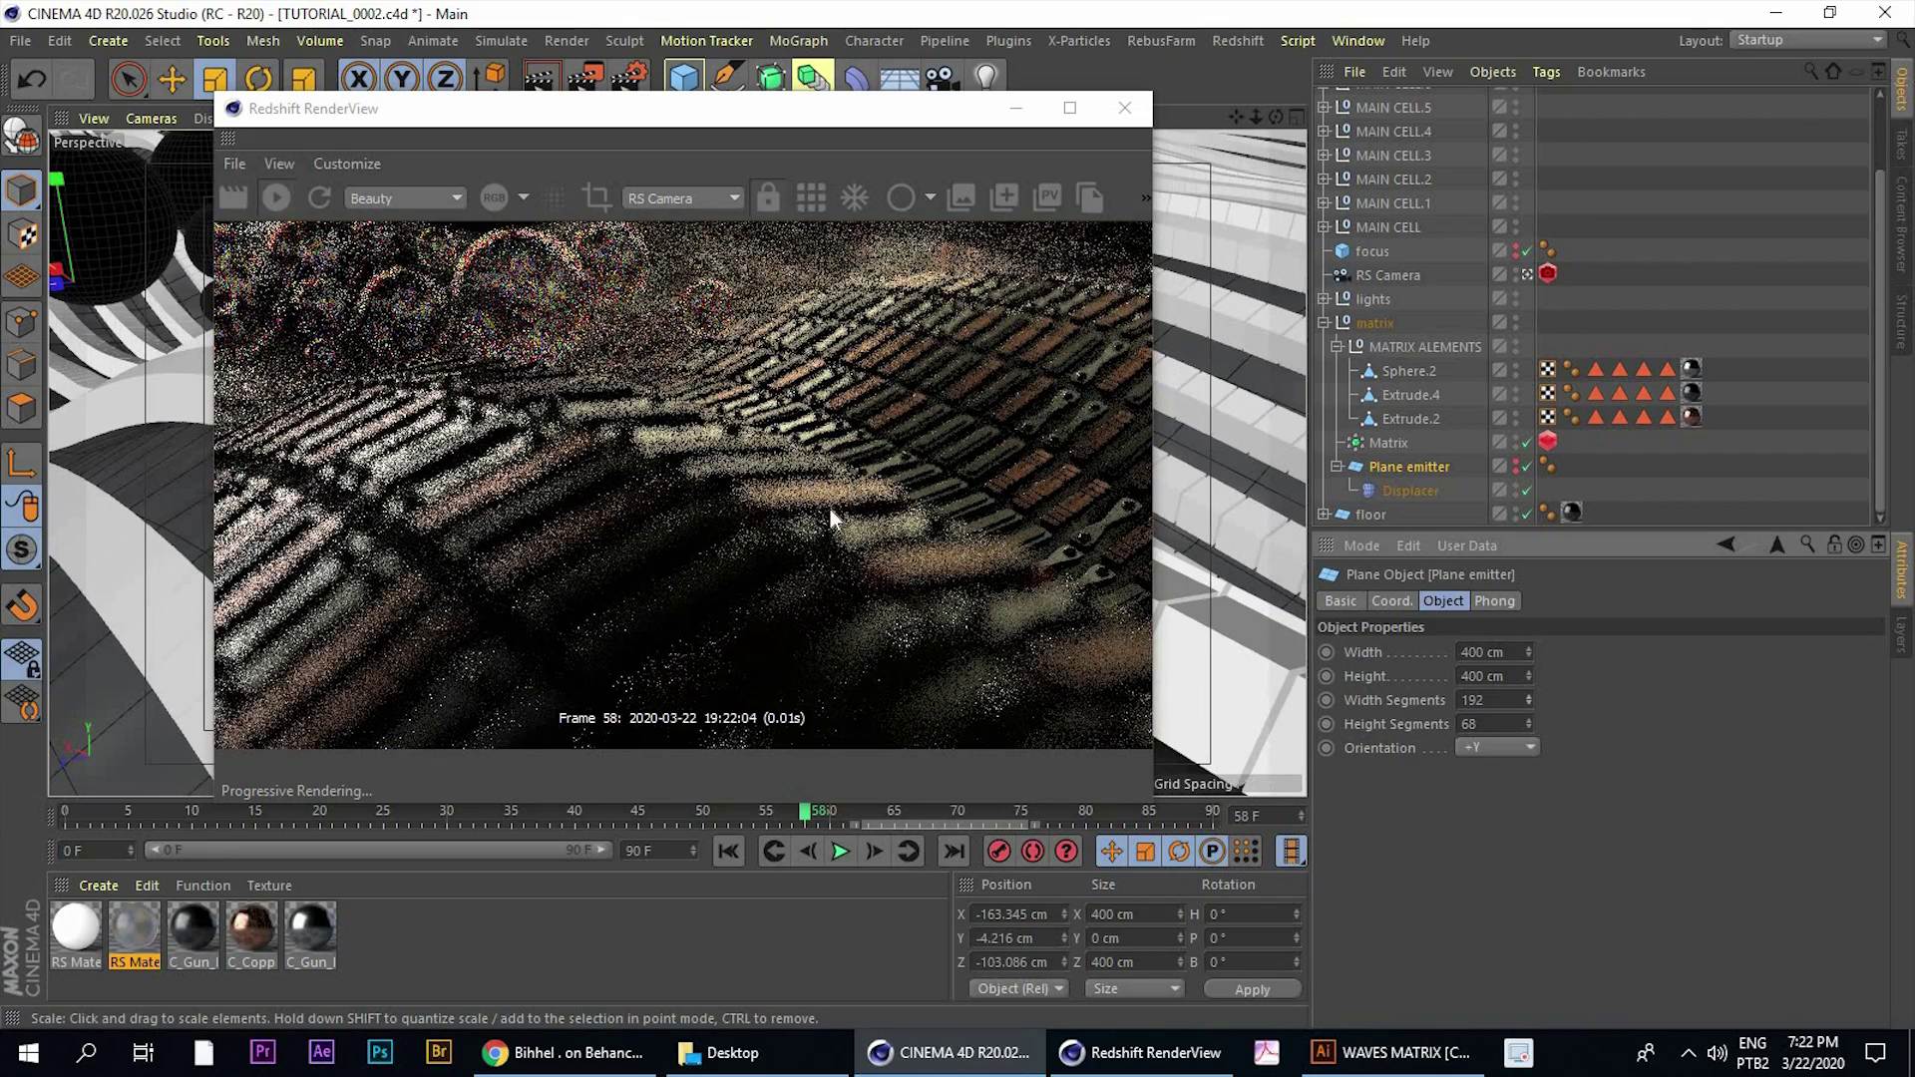
# Compare the orientation and spacing of the wave pieces with the Behance reference image, and return to the Redshift RenderView
pyautogui.click(598, 1056)
pyautogui.scroll(-2, 928, 559)
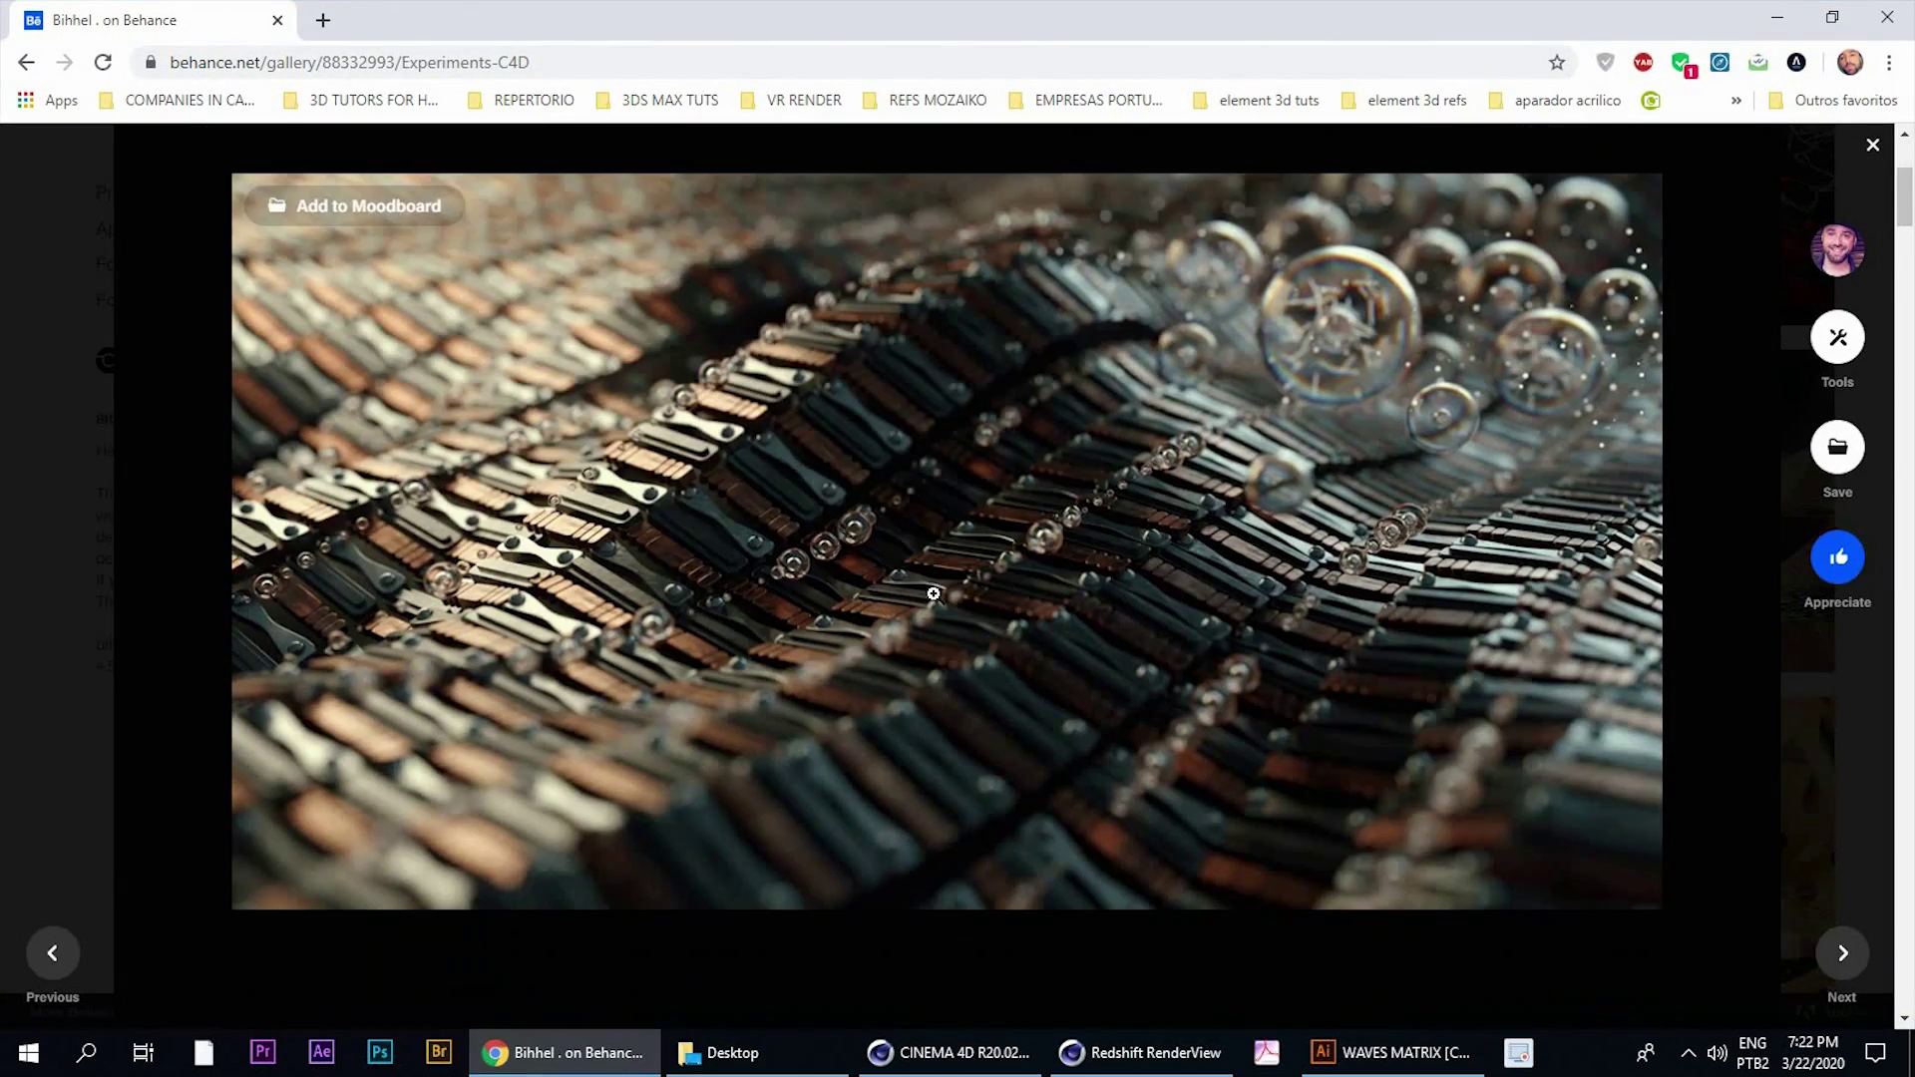
pyautogui.hotkey('alt', 'Tab')
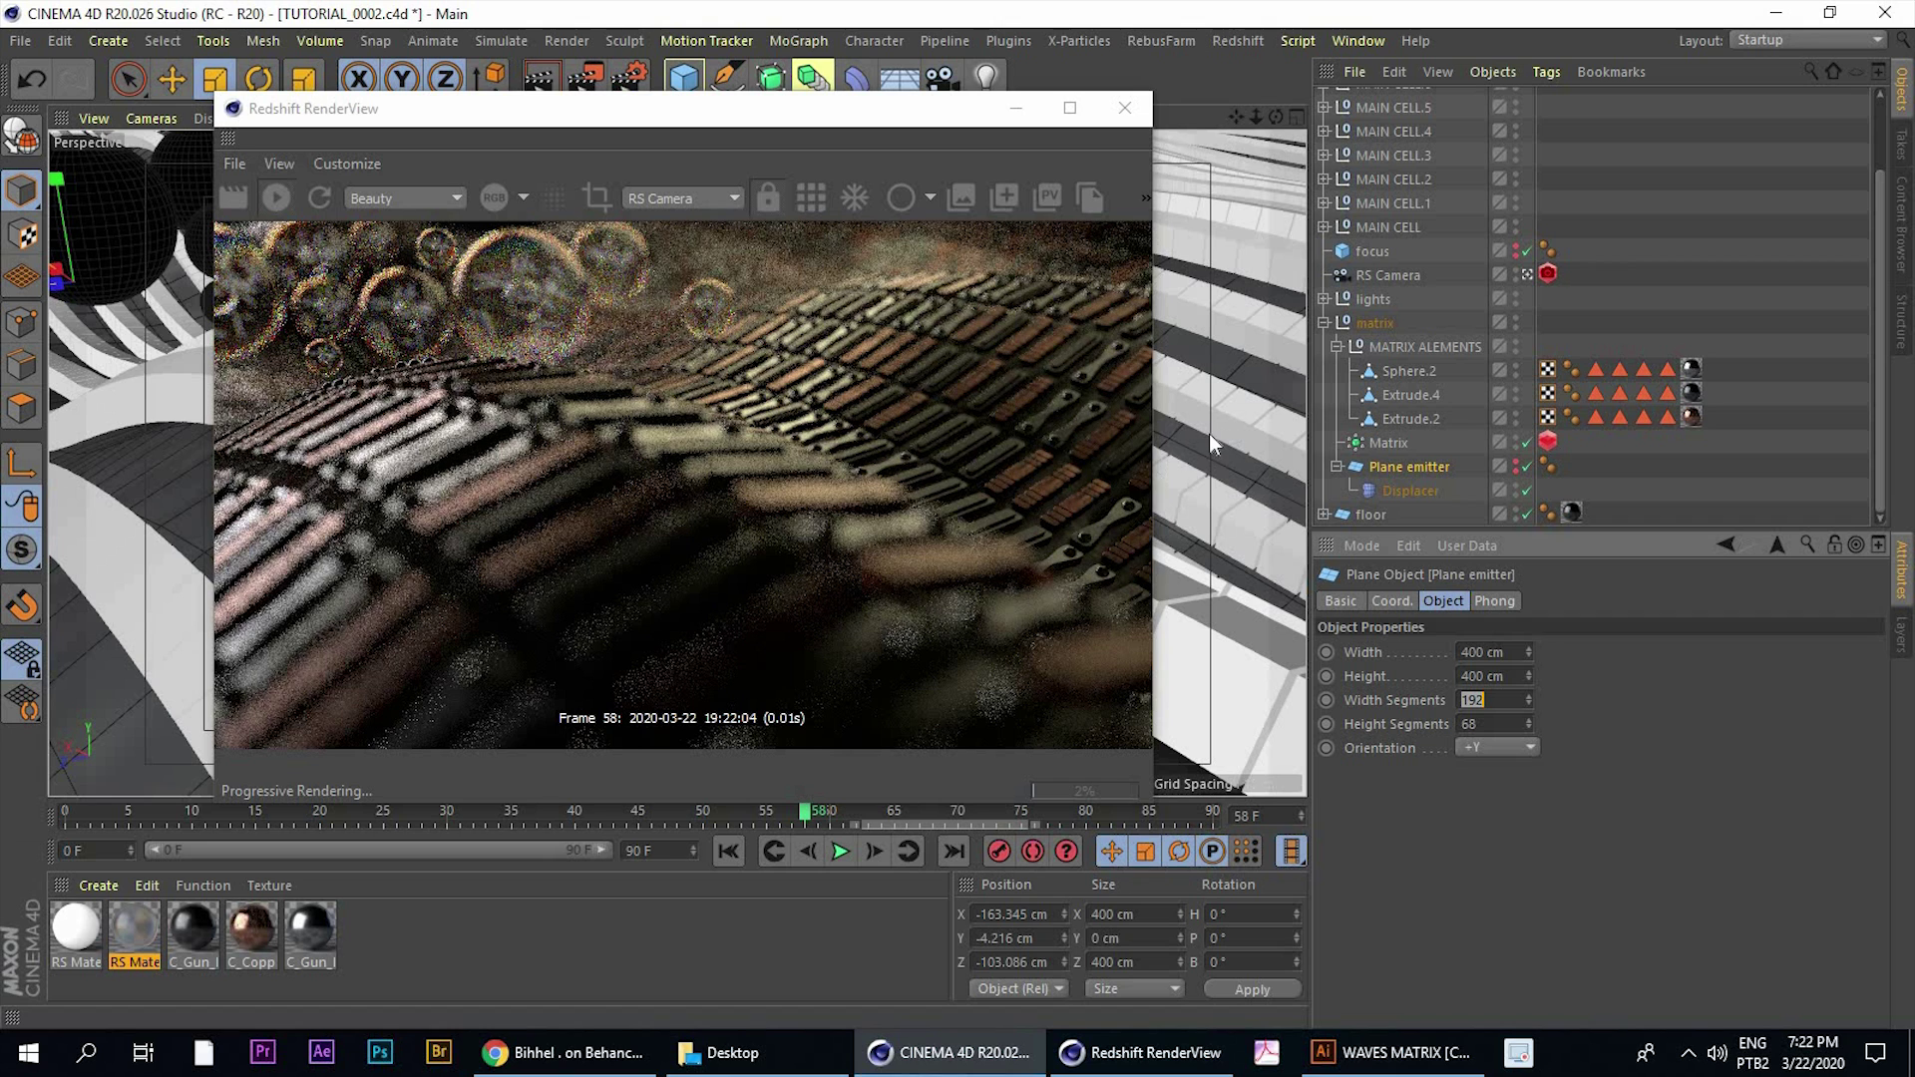
pyautogui.hotkey('alt', 'Tab')
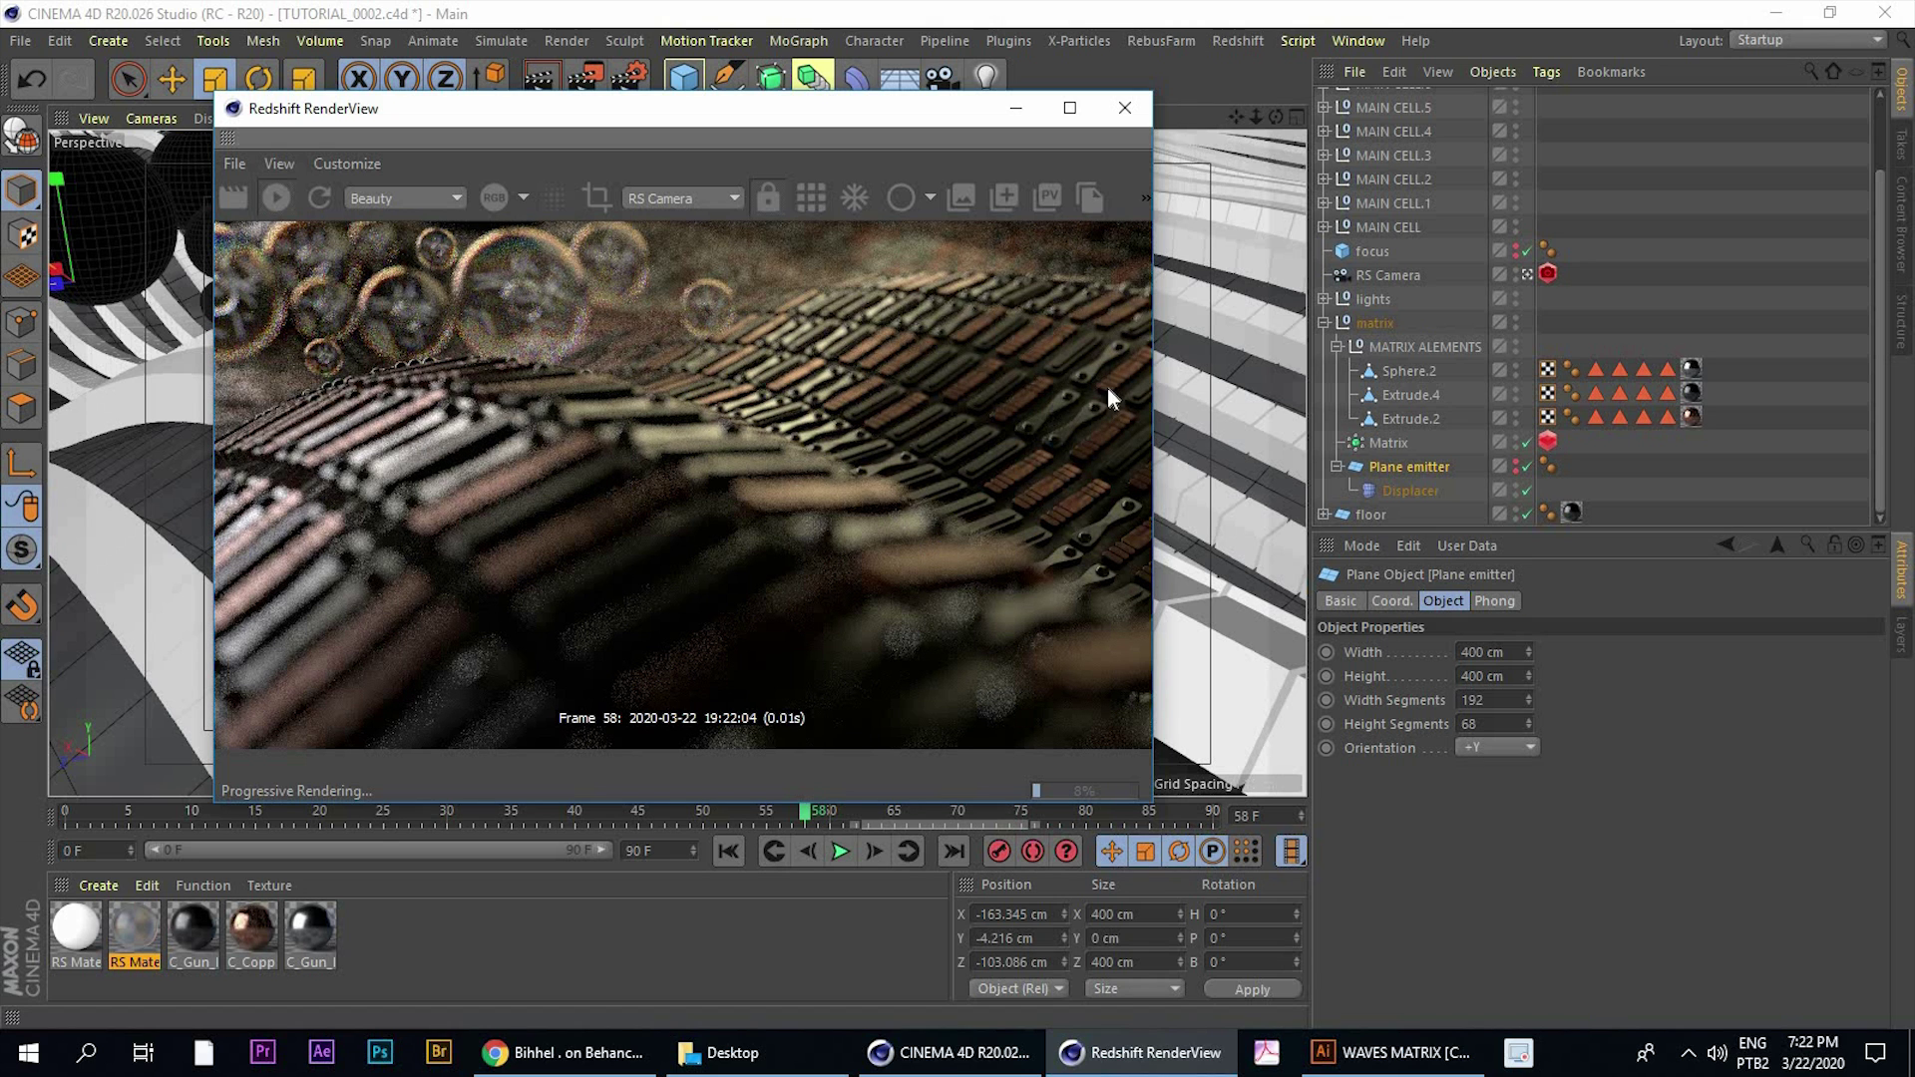
# Increase the Plane emitter to 224 width segments and 75 height segments, and reposition the render window
pyautogui.click(1423, 467)
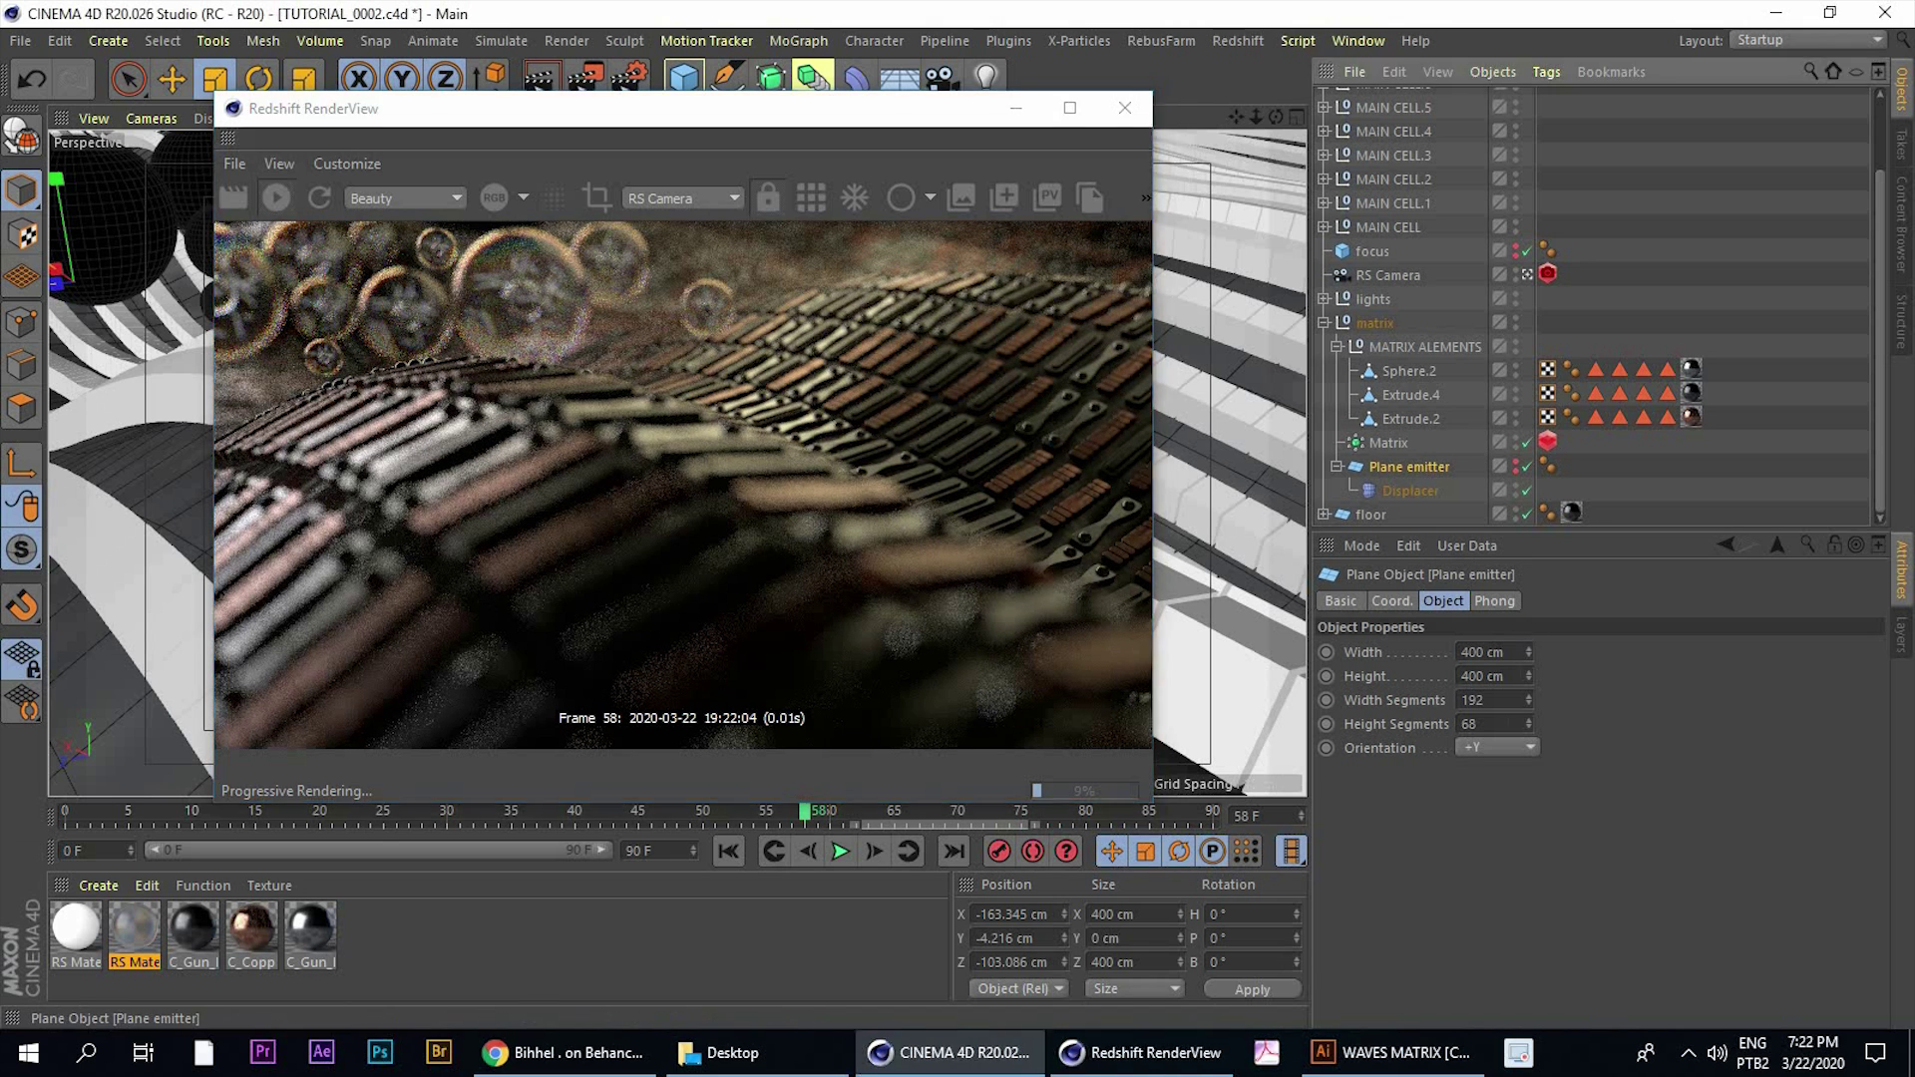
pyautogui.moveTo(1528, 697); pyautogui.dragTo(1528, 681)
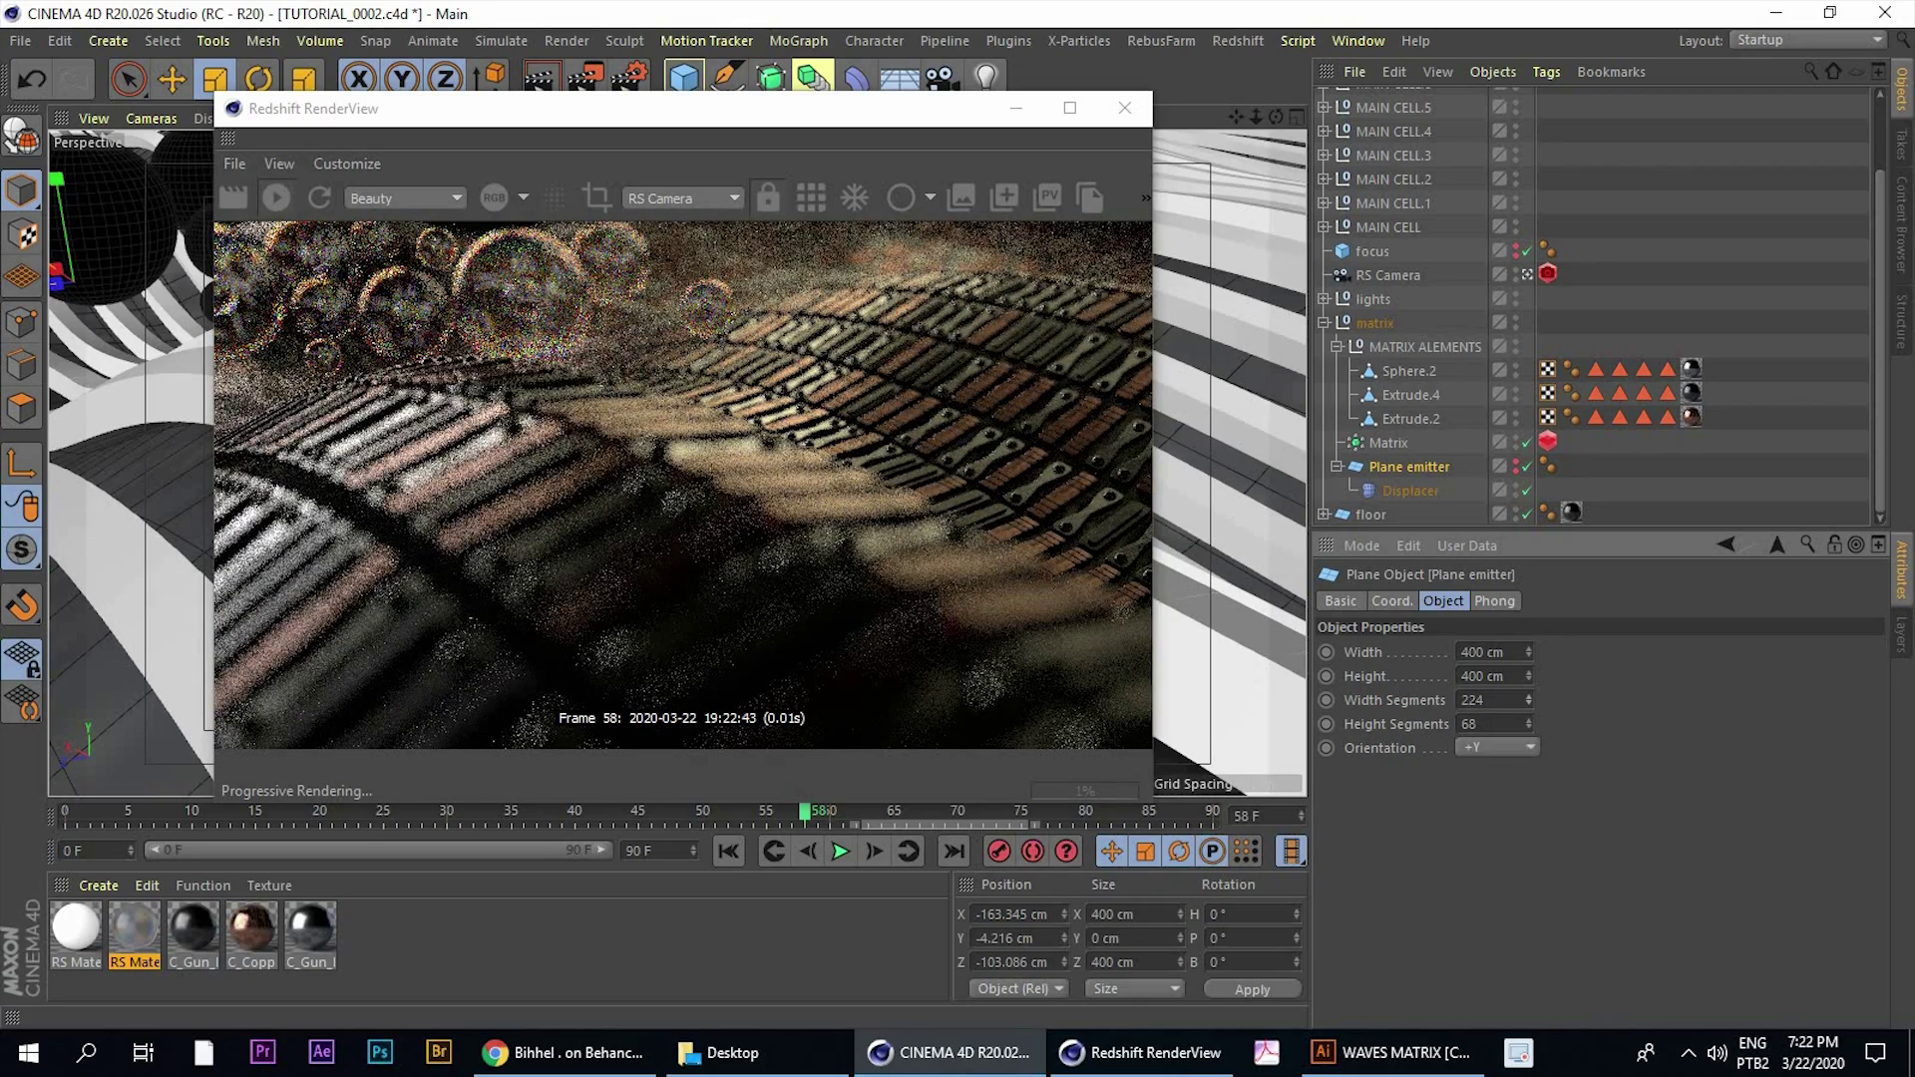
pyautogui.moveTo(1528, 724); pyautogui.dragTo(1528, 716)
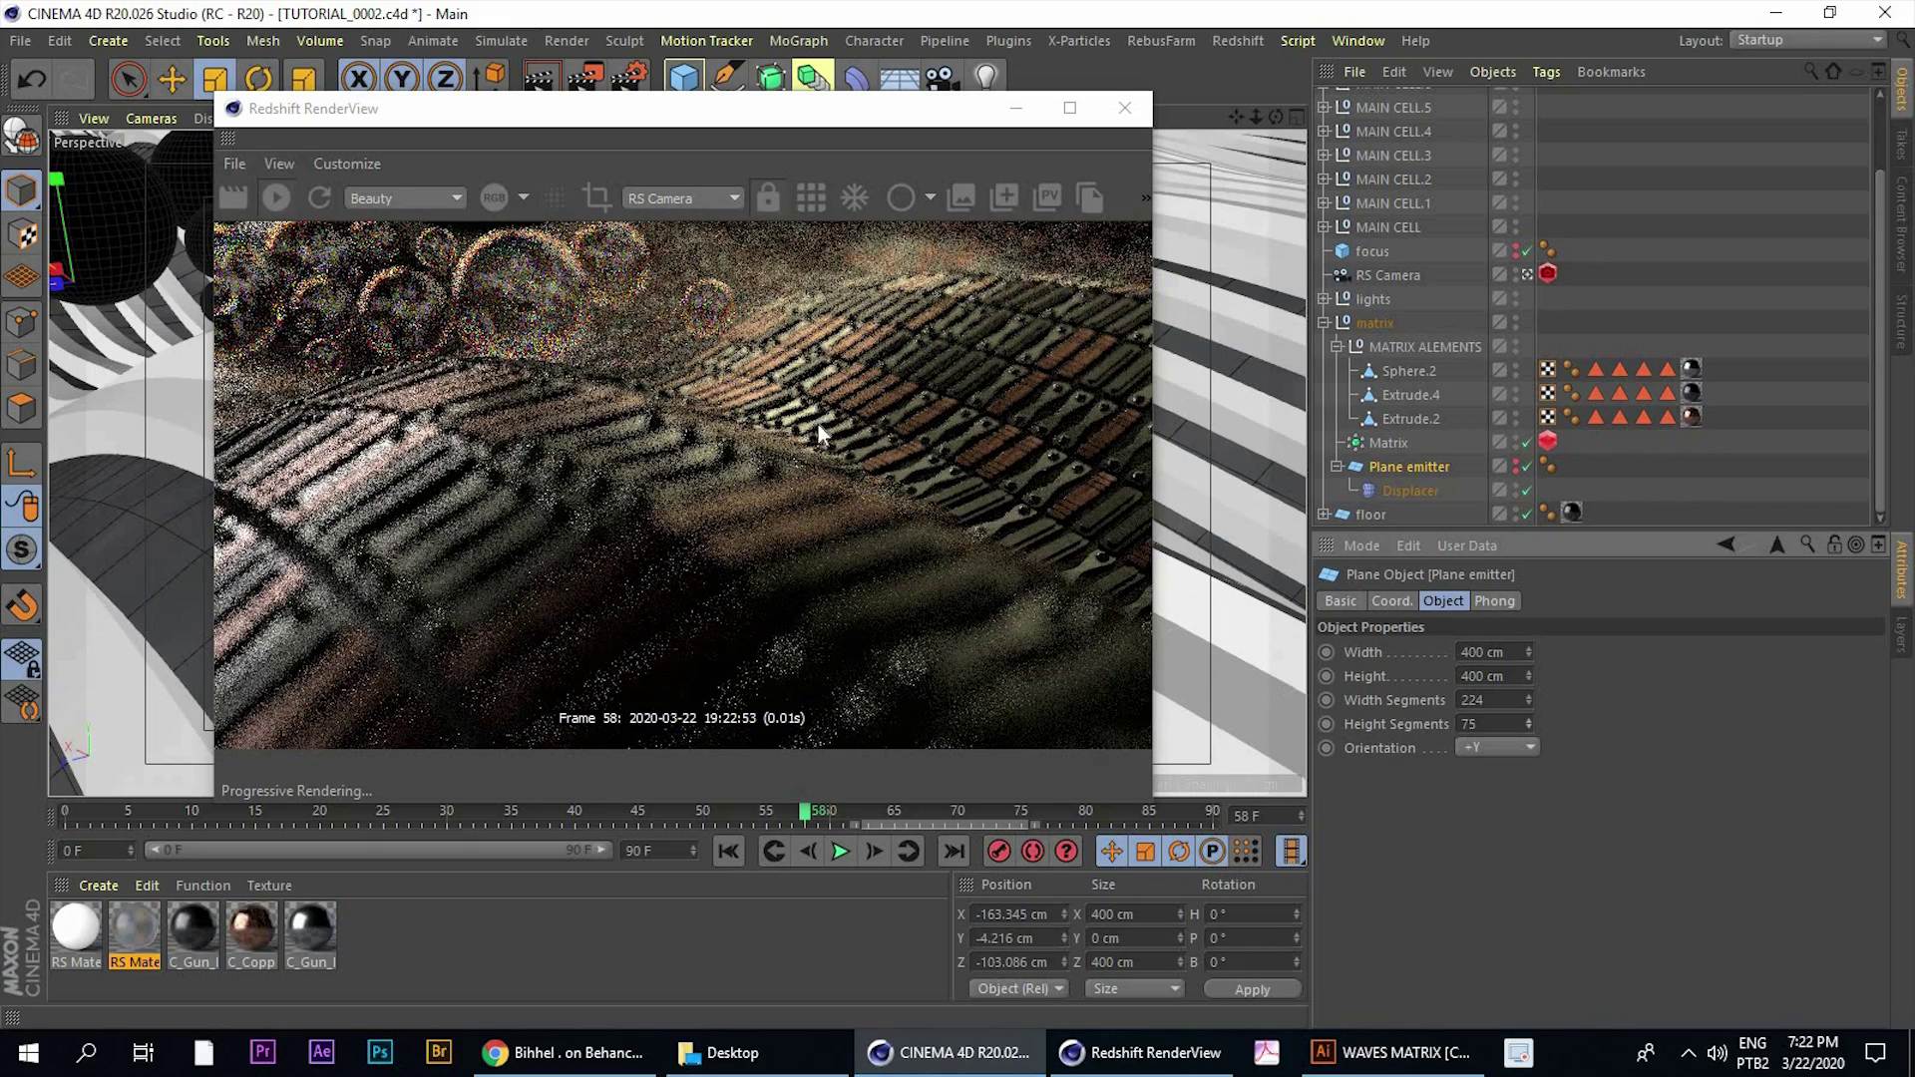
pyautogui.moveTo(752, 118); pyautogui.dragTo(798, 152)
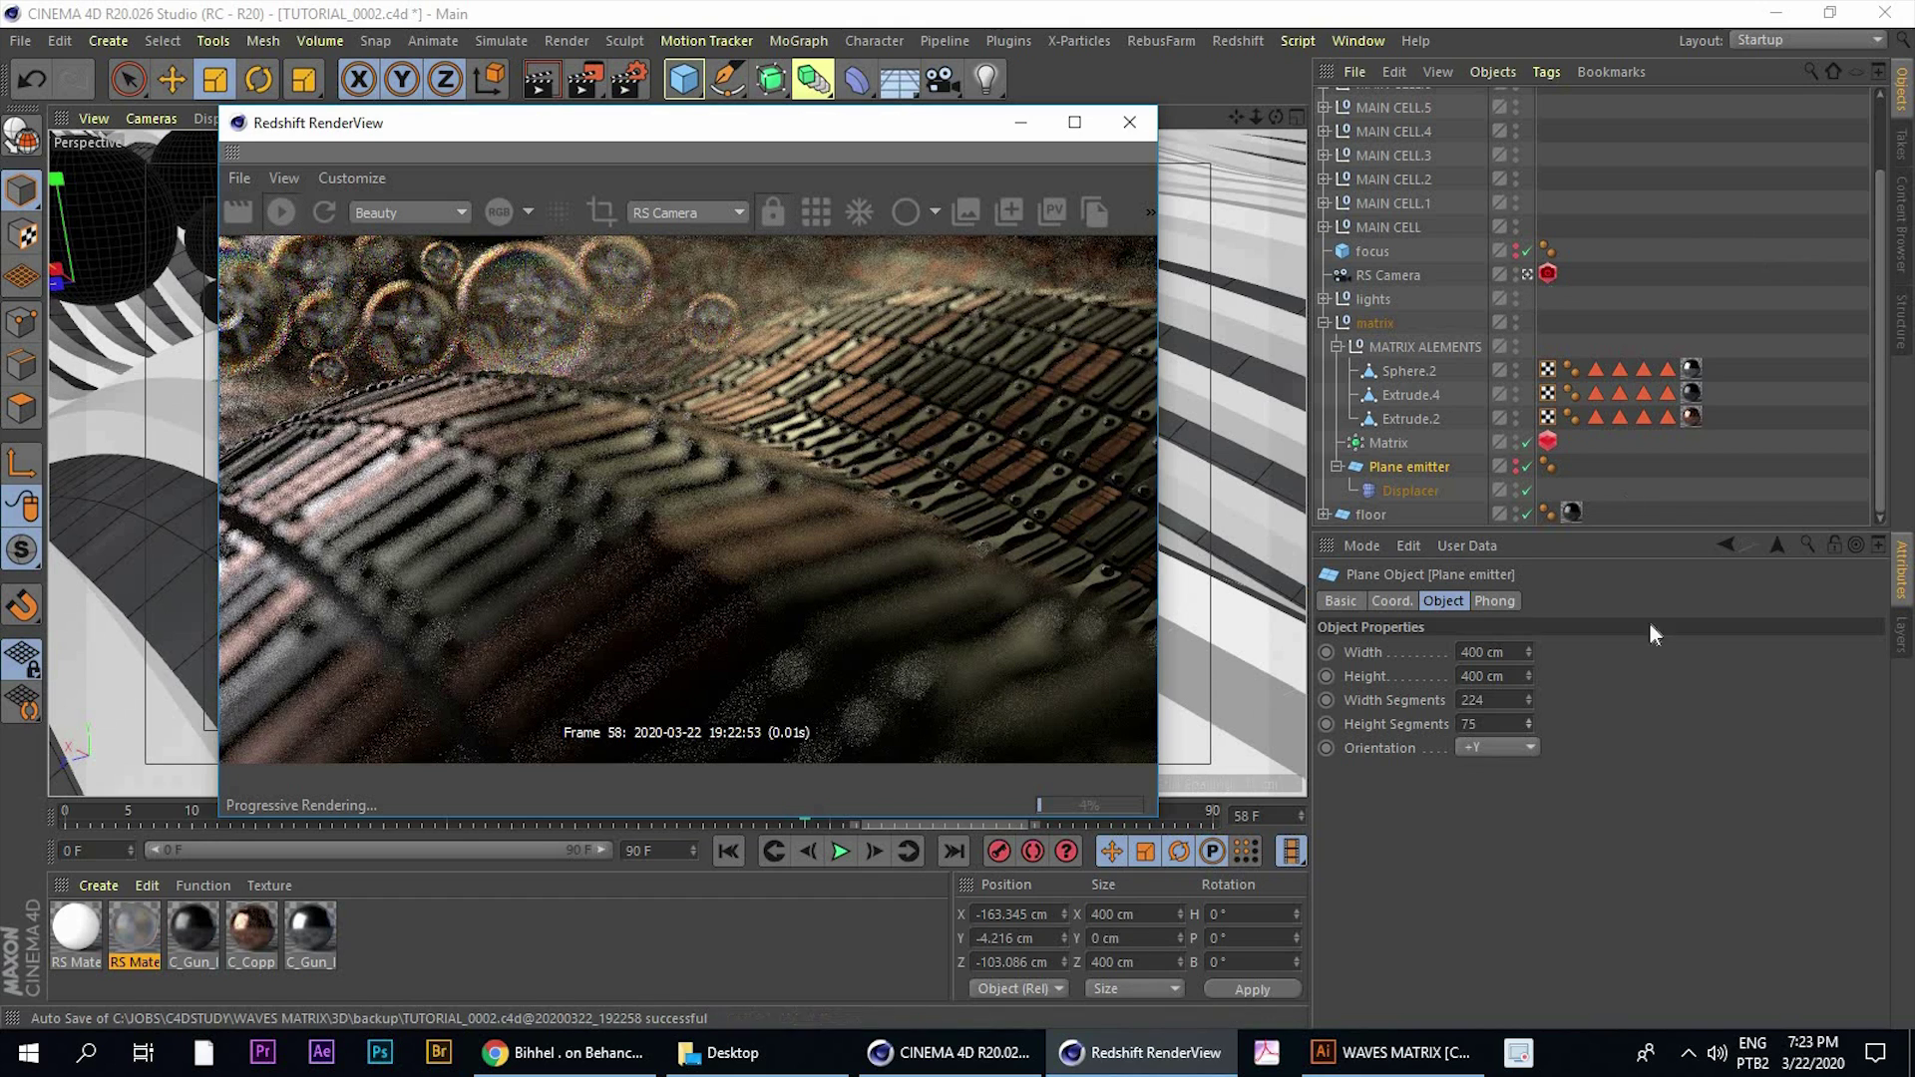
# Set the bokeh CoC Radius of the RS Camera's Redshift tag to 0.4
pyautogui.click(1547, 275)
pyautogui.moveTo(1605, 784); pyautogui.dragTo(1593, 784)
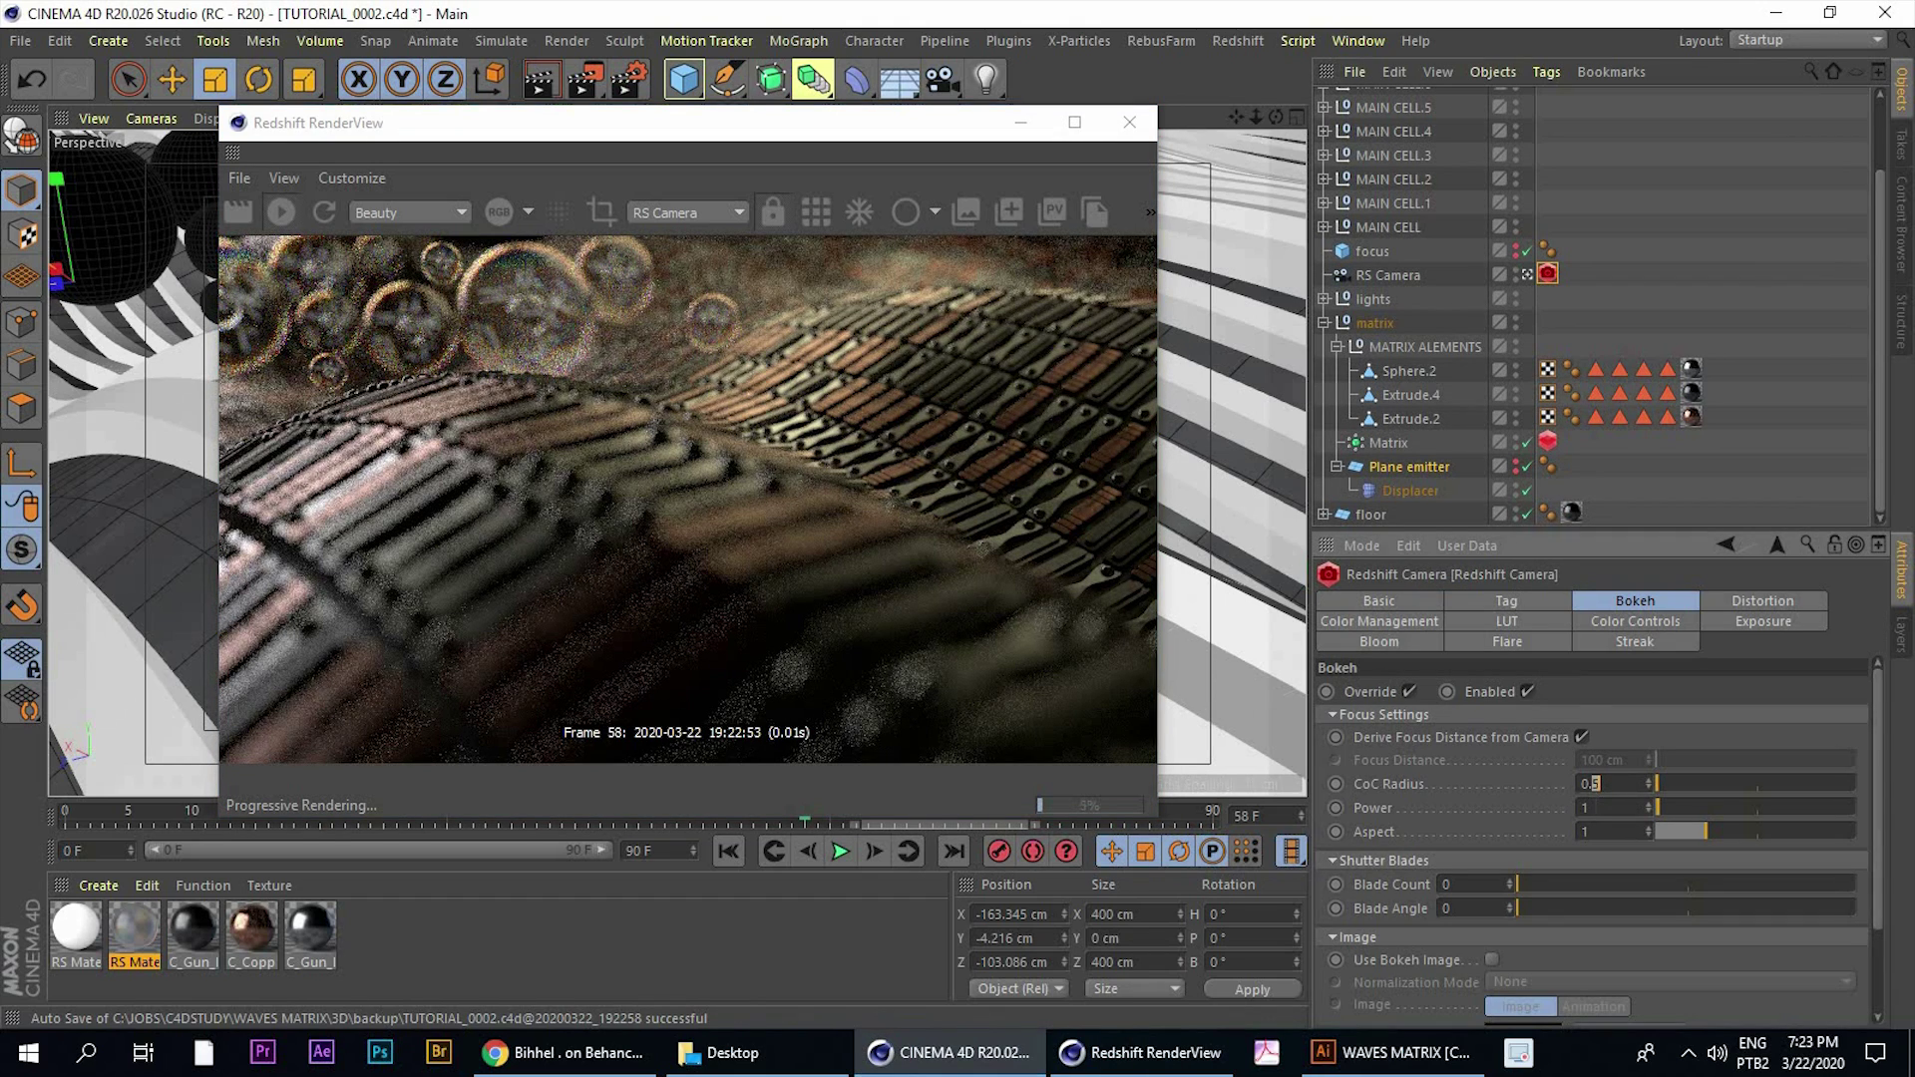
pyautogui.write('4')
pyautogui.press('Return')
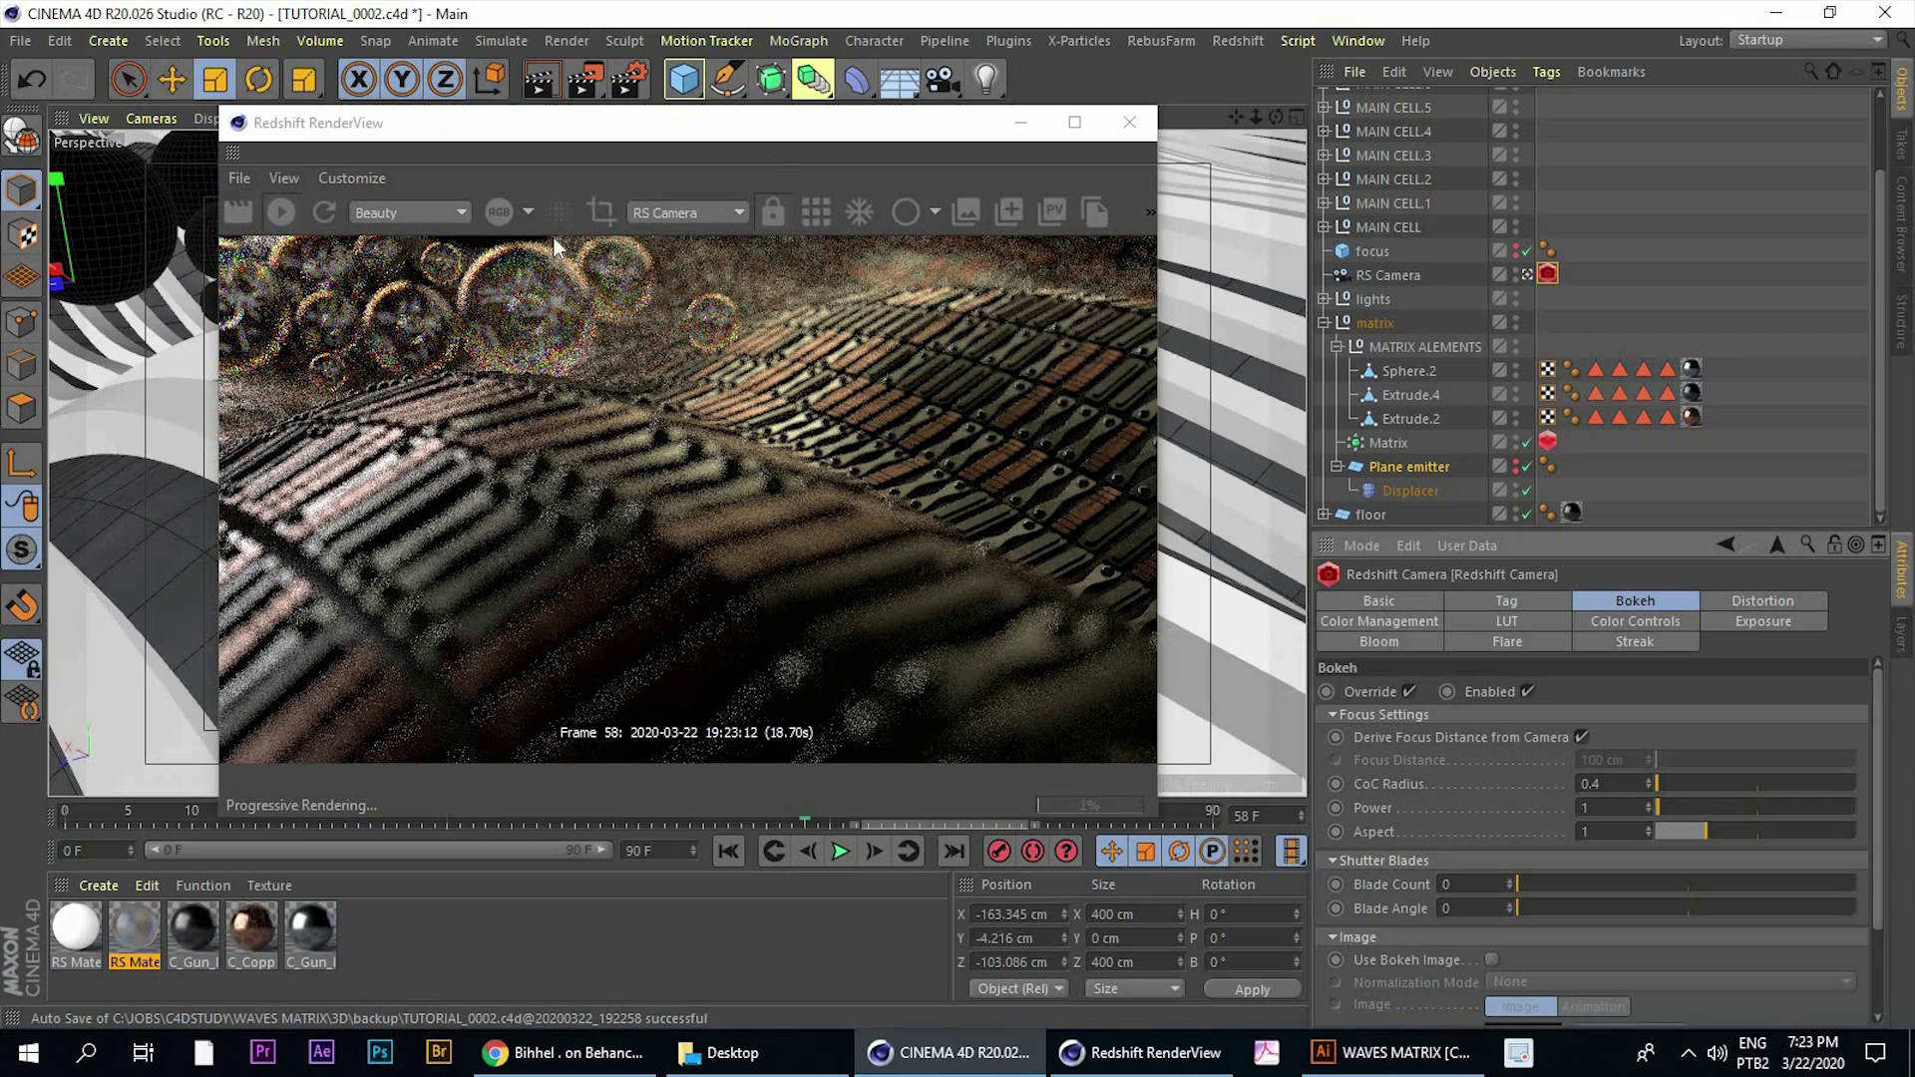
# Alternate between the Behance reference image and the Redshift render to compare wave shape, piece density and focus
pyautogui.click(589, 1068)
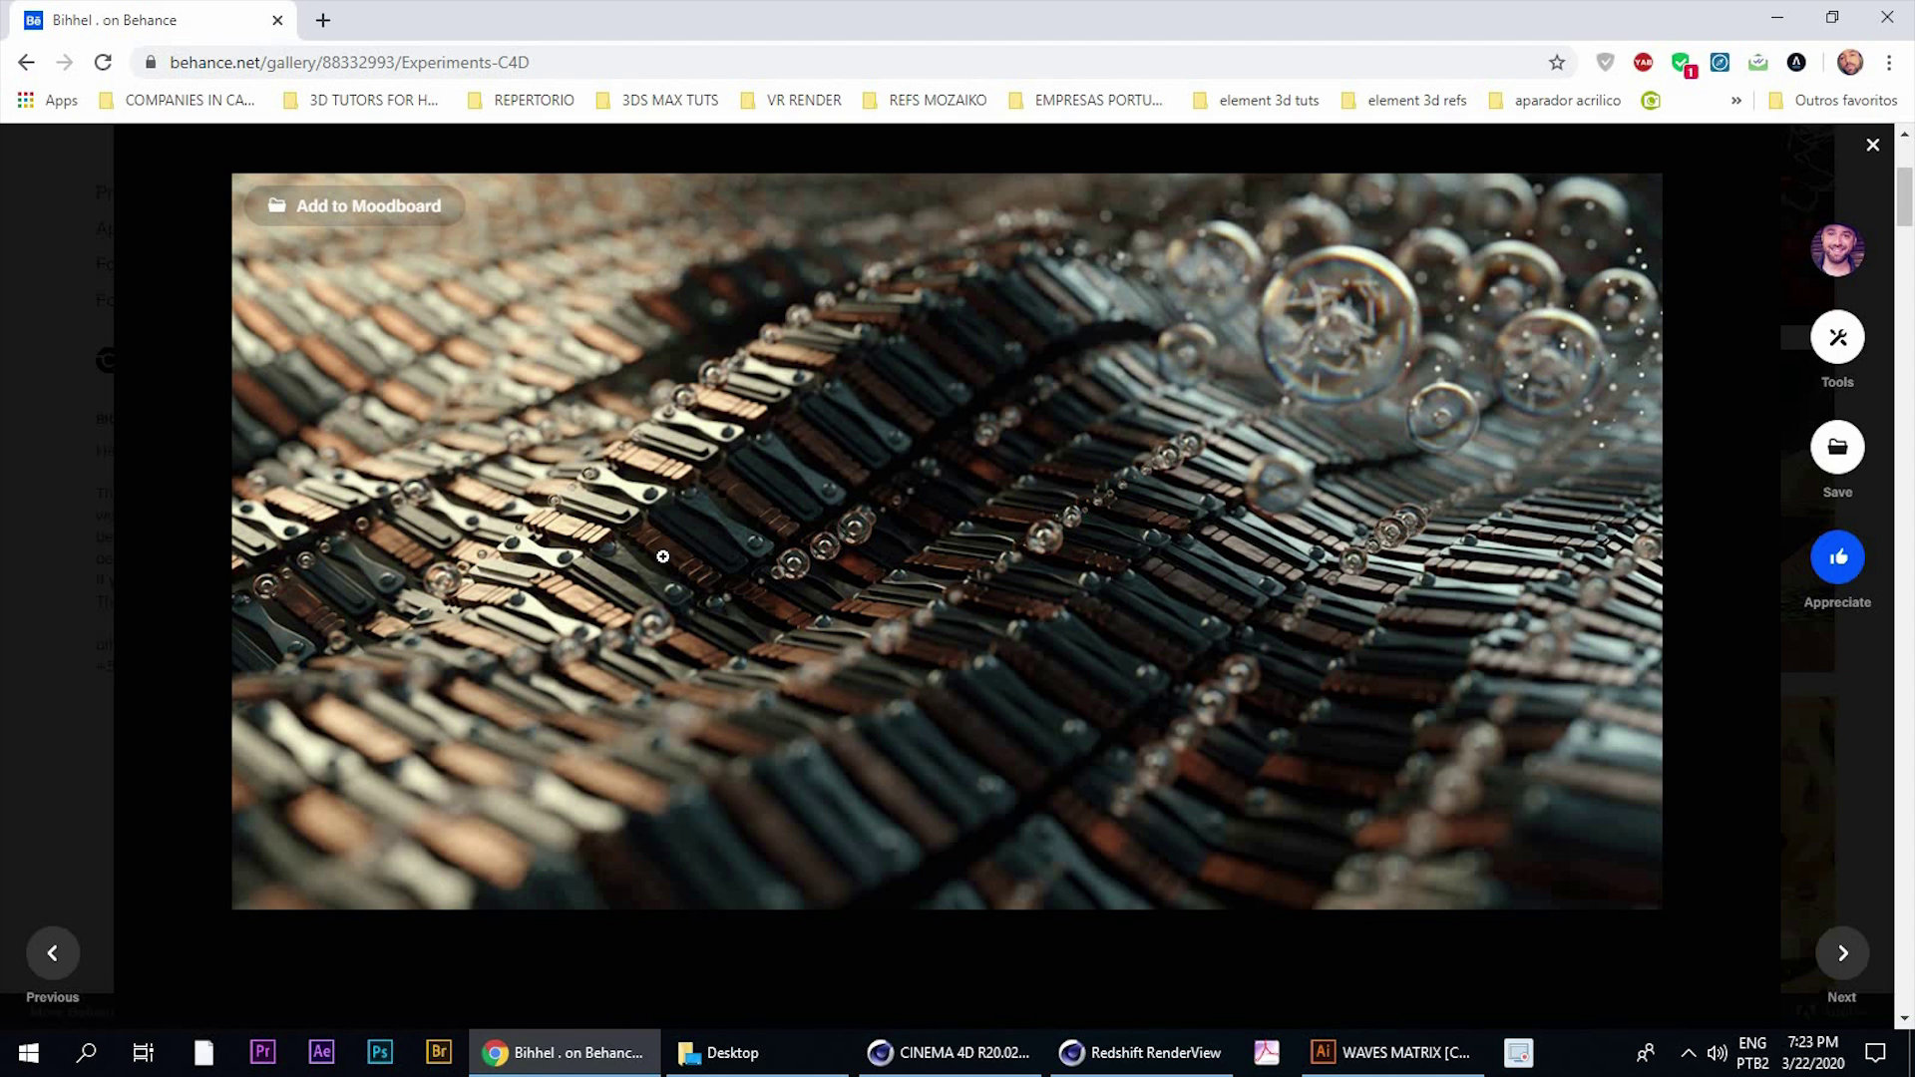
pyautogui.click(585, 1071)
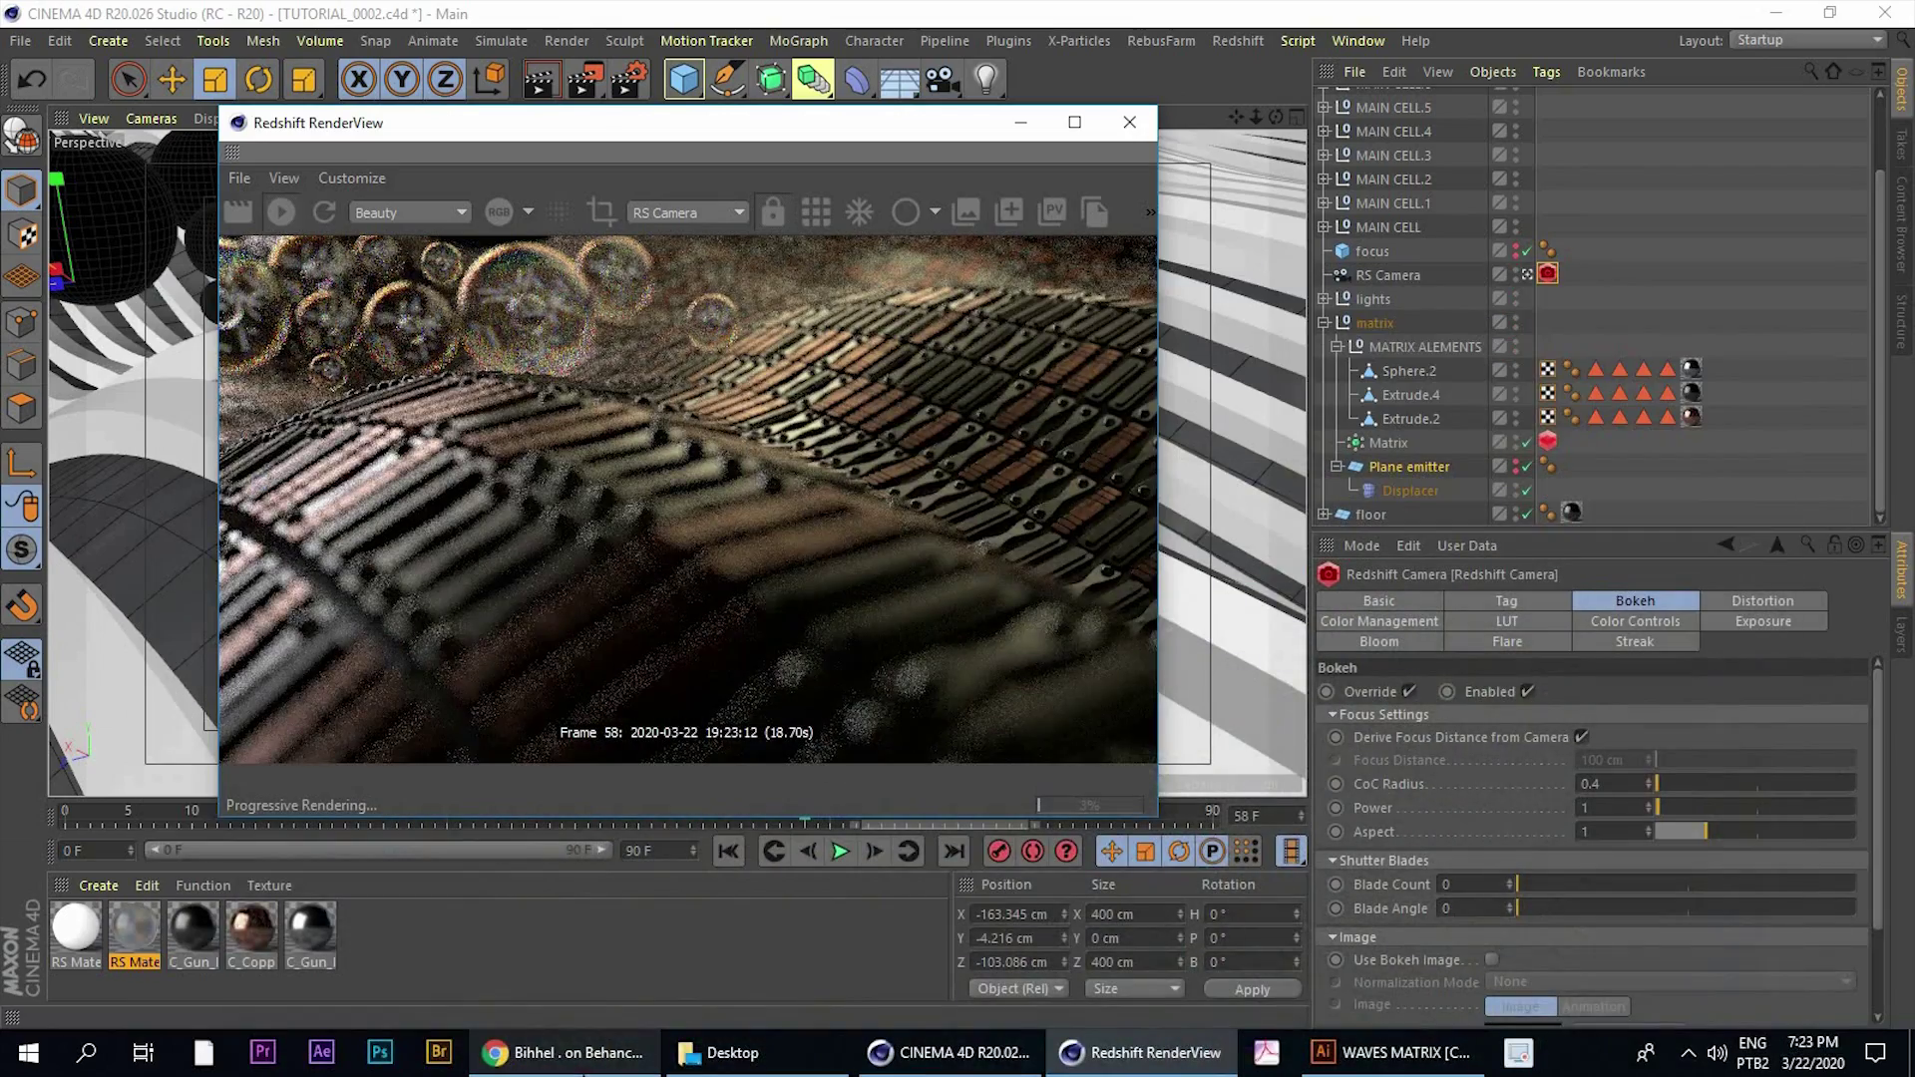
pyautogui.click(582, 1073)
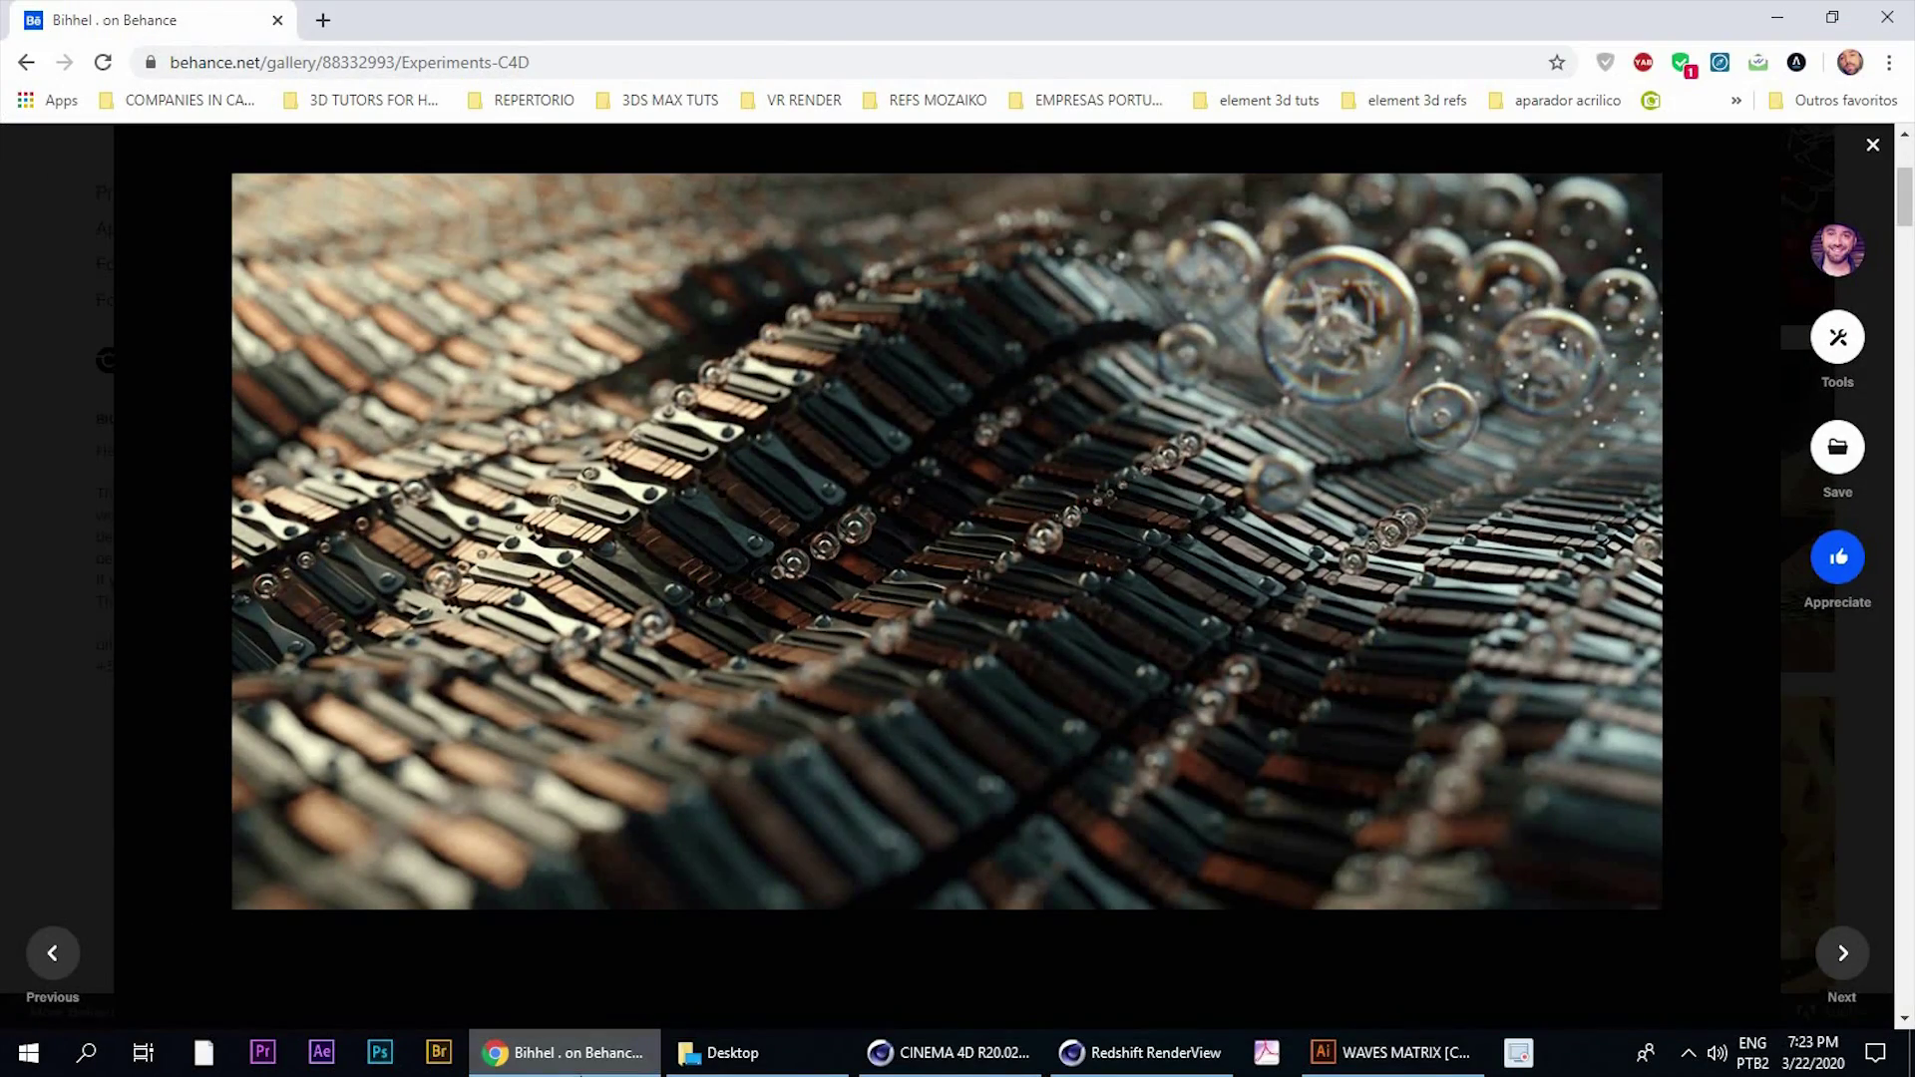
pyautogui.click(580, 1075)
pyautogui.click(578, 1074)
pyautogui.click(573, 1075)
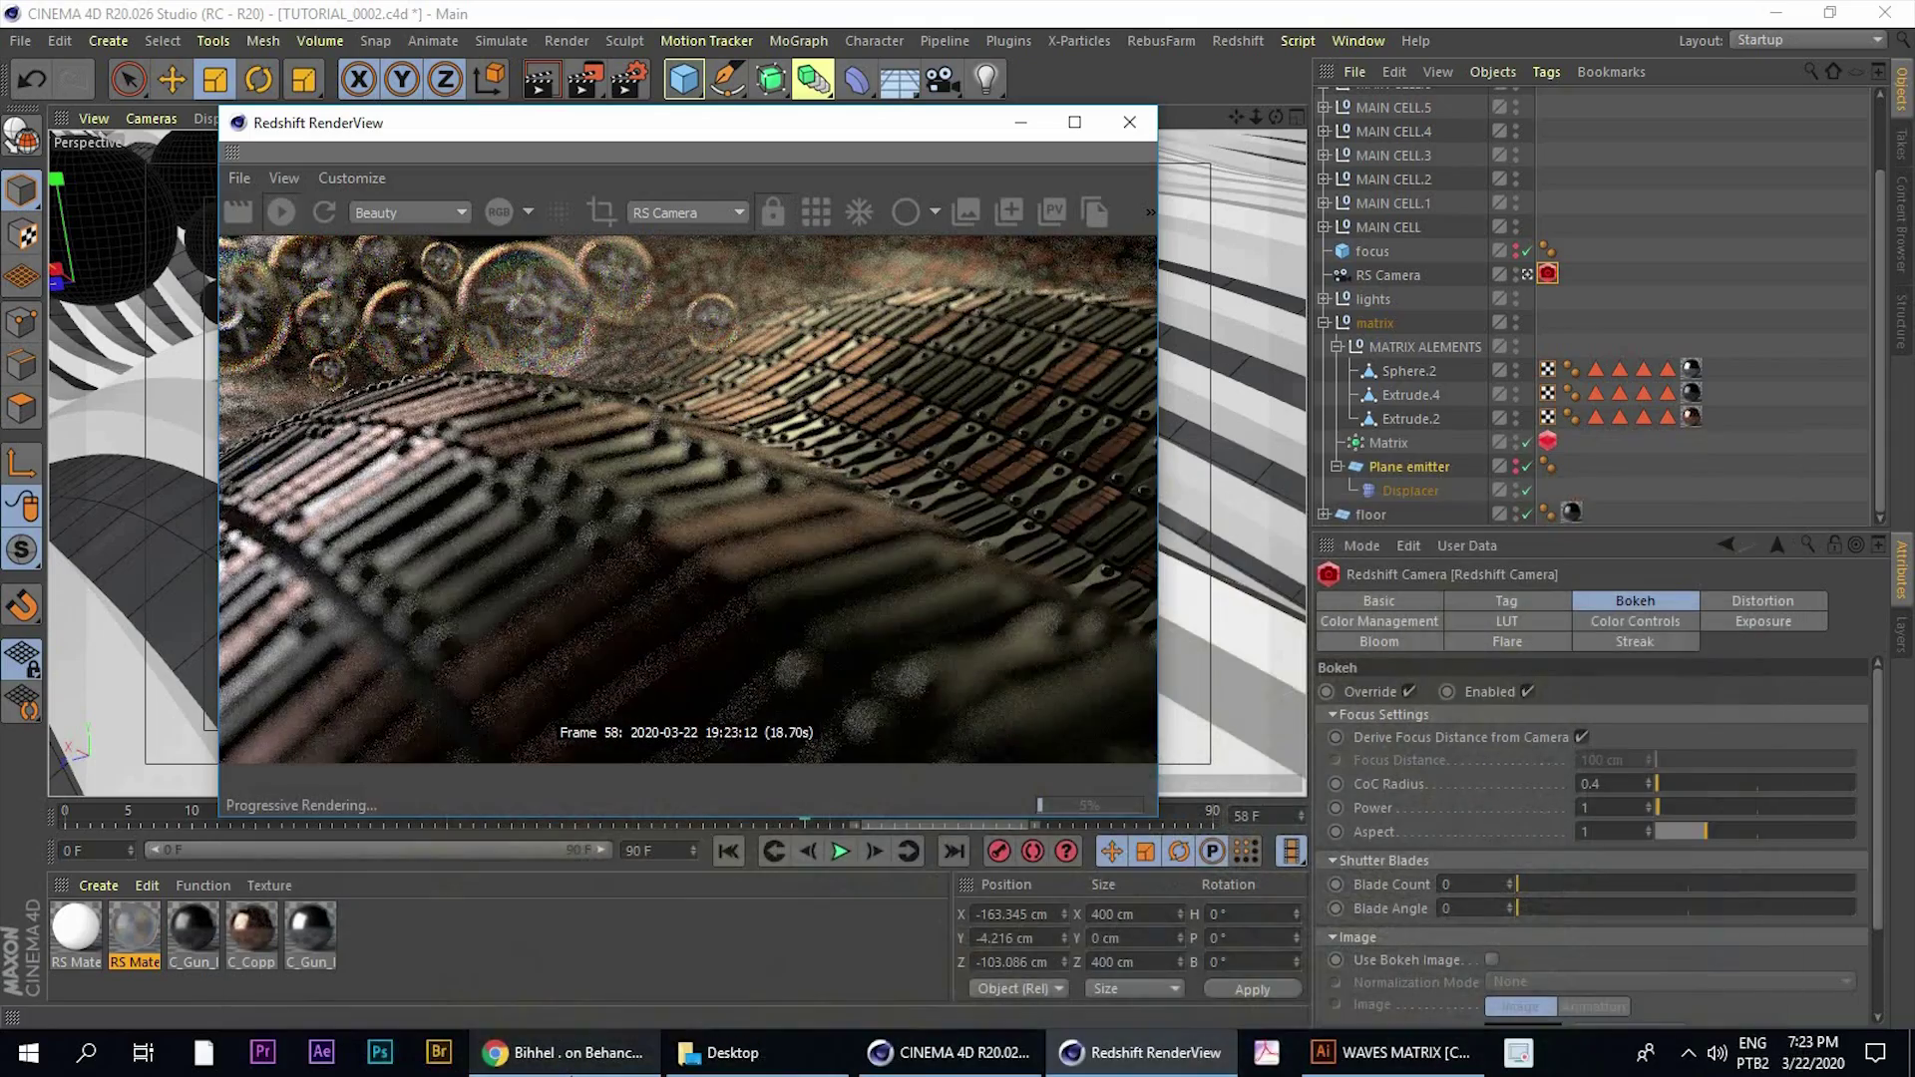
pyautogui.click(573, 1075)
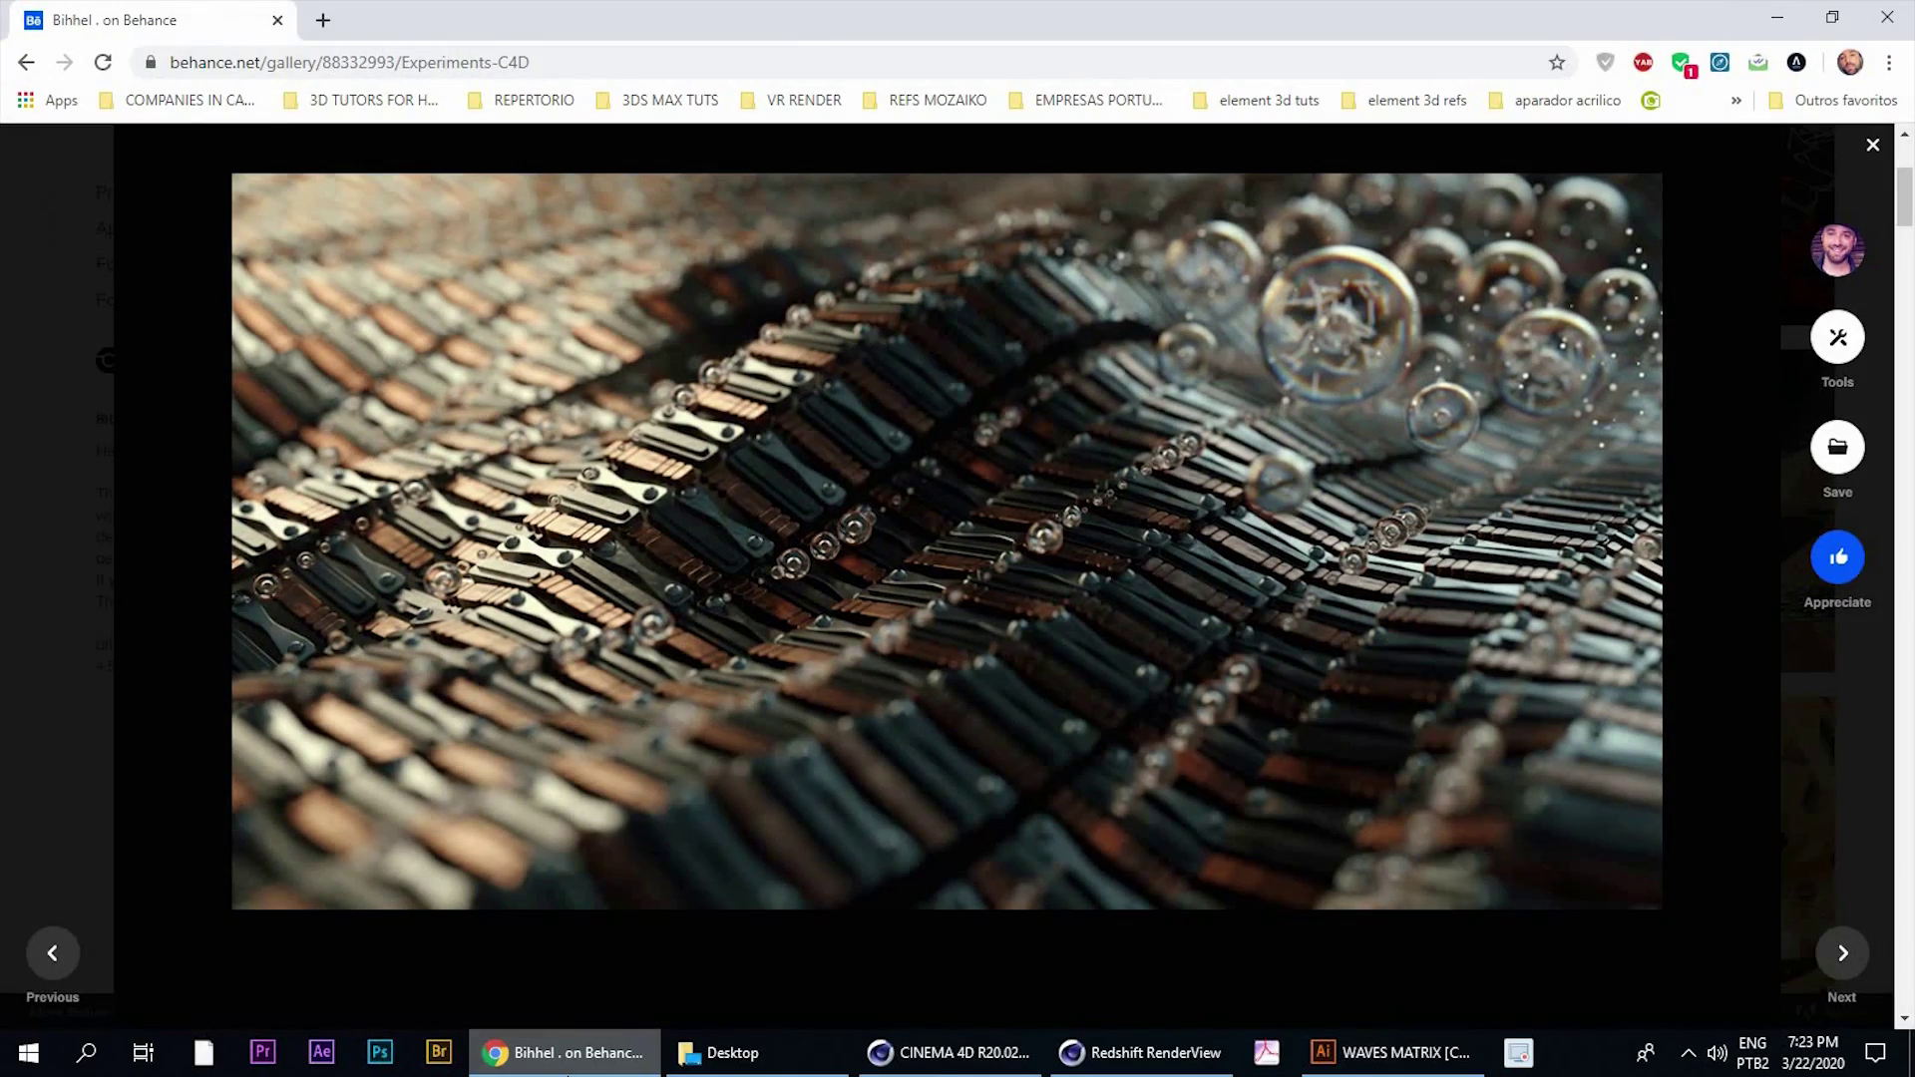
pyautogui.click(569, 1075)
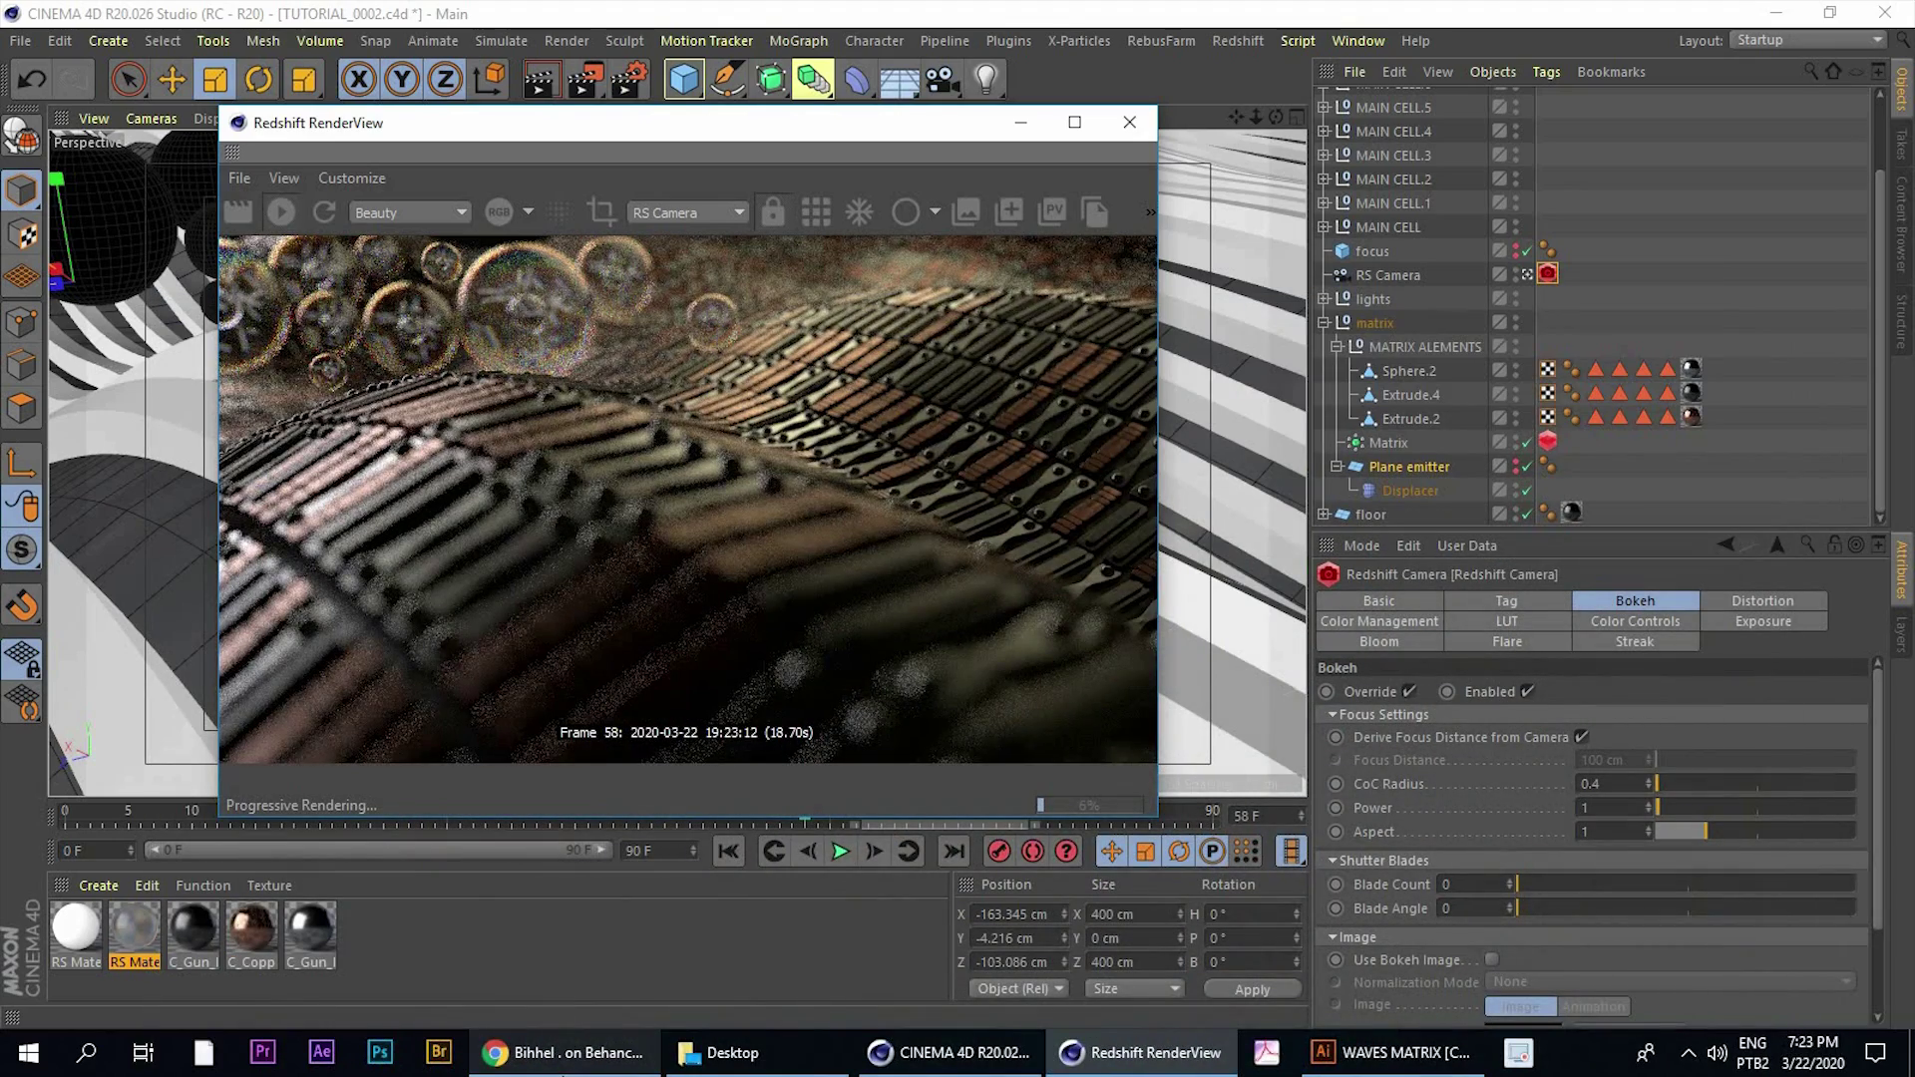
pyautogui.click(565, 1074)
pyautogui.click(567, 1071)
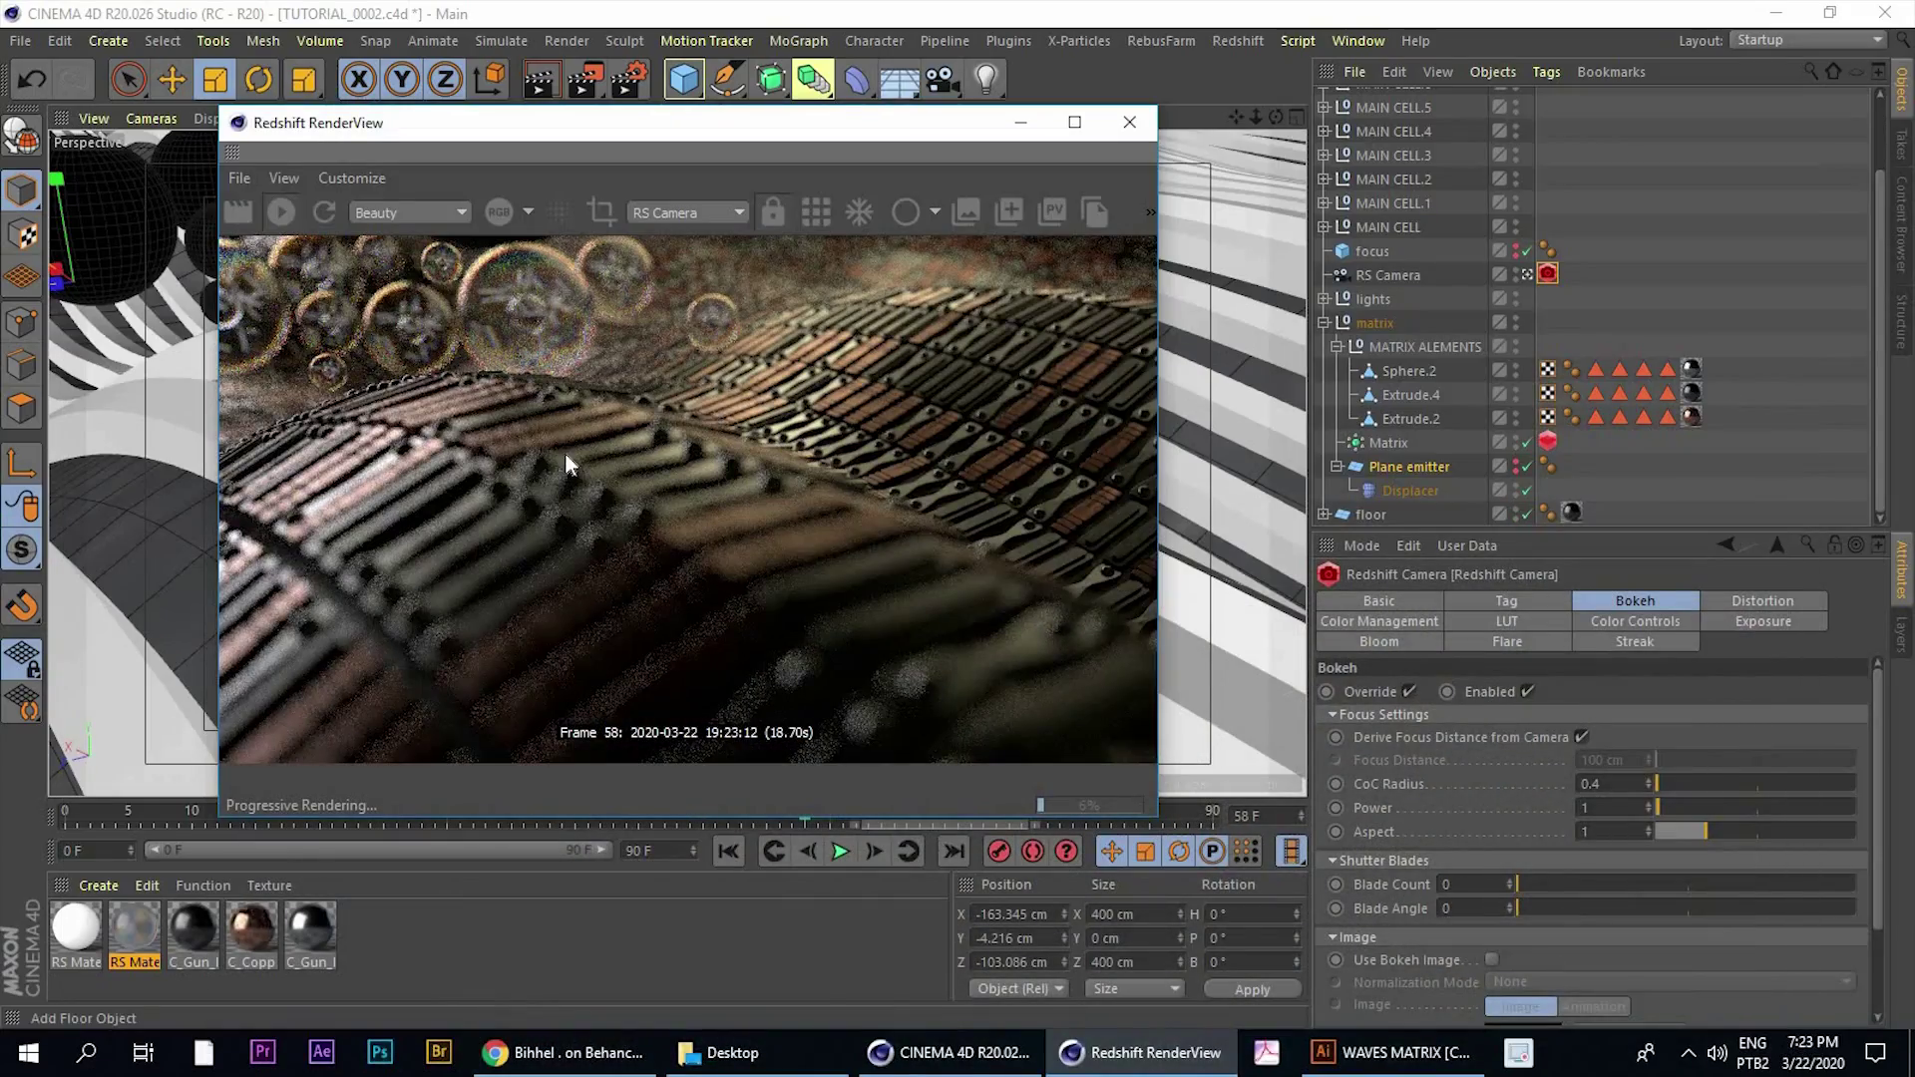
pyautogui.click(578, 1068)
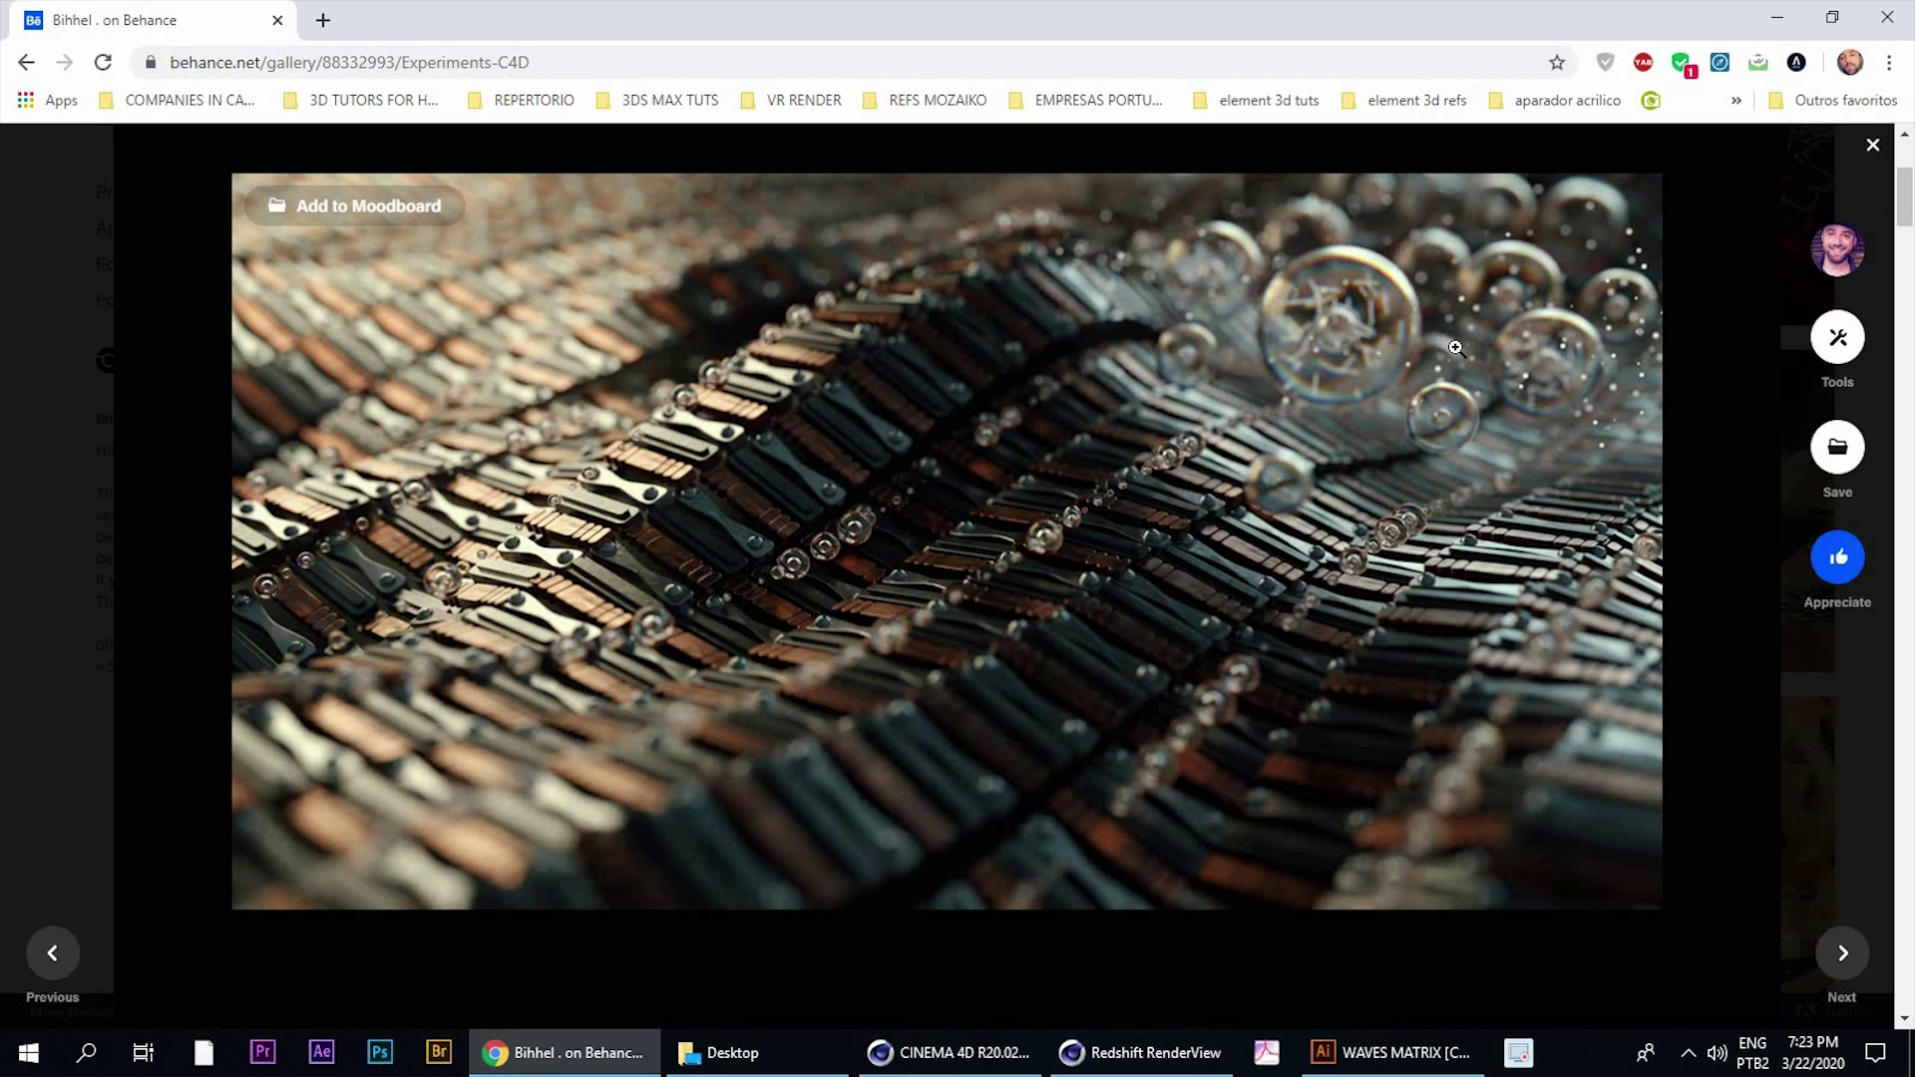
pyautogui.click(1114, 1065)
# Duplicate the Plane emitter together with its Displacer outside the matrix group, and expand the copy in the object hierarchy
pyautogui.moveTo(679, 114); pyautogui.dragTo(590, 106)
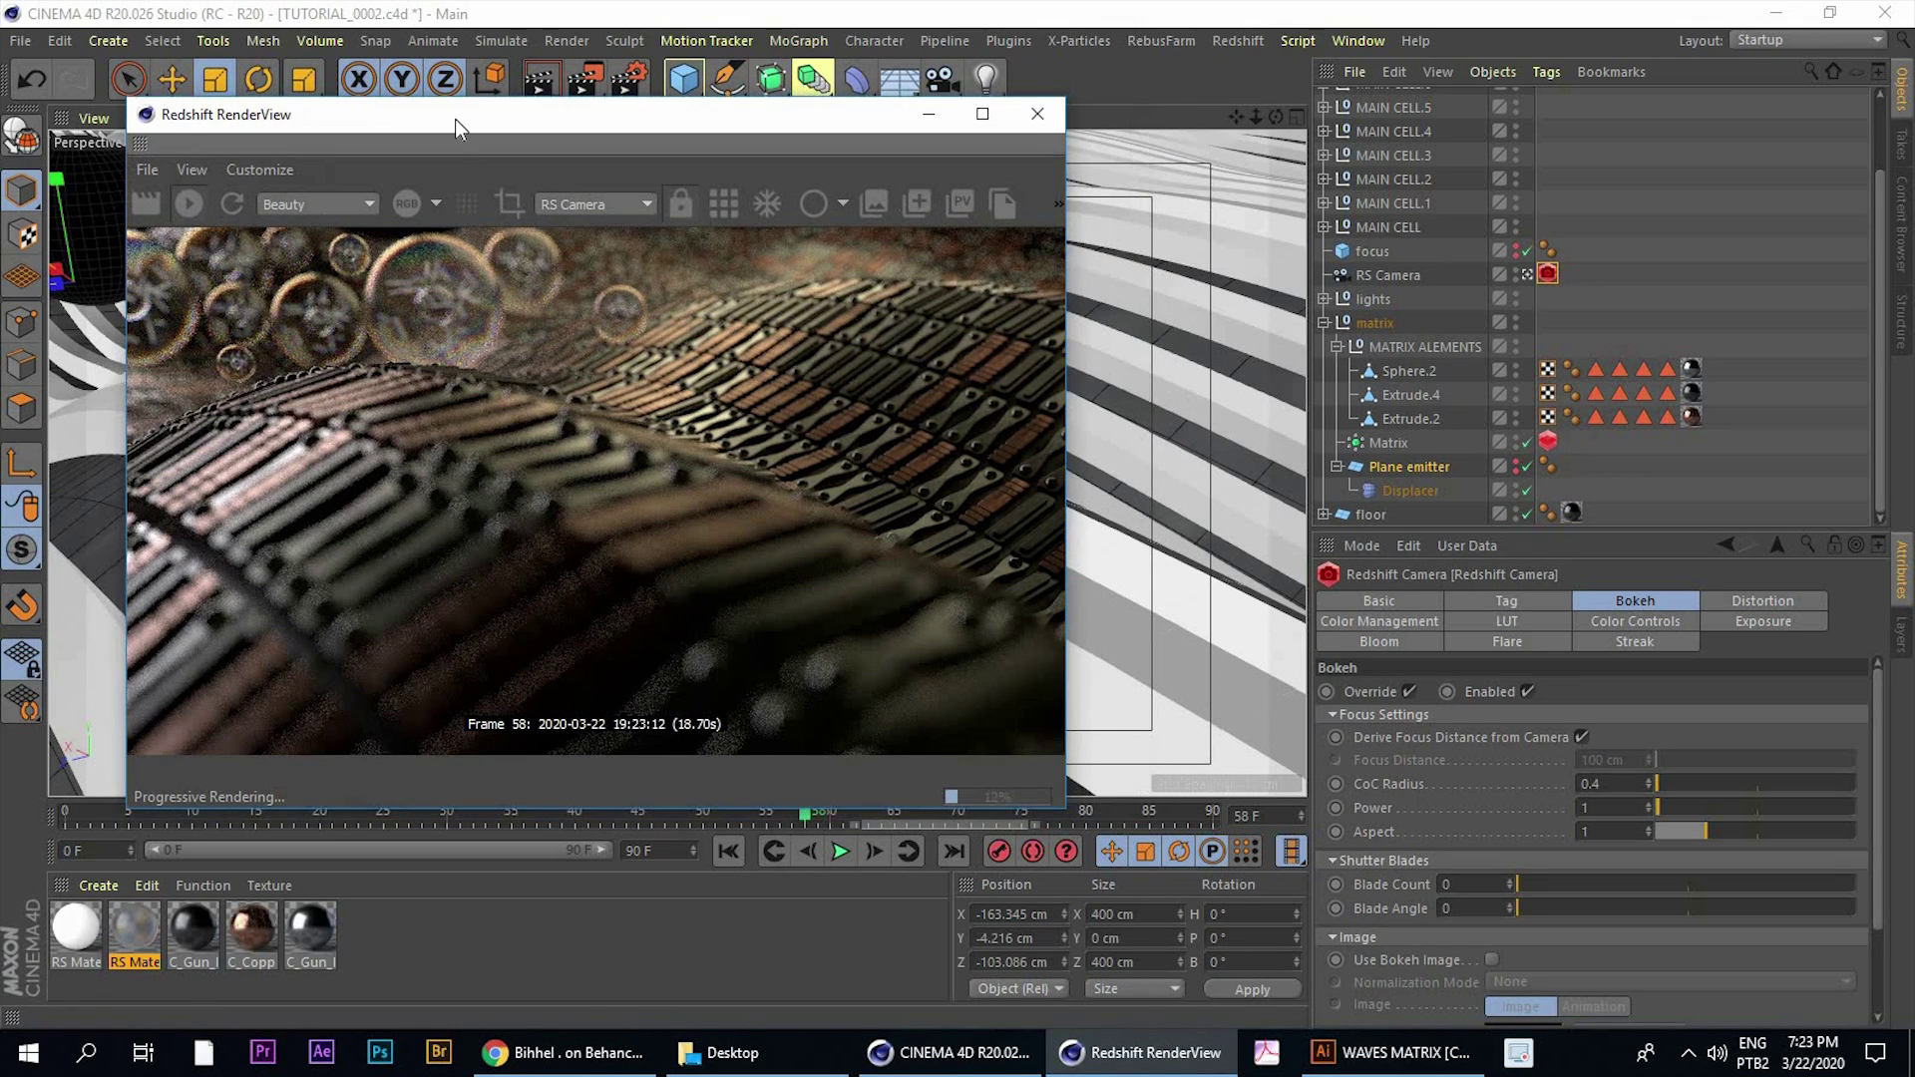
pyautogui.click(172, 78)
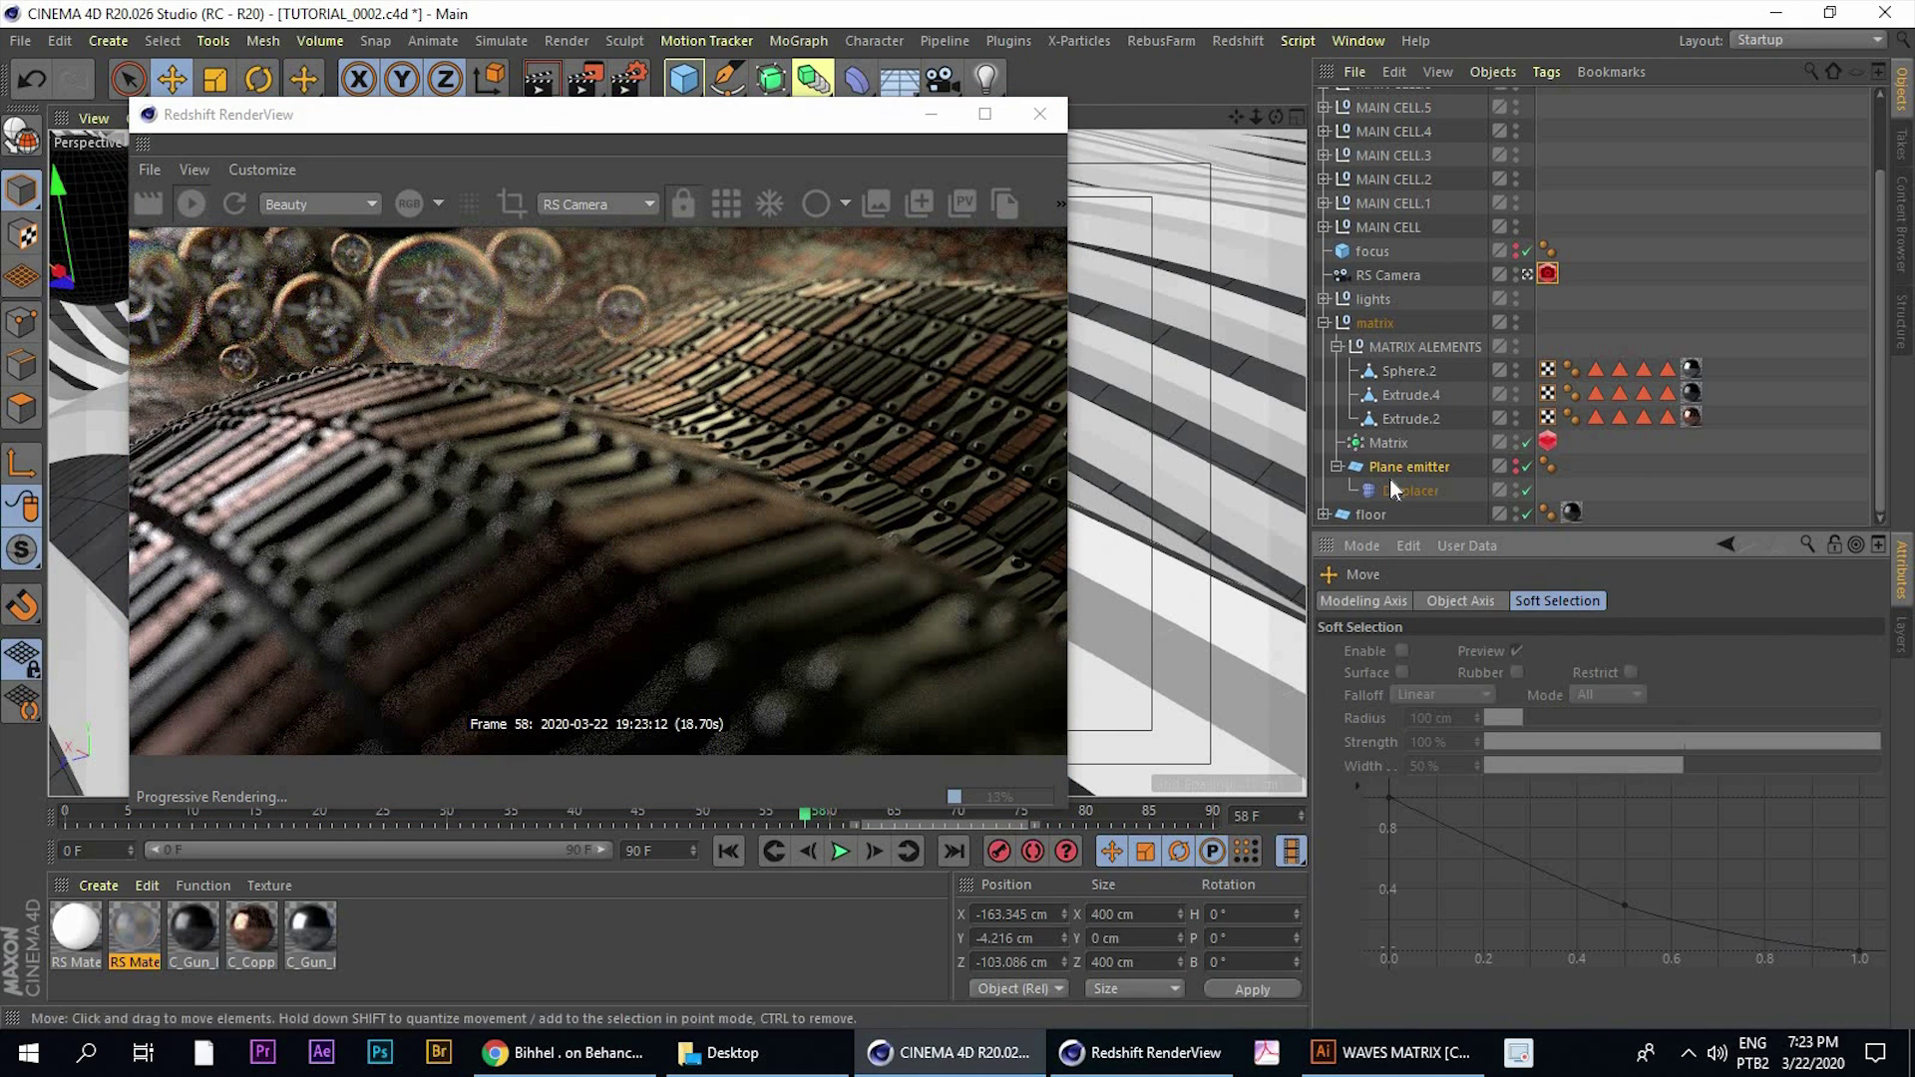
pyautogui.click(1336, 466)
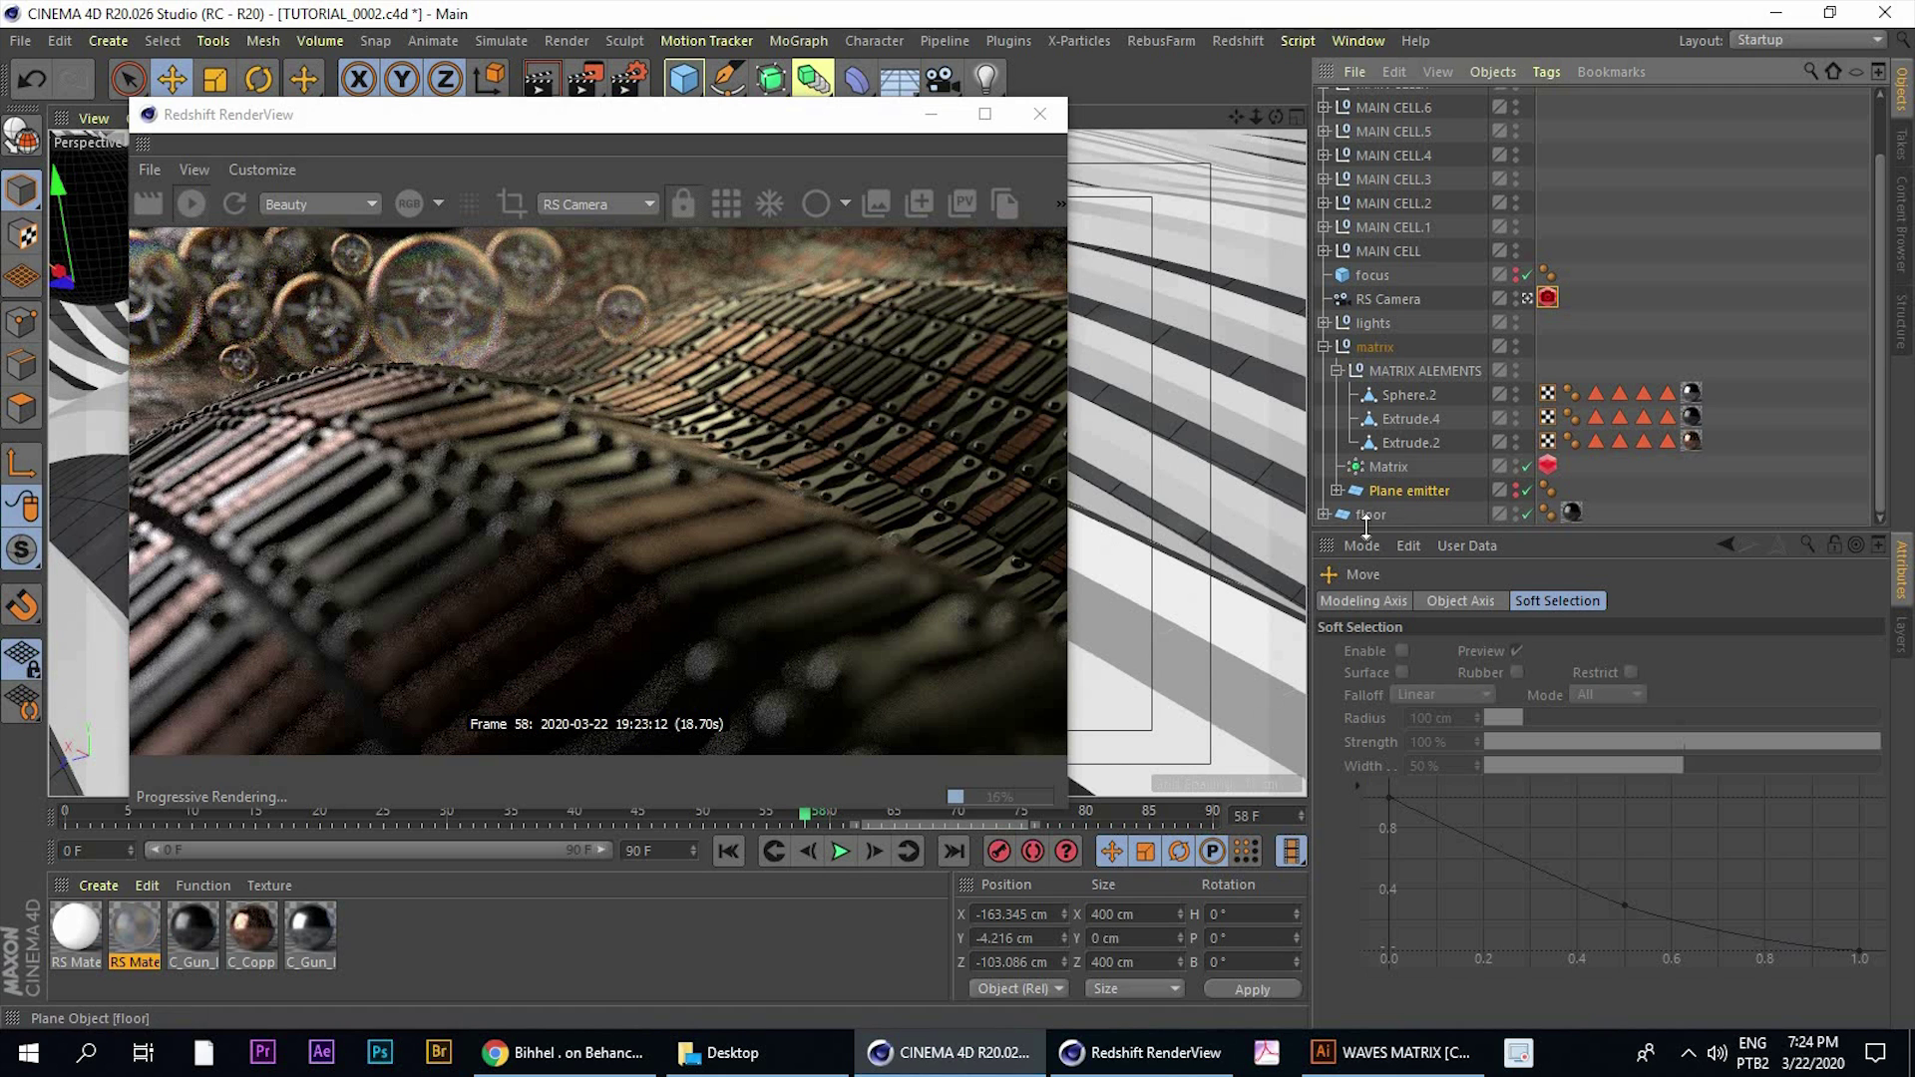
pyautogui.moveTo(1402, 491); pyautogui.dragTo(1383, 337)
pyautogui.click(1324, 372)
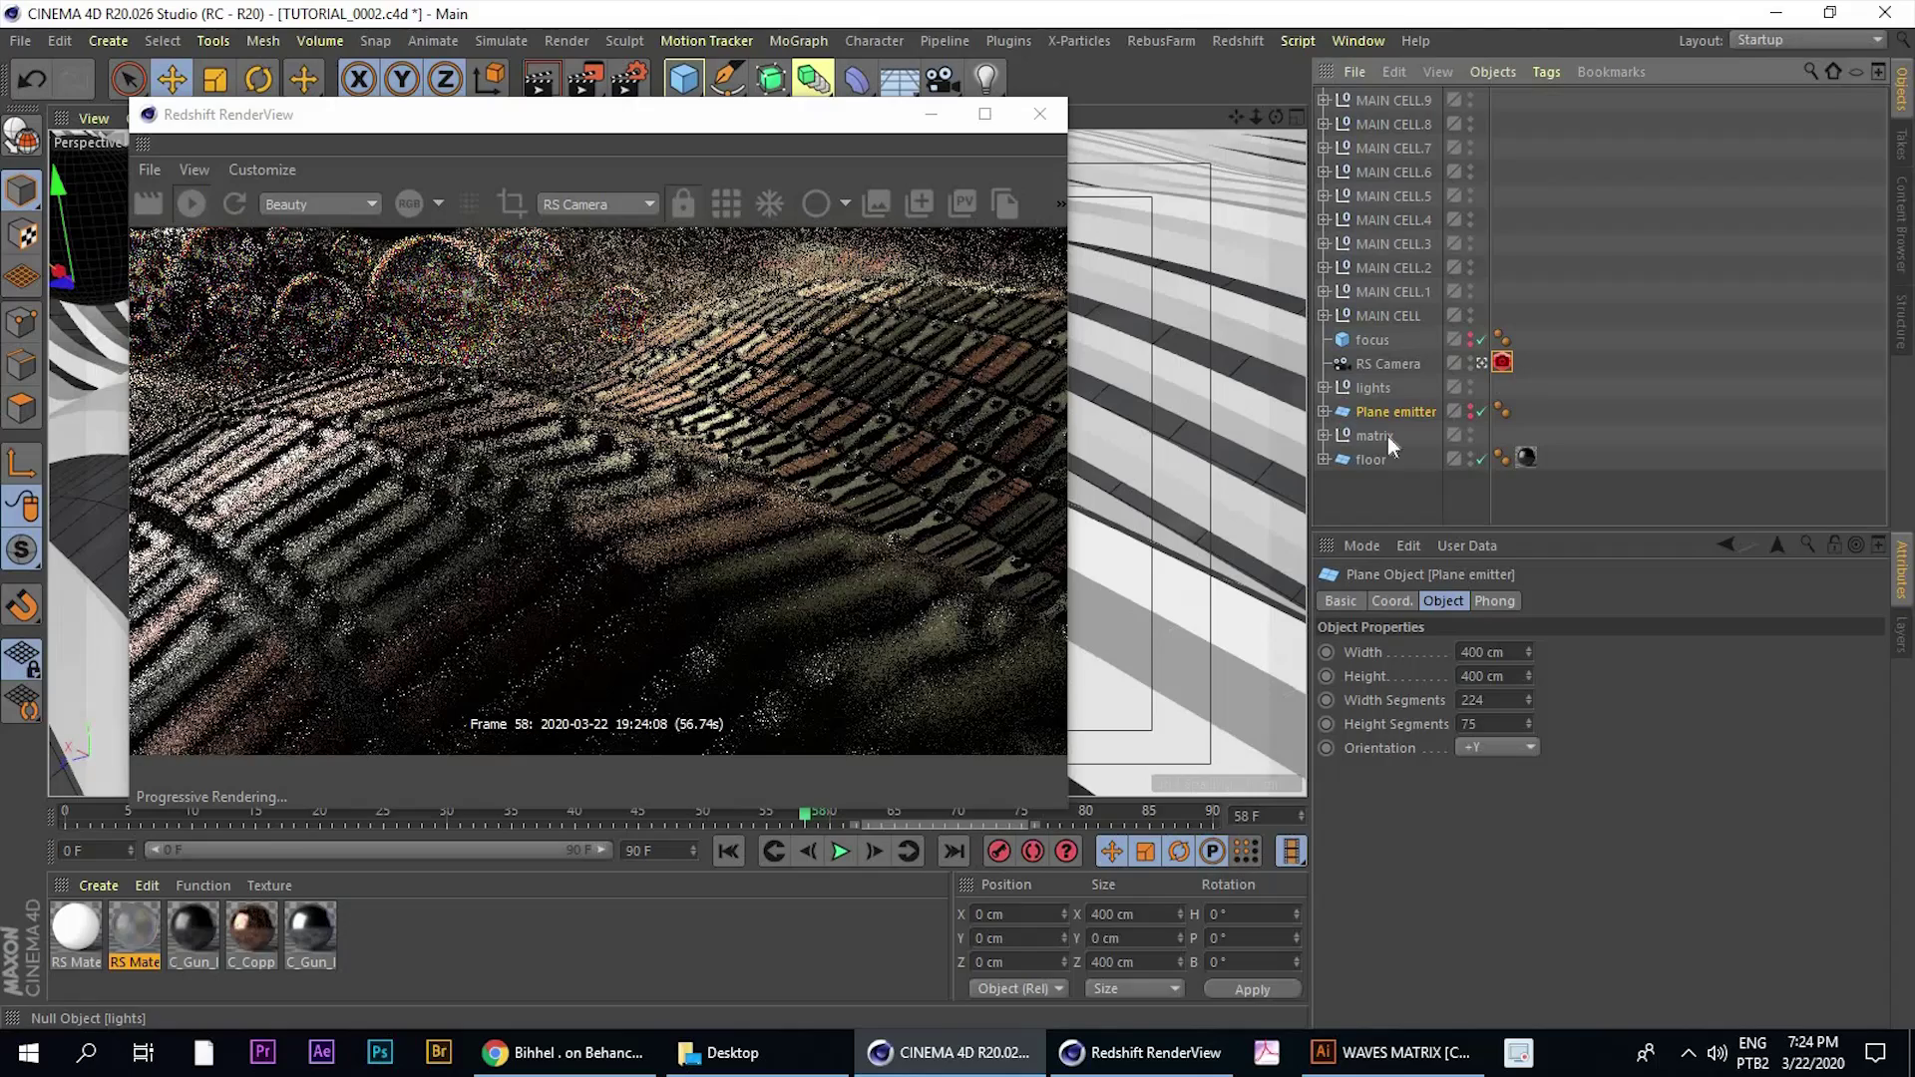
pyautogui.click(1325, 412)
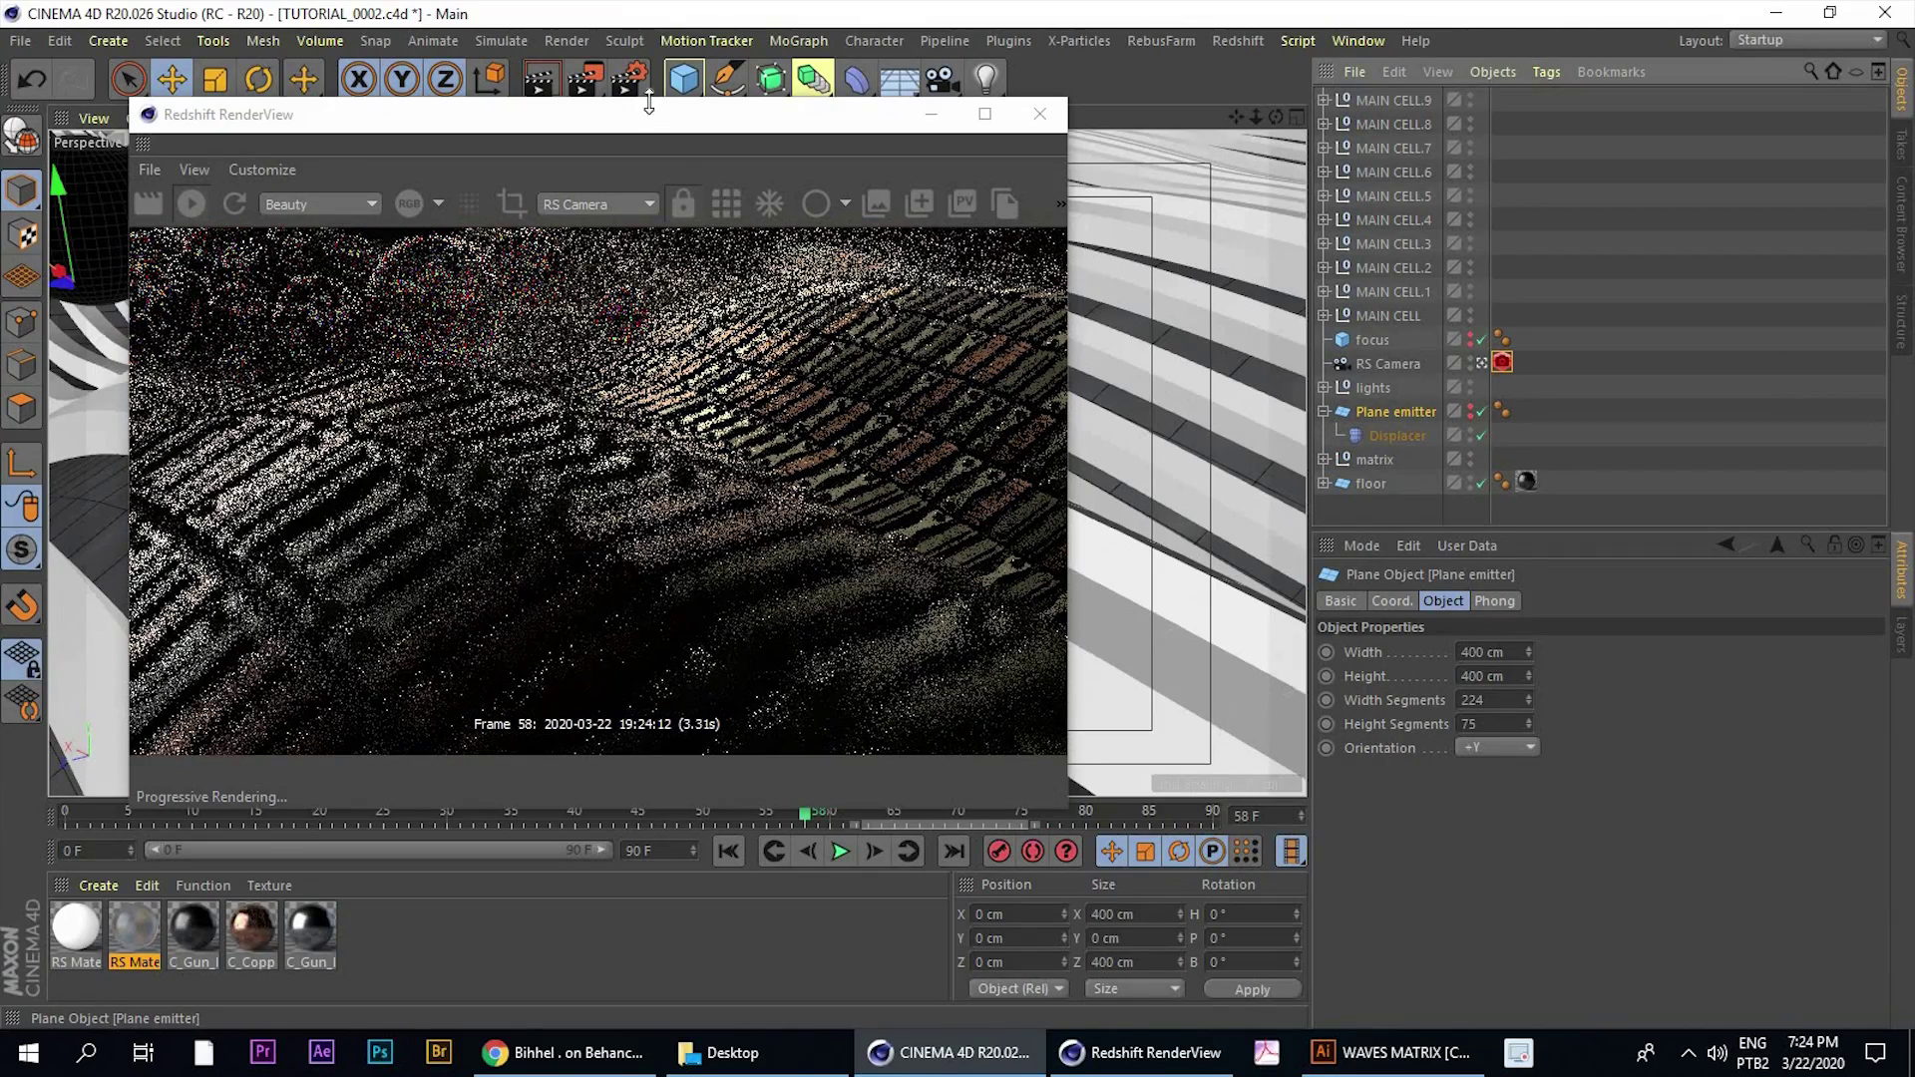
# Make the copied Plane emitter visible in the viewport and render, and raise it about 1.4 cm along Y
pyautogui.moveTo(610, 121); pyautogui.dragTo(610, 134)
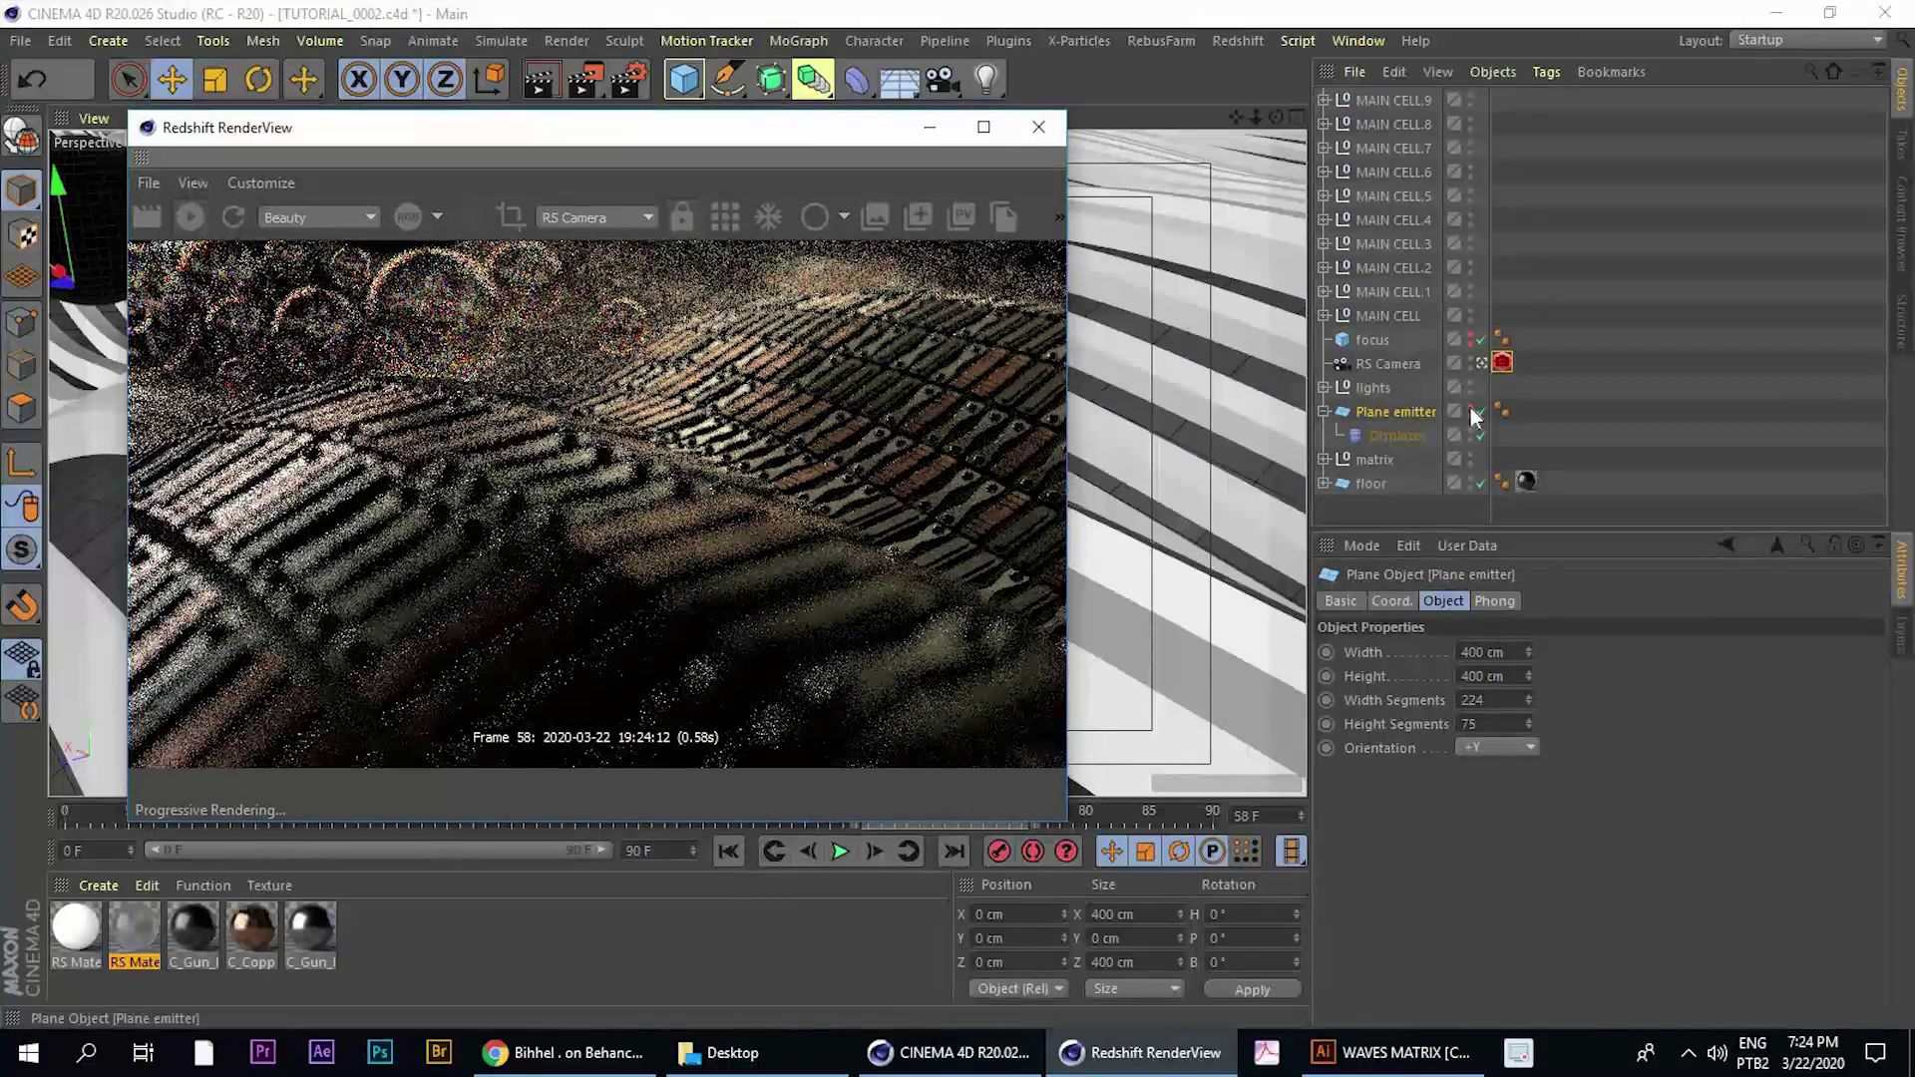
pyautogui.click(1471, 408)
pyautogui.click(1470, 417)
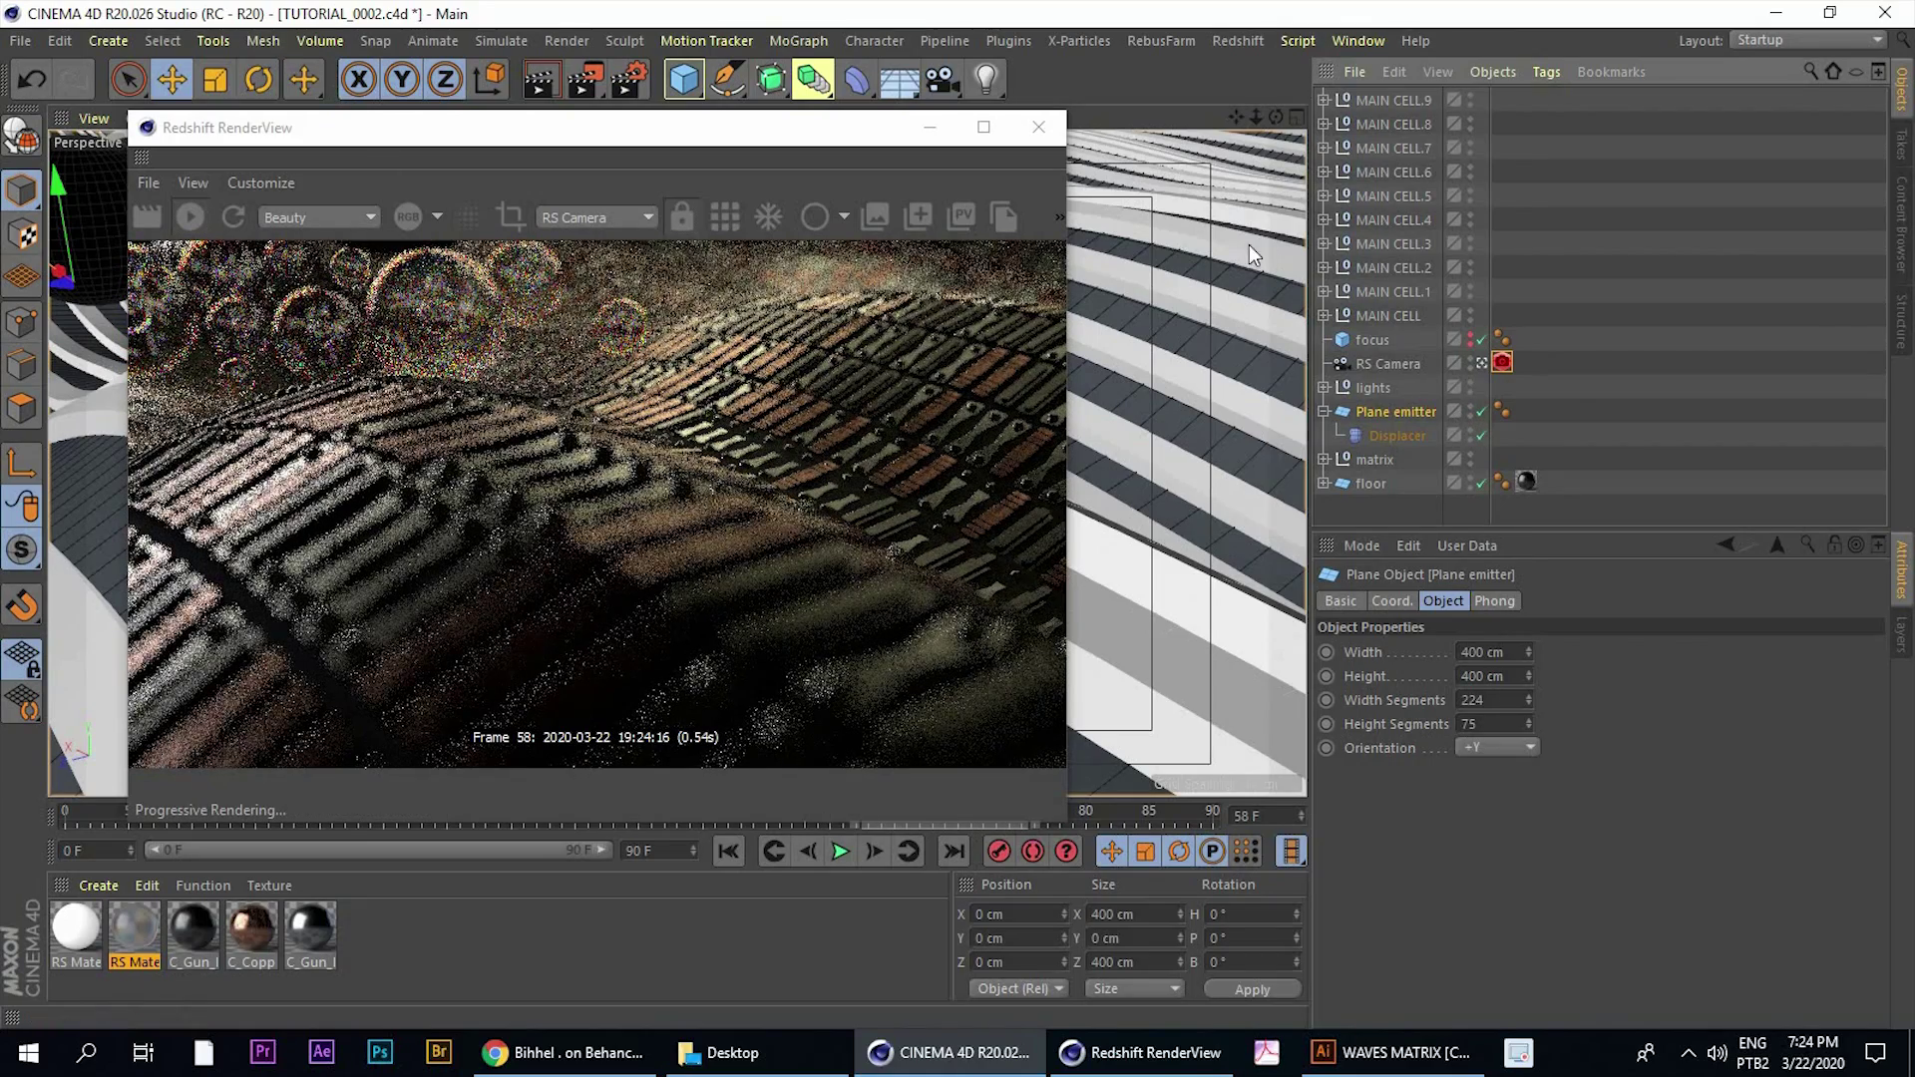
pyautogui.moveTo(348, 133); pyautogui.dragTo(1275, 250)
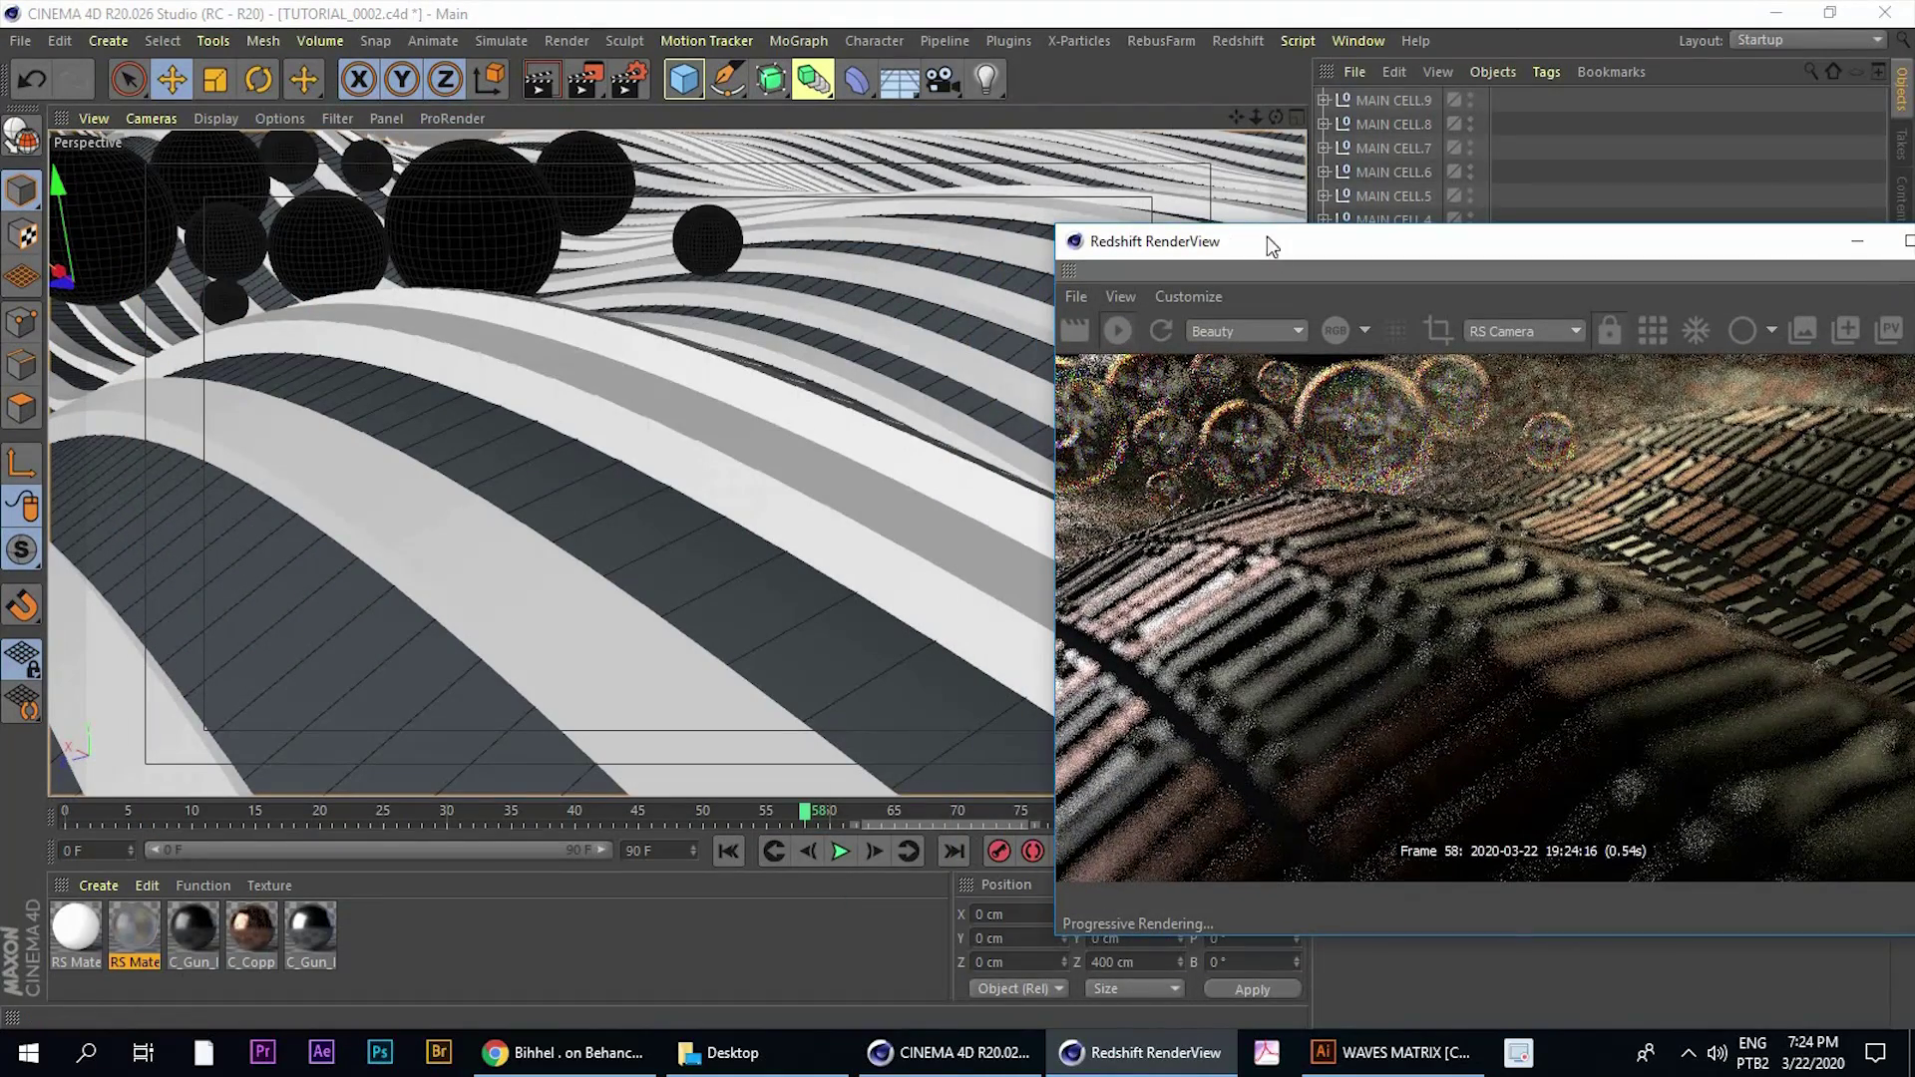
pyautogui.click(64, 223)
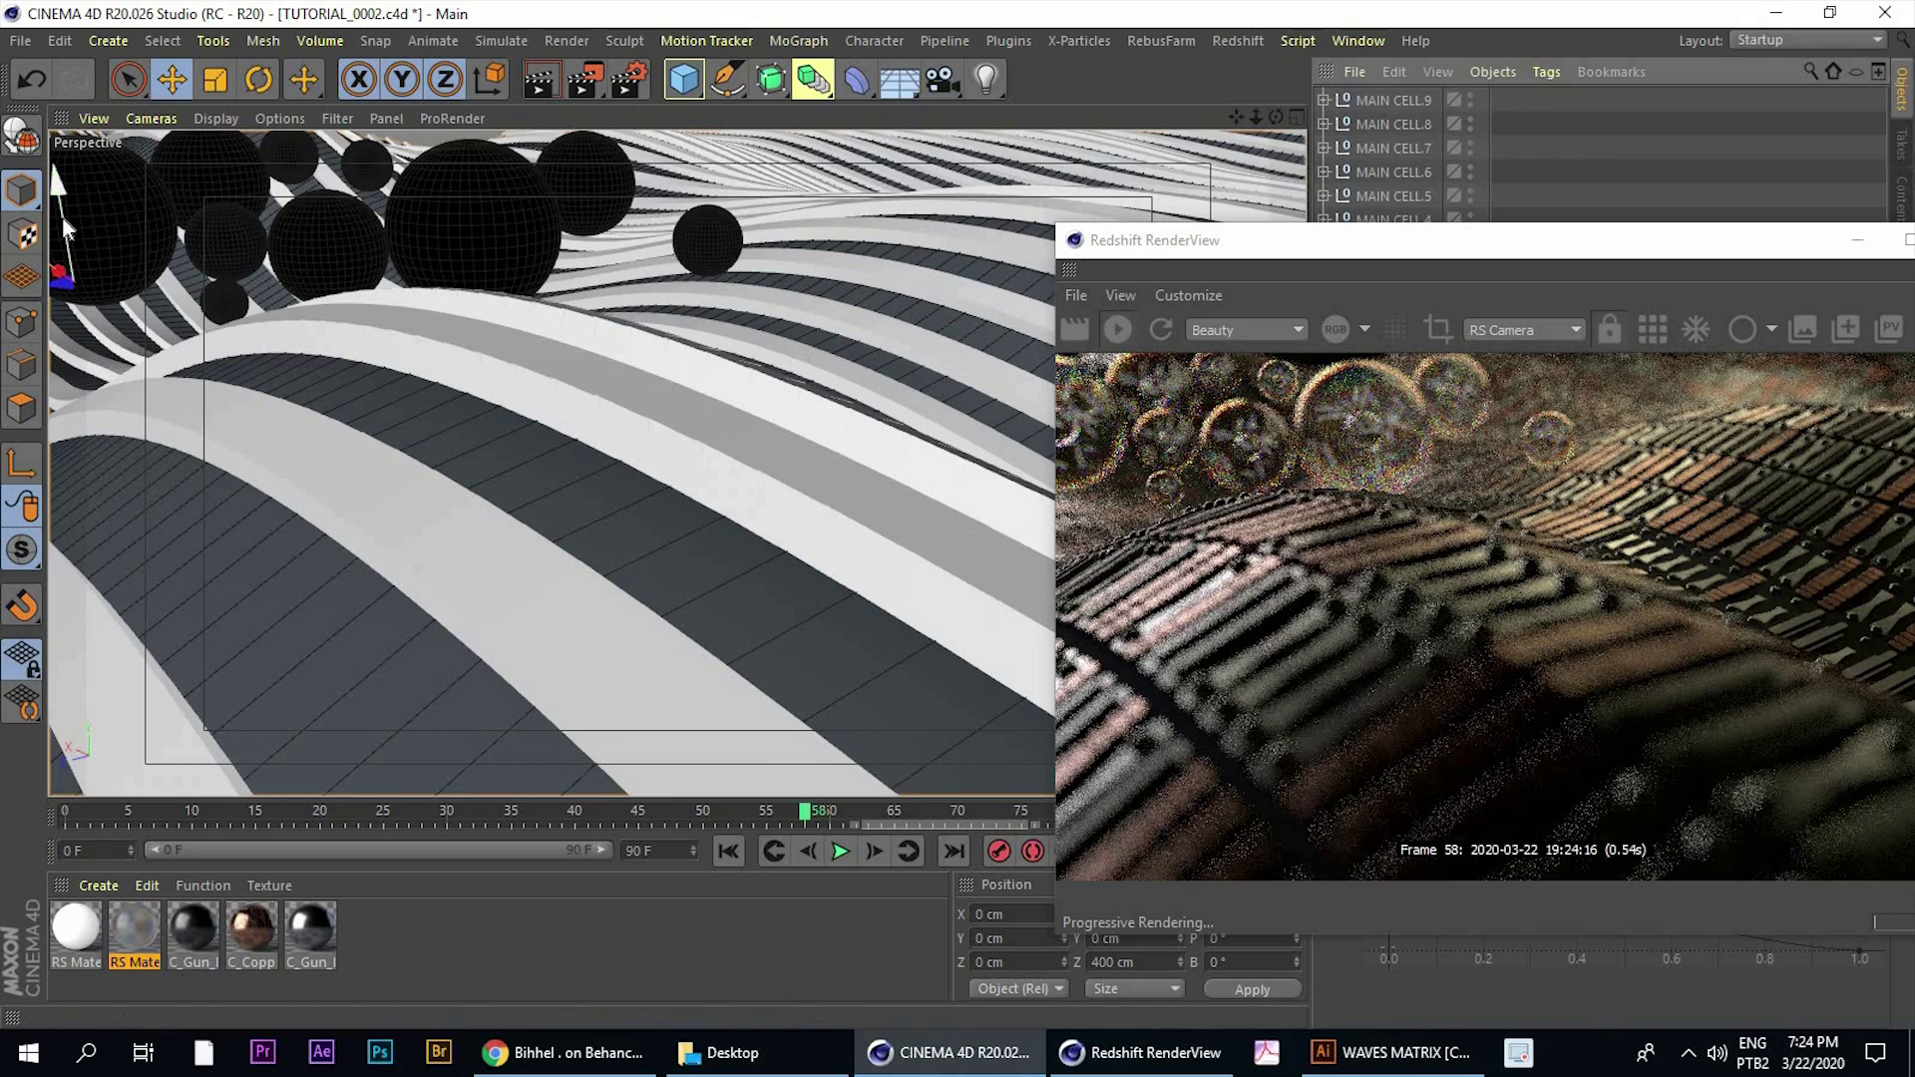
pyautogui.moveTo(62, 218); pyautogui.dragTo(59, 207)
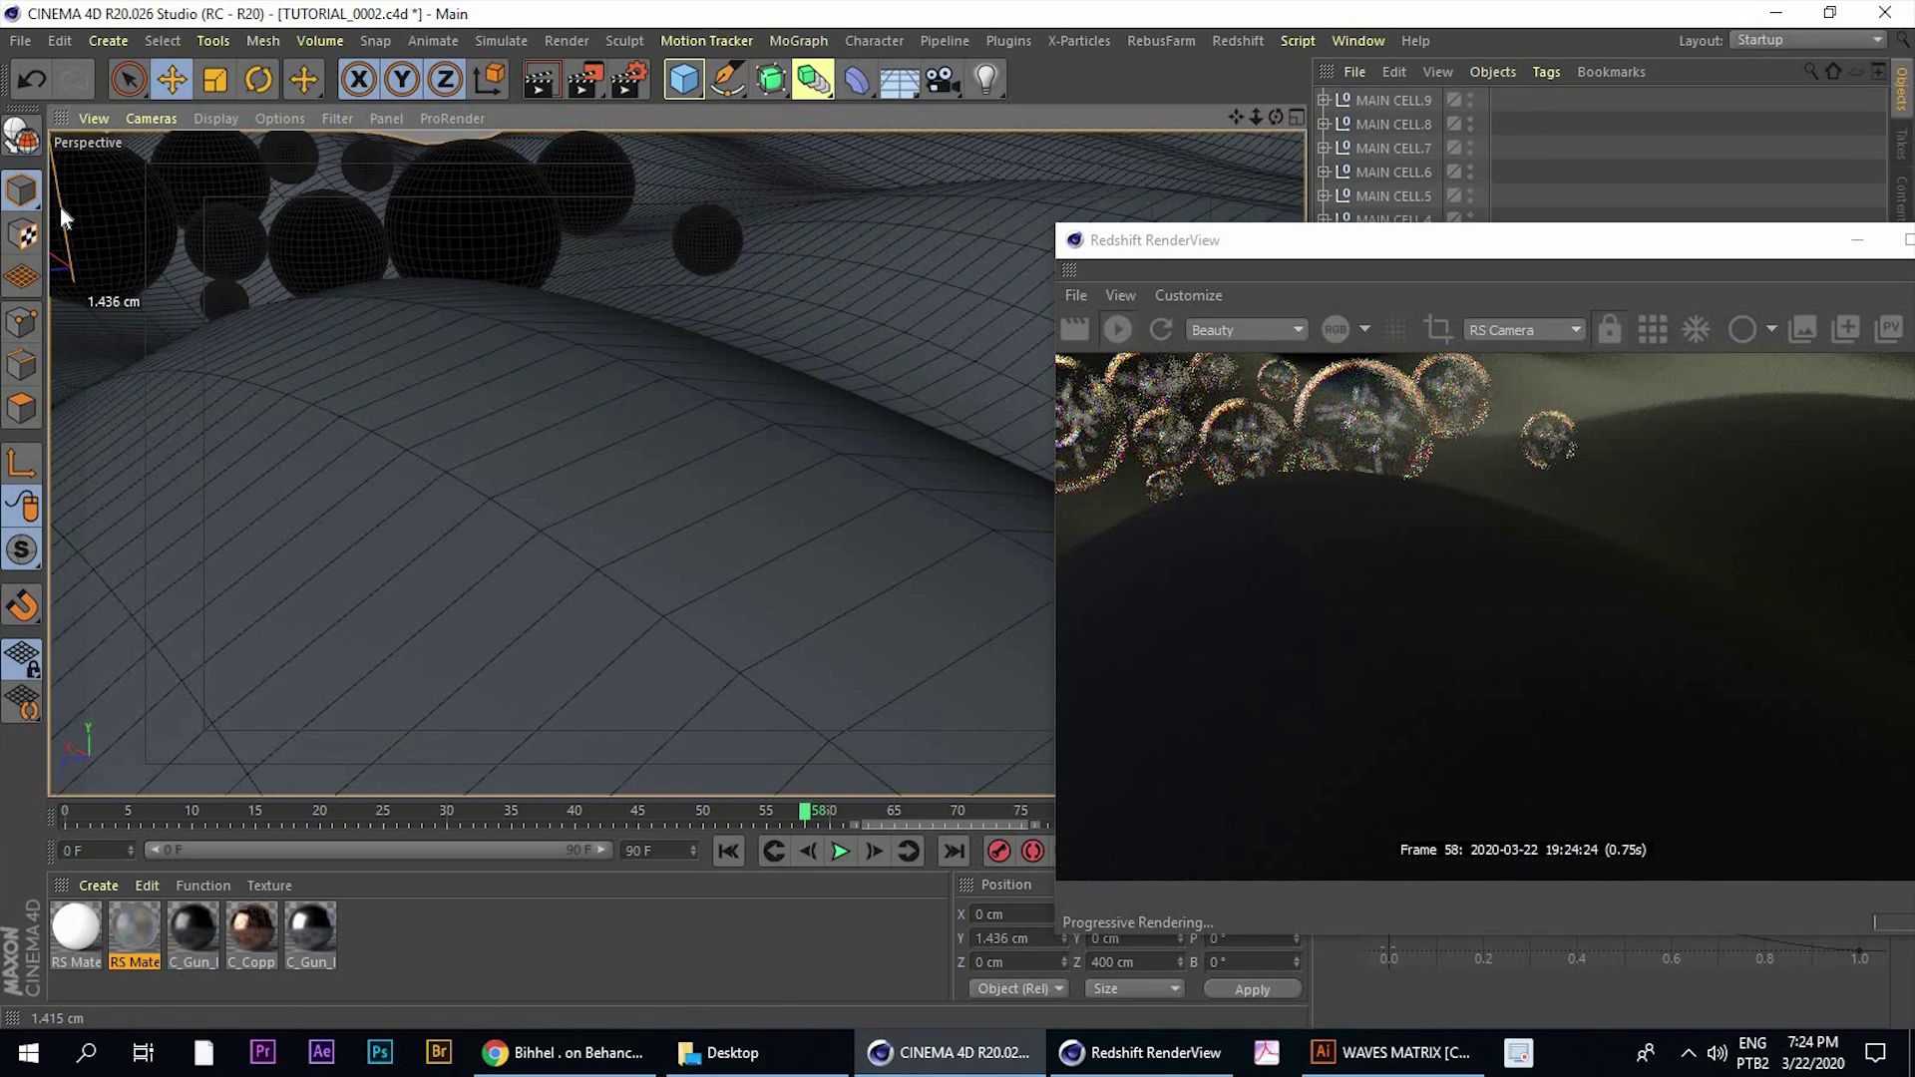
pyautogui.moveTo(60, 207); pyautogui.dragTo(61, 208)
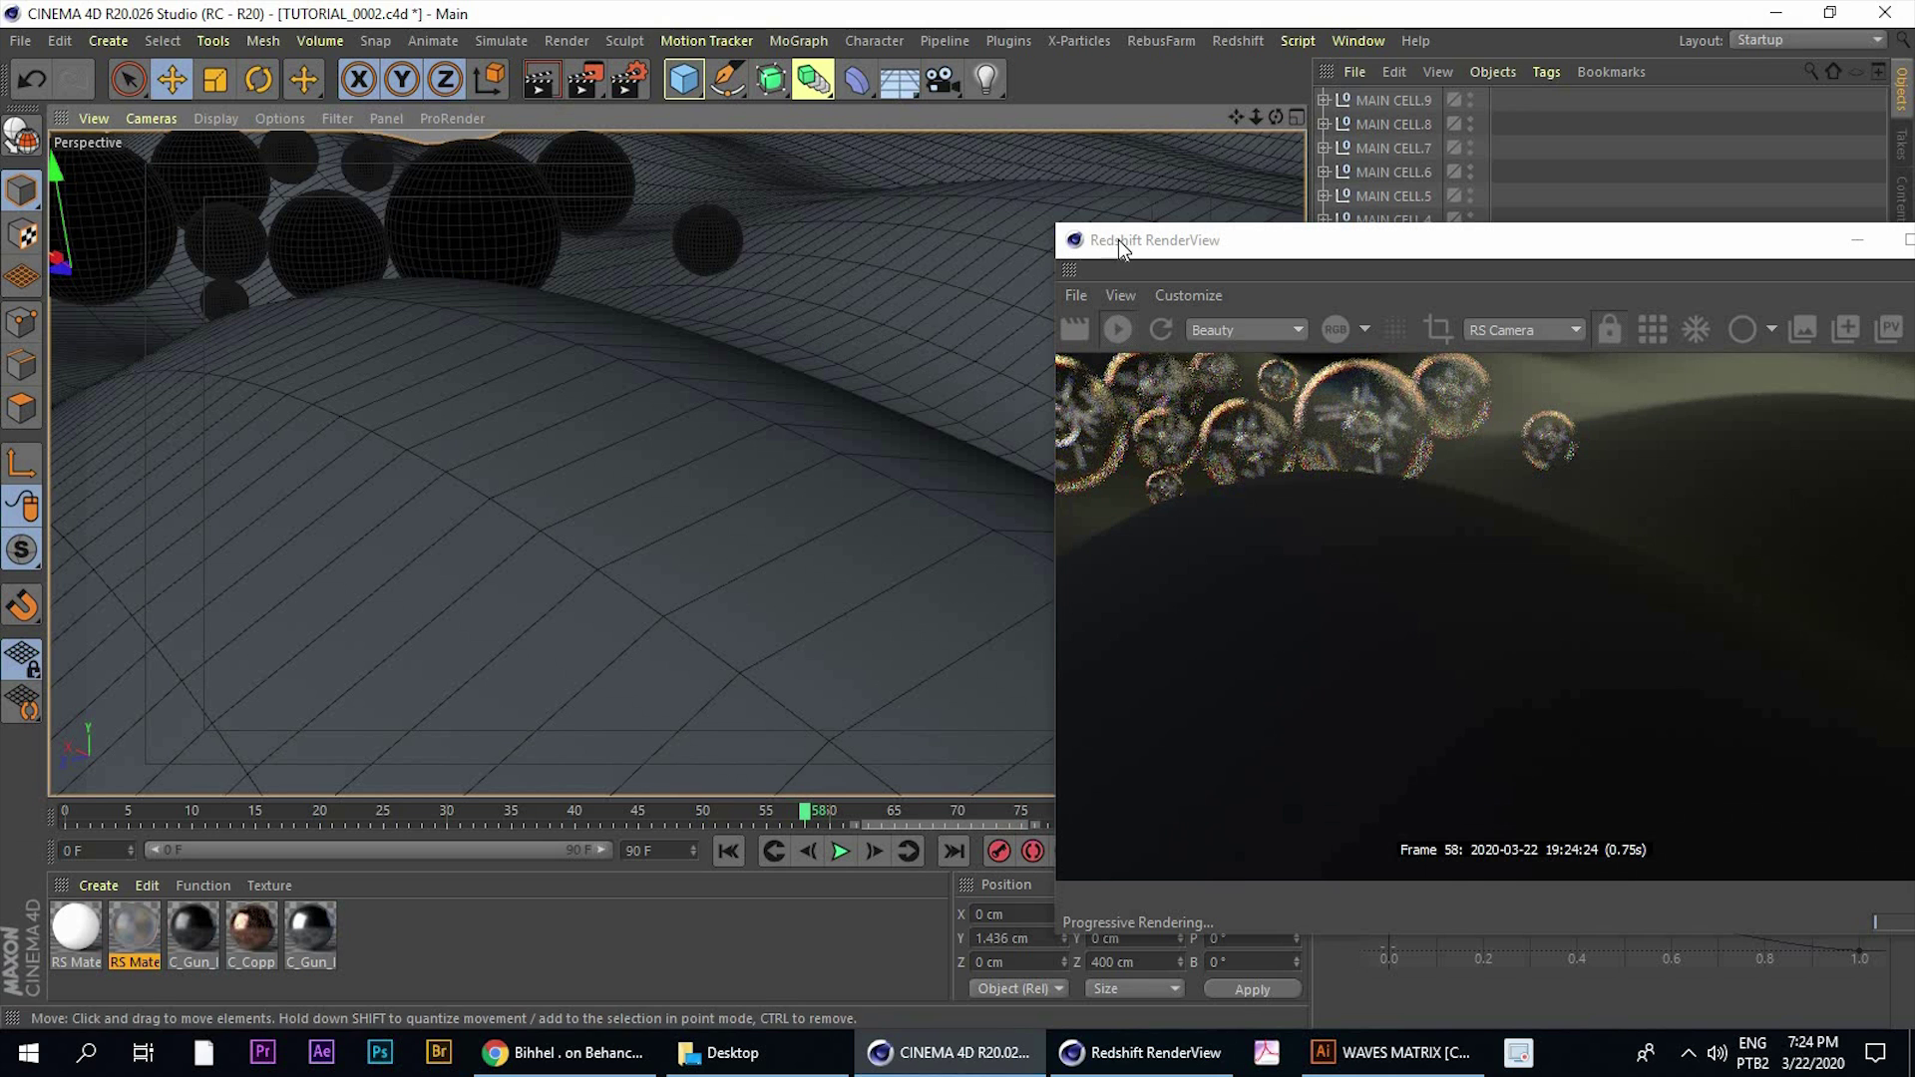
# Close the Redshift RenderView to clear the modelling viewport
pyautogui.moveTo(1122, 247); pyautogui.dragTo(1039, 357)
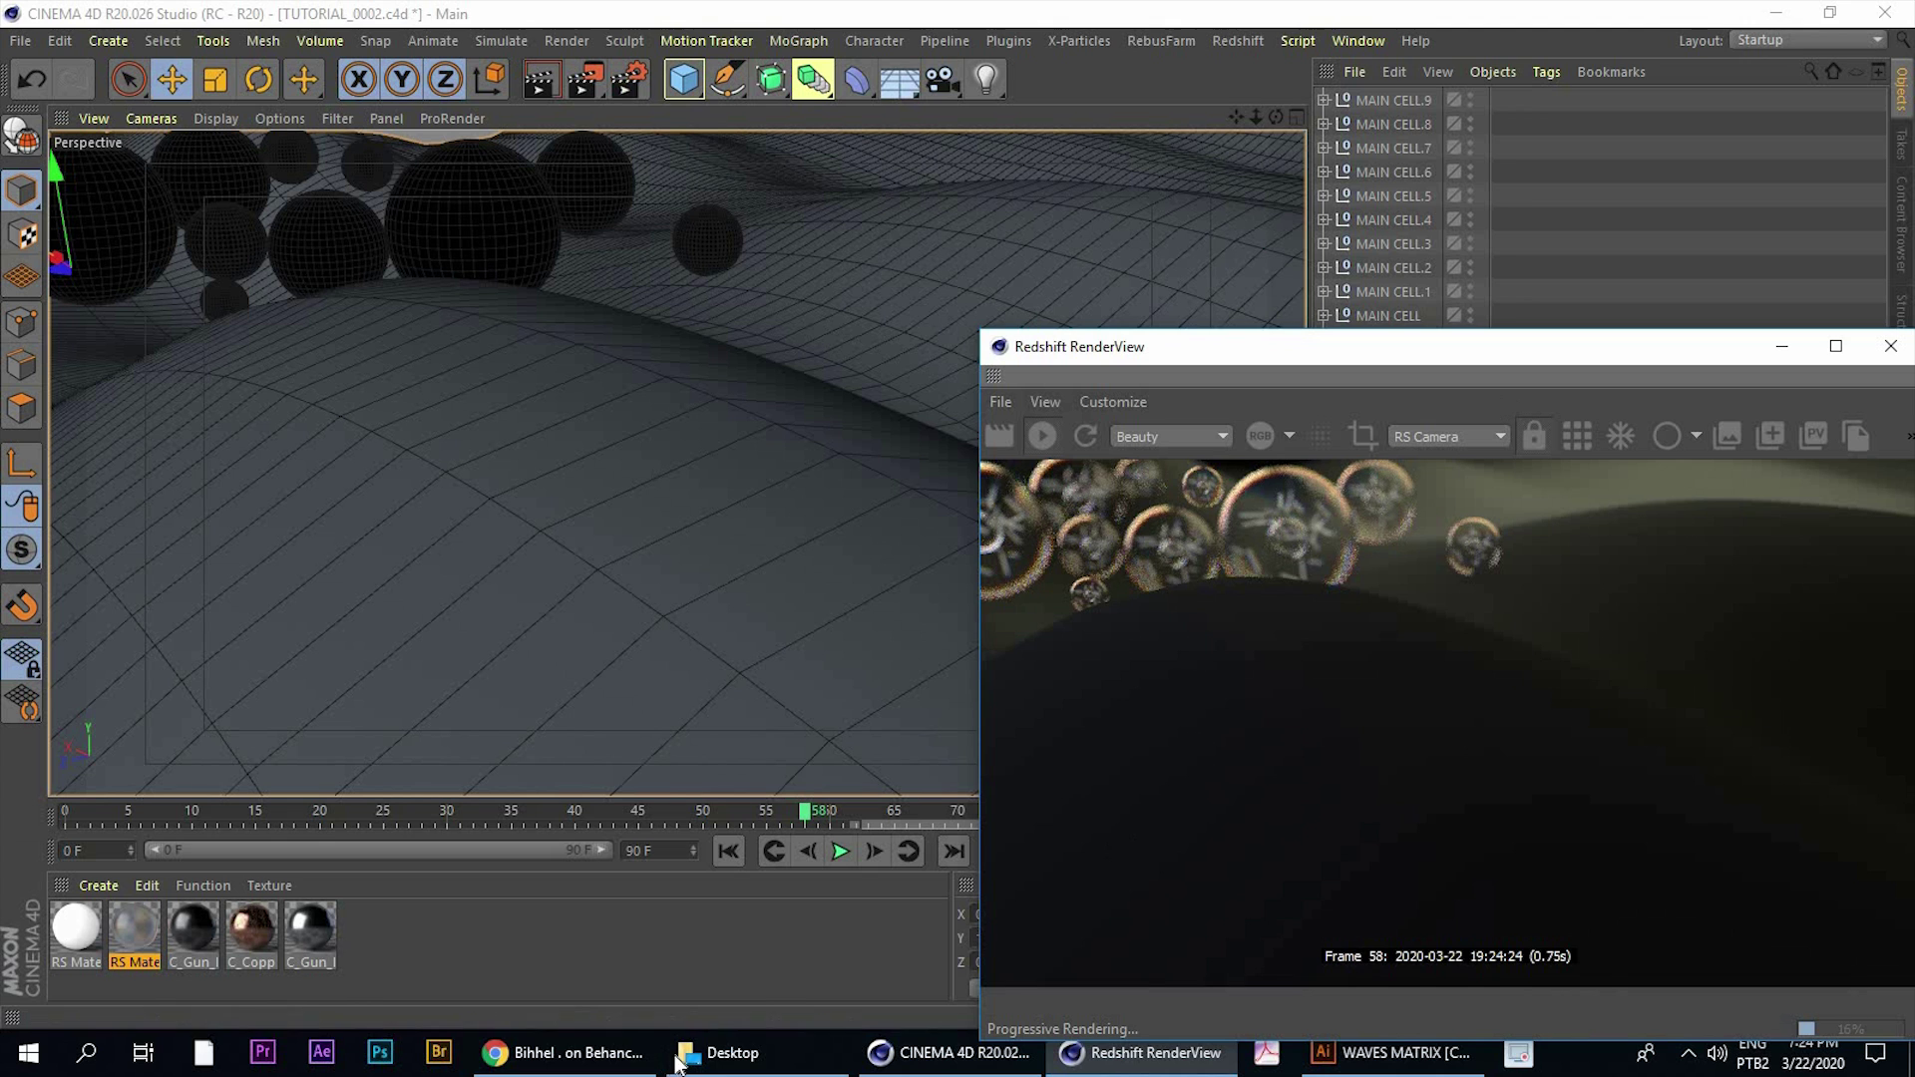
pyautogui.moveTo(1085, 334); pyautogui.dragTo(403, 190)
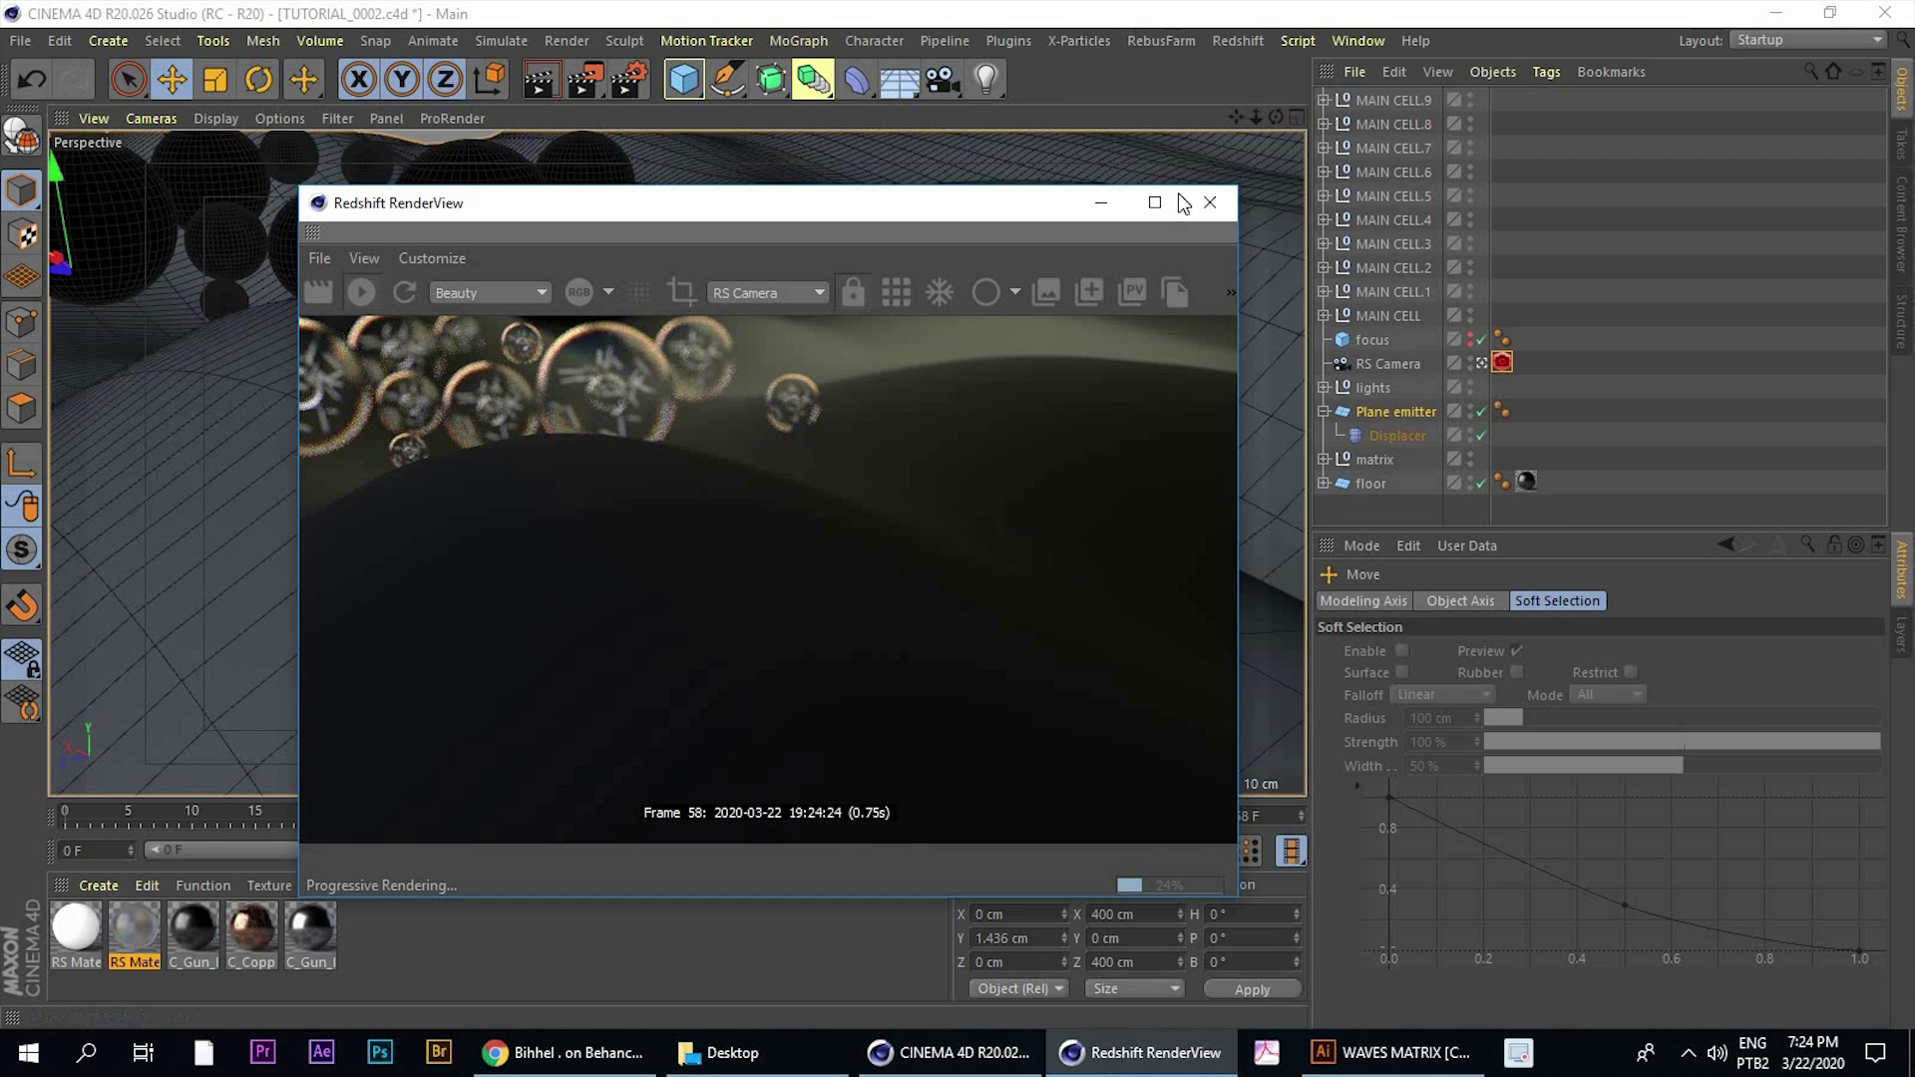
pyautogui.click(1210, 202)
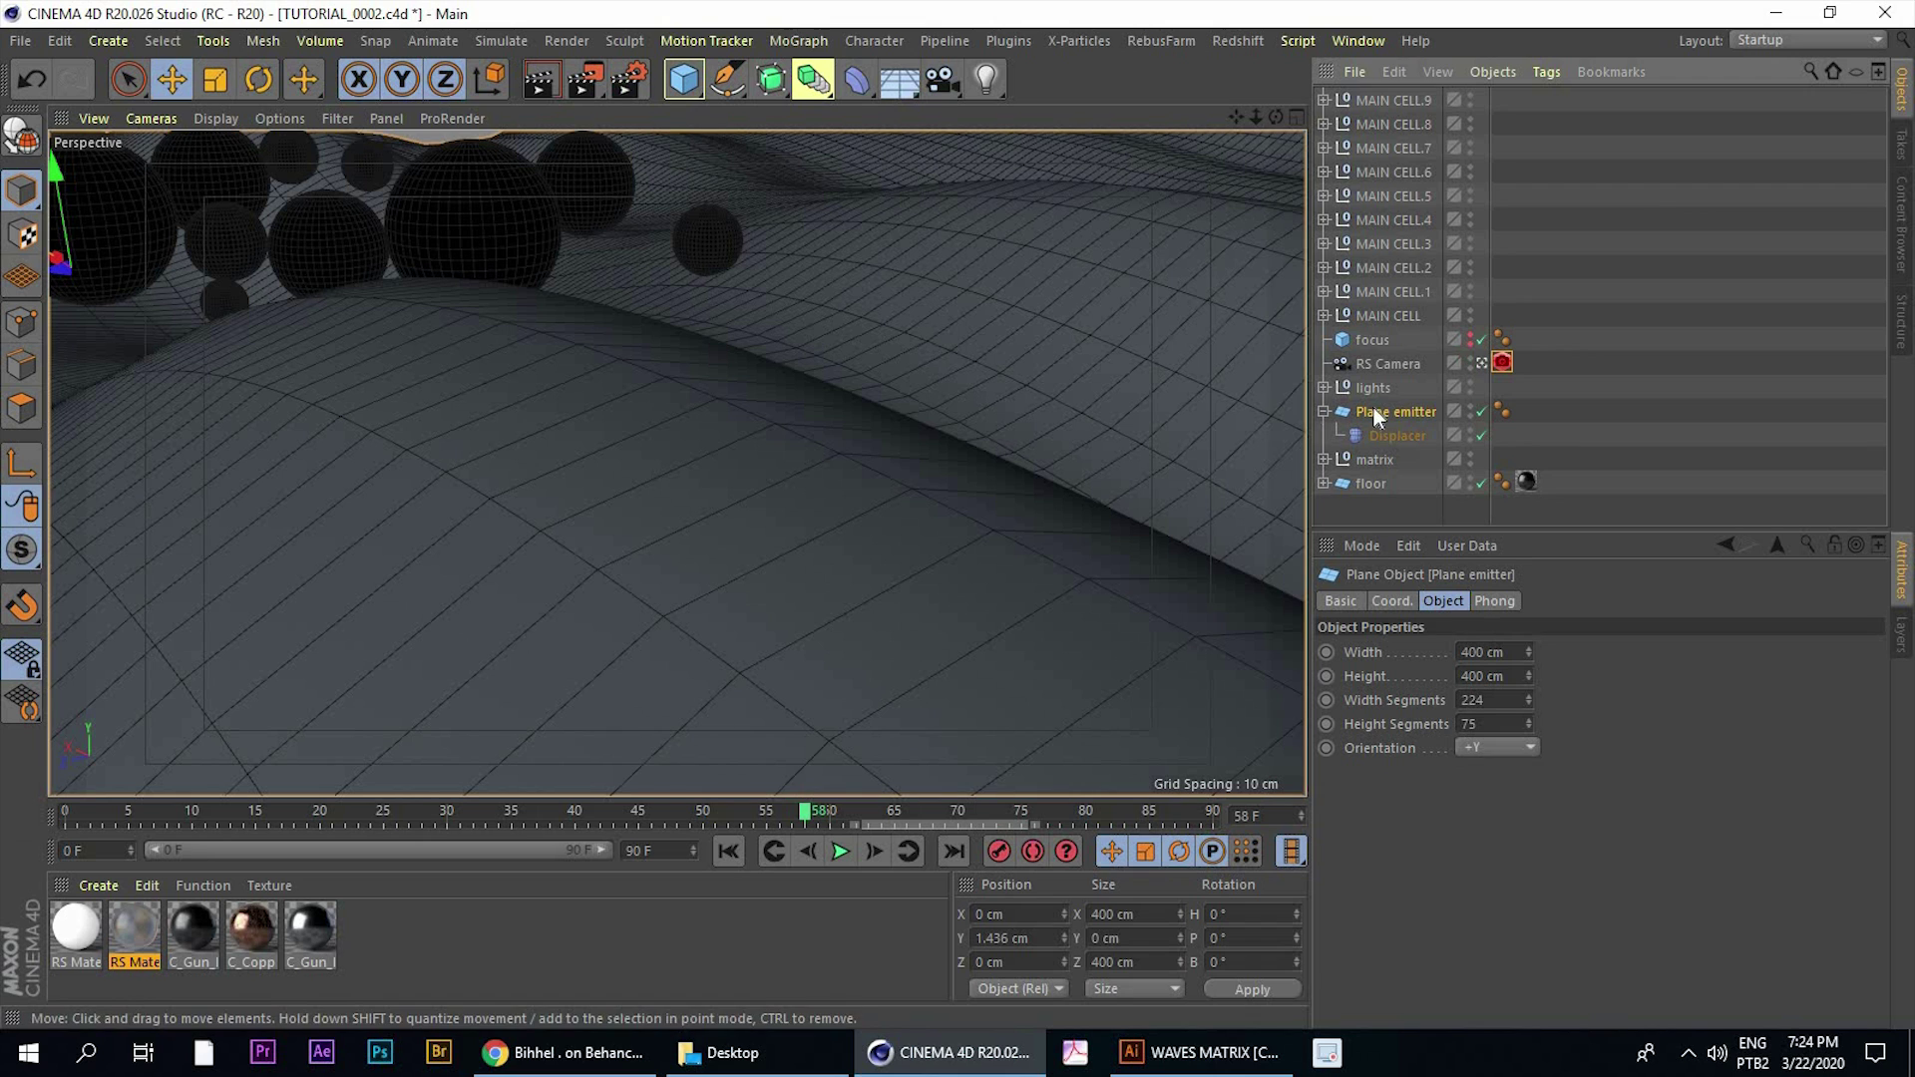
# Convert the copied parametric Plane emitter into an editable polygon object, keeping its Displacer
pyautogui.click(1404, 601)
pyautogui.click(1446, 602)
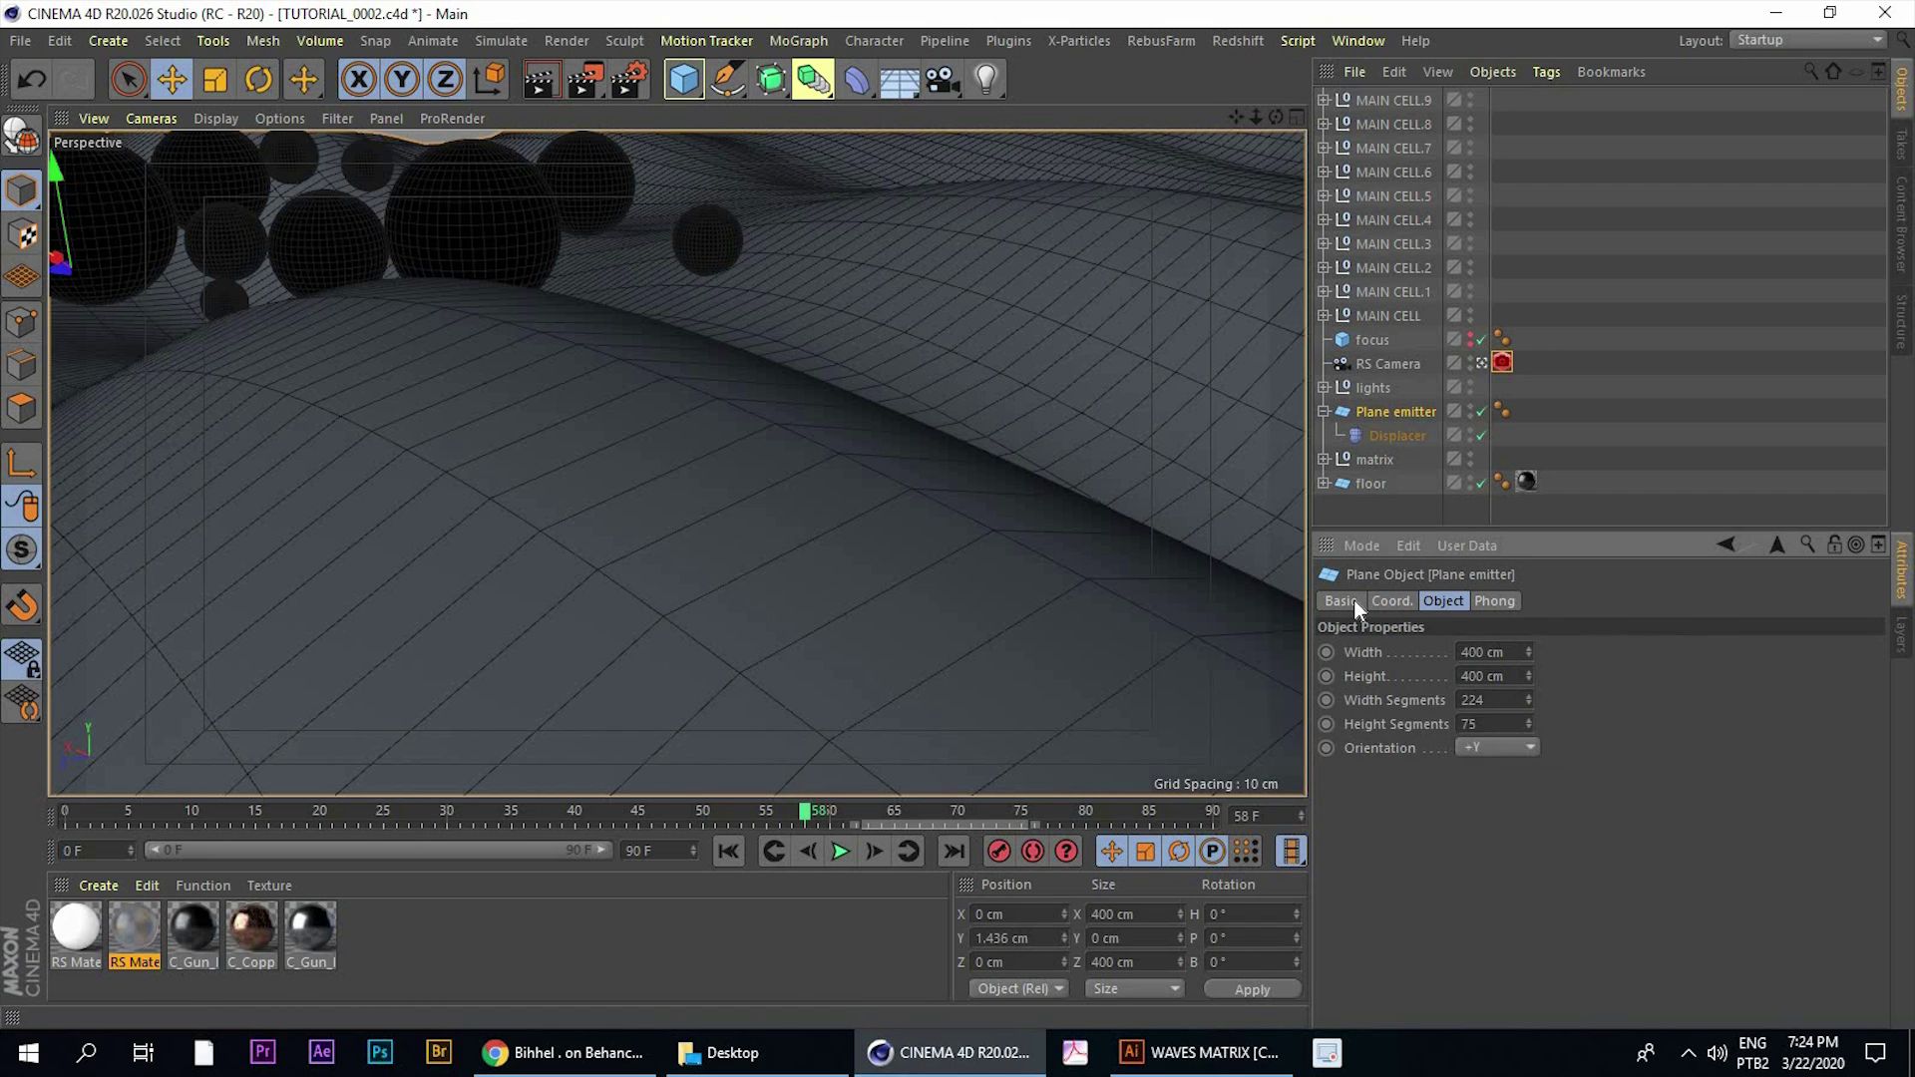
pyautogui.click(1355, 601)
pyautogui.click(1395, 602)
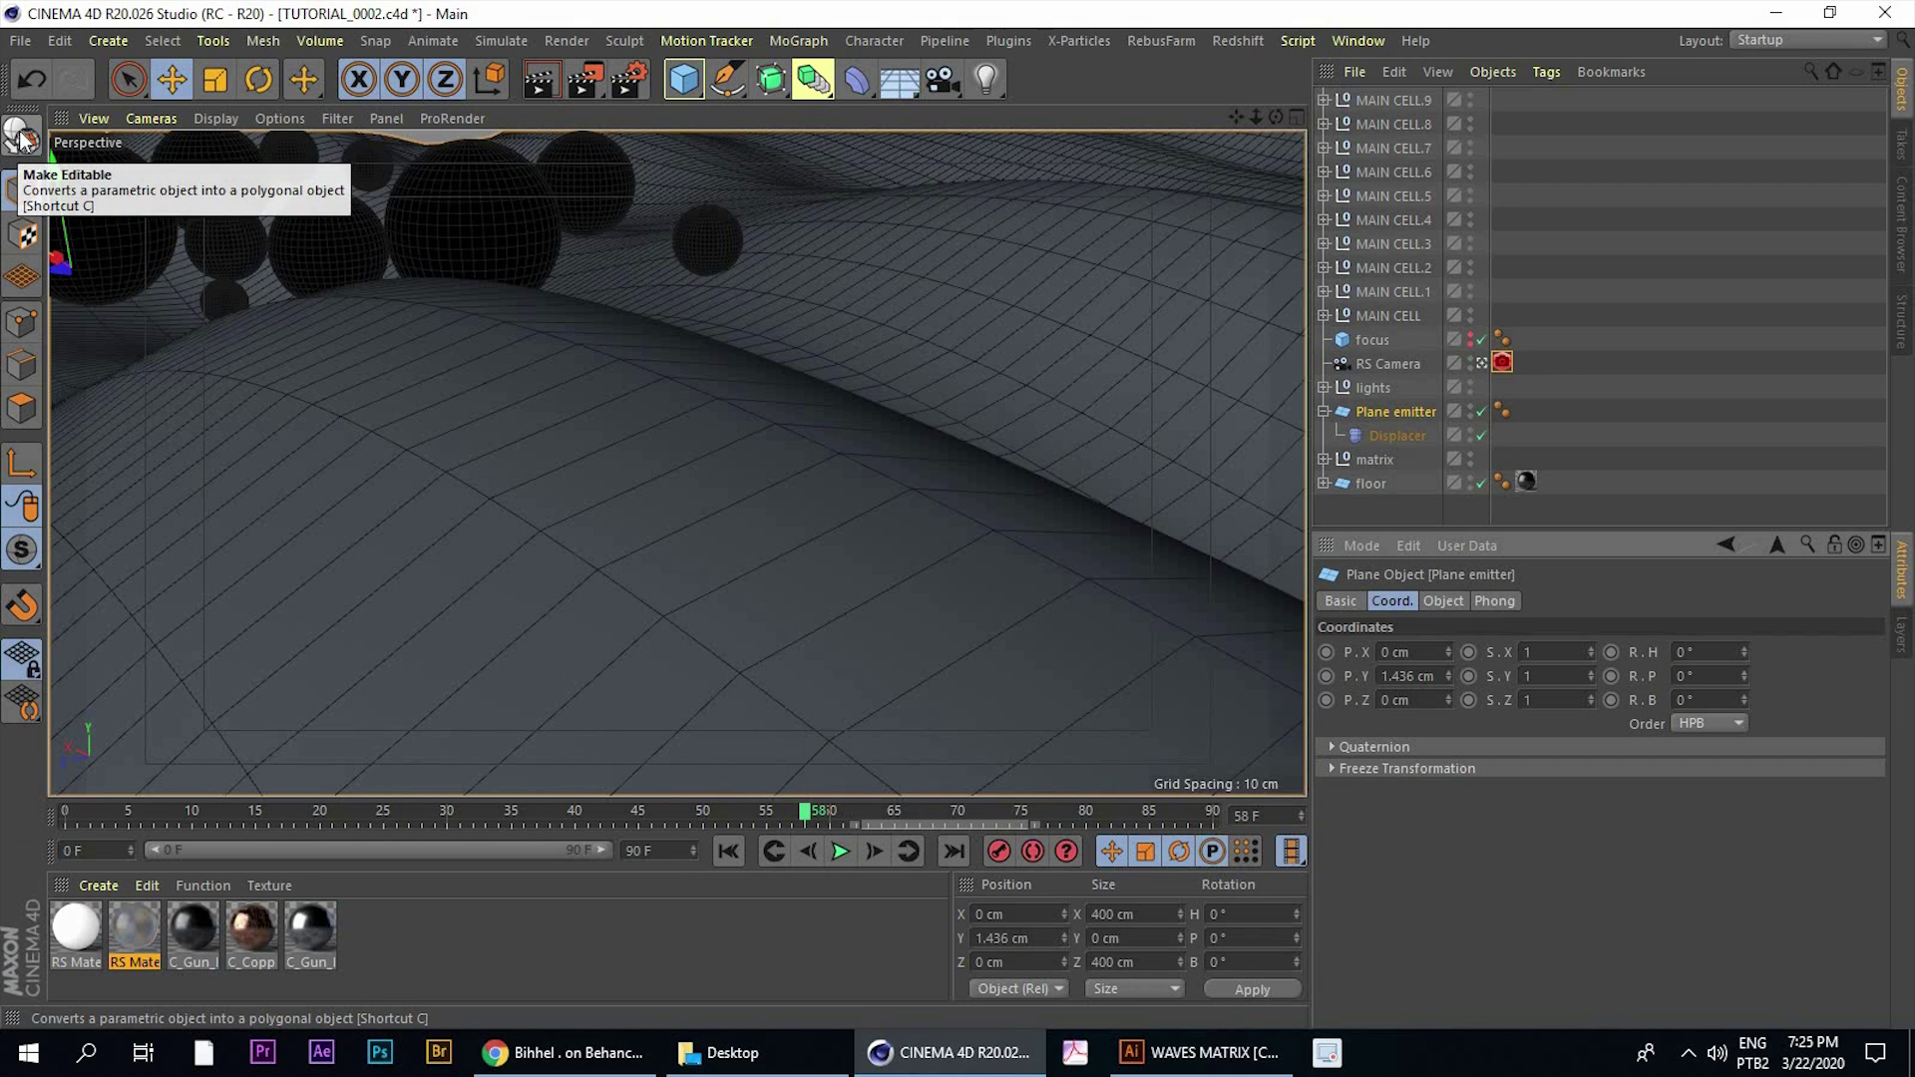
pyautogui.click(1381, 432)
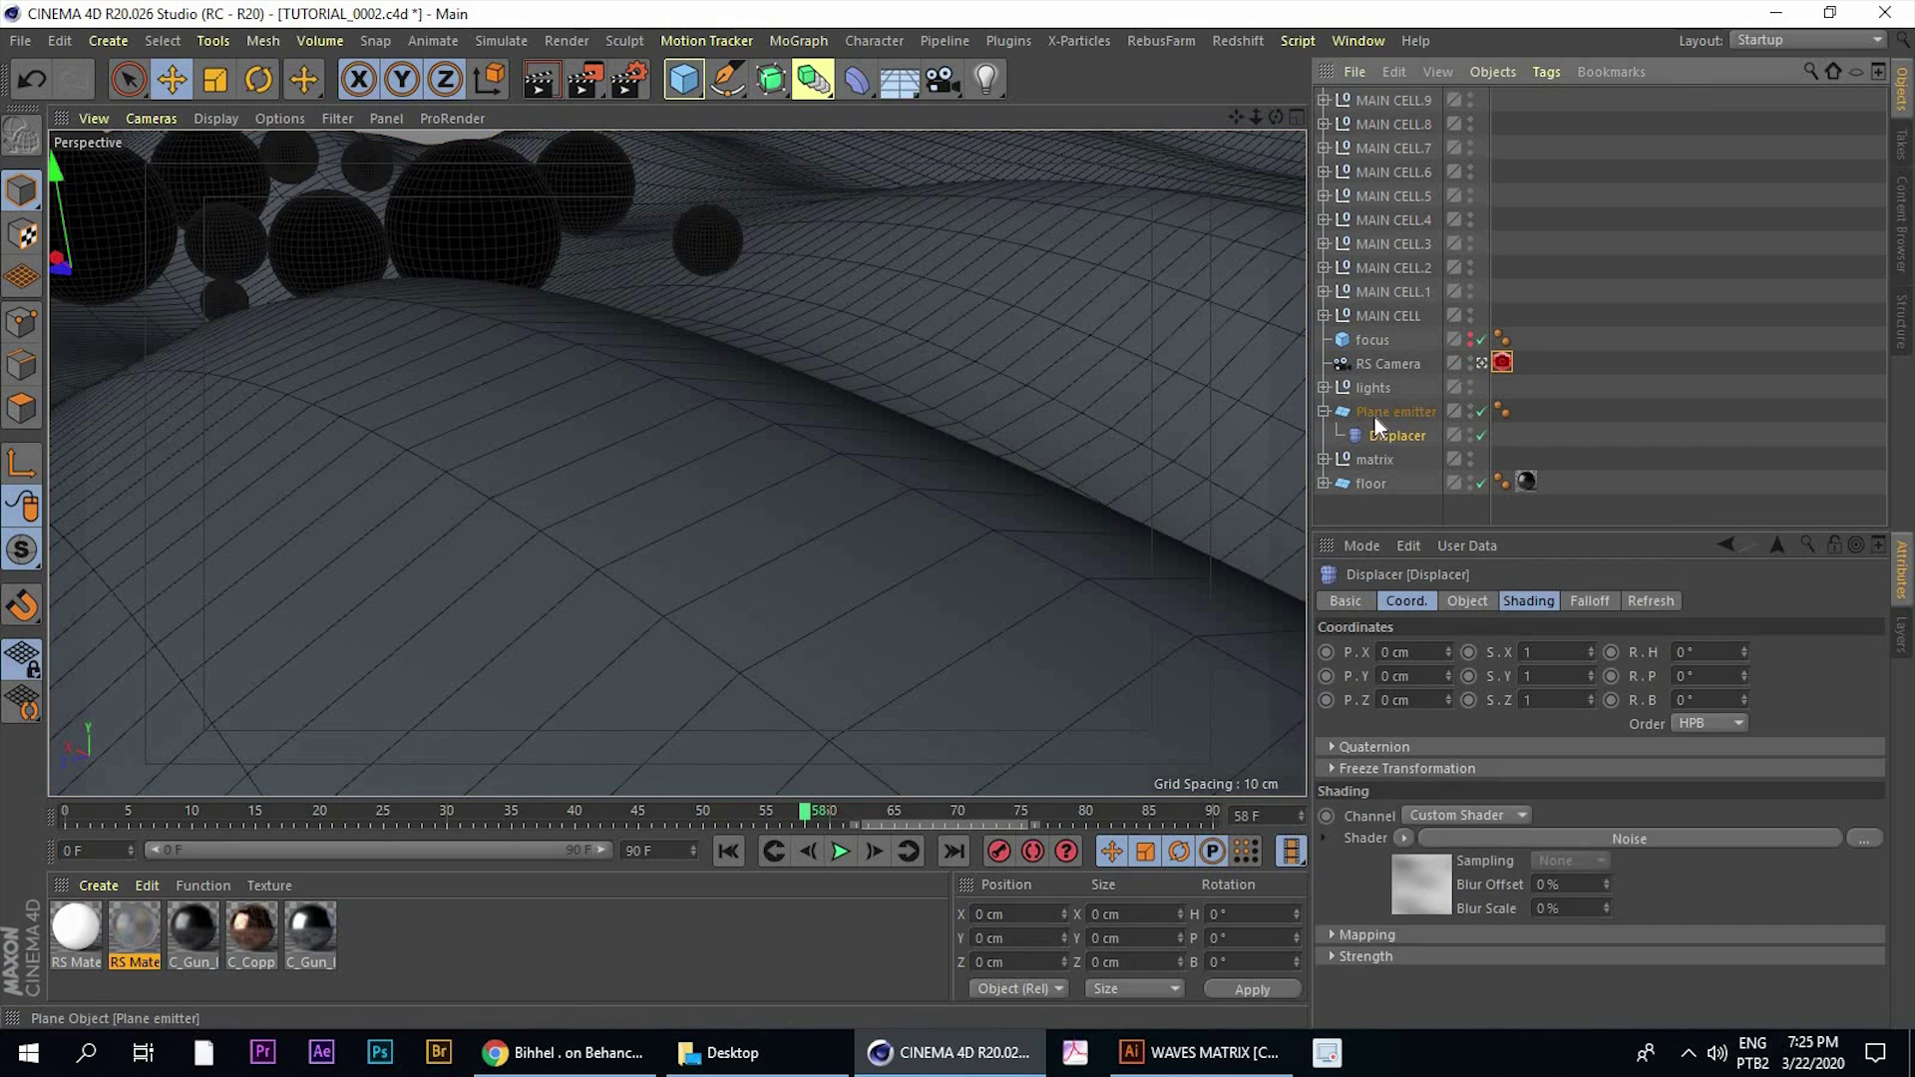
pyautogui.click(1375, 414)
pyautogui.click(24, 188)
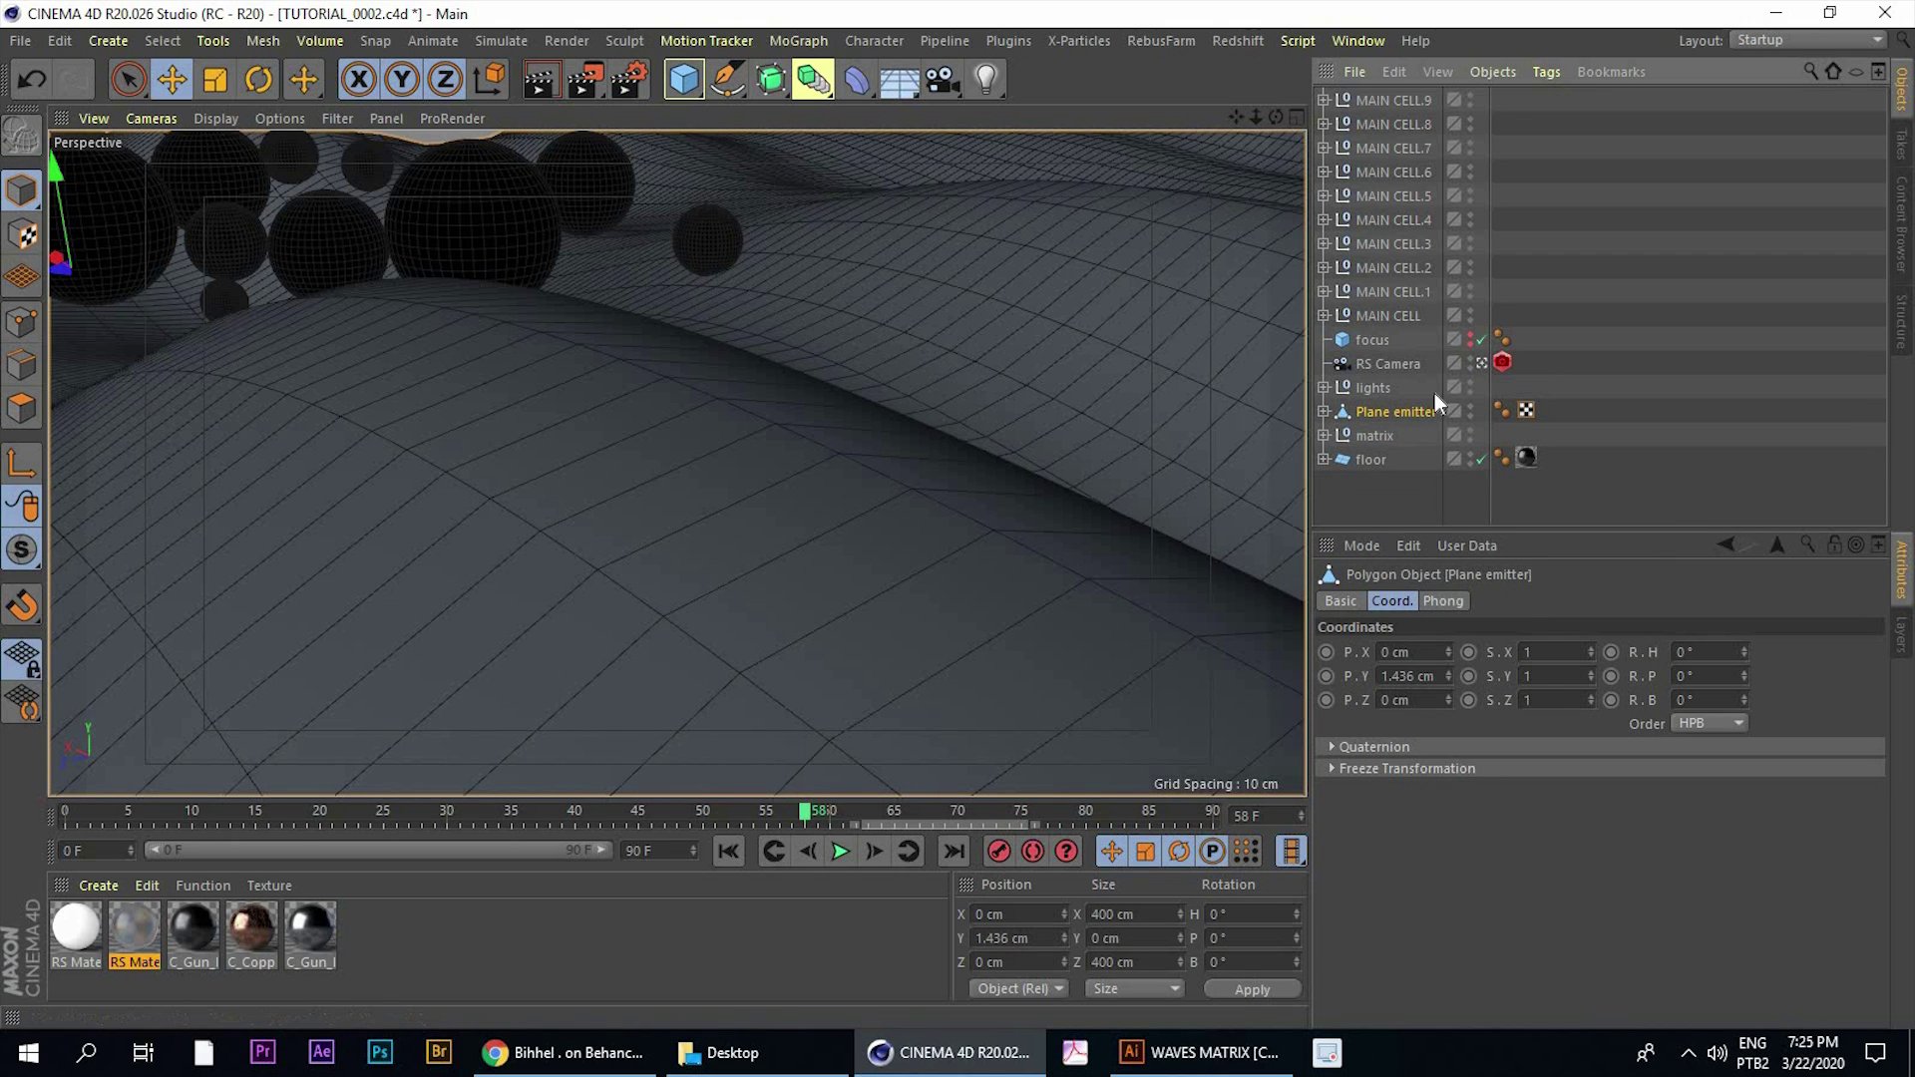
# Rename the converted Plane emitter polygon object as PLANE SPLINES
pyautogui.click(1325, 411)
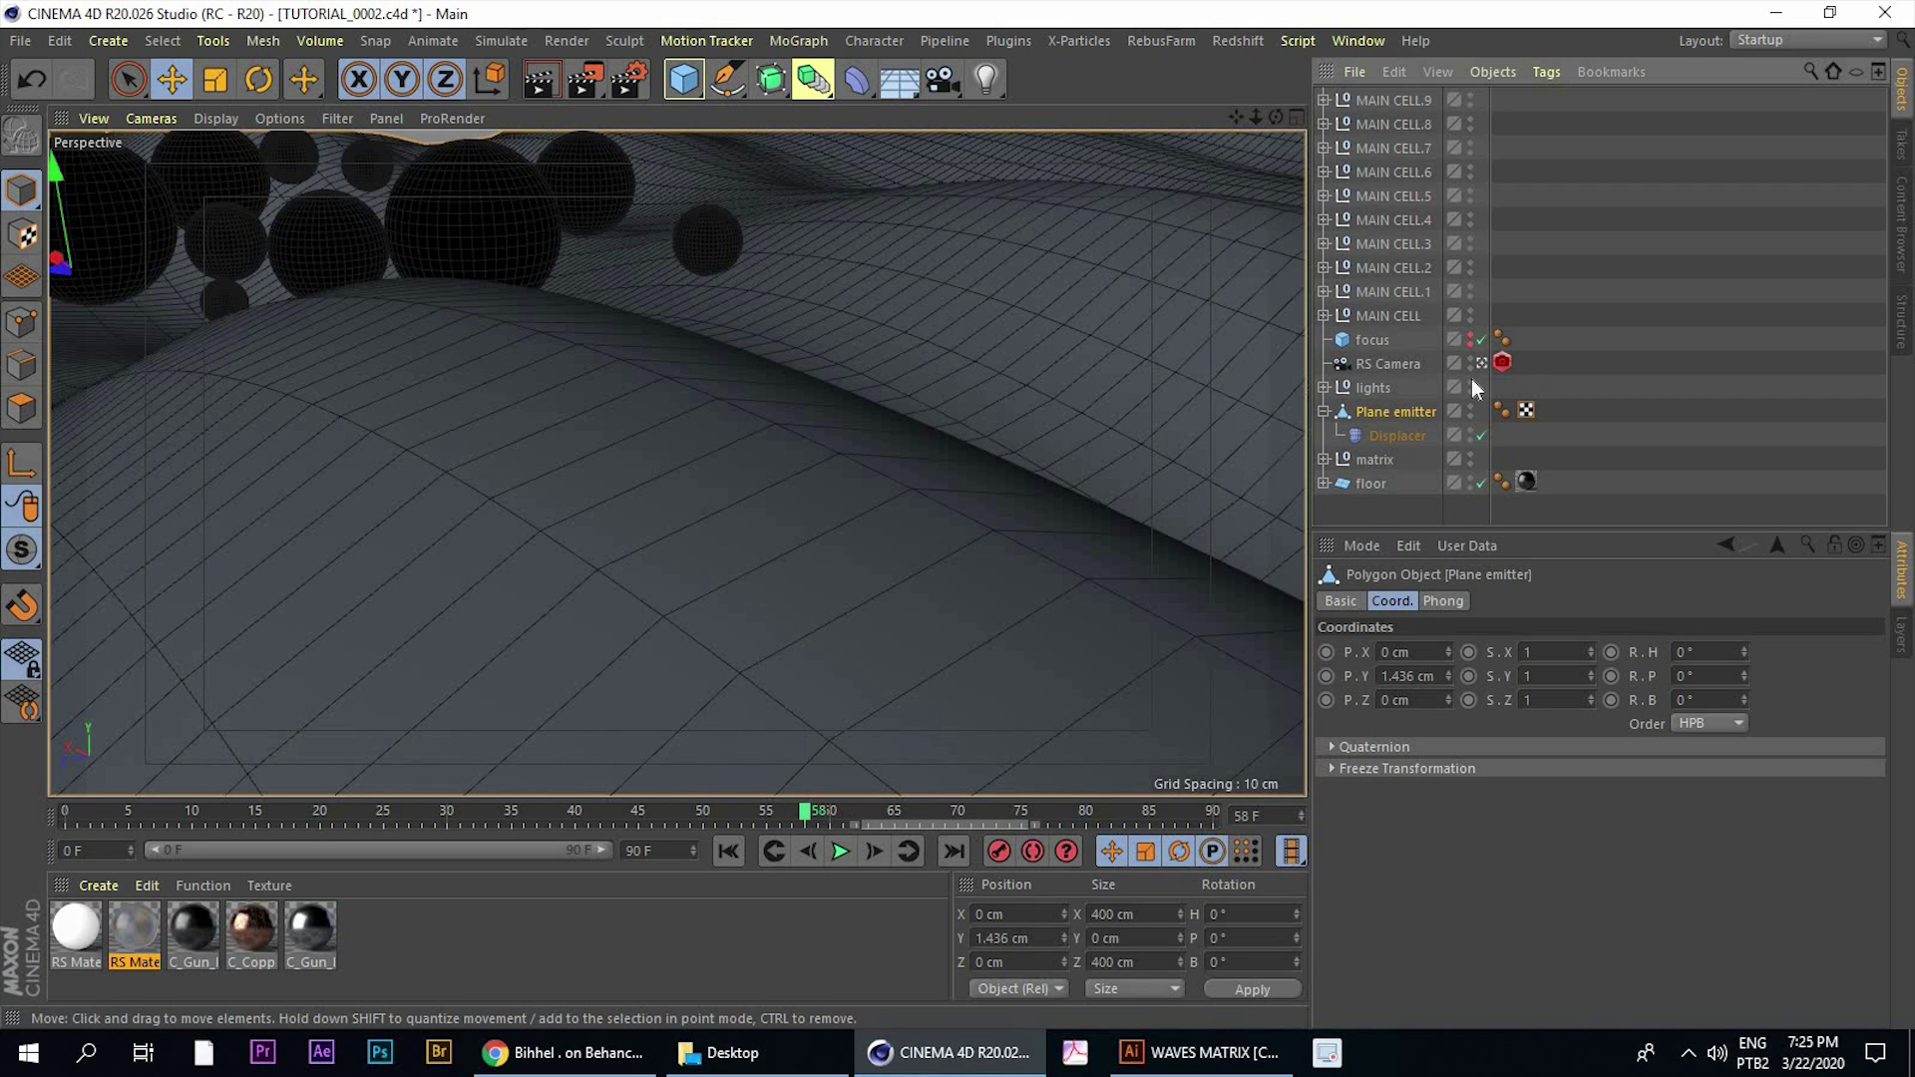
pyautogui.click(1391, 437)
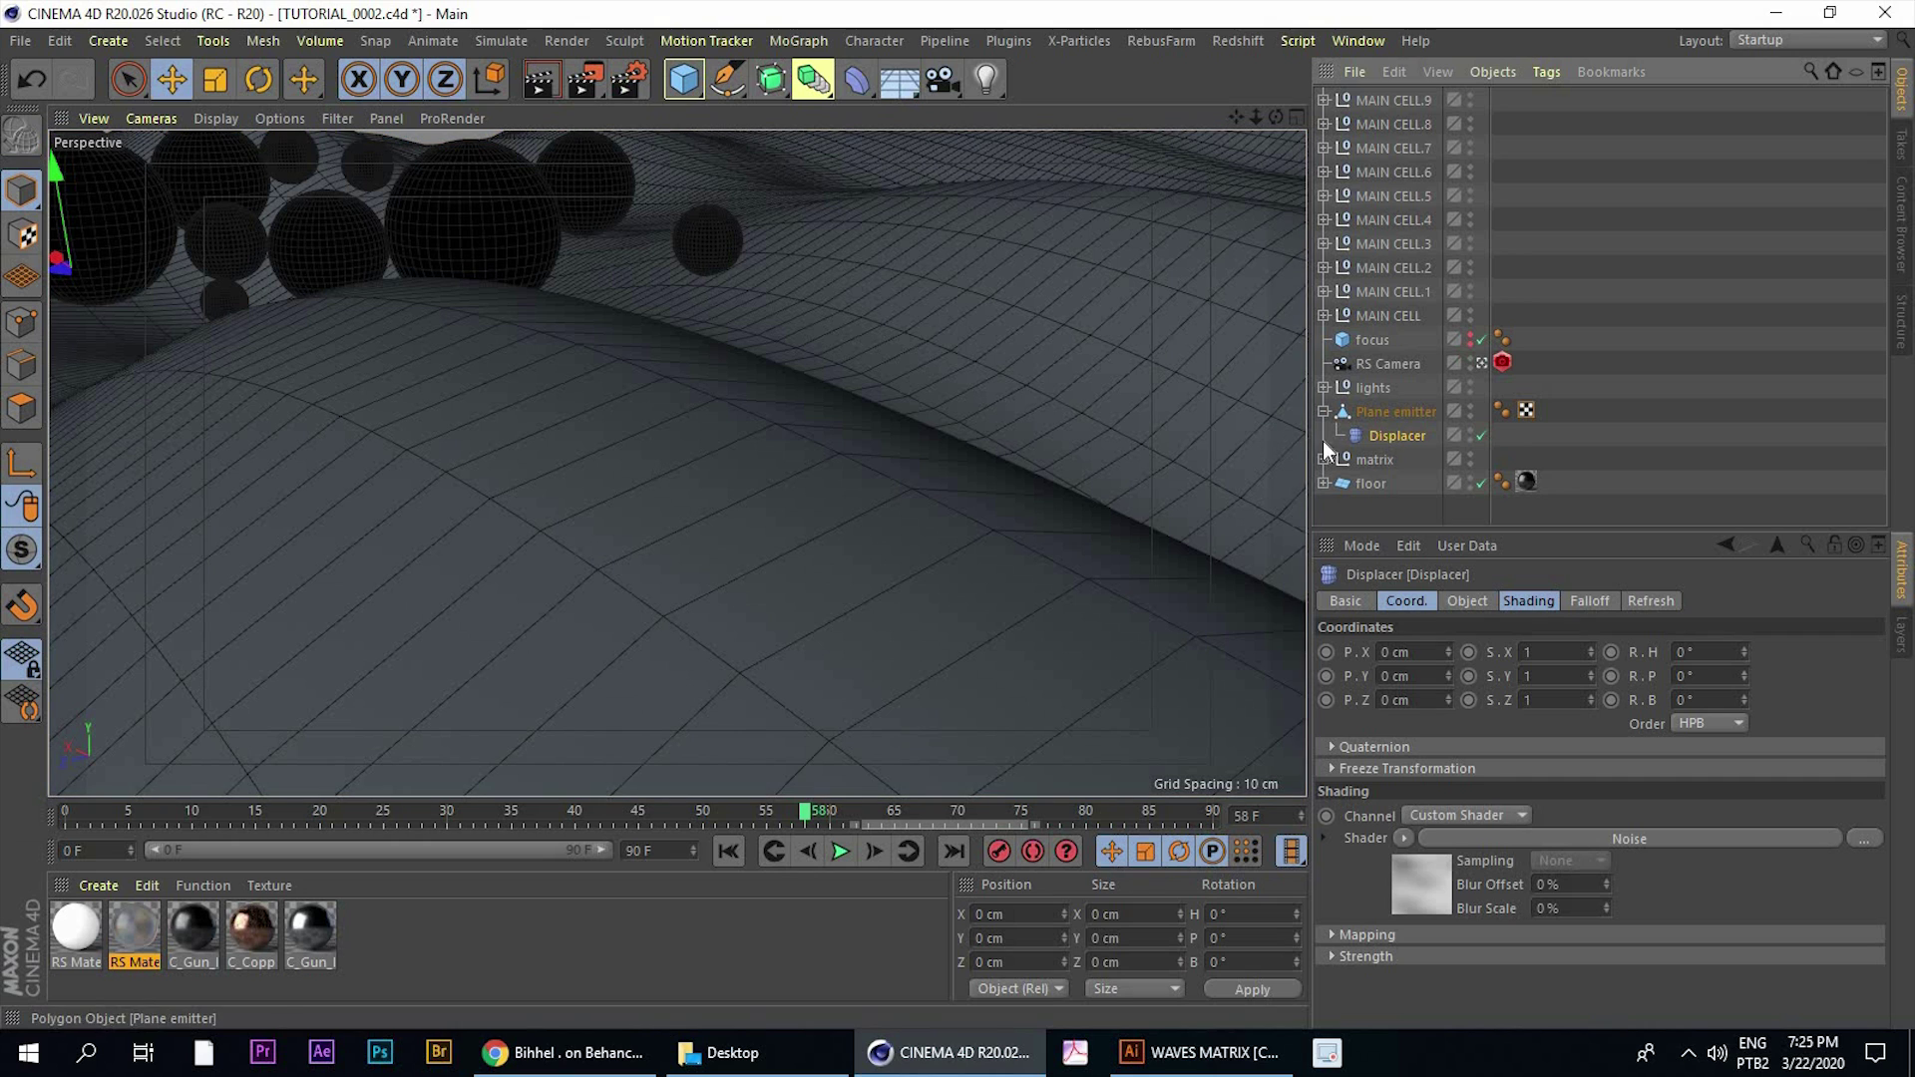
pyautogui.click(1373, 415)
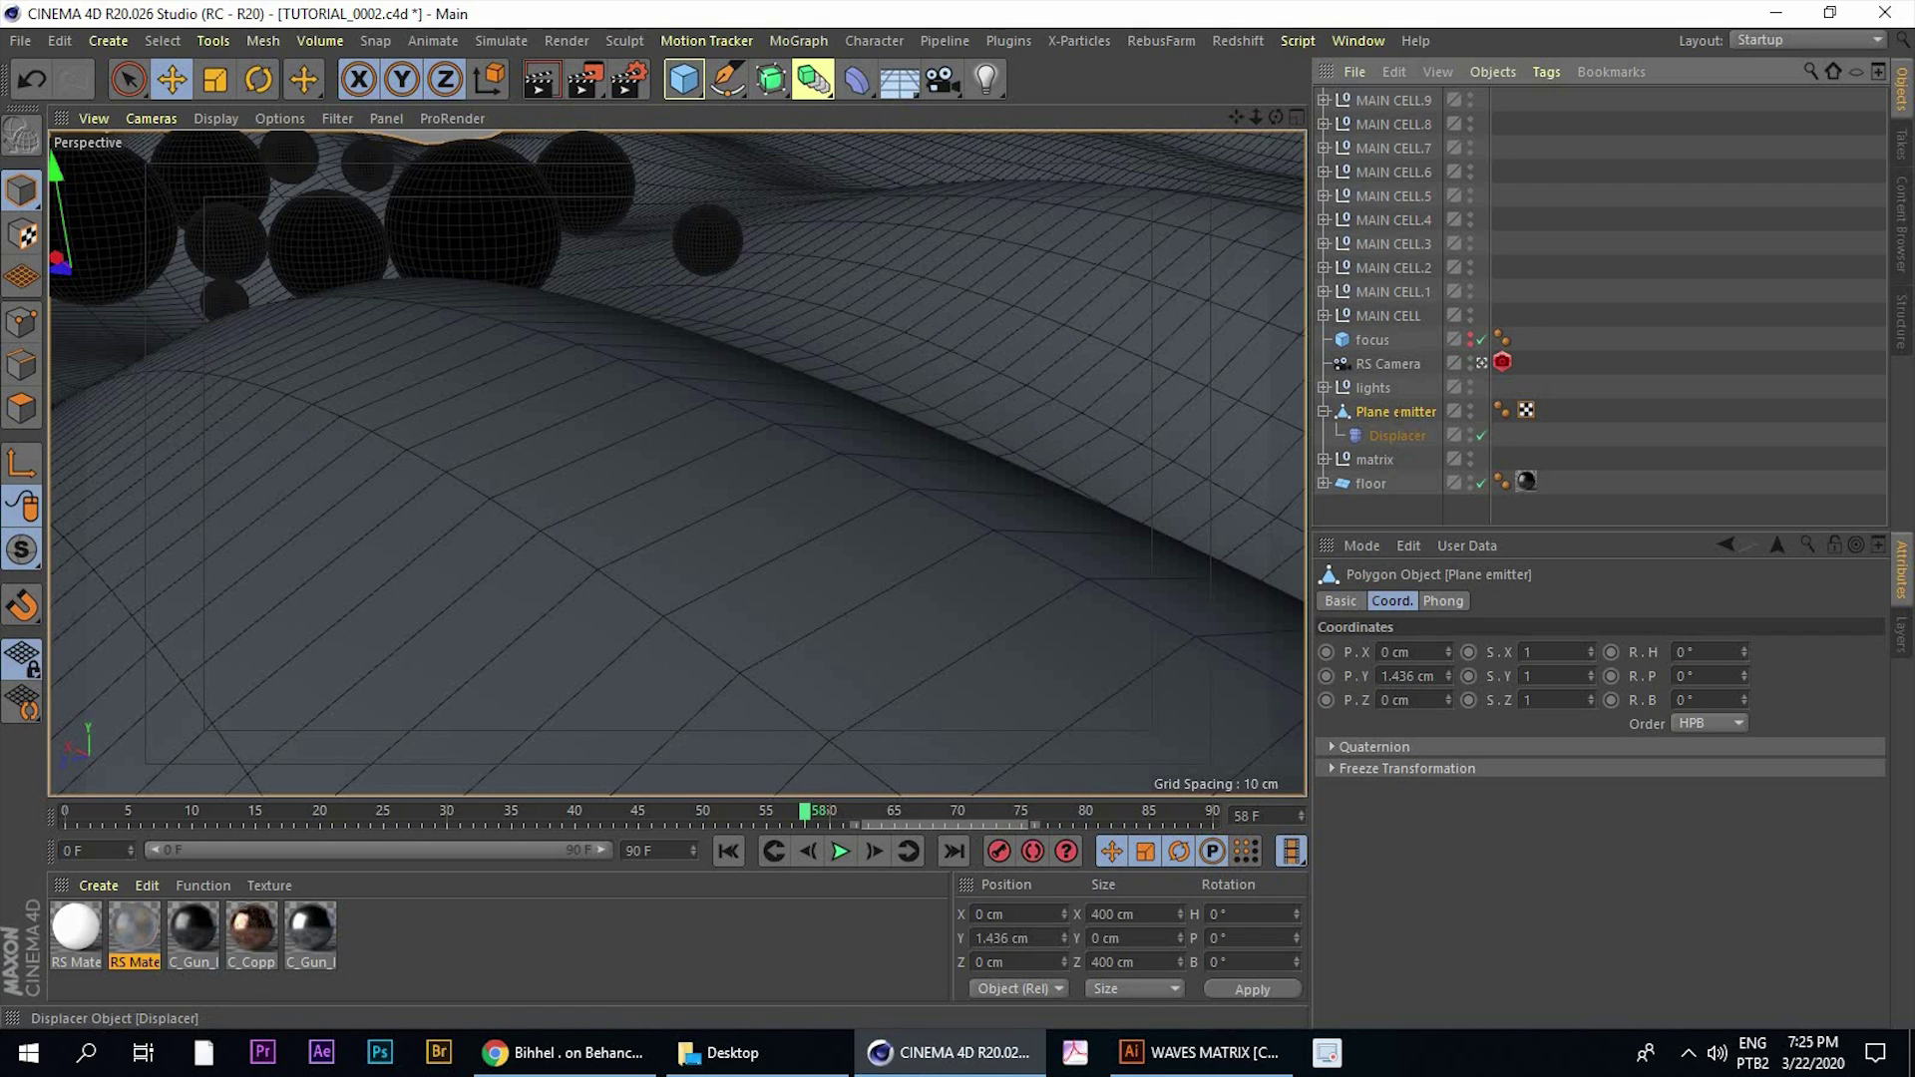
pyautogui.doubleClick(1398, 415)
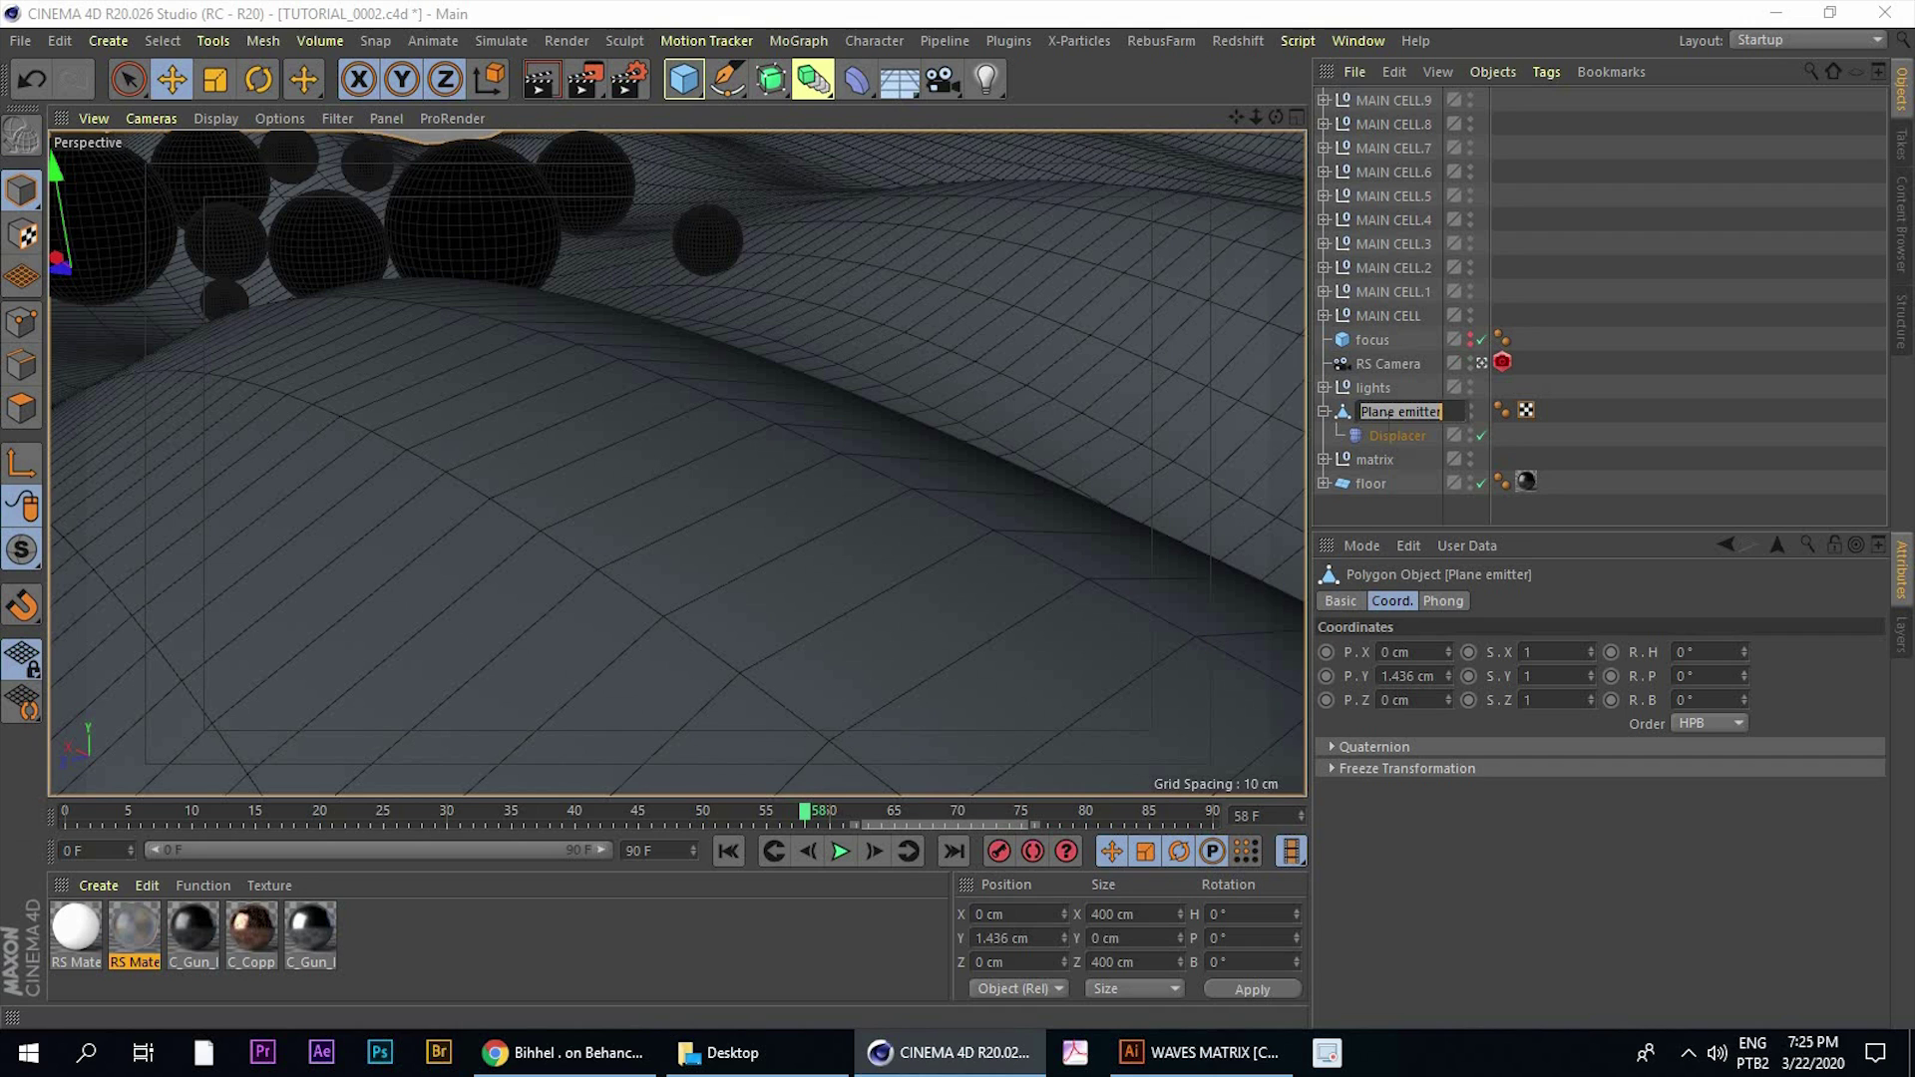
pyautogui.write('Pl')
pyautogui.write('ANE SPLINES')
pyautogui.press('Return')
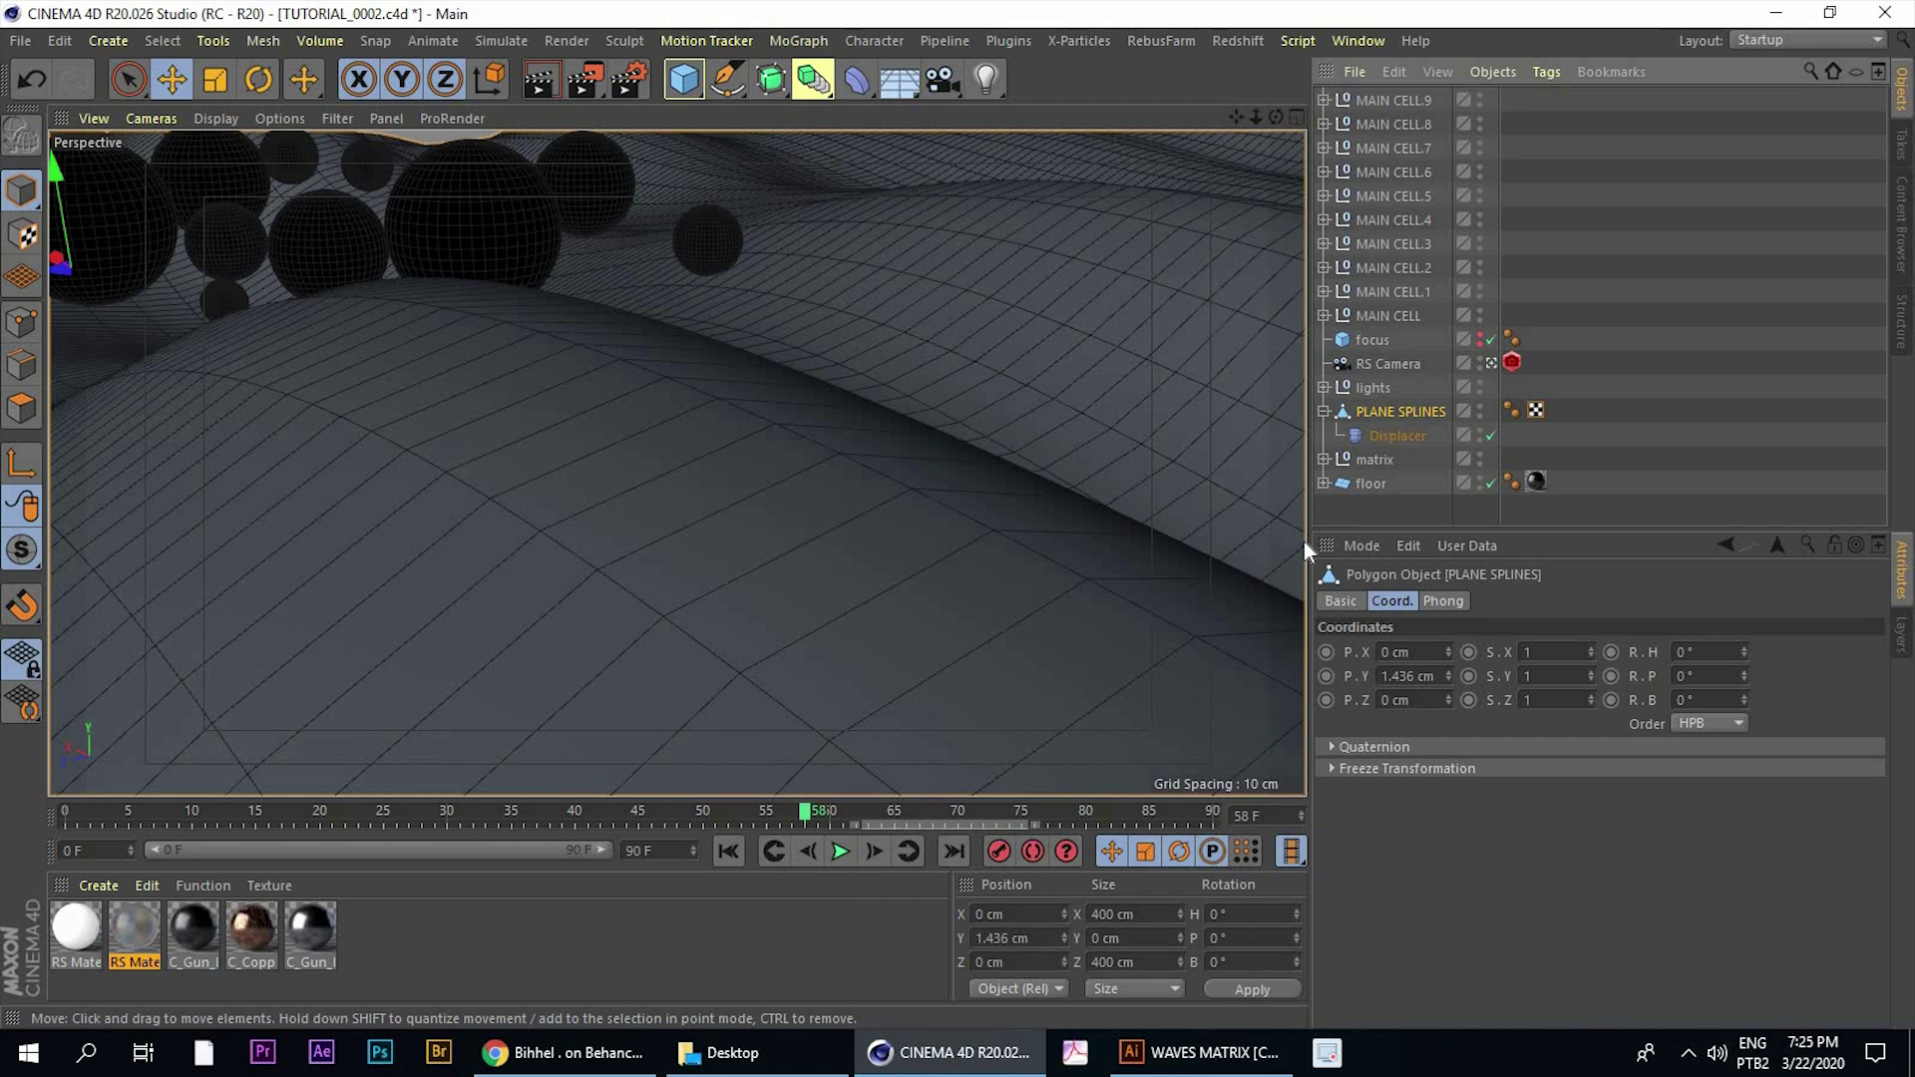
# Switch to edge editing and isolate the PLANE SPLINES object with Viewport Solo Single
pyautogui.click(21, 471)
pyautogui.click(26, 362)
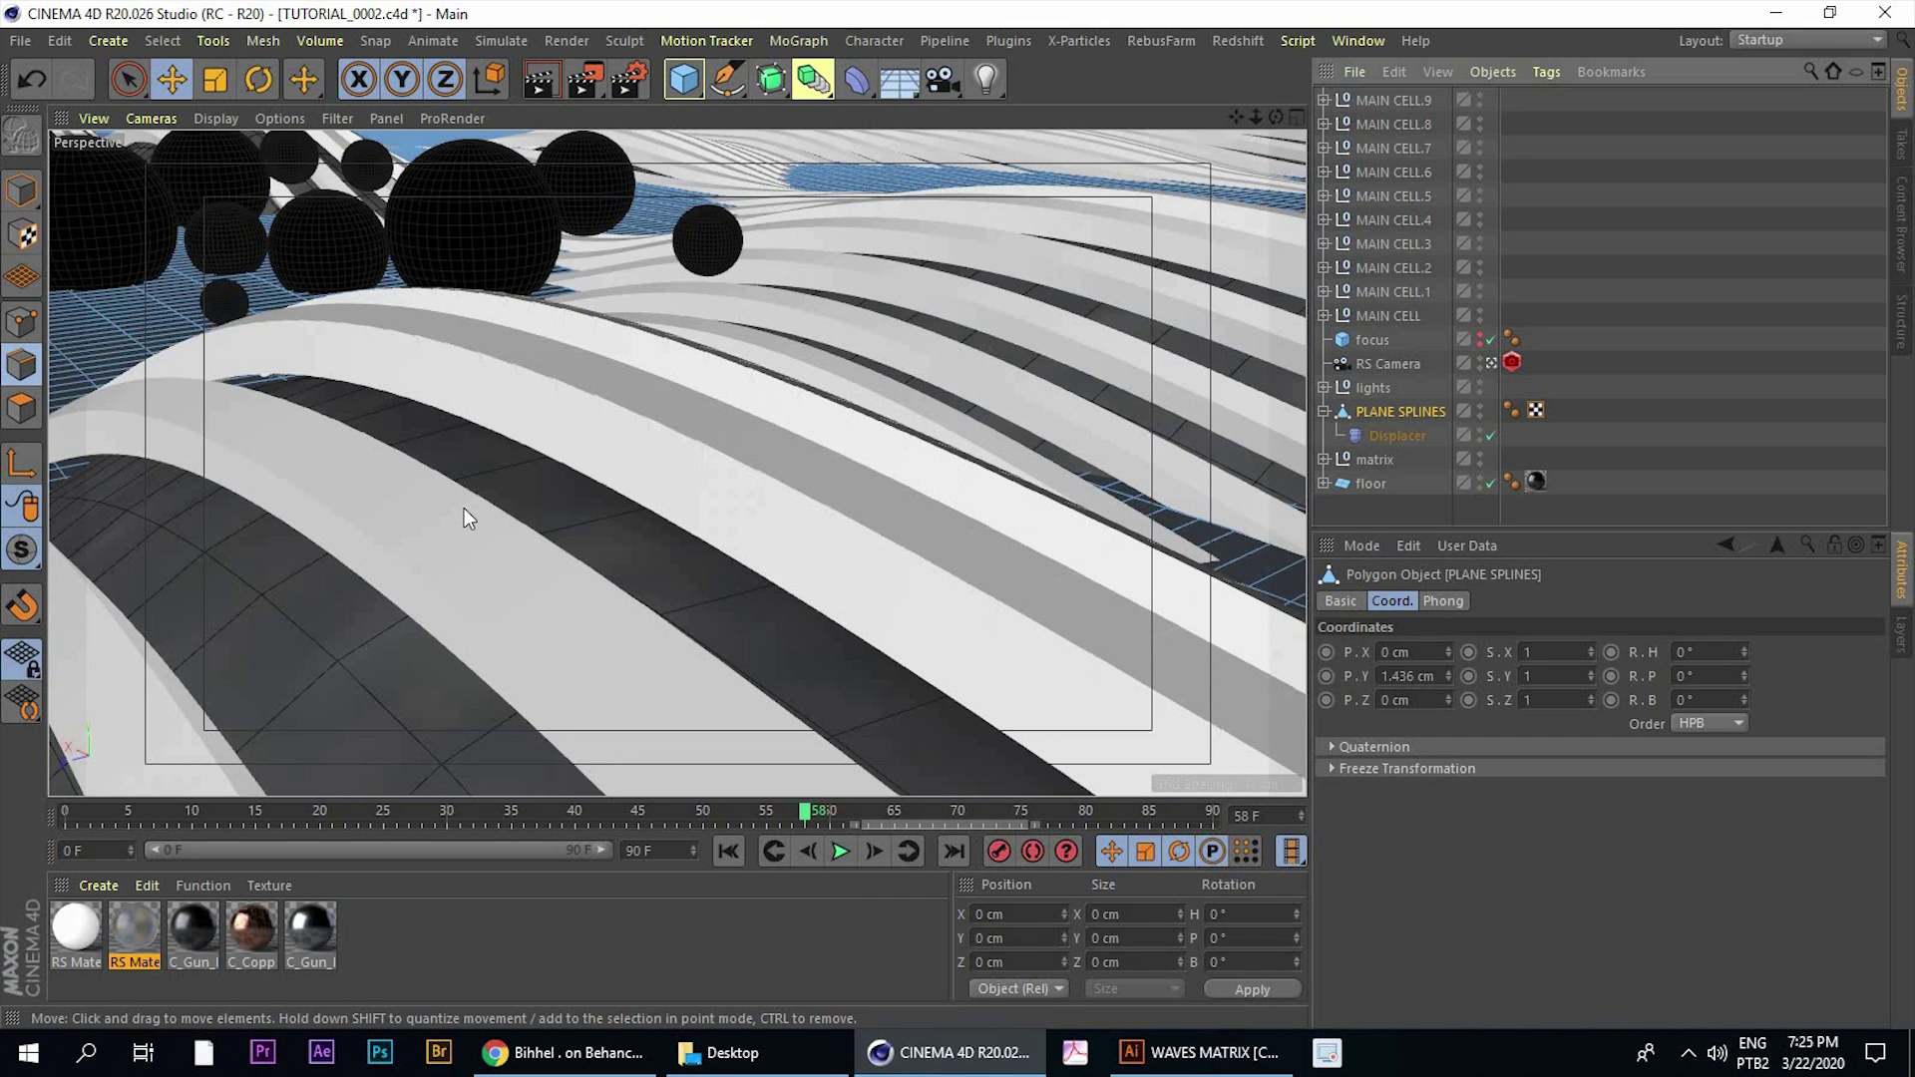
pyautogui.click(399, 523)
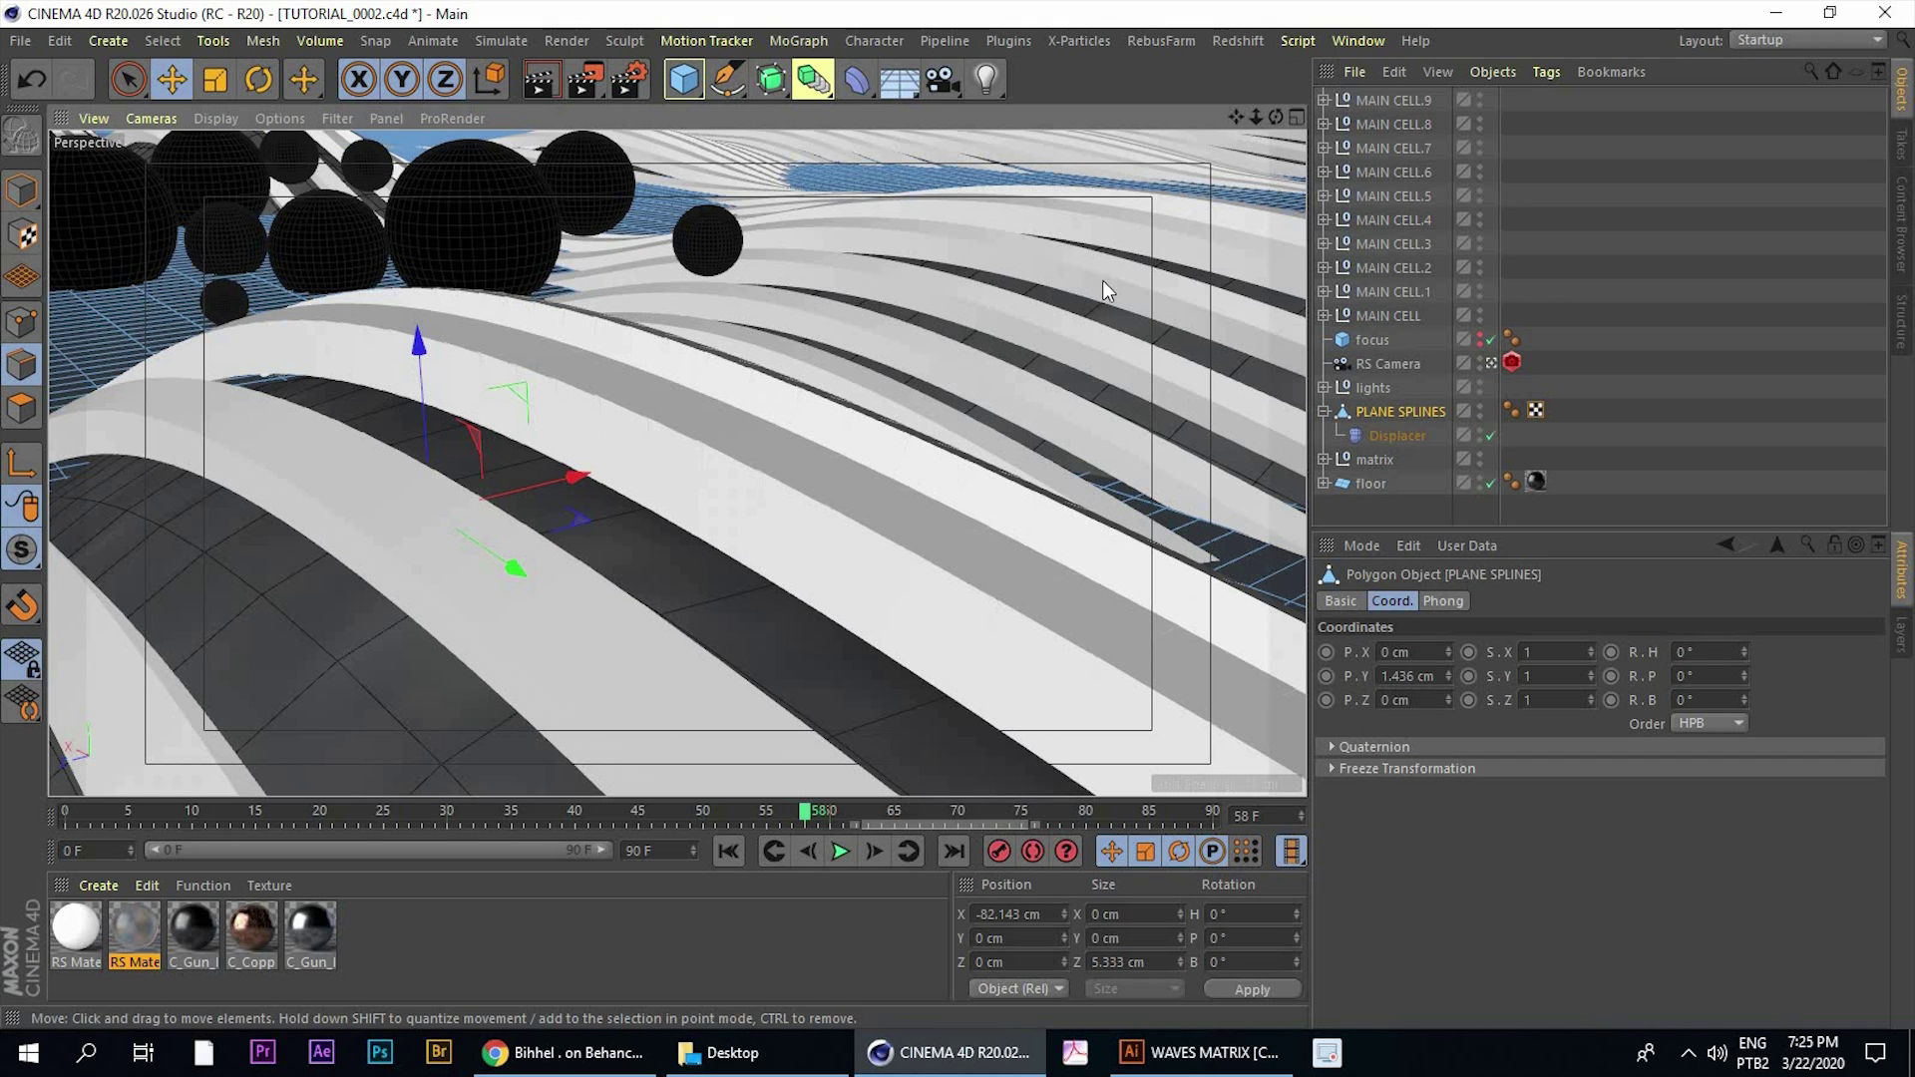
pyautogui.click(1385, 410)
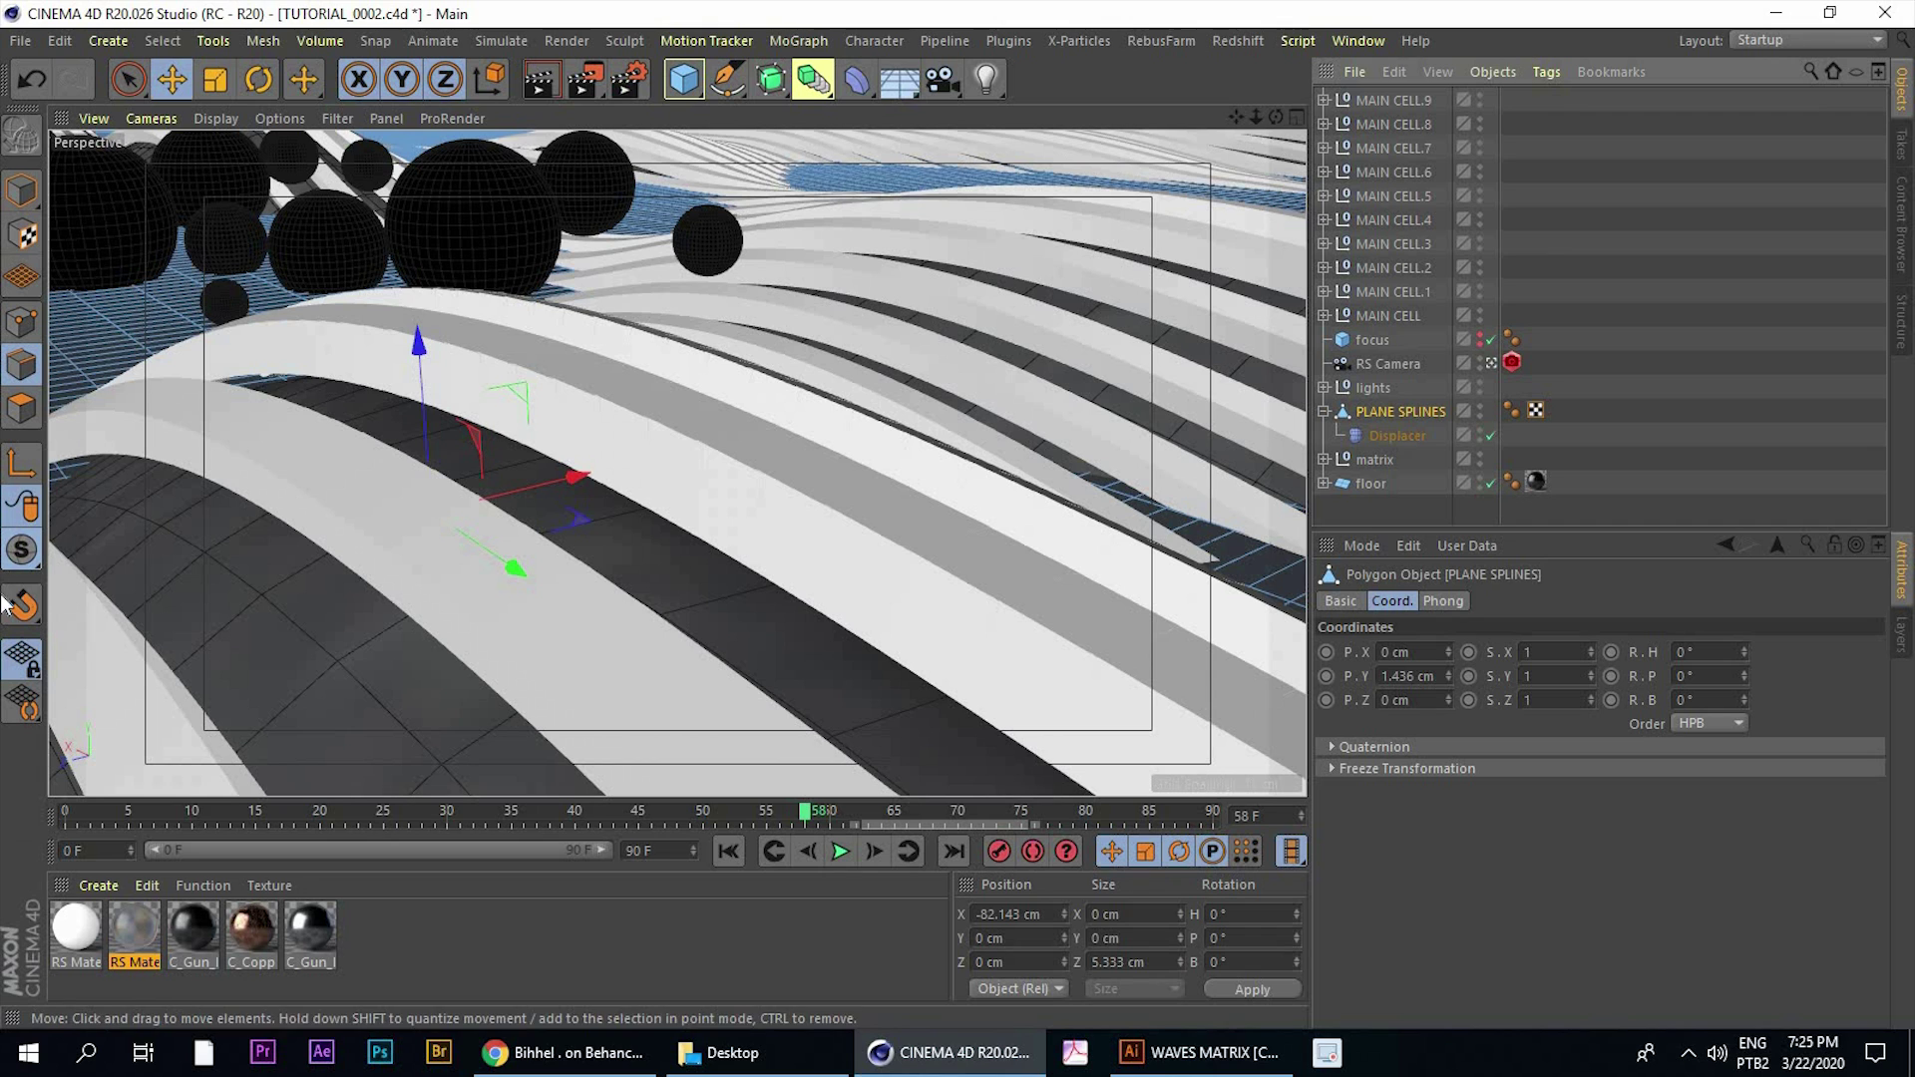
pyautogui.click(20, 558)
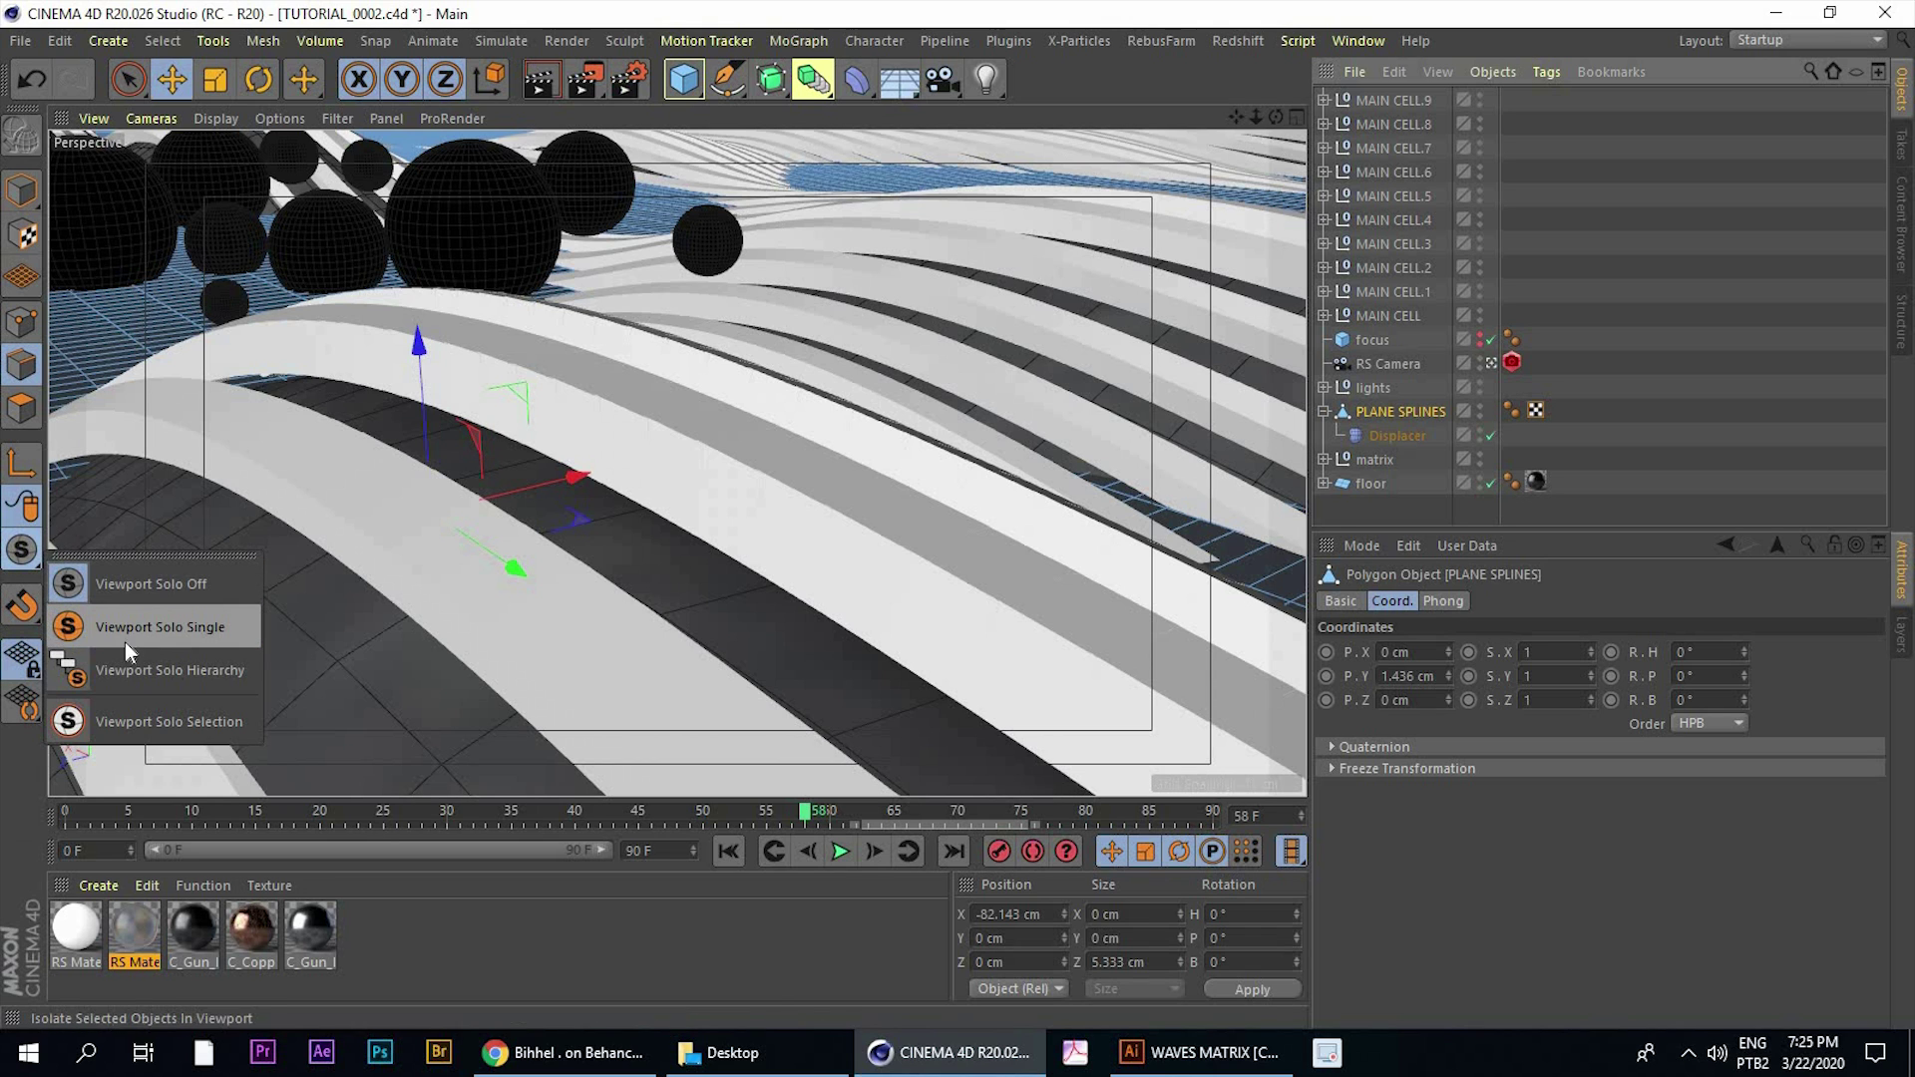
pyautogui.click(249, 628)
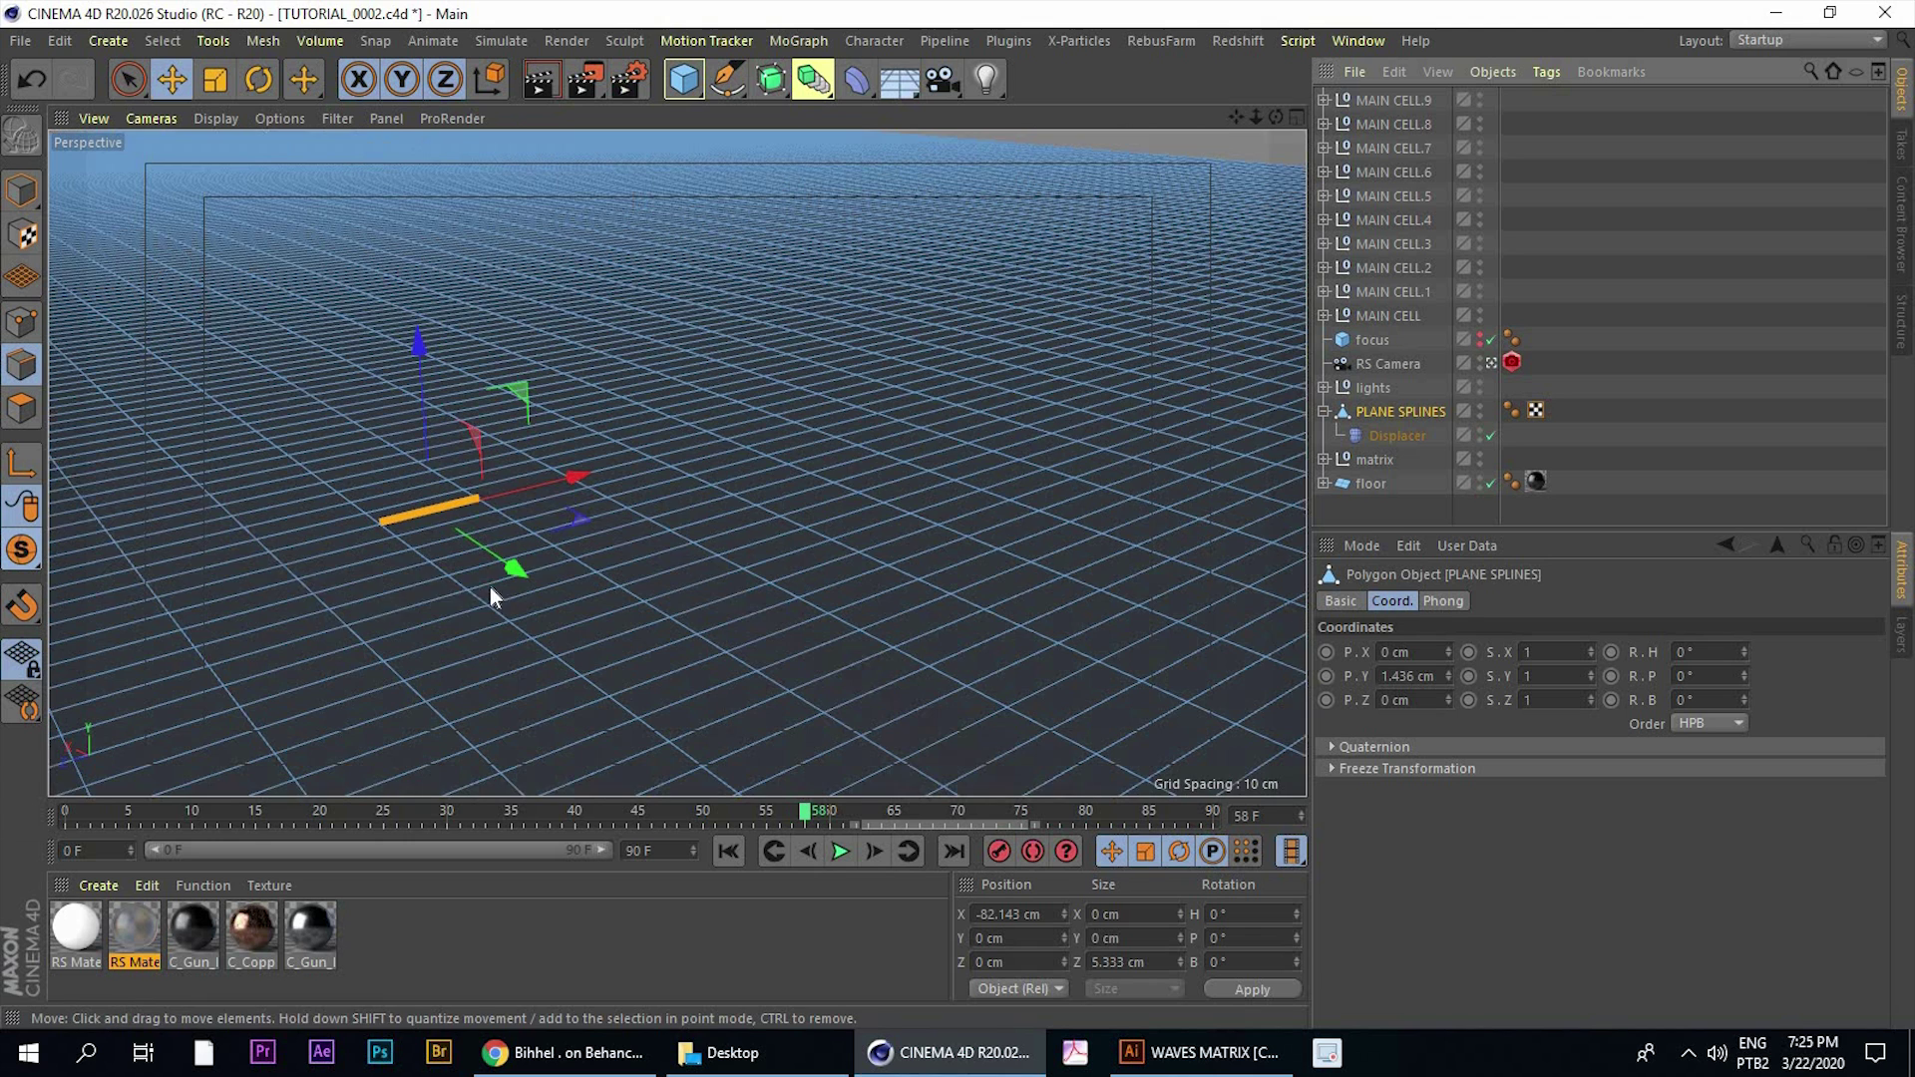
# Activate Loop Selection for the PLANE SPLINES edges and enable Stop at Boundary Edges
pyautogui.click(424, 557)
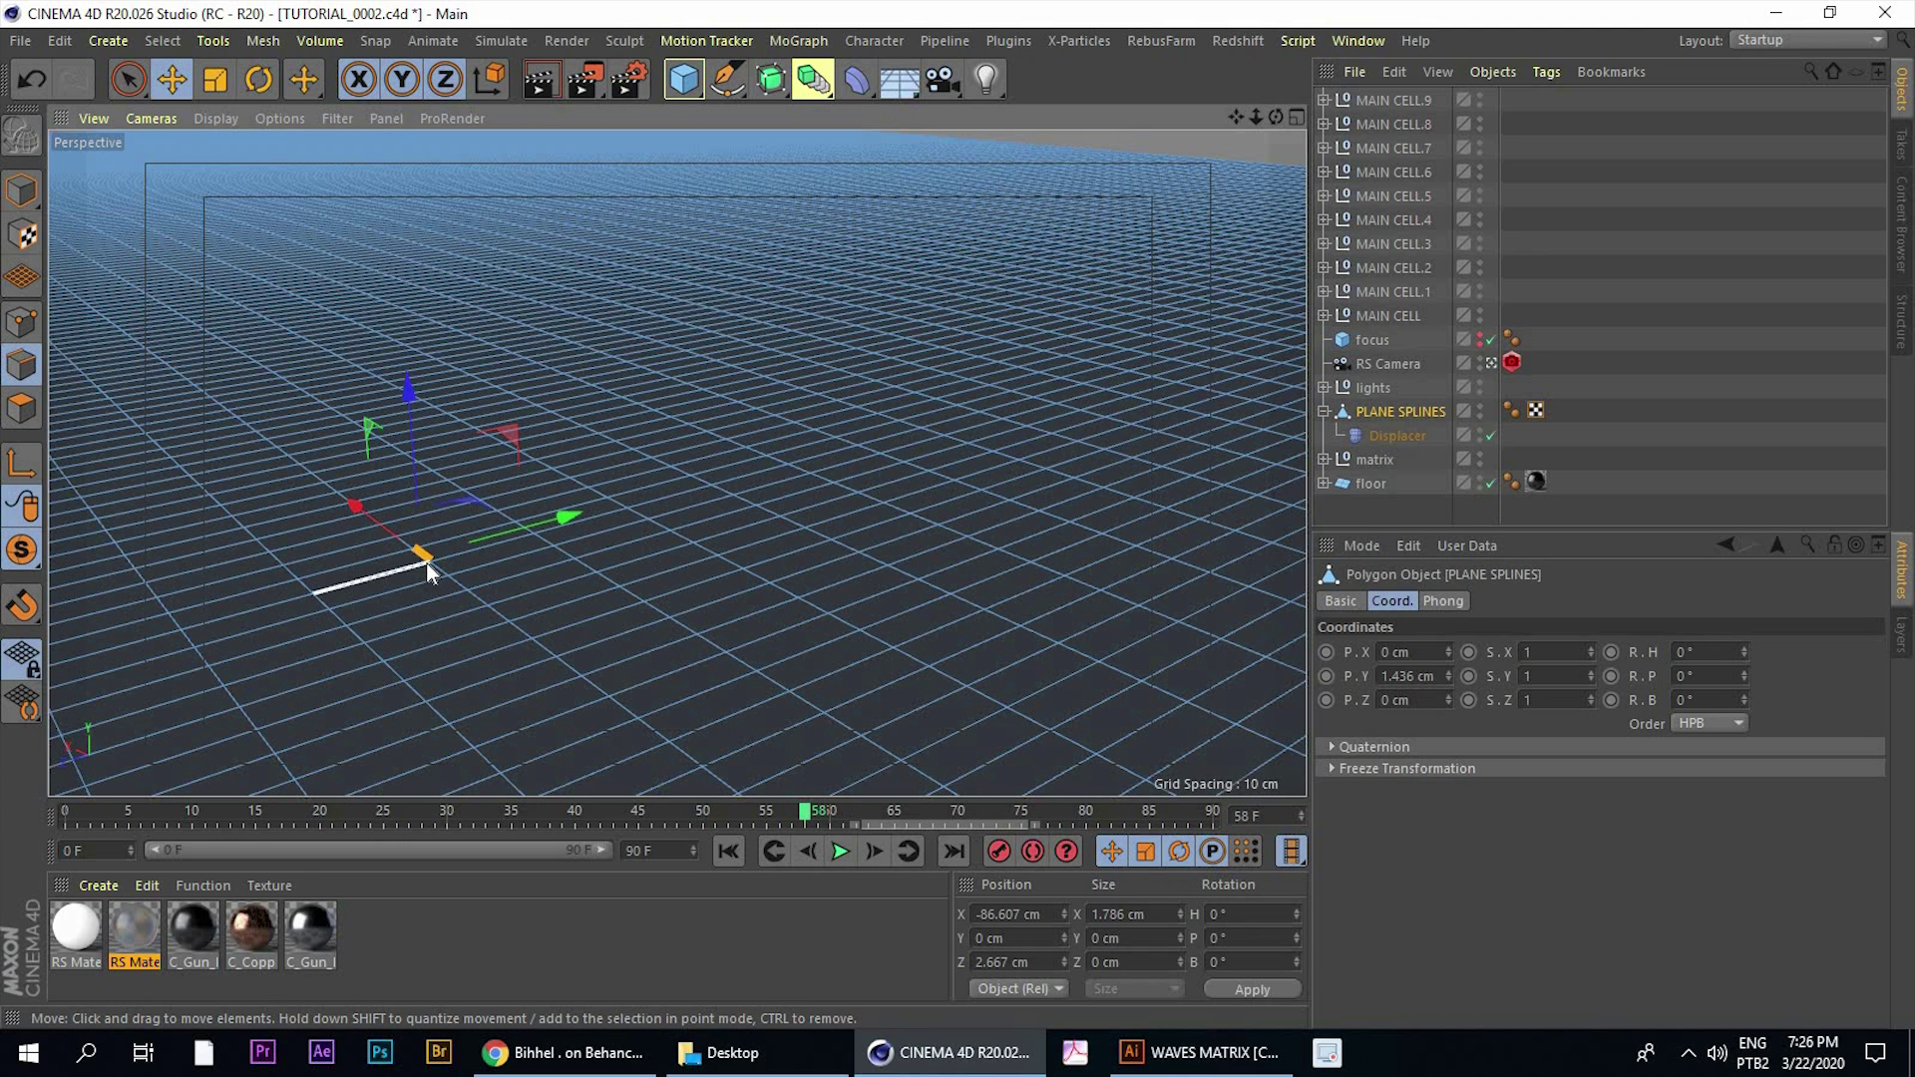
pyautogui.rightClick(427, 560)
pyautogui.click(439, 567)
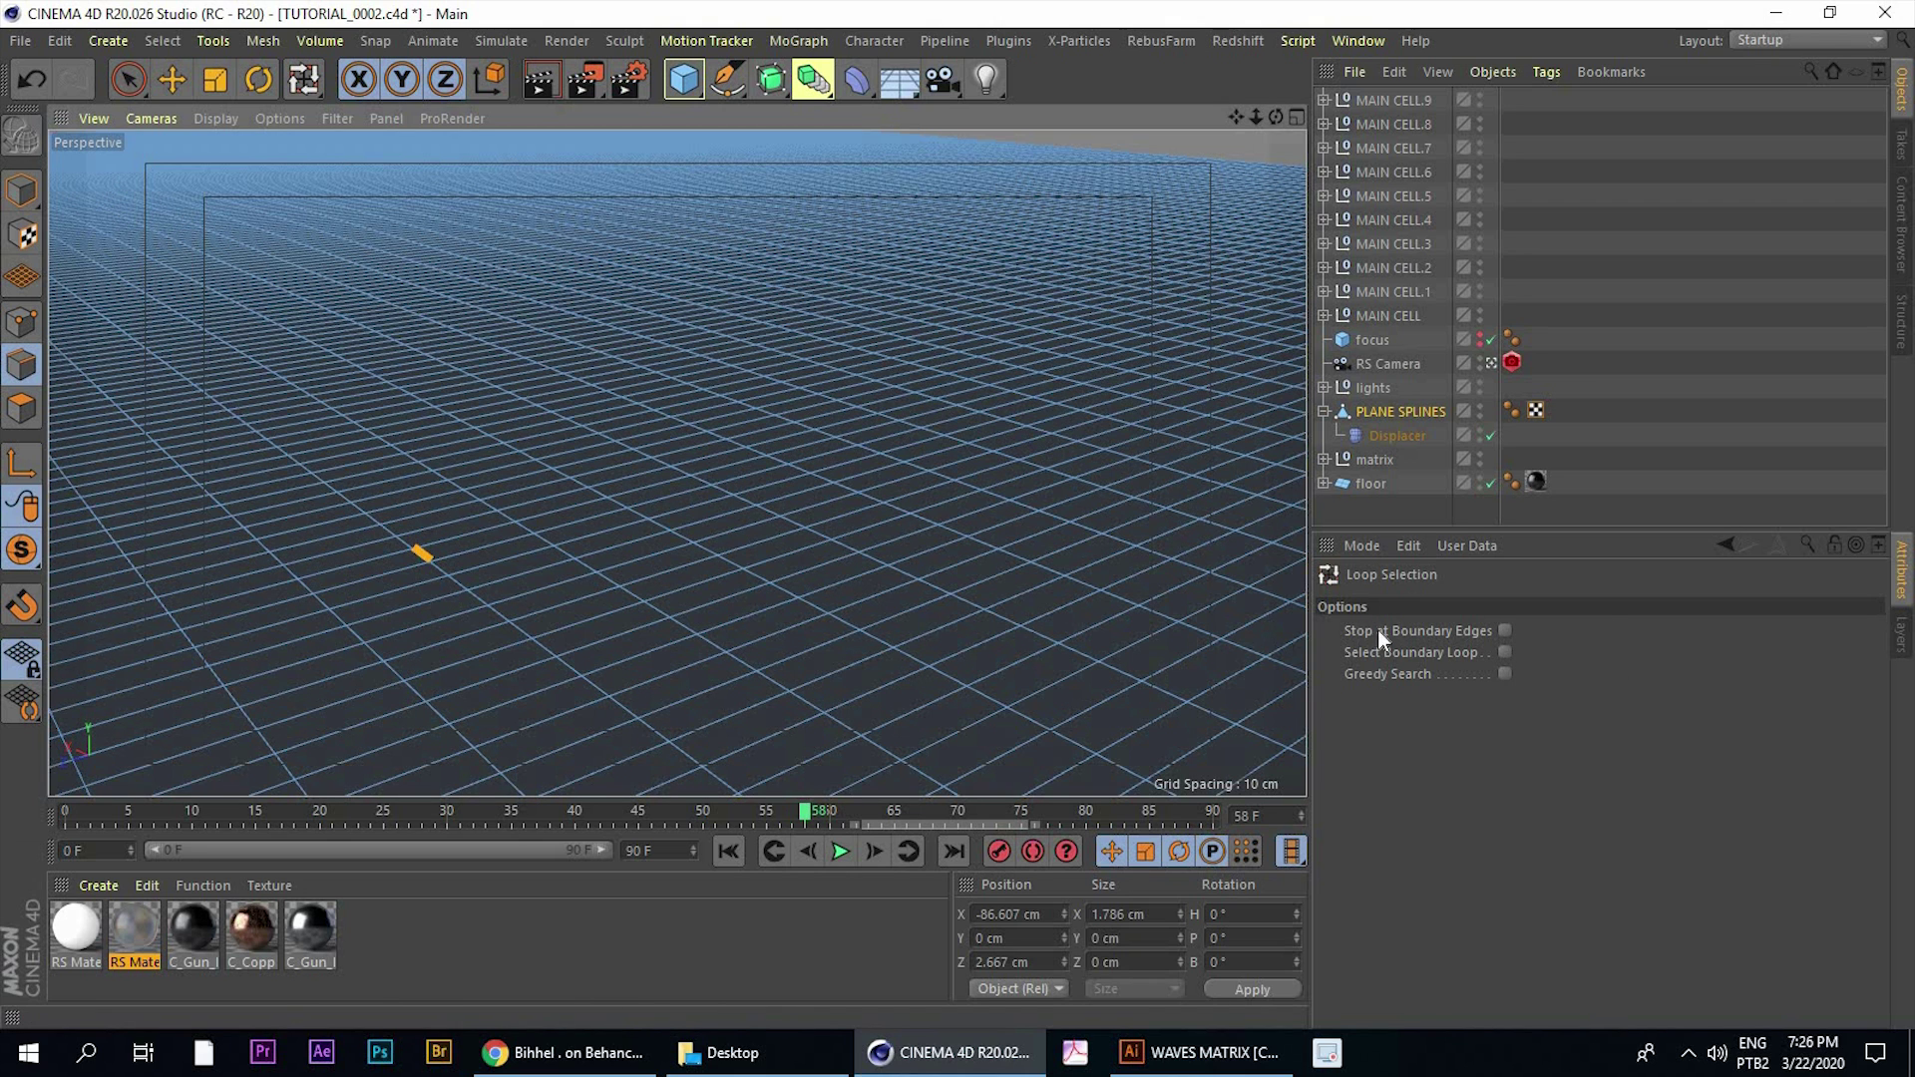
pyautogui.click(1506, 631)
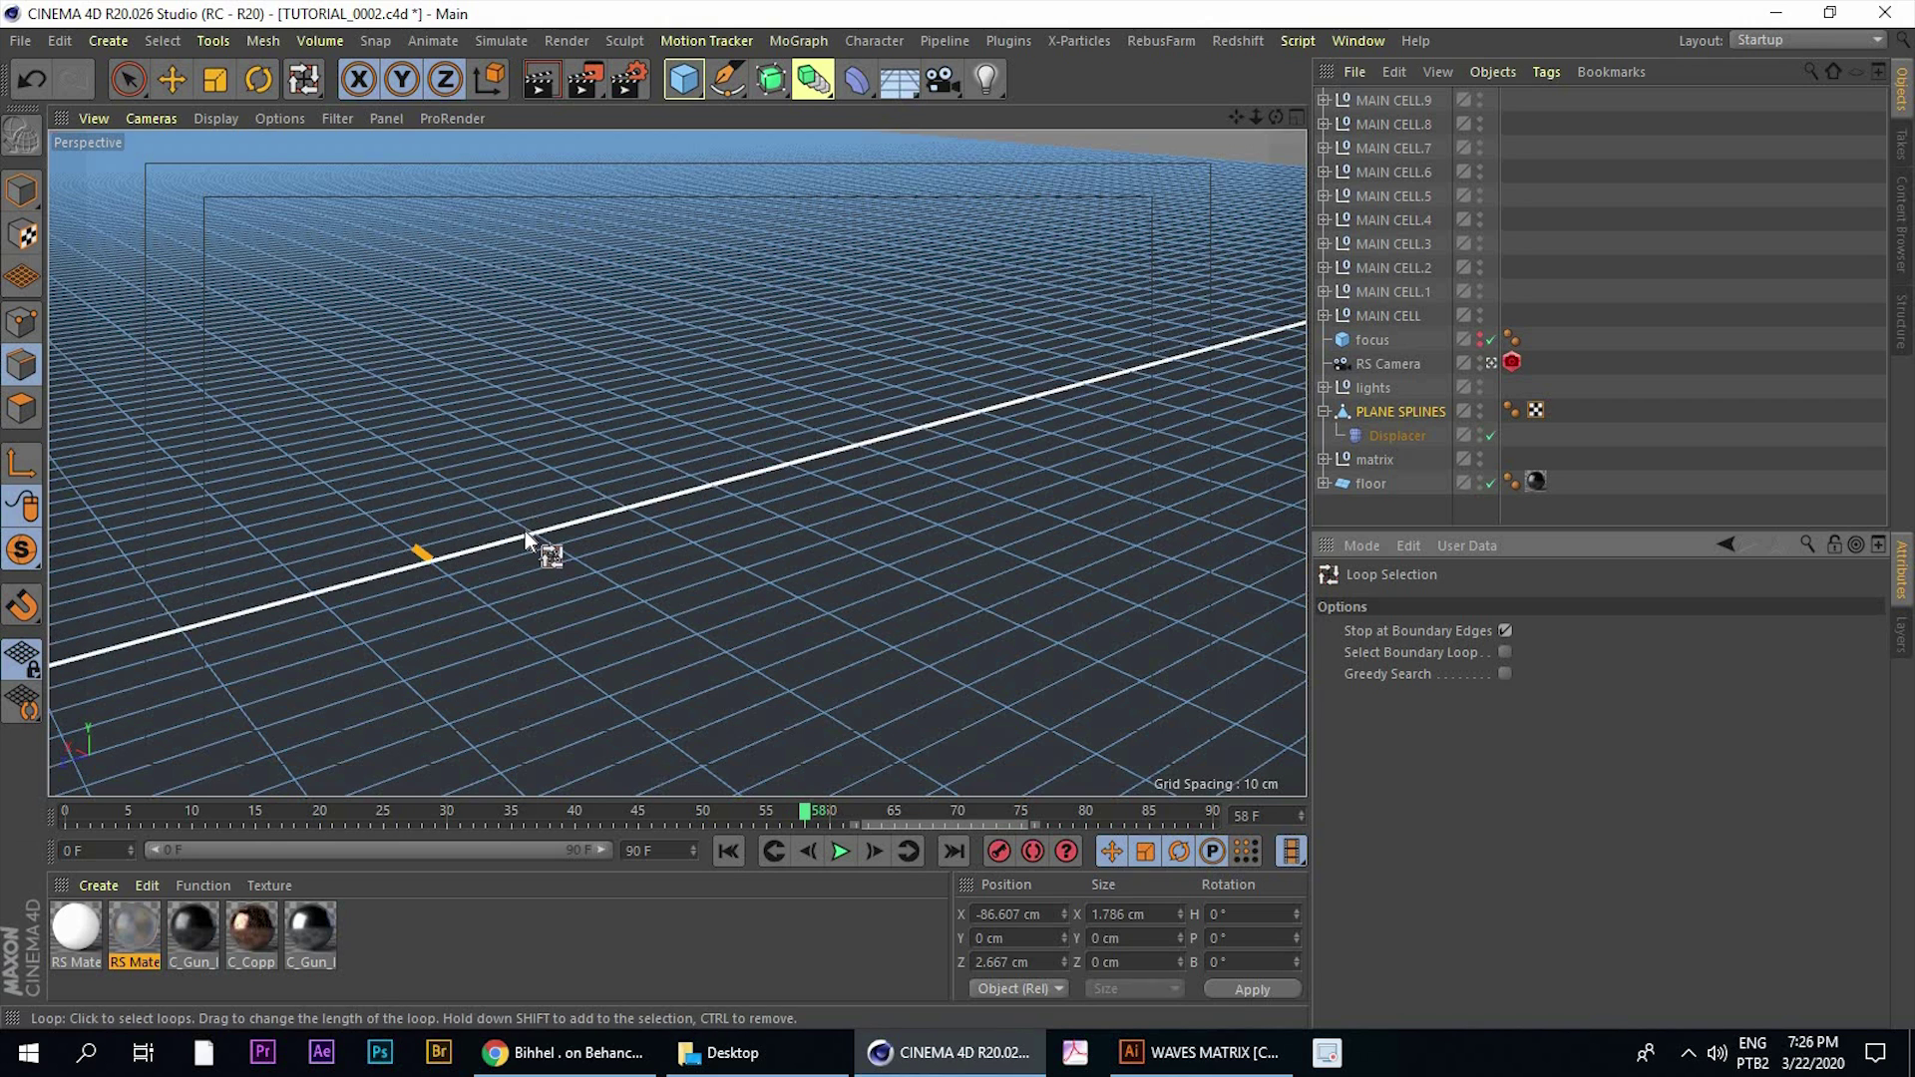
# Select five adjacent parallel edge loops running along the plane's X direction in the near part of the view
pyautogui.click(634, 507)
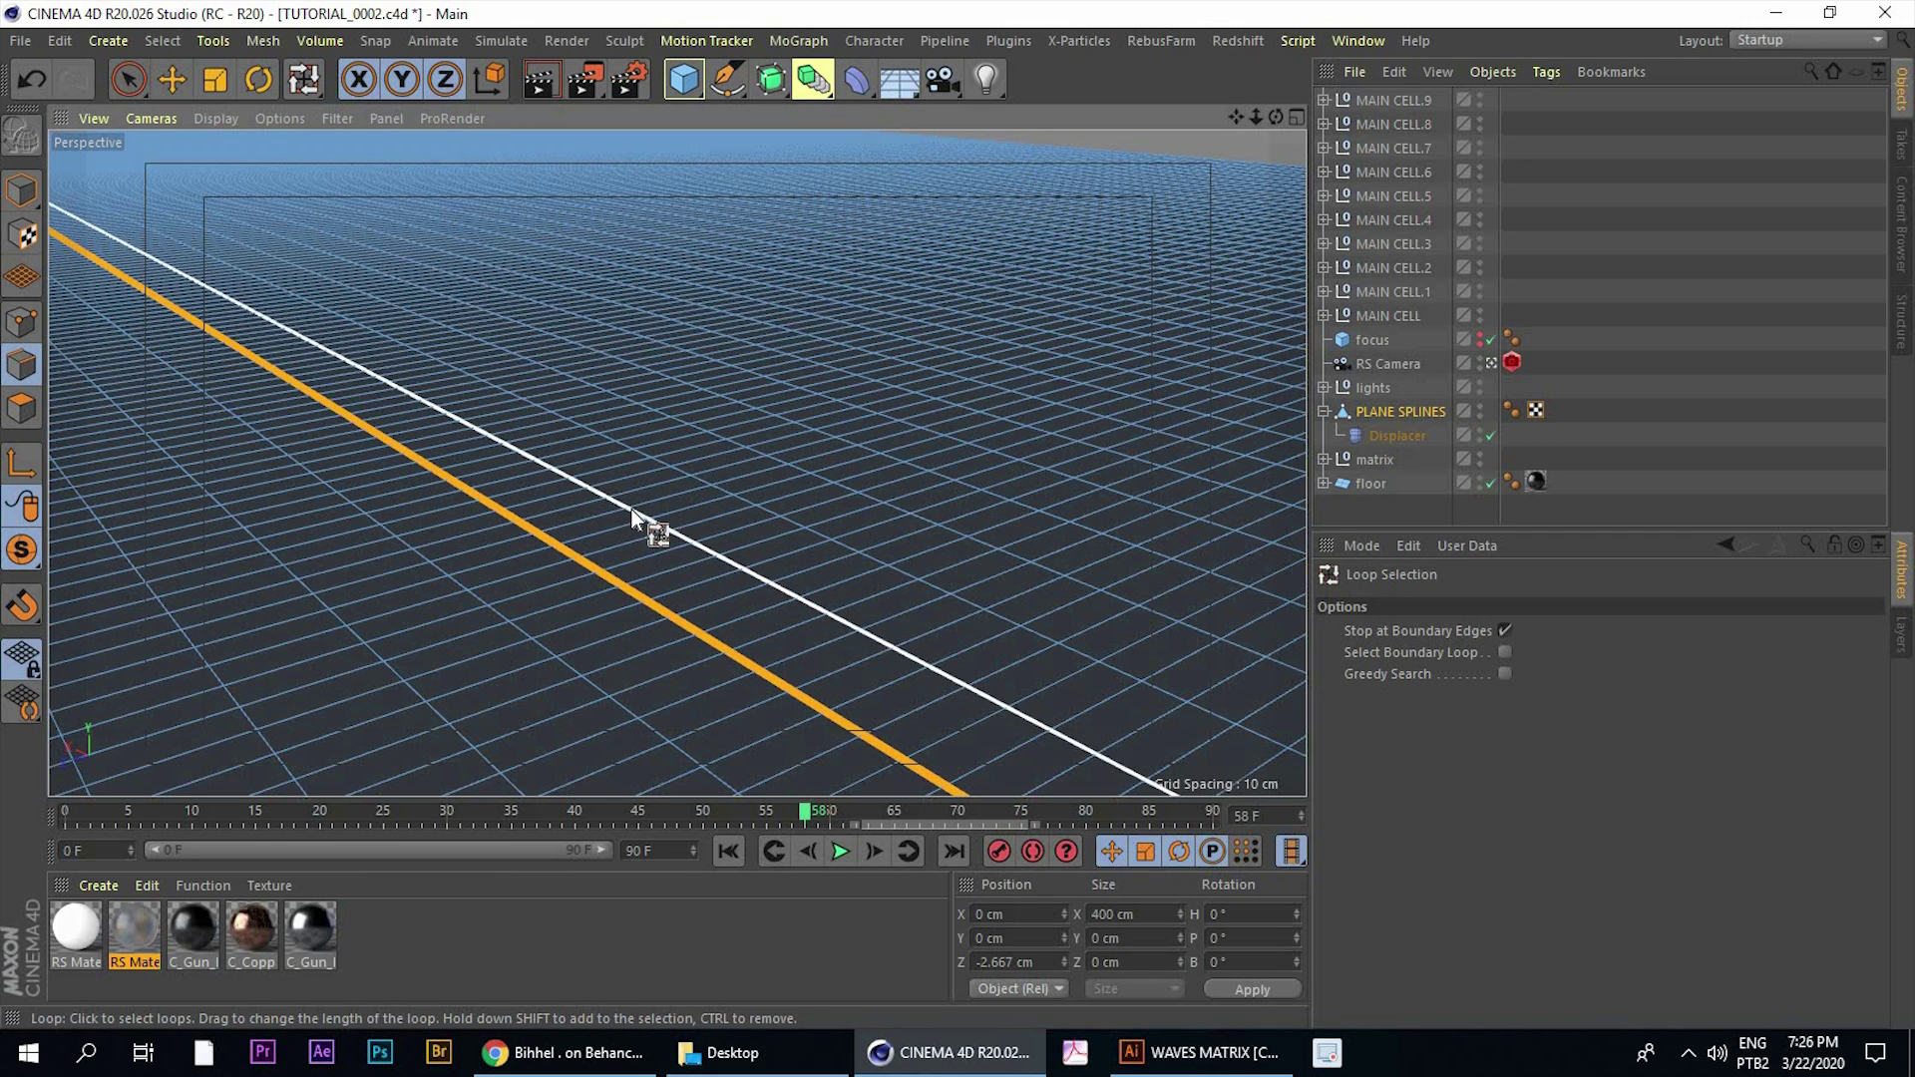
pyautogui.keyDown('shift'); pyautogui.click(639, 511); pyautogui.keyUp('shift')
pyautogui.hotkey('ctrl', 'z')
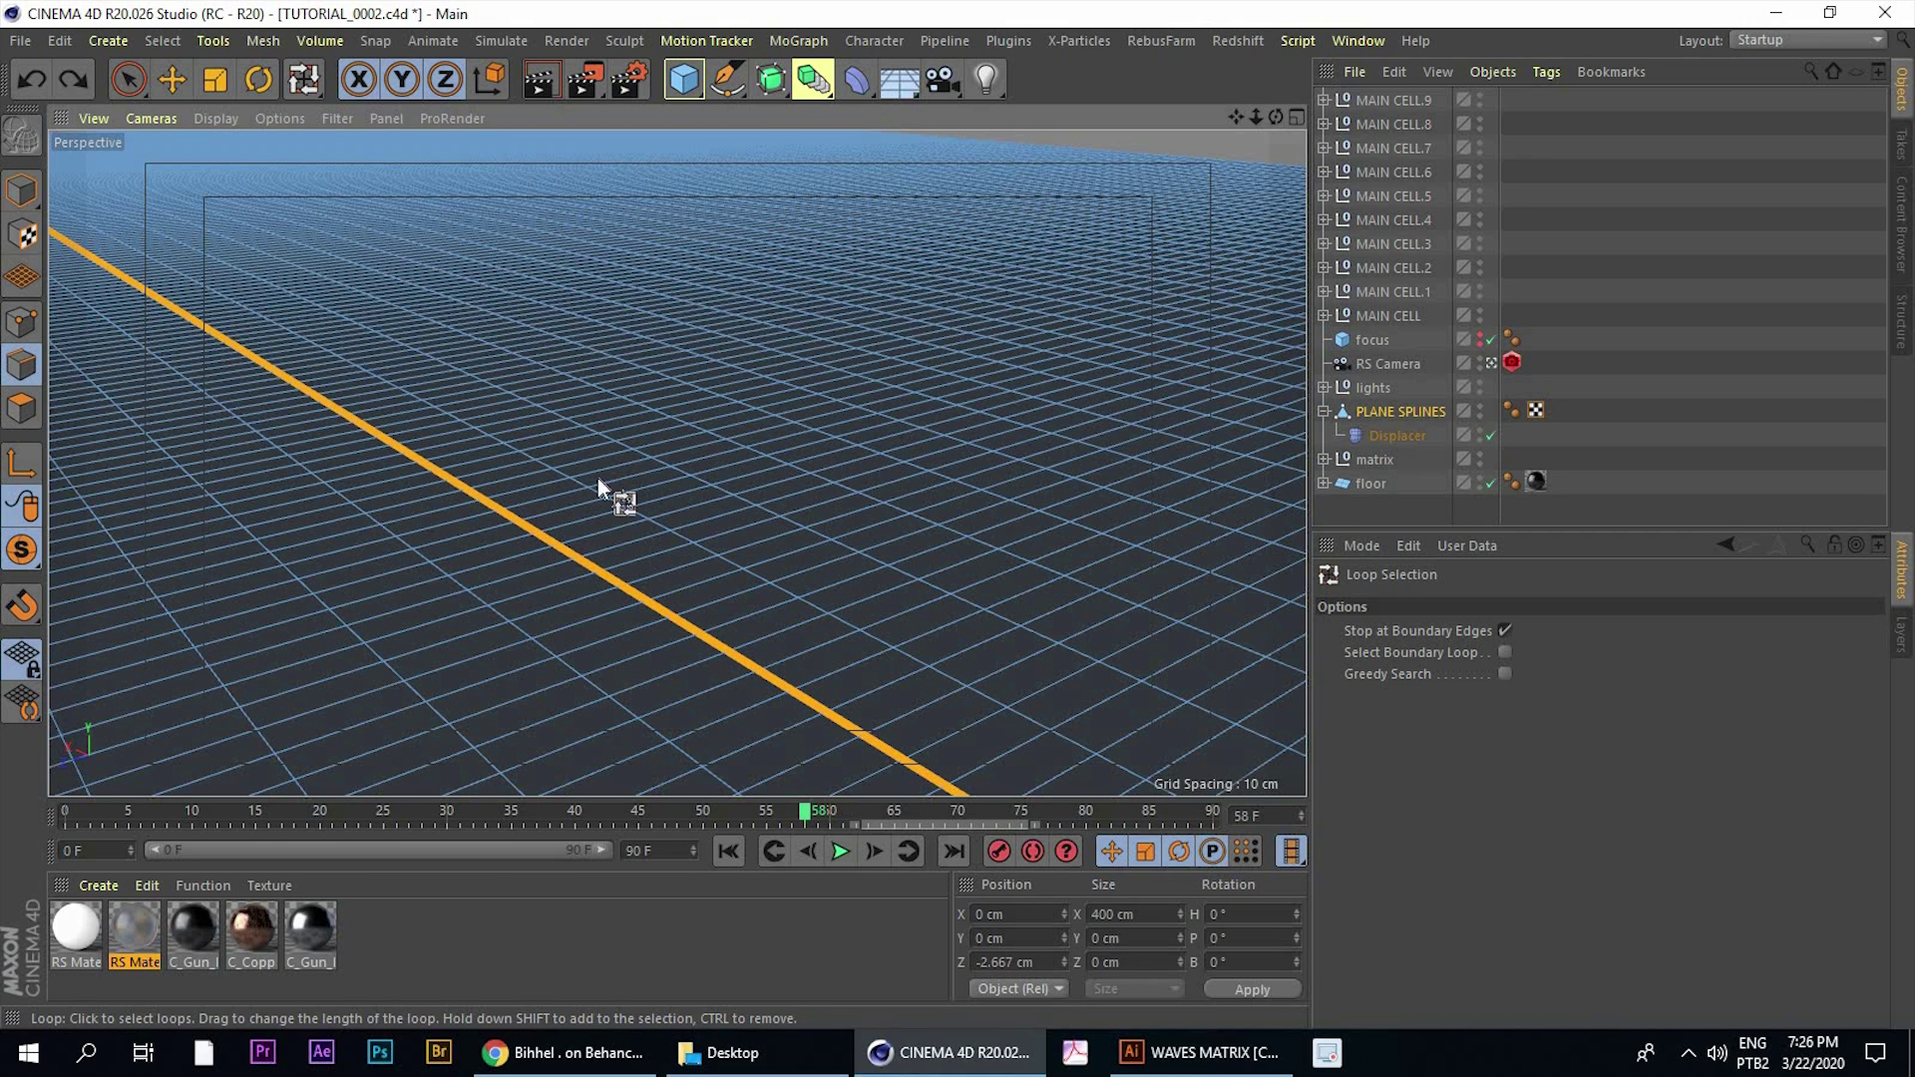
pyautogui.click(618, 507)
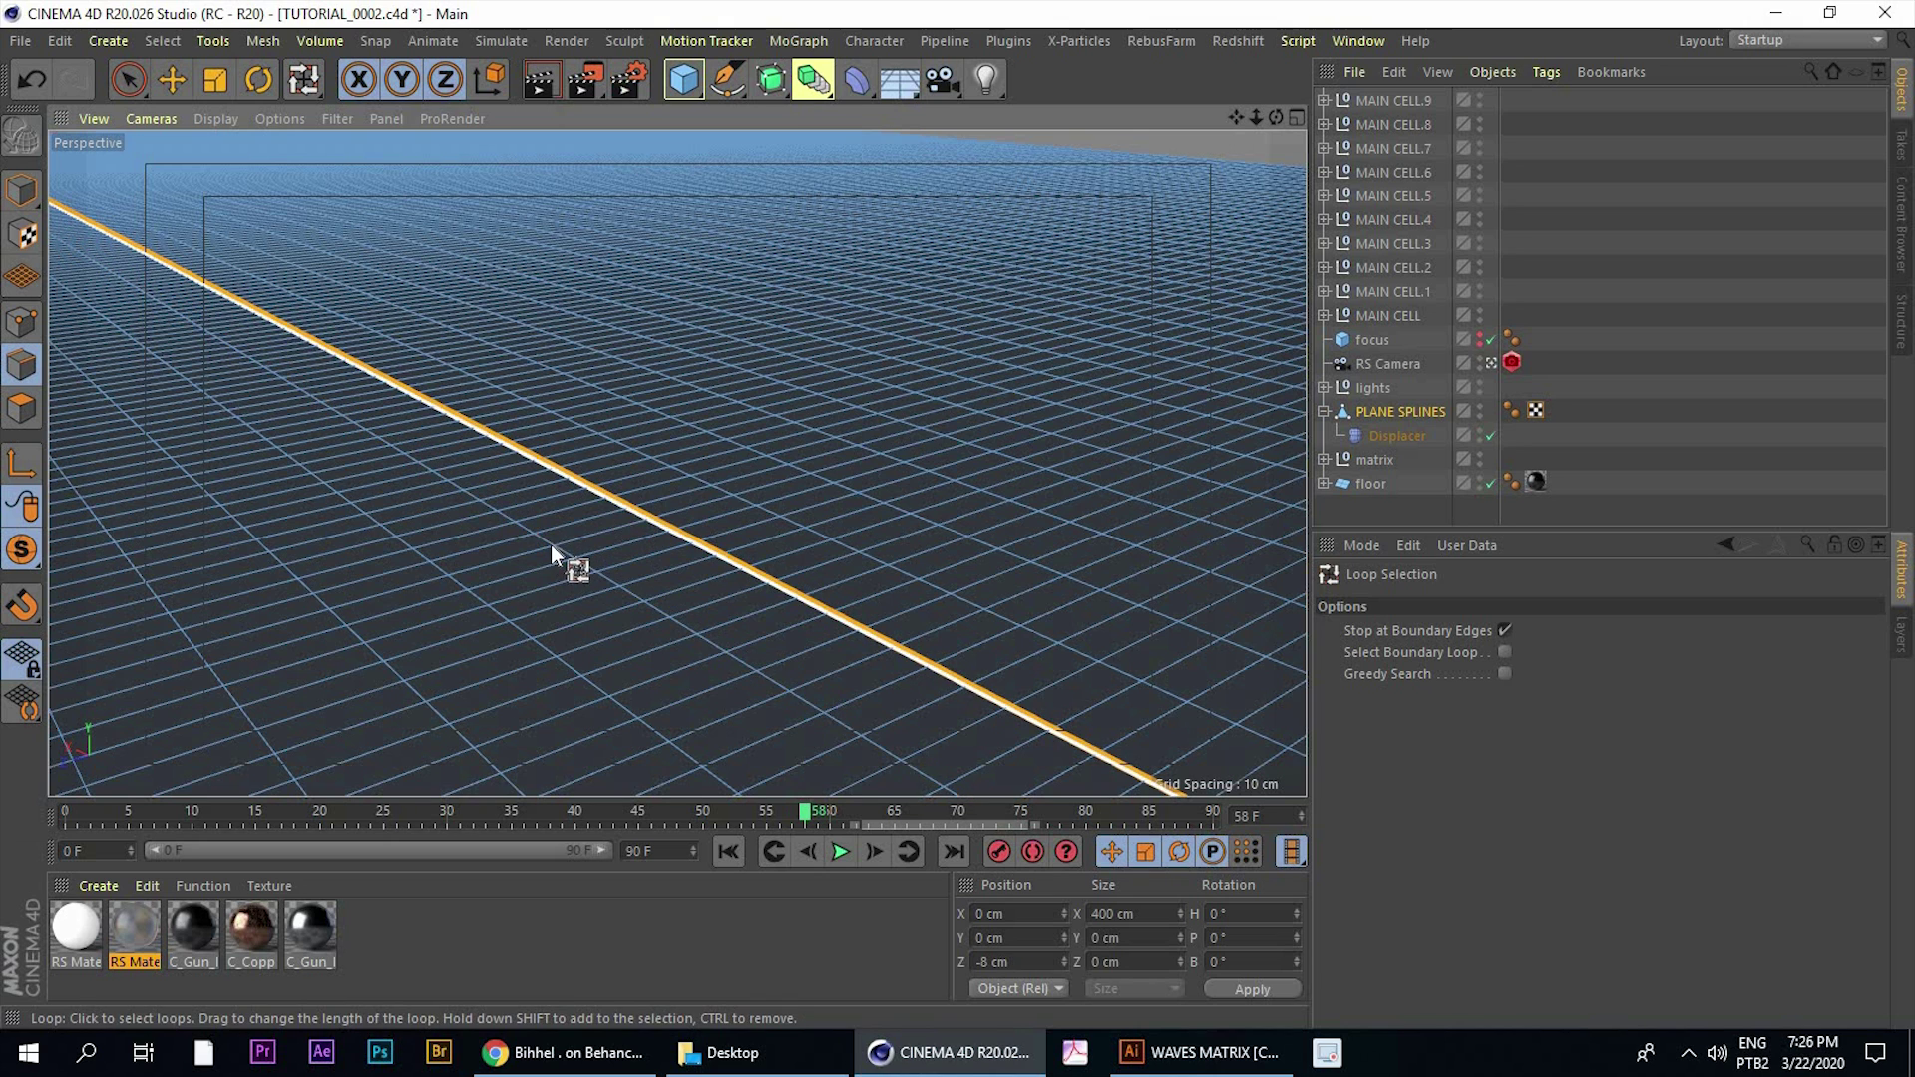
pyautogui.keyDown('shift'); pyautogui.click(550, 542); pyautogui.keyUp('shift')
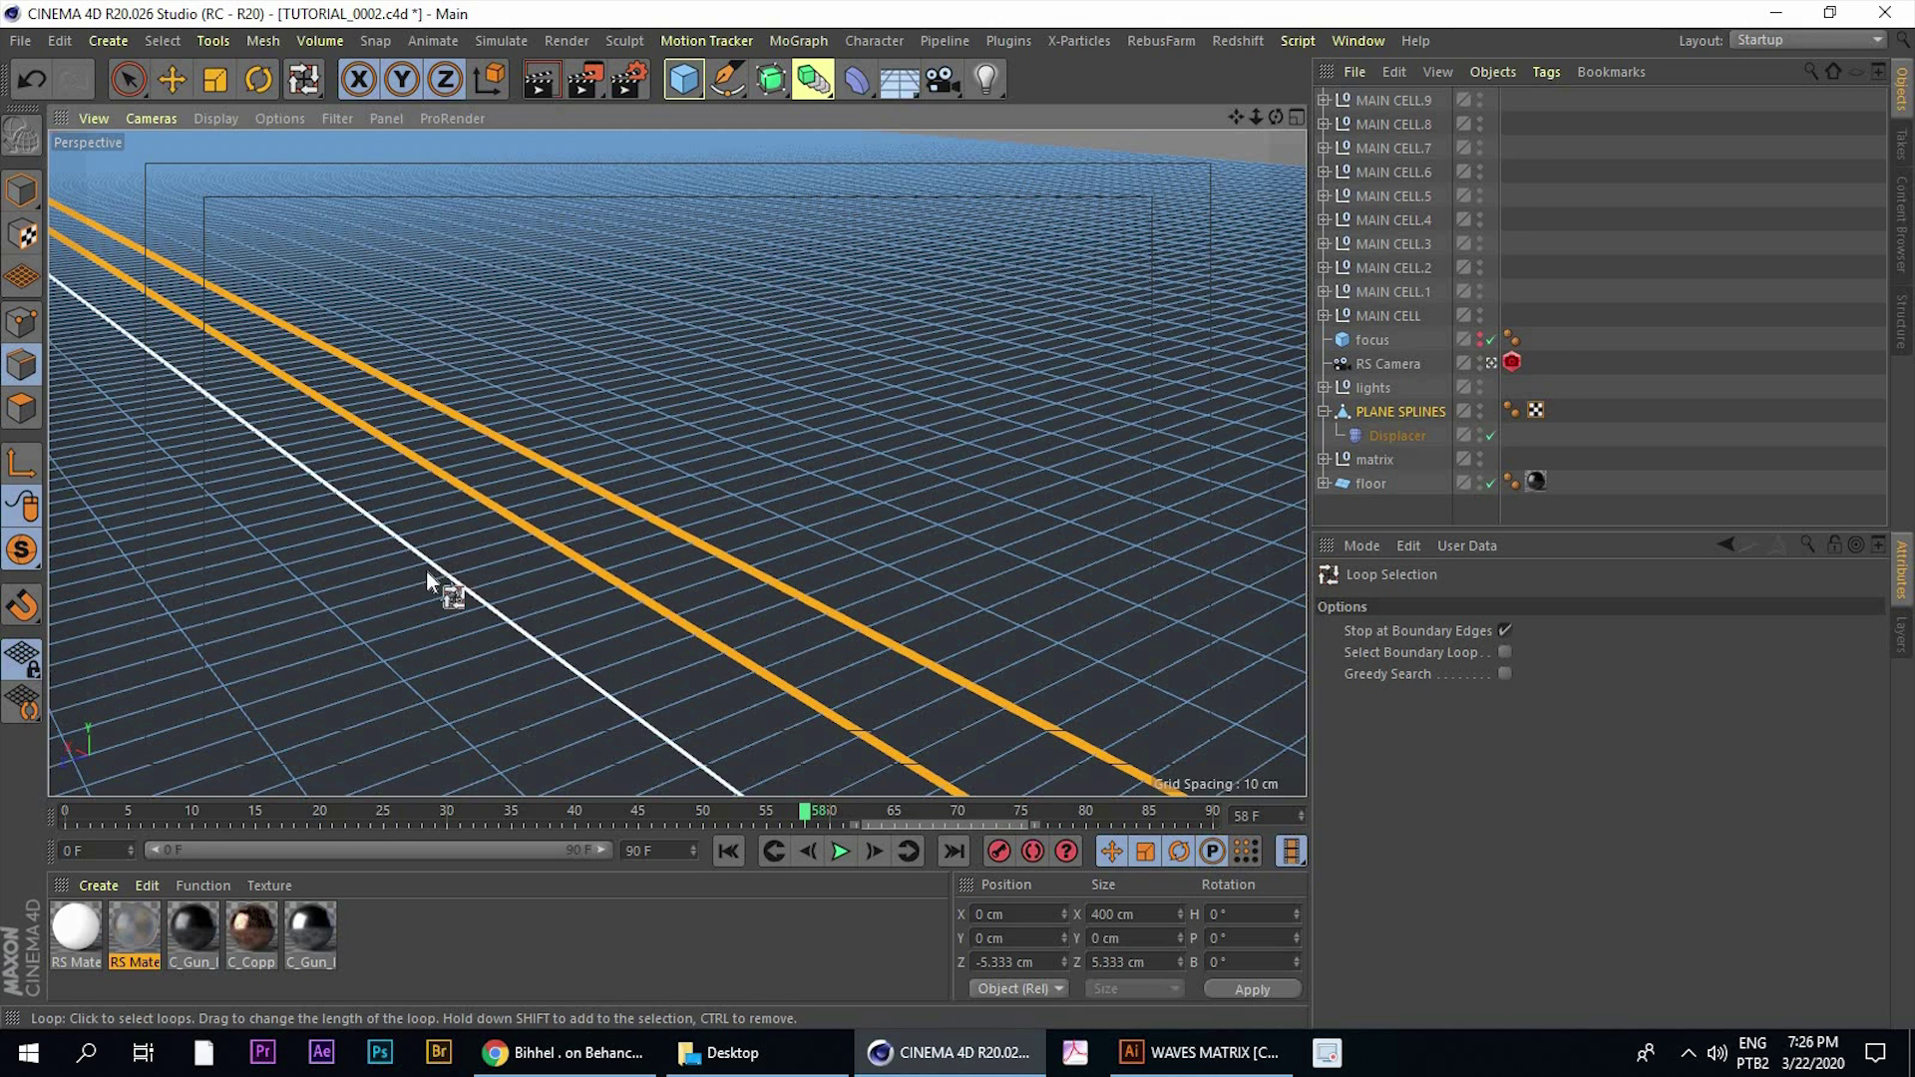
pyautogui.keyDown('shift'); pyautogui.click(441, 578); pyautogui.keyUp('shift')
pyautogui.keyDown('shift'); pyautogui.click(322, 603); pyautogui.keyUp('shift')
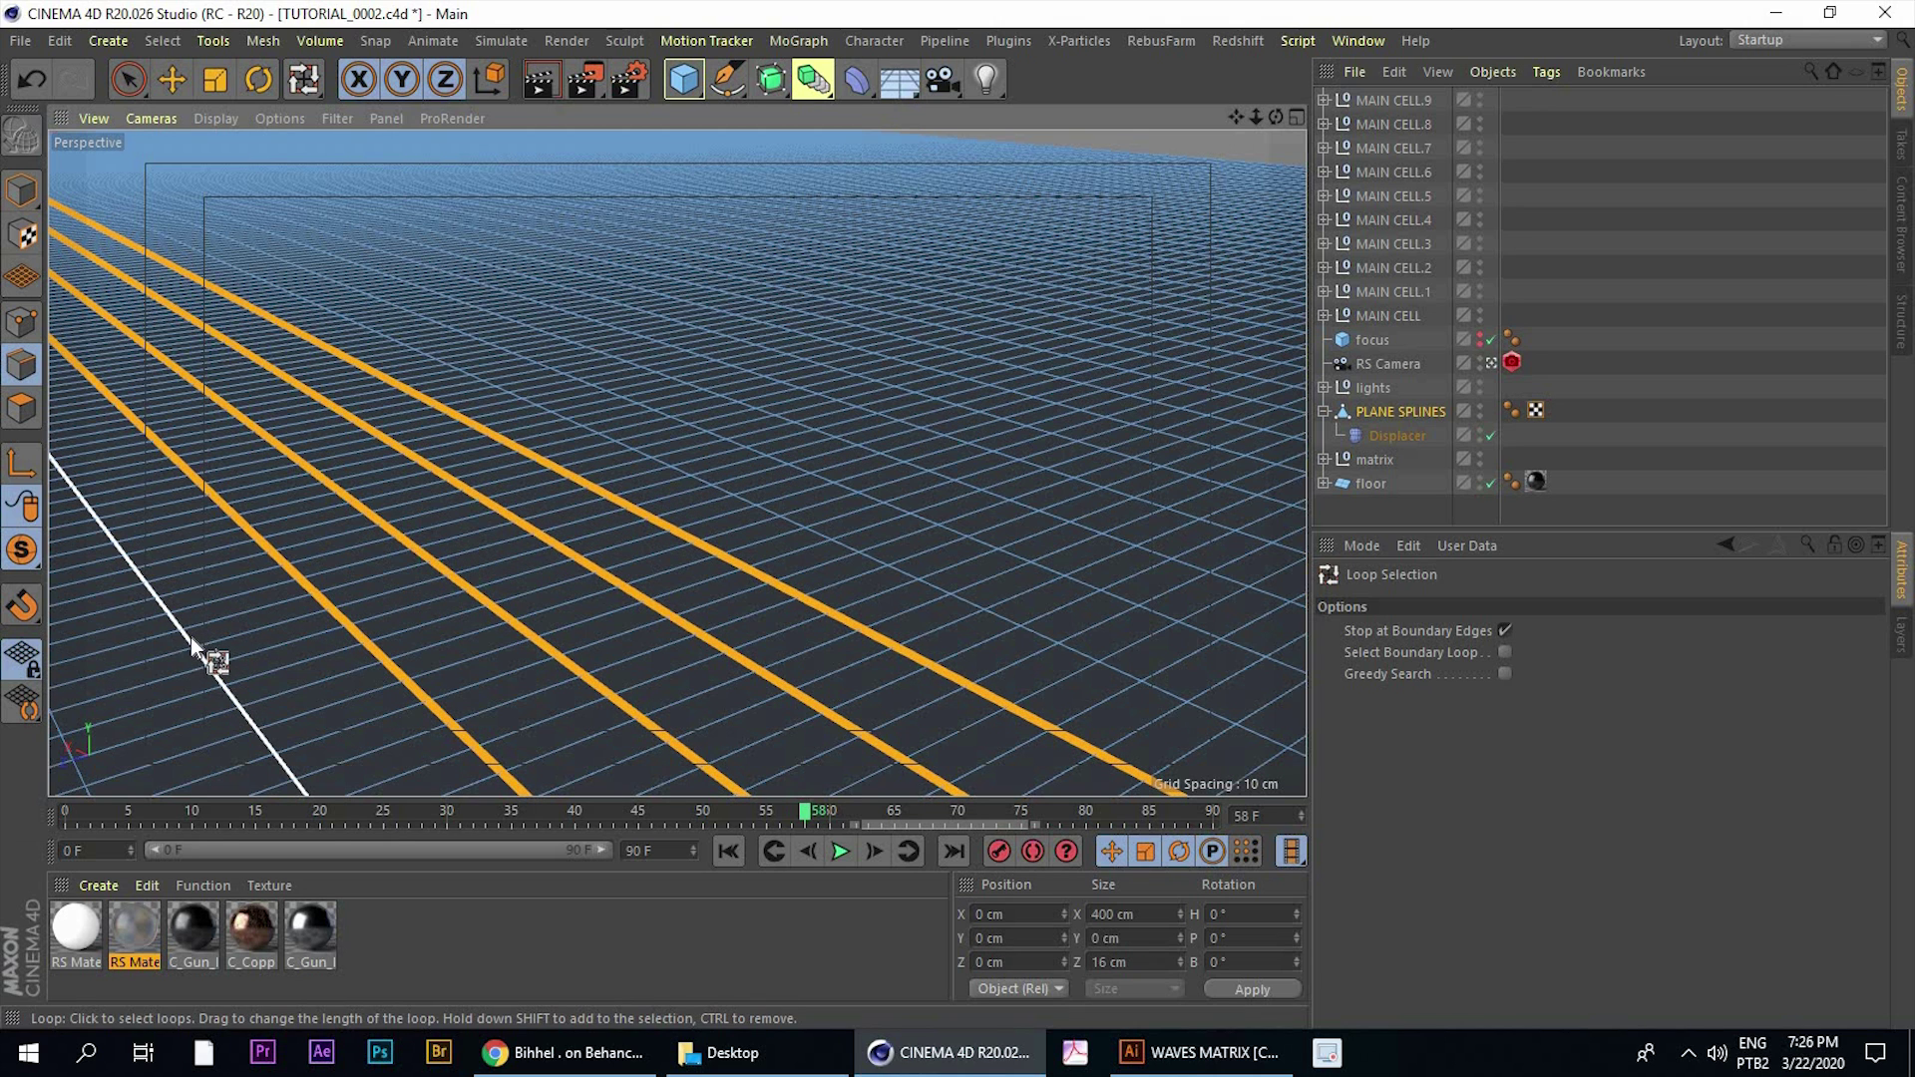
pyautogui.keyDown('shift'); pyautogui.click(187, 640); pyautogui.keyUp('shift')
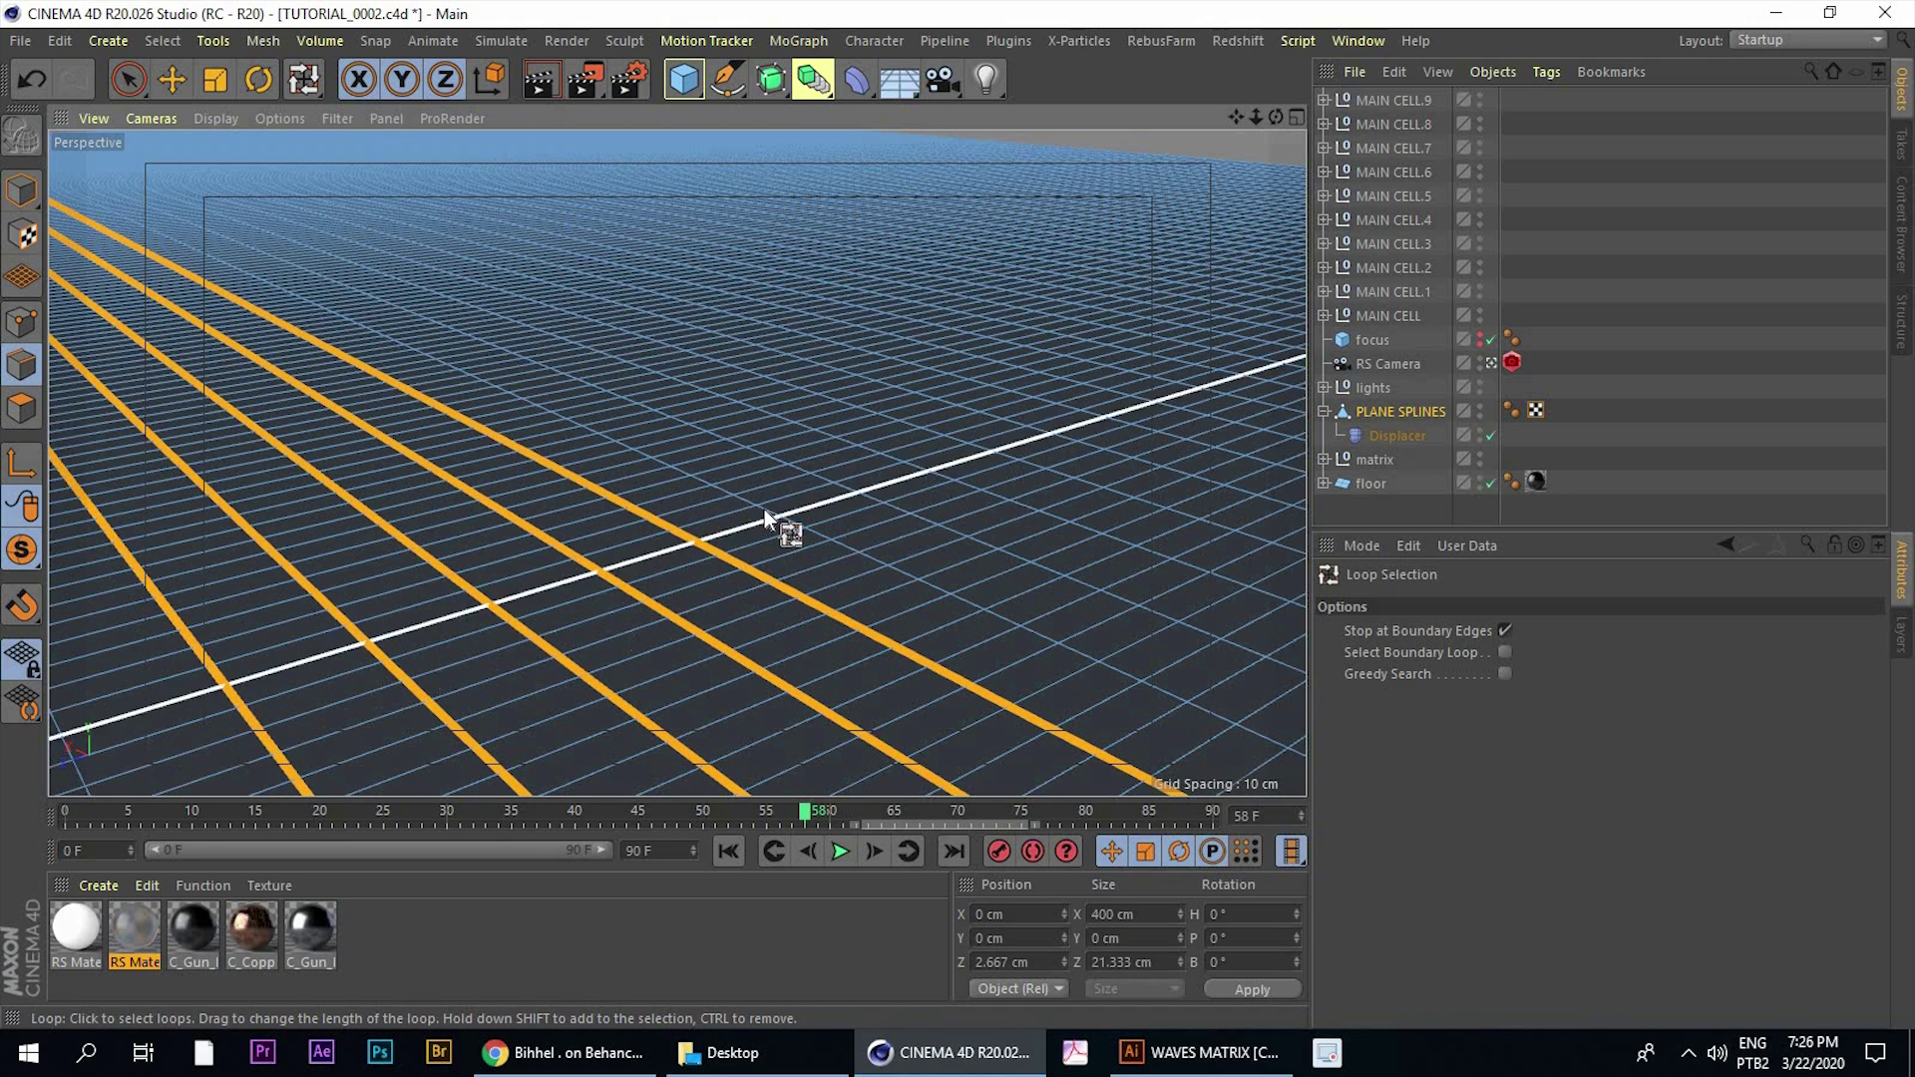
# Add the next eight adjacent loops on the far side to the selection, so it spans 64 cm in Z
pyautogui.keyDown('shift'); pyautogui.click(816, 525); pyautogui.keyUp('shift')
pyautogui.keyDown('shift'); pyautogui.click(831, 480); pyautogui.keyUp('shift')
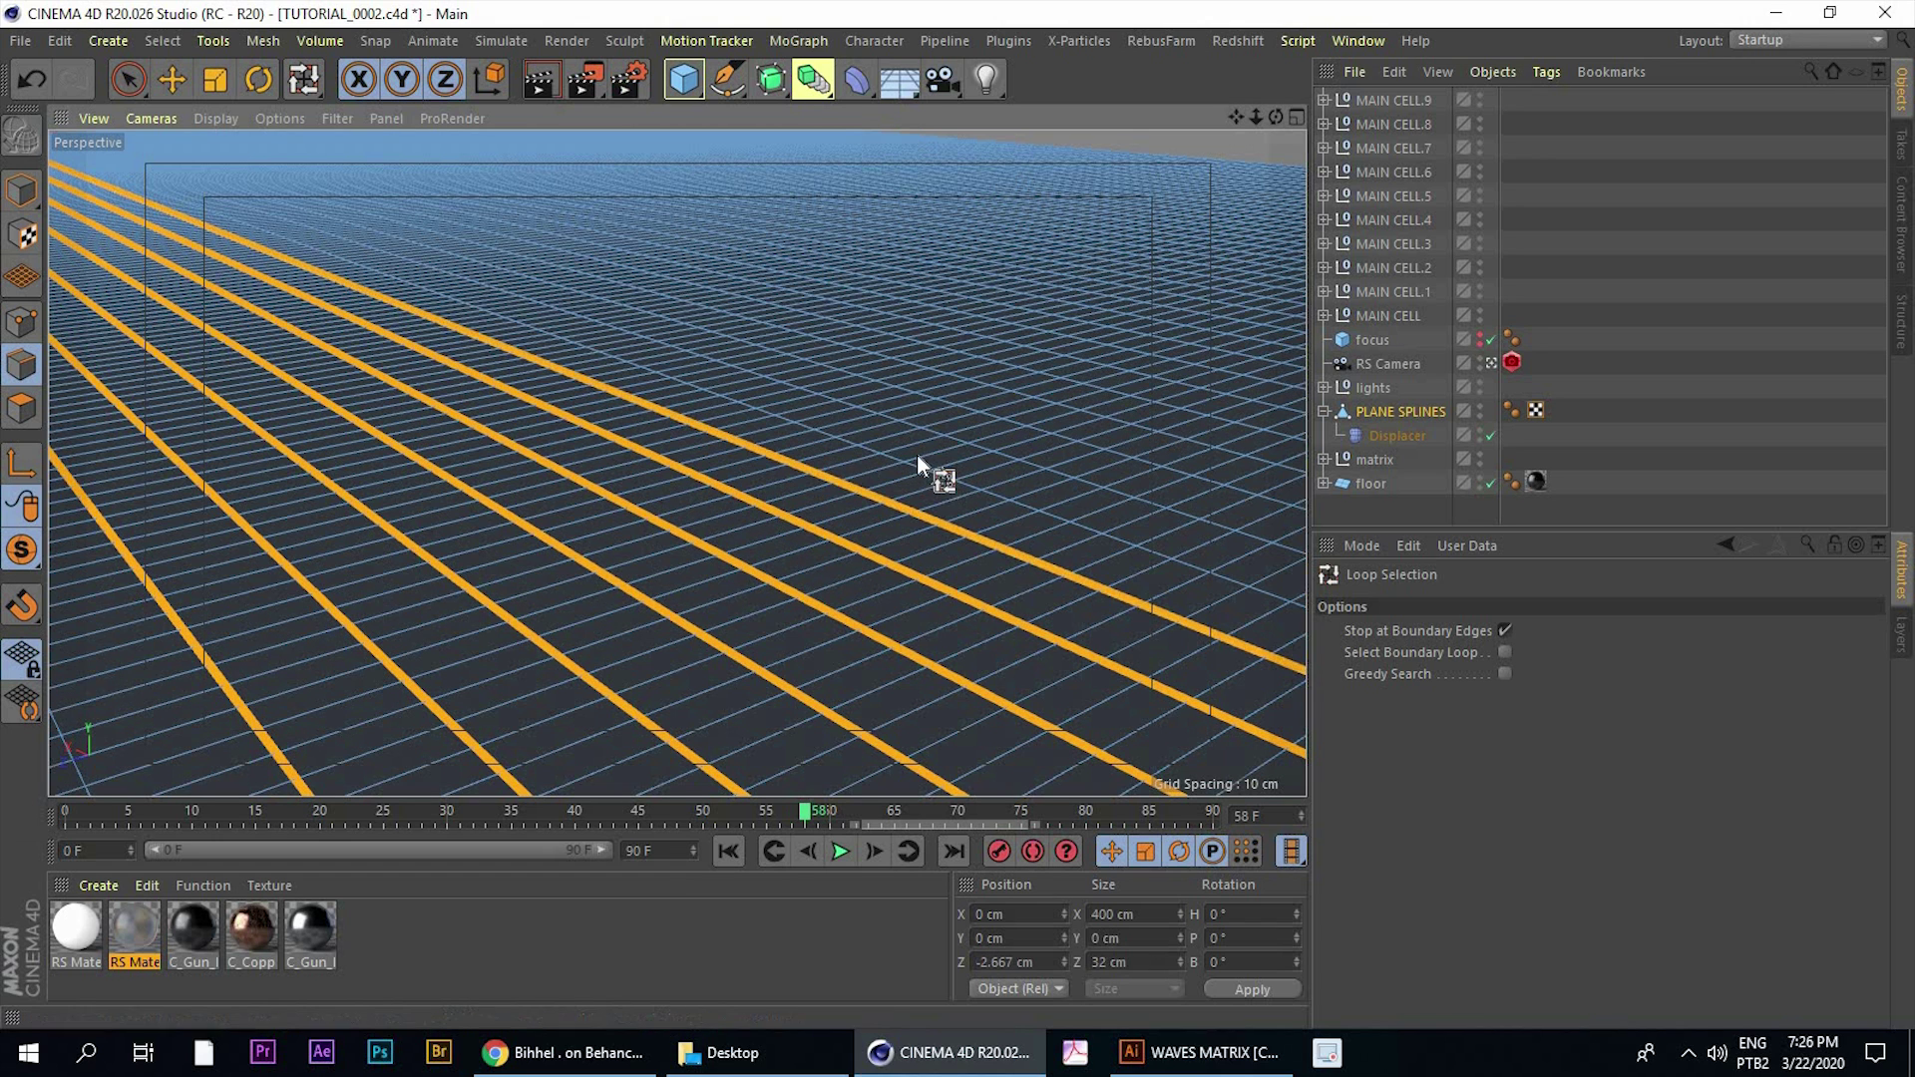
pyautogui.keyDown('shift'); pyautogui.click(928, 470); pyautogui.keyUp('shift')
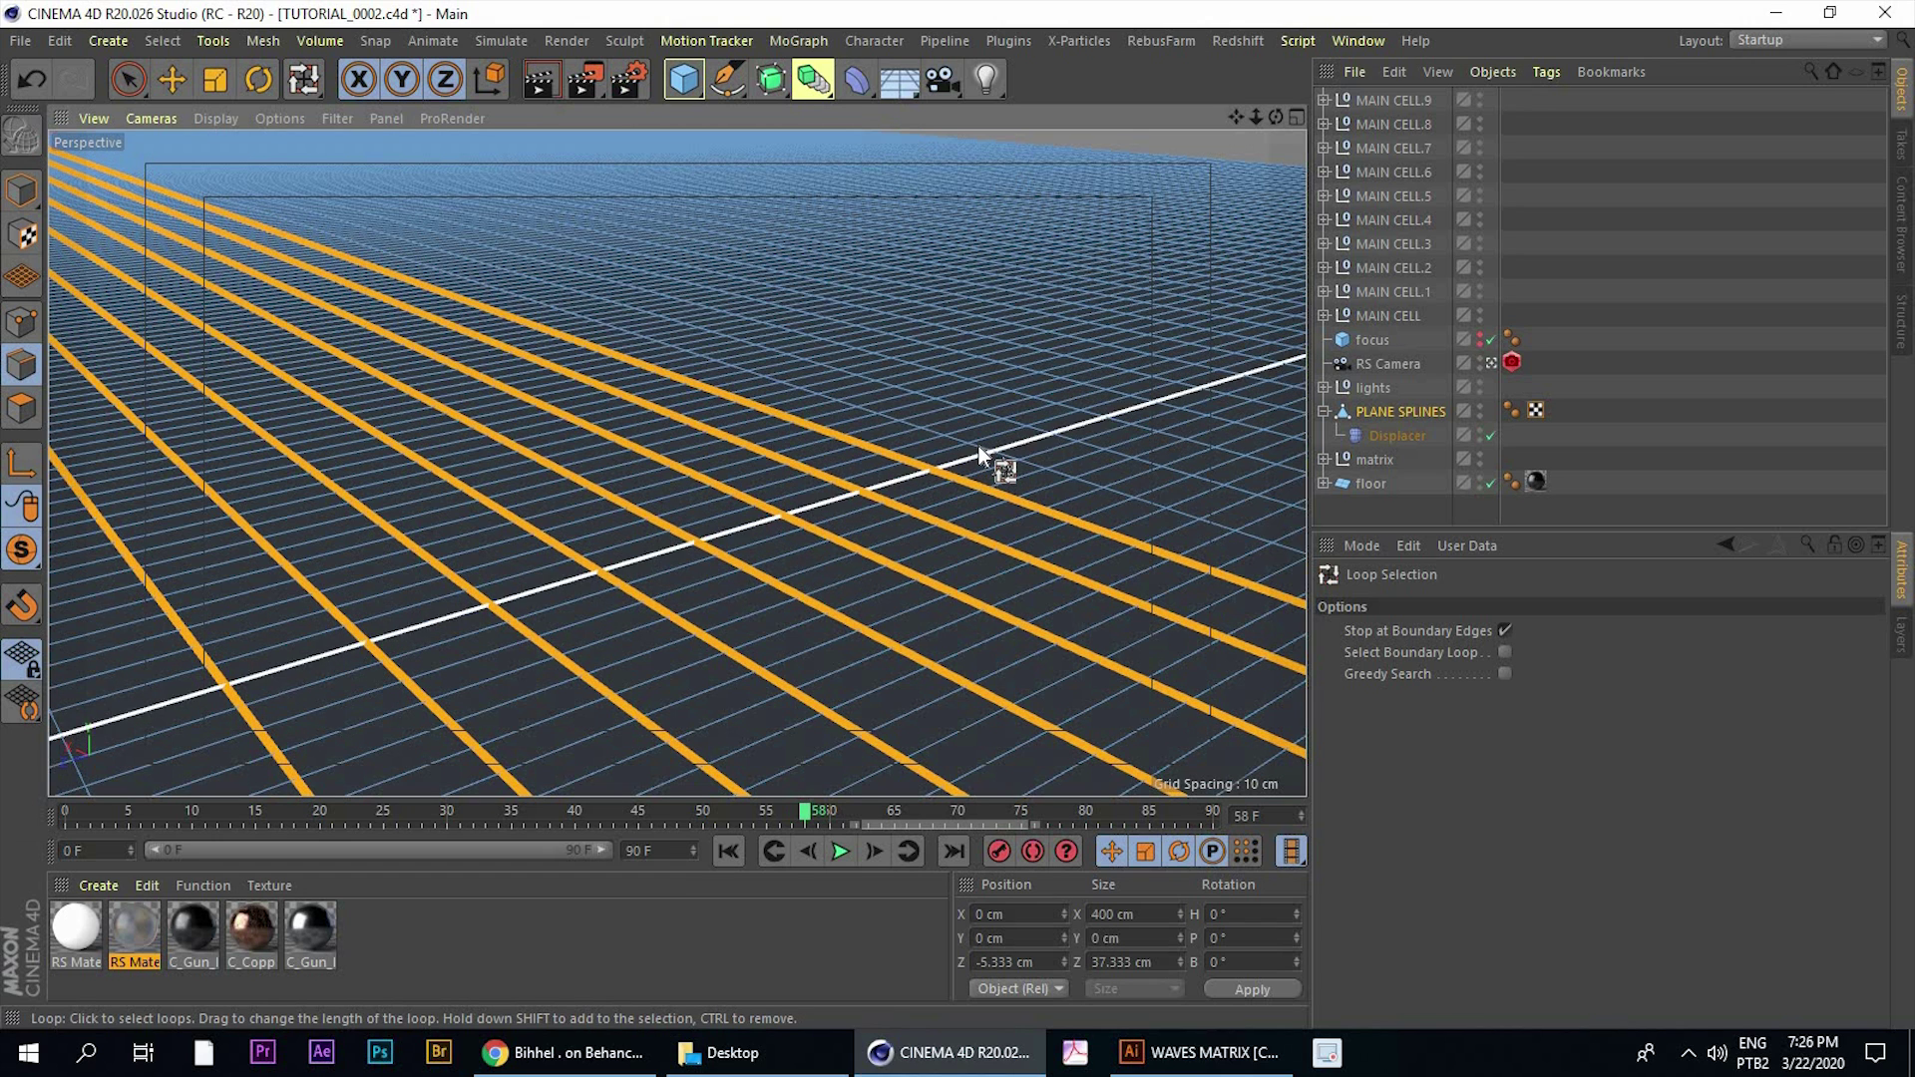
pyautogui.keyDown('shift'); pyautogui.click(1030, 443); pyautogui.keyUp('shift')
pyautogui.keyDown('shift'); pyautogui.click(1033, 429); pyautogui.keyUp('shift')
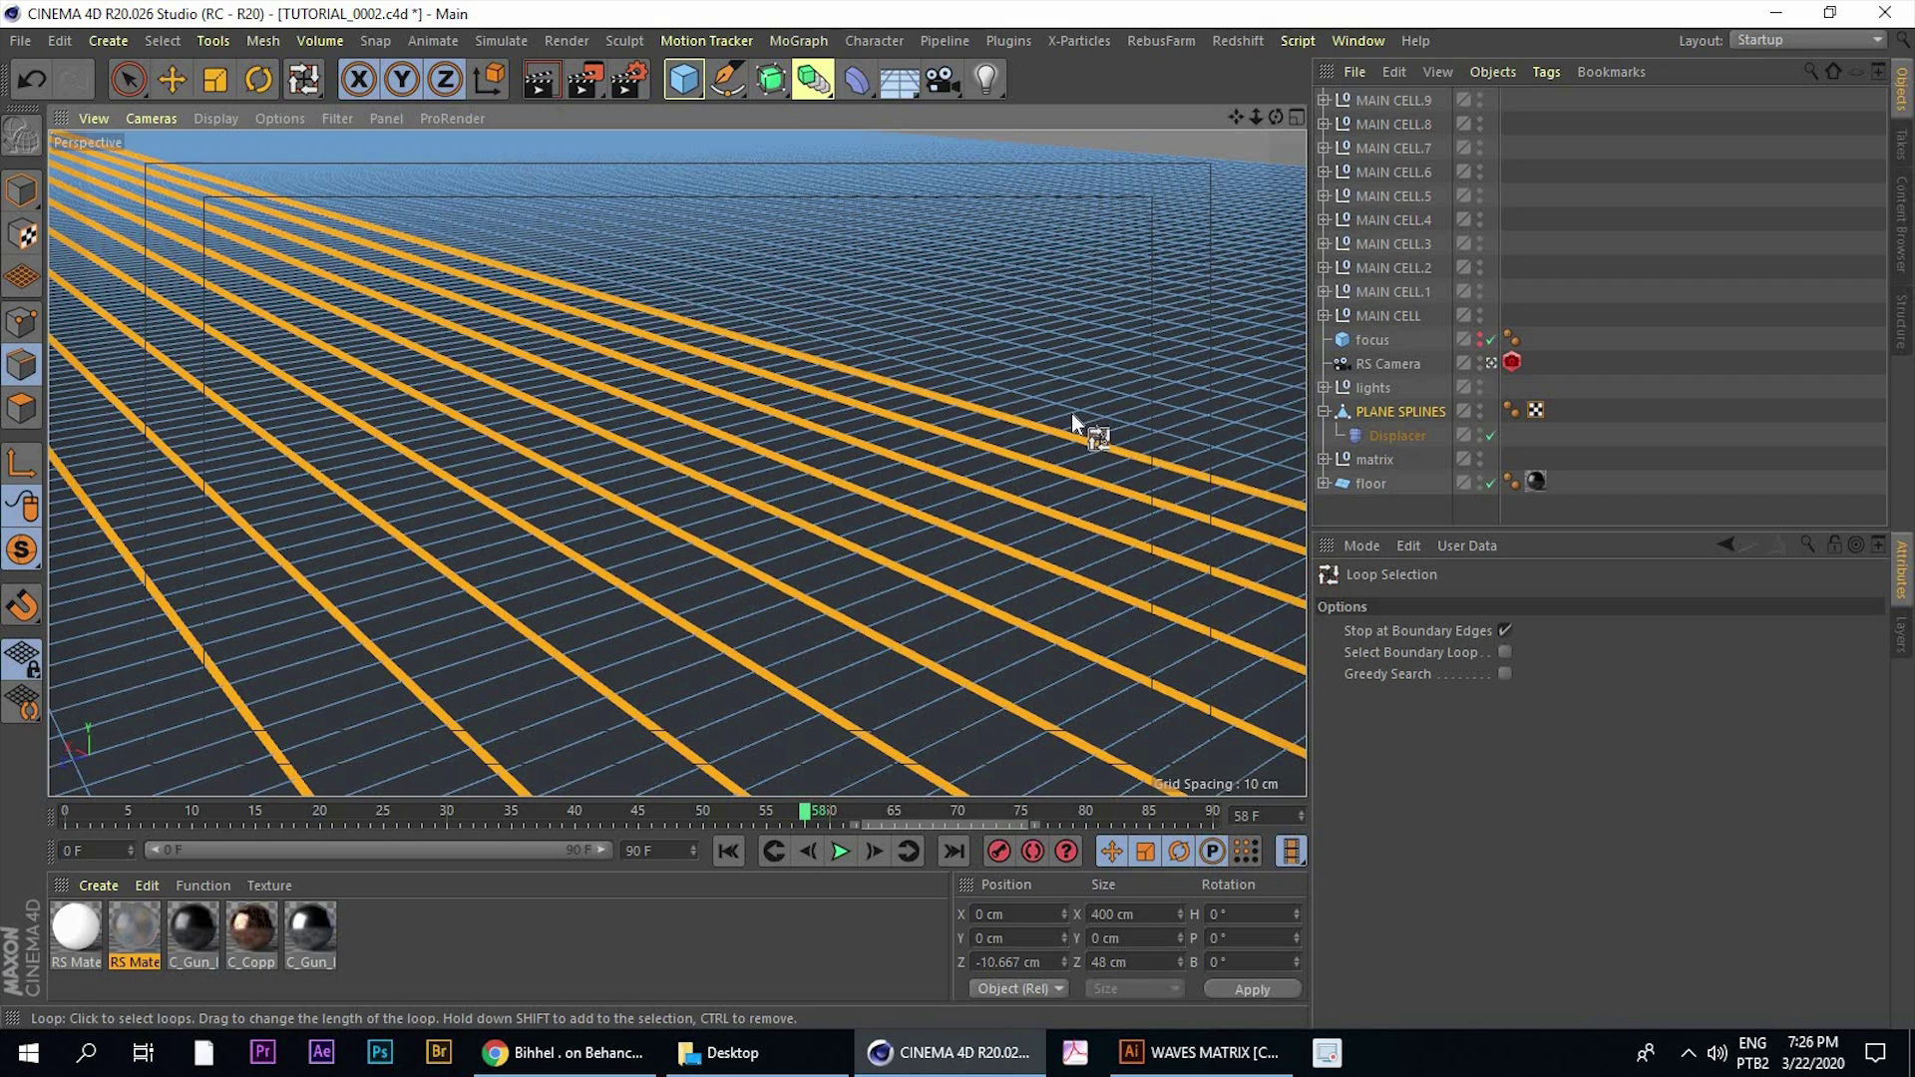
pyautogui.keyDown('shift'); pyautogui.click(1085, 416); pyautogui.keyUp('shift')
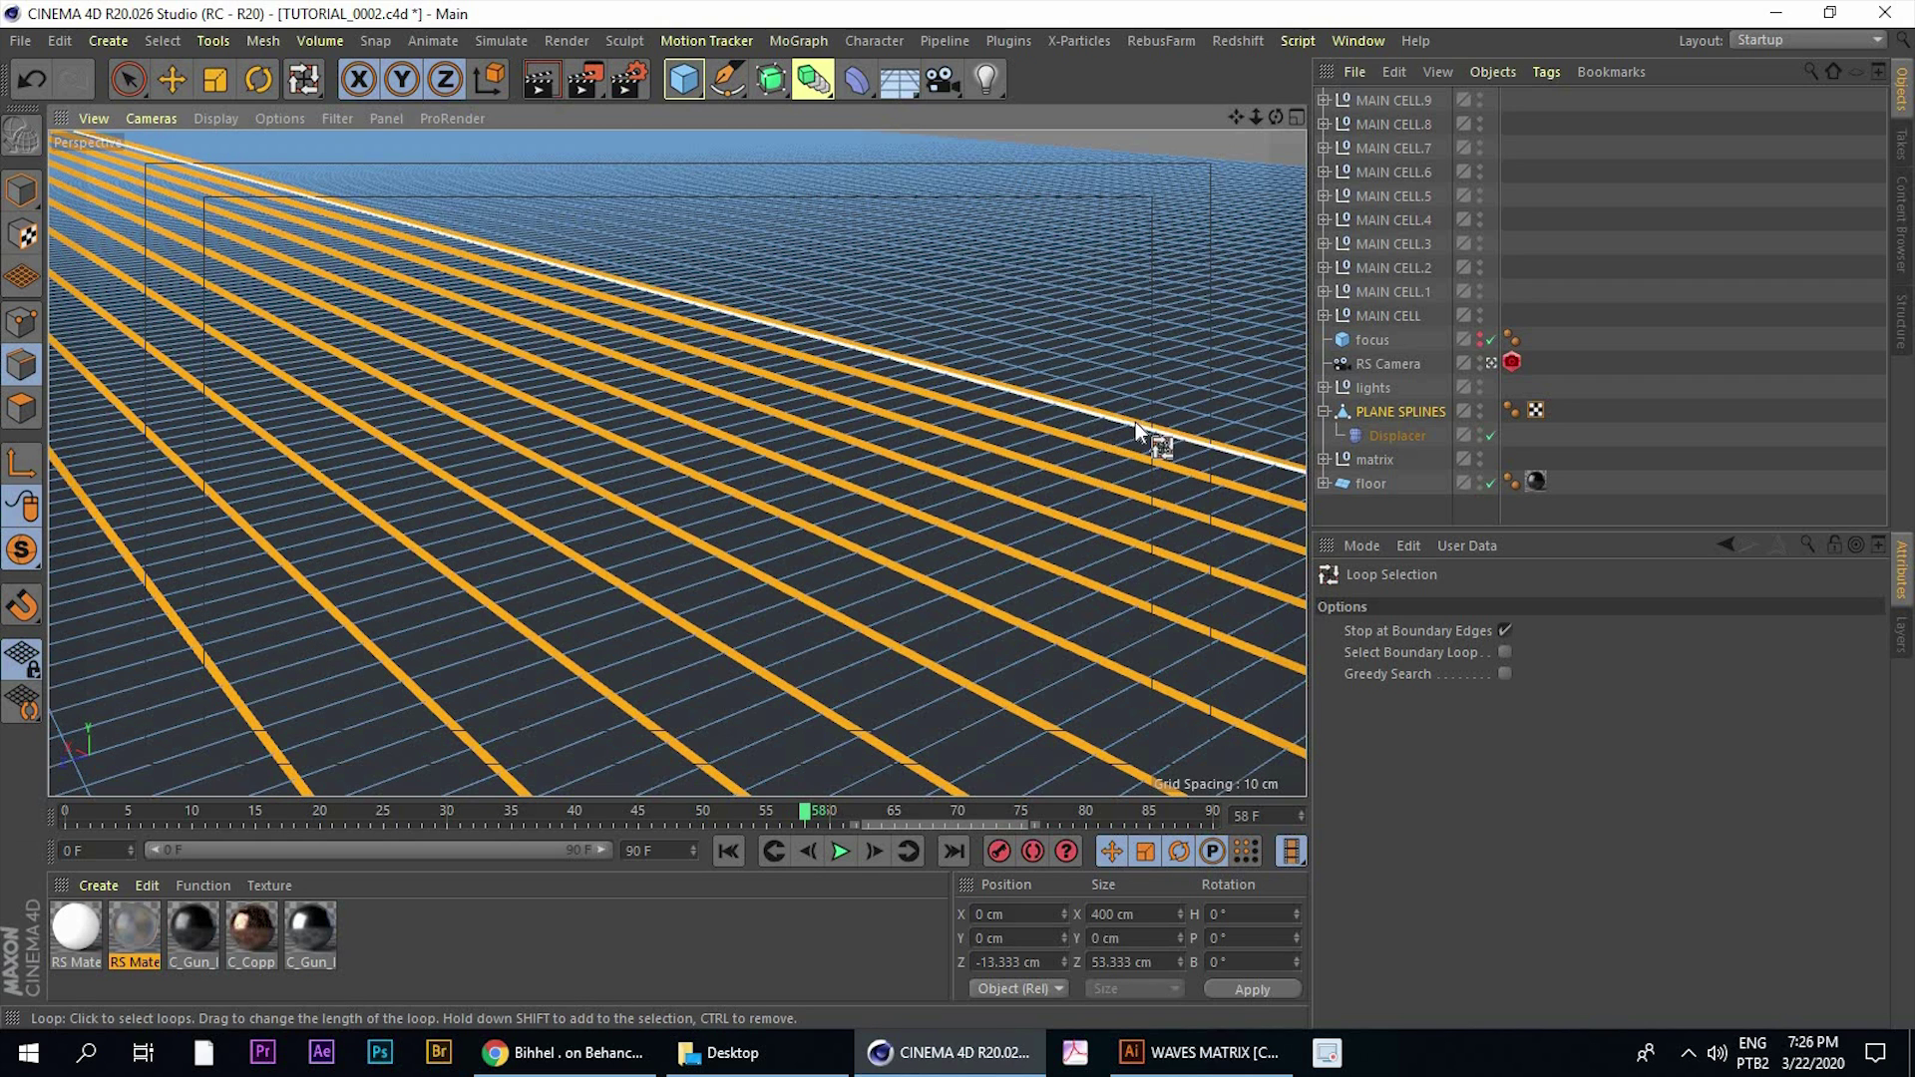
pyautogui.keyDown('shift'); pyautogui.click(1164, 405); pyautogui.keyUp('shift')
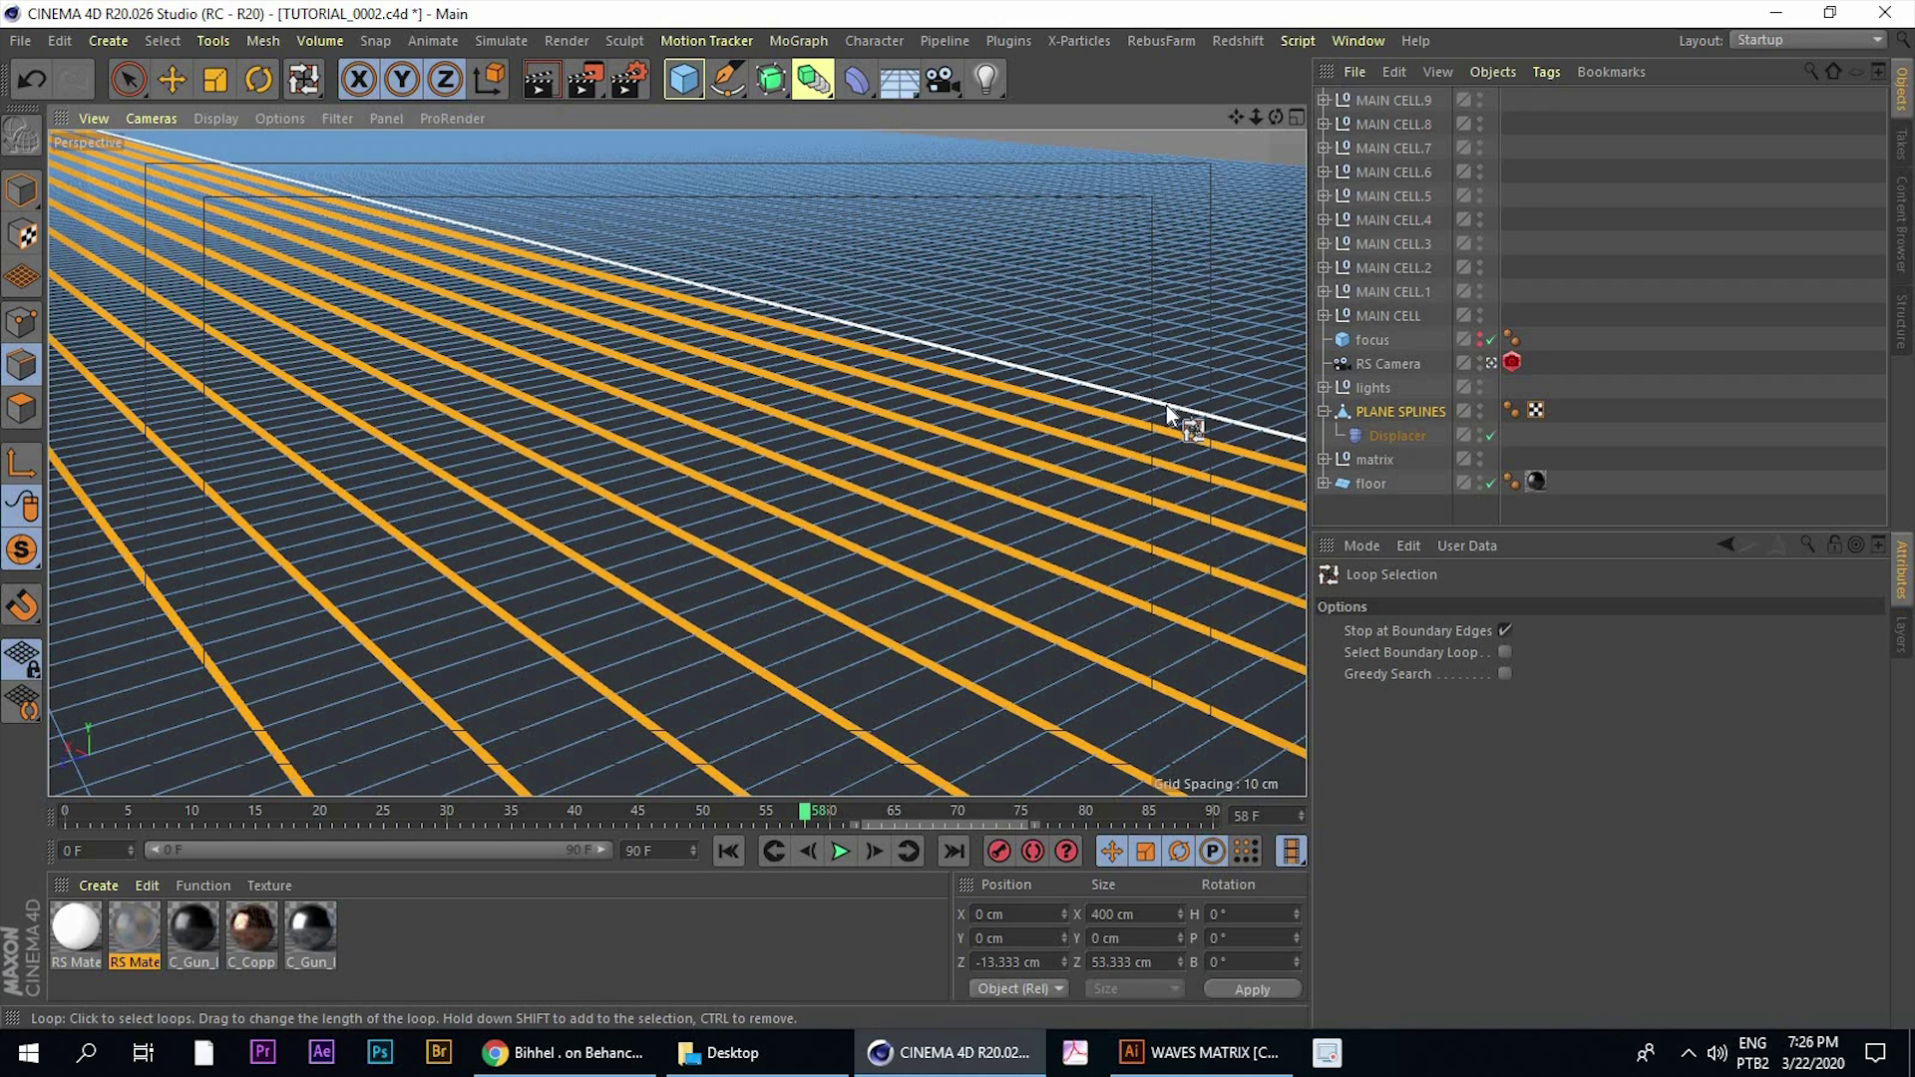
pyautogui.keyDown('shift'); pyautogui.click(1185, 390); pyautogui.keyUp('shift')
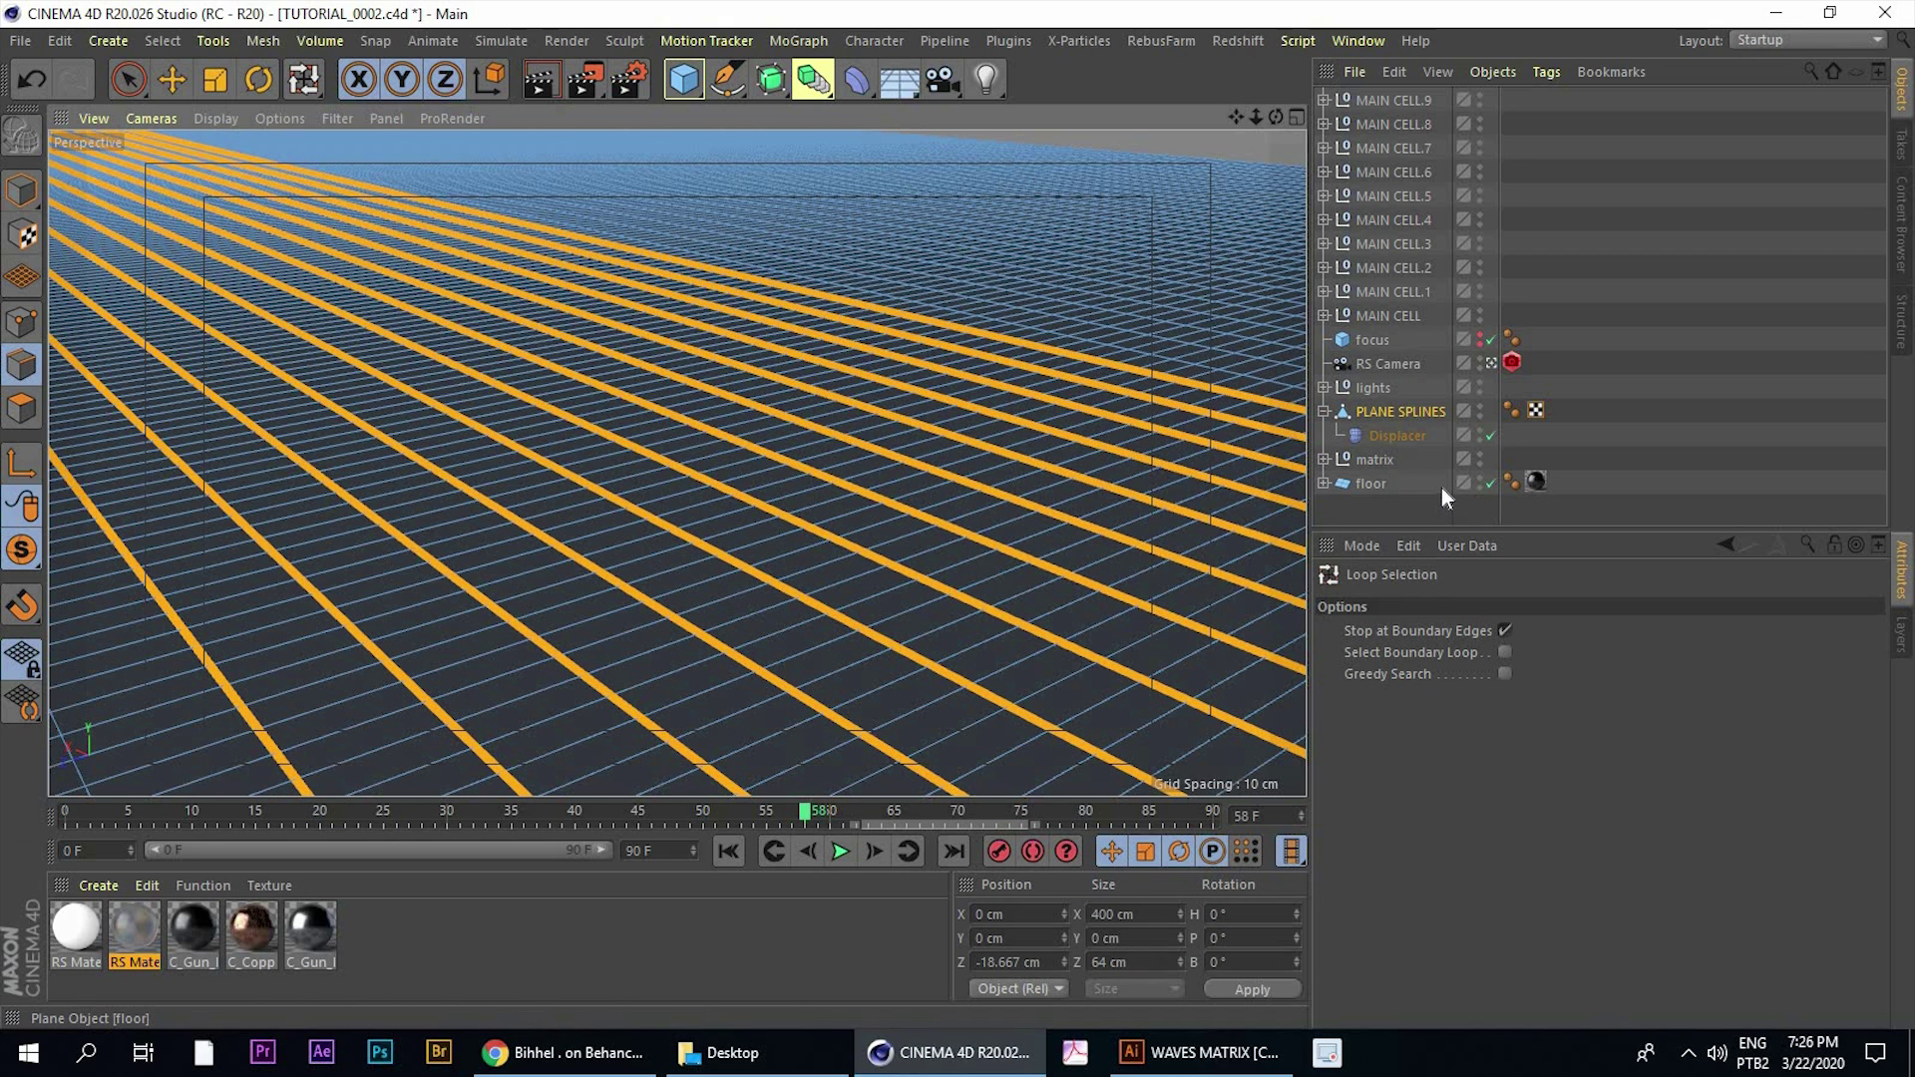
pyautogui.keyDown('shift'); pyautogui.click(1242, 357); pyautogui.keyUp('shift')
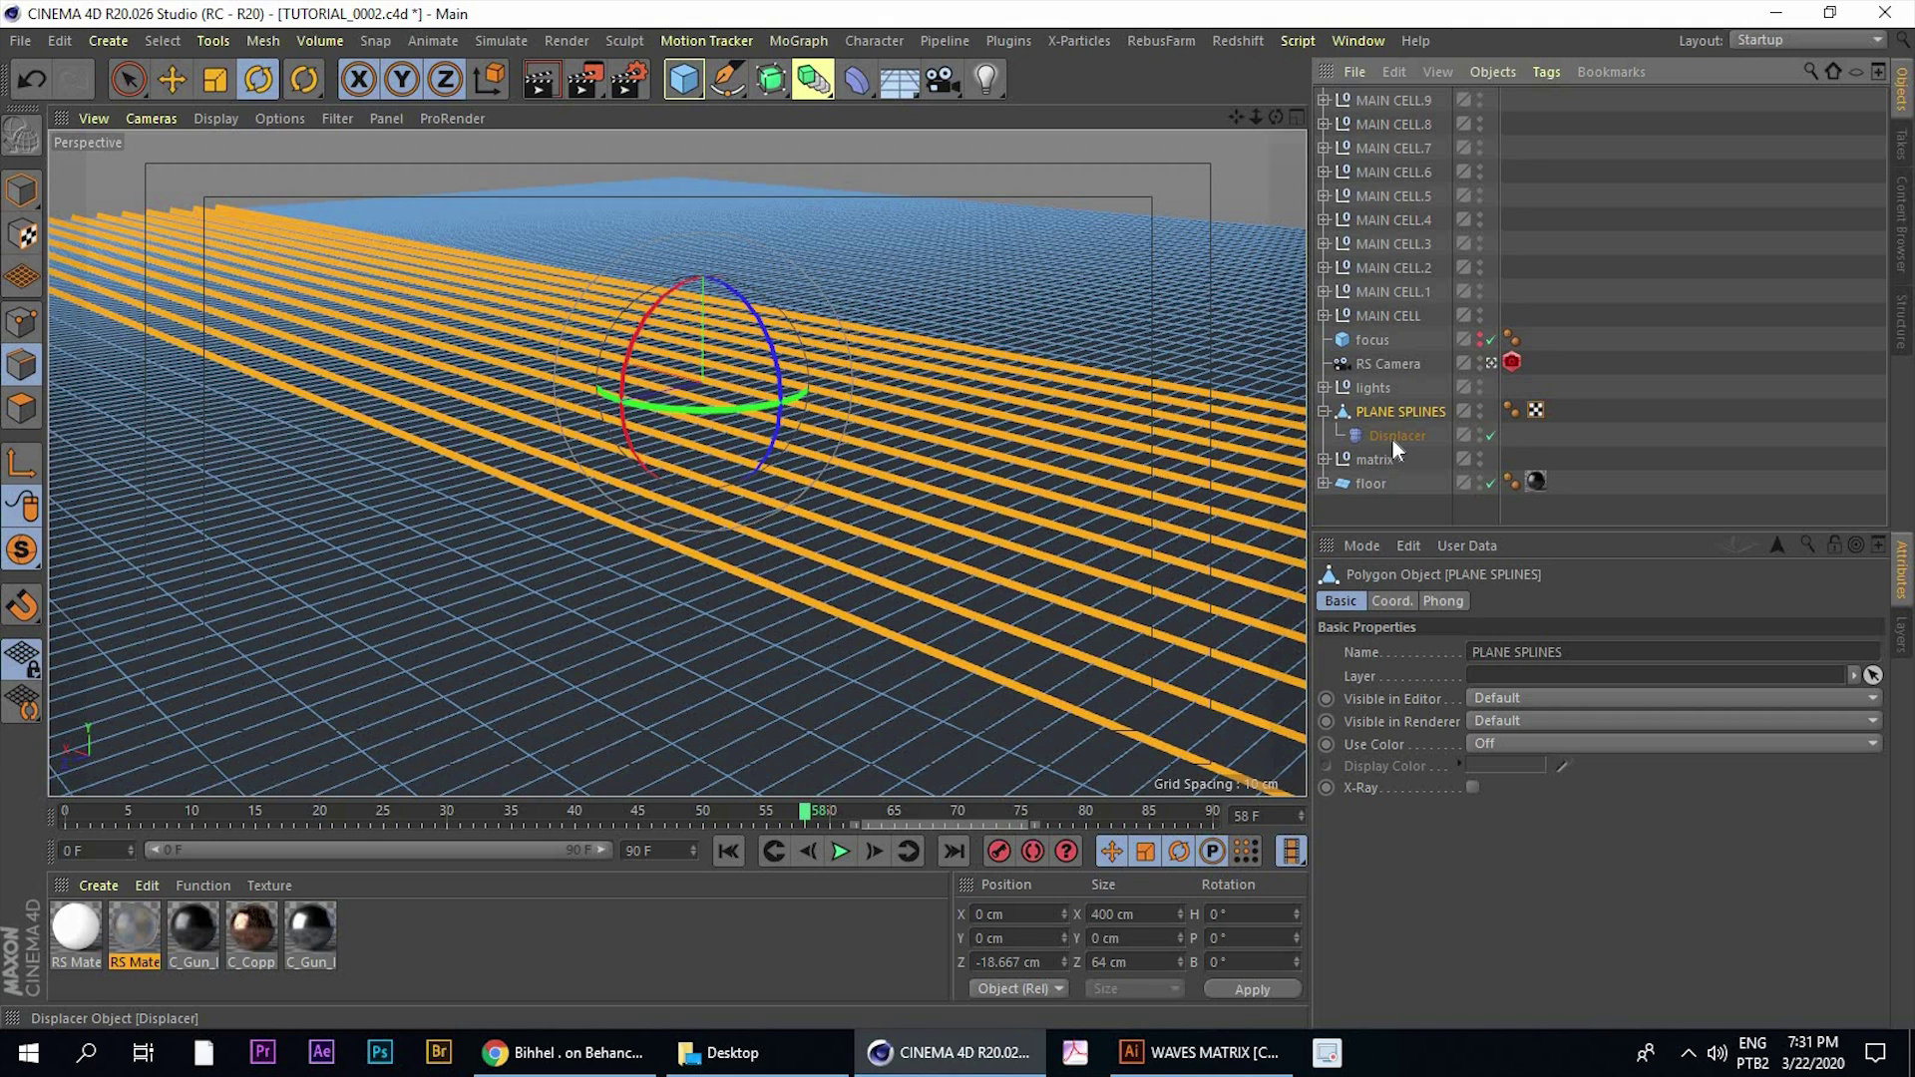
pyautogui.click(1401, 439)
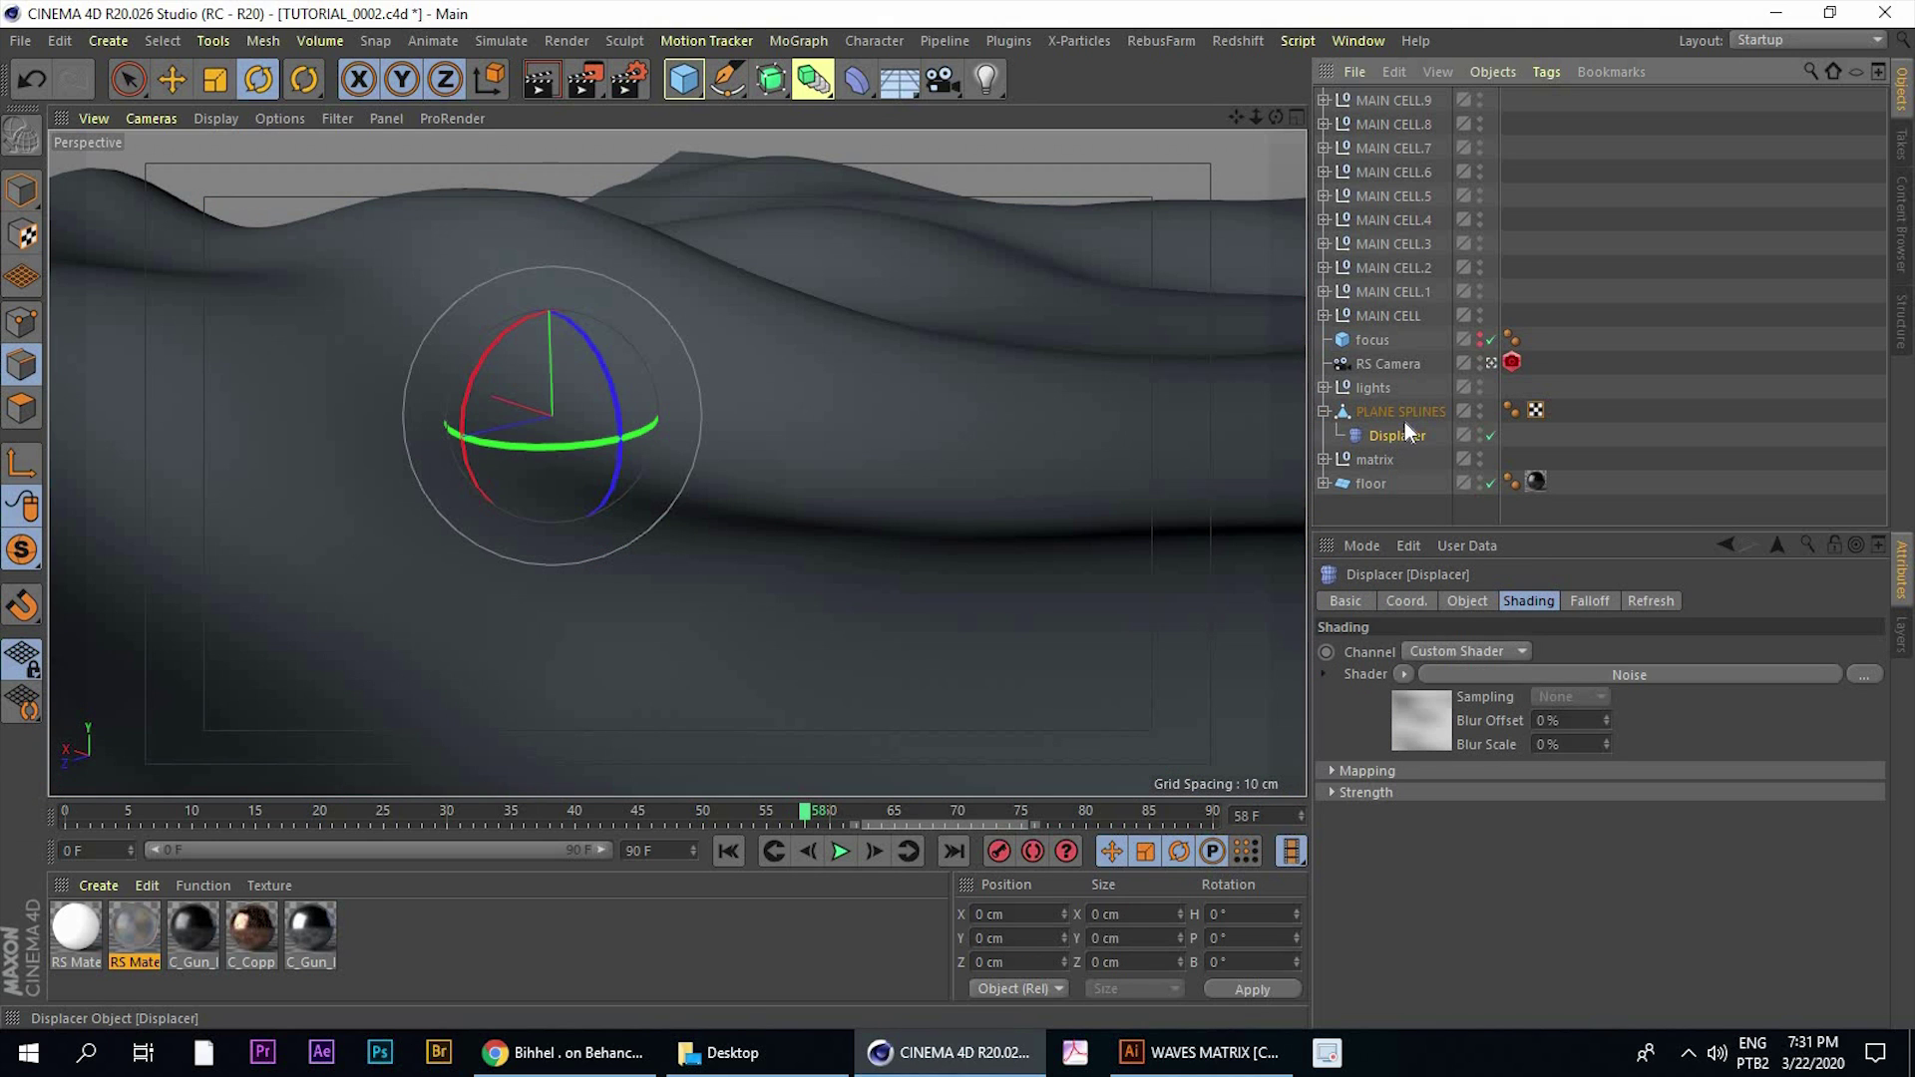
pyautogui.click(1405, 416)
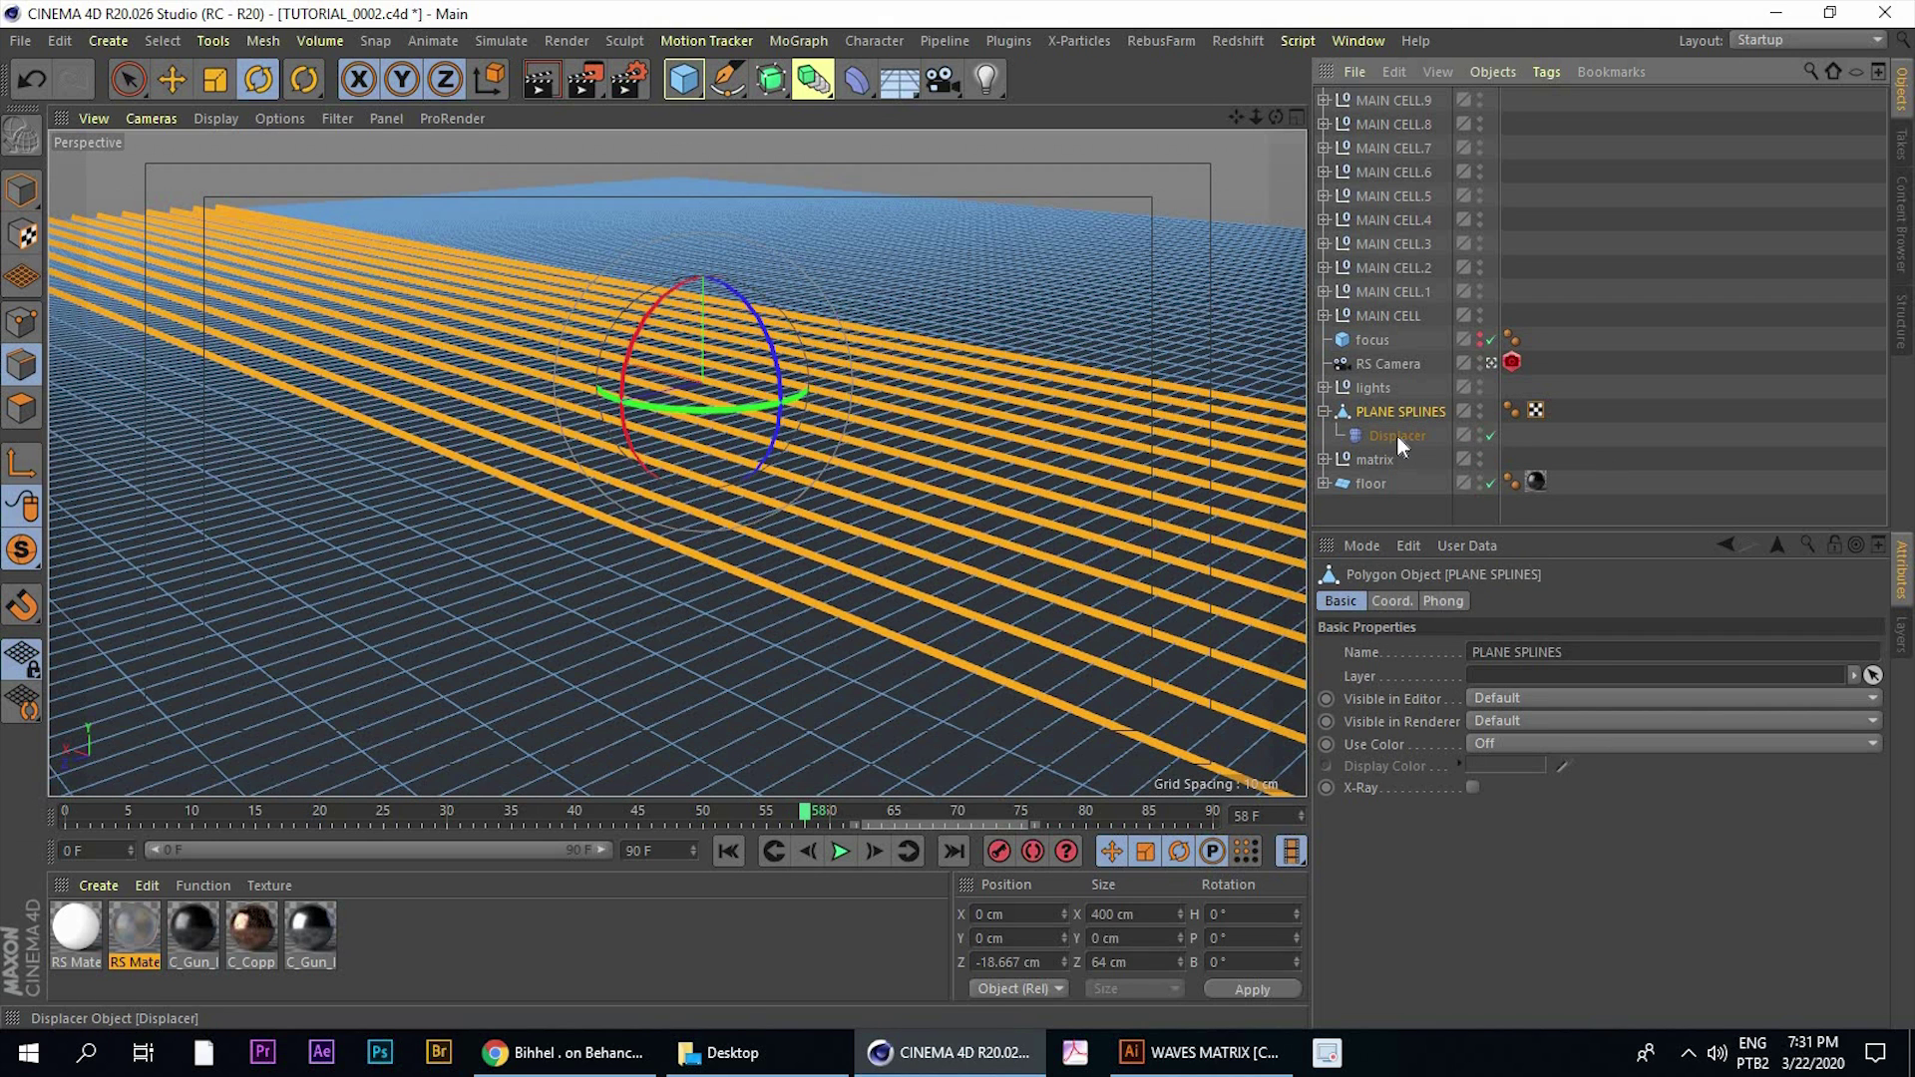
pyautogui.keyDown('ctrl'); pyautogui.click(1398, 436); pyautogui.keyUp('ctrl')
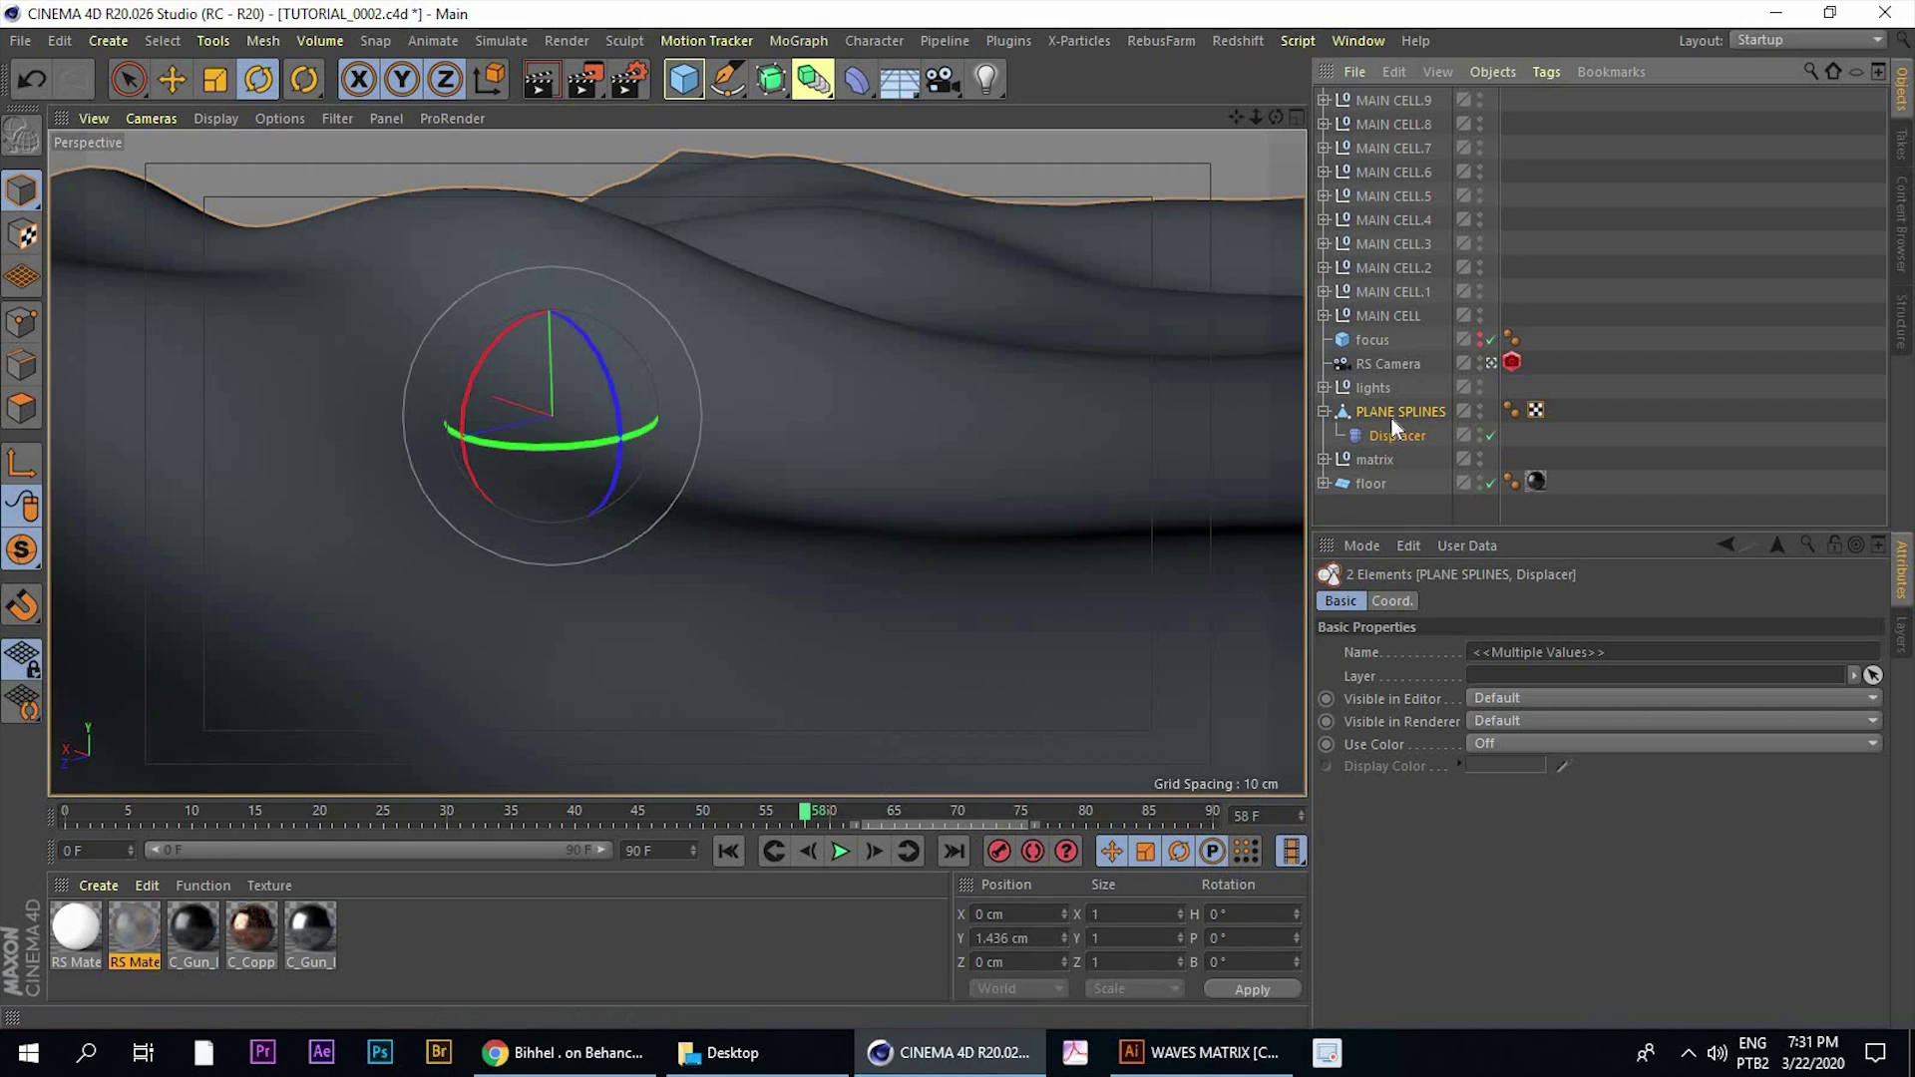
pyautogui.rightClick(1398, 433)
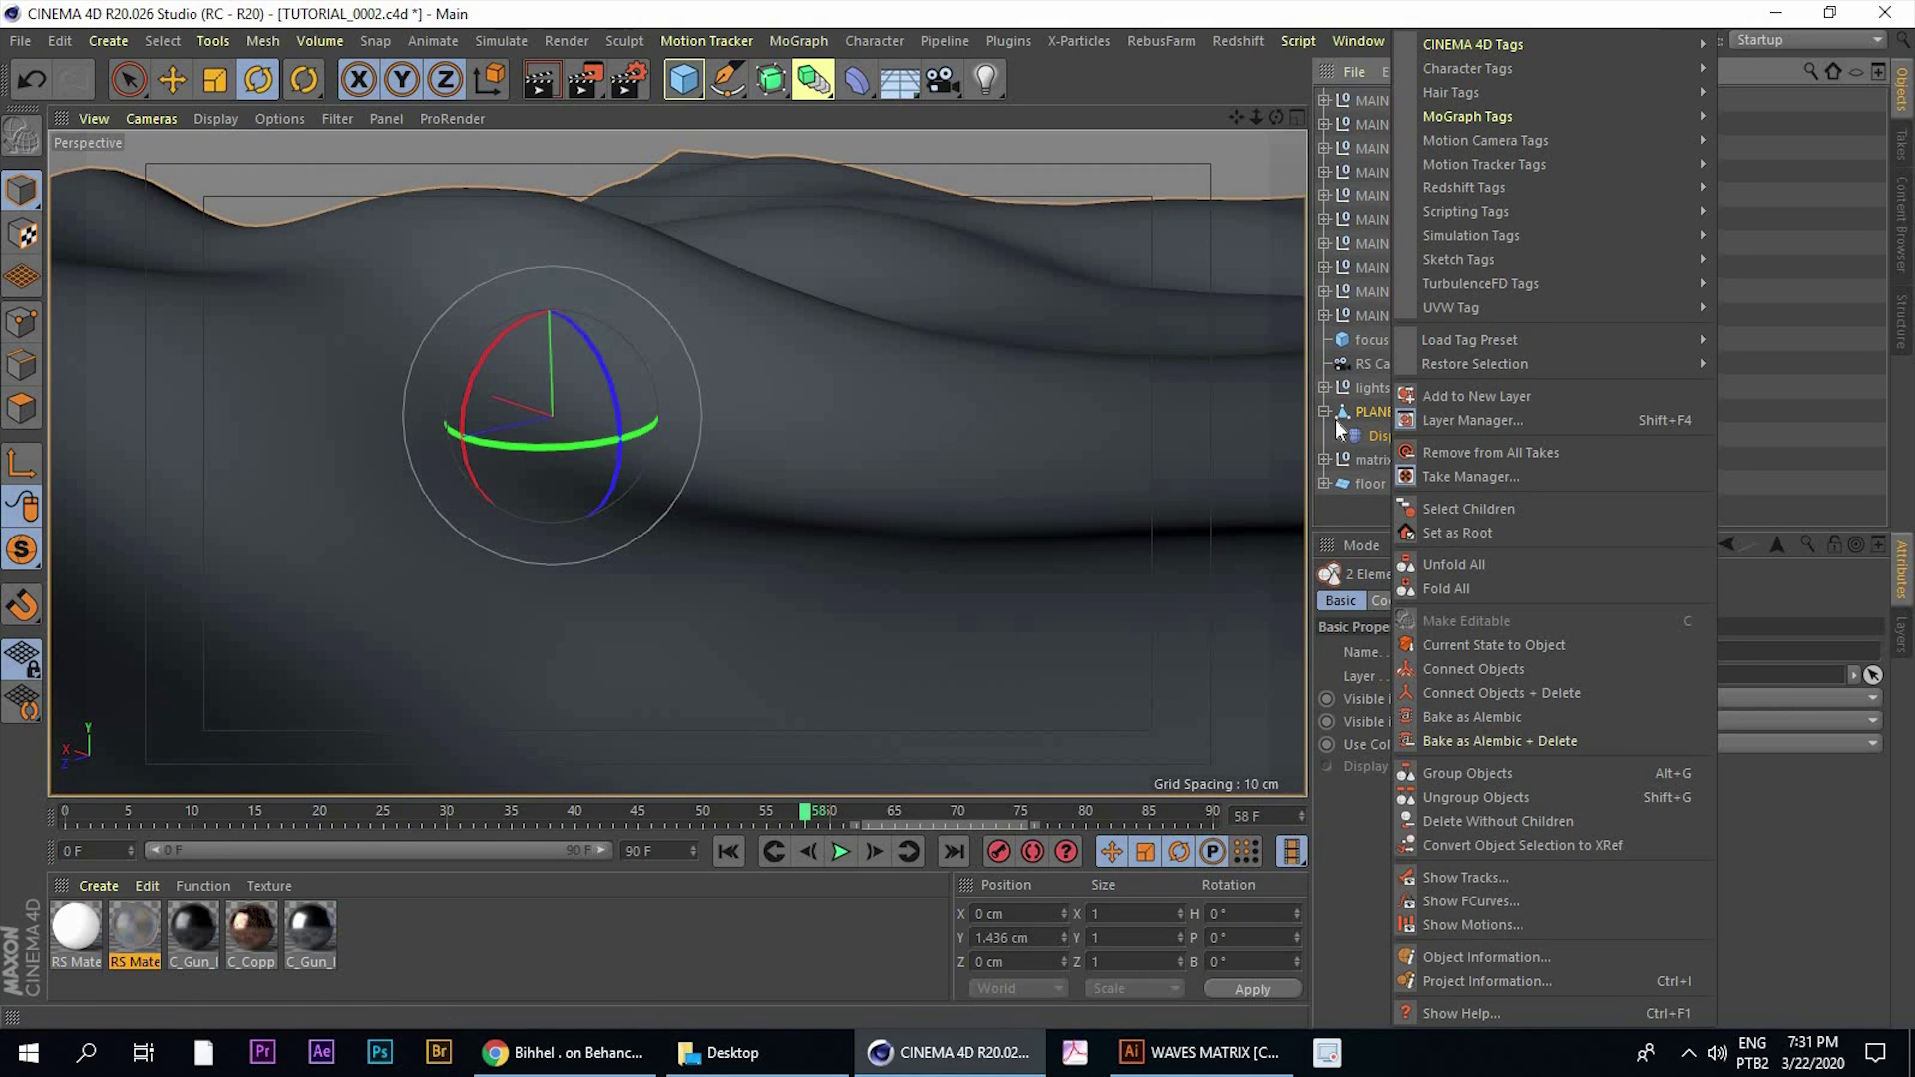
pyautogui.click(1369, 423)
# Merge PLANE SPLINES and its Displacer into a single polygon object with Connect Objects + Delete
pyautogui.click(1403, 427)
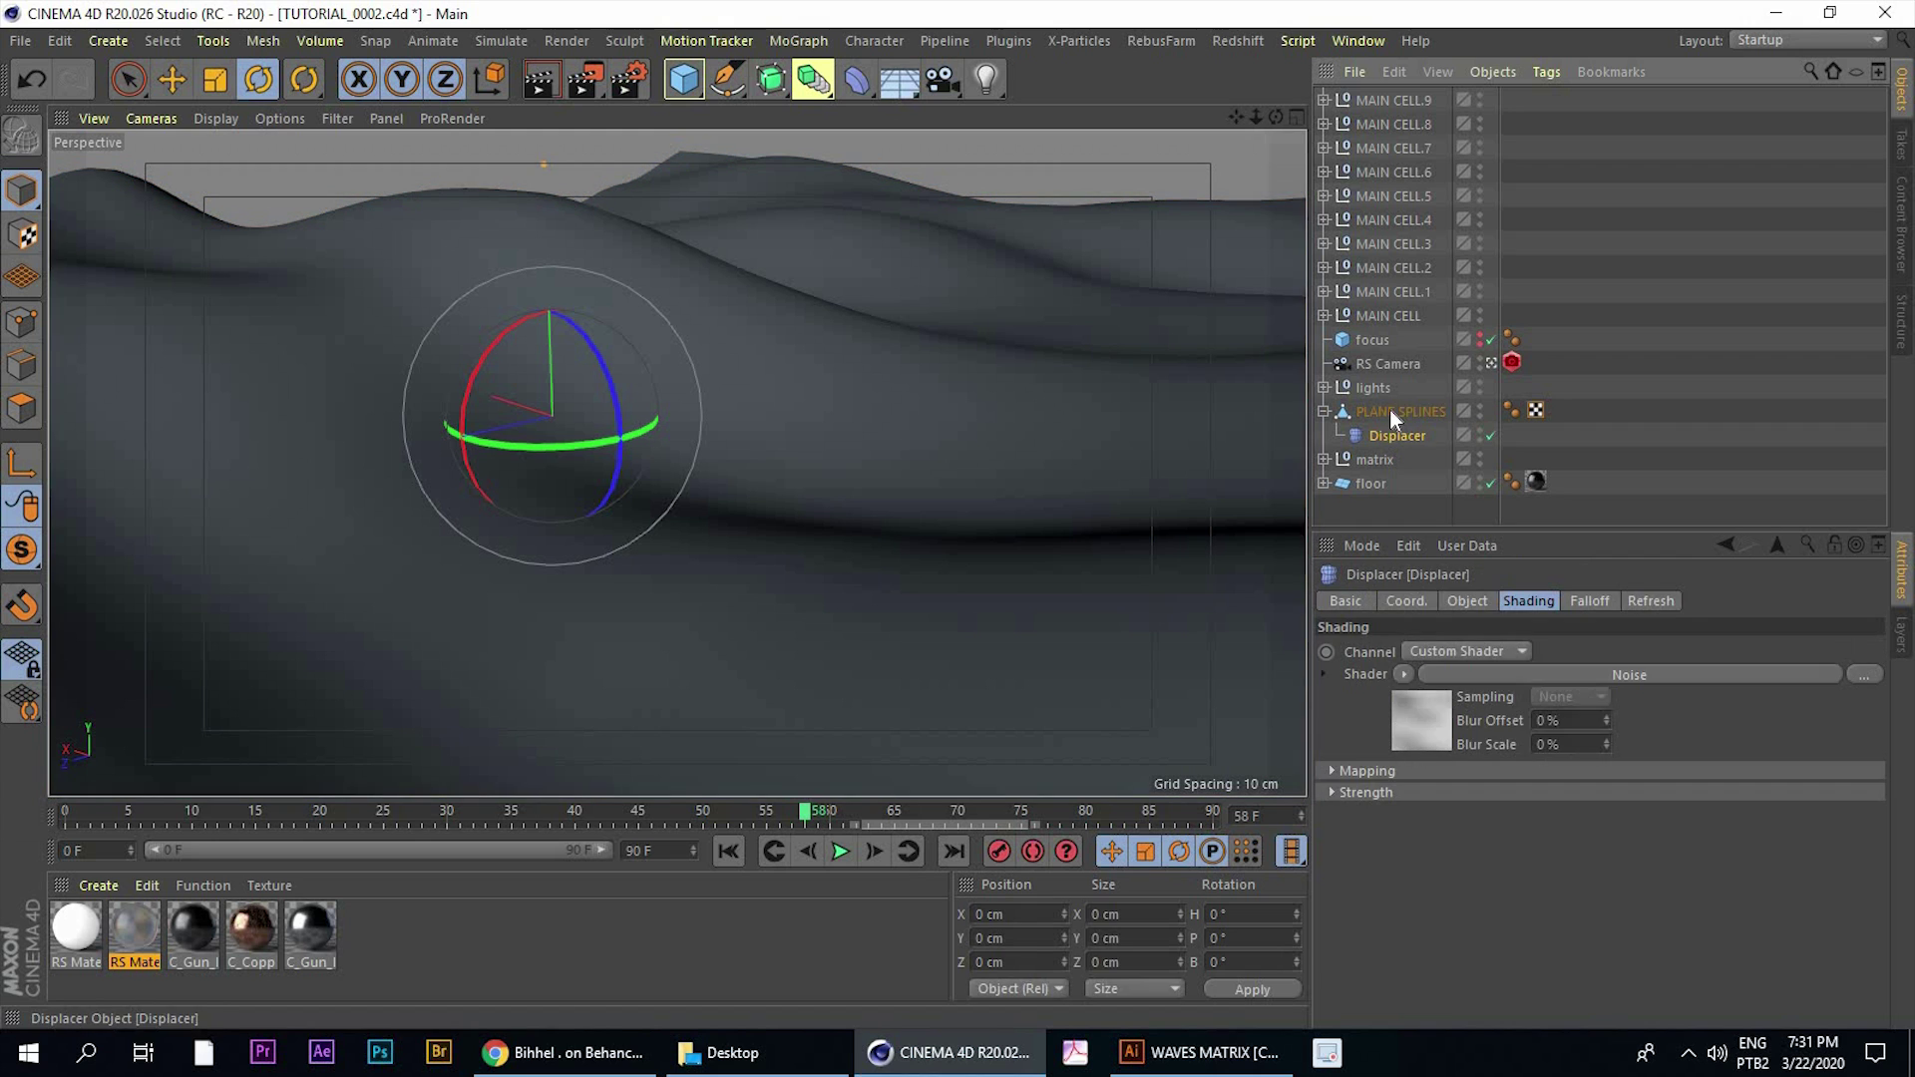
pyautogui.keyDown('ctrl'); pyautogui.click(1391, 409); pyautogui.keyUp('ctrl')
pyautogui.rightClick(1392, 409)
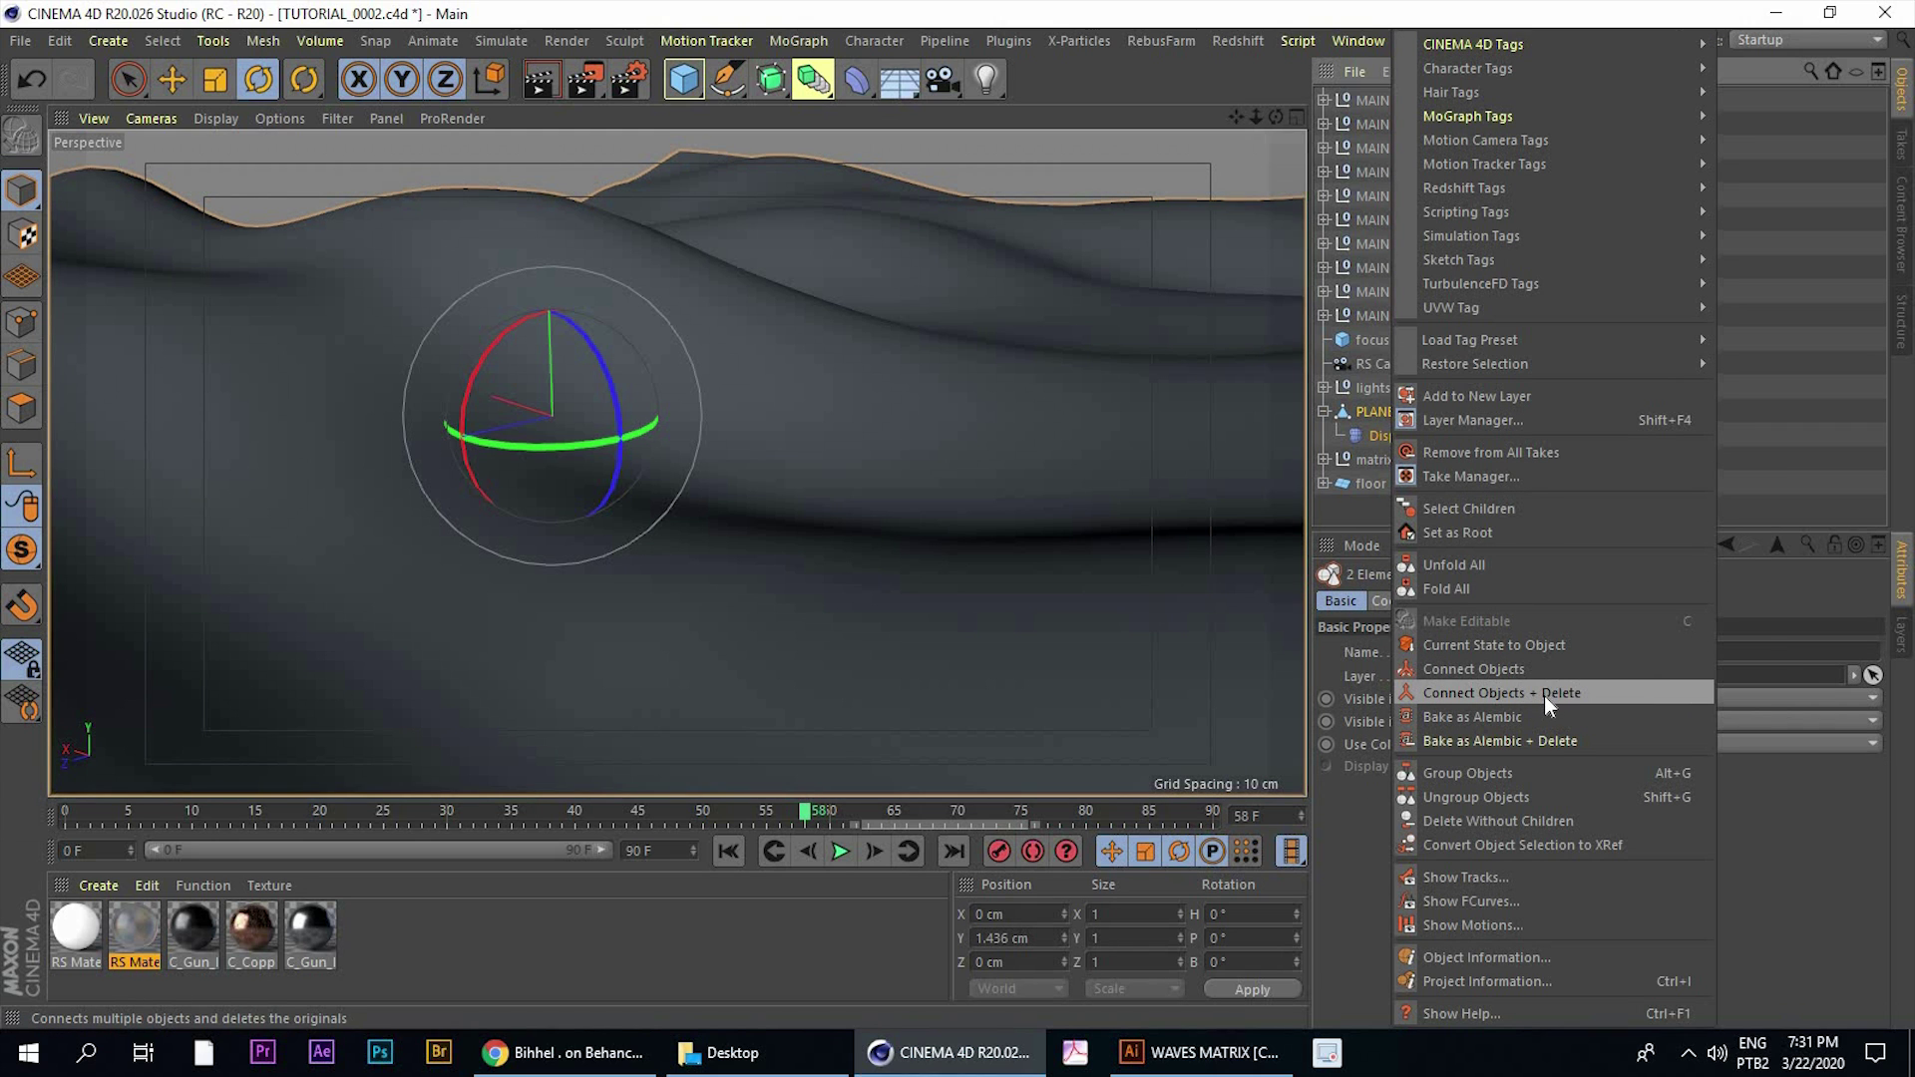
pyautogui.click(1545, 695)
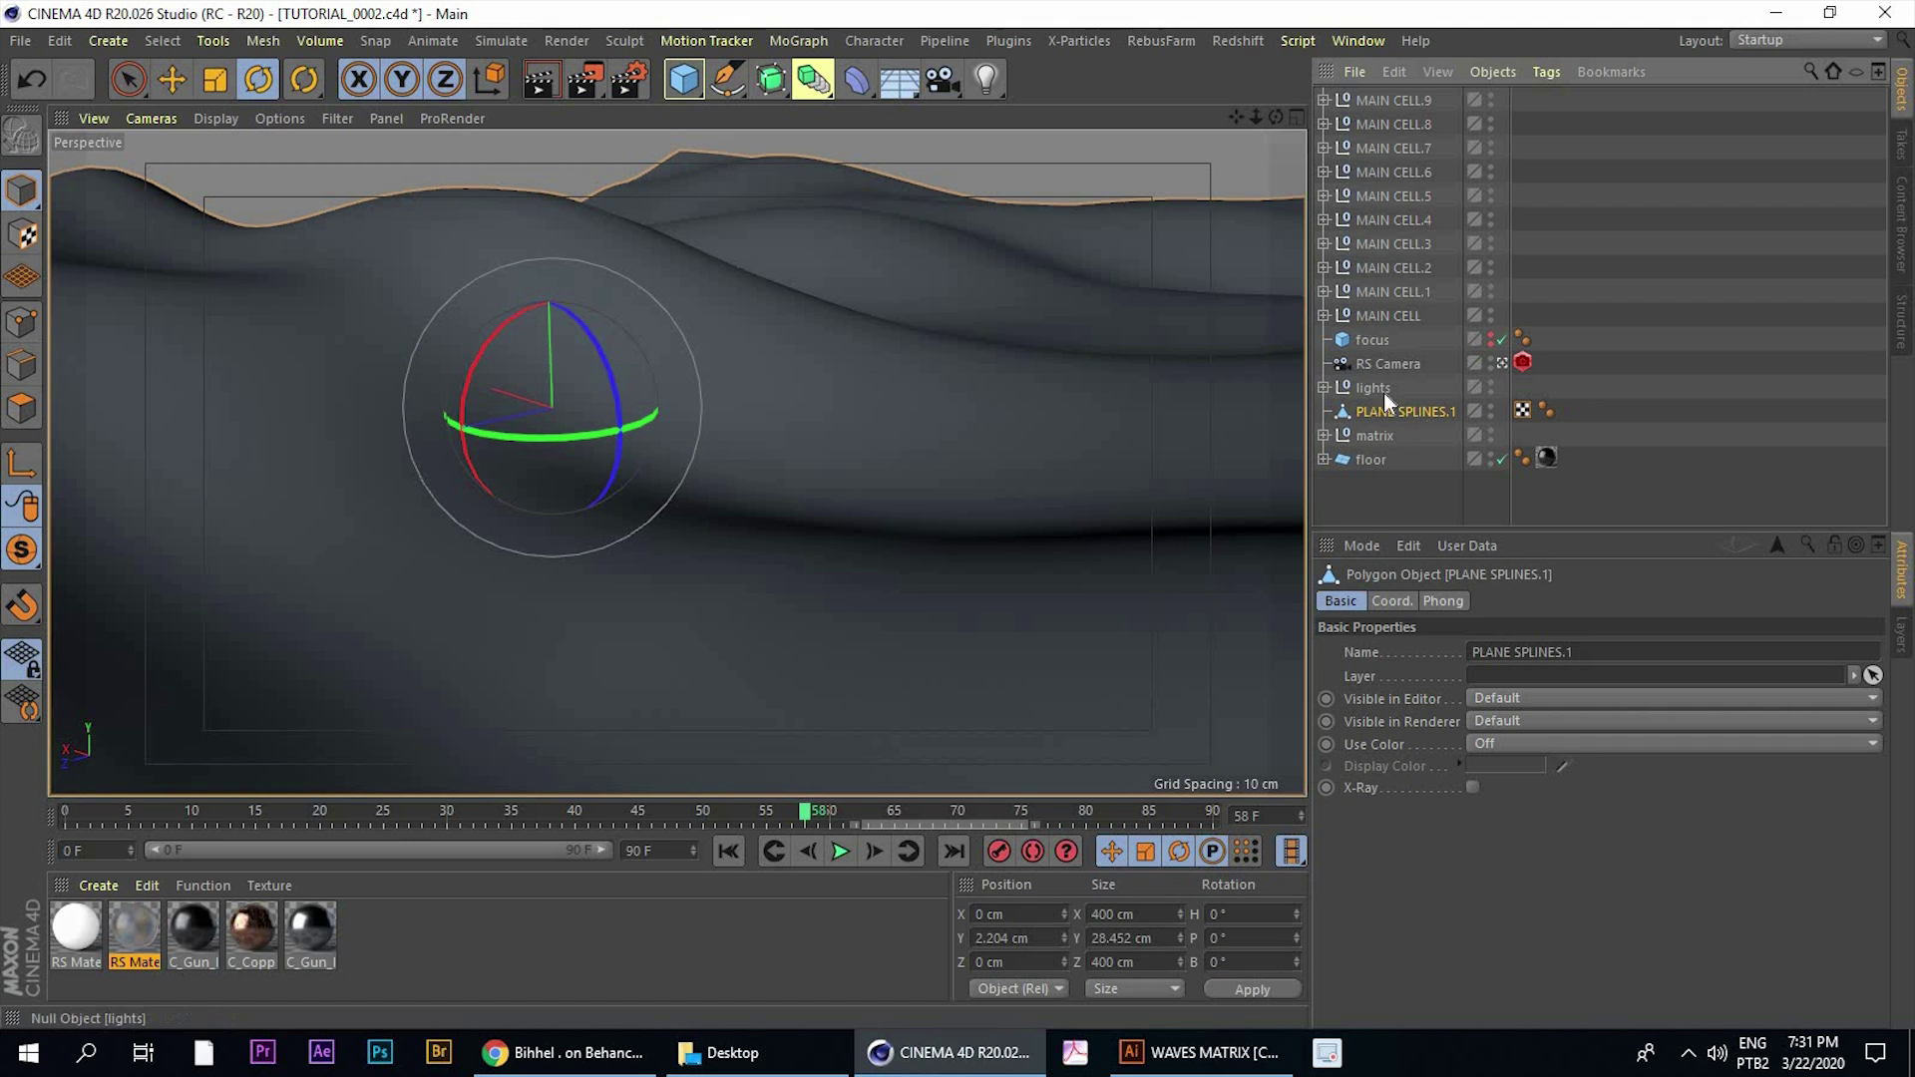
# Return to edge editing on PLANE SPLINES.1 and convert its selected edge loops with Edge to Spline
pyautogui.keyDown('alt'); pyautogui.moveTo(918, 423); pyautogui.dragTo(783, 403); pyautogui.keyUp('alt')
pyautogui.keyDown('alt'); pyautogui.moveTo(608, 372); pyautogui.dragTo(730, 427, button='middle'); pyautogui.keyUp('alt')
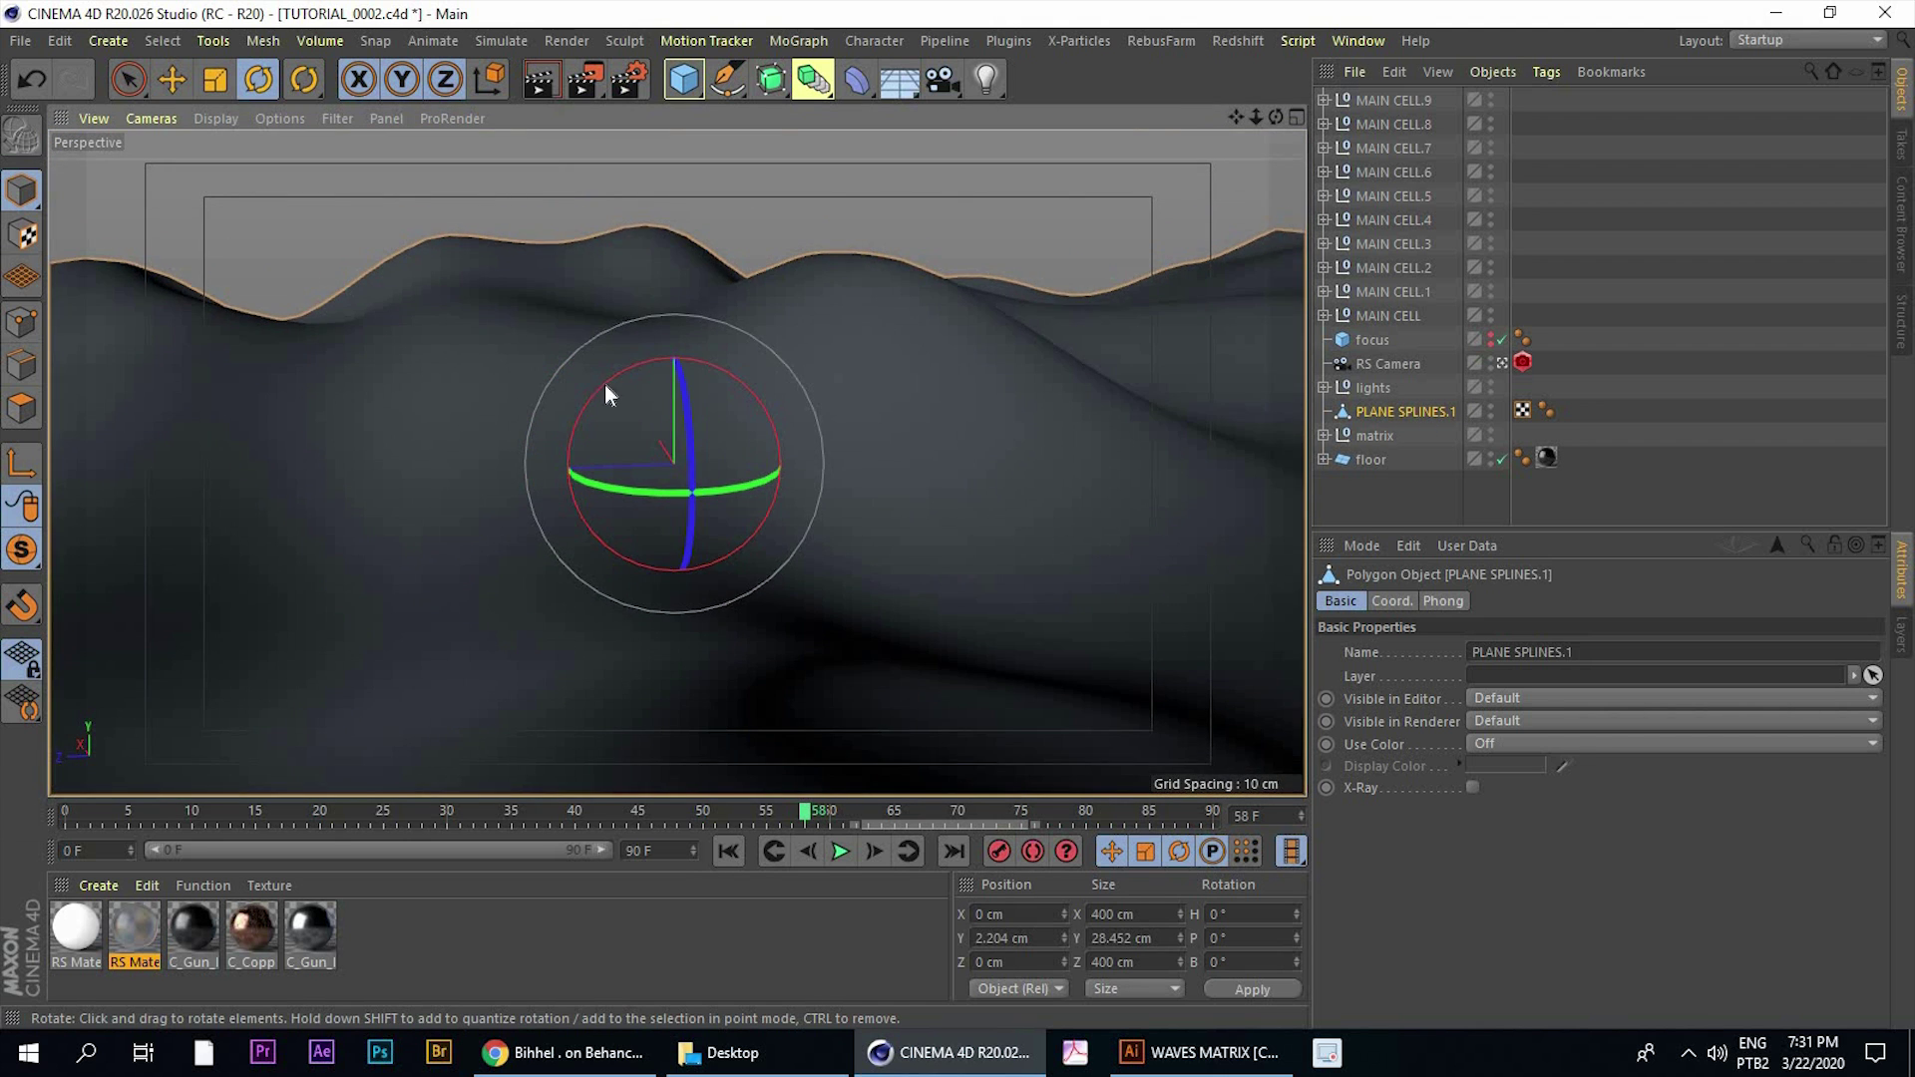
pyautogui.keyDown('alt'); pyautogui.moveTo(604, 385); pyautogui.dragTo(577, 314); pyautogui.keyUp('alt')
pyautogui.keyDown('alt'); pyautogui.moveTo(578, 313); pyautogui.dragTo(698, 320, button='right'); pyautogui.keyUp('alt')
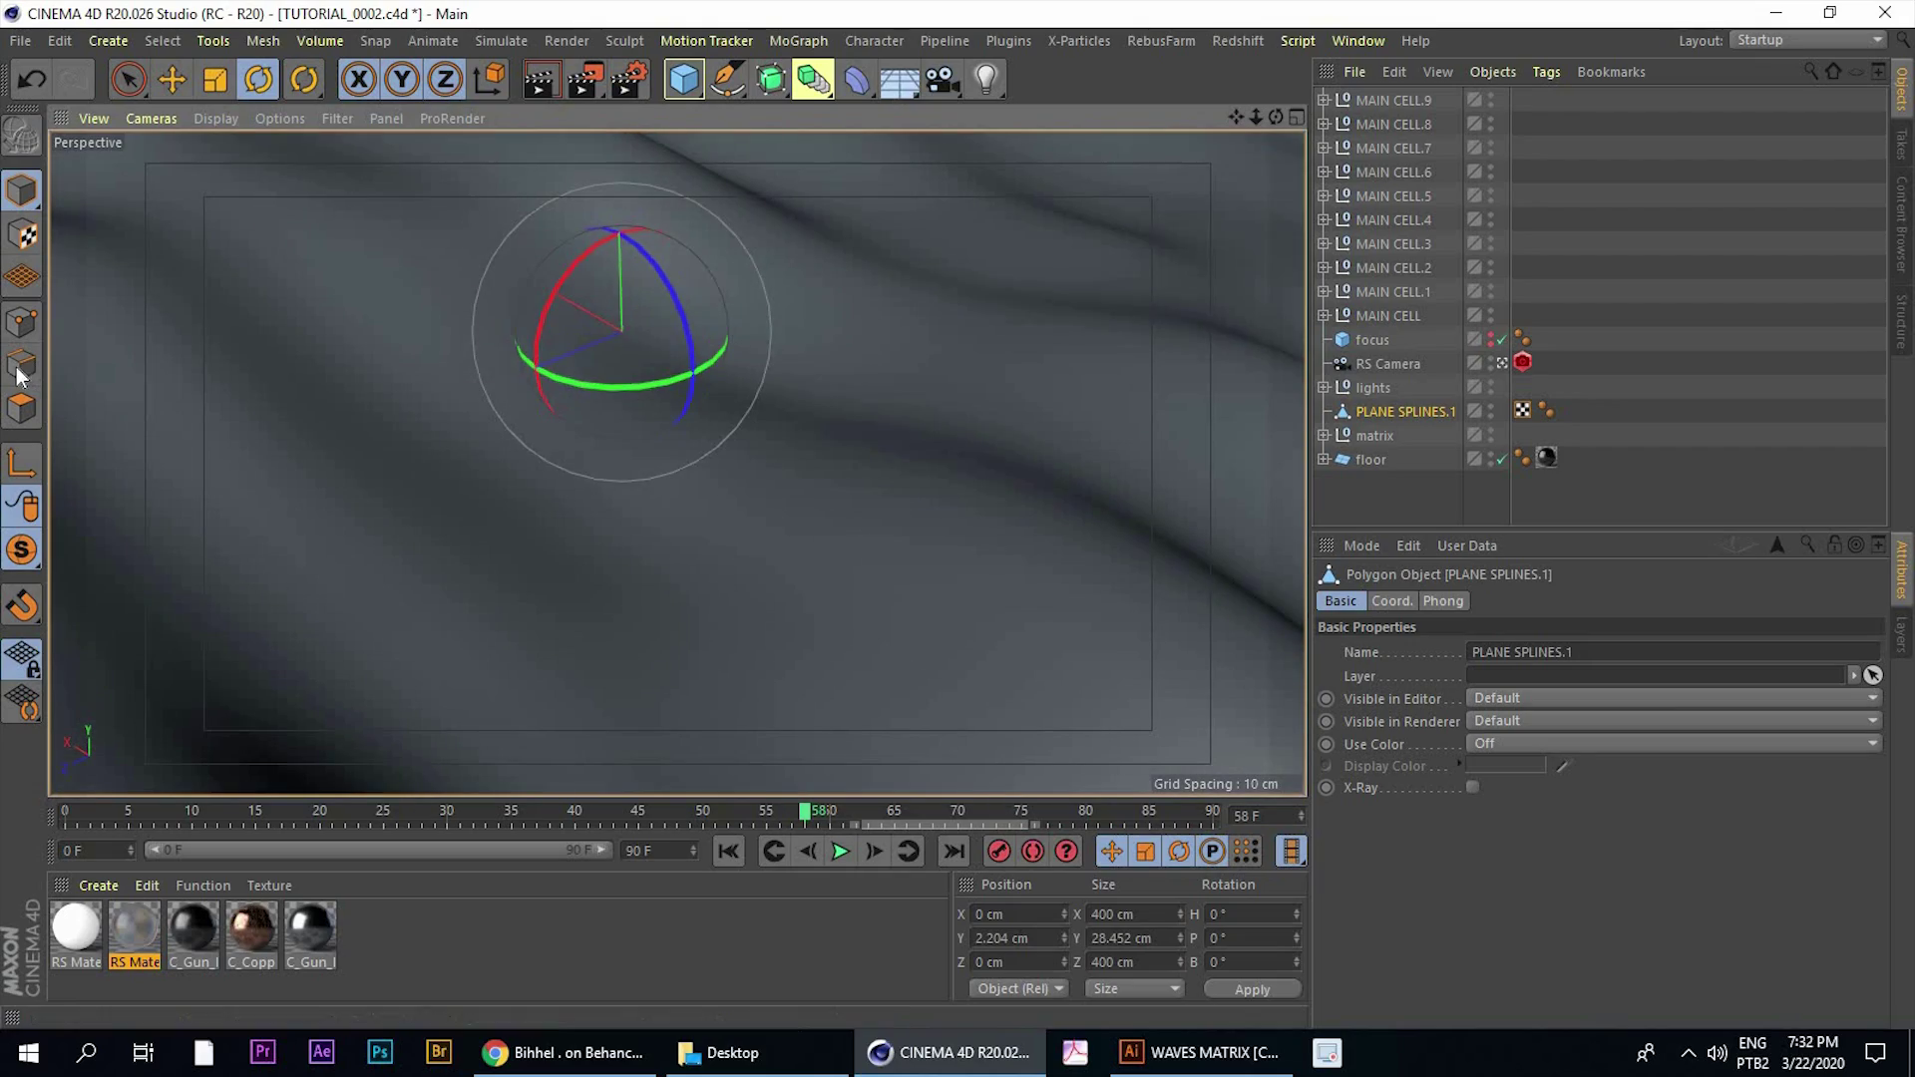
pyautogui.click(20, 374)
pyautogui.keyDown('alt'); pyautogui.moveTo(495, 377); pyautogui.dragTo(582, 457); pyautogui.keyUp('alt')
pyautogui.keyDown('alt'); pyautogui.moveTo(583, 457); pyautogui.dragTo(608, 424, button='right'); pyautogui.keyUp('alt')
pyautogui.hotkey('shift', 'c')
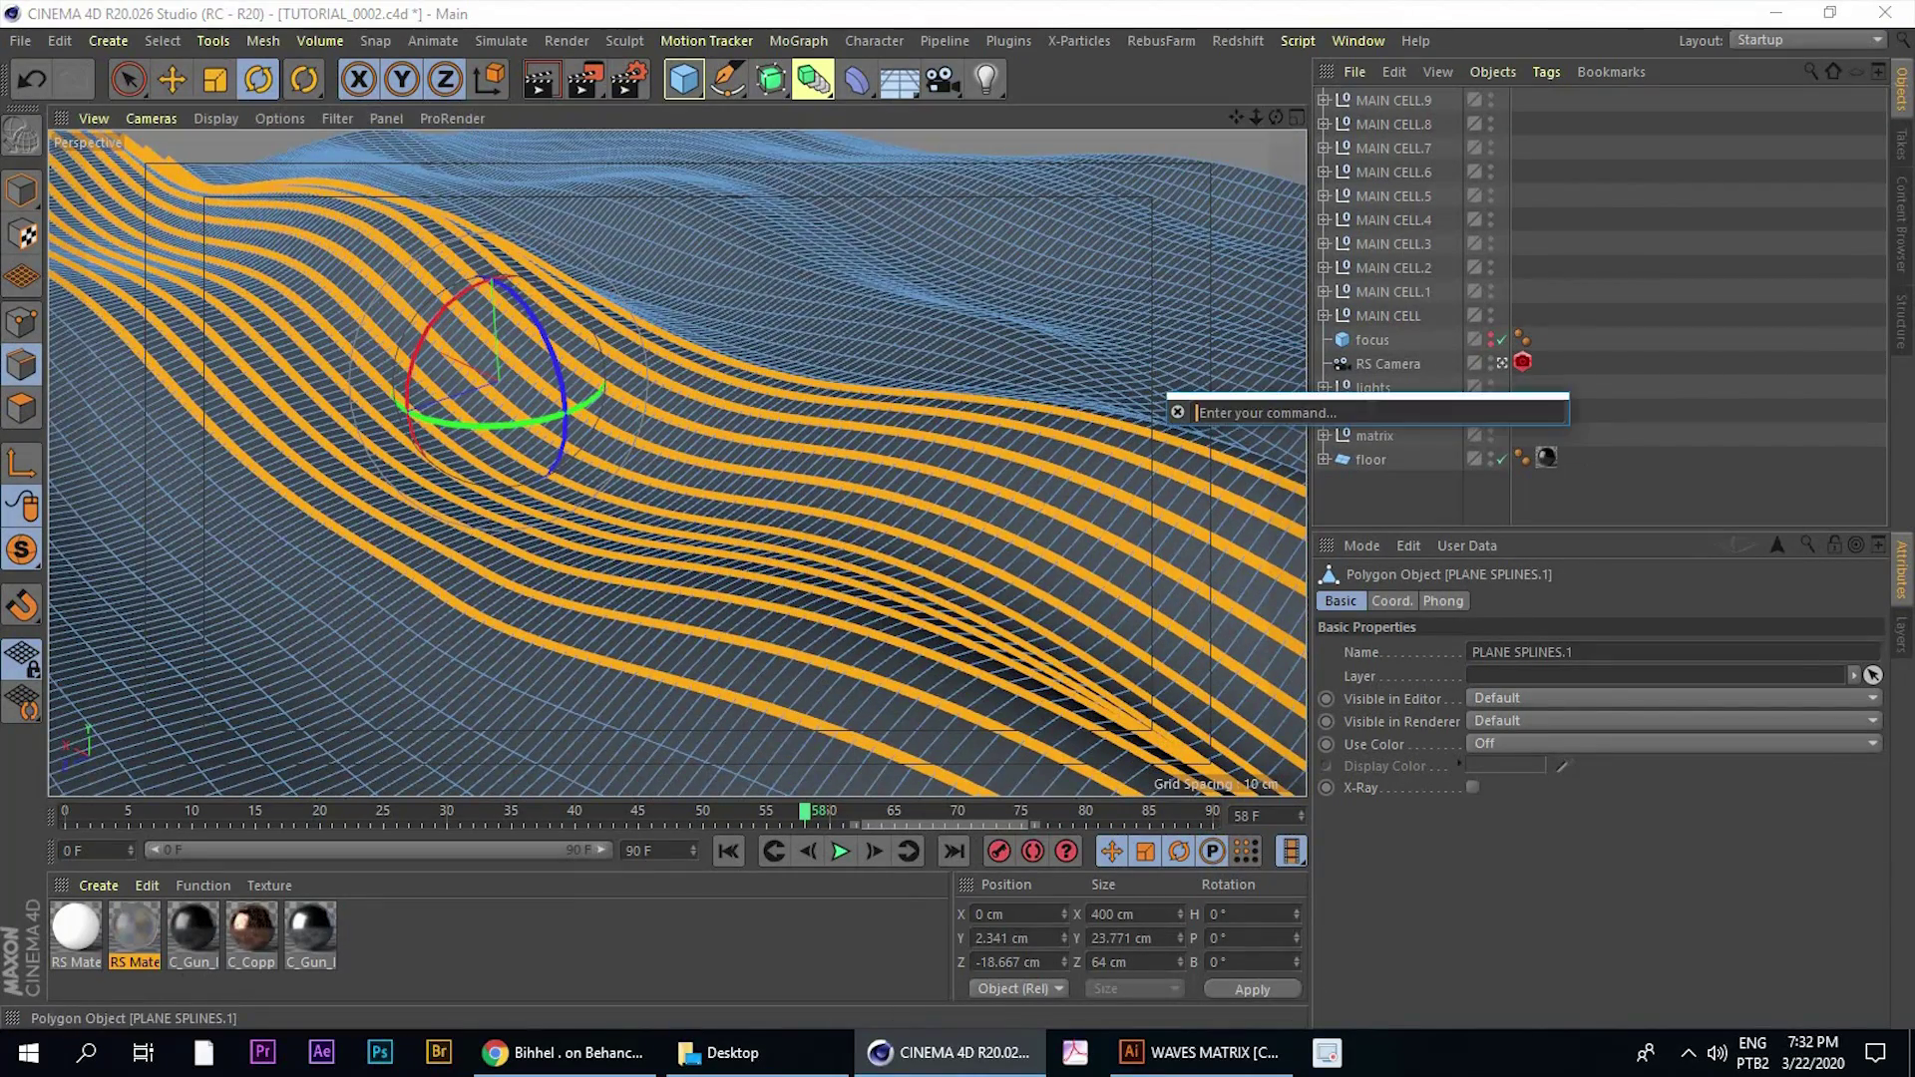
pyautogui.write('EDG')
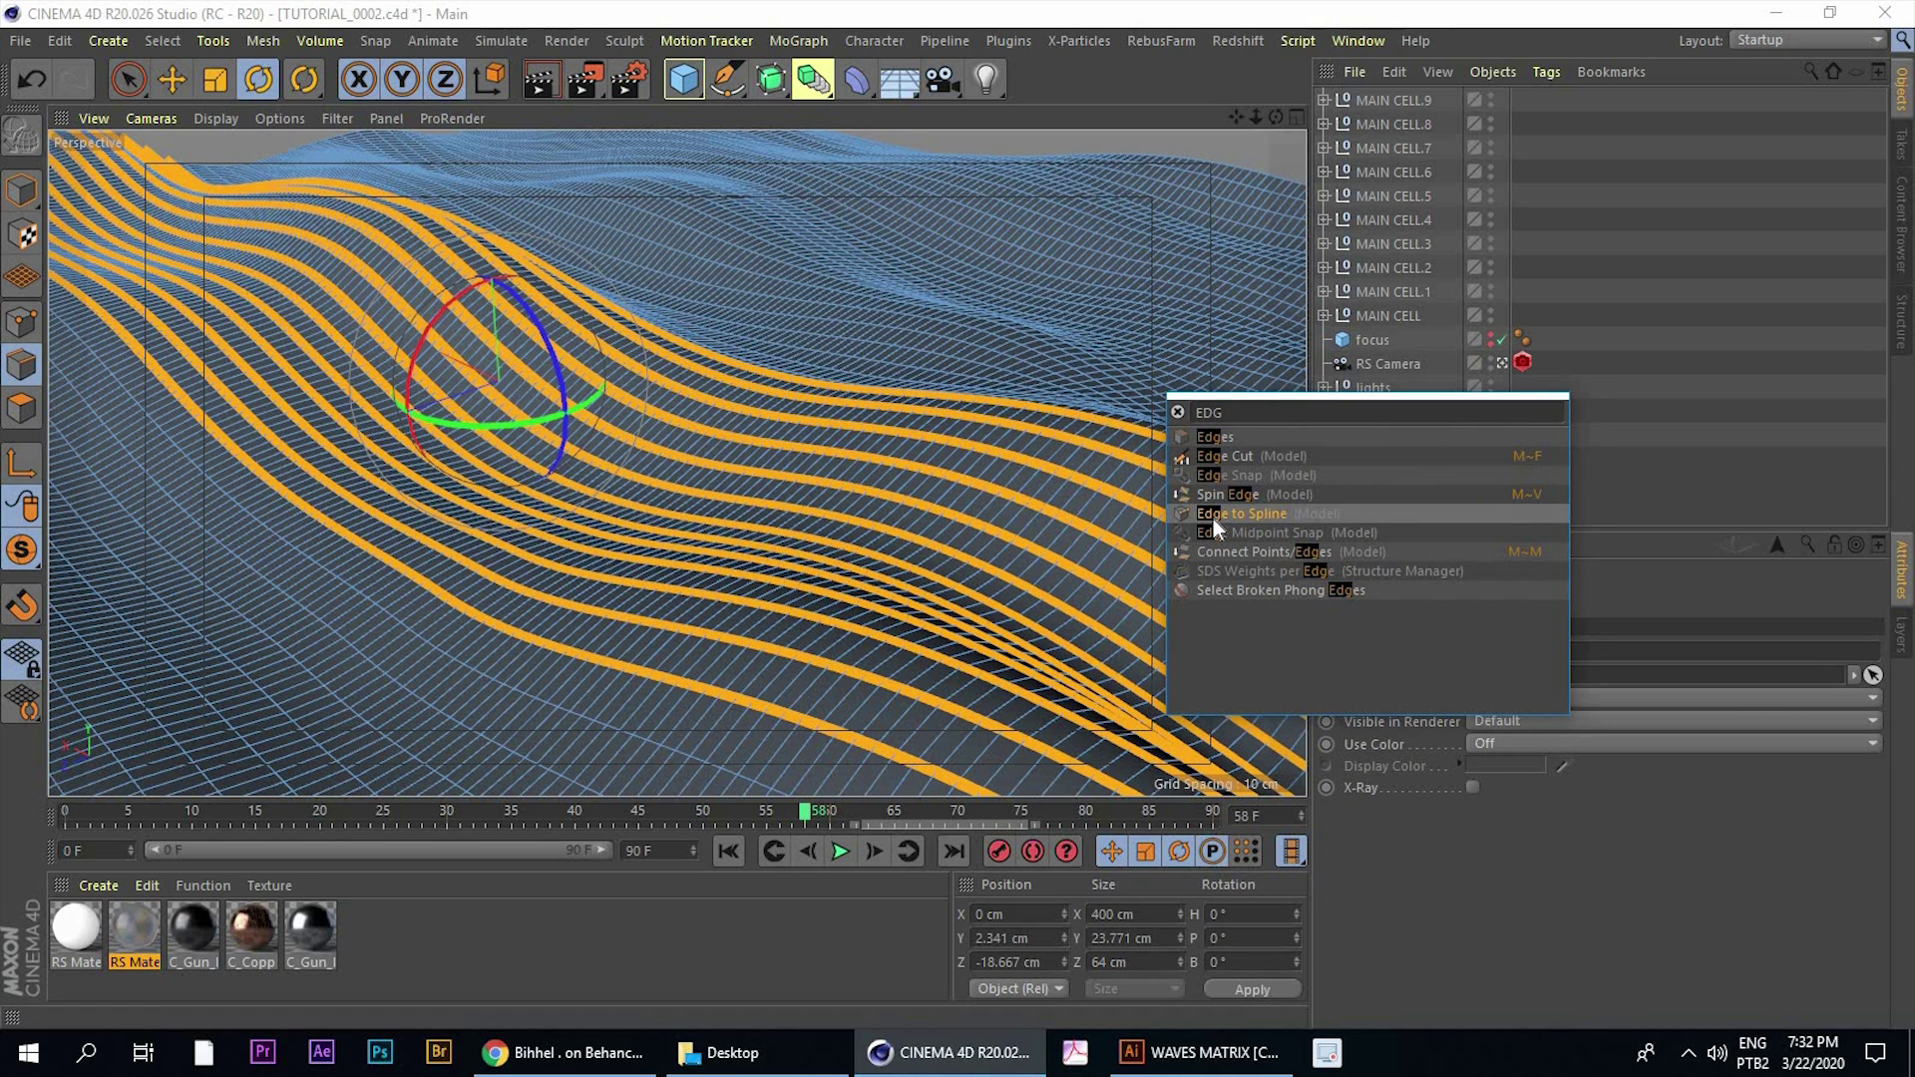
pyautogui.click(1219, 513)
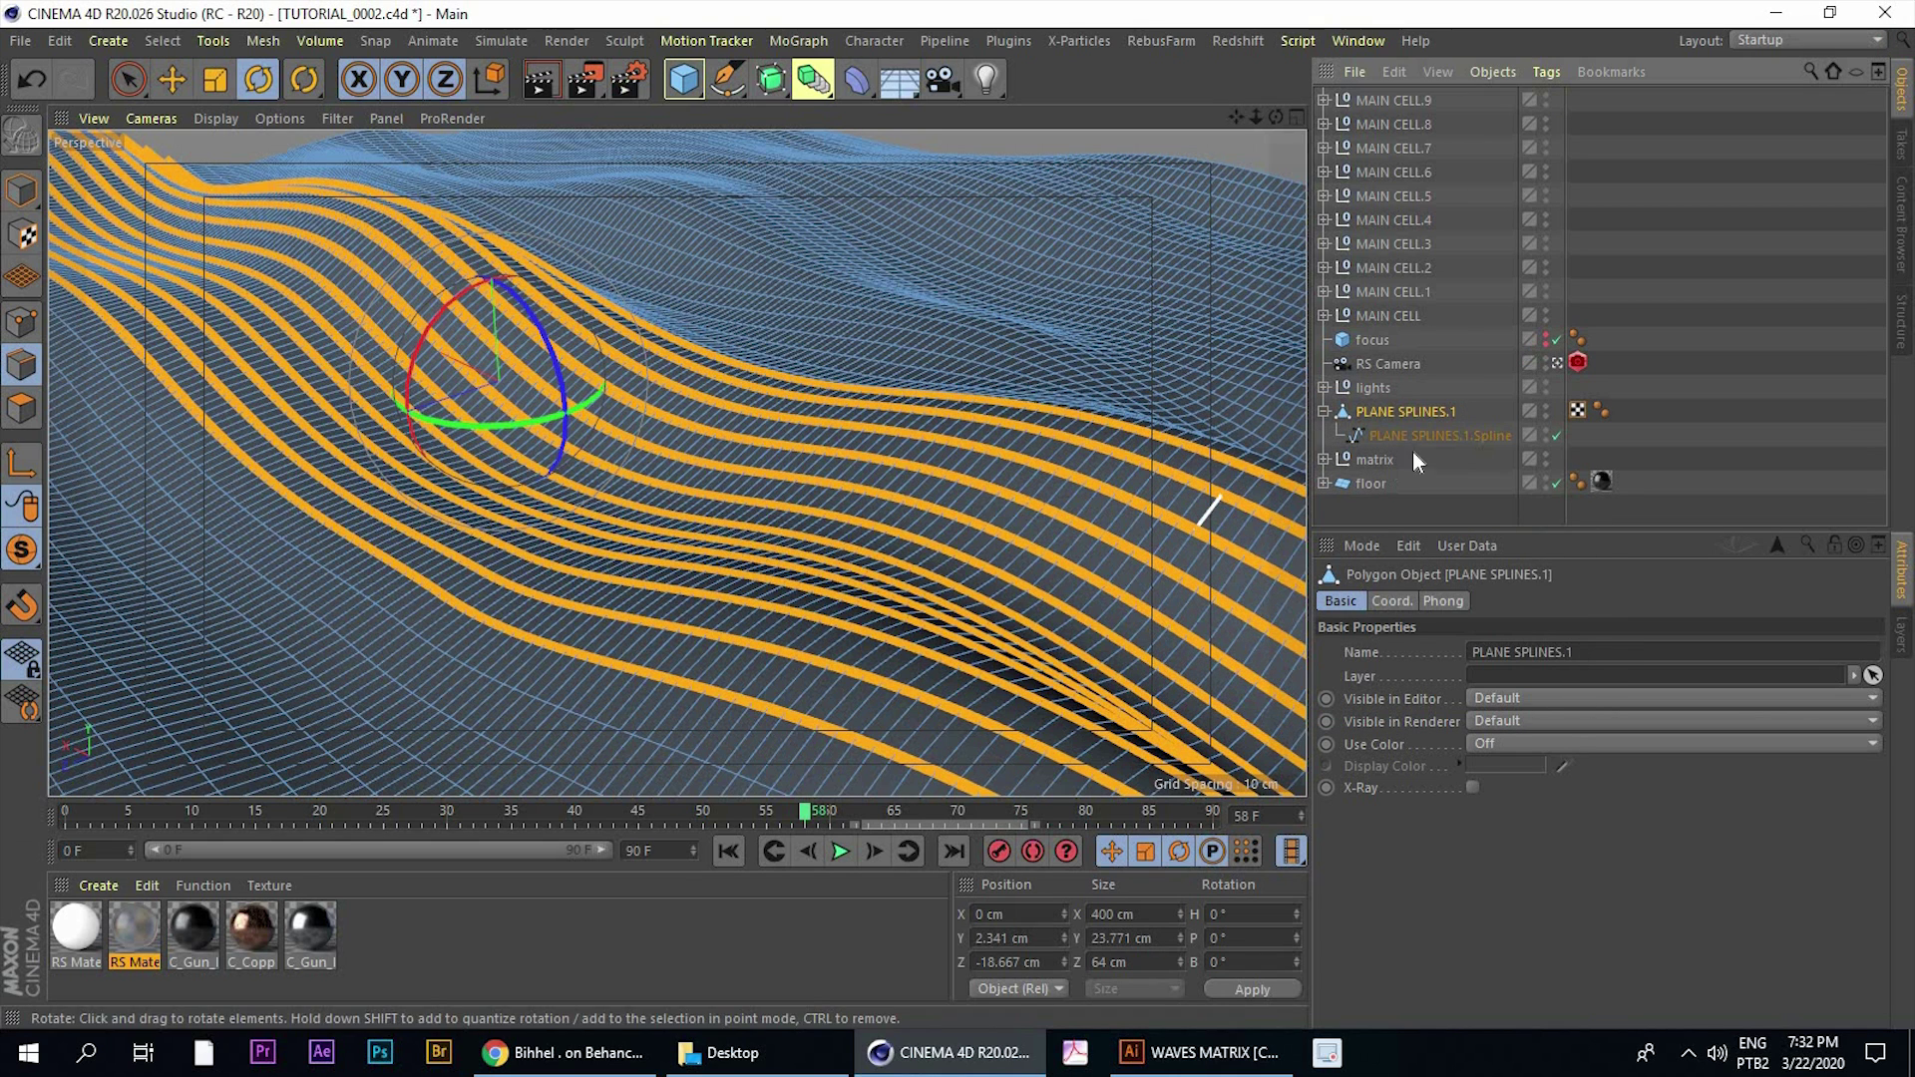
# Move the extracted spline out of the PLANE SPLINES.1 hierarchy and hide PLANE SPLINES.1 in both editor and renderer
pyautogui.click(1375, 437)
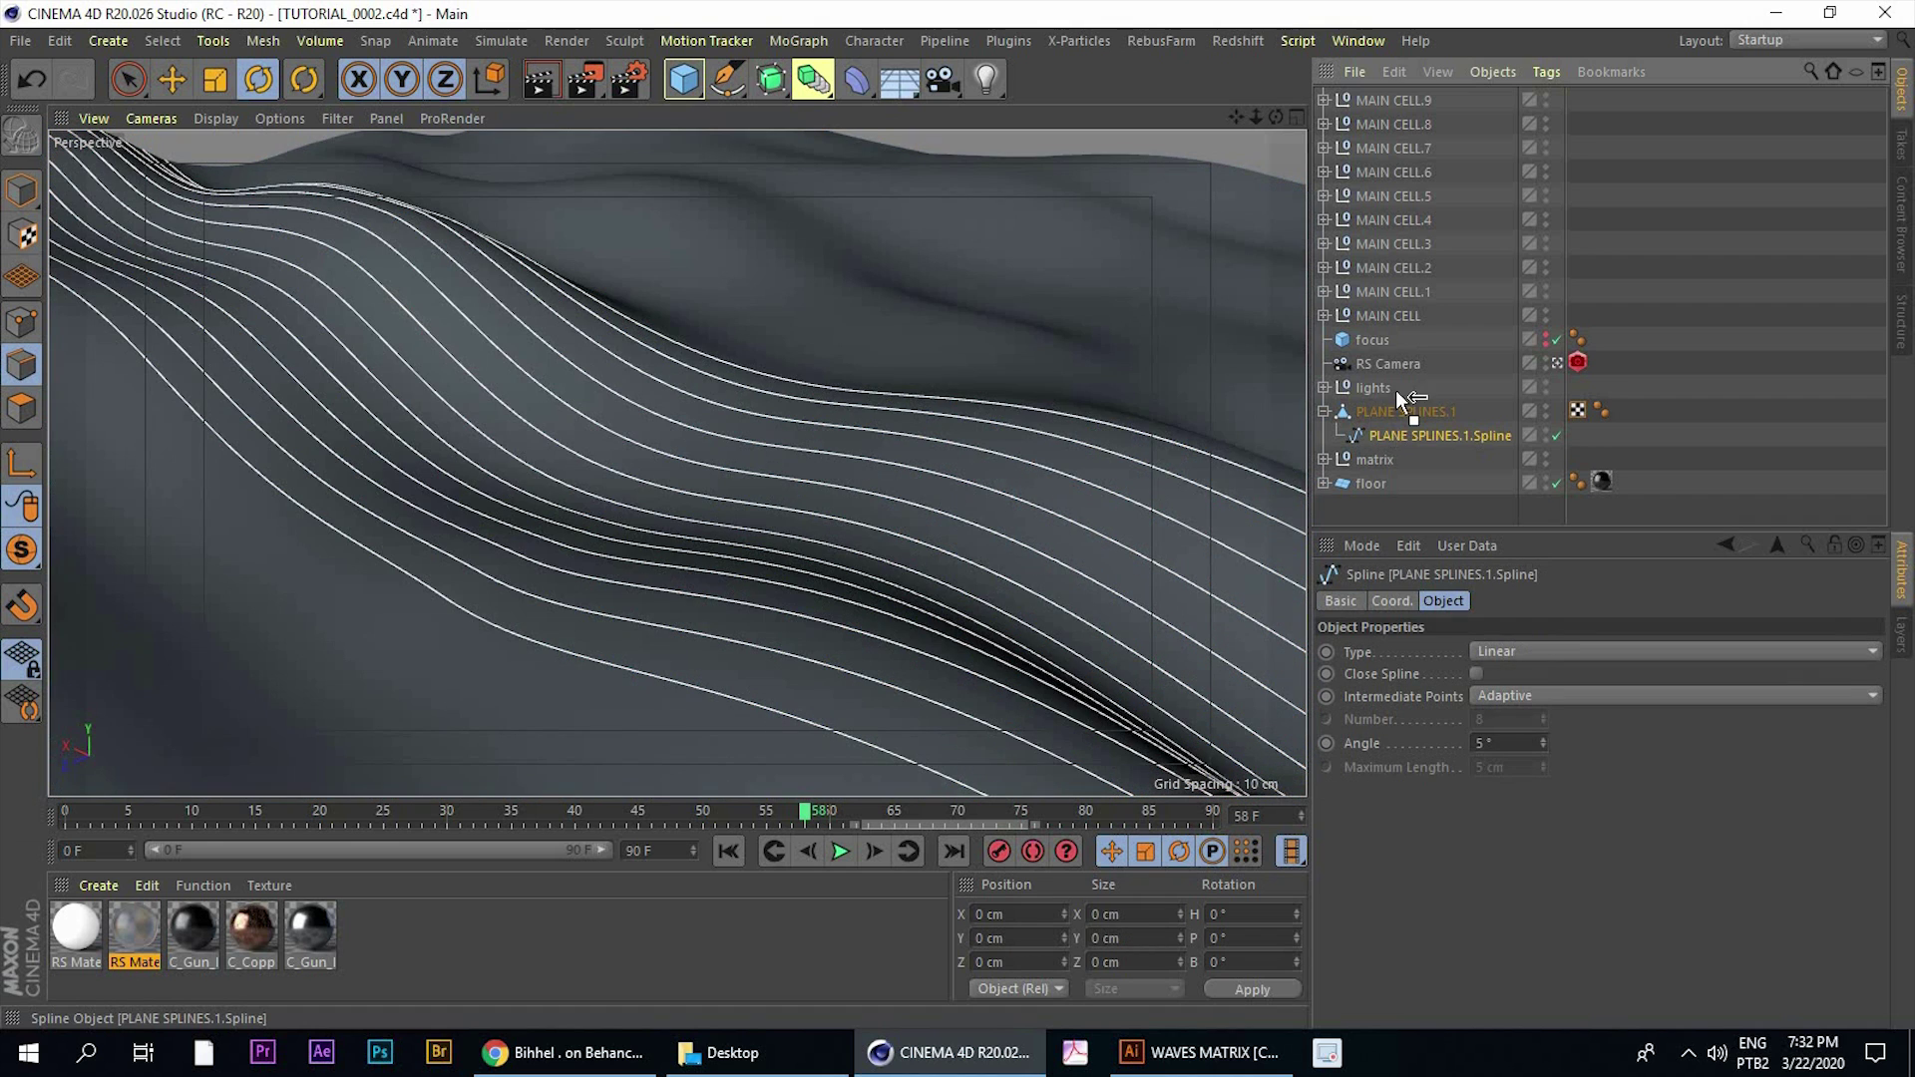
pyautogui.moveTo(1383, 403); pyautogui.dragTo(1381, 399)
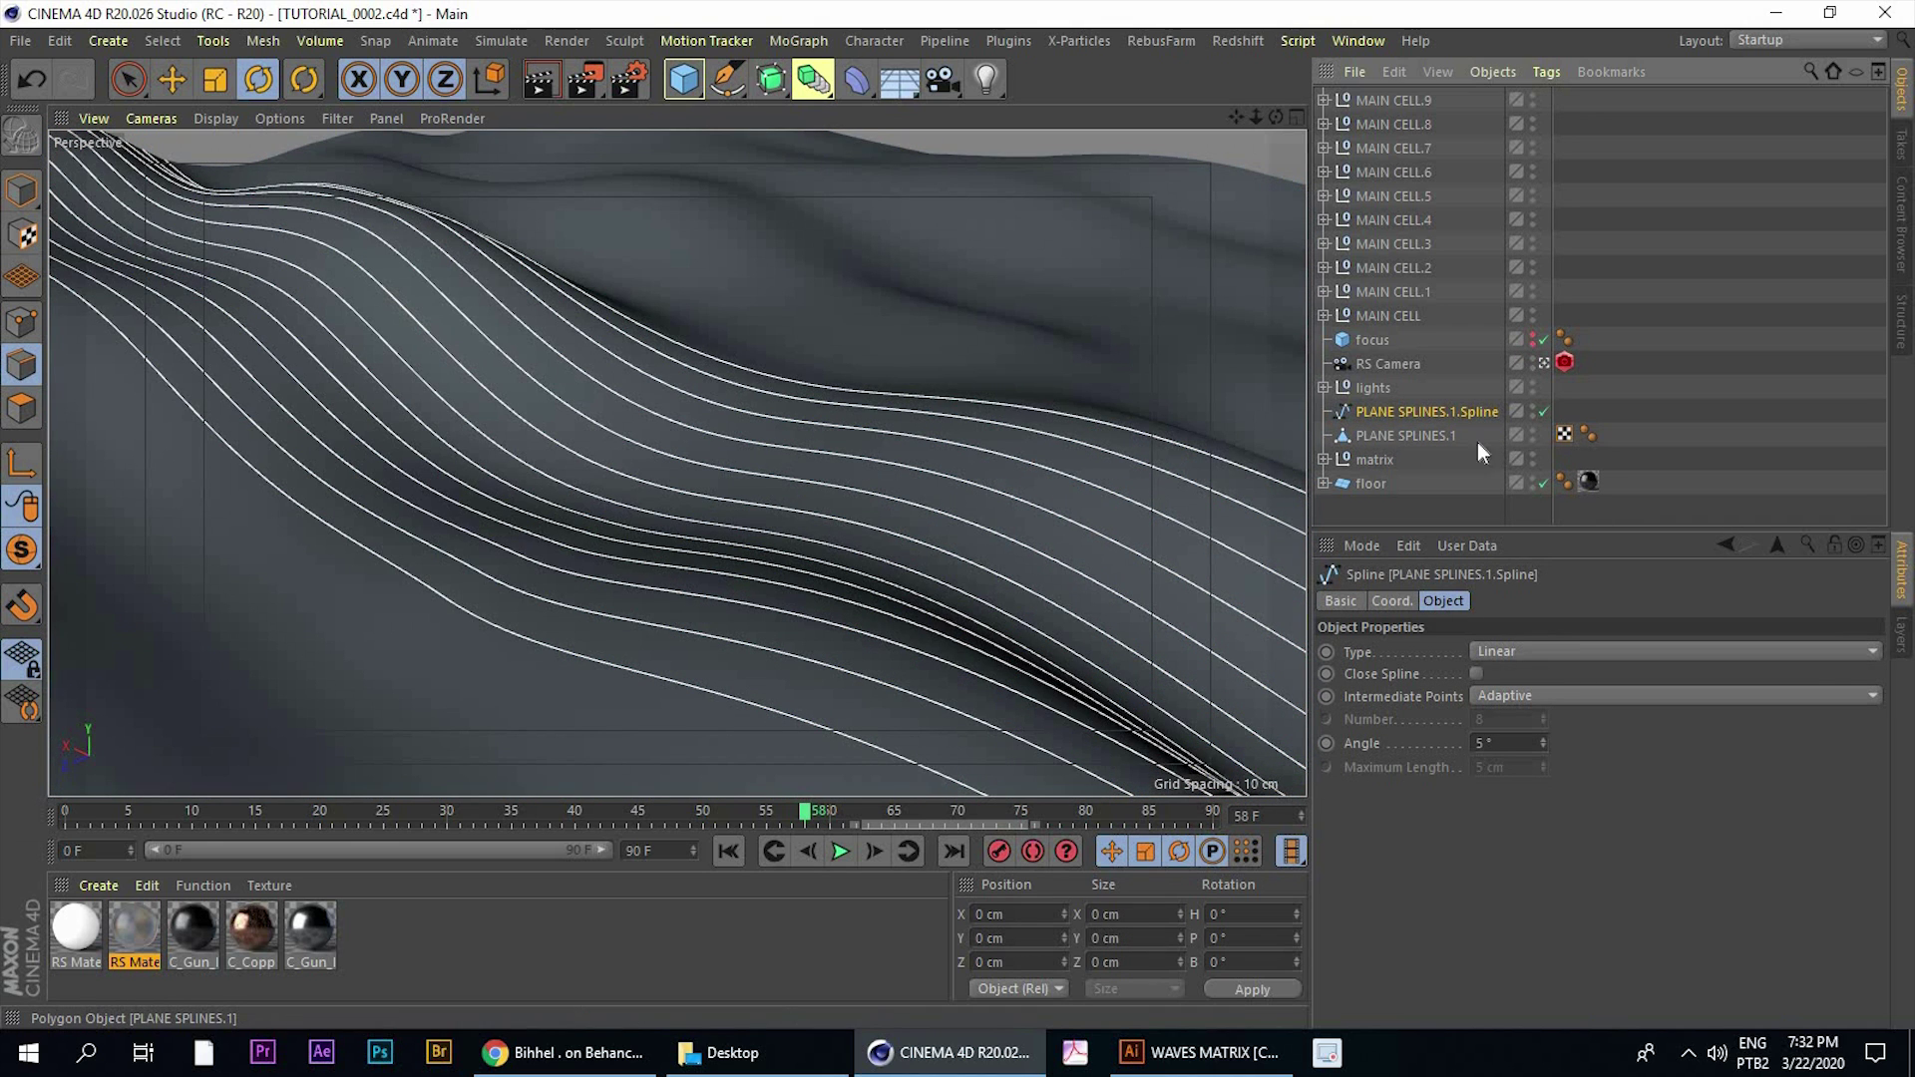
pyautogui.keyDown('alt'); pyautogui.doubleClick(1531, 435); pyautogui.keyUp('alt')
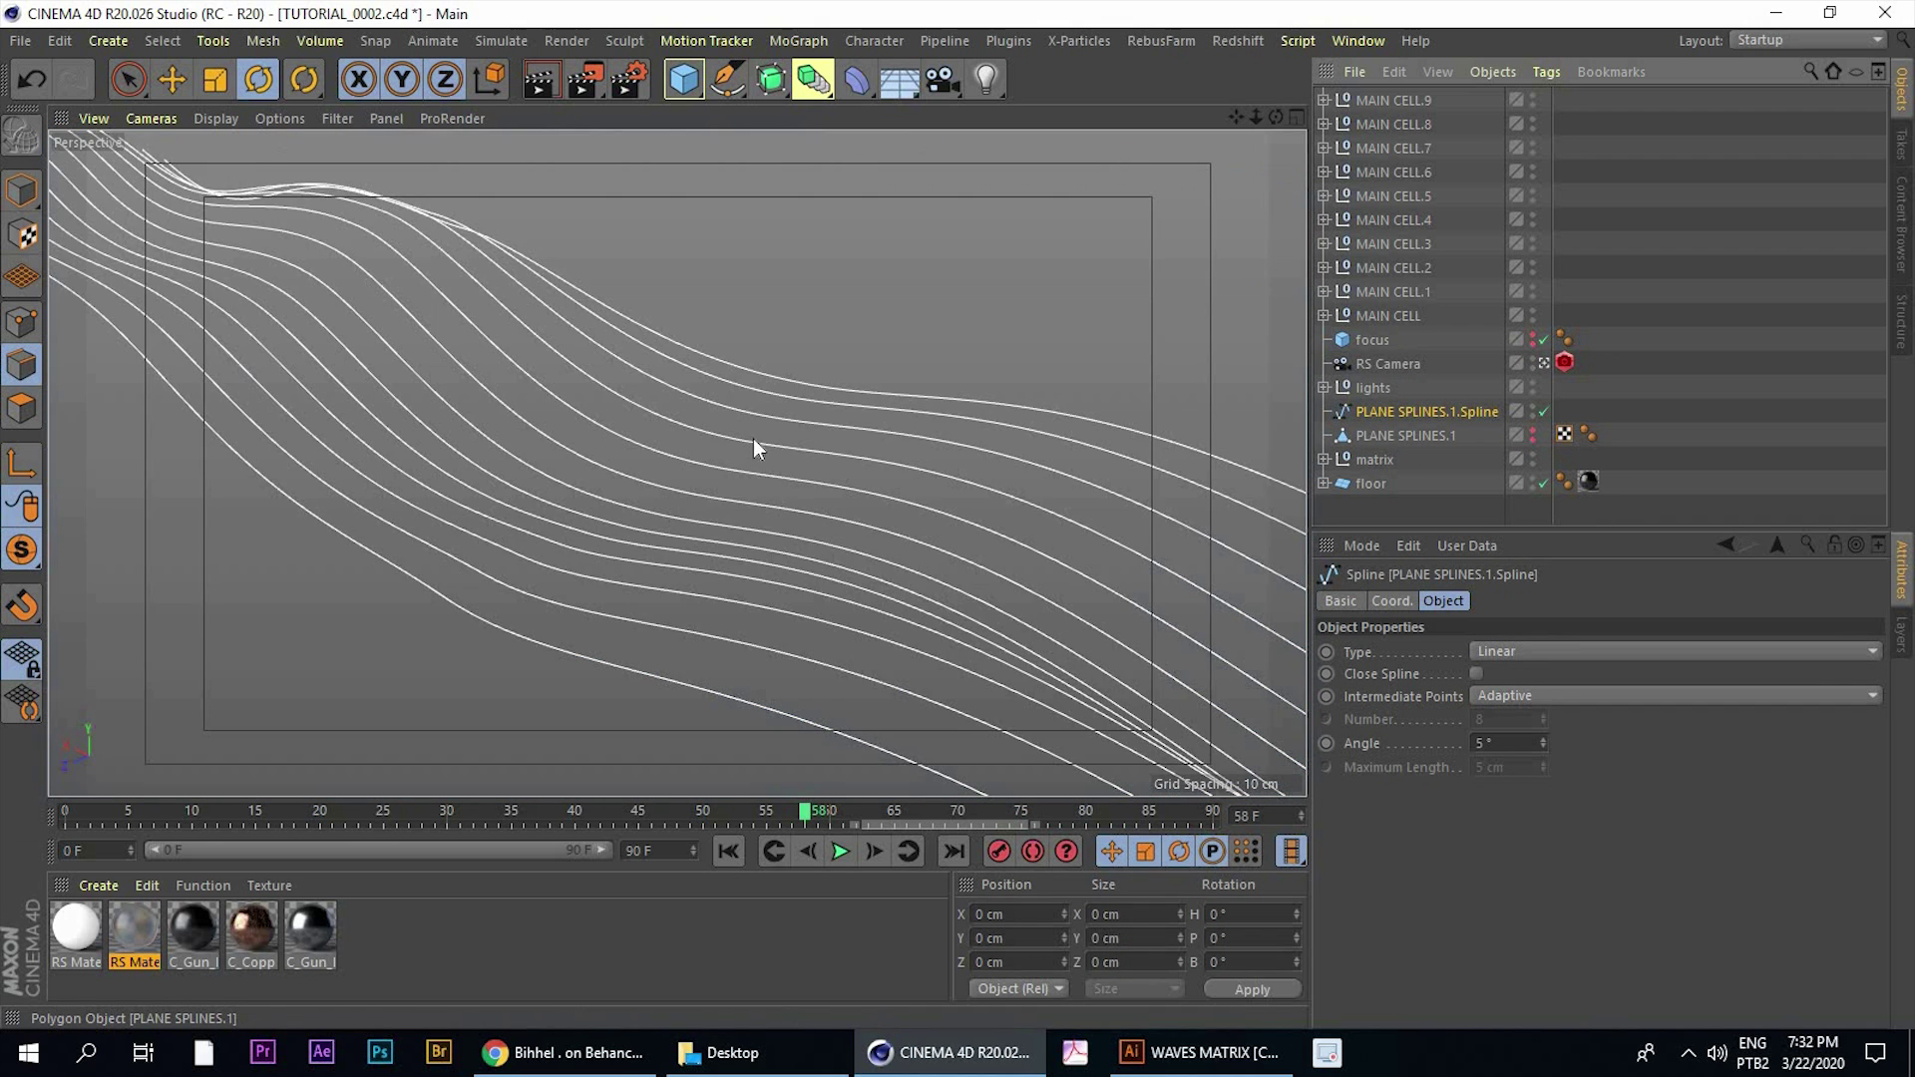
pyautogui.keyDown('alt'); pyautogui.moveTo(895, 344); pyautogui.dragTo(589, 409); pyautogui.keyUp('alt')
pyautogui.middleClick(469, 317)
pyautogui.middleClick(469, 318)
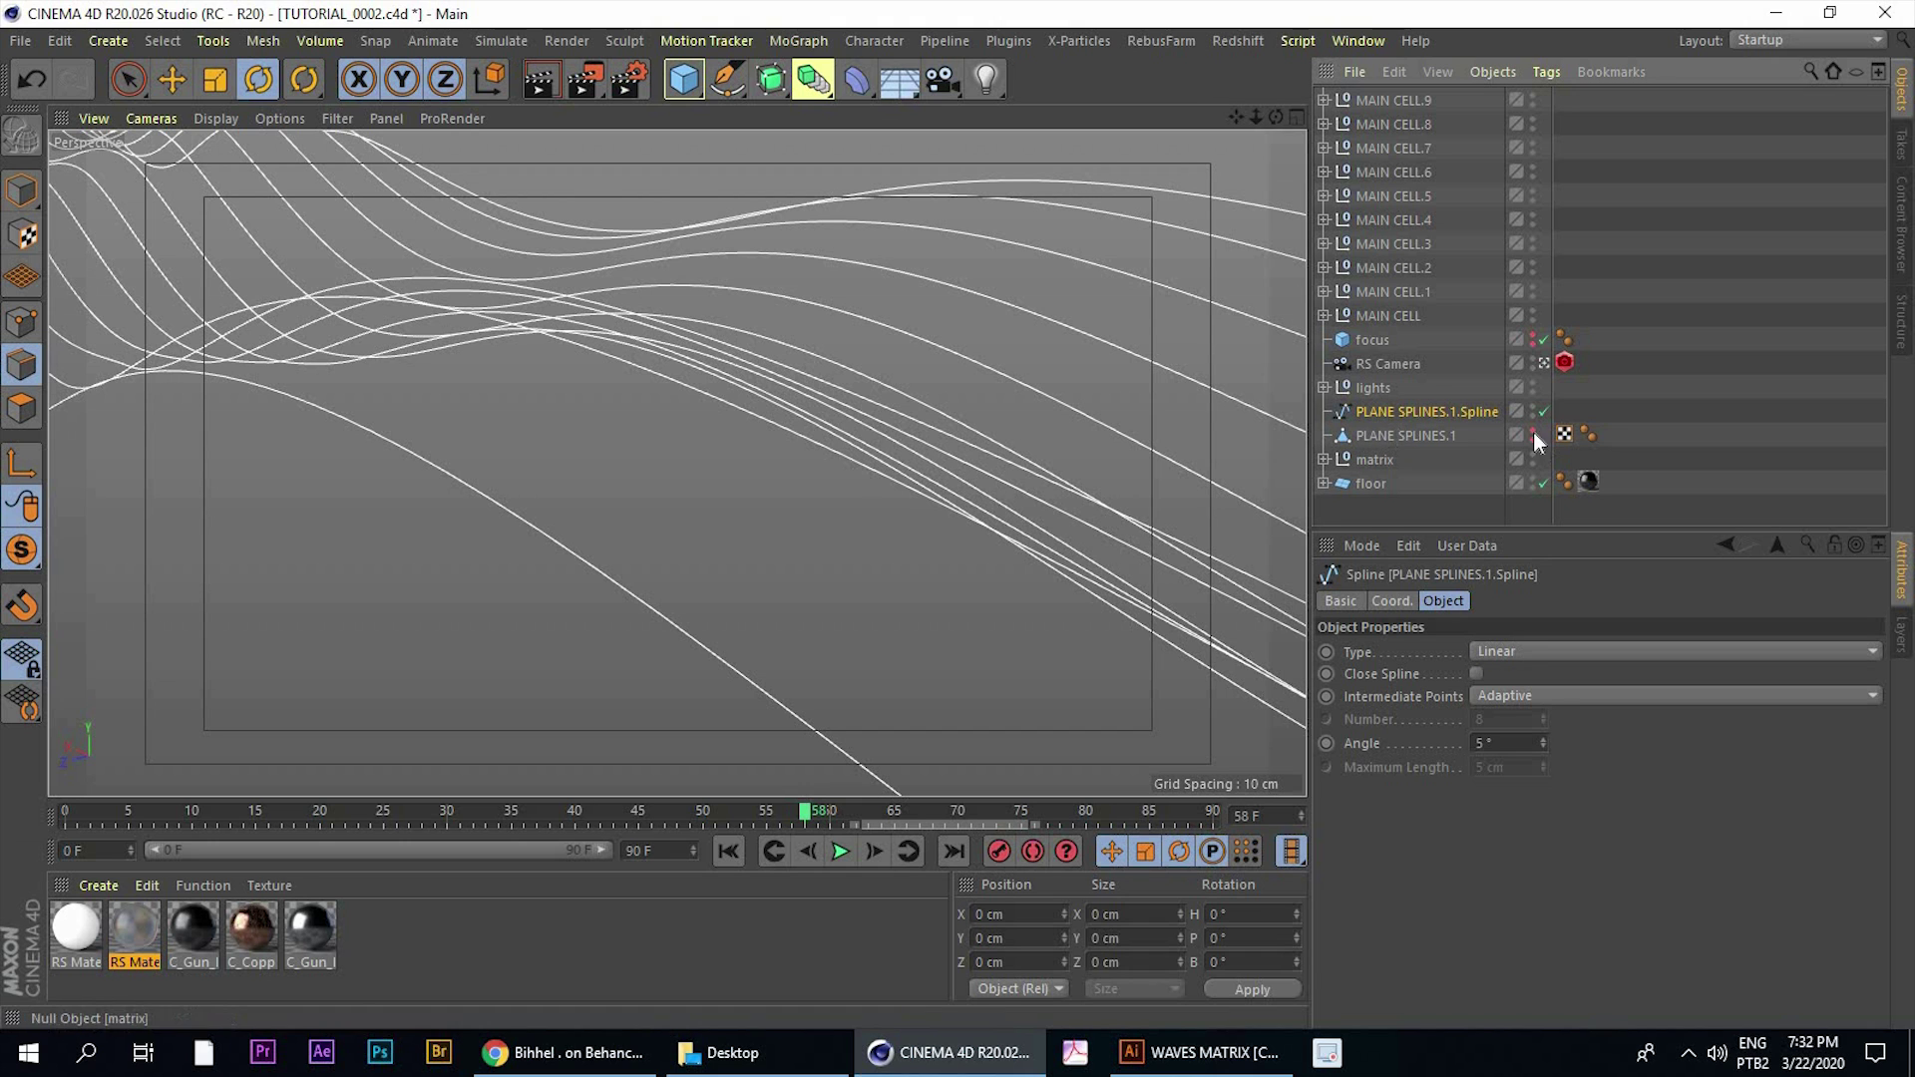
pyautogui.click(1386, 435)
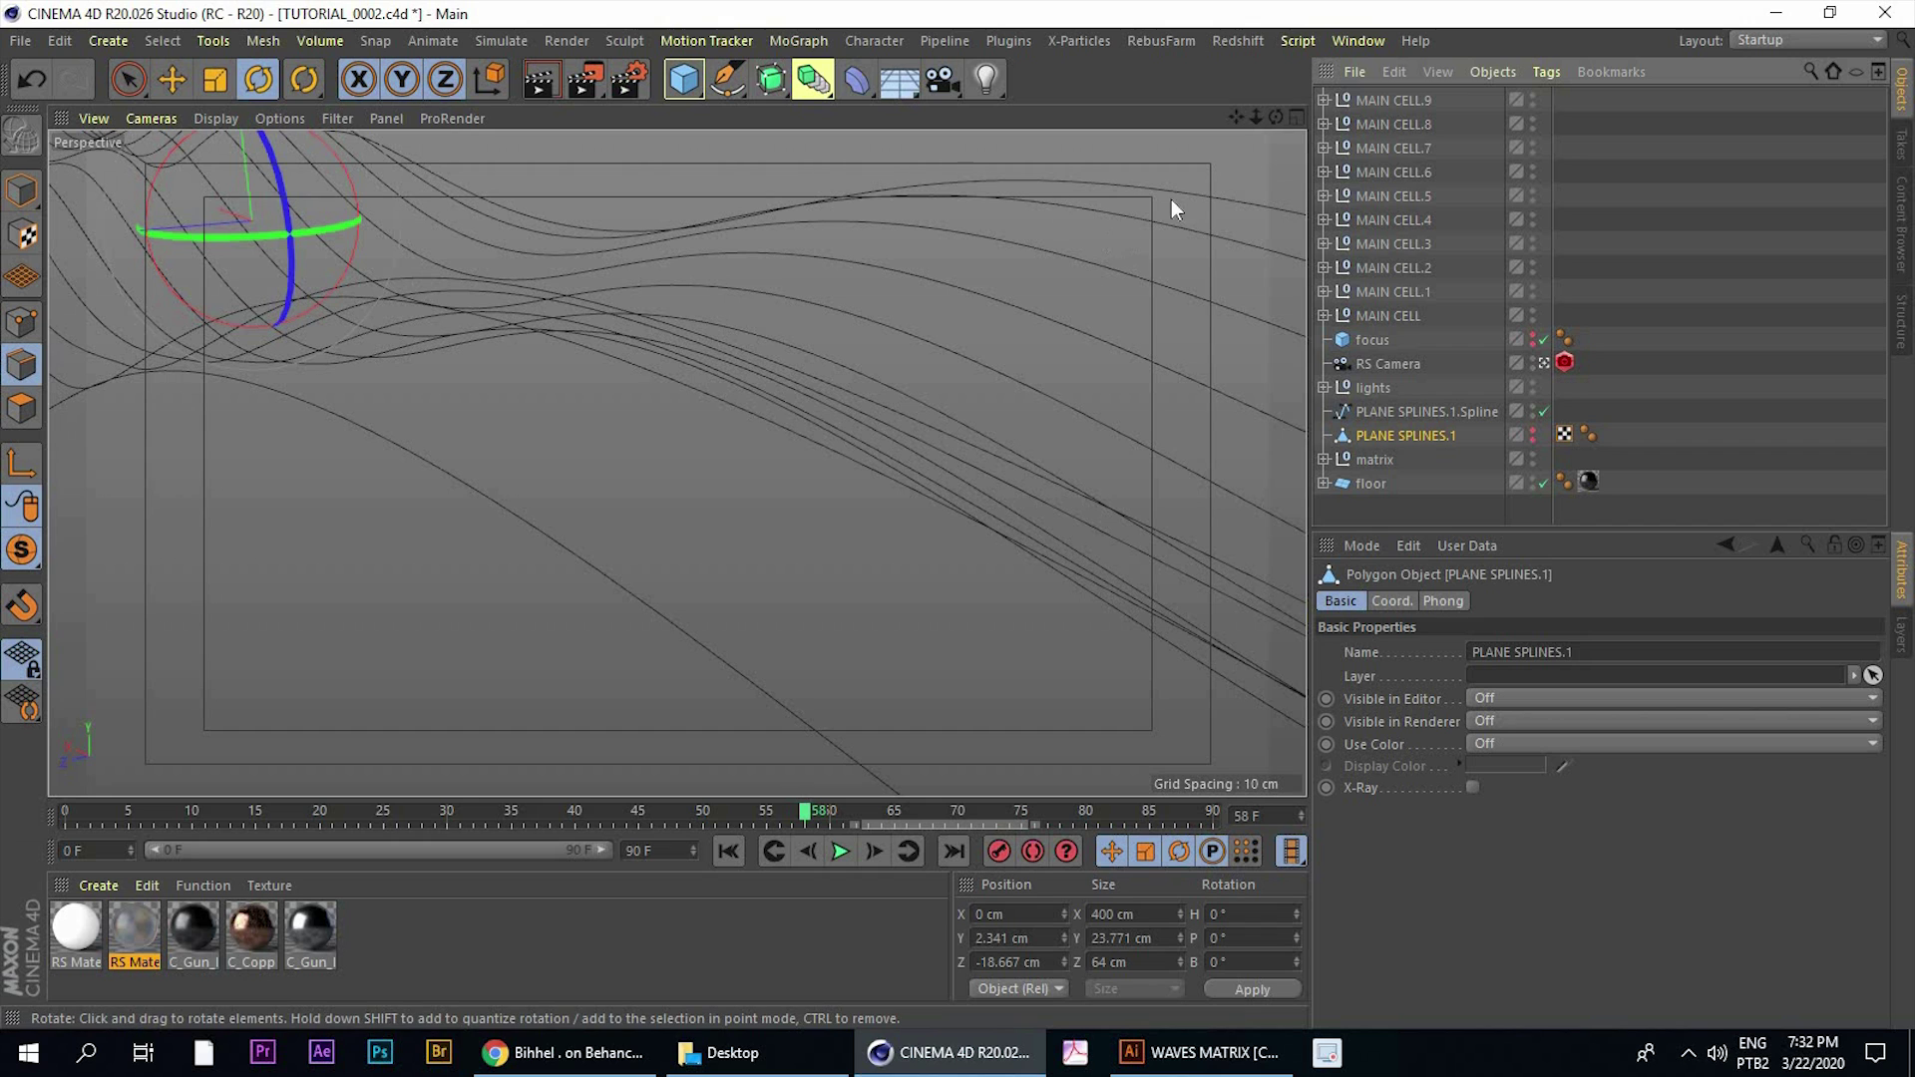
pyautogui.click(1324, 459)
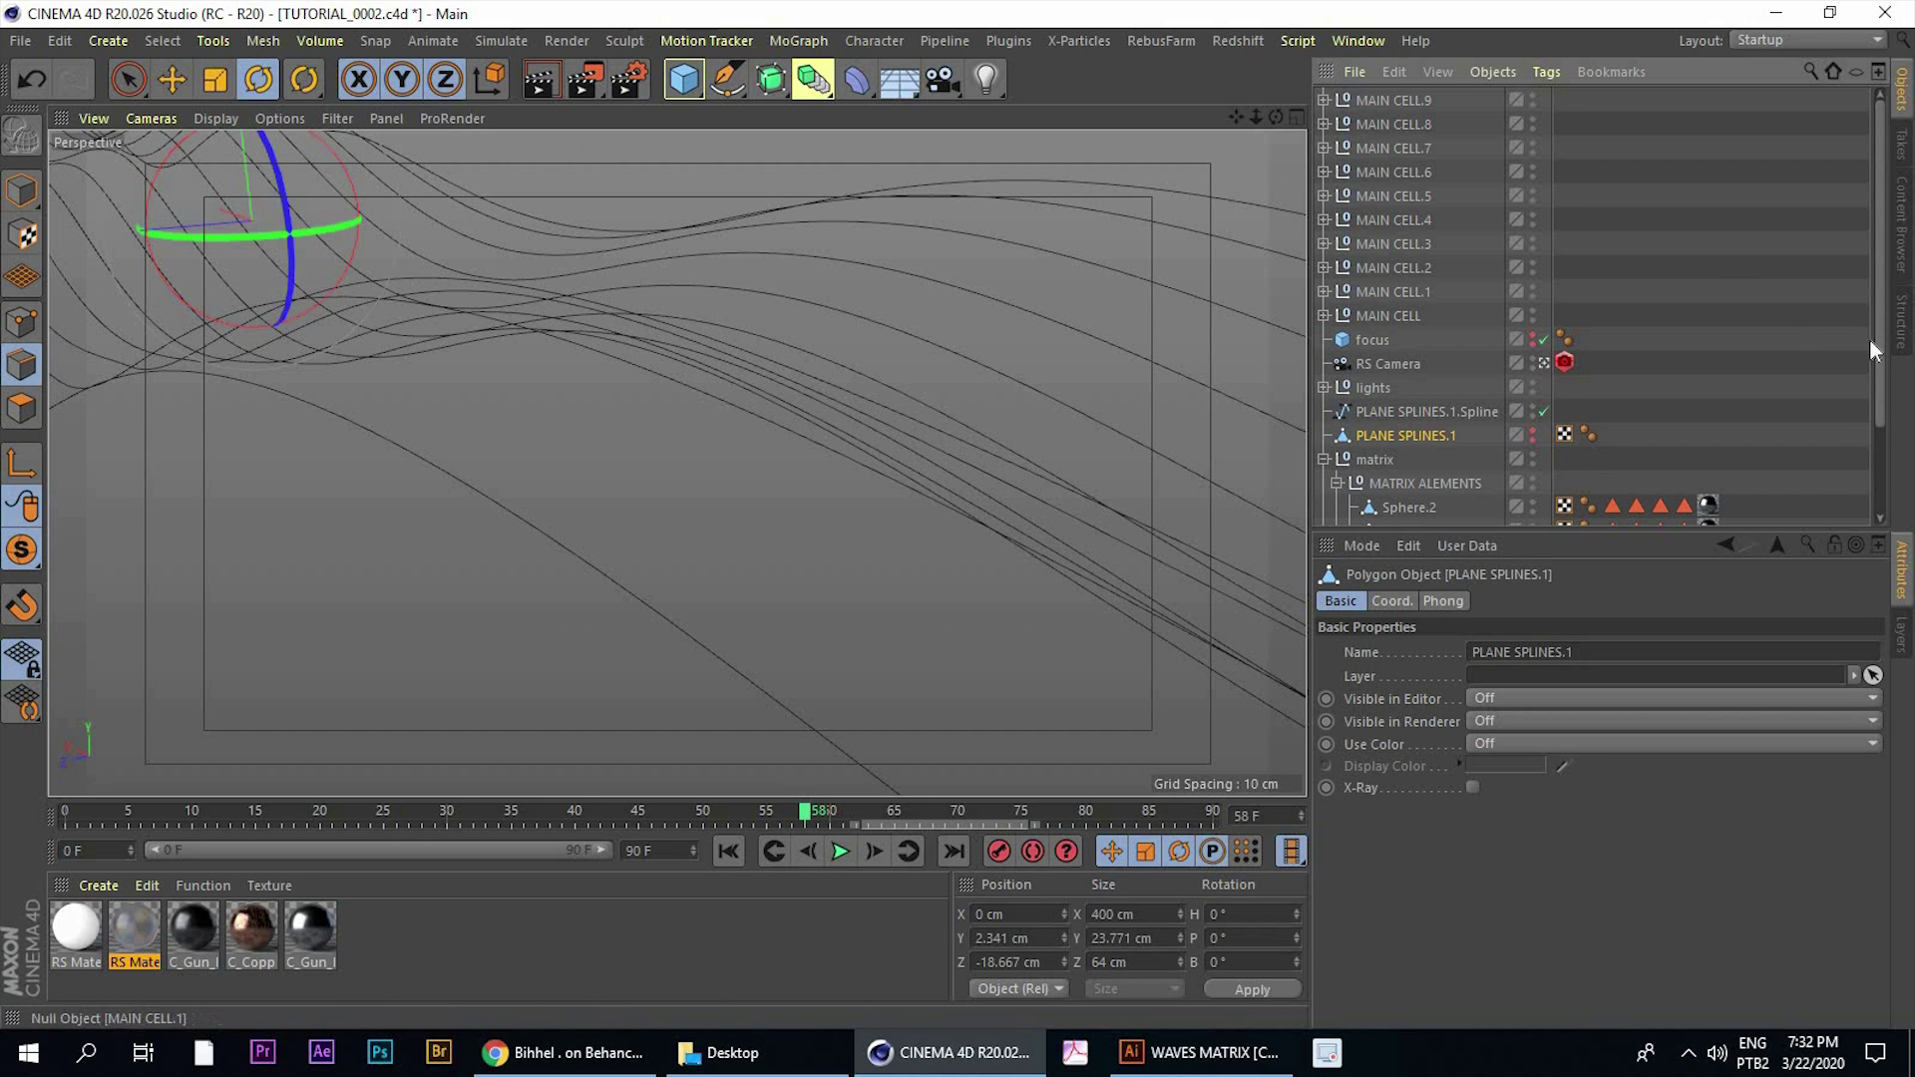
pyautogui.scroll(-3, 1323, 419)
pyautogui.click(1324, 347)
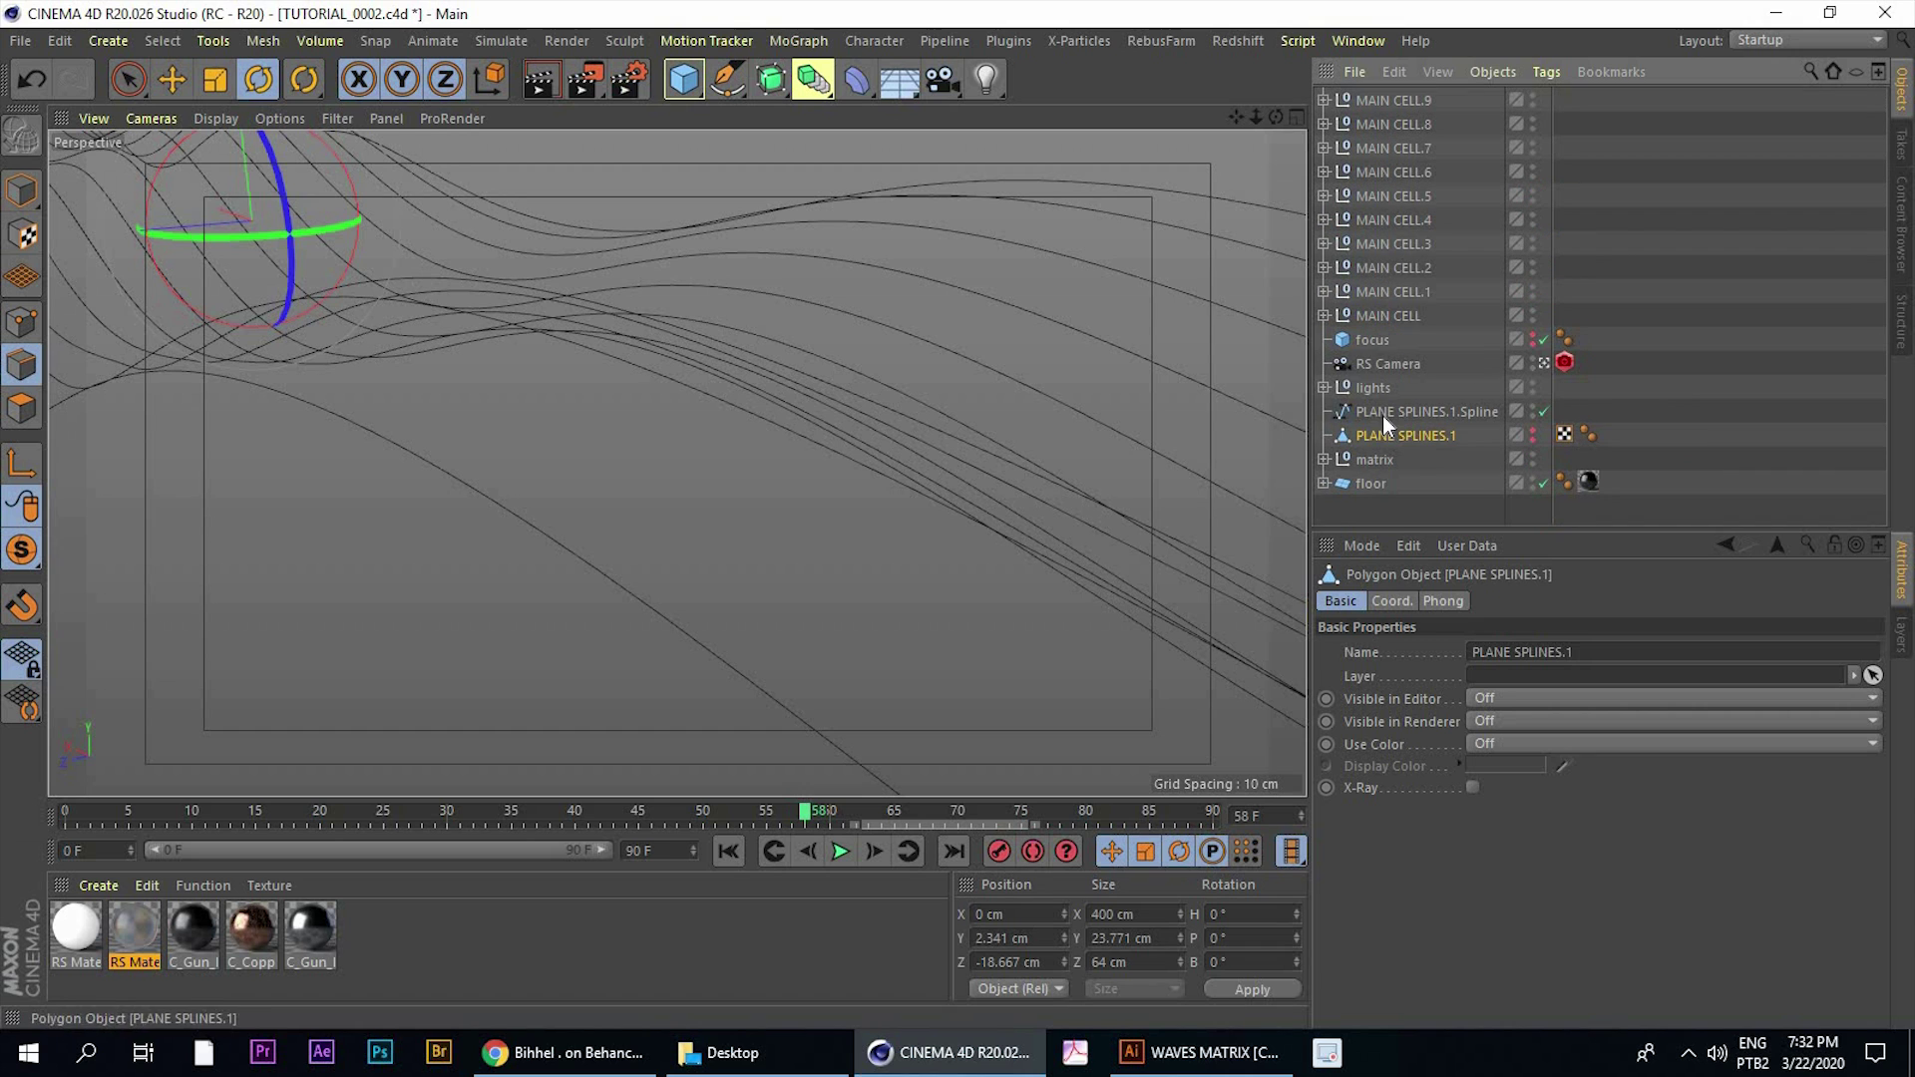
# Turn off viewport solo mode so the whole scene is displayed together with the extracted spline
pyautogui.click(1381, 413)
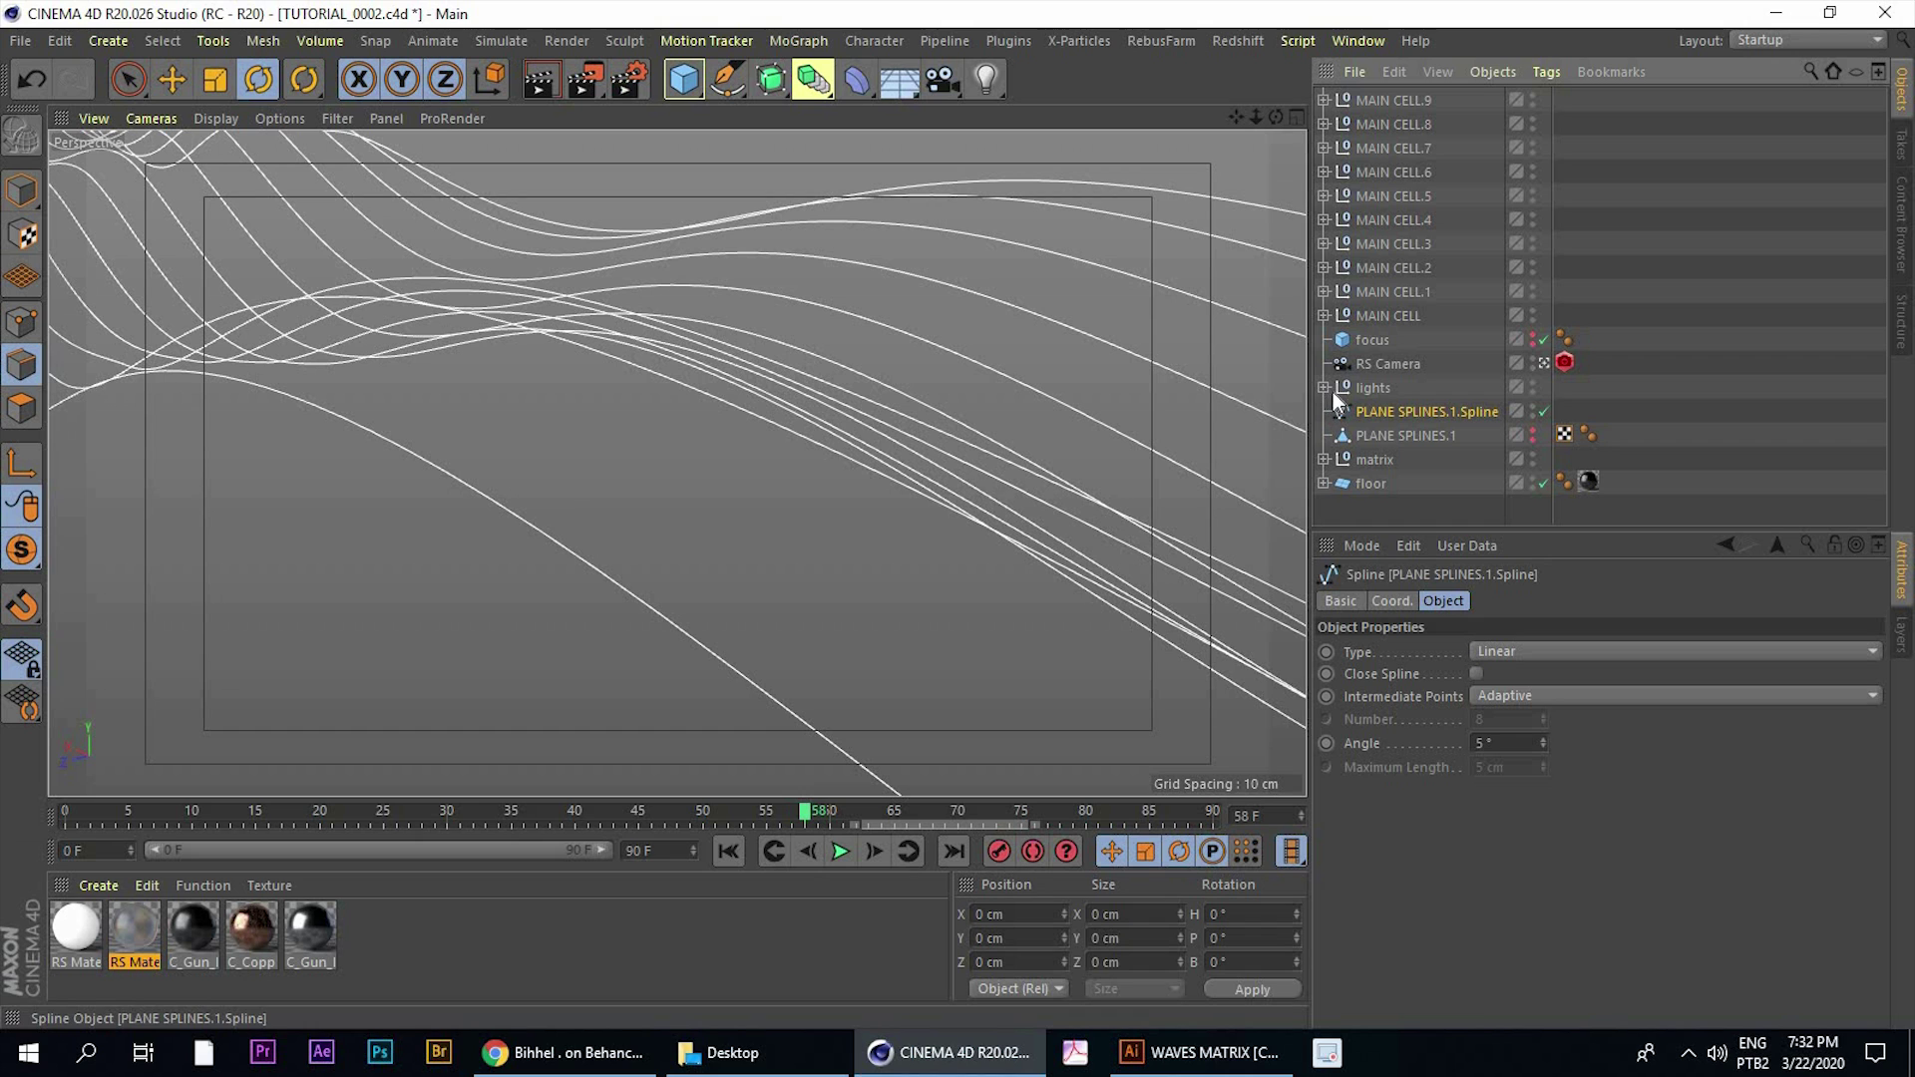
pyautogui.click(1364, 389)
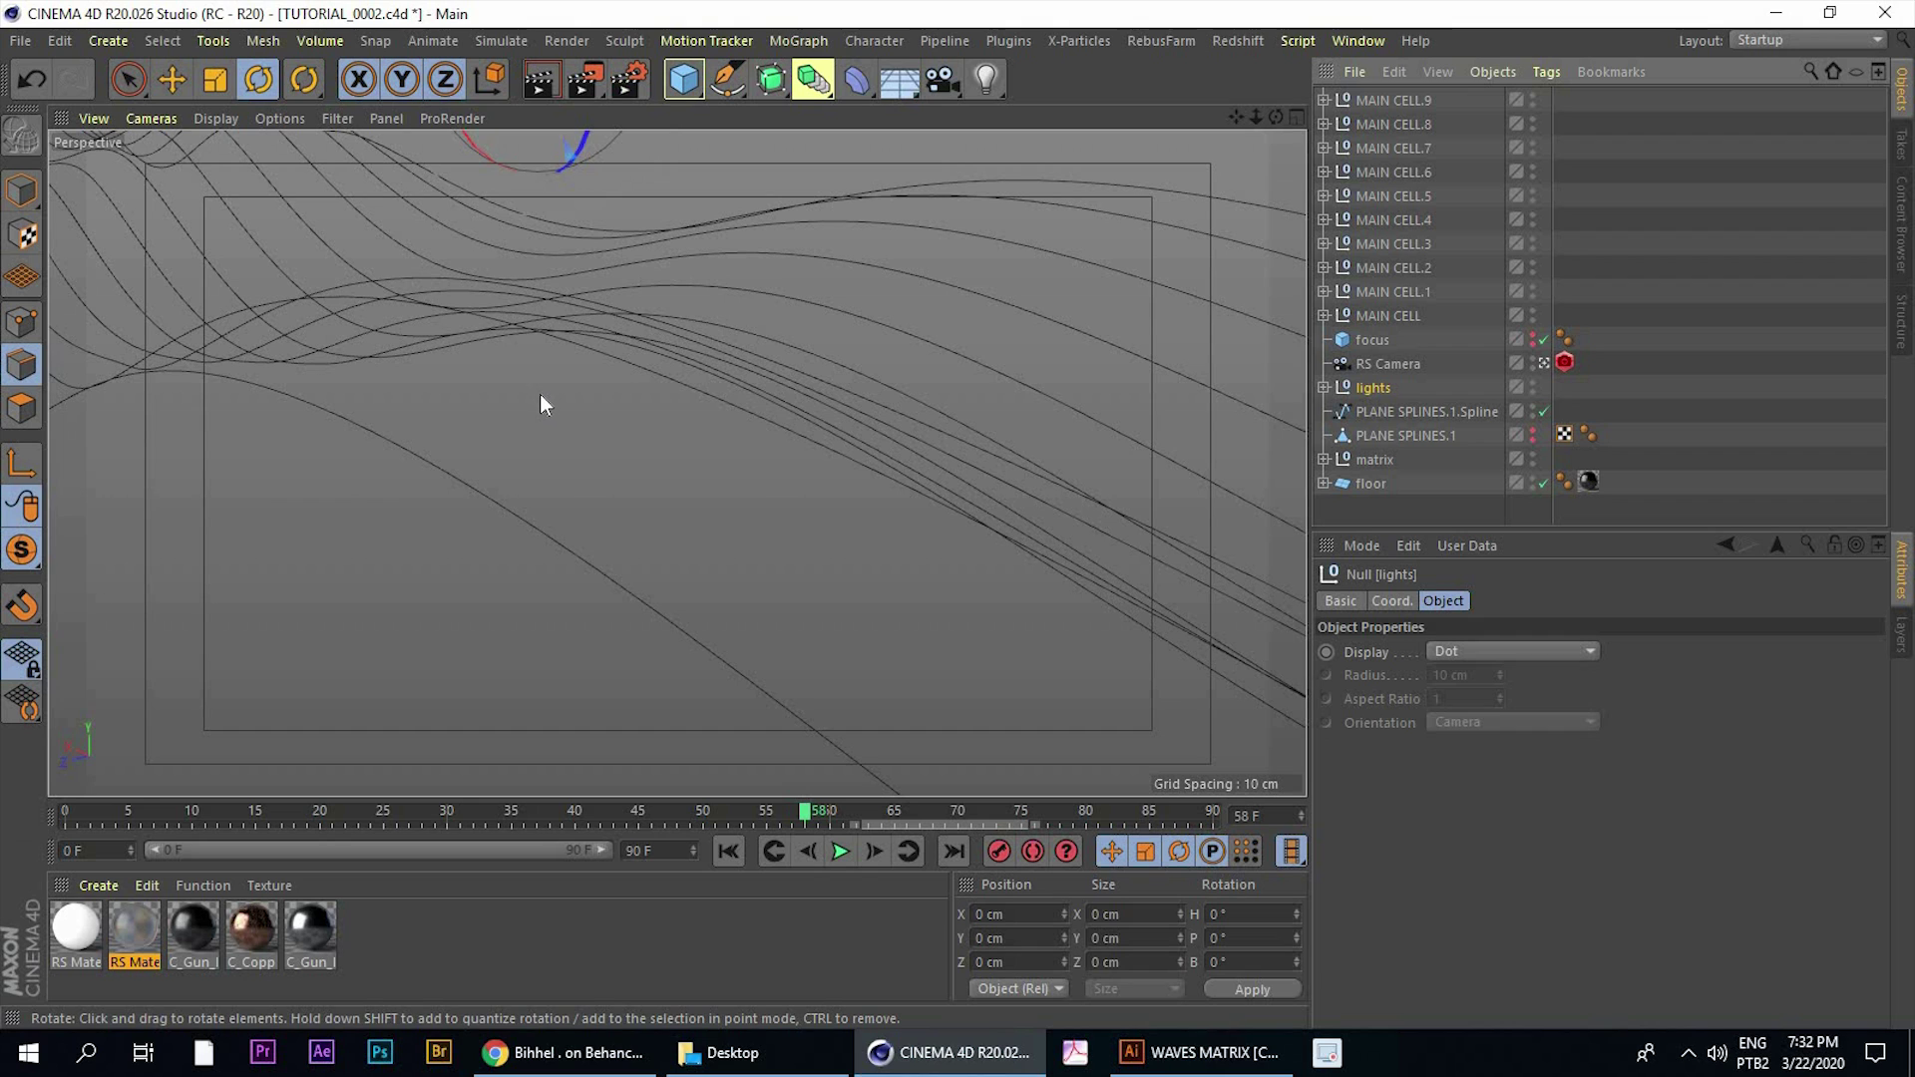
pyautogui.click(1322, 389)
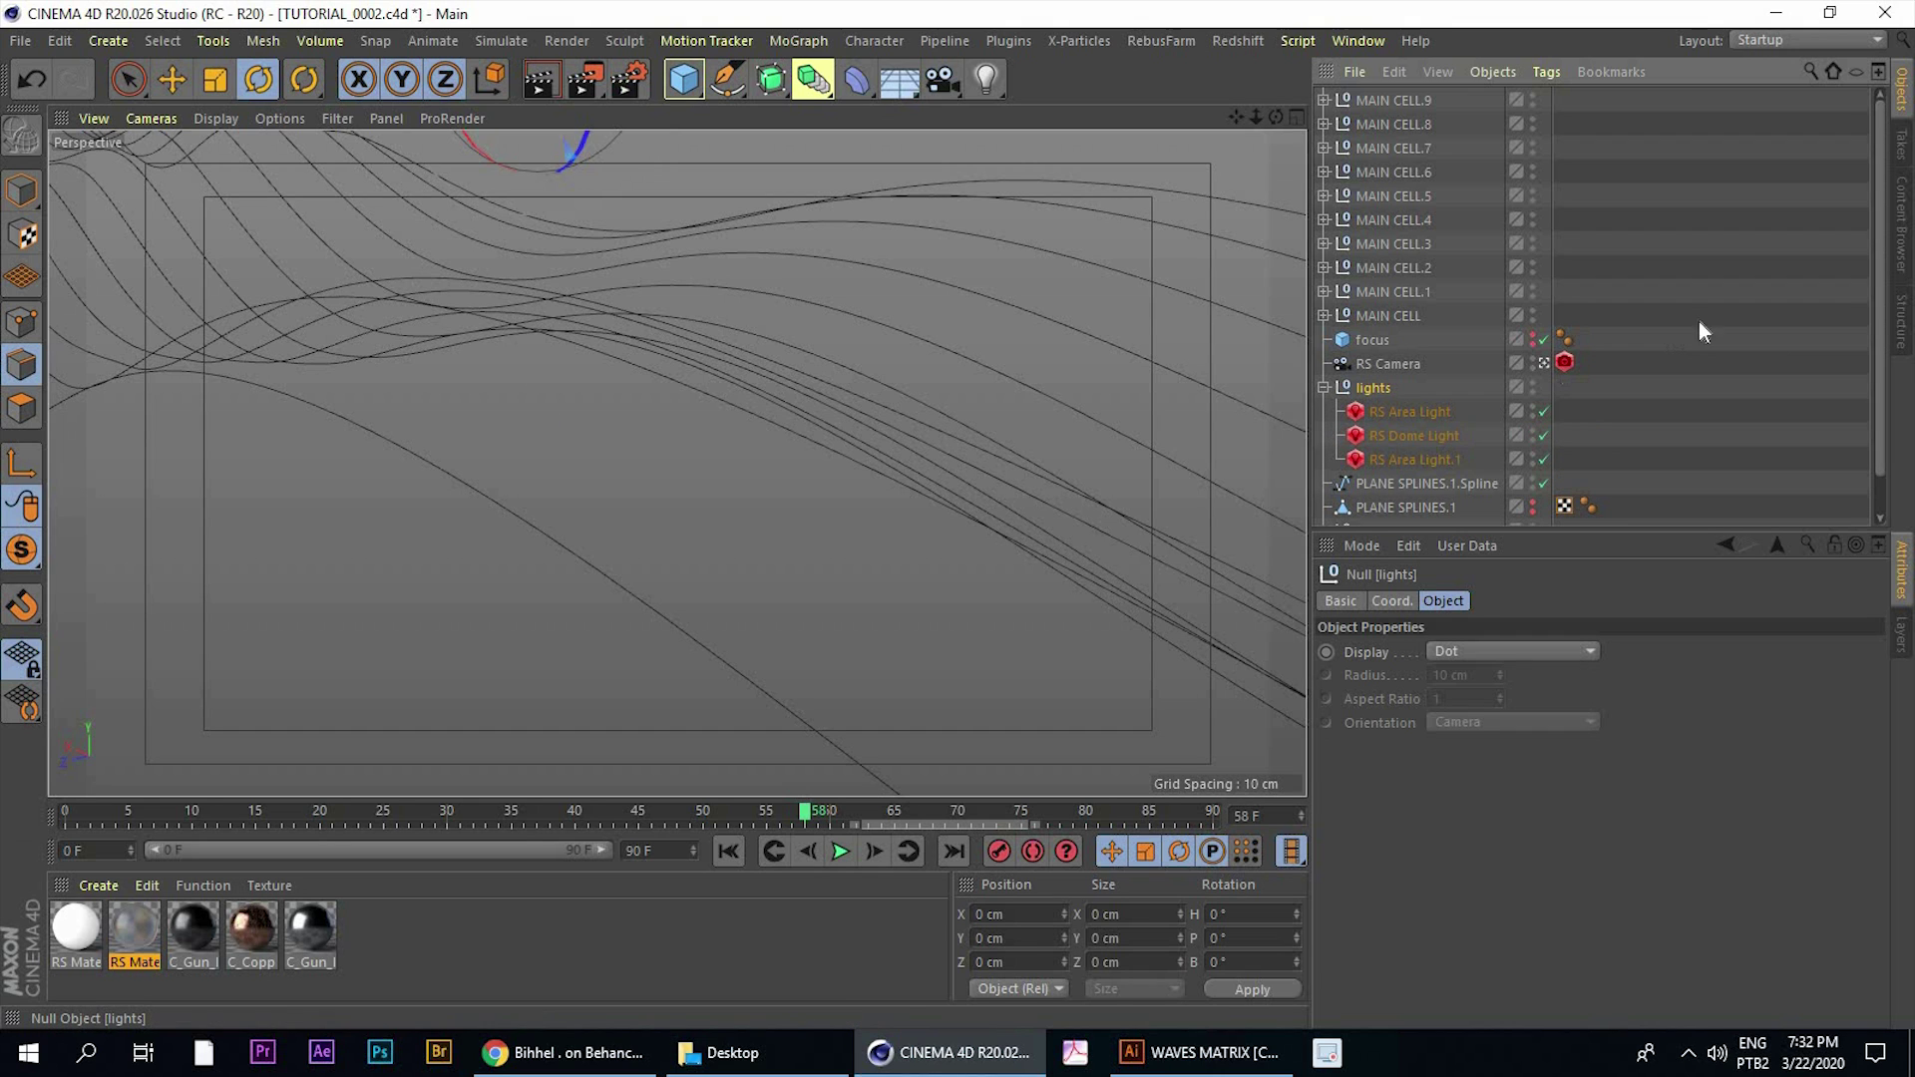
pyautogui.click(1323, 389)
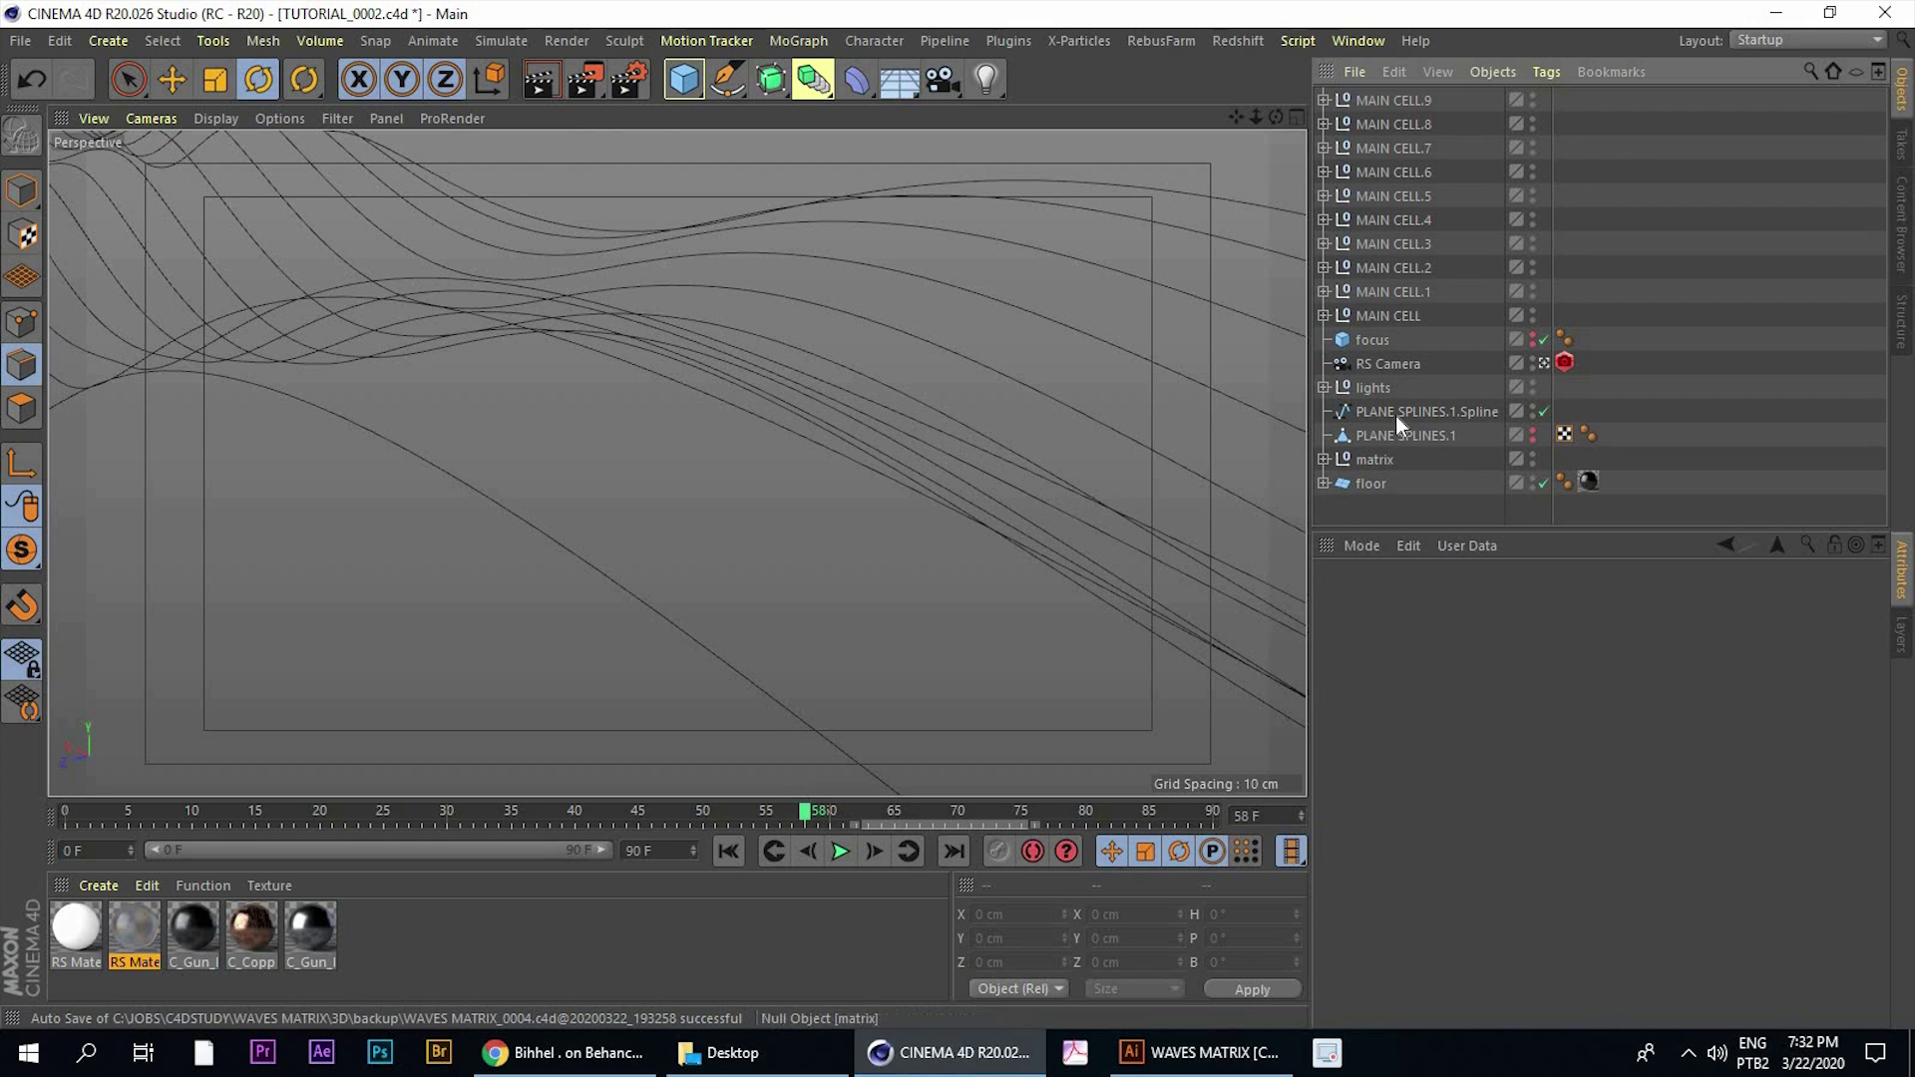
pyautogui.click(1397, 414)
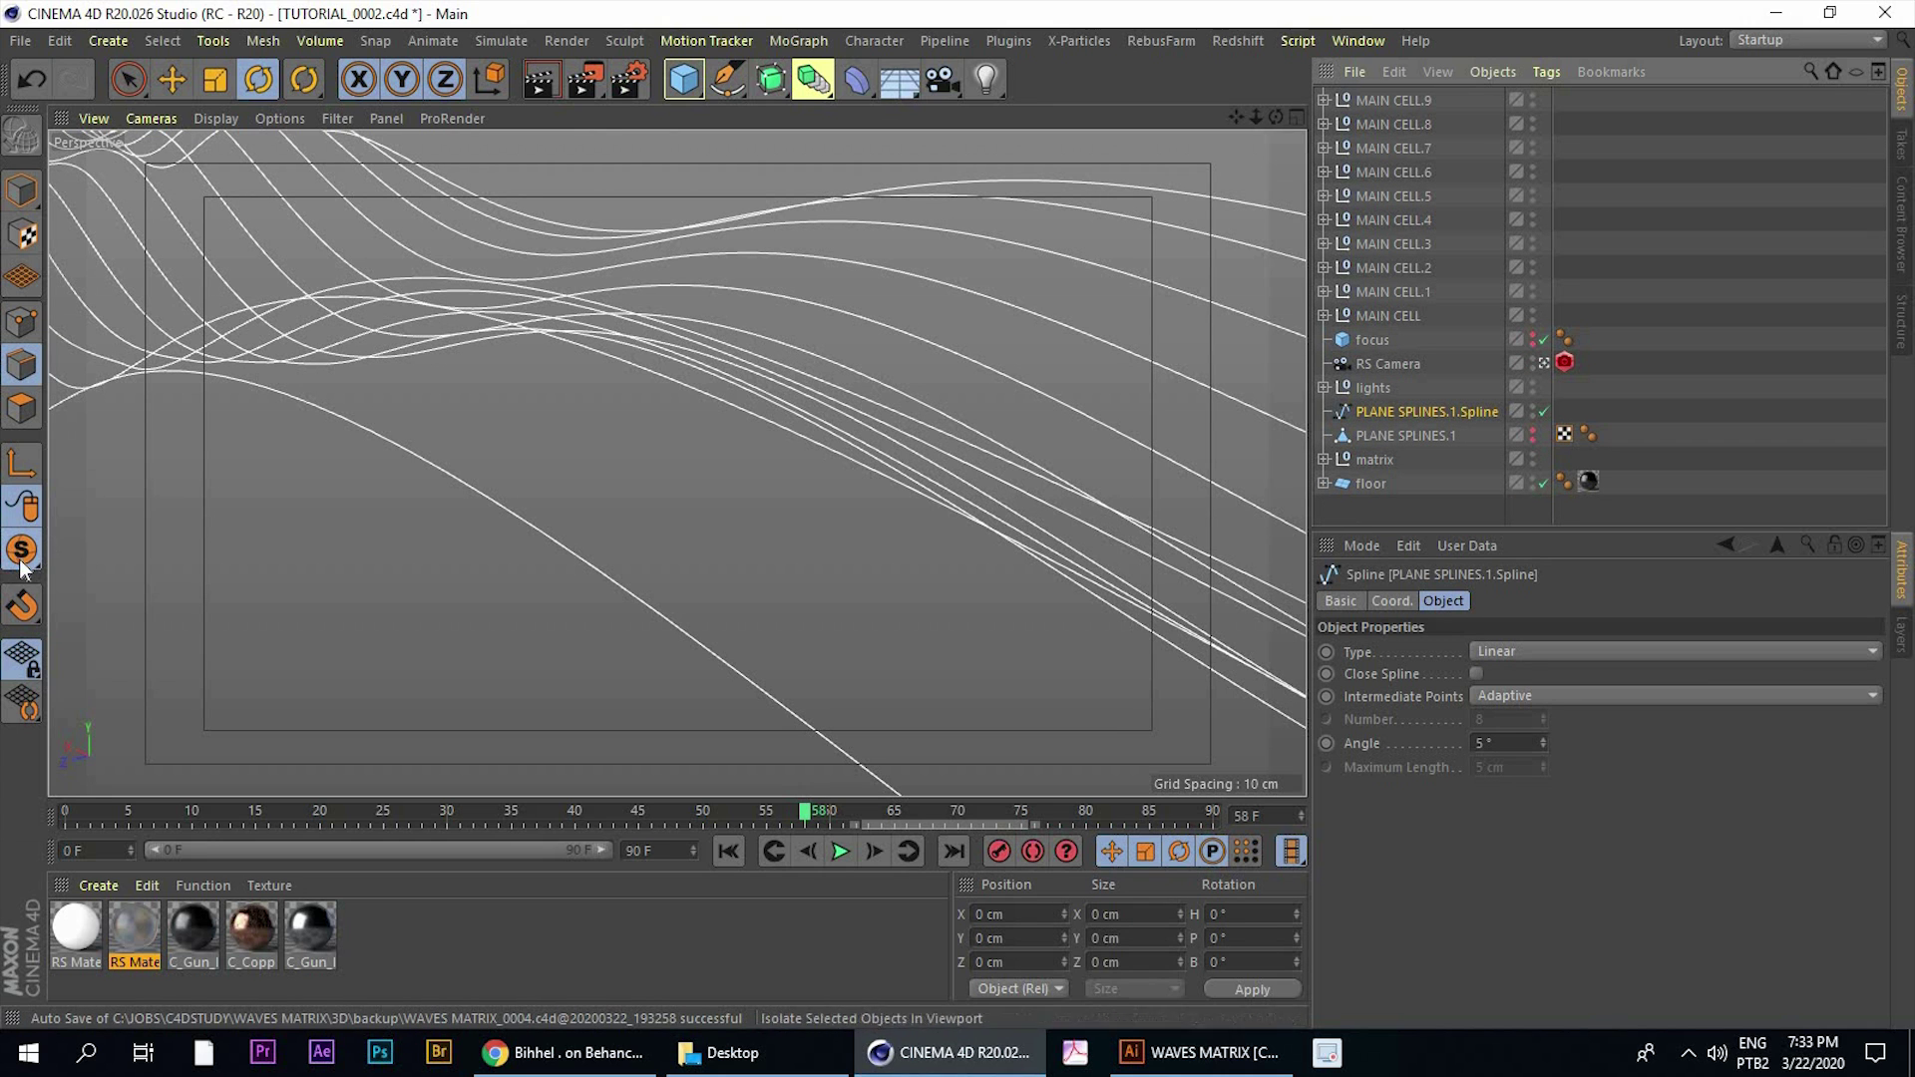
pyautogui.moveTo(20, 558); pyautogui.dragTo(138, 604)
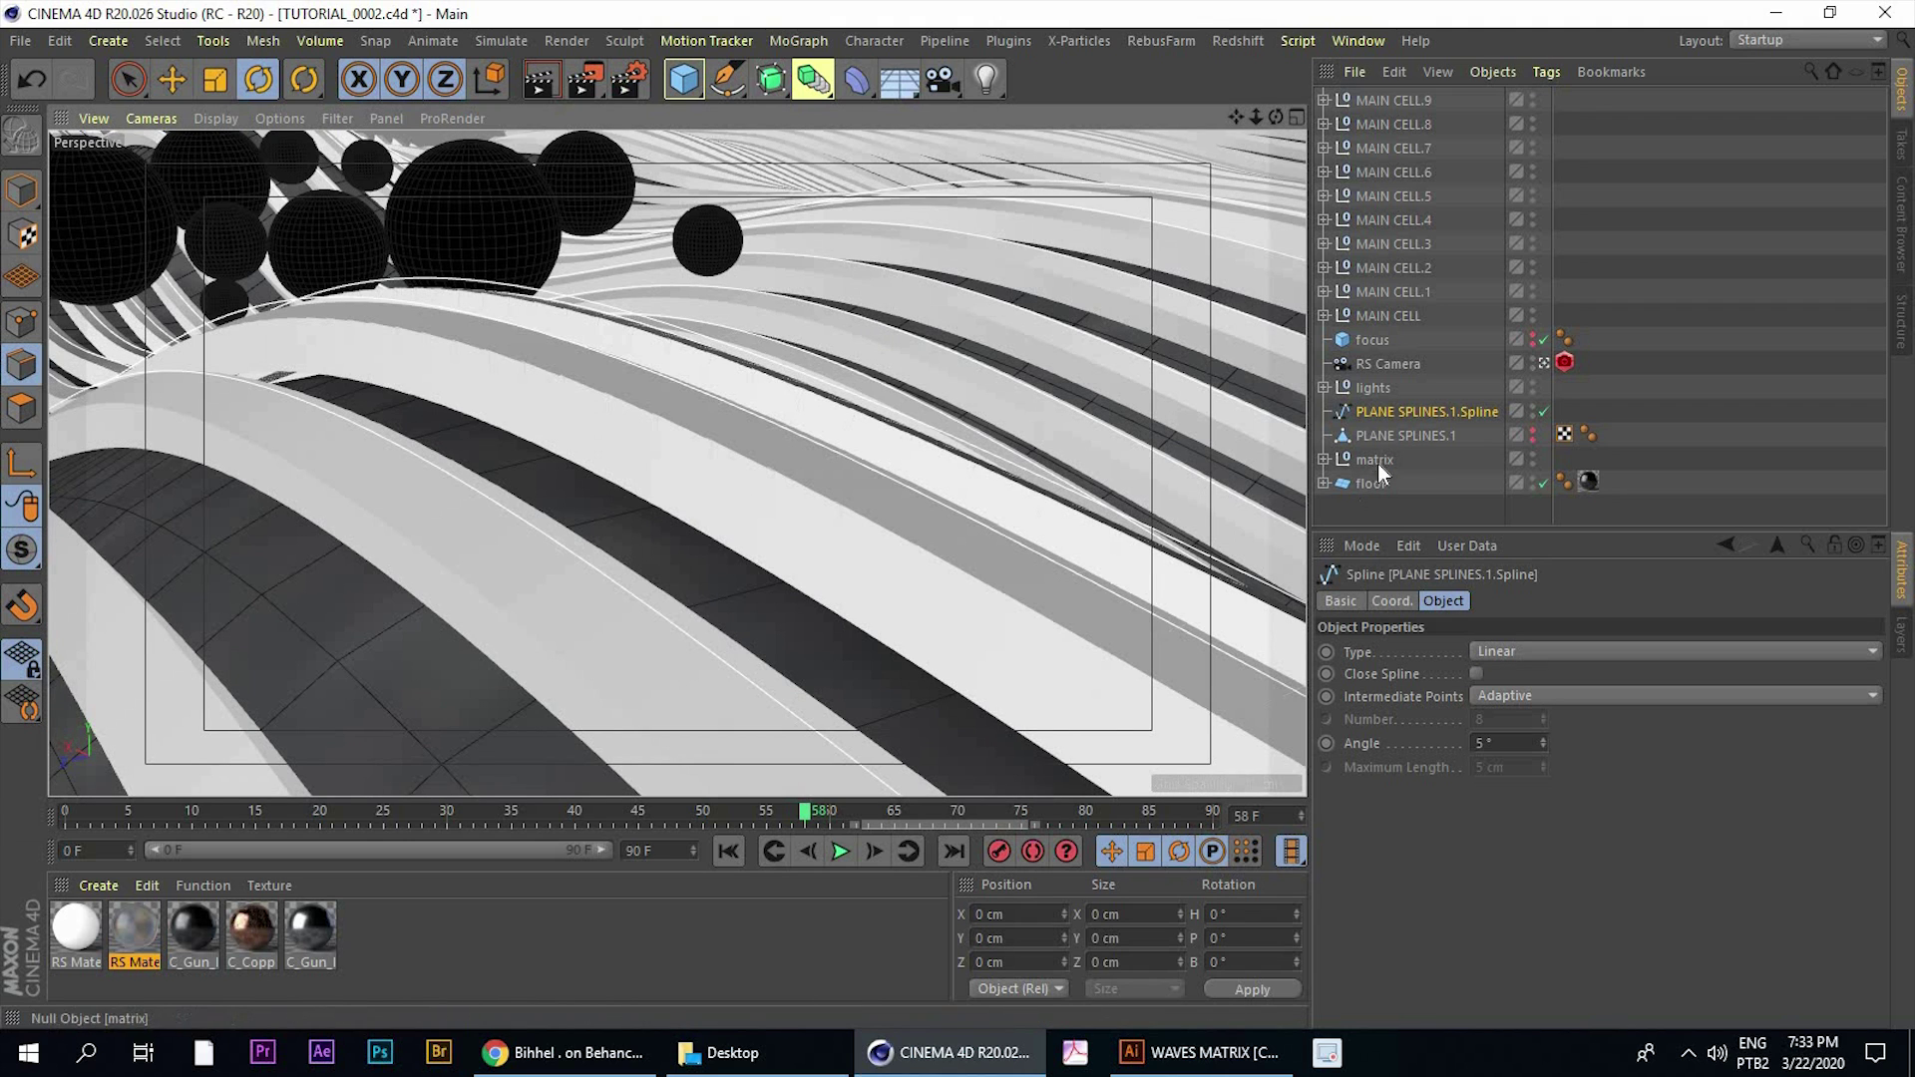
pyautogui.click(1303, 392)
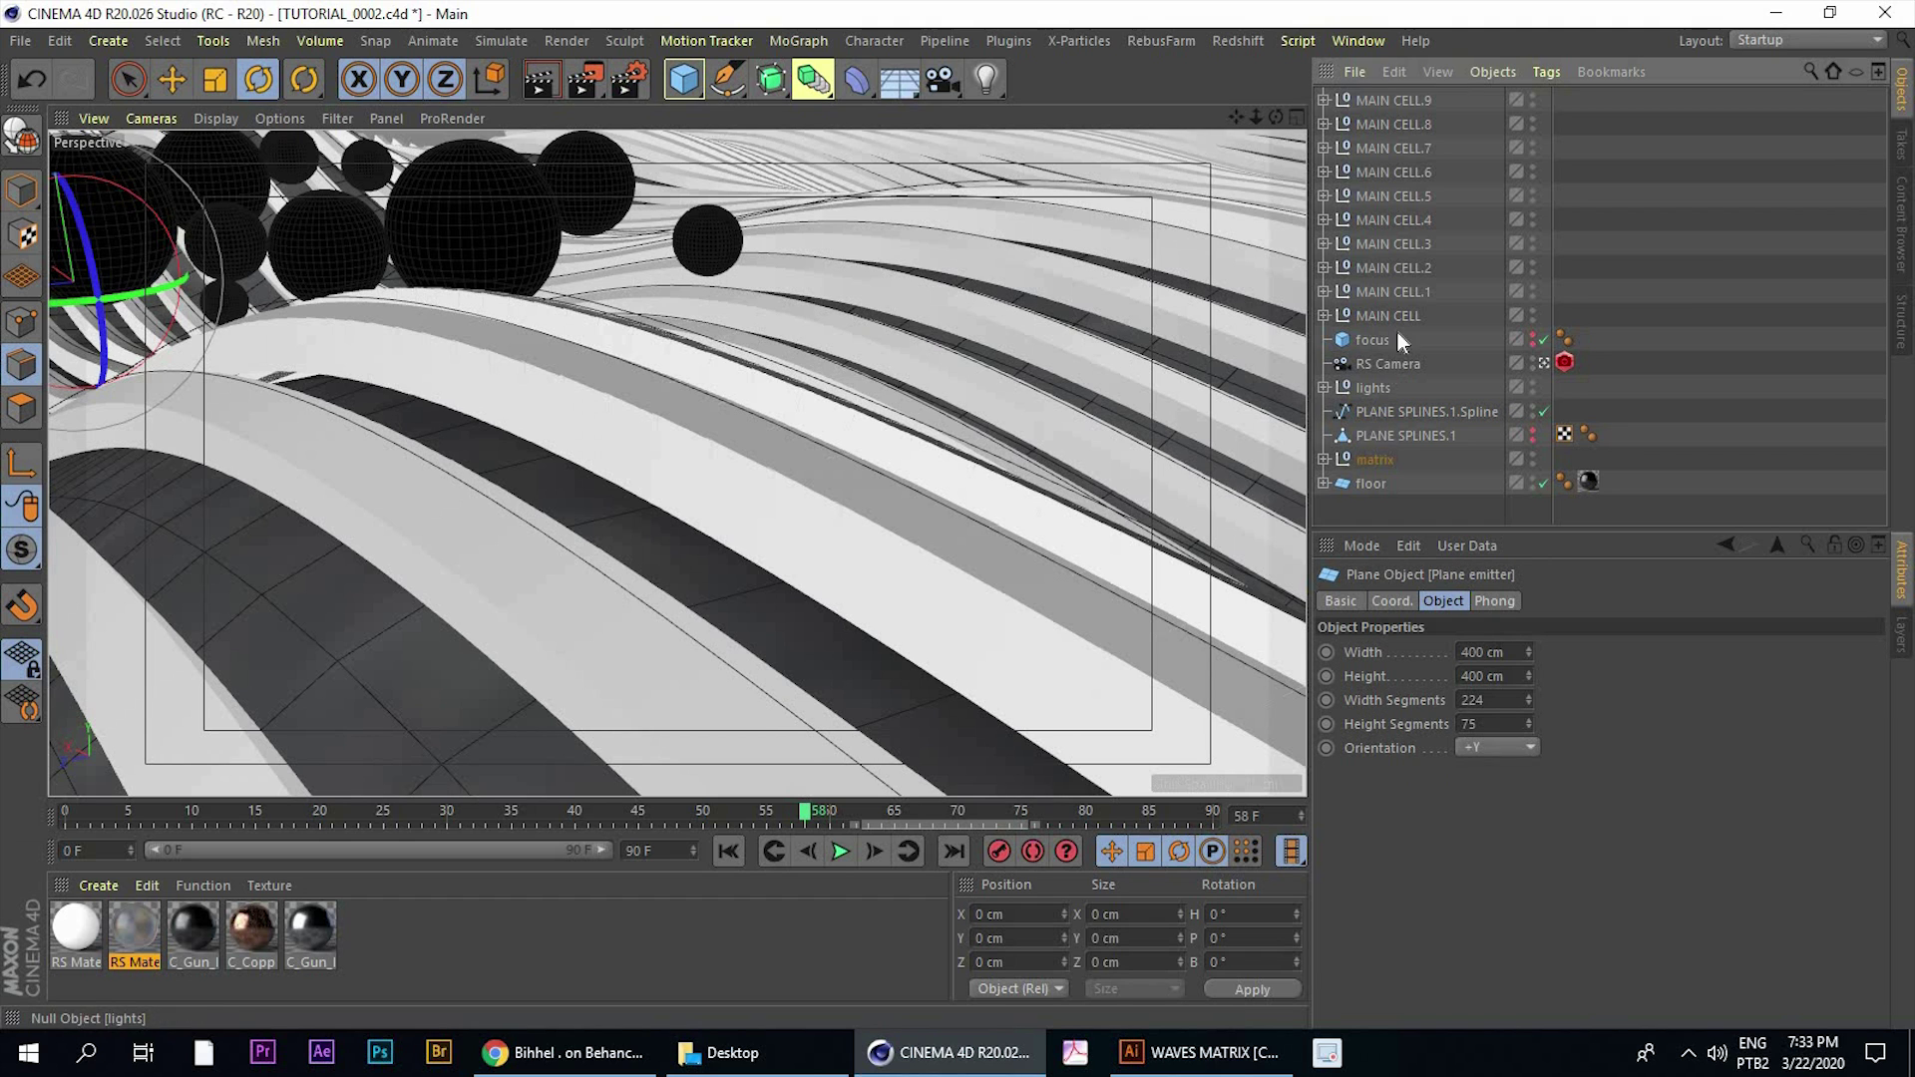
# Rename the extracted spline SPLINES and move it to the top of the object hierarchy
pyautogui.doubleClick(1384, 413)
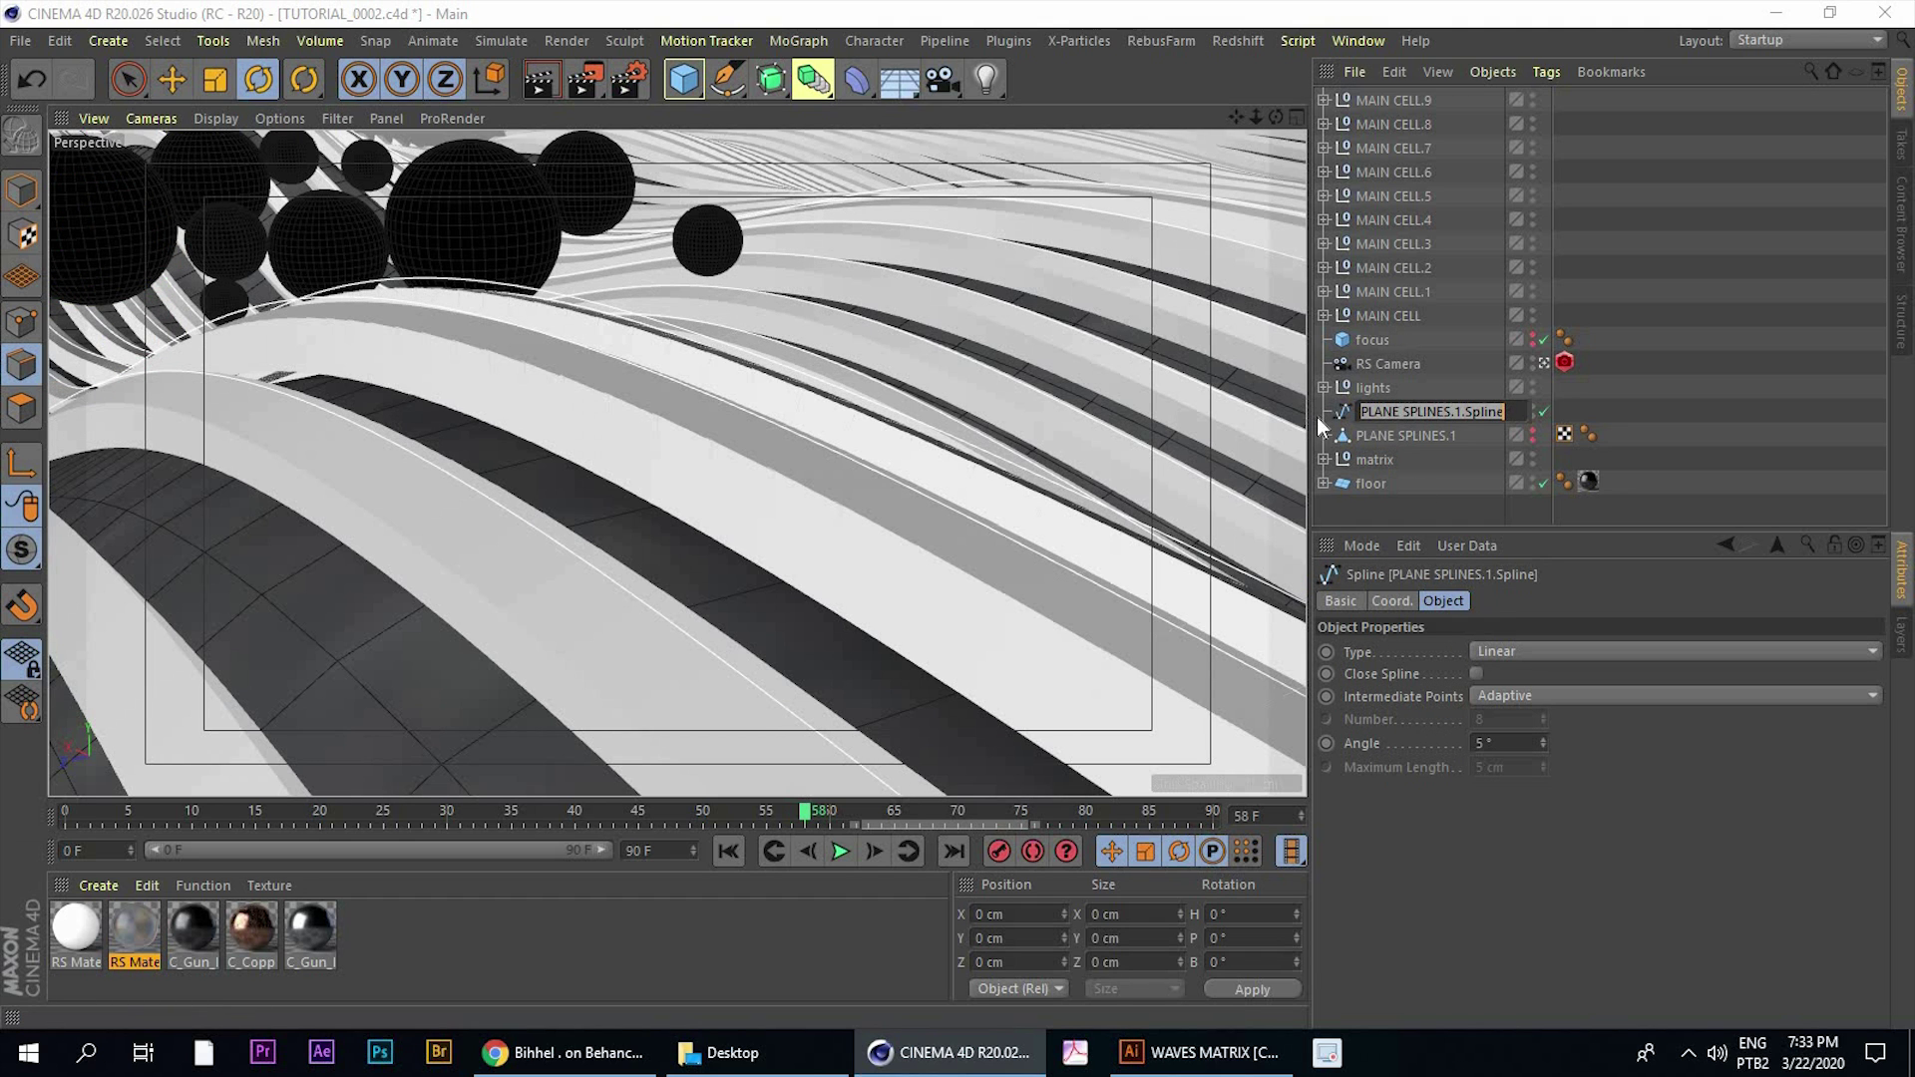
pyautogui.write('SPLINE')
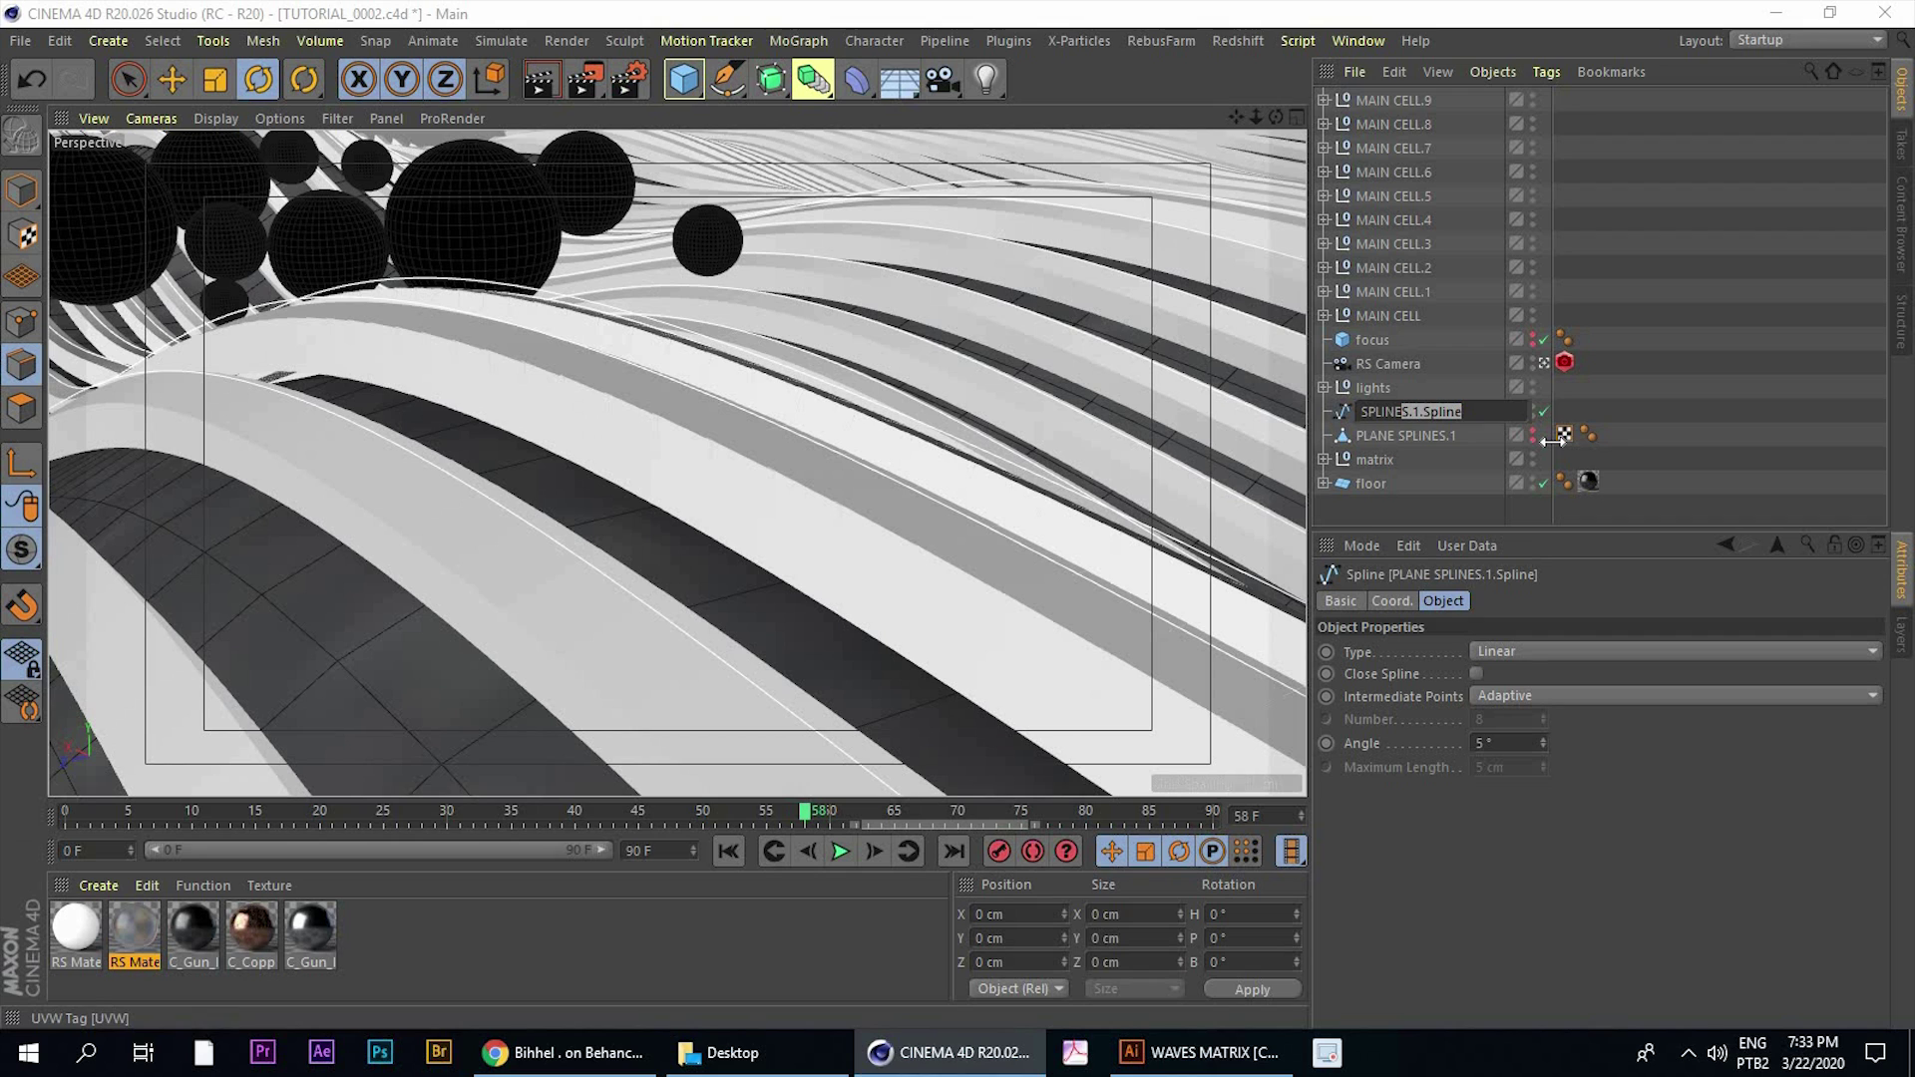
pyautogui.write('S')
pyautogui.press('Return')
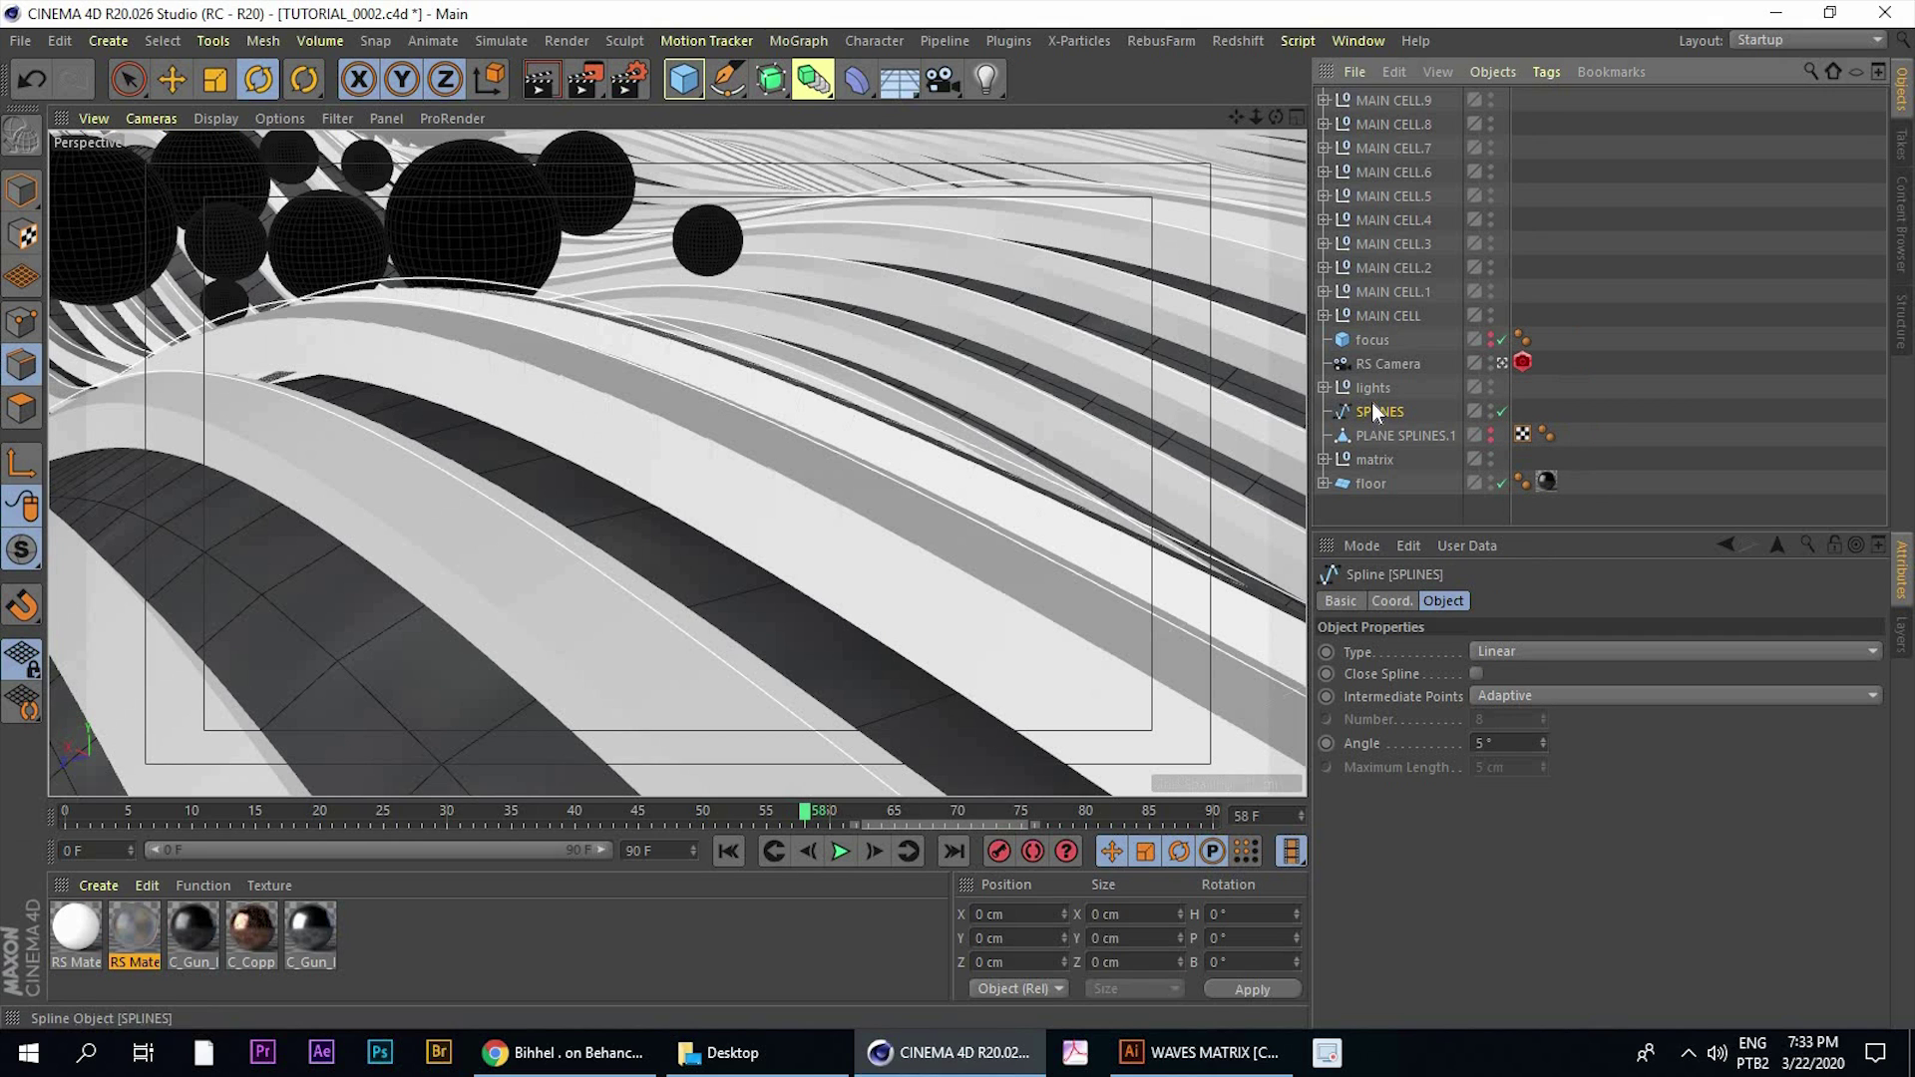
pyautogui.moveTo(1379, 106); pyautogui.dragTo(1376, 94)
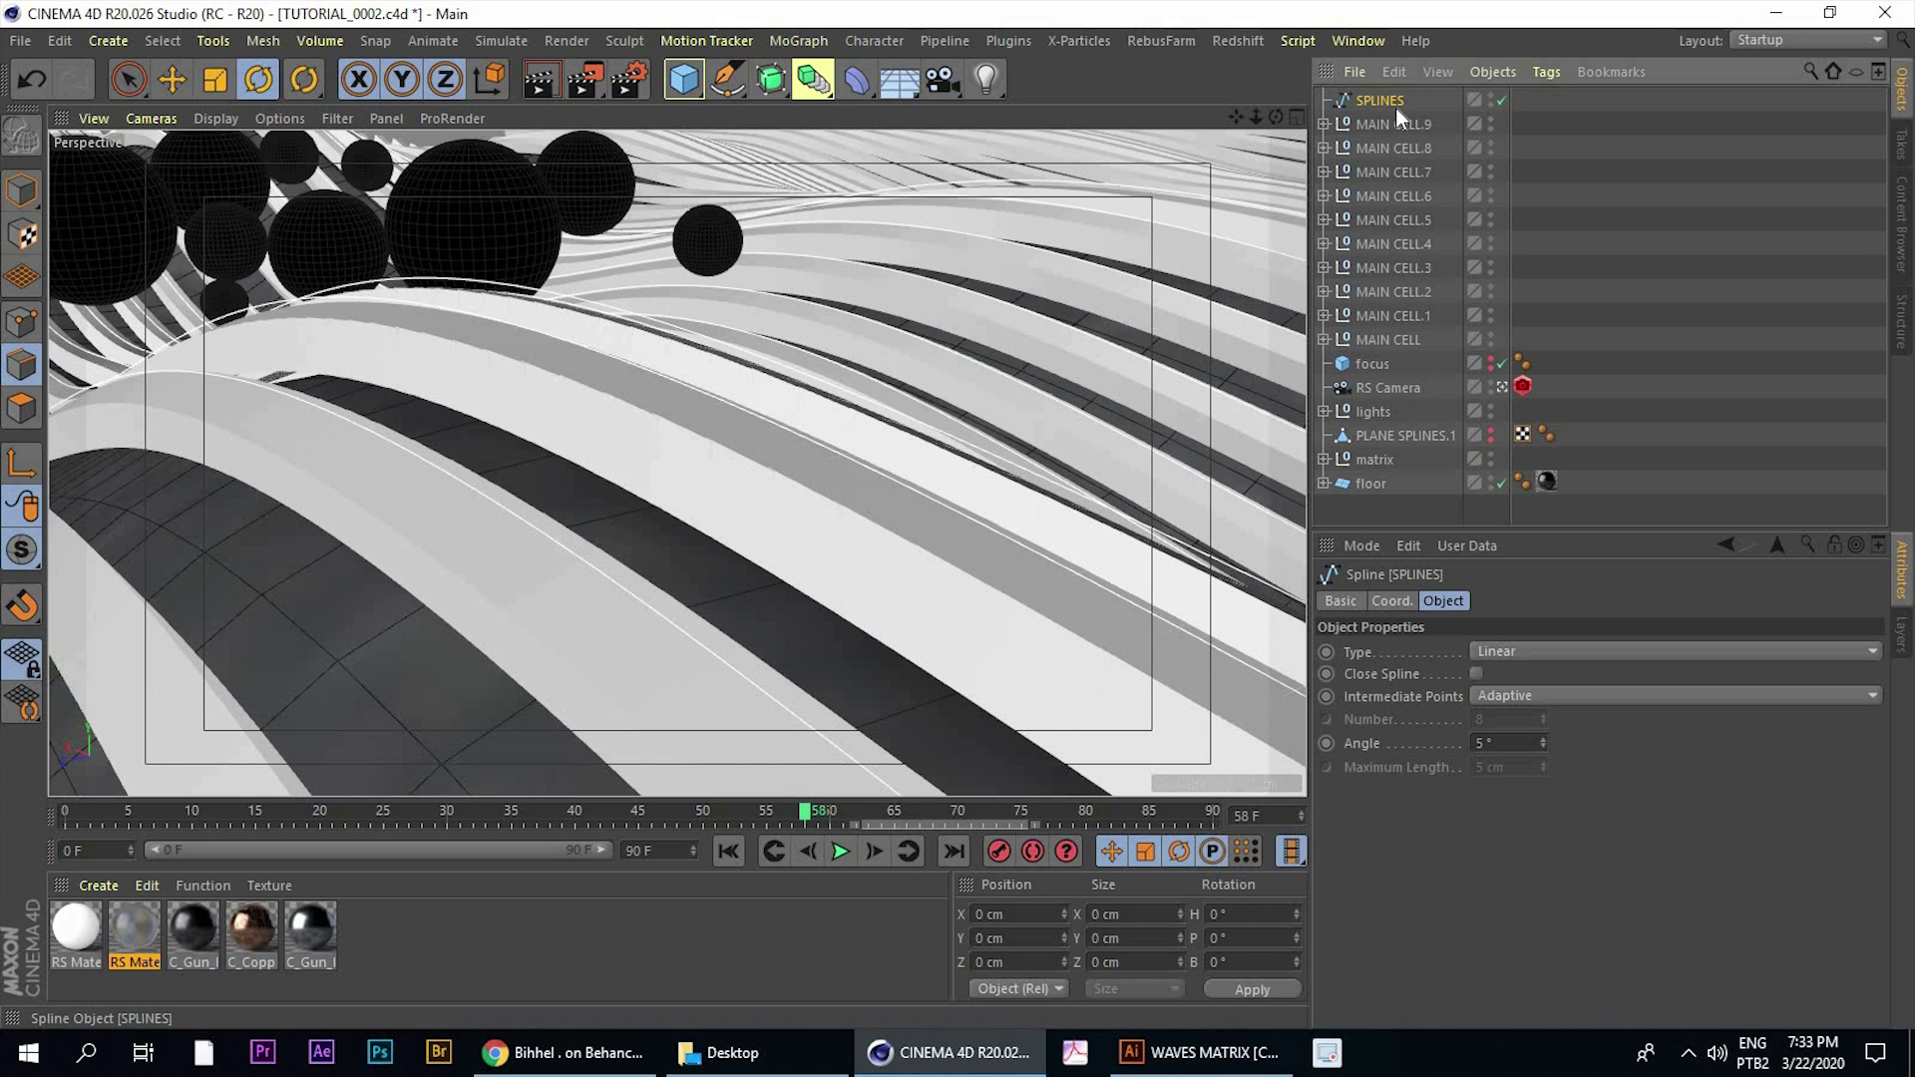
# Create a MoGraph Cloner and rename it Cloner SMALL SPHERES
pyautogui.hotkey('shift', 'c')
pyautogui.write('CLO')
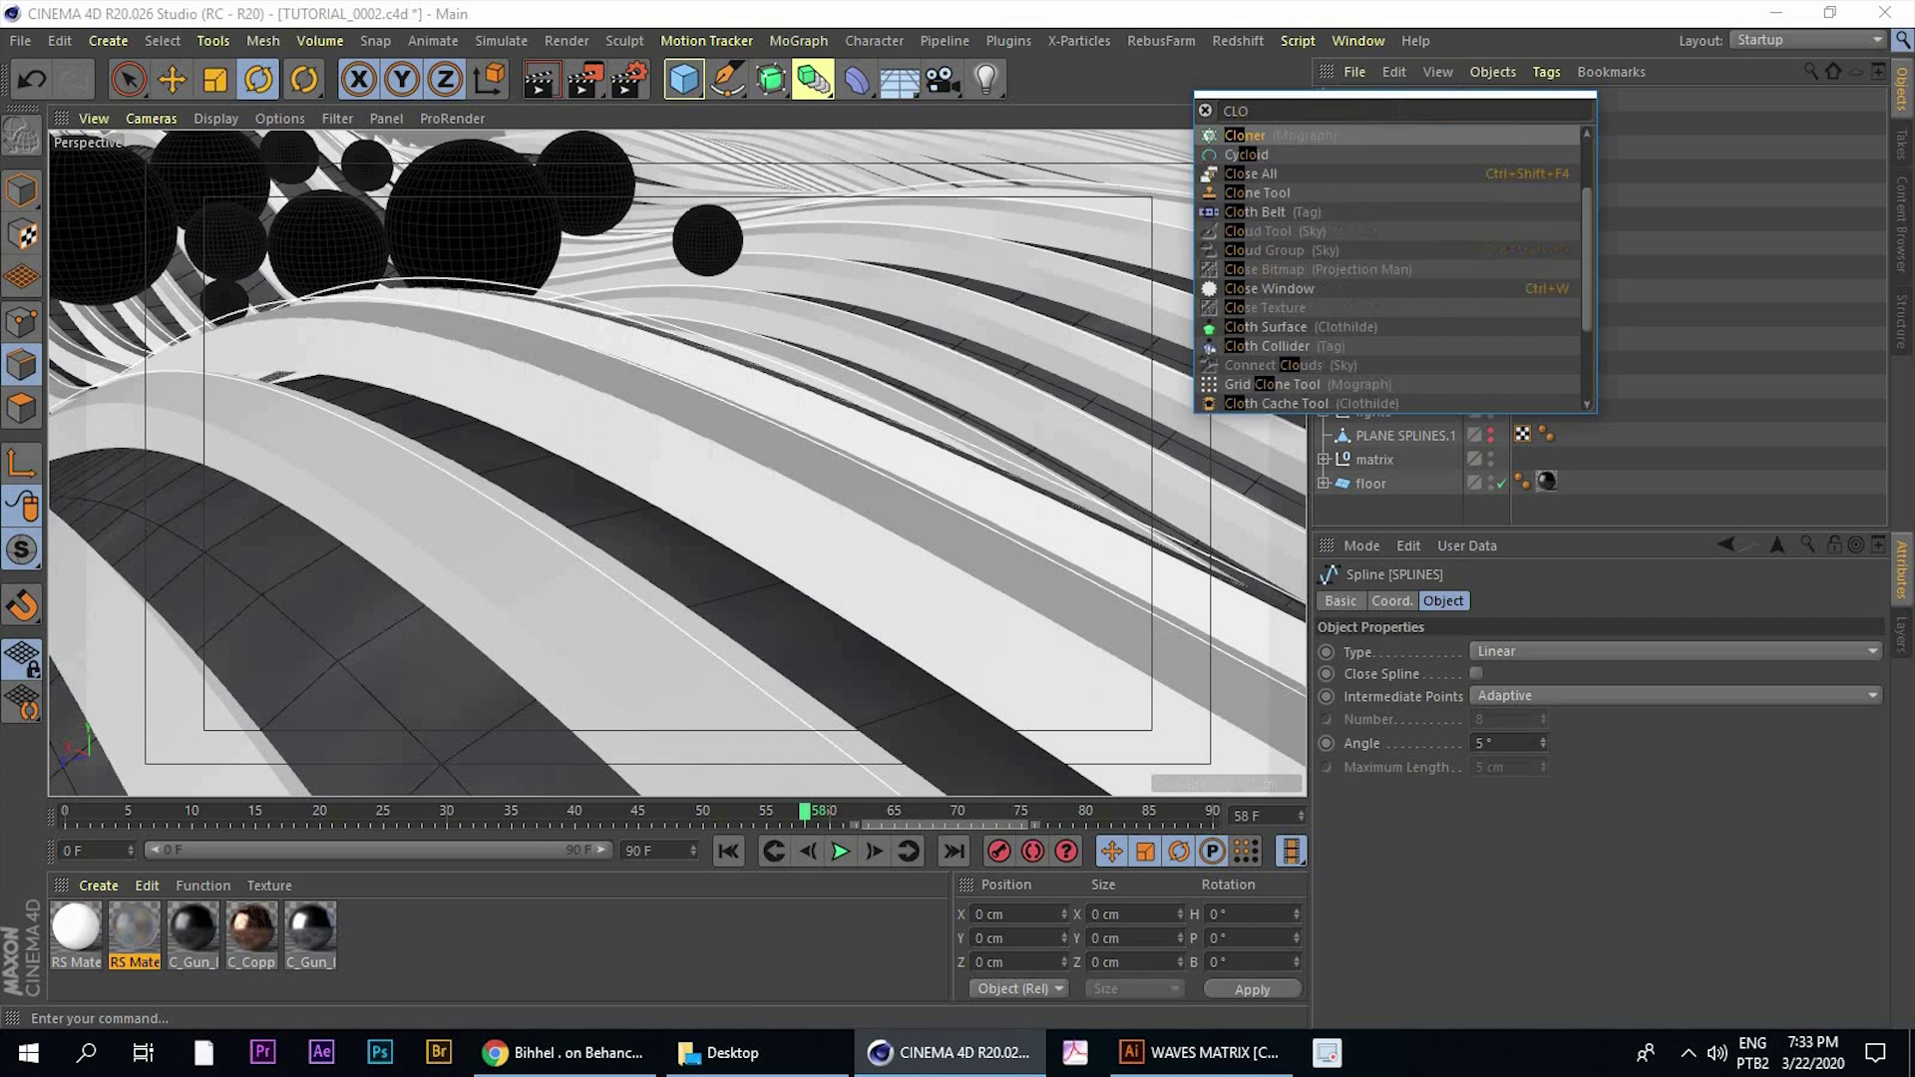
pyautogui.write('NER')
pyautogui.press('Return')
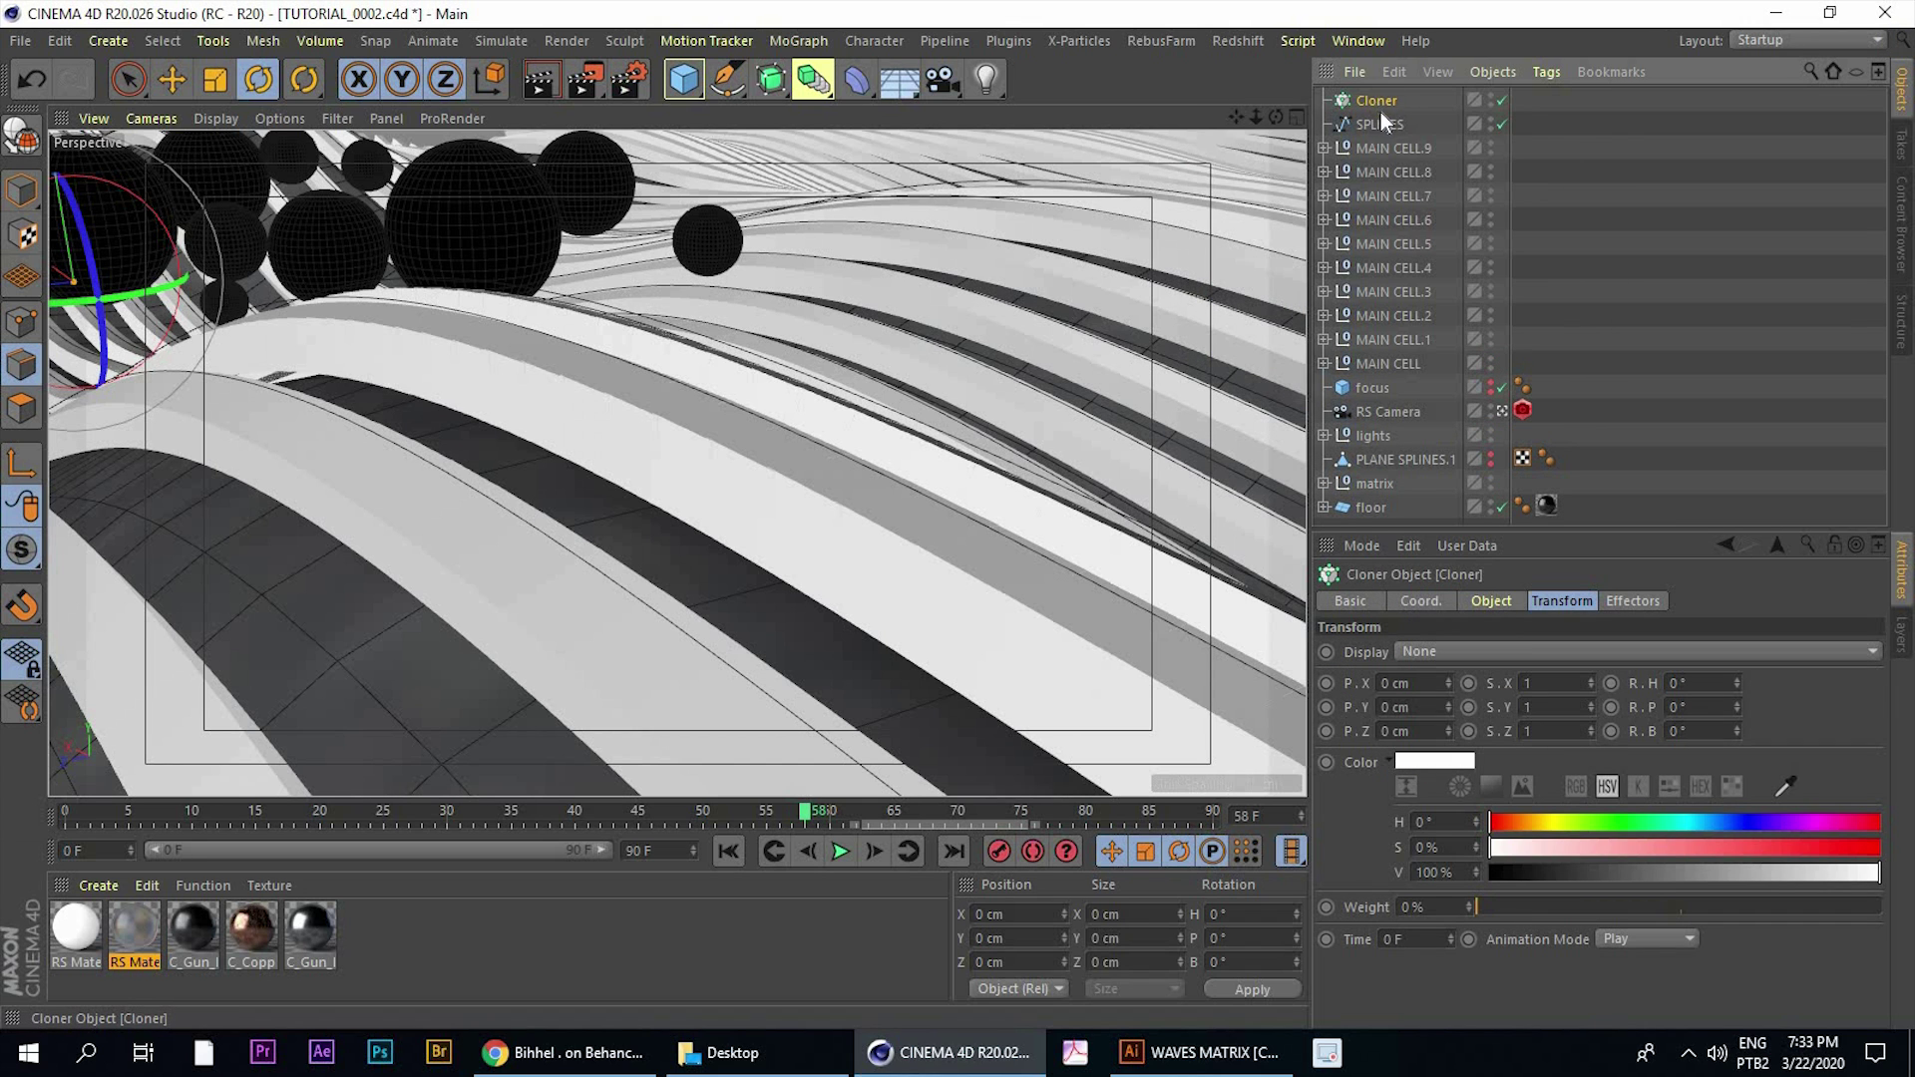
pyautogui.doubleClick(1378, 99)
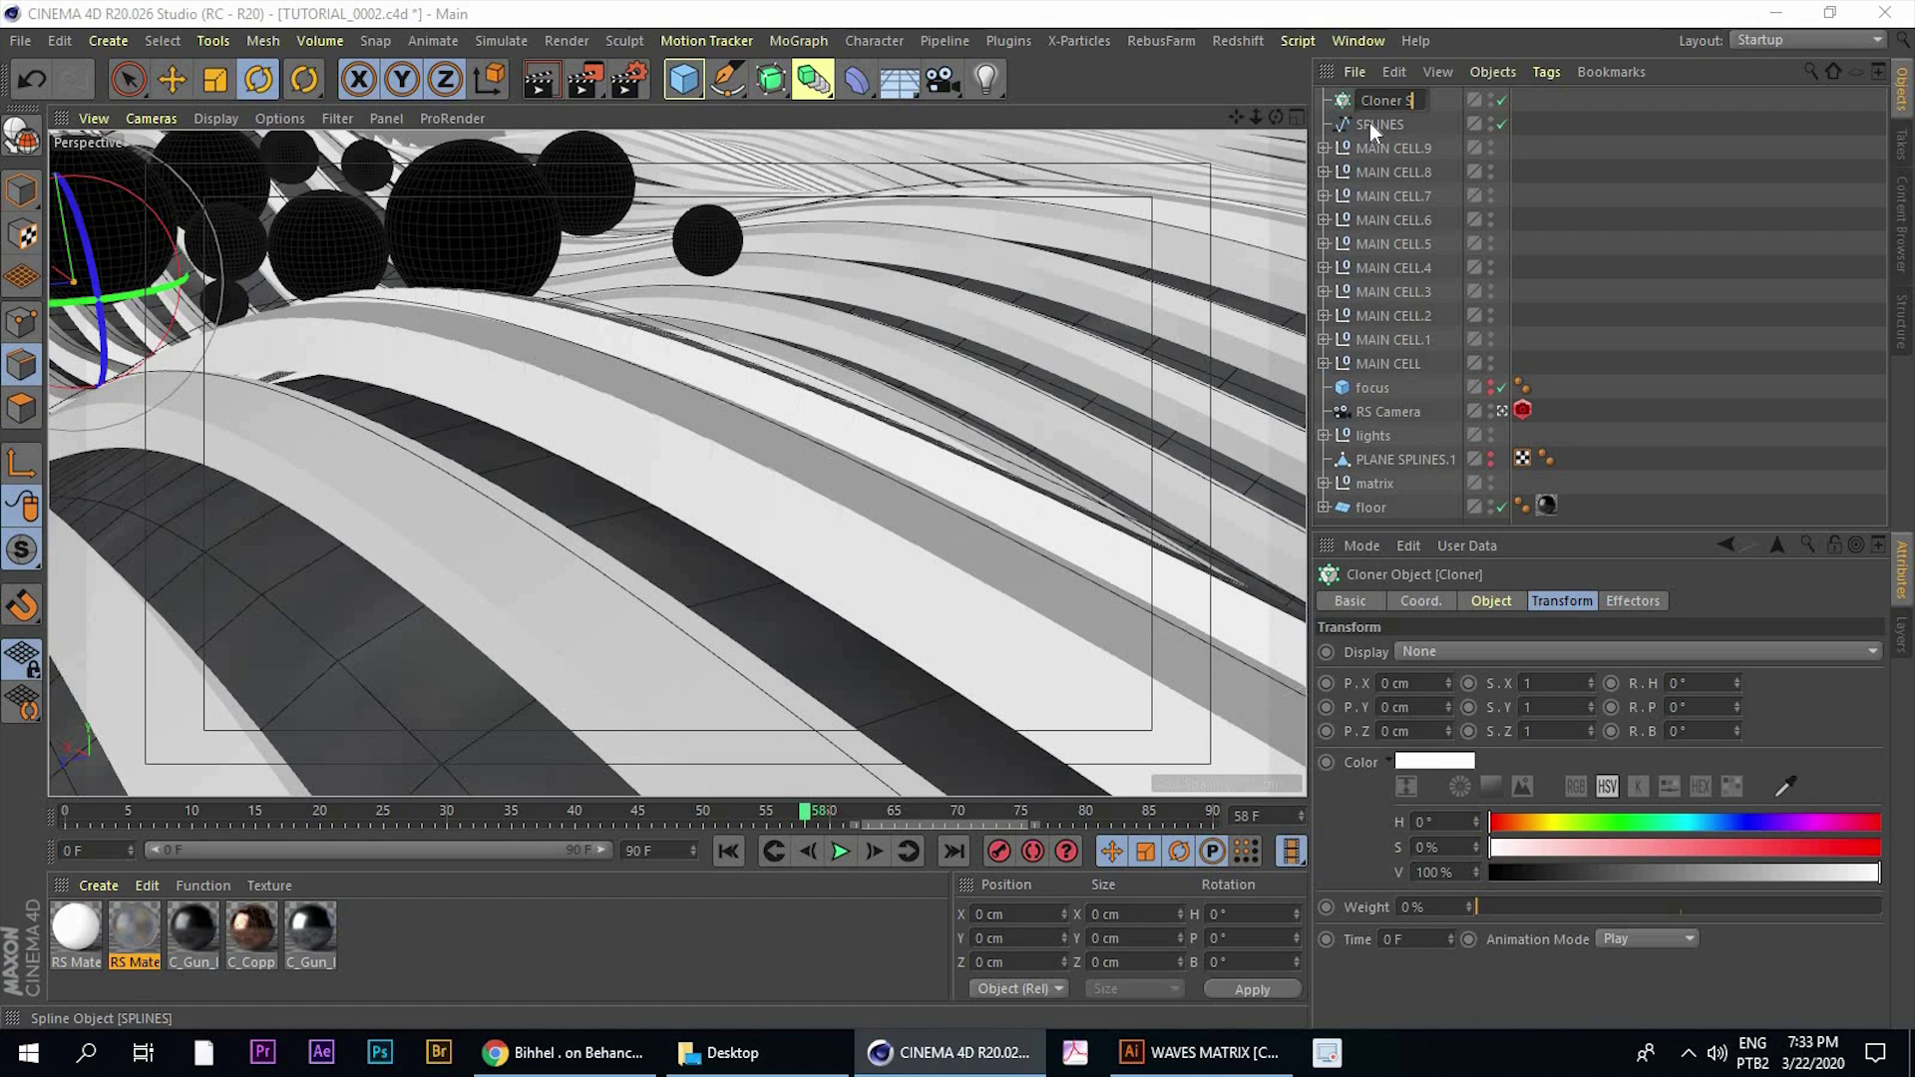
pyautogui.write('SPHERES')
pyautogui.press('Return')
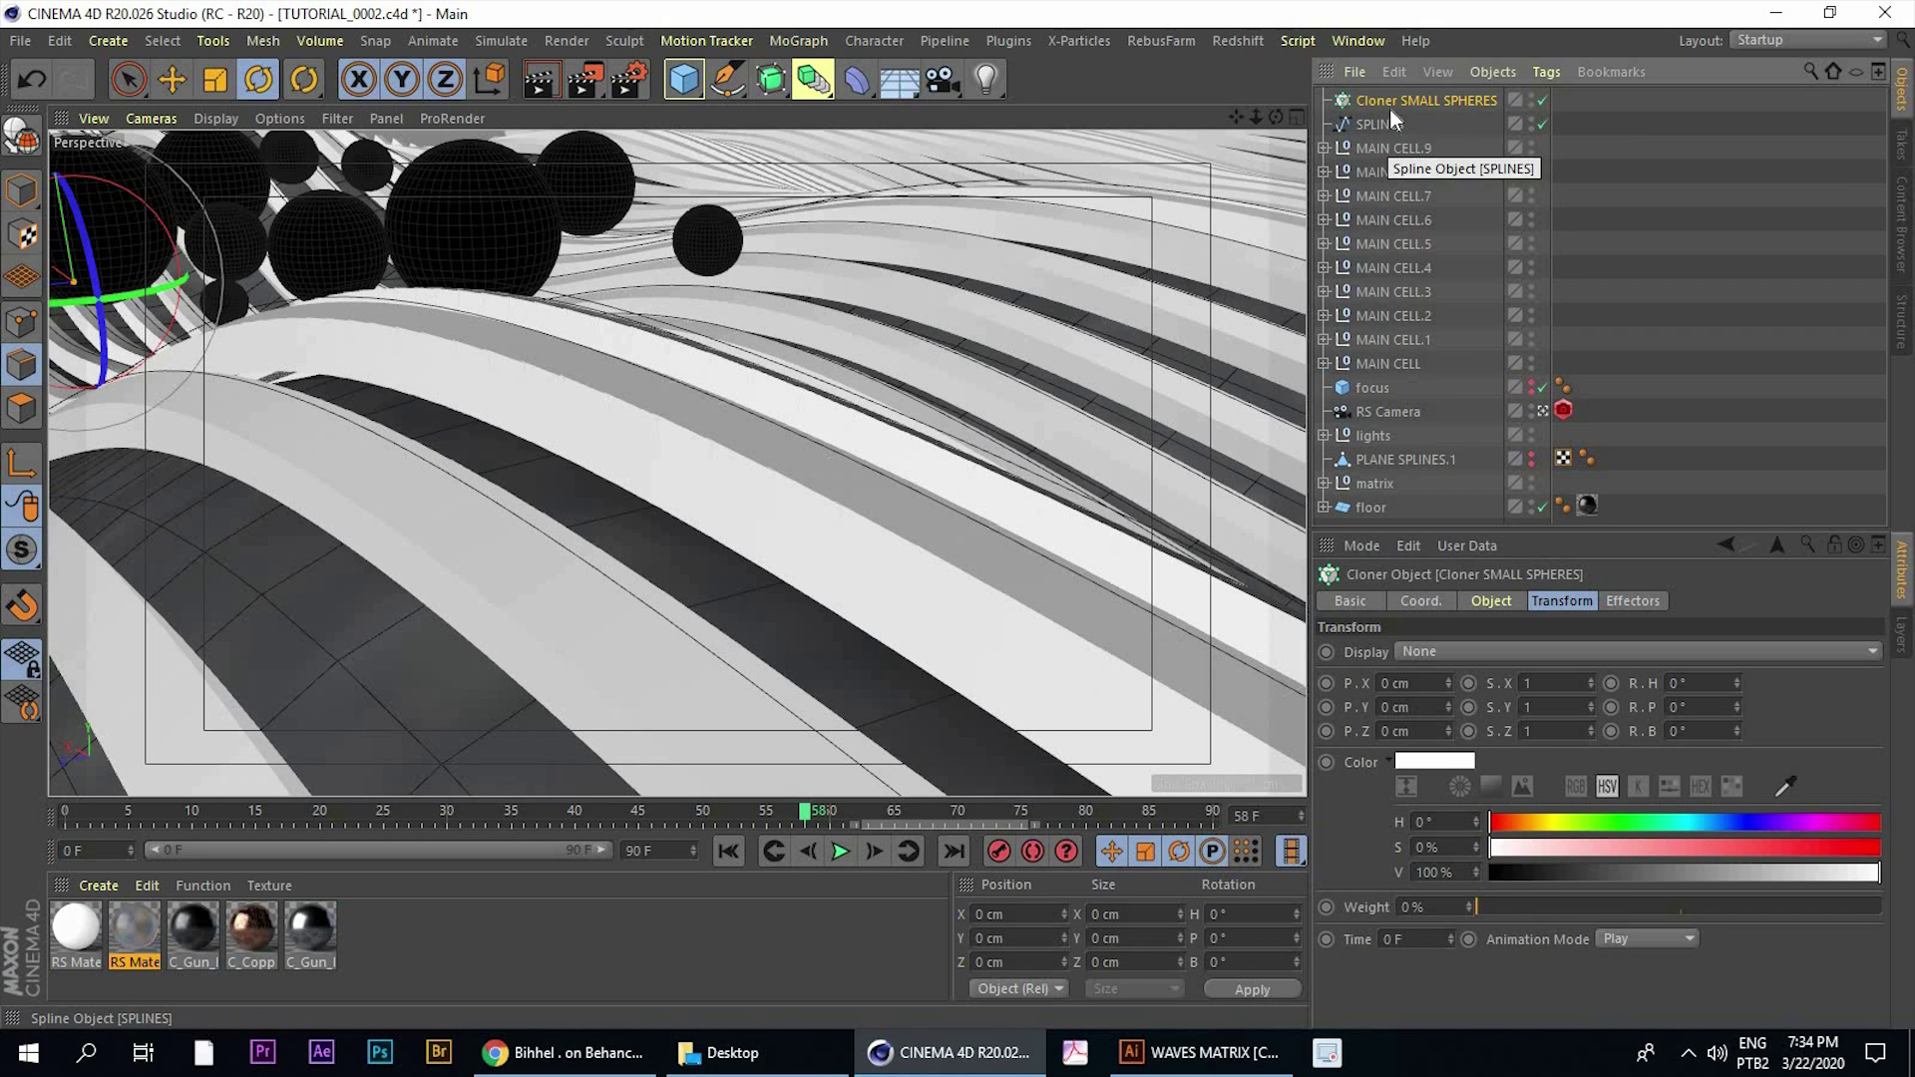
# Duplicate the CELL object from MAIN CELL.9 to the top level of the hierarchy, along with a copy of the small-spheres cloner
pyautogui.click(1323, 147)
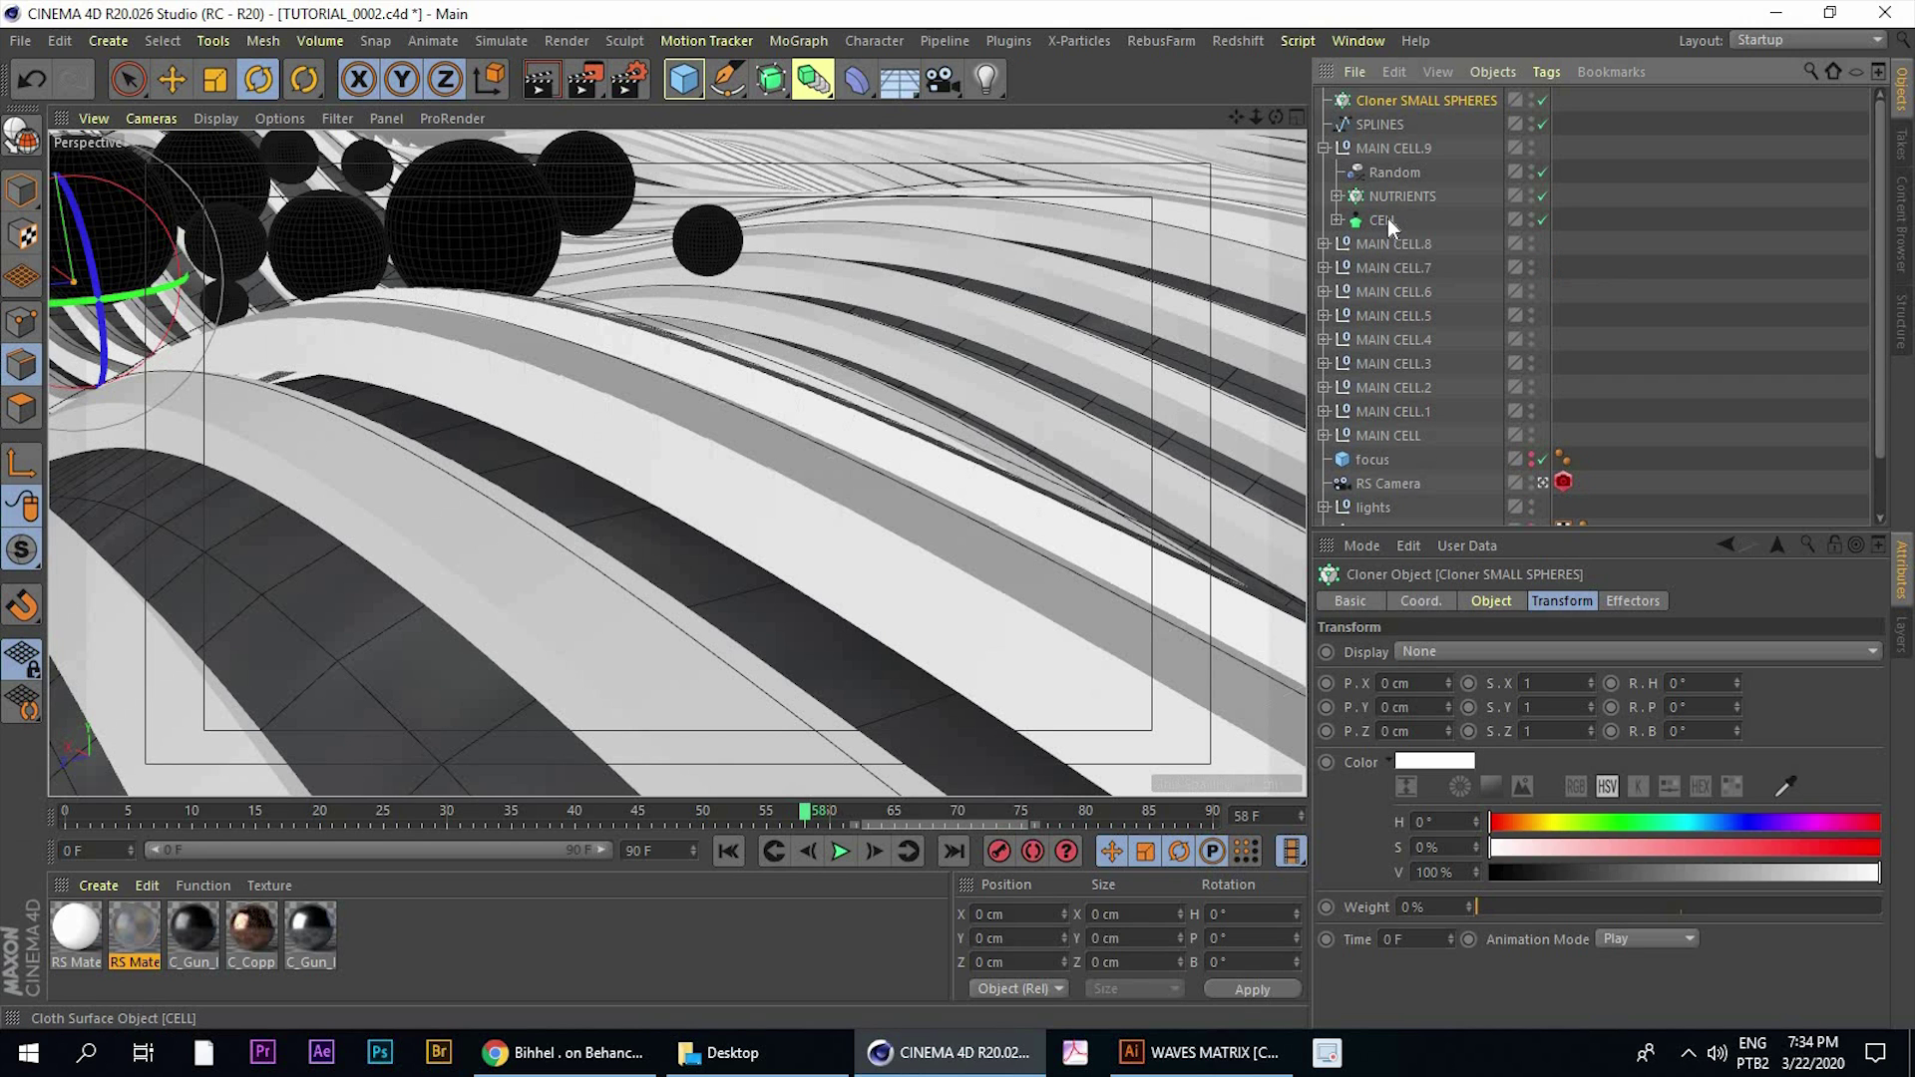
pyautogui.moveTo(1389, 220); pyautogui.dragTo(1396, 121)
pyautogui.hotkey('ctrl', 'v')
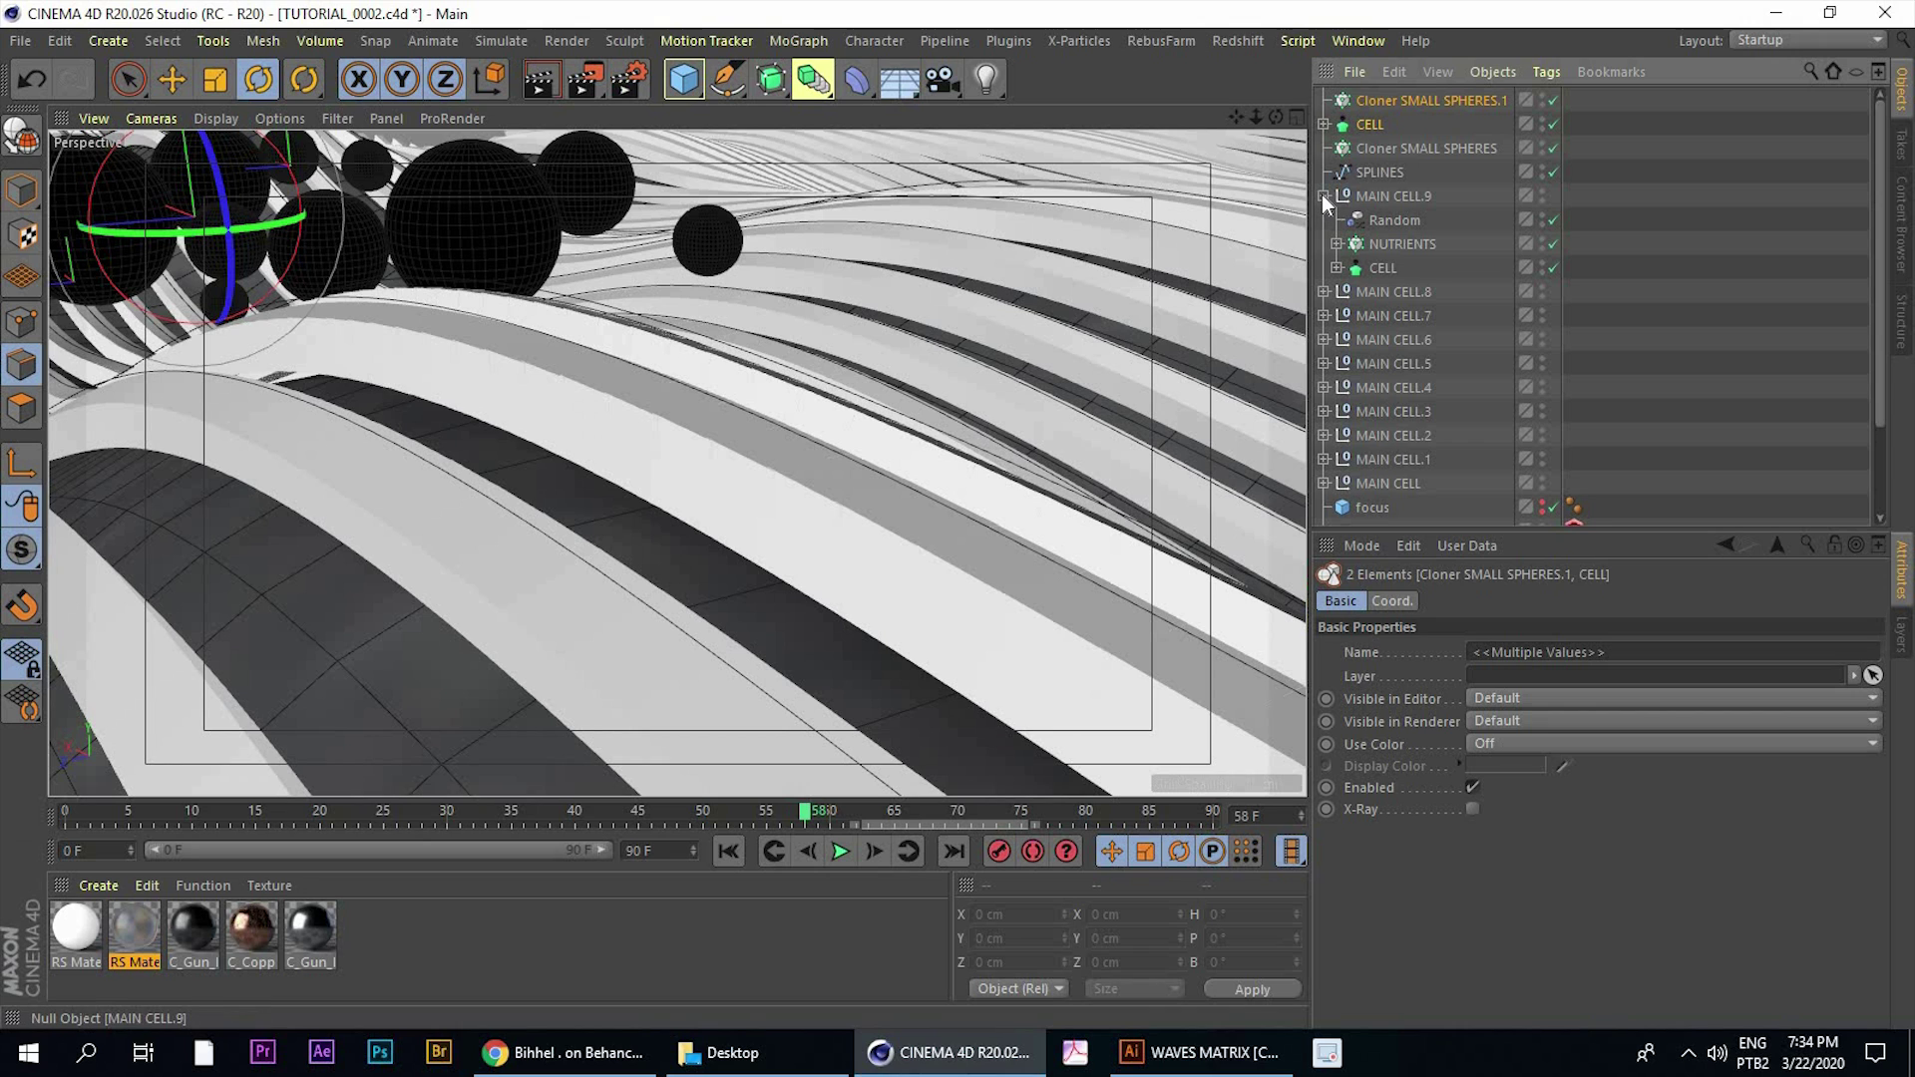
pyautogui.click(1323, 195)
# Nest the copied CELL under Cloner SMALL SPHERES.1 and delete the redundant Cloner SMALL SPHERES
pyautogui.click(1367, 128)
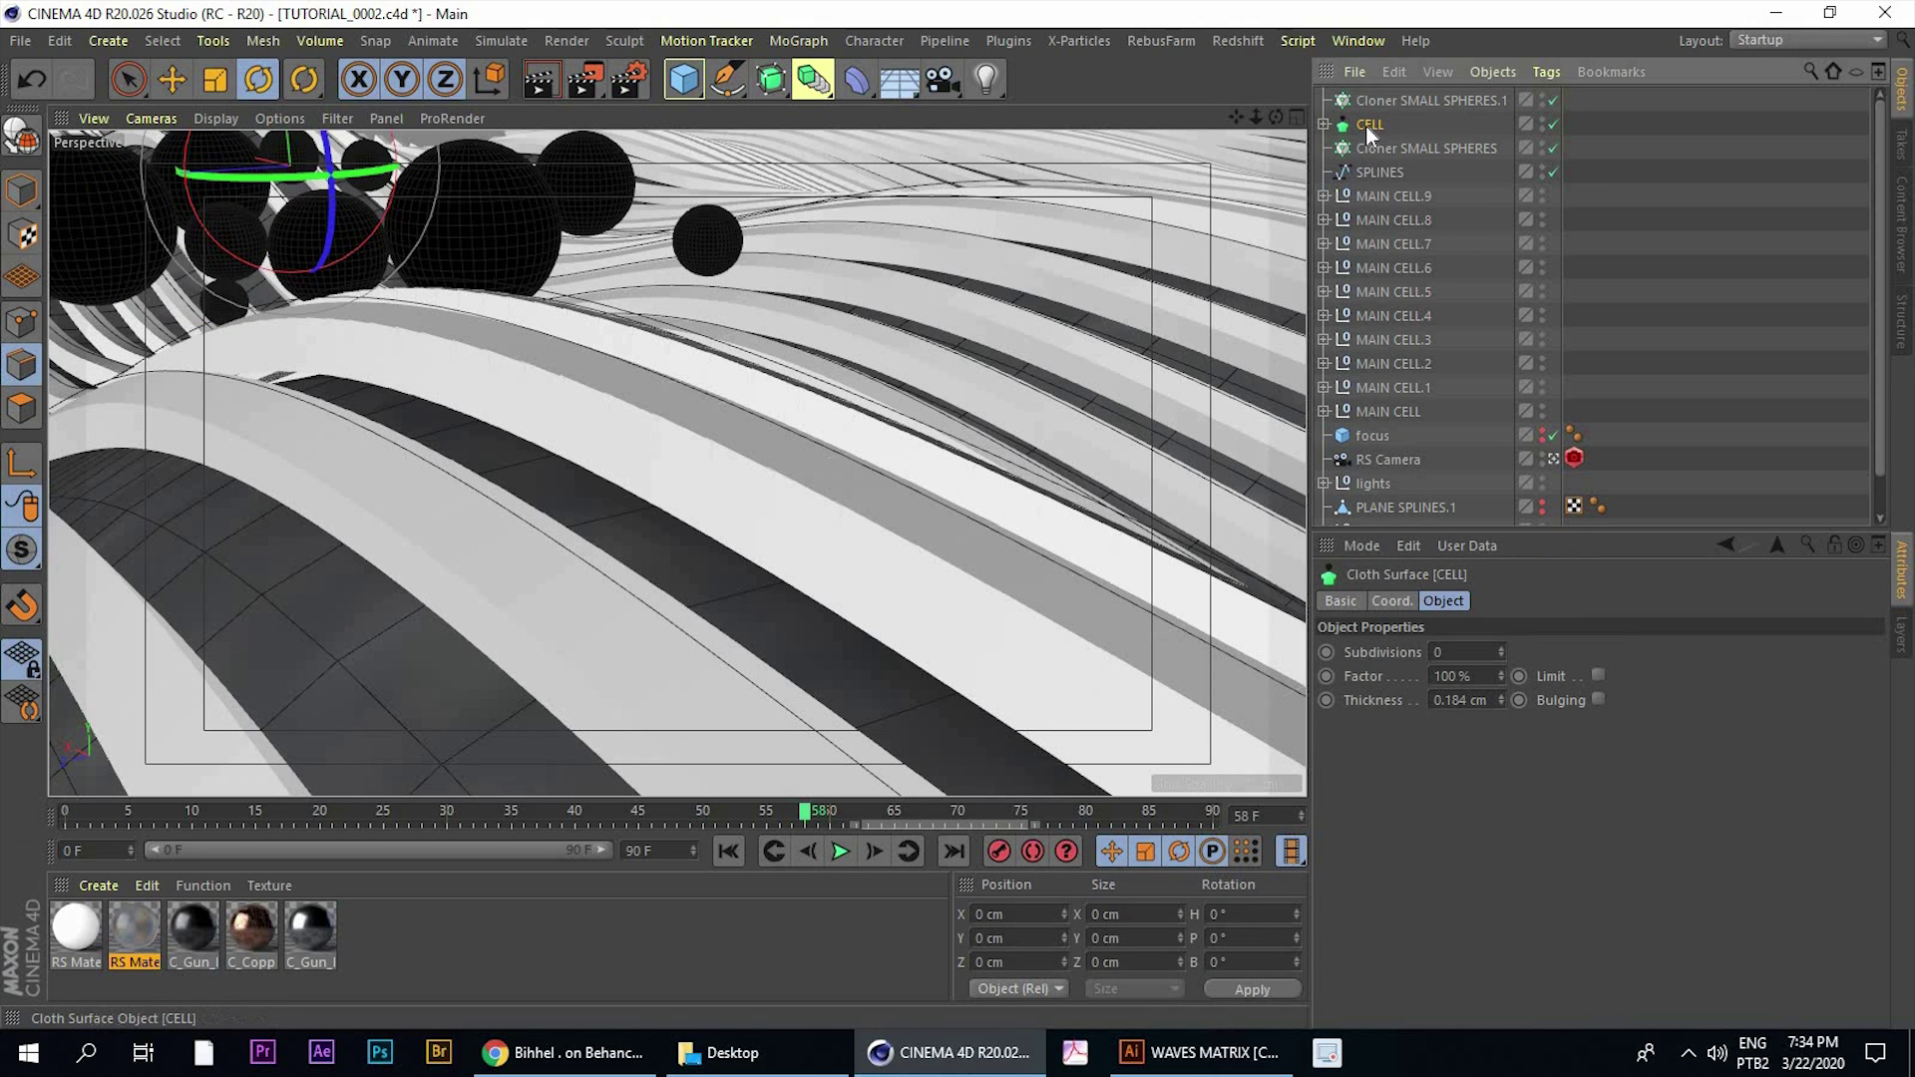
pyautogui.moveTo(1387, 100); pyautogui.dragTo(1385, 104)
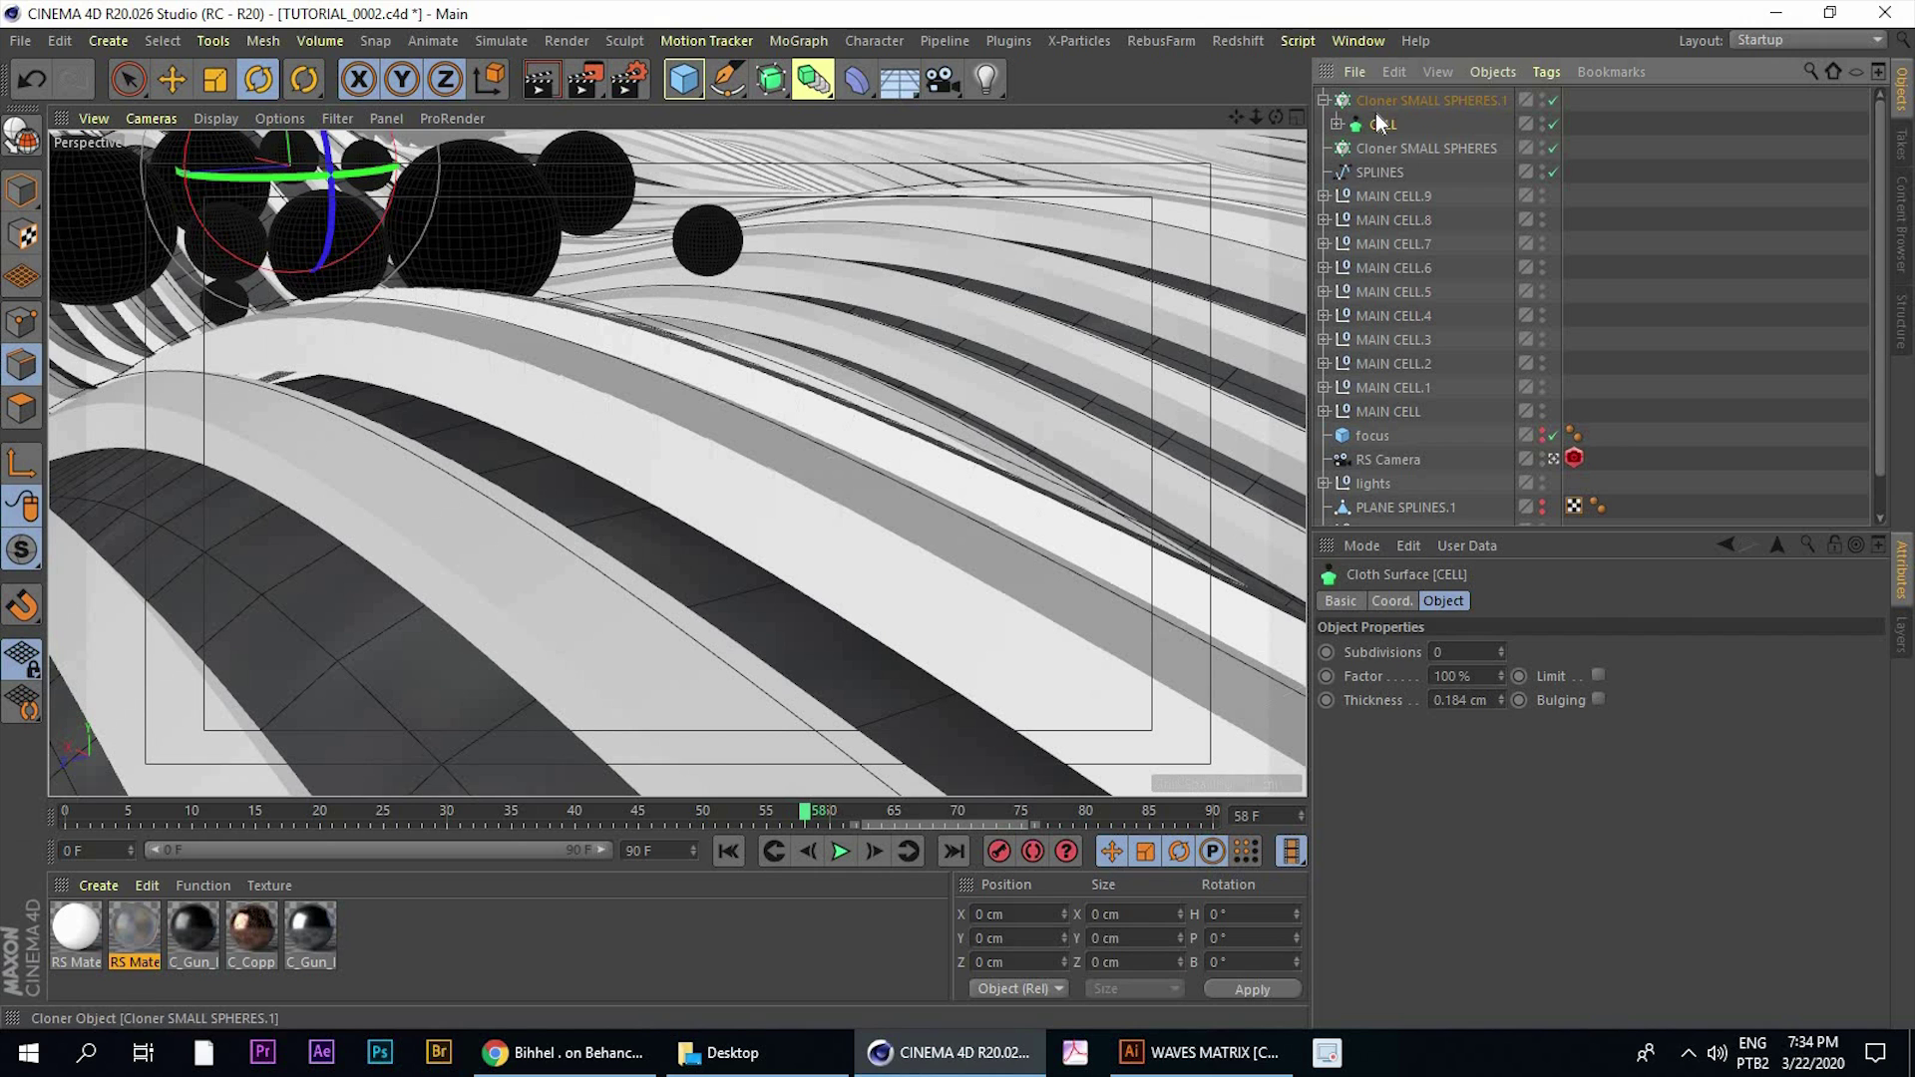
pyautogui.click(1378, 109)
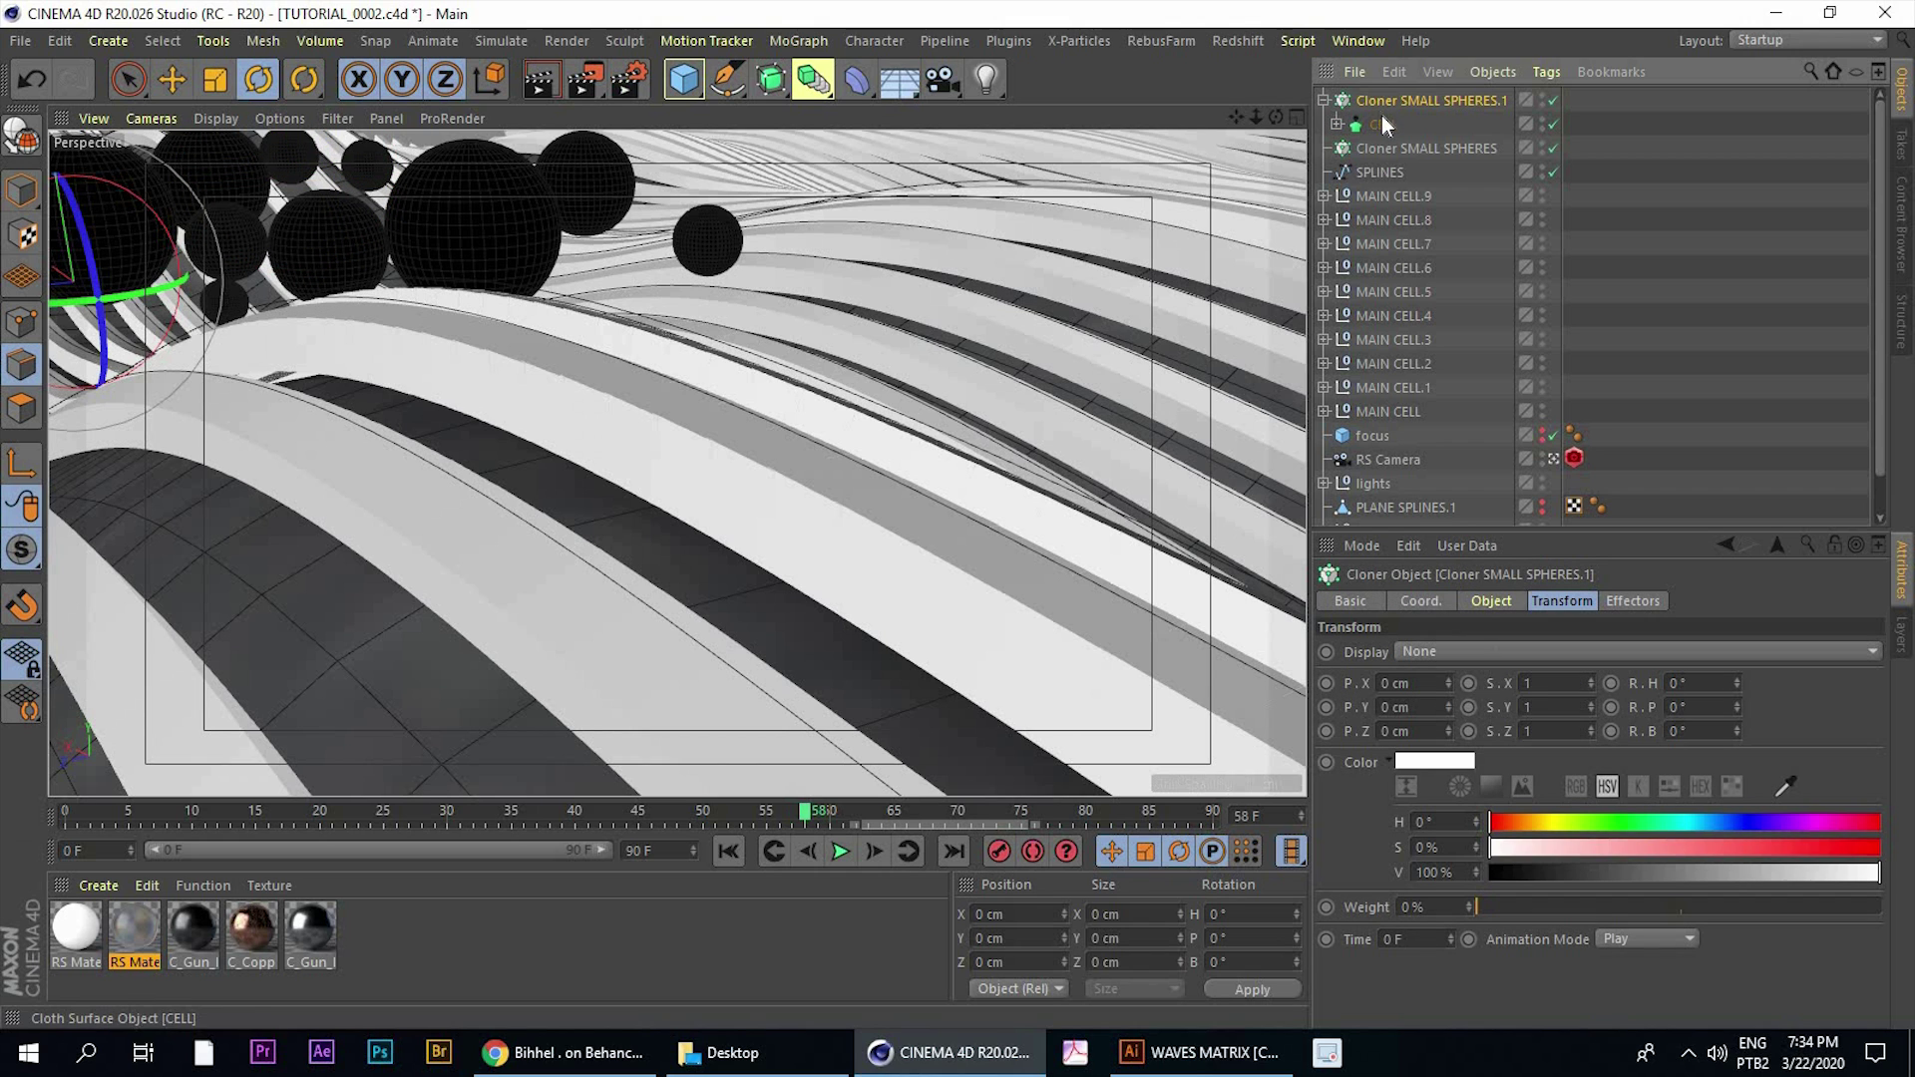
pyautogui.click(1422, 152)
pyautogui.press('Delete')
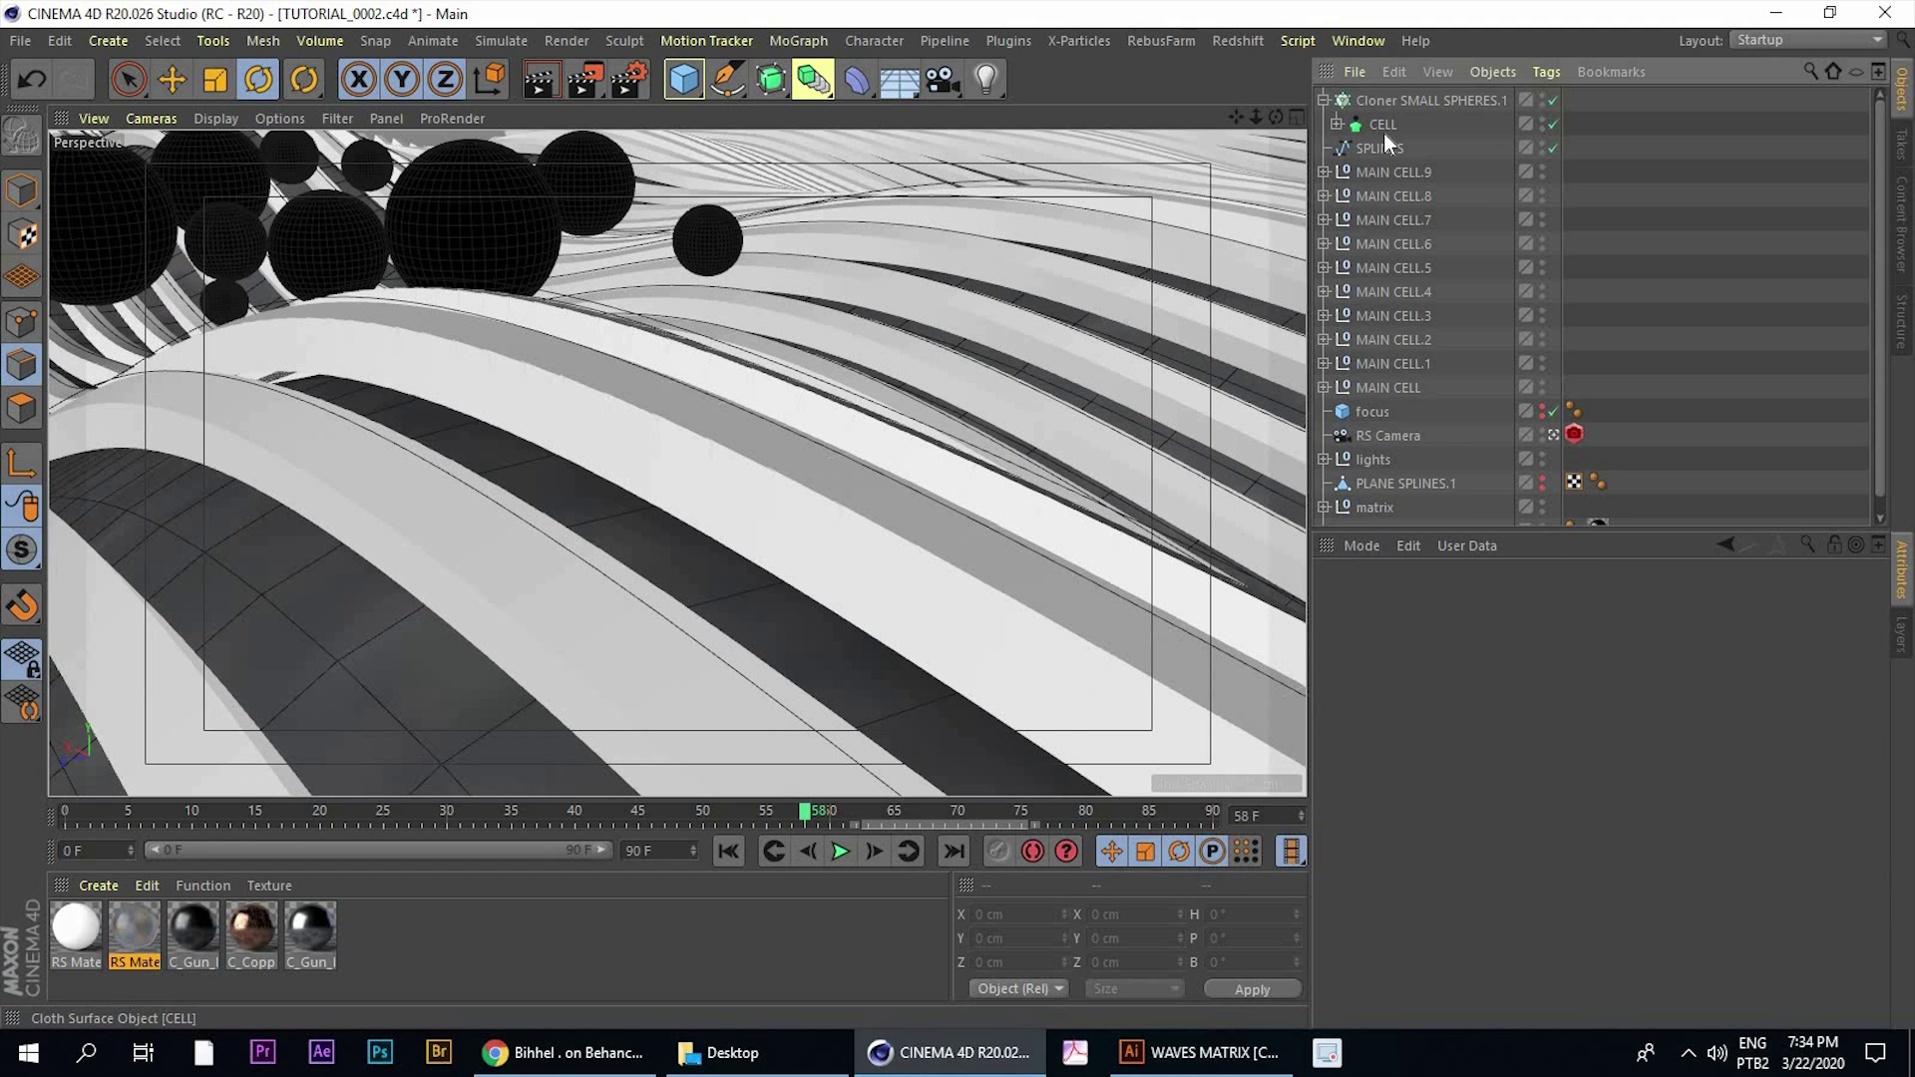
# Set Cloner SMALL SPHERES.1 to Object mode and assign SPLINES as the object to clone onto
pyautogui.click(1392, 101)
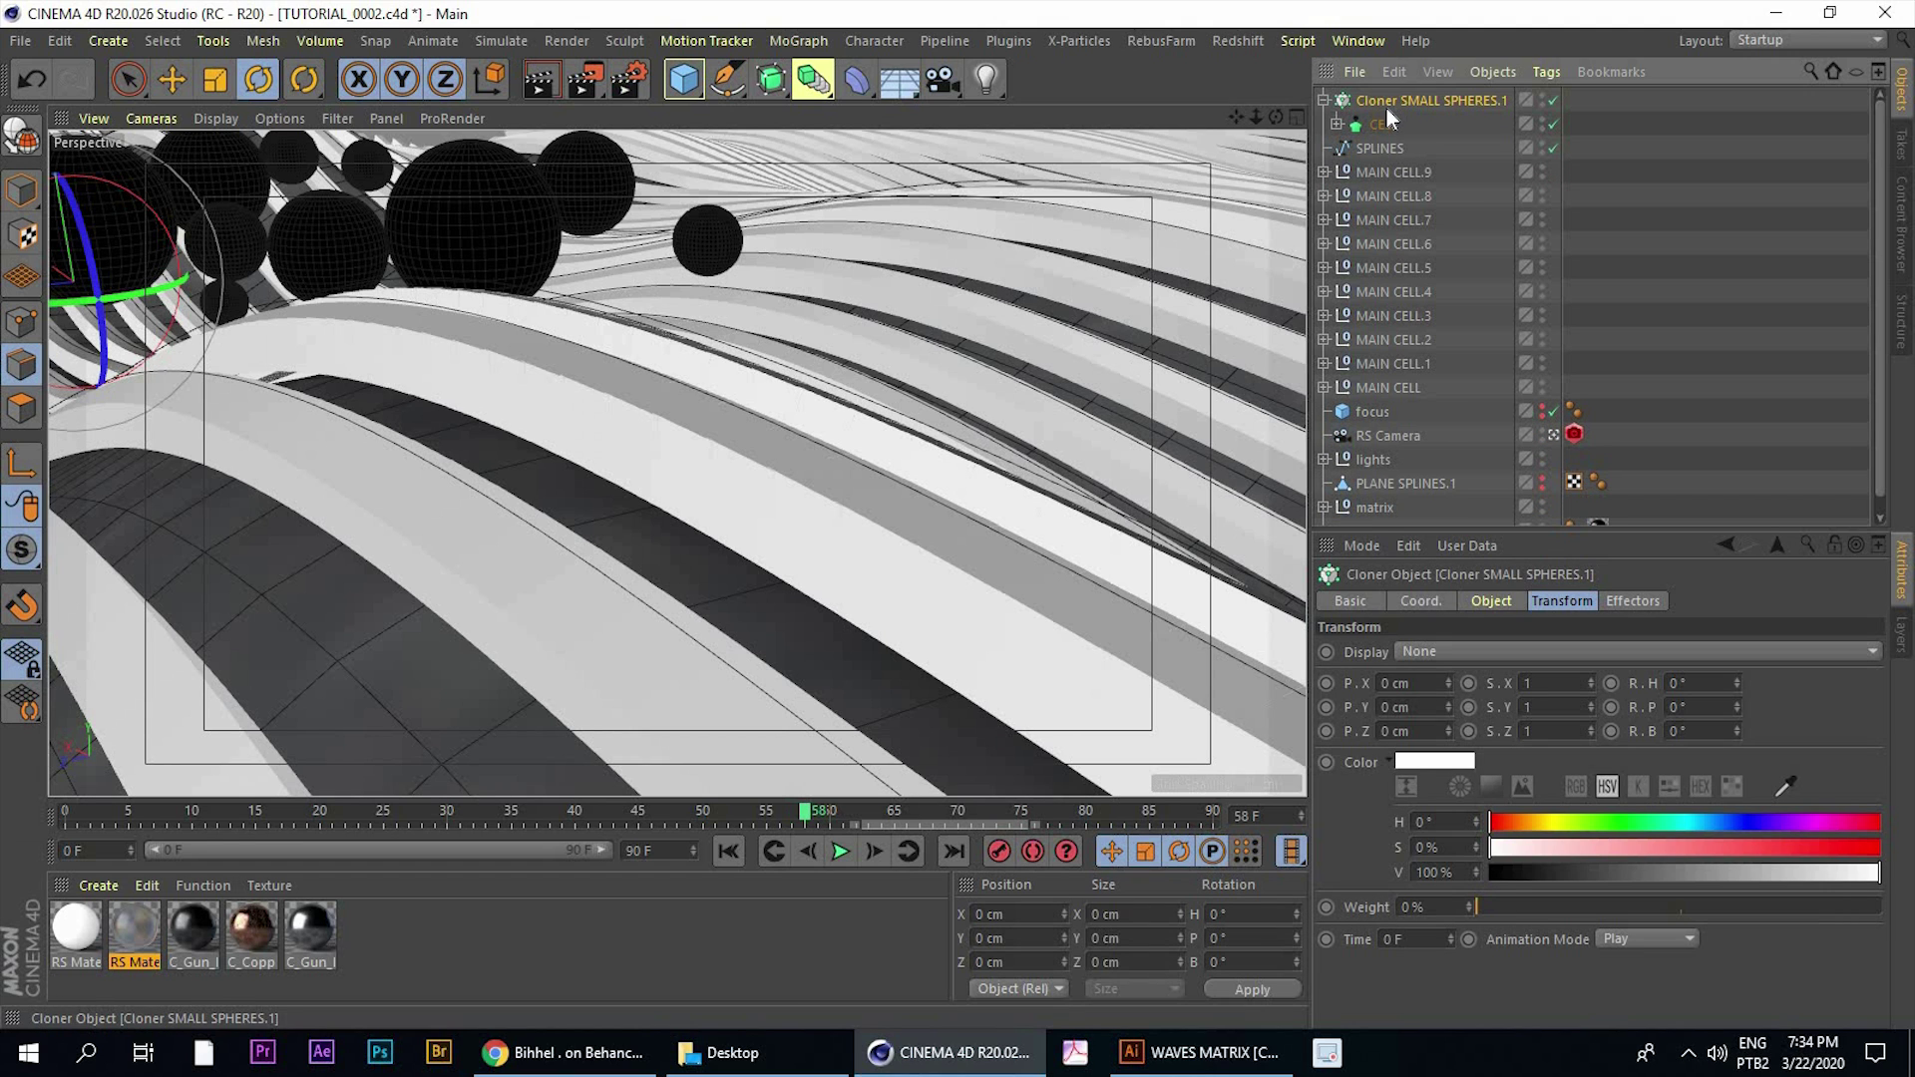
pyautogui.click(1383, 125)
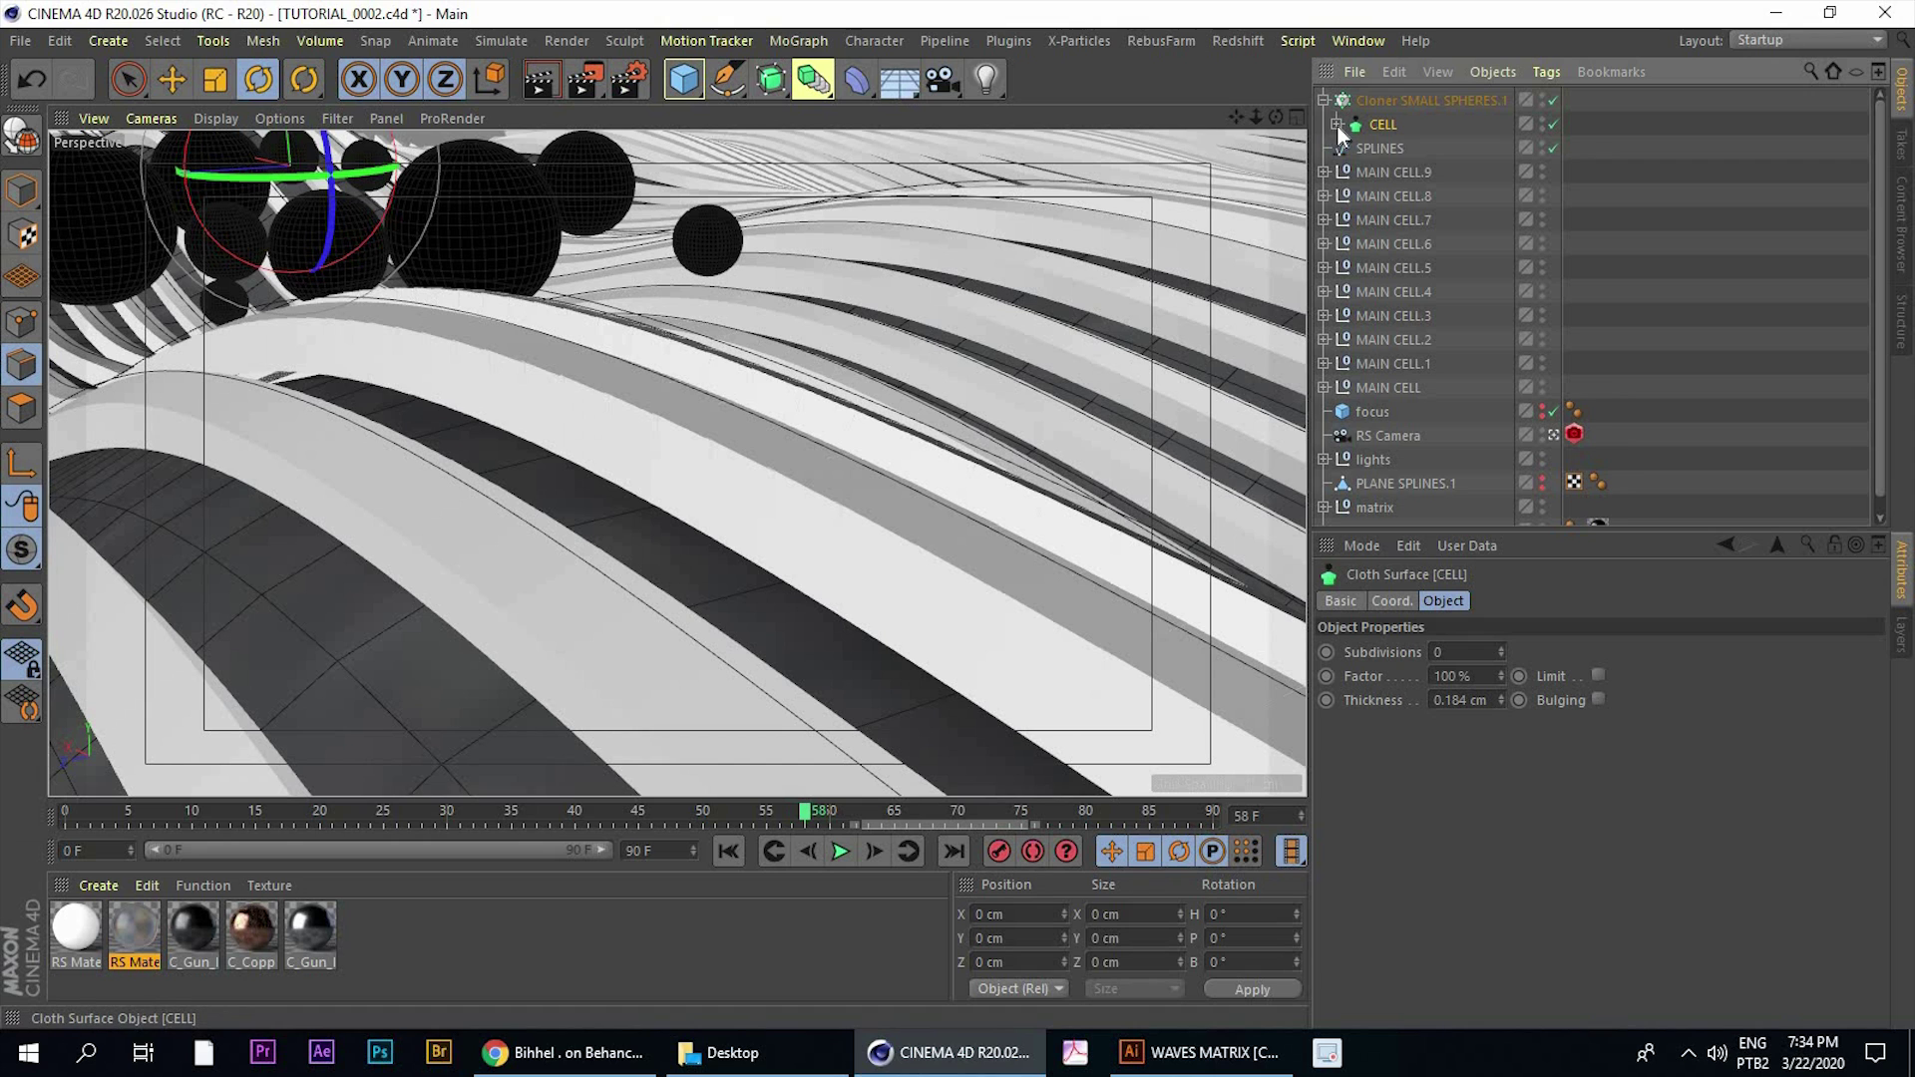
pyautogui.click(1379, 100)
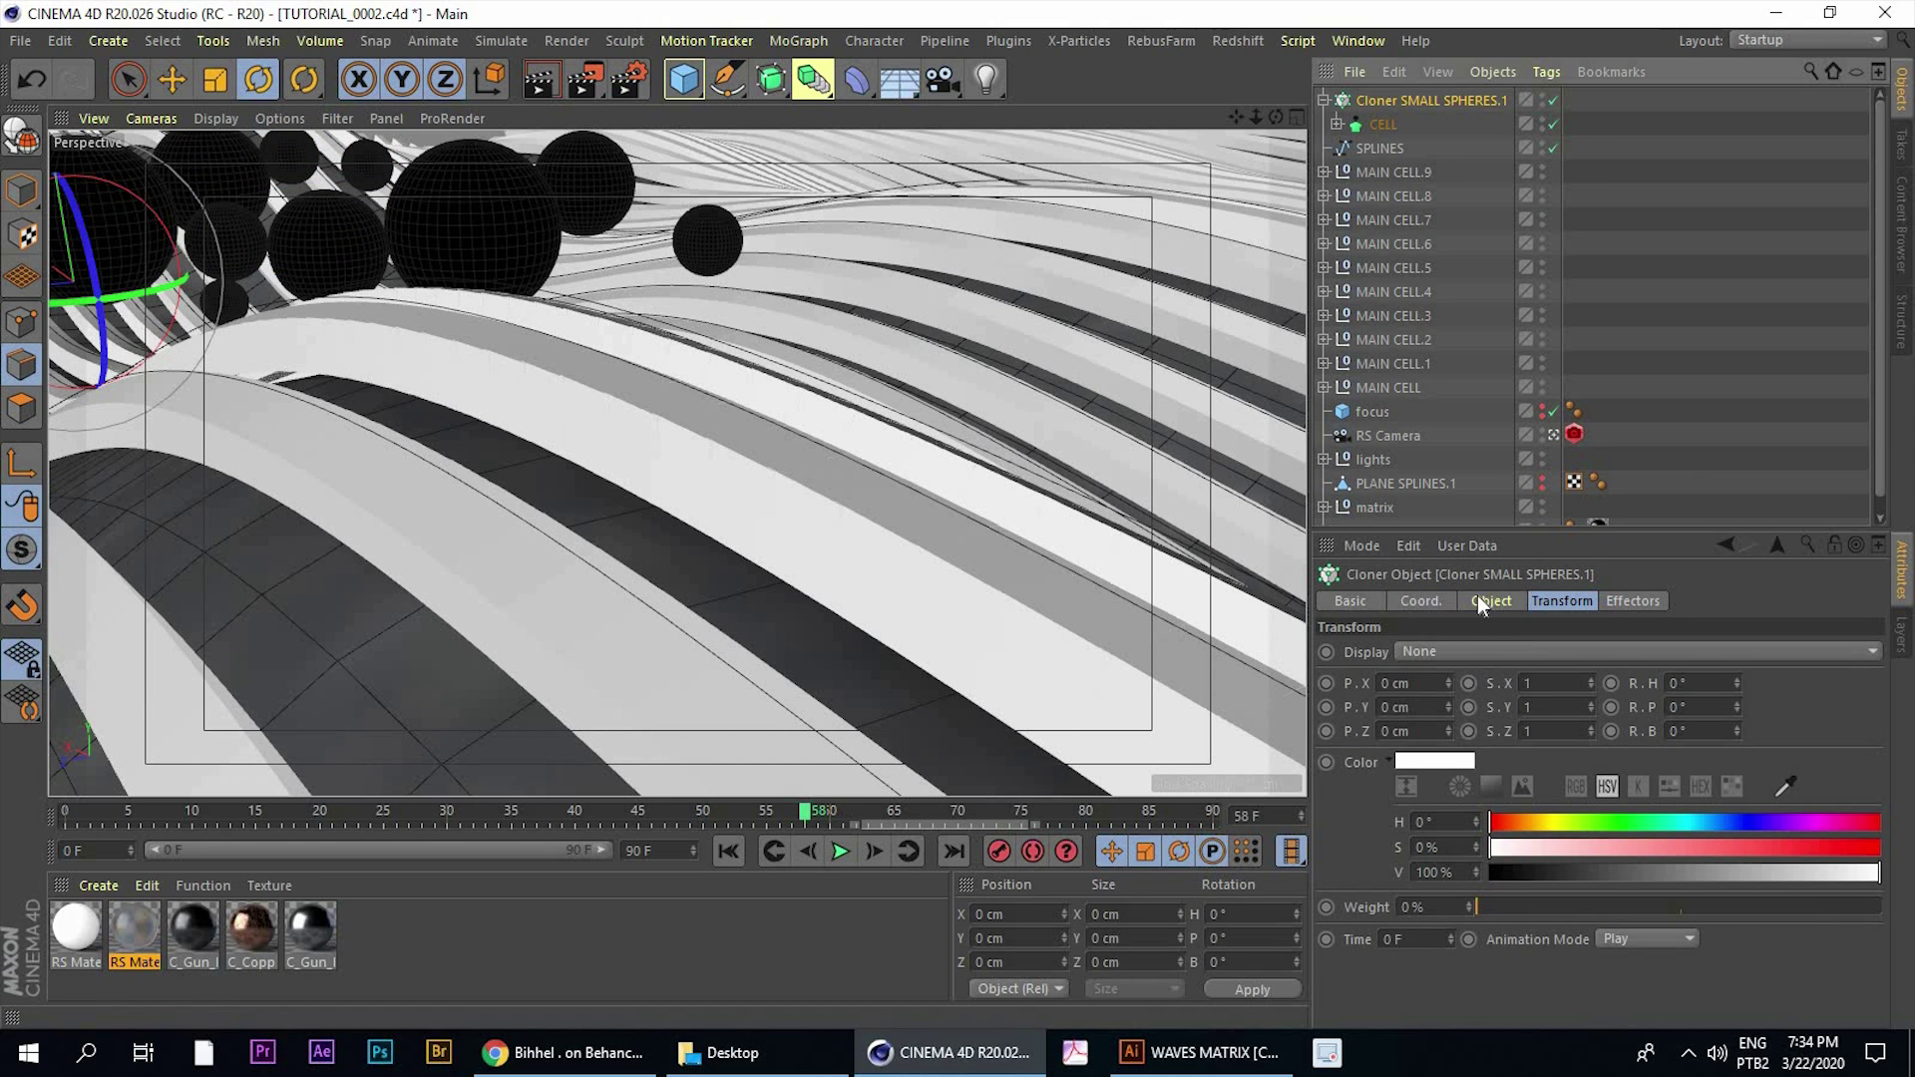
pyautogui.click(1479, 603)
pyautogui.click(1457, 650)
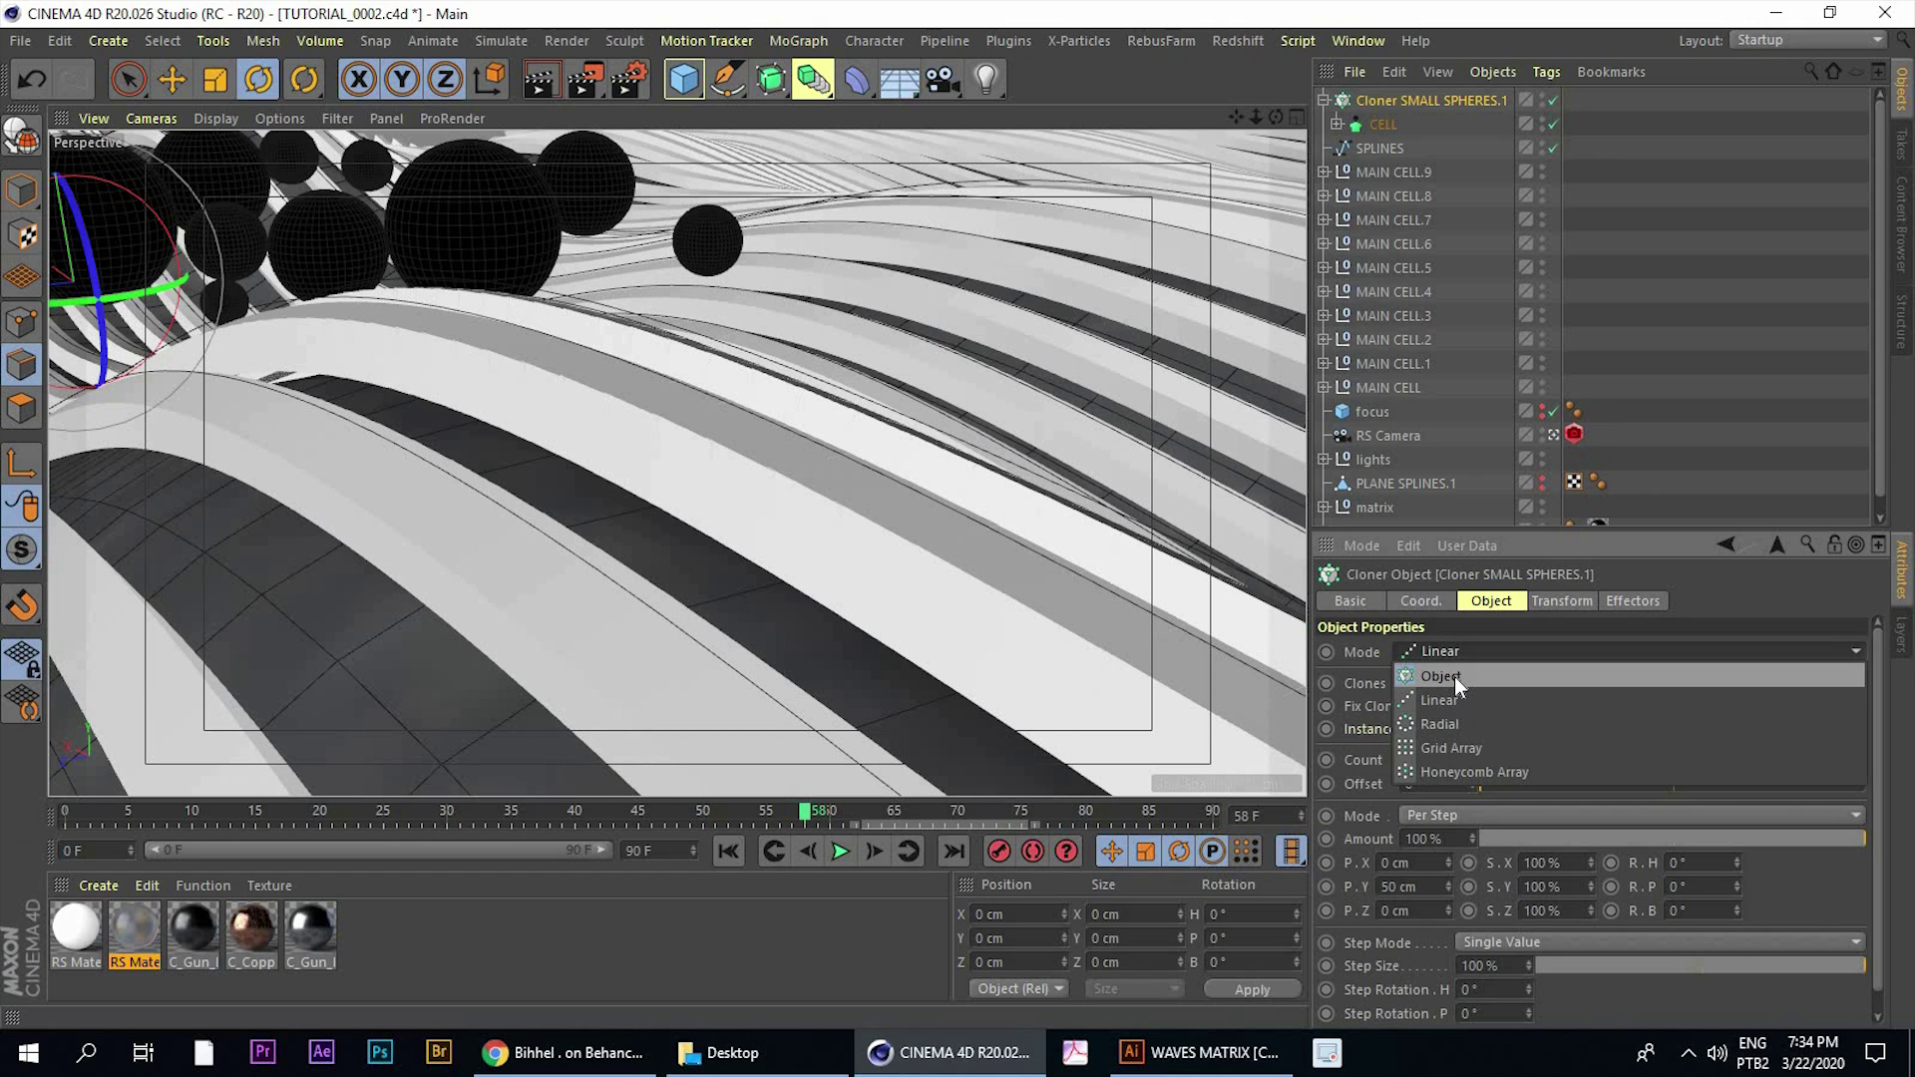
pyautogui.click(1459, 679)
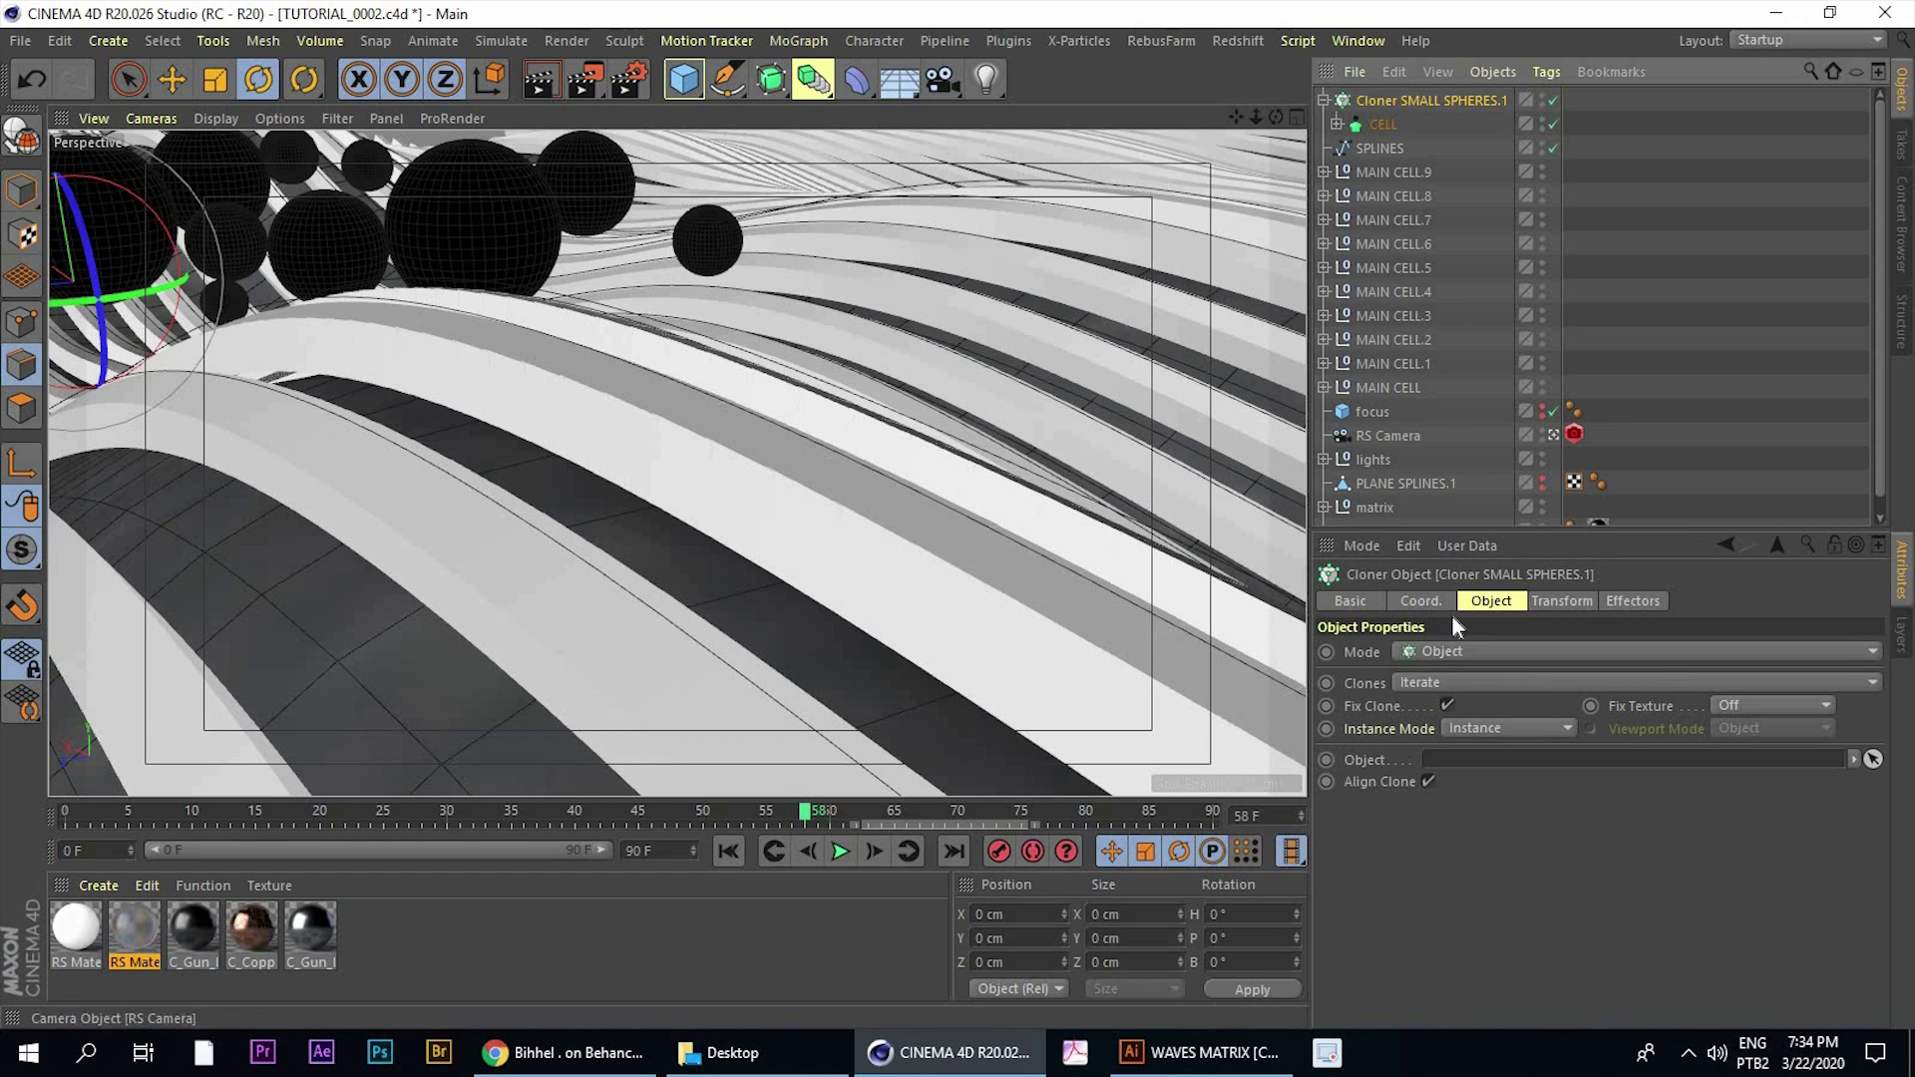
pyautogui.moveTo(1377, 146); pyautogui.dragTo(1518, 774)
pyautogui.moveTo(1446, 767); pyautogui.dragTo(1438, 763)
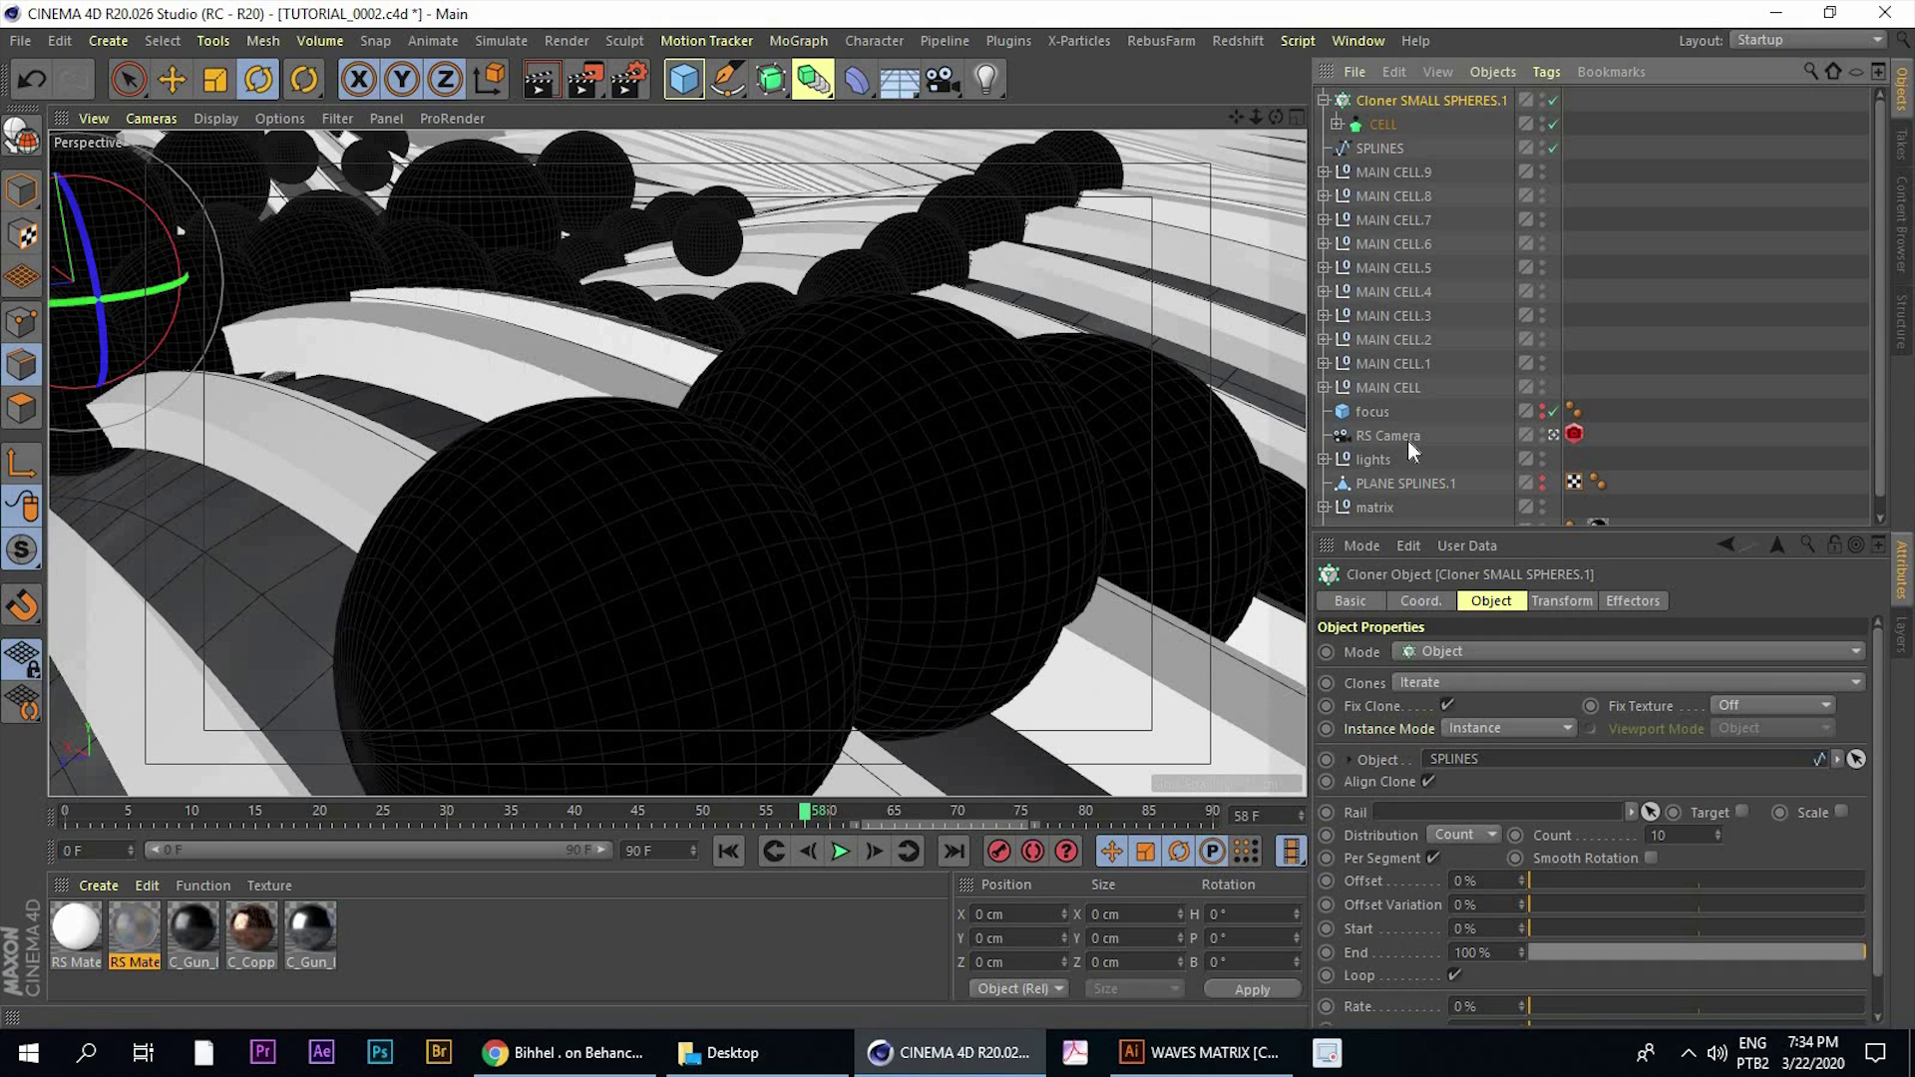
# Examine how the cloned CELL spheres are spread along the splines from a wider view of the wave surface
pyautogui.click(1380, 126)
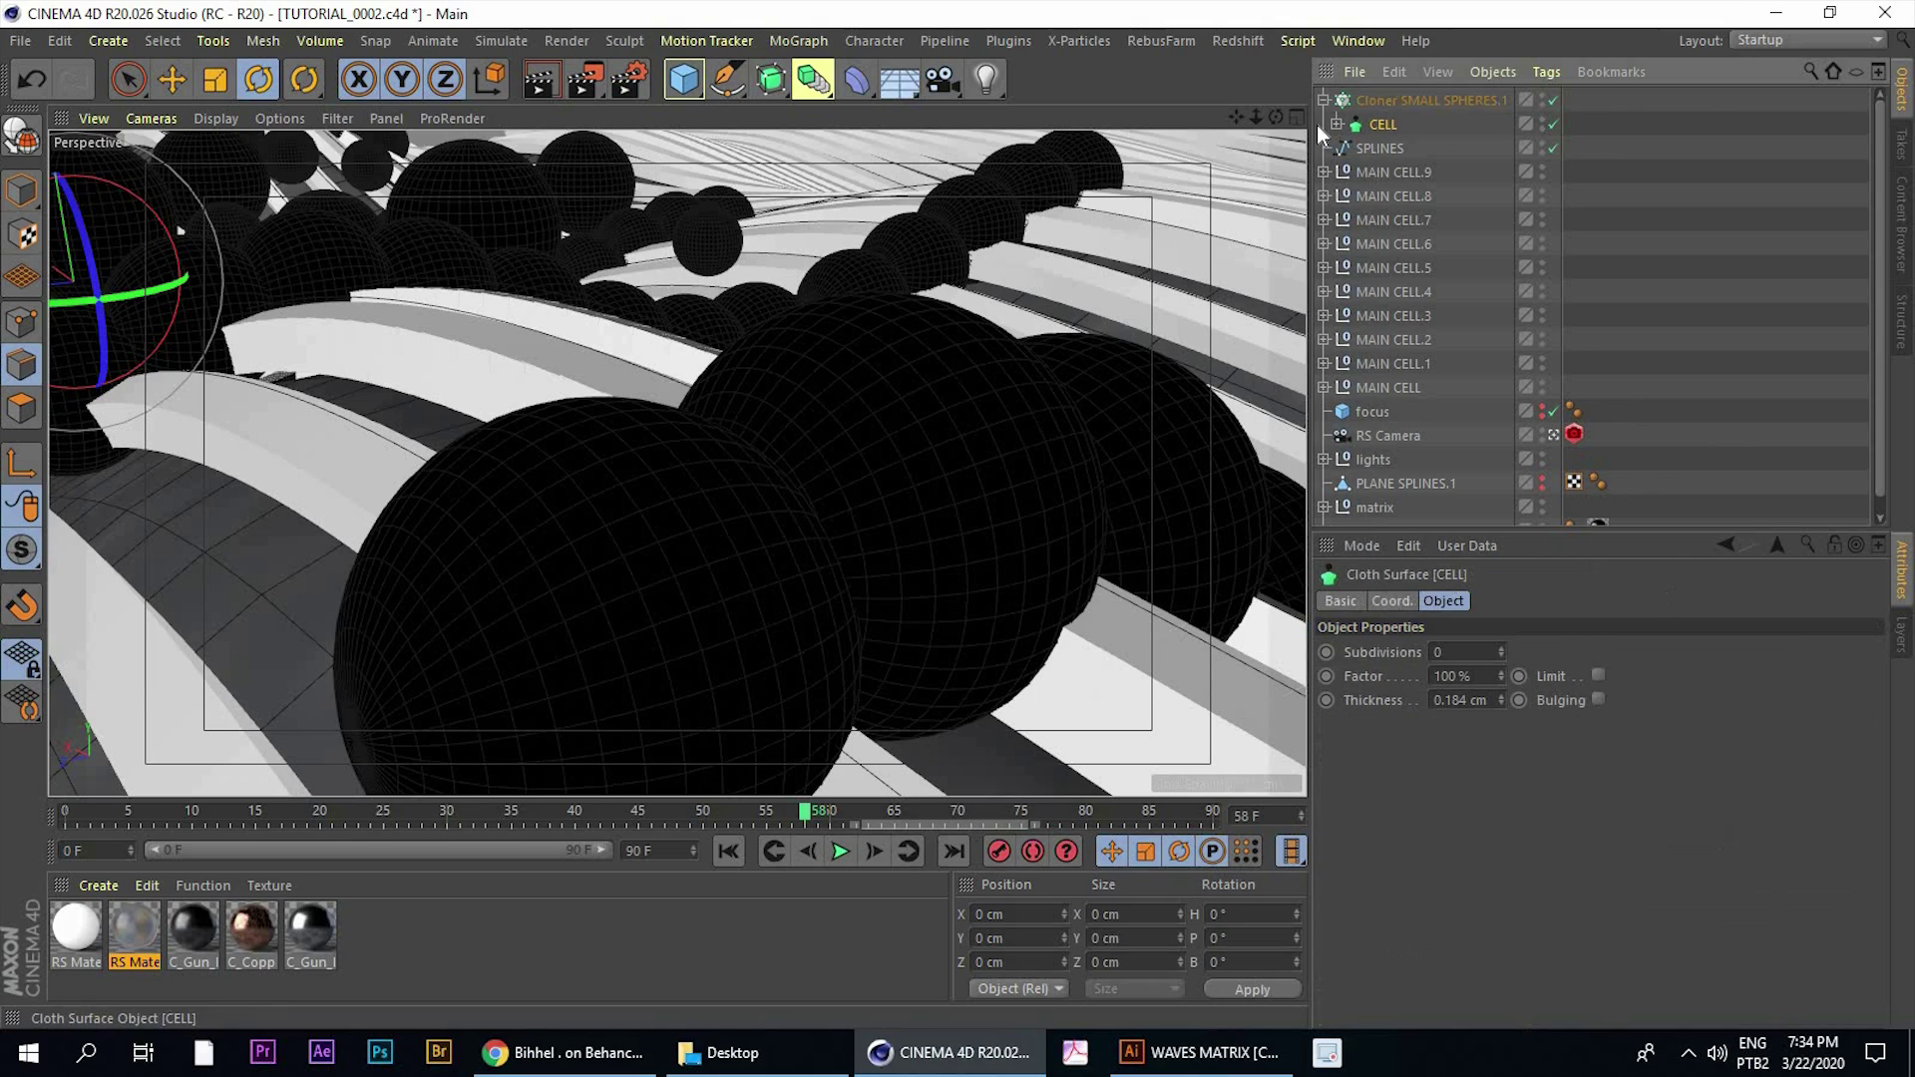
pyautogui.middleClick(895, 321)
pyautogui.middleClick(859, 407)
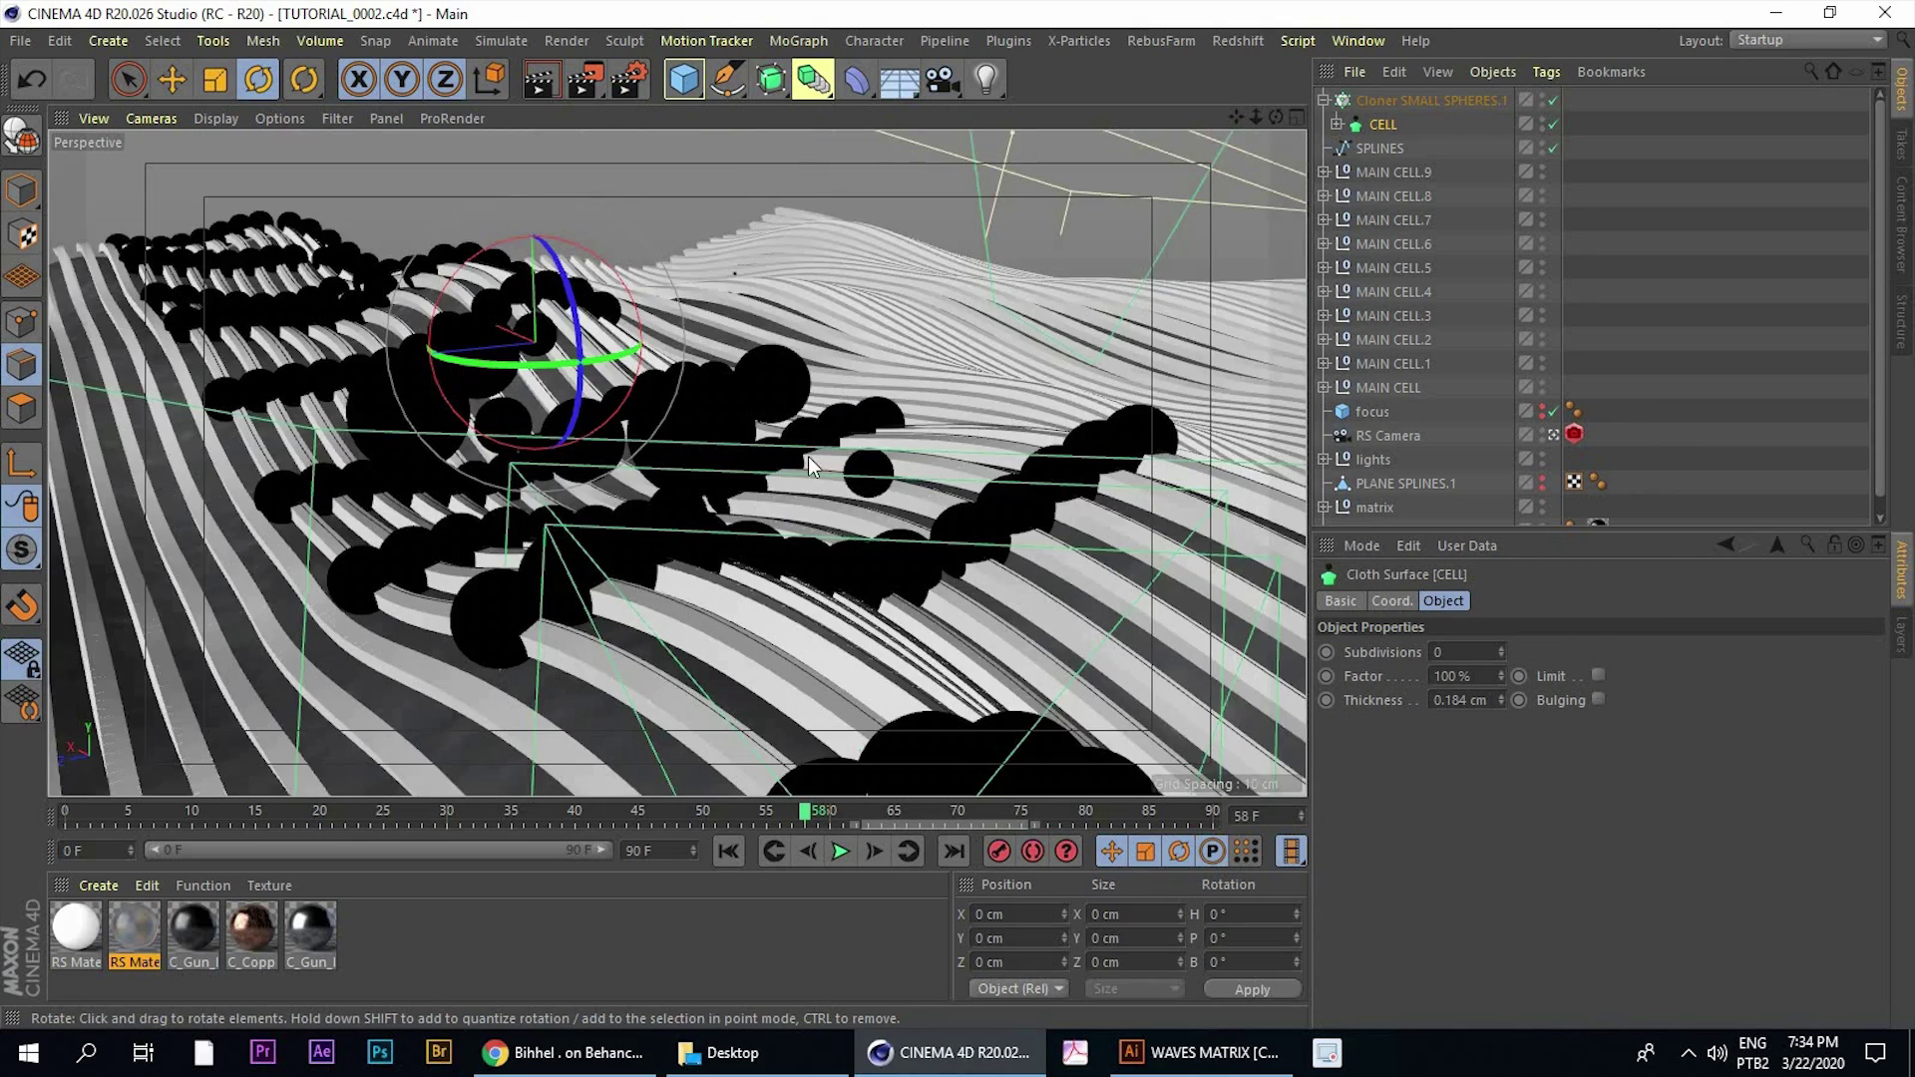
pyautogui.scroll(-5, 808, 459)
pyautogui.keyDown('alt'); pyautogui.moveTo(808, 459); pyautogui.dragTo(760, 389); pyautogui.keyUp('alt')
pyautogui.scroll(-3, 776, 464)
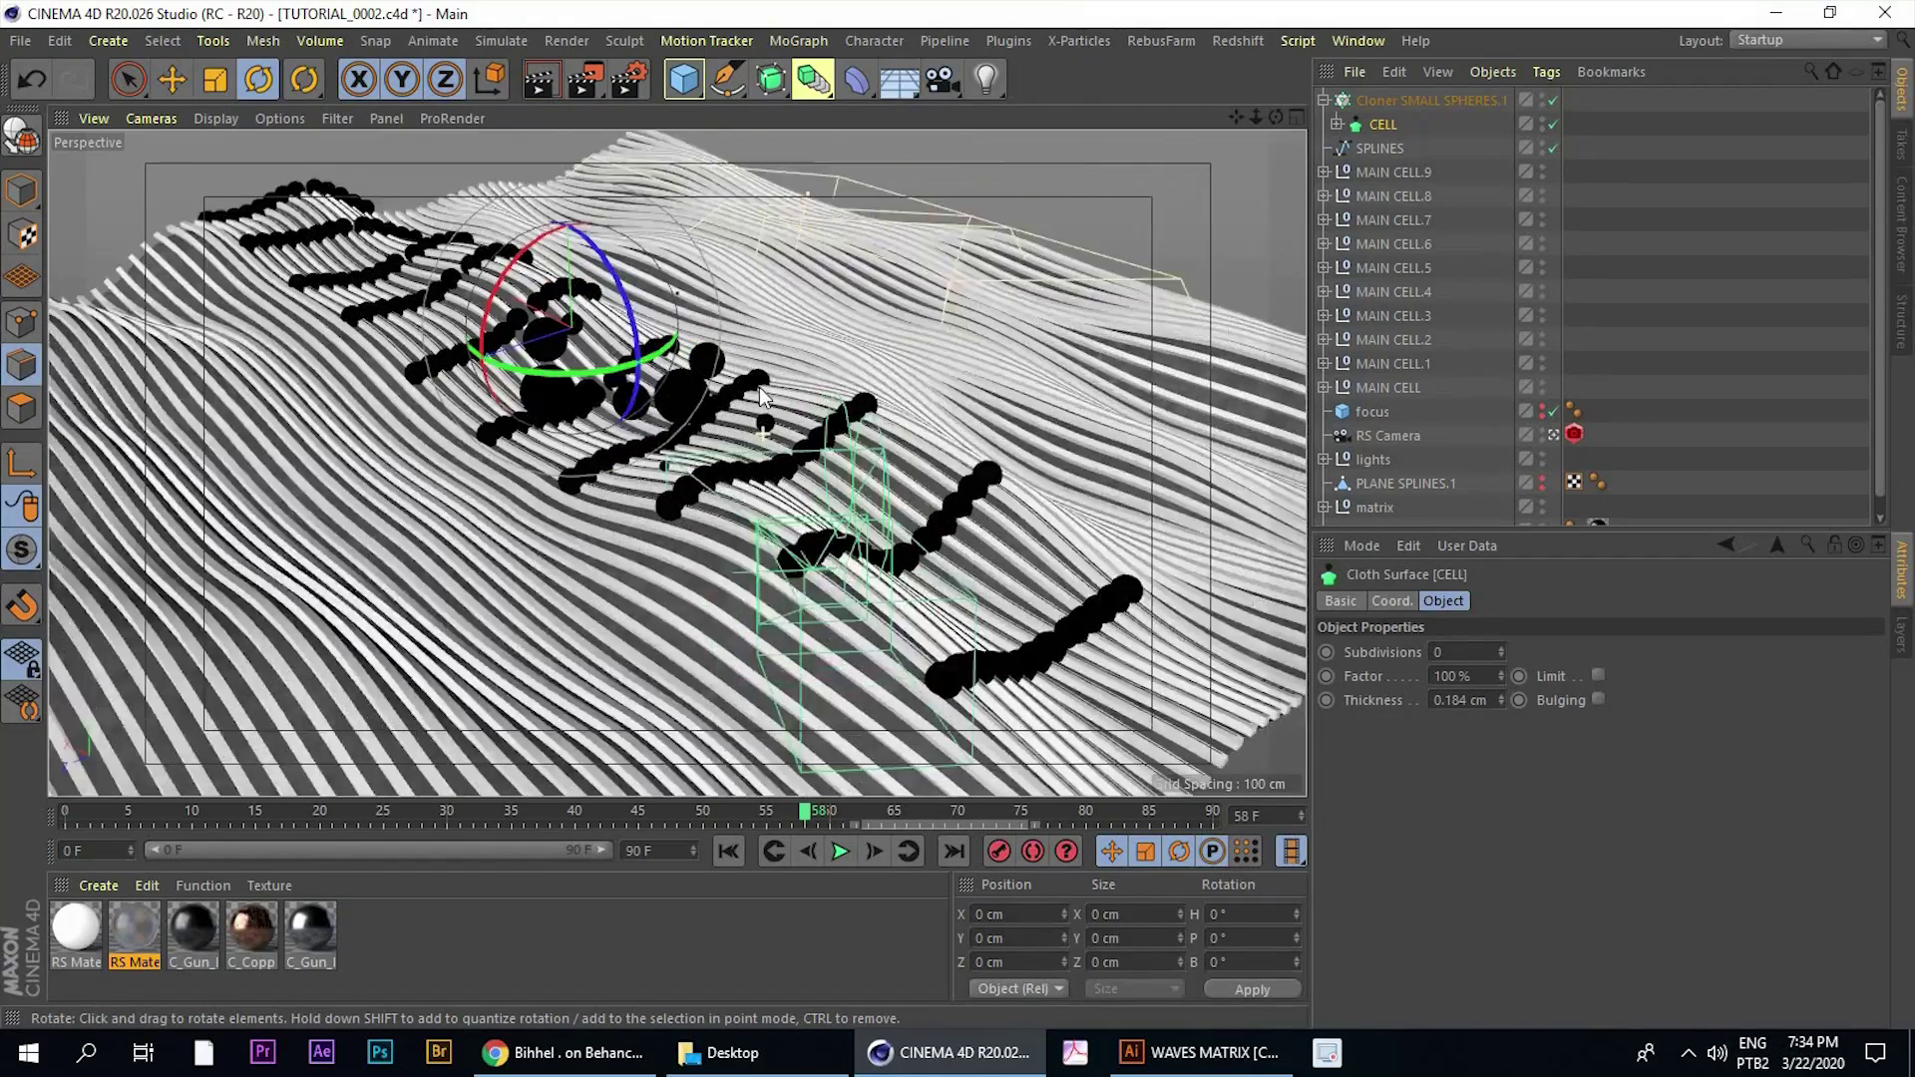
pyautogui.scroll(5, 760, 397)
# Increase the clone count of Cloner SMALL SPHERES.1 to 50 per spline segment
pyautogui.click(1407, 102)
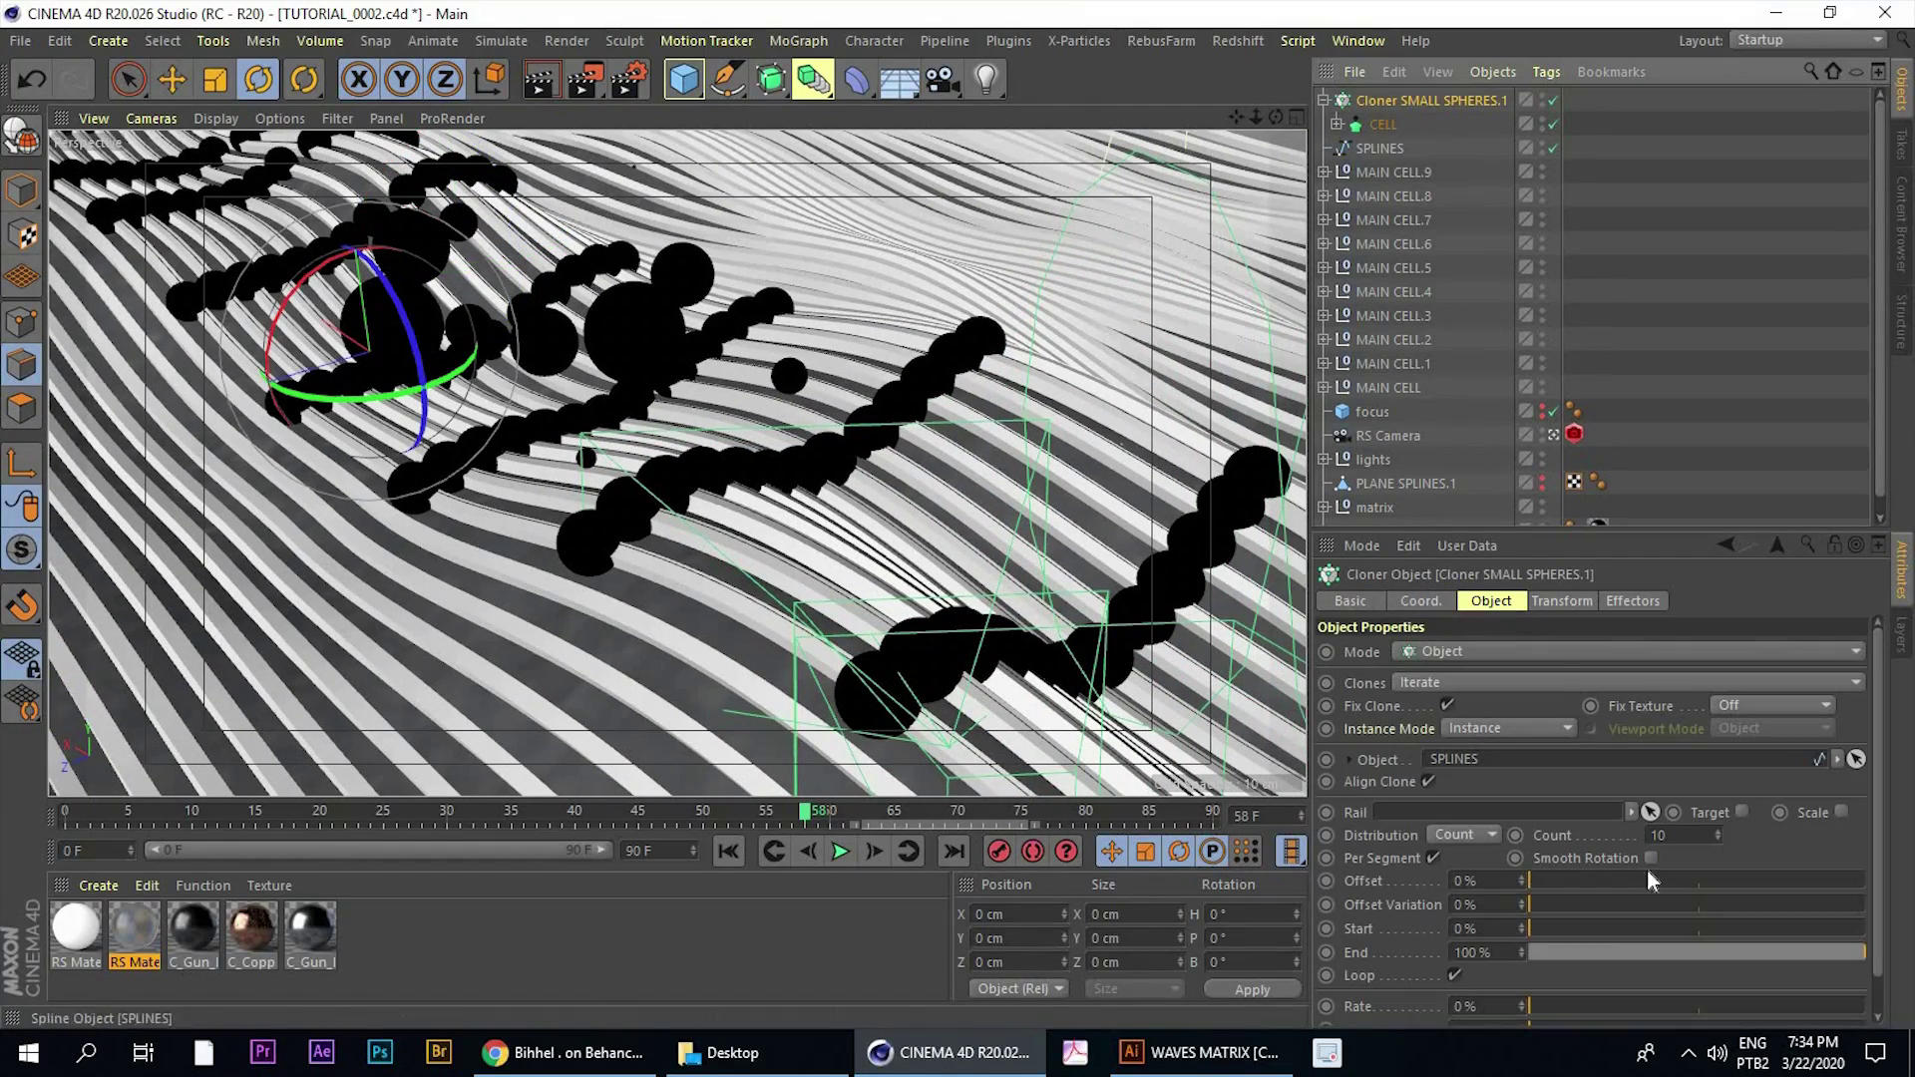
pyautogui.scroll(-2, 1855, 858)
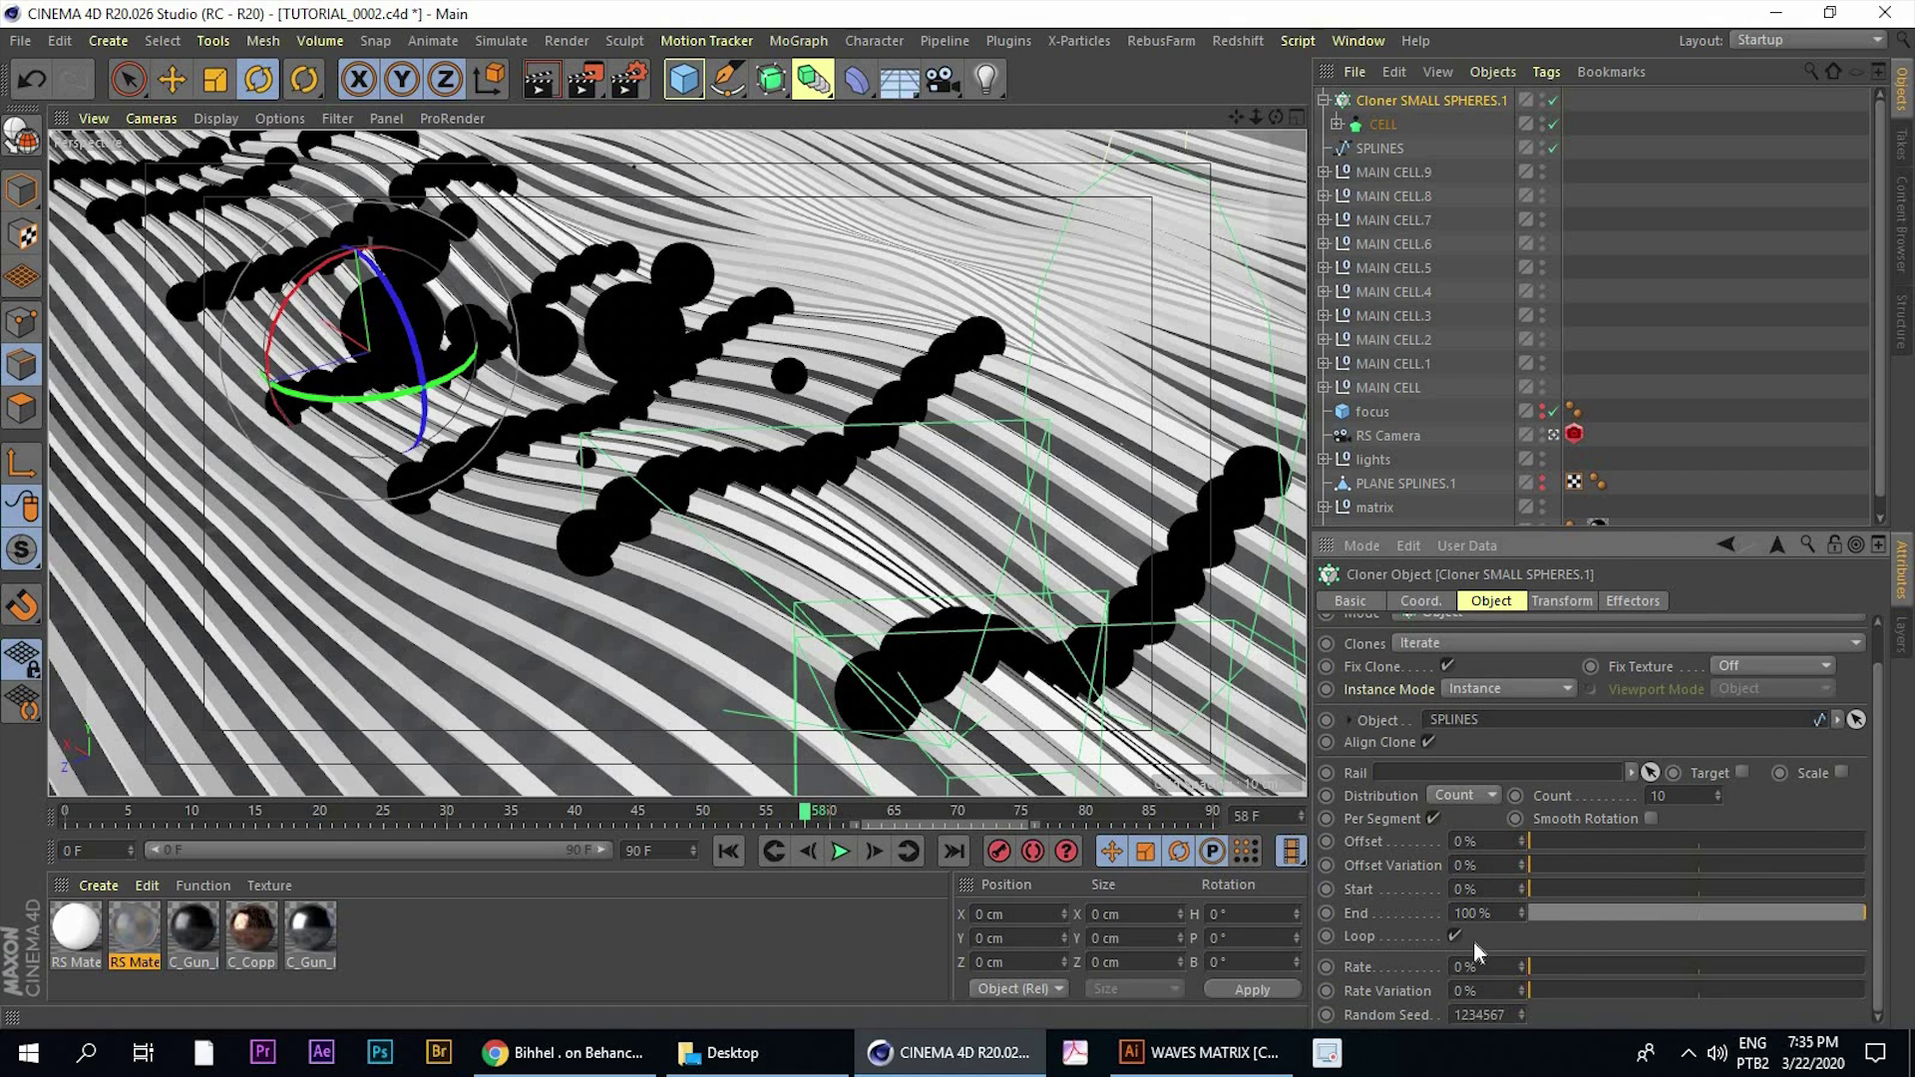
pyautogui.click(1716, 799)
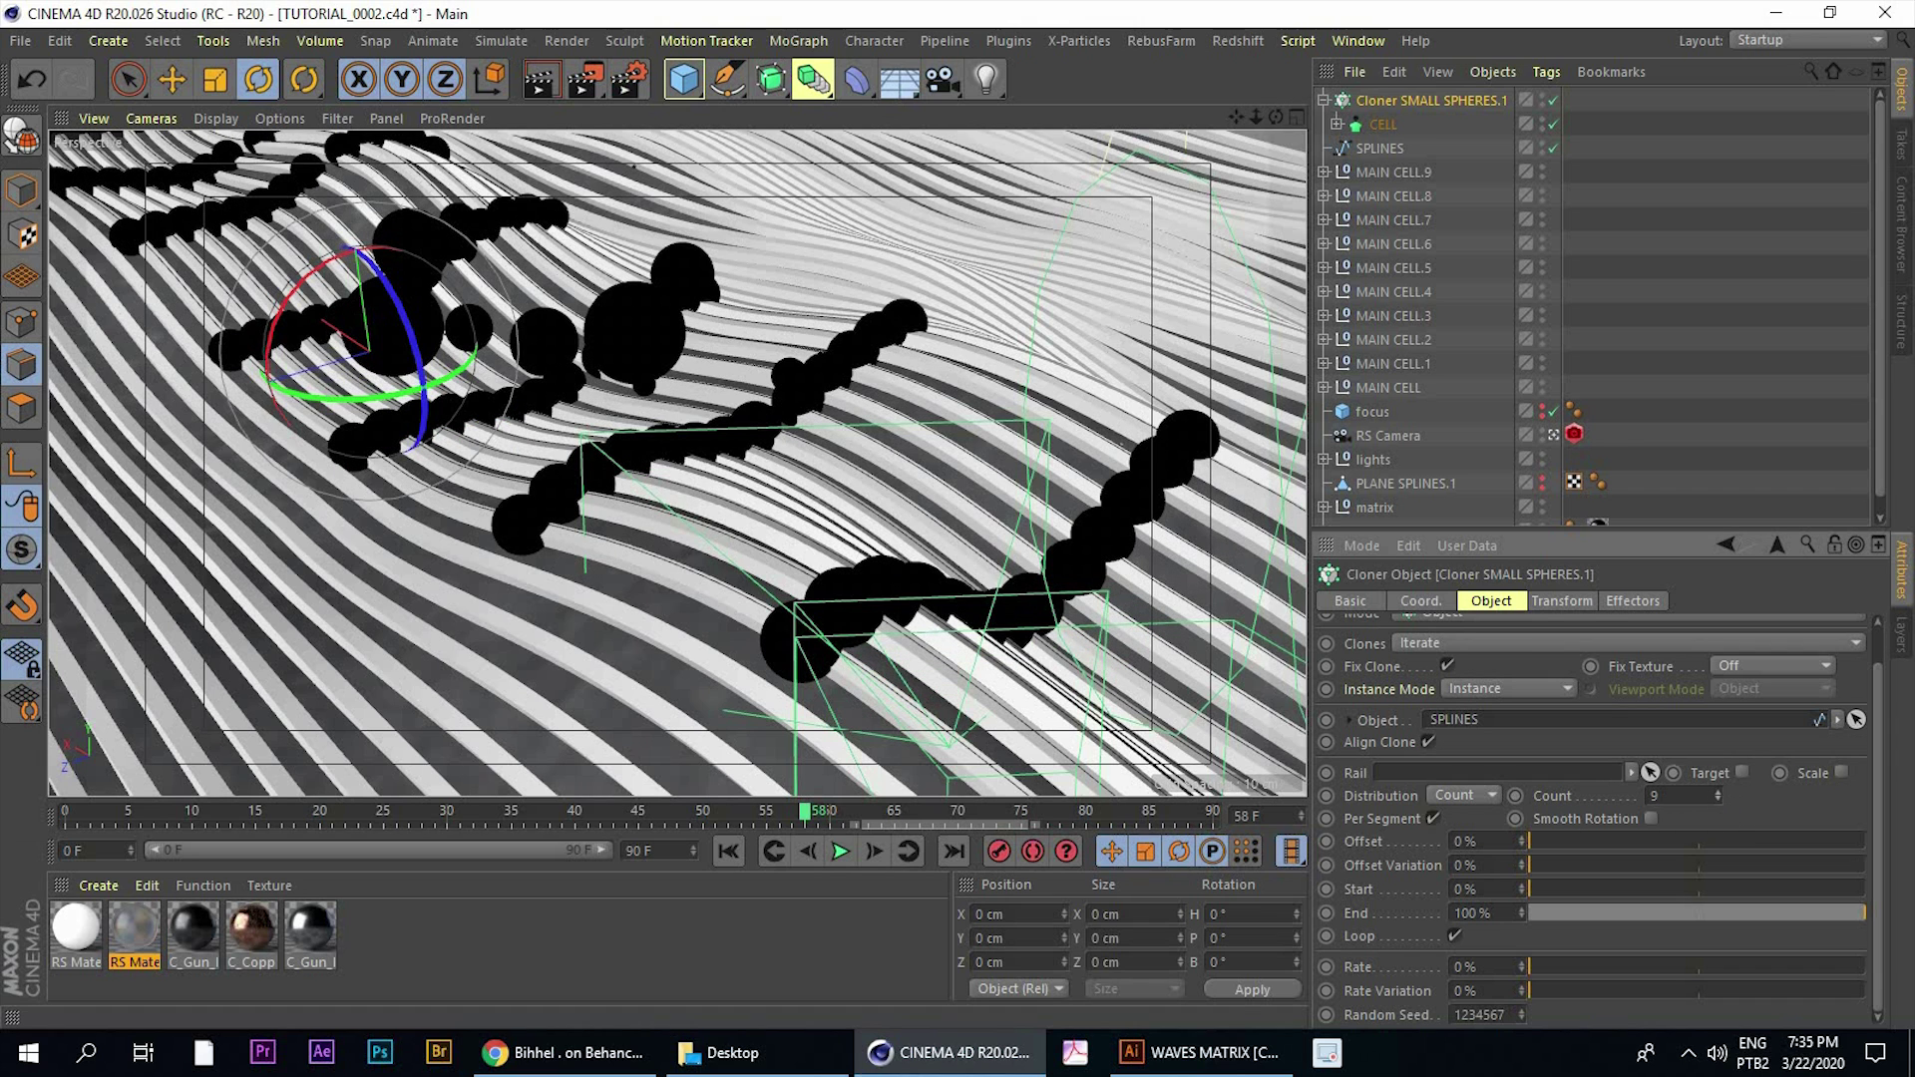
pyautogui.moveTo(1717, 796); pyautogui.dragTo(1717, 769)
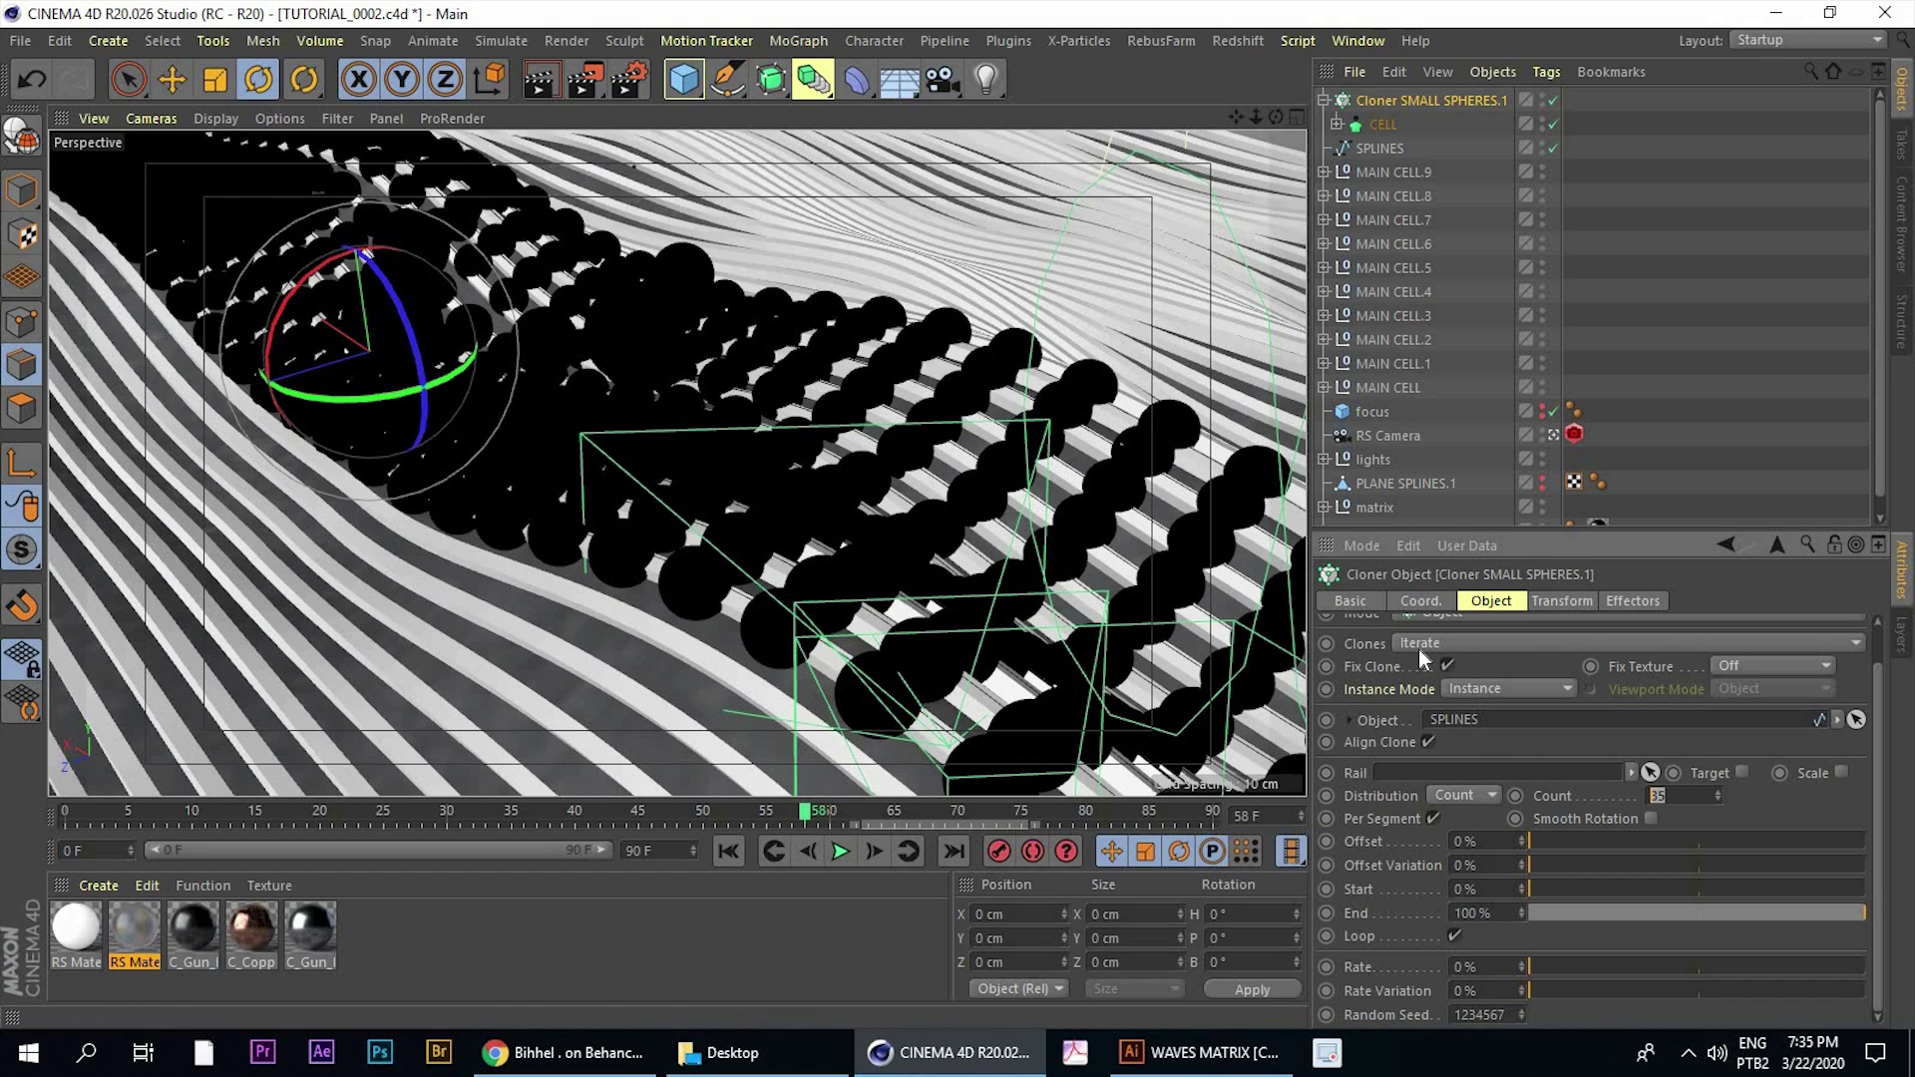
pyautogui.write('80')
pyautogui.moveTo(1674, 797); pyautogui.dragTo(1604, 808)
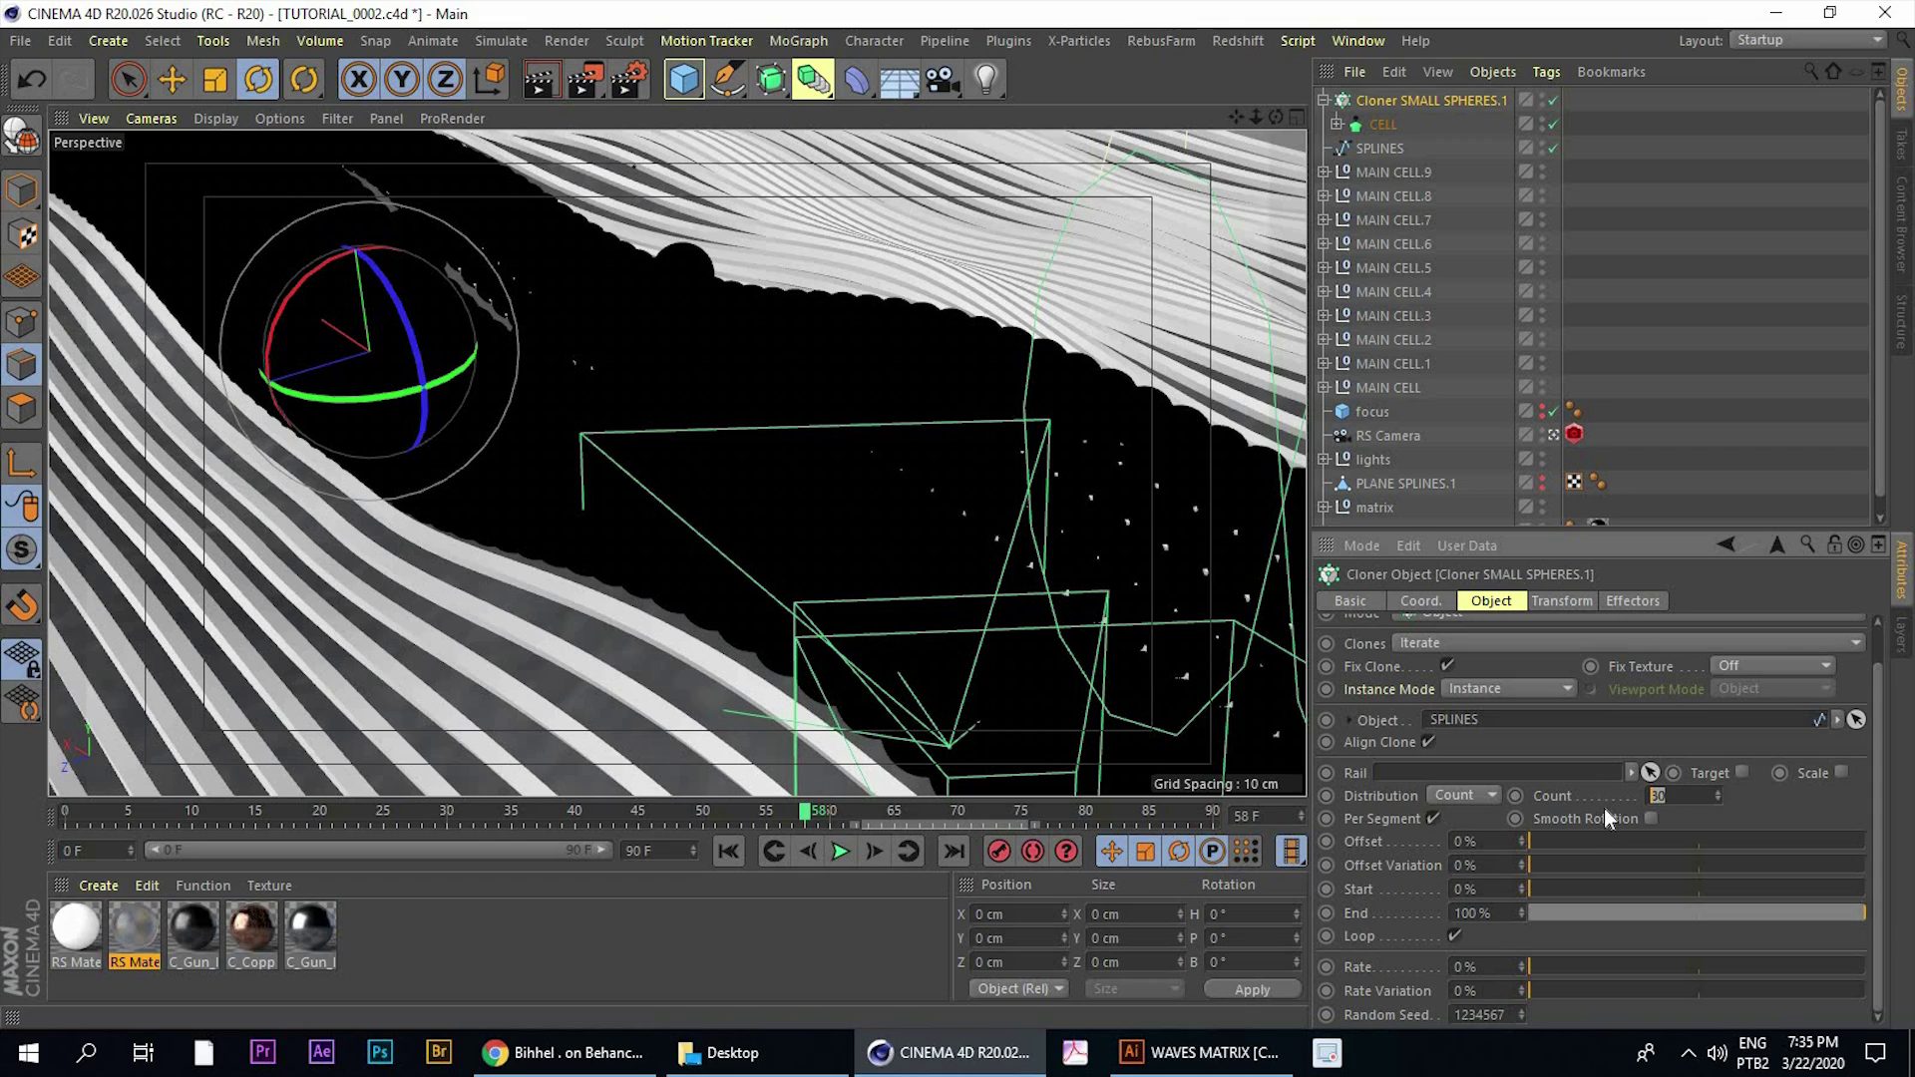
pyautogui.write('50')
pyautogui.press('Return')
# Scale the CELL inside Cloner SMALL SPHERES.1 down uniformly to roughly half its size
pyautogui.keyDown('alt'); pyautogui.moveTo(990, 340); pyautogui.dragTo(702, 399); pyautogui.keyUp('alt')
pyautogui.click(1377, 125)
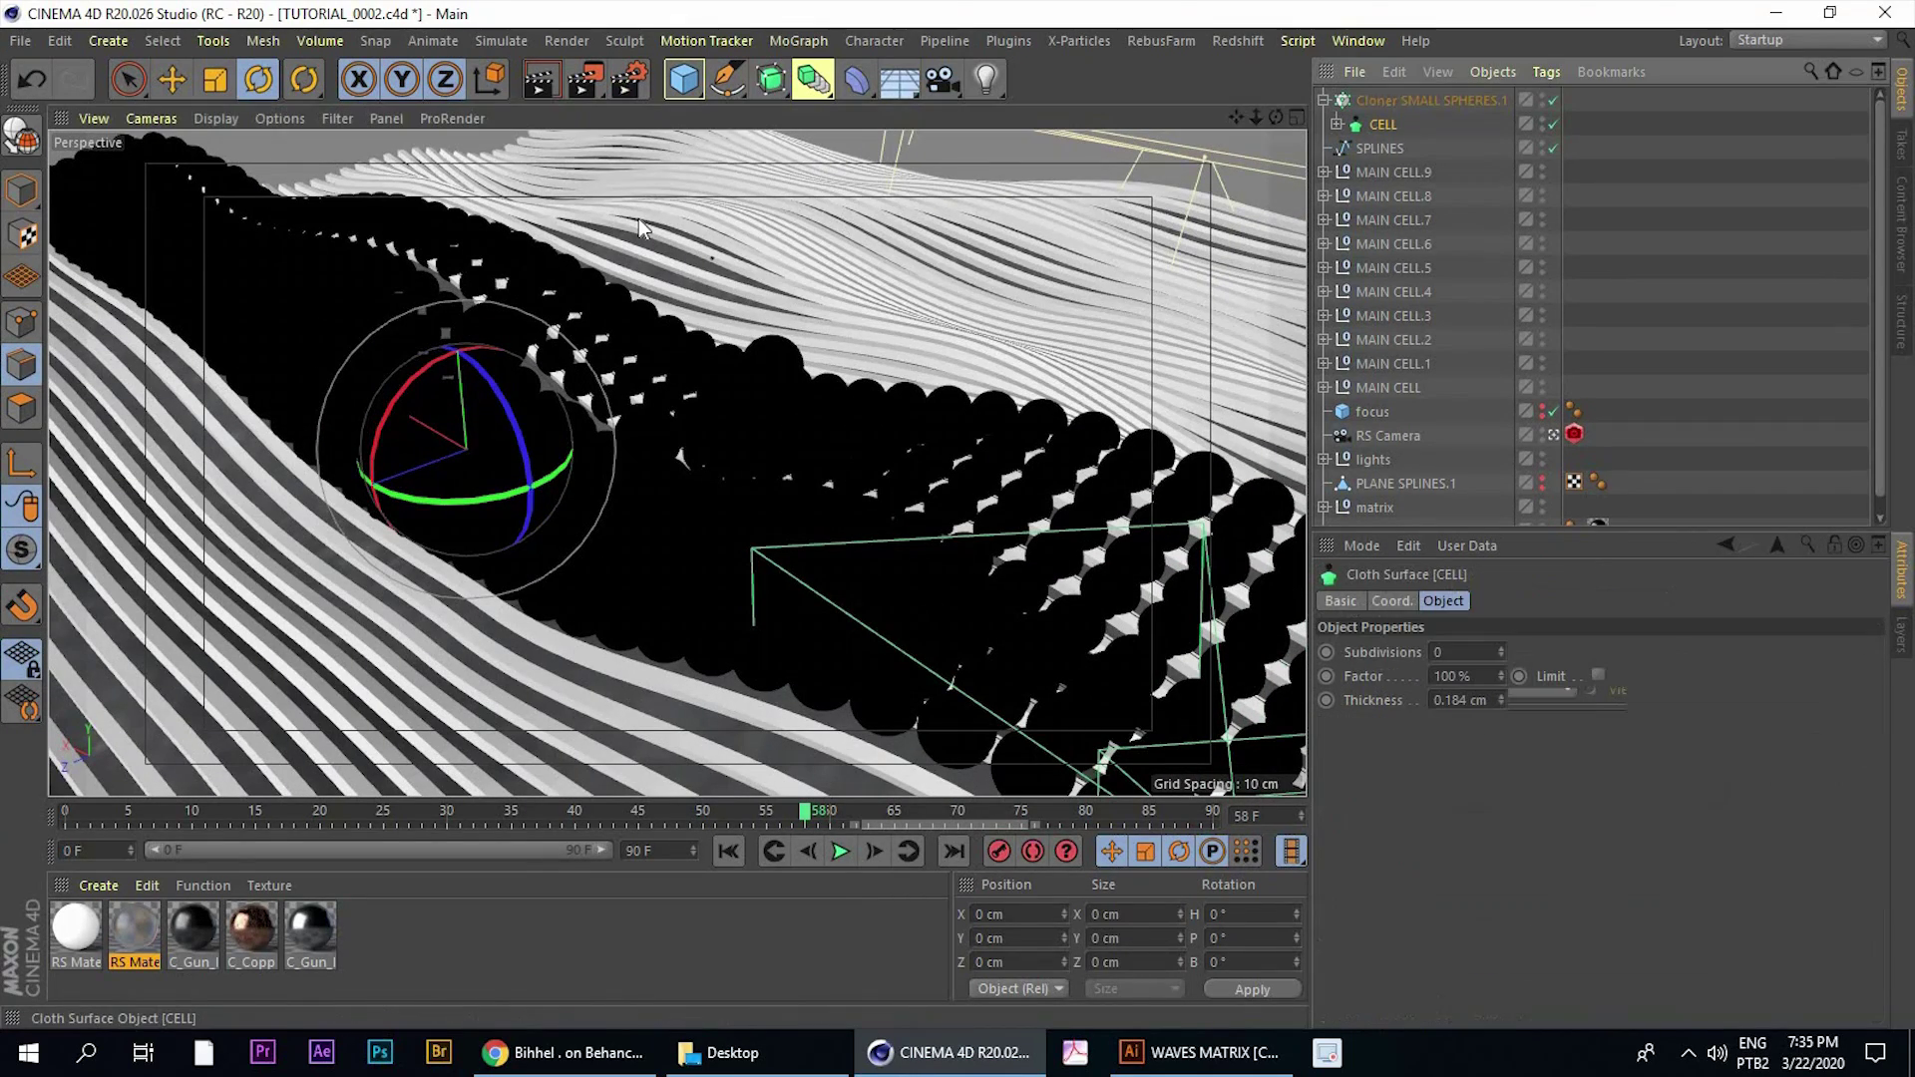
pyautogui.click(214, 79)
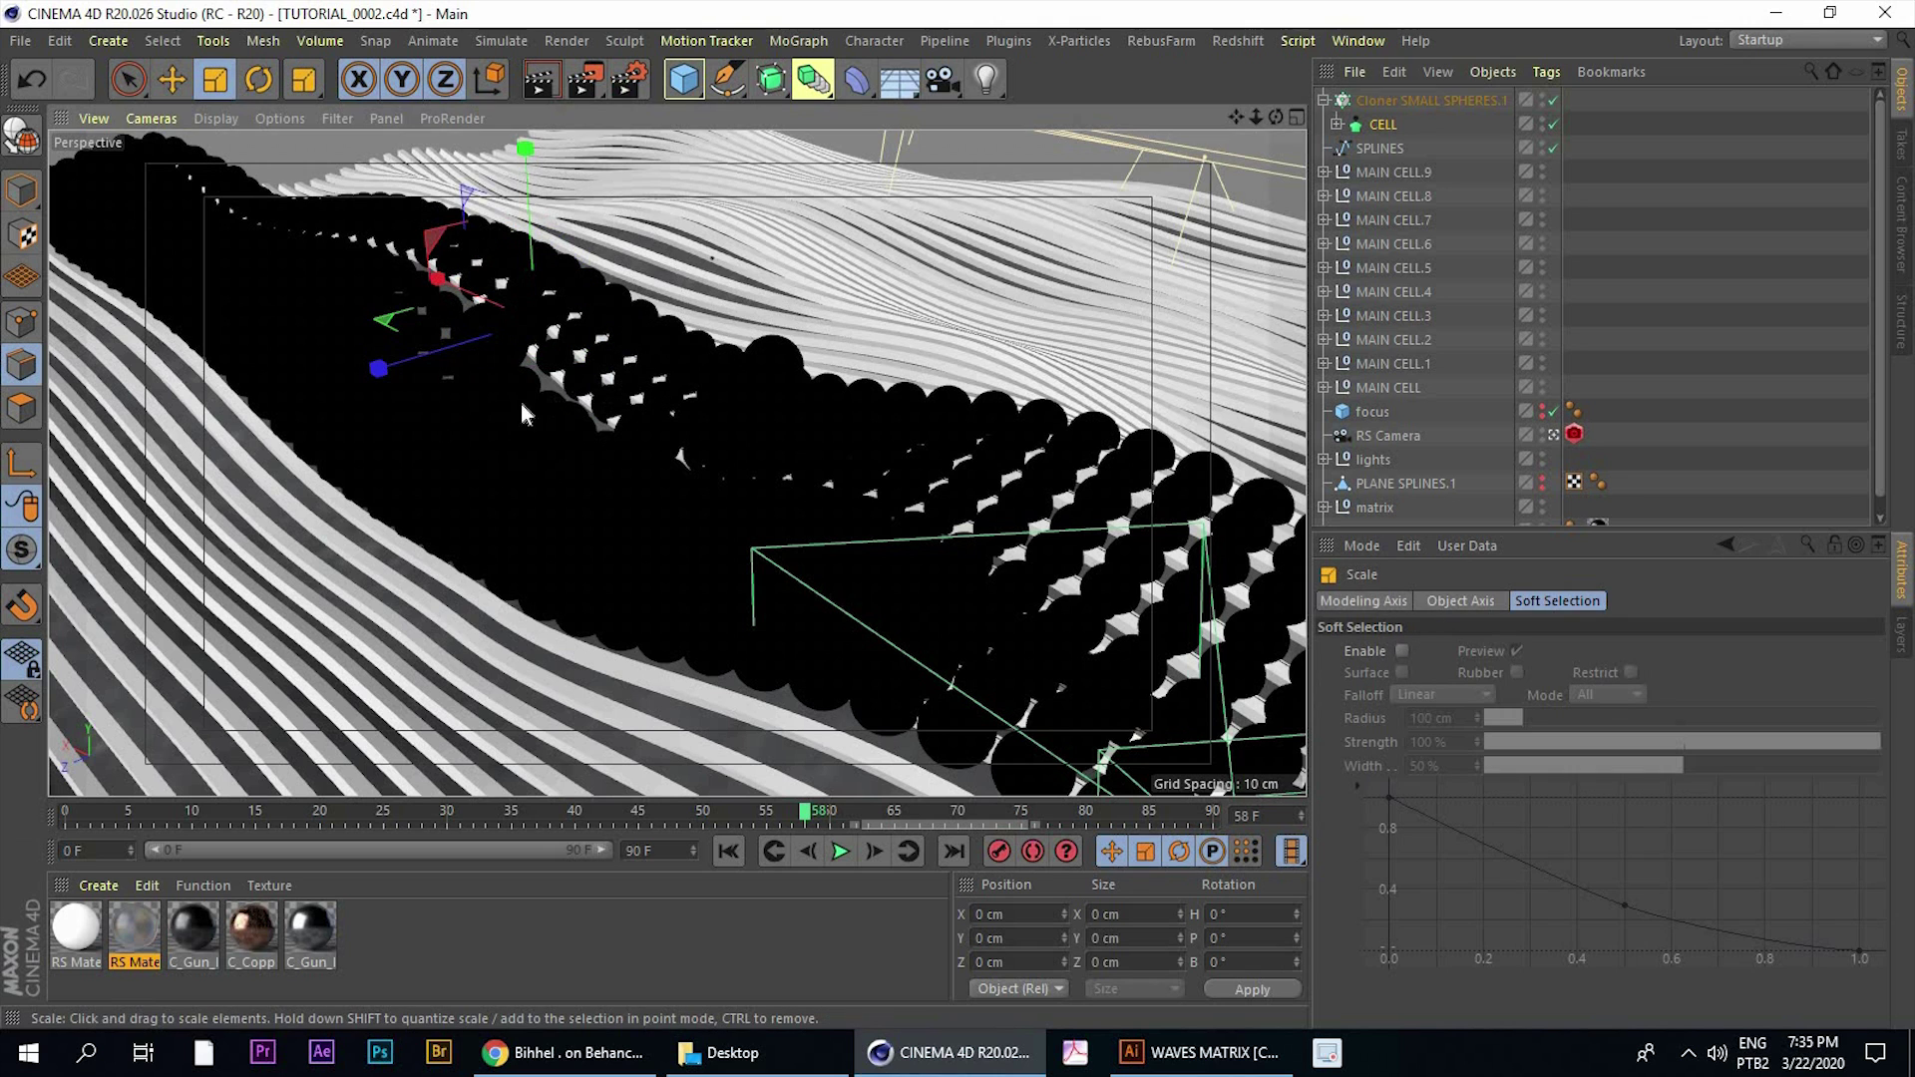
pyautogui.moveTo(427, 470); pyautogui.dragTo(437, 473)
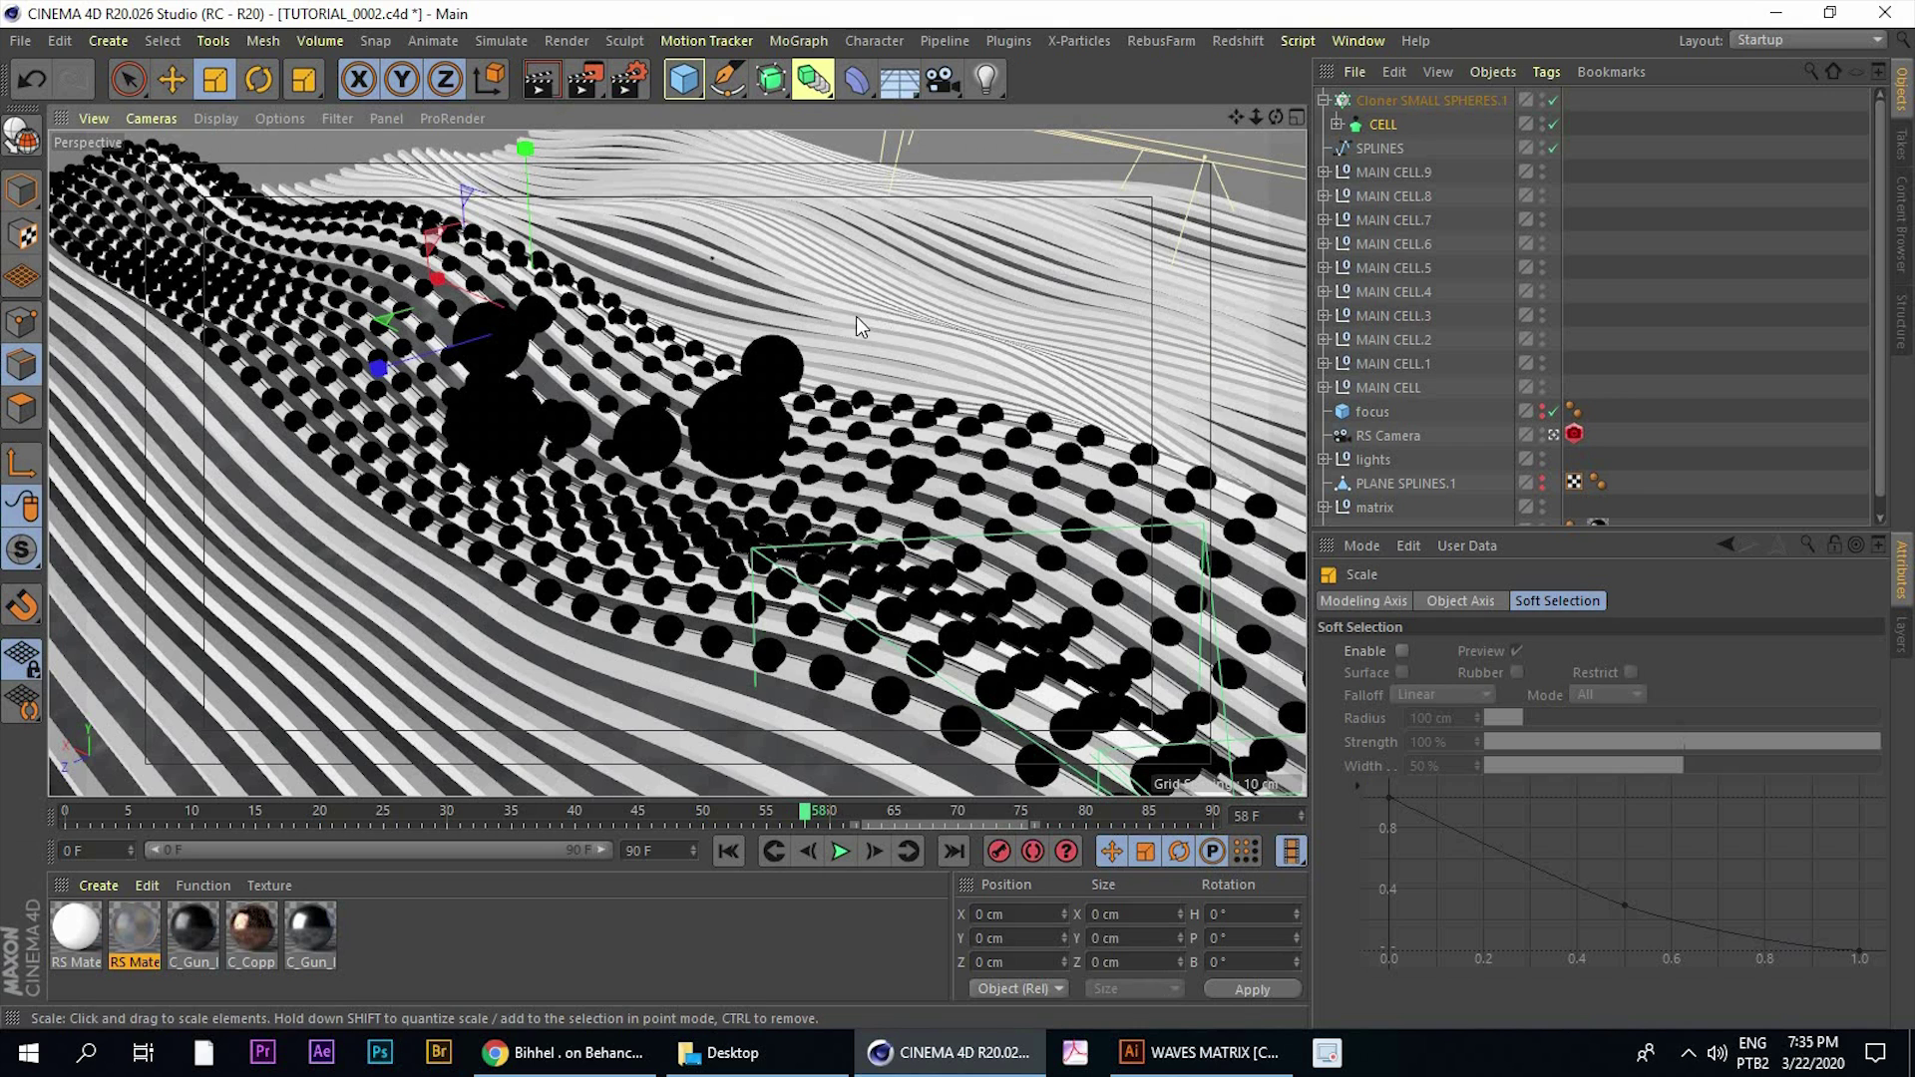
# Set the count of Cloner SMALL SPHERES.1 to 20 and scale its CELL down to about 45%
pyautogui.click(1401, 102)
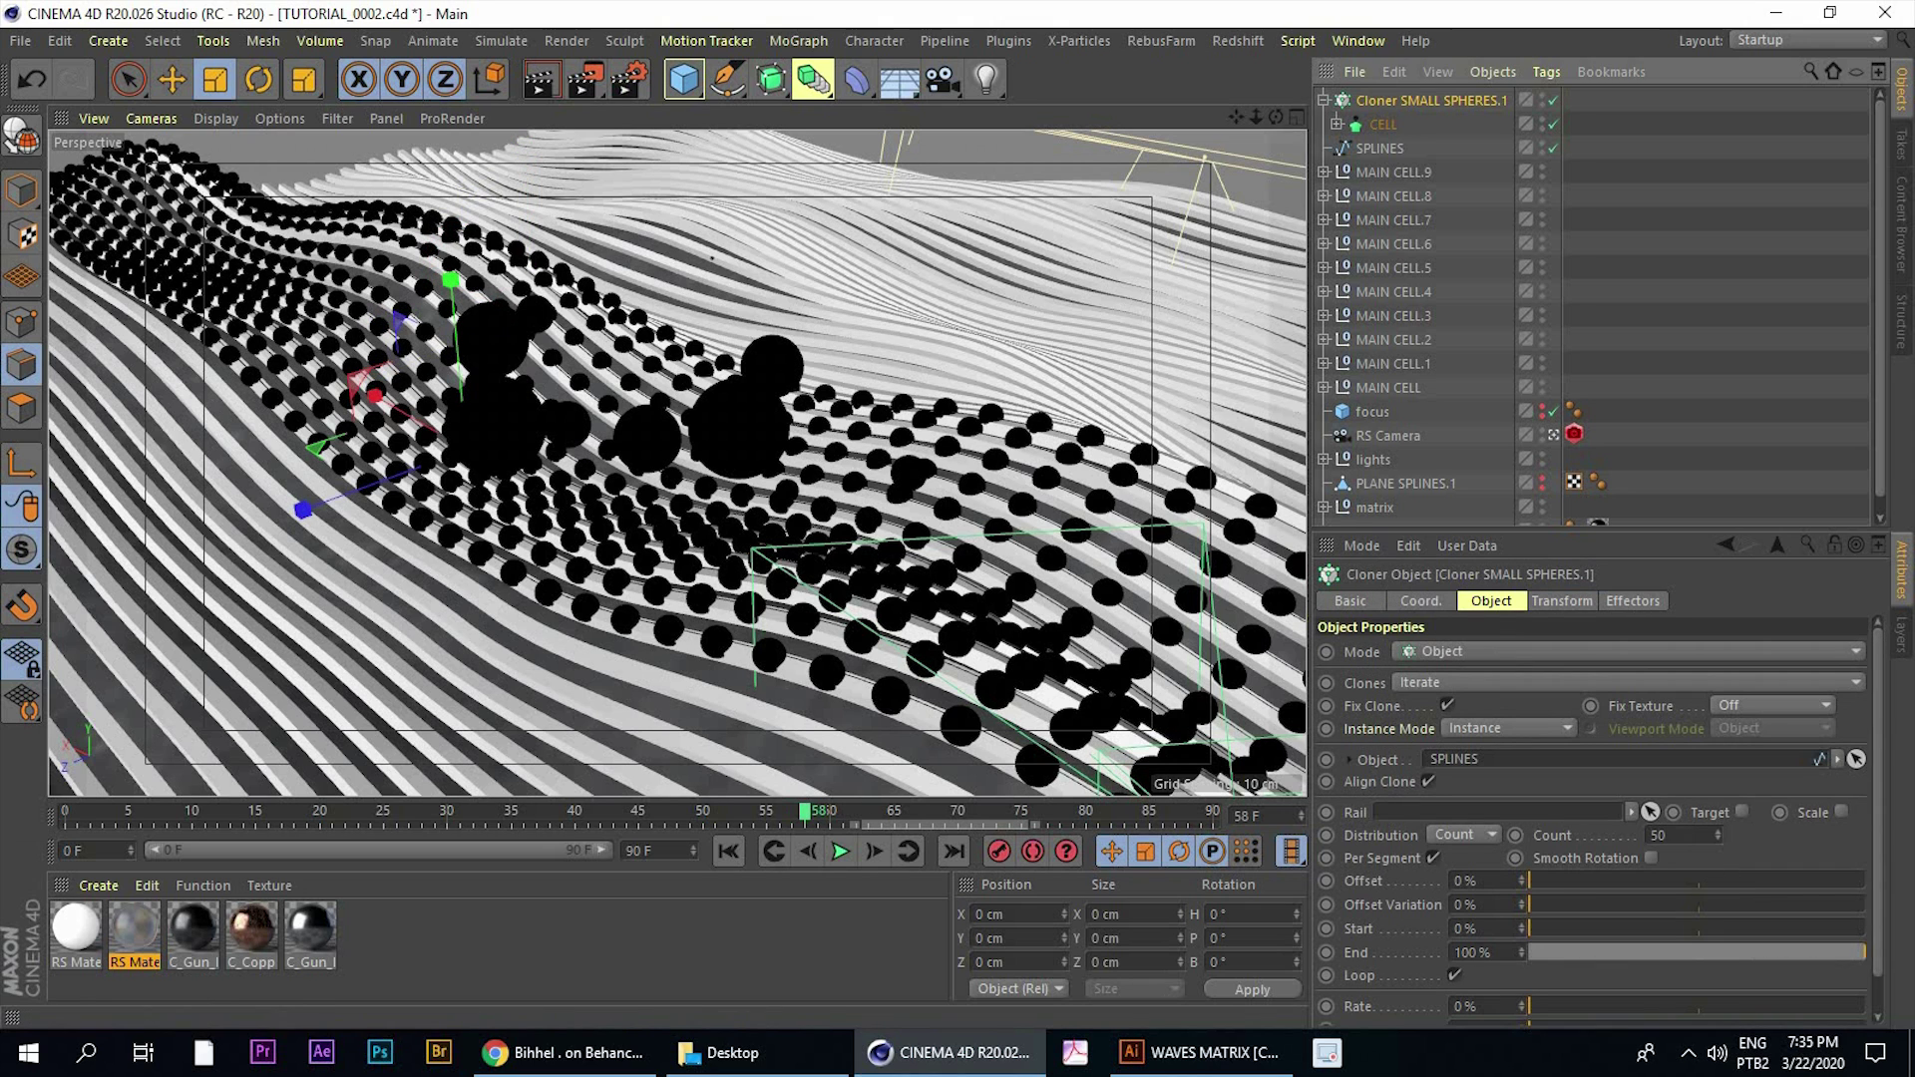
pyautogui.moveTo(1684, 836); pyautogui.dragTo(1565, 876)
pyautogui.write('20')
pyautogui.press('Return')
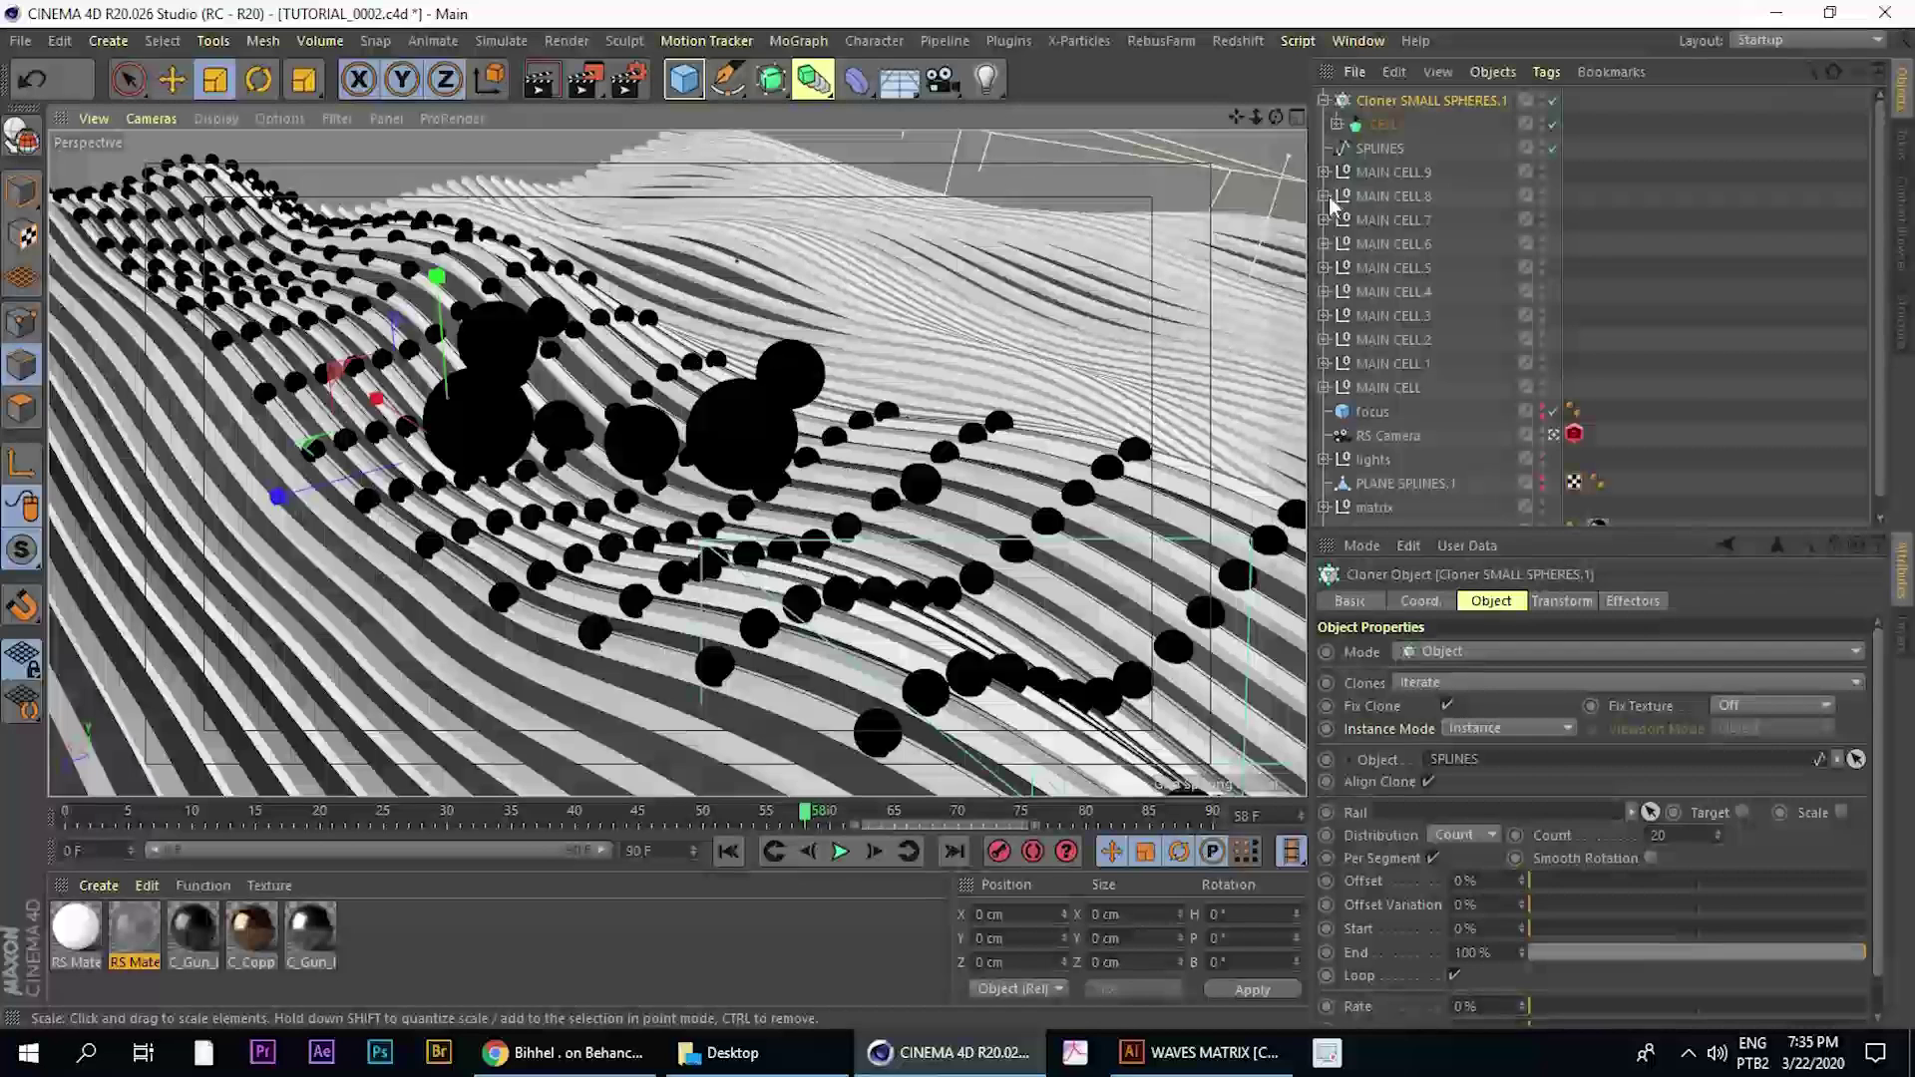
pyautogui.click(1382, 126)
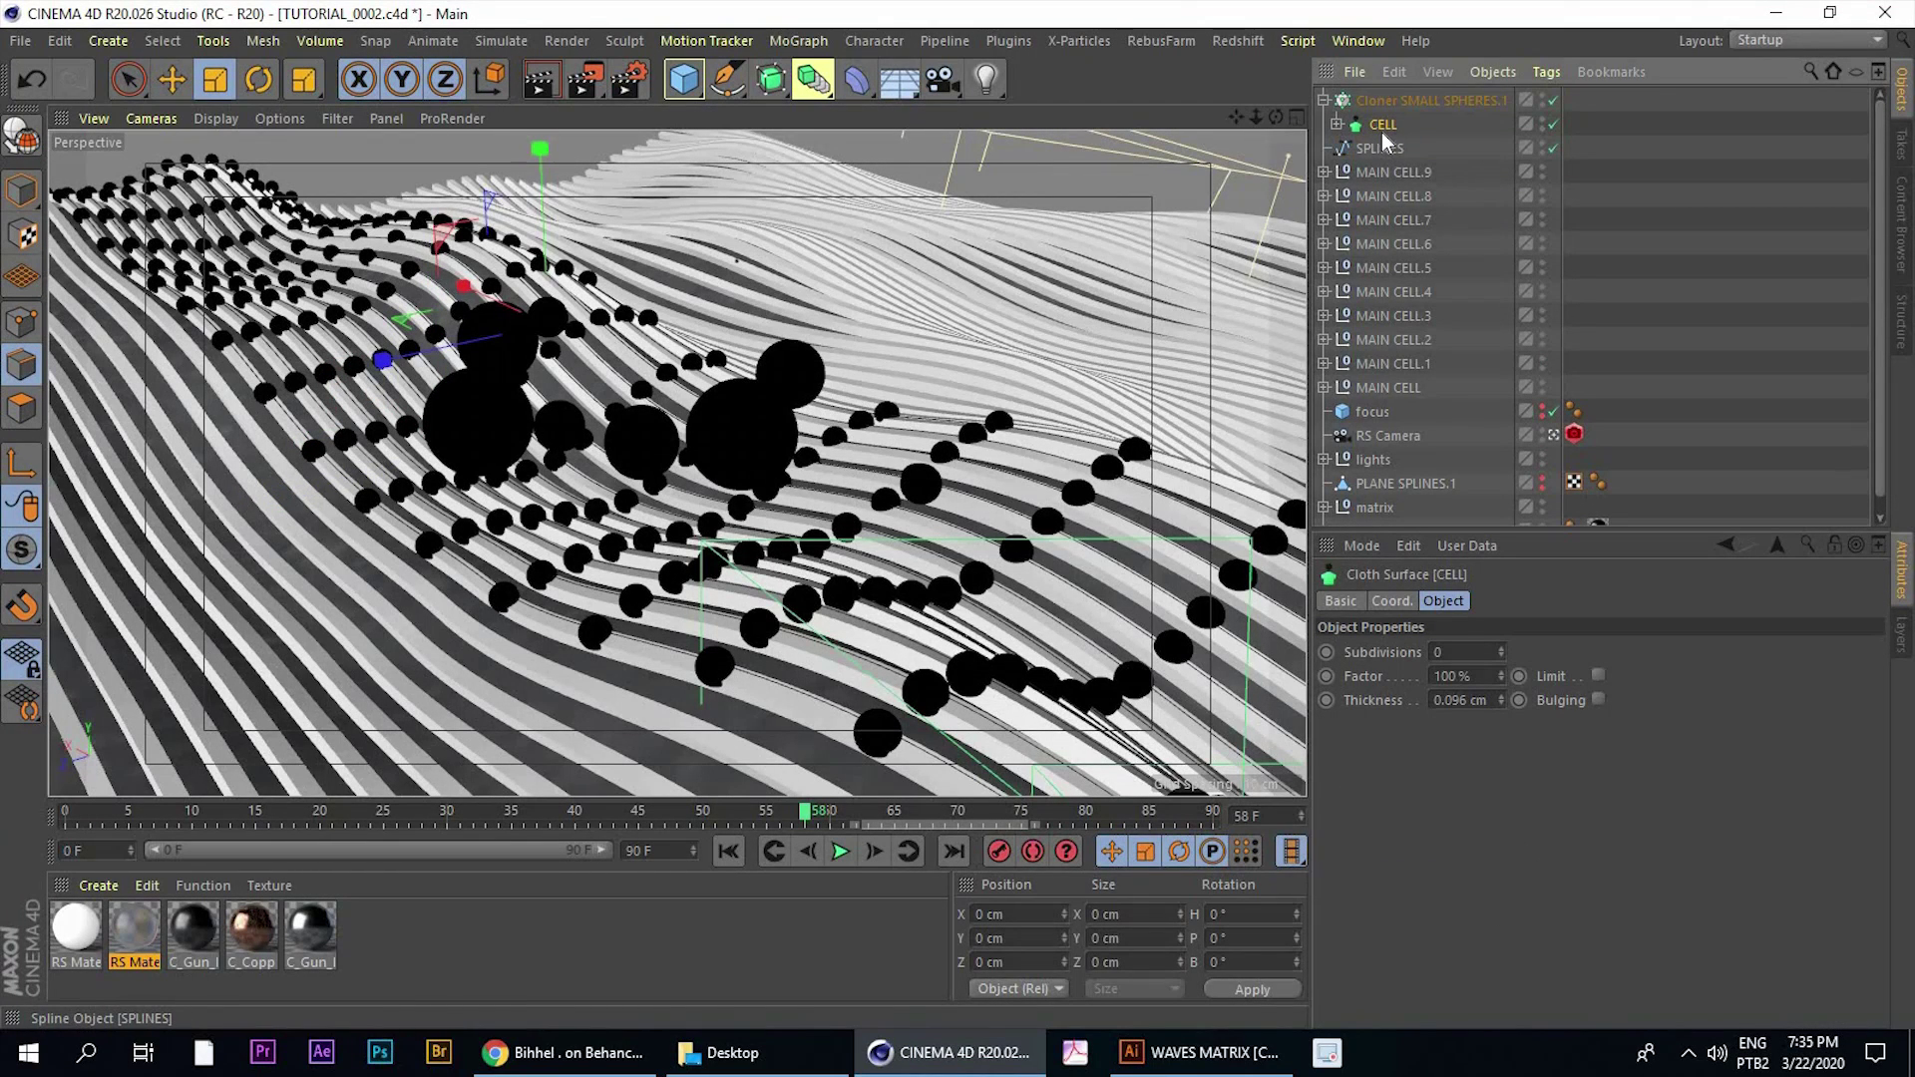
pyautogui.moveTo(439, 466); pyautogui.dragTo(373, 510)
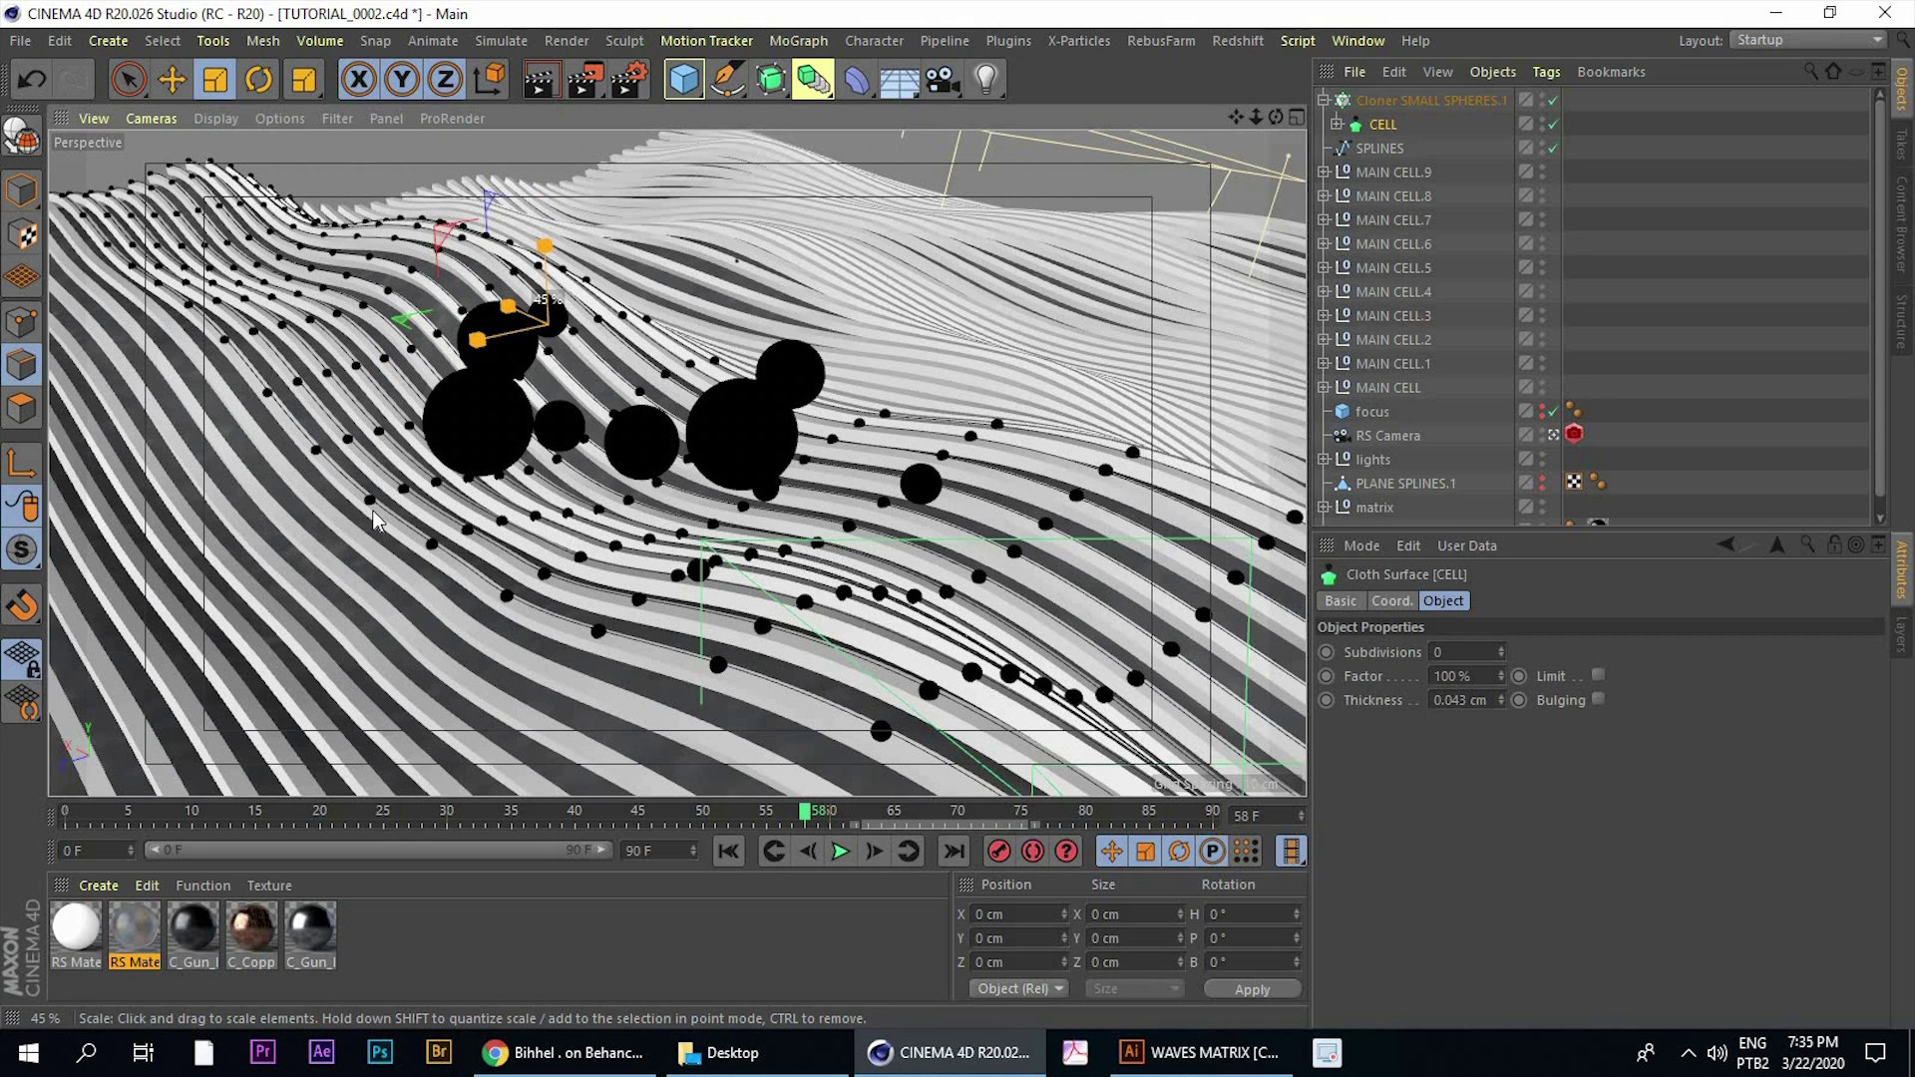
# Set the segments of the Sphere nested in the cloned CELL to 16 and check the spheres through the camera view
pyautogui.click(1337, 124)
pyautogui.click(1415, 174)
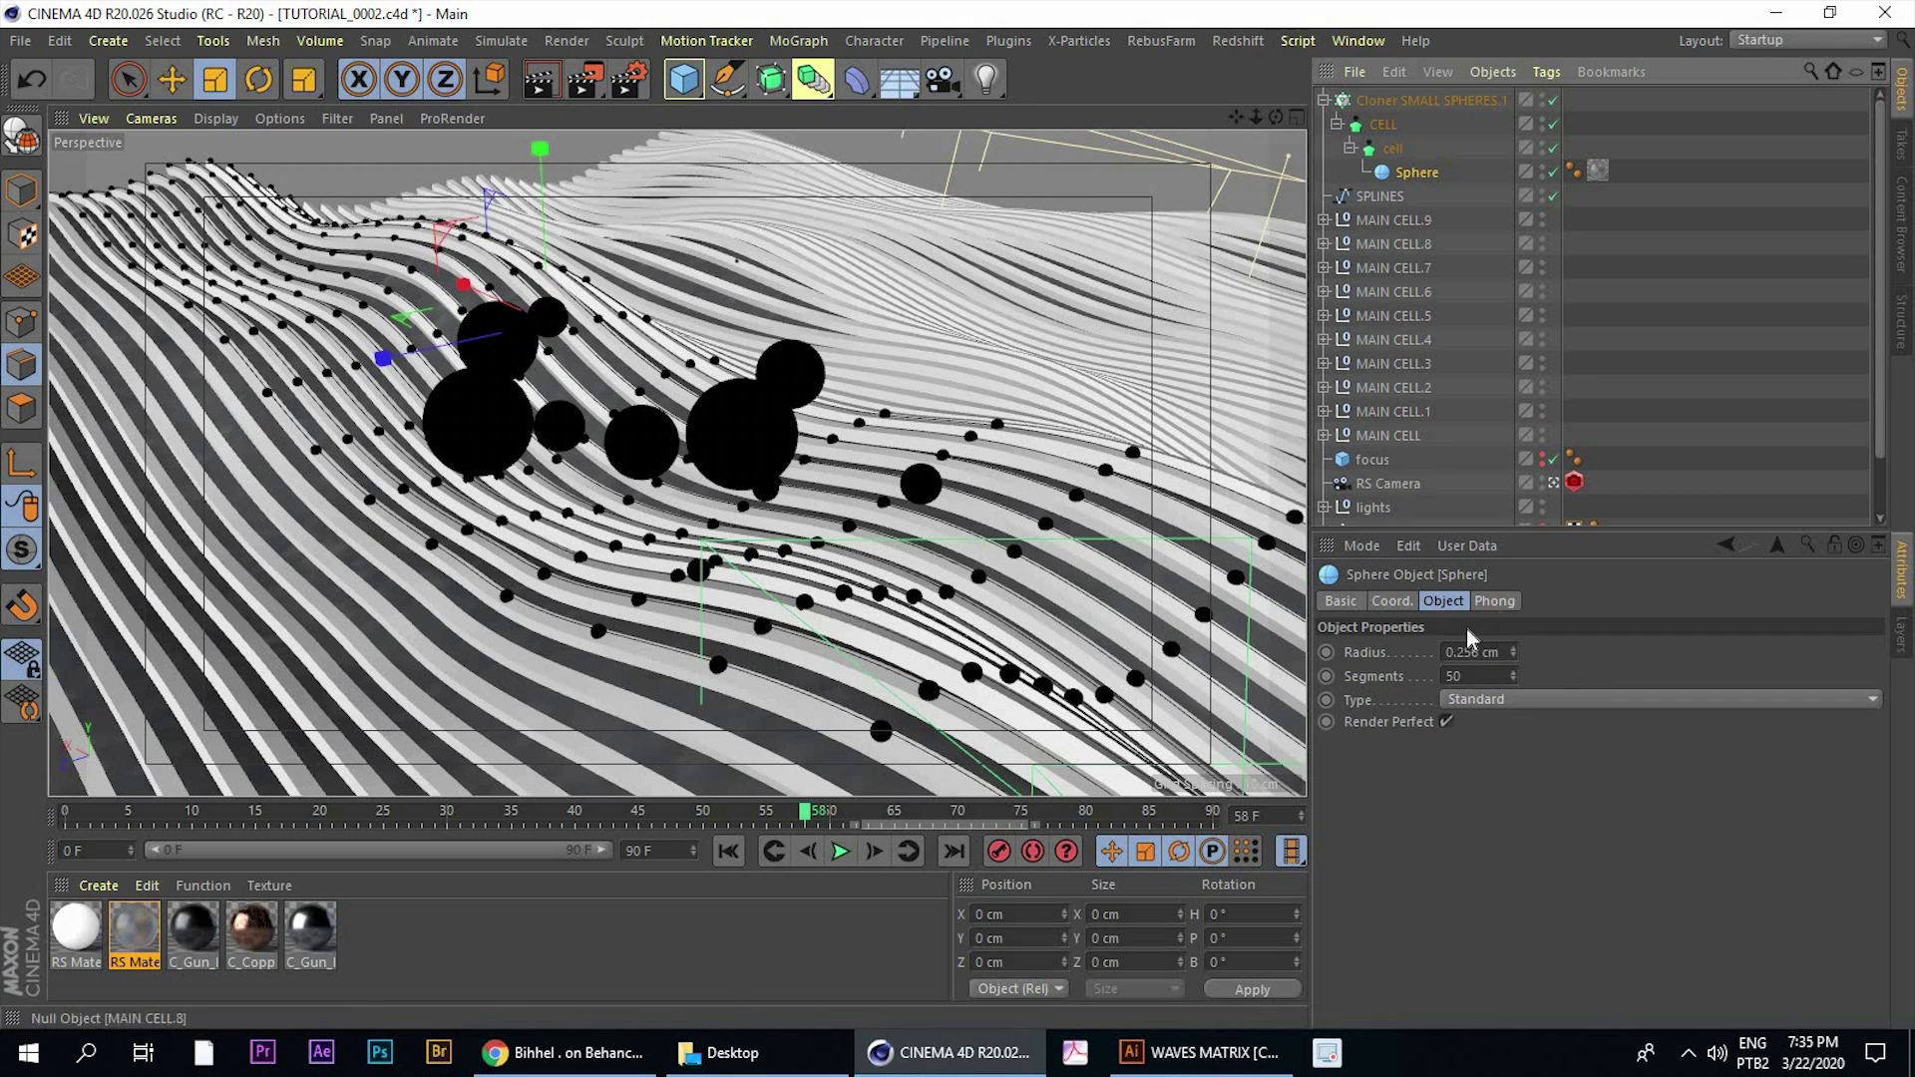
pyautogui.doubleClick(1461, 678)
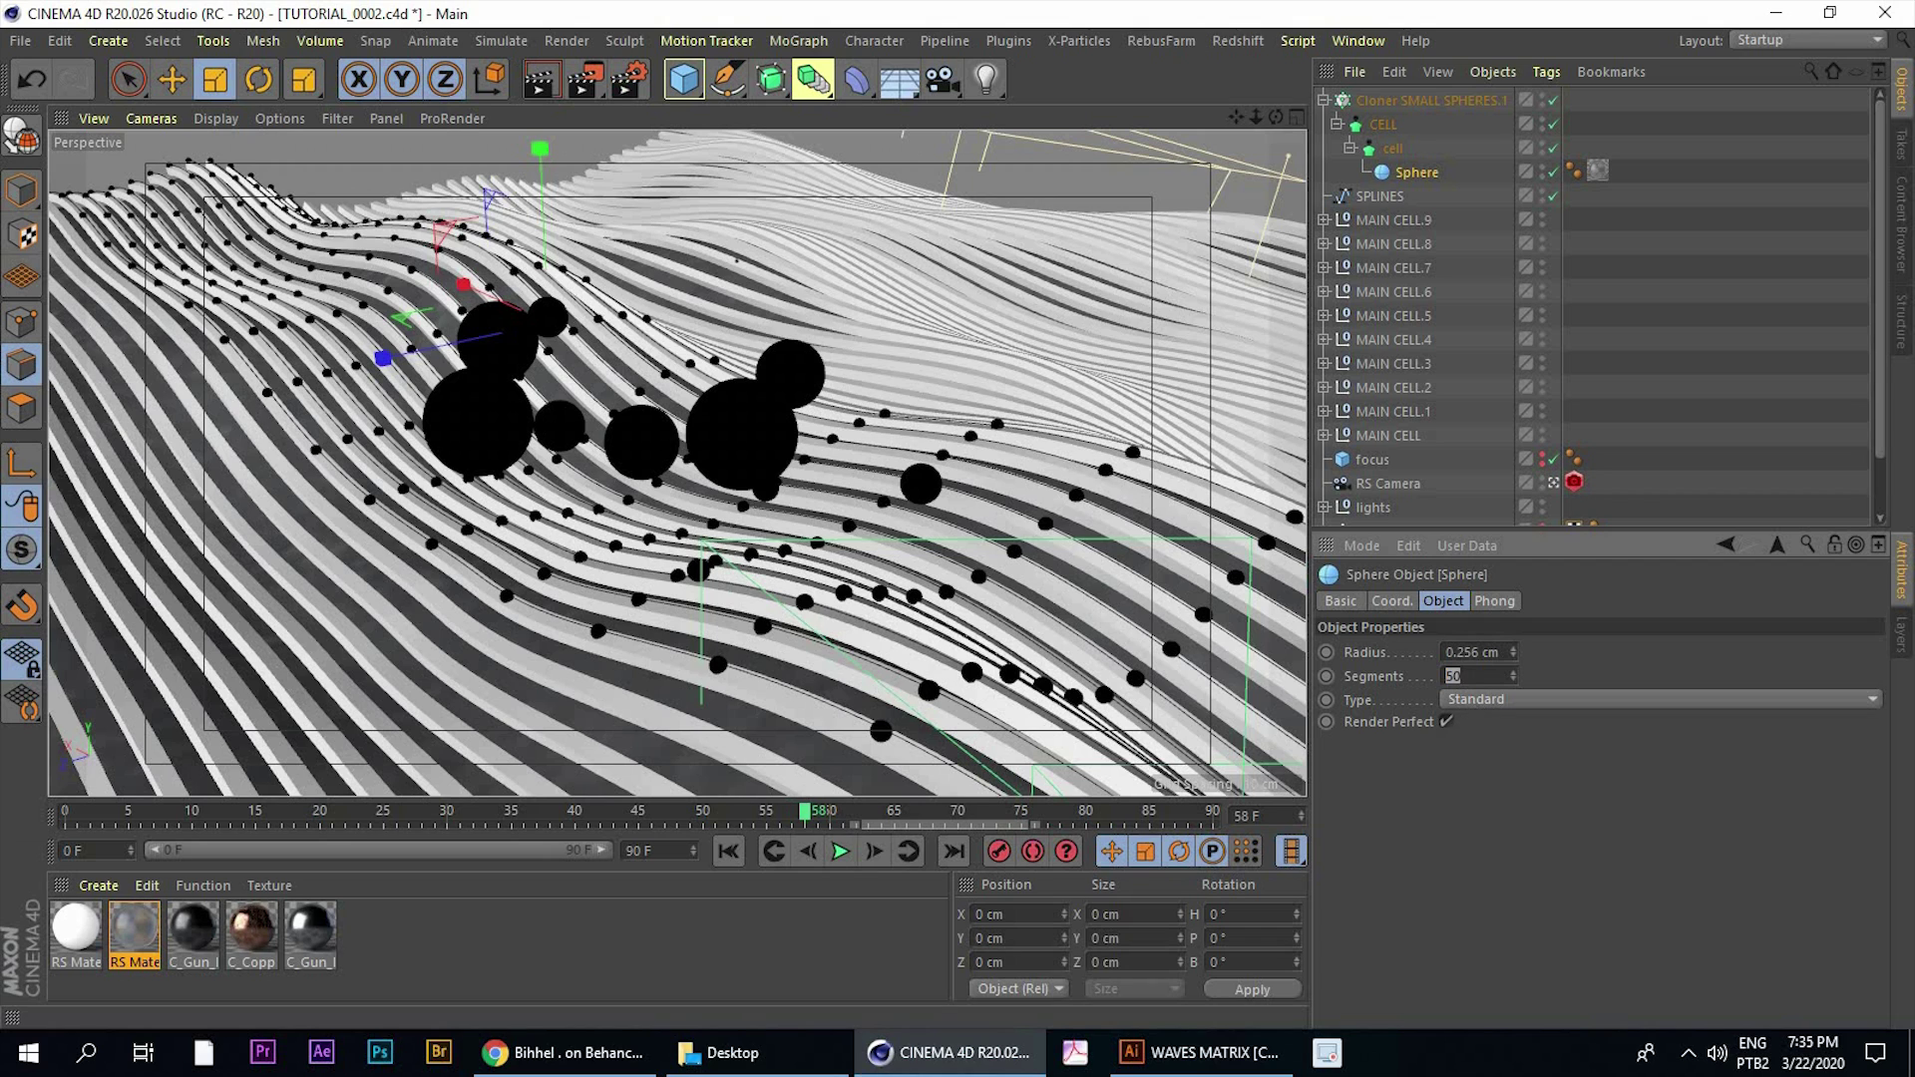
pyautogui.click(1446, 721)
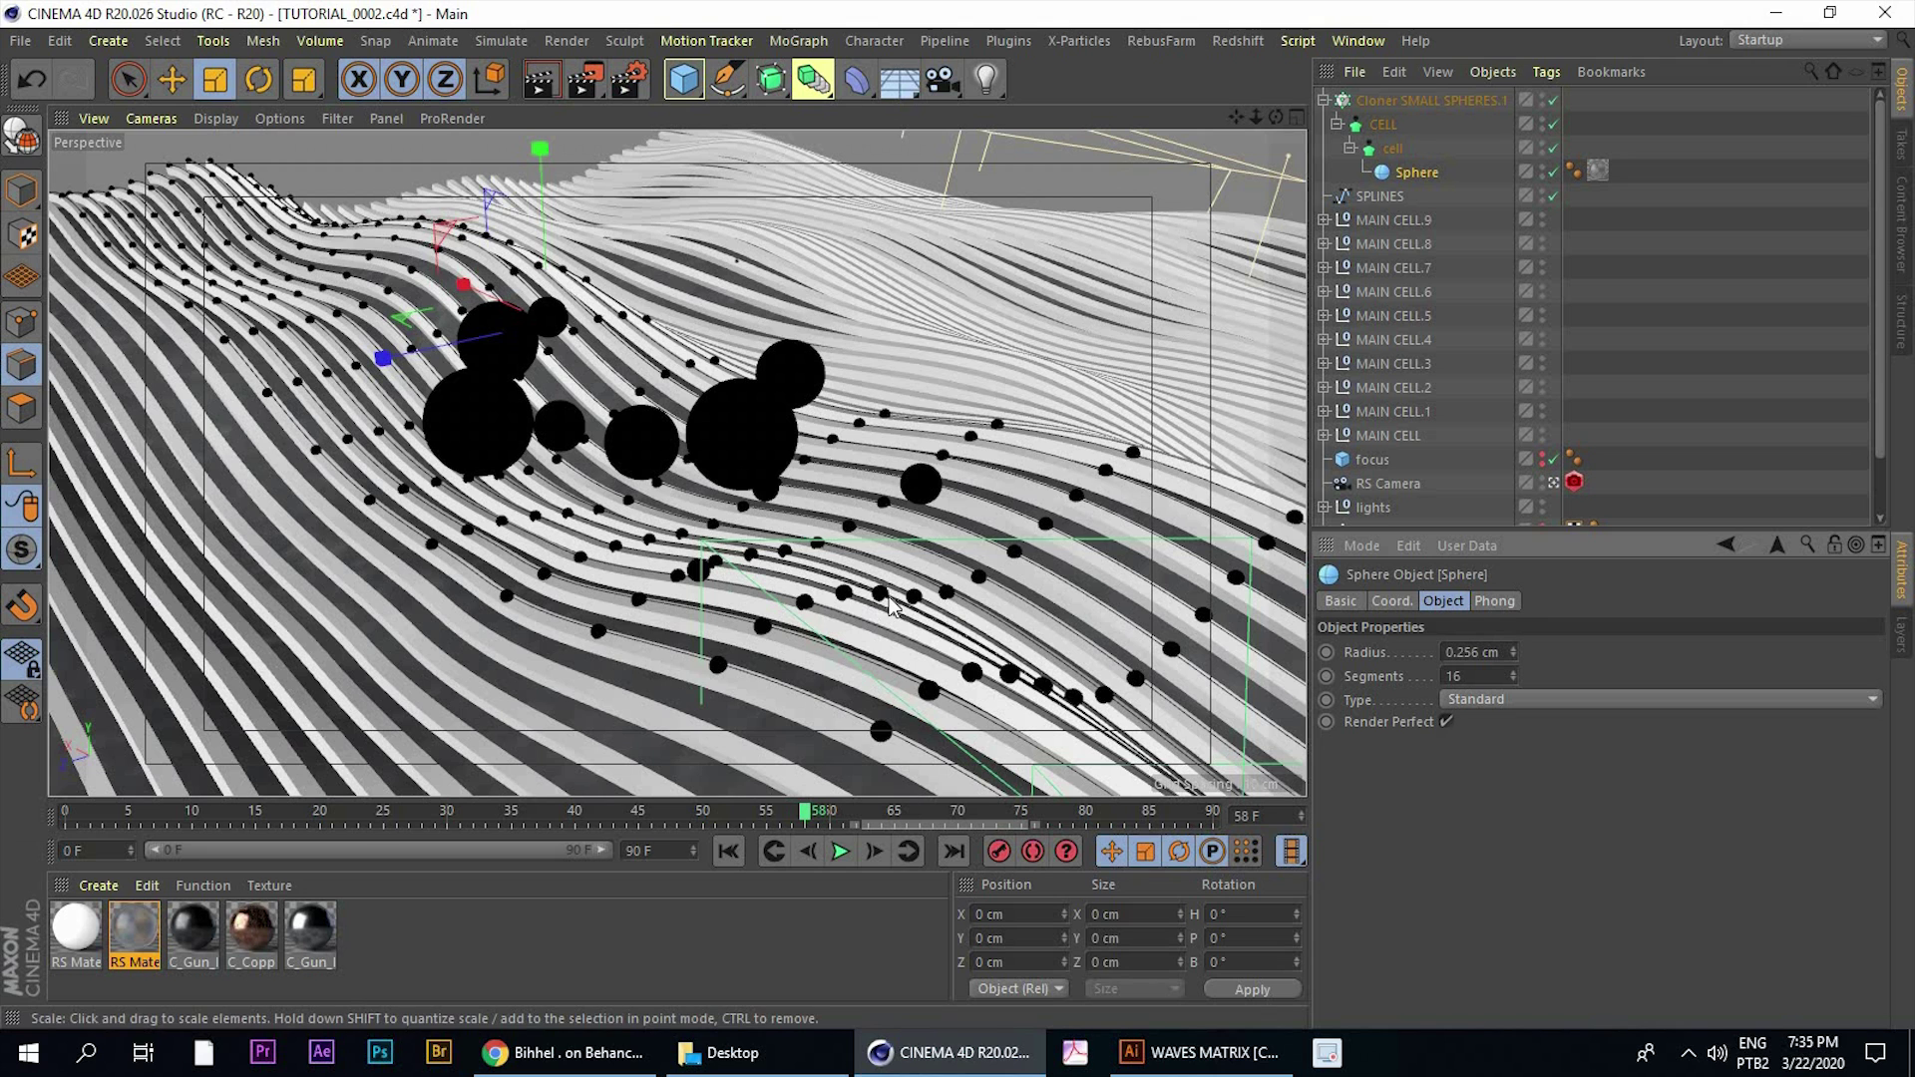
pyautogui.middleClick(824, 479)
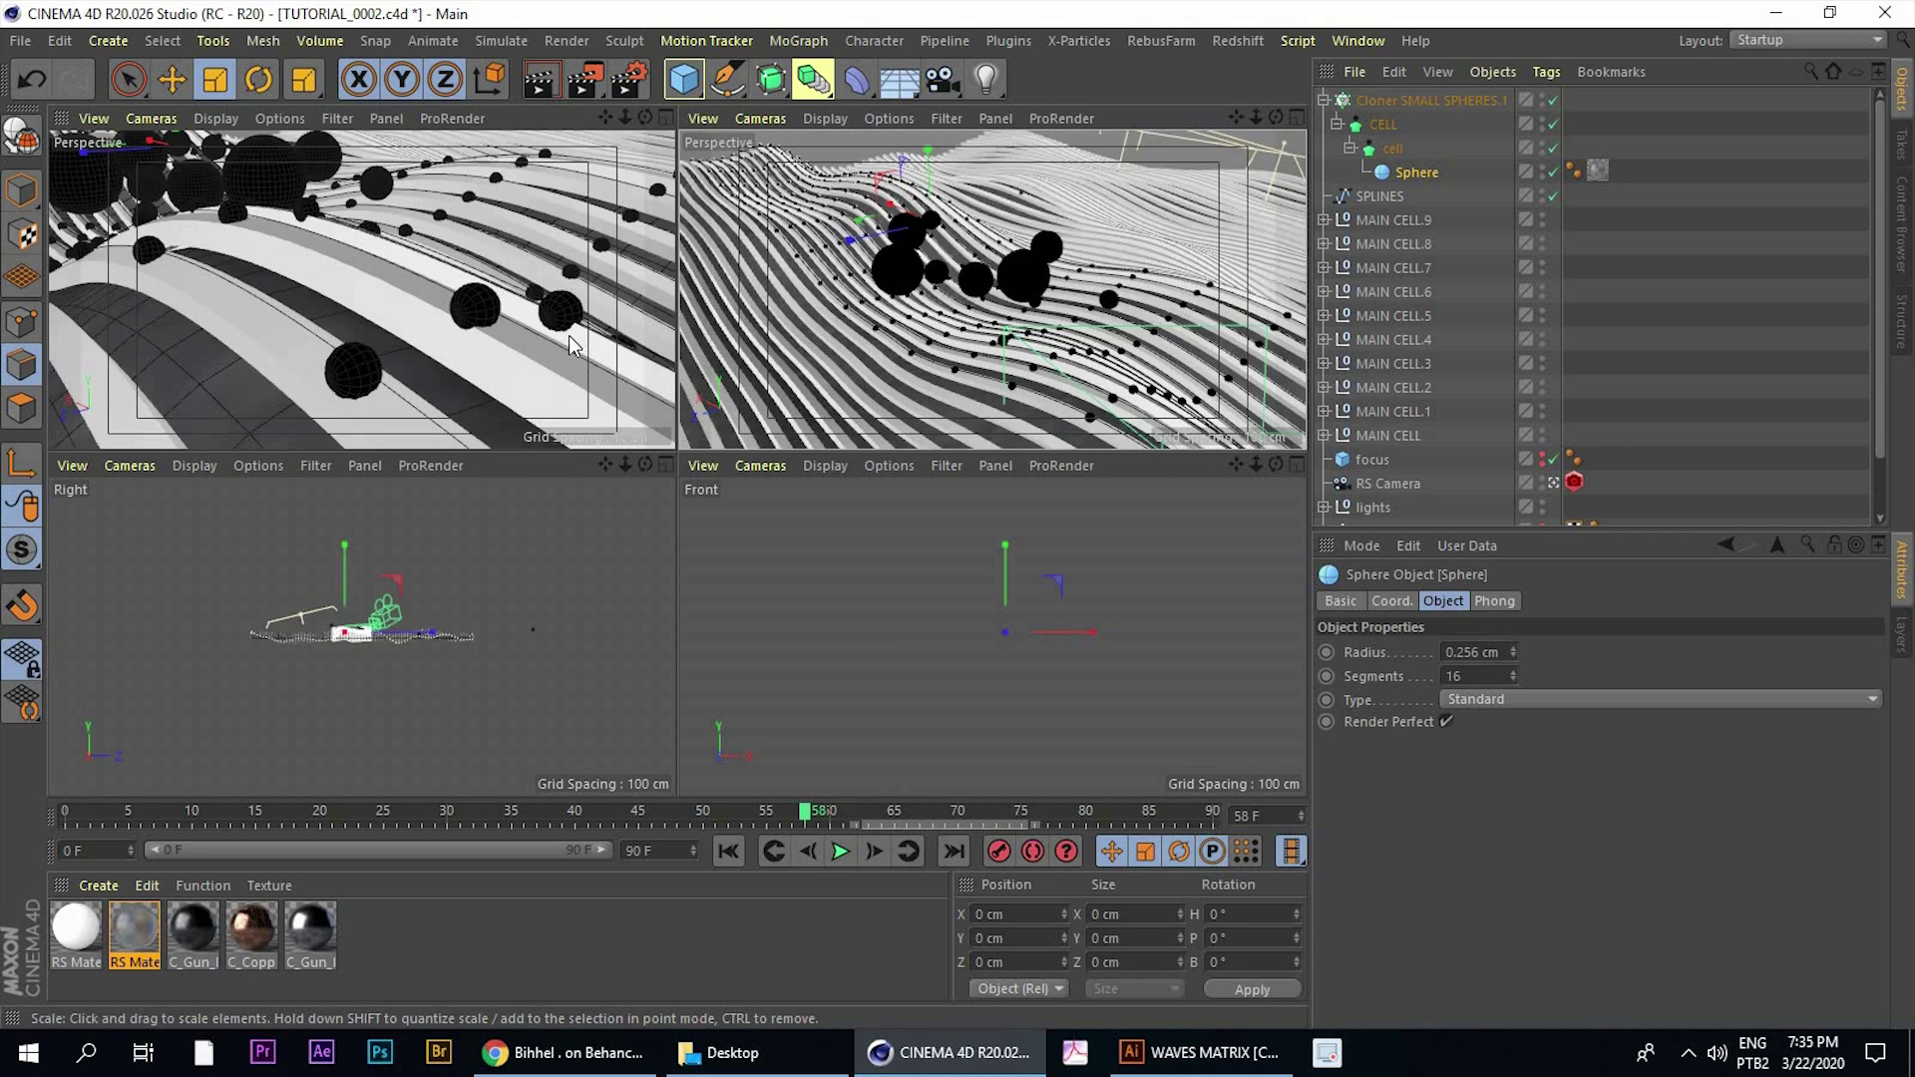
pyautogui.middleClick(568, 347)
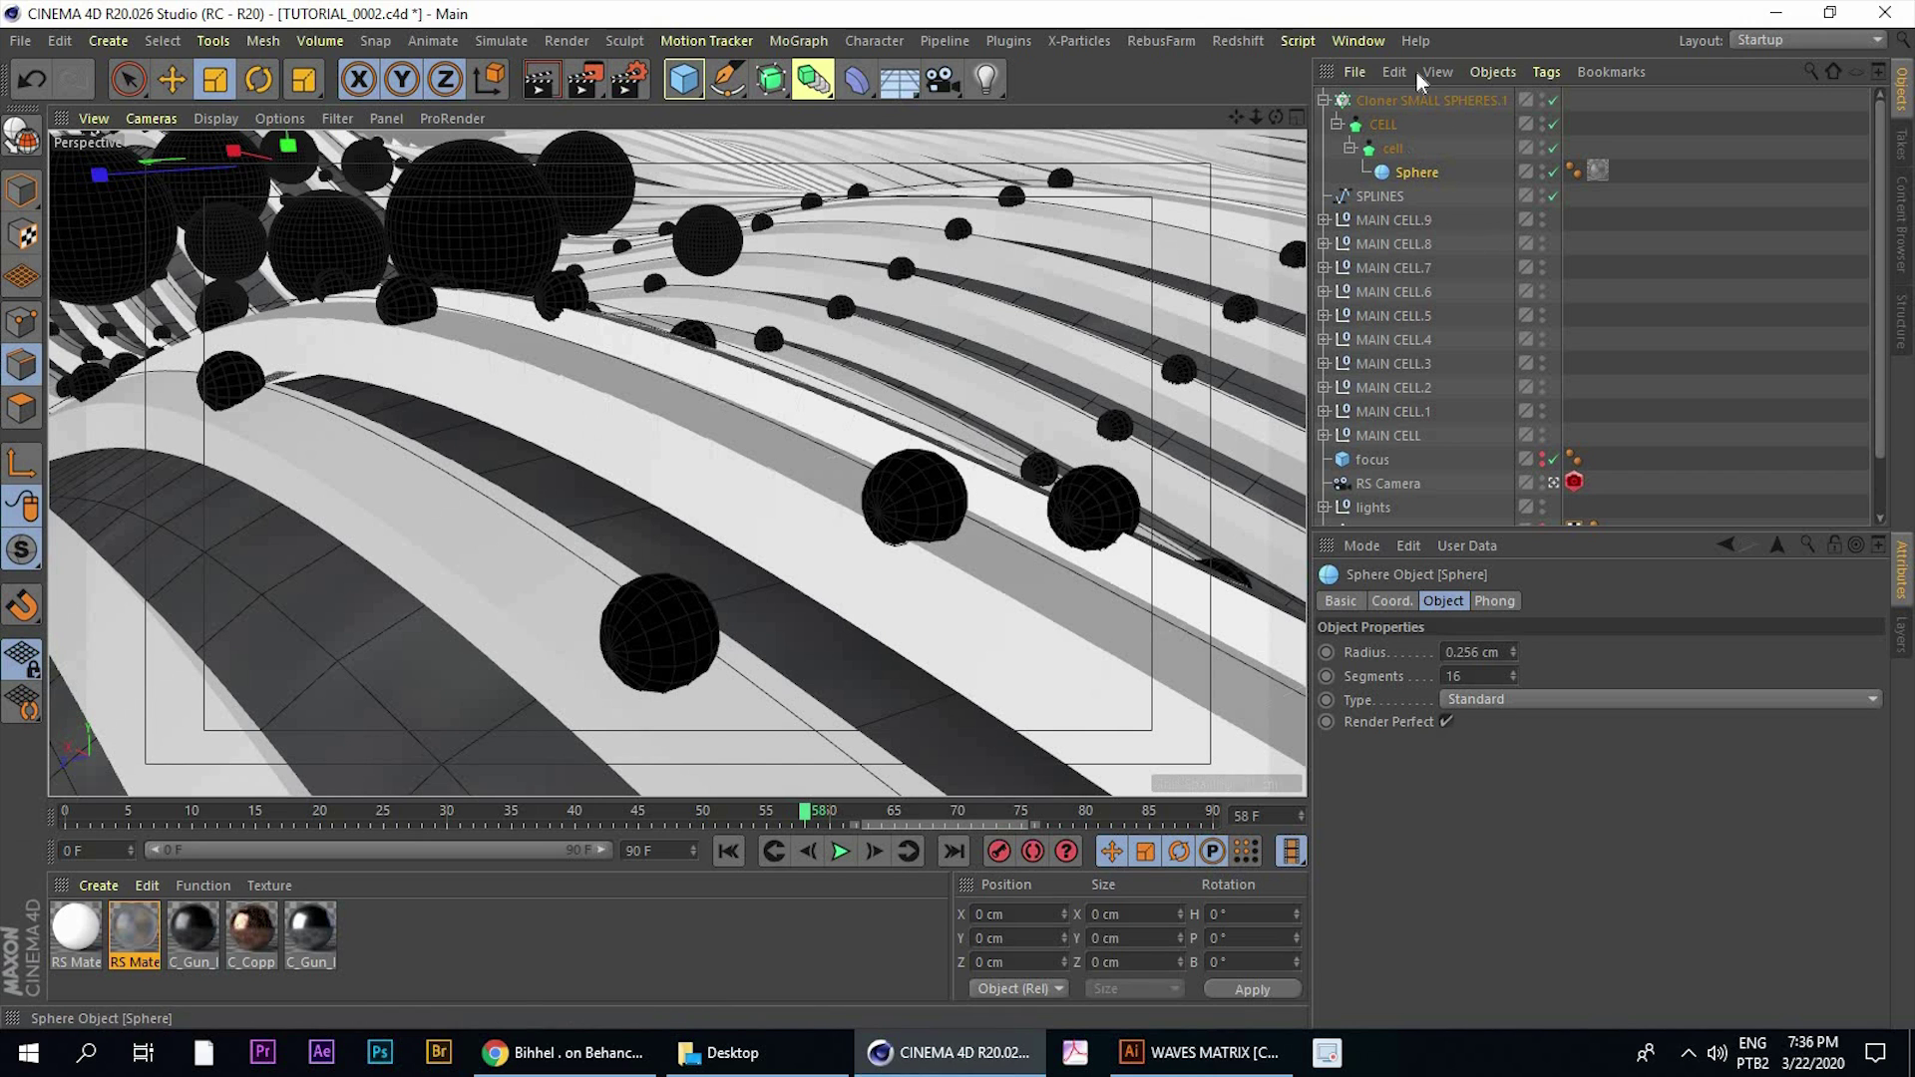
# Add a MoGraph Random effector to Cloner SMALL SPHERES.1 and view its effect on the clones
pyautogui.click(1407, 99)
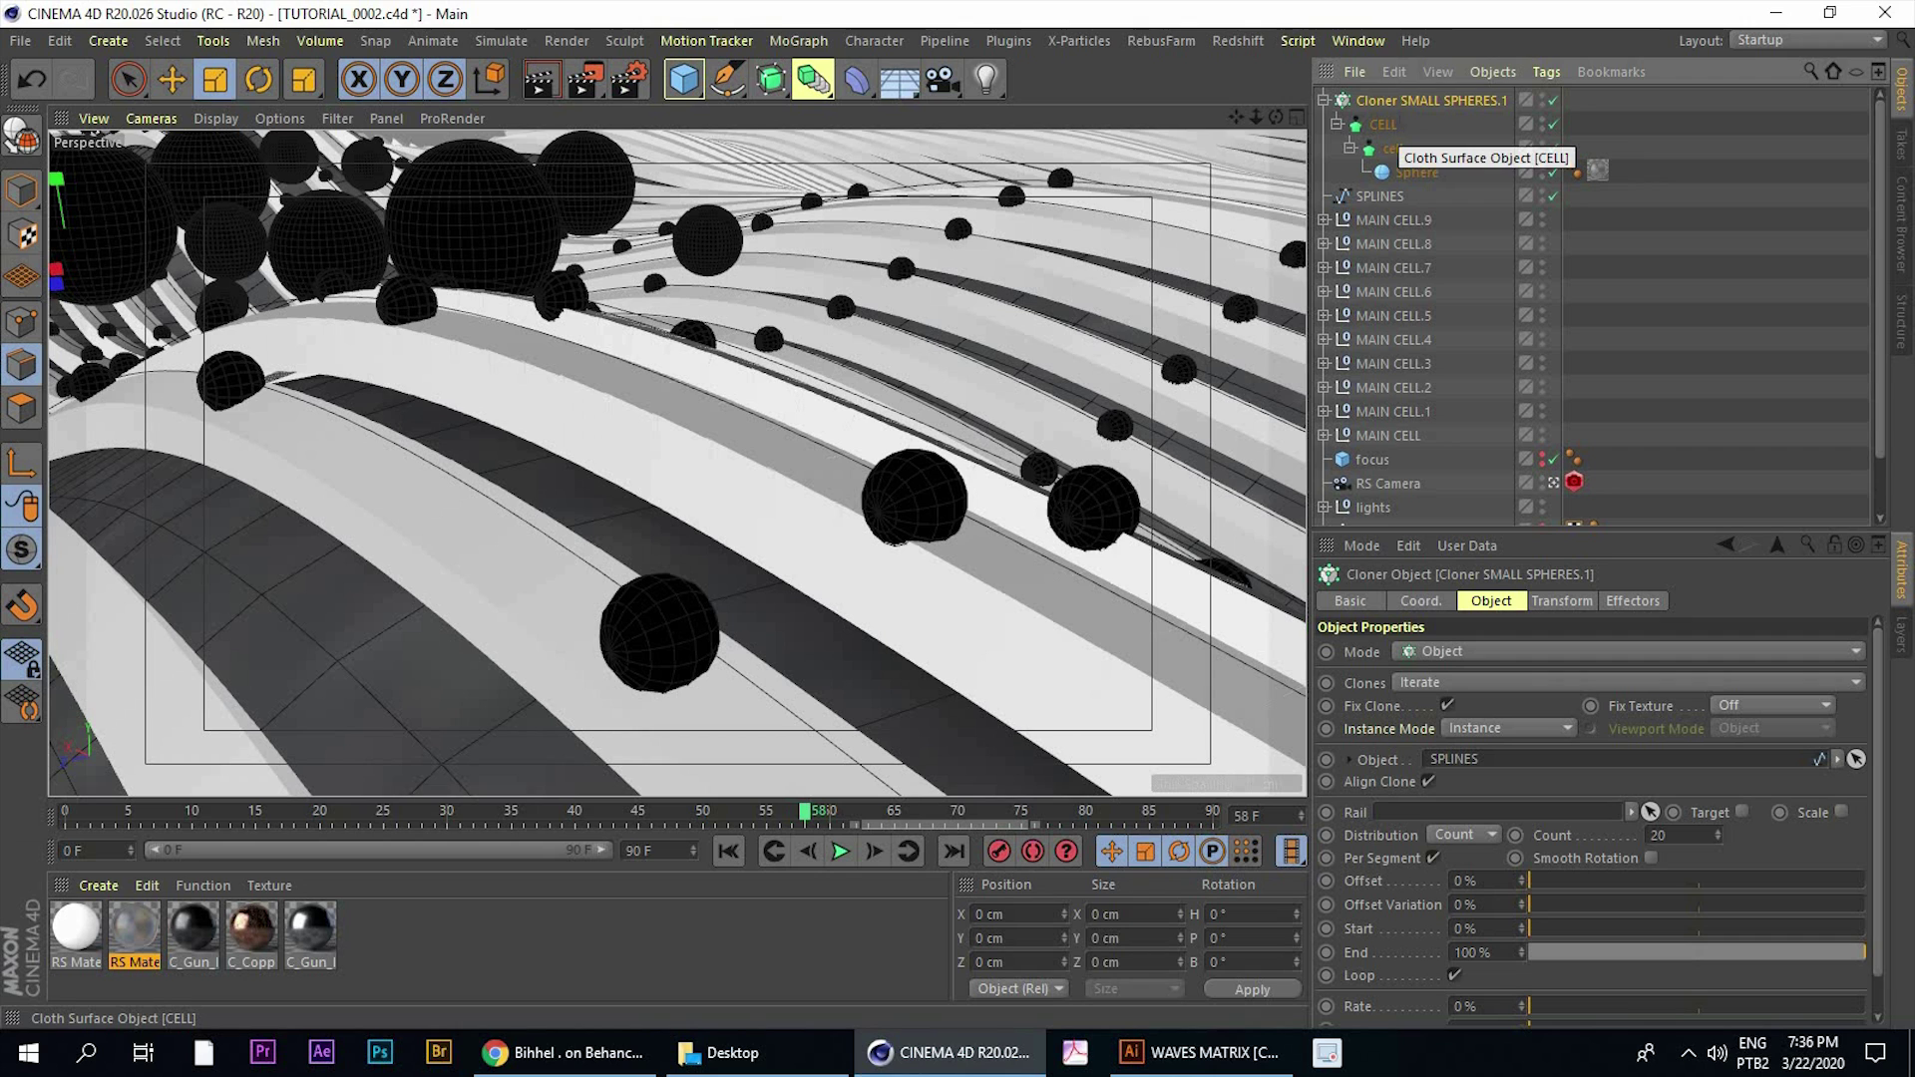
pyautogui.hotkey('shift', 'c')
pyautogui.write('RAN')
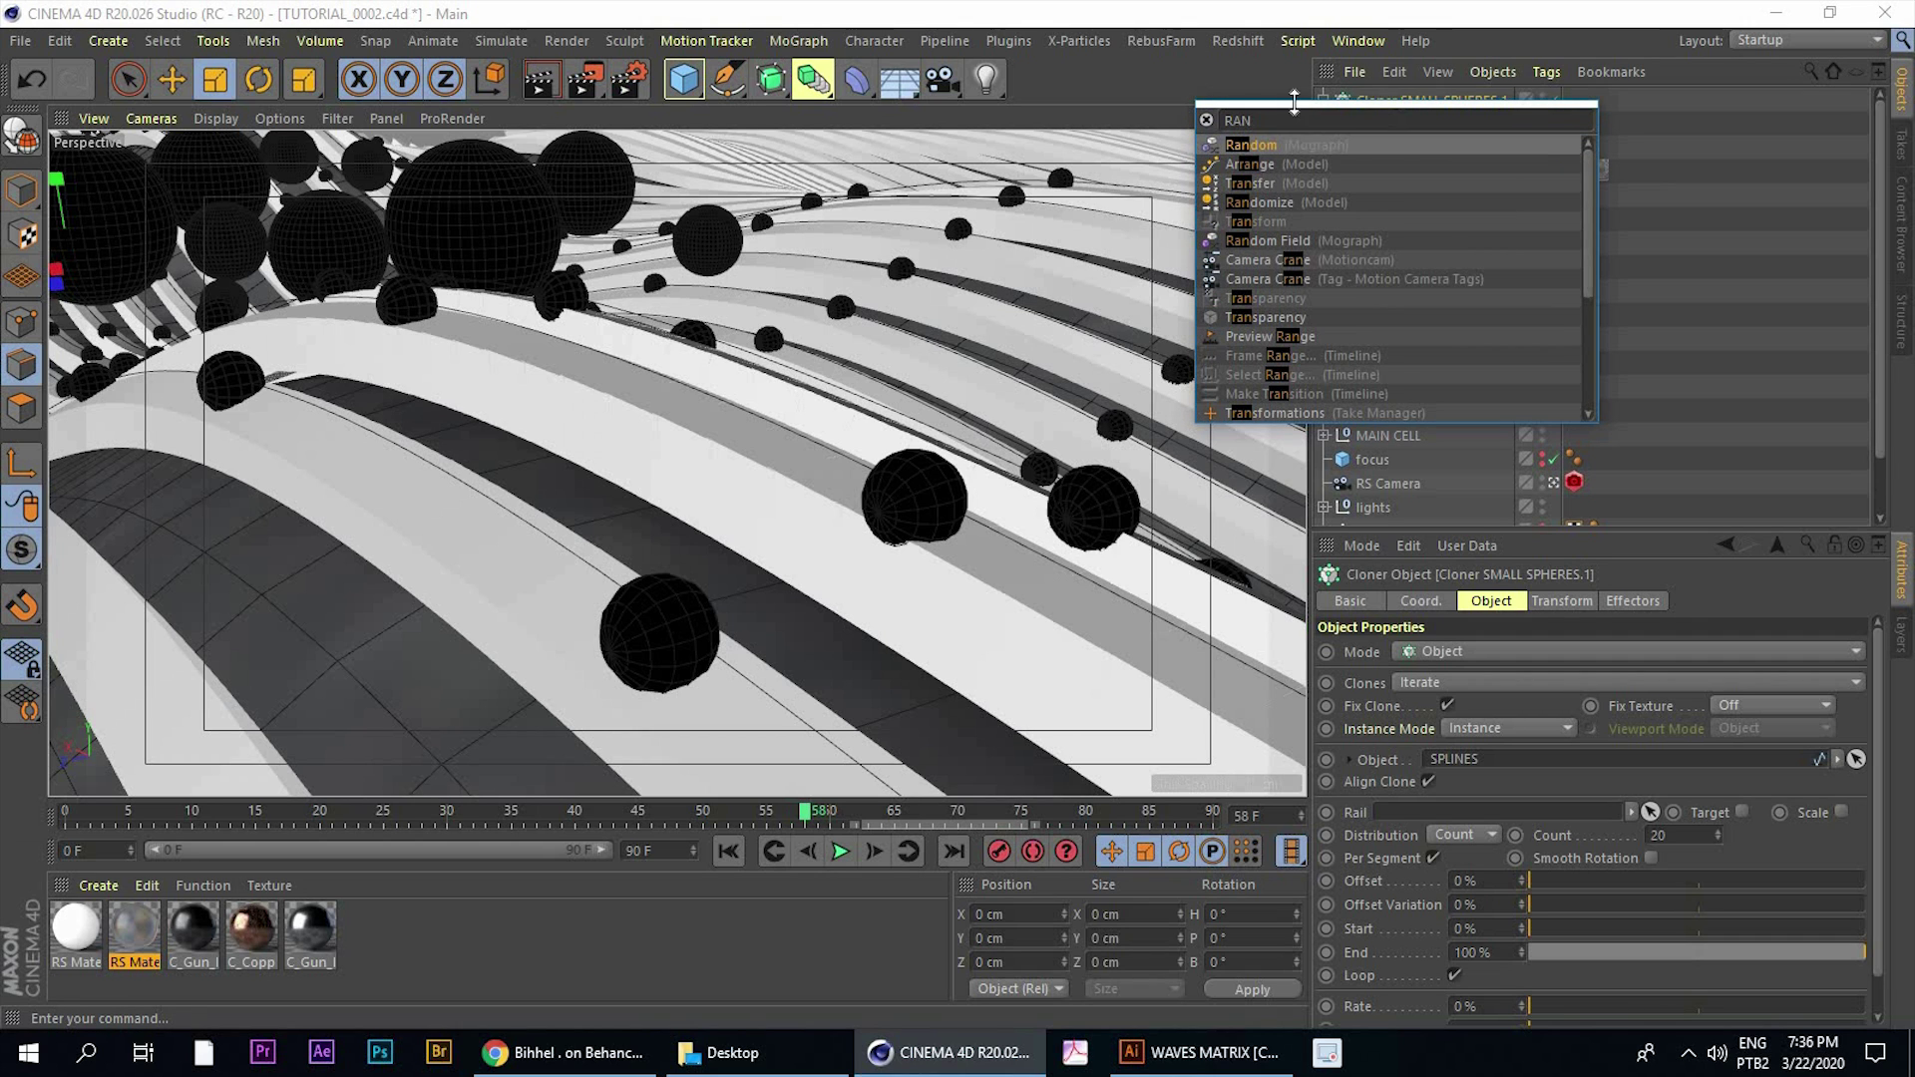
pyautogui.click(1251, 147)
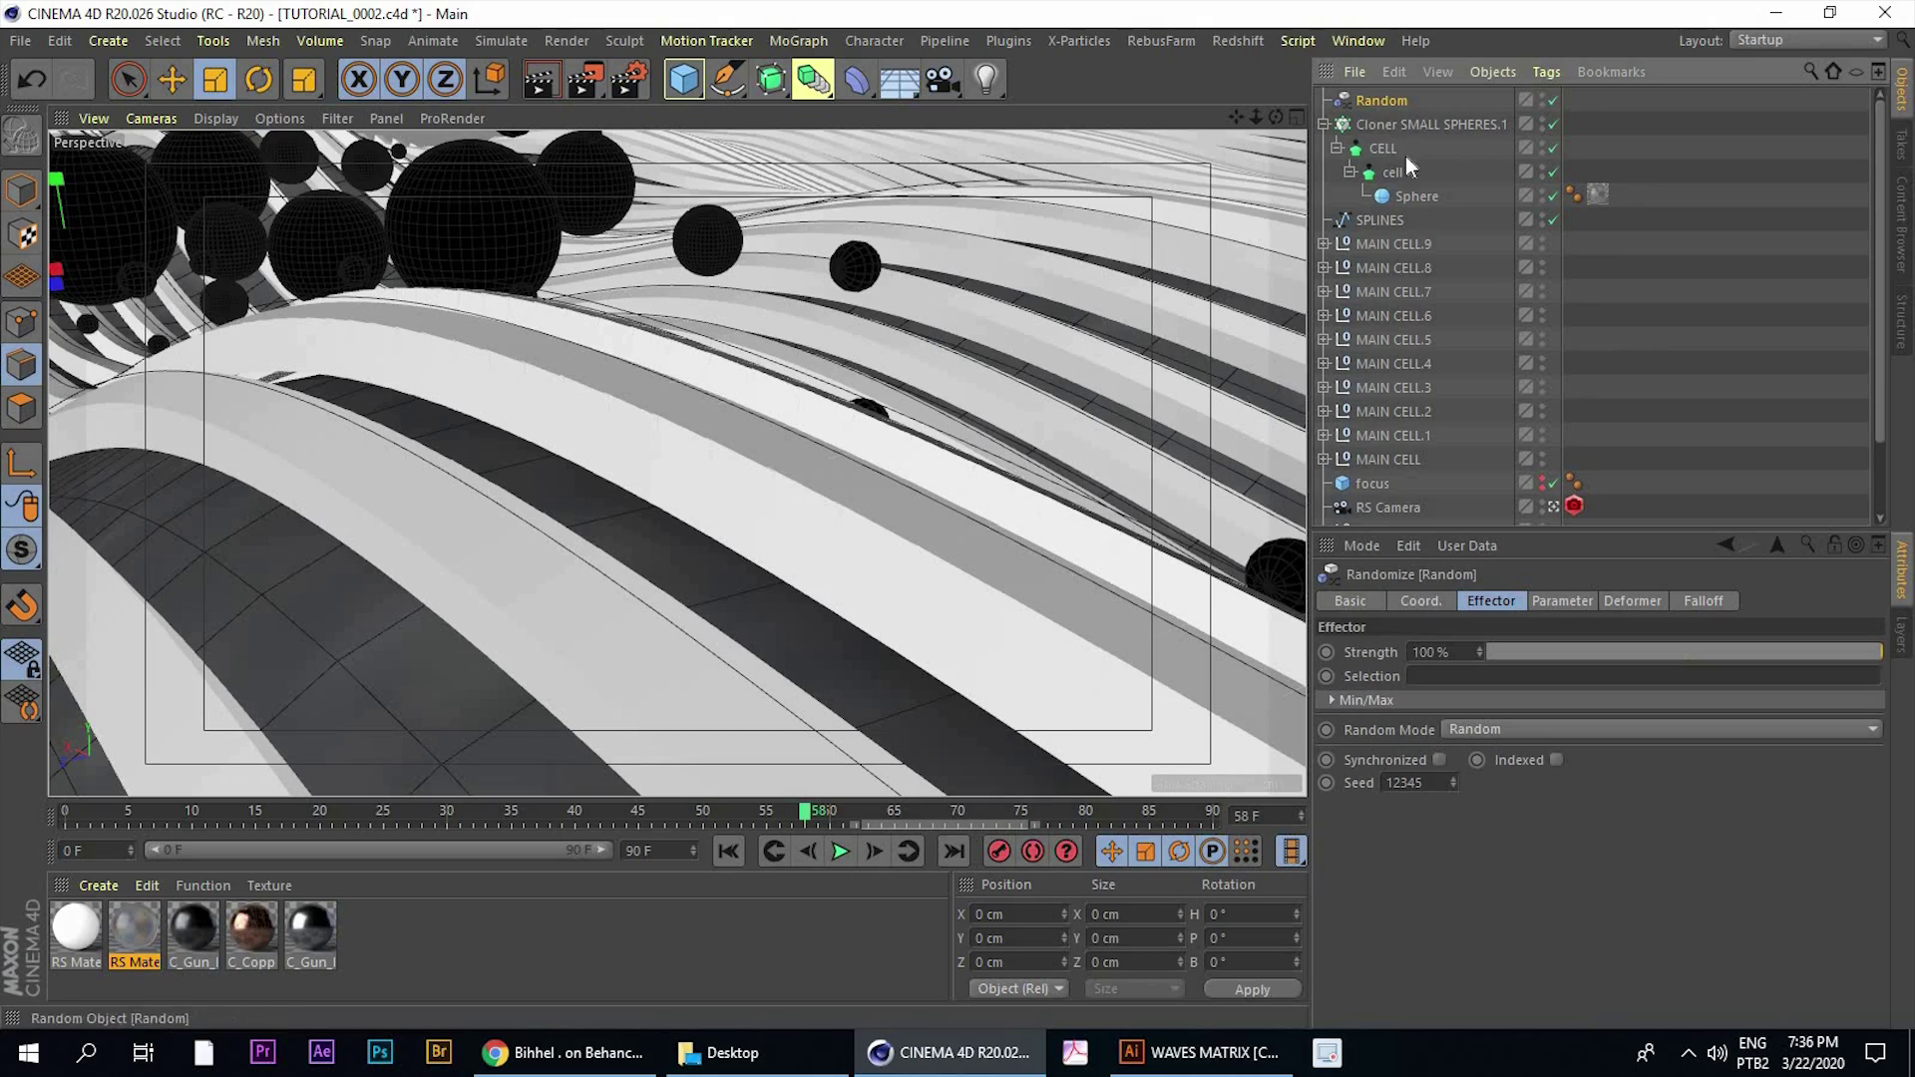
pyautogui.middleClick(938, 399)
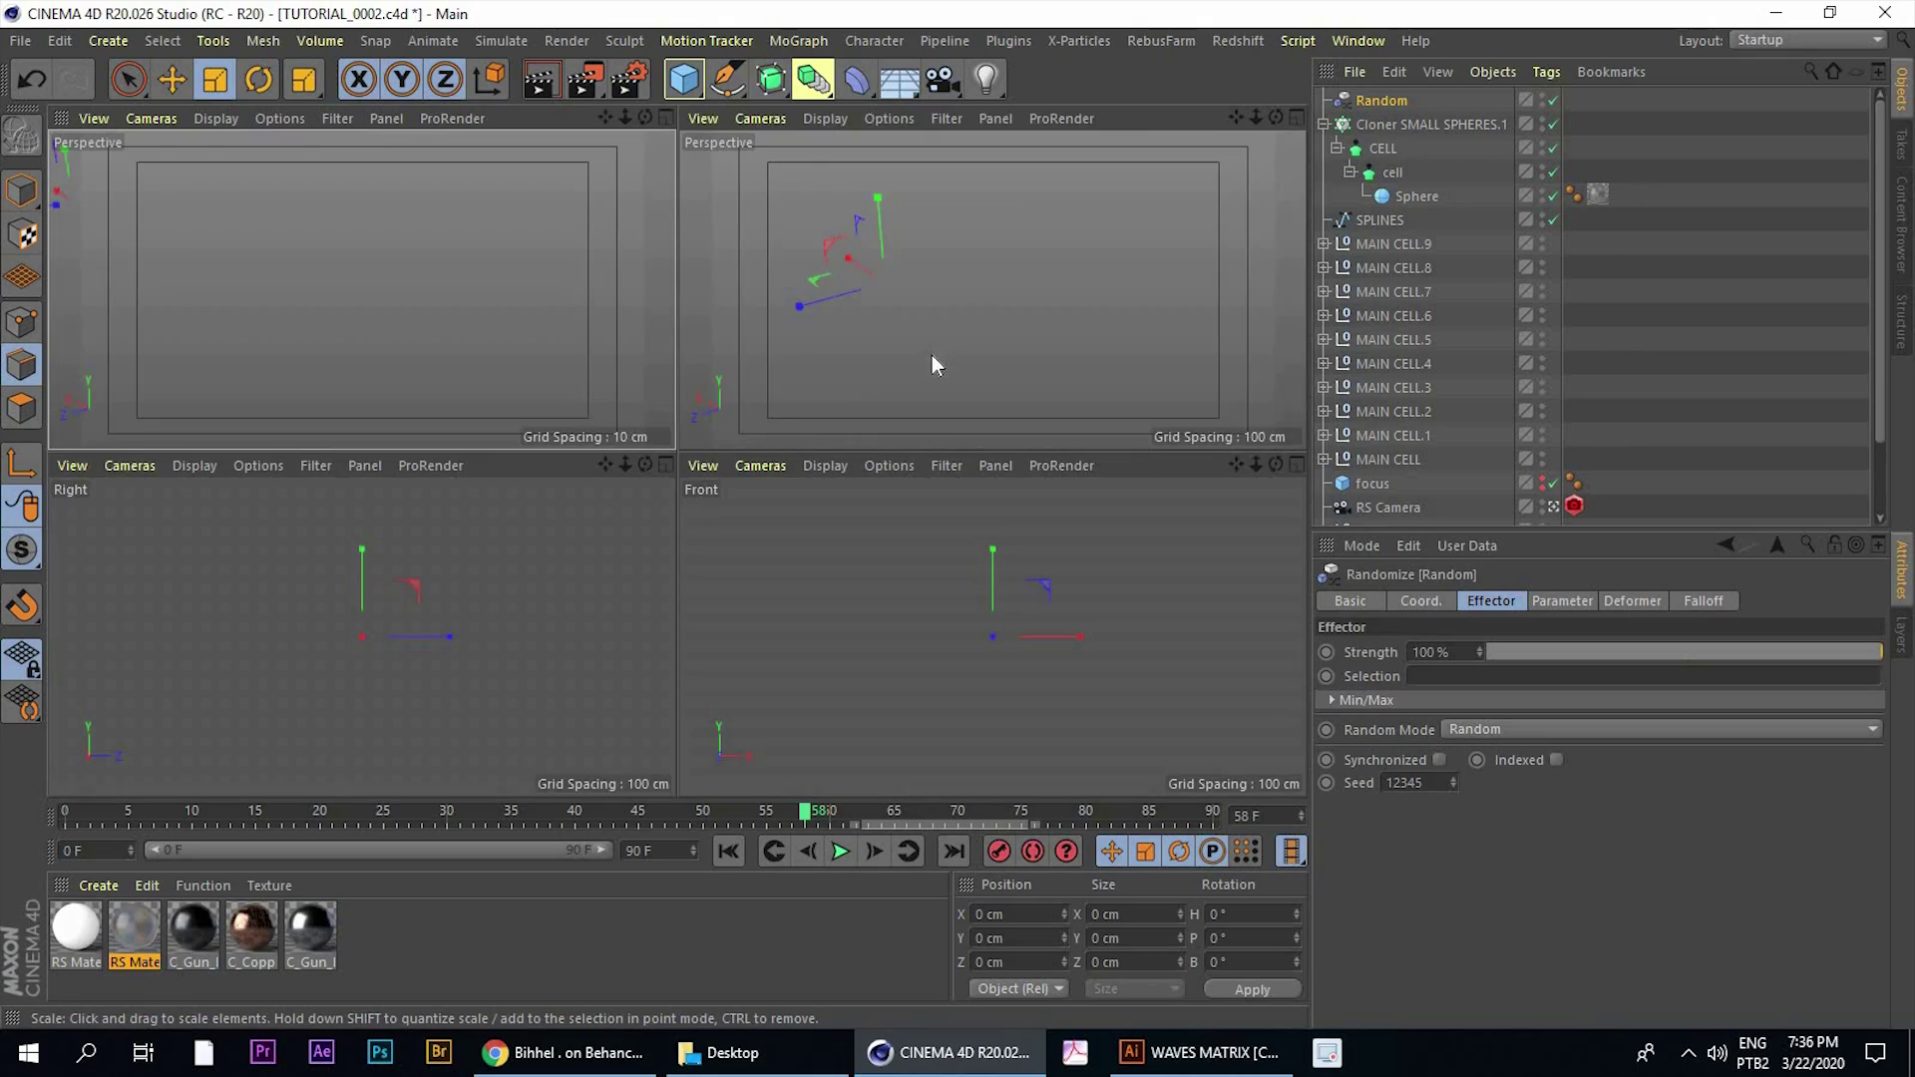
pyautogui.middleClick(930, 358)
pyautogui.keyDown('alt'); pyautogui.moveTo(798, 365); pyautogui.dragTo(764, 369); pyautogui.keyUp('alt')
pyautogui.keyDown('alt'); pyautogui.moveTo(764, 369); pyautogui.dragTo(703, 363, button='right'); pyautogui.keyUp('alt')
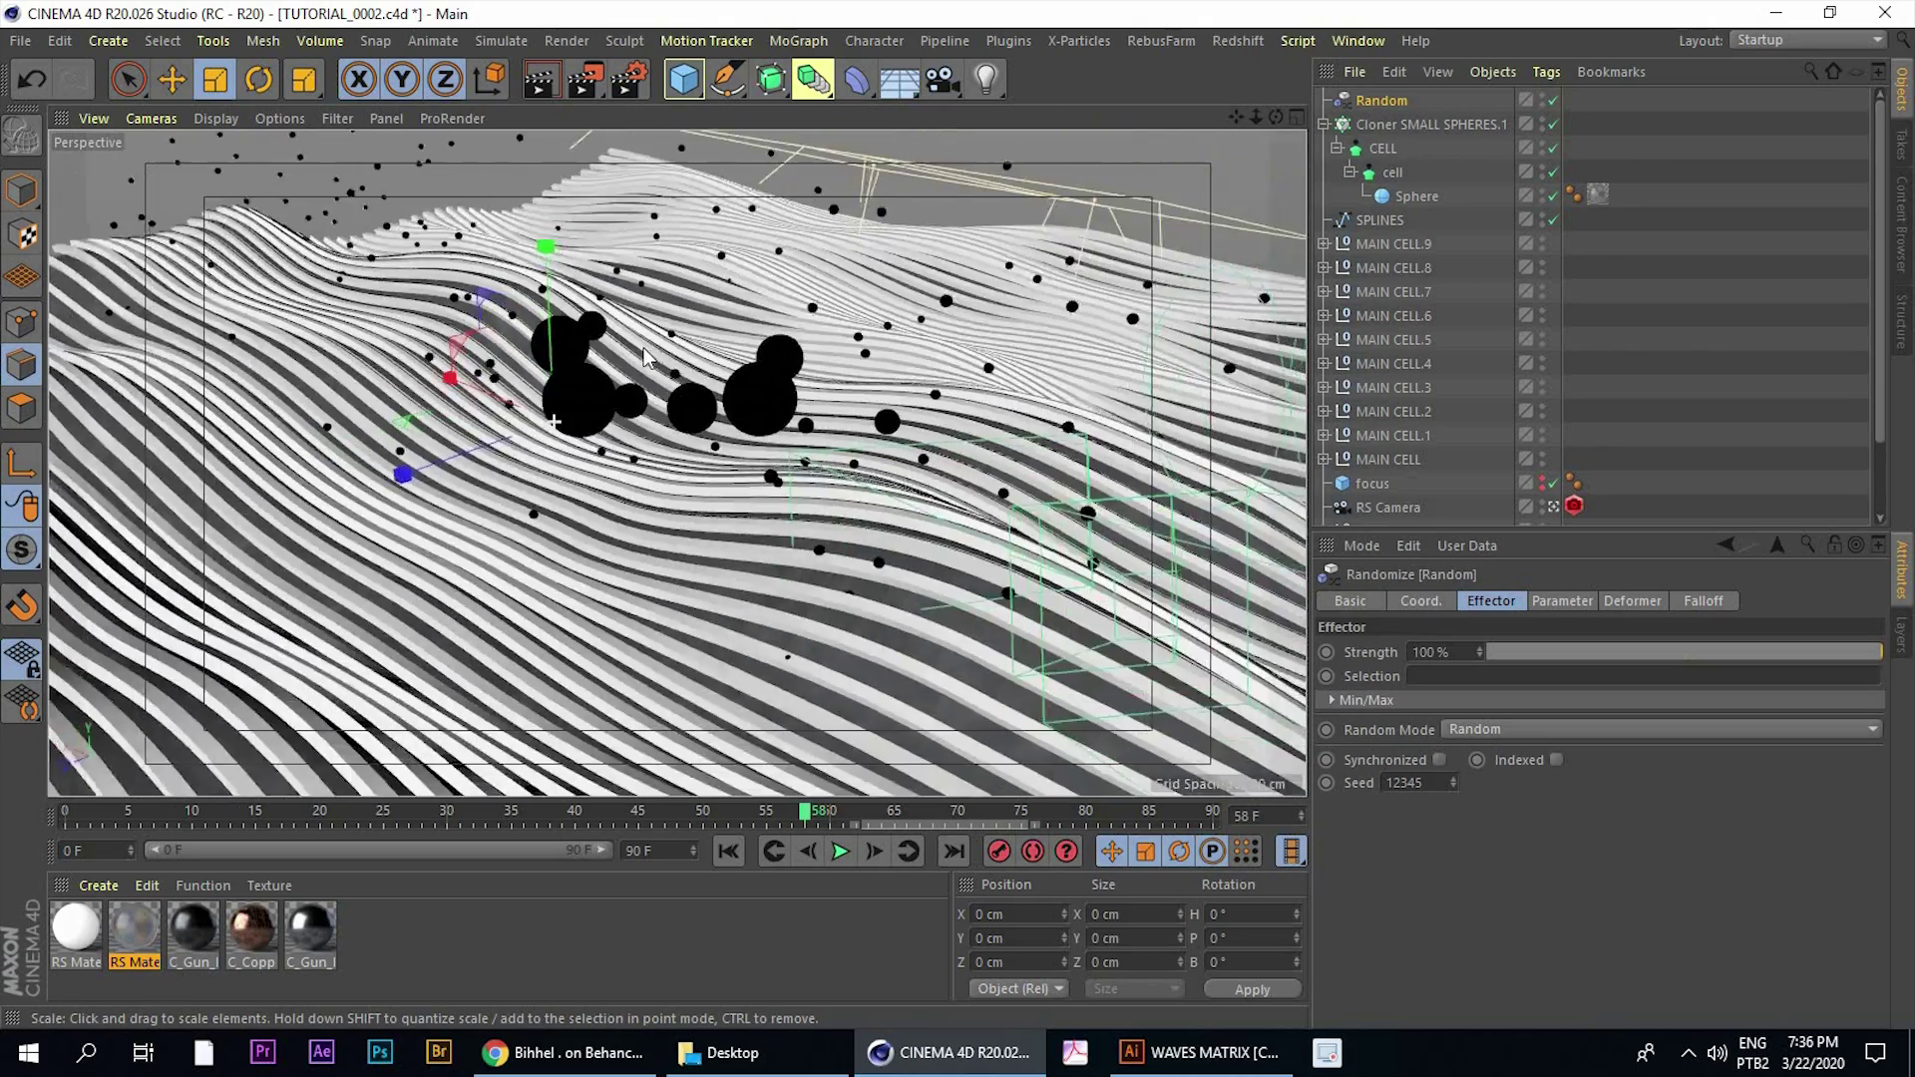
pyautogui.keyDown('alt'); pyautogui.moveTo(703, 363); pyautogui.dragTo(584, 347); pyautogui.keyUp('alt')
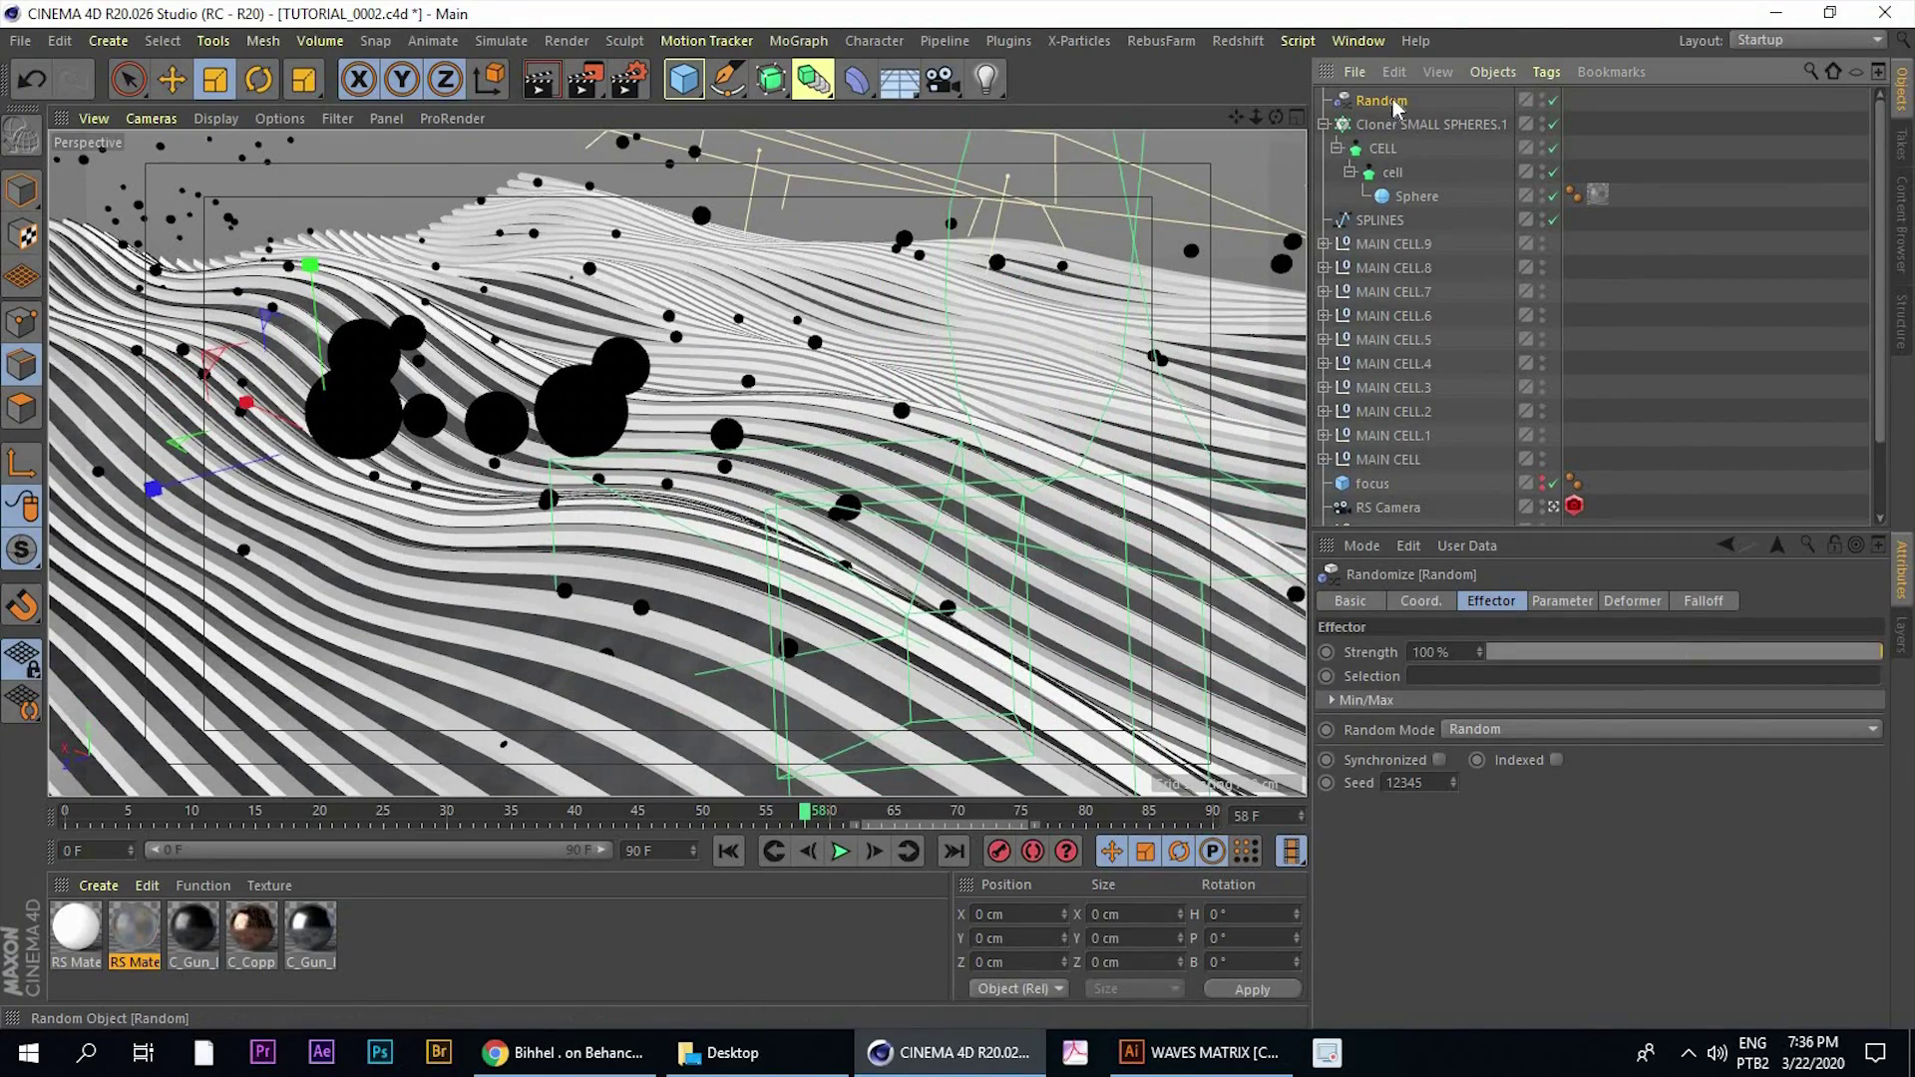
# Disable the position variation of the Random effector
pyautogui.click(1558, 602)
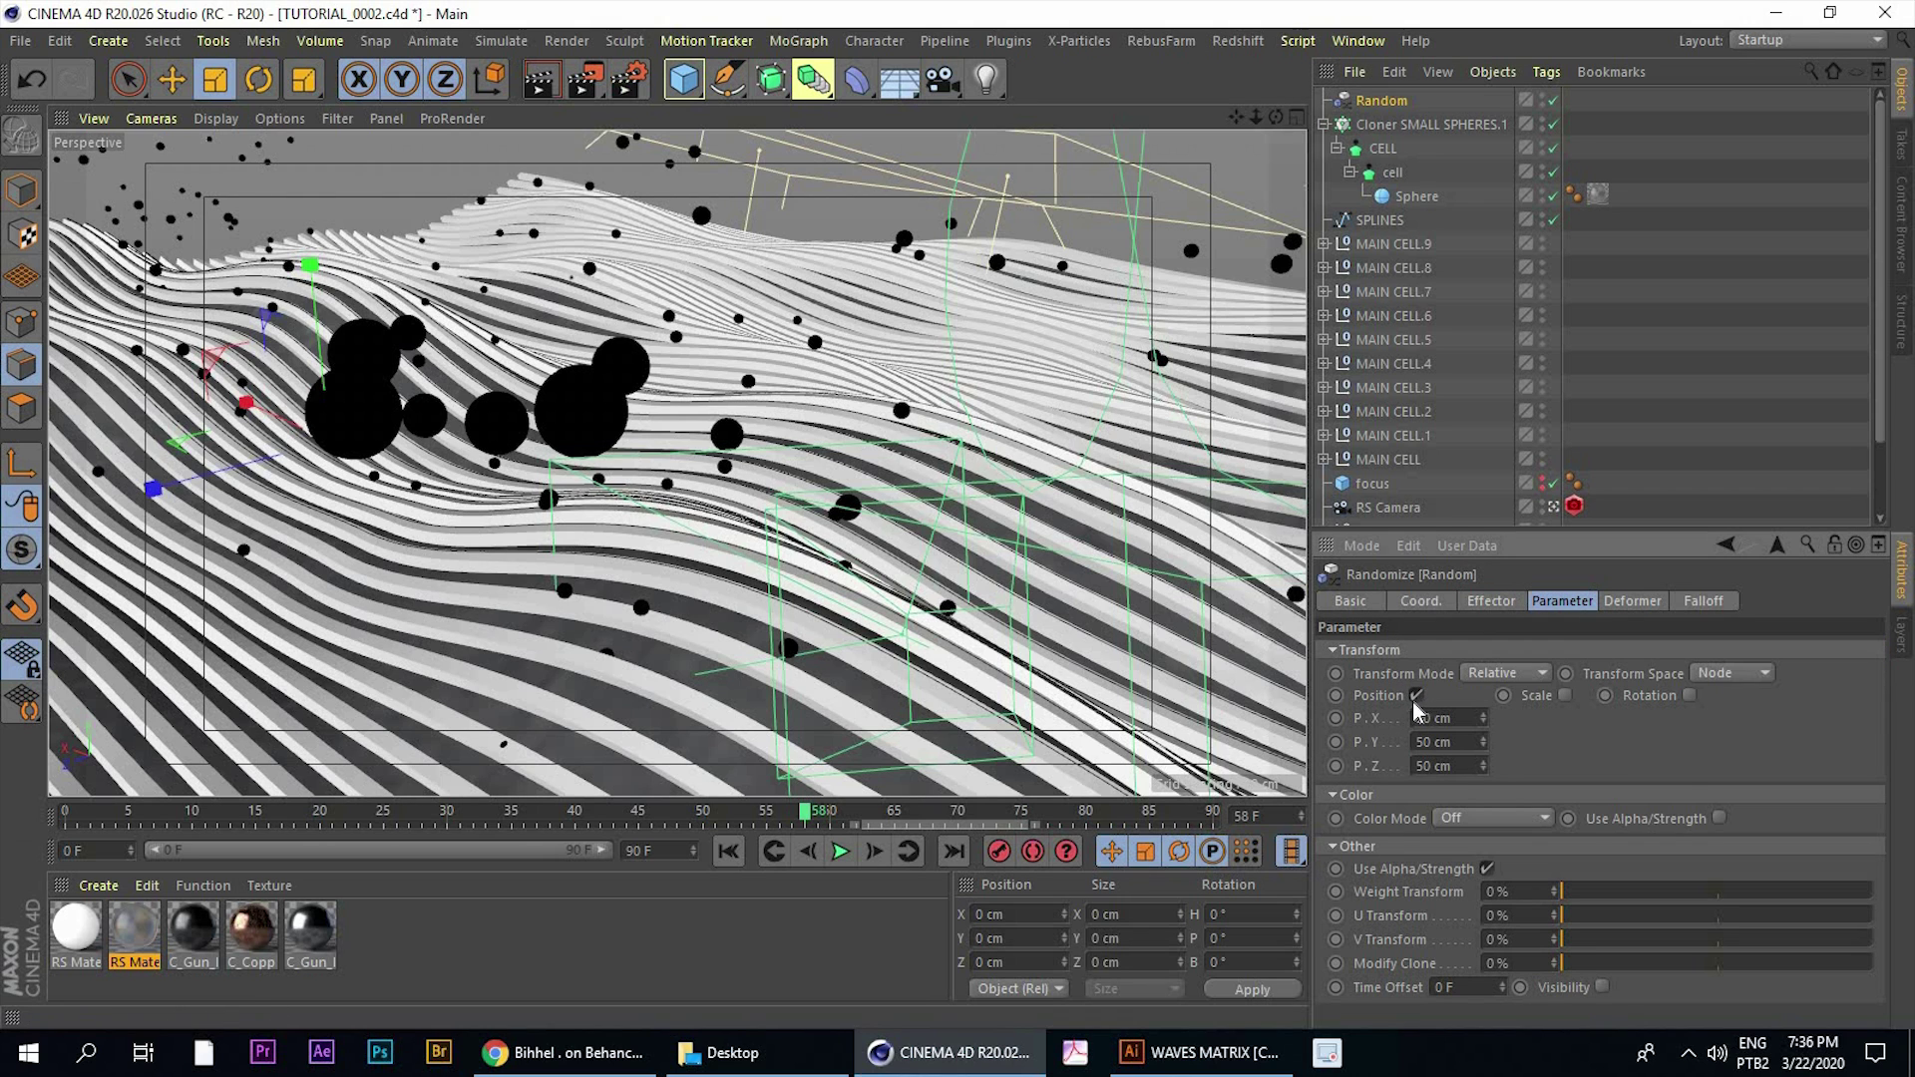
pyautogui.click(1416, 696)
pyautogui.keyDown('alt'); pyautogui.moveTo(804, 498); pyautogui.dragTo(798, 457); pyautogui.keyUp('alt')
pyautogui.keyDown('alt'); pyautogui.moveTo(1067, 523); pyautogui.dragTo(1108, 509, button='right'); pyautogui.keyUp('alt')
pyautogui.keyDown('alt'); pyautogui.moveTo(1107, 509); pyautogui.dragTo(1177, 499); pyautogui.keyUp('alt')
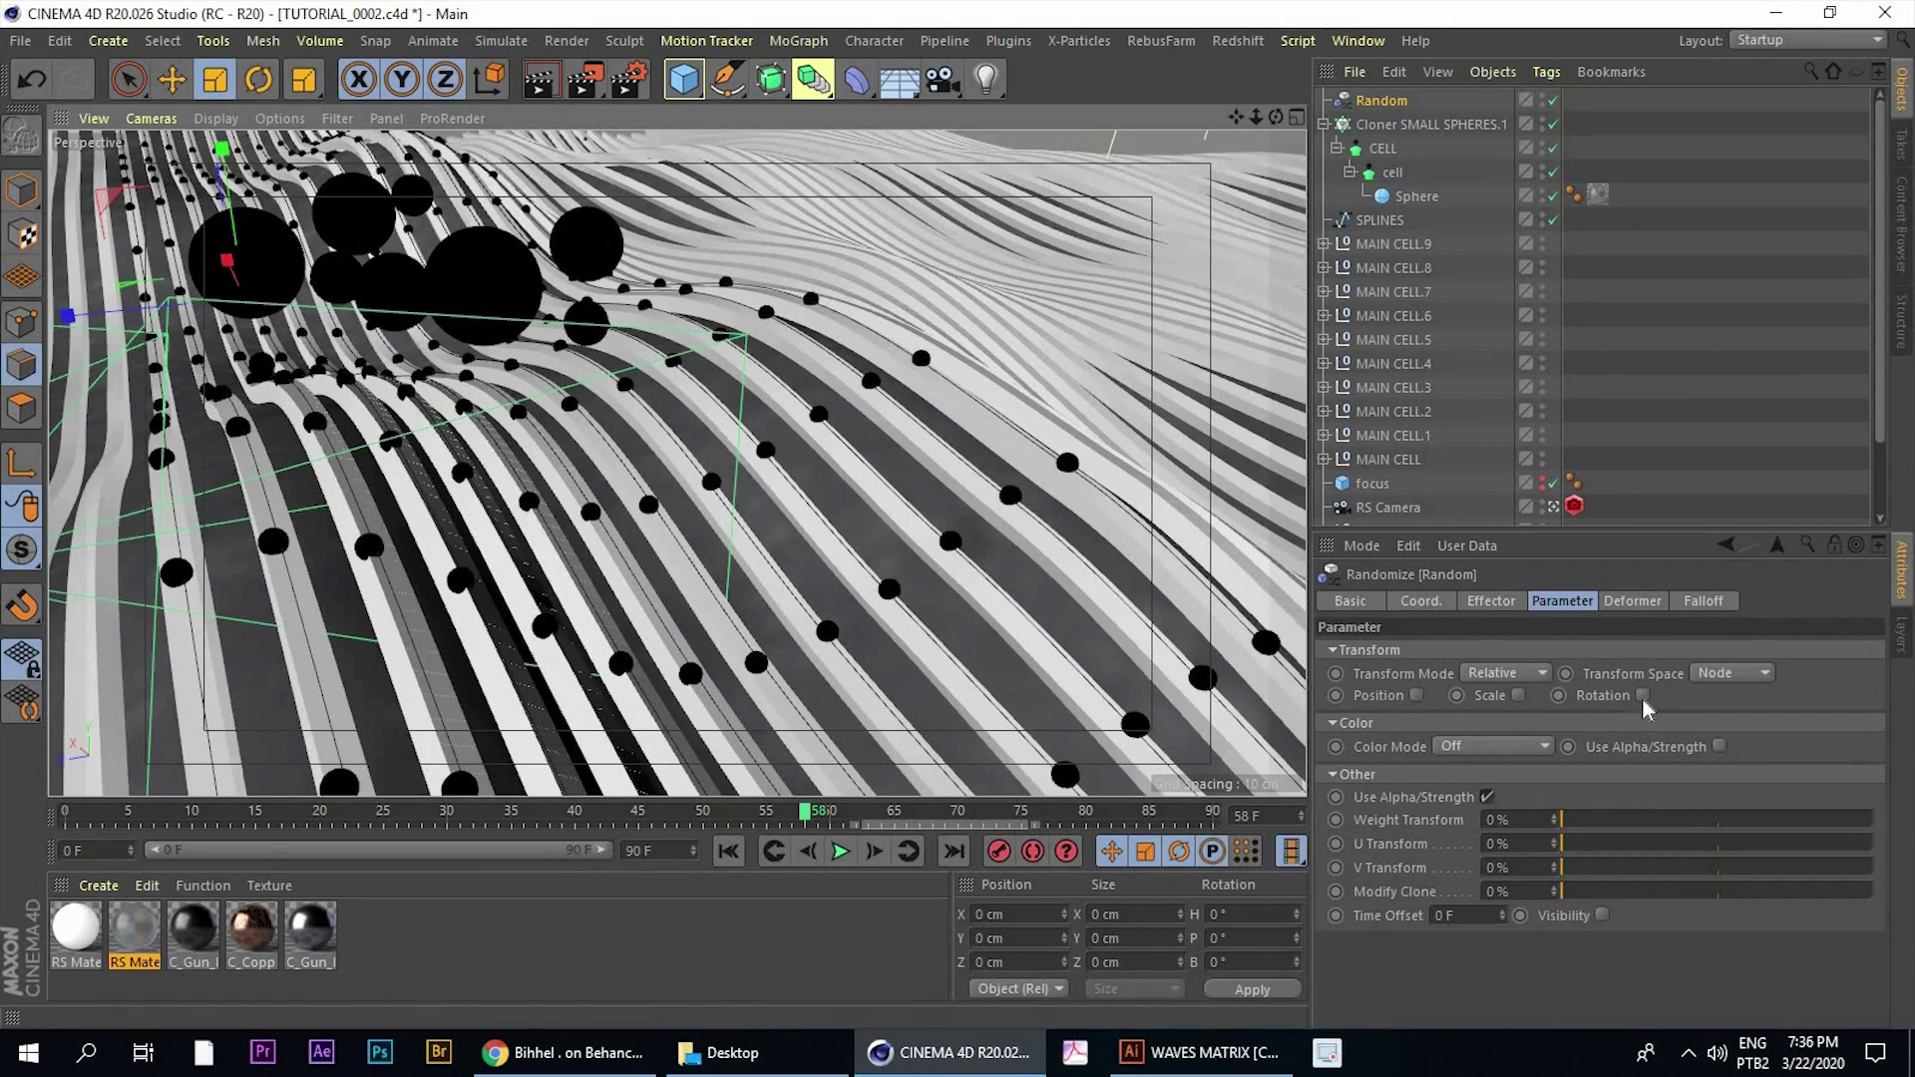
# Enable uniform scale variation on the Random effector and set the scale to 0.46
pyautogui.click(1519, 695)
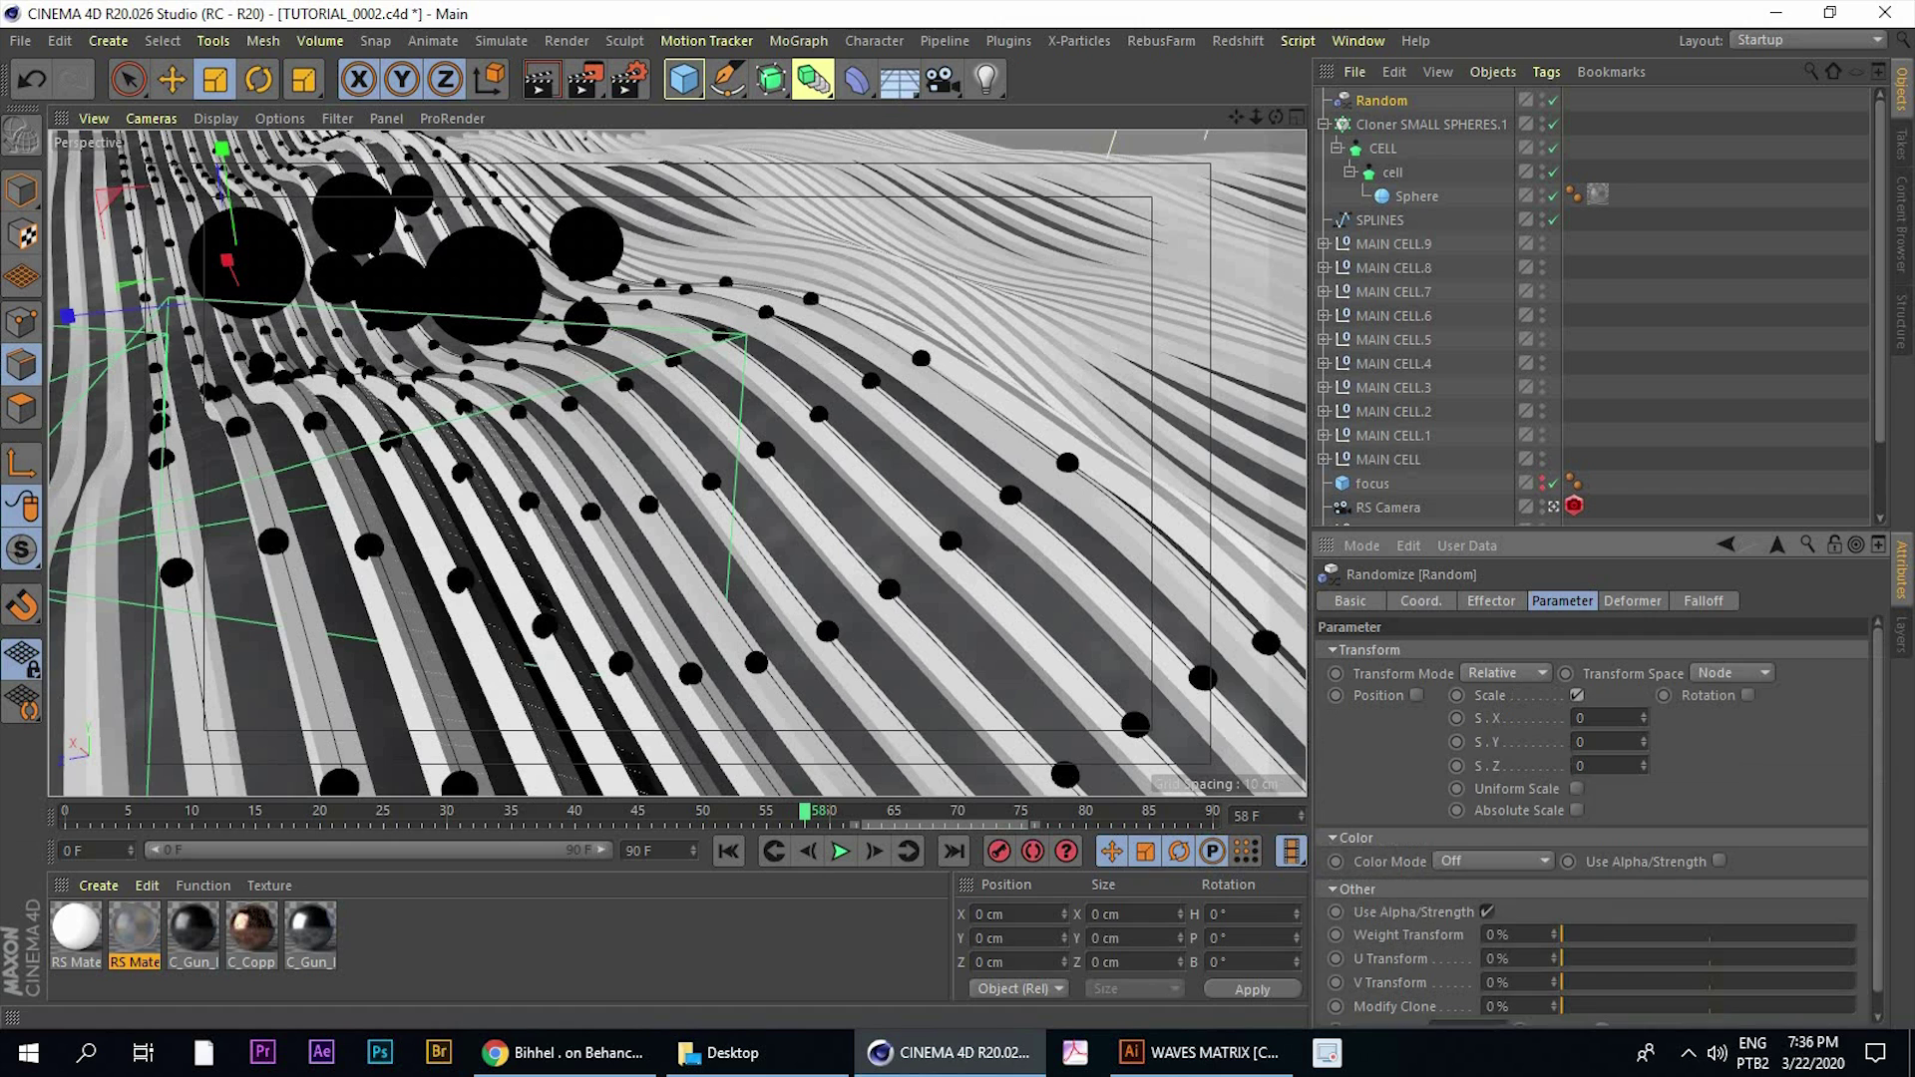
pyautogui.click(1578, 791)
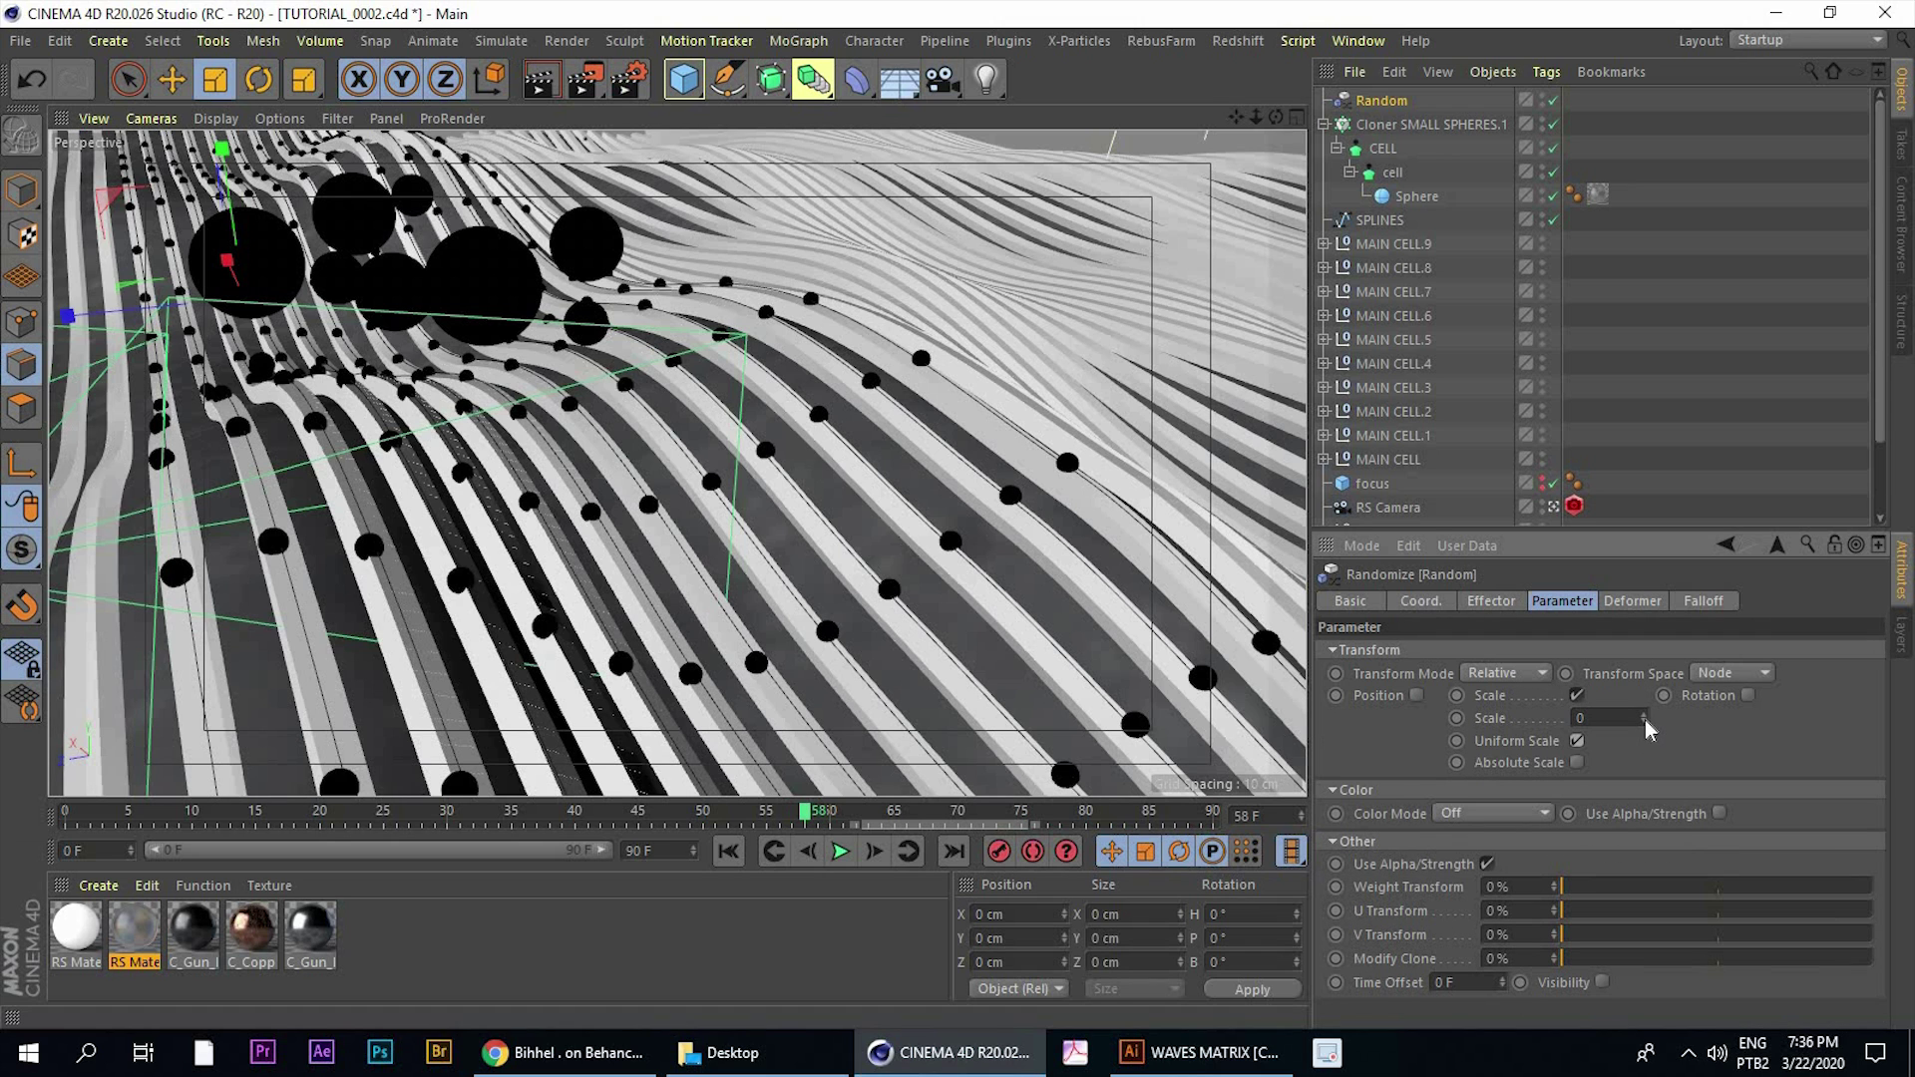
pyautogui.moveTo(1644, 719)
pyautogui.mouseDown()
pyautogui.moveTo(1644, 661)
pyautogui.moveTo(1644, 730)
pyautogui.mouseUp()
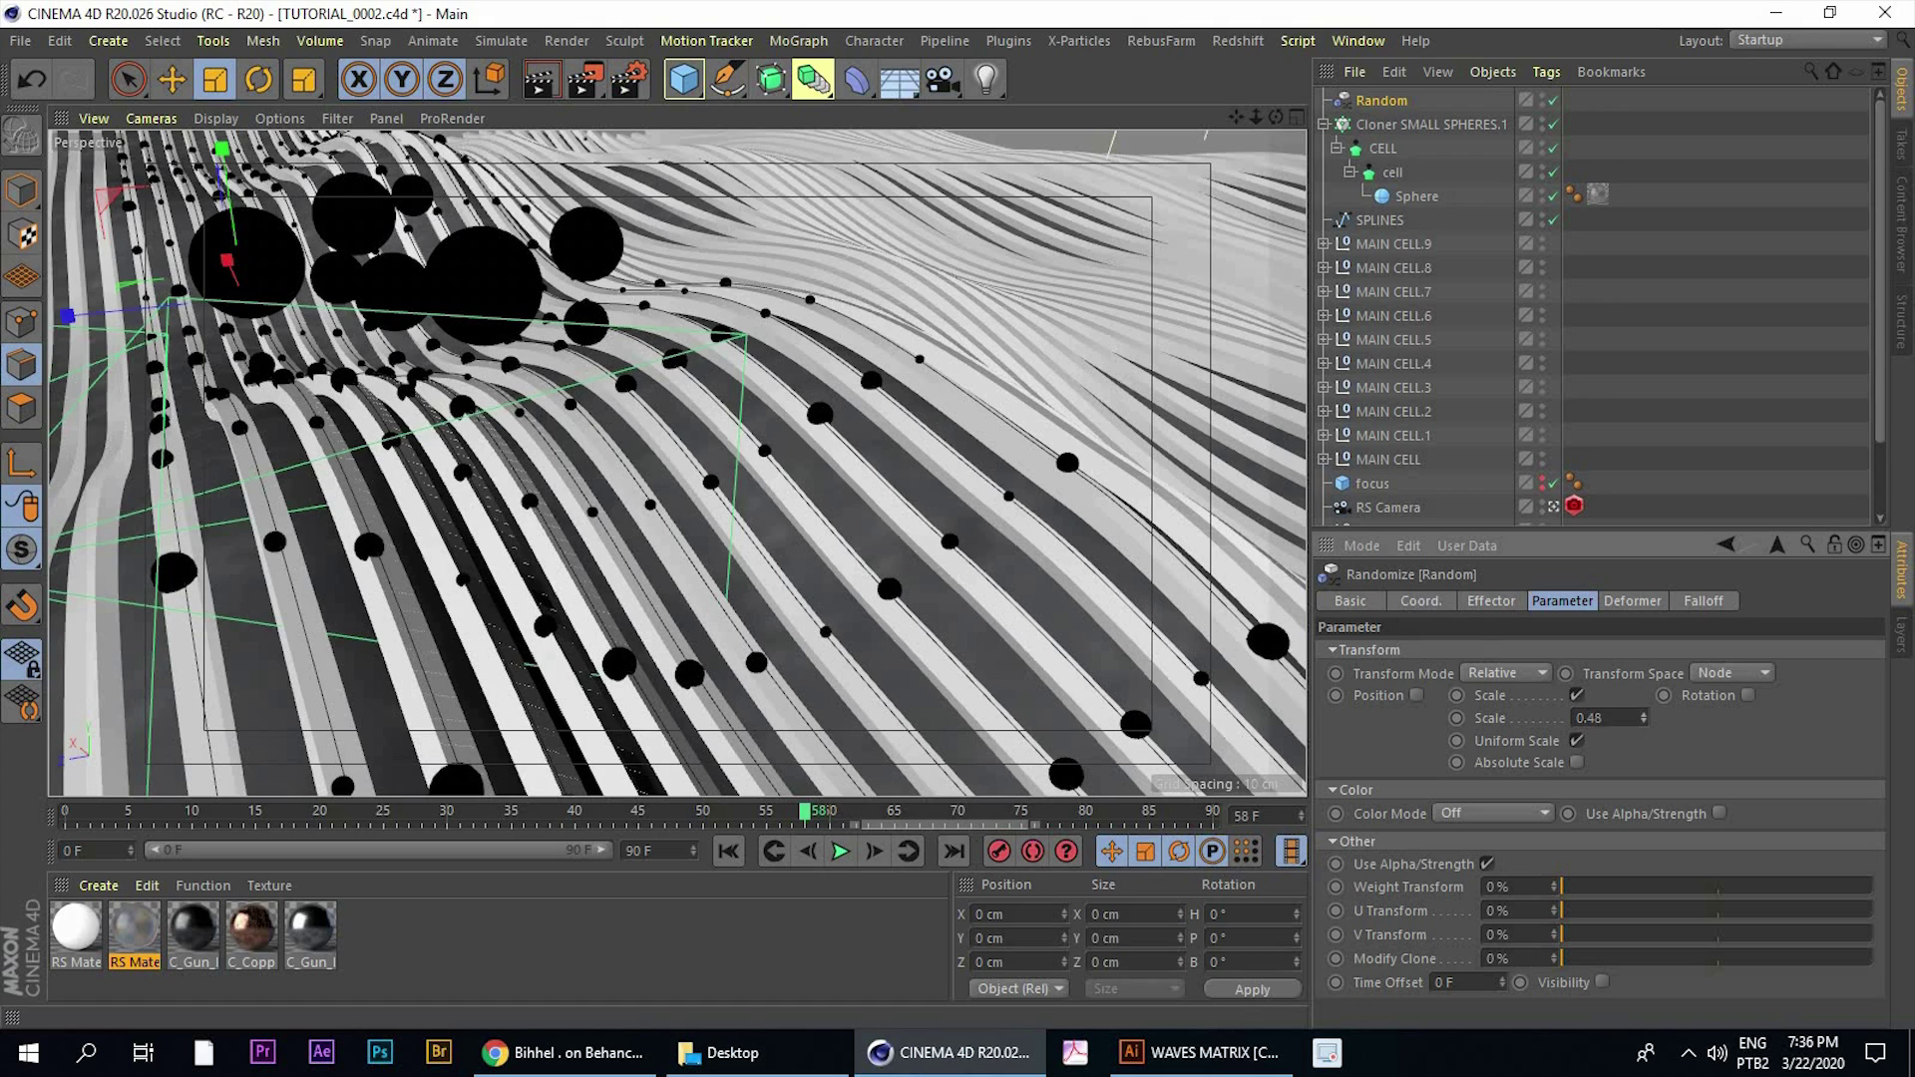
pyautogui.moveTo(781, 390)
pyautogui.keyDown('alt'); pyautogui.mouseDown()
pyautogui.moveTo(714, 402)
pyautogui.moveTo(745, 385)
pyautogui.mouseUp(); pyautogui.keyUp('alt')
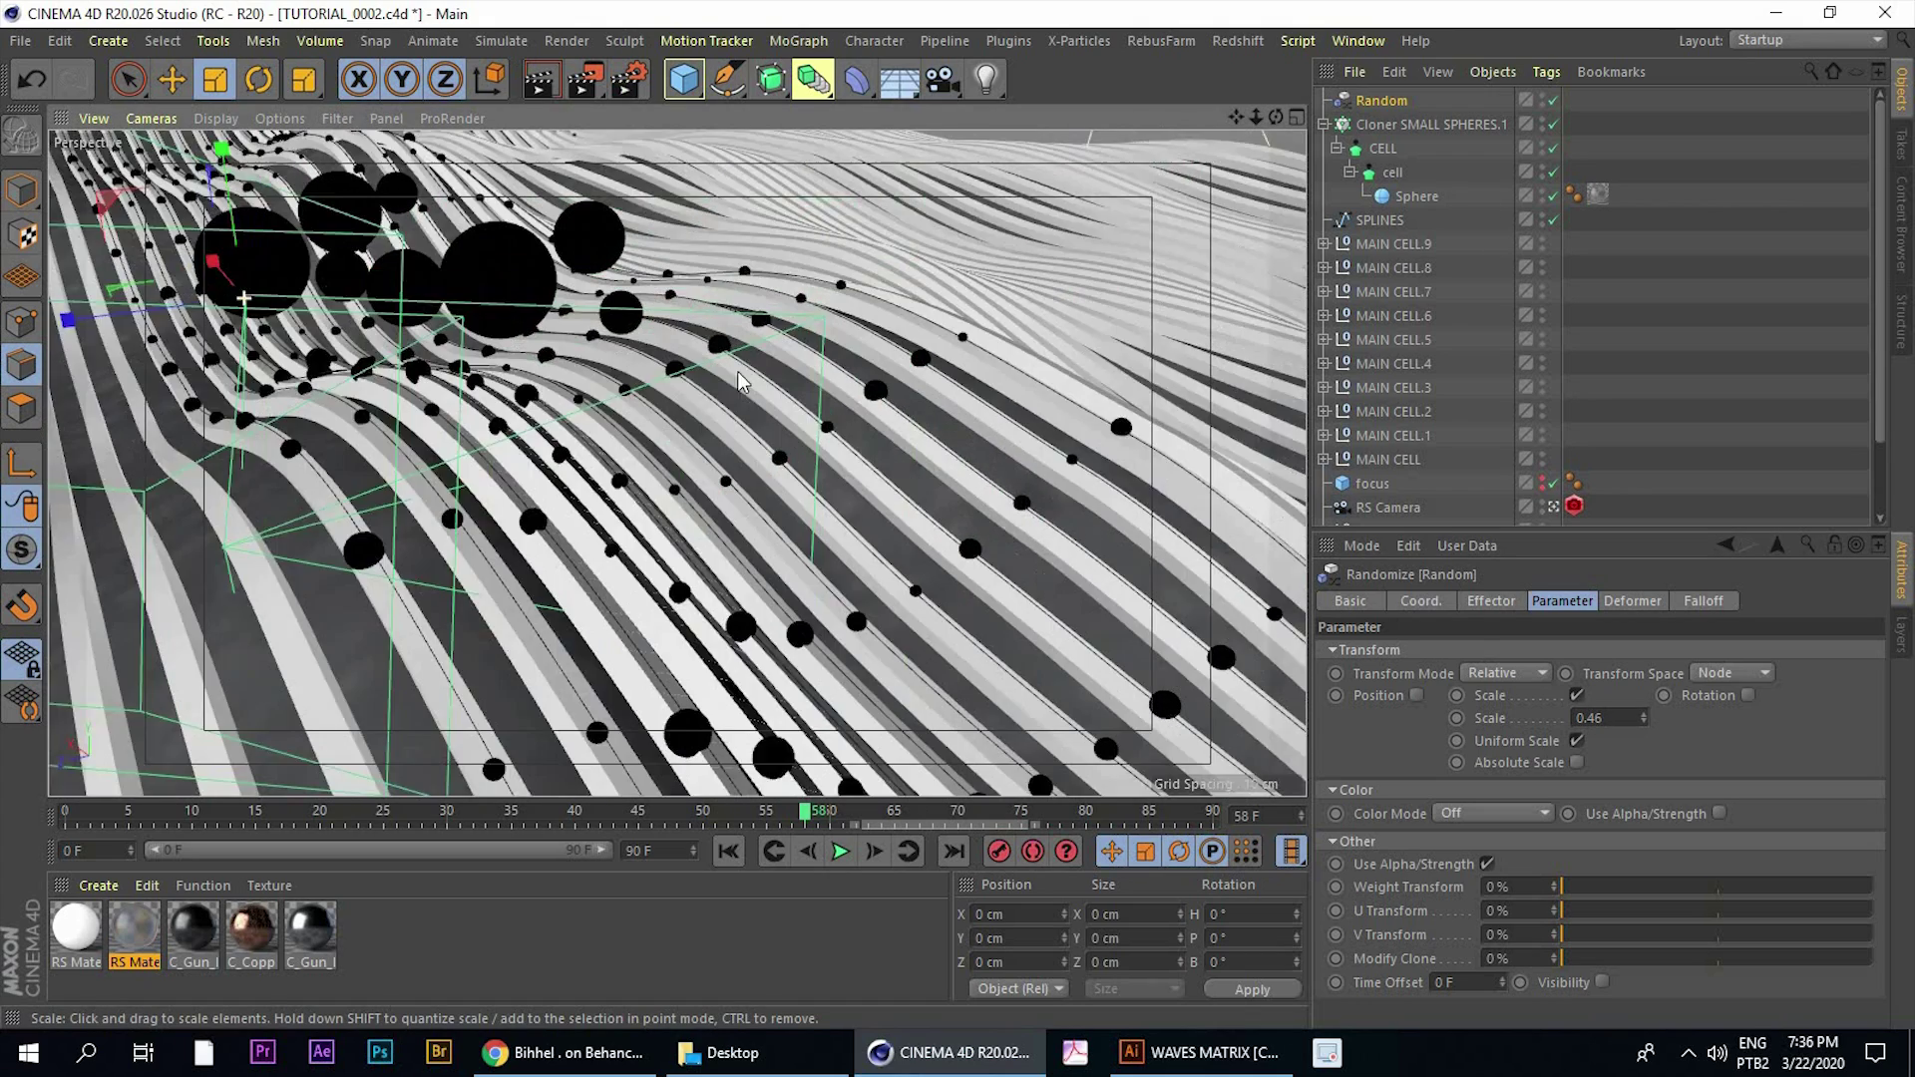
pyautogui.keyDown('alt'); pyautogui.moveTo(744, 385); pyautogui.dragTo(710, 360, button='right'); pyautogui.keyUp('alt')
pyautogui.keyDown('alt'); pyautogui.moveTo(710, 359); pyautogui.dragTo(731, 416); pyautogui.keyUp('alt')
# Switch to the camera view to examine the randomly scaled spheres up close
pyautogui.middleClick(713, 433)
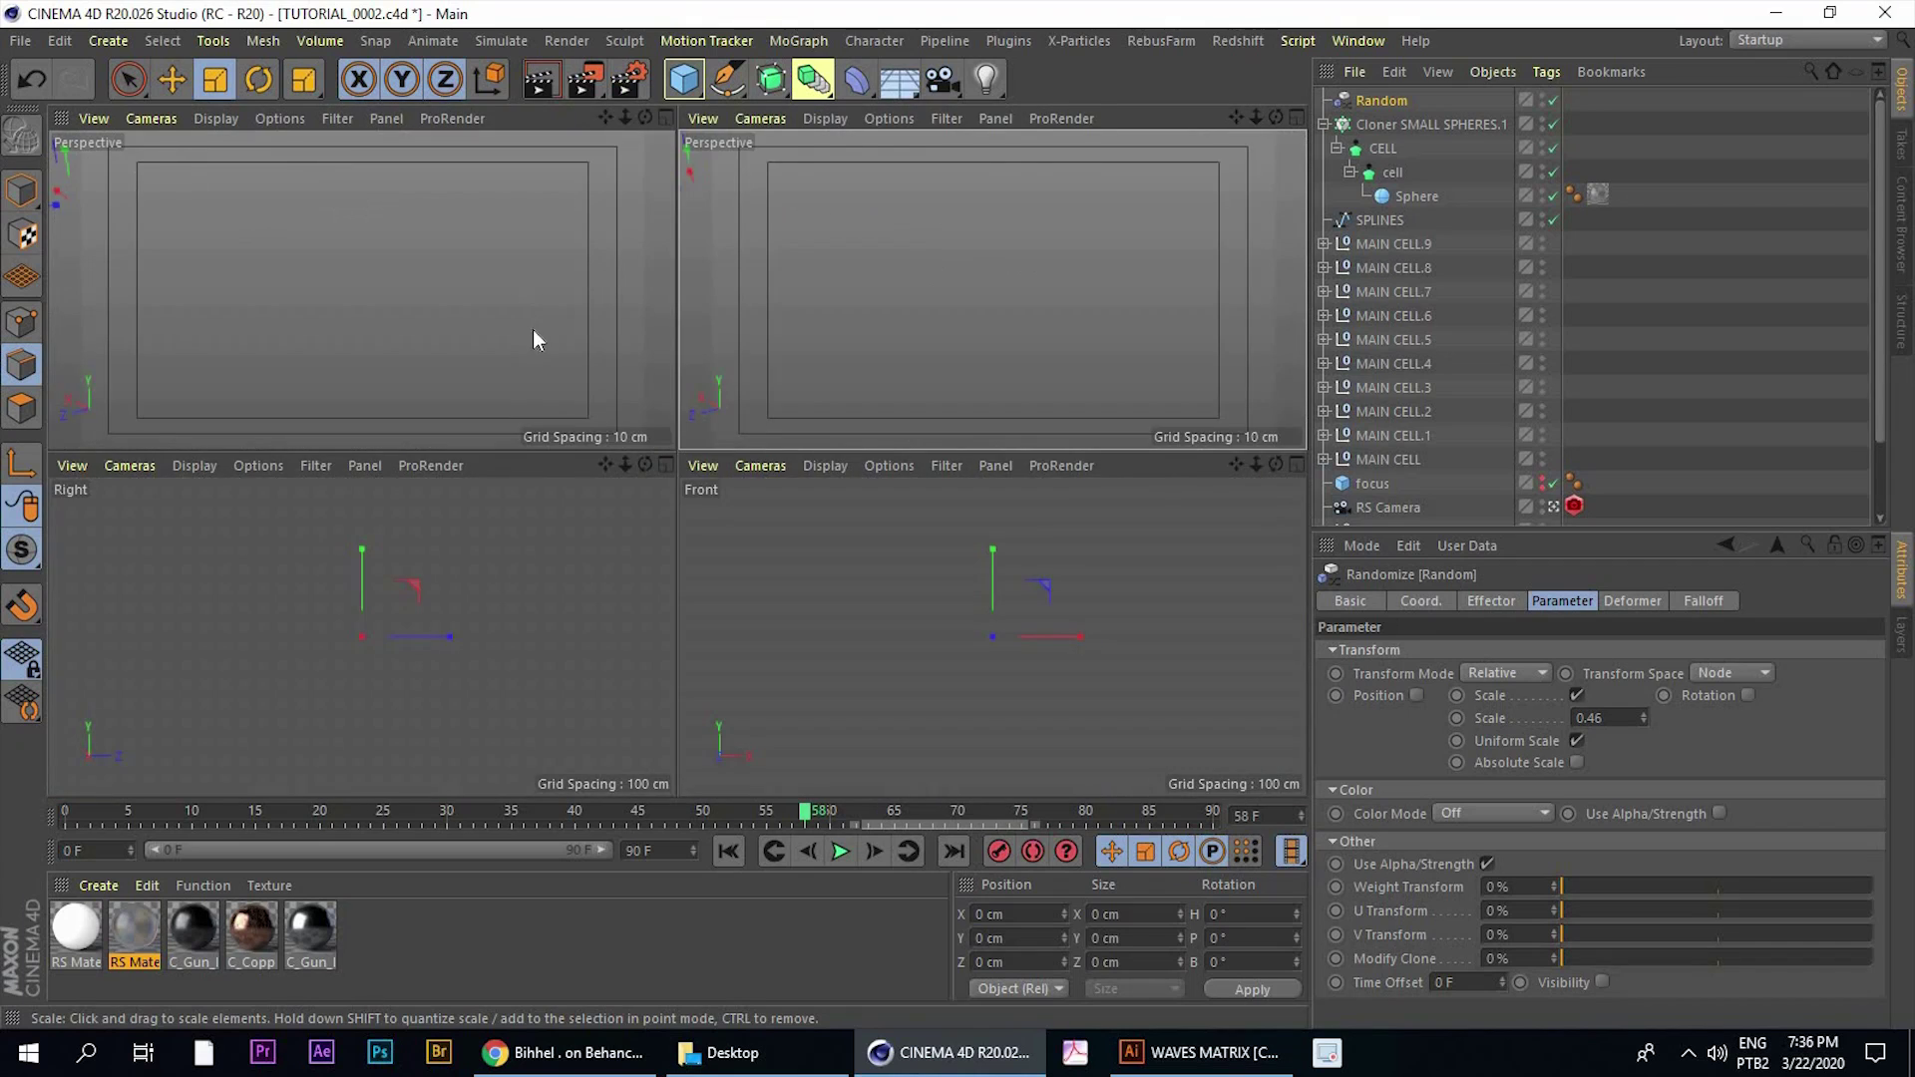
pyautogui.middleClick(532, 331)
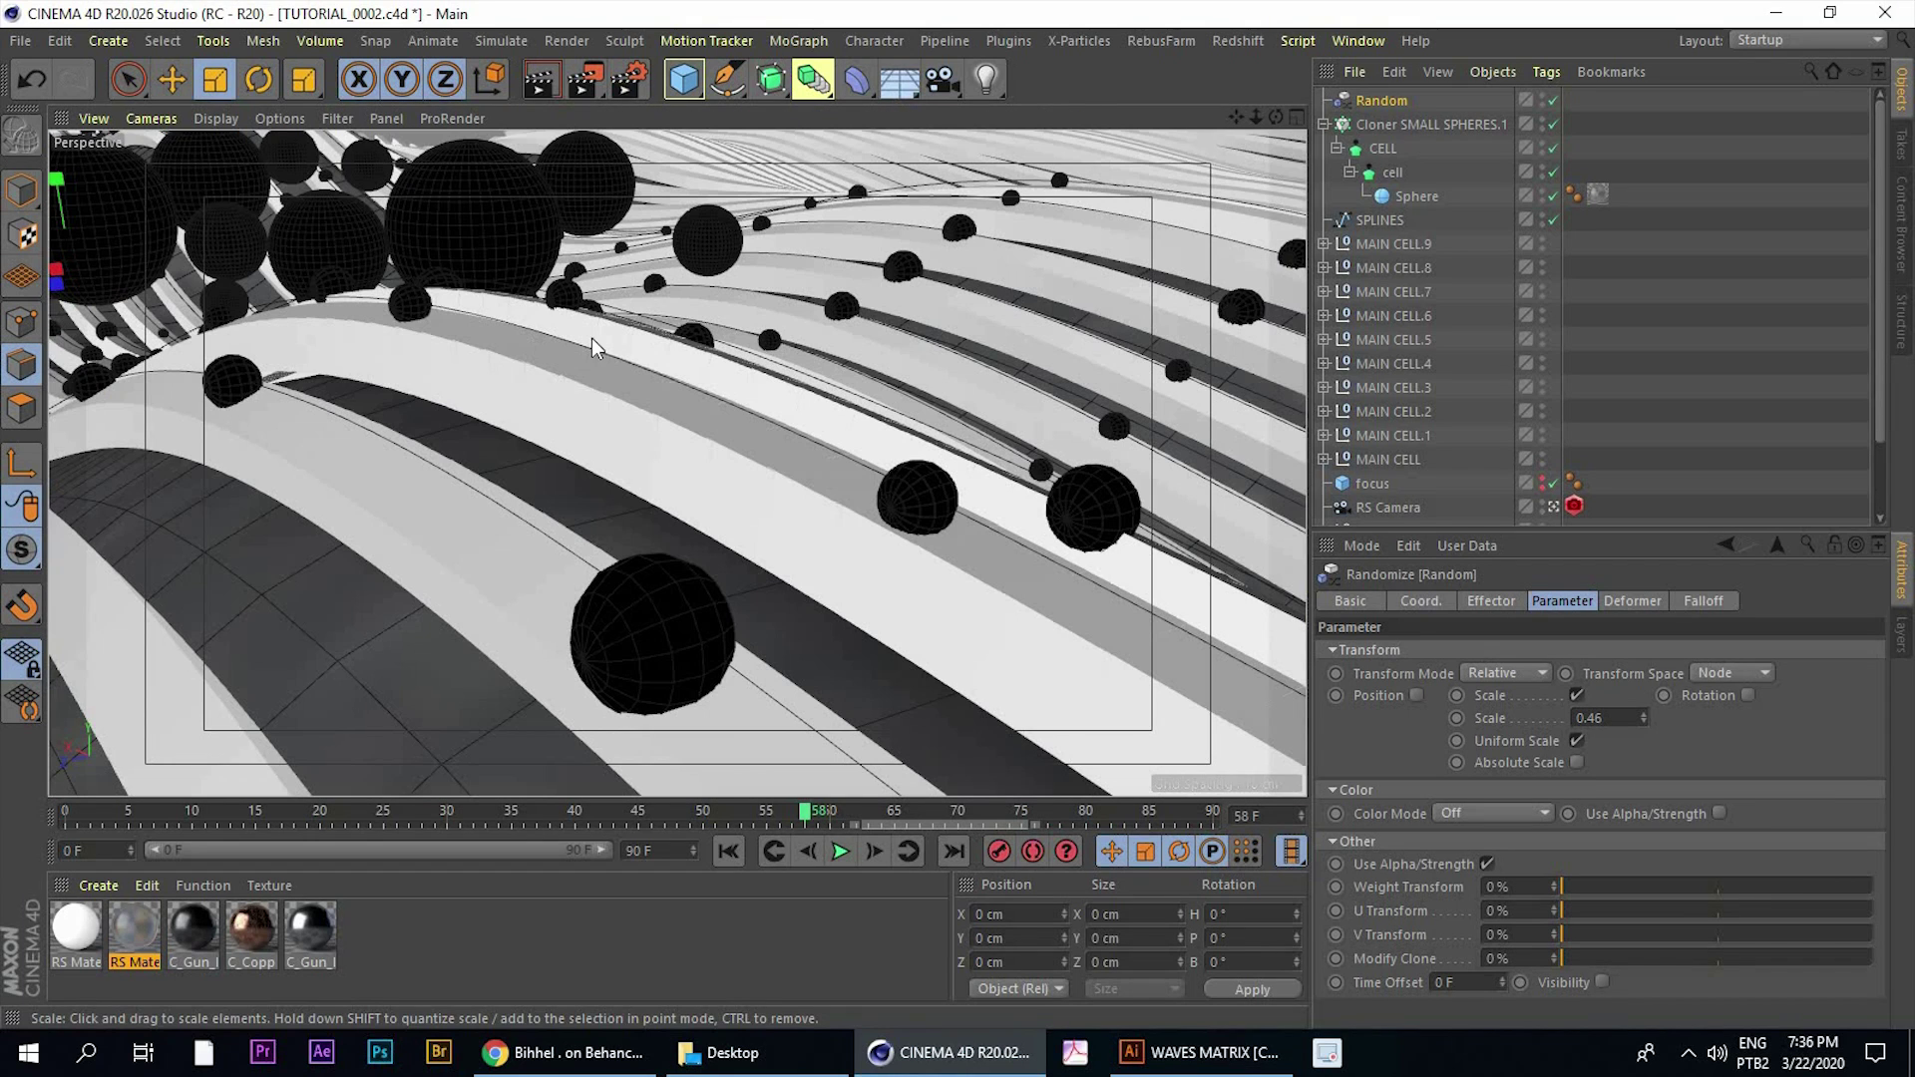
# Try reducing the radius of the Sphere nested in the cloned CELL to 0.1 cm and 0.05 cm
pyautogui.click(1417, 197)
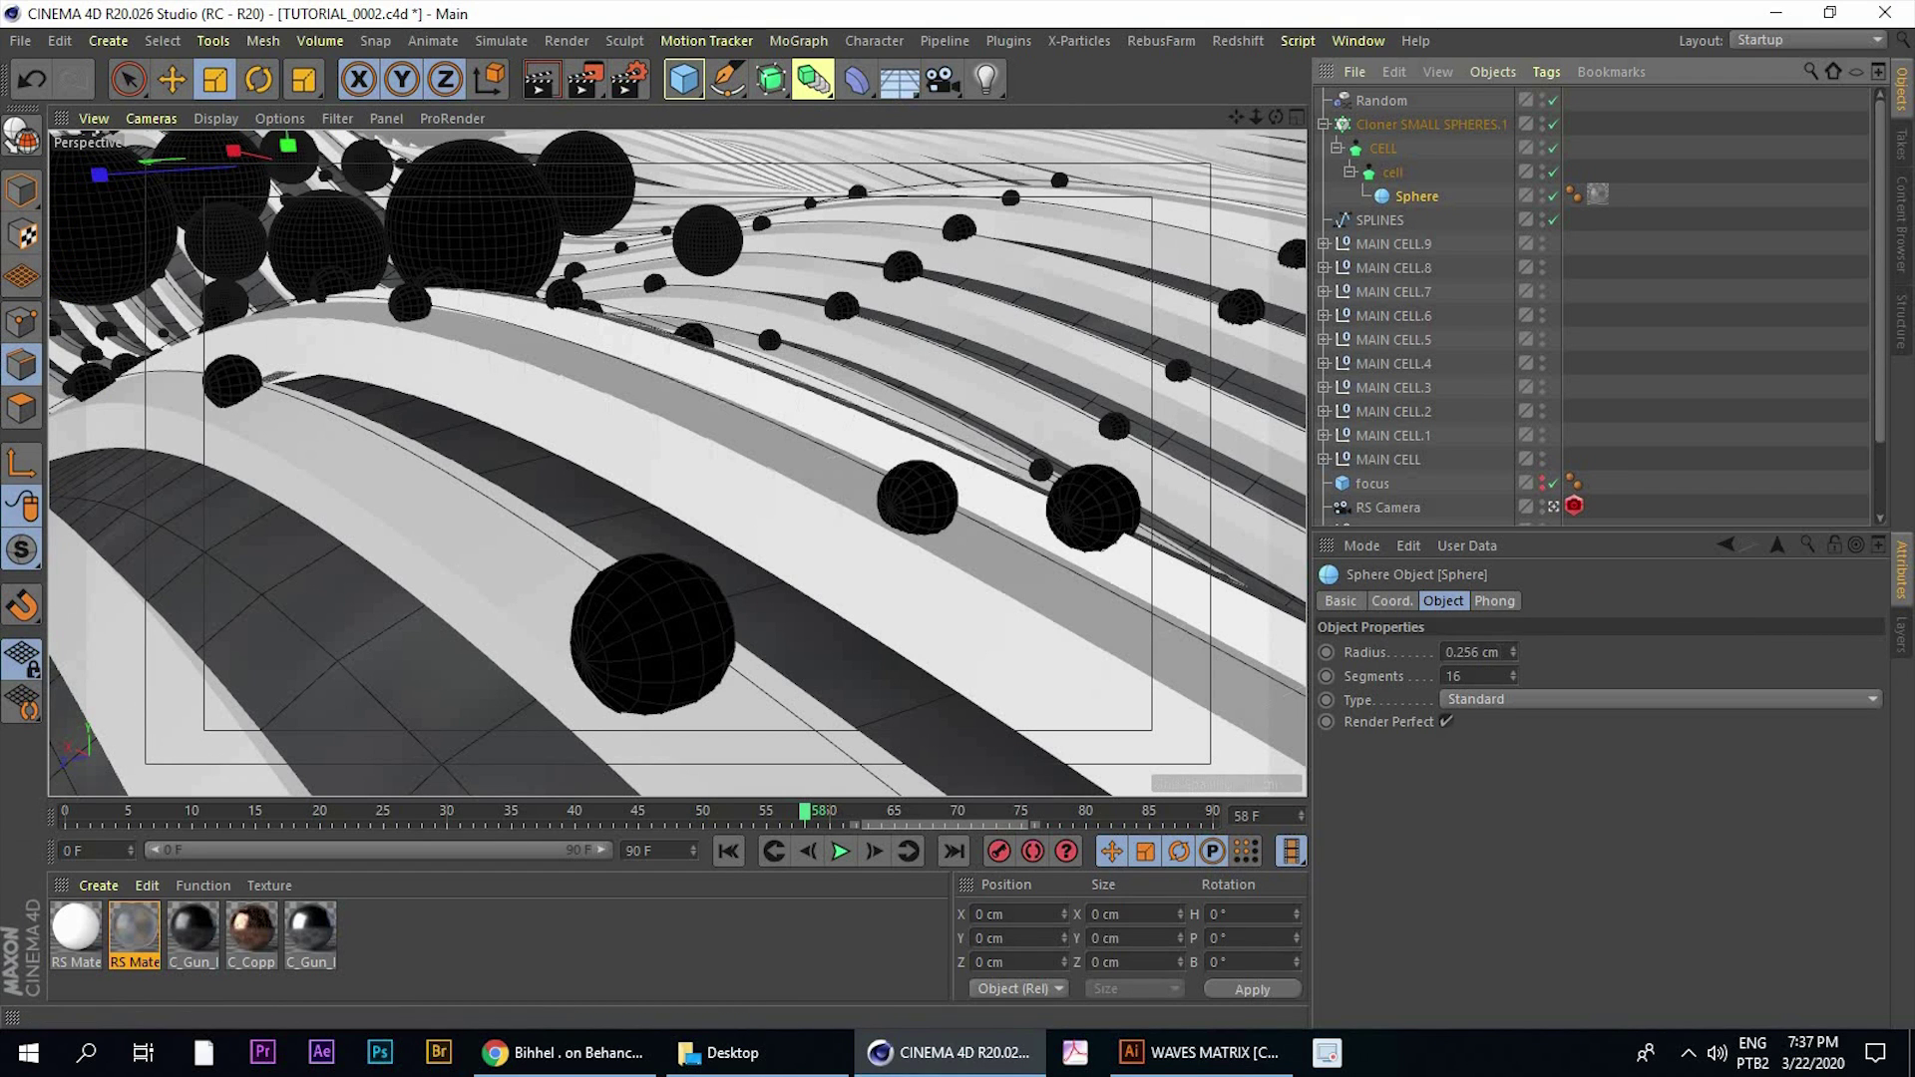
pyautogui.click(1458, 653)
pyautogui.write('0.1')
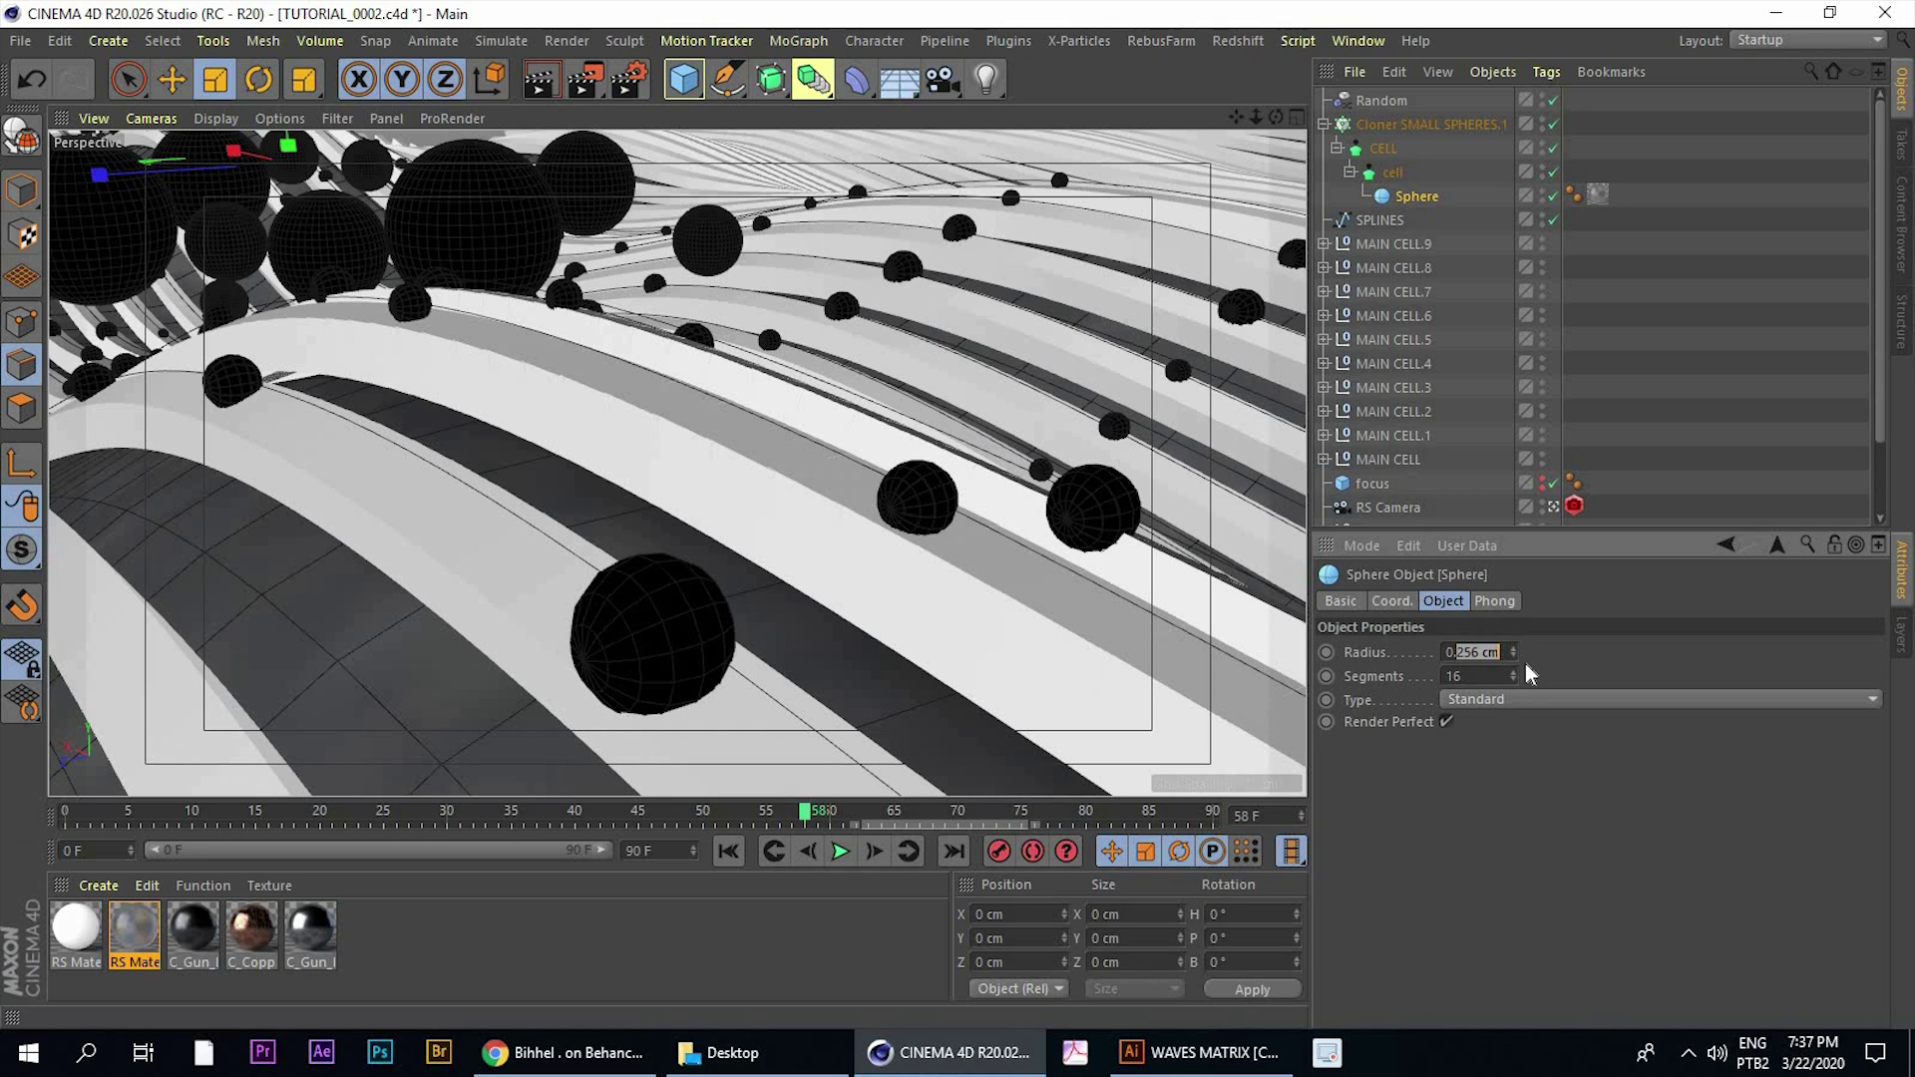
pyautogui.press('Return')
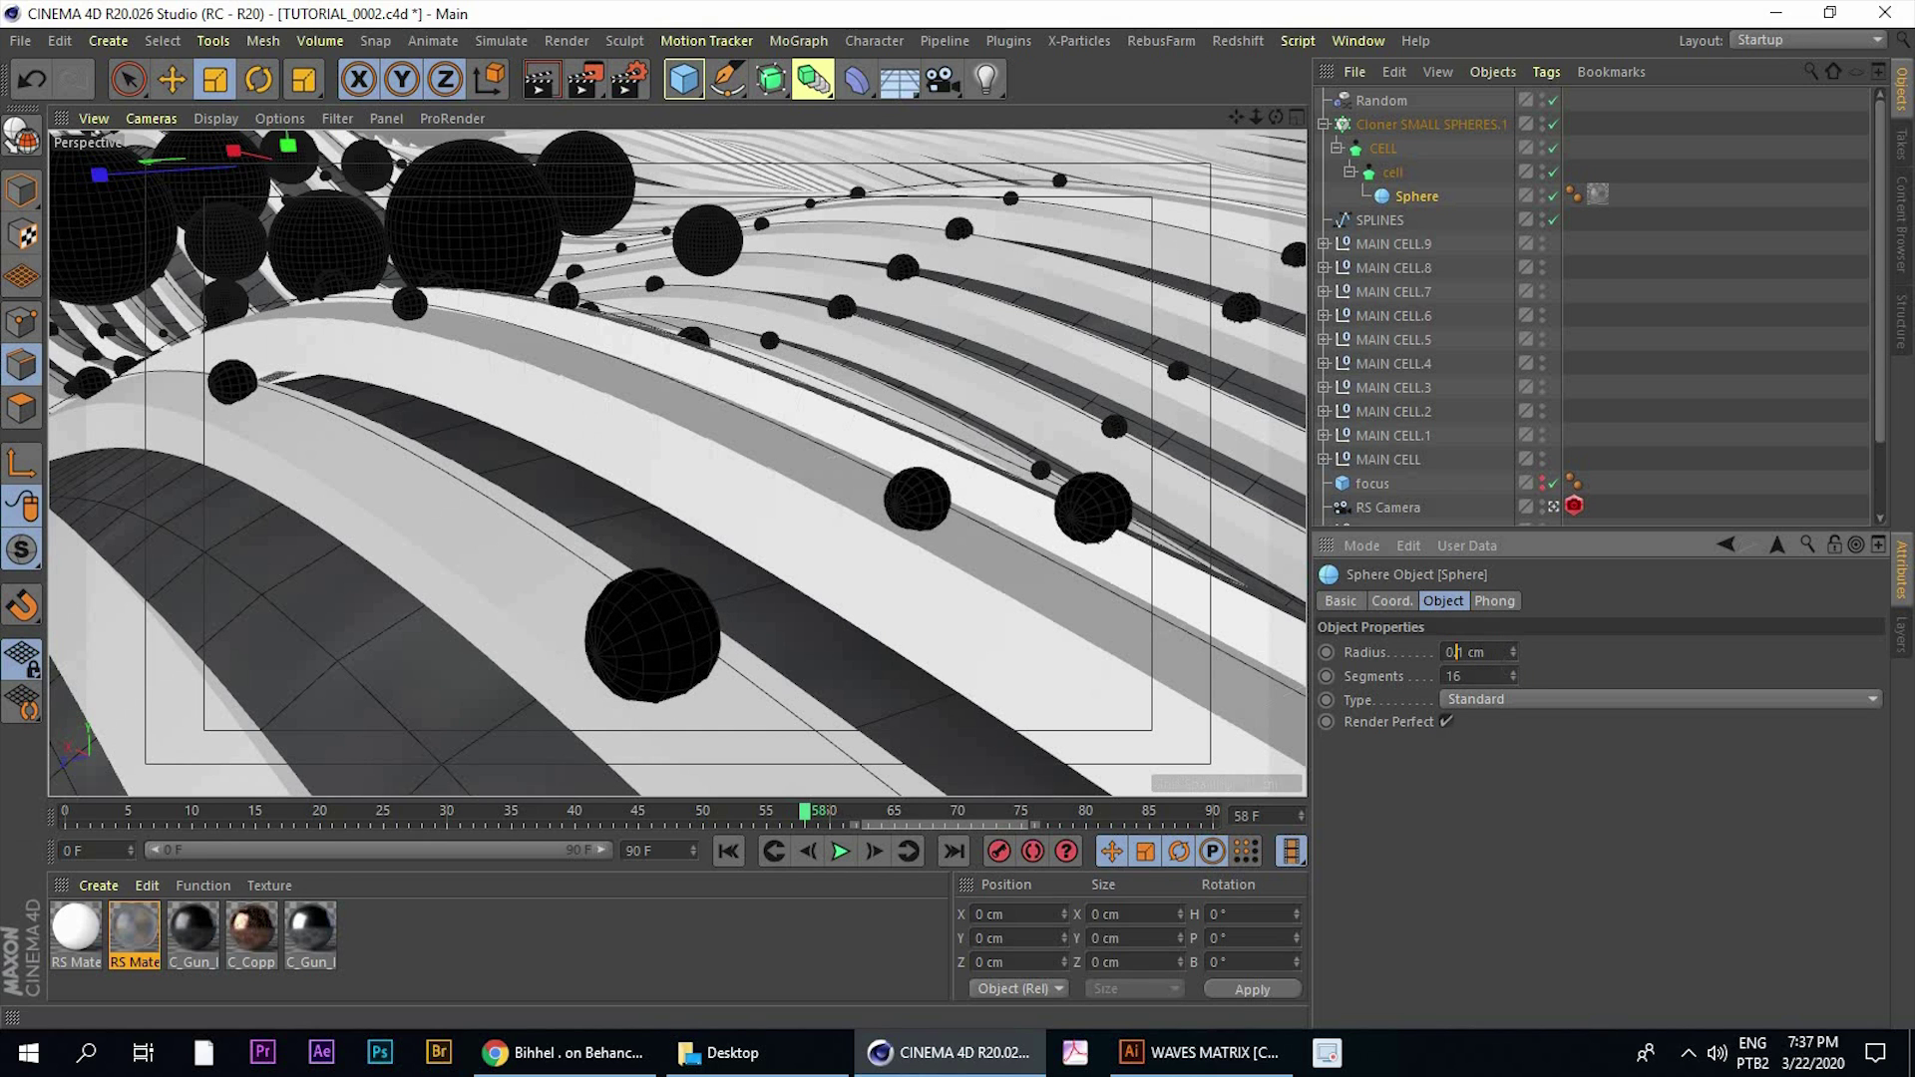
pyautogui.click(1455, 652)
pyautogui.write('0.05')
pyautogui.press('Return')
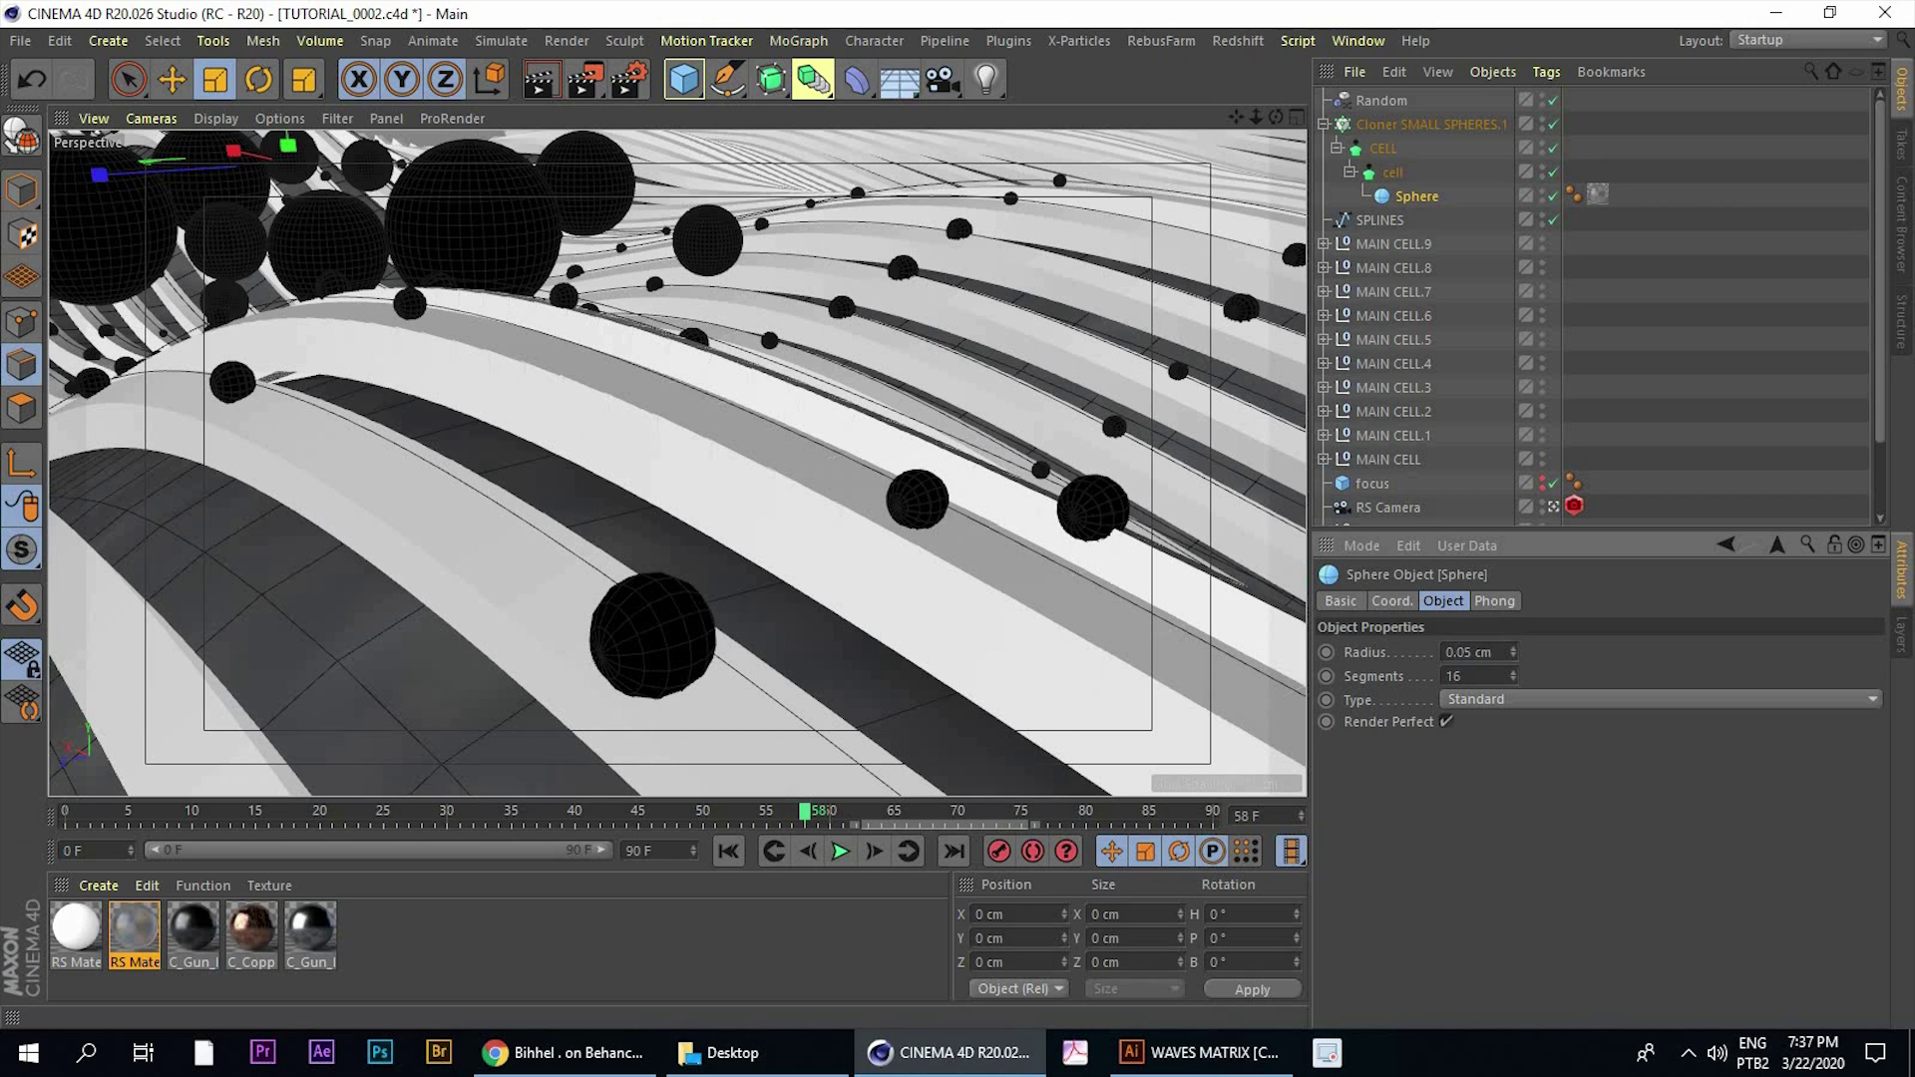
# Try a radius of 0.02 cm on the nested Sphere, and undo the radius changes
pyautogui.doubleClick(1471, 653)
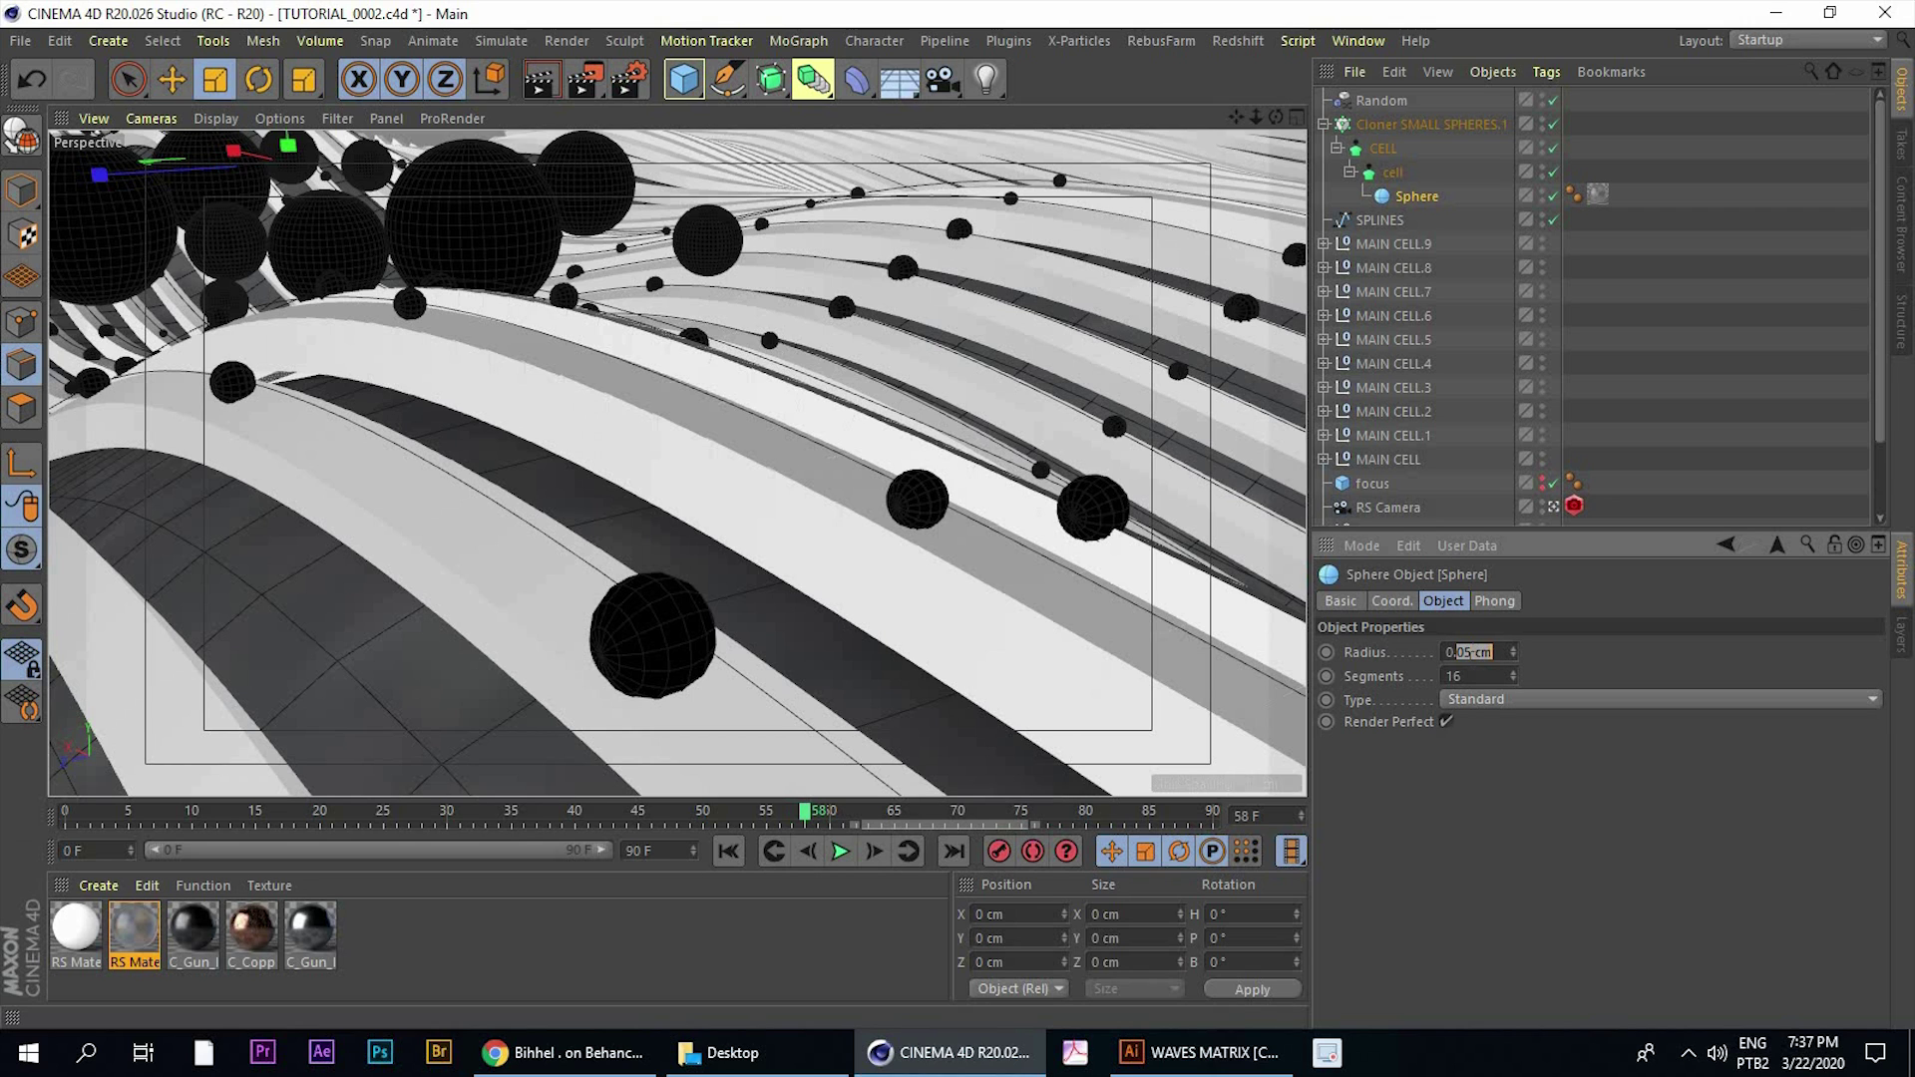
pyautogui.click(1472, 652)
pyautogui.moveTo(1464, 653); pyautogui.dragTo(1527, 659)
pyautogui.write('2')
pyautogui.press('Return')
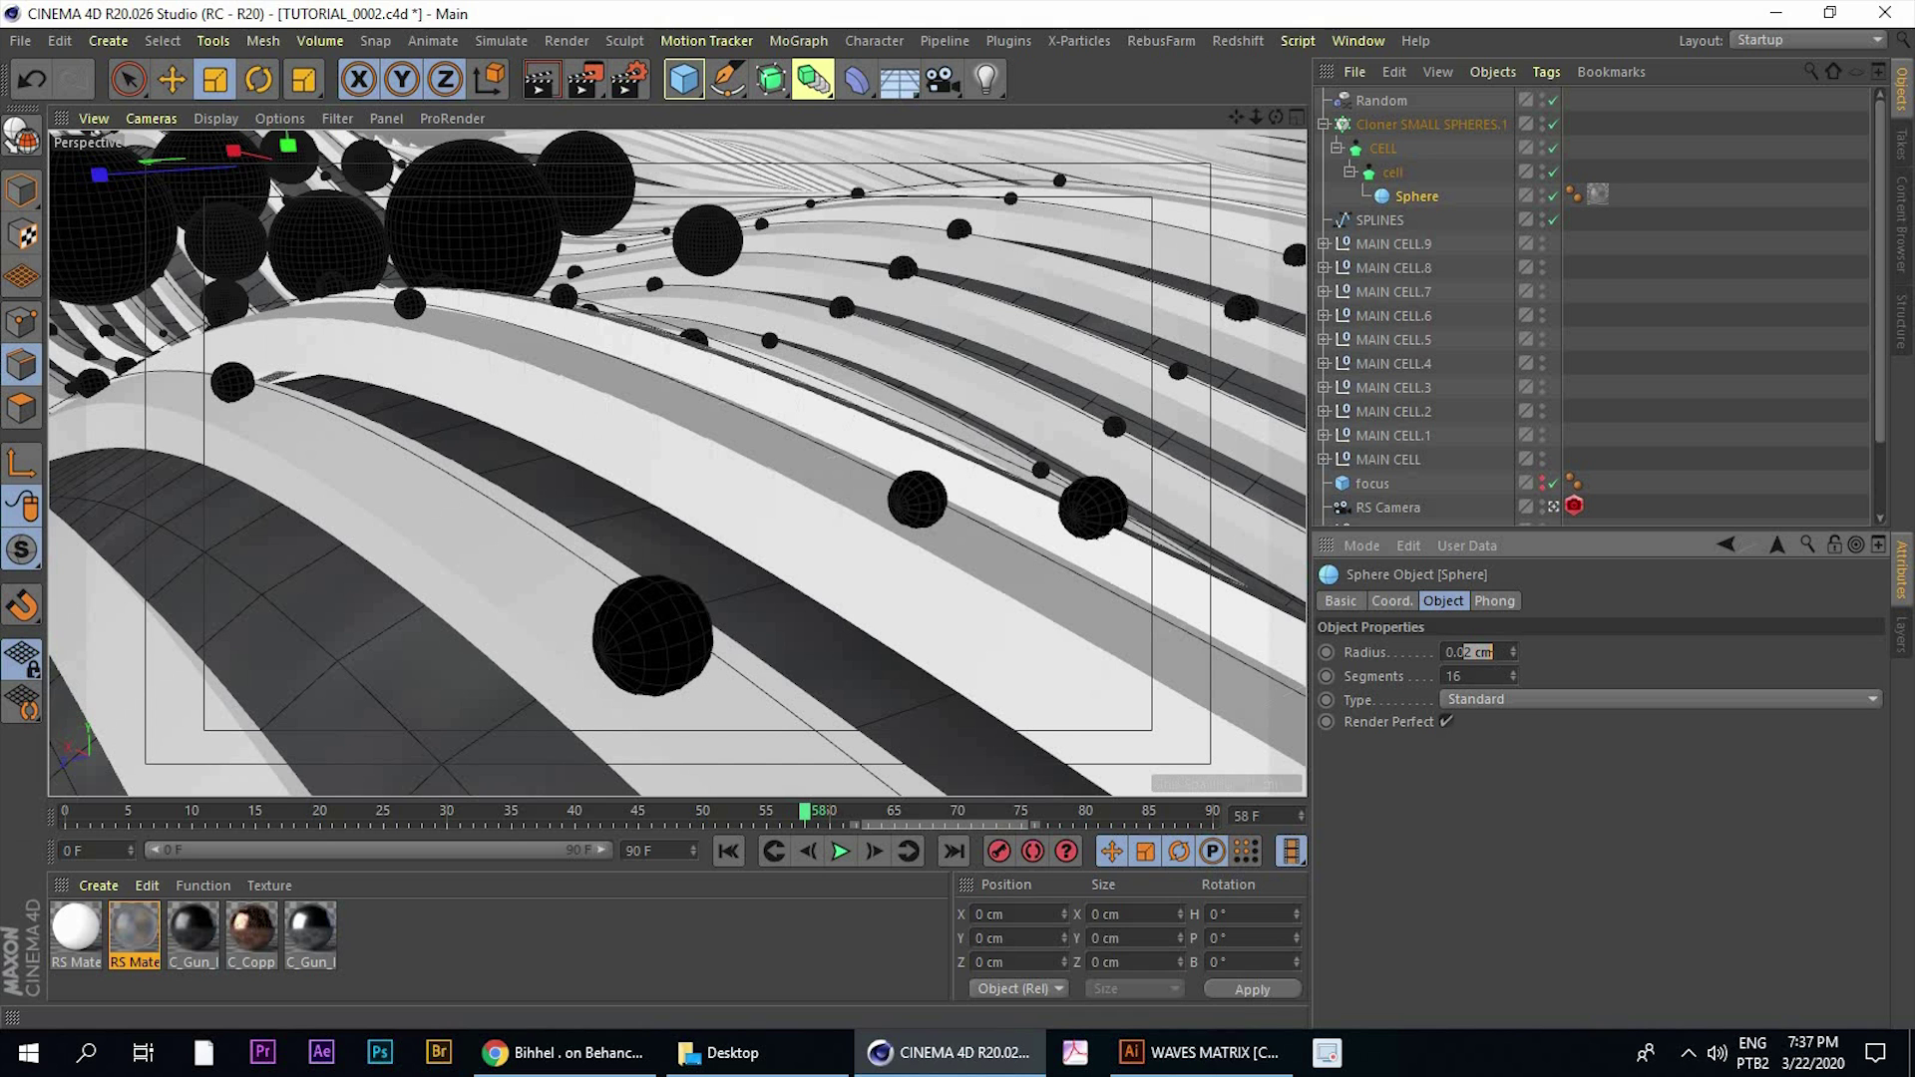
pyautogui.click(28, 80)
pyautogui.click(27, 80)
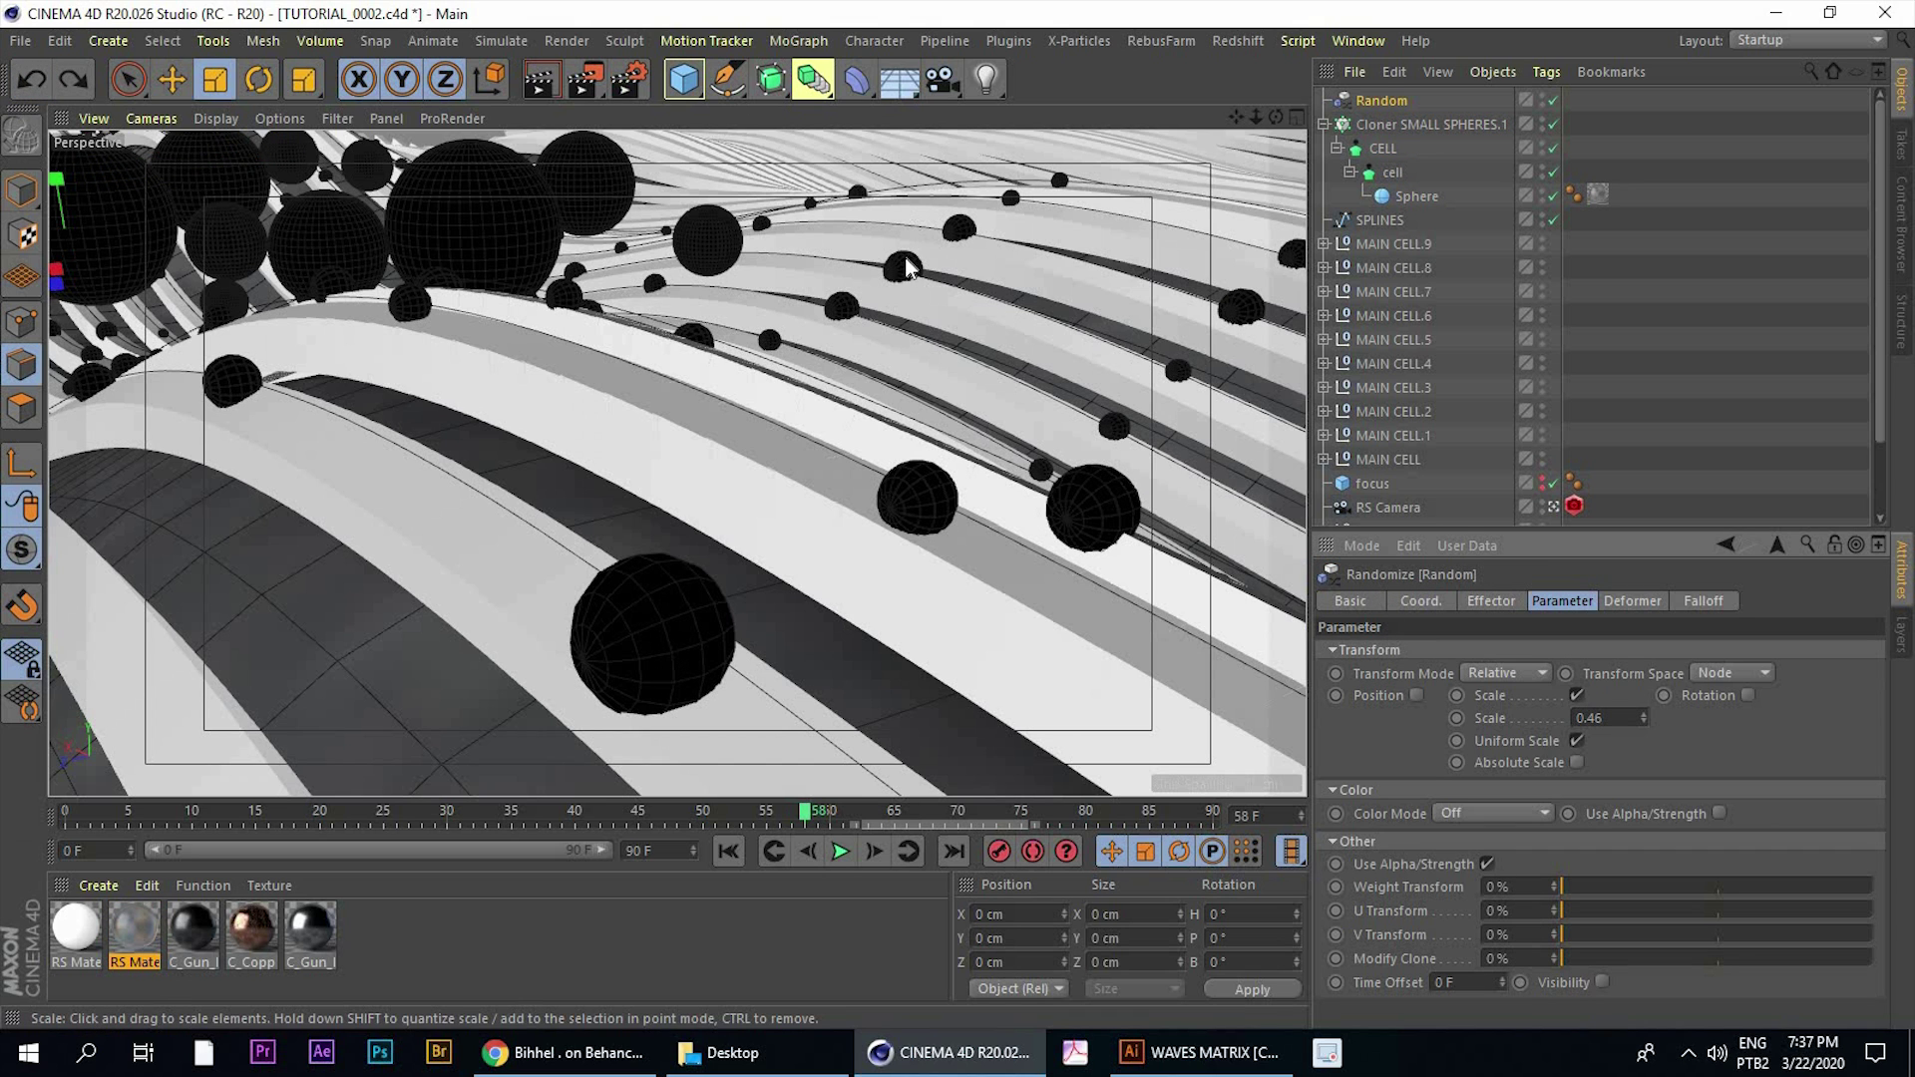
# Scale down the whole CELL object inside Cloner SMALL SPHERES.1 until its cloth thickness is about 0.028 cm
pyautogui.click(1379, 150)
pyautogui.click(1349, 173)
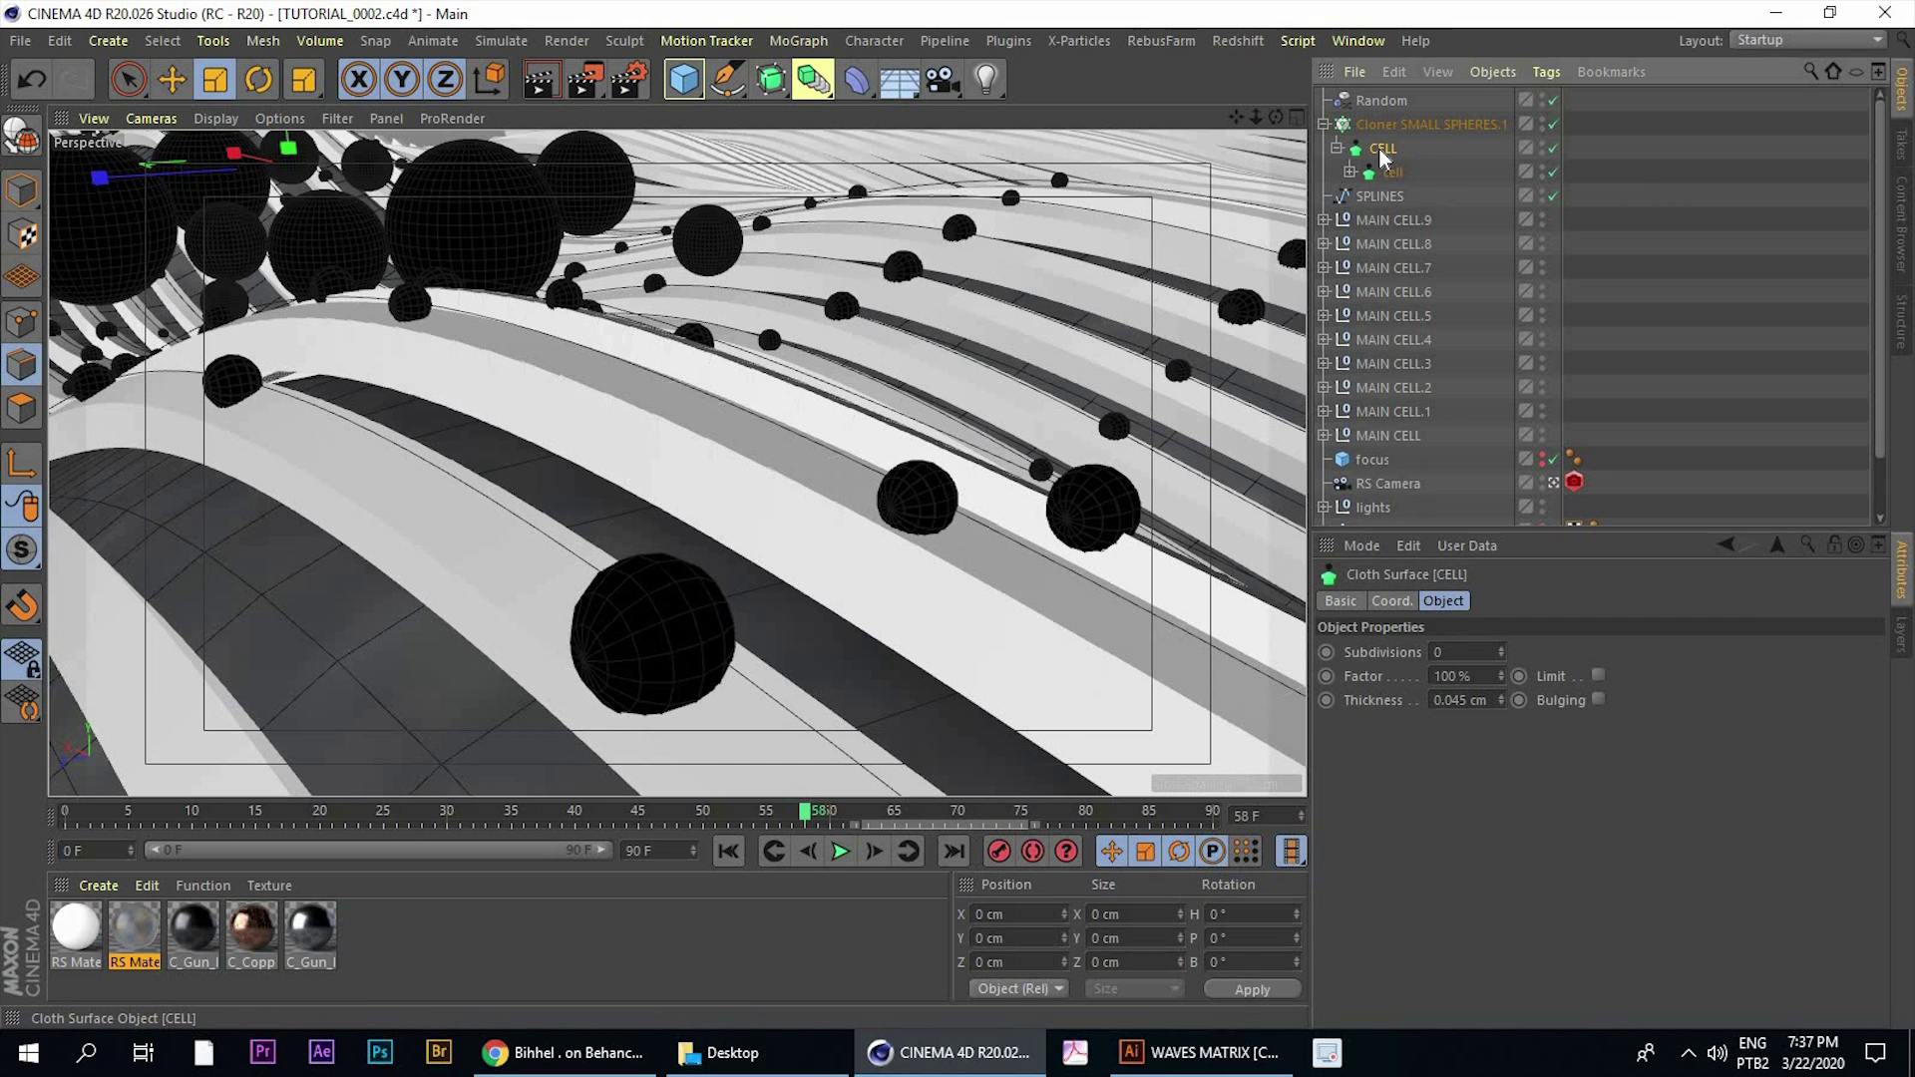
pyautogui.click(303, 81)
pyautogui.moveTo(820, 403)
pyautogui.mouseDown()
pyautogui.moveTo(507, 542)
pyautogui.moveTo(597, 476)
pyautogui.mouseUp()
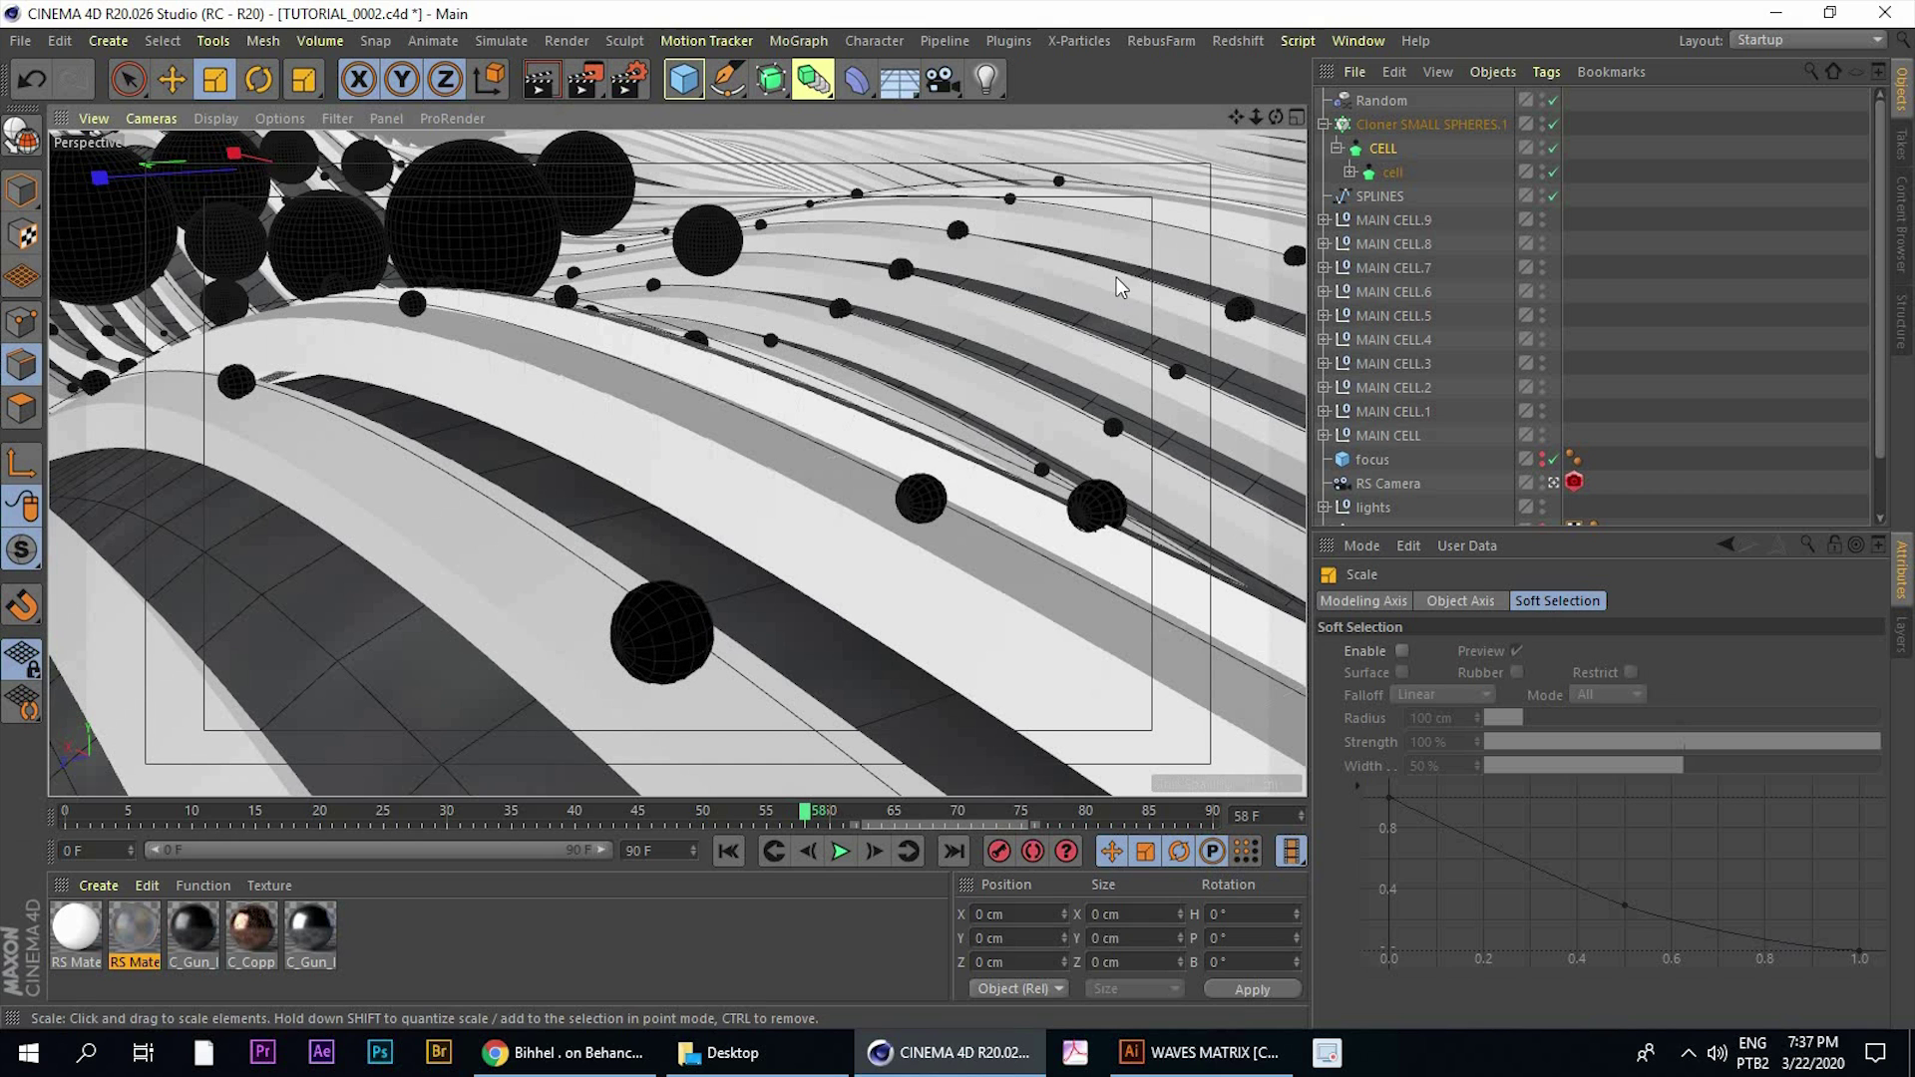
# Set the clone count of Cloner SMALL SPHERES.1 to 150
pyautogui.click(1405, 127)
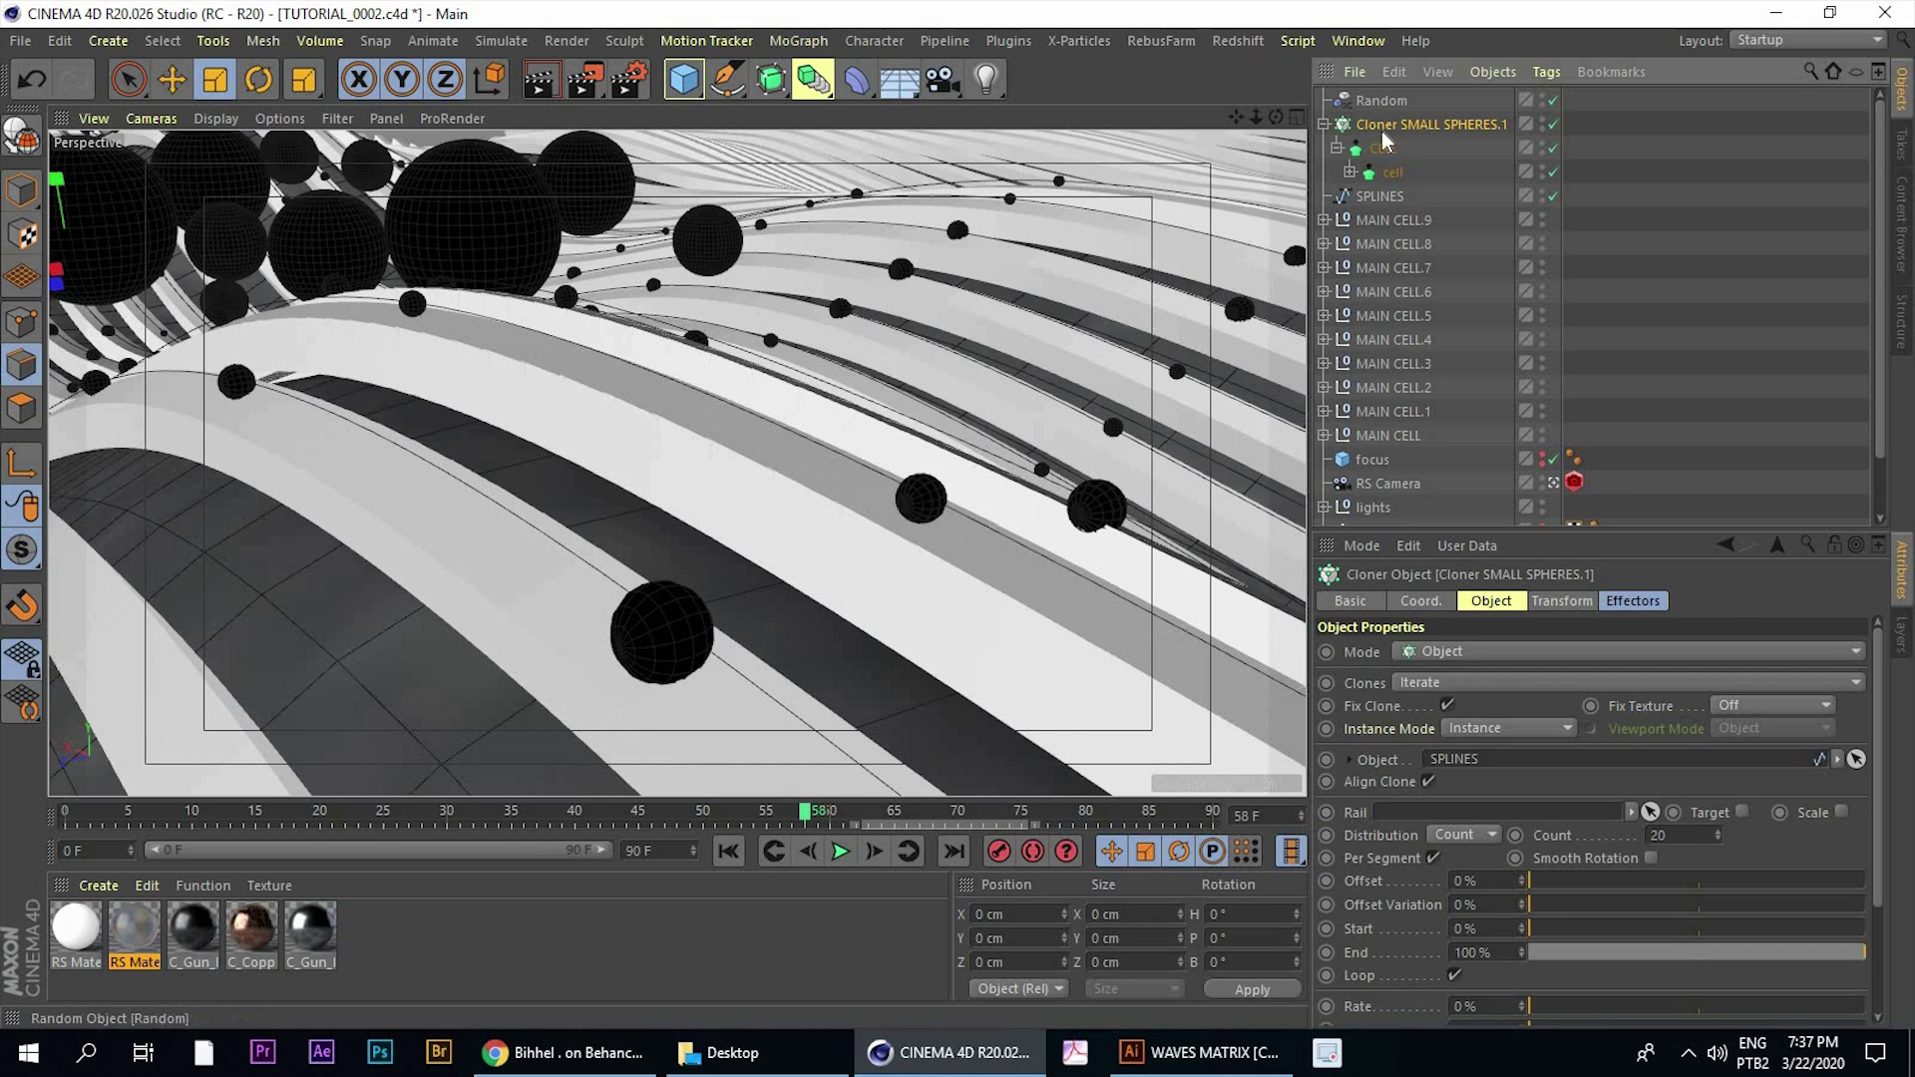
pyautogui.click(1382, 102)
pyautogui.click(1408, 125)
pyautogui.moveTo(1674, 836); pyautogui.dragTo(1608, 852)
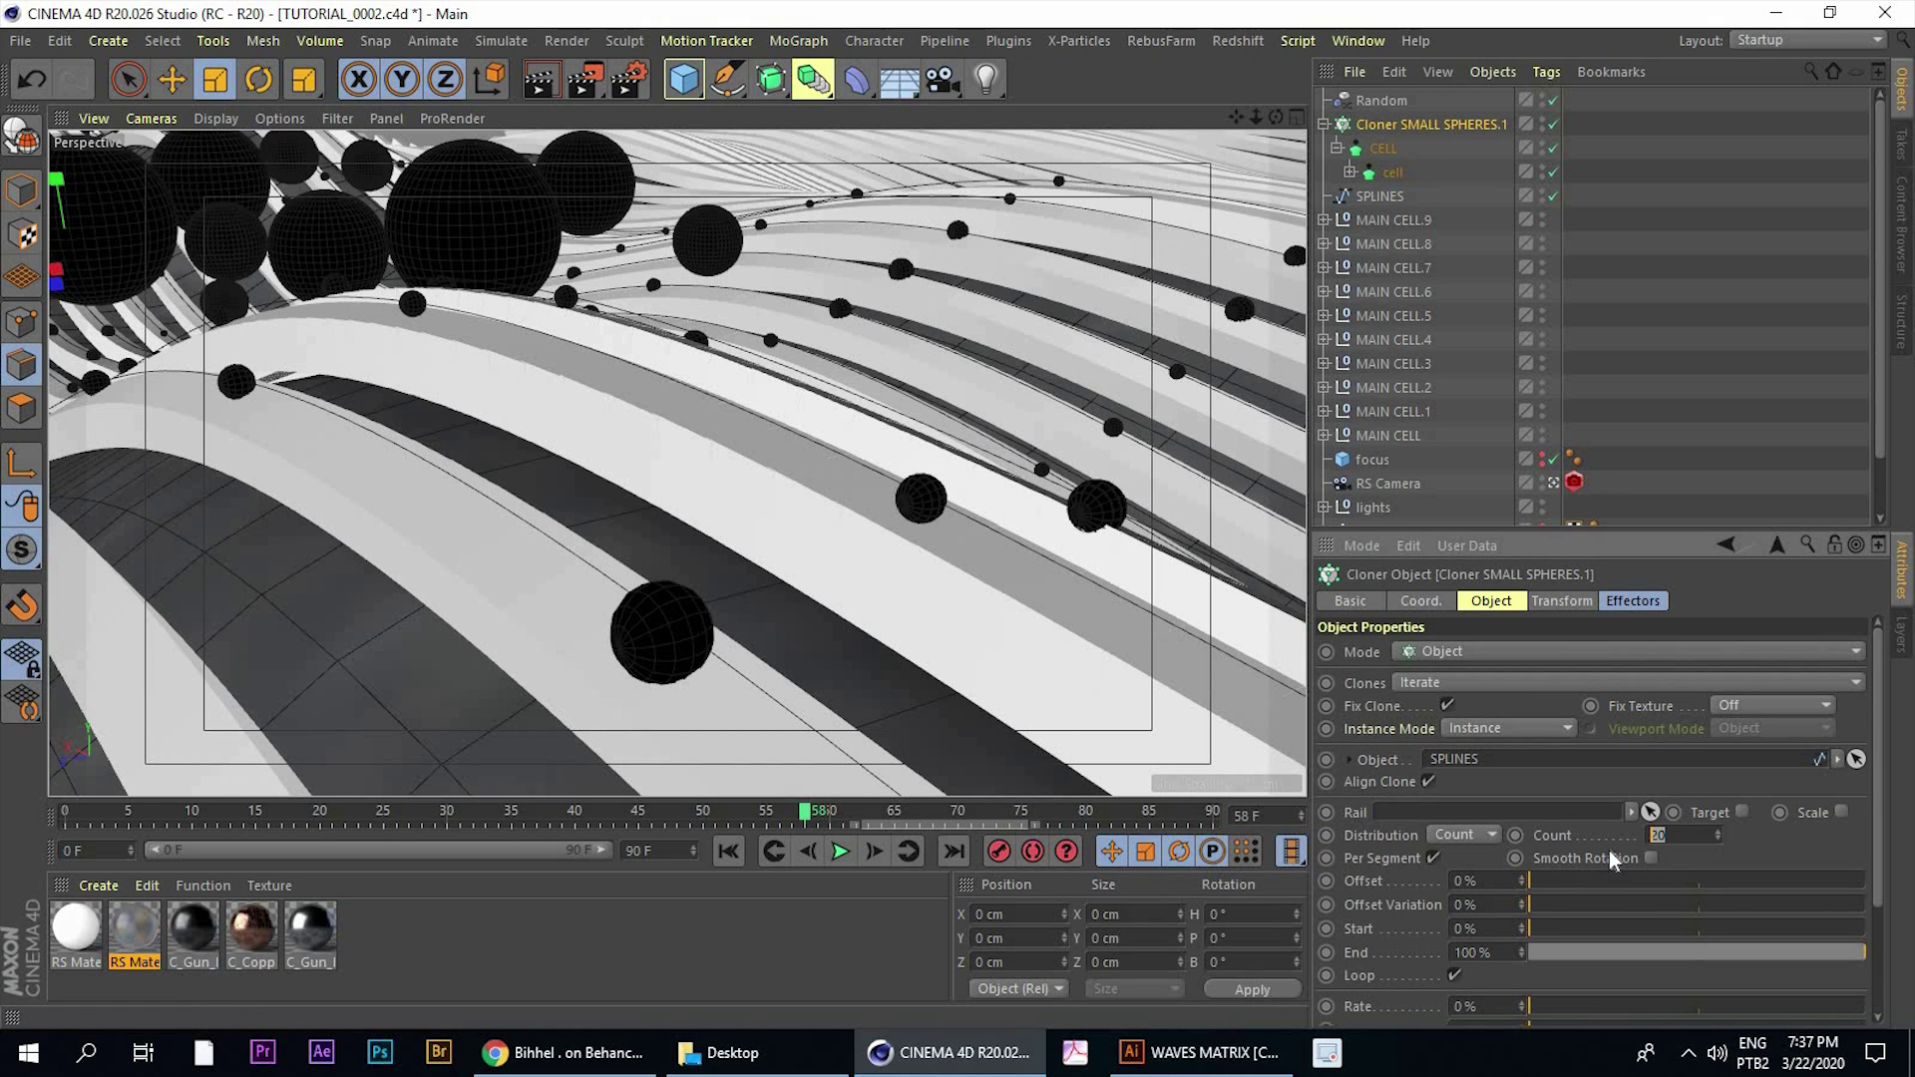
pyautogui.write('80')
pyautogui.press('Return')
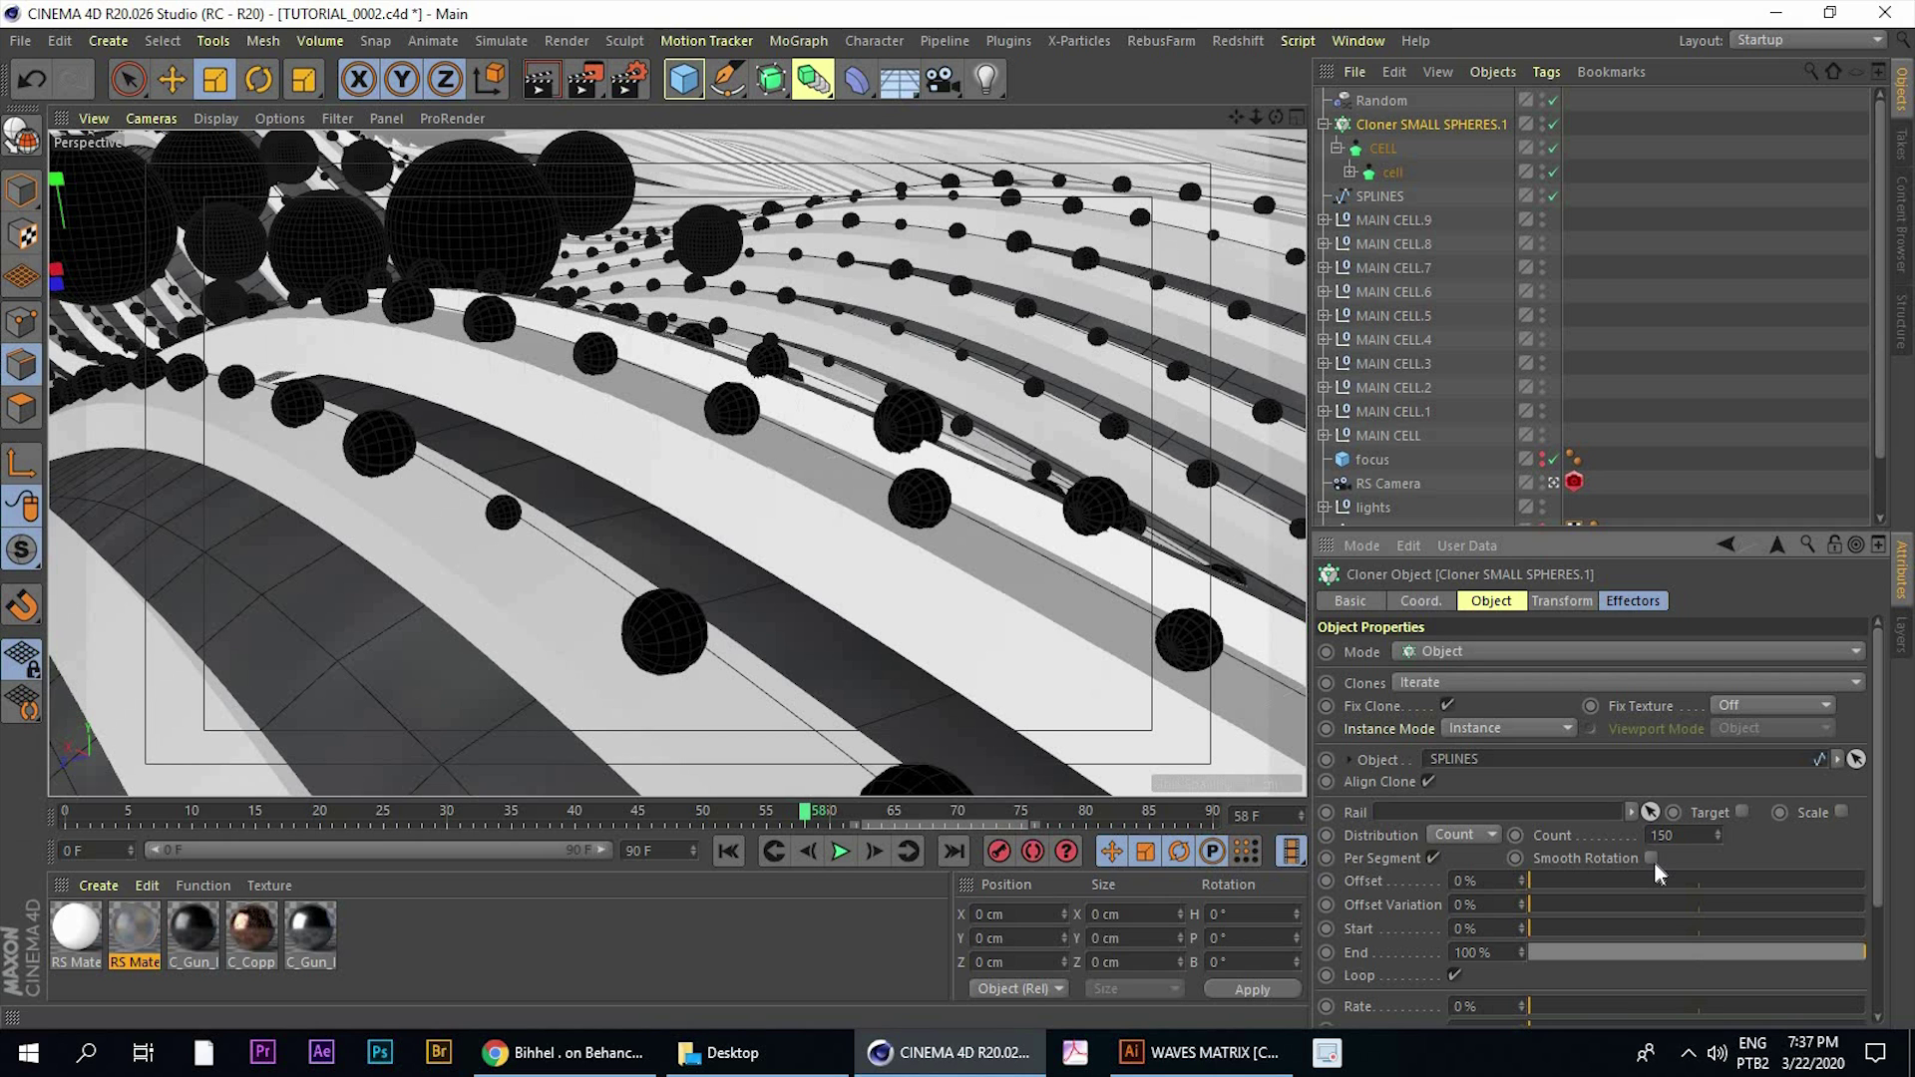
# Check the sphere density in the Behance reference and scale CELL down slightly, to a cloth thickness of about 0.024 cm
pyautogui.click(548, 1065)
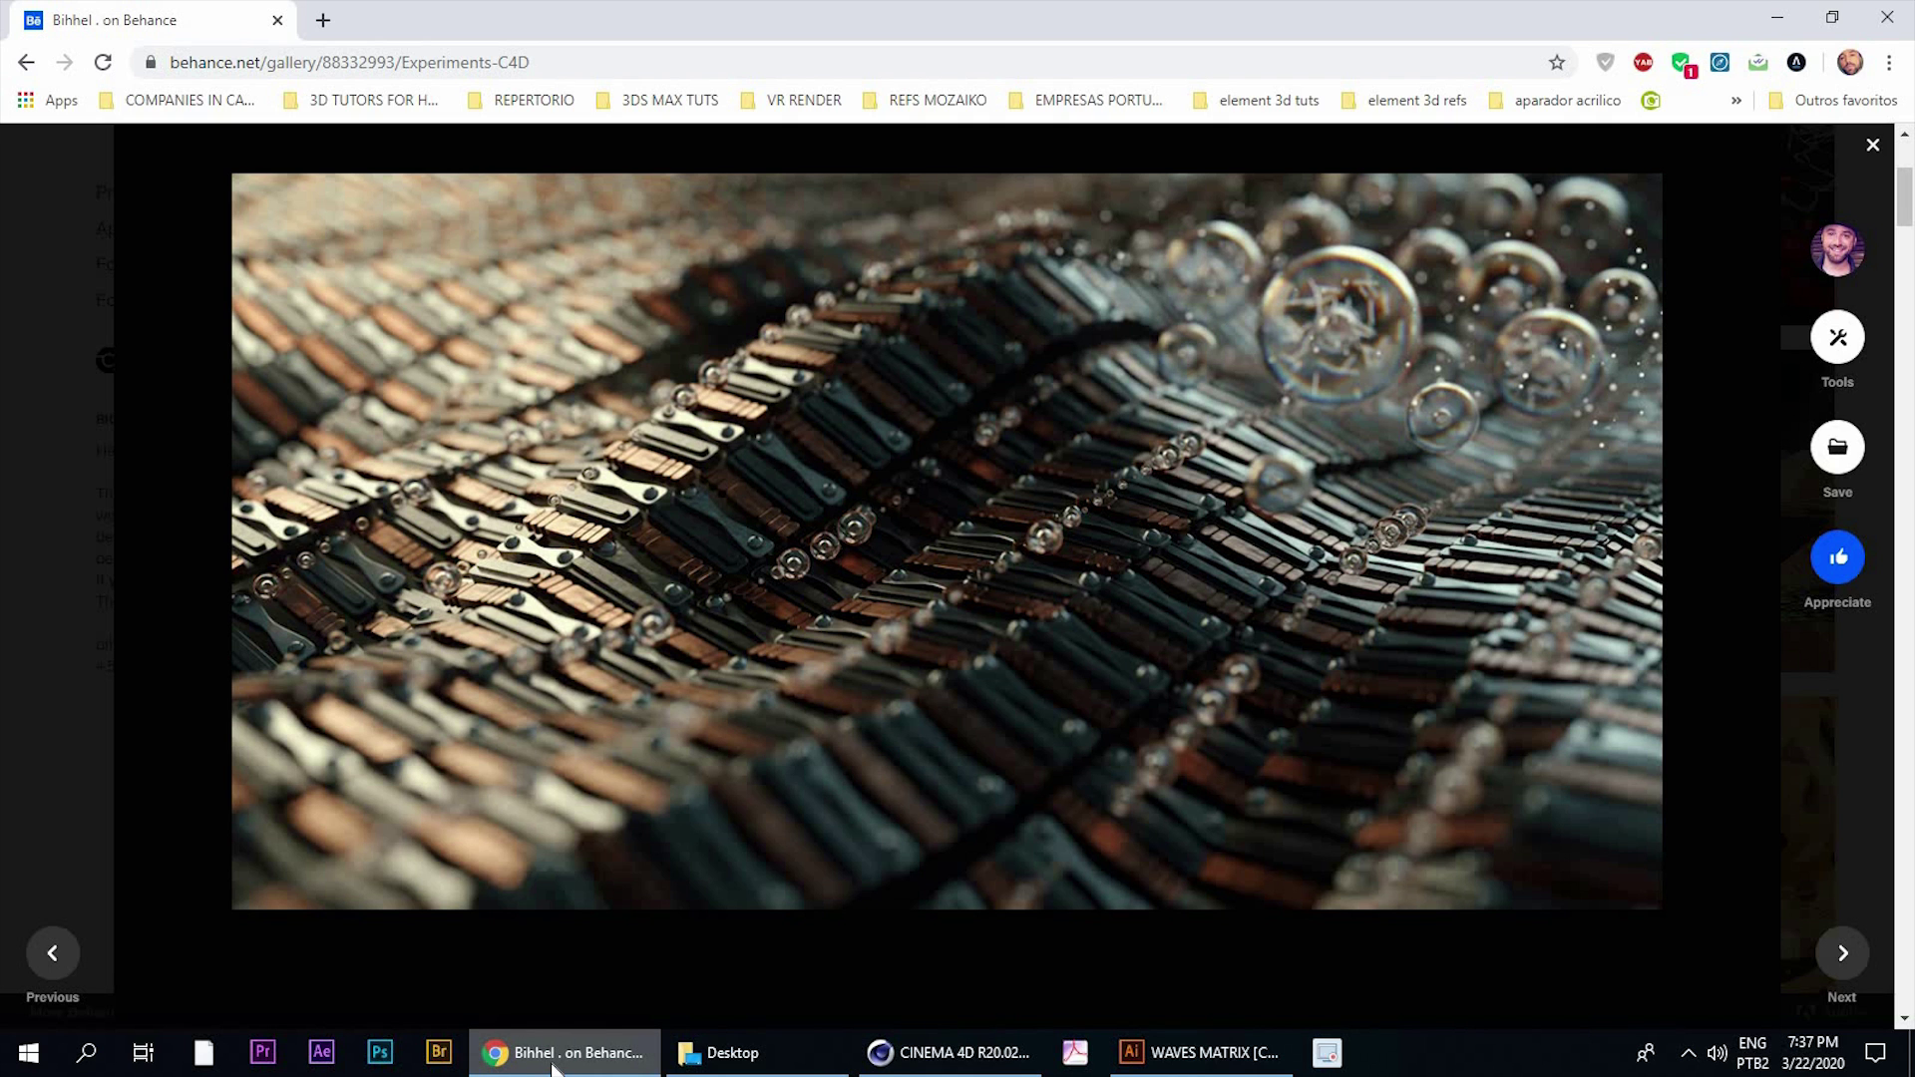
pyautogui.click(561, 1063)
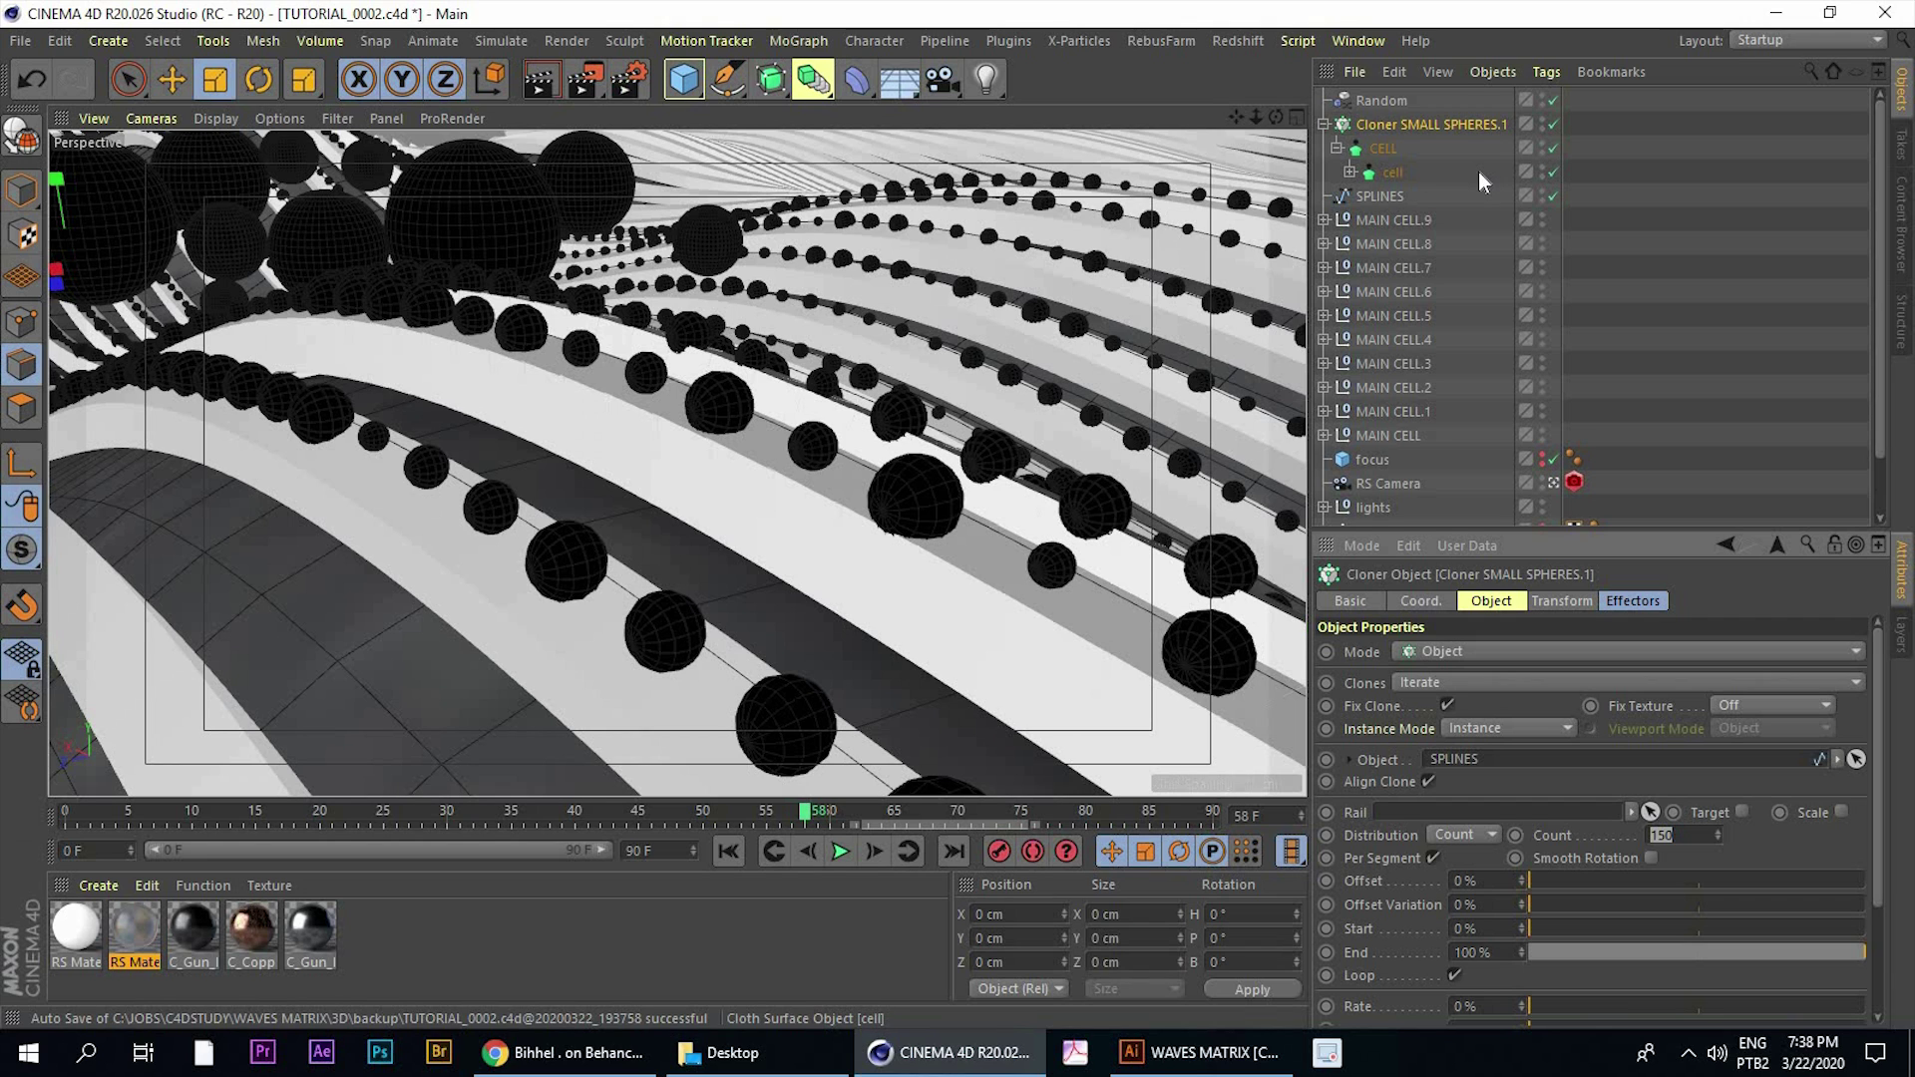
pyautogui.click(1382, 150)
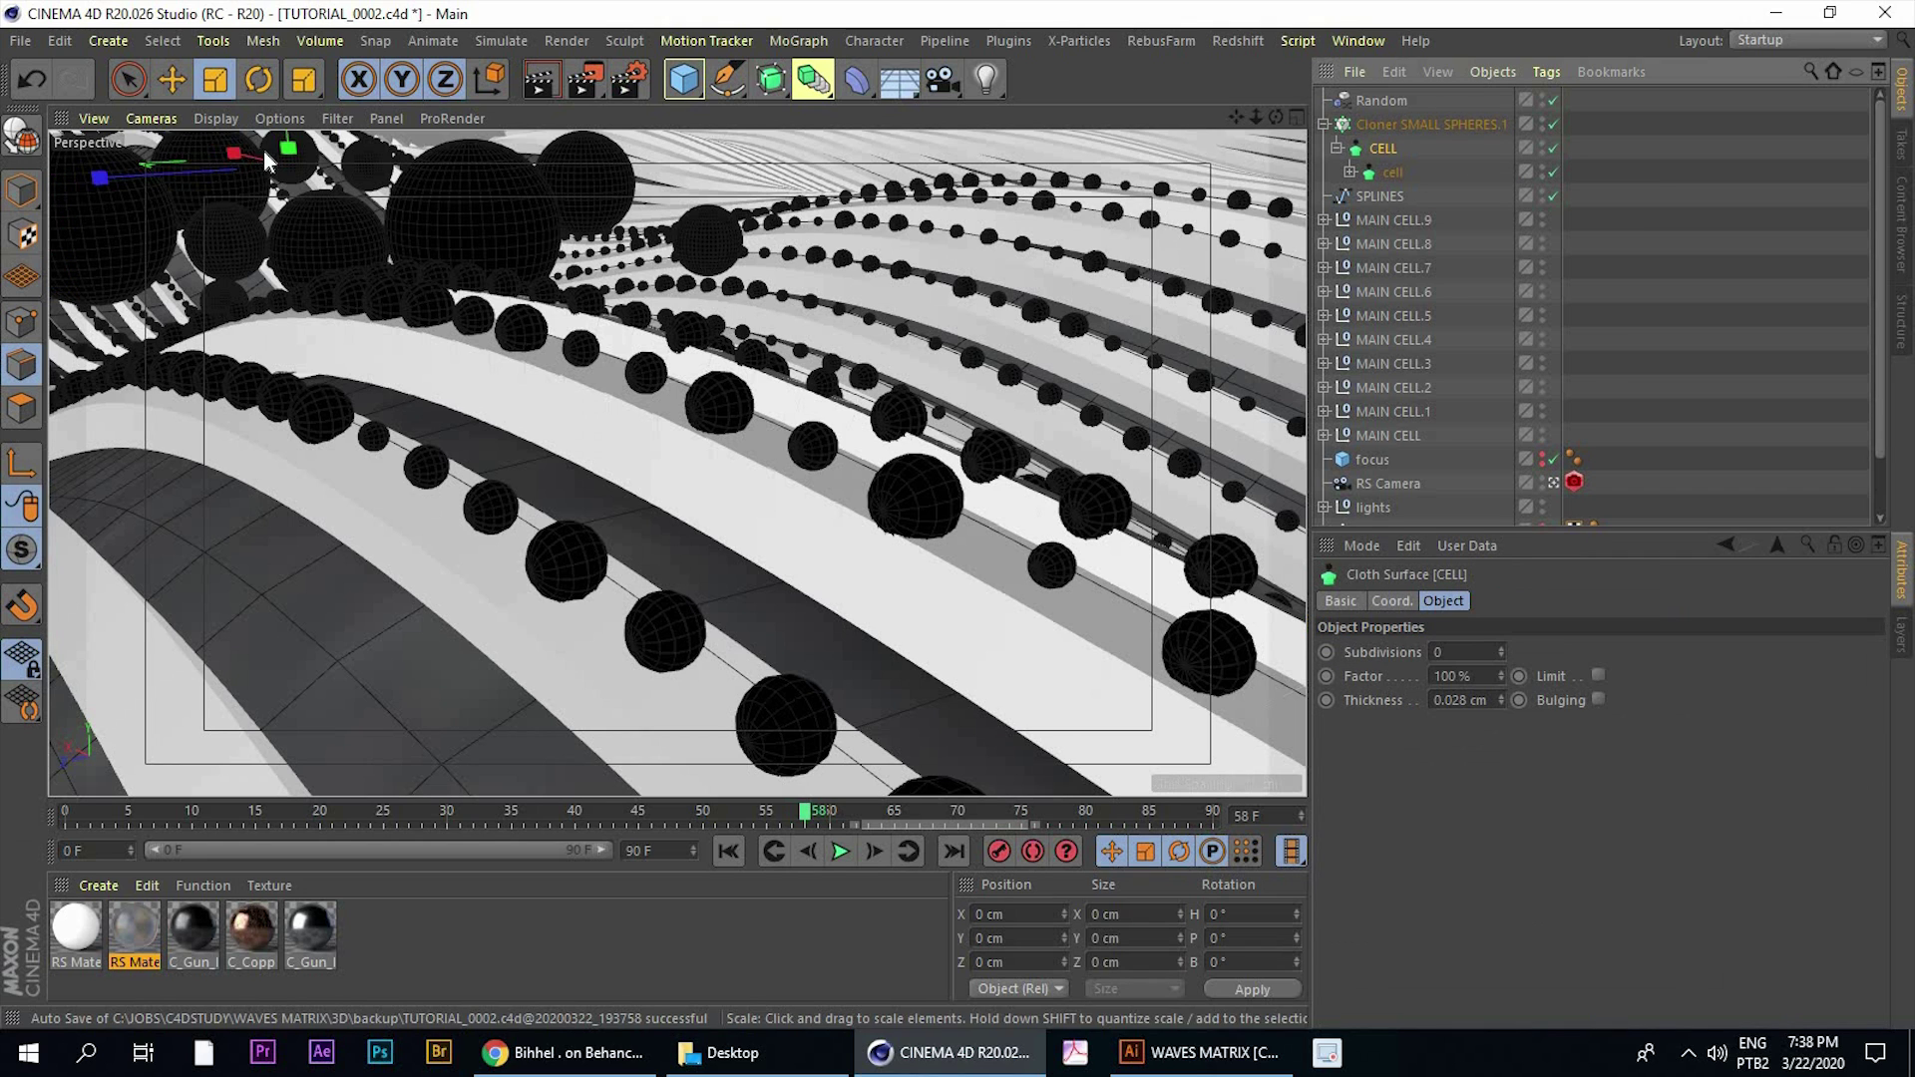
pyautogui.click(302, 83)
pyautogui.moveTo(627, 412)
pyautogui.mouseDown()
pyautogui.moveTo(608, 410)
pyautogui.moveTo(627, 414)
pyautogui.mouseUp()
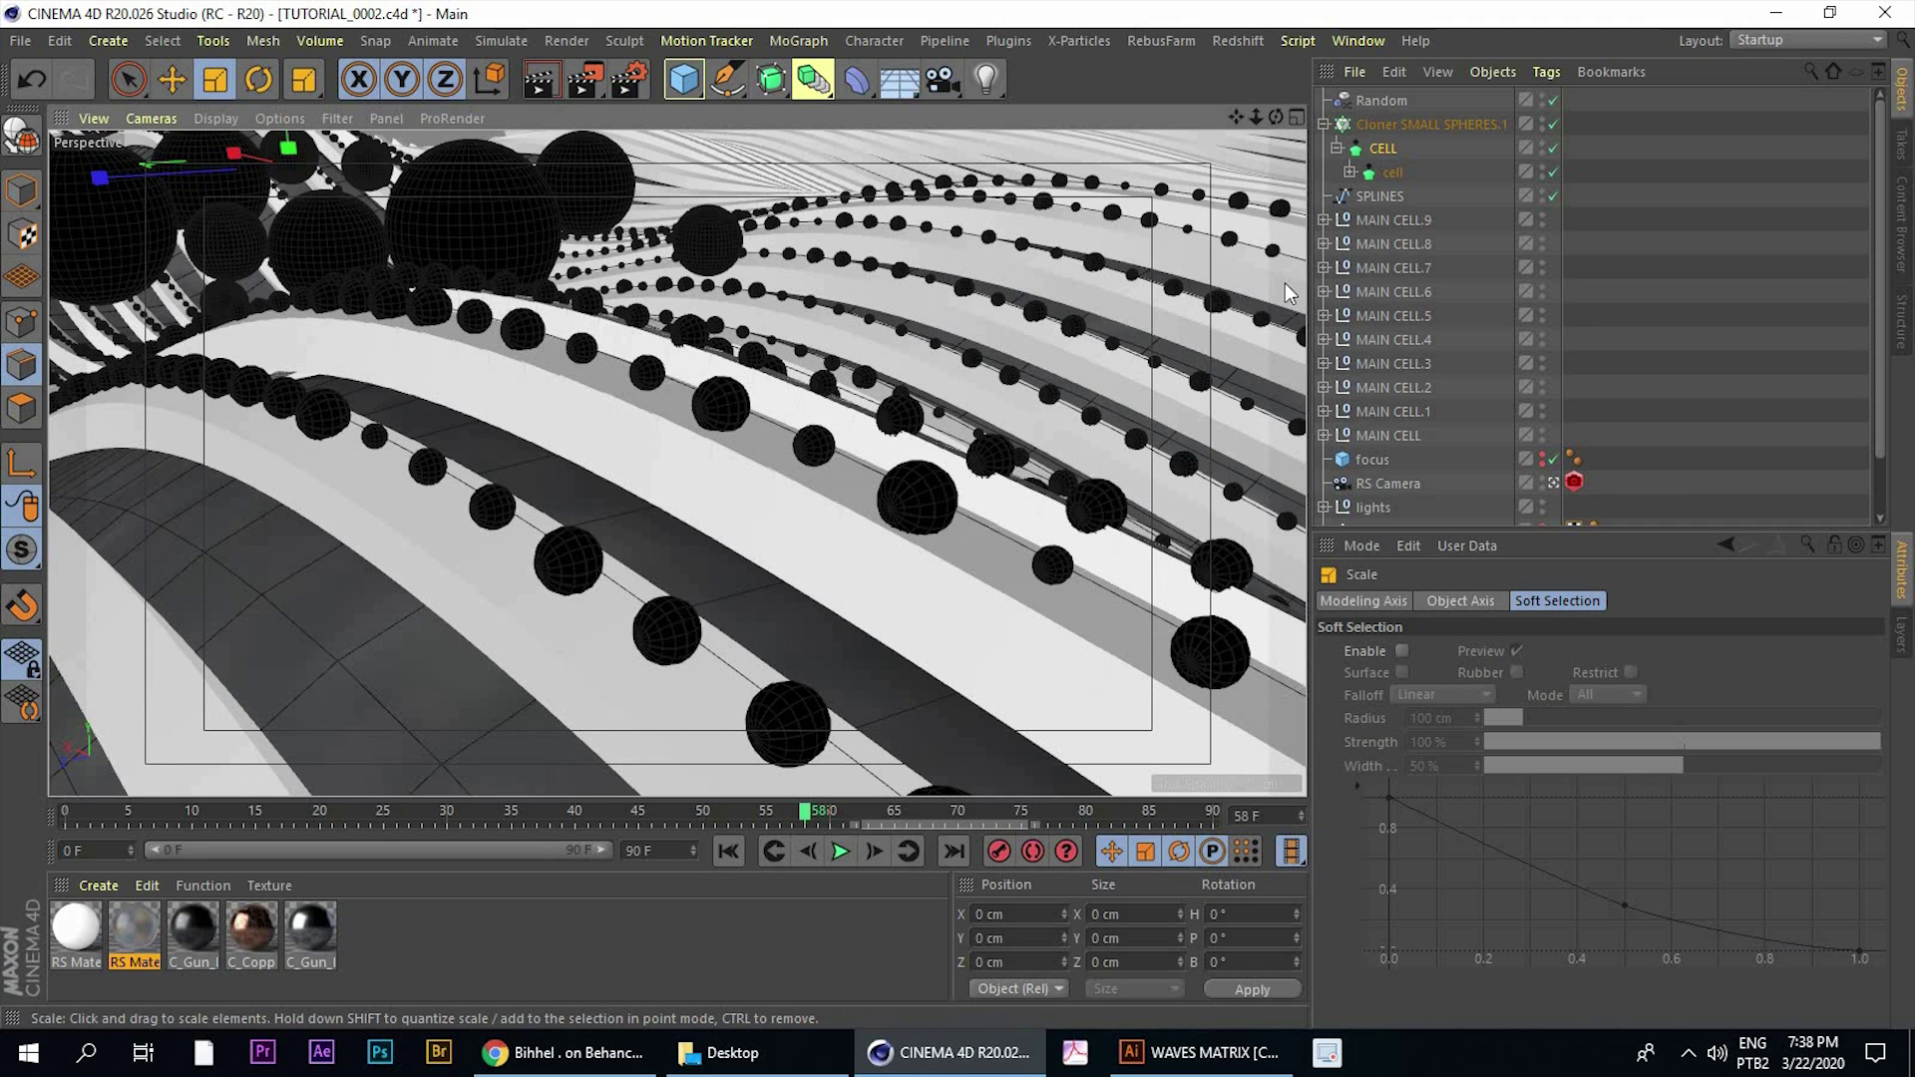
# Test scale values of 0.6 and 1 on the Random effector, and set the scale to 0.8
pyautogui.click(1384, 100)
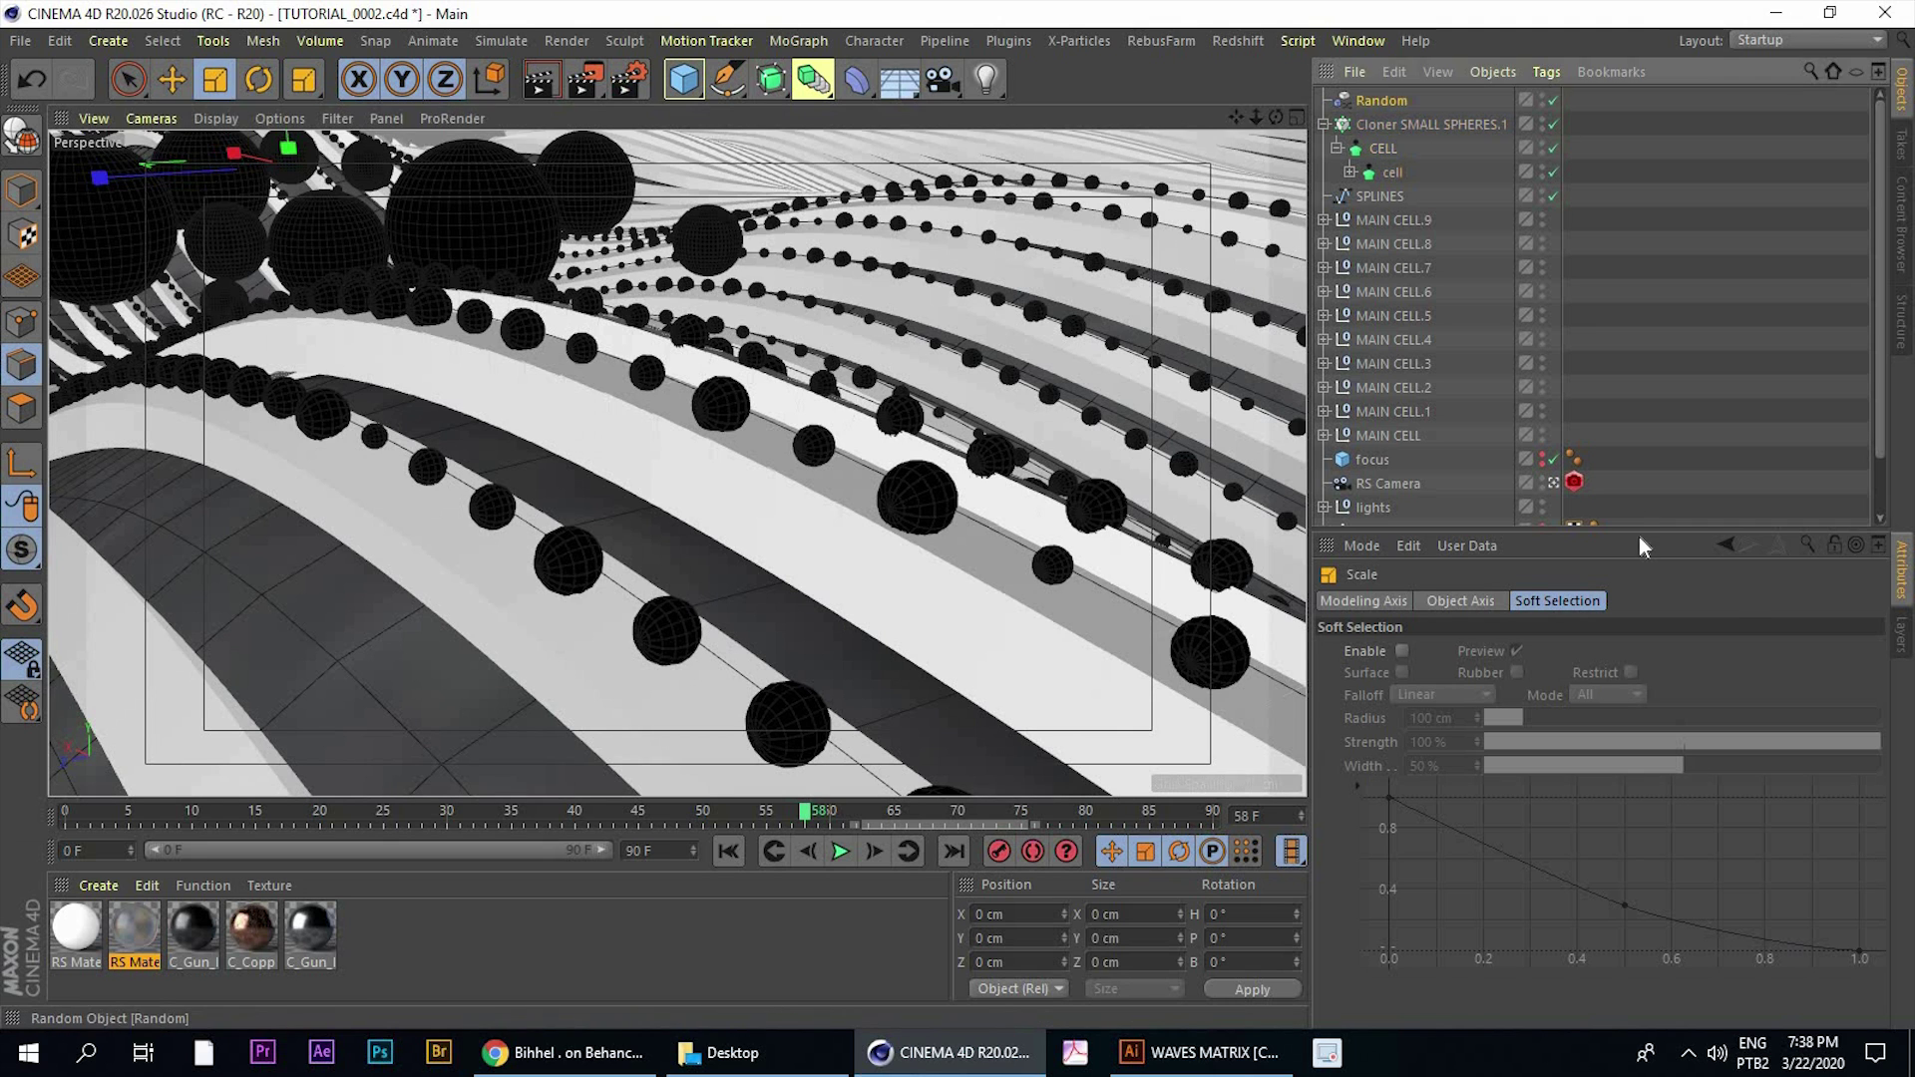
pyautogui.doubleClick(1595, 718)
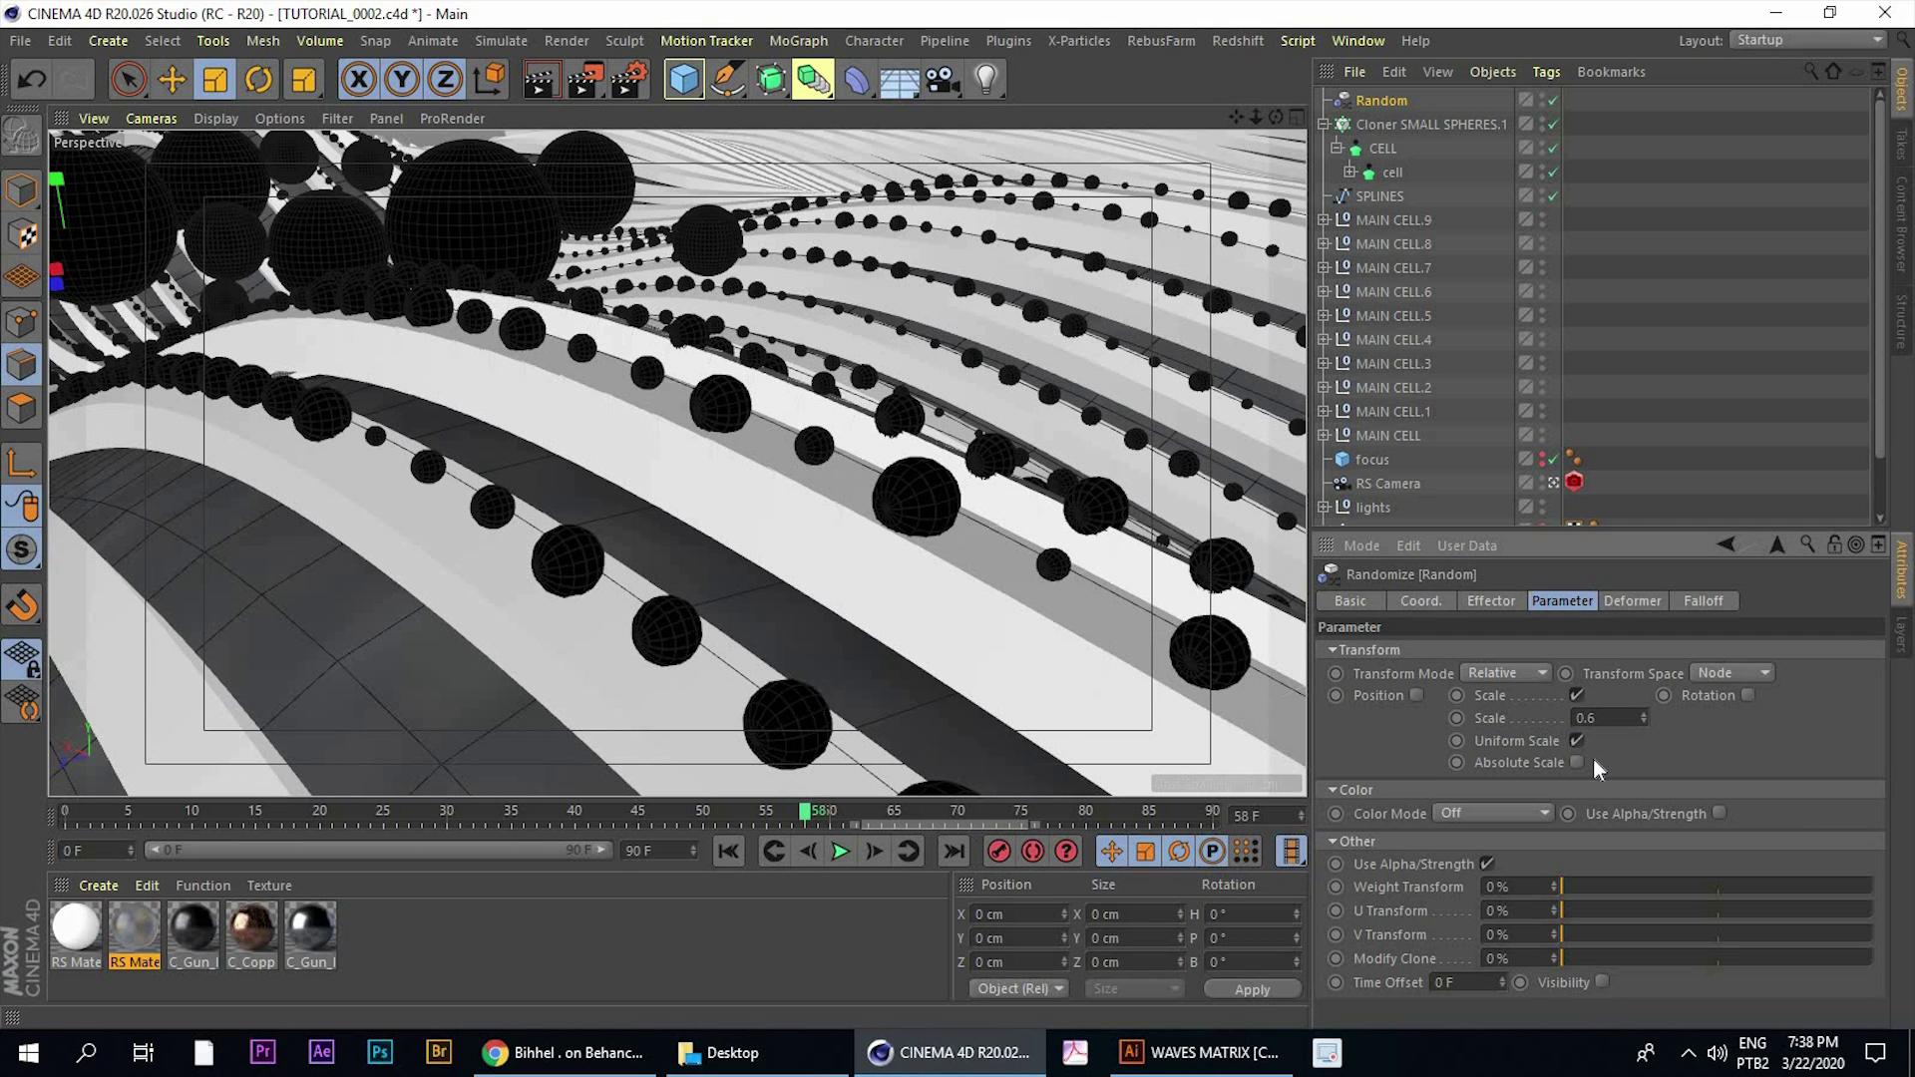
pyautogui.moveTo(1608, 719); pyautogui.dragTo(1544, 732)
pyautogui.write('1')
pyautogui.press('Return')
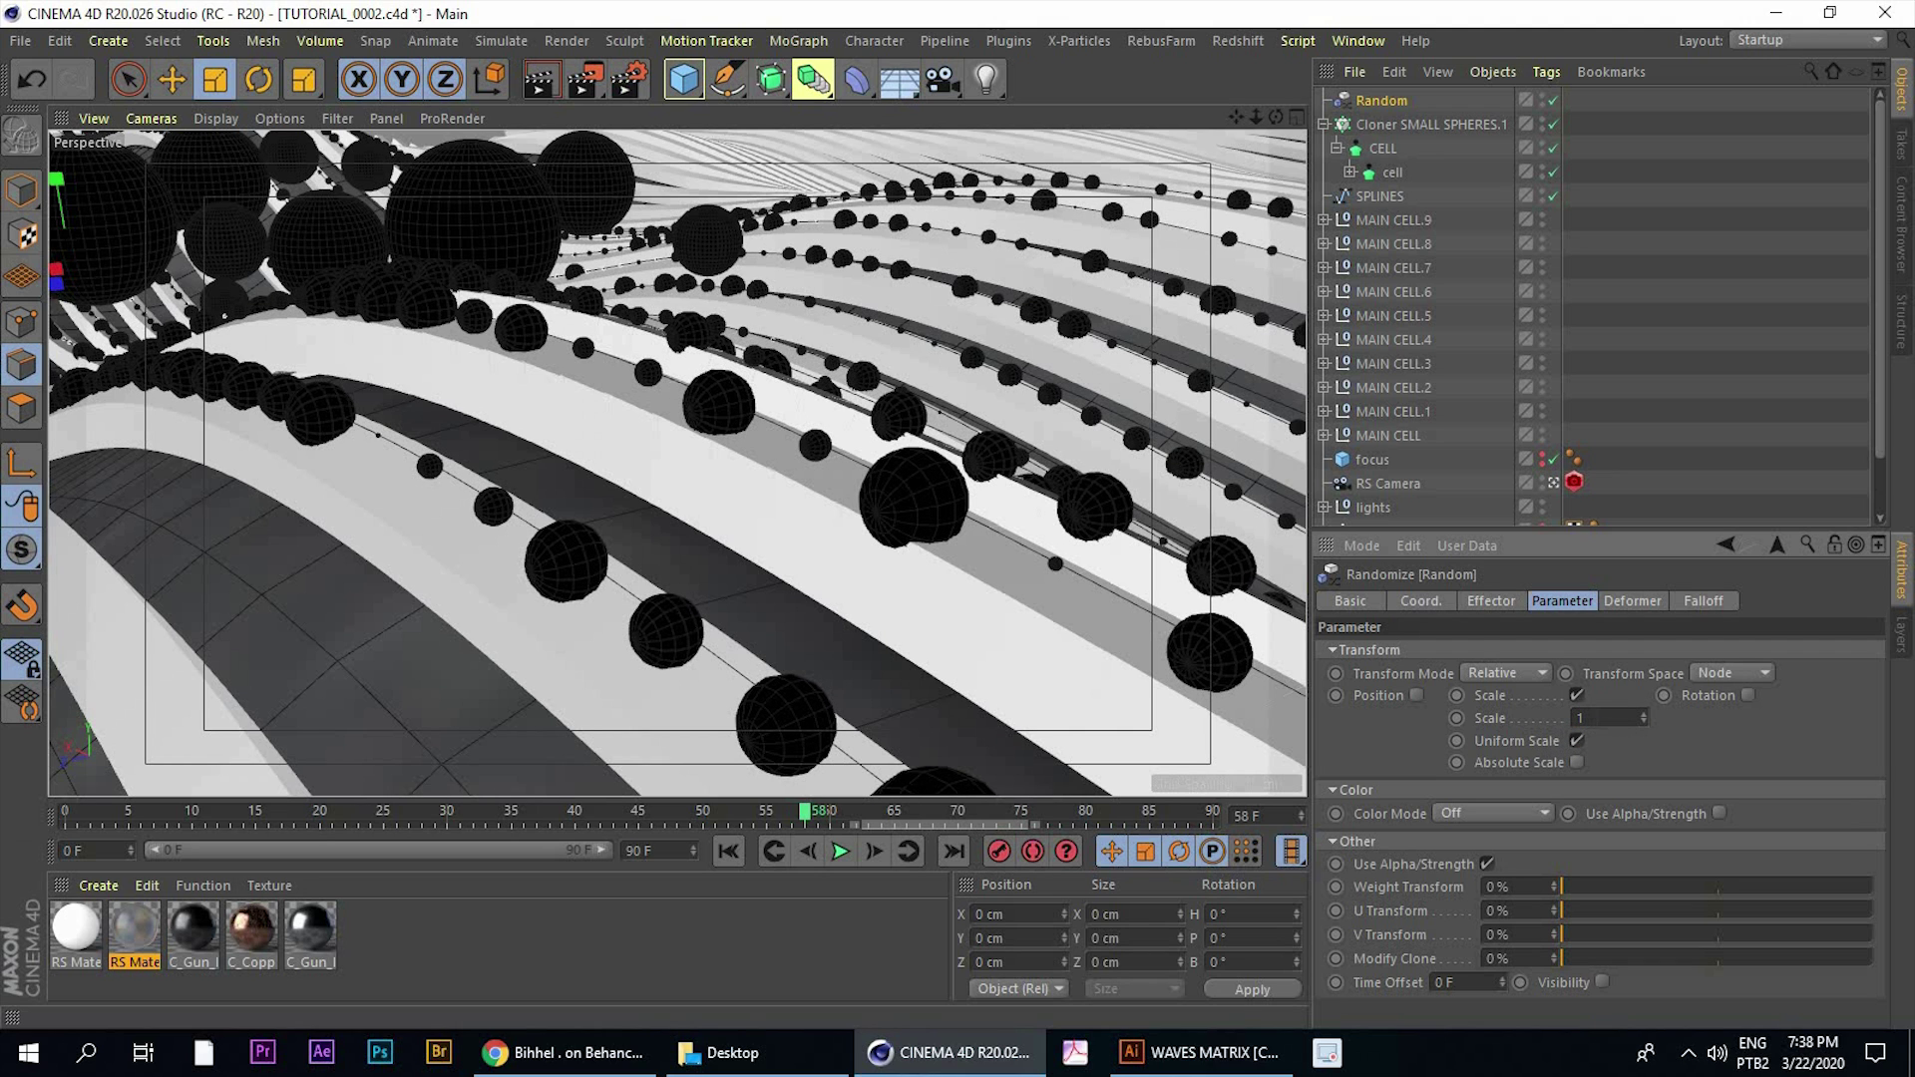
pyautogui.write('0.8')
pyautogui.press('Return')
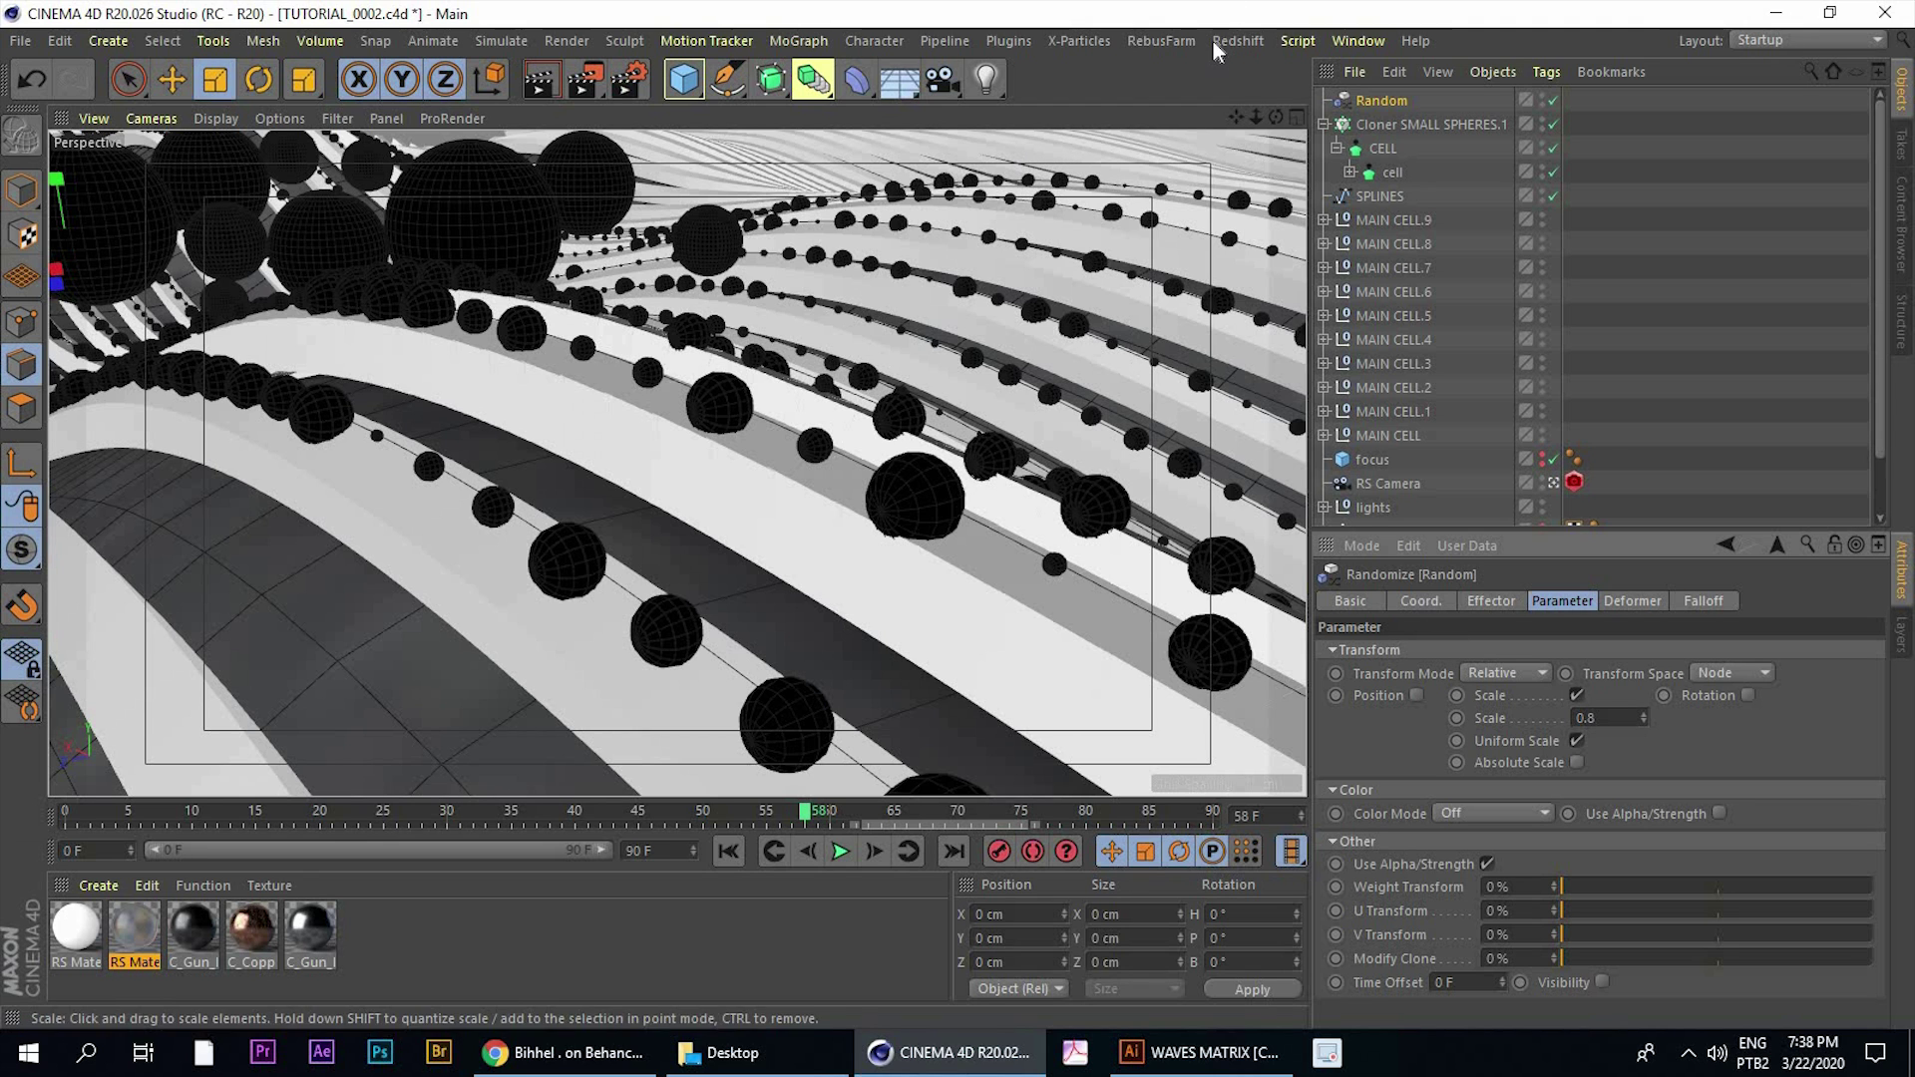
# Render the camera view in Redshift RenderView and compare the small spheres with the Behance reference image
pyautogui.click(1238, 40)
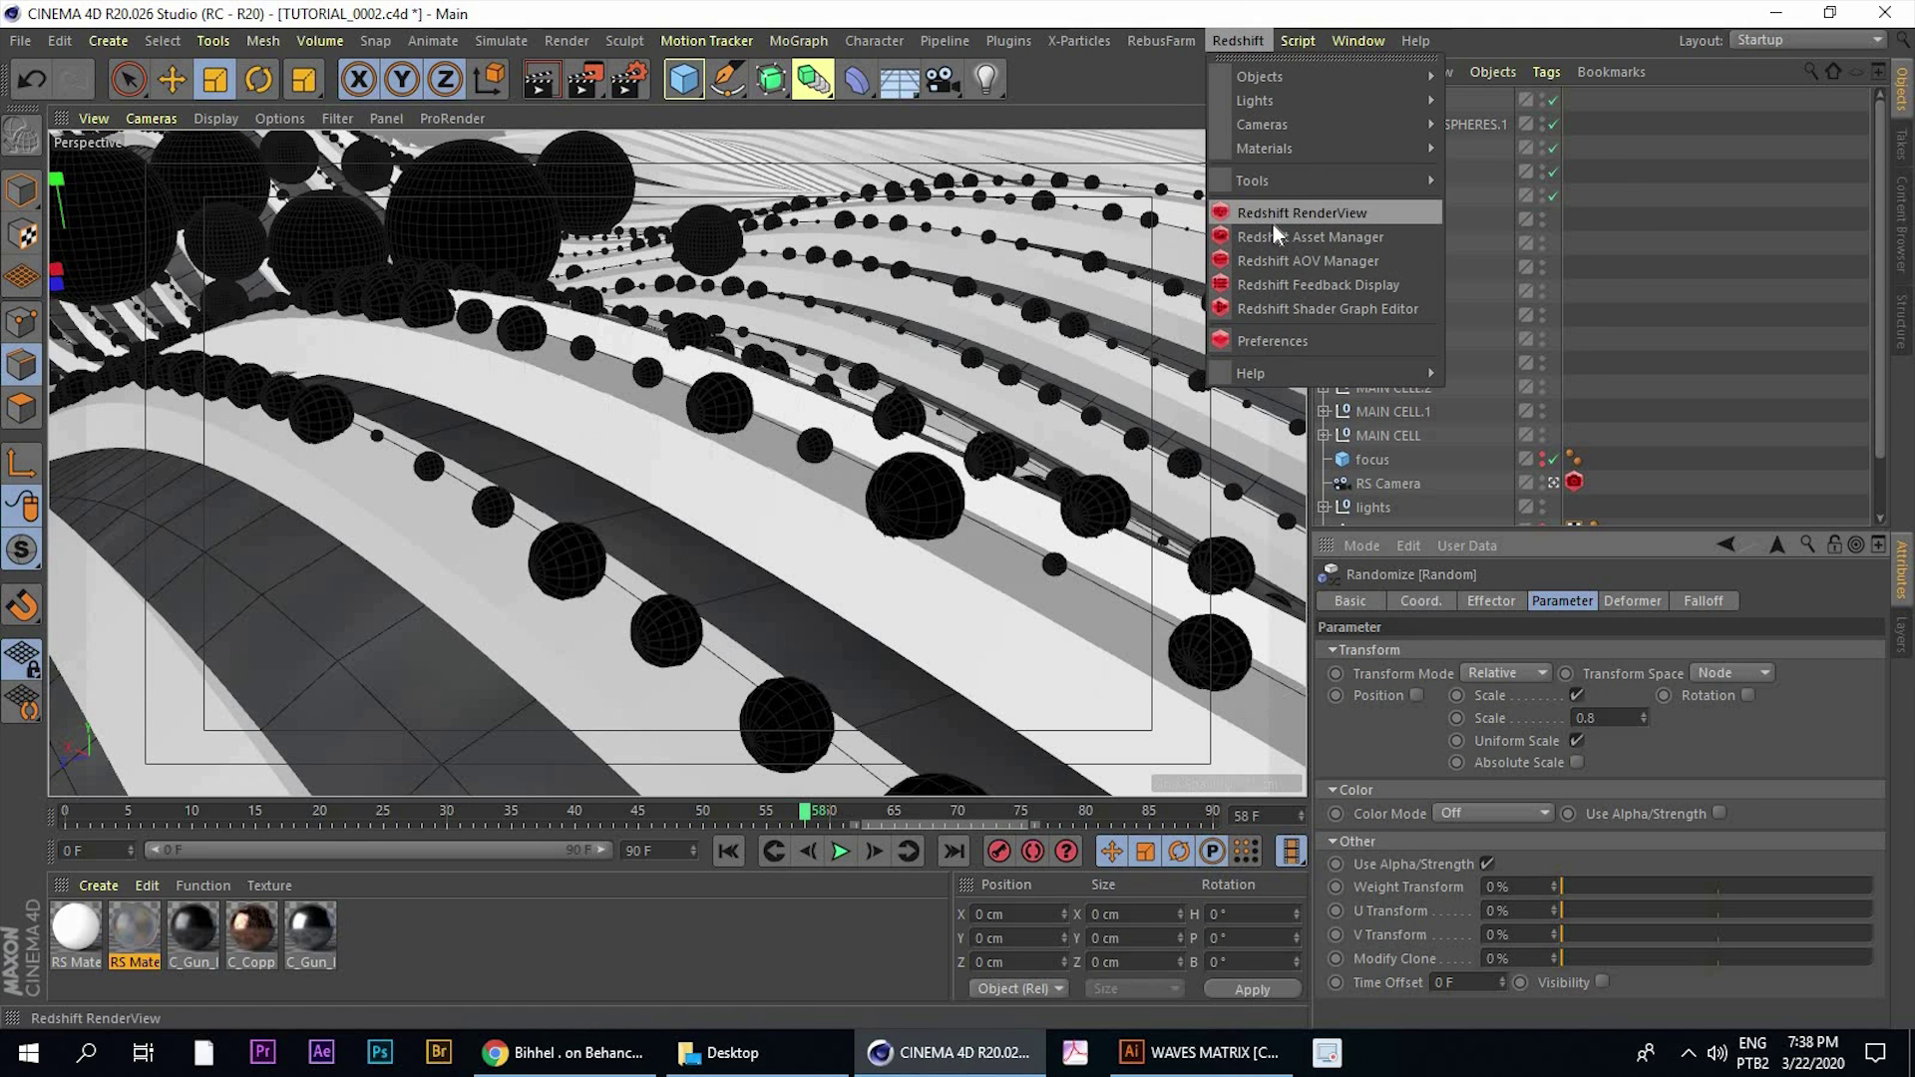
pyautogui.click(1277, 210)
pyautogui.click(552, 289)
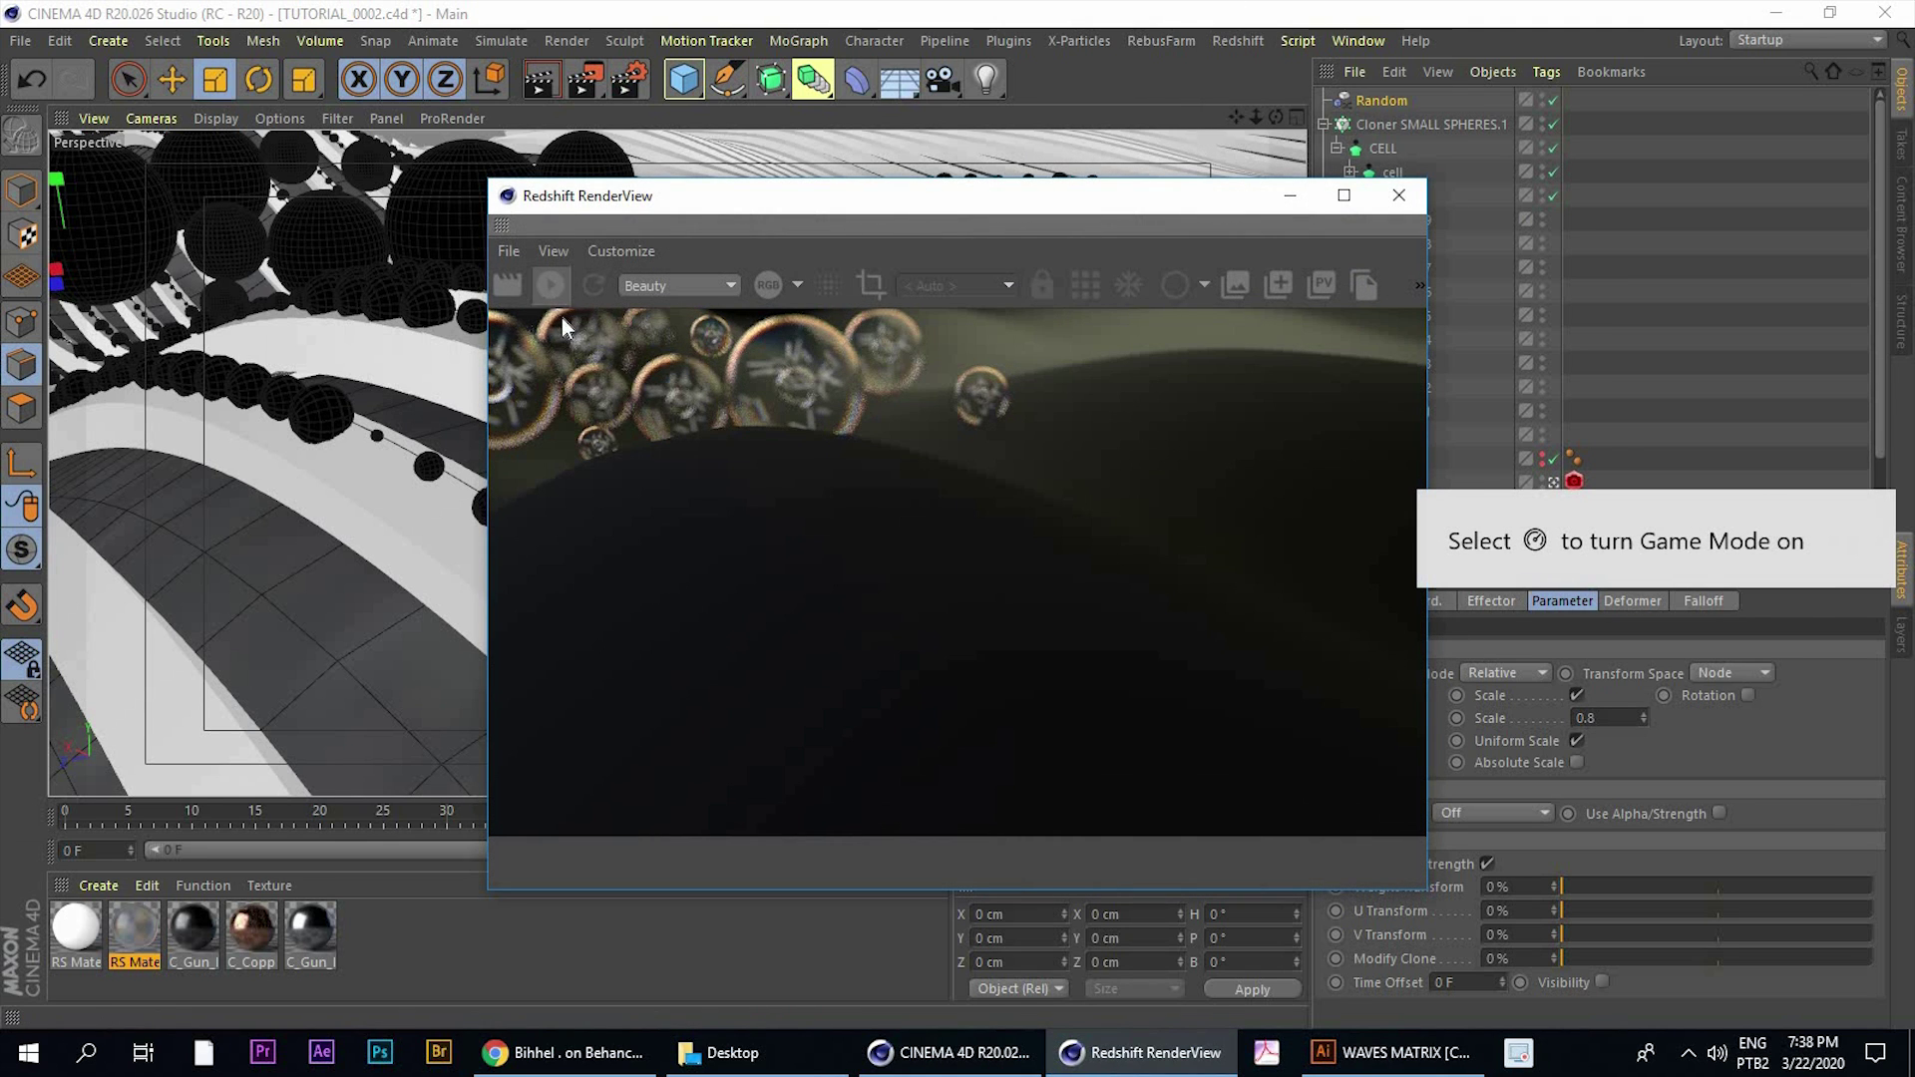
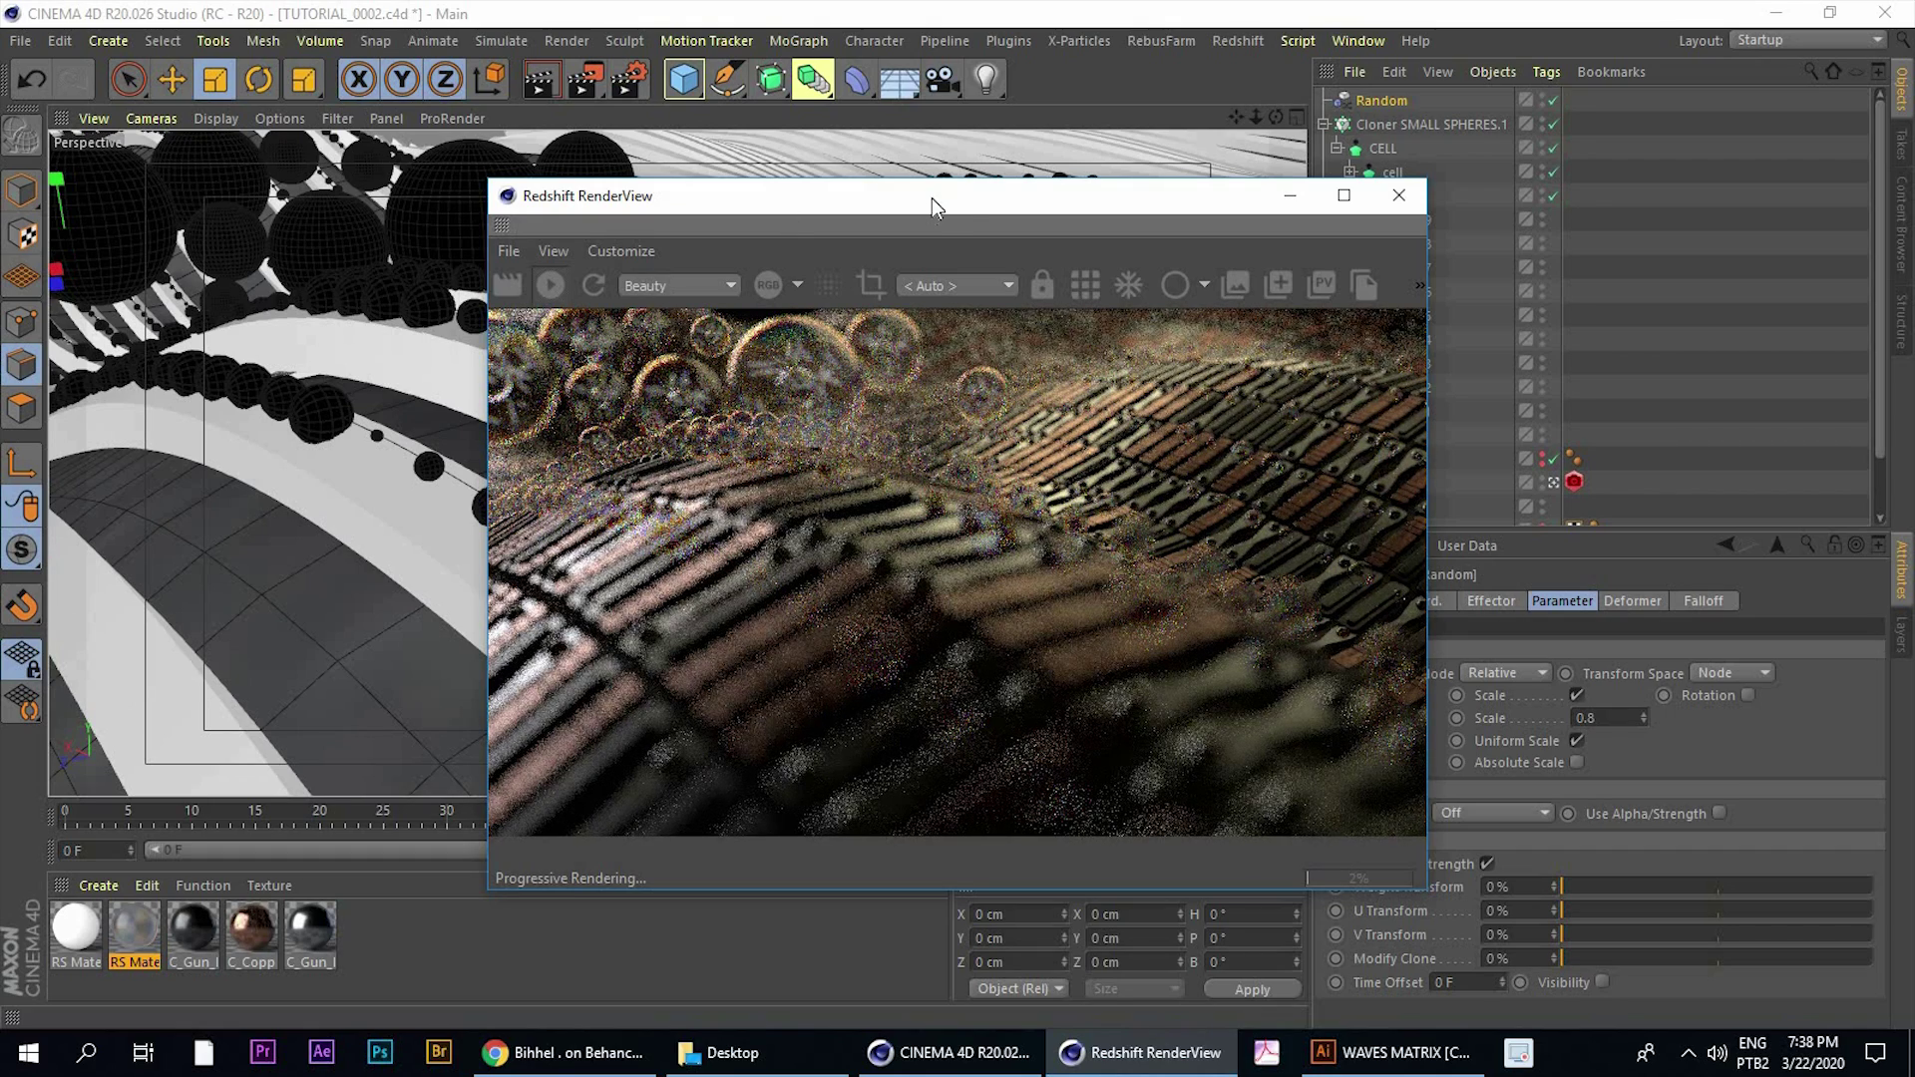
pyautogui.moveTo(924, 197); pyautogui.dragTo(704, 88)
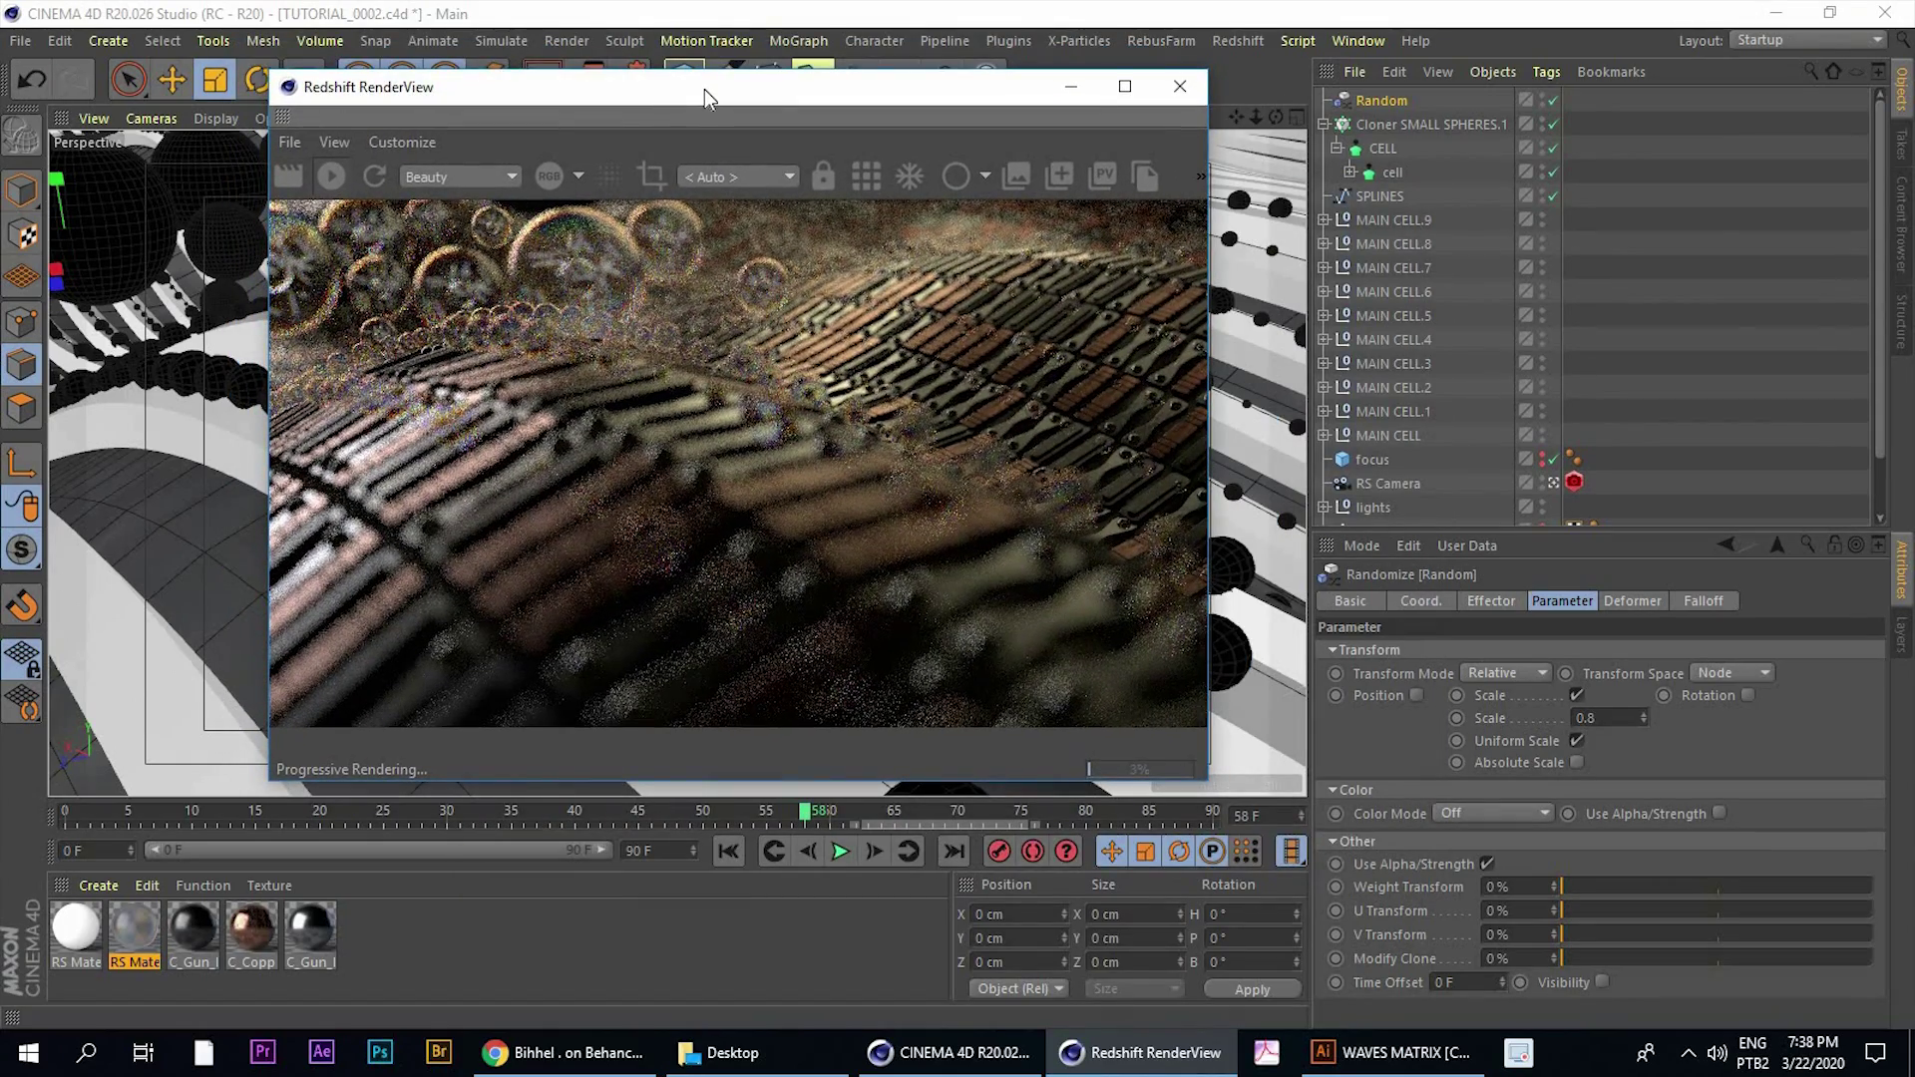
pyautogui.click(576, 1053)
pyautogui.moveTo(573, 1047)
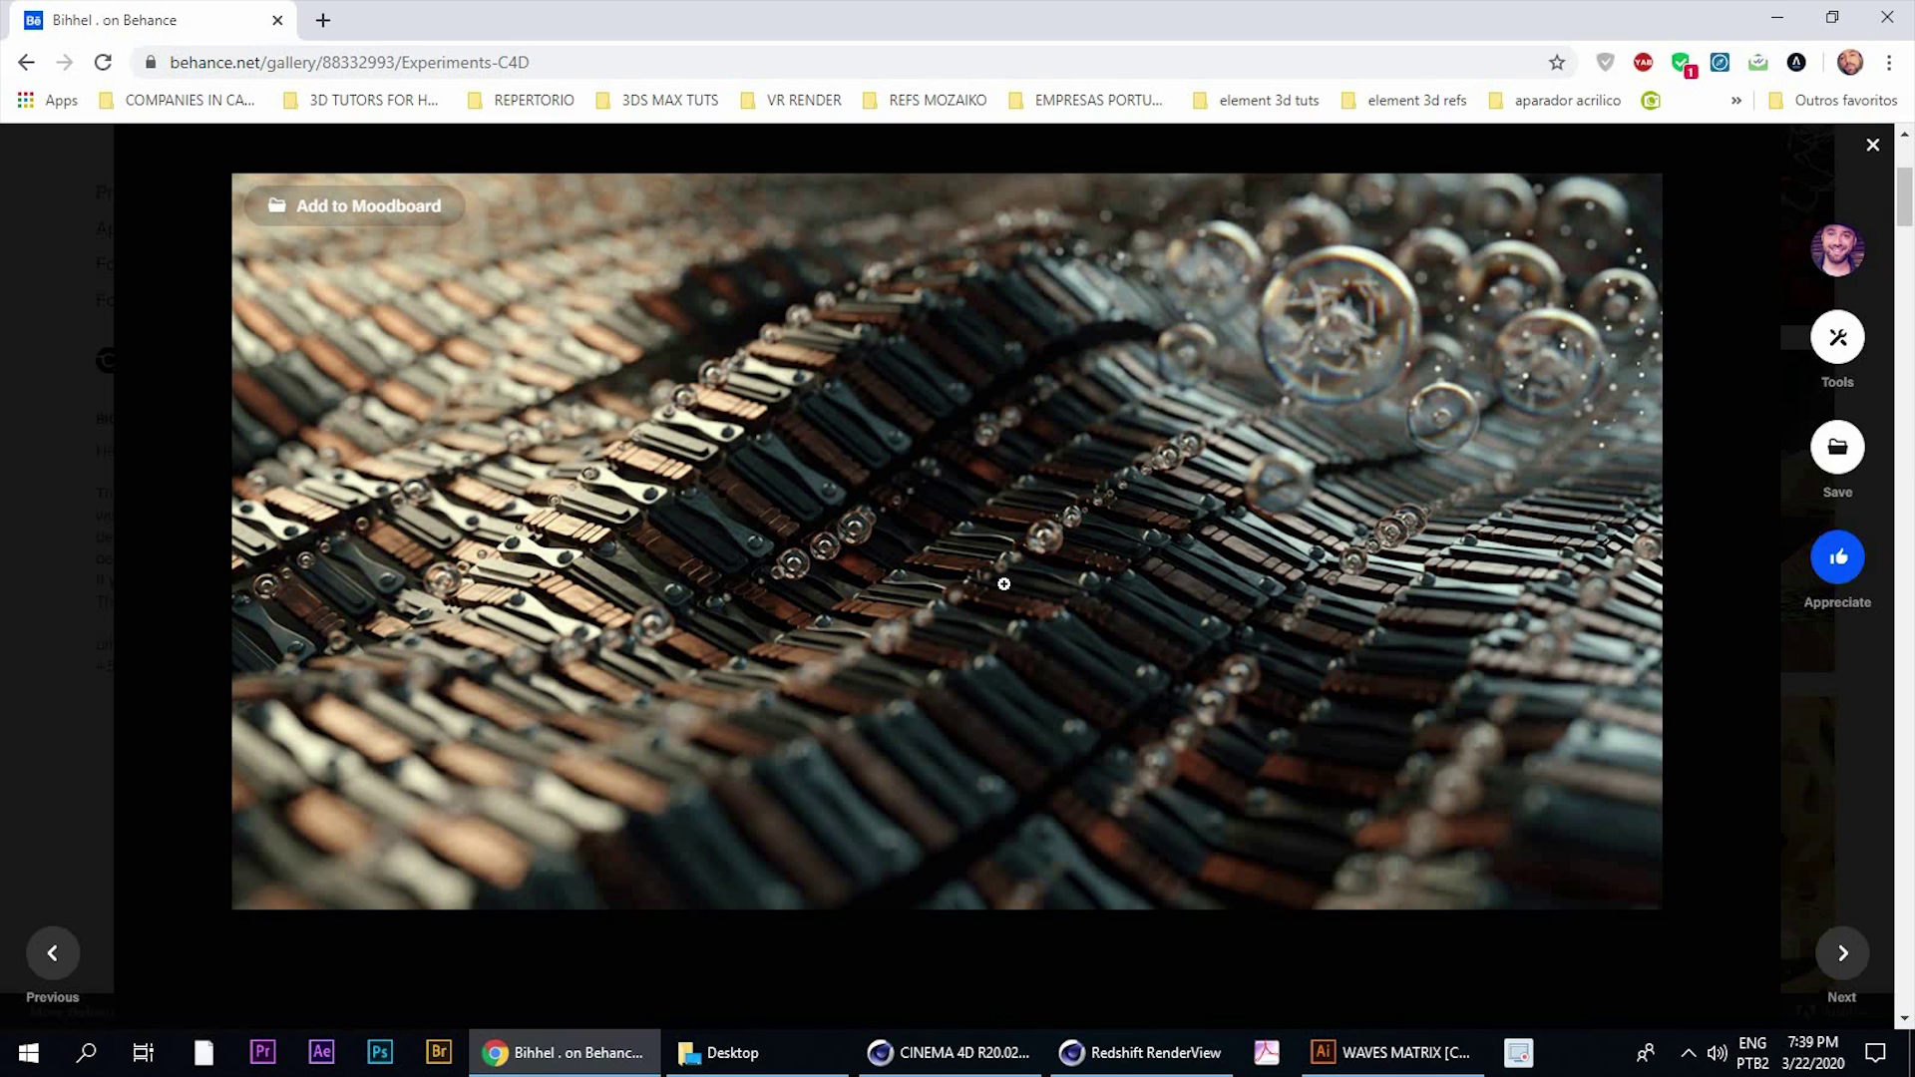
pyautogui.click(584, 1068)
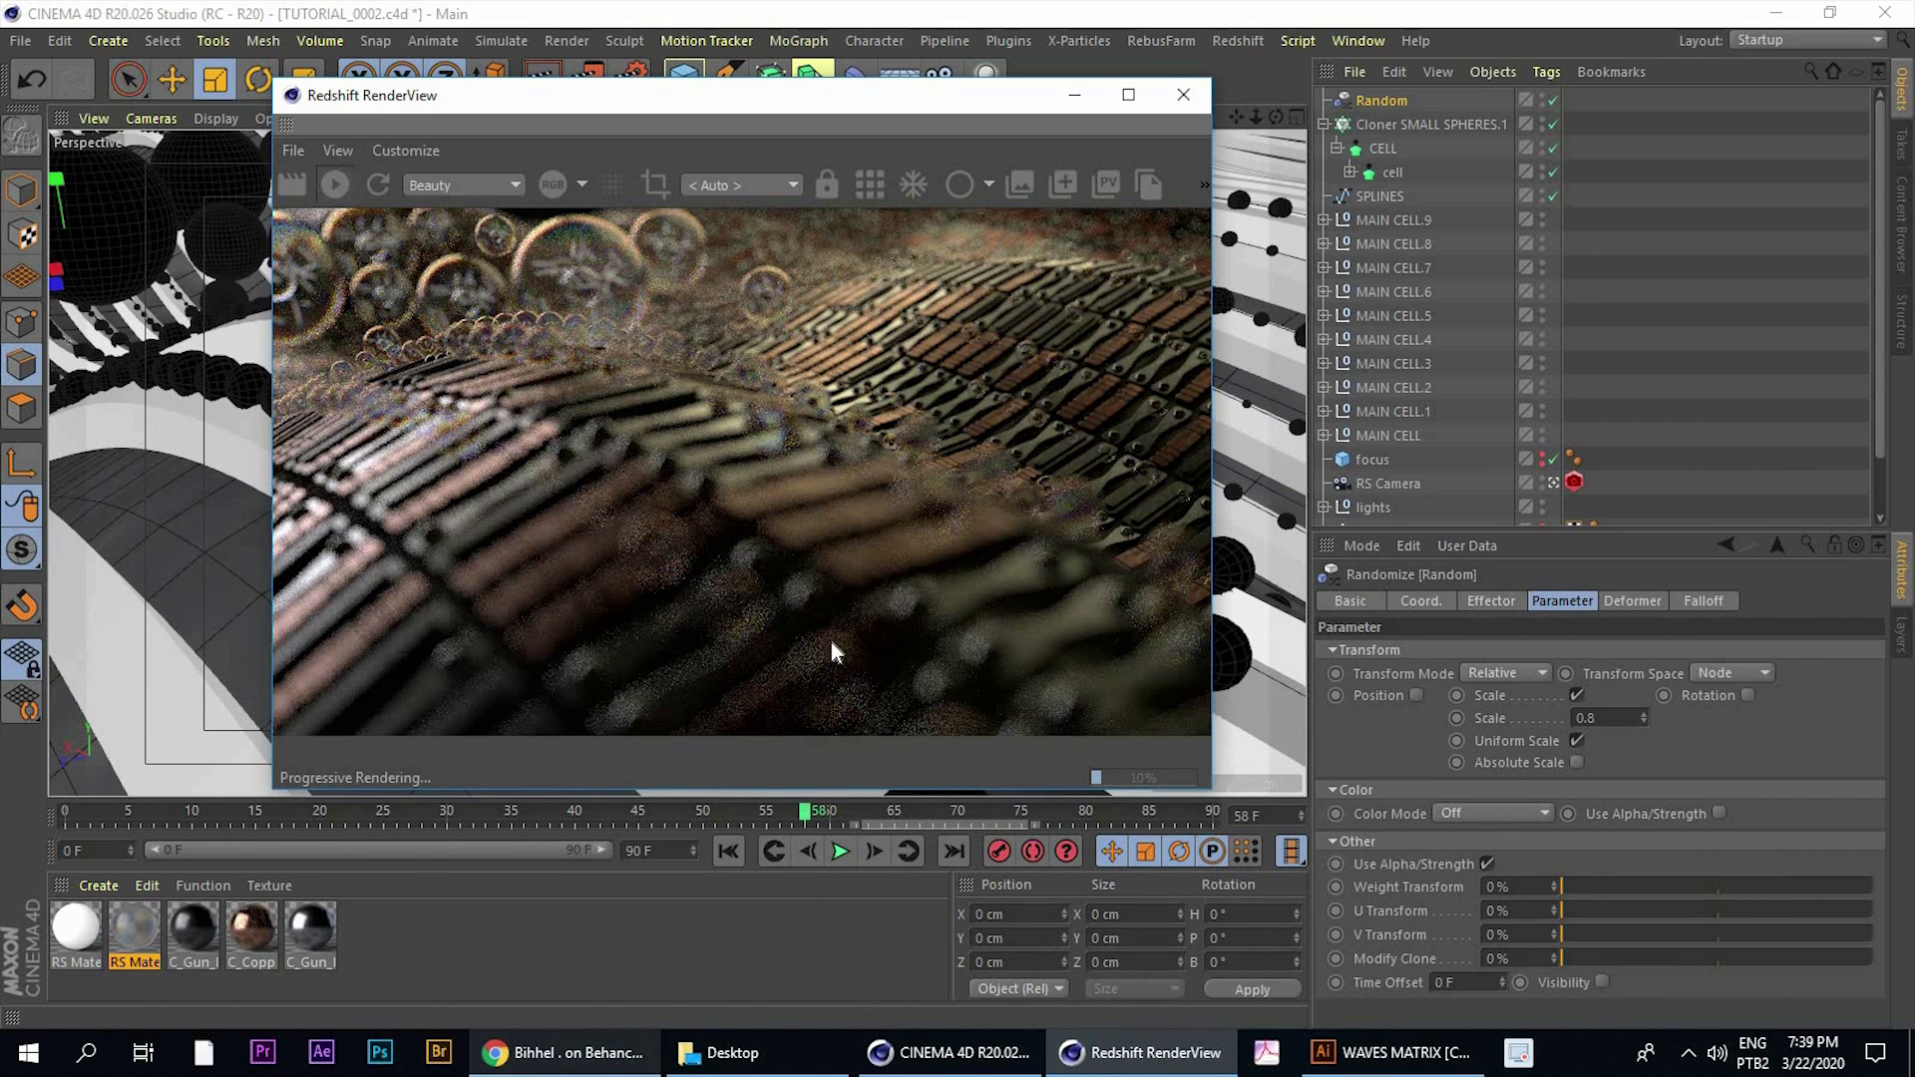
# Close the RenderView, try scaling CELL down much further, compare both sizes, and undo the scaling
pyautogui.click(1382, 151)
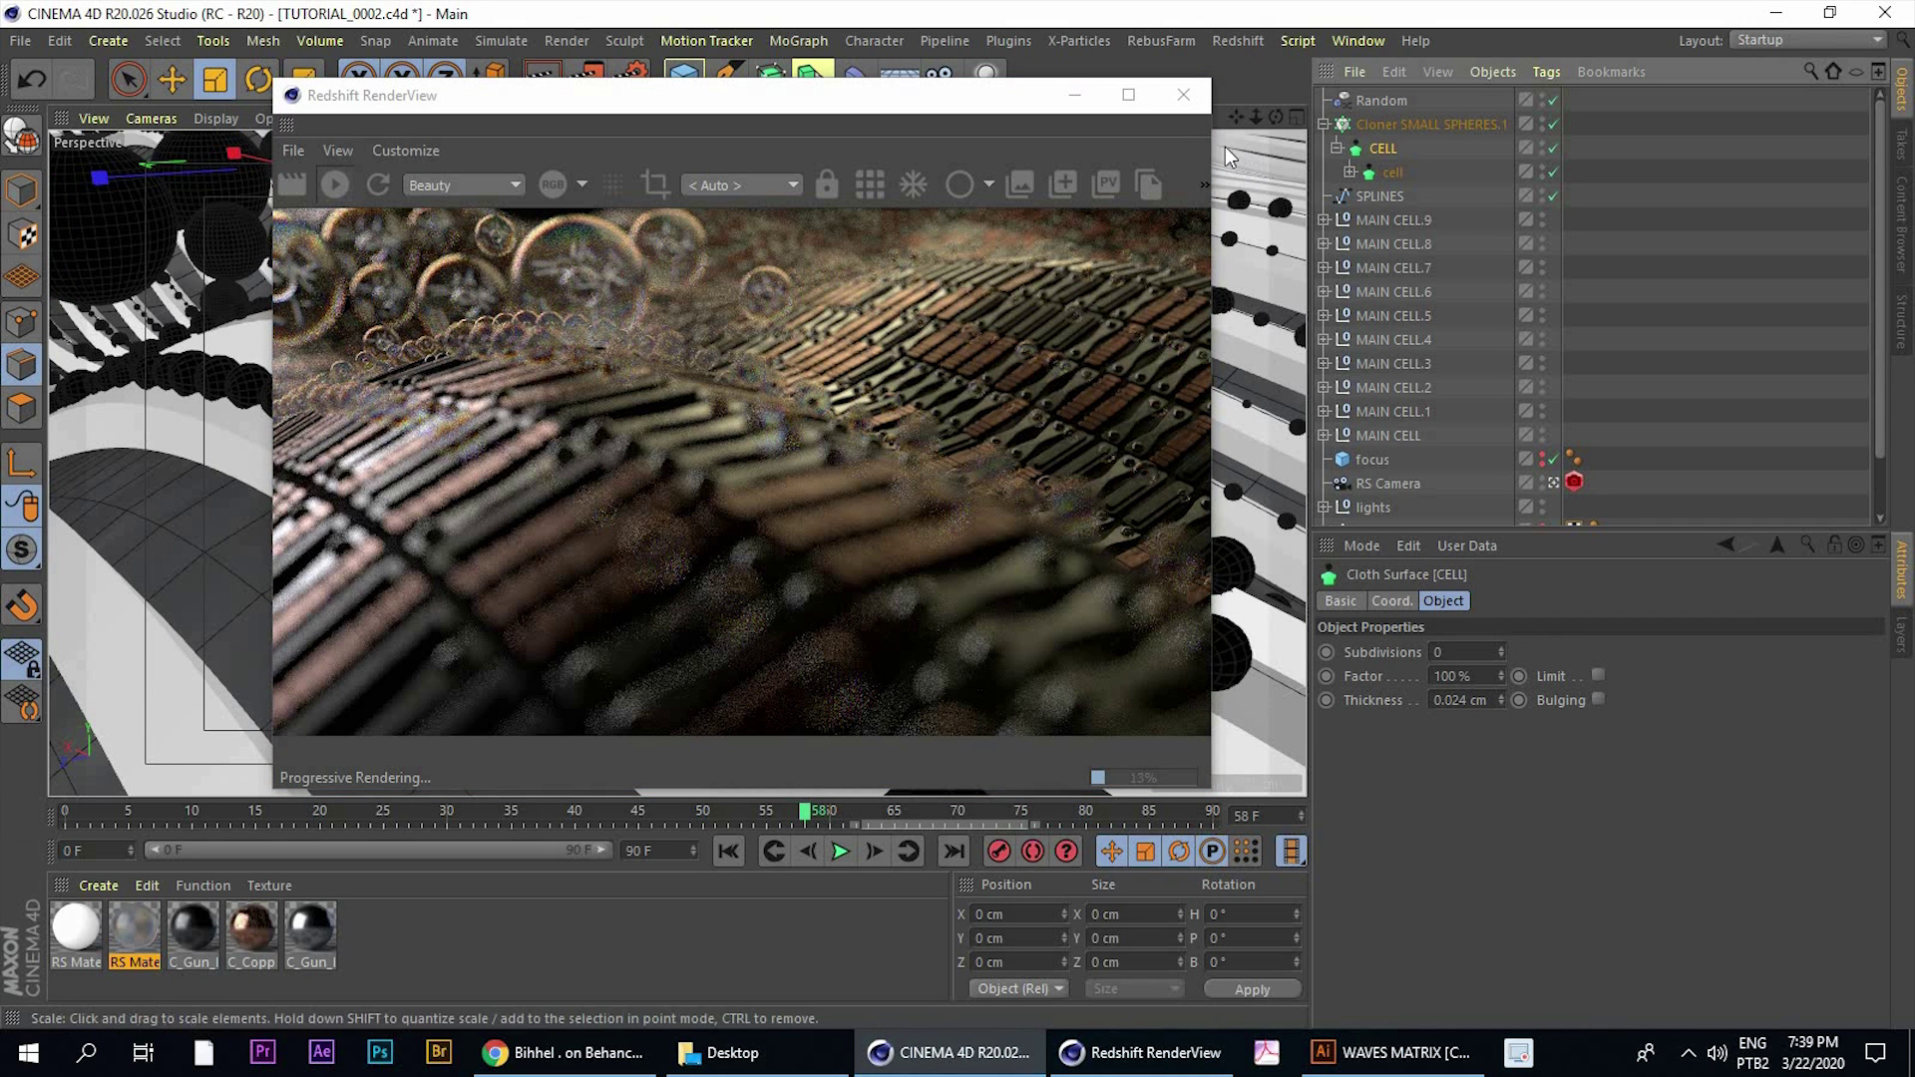
pyautogui.click(1183, 96)
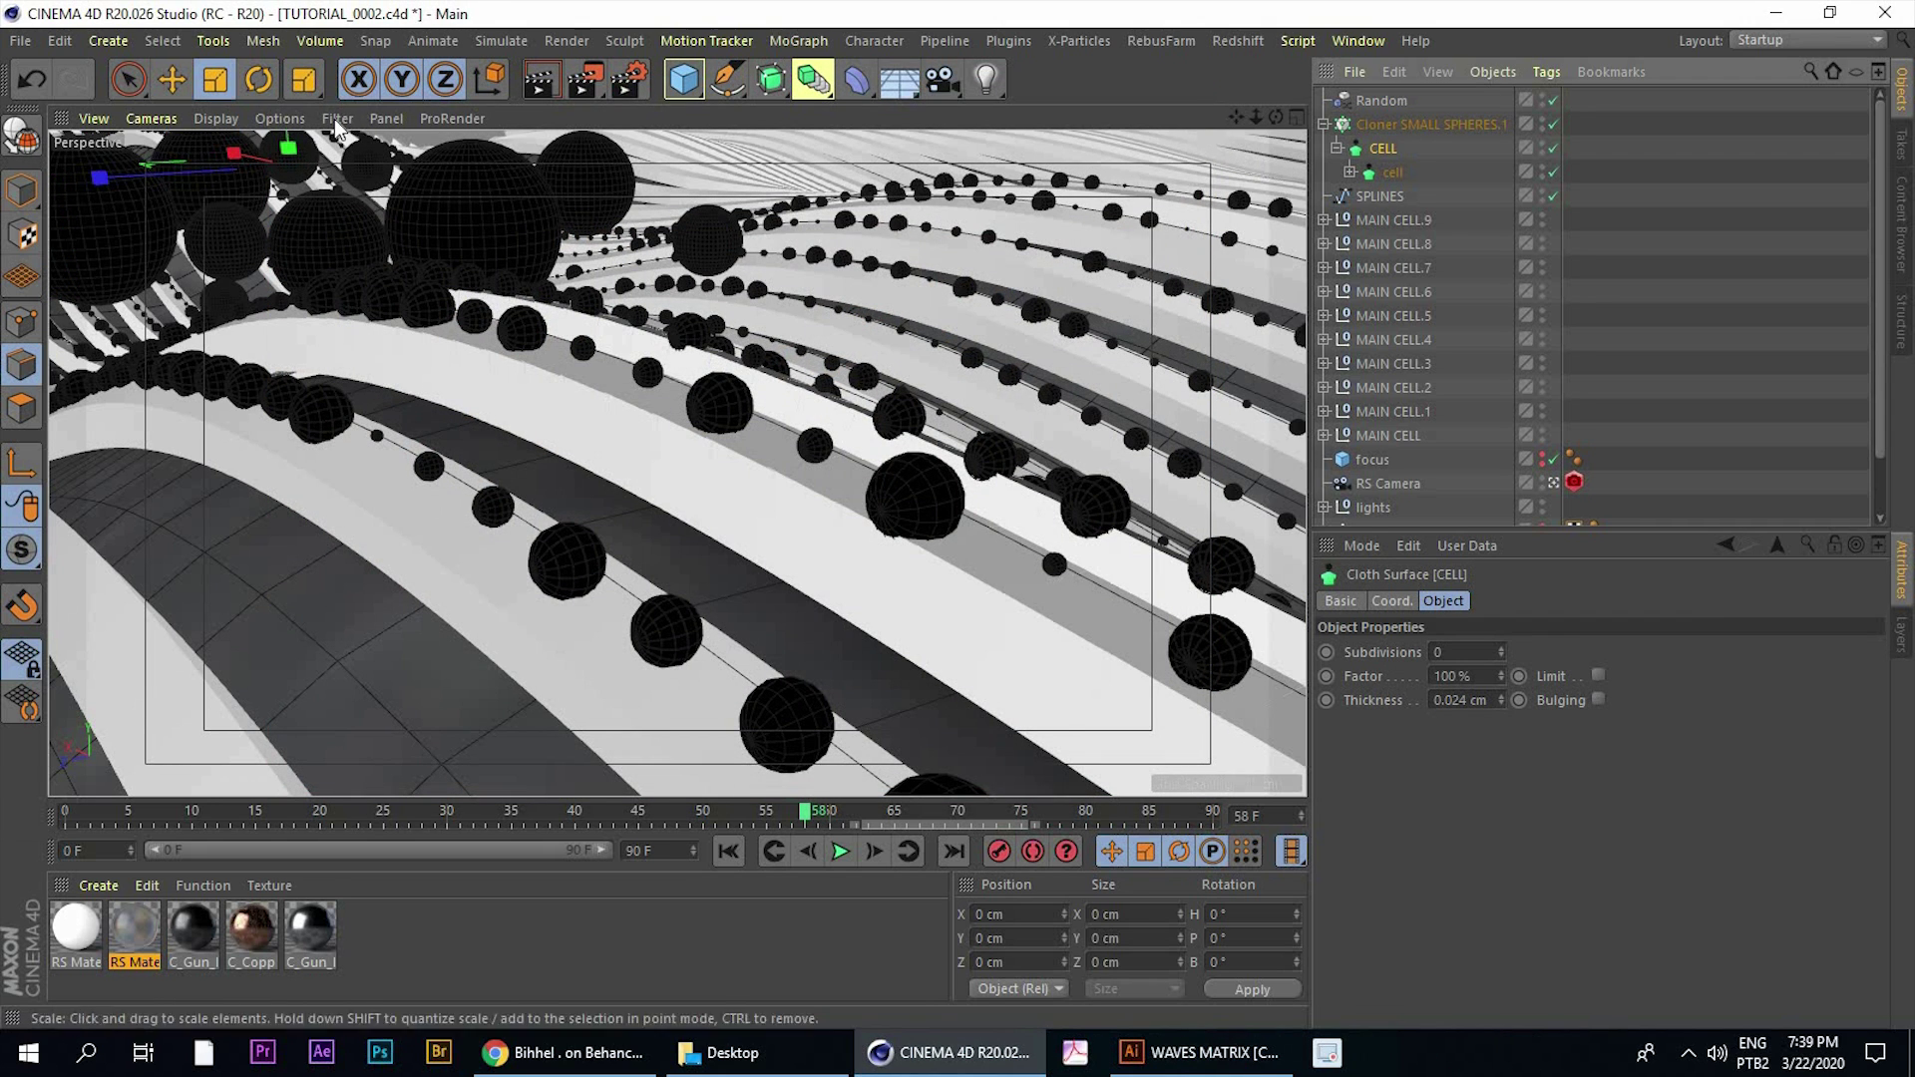
pyautogui.click(303, 80)
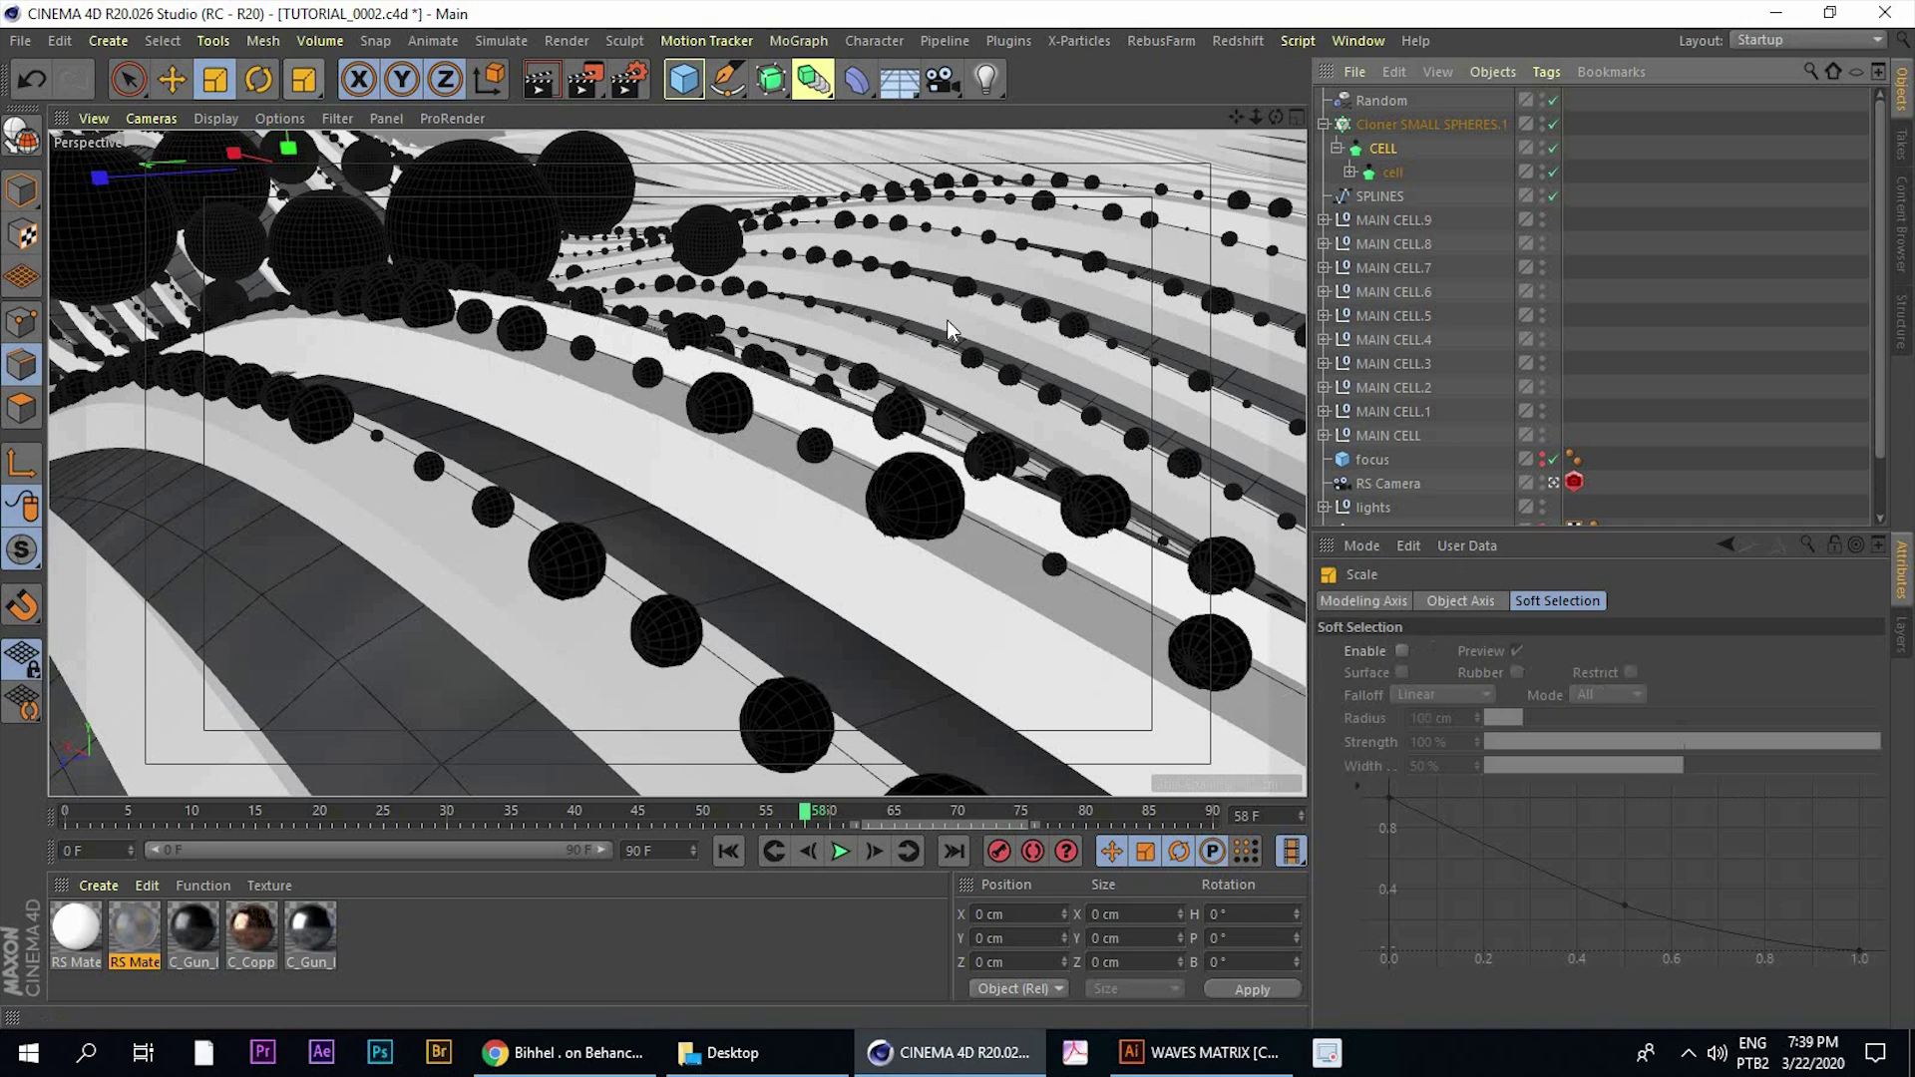
pyautogui.press('s')
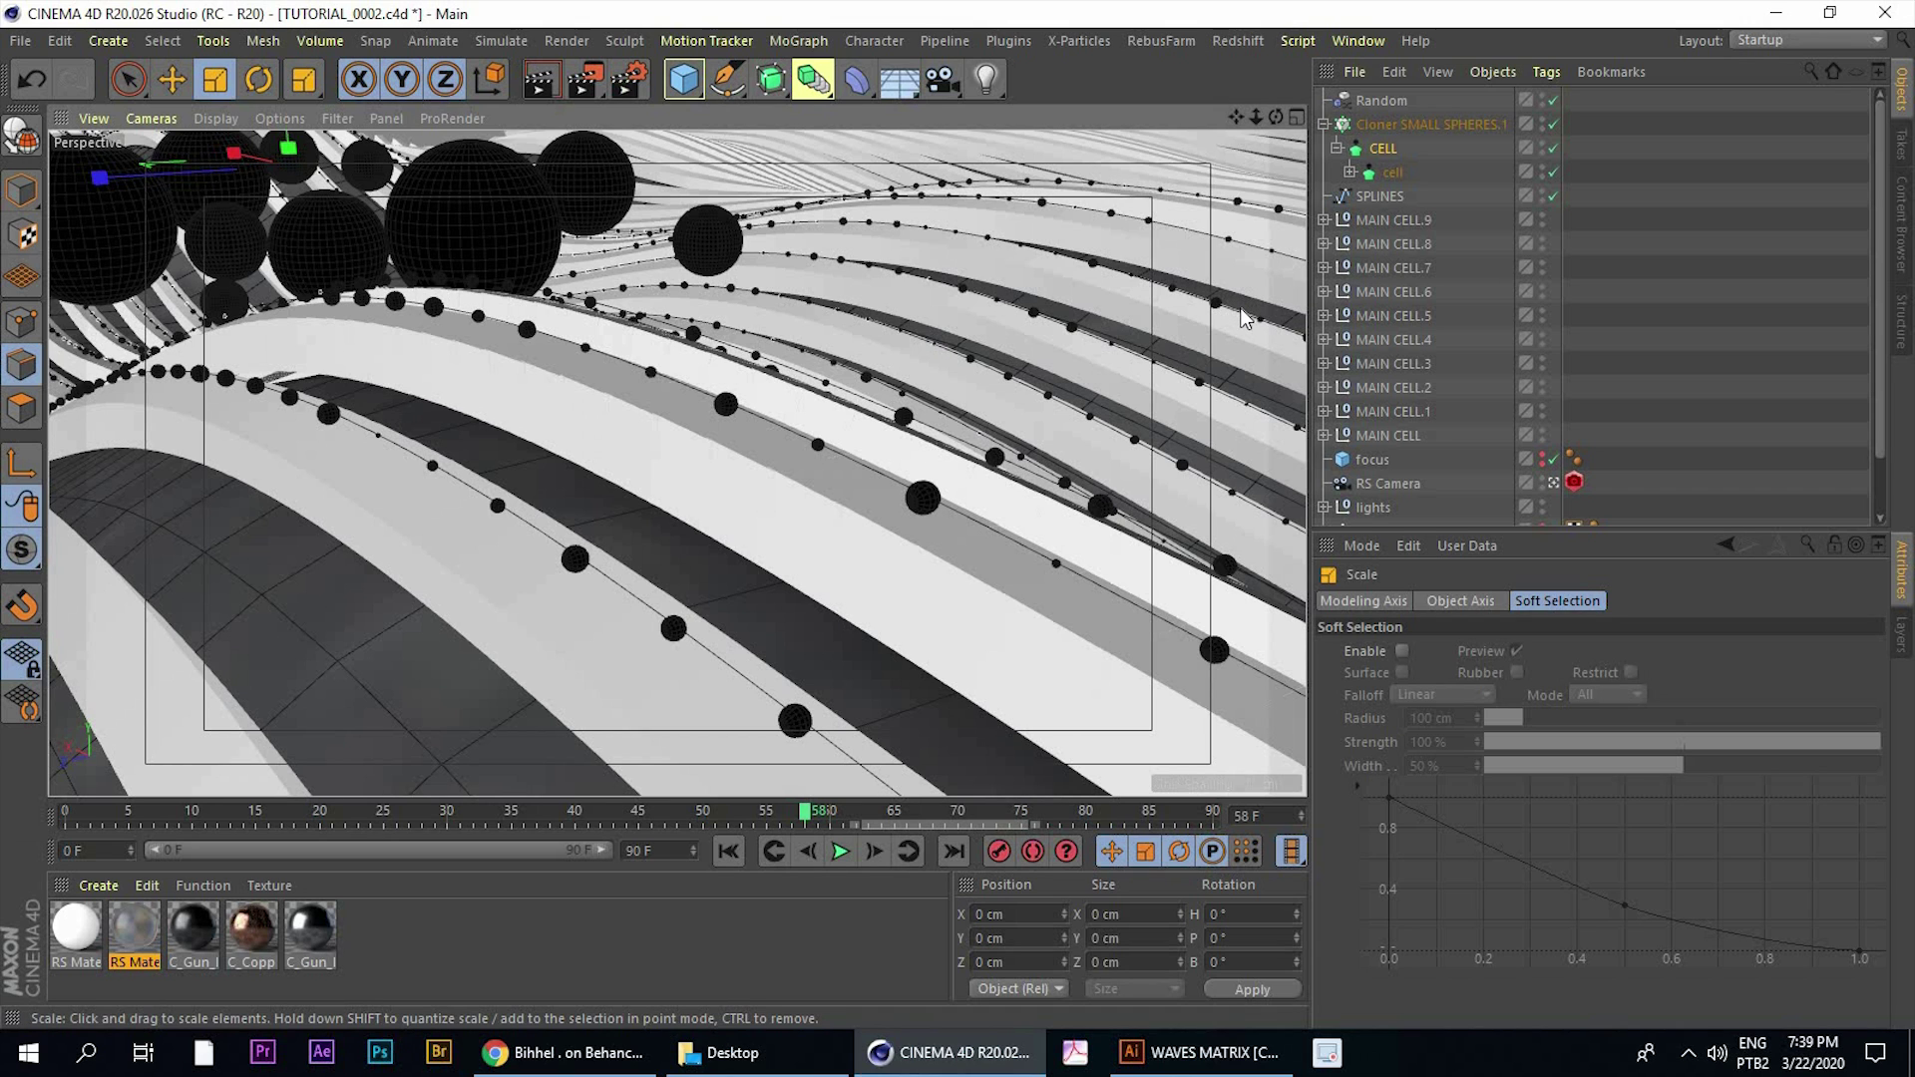
pyautogui.click(30, 78)
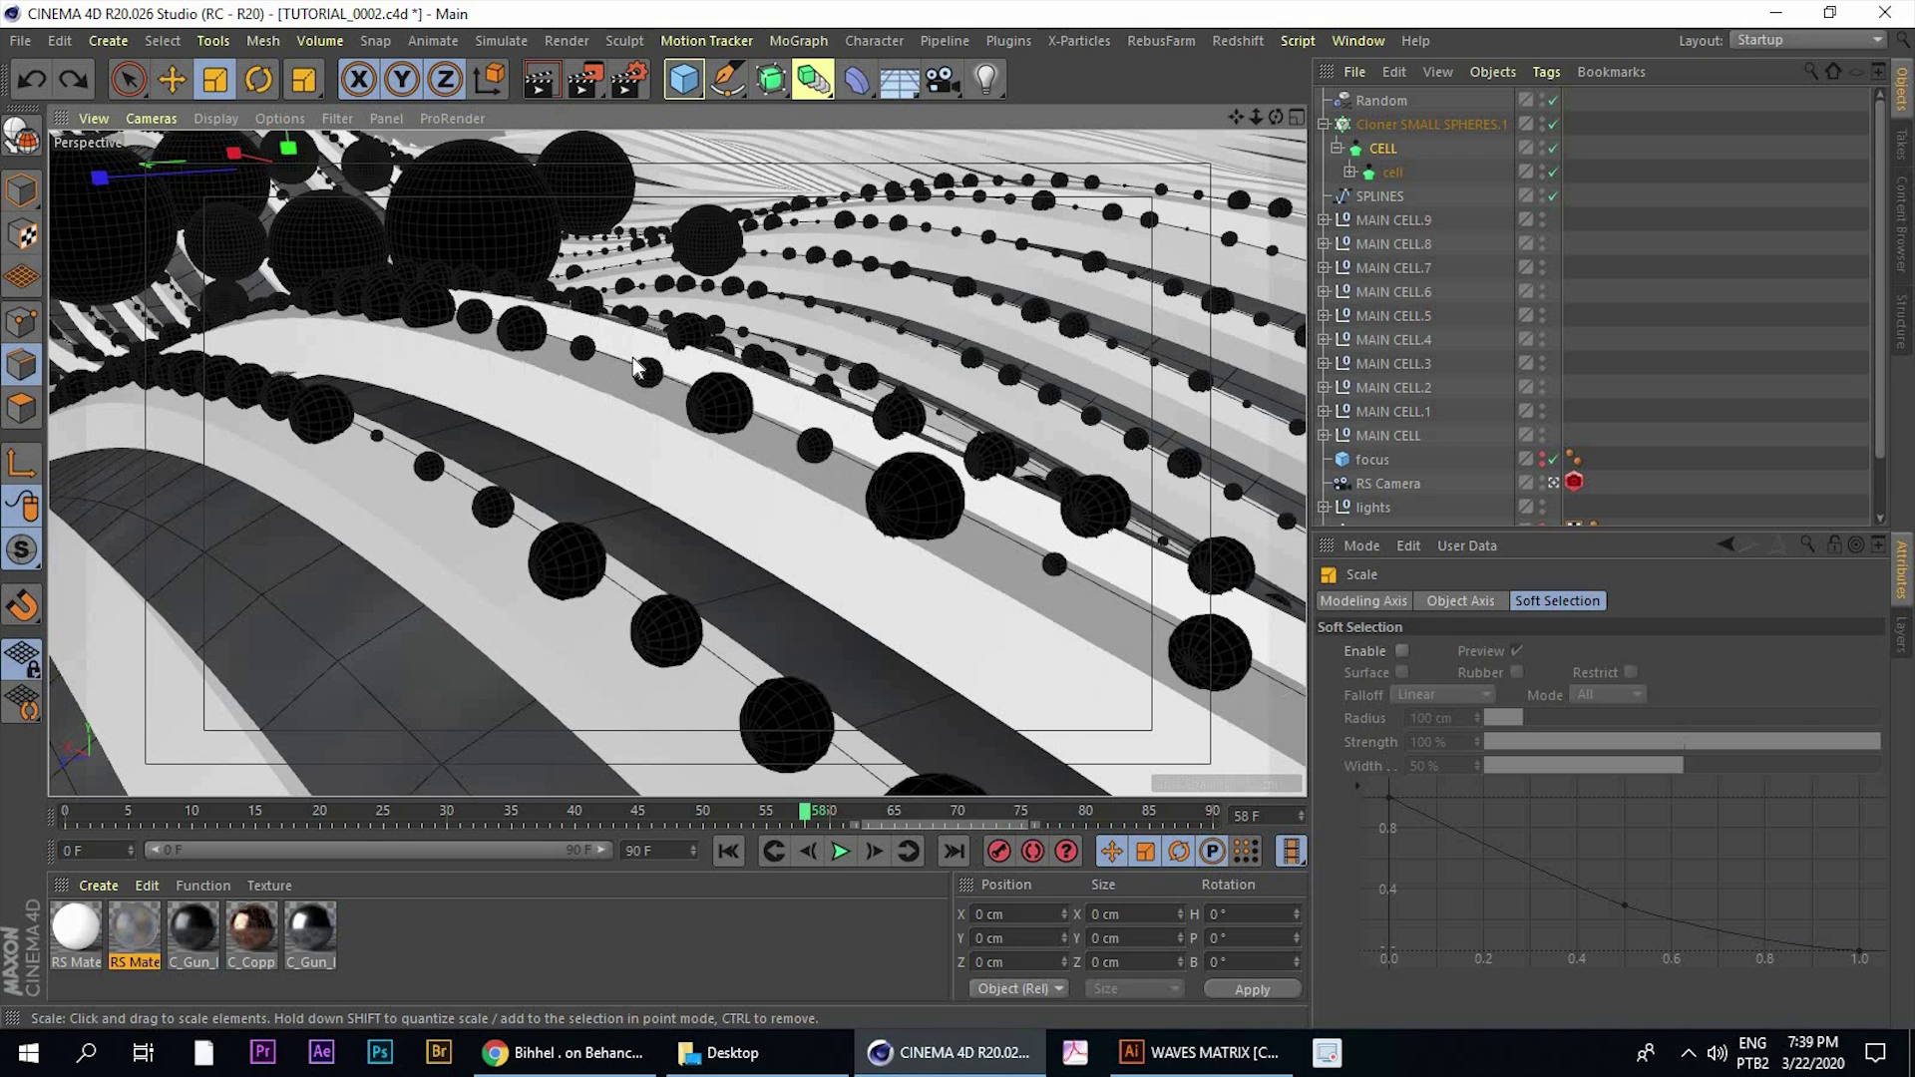
pyautogui.click(64, 85)
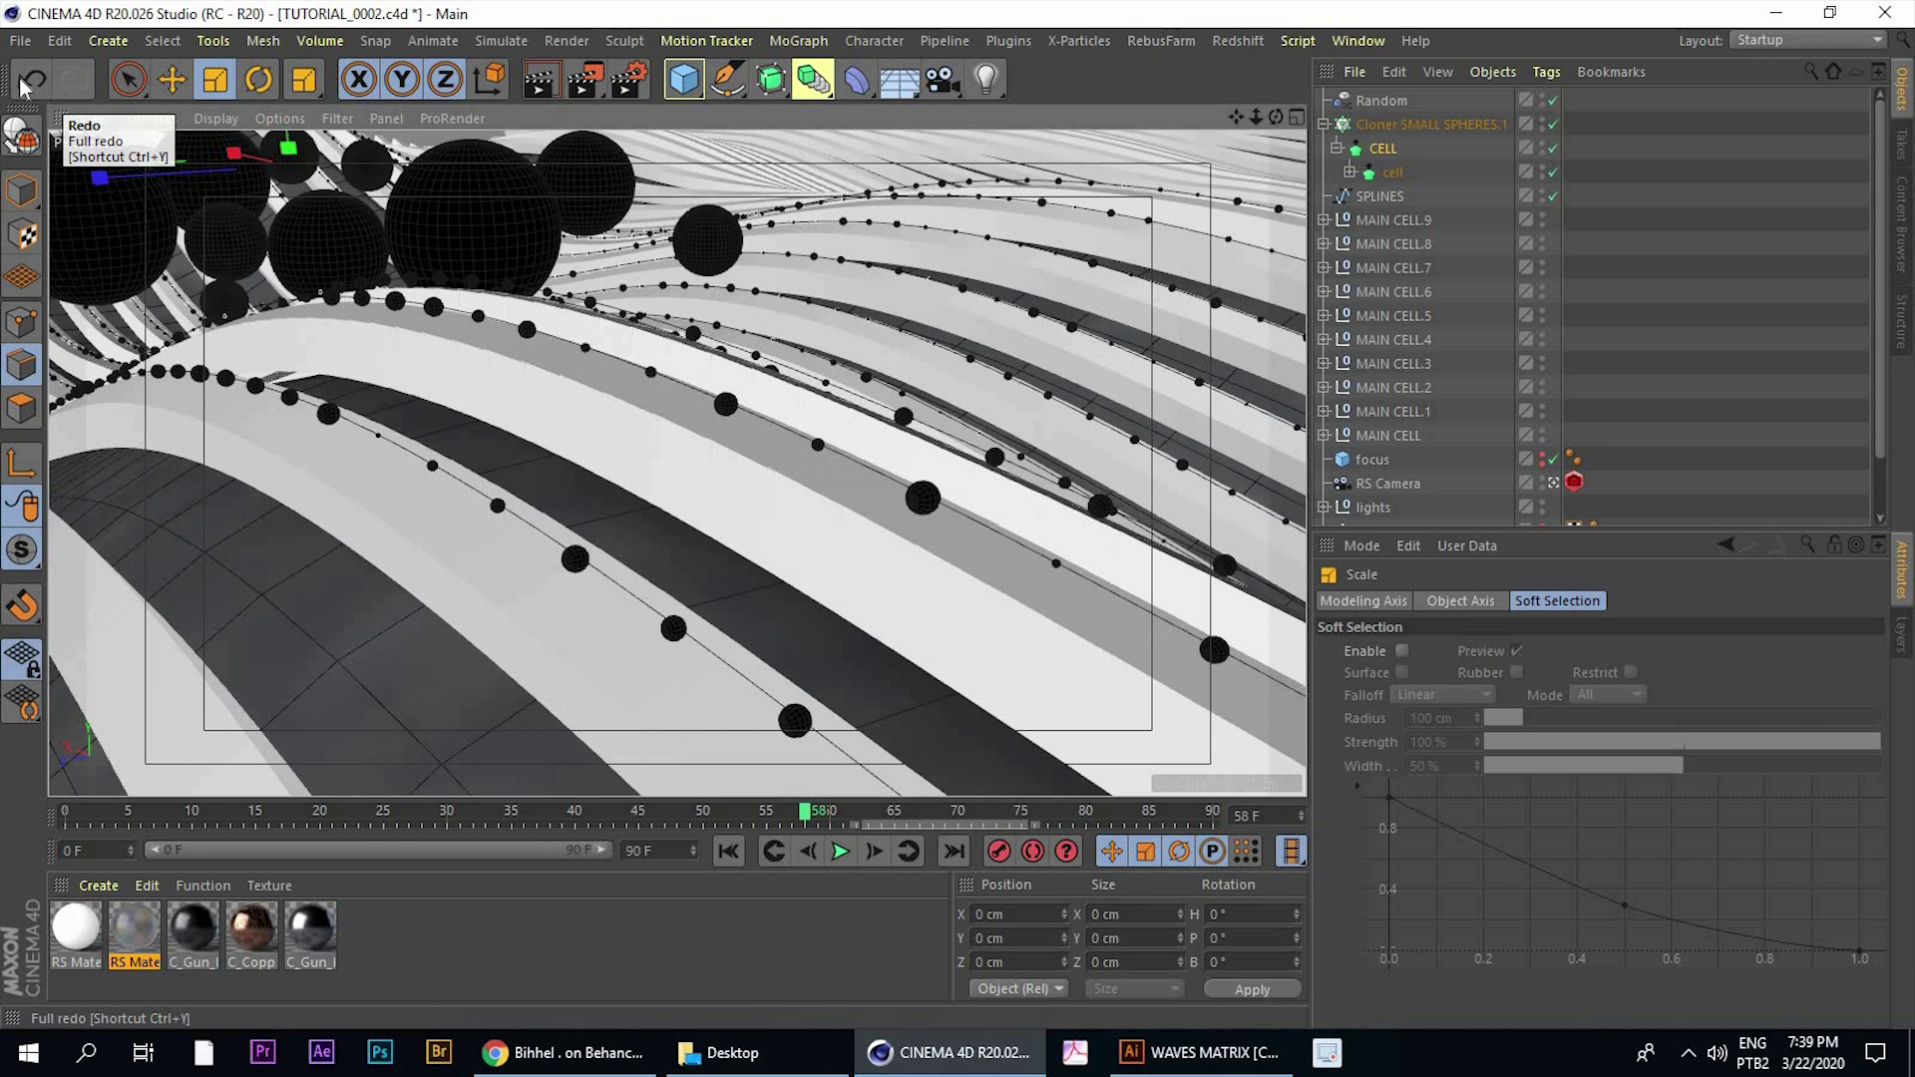
pyautogui.click(20, 79)
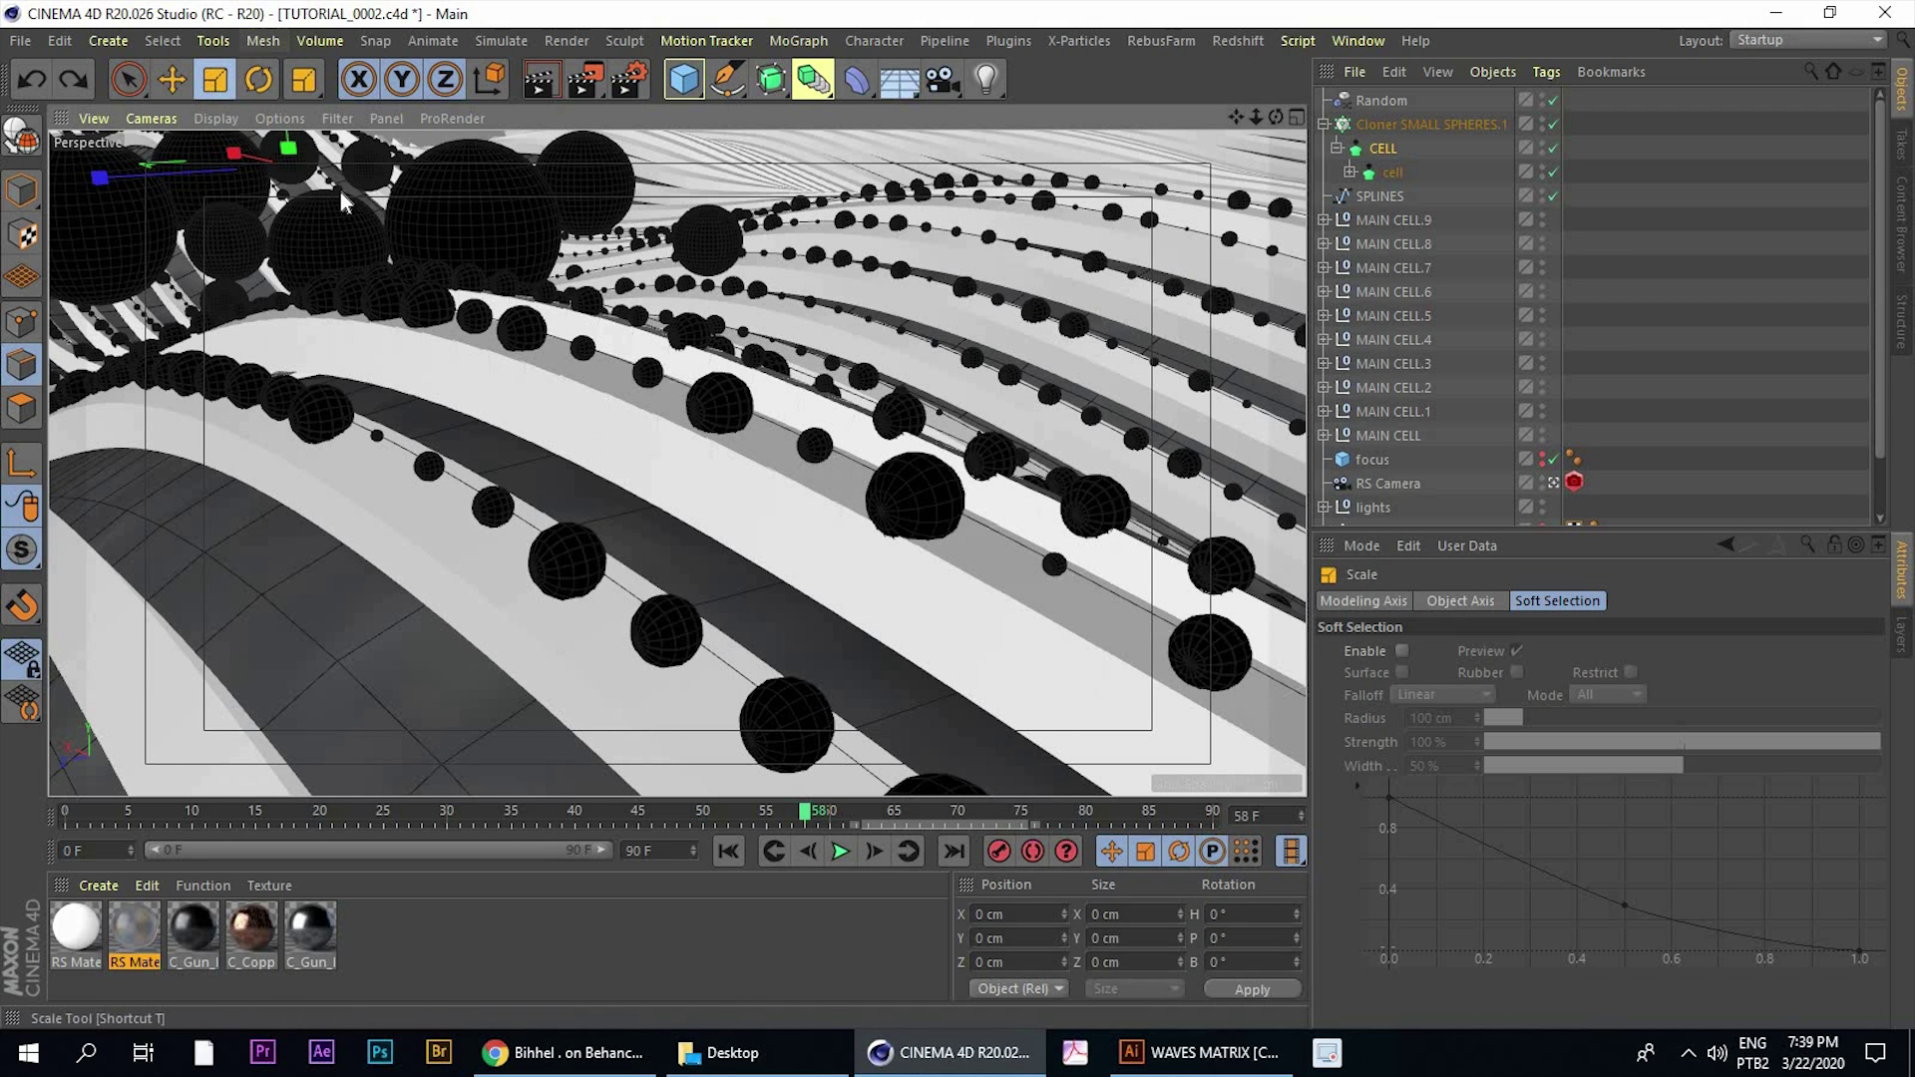
# Set the inner cell cloth surface's thickness to 0.15 cm with the outer CELL cloth surface switched off, and re-enable CELL
pyautogui.click(1554, 147)
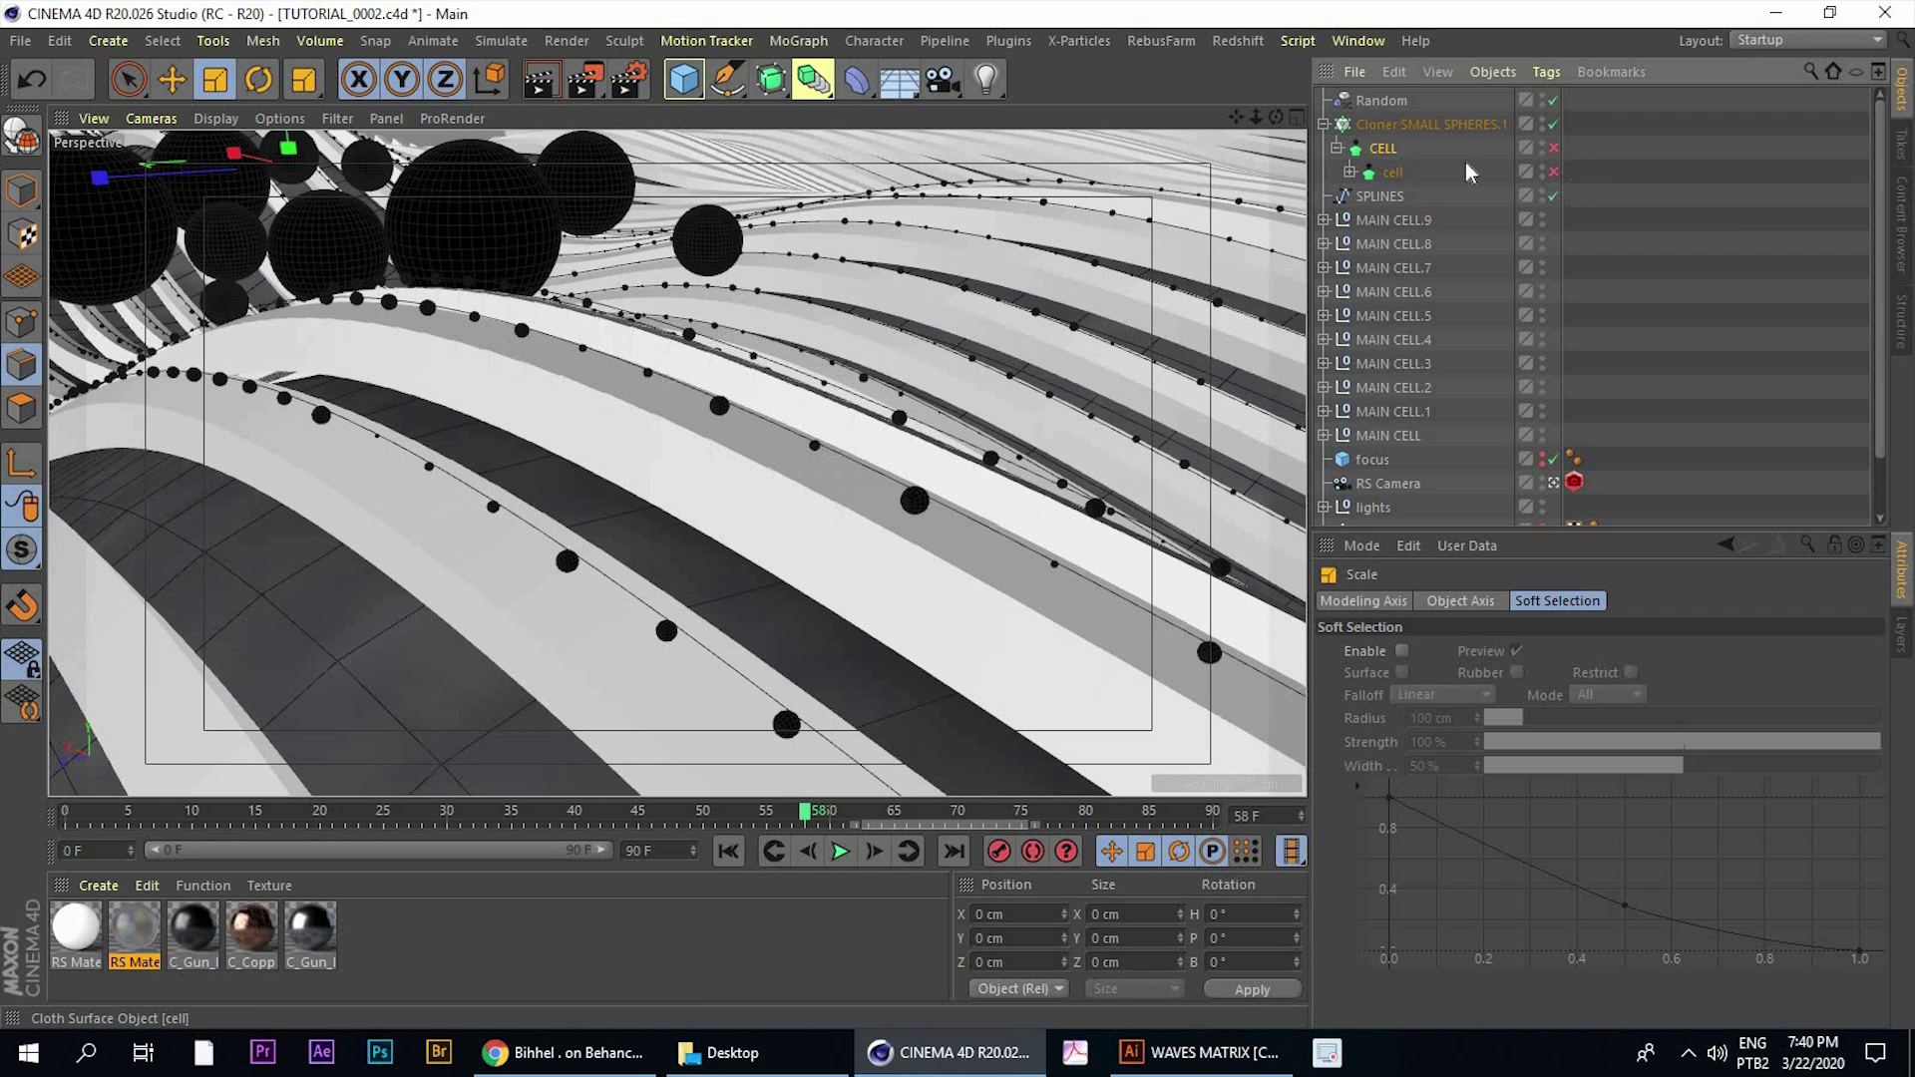
pyautogui.click(1555, 172)
pyautogui.click(1393, 173)
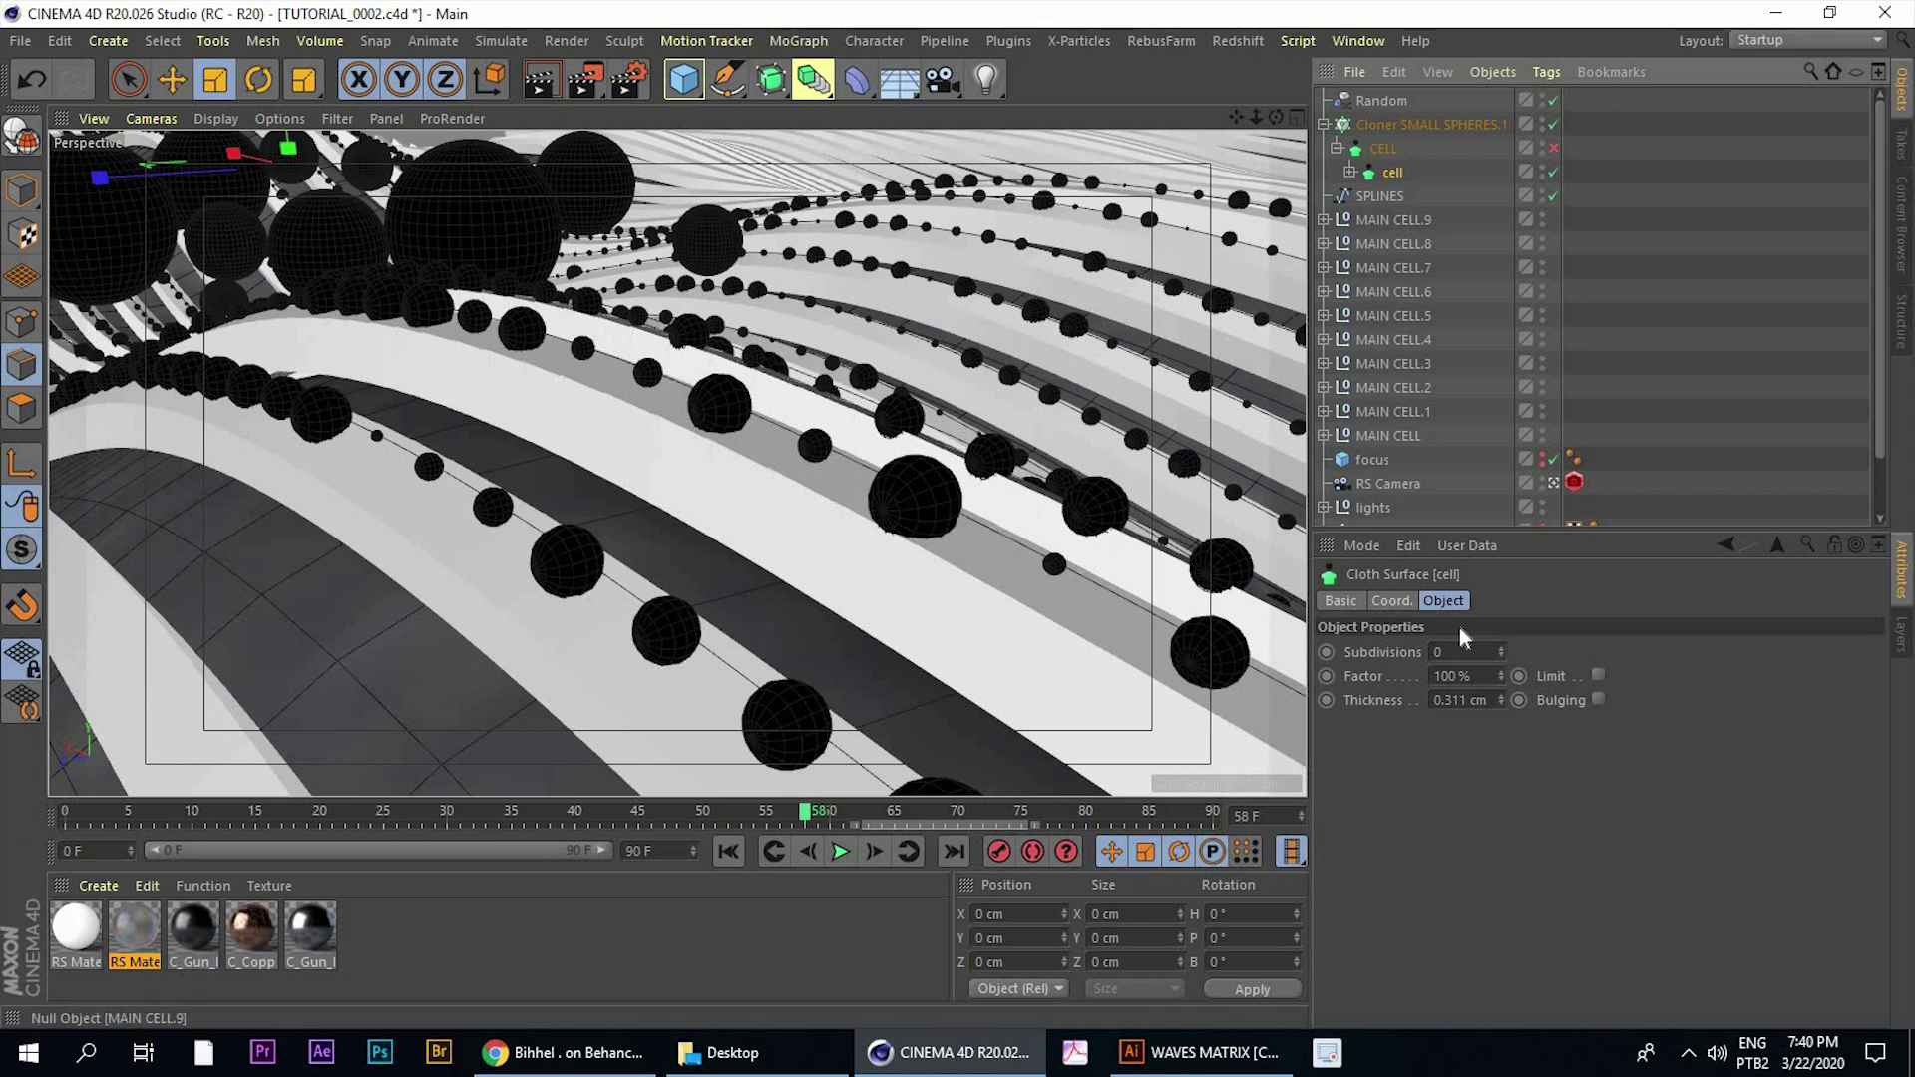
pyautogui.moveTo(1452, 701); pyautogui.dragTo(1488, 700)
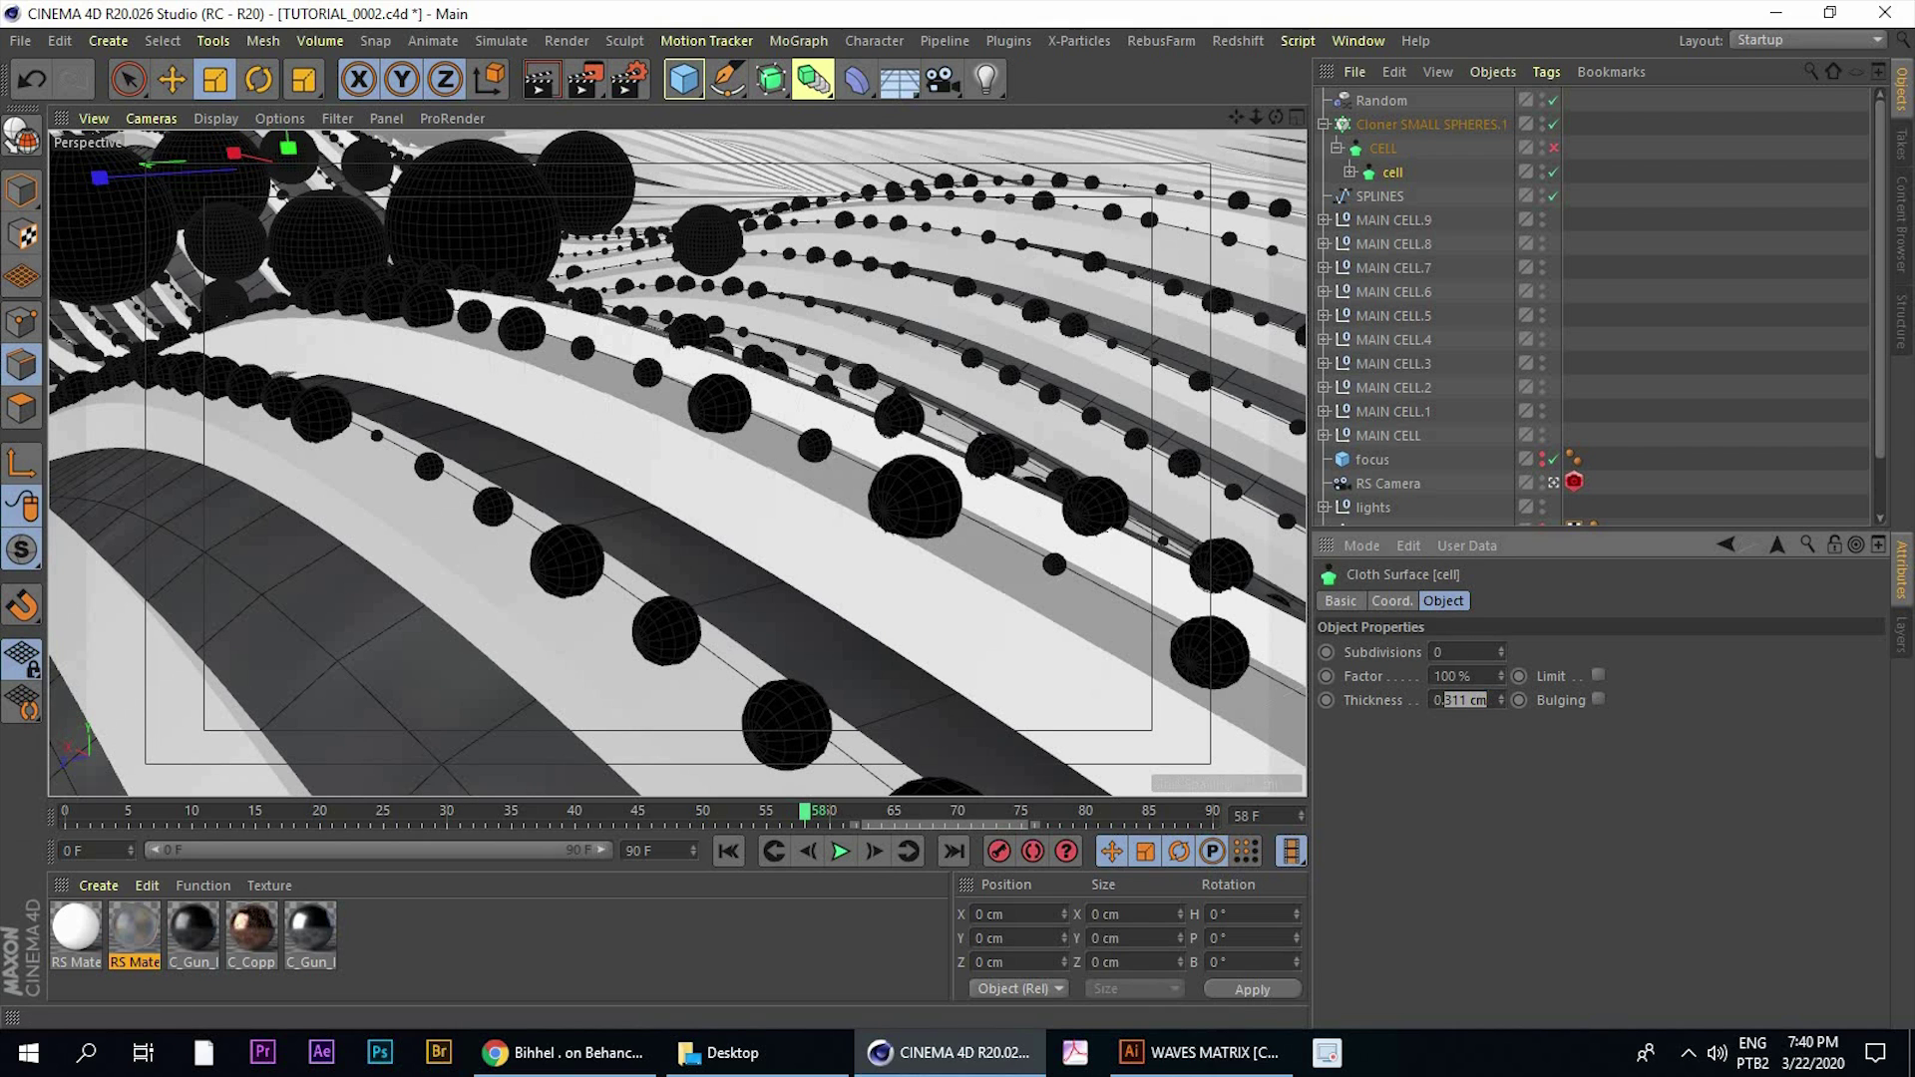
pyautogui.write('15')
pyautogui.press('Return')
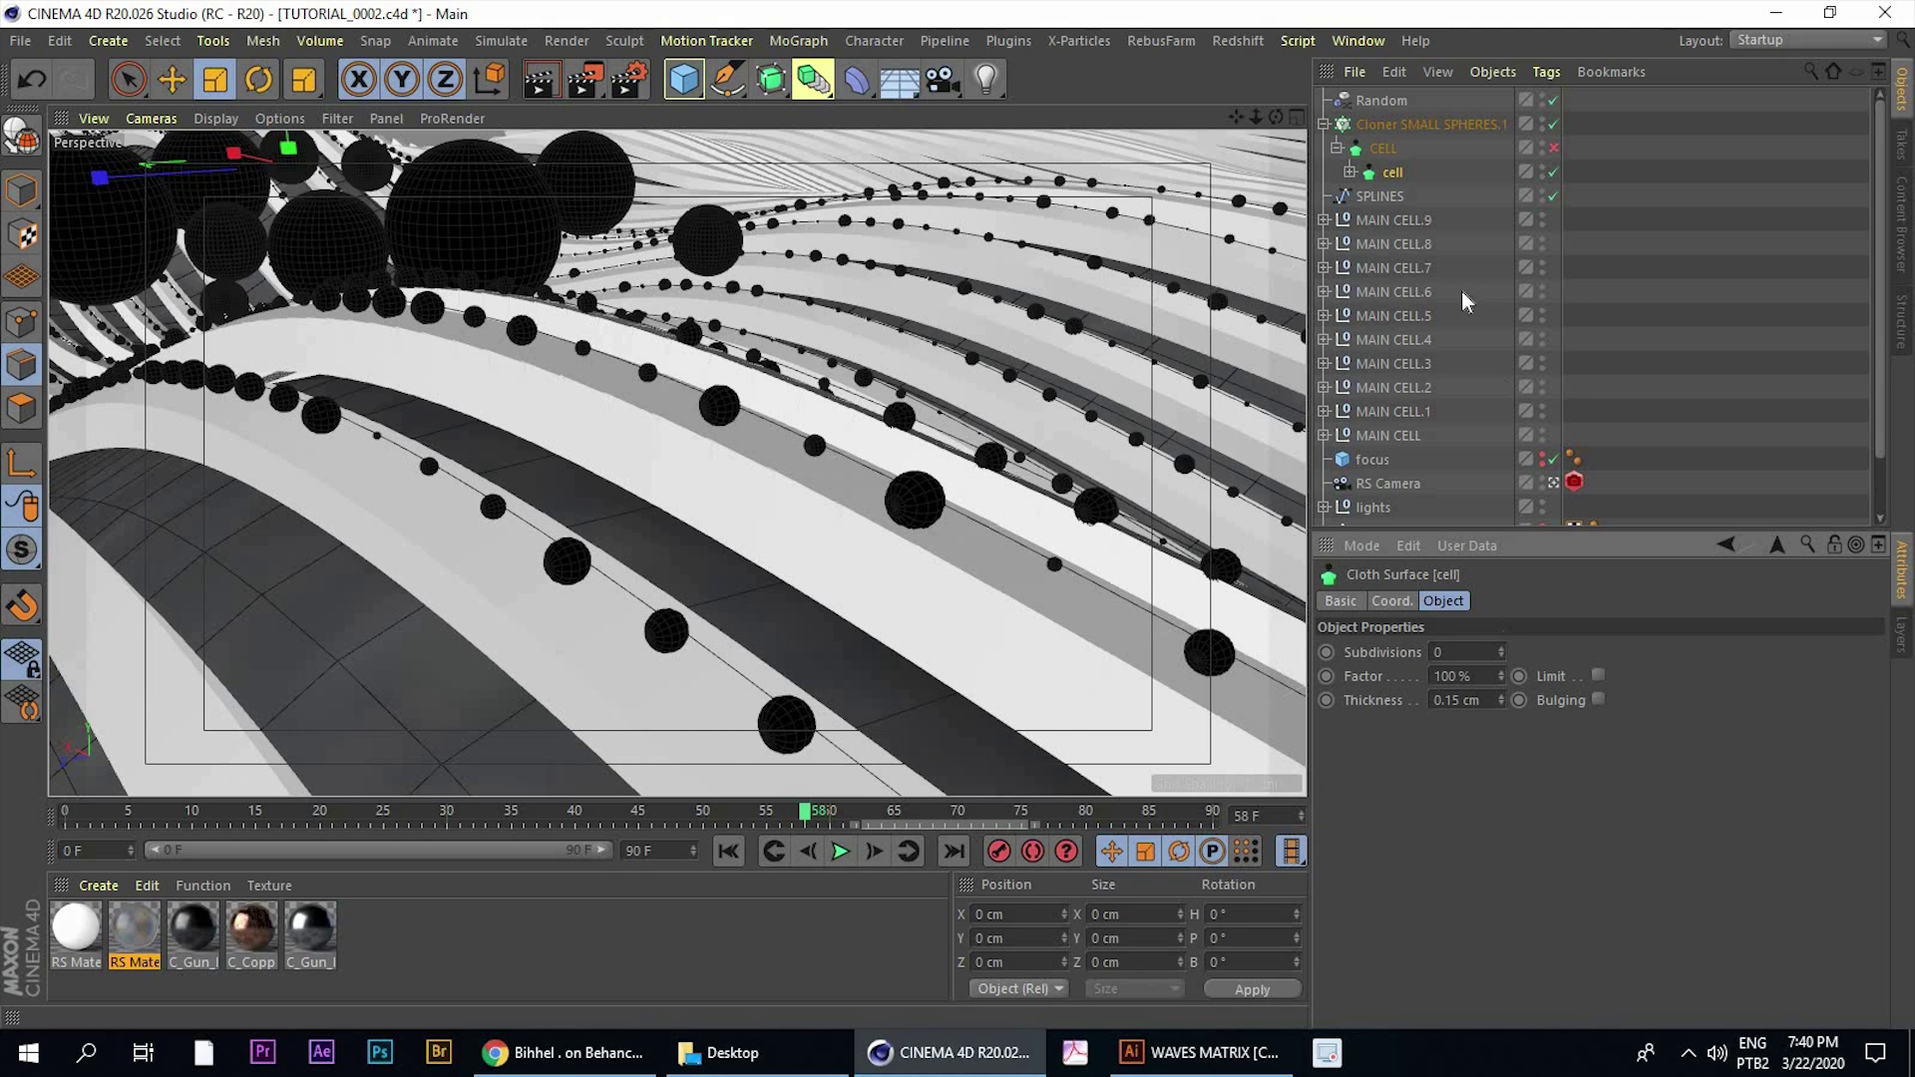
pyautogui.click(1554, 150)
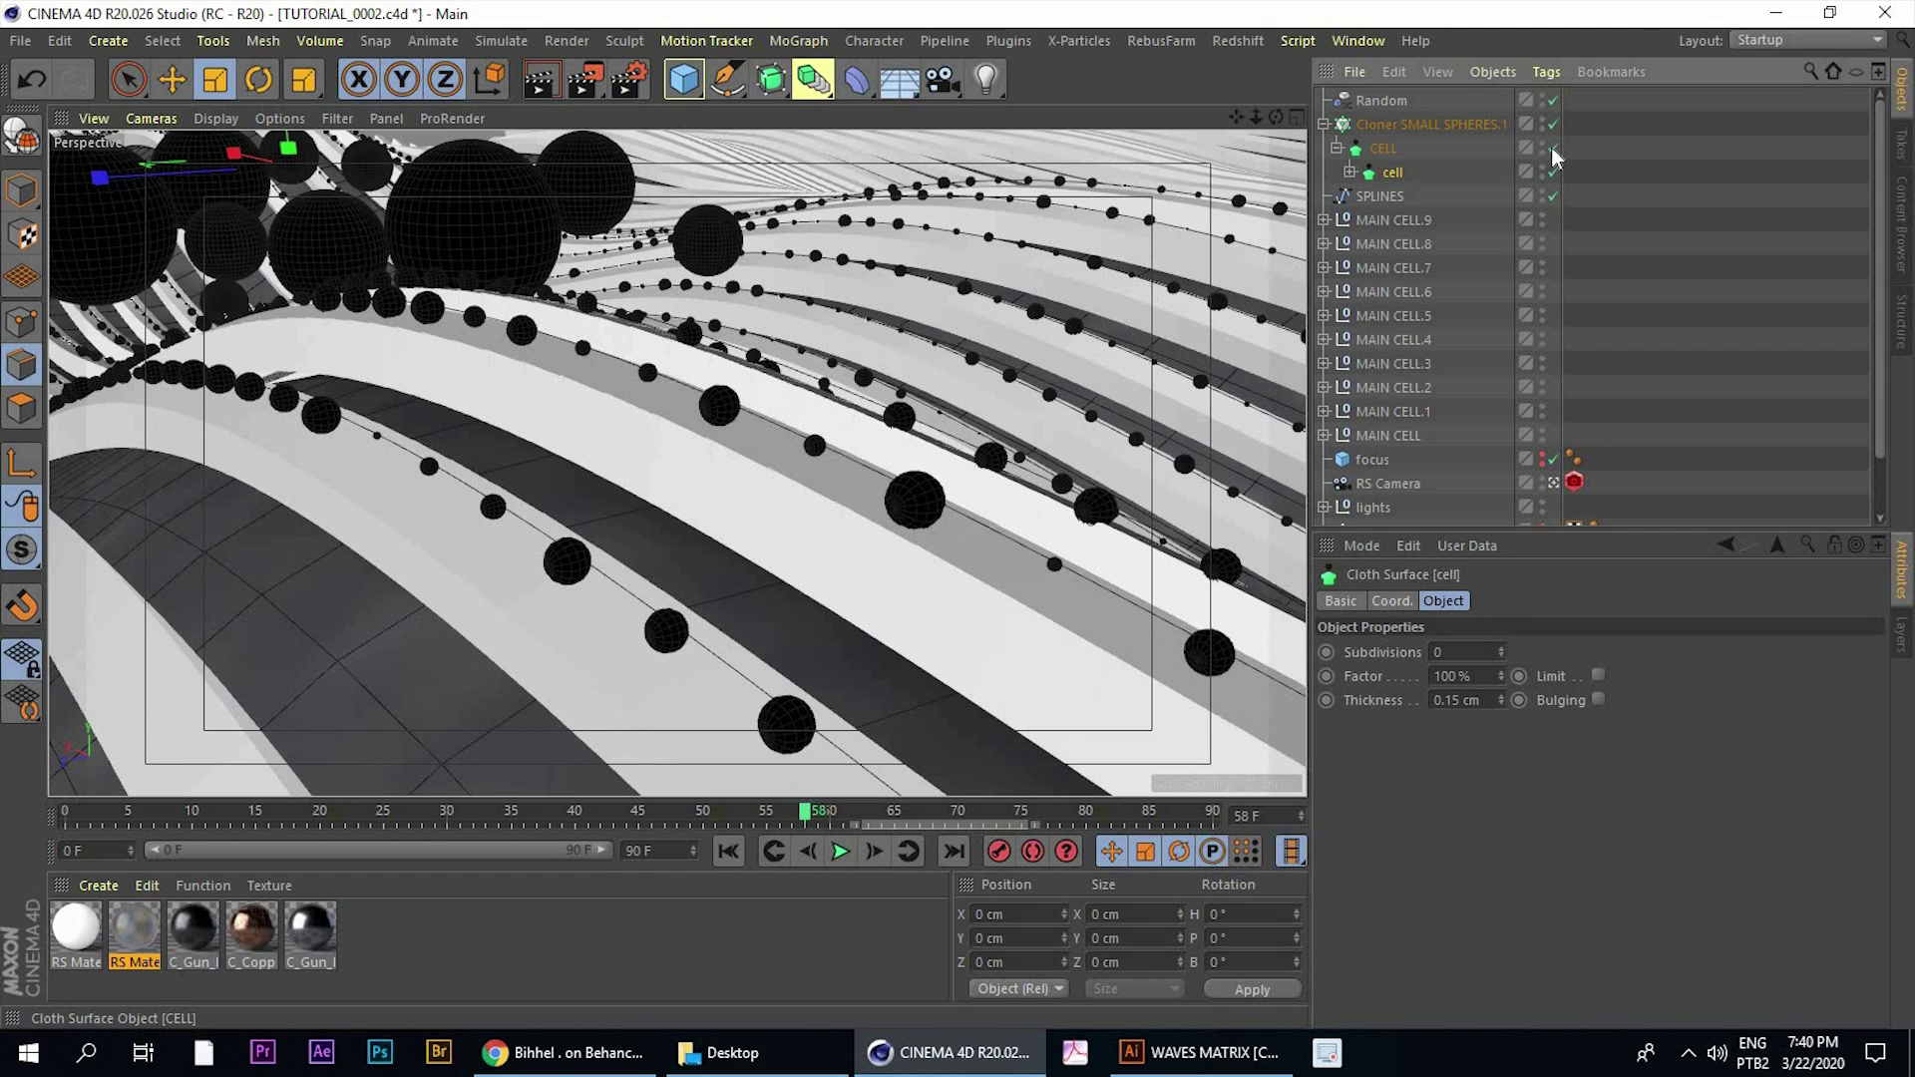
# Collapse the small-spheres cloner and render the camera view in Redshift RenderView, keeping the object list uncovered
pyautogui.click(1324, 124)
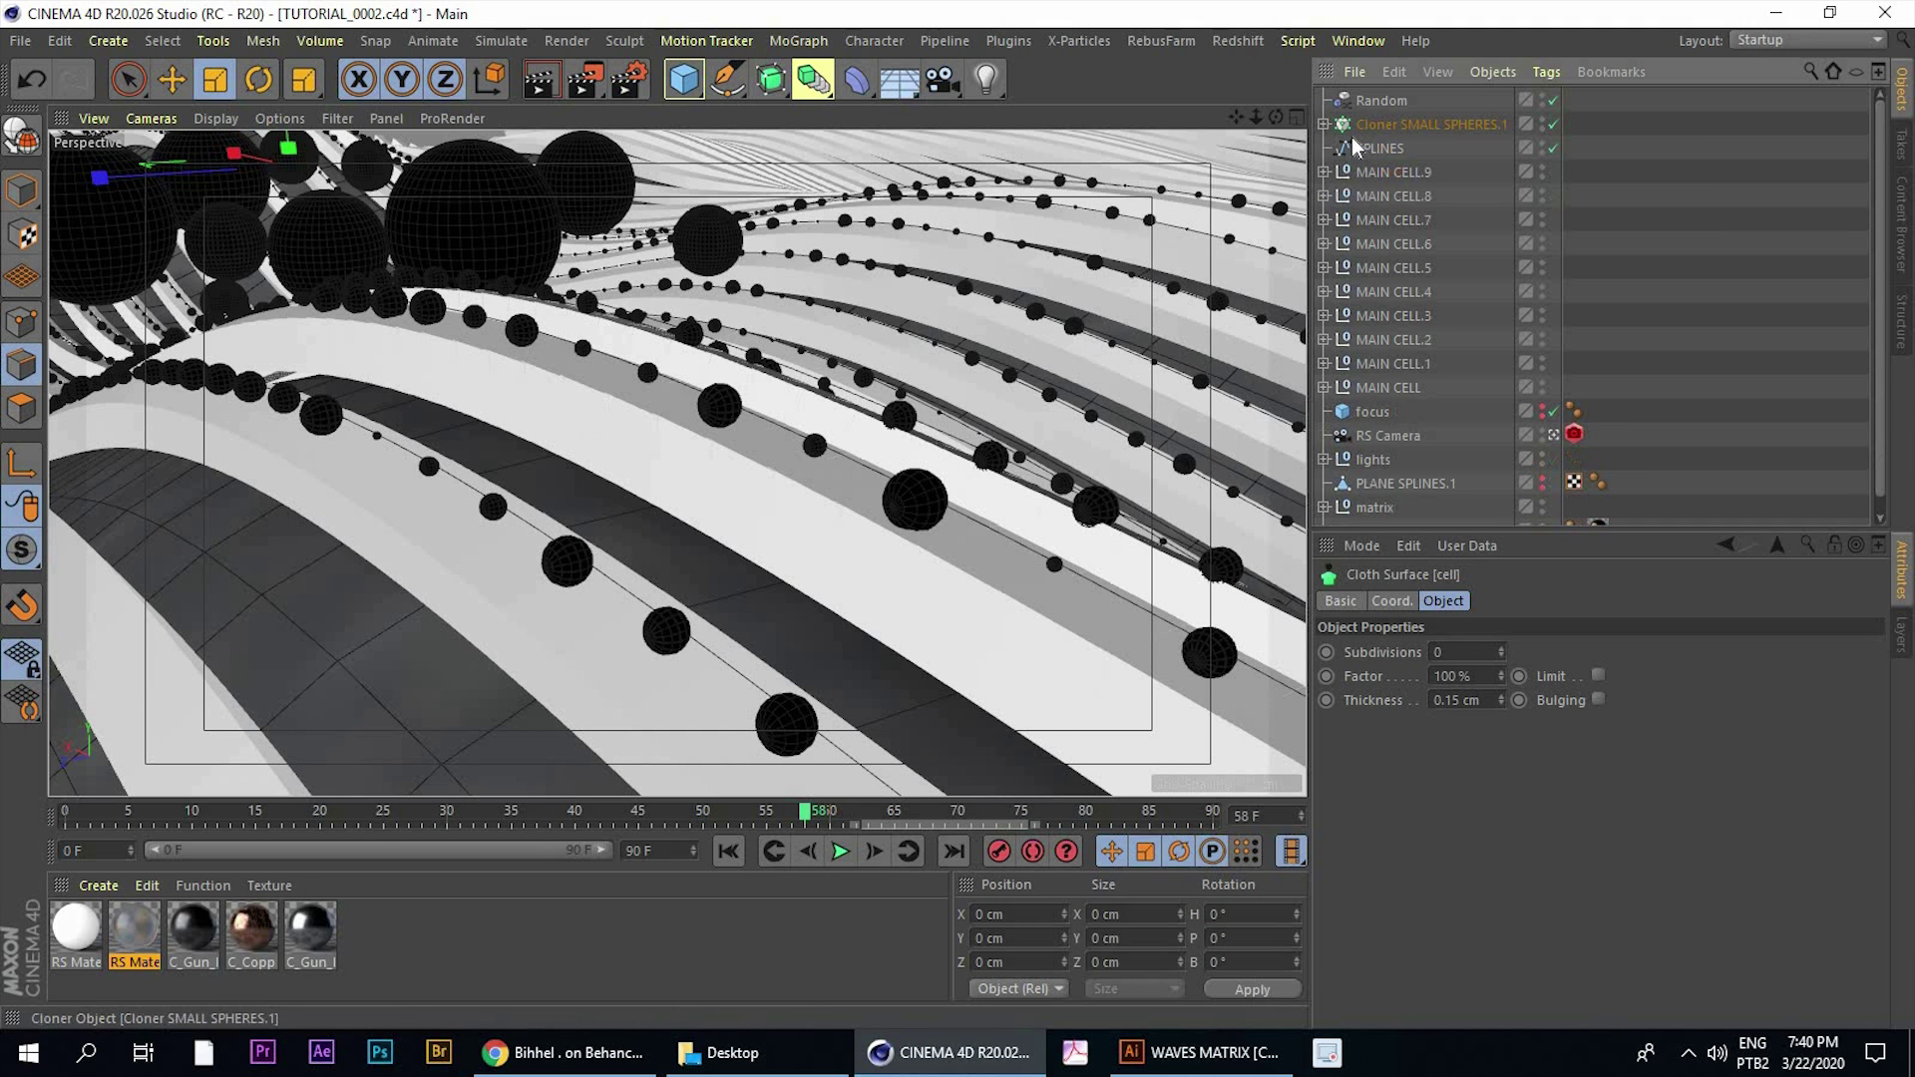
pyautogui.click(1237, 41)
pyautogui.click(1312, 212)
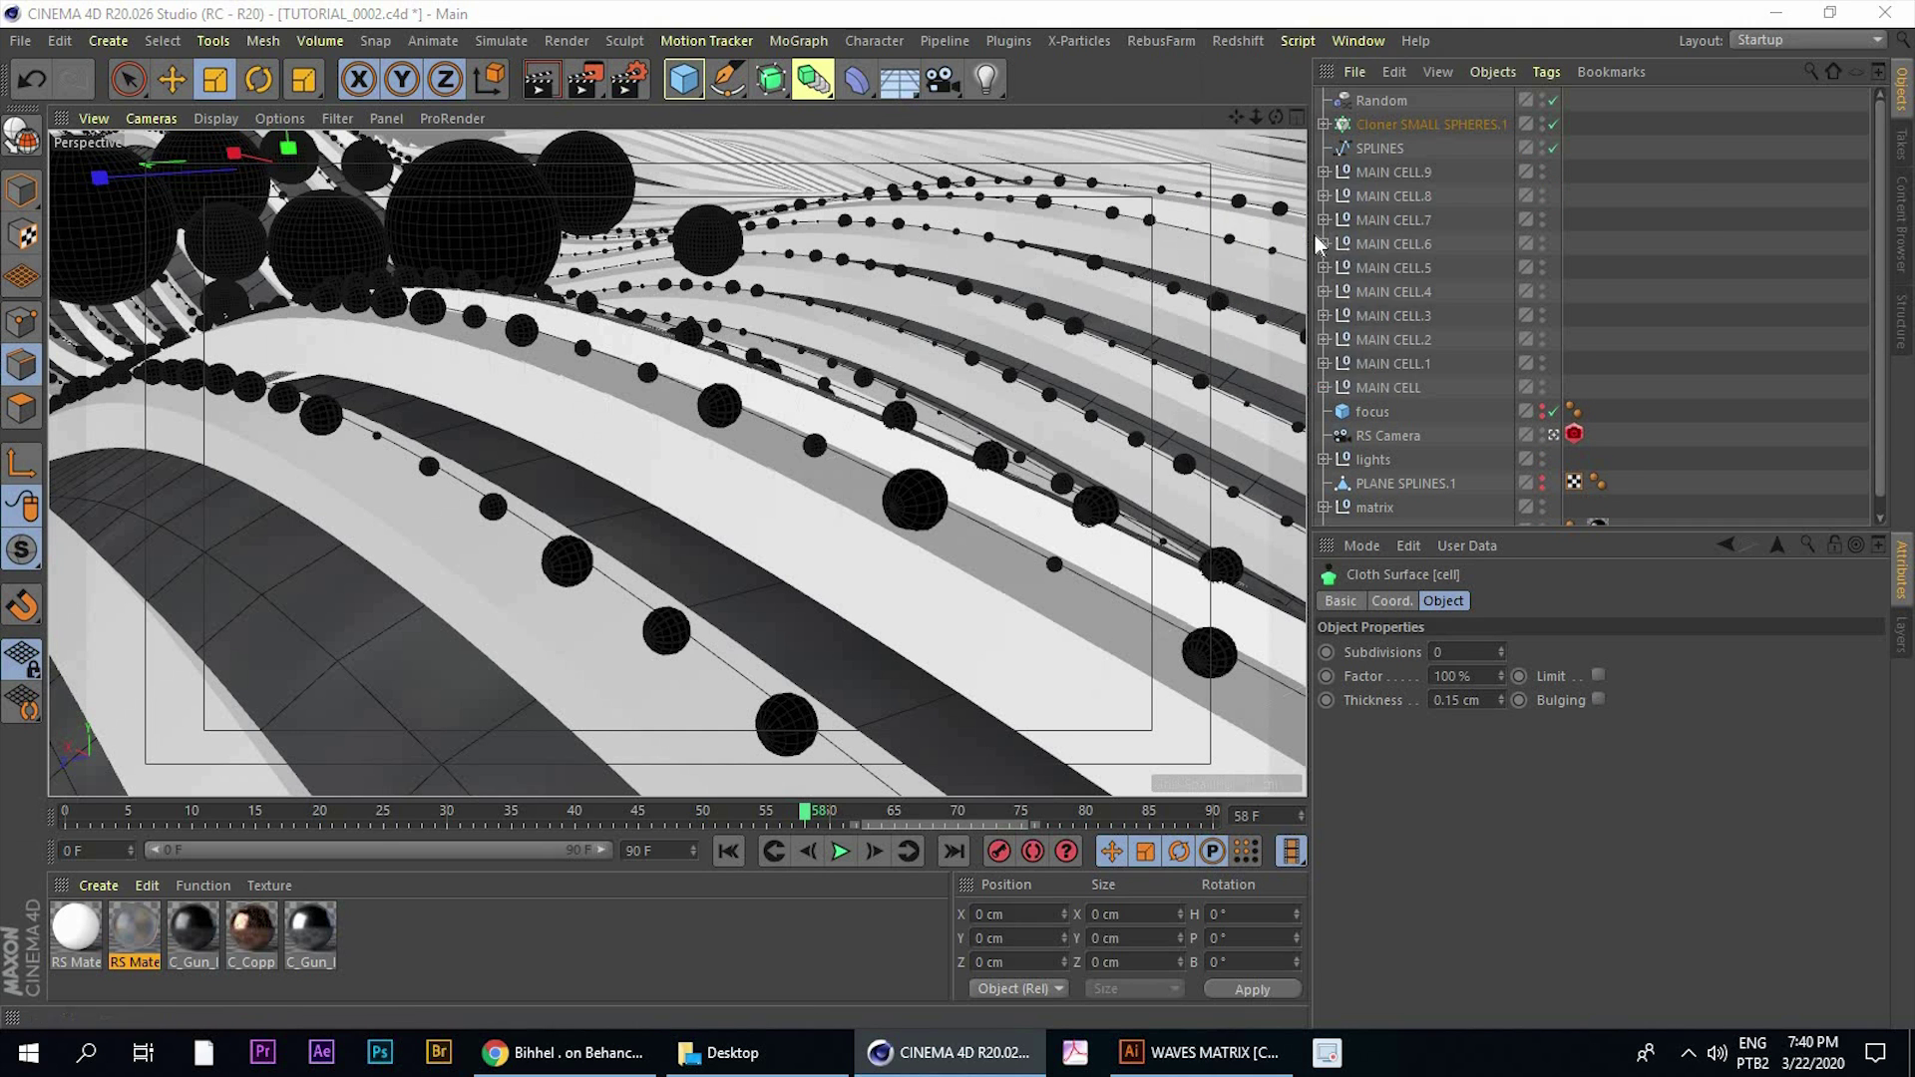
pyautogui.click(550, 286)
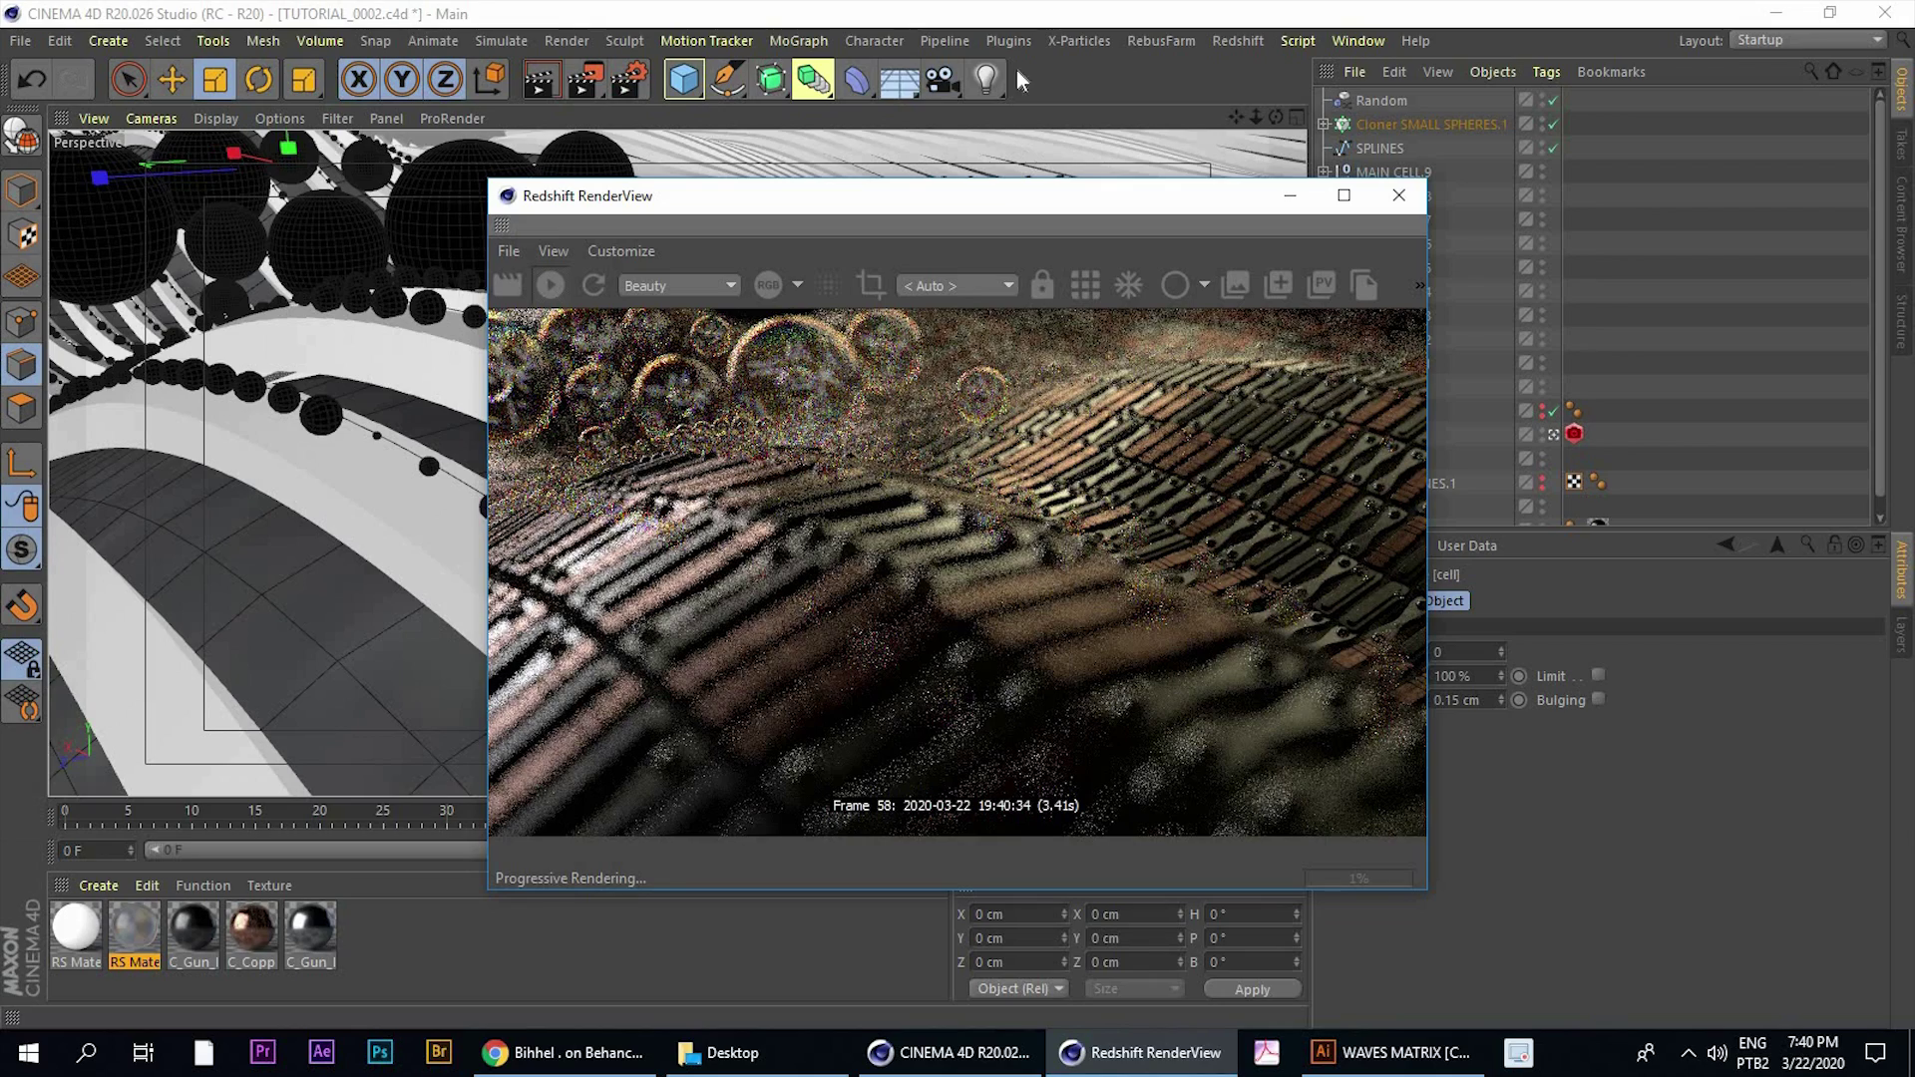
pyautogui.moveTo(985, 207); pyautogui.dragTo(644, 179)
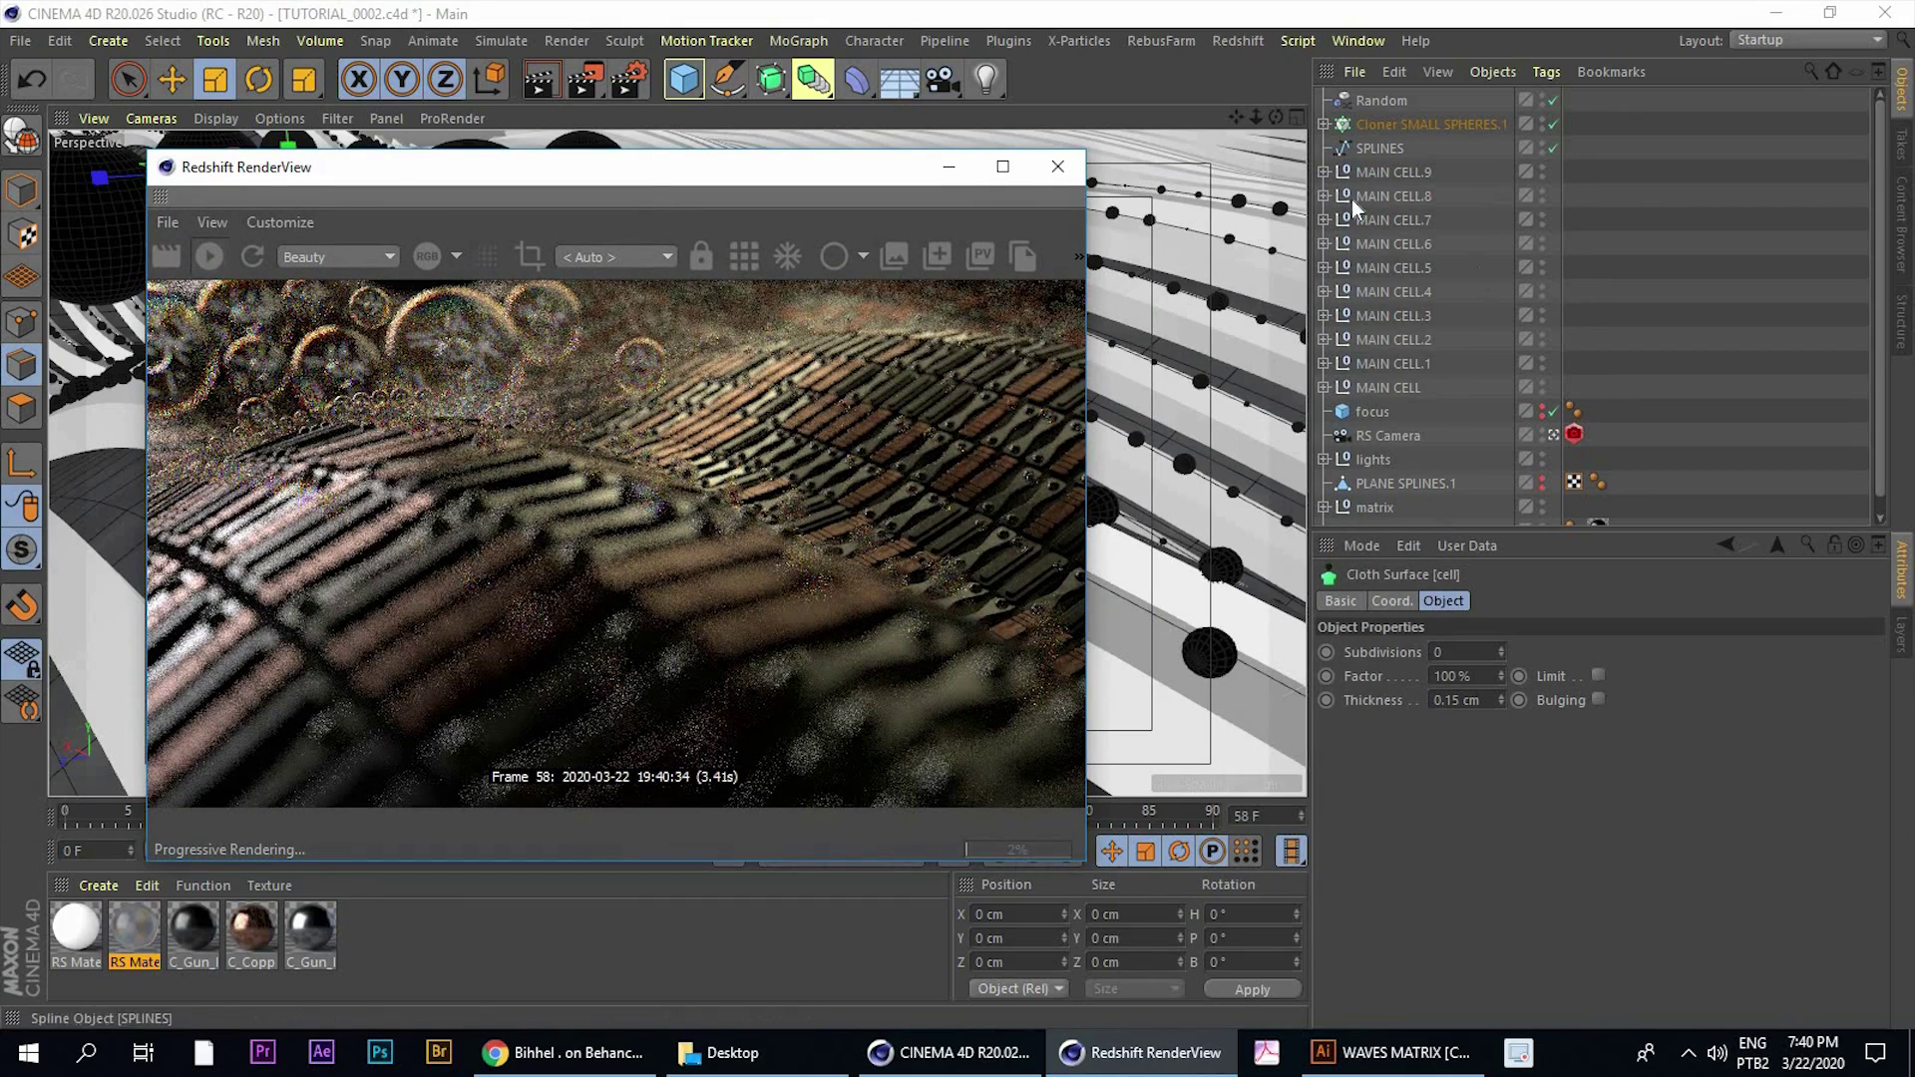
# Rename the RS Dome Light.1 object in the lights group to RS Dome SMALL SPHERES
pyautogui.moveTo(1878, 272); pyautogui.dragTo(1853, 441)
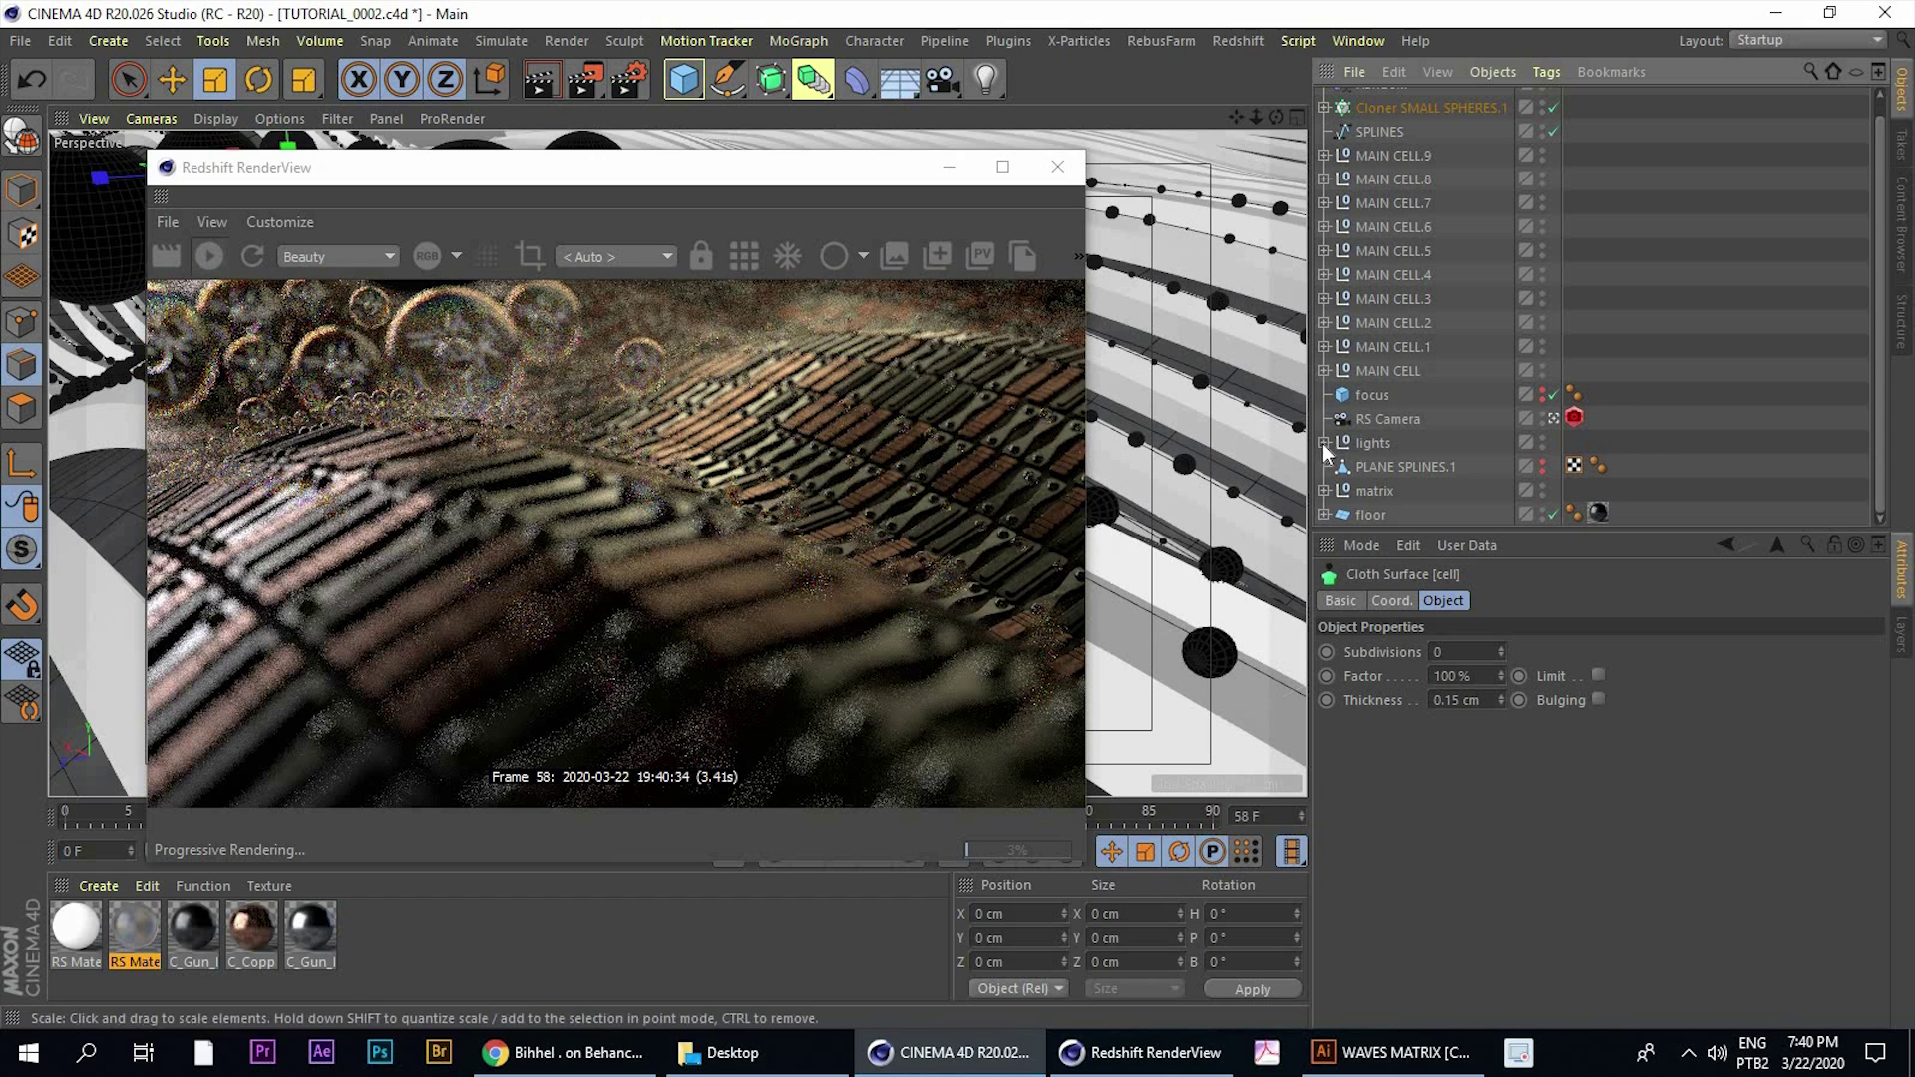
pyautogui.click(1324, 443)
pyautogui.click(1408, 492)
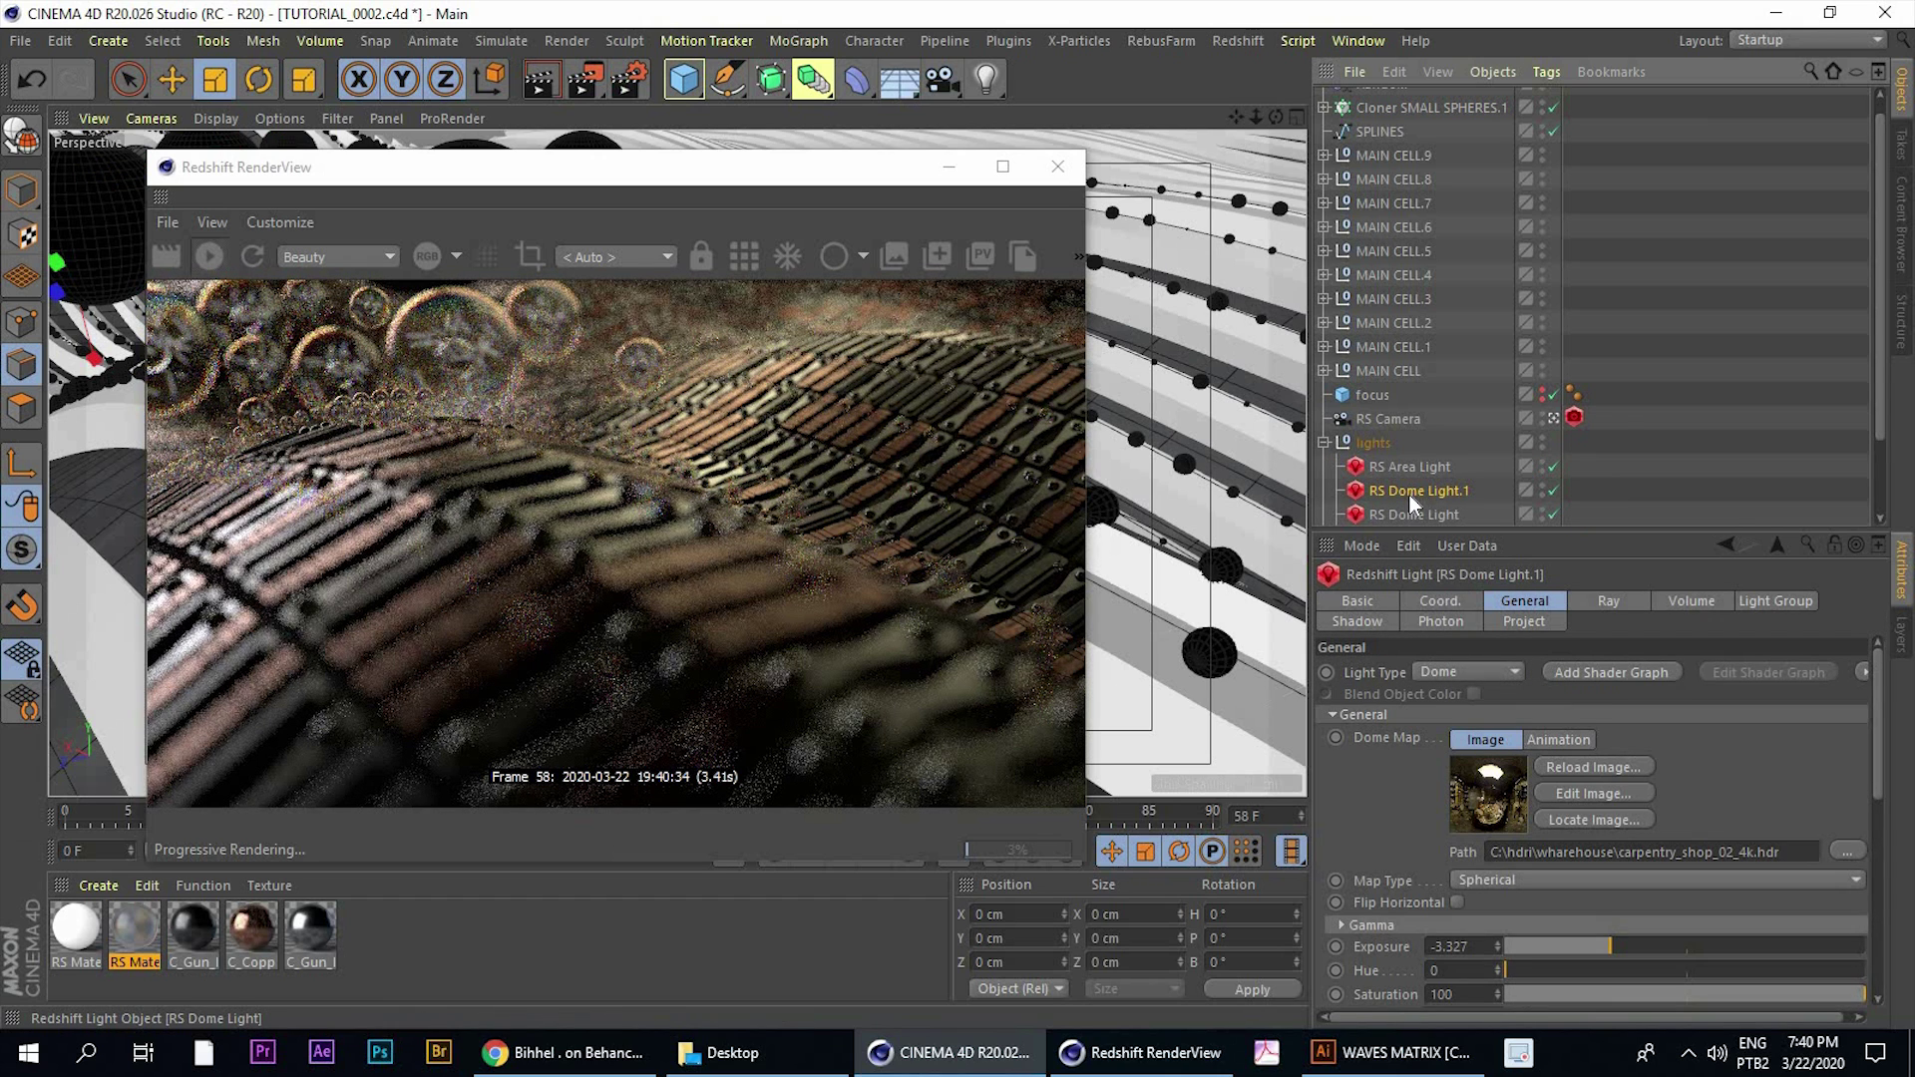
pyautogui.doubleClick(1411, 498)
pyautogui.moveTo(1434, 490); pyautogui.dragTo(1530, 496)
pyautogui.press('BackSpace')
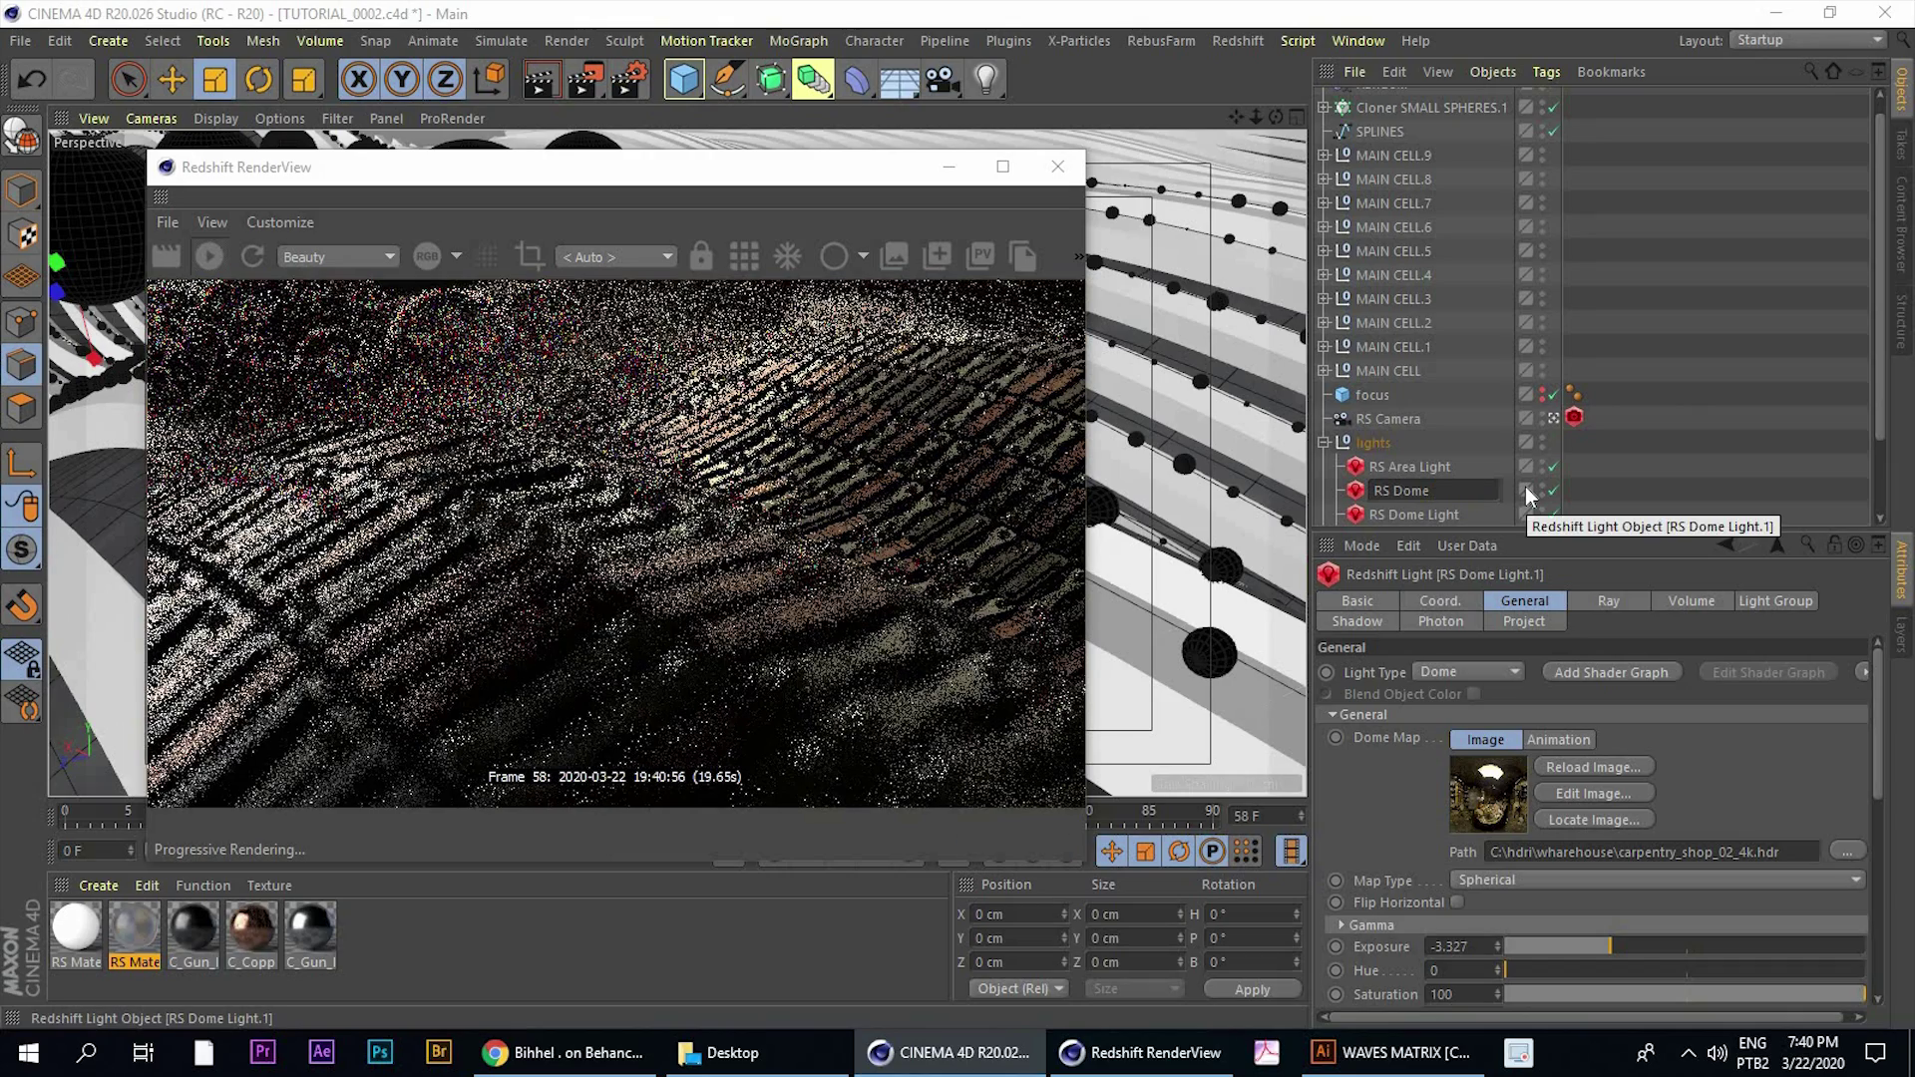
pyautogui.write('S')
pyautogui.write('MALL')
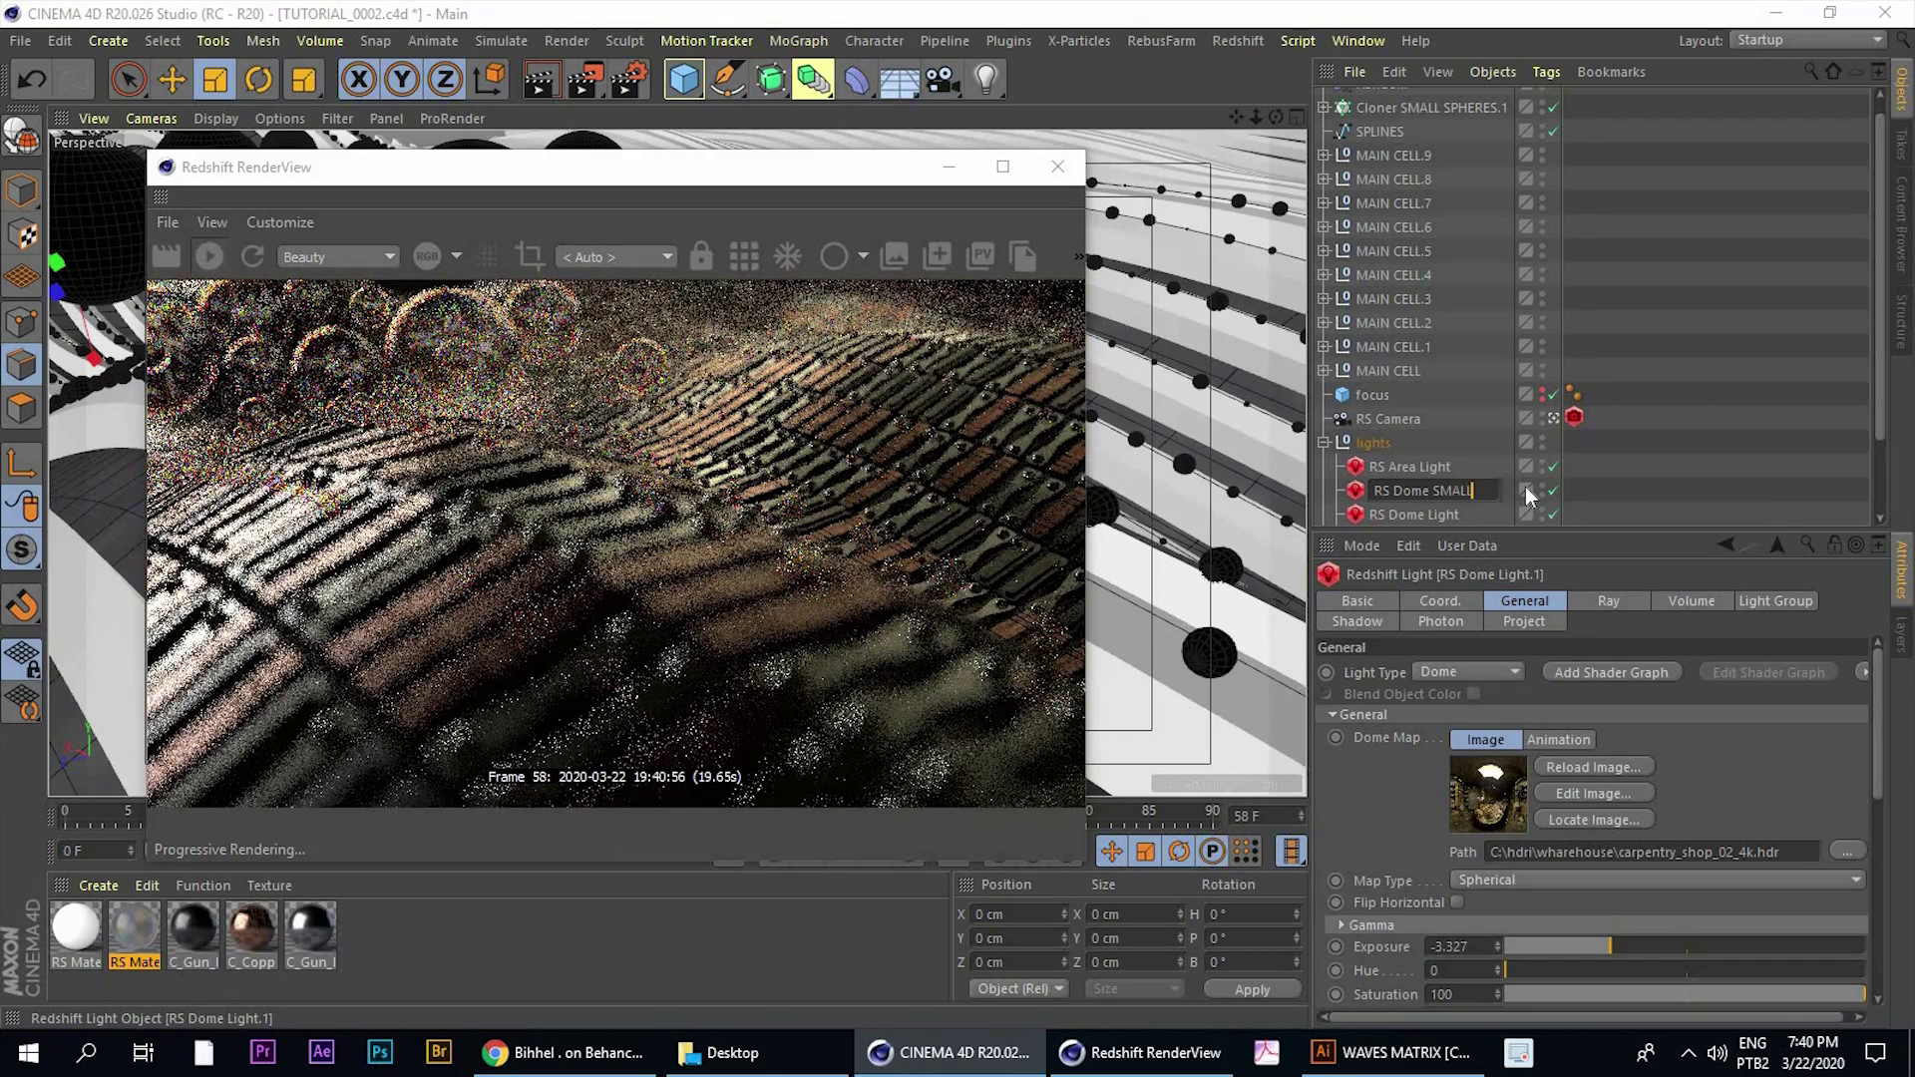
pyautogui.write(' SPHERES')
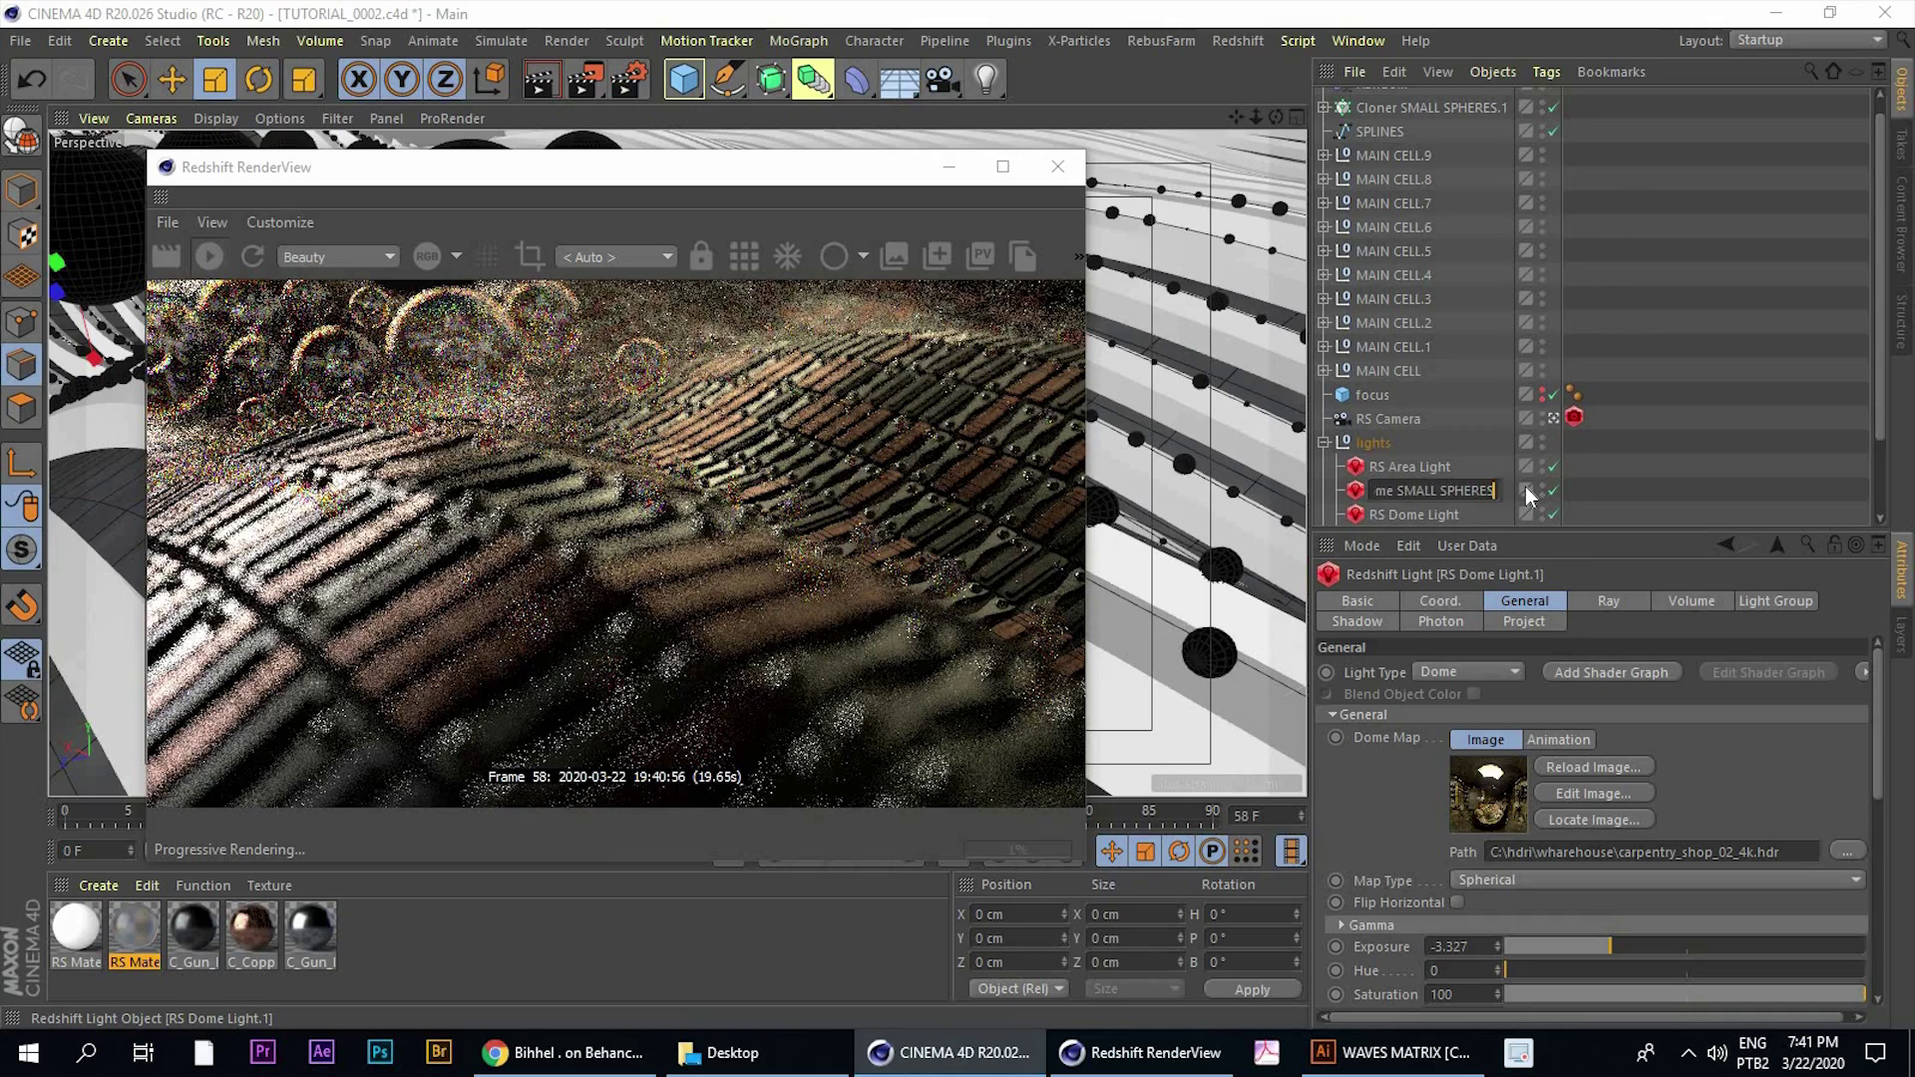
pyautogui.press('Return')
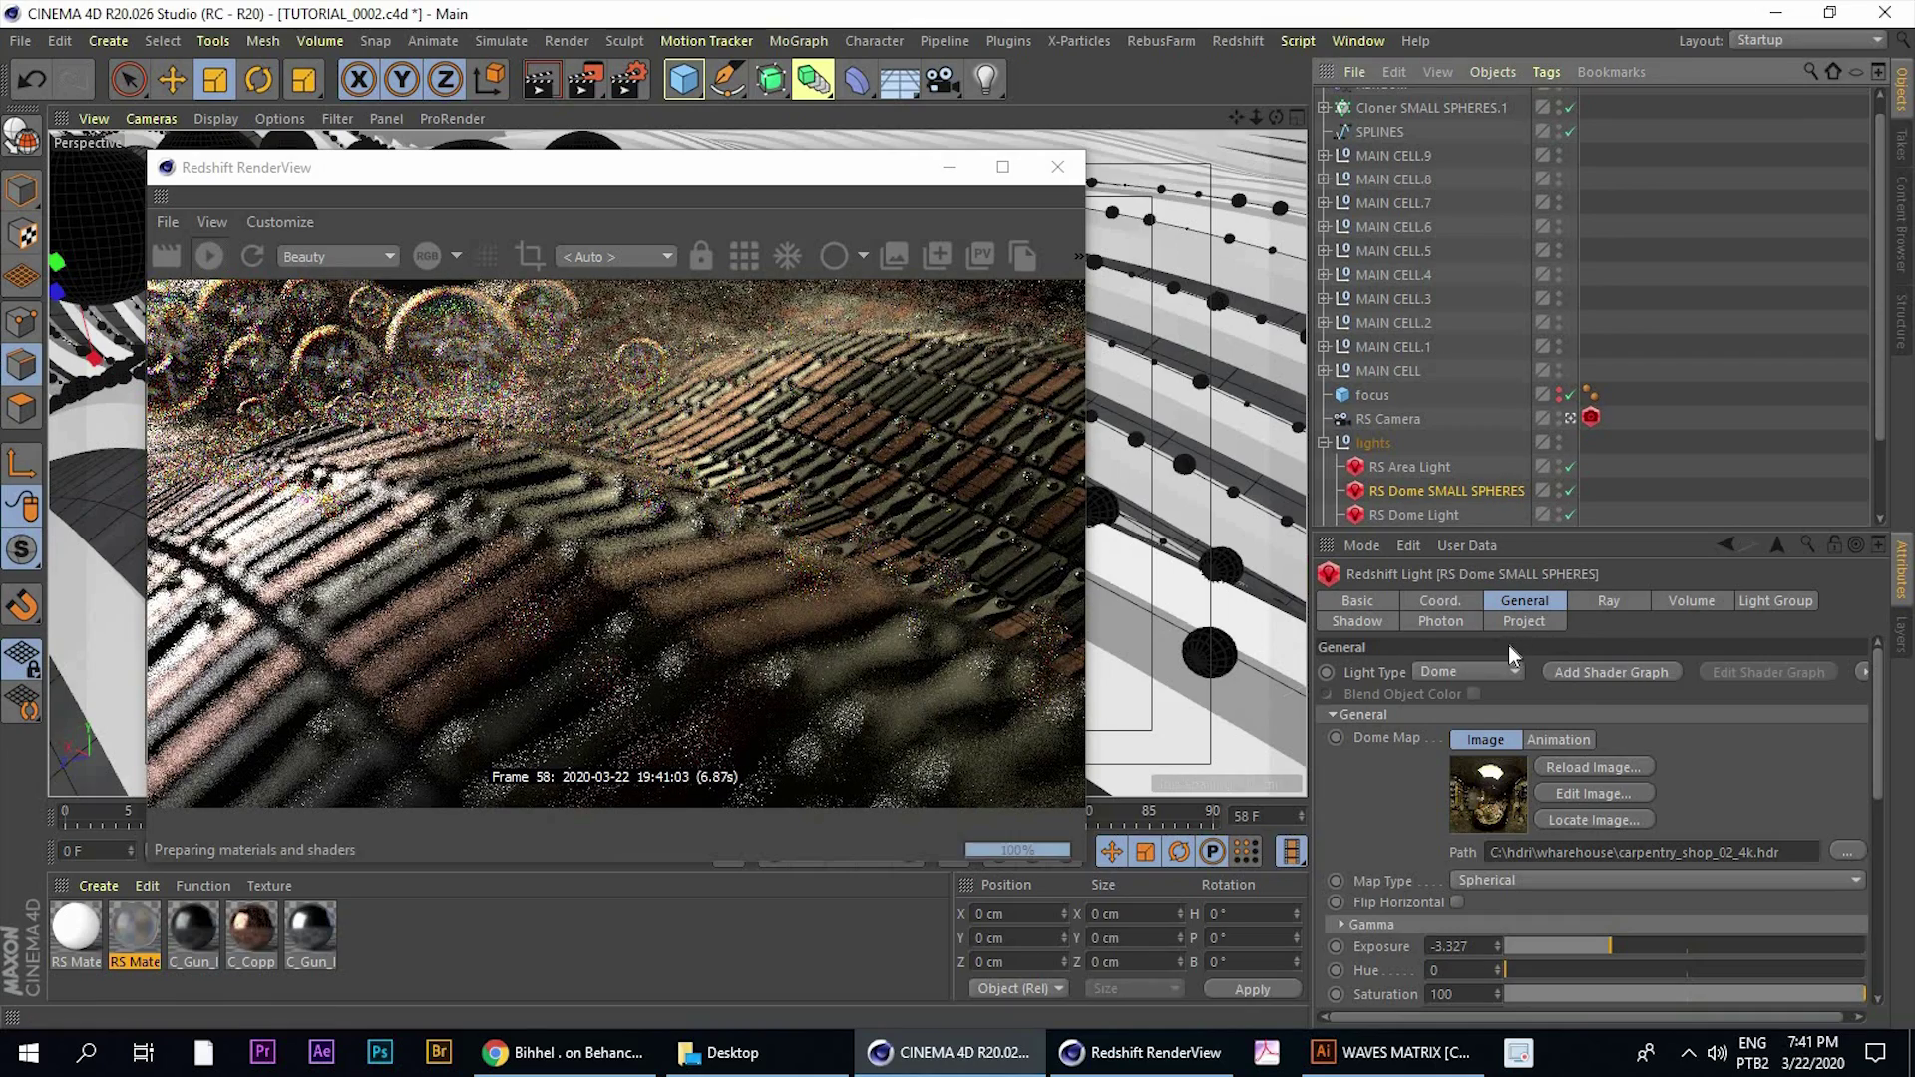
# Limit the RS Dome SMALL SPHERES light to Cloner SMALL SPHERES.1 by setting its project mode to Include and adding the cloner
pyautogui.click(1517, 622)
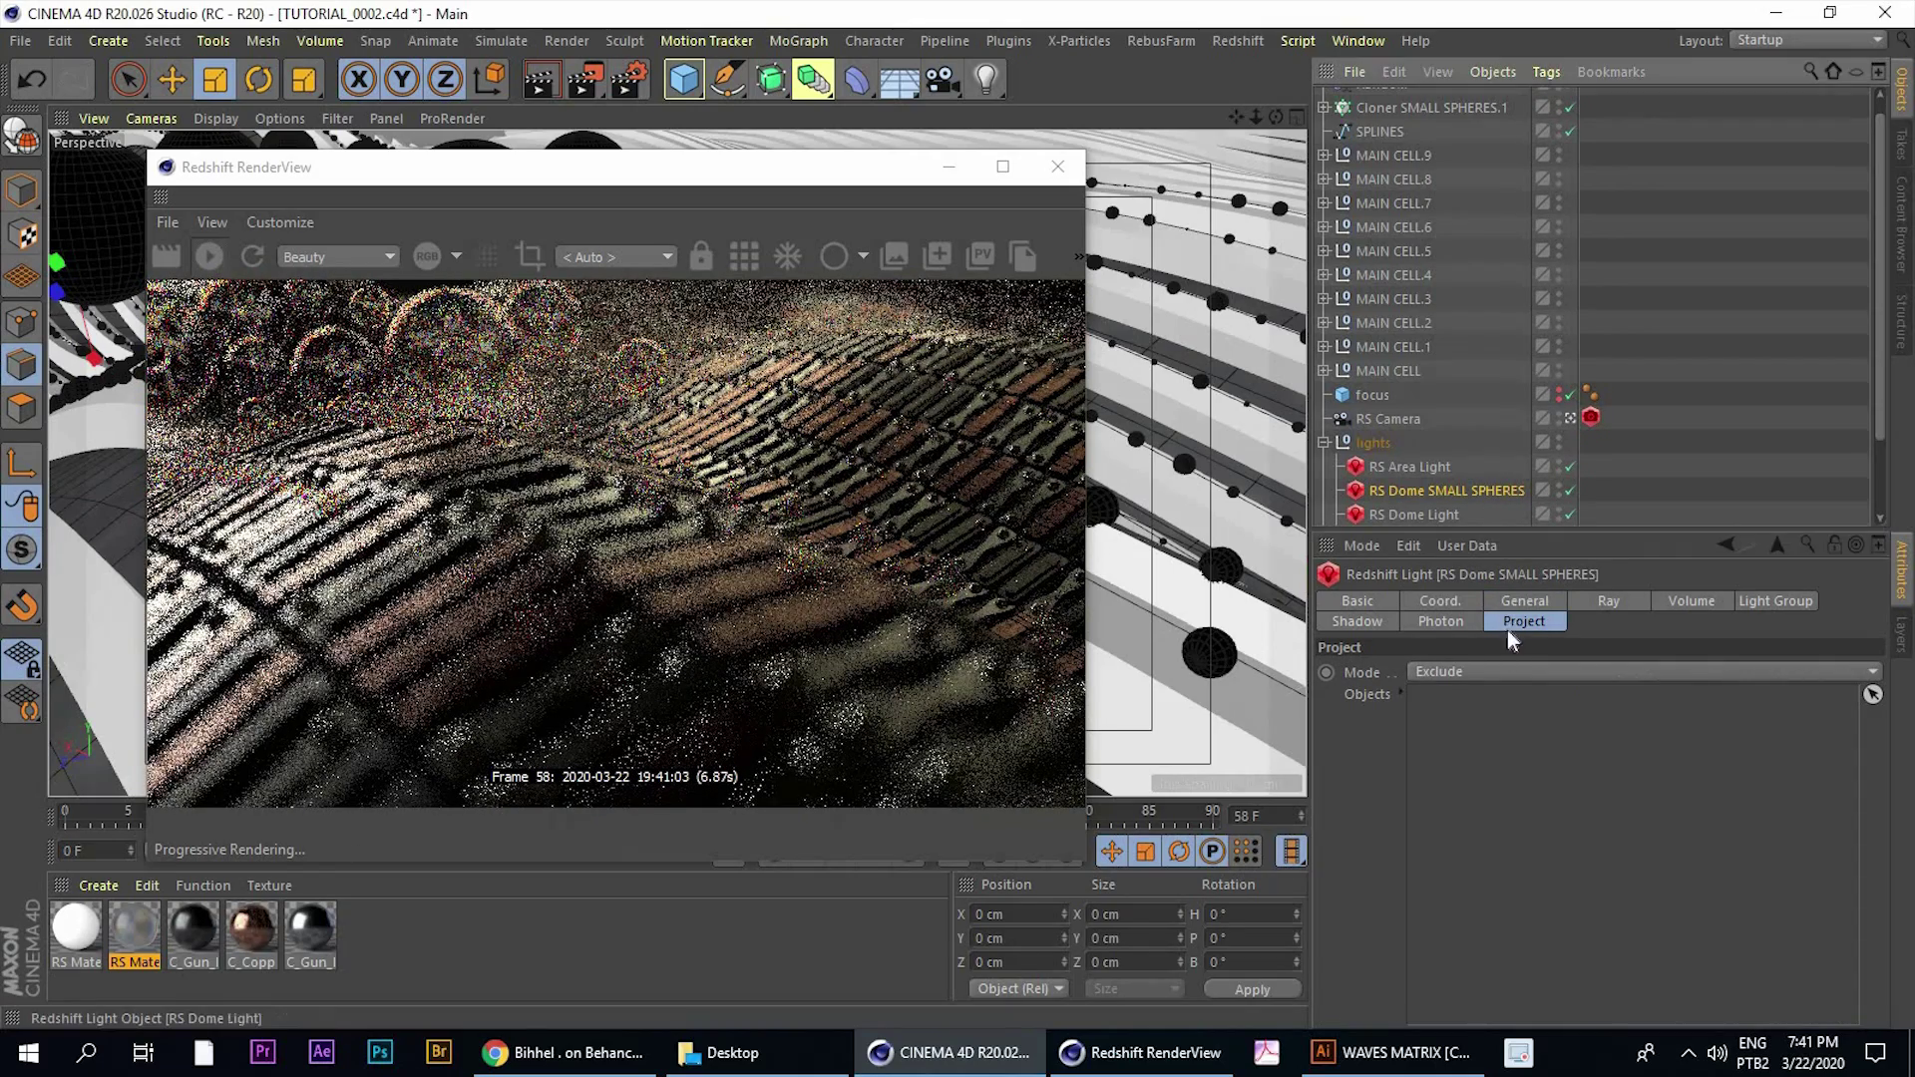
pyautogui.click(1470, 674)
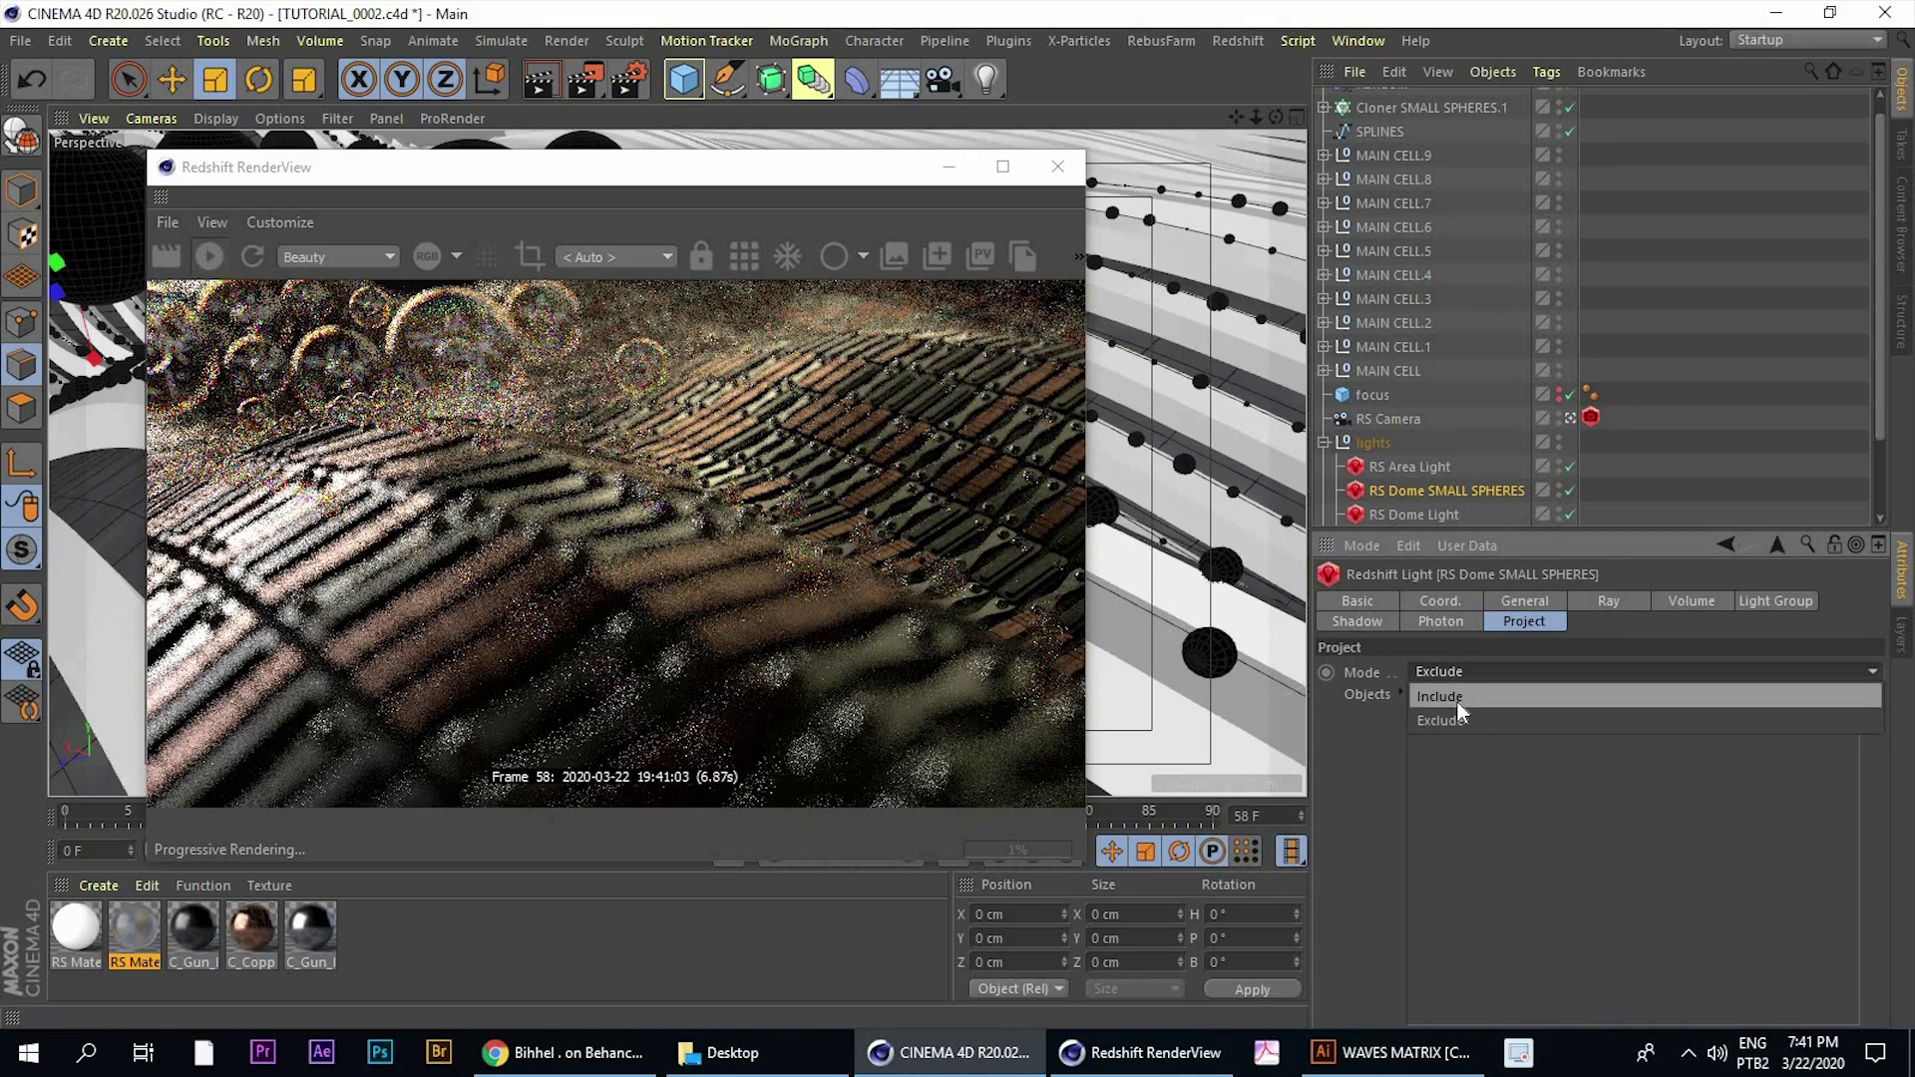
pyautogui.click(1457, 698)
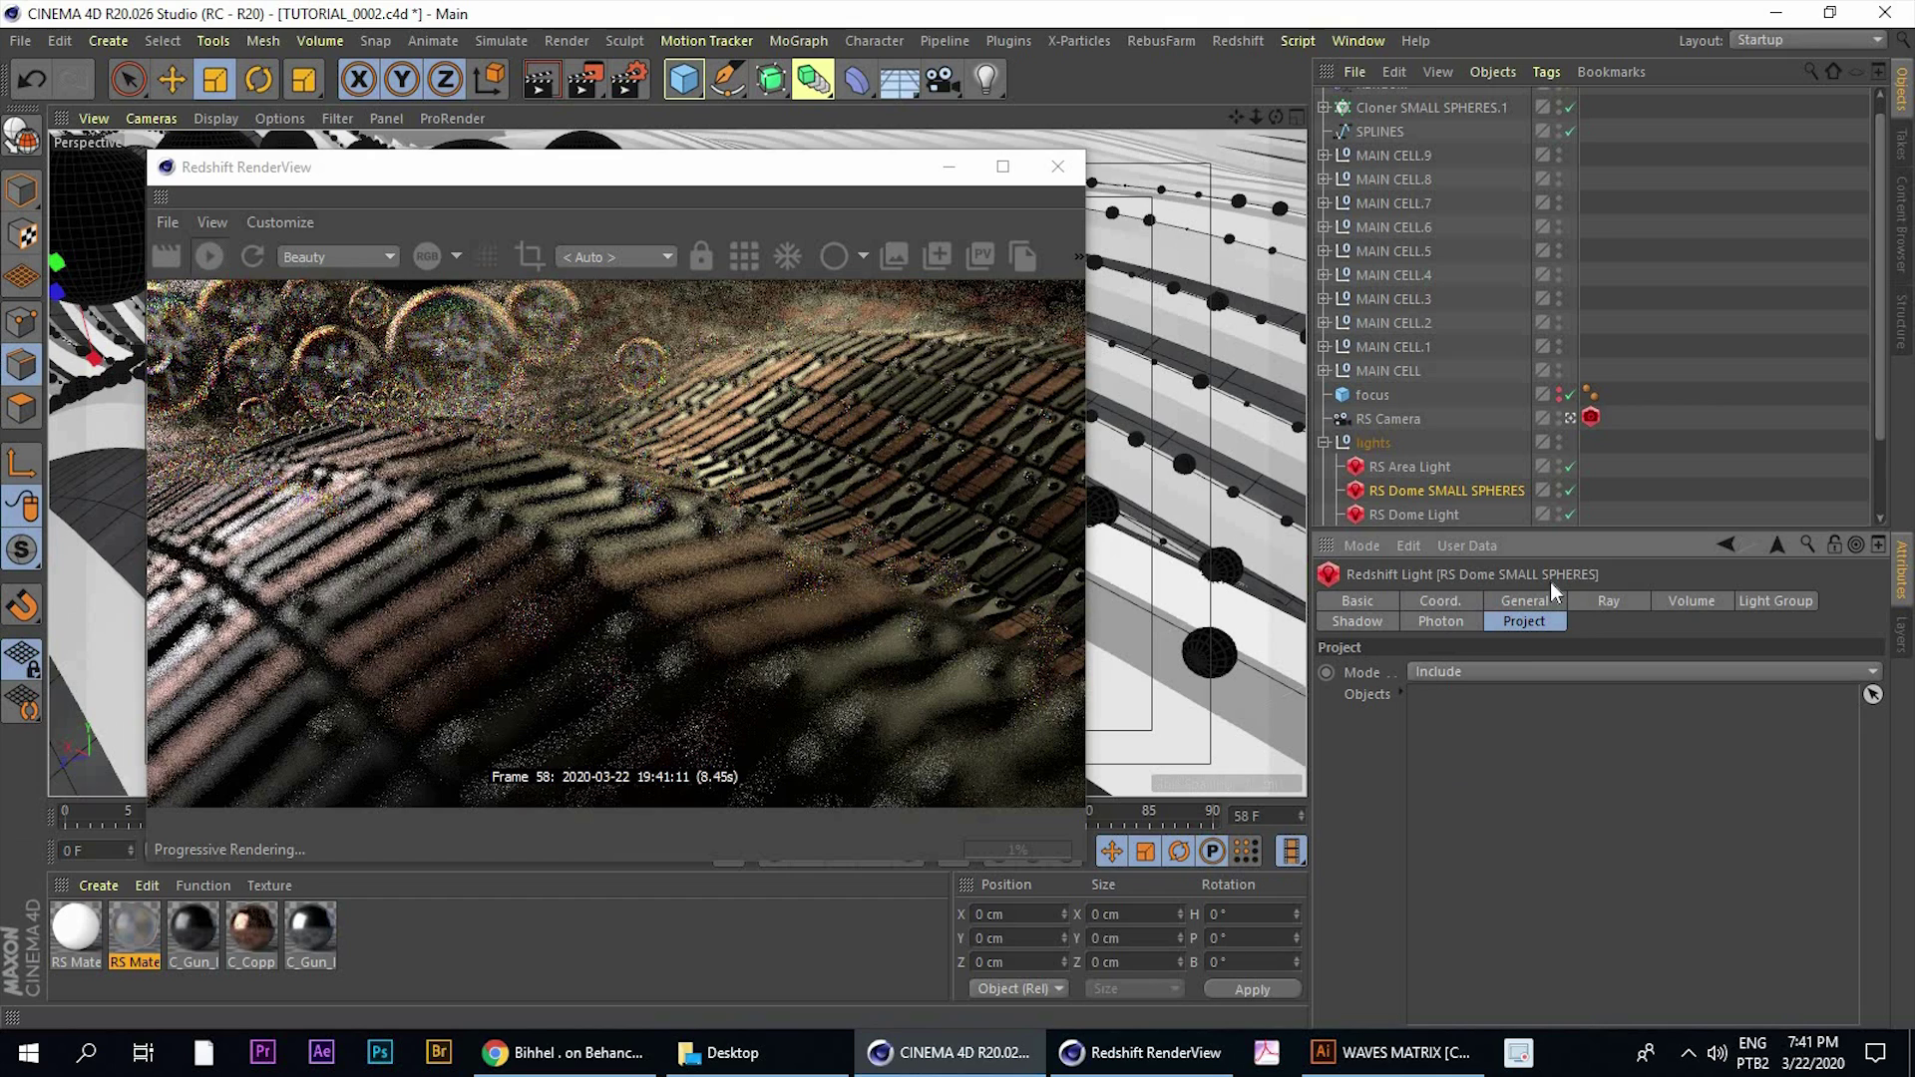
pyautogui.moveTo(1881, 314); pyautogui.dragTo(1323, 40)
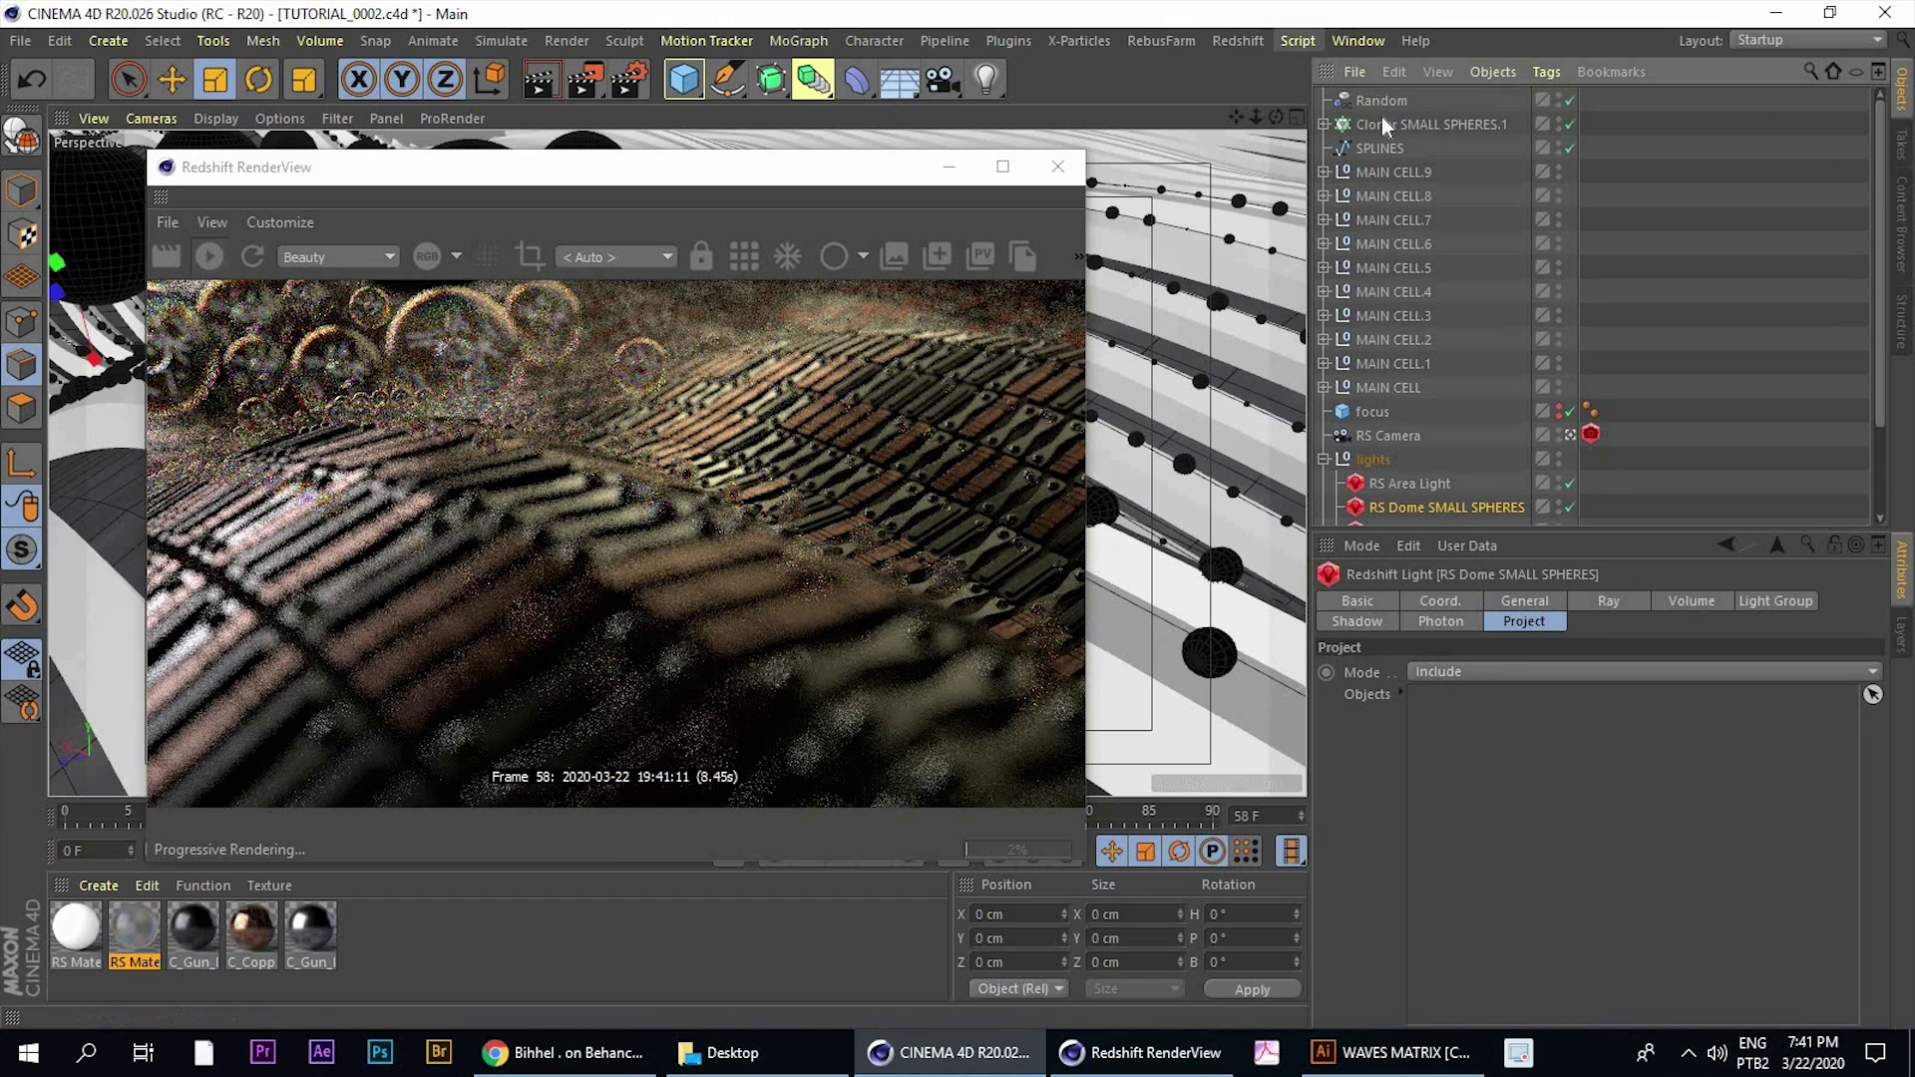
pyautogui.moveTo(1381, 122); pyautogui.dragTo(1566, 850)
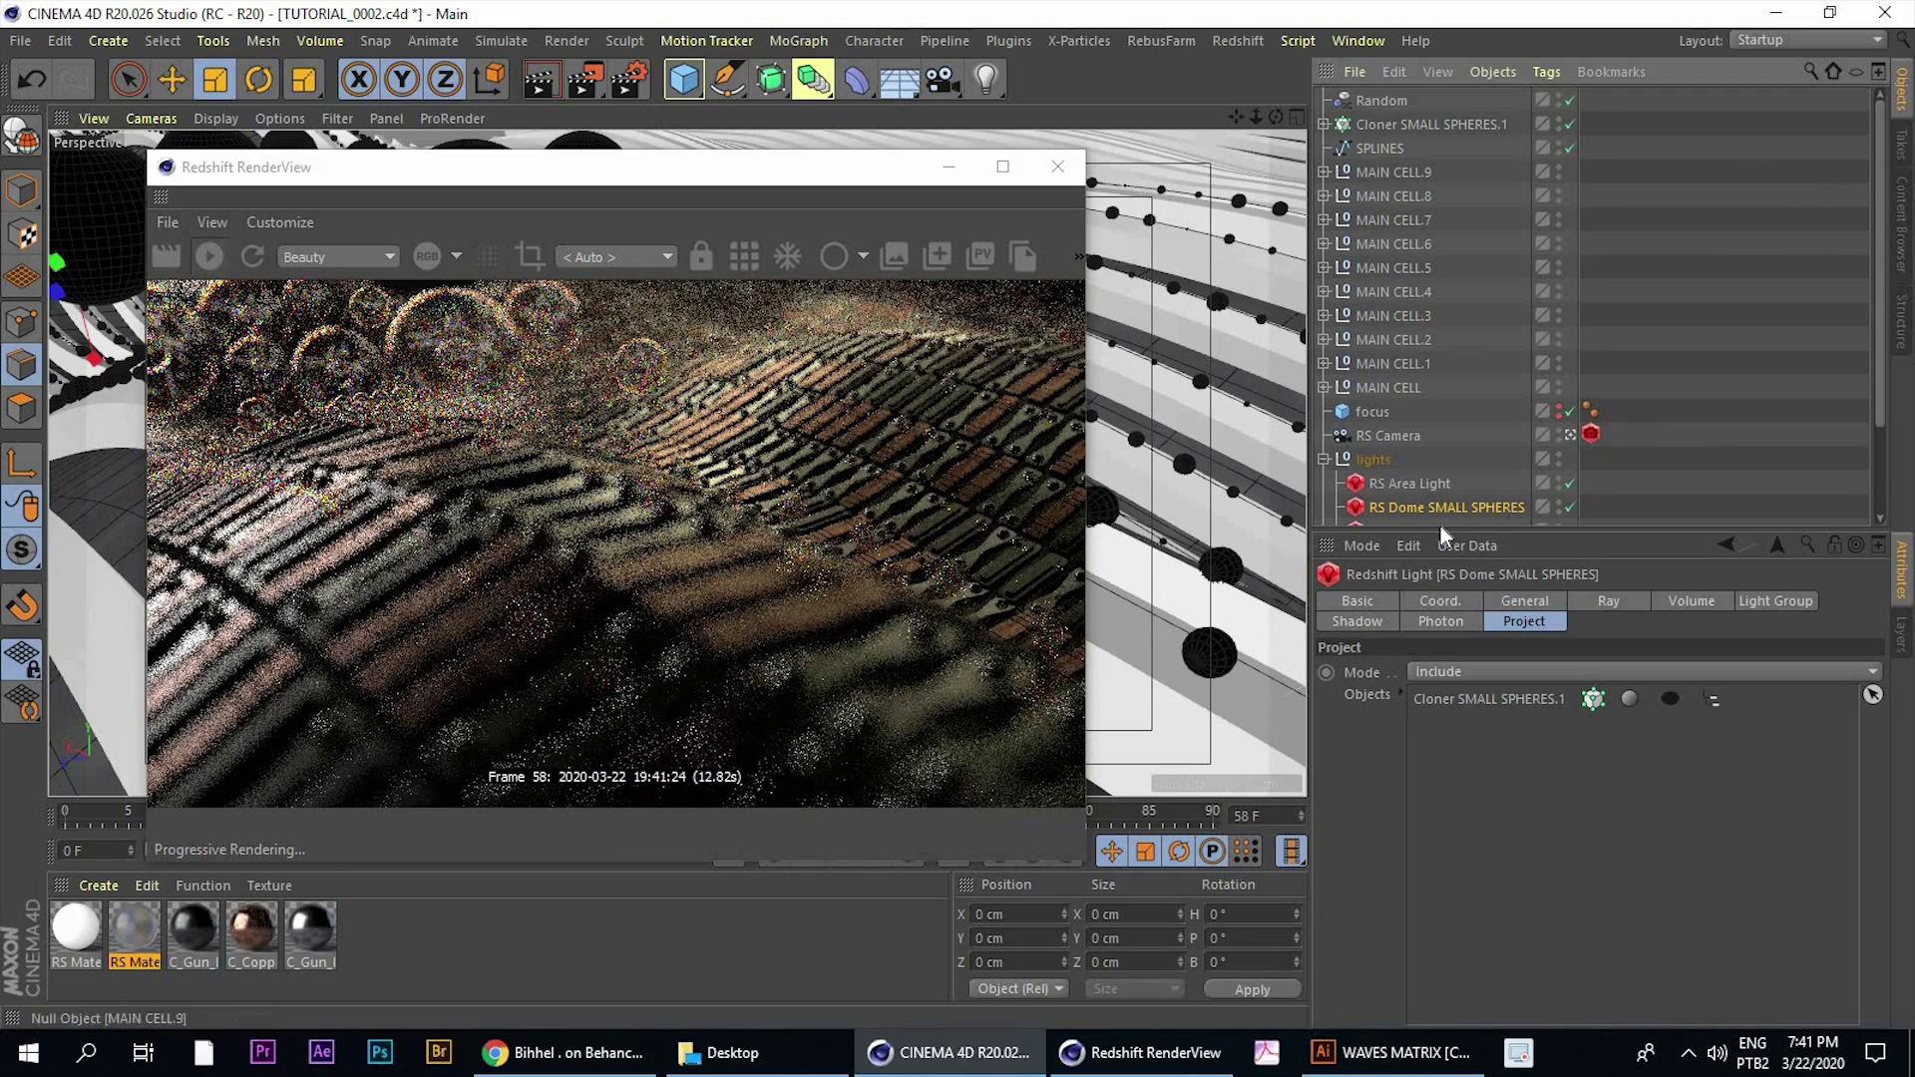
# Raise the exposure of the RS Dome SMALL SPHERES light to 2.112
pyautogui.click(1523, 601)
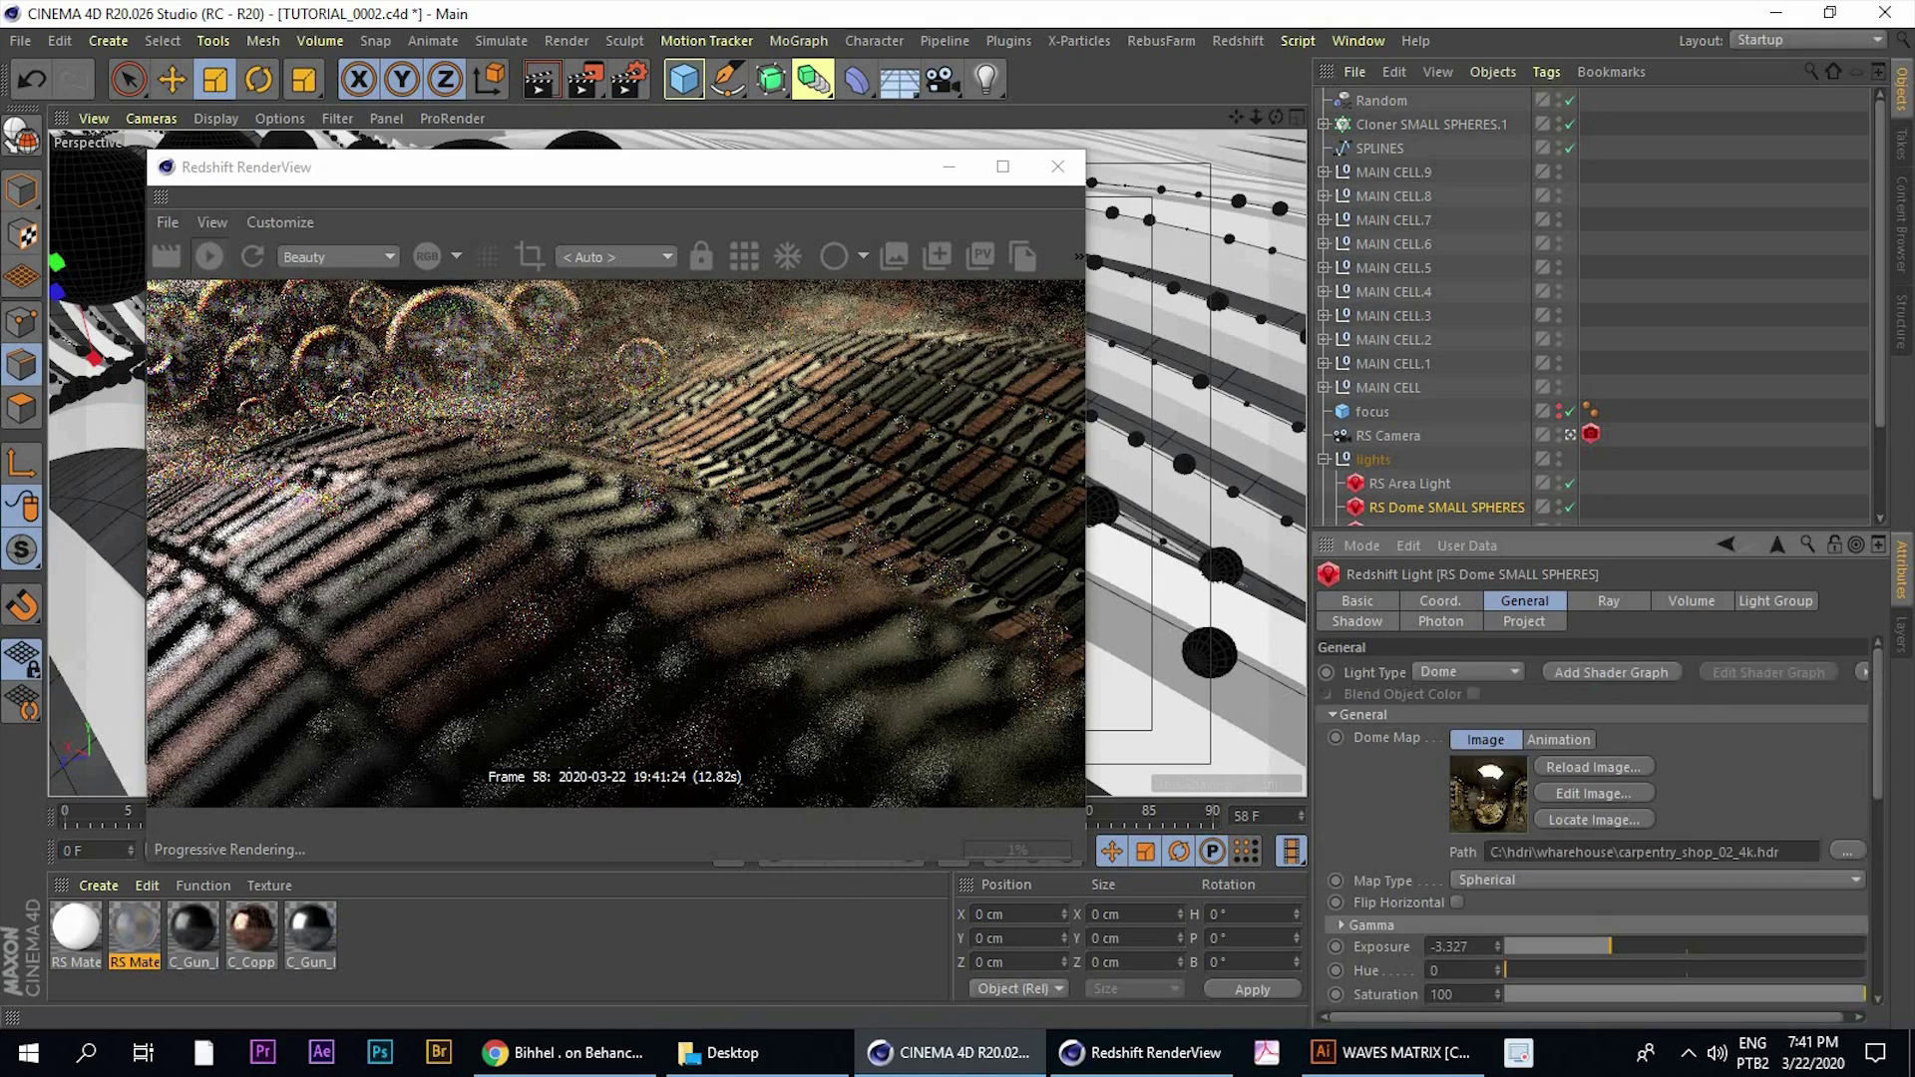
pyautogui.scroll(-2, 1876, 837)
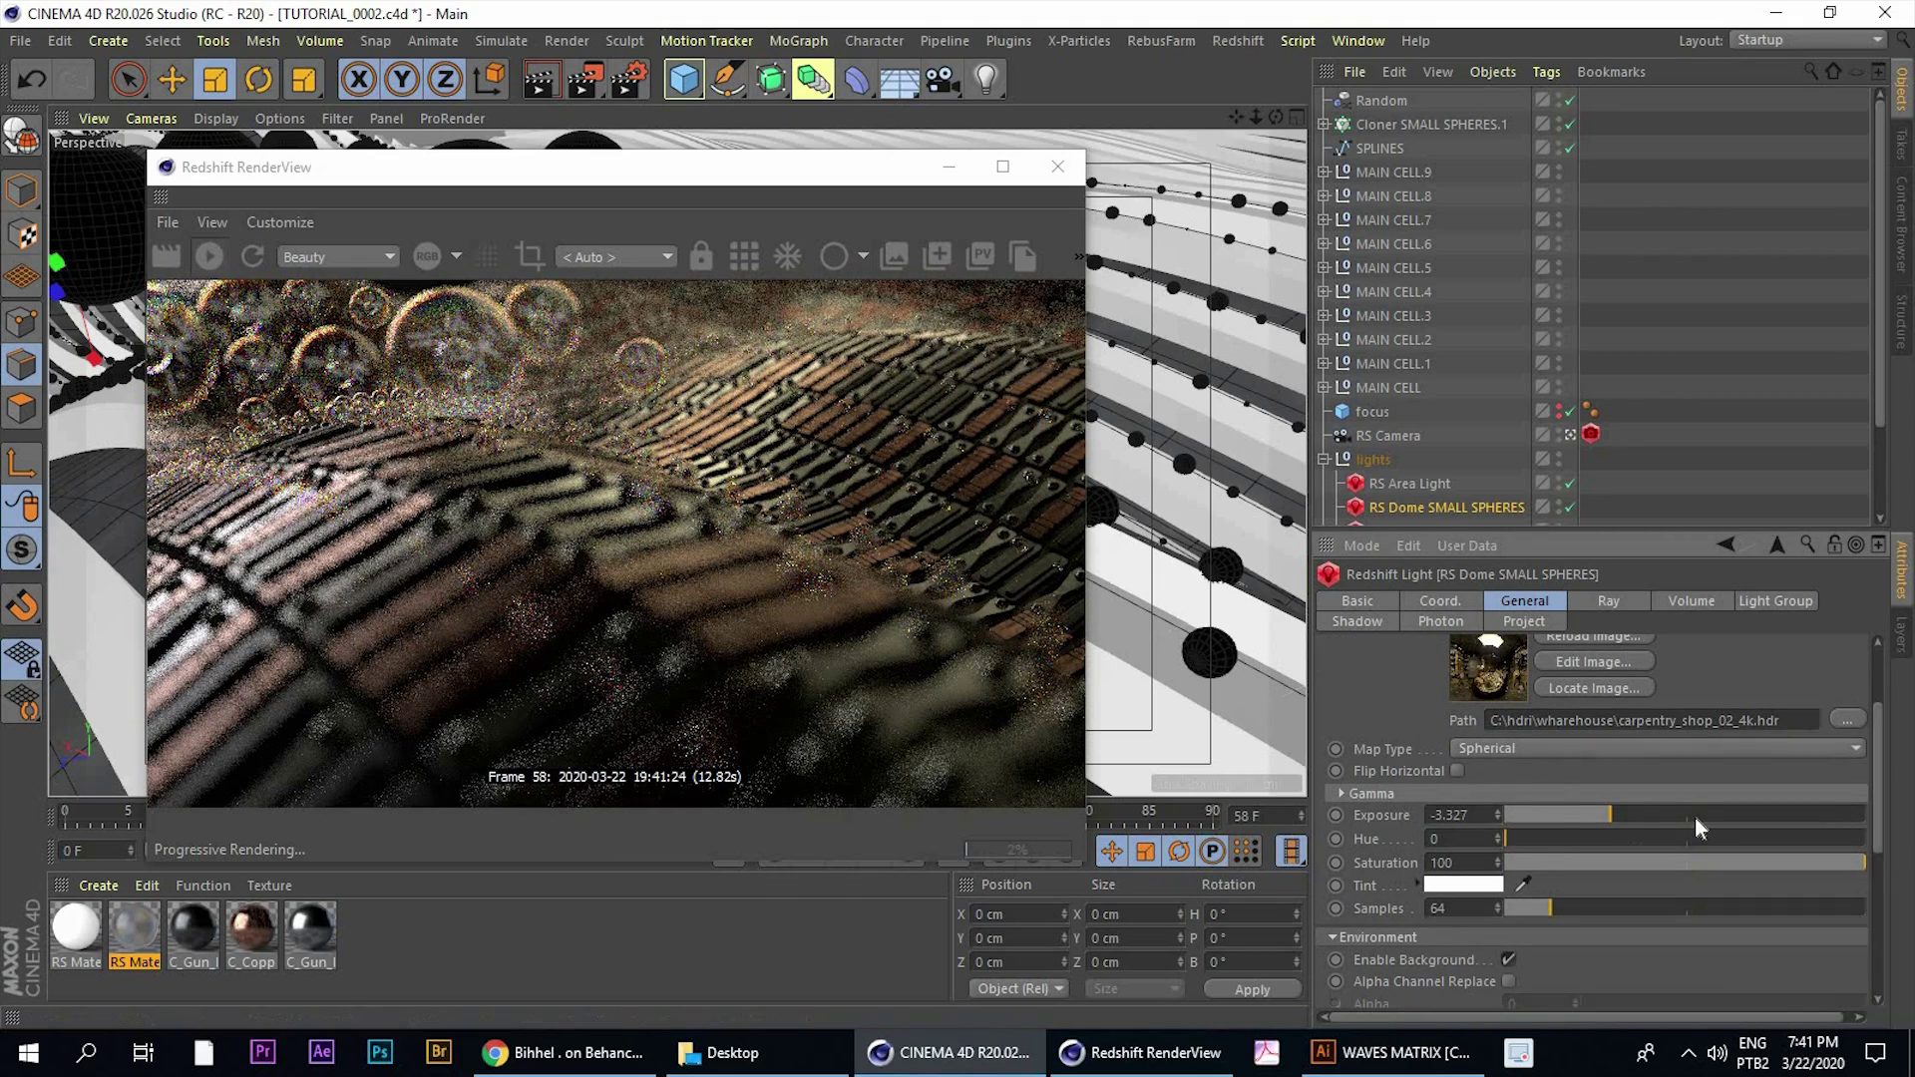
pyautogui.click(1735, 816)
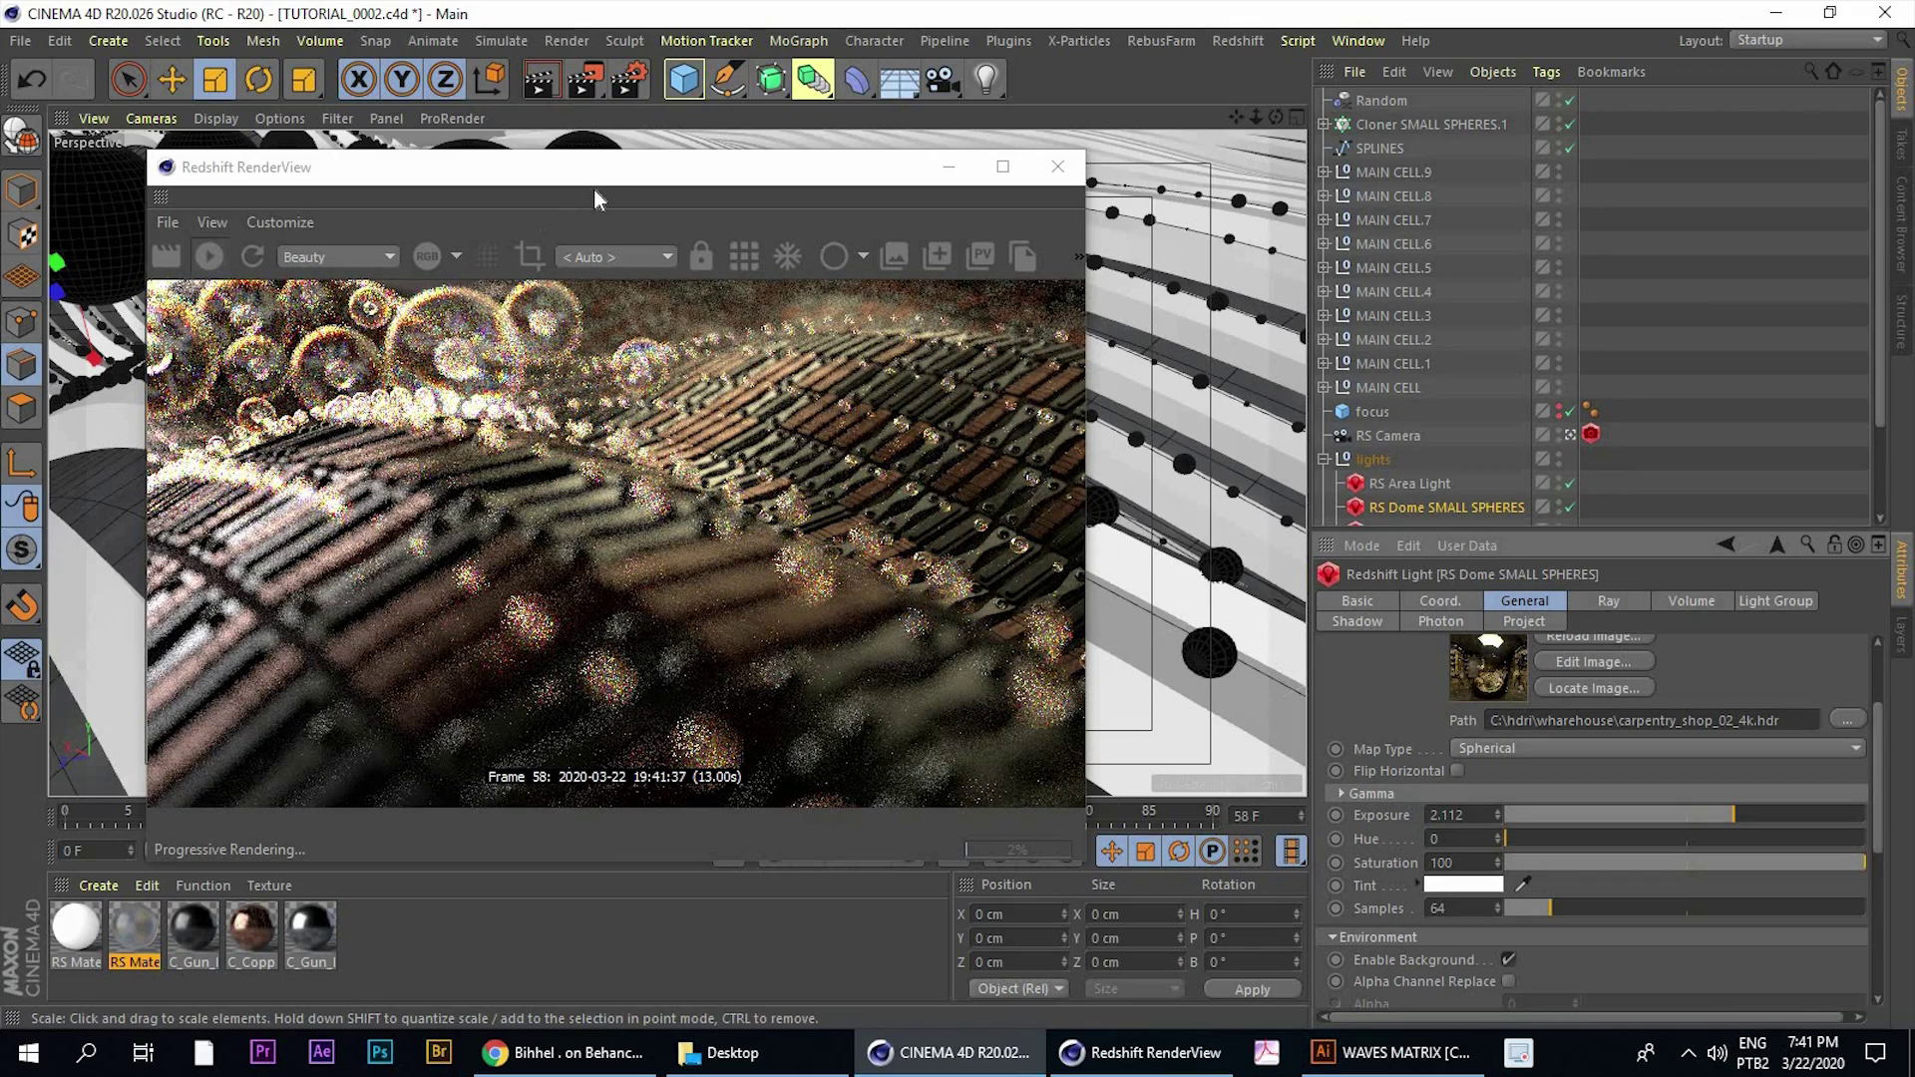
# Lock the RenderView to RS Camera, frame the spheres and dome light in the second perspective view, and activate the Rotate tool
pyautogui.moveTo(584, 168); pyautogui.dragTo(1200, 233)
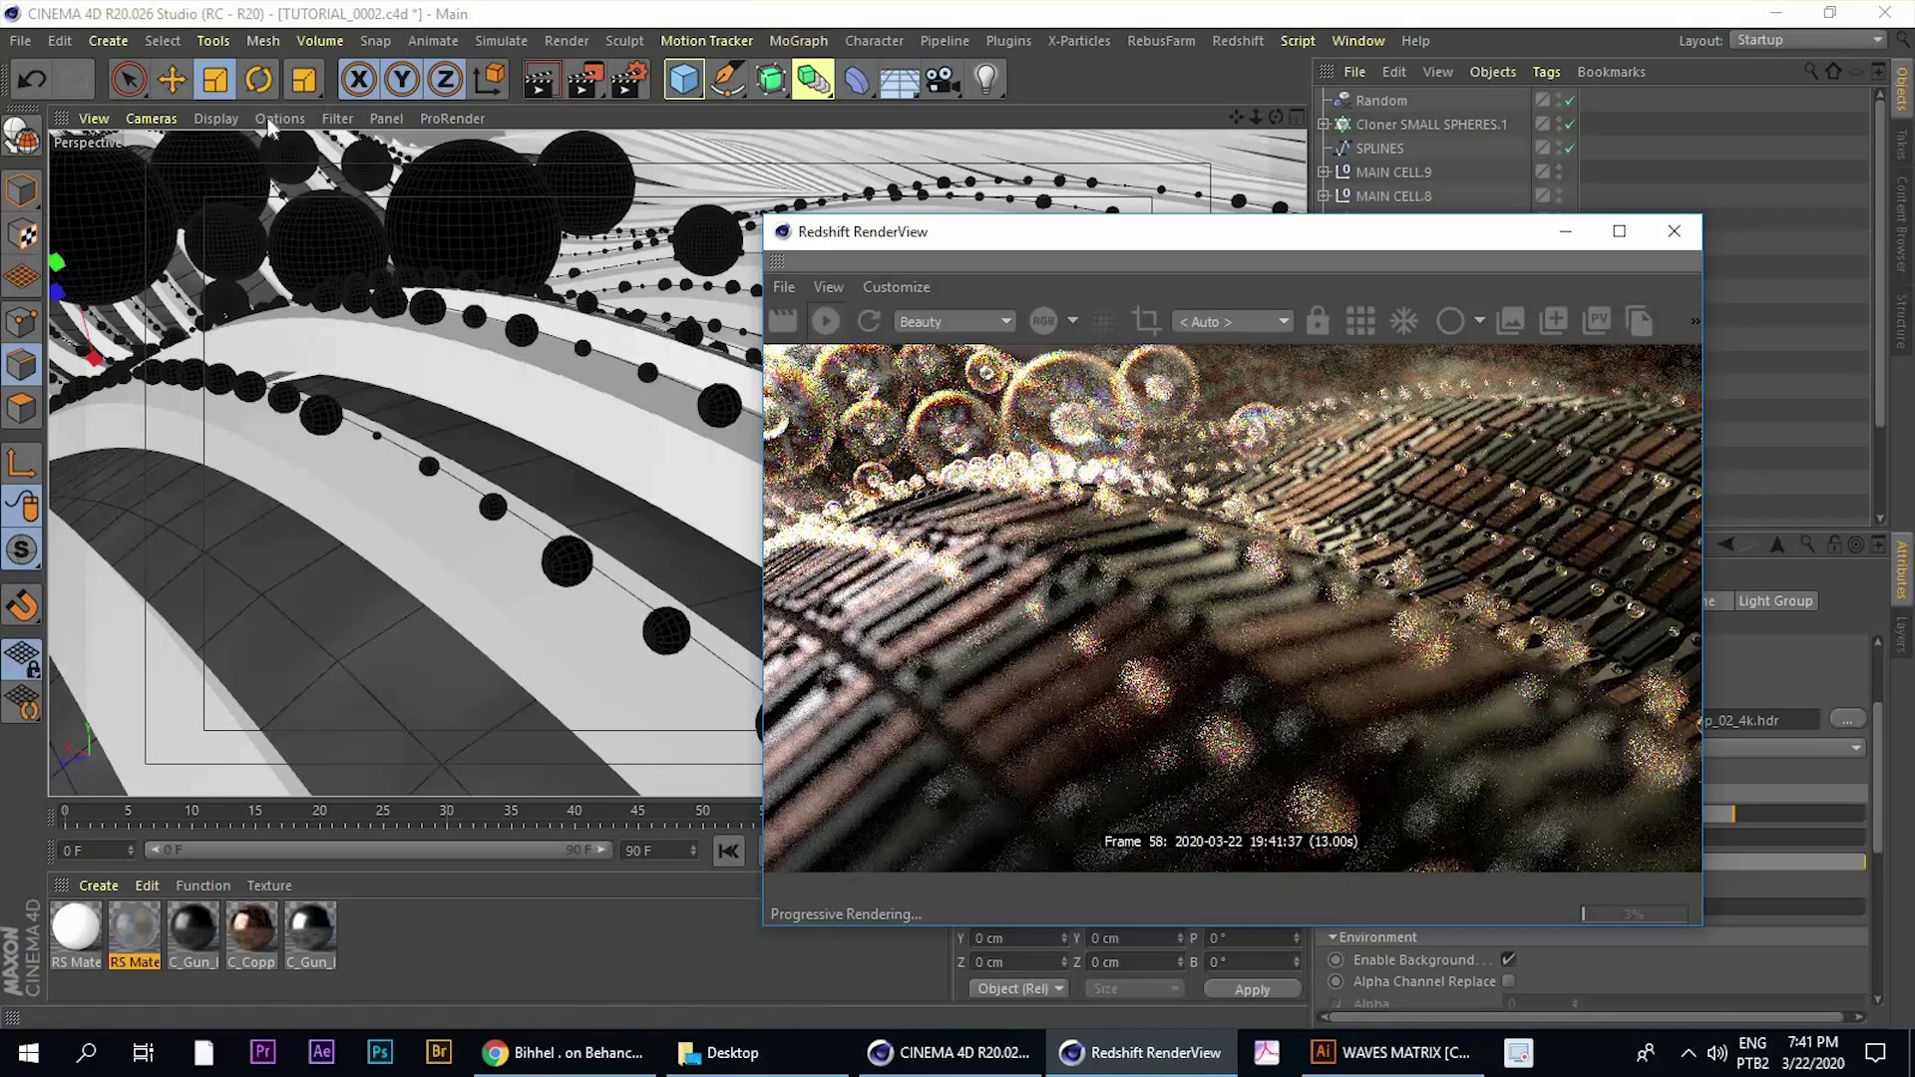
pyautogui.middleClick(545, 400)
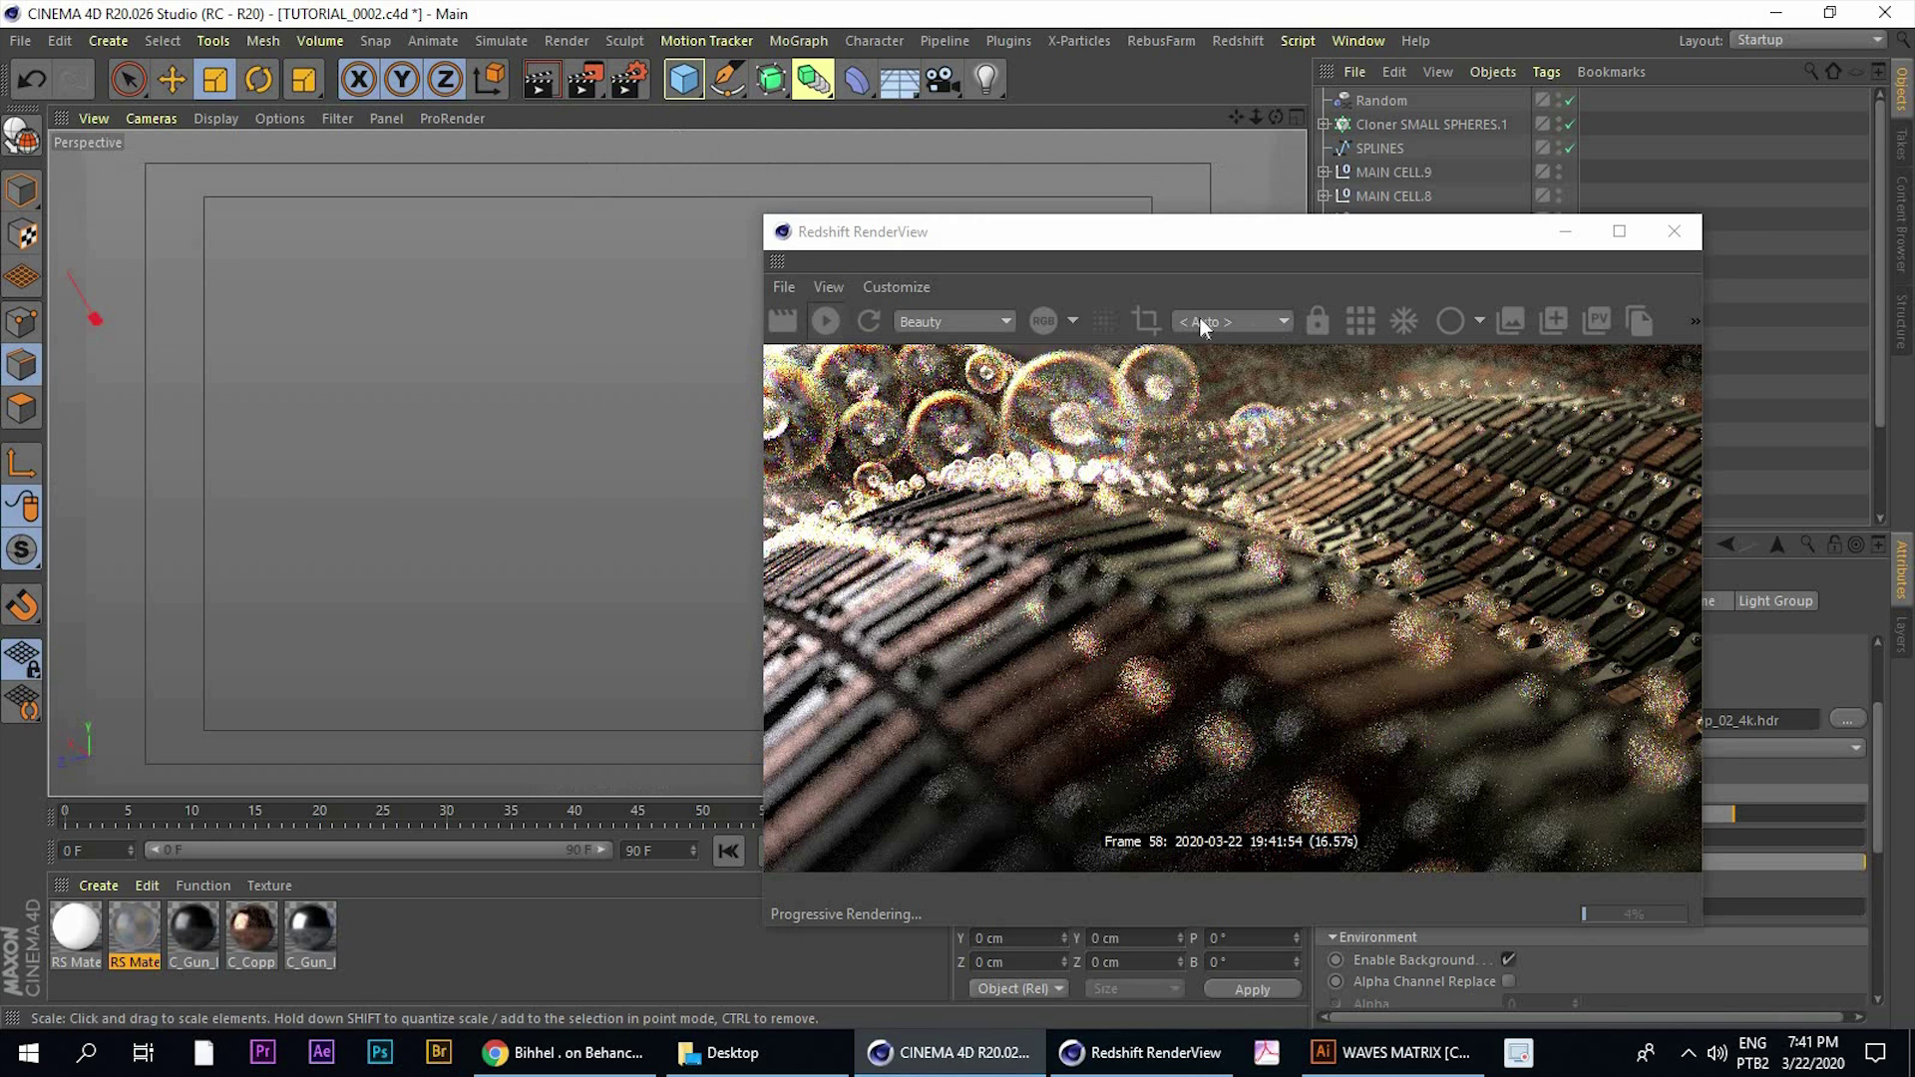
pyautogui.click(871, 307)
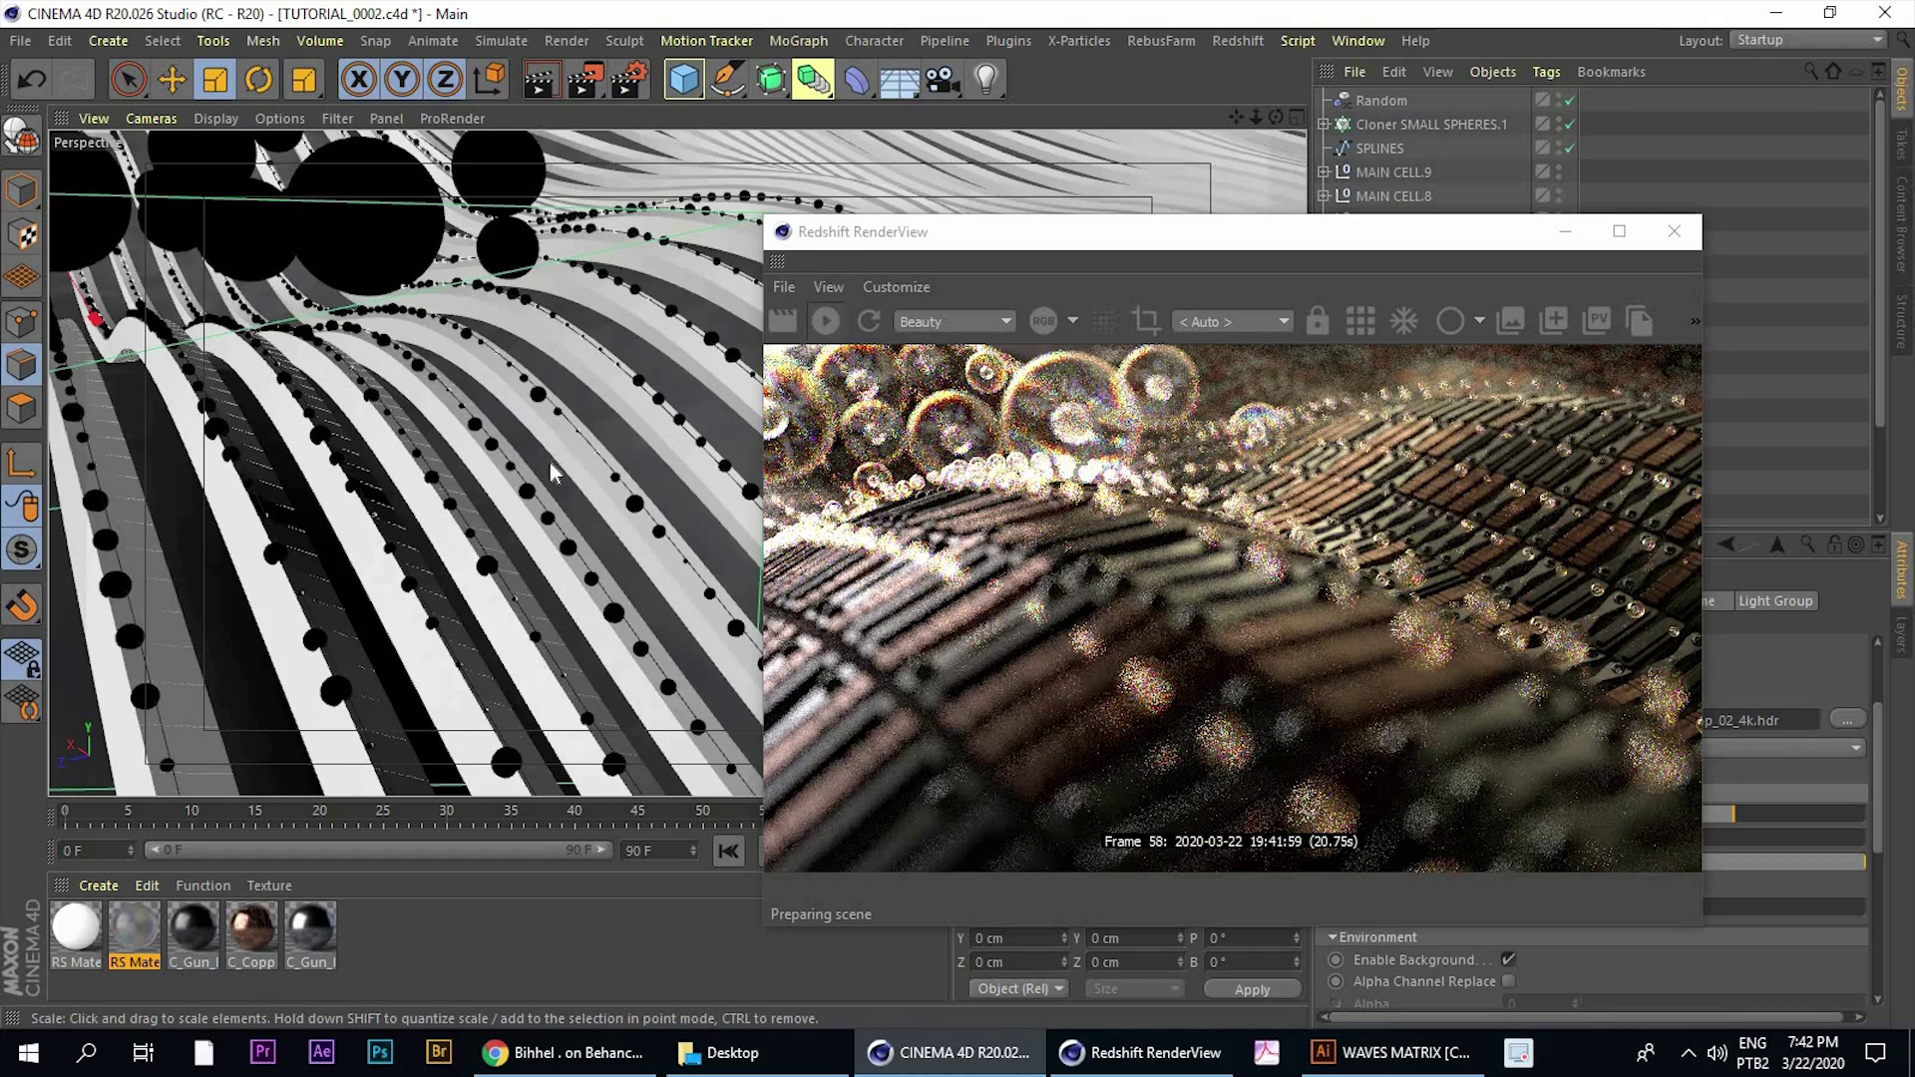
pyautogui.middleClick(549, 463)
pyautogui.middleClick(471, 260)
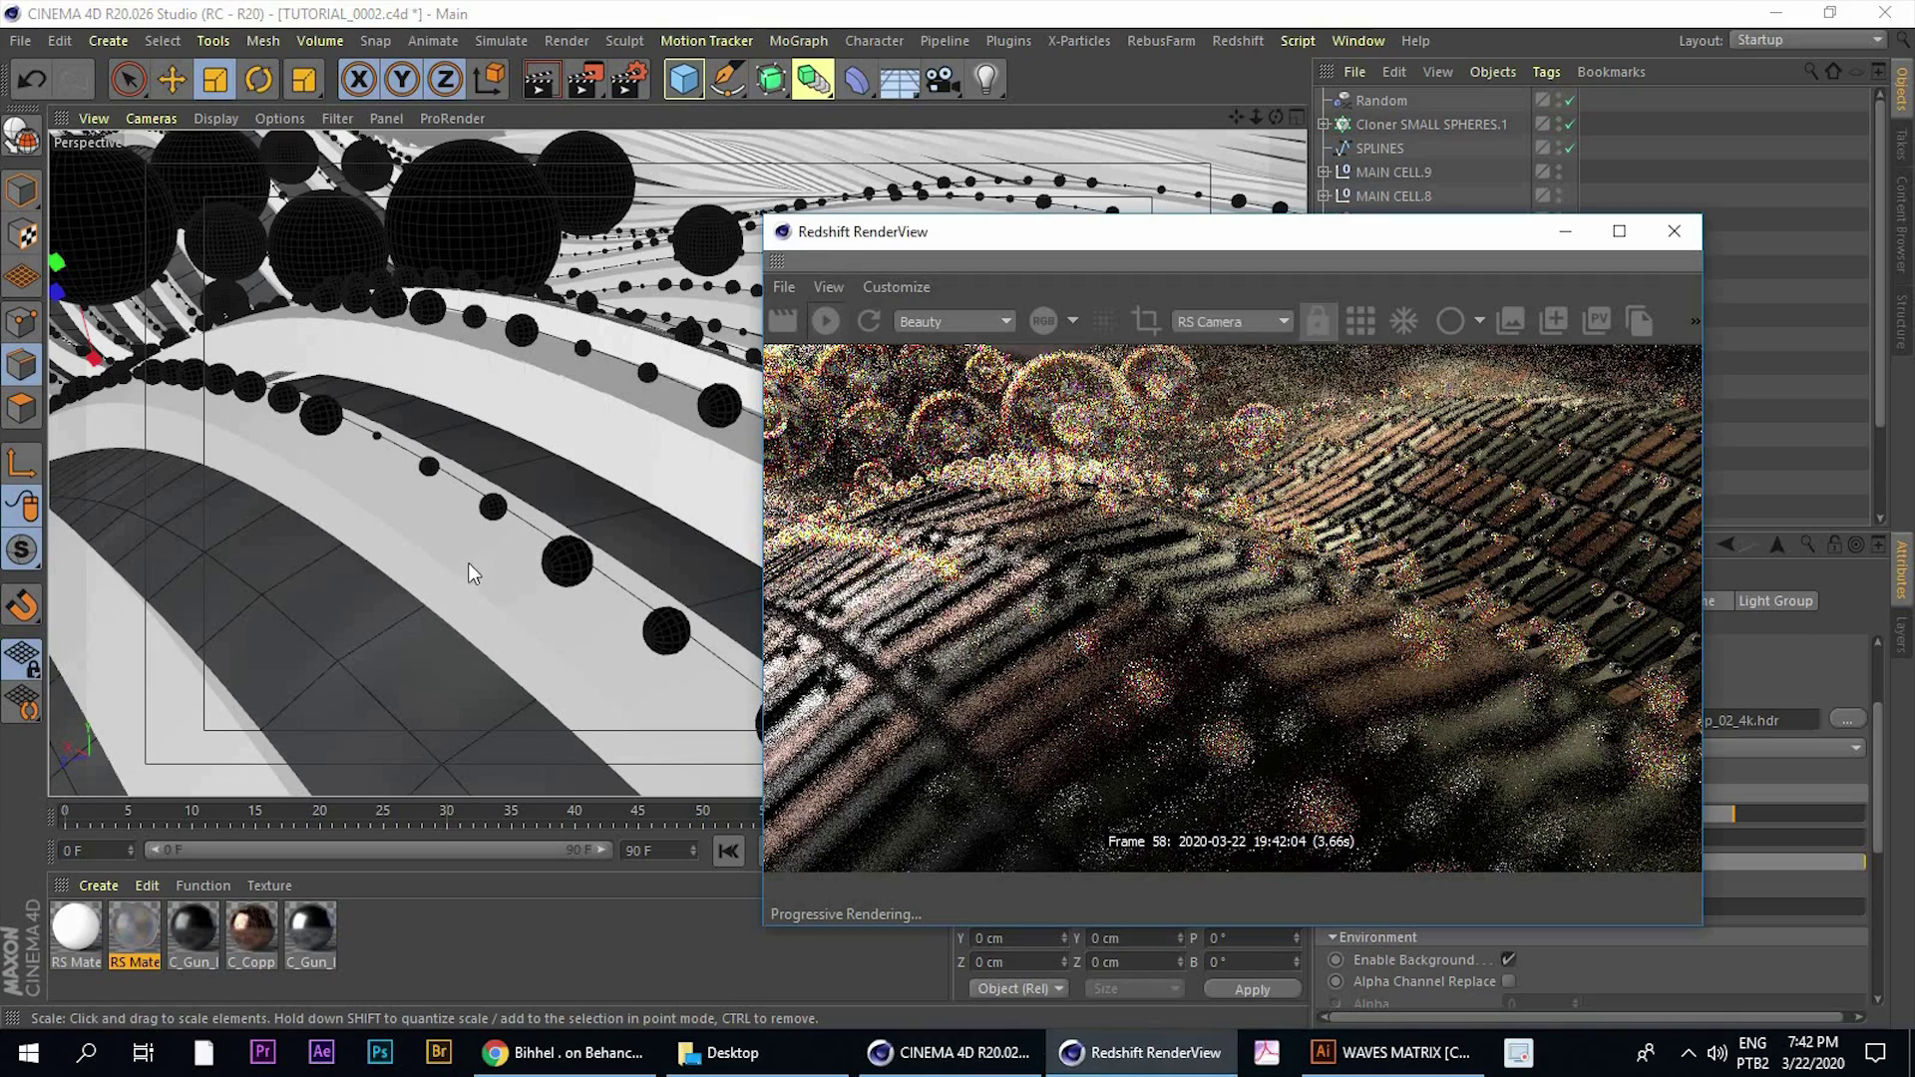
pyautogui.middleClick(489, 509)
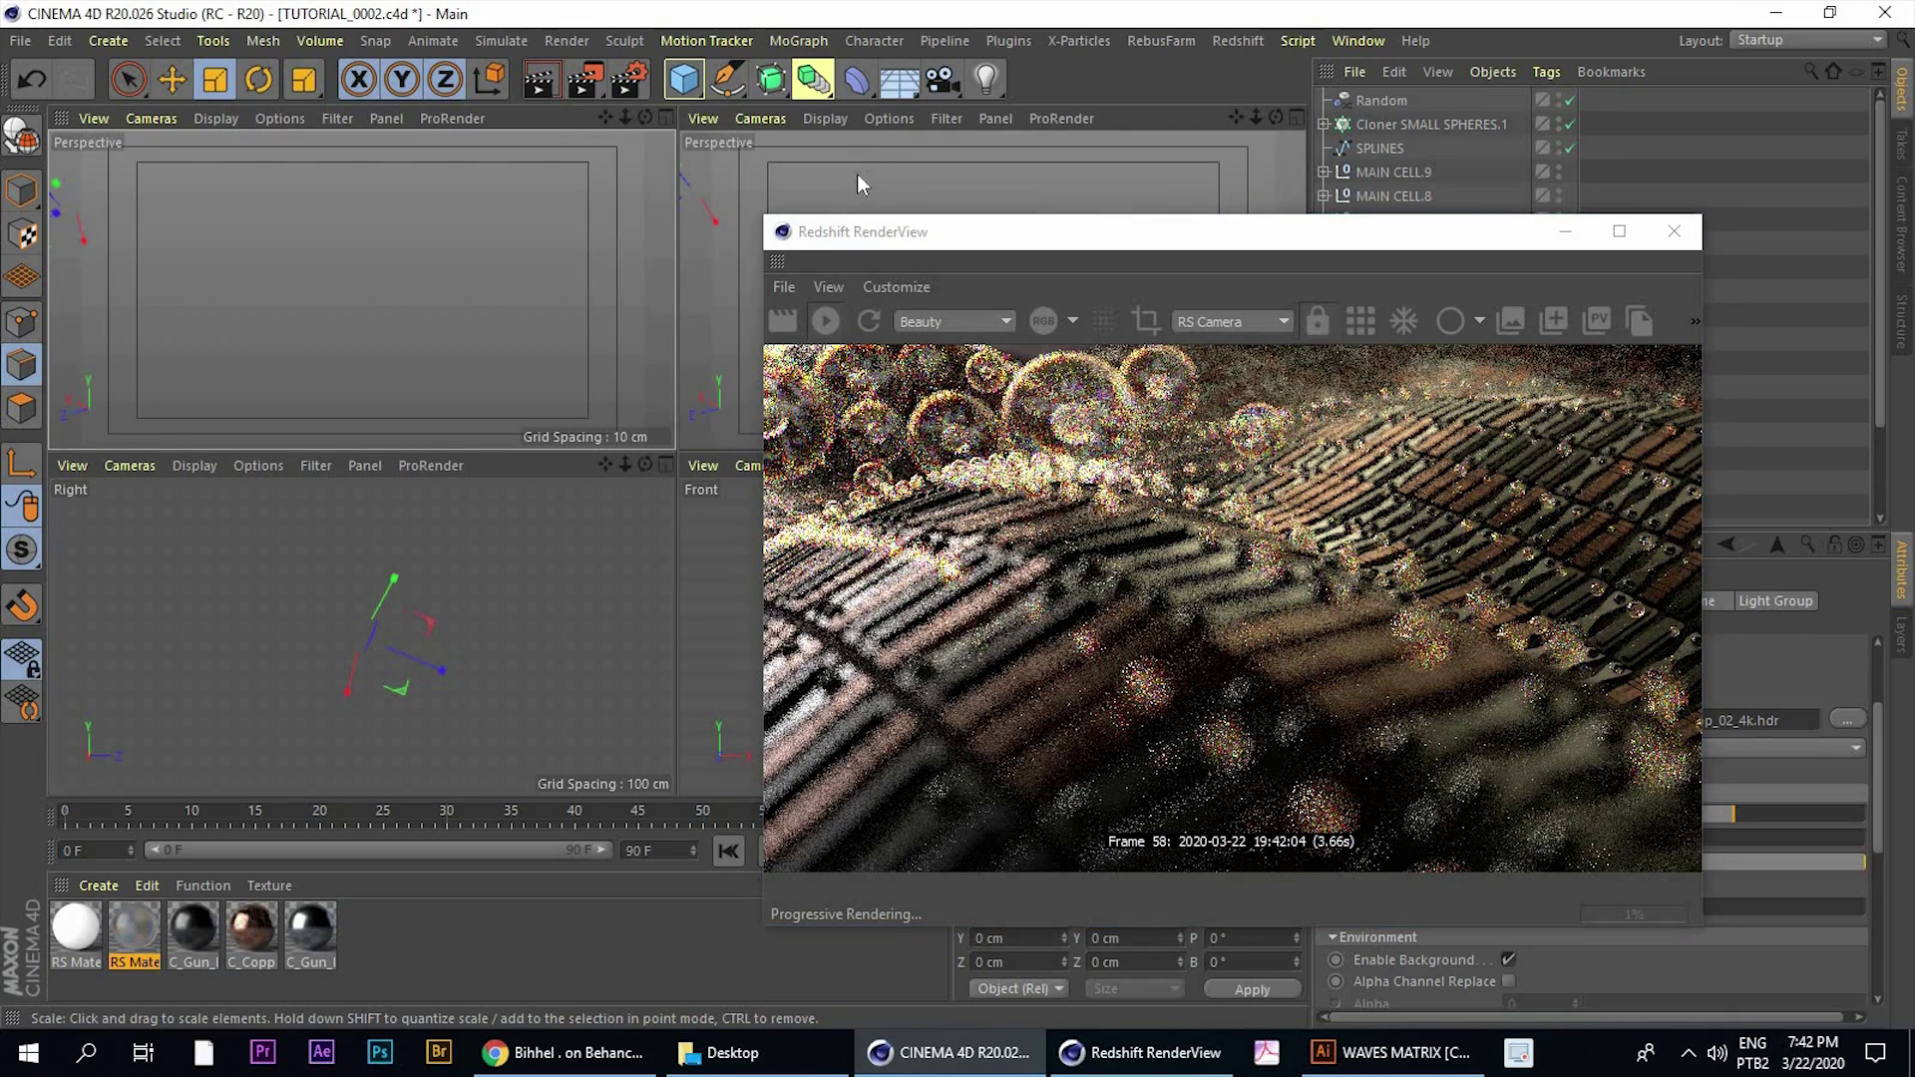
pyautogui.middleClick(852, 204)
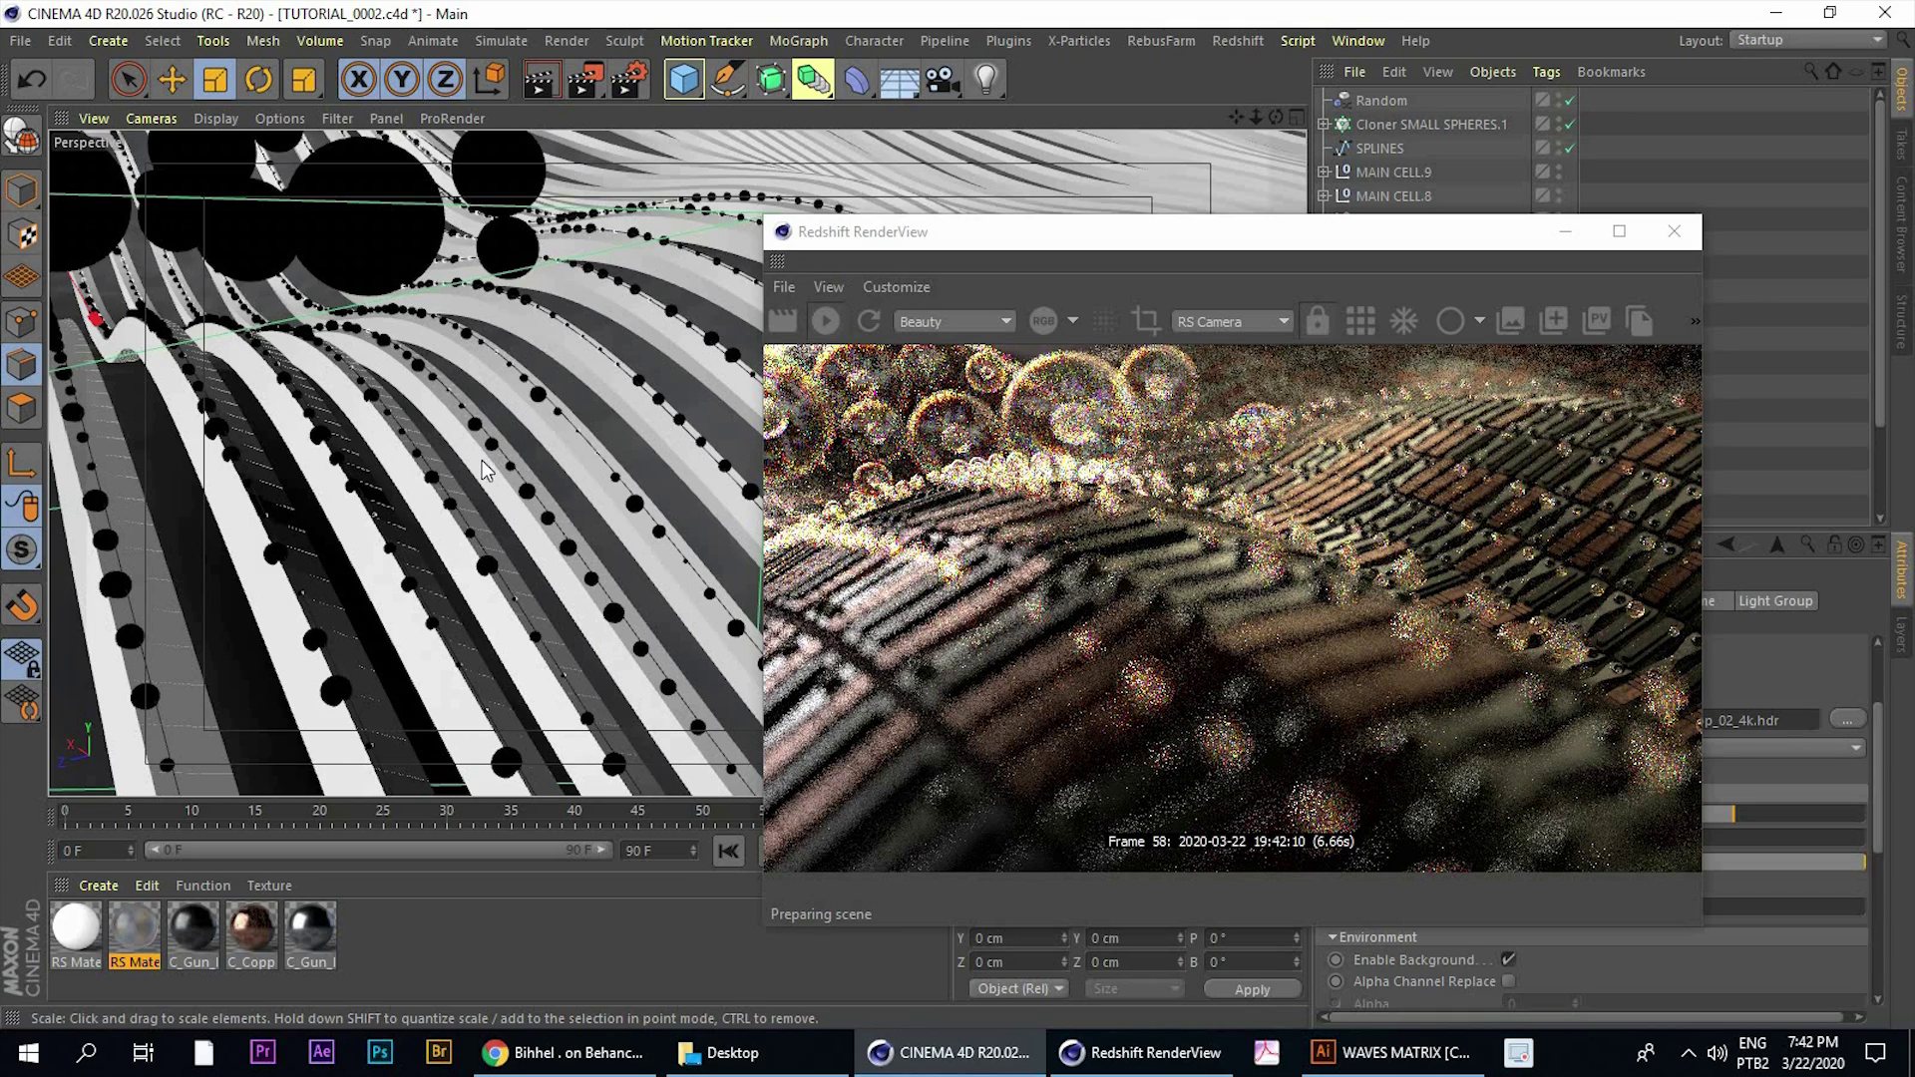
pyautogui.scroll(-4, 470, 484)
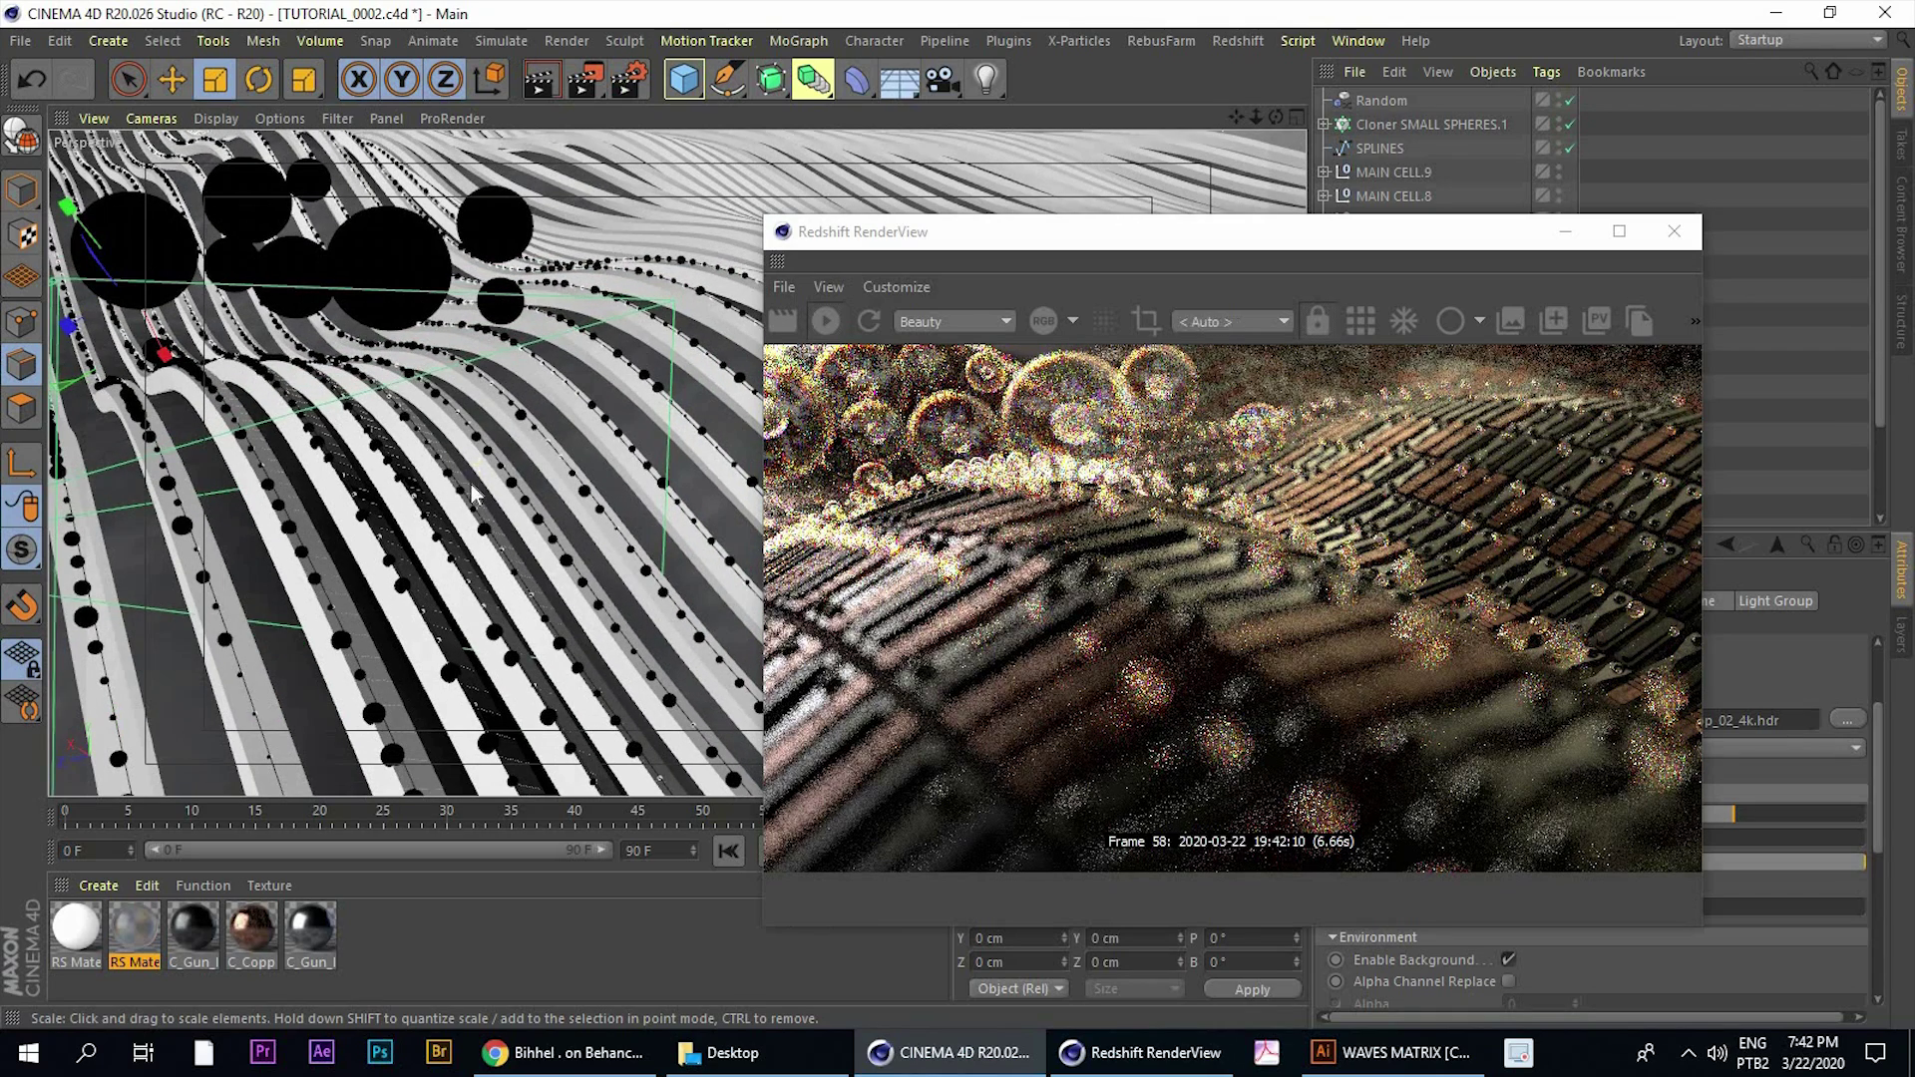
pyautogui.keyDown('alt'); pyautogui.moveTo(535, 510); pyautogui.dragTo(438, 454); pyautogui.keyUp('alt')
pyautogui.click(258, 79)
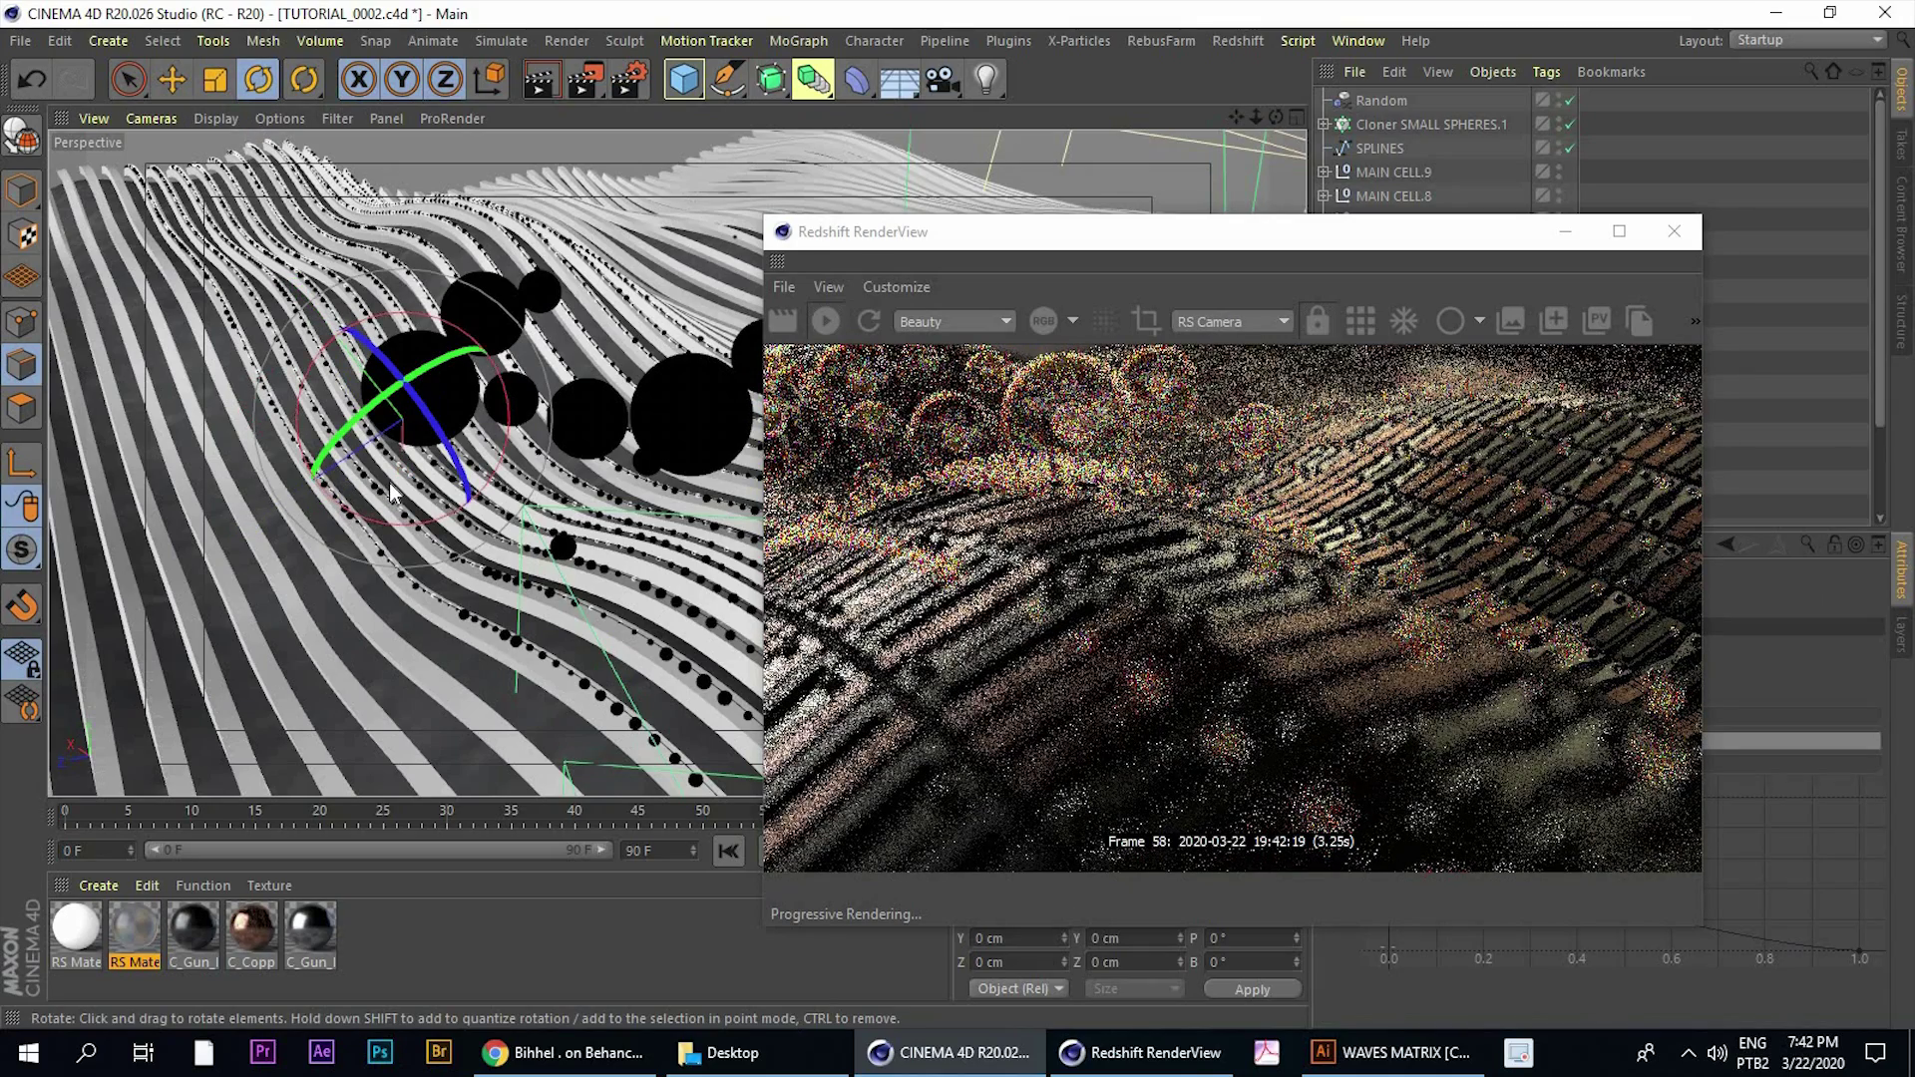
# Move the inner cell cloth surface directly under Cloner SMALL SPHERES.1 and delete the leftover CELL cloth surface
pyautogui.moveTo(1190, 229); pyautogui.dragTo(663, 170)
pyautogui.click(1324, 124)
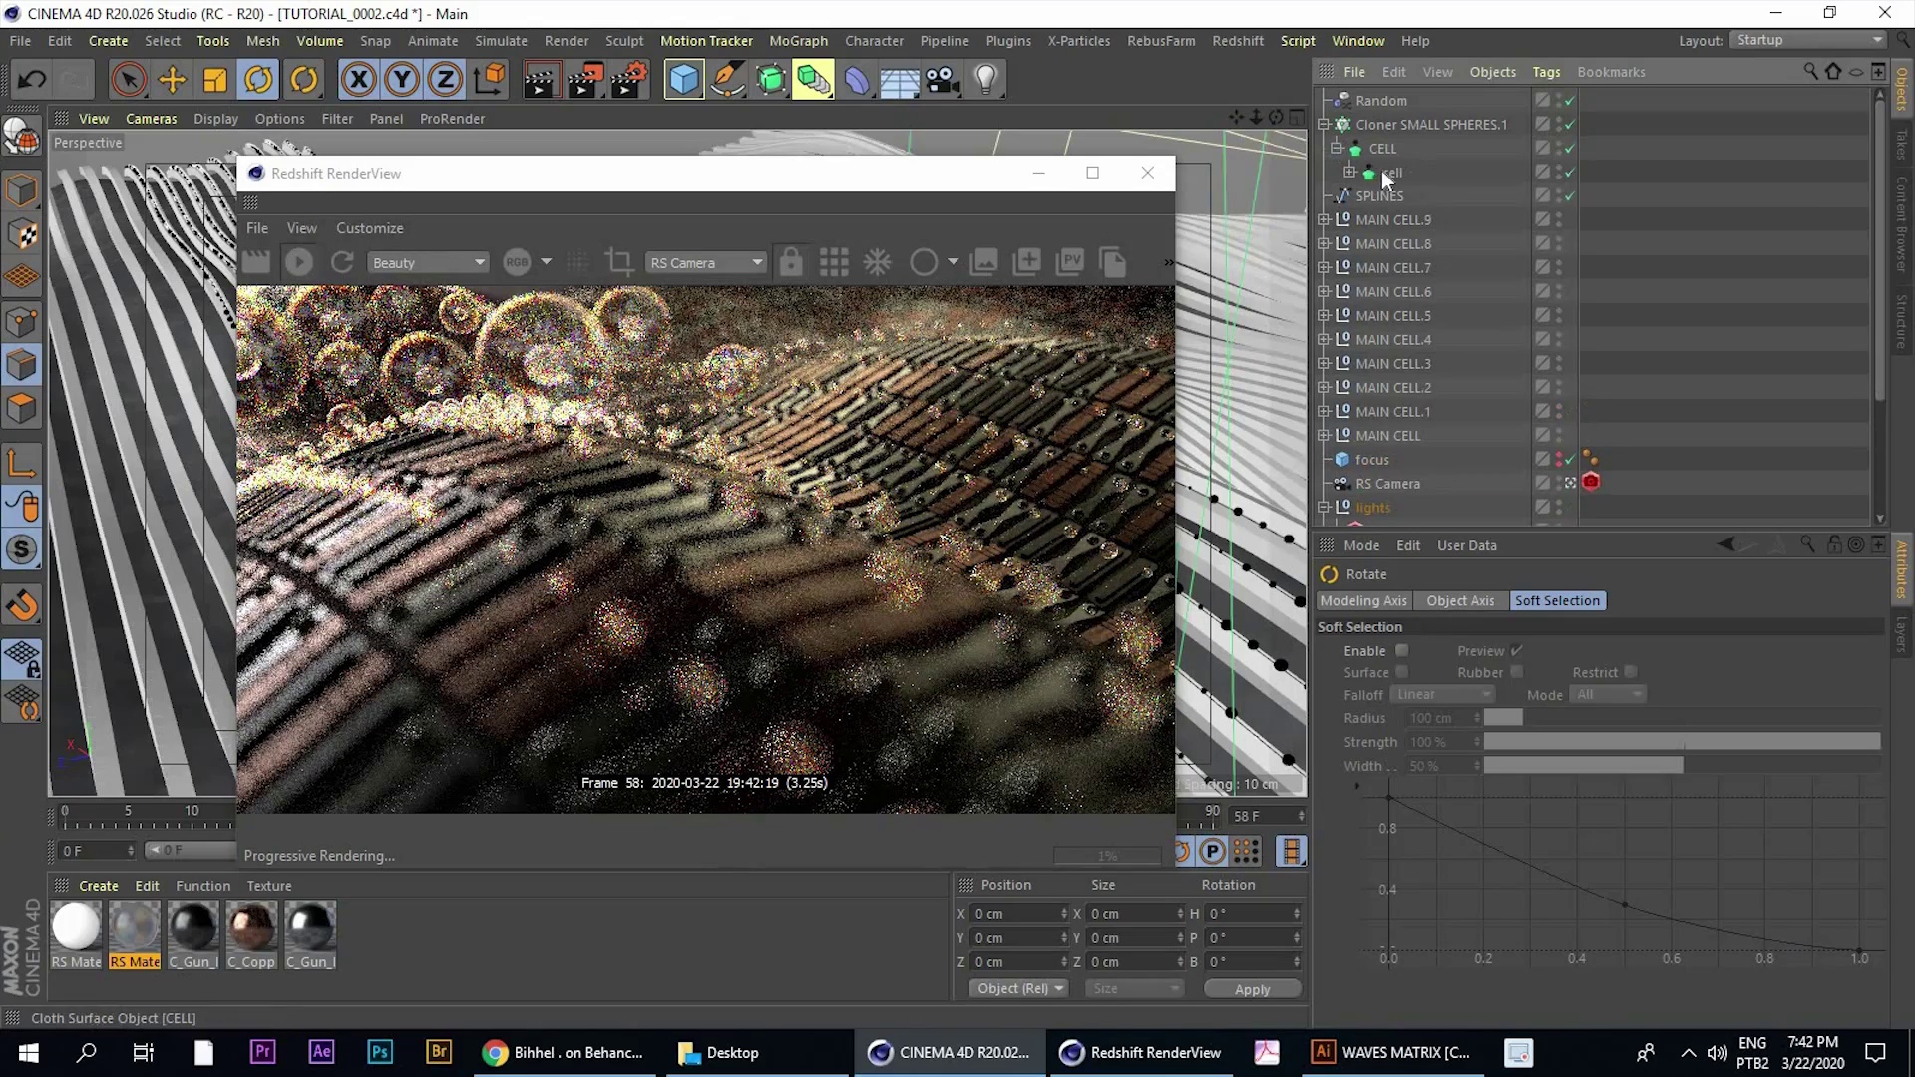
pyautogui.moveTo(1389, 174); pyautogui.dragTo(1384, 137)
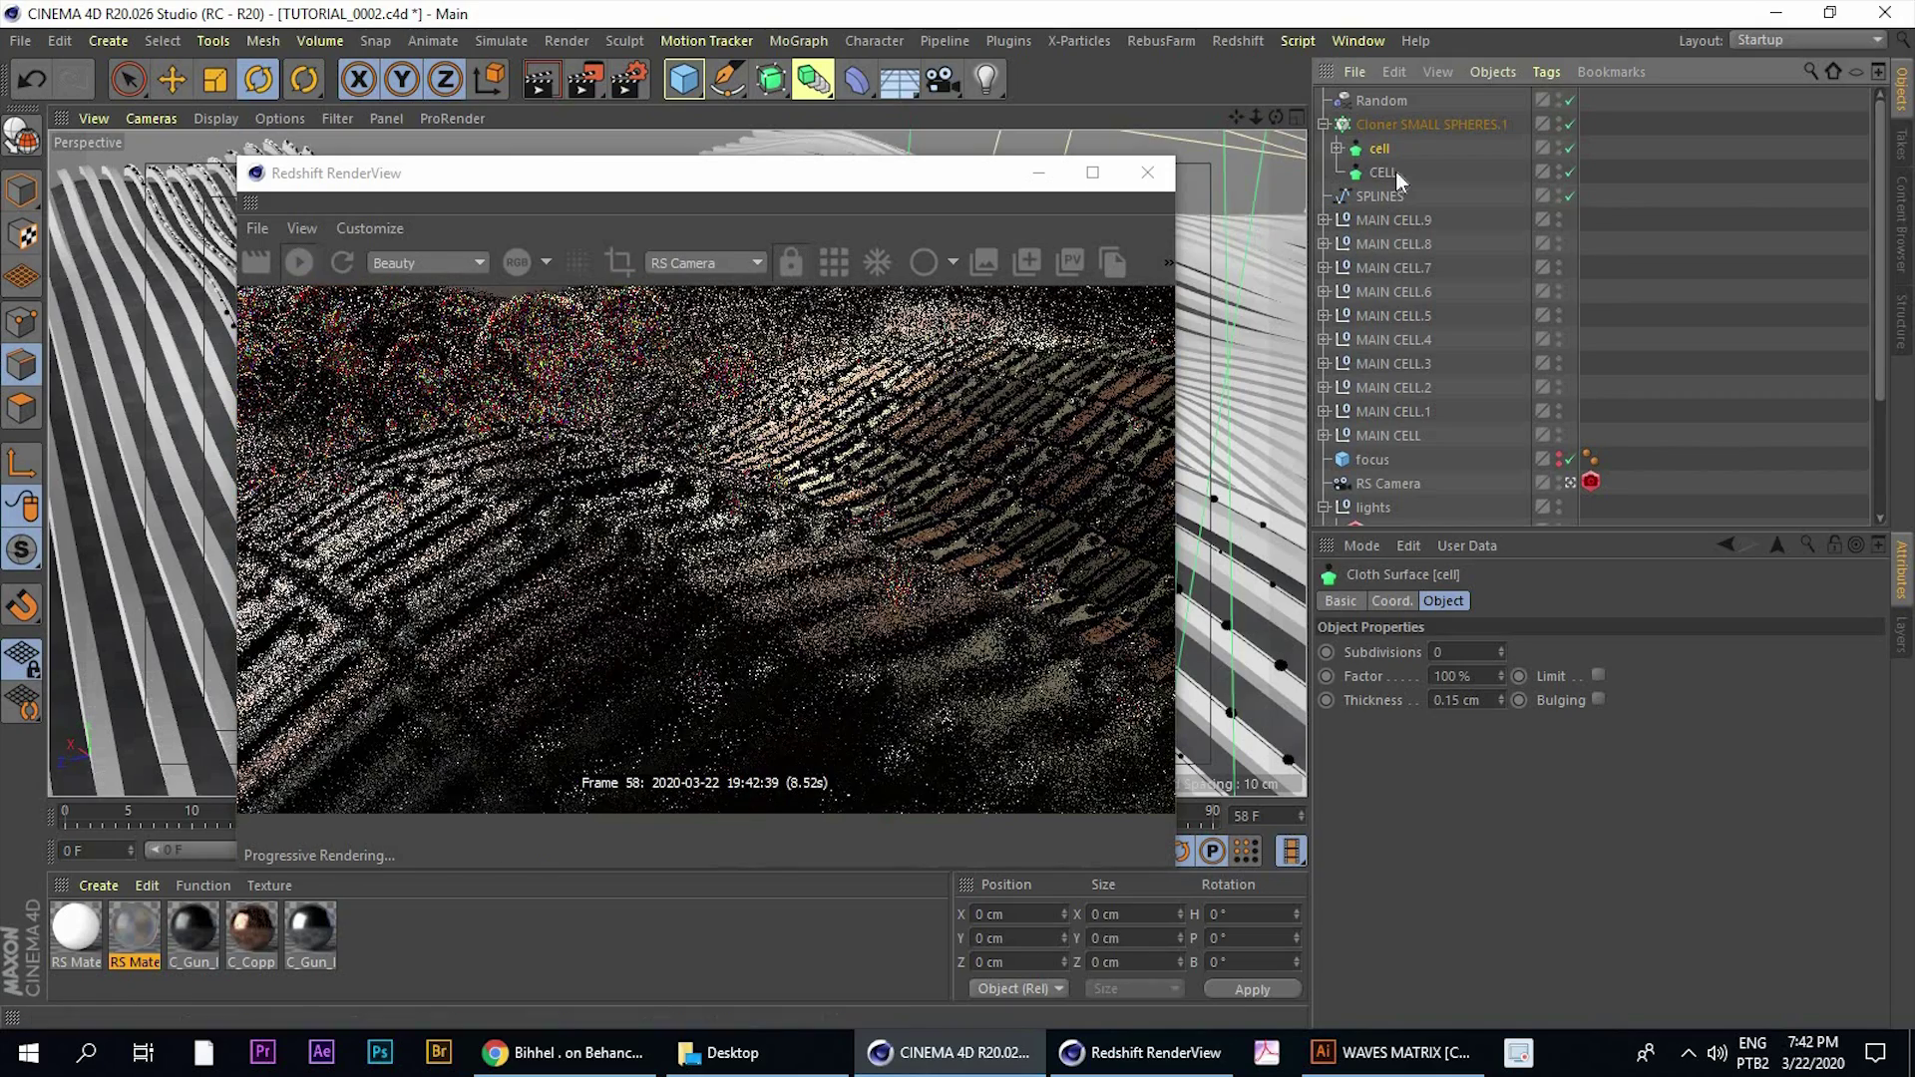
pyautogui.click(1390, 173)
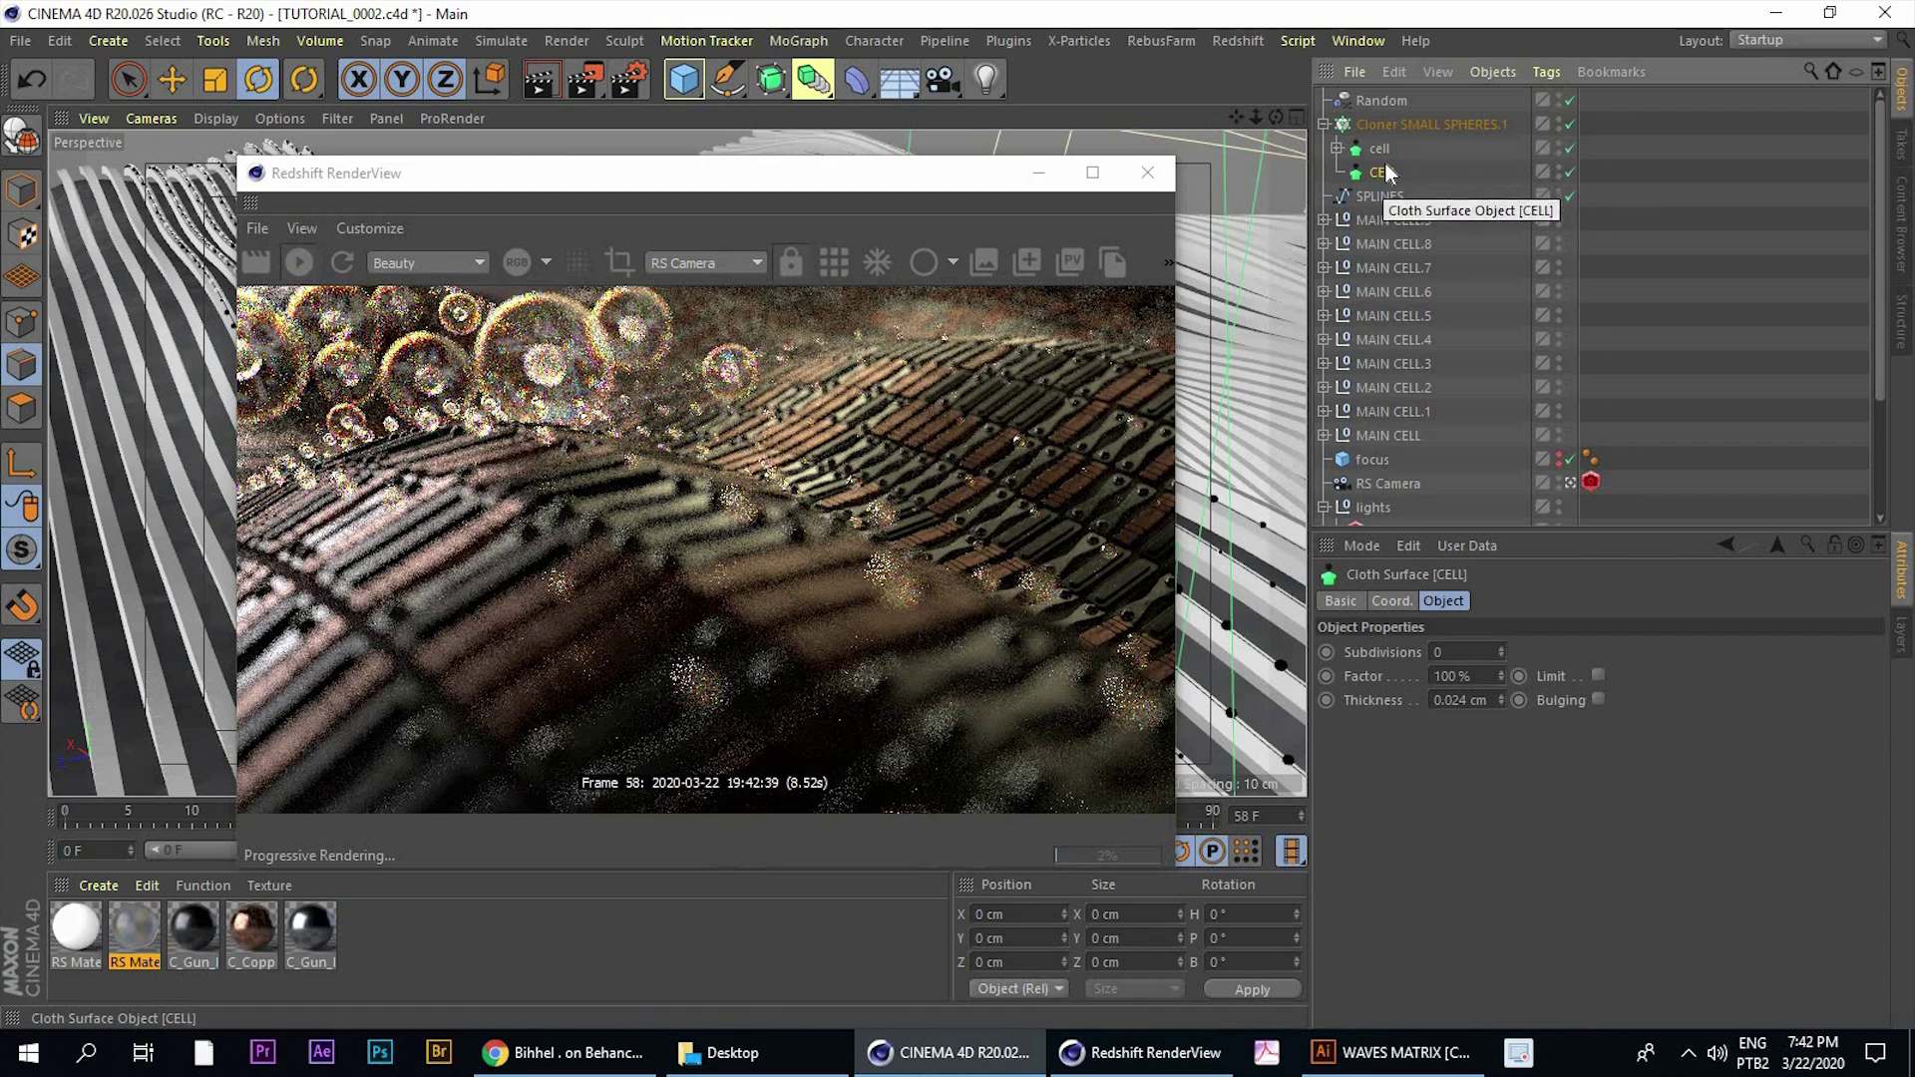
pyautogui.press('Delete')
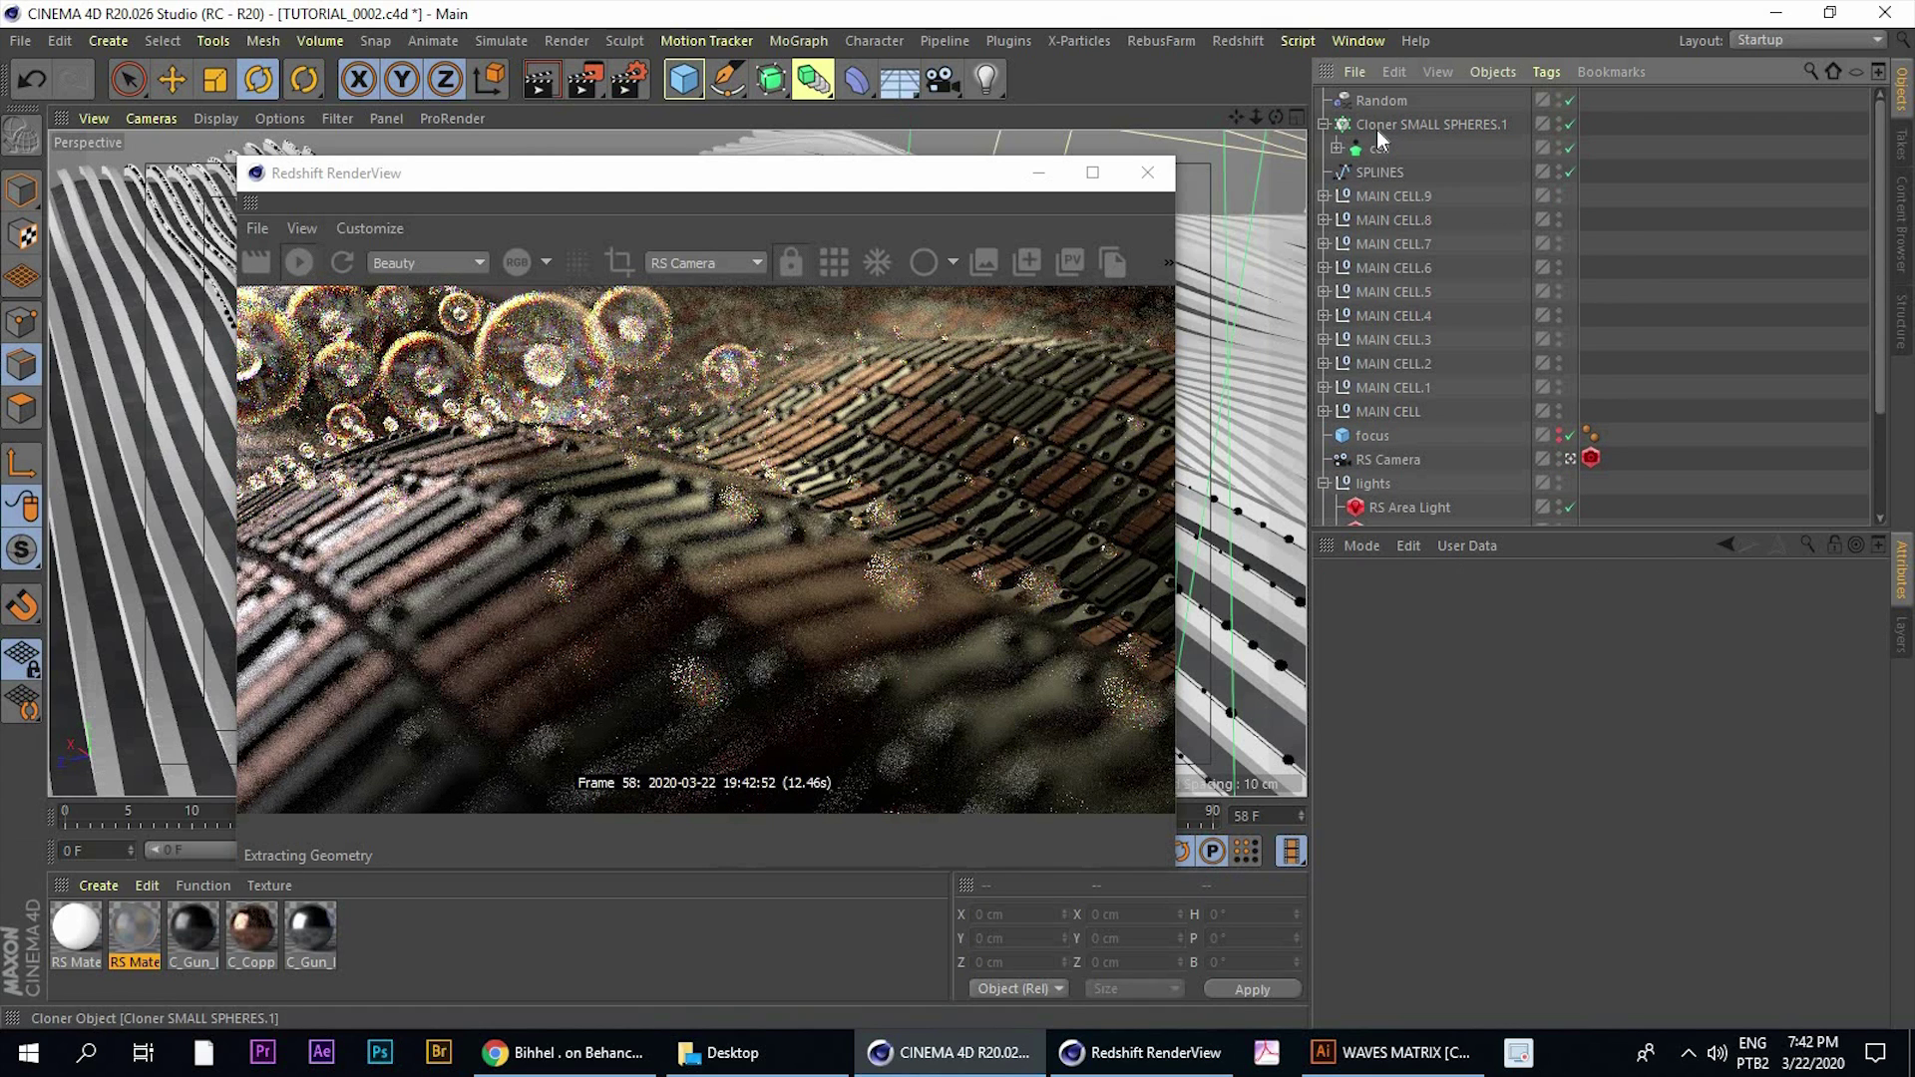
# Set the clone count of Cloner SMALL SPHERES.1 to 220
pyautogui.click(1381, 125)
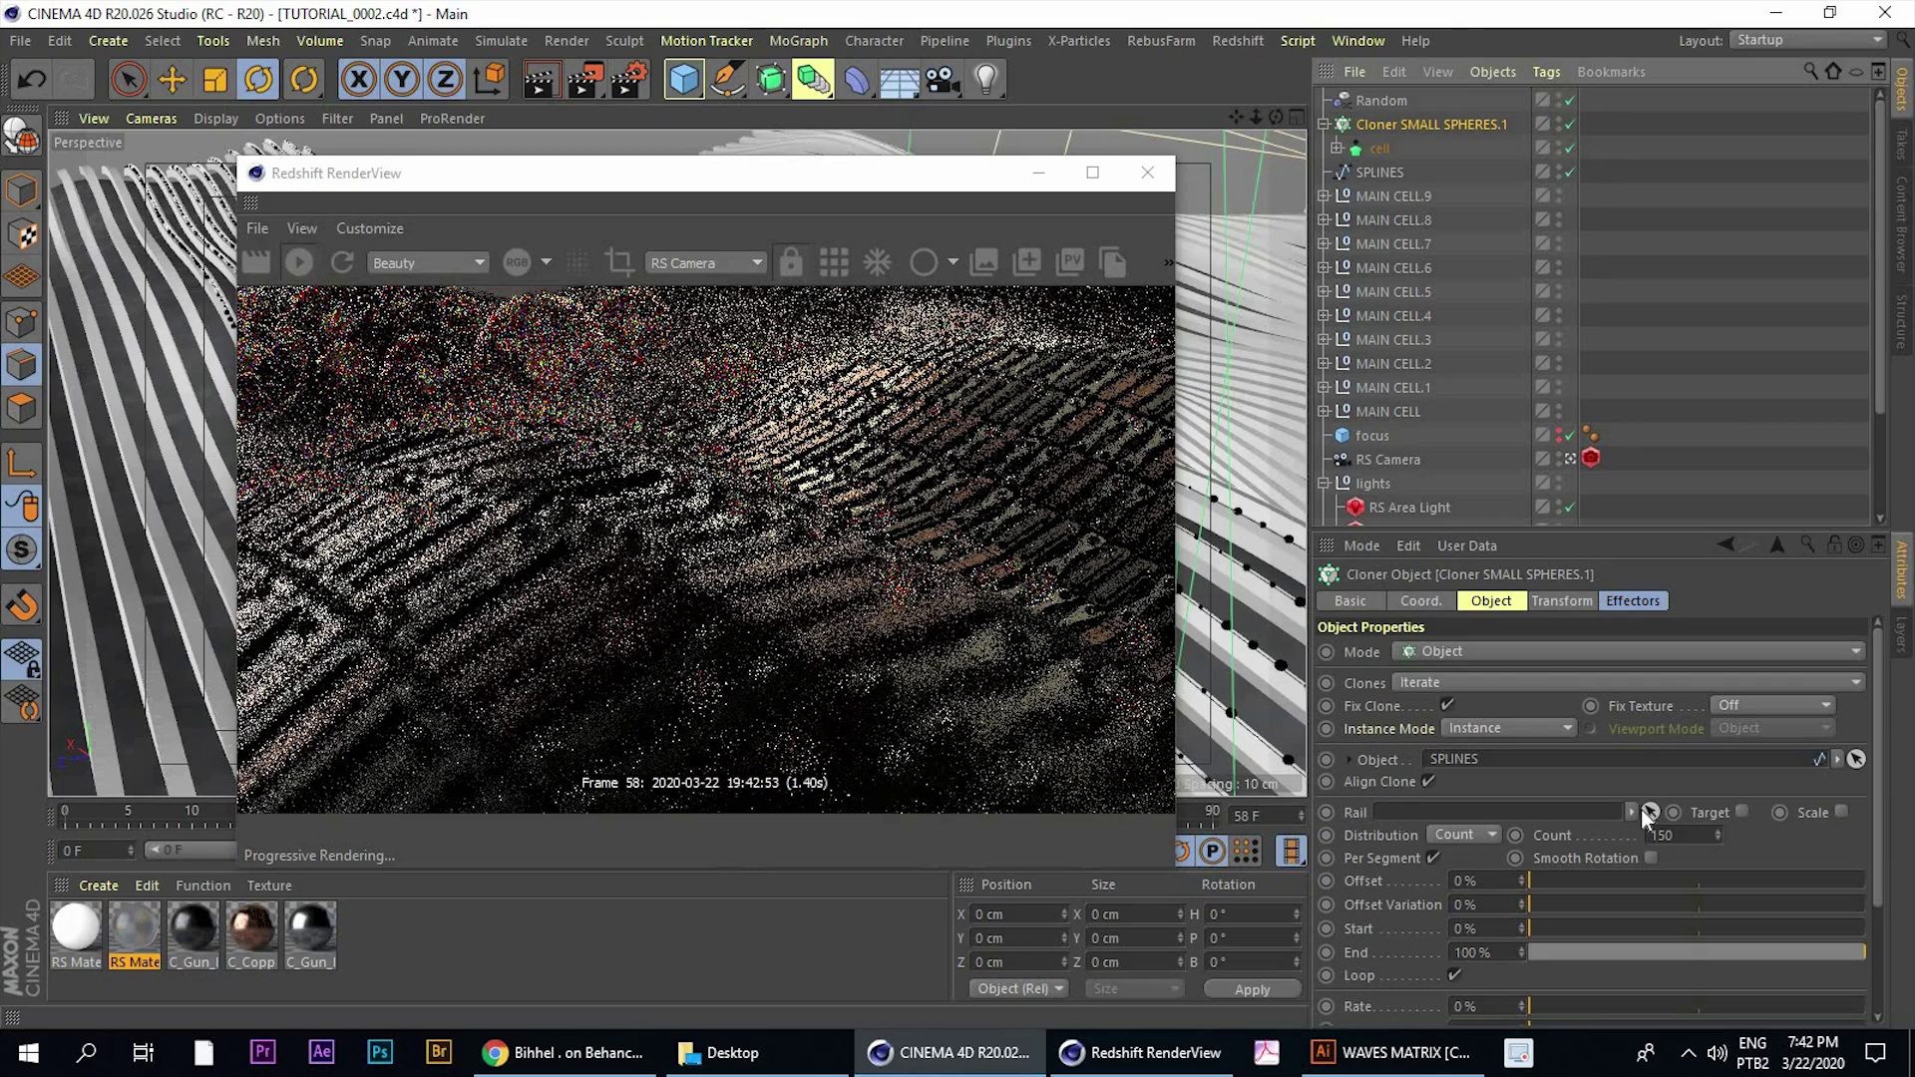
pyautogui.moveTo(1681, 836); pyautogui.dragTo(1607, 844)
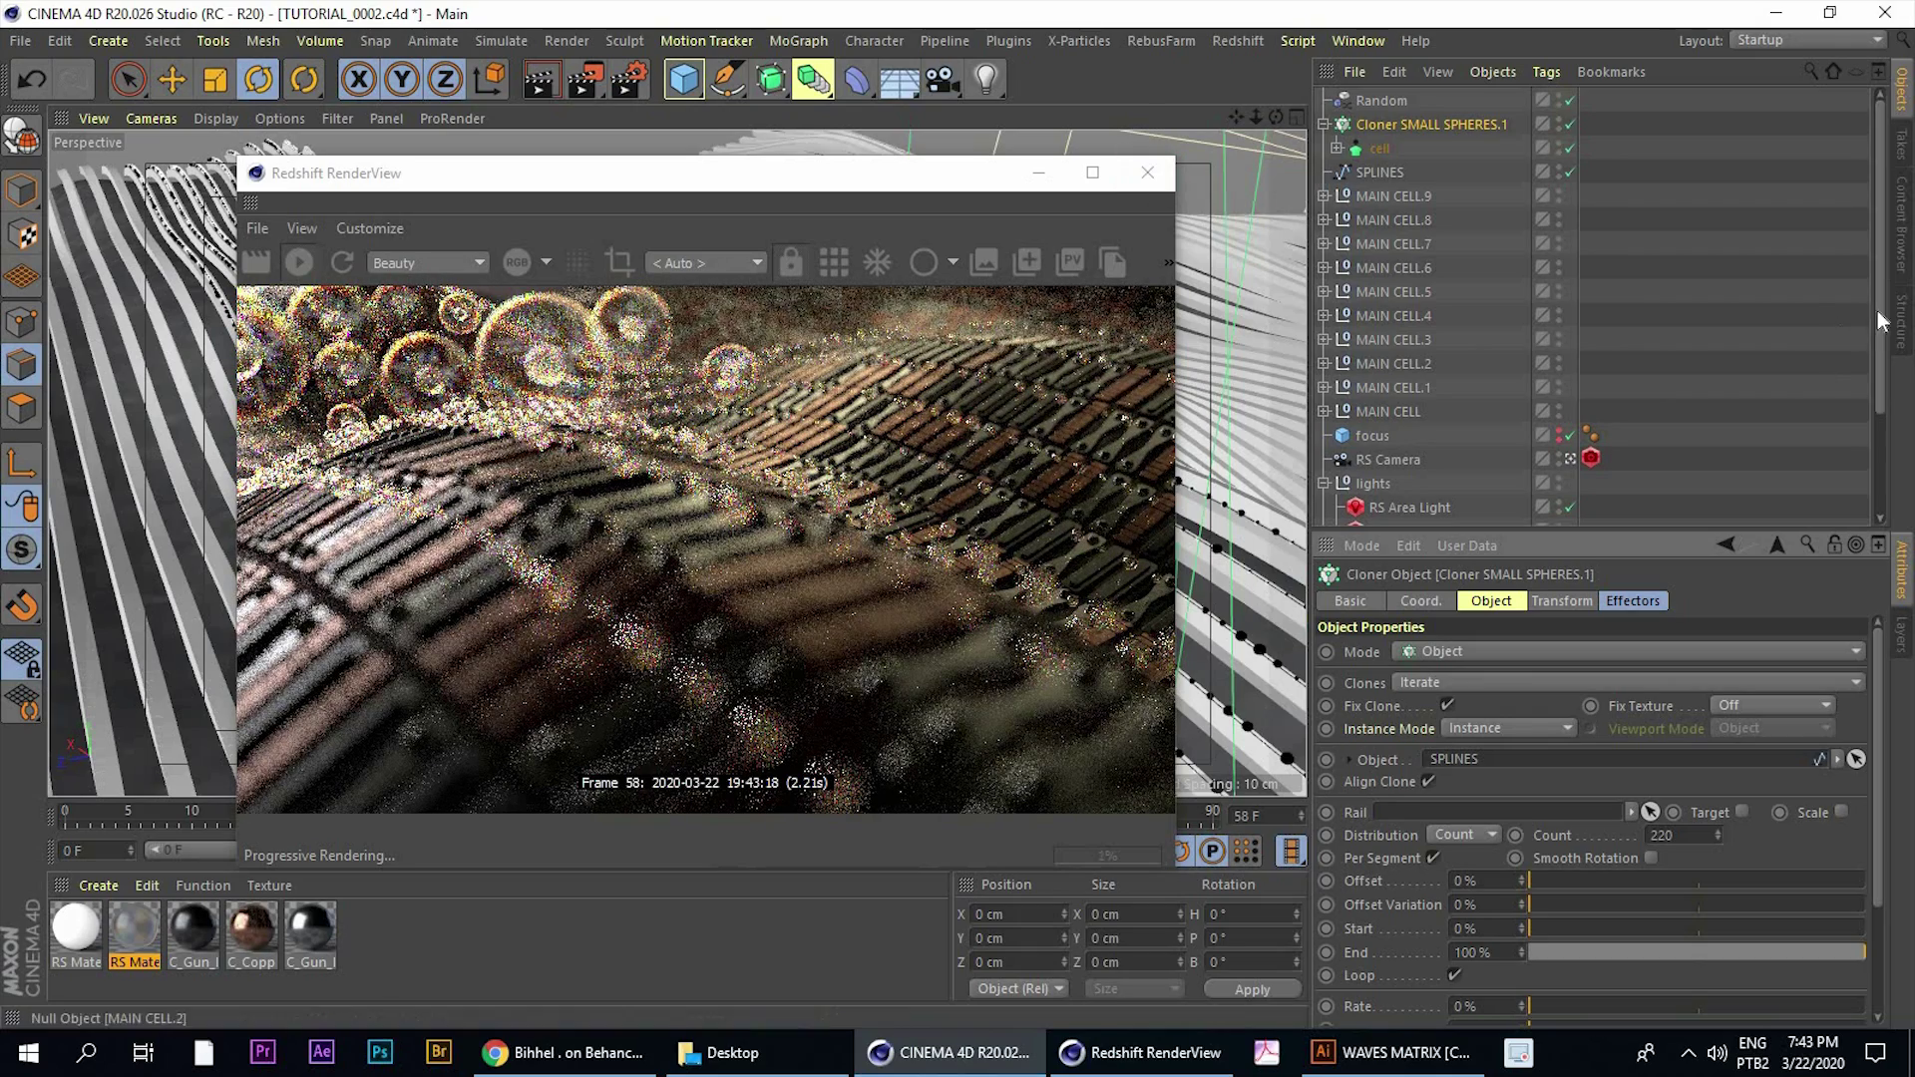
# Lower the exposure of the RS Dome SMALL SPHERES light to -0.95
pyautogui.scroll(-3, 1746, 379)
pyautogui.click(1446, 395)
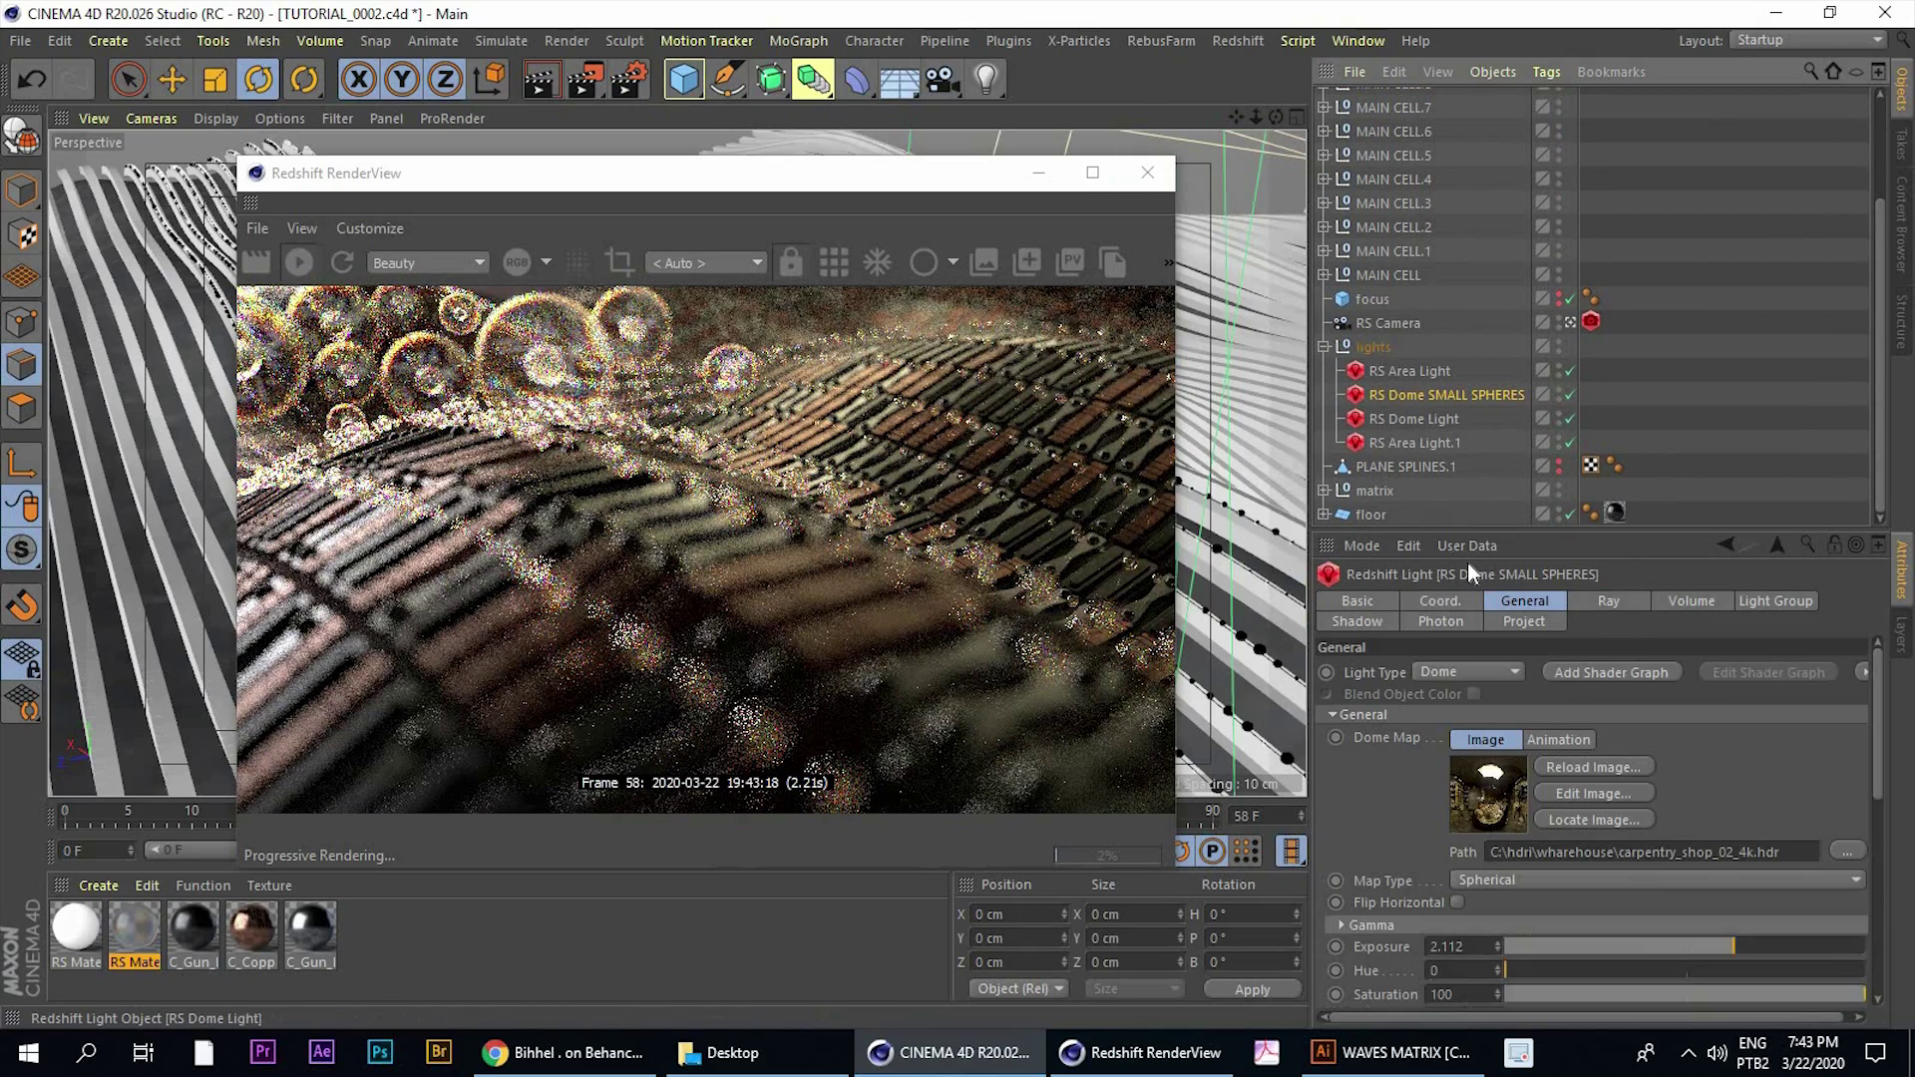
pyautogui.click(1666, 947)
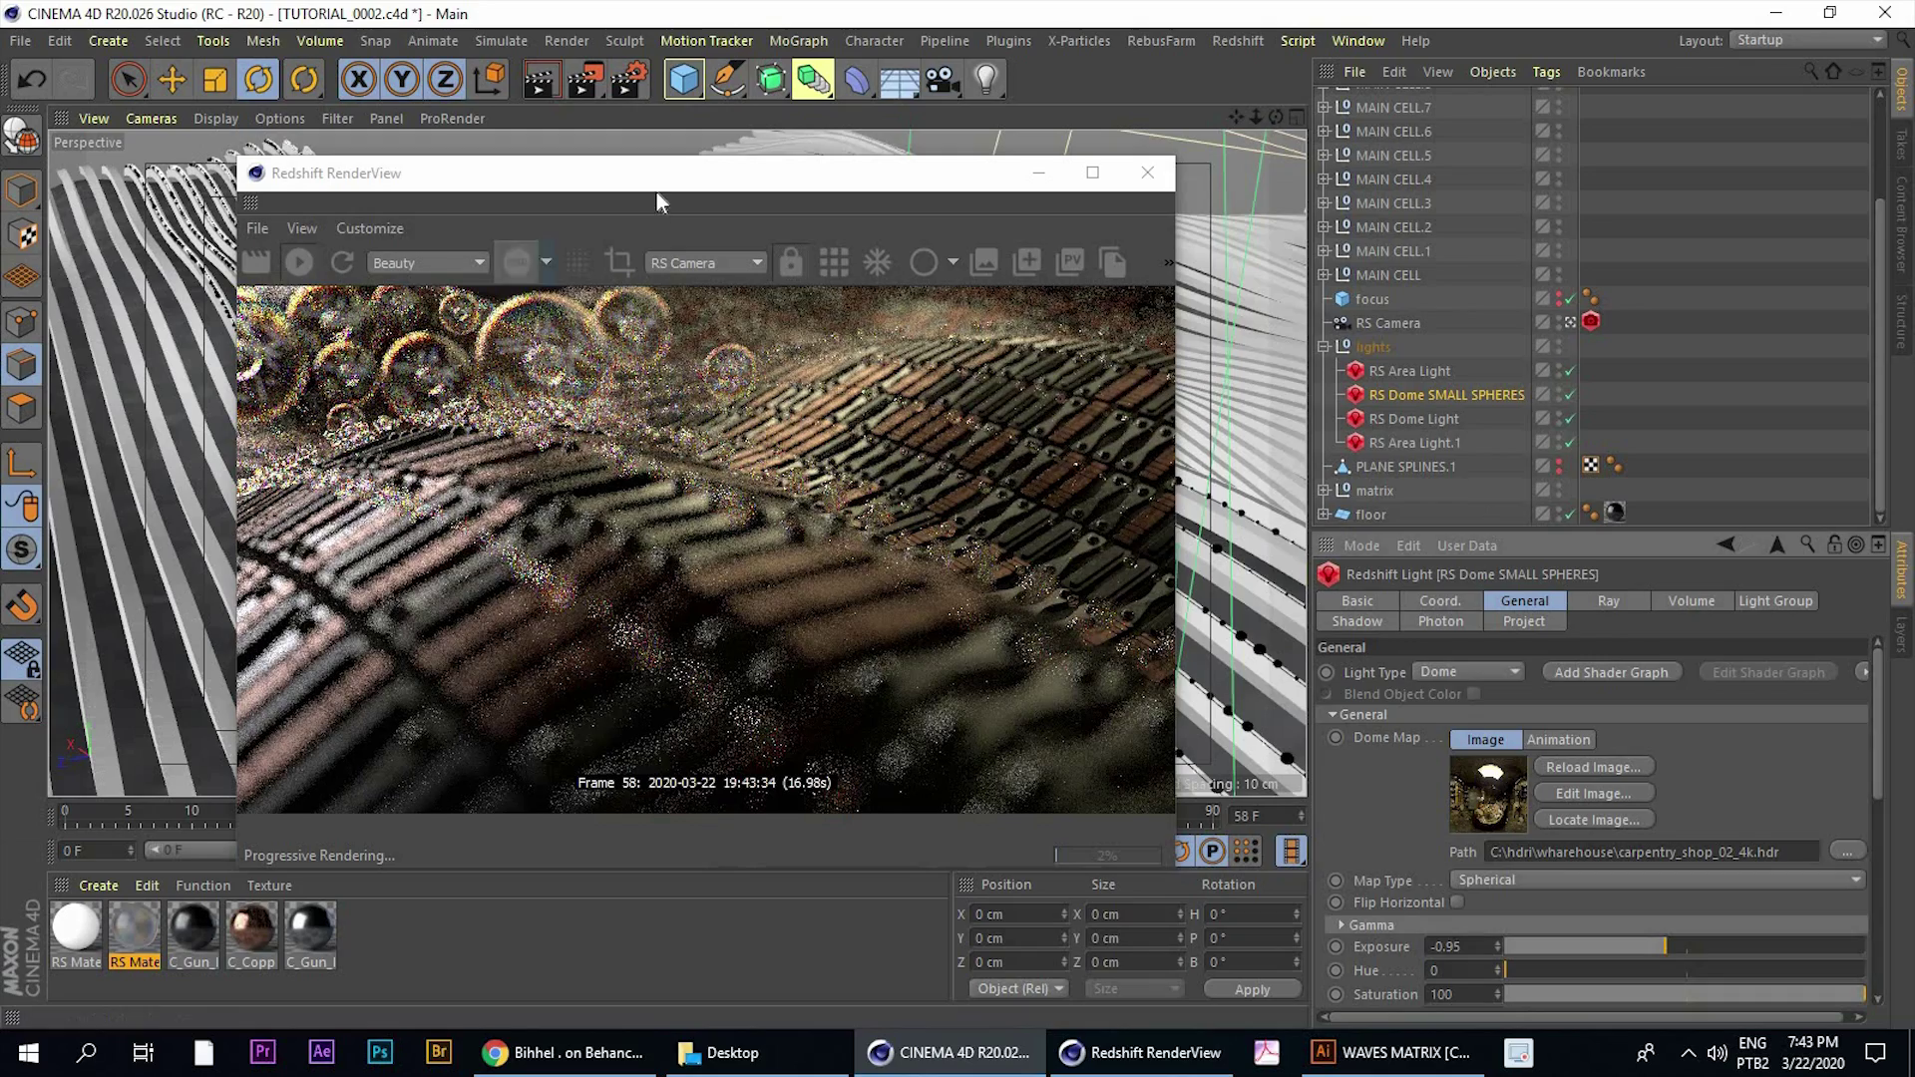
pyautogui.moveTo(656, 190); pyautogui.dragTo(1171, 333)
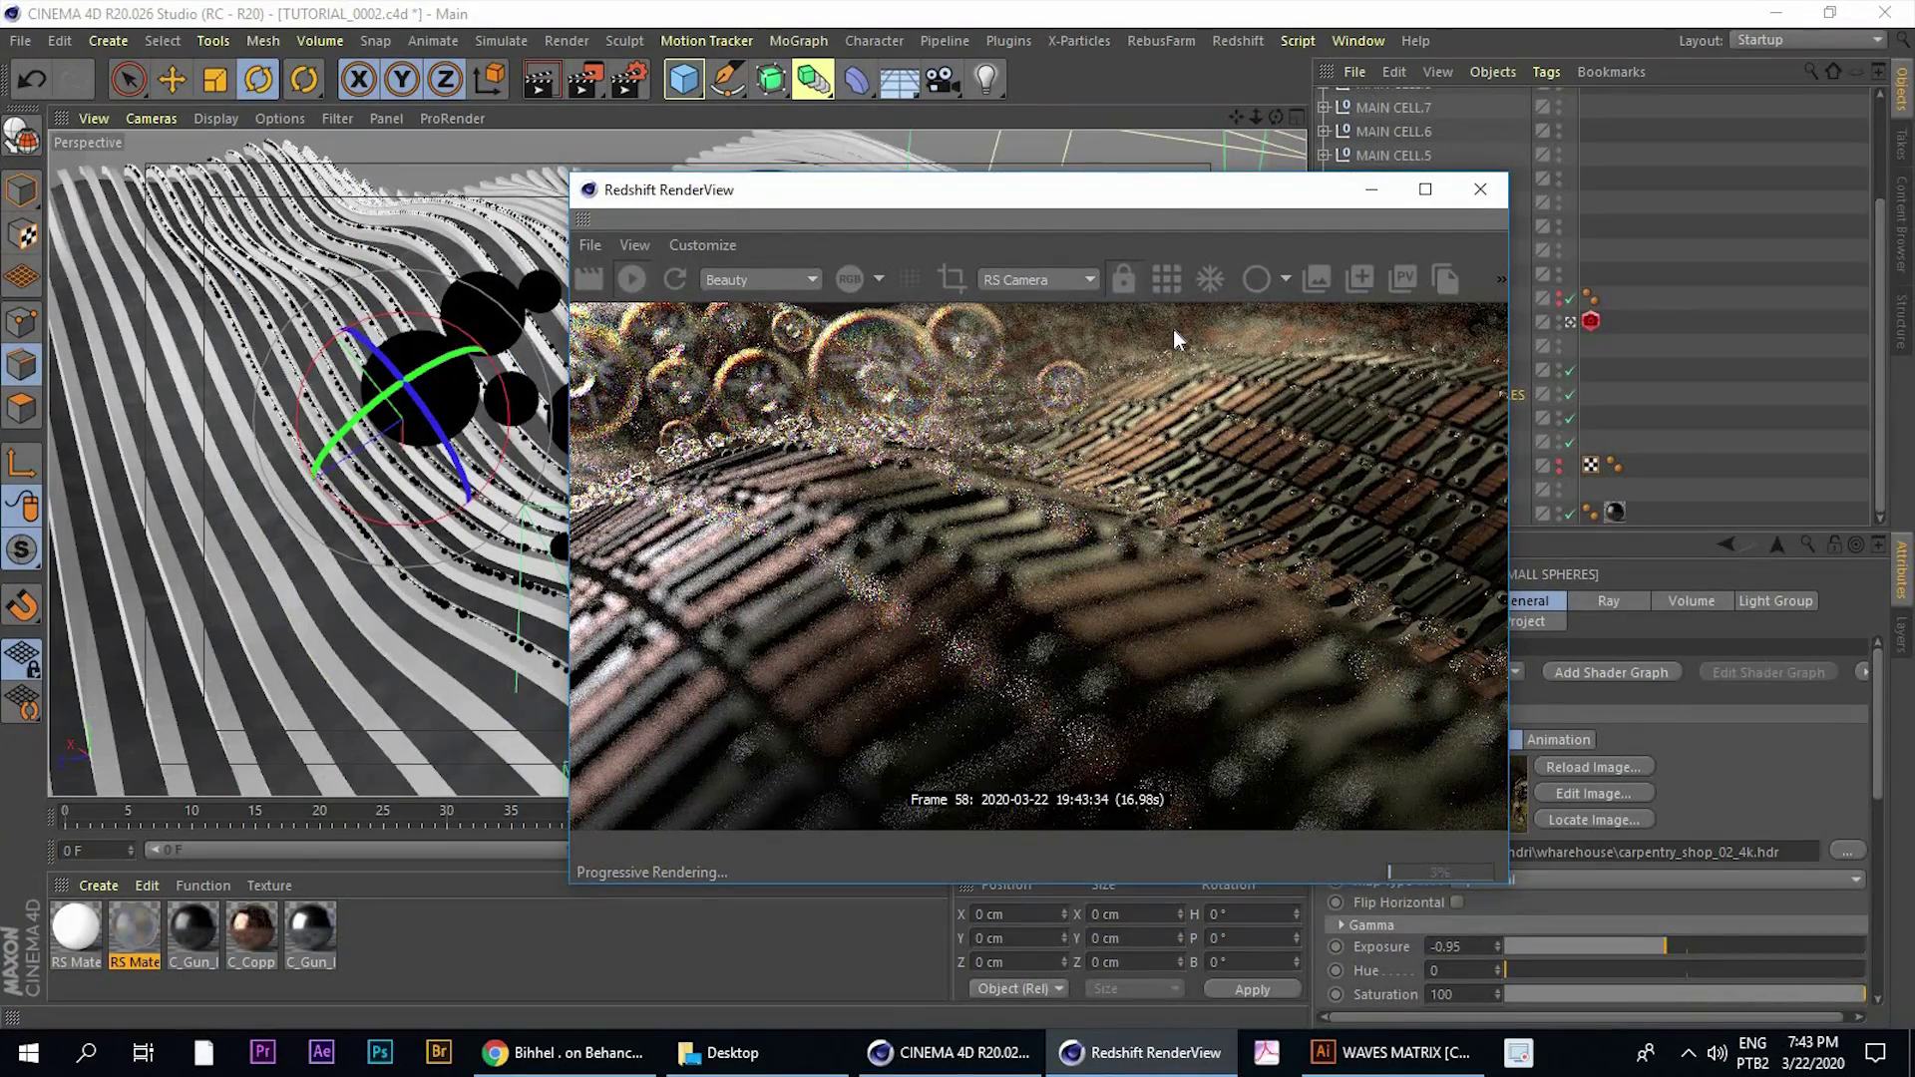
pyautogui.moveTo(973, 197); pyautogui.dragTo(1237, 192)
pyautogui.moveTo(1048, 103); pyautogui.dragTo(1050, 109)
pyautogui.moveTo(1149, 146); pyautogui.dragTo(1407, 144)
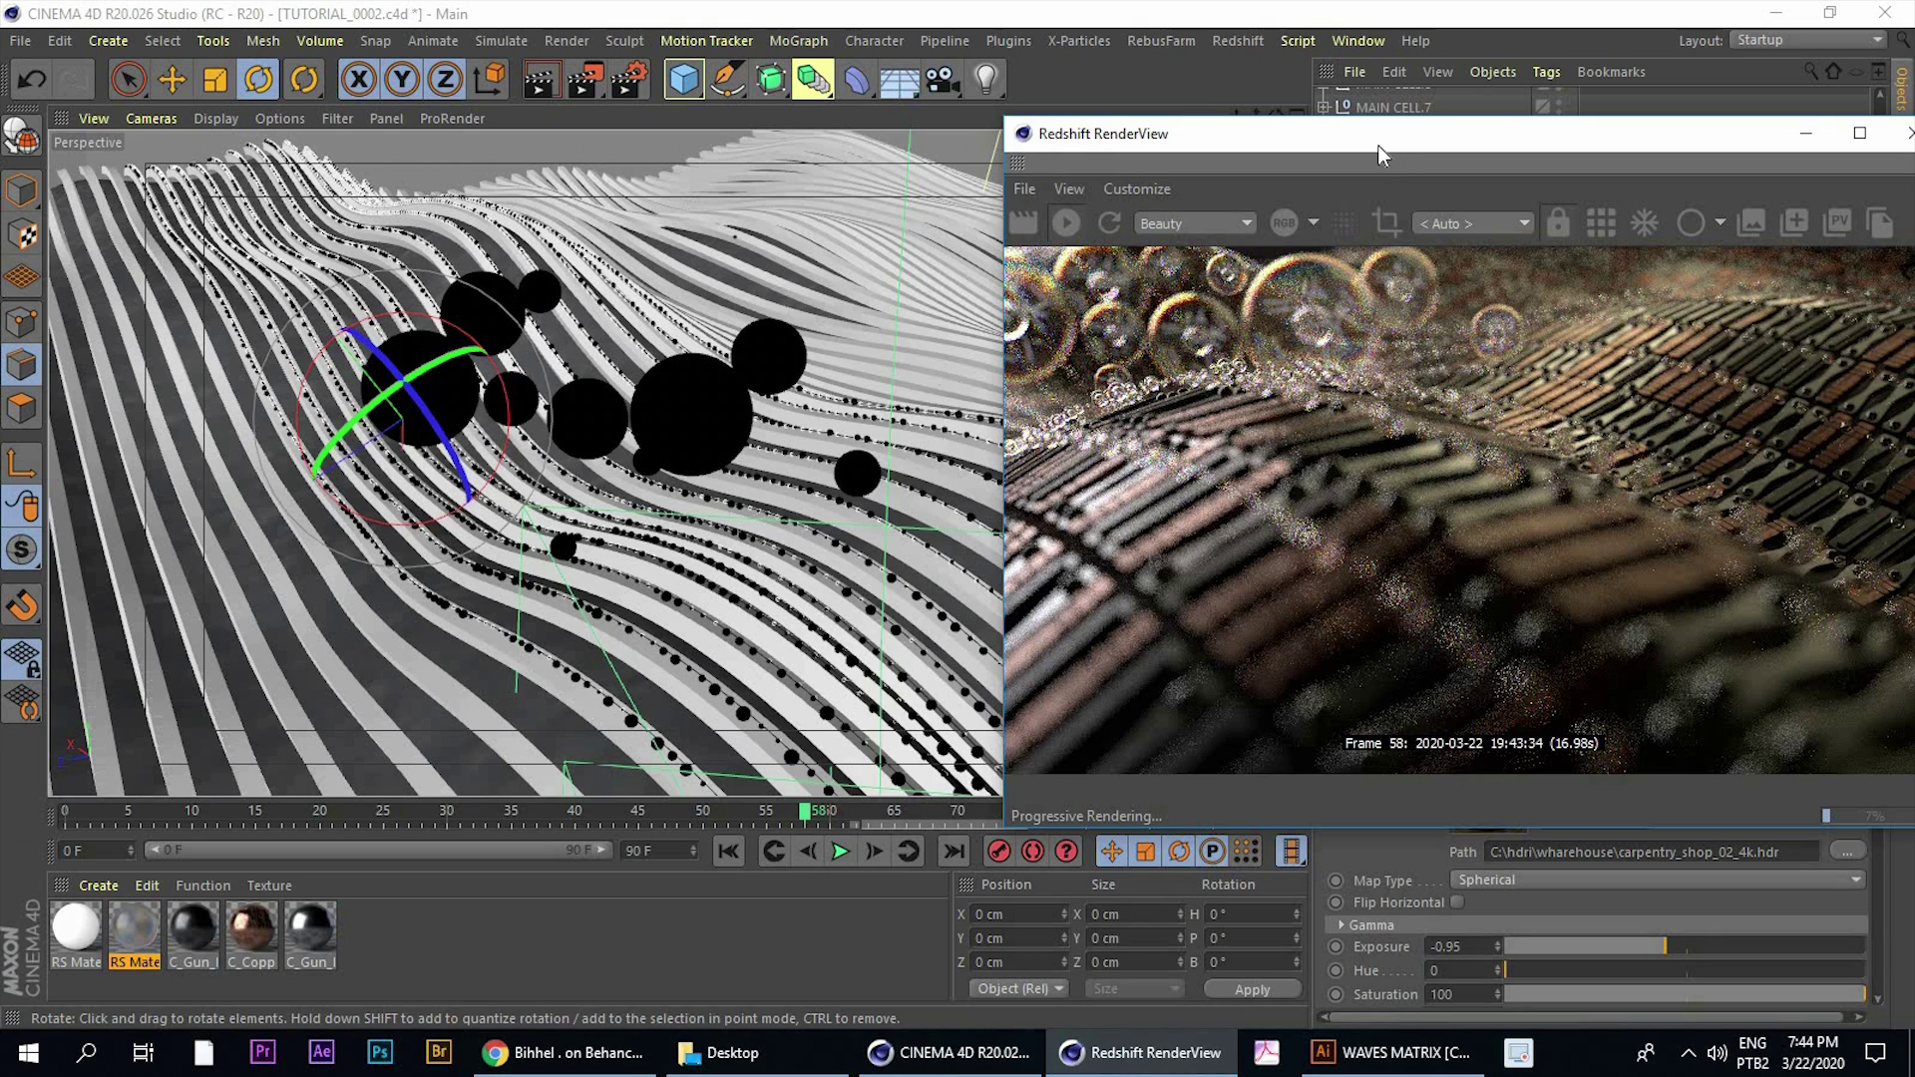
pyautogui.moveTo(1379, 150); pyautogui.dragTo(1139, 164)
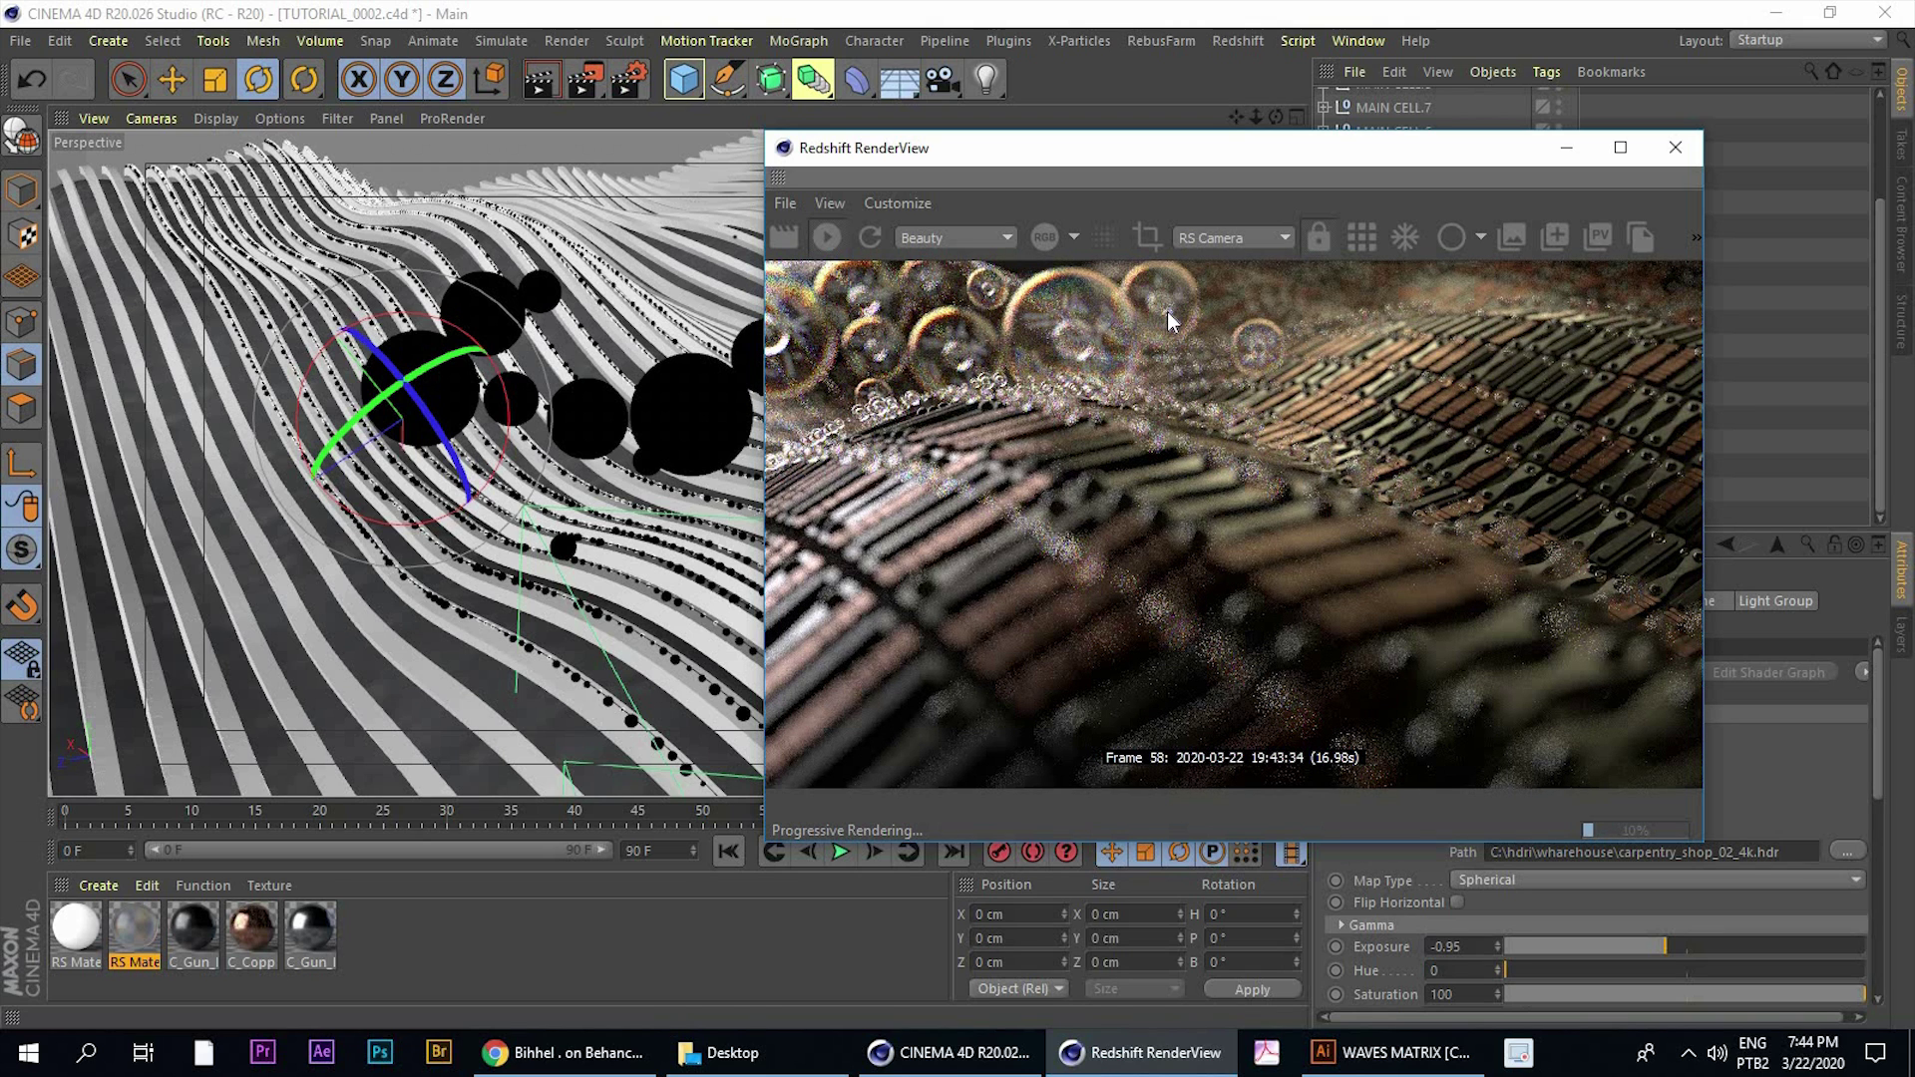
# Go to frame 52 and delete the RS Camera keyframes that come after frame 58, closing the RenderView
pyautogui.moveTo(1189, 148); pyautogui.dragTo(638, 54)
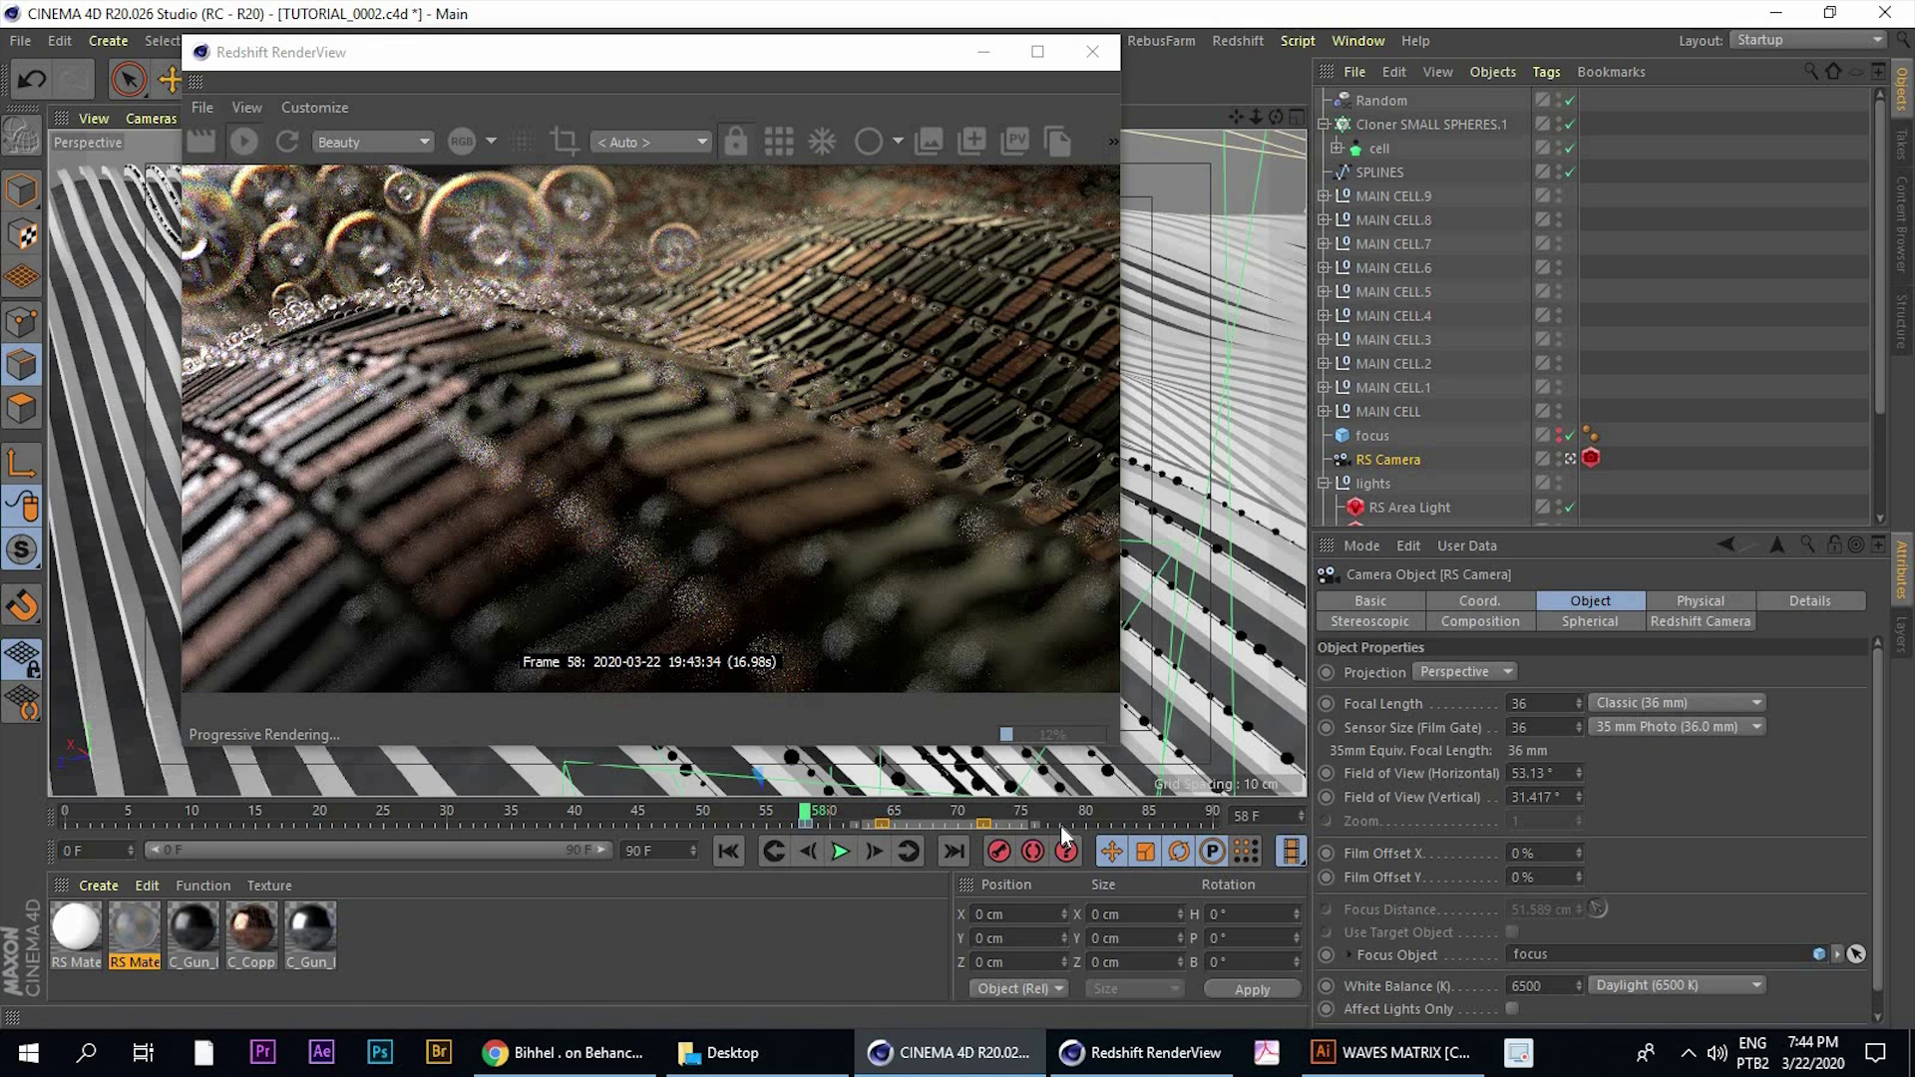
pyautogui.moveTo(870, 823); pyautogui.dragTo(956, 830)
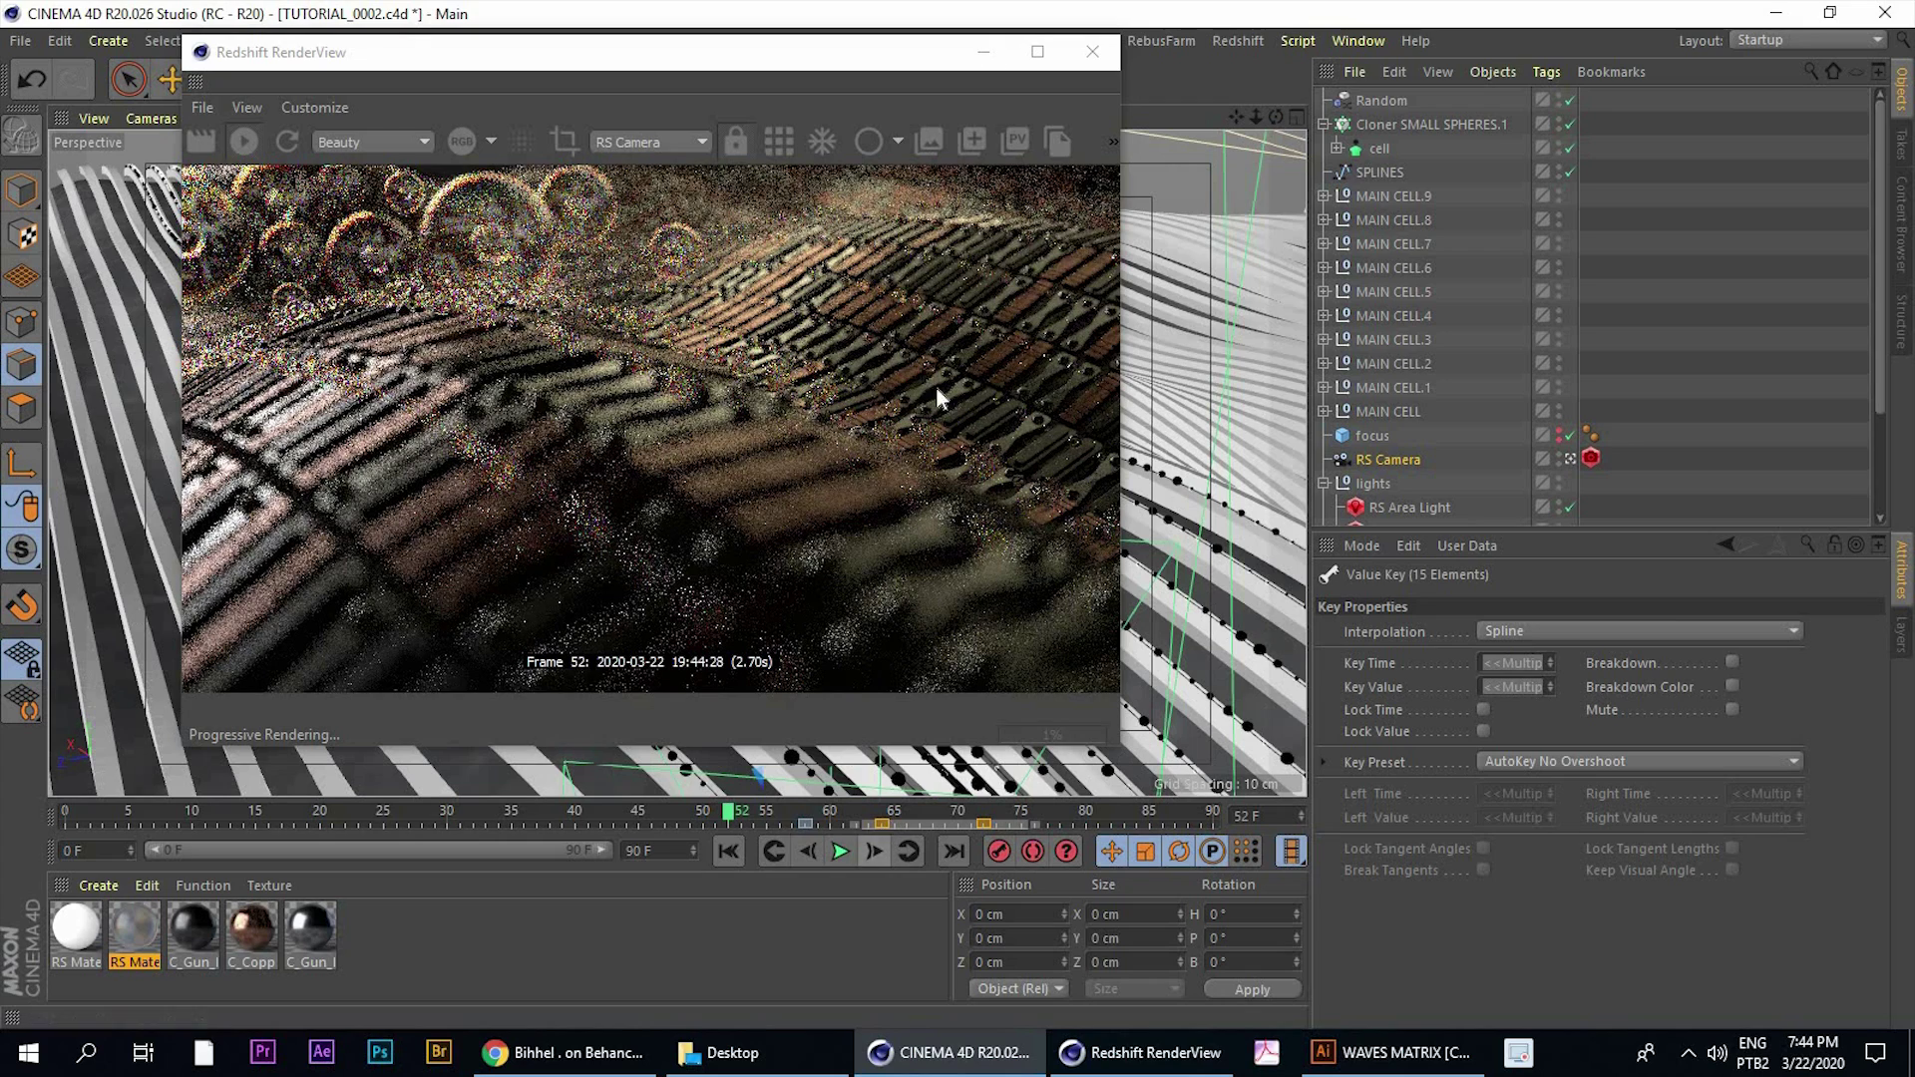
pyautogui.click(1092, 50)
pyautogui.moveTo(881, 825); pyautogui.dragTo(909, 825)
pyautogui.press('Delete')
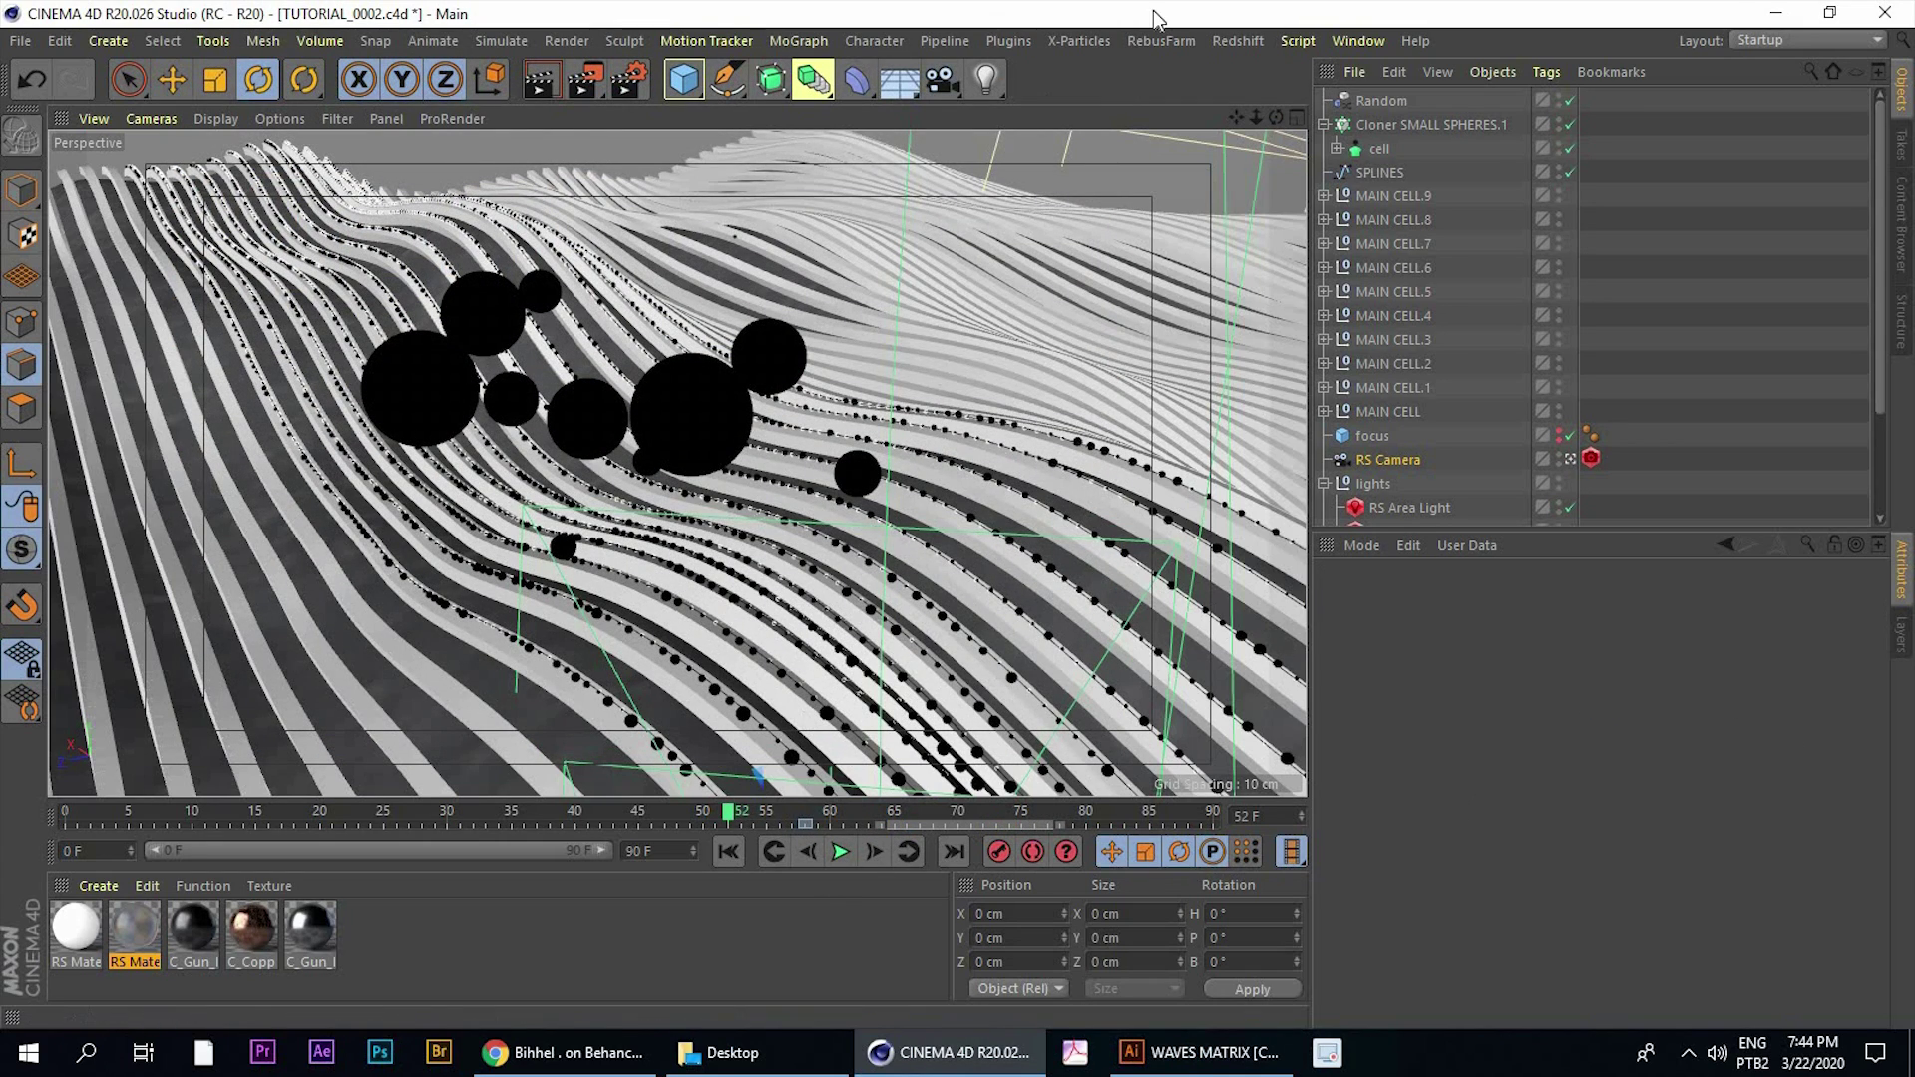
# Reopen the Redshift RenderView and start the interactive render of the current frame
pyautogui.click(1237, 41)
pyautogui.click(1243, 212)
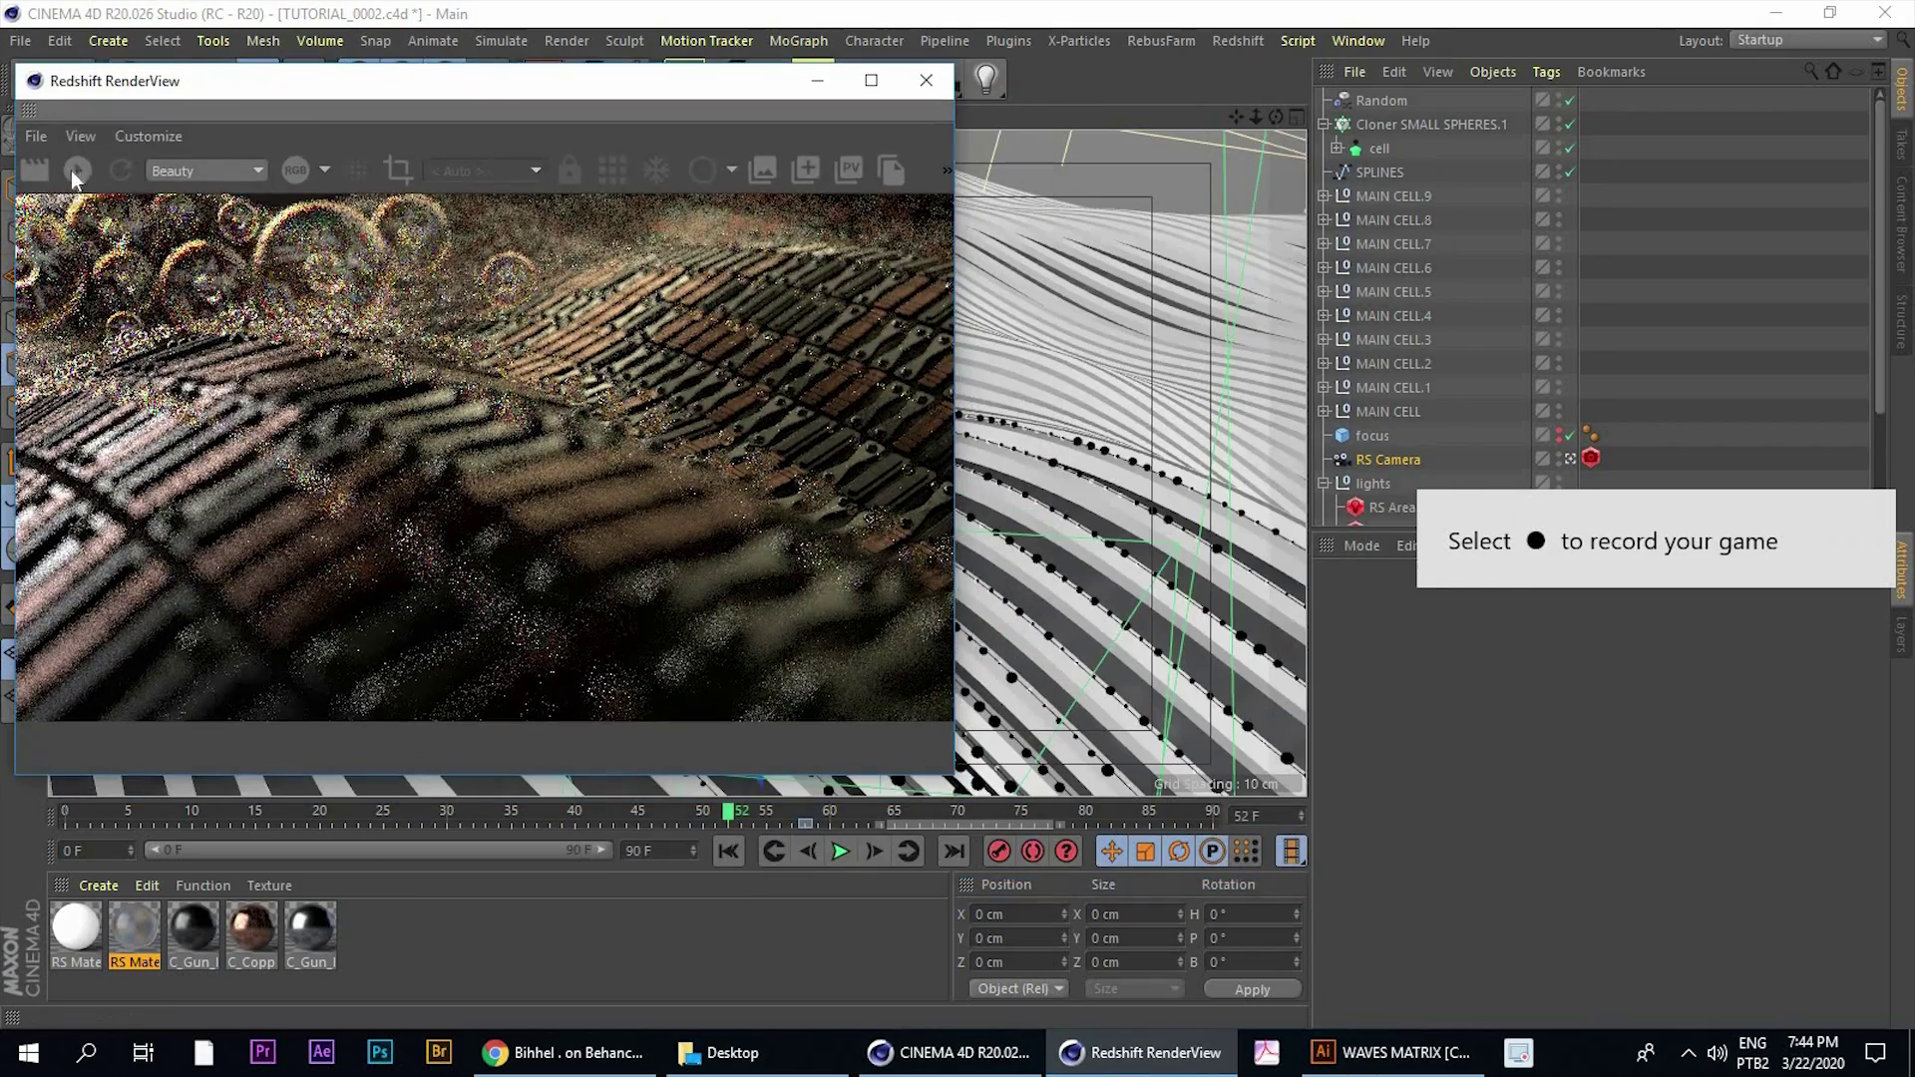
pyautogui.click(78, 170)
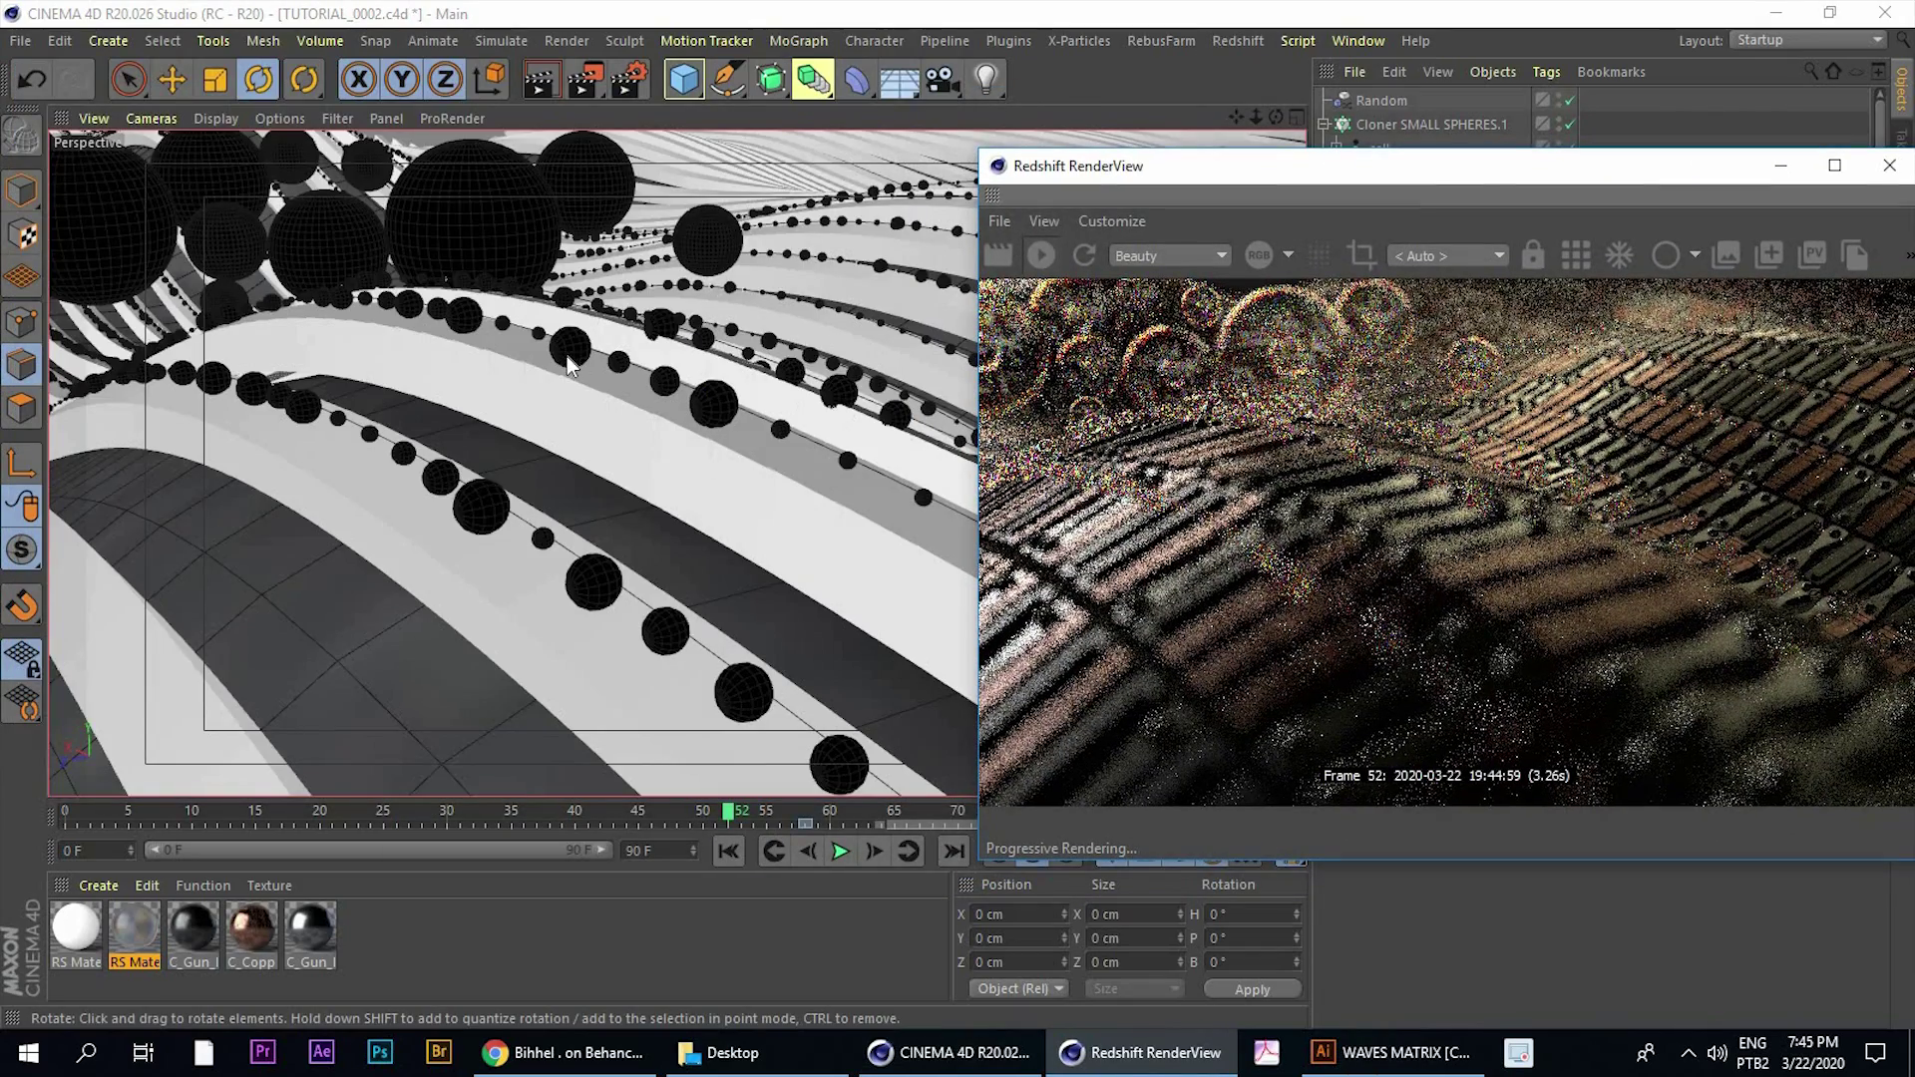
# Reframe the RS Camera view at frame 52 around the large bubbles and the sphere-lined wave crests
pyautogui.click(566, 368)
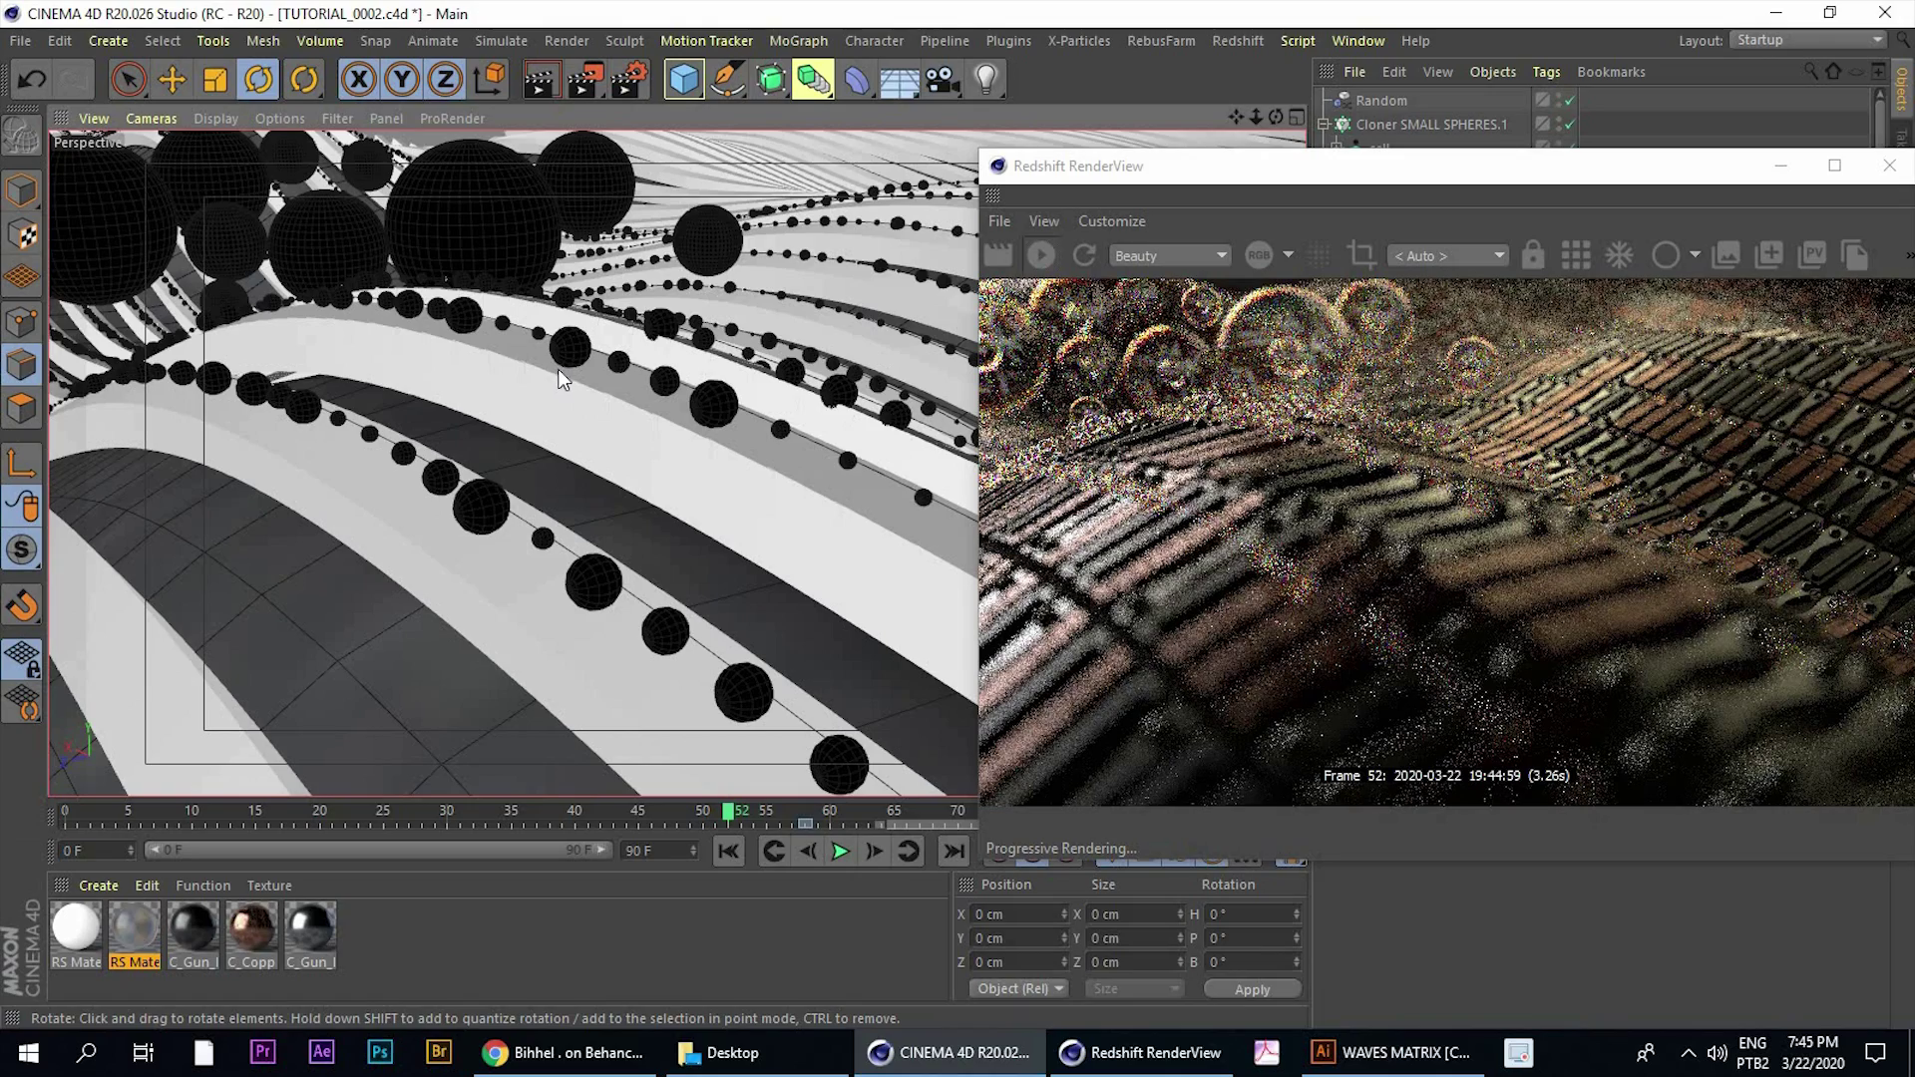
pyautogui.keyDown('alt'); pyautogui.moveTo(555, 371); pyautogui.dragTo(566, 361); pyautogui.keyUp('alt')
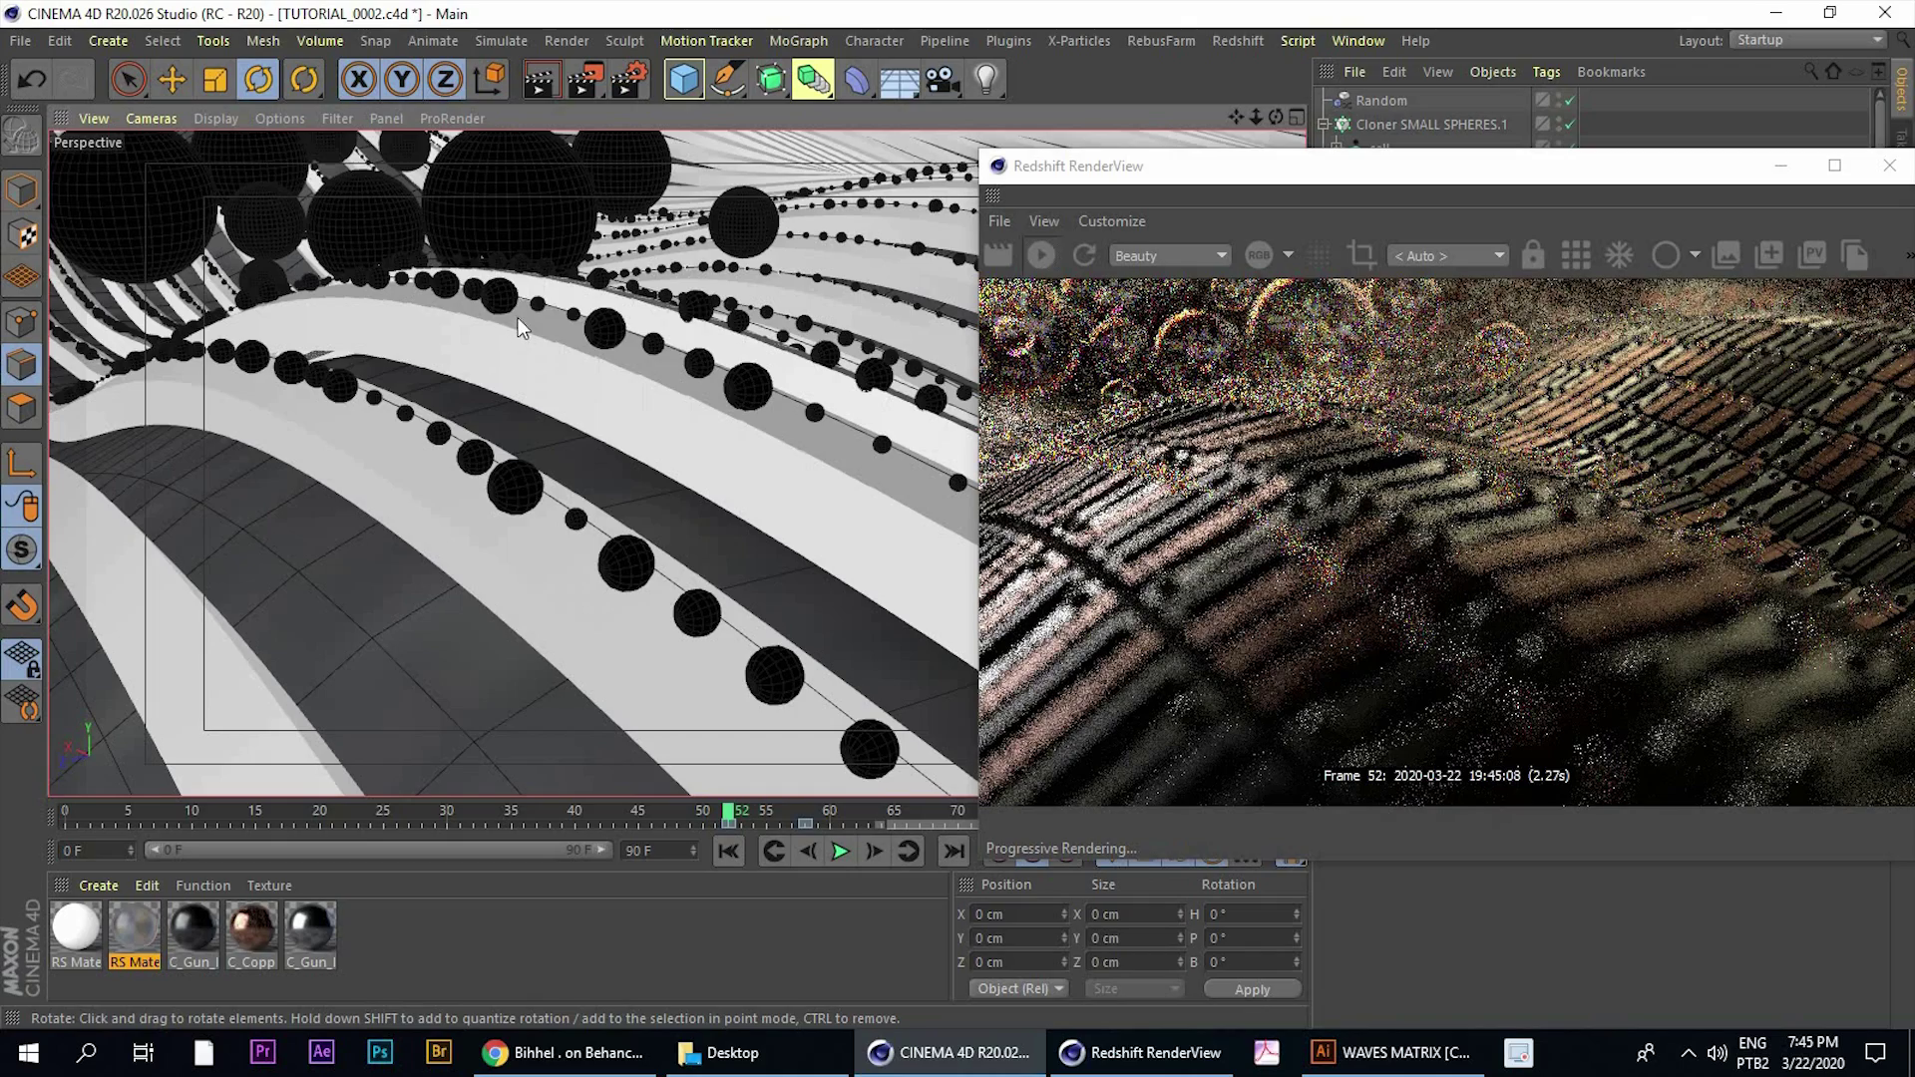
pyautogui.keyDown('alt'); pyautogui.moveTo(538, 347); pyautogui.dragTo(525, 322); pyautogui.keyUp('alt')
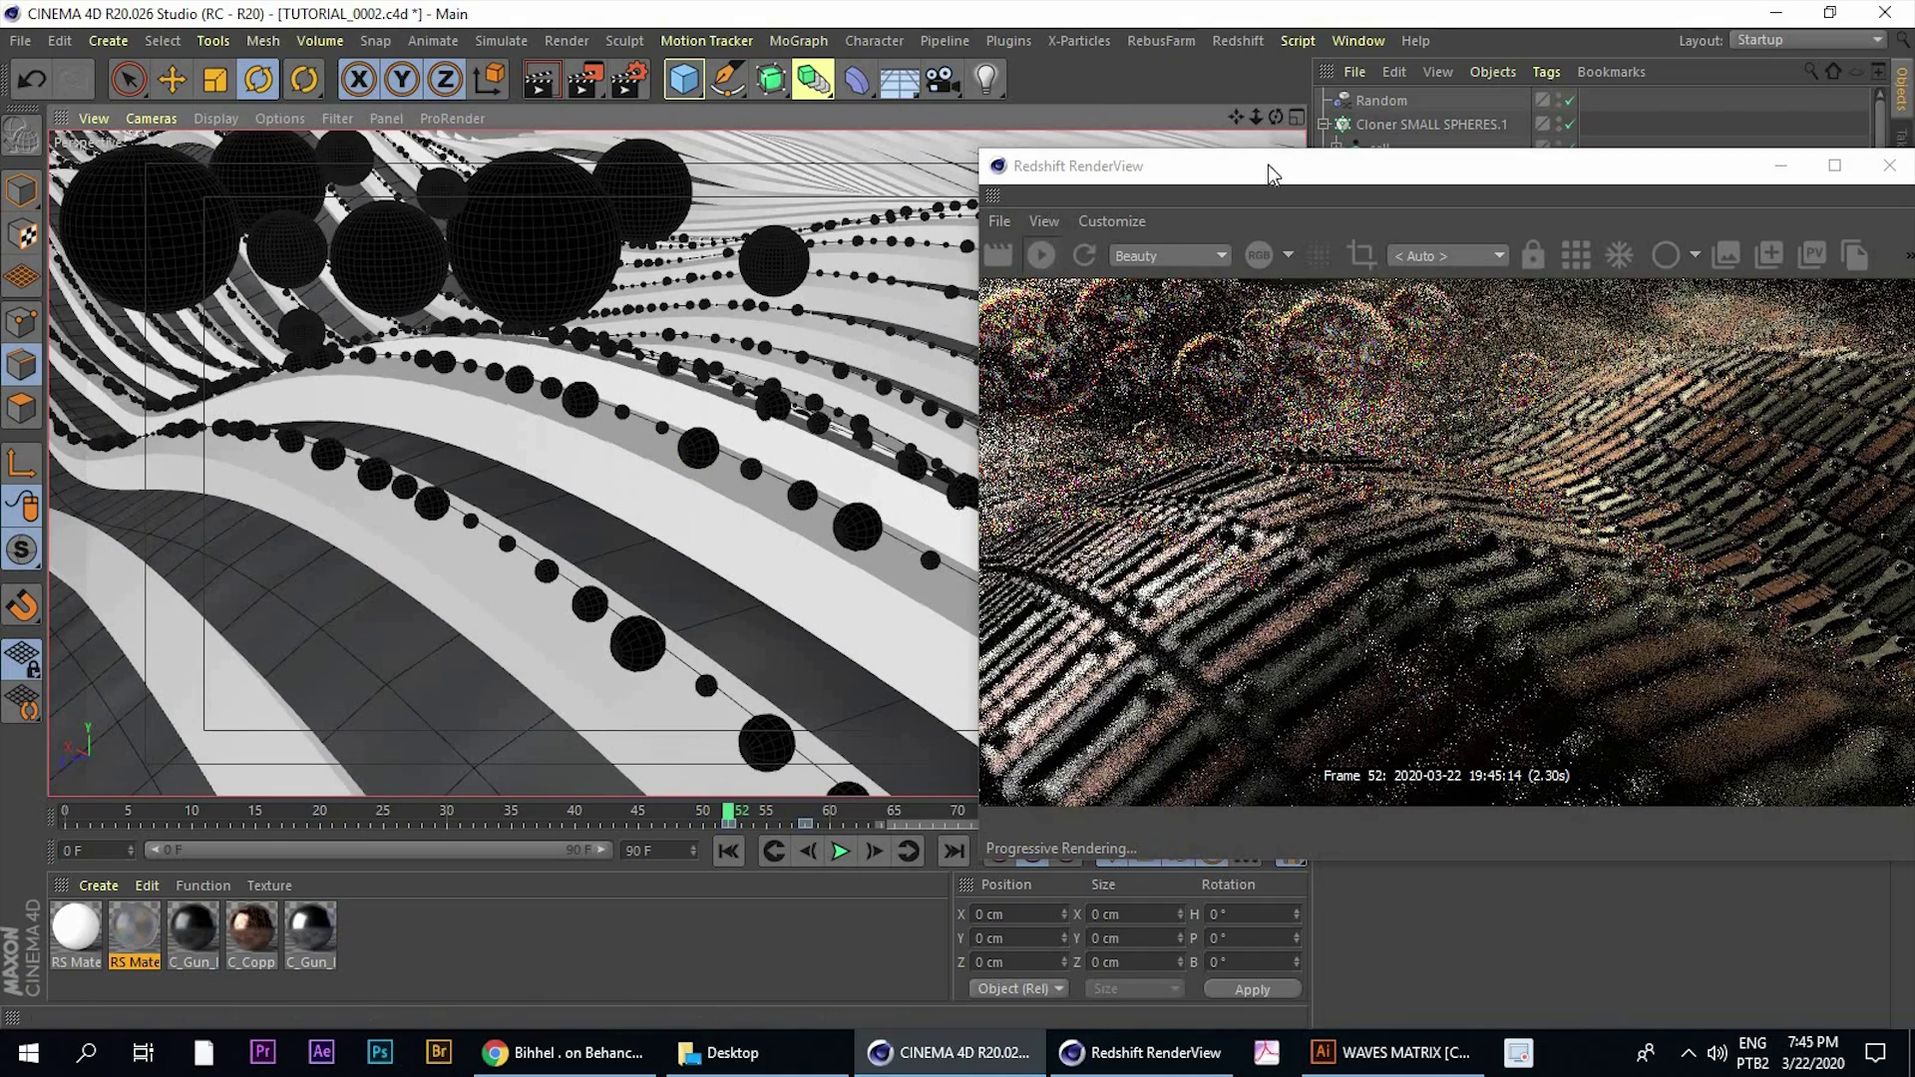
pyautogui.moveTo(1277, 162); pyautogui.dragTo(1087, 95)
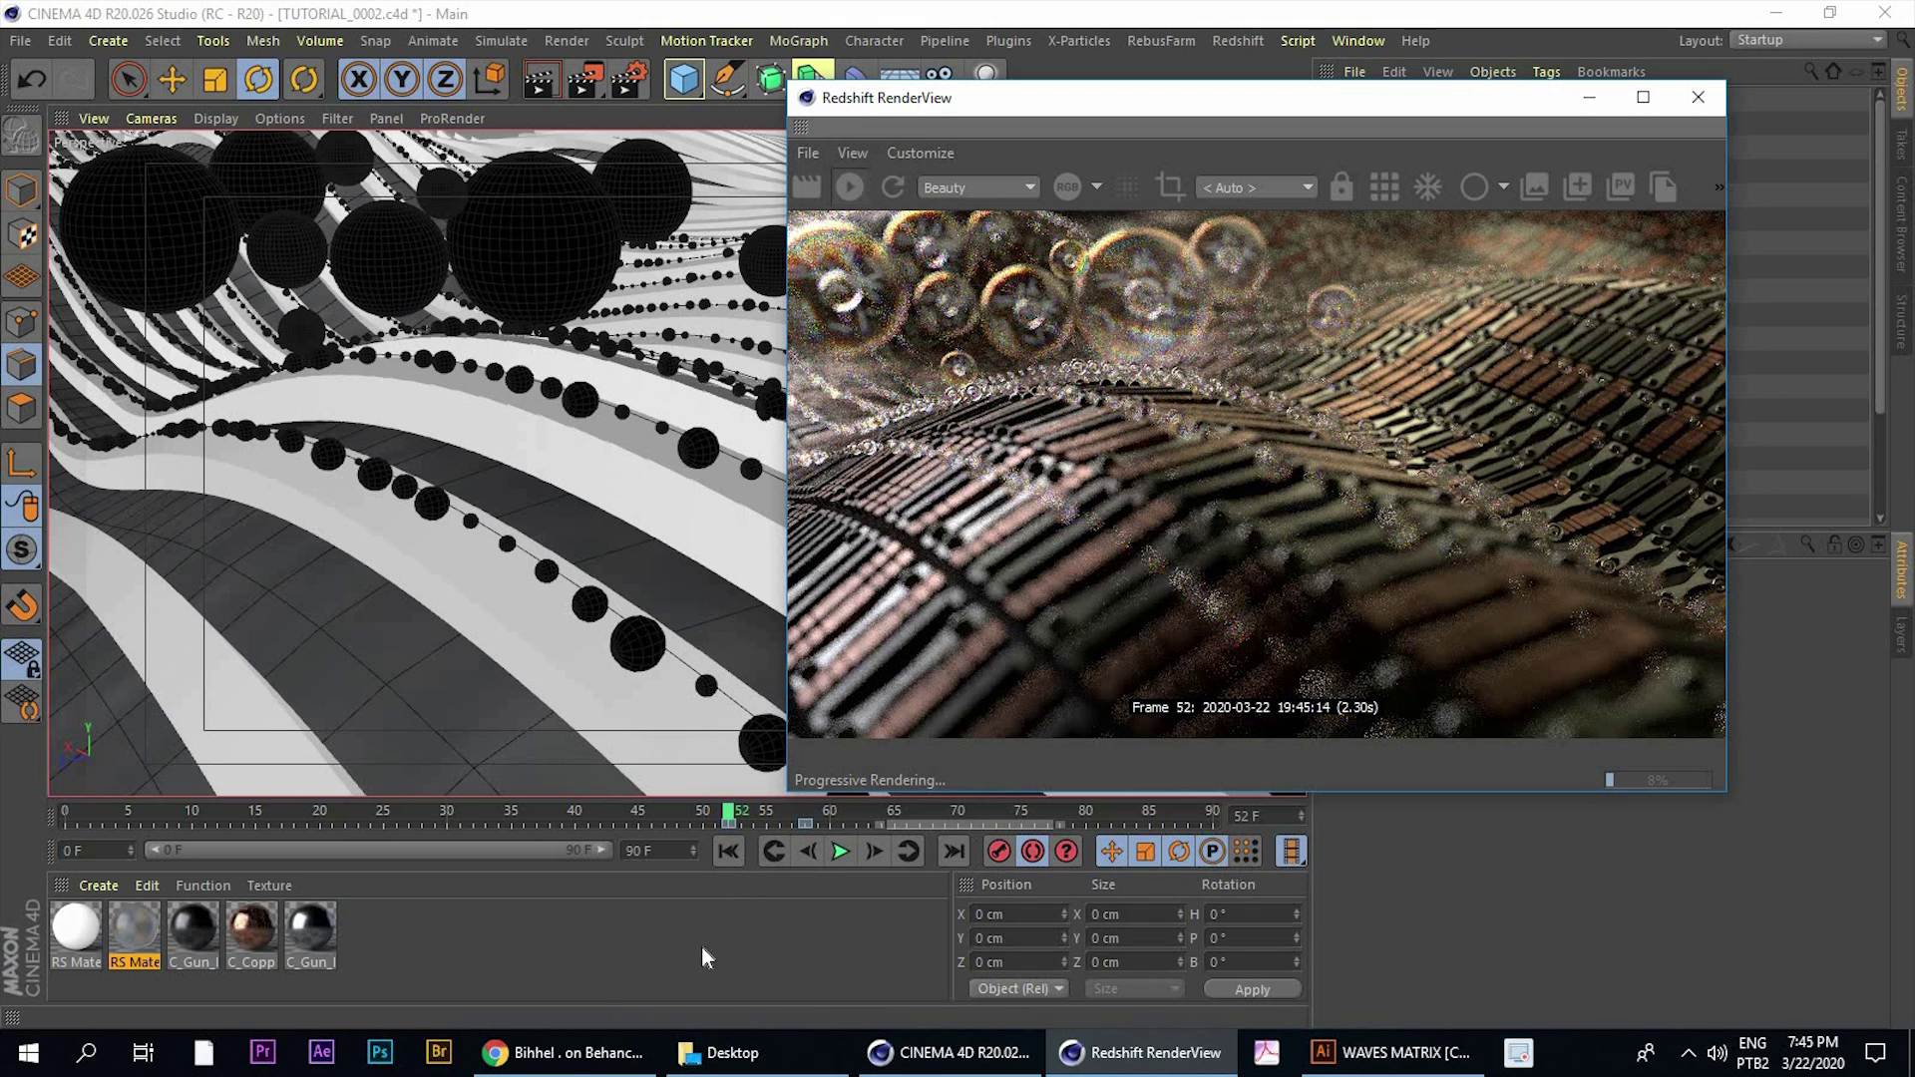
# Compare the rendered bubbles and wave strips with the Behance reference image in Chrome
pyautogui.click(565, 1064)
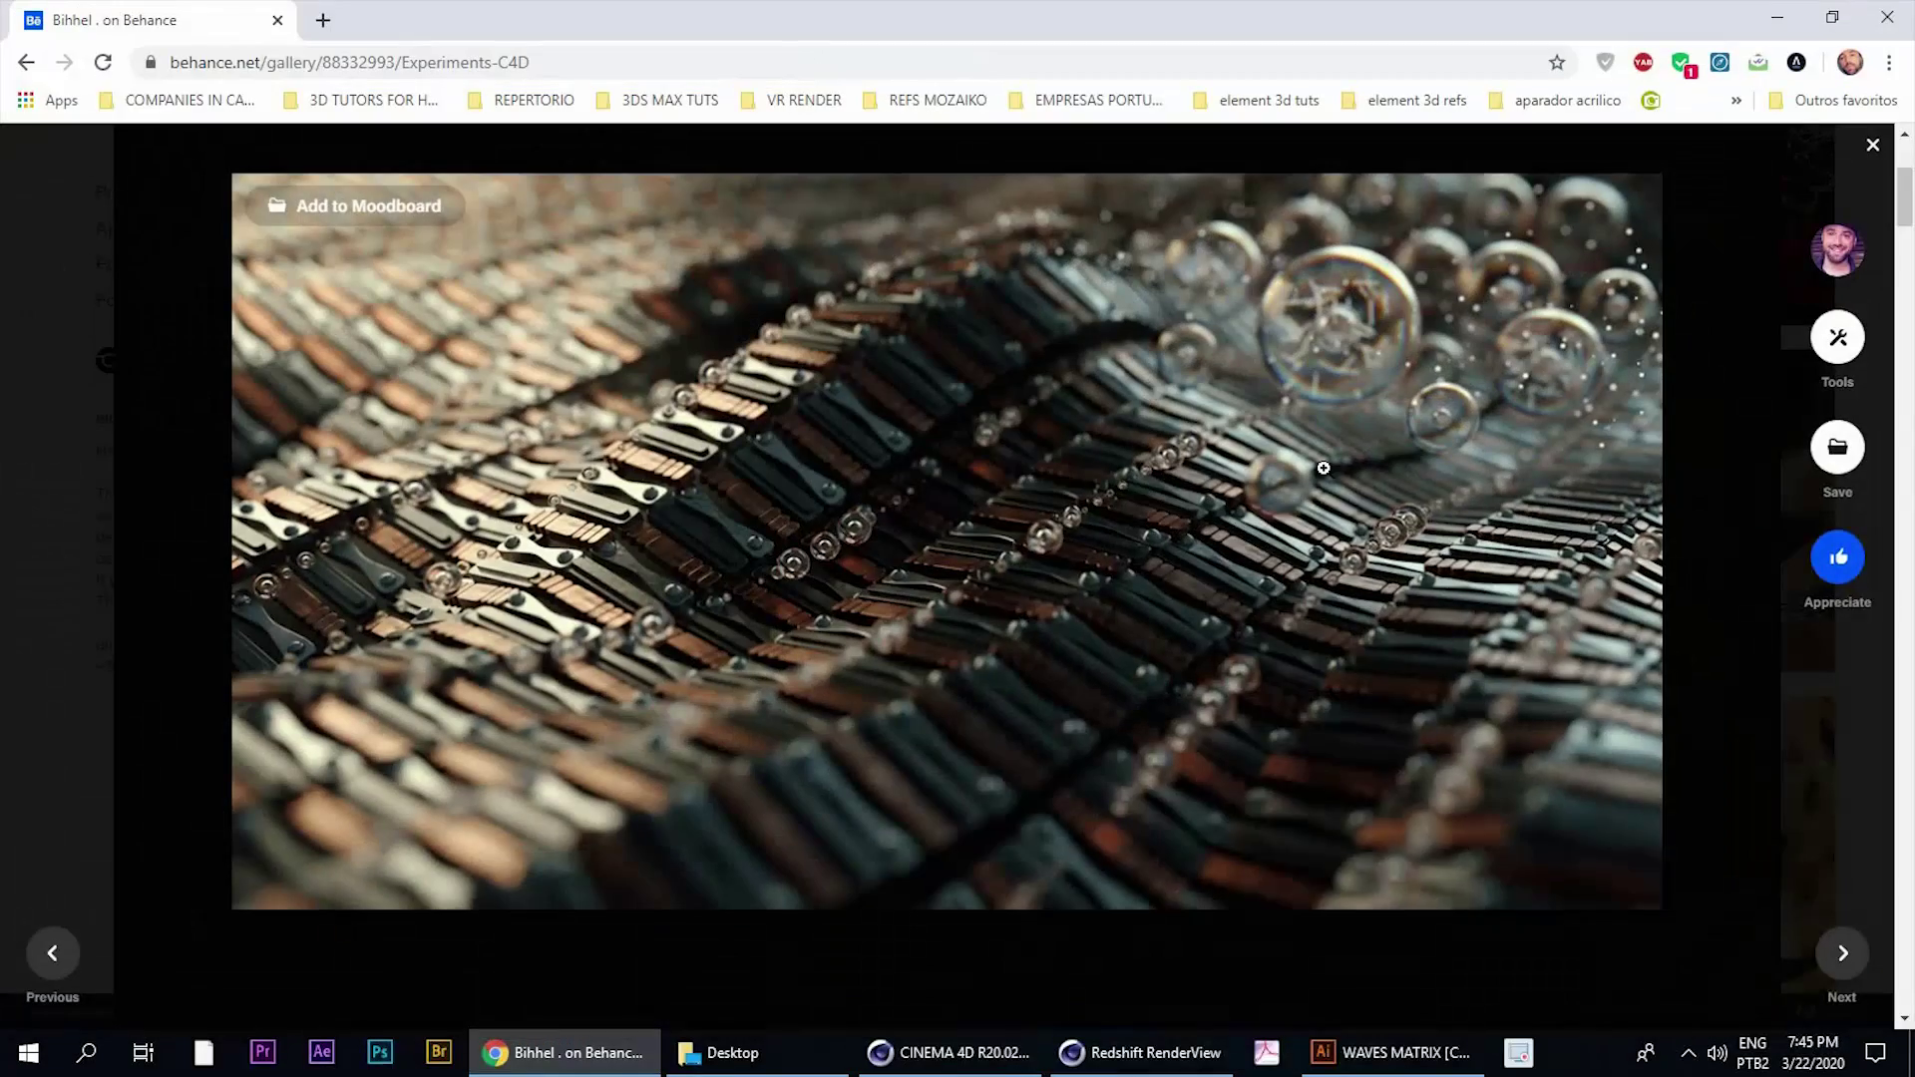
pyautogui.click(529, 1052)
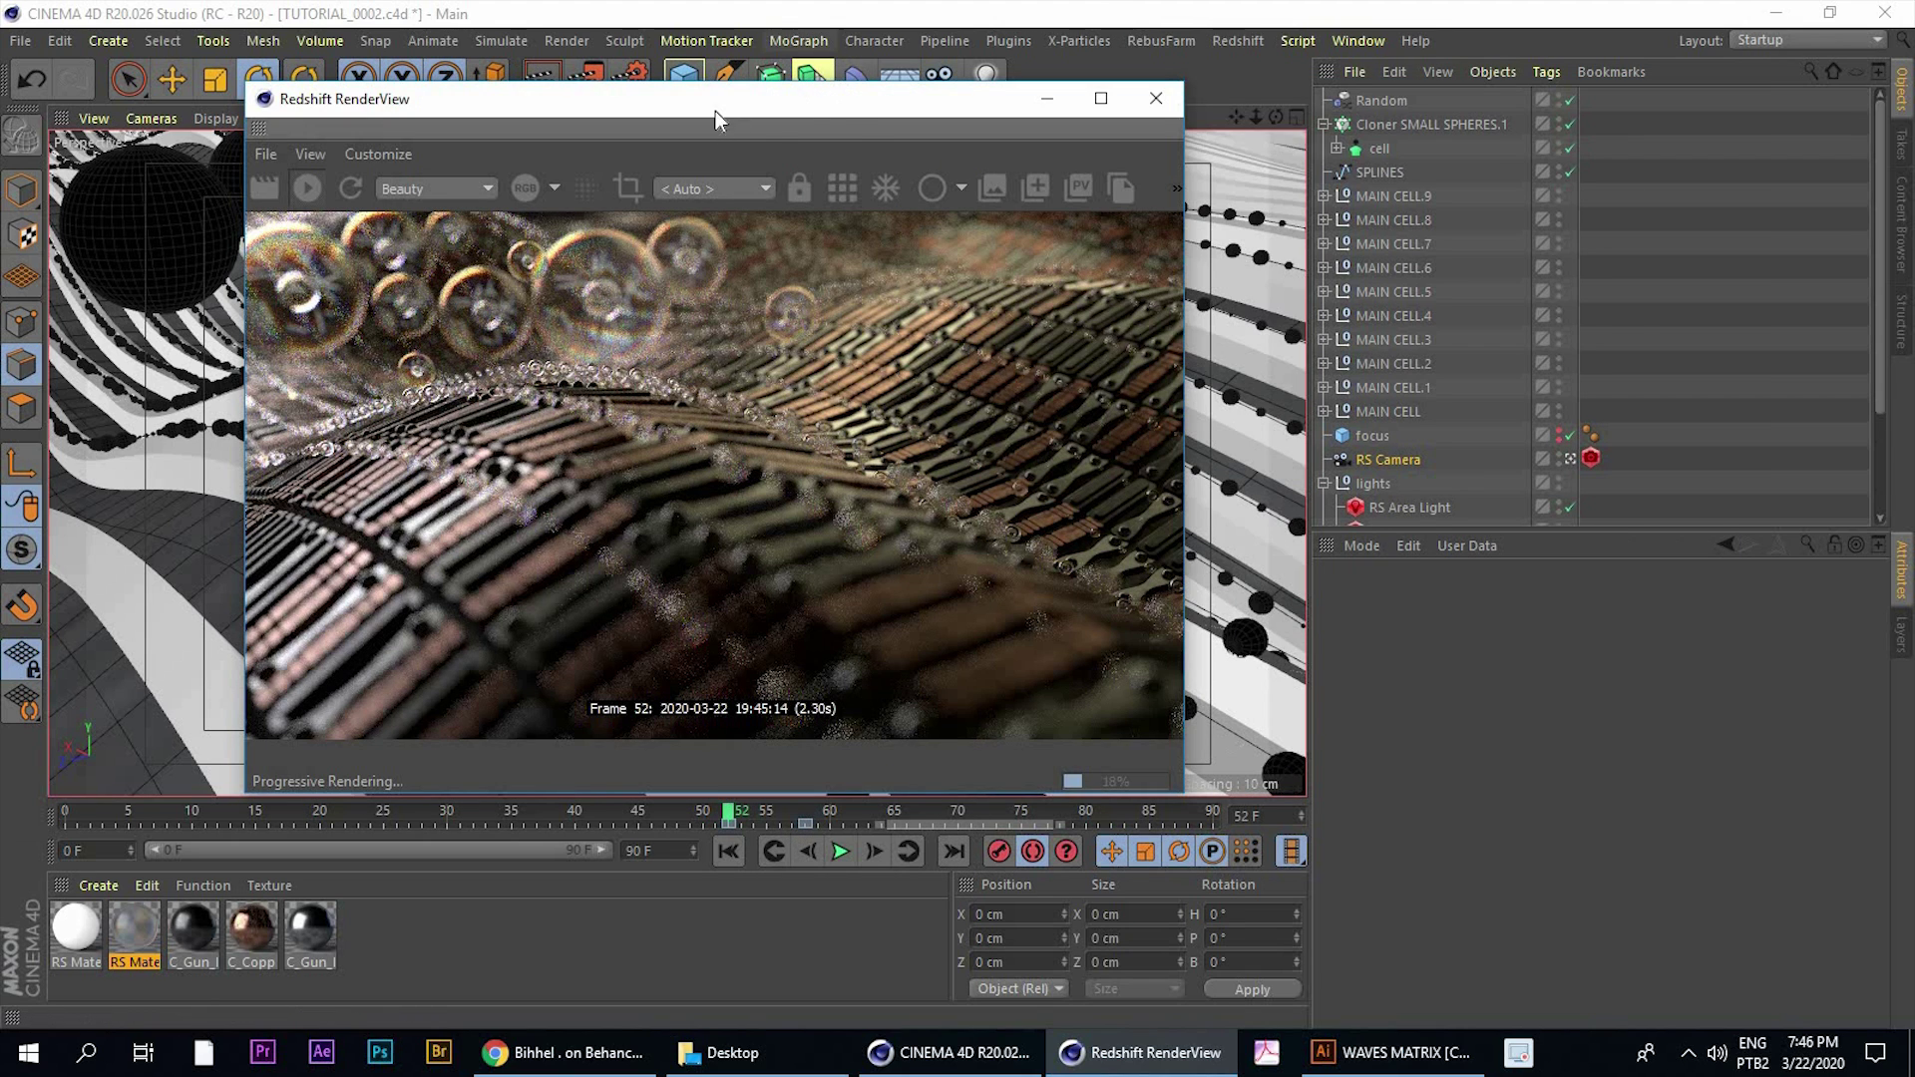
pyautogui.moveTo(716, 111); pyautogui.dragTo(848, 135)
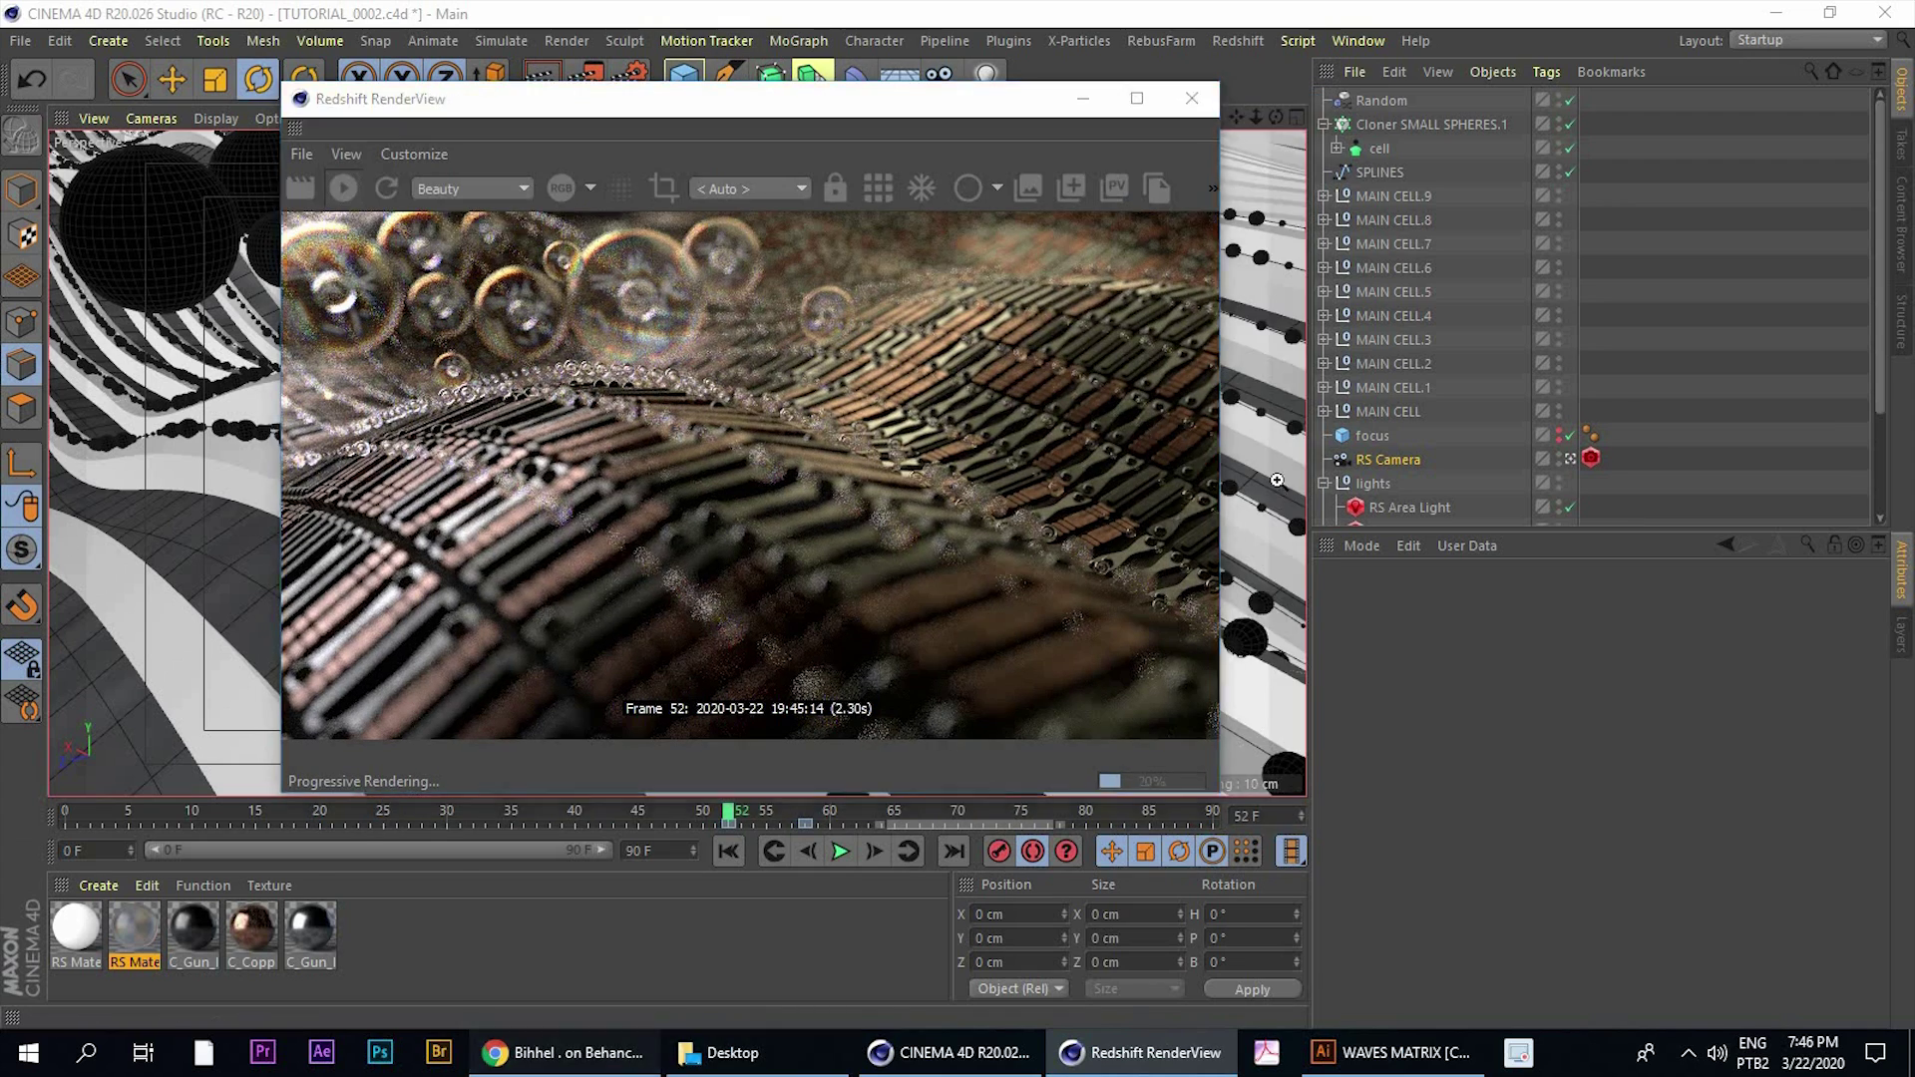
pyautogui.click(589, 1053)
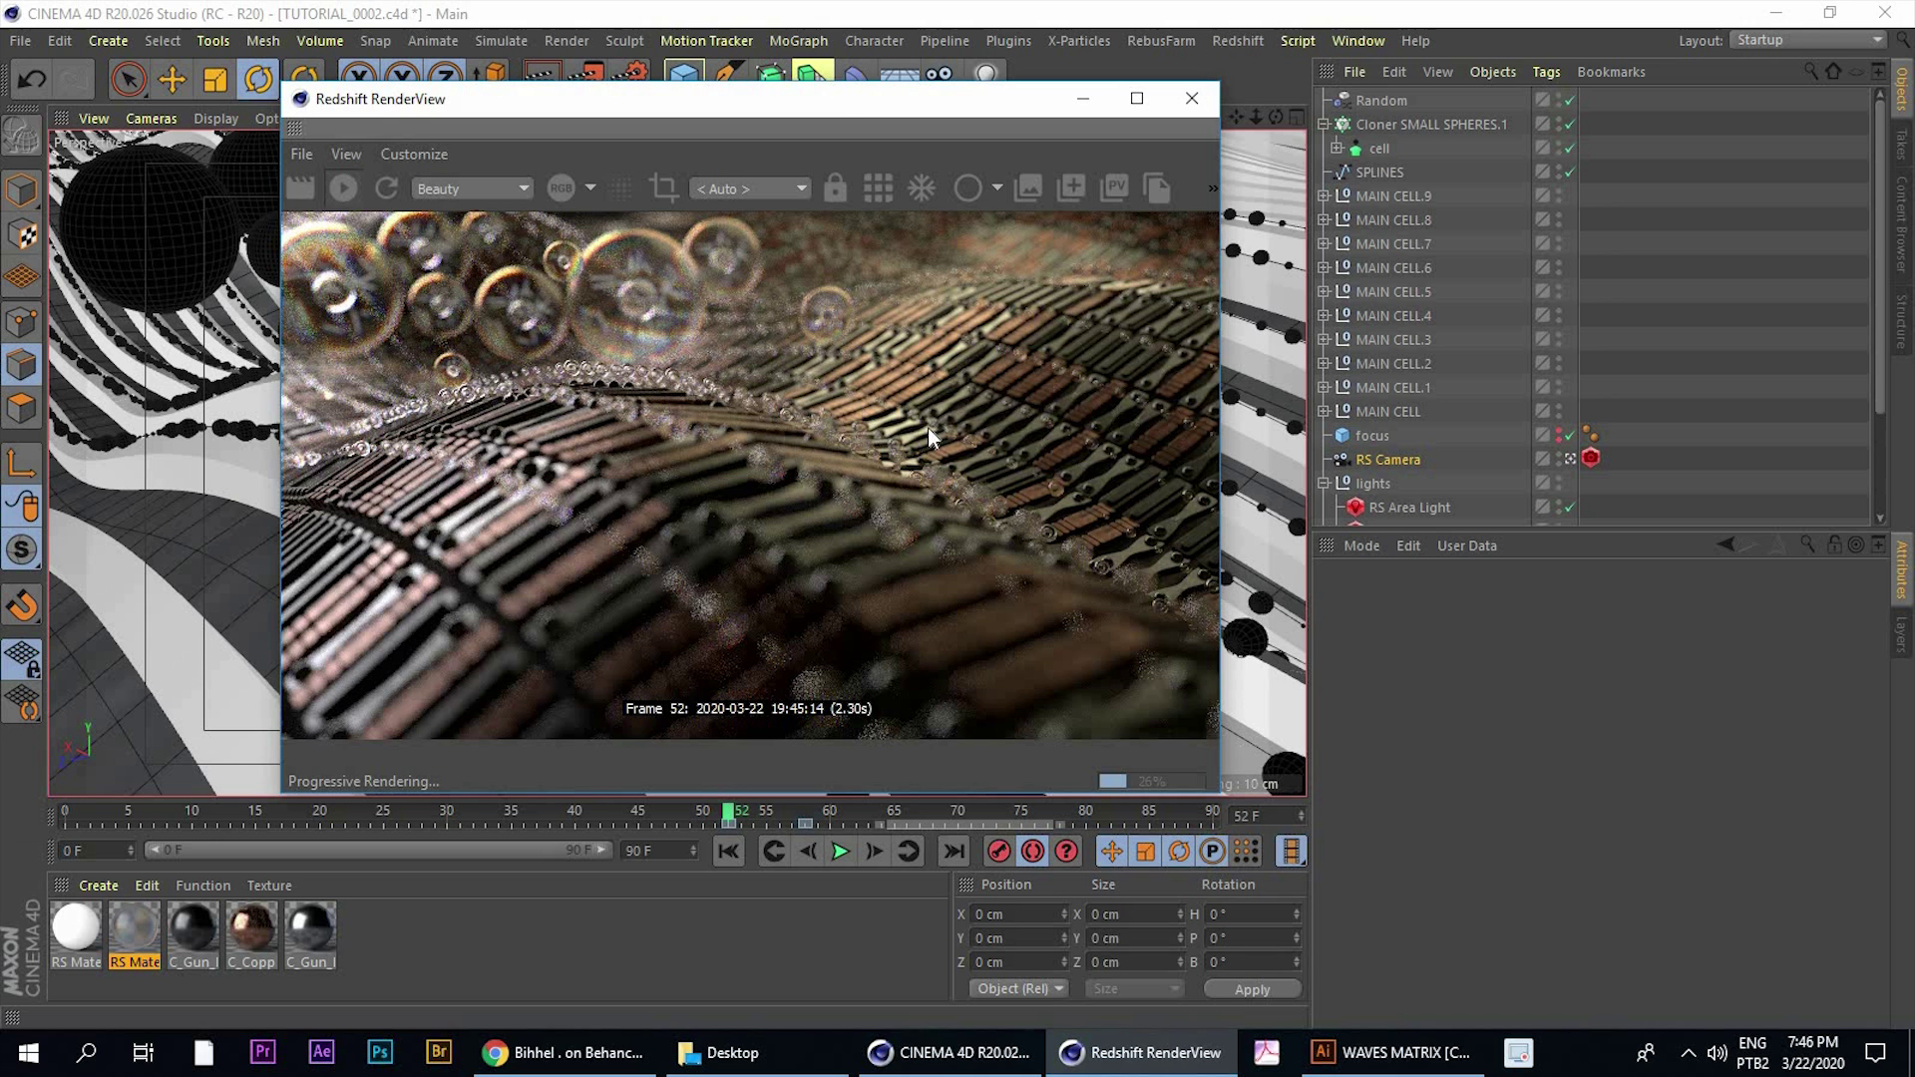
pyautogui.moveTo(922, 98); pyautogui.dragTo(996, 91)
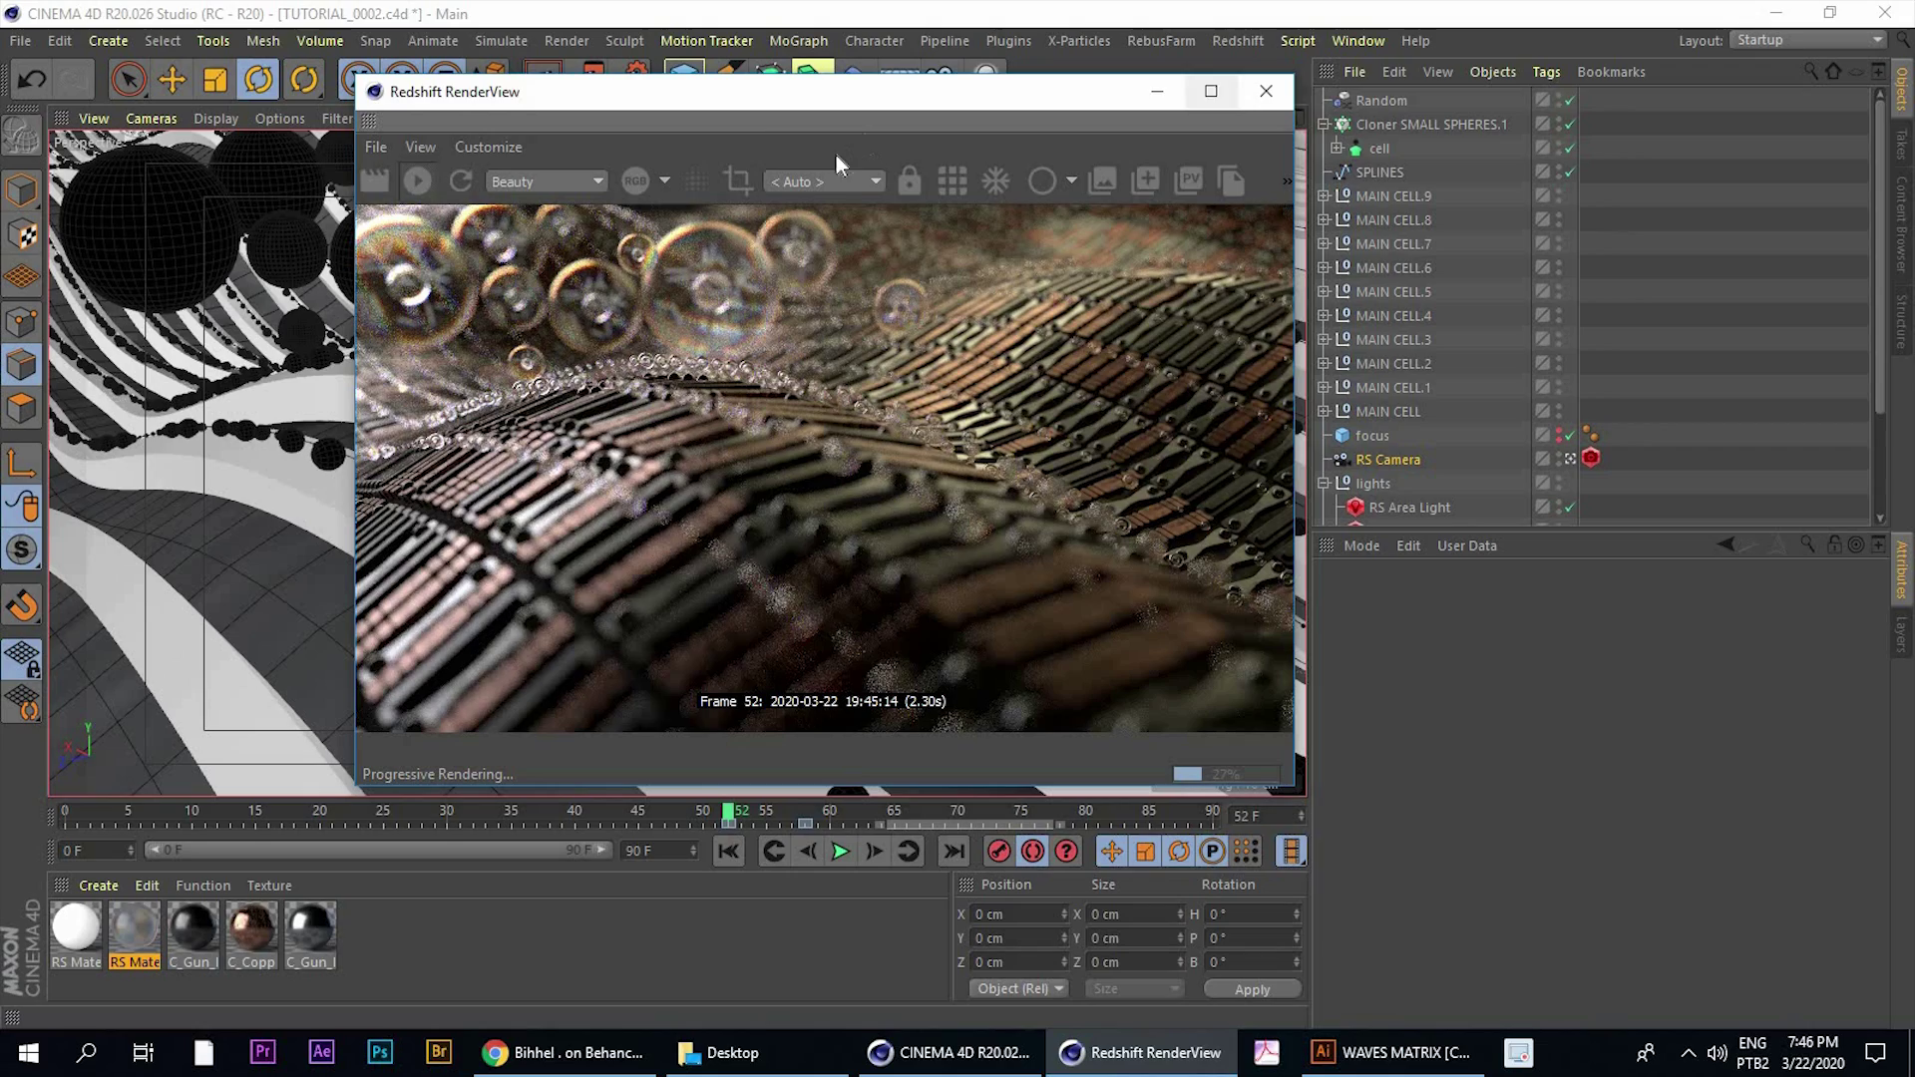
pyautogui.moveTo(579, 85); pyautogui.dragTo(424, 83)
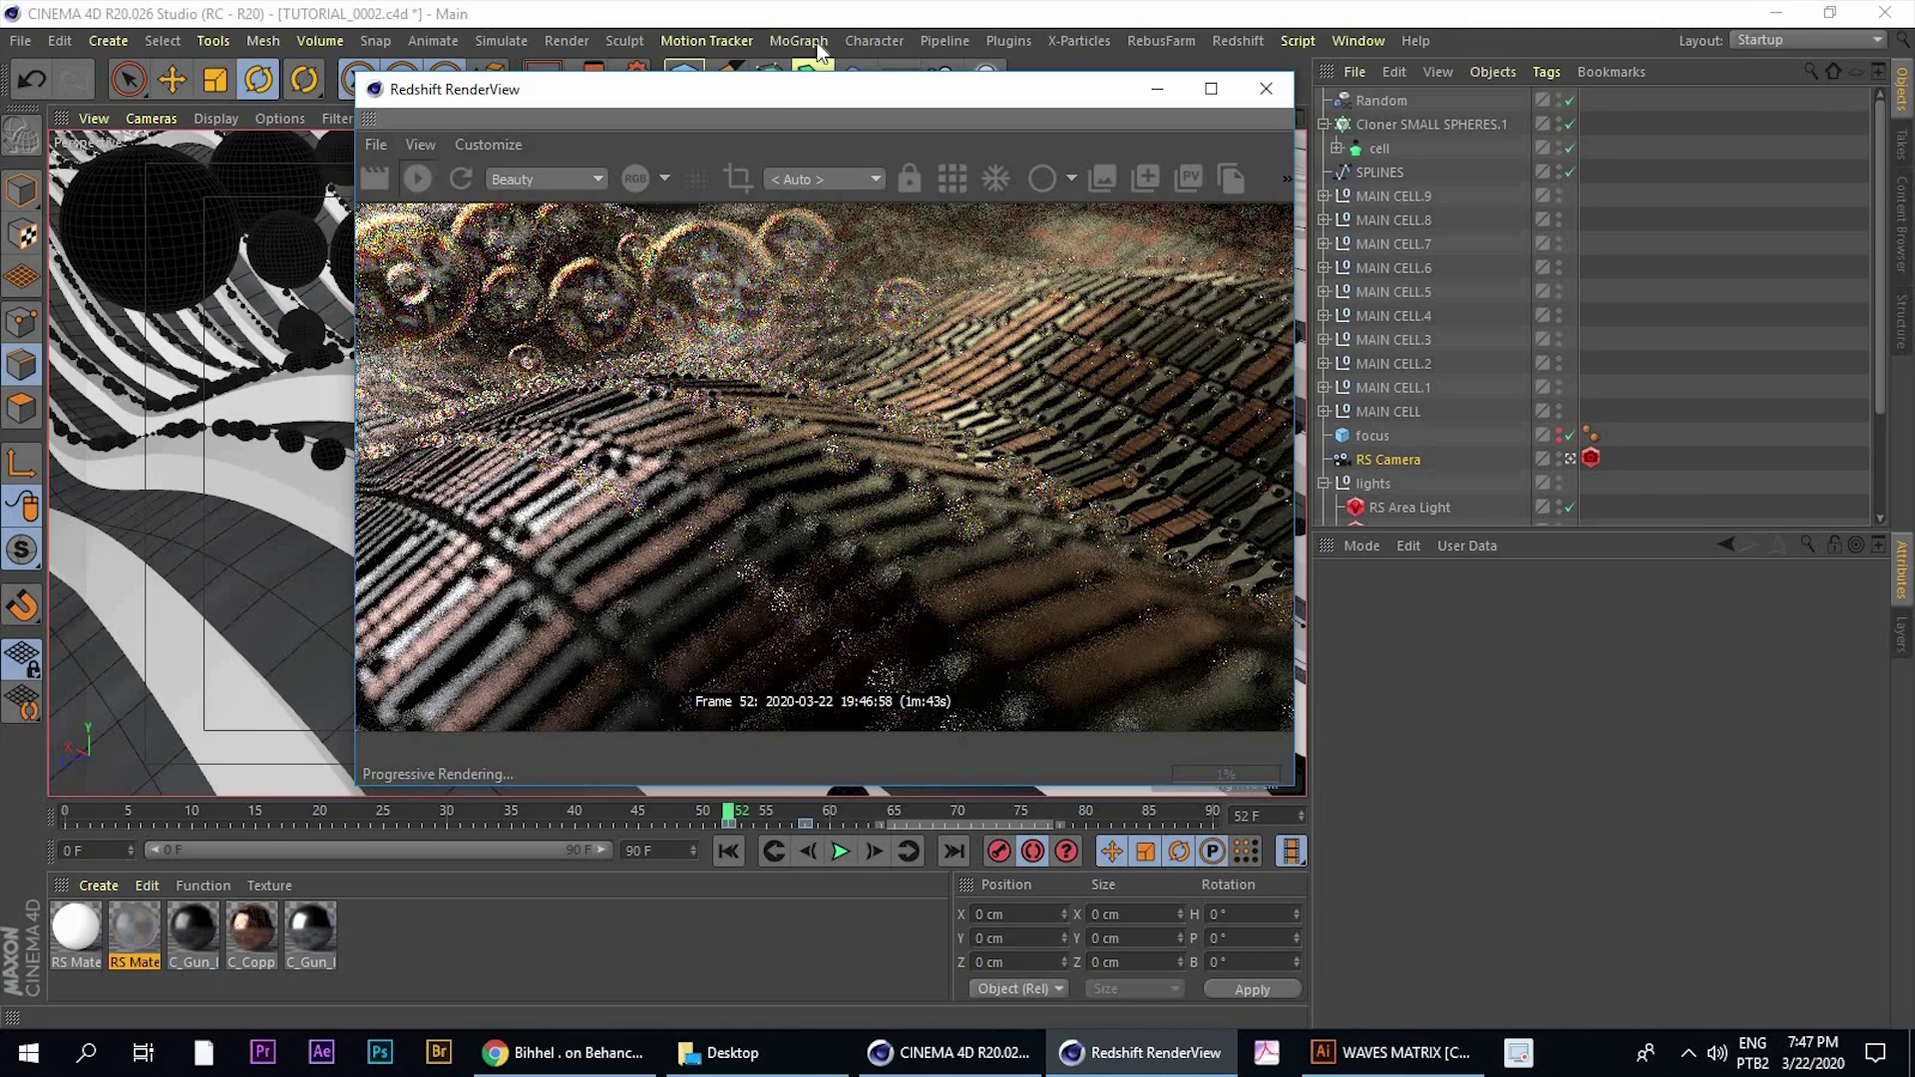
pyautogui.moveTo(668, 80); pyautogui.dragTo(577, 60)
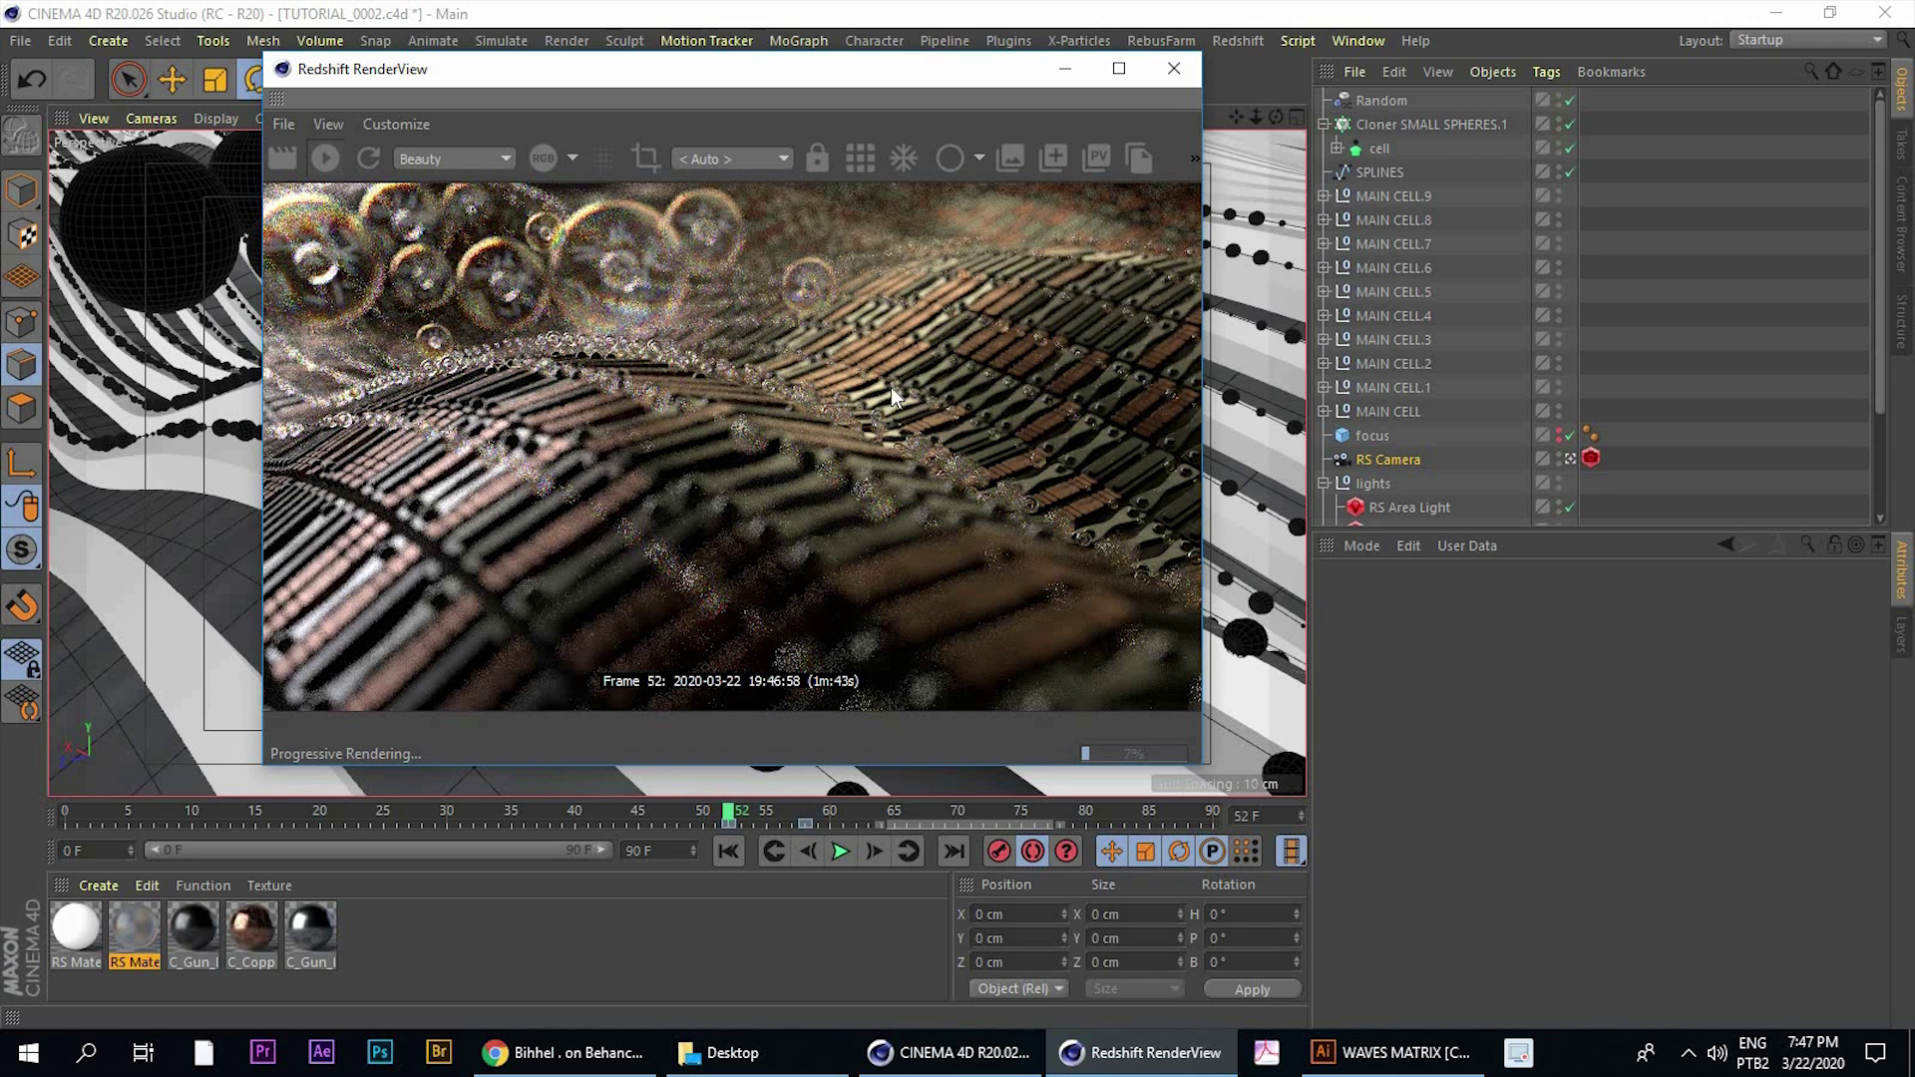
pyautogui.moveTo(836, 75); pyautogui.dragTo(743, 129)
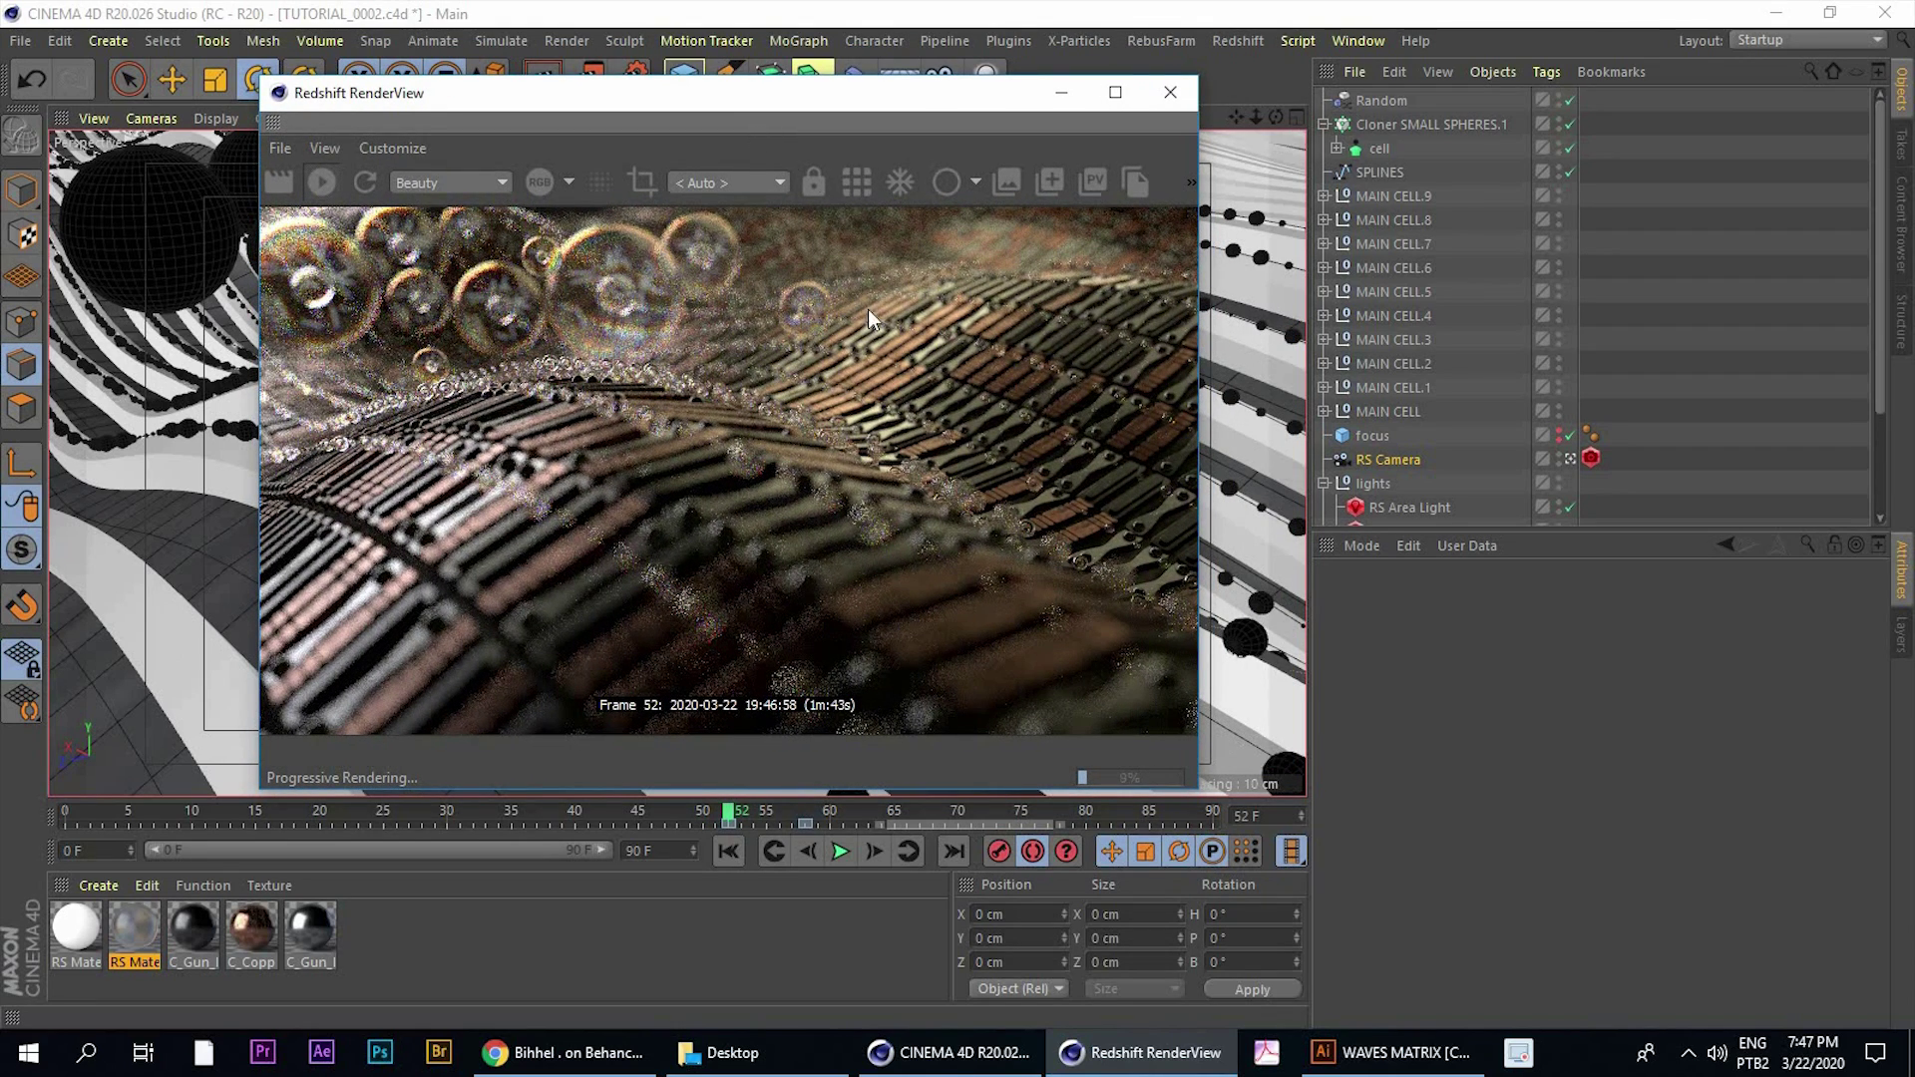
pyautogui.moveTo(810, 90); pyautogui.dragTo(838, 89)
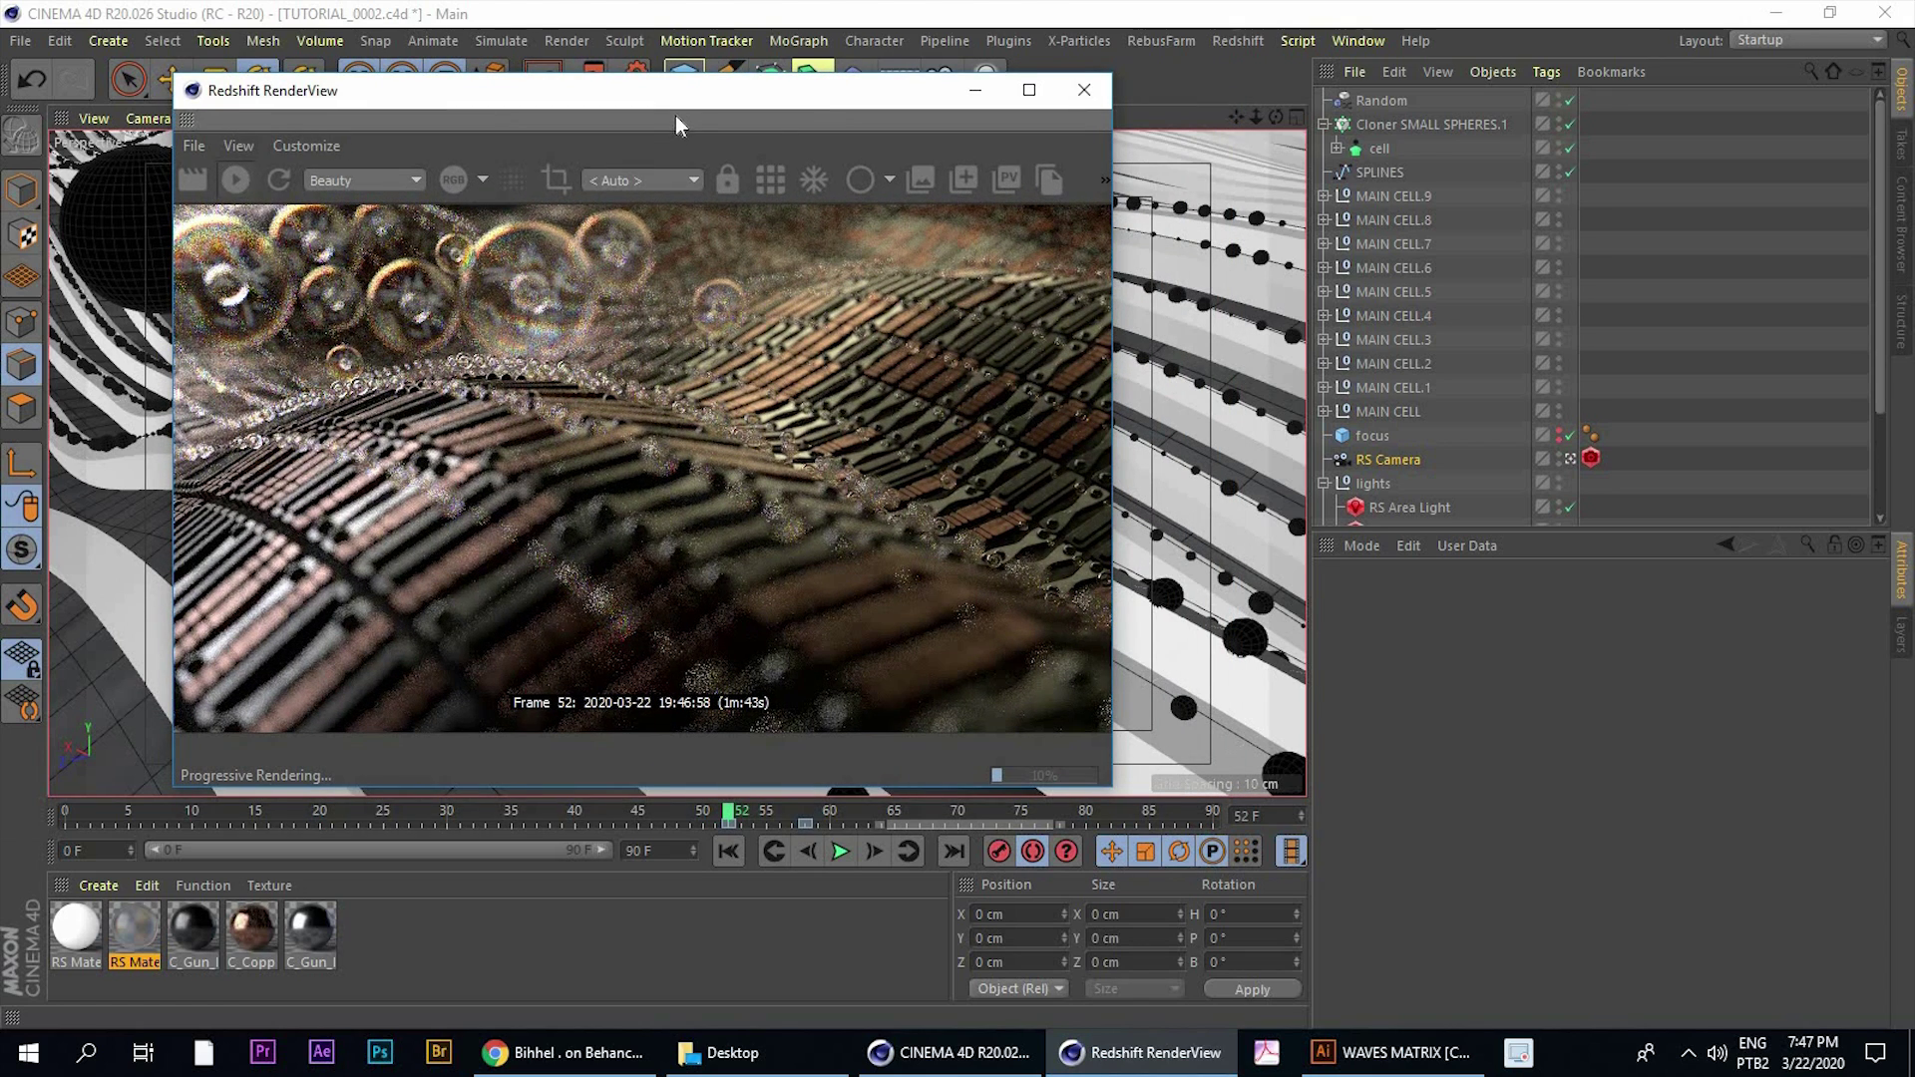
pyautogui.moveTo(692, 95); pyautogui.dragTo(732, 128)
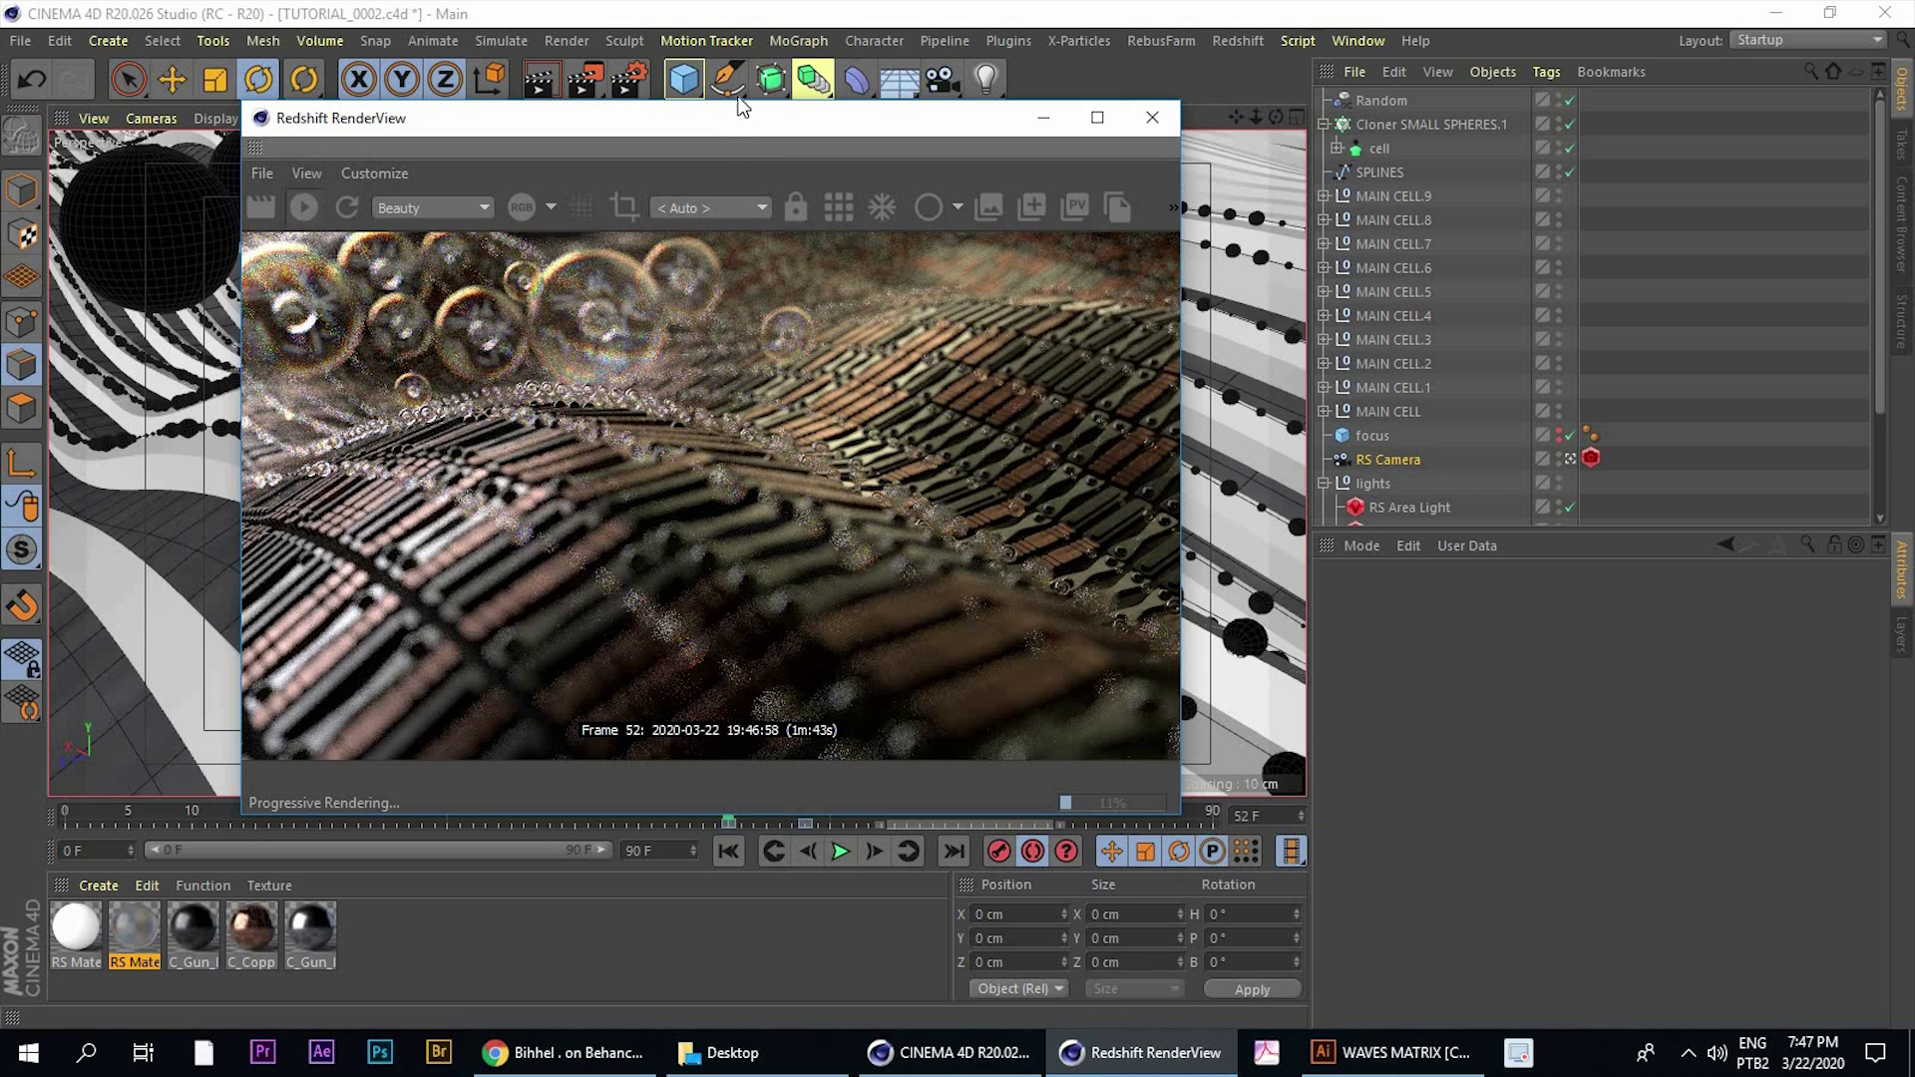
pyautogui.moveTo(741, 130); pyautogui.dragTo(732, 91)
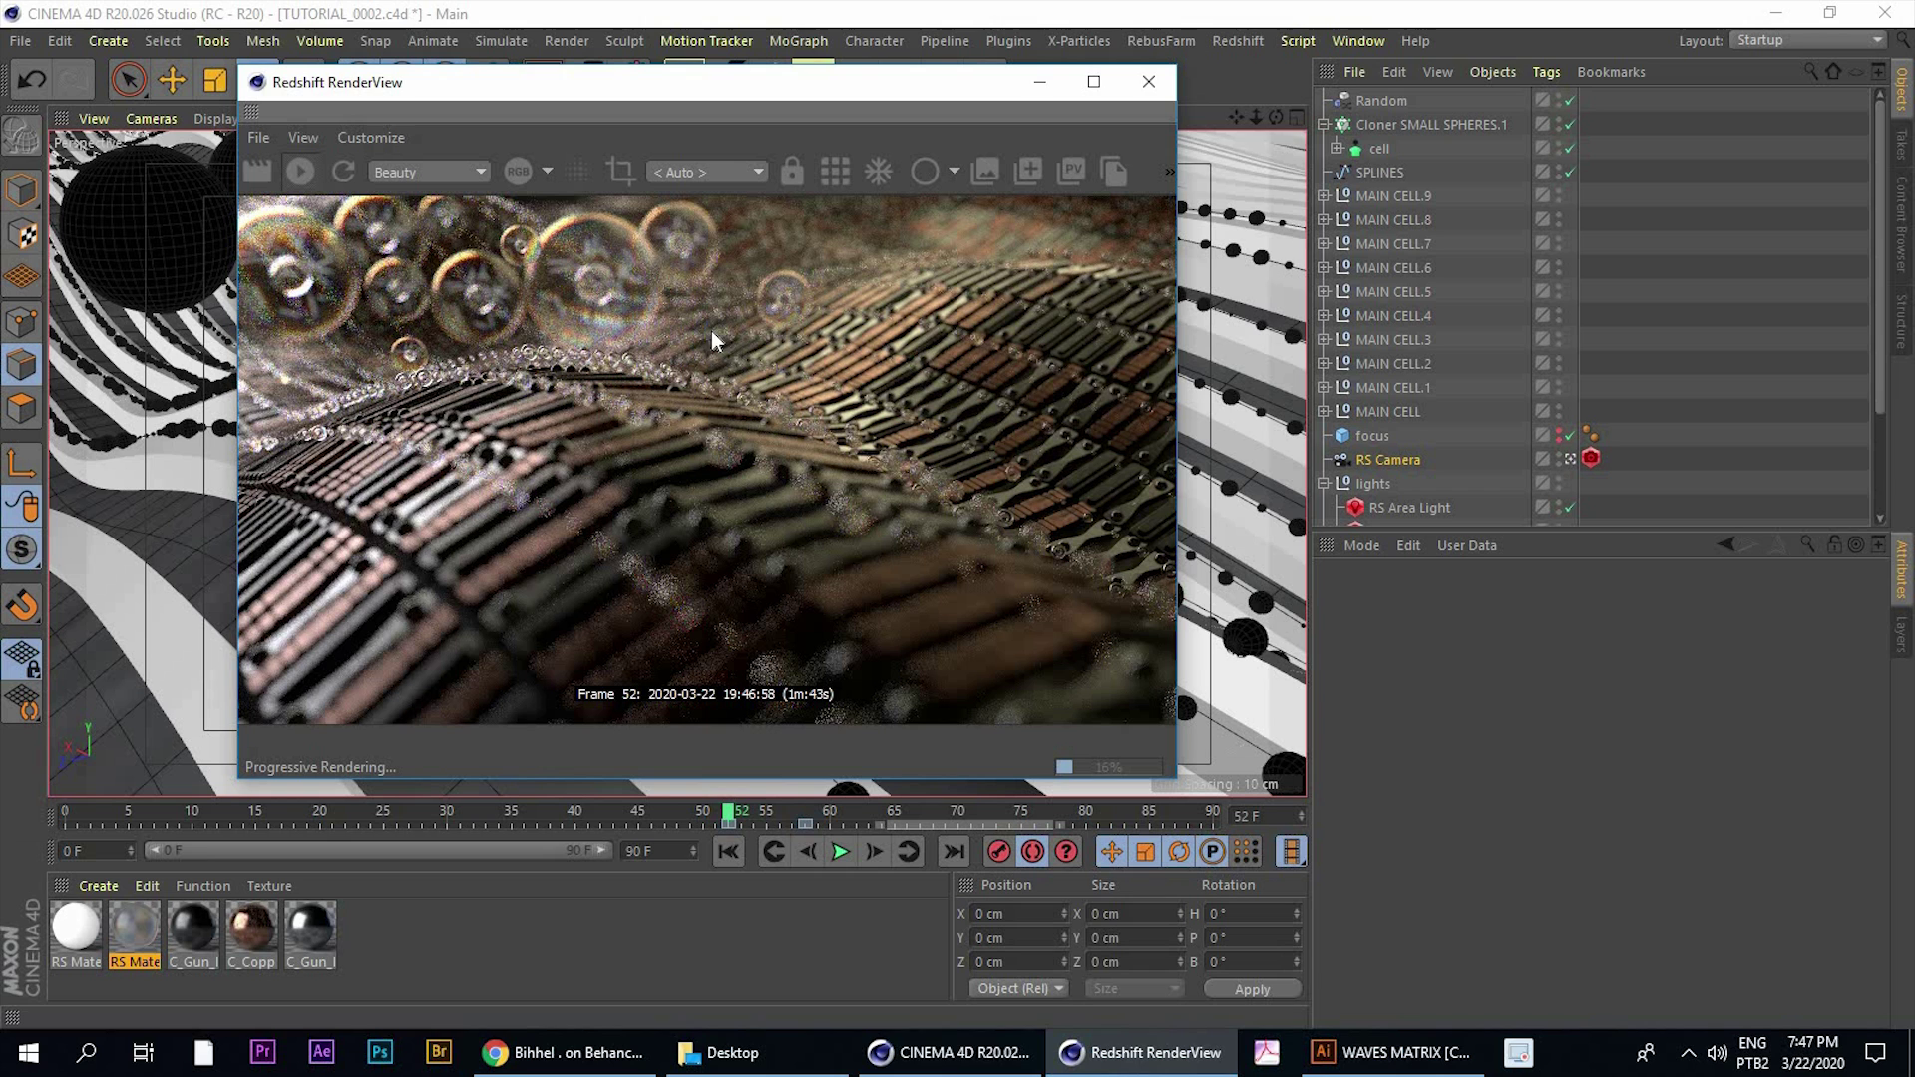